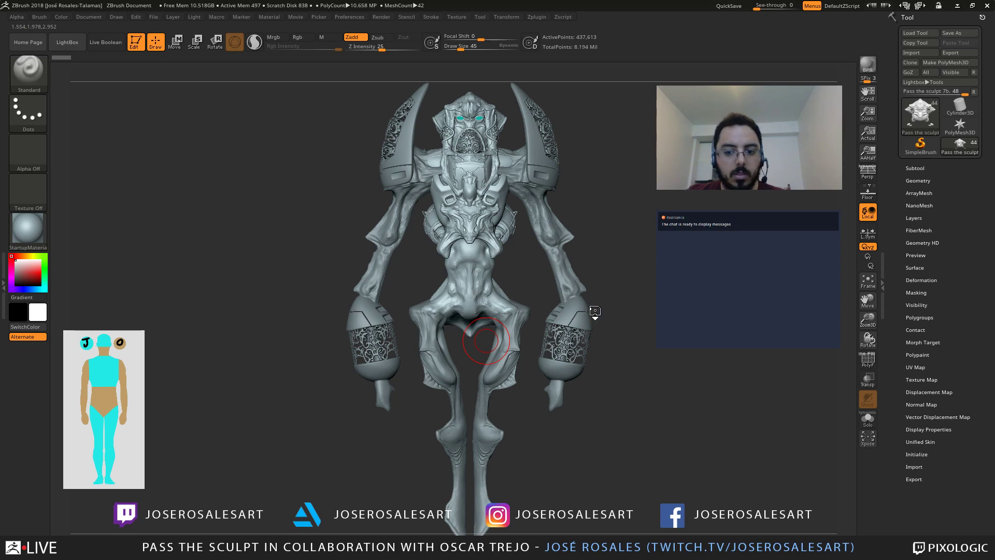
Step: Append a Sphere3D primitive as a new subtool of the creature model
{"action": "right_click_drag", "start_coordinate": [620, 299], "coordinate": [633, 290], "text": "ctrl"}
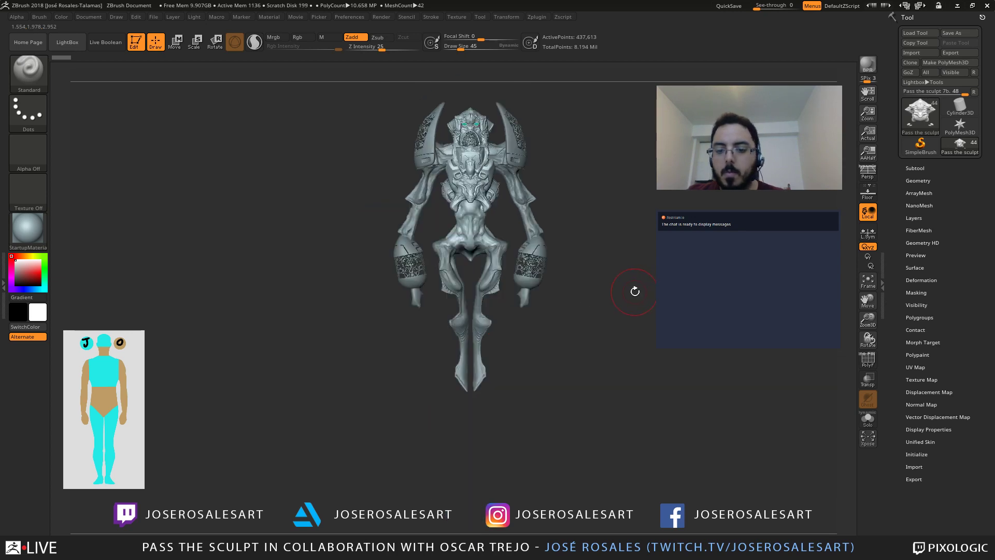
{"action": "right_click_drag", "start_coordinate": [484, 307], "coordinate": [477, 382], "text": "alt"}
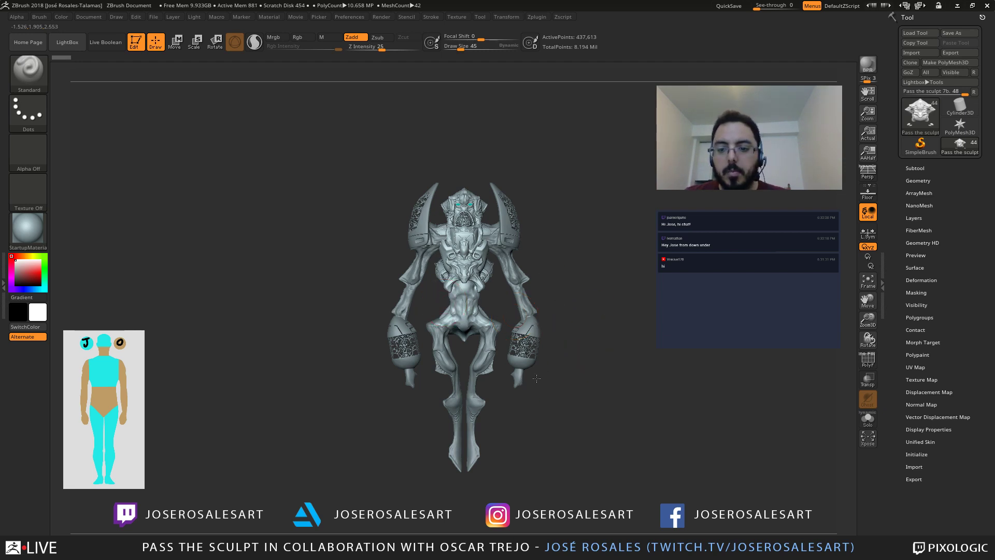
{"action": "left_click_drag", "start_coordinate": [537, 378], "coordinate": [508, 344], "text": "alt"}
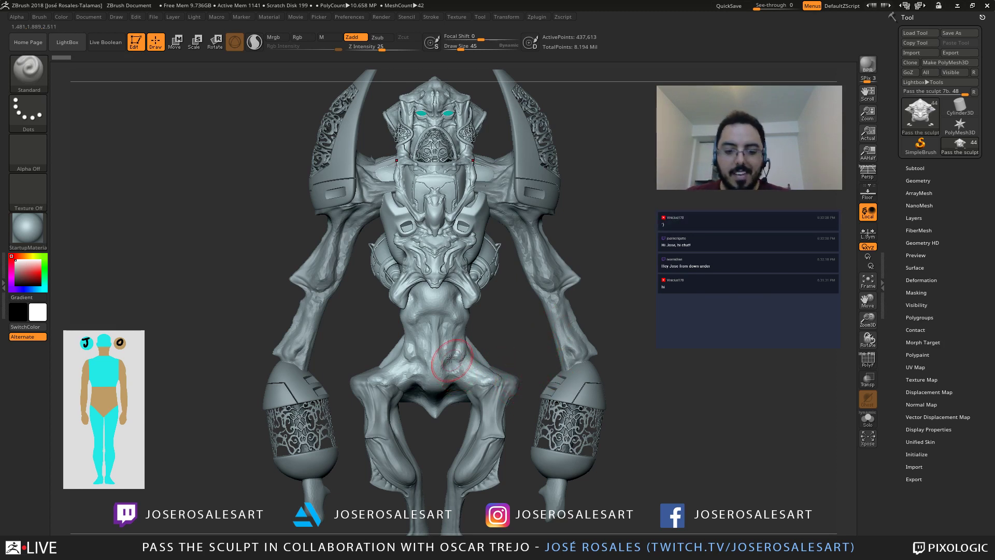
{"action": "right_click_drag", "start_coordinate": [478, 362], "coordinate": [481, 330], "text": "alt"}
{"action": "key", "text": "F1"}
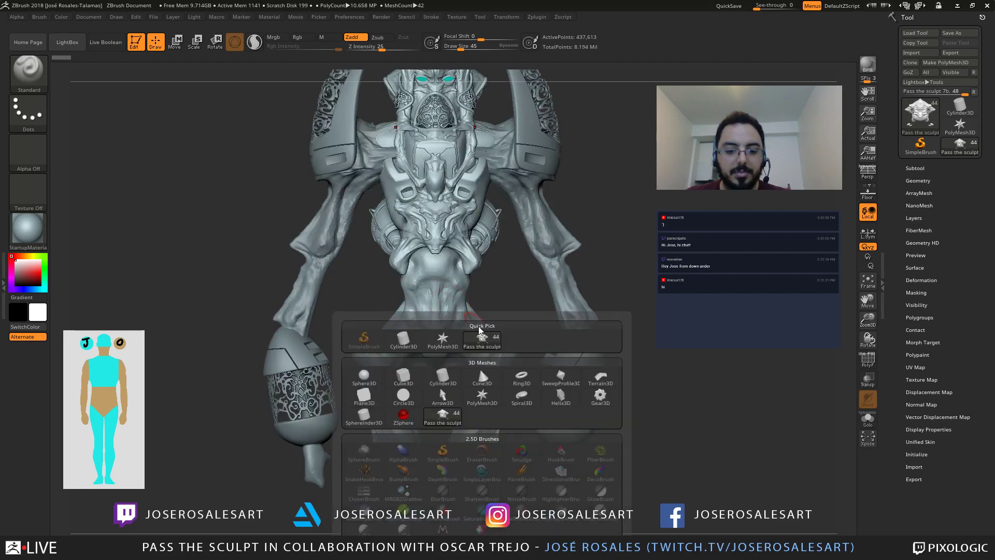
{"action": "left_click", "coordinate": [364, 378]}
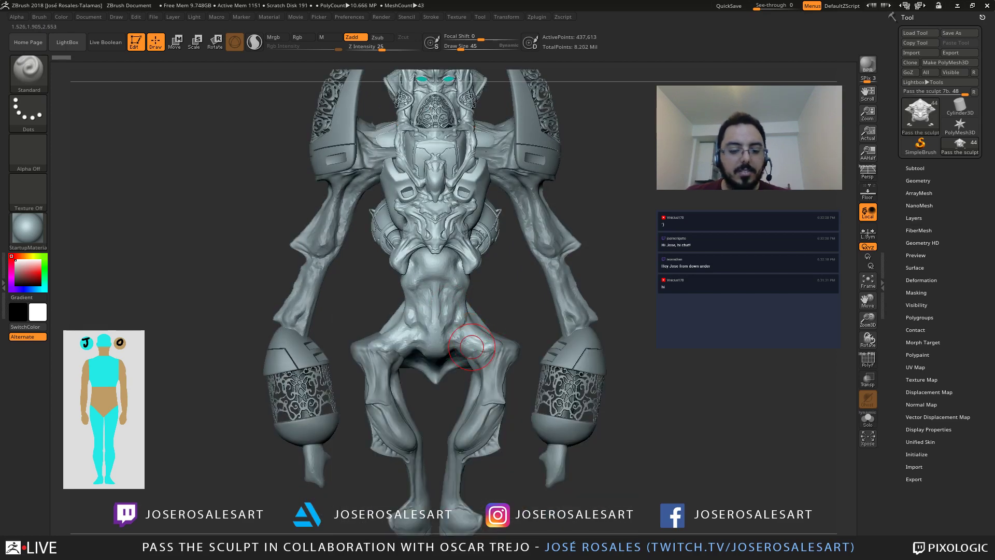
Step: Select the newly appended sphere at the end of the subtool list
{"action": "right_click_drag", "start_coordinate": [395, 226], "coordinate": [559, 242], "text": "alt"}
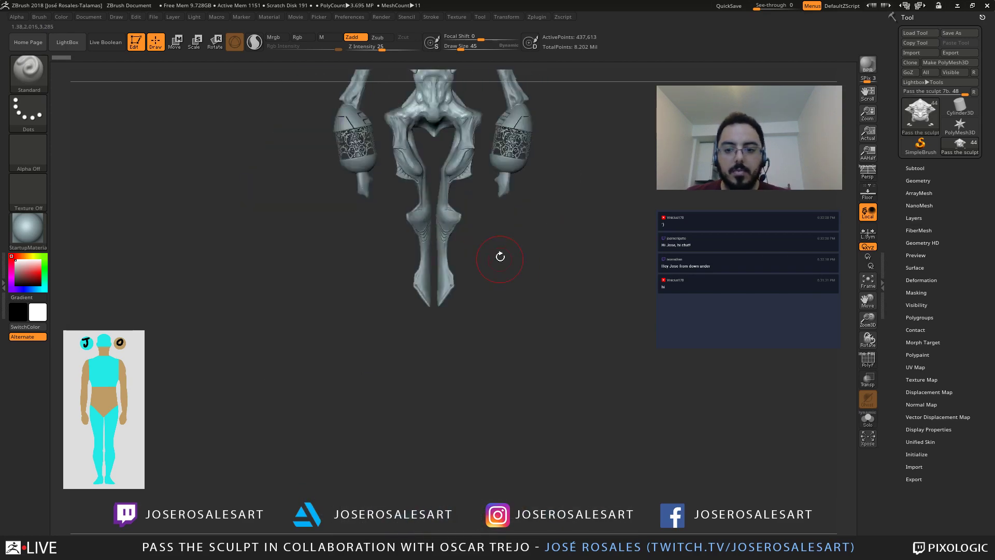
{"action": "key", "text": "f"}
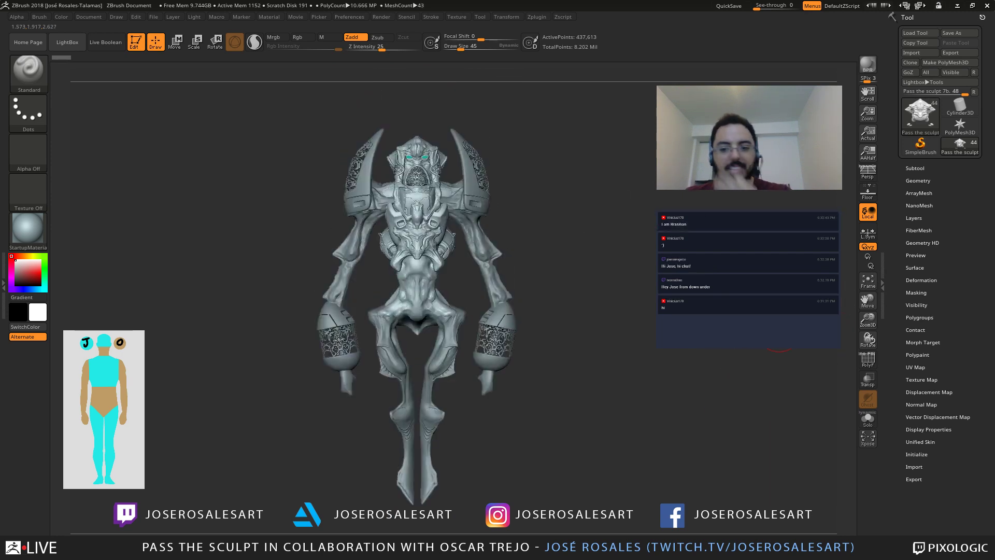
{"action": "left_click", "coordinate": [915, 167]}
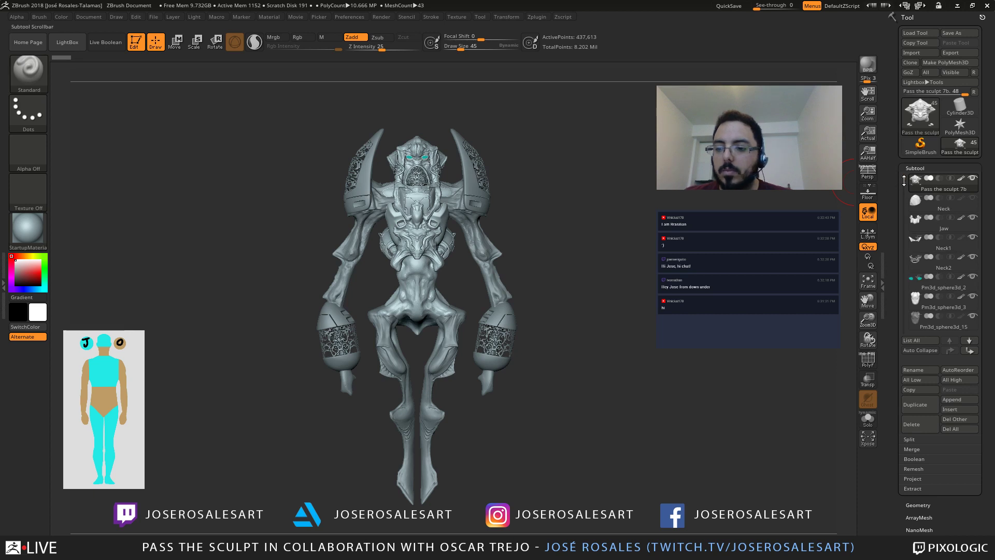
{"action": "scroll", "coordinate": [904, 286], "scroll_direction": "down", "scroll_amount": 8}
{"action": "scroll", "coordinate": [905, 287], "scroll_direction": "down", "scroll_amount": 4}
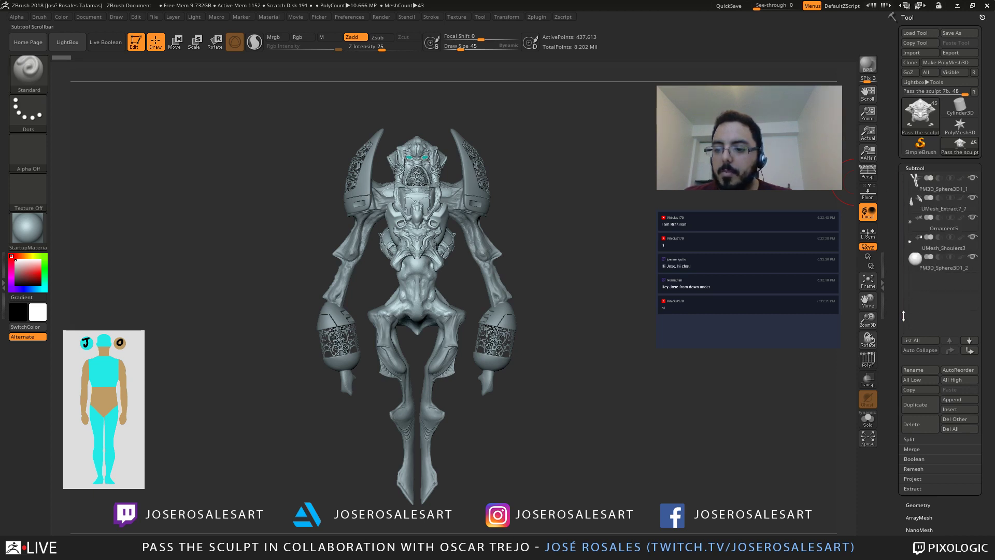
{"action": "left_click", "coordinate": [913, 243]}
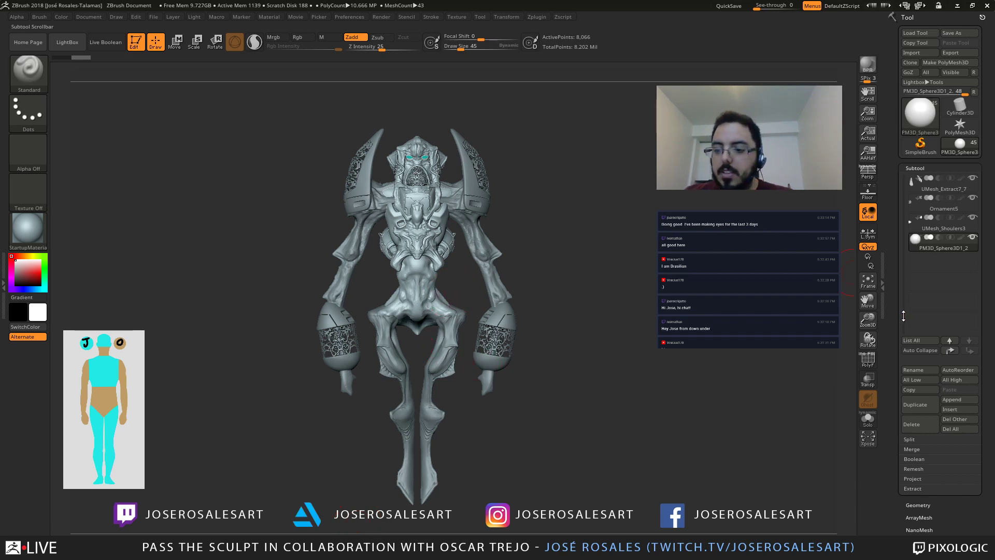
{"action": "left_click_drag", "start_coordinate": [904, 316], "coordinate": [901, 313]}
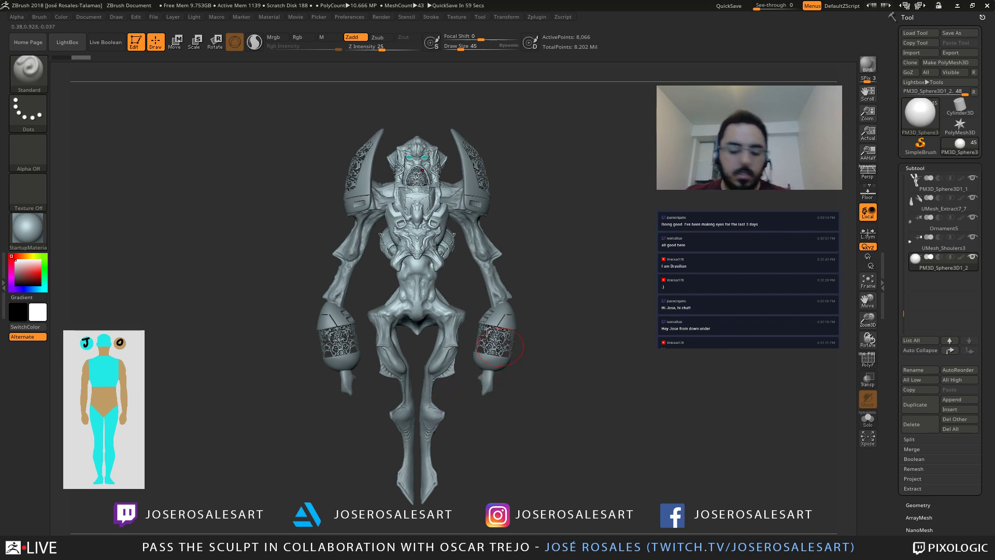
{"action": "key", "text": "Tab"}
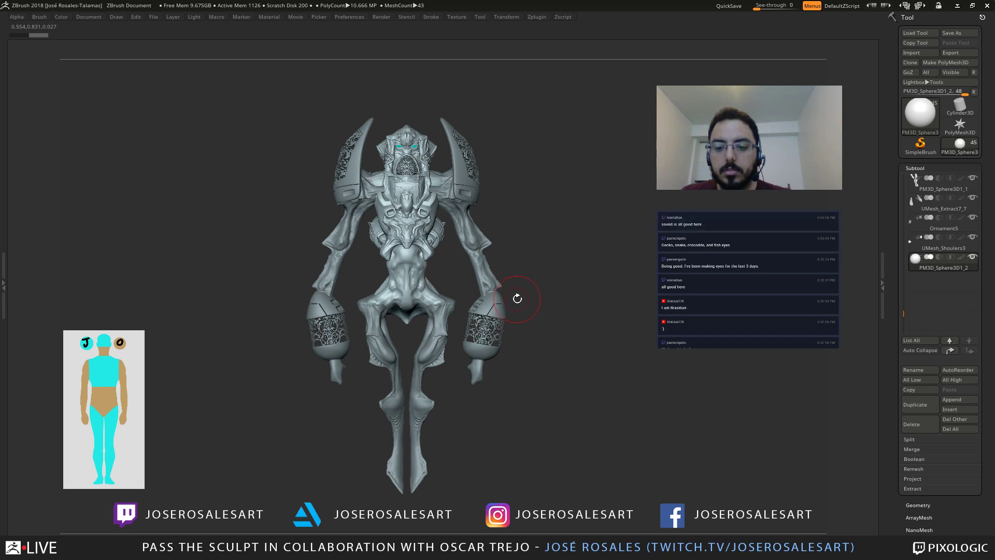
{"action": "key", "text": "Tab"}
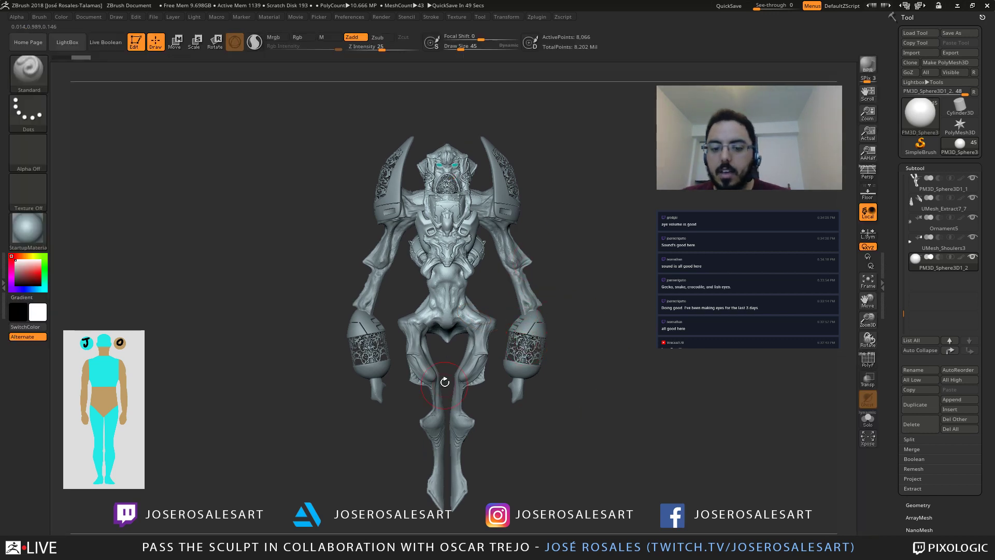
{"action": "left_click_drag", "start_coordinate": [917, 275], "coordinate": [913, 295]}
{"action": "mouse_move", "coordinate": [904, 311]}
{"action": "left_mouse_down"}
{"action": "mouse_move", "coordinate": [902, 297]}
{"action": "mouse_move", "coordinate": [902, 315]}
{"action": "left_mouse_up"}
{"action": "mouse_move", "coordinate": [491, 380]}
{"action": "left_mouse_down"}
{"action": "mouse_move", "coordinate": [484, 291]}
{"action": "mouse_move", "coordinate": [530, 278]}
{"action": "mouse_move", "coordinate": [451, 332]}
{"action": "mouse_move", "coordinate": [383, 330]}
{"action": "left_mouse_up"}
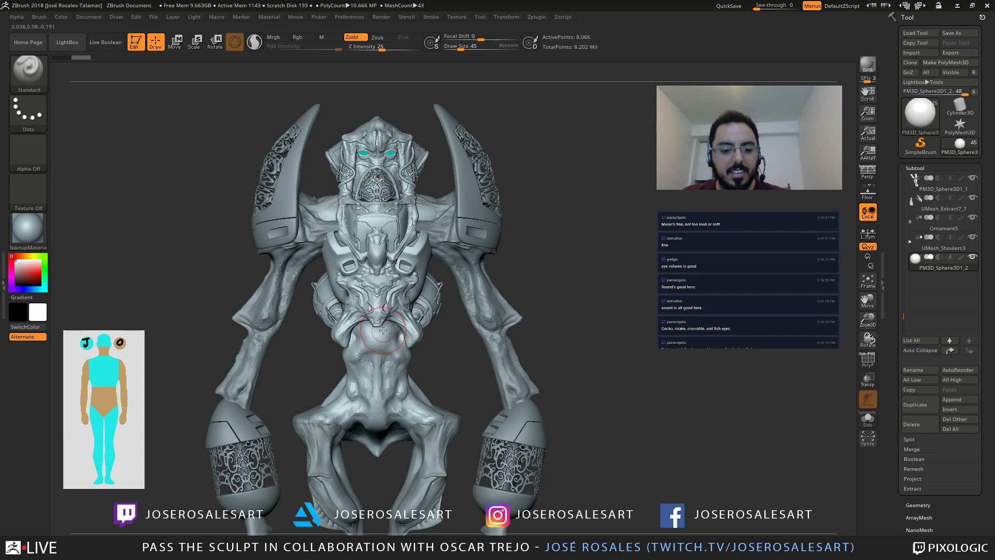
{"action": "left_click_drag", "start_coordinate": [383, 330], "coordinate": [498, 386], "text": "alt"}
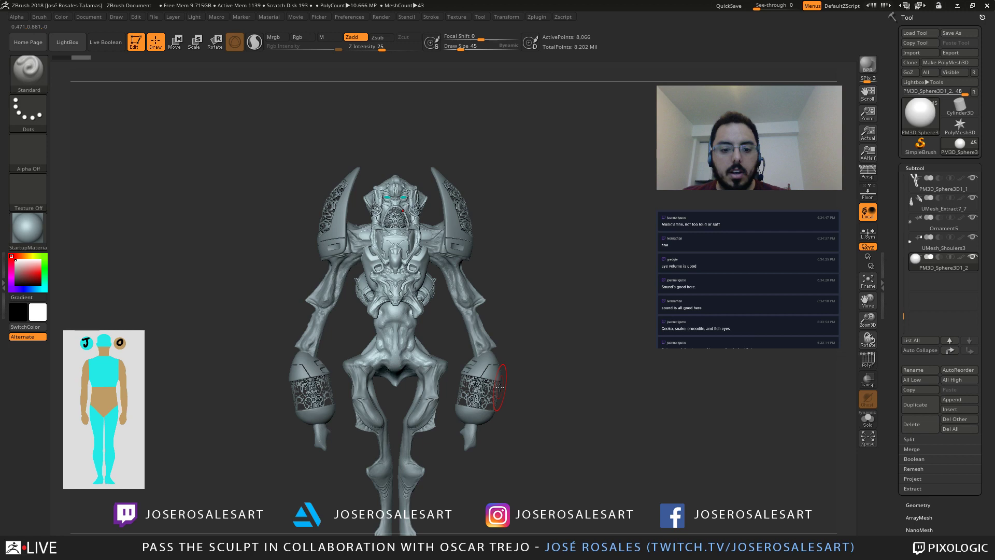
Step: Isolate the forearm armor shell UMesh_Shoulers3 with its polyframe displayed and examine its topology
{"action": "left_click_drag", "start_coordinate": [498, 387], "coordinate": [571, 371], "text": "alt"}
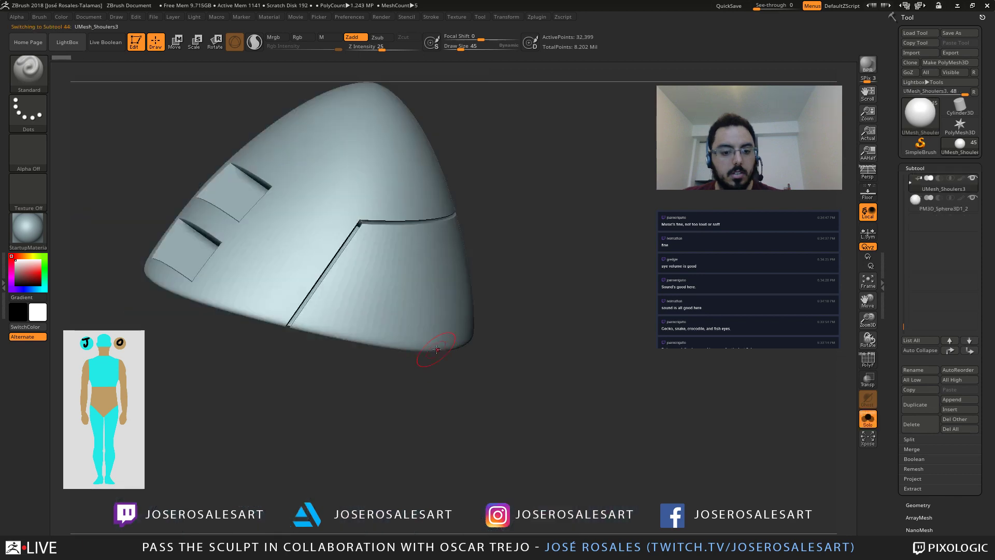
{"action": "mouse_move", "coordinate": [433, 355]}
{"action": "left_mouse_down"}
{"action": "mouse_move", "coordinate": [389, 357]}
{"action": "mouse_move", "coordinate": [441, 353]}
{"action": "left_mouse_up"}
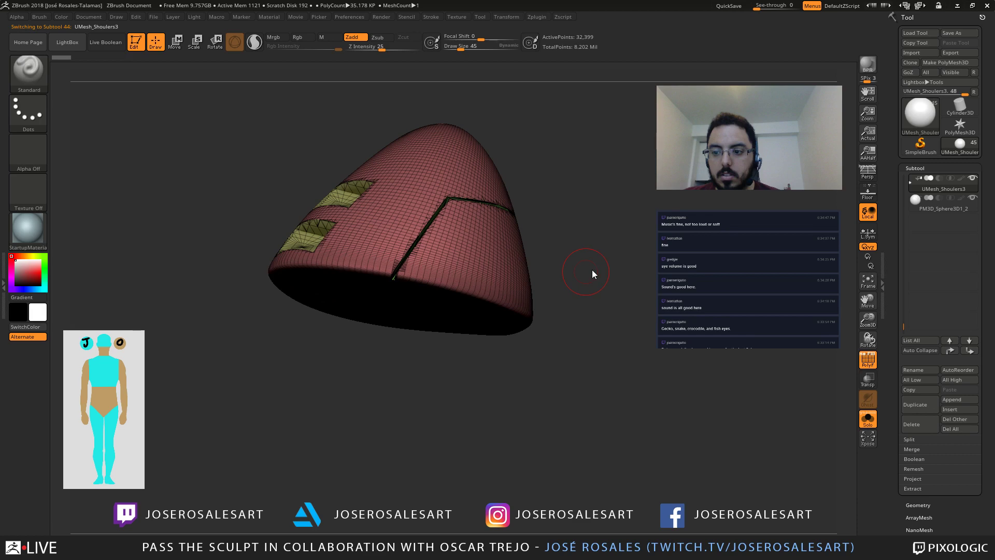
{"action": "left_click_drag", "start_coordinate": [592, 269], "coordinate": [464, 377], "text": "shift"}
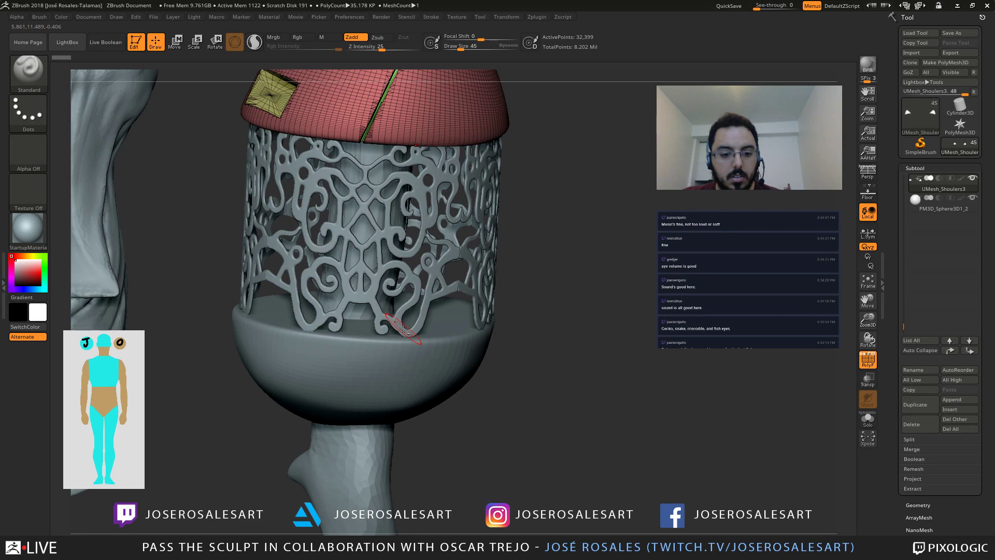
Step: Isolate the filigree forearm ornament and inspect it with and without the polyframe
{"action": "left_click", "coordinate": [403, 329], "text": "alt"}
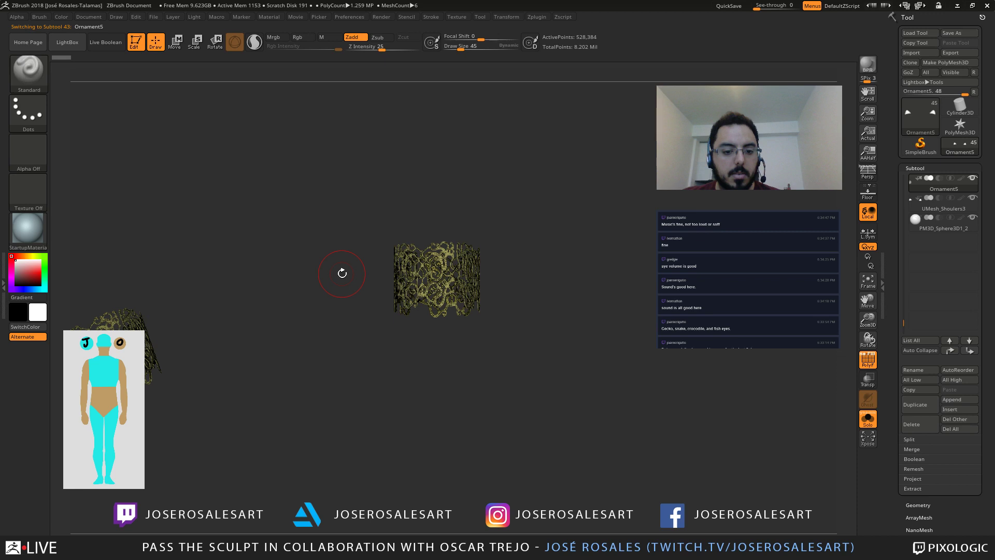
{"action": "left_click_drag", "start_coordinate": [342, 273], "coordinate": [393, 285], "text": "shift"}
{"action": "key", "text": "shift+f"}
{"action": "key", "text": "f"}
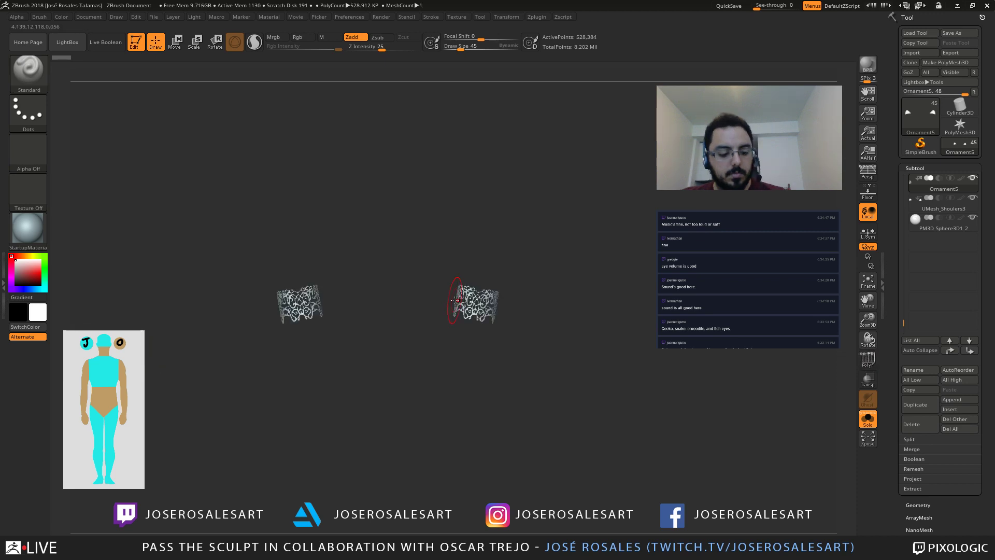
{"action": "key", "text": "shift+s"}
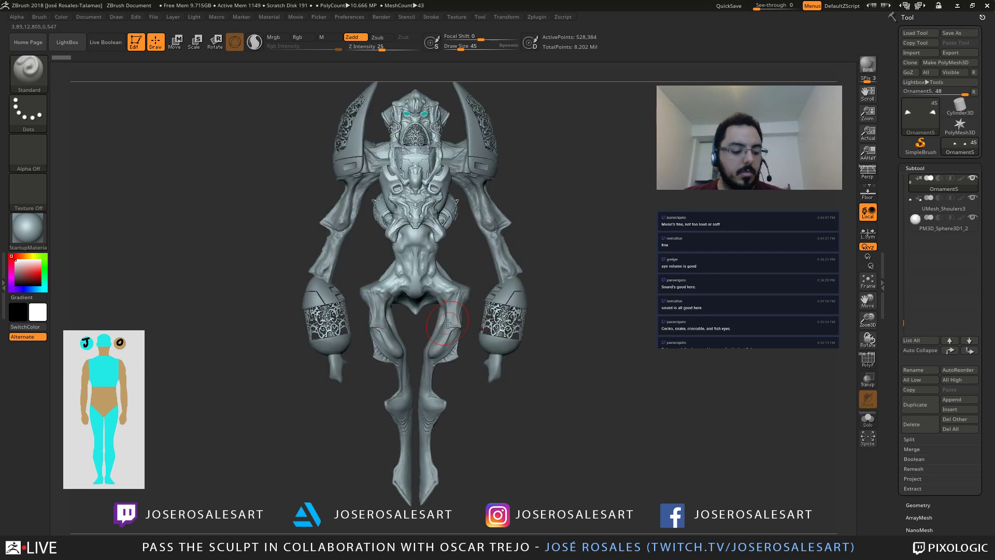
Step: Look over the full figure and make the sphere PM3D_Sphere3D1_2 the active subtool again
{"action": "left_click_drag", "start_coordinate": [254, 189], "coordinate": [278, 228], "text": "alt"}
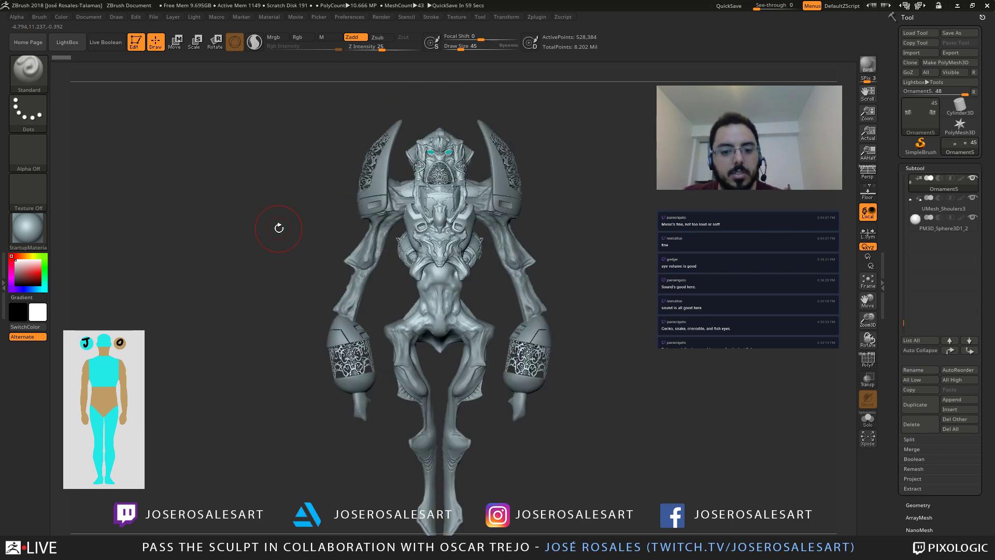
{"action": "left_click_drag", "start_coordinate": [279, 228], "coordinate": [460, 260]}
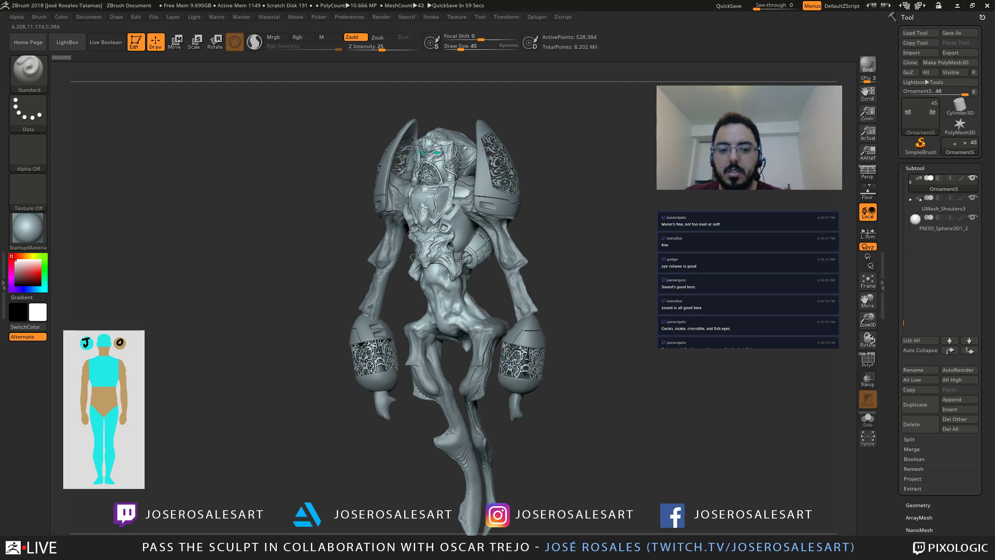
{"action": "left_click_drag", "start_coordinate": [461, 260], "coordinate": [378, 279], "text": "shift"}
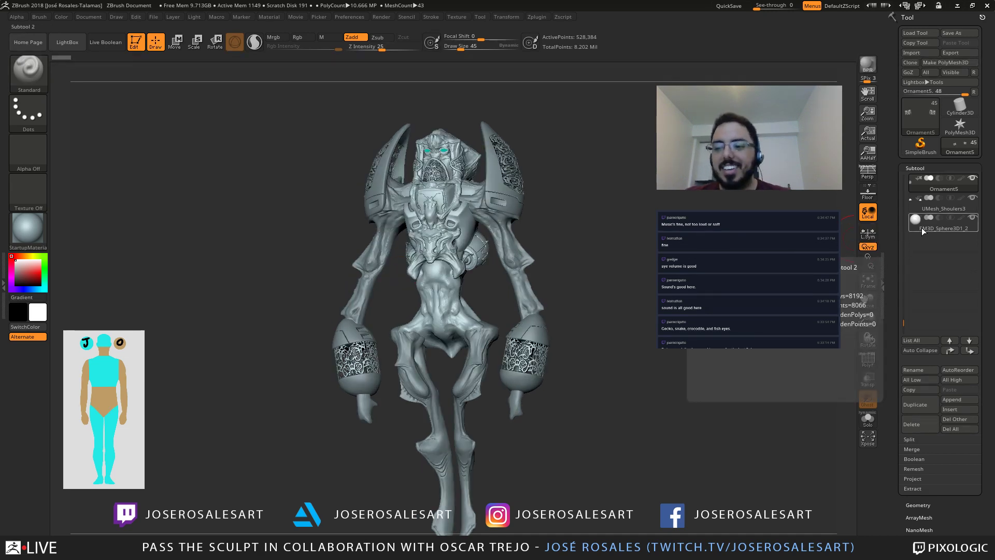
{"action": "left_click", "coordinate": [921, 228]}
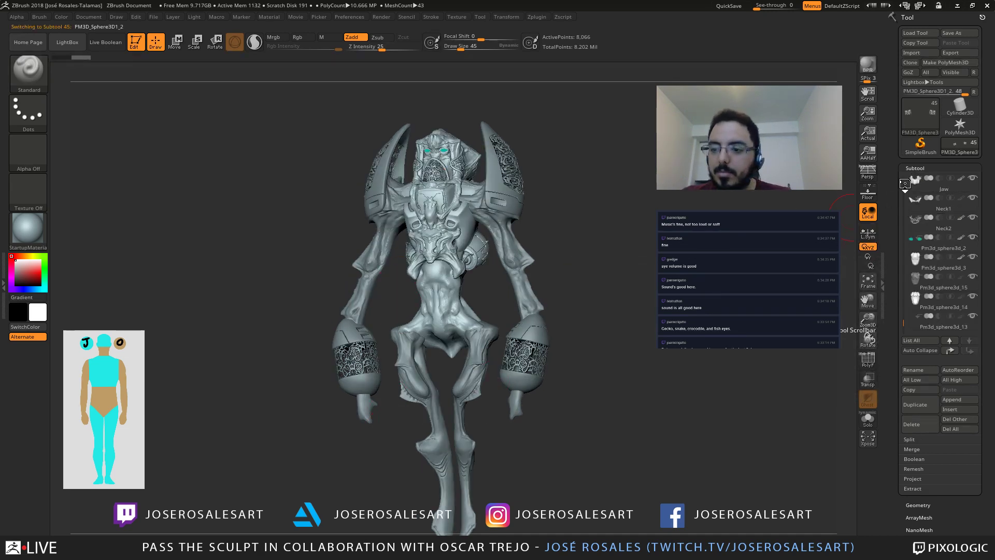
Step: Hide the subtools Pass the sculpt 7b, Jaw, Neck1, Neck2, Pm3d_sphere3d_2, Pm3d_sphere3d_3 and Pm3d_sphere3d_15
{"action": "left_click", "coordinate": [972, 178]}
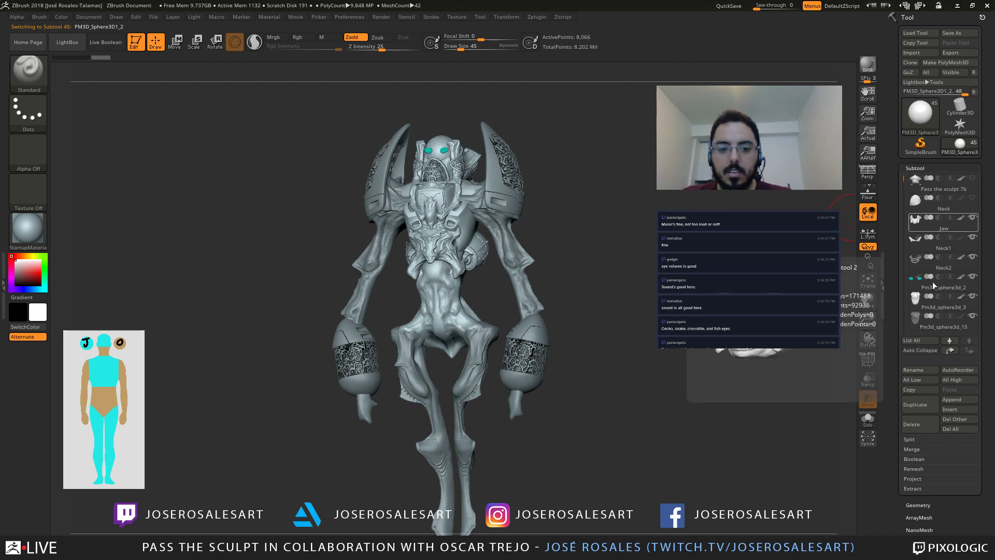
{"action": "left_click", "coordinate": [973, 219]}
{"action": "left_click", "coordinate": [973, 239]}
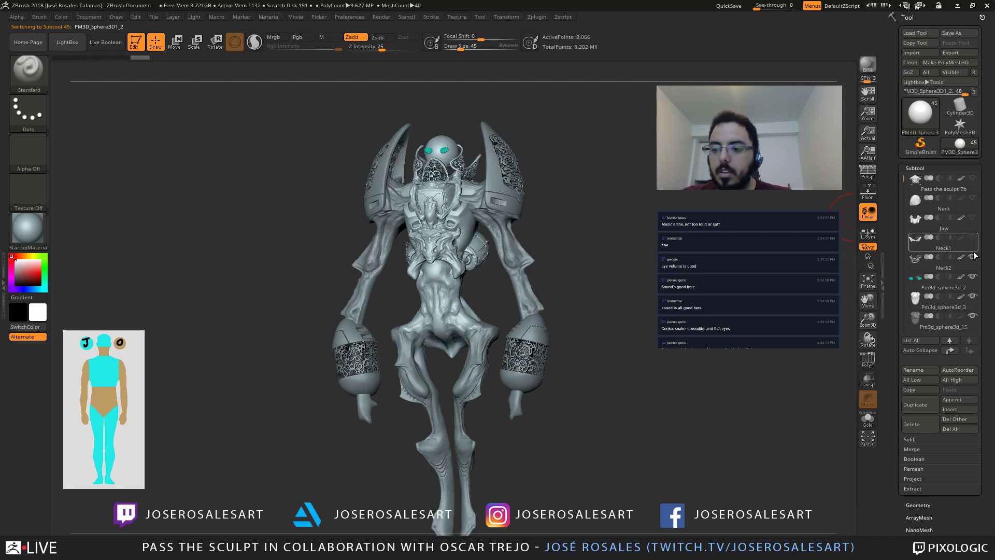
{"action": "left_click", "coordinate": [972, 258]}
{"action": "left_click", "coordinate": [972, 277]}
{"action": "left_click", "coordinate": [973, 296]}
{"action": "left_click", "coordinate": [972, 316]}
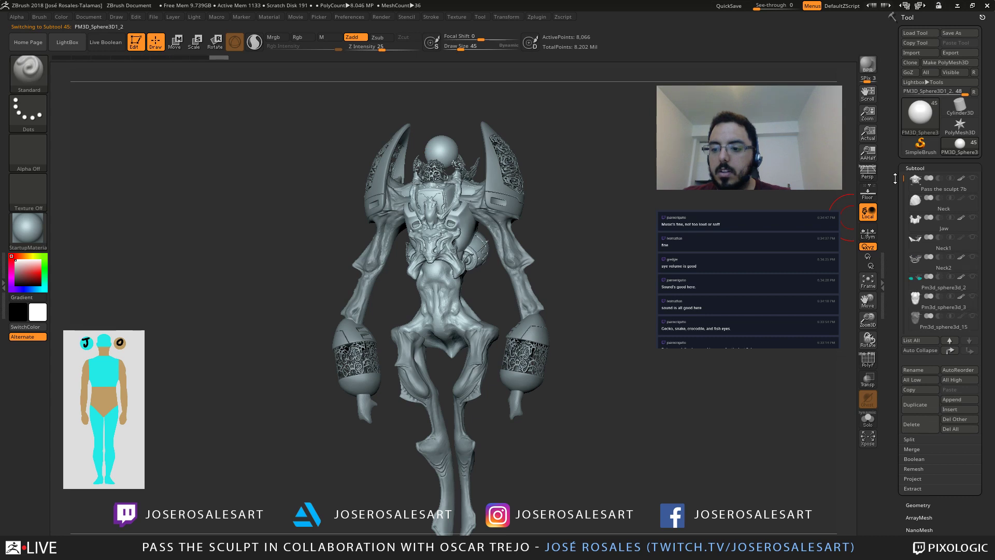
Step: Hide the seven consecutive subtools from Pm3d_sphere3d_14 down to Pm3d_sphere3d_8
{"action": "left_click_drag", "start_coordinate": [902, 178], "coordinate": [901, 200]}
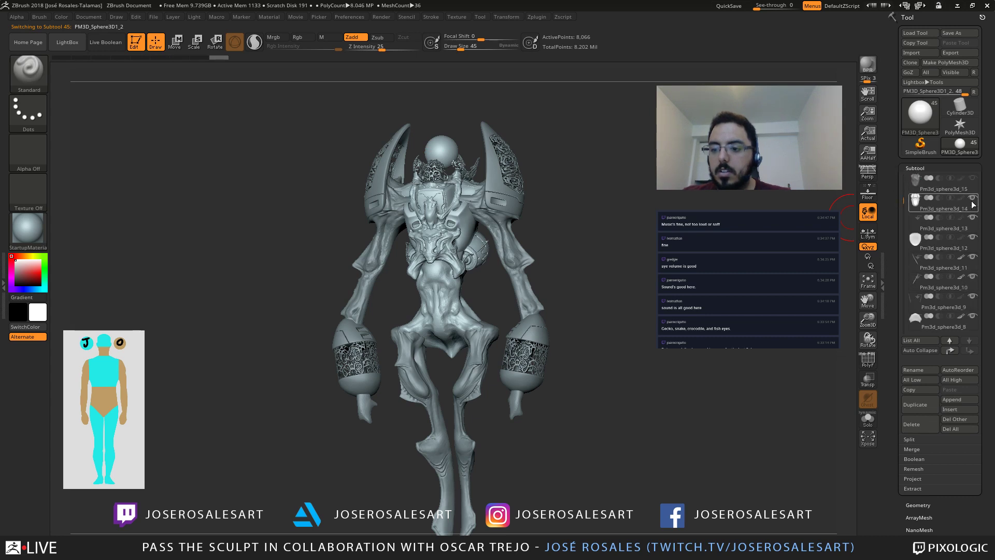
{"action": "left_click", "coordinate": [973, 199]}
{"action": "left_click", "coordinate": [972, 218]}
{"action": "left_click", "coordinate": [973, 237]}
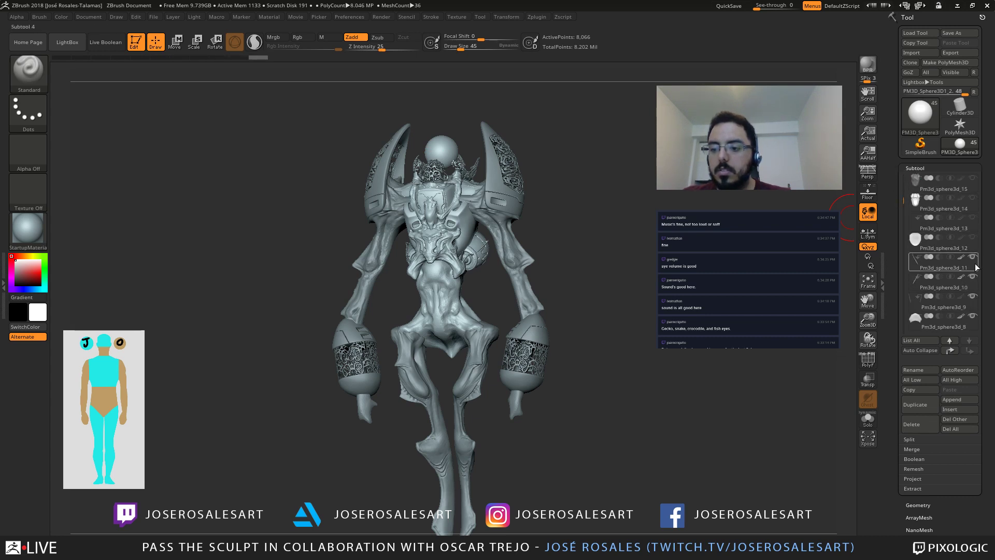
{"action": "left_click", "coordinate": [973, 256]}
{"action": "left_click", "coordinate": [973, 277]}
{"action": "left_click", "coordinate": [973, 296]}
{"action": "left_click", "coordinate": [973, 316]}
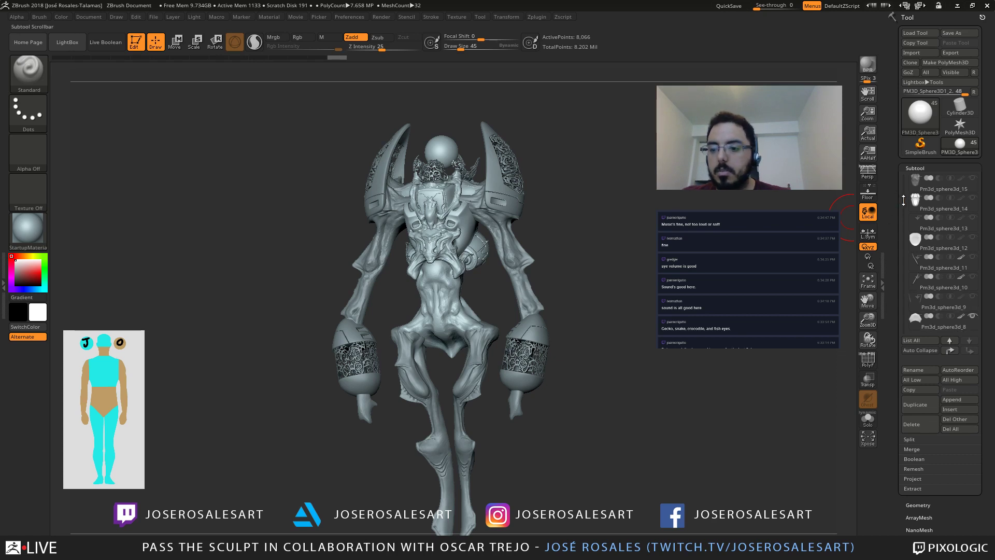
Step: Hide the subtools Pm3d_sphere3d_7, Pm3d_sphere3d_6, Pm3d_sphere3d_5_copy1 and Pm3d_sphere3d_4
{"action": "left_click_drag", "start_coordinate": [903, 200], "coordinate": [903, 217]}
{"action": "left_click", "coordinate": [973, 256]}
{"action": "left_click", "coordinate": [972, 276]}
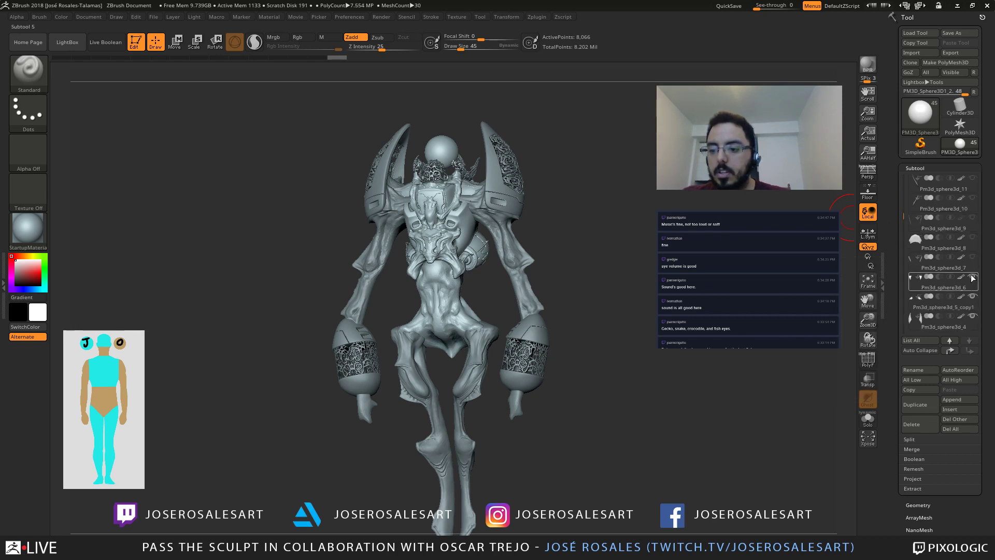
{"action": "left_click", "coordinate": [972, 296]}
{"action": "left_click", "coordinate": [972, 315]}
Step: Hide the subtools PM3D_Sphere3D1, PM3D_Sphere3D2_2, PM3D_Sphere3D2_3, PM3D_Sphere3D2_1 and PM3D_Sphere3D21
{"action": "left_click_drag", "start_coordinate": [903, 217], "coordinate": [902, 230]}
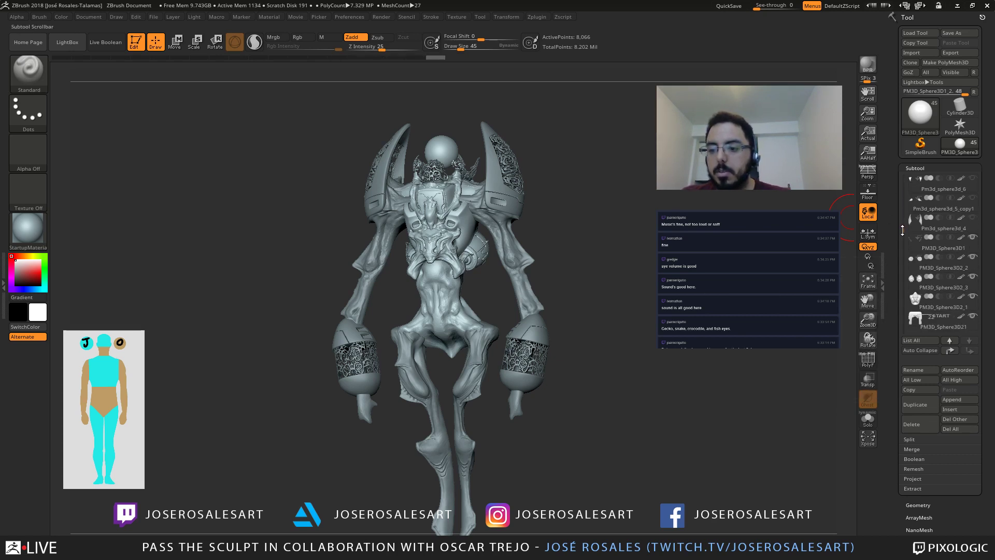
{"action": "left_click", "coordinate": [973, 237]}
{"action": "left_click", "coordinate": [972, 256]}
{"action": "left_click", "coordinate": [972, 276]}
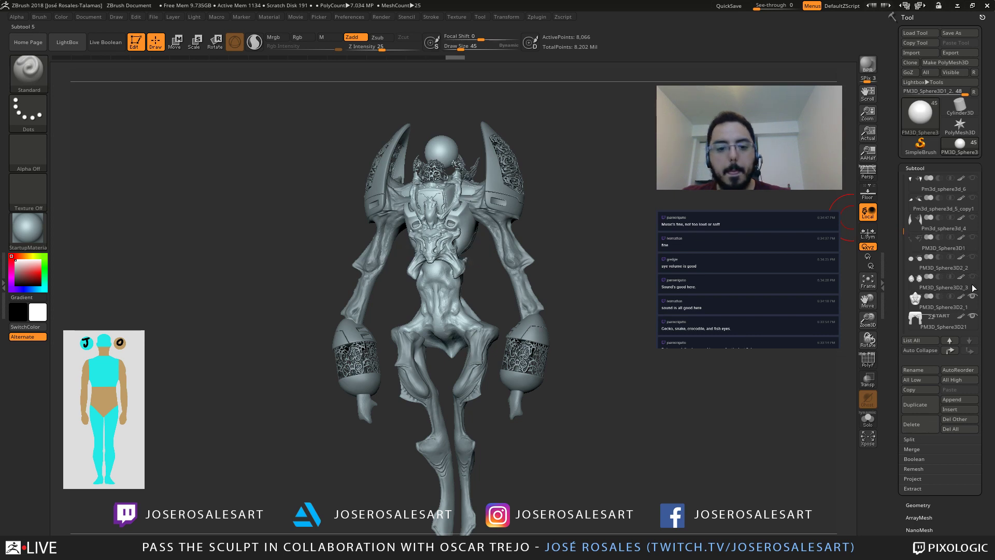
{"action": "left_click", "coordinate": [973, 296]}
{"action": "left_click", "coordinate": [972, 316]}
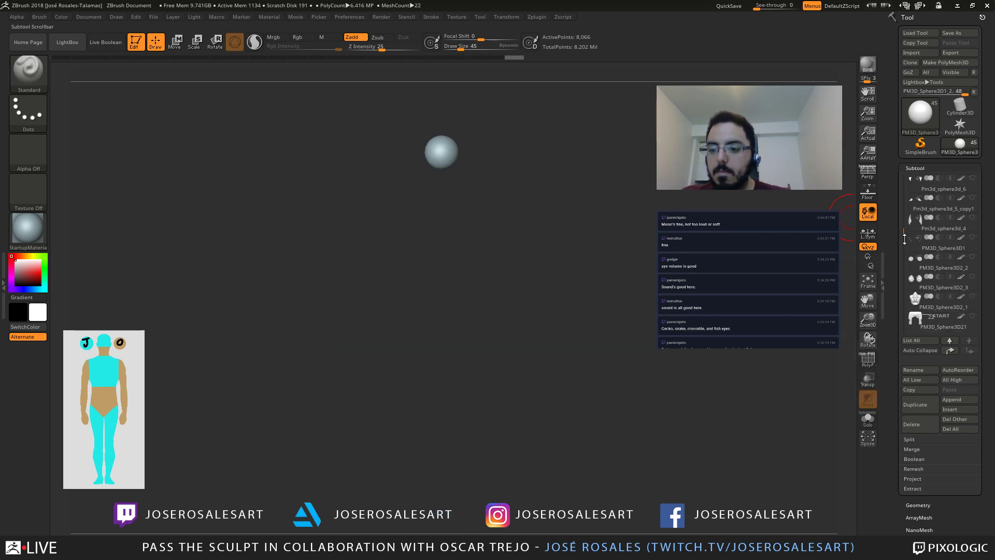
Step: Show the limb subtool PM3D_Sphere3D1_1 alongside the new sphere
{"action": "left_click_drag", "start_coordinate": [902, 236], "coordinate": [896, 311]}
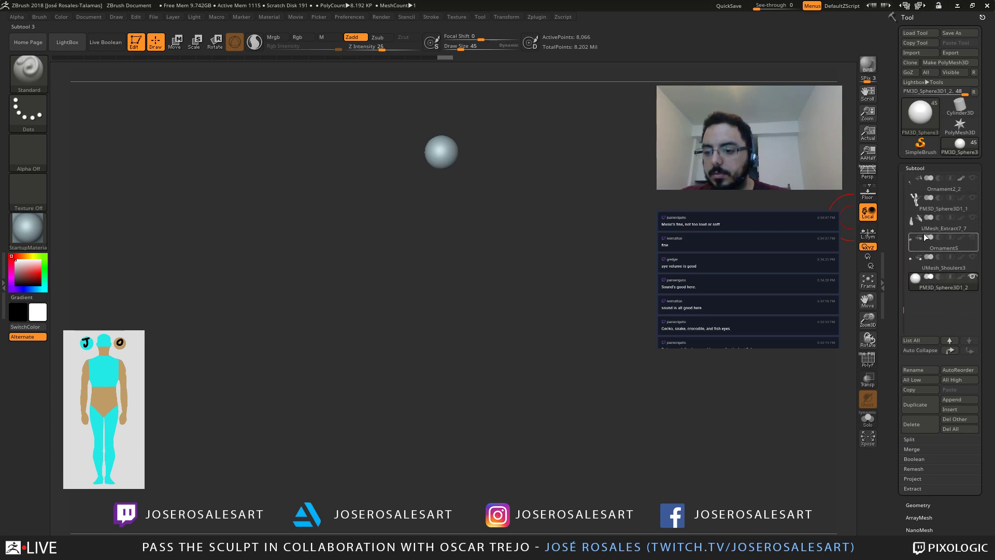
{"action": "left_click", "coordinate": [973, 197]}
{"action": "mouse_move", "coordinate": [483, 327]}
{"action": "right_mouse_down"}
{"action": "mouse_move", "coordinate": [501, 327]}
{"action": "mouse_move", "coordinate": [444, 261]}
{"action": "right_mouse_up"}
{"action": "left_click_drag", "start_coordinate": [395, 119], "coordinate": [490, 194], "text": "alt"}
Step: Move the sphere down to the narrow section between the upper and lower masses of the limb, then return to drawing
{"action": "key", "text": "w"}
{"action": "left_click_drag", "start_coordinate": [449, 102], "coordinate": [450, 344]}
{"action": "left_click_drag", "start_coordinate": [436, 251], "coordinate": [522, 347], "text": "alt"}
{"action": "left_click_drag", "start_coordinate": [529, 343], "coordinate": [517, 268], "text": "alt"}
{"action": "mouse_move", "coordinate": [549, 262]}
{"action": "left_mouse_down"}
{"action": "mouse_move", "coordinate": [462, 249]}
{"action": "mouse_move", "coordinate": [428, 296]}
{"action": "mouse_move", "coordinate": [435, 268]}
{"action": "mouse_move", "coordinate": [450, 285]}
{"action": "mouse_move", "coordinate": [503, 282]}
{"action": "mouse_move", "coordinate": [523, 197]}
{"action": "left_mouse_up"}
{"action": "mouse_move", "coordinate": [486, 251]}
{"action": "left_mouse_down", "text": "alt"}
{"action": "mouse_move", "coordinate": [492, 266]}
{"action": "mouse_move", "coordinate": [519, 271]}
{"action": "left_mouse_up", "text": "alt"}
{"action": "mouse_move", "coordinate": [457, 307]}
{"action": "left_mouse_down"}
{"action": "mouse_move", "coordinate": [458, 227]}
{"action": "mouse_move", "coordinate": [456, 280]}
{"action": "mouse_move", "coordinate": [427, 318]}
{"action": "left_mouse_up"}
{"action": "key", "text": "q"}
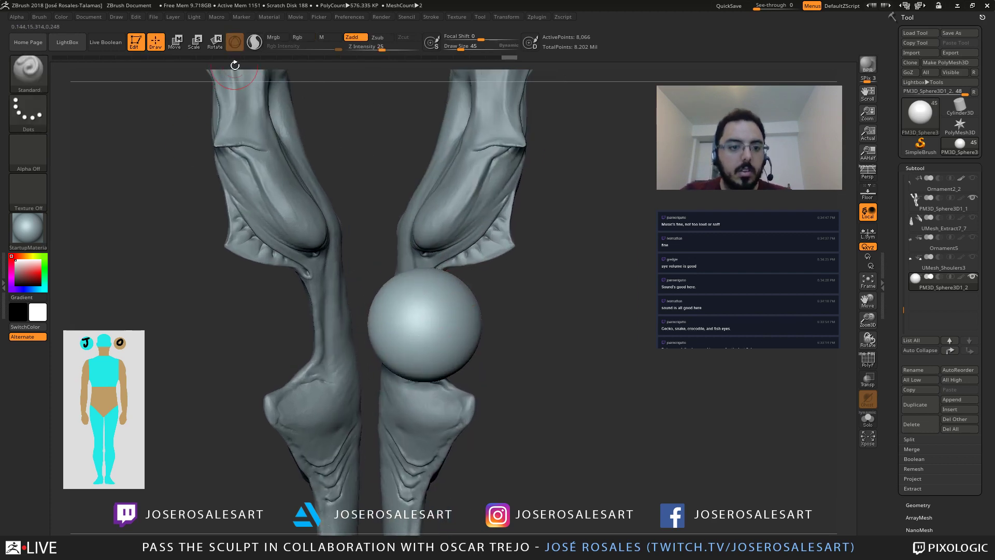
Step: Turn on Sculptris Pro mode and enlarge the brush to a draw size of 99
{"action": "left_click", "coordinate": [254, 42]}
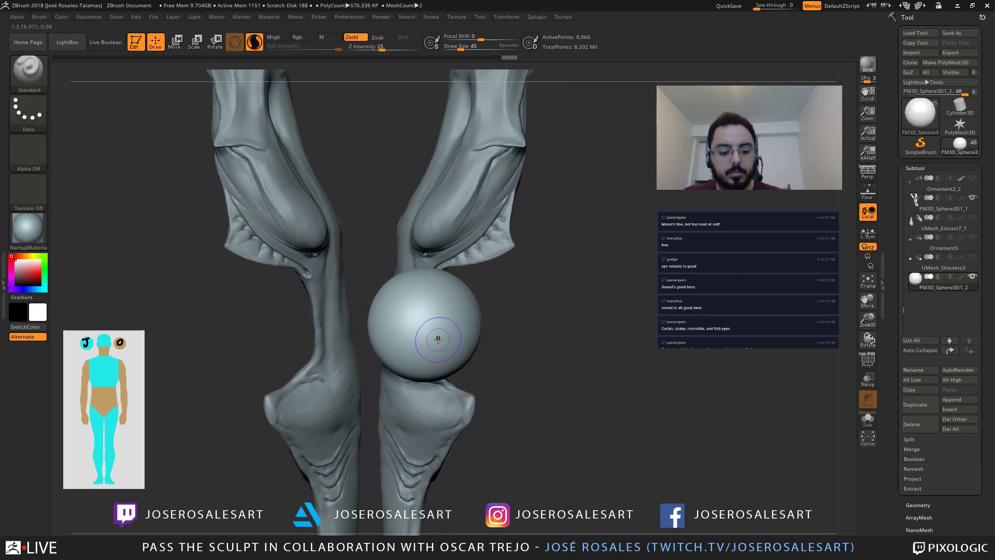
{"action": "key", "text": "bracketright"}
{"action": "key", "text": "bracketright"}
{"action": "key", "text": "bracketright"}
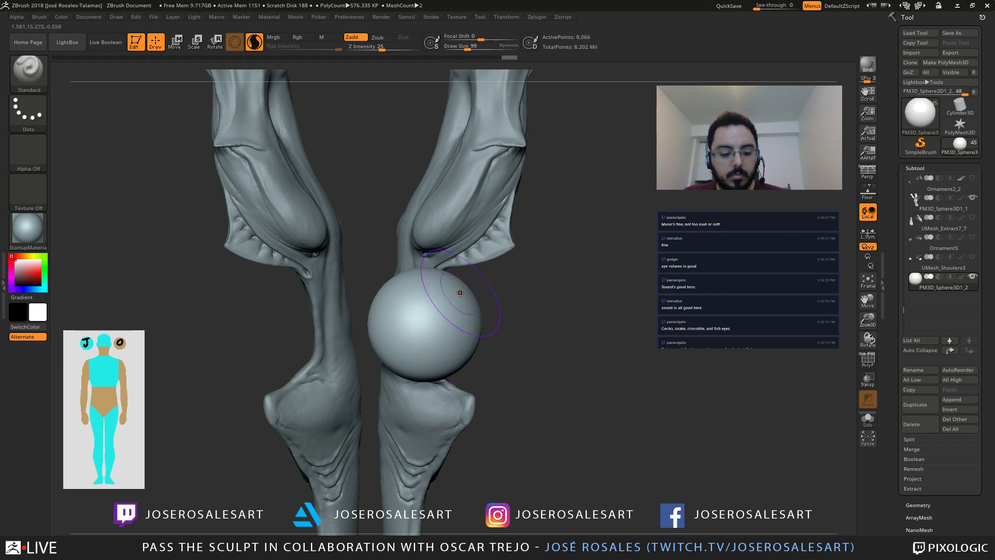
Step: Pull the sphere's upper outer side upward along the limb into a tapered point with the Move brush
{"action": "key", "text": "b"}
{"action": "key", "text": "m"}
{"action": "key", "text": "v"}
{"action": "left_click_drag", "start_coordinate": [466, 306], "coordinate": [515, 210]}
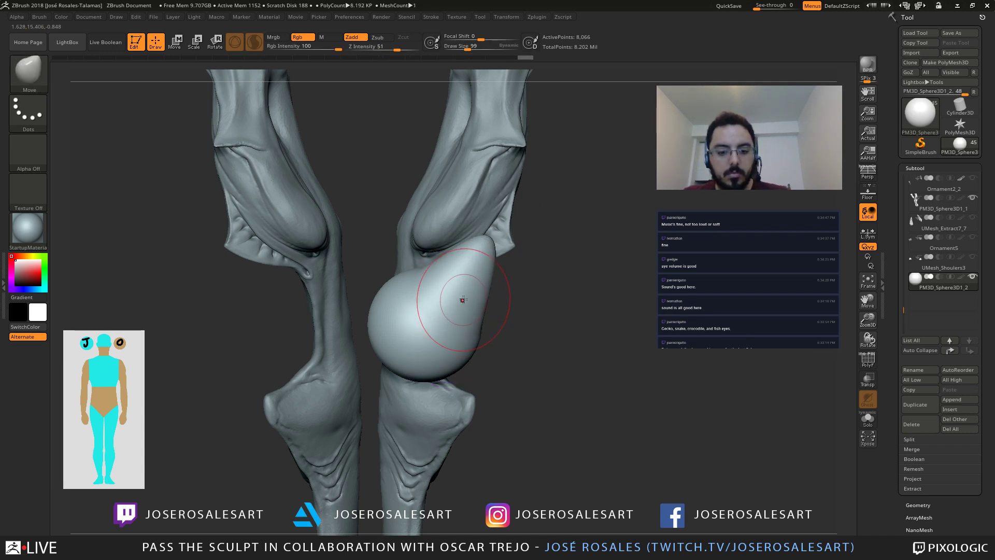
{"action": "left_click_drag", "start_coordinate": [465, 291], "coordinate": [499, 232]}
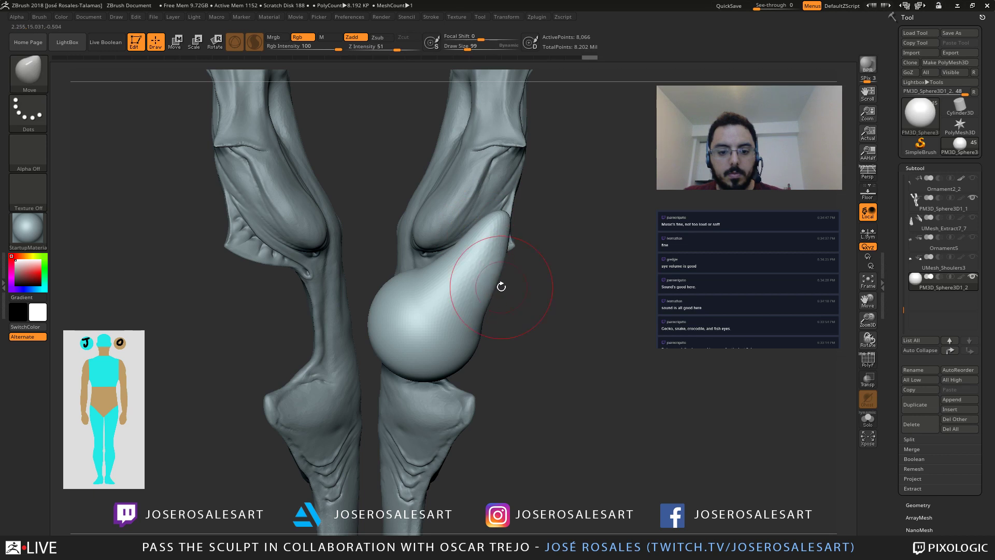
{"action": "right_click_drag", "start_coordinate": [456, 306], "coordinate": [552, 337]}
{"action": "mouse_move", "coordinate": [457, 322]}
{"action": "left_mouse_down"}
{"action": "mouse_move", "coordinate": [583, 388]}
{"action": "mouse_move", "coordinate": [593, 385]}
{"action": "left_mouse_up"}
{"action": "key", "text": "ctrl+z"}
Step: Extend the teardrop's tip outward and push its bulb toward the limb with the Move brush, using draw size 195 for the bulb
{"action": "right_click_drag", "start_coordinate": [500, 305], "coordinate": [437, 300]}
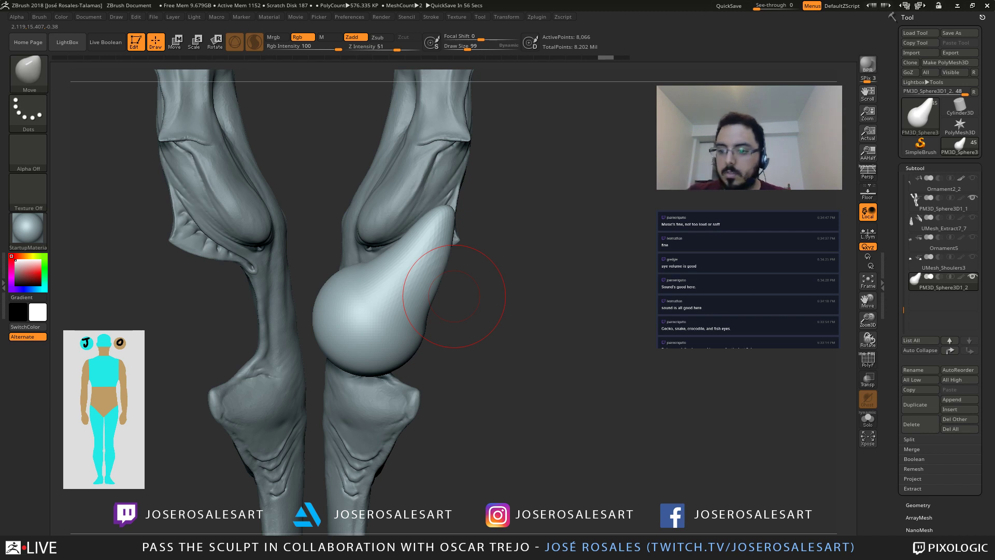
{"action": "right_click_drag", "start_coordinate": [400, 264], "coordinate": [417, 264], "text": "alt"}
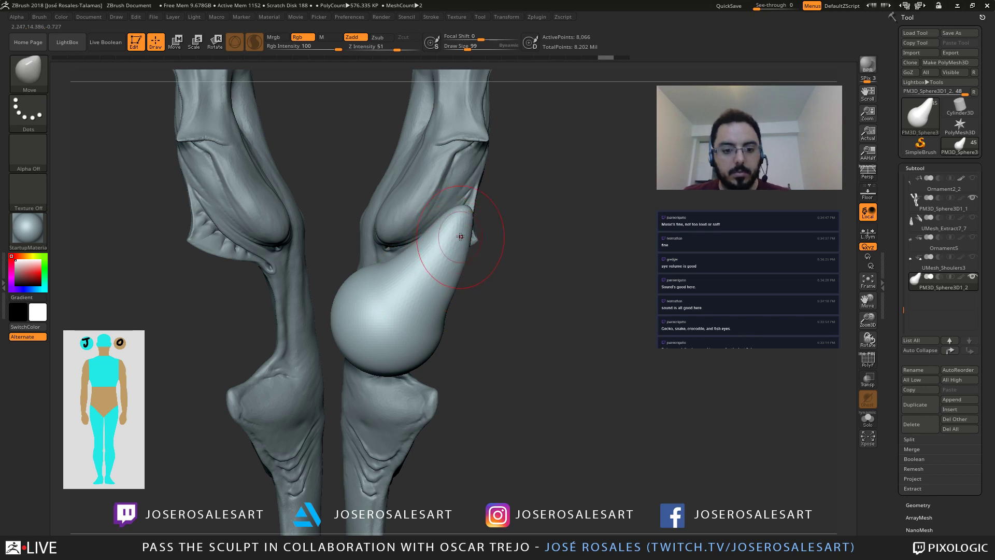
{"action": "left_click_drag", "start_coordinate": [460, 237], "coordinate": [474, 222]}
{"action": "left_click_drag", "start_coordinate": [603, 242], "coordinate": [436, 262]}
{"action": "key", "text": "s"}
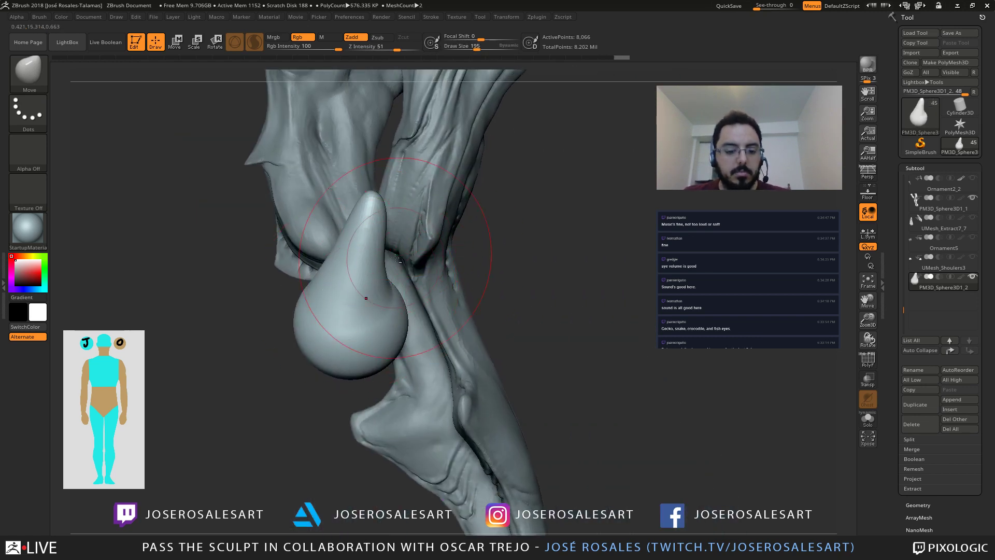
{"action": "left_click_drag", "start_coordinate": [288, 389], "coordinate": [290, 360], "text": "alt"}
{"action": "mouse_move", "coordinate": [352, 290]}
{"action": "left_mouse_down"}
{"action": "mouse_move", "coordinate": [395, 261]}
{"action": "mouse_move", "coordinate": [385, 261]}
{"action": "left_mouse_up"}
Step: Nudge the teardrop's tip upward with a smaller Move brush and smooth the form from the neck down to the bulb
{"action": "key", "text": "s"}
{"action": "left_click_drag", "start_coordinate": [510, 218], "coordinate": [583, 220]}
{"action": "left_click_drag", "start_coordinate": [388, 216], "coordinate": [382, 203]}
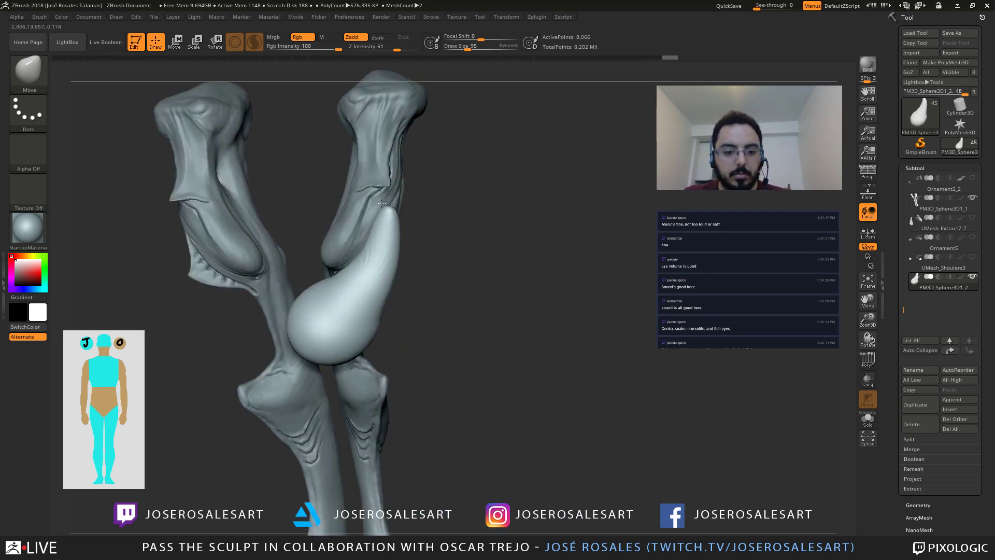
{"action": "left_click_drag", "start_coordinate": [461, 220], "coordinate": [523, 225]}
{"action": "mouse_move", "coordinate": [369, 233]}
{"action": "left_mouse_down", "text": "shift"}
{"action": "mouse_move", "coordinate": [364, 255]}
{"action": "mouse_move", "coordinate": [375, 257]}
{"action": "mouse_move", "coordinate": [334, 356]}
{"action": "left_mouse_up", "text": "shift"}
{"action": "key", "text": "ctrl+z"}
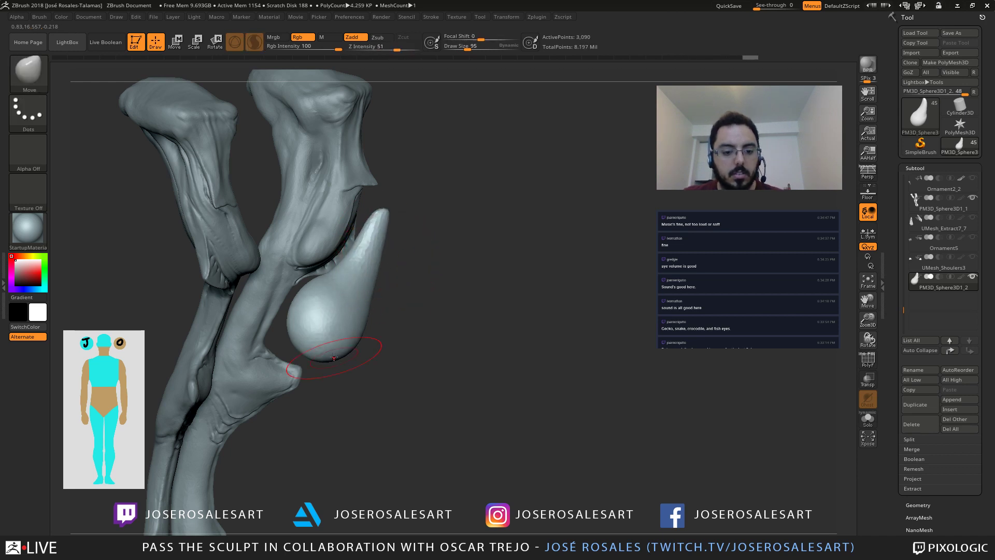
Step: Slim the teardrop's neck and adjust the inner contour of its bulb with the Move brush at draw size 62
{"action": "left_click_drag", "start_coordinate": [456, 347], "coordinate": [346, 357]}
{"action": "mouse_move", "coordinate": [487, 347]}
{"action": "left_mouse_down"}
{"action": "mouse_move", "coordinate": [404, 352]}
{"action": "mouse_move", "coordinate": [456, 339]}
{"action": "mouse_move", "coordinate": [492, 238]}
{"action": "mouse_move", "coordinate": [365, 250]}
{"action": "left_mouse_up"}
{"action": "key", "text": "bracketleft"}
{"action": "key", "text": "bracketleft"}
{"action": "key", "text": "bracketleft"}
{"action": "left_click_drag", "start_coordinate": [455, 244], "coordinate": [384, 235]}
{"action": "key", "text": "s"}
{"action": "right_click_drag", "start_coordinate": [383, 236], "coordinate": [366, 278]}
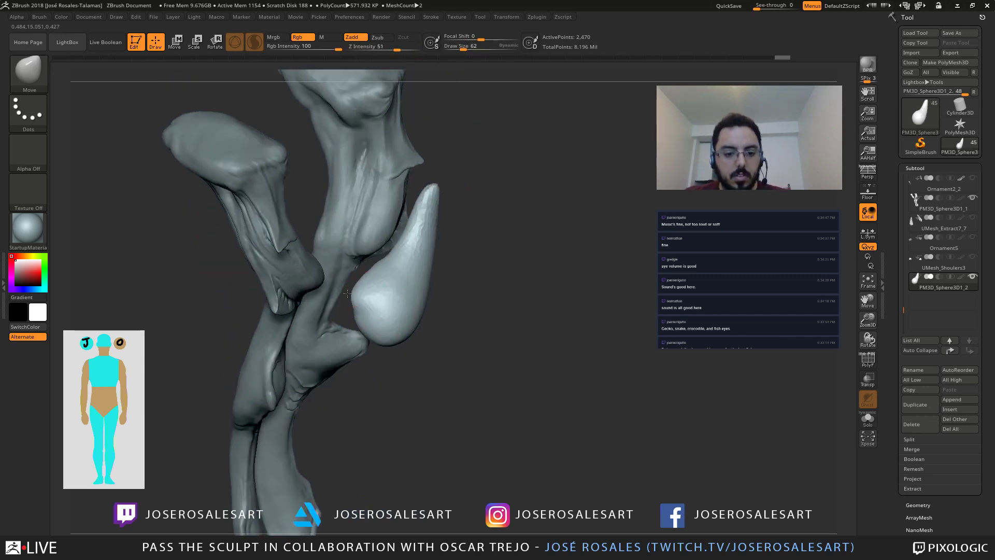
{"action": "left_click_drag", "start_coordinate": [347, 294], "coordinate": [362, 298]}
{"action": "right_click_drag", "start_coordinate": [362, 297], "coordinate": [382, 308]}
{"action": "left_click_drag", "start_coordinate": [362, 305], "coordinate": [350, 303]}
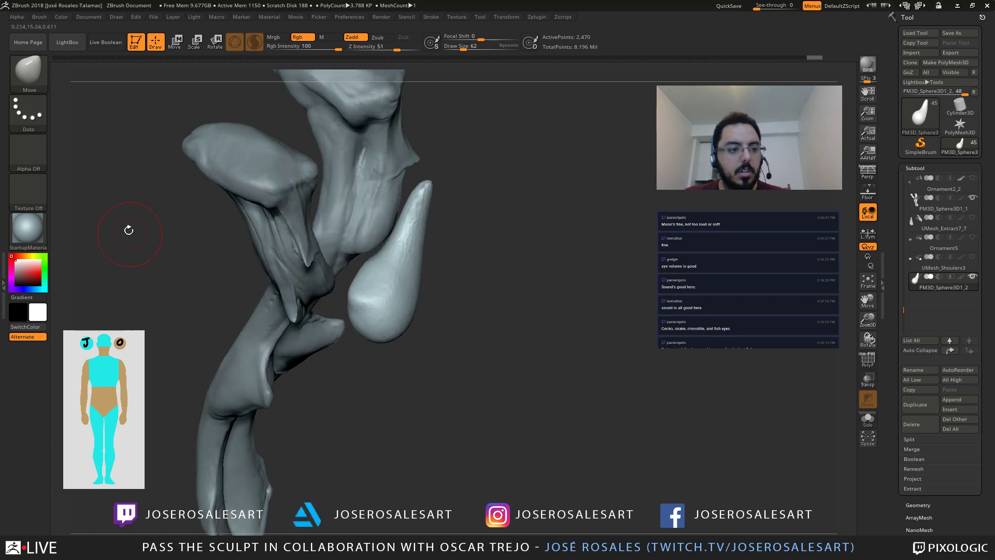
Step: Build up volume on the bulb and neck of the teardrop with the ClayBuildup brush at draw size 62
{"action": "key", "text": "b"}
{"action": "key", "text": "c"}
{"action": "key", "text": "b"}
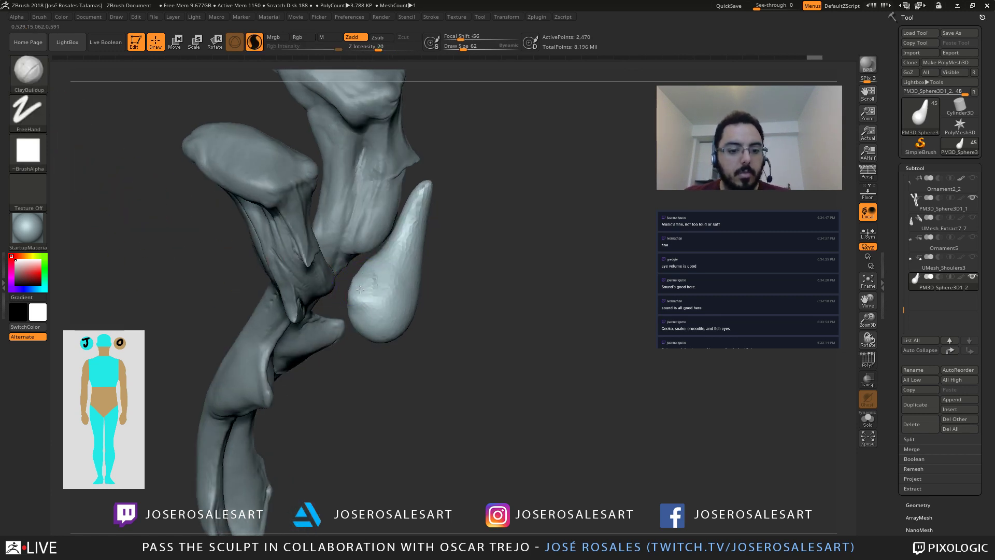
{"action": "left_click_drag", "start_coordinate": [374, 267], "coordinate": [384, 303]}
{"action": "mouse_move", "coordinate": [383, 303]}
{"action": "right_mouse_down"}
{"action": "mouse_move", "coordinate": [366, 282]}
{"action": "mouse_move", "coordinate": [362, 330]}
{"action": "mouse_move", "coordinate": [370, 287]}
{"action": "right_mouse_up"}
{"action": "left_click_drag", "start_coordinate": [374, 296], "coordinate": [391, 315]}
{"action": "mouse_move", "coordinate": [391, 315]}
{"action": "right_mouse_down"}
{"action": "mouse_move", "coordinate": [427, 289]}
{"action": "mouse_move", "coordinate": [562, 238]}
{"action": "mouse_move", "coordinate": [438, 251]}
{"action": "mouse_move", "coordinate": [344, 213]}
{"action": "mouse_move", "coordinate": [368, 222]}
{"action": "mouse_move", "coordinate": [426, 207]}
{"action": "right_mouse_up"}
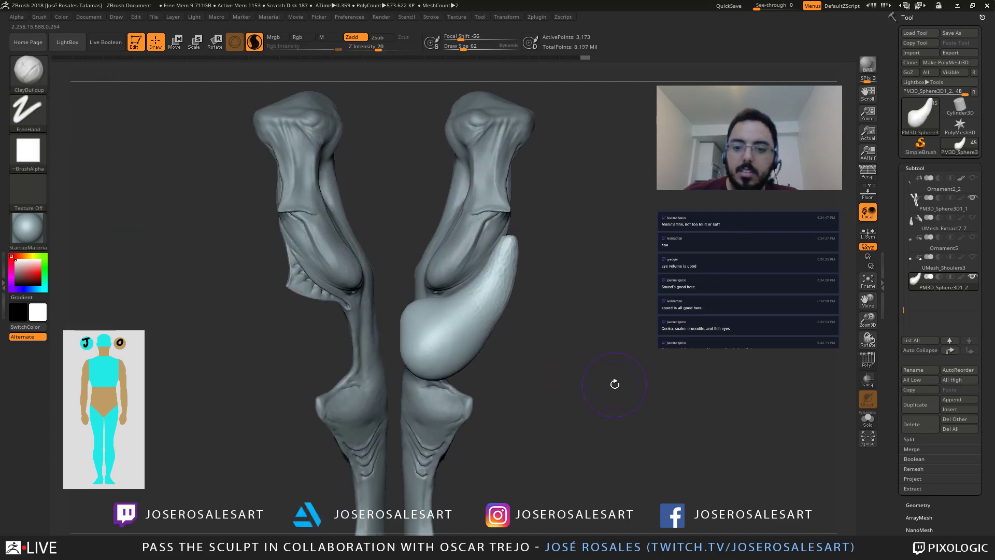
Step: Clone the ClayBuildup brush to get a separate copy of it
{"action": "left_click", "coordinate": [39, 87]}
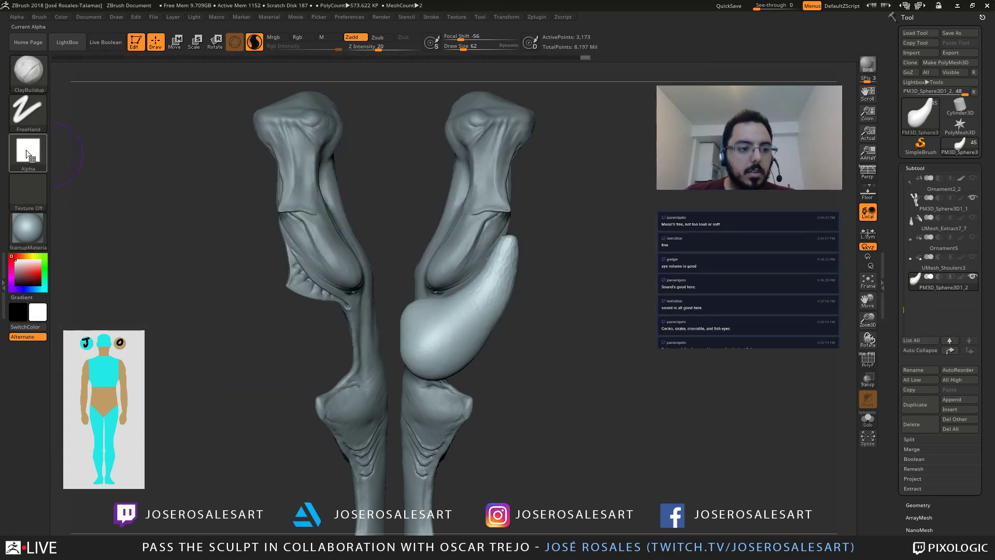
{"action": "left_click", "coordinate": [32, 86]}
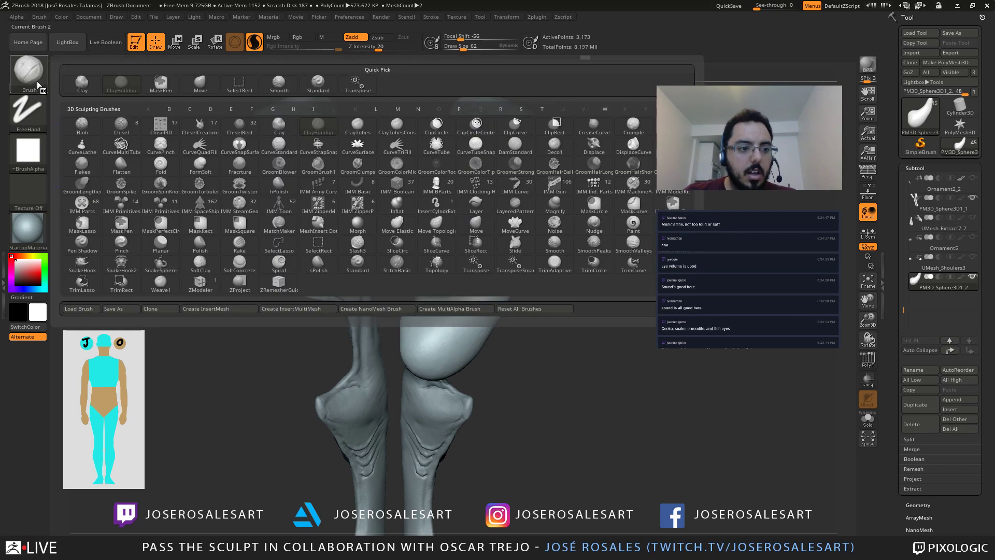
{"action": "left_click", "coordinate": [30, 85]}
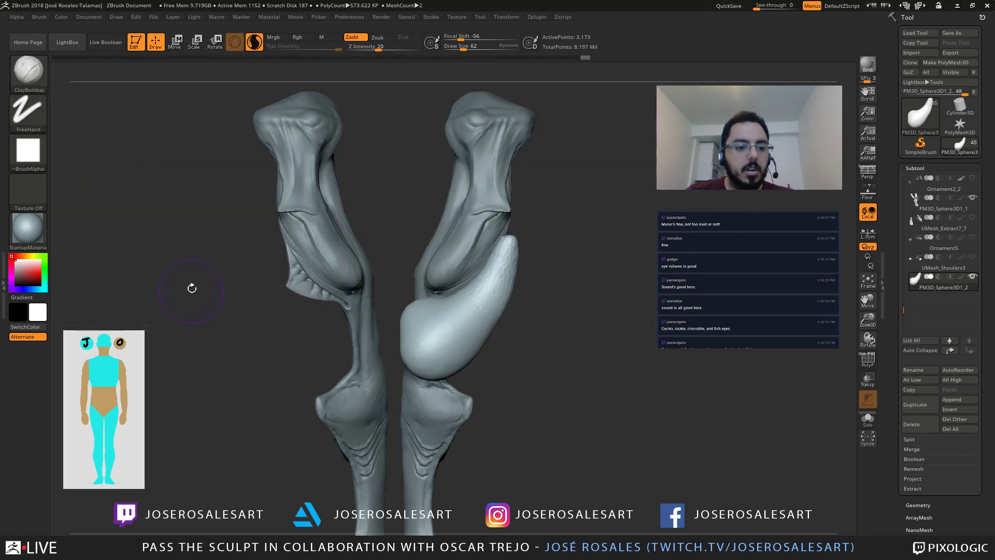
{"action": "left_click", "coordinate": [31, 67]}
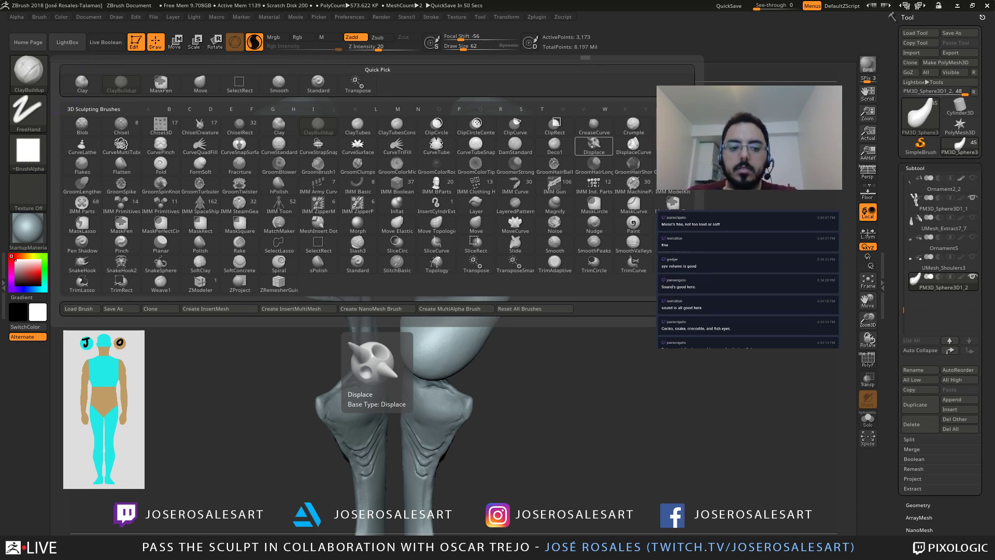
{"action": "key", "text": "Escape"}
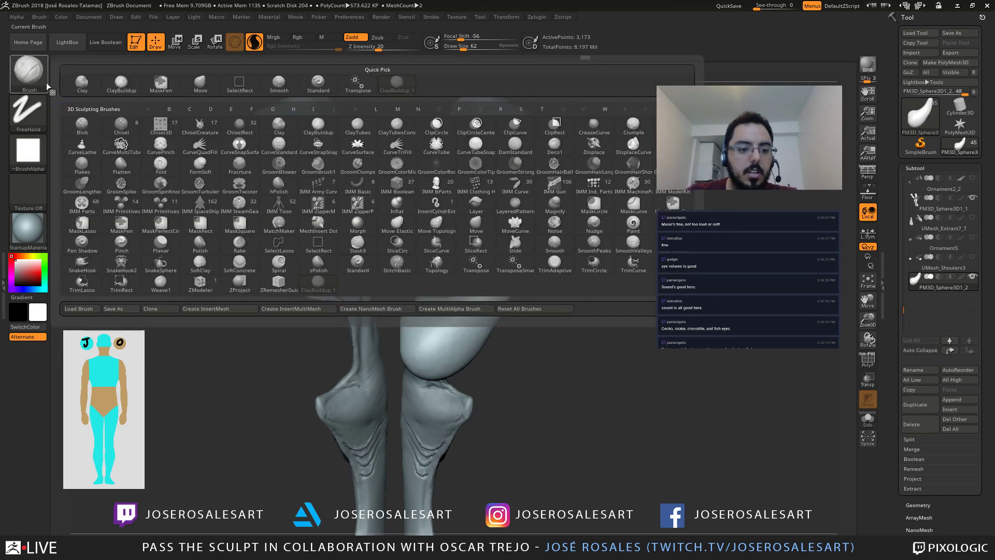
Step: Give the cloned ClayBuildup brush the round Alpha 06 and set its draw size to 45
{"action": "left_click", "coordinate": [28, 157]}
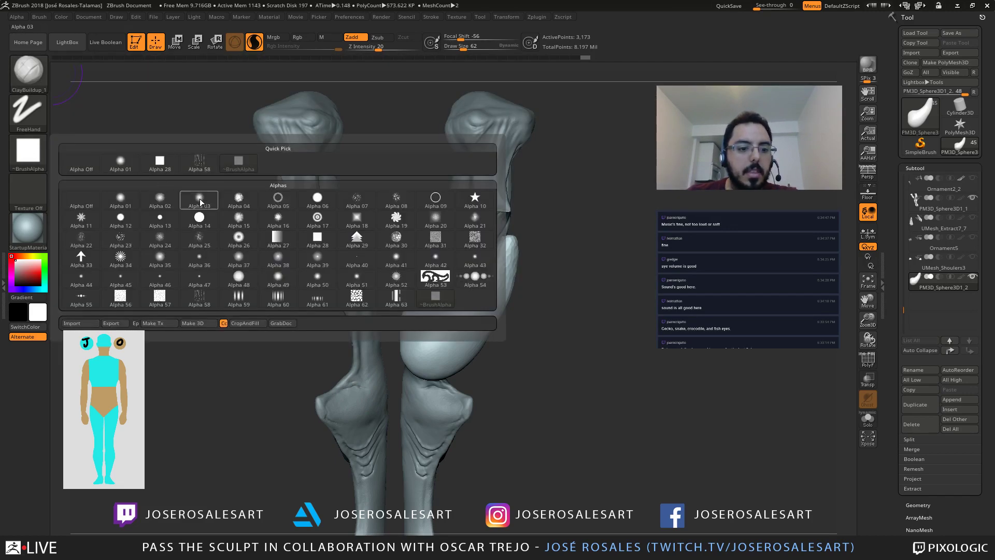
{"action": "mouse_move", "coordinate": [325, 206]}
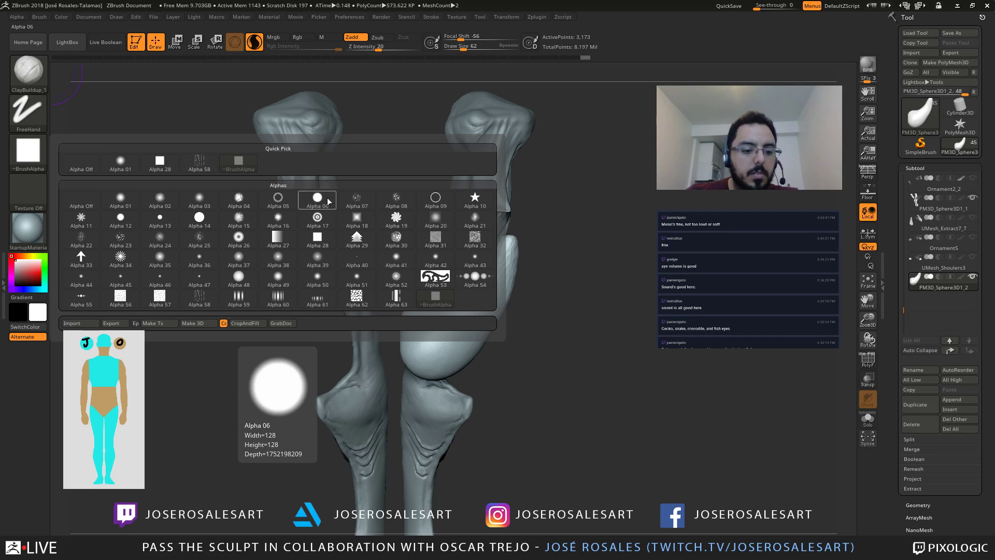
{"action": "left_click", "coordinate": [325, 201]}
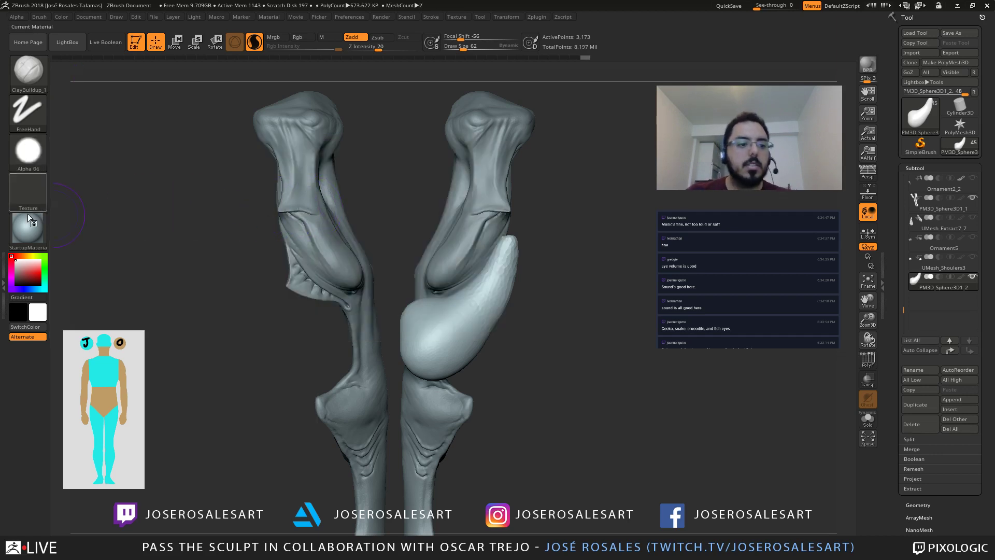
{"action": "left_click_drag", "start_coordinate": [480, 343], "coordinate": [409, 374], "text": "alt"}
{"action": "right_click_drag", "start_coordinate": [390, 311], "coordinate": [383, 228], "text": "alt"}
{"action": "right_click_drag", "start_coordinate": [317, 300], "coordinate": [415, 255], "text": "ctrl"}
{"action": "key", "text": "s"}
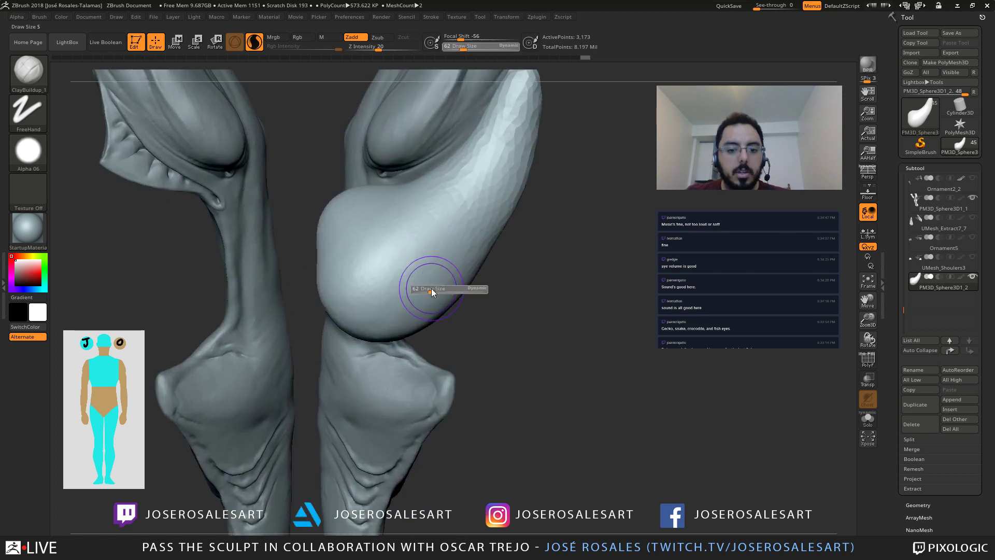
{"action": "left_click_drag", "start_coordinate": [432, 290], "coordinate": [429, 289]}
{"action": "right_click_drag", "start_coordinate": [430, 280], "coordinate": [465, 282], "text": "alt"}
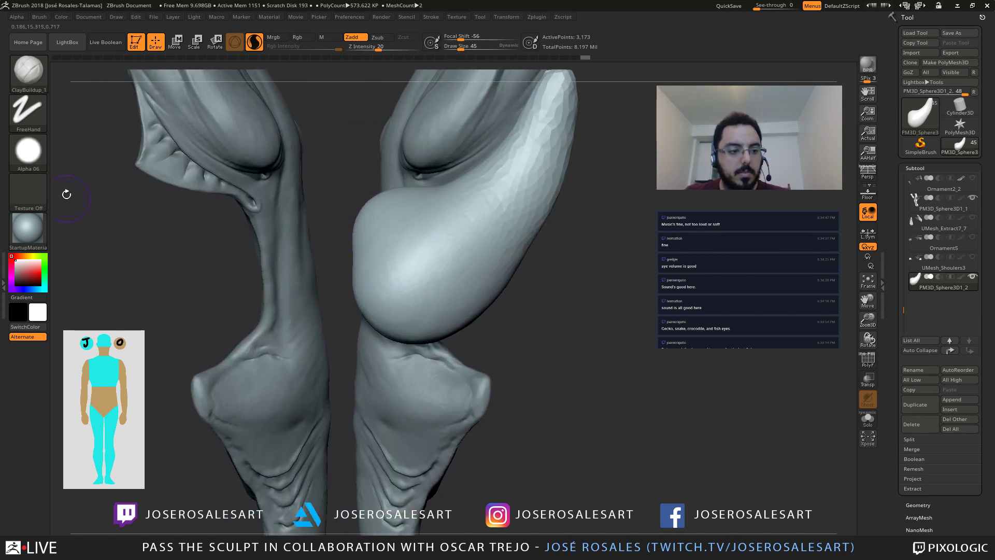
Step: Assign the custom hotkey 1 to the cloned brush ClayBuildup_1
{"action": "key", "text": "shift+d"}
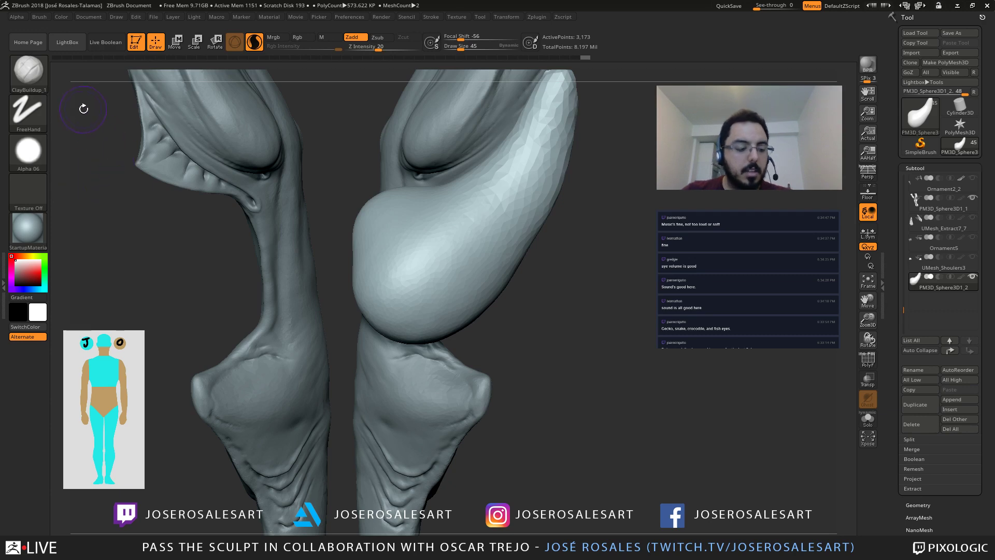
{"action": "left_click", "coordinate": [33, 77]}
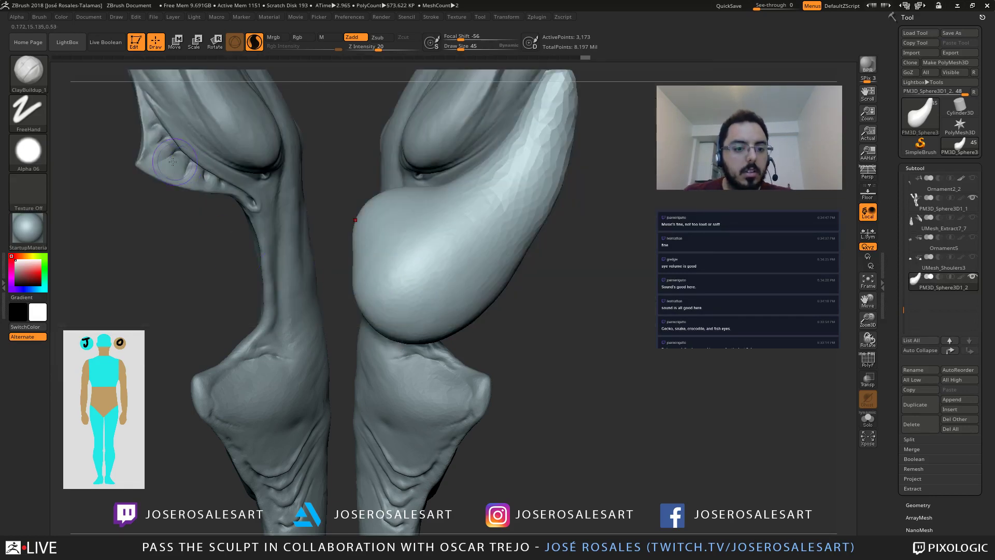
{"action": "right_click_drag", "start_coordinate": [400, 240], "coordinate": [375, 223]}
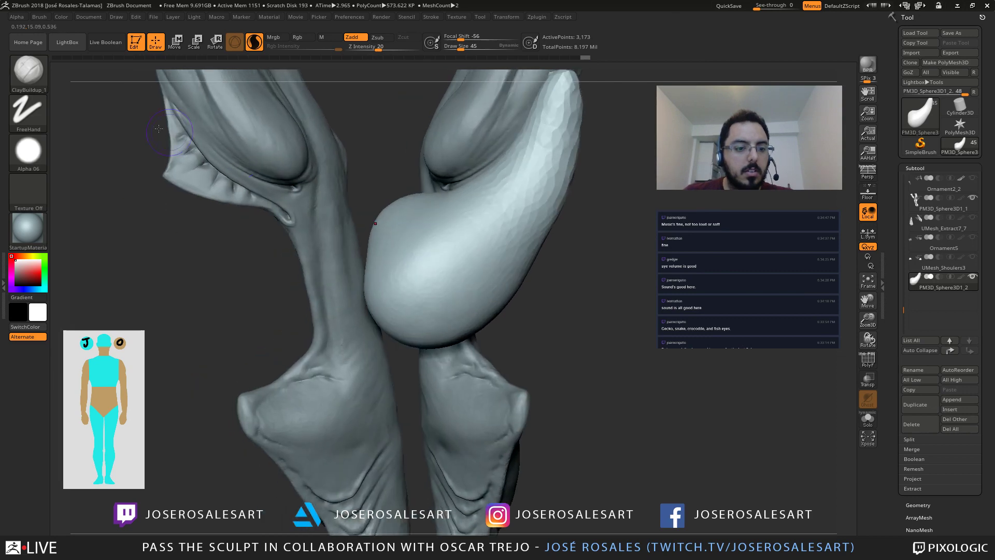
{"action": "left_click", "coordinate": [36, 76]}
{"action": "left_click", "coordinate": [39, 17]}
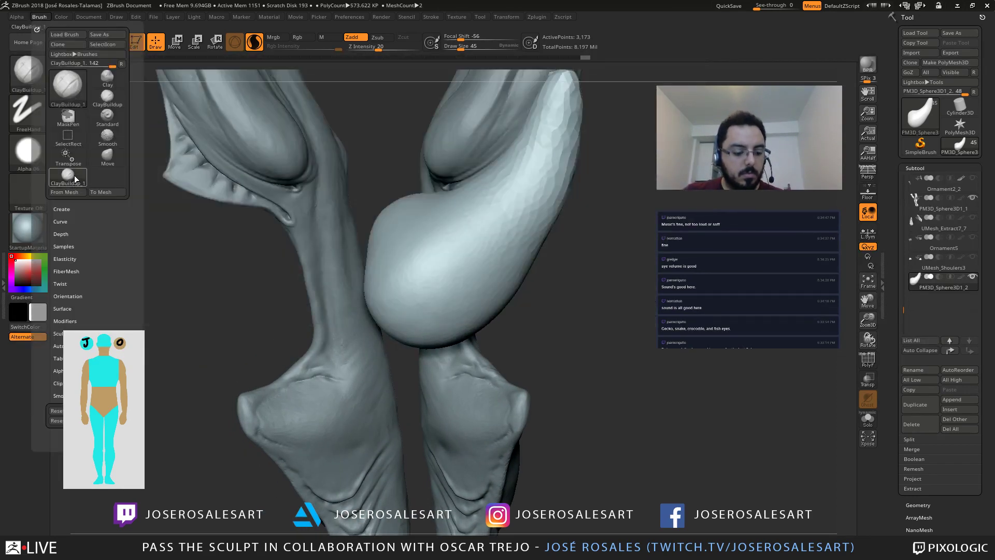
{"action": "left_click", "coordinate": [74, 175]}
{"action": "left_click", "coordinate": [74, 175], "text": "ctrl+alt"}
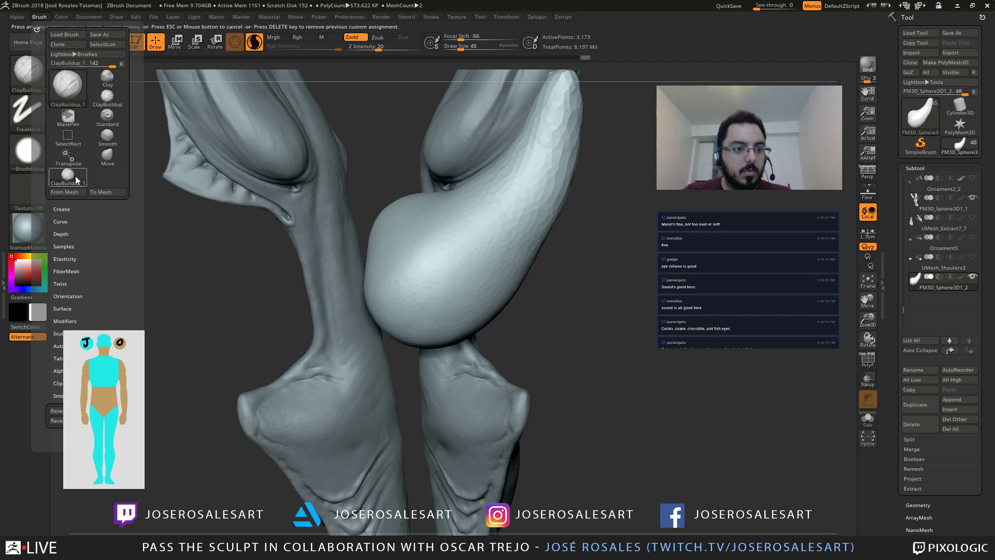
{"action": "key", "text": "1"}
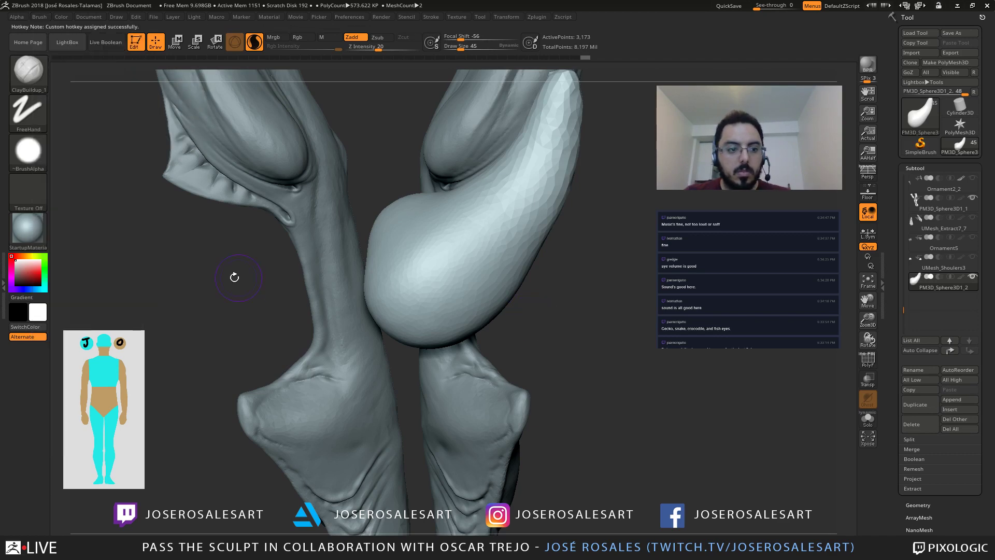
Step: Switch back to the square-alpha ClayBuildup brush and lay strokes at draw size 48 over the lower end of the bulb
{"action": "mouse_move", "coordinate": [427, 275]}
{"action": "right_mouse_down"}
{"action": "mouse_move", "coordinate": [404, 267]}
{"action": "mouse_move", "coordinate": [400, 288]}
{"action": "right_mouse_up"}
{"action": "key", "text": "2"}
{"action": "key", "text": "s"}
{"action": "mouse_move", "coordinate": [414, 283]}
{"action": "left_mouse_down"}
{"action": "mouse_move", "coordinate": [391, 294]}
{"action": "mouse_move", "coordinate": [438, 281]}
{"action": "left_mouse_up"}
{"action": "left_click_drag", "start_coordinate": [394, 310], "coordinate": [417, 280]}
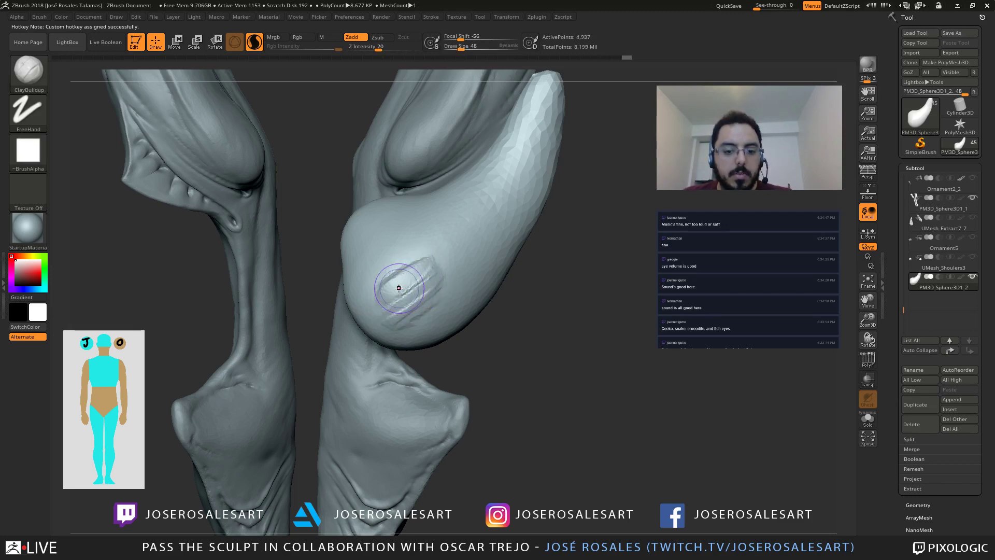
{"action": "right_click_drag", "start_coordinate": [397, 289], "coordinate": [399, 254]}
{"action": "mouse_move", "coordinate": [417, 246]}
{"action": "left_mouse_down"}
{"action": "mouse_move", "coordinate": [388, 272]}
{"action": "mouse_move", "coordinate": [413, 267]}
{"action": "mouse_move", "coordinate": [391, 304]}
{"action": "left_mouse_up"}
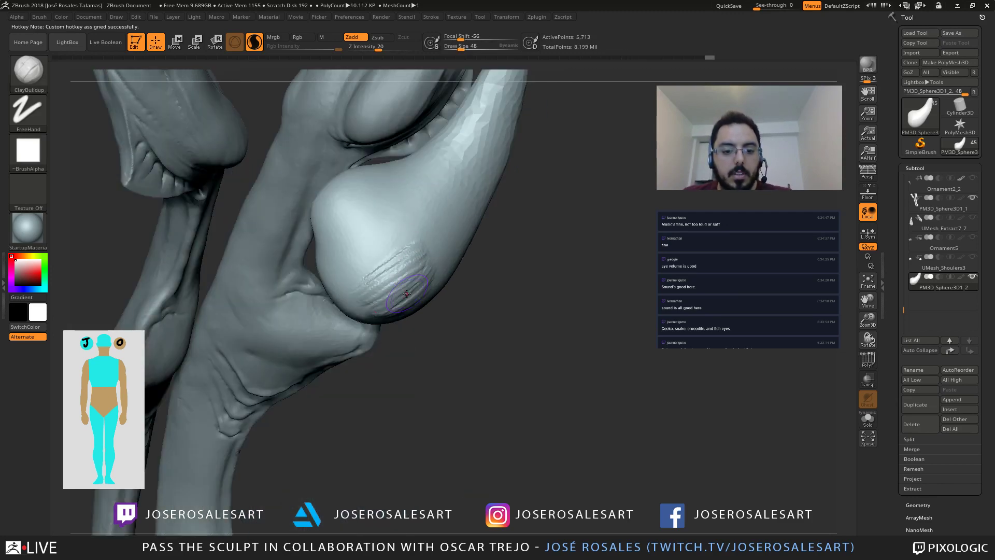
Step: Add ClayBuildup strokes on the outer side and across the middle of the bulb
{"action": "right_click_drag", "start_coordinate": [390, 304], "coordinate": [422, 285]}
{"action": "mouse_move", "coordinate": [435, 288]}
{"action": "left_mouse_down"}
{"action": "mouse_move", "coordinate": [401, 323]}
{"action": "mouse_move", "coordinate": [439, 296]}
{"action": "mouse_move", "coordinate": [453, 236]}
{"action": "left_mouse_up"}
{"action": "mouse_move", "coordinate": [421, 239]}
{"action": "right_mouse_down", "text": "alt"}
{"action": "mouse_move", "coordinate": [487, 229]}
{"action": "mouse_move", "coordinate": [474, 212]}
{"action": "right_mouse_up", "text": "alt"}
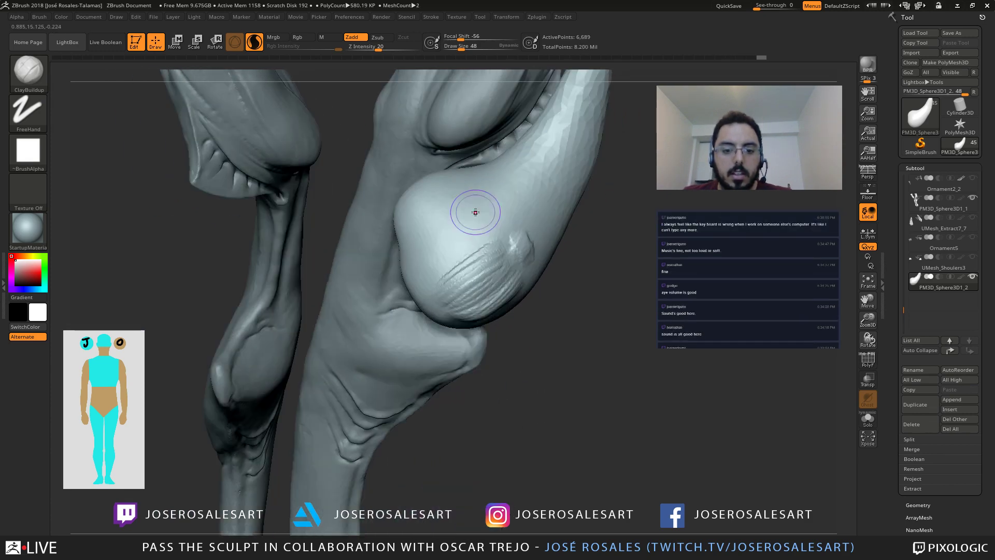
{"action": "mouse_move", "coordinate": [475, 213]}
{"action": "left_mouse_down"}
{"action": "mouse_move", "coordinate": [422, 248]}
{"action": "mouse_move", "coordinate": [472, 228]}
{"action": "left_mouse_up"}
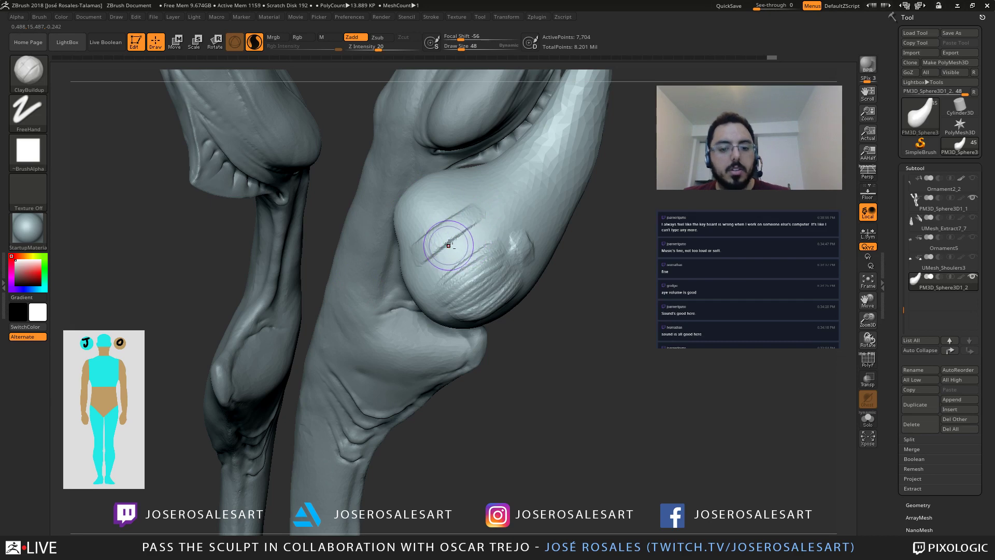
Step: Switch to the round-alpha ClayBuildup_1 brush and lay strokes at draw size 48 across the middle of the bulb
{"action": "key", "text": "2"}
{"action": "mouse_move", "coordinate": [455, 257]}
{"action": "right_mouse_down", "text": "alt"}
{"action": "mouse_move", "coordinate": [378, 270]}
{"action": "mouse_move", "coordinate": [443, 246]}
{"action": "right_mouse_up", "text": "alt"}
{"action": "left_click_drag", "start_coordinate": [443, 245], "coordinate": [465, 271]}
{"action": "right_click_drag", "start_coordinate": [456, 246], "coordinate": [471, 269]}
{"action": "left_click_drag", "start_coordinate": [472, 269], "coordinate": [460, 290]}
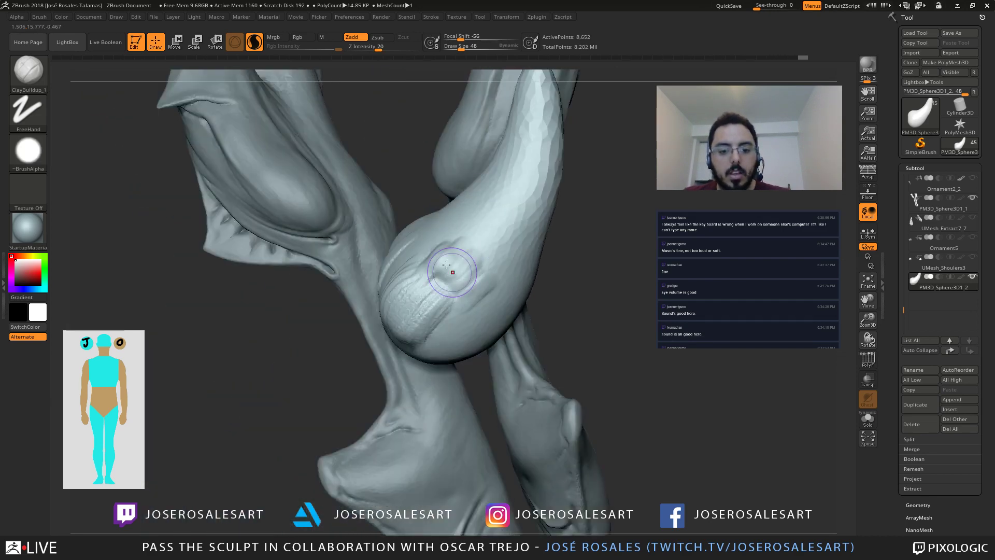
Step: Build up the rounded lower end of the bulb with ClayBuildup_1 strokes at draw size 81
{"action": "right_click_drag", "start_coordinate": [451, 272], "coordinate": [466, 285]}
{"action": "key", "text": "s"}
{"action": "left_click_drag", "start_coordinate": [466, 286], "coordinate": [482, 287]}
{"action": "mouse_move", "coordinate": [482, 287]}
{"action": "right_mouse_down"}
{"action": "mouse_move", "coordinate": [462, 300]}
{"action": "mouse_move", "coordinate": [471, 294]}
{"action": "right_mouse_up"}
{"action": "mouse_move", "coordinate": [464, 294]}
{"action": "left_mouse_down"}
{"action": "mouse_move", "coordinate": [439, 320]}
{"action": "mouse_move", "coordinate": [421, 302]}
{"action": "left_mouse_up"}
{"action": "right_click_drag", "start_coordinate": [394, 301], "coordinate": [417, 296]}
{"action": "mouse_move", "coordinate": [417, 296]}
{"action": "left_mouse_down"}
{"action": "mouse_move", "coordinate": [395, 316]}
{"action": "mouse_move", "coordinate": [372, 301]}
{"action": "left_mouse_up"}
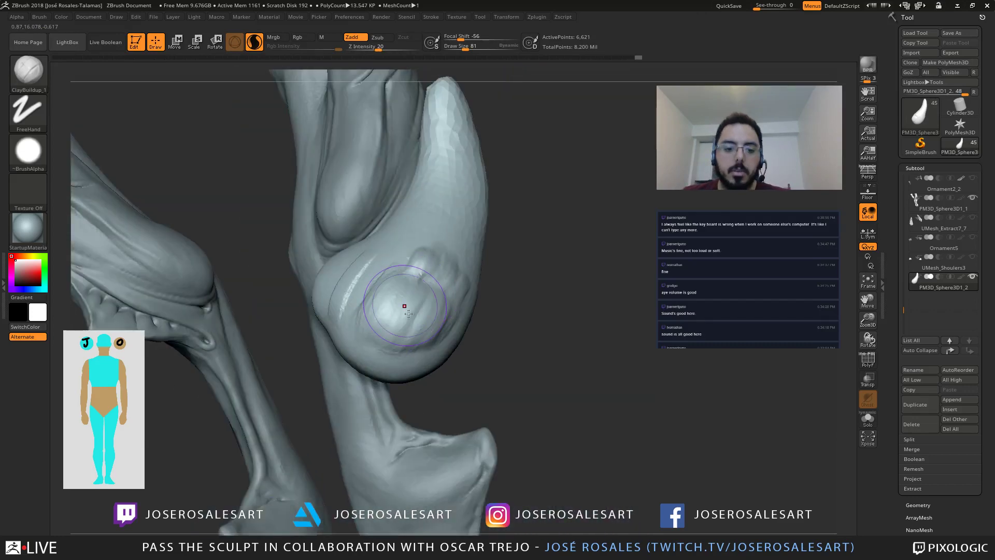
{"action": "mouse_move", "coordinate": [404, 306]}
{"action": "right_mouse_down"}
{"action": "mouse_move", "coordinate": [428, 283]}
{"action": "mouse_move", "coordinate": [311, 295]}
{"action": "right_mouse_up"}
{"action": "left_click_drag", "start_coordinate": [307, 271], "coordinate": [363, 303]}
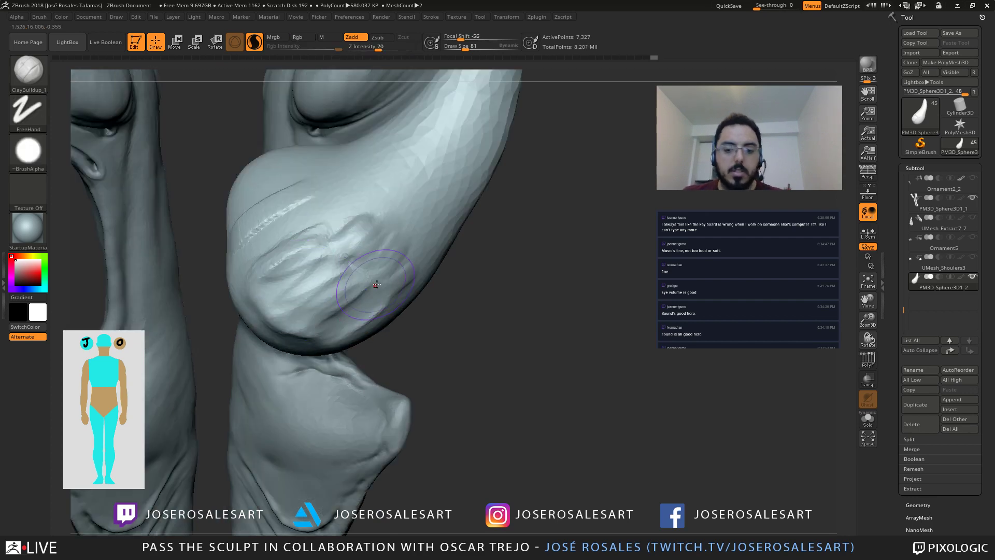
Step: Smooth the clay strokes across the front and side of the bulb
{"action": "mouse_move", "coordinate": [358, 300]}
{"action": "right_mouse_down"}
{"action": "mouse_move", "coordinate": [290, 274]}
{"action": "mouse_move", "coordinate": [355, 288]}
{"action": "mouse_move", "coordinate": [354, 308]}
{"action": "right_mouse_up"}
{"action": "mouse_move", "coordinate": [354, 308]}
{"action": "left_mouse_down", "text": "shift"}
{"action": "mouse_move", "coordinate": [365, 316]}
{"action": "mouse_move", "coordinate": [342, 261]}
{"action": "mouse_move", "coordinate": [299, 281]}
{"action": "left_mouse_up", "text": "shift"}
{"action": "mouse_move", "coordinate": [346, 291]}
{"action": "right_mouse_down"}
{"action": "mouse_move", "coordinate": [341, 193]}
{"action": "mouse_move", "coordinate": [372, 260]}
{"action": "right_mouse_up"}
{"action": "left_click_drag", "start_coordinate": [392, 288], "coordinate": [391, 286], "text": "shift"}
{"action": "mouse_move", "coordinate": [392, 286]}
{"action": "right_mouse_down", "text": "alt"}
{"action": "mouse_move", "coordinate": [301, 297]}
{"action": "mouse_move", "coordinate": [321, 255]}
{"action": "mouse_move", "coordinate": [455, 208]}
{"action": "right_mouse_up", "text": "alt"}
{"action": "right_click_drag", "start_coordinate": [398, 280], "coordinate": [416, 293], "text": "alt"}
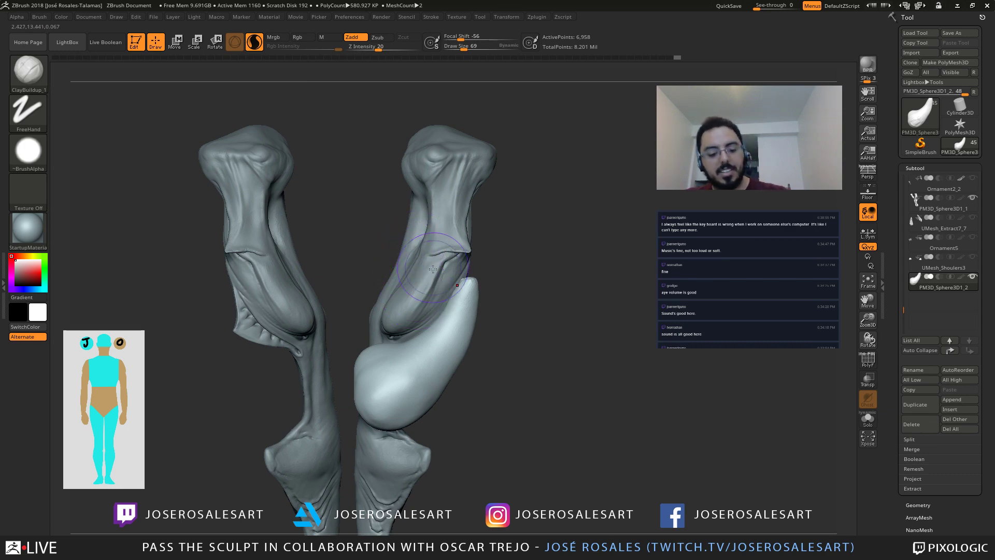
Step: Reshape the mass against the limb with the Move brush at draw size 90
{"action": "mouse_move", "coordinate": [406, 366]}
{"action": "right_mouse_down", "text": "alt"}
{"action": "mouse_move", "coordinate": [450, 365]}
{"action": "mouse_move", "coordinate": [450, 334]}
{"action": "mouse_move", "coordinate": [381, 306]}
{"action": "mouse_move", "coordinate": [370, 306]}
{"action": "mouse_move", "coordinate": [365, 324]}
{"action": "right_mouse_up", "text": "alt"}
{"action": "key", "text": "b"}
{"action": "key", "text": "m"}
{"action": "key", "text": "v"}
{"action": "right_click_drag", "start_coordinate": [411, 291], "coordinate": [392, 205]}
{"action": "key", "text": "s"}
{"action": "left_click_drag", "start_coordinate": [382, 266], "coordinate": [354, 235]}
{"action": "right_click_drag", "start_coordinate": [357, 238], "coordinate": [377, 244]}
{"action": "left_click_drag", "start_coordinate": [377, 244], "coordinate": [367, 209]}
{"action": "mouse_move", "coordinate": [355, 200]}
{"action": "right_mouse_down"}
{"action": "mouse_move", "coordinate": [371, 189]}
{"action": "mouse_move", "coordinate": [381, 231]}
{"action": "mouse_move", "coordinate": [420, 251]}
{"action": "mouse_move", "coordinate": [426, 235]}
{"action": "mouse_move", "coordinate": [460, 252]}
{"action": "mouse_move", "coordinate": [511, 222]}
{"action": "mouse_move", "coordinate": [550, 223]}
{"action": "mouse_move", "coordinate": [469, 237]}
{"action": "mouse_move", "coordinate": [417, 323]}
{"action": "right_mouse_up"}
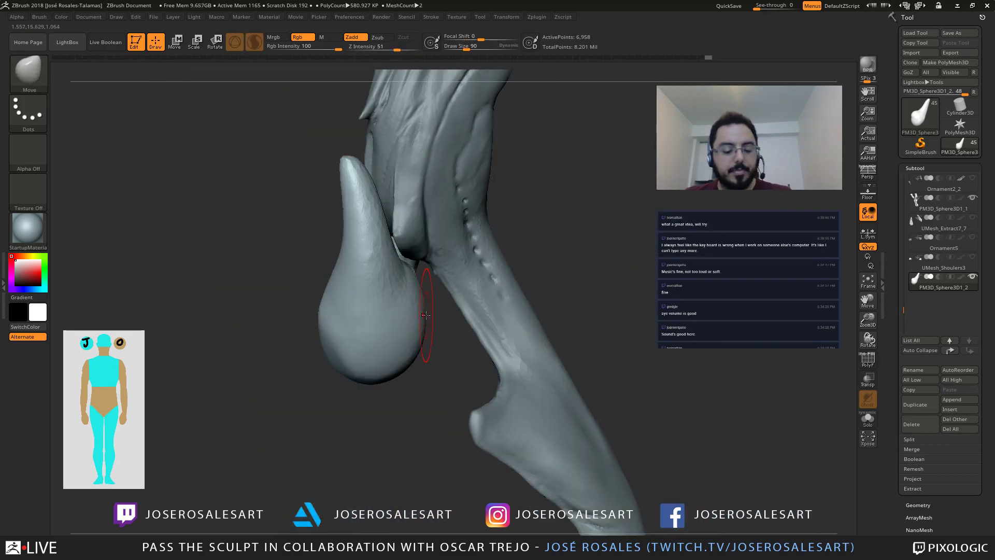
Step: Set the Move brush to draw size 140 and pull the lower end of the bulb toward the limb
{"action": "key", "text": "bracketright"}
{"action": "key", "text": "bracketright"}
{"action": "key", "text": "bracketright"}
{"action": "key", "text": "bracketright"}
{"action": "key", "text": "bracketright"}
{"action": "mouse_move", "coordinate": [450, 355]}
{"action": "right_mouse_down", "text": "alt"}
{"action": "mouse_move", "coordinate": [350, 332]}
{"action": "mouse_move", "coordinate": [342, 324]}
{"action": "mouse_move", "coordinate": [353, 303]}
{"action": "mouse_move", "coordinate": [326, 315]}
{"action": "mouse_move", "coordinate": [384, 288]}
{"action": "right_mouse_up", "text": "alt"}
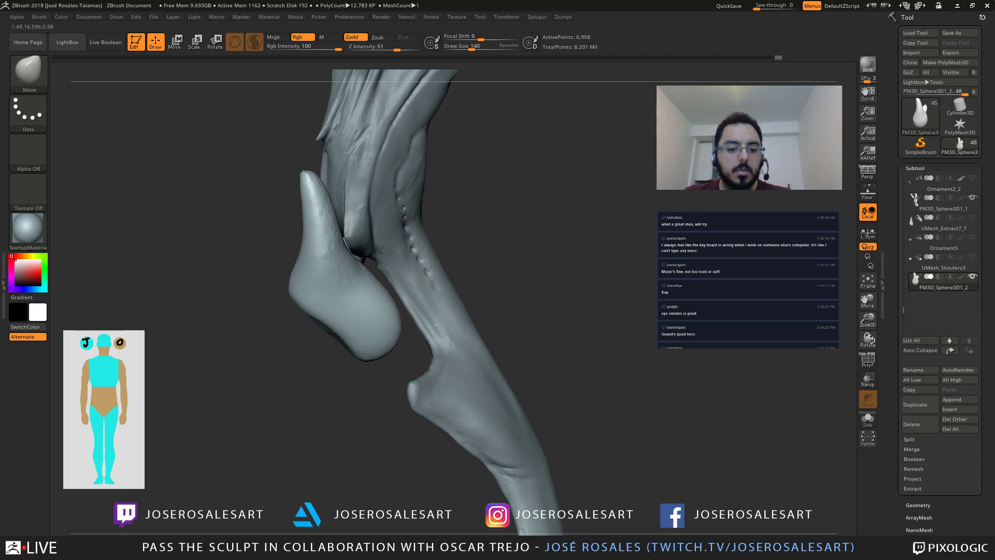
Step: Switch to ClayBuildup_1 and build up the broad front face of the mass at draw size 86
{"action": "mouse_move", "coordinate": [382, 315]}
{"action": "right_mouse_down"}
{"action": "mouse_move", "coordinate": [446, 319]}
{"action": "mouse_move", "coordinate": [435, 326]}
{"action": "right_mouse_up"}
{"action": "key", "text": "b"}
{"action": "key", "text": "c"}
{"action": "key", "text": "b"}
{"action": "mouse_move", "coordinate": [313, 326]}
{"action": "right_mouse_down"}
{"action": "mouse_move", "coordinate": [334, 290]}
{"action": "mouse_move", "coordinate": [345, 305]}
{"action": "mouse_move", "coordinate": [346, 380]}
{"action": "mouse_move", "coordinate": [414, 347]}
{"action": "right_mouse_up"}
{"action": "left_click_drag", "start_coordinate": [386, 337], "coordinate": [392, 340]}
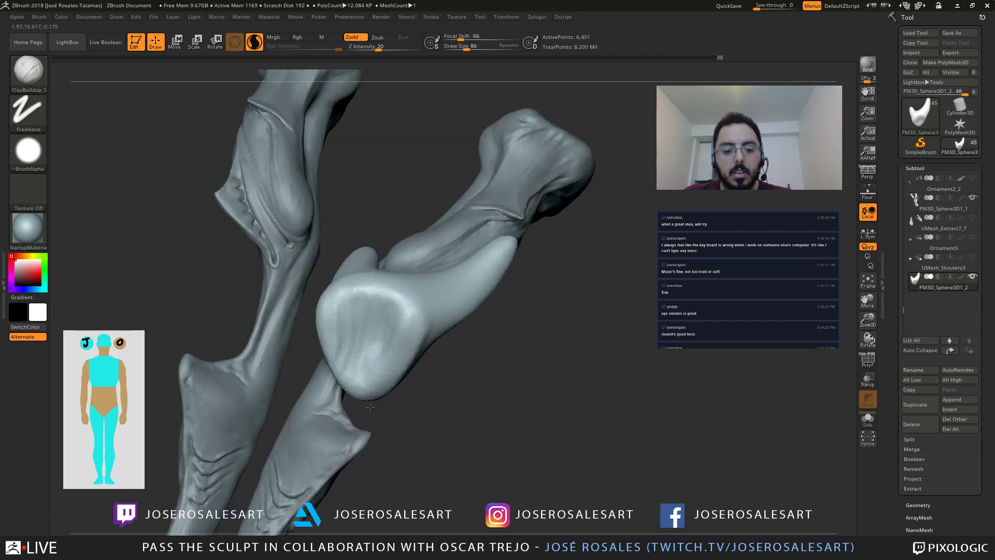
{"action": "right_click_drag", "start_coordinate": [393, 345], "coordinate": [338, 329]}
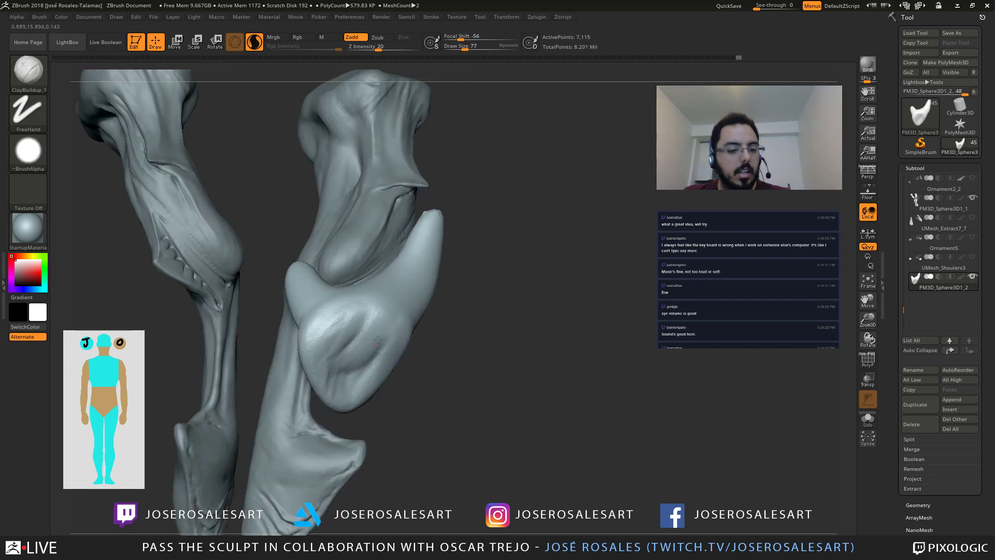
Step: Add ClayBuildup_1 strokes at draw size 77 down the middle and lower front of the mass
{"action": "mouse_move", "coordinate": [359, 335]}
{"action": "left_mouse_down"}
{"action": "mouse_move", "coordinate": [346, 386]}
{"action": "mouse_move", "coordinate": [355, 373]}
{"action": "left_mouse_up"}
{"action": "right_click_drag", "start_coordinate": [358, 367], "coordinate": [379, 355]}
{"action": "key", "text": "s"}
{"action": "left_click_drag", "start_coordinate": [379, 355], "coordinate": [366, 356]}
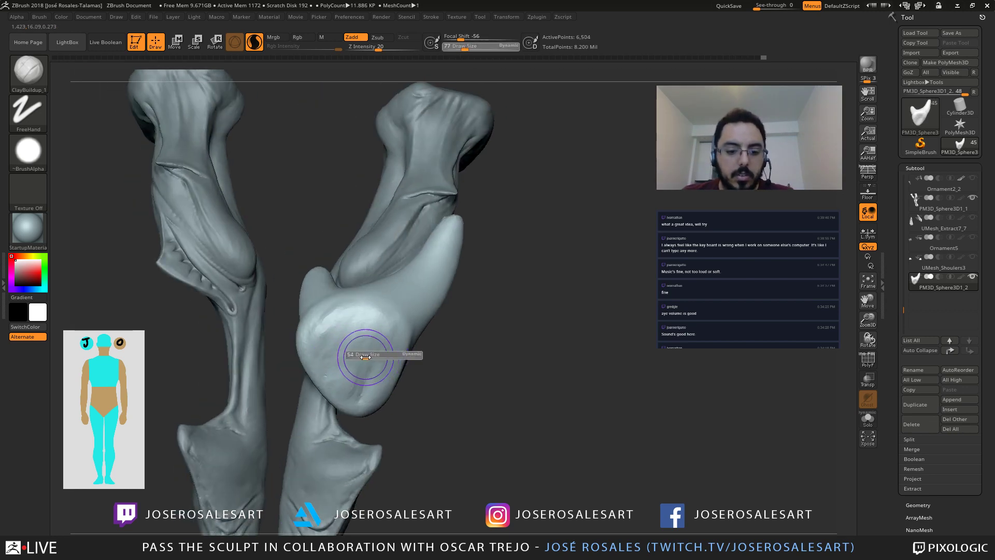
{"action": "right_click_drag", "start_coordinate": [362, 346], "coordinate": [369, 315]}
{"action": "right_click_drag", "start_coordinate": [309, 295], "coordinate": [320, 295]}
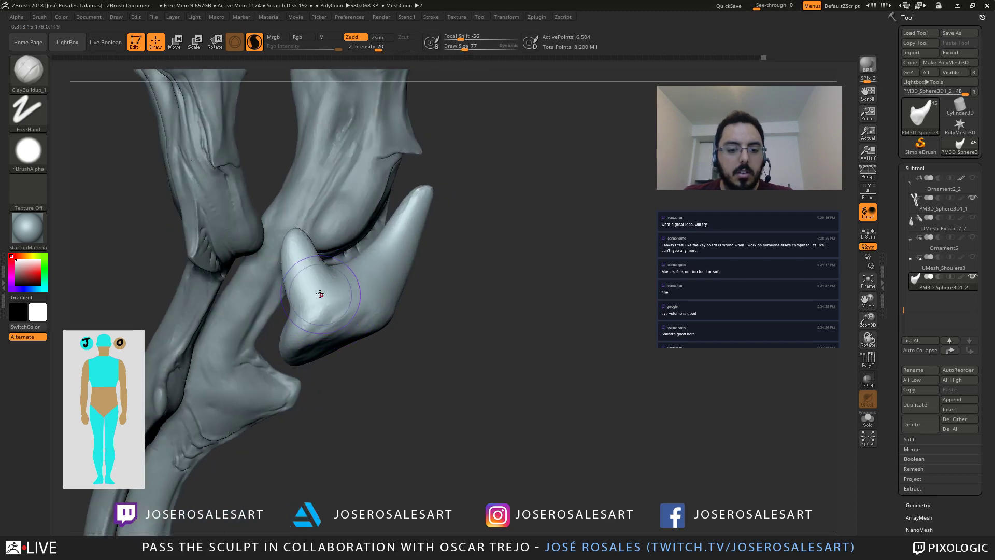
Step: Pull the mass's short inner prong upward along the limb with the Move brush
{"action": "mouse_move", "coordinate": [312, 251]}
{"action": "right_mouse_down", "text": "alt"}
{"action": "mouse_move", "coordinate": [304, 322]}
{"action": "mouse_move", "coordinate": [294, 292]}
{"action": "right_mouse_up", "text": "alt"}
{"action": "key", "text": "b"}
{"action": "key", "text": "m"}
{"action": "key", "text": "v"}
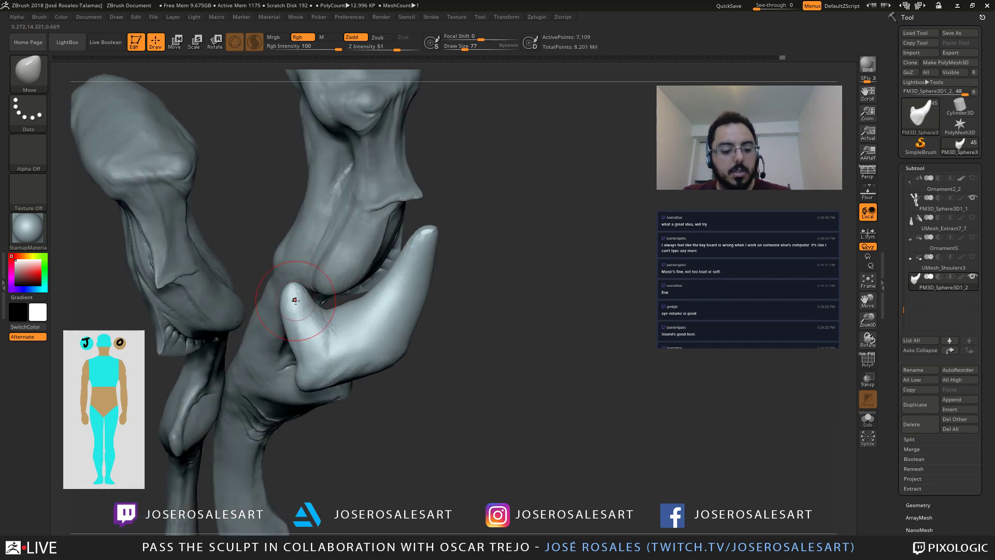
{"action": "key", "text": "s"}
{"action": "left_click", "coordinate": [293, 296]}
{"action": "left_click_drag", "start_coordinate": [293, 296], "coordinate": [293, 272]}
{"action": "mouse_move", "coordinate": [301, 243]}
{"action": "right_mouse_down"}
{"action": "mouse_move", "coordinate": [290, 283]}
{"action": "mouse_move", "coordinate": [303, 291]}
{"action": "mouse_move", "coordinate": [306, 276]}
{"action": "mouse_move", "coordinate": [294, 293]}
{"action": "mouse_move", "coordinate": [310, 340]}
{"action": "mouse_move", "coordinate": [306, 332]}
{"action": "right_mouse_up"}
Step: Fill the area below the inner prong with ClayBuildup_1 at draw size 69 and smooth the surface
{"action": "key", "text": "b"}
{"action": "key", "text": "c"}
{"action": "key", "text": "b"}
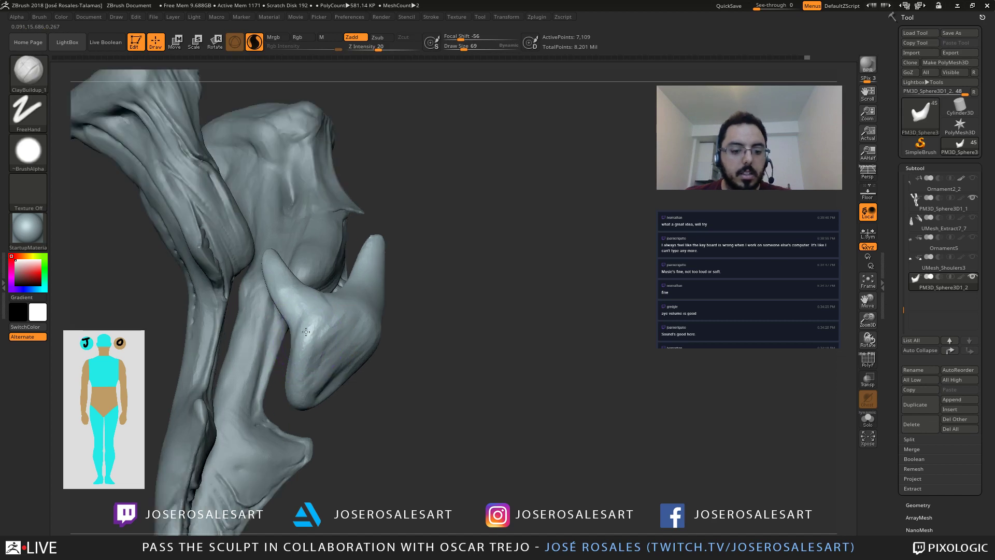
{"action": "left_click_drag", "start_coordinate": [314, 330], "coordinate": [321, 337]}
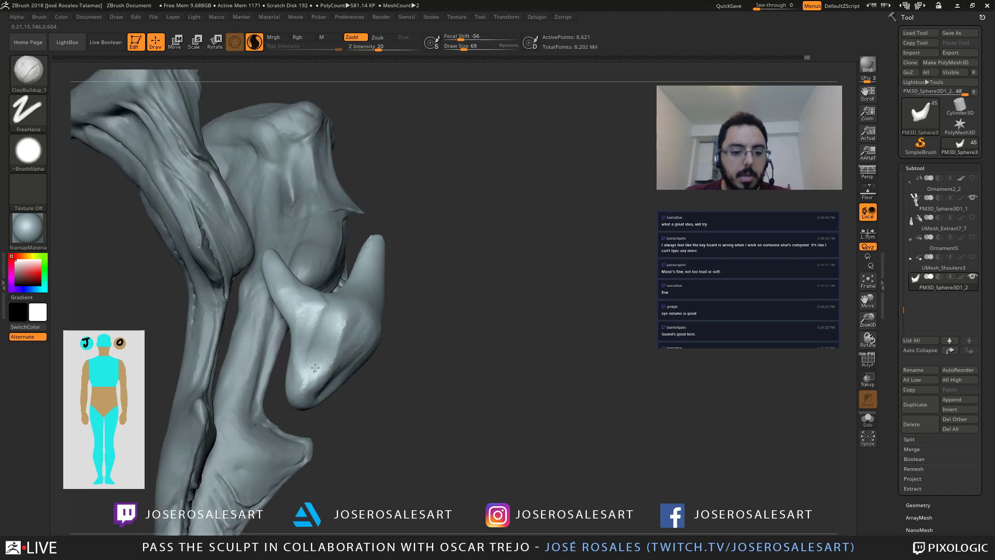
{"action": "right_click_drag", "start_coordinate": [319, 341], "coordinate": [346, 334]}
{"action": "mouse_move", "coordinate": [300, 317]}
{"action": "left_mouse_down", "text": "shift"}
{"action": "mouse_move", "coordinate": [348, 336]}
{"action": "mouse_move", "coordinate": [363, 357]}
{"action": "left_mouse_up", "text": "shift"}
{"action": "right_click_drag", "start_coordinate": [362, 357], "coordinate": [333, 322]}
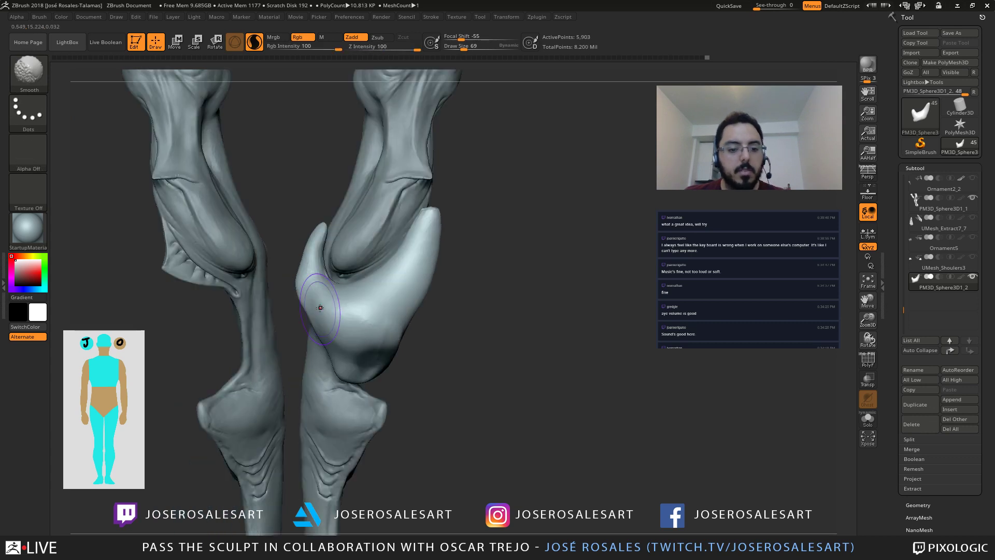
{"action": "left_click_drag", "start_coordinate": [306, 252], "coordinate": [317, 274], "text": "shift"}
{"action": "right_click_drag", "start_coordinate": [317, 274], "coordinate": [344, 242]}
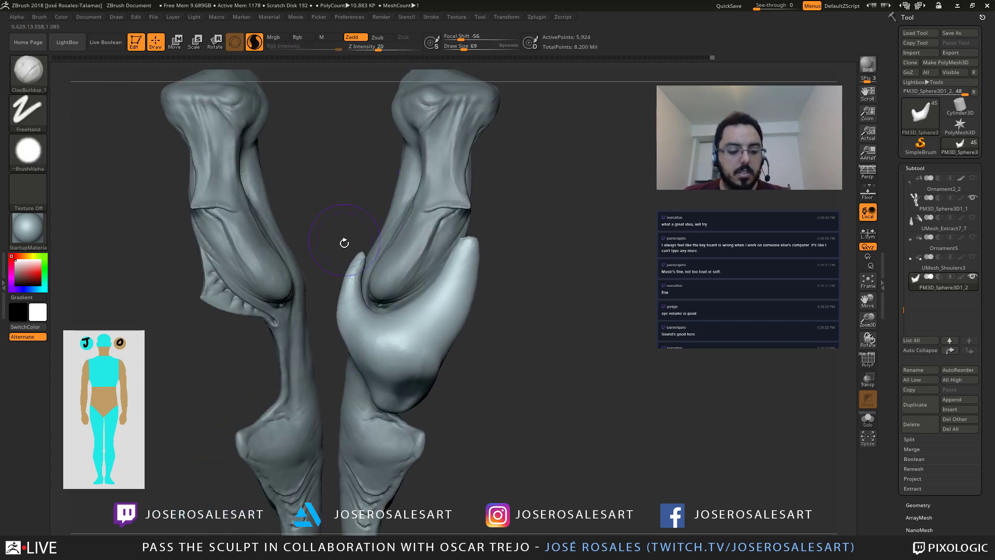
Step: Extend and slim the inner prong around the limb's muscle with the Move brush, then smooth its surface
{"action": "left_click_drag", "start_coordinate": [367, 242], "coordinate": [390, 222]}
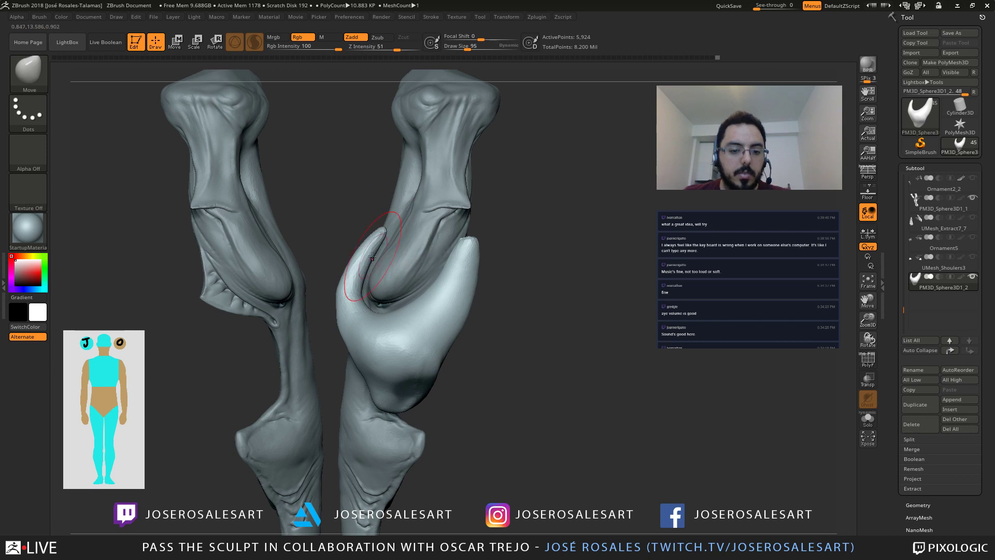
{"action": "key", "text": "s"}
{"action": "left_click", "coordinate": [359, 265]}
{"action": "left_click_drag", "start_coordinate": [351, 263], "coordinate": [342, 258]}
{"action": "left_click_drag", "start_coordinate": [339, 306], "coordinate": [346, 277]}
{"action": "mouse_move", "coordinate": [346, 278]}
{"action": "right_mouse_down"}
{"action": "mouse_move", "coordinate": [301, 284]}
{"action": "mouse_move", "coordinate": [351, 264]}
{"action": "right_mouse_up"}
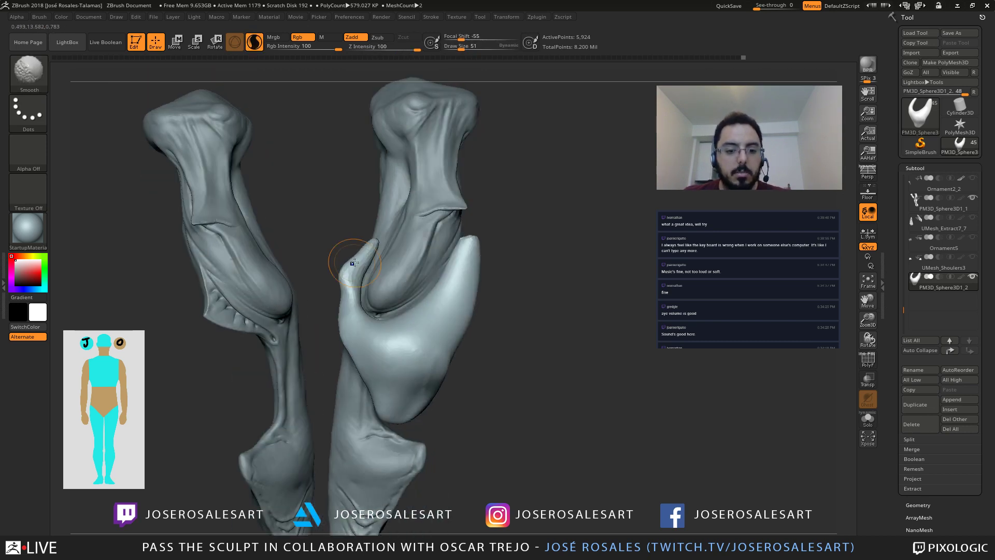
{"action": "mouse_move", "coordinate": [350, 264]}
{"action": "left_mouse_down", "text": "shift"}
{"action": "mouse_move", "coordinate": [357, 260]}
{"action": "mouse_move", "coordinate": [351, 272]}
{"action": "left_mouse_up", "text": "shift"}
{"action": "mouse_move", "coordinate": [350, 277]}
{"action": "right_mouse_down"}
{"action": "mouse_move", "coordinate": [354, 358]}
{"action": "mouse_move", "coordinate": [414, 242]}
{"action": "mouse_move", "coordinate": [437, 251]}
{"action": "mouse_move", "coordinate": [356, 254]}
{"action": "right_mouse_up"}
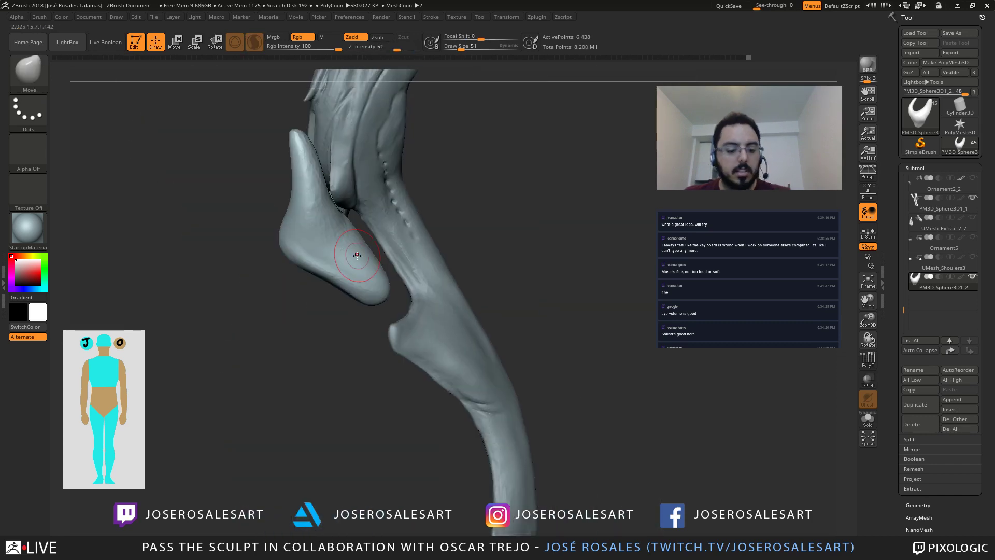
Step: Stretch the mass's lower tip down along the limb with the Move brush
{"action": "right_click_drag", "start_coordinate": [396, 290], "coordinate": [378, 286], "text": "alt"}
{"action": "key", "text": "s"}
{"action": "mouse_move", "coordinate": [357, 303]}
{"action": "left_mouse_down"}
{"action": "mouse_move", "coordinate": [381, 318]}
{"action": "mouse_move", "coordinate": [342, 282]}
{"action": "mouse_move", "coordinate": [343, 243]}
{"action": "left_mouse_up"}
{"action": "mouse_move", "coordinate": [244, 262]}
{"action": "right_mouse_down"}
{"action": "mouse_move", "coordinate": [365, 251]}
{"action": "mouse_move", "coordinate": [293, 270]}
{"action": "mouse_move", "coordinate": [402, 336]}
{"action": "right_mouse_up"}
{"action": "mouse_move", "coordinate": [402, 337]}
{"action": "left_mouse_down"}
{"action": "mouse_move", "coordinate": [422, 320]}
{"action": "mouse_move", "coordinate": [438, 359]}
{"action": "left_mouse_up"}
Step: Refine the lower tip and central bulge with ClayBuildup_1, carving in and adding volume
{"action": "key", "text": "b"}
{"action": "key", "text": "c"}
{"action": "key", "text": "b"}
{"action": "key", "text": "s"}
{"action": "right_click_drag", "start_coordinate": [477, 356], "coordinate": [432, 355]}
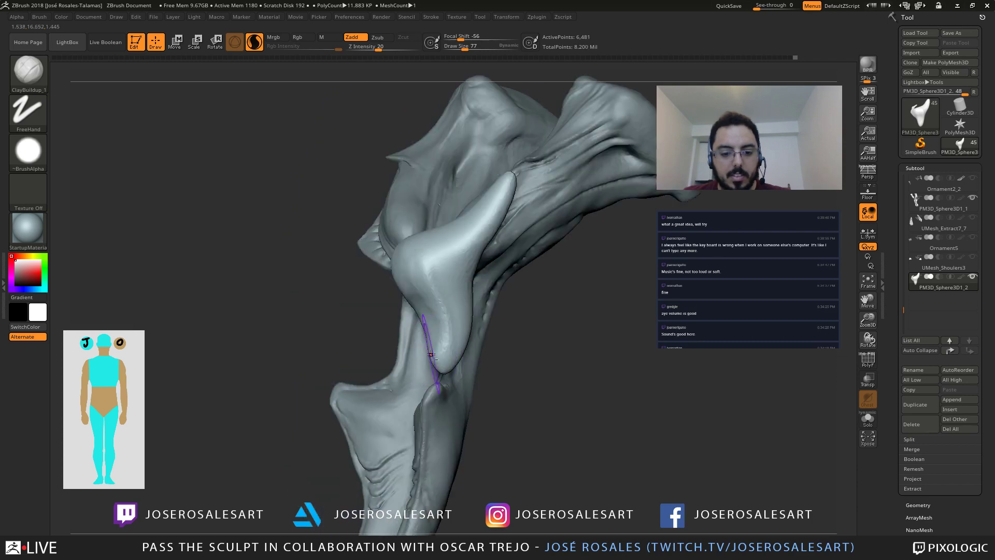
{"action": "mouse_move", "coordinate": [438, 353]}
{"action": "left_mouse_down", "text": "alt"}
{"action": "mouse_move", "coordinate": [446, 357]}
{"action": "mouse_move", "coordinate": [437, 291]}
{"action": "left_mouse_up", "text": "alt"}
{"action": "mouse_move", "coordinate": [409, 313]}
{"action": "right_mouse_down"}
{"action": "mouse_move", "coordinate": [434, 299]}
{"action": "mouse_move", "coordinate": [430, 264]}
{"action": "right_mouse_up"}
{"action": "mouse_move", "coordinate": [430, 264]}
{"action": "left_mouse_down"}
{"action": "mouse_move", "coordinate": [440, 263]}
{"action": "mouse_move", "coordinate": [428, 269]}
{"action": "left_mouse_up"}
{"action": "right_click_drag", "start_coordinate": [428, 257], "coordinate": [295, 283], "text": "alt"}
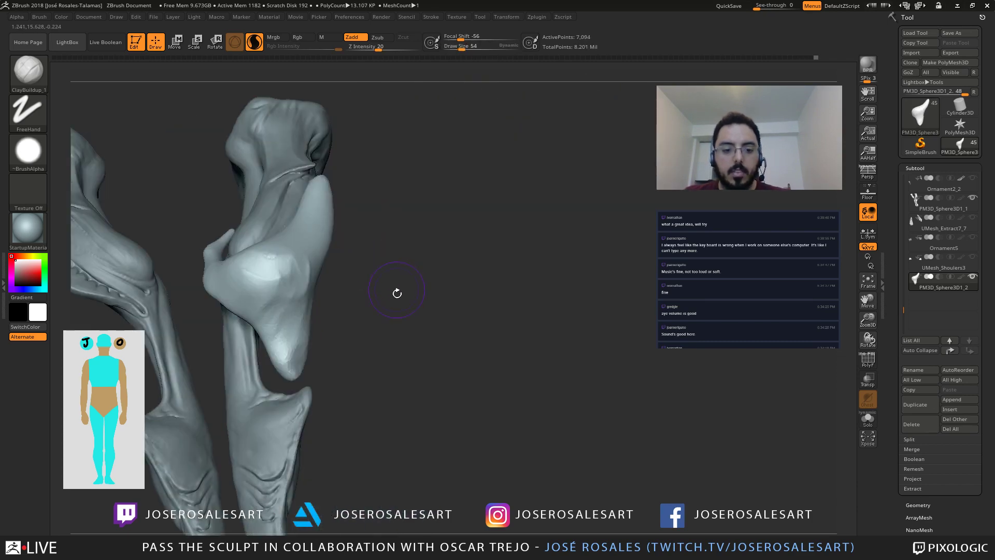
Step: Adjust the mass's profile beside the limb in side view with the Move brush at draw size 99
{"action": "mouse_move", "coordinate": [397, 294]}
{"action": "right_mouse_down"}
{"action": "mouse_move", "coordinate": [393, 275]}
{"action": "mouse_move", "coordinate": [315, 264]}
{"action": "right_mouse_up"}
{"action": "mouse_move", "coordinate": [385, 260]}
{"action": "right_mouse_down"}
{"action": "mouse_move", "coordinate": [315, 243]}
{"action": "mouse_move", "coordinate": [363, 208]}
{"action": "mouse_move", "coordinate": [239, 263]}
{"action": "mouse_move", "coordinate": [348, 280]}
{"action": "mouse_move", "coordinate": [327, 278]}
{"action": "mouse_move", "coordinate": [386, 211]}
{"action": "mouse_move", "coordinate": [415, 363]}
{"action": "mouse_move", "coordinate": [457, 315]}
{"action": "right_mouse_up"}
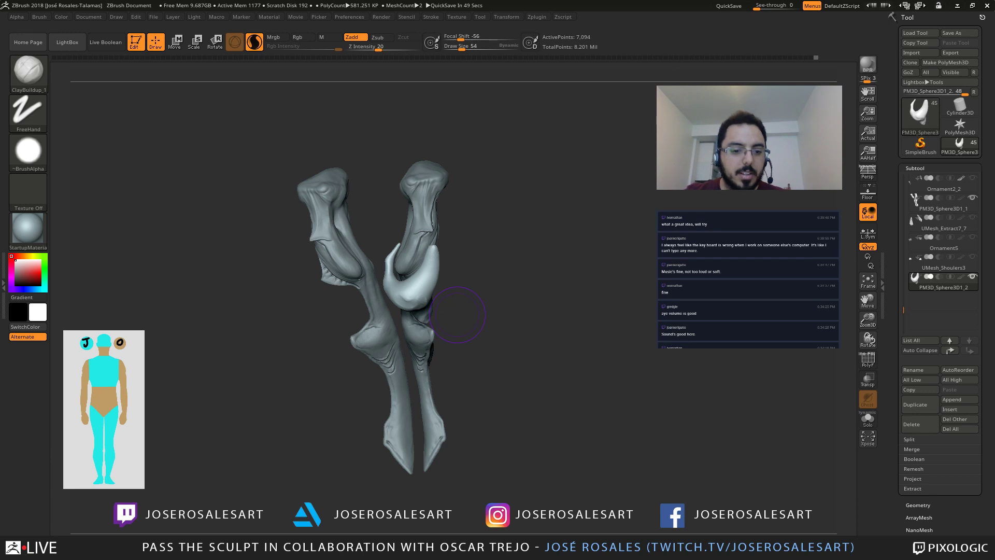
{"action": "mouse_move", "coordinate": [529, 298]}
{"action": "left_mouse_down"}
{"action": "mouse_move", "coordinate": [506, 233]}
{"action": "mouse_move", "coordinate": [522, 173]}
{"action": "left_mouse_up"}
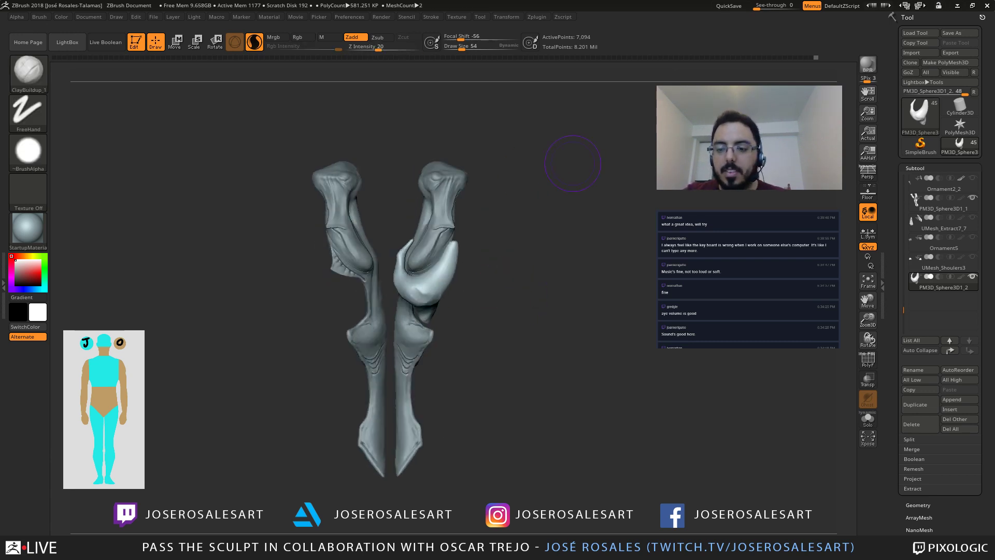
{"action": "mouse_move", "coordinate": [573, 164]}
{"action": "left_mouse_down"}
{"action": "mouse_move", "coordinate": [484, 251]}
{"action": "mouse_move", "coordinate": [508, 244]}
{"action": "mouse_move", "coordinate": [465, 284]}
{"action": "mouse_move", "coordinate": [481, 325]}
{"action": "mouse_move", "coordinate": [472, 291]}
{"action": "mouse_move", "coordinate": [485, 292]}
{"action": "left_mouse_up"}
{"action": "mouse_move", "coordinate": [345, 274]}
{"action": "left_mouse_down", "text": "alt"}
{"action": "mouse_move", "coordinate": [497, 300]}
{"action": "mouse_move", "coordinate": [426, 281]}
{"action": "mouse_move", "coordinate": [447, 348]}
{"action": "mouse_move", "coordinate": [466, 322]}
{"action": "mouse_move", "coordinate": [461, 298]}
{"action": "mouse_move", "coordinate": [481, 310]}
{"action": "left_mouse_up", "text": "alt"}
{"action": "mouse_move", "coordinate": [482, 309]}
{"action": "right_mouse_down"}
{"action": "mouse_move", "coordinate": [523, 295]}
{"action": "mouse_move", "coordinate": [478, 268]}
{"action": "right_mouse_up"}
{"action": "key", "text": "b"}
{"action": "key", "text": "m"}
{"action": "key", "text": "v"}
{"action": "key", "text": "s"}
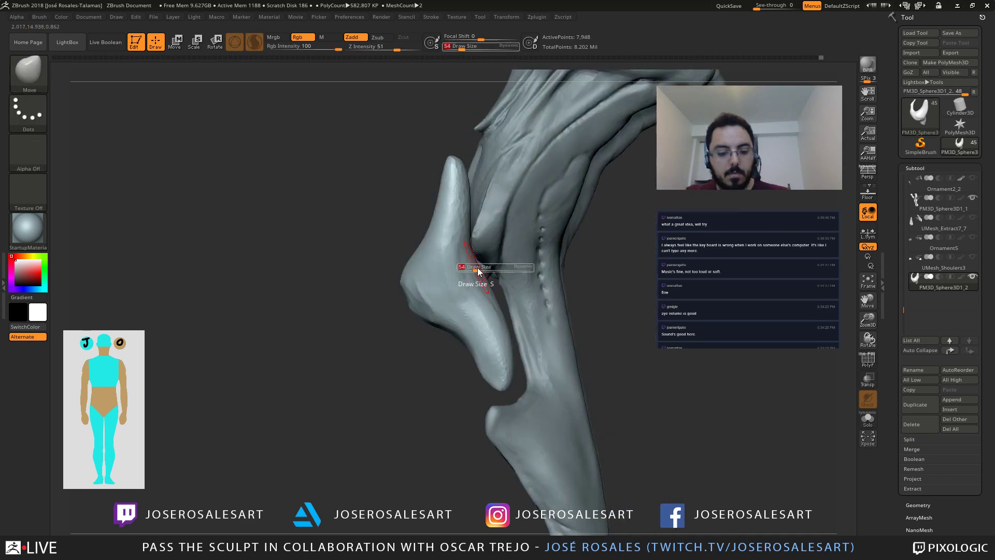
{"action": "left_click_drag", "start_coordinate": [476, 269], "coordinate": [482, 269]}
{"action": "left_click_drag", "start_coordinate": [473, 252], "coordinate": [456, 244]}
{"action": "left_click_drag", "start_coordinate": [333, 228], "coordinate": [248, 238], "text": "alt"}
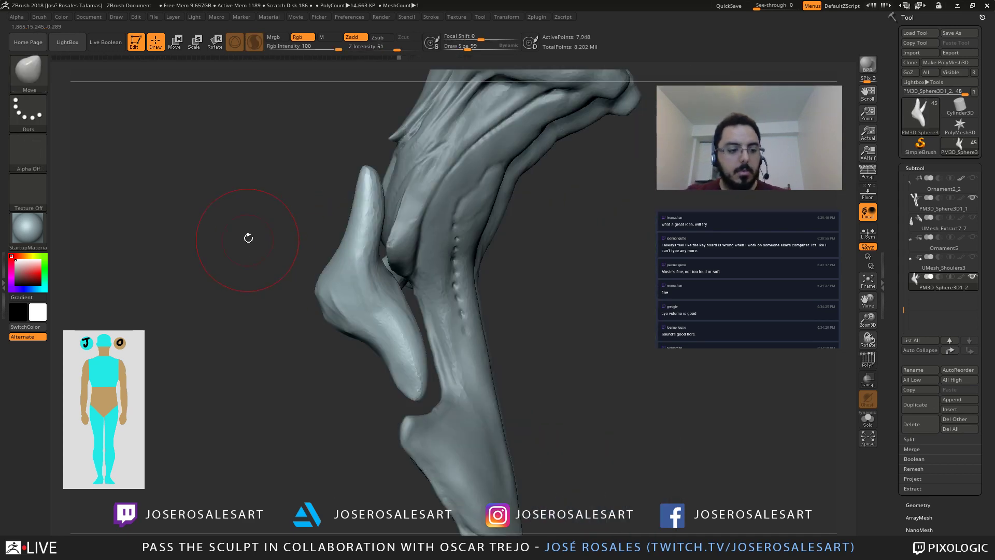
Step: Select the SnakeHook brush and assign it the custom hotkey 1
{"action": "key", "text": "b"}
{"action": "key", "text": "s"}
{"action": "key", "text": "h"}
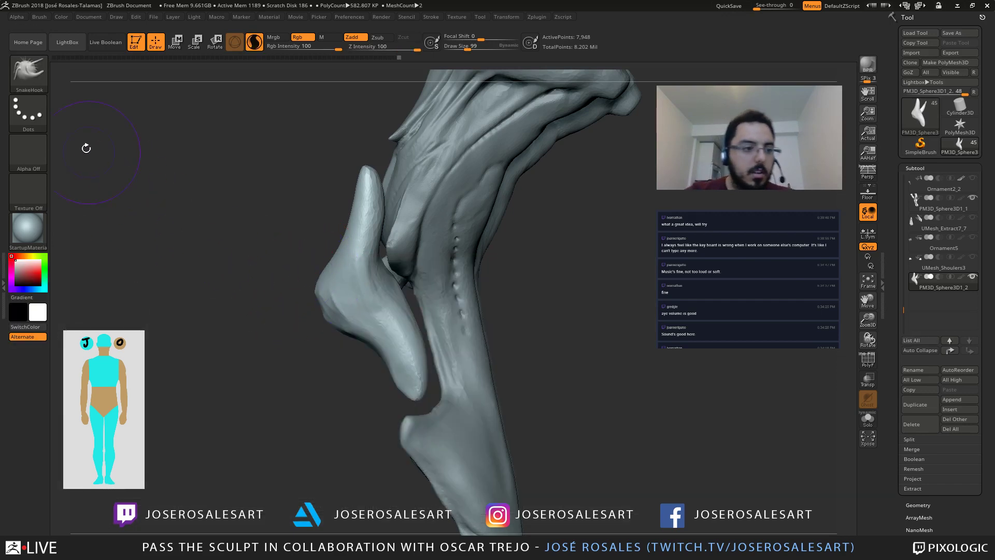
{"action": "left_click", "coordinate": [32, 78]}
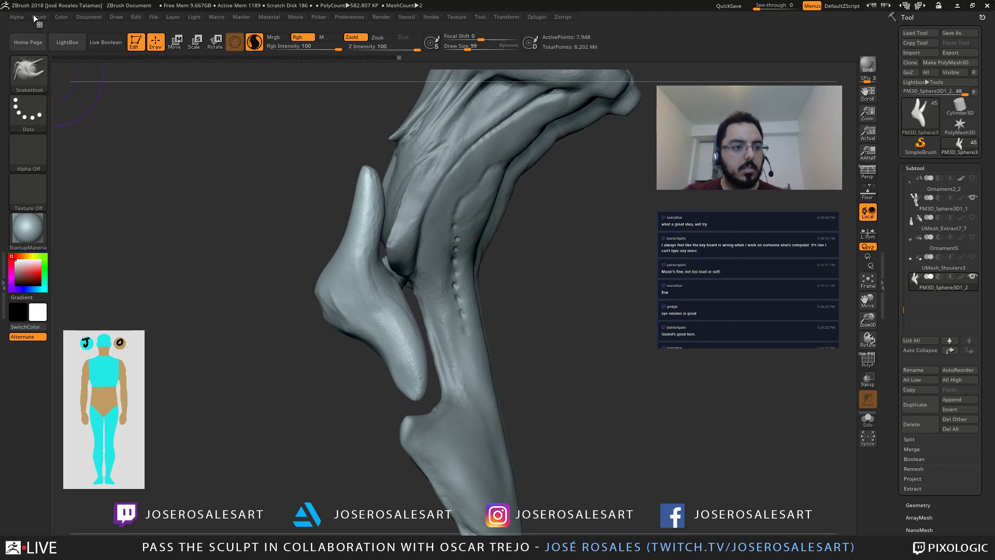
{"action": "left_click", "coordinate": [33, 15]}
{"action": "left_click", "coordinate": [108, 179], "text": "ctrl+alt"}
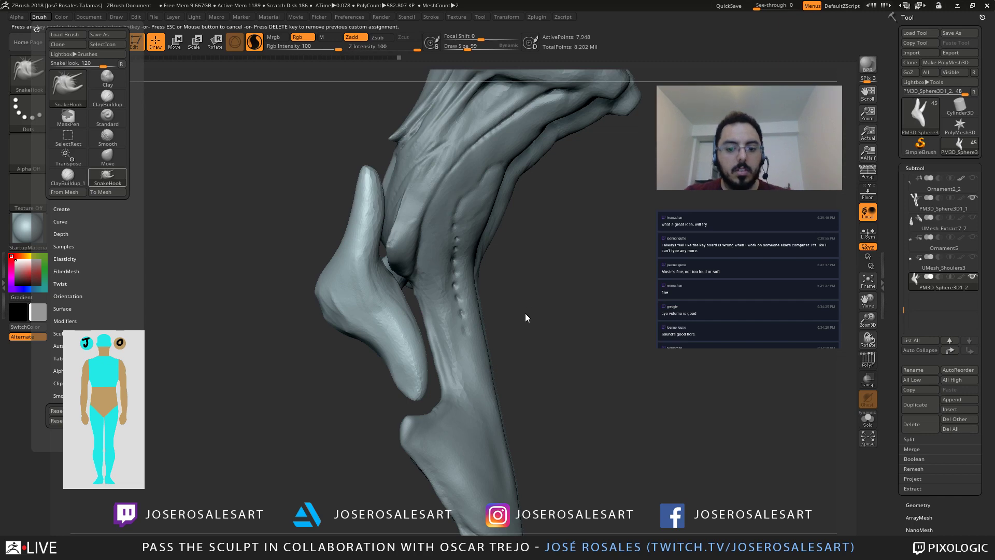
{"action": "key", "text": "1"}
Step: Pull the mass's upper outer prong up along the limb with SnakeHook at draw size 119
{"action": "mouse_move", "coordinate": [258, 202]}
{"action": "left_mouse_down"}
{"action": "mouse_move", "coordinate": [391, 240]}
{"action": "mouse_move", "coordinate": [325, 274]}
{"action": "mouse_move", "coordinate": [426, 286]}
{"action": "mouse_move", "coordinate": [254, 229]}
{"action": "mouse_move", "coordinate": [390, 239]}
{"action": "left_mouse_up"}
{"action": "key", "text": "s"}
{"action": "mouse_move", "coordinate": [468, 300]}
{"action": "left_mouse_down", "text": "alt"}
{"action": "mouse_move", "coordinate": [557, 291]}
{"action": "mouse_move", "coordinate": [524, 274]}
{"action": "left_mouse_up", "text": "alt"}
{"action": "key", "text": "s"}
{"action": "left_click_drag", "start_coordinate": [544, 278], "coordinate": [542, 279]}
{"action": "mouse_move", "coordinate": [598, 254]}
{"action": "left_mouse_down", "text": "alt"}
{"action": "mouse_move", "coordinate": [527, 270]}
{"action": "mouse_move", "coordinate": [612, 282]}
{"action": "mouse_move", "coordinate": [548, 299]}
{"action": "mouse_move", "coordinate": [491, 298]}
{"action": "mouse_move", "coordinate": [526, 311]}
{"action": "mouse_move", "coordinate": [404, 277]}
{"action": "mouse_move", "coordinate": [493, 267]}
{"action": "left_mouse_up", "text": "alt"}
{"action": "key", "text": "s"}
{"action": "mouse_move", "coordinate": [444, 243]}
{"action": "left_mouse_down"}
{"action": "mouse_move", "coordinate": [305, 223]}
{"action": "mouse_move", "coordinate": [340, 227]}
{"action": "left_mouse_up"}
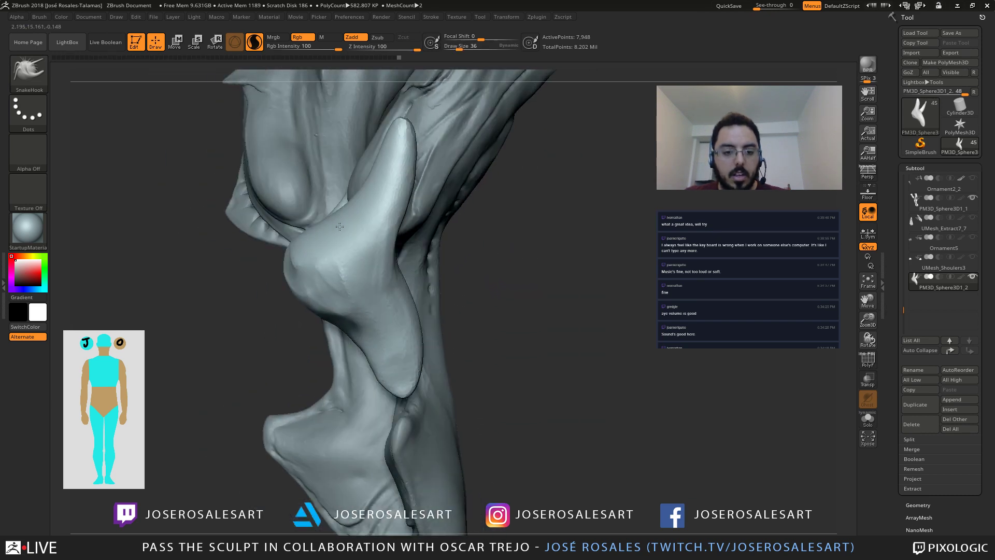
{"action": "key", "text": "s"}
{"action": "left_click_drag", "start_coordinate": [366, 189], "coordinate": [370, 188]}
{"action": "key", "text": "s"}
{"action": "left_click_drag", "start_coordinate": [395, 149], "coordinate": [387, 221]}
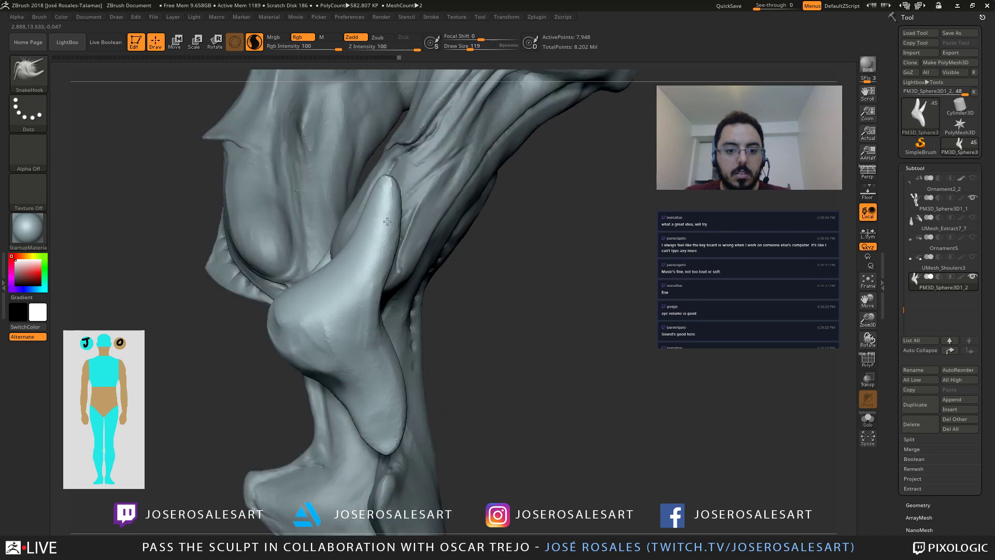
{"action": "right_click_drag", "start_coordinate": [387, 221], "coordinate": [380, 259], "text": "alt"}
{"action": "mouse_move", "coordinate": [378, 224]}
{"action": "left_mouse_down"}
{"action": "mouse_move", "coordinate": [388, 182]}
{"action": "mouse_move", "coordinate": [424, 178]}
{"action": "left_mouse_up"}
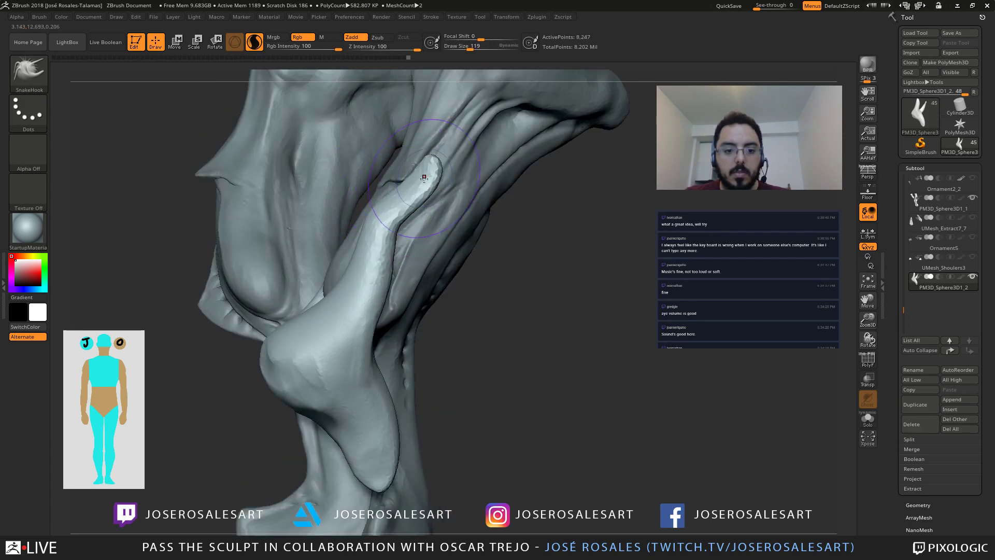
Step: Smooth the stretched upper outer prong and the thin inner prong
{"action": "mouse_move", "coordinate": [424, 178]}
{"action": "right_mouse_down"}
{"action": "mouse_move", "coordinate": [358, 187]}
{"action": "mouse_move", "coordinate": [415, 224]}
{"action": "mouse_move", "coordinate": [399, 225]}
{"action": "right_mouse_up"}
{"action": "left_click_drag", "start_coordinate": [367, 189], "coordinate": [335, 290], "text": "shift"}
{"action": "right_click_drag", "start_coordinate": [333, 299], "coordinate": [302, 289], "text": "alt"}
{"action": "left_click_drag", "start_coordinate": [308, 261], "coordinate": [320, 224], "text": "shift"}
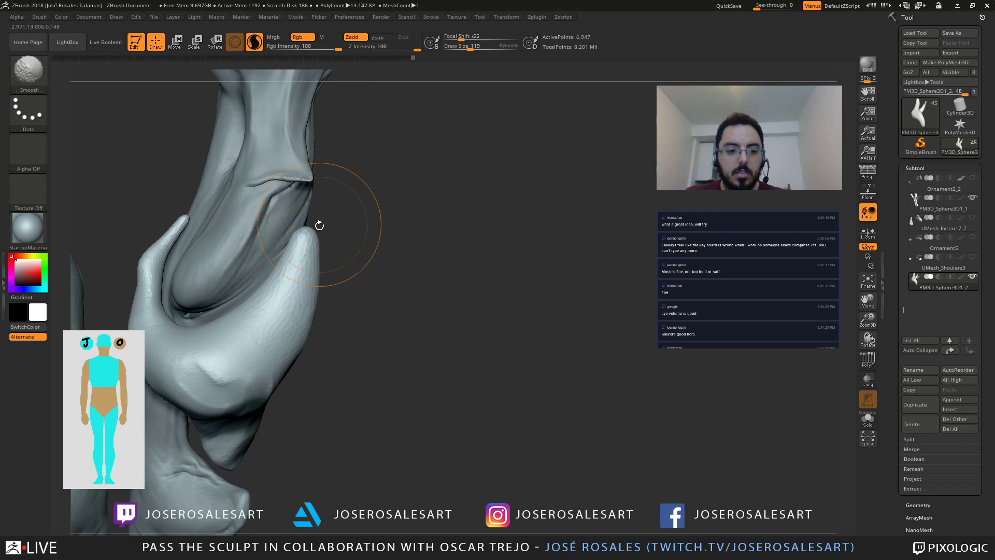
{"action": "mouse_move", "coordinate": [319, 225]}
{"action": "right_mouse_down"}
{"action": "mouse_move", "coordinate": [470, 223]}
{"action": "mouse_move", "coordinate": [307, 282]}
{"action": "mouse_move", "coordinate": [269, 274]}
{"action": "right_mouse_up"}
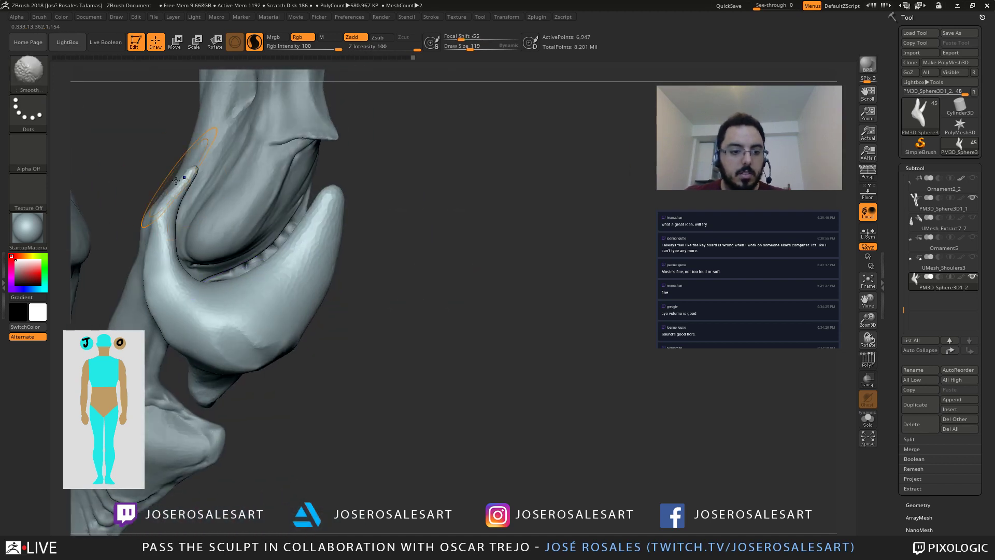
{"action": "left_click_drag", "start_coordinate": [176, 181], "coordinate": [159, 250], "text": "shift"}
Step: Return to the SnakeHook brush, adjust its draw size and reshape the central bulge
{"action": "mouse_move", "coordinate": [200, 302]}
{"action": "right_mouse_down"}
{"action": "mouse_move", "coordinate": [218, 252]}
{"action": "mouse_move", "coordinate": [200, 306]}
{"action": "right_mouse_up"}
{"action": "key", "text": "1"}
{"action": "key", "text": "s"}
{"action": "left_click_drag", "start_coordinate": [238, 320], "coordinate": [230, 320]}
{"action": "mouse_move", "coordinate": [230, 319]}
{"action": "right_mouse_down"}
{"action": "mouse_move", "coordinate": [290, 301]}
{"action": "mouse_move", "coordinate": [220, 316]}
{"action": "right_mouse_up"}
{"action": "mouse_move", "coordinate": [220, 316]}
{"action": "left_mouse_down"}
{"action": "mouse_move", "coordinate": [164, 293]}
{"action": "mouse_move", "coordinate": [180, 311]}
{"action": "mouse_move", "coordinate": [228, 320]}
{"action": "mouse_move", "coordinate": [169, 298]}
{"action": "mouse_move", "coordinate": [202, 311]}
{"action": "left_mouse_up"}
Step: Define a sharp crease across the central bulge with DamStandard at draw size 86, continuing toward the inner prong
{"action": "key", "text": "b"}
{"action": "key", "text": "d"}
{"action": "key", "text": "s"}
{"action": "right_click_drag", "start_coordinate": [202, 311], "coordinate": [240, 321]}
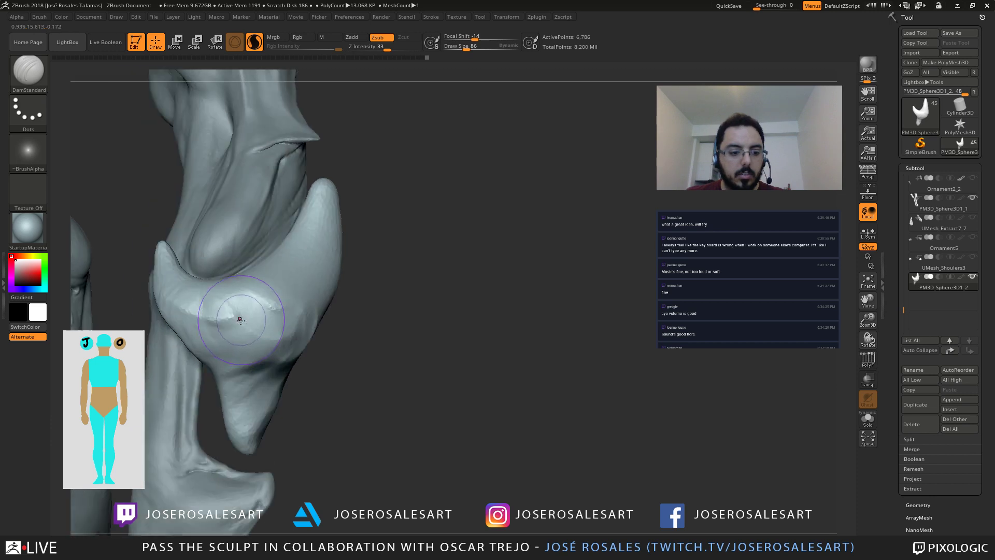
{"action": "mouse_move", "coordinate": [241, 320]}
{"action": "left_mouse_down"}
{"action": "mouse_move", "coordinate": [270, 310]}
{"action": "mouse_move", "coordinate": [314, 217]}
{"action": "mouse_move", "coordinate": [313, 262]}
{"action": "mouse_move", "coordinate": [269, 311]}
{"action": "mouse_move", "coordinate": [244, 316]}
{"action": "left_mouse_up"}
{"action": "right_click_drag", "start_coordinate": [245, 316], "coordinate": [179, 301]}
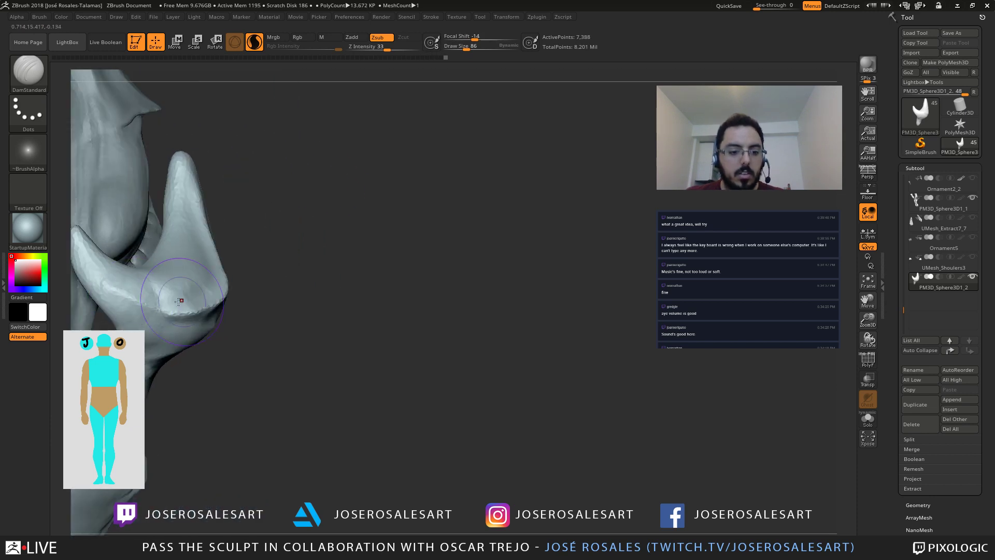
{"action": "left_click_drag", "start_coordinate": [171, 308], "coordinate": [113, 287]}
{"action": "mouse_move", "coordinate": [162, 290]}
{"action": "right_mouse_down", "text": "alt"}
{"action": "mouse_move", "coordinate": [245, 342]}
{"action": "mouse_move", "coordinate": [275, 347]}
{"action": "right_mouse_up", "text": "alt"}
{"action": "left_click_drag", "start_coordinate": [194, 305], "coordinate": [257, 348]}
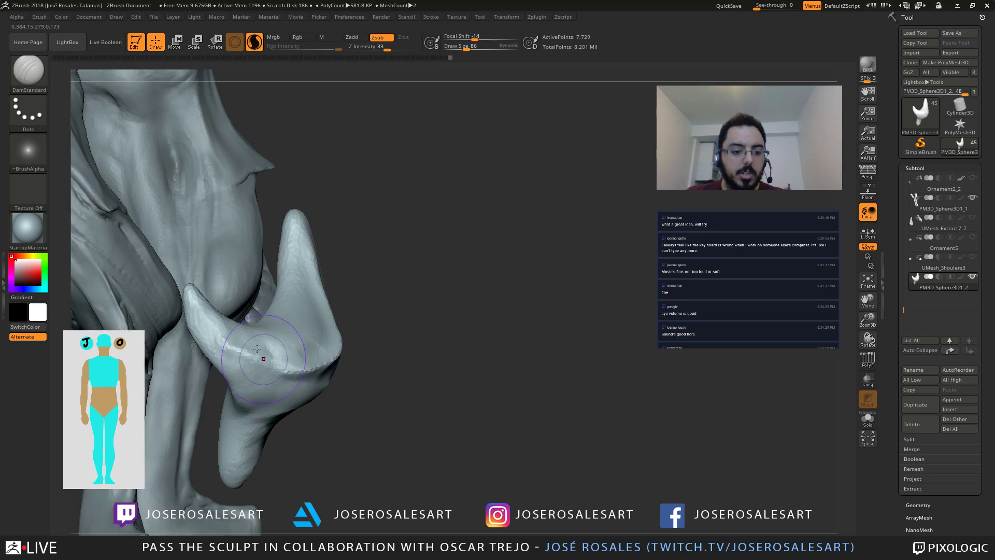
Step: Flatten the mass's lower prong and central bulge with TrimDynamic at draw size 86
{"action": "right_click_drag", "start_coordinate": [257, 348], "coordinate": [221, 321]}
{"action": "mouse_move", "coordinate": [343, 335]}
{"action": "right_mouse_down", "text": "ctrl"}
{"action": "mouse_move", "coordinate": [358, 296]}
{"action": "mouse_move", "coordinate": [377, 293]}
{"action": "right_mouse_up", "text": "ctrl"}
{"action": "key", "text": "b"}
{"action": "key", "text": "t"}
{"action": "key", "text": "d"}
{"action": "mouse_move", "coordinate": [376, 288]}
{"action": "left_mouse_down"}
{"action": "mouse_move", "coordinate": [369, 254]}
{"action": "mouse_move", "coordinate": [388, 224]}
{"action": "mouse_move", "coordinate": [372, 285]}
{"action": "left_mouse_up"}
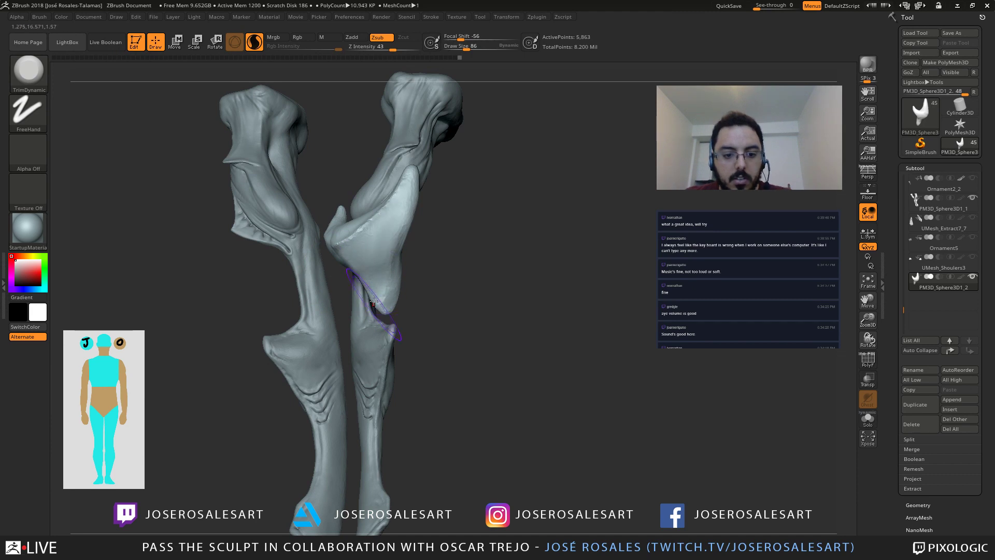
{"action": "mouse_move", "coordinate": [372, 285]}
{"action": "right_mouse_down"}
{"action": "mouse_move", "coordinate": [354, 267]}
{"action": "mouse_move", "coordinate": [366, 265]}
{"action": "right_mouse_up"}
{"action": "mouse_move", "coordinate": [369, 228]}
{"action": "left_mouse_down"}
{"action": "mouse_move", "coordinate": [377, 259]}
{"action": "mouse_move", "coordinate": [367, 284]}
{"action": "left_mouse_up"}
{"action": "right_click_drag", "start_coordinate": [366, 284], "coordinate": [387, 262]}
{"action": "mouse_move", "coordinate": [365, 208]}
{"action": "left_mouse_down"}
{"action": "mouse_move", "coordinate": [388, 233]}
{"action": "mouse_move", "coordinate": [403, 220]}
{"action": "left_mouse_up"}
Step: Reduce the TrimDynamic draw size to 51 and trim the outer edge of the mass
{"action": "key", "text": "s"}
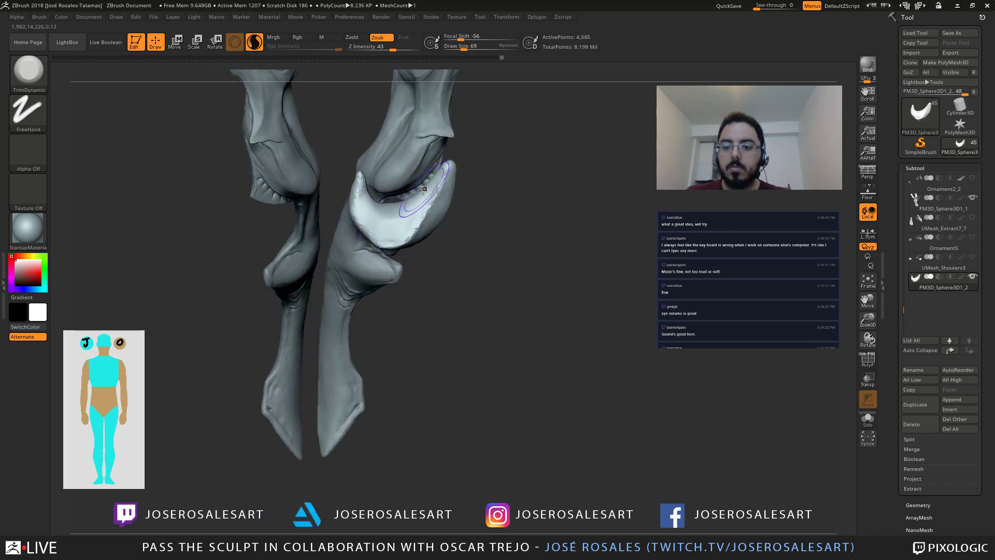
{"action": "right_click_drag", "start_coordinate": [401, 220], "coordinate": [396, 267], "text": "alt"}
{"action": "key", "text": "s"}
{"action": "mouse_move", "coordinate": [400, 270]}
{"action": "left_mouse_down"}
{"action": "mouse_move", "coordinate": [379, 275]}
{"action": "mouse_move", "coordinate": [388, 270]}
{"action": "left_mouse_up"}
{"action": "mouse_move", "coordinate": [391, 267]}
{"action": "right_mouse_down"}
{"action": "mouse_move", "coordinate": [452, 246]}
{"action": "mouse_move", "coordinate": [467, 201]}
{"action": "mouse_move", "coordinate": [408, 234]}
{"action": "mouse_move", "coordinate": [354, 233]}
{"action": "right_mouse_up"}
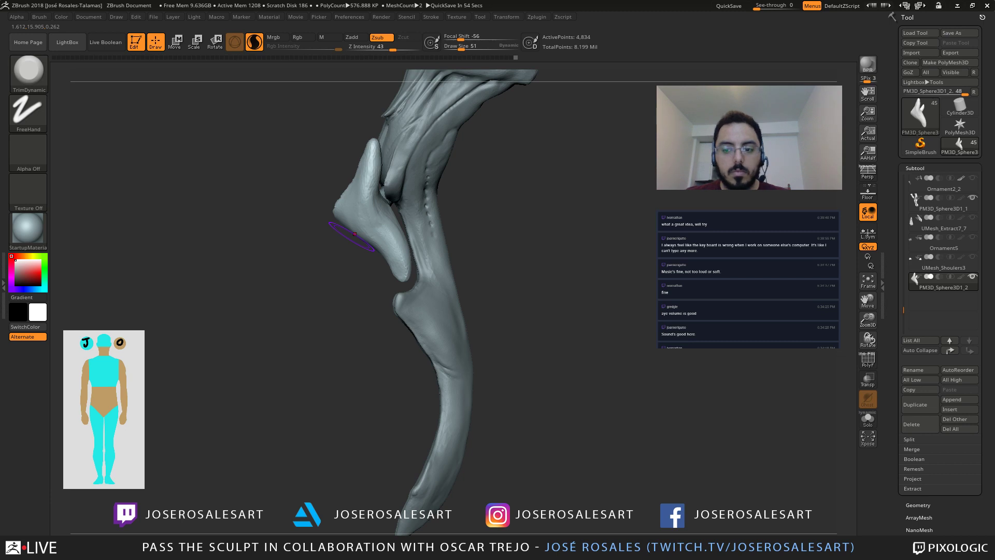
{"action": "left_click_drag", "start_coordinate": [468, 287], "coordinate": [390, 285]}
{"action": "left_click_drag", "start_coordinate": [316, 256], "coordinate": [407, 299], "text": "alt"}
Step: Sharpen the rim running up the upper outer prong with DamStandard at draw size 45
{"action": "key", "text": "b"}
{"action": "key", "text": "d"}
{"action": "key", "text": "s"}
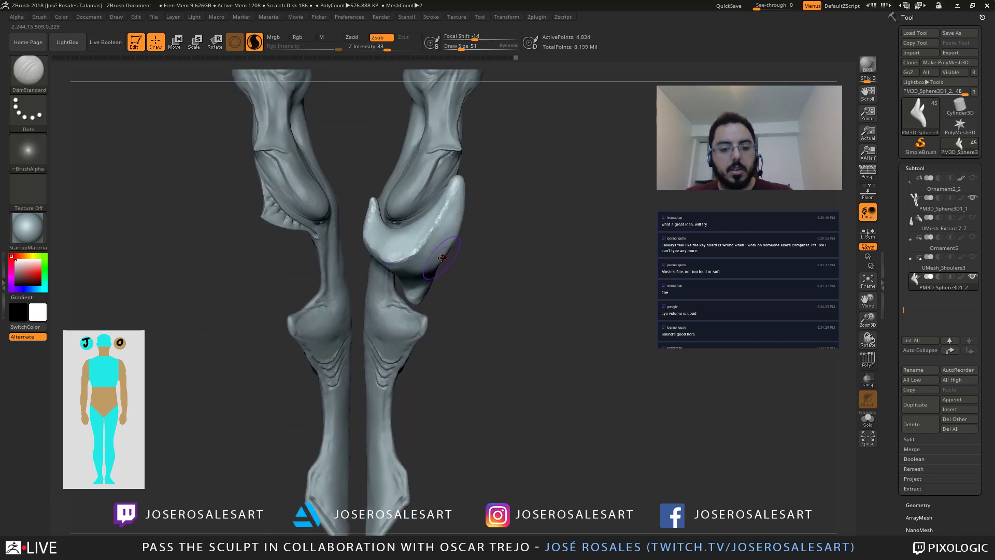
{"action": "key", "text": "s"}
{"action": "left_click_drag", "start_coordinate": [426, 250], "coordinate": [442, 225]}
{"action": "key", "text": "s"}
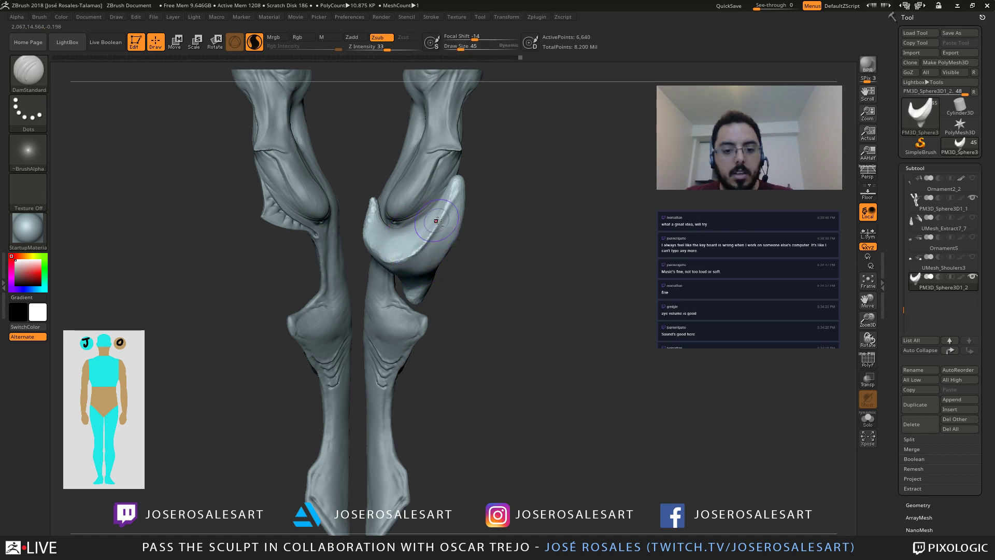
{"action": "mouse_move", "coordinate": [469, 264]}
{"action": "left_mouse_down", "text": "alt"}
{"action": "mouse_move", "coordinate": [505, 265]}
{"action": "mouse_move", "coordinate": [472, 262]}
{"action": "left_mouse_up", "text": "alt"}
{"action": "left_click_drag", "start_coordinate": [495, 186], "coordinate": [470, 242]}
{"action": "left_click_drag", "start_coordinate": [500, 277], "coordinate": [459, 275]}
Step: Smooth the central bulge and the rim toward the upper outer prong
{"action": "mouse_move", "coordinate": [504, 199]}
{"action": "left_mouse_down", "text": "shift"}
{"action": "mouse_move", "coordinate": [474, 250]}
{"action": "mouse_move", "coordinate": [435, 263]}
{"action": "left_mouse_up", "text": "shift"}
{"action": "mouse_move", "coordinate": [428, 268]}
{"action": "left_mouse_down", "text": "shift"}
{"action": "mouse_move", "coordinate": [461, 252]}
{"action": "mouse_move", "coordinate": [436, 256]}
{"action": "left_mouse_up", "text": "shift"}
{"action": "left_click_drag", "start_coordinate": [518, 255], "coordinate": [447, 242]}
{"action": "mouse_move", "coordinate": [491, 217]}
{"action": "left_mouse_down", "text": "alt"}
{"action": "mouse_move", "coordinate": [434, 205]}
{"action": "mouse_move", "coordinate": [427, 221]}
{"action": "left_mouse_up", "text": "alt"}
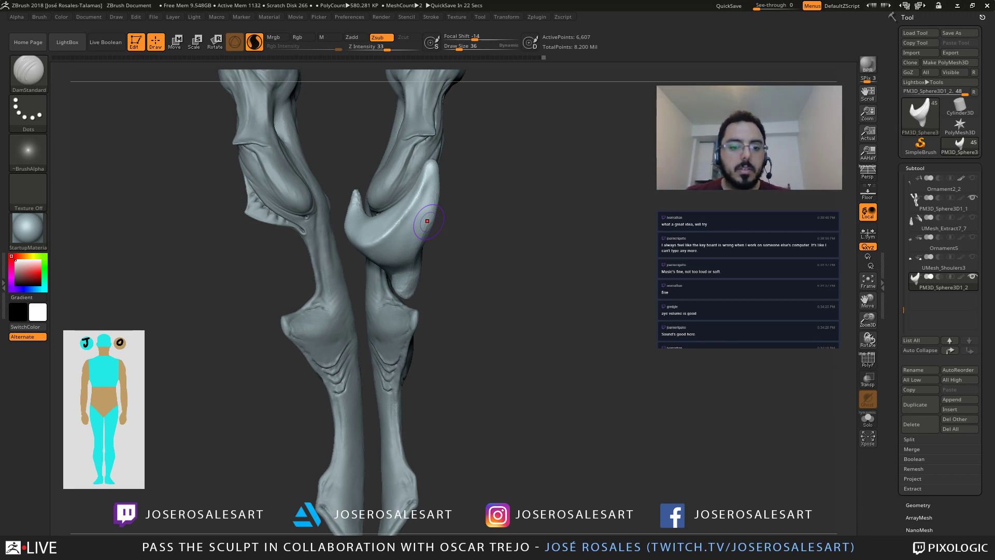
{"action": "left_click_drag", "start_coordinate": [466, 253], "coordinate": [485, 232]}
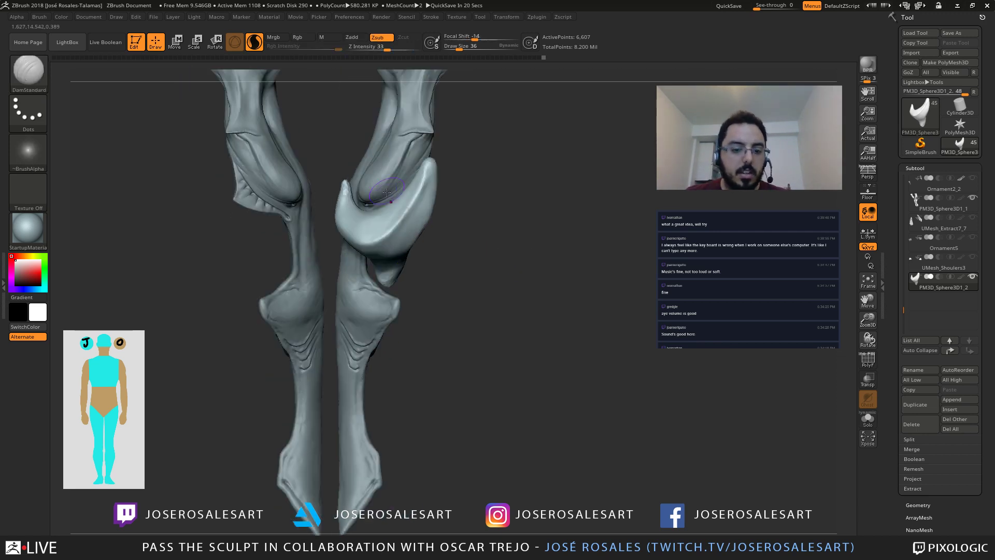
Step: Define the crease across the central bulge from inner to outer prong with DamStandard at draw size 42
{"action": "key", "text": "s"}
{"action": "left_click_drag", "start_coordinate": [398, 267], "coordinate": [400, 267]}
{"action": "right_click_drag", "start_coordinate": [414, 259], "coordinate": [383, 233]}
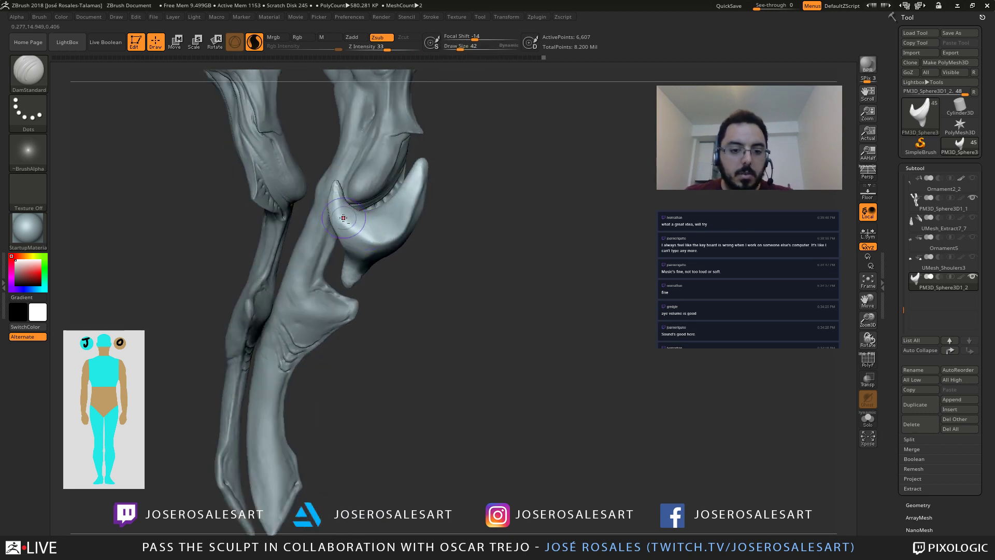
{"action": "left_click_drag", "start_coordinate": [358, 227], "coordinate": [385, 228]}
{"action": "mouse_move", "coordinate": [385, 228]}
{"action": "right_mouse_down"}
{"action": "mouse_move", "coordinate": [371, 222]}
{"action": "mouse_move", "coordinate": [389, 232]}
{"action": "right_mouse_up"}
{"action": "left_click_drag", "start_coordinate": [381, 242], "coordinate": [410, 229]}
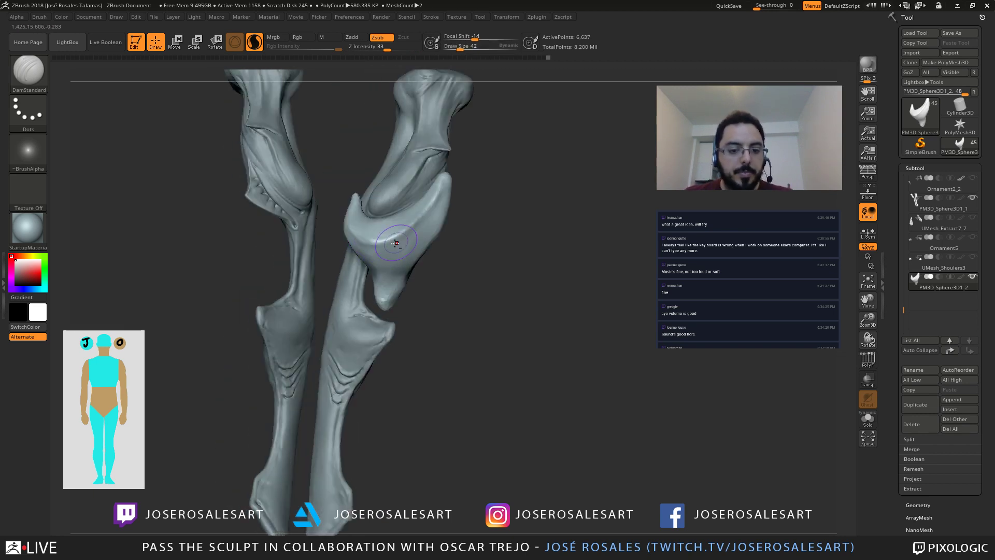
{"action": "mouse_move", "coordinate": [422, 215]}
{"action": "right_mouse_down"}
{"action": "mouse_move", "coordinate": [397, 241]}
{"action": "mouse_move", "coordinate": [436, 235]}
{"action": "right_mouse_up"}
{"action": "left_click_drag", "start_coordinate": [385, 242], "coordinate": [458, 202]}
{"action": "right_click_drag", "start_coordinate": [385, 243], "coordinate": [456, 176]}
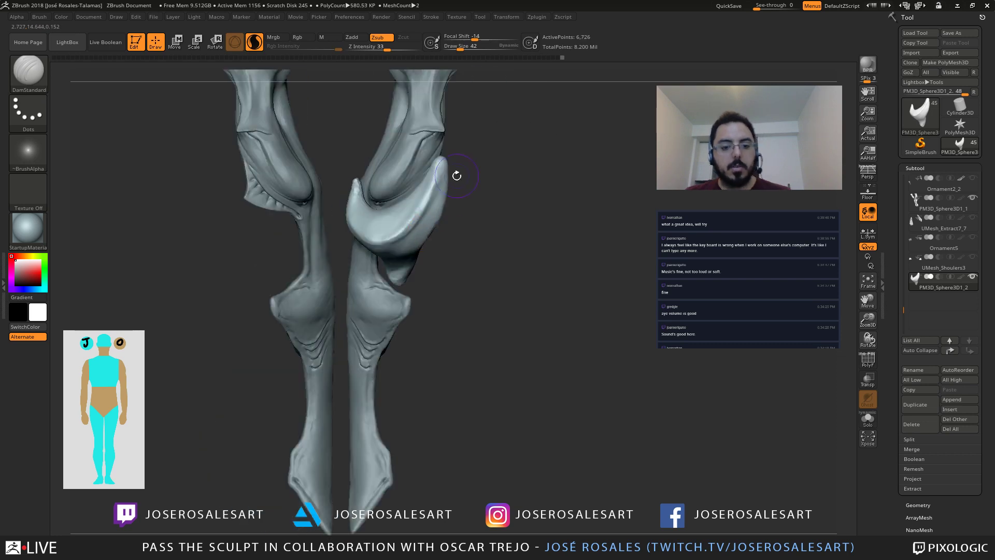
{"action": "right_click_drag", "start_coordinate": [401, 265], "coordinate": [357, 221]}
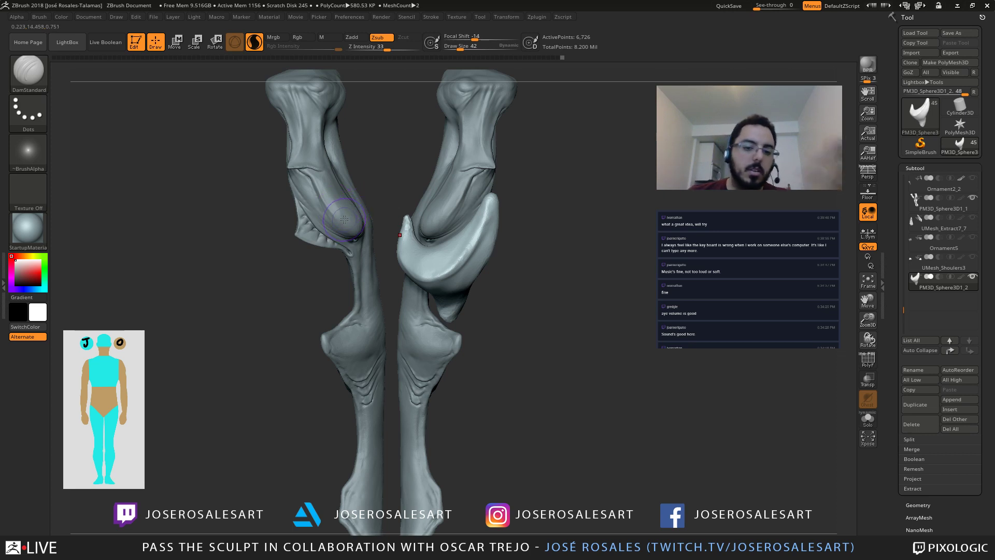
{"action": "mouse_move", "coordinate": [445, 279]}
{"action": "right_mouse_down"}
{"action": "mouse_move", "coordinate": [497, 280]}
{"action": "mouse_move", "coordinate": [440, 274]}
{"action": "right_mouse_up"}
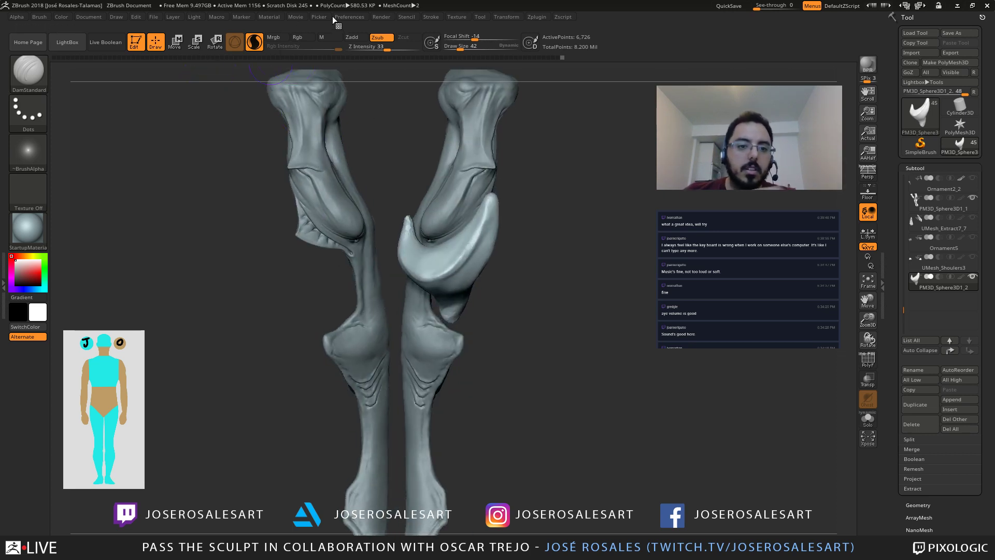
{"action": "left_click", "coordinate": [348, 17]}
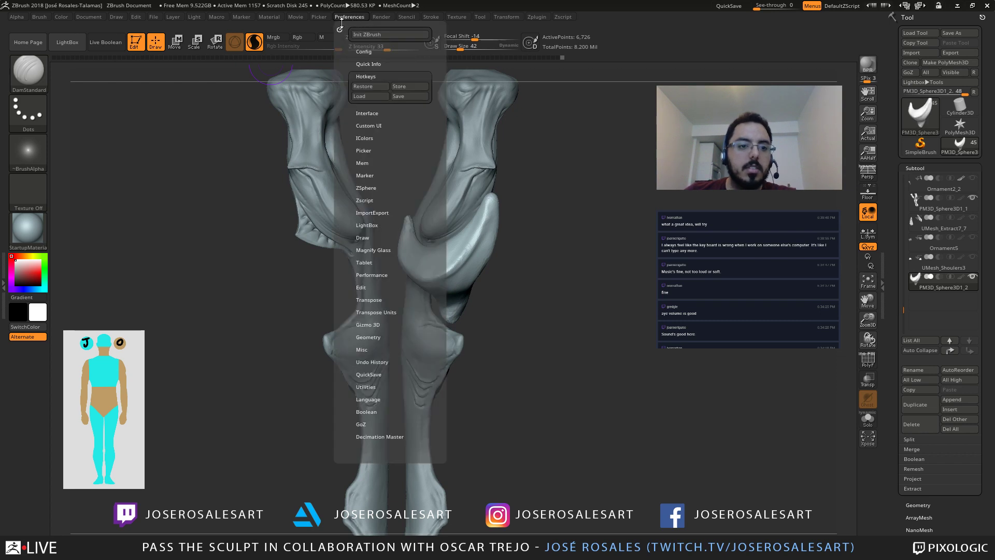
{"action": "left_click", "coordinate": [268, 17]}
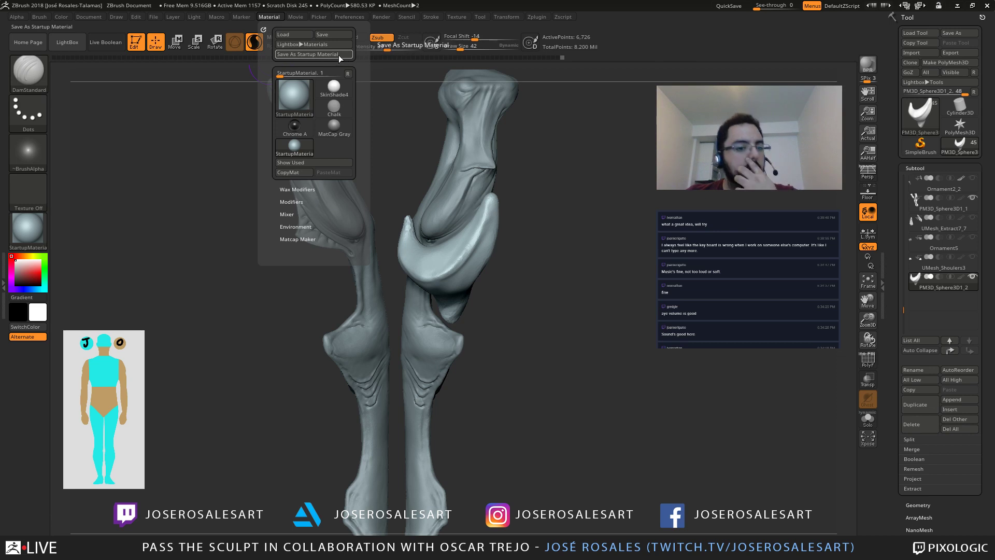
Step: Build up the outer side of the mass between the upper and lower prongs with ClayBuildup at draw size 58
{"action": "mouse_move", "coordinate": [474, 267]}
{"action": "right_mouse_down"}
{"action": "mouse_move", "coordinate": [458, 272]}
{"action": "mouse_move", "coordinate": [493, 278]}
{"action": "mouse_move", "coordinate": [451, 282]}
{"action": "right_mouse_up"}
{"action": "key", "text": "1"}
{"action": "key", "text": "s"}
{"action": "left_click_drag", "start_coordinate": [489, 306], "coordinate": [494, 305]}
{"action": "right_click_drag", "start_coordinate": [516, 244], "coordinate": [518, 220], "text": "ctrl"}
{"action": "left_click_drag", "start_coordinate": [517, 246], "coordinate": [500, 290]}
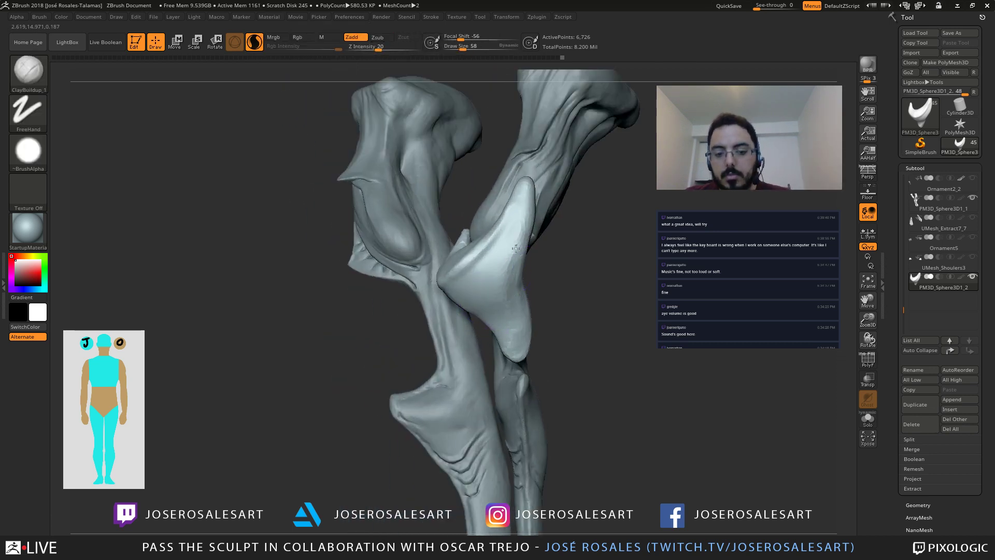
{"action": "left_click_drag", "start_coordinate": [524, 206], "coordinate": [504, 297]}
{"action": "mouse_move", "coordinate": [522, 309]}
{"action": "left_mouse_down"}
{"action": "mouse_move", "coordinate": [516, 348]}
{"action": "mouse_move", "coordinate": [517, 319]}
{"action": "left_mouse_up"}
{"action": "mouse_move", "coordinate": [518, 285]}
{"action": "left_mouse_down"}
{"action": "mouse_move", "coordinate": [517, 240]}
{"action": "mouse_move", "coordinate": [520, 256]}
{"action": "left_mouse_up"}
{"action": "right_click_drag", "start_coordinate": [520, 256], "coordinate": [485, 259]}
{"action": "left_click_drag", "start_coordinate": [507, 262], "coordinate": [520, 253]}
{"action": "mouse_move", "coordinate": [530, 207]}
{"action": "left_mouse_down"}
{"action": "mouse_move", "coordinate": [509, 277]}
{"action": "mouse_move", "coordinate": [543, 308]}
{"action": "left_mouse_up"}
{"action": "right_click_drag", "start_coordinate": [540, 280], "coordinate": [523, 279]}
Step: Smooth the built-up clay along the outer side down to the lower prong
{"action": "left_click_drag", "start_coordinate": [522, 272], "coordinate": [553, 350], "text": "shift"}
{"action": "right_click_drag", "start_coordinate": [498, 280], "coordinate": [536, 238]}
{"action": "left_click_drag", "start_coordinate": [534, 232], "coordinate": [526, 259], "text": "shift"}
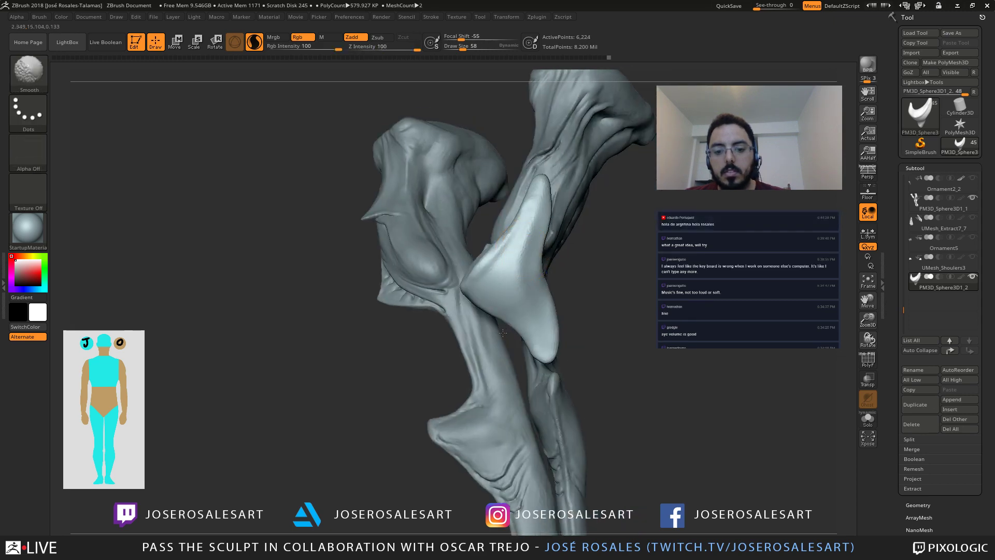
Step: Tighten the front rim of the mass with the Pinch brush at draw size 58 and smooth the central bulge
{"action": "mouse_move", "coordinate": [492, 290]}
{"action": "right_mouse_down"}
{"action": "mouse_move", "coordinate": [535, 306]}
{"action": "mouse_move", "coordinate": [542, 283]}
{"action": "mouse_move", "coordinate": [518, 249]}
{"action": "mouse_move", "coordinate": [467, 303]}
{"action": "mouse_move", "coordinate": [479, 344]}
{"action": "mouse_move", "coordinate": [456, 335]}
{"action": "right_mouse_up"}
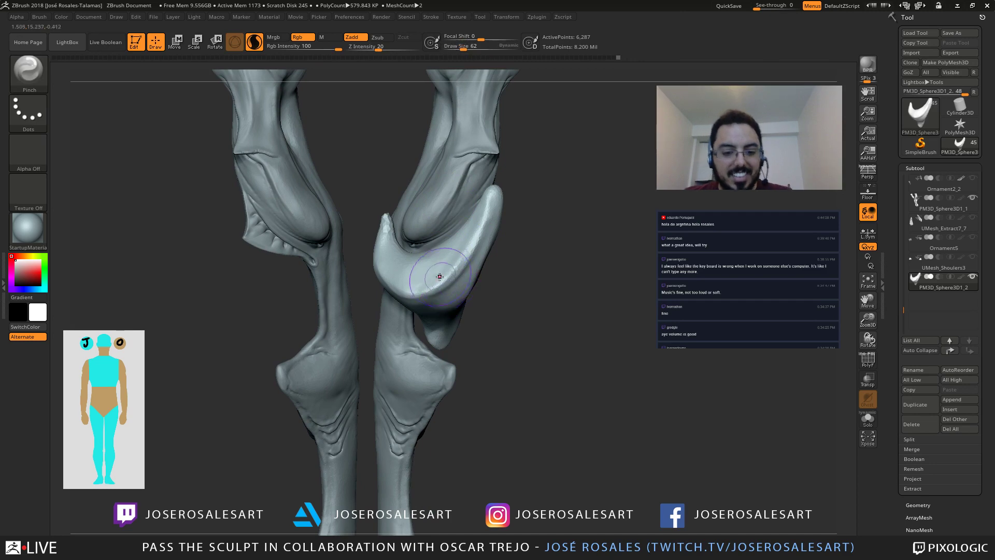
{"action": "key", "text": "s"}
{"action": "left_click", "coordinate": [428, 295]}
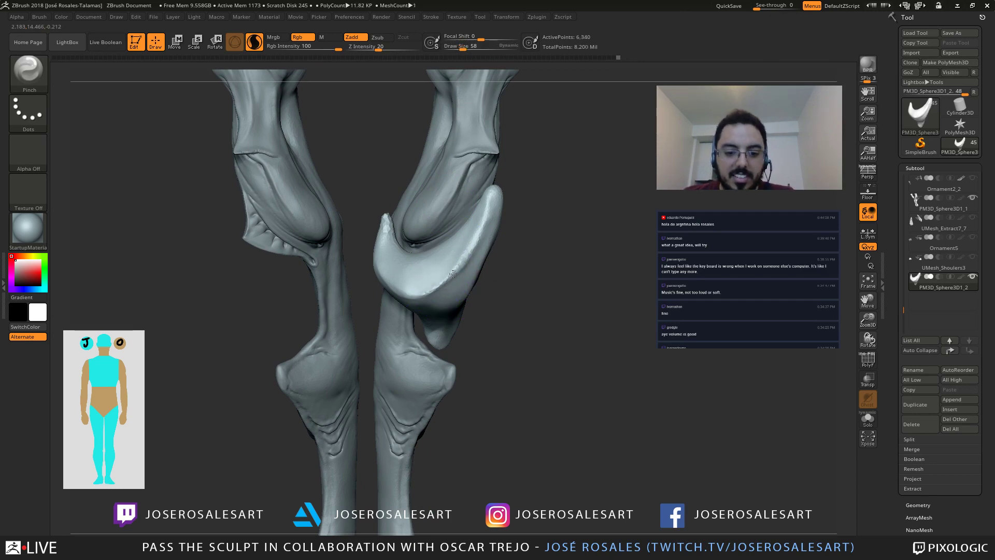
{"action": "right_click_drag", "start_coordinate": [454, 247], "coordinate": [466, 235]}
{"action": "left_click_drag", "start_coordinate": [466, 236], "coordinate": [400, 273], "text": "shift"}
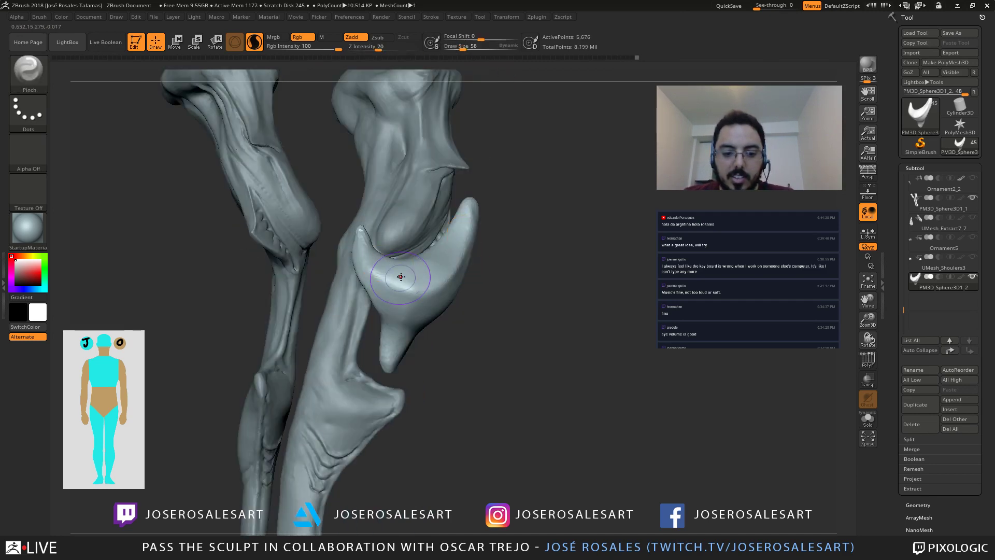
{"action": "mouse_move", "coordinate": [399, 273]}
{"action": "right_mouse_down"}
{"action": "mouse_move", "coordinate": [395, 262]}
{"action": "mouse_move", "coordinate": [410, 269]}
{"action": "mouse_move", "coordinate": [436, 244]}
{"action": "right_mouse_up"}
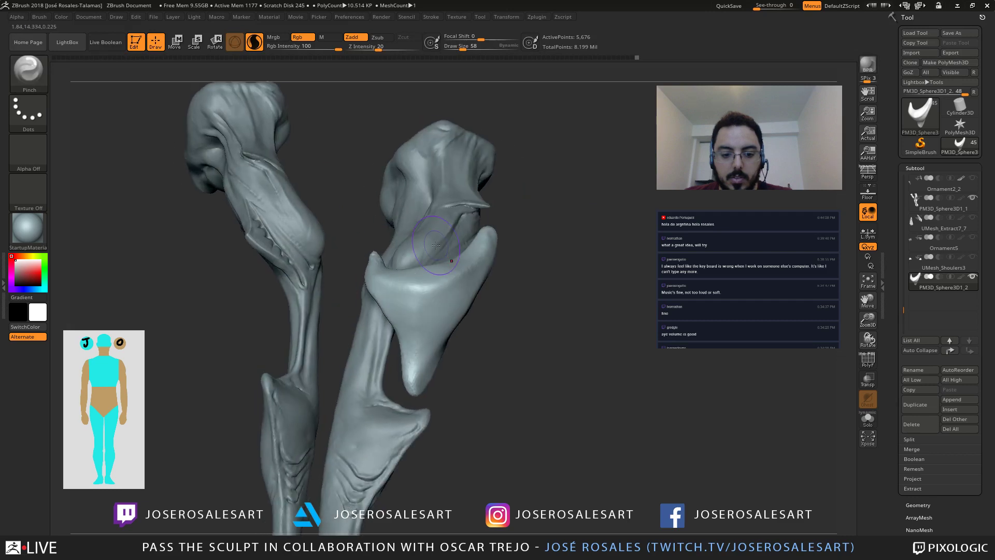
Step: Flatten the face below the inner prong and along the lower prong with TrimDynamic at draw size 81
{"action": "key", "text": "b"}
{"action": "key", "text": "t"}
{"action": "key", "text": "d"}
{"action": "key", "text": "s"}
{"action": "left_click", "coordinate": [431, 330]}
{"action": "left_click_drag", "start_coordinate": [429, 330], "coordinate": [394, 298]}
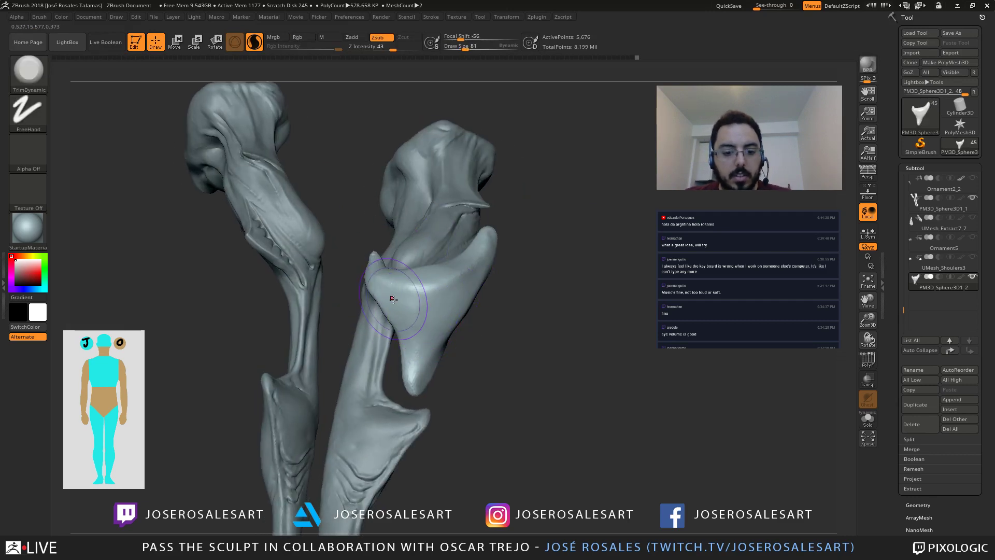
{"action": "right_click_drag", "start_coordinate": [393, 297], "coordinate": [388, 296]}
{"action": "left_click_drag", "start_coordinate": [394, 316], "coordinate": [392, 380]}
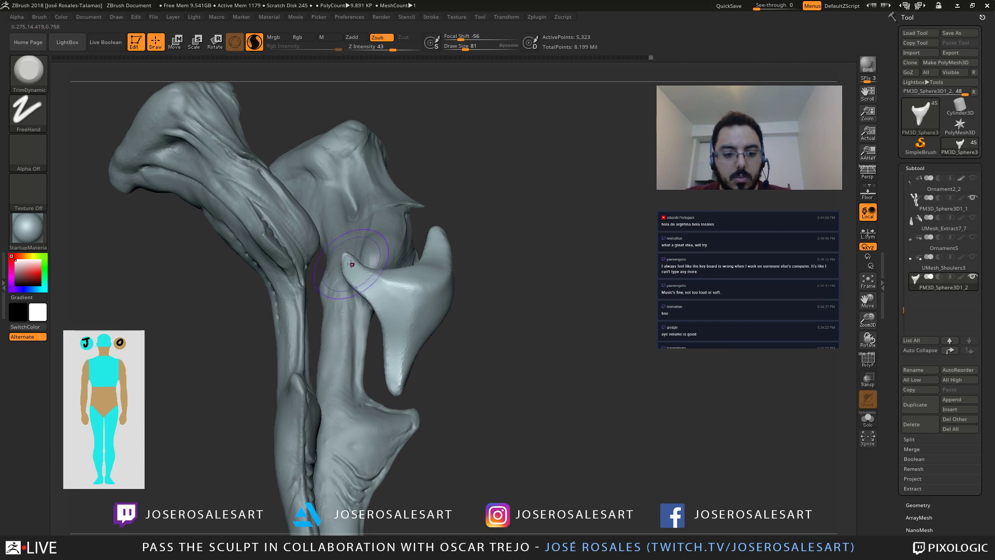
Step: Isolate the mass and build up its central bulge, lower prong and inner prong with ClayBuildup at draw size 90
{"action": "right_click_drag", "start_coordinate": [373, 288], "coordinate": [355, 267]}
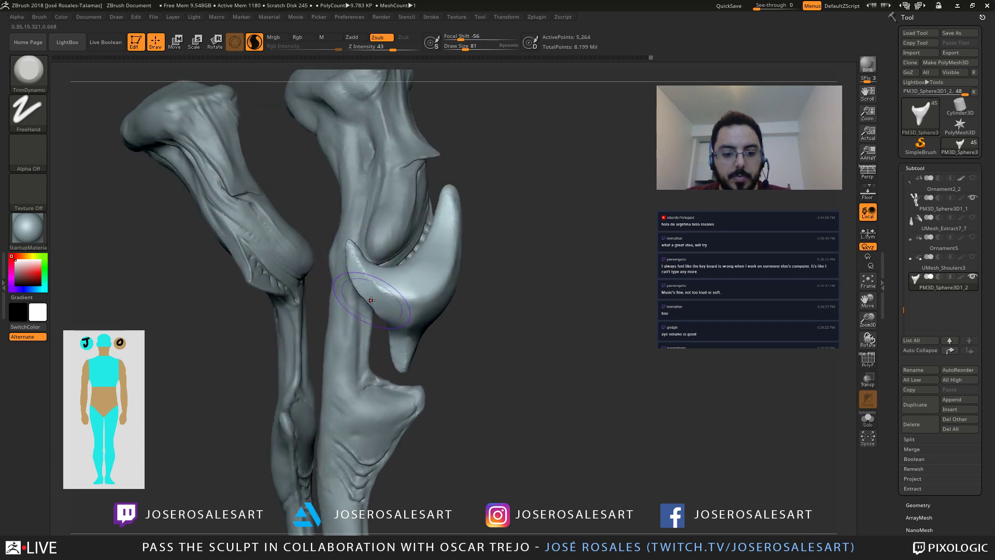
{"action": "mouse_move", "coordinate": [371, 300]}
{"action": "right_mouse_down"}
{"action": "mouse_move", "coordinate": [410, 330]}
{"action": "mouse_move", "coordinate": [371, 305]}
{"action": "mouse_move", "coordinate": [338, 304]}
{"action": "mouse_move", "coordinate": [337, 318]}
{"action": "mouse_move", "coordinate": [285, 316]}
{"action": "mouse_move", "coordinate": [266, 314]}
{"action": "mouse_move", "coordinate": [262, 299]}
{"action": "mouse_move", "coordinate": [337, 318]}
{"action": "right_mouse_up"}
{"action": "key", "text": "1"}
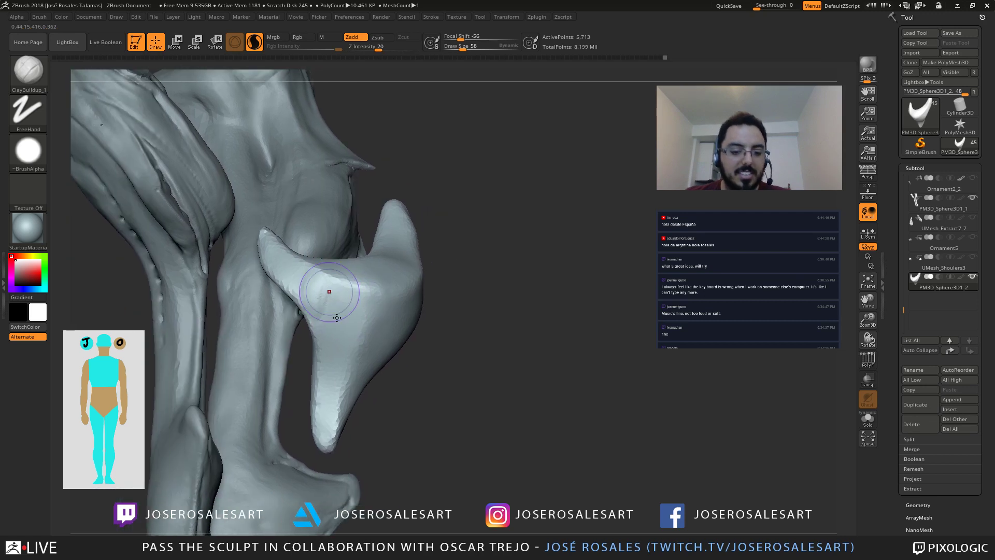
{"action": "key", "text": "shift+s"}
{"action": "key", "text": "bracketright"}
{"action": "key", "text": "bracketright"}
{"action": "key", "text": "bracketright"}
{"action": "key", "text": "bracketright"}
{"action": "mouse_move", "coordinate": [324, 288]}
{"action": "left_mouse_down"}
{"action": "mouse_move", "coordinate": [343, 314]}
{"action": "mouse_move", "coordinate": [338, 374]}
{"action": "left_mouse_up"}
{"action": "left_click_drag", "start_coordinate": [338, 374], "coordinate": [327, 423]}
{"action": "left_click_drag", "start_coordinate": [343, 313], "coordinate": [341, 356]}
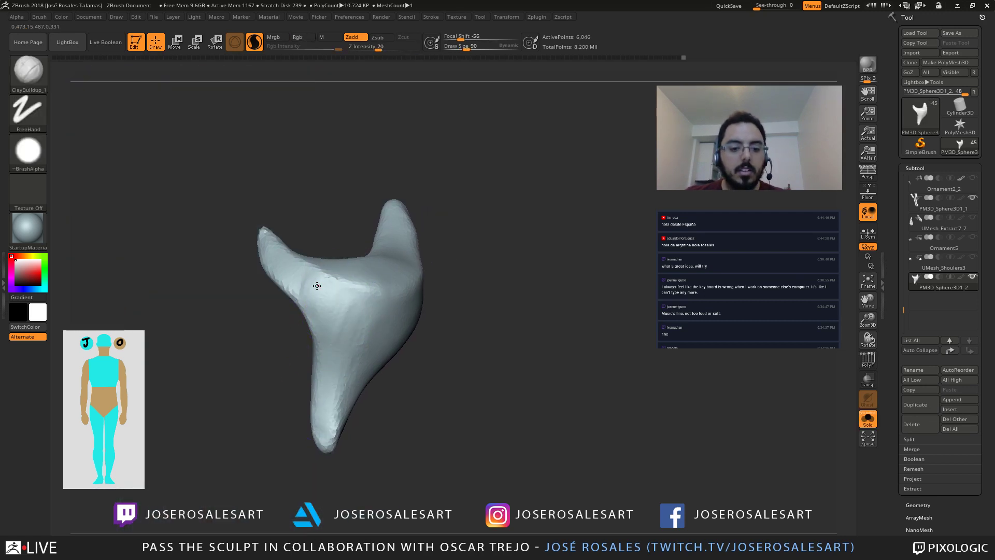
{"action": "left_click_drag", "start_coordinate": [317, 286], "coordinate": [268, 246]}
Step: Smooth the new clay on the inner prong and central bulge, then show the other subtools again
{"action": "right_click_drag", "start_coordinate": [294, 281], "coordinate": [301, 306]}
{"action": "mouse_move", "coordinate": [290, 269]}
{"action": "left_mouse_down", "text": "shift"}
{"action": "mouse_move", "coordinate": [360, 340]}
{"action": "mouse_move", "coordinate": [348, 342]}
{"action": "left_mouse_up", "text": "shift"}
{"action": "mouse_move", "coordinate": [346, 343]}
{"action": "right_mouse_down"}
{"action": "mouse_move", "coordinate": [375, 321]}
{"action": "mouse_move", "coordinate": [324, 298]}
{"action": "mouse_move", "coordinate": [362, 292]}
{"action": "right_mouse_up"}
{"action": "key", "text": "shift+s"}
{"action": "mouse_move", "coordinate": [476, 296]}
{"action": "right_mouse_down", "text": "alt"}
{"action": "mouse_move", "coordinate": [343, 304]}
{"action": "mouse_move", "coordinate": [381, 288]}
{"action": "mouse_move", "coordinate": [451, 300]}
{"action": "mouse_move", "coordinate": [430, 295]}
{"action": "mouse_move", "coordinate": [412, 243]}
{"action": "mouse_move", "coordinate": [386, 223]}
{"action": "mouse_move", "coordinate": [370, 252]}
{"action": "mouse_move", "coordinate": [391, 280]}
{"action": "mouse_move", "coordinate": [435, 289]}
{"action": "mouse_move", "coordinate": [406, 292]}
{"action": "mouse_move", "coordinate": [424, 285]}
{"action": "mouse_move", "coordinate": [416, 318]}
{"action": "mouse_move", "coordinate": [441, 347]}
{"action": "mouse_move", "coordinate": [498, 368]}
{"action": "mouse_move", "coordinate": [473, 352]}
{"action": "mouse_move", "coordinate": [468, 314]}
{"action": "right_mouse_up", "text": "alt"}
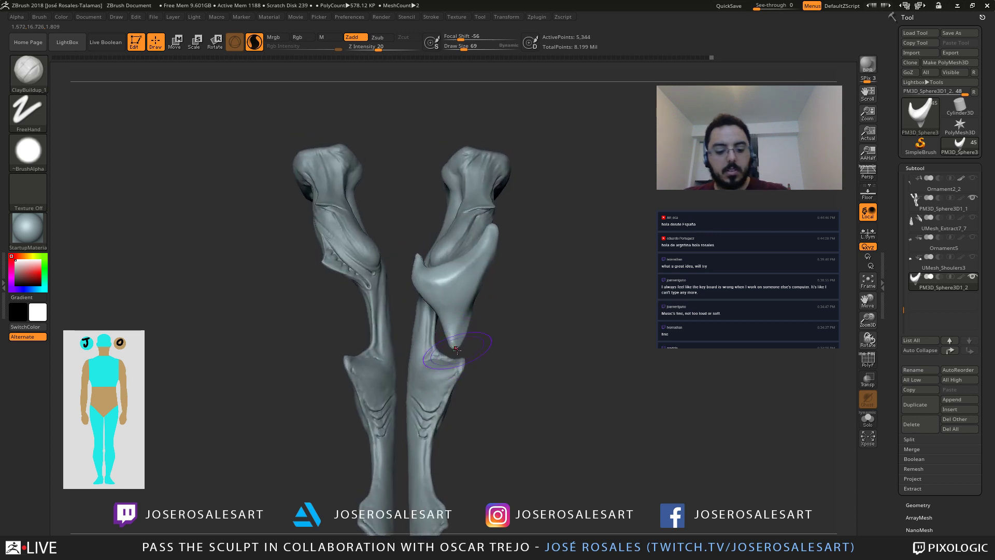
Step: Turn off Sculptris Pro and pull the lower prong inward onto the limb with SnakeHook, using draw sizes 140 and 96
{"action": "key", "text": "b"}
{"action": "key", "text": "s"}
{"action": "key", "text": "h"}
{"action": "key", "text": "s"}
{"action": "left_click_drag", "start_coordinate": [458, 352], "coordinate": [466, 352]}
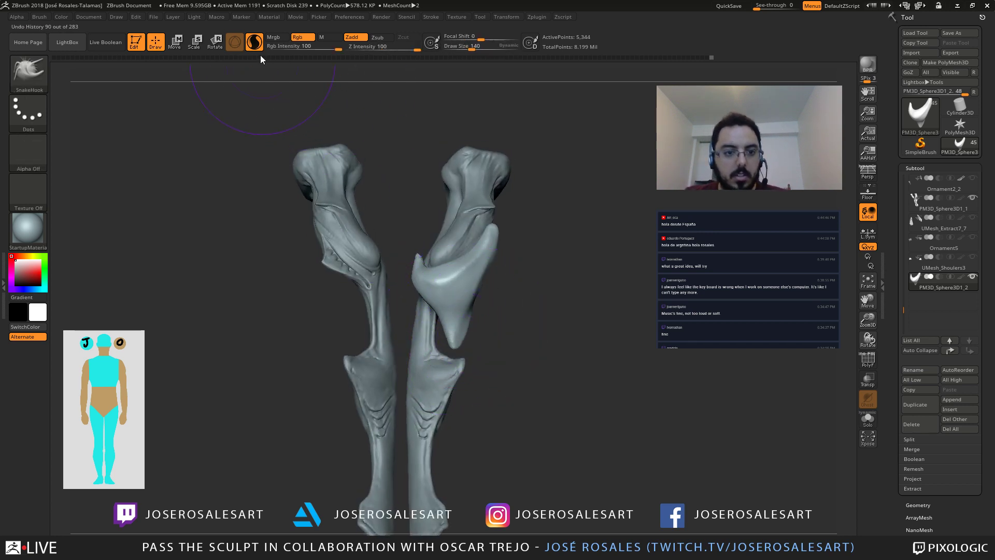
{"action": "left_click_drag", "start_coordinate": [461, 329], "coordinate": [432, 344]}
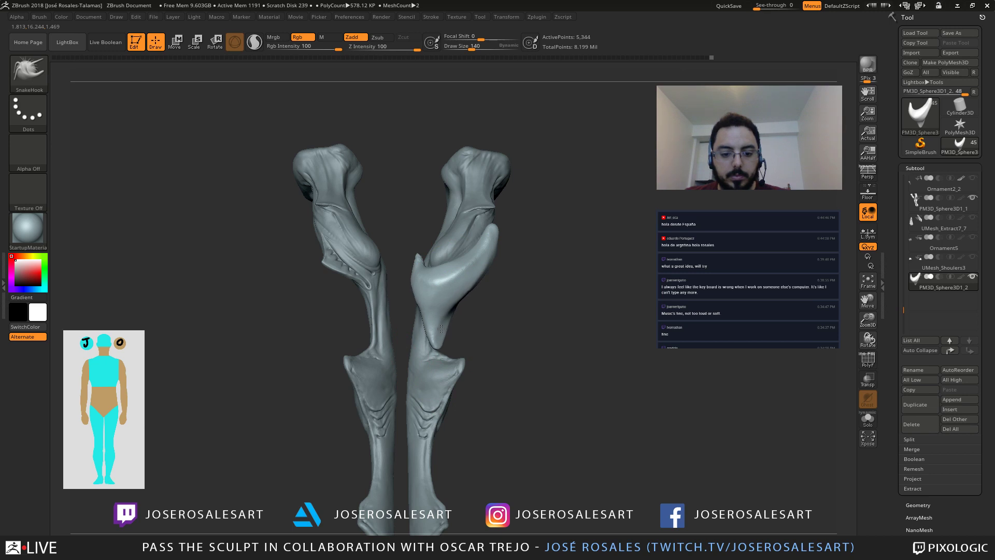
{"action": "mouse_move", "coordinate": [442, 330]}
{"action": "right_mouse_down"}
{"action": "mouse_move", "coordinate": [483, 322]}
{"action": "mouse_move", "coordinate": [386, 338]}
{"action": "mouse_move", "coordinate": [437, 332]}
{"action": "right_mouse_up"}
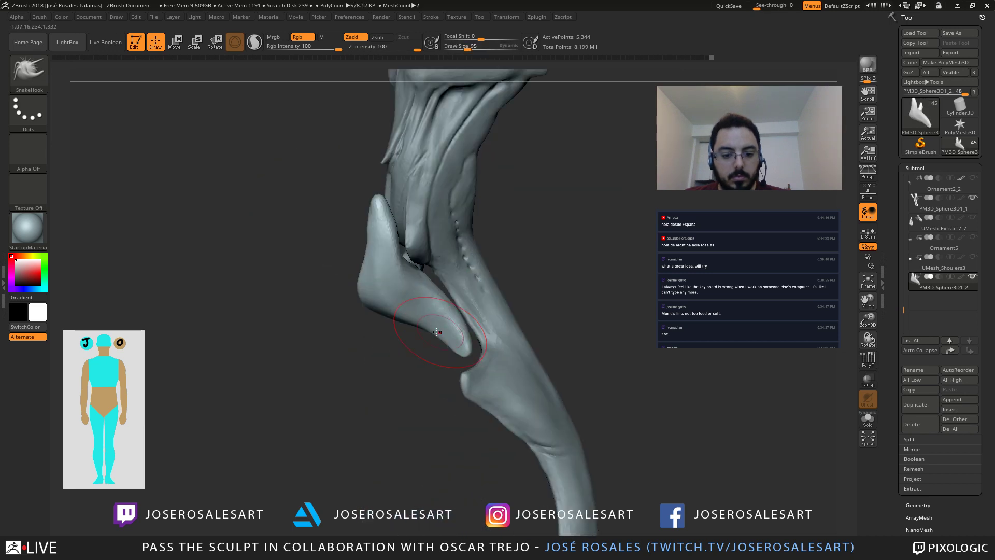
{"action": "left_click_drag", "start_coordinate": [397, 322], "coordinate": [401, 319]}
{"action": "mouse_move", "coordinate": [403, 321]}
{"action": "right_mouse_down"}
{"action": "mouse_move", "coordinate": [400, 332]}
{"action": "mouse_move", "coordinate": [374, 310]}
{"action": "right_mouse_up"}
Step: Enable perspective and pull the tip of the upper outer prong upward with SnakeHook at draw size 90
{"action": "key", "text": "p"}
{"action": "key", "text": "1"}
{"action": "right_click_drag", "start_coordinate": [374, 310], "coordinate": [365, 283], "text": "ctrl"}
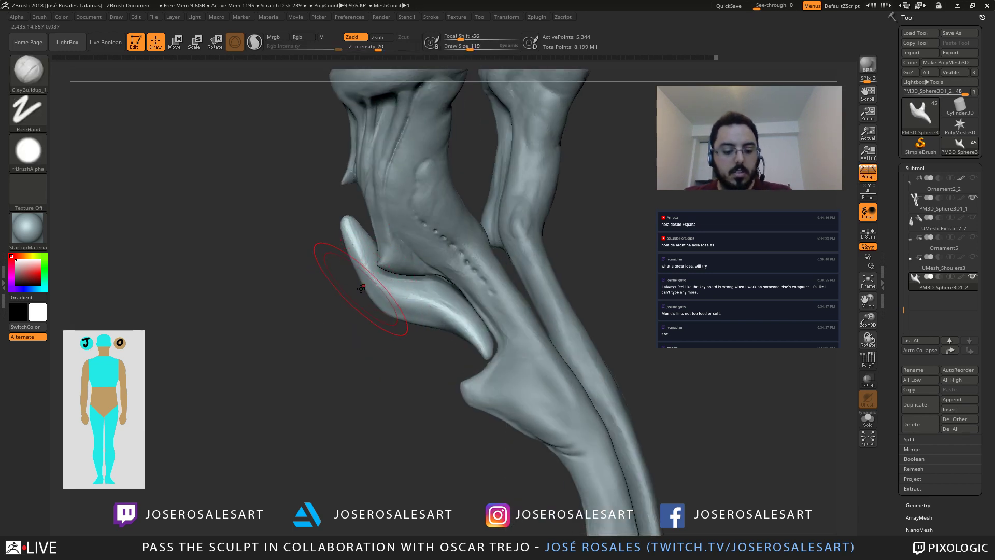
{"action": "key", "text": "b"}
{"action": "key", "text": "s"}
{"action": "key", "text": "h"}
{"action": "right_click_drag", "start_coordinate": [378, 292], "coordinate": [390, 291]}
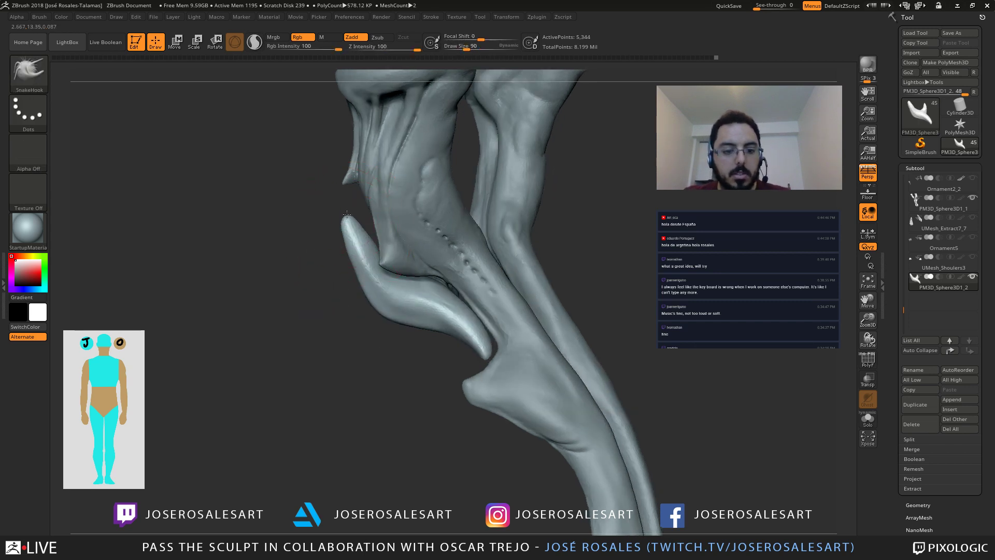
{"action": "left_click_drag", "start_coordinate": [347, 213], "coordinate": [355, 217]}
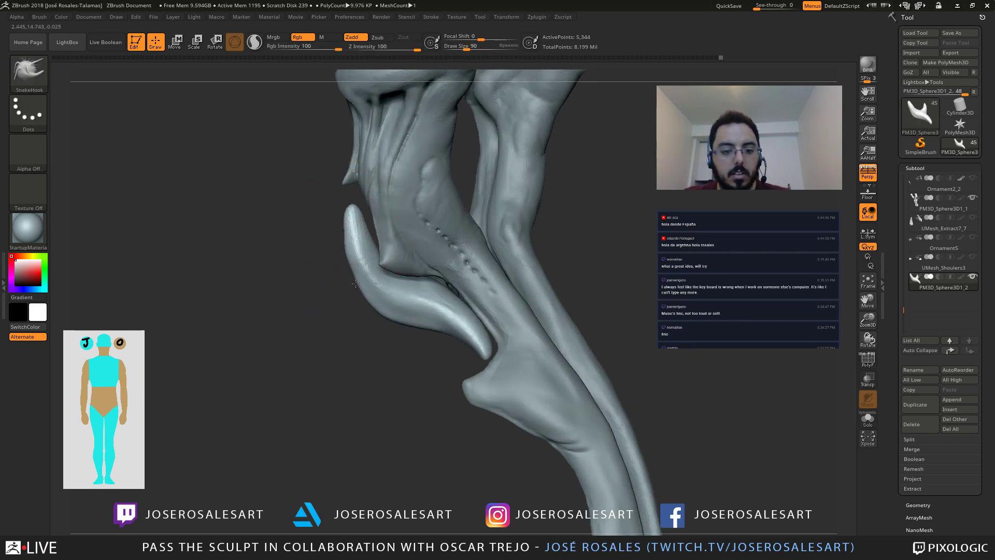
{"action": "right_click_drag", "start_coordinate": [346, 235], "coordinate": [350, 234]}
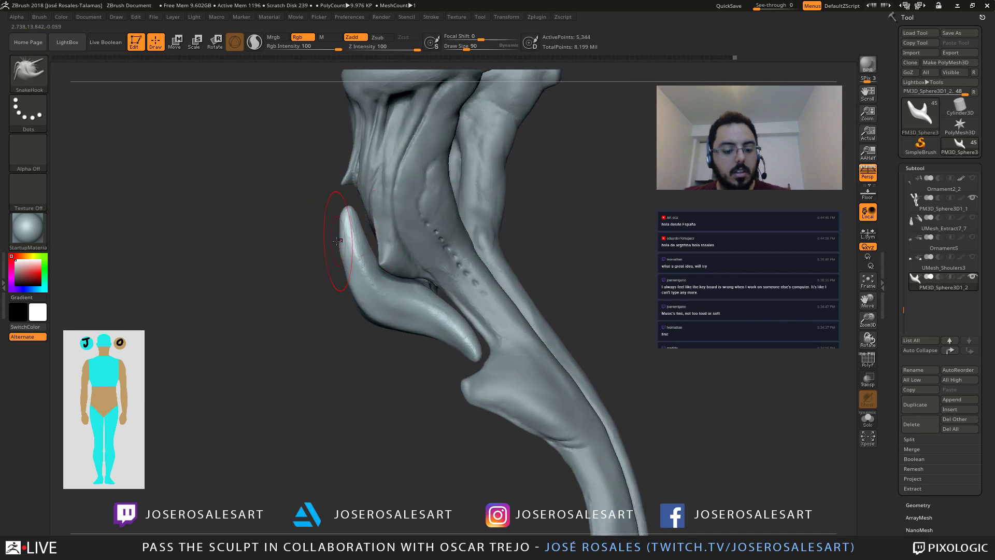
Step: Tighten the edge of the upper outer prong with the Pinch brush at draw size 86
{"action": "key", "text": "b"}
{"action": "key", "text": "p"}
{"action": "key", "text": "i"}
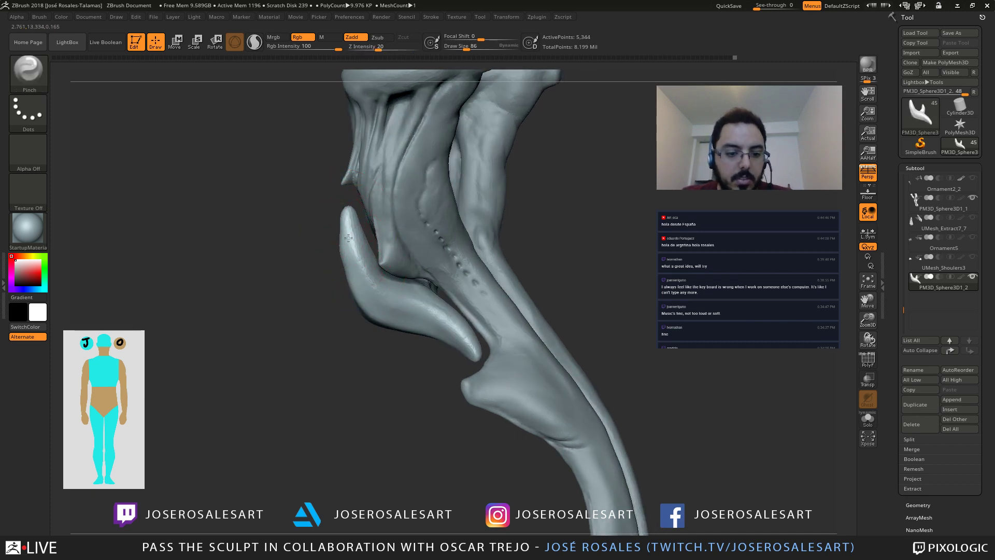
{"action": "left_click_drag", "start_coordinate": [348, 238], "coordinate": [357, 259]}
{"action": "mouse_move", "coordinate": [357, 259]}
{"action": "right_mouse_down"}
{"action": "mouse_move", "coordinate": [340, 230]}
{"action": "mouse_move", "coordinate": [393, 250]}
{"action": "mouse_move", "coordinate": [442, 249]}
{"action": "right_mouse_up"}
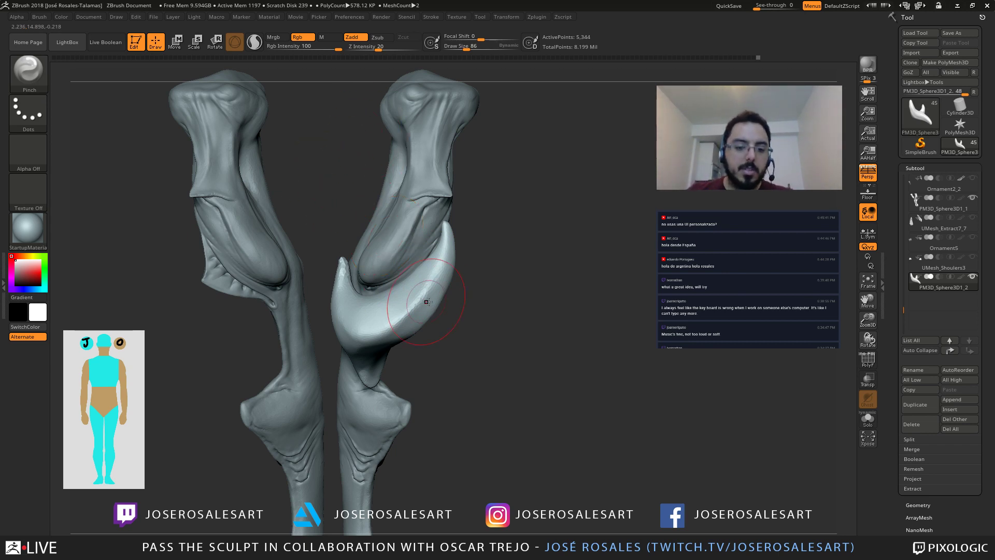
Step: Reshape the upper outer prong from the front and side with SnakeHook at draw size 69
{"action": "key", "text": "b"}
{"action": "key", "text": "s"}
{"action": "key", "text": "h"}
{"action": "mouse_move", "coordinate": [444, 249]}
{"action": "left_mouse_down"}
{"action": "mouse_move", "coordinate": [439, 261]}
{"action": "mouse_move", "coordinate": [481, 258]}
{"action": "mouse_move", "coordinate": [411, 253]}
{"action": "mouse_move", "coordinate": [447, 275]}
{"action": "left_mouse_up"}
{"action": "key", "text": "s"}
{"action": "left_click", "coordinate": [482, 277]}
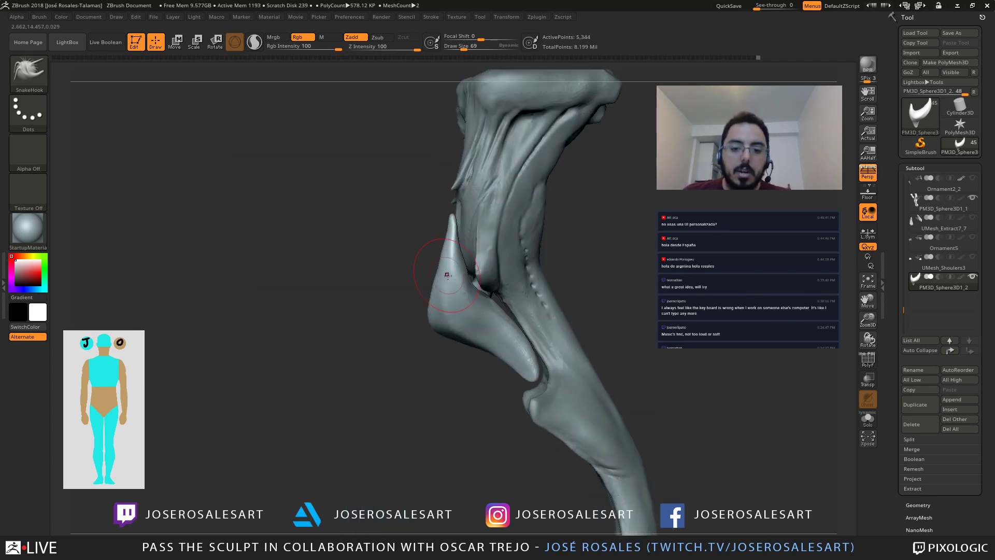
Step: Push the protruding central bulge inward toward the limb with SnakeHook at draw size 114, and refine the mass at draw size 69
{"action": "key", "text": "s"}
{"action": "left_click", "coordinate": [439, 331]}
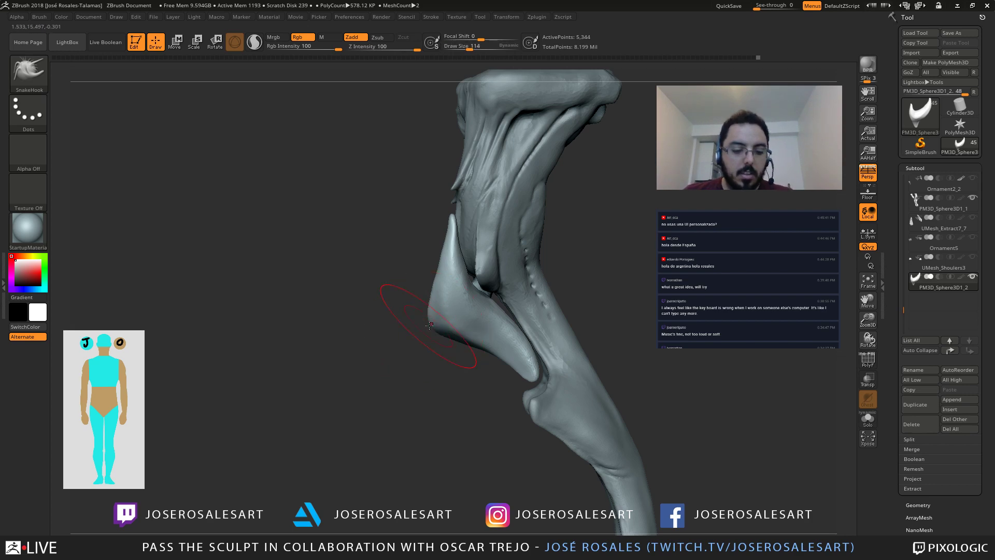
{"action": "mouse_move", "coordinate": [420, 328]}
{"action": "left_mouse_down"}
{"action": "mouse_move", "coordinate": [497, 324]}
{"action": "mouse_move", "coordinate": [421, 322]}
{"action": "mouse_move", "coordinate": [401, 342]}
{"action": "mouse_move", "coordinate": [468, 328]}
{"action": "left_mouse_up"}
{"action": "key", "text": "bracketleft"}
{"action": "key", "text": "bracketleft"}
{"action": "right_click_drag", "start_coordinate": [446, 337], "coordinate": [396, 273]}
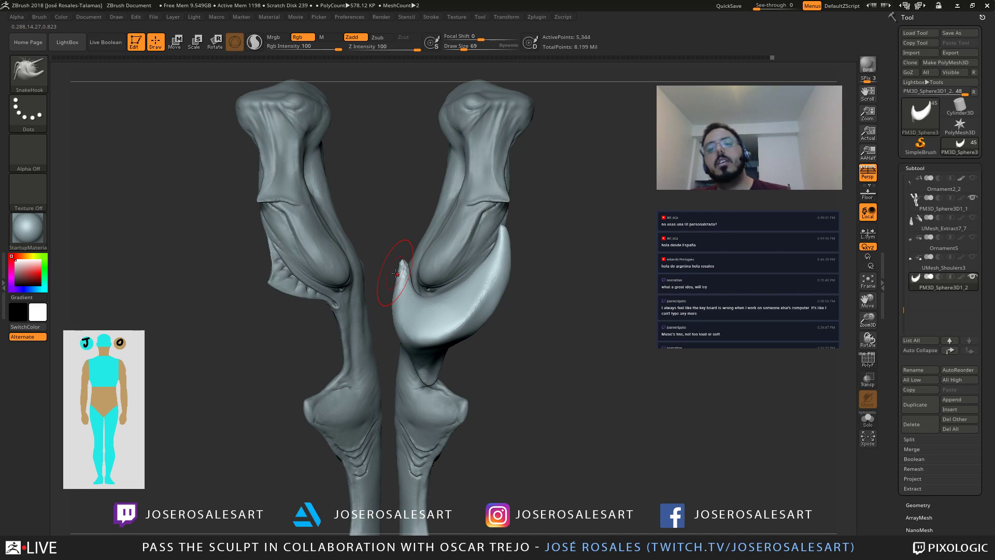
{"action": "right_click_drag", "start_coordinate": [413, 316], "coordinate": [370, 374]}
{"action": "key", "text": "space"}
{"action": "left_click_drag", "start_coordinate": [412, 322], "coordinate": [430, 320]}
Step: Flatten the surface between the bulge and the upper outer prong with TrimDynamic at draw size 62
{"action": "key", "text": "b"}
{"action": "key", "text": "t"}
{"action": "key", "text": "d"}
{"action": "key", "text": "s"}
{"action": "mouse_move", "coordinate": [430, 316]}
{"action": "right_mouse_down"}
{"action": "mouse_move", "coordinate": [437, 326]}
{"action": "mouse_move", "coordinate": [449, 309]}
{"action": "mouse_move", "coordinate": [436, 317]}
{"action": "right_mouse_up"}
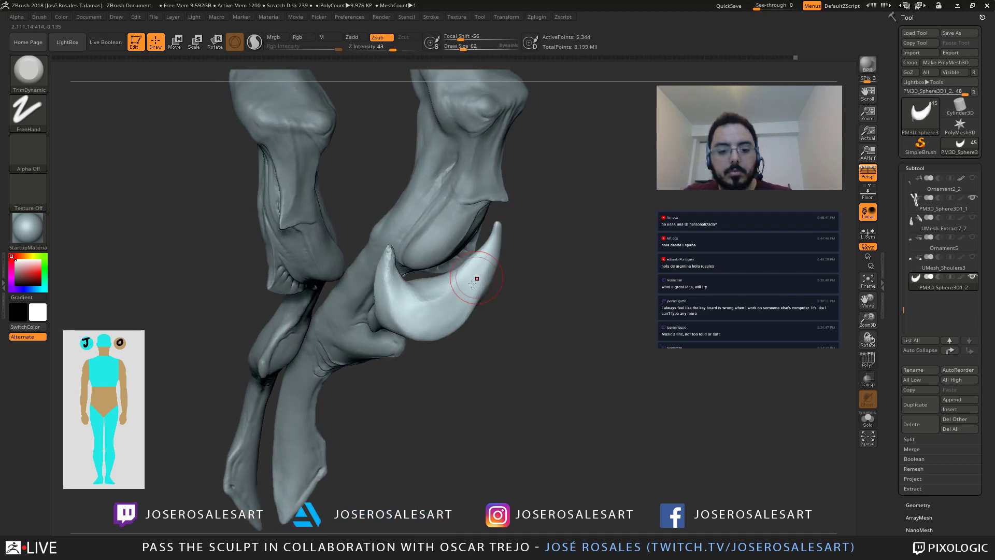
{"action": "mouse_move", "coordinate": [457, 290]}
{"action": "right_mouse_down"}
{"action": "mouse_move", "coordinate": [423, 281]}
{"action": "mouse_move", "coordinate": [444, 256]}
{"action": "mouse_move", "coordinate": [422, 284]}
{"action": "right_mouse_up"}
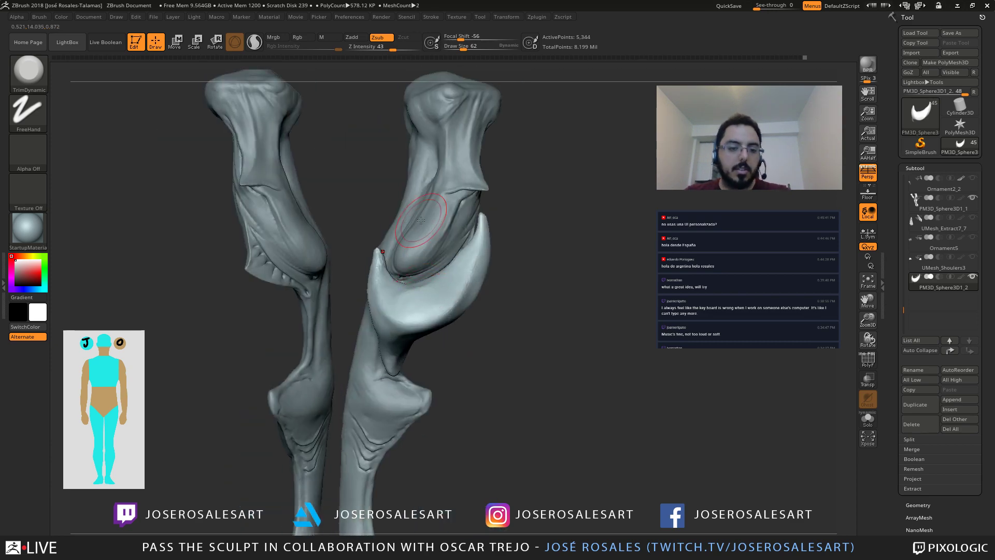
Step: Define the inner rim between the two upper prongs with DamStandard at draw sizes 62 and 45
{"action": "key", "text": "b"}
{"action": "key", "text": "d"}
{"action": "key", "text": "s"}
{"action": "mouse_move", "coordinate": [410, 297]}
{"action": "right_mouse_down", "text": "ctrl"}
{"action": "mouse_move", "coordinate": [412, 320]}
{"action": "mouse_move", "coordinate": [395, 289]}
{"action": "right_mouse_up", "text": "ctrl"}
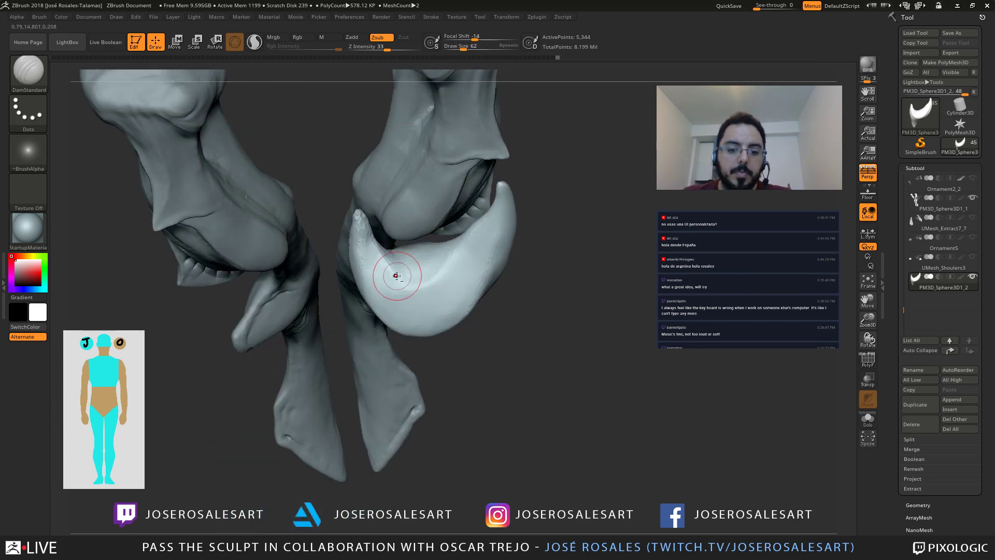
{"action": "mouse_move", "coordinate": [377, 250]}
{"action": "right_mouse_down"}
{"action": "mouse_move", "coordinate": [394, 288]}
{"action": "mouse_move", "coordinate": [440, 273]}
{"action": "mouse_move", "coordinate": [362, 242]}
{"action": "right_mouse_up"}
{"action": "key", "text": "shift"}
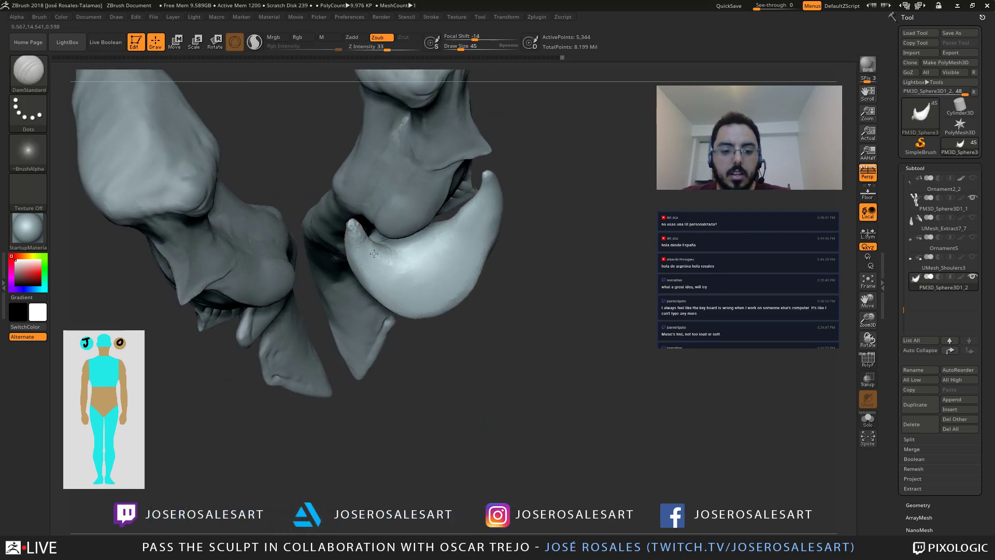
{"action": "right_click_drag", "start_coordinate": [444, 254], "coordinate": [415, 258]}
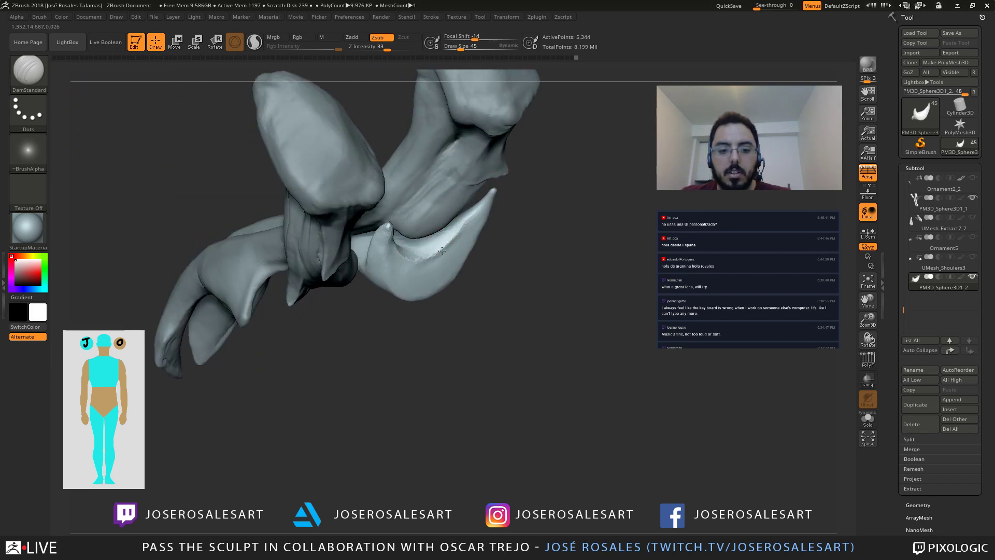
{"action": "mouse_move", "coordinate": [422, 259]}
{"action": "right_mouse_down"}
{"action": "mouse_move", "coordinate": [446, 262]}
{"action": "mouse_move", "coordinate": [470, 220]}
{"action": "right_mouse_up"}
Step: Build up the front surface beside the upper outer prong with ClayBuildup at draw size 45 and smooth it
{"action": "key", "text": "b"}
{"action": "key", "text": "m"}
{"action": "key", "text": "t"}
{"action": "key", "text": "b"}
{"action": "key", "text": "c"}
{"action": "key", "text": "b"}
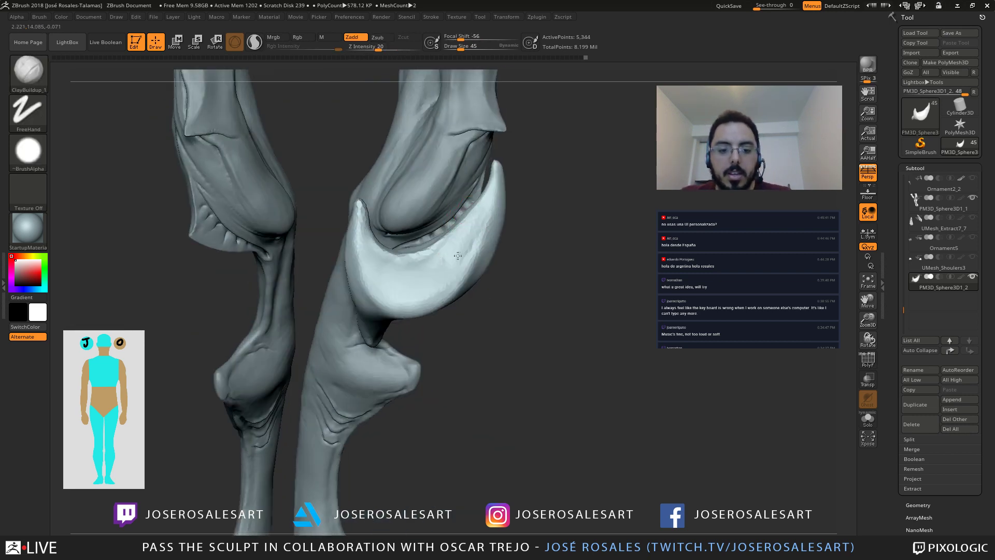
{"action": "key", "text": "shift"}
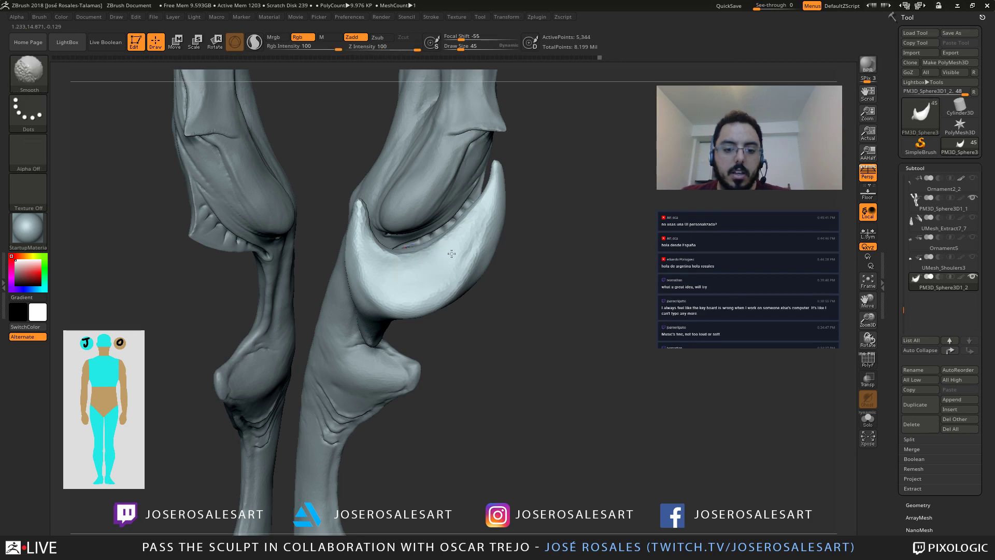
Step: Carve across the central bulge above the lower prong with DamStandard at draw size 42 and smooth the area
{"action": "mouse_move", "coordinate": [364, 244]}
{"action": "right_mouse_down"}
{"action": "mouse_move", "coordinate": [474, 171]}
{"action": "mouse_move", "coordinate": [462, 222]}
{"action": "mouse_move", "coordinate": [486, 136]}
{"action": "right_mouse_up"}
{"action": "right_click_drag", "start_coordinate": [519, 300], "coordinate": [526, 329], "text": "alt"}
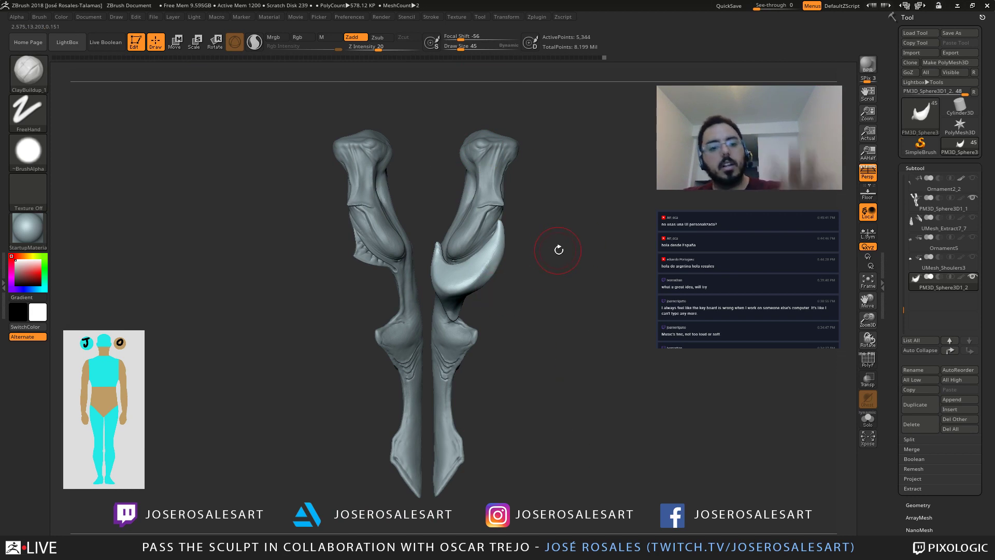
{"action": "right_click_drag", "start_coordinate": [493, 295], "coordinate": [545, 191]}
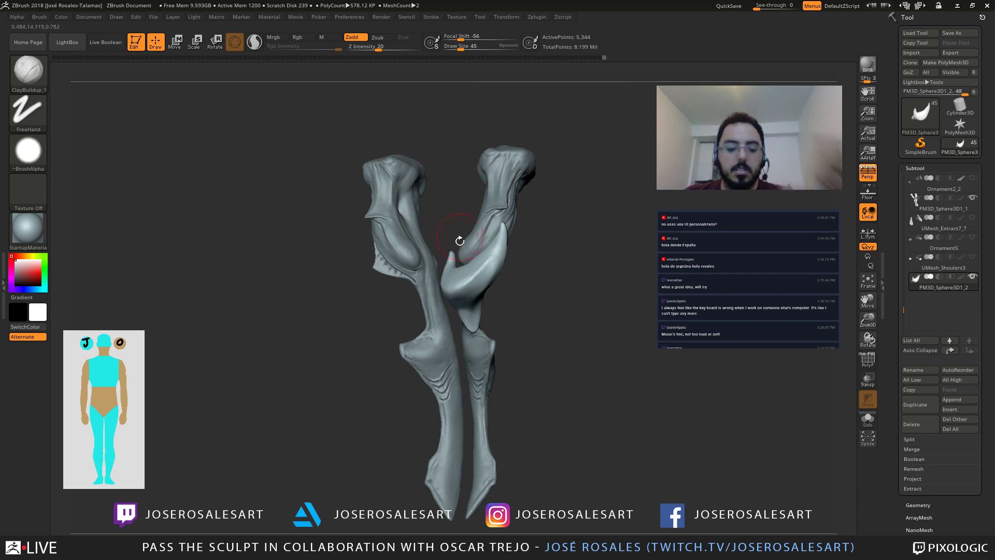
{"action": "right_click_drag", "start_coordinate": [459, 294], "coordinate": [384, 67], "text": "alt"}
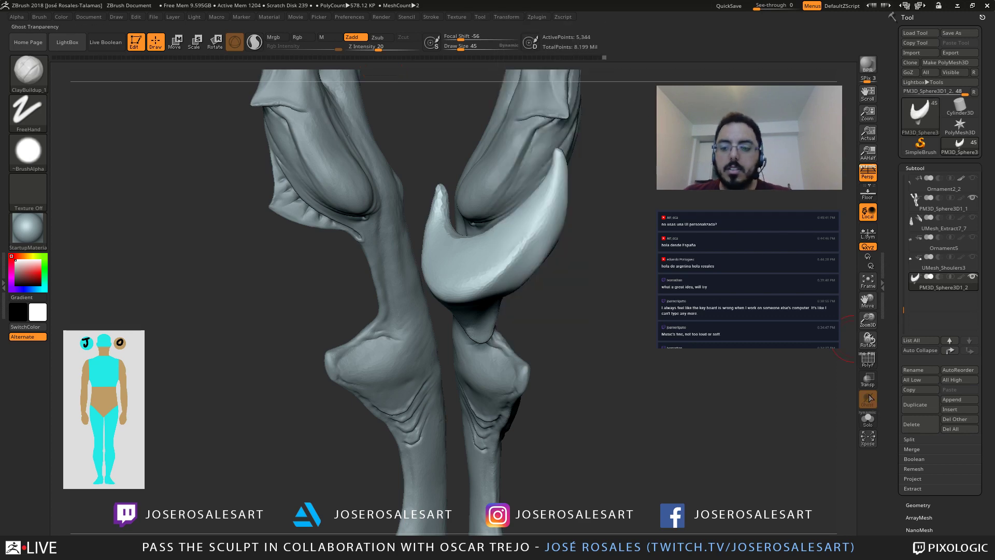
{"action": "right_click_drag", "start_coordinate": [459, 277], "coordinate": [415, 288], "text": "alt"}
{"action": "key", "text": "b"}
{"action": "key", "text": "d"}
{"action": "key", "text": "s"}
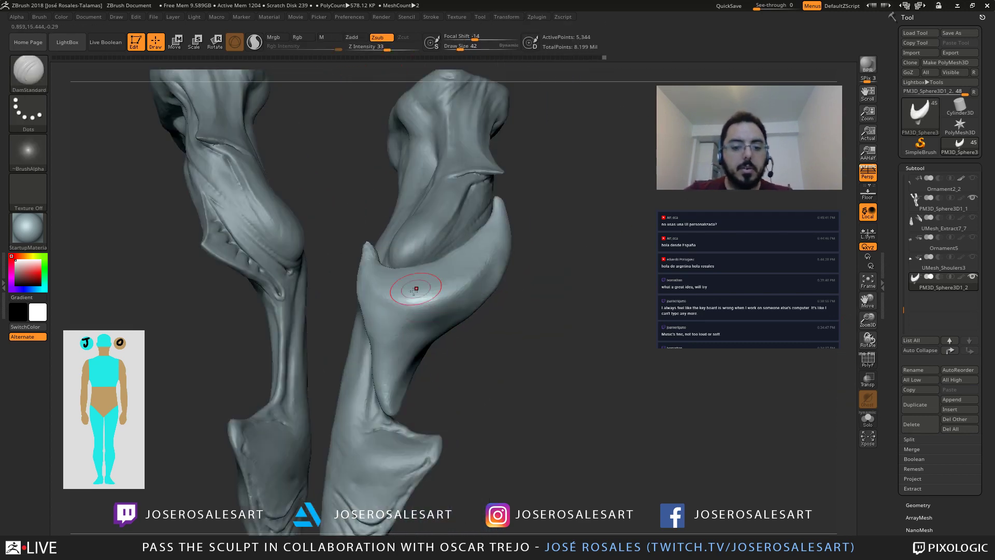
{"action": "left_click_drag", "start_coordinate": [396, 302], "coordinate": [447, 298]}
{"action": "right_click_drag", "start_coordinate": [447, 298], "coordinate": [365, 295]}
{"action": "left_click_drag", "start_coordinate": [386, 304], "coordinate": [412, 320], "text": "shift"}
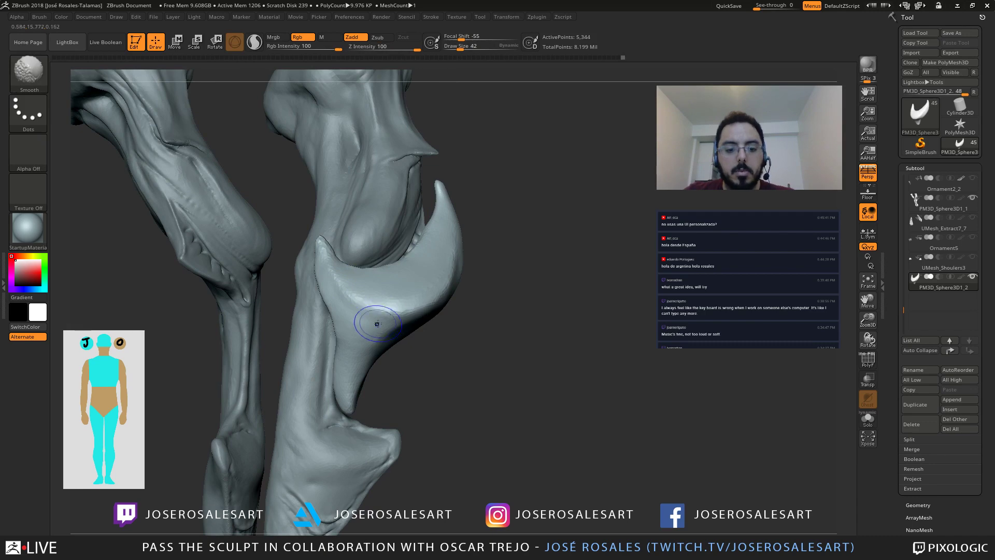
Step: Flatten the lower prong with TrimDynamic, undoing the first stroke and reducing the draw size to 54
{"action": "mouse_move", "coordinate": [373, 322]}
{"action": "right_mouse_down"}
{"action": "mouse_move", "coordinate": [355, 311]}
{"action": "mouse_move", "coordinate": [342, 362]}
{"action": "mouse_move", "coordinate": [342, 329]}
{"action": "mouse_move", "coordinate": [363, 328]}
{"action": "mouse_move", "coordinate": [376, 358]}
{"action": "mouse_move", "coordinate": [367, 370]}
{"action": "right_mouse_up"}
{"action": "key", "text": "b"}
{"action": "key", "text": "t"}
{"action": "key", "text": "d"}
{"action": "left_click_drag", "start_coordinate": [369, 369], "coordinate": [348, 465]}
{"action": "key", "text": "ctrl+z"}
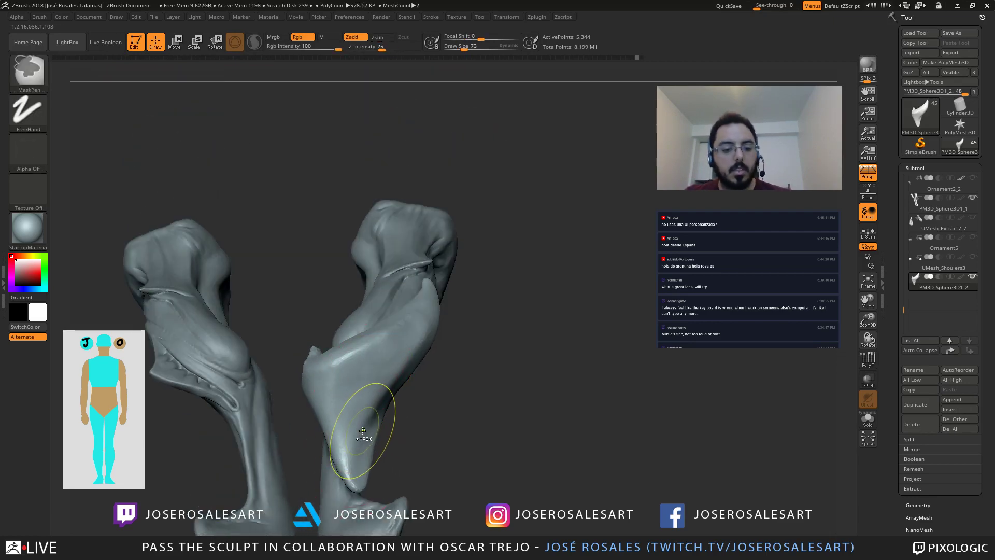
{"action": "key", "text": "s"}
{"action": "left_click_drag", "start_coordinate": [372, 430], "coordinate": [367, 430]}
{"action": "mouse_move", "coordinate": [341, 430]}
{"action": "right_mouse_down"}
{"action": "mouse_move", "coordinate": [351, 384]}
{"action": "mouse_move", "coordinate": [353, 395]}
{"action": "right_mouse_up"}
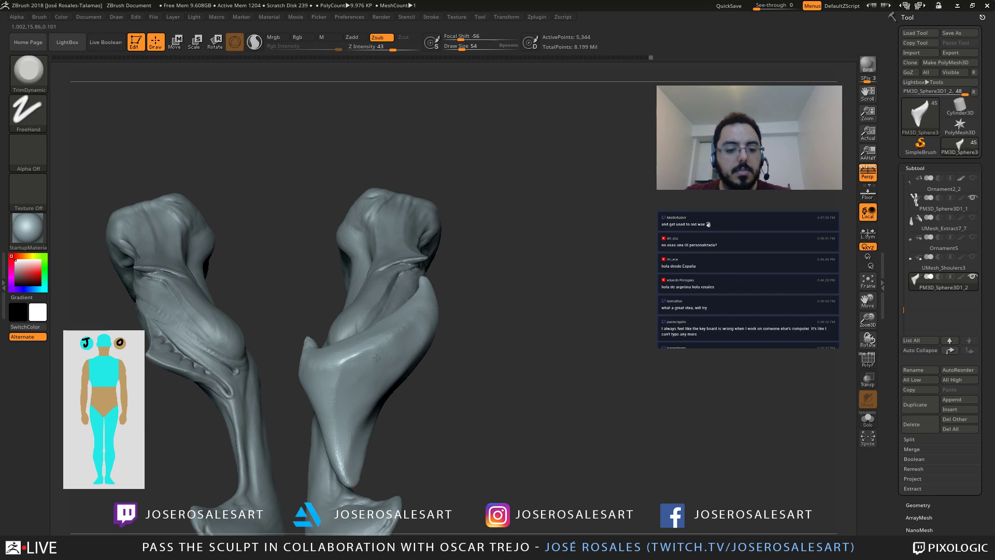
Step: Trim the planes of the central bulge, outer prong and side of the lower prong with TrimDynamic at draw size 54
{"action": "right_click_drag", "start_coordinate": [354, 391], "coordinate": [398, 353]}
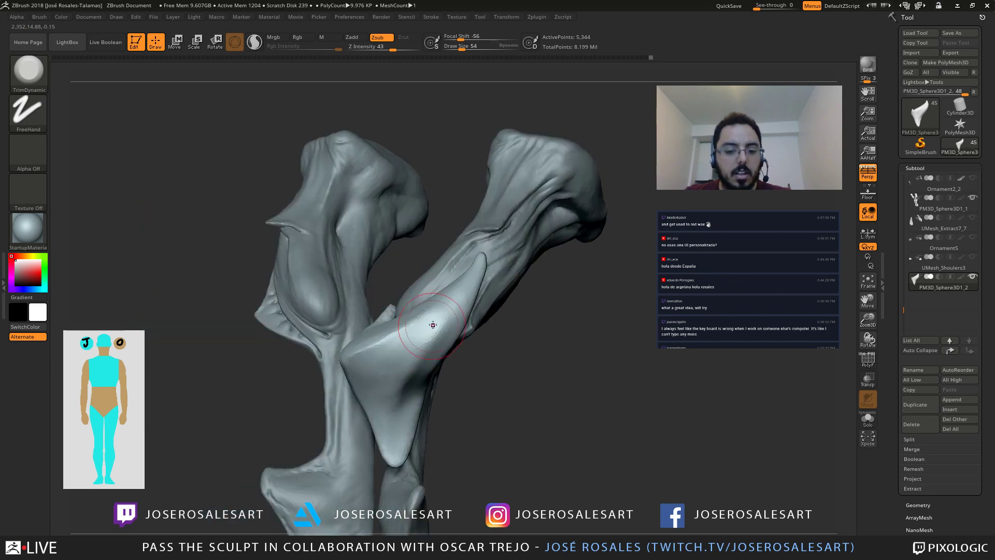
{"action": "mouse_move", "coordinate": [432, 325]}
{"action": "right_mouse_down"}
{"action": "mouse_move", "coordinate": [412, 351]}
{"action": "mouse_move", "coordinate": [441, 308]}
{"action": "right_mouse_up"}
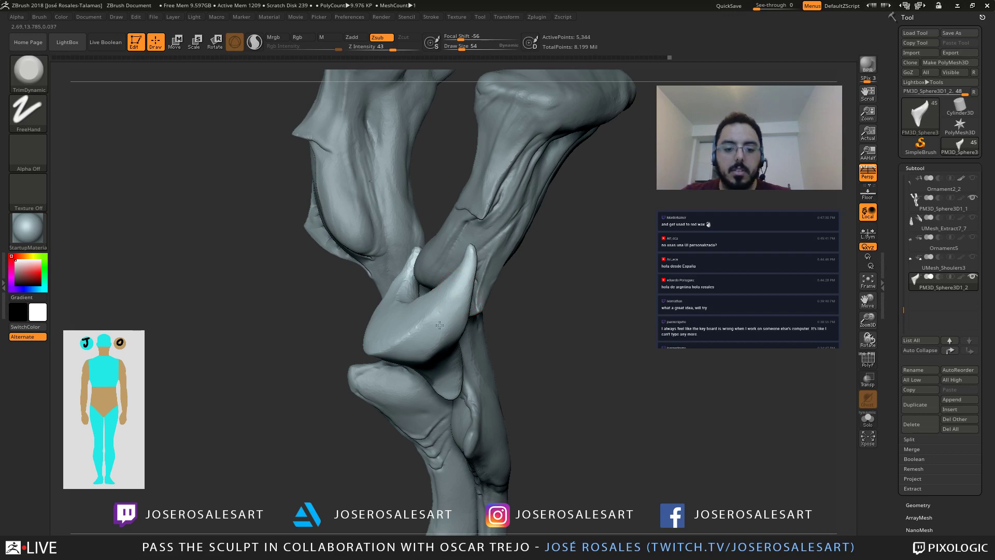
{"action": "mouse_move", "coordinate": [449, 342]}
{"action": "right_mouse_down"}
{"action": "mouse_move", "coordinate": [397, 242]}
{"action": "mouse_move", "coordinate": [398, 221]}
{"action": "right_mouse_up"}
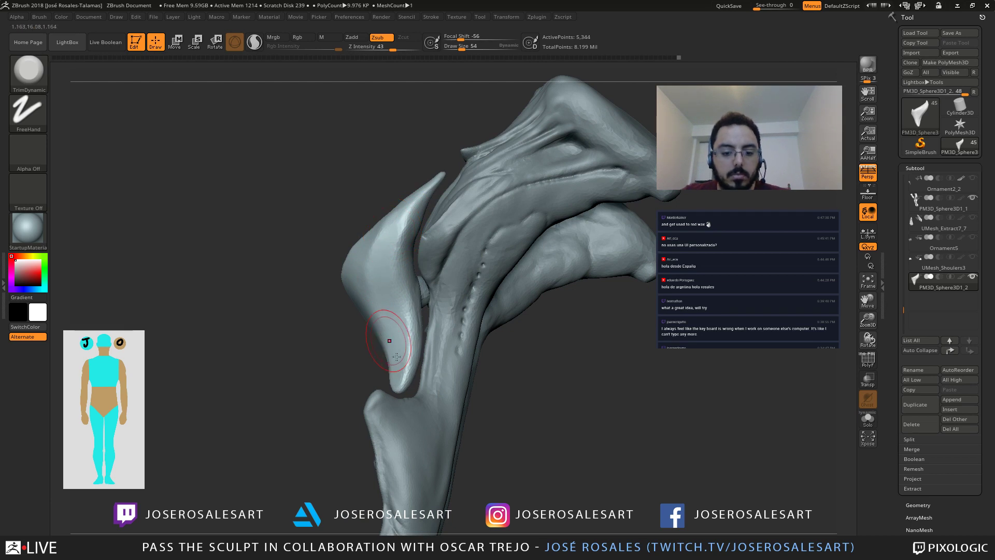
{"action": "right_click_drag", "start_coordinate": [396, 357], "coordinate": [399, 352]}
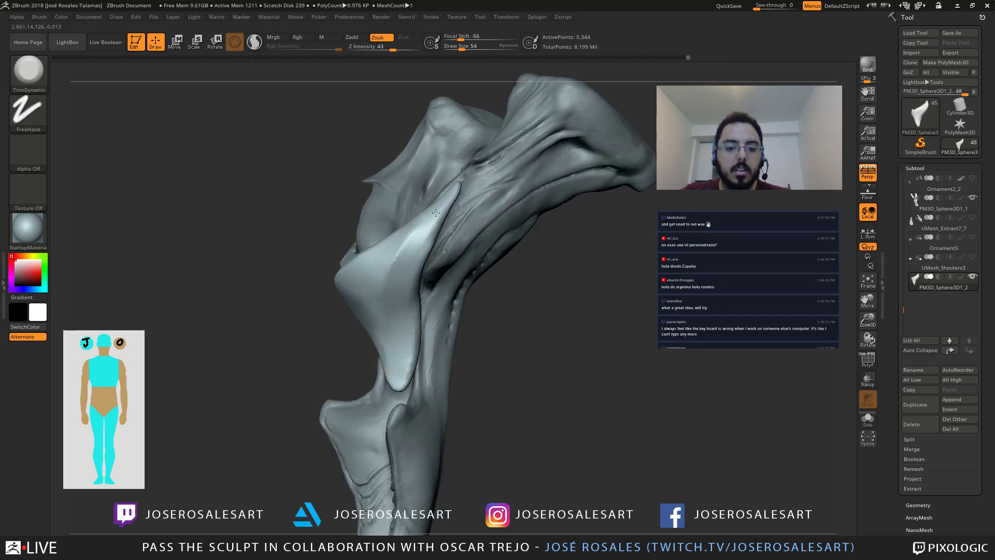
{"action": "mouse_move", "coordinate": [420, 248]}
{"action": "right_mouse_down"}
{"action": "mouse_move", "coordinate": [430, 279]}
{"action": "mouse_move", "coordinate": [414, 274]}
{"action": "mouse_move", "coordinate": [420, 174]}
{"action": "mouse_move", "coordinate": [423, 274]}
{"action": "mouse_move", "coordinate": [438, 224]}
{"action": "right_mouse_up"}
{"action": "right_click_drag", "start_coordinate": [449, 285], "coordinate": [459, 261], "text": "ctrl"}
Step: Adjust the curve of the mass toward the upper outer prong with SnakeHook at draw size 124
{"action": "key", "text": "b"}
{"action": "key", "text": "s"}
{"action": "key", "text": "h"}
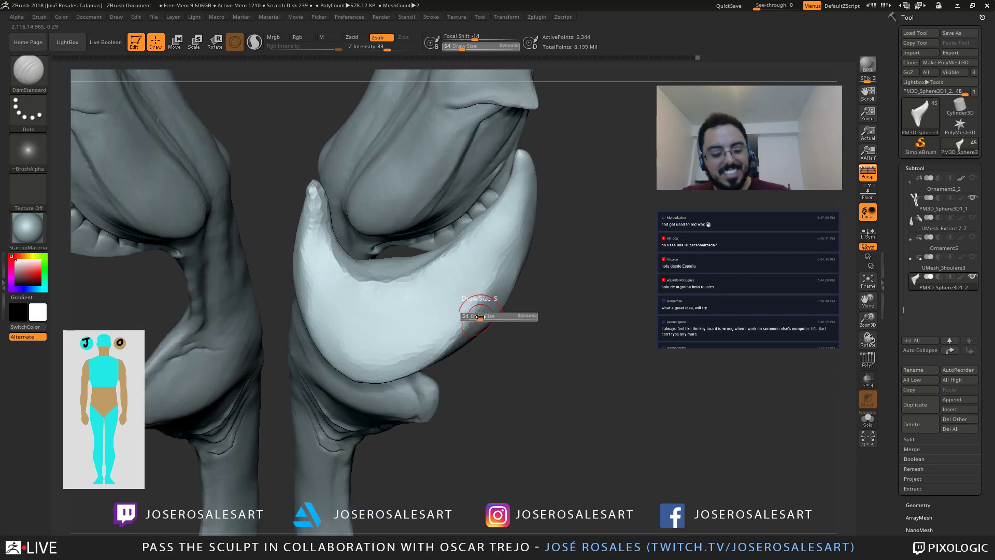
{"action": "right_click_drag", "start_coordinate": [485, 311], "coordinate": [471, 312]}
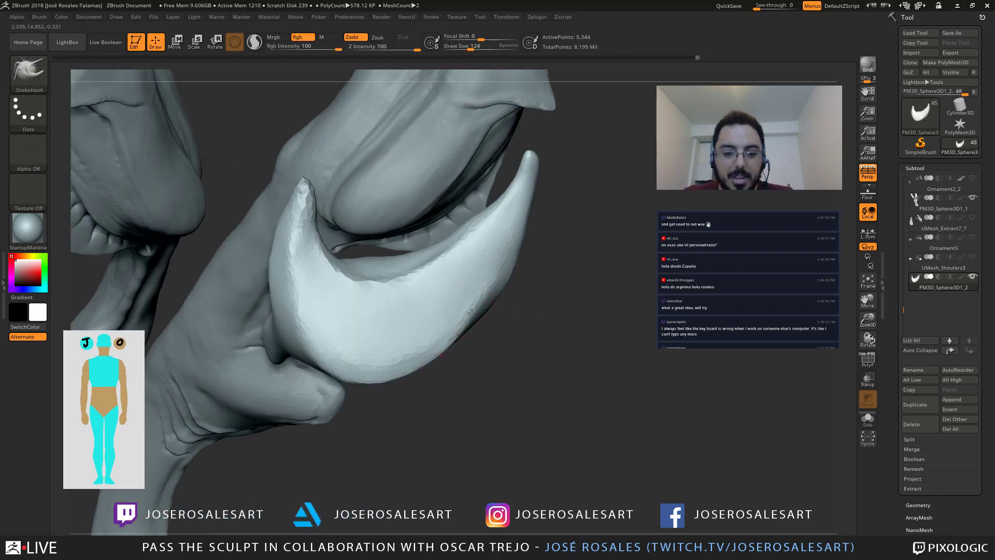
{"action": "mouse_move", "coordinate": [503, 255]}
{"action": "right_mouse_down"}
{"action": "mouse_move", "coordinate": [495, 225]}
{"action": "mouse_move", "coordinate": [464, 338]}
{"action": "right_mouse_up"}
{"action": "mouse_move", "coordinate": [455, 303]}
{"action": "right_mouse_down", "text": "ctrl"}
{"action": "mouse_move", "coordinate": [437, 291]}
{"action": "mouse_move", "coordinate": [462, 259]}
{"action": "mouse_move", "coordinate": [480, 294]}
{"action": "mouse_move", "coordinate": [459, 235]}
{"action": "right_mouse_up", "text": "ctrl"}
Step: Isolate the mass, flatten its inner face between the prongs with TrimDynamic at draw size 73, and show the other subtools again
{"action": "key", "text": "shift+s"}
{"action": "key", "text": "b"}
{"action": "key", "text": "t"}
{"action": "key", "text": "d"}
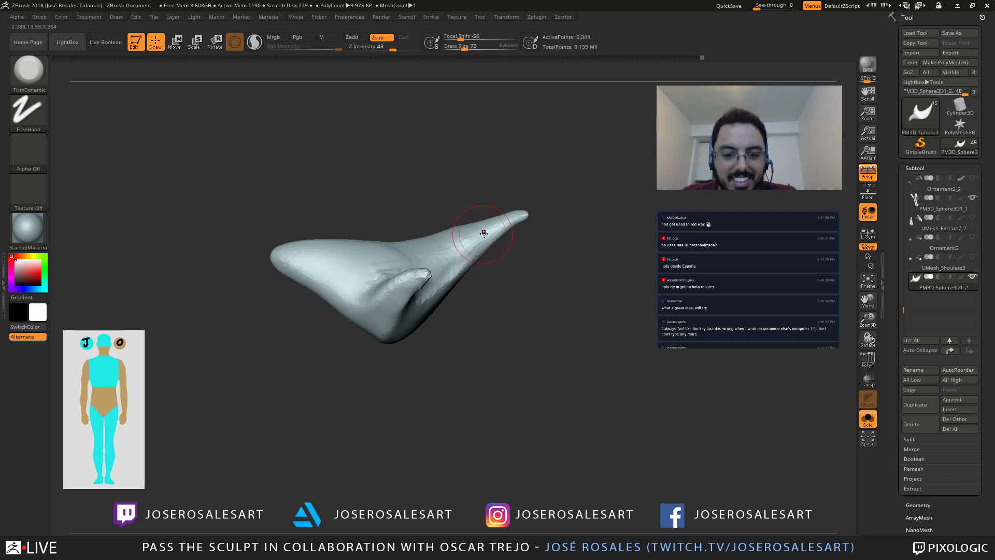
{"action": "right_click_drag", "start_coordinate": [445, 278], "coordinate": [452, 265]}
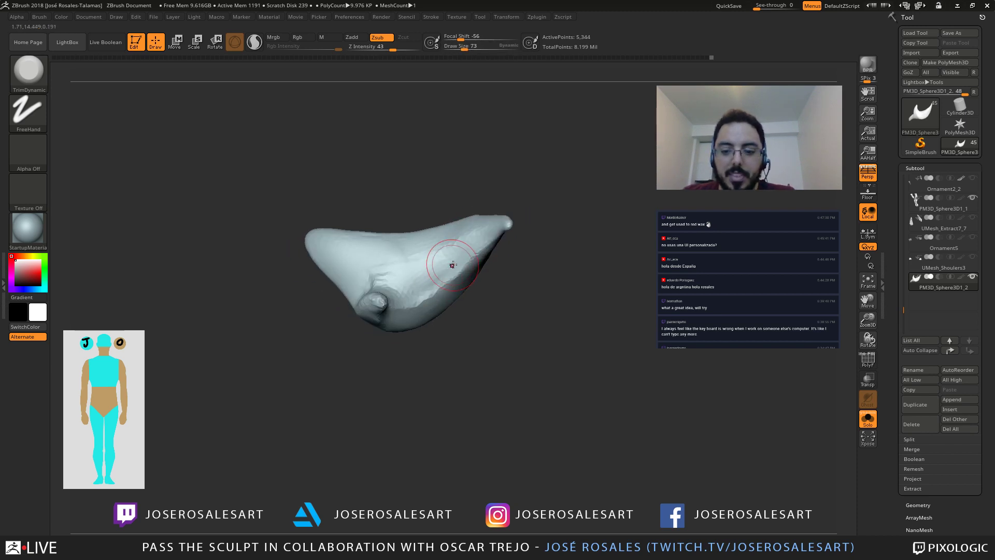
{"action": "left_click_drag", "start_coordinate": [446, 266], "coordinate": [446, 258]}
{"action": "mouse_move", "coordinate": [423, 276]}
{"action": "right_mouse_down"}
{"action": "mouse_move", "coordinate": [383, 290]}
{"action": "mouse_move", "coordinate": [423, 283]}
{"action": "mouse_move", "coordinate": [421, 233]}
{"action": "right_mouse_up"}
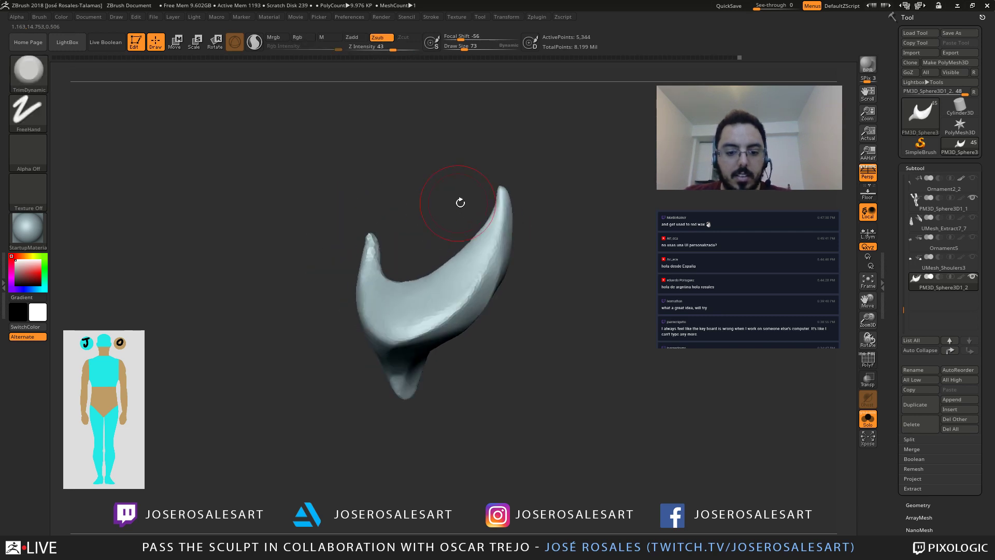
{"action": "key", "text": "ctrl+shift+s"}
{"action": "mouse_move", "coordinate": [506, 262]}
{"action": "right_mouse_down", "text": "ctrl"}
{"action": "mouse_move", "coordinate": [460, 300]}
{"action": "mouse_move", "coordinate": [414, 256]}
{"action": "mouse_move", "coordinate": [389, 279]}
{"action": "mouse_move", "coordinate": [466, 267]}
{"action": "right_mouse_up", "text": "ctrl"}
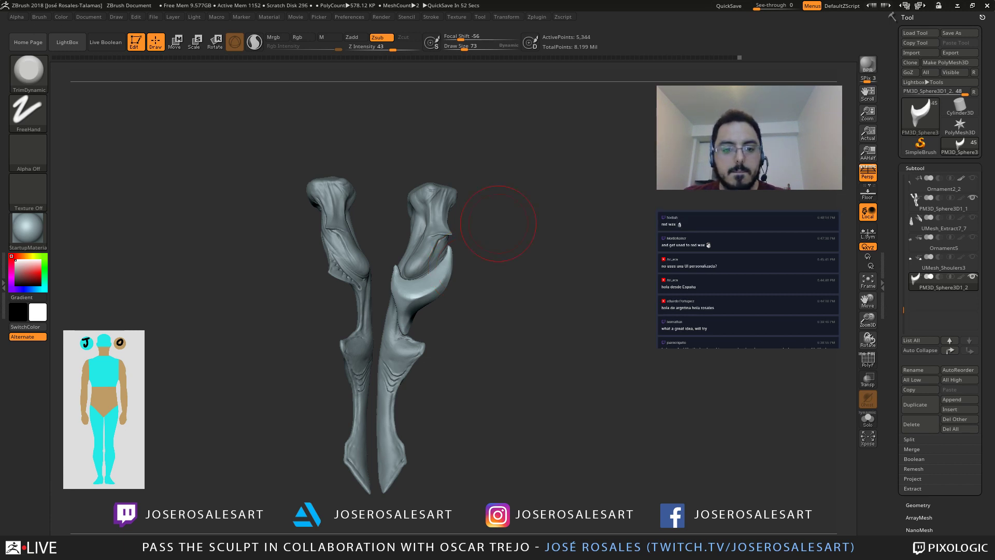
Step: Reshape the upper inner prong into a slim pointed spike with the Move brush at draw sizes 86 and 58
{"action": "left_click_drag", "start_coordinate": [495, 290], "coordinate": [422, 284]}
{"action": "right_click_drag", "start_coordinate": [417, 286], "coordinate": [398, 303], "text": "ctrl"}
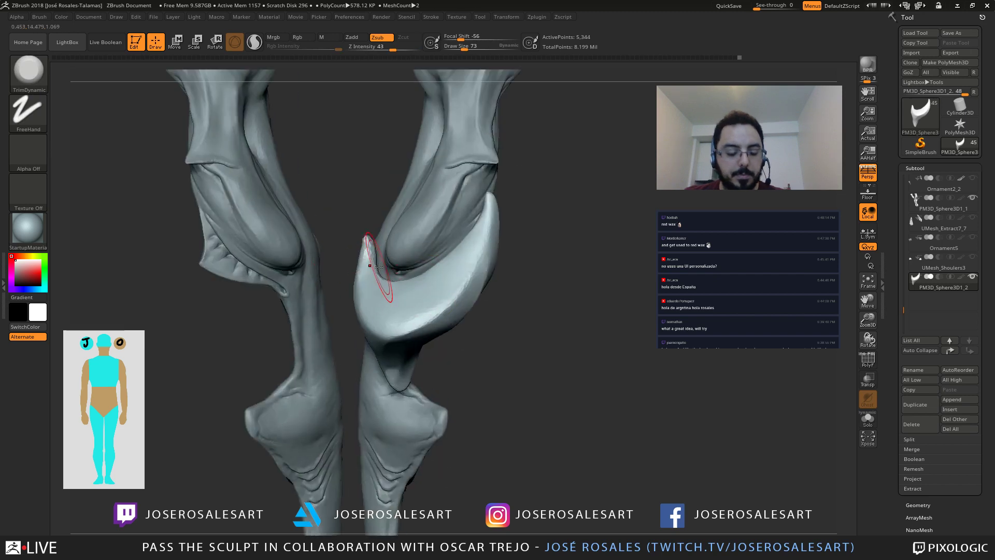
{"action": "key", "text": "b"}
{"action": "key", "text": "m"}
{"action": "key", "text": "v"}
{"action": "right_click_drag", "start_coordinate": [375, 254], "coordinate": [431, 252], "text": "alt"}
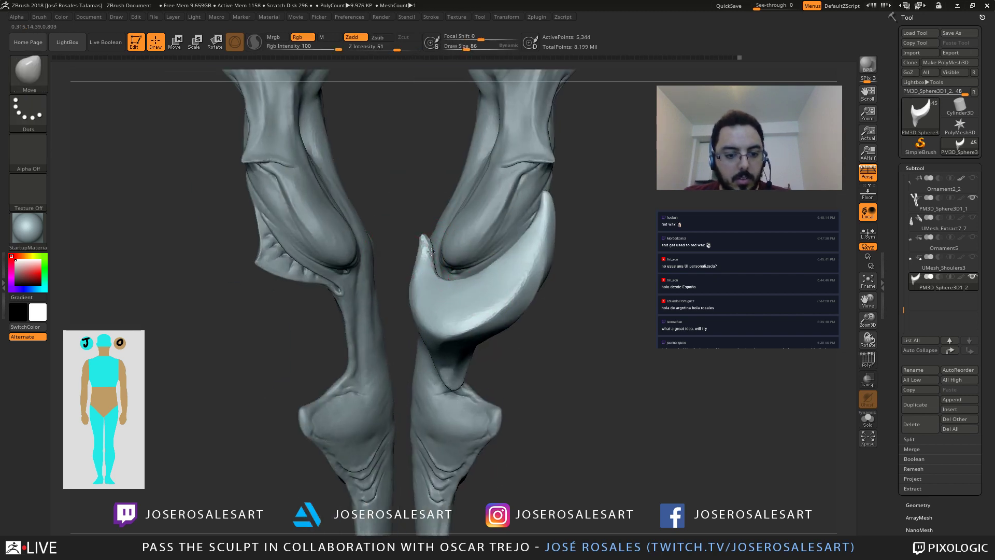
{"action": "mouse_move", "coordinate": [430, 252]}
{"action": "left_mouse_down", "text": "alt"}
{"action": "mouse_move", "coordinate": [470, 259]}
{"action": "mouse_move", "coordinate": [370, 216]}
{"action": "mouse_move", "coordinate": [425, 219]}
{"action": "mouse_move", "coordinate": [374, 198]}
{"action": "mouse_move", "coordinate": [389, 231]}
{"action": "left_mouse_up", "text": "alt"}
{"action": "key", "text": "s"}
{"action": "left_click_drag", "start_coordinate": [380, 315], "coordinate": [326, 262]}
{"action": "key", "text": "s"}
{"action": "left_click_drag", "start_coordinate": [384, 272], "coordinate": [365, 273]}
{"action": "mouse_move", "coordinate": [339, 228]}
{"action": "left_mouse_down", "text": "shift"}
{"action": "mouse_move", "coordinate": [345, 250]}
{"action": "mouse_move", "coordinate": [392, 249]}
{"action": "mouse_move", "coordinate": [331, 217]}
{"action": "mouse_move", "coordinate": [244, 143]}
{"action": "left_mouse_up", "text": "shift"}
{"action": "left_click_drag", "start_coordinate": [167, 143], "coordinate": [143, 151], "text": "shift"}
{"action": "left_click_drag", "start_coordinate": [289, 254], "coordinate": [269, 226], "text": "alt"}
{"action": "left_click_drag", "start_coordinate": [266, 156], "coordinate": [89, 76]}
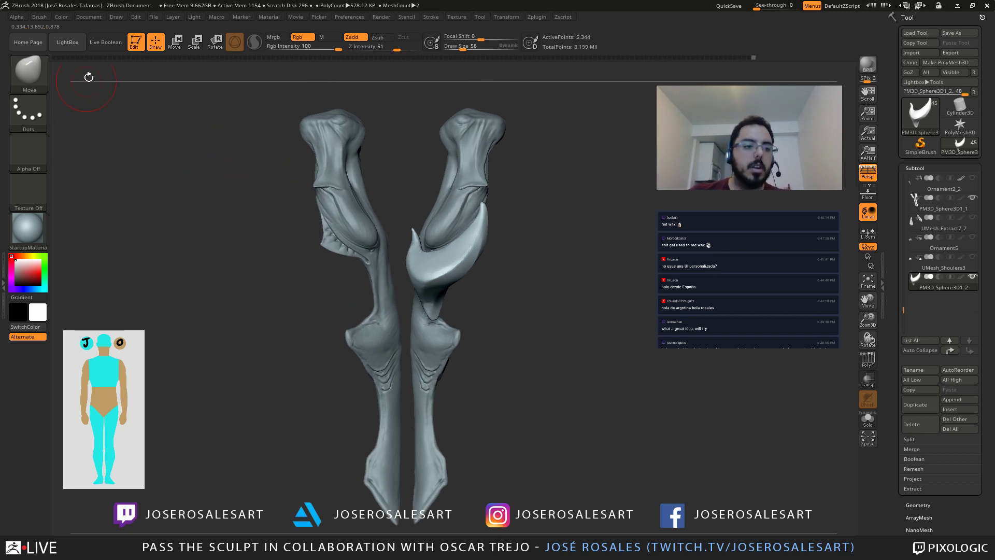
Step: Turn on AccuCurve in the Move brush's curve settings
{"action": "left_click", "coordinate": [31, 15]}
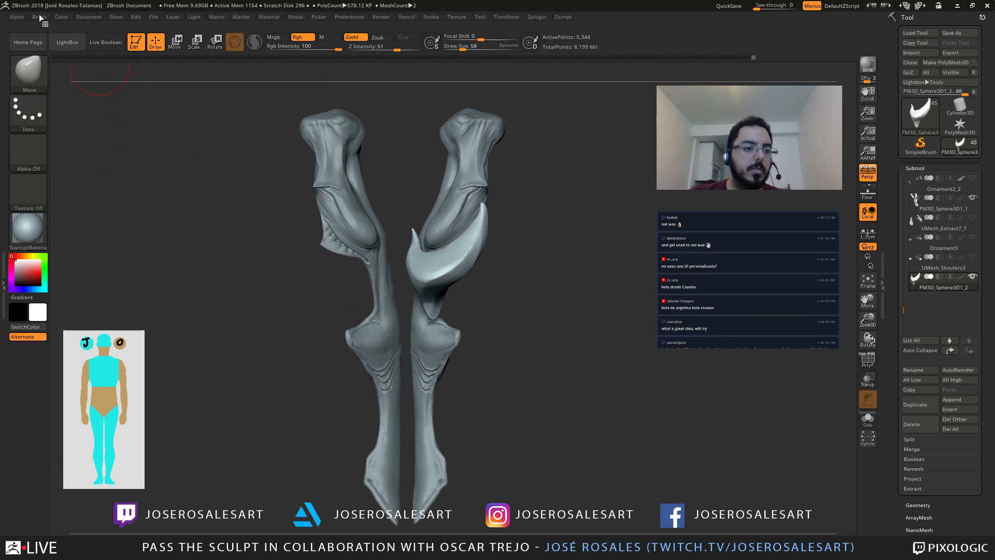
{"action": "left_click", "coordinate": [41, 17]}
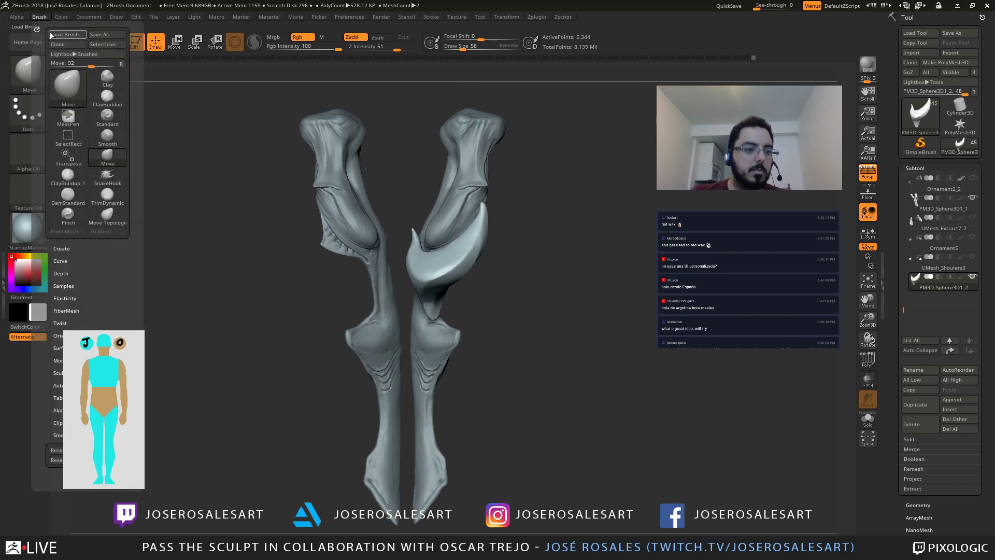
{"action": "left_click_drag", "start_coordinate": [129, 315], "coordinate": [129, 313]}
{"action": "left_click", "coordinate": [65, 258]}
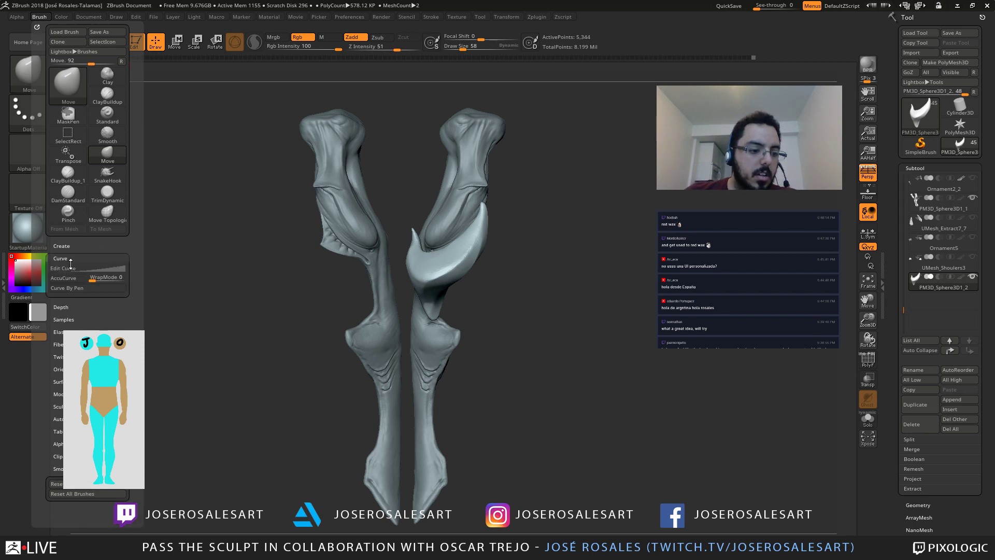
{"action": "left_click", "coordinate": [78, 280]}
Step: Refine the upper inner prong with the Move brush, undoing one stroke and setting the draw size to 73
{"action": "left_click_drag", "start_coordinate": [409, 295], "coordinate": [417, 296]}
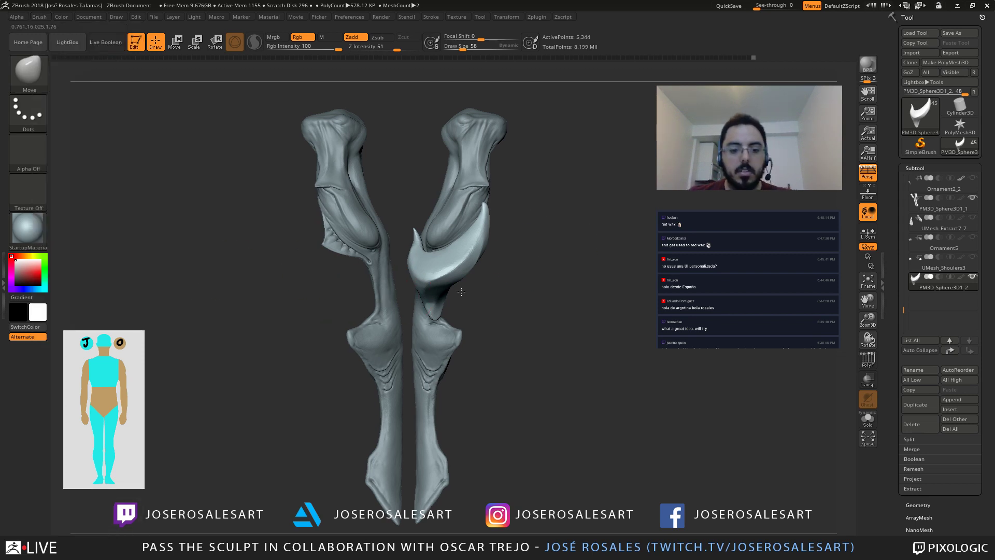
{"action": "left_click_drag", "start_coordinate": [529, 228], "coordinate": [534, 265], "text": "alt"}
{"action": "mouse_move", "coordinate": [384, 249]}
{"action": "left_mouse_down"}
{"action": "mouse_move", "coordinate": [362, 246]}
{"action": "mouse_move", "coordinate": [363, 231]}
{"action": "mouse_move", "coordinate": [336, 231]}
{"action": "mouse_move", "coordinate": [387, 262]}
{"action": "mouse_move", "coordinate": [409, 248]}
{"action": "left_mouse_up"}
{"action": "key", "text": "ctrl+z"}
{"action": "key", "text": "s"}
{"action": "left_click_drag", "start_coordinate": [390, 234], "coordinate": [379, 260], "text": "alt"}
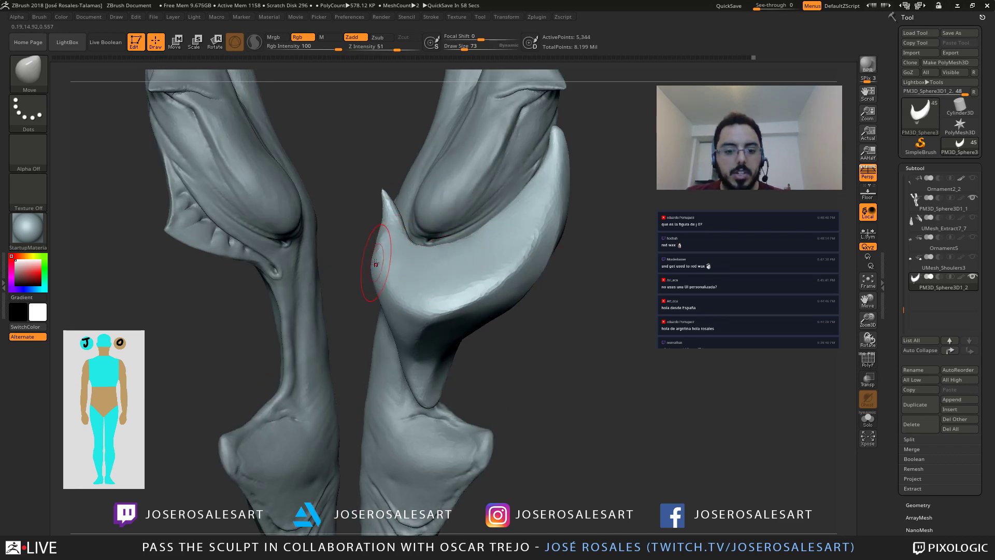
Step: Adjust the base of the upper inner prong with the Move brush, reducing the draw size between strokes
{"action": "mouse_move", "coordinate": [361, 263]}
{"action": "left_mouse_down"}
{"action": "mouse_move", "coordinate": [362, 240]}
{"action": "mouse_move", "coordinate": [365, 288]}
{"action": "mouse_move", "coordinate": [365, 267]}
{"action": "left_mouse_up"}
{"action": "right_click_drag", "start_coordinate": [357, 269], "coordinate": [389, 260]}
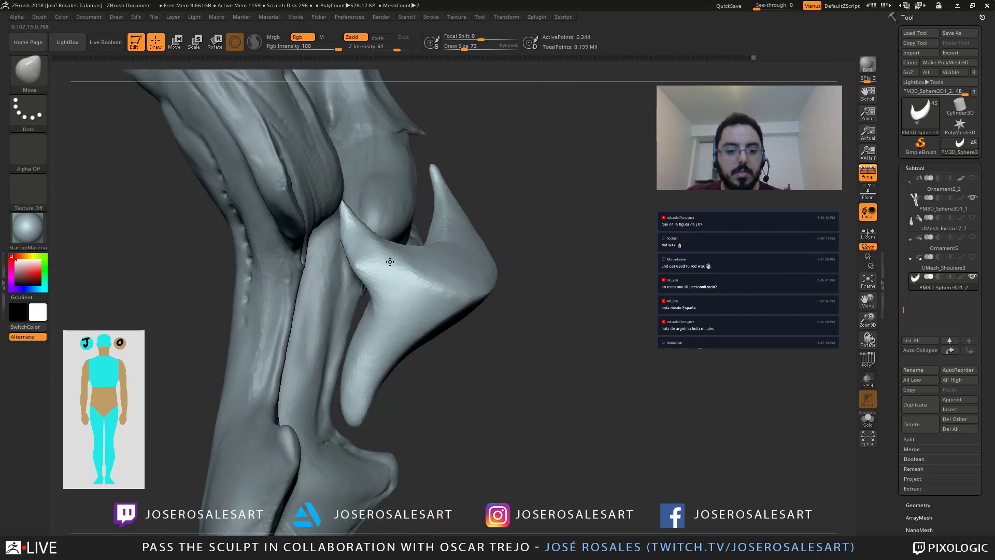
{"action": "left_click_drag", "start_coordinate": [389, 259], "coordinate": [379, 252]}
{"action": "right_click_drag", "start_coordinate": [380, 252], "coordinate": [365, 261]}
{"action": "key", "text": "["}
{"action": "mouse_move", "coordinate": [385, 258]}
{"action": "left_mouse_down"}
{"action": "mouse_move", "coordinate": [369, 245]}
{"action": "mouse_move", "coordinate": [371, 271]}
{"action": "mouse_move", "coordinate": [355, 271]}
{"action": "mouse_move", "coordinate": [355, 256]}
{"action": "mouse_move", "coordinate": [370, 321]}
{"action": "left_mouse_up"}
Step: Sharpen the ridge running down from the upper inner prong with DamStandard at draw sizes 62 and 48, and inspect the mass isolated
{"action": "key", "text": "b"}
{"action": "key", "text": "d"}
{"action": "key", "text": "s"}
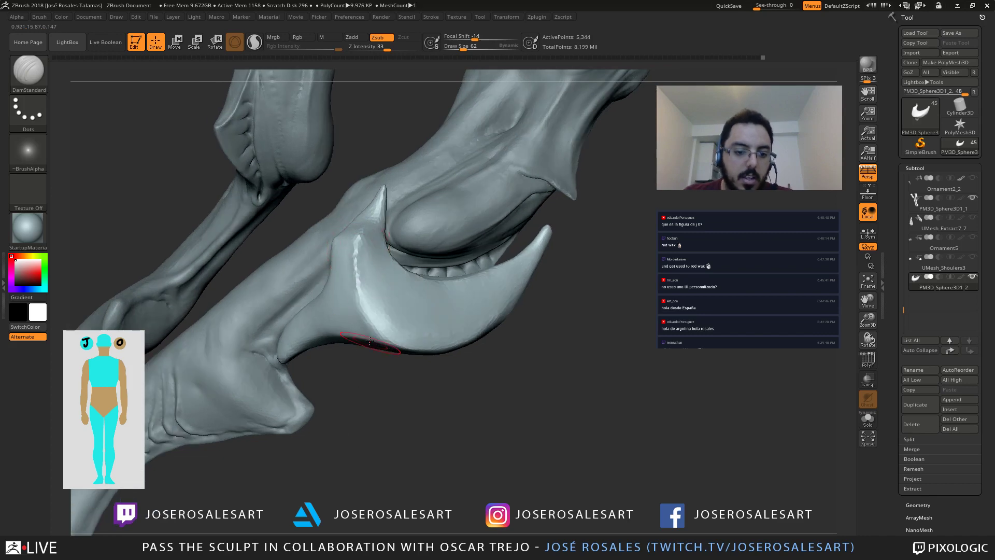
{"action": "right_click_drag", "start_coordinate": [357, 269], "coordinate": [362, 246]}
{"action": "mouse_move", "coordinate": [363, 246]}
{"action": "left_mouse_down"}
{"action": "mouse_move", "coordinate": [358, 225]}
{"action": "mouse_move", "coordinate": [373, 213]}
{"action": "left_mouse_up"}
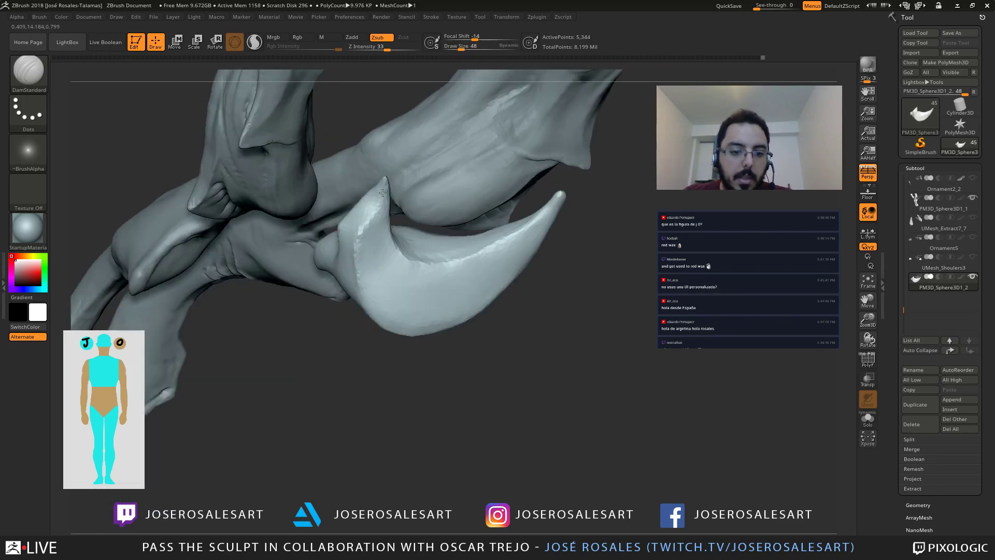
{"action": "mouse_move", "coordinate": [347, 187]}
{"action": "right_mouse_down"}
{"action": "mouse_move", "coordinate": [364, 255]}
{"action": "mouse_move", "coordinate": [382, 215]}
{"action": "mouse_move", "coordinate": [367, 211]}
{"action": "mouse_move", "coordinate": [399, 283]}
{"action": "right_mouse_up"}
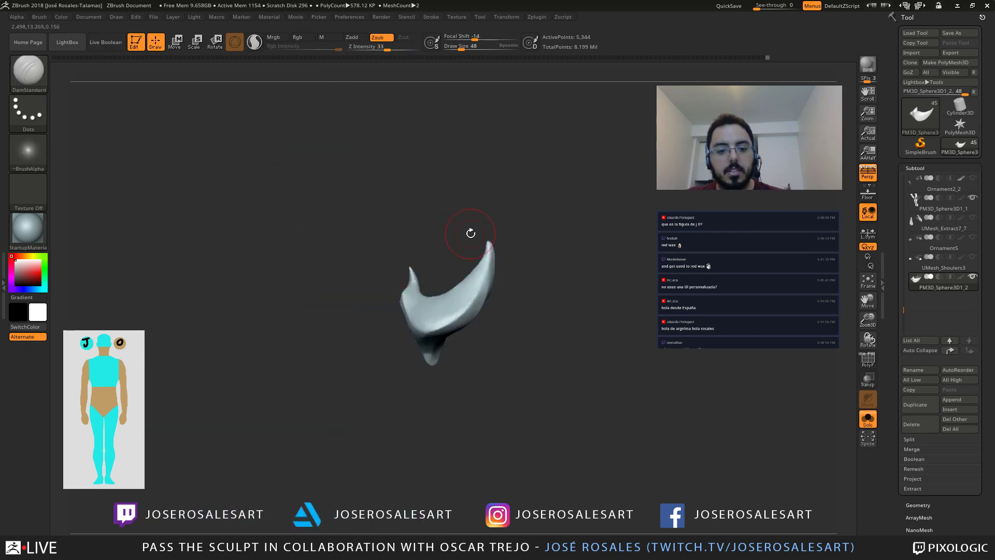
{"action": "right_click_drag", "start_coordinate": [466, 228], "coordinate": [470, 201]}
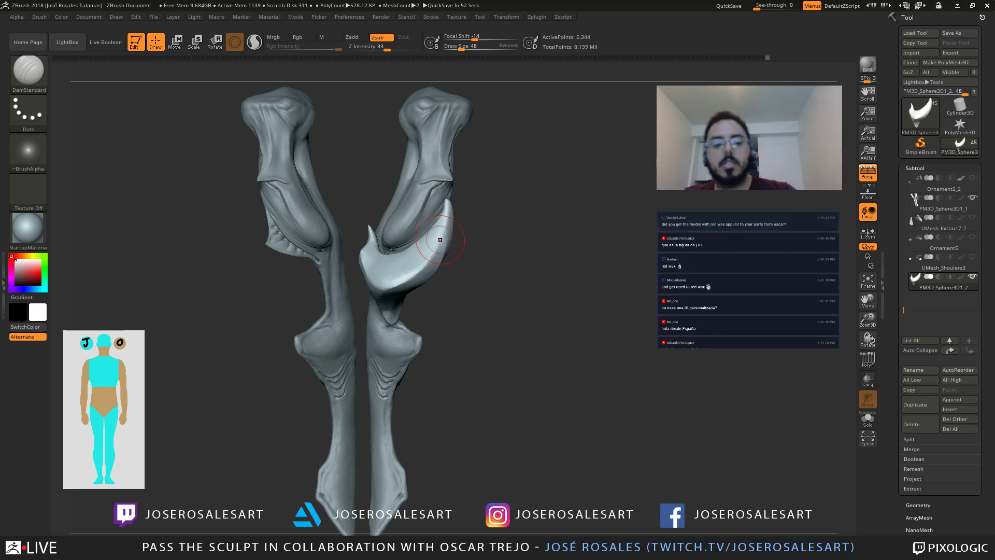
Step: Define the edge of the upper outer prong with DamStandard at draw size 36 and smooth the surface below it
{"action": "mouse_move", "coordinate": [353, 264]}
{"action": "right_mouse_down"}
{"action": "mouse_move", "coordinate": [418, 271]}
{"action": "mouse_move", "coordinate": [462, 306]}
{"action": "mouse_move", "coordinate": [454, 320]}
{"action": "mouse_move", "coordinate": [387, 274]}
{"action": "mouse_move", "coordinate": [434, 286]}
{"action": "mouse_move", "coordinate": [447, 245]}
{"action": "right_mouse_up"}
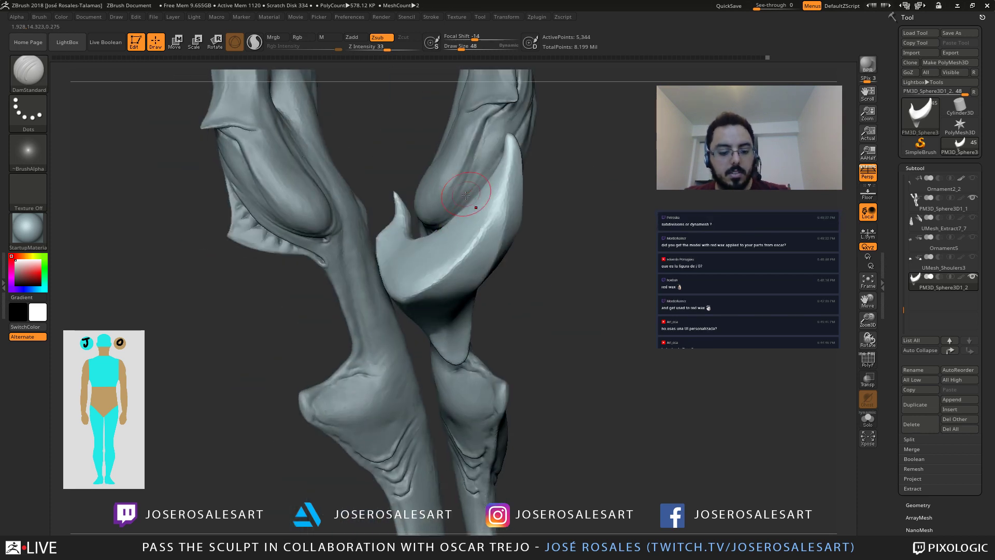
{"action": "key", "text": "s"}
{"action": "left_click_drag", "start_coordinate": [468, 248], "coordinate": [465, 247]}
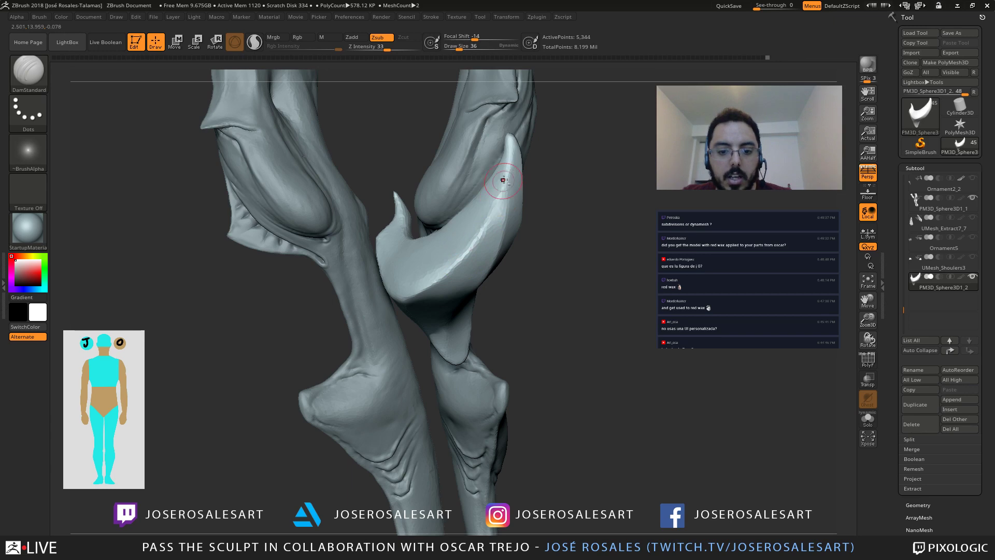
{"action": "left_click_drag", "start_coordinate": [503, 179], "coordinate": [467, 252]}
{"action": "right_click_drag", "start_coordinate": [475, 222], "coordinate": [495, 184]}
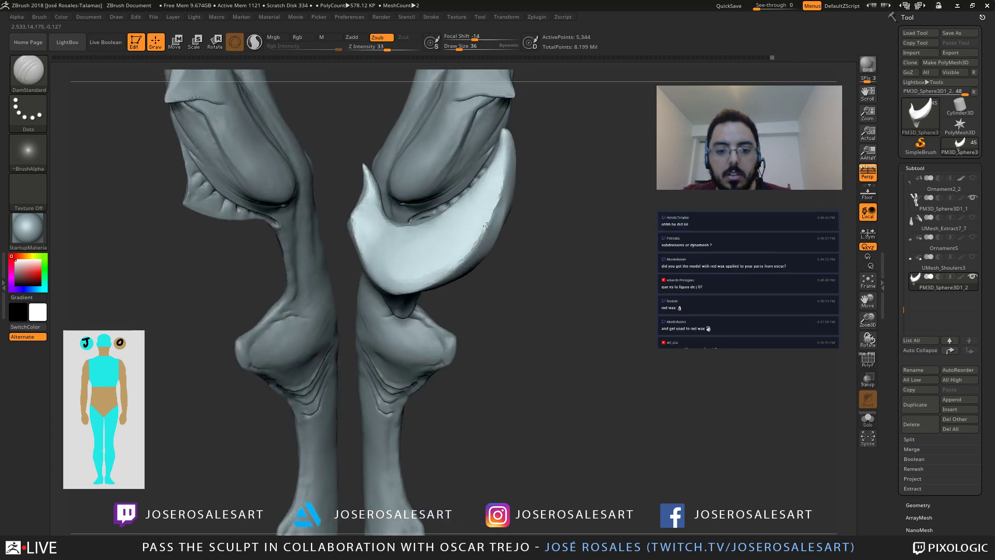
{"action": "right_click_drag", "start_coordinate": [486, 225], "coordinate": [500, 169]}
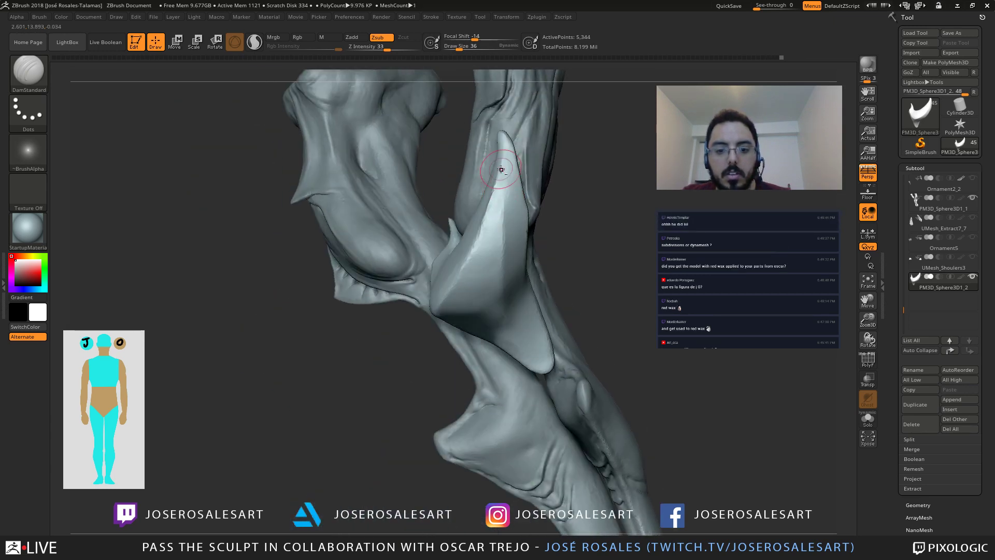
{"action": "left_click_drag", "start_coordinate": [501, 170], "coordinate": [502, 270]}
{"action": "right_click_drag", "start_coordinate": [478, 227], "coordinate": [457, 231]}
{"action": "left_click_drag", "start_coordinate": [499, 228], "coordinate": [513, 329], "text": "shift"}
{"action": "mouse_move", "coordinate": [513, 334]}
{"action": "right_mouse_down"}
{"action": "mouse_move", "coordinate": [459, 310]}
{"action": "mouse_move", "coordinate": [467, 290]}
{"action": "mouse_move", "coordinate": [321, 257]}
{"action": "mouse_move", "coordinate": [294, 267]}
{"action": "mouse_move", "coordinate": [346, 248]}
{"action": "mouse_move", "coordinate": [284, 244]}
{"action": "mouse_move", "coordinate": [287, 270]}
{"action": "mouse_move", "coordinate": [304, 247]}
{"action": "right_mouse_up"}
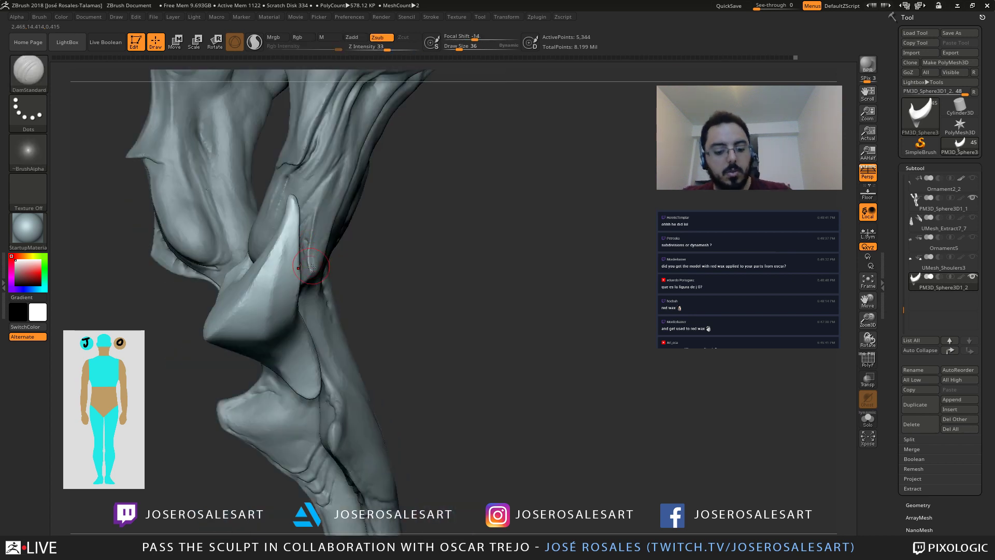
Step: Flatten the sides of the upper outer prong with TrimDynamic at draw size 62 and smooth the trimmed edge
{"action": "key", "text": "b"}
{"action": "key", "text": "t"}
{"action": "key", "text": "d"}
{"action": "left_click_drag", "start_coordinate": [299, 244], "coordinate": [297, 278]}
{"action": "mouse_move", "coordinate": [297, 279]}
{"action": "right_mouse_down"}
{"action": "mouse_move", "coordinate": [278, 224]}
{"action": "mouse_move", "coordinate": [323, 211]}
{"action": "right_mouse_up"}
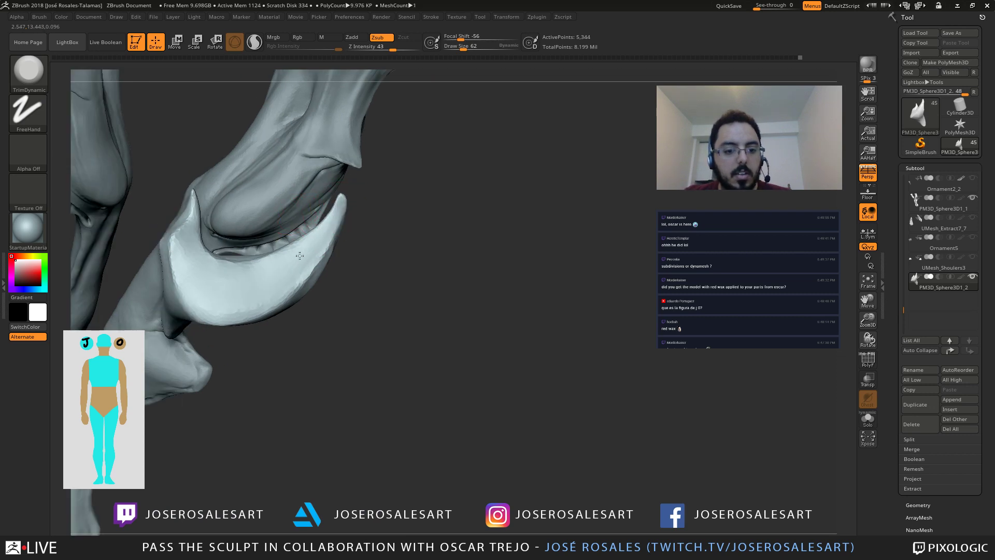
{"action": "right_click_drag", "start_coordinate": [299, 256], "coordinate": [338, 199]}
{"action": "right_click_drag", "start_coordinate": [318, 239], "coordinate": [311, 265]}
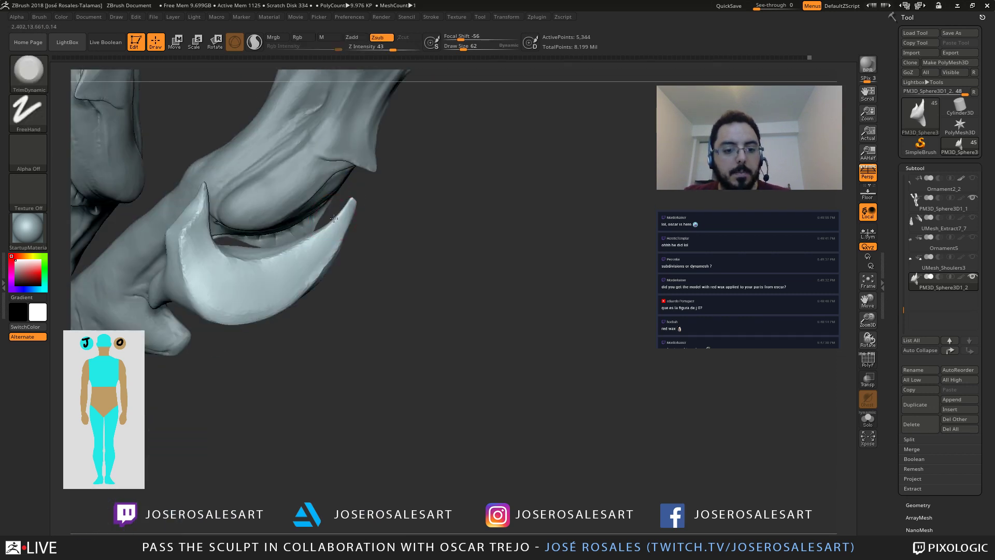
{"action": "left_click_drag", "start_coordinate": [326, 237], "coordinate": [297, 271], "text": "shift"}
{"action": "mouse_move", "coordinate": [297, 271]}
{"action": "right_mouse_down"}
{"action": "mouse_move", "coordinate": [295, 227]}
{"action": "mouse_move", "coordinate": [355, 205]}
{"action": "right_mouse_up"}
{"action": "right_click_drag", "start_coordinate": [364, 257], "coordinate": [411, 234]}
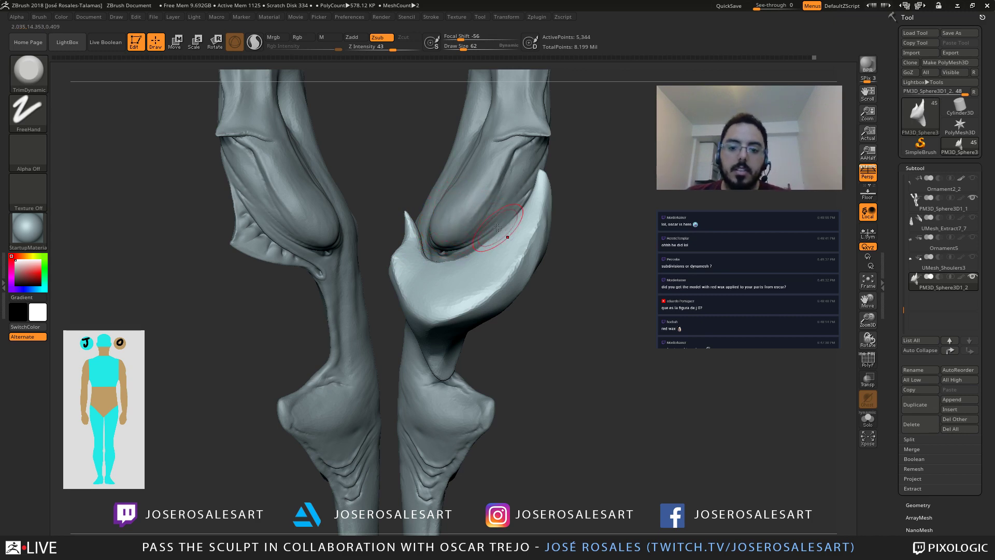
{"action": "mouse_move", "coordinate": [501, 228]}
{"action": "right_mouse_down"}
{"action": "mouse_move", "coordinate": [522, 183]}
{"action": "mouse_move", "coordinate": [498, 154]}
{"action": "mouse_move", "coordinate": [463, 251]}
{"action": "right_mouse_up"}
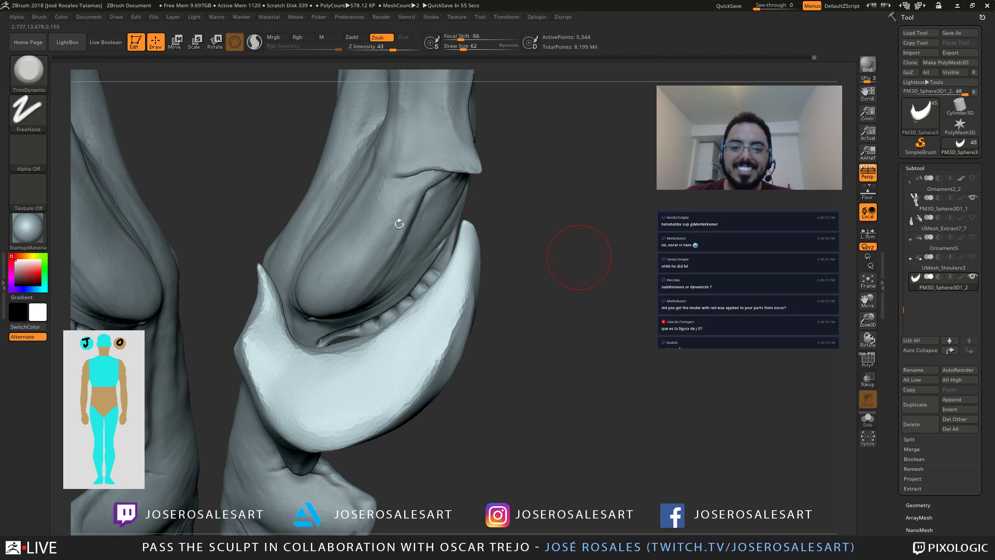
Step: Adjust the curved edge between the two upper prongs with SnakeHook, using draw sizes 48 and 69
{"action": "mouse_move", "coordinate": [399, 223]}
{"action": "right_mouse_down"}
{"action": "mouse_move", "coordinate": [308, 209]}
{"action": "mouse_move", "coordinate": [439, 225]}
{"action": "mouse_move", "coordinate": [327, 248]}
{"action": "mouse_move", "coordinate": [378, 300]}
{"action": "right_mouse_up"}
{"action": "key", "text": "b"}
{"action": "key", "text": "d"}
{"action": "key", "text": "s"}
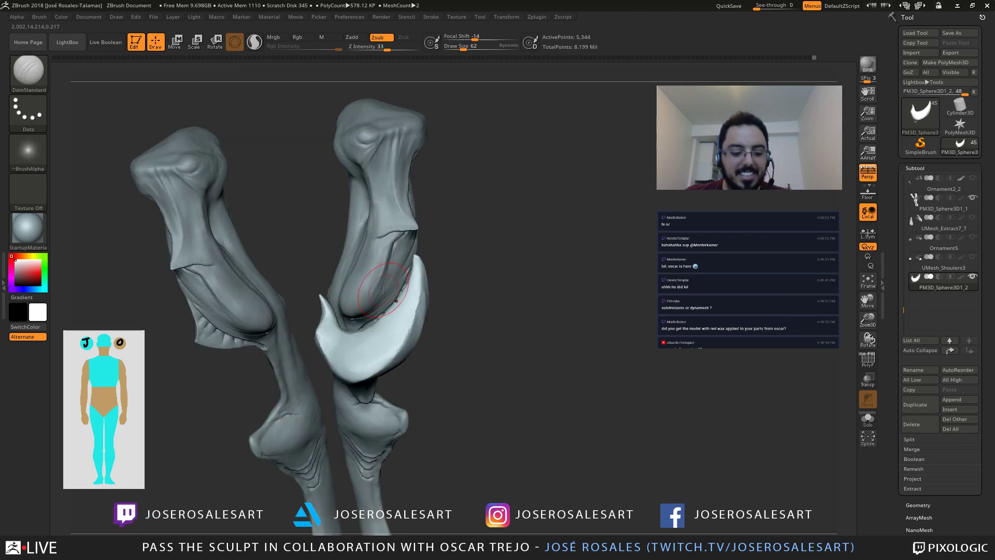
{"action": "left_click_drag", "start_coordinate": [463, 49], "coordinate": [465, 48]}
{"action": "mouse_move", "coordinate": [382, 282]}
{"action": "right_mouse_down", "text": "ctrl"}
{"action": "mouse_move", "coordinate": [400, 261]}
{"action": "mouse_move", "coordinate": [404, 311]}
{"action": "mouse_move", "coordinate": [379, 363]}
{"action": "mouse_move", "coordinate": [392, 300]}
{"action": "mouse_move", "coordinate": [523, 299]}
{"action": "mouse_move", "coordinate": [431, 301]}
{"action": "right_mouse_up", "text": "ctrl"}
{"action": "key", "text": "b"}
{"action": "key", "text": "s"}
{"action": "key", "text": "h"}
{"action": "key", "text": "bracketleft"}
{"action": "left_click_drag", "start_coordinate": [433, 309], "coordinate": [446, 293]}
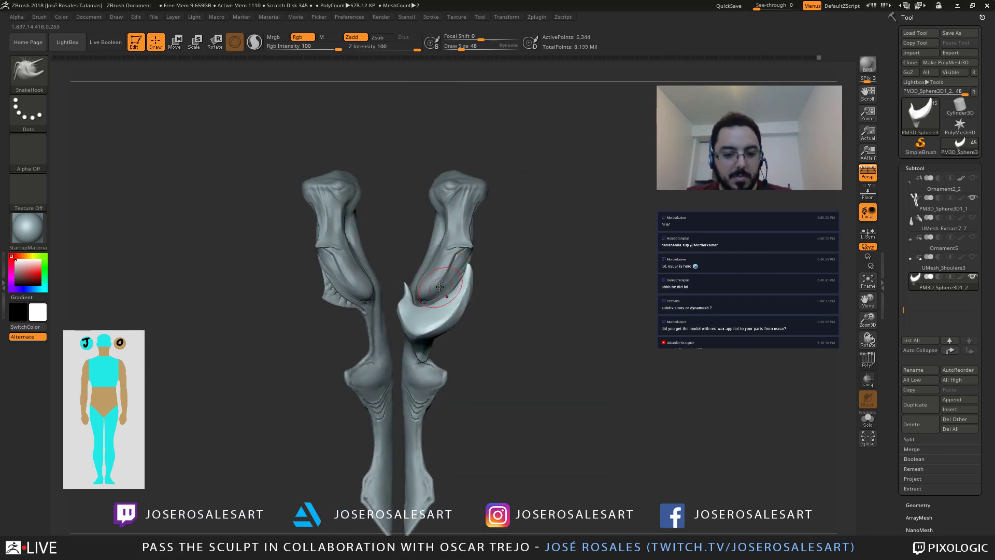
{"action": "mouse_move", "coordinate": [449, 290]}
{"action": "right_mouse_down", "text": "ctrl"}
{"action": "mouse_move", "coordinate": [485, 295]}
{"action": "mouse_move", "coordinate": [444, 306]}
{"action": "right_mouse_up", "text": "ctrl"}
{"action": "key", "text": "s"}
{"action": "left_click_drag", "start_coordinate": [441, 299], "coordinate": [445, 299]}
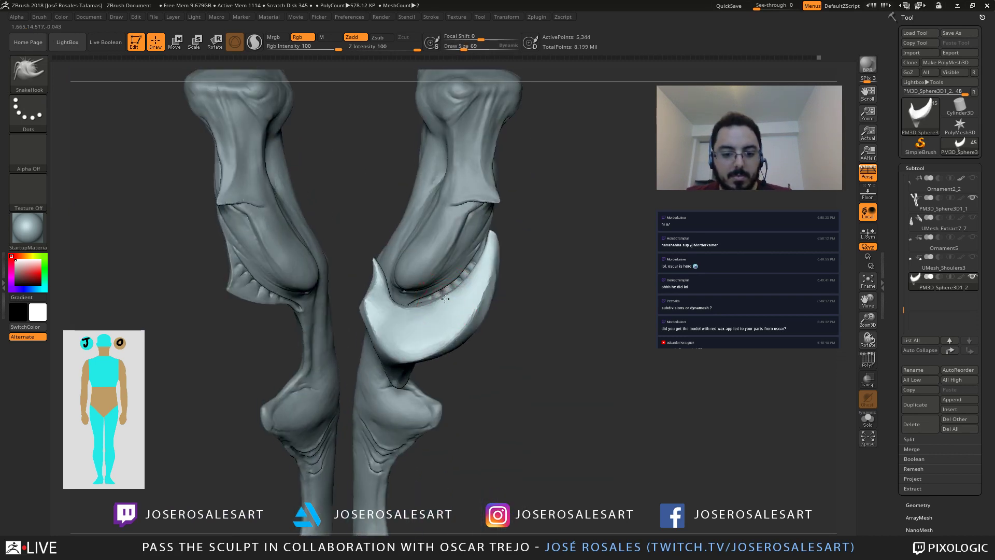
{"action": "mouse_move", "coordinate": [377, 271]}
{"action": "right_mouse_down", "text": "ctrl"}
{"action": "mouse_move", "coordinate": [358, 249]}
{"action": "mouse_move", "coordinate": [445, 273]}
{"action": "mouse_move", "coordinate": [644, 280]}
{"action": "right_mouse_up", "text": "ctrl"}
Step: Trim the outer face of the mass below the upper outer prong with TrimDynamic at draw size 48
{"action": "key", "text": "b"}
{"action": "key", "text": "t"}
{"action": "key", "text": "d"}
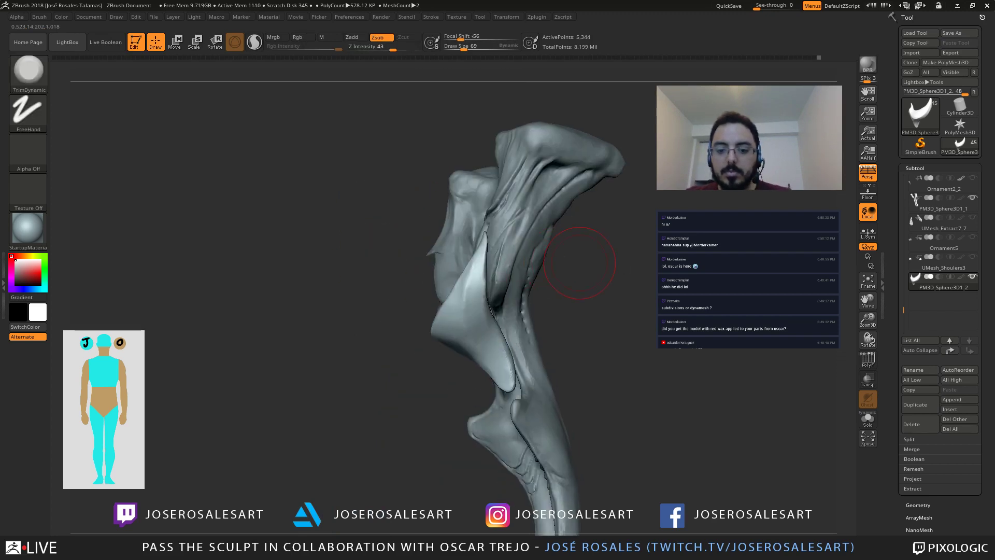
{"action": "mouse_move", "coordinate": [579, 262]}
{"action": "right_mouse_down"}
{"action": "mouse_move", "coordinate": [513, 282]}
{"action": "mouse_move", "coordinate": [379, 272]}
{"action": "mouse_move", "coordinate": [428, 300]}
{"action": "mouse_move", "coordinate": [434, 292]}
{"action": "right_mouse_up"}
{"action": "key", "text": "s"}
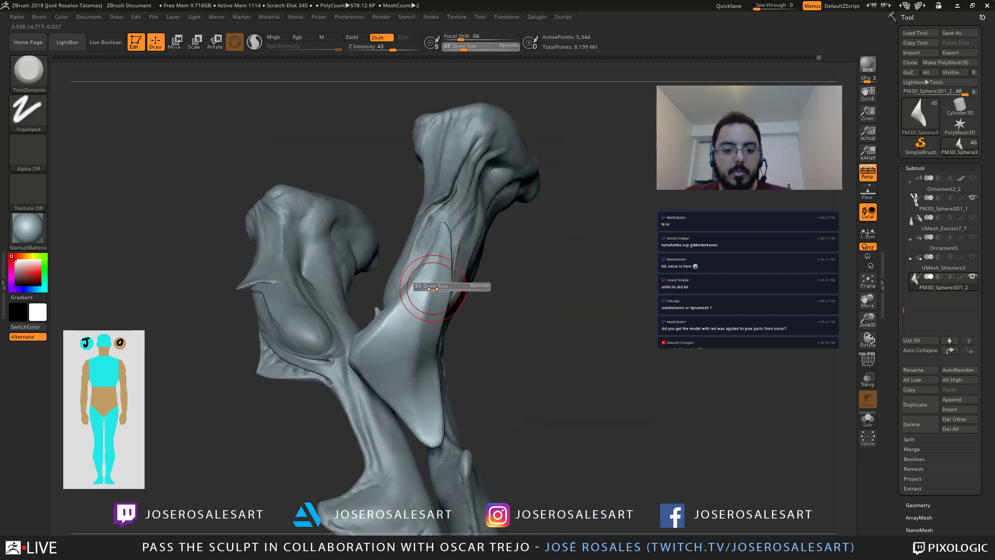
{"action": "left_click_drag", "start_coordinate": [433, 288], "coordinate": [430, 288]}
{"action": "right_click_drag", "start_coordinate": [442, 238], "coordinate": [444, 259]}
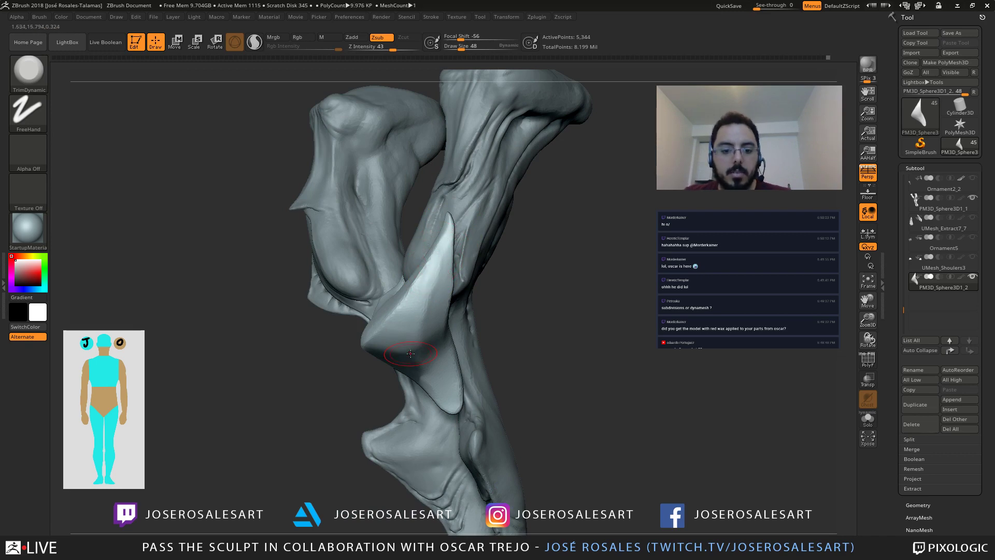
Step: Display the polygon wireframe to examine the mass's mesh density, and hide it again
{"action": "key", "text": "shift+f"}
{"action": "mouse_move", "coordinate": [414, 290]}
{"action": "right_mouse_down"}
{"action": "mouse_move", "coordinate": [410, 279]}
{"action": "mouse_move", "coordinate": [374, 277]}
{"action": "mouse_move", "coordinate": [403, 254]}
{"action": "right_mouse_up"}
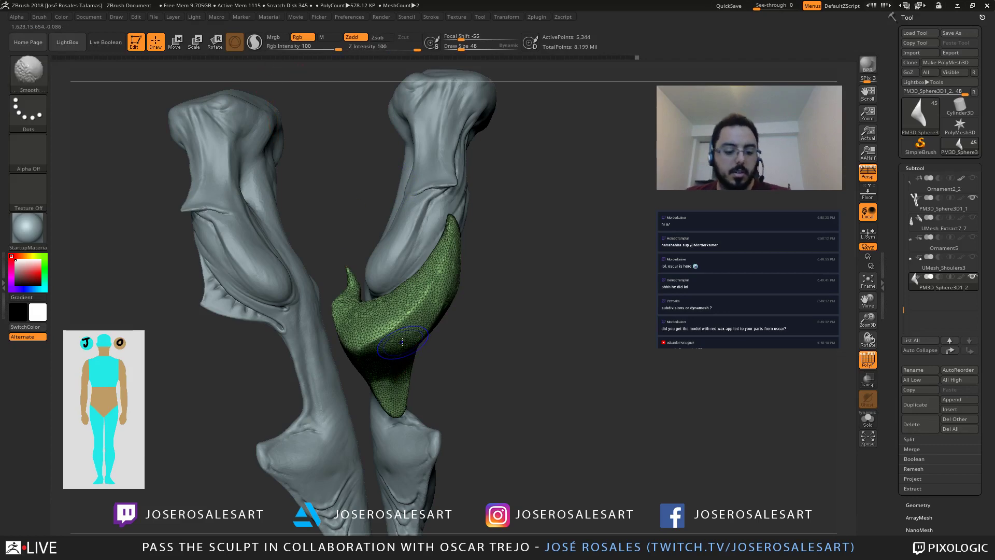
{"action": "key", "text": "shift+f"}
{"action": "mouse_move", "coordinate": [400, 353]}
{"action": "right_mouse_down"}
{"action": "mouse_move", "coordinate": [358, 333]}
{"action": "mouse_move", "coordinate": [376, 317]}
{"action": "mouse_move", "coordinate": [375, 241]}
{"action": "mouse_move", "coordinate": [381, 257]}
{"action": "right_mouse_up"}
Step: Refine the edges of the lower prong and outer face with DamStandard at draw size 17, smoothing the surface between them
{"action": "key", "text": "b"}
{"action": "key", "text": "p"}
{"action": "key", "text": "i"}
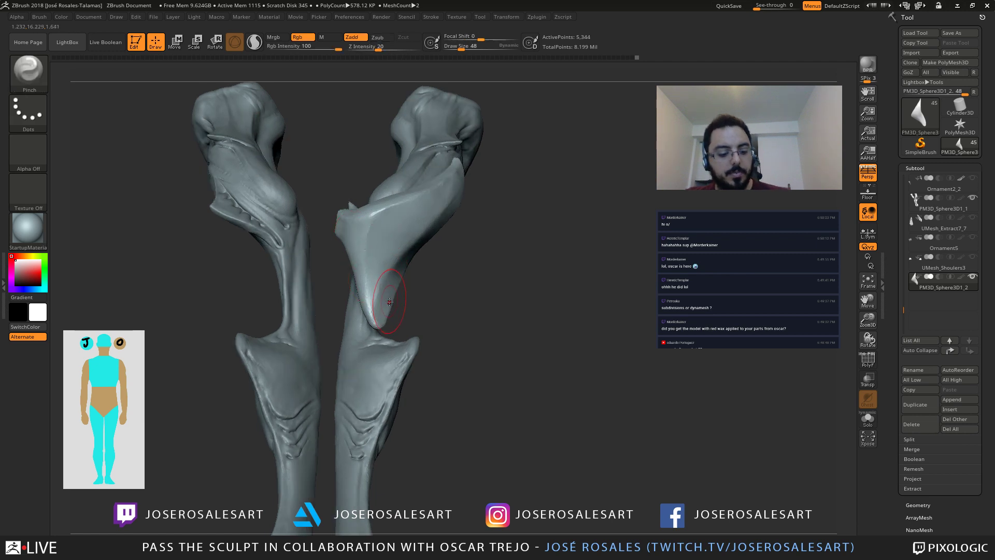
{"action": "key", "text": "b"}
{"action": "key", "text": "d"}
{"action": "key", "text": "s"}
{"action": "mouse_move", "coordinate": [374, 296]}
{"action": "right_mouse_down"}
{"action": "mouse_move", "coordinate": [378, 285]}
{"action": "mouse_move", "coordinate": [373, 312]}
{"action": "right_mouse_up"}
{"action": "key", "text": "s"}
{"action": "left_click_drag", "start_coordinate": [373, 312], "coordinate": [375, 309]}
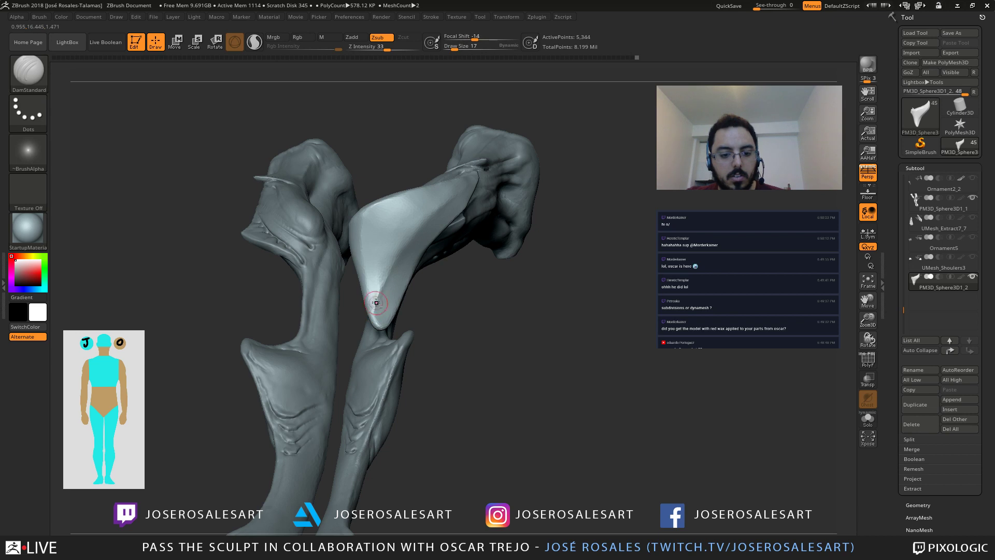
{"action": "right_click_drag", "start_coordinate": [375, 300], "coordinate": [379, 296]}
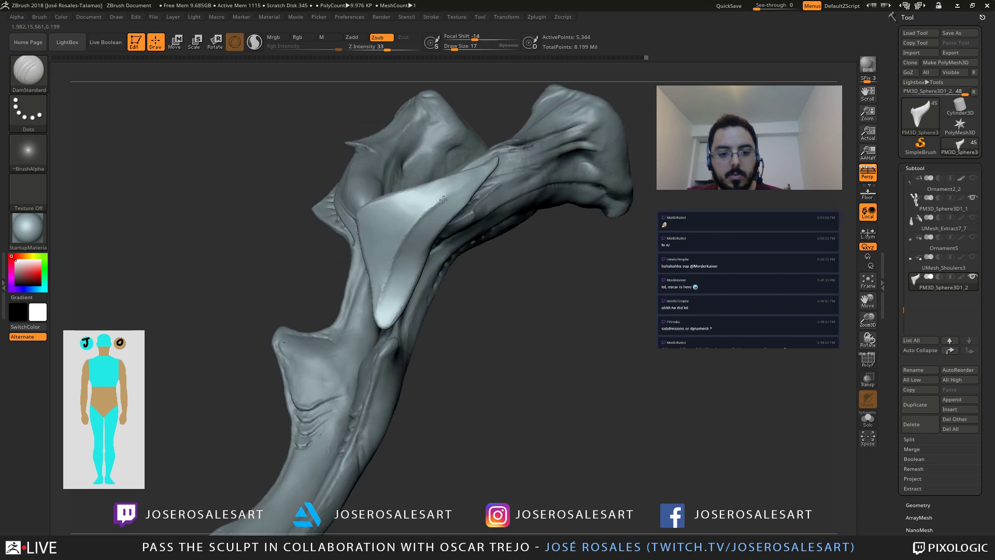
{"action": "right_click_drag", "start_coordinate": [469, 178], "coordinate": [457, 191]}
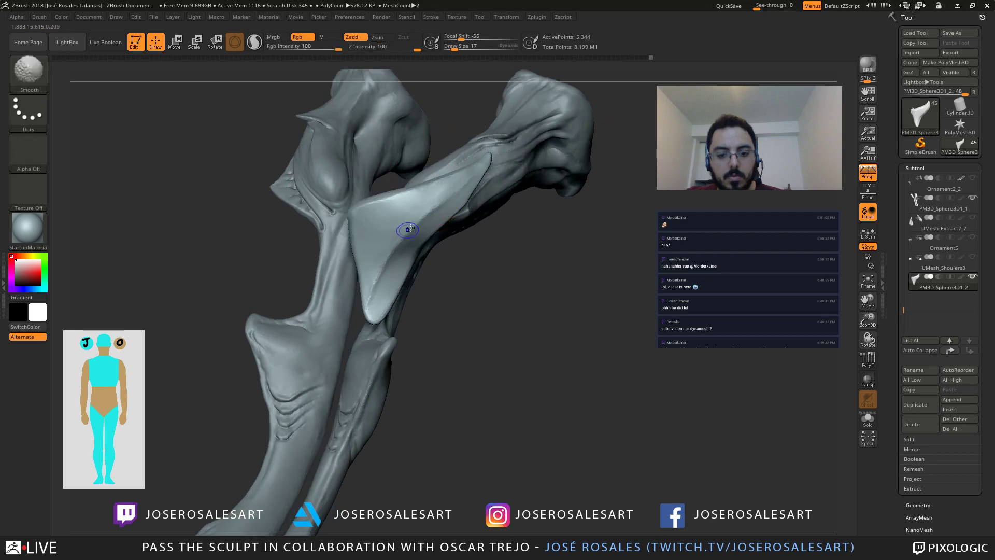
{"action": "mouse_move", "coordinate": [375, 279]}
{"action": "right_mouse_down"}
{"action": "mouse_move", "coordinate": [320, 267]}
{"action": "mouse_move", "coordinate": [431, 305]}
{"action": "mouse_move", "coordinate": [382, 284]}
{"action": "mouse_move", "coordinate": [438, 327]}
{"action": "mouse_move", "coordinate": [415, 277]}
{"action": "mouse_move", "coordinate": [453, 277]}
{"action": "mouse_move", "coordinate": [406, 291]}
{"action": "mouse_move", "coordinate": [390, 213]}
{"action": "right_mouse_up"}
Step: Isolate the mass and reshape the upper inner prong and its base with SnakeHook at draw sizes 90 and 65
{"action": "key", "text": "alt+s"}
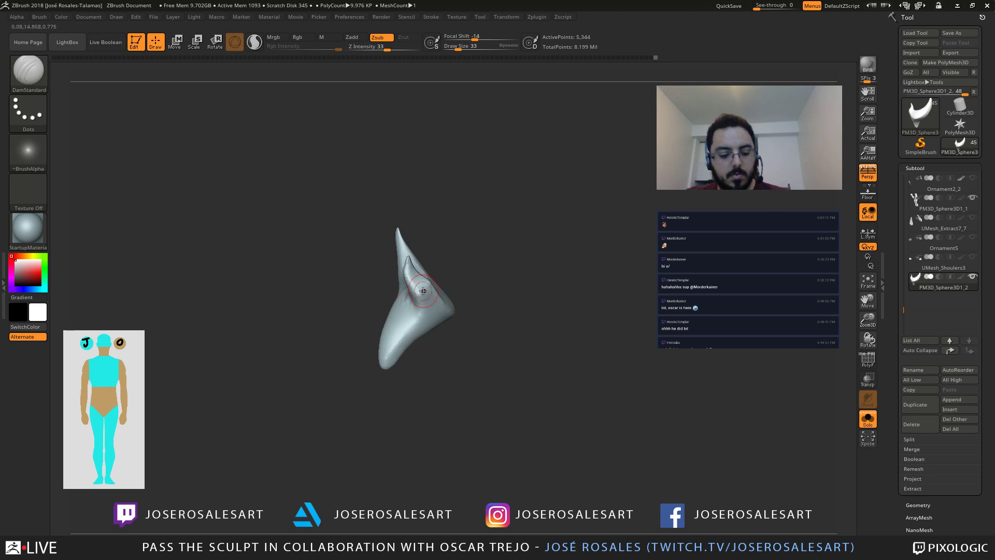
{"action": "key", "text": "b"}
{"action": "key", "text": "s"}
{"action": "key", "text": "h"}
{"action": "right_click_drag", "start_coordinate": [430, 302], "coordinate": [430, 286], "text": "ctrl"}
{"action": "key", "text": "s"}
{"action": "left_click_drag", "start_coordinate": [430, 285], "coordinate": [439, 285]}
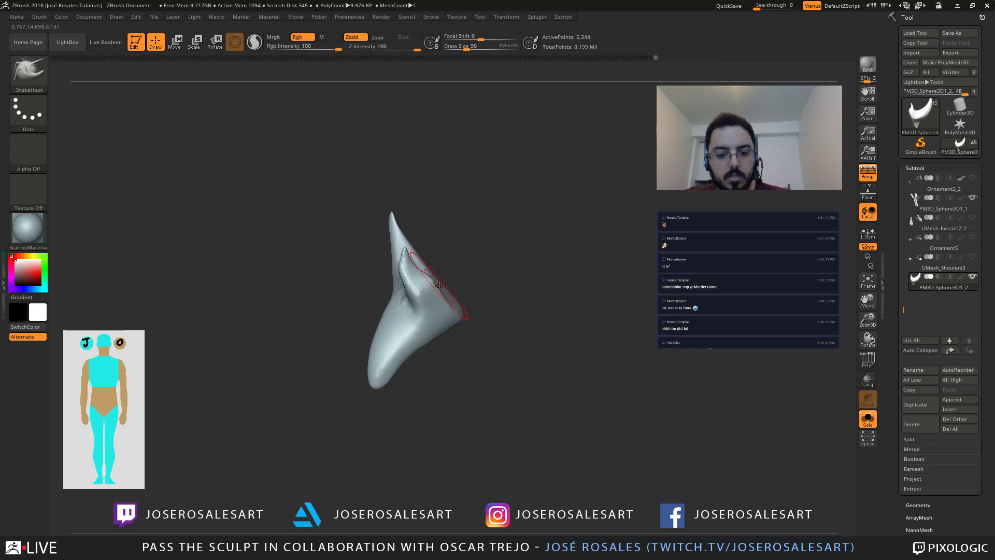
{"action": "mouse_move", "coordinate": [436, 265]}
{"action": "right_mouse_down"}
{"action": "mouse_move", "coordinate": [466, 265]}
{"action": "mouse_move", "coordinate": [422, 262]}
{"action": "right_mouse_up"}
{"action": "key", "text": "s"}
{"action": "left_click_drag", "start_coordinate": [422, 262], "coordinate": [403, 263]}
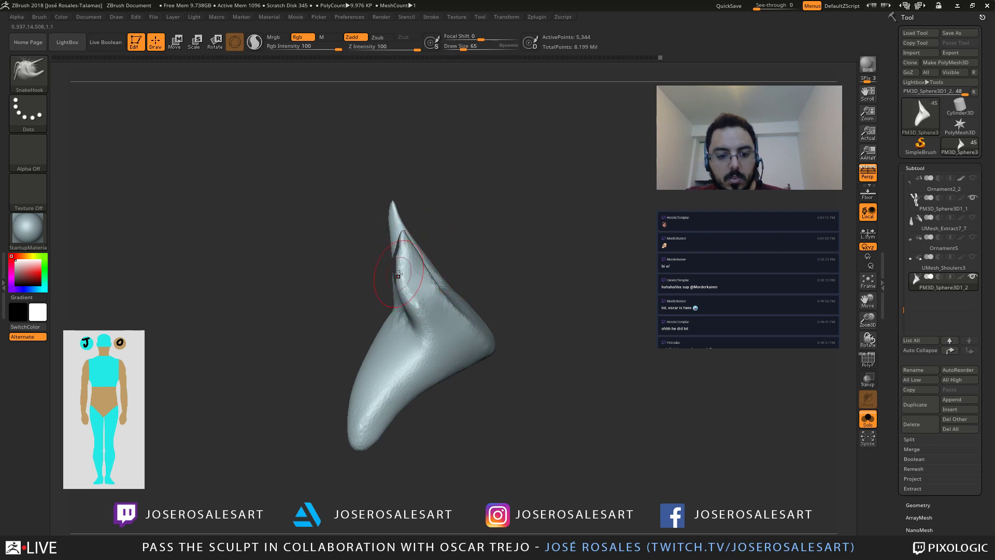
{"action": "mouse_move", "coordinate": [398, 274]}
{"action": "right_mouse_down"}
{"action": "mouse_move", "coordinate": [357, 277]}
{"action": "mouse_move", "coordinate": [437, 307]}
{"action": "right_mouse_up"}
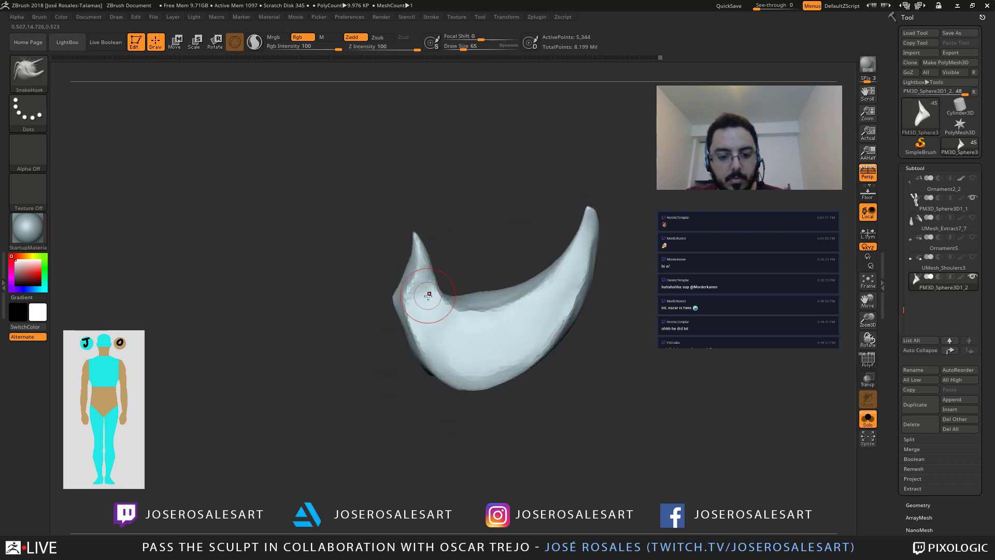
Step: Build up the base of the upper inner prong with ClayBuildup at draw sizes 65 and 69, and smooth the added volume
{"action": "key", "text": "b"}
{"action": "key", "text": "c"}
{"action": "key", "text": "b"}
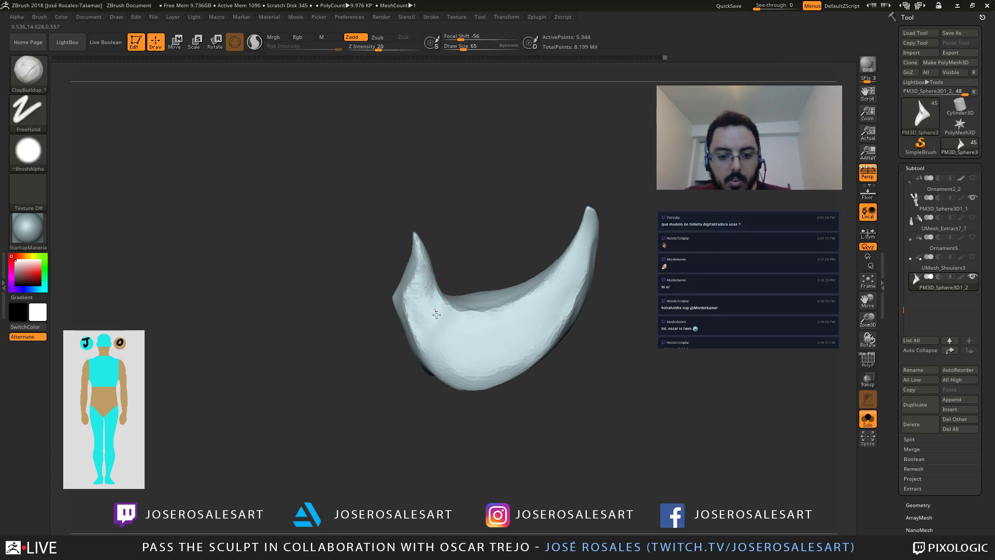
{"action": "mouse_move", "coordinate": [420, 306]}
{"action": "right_mouse_down", "text": "ctrl"}
{"action": "mouse_move", "coordinate": [400, 300]}
{"action": "mouse_move", "coordinate": [406, 269]}
{"action": "mouse_move", "coordinate": [441, 326]}
{"action": "mouse_move", "coordinate": [449, 303]}
{"action": "right_mouse_up", "text": "ctrl"}
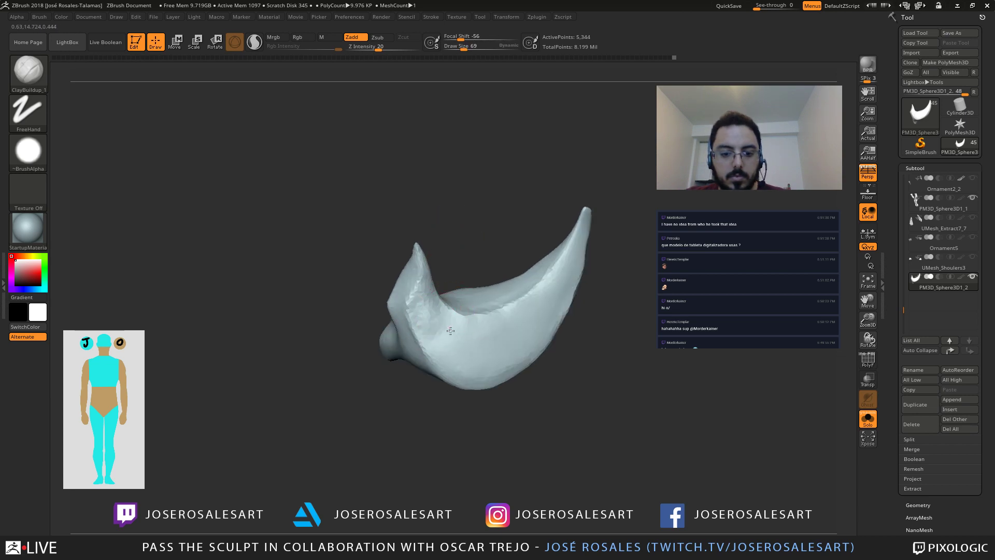
{"action": "left_click_drag", "start_coordinate": [425, 309], "coordinate": [430, 326], "text": "shift"}
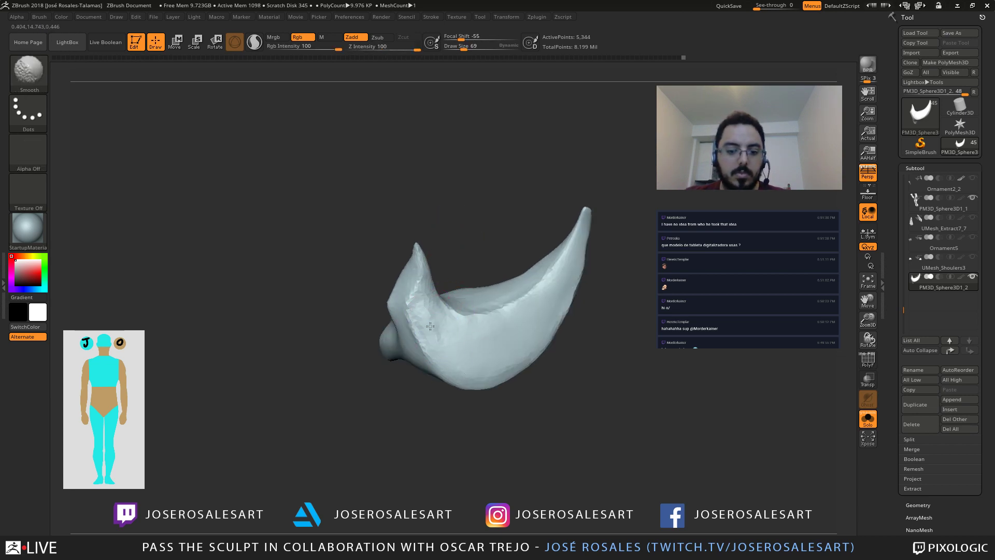
{"action": "mouse_move", "coordinate": [459, 361]}
{"action": "right_mouse_down"}
{"action": "mouse_move", "coordinate": [433, 335]}
{"action": "mouse_move", "coordinate": [429, 351]}
{"action": "right_mouse_up"}
{"action": "left_click_drag", "start_coordinate": [431, 355], "coordinate": [428, 342], "text": "shift"}
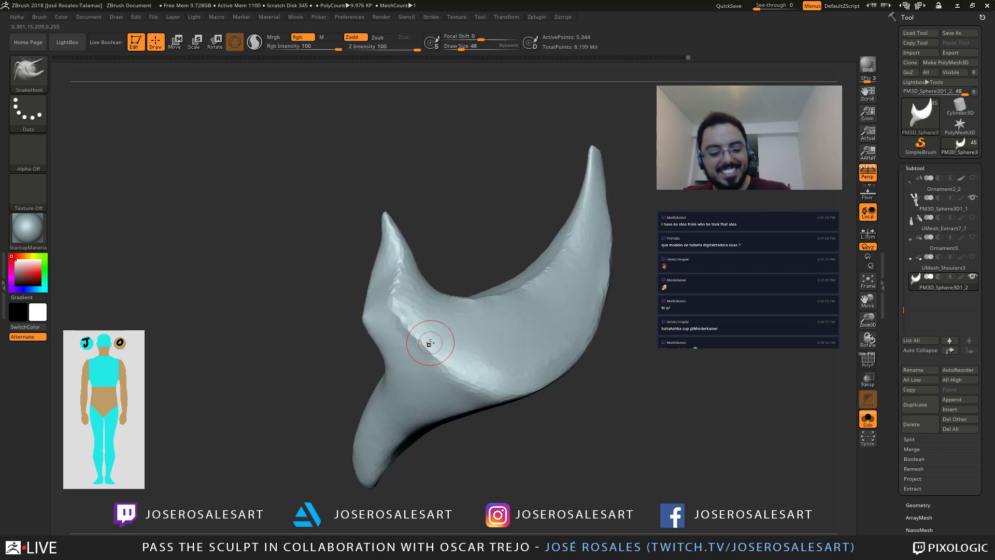
Step: Sharpen the ridge running down from the upper inner prong with the Pinch brush at draw size 48
{"action": "key", "text": "b"}
{"action": "key", "text": "d"}
{"action": "key", "text": "s"}
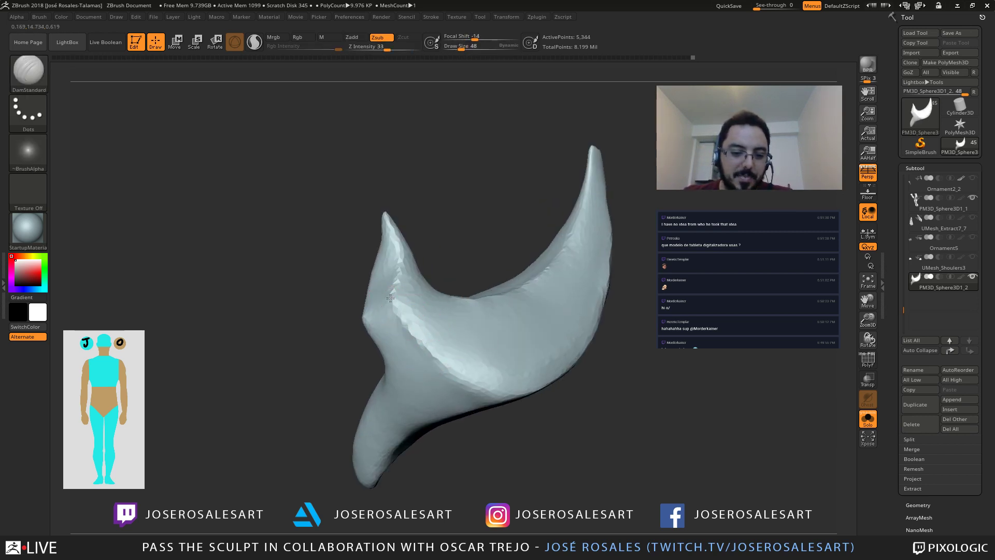
{"action": "key", "text": "b"}
{"action": "key", "text": "p"}
{"action": "key", "text": "i"}
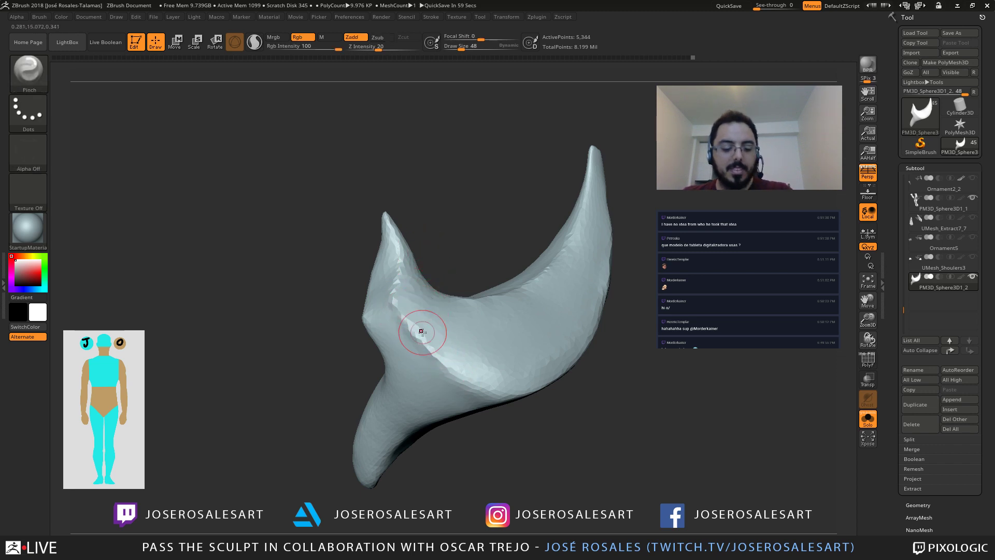
{"action": "left_click_drag", "start_coordinate": [404, 326], "coordinate": [440, 362]}
{"action": "right_click_drag", "start_coordinate": [427, 328], "coordinate": [422, 308], "text": "ctrl"}
{"action": "right_click_drag", "start_coordinate": [422, 309], "coordinate": [408, 326]}
{"action": "left_click_drag", "start_coordinate": [406, 284], "coordinate": [408, 296]}
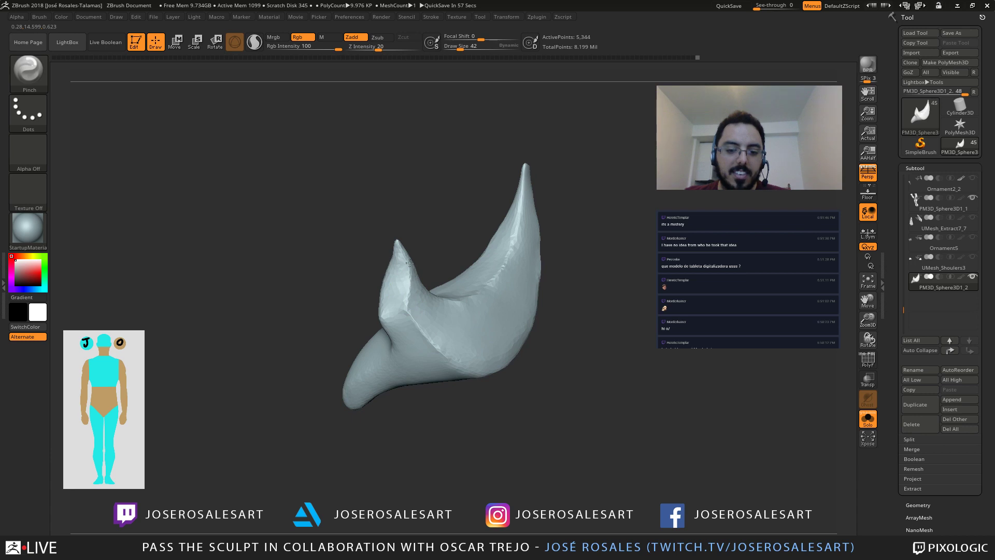
Step: Pinch the inner prong's edges and tip at draw size 42, smoothing the surface around its base
{"action": "right_click_drag", "start_coordinate": [394, 280], "coordinate": [409, 286]}
{"action": "left_click_drag", "start_coordinate": [409, 275], "coordinate": [410, 304]}
{"action": "right_click_drag", "start_coordinate": [410, 304], "coordinate": [422, 289]}
{"action": "left_click_drag", "start_coordinate": [422, 289], "coordinate": [447, 325], "text": "shift"}
{"action": "right_click_drag", "start_coordinate": [447, 324], "coordinate": [441, 300]}
{"action": "left_click_drag", "start_coordinate": [443, 297], "coordinate": [446, 315]}
{"action": "right_click_drag", "start_coordinate": [447, 315], "coordinate": [464, 375]}
{"action": "left_click_drag", "start_coordinate": [457, 321], "coordinate": [469, 306], "text": "shift"}
{"action": "mouse_move", "coordinate": [469, 307]}
{"action": "right_mouse_down"}
{"action": "mouse_move", "coordinate": [503, 261]}
{"action": "mouse_move", "coordinate": [521, 264]}
{"action": "right_mouse_up"}
{"action": "left_click_drag", "start_coordinate": [415, 308], "coordinate": [408, 285]}
{"action": "right_click_drag", "start_coordinate": [409, 285], "coordinate": [446, 279]}
{"action": "left_click_drag", "start_coordinate": [404, 275], "coordinate": [405, 280]}
{"action": "mouse_move", "coordinate": [462, 176]}
{"action": "right_mouse_down"}
{"action": "mouse_move", "coordinate": [402, 156]}
{"action": "mouse_move", "coordinate": [396, 275]}
{"action": "mouse_move", "coordinate": [417, 273]}
{"action": "mouse_move", "coordinate": [413, 266]}
{"action": "right_mouse_up"}
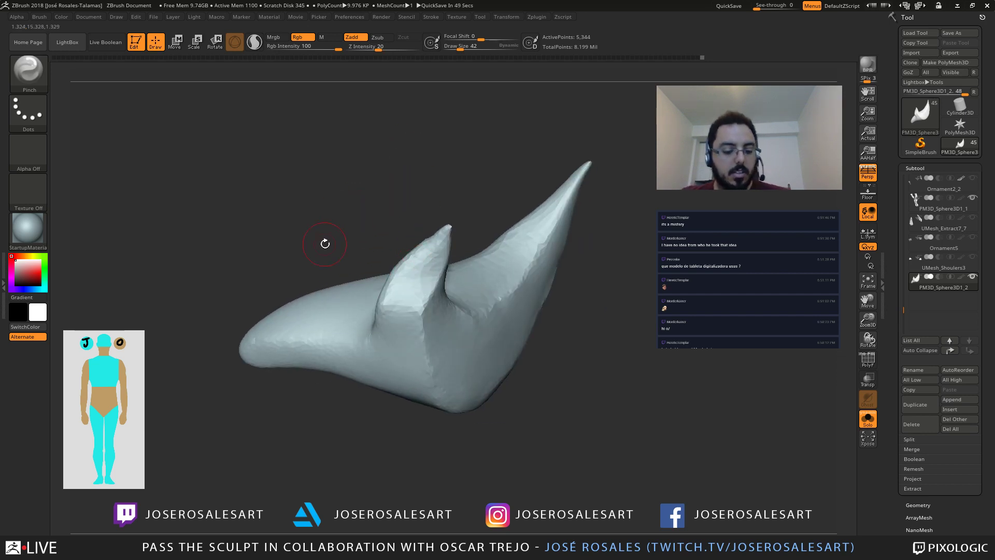
Step: Flatten and smooth the mass's outer face with TrimDynamic at draw size 95, and show the rest of the limb again
{"action": "right_click_drag", "start_coordinate": [325, 243], "coordinate": [451, 251]}
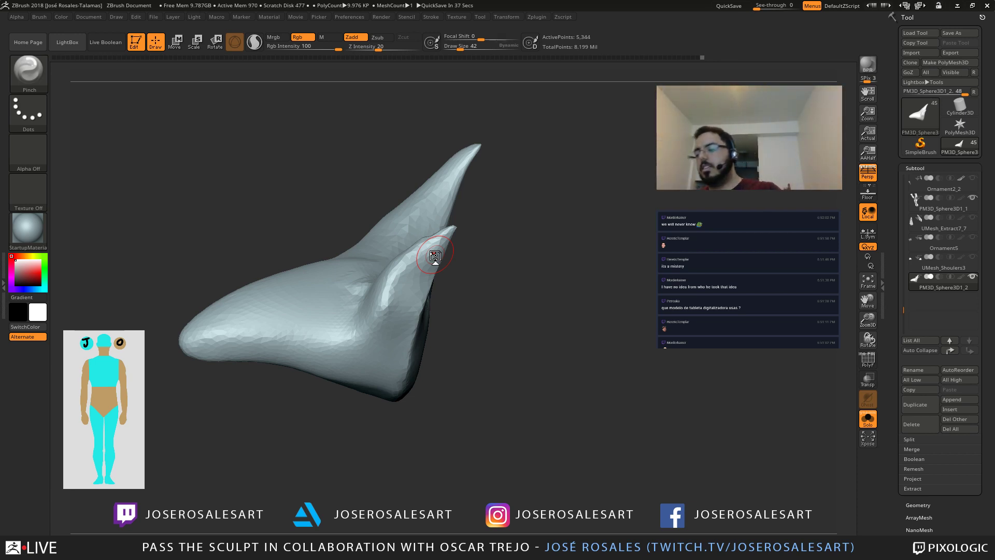
{"action": "right_click_drag", "start_coordinate": [422, 228], "coordinate": [349, 184]}
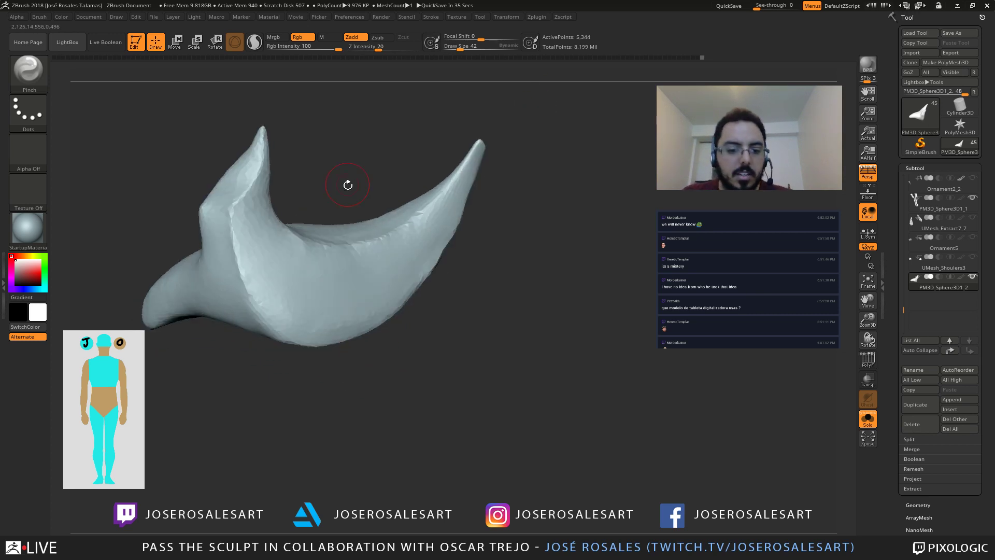
{"action": "mouse_move", "coordinate": [283, 236]}
{"action": "right_mouse_down"}
{"action": "mouse_move", "coordinate": [254, 194]}
{"action": "mouse_move", "coordinate": [287, 234]}
{"action": "mouse_move", "coordinate": [383, 278]}
{"action": "mouse_move", "coordinate": [407, 302]}
{"action": "right_mouse_up"}
{"action": "key", "text": "b"}
{"action": "key", "text": "t"}
{"action": "key", "text": "d"}
{"action": "right_click_drag", "start_coordinate": [407, 302], "coordinate": [403, 316]}
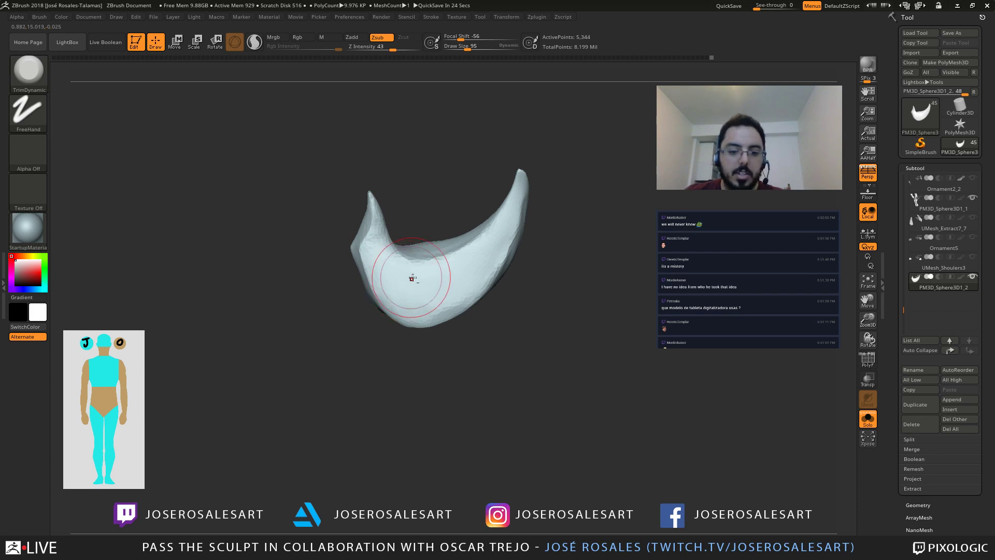
{"action": "right_click_drag", "start_coordinate": [412, 278], "coordinate": [444, 310], "text": "ctrl"}
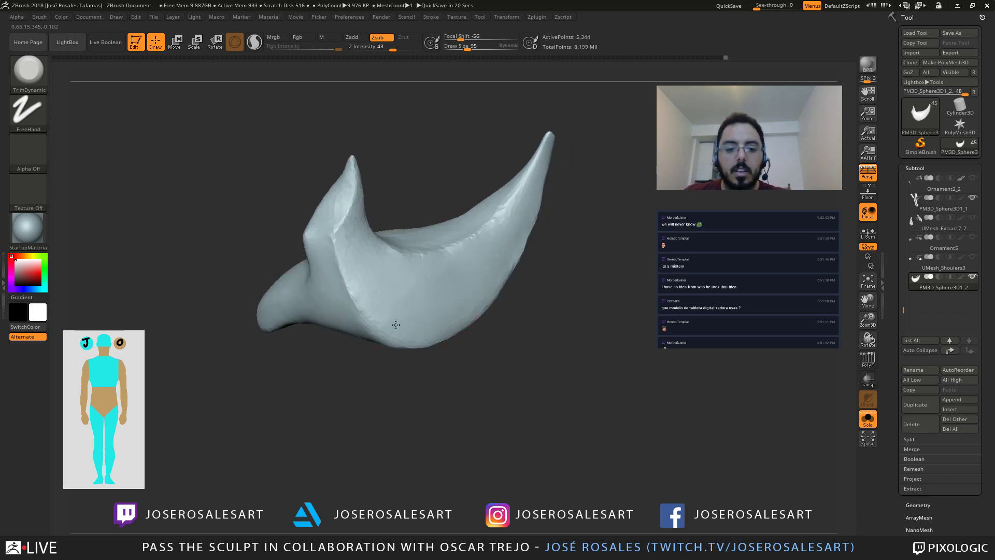
{"action": "mouse_move", "coordinate": [396, 325]}
{"action": "right_mouse_down"}
{"action": "mouse_move", "coordinate": [435, 259]}
{"action": "mouse_move", "coordinate": [434, 289]}
{"action": "right_mouse_up"}
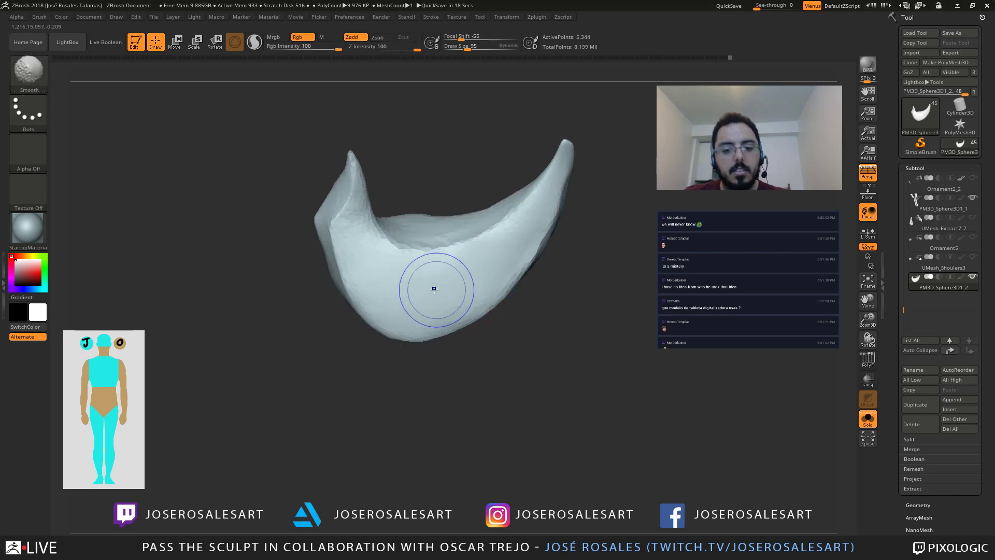
{"action": "right_click_drag", "start_coordinate": [365, 253], "coordinate": [377, 196]}
{"action": "key", "text": "shift"}
{"action": "key", "text": "shift+s"}
Step: Reshape the tip of the upper outer prong against the limb with SnakeHook at draw sizes 95, 77 and 58
{"action": "right_click_drag", "start_coordinate": [452, 196], "coordinate": [342, 187], "text": "alt"}
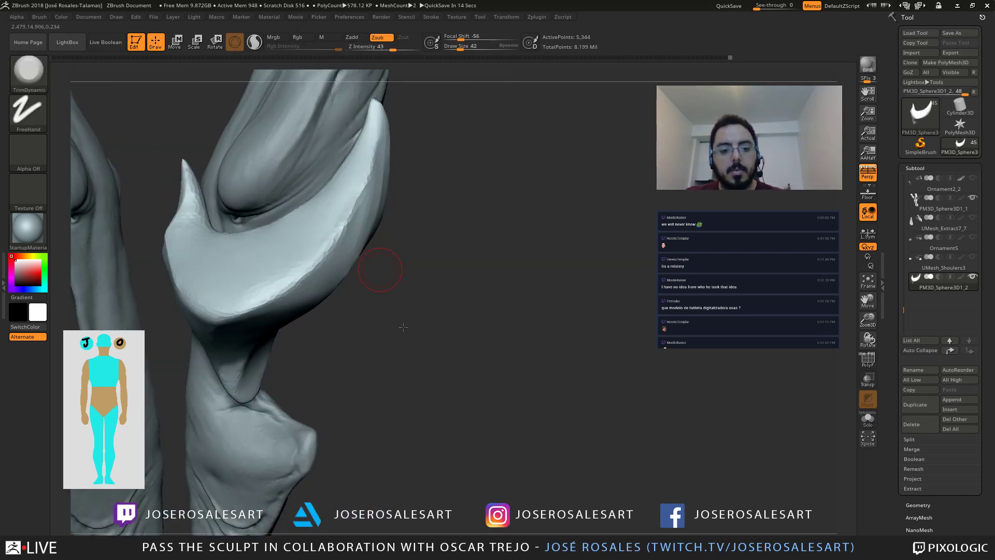
{"action": "right_click_drag", "start_coordinate": [391, 257], "coordinate": [526, 369], "text": "alt"}
{"action": "right_click_drag", "start_coordinate": [487, 282], "coordinate": [475, 218], "text": "alt"}
{"action": "right_click_drag", "start_coordinate": [440, 301], "coordinate": [358, 294]}
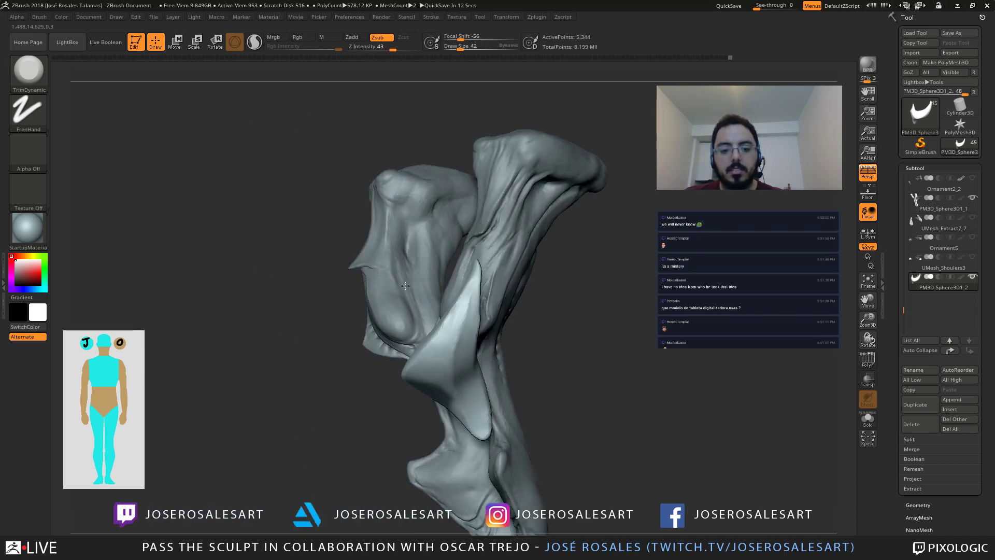
{"action": "mouse_move", "coordinate": [479, 226]}
{"action": "right_mouse_down", "text": "ctrl"}
{"action": "mouse_move", "coordinate": [500, 282]}
{"action": "mouse_move", "coordinate": [433, 262]}
{"action": "right_mouse_up", "text": "ctrl"}
{"action": "key", "text": "b"}
{"action": "key", "text": "s"}
{"action": "key", "text": "h"}
{"action": "key", "text": "bracketright"}
{"action": "key", "text": "bracketright"}
{"action": "key", "text": "bracketright"}
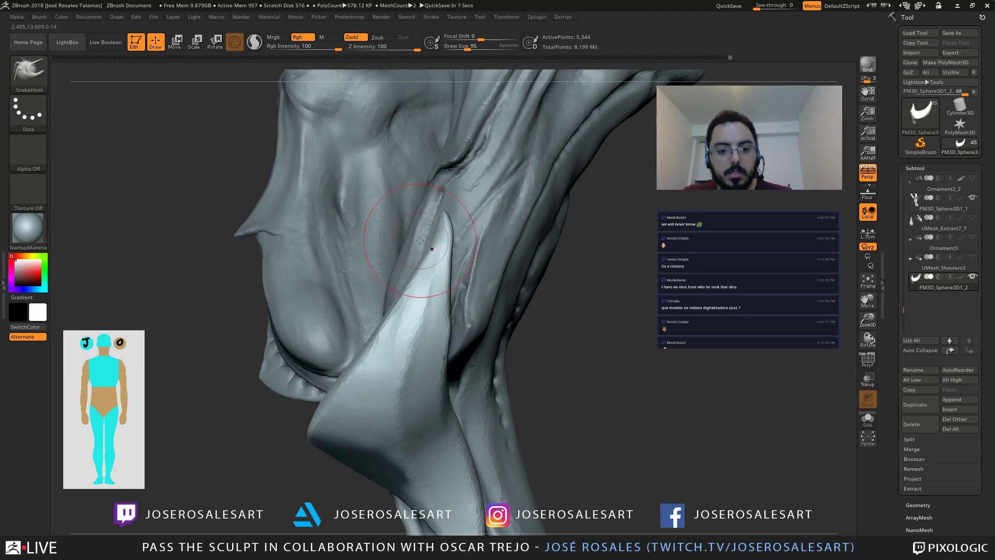
{"action": "left_click_drag", "start_coordinate": [449, 239], "coordinate": [437, 247]}
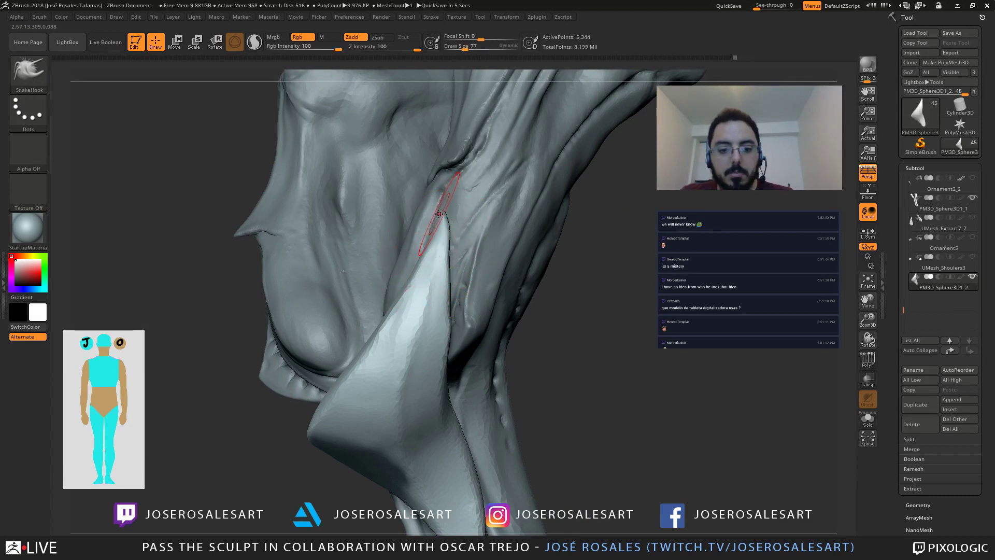
{"action": "key", "text": "bracketleft"}
{"action": "key", "text": "bracketleft"}
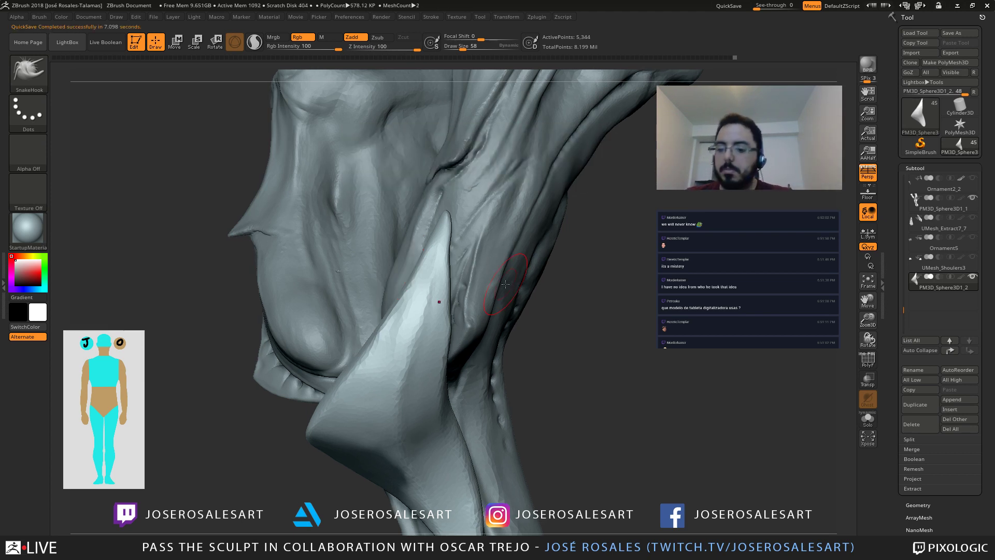
Step: Sharpen the outer edge of the upper outer prong with DamStandard at draw size 39
{"action": "mouse_move", "coordinate": [387, 177]}
{"action": "right_mouse_down"}
{"action": "mouse_move", "coordinate": [426, 218]}
{"action": "mouse_move", "coordinate": [437, 277]}
{"action": "mouse_move", "coordinate": [410, 267]}
{"action": "mouse_move", "coordinate": [400, 299]}
{"action": "mouse_move", "coordinate": [415, 299]}
{"action": "right_mouse_up"}
{"action": "key", "text": "b"}
{"action": "key", "text": "d"}
{"action": "key", "text": "s"}
{"action": "key", "text": "["}
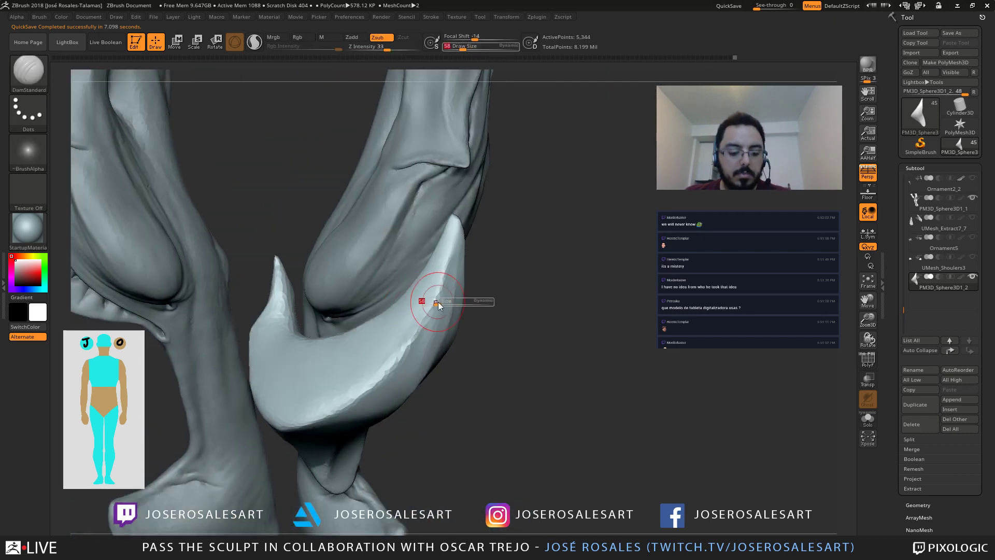
{"action": "key", "text": "["}
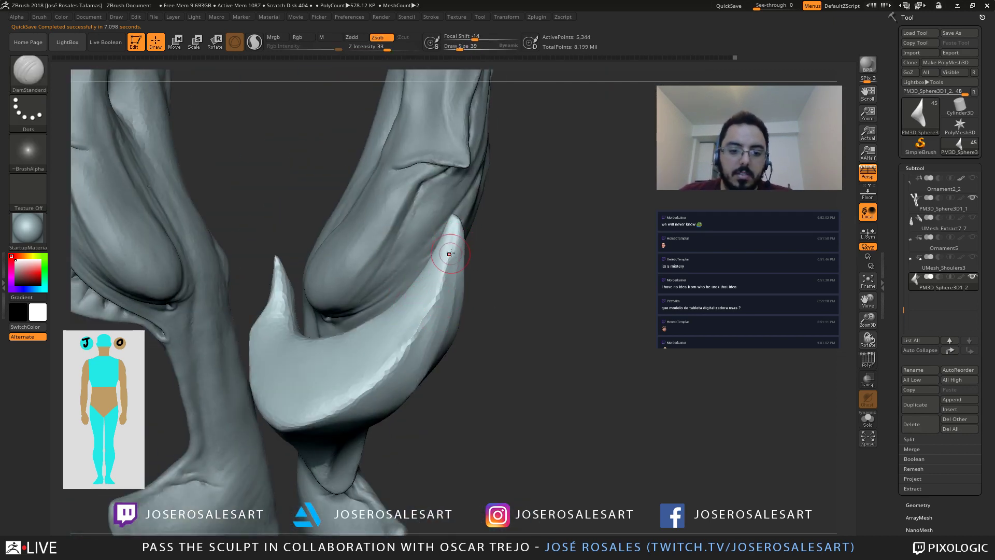
{"action": "left_click_drag", "start_coordinate": [456, 221], "coordinate": [420, 341]}
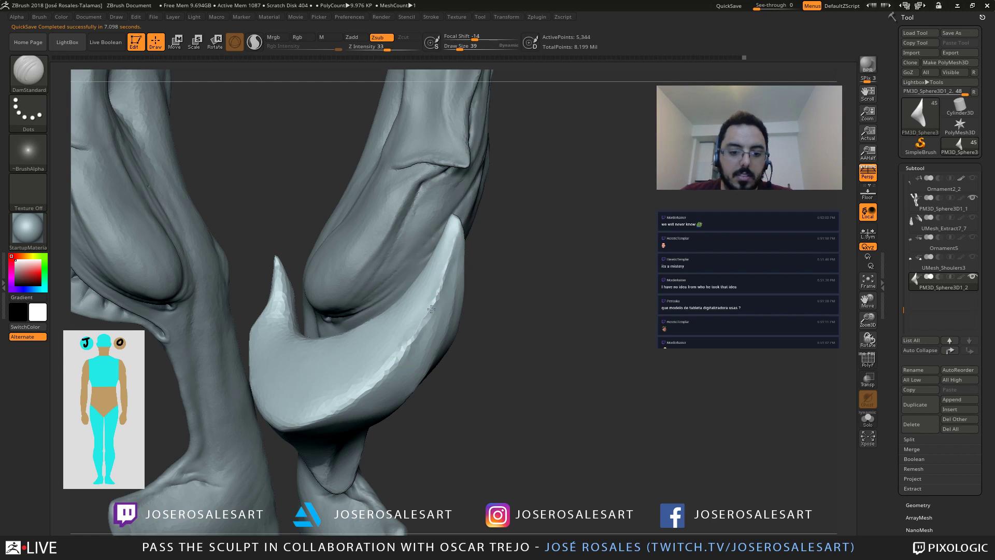
{"action": "mouse_move", "coordinate": [435, 290]}
{"action": "right_mouse_down"}
{"action": "mouse_move", "coordinate": [571, 286]}
{"action": "mouse_move", "coordinate": [564, 312]}
{"action": "right_mouse_up"}
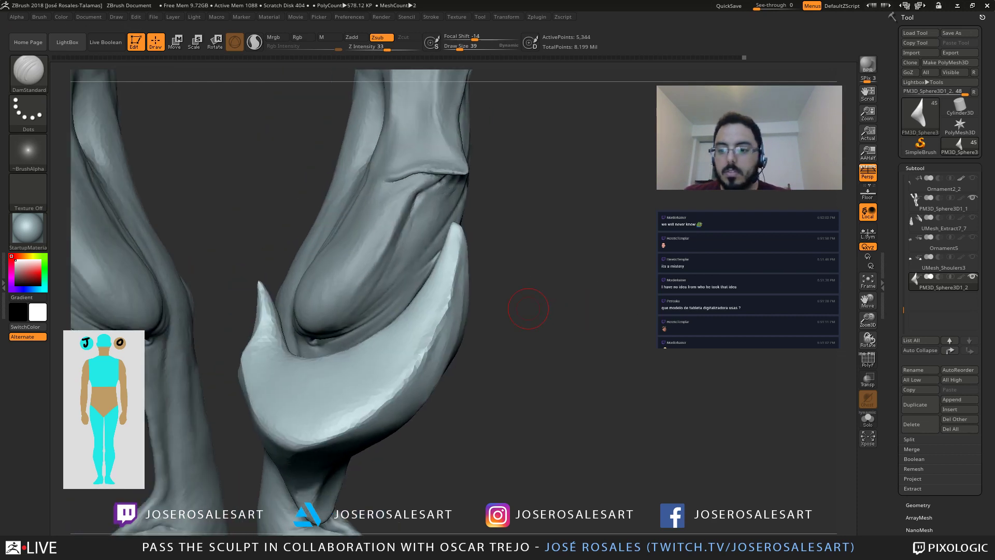
{"action": "right_click_drag", "start_coordinate": [550, 234], "coordinate": [580, 233]}
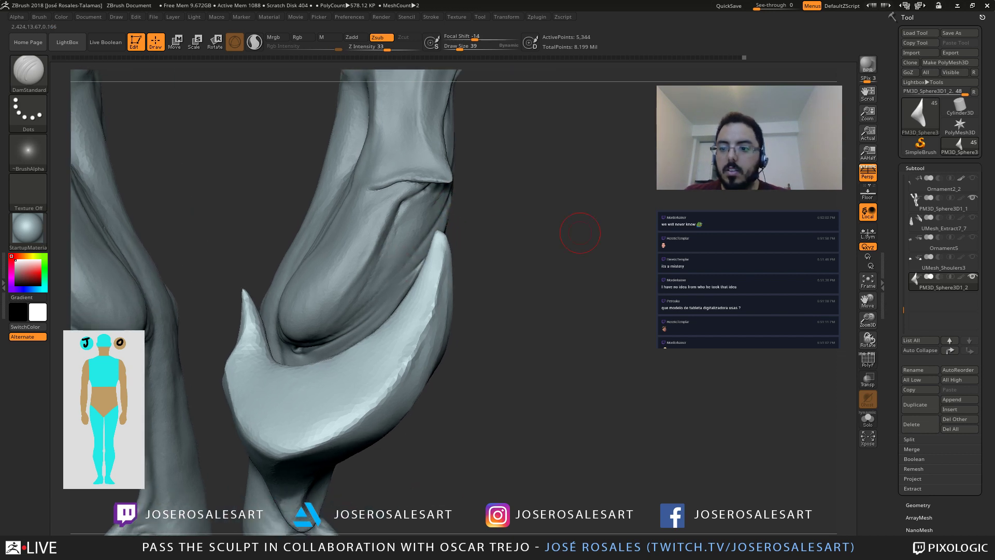
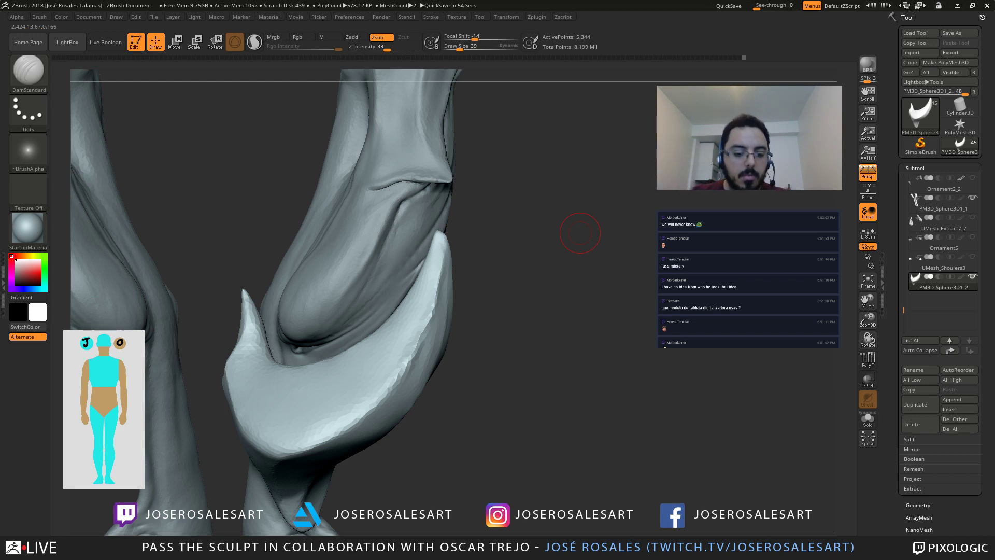
Step: Adjust the side profile of the upper outer prong with SnakeHook at draw sizes 86 and 65
{"action": "mouse_move", "coordinate": [579, 232]}
{"action": "left_mouse_down"}
{"action": "mouse_move", "coordinate": [337, 287]}
{"action": "mouse_move", "coordinate": [287, 273]}
{"action": "left_mouse_up"}
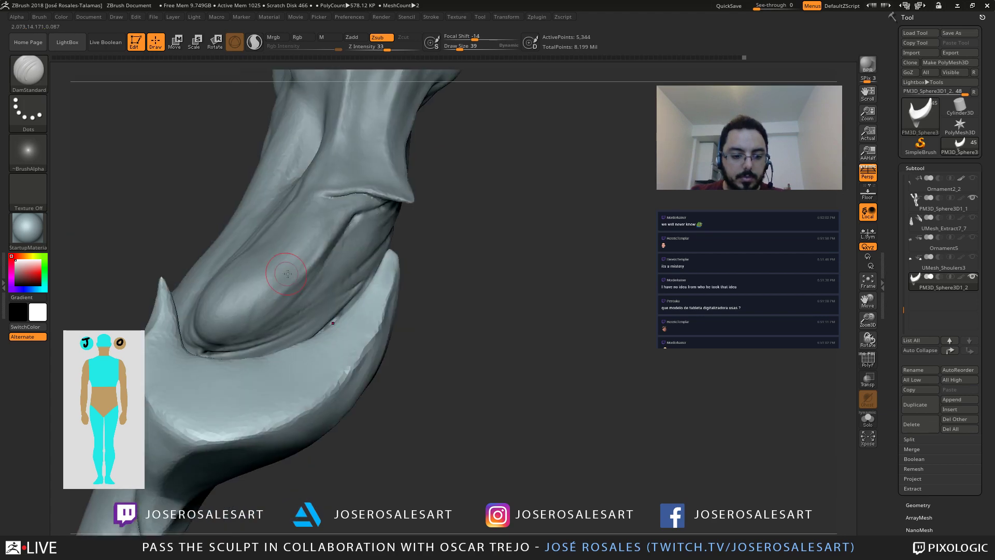
{"action": "mouse_move", "coordinate": [356, 269]}
{"action": "left_mouse_down"}
{"action": "mouse_move", "coordinate": [280, 271]}
{"action": "mouse_move", "coordinate": [493, 275]}
{"action": "mouse_move", "coordinate": [412, 268]}
{"action": "mouse_move", "coordinate": [454, 187]}
{"action": "mouse_move", "coordinate": [473, 206]}
{"action": "mouse_move", "coordinate": [450, 207]}
{"action": "left_mouse_up"}
{"action": "key", "text": "b"}
{"action": "key", "text": "s"}
{"action": "key", "text": "h"}
{"action": "key", "text": "s"}
{"action": "left_click_drag", "start_coordinate": [402, 236], "coordinate": [392, 204]}
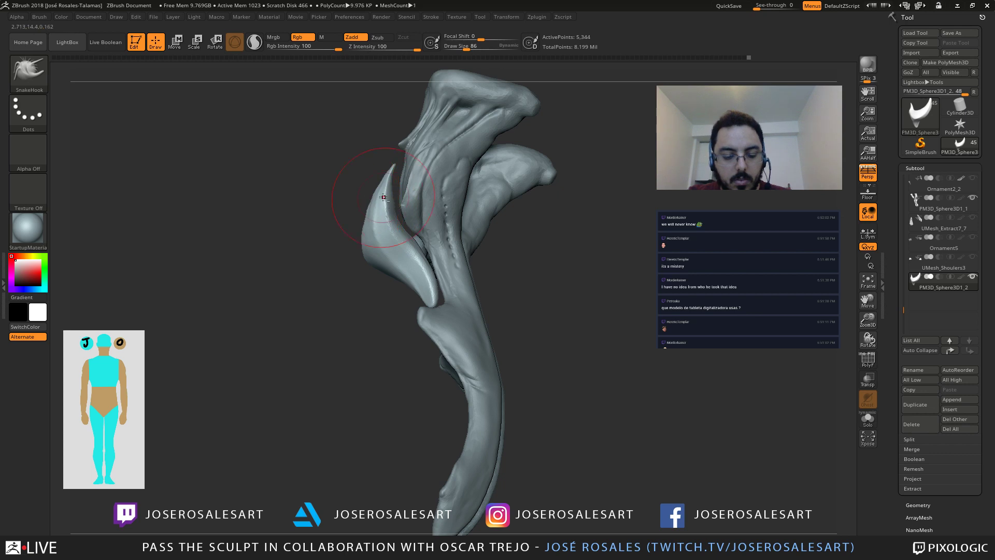
{"action": "right_click_drag", "start_coordinate": [384, 196], "coordinate": [414, 212], "text": "ctrl"}
{"action": "key", "text": "s"}
{"action": "left_click_drag", "start_coordinate": [417, 212], "coordinate": [406, 211]}
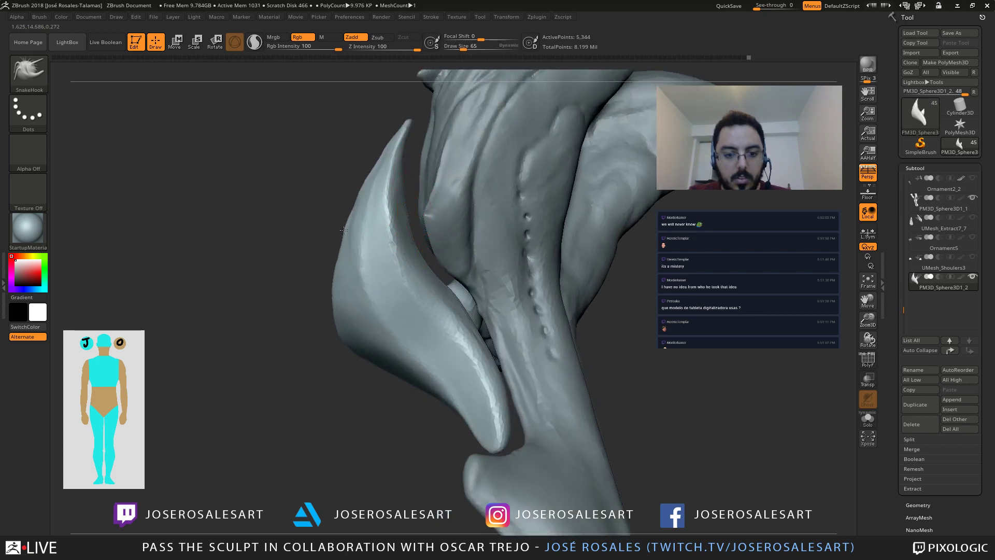
Step: Try to rotate the mass on the limb with the transform gizmo in front view, and undo it
{"action": "right_click_drag", "start_coordinate": [343, 230], "coordinate": [397, 297], "text": "ctrl"}
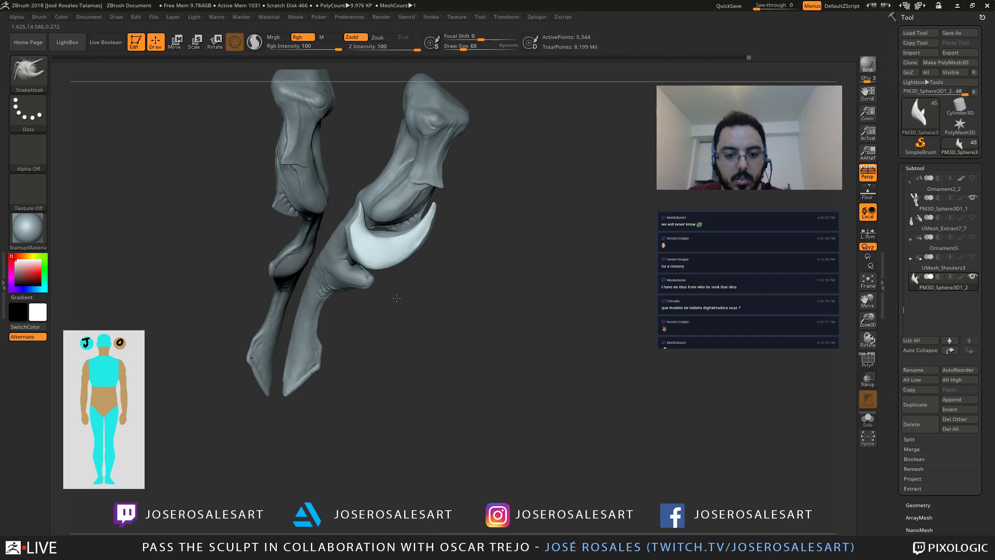
{"action": "left_click_drag", "start_coordinate": [397, 298], "coordinate": [429, 266]}
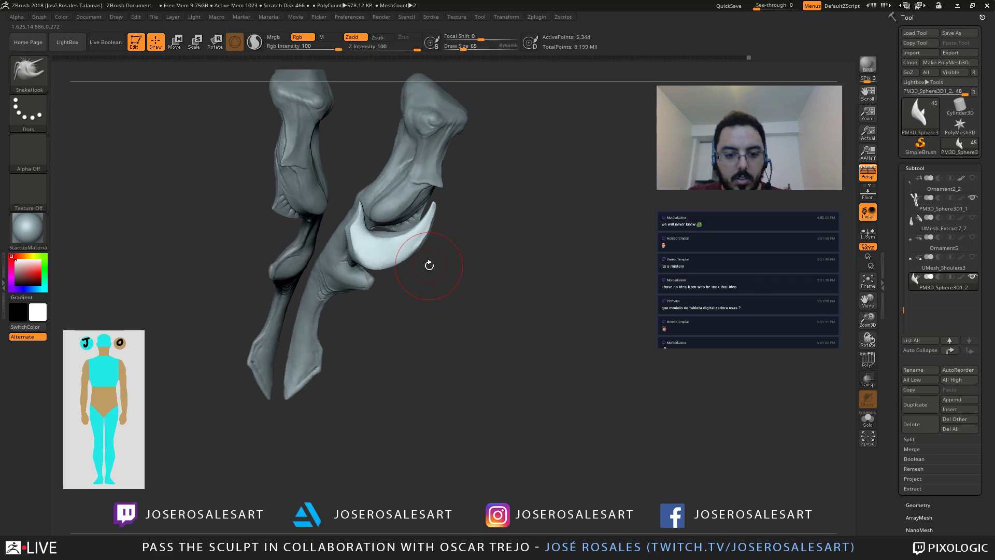
{"action": "left_click_drag", "start_coordinate": [429, 265], "coordinate": [446, 273]}
{"action": "mouse_move", "coordinate": [446, 273]}
{"action": "right_mouse_down", "text": "alt"}
{"action": "mouse_move", "coordinate": [479, 285]}
{"action": "mouse_move", "coordinate": [456, 241]}
{"action": "right_mouse_up", "text": "alt"}
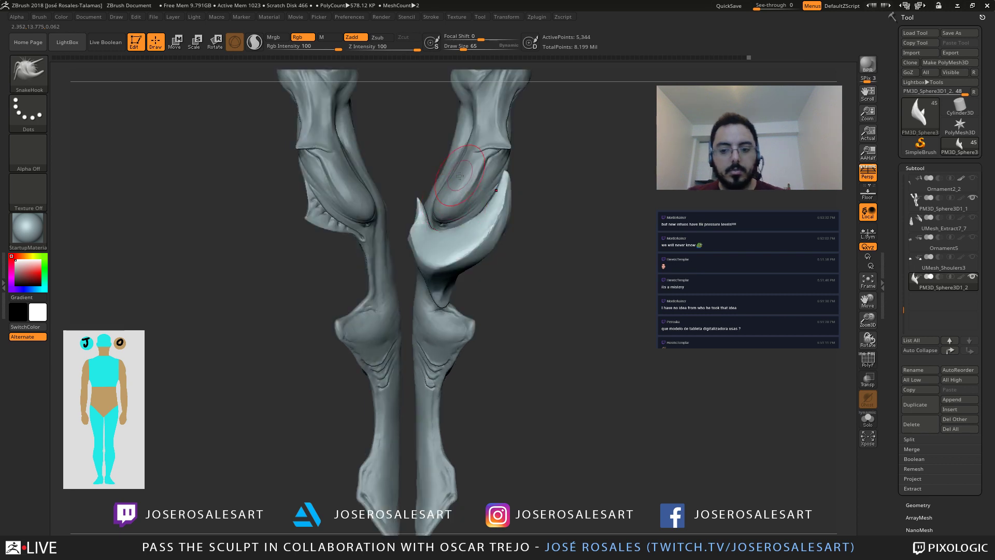
{"action": "key", "text": "r"}
{"action": "left_click_drag", "start_coordinate": [442, 256], "coordinate": [432, 270]}
{"action": "key", "text": "ctrl+z"}
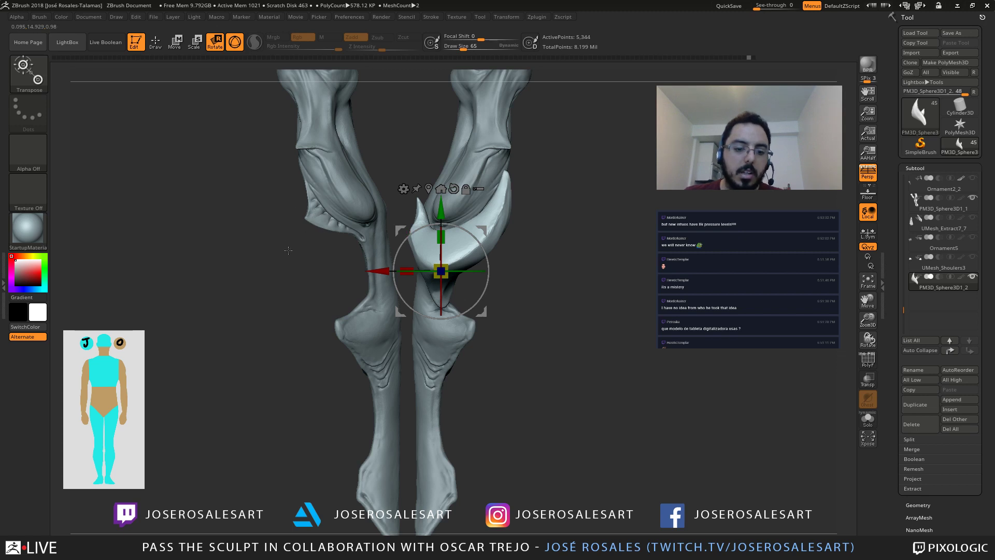
Step: Try to move the mass vertically along the limb with the transform gizmo, and undo it
{"action": "mouse_move", "coordinate": [366, 255]}
{"action": "right_mouse_down", "text": "alt"}
{"action": "mouse_move", "coordinate": [358, 313]}
{"action": "mouse_move", "coordinate": [363, 217]}
{"action": "right_mouse_up", "text": "alt"}
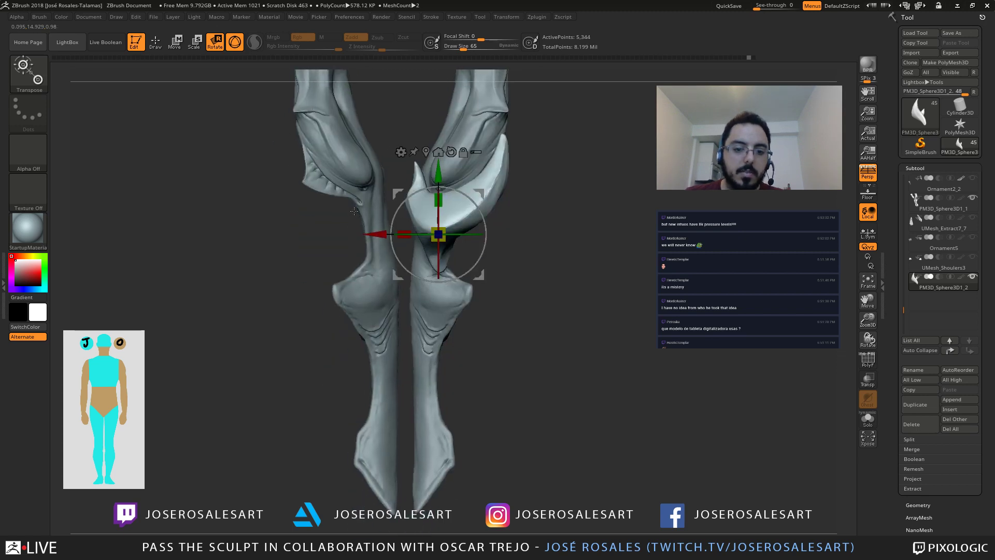
{"action": "key", "text": "q"}
{"action": "mouse_move", "coordinate": [512, 192]}
{"action": "right_mouse_down", "text": "alt"}
{"action": "mouse_move", "coordinate": [508, 214]}
{"action": "mouse_move", "coordinate": [457, 223]}
{"action": "mouse_move", "coordinate": [534, 240]}
{"action": "mouse_move", "coordinate": [460, 211]}
{"action": "mouse_move", "coordinate": [461, 251]}
{"action": "right_mouse_up", "text": "alt"}
{"action": "key", "text": "w"}
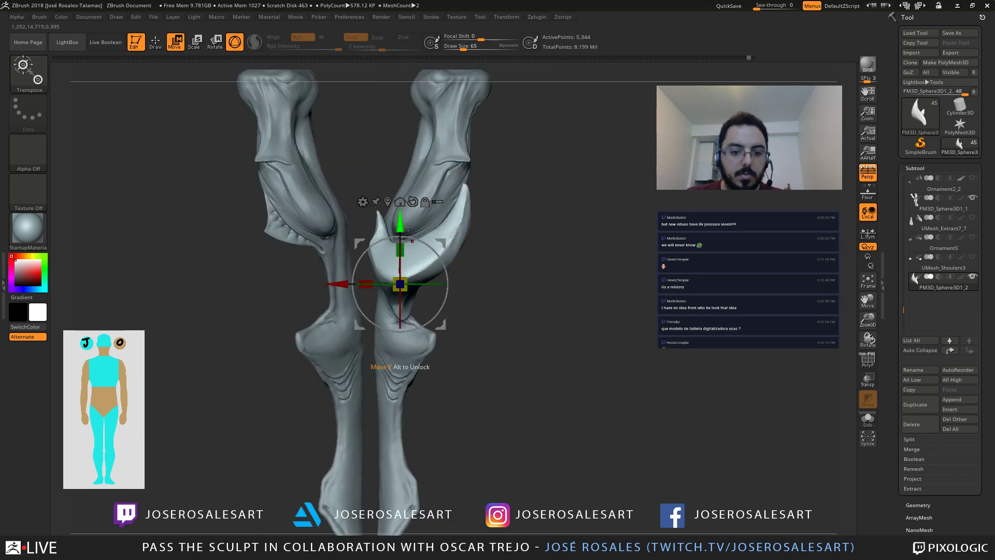
{"action": "left_click_drag", "start_coordinate": [400, 223], "coordinate": [400, 252]}
{"action": "key", "text": "ctrl+z"}
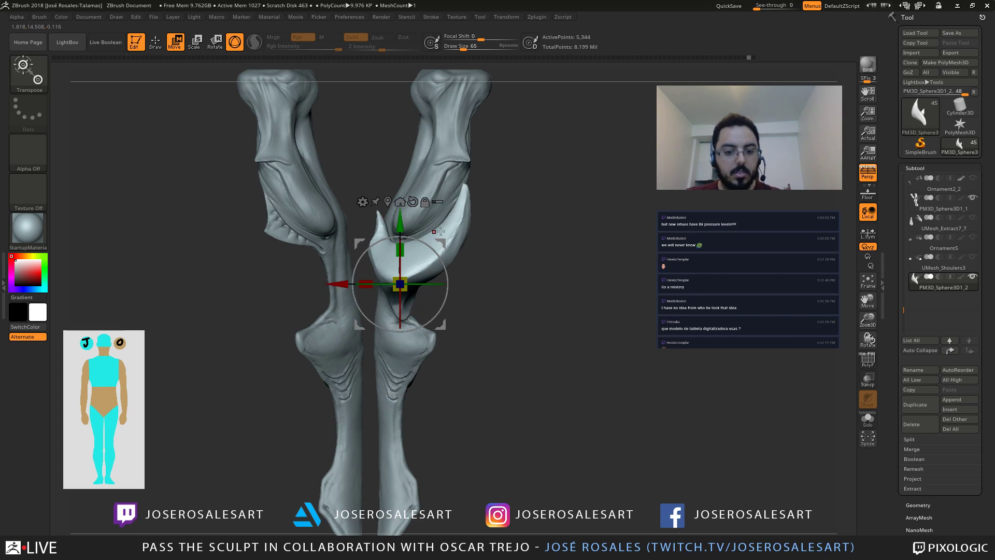
Step: Swap the active colour to black and examine the limbs and mass as a silhouette
{"action": "key", "text": "v"}
{"action": "mouse_move", "coordinate": [464, 223]}
{"action": "right_mouse_down", "text": "alt"}
{"action": "mouse_move", "coordinate": [442, 224]}
{"action": "mouse_move", "coordinate": [459, 231]}
{"action": "right_mouse_up", "text": "alt"}
{"action": "key", "text": "q"}
{"action": "mouse_move", "coordinate": [489, 267]}
{"action": "right_mouse_down"}
{"action": "mouse_move", "coordinate": [413, 270]}
{"action": "mouse_move", "coordinate": [500, 265]}
{"action": "mouse_move", "coordinate": [463, 219]}
{"action": "right_mouse_up"}
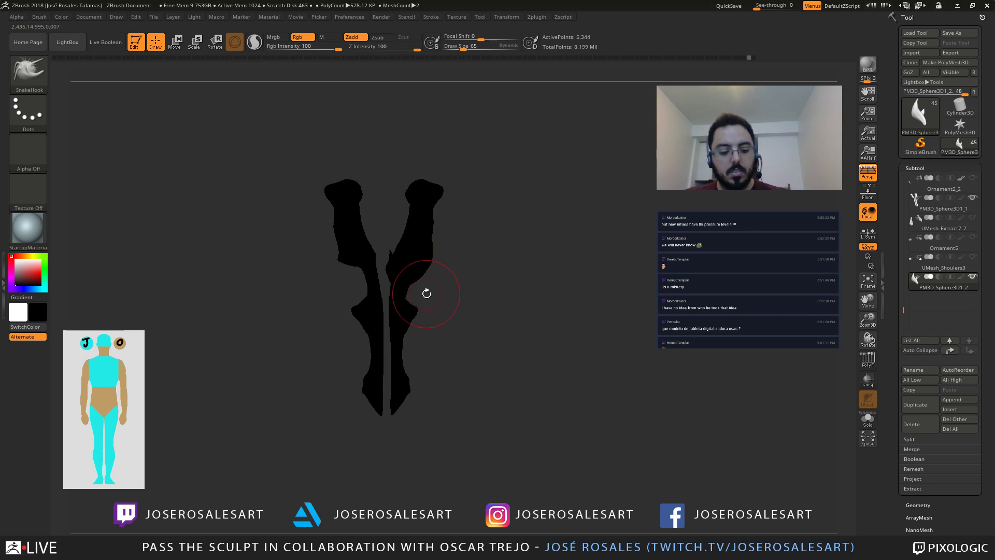
Step: Try to move the pronged mass down the limb to the lower joint with the transform gizmo
{"action": "key", "text": "r"}
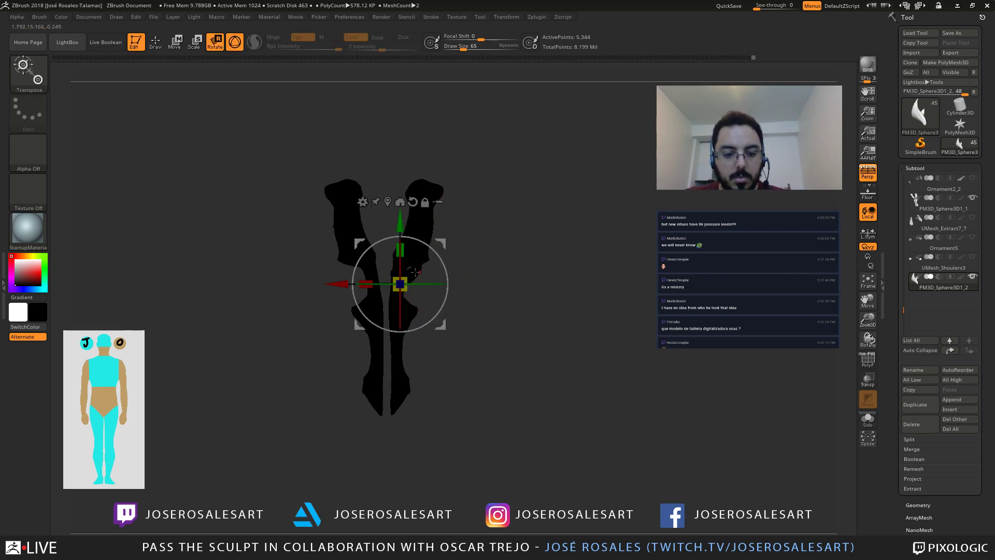
{"action": "left_click_drag", "start_coordinate": [337, 284], "coordinate": [362, 284]}
{"action": "right_click_drag", "start_coordinate": [492, 288], "coordinate": [542, 302], "text": "alt"}
{"action": "mouse_move", "coordinate": [511, 213]}
{"action": "left_mouse_down"}
{"action": "mouse_move", "coordinate": [457, 350]}
{"action": "mouse_move", "coordinate": [462, 379]}
{"action": "mouse_move", "coordinate": [465, 313]}
{"action": "left_mouse_up"}
{"action": "key", "text": "q"}
{"action": "right_click_drag", "start_coordinate": [510, 254], "coordinate": [508, 253], "text": "alt"}
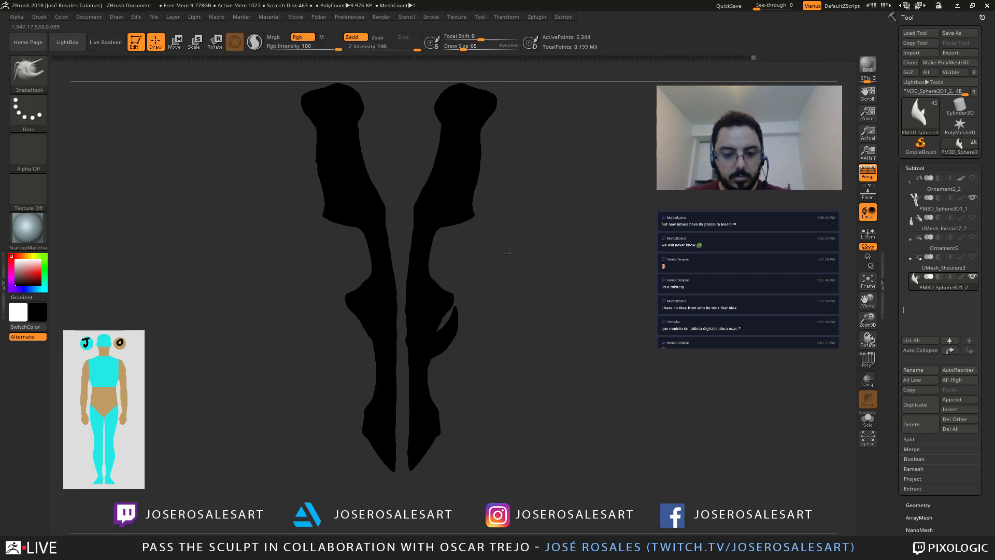
Step: Try to raise the mass and bring it against the limb in side view with the transform gizmo
{"action": "left_click_drag", "start_coordinate": [508, 253], "coordinate": [475, 300]}
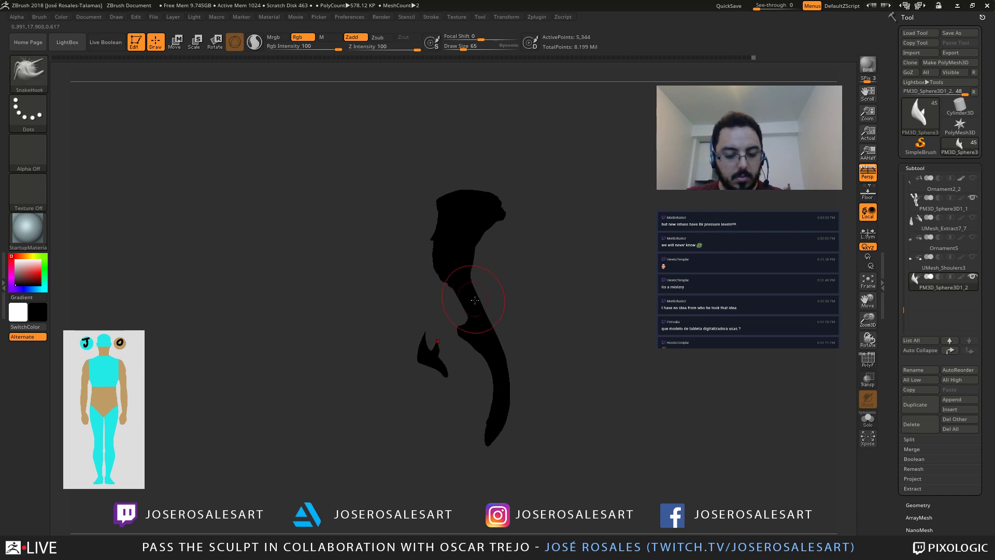
{"action": "key", "text": "w"}
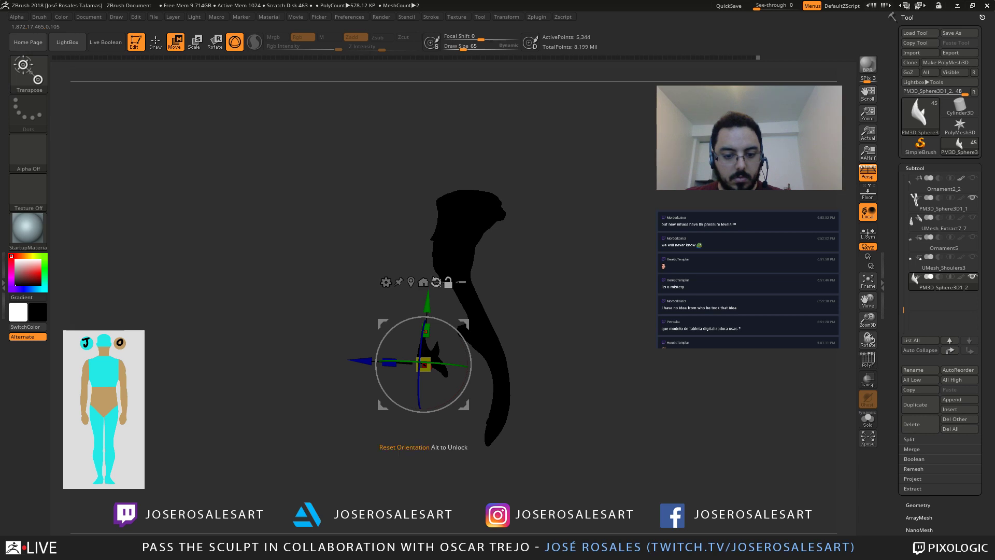
{"action": "left_click_drag", "start_coordinate": [438, 328], "coordinate": [438, 290]}
{"action": "mouse_move", "coordinate": [358, 355]}
{"action": "left_mouse_down"}
{"action": "mouse_move", "coordinate": [518, 292]}
{"action": "mouse_move", "coordinate": [580, 316]}
{"action": "mouse_move", "coordinate": [553, 318]}
{"action": "mouse_move", "coordinate": [539, 262]}
{"action": "left_mouse_up"}
Step: Swap the active colour back to white and examine the mass against the lower joint from front and side
{"action": "key", "text": "f"}
{"action": "key", "text": "v"}
{"action": "mouse_move", "coordinate": [526, 310]}
{"action": "left_mouse_down", "text": "alt"}
{"action": "mouse_move", "coordinate": [564, 317]}
{"action": "mouse_move", "coordinate": [572, 283]}
{"action": "left_mouse_up", "text": "alt"}
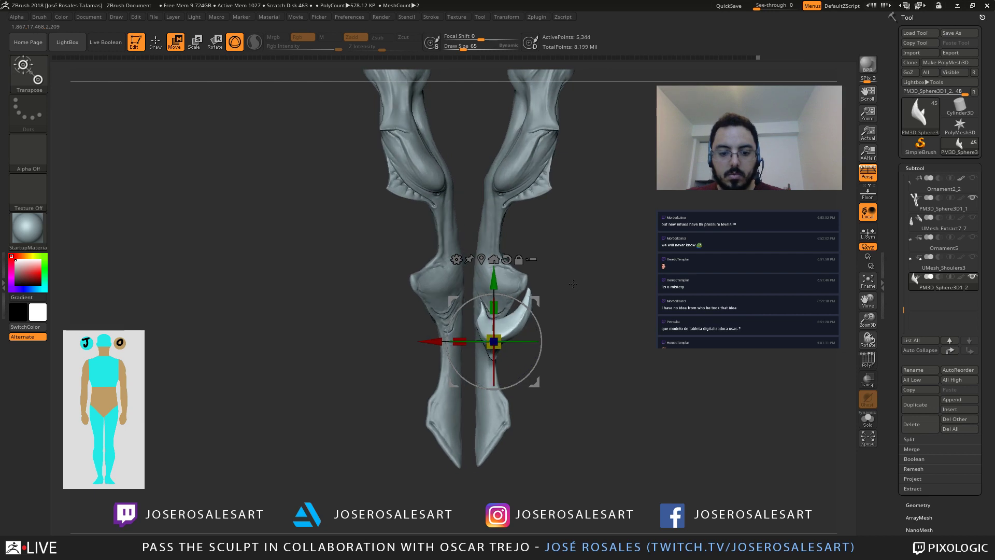
{"action": "left_click_drag", "start_coordinate": [577, 339], "coordinate": [554, 322], "text": "alt"}
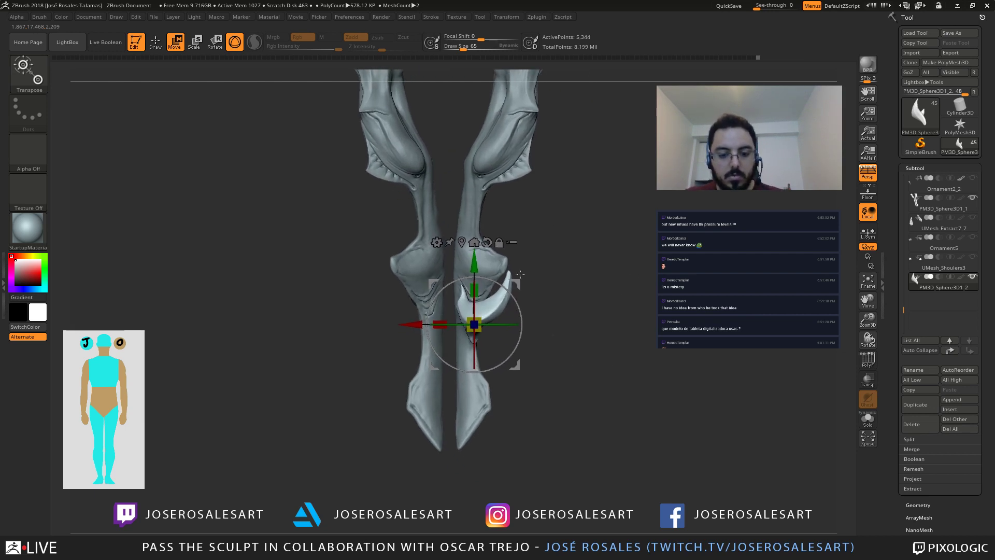
{"action": "left_click_drag", "start_coordinate": [520, 274], "coordinate": [579, 311]}
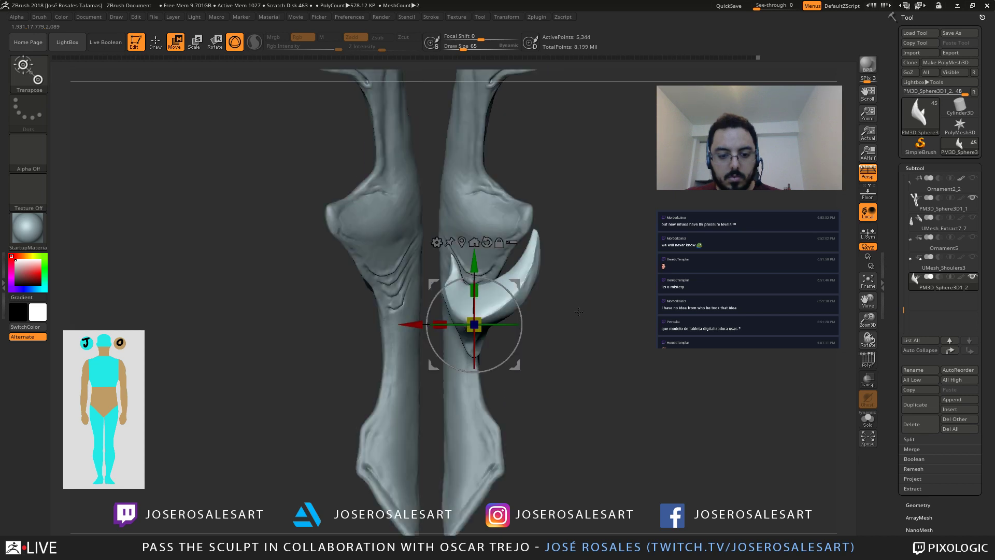
{"action": "left_click_drag", "start_coordinate": [527, 282], "coordinate": [580, 313]}
{"action": "left_click_drag", "start_coordinate": [606, 303], "coordinate": [570, 292]}
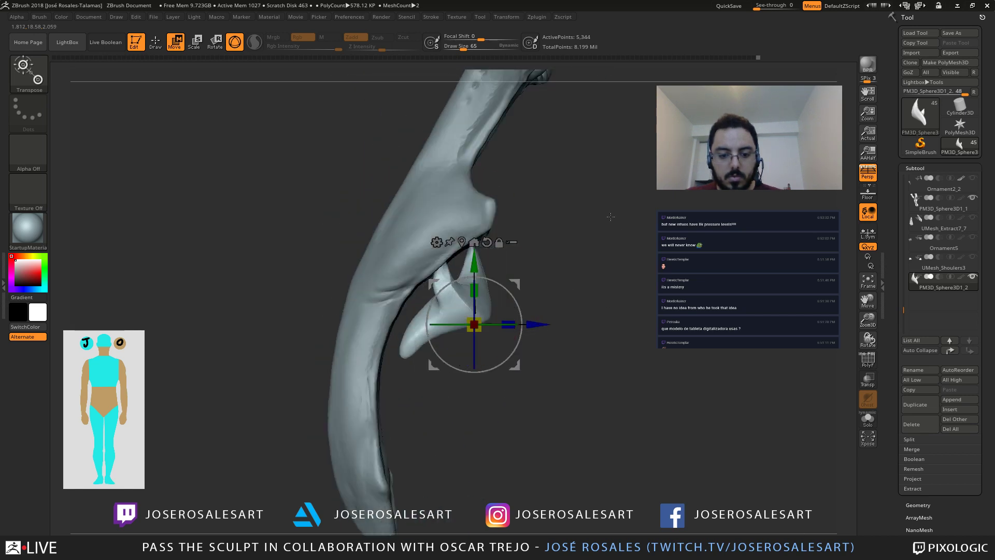
{"action": "left_click_drag", "start_coordinate": [610, 216], "coordinate": [544, 222]}
Step: Try to lower the mass slightly and straighten its outer prong with SnakeHook at draw size 157
{"action": "mouse_move", "coordinate": [471, 266]}
{"action": "left_mouse_down"}
{"action": "mouse_move", "coordinate": [469, 292]}
{"action": "mouse_move", "coordinate": [467, 279]}
{"action": "left_mouse_up"}
{"action": "key", "text": "q"}
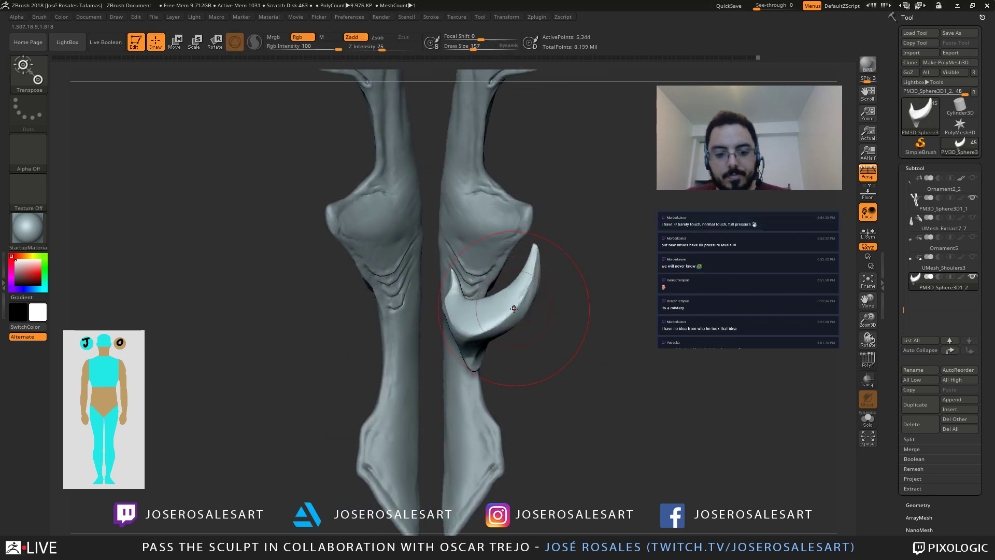
{"action": "mouse_move", "coordinate": [545, 299]}
{"action": "left_mouse_down", "text": "alt"}
{"action": "mouse_move", "coordinate": [530, 331]}
{"action": "mouse_move", "coordinate": [472, 308]}
{"action": "left_mouse_up", "text": "alt"}
{"action": "key", "text": "ctrl+z"}
{"action": "key", "text": "w"}
{"action": "key", "text": "q"}
{"action": "left_click_drag", "start_coordinate": [503, 274], "coordinate": [521, 268]}
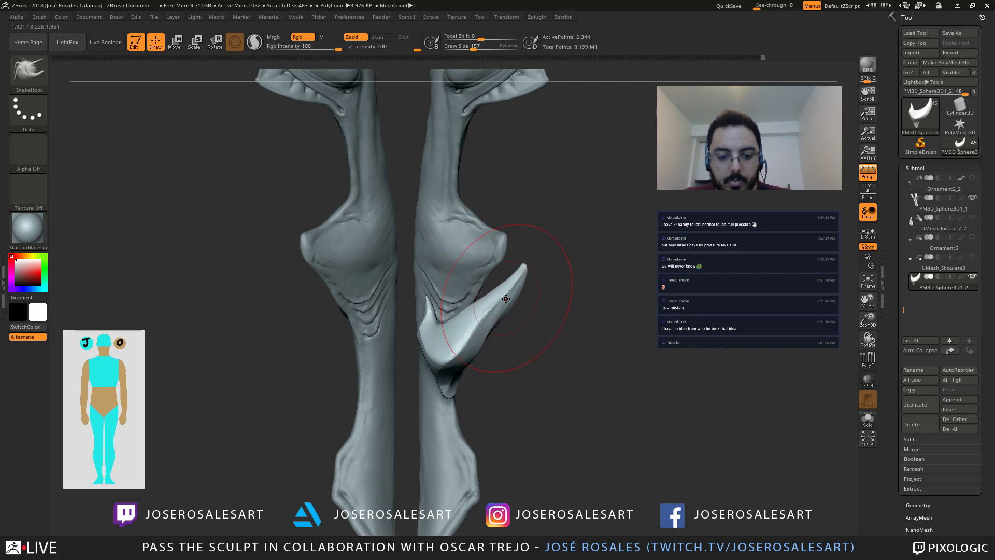
{"action": "left_click_drag", "start_coordinate": [497, 298], "coordinate": [490, 296]}
Step: Try to refine the relocated mass's outer prong with SnakeHook at draw size 109
{"action": "mouse_move", "coordinate": [588, 274]}
{"action": "left_mouse_down"}
{"action": "mouse_move", "coordinate": [532, 256]}
{"action": "mouse_move", "coordinate": [396, 261]}
{"action": "mouse_move", "coordinate": [470, 299]}
{"action": "mouse_move", "coordinate": [499, 302]}
{"action": "mouse_move", "coordinate": [456, 288]}
{"action": "mouse_move", "coordinate": [561, 286]}
{"action": "mouse_move", "coordinate": [473, 209]}
{"action": "mouse_move", "coordinate": [449, 270]}
{"action": "mouse_move", "coordinate": [544, 318]}
{"action": "left_mouse_up"}
{"action": "key", "text": "s"}
{"action": "left_click_drag", "start_coordinate": [549, 318], "coordinate": [546, 318]}
{"action": "mouse_move", "coordinate": [543, 306]}
{"action": "left_mouse_down"}
{"action": "mouse_move", "coordinate": [497, 298]}
{"action": "mouse_move", "coordinate": [490, 273]}
{"action": "mouse_move", "coordinate": [536, 294]}
{"action": "left_mouse_up"}
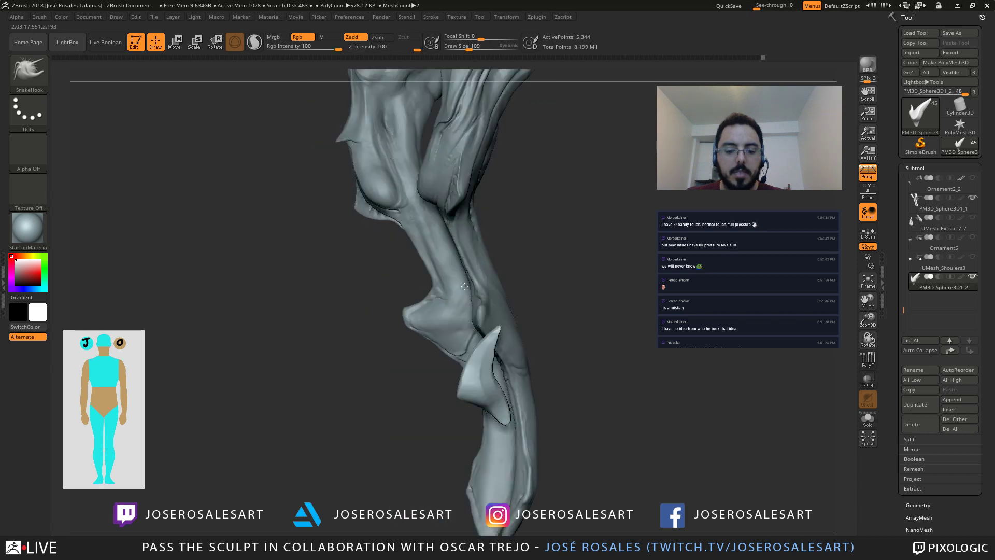
{"action": "mouse_move", "coordinate": [464, 286]}
{"action": "left_mouse_down"}
{"action": "mouse_move", "coordinate": [519, 294]}
{"action": "mouse_move", "coordinate": [539, 285]}
{"action": "left_mouse_up"}
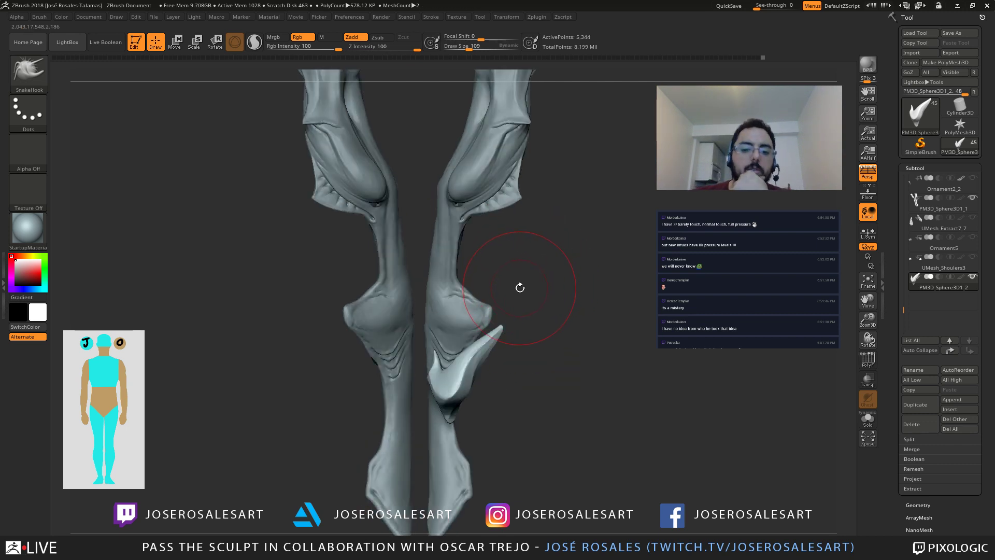
Step: Undo the prong reshaping and the relocation of the mass to the lower joint
{"action": "key", "text": "ctrl+z"}
{"action": "key", "text": "ctrl+z"}
{"action": "key", "text": "ctrl+z"}
{"action": "key", "text": "ctrl+z"}
{"action": "key", "text": "ctrl+z"}
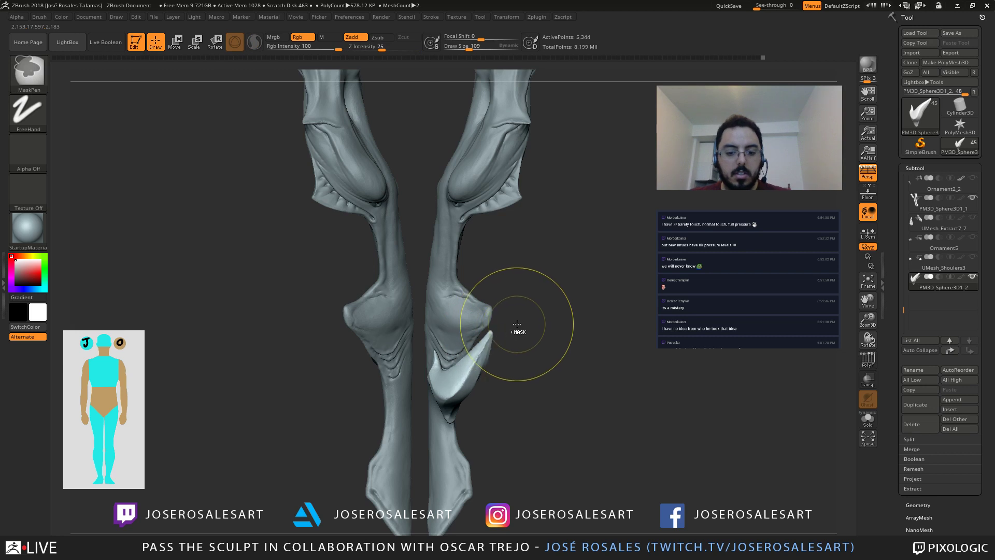
{"action": "key", "text": "ctrl+z"}
{"action": "key", "text": "ctrl+z"}
{"action": "key", "text": "ctrl+z"}
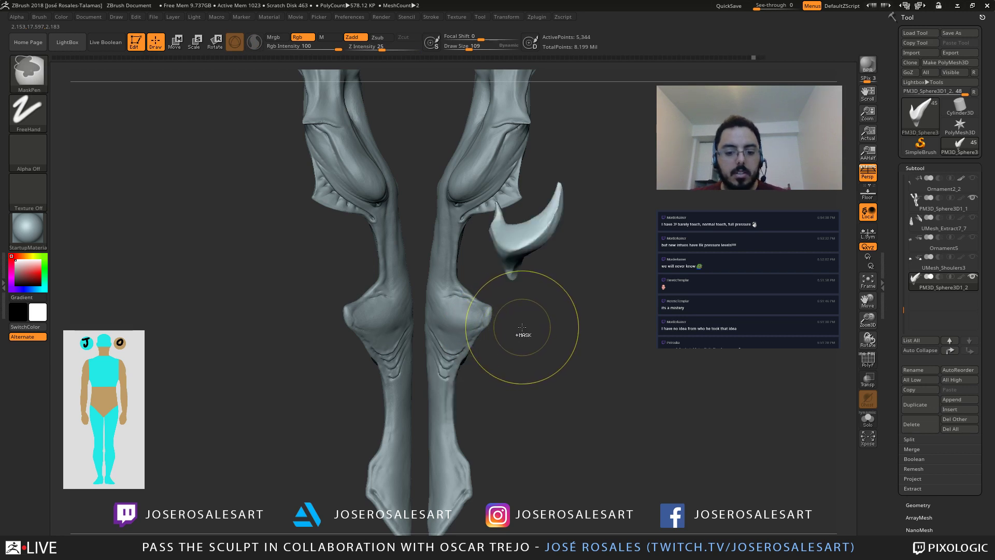
{"action": "mouse_move", "coordinate": [533, 271]}
{"action": "left_mouse_down"}
{"action": "mouse_move", "coordinate": [590, 282]}
{"action": "mouse_move", "coordinate": [562, 290]}
{"action": "mouse_move", "coordinate": [572, 299]}
{"action": "left_mouse_up"}
Step: Append a Sphere3D as a new subtool and make it the active one
{"action": "key", "text": "F1"}
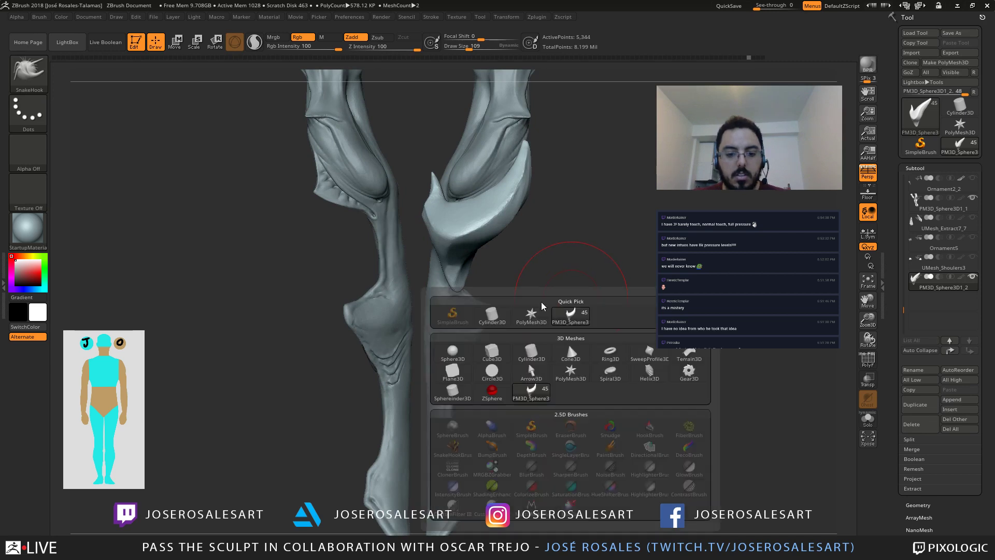
{"action": "left_click", "coordinate": [457, 355]}
{"action": "left_click", "coordinate": [922, 302]}
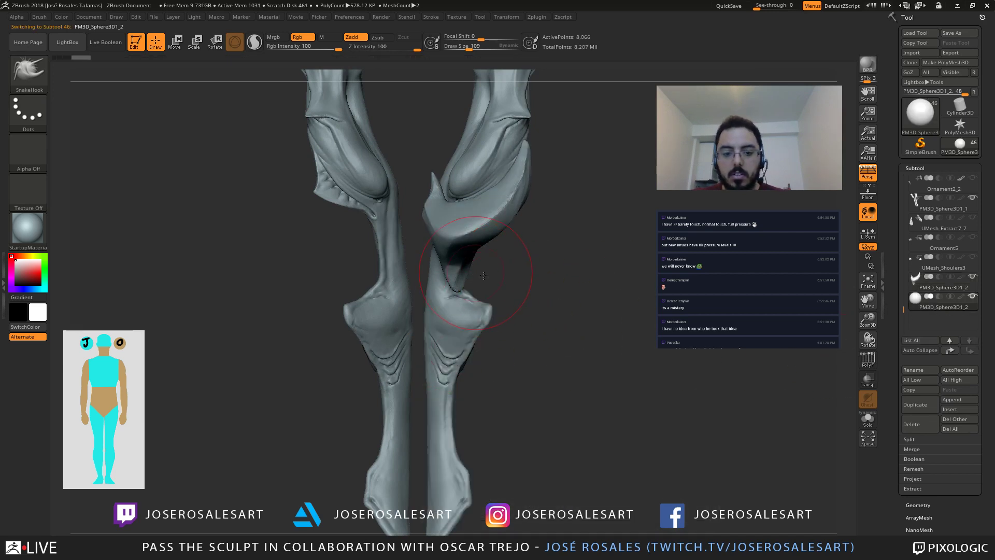
{"action": "left_click_drag", "start_coordinate": [495, 281], "coordinate": [478, 177], "text": "shift"}
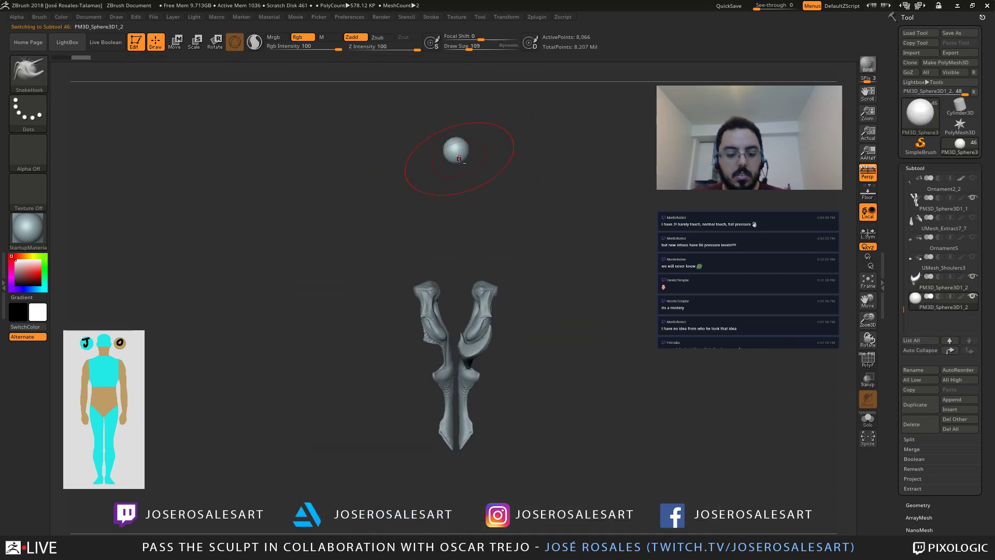
Step: Move the sphere down in front of the limb's lower joint with the transform gizmo
{"action": "key", "text": "w"}
{"action": "left_click_drag", "start_coordinate": [454, 92], "coordinate": [455, 346]}
{"action": "left_click_drag", "start_coordinate": [439, 285], "coordinate": [444, 338], "text": "alt"}
{"action": "mouse_move", "coordinate": [465, 299]}
{"action": "left_mouse_down"}
{"action": "mouse_move", "coordinate": [566, 322]}
{"action": "mouse_move", "coordinate": [529, 310]}
{"action": "mouse_move", "coordinate": [532, 354]}
{"action": "mouse_move", "coordinate": [550, 248]}
{"action": "left_mouse_up"}
{"action": "key", "text": "q"}
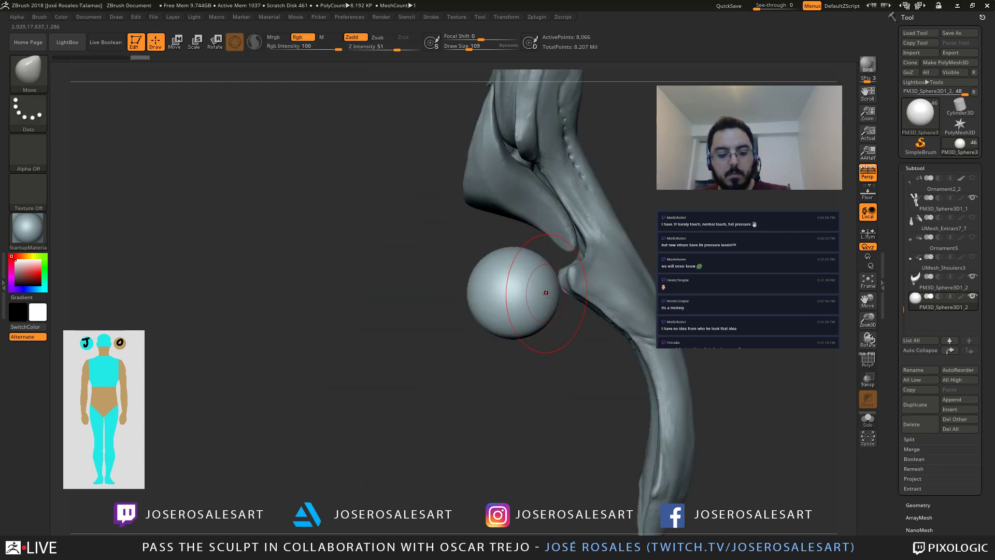
Step: Pull the sphere's lower outer side and upper corners outward with the Move brush, raising the draw size from 109 to 135
{"action": "key", "text": "b"}
{"action": "key", "text": "m"}
{"action": "key", "text": "v"}
{"action": "mouse_move", "coordinate": [520, 319]}
{"action": "left_mouse_down"}
{"action": "mouse_move", "coordinate": [534, 366]}
{"action": "mouse_move", "coordinate": [588, 322]}
{"action": "mouse_move", "coordinate": [539, 296]}
{"action": "left_mouse_up"}
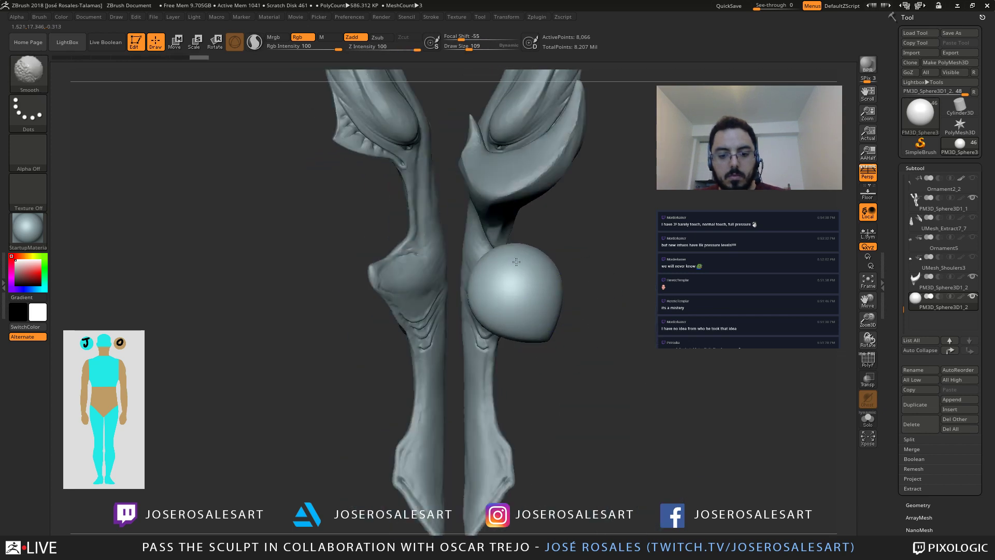
{"action": "left_click_drag", "start_coordinate": [467, 237], "coordinate": [464, 235]}
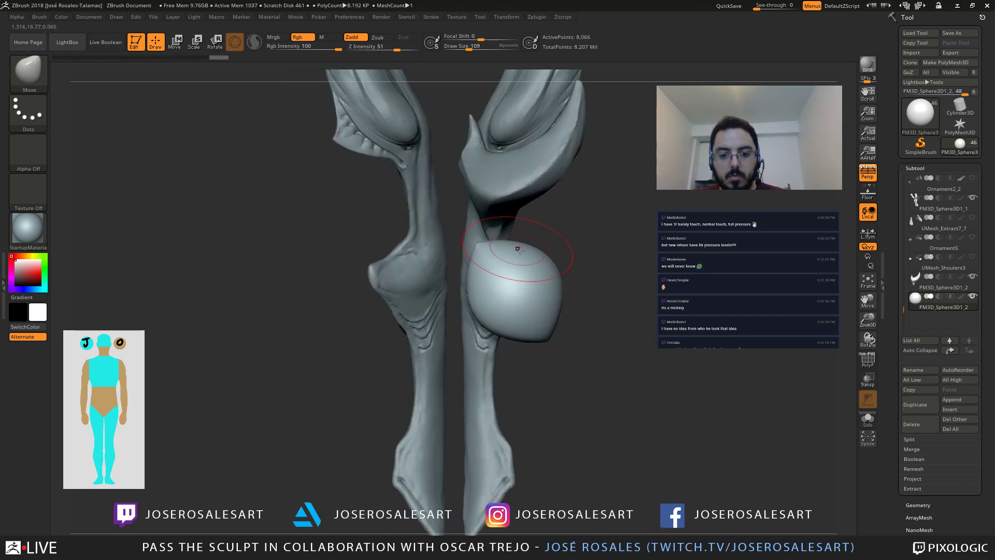
{"action": "key", "text": "bracketright"}
Step: Flatten the sphere's upper edge between its two corners with SnakeHook at draw size 104
{"action": "key", "text": "b"}
{"action": "key", "text": "s"}
{"action": "key", "text": "h"}
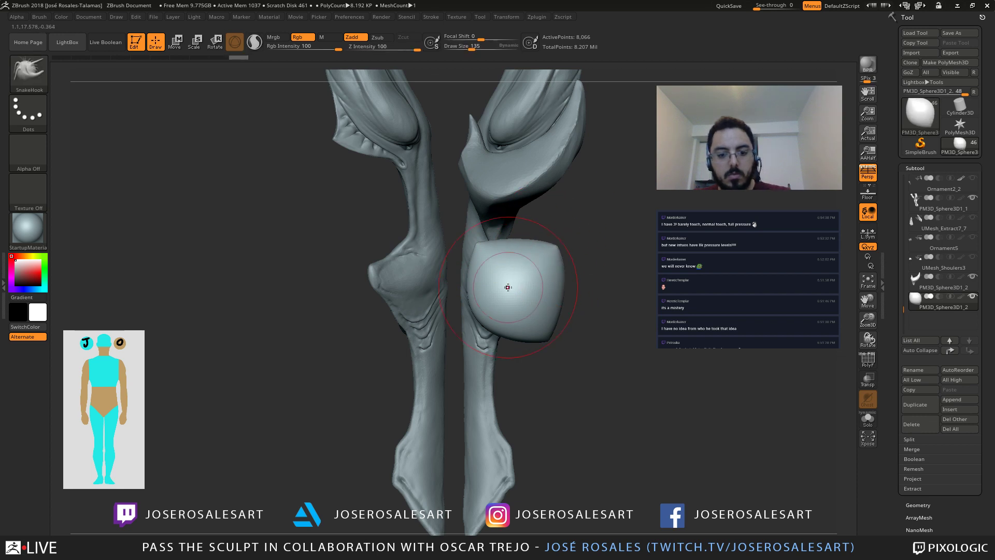
{"action": "key", "text": "s"}
{"action": "left_click_drag", "start_coordinate": [520, 233], "coordinate": [517, 232]}
{"action": "left_click_drag", "start_coordinate": [518, 233], "coordinate": [520, 249]}
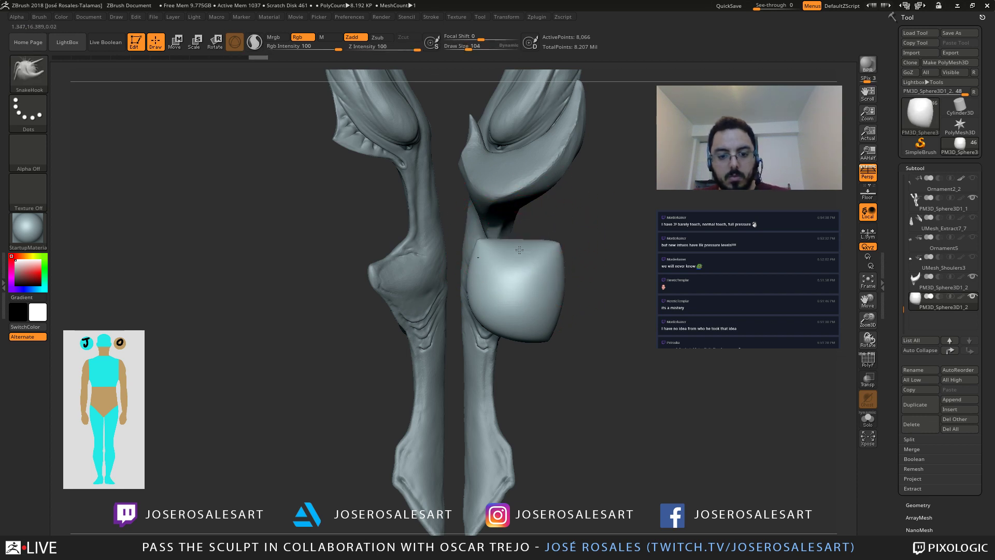
{"action": "mouse_move", "coordinate": [524, 261]}
{"action": "right_mouse_down"}
{"action": "mouse_move", "coordinate": [469, 260]}
{"action": "mouse_move", "coordinate": [528, 263]}
{"action": "right_mouse_up"}
Step: Sculpt the piece's upper edge and front surface with ClayBuildup at draw sizes 58 and 73, smoothing the forms
{"action": "key", "text": "b"}
{"action": "key", "text": "c"}
{"action": "key", "text": "b"}
{"action": "left_click_drag", "start_coordinate": [530, 290], "coordinate": [500, 268]}
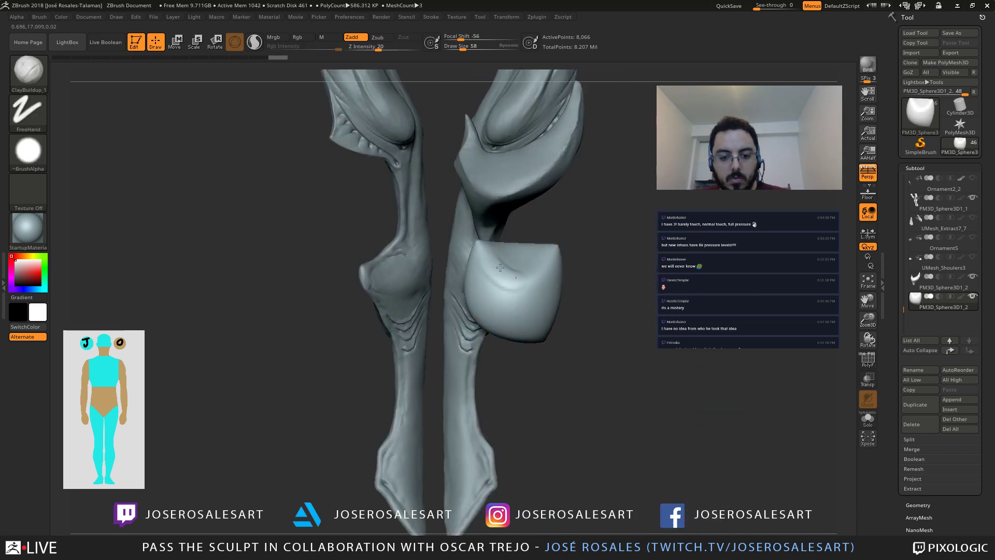
{"action": "right_click_drag", "start_coordinate": [493, 275], "coordinate": [474, 284]}
{"action": "key", "text": "shift"}
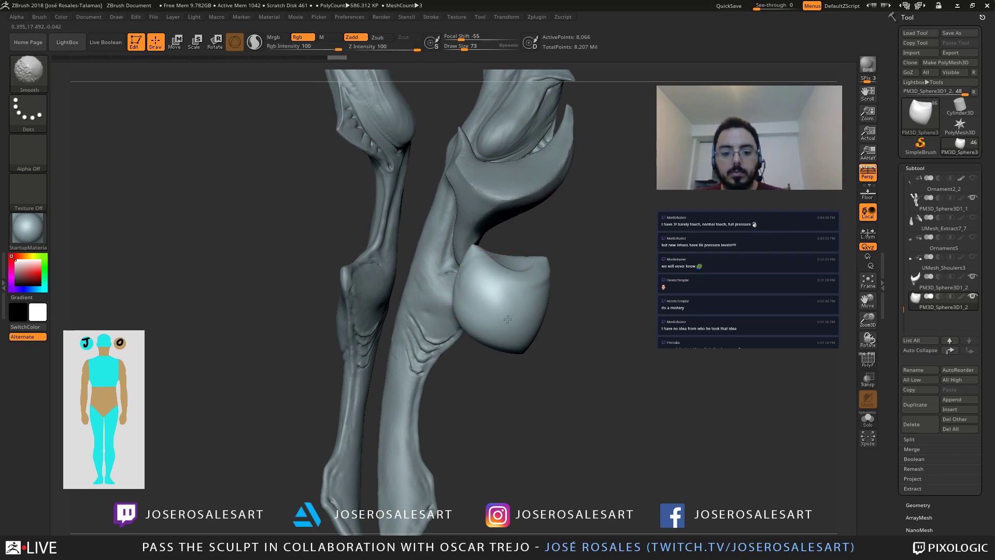
{"action": "right_click_drag", "start_coordinate": [507, 319], "coordinate": [519, 287]}
{"action": "mouse_move", "coordinate": [549, 332]}
{"action": "right_mouse_down"}
{"action": "mouse_move", "coordinate": [560, 288]}
{"action": "mouse_move", "coordinate": [566, 300]}
{"action": "mouse_move", "coordinate": [515, 293]}
{"action": "mouse_move", "coordinate": [458, 259]}
{"action": "right_mouse_up"}
{"action": "key", "text": "shift"}
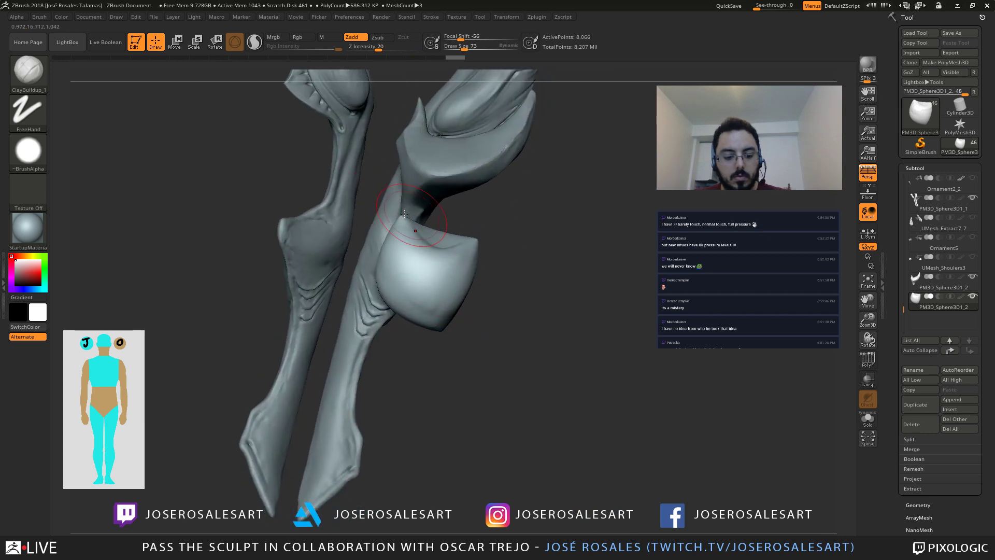
{"action": "key", "text": "shift"}
Step: Stretch the lower end of the piece into a tapered tip with SnakeHook at draw size 182
{"action": "mouse_move", "coordinate": [451, 296]}
{"action": "right_mouse_down"}
{"action": "mouse_move", "coordinate": [476, 290]}
{"action": "mouse_move", "coordinate": [489, 300]}
{"action": "right_mouse_up"}
{"action": "key", "text": "b"}
{"action": "key", "text": "s"}
{"action": "key", "text": "h"}
{"action": "key", "text": "s"}
{"action": "mouse_move", "coordinate": [489, 319]}
{"action": "left_mouse_down"}
{"action": "mouse_move", "coordinate": [498, 317]}
{"action": "mouse_move", "coordinate": [461, 366]}
{"action": "left_mouse_up"}
{"action": "mouse_move", "coordinate": [461, 366]}
{"action": "right_mouse_down"}
{"action": "mouse_move", "coordinate": [388, 355]}
{"action": "mouse_move", "coordinate": [402, 352]}
{"action": "right_mouse_up"}
{"action": "key", "text": "s"}
{"action": "mouse_move", "coordinate": [485, 340]}
{"action": "left_mouse_down"}
{"action": "mouse_move", "coordinate": [526, 326]}
{"action": "mouse_move", "coordinate": [514, 327]}
{"action": "left_mouse_up"}
Step: Scale the piece down with the transform gizmo and refine its shape with SnakeHook at draw size 86
{"action": "key", "text": "e"}
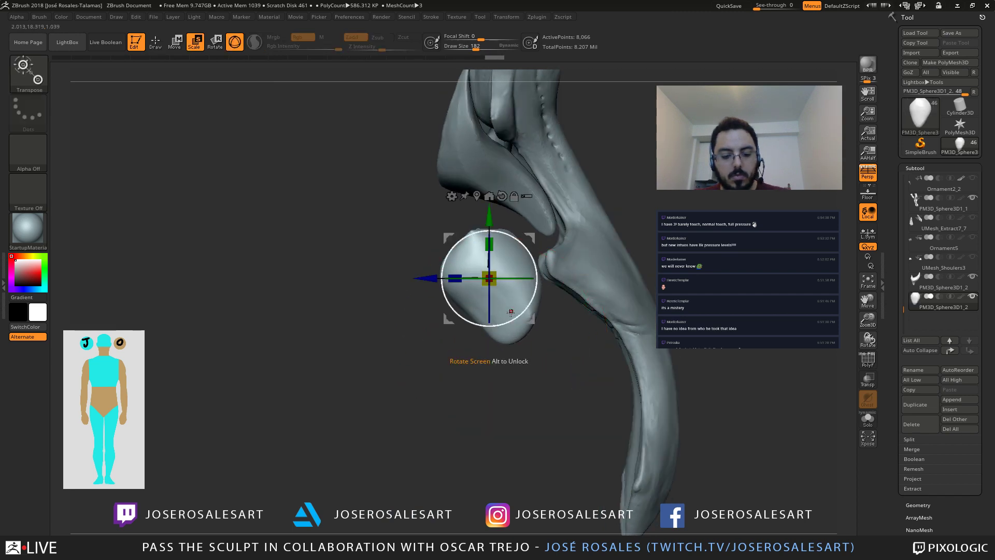
{"action": "left_click_drag", "start_coordinate": [496, 270], "coordinate": [483, 285]}
{"action": "mouse_move", "coordinate": [483, 285]}
{"action": "right_mouse_down"}
{"action": "mouse_move", "coordinate": [555, 275]}
{"action": "mouse_move", "coordinate": [571, 283]}
{"action": "right_mouse_up"}
{"action": "key", "text": "q"}
{"action": "key", "text": "s"}
{"action": "left_click_drag", "start_coordinate": [573, 284], "coordinate": [566, 283]}
{"action": "mouse_move", "coordinate": [562, 280]}
{"action": "right_mouse_down"}
{"action": "mouse_move", "coordinate": [484, 234]}
{"action": "mouse_move", "coordinate": [538, 264]}
{"action": "mouse_move", "coordinate": [506, 203]}
{"action": "mouse_move", "coordinate": [428, 249]}
{"action": "mouse_move", "coordinate": [338, 231]}
{"action": "mouse_move", "coordinate": [358, 284]}
{"action": "mouse_move", "coordinate": [526, 272]}
{"action": "mouse_move", "coordinate": [554, 326]}
{"action": "right_mouse_up"}
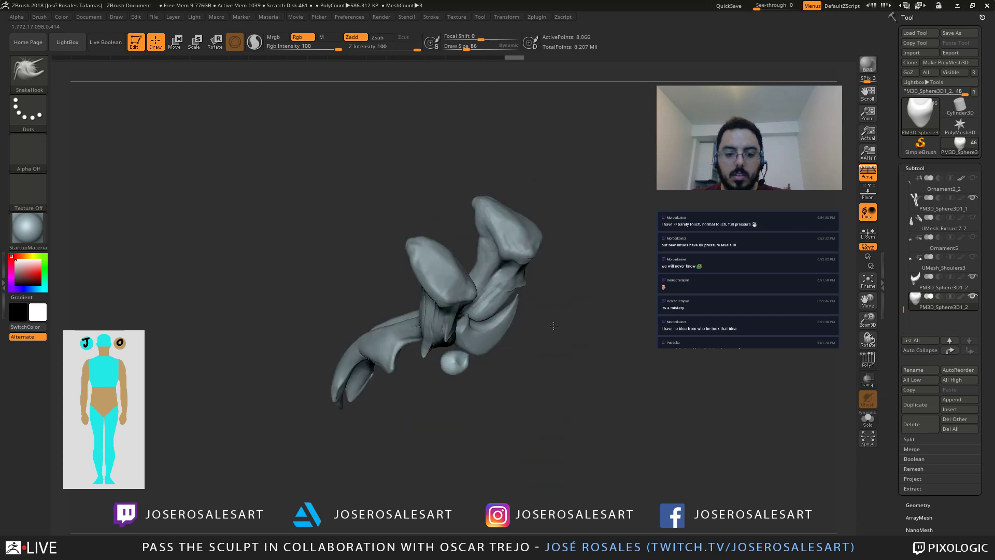
{"action": "mouse_move", "coordinate": [553, 325]}
{"action": "right_mouse_down"}
{"action": "mouse_move", "coordinate": [538, 251]}
{"action": "mouse_move", "coordinate": [530, 286]}
{"action": "right_mouse_up"}
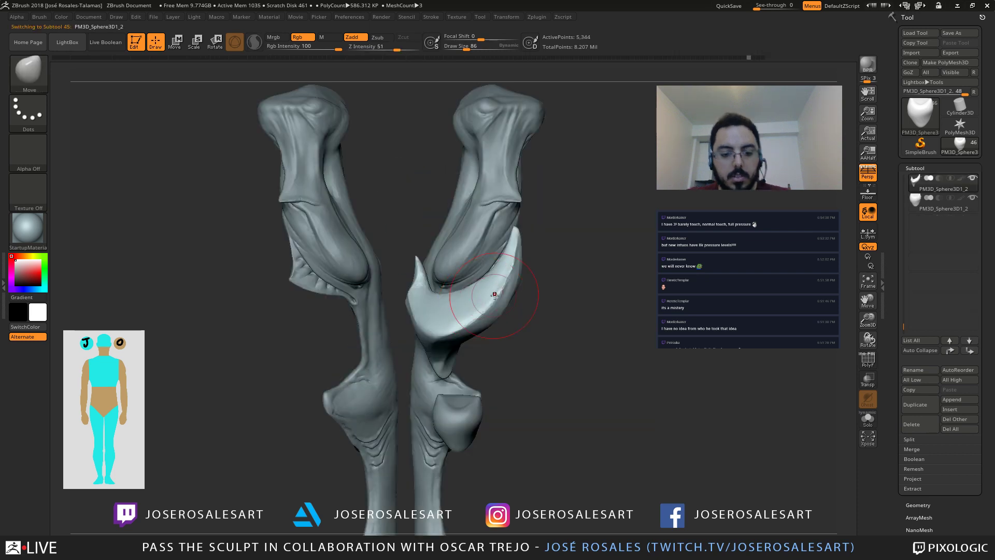
Step: Pull the upper mass's lower outer edge into a pointed corner with the Move brush at draw size 86
{"action": "left_click_drag", "start_coordinate": [510, 302], "coordinate": [540, 328]}
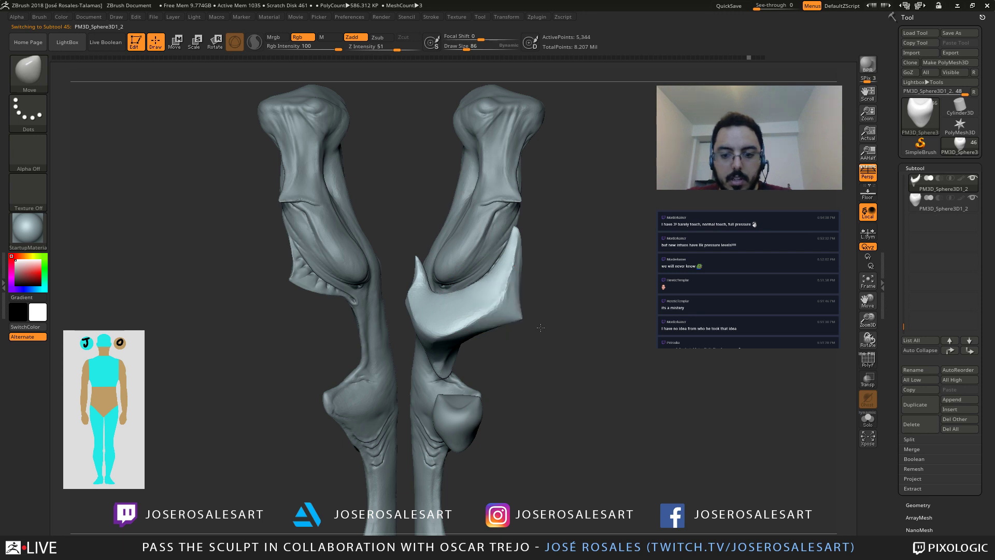
{"action": "right_click_drag", "start_coordinate": [540, 327], "coordinate": [504, 278]}
{"action": "mouse_move", "coordinate": [549, 308]}
{"action": "right_mouse_down", "text": "alt"}
{"action": "mouse_move", "coordinate": [549, 278]}
{"action": "mouse_move", "coordinate": [493, 260]}
{"action": "right_mouse_up", "text": "alt"}
{"action": "mouse_move", "coordinate": [498, 294]}
{"action": "right_mouse_down", "text": "alt"}
{"action": "mouse_move", "coordinate": [518, 296]}
{"action": "mouse_move", "coordinate": [499, 281]}
{"action": "right_mouse_up", "text": "alt"}
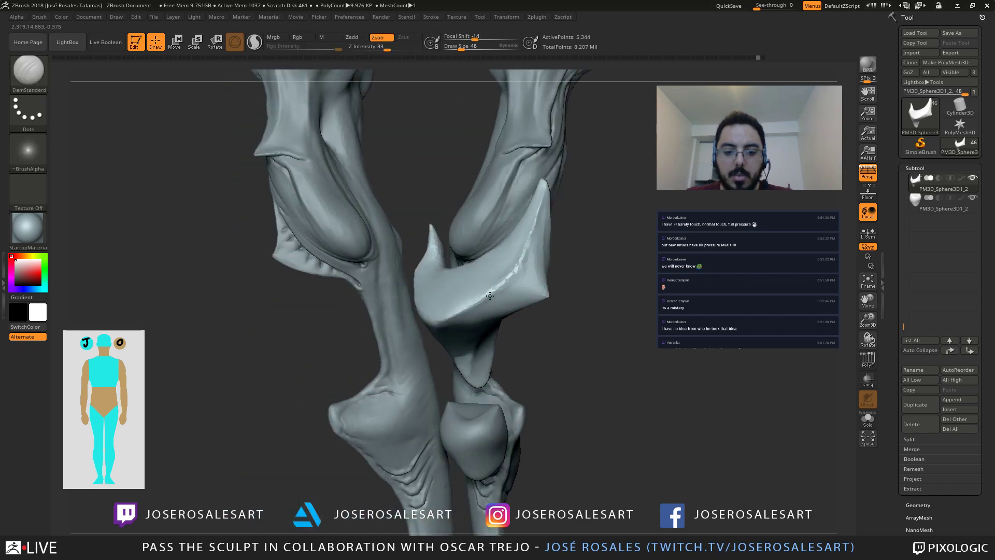
Step: Sharpen the ridge and outer corner of the upper mass with DamStandard at draw sizes 48 and 36, smoothing around them
{"action": "right_click_drag", "start_coordinate": [492, 264], "coordinate": [449, 264]}
{"action": "left_click_drag", "start_coordinate": [513, 223], "coordinate": [503, 259], "text": "shift"}
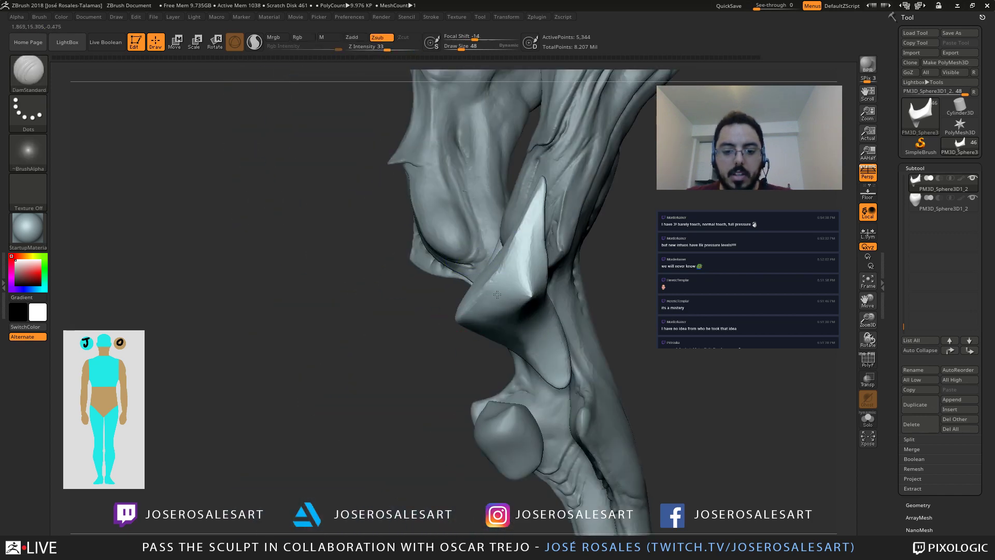
{"action": "right_click_drag", "start_coordinate": [474, 266], "coordinate": [509, 271]}
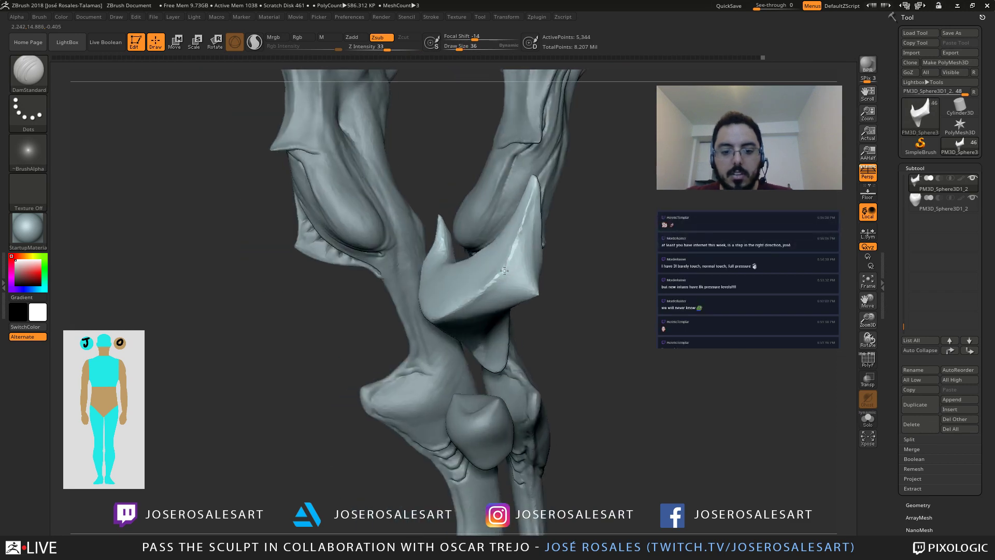
{"action": "mouse_move", "coordinate": [504, 271]}
{"action": "left_mouse_down"}
{"action": "mouse_move", "coordinate": [519, 240]}
{"action": "mouse_move", "coordinate": [510, 231]}
{"action": "left_mouse_up"}
{"action": "mouse_move", "coordinate": [474, 251]}
{"action": "right_mouse_down"}
{"action": "mouse_move", "coordinate": [513, 244]}
{"action": "mouse_move", "coordinate": [515, 220]}
{"action": "right_mouse_up"}
{"action": "left_click_drag", "start_coordinate": [515, 220], "coordinate": [504, 268], "text": "shift"}
Step: Examine the limbs and both added pieces in front view, toggling the active colour to black for a silhouette and back
{"action": "mouse_move", "coordinate": [485, 266]}
{"action": "right_mouse_down"}
{"action": "mouse_move", "coordinate": [446, 240]}
{"action": "mouse_move", "coordinate": [493, 332]}
{"action": "right_mouse_up"}
{"action": "right_click_drag", "start_coordinate": [486, 277], "coordinate": [527, 319], "text": "ctrl"}
{"action": "mouse_move", "coordinate": [526, 319]}
{"action": "right_mouse_down", "text": "alt"}
{"action": "mouse_move", "coordinate": [488, 255]}
{"action": "mouse_move", "coordinate": [459, 256]}
{"action": "mouse_move", "coordinate": [484, 260]}
{"action": "right_mouse_up", "text": "alt"}
{"action": "mouse_move", "coordinate": [490, 200]}
{"action": "right_mouse_down"}
{"action": "mouse_move", "coordinate": [484, 223]}
{"action": "mouse_move", "coordinate": [404, 280]}
{"action": "mouse_move", "coordinate": [519, 243]}
{"action": "mouse_move", "coordinate": [528, 199]}
{"action": "mouse_move", "coordinate": [485, 226]}
{"action": "mouse_move", "coordinate": [519, 213]}
{"action": "right_mouse_up"}
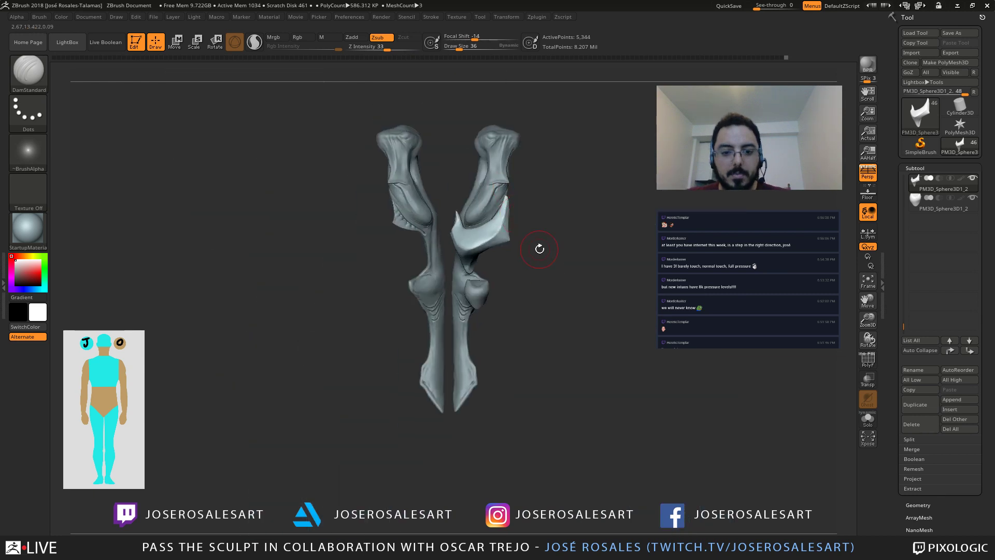
{"action": "key", "text": "v"}
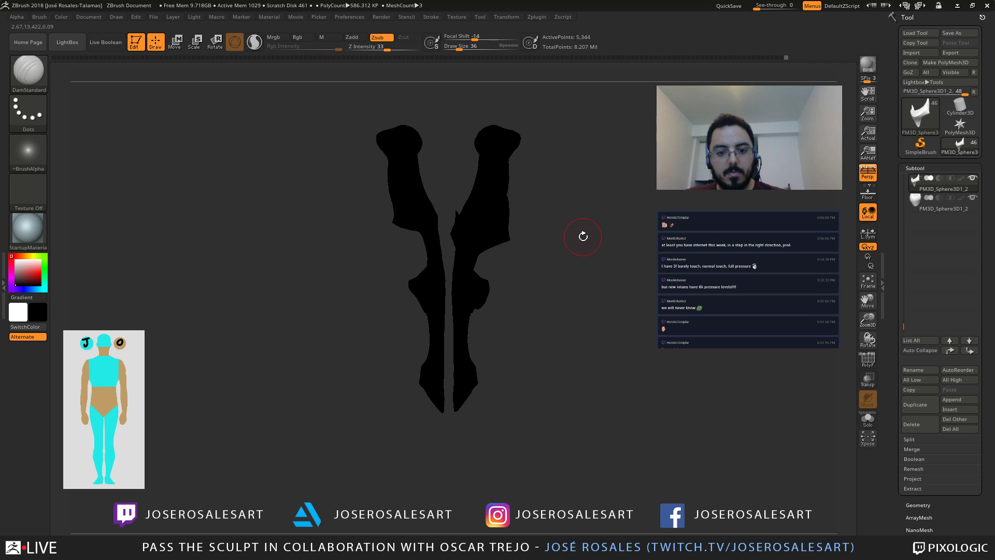
{"action": "key", "text": "v"}
Step: Select the small piece at the lower joint and move it inward against the limb with the transform gizmo
{"action": "mouse_move", "coordinate": [511, 230]}
{"action": "right_mouse_down", "text": "alt"}
{"action": "mouse_move", "coordinate": [560, 253]}
{"action": "mouse_move", "coordinate": [508, 212]}
{"action": "right_mouse_up", "text": "alt"}
{"action": "mouse_move", "coordinate": [509, 212]}
{"action": "right_mouse_down"}
{"action": "mouse_move", "coordinate": [535, 217]}
{"action": "mouse_move", "coordinate": [431, 255]}
{"action": "mouse_move", "coordinate": [484, 269]}
{"action": "mouse_move", "coordinate": [491, 309]}
{"action": "mouse_move", "coordinate": [538, 277]}
{"action": "mouse_move", "coordinate": [484, 219]}
{"action": "mouse_move", "coordinate": [443, 249]}
{"action": "right_mouse_up"}
{"action": "left_click", "coordinate": [486, 269], "text": "alt"}
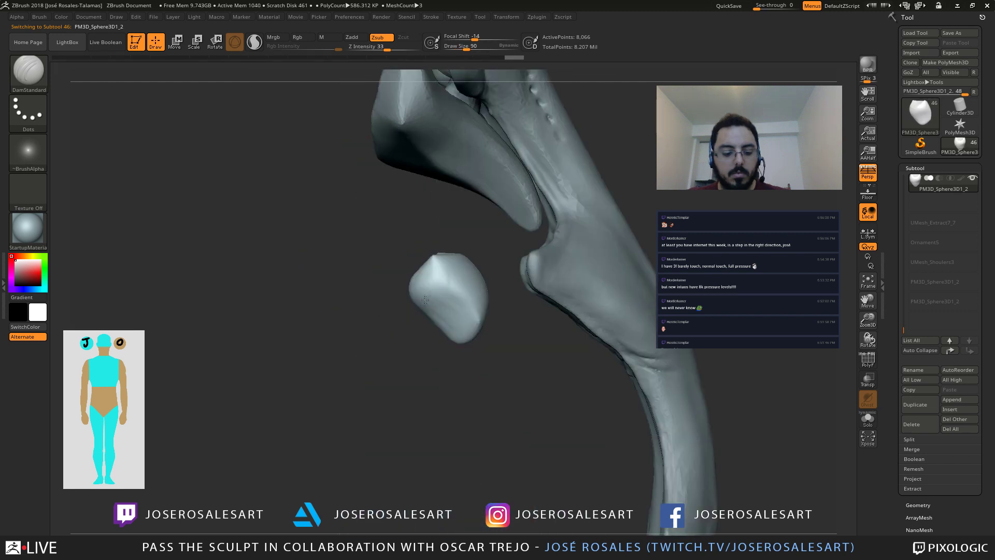
{"action": "key", "text": "w"}
{"action": "left_click_drag", "start_coordinate": [379, 290], "coordinate": [420, 291]}
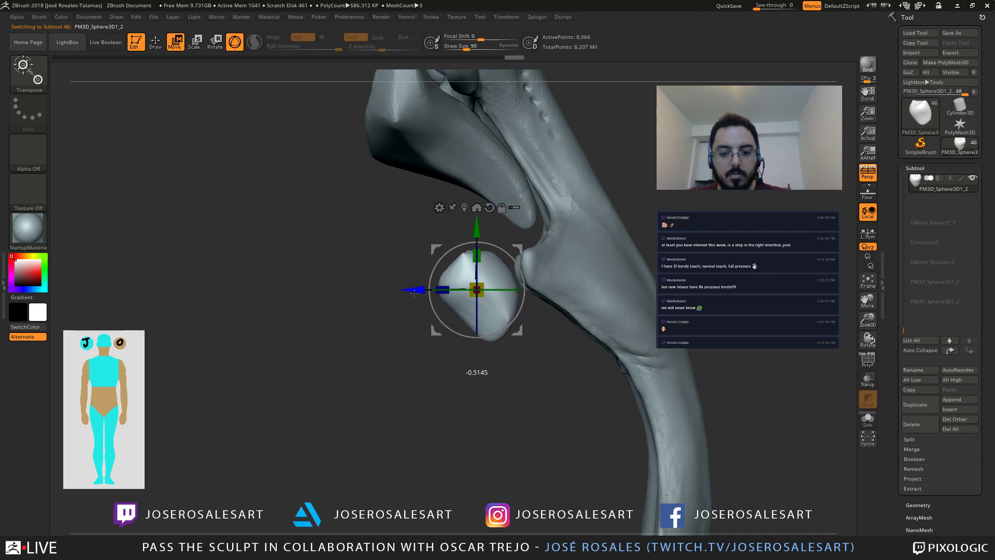
Step: Try to stretch the small piece's lower end downward with SnakeHook at draw size 157, undoing the pull
{"action": "key", "text": "q"}
{"action": "key", "text": "b"}
{"action": "key", "text": "s"}
{"action": "key", "text": "h"}
{"action": "right_click_drag", "start_coordinate": [470, 295], "coordinate": [418, 286], "text": "alt"}
{"action": "key", "text": "s"}
{"action": "mouse_move", "coordinate": [439, 288]}
{"action": "left_mouse_down"}
{"action": "mouse_move", "coordinate": [415, 290]}
{"action": "mouse_move", "coordinate": [440, 300]}
{"action": "mouse_move", "coordinate": [499, 408]}
{"action": "left_mouse_up"}
{"action": "key", "text": "ctrl+z"}
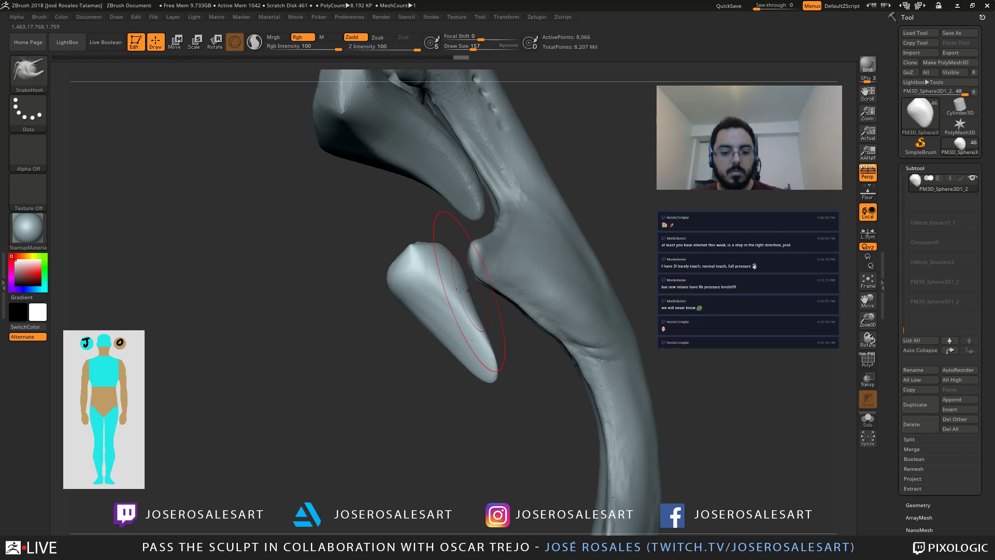
Step: Turn on Sculptris Pro and draw the small piece's lower end into a long tapered spike with SnakeHook
{"action": "right_click_drag", "start_coordinate": [471, 320], "coordinate": [422, 311], "text": "alt"}
{"action": "mouse_move", "coordinate": [316, 309]}
{"action": "right_mouse_down"}
{"action": "mouse_move", "coordinate": [425, 306]}
{"action": "mouse_move", "coordinate": [311, 131]}
{"action": "right_mouse_up"}
{"action": "left_click", "coordinate": [254, 43]}
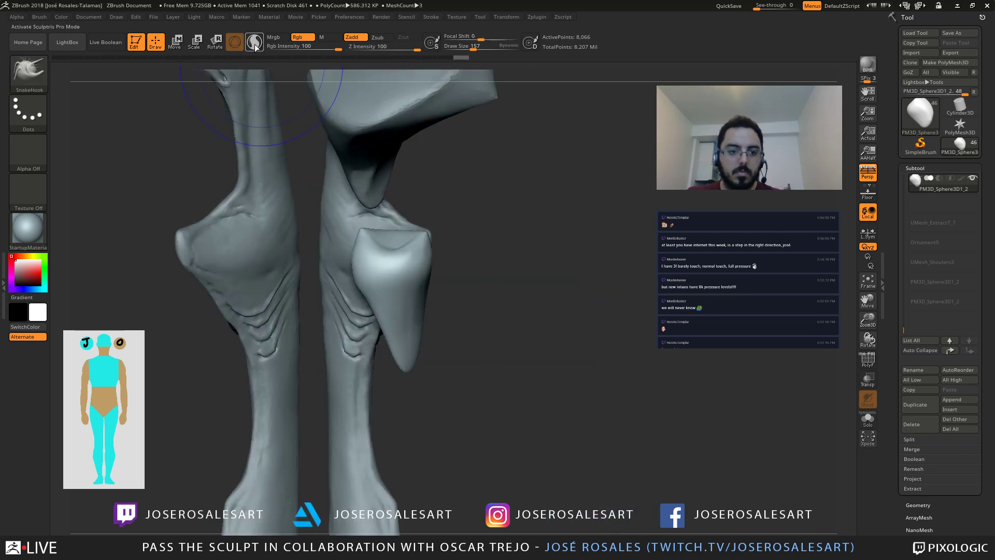
{"action": "mouse_move", "coordinate": [389, 333]}
{"action": "left_mouse_down", "text": "shift"}
{"action": "mouse_move", "coordinate": [388, 290]}
{"action": "mouse_move", "coordinate": [400, 281]}
{"action": "mouse_move", "coordinate": [413, 326]}
{"action": "left_mouse_up", "text": "shift"}
{"action": "mouse_move", "coordinate": [434, 295]}
{"action": "right_mouse_down", "text": "alt"}
{"action": "mouse_move", "coordinate": [482, 288]}
{"action": "mouse_move", "coordinate": [449, 258]}
{"action": "mouse_move", "coordinate": [391, 243]}
{"action": "mouse_move", "coordinate": [430, 247]}
{"action": "right_mouse_up", "text": "alt"}
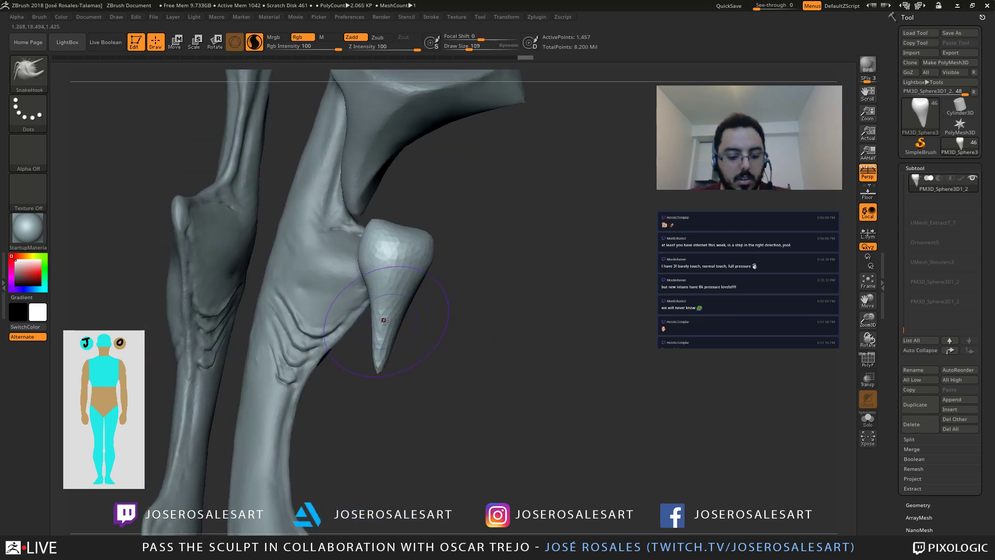
Step: Thicken the small piece's spike with the Inflate brush and smooth its surface at draw size 77
{"action": "key", "text": "b"}
{"action": "key", "text": "i"}
{"action": "key", "text": "n"}
{"action": "mouse_move", "coordinate": [382, 334]}
{"action": "left_mouse_down"}
{"action": "mouse_move", "coordinate": [382, 356]}
{"action": "mouse_move", "coordinate": [377, 316]}
{"action": "mouse_move", "coordinate": [374, 358]}
{"action": "mouse_move", "coordinate": [386, 312]}
{"action": "left_mouse_up"}
{"action": "key", "text": "s"}
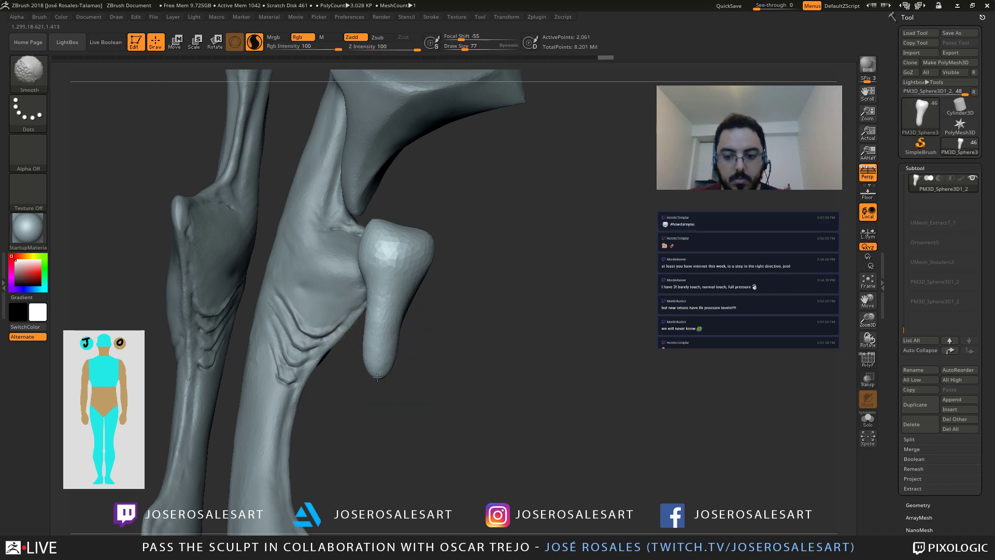
{"action": "right_click_drag", "start_coordinate": [435, 316], "coordinate": [400, 314], "text": "shift"}
{"action": "left_click_drag", "start_coordinate": [401, 331], "coordinate": [395, 308], "text": "shift"}
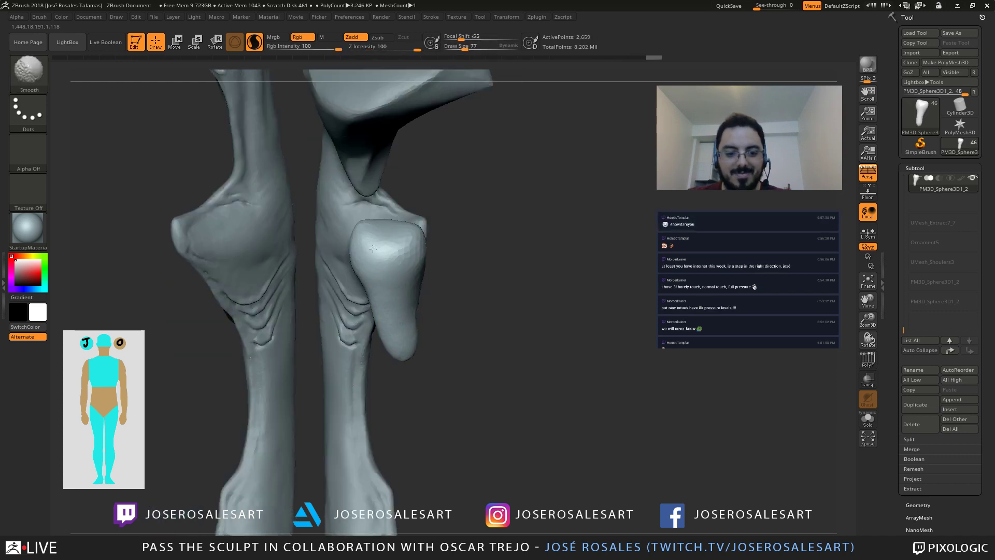
Step: Smooth the small piece's broad upper end from several angles
{"action": "left_click_drag", "start_coordinate": [373, 248], "coordinate": [397, 244], "text": "shift"}
{"action": "mouse_move", "coordinate": [498, 269]}
{"action": "left_mouse_down"}
{"action": "mouse_move", "coordinate": [446, 262]}
{"action": "mouse_move", "coordinate": [459, 316]}
{"action": "mouse_move", "coordinate": [442, 328]}
{"action": "mouse_move", "coordinate": [469, 342]}
{"action": "mouse_move", "coordinate": [402, 236]}
{"action": "left_mouse_up"}
{"action": "left_click_drag", "start_coordinate": [311, 290], "coordinate": [393, 290]}
{"action": "mouse_move", "coordinate": [407, 228]}
{"action": "left_mouse_down", "text": "shift"}
{"action": "mouse_move", "coordinate": [363, 260]}
{"action": "mouse_move", "coordinate": [371, 273]}
{"action": "left_mouse_up", "text": "shift"}
{"action": "mouse_move", "coordinate": [462, 276]}
{"action": "left_mouse_down", "text": "alt"}
{"action": "mouse_move", "coordinate": [527, 289]}
{"action": "mouse_move", "coordinate": [447, 299]}
{"action": "left_mouse_up", "text": "alt"}
Step: Reset the gizmo orientation, then shift the small piece inward and tilt it to follow the lower joint
{"action": "key", "text": "w"}
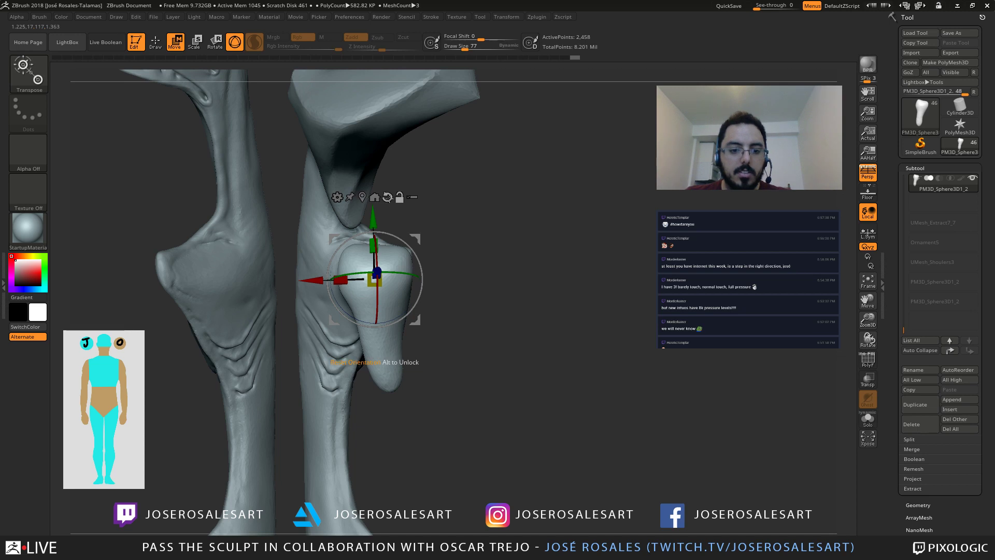
{"action": "left_click", "coordinate": [387, 197]}
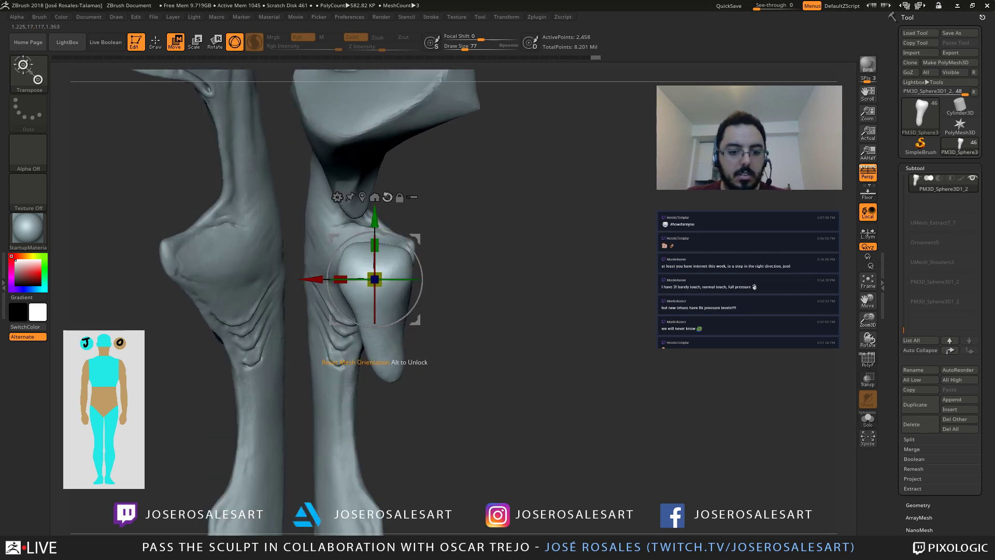
{"action": "left_click_drag", "start_coordinate": [316, 277], "coordinate": [297, 276]}
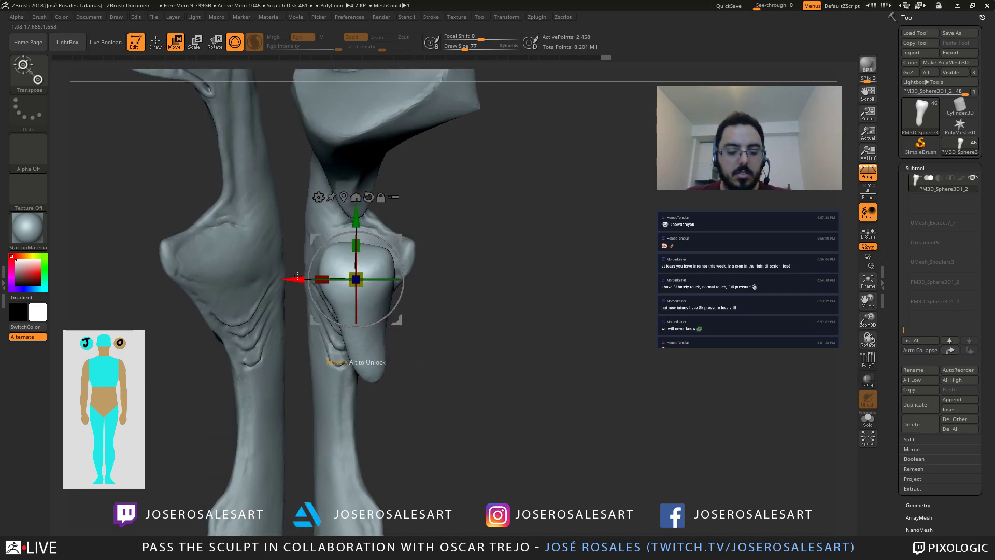
{"action": "left_click_drag", "start_coordinate": [400, 258], "coordinate": [394, 276]}
{"action": "key", "text": "q"}
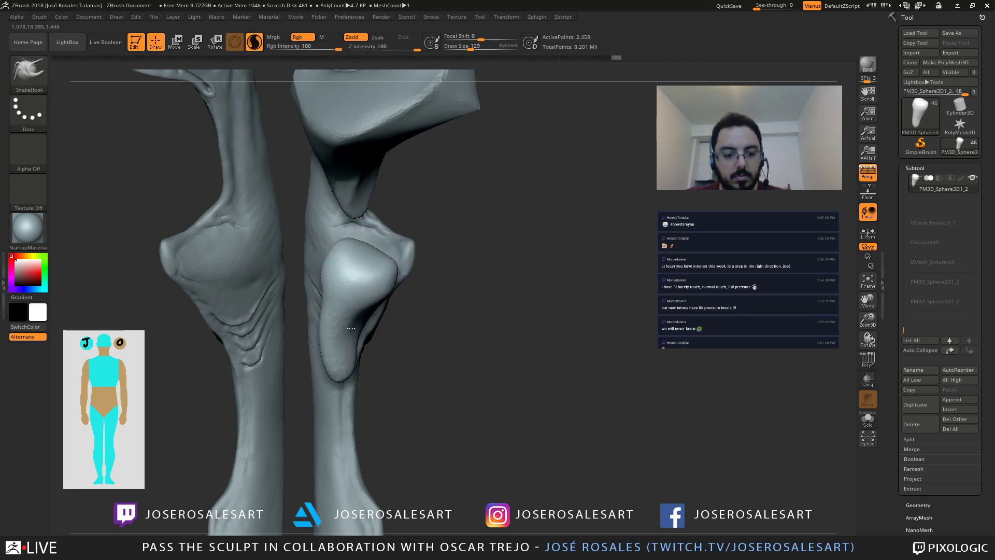
Step: Lengthen the small piece's lower end into a thin tail with SnakeHook and smooth it into the upper bulb
{"action": "left_click_drag", "start_coordinate": [340, 373], "coordinate": [340, 419]}
{"action": "right_click_drag", "start_coordinate": [323, 348], "coordinate": [239, 363]}
{"action": "key", "text": "s"}
{"action": "mouse_move", "coordinate": [340, 385]}
{"action": "left_mouse_down"}
{"action": "mouse_move", "coordinate": [357, 371]}
{"action": "mouse_move", "coordinate": [373, 388]}
{"action": "mouse_move", "coordinate": [371, 410]}
{"action": "mouse_move", "coordinate": [404, 401]}
{"action": "left_mouse_up"}
{"action": "key", "text": "s"}
{"action": "left_click_drag", "start_coordinate": [373, 355], "coordinate": [400, 384], "text": "shift"}
{"action": "mouse_move", "coordinate": [331, 321]}
{"action": "left_mouse_down", "text": "shift"}
{"action": "mouse_move", "coordinate": [379, 353]}
{"action": "mouse_move", "coordinate": [370, 335]}
{"action": "mouse_move", "coordinate": [408, 413]}
{"action": "mouse_move", "coordinate": [397, 383]}
{"action": "left_mouse_up", "text": "shift"}
{"action": "mouse_move", "coordinate": [443, 319]}
{"action": "right_mouse_down", "text": "alt"}
{"action": "mouse_move", "coordinate": [368, 312]}
{"action": "mouse_move", "coordinate": [409, 293]}
{"action": "mouse_move", "coordinate": [495, 346]}
{"action": "mouse_move", "coordinate": [521, 330]}
{"action": "right_mouse_up", "text": "alt"}
{"action": "left_click_drag", "start_coordinate": [486, 316], "coordinate": [509, 305]}
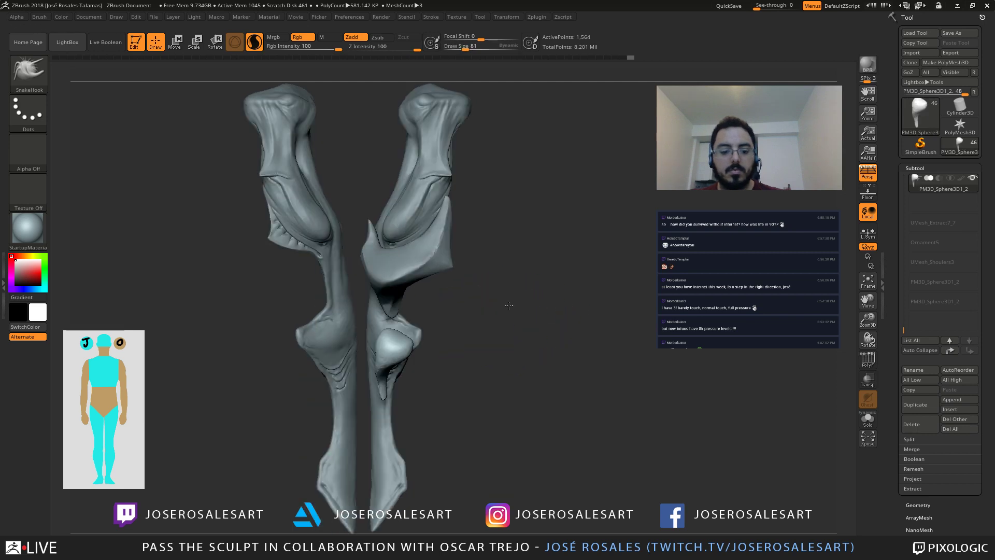
Step: Cancel deleting the small piece and return it to its plain sphere through the undo history
{"action": "mouse_move", "coordinate": [388, 328]}
{"action": "left_mouse_down"}
{"action": "mouse_move", "coordinate": [426, 421]}
{"action": "mouse_move", "coordinate": [420, 315]}
{"action": "mouse_move", "coordinate": [351, 395]}
{"action": "mouse_move", "coordinate": [653, 289]}
{"action": "left_mouse_up"}
{"action": "left_click", "coordinate": [912, 434]}
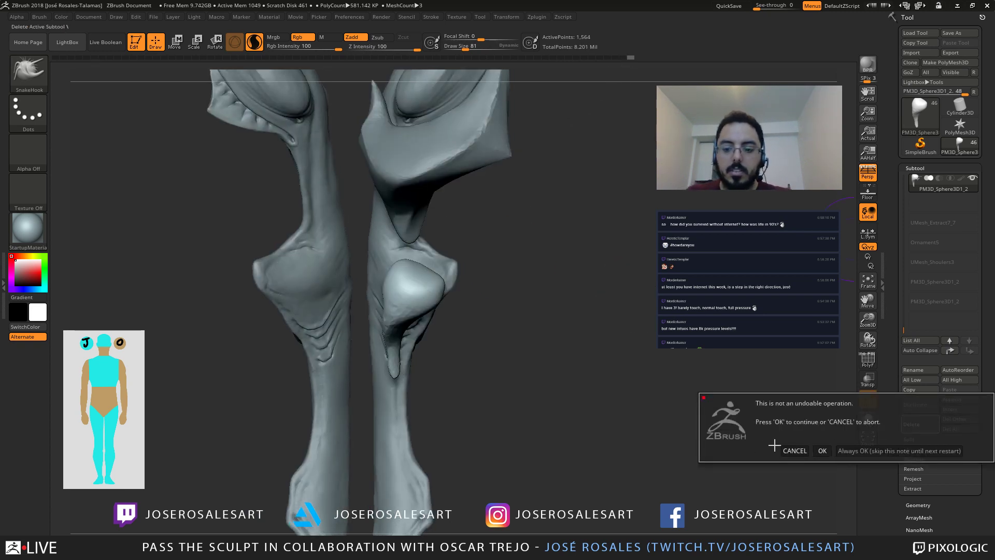
{"action": "left_click", "coordinate": [792, 450]}
{"action": "mouse_move", "coordinate": [616, 57]}
{"action": "left_mouse_down"}
{"action": "mouse_move", "coordinate": [361, 61]}
{"action": "mouse_move", "coordinate": [86, 39]}
{"action": "left_mouse_up"}
Step: Select the pronged upper mass and hide the sphere at the lower joint
{"action": "mouse_move", "coordinate": [483, 241]}
{"action": "left_mouse_down", "text": "alt"}
{"action": "mouse_move", "coordinate": [506, 384]}
{"action": "mouse_move", "coordinate": [438, 325]}
{"action": "mouse_move", "coordinate": [445, 259]}
{"action": "left_mouse_up", "text": "alt"}
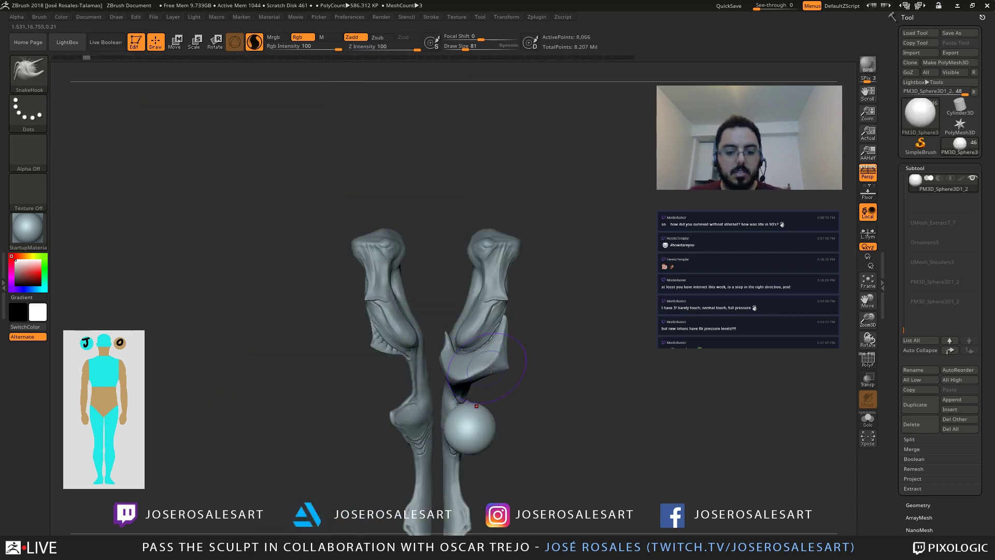
{"action": "left_click_drag", "start_coordinate": [473, 405], "coordinate": [459, 304], "text": "alt"}
{"action": "mouse_move", "coordinate": [560, 327]}
{"action": "left_mouse_down"}
{"action": "mouse_move", "coordinate": [432, 321]}
{"action": "mouse_move", "coordinate": [511, 309]}
{"action": "left_mouse_up"}
{"action": "key", "text": "]"}
{"action": "key", "text": "]"}
{"action": "mouse_move", "coordinate": [466, 275]}
{"action": "left_mouse_down"}
{"action": "mouse_move", "coordinate": [463, 259]}
{"action": "mouse_move", "coordinate": [437, 319]}
{"action": "mouse_move", "coordinate": [352, 309]}
{"action": "mouse_move", "coordinate": [410, 298]}
{"action": "mouse_move", "coordinate": [362, 291]}
{"action": "left_mouse_up"}
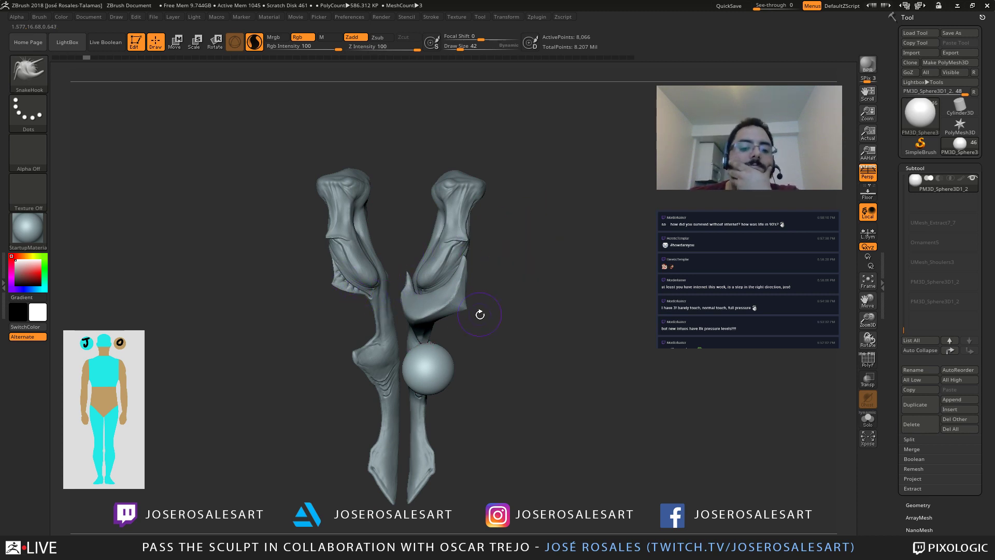
{"action": "mouse_move", "coordinate": [477, 308]}
{"action": "left_mouse_down"}
{"action": "mouse_move", "coordinate": [516, 286]}
{"action": "mouse_move", "coordinate": [497, 306]}
{"action": "left_mouse_up"}
{"action": "left_click", "coordinate": [440, 362], "text": "alt"}
{"action": "left_click", "coordinate": [973, 198]}
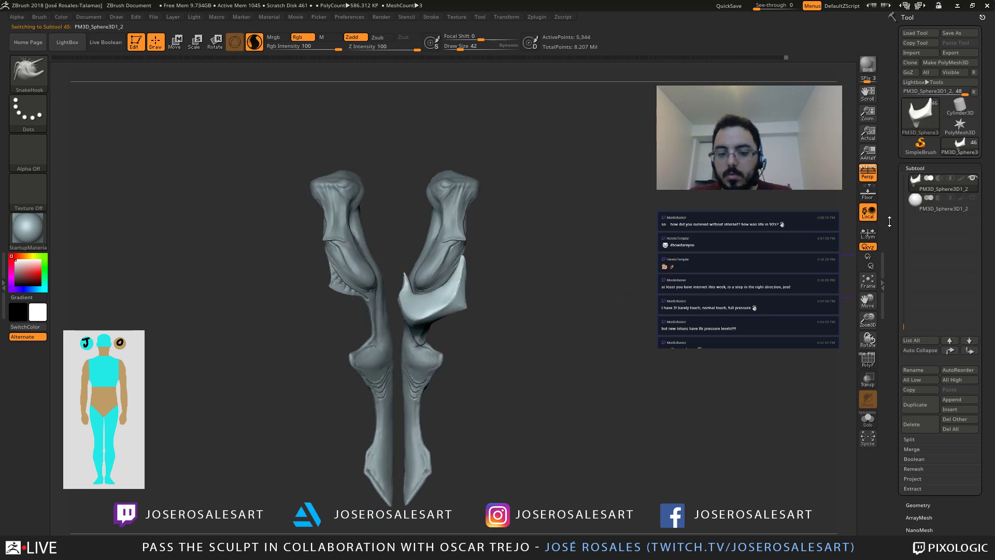
Step: Turn off Sculptris Pro and reshape the upper mass's lower prong with SnakeHook at draw size 109
{"action": "key", "text": "f"}
{"action": "right_click_drag", "start_coordinate": [446, 377], "coordinate": [434, 327]}
{"action": "key", "text": "s"}
{"action": "mouse_move", "coordinate": [436, 331]}
{"action": "left_mouse_down"}
{"action": "mouse_move", "coordinate": [445, 332]}
{"action": "mouse_move", "coordinate": [438, 326]}
{"action": "left_mouse_up"}
{"action": "key", "text": "ctrl+z"}
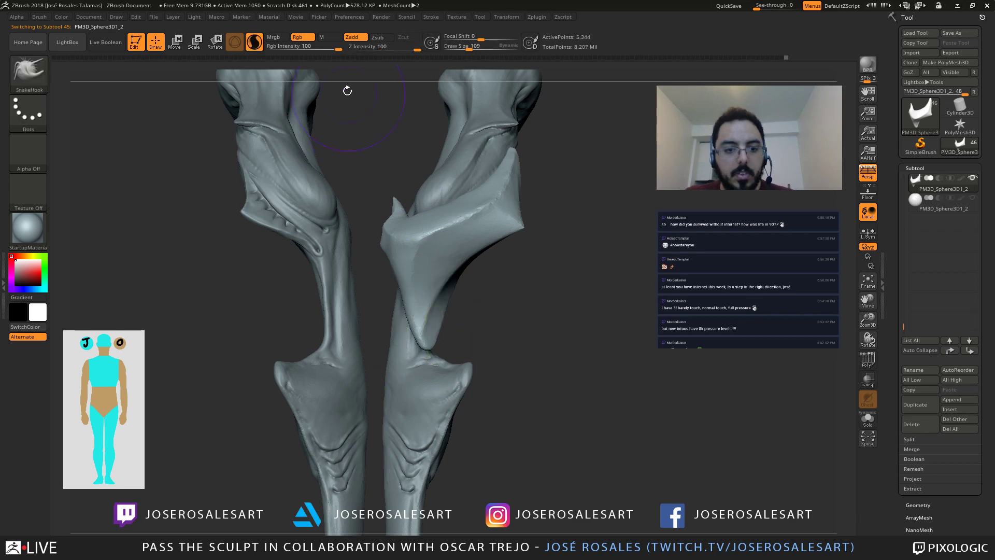
{"action": "left_click", "coordinate": [254, 42]}
{"action": "right_click_drag", "start_coordinate": [413, 321], "coordinate": [411, 322]}
{"action": "left_click_drag", "start_coordinate": [411, 321], "coordinate": [435, 319]}
{"action": "mouse_move", "coordinate": [435, 320]}
{"action": "right_mouse_down"}
{"action": "mouse_move", "coordinate": [460, 340]}
{"action": "mouse_move", "coordinate": [415, 332]}
{"action": "mouse_move", "coordinate": [476, 308]}
{"action": "mouse_move", "coordinate": [449, 320]}
{"action": "right_mouse_up"}
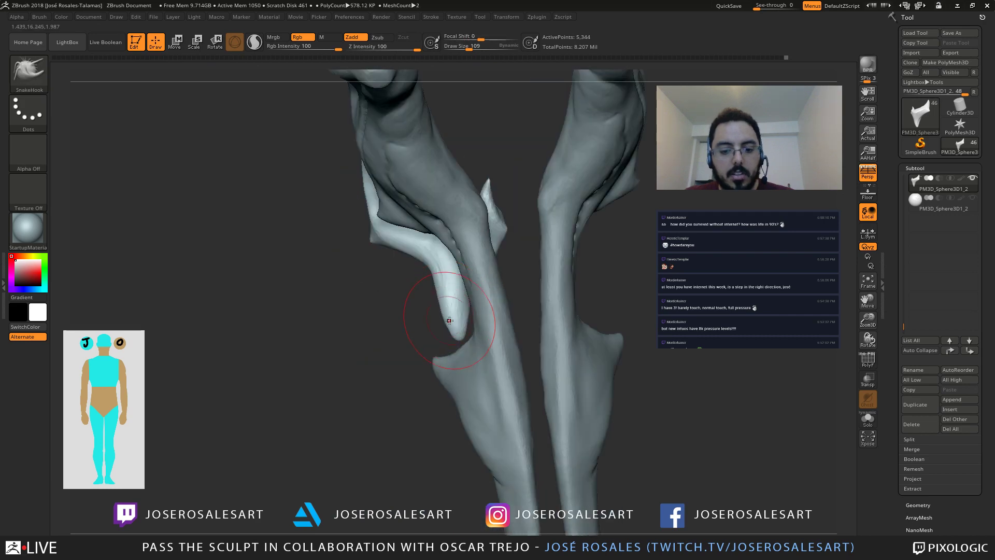
{"action": "mouse_move", "coordinate": [449, 321]}
{"action": "left_mouse_down"}
{"action": "mouse_move", "coordinate": [460, 323]}
{"action": "mouse_move", "coordinate": [457, 292]}
{"action": "left_mouse_up"}
{"action": "mouse_move", "coordinate": [457, 292]}
{"action": "right_mouse_down"}
{"action": "mouse_move", "coordinate": [358, 296]}
{"action": "mouse_move", "coordinate": [469, 285]}
{"action": "mouse_move", "coordinate": [466, 312]}
{"action": "mouse_move", "coordinate": [513, 338]}
{"action": "mouse_move", "coordinate": [481, 304]}
{"action": "mouse_move", "coordinate": [486, 294]}
{"action": "mouse_move", "coordinate": [456, 321]}
{"action": "mouse_move", "coordinate": [461, 330]}
{"action": "mouse_move", "coordinate": [482, 303]}
{"action": "right_mouse_up"}
Step: Refine the tip of the lower prong with SnakeHook at draw size 81
{"action": "key", "text": "s"}
{"action": "right_click_drag", "start_coordinate": [492, 200], "coordinate": [444, 316]}
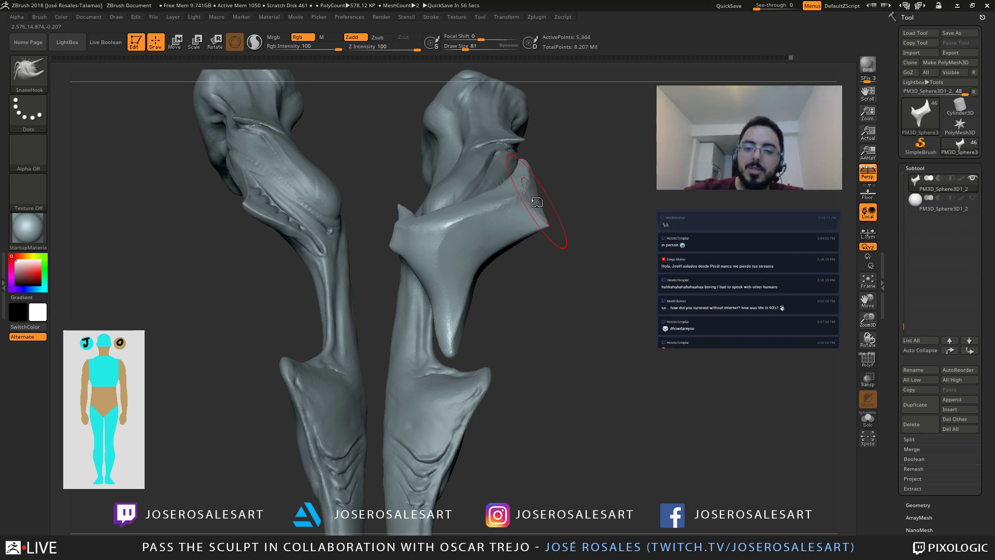
{"action": "mouse_move", "coordinate": [450, 312]}
{"action": "right_mouse_down"}
{"action": "mouse_move", "coordinate": [484, 317]}
{"action": "mouse_move", "coordinate": [467, 306]}
{"action": "mouse_move", "coordinate": [460, 346]}
{"action": "right_mouse_up"}
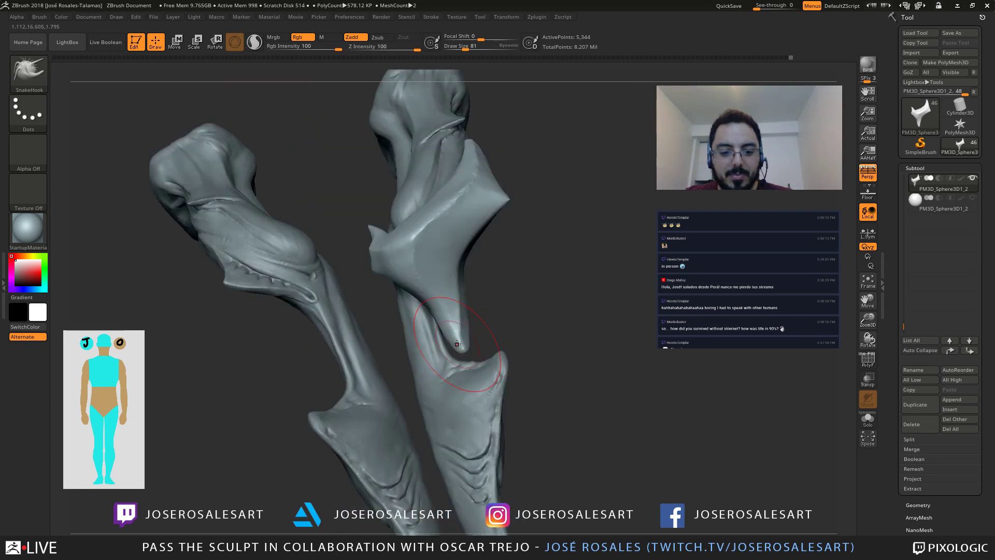
{"action": "mouse_move", "coordinate": [457, 344]}
{"action": "left_mouse_down"}
{"action": "mouse_move", "coordinate": [469, 338]}
{"action": "mouse_move", "coordinate": [457, 334]}
{"action": "left_mouse_up"}
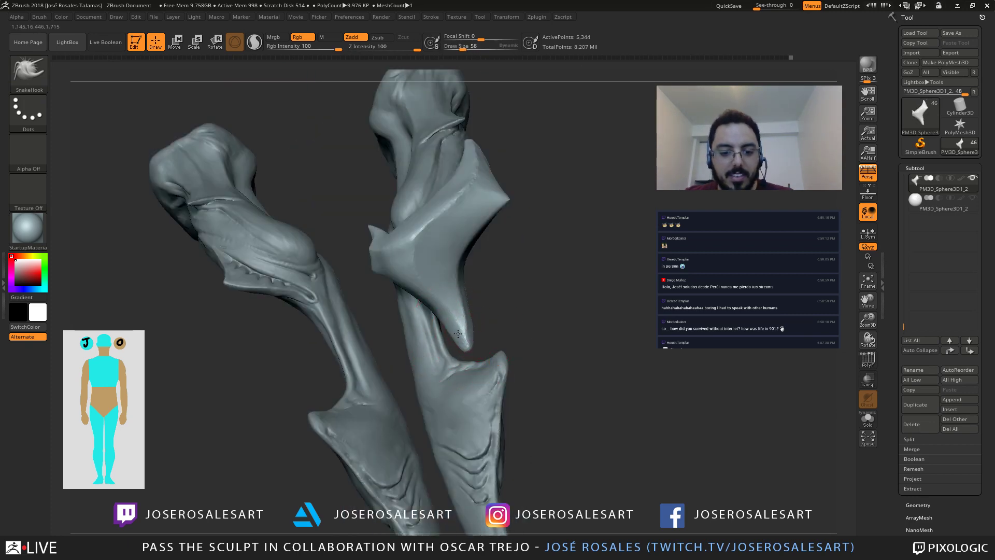
{"action": "right_click_drag", "start_coordinate": [450, 329], "coordinate": [425, 323]}
Step: Try reshaping the lower prong with SnakeHook at draw size 99, undoing the change
{"action": "key", "text": "bracketright"}
{"action": "left_click_drag", "start_coordinate": [481, 293], "coordinate": [460, 311]}
{"action": "mouse_move", "coordinate": [460, 311]}
{"action": "right_mouse_down", "text": "alt"}
{"action": "mouse_move", "coordinate": [340, 314]}
{"action": "mouse_move", "coordinate": [344, 380]}
{"action": "right_mouse_up", "text": "alt"}
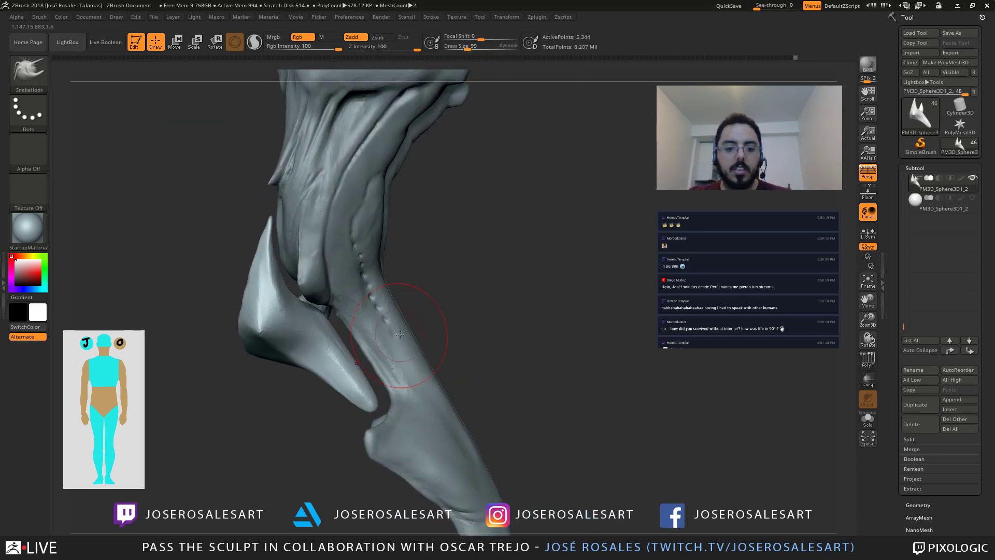
{"action": "key", "text": "ctrl+z"}
Step: Bend the lower prong closer to the limb with SnakeHook at draw size 151, working from front and side views
{"action": "mouse_move", "coordinate": [423, 313]}
{"action": "right_mouse_down", "text": "alt"}
{"action": "mouse_move", "coordinate": [295, 322]}
{"action": "mouse_move", "coordinate": [254, 305]}
{"action": "mouse_move", "coordinate": [388, 309]}
{"action": "right_mouse_up", "text": "alt"}
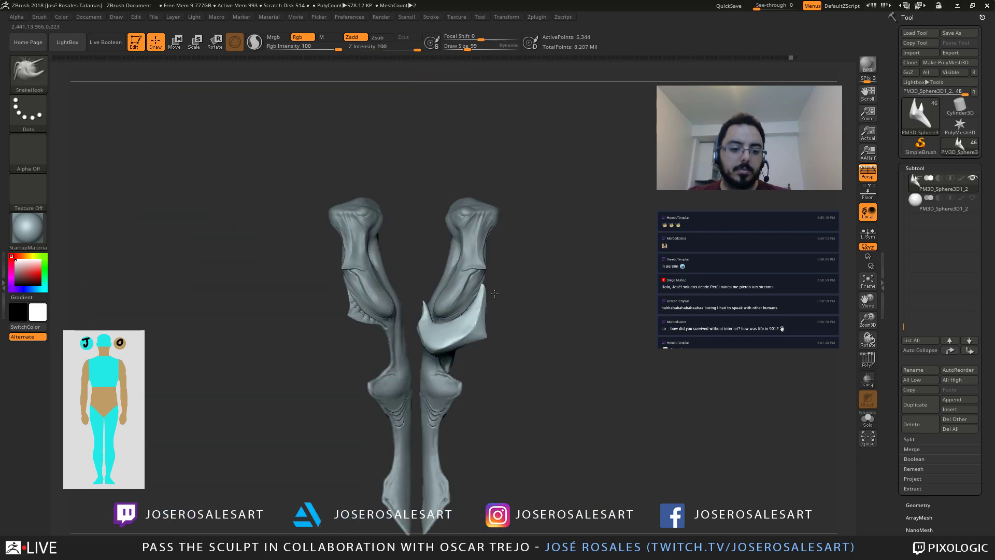
{"action": "right_click_drag", "start_coordinate": [494, 293], "coordinate": [490, 280], "text": "ctrl"}
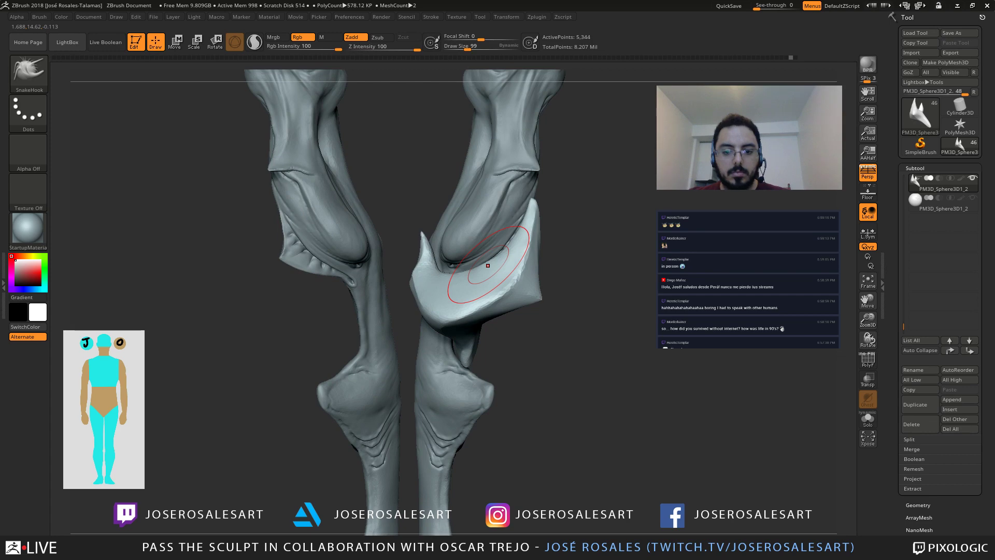
{"action": "mouse_move", "coordinate": [458, 336]}
{"action": "right_mouse_down"}
{"action": "mouse_move", "coordinate": [485, 300]}
{"action": "mouse_move", "coordinate": [463, 296]}
{"action": "mouse_move", "coordinate": [473, 320]}
{"action": "right_mouse_up"}
{"action": "key", "text": "s"}
{"action": "left_click_drag", "start_coordinate": [469, 365], "coordinate": [433, 361]}
{"action": "mouse_move", "coordinate": [441, 359]}
{"action": "right_mouse_down"}
{"action": "mouse_move", "coordinate": [365, 366]}
{"action": "mouse_move", "coordinate": [403, 365]}
{"action": "right_mouse_up"}
{"action": "left_click_drag", "start_coordinate": [431, 355], "coordinate": [419, 349]}
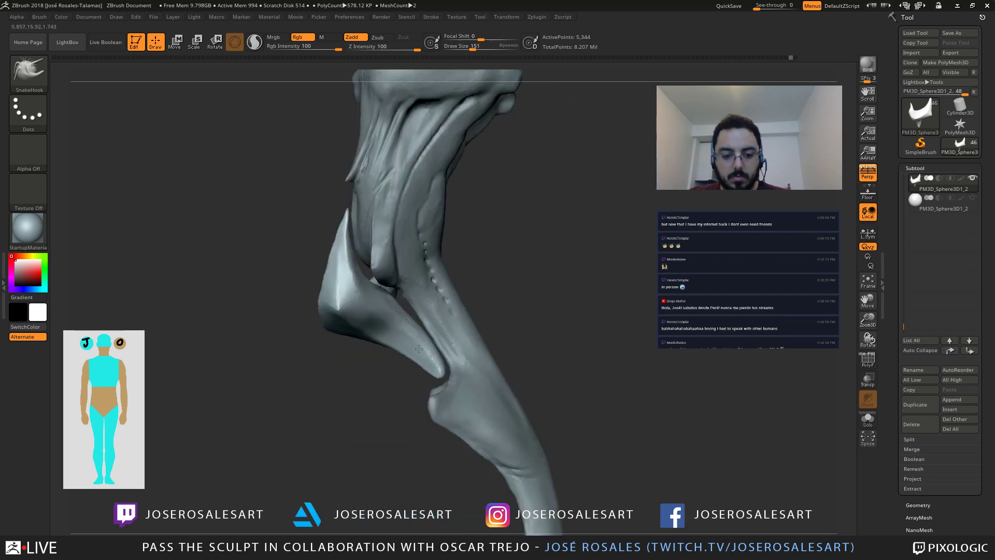
{"action": "key", "text": "bracketleft"}
{"action": "left_click", "coordinate": [447, 341], "text": "alt"}
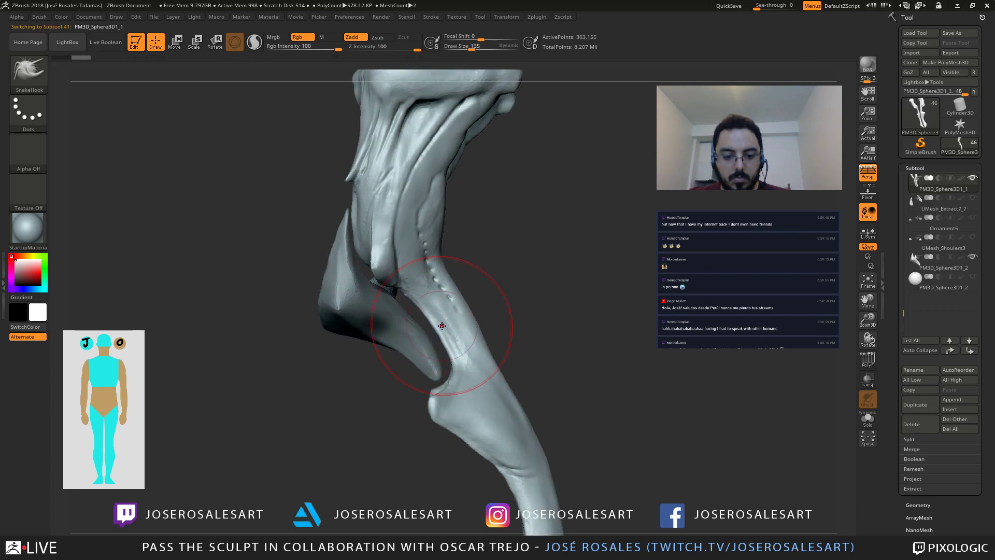
{"action": "mouse_move", "coordinate": [441, 326]}
{"action": "right_mouse_down"}
{"action": "mouse_move", "coordinate": [460, 318]}
{"action": "mouse_move", "coordinate": [467, 337]}
{"action": "mouse_move", "coordinate": [524, 332]}
{"action": "mouse_move", "coordinate": [495, 300]}
{"action": "right_mouse_up"}
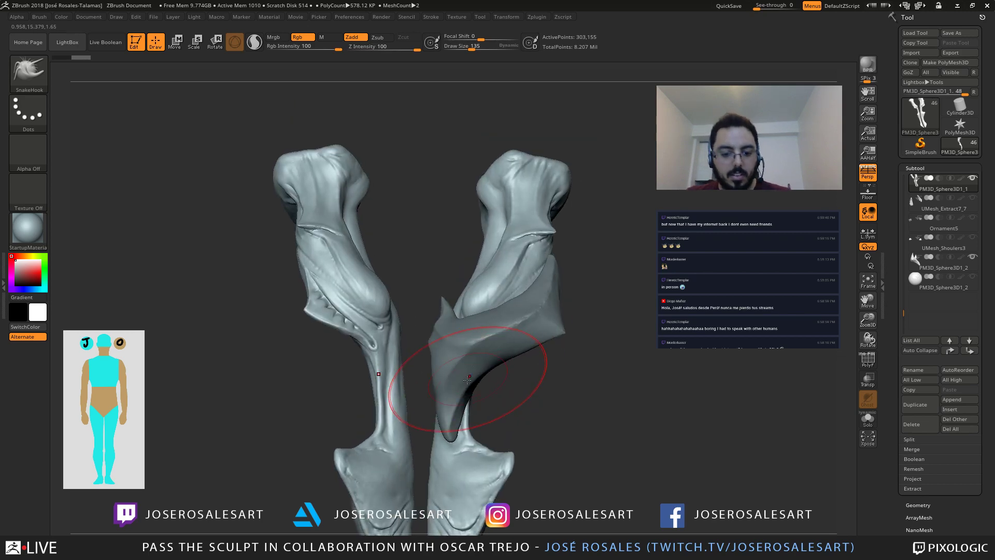
{"action": "left_click", "coordinate": [451, 390], "text": "alt"}
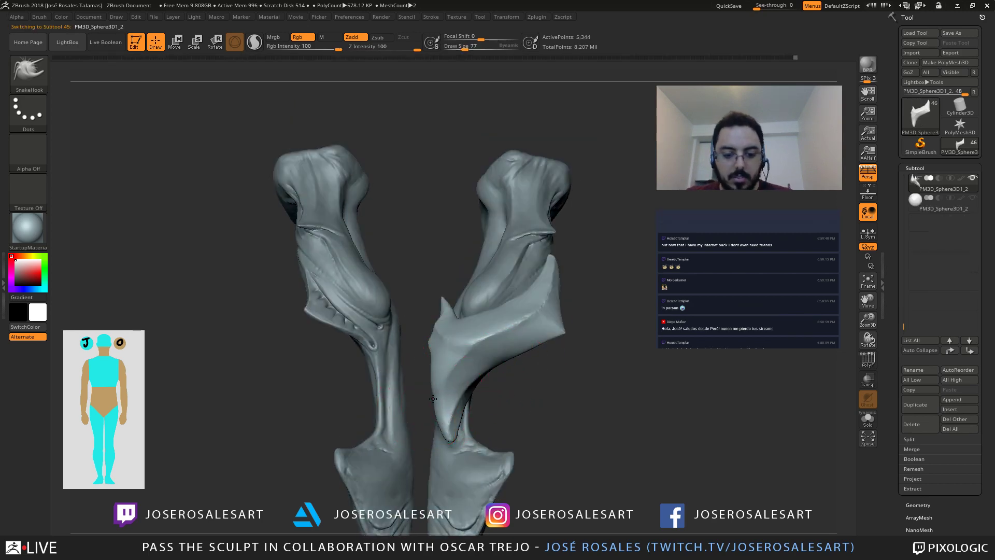
Step: Build up volume along the upper mass's inner edge with ClayBuildup at draw size 45
{"action": "mouse_move", "coordinate": [428, 397]}
{"action": "right_mouse_down", "text": "ctrl"}
{"action": "mouse_move", "coordinate": [447, 399]}
{"action": "mouse_move", "coordinate": [423, 329]}
{"action": "right_mouse_up", "text": "ctrl"}
{"action": "key", "text": "b"}
{"action": "key", "text": "c"}
{"action": "key", "text": "b"}
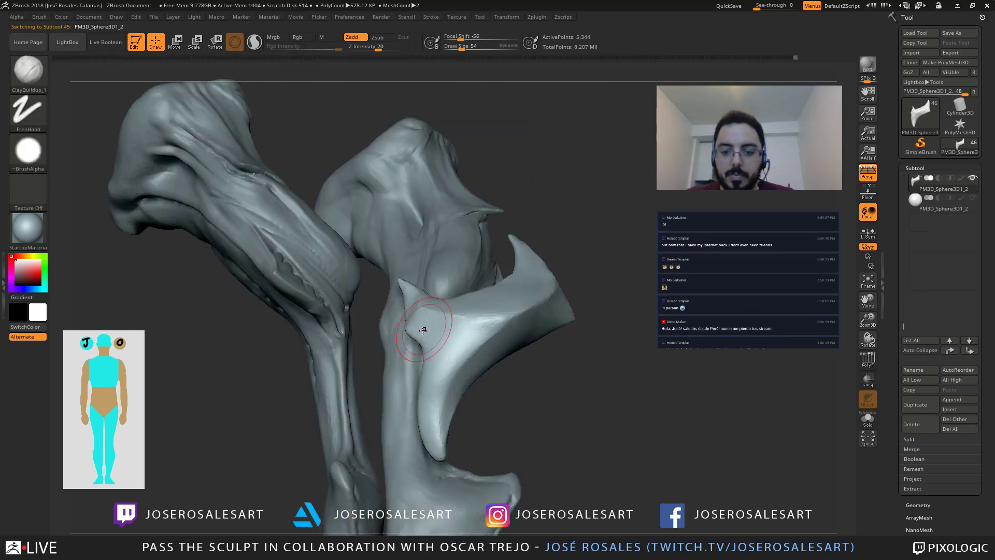
{"action": "mouse_move", "coordinate": [432, 393]}
{"action": "right_mouse_down"}
{"action": "mouse_move", "coordinate": [460, 413]}
{"action": "mouse_move", "coordinate": [458, 426]}
{"action": "mouse_move", "coordinate": [466, 369]}
{"action": "right_mouse_up"}
{"action": "key", "text": "s"}
{"action": "left_click_drag", "start_coordinate": [464, 369], "coordinate": [460, 370]}
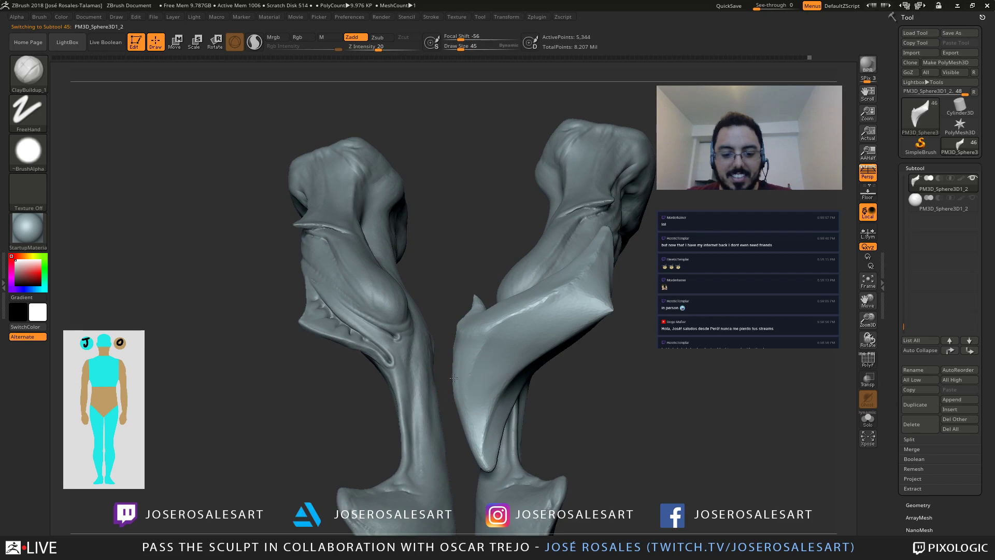
Step: Adjust the upper mass's inner edge above the lower prong with SnakeHook at draw size 58 and smooth it
{"action": "right_click_drag", "start_coordinate": [460, 378], "coordinate": [455, 386]}
{"action": "key", "text": "b"}
{"action": "key", "text": "s"}
{"action": "key", "text": "h"}
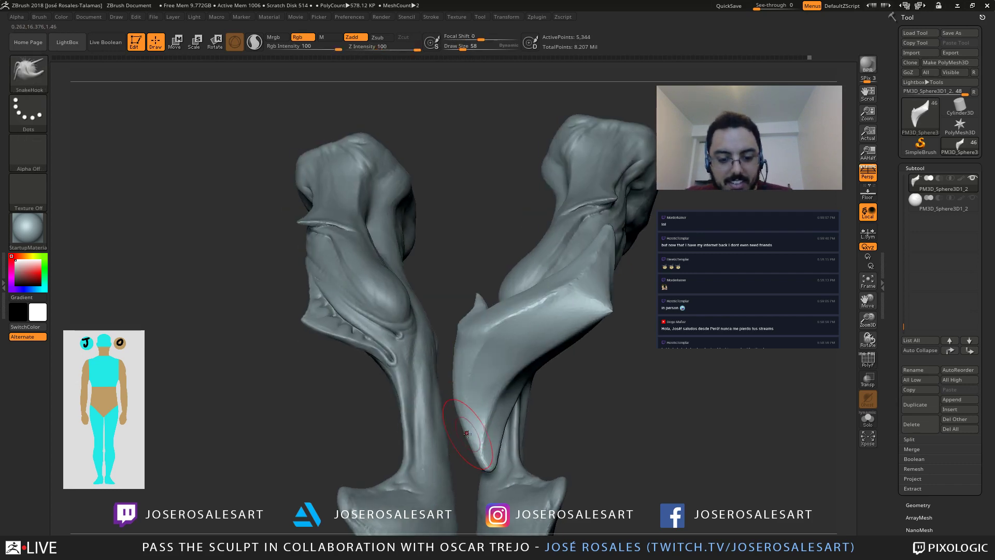
{"action": "mouse_move", "coordinate": [459, 371]}
{"action": "right_mouse_down"}
{"action": "mouse_move", "coordinate": [458, 402]}
{"action": "mouse_move", "coordinate": [460, 338]}
{"action": "right_mouse_up"}
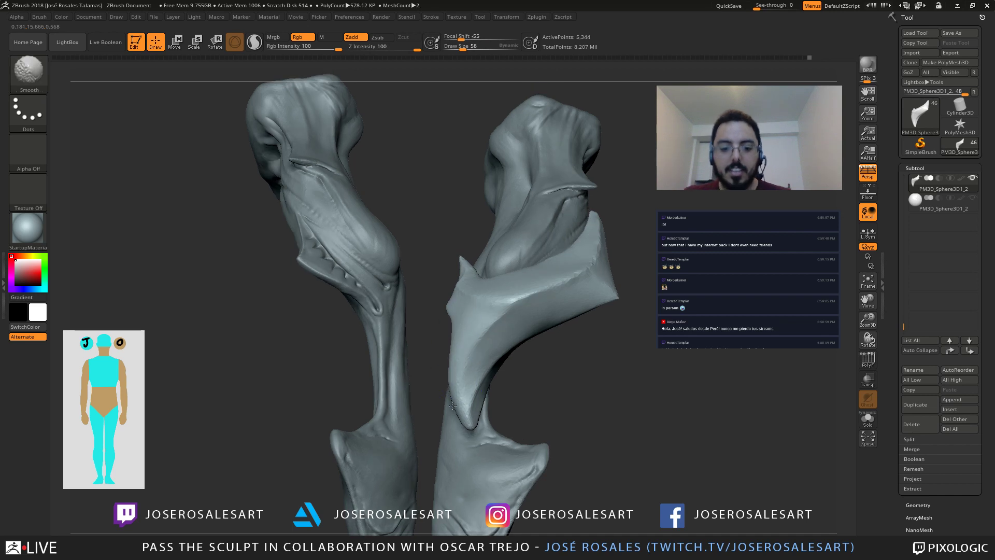
Step: Fill out the inner side of the upper mass above the lower prong with ClayBuildup at draw size 45
{"action": "mouse_move", "coordinate": [452, 373]}
{"action": "right_mouse_down"}
{"action": "mouse_move", "coordinate": [461, 363]}
{"action": "mouse_move", "coordinate": [445, 359]}
{"action": "mouse_move", "coordinate": [459, 346]}
{"action": "right_mouse_up"}
{"action": "key", "text": "b"}
{"action": "key", "text": "c"}
{"action": "key", "text": "b"}
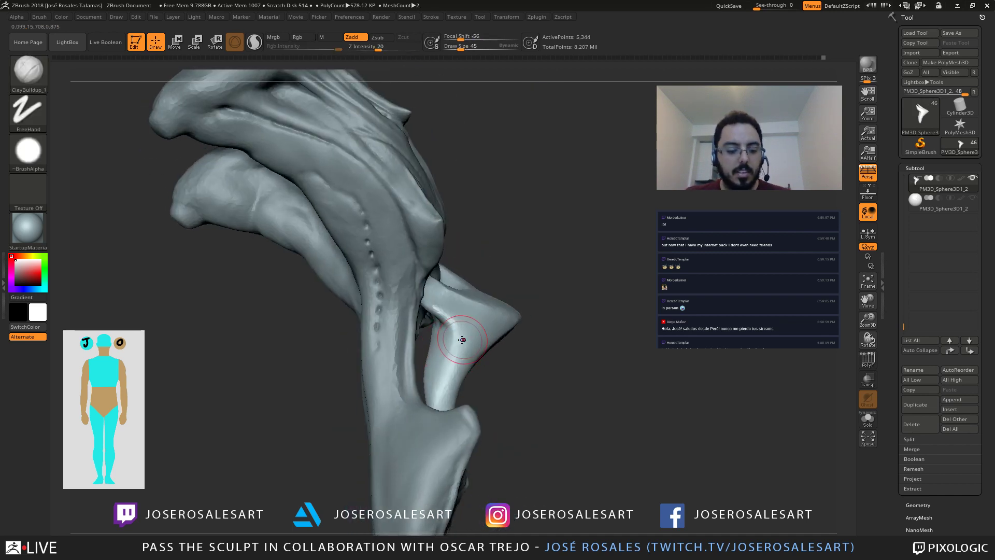
{"action": "key", "text": "shift+s"}
{"action": "right_click_drag", "start_coordinate": [424, 263], "coordinate": [479, 325]}
{"action": "mouse_move", "coordinate": [422, 344]}
{"action": "right_mouse_down", "text": "alt"}
{"action": "mouse_move", "coordinate": [402, 357]}
{"action": "mouse_move", "coordinate": [418, 380]}
{"action": "mouse_move", "coordinate": [438, 307]}
{"action": "mouse_move", "coordinate": [459, 316]}
{"action": "mouse_move", "coordinate": [466, 292]}
{"action": "mouse_move", "coordinate": [400, 269]}
{"action": "mouse_move", "coordinate": [473, 304]}
{"action": "mouse_move", "coordinate": [480, 294]}
{"action": "right_mouse_up", "text": "alt"}
{"action": "right_click_drag", "start_coordinate": [480, 338], "coordinate": [495, 242]}
Step: Cut a crease below the inner spike of the isolated upper mass with DamStandard at draw size 39
{"action": "key", "text": "b"}
{"action": "key", "text": "d"}
{"action": "key", "text": "s"}
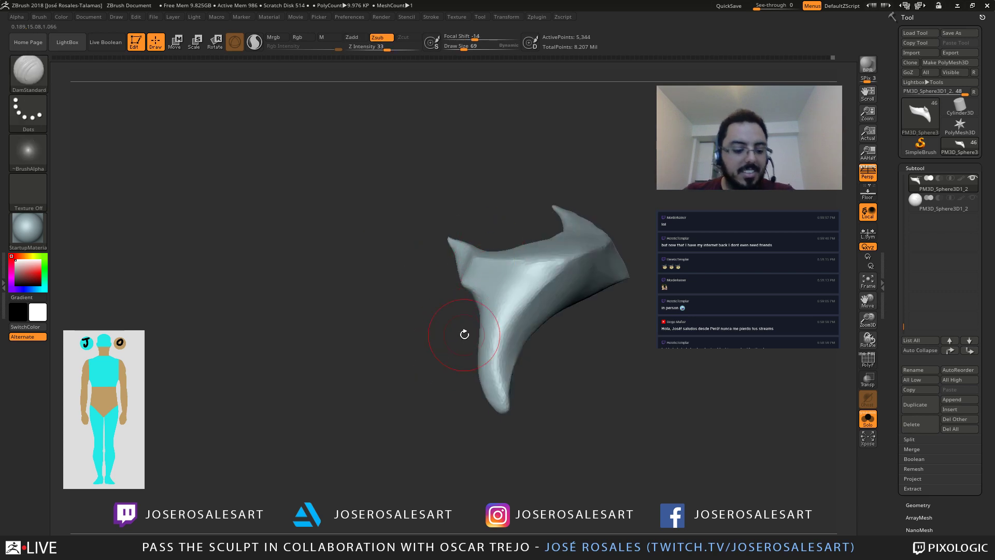
{"action": "key", "text": "s"}
{"action": "left_click_drag", "start_coordinate": [480, 309], "coordinate": [476, 310]}
{"action": "mouse_move", "coordinate": [464, 310]}
{"action": "right_mouse_down"}
{"action": "mouse_move", "coordinate": [481, 294]}
{"action": "mouse_move", "coordinate": [460, 289]}
{"action": "mouse_move", "coordinate": [485, 312]}
{"action": "right_mouse_up"}
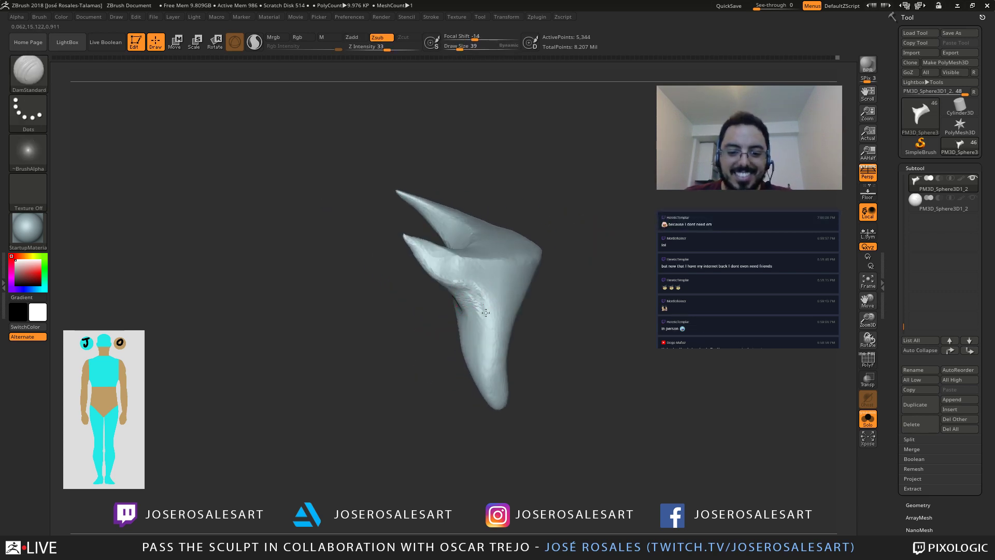
Step: Smooth the crease below the inner spike of the isolated upper mass at draw size 39
{"action": "right_click_drag", "start_coordinate": [461, 353], "coordinate": [477, 348]}
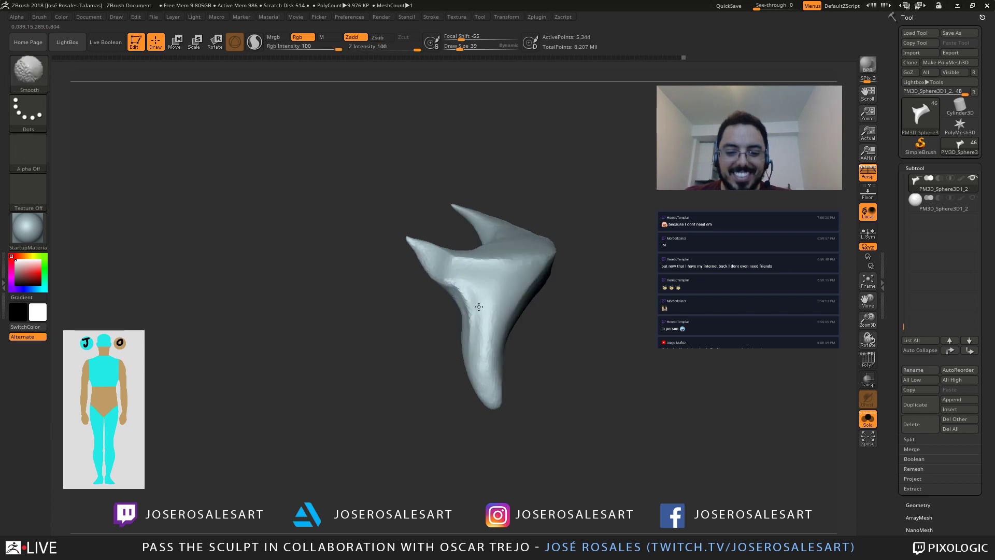
{"action": "left_click_drag", "start_coordinate": [470, 291], "coordinate": [475, 306], "text": "shift"}
{"action": "right_click_drag", "start_coordinate": [470, 342], "coordinate": [440, 316]}
{"action": "left_click_drag", "start_coordinate": [449, 306], "coordinate": [485, 325], "text": "shift"}
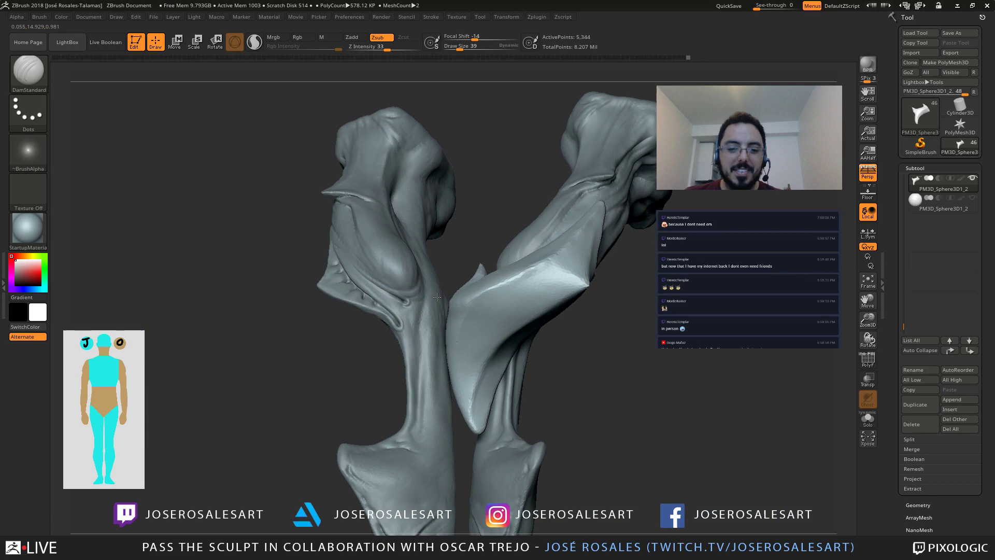
Step: Examine how the upper mass sits against the limb from several angles with the whole model shown
{"action": "right_click_drag", "start_coordinate": [437, 297], "coordinate": [486, 293], "text": "shift"}
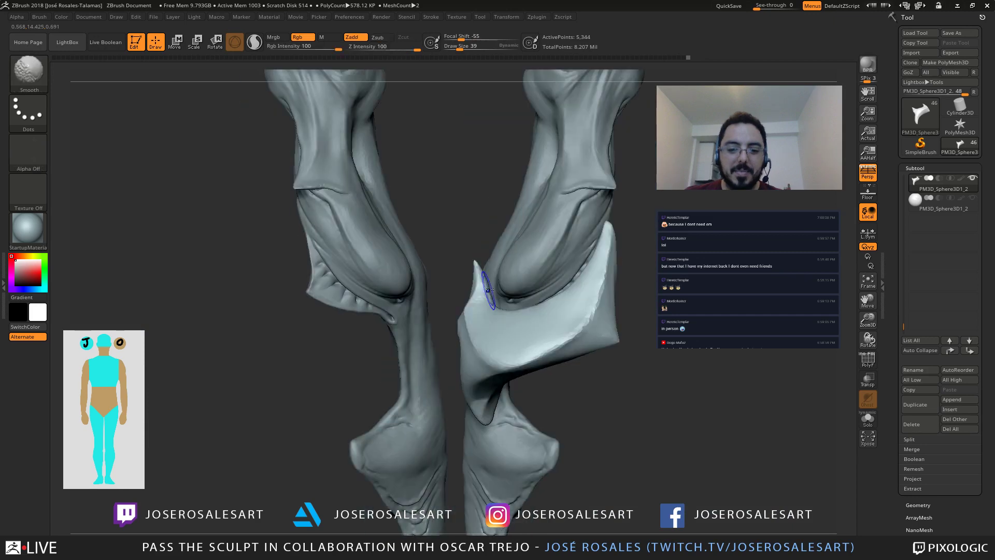
{"action": "mouse_move", "coordinate": [483, 350]}
{"action": "right_mouse_down"}
{"action": "mouse_move", "coordinate": [482, 407]}
{"action": "mouse_move", "coordinate": [499, 332]}
{"action": "mouse_move", "coordinate": [540, 344]}
{"action": "right_mouse_up"}
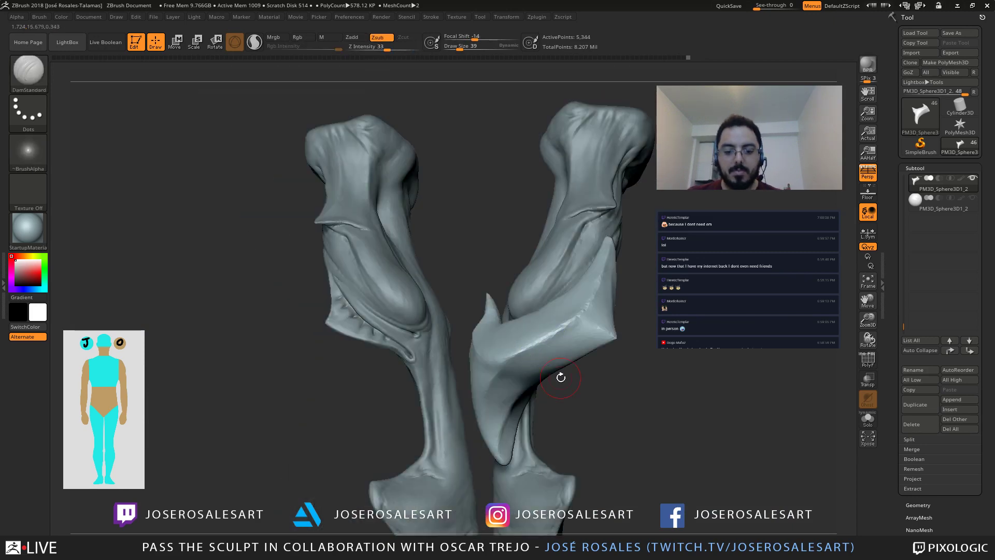
{"action": "mouse_move", "coordinate": [559, 378]}
{"action": "right_mouse_down"}
{"action": "mouse_move", "coordinate": [492, 290]}
{"action": "mouse_move", "coordinate": [415, 357]}
{"action": "right_mouse_up"}
{"action": "right_click_drag", "start_coordinate": [481, 348], "coordinate": [510, 276], "text": "alt"}
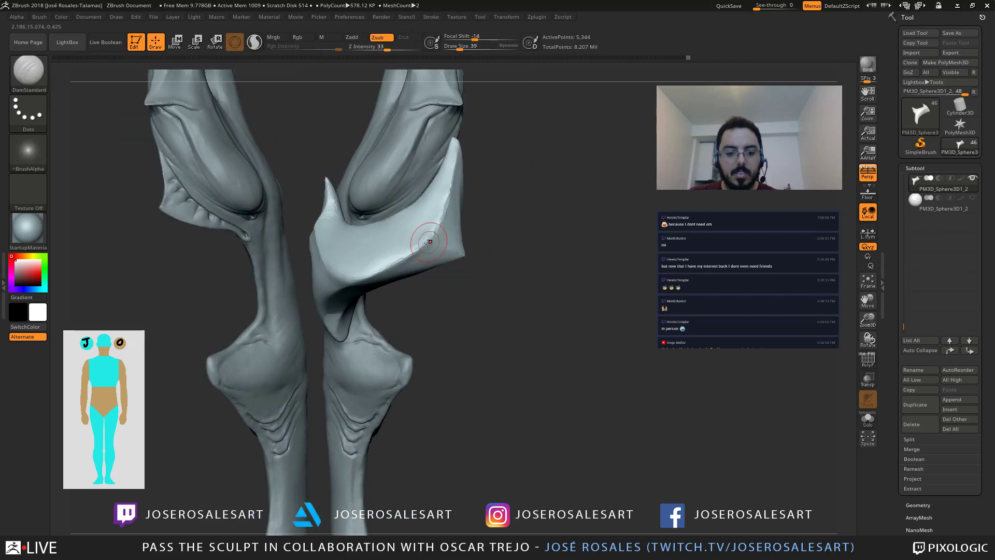
{"action": "mouse_move", "coordinate": [386, 307]}
{"action": "right_mouse_down"}
{"action": "mouse_move", "coordinate": [370, 287]}
{"action": "mouse_move", "coordinate": [497, 300]}
{"action": "right_mouse_up"}
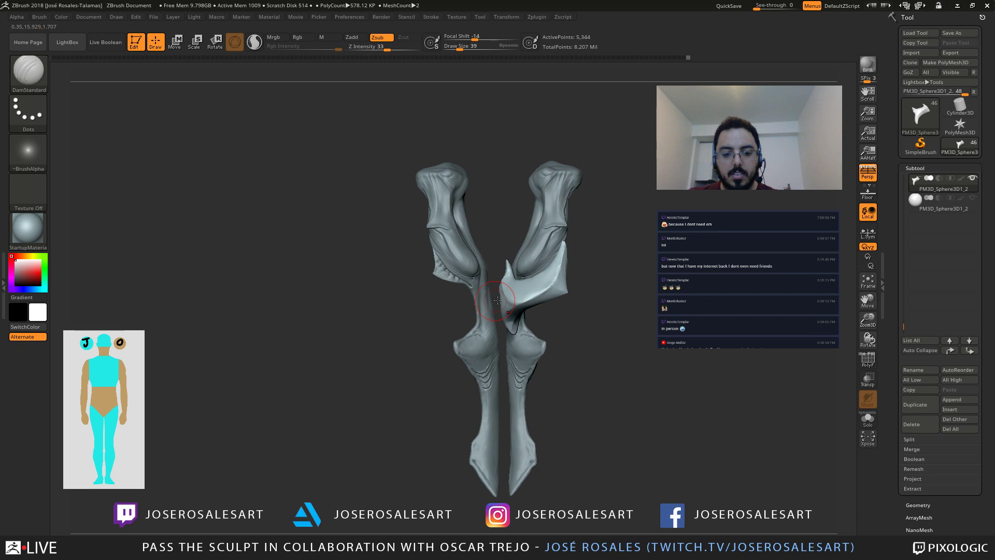
{"action": "right_click_drag", "start_coordinate": [497, 299], "coordinate": [539, 298]}
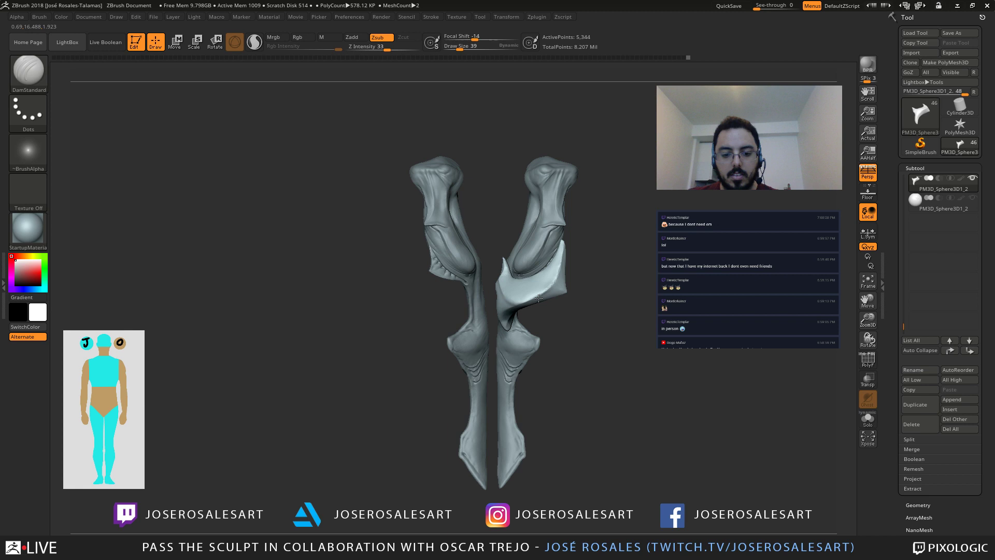
{"action": "right_click_drag", "start_coordinate": [539, 298], "coordinate": [469, 285]}
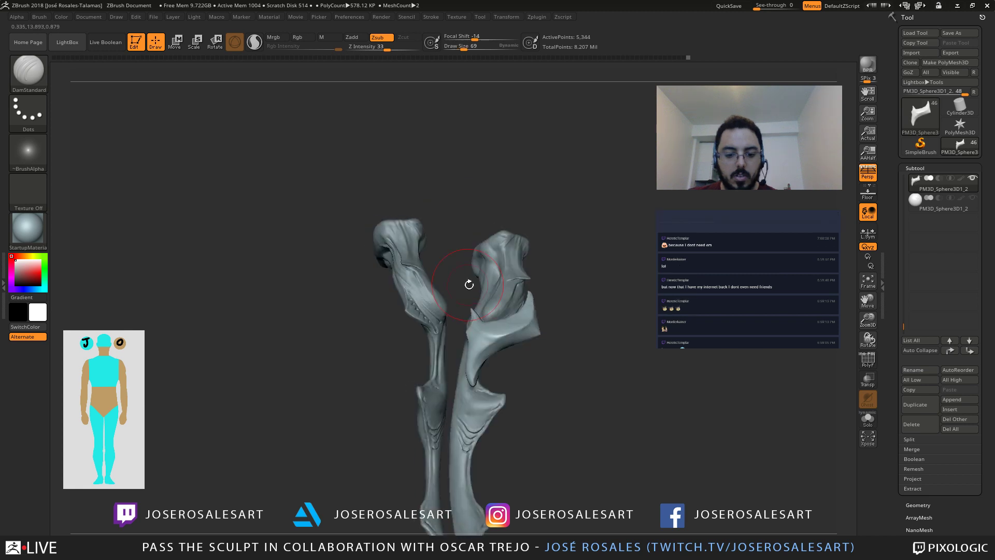
Step: Isolate the upper mass and mask all of it except the lower prong
{"action": "key", "text": "shift+s"}
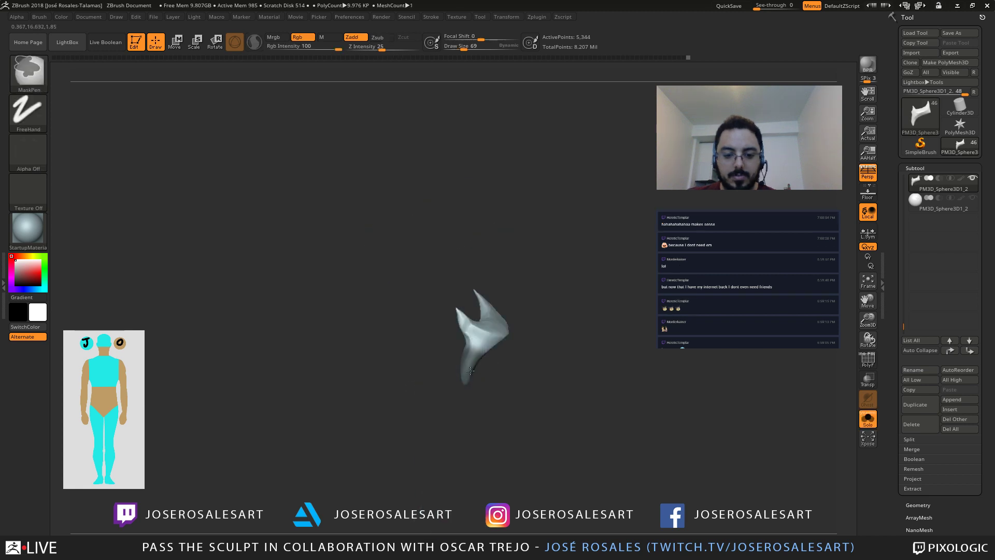
{"action": "mouse_move", "coordinate": [466, 382]}
{"action": "right_mouse_down"}
{"action": "mouse_move", "coordinate": [489, 382]}
{"action": "mouse_move", "coordinate": [453, 373]}
{"action": "right_mouse_up"}
{"action": "key", "text": "ctrl"}
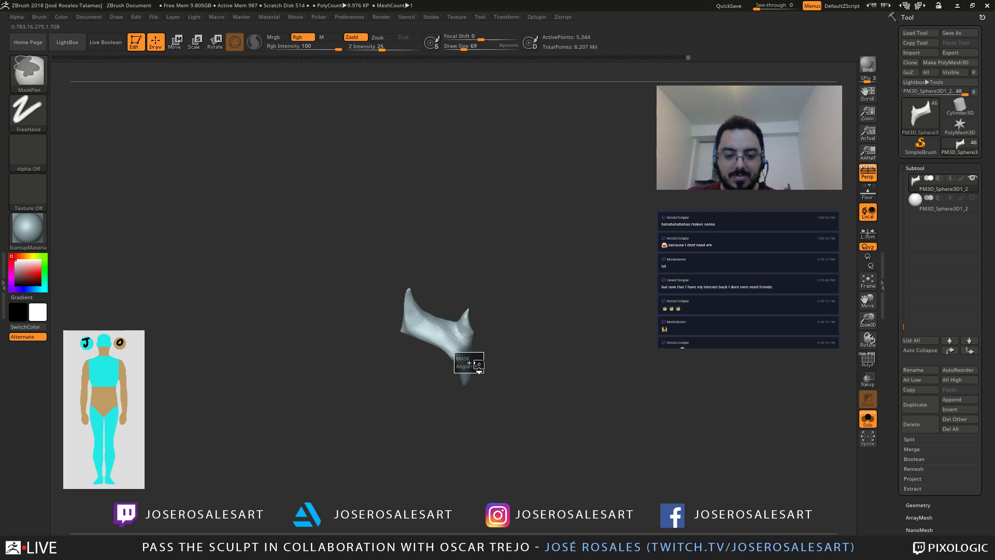
{"action": "mouse_move", "coordinate": [461, 367]}
{"action": "left_mouse_down", "text": "ctrl"}
{"action": "mouse_move", "coordinate": [457, 353]}
{"action": "mouse_move", "coordinate": [454, 381]}
{"action": "left_mouse_up", "text": "ctrl"}
{"action": "left_click", "coordinate": [510, 383], "text": "ctrl"}
Step: Recentre the transform gizmo on the unmasked lower prong and scale the prong down to slim it
{"action": "key", "text": "e"}
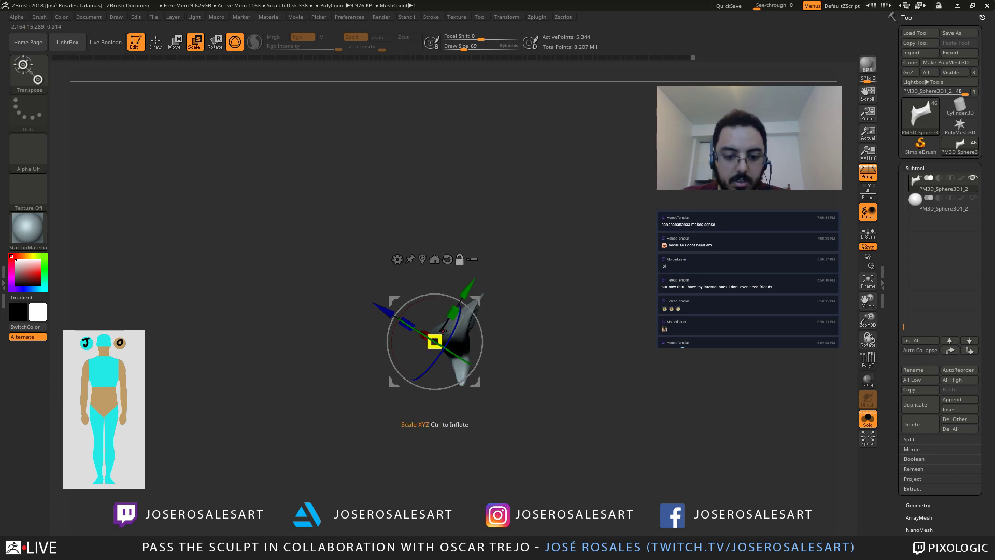
{"action": "left_click_drag", "start_coordinate": [476, 301], "coordinate": [502, 319], "text": "alt"}
{"action": "left_click_drag", "start_coordinate": [461, 361], "coordinate": [456, 367]}
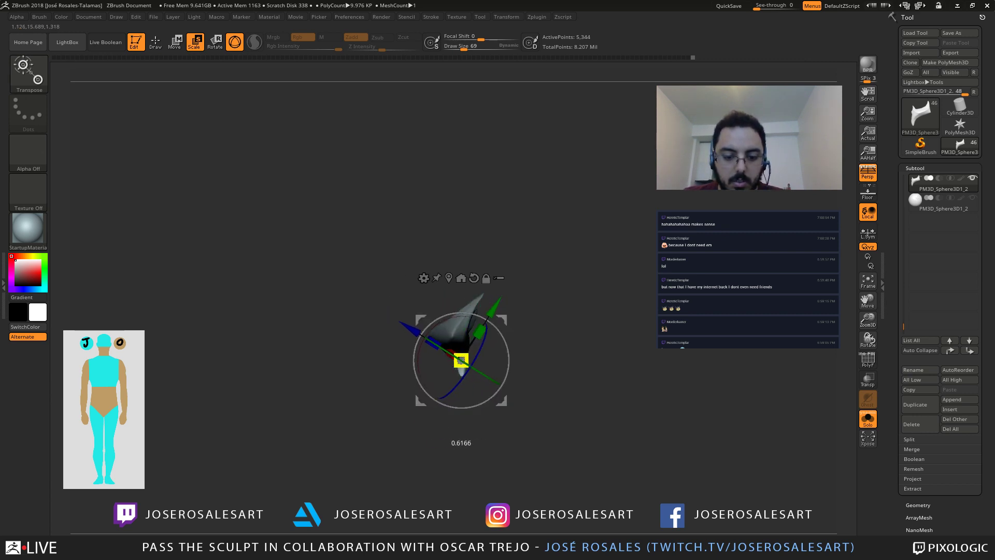
{"action": "left_click_drag", "start_coordinate": [524, 340], "coordinate": [562, 306]}
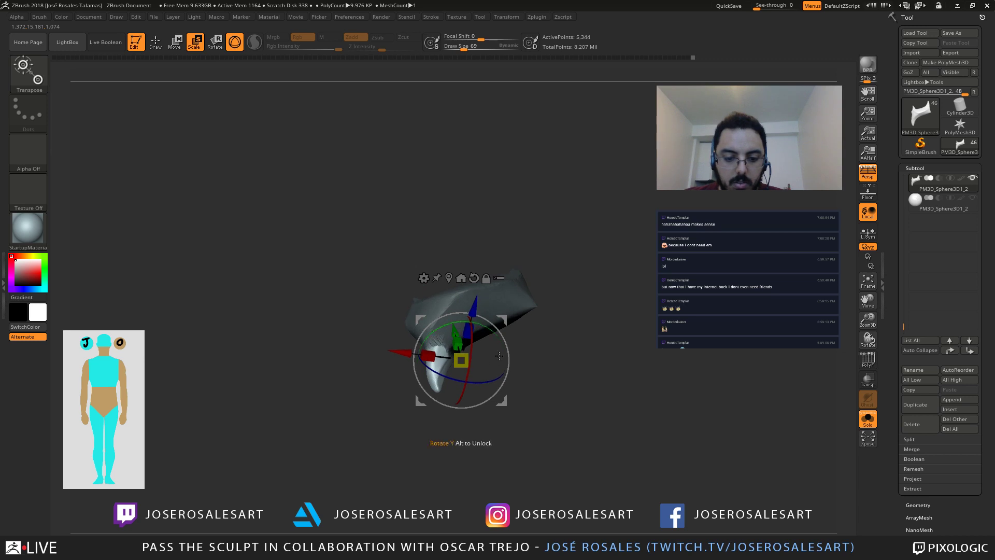
{"action": "left_click_drag", "start_coordinate": [507, 373], "coordinate": [452, 360]}
{"action": "mouse_move", "coordinate": [504, 318]}
{"action": "left_mouse_down"}
{"action": "mouse_move", "coordinate": [490, 317]}
{"action": "mouse_move", "coordinate": [517, 359]}
{"action": "mouse_move", "coordinate": [521, 389]}
{"action": "mouse_move", "coordinate": [498, 374]}
{"action": "left_mouse_up"}
Step: Smooth the slimmed lower prong into the upper mass at draw size 39
{"action": "key", "text": "q"}
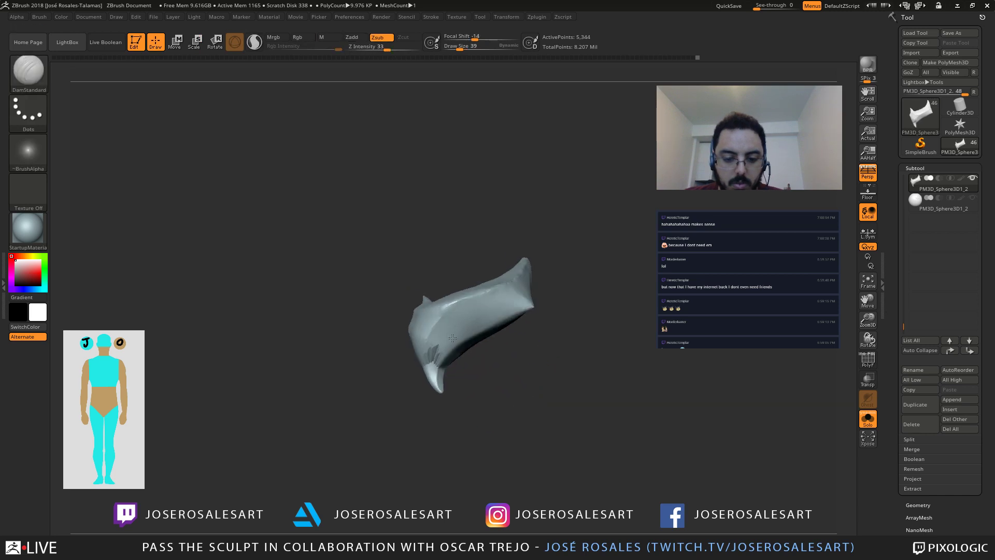
{"action": "left_click_drag", "start_coordinate": [436, 367], "coordinate": [433, 353], "text": "shift"}
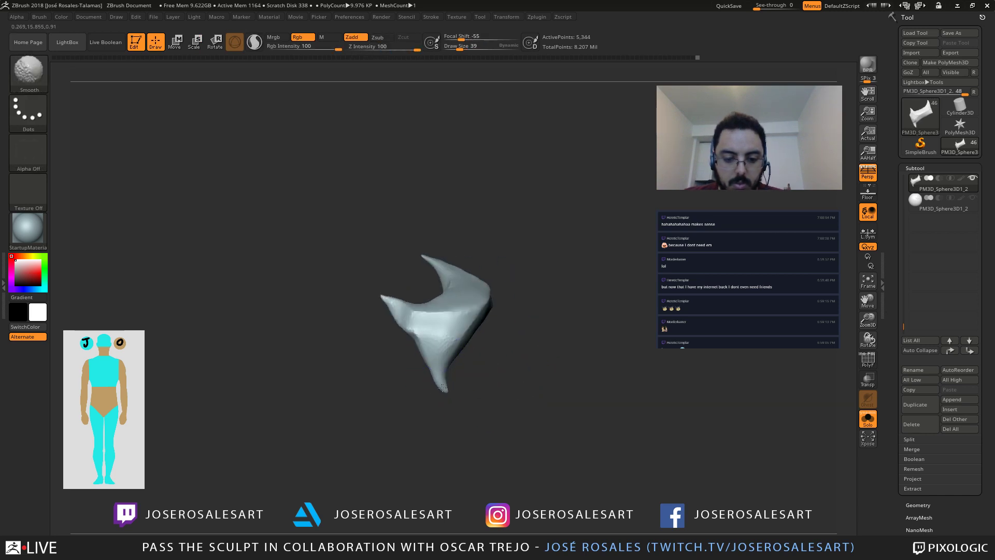
{"action": "mouse_move", "coordinate": [436, 384]}
{"action": "left_mouse_down", "text": "shift"}
{"action": "mouse_move", "coordinate": [468, 381]}
{"action": "mouse_move", "coordinate": [462, 411]}
{"action": "mouse_move", "coordinate": [504, 395]}
{"action": "mouse_move", "coordinate": [486, 330]}
{"action": "mouse_move", "coordinate": [466, 342]}
{"action": "mouse_move", "coordinate": [452, 330]}
{"action": "left_mouse_up", "text": "shift"}
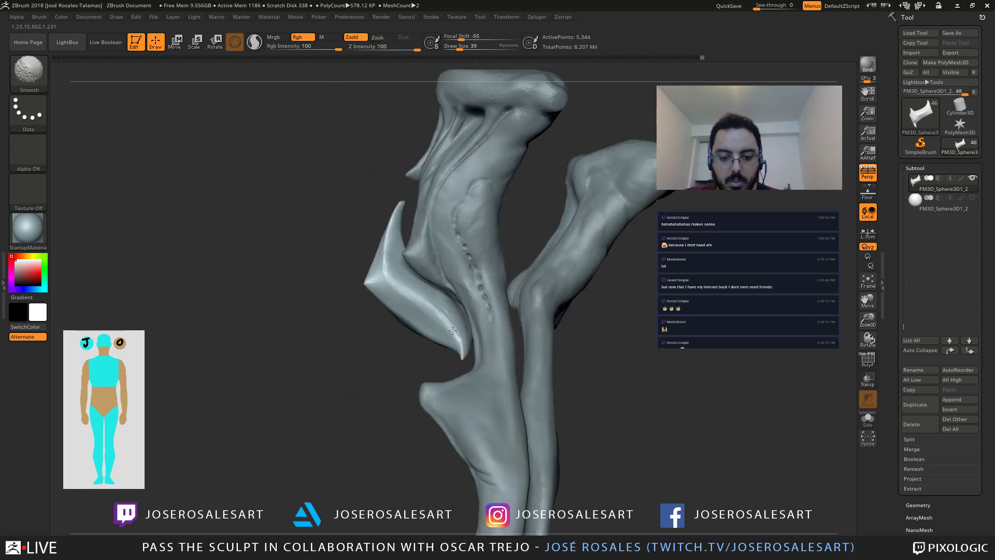
Step: Try smoothing the tip of the lower prong with Sculptris Pro enabled
{"action": "left_click", "coordinate": [254, 42]}
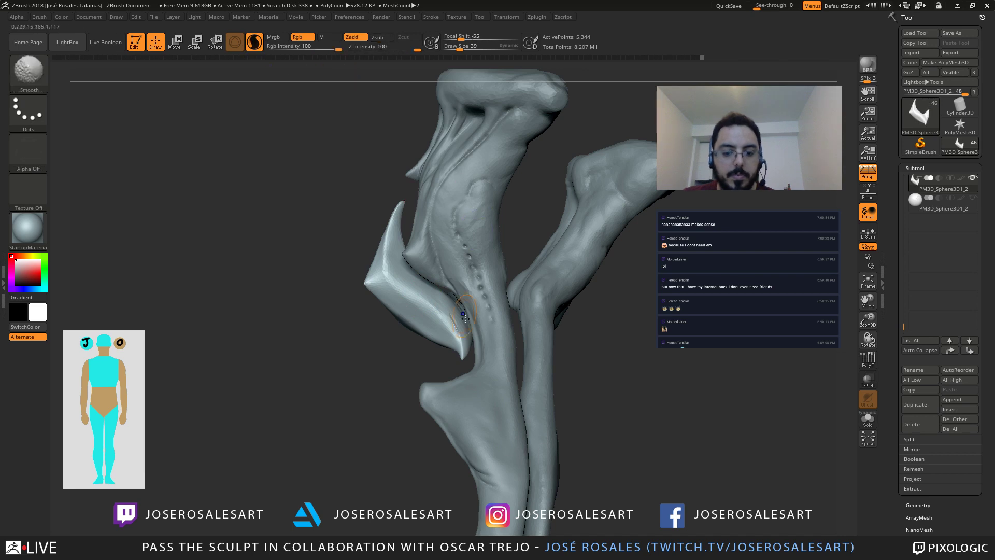
{"action": "left_click_drag", "start_coordinate": [463, 357], "coordinate": [491, 317]}
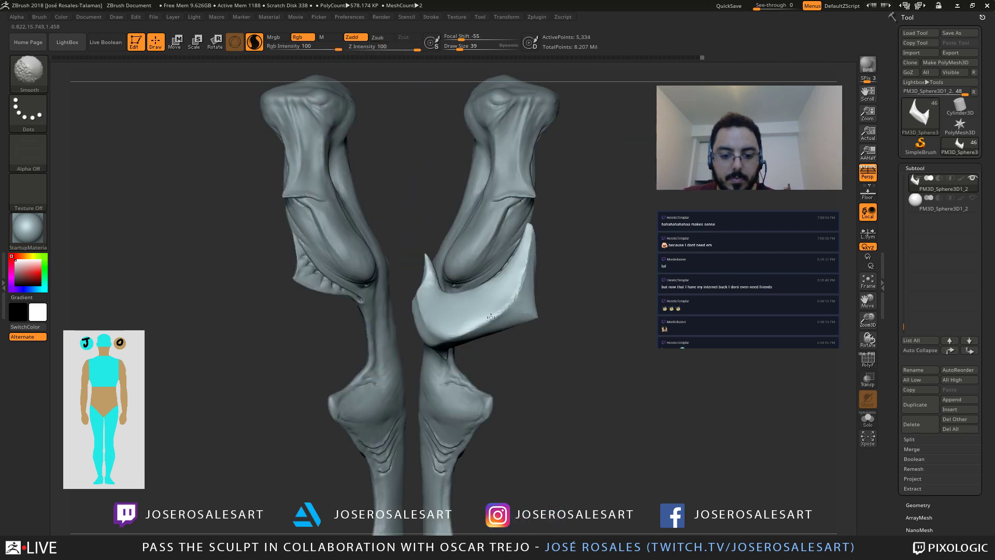
{"action": "left_click_drag", "start_coordinate": [471, 356], "coordinate": [476, 305], "text": "alt"}
{"action": "left_click_drag", "start_coordinate": [484, 240], "coordinate": [463, 347], "text": "alt"}
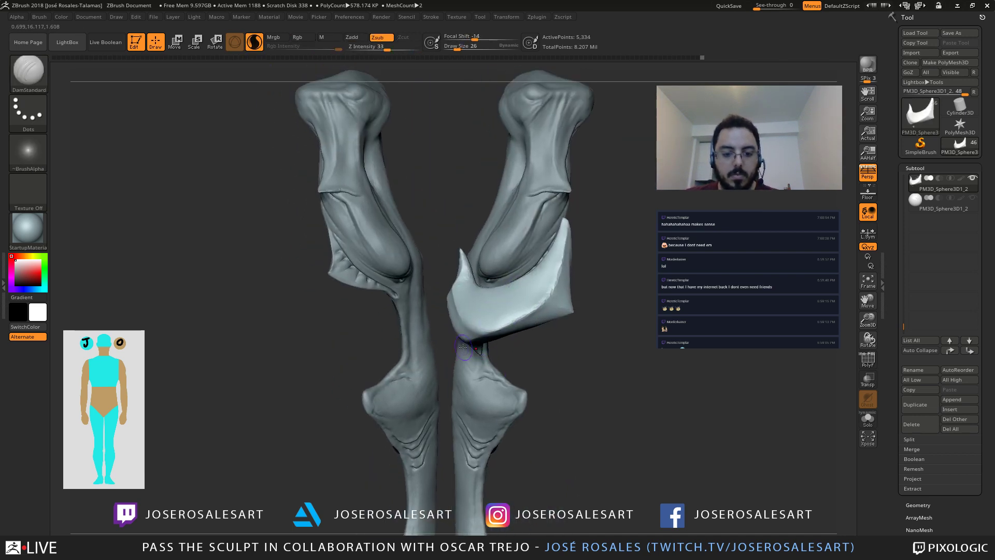
Step: Try pulling the lower prong down toward the joint with the Move brush at draw size 54
{"action": "key", "text": "b"}
{"action": "key", "text": "m"}
{"action": "key", "text": "v"}
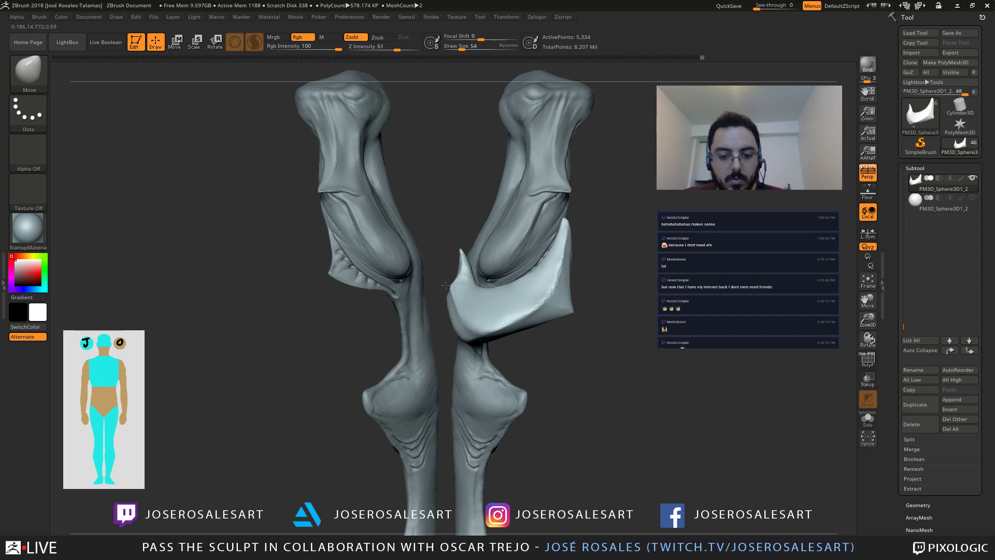
{"action": "mouse_move", "coordinate": [480, 353]}
{"action": "left_mouse_down"}
{"action": "mouse_move", "coordinate": [484, 342]}
{"action": "mouse_move", "coordinate": [468, 348]}
{"action": "mouse_move", "coordinate": [465, 369]}
{"action": "mouse_move", "coordinate": [452, 357]}
{"action": "mouse_move", "coordinate": [450, 406]}
{"action": "mouse_move", "coordinate": [470, 376]}
{"action": "left_mouse_up"}
Step: Try flattening the face above the lower prong with TrimDynamic at draw size 69 and Sculptris Pro enabled
{"action": "key", "text": "b"}
{"action": "key", "text": "s"}
{"action": "key", "text": "t"}
{"action": "key", "text": "s"}
{"action": "key", "text": "b"}
{"action": "key", "text": "d"}
{"action": "key", "text": "s"}
{"action": "key", "text": "s"}
{"action": "key", "text": "b"}
{"action": "key", "text": "t"}
{"action": "key", "text": "d"}
{"action": "key", "text": "s"}
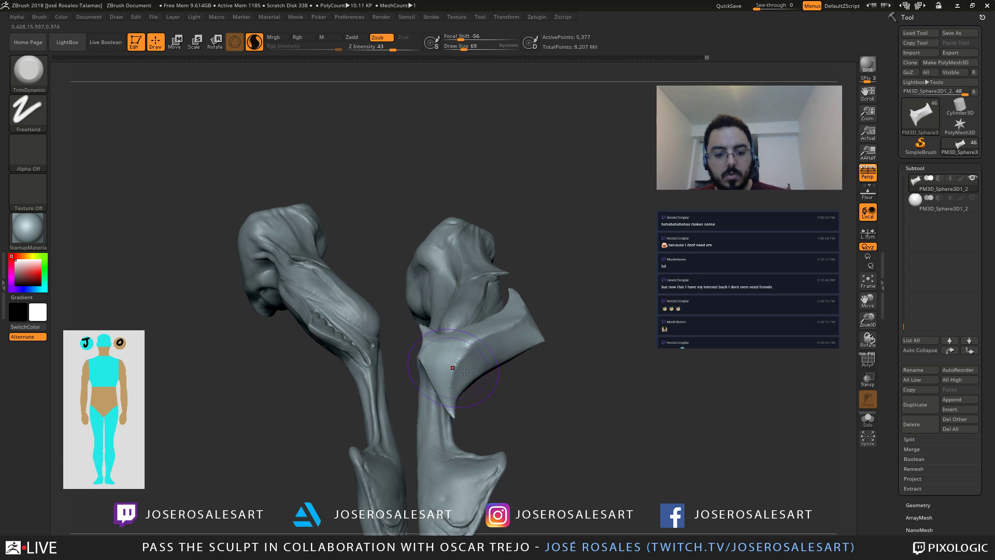
{"action": "mouse_move", "coordinate": [410, 387]}
{"action": "right_mouse_down"}
{"action": "mouse_move", "coordinate": [487, 361]}
{"action": "mouse_move", "coordinate": [551, 358]}
{"action": "right_mouse_up"}
{"action": "key", "text": "ctrl"}
{"action": "left_click_drag", "start_coordinate": [538, 365], "coordinate": [522, 374], "text": "ctrl"}
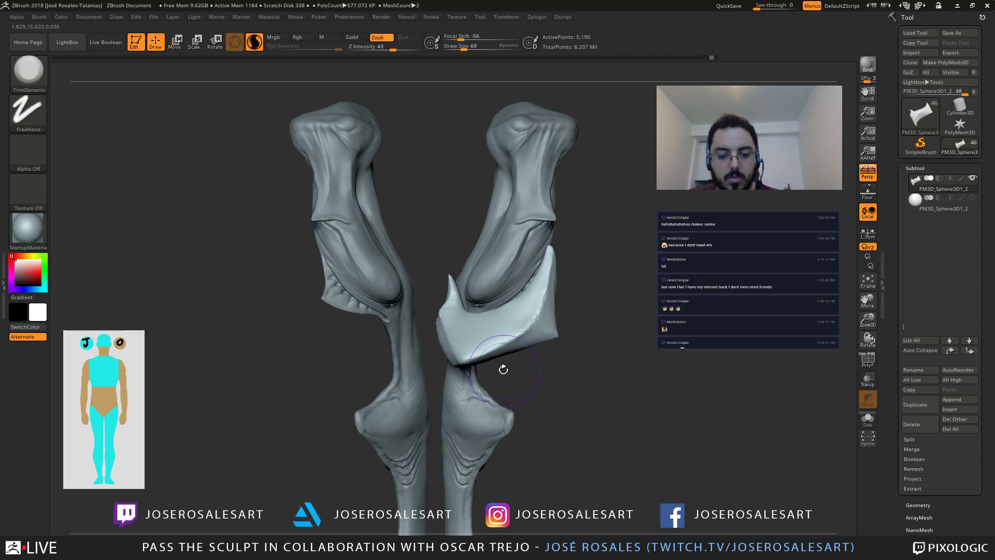
Step: Undo the Sculptris Pro edits on the upper mass and turn Sculptris Pro off
{"action": "left_click", "coordinate": [254, 42]}
{"action": "right_click_drag", "start_coordinate": [311, 268], "coordinate": [413, 277]}
{"action": "left_click_drag", "start_coordinate": [413, 277], "coordinate": [428, 290], "text": "ctrl"}
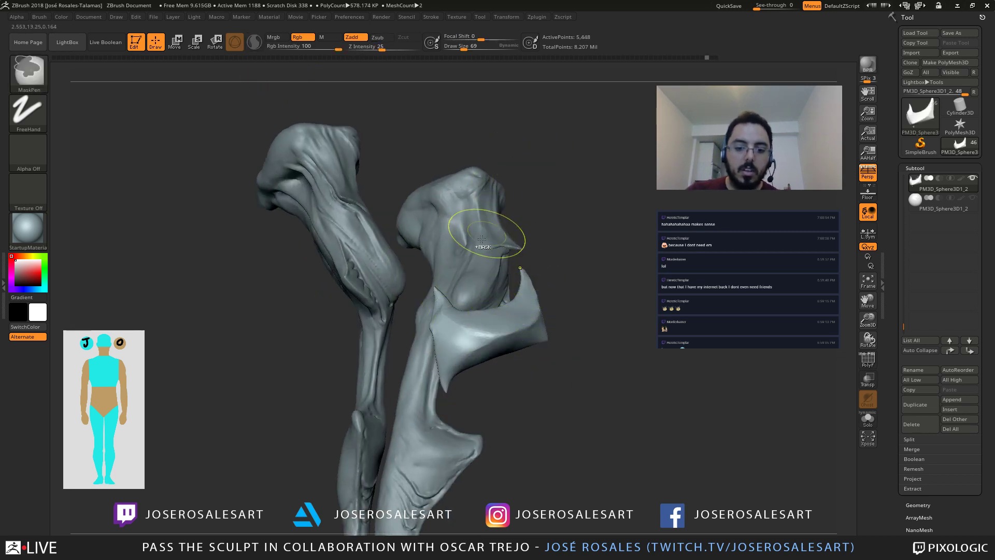
{"action": "key", "text": "ctrl+z"}
Step: Flatten the face of the upper mass above the lower prong with TrimDynamic at draw size 54
{"action": "mouse_move", "coordinate": [489, 256]}
{"action": "right_mouse_down"}
{"action": "mouse_move", "coordinate": [435, 259]}
{"action": "mouse_move", "coordinate": [484, 274]}
{"action": "mouse_move", "coordinate": [480, 264]}
{"action": "right_mouse_up"}
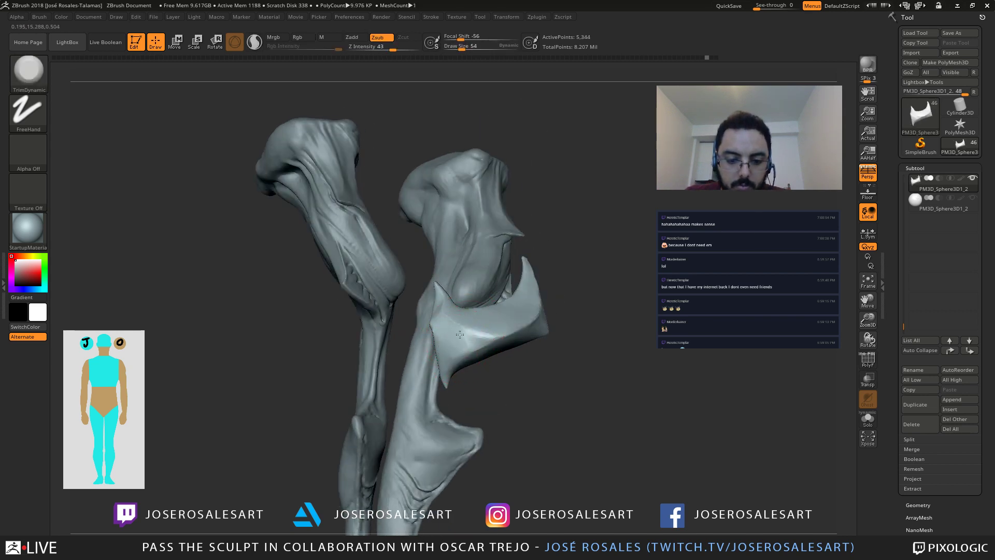
{"action": "mouse_move", "coordinate": [460, 334]}
{"action": "right_mouse_down"}
{"action": "mouse_move", "coordinate": [443, 361]}
{"action": "mouse_move", "coordinate": [453, 334]}
{"action": "mouse_move", "coordinate": [463, 335]}
{"action": "right_mouse_up"}
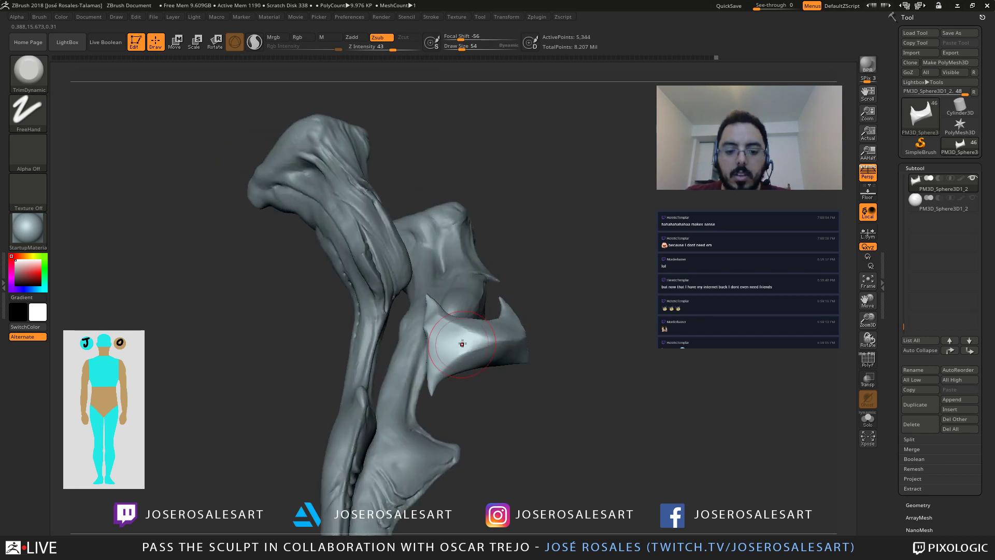
{"action": "mouse_move", "coordinate": [431, 380]}
{"action": "right_mouse_down"}
{"action": "mouse_move", "coordinate": [484, 356]}
{"action": "mouse_move", "coordinate": [502, 364]}
{"action": "mouse_move", "coordinate": [490, 334]}
{"action": "right_mouse_up"}
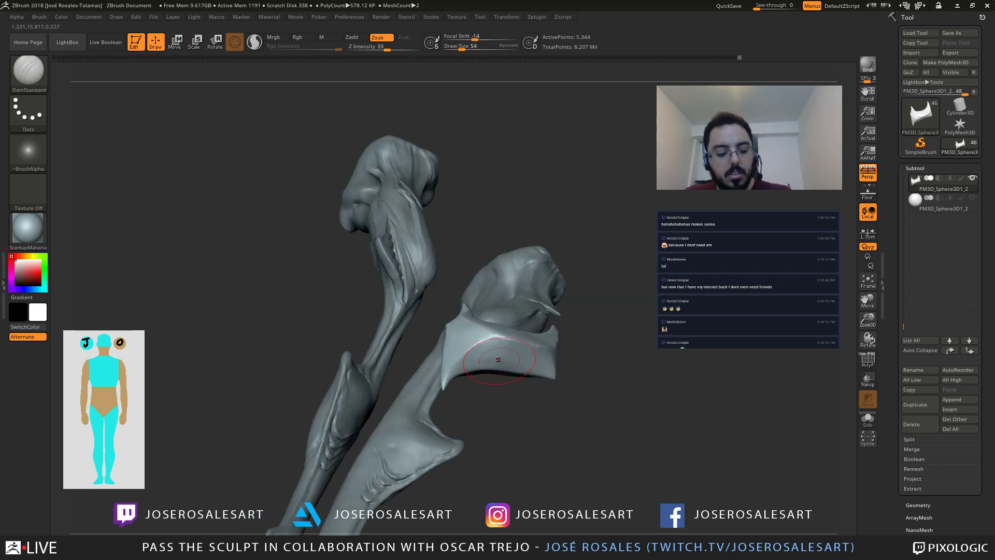
Step: Define the ridge running from the inner spike across the upper mass with DamStandard at draw size 33 and smooth around it
{"action": "key", "text": "b"}
{"action": "key", "text": "d"}
{"action": "key", "text": "s"}
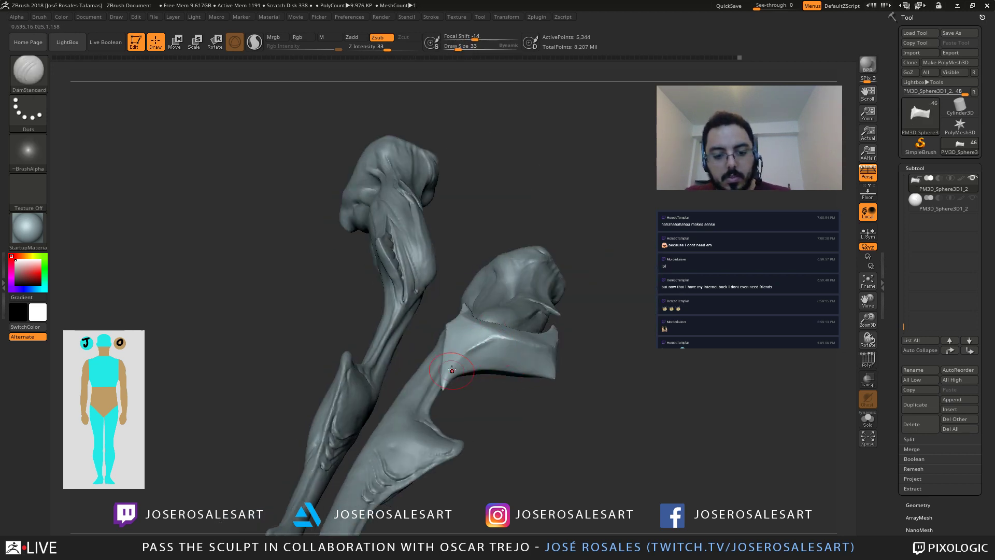
{"action": "mouse_move", "coordinate": [451, 370]}
{"action": "right_mouse_down", "text": "shift"}
{"action": "mouse_move", "coordinate": [483, 345]}
{"action": "mouse_move", "coordinate": [475, 382]}
{"action": "mouse_move", "coordinate": [484, 337]}
{"action": "mouse_move", "coordinate": [519, 327]}
{"action": "mouse_move", "coordinate": [477, 357]}
{"action": "mouse_move", "coordinate": [499, 328]}
{"action": "right_mouse_up", "text": "shift"}
{"action": "key", "text": "shift"}
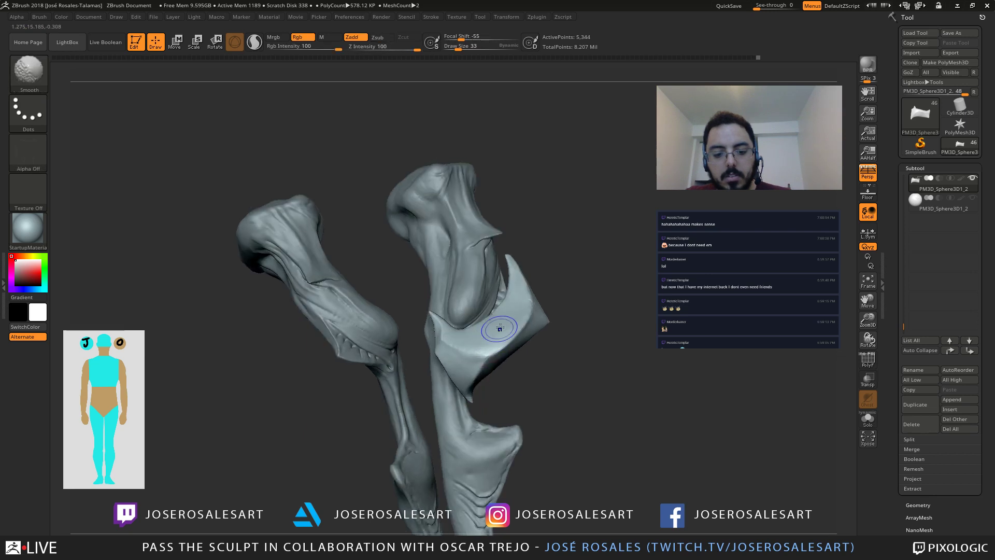
Step: Adjust the outer contour of the upper mass with SnakeHook at draw size 45 and smooth its face
{"action": "right_click_drag", "start_coordinate": [465, 356], "coordinate": [559, 329]}
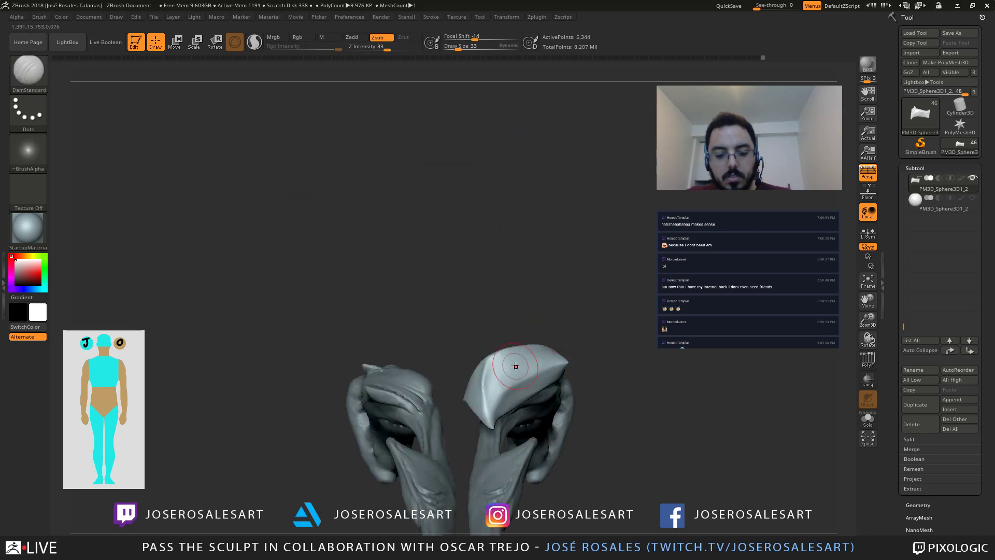
{"action": "key", "text": "b"}
{"action": "key", "text": "s"}
{"action": "key", "text": "h"}
{"action": "left_click_drag", "start_coordinate": [536, 356], "coordinate": [563, 362]}
{"action": "mouse_move", "coordinate": [563, 361]}
{"action": "right_mouse_down"}
{"action": "mouse_move", "coordinate": [524, 371]}
{"action": "mouse_move", "coordinate": [567, 396]}
{"action": "right_mouse_up"}
{"action": "key", "text": "["}
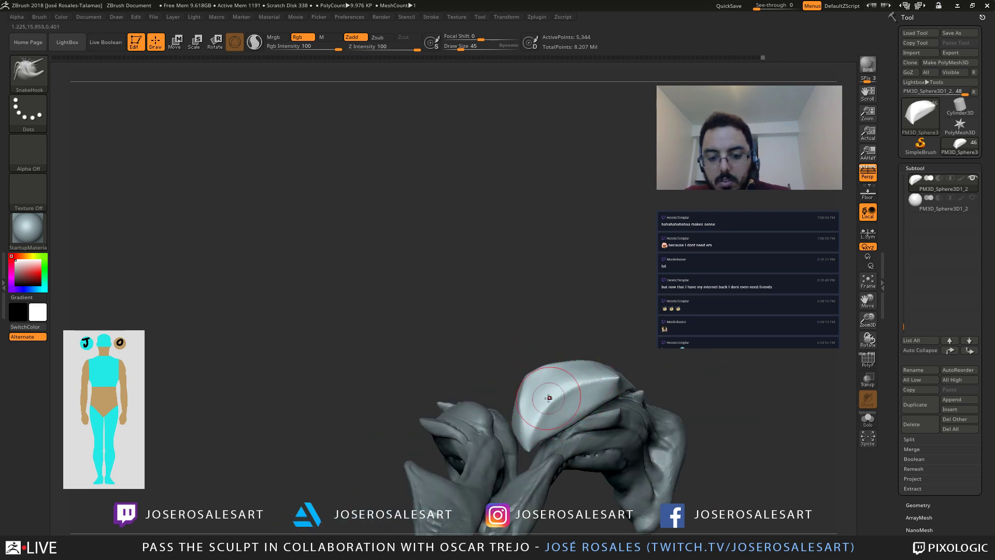
{"action": "mouse_move", "coordinate": [549, 386]}
{"action": "right_mouse_down"}
{"action": "mouse_move", "coordinate": [541, 358]}
{"action": "mouse_move", "coordinate": [554, 407]}
{"action": "mouse_move", "coordinate": [572, 407]}
{"action": "right_mouse_up"}
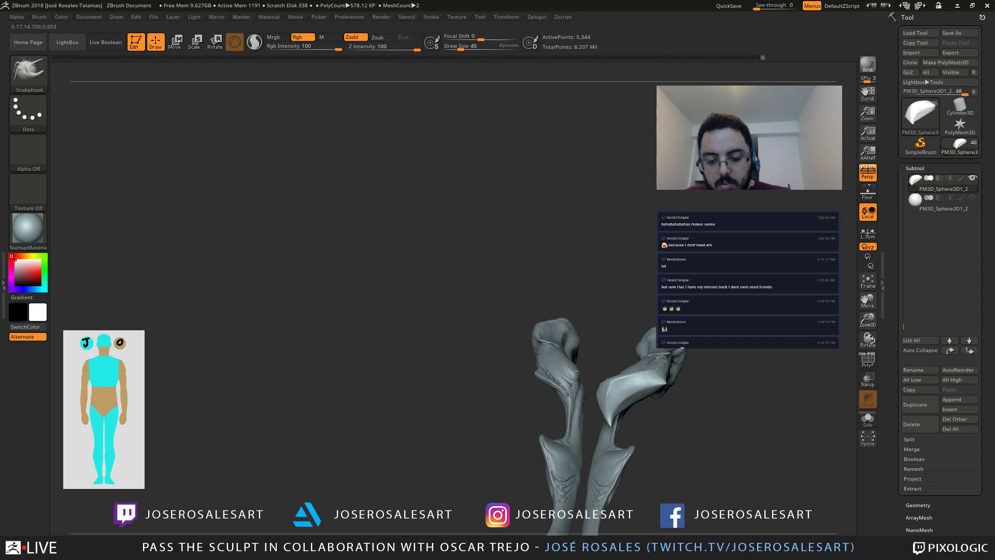
{"action": "mouse_move", "coordinate": [505, 401]}
{"action": "right_mouse_down", "text": "alt"}
{"action": "mouse_move", "coordinate": [469, 296]}
{"action": "mouse_move", "coordinate": [559, 313]}
{"action": "mouse_move", "coordinate": [565, 331]}
{"action": "right_mouse_up", "text": "alt"}
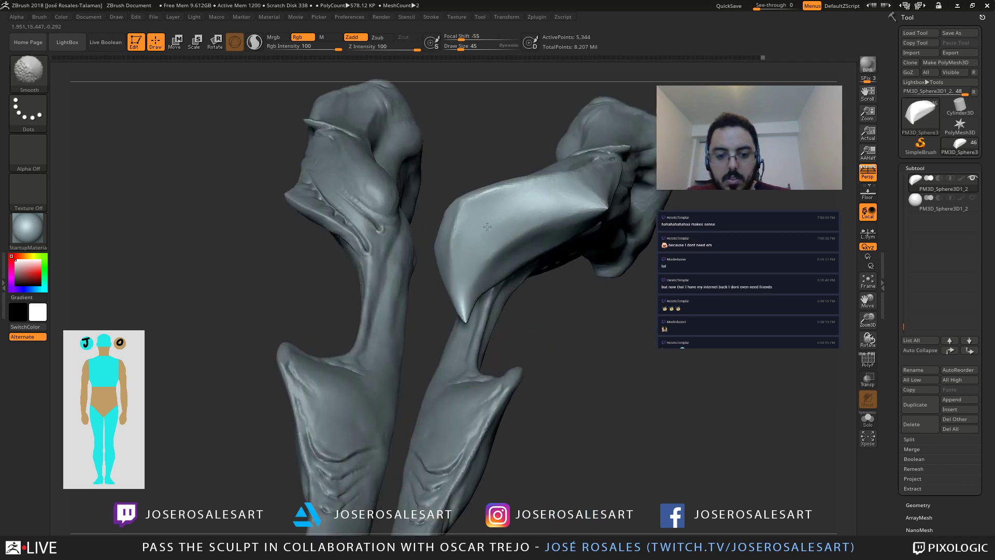
Step: Adjust the lower corner and edge of the upper mass with the Move brush at draw size 33
{"action": "right_click_drag", "start_coordinate": [475, 253], "coordinate": [407, 244]}
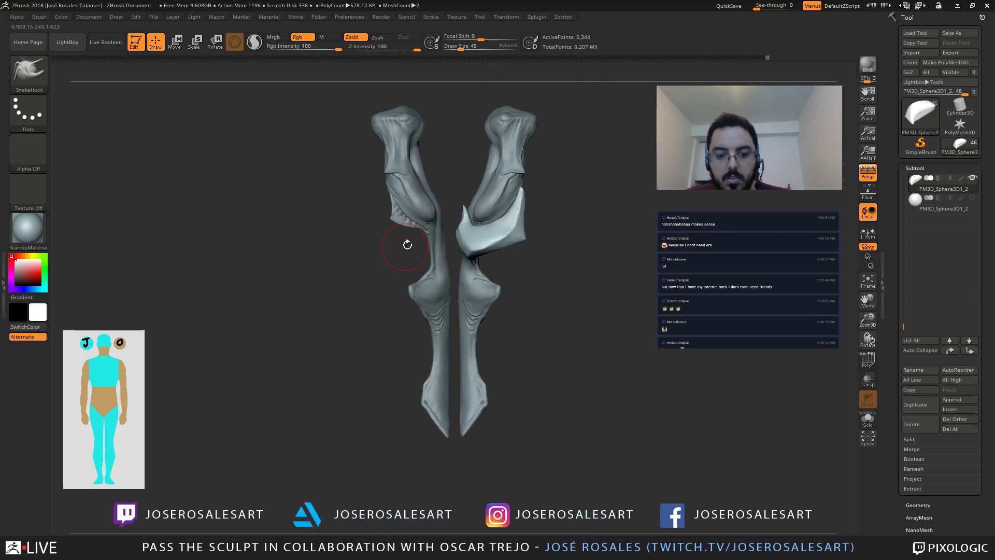
{"action": "right_click_drag", "start_coordinate": [455, 288], "coordinate": [501, 232]}
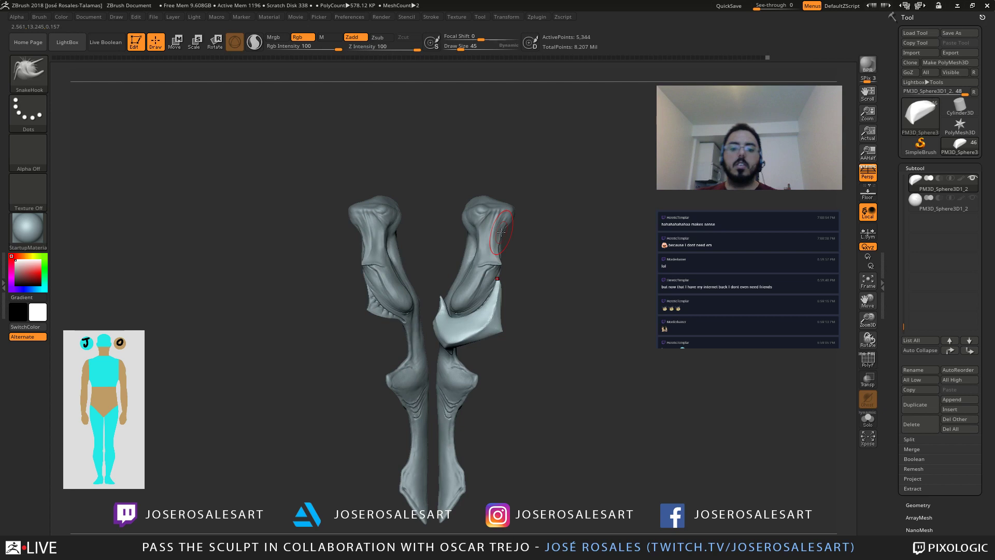
{"action": "mouse_move", "coordinate": [435, 316]}
{"action": "right_mouse_down"}
{"action": "mouse_move", "coordinate": [422, 356]}
{"action": "mouse_move", "coordinate": [517, 367]}
{"action": "right_mouse_up"}
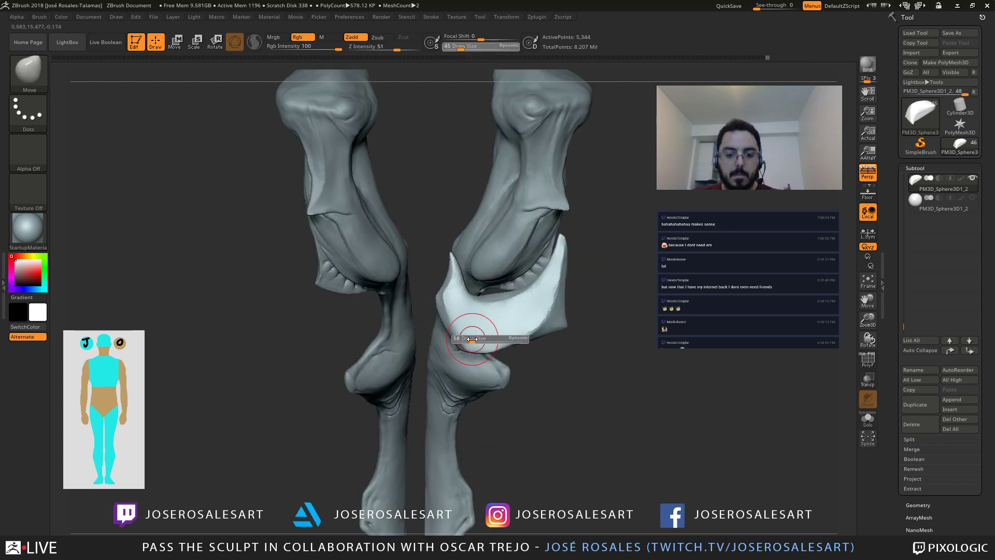
{"action": "mouse_move", "coordinate": [462, 354]}
{"action": "right_mouse_down"}
{"action": "mouse_move", "coordinate": [456, 271]}
{"action": "mouse_move", "coordinate": [467, 361]}
{"action": "right_mouse_up"}
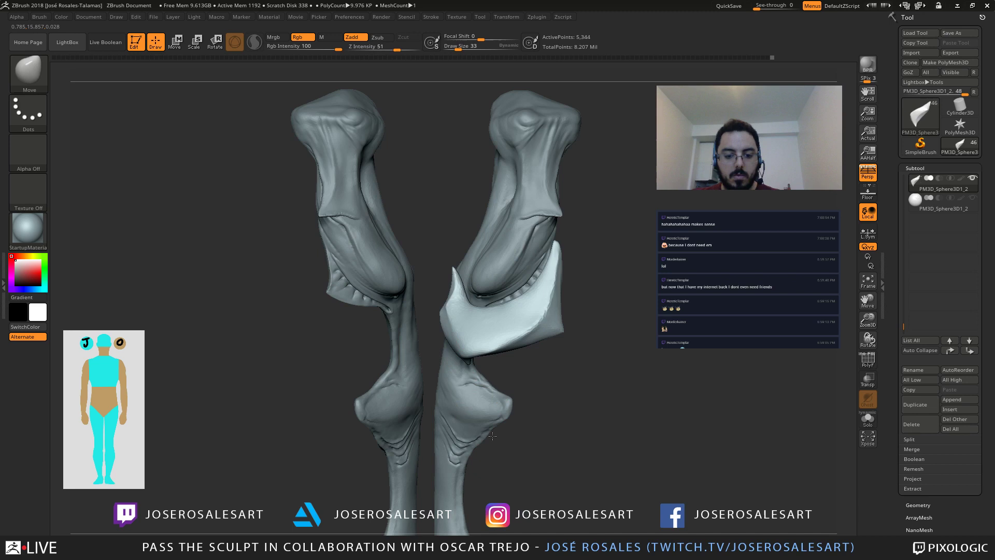
{"action": "left_click_drag", "start_coordinate": [492, 436], "coordinate": [489, 424]}
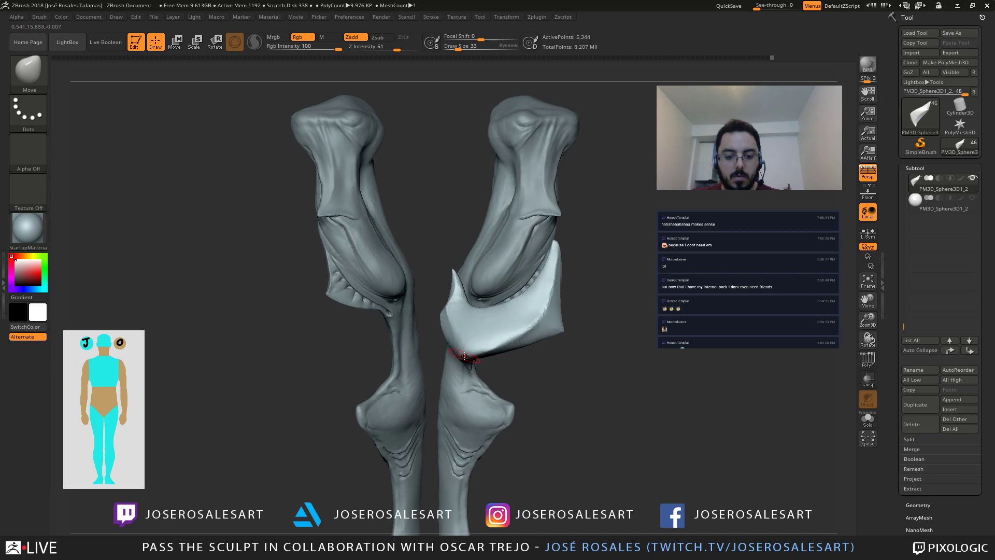
{"action": "right_click_drag", "start_coordinate": [454, 361], "coordinate": [496, 391]}
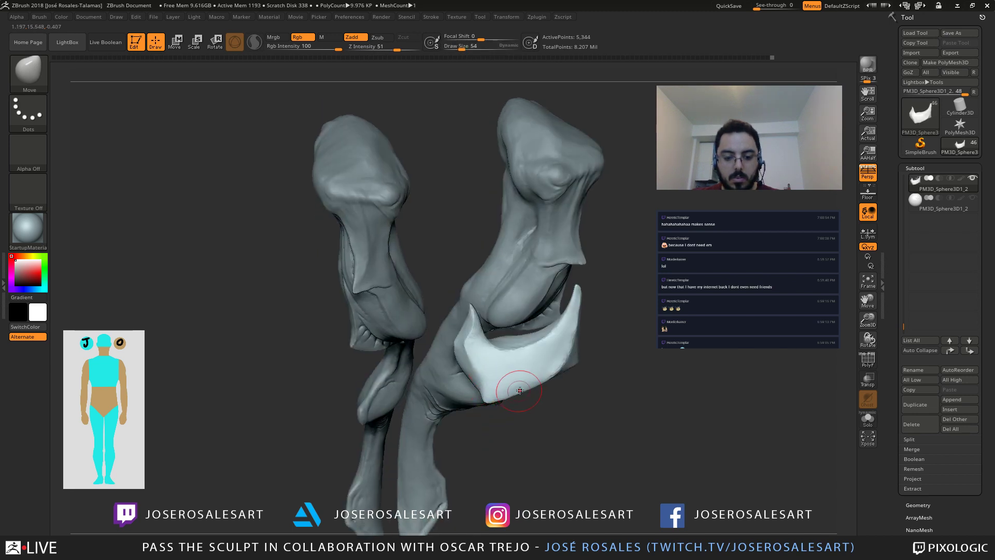
Step: Reshape the bottom edge of the upper mass with the Move brush at draw size 54 and smooth the face beside the inner spike
{"action": "left_click_drag", "start_coordinate": [492, 383], "coordinate": [481, 378]}
{"action": "right_click_drag", "start_coordinate": [478, 373], "coordinate": [483, 376], "text": "shift"}
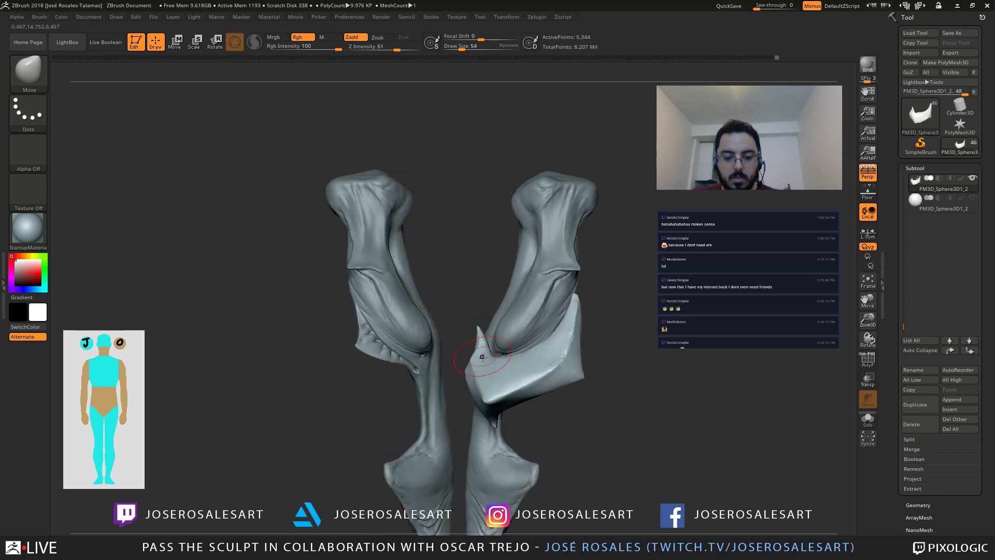
{"action": "left_click_drag", "start_coordinate": [485, 380], "coordinate": [492, 404], "text": "shift"}
{"action": "mouse_move", "coordinate": [493, 404]}
{"action": "right_mouse_down"}
{"action": "mouse_move", "coordinate": [496, 389]}
{"action": "mouse_move", "coordinate": [501, 405]}
{"action": "right_mouse_up"}
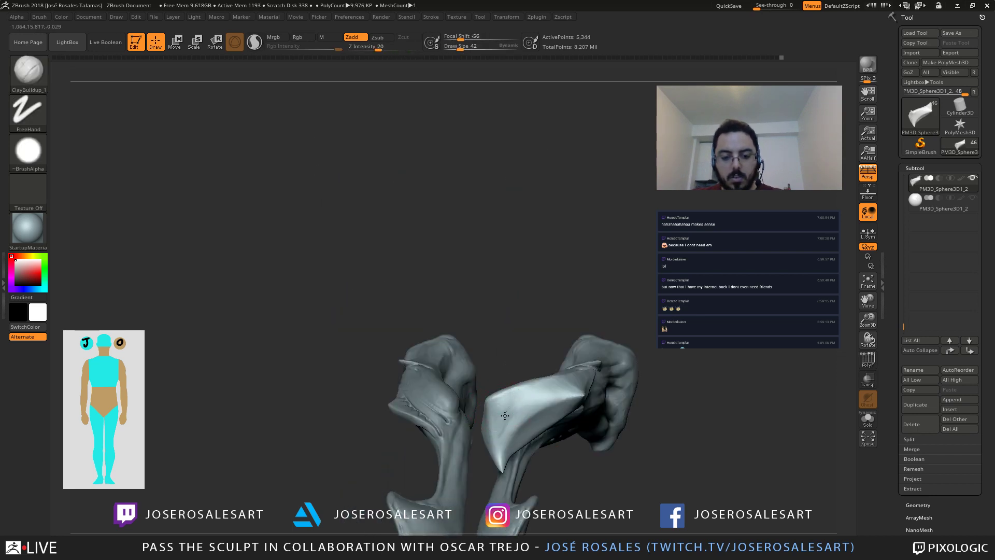
Step: Build up the face above the lower prong with ClayBuildup at draw size 42 and flatten it with TrimDynamic at draw size 65
{"action": "mouse_move", "coordinate": [492, 461]}
{"action": "right_mouse_down"}
{"action": "mouse_move", "coordinate": [544, 423]}
{"action": "mouse_move", "coordinate": [510, 407]}
{"action": "right_mouse_up"}
{"action": "mouse_move", "coordinate": [514, 398]}
{"action": "left_mouse_down"}
{"action": "mouse_move", "coordinate": [512, 422]}
{"action": "mouse_move", "coordinate": [520, 406]}
{"action": "mouse_move", "coordinate": [498, 412]}
{"action": "left_mouse_up"}
{"action": "key", "text": "b"}
{"action": "key", "text": "t"}
{"action": "key", "text": "d"}
{"action": "mouse_move", "coordinate": [415, 415]}
{"action": "right_mouse_down"}
{"action": "mouse_move", "coordinate": [484, 416]}
{"action": "mouse_move", "coordinate": [487, 427]}
{"action": "mouse_move", "coordinate": [564, 420]}
{"action": "mouse_move", "coordinate": [536, 318]}
{"action": "right_mouse_up"}
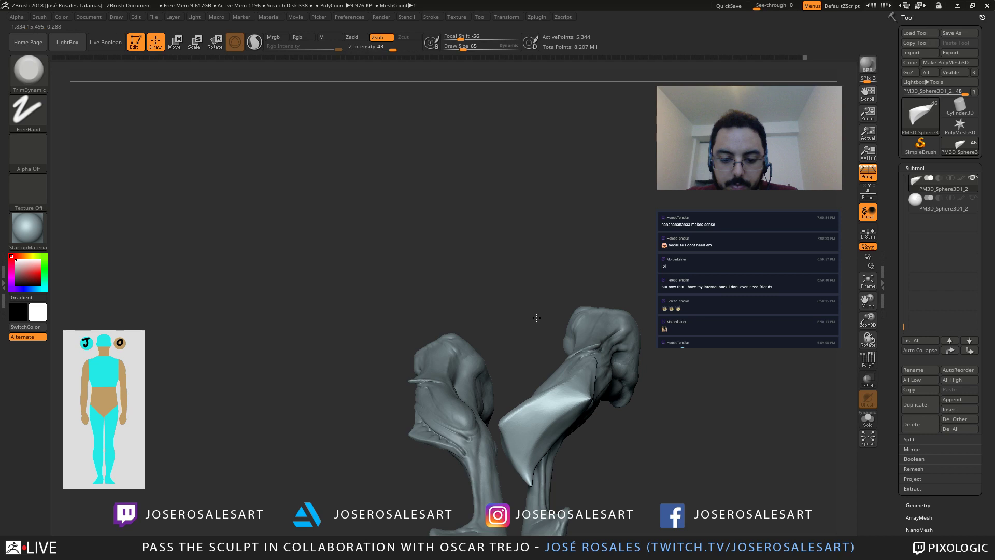
{"action": "right_click_drag", "start_coordinate": [536, 318], "coordinate": [607, 413]}
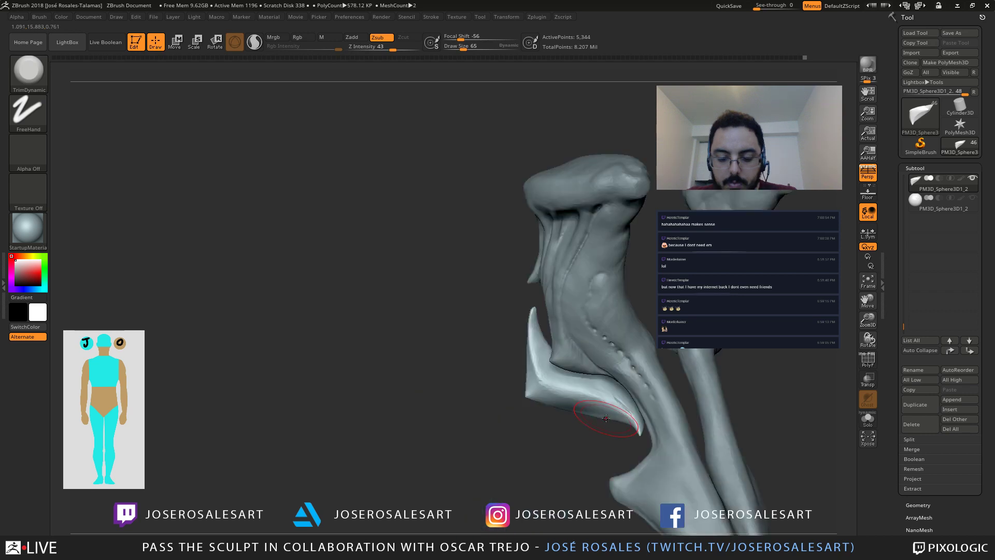
{"action": "mouse_move", "coordinate": [606, 417]}
{"action": "right_mouse_down"}
{"action": "mouse_move", "coordinate": [480, 418]}
{"action": "mouse_move", "coordinate": [456, 331]}
{"action": "right_mouse_up"}
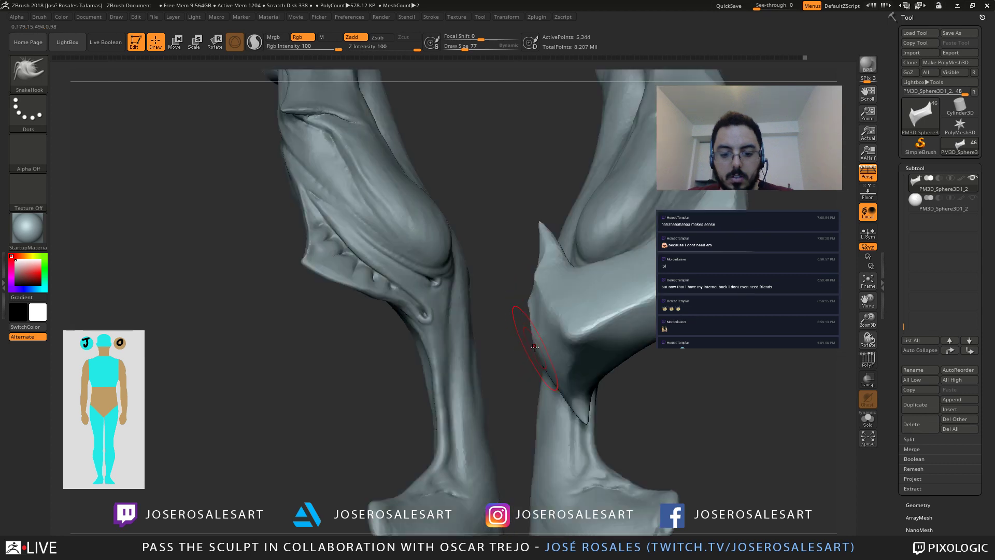
Step: Reshape the inner edge above the lower prong with SnakeHook at draw size 77 and isolate the upper mass
{"action": "left_click_drag", "start_coordinate": [530, 333], "coordinate": [542, 354]}
{"action": "right_click_drag", "start_coordinate": [555, 373], "coordinate": [556, 341]}
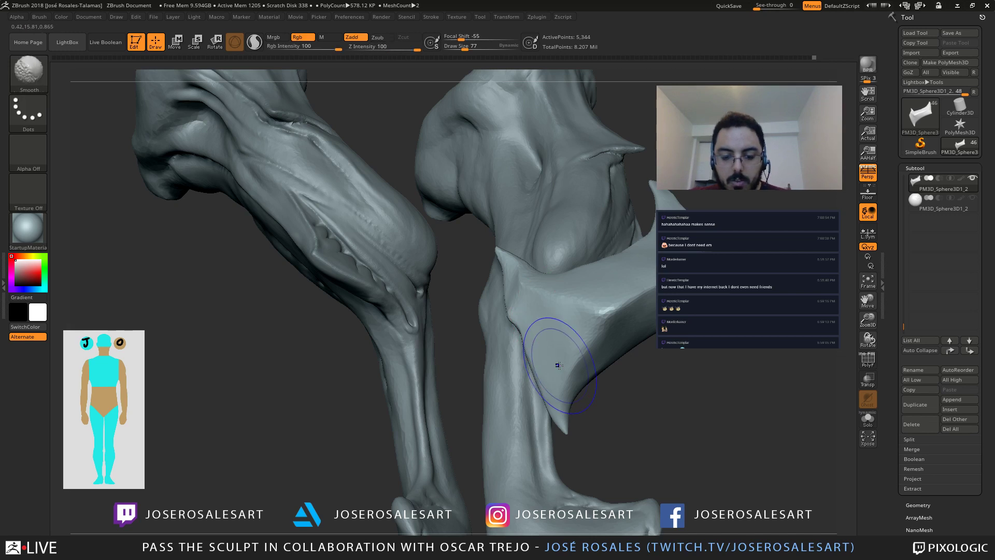
{"action": "key", "text": "alt+shift+s"}
{"action": "right_click_drag", "start_coordinate": [532, 344], "coordinate": [580, 337]}
{"action": "key", "text": "bracketleft"}
{"action": "key", "text": "bracketleft"}
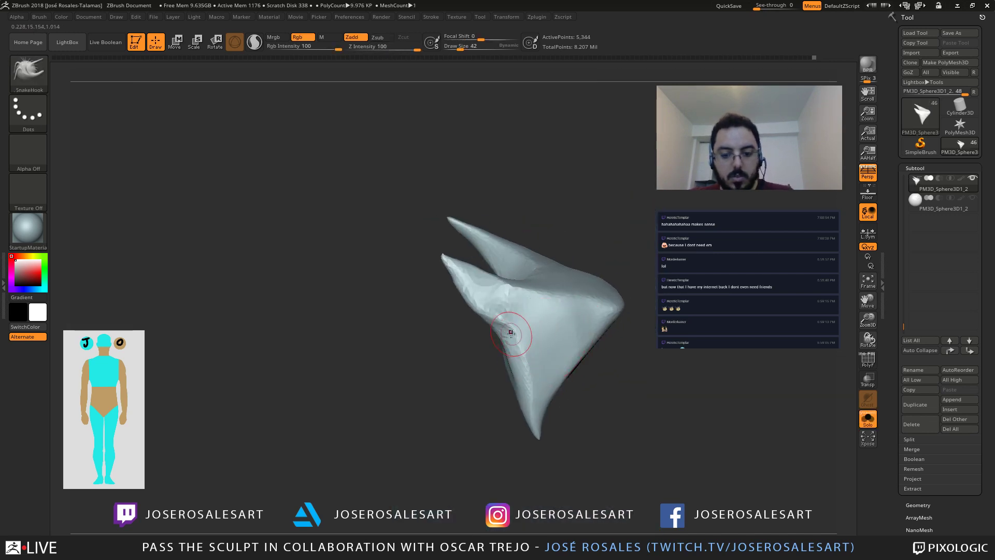
Step: Smooth the inner edge and lower prong of the isolated mass at draw size 42 and bring the limbs back into view
{"action": "mouse_move", "coordinate": [514, 332]}
{"action": "left_mouse_down", "text": "shift"}
{"action": "mouse_move", "coordinate": [498, 320]}
{"action": "mouse_move", "coordinate": [528, 382]}
{"action": "left_mouse_up", "text": "shift"}
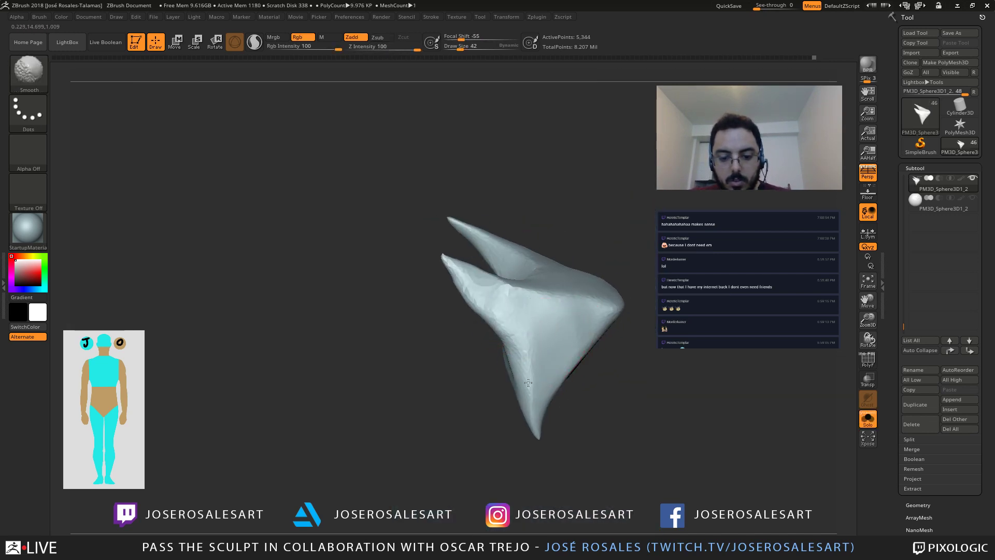
{"action": "mouse_move", "coordinate": [551, 375]}
{"action": "right_mouse_down", "text": "ctrl"}
{"action": "mouse_move", "coordinate": [546, 327]}
{"action": "mouse_move", "coordinate": [502, 336]}
{"action": "mouse_move", "coordinate": [550, 396]}
{"action": "mouse_move", "coordinate": [658, 321]}
{"action": "right_mouse_up", "text": "ctrl"}
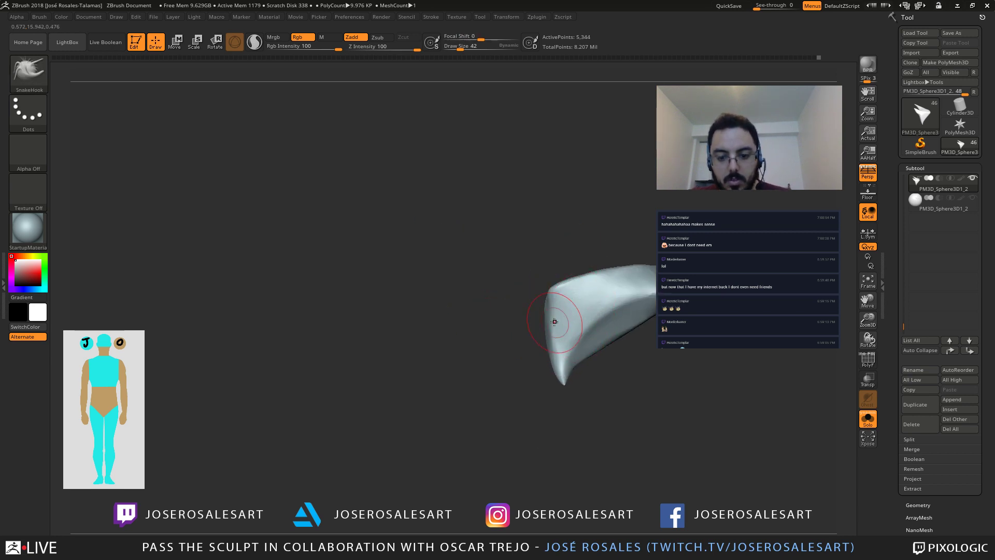
{"action": "right_click_drag", "start_coordinate": [552, 306], "coordinate": [573, 347]}
{"action": "key", "text": "shift"}
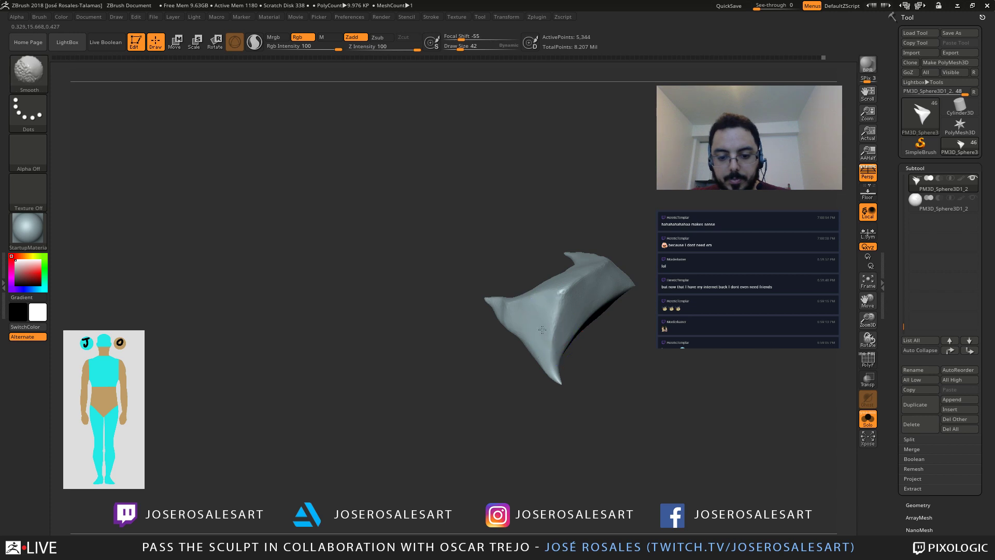
{"action": "right_click_drag", "start_coordinate": [544, 315], "coordinate": [554, 395]}
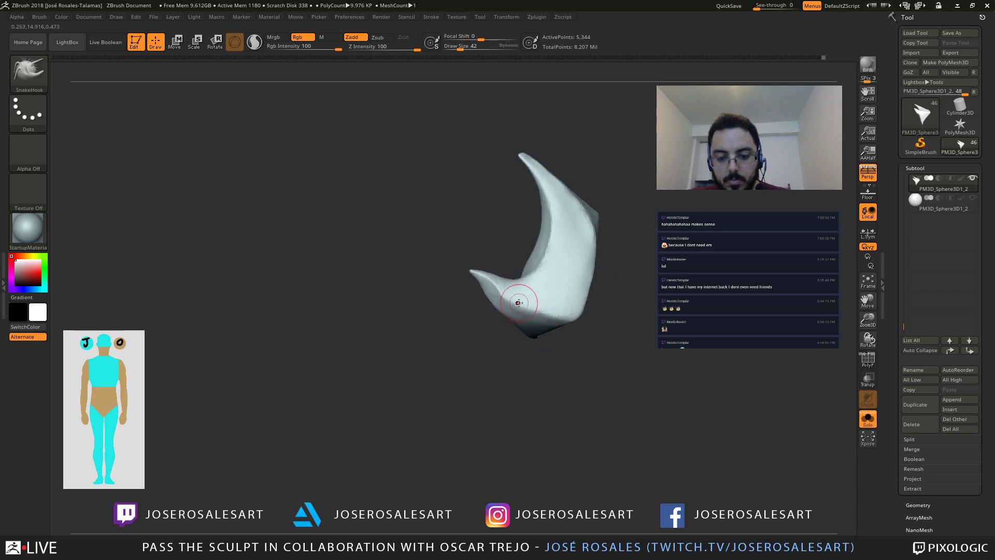
{"action": "left_click_drag", "start_coordinate": [511, 302], "coordinate": [529, 315], "text": "shift"}
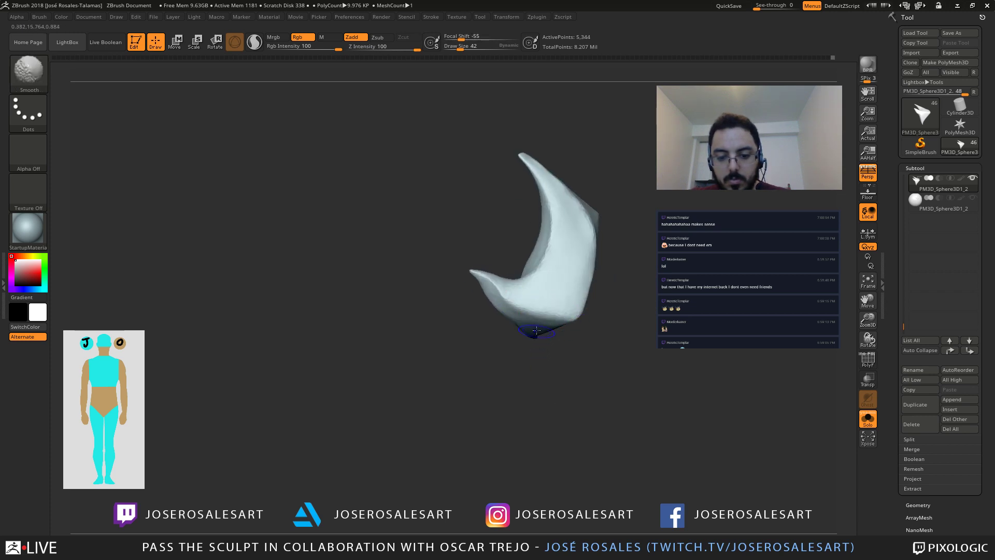
{"action": "mouse_move", "coordinate": [536, 330]}
{"action": "right_mouse_down"}
{"action": "mouse_move", "coordinate": [577, 295]}
{"action": "mouse_move", "coordinate": [536, 276]}
{"action": "mouse_move", "coordinate": [480, 287]}
{"action": "mouse_move", "coordinate": [497, 257]}
{"action": "mouse_move", "coordinate": [447, 277]}
{"action": "mouse_move", "coordinate": [610, 251]}
{"action": "mouse_move", "coordinate": [523, 255]}
{"action": "right_mouse_up"}
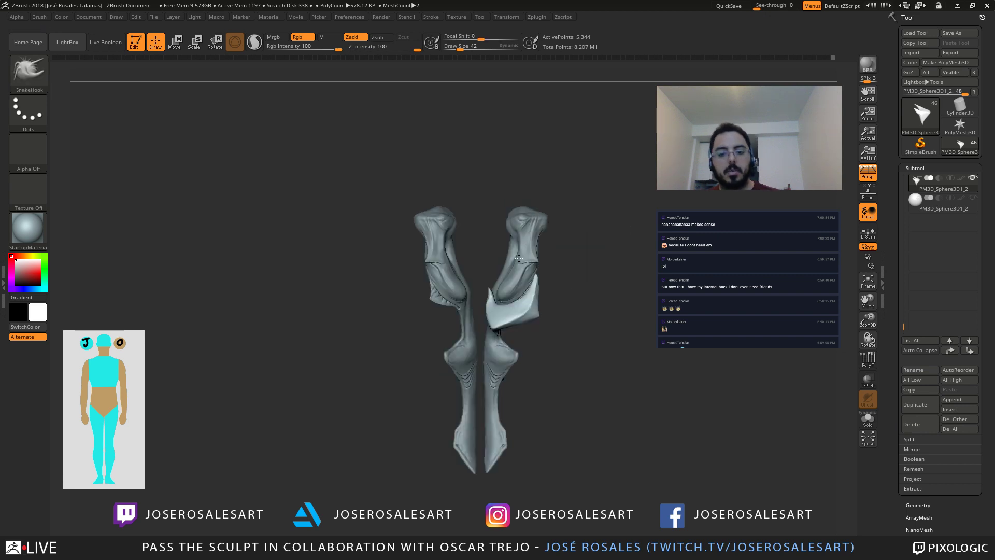
Step: Unhide the sphere subtool below the upper mass and make it the active subtool
{"action": "left_click", "coordinate": [970, 199]}
{"action": "left_click", "coordinate": [497, 347], "text": "alt"}
{"action": "right_click_drag", "start_coordinate": [509, 303], "coordinate": [477, 284], "text": "alt"}
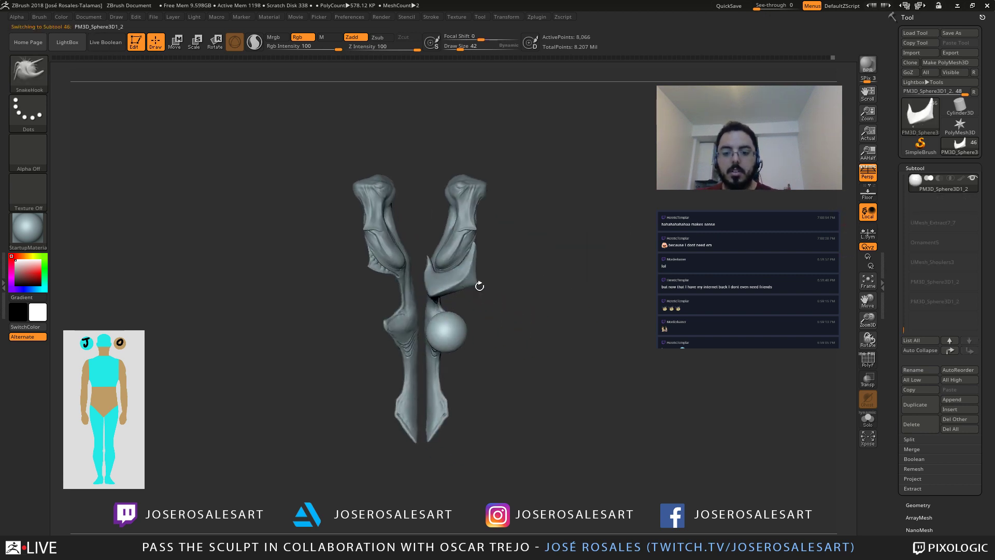
{"action": "mouse_move", "coordinate": [454, 331]}
{"action": "right_mouse_down", "text": "alt"}
{"action": "mouse_move", "coordinate": [504, 350]}
{"action": "mouse_move", "coordinate": [555, 334]}
{"action": "mouse_move", "coordinate": [516, 330]}
{"action": "mouse_move", "coordinate": [527, 316]}
{"action": "right_mouse_up", "text": "alt"}
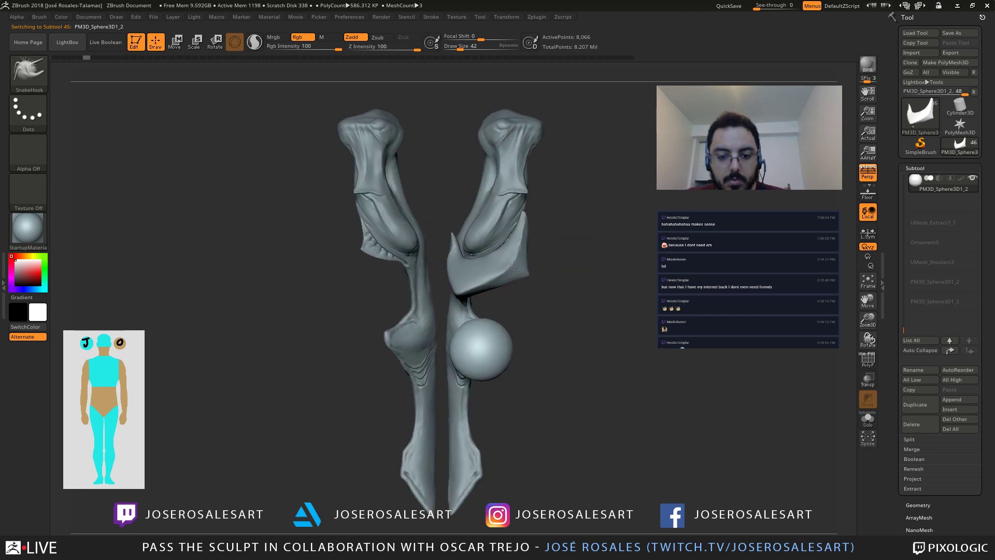
Step: Reselect the upper mass, pull its outer lower corner into a point with the Move brush at draw size 48 and smooth it
{"action": "left_click", "coordinate": [508, 268], "text": "alt"}
{"action": "key", "text": "b"}
{"action": "key", "text": "m"}
{"action": "key", "text": "v"}
{"action": "key", "text": "s"}
{"action": "left_click_drag", "start_coordinate": [523, 279], "coordinate": [532, 273]}
{"action": "key", "text": "s"}
{"action": "left_click_drag", "start_coordinate": [533, 275], "coordinate": [539, 274]}
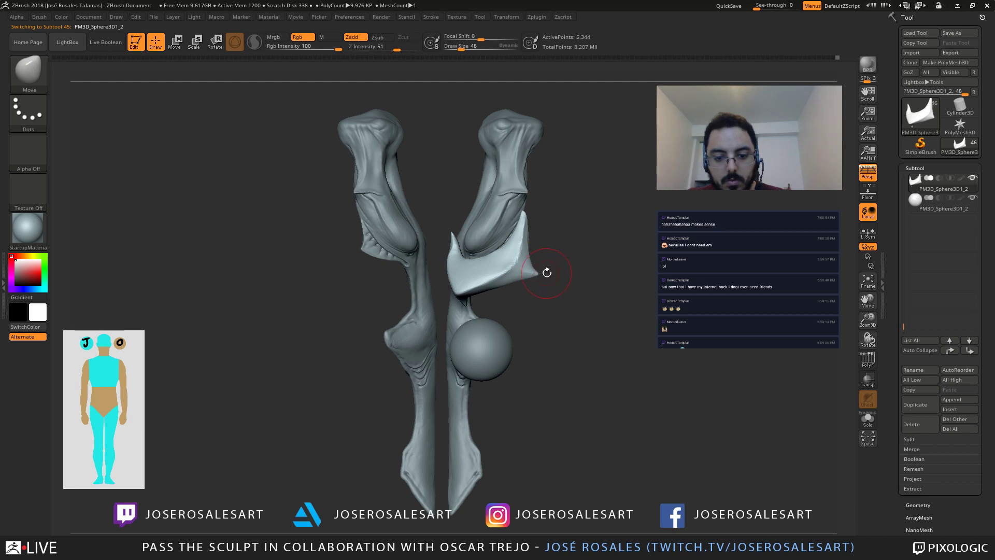
{"action": "left_click_drag", "start_coordinate": [525, 270], "coordinate": [535, 278], "text": "shift"}
{"action": "mouse_move", "coordinate": [544, 286]}
{"action": "right_mouse_down", "text": "alt"}
{"action": "mouse_move", "coordinate": [555, 273]}
{"action": "mouse_move", "coordinate": [396, 295]}
{"action": "right_mouse_up", "text": "alt"}
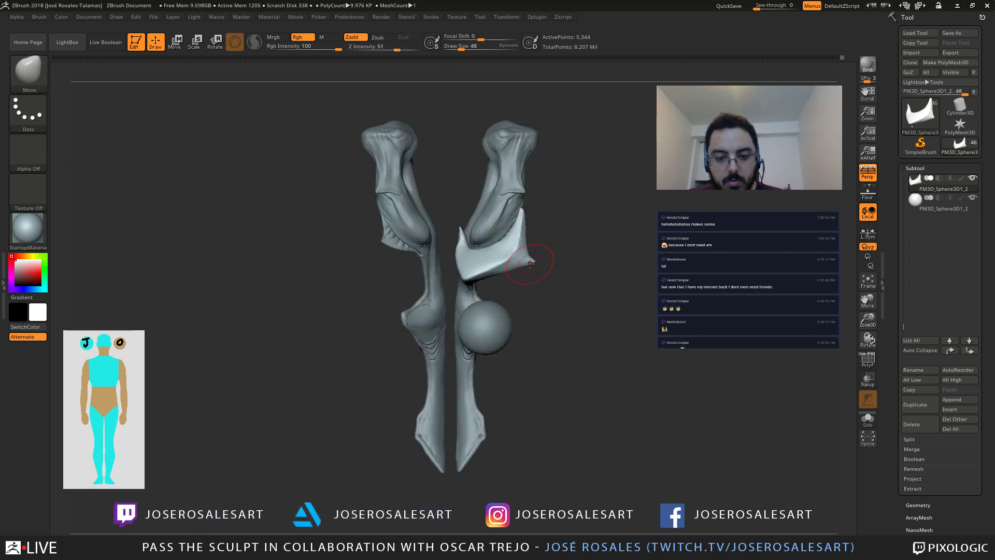
{"action": "right_click_drag", "start_coordinate": [562, 256], "coordinate": [523, 243], "text": "alt"}
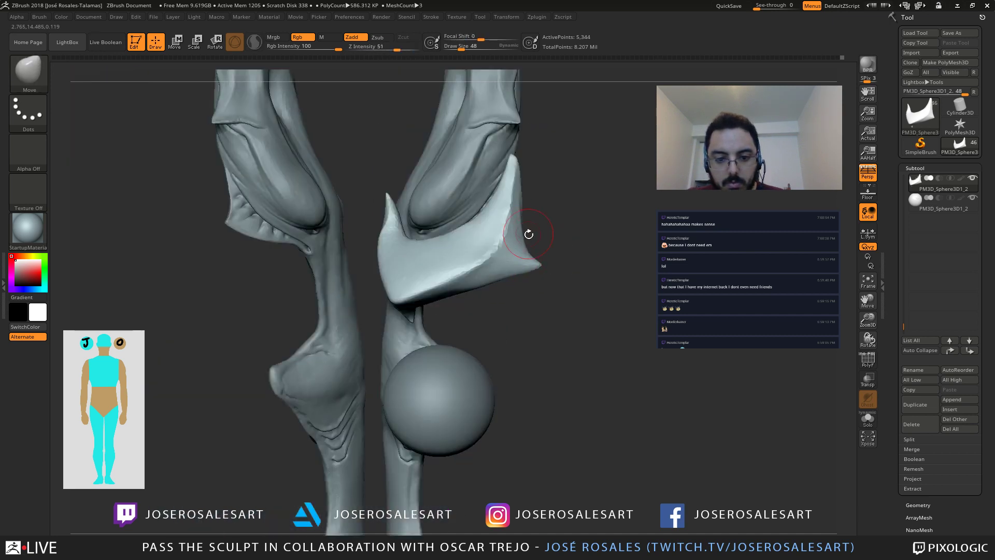
Step: Curve the outer edge between the upper spike and the outer point inward with SnakeHook at draw size 73
{"action": "key", "text": "b"}
{"action": "key", "text": "s"}
{"action": "key", "text": "h"}
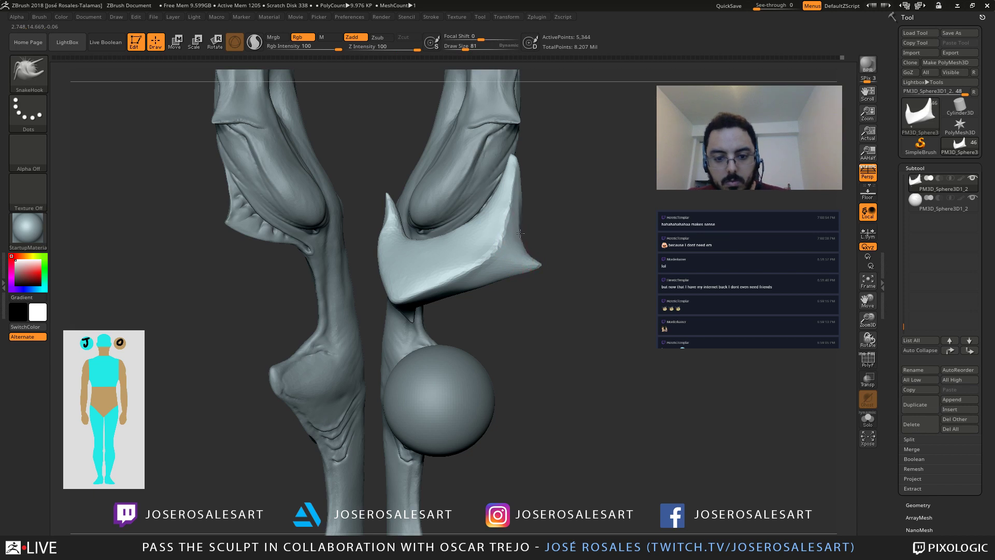
{"action": "left_click_drag", "start_coordinate": [521, 207], "coordinate": [514, 197]}
{"action": "key", "text": "s"}
{"action": "left_click", "coordinate": [529, 214]}
{"action": "key", "text": "s"}
{"action": "left_click", "coordinate": [528, 209]}
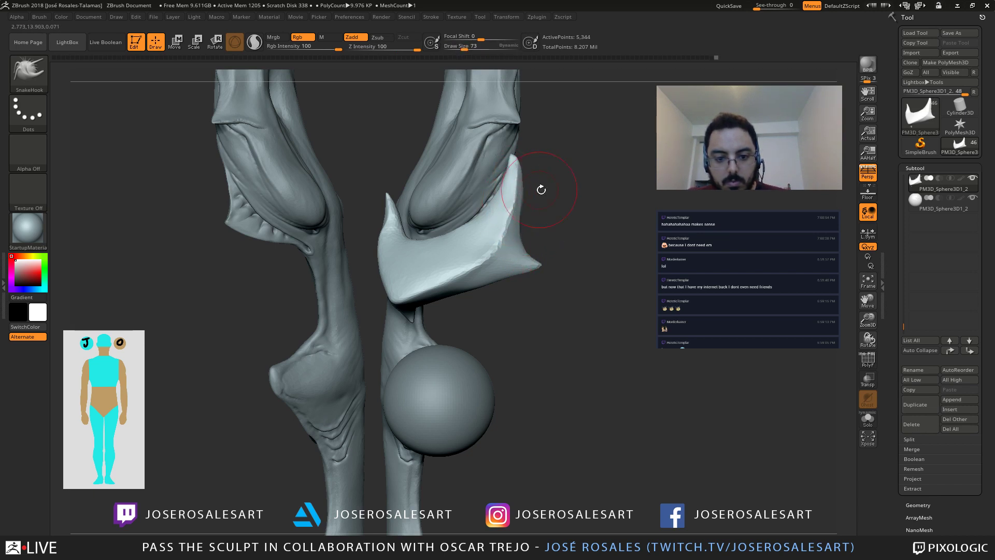
Step: Select the sphere, accept discarding its newer undo history, scale it down to about 0.68 and position it below the upper mass
{"action": "mouse_move", "coordinate": [547, 292]}
{"action": "left_mouse_down", "text": "alt"}
{"action": "mouse_move", "coordinate": [474, 285]}
{"action": "mouse_move", "coordinate": [648, 221]}
{"action": "mouse_move", "coordinate": [475, 223]}
{"action": "mouse_move", "coordinate": [469, 313]}
{"action": "mouse_move", "coordinate": [547, 339]}
{"action": "mouse_move", "coordinate": [525, 328]}
{"action": "left_mouse_up", "text": "alt"}
{"action": "left_click", "coordinate": [487, 324], "text": "alt"}
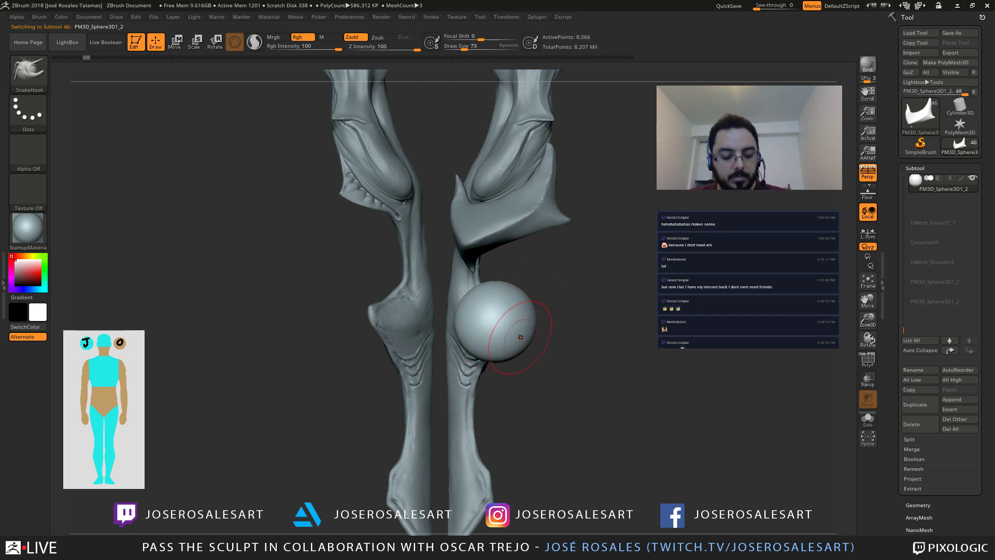
{"action": "key", "text": "w"}
{"action": "left_click", "coordinate": [508, 239]}
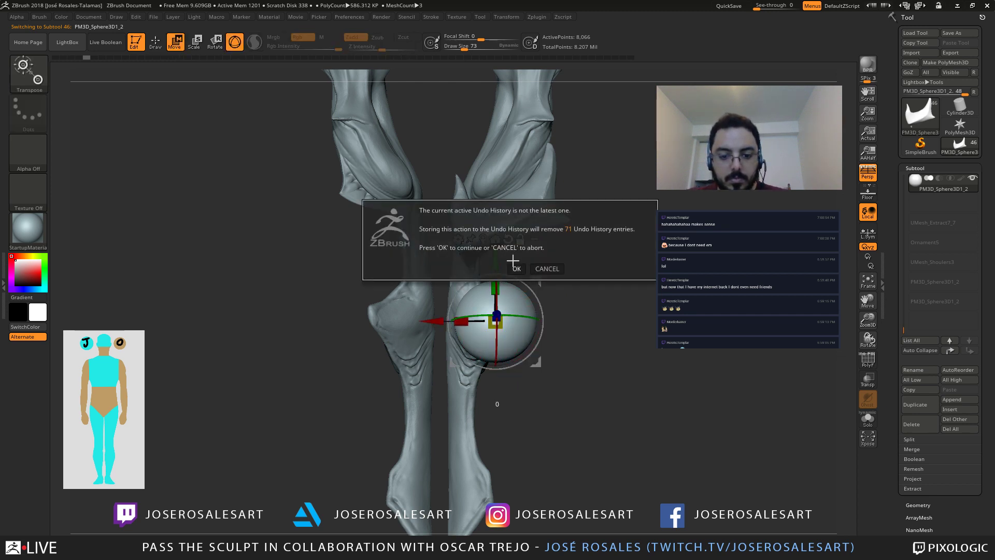
{"action": "left_click", "coordinate": [516, 269]}
{"action": "left_click", "coordinate": [516, 268]}
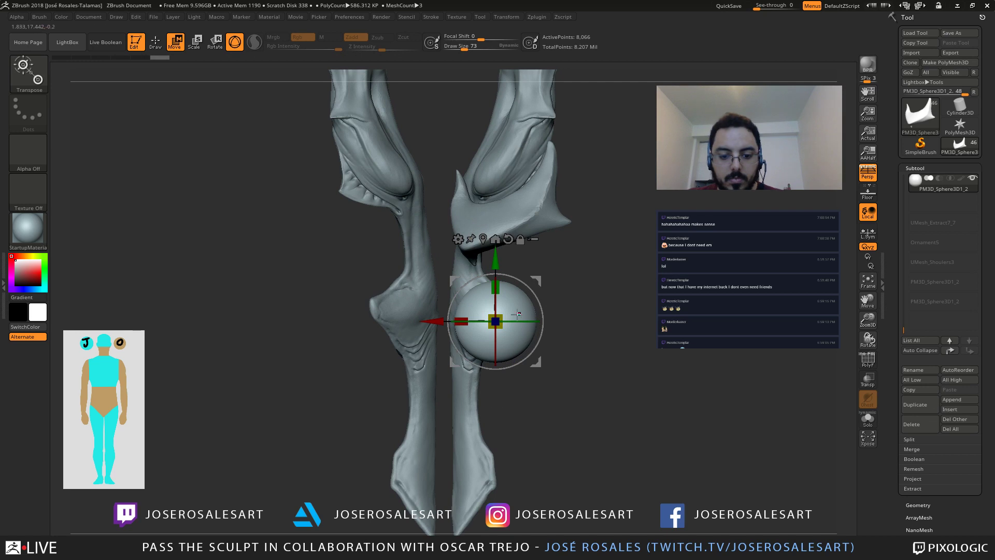
{"action": "left_click_drag", "start_coordinate": [541, 278], "coordinate": [562, 250]}
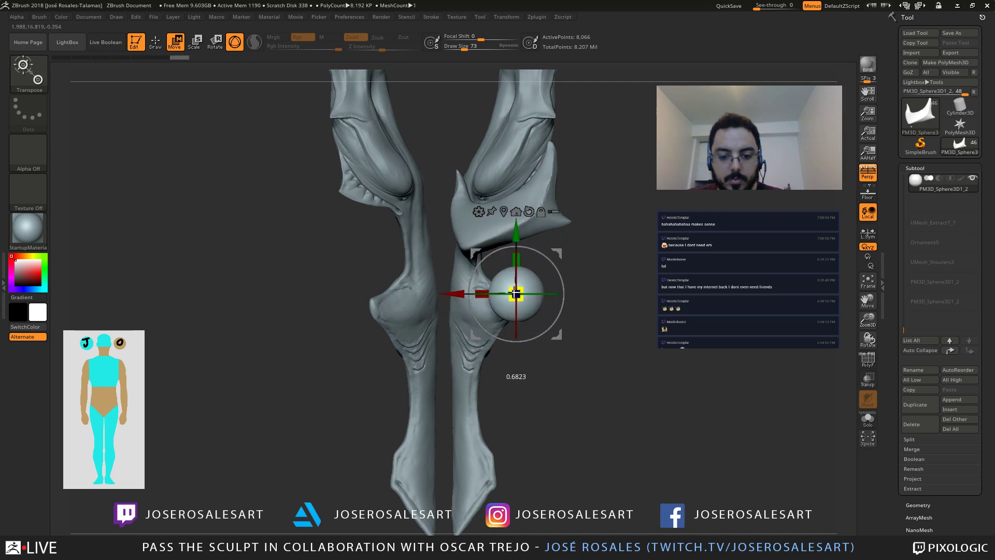
{"action": "left_click_drag", "start_coordinate": [481, 294], "coordinate": [457, 293]}
{"action": "key", "text": "q"}
Step: Build the sphere into an elongated oval with ClayBuildup, turning on Sculptris Pro, and smooth its surface
{"action": "right_click_drag", "start_coordinate": [580, 273], "coordinate": [511, 265]}
{"action": "key", "text": "b"}
{"action": "key", "text": "c"}
{"action": "key", "text": "b"}
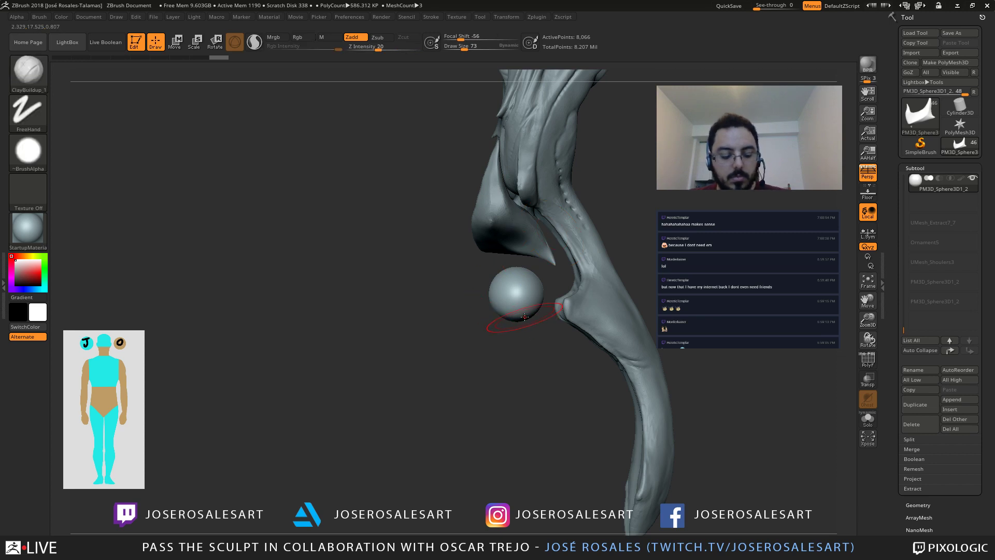
{"action": "mouse_move", "coordinate": [520, 328]}
{"action": "left_mouse_down"}
{"action": "mouse_move", "coordinate": [544, 308]}
{"action": "mouse_move", "coordinate": [513, 300]}
{"action": "left_mouse_up"}
{"action": "mouse_move", "coordinate": [482, 291]}
{"action": "right_mouse_down", "text": "alt"}
{"action": "mouse_move", "coordinate": [461, 305]}
{"action": "mouse_move", "coordinate": [478, 288]}
{"action": "right_mouse_up", "text": "alt"}
{"action": "left_click_drag", "start_coordinate": [494, 278], "coordinate": [469, 303]}
{"action": "left_click", "coordinate": [254, 43]}
{"action": "right_click_drag", "start_coordinate": [465, 313], "coordinate": [425, 306]}
{"action": "left_click_drag", "start_coordinate": [495, 290], "coordinate": [500, 295], "text": "shift"}
{"action": "right_click_drag", "start_coordinate": [474, 293], "coordinate": [425, 296]}
{"action": "left_click_drag", "start_coordinate": [522, 288], "coordinate": [505, 295], "text": "shift"}
{"action": "right_click_drag", "start_coordinate": [513, 300], "coordinate": [611, 297]}
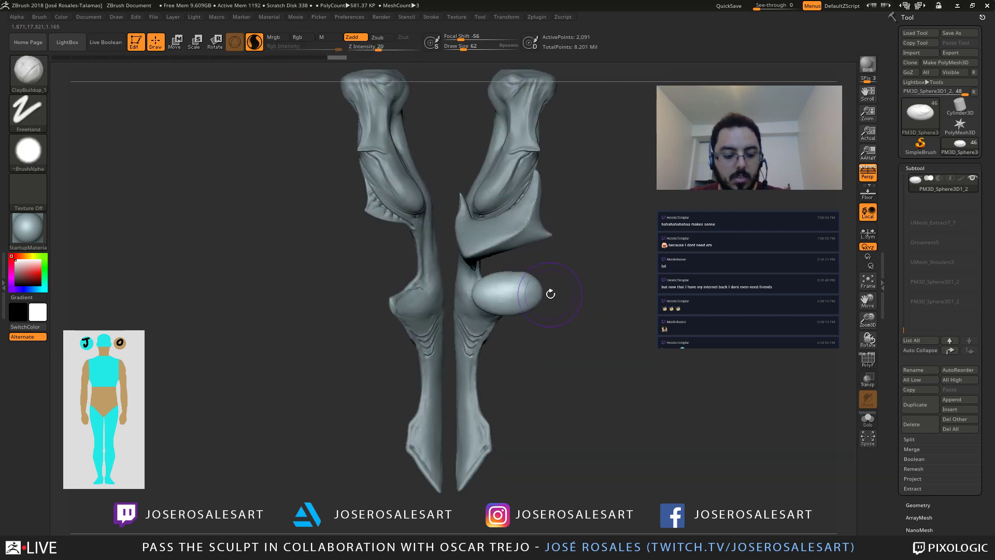
Step: Add clay to the inner end of the oval and stretch it toward the limb into a curved form with SnakeHook at draw size 90
{"action": "key", "text": "s"}
{"action": "left_click", "coordinate": [543, 296]}
{"action": "mouse_move", "coordinate": [483, 288]}
{"action": "left_mouse_down"}
{"action": "mouse_move", "coordinate": [488, 277]}
{"action": "mouse_move", "coordinate": [492, 303]}
{"action": "mouse_move", "coordinate": [541, 321]}
{"action": "mouse_move", "coordinate": [490, 311]}
{"action": "mouse_move", "coordinate": [463, 326]}
{"action": "mouse_move", "coordinate": [485, 322]}
{"action": "mouse_move", "coordinate": [463, 340]}
{"action": "mouse_move", "coordinate": [490, 311]}
{"action": "left_mouse_up"}
{"action": "key", "text": "b"}
{"action": "key", "text": "s"}
{"action": "key", "text": "h"}
{"action": "key", "text": "s"}
{"action": "left_click", "coordinate": [486, 311]}
{"action": "right_click_drag", "start_coordinate": [490, 312], "coordinate": [549, 317]}
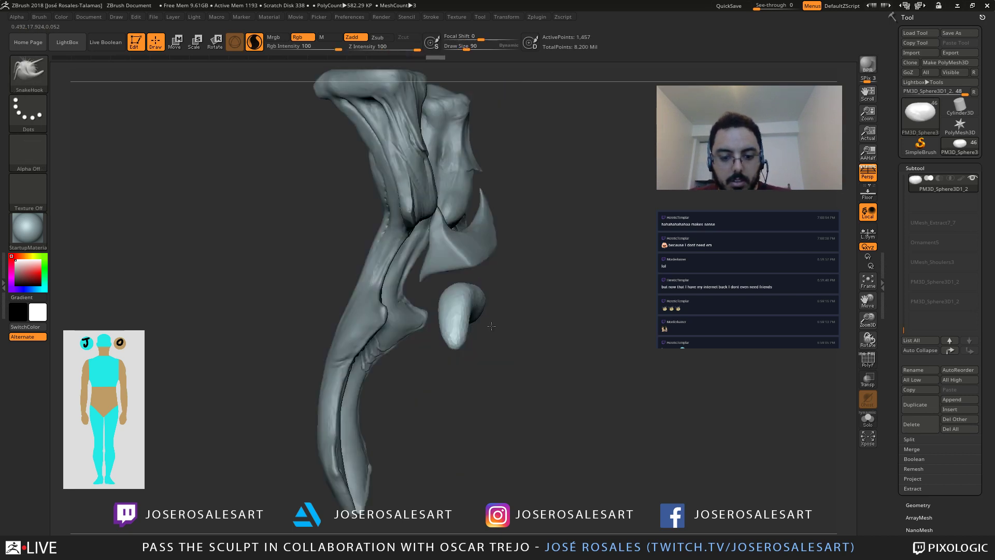
Step: Pull the inner end of the curved sphere mesh at the knee into a tapered tail with Snake Hook and smooth it
{"action": "left_click_drag", "start_coordinate": [457, 326], "coordinate": [421, 345]}
{"action": "right_click_drag", "start_coordinate": [422, 346], "coordinate": [363, 343]}
{"action": "mouse_move", "coordinate": [440, 341]}
{"action": "left_mouse_down", "text": "shift"}
{"action": "mouse_move", "coordinate": [455, 364]}
{"action": "mouse_move", "coordinate": [520, 400]}
{"action": "mouse_move", "coordinate": [450, 349]}
{"action": "mouse_move", "coordinate": [460, 333]}
{"action": "mouse_move", "coordinate": [475, 377]}
{"action": "mouse_move", "coordinate": [460, 350]}
{"action": "mouse_move", "coordinate": [497, 387]}
{"action": "mouse_move", "coordinate": [463, 336]}
{"action": "left_mouse_up", "text": "shift"}
{"action": "key", "text": "b"}
{"action": "key", "text": "m"}
{"action": "key", "text": "v"}
{"action": "key", "text": "s"}
{"action": "left_click", "coordinate": [454, 360]}
{"action": "key", "text": "b"}
{"action": "key", "text": "s"}
{"action": "key", "text": "h"}
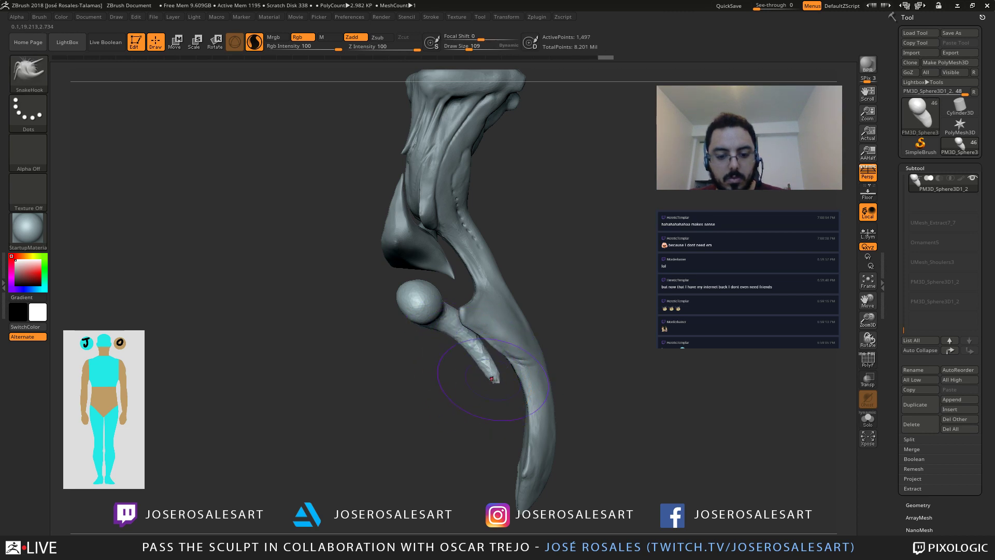
Step: Smooth the tail and pull the mesh's inner end into a raised, rounded bulge over the knee
{"action": "mouse_move", "coordinate": [487, 377]}
{"action": "left_mouse_down", "text": "shift"}
{"action": "mouse_move", "coordinate": [484, 359]}
{"action": "mouse_move", "coordinate": [550, 337]}
{"action": "left_mouse_up", "text": "shift"}
{"action": "left_click_drag", "start_coordinate": [523, 289], "coordinate": [494, 316]}
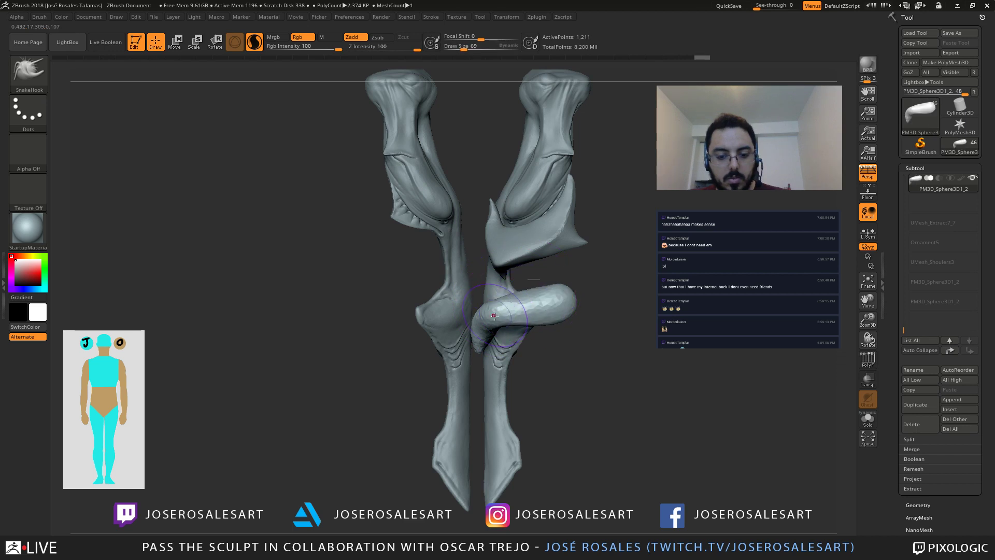
{"action": "right_click_drag", "start_coordinate": [507, 305], "coordinate": [485, 310]}
{"action": "left_click_drag", "start_coordinate": [496, 332], "coordinate": [495, 316]}
{"action": "right_click_drag", "start_coordinate": [513, 316], "coordinate": [487, 317]}
{"action": "left_click_drag", "start_coordinate": [487, 321], "coordinate": [491, 300]}
{"action": "right_click_drag", "start_coordinate": [490, 300], "coordinate": [529, 301]}
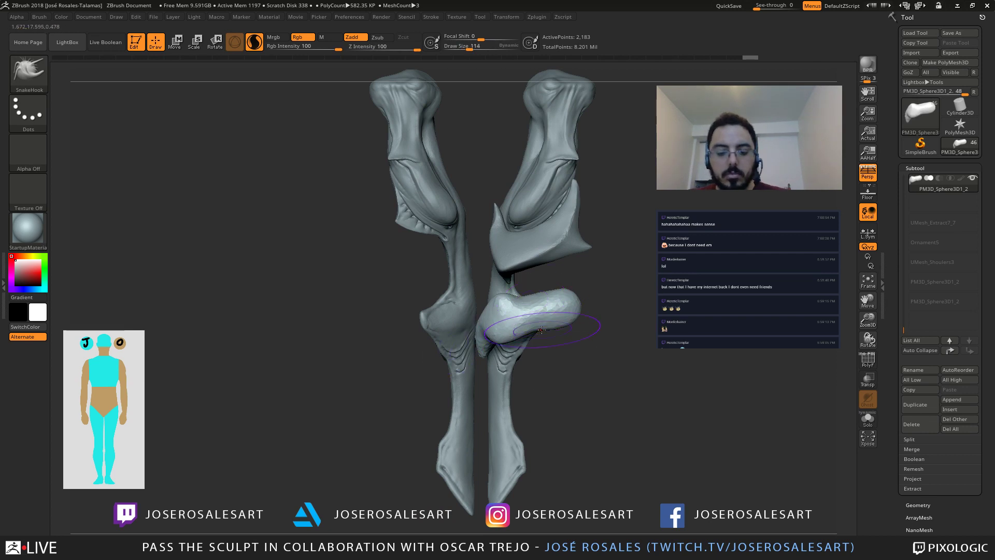
{"action": "right_click_drag", "start_coordinate": [541, 329], "coordinate": [542, 263]}
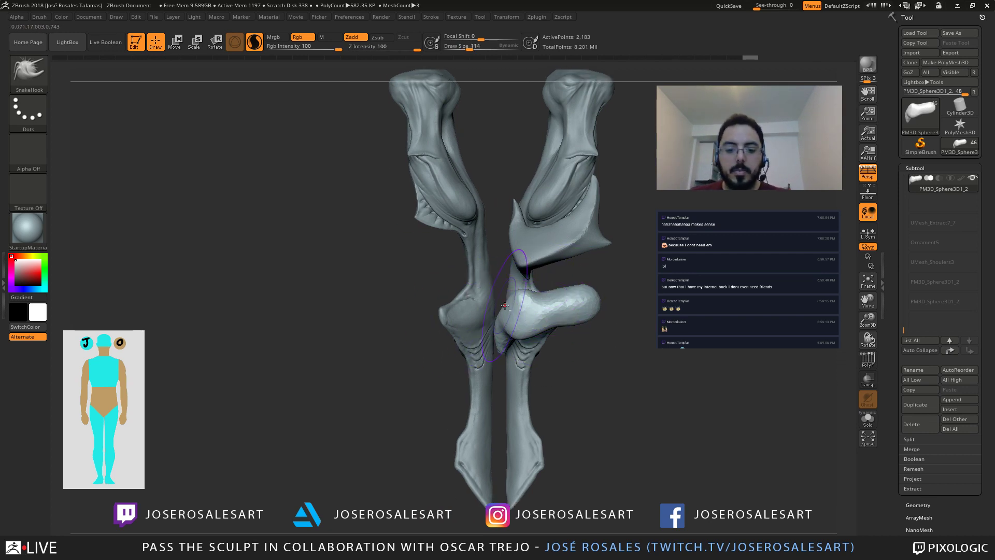
{"action": "right_click_drag", "start_coordinate": [505, 306], "coordinate": [521, 269]}
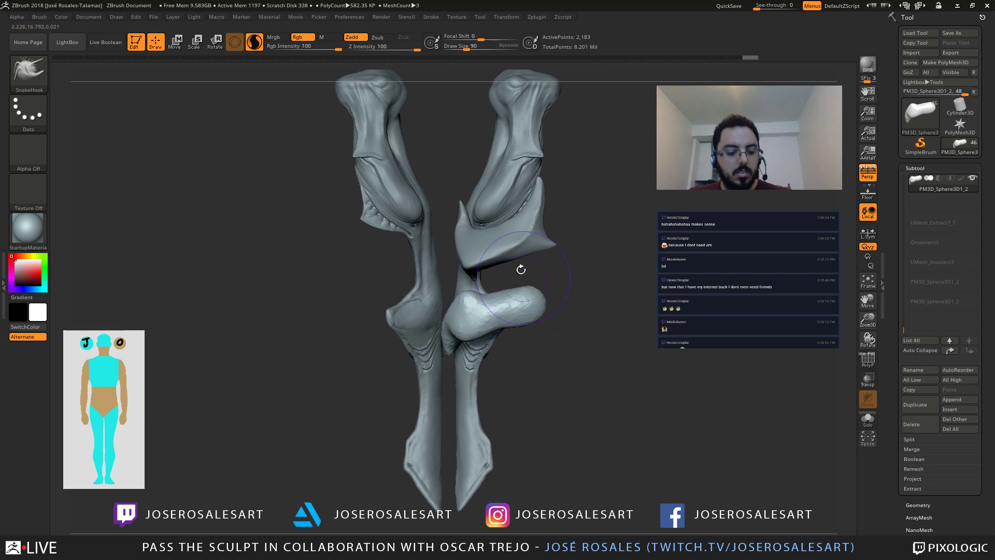
Step: Adjust the rounded outer end of the knee piece with Snake Hook and smooth its inner bulge down to the tail
{"action": "key", "text": "b"}
{"action": "key", "text": "m"}
{"action": "key", "text": "v"}
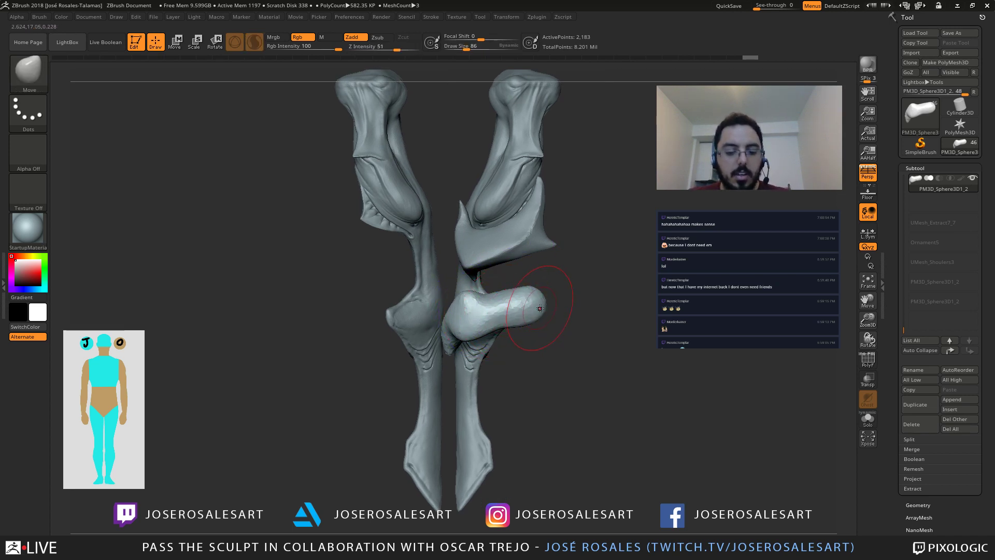
{"action": "key", "text": "b"}
{"action": "key", "text": "s"}
{"action": "key", "text": "h"}
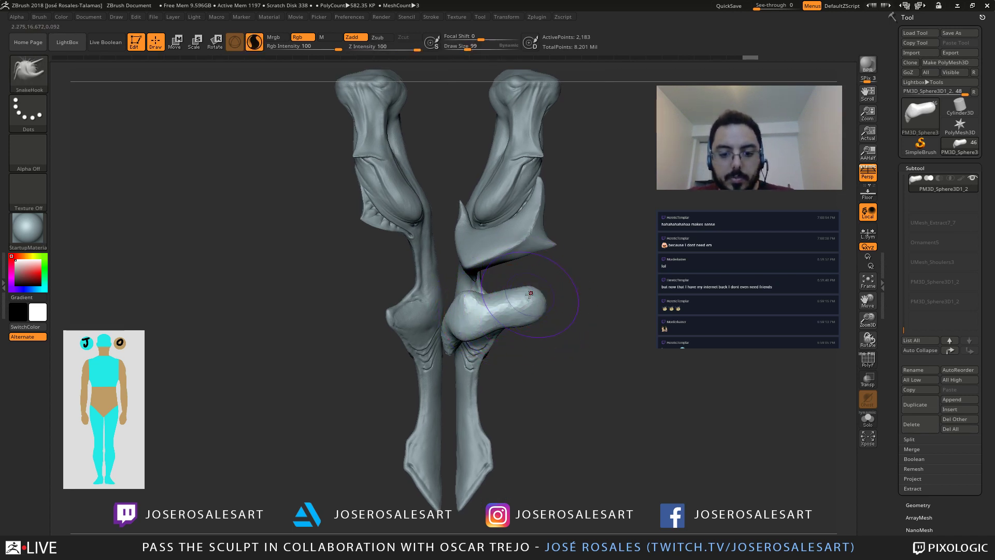
{"action": "left_click_drag", "start_coordinate": [533, 292], "coordinate": [529, 293]}
{"action": "mouse_move", "coordinate": [530, 297]}
{"action": "left_mouse_down"}
{"action": "mouse_move", "coordinate": [530, 279]}
{"action": "mouse_move", "coordinate": [499, 297]}
{"action": "mouse_move", "coordinate": [524, 299]}
{"action": "mouse_move", "coordinate": [491, 308]}
{"action": "mouse_move", "coordinate": [499, 308]}
{"action": "left_mouse_up"}
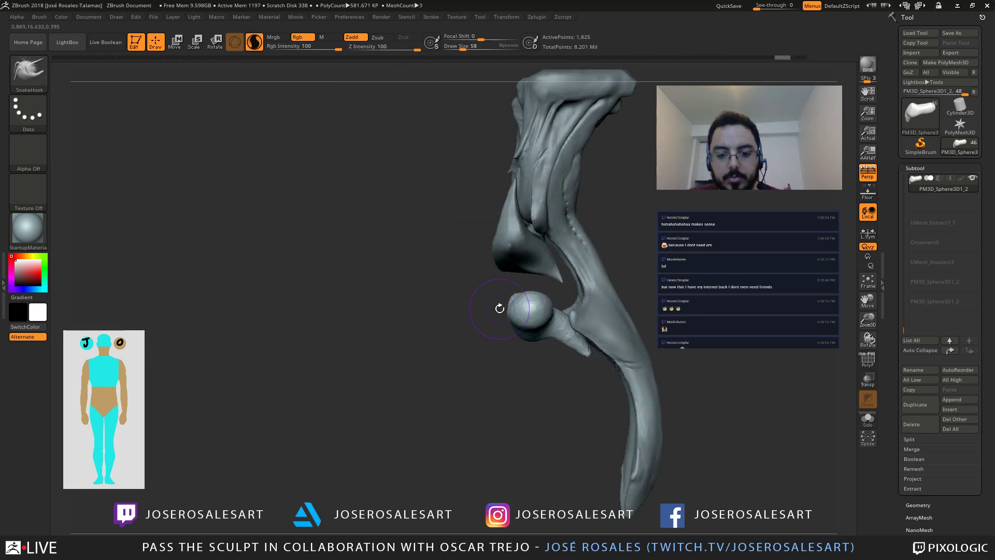
{"action": "right_click_drag", "start_coordinate": [499, 308], "coordinate": [548, 306]}
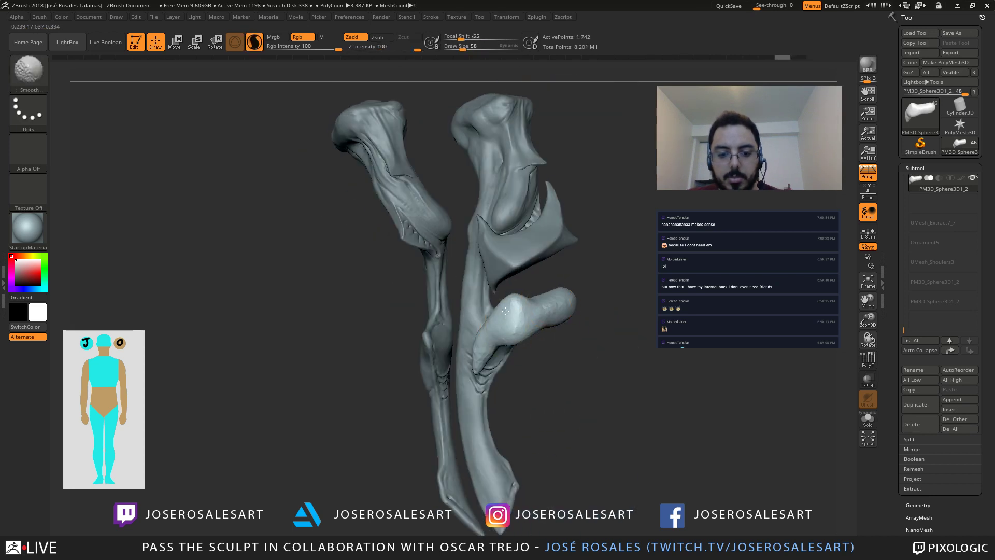
{"action": "left_click_drag", "start_coordinate": [505, 311], "coordinate": [483, 378], "text": "shift"}
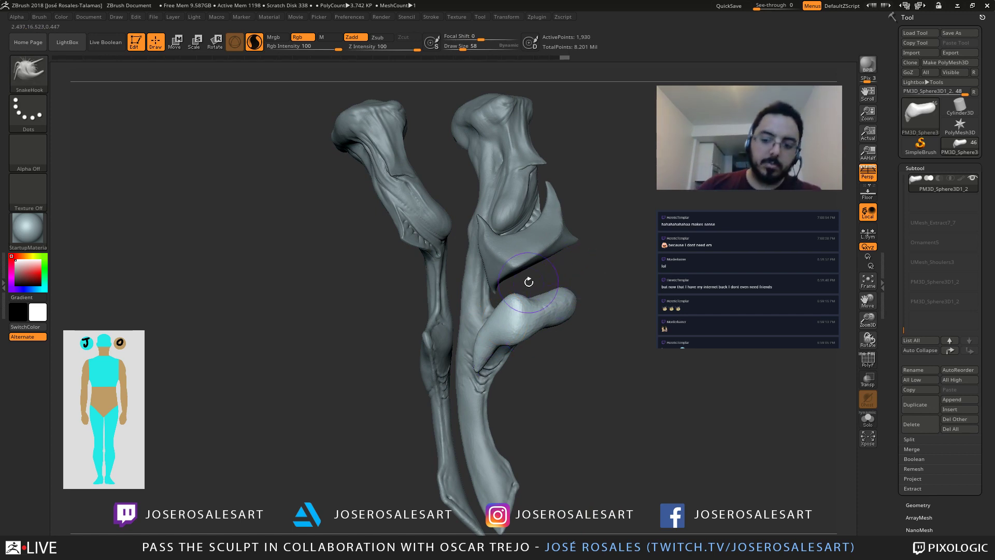
{"action": "right_click_drag", "start_coordinate": [529, 281], "coordinate": [470, 307]}
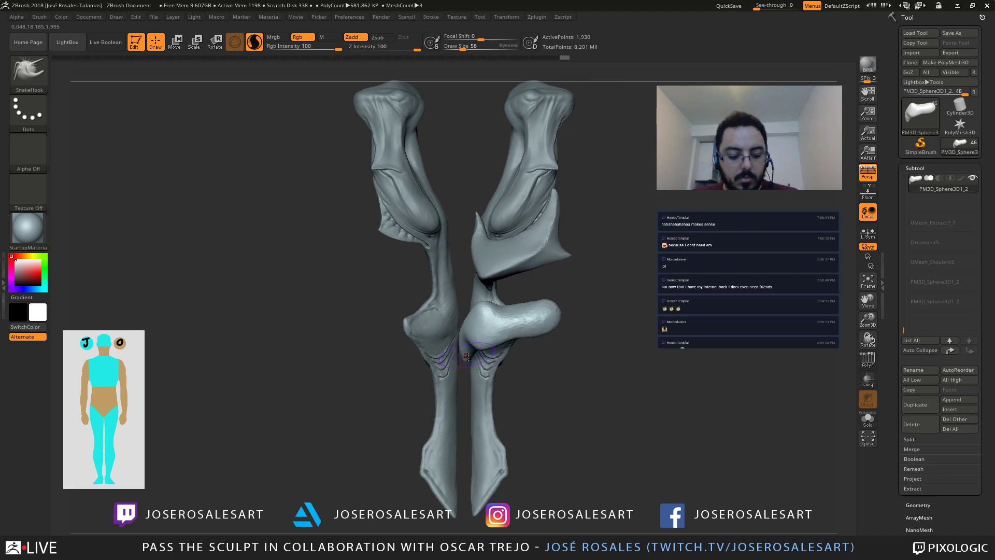
{"action": "key", "text": "w"}
{"action": "key", "text": "q"}
{"action": "left_click_drag", "start_coordinate": [476, 377], "coordinate": [467, 373]}
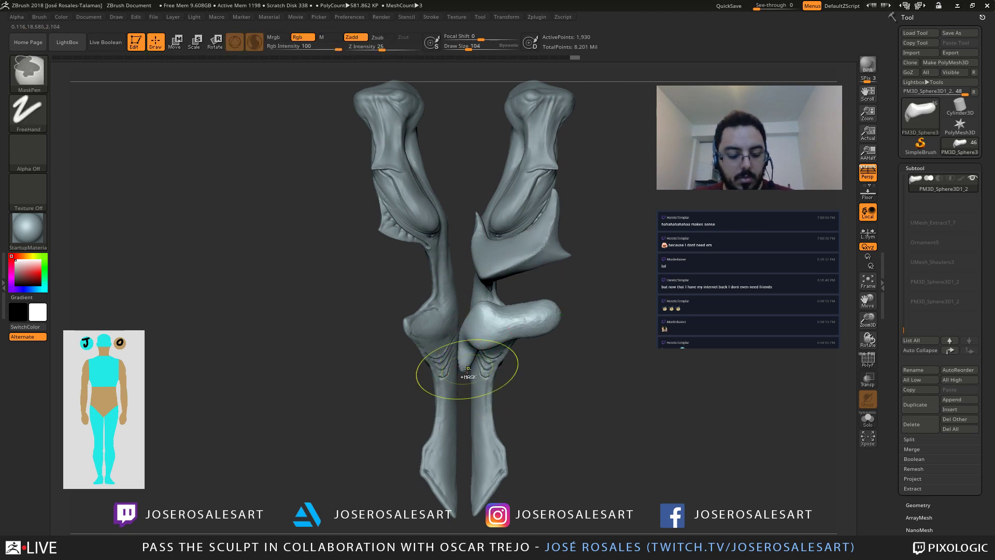
{"action": "key", "text": "w"}
{"action": "key", "text": "ctrl+z"}
{"action": "key", "text": "q"}
{"action": "key", "text": "b"}
{"action": "key", "text": "m"}
{"action": "key", "text": "v"}
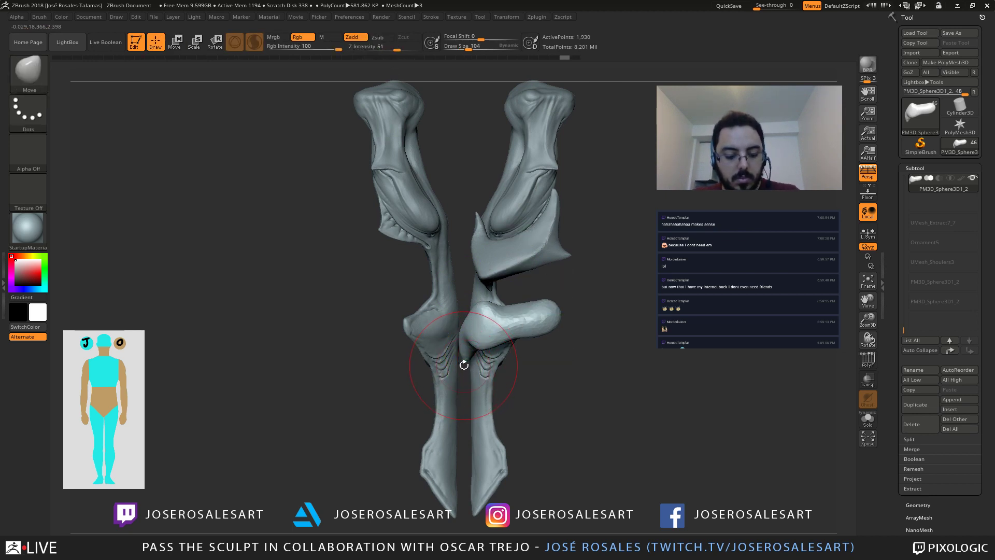
Step: Pull the inner end of the knee piece down along the shin into a long pointed spike with Snake Hook and smooth it
{"action": "key", "text": "b"}
{"action": "key", "text": "s"}
{"action": "key", "text": "h"}
{"action": "mouse_move", "coordinate": [464, 362]}
{"action": "left_mouse_down"}
{"action": "mouse_move", "coordinate": [481, 381]}
{"action": "mouse_move", "coordinate": [475, 417]}
{"action": "mouse_move", "coordinate": [474, 388]}
{"action": "mouse_move", "coordinate": [475, 406]}
{"action": "left_mouse_up"}
{"action": "key", "text": "s"}
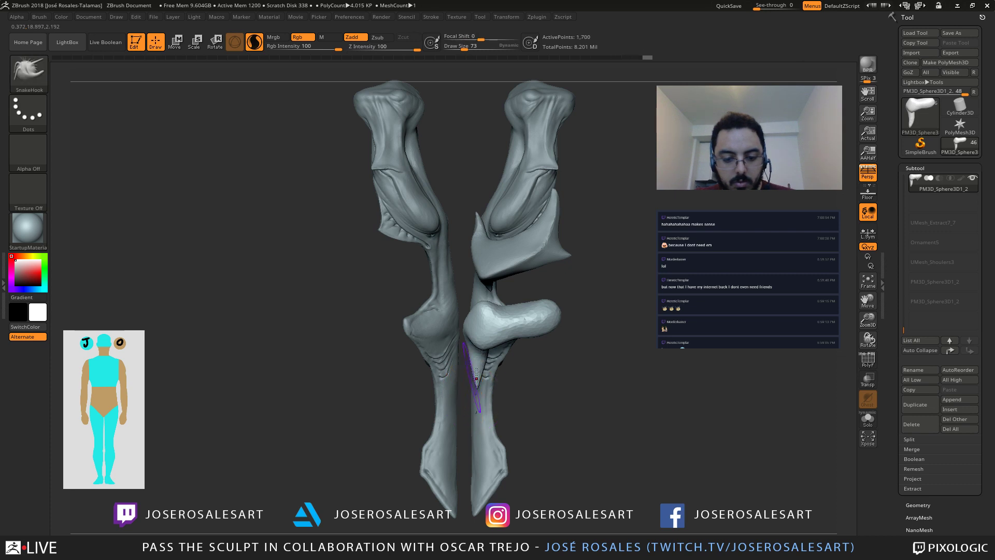
{"action": "right_click_drag", "start_coordinate": [473, 377], "coordinate": [485, 382]}
{"action": "left_click_drag", "start_coordinate": [477, 412], "coordinate": [475, 380], "text": "shift"}
{"action": "mouse_move", "coordinate": [487, 377]}
{"action": "right_mouse_down"}
{"action": "mouse_move", "coordinate": [468, 373]}
{"action": "mouse_move", "coordinate": [477, 356]}
{"action": "right_mouse_up"}
{"action": "left_click_drag", "start_coordinate": [478, 355], "coordinate": [484, 353]}
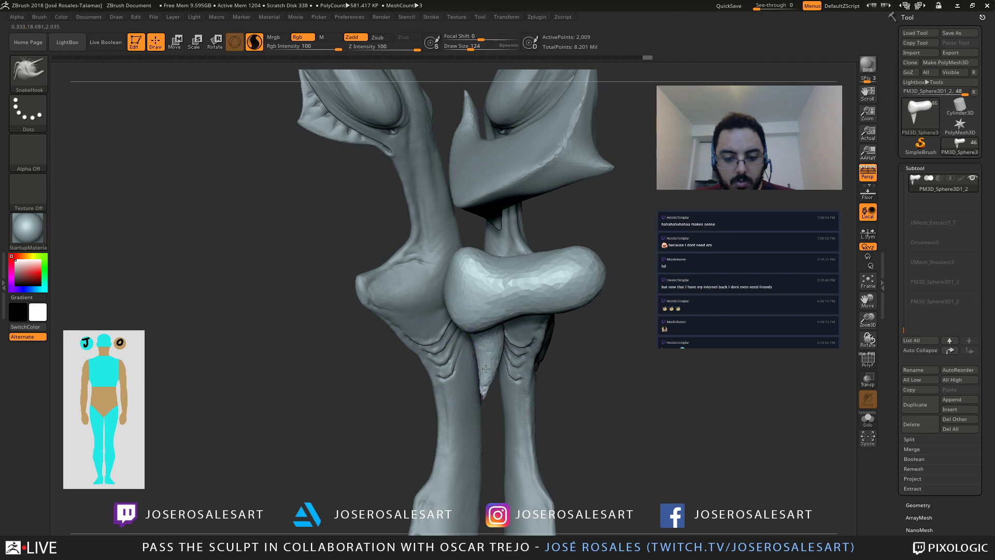
{"action": "right_click_drag", "start_coordinate": [485, 368], "coordinate": [505, 368]}
{"action": "left_click_drag", "start_coordinate": [480, 399], "coordinate": [479, 425]}
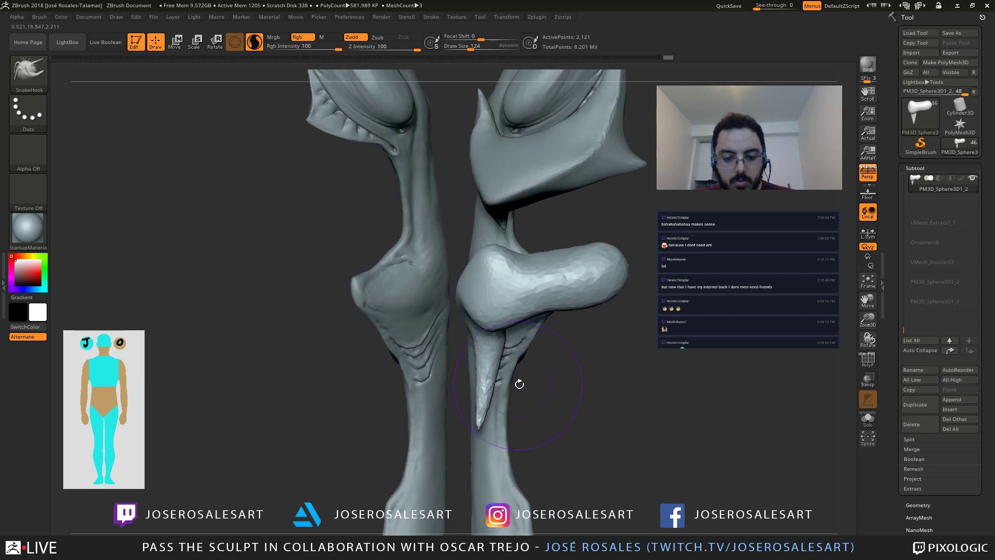
Step: Turn off perspective and examine the knee piece and its spike against both legs from the front
{"action": "mouse_move", "coordinate": [519, 383]}
{"action": "right_mouse_down", "text": "alt"}
{"action": "mouse_move", "coordinate": [424, 362]}
{"action": "mouse_move", "coordinate": [426, 344]}
{"action": "mouse_move", "coordinate": [492, 367]}
{"action": "right_mouse_up", "text": "alt"}
{"action": "key", "text": "s"}
{"action": "left_click_drag", "start_coordinate": [515, 328], "coordinate": [517, 328]}
{"action": "mouse_move", "coordinate": [513, 327]}
{"action": "right_mouse_down"}
{"action": "mouse_move", "coordinate": [446, 346]}
{"action": "mouse_move", "coordinate": [416, 343]}
{"action": "mouse_move", "coordinate": [397, 446]}
{"action": "mouse_move", "coordinate": [384, 348]}
{"action": "mouse_move", "coordinate": [518, 318]}
{"action": "mouse_move", "coordinate": [479, 326]}
{"action": "mouse_move", "coordinate": [440, 309]}
{"action": "right_mouse_up"}
{"action": "key", "text": "shift"}
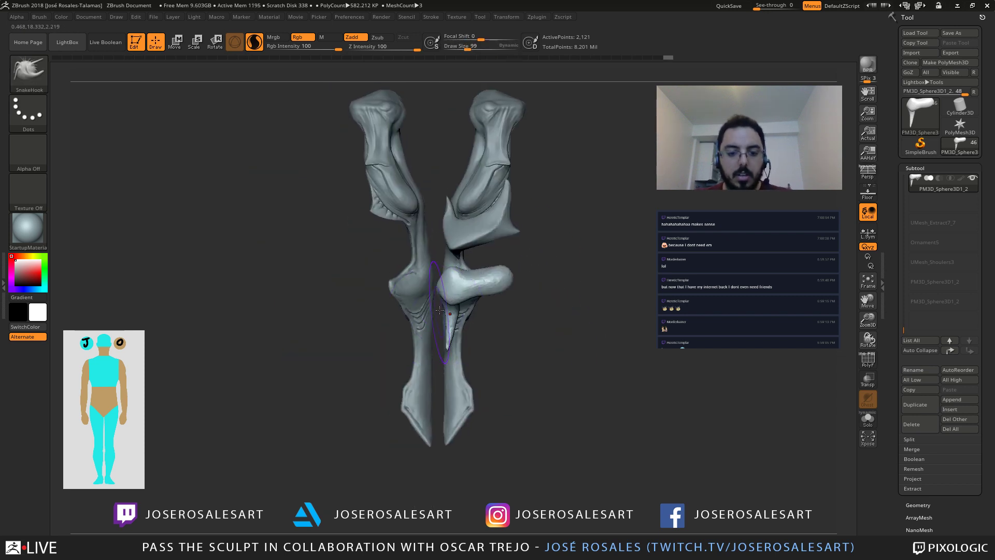
{"action": "key", "text": "s"}
{"action": "left_click_drag", "start_coordinate": [463, 312], "coordinate": [460, 311]}
{"action": "right_click_drag", "start_coordinate": [428, 233], "coordinate": [468, 237], "text": "alt"}
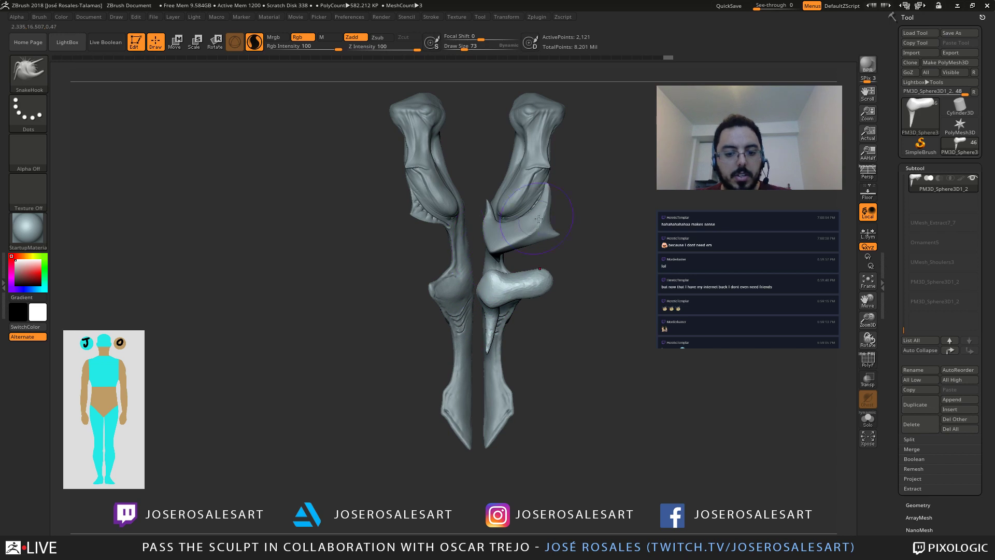
{"action": "right_click_drag", "start_coordinate": [469, 336], "coordinate": [510, 270], "text": "alt"}
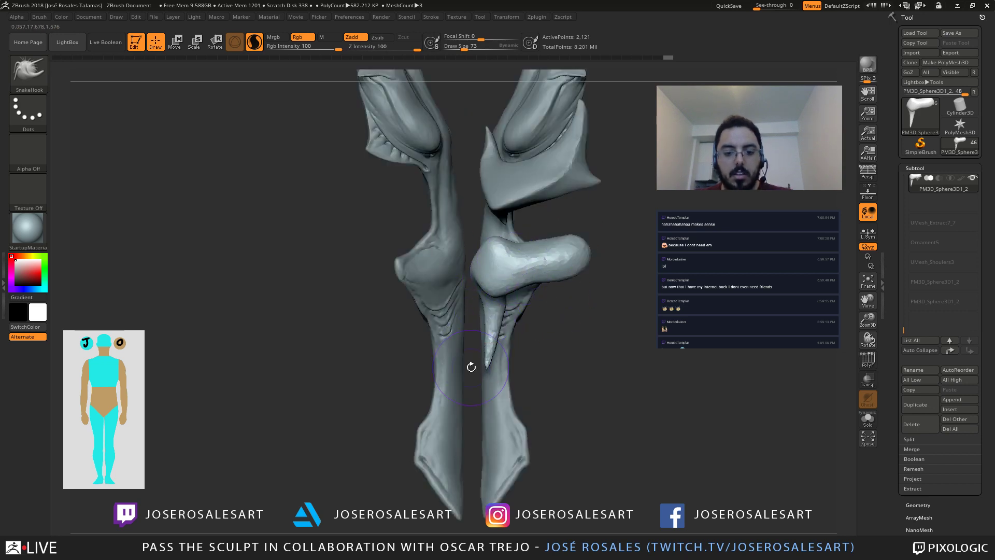
{"action": "right_click_drag", "start_coordinate": [488, 306], "coordinate": [455, 280], "text": "alt"}
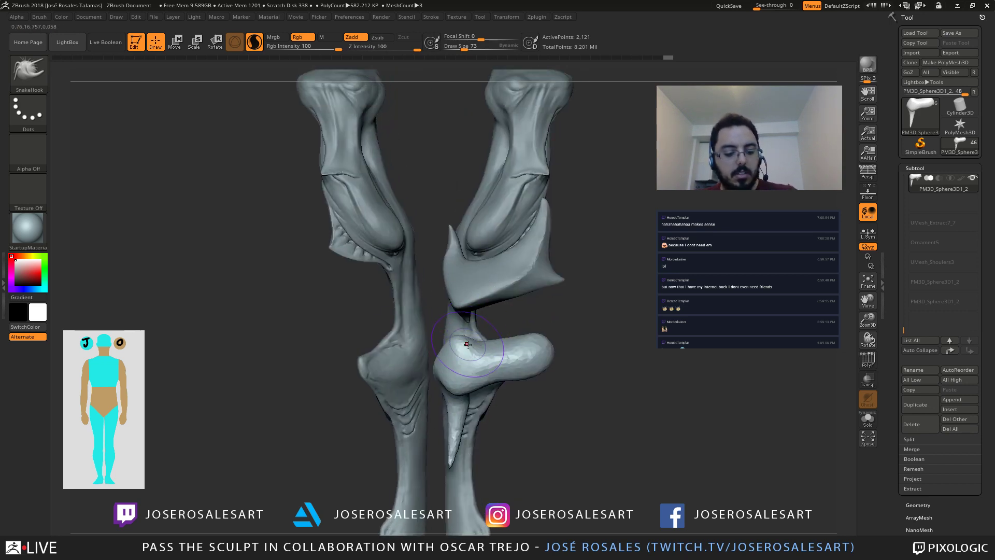
Step: Reshape the shin spike with Snake Hook, shifting it toward the leg's inner edge and drawing its tip downward
{"action": "key", "text": "s"}
{"action": "left_click_drag", "start_coordinate": [466, 347], "coordinate": [469, 346]}
{"action": "mouse_move", "coordinate": [455, 417]}
{"action": "left_mouse_down"}
{"action": "mouse_move", "coordinate": [443, 418]}
{"action": "mouse_move", "coordinate": [446, 446]}
{"action": "mouse_move", "coordinate": [439, 385]}
{"action": "left_mouse_up"}
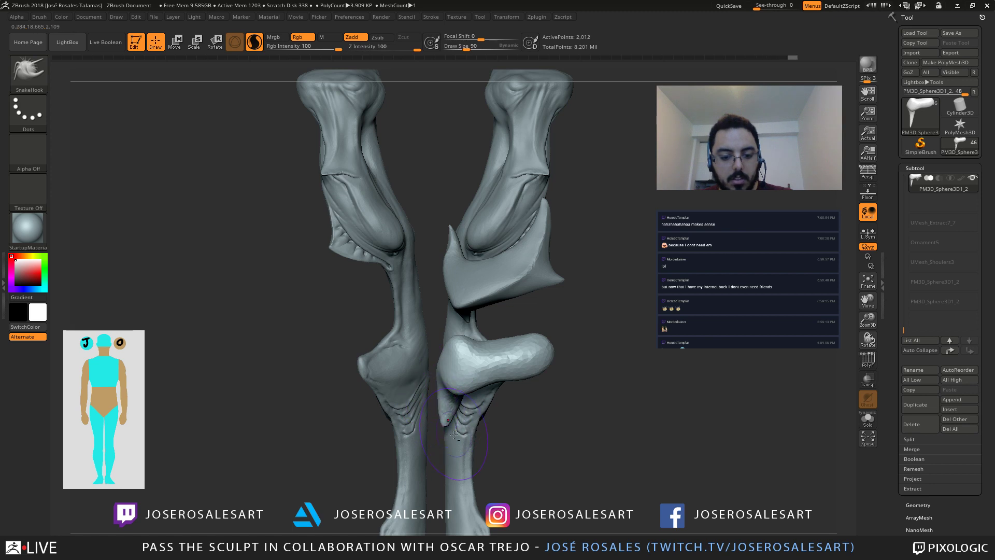
{"action": "mouse_move", "coordinate": [454, 435]}
{"action": "left_mouse_down", "text": "alt"}
{"action": "mouse_move", "coordinate": [454, 359]}
{"action": "mouse_move", "coordinate": [444, 422]}
{"action": "mouse_move", "coordinate": [448, 378]}
{"action": "left_mouse_up", "text": "alt"}
{"action": "key", "text": "s"}
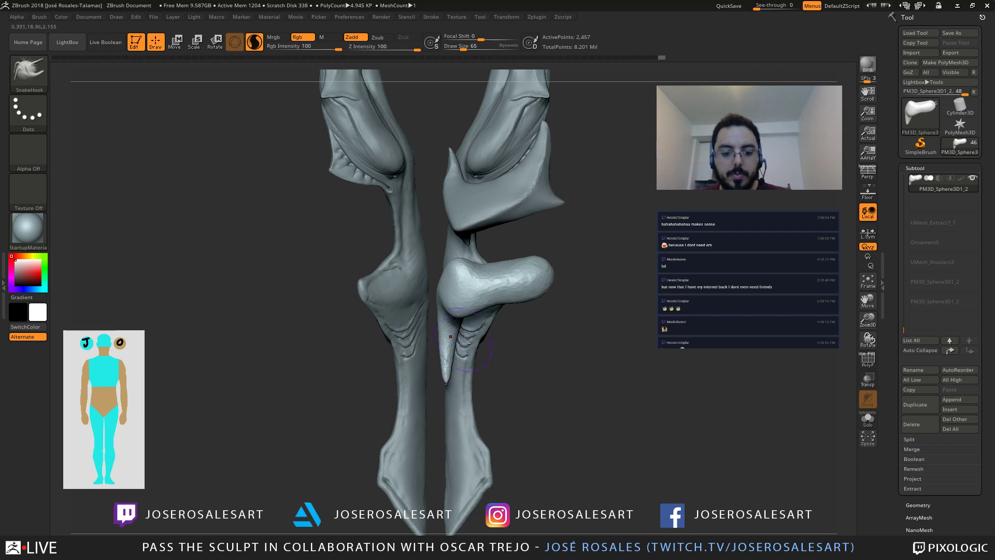
Step: Smooth the horizontal part of the knee piece and pull its outer end backward into a horn curving toward the leg
{"action": "right_click_drag", "start_coordinate": [464, 340], "coordinate": [452, 381], "text": "alt"}
{"action": "left_click_drag", "start_coordinate": [466, 324], "coordinate": [524, 320], "text": "shift"}
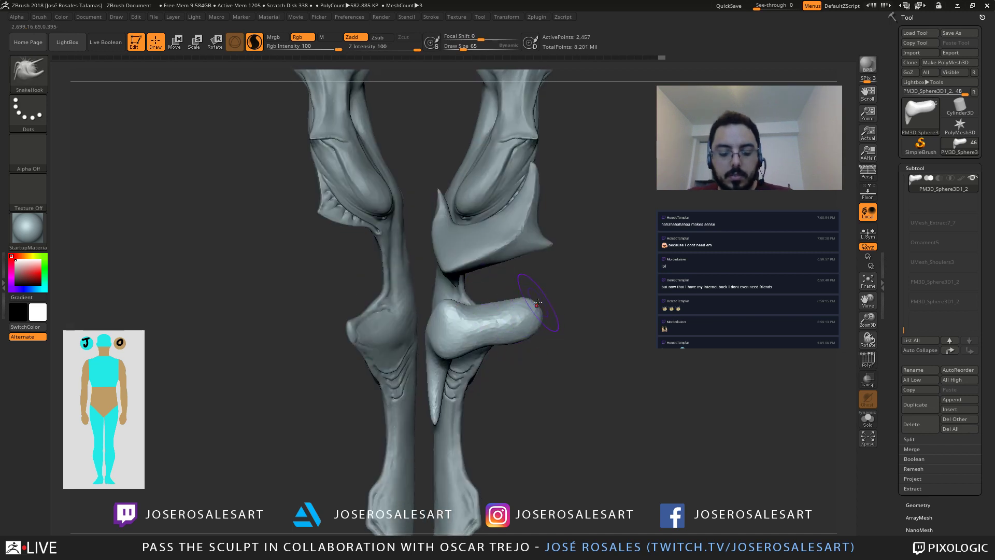
{"action": "mouse_move", "coordinate": [537, 303]}
{"action": "right_mouse_down"}
{"action": "mouse_move", "coordinate": [501, 308]}
{"action": "mouse_move", "coordinate": [574, 313]}
{"action": "mouse_move", "coordinate": [583, 290]}
{"action": "right_mouse_up"}
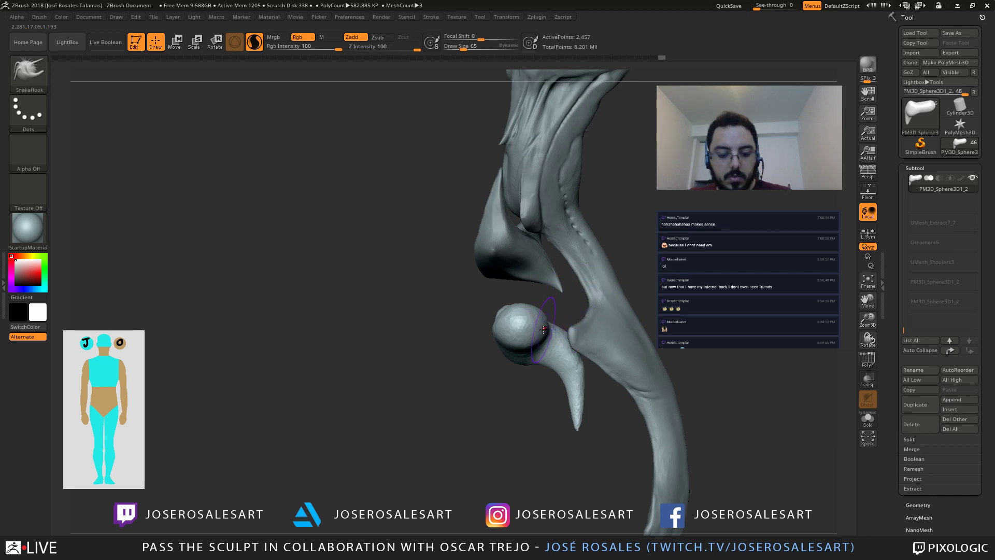
{"action": "left_click_drag", "start_coordinate": [543, 329], "coordinate": [577, 305]}
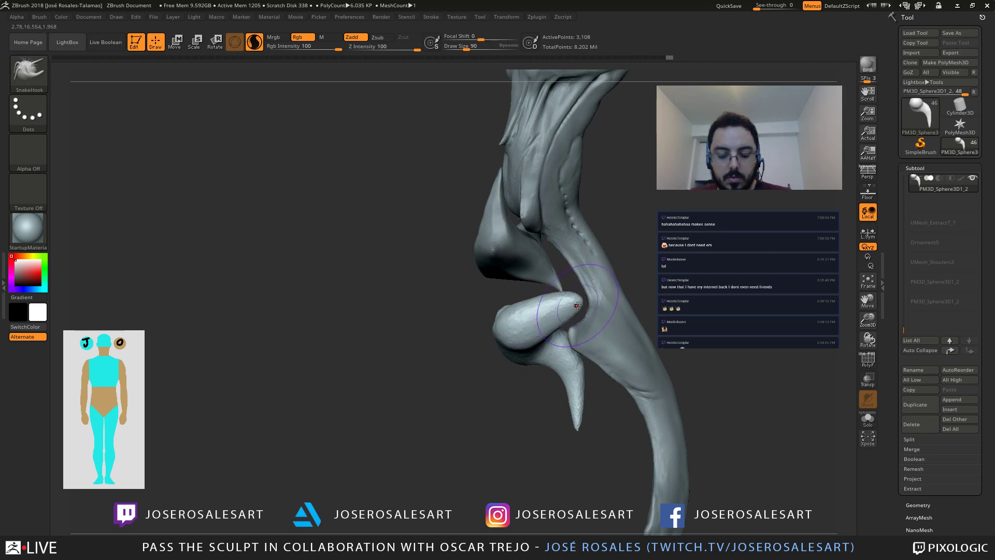
Step: Build up volume on the outer horn with ClayBuildup, then smooth the horn and the knee piece's surface
{"action": "key", "text": "b"}
{"action": "key", "text": "c"}
{"action": "key", "text": "b"}
{"action": "right_click_drag", "start_coordinate": [613, 308], "coordinate": [524, 333]}
{"action": "mouse_move", "coordinate": [580, 313]}
{"action": "left_mouse_down"}
{"action": "mouse_move", "coordinate": [585, 327]}
{"action": "mouse_move", "coordinate": [593, 319]}
{"action": "mouse_move", "coordinate": [578, 332]}
{"action": "left_mouse_up"}
{"action": "right_click_drag", "start_coordinate": [578, 332], "coordinate": [560, 324]}
{"action": "mouse_move", "coordinate": [589, 311]}
{"action": "left_mouse_down"}
{"action": "mouse_move", "coordinate": [617, 287]}
{"action": "mouse_move", "coordinate": [596, 317]}
{"action": "mouse_move", "coordinate": [586, 309]}
{"action": "left_mouse_up"}
{"action": "mouse_move", "coordinate": [564, 311]}
{"action": "right_mouse_down"}
{"action": "mouse_move", "coordinate": [600, 306]}
{"action": "mouse_move", "coordinate": [505, 302]}
{"action": "mouse_move", "coordinate": [539, 300]}
{"action": "mouse_move", "coordinate": [540, 275]}
{"action": "right_mouse_up"}
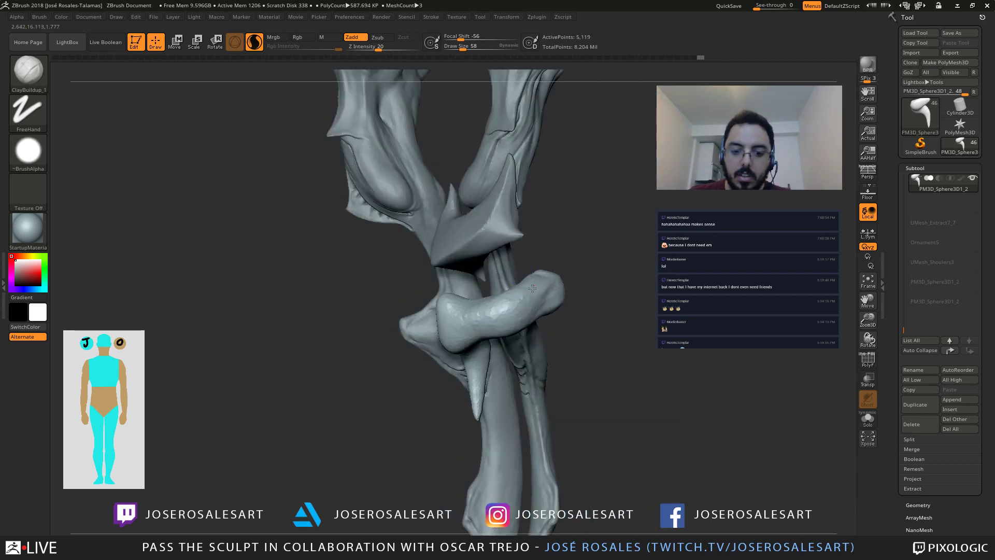
{"action": "left_click_drag", "start_coordinate": [533, 288], "coordinate": [543, 276]}
{"action": "right_click_drag", "start_coordinate": [543, 277], "coordinate": [553, 283]}
{"action": "left_click_drag", "start_coordinate": [553, 283], "coordinate": [500, 321], "text": "shift"}
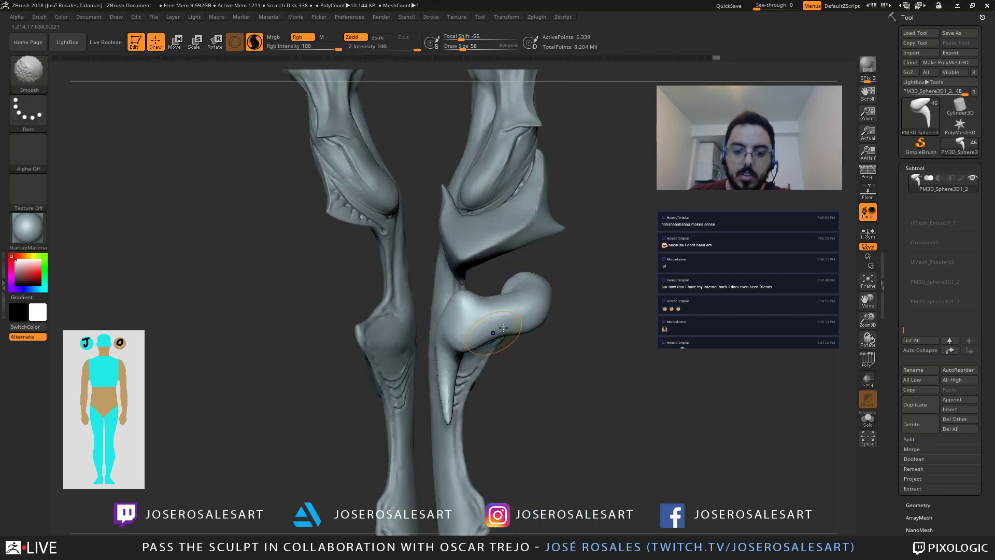
Step: Select the PM3D_Sphere3D1_2 plate above the knee piece and make all subtools of the character visible
{"action": "mouse_move", "coordinate": [557, 275]}
{"action": "right_mouse_down"}
{"action": "mouse_move", "coordinate": [616, 247]}
{"action": "mouse_move", "coordinate": [426, 269]}
{"action": "right_mouse_up"}
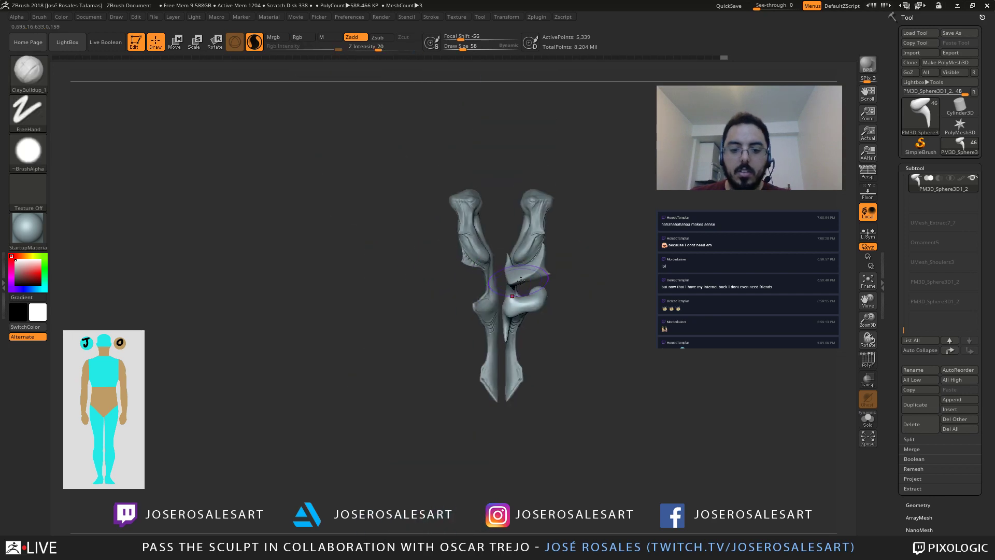
{"action": "mouse_move", "coordinate": [521, 279]}
{"action": "right_mouse_down"}
{"action": "mouse_move", "coordinate": [593, 269]}
{"action": "mouse_move", "coordinate": [547, 334]}
{"action": "right_mouse_up"}
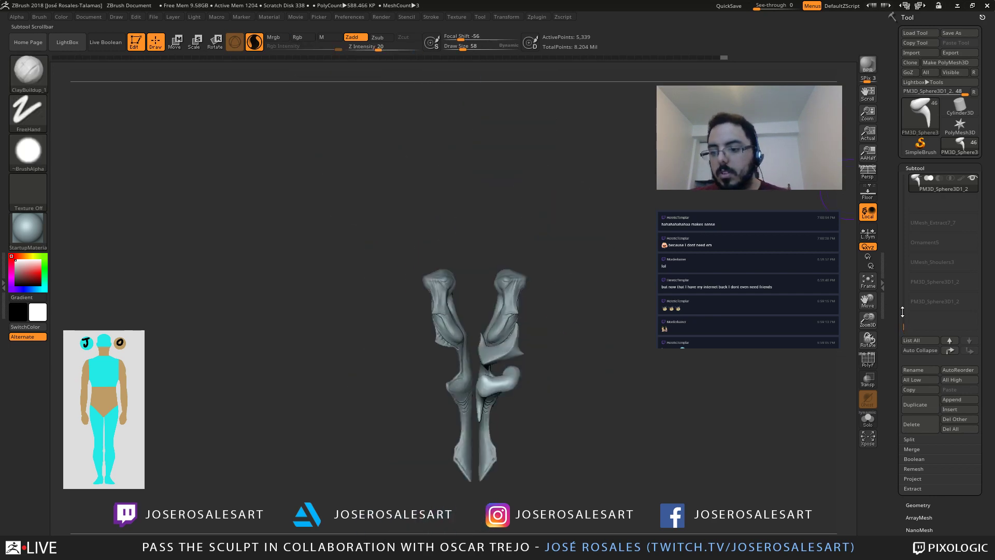
{"action": "left_click", "coordinate": [907, 340]}
{"action": "left_click", "coordinate": [971, 317], "text": "shift"}
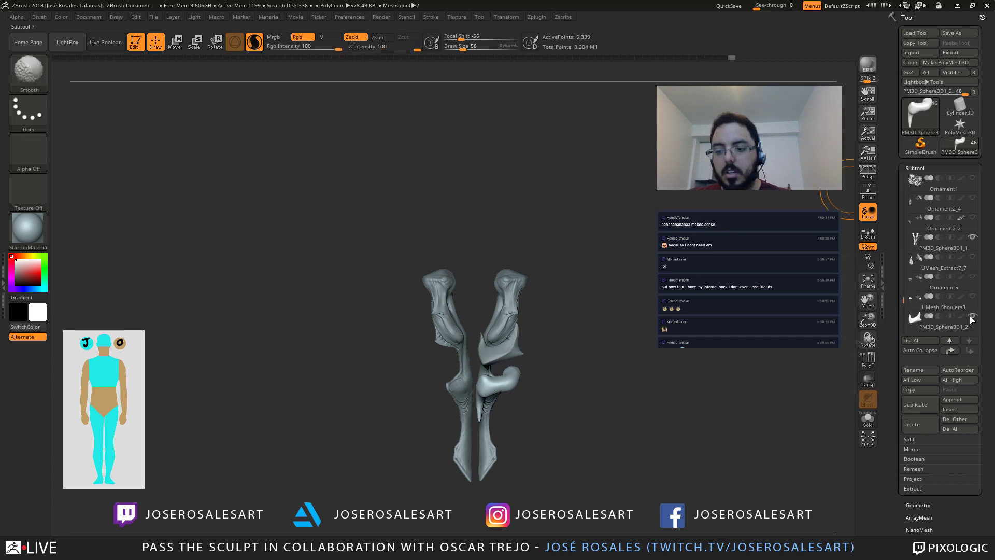
{"action": "left_click", "coordinate": [959, 325]}
{"action": "left_click", "coordinate": [972, 318], "text": "shift"}
{"action": "mouse_move", "coordinate": [951, 325]}
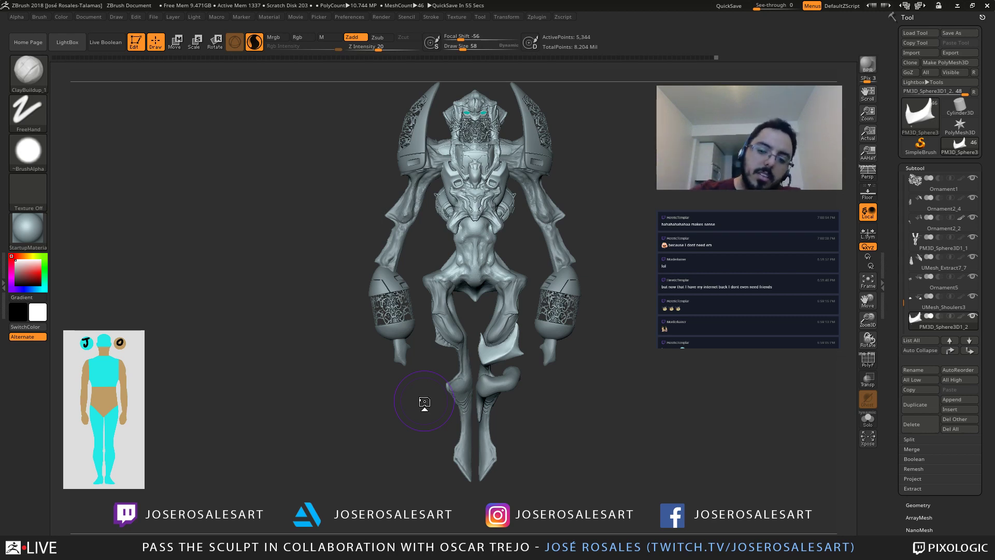
Step: Append a new sphere subtool to the character and bring the end of the subtool list into view
{"action": "left_click_drag", "start_coordinate": [515, 385], "coordinate": [489, 315], "text": "alt"}
{"action": "left_click_drag", "start_coordinate": [506, 351], "coordinate": [560, 258], "text": "alt"}
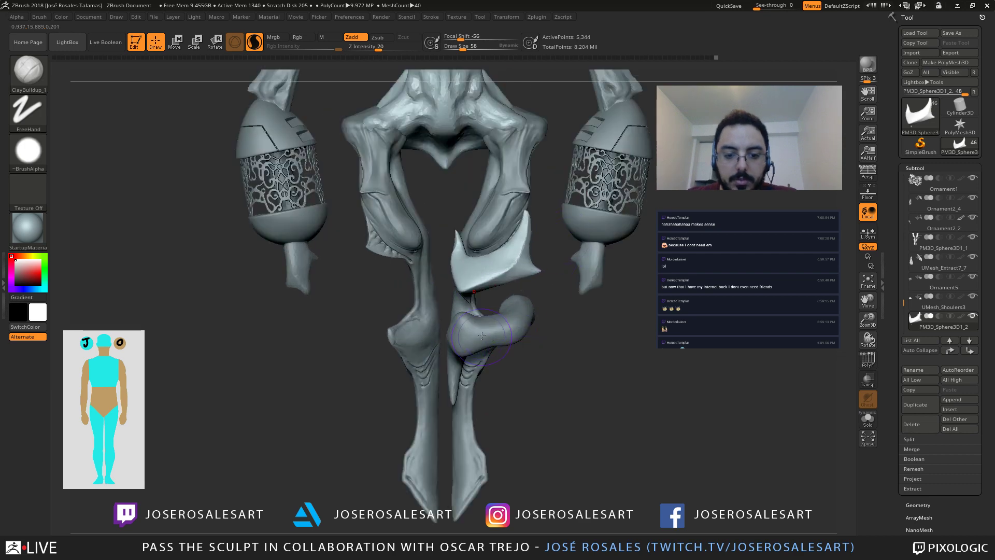
{"action": "mouse_move", "coordinate": [473, 323]}
{"action": "right_mouse_down"}
{"action": "mouse_move", "coordinate": [492, 318]}
{"action": "mouse_move", "coordinate": [481, 323]}
{"action": "mouse_move", "coordinate": [523, 345]}
{"action": "mouse_move", "coordinate": [459, 341]}
{"action": "right_mouse_up"}
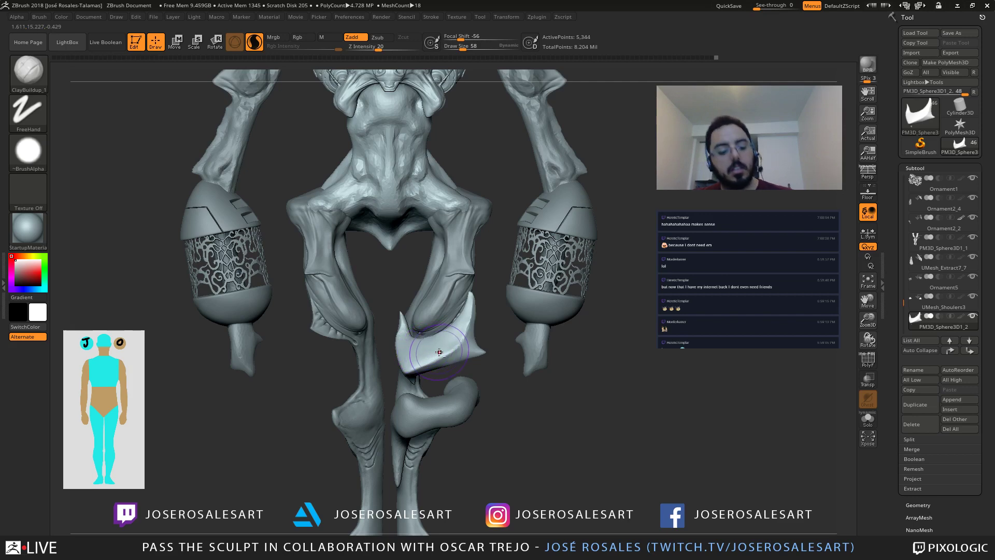
{"action": "key", "text": "F1"}
{"action": "left_click", "coordinate": [319, 375]}
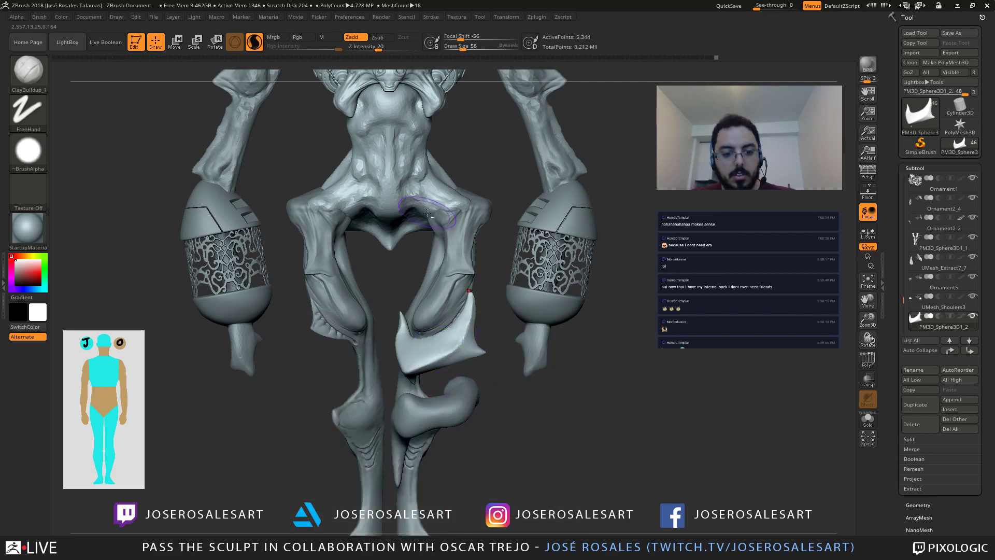
{"action": "right_click_drag", "start_coordinate": [425, 214], "coordinate": [421, 435], "text": "alt"}
{"action": "left_click_drag", "start_coordinate": [905, 300], "coordinate": [904, 330]}
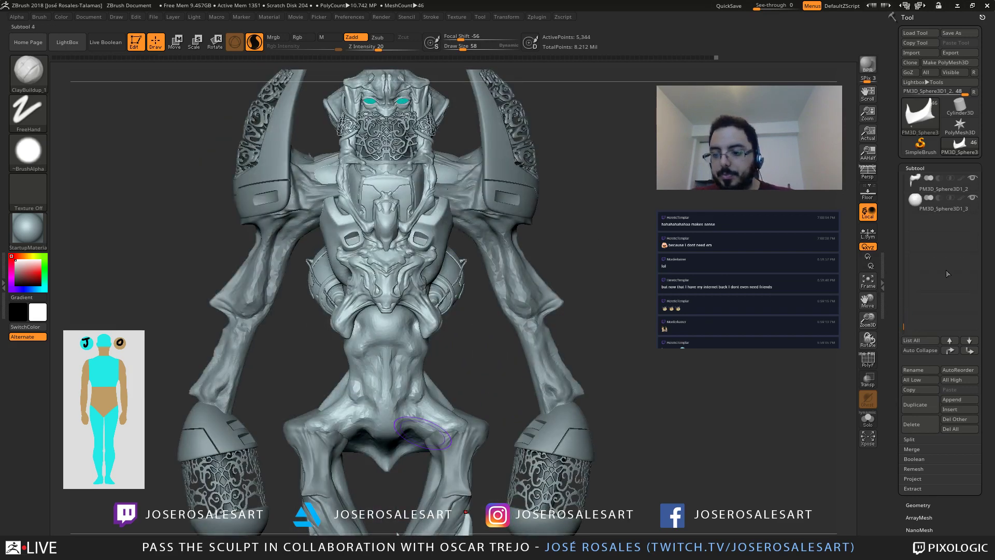
Step: Select the new sphere subtool and show only it, the two knee pieces and the PM3D_Sphere3D1_1 legs
{"action": "left_click", "coordinate": [960, 208]}
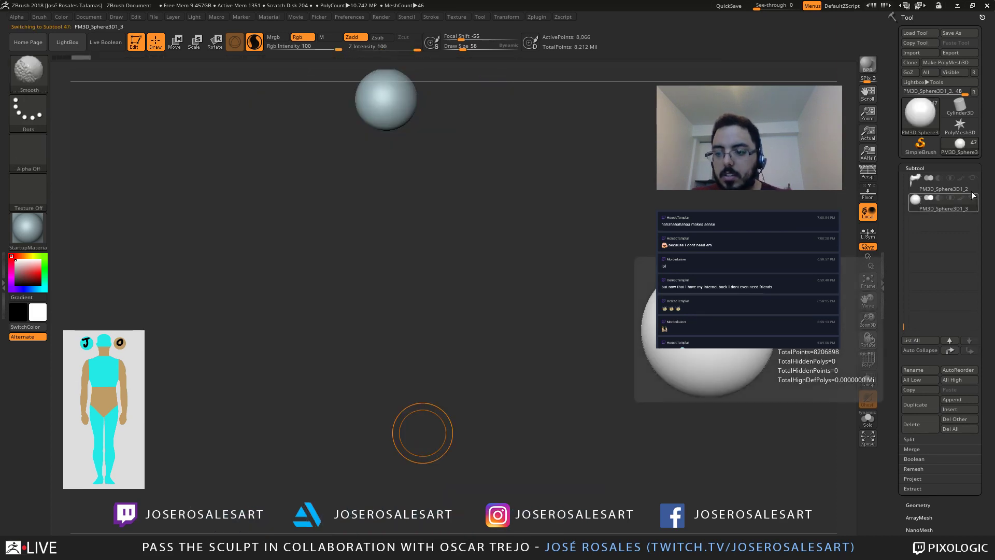
{"action": "left_click_drag", "start_coordinate": [904, 319], "coordinate": [912, 302]}
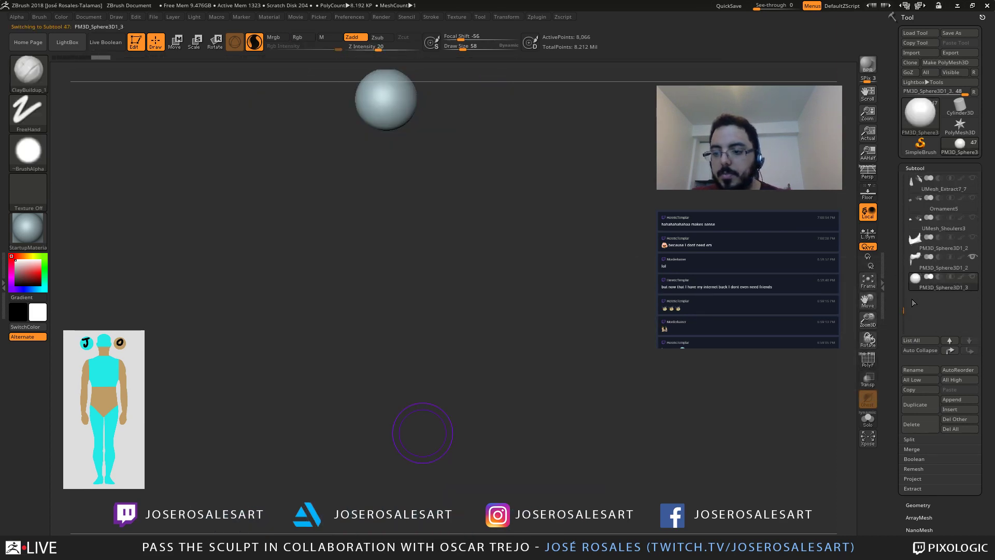
{"action": "left_click", "coordinate": [972, 239]}
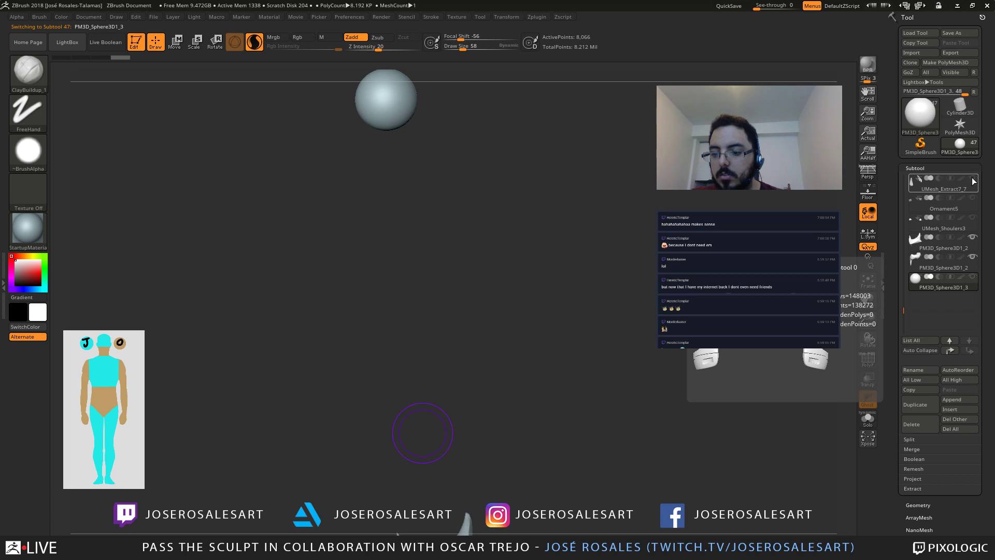
{"action": "left_click_drag", "start_coordinate": [903, 310], "coordinate": [904, 296]}
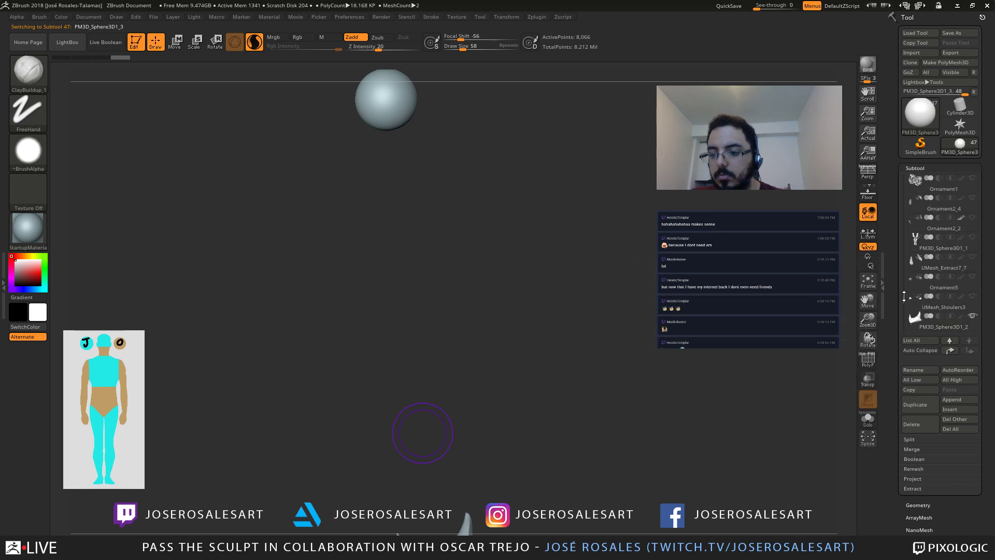
{"action": "left_click", "coordinate": [973, 239]}
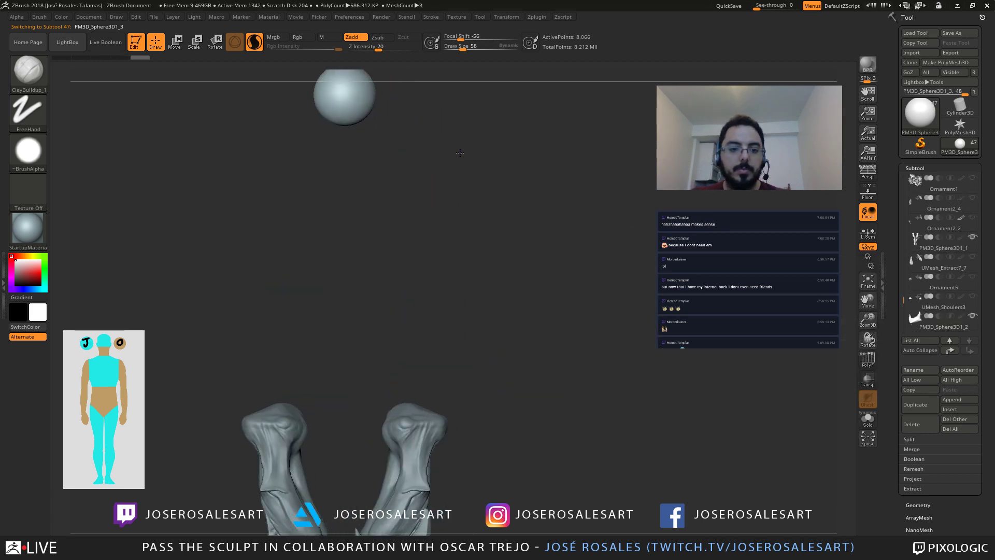
Step: Move the new sphere down from above the legs to the left knee, just over the upper plate
{"action": "left_click_drag", "start_coordinate": [459, 152], "coordinate": [386, 150], "text": "alt"}
{"action": "key", "text": "w"}
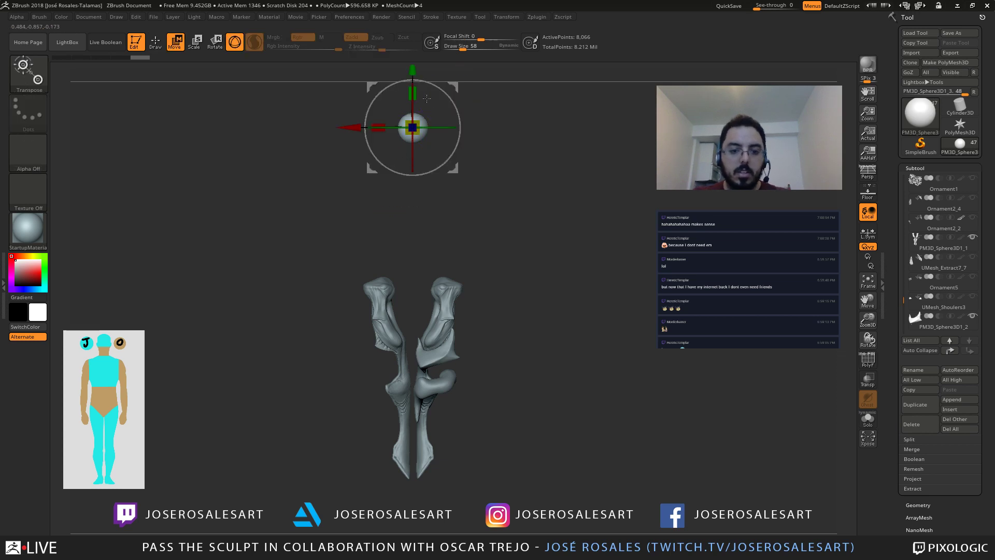
{"action": "left_click_drag", "start_coordinate": [426, 101], "coordinate": [421, 162], "text": "alt"}
{"action": "left_click_drag", "start_coordinate": [407, 134], "coordinate": [393, 195]}
{"action": "left_click_drag", "start_coordinate": [333, 257], "coordinate": [346, 257]}
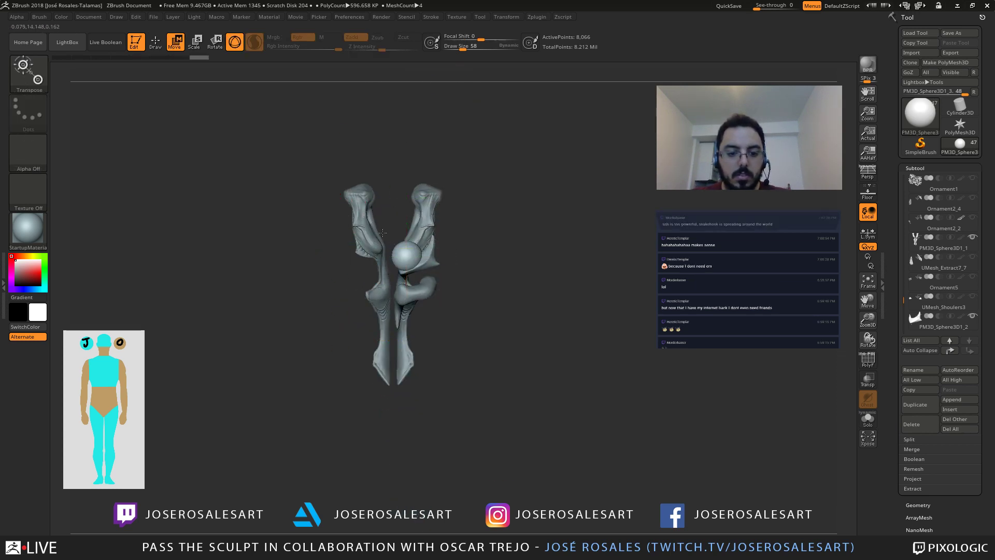
{"action": "left_click_drag", "start_coordinate": [450, 210], "coordinate": [565, 218], "text": "alt"}
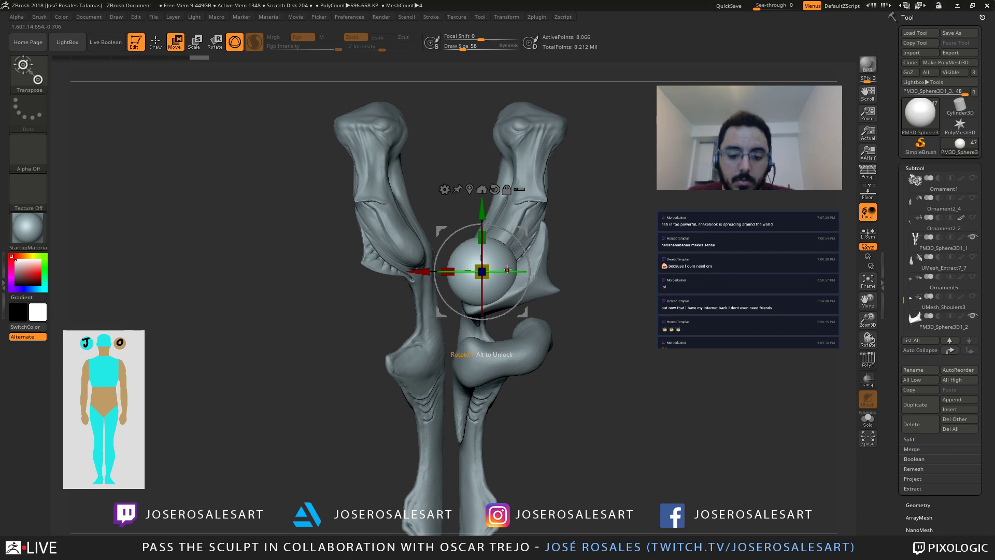
Step: Fine-tune the sphere's position against the upper knee plate and scale it down slightly
{"action": "left_click_drag", "start_coordinate": [507, 270], "coordinate": [493, 273]}
{"action": "right_click_drag", "start_coordinate": [505, 264], "coordinate": [586, 282], "text": "alt"}
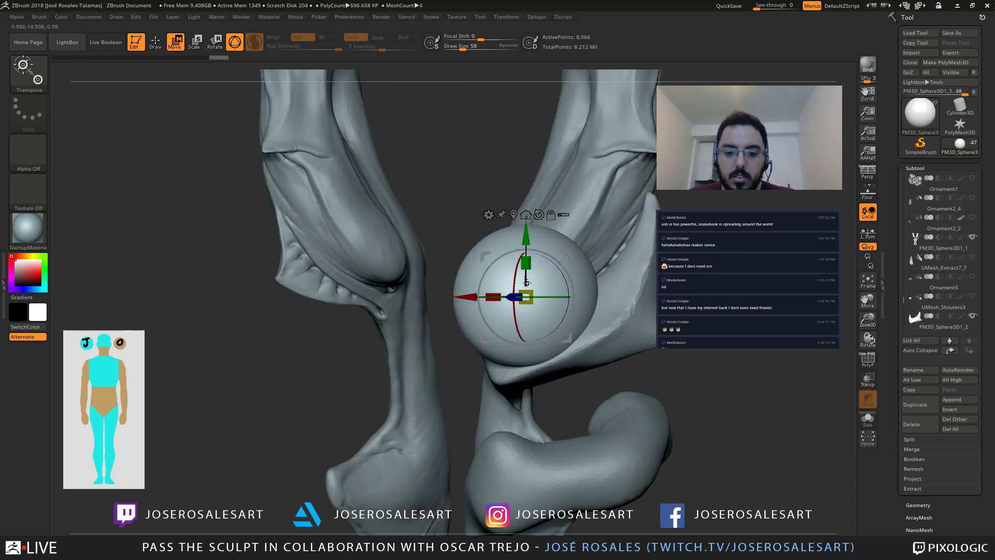
{"action": "left_click_drag", "start_coordinate": [527, 295], "coordinate": [518, 293]}
{"action": "key", "text": "q"}
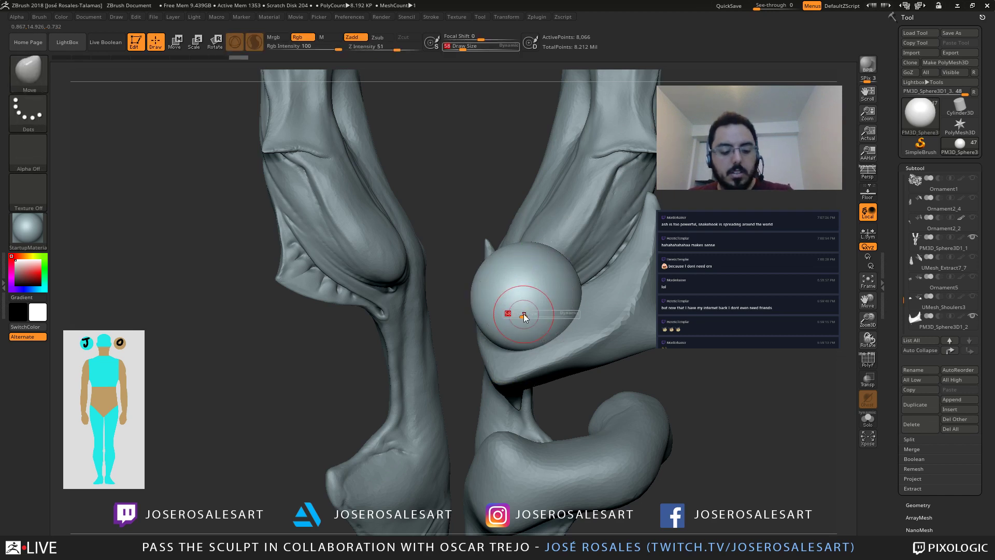
Step: Pull the lower part of the sphere down into the knee plate with the SnakeHook brush
{"action": "key", "text": "b"}
{"action": "key", "text": "s"}
{"action": "key", "text": "h"}
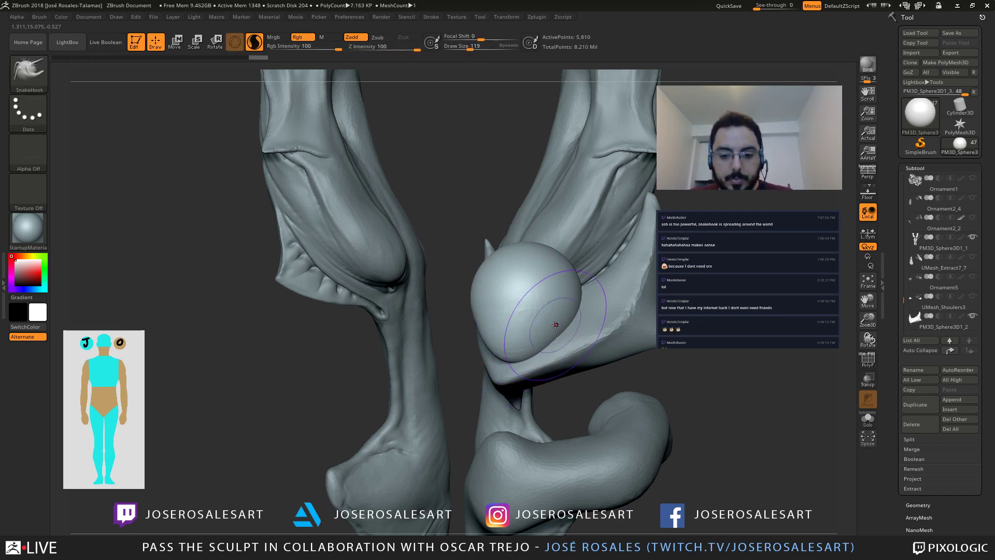
{"action": "right_click_drag", "start_coordinate": [555, 325], "coordinate": [571, 323]}
{"action": "mouse_move", "coordinate": [565, 282]}
{"action": "right_mouse_down"}
{"action": "mouse_move", "coordinate": [519, 321]}
{"action": "mouse_move", "coordinate": [473, 336]}
{"action": "mouse_move", "coordinate": [561, 352]}
{"action": "right_mouse_up"}
Step: Isolate the sphere, rework its surface with ClayBuildup strokes, and bring the other visible subtools back
{"action": "key", "text": "shift+s"}
{"action": "key", "text": "b"}
{"action": "key", "text": "c"}
{"action": "key", "text": "b"}
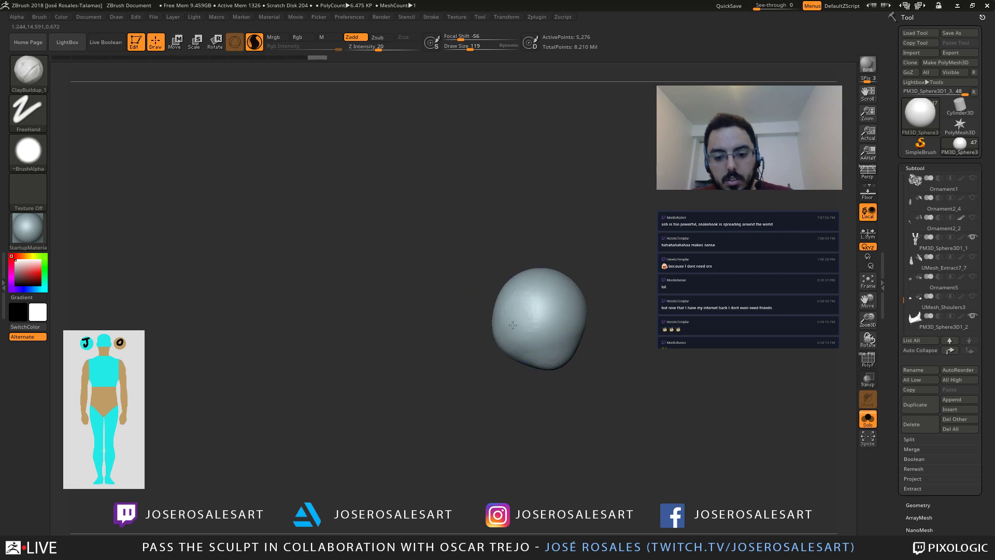
{"action": "left_click_drag", "start_coordinate": [546, 326], "coordinate": [552, 313]}
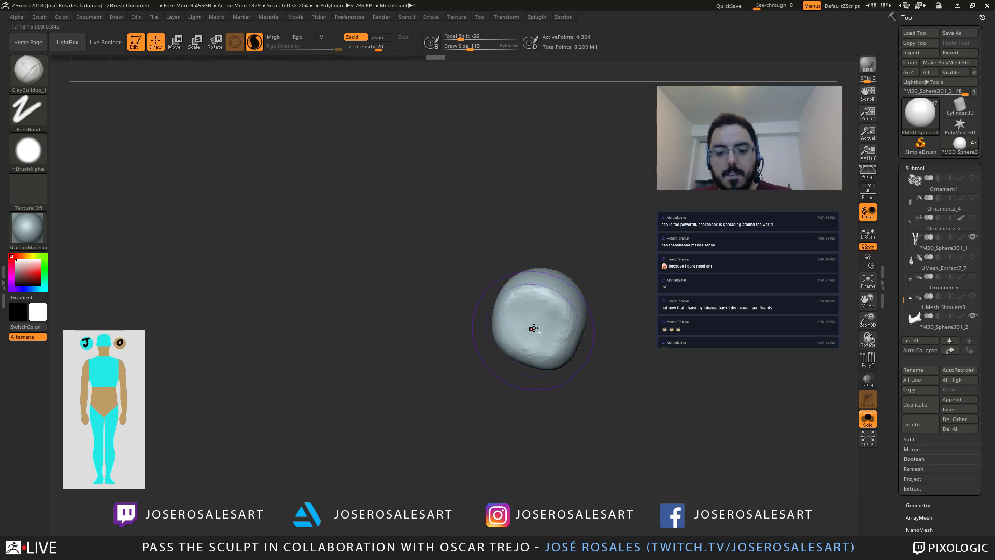
{"action": "key", "text": "shift+s"}
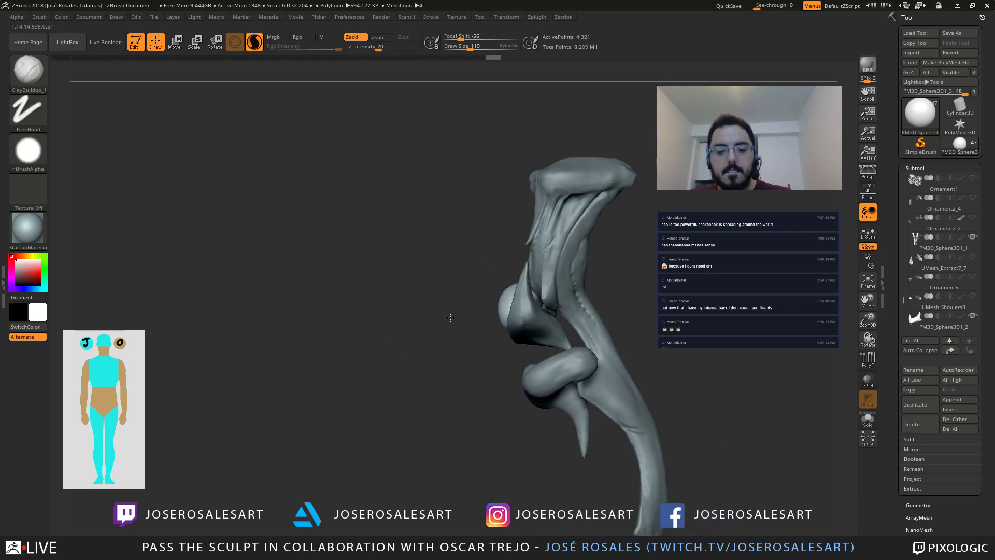
{"action": "mouse_move", "coordinate": [450, 318]}
{"action": "right_mouse_down"}
{"action": "mouse_move", "coordinate": [497, 290]}
{"action": "mouse_move", "coordinate": [526, 301]}
{"action": "mouse_move", "coordinate": [467, 304]}
{"action": "mouse_move", "coordinate": [483, 332]}
{"action": "right_mouse_up"}
{"action": "right_click_drag", "start_coordinate": [523, 344], "coordinate": [477, 346], "text": "ctrl"}
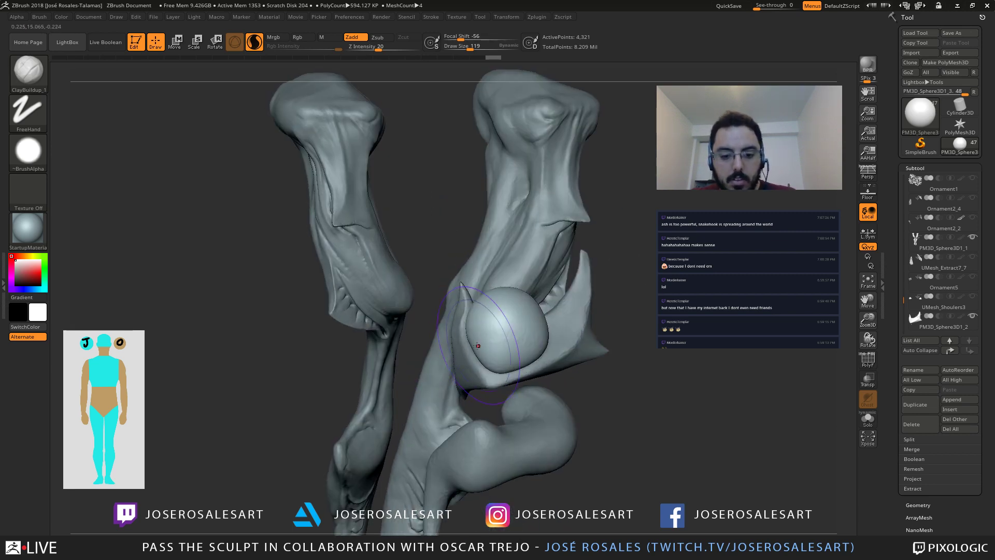
Step: Refine the sphere's sides and lower edge with SnakeHook at varying brush sizes to fit inside the knee plate
{"action": "key", "text": "s"}
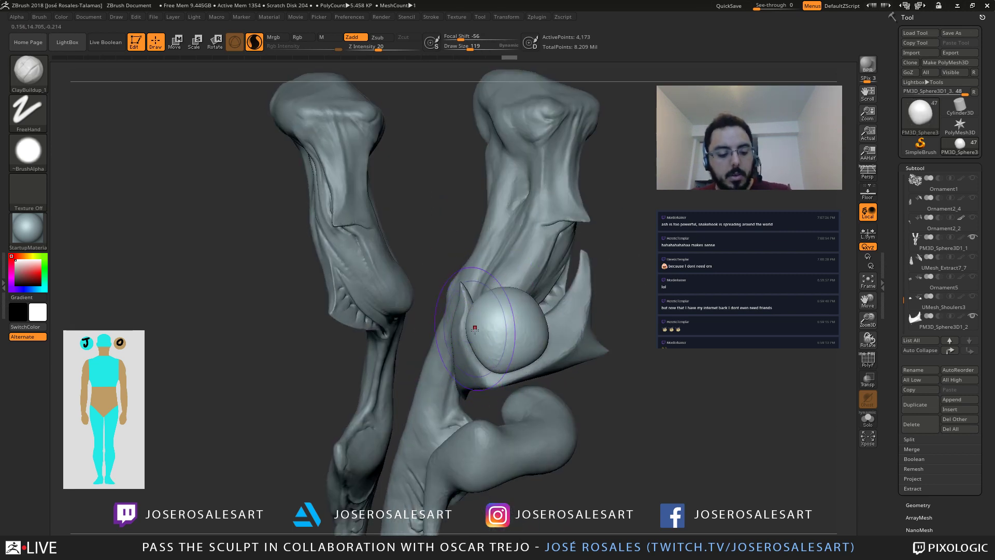
{"action": "key", "text": "b"}
{"action": "key", "text": "s"}
{"action": "key", "text": "h"}
{"action": "key", "text": "s"}
{"action": "left_click", "coordinate": [454, 356]}
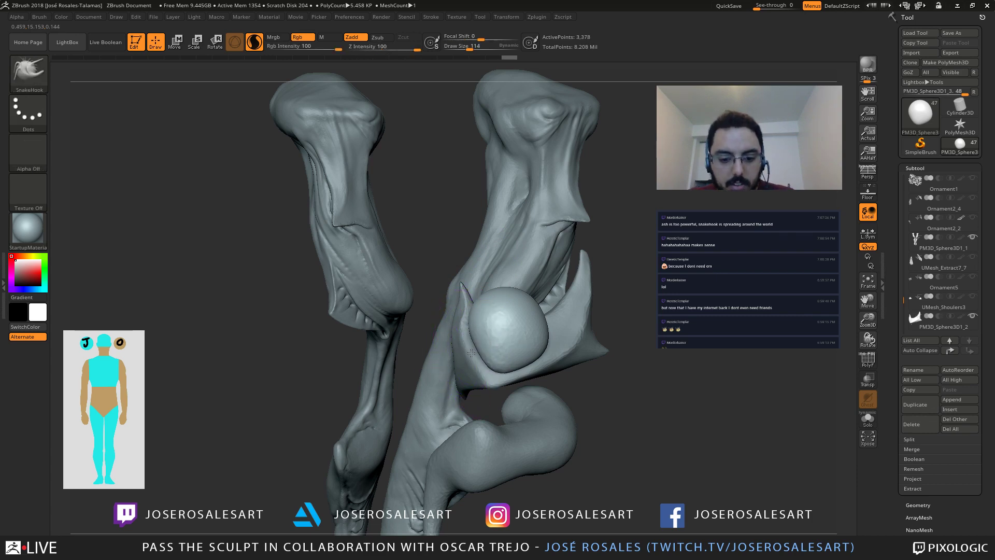
{"action": "right_click_drag", "start_coordinate": [471, 353], "coordinate": [475, 305]}
{"action": "key", "text": "s"}
{"action": "left_click", "coordinate": [477, 350]}
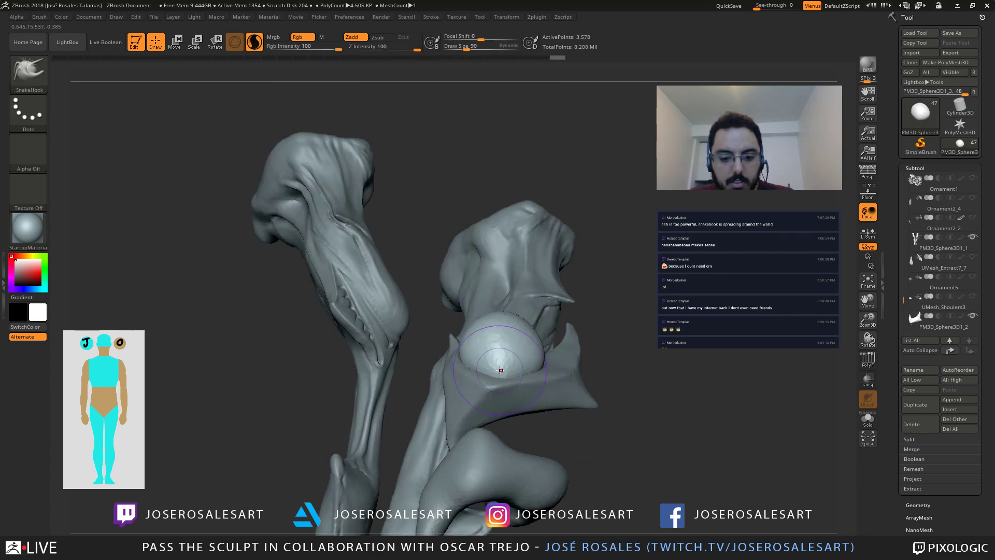
{"action": "mouse_move", "coordinate": [500, 369]}
{"action": "right_mouse_down"}
{"action": "mouse_move", "coordinate": [527, 386]}
{"action": "mouse_move", "coordinate": [562, 365]}
{"action": "right_mouse_up"}
{"action": "key", "text": "s"}
{"action": "left_click_drag", "start_coordinate": [512, 330], "coordinate": [515, 329]}
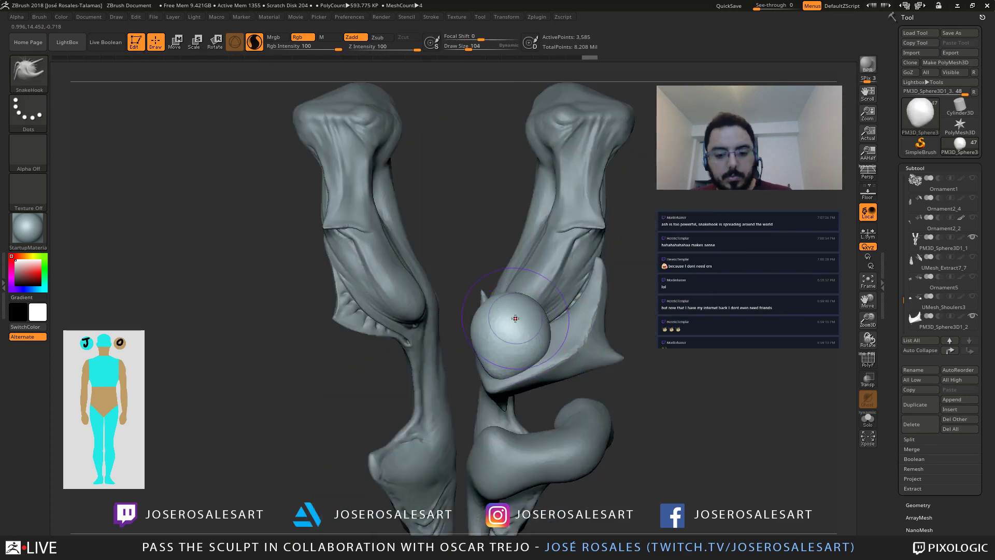
Step: Pull the top of the sphere up along the thigh into an elongated kneecap shape and adjust its outline
{"action": "left_click", "coordinate": [555, 234], "text": "alt"}
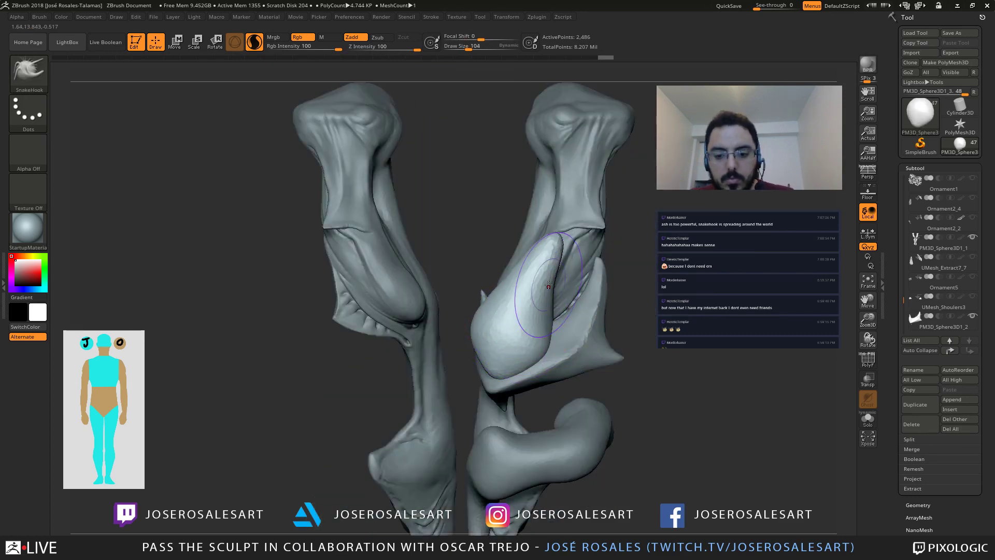
{"action": "left_click_drag", "start_coordinate": [548, 284], "coordinate": [555, 310]}
{"action": "mouse_move", "coordinate": [454, 264]}
{"action": "left_mouse_down"}
{"action": "mouse_move", "coordinate": [509, 270]}
{"action": "mouse_move", "coordinate": [515, 251]}
{"action": "left_mouse_up"}
{"action": "mouse_move", "coordinate": [515, 251]}
{"action": "right_mouse_down"}
{"action": "mouse_move", "coordinate": [482, 241]}
{"action": "mouse_move", "coordinate": [506, 286]}
{"action": "mouse_move", "coordinate": [512, 282]}
{"action": "mouse_move", "coordinate": [501, 291]}
{"action": "right_mouse_up"}
Step: Build up the front of the kneecap piece with ClayBuildup and smooth its surface
{"action": "key", "text": "b"}
{"action": "key", "text": "c"}
{"action": "key", "text": "b"}
{"action": "left_click_drag", "start_coordinate": [502, 291], "coordinate": [484, 311]}
{"action": "left_click_drag", "start_coordinate": [528, 266], "coordinate": [505, 341]}
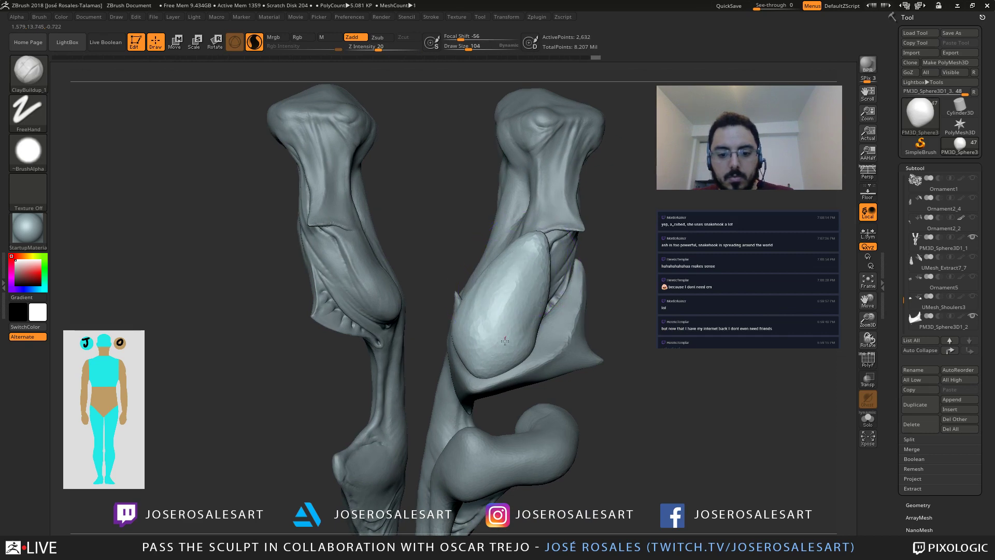
{"action": "right_click_drag", "start_coordinate": [505, 341], "coordinate": [485, 303]}
{"action": "left_click_drag", "start_coordinate": [510, 336], "coordinate": [531, 301]}
{"action": "right_click_drag", "start_coordinate": [501, 322], "coordinate": [500, 305]}
{"action": "key", "text": "shift"}
{"action": "mouse_move", "coordinate": [459, 319]}
{"action": "left_mouse_down", "text": "shift"}
{"action": "mouse_move", "coordinate": [464, 365]}
{"action": "mouse_move", "coordinate": [517, 291]}
{"action": "left_mouse_up", "text": "shift"}
{"action": "mouse_move", "coordinate": [498, 367]}
{"action": "right_mouse_down"}
{"action": "mouse_move", "coordinate": [544, 326]}
{"action": "mouse_move", "coordinate": [540, 311]}
{"action": "right_mouse_up"}
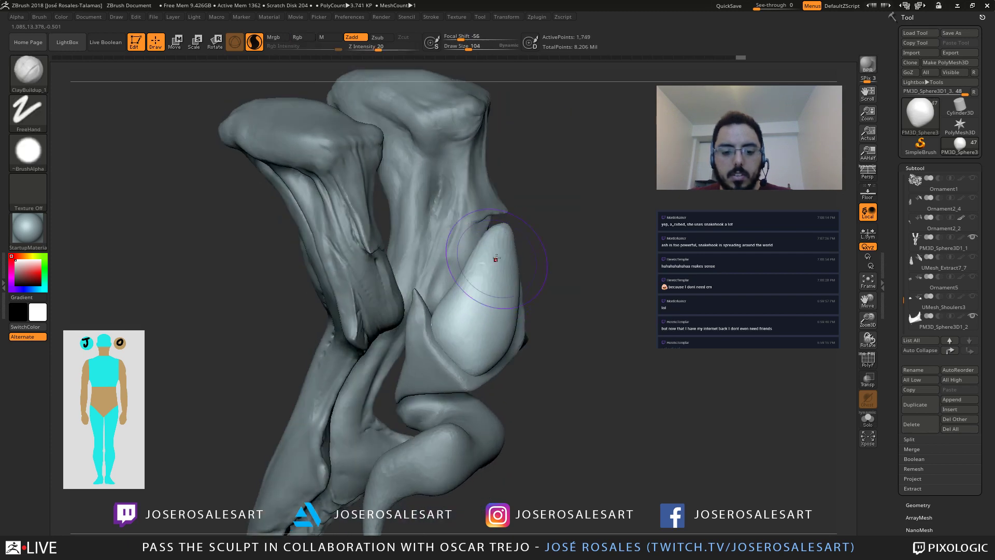
Step: Add ClayBuildup strokes near the kneecap piece's upper tip and smooth them out
{"action": "left_click_drag", "start_coordinate": [495, 257], "coordinate": [479, 288]}
{"action": "mouse_move", "coordinate": [521, 275]}
{"action": "right_mouse_down"}
{"action": "mouse_move", "coordinate": [478, 302]}
{"action": "mouse_move", "coordinate": [505, 243]}
{"action": "right_mouse_up"}
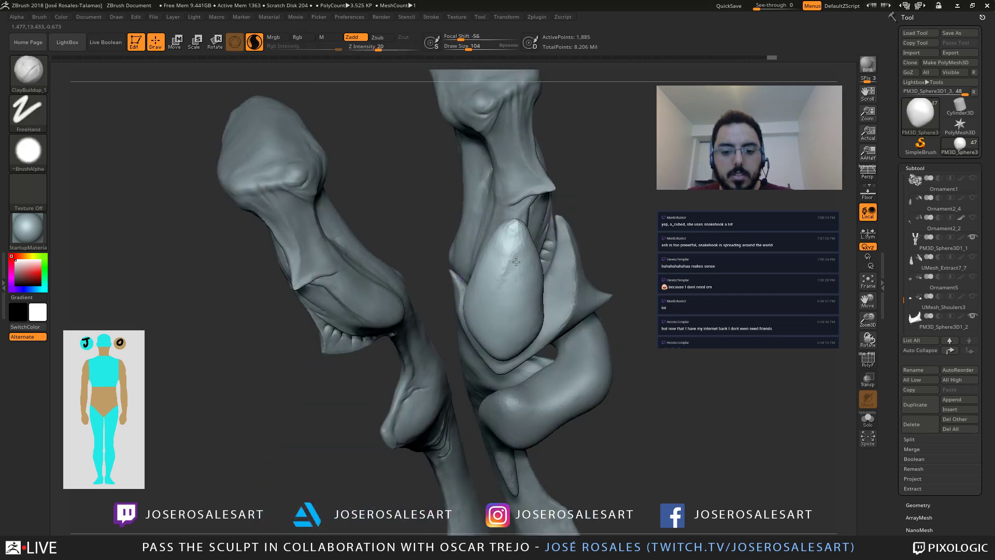
{"action": "right_click_drag", "start_coordinate": [498, 289], "coordinate": [507, 277]}
{"action": "left_click_drag", "start_coordinate": [496, 320], "coordinate": [518, 290], "text": "shift"}
Step: Hide the curved horn piece below the knee in the subtool list
{"action": "mouse_move", "coordinate": [539, 267]}
{"action": "right_mouse_down", "text": "ctrl"}
{"action": "mouse_move", "coordinate": [590, 321]}
{"action": "mouse_move", "coordinate": [514, 273]}
{"action": "mouse_move", "coordinate": [492, 306]}
{"action": "mouse_move", "coordinate": [441, 295]}
{"action": "right_mouse_up", "text": "ctrl"}
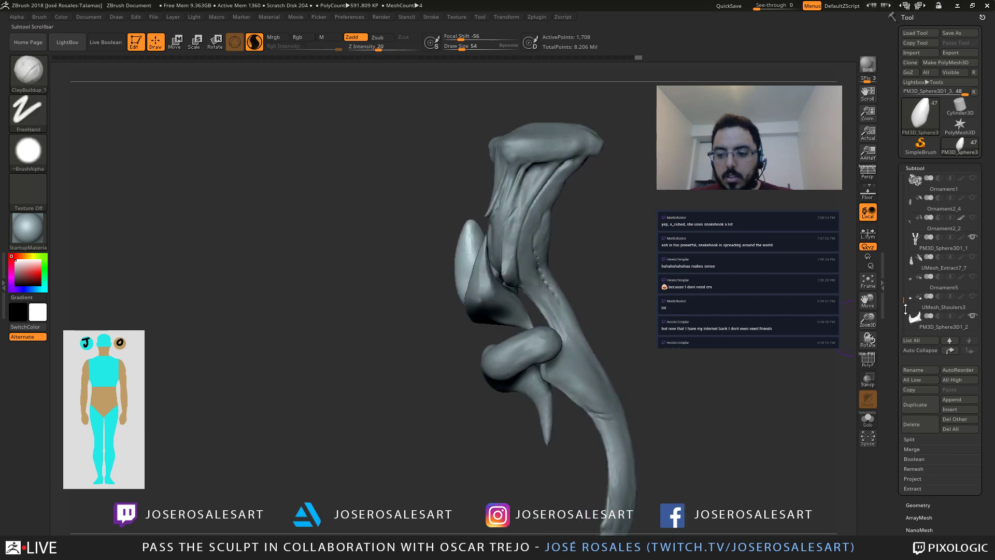
{"action": "left_click_drag", "start_coordinate": [900, 311], "coordinate": [902, 324]}
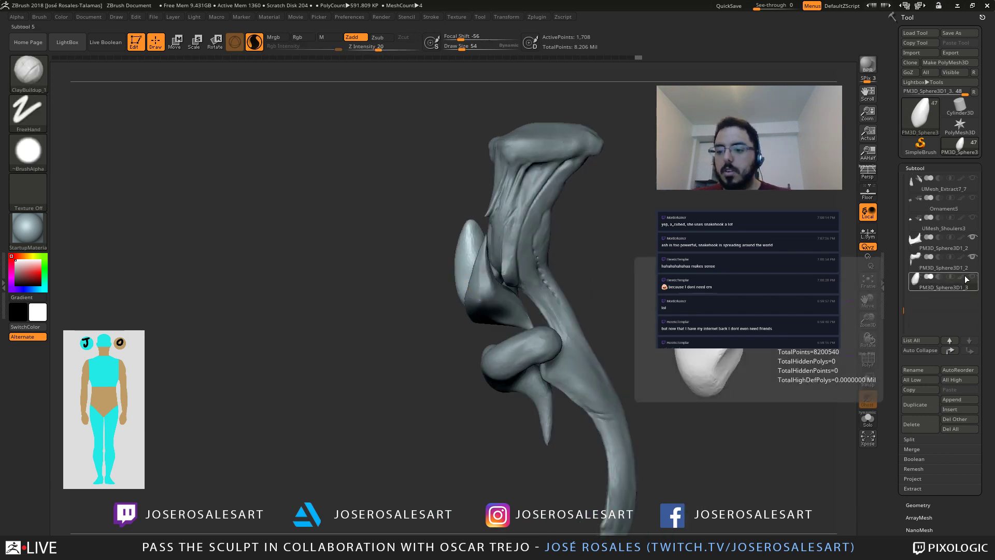
{"action": "left_click", "coordinate": [972, 256]}
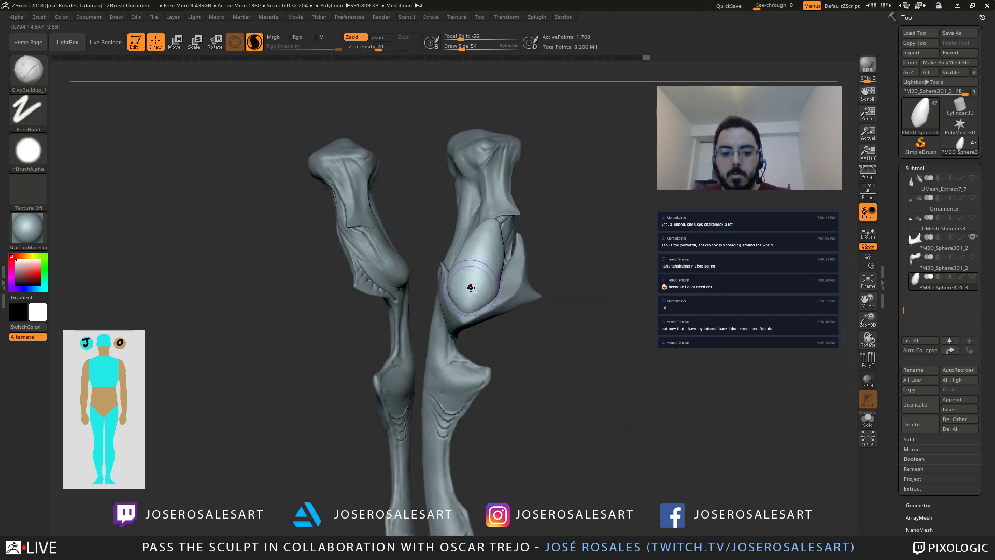
Step: Reshape the kneecap piece's outer edge and profile with the Move brush, reducing the draw size to 81
{"action": "right_click_drag", "start_coordinate": [466, 288], "coordinate": [527, 246], "text": "ctrl"}
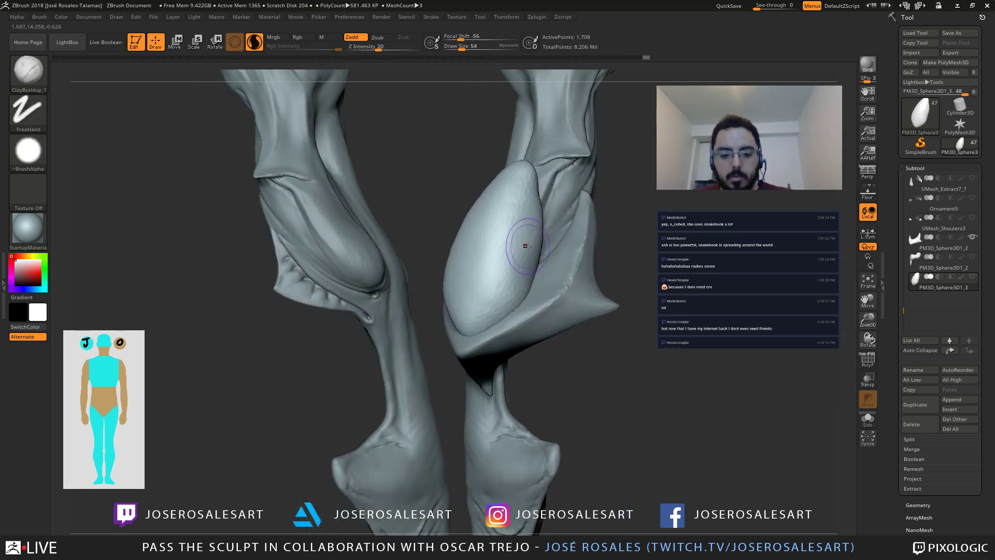
{"action": "key", "text": "b"}
{"action": "key", "text": "m"}
{"action": "key", "text": "v"}
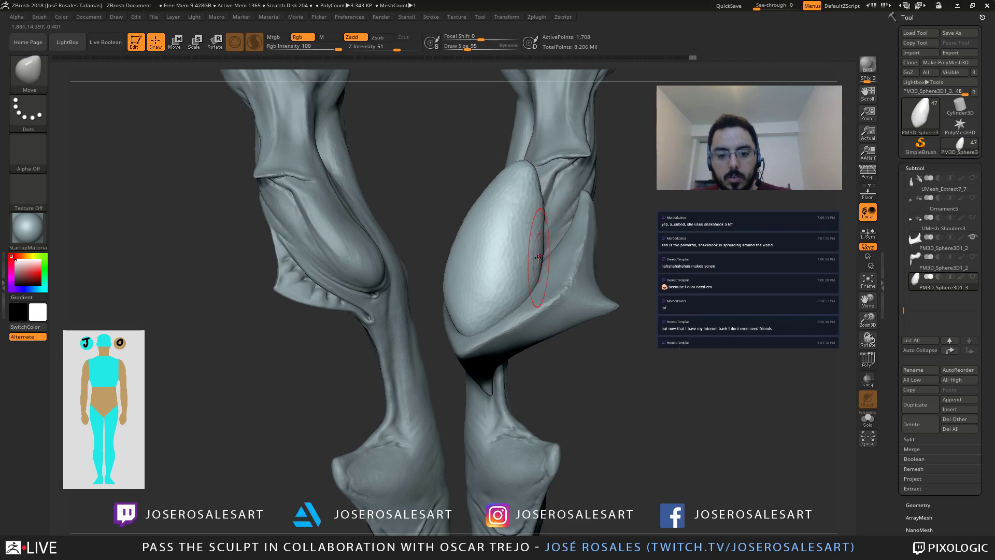
{"action": "mouse_move", "coordinate": [675, 205]}
{"action": "left_mouse_down"}
{"action": "mouse_move", "coordinate": [526, 228]}
{"action": "mouse_move", "coordinate": [535, 244]}
{"action": "mouse_move", "coordinate": [518, 259]}
{"action": "left_mouse_up"}
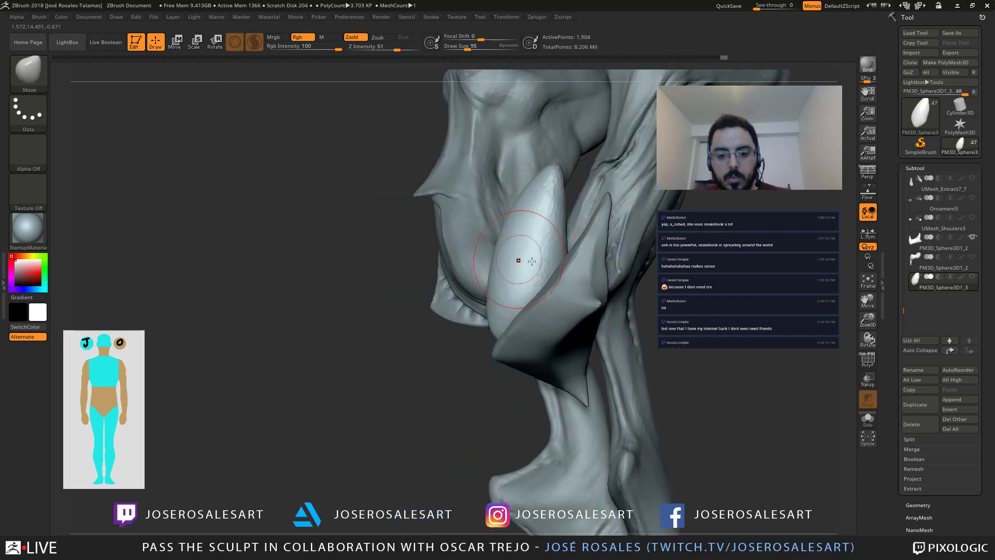
{"action": "left_click_drag", "start_coordinate": [404, 262], "coordinate": [563, 274]}
{"action": "right_click_drag", "start_coordinate": [562, 274], "coordinate": [537, 294], "text": "shift"}
{"action": "key", "text": "bracketleft"}
{"action": "key", "text": "bracketleft"}
{"action": "key", "text": "bracketleft"}
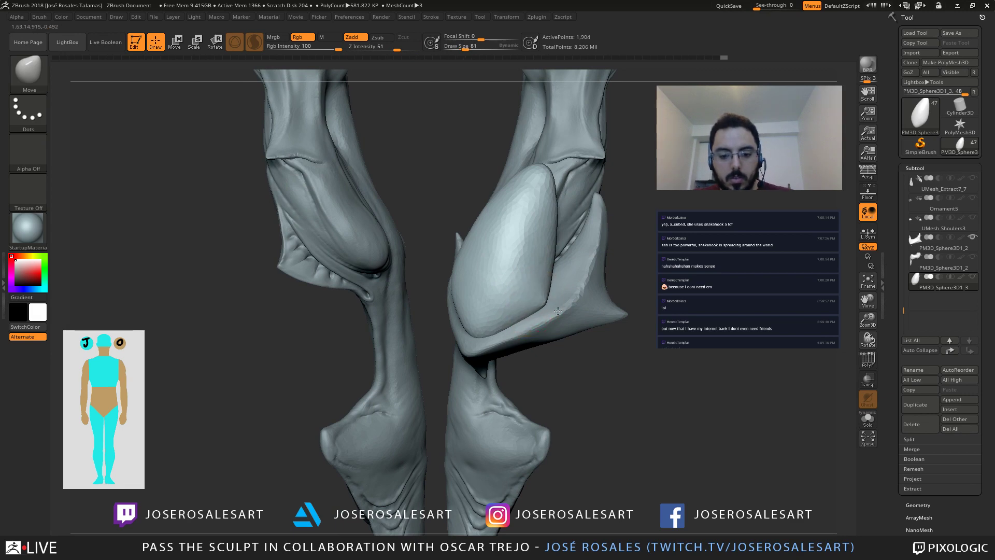
{"action": "mouse_move", "coordinate": [545, 281]}
{"action": "right_mouse_down"}
{"action": "mouse_move", "coordinate": [603, 292]}
{"action": "mouse_move", "coordinate": [526, 314]}
{"action": "right_mouse_up"}
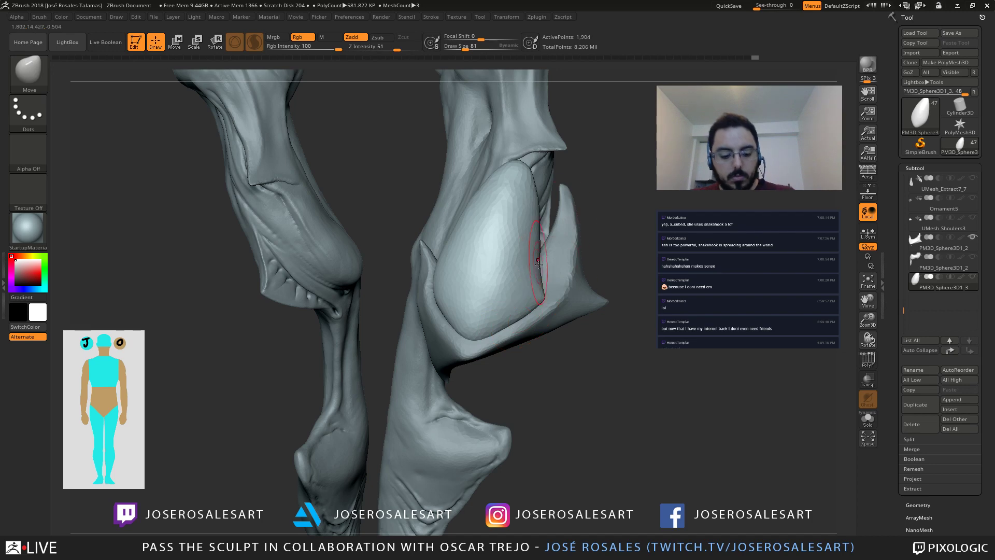
Step: Pull the kneecap piece's outer lower edge into a sharper corner along the plate with SnakeHook
{"action": "key", "text": "b"}
{"action": "key", "text": "s"}
{"action": "key", "text": "h"}
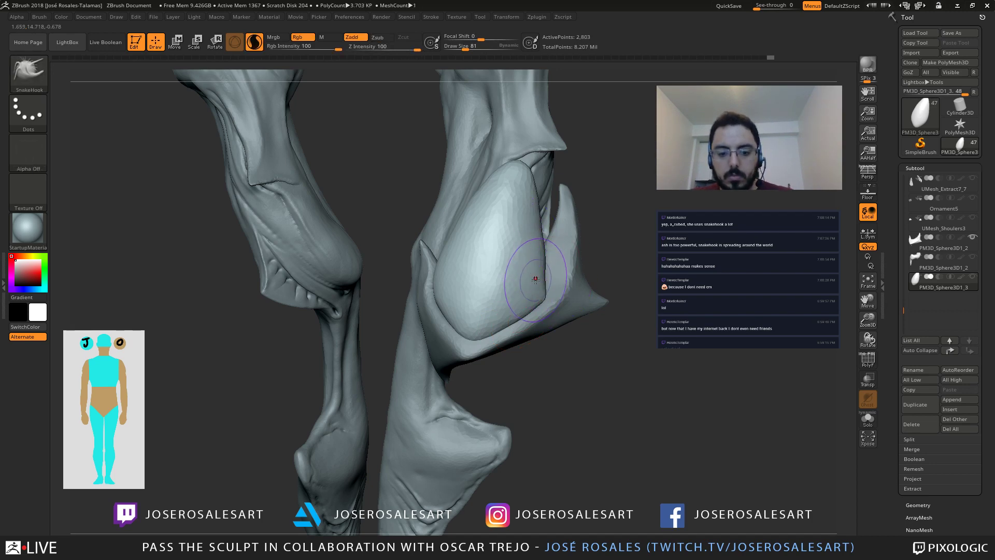
{"action": "right_click_drag", "start_coordinate": [536, 279], "coordinate": [519, 282]}
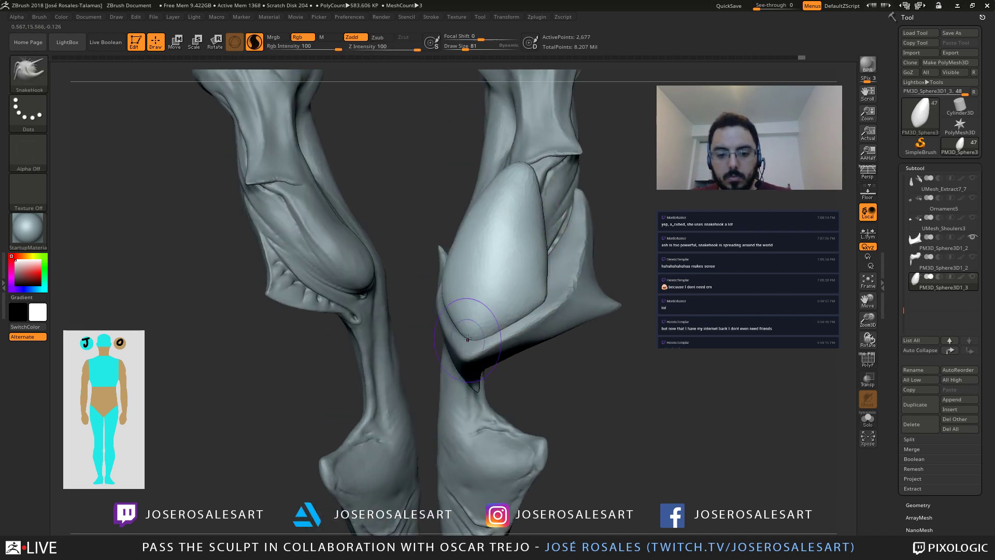
{"action": "mouse_move", "coordinate": [467, 338]}
{"action": "right_mouse_down"}
{"action": "mouse_move", "coordinate": [466, 258]}
{"action": "mouse_move", "coordinate": [444, 290]}
{"action": "mouse_move", "coordinate": [302, 322]}
{"action": "right_mouse_up"}
{"action": "mouse_move", "coordinate": [302, 322]}
{"action": "left_mouse_down"}
{"action": "mouse_move", "coordinate": [284, 296]}
{"action": "mouse_move", "coordinate": [291, 325]}
{"action": "mouse_move", "coordinate": [306, 322]}
{"action": "mouse_move", "coordinate": [282, 313]}
{"action": "mouse_move", "coordinate": [350, 207]}
{"action": "mouse_move", "coordinate": [311, 269]}
{"action": "mouse_move", "coordinate": [345, 213]}
{"action": "mouse_move", "coordinate": [300, 267]}
{"action": "mouse_move", "coordinate": [313, 310]}
{"action": "left_mouse_up"}
Step: Flatten the kneecap piece's front and sides into planes using TrimDynamic at draw size 129
{"action": "key", "text": "b"}
{"action": "key", "text": "t"}
{"action": "key", "text": "d"}
{"action": "key", "text": "s"}
{"action": "mouse_move", "coordinate": [313, 310]}
{"action": "right_mouse_down"}
{"action": "mouse_move", "coordinate": [336, 269]}
{"action": "mouse_move", "coordinate": [334, 227]}
{"action": "right_mouse_up"}
{"action": "mouse_move", "coordinate": [334, 227]}
{"action": "left_mouse_down"}
{"action": "mouse_move", "coordinate": [372, 210]}
{"action": "mouse_move", "coordinate": [330, 331]}
{"action": "left_mouse_up"}
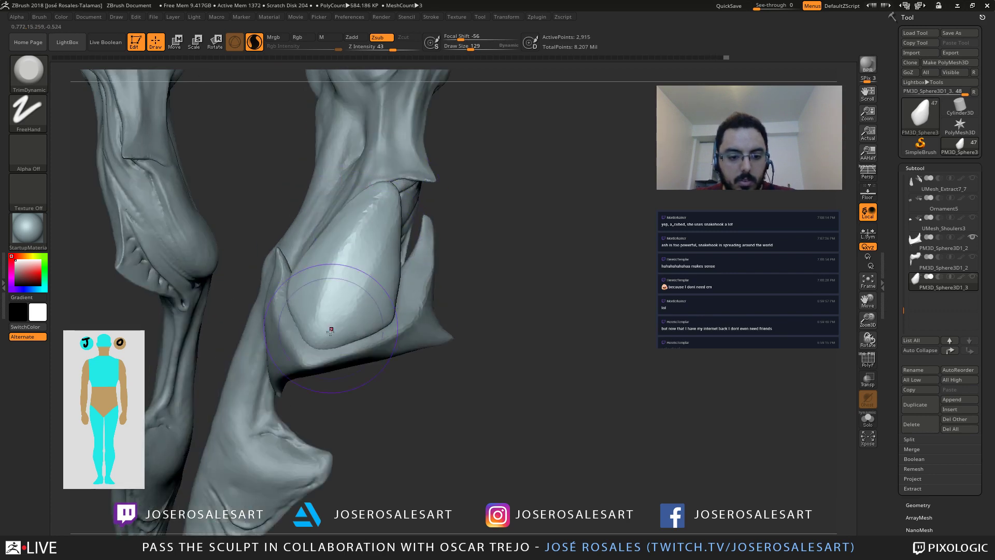
{"action": "right_click_drag", "start_coordinate": [332, 269], "coordinate": [359, 252]}
{"action": "mouse_move", "coordinate": [359, 251]}
{"action": "left_mouse_down"}
{"action": "mouse_move", "coordinate": [391, 228]}
{"action": "mouse_move", "coordinate": [392, 276]}
{"action": "mouse_move", "coordinate": [358, 246]}
{"action": "mouse_move", "coordinate": [407, 202]}
{"action": "mouse_move", "coordinate": [359, 278]}
{"action": "left_mouse_up"}
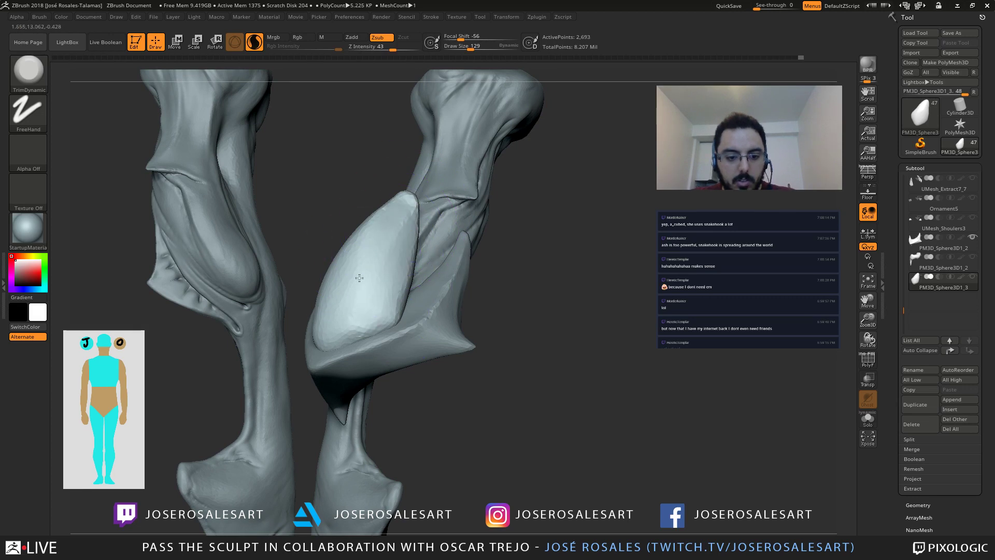
Step: Flatten the kneecap piece's front with TrimDynamic at draw size 129 and smooth the surface
{"action": "mouse_move", "coordinate": [337, 328]}
{"action": "left_mouse_down"}
{"action": "mouse_move", "coordinate": [373, 243]}
{"action": "mouse_move", "coordinate": [362, 270]}
{"action": "left_mouse_up"}
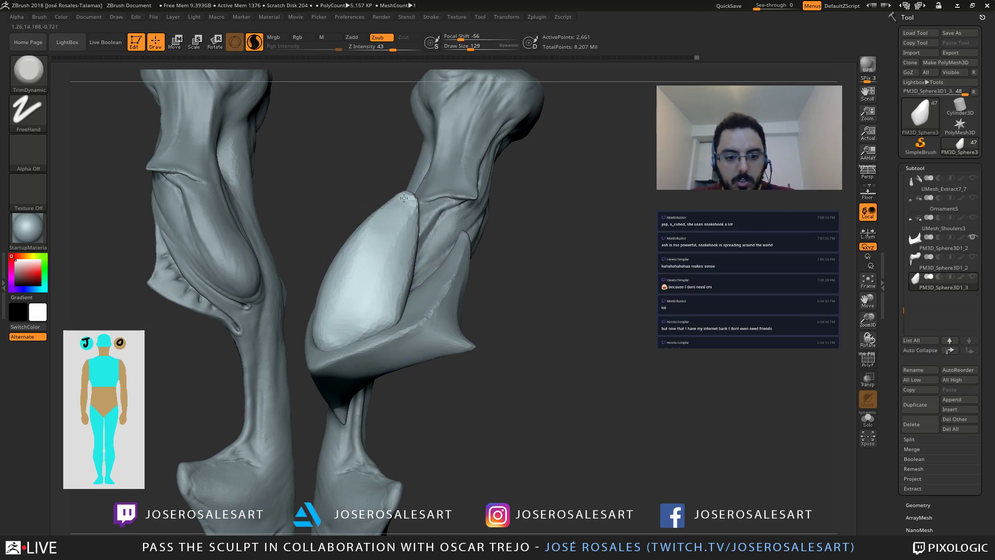
{"action": "mouse_move", "coordinate": [362, 239]}
{"action": "right_mouse_down"}
{"action": "mouse_move", "coordinate": [386, 220]}
{"action": "mouse_move", "coordinate": [378, 195]}
{"action": "right_mouse_up"}
{"action": "left_click_drag", "start_coordinate": [378, 195], "coordinate": [346, 268], "text": "shift"}
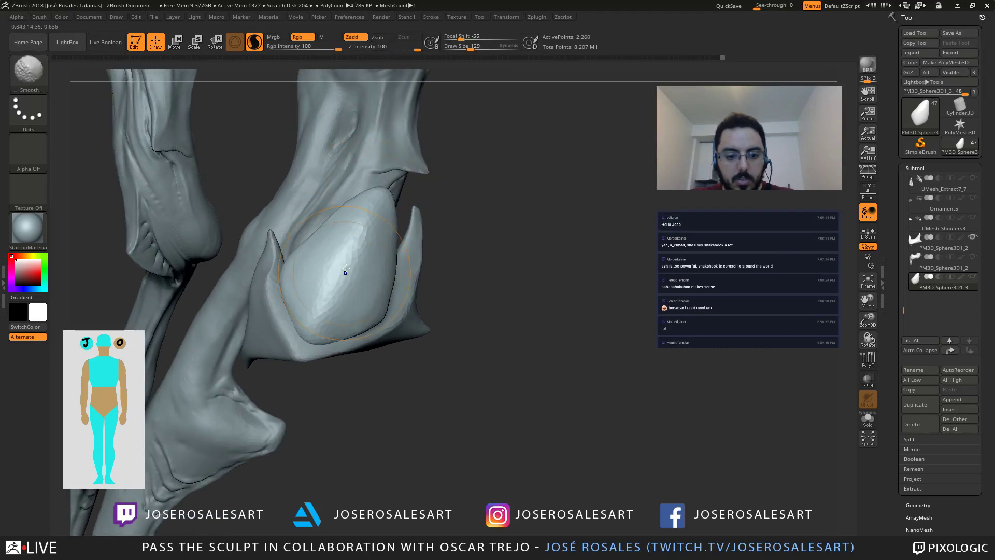
{"action": "mouse_move", "coordinate": [345, 269]}
{"action": "right_mouse_down"}
{"action": "mouse_move", "coordinate": [368, 255]}
{"action": "mouse_move", "coordinate": [398, 347]}
{"action": "right_mouse_up"}
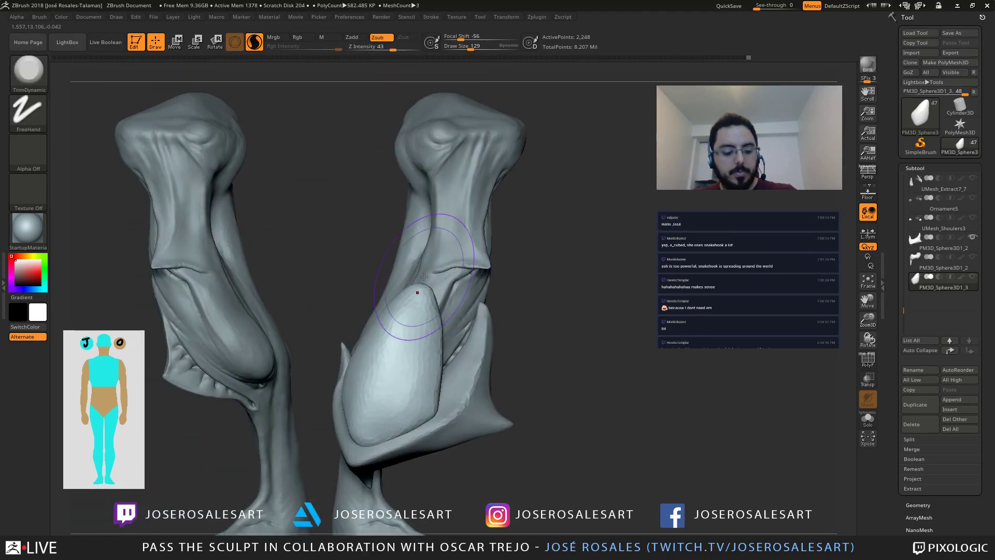
Step: Pull the kneecap piece's upper tip further upward with SnakeHook at draw size 124
{"action": "key", "text": "b"}
{"action": "key", "text": "s"}
{"action": "key", "text": "h"}
{"action": "right_click_drag", "start_coordinate": [402, 277], "coordinate": [461, 293]}
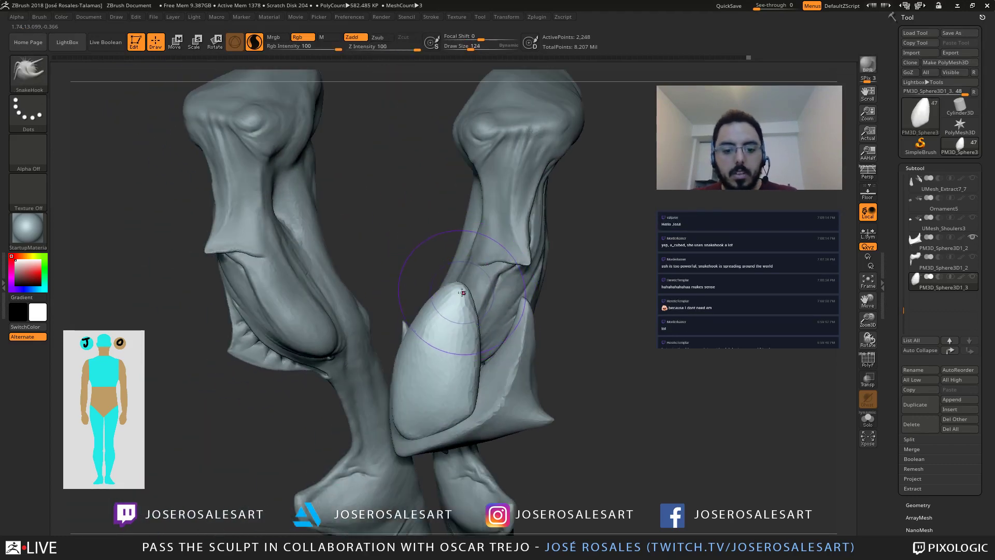
{"action": "left_click_drag", "start_coordinate": [463, 293], "coordinate": [466, 281]}
{"action": "right_click_drag", "start_coordinate": [432, 261], "coordinate": [417, 211], "text": "ctrl"}
{"action": "key", "text": "b"}
{"action": "key", "text": "t"}
{"action": "key", "text": "d"}
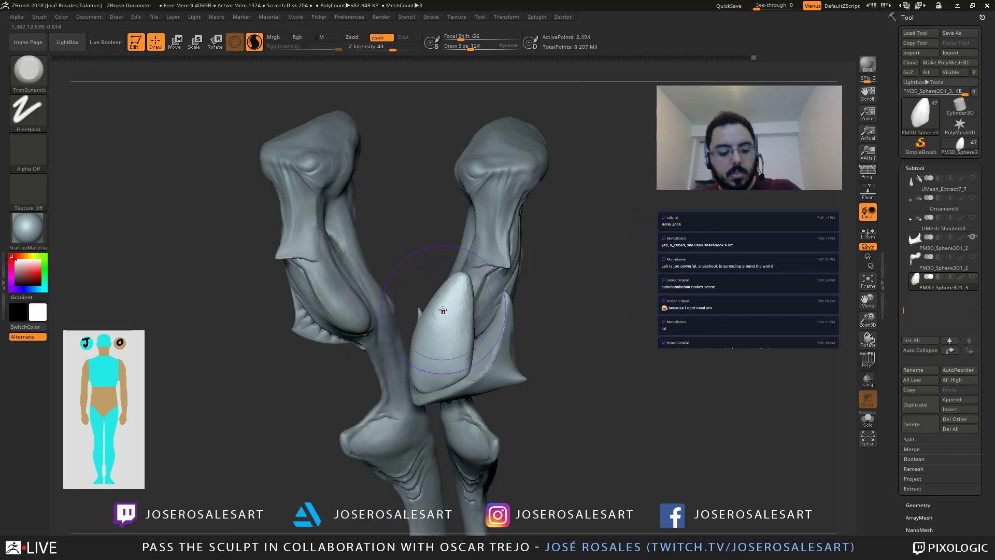
{"action": "key", "text": "]"}
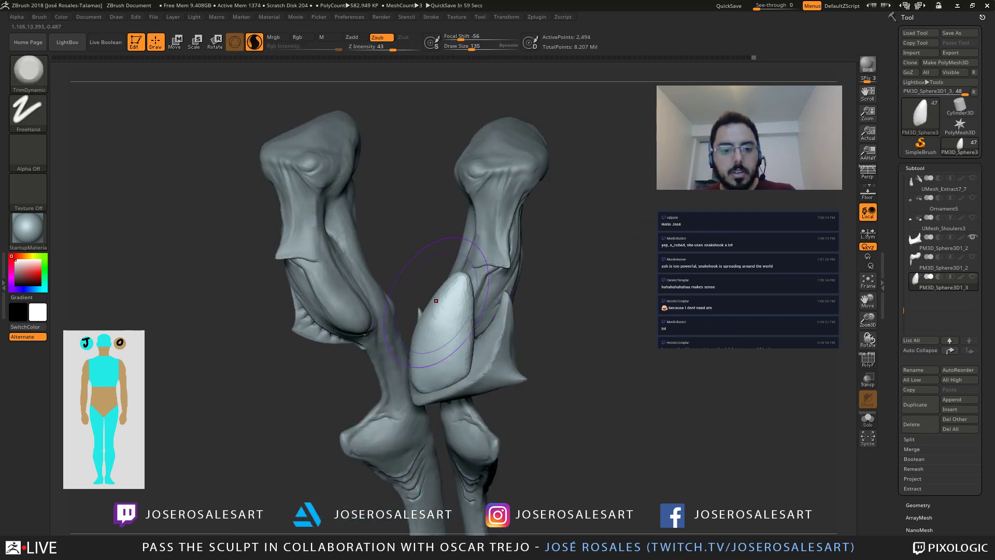
{"action": "mouse_move", "coordinate": [422, 223]}
{"action": "right_mouse_down"}
{"action": "mouse_move", "coordinate": [466, 288]}
{"action": "mouse_move", "coordinate": [535, 305]}
{"action": "mouse_move", "coordinate": [502, 275]}
{"action": "mouse_move", "coordinate": [520, 264]}
{"action": "right_mouse_up"}
{"action": "key", "text": "["}
{"action": "key", "text": "["}
{"action": "key", "text": "["}
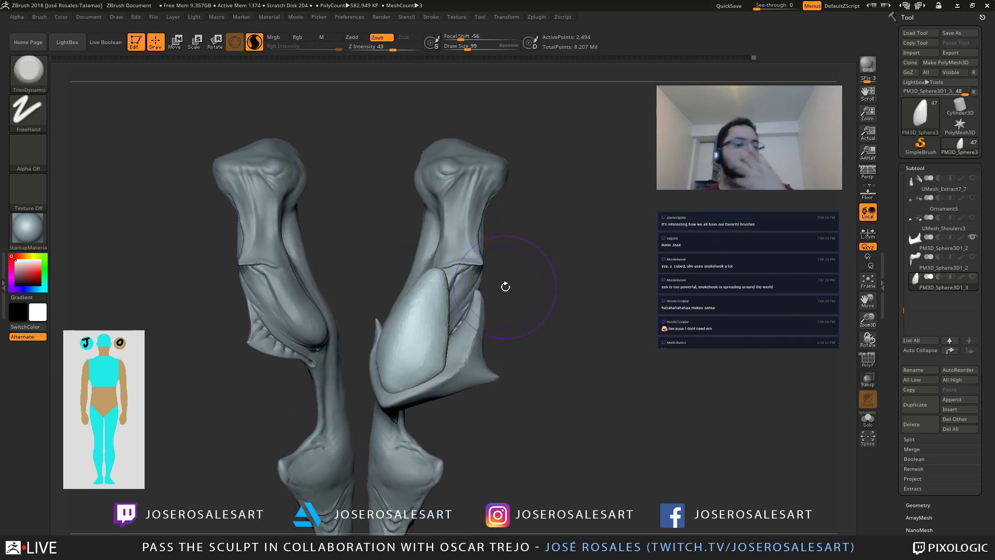
{"action": "key", "text": "["}
{"action": "right_click_drag", "start_coordinate": [528, 333], "coordinate": [369, 206], "text": "ctrl"}
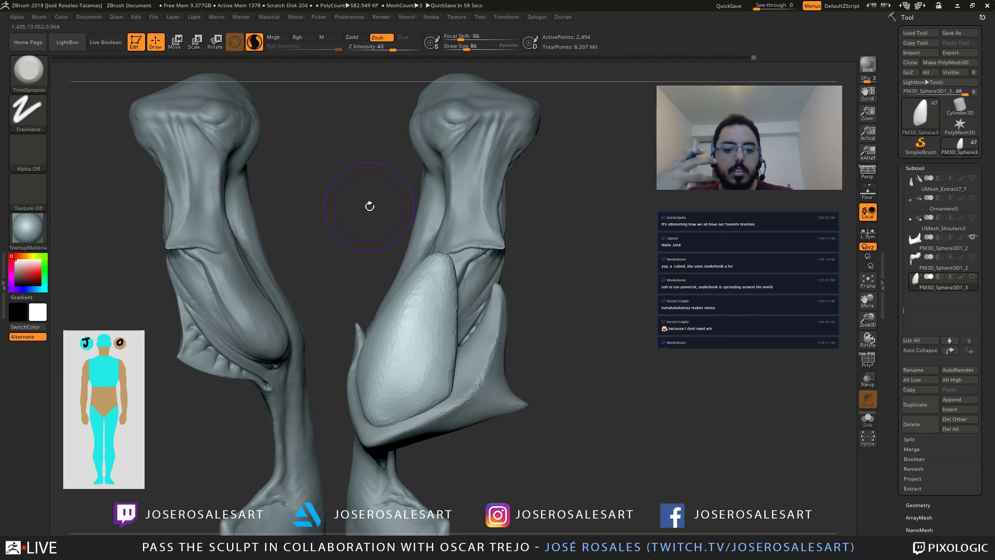
{"action": "mouse_move", "coordinate": [406, 302]}
{"action": "right_mouse_down", "text": "ctrl"}
{"action": "mouse_move", "coordinate": [418, 327]}
{"action": "mouse_move", "coordinate": [404, 309]}
{"action": "mouse_move", "coordinate": [277, 336]}
{"action": "right_mouse_up", "text": "ctrl"}
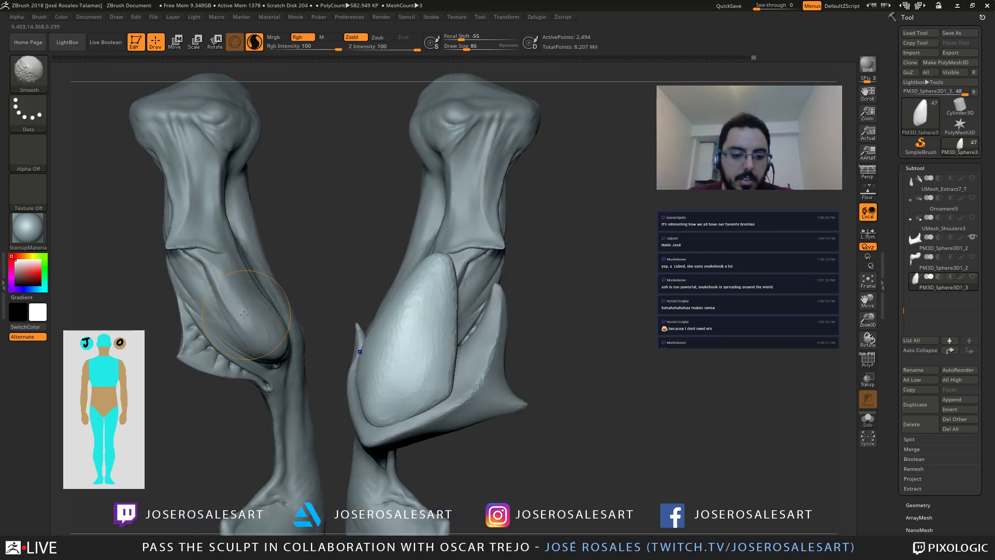
Step: Isolate the kneecap piece and try to flatten the rim of the hollow on its back with TrimDynamic at draw size 129
{"action": "mouse_move", "coordinate": [408, 368]}
{"action": "right_mouse_down", "text": "alt"}
{"action": "mouse_move", "coordinate": [449, 318]}
{"action": "mouse_move", "coordinate": [375, 265]}
{"action": "mouse_move", "coordinate": [285, 248]}
{"action": "mouse_move", "coordinate": [264, 257]}
{"action": "mouse_move", "coordinate": [378, 251]}
{"action": "mouse_move", "coordinate": [405, 225]}
{"action": "mouse_move", "coordinate": [413, 238]}
{"action": "mouse_move", "coordinate": [398, 290]}
{"action": "right_mouse_up", "text": "alt"}
{"action": "key", "text": "shift+s"}
{"action": "key", "text": "bracketright"}
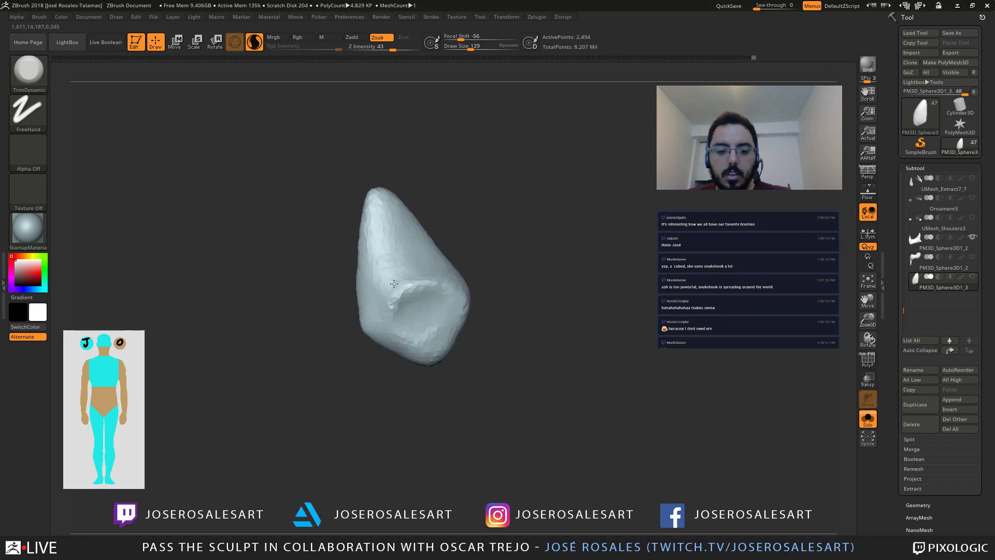
{"action": "left_click_drag", "start_coordinate": [398, 291], "coordinate": [413, 295]}
{"action": "key", "text": "ctrl+z"}
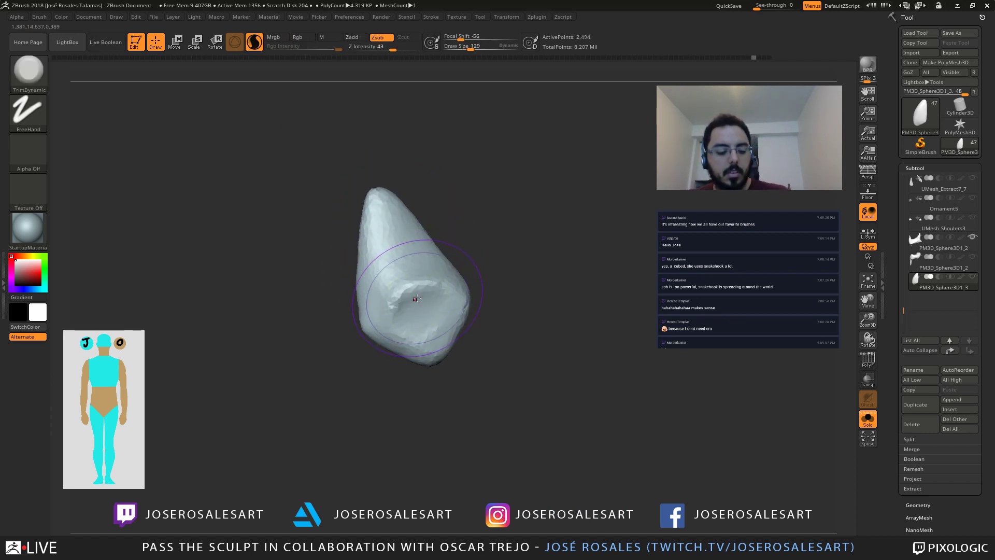
Step: Fill the hollow and build up the back of the kneecap piece with ClayBuildup at draw size 114, and show the other subtools again
{"action": "key", "text": "b"}
{"action": "key", "text": "c"}
{"action": "key", "text": "b"}
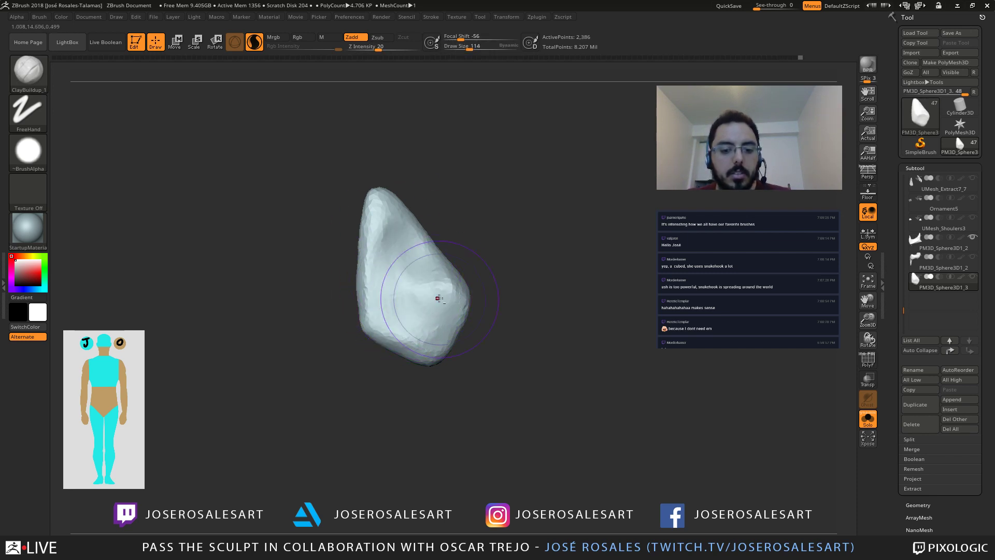
{"action": "mouse_move", "coordinate": [403, 224]}
{"action": "left_mouse_down"}
{"action": "mouse_move", "coordinate": [396, 241]}
{"action": "mouse_move", "coordinate": [440, 301]}
{"action": "left_mouse_up"}
{"action": "right_click_drag", "start_coordinate": [434, 298], "coordinate": [393, 294]}
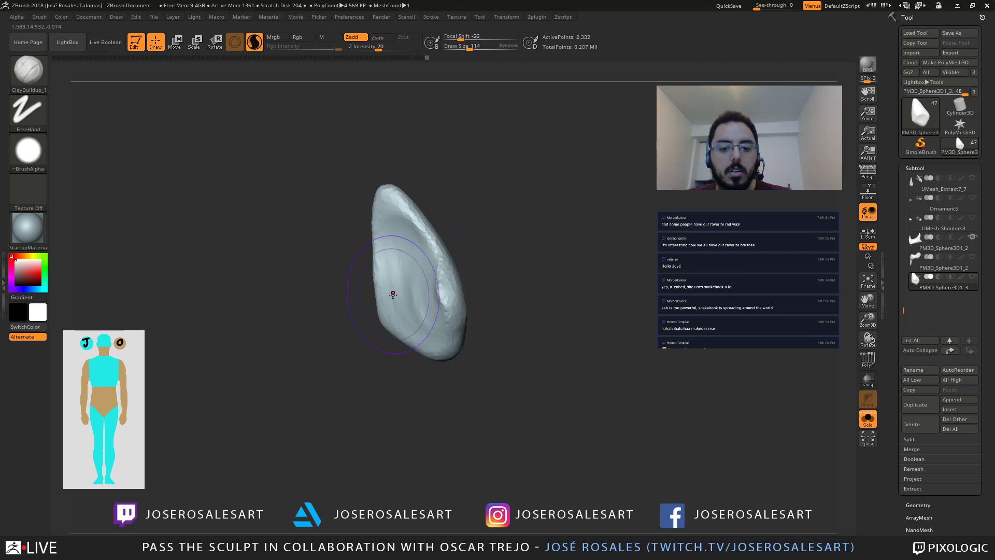
{"action": "left_click_drag", "start_coordinate": [408, 223], "coordinate": [406, 289]}
{"action": "mouse_move", "coordinate": [406, 289]}
{"action": "right_mouse_down"}
{"action": "mouse_move", "coordinate": [421, 260]}
{"action": "mouse_move", "coordinate": [400, 288]}
{"action": "mouse_move", "coordinate": [464, 277]}
{"action": "mouse_move", "coordinate": [406, 274]}
{"action": "mouse_move", "coordinate": [428, 289]}
{"action": "mouse_move", "coordinate": [393, 270]}
{"action": "mouse_move", "coordinate": [409, 293]}
{"action": "right_mouse_up"}
{"action": "key", "text": "shift"}
{"action": "key", "text": "shift+s"}
Step: Refine the kneecap piece's inner upper edge beside the leg with SnakeHook, reducing the draw size to 69
{"action": "key", "text": "b"}
{"action": "key", "text": "d"}
{"action": "key", "text": "s"}
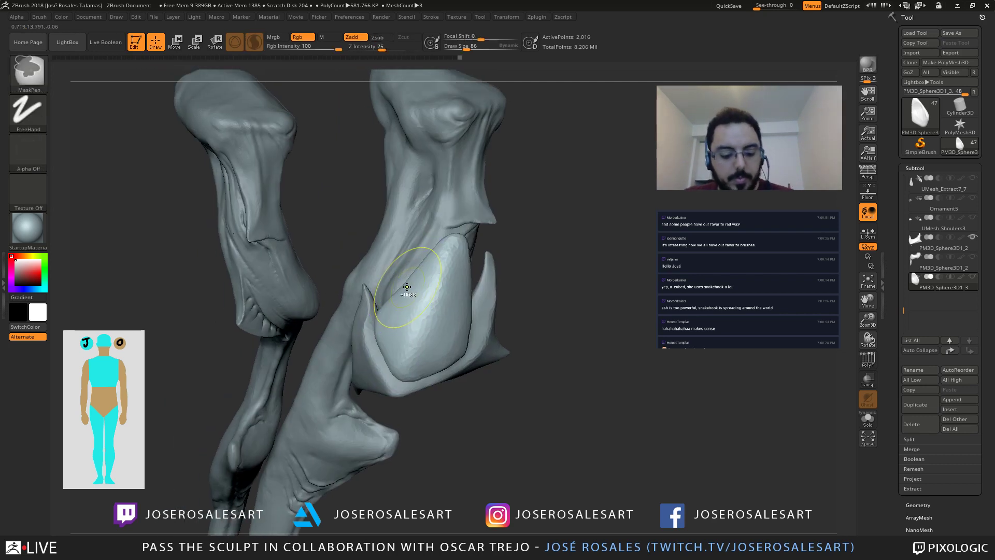
{"action": "key", "text": "b"}
{"action": "key", "text": "s"}
{"action": "key", "text": "h"}
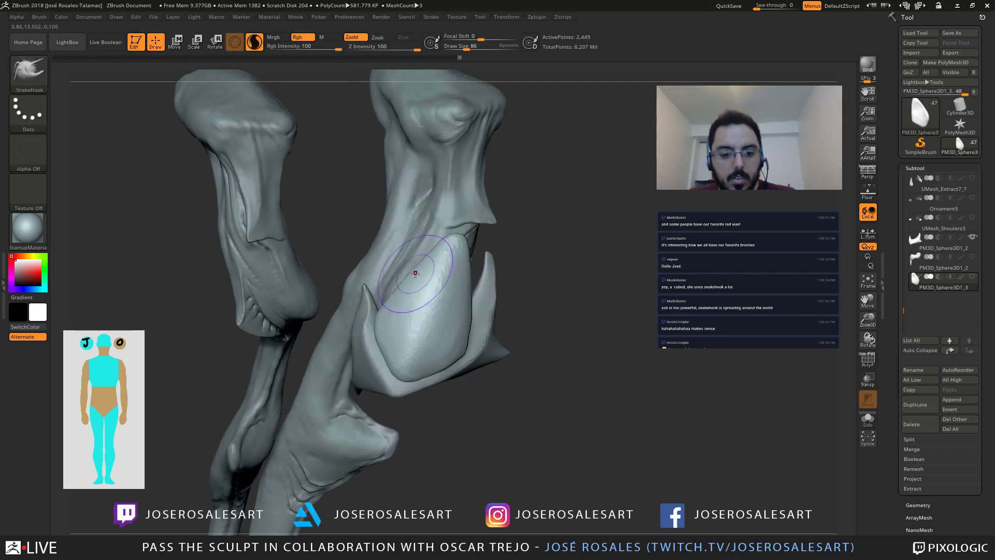
{"action": "key", "text": "["}
{"action": "key", "text": "["}
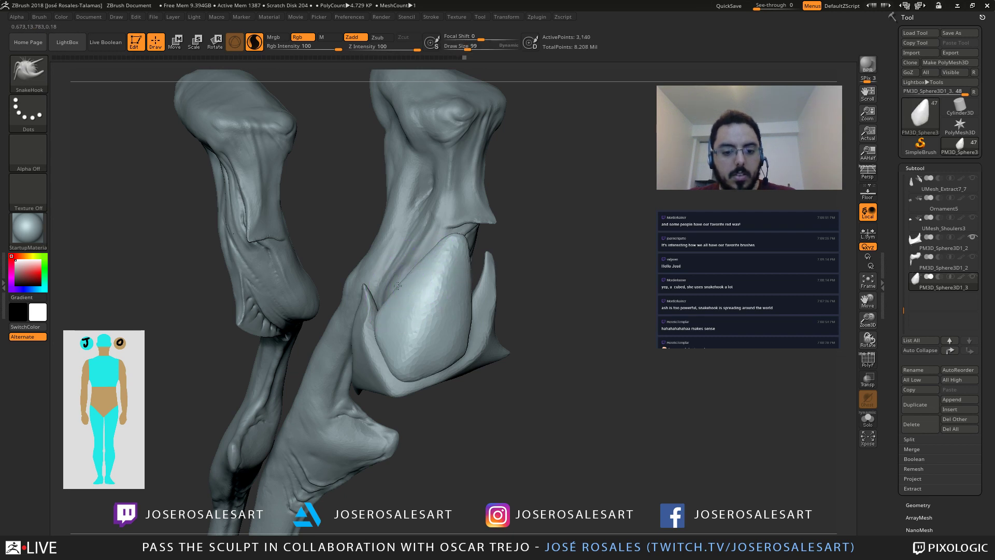
{"action": "key", "text": "["}
{"action": "key", "text": "["}
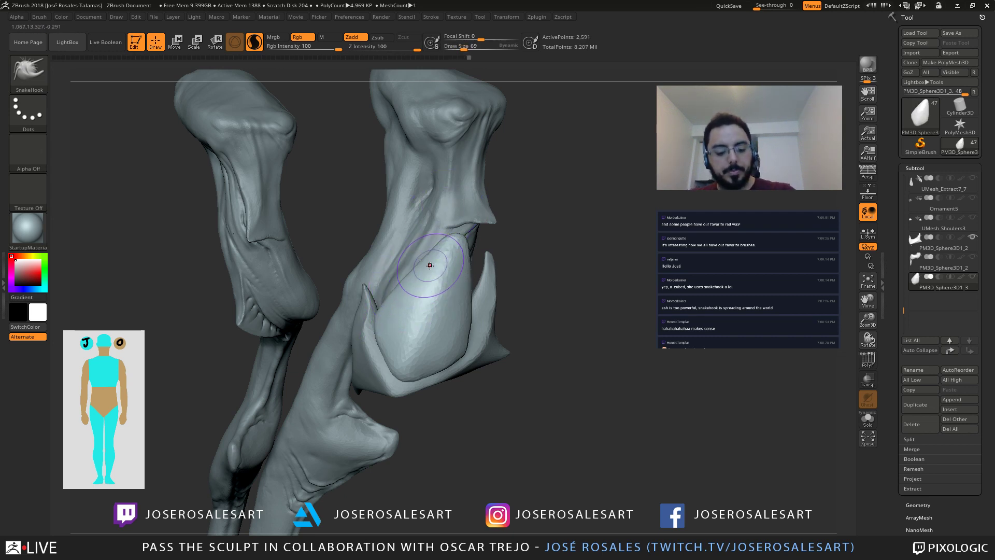
Step: Define a line down the front of the kneecap piece with DamStandard at draw sizes 45 and 51, and soften it with Smooth
{"action": "key", "text": "b"}
{"action": "key", "text": "d"}
{"action": "key", "text": "s"}
{"action": "key", "text": "["}
{"action": "key", "text": "["}
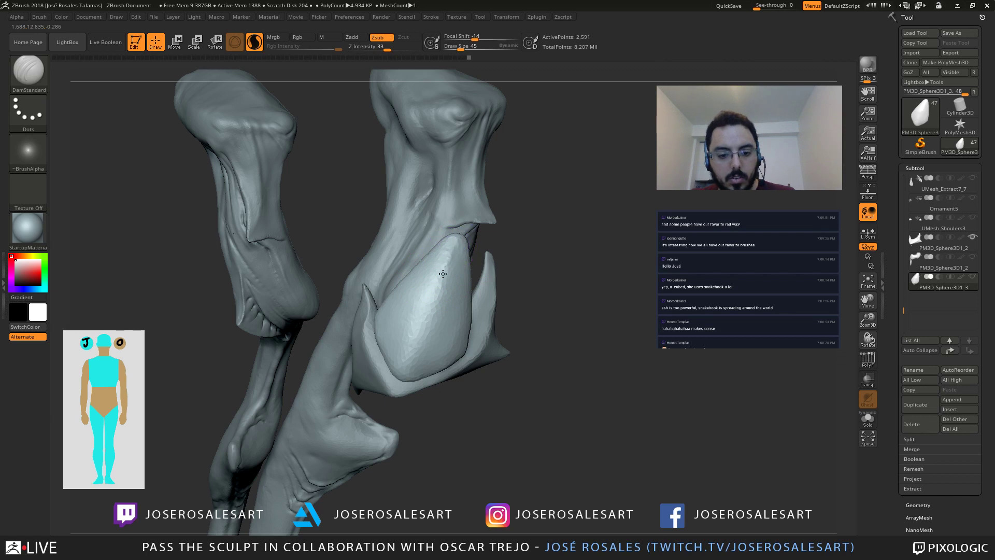
{"action": "left_click_drag", "start_coordinate": [436, 284], "coordinate": [403, 378]}
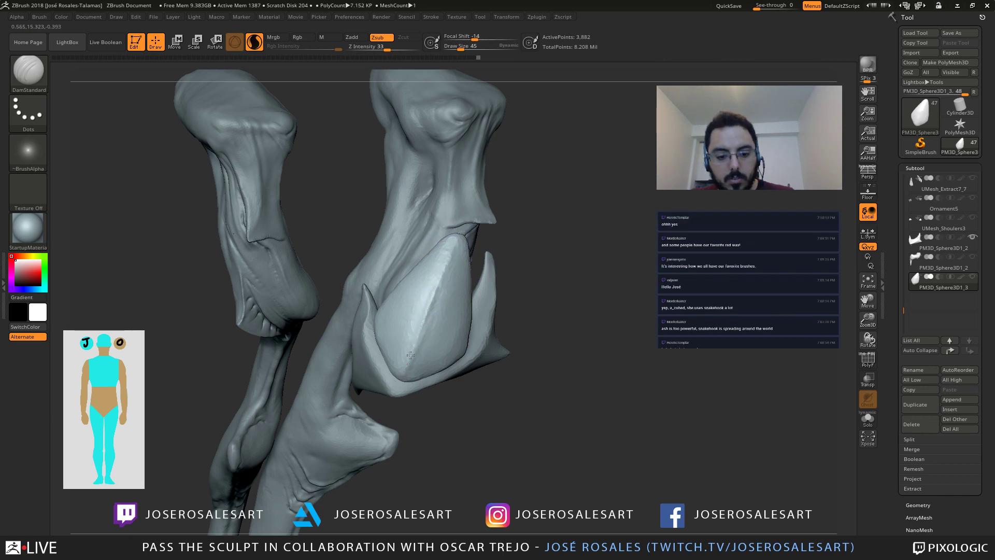
{"action": "right_click_drag", "start_coordinate": [416, 286], "coordinate": [422, 280]}
{"action": "left_click_drag", "start_coordinate": [434, 299], "coordinate": [404, 365]}
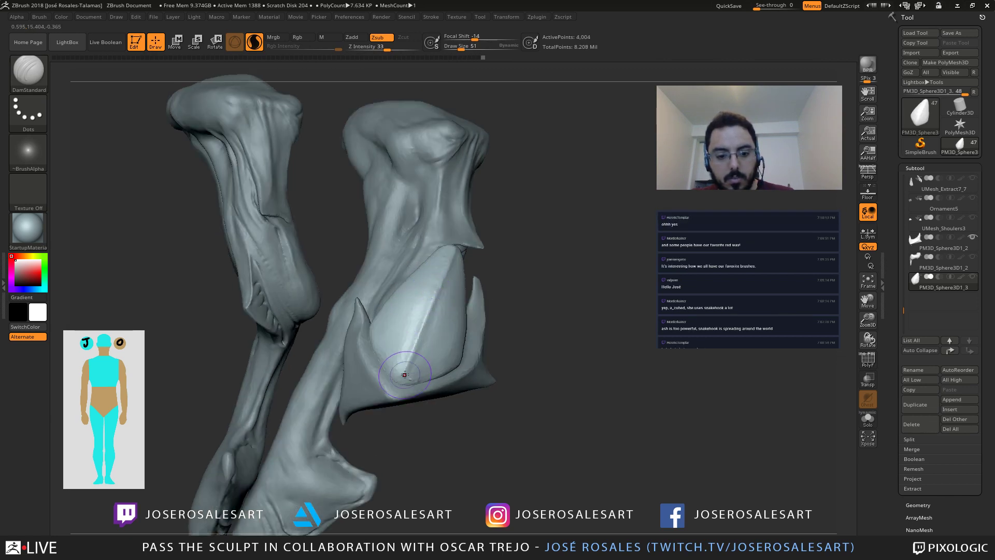
{"action": "right_click_drag", "start_coordinate": [425, 301], "coordinate": [397, 307]}
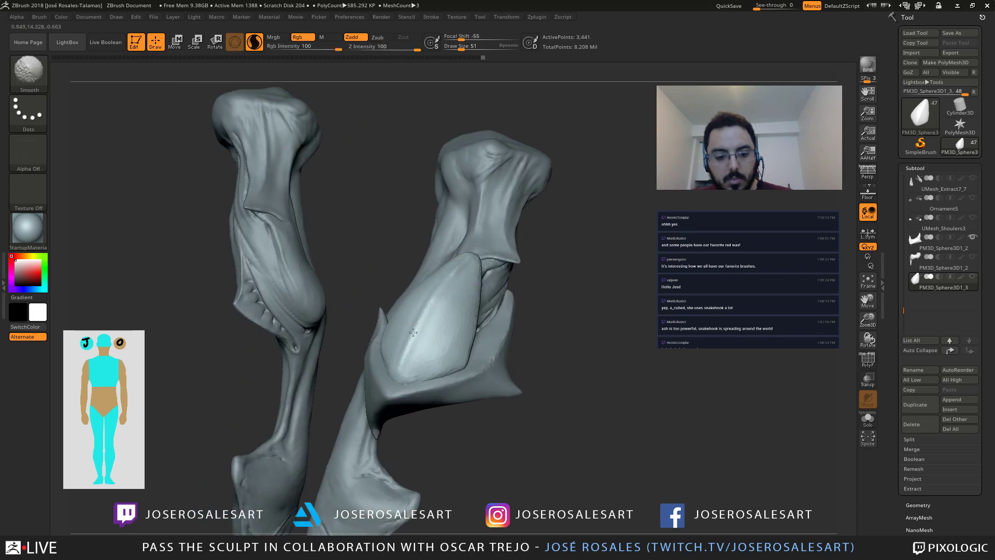
{"action": "left_click_drag", "start_coordinate": [466, 251], "coordinate": [401, 361], "text": "shift"}
{"action": "mouse_move", "coordinate": [396, 357]}
{"action": "right_mouse_down"}
{"action": "mouse_move", "coordinate": [363, 370]}
{"action": "mouse_move", "coordinate": [394, 391]}
{"action": "mouse_move", "coordinate": [465, 253]}
{"action": "right_mouse_up"}
Step: Reposition the kneecap piece's upper tip from the front and side with the Move brush, raising the draw size to 86
{"action": "key", "text": "b"}
{"action": "key", "text": "m"}
{"action": "key", "text": "v"}
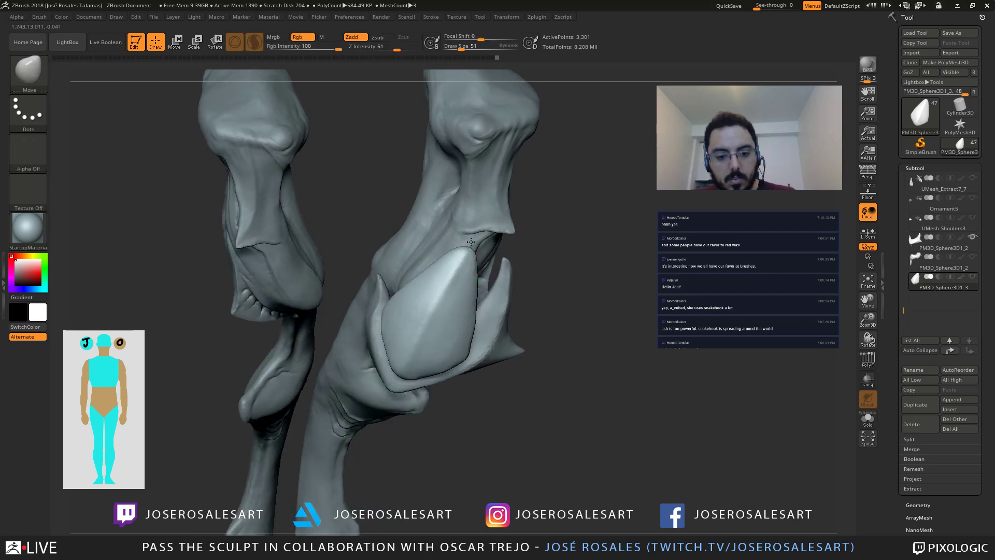
{"action": "left_click_drag", "start_coordinate": [470, 242], "coordinate": [465, 235]}
{"action": "mouse_move", "coordinate": [466, 235]}
{"action": "right_mouse_down"}
{"action": "mouse_move", "coordinate": [470, 243]}
{"action": "mouse_move", "coordinate": [424, 229]}
{"action": "mouse_move", "coordinate": [444, 238]}
{"action": "right_mouse_up"}
{"action": "key", "text": "bracketright"}
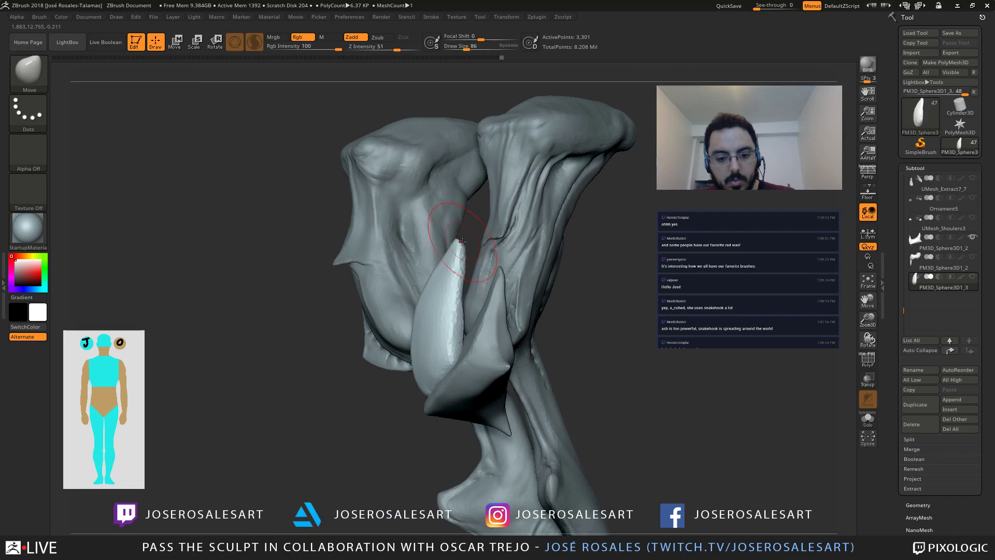
{"action": "mouse_move", "coordinate": [455, 240]}
{"action": "left_mouse_down"}
{"action": "mouse_move", "coordinate": [468, 226]}
{"action": "mouse_move", "coordinate": [458, 237]}
{"action": "left_mouse_up"}
{"action": "mouse_move", "coordinate": [458, 238]}
{"action": "right_mouse_down"}
{"action": "mouse_move", "coordinate": [464, 254]}
{"action": "mouse_move", "coordinate": [432, 269]}
{"action": "mouse_move", "coordinate": [457, 225]}
{"action": "mouse_move", "coordinate": [501, 241]}
{"action": "right_mouse_up"}
Step: Pull the kneecap piece's upper tip into a sharper point with SnakeHook
{"action": "key", "text": "bracketleft"}
{"action": "key", "text": "b"}
{"action": "key", "text": "s"}
{"action": "key", "text": "h"}
{"action": "key", "text": "s"}
{"action": "mouse_move", "coordinate": [404, 273]}
{"action": "right_mouse_down"}
{"action": "mouse_move", "coordinate": [414, 253]}
{"action": "mouse_move", "coordinate": [404, 222]}
{"action": "right_mouse_up"}
{"action": "left_click_drag", "start_coordinate": [404, 223], "coordinate": [412, 236], "text": "ctrl"}
{"action": "right_click_drag", "start_coordinate": [412, 236], "coordinate": [417, 293]}
Step: Sharpen the line along the kneecap piece's lower front with DamStandard at draw size 42, and smooth the lower area
{"action": "key", "text": "b"}
{"action": "key", "text": "d"}
{"action": "key", "text": "s"}
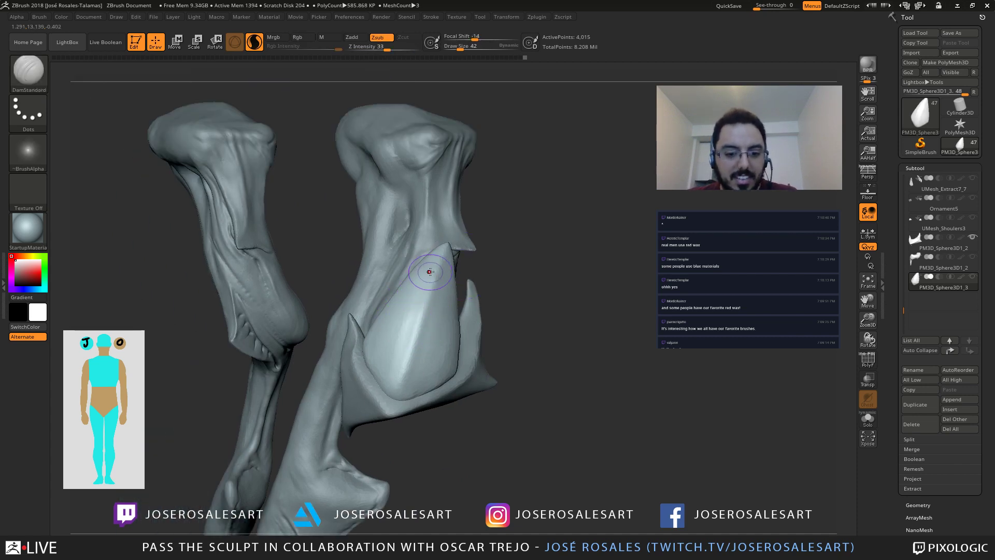
{"action": "left_click_drag", "start_coordinate": [407, 357], "coordinate": [425, 324]}
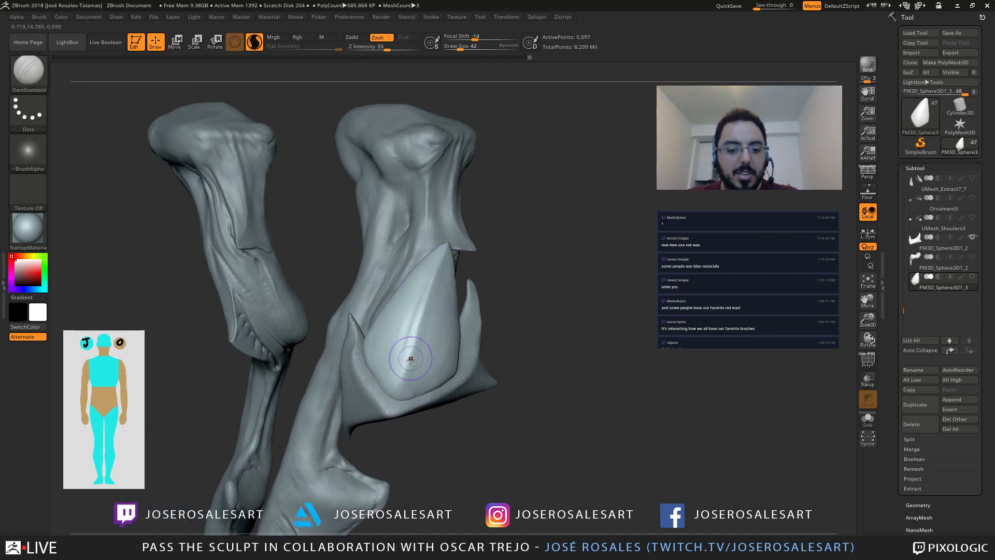
{"action": "left_click_drag", "start_coordinate": [399, 386], "coordinate": [430, 312]}
{"action": "right_click_drag", "start_coordinate": [427, 283], "coordinate": [450, 249]}
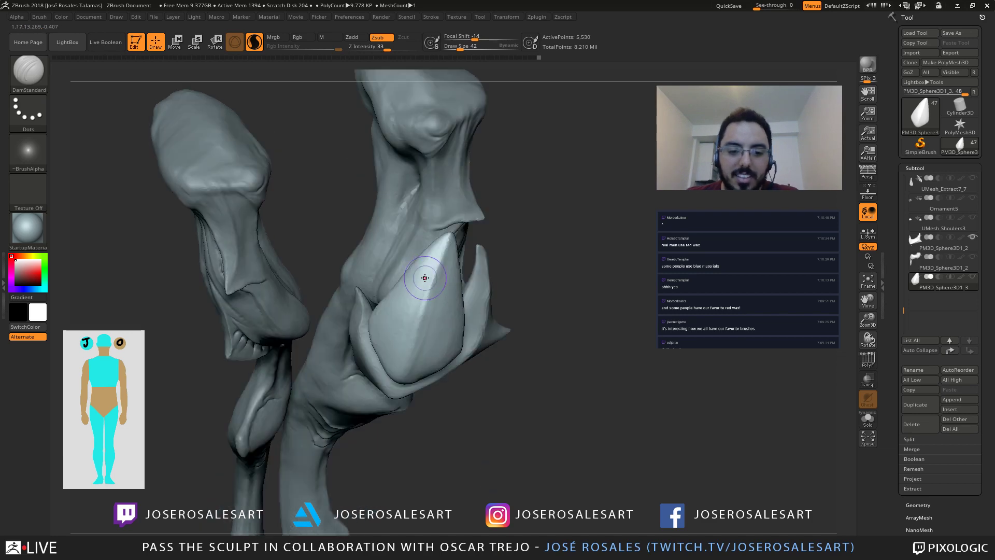
{"action": "right_click_drag", "start_coordinate": [434, 282], "coordinate": [421, 331]}
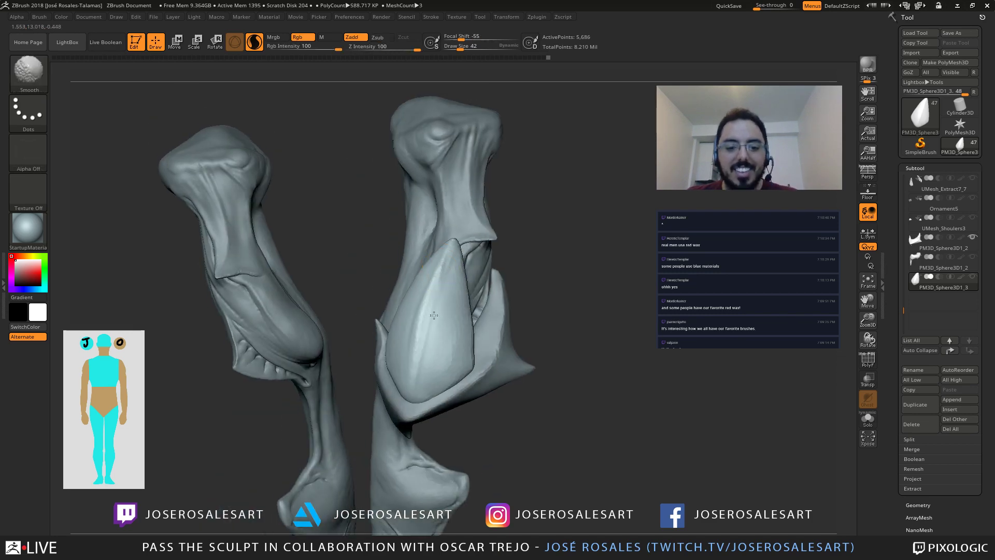
{"action": "left_click_drag", "start_coordinate": [412, 369], "coordinate": [415, 349], "text": "shift"}
{"action": "left_click_drag", "start_coordinate": [425, 303], "coordinate": [418, 328], "text": "shift"}
Step: Isolate the kneecap piece and try to adjust its upper tip with SnakeHook at draw size 69
{"action": "mouse_move", "coordinate": [418, 328]}
{"action": "right_mouse_down", "text": "shift"}
{"action": "mouse_move", "coordinate": [453, 292]}
{"action": "mouse_move", "coordinate": [354, 298]}
{"action": "mouse_move", "coordinate": [368, 254]}
{"action": "right_mouse_up", "text": "shift"}
{"action": "key", "text": "shift+alt+s"}
{"action": "key", "text": "b"}
{"action": "key", "text": "s"}
{"action": "key", "text": "h"}
{"action": "key", "text": "s"}
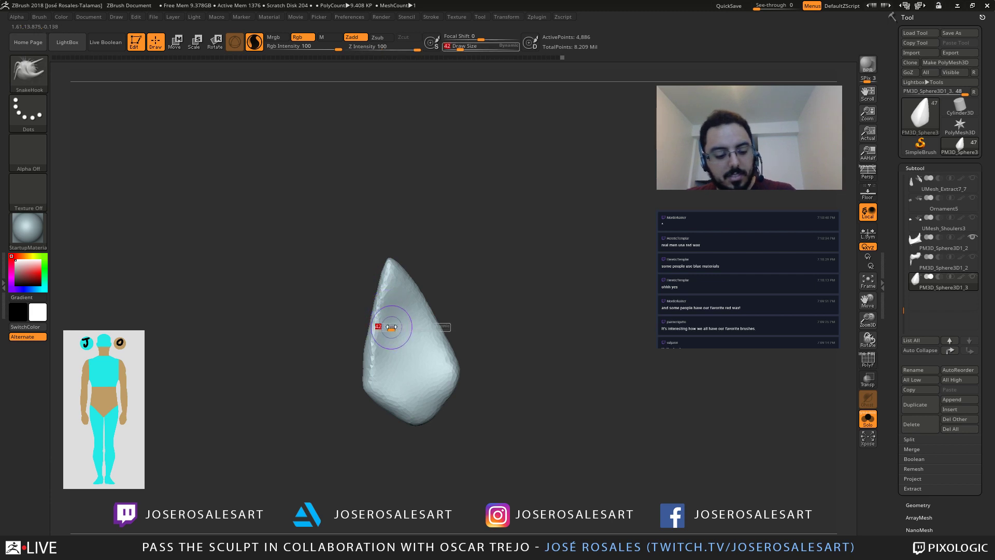
{"action": "left_click_drag", "start_coordinate": [391, 329], "coordinate": [395, 329]}
{"action": "right_click_drag", "start_coordinate": [395, 329], "coordinate": [417, 307], "text": "ctrl"}
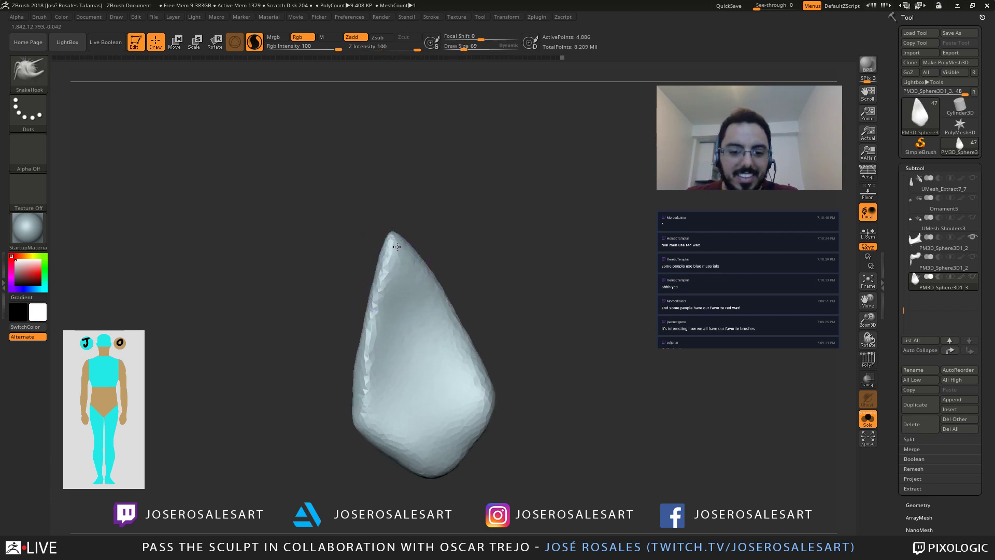
{"action": "key", "text": "ctrl+z"}
Step: Trim the jagged edge and back surface of the isolated kneecap piece into clean planes with TrimDynamic, reducing the draw size from 69 to 42
{"action": "key", "text": "b"}
{"action": "key", "text": "t"}
{"action": "key", "text": "d"}
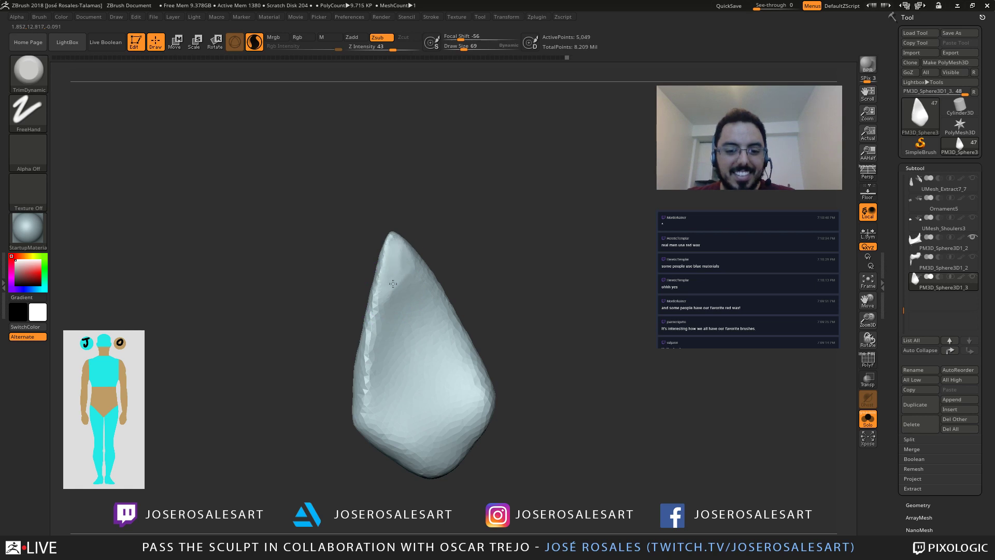
{"action": "left_click_drag", "start_coordinate": [380, 314], "coordinate": [378, 384]}
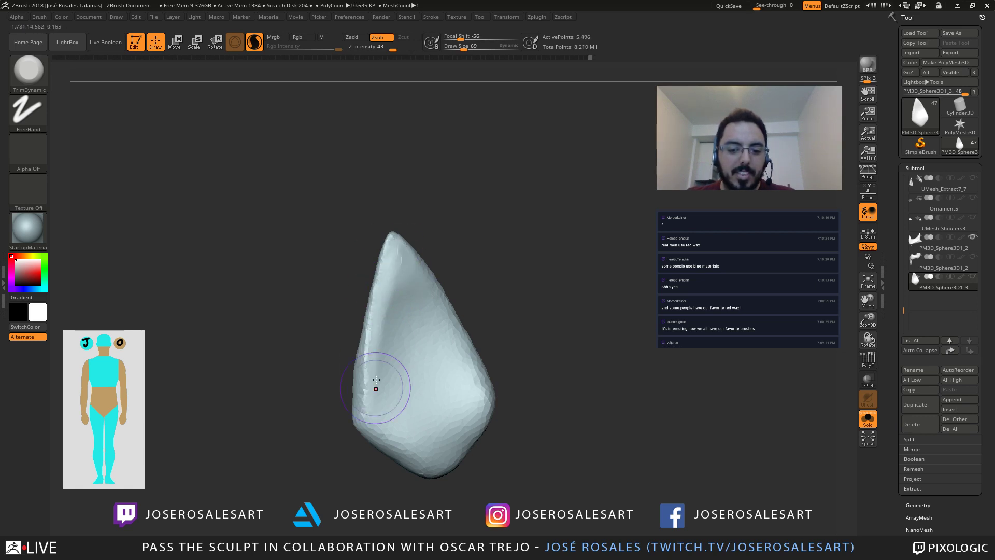
{"action": "left_click_drag", "start_coordinate": [411, 295], "coordinate": [407, 313]}
{"action": "mouse_move", "coordinate": [407, 313]}
{"action": "right_mouse_down", "text": "ctrl"}
{"action": "mouse_move", "coordinate": [387, 291]}
{"action": "mouse_move", "coordinate": [369, 292]}
{"action": "right_mouse_up", "text": "ctrl"}
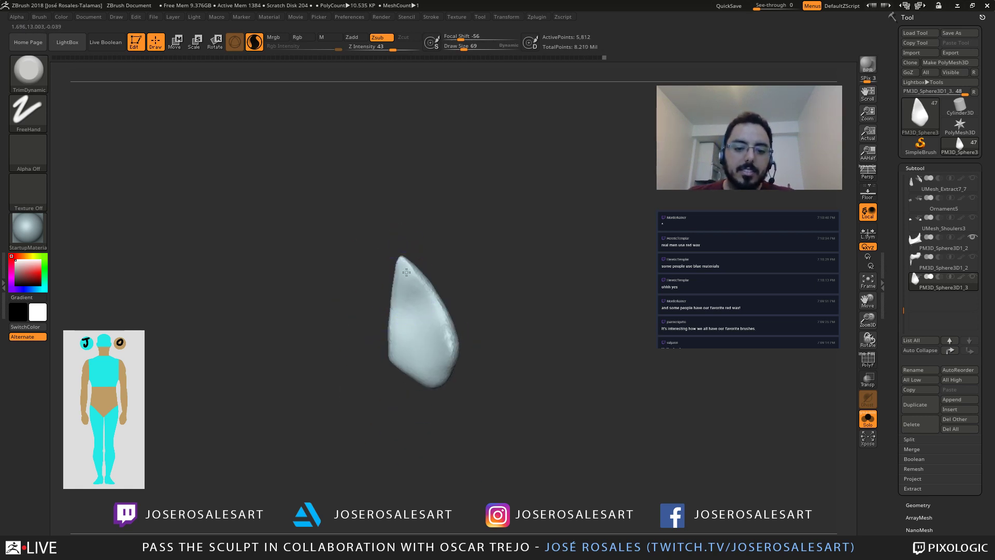
{"action": "key", "text": "s"}
{"action": "left_click_drag", "start_coordinate": [425, 300], "coordinate": [413, 327]}
{"action": "right_click_drag", "start_coordinate": [386, 324], "coordinate": [375, 305], "text": "ctrl"}
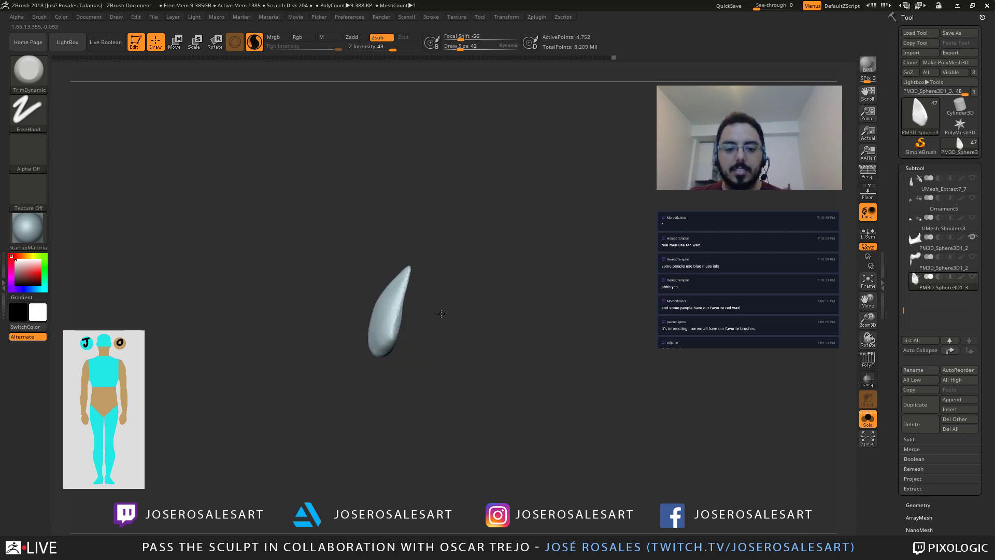
Step: Show the other subtools again and subdivide the kneecap piece three times
{"action": "key", "text": "alt+s"}
{"action": "right_click_drag", "start_coordinate": [441, 313], "coordinate": [409, 328]}
{"action": "mouse_move", "coordinate": [417, 370]}
{"action": "left_mouse_down", "text": "alt"}
{"action": "mouse_move", "coordinate": [469, 330]}
{"action": "mouse_move", "coordinate": [443, 342]}
{"action": "mouse_move", "coordinate": [484, 340]}
{"action": "left_mouse_up", "text": "alt"}
{"action": "left_click_drag", "start_coordinate": [505, 224], "coordinate": [530, 249], "text": "alt"}
{"action": "left_click_drag", "start_coordinate": [513, 332], "coordinate": [550, 280], "text": "alt"}
{"action": "key", "text": "ctrl+d"}
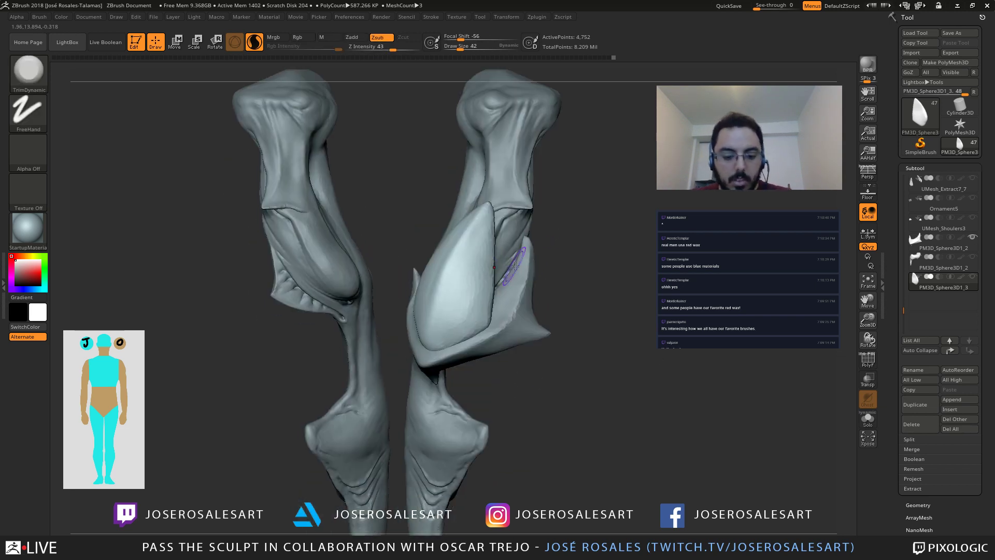
{"action": "key", "text": "ctrl+d"}
{"action": "key", "text": "ctrl+d"}
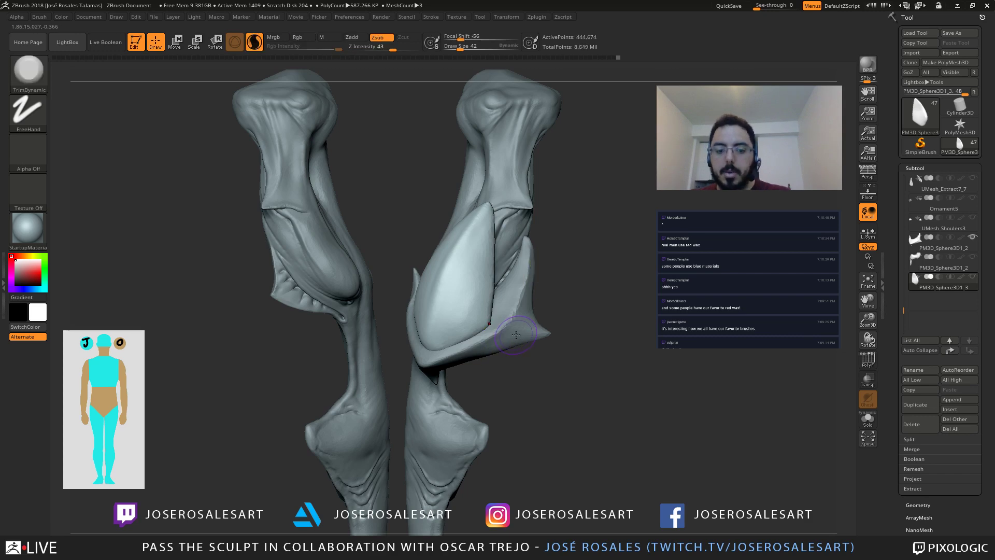
Step: Set the draw size to 26 and step the kneecap piece down to subdivision level 2 with its polyframe shown
{"action": "key", "text": "s"}
{"action": "left_click_drag", "start_coordinate": [516, 337], "coordinate": [512, 336]}
{"action": "mouse_move", "coordinate": [456, 322]}
{"action": "right_mouse_down", "text": "alt"}
{"action": "mouse_move", "coordinate": [473, 342]}
{"action": "mouse_move", "coordinate": [523, 362]}
{"action": "right_mouse_up", "text": "alt"}
{"action": "key", "text": "shift+f"}
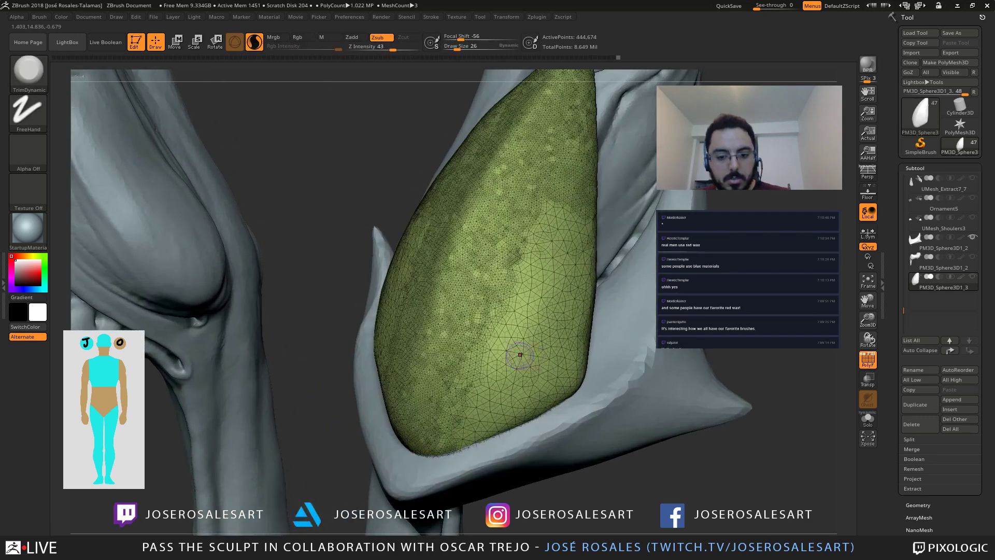
{"action": "key", "text": "shift+d"}
{"action": "key", "text": "shift+d"}
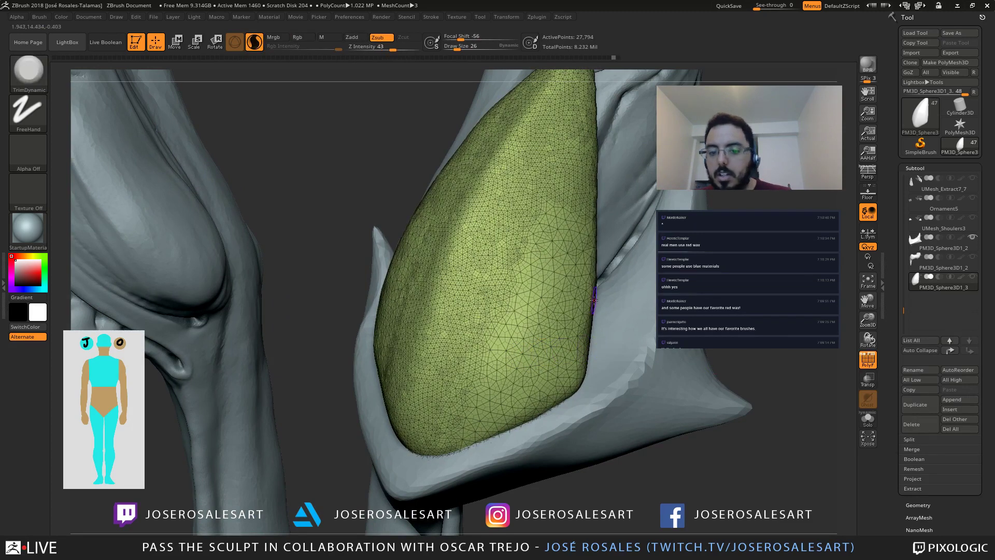
Step: Open the Tessimate settings, drop the kneecap piece to its lowest subdivision level and delete the higher levels
{"action": "scroll", "coordinate": [904, 362], "scroll_direction": "down", "scroll_amount": 3}
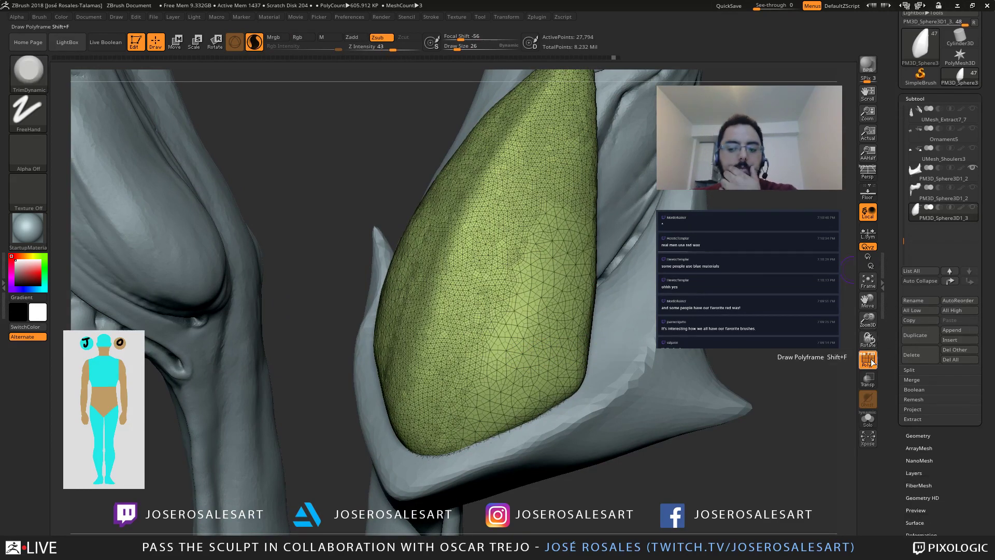
{"action": "scroll", "coordinate": [927, 394], "scroll_direction": "down", "scroll_amount": 2}
{"action": "left_click", "coordinate": [930, 389]}
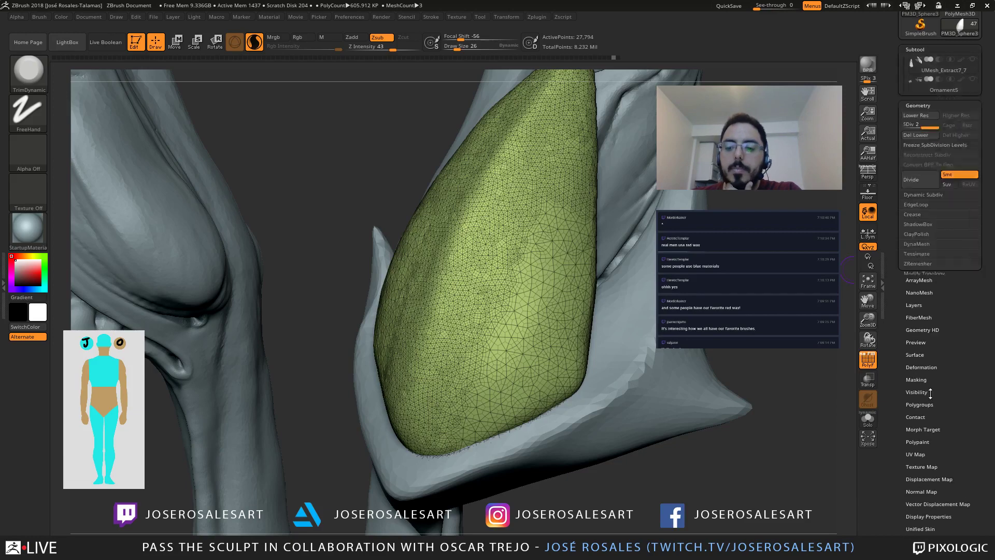
{"action": "left_click", "coordinate": [917, 210]}
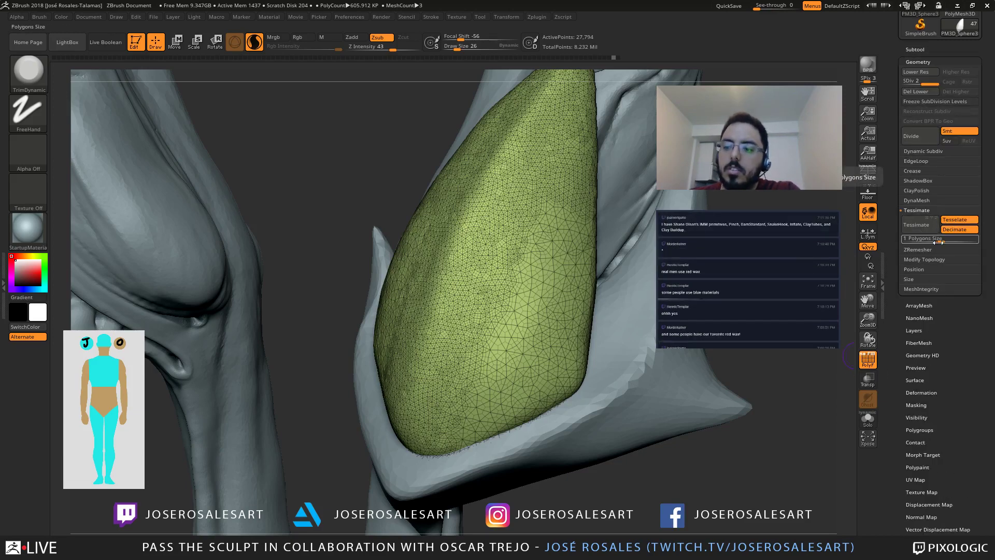
{"action": "left_click", "coordinate": [918, 226]}
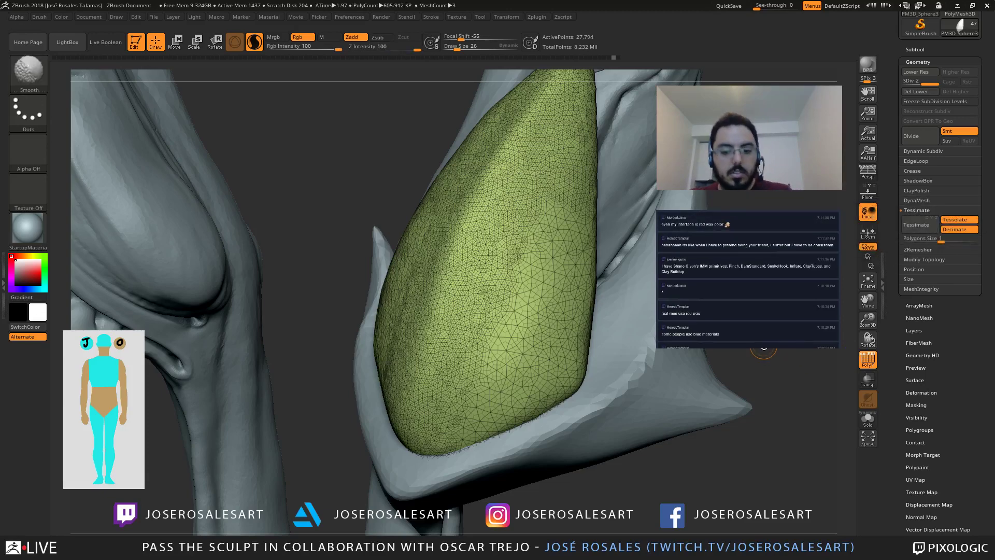
{"action": "key", "text": "shift+d"}
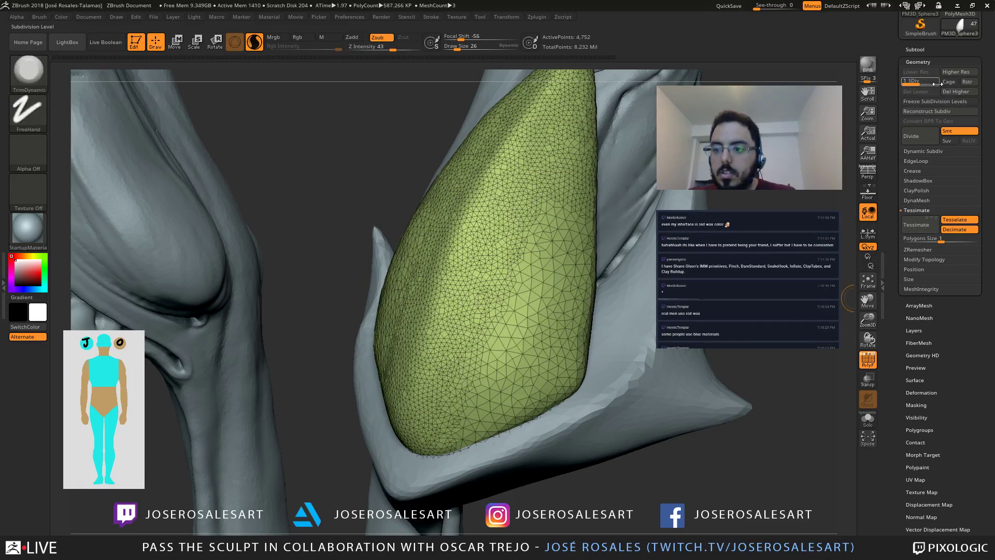
{"action": "left_click", "coordinate": [959, 91]}
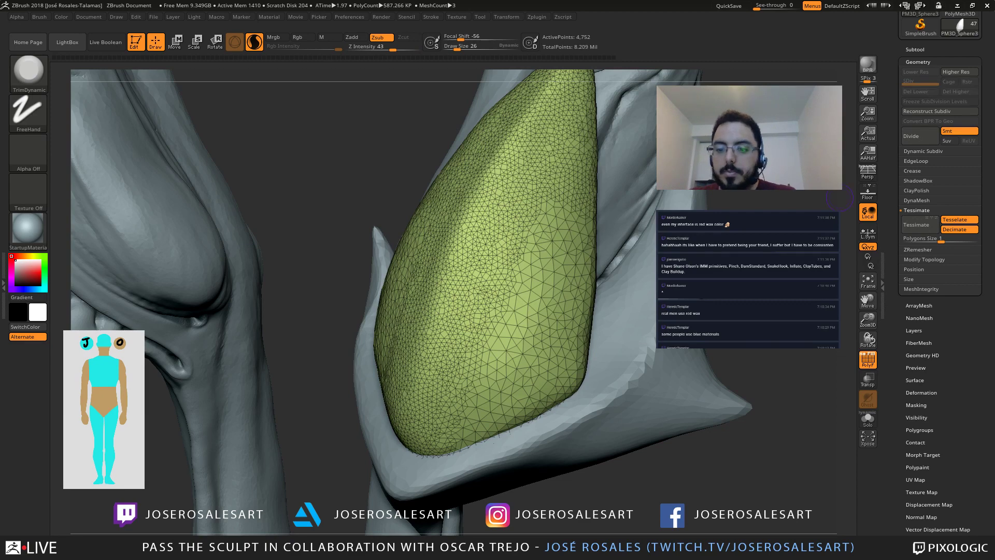
Step: Tessimate the kneecap piece with polygon size 1 and again with 0.57906, and inspect the resulting mesh up close
{"action": "left_click", "coordinate": [923, 227]}
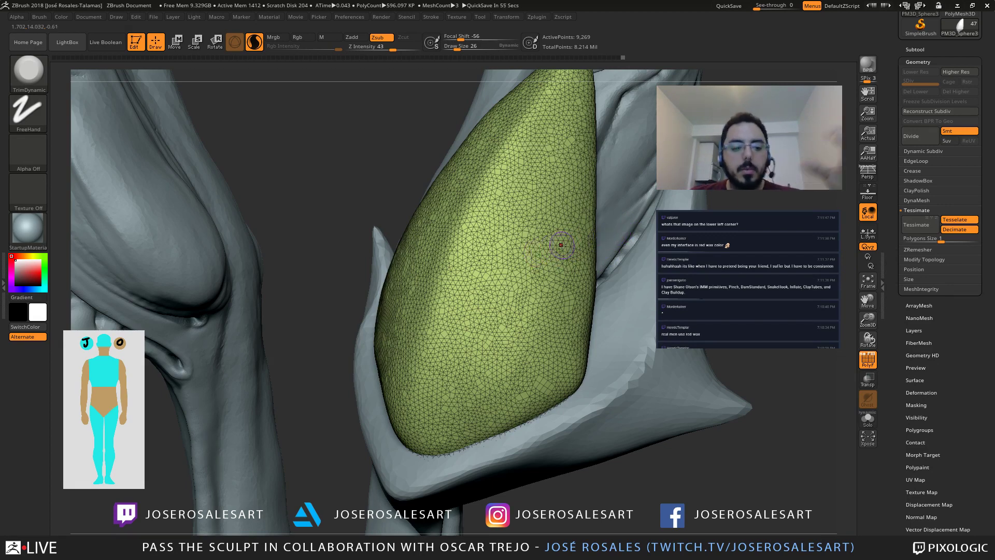
{"action": "right_click_drag", "start_coordinate": [507, 249], "coordinate": [456, 223], "text": "ctrl"}
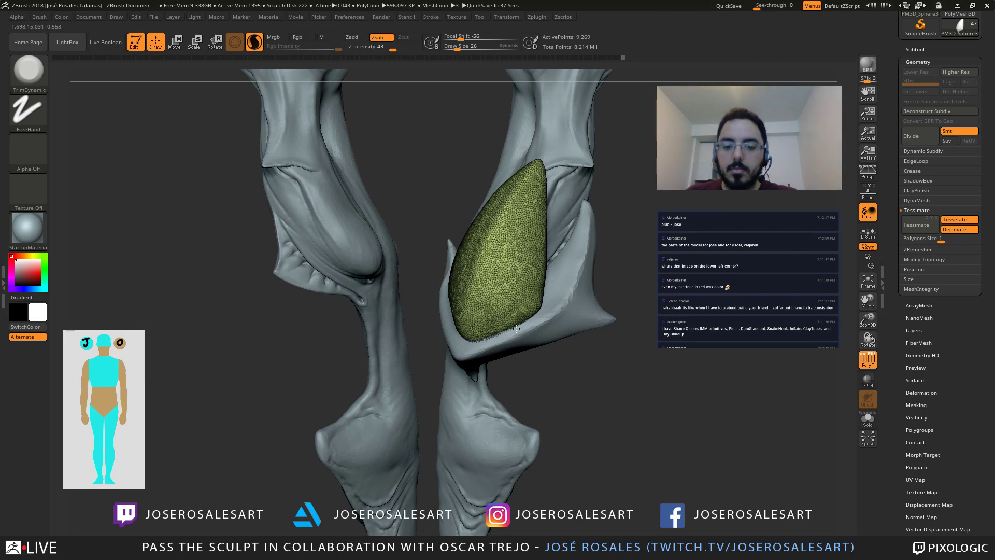
{"action": "right_click_drag", "start_coordinate": [547, 310], "coordinate": [527, 335], "text": "alt"}
{"action": "mouse_move", "coordinate": [940, 241]}
{"action": "left_mouse_down"}
{"action": "mouse_move", "coordinate": [953, 238]}
{"action": "mouse_move", "coordinate": [938, 242]}
{"action": "left_mouse_up"}
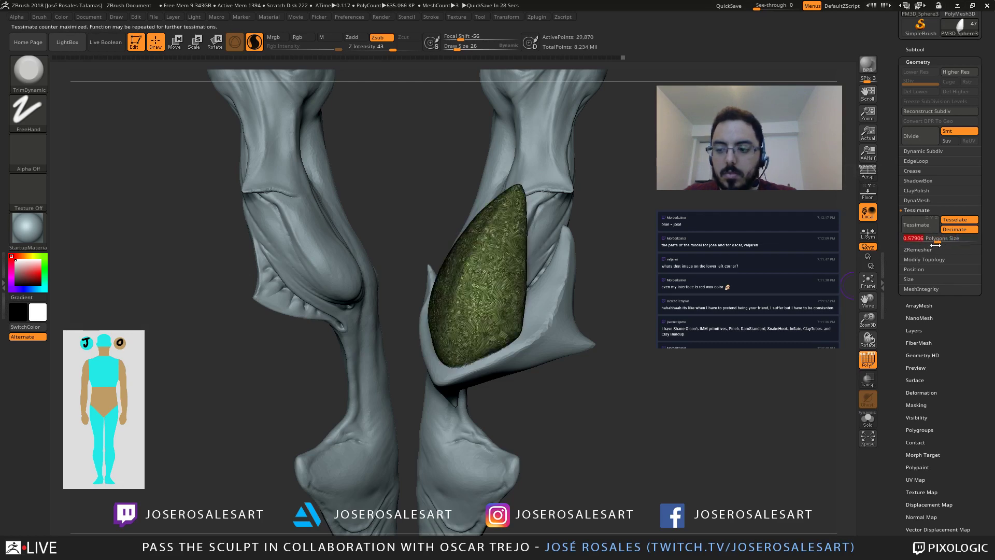
{"action": "key", "text": "shift+f"}
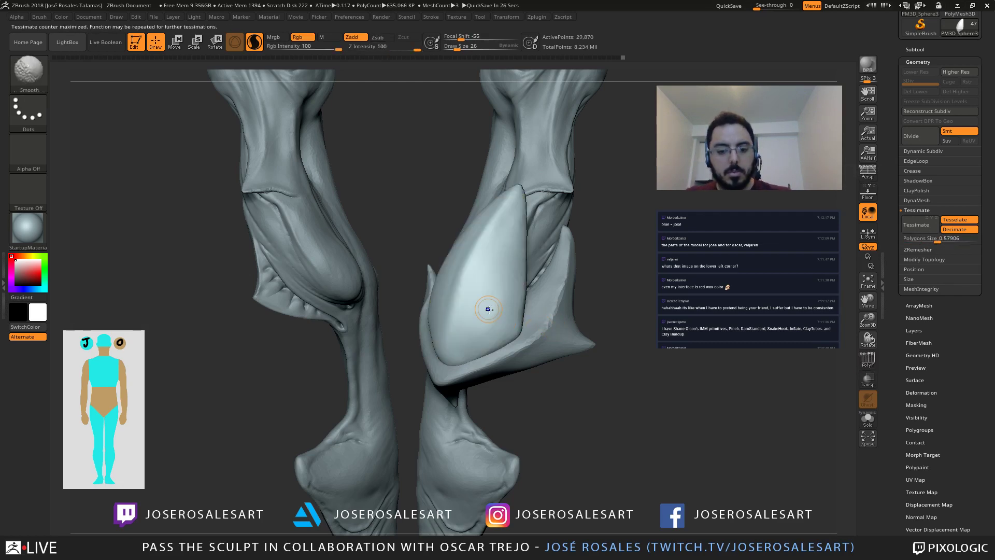
{"action": "key", "text": "shift+f"}
{"action": "right_click_drag", "start_coordinate": [565, 233], "coordinate": [565, 347], "text": "ctrl"}
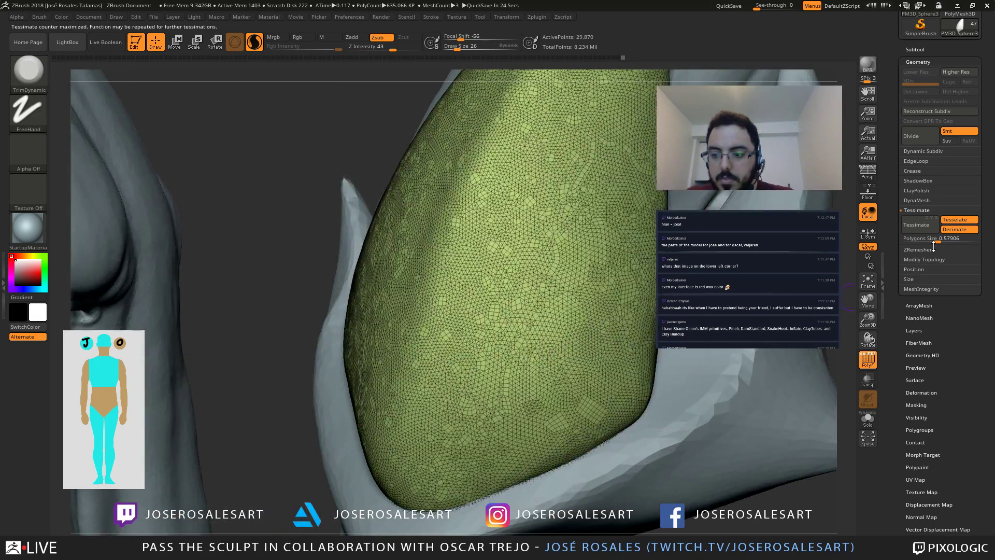
Step: Try Tessimate at polygon size 0.26956 and with only Decimate active at 0.36804, and undo the tessimations
{"action": "left_click_drag", "start_coordinate": [934, 244], "coordinate": [930, 242]}
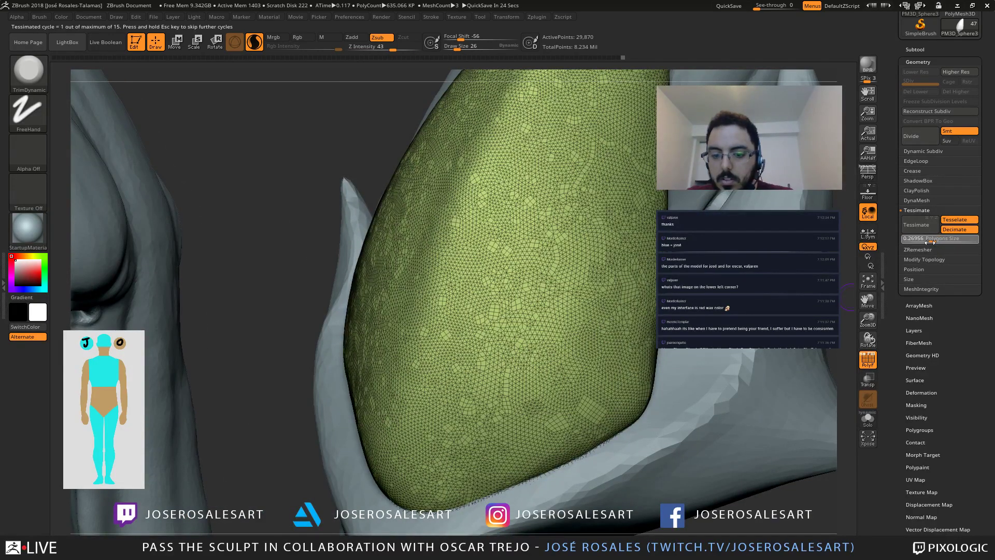
{"action": "right_click_drag", "start_coordinate": [486, 339], "coordinate": [513, 339]}
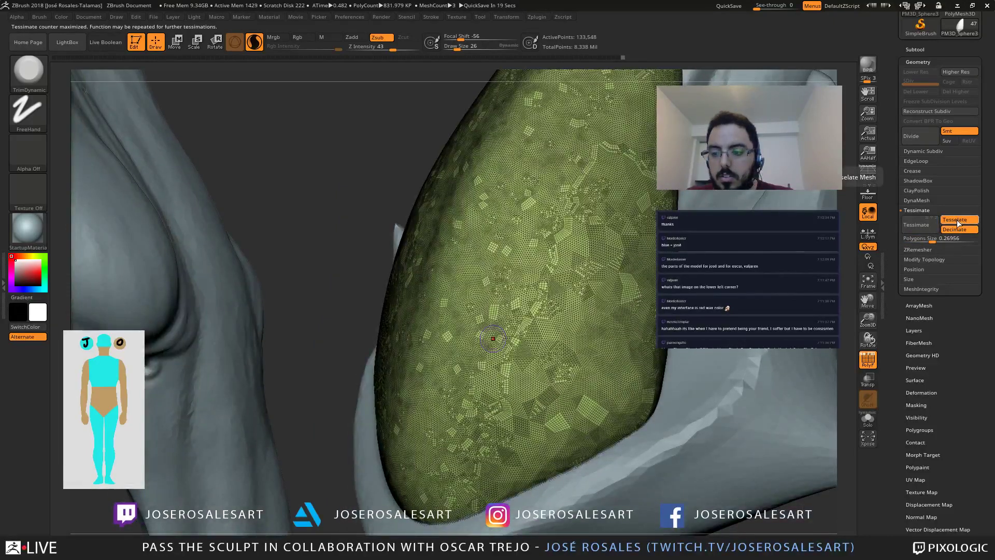
{"action": "left_click", "coordinate": [958, 221]}
{"action": "left_click_drag", "start_coordinate": [929, 241], "coordinate": [934, 242]}
{"action": "key", "text": "ctrl+z"}
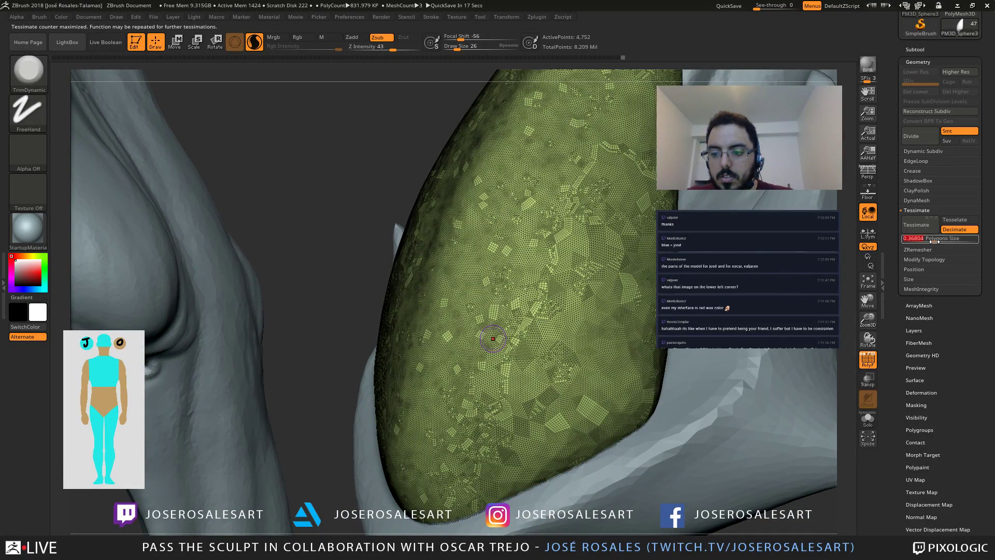
Step: Tessimate the kneecap piece with only Tesselate active and the polygon size set to 0.2915
{"action": "left_click", "coordinate": [958, 220]}
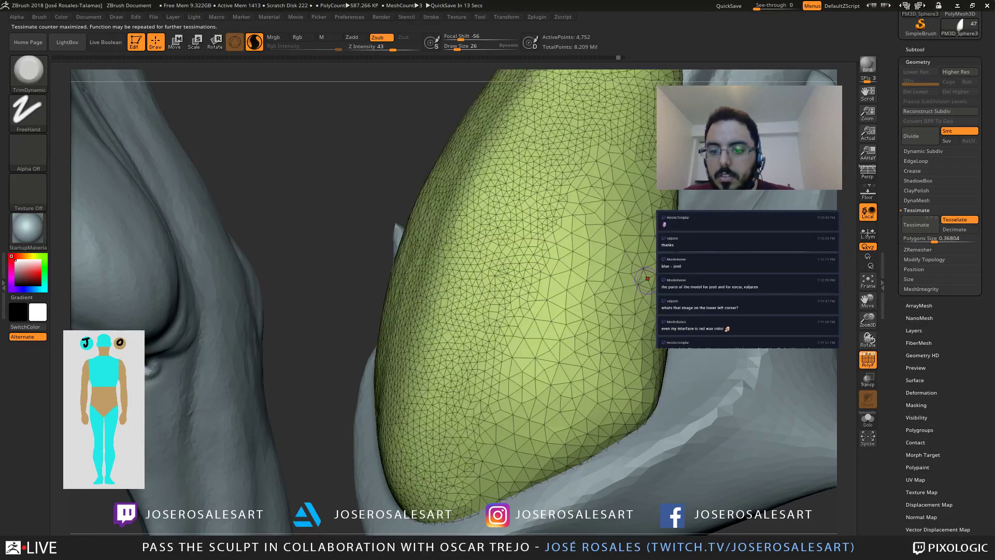
{"action": "left_click", "coordinate": [915, 241]}
{"action": "left_click_drag", "start_coordinate": [947, 241], "coordinate": [922, 245]}
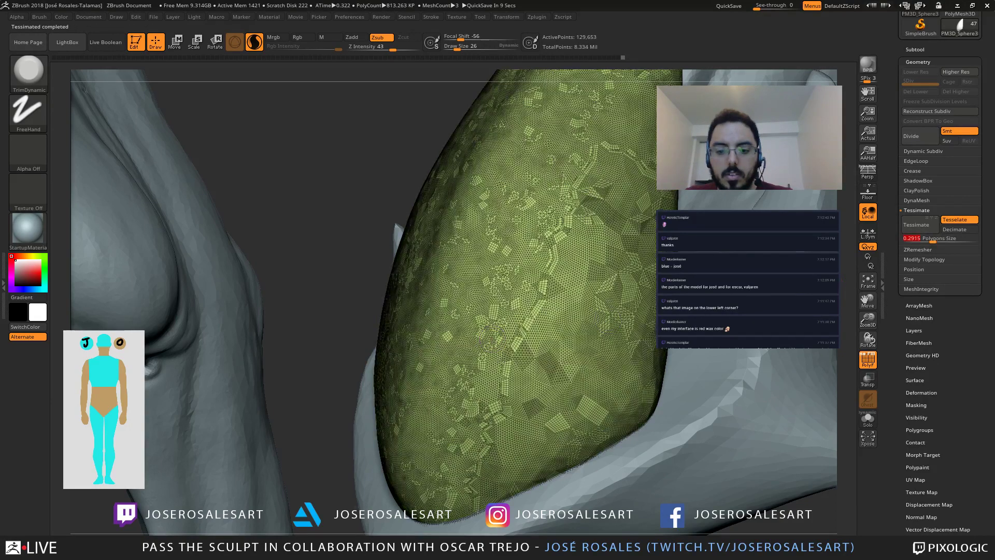
Step: Hide the polyframe and set the draw size to 28 while checking the kneecap piece's surface
{"action": "right_click_drag", "start_coordinate": [482, 341], "coordinate": [526, 428]}
{"action": "key", "text": "shift+f"}
{"action": "key", "text": "bracketright"}
{"action": "mouse_move", "coordinate": [538, 391]}
{"action": "right_mouse_down"}
{"action": "mouse_move", "coordinate": [398, 338]}
{"action": "mouse_move", "coordinate": [414, 290]}
{"action": "mouse_move", "coordinate": [472, 372]}
{"action": "mouse_move", "coordinate": [466, 358]}
{"action": "mouse_move", "coordinate": [518, 391]}
{"action": "mouse_move", "coordinate": [524, 337]}
{"action": "right_mouse_up"}
{"action": "key", "text": "s"}
{"action": "left_click_drag", "start_coordinate": [529, 330], "coordinate": [528, 330]}
{"action": "right_click_drag", "start_coordinate": [511, 310], "coordinate": [453, 275], "text": "alt"}
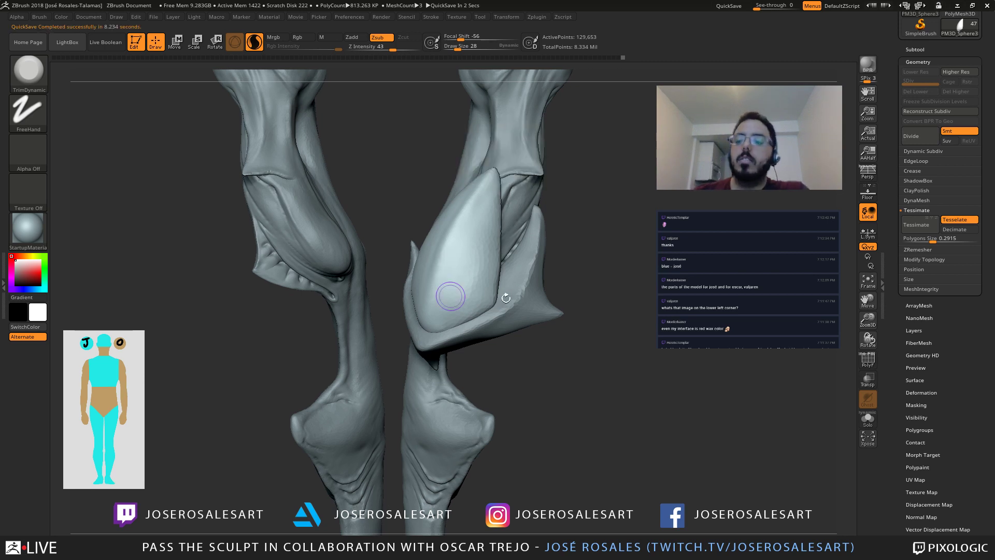
Step: Save the current tool with all its subtools to a file
{"action": "right_click_drag", "start_coordinate": [506, 296], "coordinate": [506, 298]}
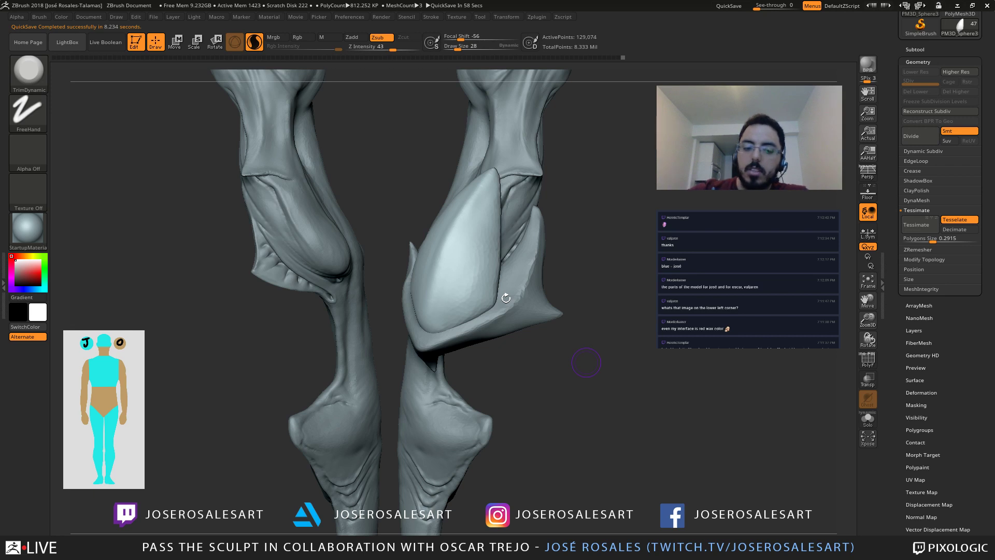
{"action": "left_click_drag", "start_coordinate": [891, 73], "coordinate": [891, 159]}
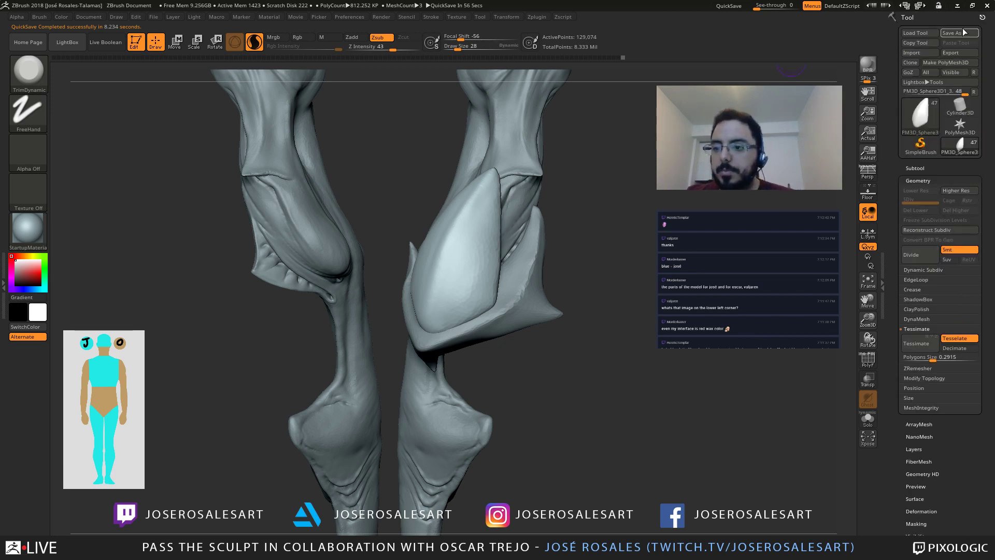
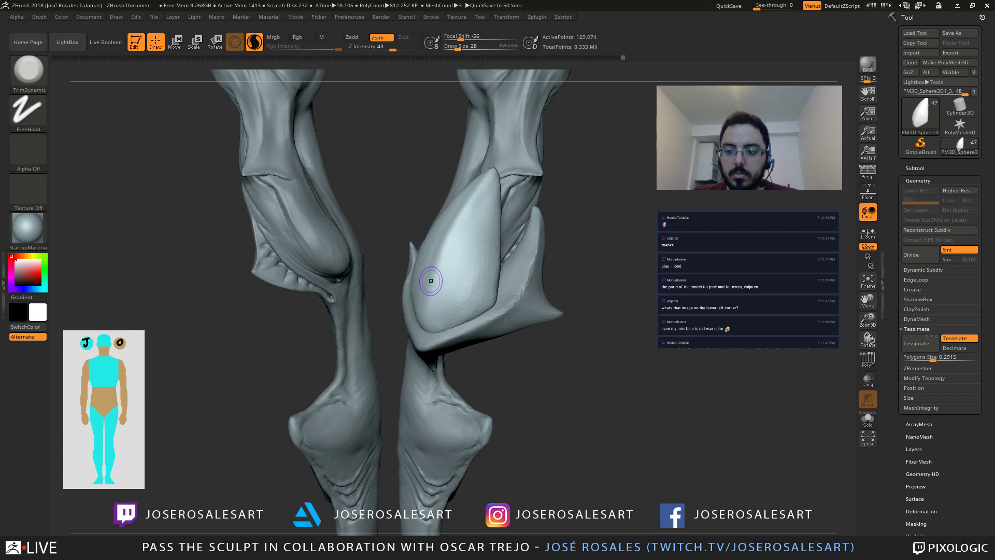
Step: Isolate the kneecap piece and paint a mask along its lower front edge at draw size 39
{"action": "left_click_drag", "start_coordinate": [480, 368], "coordinate": [519, 352]}
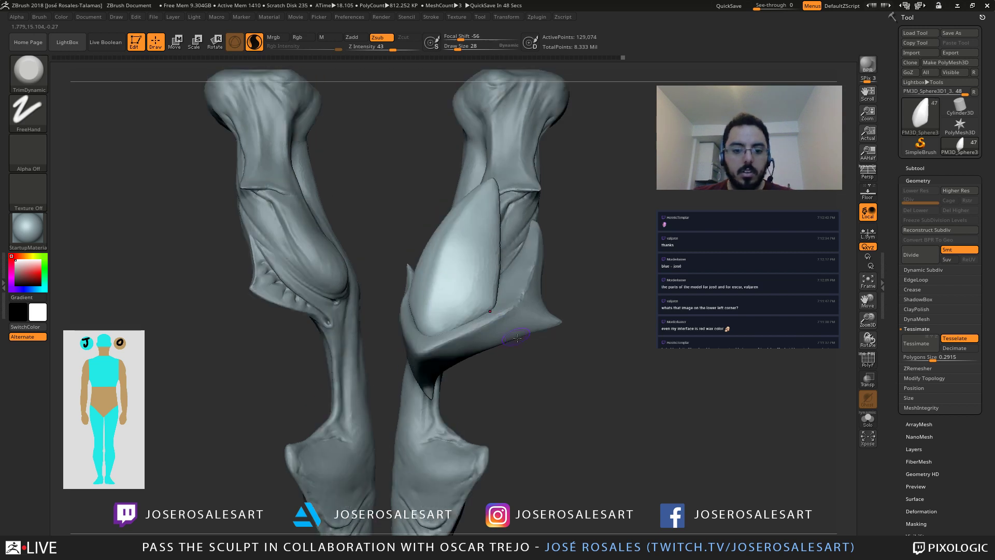
{"action": "key", "text": "shift+s"}
{"action": "left_click_drag", "start_coordinate": [415, 344], "coordinate": [438, 381], "text": "alt"}
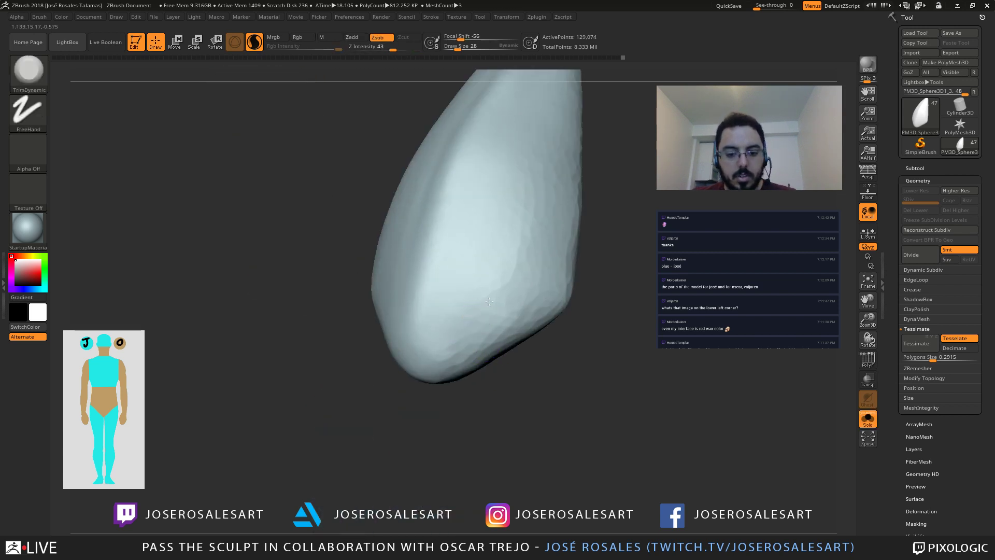
{"action": "right_click_drag", "start_coordinate": [488, 300], "coordinate": [458, 351]}
{"action": "key", "text": "s"}
{"action": "left_click", "coordinate": [456, 353]}
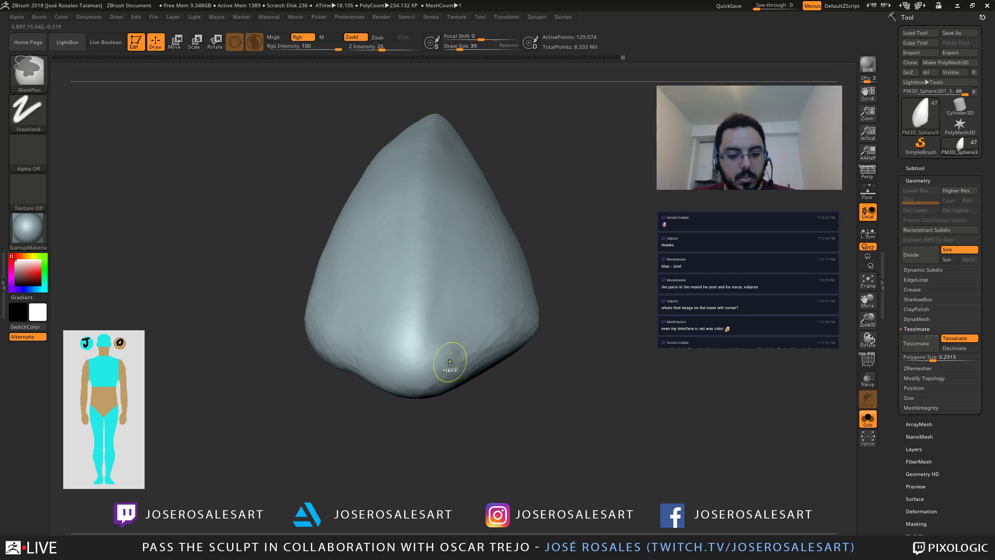
{"action": "mouse_move", "coordinate": [448, 358]}
{"action": "left_mouse_down", "text": "ctrl"}
{"action": "mouse_move", "coordinate": [409, 365]}
{"action": "mouse_move", "coordinate": [518, 326]}
{"action": "mouse_move", "coordinate": [414, 386]}
{"action": "mouse_move", "coordinate": [513, 348]}
{"action": "left_mouse_up", "text": "ctrl"}
{"action": "right_click_drag", "start_coordinate": [464, 350], "coordinate": [523, 334]}
{"action": "left_click_drag", "start_coordinate": [527, 333], "coordinate": [572, 309], "text": "ctrl"}
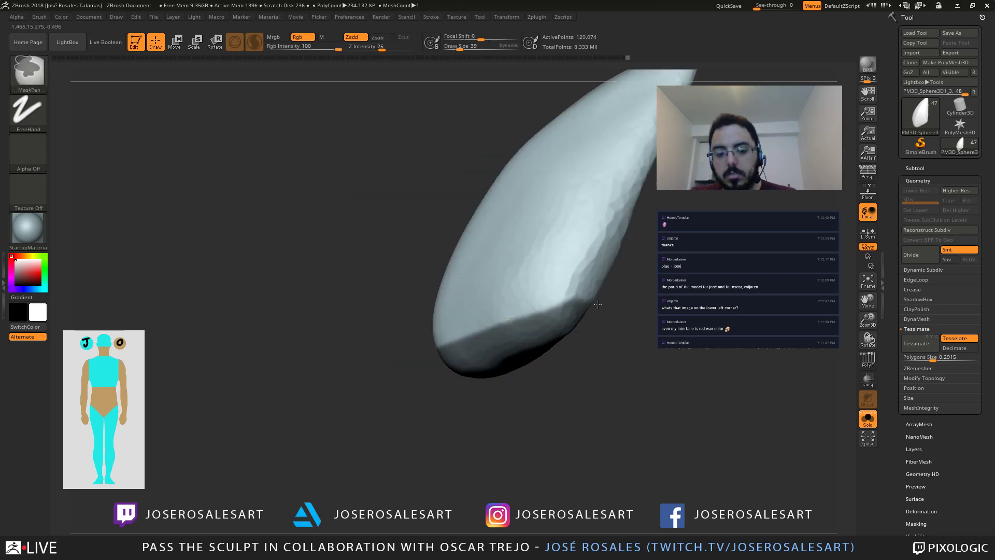
{"action": "right_click_drag", "start_coordinate": [598, 305], "coordinate": [686, 321]}
{"action": "mouse_move", "coordinate": [405, 371]}
{"action": "left_mouse_down", "text": "ctrl"}
{"action": "mouse_move", "coordinate": [357, 344]}
{"action": "mouse_move", "coordinate": [398, 374]}
{"action": "mouse_move", "coordinate": [390, 346]}
{"action": "mouse_move", "coordinate": [412, 348]}
{"action": "left_mouse_up", "text": "ctrl"}
Step: Show the other subtools and extend the mask along the seam between the kneecap piece and the plate beneath it
{"action": "key", "text": "shift+s"}
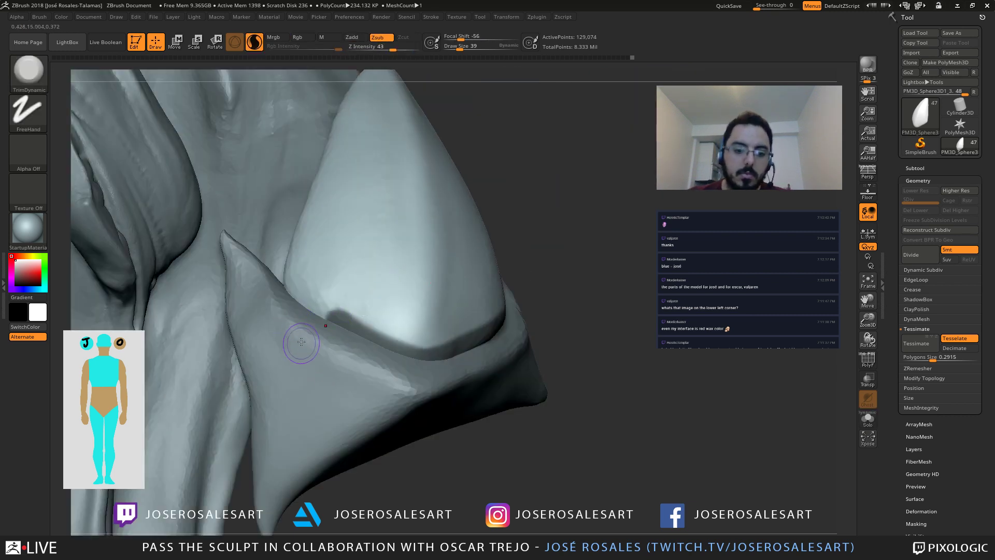
{"action": "right_click_drag", "start_coordinate": [302, 343], "coordinate": [322, 317]}
{"action": "left_click_drag", "start_coordinate": [291, 297], "coordinate": [337, 337], "text": "ctrl"}
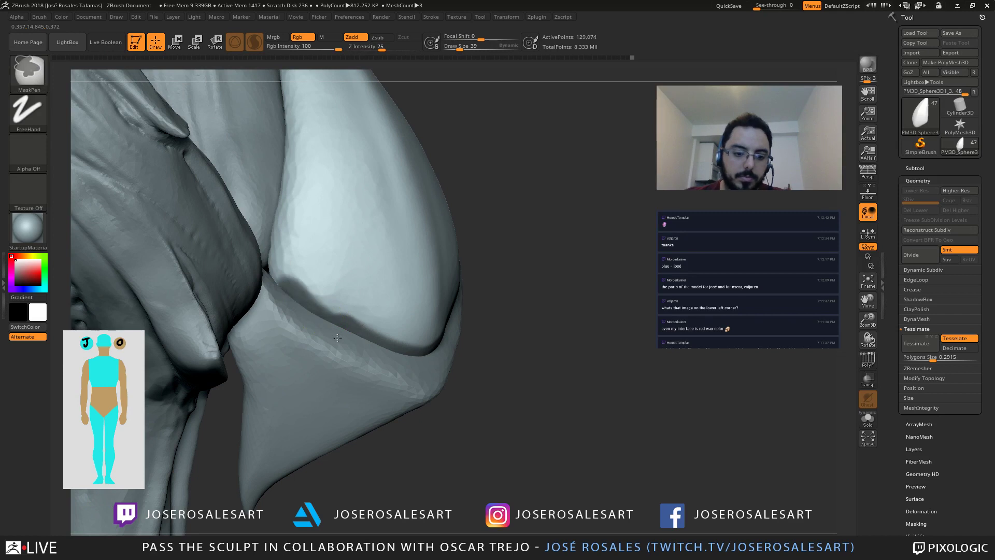
Step: Isolate the kneecap piece again, clean the mask's front border and paint the mask around onto its lower back
{"action": "key", "text": "shift+s"}
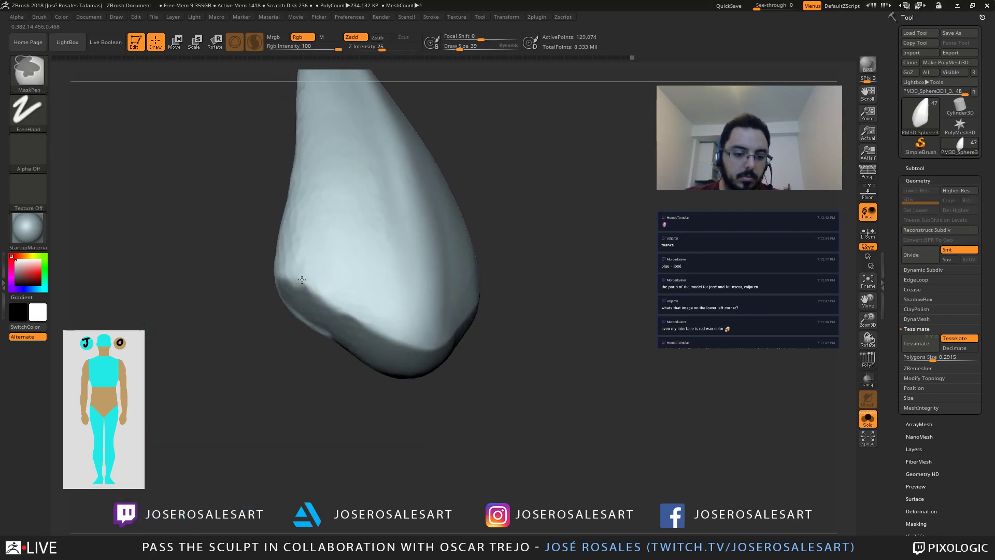
{"action": "left_click_drag", "start_coordinate": [302, 280], "coordinate": [397, 348], "text": "ctrl+alt"}
{"action": "right_click_drag", "start_coordinate": [396, 357], "coordinate": [342, 326]}
{"action": "mouse_move", "coordinate": [327, 346]}
{"action": "left_mouse_down", "text": "ctrl"}
{"action": "mouse_move", "coordinate": [310, 332]}
{"action": "mouse_move", "coordinate": [373, 395]}
{"action": "mouse_move", "coordinate": [344, 369]}
{"action": "left_mouse_up", "text": "ctrl"}
{"action": "mouse_move", "coordinate": [355, 351]}
{"action": "right_mouse_down"}
{"action": "mouse_move", "coordinate": [350, 382]}
{"action": "mouse_move", "coordinate": [371, 347]}
{"action": "mouse_move", "coordinate": [363, 342]}
{"action": "right_mouse_up"}
{"action": "mouse_move", "coordinate": [351, 335]}
{"action": "left_mouse_down", "text": "ctrl"}
{"action": "mouse_move", "coordinate": [360, 331]}
{"action": "mouse_move", "coordinate": [314, 358]}
{"action": "left_mouse_up", "text": "ctrl"}
{"action": "right_click_drag", "start_coordinate": [311, 357], "coordinate": [347, 362]}
{"action": "mouse_move", "coordinate": [298, 371]}
{"action": "left_mouse_down", "text": "ctrl"}
{"action": "mouse_move", "coordinate": [241, 314]}
{"action": "mouse_move", "coordinate": [228, 337]}
{"action": "mouse_move", "coordinate": [218, 301]}
{"action": "mouse_move", "coordinate": [311, 353]}
{"action": "left_mouse_up", "text": "ctrl"}
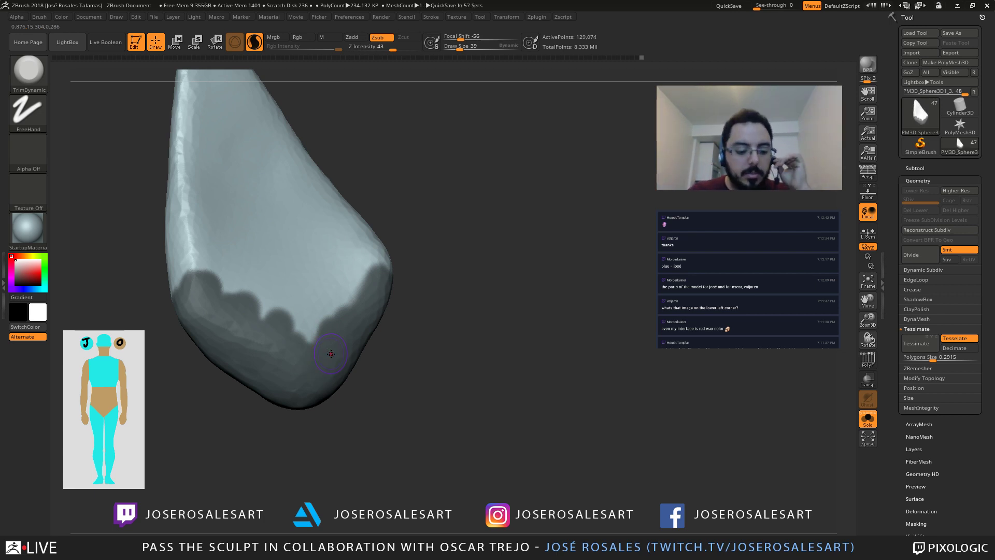
Step: Fill the mask's gaps across the kneecap piece's lower back and even out its upper border at draw size 36
{"action": "mouse_move", "coordinate": [305, 347]}
{"action": "right_mouse_down", "text": "alt"}
{"action": "mouse_move", "coordinate": [351, 370]}
{"action": "mouse_move", "coordinate": [327, 337]}
{"action": "mouse_move", "coordinate": [339, 326]}
{"action": "right_mouse_up", "text": "alt"}
{"action": "mouse_move", "coordinate": [353, 359]}
{"action": "left_mouse_down", "text": "ctrl"}
{"action": "mouse_move", "coordinate": [321, 342]}
{"action": "mouse_move", "coordinate": [373, 311]}
{"action": "mouse_move", "coordinate": [359, 318]}
{"action": "left_mouse_up", "text": "ctrl"}
{"action": "right_click_drag", "start_coordinate": [373, 318], "coordinate": [326, 324]}
{"action": "key", "text": "s"}
{"action": "left_click_drag", "start_coordinate": [371, 324], "coordinate": [366, 324]}
{"action": "right_click_drag", "start_coordinate": [331, 324], "coordinate": [367, 311]}
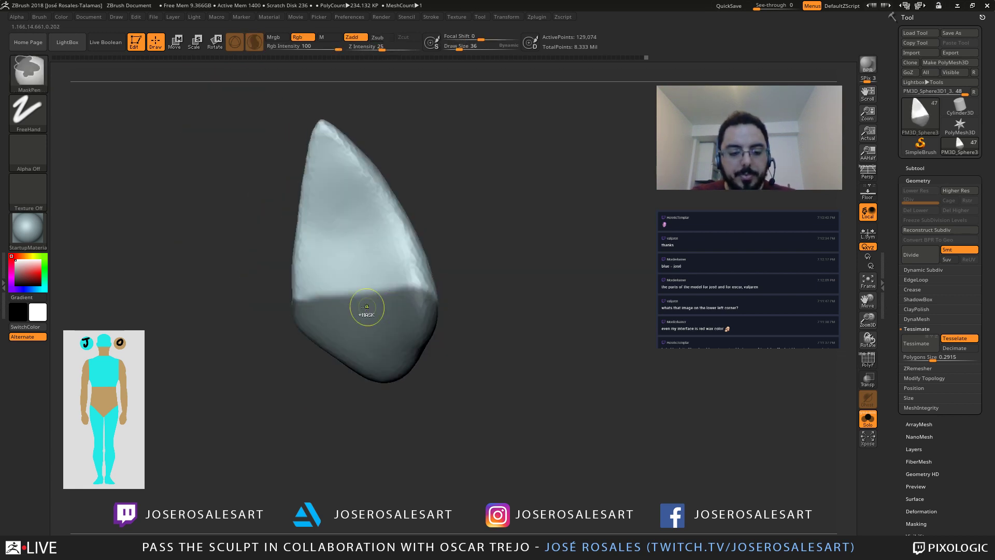
{"action": "mouse_move", "coordinate": [367, 311]}
{"action": "left_mouse_down", "text": "ctrl"}
{"action": "mouse_move", "coordinate": [319, 311]}
{"action": "mouse_move", "coordinate": [404, 301]}
{"action": "left_mouse_up", "text": "ctrl"}
{"action": "mouse_move", "coordinate": [405, 302]}
{"action": "right_mouse_down"}
{"action": "mouse_move", "coordinate": [433, 295]}
{"action": "mouse_move", "coordinate": [424, 306]}
{"action": "mouse_move", "coordinate": [459, 318]}
{"action": "mouse_move", "coordinate": [459, 302]}
{"action": "right_mouse_up"}
Step: Extend the mask down the kneecap piece's lower back edge at draw size 36
{"action": "key", "text": "shift+s"}
{"action": "mouse_move", "coordinate": [390, 328]}
{"action": "right_mouse_down"}
{"action": "mouse_move", "coordinate": [434, 324]}
{"action": "mouse_move", "coordinate": [300, 344]}
{"action": "mouse_move", "coordinate": [233, 339]}
{"action": "right_mouse_up"}
{"action": "key", "text": "alt+shift+s"}
{"action": "mouse_move", "coordinate": [233, 339]}
{"action": "left_mouse_down"}
{"action": "mouse_move", "coordinate": [191, 275]}
{"action": "mouse_move", "coordinate": [290, 361]}
{"action": "mouse_move", "coordinate": [193, 272]}
{"action": "left_mouse_up"}
{"action": "right_click_drag", "start_coordinate": [246, 343], "coordinate": [215, 260]}
{"action": "key", "text": "ctrl"}
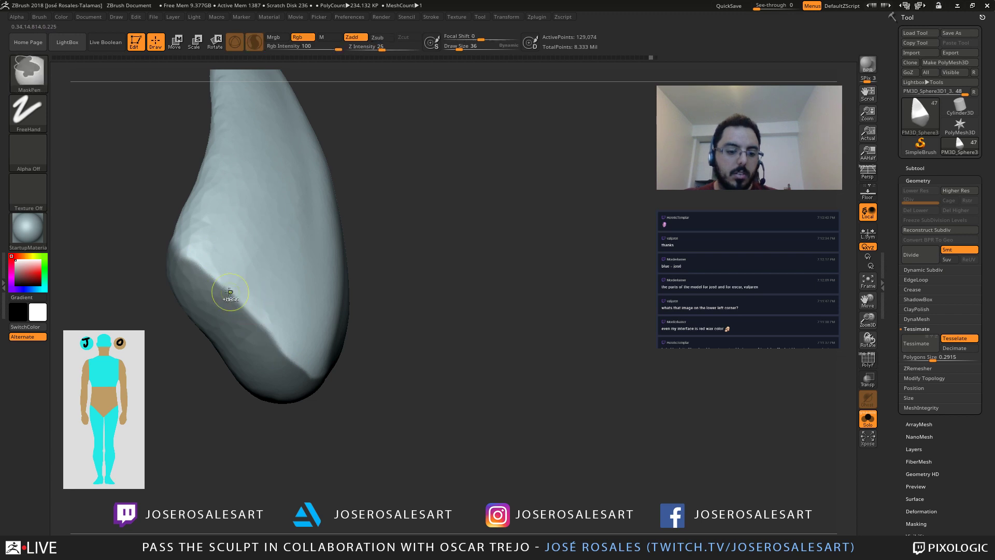
{"action": "left_click_drag", "start_coordinate": [230, 292], "coordinate": [275, 368], "text": "ctrl"}
{"action": "right_click_drag", "start_coordinate": [256, 343], "coordinate": [231, 278]}
{"action": "left_click_drag", "start_coordinate": [231, 278], "coordinate": [293, 343], "text": "ctrl"}
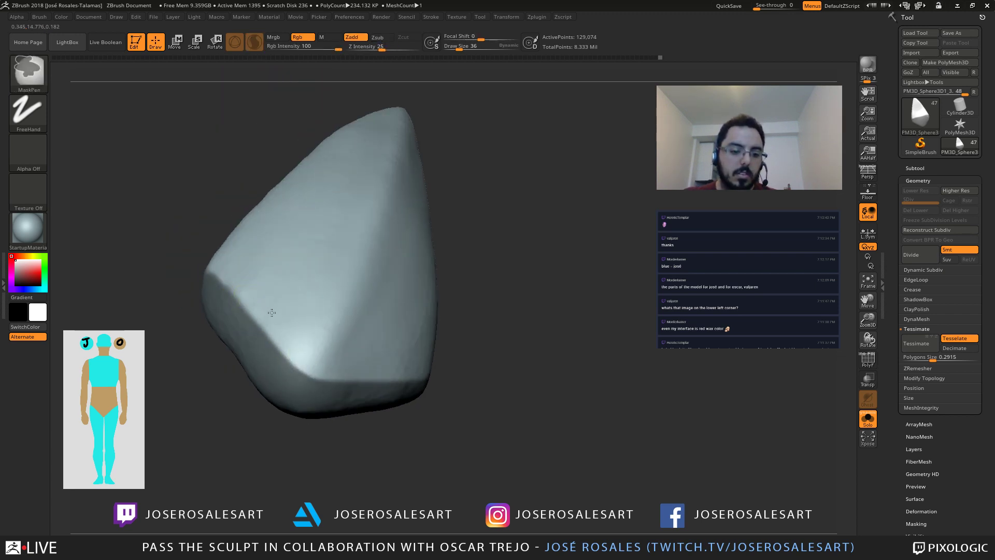
Step: Straighten the mask's diagonal border on the kneecap piece's lower back by alternately erasing and repainting it
{"action": "right_click_drag", "start_coordinate": [272, 313], "coordinate": [184, 244]}
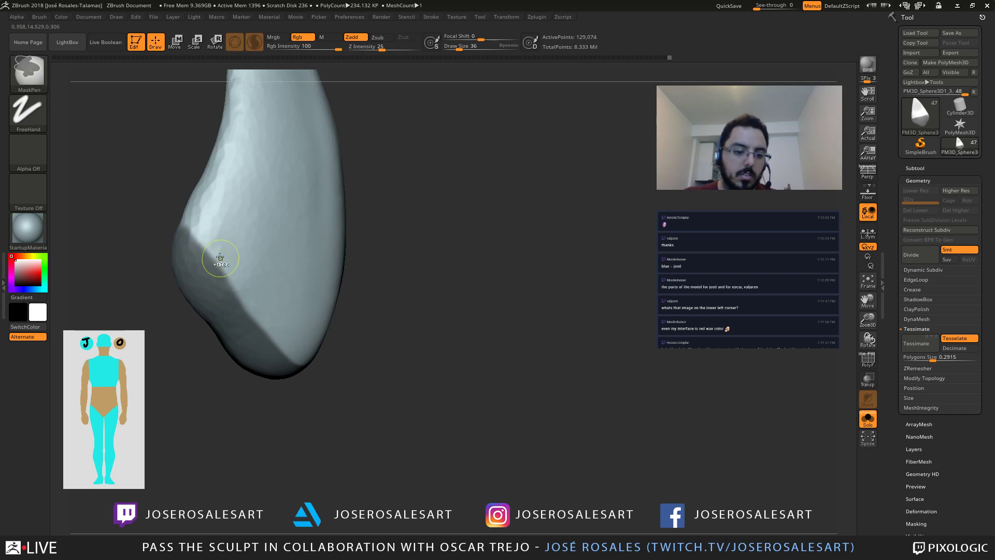
{"action": "left_click_drag", "start_coordinate": [199, 220], "coordinate": [270, 330], "text": "ctrl+alt"}
{"action": "left_click_drag", "start_coordinate": [211, 283], "coordinate": [253, 322], "text": "ctrl"}
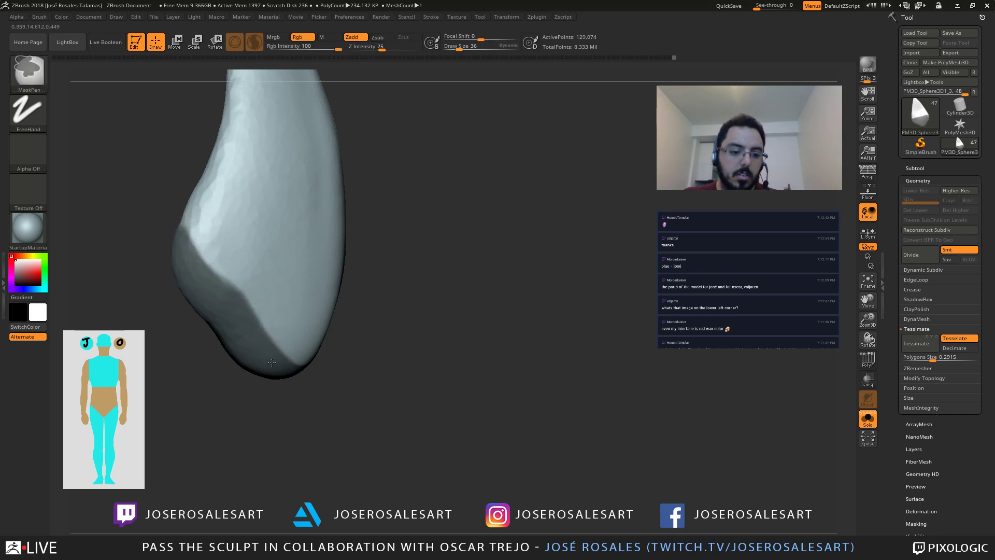
{"action": "left_click_drag", "start_coordinate": [203, 246], "coordinate": [221, 260], "text": "ctrl"}
{"action": "right_click_drag", "start_coordinate": [237, 269], "coordinate": [257, 284]}
{"action": "left_click_drag", "start_coordinate": [227, 260], "coordinate": [274, 322], "text": "ctrl+alt"}
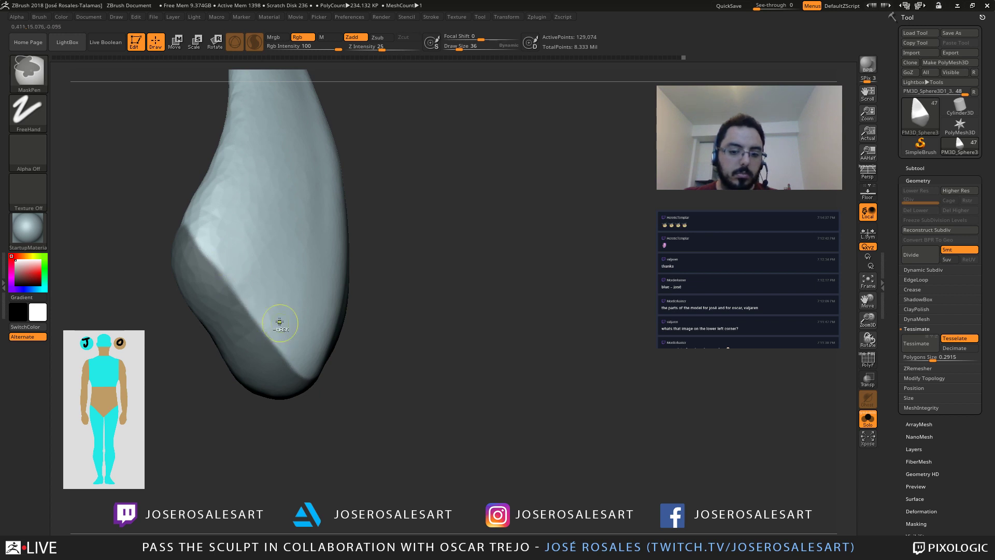
Step: Touch up the mask along the kneecap piece's lower front edge and set the draw size to 23
{"action": "mouse_move", "coordinate": [317, 314]}
{"action": "right_mouse_down", "text": "ctrl"}
{"action": "mouse_move", "coordinate": [278, 253]}
{"action": "mouse_move", "coordinate": [327, 279]}
{"action": "mouse_move", "coordinate": [317, 365]}
{"action": "mouse_move", "coordinate": [262, 321]}
{"action": "mouse_move", "coordinate": [338, 365]}
{"action": "mouse_move", "coordinate": [311, 284]}
{"action": "mouse_move", "coordinate": [449, 311]}
{"action": "right_mouse_up", "text": "ctrl"}
{"action": "key", "text": "ctrl"}
{"action": "key", "text": "ctrl"}
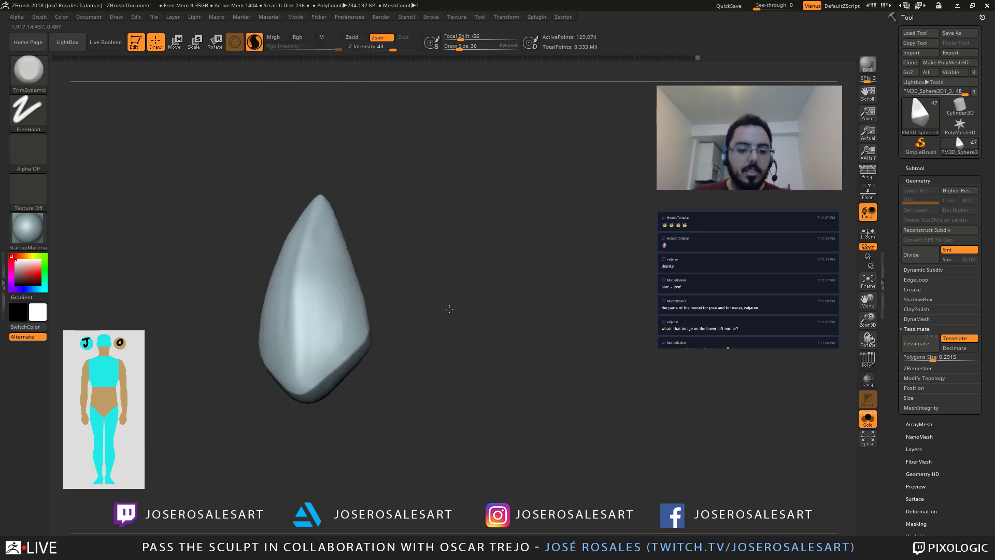
{"action": "mouse_move", "coordinate": [323, 317]}
{"action": "right_mouse_down"}
{"action": "mouse_move", "coordinate": [344, 298]}
{"action": "mouse_move", "coordinate": [297, 360]}
{"action": "mouse_move", "coordinate": [265, 349]}
{"action": "right_mouse_up"}
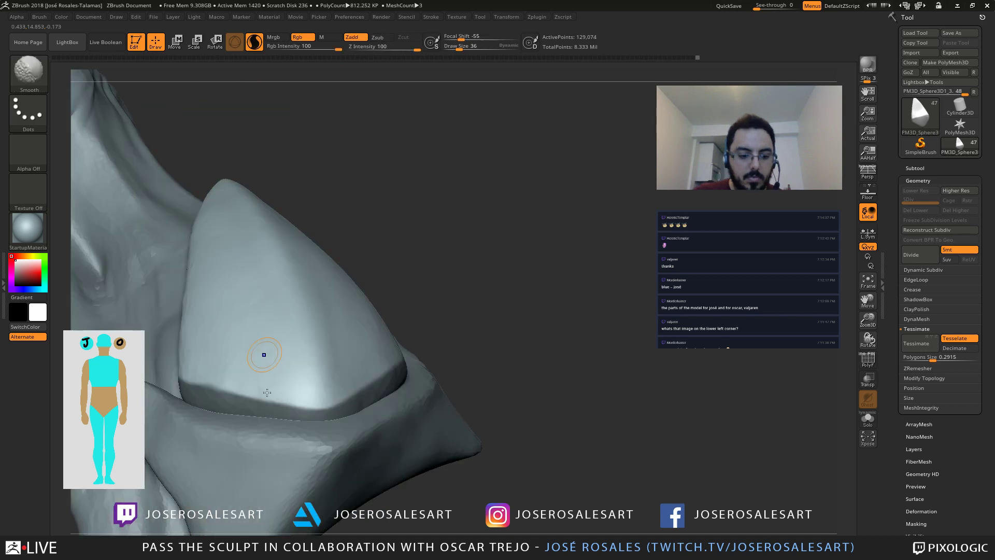
{"action": "key", "text": "shift+s"}
{"action": "left_click_drag", "start_coordinate": [216, 405], "coordinate": [291, 413], "text": "ctrl"}
{"action": "mouse_move", "coordinate": [291, 413]}
{"action": "left_mouse_down", "text": "ctrl"}
{"action": "mouse_move", "coordinate": [280, 412]}
{"action": "mouse_move", "coordinate": [331, 414]}
{"action": "mouse_move", "coordinate": [385, 389]}
{"action": "mouse_move", "coordinate": [335, 384]}
{"action": "left_mouse_up", "text": "ctrl"}
{"action": "key", "text": "s"}
{"action": "key", "text": "ctrl"}
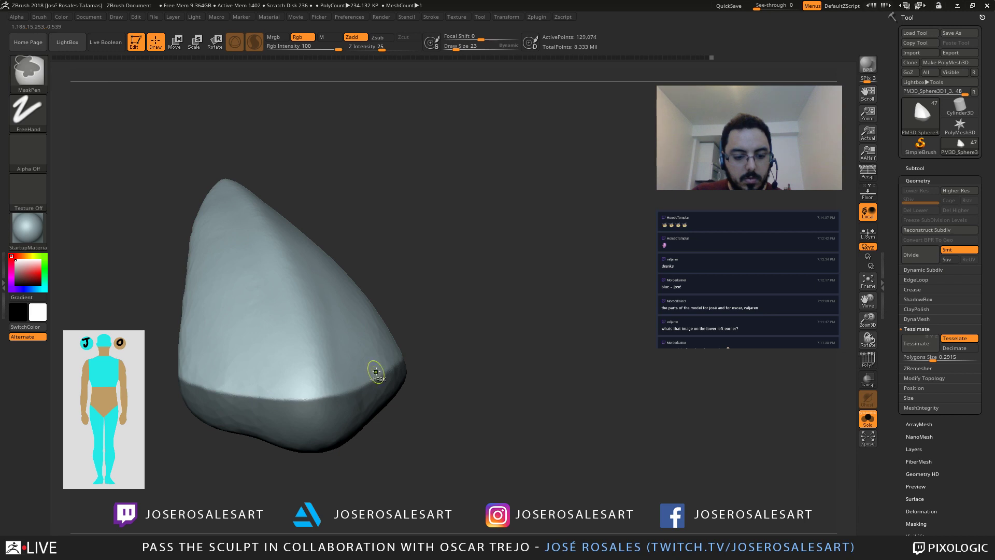
Step: Show the other subtools and clean the mask border just above the seam on the kneecap piece's front and back
{"action": "right_click_drag", "start_coordinate": [375, 371], "coordinate": [381, 338]}
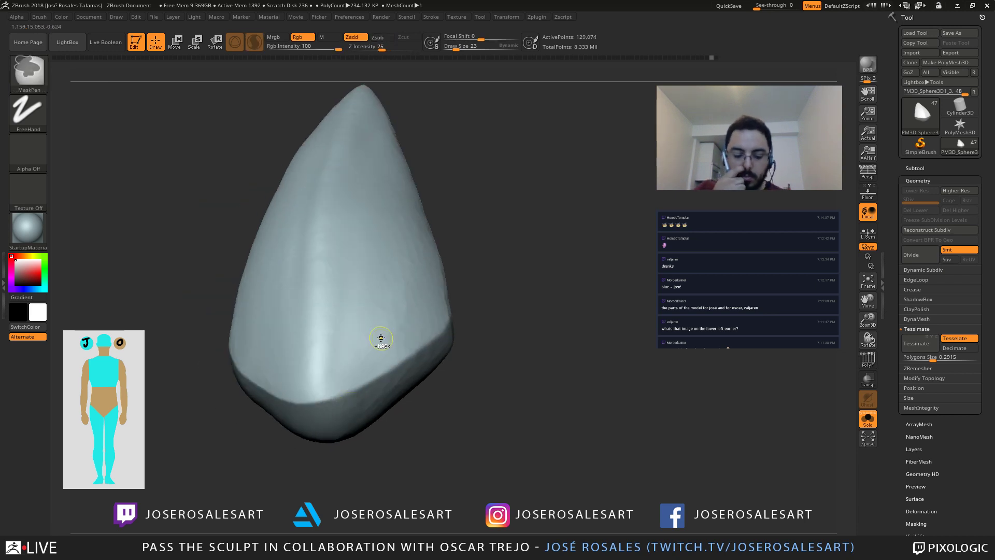
{"action": "key", "text": "ctrl+a"}
{"action": "key", "text": "ctrl+z"}
{"action": "key", "text": "shift+s"}
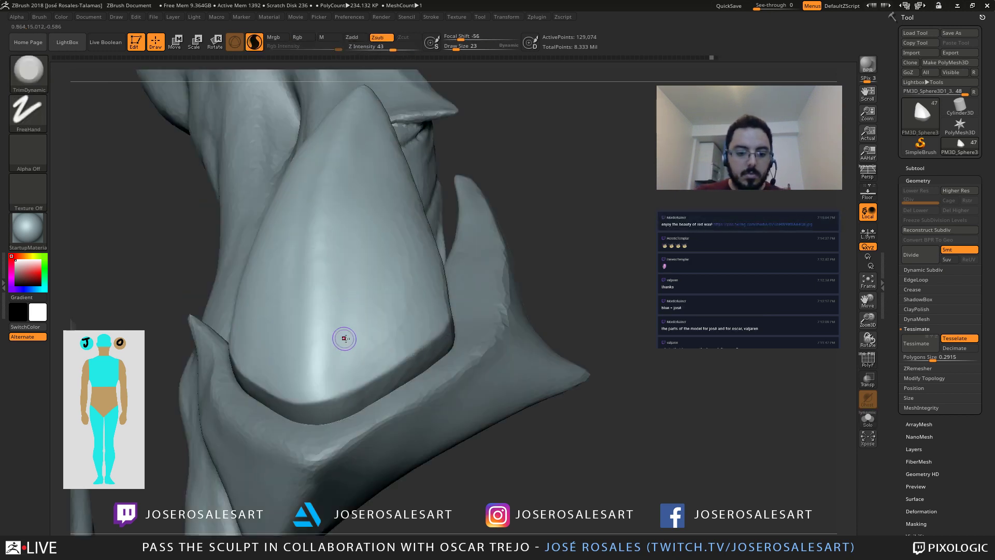
{"action": "mouse_move", "coordinate": [345, 338]}
{"action": "right_mouse_down"}
{"action": "mouse_move", "coordinate": [384, 327]}
{"action": "mouse_move", "coordinate": [406, 295]}
{"action": "mouse_move", "coordinate": [372, 293]}
{"action": "mouse_move", "coordinate": [320, 359]}
{"action": "right_mouse_up"}
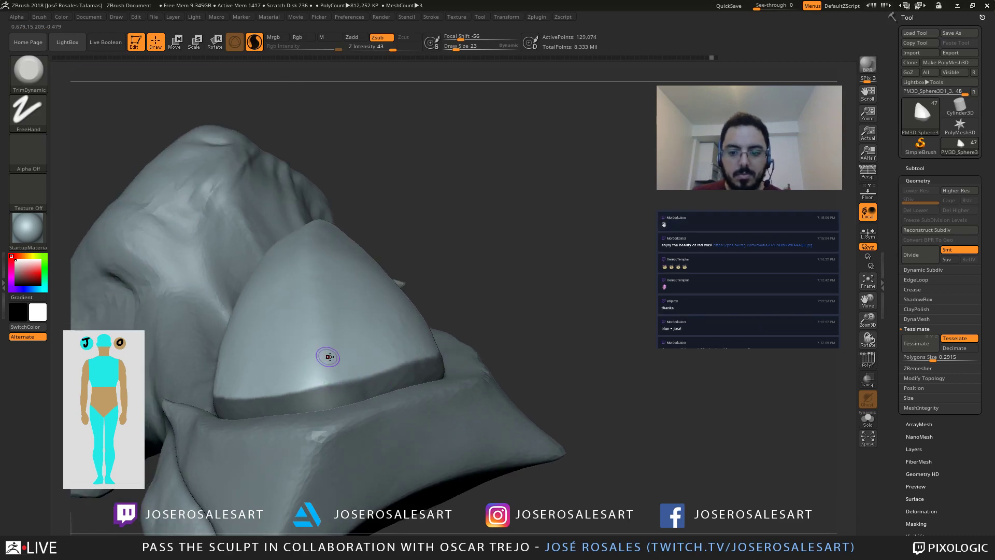
{"action": "key", "text": "ctrl"}
{"action": "left_click", "coordinate": [285, 387], "text": "ctrl+alt"}
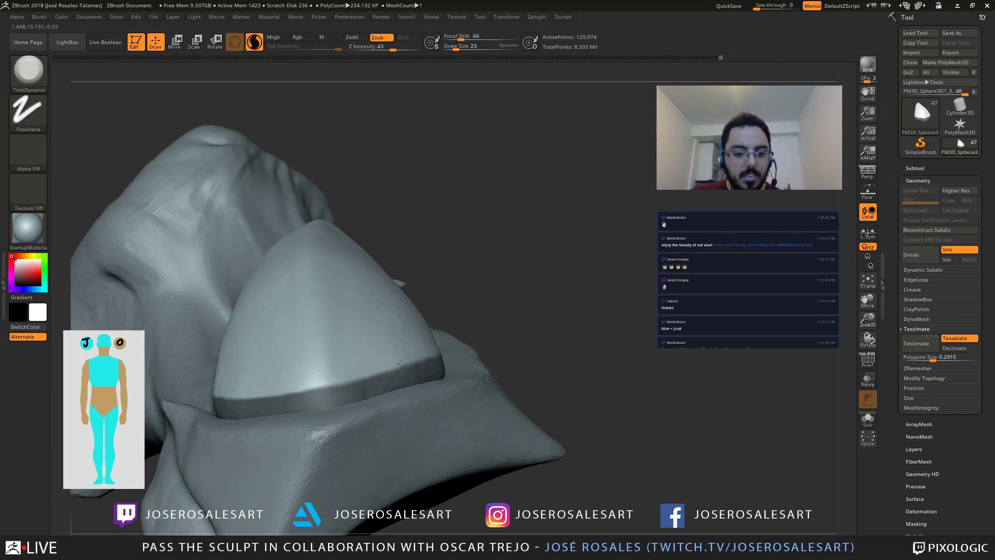
{"action": "right_click_drag", "start_coordinate": [433, 346], "coordinate": [210, 368]}
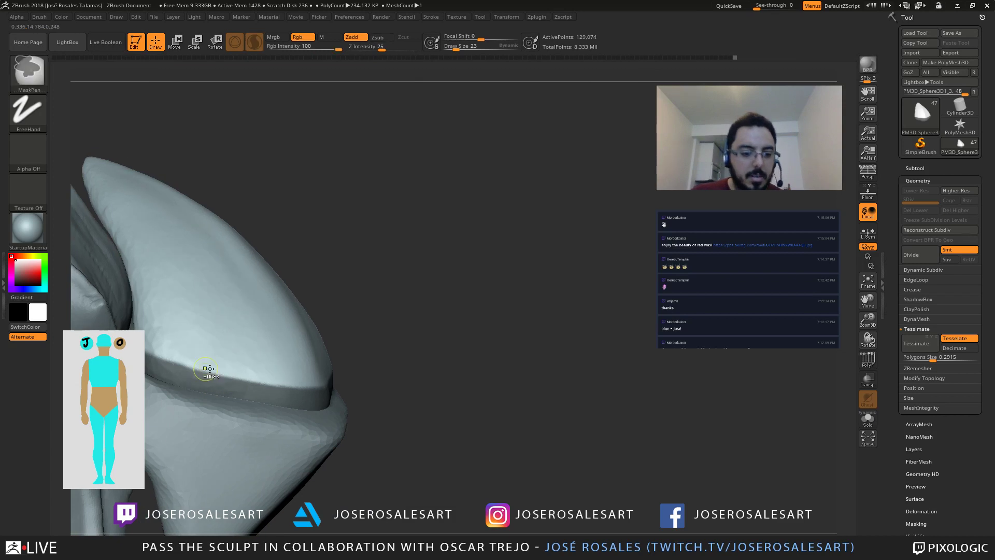
{"action": "mouse_move", "coordinate": [210, 369]}
{"action": "left_mouse_down", "text": "ctrl+alt"}
{"action": "mouse_move", "coordinate": [213, 387]}
{"action": "mouse_move", "coordinate": [247, 396]}
{"action": "left_mouse_up", "text": "ctrl+alt"}
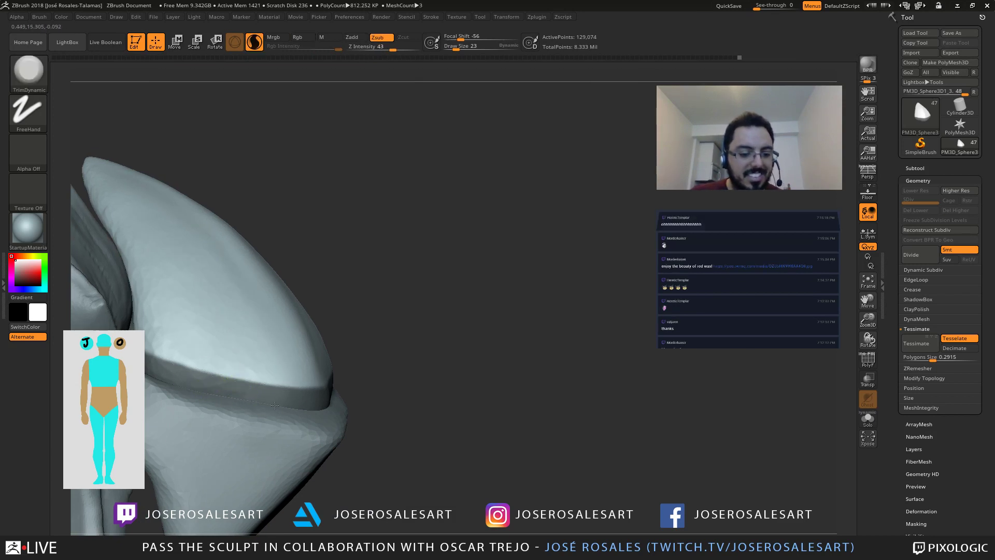
Step: Examine the kneecap piece's lower edge and its fit against the surrounding plate from the sides and from a distance
{"action": "mouse_move", "coordinate": [274, 406]}
{"action": "right_mouse_down"}
{"action": "mouse_move", "coordinate": [362, 329]}
{"action": "mouse_move", "coordinate": [334, 288]}
{"action": "mouse_move", "coordinate": [308, 300]}
{"action": "mouse_move", "coordinate": [361, 304]}
{"action": "mouse_move", "coordinate": [346, 297]}
{"action": "mouse_move", "coordinate": [355, 291]}
{"action": "right_mouse_up"}
{"action": "right_click_drag", "start_coordinate": [163, 294], "coordinate": [181, 293]}
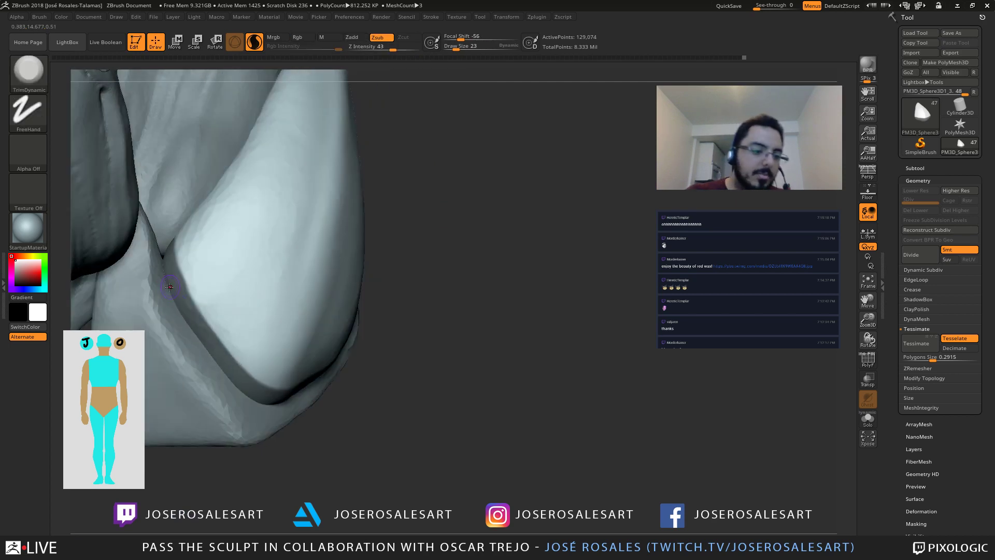
{"action": "key", "text": "ctrl"}
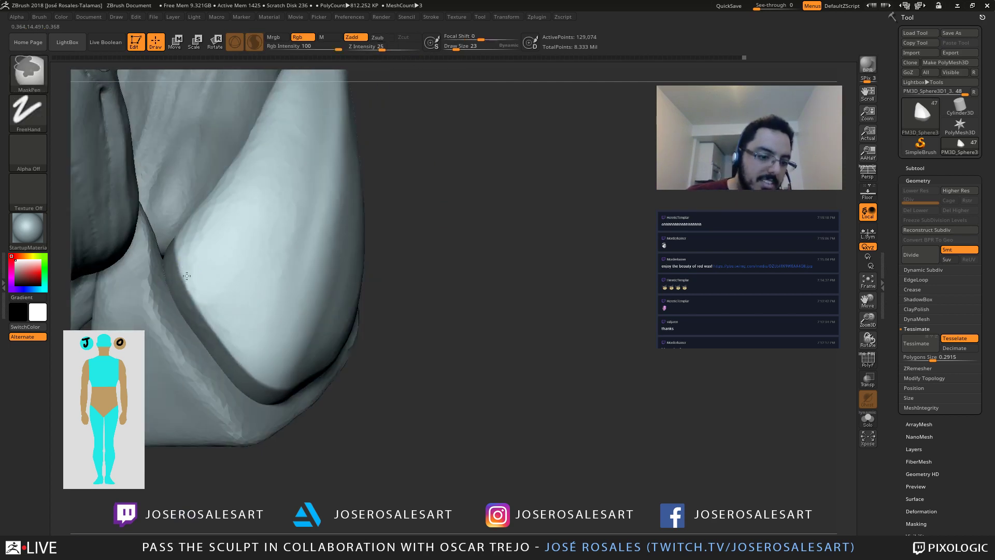
{"action": "mouse_move", "coordinate": [198, 298]}
{"action": "right_mouse_down"}
{"action": "mouse_move", "coordinate": [233, 264]}
{"action": "mouse_move", "coordinate": [207, 354]}
{"action": "mouse_move", "coordinate": [187, 262]}
{"action": "mouse_move", "coordinate": [190, 305]}
{"action": "mouse_move", "coordinate": [207, 264]}
{"action": "mouse_move", "coordinate": [218, 375]}
{"action": "mouse_move", "coordinate": [250, 430]}
{"action": "mouse_move", "coordinate": [213, 304]}
{"action": "mouse_move", "coordinate": [162, 245]}
{"action": "right_mouse_up"}
{"action": "key", "text": "ctrl"}
{"action": "key", "text": "shift+s"}
{"action": "right_click_drag", "start_coordinate": [244, 297], "coordinate": [340, 312], "text": "alt"}
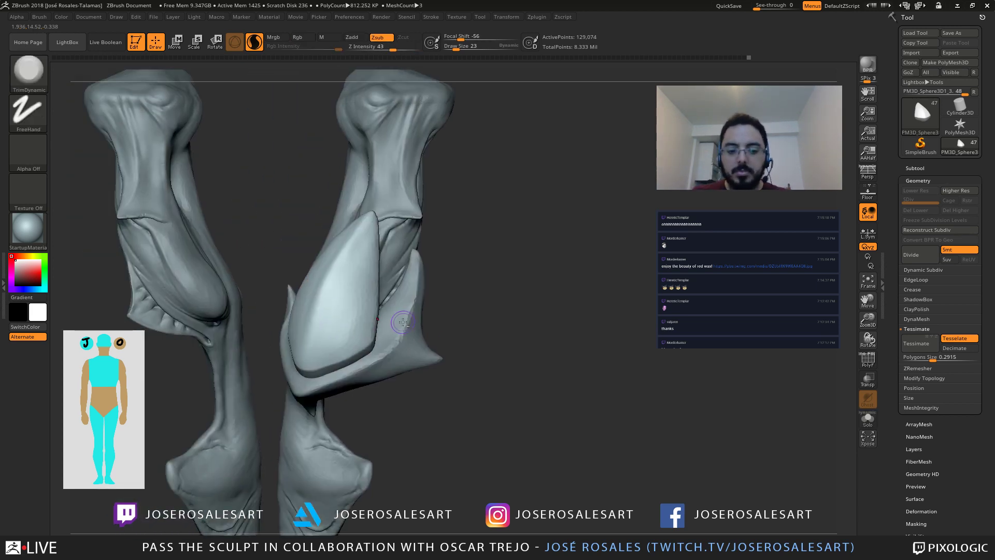
{"action": "right_click_drag", "start_coordinate": [400, 322], "coordinate": [565, 221]}
{"action": "right_click_drag", "start_coordinate": [479, 297], "coordinate": [499, 301], "text": "alt"}
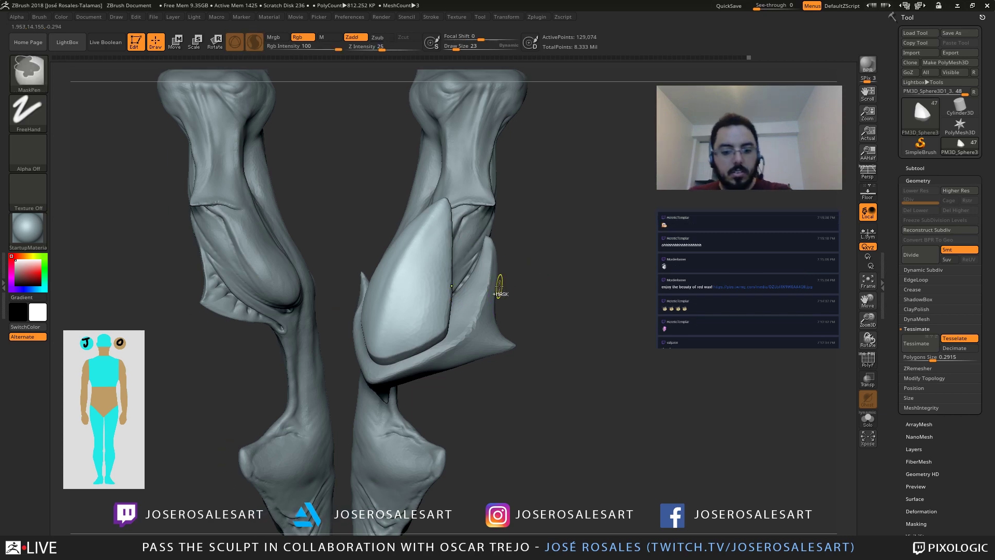
{"action": "left_click_drag", "start_coordinate": [441, 334], "coordinate": [381, 356], "text": "shift"}
{"action": "mouse_move", "coordinate": [439, 295]}
{"action": "right_mouse_down", "text": "alt"}
{"action": "mouse_move", "coordinate": [437, 277]}
{"action": "mouse_move", "coordinate": [451, 288]}
{"action": "right_mouse_up", "text": "alt"}
Step: Display the kneecap piece's wireframe and inspect its masked lower part with the other subtools hidden
{"action": "key", "text": "shift+f"}
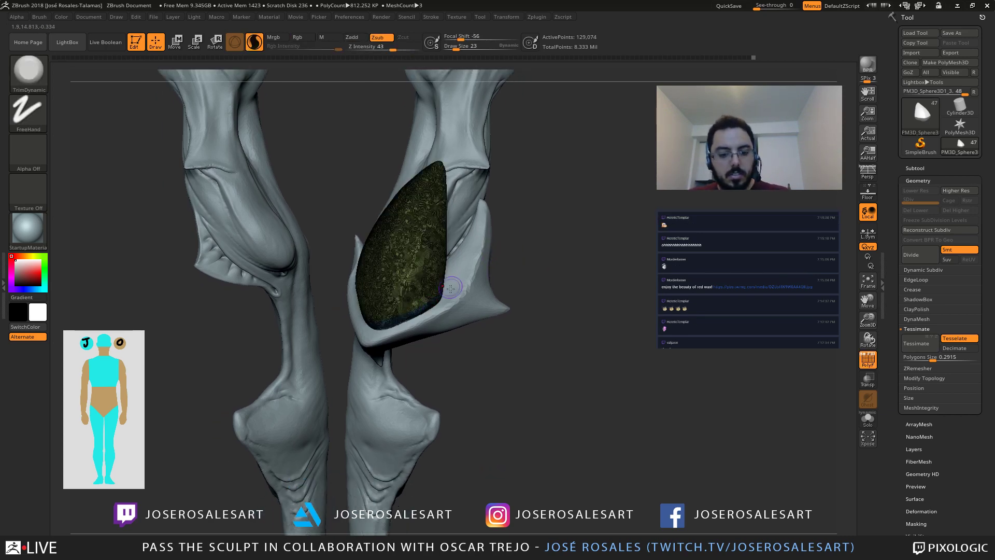
{"action": "right_click_drag", "start_coordinate": [465, 324], "coordinate": [412, 303], "text": "ctrl"}
{"action": "key", "text": "shift+s"}
{"action": "mouse_move", "coordinate": [327, 312]}
{"action": "right_mouse_down", "text": "alt"}
{"action": "mouse_move", "coordinate": [432, 333]}
{"action": "mouse_move", "coordinate": [449, 321]}
{"action": "right_mouse_up", "text": "alt"}
{"action": "key", "text": "s"}
{"action": "left_click_drag", "start_coordinate": [449, 322], "coordinate": [455, 321]}
{"action": "right_click_drag", "start_coordinate": [454, 322], "coordinate": [440, 324]}
{"action": "right_click_drag", "start_coordinate": [440, 324], "coordinate": [426, 312], "text": "ctrl"}
{"action": "key", "text": "shift+f"}
Step: Set the draw size to 19 and hide all of the kneecap piece except its lower band
{"action": "key", "text": "s"}
{"action": "left_click_drag", "start_coordinate": [427, 312], "coordinate": [424, 312]}
{"action": "mouse_move", "coordinate": [424, 312]}
{"action": "right_mouse_down"}
{"action": "mouse_move", "coordinate": [399, 357]}
{"action": "mouse_move", "coordinate": [396, 275]}
{"action": "right_mouse_up"}
{"action": "right_click_drag", "start_coordinate": [374, 335], "coordinate": [385, 258]}
{"action": "left_click", "coordinate": [418, 390], "text": "ctrl+shift"}
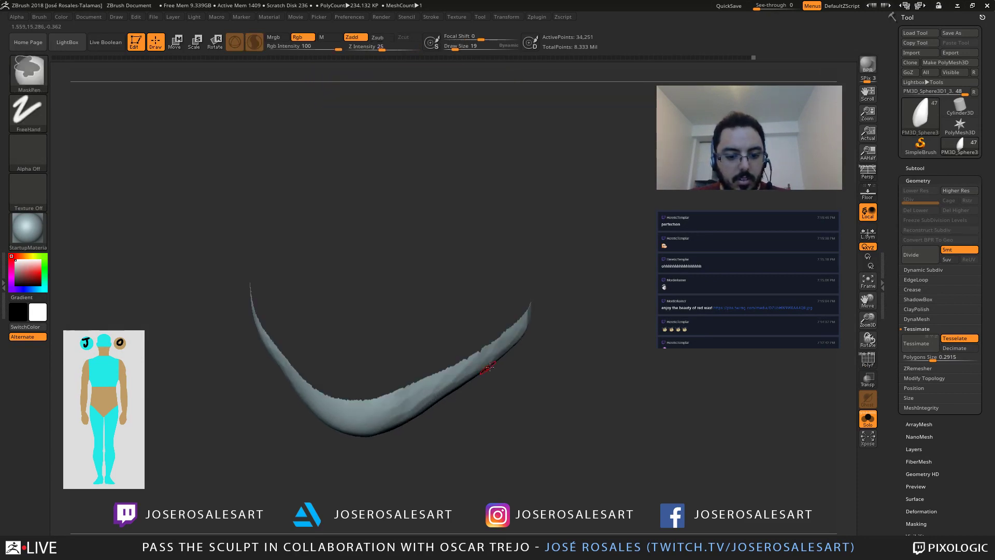
{"action": "right_click_drag", "start_coordinate": [489, 368], "coordinate": [443, 311]}
{"action": "mouse_move", "coordinate": [378, 327]}
{"action": "right_mouse_down"}
{"action": "mouse_move", "coordinate": [378, 346]}
{"action": "mouse_move", "coordinate": [368, 342]}
{"action": "right_mouse_up"}
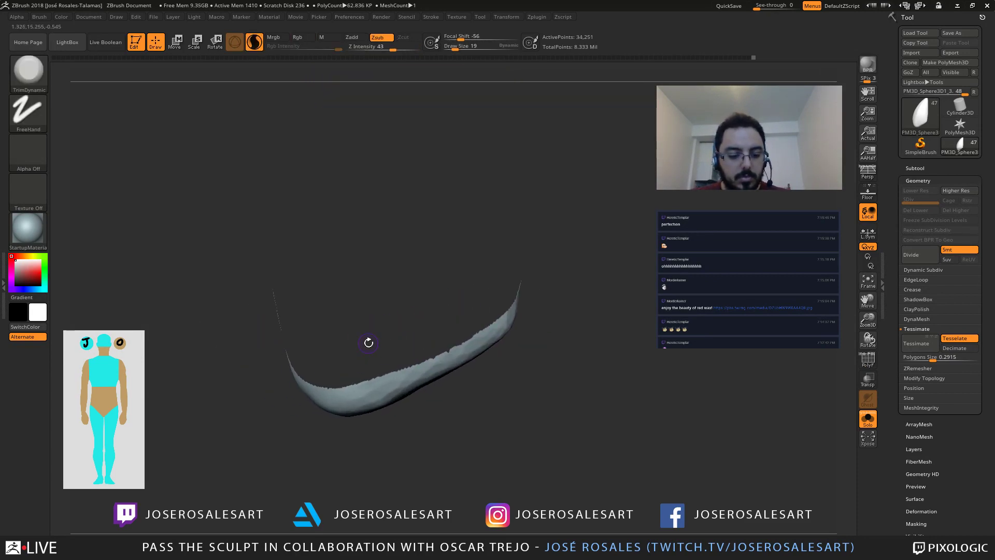
Step: Enlarge the isolated lower band slightly with the transform gizmo and unhide the rest of the kneecap piece
{"action": "key", "text": "r"}
{"action": "left_click_drag", "start_coordinate": [361, 269], "coordinate": [369, 258]}
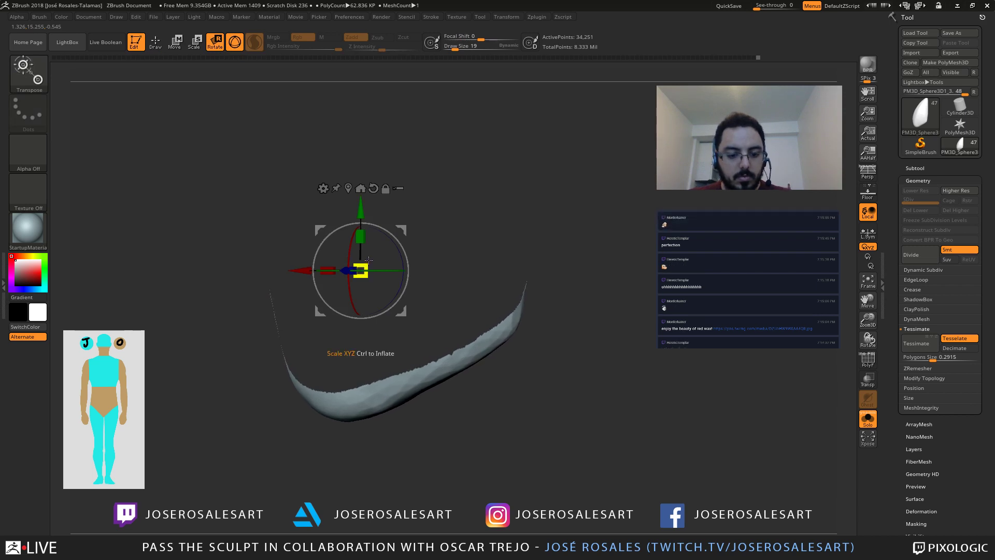
{"action": "left_click", "coordinate": [548, 238], "text": "ctrl+shift"}
{"action": "right_click_drag", "start_coordinate": [544, 241], "coordinate": [472, 332]}
Step: Return to the TrimDynamic brush in draw mode and set the draw size to 30
{"action": "key", "text": "s"}
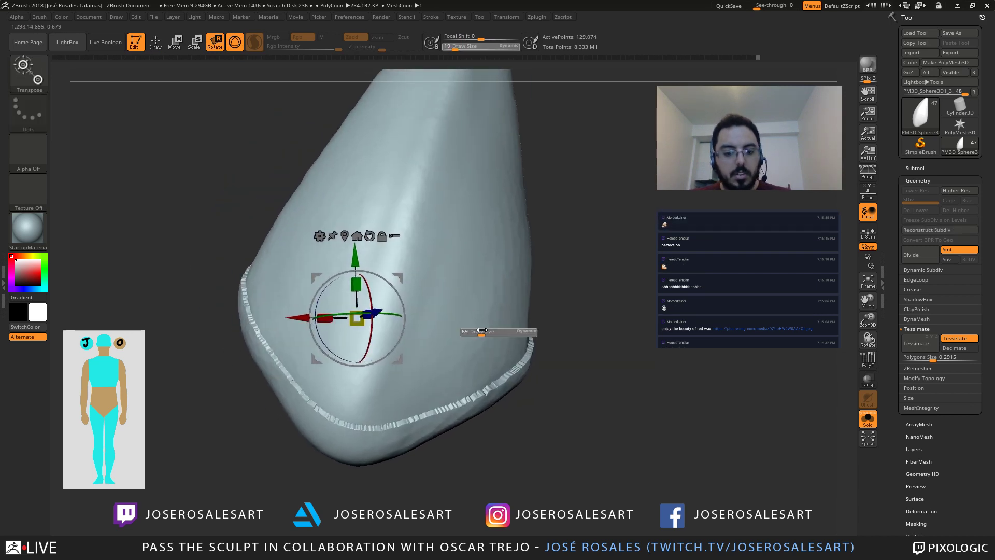
{"action": "left_click_drag", "start_coordinate": [472, 332], "coordinate": [482, 332]}
{"action": "key", "text": "q"}
{"action": "mouse_move", "coordinate": [444, 315]}
{"action": "right_mouse_down", "text": "alt"}
{"action": "mouse_move", "coordinate": [368, 308]}
{"action": "mouse_move", "coordinate": [426, 332]}
{"action": "right_mouse_up", "text": "alt"}
{"action": "key", "text": "s"}
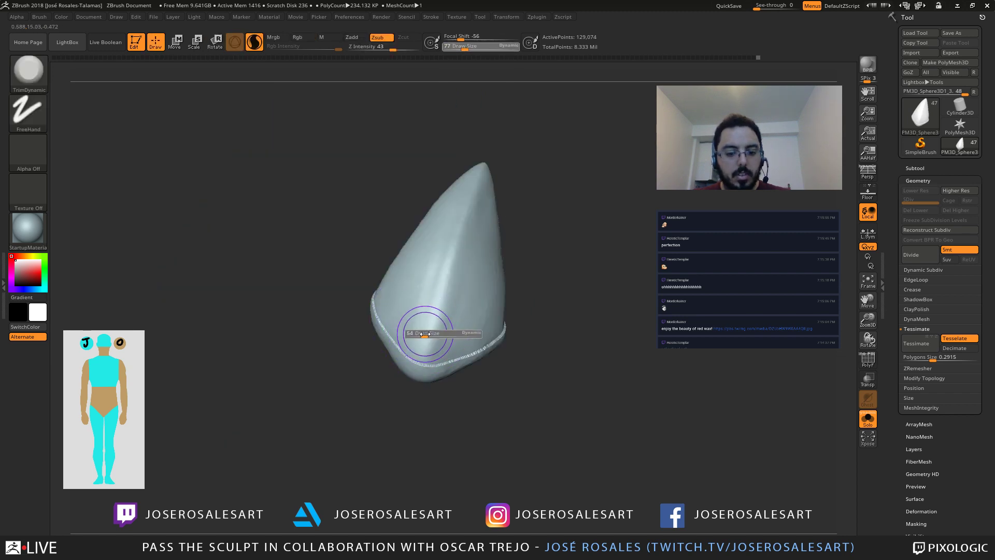
{"action": "left_click_drag", "start_coordinate": [427, 332], "coordinate": [421, 333]}
{"action": "mouse_move", "coordinate": [422, 332]}
{"action": "right_mouse_down"}
{"action": "mouse_move", "coordinate": [382, 311]}
{"action": "mouse_move", "coordinate": [449, 322]}
{"action": "right_mouse_up"}
{"action": "key", "text": "s"}
{"action": "left_click_drag", "start_coordinate": [449, 322], "coordinate": [446, 322]}
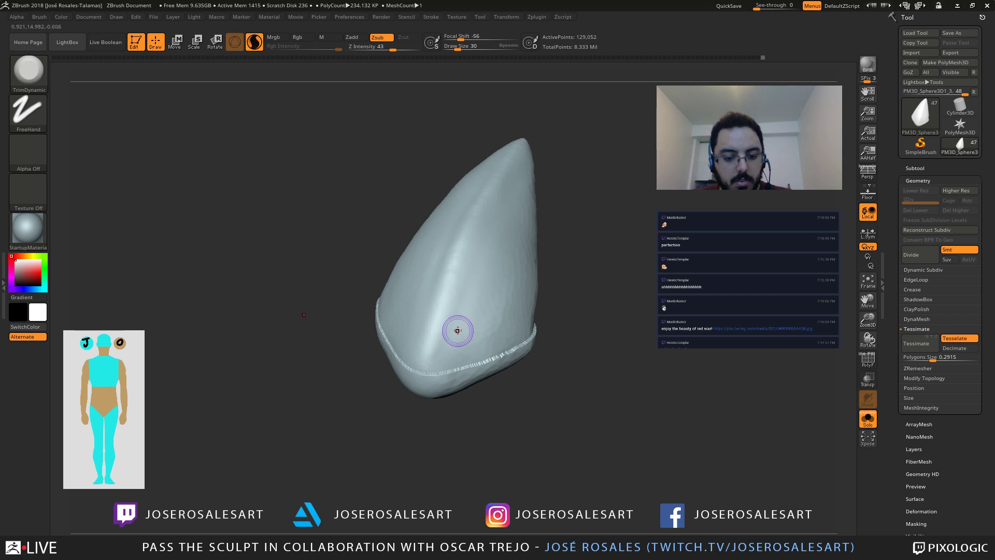
Step: Reduce the draw size to 19 and try a short mask stroke above the raised rim on the kneecap piece's front
{"action": "mouse_move", "coordinate": [457, 331]}
{"action": "right_mouse_down"}
{"action": "mouse_move", "coordinate": [435, 316]}
{"action": "mouse_move", "coordinate": [473, 333]}
{"action": "mouse_move", "coordinate": [471, 346]}
{"action": "mouse_move", "coordinate": [452, 344]}
{"action": "mouse_move", "coordinate": [430, 297]}
{"action": "mouse_move", "coordinate": [437, 274]}
{"action": "right_mouse_up"}
{"action": "mouse_move", "coordinate": [453, 178]}
{"action": "right_mouse_down", "text": "alt"}
{"action": "mouse_move", "coordinate": [412, 283]}
{"action": "mouse_move", "coordinate": [426, 313]}
{"action": "right_mouse_up", "text": "alt"}
{"action": "key", "text": "s"}
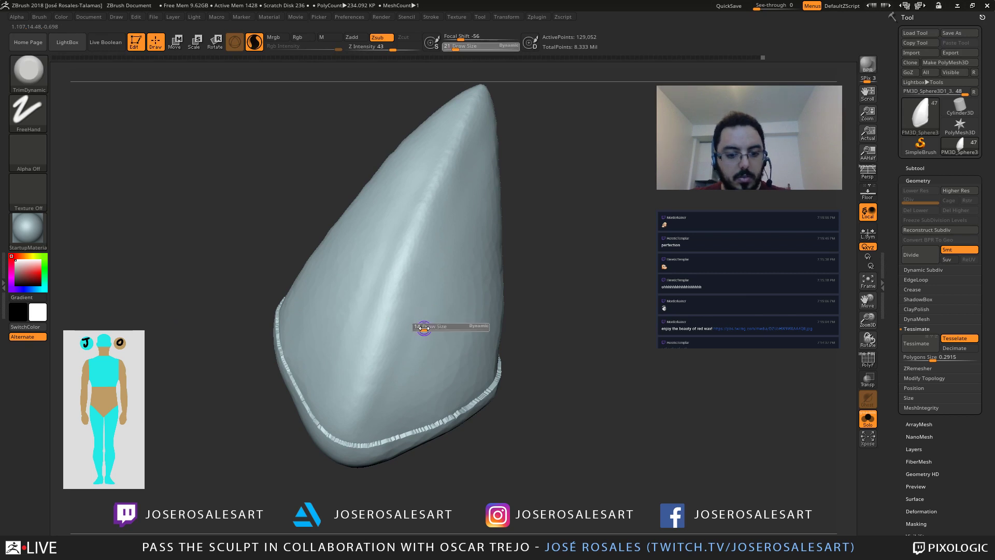
{"action": "left_click_drag", "start_coordinate": [424, 328], "coordinate": [423, 328]}
{"action": "right_click_drag", "start_coordinate": [422, 328], "coordinate": [420, 251], "text": "alt"}
{"action": "mouse_move", "coordinate": [421, 250]}
{"action": "right_mouse_down"}
{"action": "mouse_move", "coordinate": [384, 280]}
{"action": "mouse_move", "coordinate": [408, 325]}
{"action": "mouse_move", "coordinate": [380, 270]}
{"action": "right_mouse_up"}
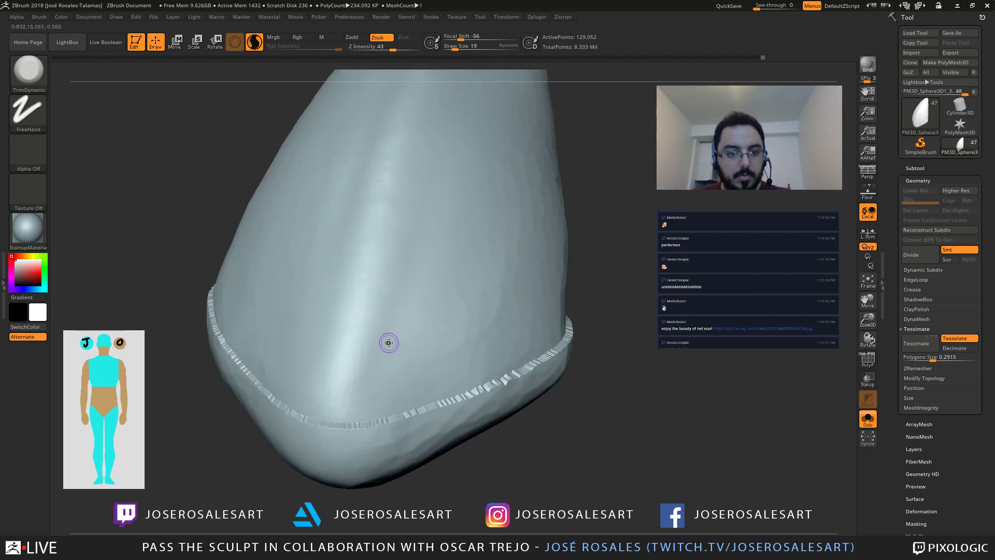
{"action": "left_click_drag", "start_coordinate": [378, 365], "coordinate": [384, 391], "text": "ctrl"}
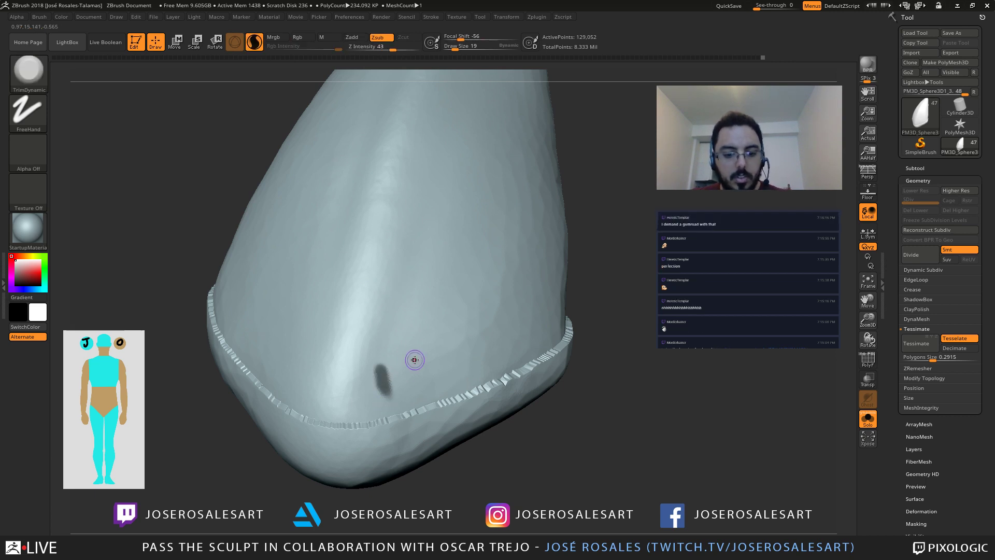
{"action": "key", "text": "ctrl+z"}
Step: Paint a hook-shaped mask stroke beside the central ridge on the kneecap piece's front at draw size 19
{"action": "mouse_move", "coordinate": [388, 269]}
{"action": "right_mouse_down"}
{"action": "mouse_move", "coordinate": [422, 322]}
{"action": "mouse_move", "coordinate": [384, 347]}
{"action": "mouse_move", "coordinate": [358, 291]}
{"action": "right_mouse_up"}
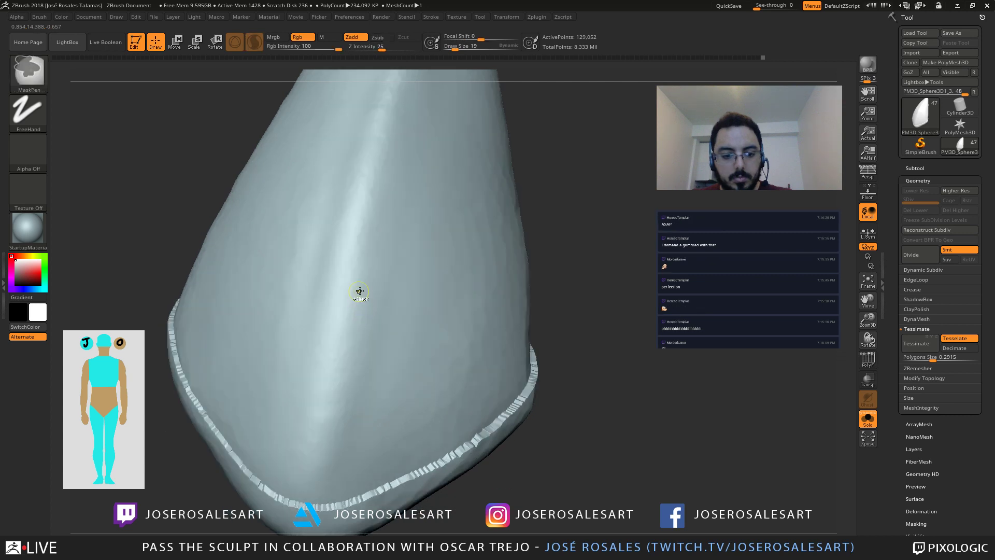
{"action": "mouse_move", "coordinate": [396, 299]}
{"action": "left_mouse_down", "text": "ctrl"}
{"action": "mouse_move", "coordinate": [395, 290]}
{"action": "mouse_move", "coordinate": [358, 284]}
{"action": "mouse_move", "coordinate": [362, 315]}
{"action": "left_mouse_up", "text": "ctrl"}
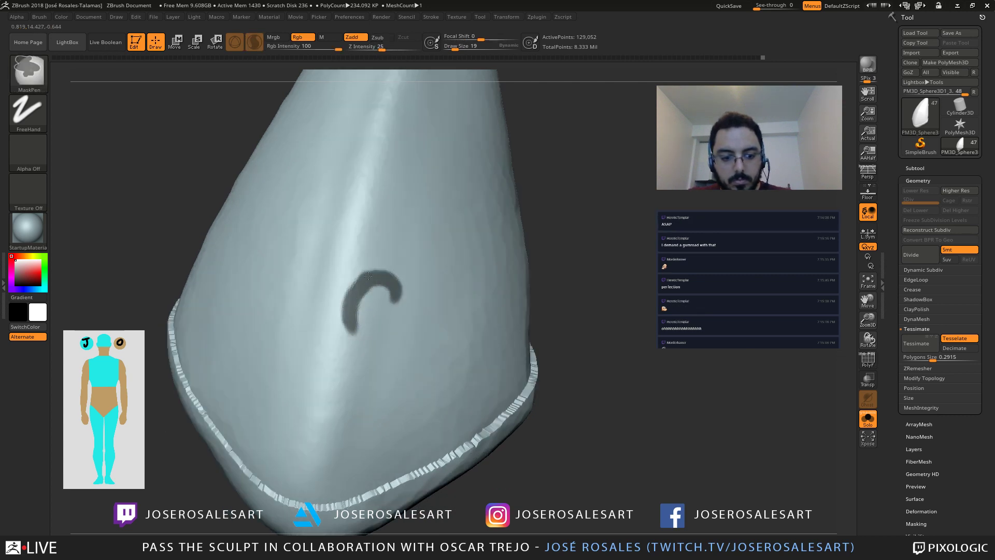
{"action": "left_click_drag", "start_coordinate": [368, 276], "coordinate": [363, 351], "text": "ctrl"}
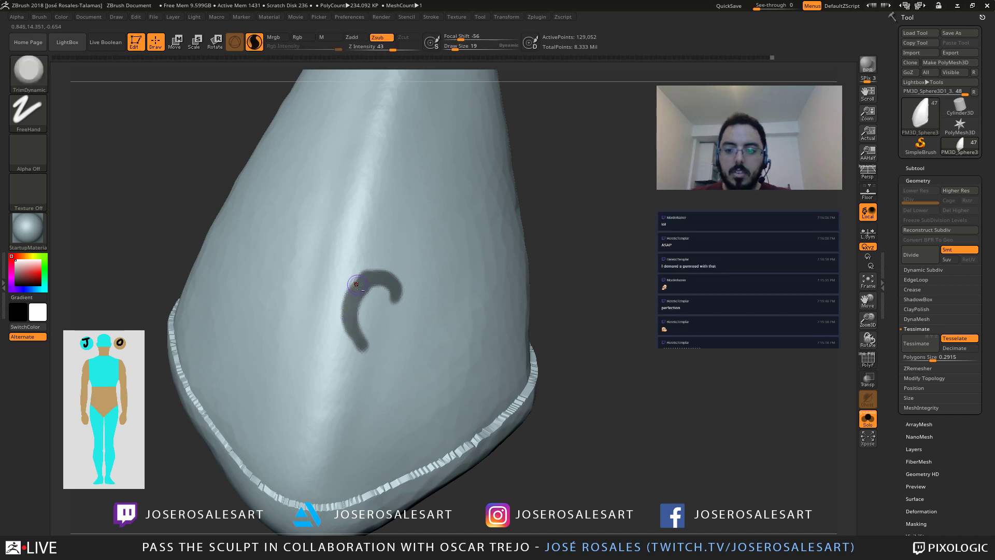
{"action": "mouse_move", "coordinate": [357, 284]}
{"action": "right_mouse_down"}
{"action": "mouse_move", "coordinate": [361, 307]}
{"action": "mouse_move", "coordinate": [389, 277]}
{"action": "mouse_move", "coordinate": [374, 316]}
{"action": "mouse_move", "coordinate": [354, 307]}
{"action": "right_mouse_up"}
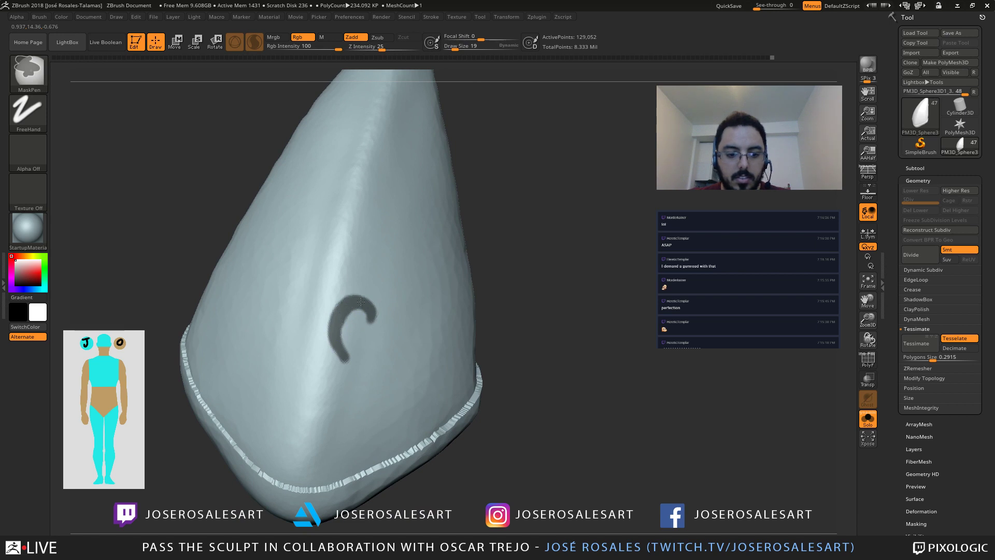
Step: Thicken the mask hook's upper curve and rounded end with additional mask strokes
{"action": "mouse_move", "coordinate": [361, 301]}
{"action": "left_mouse_down", "text": "ctrl"}
{"action": "mouse_move", "coordinate": [342, 325]}
{"action": "mouse_move", "coordinate": [341, 360]}
{"action": "left_mouse_up", "text": "ctrl"}
{"action": "right_click_drag", "start_coordinate": [343, 327], "coordinate": [369, 335], "text": "alt"}
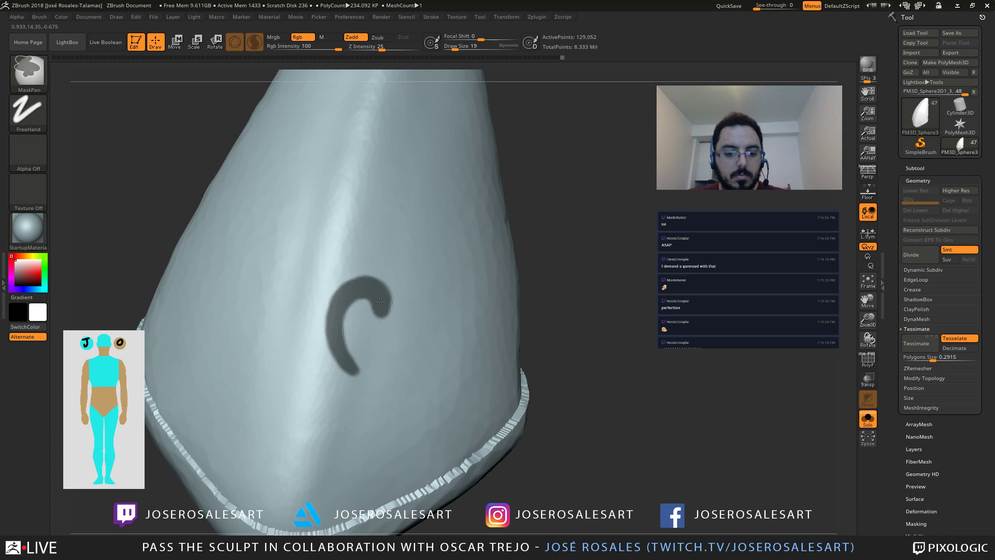
{"action": "left_click_drag", "start_coordinate": [381, 284], "coordinate": [358, 288], "text": "ctrl"}
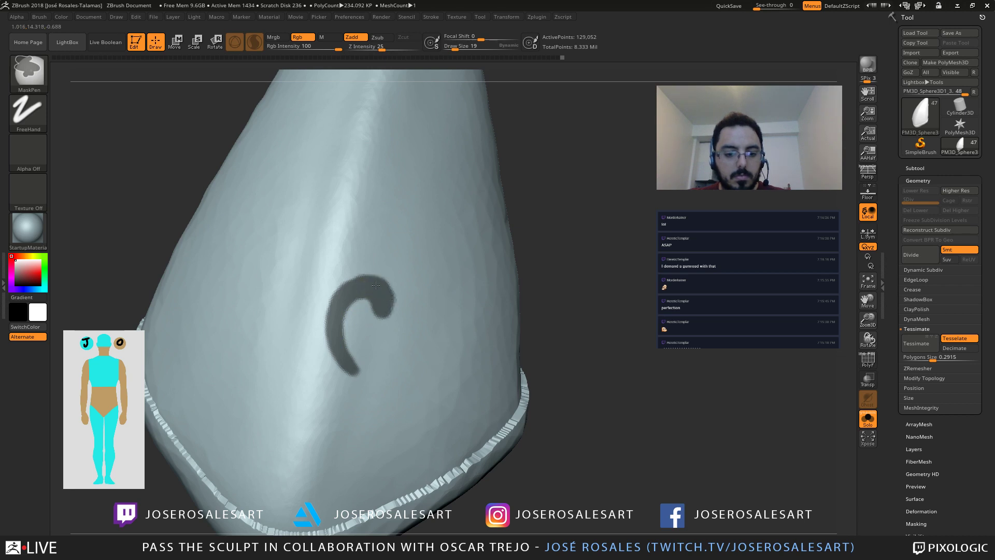
{"action": "mouse_move", "coordinate": [360, 338]}
{"action": "right_mouse_down", "text": "alt"}
{"action": "mouse_move", "coordinate": [218, 290]}
{"action": "mouse_move", "coordinate": [289, 257]}
{"action": "mouse_move", "coordinate": [348, 201]}
{"action": "right_mouse_up", "text": "alt"}
{"action": "key", "text": "ctrl"}
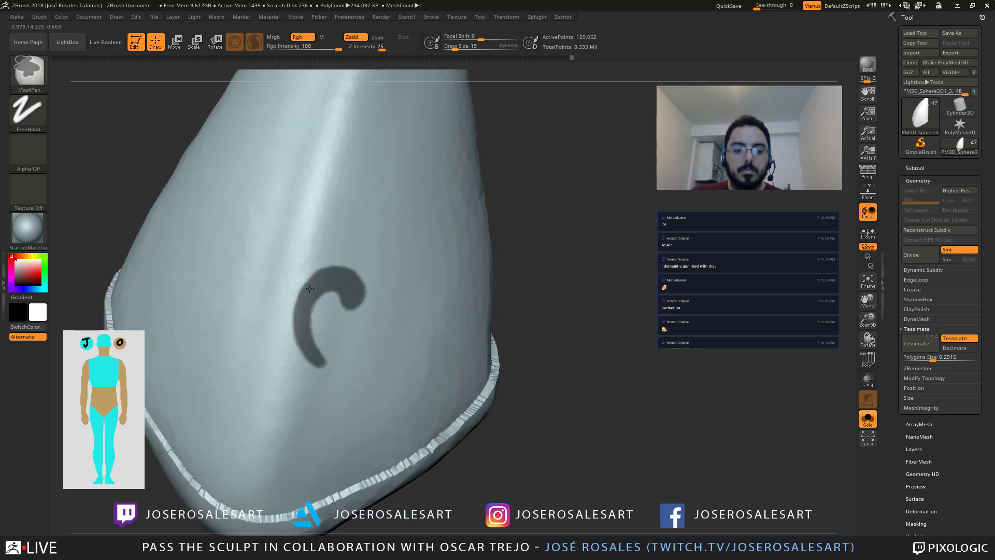
Step: Try extending the mask hook's lower end into an S-shaped curve above the raised rim
{"action": "mouse_move", "coordinate": [295, 337]}
{"action": "right_mouse_down"}
{"action": "mouse_move", "coordinate": [322, 378]}
{"action": "mouse_move", "coordinate": [344, 356]}
{"action": "right_mouse_up"}
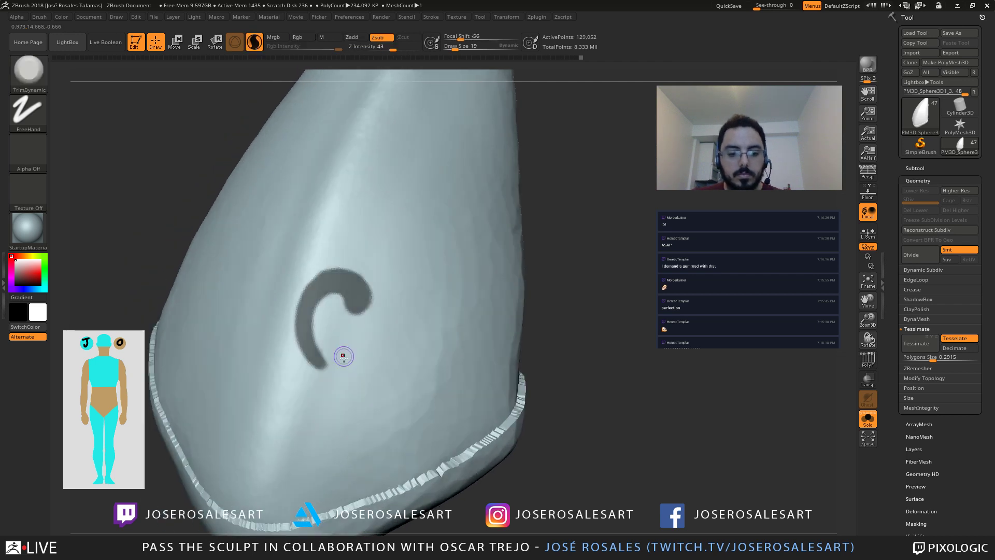
{"action": "key", "text": "ctrl"}
{"action": "mouse_move", "coordinate": [330, 371]}
{"action": "left_mouse_down", "text": "ctrl"}
{"action": "mouse_move", "coordinate": [365, 415]}
{"action": "mouse_move", "coordinate": [339, 445]}
{"action": "mouse_move", "coordinate": [319, 432]}
{"action": "mouse_move", "coordinate": [329, 450]}
{"action": "left_mouse_up", "text": "ctrl"}
{"action": "right_click_drag", "start_coordinate": [321, 380], "coordinate": [346, 322], "text": "alt"}
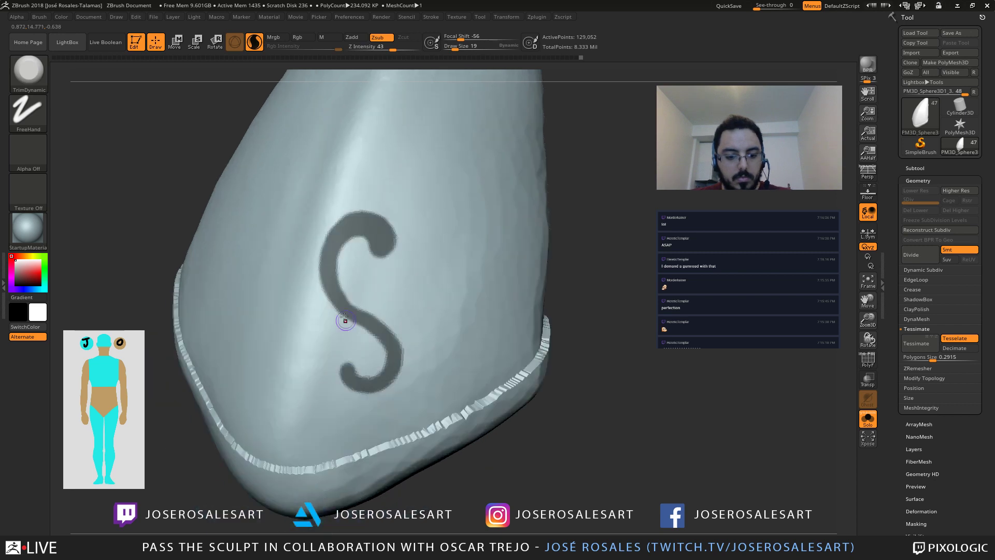
{"action": "key", "text": "ctrl+z"}
Step: Extend the mask hook's lower end into a wide C-shaped curve sweeping away from the central ridge, and touch up its tail
{"action": "mouse_move", "coordinate": [336, 307]}
{"action": "left_mouse_down", "text": "ctrl"}
{"action": "mouse_move", "coordinate": [389, 336]}
{"action": "mouse_move", "coordinate": [423, 332]}
{"action": "left_mouse_up", "text": "ctrl"}
{"action": "right_click_drag", "start_coordinate": [443, 285], "coordinate": [409, 246], "text": "alt"}
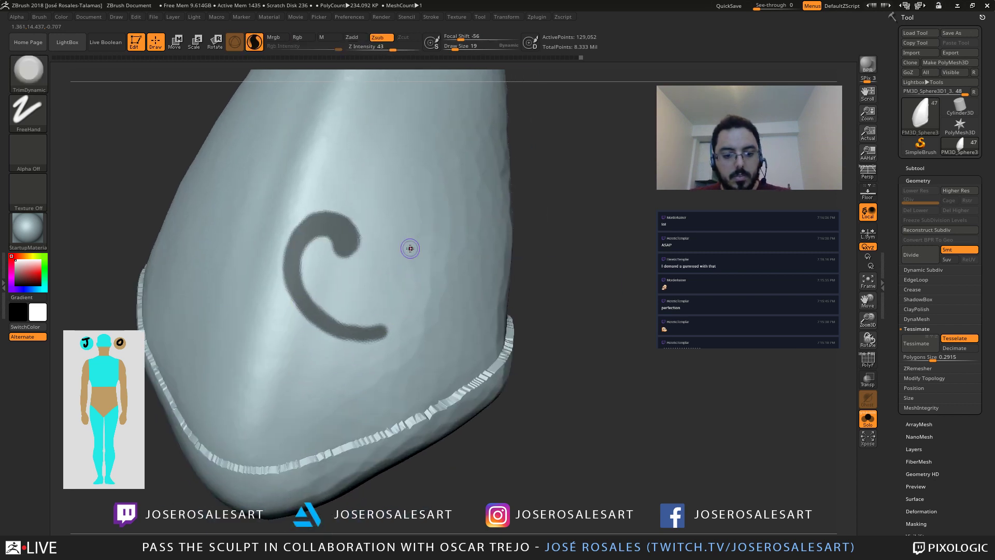
{"action": "mouse_move", "coordinate": [397, 342]}
{"action": "left_mouse_down", "text": "ctrl"}
{"action": "mouse_move", "coordinate": [377, 338]}
{"action": "mouse_move", "coordinate": [394, 323]}
{"action": "mouse_move", "coordinate": [379, 332]}
{"action": "left_mouse_up", "text": "ctrl"}
{"action": "mouse_move", "coordinate": [385, 278]}
{"action": "right_mouse_down", "text": "alt"}
{"action": "mouse_move", "coordinate": [367, 275]}
{"action": "mouse_move", "coordinate": [374, 259]}
{"action": "mouse_move", "coordinate": [382, 278]}
{"action": "right_mouse_up", "text": "alt"}
Step: Paint a second mask curl running from the C-curve's tail down to the raised rim, and thicken it at draw size 23
{"action": "mouse_move", "coordinate": [410, 371]}
{"action": "left_mouse_down", "text": "ctrl"}
{"action": "mouse_move", "coordinate": [390, 403]}
{"action": "mouse_move", "coordinate": [395, 419]}
{"action": "mouse_move", "coordinate": [418, 411]}
{"action": "left_mouse_up", "text": "ctrl"}
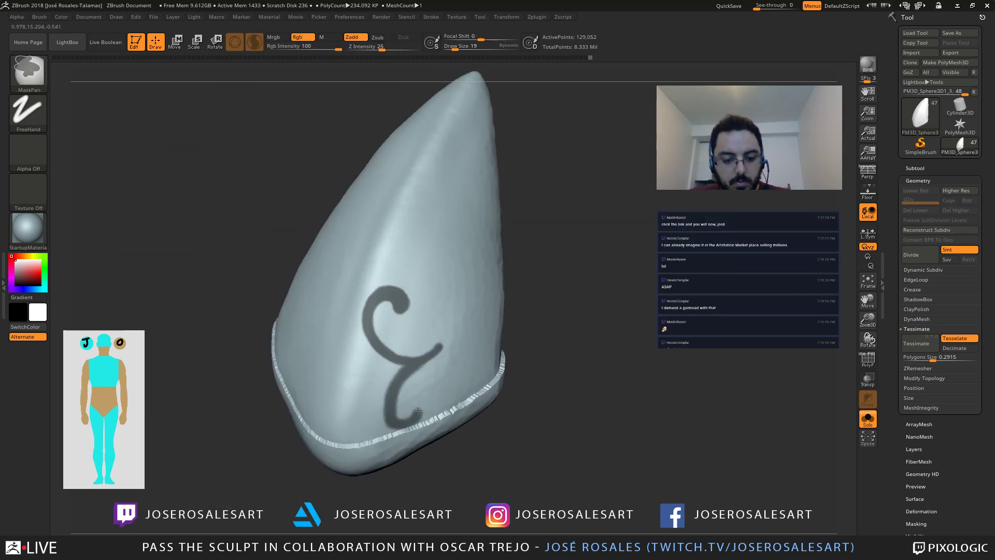
{"action": "right_click_drag", "start_coordinate": [424, 349], "coordinate": [463, 322], "text": "alt"}
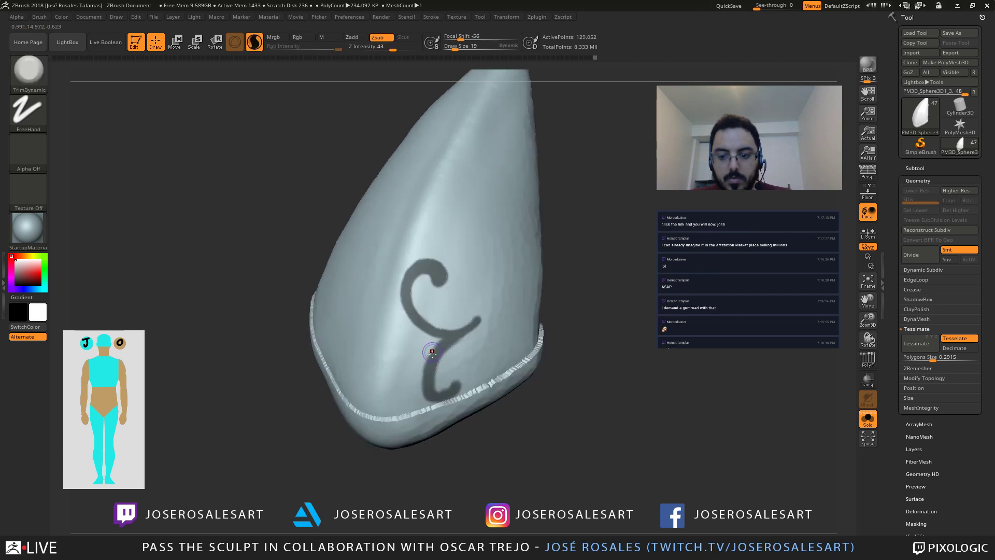
{"action": "right_click_drag", "start_coordinate": [438, 359], "coordinate": [461, 333], "text": "alt"}
{"action": "mouse_move", "coordinate": [461, 412]}
{"action": "right_mouse_down", "text": "alt"}
{"action": "mouse_move", "coordinate": [462, 374]}
{"action": "mouse_move", "coordinate": [415, 382]}
{"action": "mouse_move", "coordinate": [428, 381]}
{"action": "mouse_move", "coordinate": [408, 313]}
{"action": "mouse_move", "coordinate": [450, 357]}
{"action": "mouse_move", "coordinate": [437, 361]}
{"action": "right_mouse_up", "text": "alt"}
{"action": "mouse_move", "coordinate": [426, 334]}
{"action": "left_mouse_down", "text": "ctrl"}
{"action": "mouse_move", "coordinate": [415, 319]}
{"action": "mouse_move", "coordinate": [417, 358]}
{"action": "mouse_move", "coordinate": [428, 365]}
{"action": "mouse_move", "coordinate": [436, 329]}
{"action": "mouse_move", "coordinate": [421, 350]}
{"action": "mouse_move", "coordinate": [457, 351]}
{"action": "left_mouse_up", "text": "ctrl"}
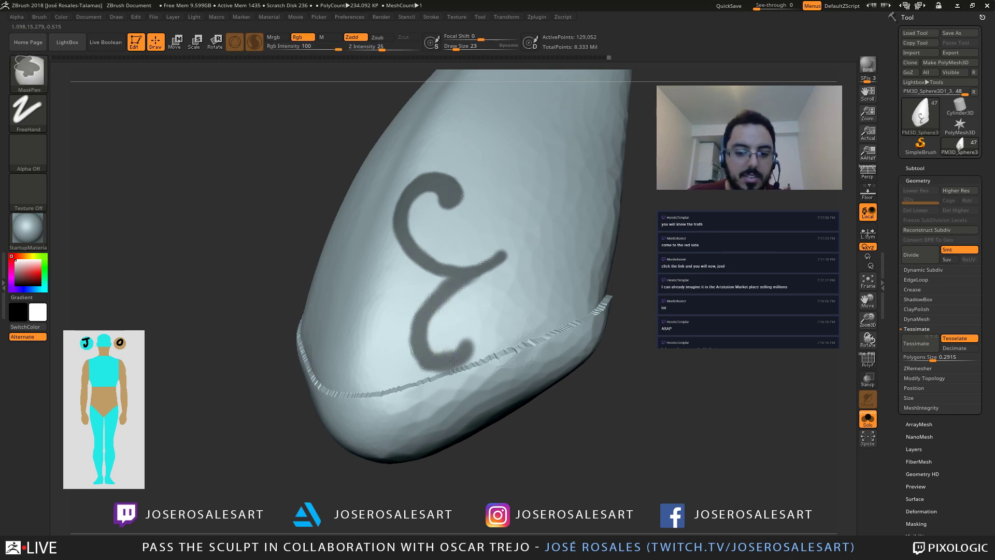
Step: Turn the C-curve's tail upward and thicken the junction with the lower curl using mask strokes at draw size 15
{"action": "mouse_move", "coordinate": [452, 360]}
{"action": "right_mouse_down"}
{"action": "mouse_move", "coordinate": [471, 331]}
{"action": "mouse_move", "coordinate": [462, 307]}
{"action": "mouse_move", "coordinate": [500, 233]}
{"action": "mouse_move", "coordinate": [483, 228]}
{"action": "right_mouse_up"}
{"action": "left_click_drag", "start_coordinate": [505, 217], "coordinate": [501, 240], "text": "ctrl"}
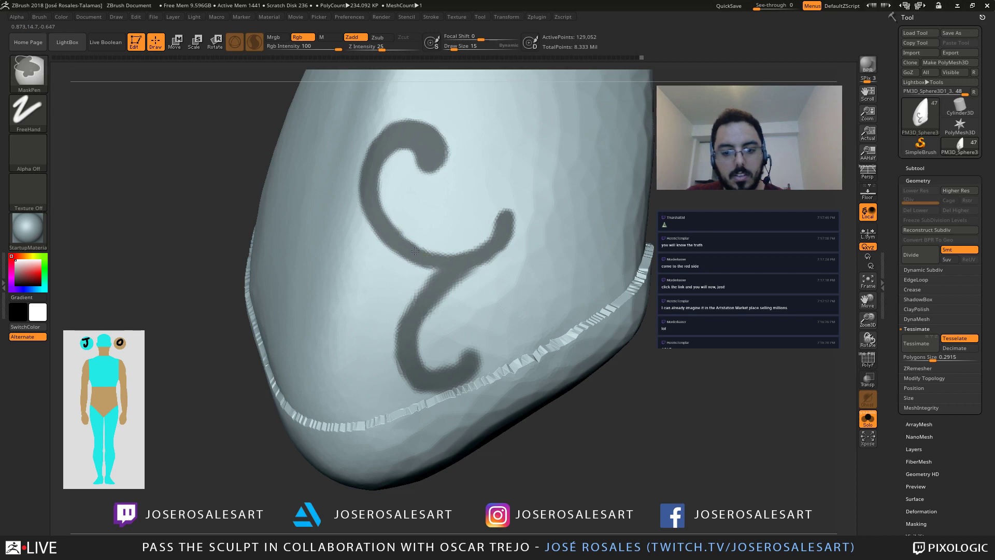
{"action": "left_click_drag", "start_coordinate": [427, 253], "coordinate": [472, 253], "text": "ctrl"}
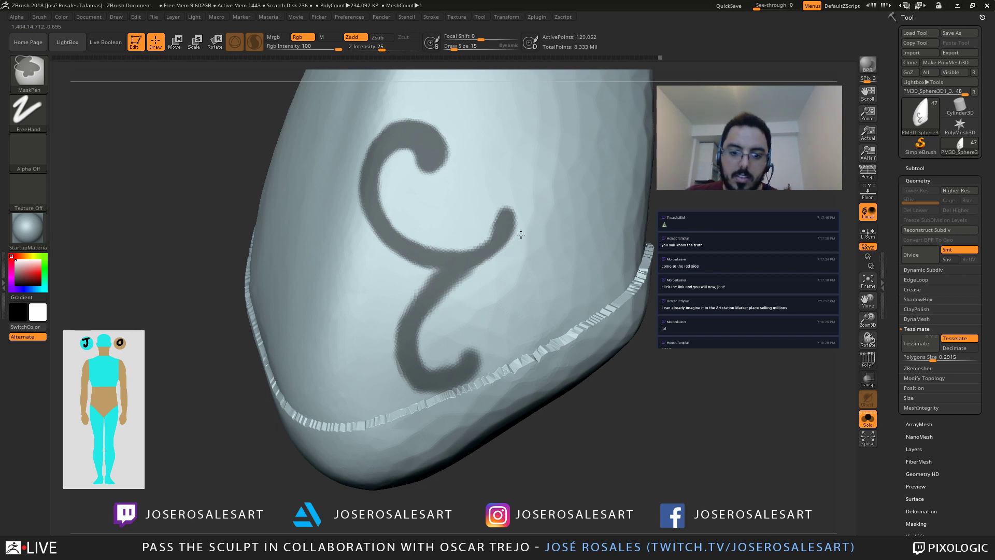
{"action": "right_click_drag", "start_coordinate": [490, 222], "coordinate": [241, 235], "text": "alt"}
{"action": "mouse_move", "coordinate": [314, 292]}
{"action": "right_mouse_down", "text": "alt"}
{"action": "mouse_move", "coordinate": [404, 307]}
{"action": "mouse_move", "coordinate": [438, 266]}
{"action": "right_mouse_up", "text": "alt"}
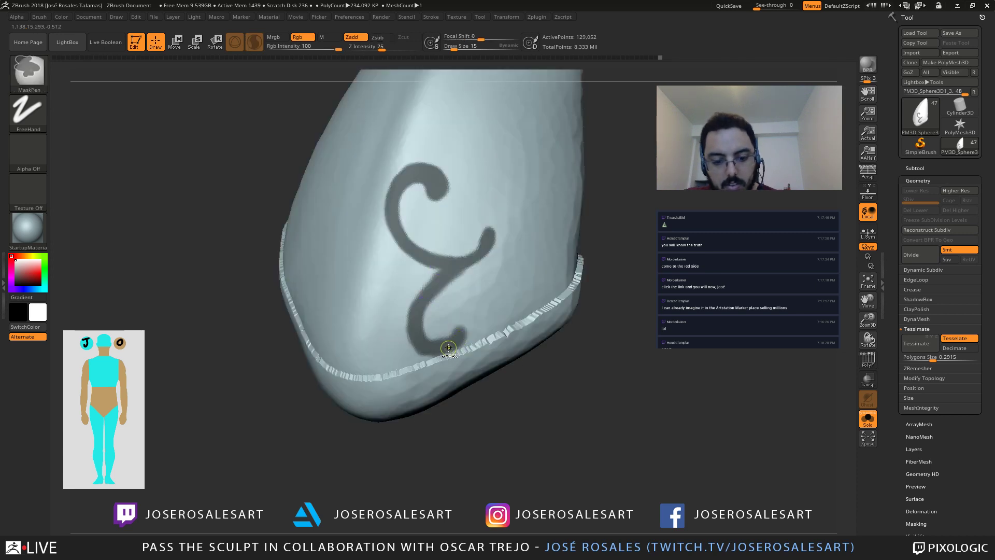
Step: Touch up the lower curl's end beside the raised rim, and clean the mask edges by blurring and sharpening them
{"action": "mouse_move", "coordinate": [443, 348]}
{"action": "left_mouse_down", "text": "ctrl"}
{"action": "mouse_move", "coordinate": [467, 330]}
{"action": "mouse_move", "coordinate": [448, 346]}
{"action": "left_mouse_up", "text": "ctrl"}
{"action": "left_click", "coordinate": [422, 346], "text": "ctrl"}
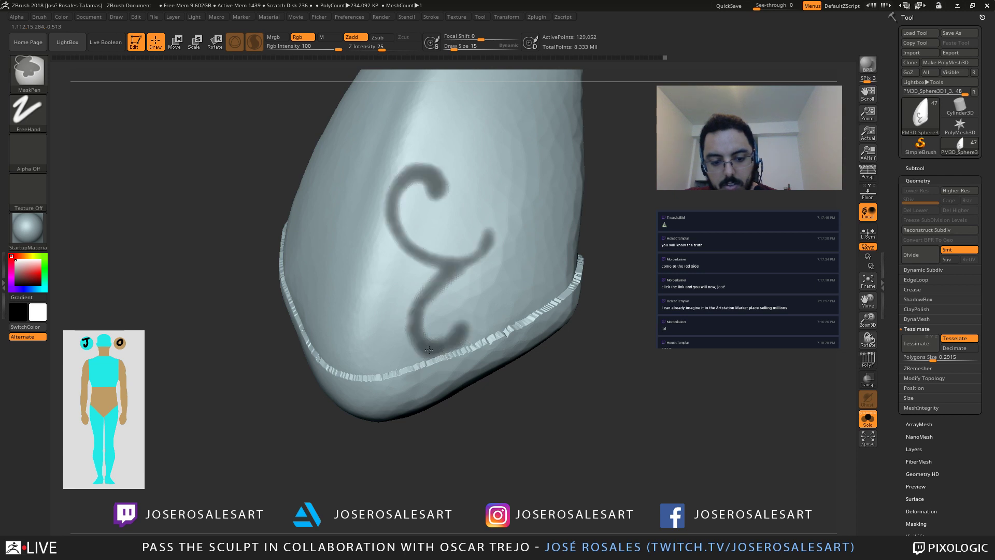
{"action": "left_click", "coordinate": [501, 210], "text": "ctrl+alt"}
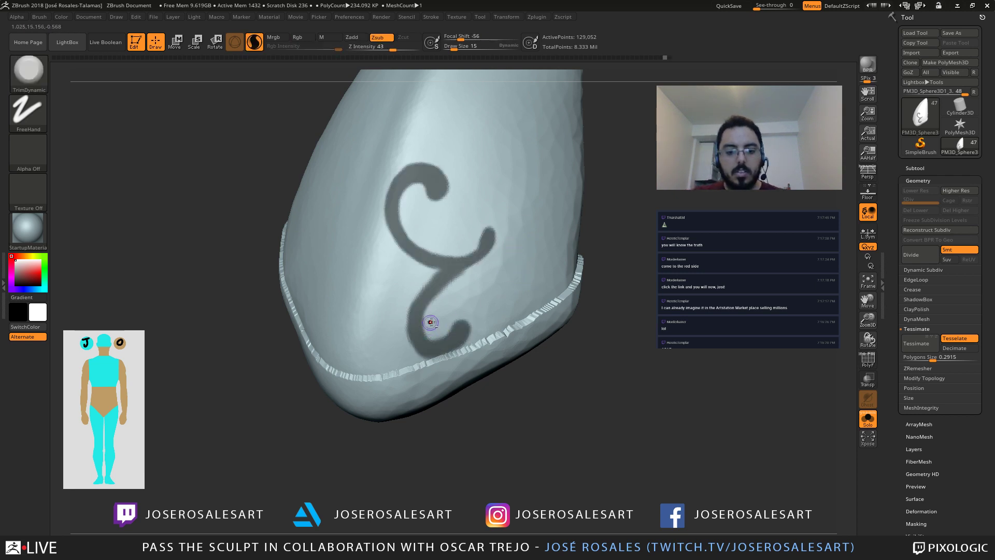
{"action": "mouse_move", "coordinate": [384, 325]}
{"action": "right_mouse_down", "text": "alt"}
{"action": "mouse_move", "coordinate": [400, 335]}
{"action": "mouse_move", "coordinate": [383, 332]}
{"action": "mouse_move", "coordinate": [404, 269]}
{"action": "right_mouse_up", "text": "alt"}
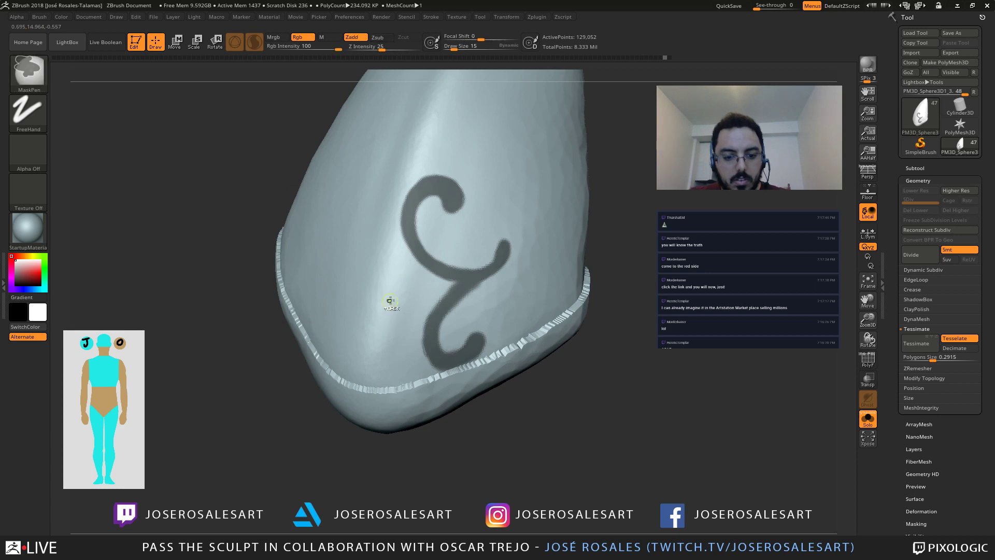
{"action": "left_click", "coordinate": [389, 305], "text": "ctrl"}
{"action": "left_click", "coordinate": [420, 291], "text": "ctrl+alt"}
Step: Paint a forked mask branch from the lower curl toward the central ridge, and reshape its upper prong into a tapered hook
{"action": "mouse_move", "coordinate": [384, 325]}
{"action": "left_mouse_down", "text": "ctrl"}
{"action": "mouse_move", "coordinate": [398, 307]}
{"action": "mouse_move", "coordinate": [414, 346]}
{"action": "mouse_move", "coordinate": [382, 378]}
{"action": "mouse_move", "coordinate": [417, 335]}
{"action": "left_mouse_up", "text": "ctrl"}
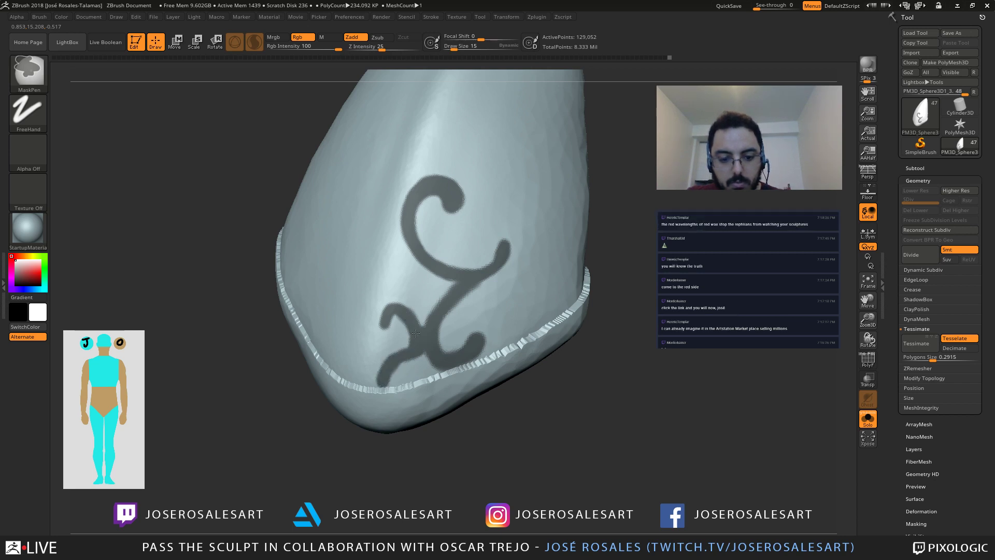
{"action": "mouse_move", "coordinate": [383, 324]}
{"action": "right_mouse_down", "text": "alt"}
{"action": "mouse_move", "coordinate": [398, 297]}
{"action": "mouse_move", "coordinate": [397, 309]}
{"action": "mouse_move", "coordinate": [351, 242]}
{"action": "mouse_move", "coordinate": [400, 254]}
{"action": "right_mouse_up", "text": "alt"}
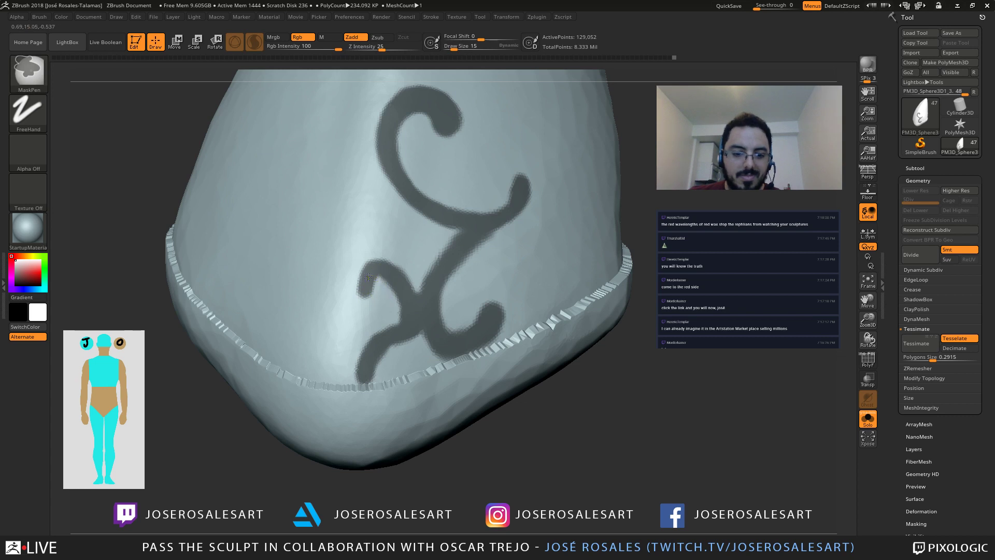
{"action": "mouse_move", "coordinate": [367, 275]}
{"action": "left_mouse_down", "text": "ctrl"}
{"action": "mouse_move", "coordinate": [356, 302]}
{"action": "mouse_move", "coordinate": [360, 265]}
{"action": "mouse_move", "coordinate": [333, 291]}
{"action": "mouse_move", "coordinate": [351, 253]}
{"action": "left_mouse_up", "text": "ctrl"}
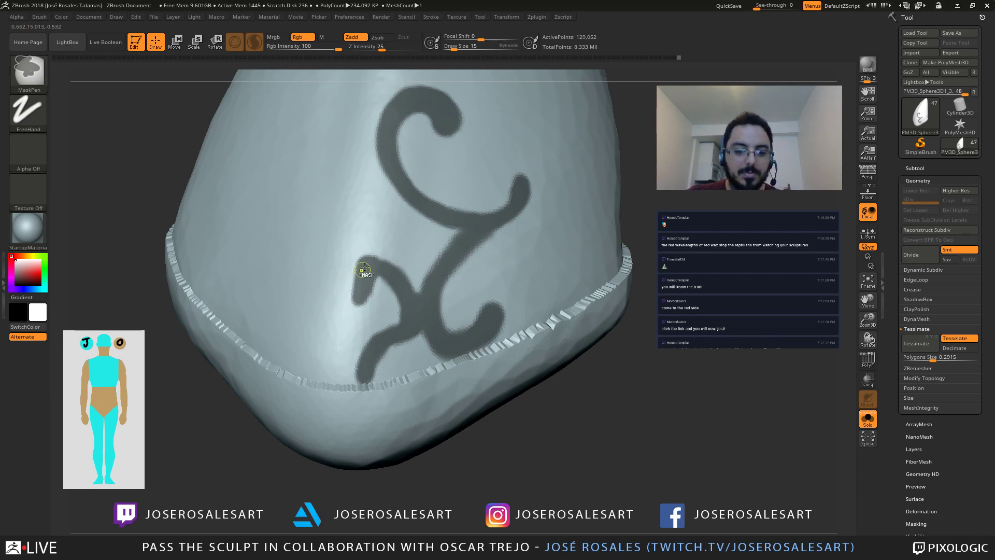
{"action": "mouse_move", "coordinate": [361, 269]}
{"action": "right_mouse_down"}
{"action": "mouse_move", "coordinate": [511, 265]}
{"action": "mouse_move", "coordinate": [439, 274]}
{"action": "right_mouse_up"}
{"action": "left_click_drag", "start_coordinate": [360, 269], "coordinate": [398, 272], "text": "ctrl"}
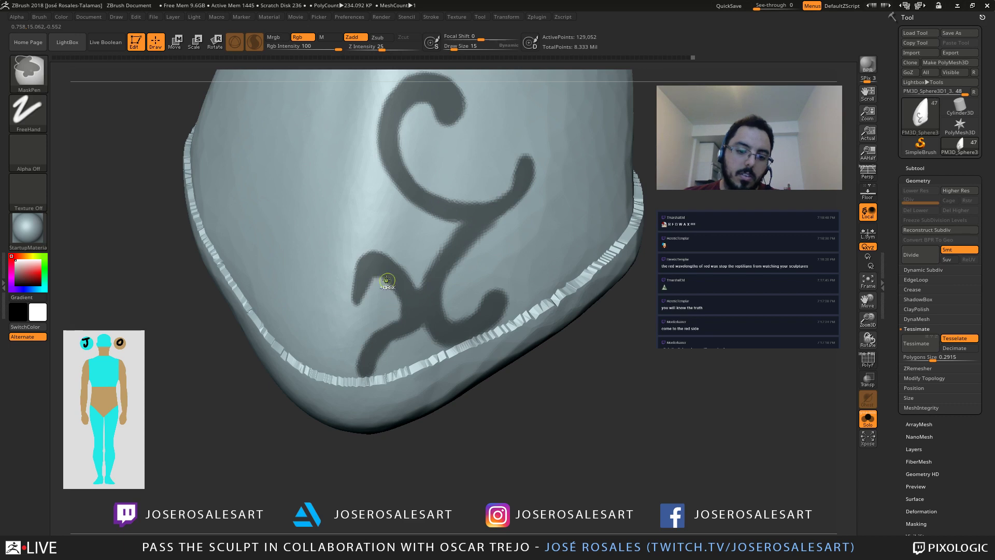
Step: Examine the ornamental mask on the isolated kneecap piece and together with the surrounding leg parts
{"action": "right_click_drag", "start_coordinate": [398, 302], "coordinate": [296, 242]}
{"action": "mouse_move", "coordinate": [368, 181]}
{"action": "right_mouse_down", "text": "alt"}
{"action": "mouse_move", "coordinate": [366, 313]}
{"action": "mouse_move", "coordinate": [384, 328]}
{"action": "right_mouse_up", "text": "alt"}
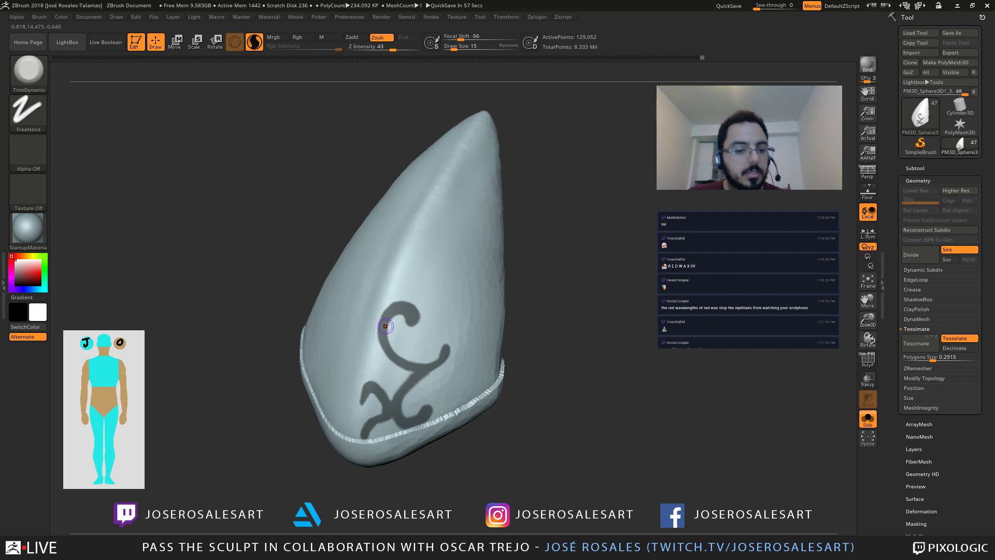
{"action": "right_click_drag", "start_coordinate": [462, 347], "coordinate": [583, 267], "text": "alt"}
{"action": "mouse_move", "coordinate": [468, 328]}
{"action": "right_mouse_down", "text": "alt"}
{"action": "mouse_move", "coordinate": [388, 290]}
{"action": "mouse_move", "coordinate": [473, 335]}
{"action": "mouse_move", "coordinate": [379, 309]}
{"action": "mouse_move", "coordinate": [407, 274]}
{"action": "mouse_move", "coordinate": [371, 307]}
{"action": "mouse_move", "coordinate": [380, 323]}
{"action": "right_mouse_up", "text": "alt"}
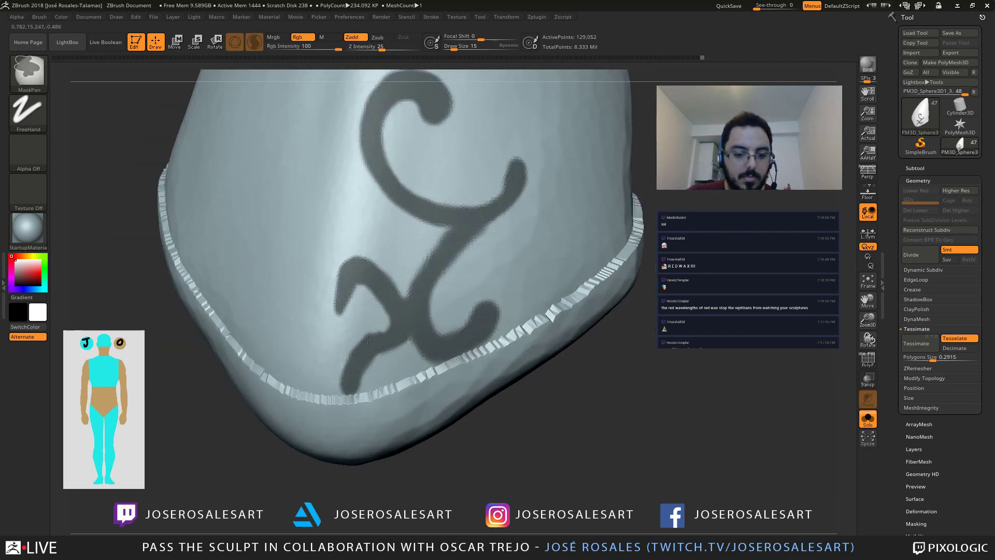
{"action": "mouse_move", "coordinate": [344, 365]}
{"action": "right_mouse_down"}
{"action": "mouse_move", "coordinate": [429, 304]}
{"action": "mouse_move", "coordinate": [332, 275]}
{"action": "mouse_move", "coordinate": [298, 281]}
{"action": "mouse_move", "coordinate": [413, 296]}
{"action": "right_mouse_up"}
{"action": "key", "text": "shift+s"}
{"action": "key", "text": "shift"}
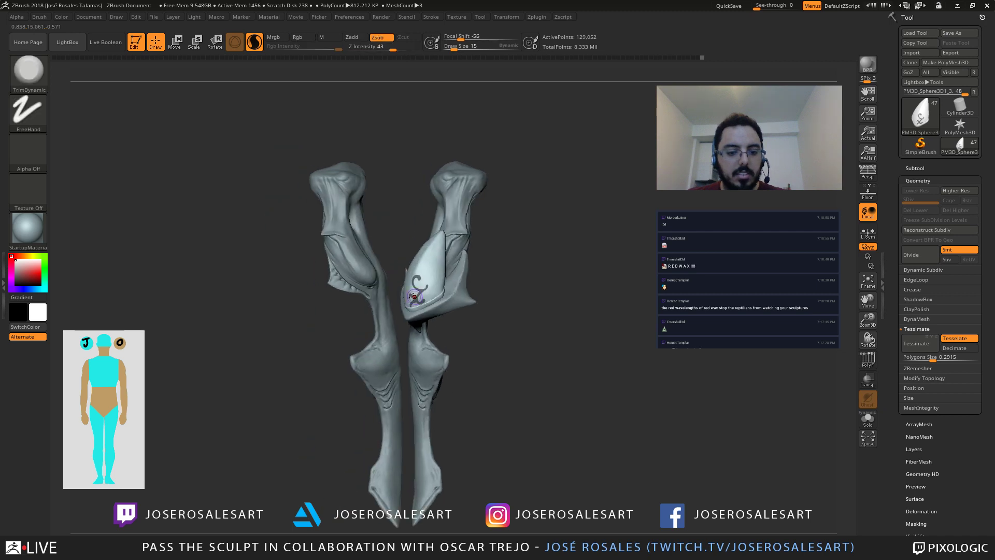
{"action": "right_click_drag", "start_coordinate": [413, 296], "coordinate": [419, 310], "text": "ctrl"}
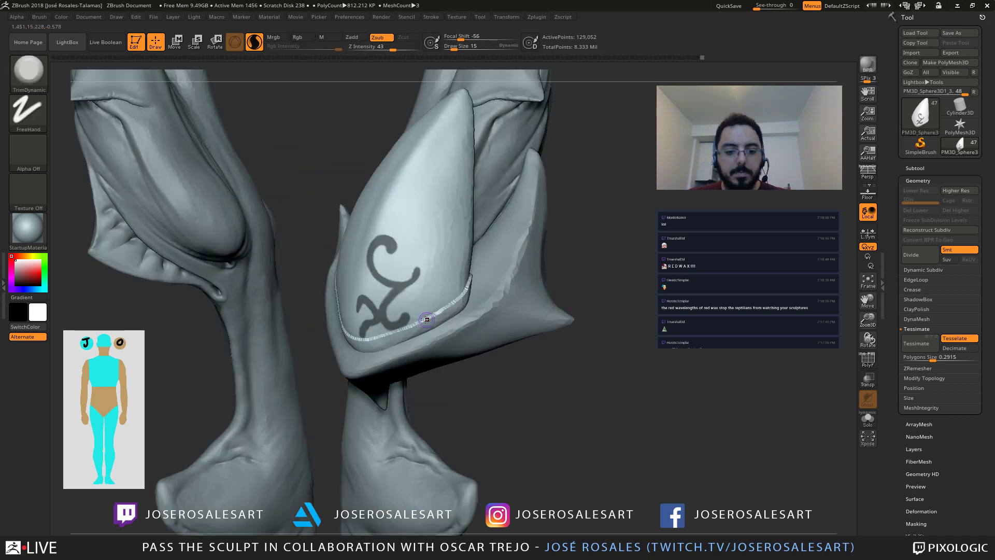
{"action": "key", "text": "shift"}
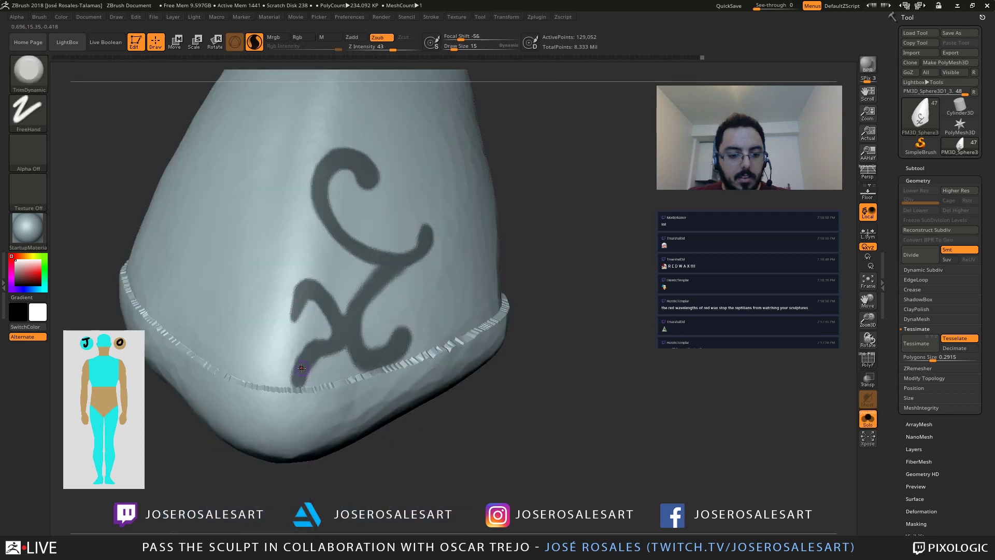
Step: Widen the forked branch's lower prong to a squared corner at the raised rim and add a short hooked stroke along the rim
{"action": "key", "text": "ctrl"}
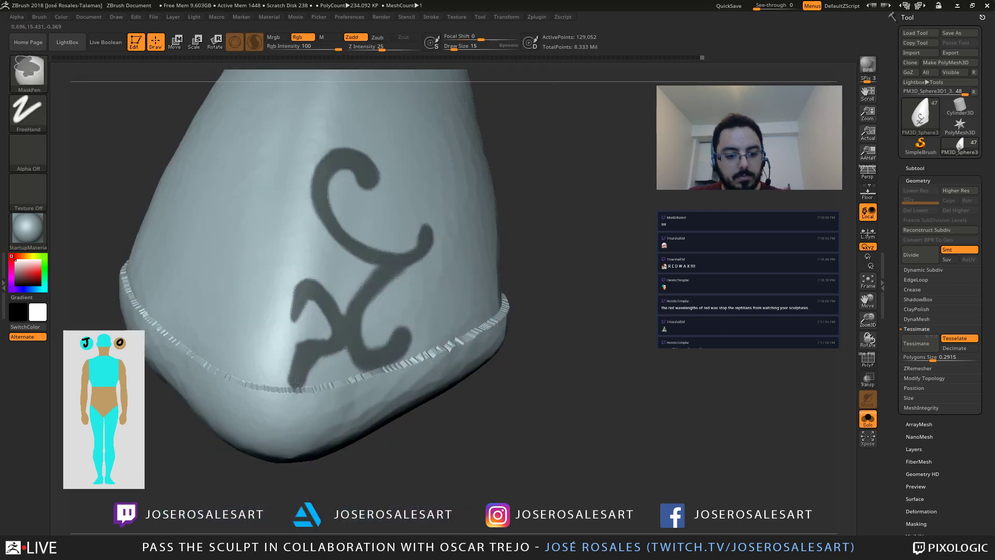
{"action": "left_click_drag", "start_coordinate": [299, 354], "coordinate": [300, 369], "text": "ctrl"}
{"action": "mouse_move", "coordinate": [301, 375]}
{"action": "right_mouse_down", "text": "alt"}
{"action": "mouse_move", "coordinate": [293, 399]}
{"action": "mouse_move", "coordinate": [326, 367]}
{"action": "right_mouse_up", "text": "alt"}
{"action": "left_click_drag", "start_coordinate": [292, 405], "coordinate": [311, 408], "text": "ctrl"}
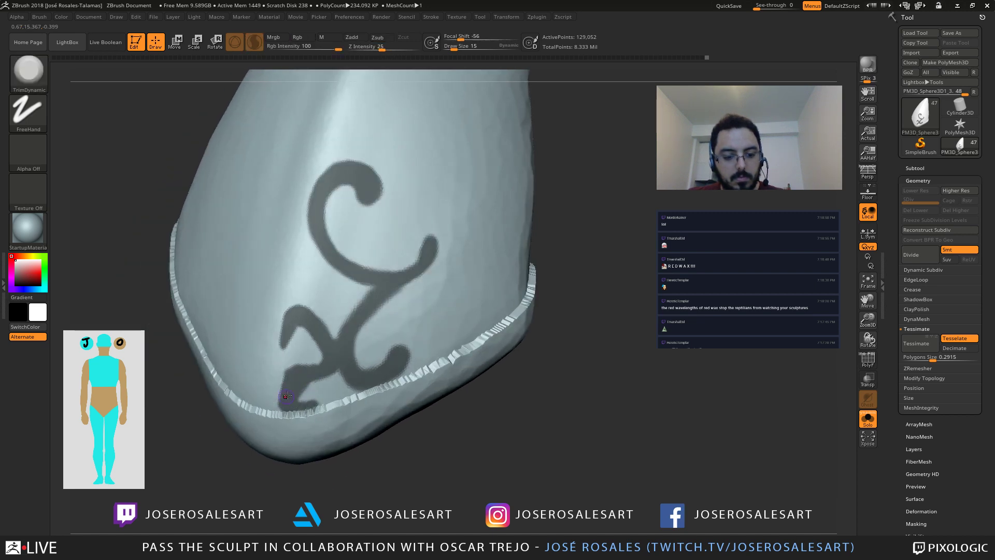
{"action": "right_click_drag", "start_coordinate": [295, 401], "coordinate": [255, 327], "text": "alt"}
{"action": "mouse_move", "coordinate": [307, 353]}
{"action": "right_mouse_down", "text": "alt"}
{"action": "mouse_move", "coordinate": [369, 309]}
{"action": "mouse_move", "coordinate": [369, 353]}
{"action": "mouse_move", "coordinate": [359, 343]}
{"action": "right_mouse_up", "text": "alt"}
{"action": "key", "text": "ctrl"}
{"action": "left_click_drag", "start_coordinate": [354, 388], "coordinate": [392, 375], "text": "ctrl"}
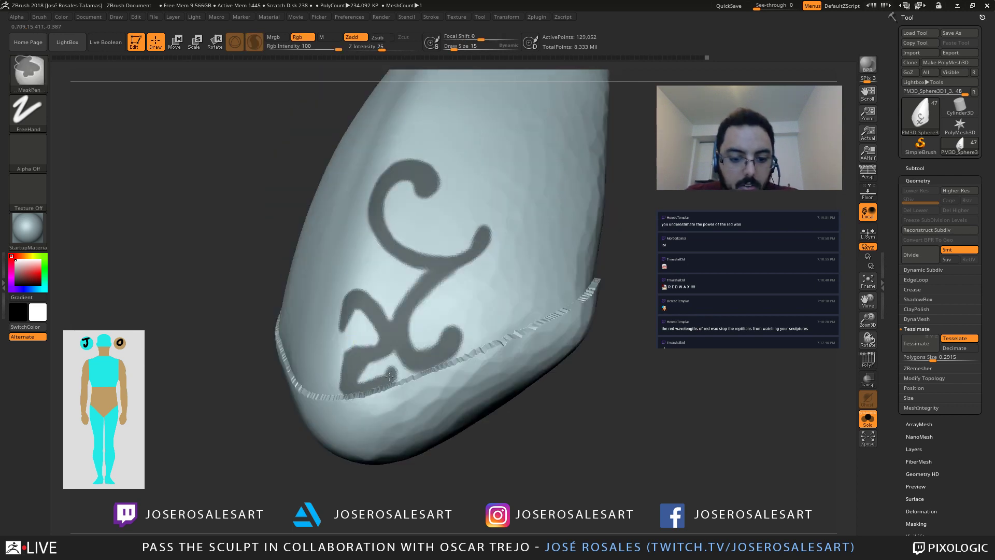
Step: Refine the bracket-shaped end of the lower mask branch by thickening its strokes and sharpening its corners and inner edge
{"action": "right_click_drag", "start_coordinate": [387, 383], "coordinate": [426, 380]}
{"action": "mouse_move", "coordinate": [314, 369]}
{"action": "right_mouse_down", "text": "alt"}
{"action": "mouse_move", "coordinate": [382, 379]}
{"action": "mouse_move", "coordinate": [344, 343]}
{"action": "mouse_move", "coordinate": [331, 359]}
{"action": "mouse_move", "coordinate": [346, 398]}
{"action": "right_mouse_up", "text": "alt"}
{"action": "mouse_move", "coordinate": [388, 340]}
{"action": "left_mouse_down", "text": "ctrl"}
{"action": "mouse_move", "coordinate": [421, 336]}
{"action": "mouse_move", "coordinate": [396, 343]}
{"action": "mouse_move", "coordinate": [421, 364]}
{"action": "mouse_move", "coordinate": [390, 380]}
{"action": "mouse_move", "coordinate": [396, 355]}
{"action": "mouse_move", "coordinate": [392, 390]}
{"action": "mouse_move", "coordinate": [406, 365]}
{"action": "mouse_move", "coordinate": [420, 366]}
{"action": "mouse_move", "coordinate": [382, 381]}
{"action": "mouse_move", "coordinate": [407, 366]}
{"action": "left_mouse_up", "text": "ctrl"}
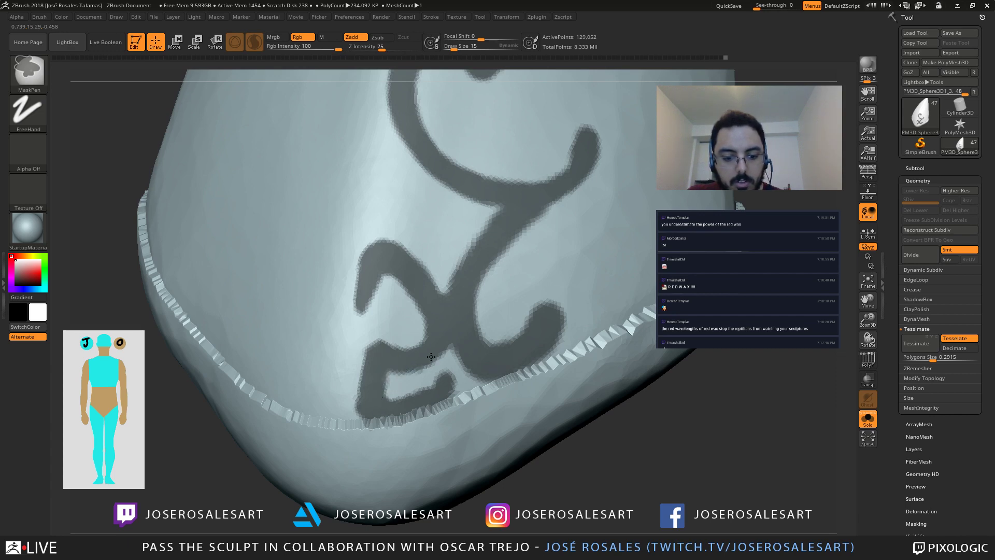
{"action": "mouse_move", "coordinate": [355, 333]}
{"action": "right_mouse_down", "text": "alt"}
{"action": "mouse_move", "coordinate": [222, 360]}
{"action": "mouse_move", "coordinate": [317, 261]}
{"action": "mouse_move", "coordinate": [385, 339]}
{"action": "mouse_move", "coordinate": [393, 328]}
{"action": "mouse_move", "coordinate": [447, 362]}
{"action": "mouse_move", "coordinate": [414, 435]}
{"action": "right_mouse_up", "text": "alt"}
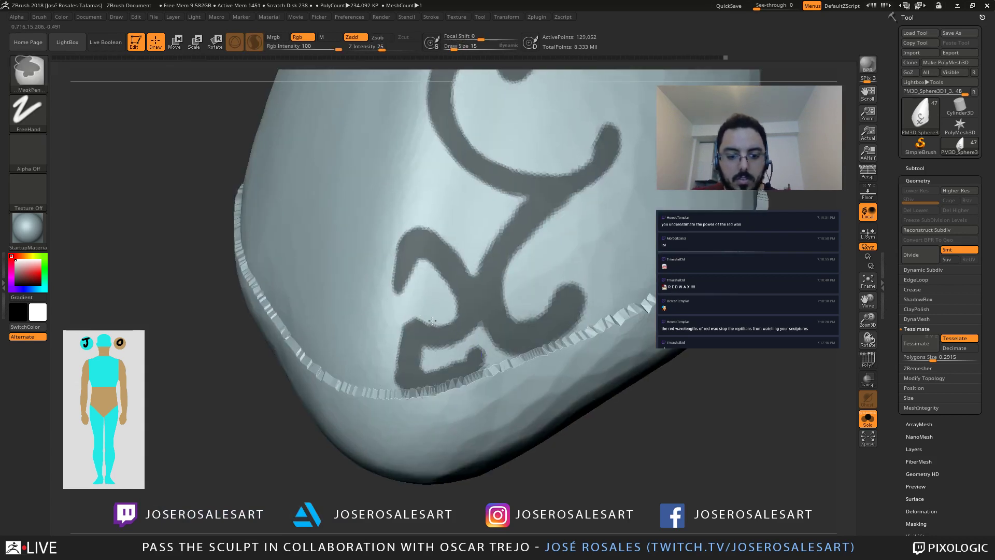
{"action": "left_click_drag", "start_coordinate": [439, 320], "coordinate": [439, 318], "text": "ctrl"}
{"action": "right_click_drag", "start_coordinate": [433, 310], "coordinate": [358, 366], "text": "alt"}
{"action": "right_click_drag", "start_coordinate": [379, 302], "coordinate": [272, 313], "text": "alt"}
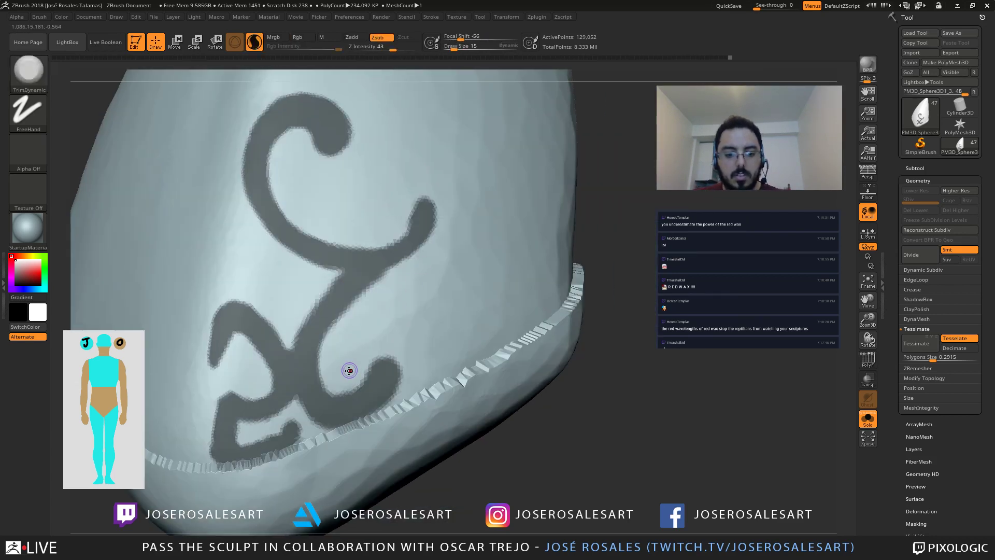
{"action": "mouse_move", "coordinate": [320, 405]}
{"action": "right_mouse_down", "text": "alt"}
{"action": "mouse_move", "coordinate": [400, 333]}
{"action": "mouse_move", "coordinate": [373, 362]}
{"action": "right_mouse_up", "text": "alt"}
{"action": "left_click_drag", "start_coordinate": [329, 365], "coordinate": [342, 357], "text": "ctrl"}
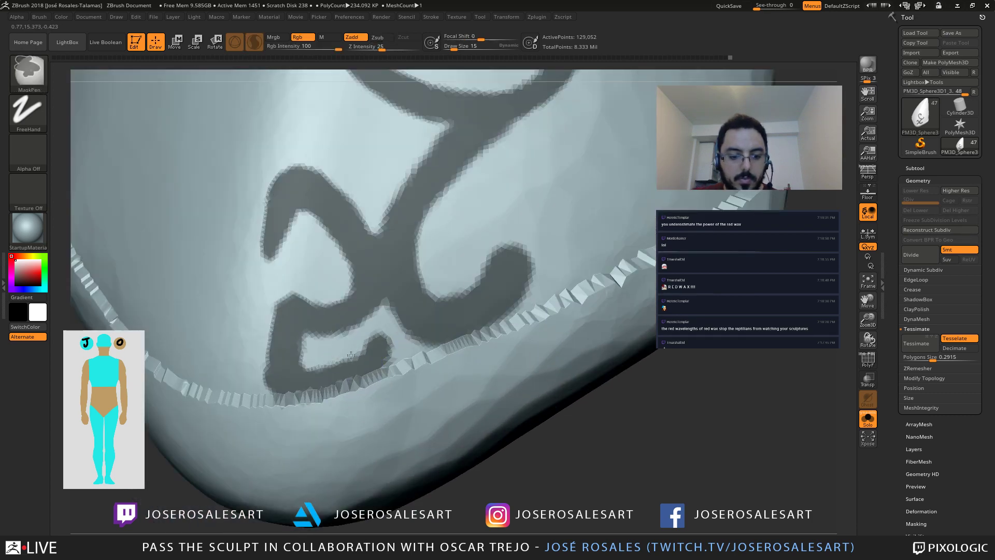
Step: Paint a small separate zigzag mask shape between the large C-curve and the forked branch, beside the central ridge
{"action": "mouse_move", "coordinate": [351, 354]}
{"action": "right_mouse_down", "text": "alt"}
{"action": "mouse_move", "coordinate": [324, 311]}
{"action": "mouse_move", "coordinate": [352, 350]}
{"action": "mouse_move", "coordinate": [441, 274]}
{"action": "right_mouse_up", "text": "alt"}
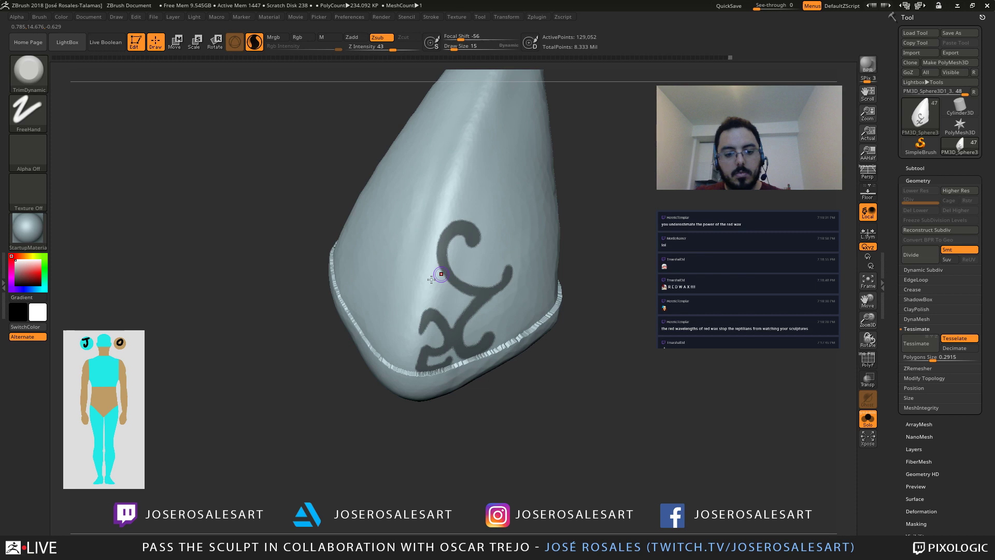
{"action": "right_click_drag", "start_coordinate": [431, 279], "coordinate": [415, 306], "text": "ctrl"}
{"action": "mouse_move", "coordinate": [413, 304]}
{"action": "left_mouse_down", "text": "ctrl"}
{"action": "mouse_move", "coordinate": [418, 280]}
{"action": "mouse_move", "coordinate": [420, 306]}
{"action": "mouse_move", "coordinate": [450, 319]}
{"action": "mouse_move", "coordinate": [432, 292]}
{"action": "mouse_move", "coordinate": [414, 313]}
{"action": "mouse_move", "coordinate": [427, 310]}
{"action": "left_mouse_up", "text": "ctrl"}
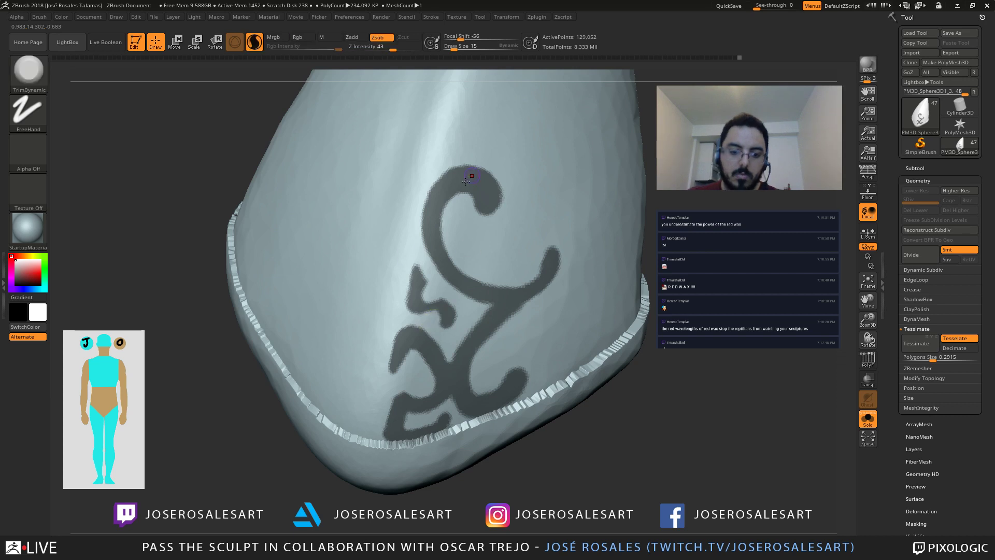
{"action": "mouse_move", "coordinate": [389, 313]}
{"action": "right_mouse_down", "text": "alt"}
{"action": "mouse_move", "coordinate": [482, 321]}
{"action": "mouse_move", "coordinate": [401, 279]}
{"action": "mouse_move", "coordinate": [438, 287]}
{"action": "right_mouse_up", "text": "alt"}
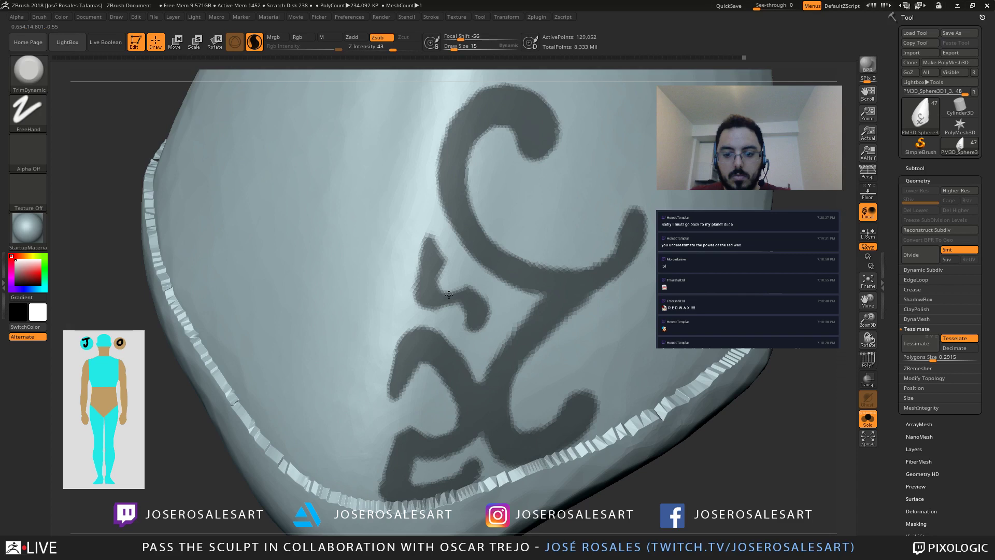
{"action": "key", "text": "ctrl"}
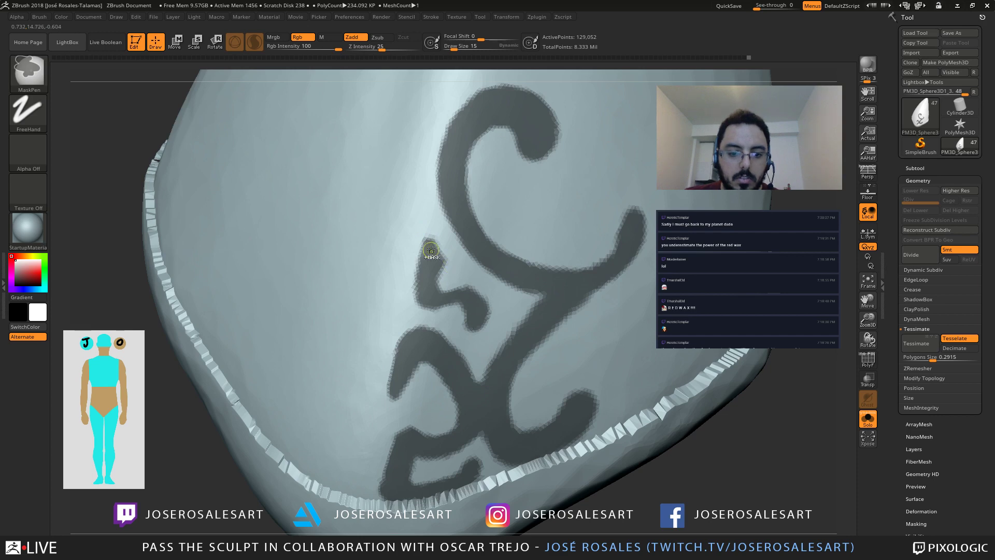
Step: Trim the edge of the small zigzag mask shape beside the central ridge to sharpen its upper end
{"action": "mouse_move", "coordinate": [421, 226]}
{"action": "right_mouse_down"}
{"action": "mouse_move", "coordinate": [363, 236]}
{"action": "mouse_move", "coordinate": [409, 244]}
{"action": "mouse_move", "coordinate": [433, 266]}
{"action": "mouse_move", "coordinate": [359, 241]}
{"action": "mouse_move", "coordinate": [373, 250]}
{"action": "mouse_move", "coordinate": [420, 202]}
{"action": "right_mouse_up"}
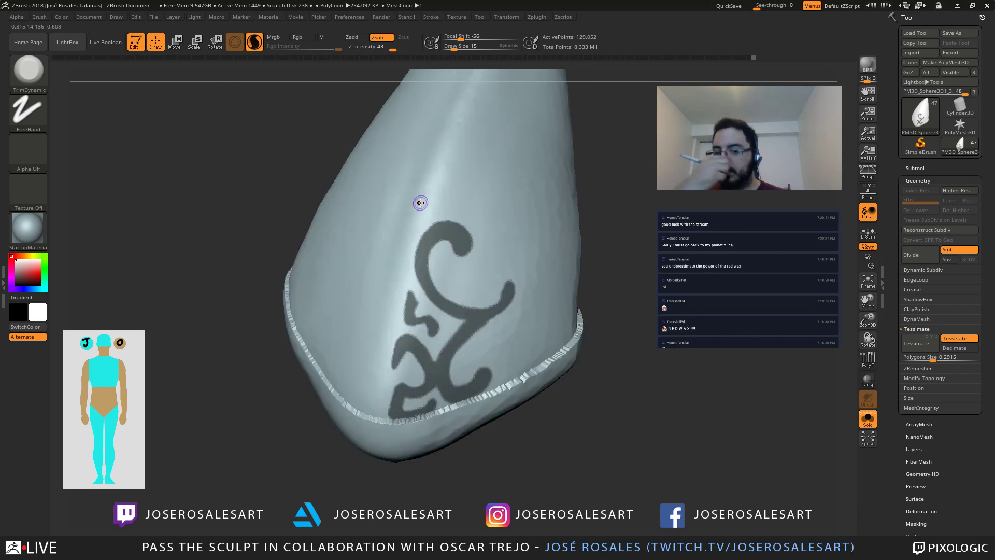
{"action": "right_click_drag", "start_coordinate": [451, 323], "coordinate": [383, 311]}
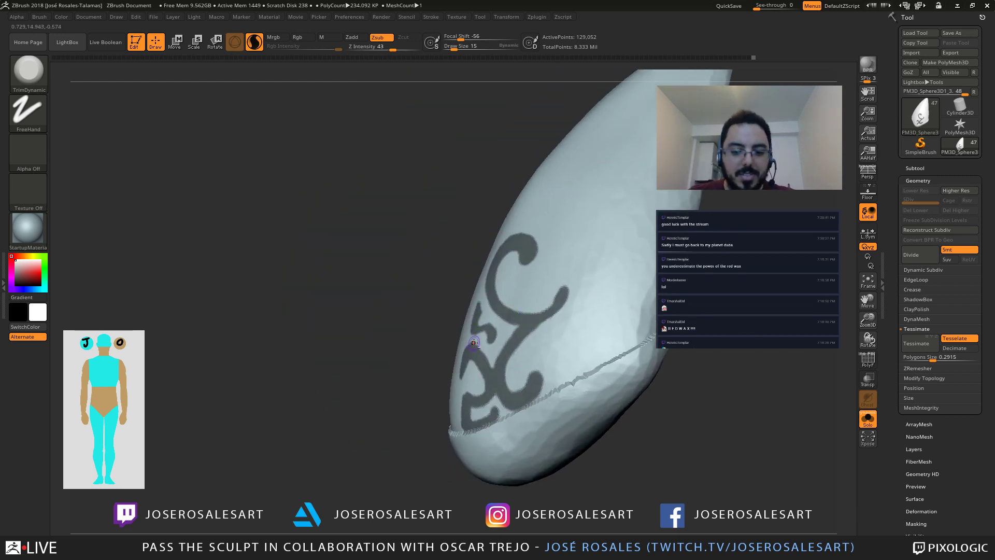
{"action": "right_click_drag", "start_coordinate": [536, 330], "coordinate": [399, 318], "text": "alt"}
{"action": "mouse_move", "coordinate": [311, 312]}
{"action": "right_mouse_down"}
{"action": "mouse_move", "coordinate": [347, 319]}
{"action": "mouse_move", "coordinate": [358, 334]}
{"action": "mouse_move", "coordinate": [396, 329]}
{"action": "mouse_move", "coordinate": [387, 312]}
{"action": "right_mouse_up"}
{"action": "key", "text": "ctrl"}
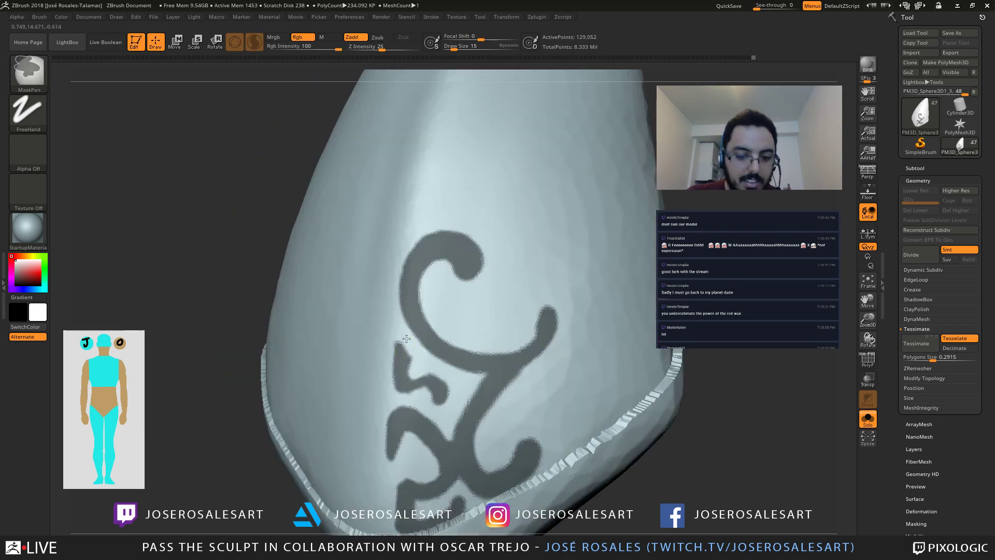
{"action": "left_click_drag", "start_coordinate": [412, 353], "coordinate": [415, 372], "text": "ctrl+alt"}
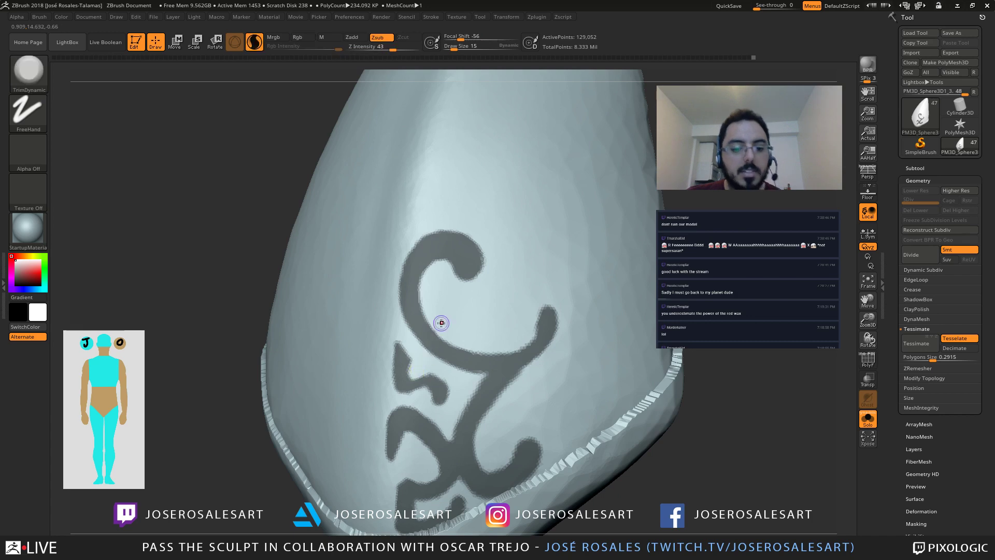
Step: Paint a small round mask dot inside the hooked arch of the lower branch, beside the central ridge
{"action": "right_click_drag", "start_coordinate": [453, 290], "coordinate": [409, 295], "text": "ctrl"}
{"action": "mouse_move", "coordinate": [446, 327]}
{"action": "right_mouse_down"}
{"action": "mouse_move", "coordinate": [458, 308]}
{"action": "mouse_move", "coordinate": [515, 344]}
{"action": "mouse_move", "coordinate": [507, 324]}
{"action": "mouse_move", "coordinate": [515, 288]}
{"action": "mouse_move", "coordinate": [538, 303]}
{"action": "mouse_move", "coordinate": [397, 288]}
{"action": "right_mouse_up"}
{"action": "key", "text": "ctrl"}
{"action": "mouse_move", "coordinate": [469, 314]}
{"action": "right_mouse_down"}
{"action": "mouse_move", "coordinate": [479, 293]}
{"action": "mouse_move", "coordinate": [539, 290]}
{"action": "mouse_move", "coordinate": [496, 303]}
{"action": "mouse_move", "coordinate": [481, 325]}
{"action": "right_mouse_up"}
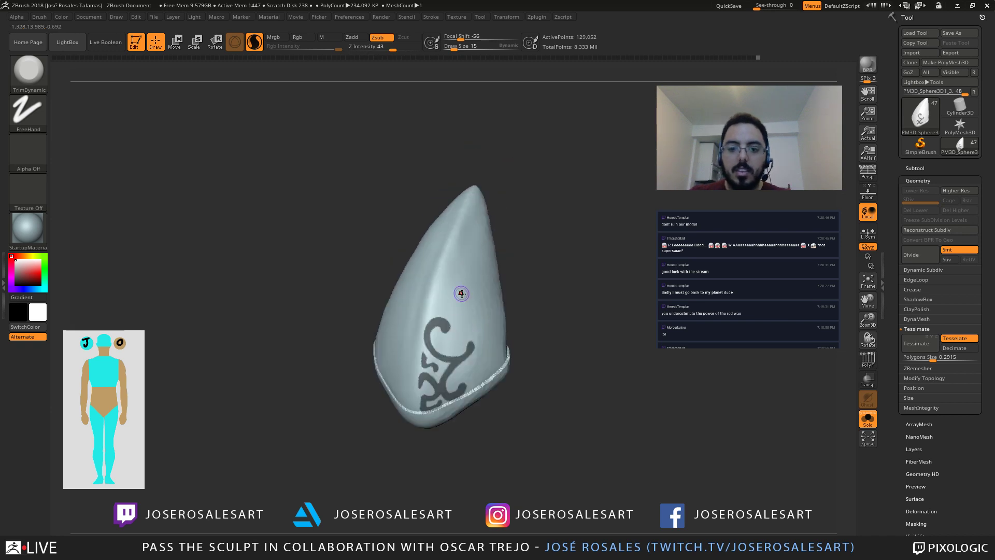
{"action": "mouse_move", "coordinate": [467, 368]}
{"action": "right_mouse_down"}
{"action": "mouse_move", "coordinate": [422, 280]}
{"action": "mouse_move", "coordinate": [440, 379]}
{"action": "right_mouse_up"}
{"action": "right_click_drag", "start_coordinate": [371, 372], "coordinate": [378, 366]}
{"action": "left_click_drag", "start_coordinate": [381, 363], "coordinate": [382, 366], "text": "ctrl"}
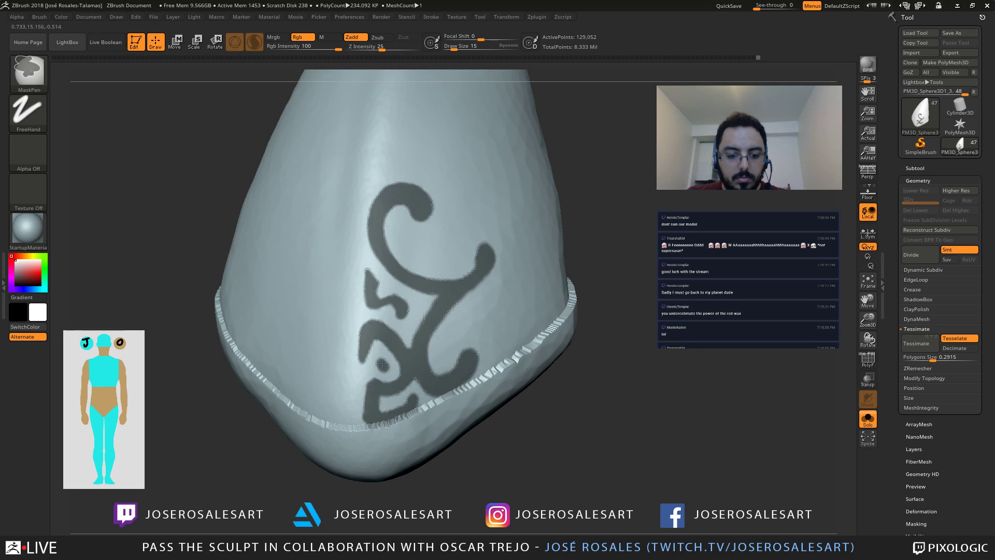
Step: Paint a curling mask stroke that rises inside the forked branch's rounded prong, arches down to the raised rim and runs along it
{"action": "mouse_move", "coordinate": [397, 368]}
{"action": "right_mouse_down"}
{"action": "mouse_move", "coordinate": [456, 311]}
{"action": "mouse_move", "coordinate": [438, 296]}
{"action": "mouse_move", "coordinate": [400, 303]}
{"action": "right_mouse_up"}
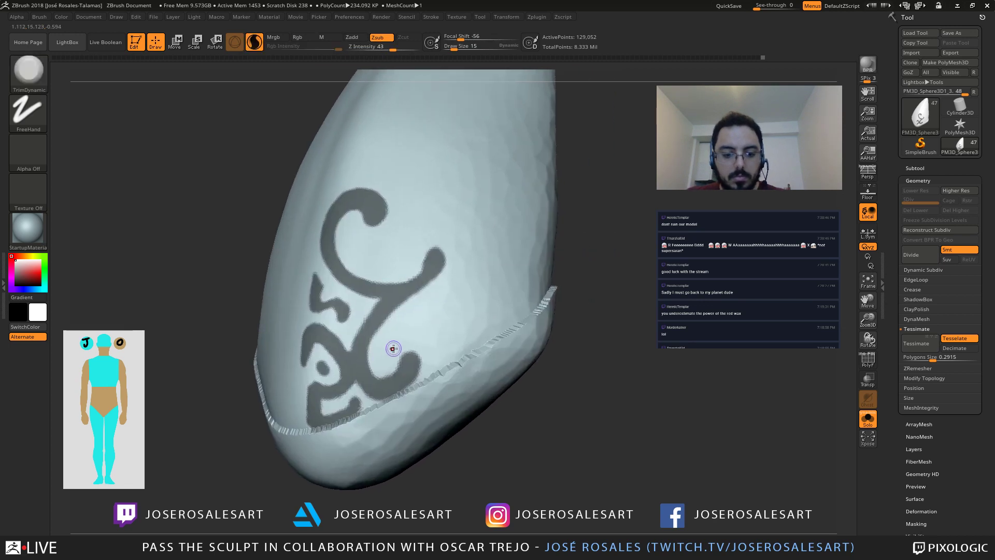
{"action": "mouse_move", "coordinate": [392, 348]}
{"action": "left_mouse_down", "text": "ctrl"}
{"action": "mouse_move", "coordinate": [425, 332]}
{"action": "mouse_move", "coordinate": [439, 358]}
{"action": "mouse_move", "coordinate": [492, 331]}
{"action": "left_mouse_up", "text": "ctrl"}
{"action": "key", "text": "ctrl"}
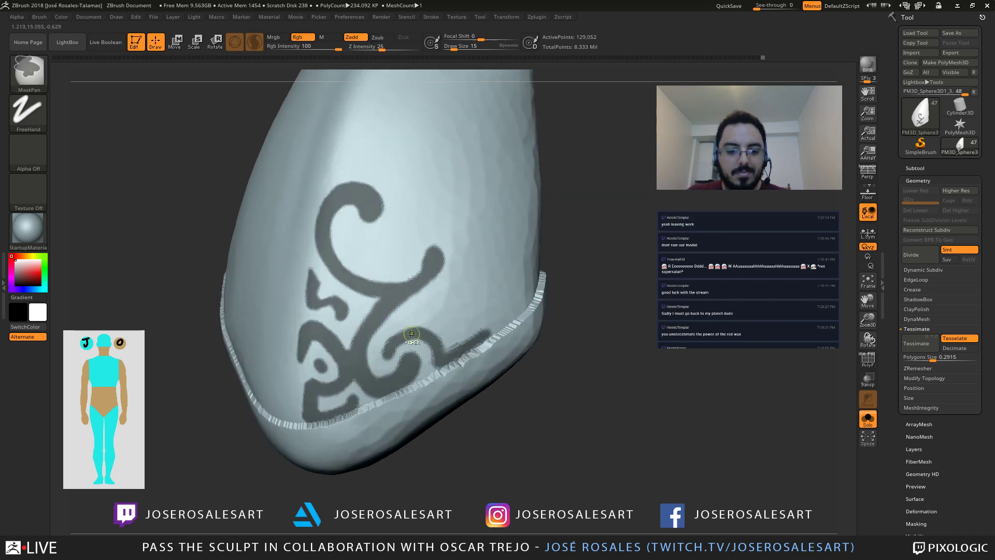
{"action": "mouse_move", "coordinate": [390, 354]}
{"action": "left_mouse_down", "text": "ctrl"}
{"action": "mouse_move", "coordinate": [413, 326]}
{"action": "mouse_move", "coordinate": [440, 346]}
{"action": "left_mouse_up", "text": "ctrl"}
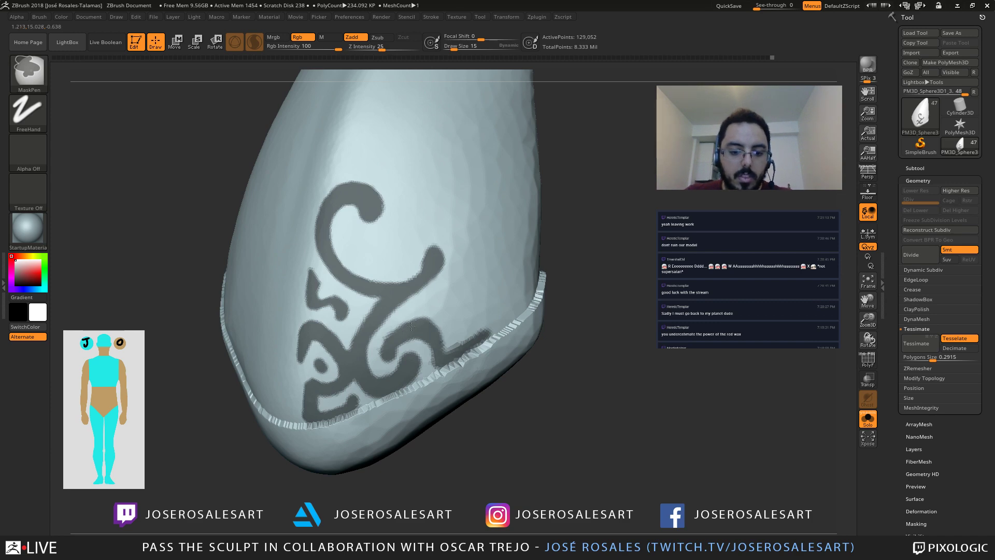
Step: Clean up the new curl's inner gap, round off its tip and thicken its arch
{"action": "mouse_move", "coordinate": [421, 313]}
{"action": "right_mouse_down"}
{"action": "mouse_move", "coordinate": [378, 322]}
{"action": "mouse_move", "coordinate": [411, 335]}
{"action": "mouse_move", "coordinate": [411, 361]}
{"action": "right_mouse_up"}
{"action": "mouse_move", "coordinate": [405, 367]}
{"action": "left_mouse_down", "text": "ctrl+alt"}
{"action": "mouse_move", "coordinate": [448, 350]}
{"action": "mouse_move", "coordinate": [456, 360]}
{"action": "left_mouse_up", "text": "ctrl+alt"}
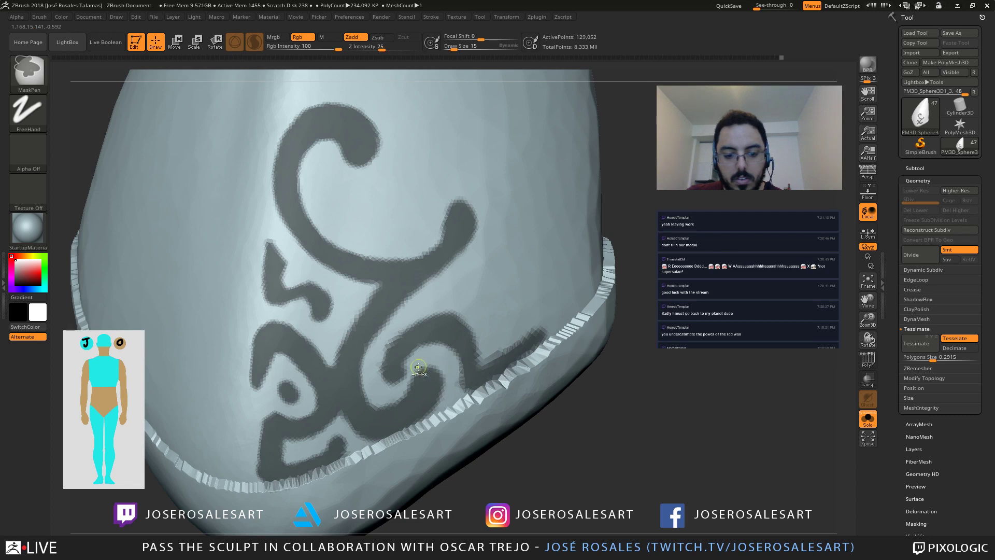
{"action": "mouse_move", "coordinate": [390, 377]}
{"action": "left_mouse_down", "text": "ctrl"}
{"action": "mouse_move", "coordinate": [388, 362]}
{"action": "mouse_move", "coordinate": [387, 373]}
{"action": "left_mouse_up", "text": "ctrl"}
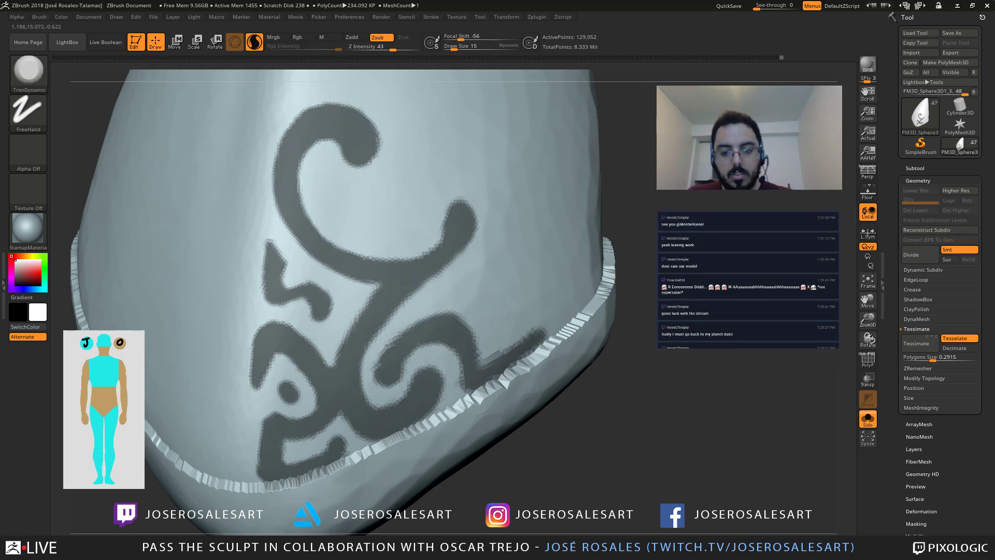
{"action": "mouse_move", "coordinate": [393, 378]}
{"action": "right_mouse_down", "text": "alt"}
{"action": "mouse_move", "coordinate": [392, 316]}
{"action": "mouse_move", "coordinate": [396, 373]}
{"action": "right_mouse_up", "text": "alt"}
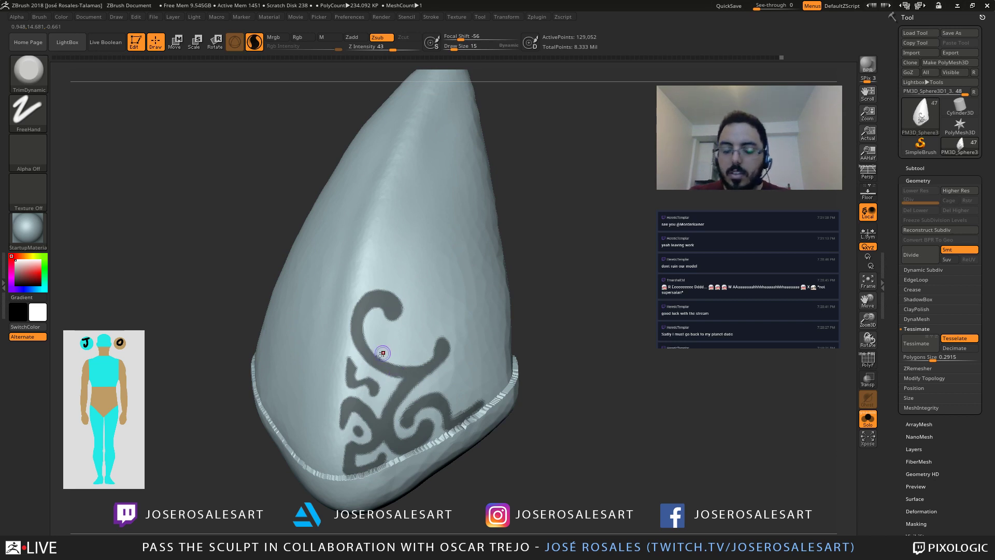
{"action": "mouse_move", "coordinate": [382, 352]}
{"action": "right_mouse_down"}
{"action": "mouse_move", "coordinate": [364, 324]}
{"action": "mouse_move", "coordinate": [462, 350]}
{"action": "mouse_move", "coordinate": [406, 309]}
{"action": "mouse_move", "coordinate": [382, 309]}
{"action": "right_mouse_up"}
{"action": "left_click_drag", "start_coordinate": [361, 314], "coordinate": [376, 300], "text": "ctrl"}
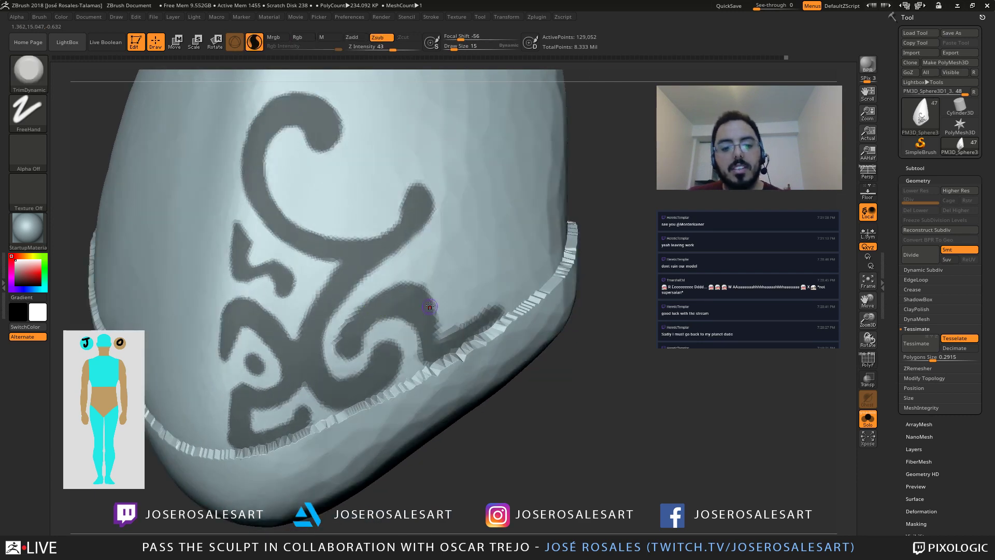
Step: Refine the curl's corner at the raised rim by filling the strip along the rim and trimming its inner edge
{"action": "right_click_drag", "start_coordinate": [433, 322], "coordinate": [439, 315]}
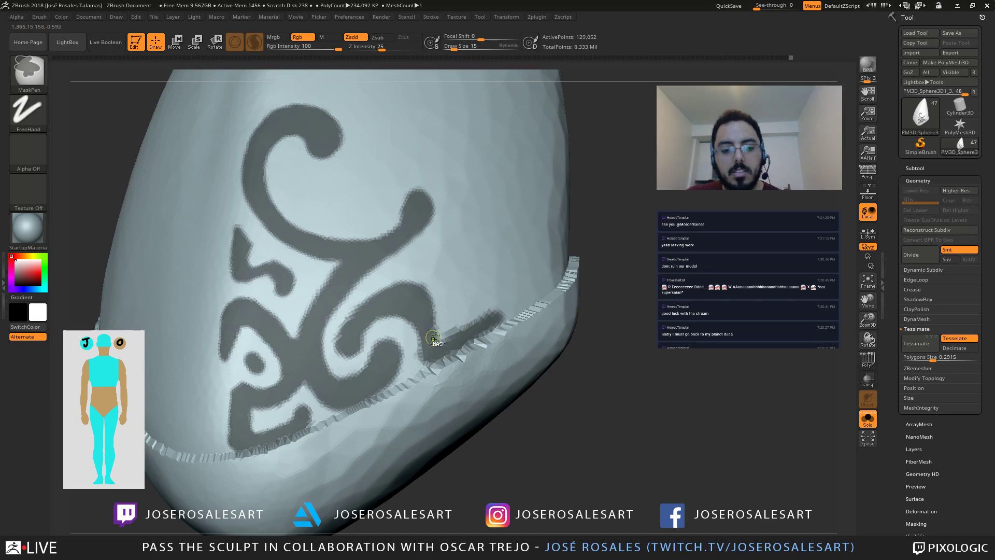
{"action": "right_click_drag", "start_coordinate": [440, 342], "coordinate": [484, 333]}
{"action": "mouse_move", "coordinate": [487, 332]}
{"action": "left_mouse_down", "text": "ctrl"}
{"action": "mouse_move", "coordinate": [431, 355]}
{"action": "mouse_move", "coordinate": [461, 337]}
{"action": "left_mouse_up", "text": "ctrl"}
{"action": "mouse_move", "coordinate": [444, 352]}
{"action": "right_mouse_down", "text": "ctrl"}
{"action": "mouse_move", "coordinate": [471, 346]}
{"action": "mouse_move", "coordinate": [413, 316]}
{"action": "mouse_move", "coordinate": [447, 348]}
{"action": "mouse_move", "coordinate": [480, 326]}
{"action": "mouse_move", "coordinate": [434, 347]}
{"action": "mouse_move", "coordinate": [441, 337]}
{"action": "mouse_move", "coordinate": [381, 285]}
{"action": "mouse_move", "coordinate": [406, 287]}
{"action": "mouse_move", "coordinate": [425, 303]}
{"action": "mouse_move", "coordinate": [389, 400]}
{"action": "right_mouse_up", "text": "ctrl"}
{"action": "key", "text": "ctrl"}
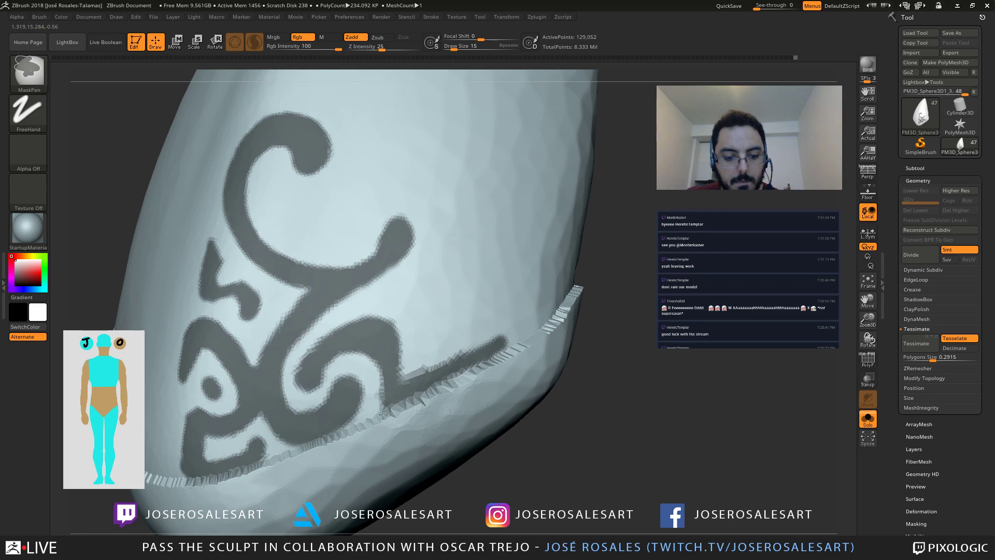
{"action": "left_click_drag", "start_coordinate": [399, 385], "coordinate": [423, 379], "text": "ctrl+alt"}
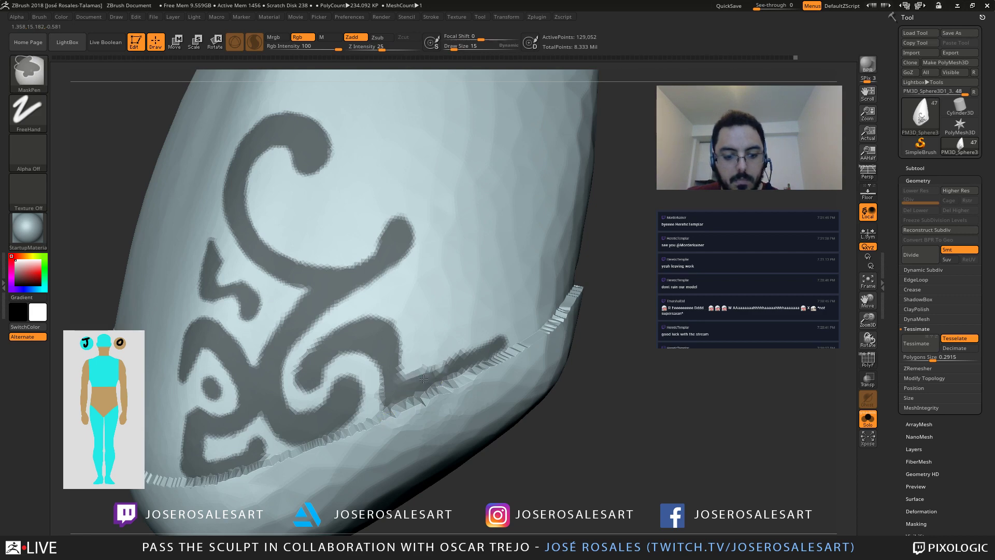
{"action": "right_click_drag", "start_coordinate": [396, 335], "coordinate": [384, 316]}
{"action": "mouse_move", "coordinate": [358, 327]}
{"action": "left_mouse_down", "text": "ctrl"}
{"action": "mouse_move", "coordinate": [370, 317]}
{"action": "mouse_move", "coordinate": [391, 330]}
{"action": "left_mouse_up", "text": "ctrl"}
Step: Paint a small separate wedge-shaped mask between the C-curve's rounded end and the rim curl, and trim it to a pointed hook
{"action": "mouse_move", "coordinate": [390, 331]}
{"action": "right_mouse_down", "text": "alt"}
{"action": "mouse_move", "coordinate": [358, 300]}
{"action": "mouse_move", "coordinate": [381, 381]}
{"action": "mouse_move", "coordinate": [337, 365]}
{"action": "mouse_move", "coordinate": [350, 361]}
{"action": "right_mouse_up", "text": "alt"}
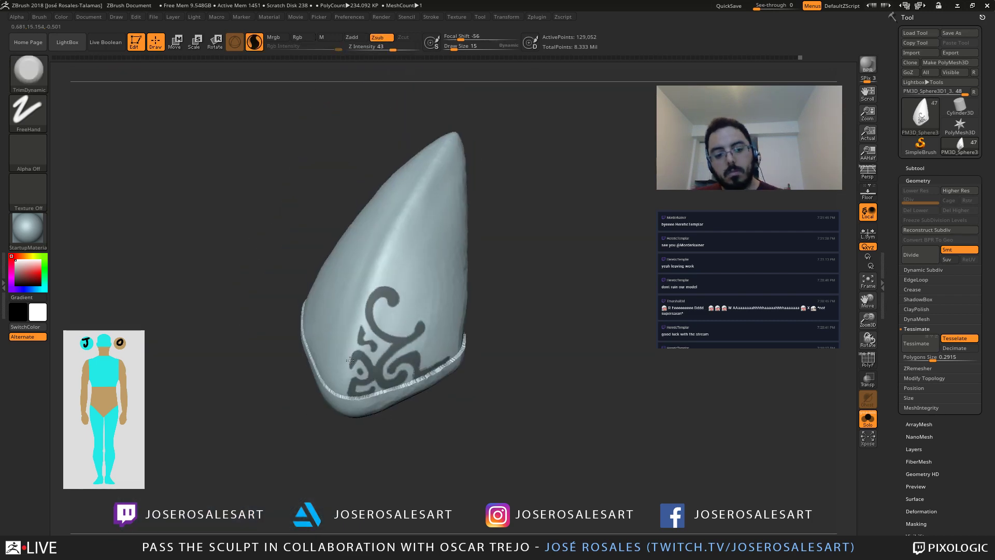
{"action": "right_click_drag", "start_coordinate": [438, 331], "coordinate": [358, 363], "text": "ctrl"}
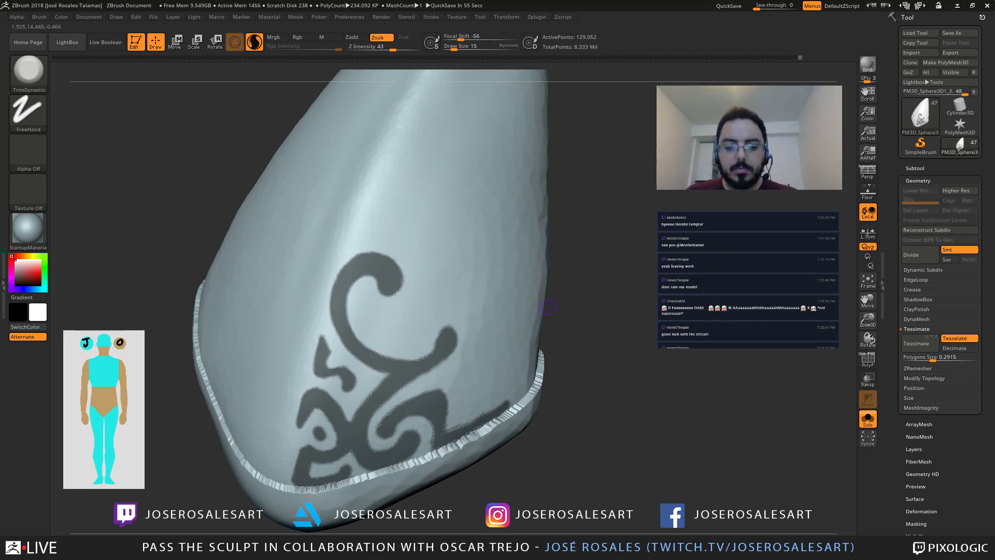
{"action": "mouse_move", "coordinate": [549, 307]}
{"action": "left_mouse_down"}
{"action": "mouse_move", "coordinate": [402, 320]}
{"action": "mouse_move", "coordinate": [415, 289]}
{"action": "mouse_move", "coordinate": [422, 296]}
{"action": "mouse_move", "coordinate": [427, 287]}
{"action": "left_mouse_up"}
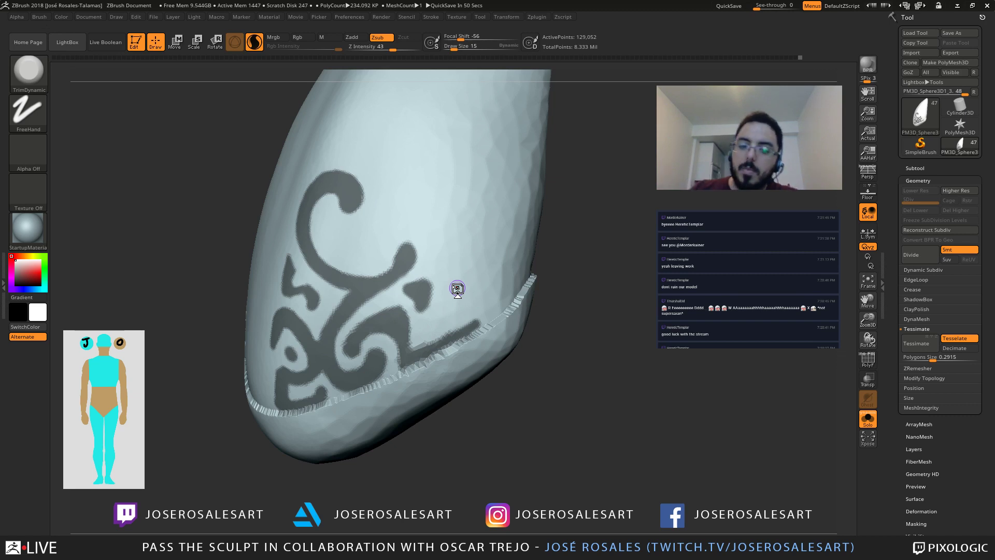
{"action": "right_click_drag", "start_coordinate": [429, 291], "coordinate": [415, 290], "text": "ctrl"}
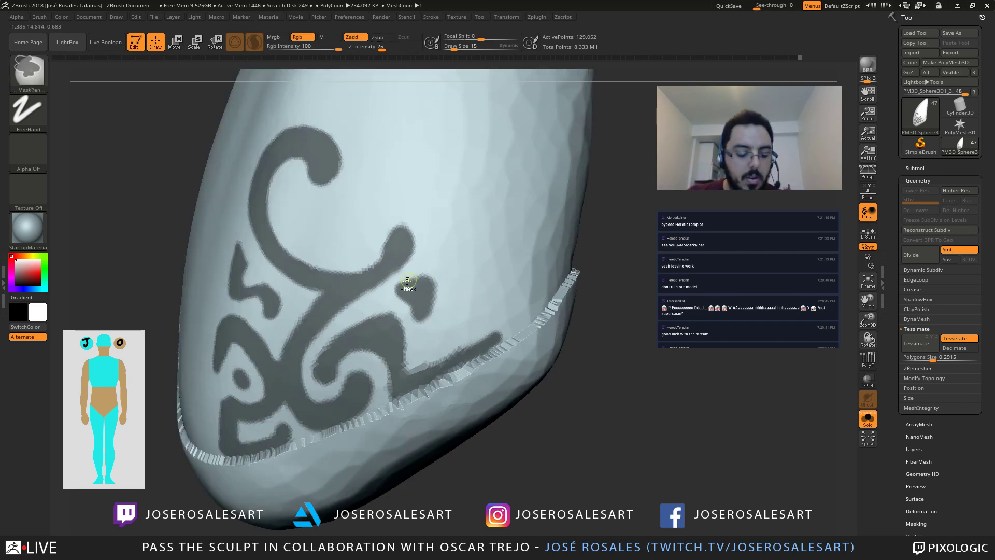
{"action": "mouse_move", "coordinate": [414, 275]}
{"action": "left_mouse_down", "text": "ctrl+alt"}
{"action": "mouse_move", "coordinate": [394, 296]}
{"action": "mouse_move", "coordinate": [433, 291]}
{"action": "left_mouse_up", "text": "ctrl+alt"}
{"action": "mouse_move", "coordinate": [420, 291]}
{"action": "right_mouse_down"}
{"action": "mouse_move", "coordinate": [433, 294]}
{"action": "mouse_move", "coordinate": [414, 293]}
{"action": "right_mouse_up"}
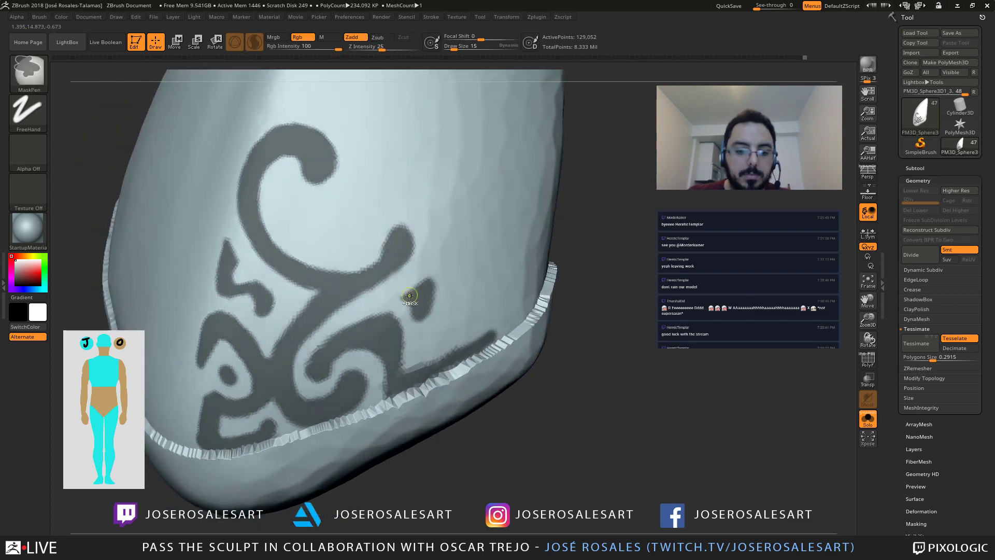
{"action": "left_click", "coordinate": [411, 295], "text": "ctrl"}
{"action": "left_click", "coordinate": [446, 286], "text": "ctrl+alt"}
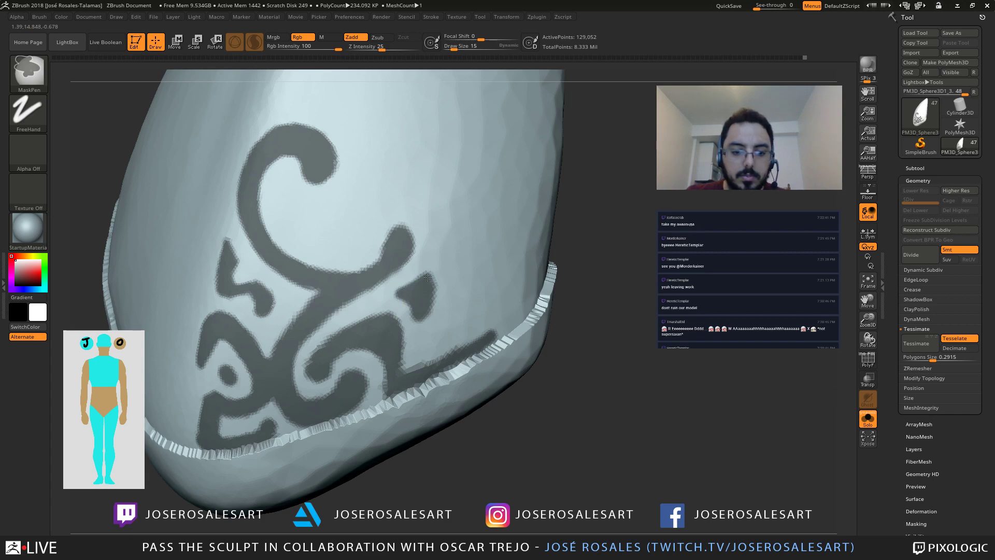
Step: Sharpen the inner corner where the curl's arch meets the mask strip along the raised rim
{"action": "mouse_move", "coordinate": [419, 288]}
{"action": "right_mouse_down"}
{"action": "mouse_move", "coordinate": [394, 267]}
{"action": "mouse_move", "coordinate": [397, 311]}
{"action": "mouse_move", "coordinate": [378, 310]}
{"action": "mouse_move", "coordinate": [435, 314]}
{"action": "mouse_move", "coordinate": [407, 298]}
{"action": "mouse_move", "coordinate": [417, 334]}
{"action": "right_mouse_up"}
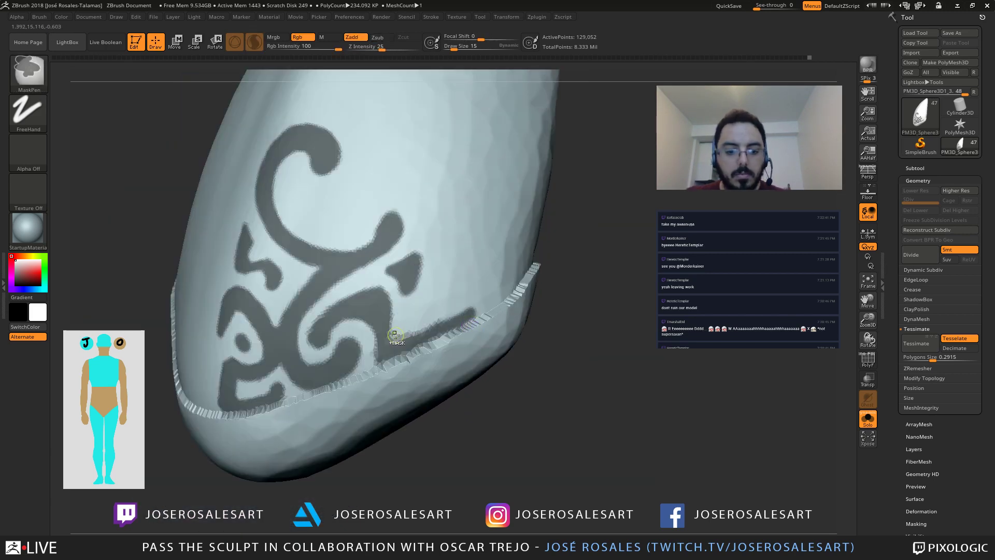
{"action": "mouse_move", "coordinate": [395, 337]}
{"action": "left_mouse_down", "text": "ctrl"}
{"action": "mouse_move", "coordinate": [429, 324]}
{"action": "mouse_move", "coordinate": [396, 337]}
{"action": "mouse_move", "coordinate": [410, 333]}
{"action": "left_mouse_up", "text": "ctrl"}
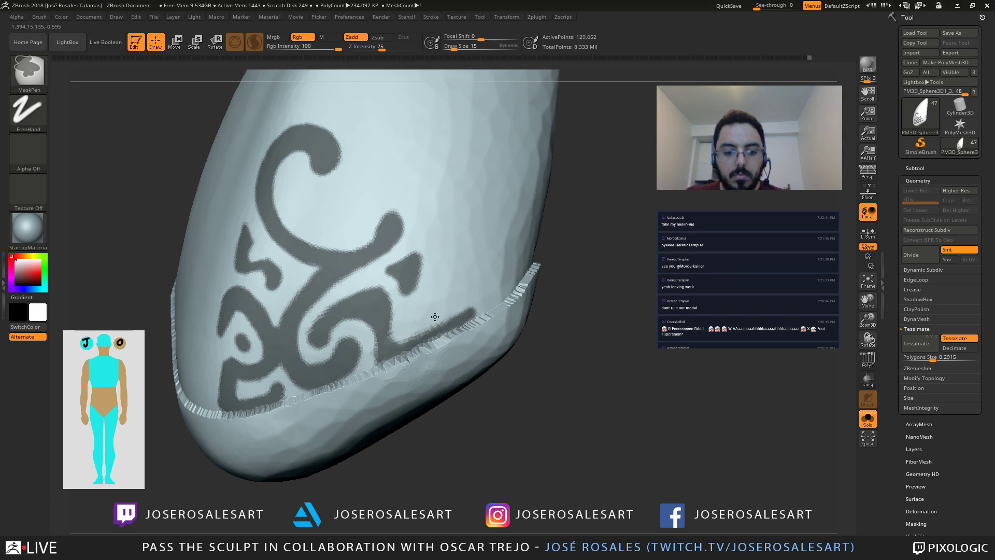
{"action": "right_click_drag", "start_coordinate": [456, 277], "coordinate": [440, 249], "text": "alt"}
{"action": "mouse_move", "coordinate": [383, 303]}
{"action": "right_mouse_down"}
{"action": "mouse_move", "coordinate": [446, 317]}
{"action": "mouse_move", "coordinate": [431, 308]}
{"action": "mouse_move", "coordinate": [368, 351]}
{"action": "mouse_move", "coordinate": [381, 344]}
{"action": "mouse_move", "coordinate": [333, 357]}
{"action": "mouse_move", "coordinate": [406, 379]}
{"action": "mouse_move", "coordinate": [375, 356]}
{"action": "mouse_move", "coordinate": [462, 393]}
{"action": "mouse_move", "coordinate": [452, 300]}
{"action": "right_mouse_up"}
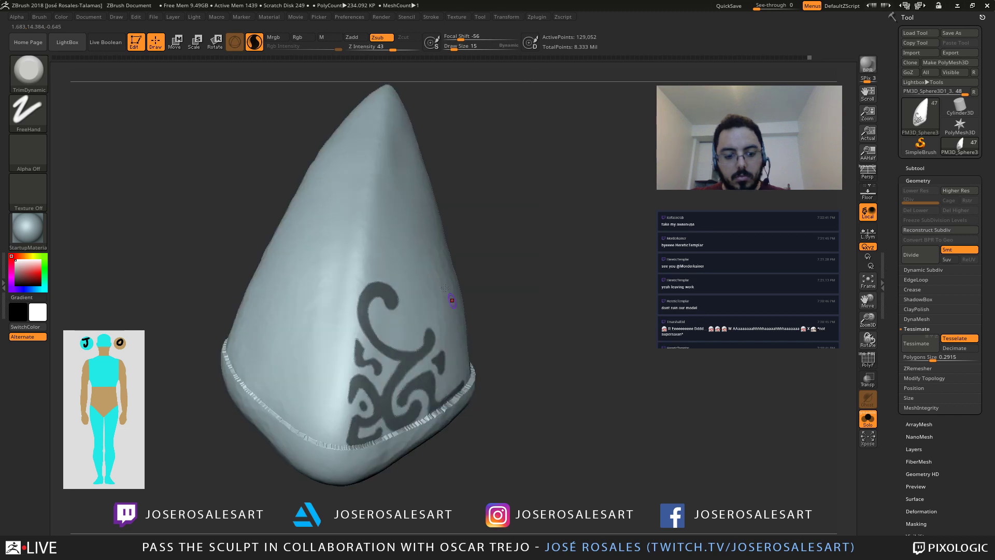
{"action": "right_click_drag", "start_coordinate": [451, 300], "coordinate": [396, 331], "text": "alt"}
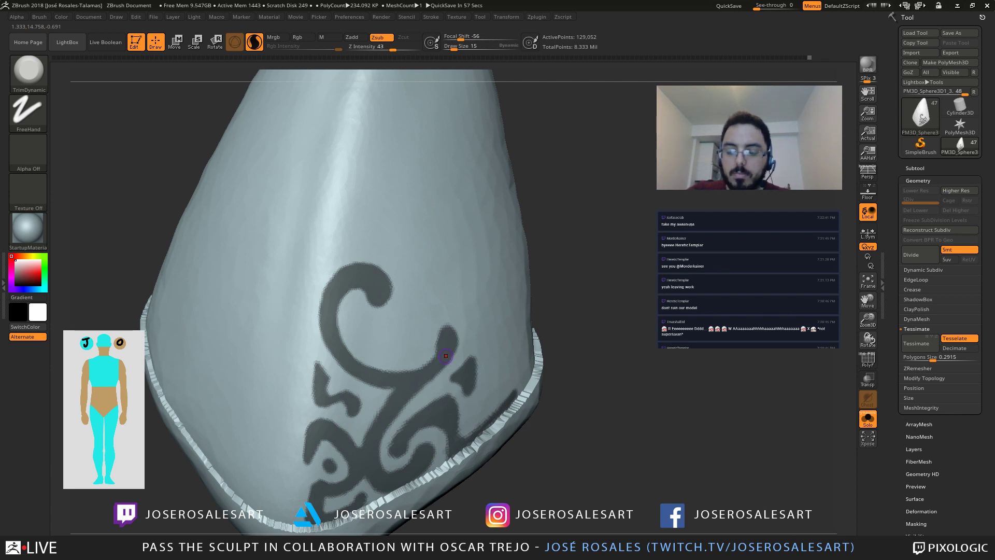
{"action": "mouse_move", "coordinate": [508, 293]}
{"action": "right_mouse_down"}
{"action": "mouse_move", "coordinate": [417, 300]}
{"action": "mouse_move", "coordinate": [409, 258]}
{"action": "mouse_move", "coordinate": [411, 313]}
{"action": "mouse_move", "coordinate": [422, 297]}
{"action": "right_mouse_up"}
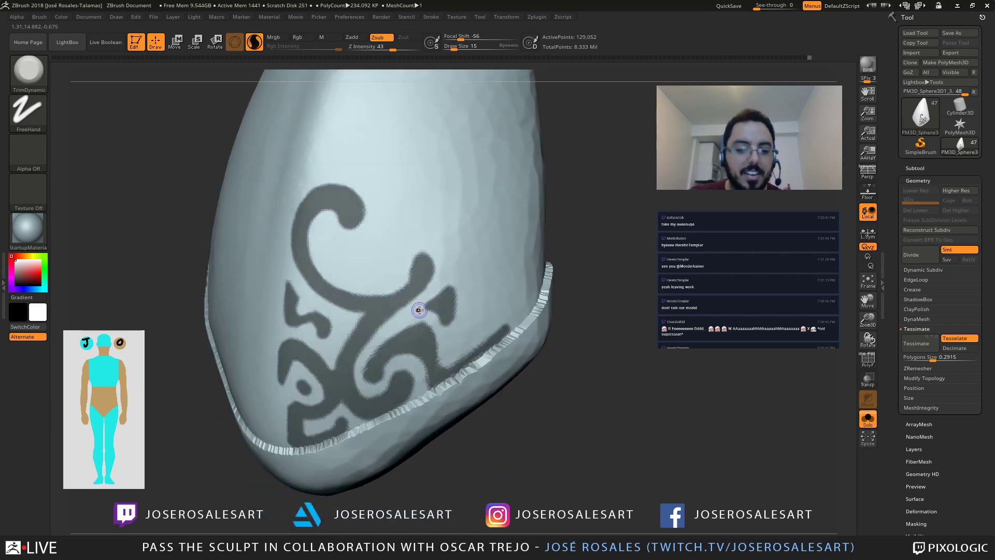
{"action": "key", "text": "ctrl"}
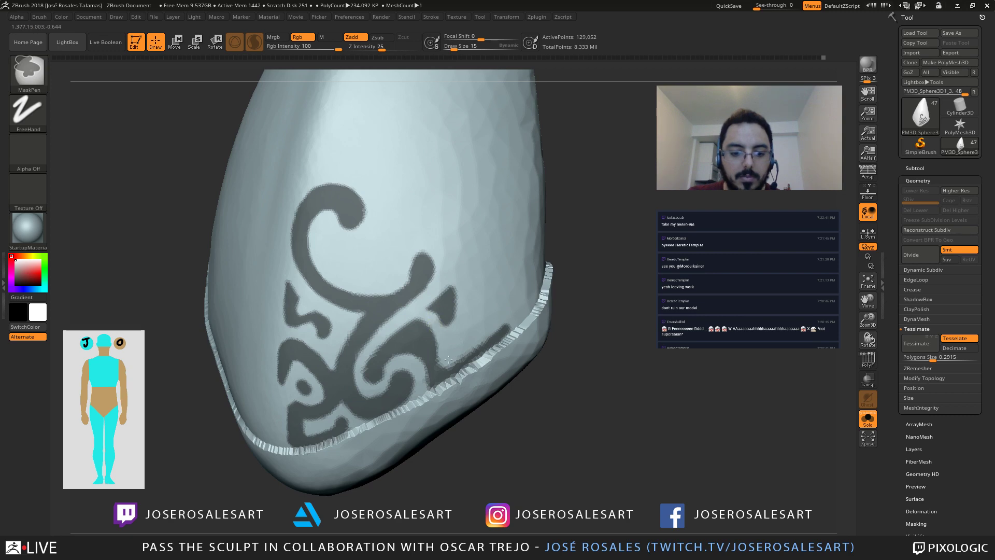
{"action": "right_click_drag", "start_coordinate": [358, 275], "coordinate": [456, 302], "text": "alt"}
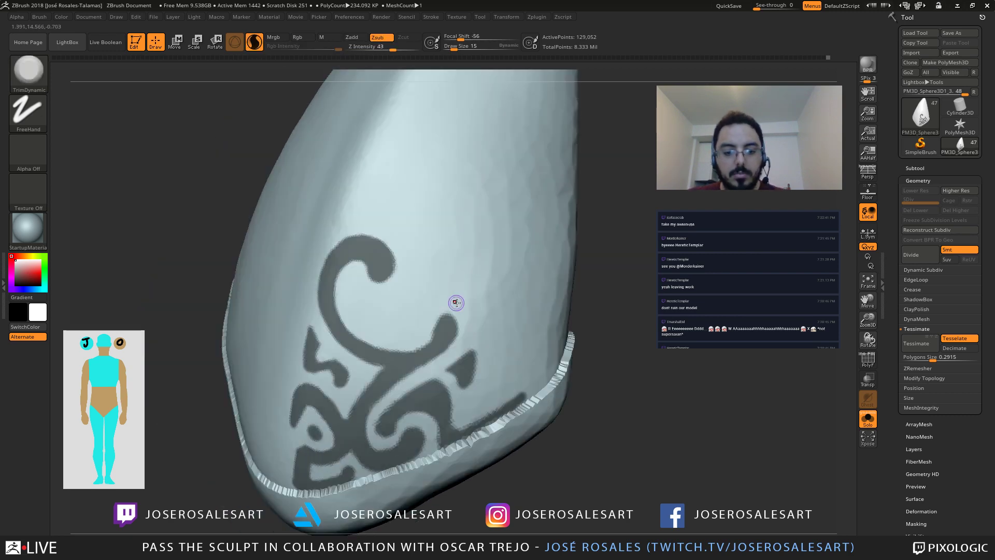
{"action": "right_click_drag", "start_coordinate": [381, 306], "coordinate": [276, 207]}
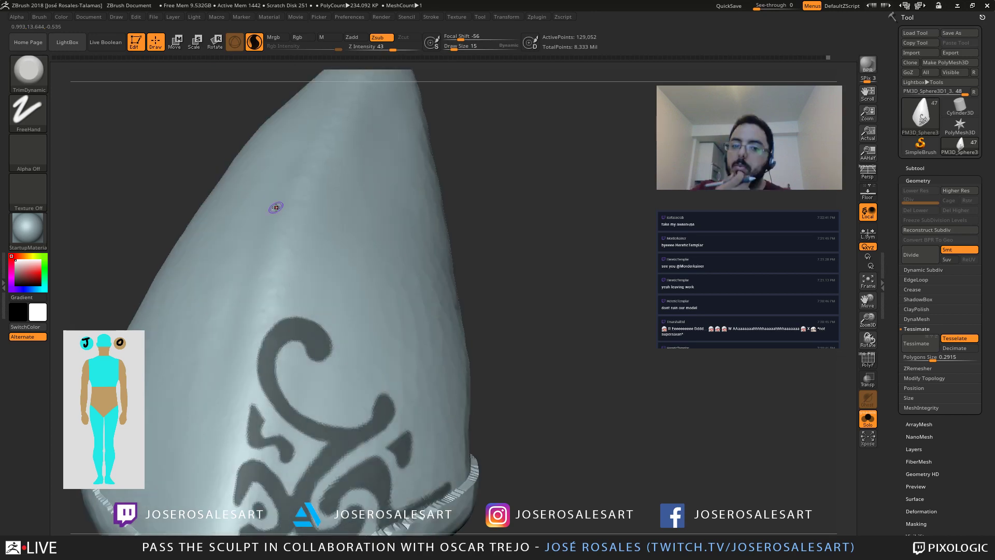
{"action": "mouse_move", "coordinate": [372, 321]}
{"action": "right_mouse_down"}
{"action": "mouse_move", "coordinate": [390, 217]}
{"action": "mouse_move", "coordinate": [390, 301]}
{"action": "mouse_move", "coordinate": [477, 347]}
{"action": "mouse_move", "coordinate": [469, 358]}
{"action": "mouse_move", "coordinate": [378, 311]}
{"action": "right_mouse_up"}
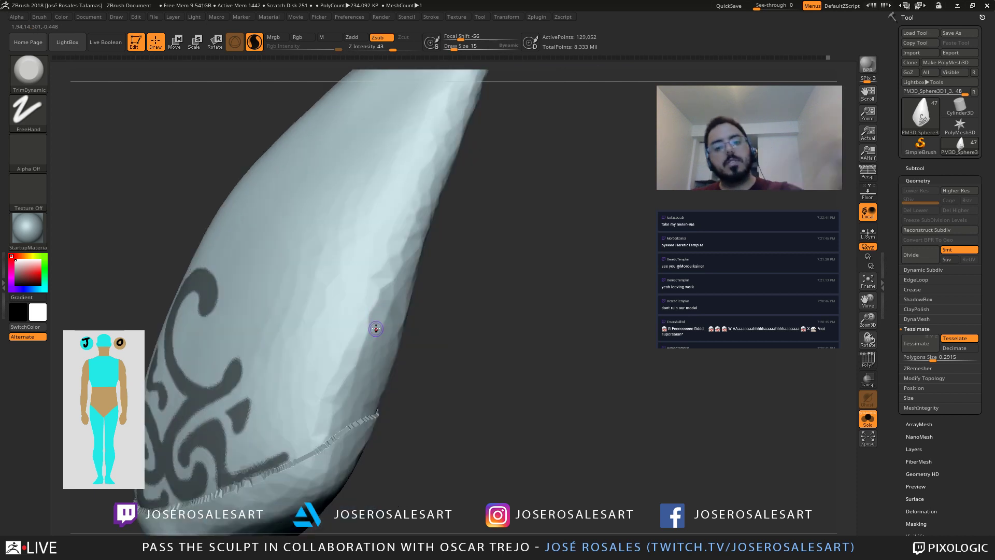
{"action": "right_click_drag", "start_coordinate": [361, 350], "coordinate": [373, 395]}
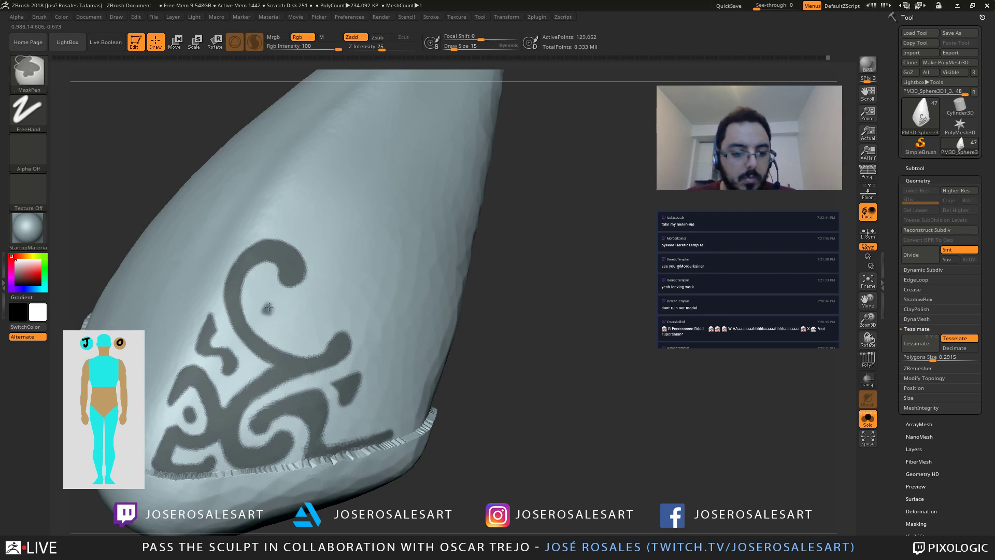
{"action": "left_click_drag", "start_coordinate": [264, 310], "coordinate": [293, 337], "text": "ctrl"}
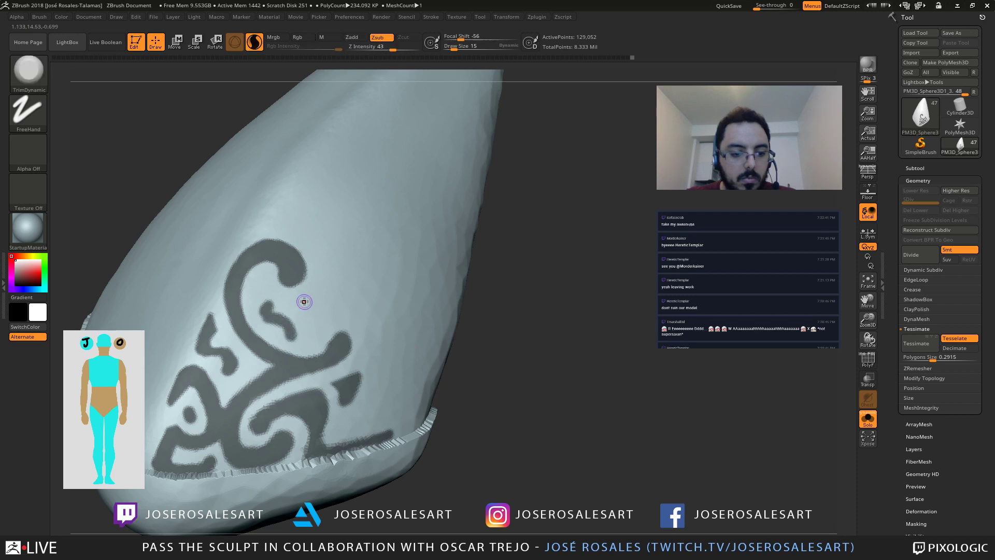
{"action": "key", "text": "ctrl+z"}
{"action": "key", "text": "ctrl+z"}
Step: Extend the small hooked mask inside the large C-curve outward into a wavy branch with an upper bump, and trim its lower edge
{"action": "mouse_move", "coordinate": [265, 297]}
{"action": "left_mouse_down", "text": "ctrl"}
{"action": "mouse_move", "coordinate": [288, 327]}
{"action": "mouse_move", "coordinate": [346, 310]}
{"action": "mouse_move", "coordinate": [291, 319]}
{"action": "mouse_move", "coordinate": [305, 317]}
{"action": "left_mouse_up", "text": "ctrl"}
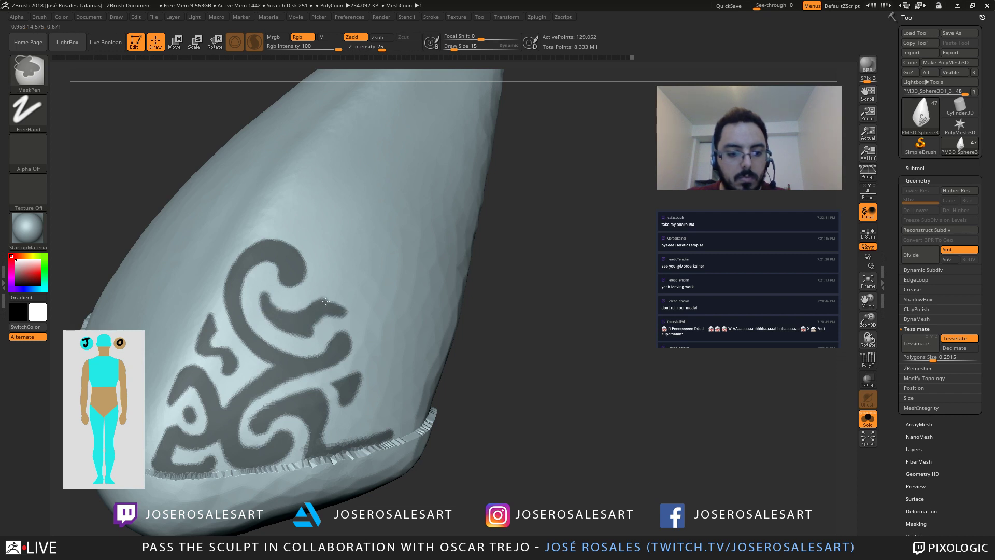
{"action": "left_click_drag", "start_coordinate": [324, 295], "coordinate": [336, 294], "text": "ctrl"}
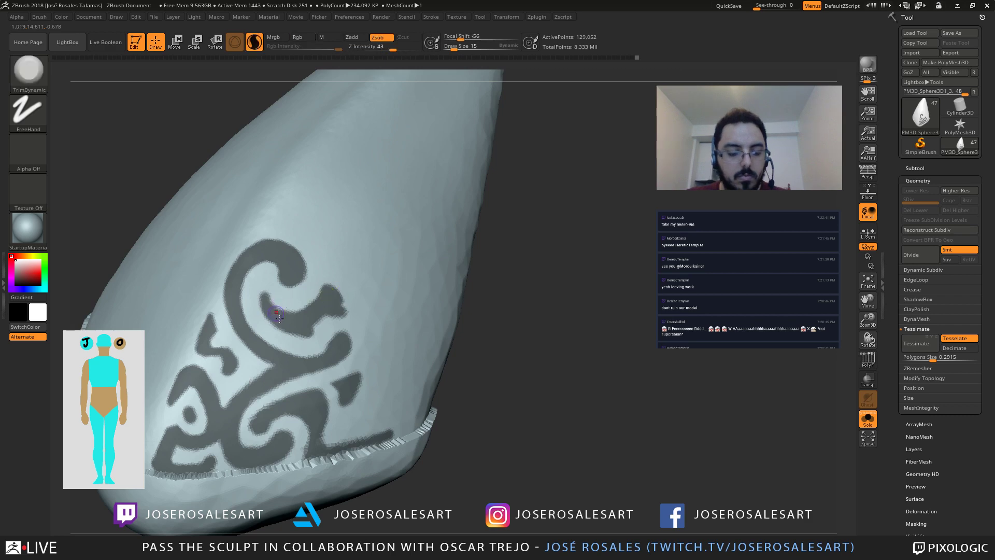
{"action": "mouse_move", "coordinate": [271, 298]}
{"action": "right_mouse_down"}
{"action": "mouse_move", "coordinate": [346, 237]}
{"action": "mouse_move", "coordinate": [322, 332]}
{"action": "right_mouse_up"}
{"action": "key", "text": "ctrl"}
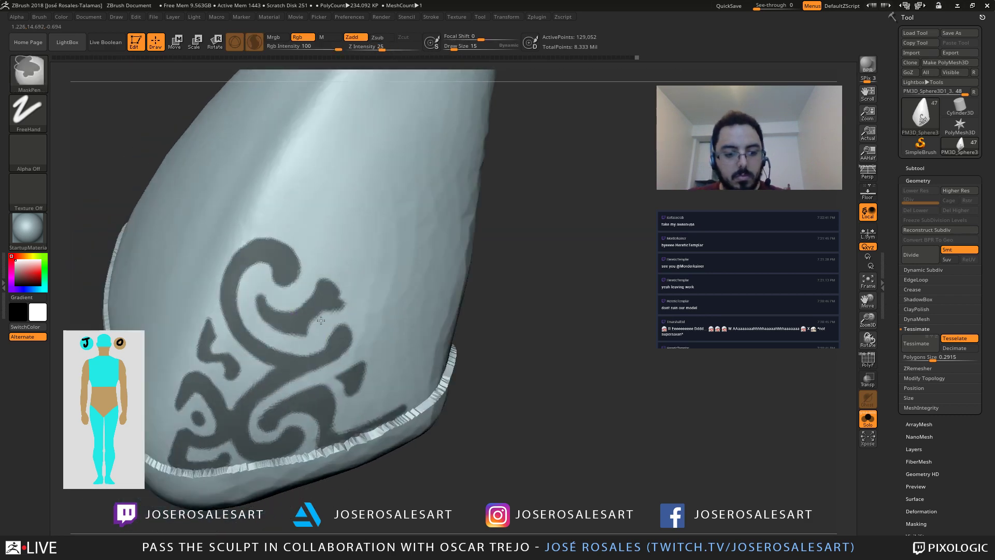
{"action": "left_click_drag", "start_coordinate": [321, 321], "coordinate": [343, 309], "text": "ctrl+alt"}
{"action": "mouse_move", "coordinate": [328, 284]}
{"action": "right_mouse_down"}
{"action": "mouse_move", "coordinate": [260, 269]}
{"action": "mouse_move", "coordinate": [380, 306]}
{"action": "mouse_move", "coordinate": [371, 222]}
{"action": "mouse_move", "coordinate": [359, 309]}
{"action": "right_mouse_up"}
{"action": "key", "text": "ctrl"}
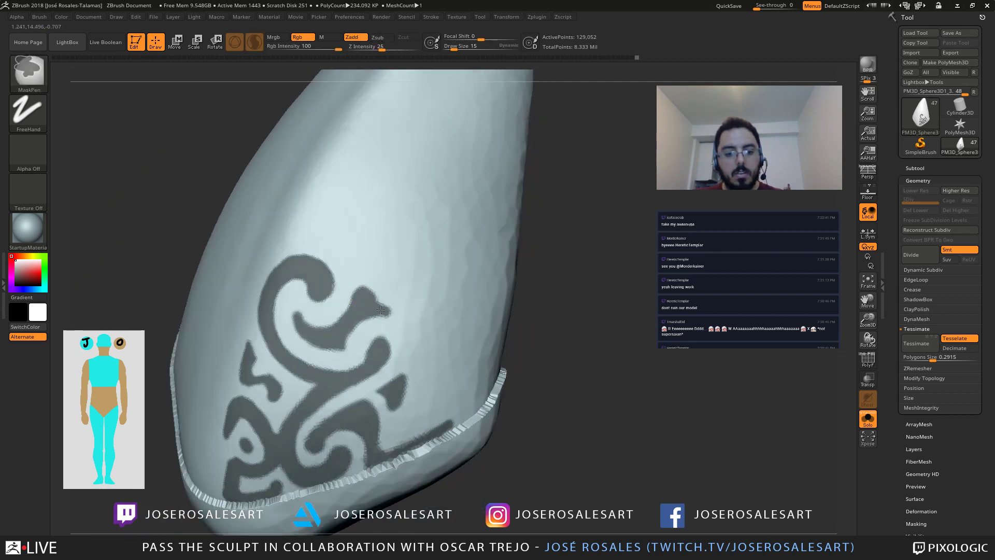
Step: Curve the wavy branch's outer end downward into a tapered hook and smooth the branch's outline
{"action": "left_click_drag", "start_coordinate": [396, 317], "coordinate": [397, 325], "text": "ctrl"}
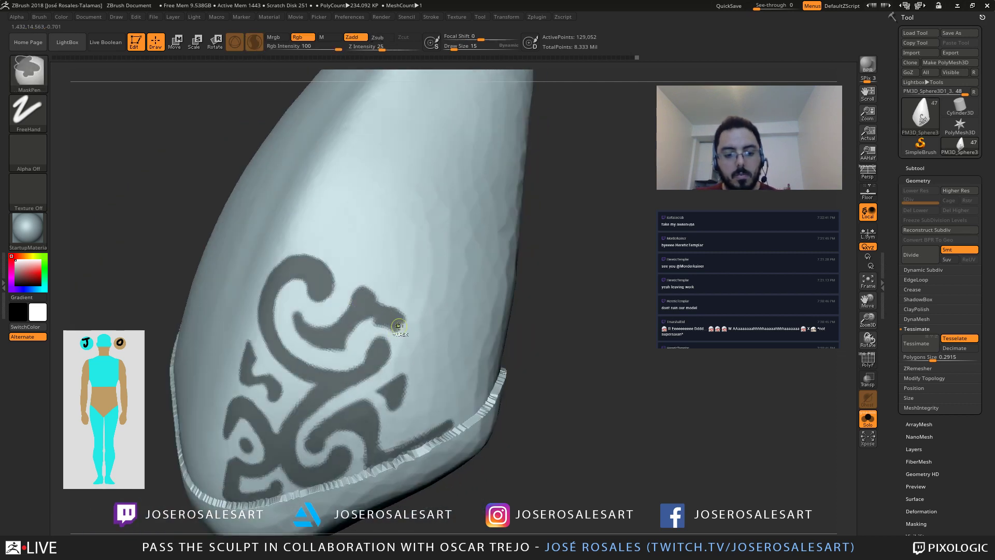
{"action": "key", "text": "ctrl"}
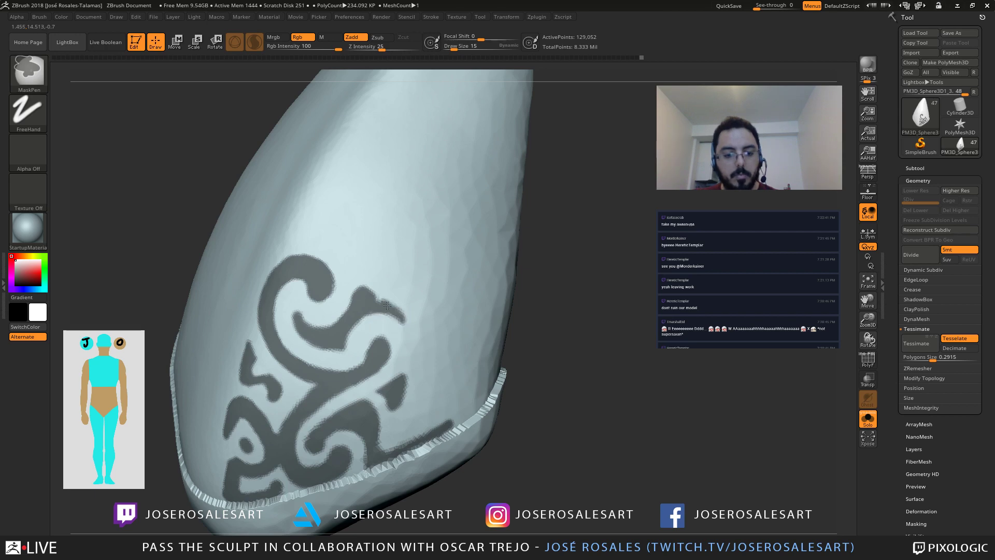
{"action": "mouse_move", "coordinate": [344, 296]}
{"action": "right_mouse_down"}
{"action": "mouse_move", "coordinate": [295, 318]}
{"action": "mouse_move", "coordinate": [304, 308]}
{"action": "mouse_move", "coordinate": [323, 316]}
{"action": "mouse_move", "coordinate": [302, 316]}
{"action": "right_mouse_up"}
{"action": "key", "text": "ctrl"}
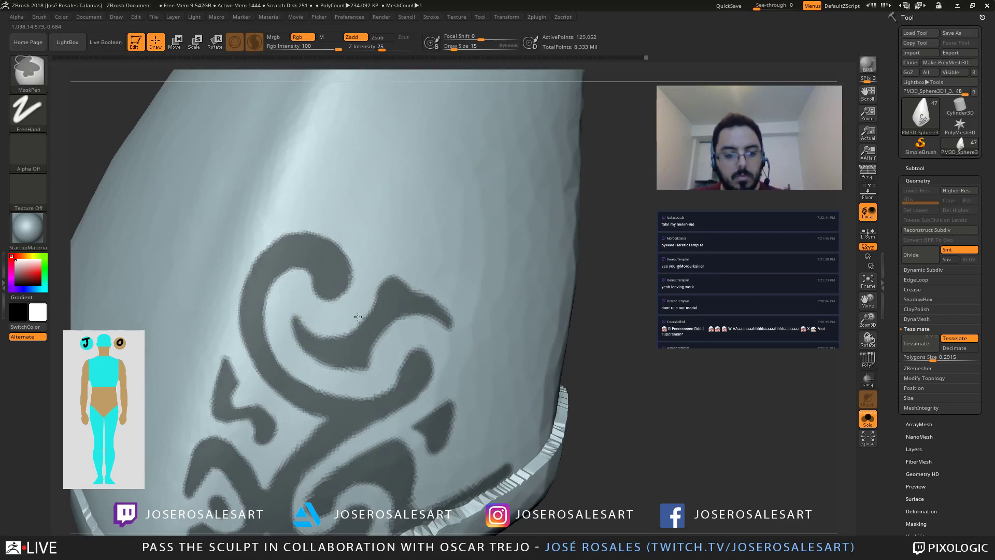
{"action": "right_click_drag", "start_coordinate": [357, 290], "coordinate": [333, 198]}
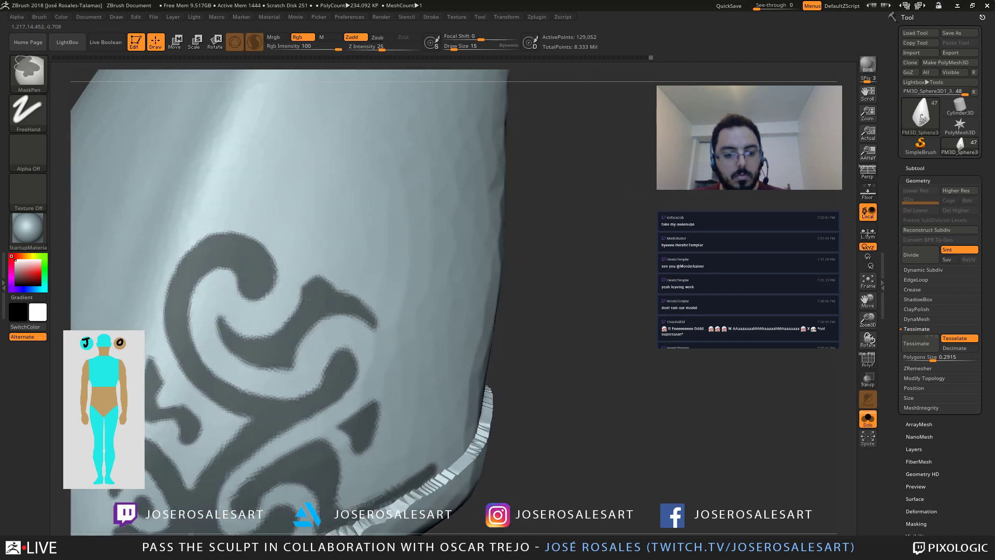
{"action": "left_click", "coordinate": [268, 327], "text": "ctrl"}
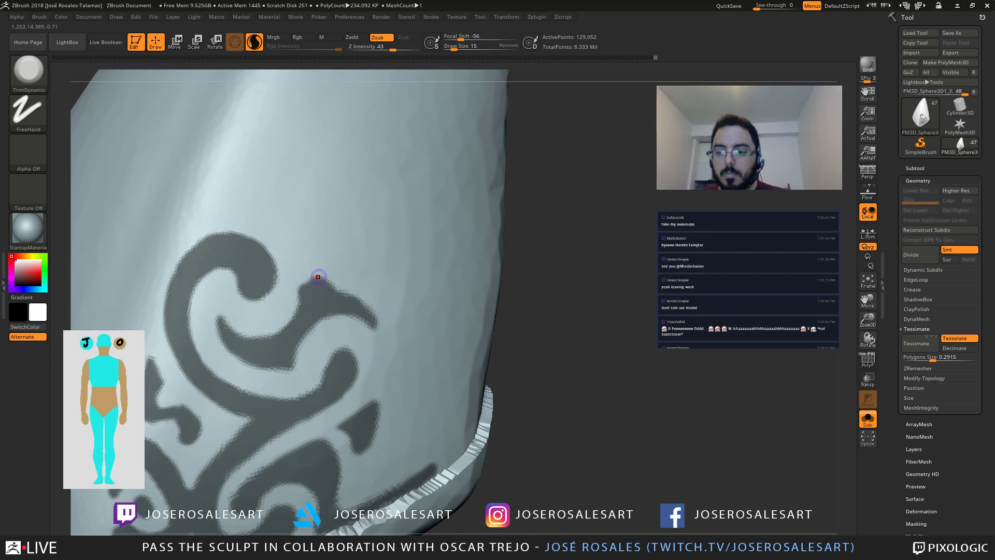
Step: Stretch the bump on top of the wavy branch into an upward-pointing spike
{"action": "key", "text": "ctrl"}
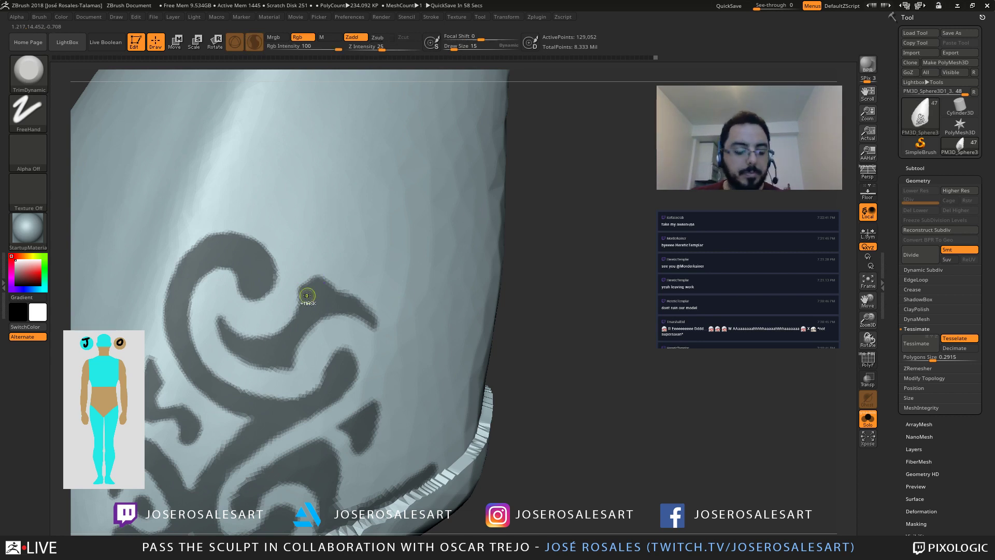
{"action": "mouse_move", "coordinate": [317, 289]}
{"action": "left_mouse_down", "text": "ctrl"}
{"action": "mouse_move", "coordinate": [303, 284]}
{"action": "mouse_move", "coordinate": [329, 262]}
{"action": "mouse_move", "coordinate": [326, 274]}
{"action": "left_mouse_up", "text": "ctrl"}
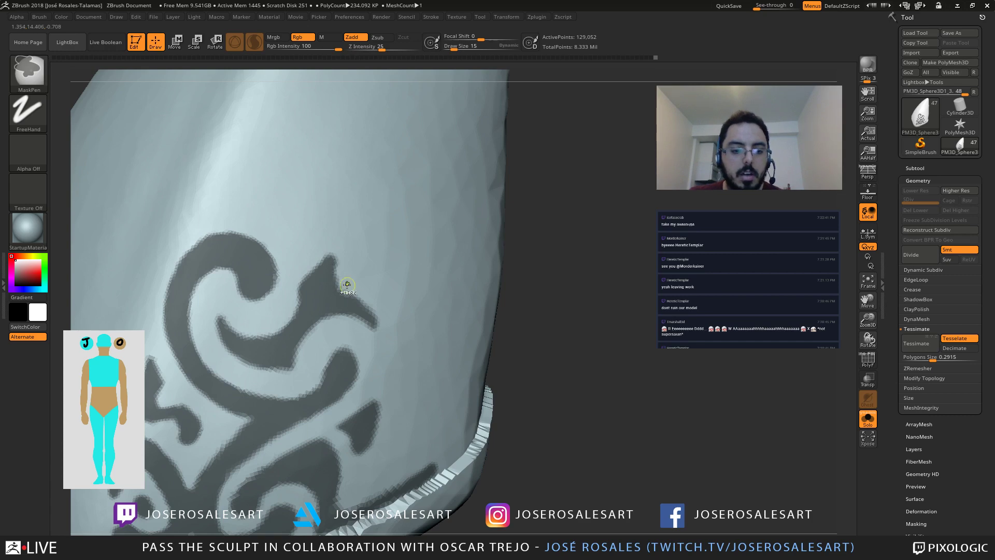
{"action": "right_click_drag", "start_coordinate": [347, 284], "coordinate": [315, 260]}
{"action": "mouse_move", "coordinate": [371, 242]}
{"action": "right_mouse_down", "text": "ctrl"}
{"action": "mouse_move", "coordinate": [284, 268]}
{"action": "mouse_move", "coordinate": [378, 312]}
{"action": "mouse_move", "coordinate": [358, 275]}
{"action": "right_mouse_up", "text": "ctrl"}
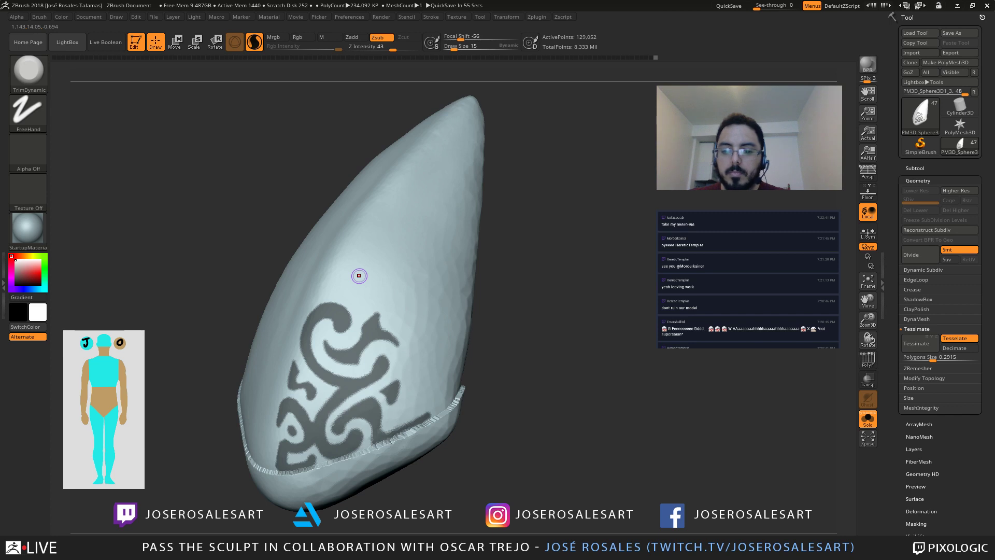
{"action": "right_click_drag", "start_coordinate": [458, 314], "coordinate": [408, 337]}
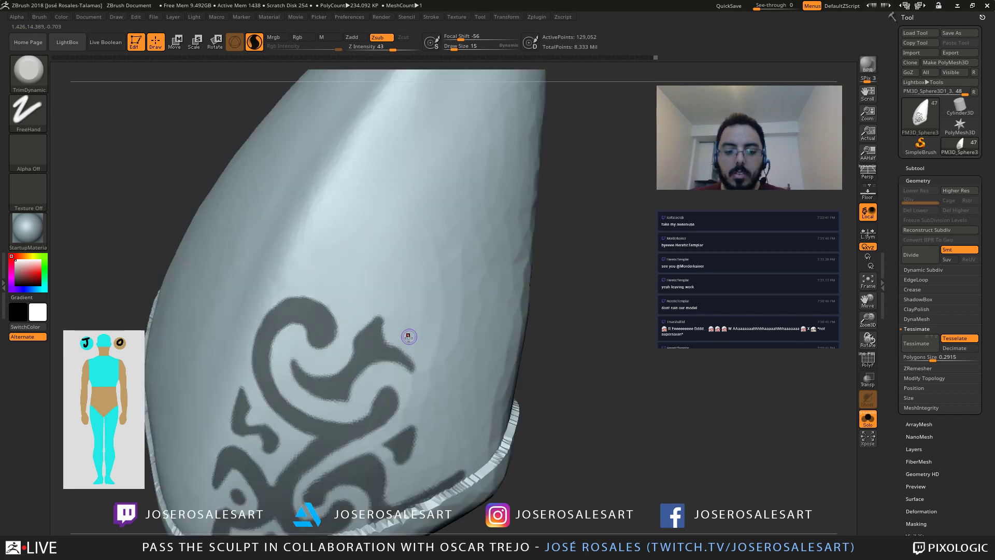
Step: Refine the arch between the branch's spike and hook, and lengthen the hook's downward tip
{"action": "key", "text": "ctrl"}
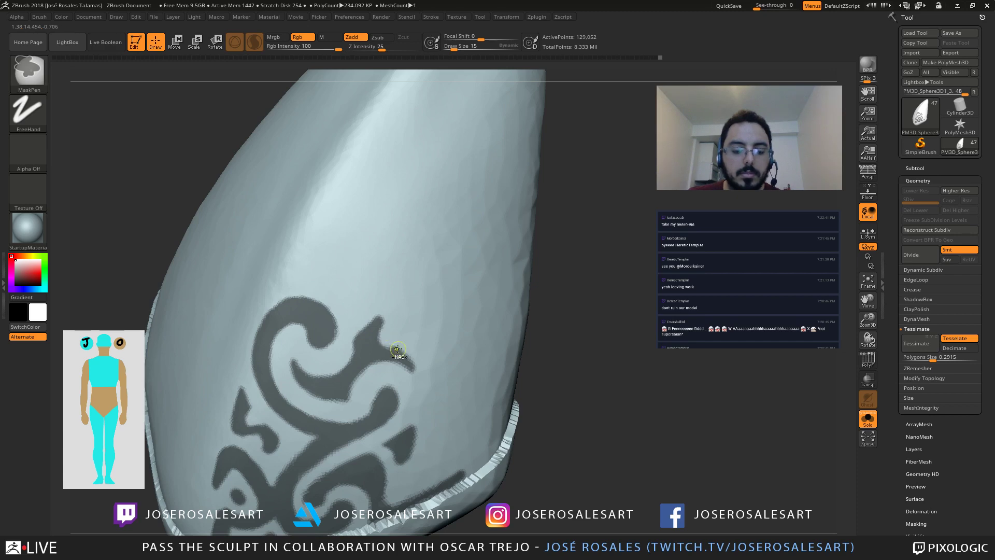
{"action": "mouse_move", "coordinate": [338, 349]}
{"action": "right_mouse_down"}
{"action": "mouse_move", "coordinate": [302, 398]}
{"action": "mouse_move", "coordinate": [297, 374]}
{"action": "mouse_move", "coordinate": [355, 388]}
{"action": "right_mouse_up"}
{"action": "key", "text": "ctrl"}
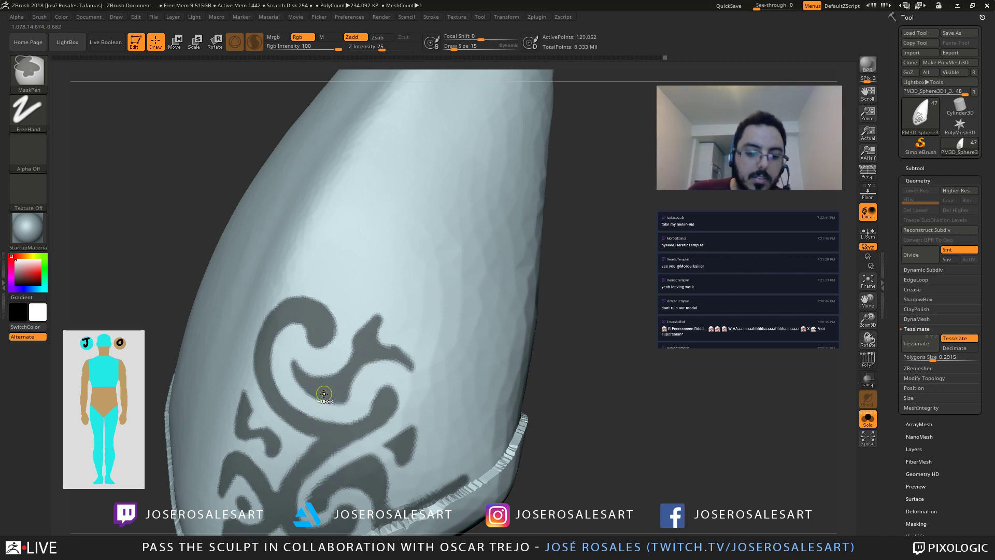
{"action": "mouse_move", "coordinate": [325, 394]}
{"action": "right_mouse_down", "text": "alt"}
{"action": "mouse_move", "coordinate": [229, 364]}
{"action": "mouse_move", "coordinate": [316, 381]}
{"action": "mouse_move", "coordinate": [393, 340]}
{"action": "right_mouse_up", "text": "alt"}
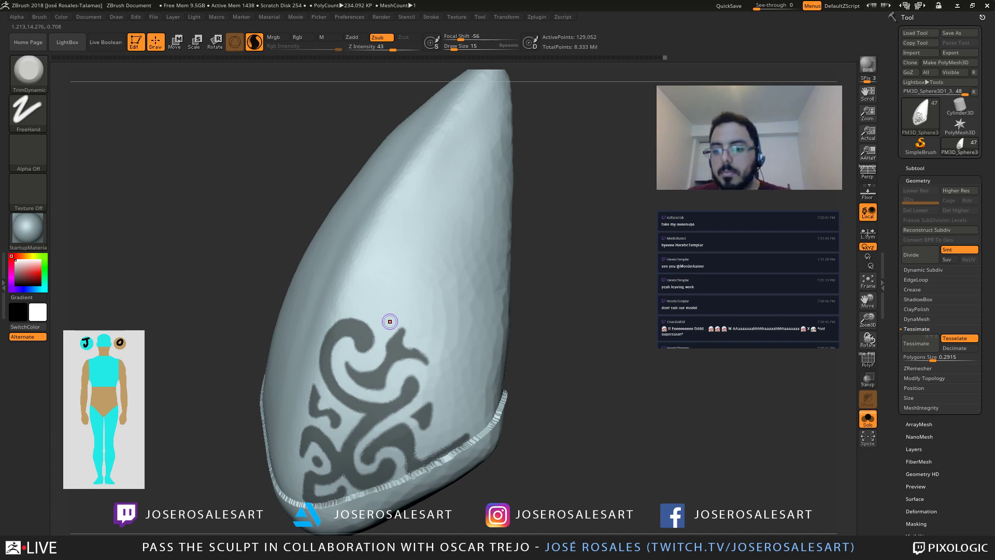
{"action": "mouse_move", "coordinate": [377, 295]}
{"action": "right_mouse_down"}
{"action": "mouse_move", "coordinate": [388, 312]}
{"action": "mouse_move", "coordinate": [422, 255]}
{"action": "mouse_move", "coordinate": [332, 350]}
{"action": "mouse_move", "coordinate": [370, 311]}
{"action": "right_mouse_up"}
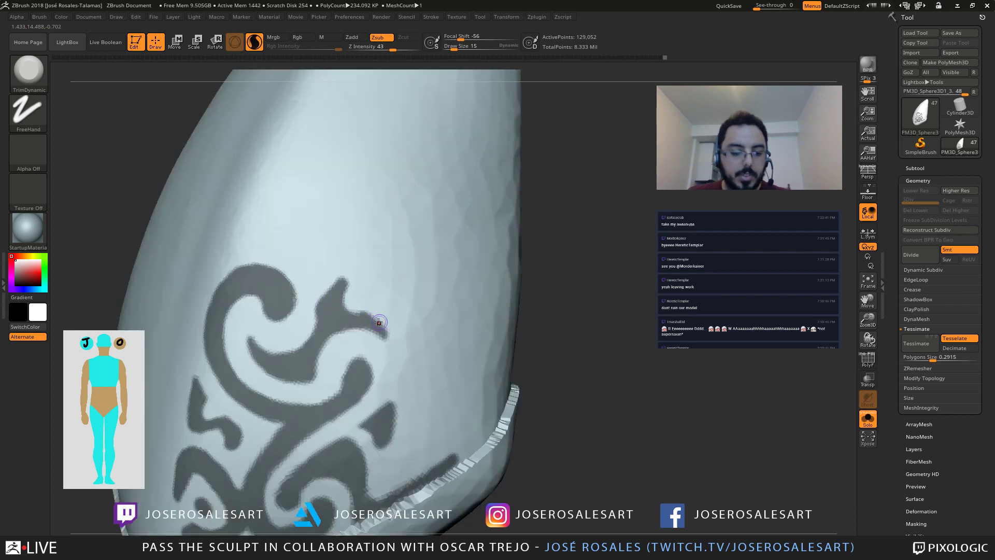
{"action": "key", "text": "ctrl"}
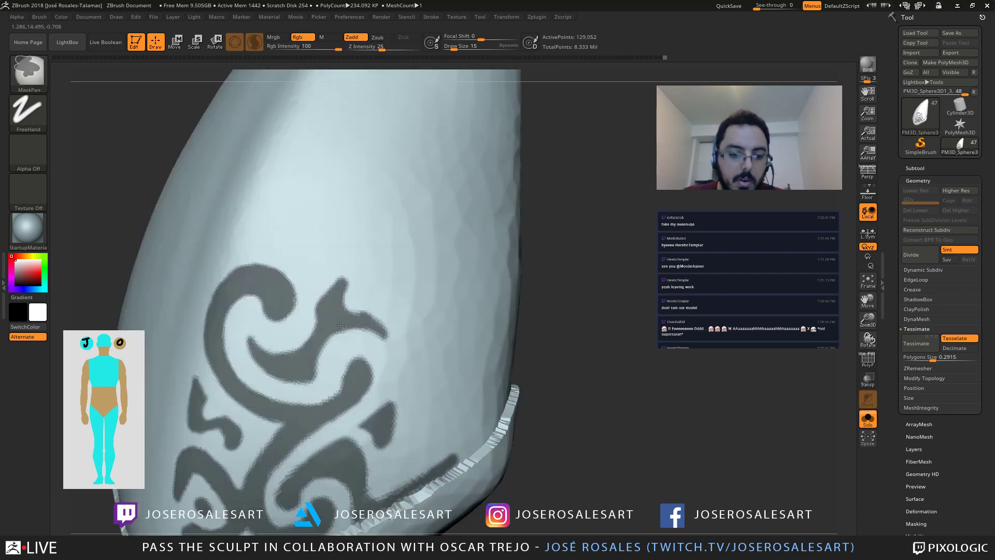
{"action": "left_click_drag", "start_coordinate": [382, 340], "coordinate": [379, 329], "text": "ctrl"}
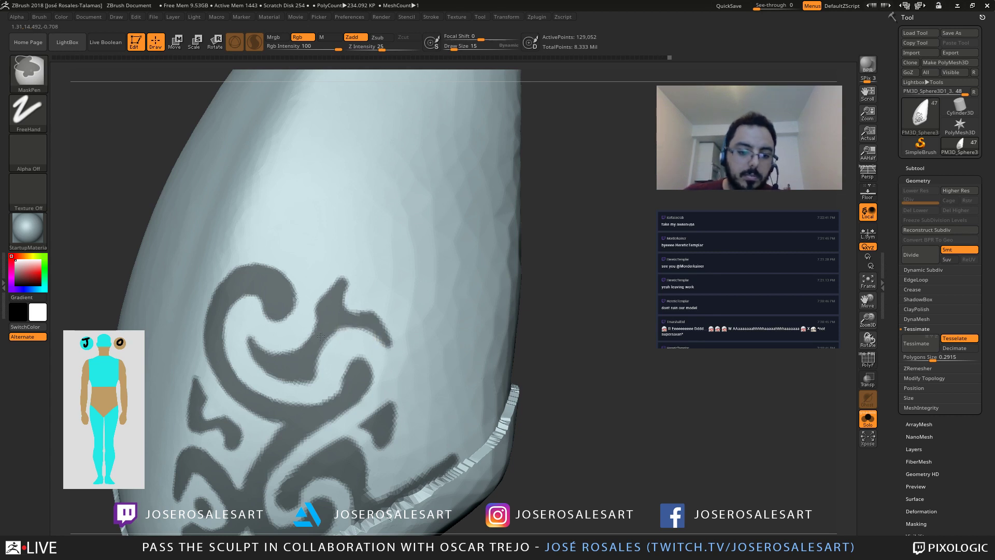
Step: Paint a U-shaped mask curve just above the top of the large C-curve, with its outer arm sweeping upward
{"action": "mouse_move", "coordinate": [435, 285]}
{"action": "right_mouse_down", "text": "alt"}
{"action": "mouse_move", "coordinate": [313, 273]}
{"action": "mouse_move", "coordinate": [373, 287]}
{"action": "mouse_move", "coordinate": [348, 289]}
{"action": "mouse_move", "coordinate": [435, 294]}
{"action": "right_mouse_up", "text": "alt"}
{"action": "right_click_drag", "start_coordinate": [373, 288], "coordinate": [362, 284]}
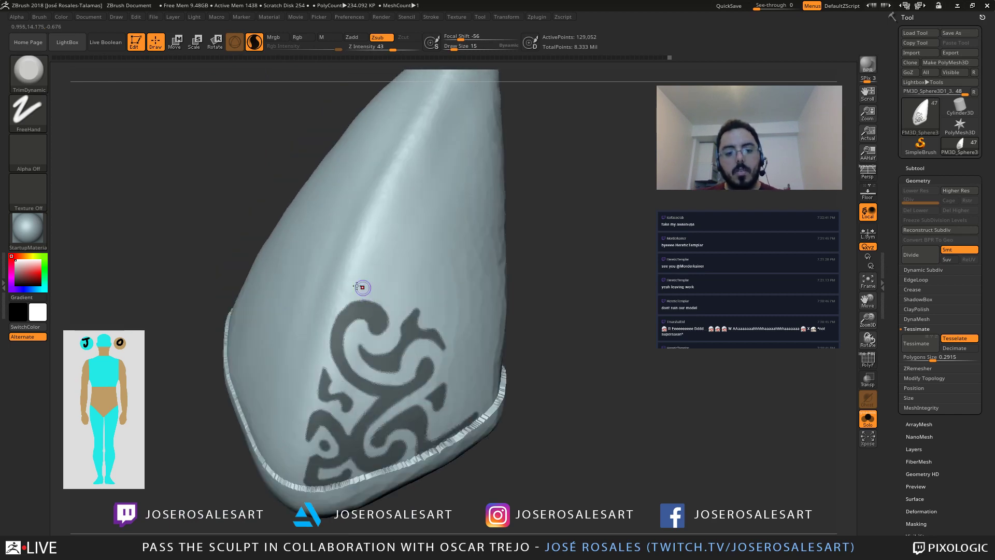
{"action": "mouse_move", "coordinate": [358, 275]}
{"action": "left_mouse_down", "text": "ctrl"}
{"action": "mouse_move", "coordinate": [357, 254]}
{"action": "mouse_move", "coordinate": [364, 291]}
{"action": "mouse_move", "coordinate": [406, 306]}
{"action": "mouse_move", "coordinate": [430, 291]}
{"action": "left_mouse_up", "text": "ctrl"}
{"action": "key", "text": "ctrl+z"}
{"action": "mouse_move", "coordinate": [364, 282]}
{"action": "left_mouse_down", "text": "ctrl"}
{"action": "mouse_move", "coordinate": [389, 298]}
{"action": "mouse_move", "coordinate": [411, 284]}
{"action": "mouse_move", "coordinate": [376, 299]}
{"action": "mouse_move", "coordinate": [378, 313]}
{"action": "mouse_move", "coordinate": [366, 294]}
{"action": "mouse_move", "coordinate": [420, 267]}
{"action": "left_mouse_up", "text": "ctrl"}
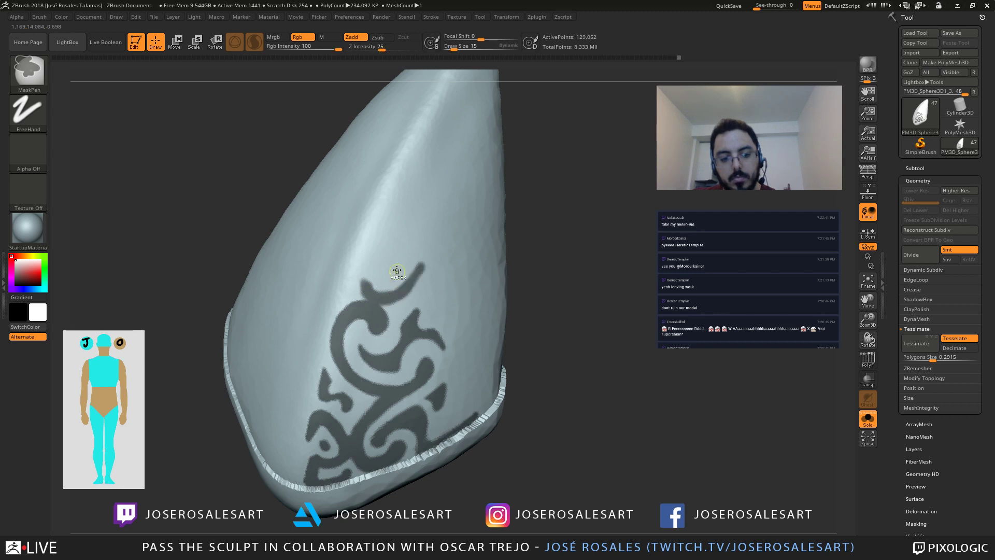
Step: Join the new U-curve to the C-curve and build a tall, tapering spike up from its inner end
{"action": "mouse_move", "coordinate": [365, 294]}
{"action": "left_mouse_down", "text": "ctrl"}
{"action": "mouse_move", "coordinate": [367, 244]}
{"action": "mouse_move", "coordinate": [355, 276]}
{"action": "left_mouse_up", "text": "ctrl"}
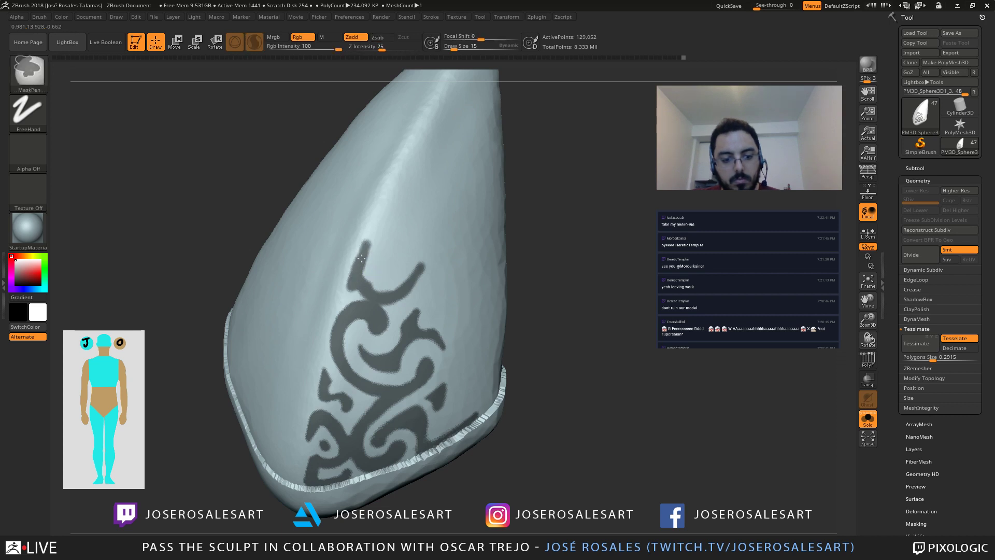
{"action": "mouse_move", "coordinate": [361, 258]}
{"action": "left_mouse_down", "text": "ctrl"}
{"action": "mouse_move", "coordinate": [373, 229]}
{"action": "mouse_move", "coordinate": [361, 275]}
{"action": "left_mouse_up", "text": "ctrl"}
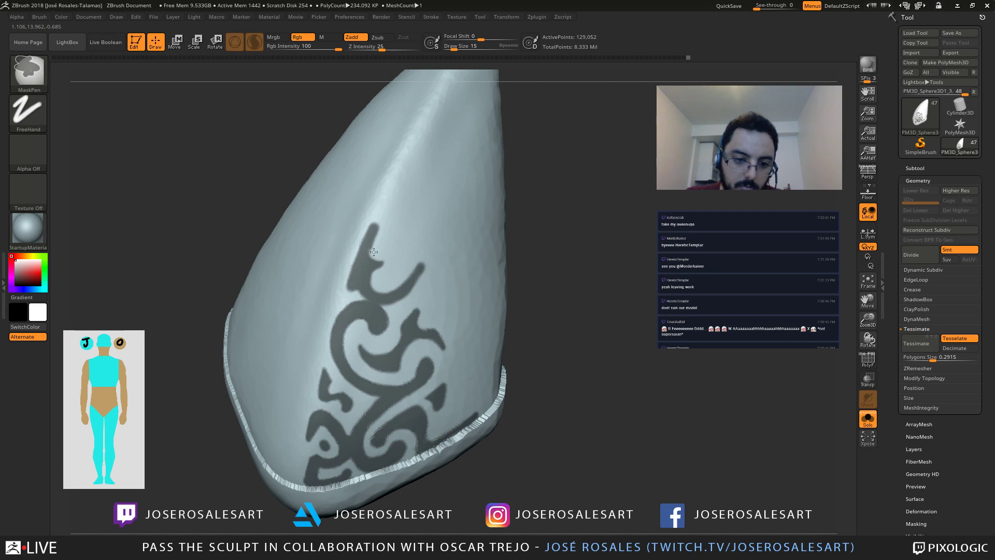
{"action": "left_click_drag", "start_coordinate": [373, 252], "coordinate": [377, 228], "text": "ctrl+alt"}
Step: Fill the outer side of the tall spike's base and extend it downward into a pointed barb
{"action": "mouse_move", "coordinate": [398, 252]}
{"action": "right_mouse_down"}
{"action": "mouse_move", "coordinate": [414, 239]}
{"action": "mouse_move", "coordinate": [378, 291]}
{"action": "mouse_move", "coordinate": [348, 284]}
{"action": "mouse_move", "coordinate": [368, 251]}
{"action": "mouse_move", "coordinate": [396, 244]}
{"action": "mouse_move", "coordinate": [374, 254]}
{"action": "mouse_move", "coordinate": [397, 252]}
{"action": "mouse_move", "coordinate": [370, 242]}
{"action": "mouse_move", "coordinate": [396, 269]}
{"action": "mouse_move", "coordinate": [383, 245]}
{"action": "mouse_move", "coordinate": [421, 267]}
{"action": "right_mouse_up"}
{"action": "right_click_drag", "start_coordinate": [421, 267], "coordinate": [482, 317], "text": "ctrl"}
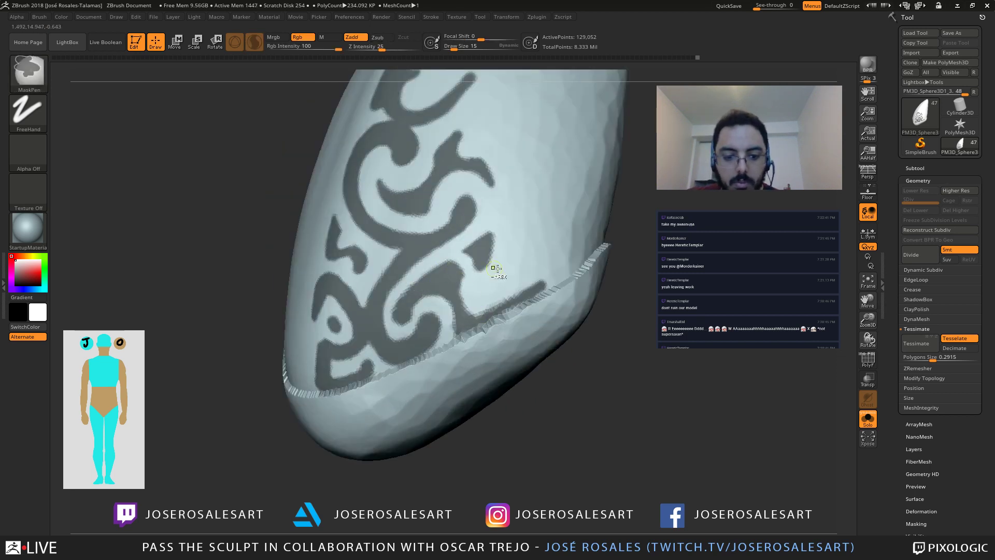
{"action": "right_click_drag", "start_coordinate": [495, 268], "coordinate": [420, 311], "text": "ctrl"}
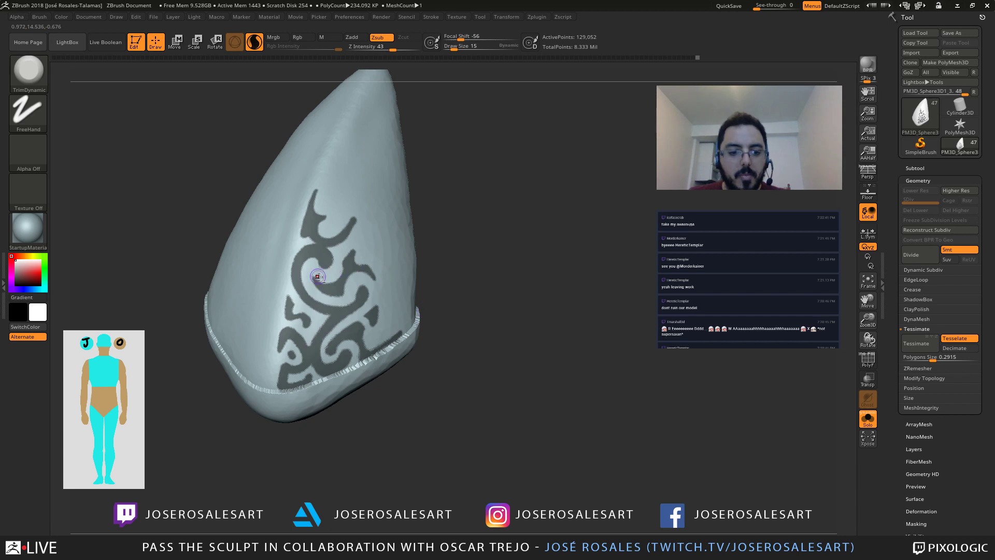
{"action": "mouse_move", "coordinate": [318, 275]}
{"action": "right_mouse_down"}
{"action": "mouse_move", "coordinate": [338, 211]}
{"action": "mouse_move", "coordinate": [409, 282]}
{"action": "mouse_move", "coordinate": [426, 260]}
{"action": "mouse_move", "coordinate": [446, 292]}
{"action": "mouse_move", "coordinate": [410, 316]}
{"action": "mouse_move", "coordinate": [422, 304]}
{"action": "right_mouse_up"}
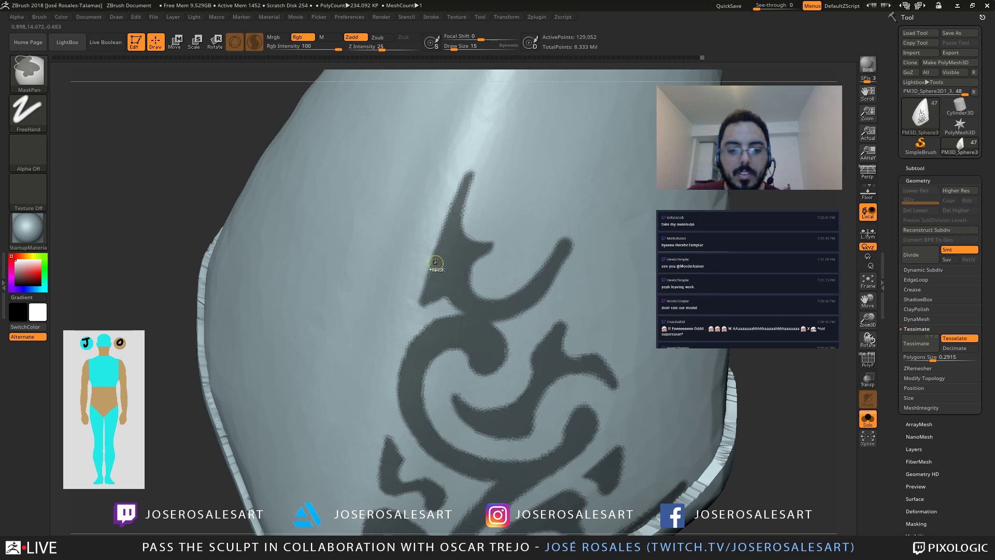
{"action": "left_click_drag", "start_coordinate": [436, 262], "coordinate": [413, 310], "text": "ctrl"}
Step: Trim and repaint both edges of the tall spike so that it narrows to a fine, slightly curved point
{"action": "right_click_drag", "start_coordinate": [455, 289], "coordinate": [348, 265], "text": "ctrl"}
{"action": "mouse_move", "coordinate": [393, 312]}
{"action": "right_mouse_down"}
{"action": "mouse_move", "coordinate": [367, 271]}
{"action": "mouse_move", "coordinate": [391, 268]}
{"action": "mouse_move", "coordinate": [346, 337]}
{"action": "mouse_move", "coordinate": [383, 274]}
{"action": "mouse_move", "coordinate": [459, 327]}
{"action": "right_mouse_up"}
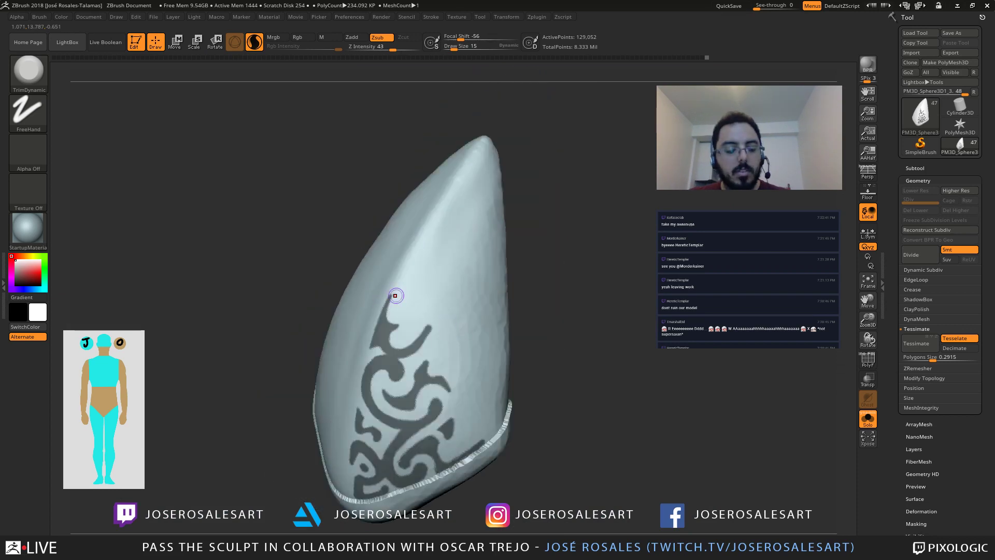
{"action": "right_click_drag", "start_coordinate": [393, 295], "coordinate": [356, 266], "text": "ctrl"}
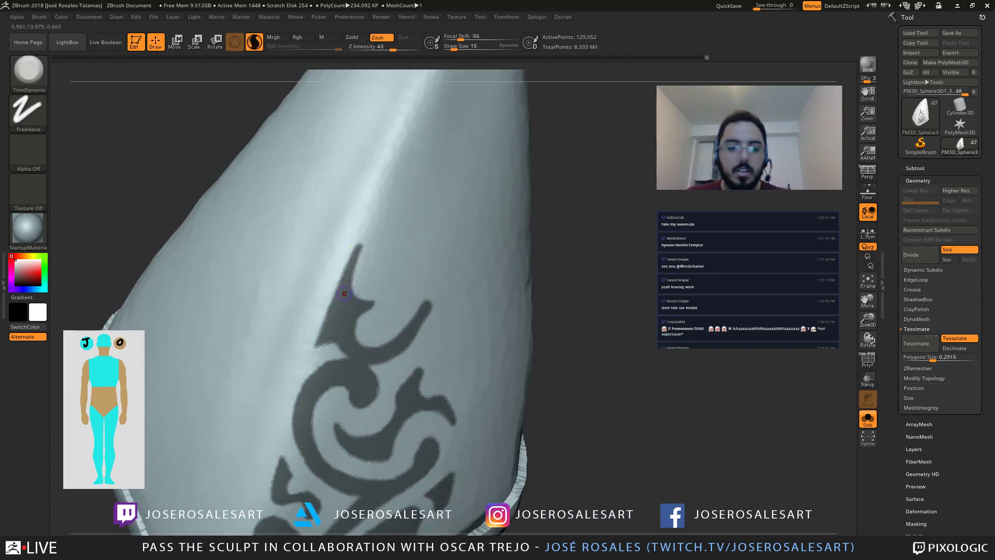
{"action": "right_click_drag", "start_coordinate": [353, 294], "coordinate": [363, 302]}
{"action": "mouse_move", "coordinate": [362, 257]}
{"action": "left_mouse_down", "text": "ctrl+alt"}
{"action": "mouse_move", "coordinate": [356, 300]}
{"action": "mouse_move", "coordinate": [364, 242]}
{"action": "left_mouse_up", "text": "ctrl+alt"}
{"action": "left_click_drag", "start_coordinate": [336, 291], "coordinate": [369, 227], "text": "ctrl+alt"}
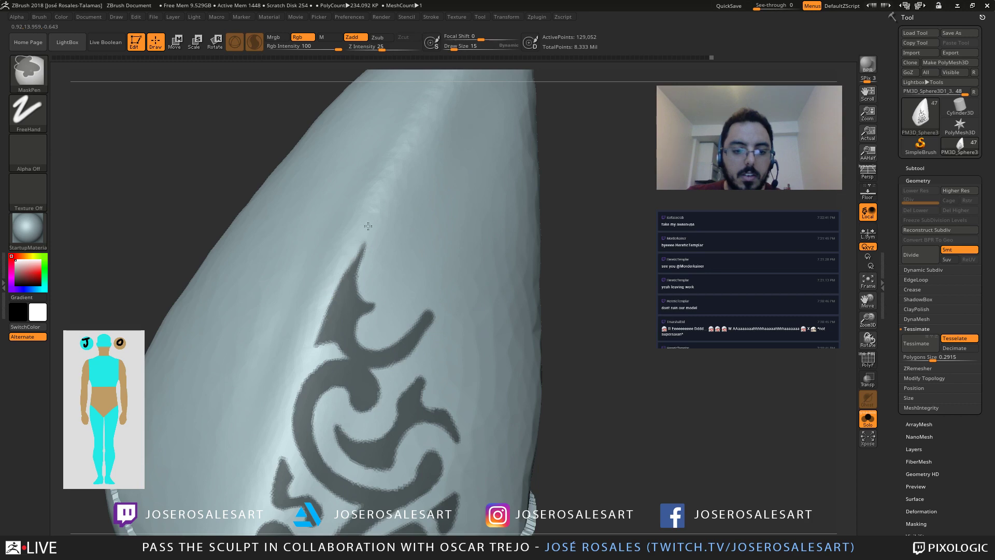
{"action": "left_click_drag", "start_coordinate": [346, 272], "coordinate": [358, 244], "text": "ctrl"}
{"action": "mouse_move", "coordinate": [359, 245]}
{"action": "right_mouse_down"}
{"action": "mouse_move", "coordinate": [396, 247]}
{"action": "mouse_move", "coordinate": [370, 241]}
{"action": "right_mouse_up"}
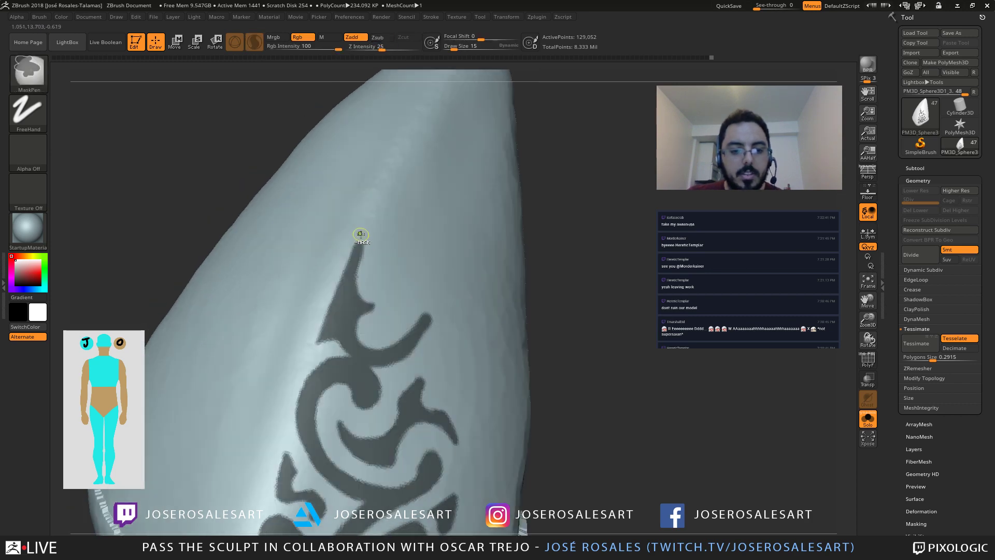
{"action": "left_click_drag", "start_coordinate": [352, 247], "coordinate": [344, 264], "text": "ctrl+alt"}
Step: Paint a small round mask dot inside the U-curve beside the tall spike and clean up its outline
{"action": "mouse_move", "coordinate": [353, 260]}
{"action": "right_mouse_down"}
{"action": "mouse_move", "coordinate": [327, 258]}
{"action": "mouse_move", "coordinate": [315, 271]}
{"action": "mouse_move", "coordinate": [312, 242]}
{"action": "mouse_move", "coordinate": [355, 291]}
{"action": "mouse_move", "coordinate": [440, 340]}
{"action": "mouse_move", "coordinate": [389, 285]}
{"action": "mouse_move", "coordinate": [433, 314]}
{"action": "mouse_move", "coordinate": [427, 288]}
{"action": "mouse_move", "coordinate": [339, 332]}
{"action": "mouse_move", "coordinate": [355, 291]}
{"action": "mouse_move", "coordinate": [332, 326]}
{"action": "mouse_move", "coordinate": [375, 298]}
{"action": "right_mouse_up"}
{"action": "right_click_drag", "start_coordinate": [302, 304], "coordinate": [317, 212]}
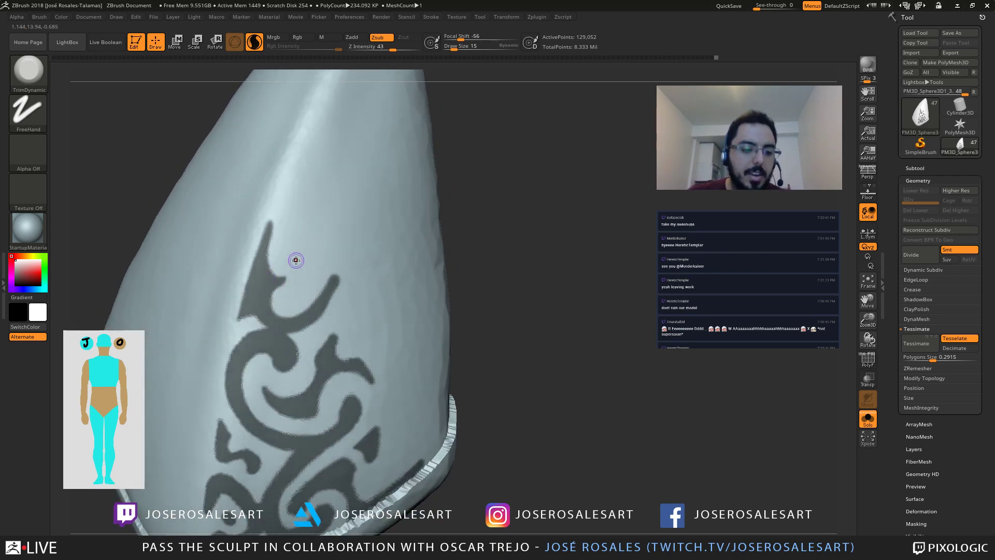
{"action": "mouse_move", "coordinate": [276, 242]}
{"action": "right_mouse_down"}
{"action": "mouse_move", "coordinate": [266, 248]}
{"action": "mouse_move", "coordinate": [369, 237]}
{"action": "mouse_move", "coordinate": [275, 277]}
{"action": "mouse_move", "coordinate": [296, 305]}
{"action": "mouse_move", "coordinate": [329, 312]}
{"action": "right_mouse_up"}
{"action": "mouse_move", "coordinate": [328, 313]}
{"action": "right_mouse_down", "text": "ctrl"}
{"action": "mouse_move", "coordinate": [271, 251]}
{"action": "mouse_move", "coordinate": [312, 235]}
{"action": "right_mouse_up", "text": "ctrl"}
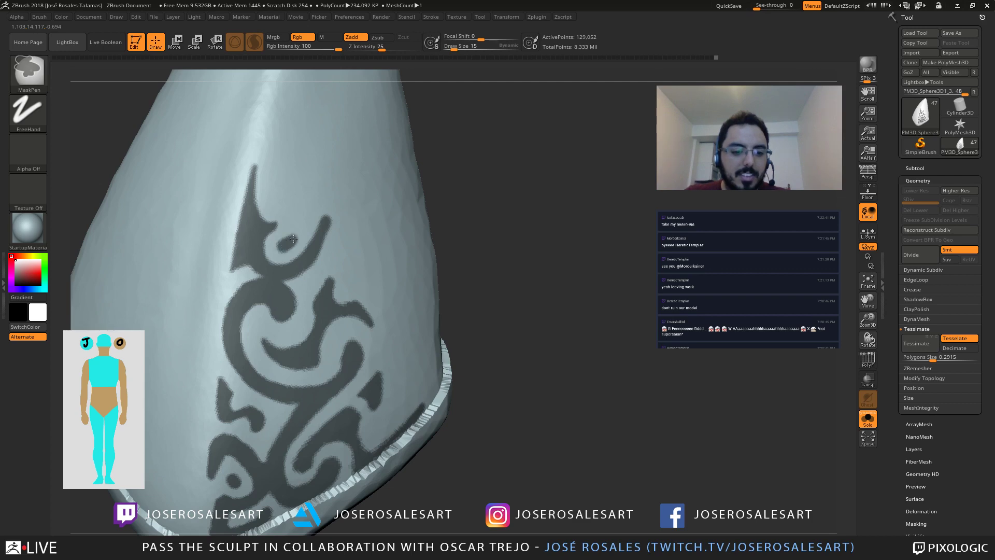
{"action": "left_click_drag", "start_coordinate": [293, 238], "coordinate": [295, 238], "text": "ctrl"}
{"action": "right_click_drag", "start_coordinate": [324, 224], "coordinate": [314, 228]}
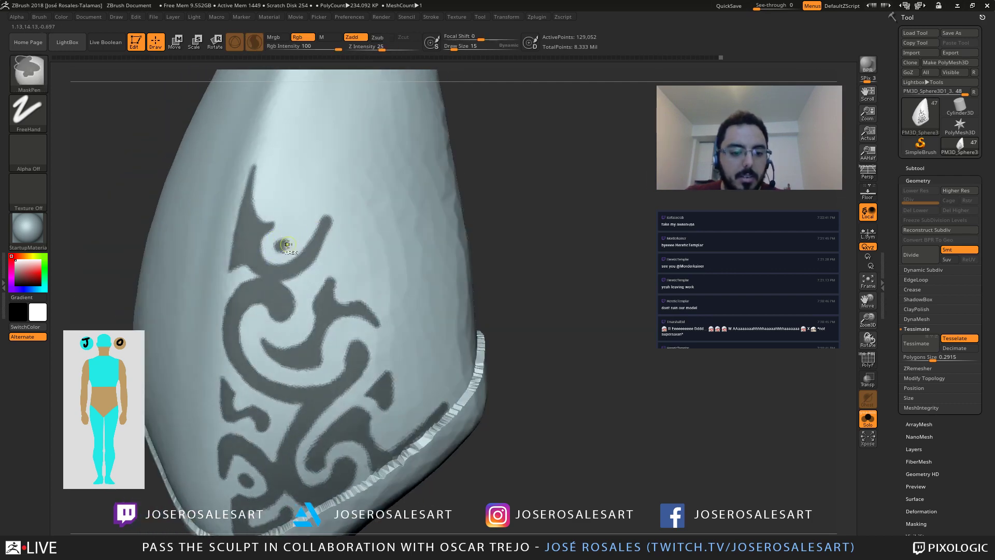
{"action": "left_click_drag", "start_coordinate": [279, 246], "coordinate": [282, 242], "text": "ctrl"}
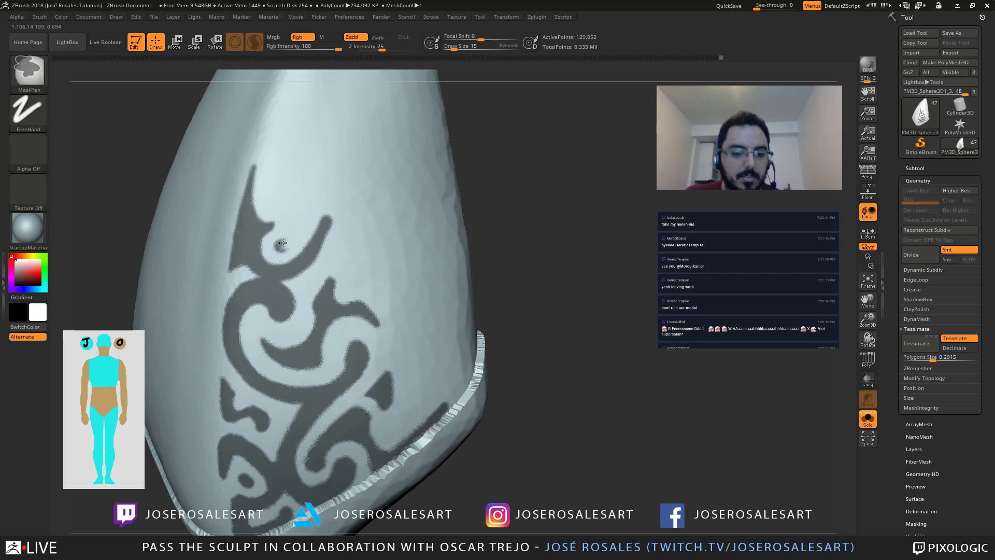
{"action": "right_click_drag", "start_coordinate": [409, 240], "coordinate": [440, 267], "text": "ctrl"}
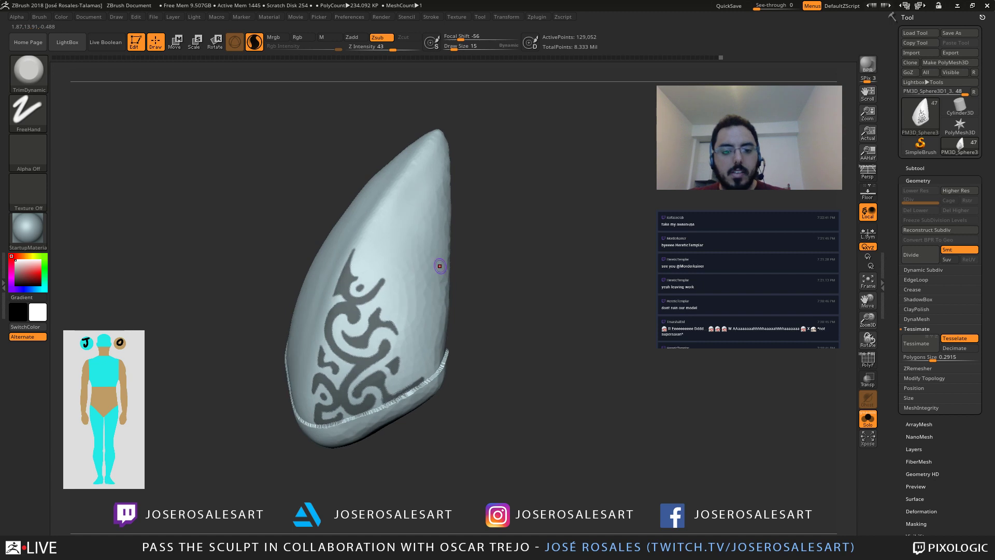
Step: Trim the mask at the U-curve's outer end so that the arm narrows to a slim tip
{"action": "mouse_move", "coordinate": [345, 250]}
{"action": "right_mouse_down"}
{"action": "mouse_move", "coordinate": [417, 262]}
{"action": "mouse_move", "coordinate": [365, 267]}
{"action": "right_mouse_up"}
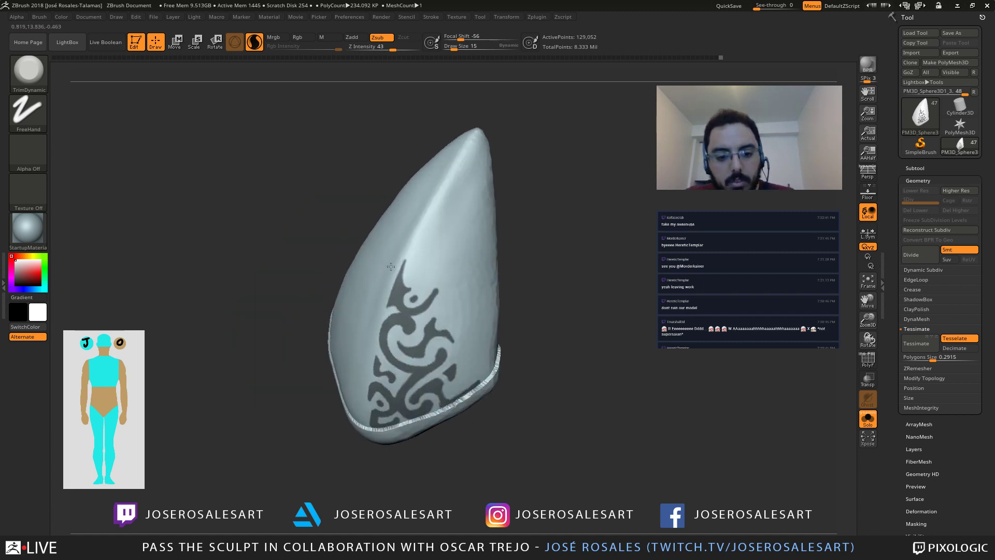
{"action": "mouse_move", "coordinate": [389, 182]}
{"action": "right_mouse_down", "text": "ctrl"}
{"action": "mouse_move", "coordinate": [390, 213]}
{"action": "mouse_move", "coordinate": [385, 196]}
{"action": "mouse_move", "coordinate": [369, 251]}
{"action": "right_mouse_up", "text": "ctrl"}
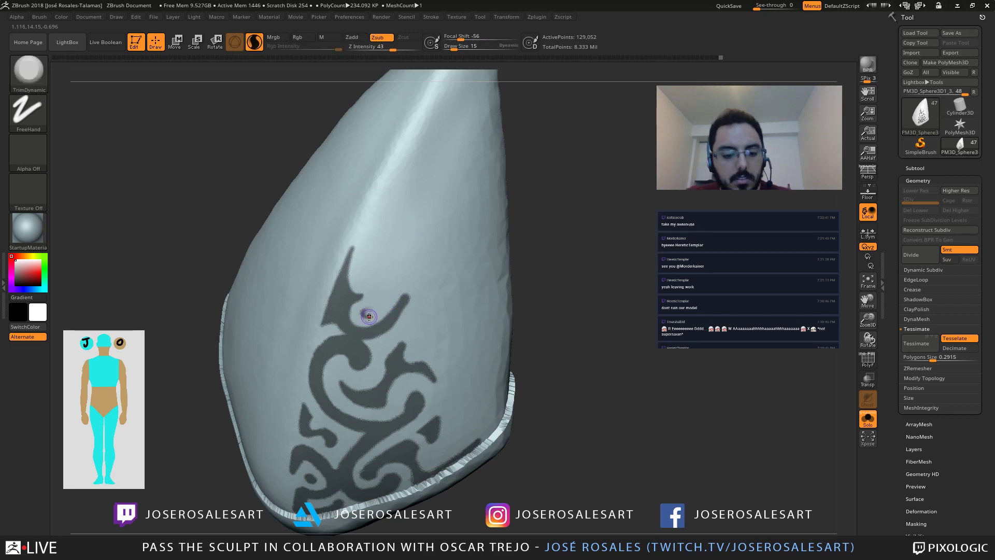
{"action": "right_click_drag", "start_coordinate": [362, 293], "coordinate": [536, 102], "text": "ctrl"}
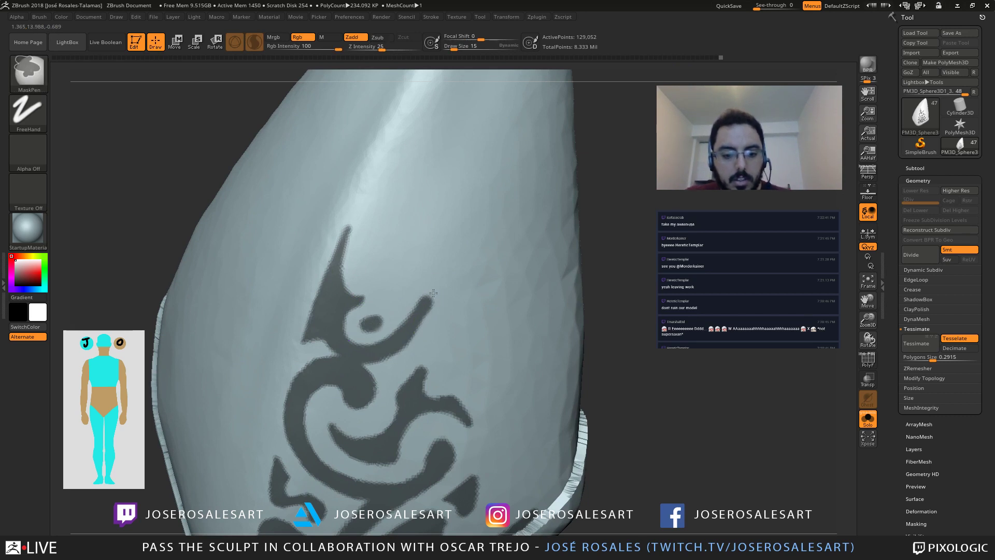
{"action": "mouse_move", "coordinate": [435, 298]}
{"action": "left_mouse_down", "text": "ctrl+alt"}
{"action": "mouse_move", "coordinate": [417, 334]}
{"action": "mouse_move", "coordinate": [431, 300]}
{"action": "left_mouse_up", "text": "ctrl+alt"}
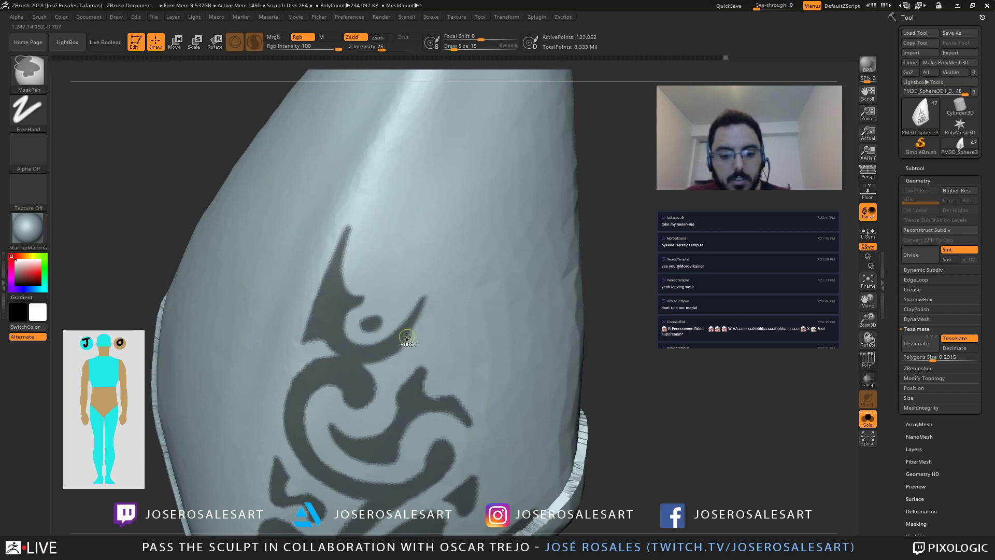
{"action": "mouse_move", "coordinate": [534, 251]}
{"action": "right_mouse_down", "text": "alt"}
{"action": "mouse_move", "coordinate": [371, 295]}
{"action": "mouse_move", "coordinate": [277, 278]}
{"action": "mouse_move", "coordinate": [365, 212]}
{"action": "mouse_move", "coordinate": [348, 216]}
{"action": "mouse_move", "coordinate": [406, 222]}
{"action": "right_mouse_up", "text": "alt"}
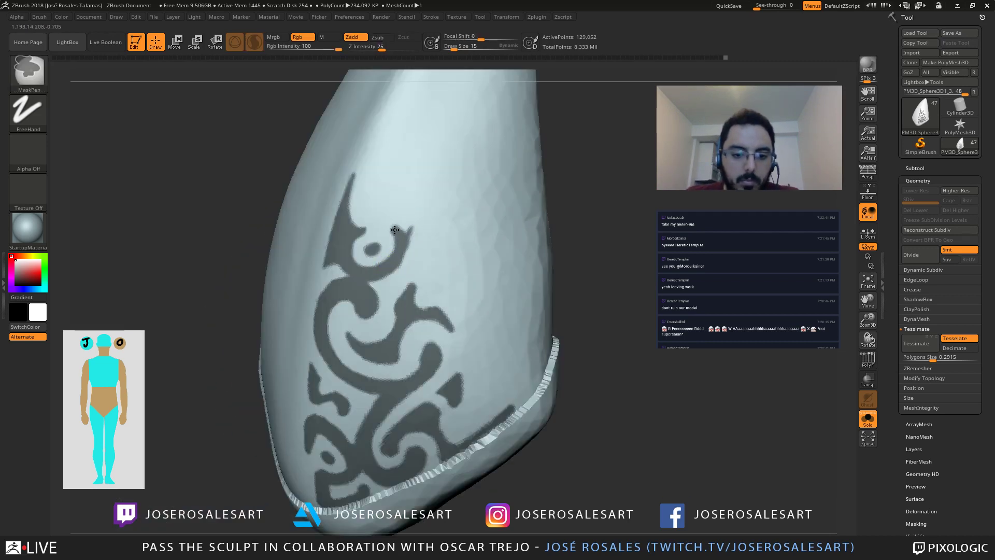
Step: Extend the U-curve's outer arm sideways into a swept horn and taper it to a fine point
{"action": "mouse_move", "coordinate": [395, 229]}
{"action": "left_mouse_down", "text": "ctrl"}
{"action": "mouse_move", "coordinate": [457, 209]}
{"action": "mouse_move", "coordinate": [402, 234]}
{"action": "left_mouse_up", "text": "ctrl"}
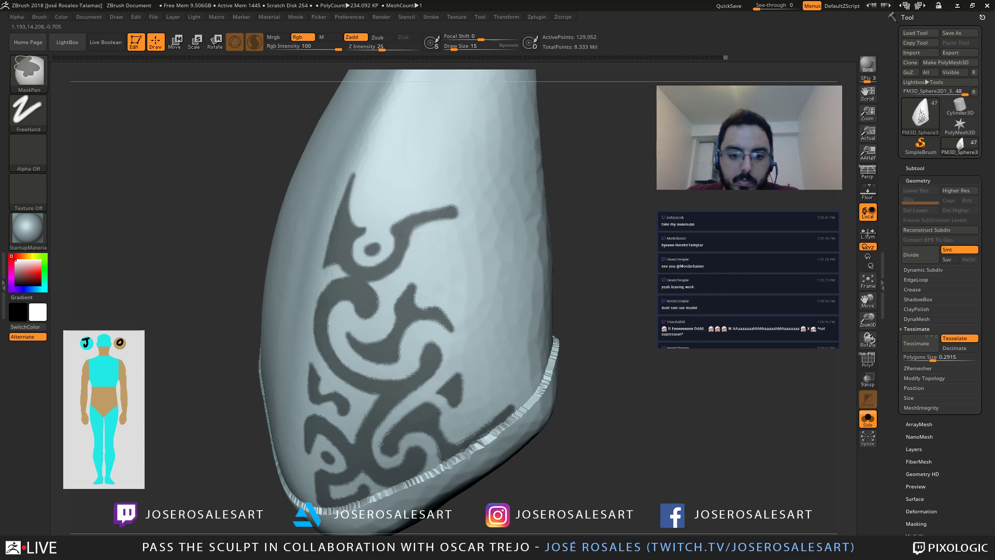
{"action": "right_click_drag", "start_coordinate": [410, 230], "coordinate": [366, 215]}
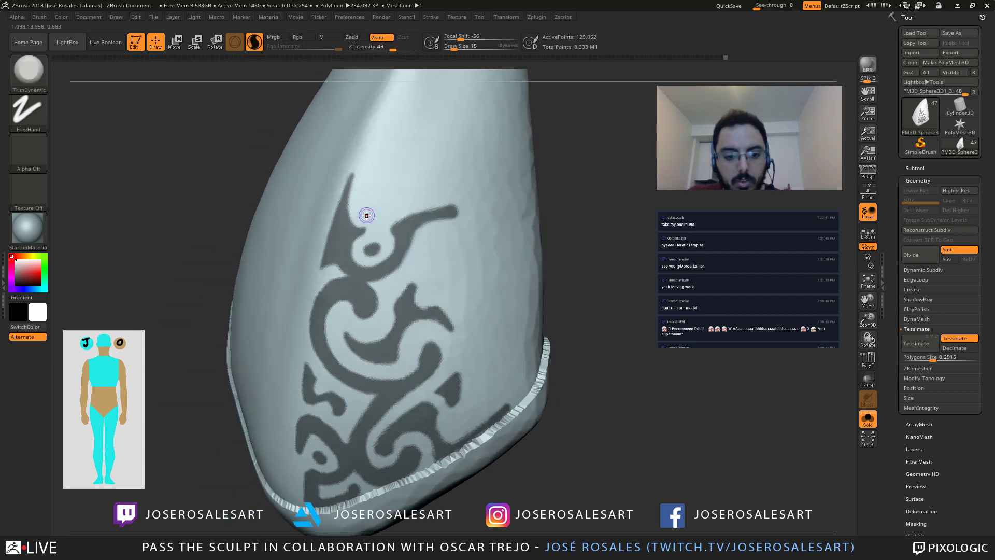
{"action": "left_click_drag", "start_coordinate": [396, 215], "coordinate": [452, 211], "text": "ctrl+alt"}
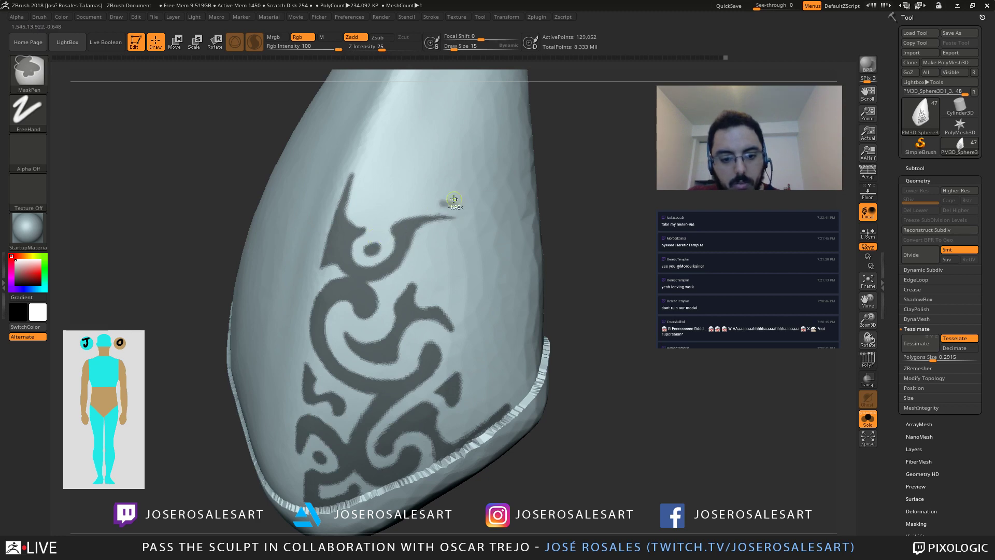
{"action": "mouse_move", "coordinate": [429, 253]}
{"action": "right_mouse_down"}
{"action": "mouse_move", "coordinate": [485, 247]}
{"action": "mouse_move", "coordinate": [432, 258]}
{"action": "mouse_move", "coordinate": [369, 236]}
{"action": "right_mouse_up"}
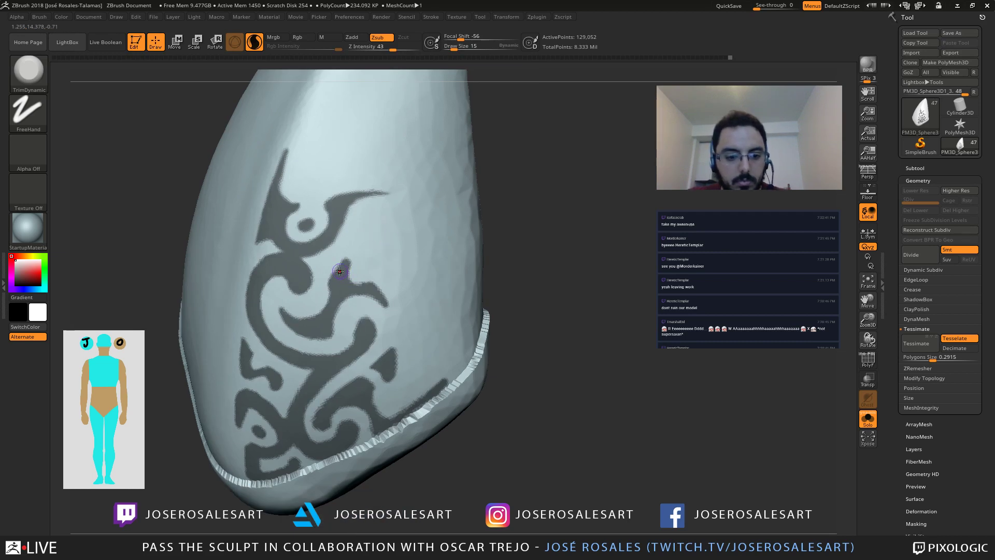
Step: Sharpen the upper tip of the forked branch and paint a C-shaped mask hook above it, beside the U-curve
{"action": "key", "text": "ctrl"}
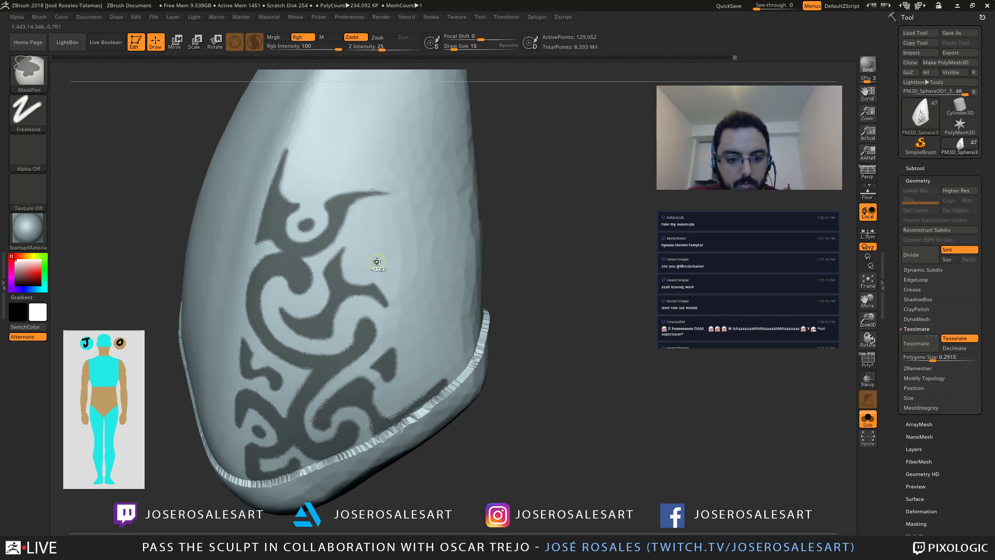
{"action": "mouse_move", "coordinate": [394, 210]}
{"action": "left_mouse_down"}
{"action": "mouse_move", "coordinate": [369, 230]}
{"action": "mouse_move", "coordinate": [361, 261]}
{"action": "mouse_move", "coordinate": [381, 269]}
{"action": "mouse_move", "coordinate": [367, 258]}
{"action": "mouse_move", "coordinate": [376, 240]}
{"action": "mouse_move", "coordinate": [369, 252]}
{"action": "mouse_move", "coordinate": [357, 230]}
{"action": "left_mouse_up"}
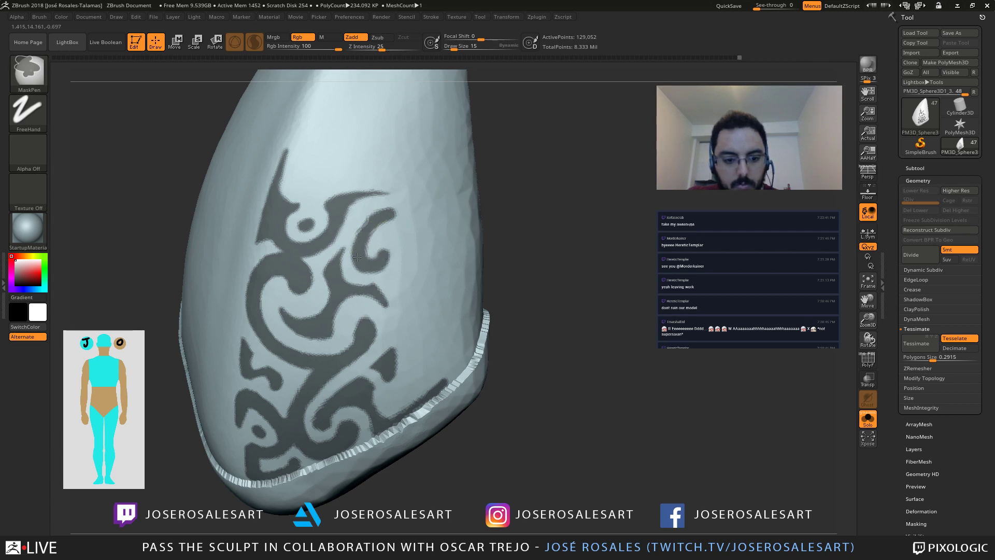
{"action": "mouse_move", "coordinate": [369, 219]}
{"action": "right_mouse_down", "text": "alt"}
{"action": "mouse_move", "coordinate": [280, 230]}
{"action": "mouse_move", "coordinate": [351, 216]}
{"action": "mouse_move", "coordinate": [347, 205]}
{"action": "right_mouse_up", "text": "alt"}
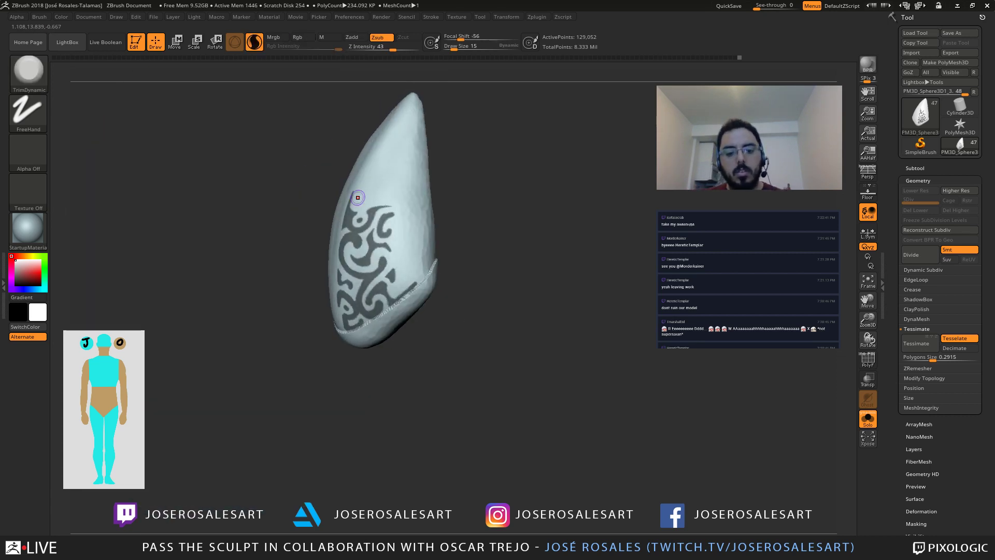
{"action": "mouse_move", "coordinate": [414, 196]}
{"action": "right_mouse_down", "text": "alt"}
{"action": "mouse_move", "coordinate": [394, 226]}
{"action": "mouse_move", "coordinate": [397, 278]}
{"action": "mouse_move", "coordinate": [316, 289]}
{"action": "mouse_move", "coordinate": [394, 282]}
{"action": "mouse_move", "coordinate": [339, 306]}
{"action": "mouse_move", "coordinate": [366, 261]}
{"action": "mouse_move", "coordinate": [365, 236]}
{"action": "right_mouse_up", "text": "alt"}
{"action": "key", "text": "space"}
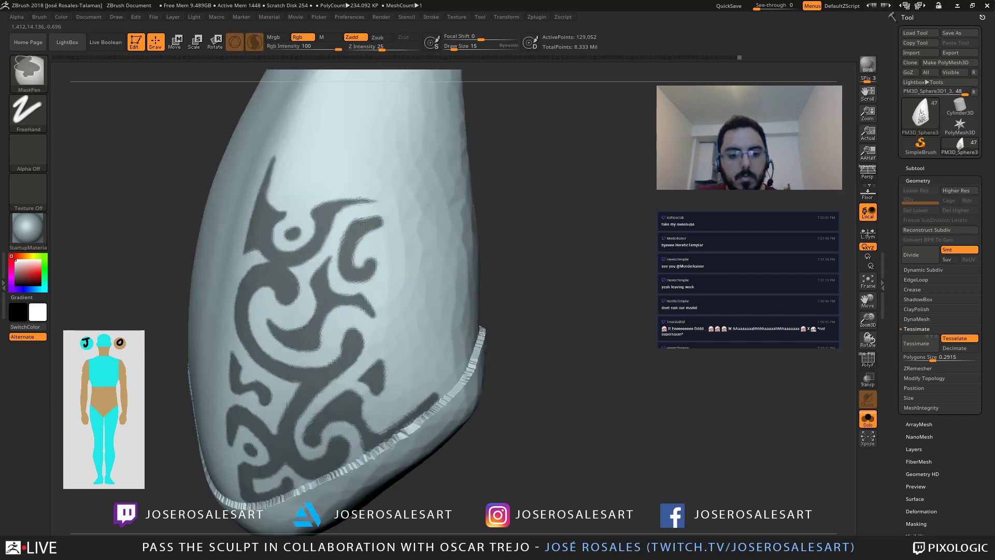
Step: Extend the C-hook's upper end outward into a long arm and refine the inside of its curl
{"action": "left_click_drag", "start_coordinate": [361, 221], "coordinate": [415, 220], "text": "ctrl"}
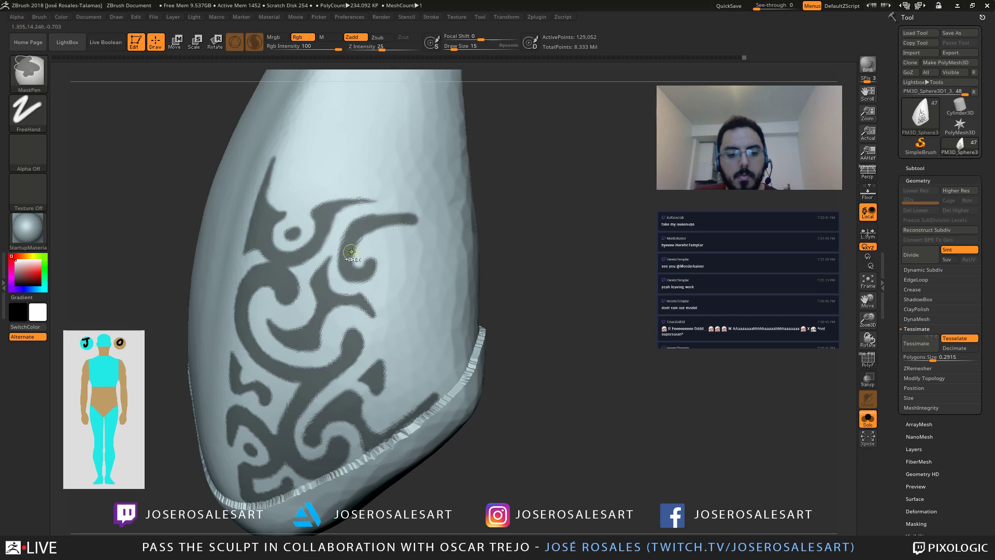
{"action": "left_click_drag", "start_coordinate": [351, 252], "coordinate": [357, 263], "text": "ctrl"}
{"action": "mouse_move", "coordinate": [378, 221]}
{"action": "right_mouse_down", "text": "alt"}
{"action": "mouse_move", "coordinate": [395, 231]}
{"action": "mouse_move", "coordinate": [405, 258]}
{"action": "mouse_move", "coordinate": [389, 262]}
{"action": "mouse_move", "coordinate": [396, 249]}
{"action": "mouse_move", "coordinate": [390, 266]}
{"action": "mouse_move", "coordinate": [403, 269]}
{"action": "right_mouse_up", "text": "alt"}
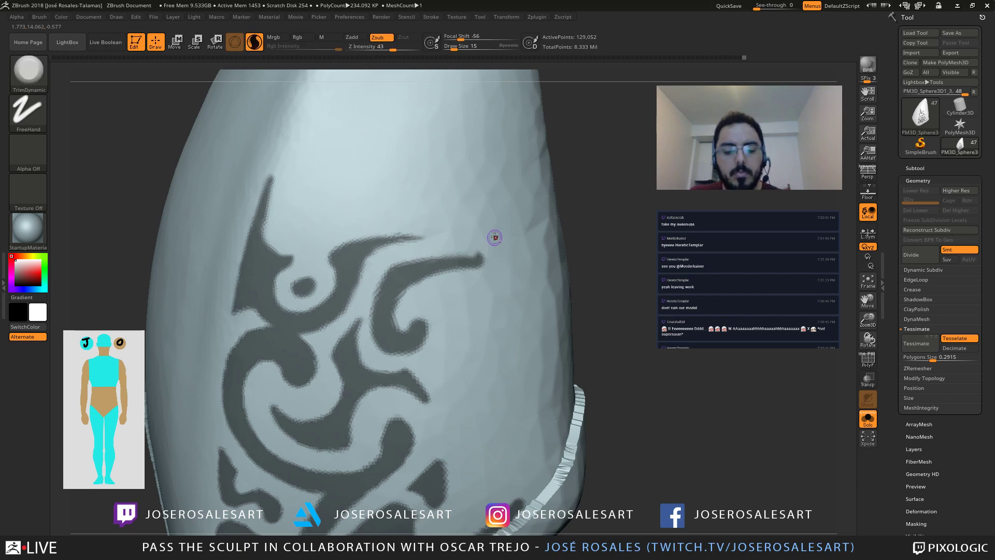
{"action": "mouse_move", "coordinate": [495, 237]}
{"action": "right_mouse_down"}
{"action": "mouse_move", "coordinate": [443, 271]}
{"action": "mouse_move", "coordinate": [452, 285]}
{"action": "mouse_move", "coordinate": [435, 275]}
{"action": "right_mouse_up"}
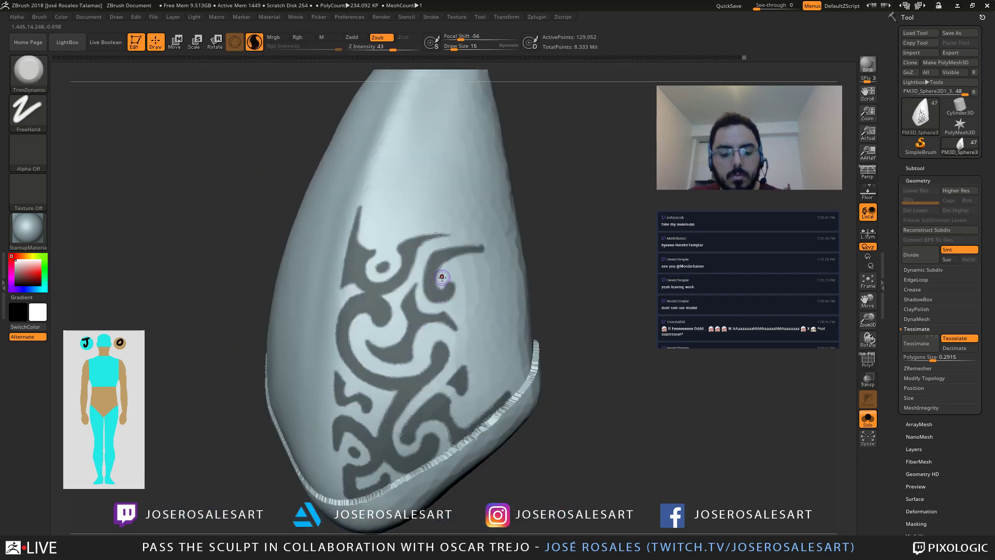
{"action": "key", "text": "ctrl"}
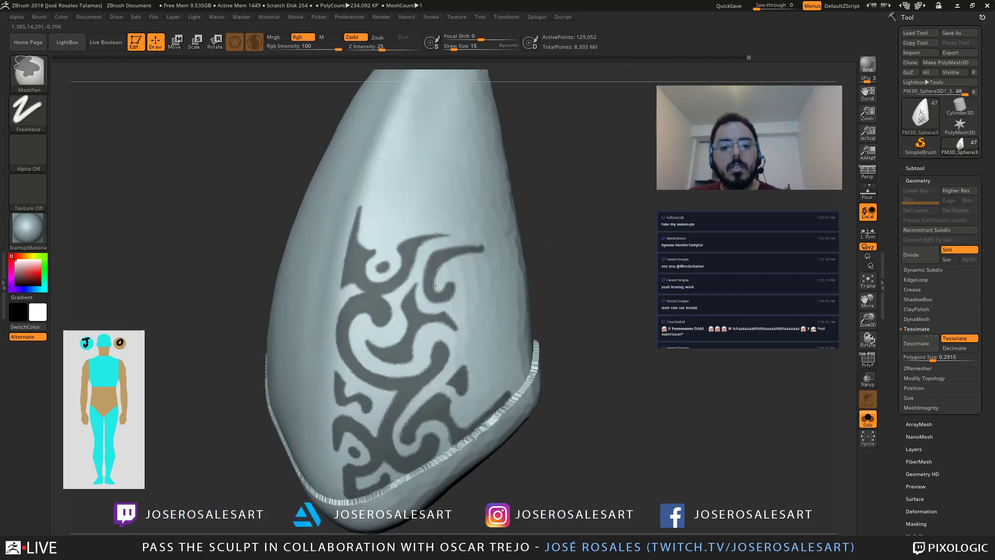
{"action": "left_click_drag", "start_coordinate": [432, 286], "coordinate": [438, 288], "text": "ctrl"}
Step: Trim the C-hook's long upper arm so that it tapers towards its outer end
{"action": "mouse_move", "coordinate": [477, 271]}
{"action": "right_mouse_down"}
{"action": "mouse_move", "coordinate": [389, 280]}
{"action": "mouse_move", "coordinate": [452, 289]}
{"action": "mouse_move", "coordinate": [494, 166]}
{"action": "right_mouse_up"}
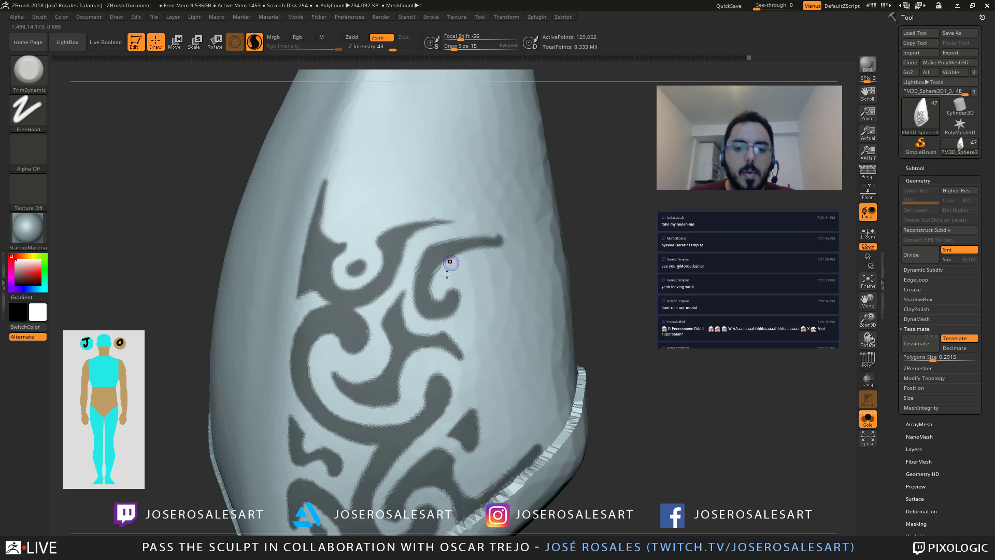
{"action": "mouse_move", "coordinate": [450, 261]}
{"action": "right_mouse_down"}
{"action": "mouse_move", "coordinate": [445, 284]}
{"action": "mouse_move", "coordinate": [469, 233]}
{"action": "mouse_move", "coordinate": [389, 275]}
{"action": "right_mouse_up"}
{"action": "key", "text": "ctrl"}
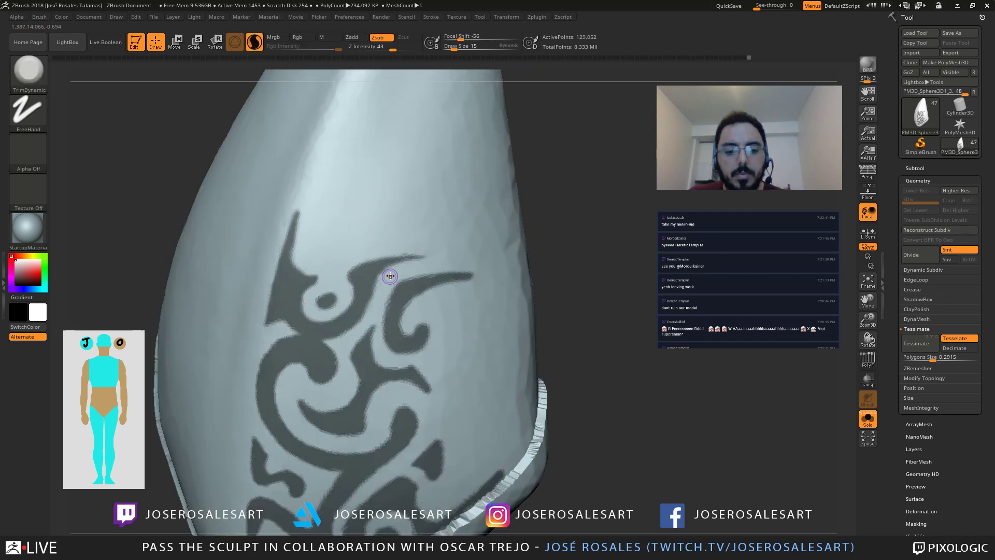
{"action": "key", "text": "ctrl"}
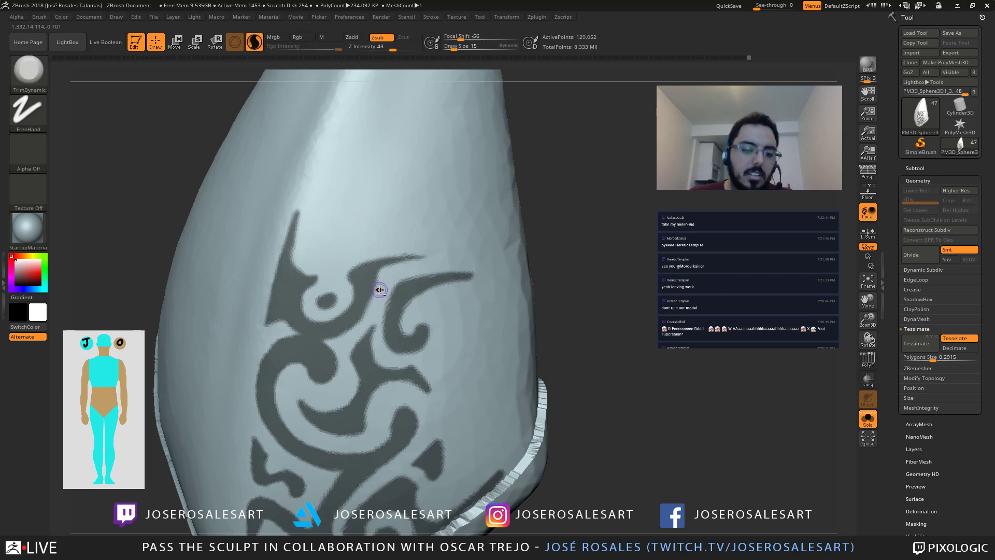
Step: Examine the scrollwork mask and its spacing on the kneecap piece from several angles
{"action": "right_click_drag", "start_coordinate": [379, 289], "coordinate": [394, 340]}
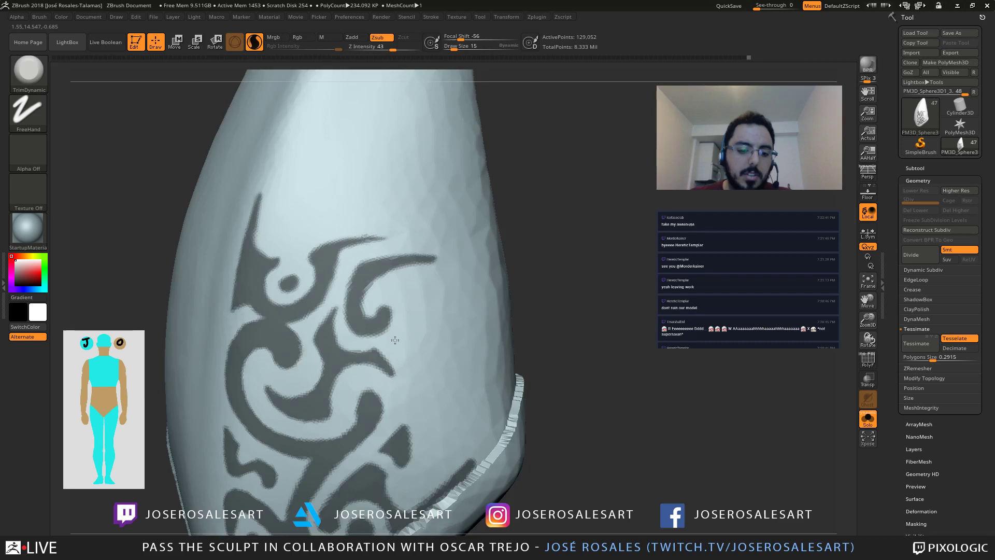
{"action": "right_click_drag", "start_coordinate": [395, 340], "coordinate": [391, 221]}
{"action": "key", "text": "ctrl"}
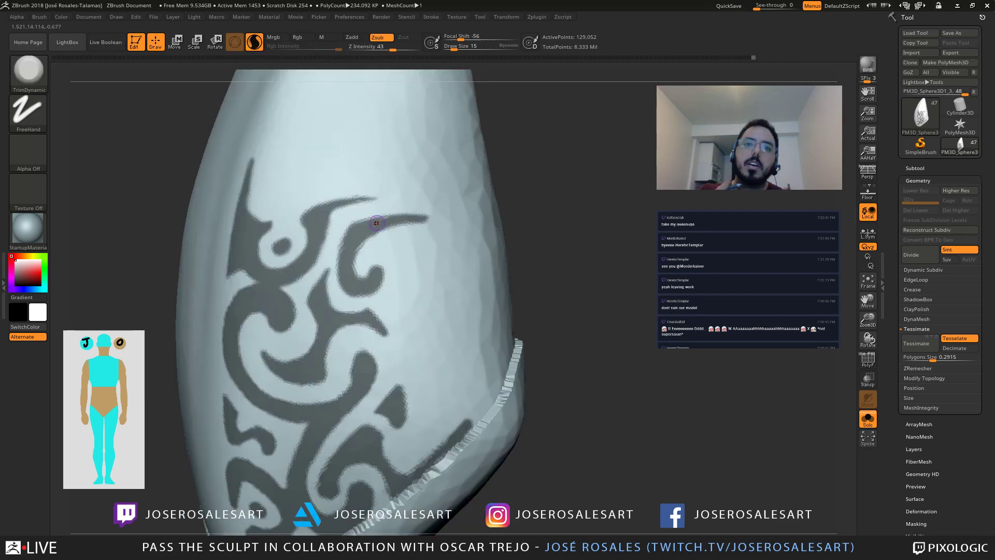
{"action": "key", "text": "ctrl"}
{"action": "mouse_move", "coordinate": [377, 222]}
{"action": "right_mouse_down"}
{"action": "mouse_move", "coordinate": [351, 241]}
{"action": "mouse_move", "coordinate": [396, 346]}
{"action": "mouse_move", "coordinate": [414, 343]}
{"action": "mouse_move", "coordinate": [368, 294]}
{"action": "right_mouse_up"}
{"action": "key", "text": "ctrl"}
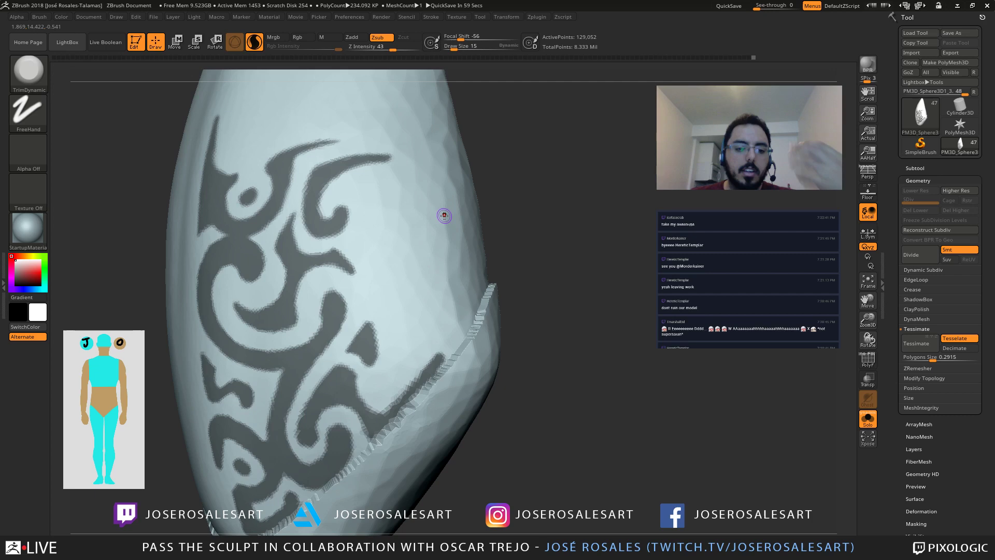
{"action": "mouse_move", "coordinate": [444, 216]}
{"action": "right_mouse_down"}
{"action": "mouse_move", "coordinate": [256, 226]}
{"action": "mouse_move", "coordinate": [230, 282]}
{"action": "right_mouse_up"}
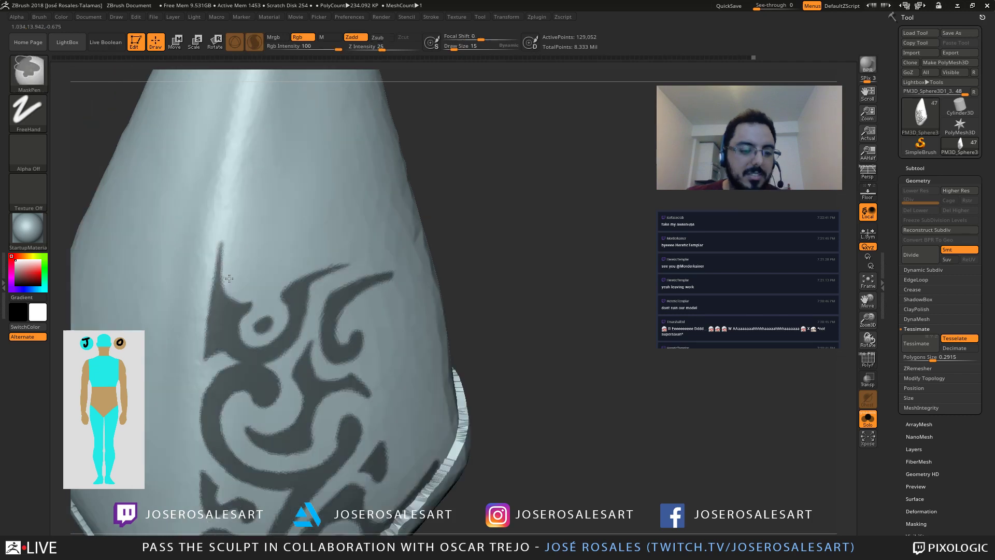
{"action": "mouse_move", "coordinate": [229, 278]}
{"action": "right_mouse_down"}
{"action": "mouse_move", "coordinate": [349, 230]}
{"action": "mouse_move", "coordinate": [341, 250]}
{"action": "mouse_move", "coordinate": [417, 260]}
{"action": "mouse_move", "coordinate": [364, 270]}
{"action": "mouse_move", "coordinate": [447, 219]}
{"action": "mouse_move", "coordinate": [454, 202]}
{"action": "mouse_move", "coordinate": [410, 200]}
{"action": "right_mouse_up"}
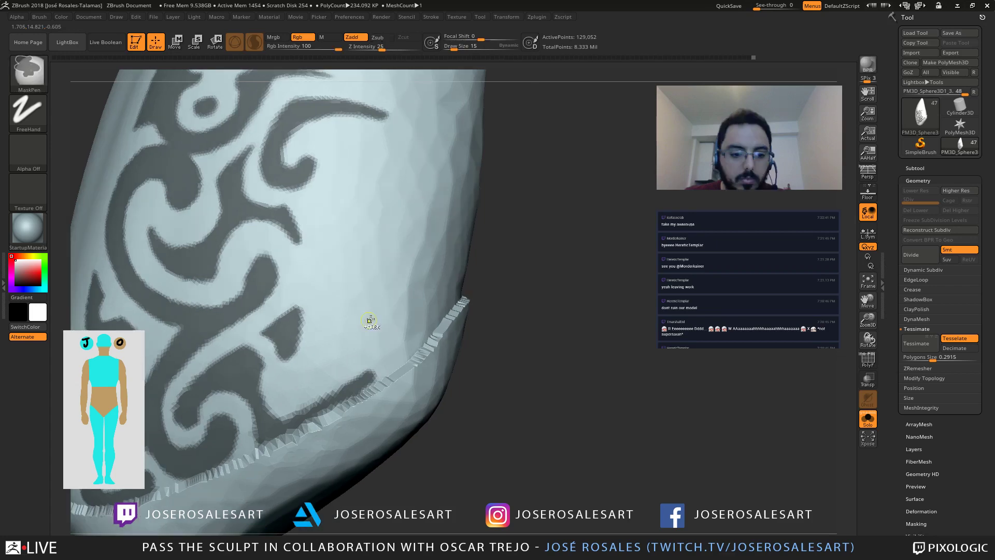
Step: Paint a second curl hooking into the C-hook under its long arm and clean up the gap between them
{"action": "mouse_move", "coordinate": [369, 319]}
{"action": "right_mouse_down", "text": "ctrl"}
{"action": "mouse_move", "coordinate": [374, 327]}
{"action": "mouse_move", "coordinate": [350, 196]}
{"action": "right_mouse_up", "text": "ctrl"}
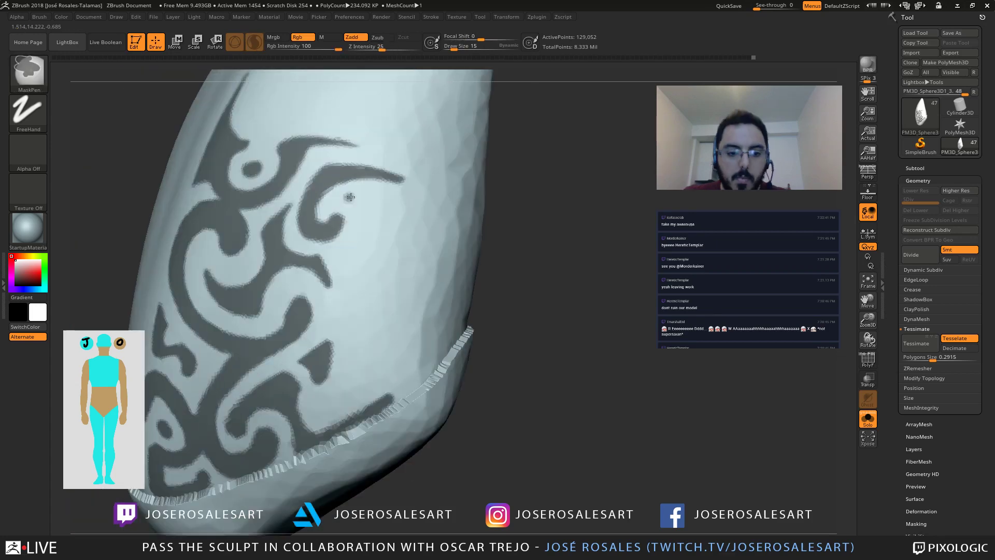
{"action": "mouse_move", "coordinate": [350, 196]}
{"action": "left_mouse_down", "text": "ctrl"}
{"action": "mouse_move", "coordinate": [355, 254]}
{"action": "mouse_move", "coordinate": [363, 196]}
{"action": "mouse_move", "coordinate": [348, 204]}
{"action": "left_mouse_up", "text": "ctrl"}
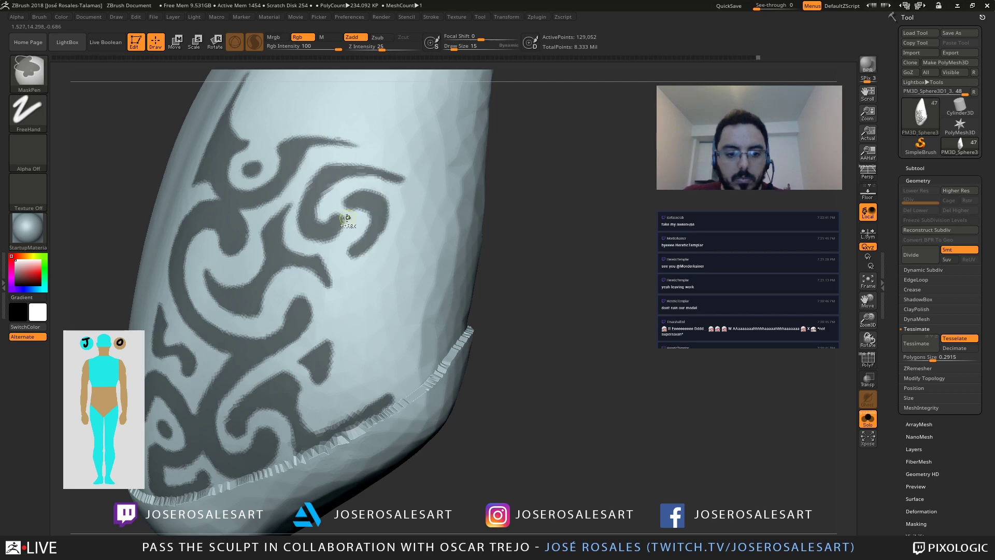
{"action": "mouse_move", "coordinate": [377, 219]}
{"action": "right_mouse_down"}
{"action": "mouse_move", "coordinate": [386, 217]}
{"action": "mouse_move", "coordinate": [322, 204]}
{"action": "right_mouse_up"}
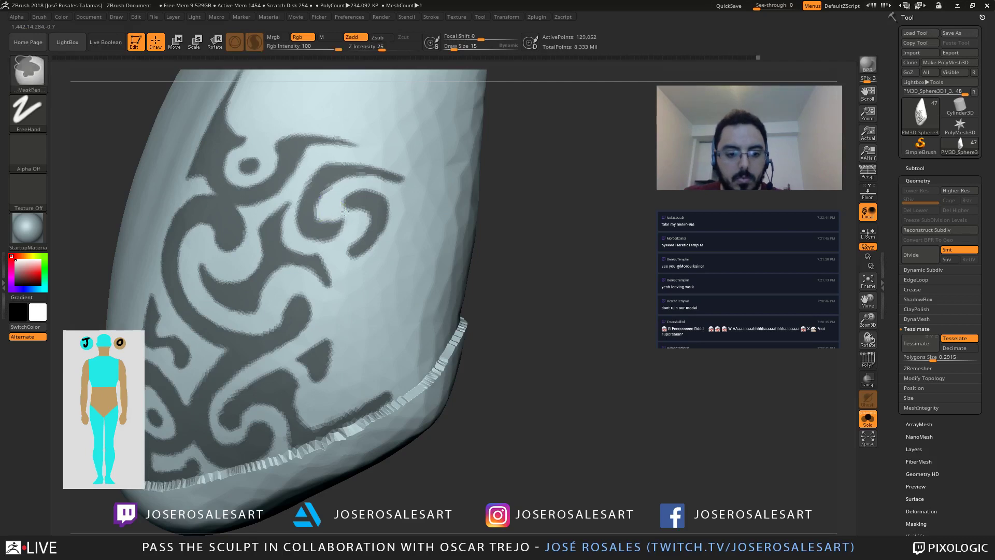
{"action": "mouse_move", "coordinate": [345, 211]}
{"action": "left_mouse_down", "text": "ctrl"}
{"action": "mouse_move", "coordinate": [339, 233]}
{"action": "mouse_move", "coordinate": [307, 231]}
{"action": "left_mouse_up", "text": "ctrl"}
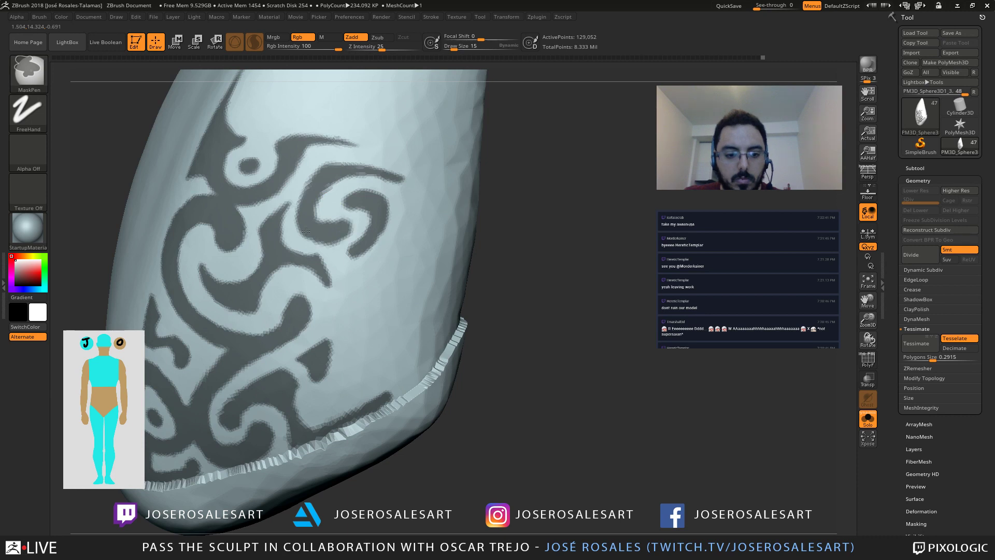
{"action": "left_click_drag", "start_coordinate": [342, 201], "coordinate": [385, 195], "text": "ctrl"}
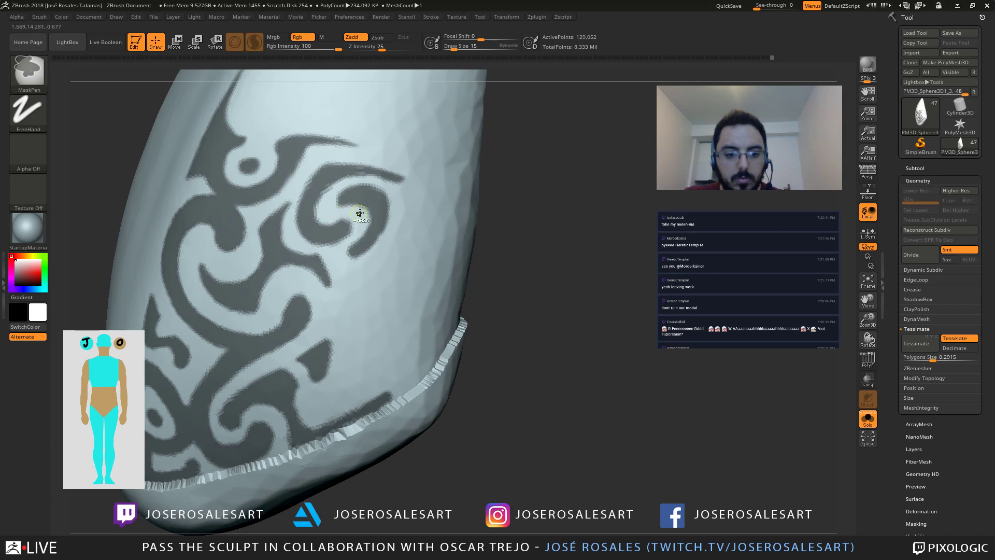
{"action": "right_click_drag", "start_coordinate": [414, 189], "coordinate": [414, 151], "text": "ctrl"}
Step: Extend the second curl downward with a masked tail and refine the neighbouring pointed tip and the gap between them
{"action": "mouse_move", "coordinate": [385, 245]}
{"action": "right_mouse_down", "text": "alt"}
{"action": "mouse_move", "coordinate": [407, 248]}
{"action": "mouse_move", "coordinate": [409, 277]}
{"action": "right_mouse_up", "text": "alt"}
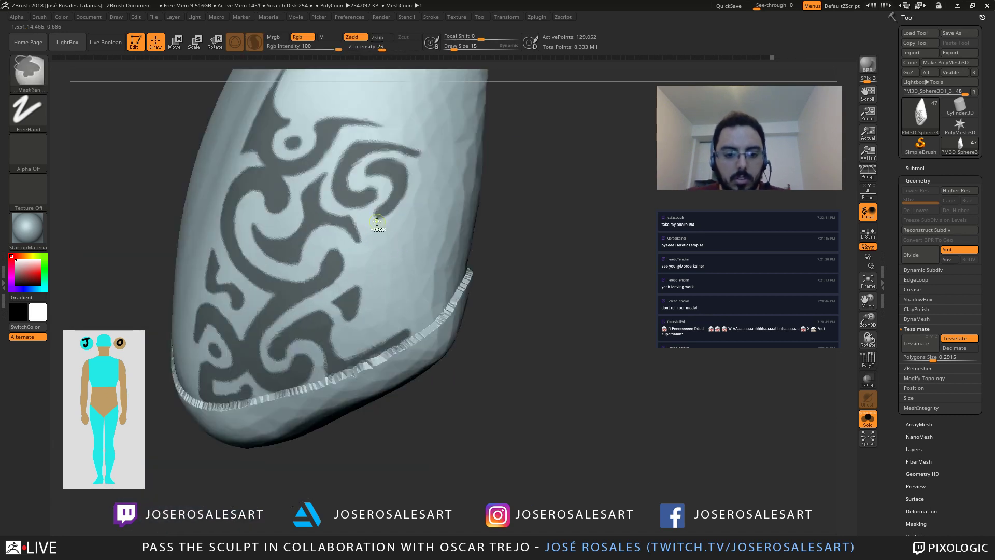
{"action": "mouse_move", "coordinate": [383, 214]}
{"action": "left_mouse_down", "text": "ctrl"}
{"action": "mouse_move", "coordinate": [372, 217]}
{"action": "mouse_move", "coordinate": [374, 273]}
{"action": "left_mouse_up", "text": "ctrl"}
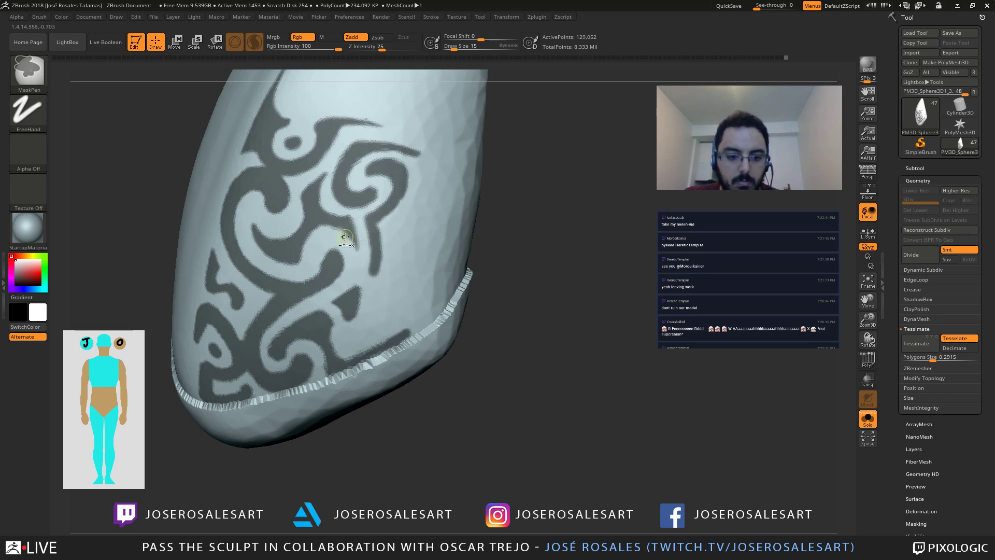
{"action": "left_click_drag", "start_coordinate": [342, 231], "coordinate": [360, 258], "text": "ctrl+alt"}
{"action": "right_click_drag", "start_coordinate": [450, 246], "coordinate": [338, 226], "text": "alt"}
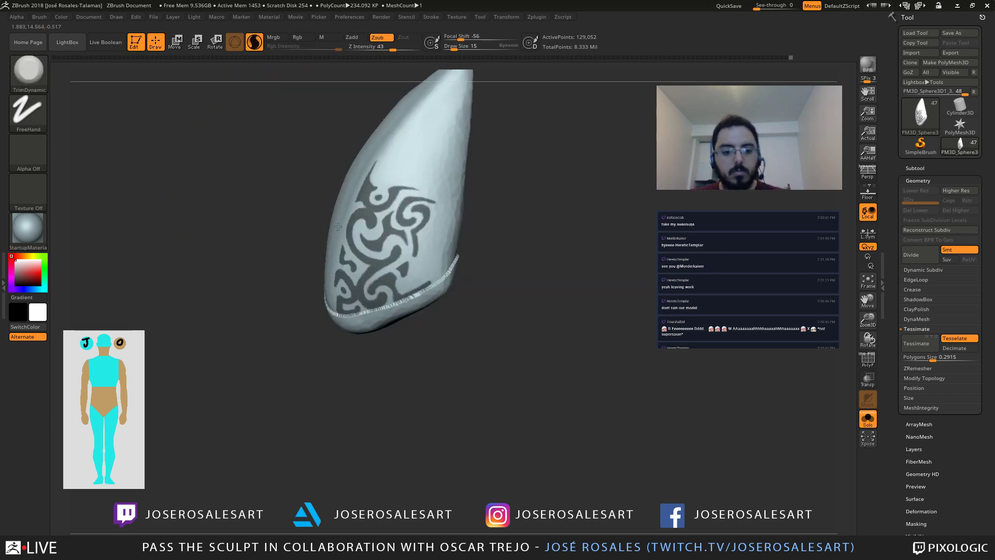
{"action": "left_click_drag", "start_coordinate": [496, 279], "coordinate": [516, 307]}
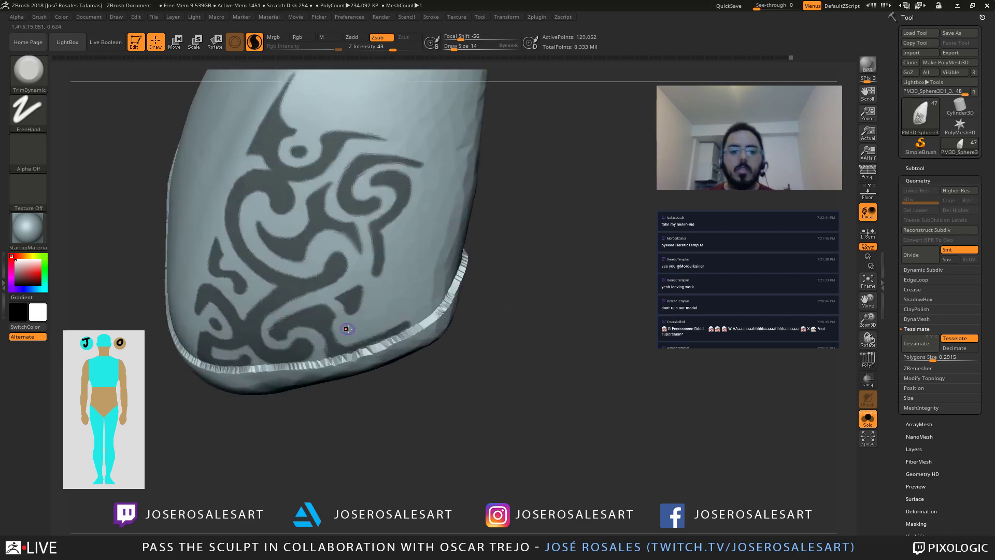
{"action": "right_click_drag", "start_coordinate": [347, 329], "coordinate": [353, 229]}
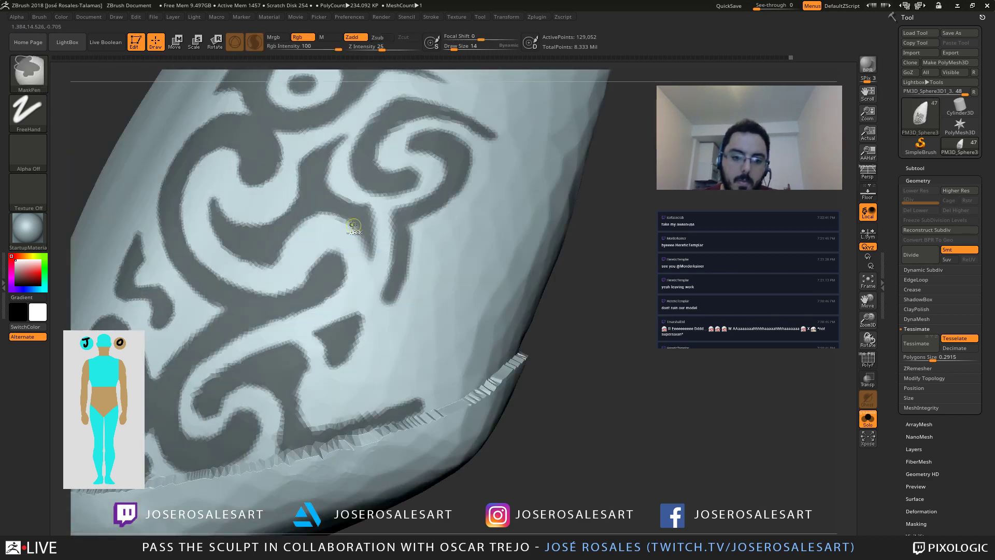
{"action": "left_click_drag", "start_coordinate": [353, 225], "coordinate": [370, 261], "text": "ctrl"}
{"action": "mouse_move", "coordinate": [446, 222]}
{"action": "right_mouse_down", "text": "alt"}
{"action": "mouse_move", "coordinate": [344, 233]}
{"action": "mouse_move", "coordinate": [359, 306]}
{"action": "mouse_move", "coordinate": [410, 332]}
{"action": "mouse_move", "coordinate": [369, 182]}
{"action": "right_mouse_up", "text": "alt"}
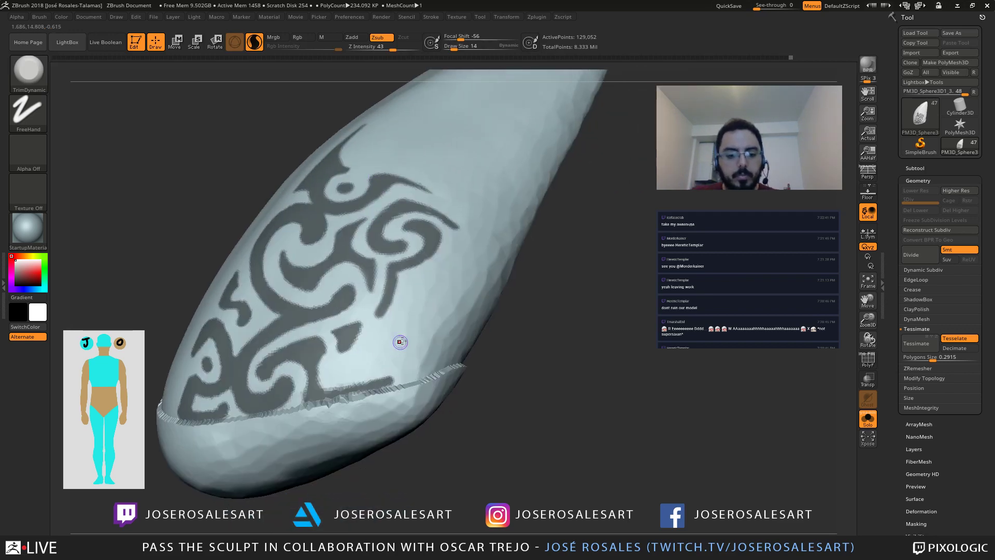
Step: Paint an upturned hook with a rounded end branching outward from the tail of the second curl
{"action": "key", "text": "ctrl"}
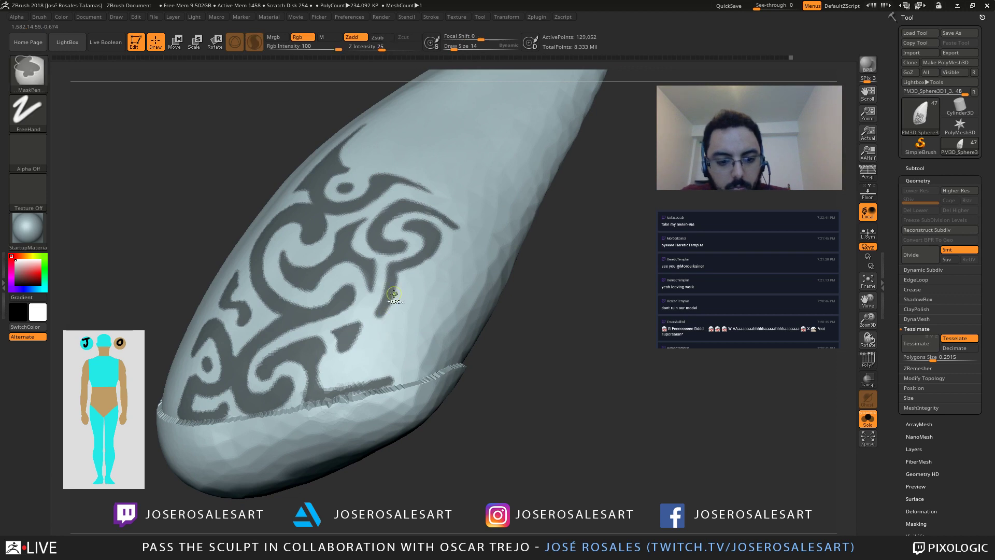
{"action": "mouse_move", "coordinate": [395, 272]}
{"action": "left_mouse_down", "text": "ctrl"}
{"action": "mouse_move", "coordinate": [409, 298]}
{"action": "mouse_move", "coordinate": [440, 280]}
{"action": "left_mouse_up", "text": "ctrl"}
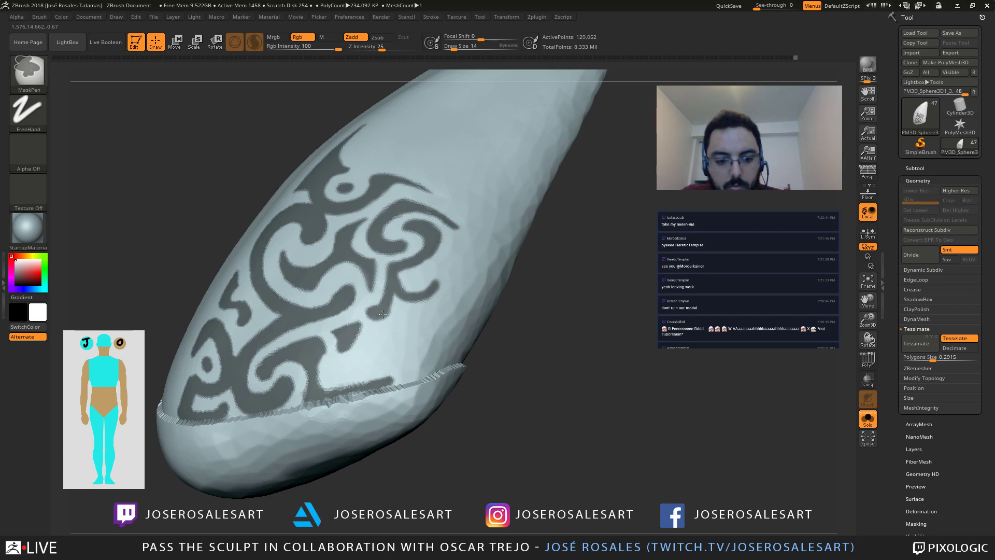
{"action": "left_click_drag", "start_coordinate": [431, 290], "coordinate": [441, 288]}
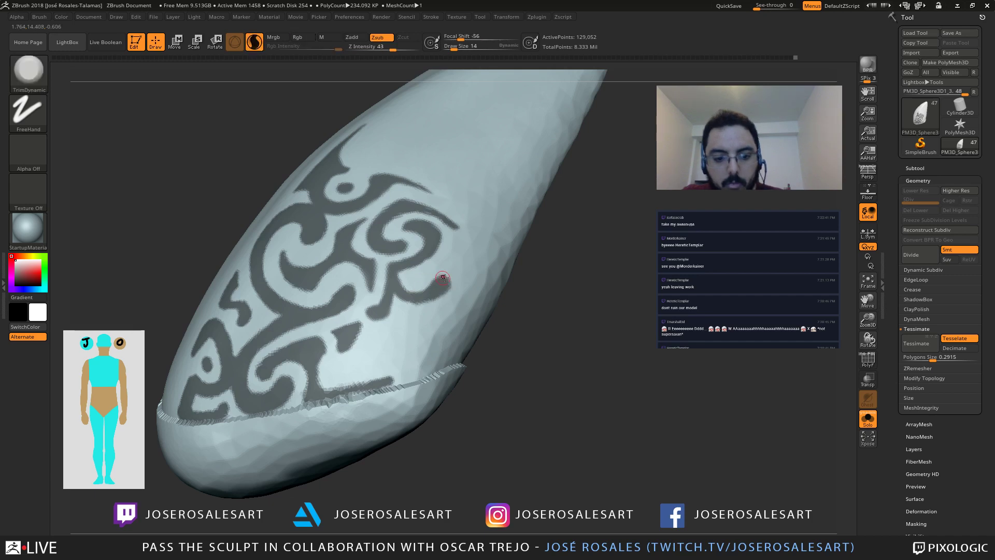
Step: Examine the scrollwork mask on the kneecap piece, first together with both legs, then isolated and up close
{"action": "mouse_move", "coordinate": [529, 281]}
{"action": "left_mouse_down", "text": "alt"}
{"action": "mouse_move", "coordinate": [364, 286]}
{"action": "mouse_move", "coordinate": [374, 322]}
{"action": "mouse_move", "coordinate": [464, 321]}
{"action": "mouse_move", "coordinate": [294, 322]}
{"action": "mouse_move", "coordinate": [509, 338]}
{"action": "mouse_move", "coordinate": [254, 315]}
{"action": "left_mouse_up", "text": "alt"}
{"action": "key", "text": "shift+s"}
{"action": "mouse_move", "coordinate": [359, 324]}
{"action": "left_mouse_down"}
{"action": "mouse_move", "coordinate": [395, 358]}
{"action": "mouse_move", "coordinate": [455, 344]}
{"action": "mouse_move", "coordinate": [473, 326]}
{"action": "mouse_move", "coordinate": [341, 328]}
{"action": "mouse_move", "coordinate": [396, 305]}
{"action": "left_mouse_up"}
{"action": "left_click_drag", "start_coordinate": [397, 306], "coordinate": [460, 250], "text": "alt"}
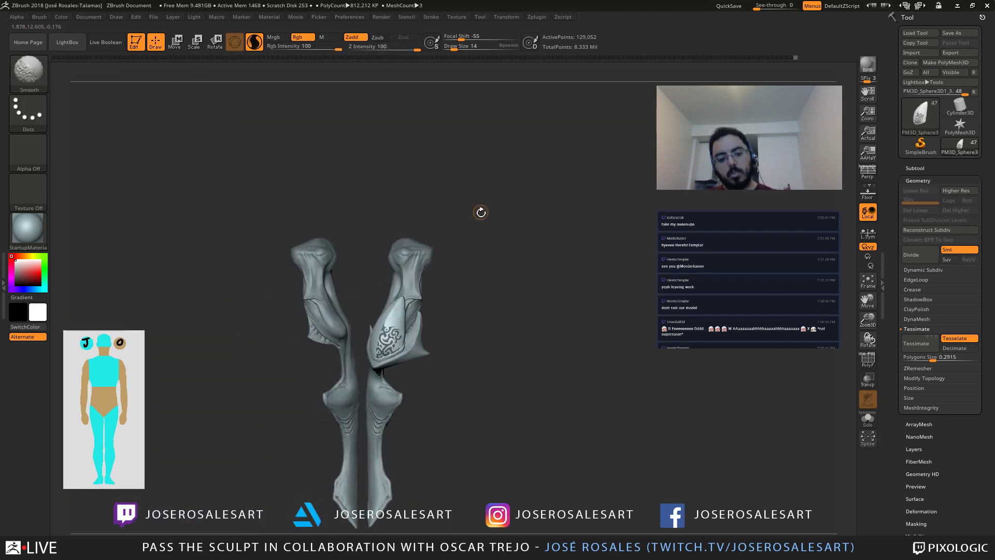
{"action": "key", "text": "shift+s"}
{"action": "left_click_drag", "start_coordinate": [414, 288], "coordinate": [522, 413], "text": "alt"}
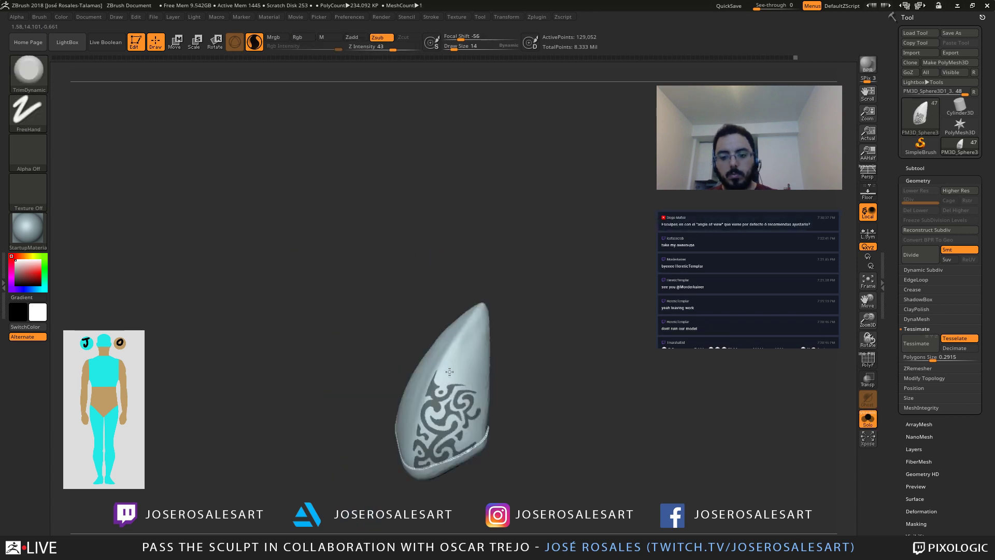
{"action": "right_click_drag", "start_coordinate": [460, 398], "coordinate": [460, 291], "text": "alt"}
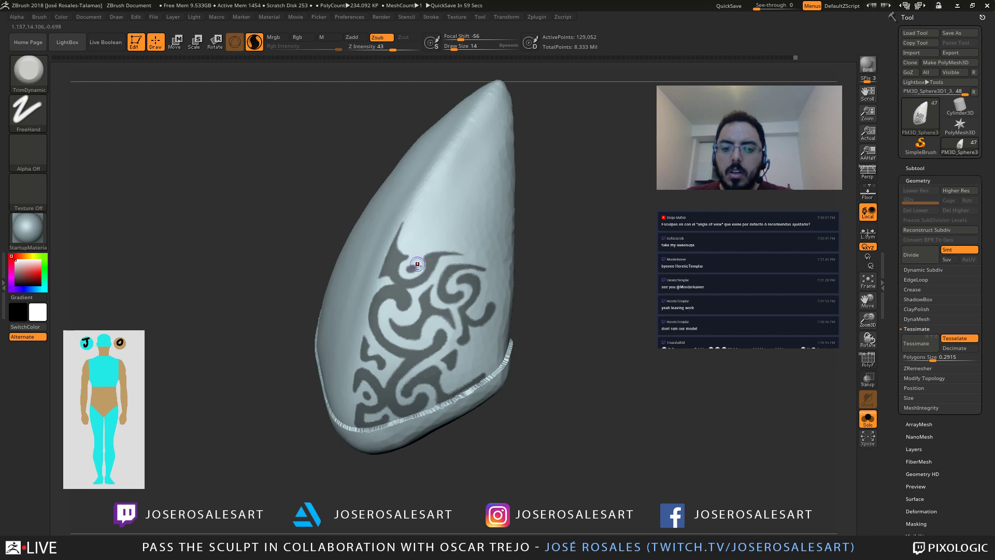
{"action": "right_click_drag", "start_coordinate": [417, 265], "coordinate": [446, 247], "text": "alt"}
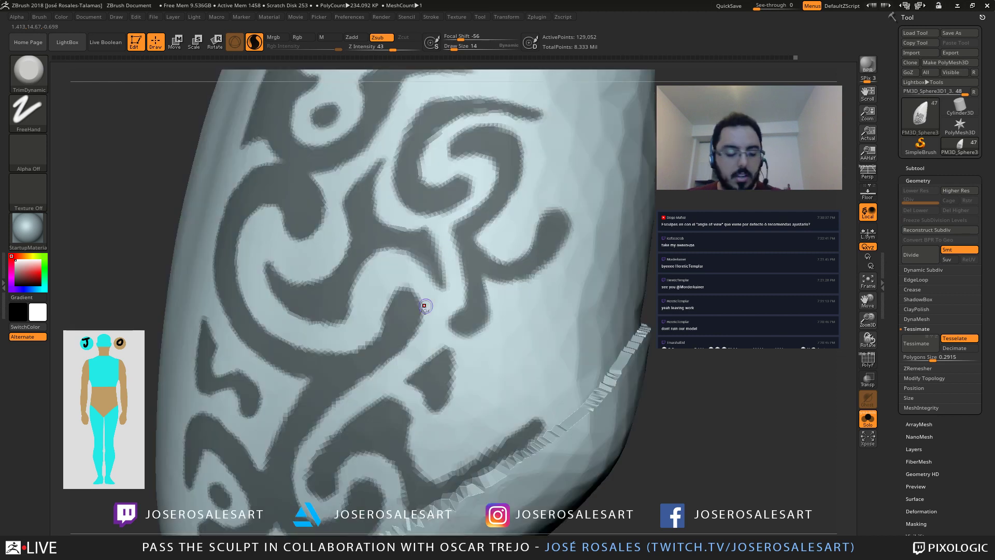
{"action": "right_click_drag", "start_coordinate": [425, 306], "coordinate": [336, 374]}
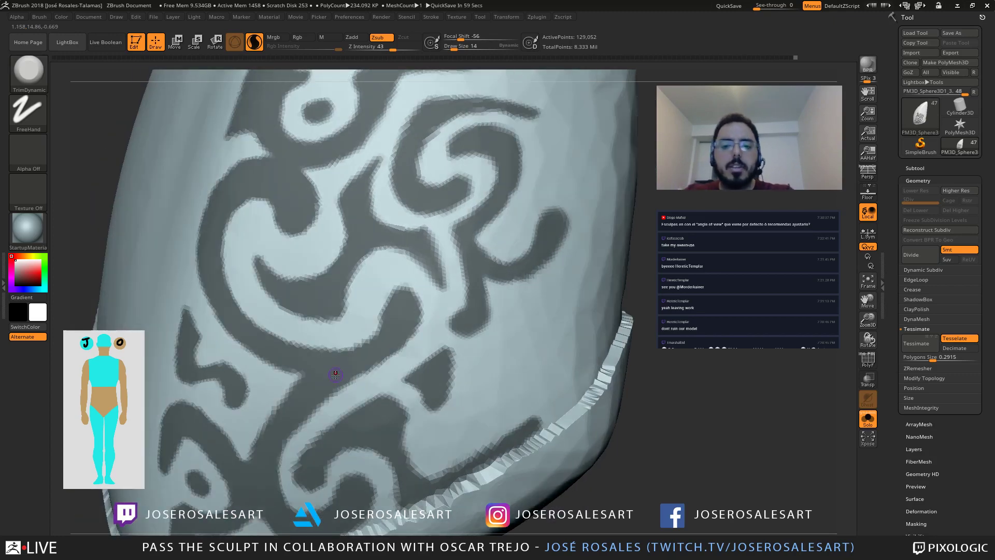
{"action": "right_click_drag", "start_coordinate": [438, 306], "coordinate": [402, 254]}
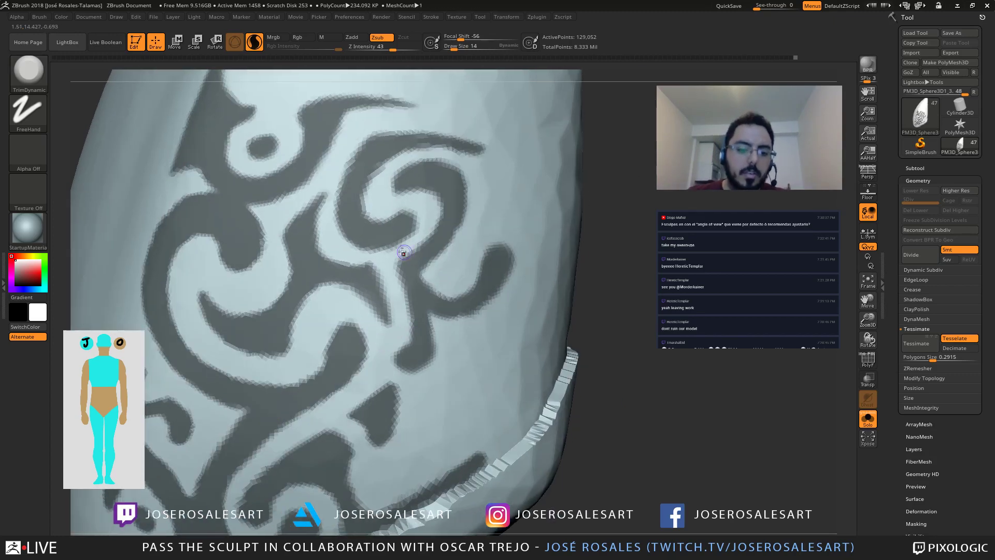
Step: Refine the mask edges of the tail and upturned hook, rounding the tail's lower end and sharpening their junction
{"action": "key", "text": "ctrl"}
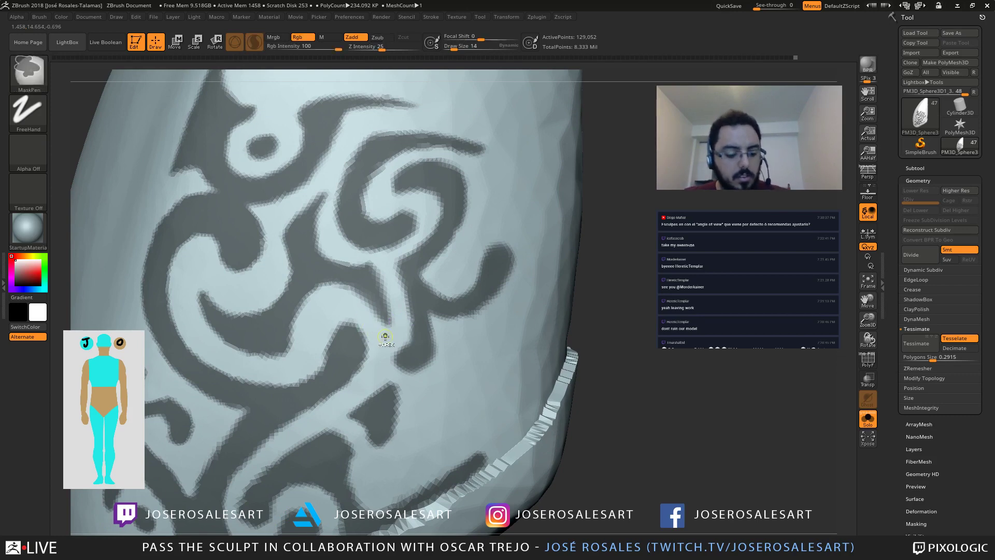
{"action": "mouse_move", "coordinate": [390, 351]}
{"action": "right_mouse_down"}
{"action": "mouse_move", "coordinate": [397, 311]}
{"action": "mouse_move", "coordinate": [415, 342]}
{"action": "mouse_move", "coordinate": [354, 320]}
{"action": "right_mouse_up"}
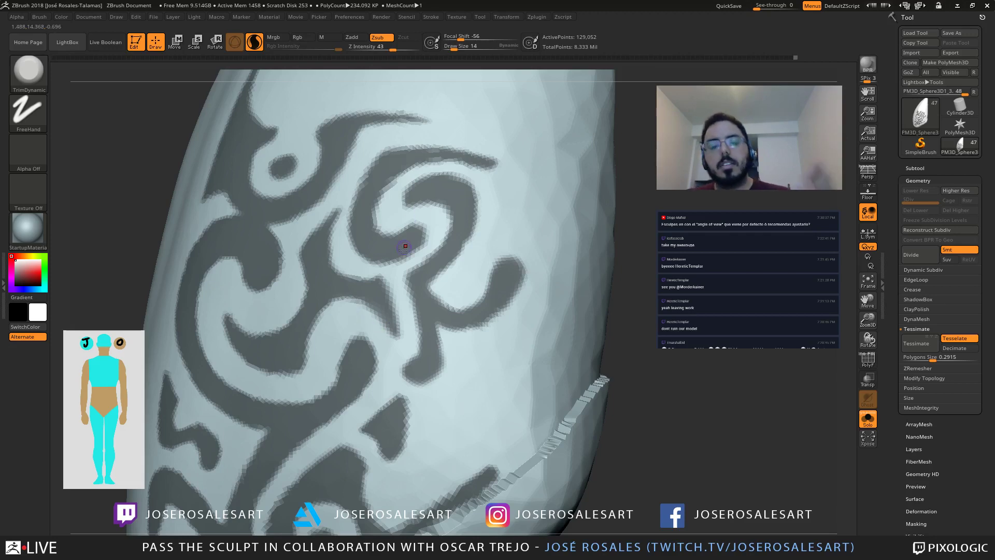
{"action": "mouse_move", "coordinate": [388, 342]}
{"action": "right_mouse_down"}
{"action": "mouse_move", "coordinate": [411, 311]}
{"action": "mouse_move", "coordinate": [382, 330]}
{"action": "mouse_move", "coordinate": [402, 325]}
{"action": "right_mouse_up"}
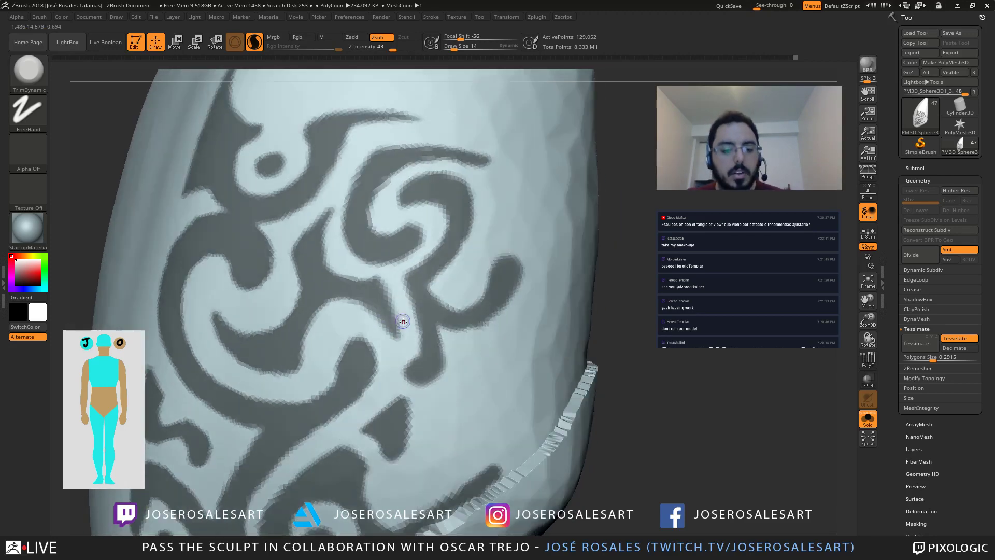
{"action": "key", "text": "ctrl"}
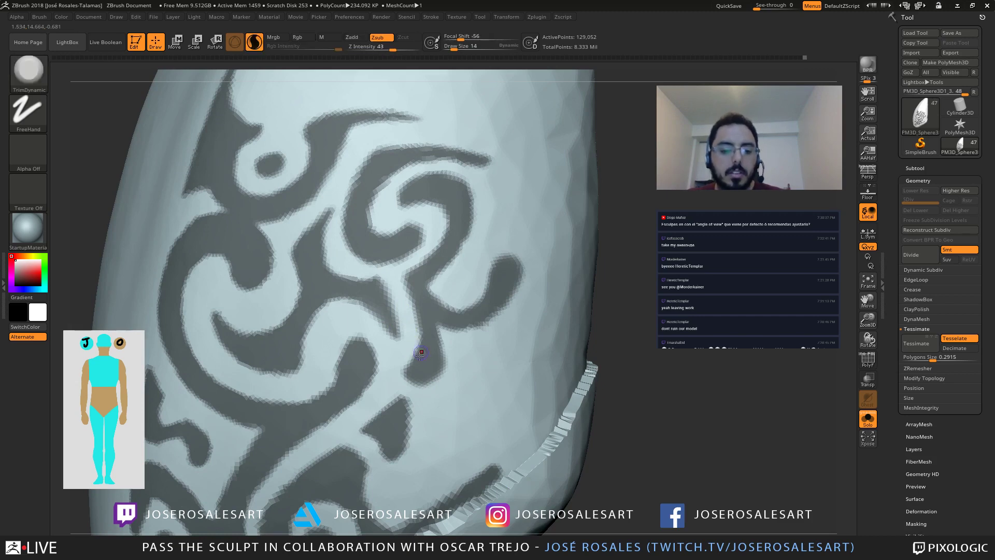
{"action": "mouse_move", "coordinate": [407, 338]}
{"action": "right_mouse_down"}
{"action": "mouse_move", "coordinate": [373, 406]}
{"action": "mouse_move", "coordinate": [391, 369]}
{"action": "mouse_move", "coordinate": [431, 389]}
{"action": "mouse_move", "coordinate": [429, 362]}
{"action": "mouse_move", "coordinate": [400, 331]}
{"action": "mouse_move", "coordinate": [511, 310]}
{"action": "mouse_move", "coordinate": [429, 358]}
{"action": "right_mouse_up"}
{"action": "mouse_move", "coordinate": [412, 342]}
{"action": "right_mouse_down", "text": "alt"}
{"action": "mouse_move", "coordinate": [382, 332]}
{"action": "mouse_move", "coordinate": [426, 343]}
{"action": "mouse_move", "coordinate": [438, 378]}
{"action": "right_mouse_up", "text": "alt"}
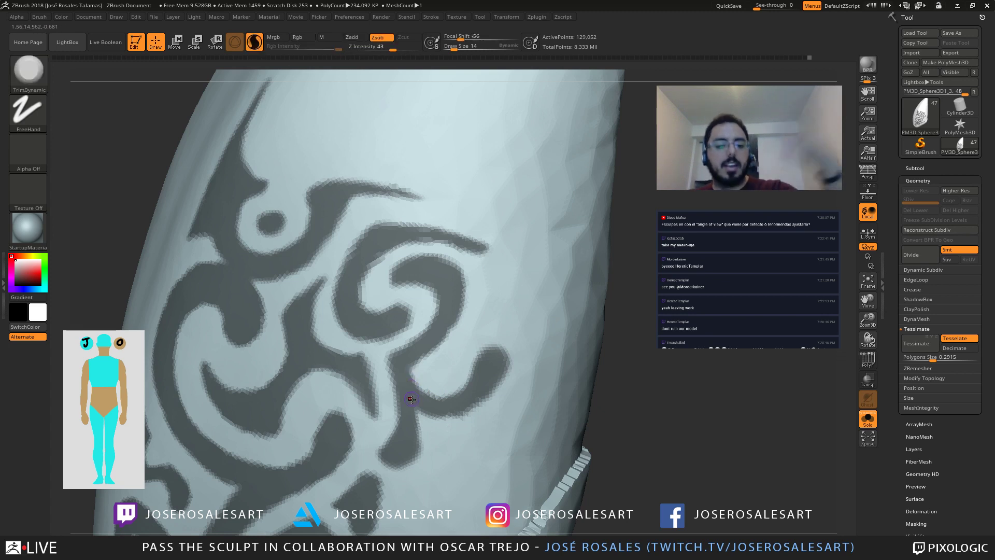
{"action": "key", "text": "ctrl"}
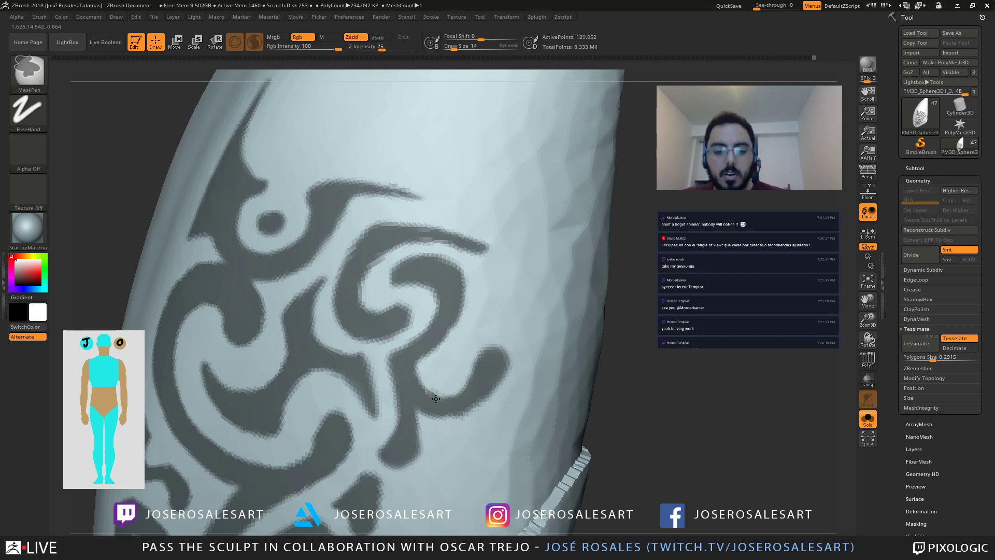
{"action": "mouse_move", "coordinate": [431, 402]}
{"action": "right_mouse_down"}
{"action": "mouse_move", "coordinate": [405, 360]}
{"action": "mouse_move", "coordinate": [375, 366]}
{"action": "mouse_move", "coordinate": [382, 311]}
{"action": "mouse_move", "coordinate": [456, 337]}
{"action": "mouse_move", "coordinate": [449, 288]}
{"action": "right_mouse_up"}
{"action": "key", "text": "ctrl"}
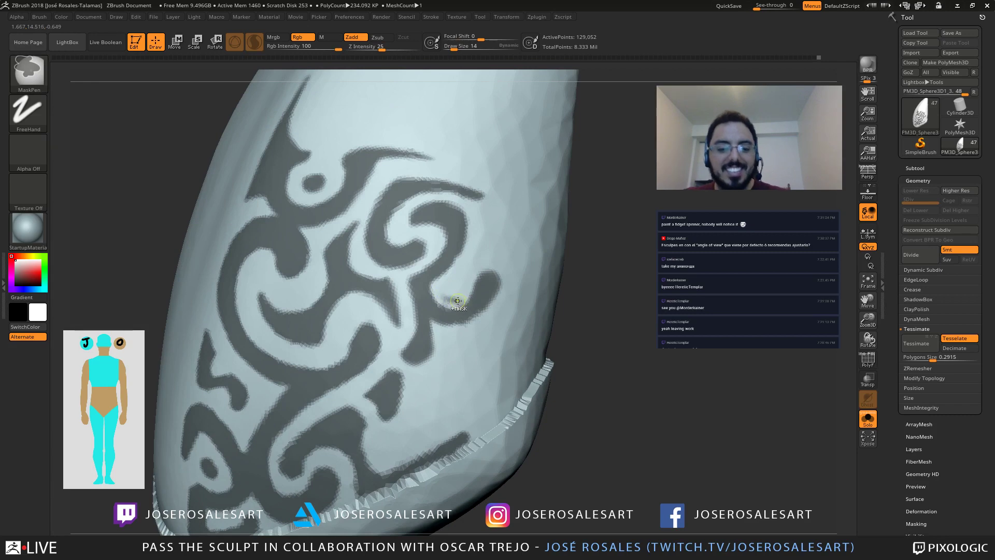
Step: Trim the underside of the long arm above the second curl so that it tapers to a thin point
{"action": "mouse_move", "coordinate": [480, 344]}
{"action": "right_mouse_down"}
{"action": "mouse_move", "coordinate": [437, 318]}
{"action": "mouse_move", "coordinate": [459, 300]}
{"action": "right_mouse_up"}
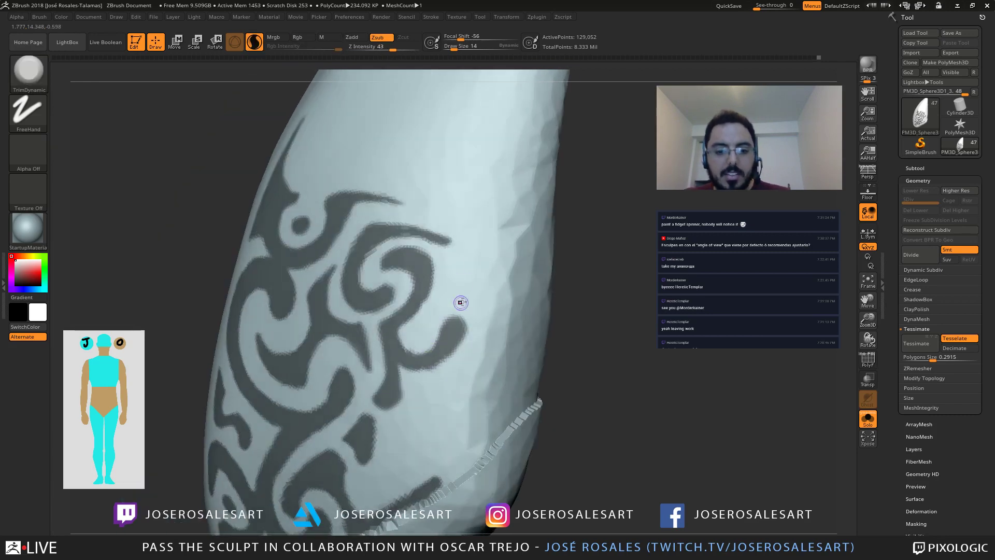
{"action": "right_click_drag", "start_coordinate": [395, 269], "coordinate": [386, 257]}
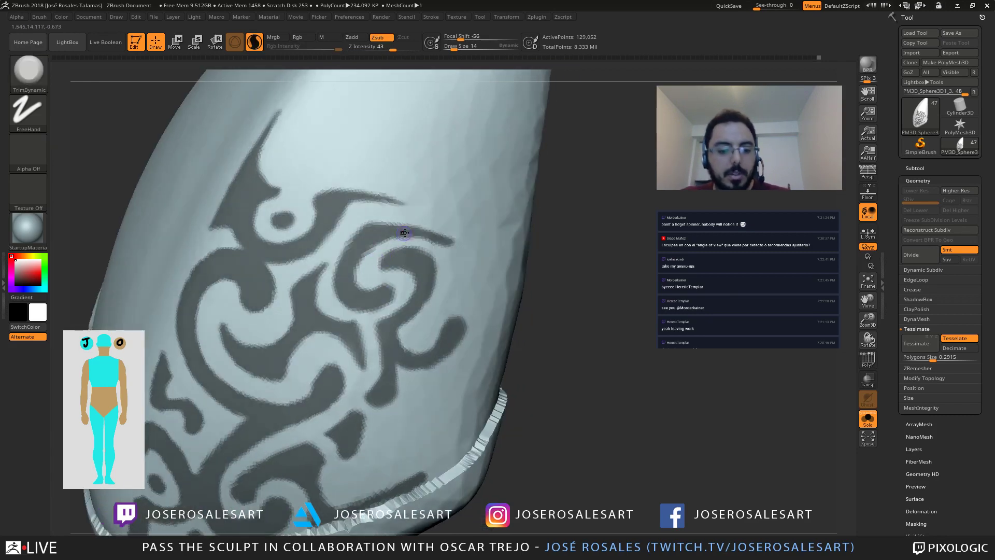
{"action": "key", "text": "ctrl"}
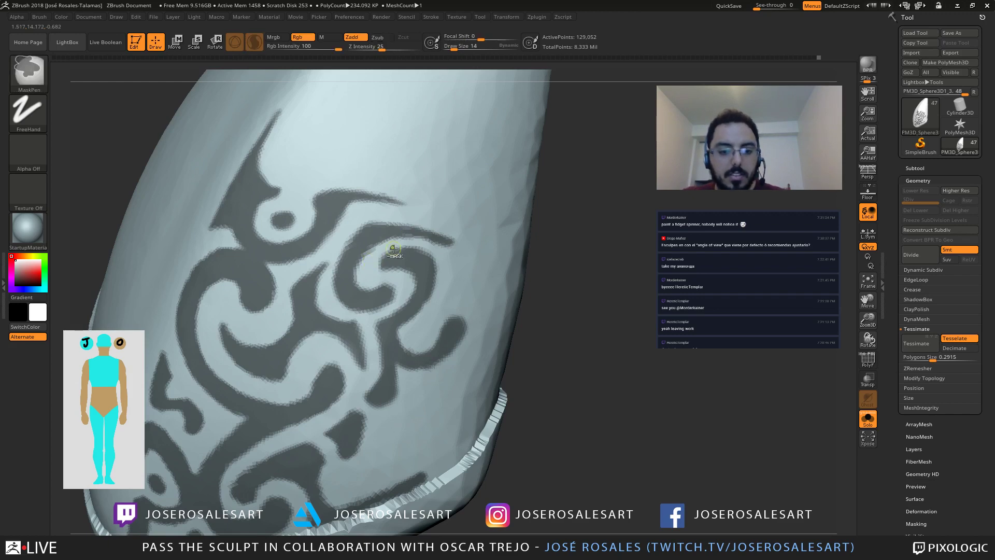
{"action": "right_click_drag", "start_coordinate": [455, 249], "coordinate": [432, 254], "text": "alt"}
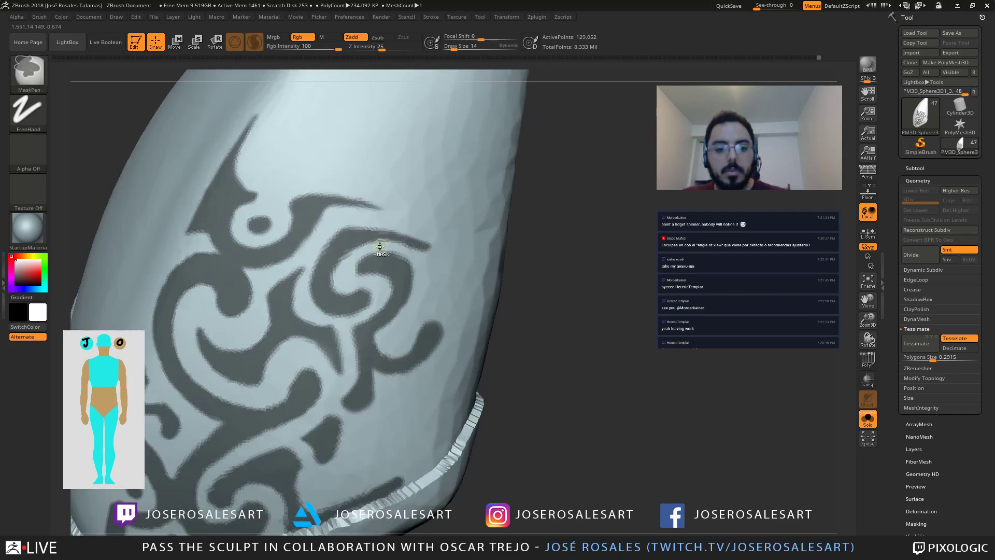
{"action": "left_click_drag", "start_coordinate": [382, 249], "coordinate": [430, 255], "text": "ctrl+alt"}
{"action": "mouse_move", "coordinate": [377, 258]}
{"action": "right_mouse_down"}
{"action": "mouse_move", "coordinate": [290, 244]}
{"action": "mouse_move", "coordinate": [371, 216]}
{"action": "mouse_move", "coordinate": [409, 219]}
{"action": "right_mouse_up"}
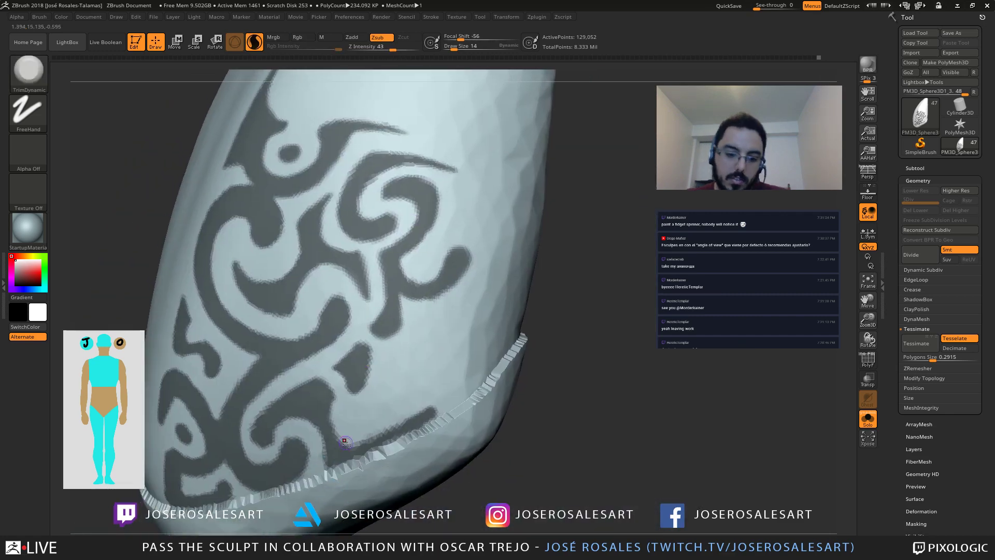
Step: Paint a small round dot in the mask inside the upturned hook
{"action": "mouse_move", "coordinate": [415, 399]}
{"action": "right_mouse_down"}
{"action": "mouse_move", "coordinate": [456, 398]}
{"action": "mouse_move", "coordinate": [428, 268]}
{"action": "right_mouse_up"}
{"action": "key", "text": "ctrl"}
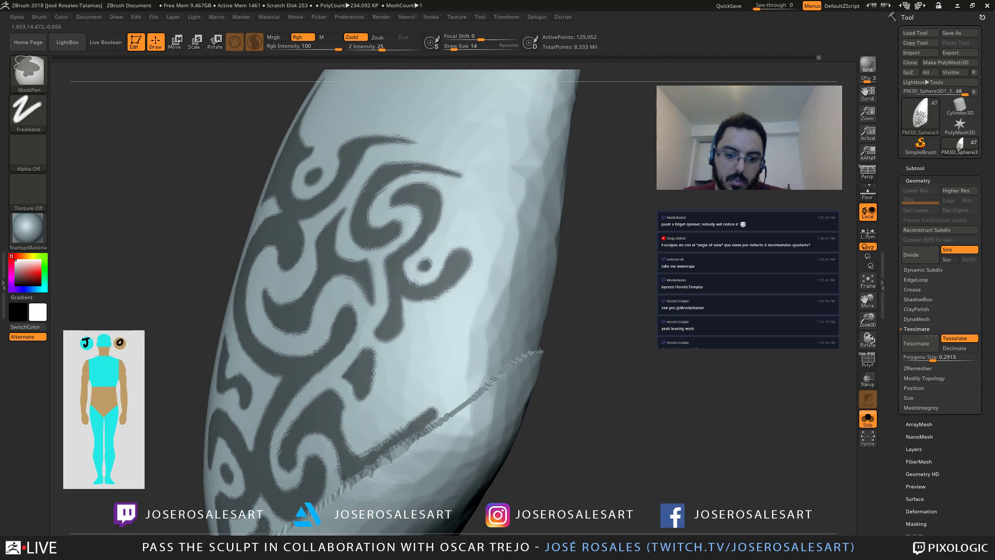
{"action": "mouse_move", "coordinate": [570, 265]}
{"action": "right_mouse_down", "text": "alt"}
{"action": "mouse_move", "coordinate": [240, 291]}
{"action": "mouse_move", "coordinate": [502, 296]}
{"action": "mouse_move", "coordinate": [426, 340]}
{"action": "mouse_move", "coordinate": [360, 307]}
{"action": "mouse_move", "coordinate": [432, 287]}
{"action": "right_mouse_up", "text": "alt"}
{"action": "key", "text": "f"}
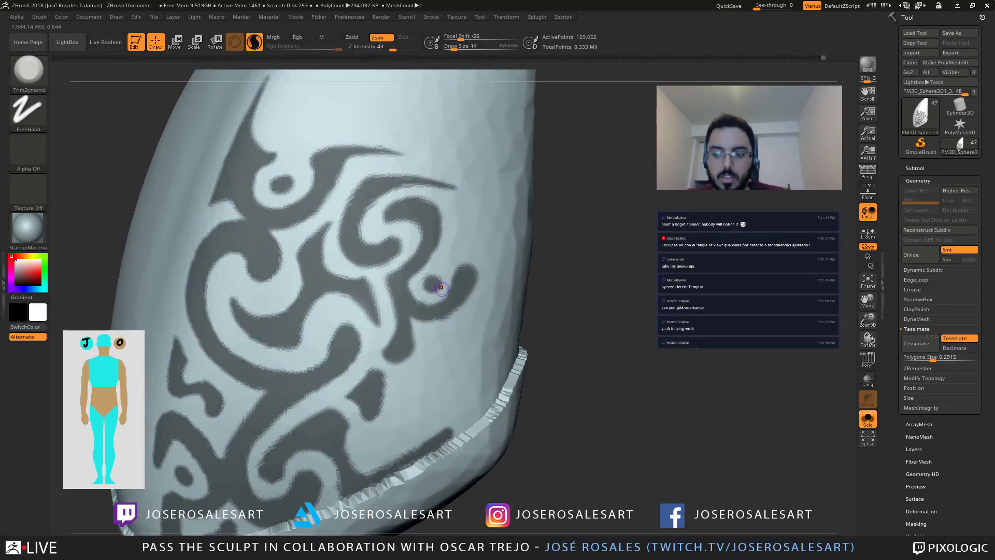
Step: Paint a large outer curl arching over the upturned hook and sweeping down towards the kneecap piece's rim
{"action": "mouse_move", "coordinate": [475, 324]}
{"action": "right_mouse_down"}
{"action": "mouse_move", "coordinate": [444, 269]}
{"action": "mouse_move", "coordinate": [424, 344]}
{"action": "mouse_move", "coordinate": [421, 294]}
{"action": "right_mouse_up"}
{"action": "mouse_move", "coordinate": [403, 331]}
{"action": "right_mouse_down"}
{"action": "mouse_move", "coordinate": [382, 262]}
{"action": "mouse_move", "coordinate": [375, 293]}
{"action": "right_mouse_up"}
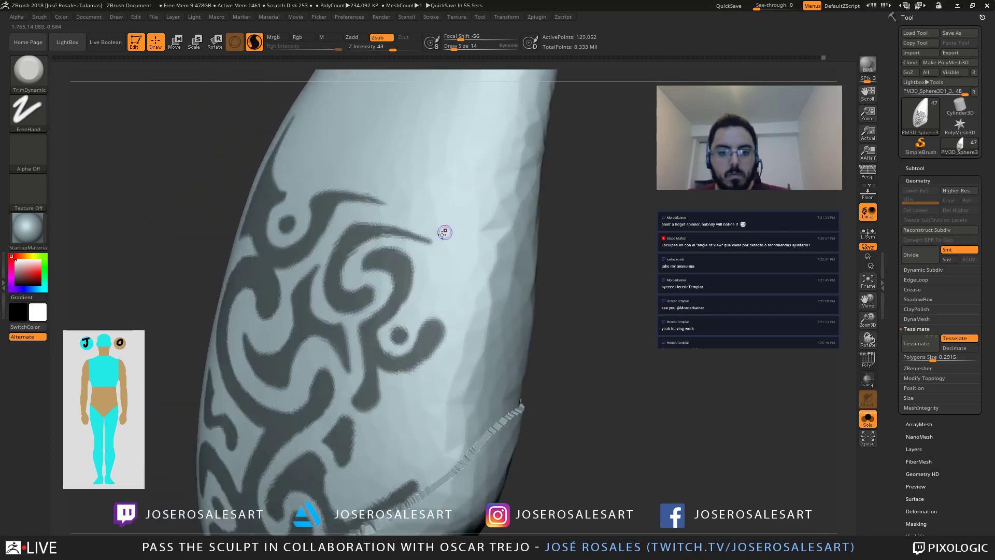
{"action": "mouse_move", "coordinate": [444, 228]}
{"action": "right_mouse_down"}
{"action": "mouse_move", "coordinate": [406, 271]}
{"action": "mouse_move", "coordinate": [407, 294]}
{"action": "mouse_move", "coordinate": [436, 333]}
{"action": "mouse_move", "coordinate": [368, 333]}
{"action": "mouse_move", "coordinate": [408, 230]}
{"action": "right_mouse_up"}
{"action": "key", "text": "ctrl"}
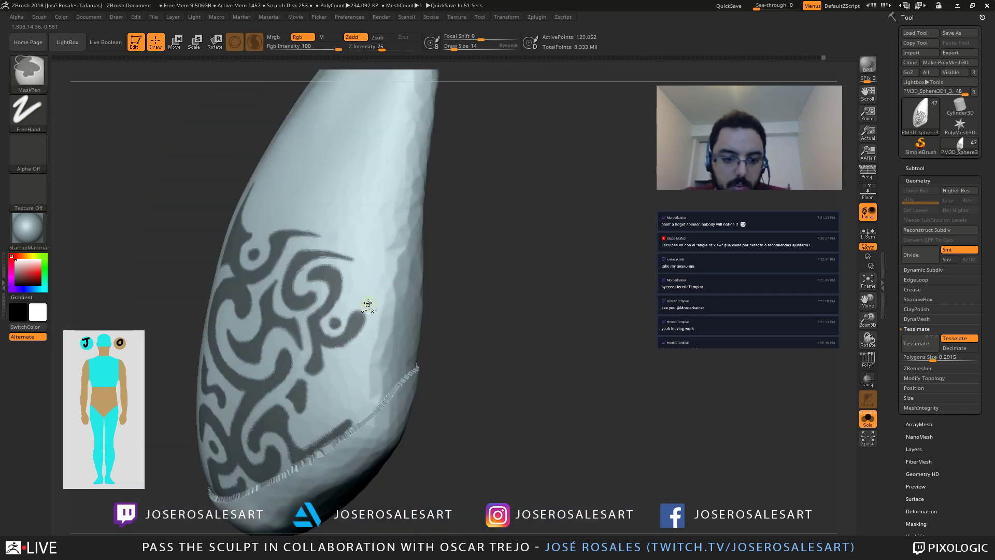
{"action": "mouse_move", "coordinate": [358, 300]}
{"action": "left_mouse_down", "text": "ctrl"}
{"action": "mouse_move", "coordinate": [363, 283]}
{"action": "mouse_move", "coordinate": [396, 307]}
{"action": "mouse_move", "coordinate": [389, 342]}
{"action": "mouse_move", "coordinate": [349, 365]}
{"action": "mouse_move", "coordinate": [327, 415]}
{"action": "left_mouse_up", "text": "ctrl"}
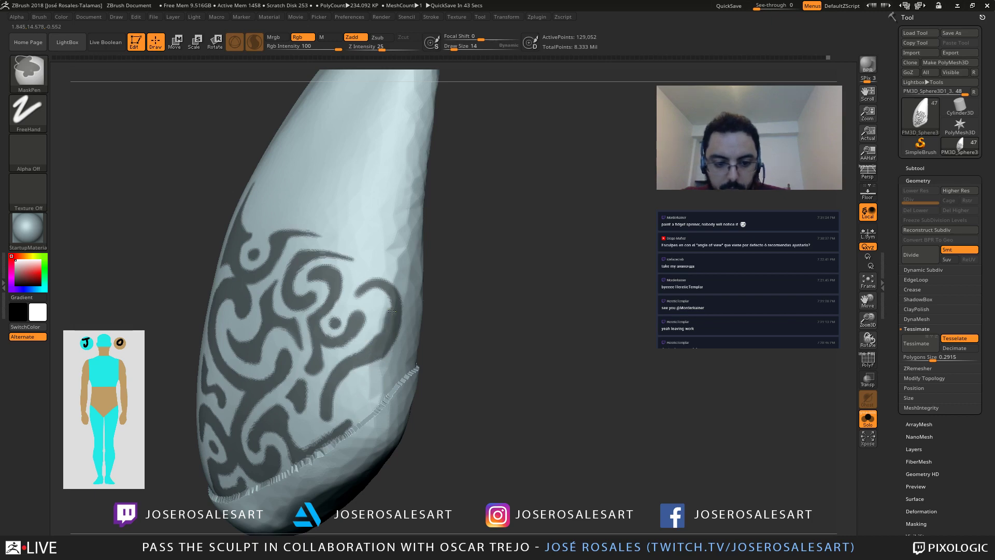
Step: Add a short inward spur and a tall pointed spike on top of the large outer curl
{"action": "mouse_move", "coordinate": [329, 376]}
{"action": "right_mouse_down"}
{"action": "mouse_move", "coordinate": [393, 360]}
{"action": "mouse_move", "coordinate": [342, 326]}
{"action": "mouse_move", "coordinate": [386, 322]}
{"action": "mouse_move", "coordinate": [371, 294]}
{"action": "mouse_move", "coordinate": [389, 299]}
{"action": "right_mouse_up"}
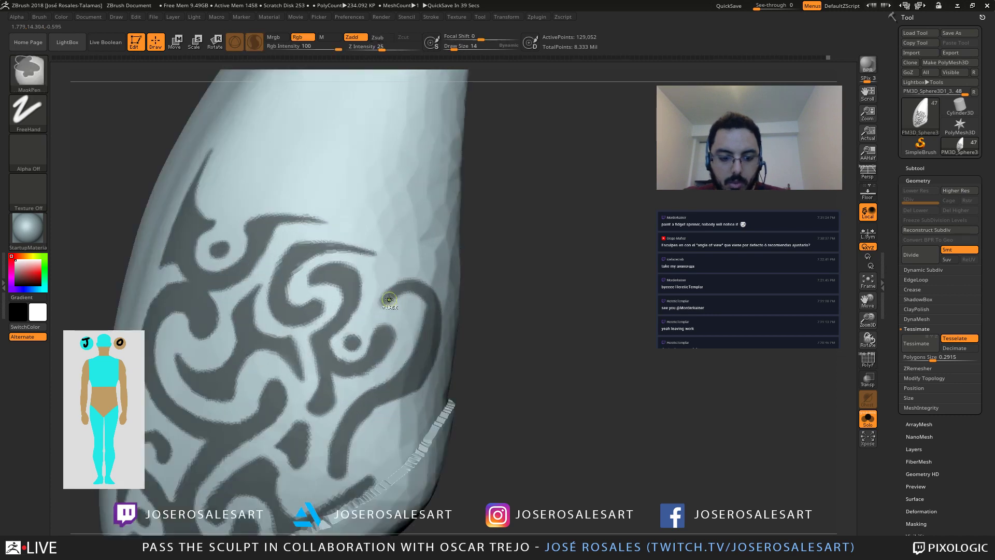
{"action": "left_click_drag", "start_coordinate": [400, 283], "coordinate": [416, 262], "text": "ctrl"}
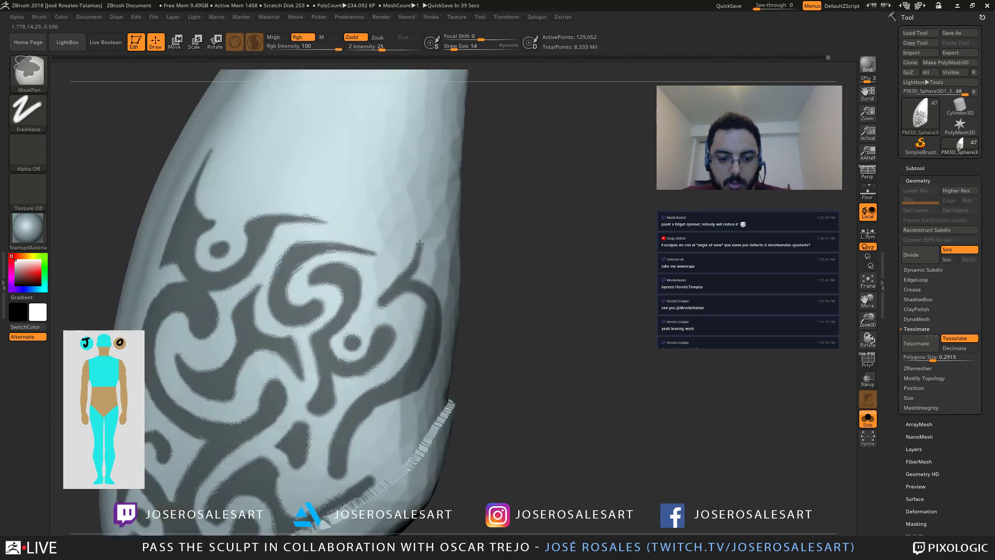
{"action": "mouse_move", "coordinate": [422, 223]}
{"action": "left_mouse_down", "text": "ctrl"}
{"action": "mouse_move", "coordinate": [416, 272]}
{"action": "mouse_move", "coordinate": [425, 226]}
{"action": "left_mouse_up", "text": "ctrl"}
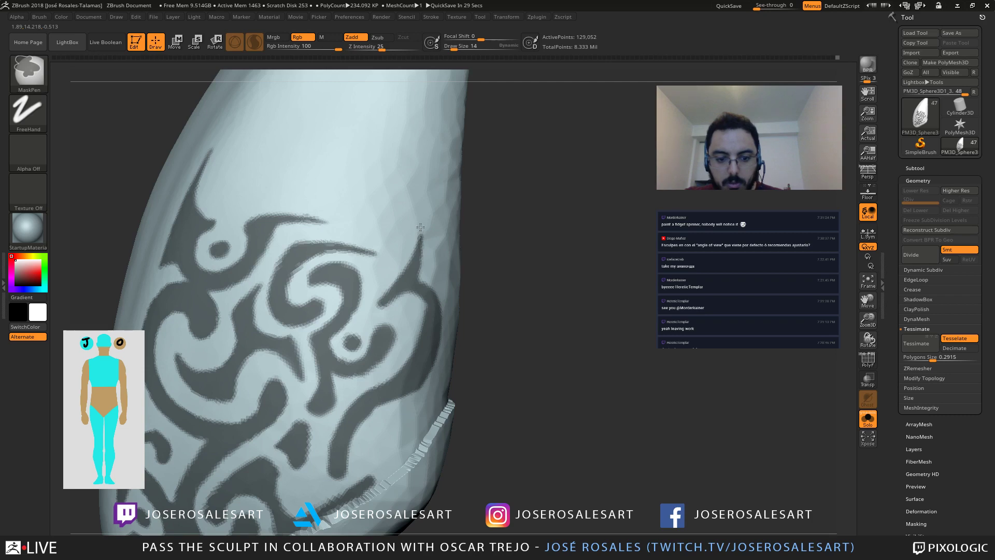
Step: Thicken the rounded shoulder of the large outer curl and fill in the mask around the base of its spike
{"action": "right_click_drag", "start_coordinate": [431, 236], "coordinate": [428, 287]}
{"action": "right_click_drag", "start_coordinate": [430, 363], "coordinate": [421, 278]}
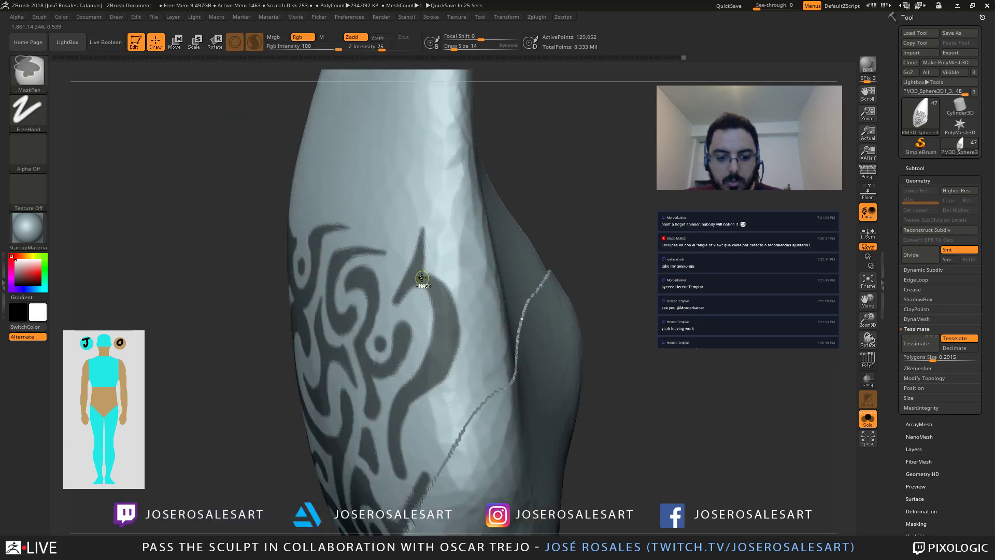
{"action": "left_click_drag", "start_coordinate": [430, 268], "coordinate": [450, 312], "text": "ctrl"}
{"action": "mouse_move", "coordinate": [441, 289]}
{"action": "right_mouse_down"}
{"action": "mouse_move", "coordinate": [456, 332]}
{"action": "mouse_move", "coordinate": [443, 356]}
{"action": "mouse_move", "coordinate": [384, 324]}
{"action": "right_mouse_up"}
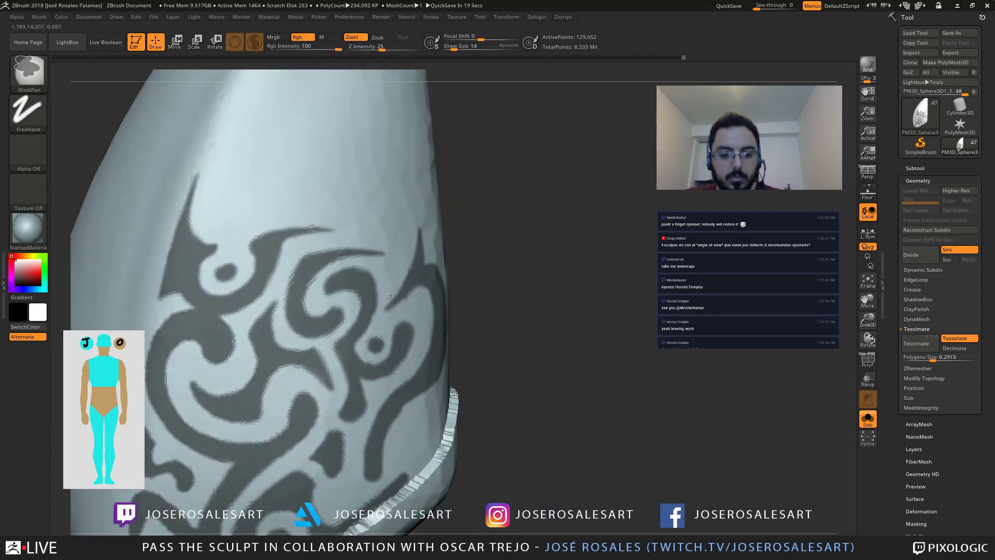
{"action": "right_click_drag", "start_coordinate": [403, 305], "coordinate": [401, 297]}
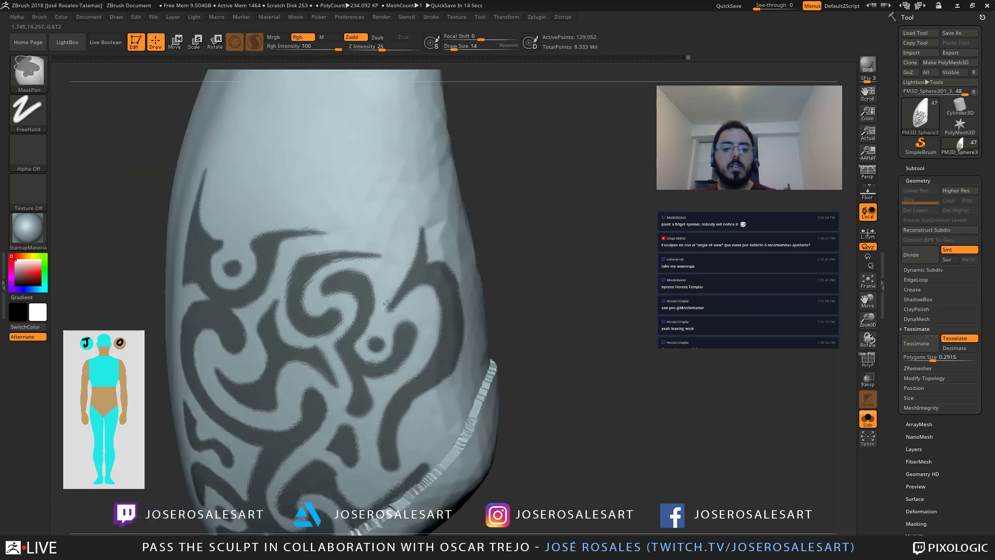
{"action": "mouse_move", "coordinate": [415, 287]}
{"action": "right_mouse_down"}
{"action": "mouse_move", "coordinate": [455, 224]}
{"action": "mouse_move", "coordinate": [375, 241]}
{"action": "mouse_move", "coordinate": [350, 227]}
{"action": "mouse_move", "coordinate": [370, 269]}
{"action": "mouse_move", "coordinate": [398, 286]}
{"action": "mouse_move", "coordinate": [454, 278]}
{"action": "mouse_move", "coordinate": [371, 267]}
{"action": "mouse_move", "coordinate": [401, 317]}
{"action": "right_mouse_up"}
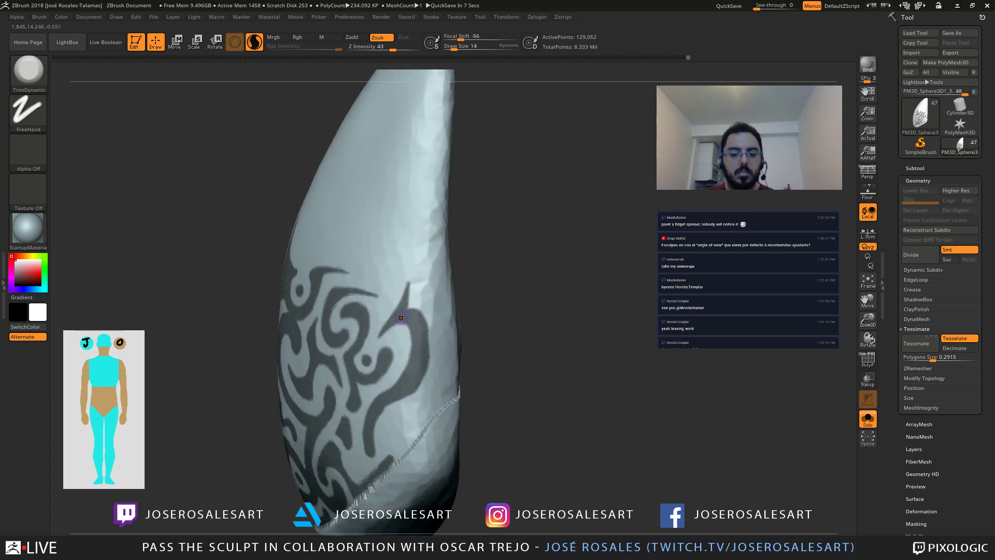
Step: Erase the tall spike from the top of the outer curl and reshape the curl's inner end into a tapered tip
{"action": "key", "text": "ctrl"}
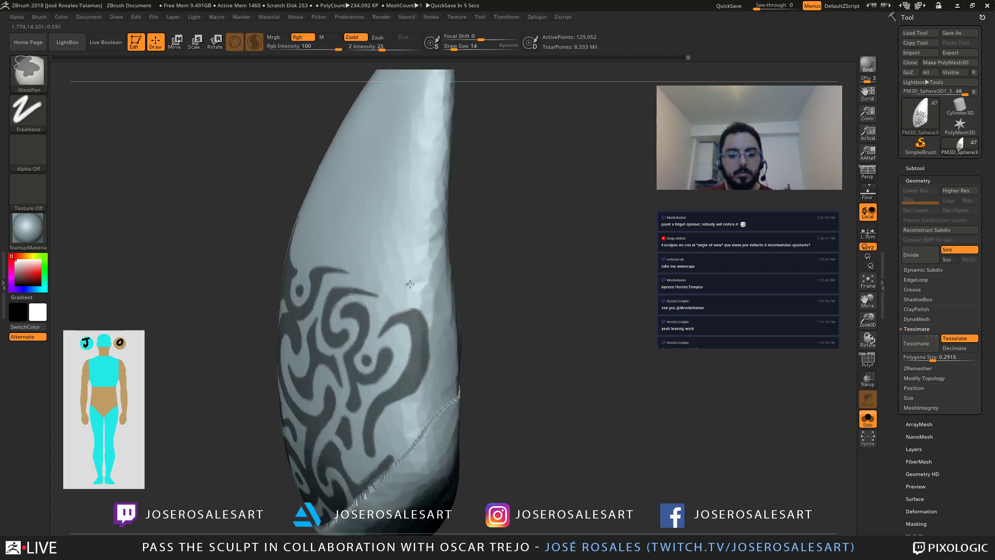
{"action": "mouse_move", "coordinate": [414, 314]}
{"action": "right_mouse_down"}
{"action": "mouse_move", "coordinate": [384, 306]}
{"action": "mouse_move", "coordinate": [413, 304]}
{"action": "right_mouse_up"}
{"action": "right_click_drag", "start_coordinate": [413, 305], "coordinate": [409, 317], "text": "ctrl"}
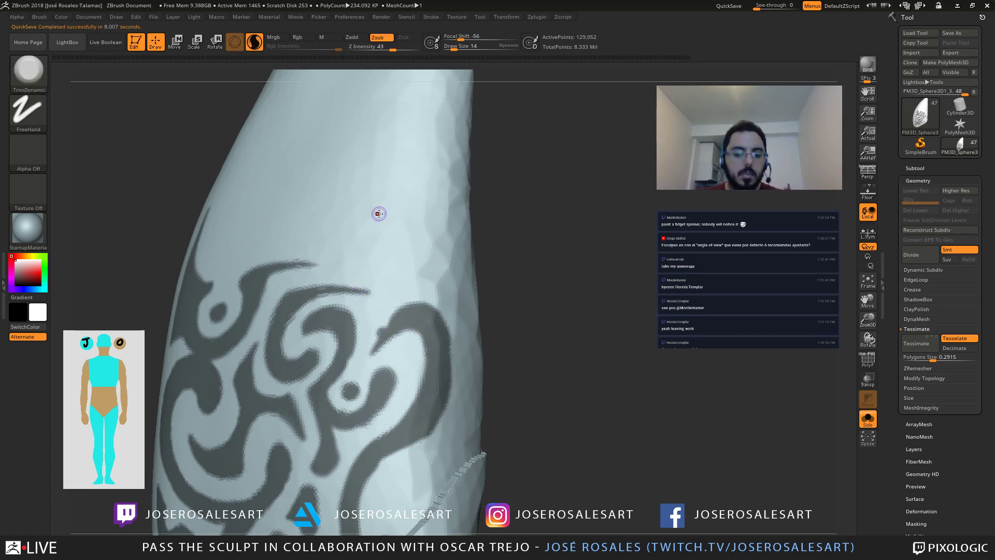
{"action": "left_click_drag", "start_coordinate": [389, 320], "coordinate": [378, 342], "text": "ctrl"}
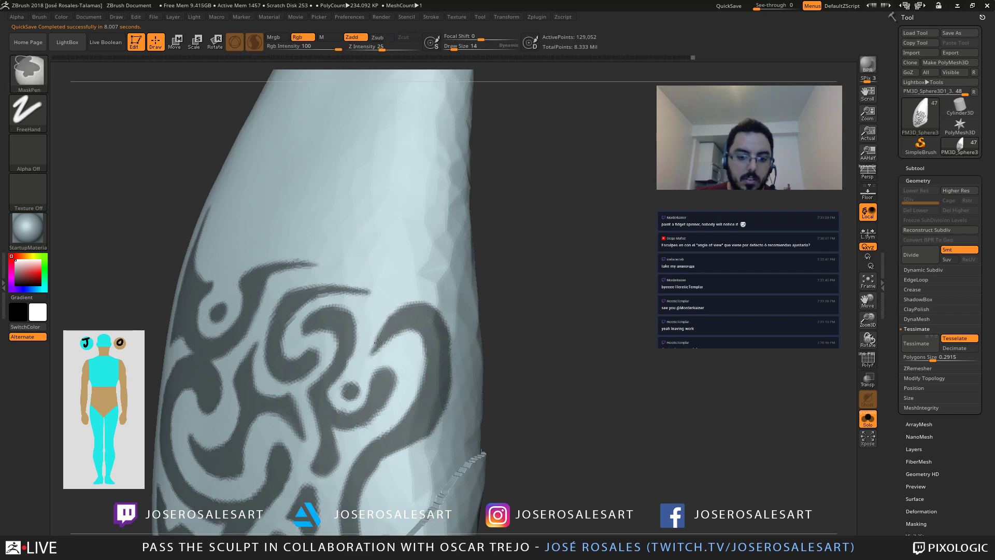
Step: Extend the outer curl's lower tail into a hook running back up beside the rim, with a short bar beneath it
{"action": "mouse_move", "coordinate": [377, 340]}
{"action": "right_mouse_down"}
{"action": "mouse_move", "coordinate": [353, 342]}
{"action": "mouse_move", "coordinate": [350, 290]}
{"action": "right_mouse_up"}
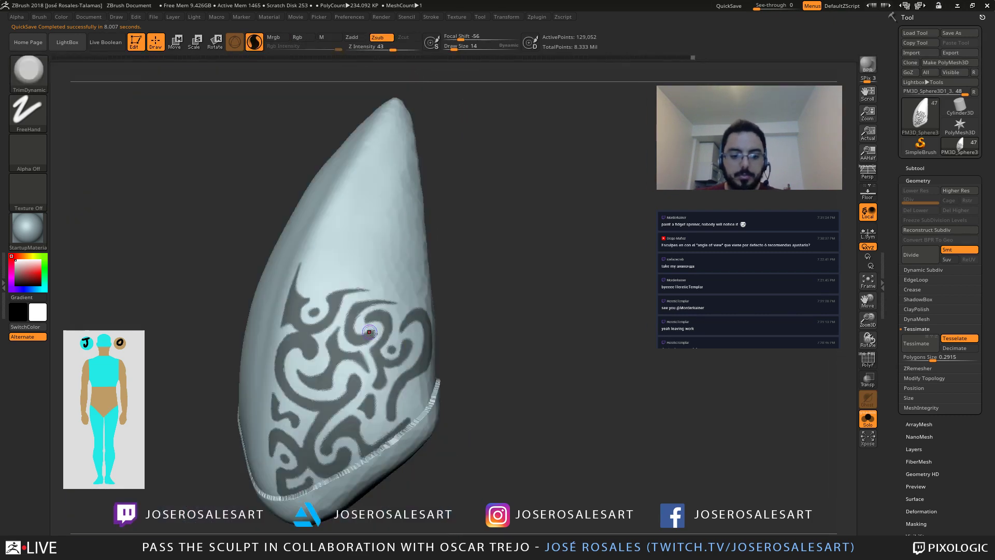
{"action": "mouse_move", "coordinate": [349, 373]}
{"action": "right_mouse_down"}
{"action": "mouse_move", "coordinate": [392, 399]}
{"action": "mouse_move", "coordinate": [356, 353]}
{"action": "mouse_move", "coordinate": [399, 393]}
{"action": "mouse_move", "coordinate": [413, 357]}
{"action": "mouse_move", "coordinate": [429, 356]}
{"action": "mouse_move", "coordinate": [466, 389]}
{"action": "mouse_move", "coordinate": [418, 342]}
{"action": "right_mouse_up"}
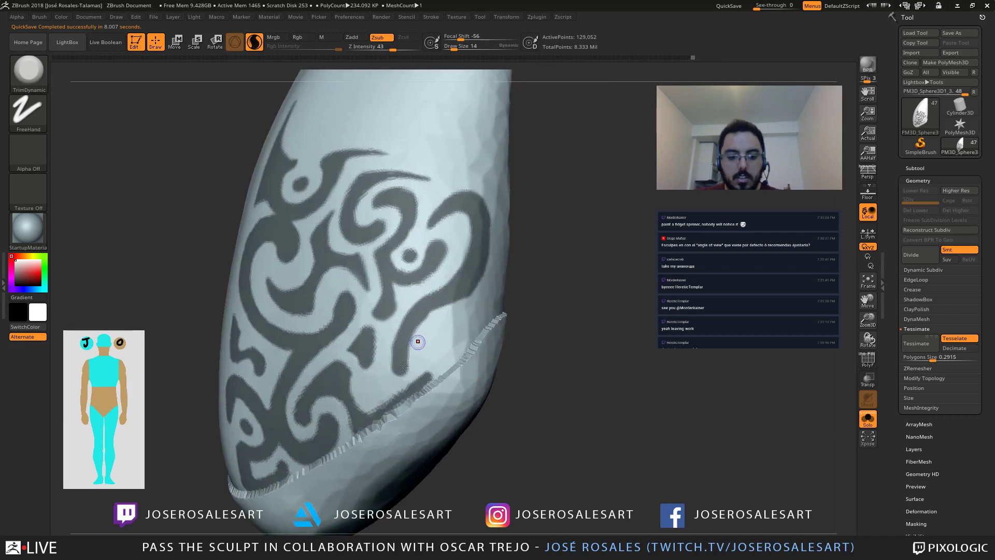
{"action": "mouse_move", "coordinate": [400, 367]}
{"action": "left_mouse_down", "text": "ctrl"}
{"action": "mouse_move", "coordinate": [469, 321]}
{"action": "mouse_move", "coordinate": [413, 359]}
{"action": "mouse_move", "coordinate": [449, 365]}
{"action": "mouse_move", "coordinate": [463, 347]}
{"action": "left_mouse_up", "text": "ctrl"}
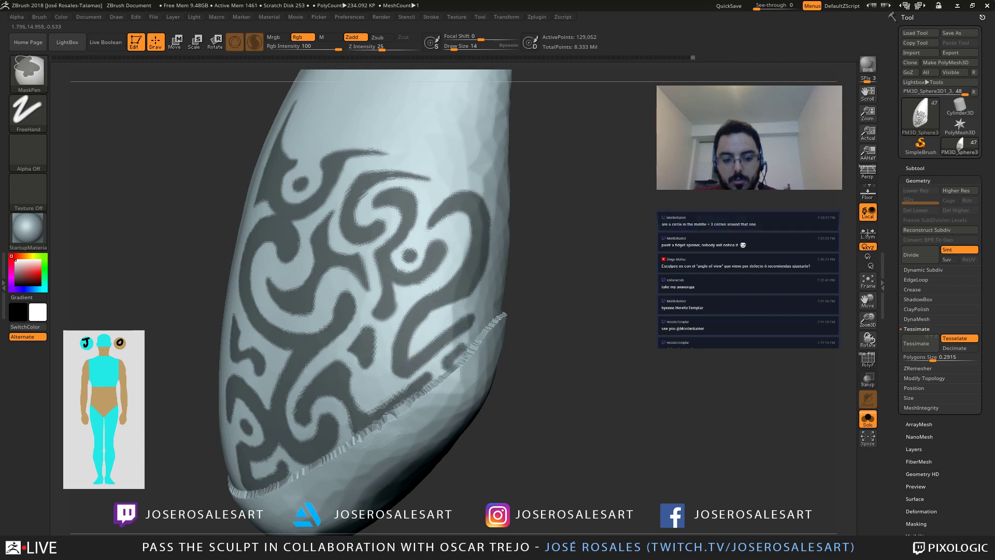
{"action": "mouse_move", "coordinate": [444, 362]}
{"action": "right_mouse_down", "text": "alt"}
{"action": "mouse_move", "coordinate": [468, 357]}
{"action": "mouse_move", "coordinate": [414, 356]}
{"action": "right_mouse_up", "text": "alt"}
{"action": "key", "text": "ctrl"}
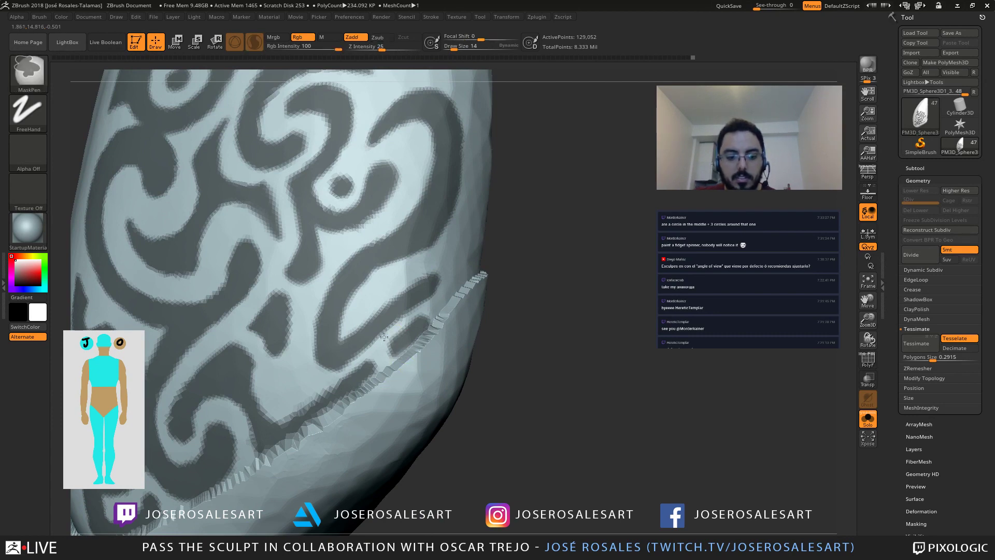
{"action": "mouse_move", "coordinate": [393, 326]}
{"action": "right_mouse_down", "text": "ctrl"}
{"action": "mouse_move", "coordinate": [429, 288]}
{"action": "mouse_move", "coordinate": [381, 297]}
{"action": "mouse_move", "coordinate": [384, 328]}
{"action": "mouse_move", "coordinate": [417, 275]}
{"action": "right_mouse_up", "text": "ctrl"}
{"action": "key", "text": "ctrl"}
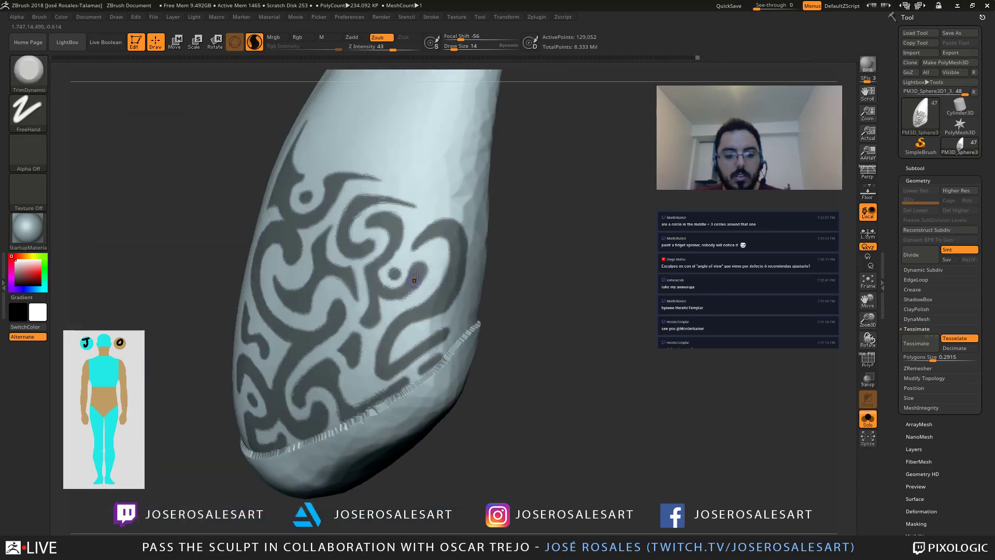
Step: Paint a small notched accent in the gap below the teardrop-shaped blob, close to the kneecap piece's rim
{"action": "right_click_drag", "start_coordinate": [398, 361], "coordinate": [363, 394]}
{"action": "key", "text": "ctrl"}
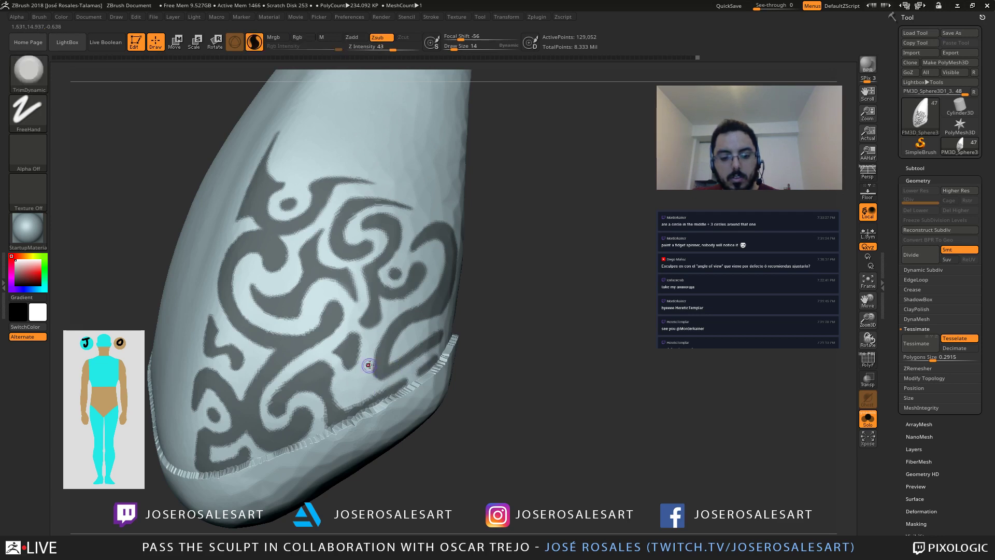
{"action": "right_click_drag", "start_coordinate": [367, 362], "coordinate": [344, 389]}
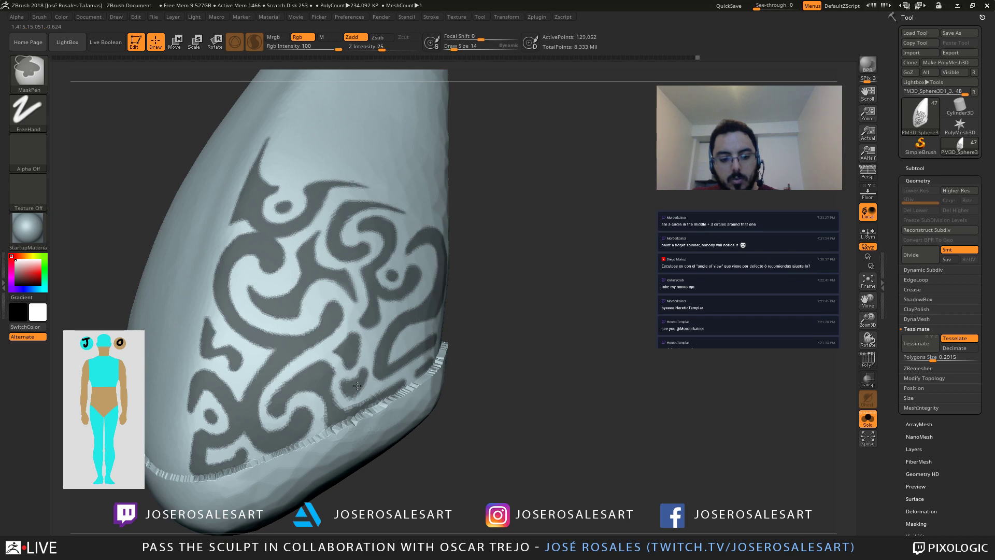
{"action": "right_click_drag", "start_coordinate": [357, 386], "coordinate": [353, 448], "text": "ctrl"}
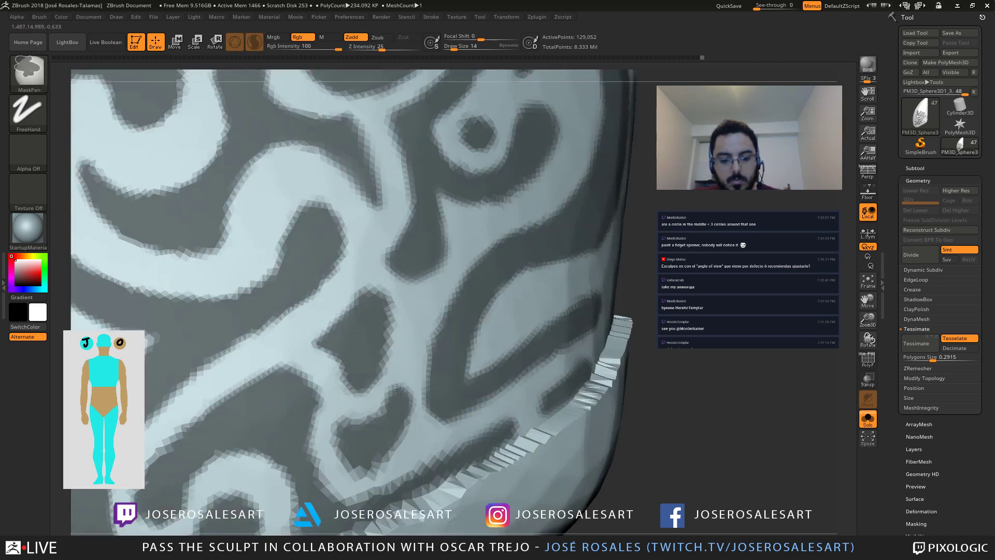
{"action": "mouse_move", "coordinate": [374, 458]}
{"action": "right_mouse_down", "text": "ctrl"}
{"action": "mouse_move", "coordinate": [357, 400]}
{"action": "mouse_move", "coordinate": [372, 446]}
{"action": "right_mouse_up", "text": "ctrl"}
{"action": "mouse_move", "coordinate": [372, 445]}
{"action": "right_mouse_down", "text": "alt"}
{"action": "mouse_move", "coordinate": [514, 347]}
{"action": "mouse_move", "coordinate": [393, 325]}
{"action": "mouse_move", "coordinate": [422, 318]}
{"action": "mouse_move", "coordinate": [322, 316]}
{"action": "right_mouse_up", "text": "alt"}
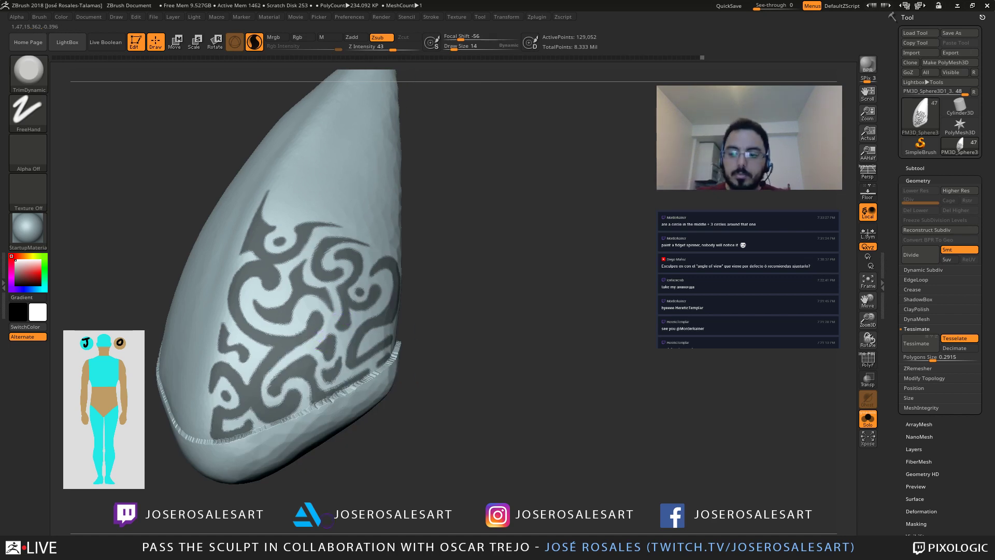
Step: Lengthen the lower hook's end towards the rim, and blur and sharpen the whole mask to clean its edges
{"action": "right_click_drag", "start_coordinate": [446, 278], "coordinate": [379, 247]}
{"action": "mouse_move", "coordinate": [379, 248]}
{"action": "right_mouse_down", "text": "ctrl"}
{"action": "mouse_move", "coordinate": [384, 314]}
{"action": "mouse_move", "coordinate": [320, 313]}
{"action": "right_mouse_up", "text": "ctrl"}
{"action": "left_click_drag", "start_coordinate": [349, 309], "coordinate": [363, 299], "text": "ctrl"}
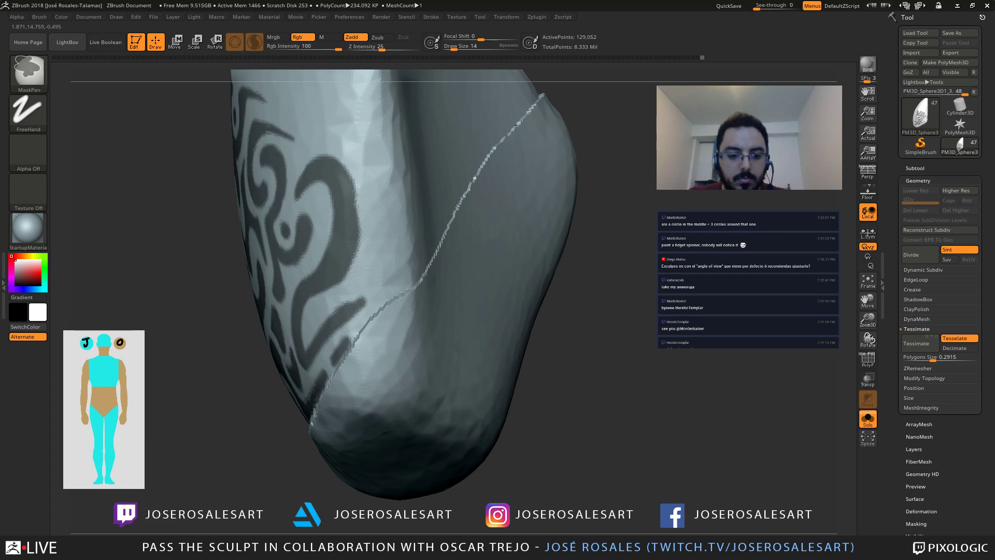
{"action": "right_click_drag", "start_coordinate": [326, 313], "coordinate": [377, 315]}
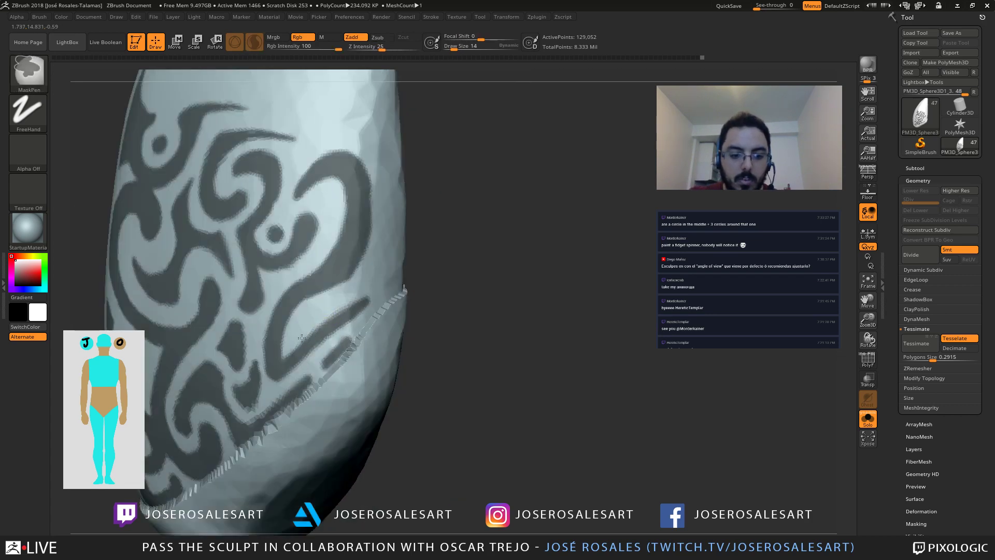
{"action": "right_click_drag", "start_coordinate": [316, 300], "coordinate": [307, 313]}
{"action": "left_click", "coordinate": [306, 316], "text": "ctrl"}
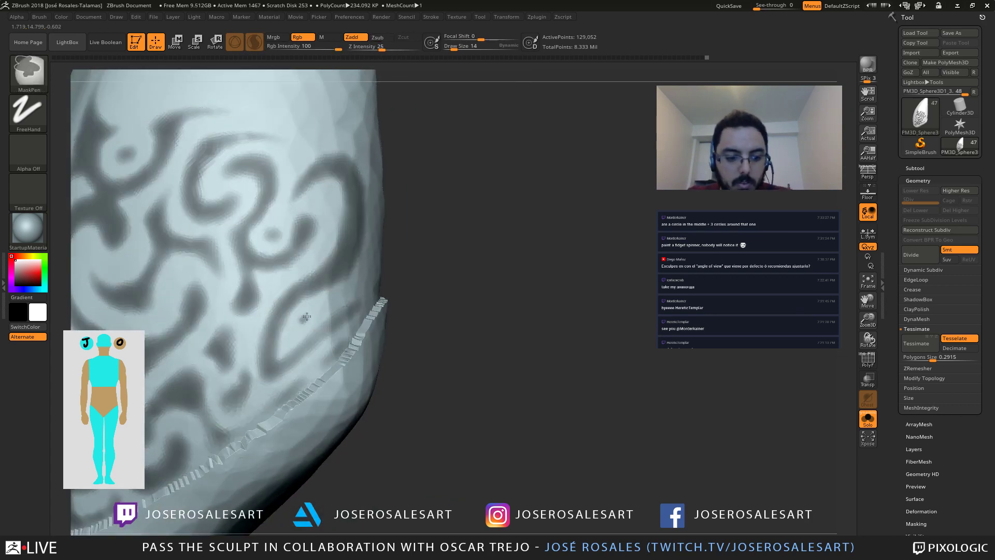
{"action": "left_click", "coordinate": [305, 320], "text": "ctrl+alt"}
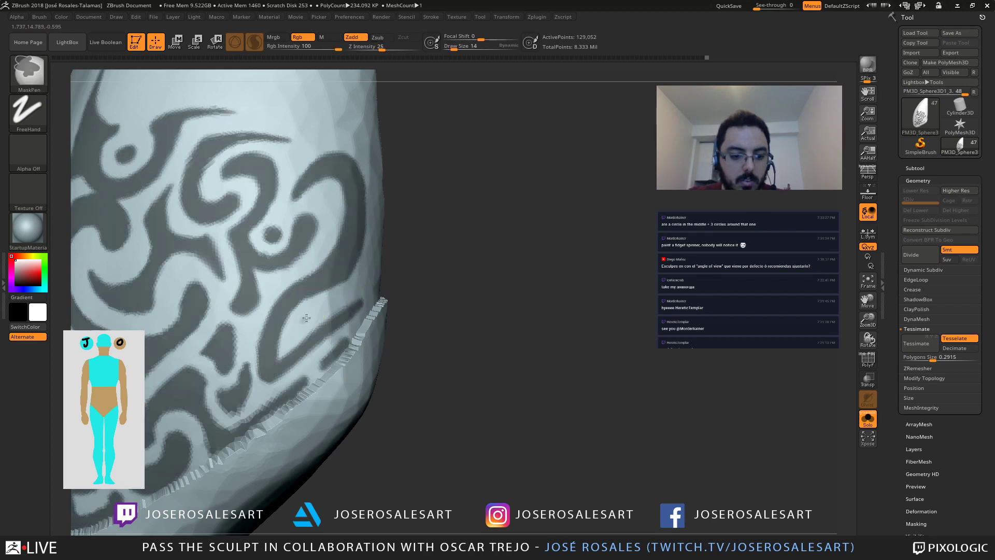
Step: Paint one round dot with draw size 48 in the empty area above the scrollwork
{"action": "mouse_move", "coordinate": [301, 322]}
{"action": "right_mouse_down", "text": "alt"}
{"action": "mouse_move", "coordinate": [280, 269]}
{"action": "mouse_move", "coordinate": [295, 312]}
{"action": "right_mouse_up", "text": "alt"}
{"action": "mouse_move", "coordinate": [295, 312]}
{"action": "right_mouse_down"}
{"action": "mouse_move", "coordinate": [319, 314]}
{"action": "mouse_move", "coordinate": [306, 290]}
{"action": "mouse_move", "coordinate": [346, 307]}
{"action": "mouse_move", "coordinate": [369, 300]}
{"action": "mouse_move", "coordinate": [368, 231]}
{"action": "mouse_move", "coordinate": [378, 321]}
{"action": "mouse_move", "coordinate": [391, 300]}
{"action": "mouse_move", "coordinate": [390, 312]}
{"action": "right_mouse_up"}
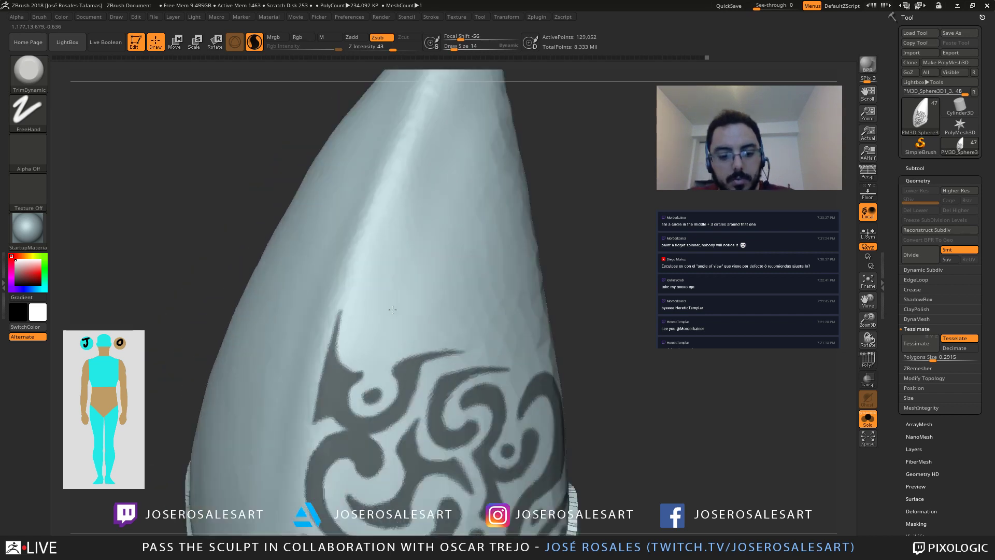
{"action": "key", "text": "ctrl"}
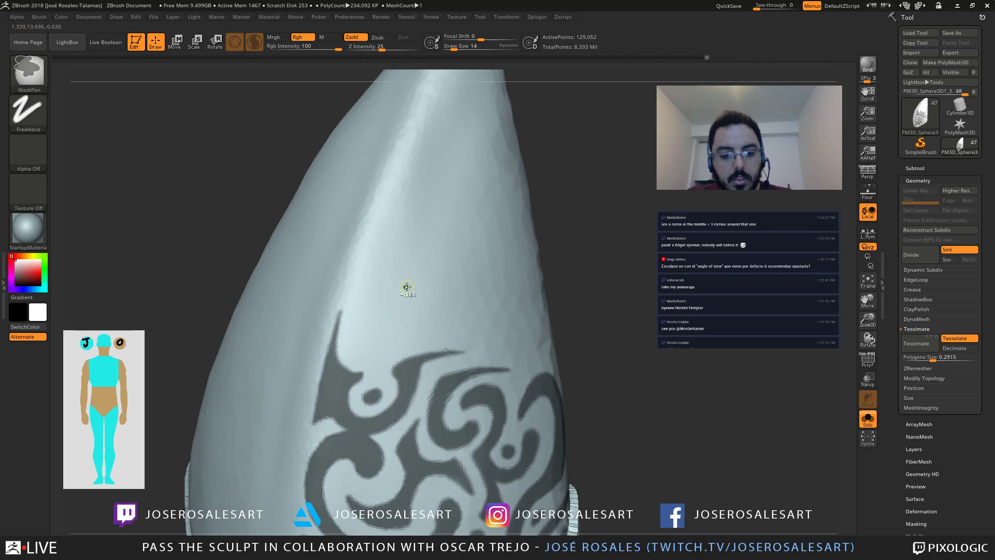
{"action": "key", "text": "s"}
{"action": "key", "text": "s"}
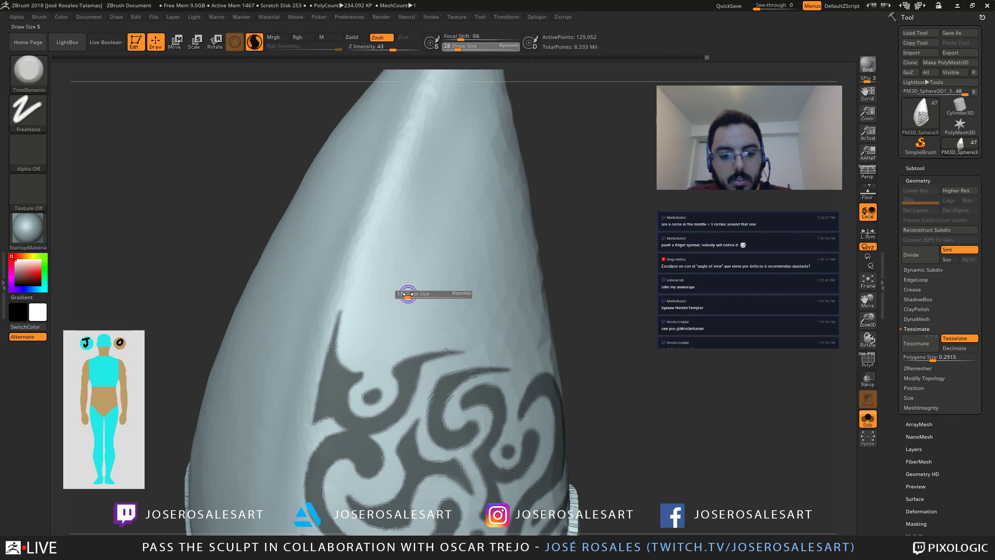
{"action": "key", "text": "ctrl"}
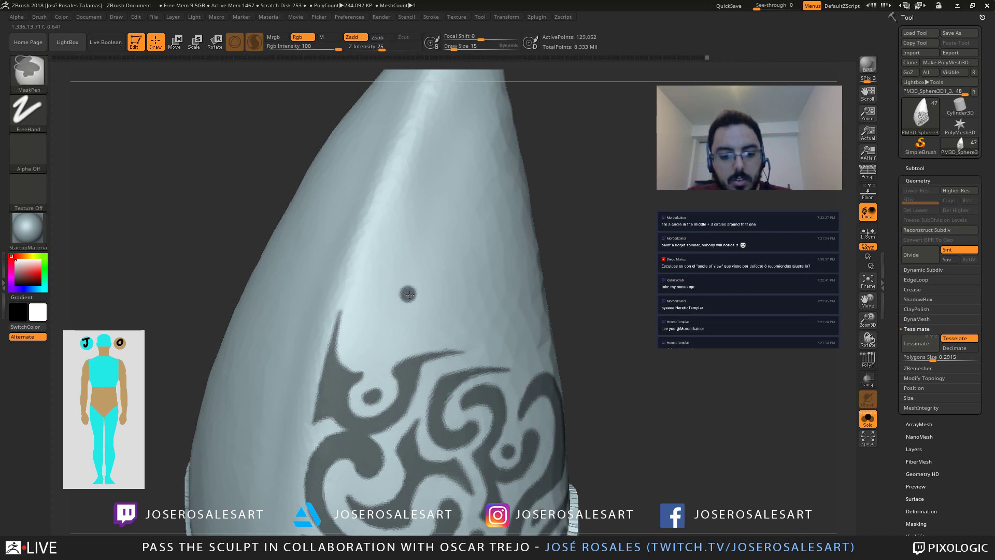
{"action": "key", "text": "s"}
{"action": "left_click_drag", "start_coordinate": [406, 294], "coordinate": [413, 296]}
{"action": "key", "text": "ctrl"}
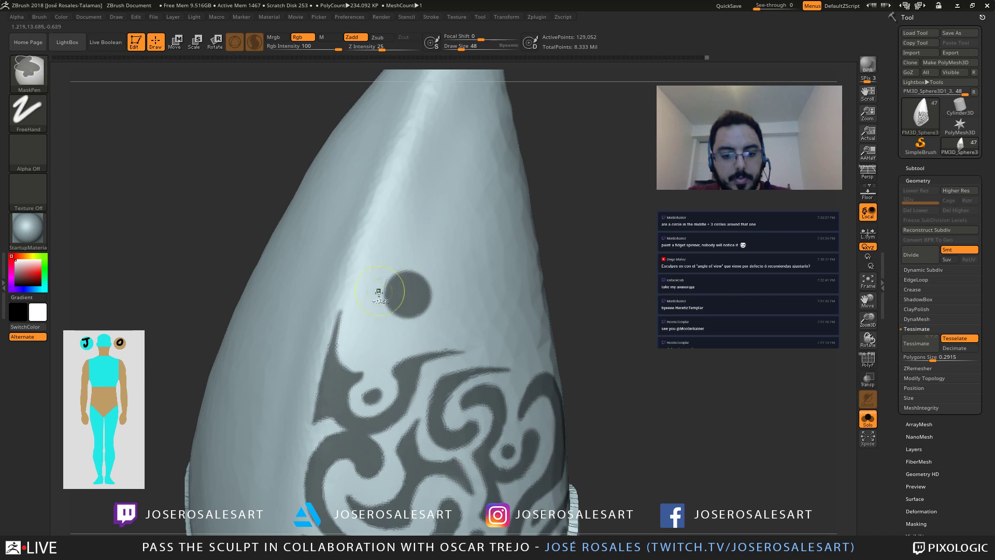
Step: Paint three more dots of the same size around the central one, two below and one above
{"action": "left_click_drag", "start_coordinate": [369, 327], "coordinate": [376, 324]}
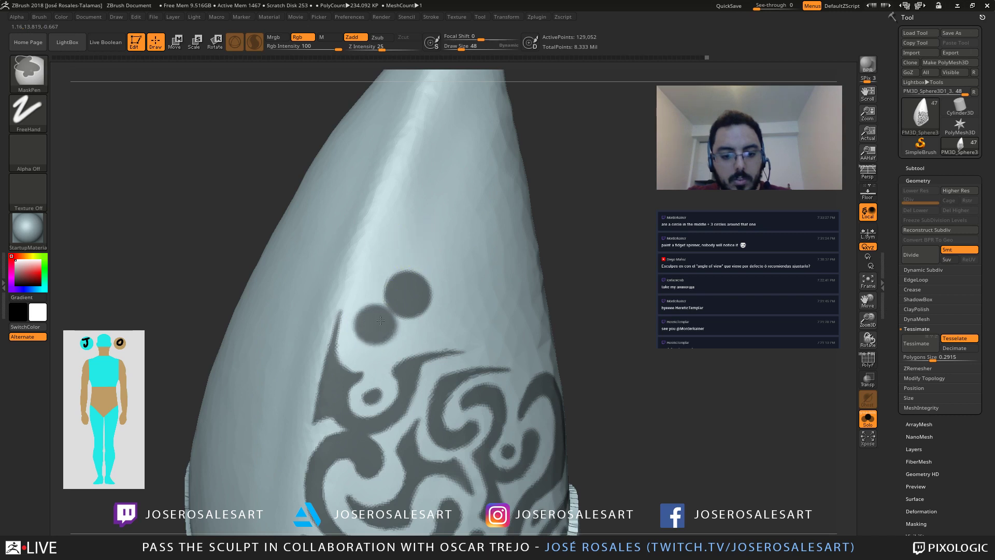
{"action": "left_click_drag", "start_coordinate": [445, 315], "coordinate": [449, 312]}
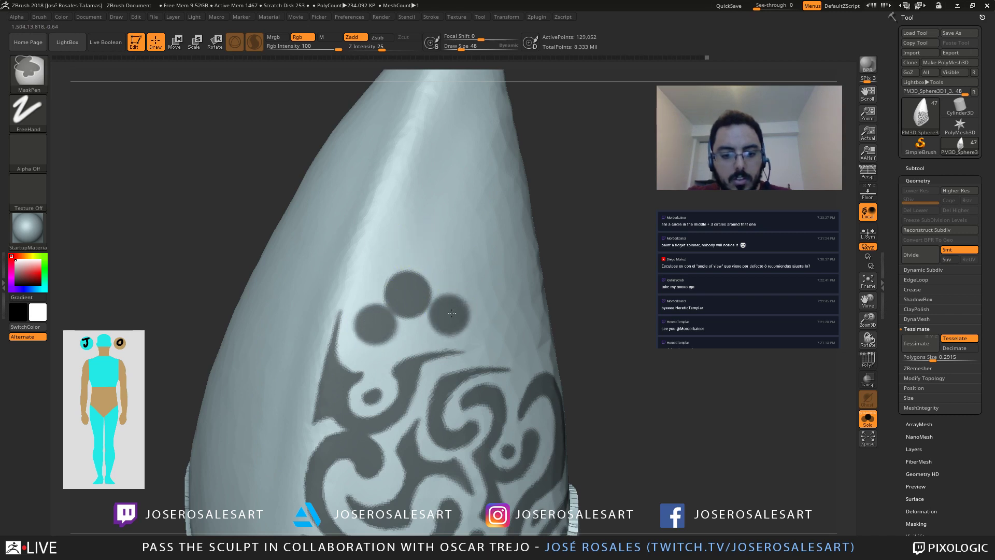
{"action": "left_click_drag", "start_coordinate": [404, 251], "coordinate": [400, 249], "text": "ctrl"}
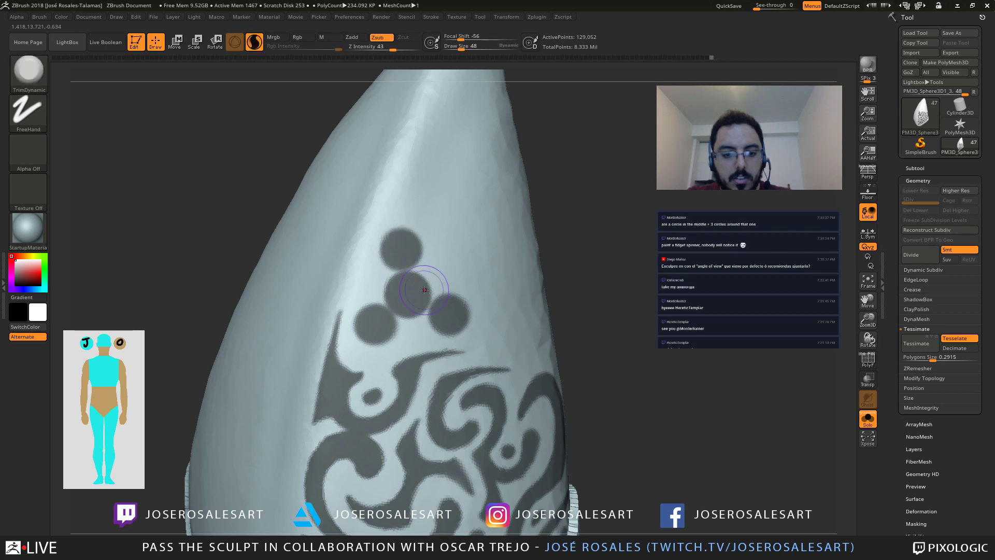
Step: Hollow the central dot into a ring with draw size 33 and paint a small dot inside it
{"action": "key", "text": "s"}
{"action": "left_click_drag", "start_coordinate": [422, 293], "coordinate": [418, 293]}
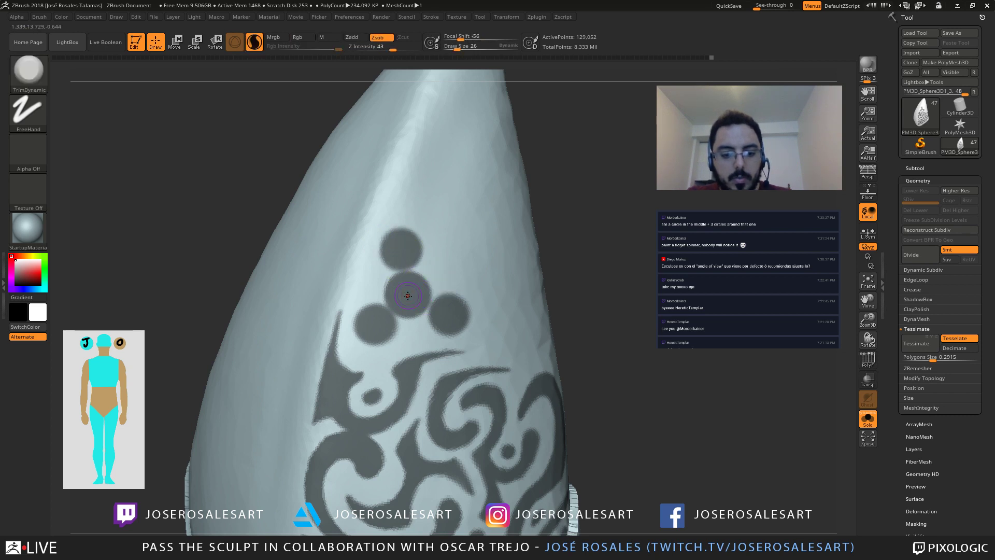
{"action": "key", "text": "s"}
{"action": "left_click_drag", "start_coordinate": [404, 293], "coordinate": [407, 291]}
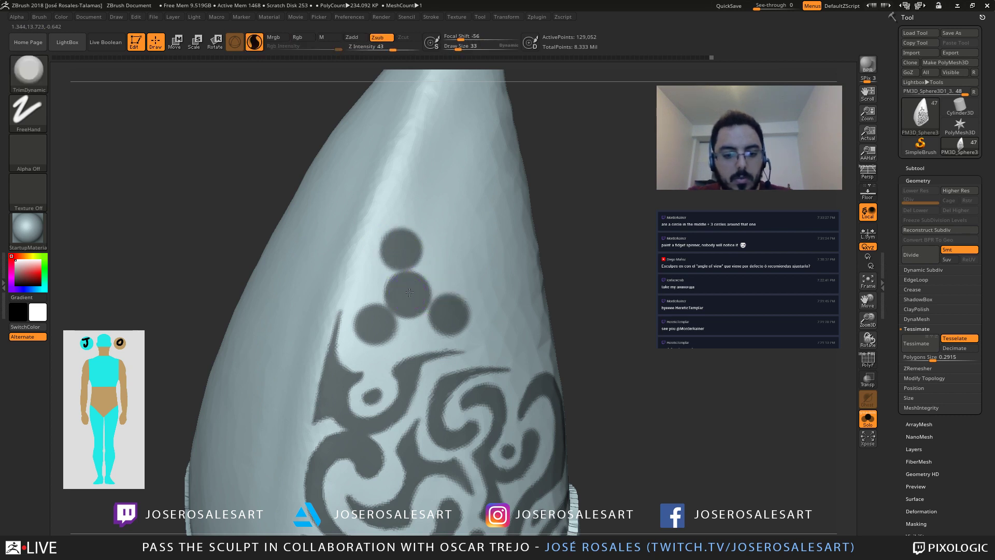
{"action": "key", "text": "ctrl"}
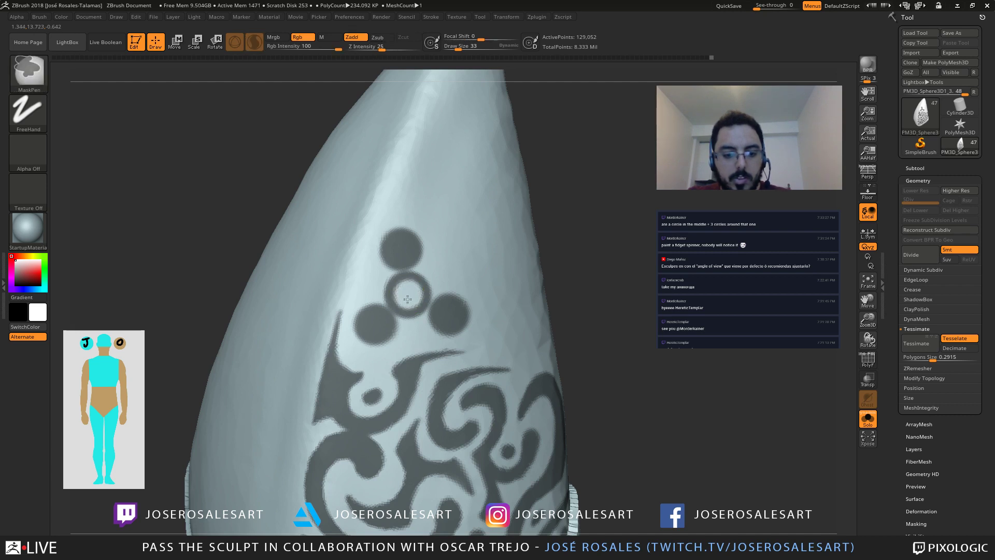
{"action": "right_click_drag", "start_coordinate": [398, 314], "coordinate": [426, 276], "text": "alt"}
{"action": "left_click_drag", "start_coordinate": [427, 276], "coordinate": [427, 277], "text": "ctrl"}
Step: Join the three outer dots to the central ring with tapered arms, and blur and sharpen the mask
{"action": "key", "text": "alt"}
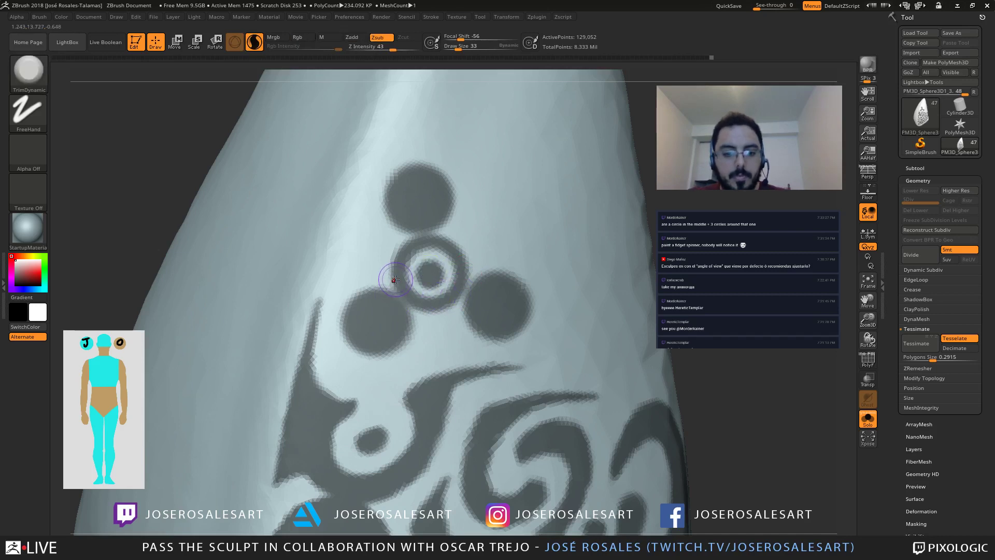
{"action": "key", "text": "ctrl"}
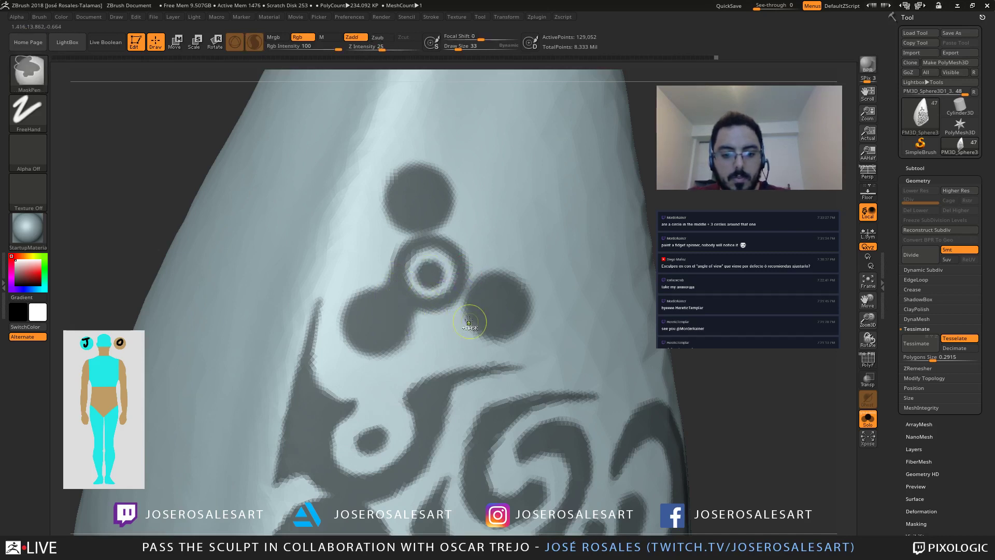
{"action": "mouse_move", "coordinate": [459, 307]}
{"action": "left_mouse_down", "text": "ctrl"}
{"action": "mouse_move", "coordinate": [469, 304]}
{"action": "mouse_move", "coordinate": [457, 307]}
{"action": "left_mouse_up", "text": "ctrl"}
{"action": "left_click_drag", "start_coordinate": [461, 267], "coordinate": [481, 283], "text": "ctrl"}
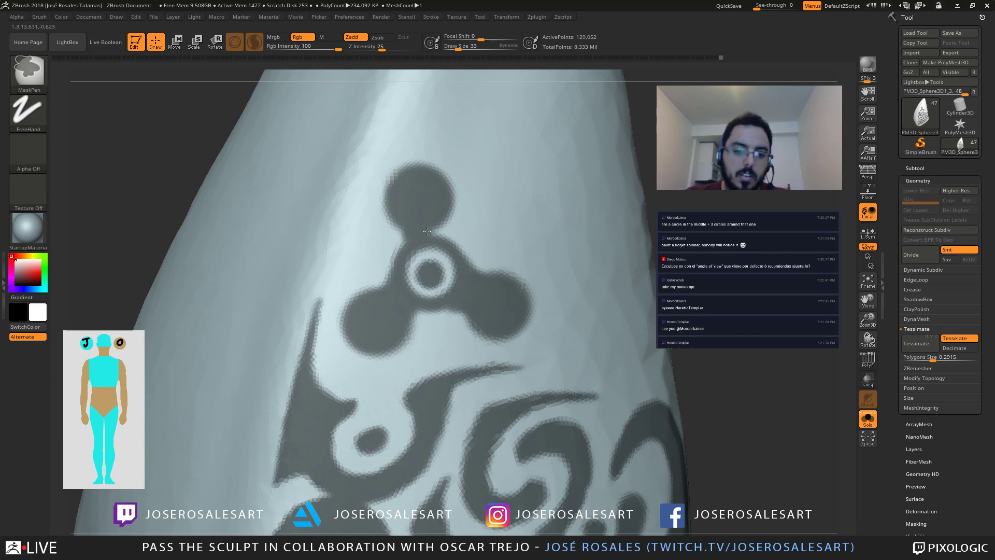
{"action": "left_click", "coordinate": [411, 221], "text": "ctrl"}
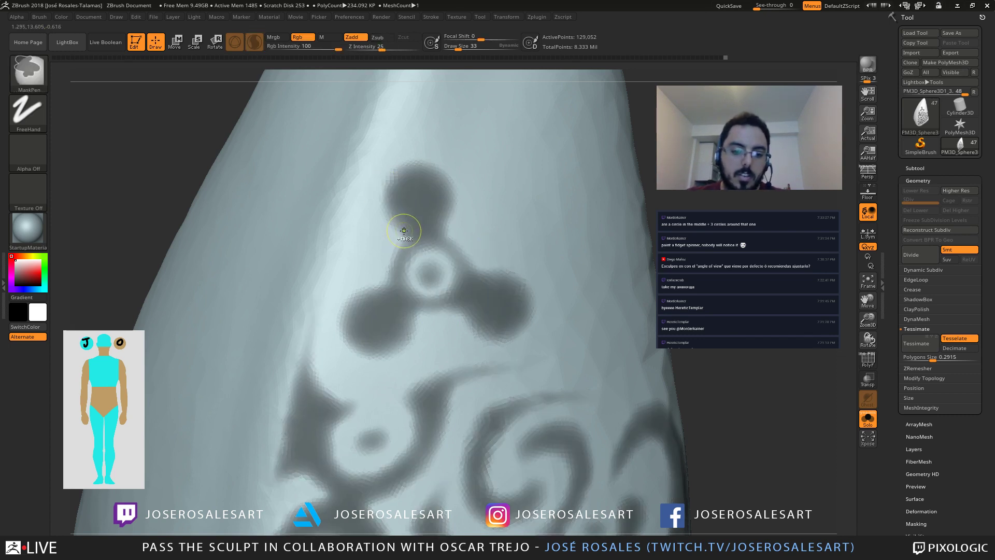
{"action": "left_click", "coordinate": [404, 244], "text": "ctrl+alt"}
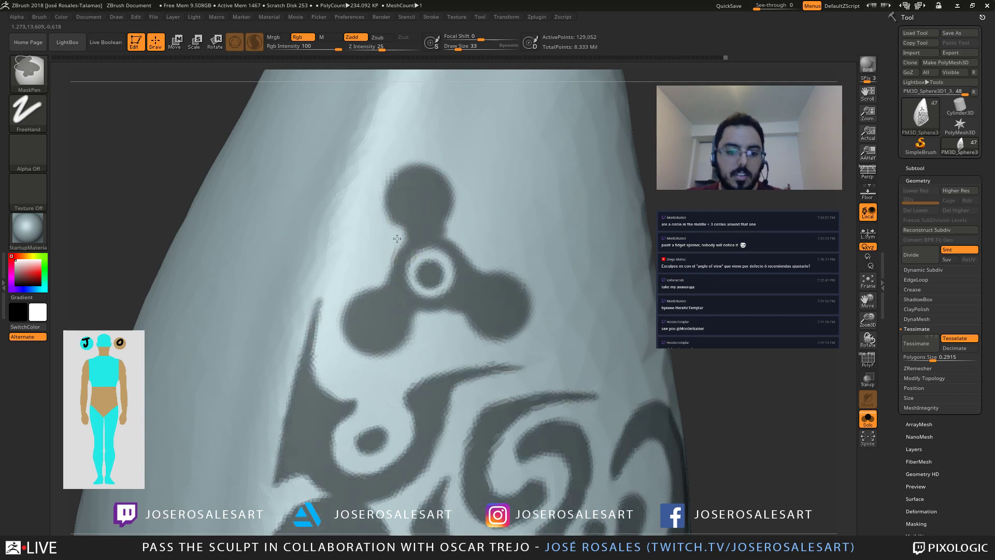
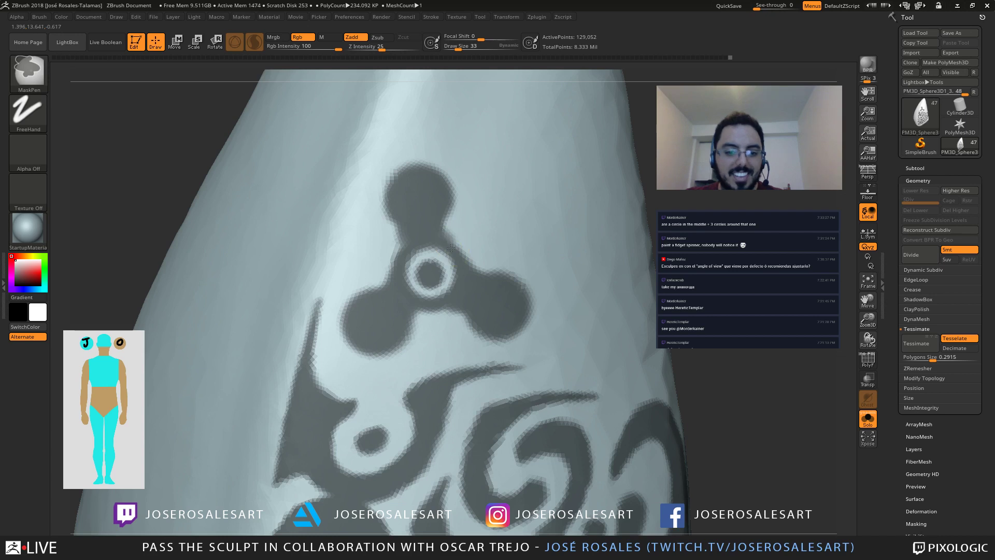
Step: Undo the last mask strokes and repaint the neck joining the fidget spinner's upper lobe to its hub at draw size 23
{"action": "right_click_drag", "start_coordinate": [542, 207], "coordinate": [389, 233], "text": "alt"}
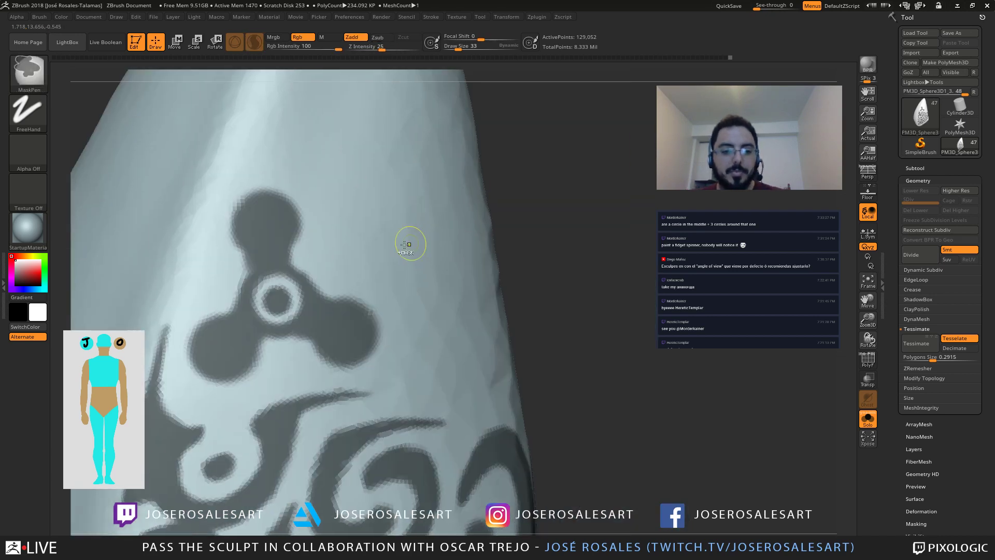
{"action": "key", "text": "ctrl+z"}
{"action": "key", "text": "ctrl+z"}
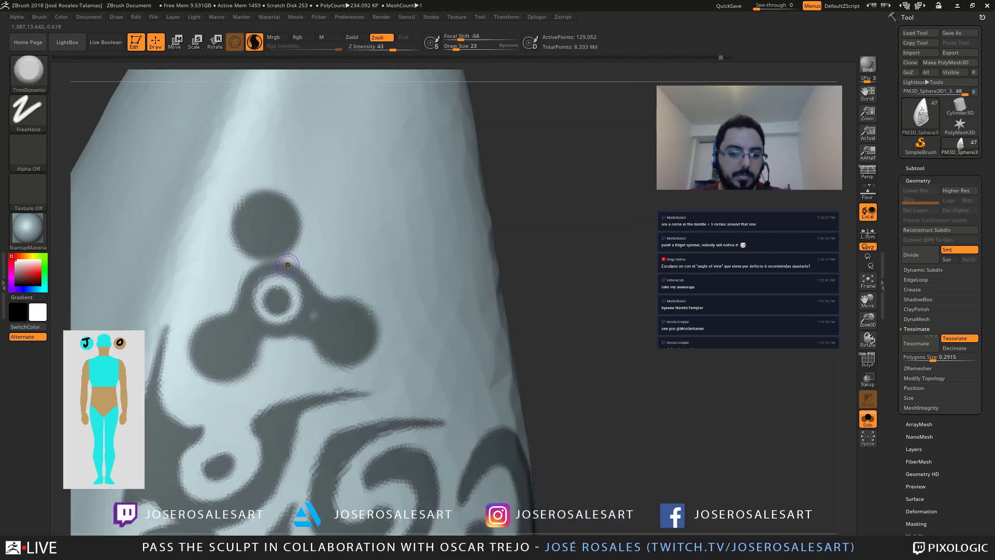
{"action": "key", "text": "ctrl"}
{"action": "left_click_drag", "start_coordinate": [262, 249], "coordinate": [258, 256], "text": "ctrl"}
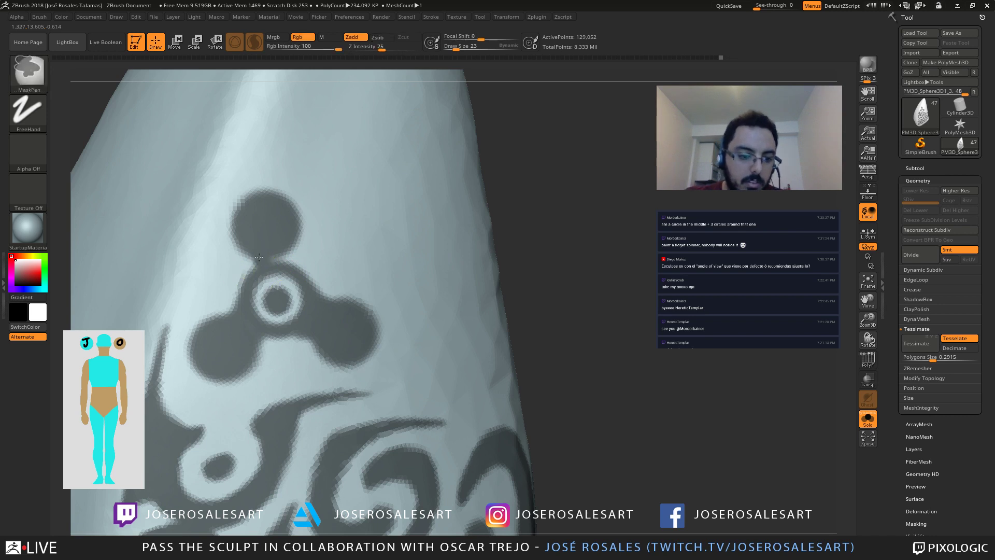
{"action": "left_click", "coordinate": [294, 263], "text": "ctrl"}
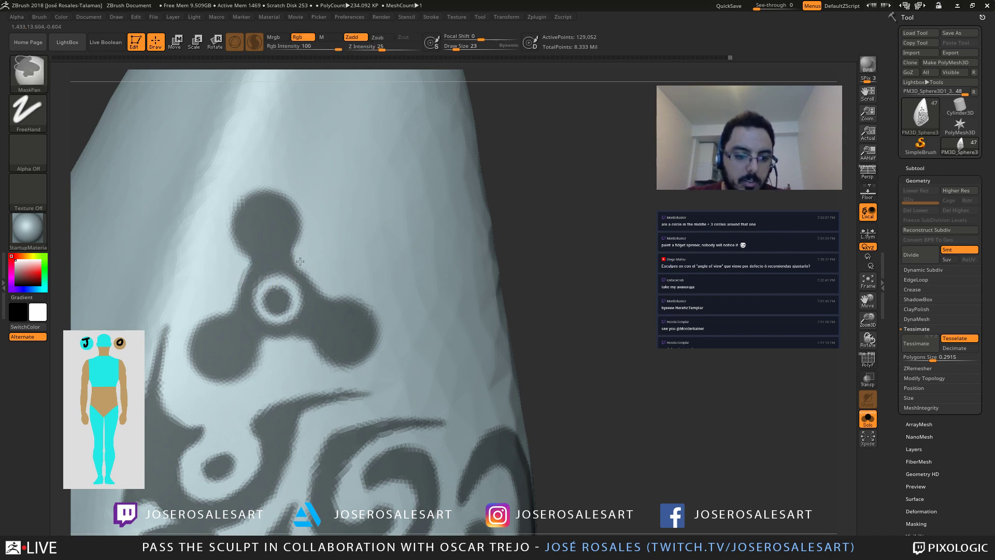
Step: Refine the spinner mask's outline around the central hub and upper neck at draw size 19, blurring and resharpening the mask
{"action": "mouse_move", "coordinate": [337, 213]}
{"action": "right_mouse_down", "text": "alt"}
{"action": "mouse_move", "coordinate": [220, 258]}
{"action": "mouse_move", "coordinate": [290, 331]}
{"action": "right_mouse_up", "text": "alt"}
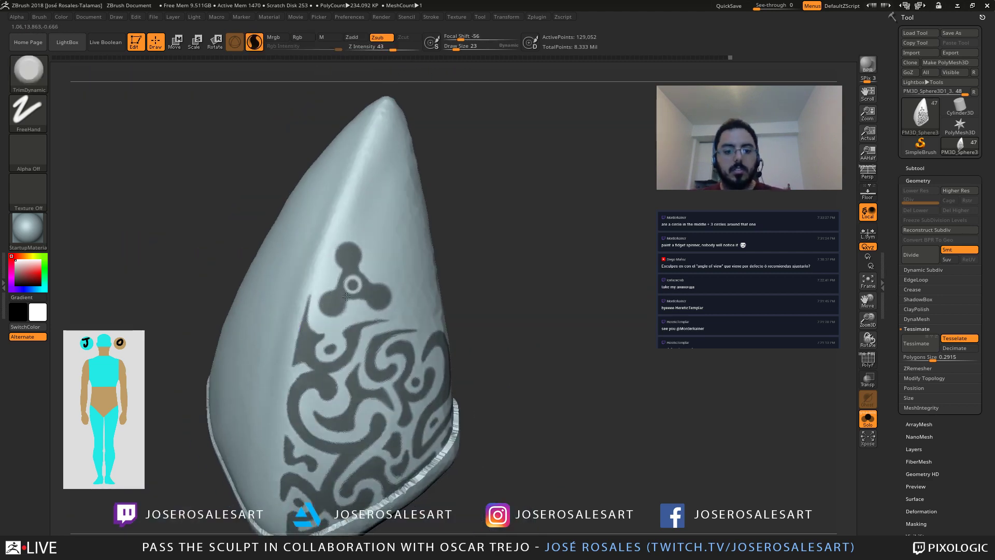
{"action": "right_click_drag", "start_coordinate": [346, 296], "coordinate": [337, 284]}
{"action": "mouse_move", "coordinate": [349, 241]}
{"action": "right_mouse_down"}
{"action": "mouse_move", "coordinate": [330, 257]}
{"action": "mouse_move", "coordinate": [382, 315]}
{"action": "mouse_move", "coordinate": [370, 290]}
{"action": "right_mouse_up"}
{"action": "key", "text": "s"}
{"action": "left_click_drag", "start_coordinate": [339, 302], "coordinate": [373, 301]}
{"action": "key", "text": "s"}
{"action": "left_click_drag", "start_coordinate": [372, 302], "coordinate": [353, 302]}
{"action": "key", "text": "s"}
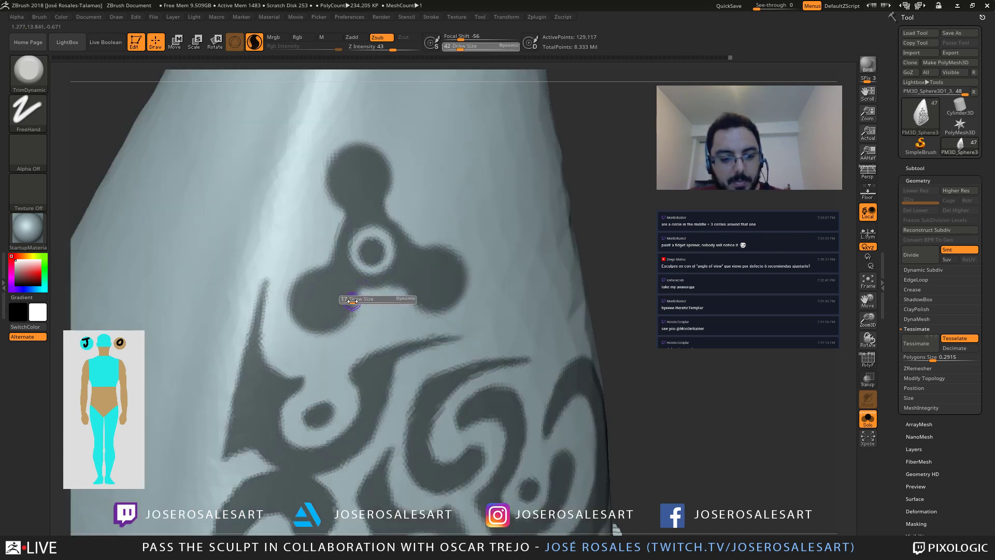
{"action": "key", "text": "ctrl"}
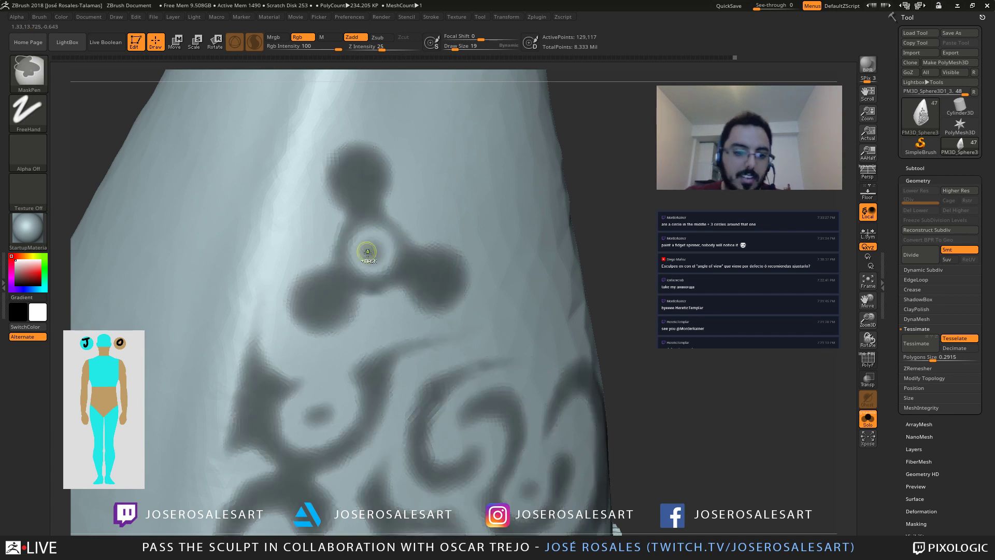
{"action": "left_click_drag", "start_coordinate": [337, 240], "coordinate": [337, 250], "text": "ctrl"}
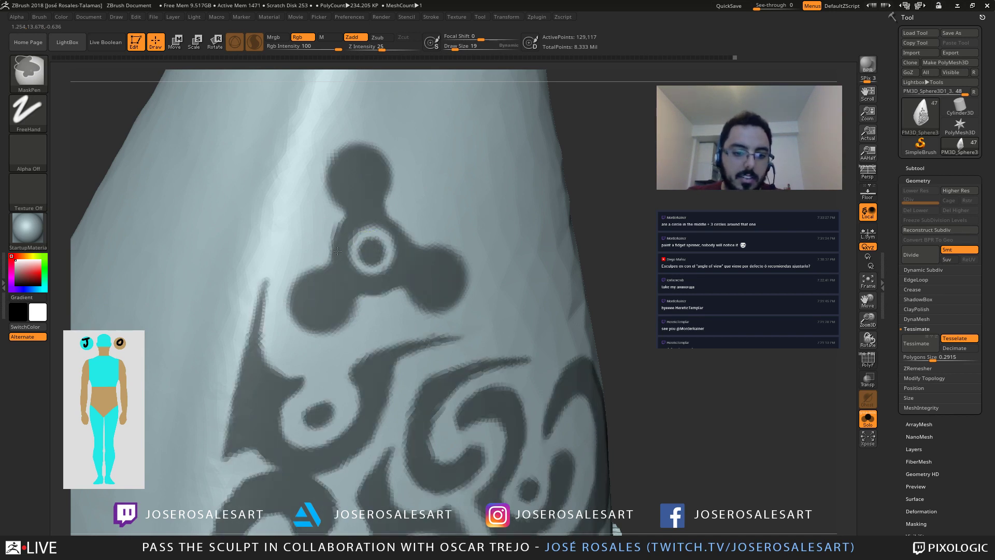
{"action": "left_click_drag", "start_coordinate": [389, 213], "coordinate": [398, 224], "text": "ctrl"}
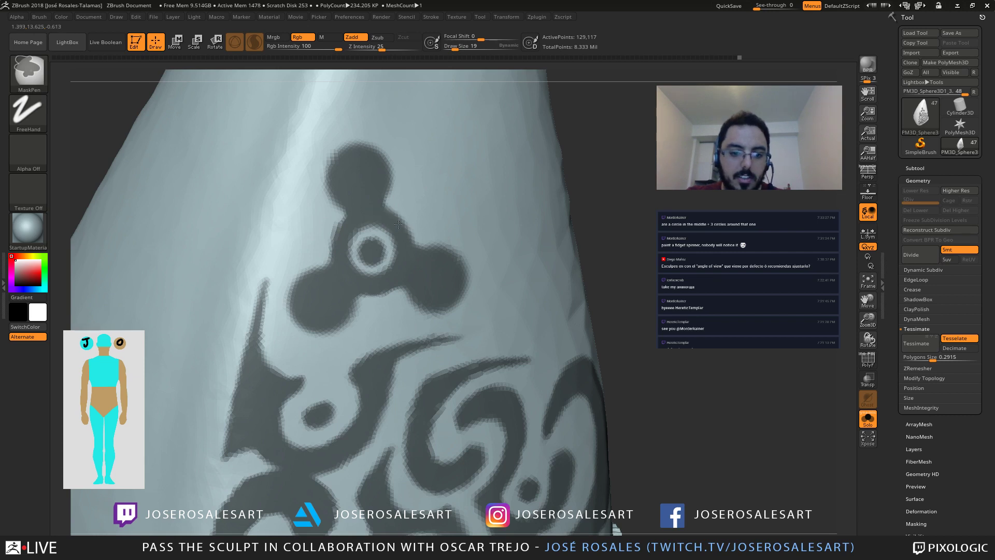
{"action": "left_click", "coordinate": [383, 192], "text": "ctrl"}
{"action": "left_click", "coordinate": [380, 189], "text": "ctrl+alt"}
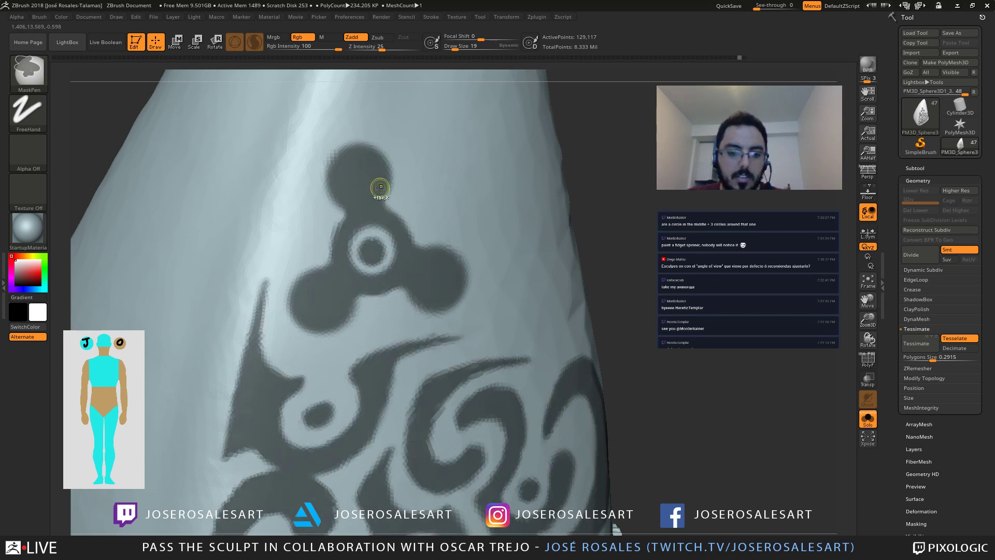
Step: Unmask a round hole in the centre of each of the spinner's three outer lobes using draw size 45
{"action": "key", "text": "s"}
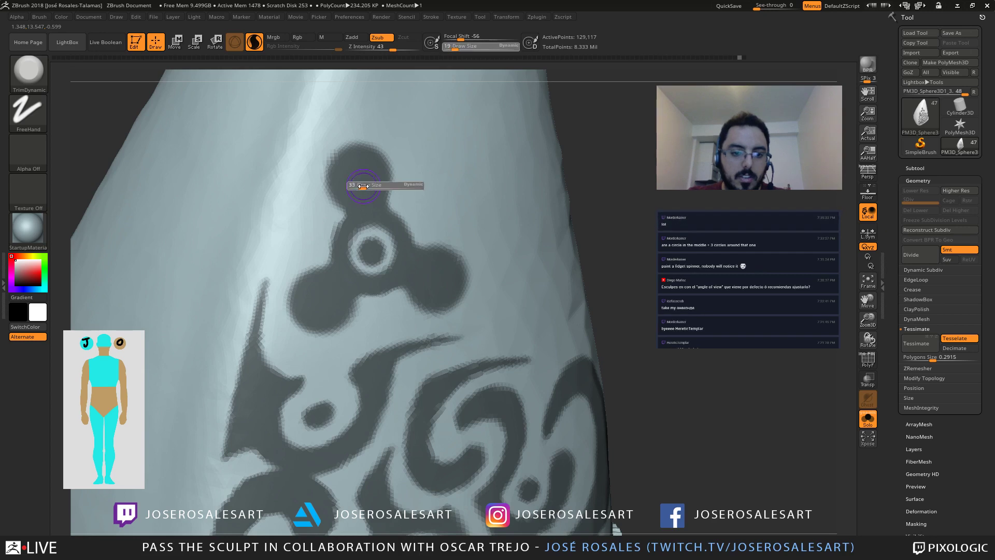
{"action": "mouse_move", "coordinate": [331, 177]}
{"action": "right_mouse_down", "text": "alt"}
{"action": "mouse_move", "coordinate": [288, 173]}
{"action": "mouse_move", "coordinate": [382, 222]}
{"action": "mouse_move", "coordinate": [402, 279]}
{"action": "right_mouse_up", "text": "alt"}
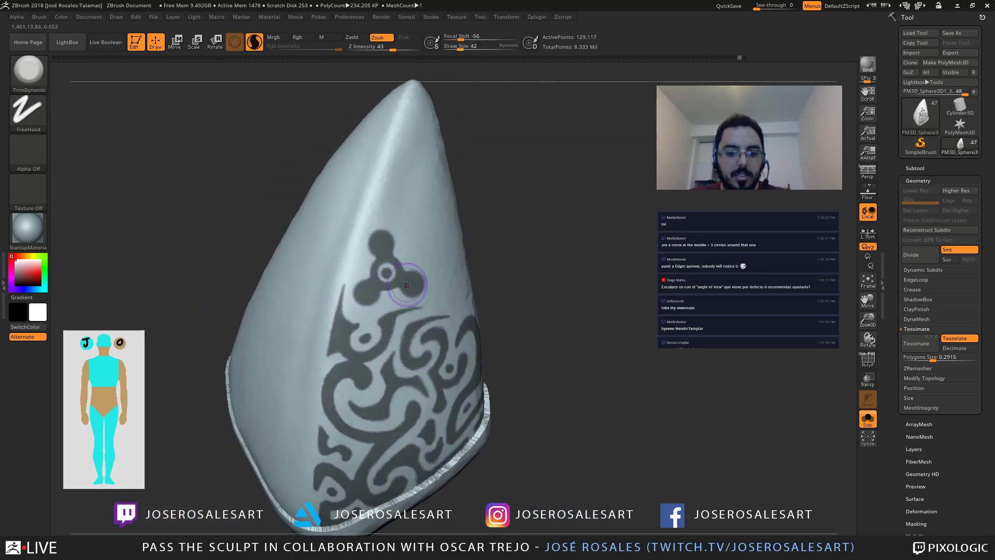
{"action": "key", "text": "s"}
{"action": "left_click_drag", "start_coordinate": [402, 280], "coordinate": [399, 279]}
{"action": "right_click_drag", "start_coordinate": [399, 279], "coordinate": [256, 284]}
{"action": "mouse_move", "coordinate": [317, 318]}
{"action": "right_mouse_down"}
{"action": "mouse_move", "coordinate": [300, 348]}
{"action": "mouse_move", "coordinate": [428, 331]}
{"action": "mouse_move", "coordinate": [481, 197]}
{"action": "right_mouse_up"}
{"action": "key", "text": "bracketleft"}
{"action": "mouse_move", "coordinate": [404, 336]}
{"action": "right_mouse_down"}
{"action": "mouse_move", "coordinate": [452, 344]}
{"action": "mouse_move", "coordinate": [447, 294]}
{"action": "right_mouse_up"}
{"action": "key", "text": "bracketright"}
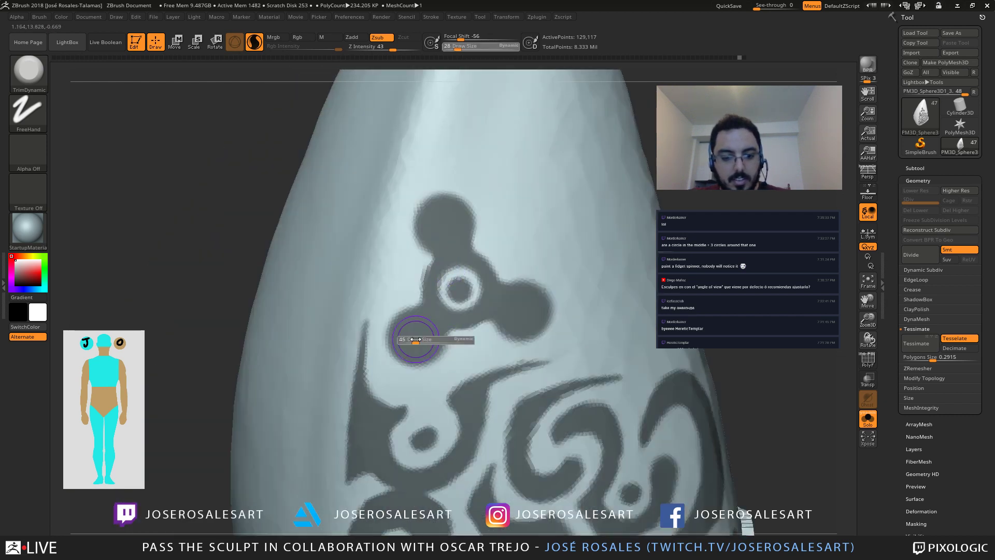
{"action": "key", "text": "ctrl"}
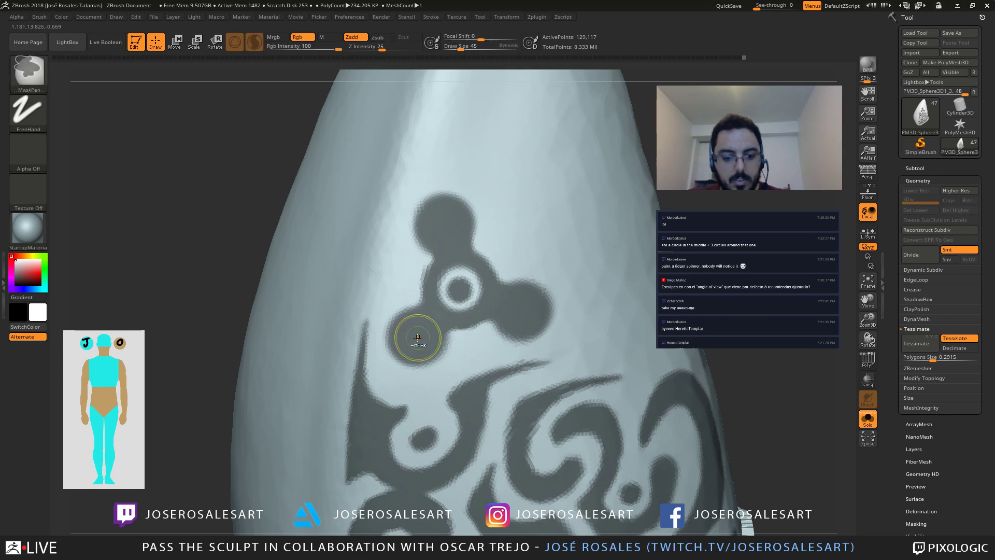
{"action": "left_click_drag", "start_coordinate": [414, 336], "coordinate": [416, 338], "text": "ctrl+alt"}
{"action": "left_click_drag", "start_coordinate": [516, 319], "coordinate": [518, 320], "text": "ctrl+alt"}
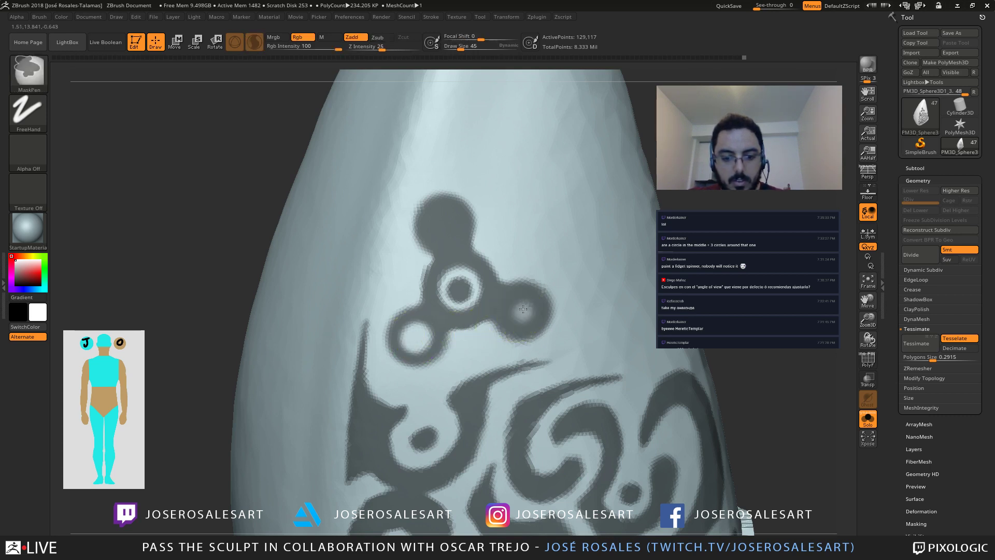
{"action": "left_click", "coordinate": [441, 221], "text": "ctrl+alt"}
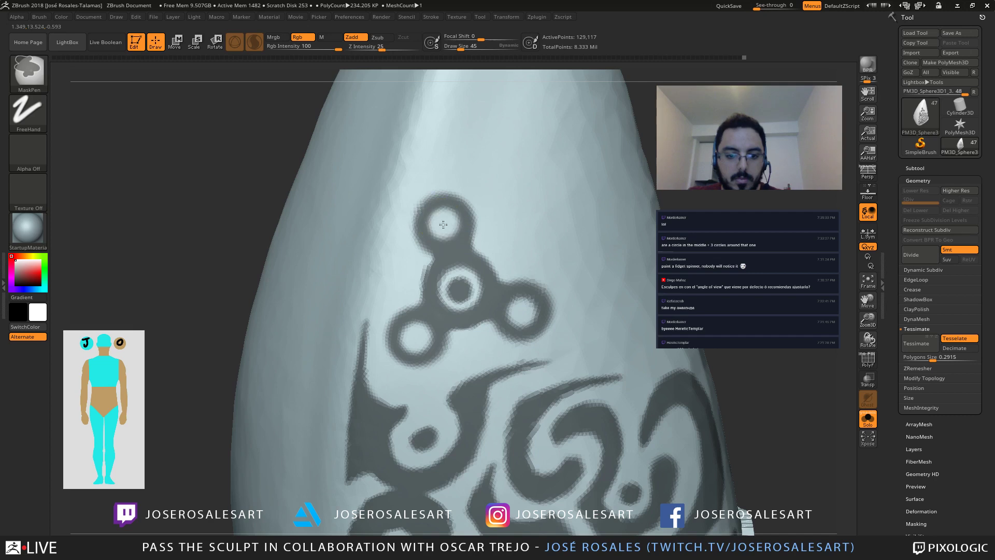
{"action": "key", "text": "f"}
{"action": "mouse_move", "coordinate": [399, 306]}
{"action": "left_mouse_down"}
{"action": "mouse_move", "coordinate": [450, 337]}
{"action": "mouse_move", "coordinate": [404, 321]}
{"action": "left_mouse_up"}
{"action": "left_click_drag", "start_coordinate": [534, 290], "coordinate": [529, 342], "text": "alt"}
{"action": "key", "text": "s"}
{"action": "right_click_drag", "start_coordinate": [475, 290], "coordinate": [528, 297], "text": "alt"}
{"action": "key", "text": "s"}
{"action": "left_click_drag", "start_coordinate": [528, 297], "coordinate": [525, 297]}
{"action": "key", "text": "ctrl"}
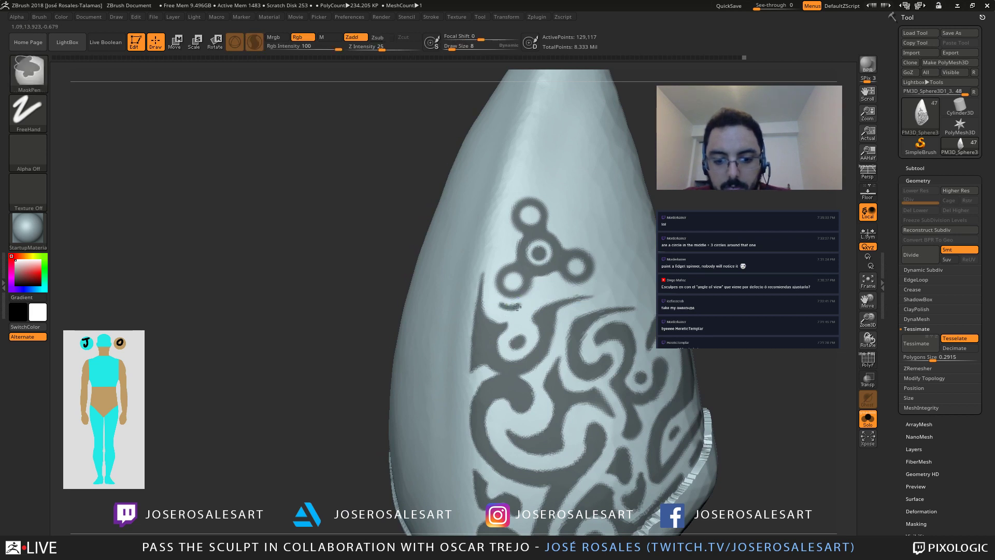
{"action": "mouse_move", "coordinate": [505, 304]}
{"action": "right_mouse_down"}
{"action": "mouse_move", "coordinate": [530, 304]}
{"action": "mouse_move", "coordinate": [409, 297]}
{"action": "mouse_move", "coordinate": [425, 330]}
{"action": "right_mouse_up"}
{"action": "key", "text": "s"}
{"action": "mouse_move", "coordinate": [425, 330]}
{"action": "left_mouse_down"}
{"action": "mouse_move", "coordinate": [402, 318]}
{"action": "mouse_move", "coordinate": [437, 317]}
{"action": "mouse_move", "coordinate": [400, 312]}
{"action": "left_mouse_up"}
{"action": "key", "text": "ctrl"}
{"action": "key", "text": "s"}
{"action": "key", "text": "s"}
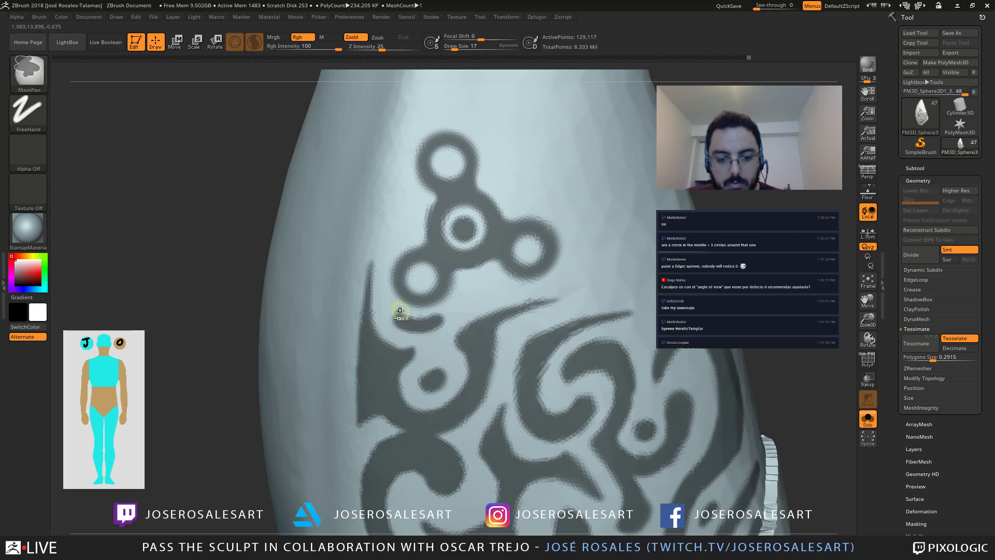
{"action": "left_click_drag", "start_coordinate": [439, 314], "coordinate": [405, 323], "text": "ctrl+alt"}
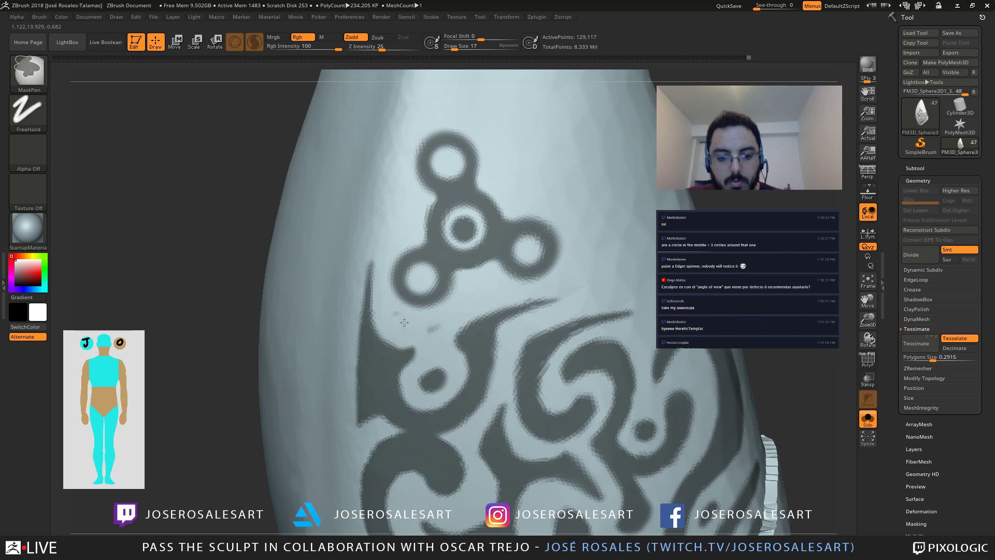
Step: Blur and resharpen the mask, and paint a short curved motion dash outside each of the spinner's three lobes at draw size 17
{"action": "right_click_drag", "start_coordinate": [509, 177], "coordinate": [428, 200], "text": "alt"}
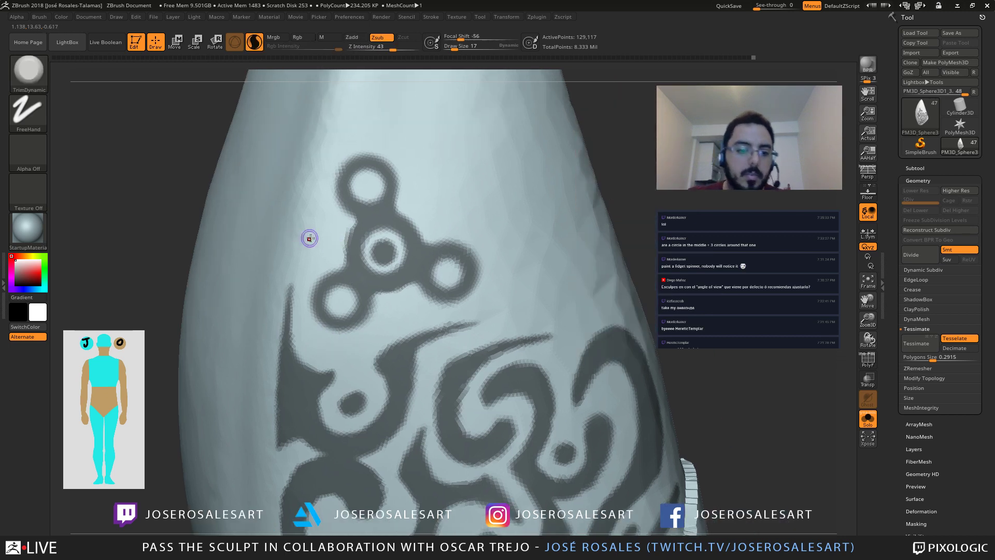
{"action": "left_click", "coordinate": [339, 148], "text": "ctrl"}
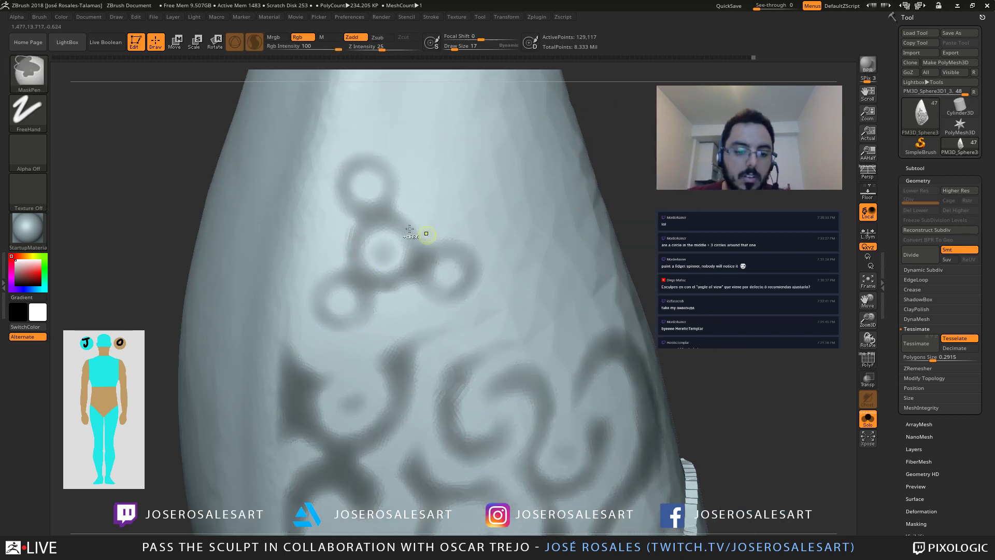
{"action": "left_click", "coordinate": [298, 327], "text": "ctrl+alt"}
{"action": "left_click_drag", "start_coordinate": [301, 323], "coordinate": [322, 341], "text": "ctrl"}
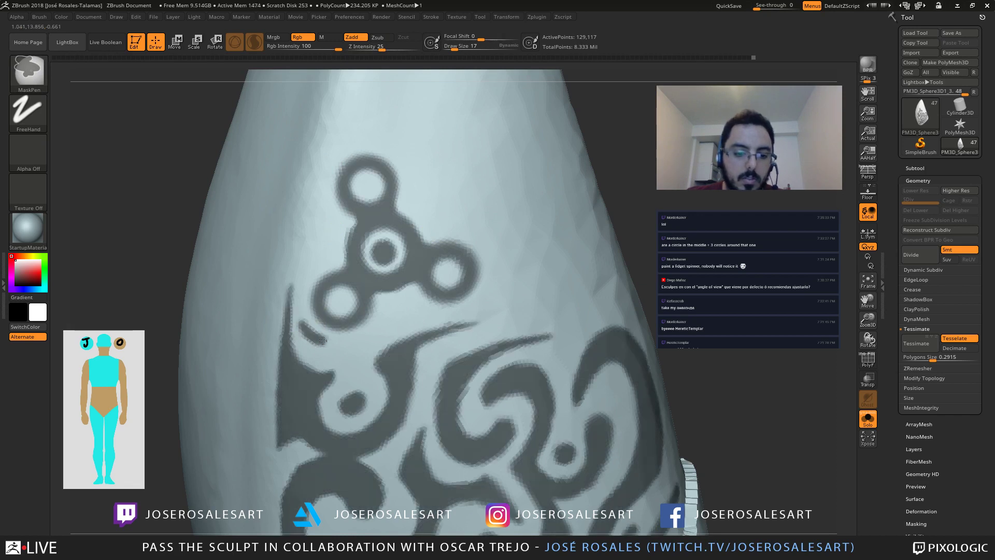
{"action": "left_click_drag", "start_coordinate": [500, 278], "coordinate": [476, 309], "text": "ctrl"}
{"action": "mouse_move", "coordinate": [329, 151]}
{"action": "left_mouse_down", "text": "ctrl"}
{"action": "mouse_move", "coordinate": [363, 137]}
{"action": "mouse_move", "coordinate": [376, 148]}
{"action": "left_mouse_up", "text": "ctrl"}
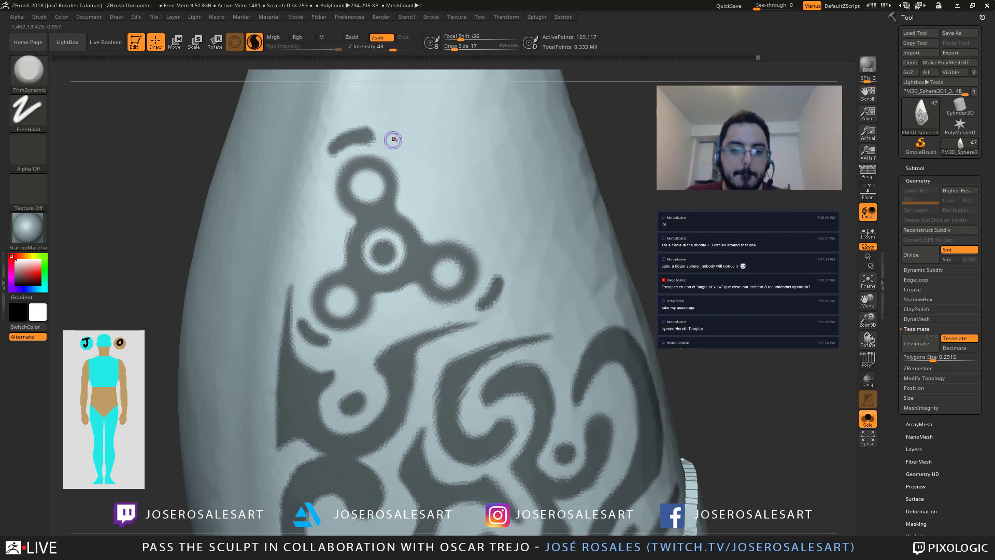
Step: Mask a tapered hook-shaped curl in the gap between the spinner's upper and lower-left lobes, trimming its edges to a clean shape
{"action": "mouse_move", "coordinate": [392, 140]}
{"action": "right_mouse_down", "text": "alt"}
{"action": "mouse_move", "coordinate": [285, 216]}
{"action": "mouse_move", "coordinate": [355, 300]}
{"action": "mouse_move", "coordinate": [375, 271]}
{"action": "mouse_move", "coordinate": [361, 180]}
{"action": "right_mouse_up", "text": "alt"}
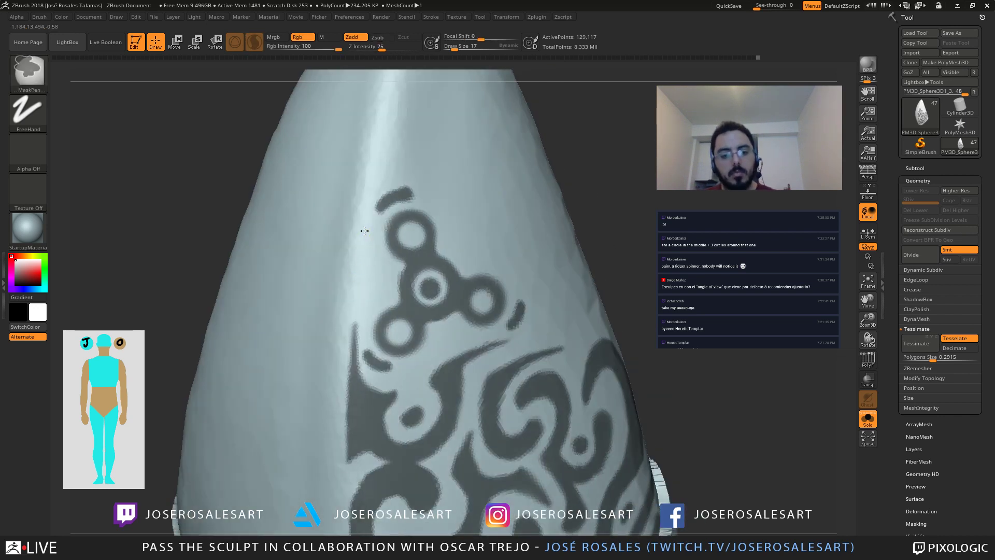
{"action": "mouse_move", "coordinate": [364, 231]}
{"action": "left_mouse_down", "text": "ctrl"}
{"action": "mouse_move", "coordinate": [383, 276]}
{"action": "mouse_move", "coordinate": [377, 264]}
{"action": "left_mouse_up", "text": "ctrl"}
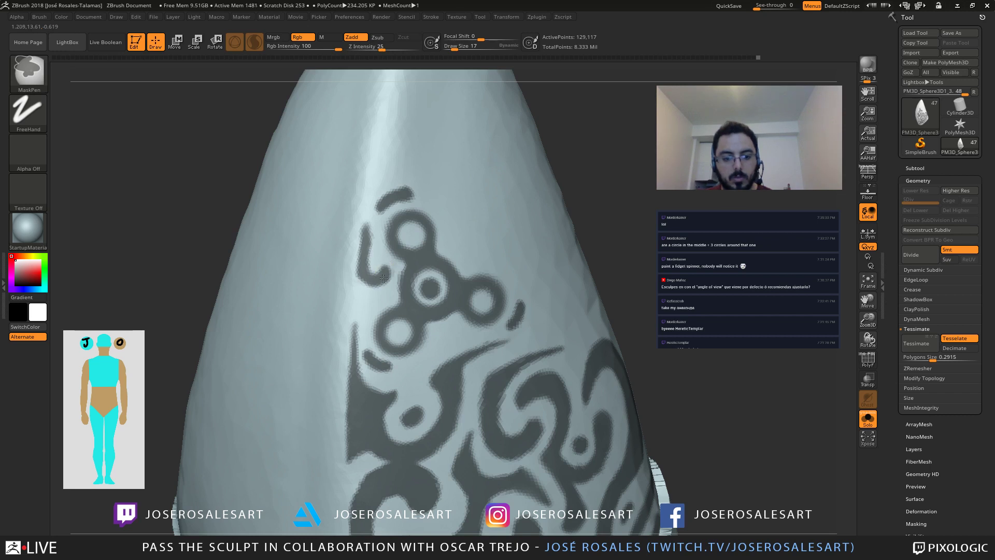
{"action": "mouse_move", "coordinate": [371, 244]}
{"action": "left_mouse_down", "text": "ctrl+alt"}
{"action": "mouse_move", "coordinate": [370, 213]}
{"action": "mouse_move", "coordinate": [358, 273]}
{"action": "left_mouse_up", "text": "ctrl+alt"}
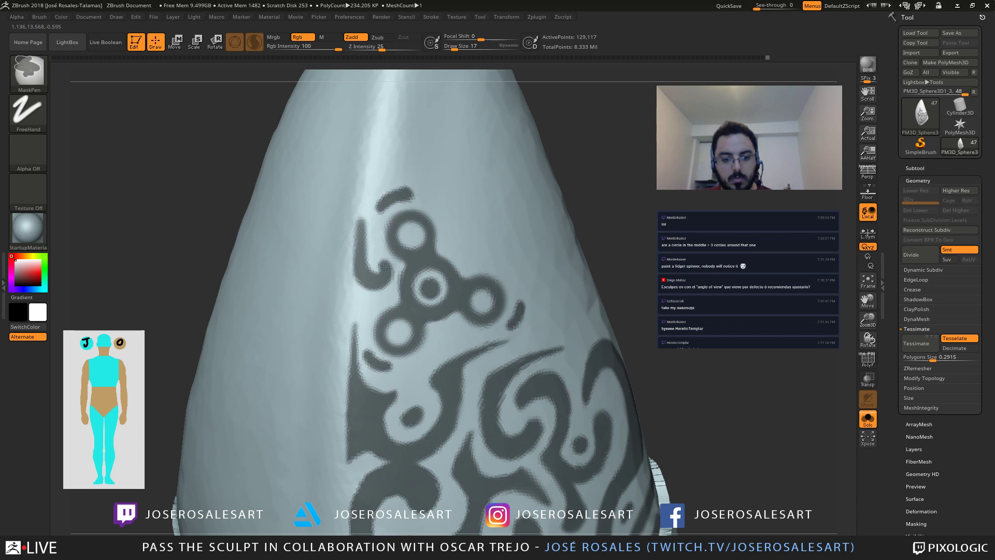
{"action": "left_click_drag", "start_coordinate": [367, 222], "coordinate": [372, 263], "text": "ctrl+alt"}
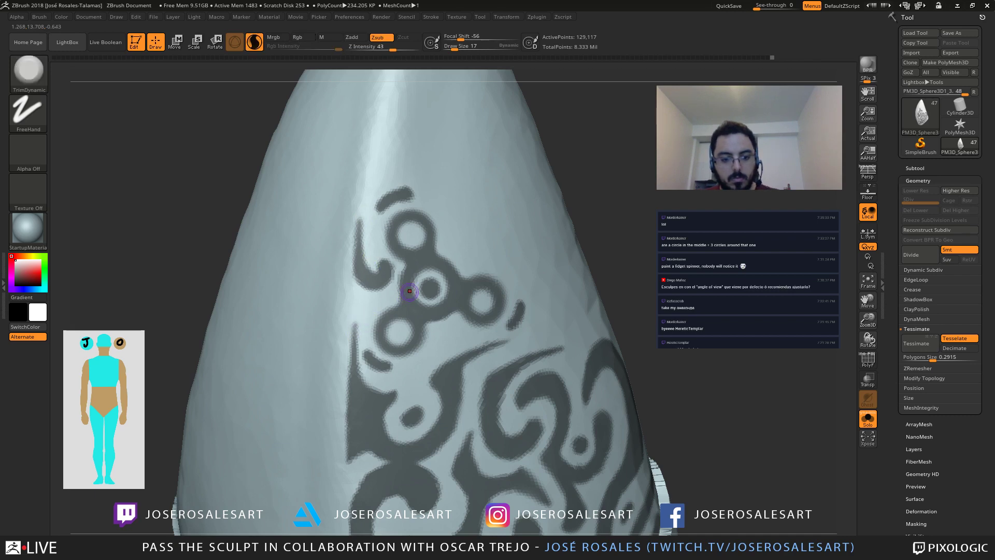
{"action": "mouse_move", "coordinate": [392, 290]}
{"action": "right_mouse_down", "text": "alt"}
{"action": "mouse_move", "coordinate": [340, 251]}
{"action": "mouse_move", "coordinate": [316, 254]}
{"action": "mouse_move", "coordinate": [340, 250]}
{"action": "right_mouse_up", "text": "alt"}
{"action": "right_click_drag", "start_coordinate": [353, 218], "coordinate": [364, 238], "text": "ctrl"}
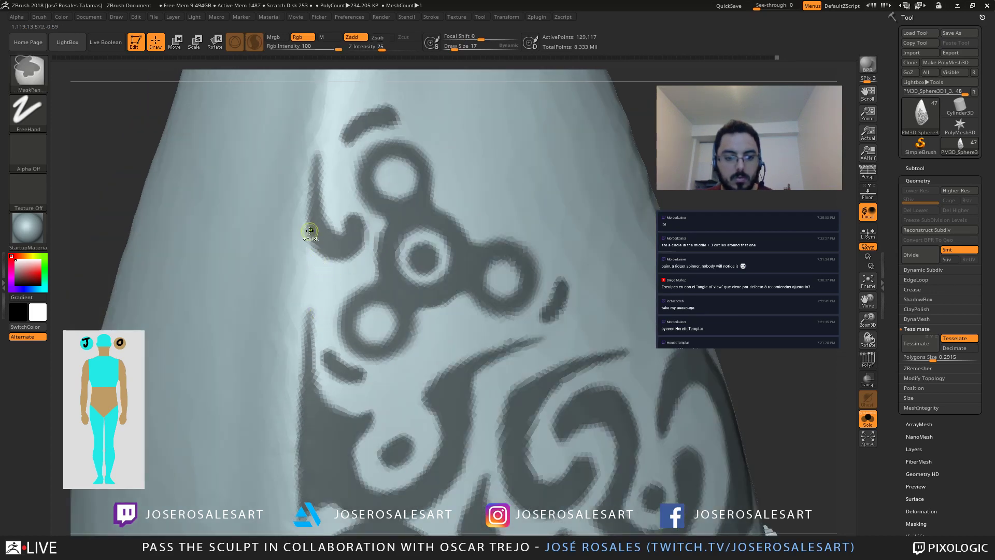
{"action": "mouse_move", "coordinate": [382, 259]}
{"action": "right_mouse_down", "text": "alt"}
{"action": "mouse_move", "coordinate": [344, 276]}
{"action": "mouse_move", "coordinate": [348, 247]}
{"action": "right_mouse_up", "text": "alt"}
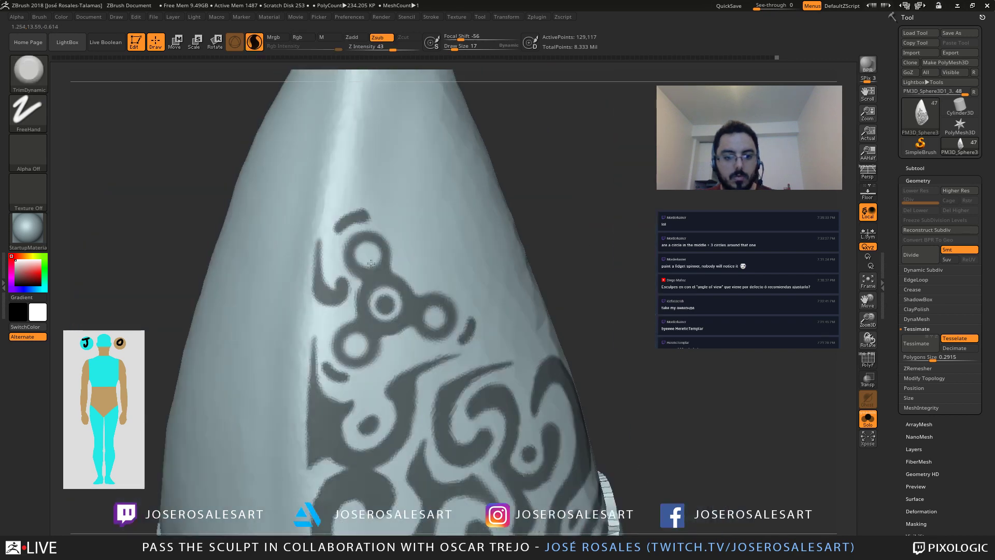
{"action": "mouse_move", "coordinate": [406, 270]}
{"action": "right_mouse_down"}
{"action": "mouse_move", "coordinate": [376, 277]}
{"action": "mouse_move", "coordinate": [400, 255]}
{"action": "mouse_move", "coordinate": [400, 213]}
{"action": "right_mouse_up"}
{"action": "key", "text": "ctrl"}
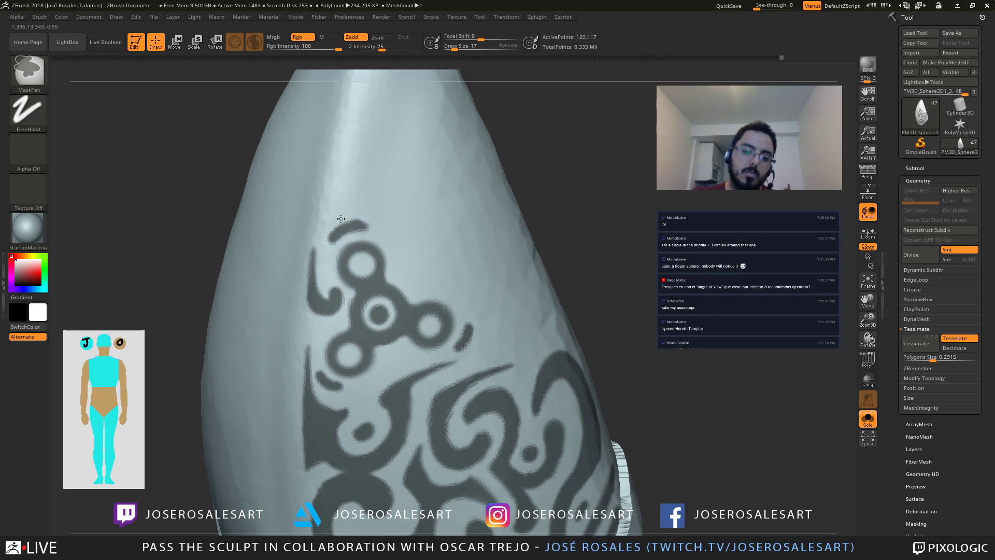
Step: Examine the masked ornament on the isolated pointed plate from several angles and distances
{"action": "mouse_move", "coordinate": [366, 217]}
{"action": "right_mouse_down", "text": "alt"}
{"action": "mouse_move", "coordinate": [346, 217]}
{"action": "mouse_move", "coordinate": [358, 181]}
{"action": "right_mouse_up", "text": "alt"}
{"action": "mouse_move", "coordinate": [362, 253]}
{"action": "right_mouse_down"}
{"action": "mouse_move", "coordinate": [422, 238]}
{"action": "mouse_move", "coordinate": [395, 265]}
{"action": "mouse_move", "coordinate": [417, 321]}
{"action": "mouse_move", "coordinate": [322, 289]}
{"action": "mouse_move", "coordinate": [334, 254]}
{"action": "right_mouse_up"}
{"action": "mouse_move", "coordinate": [334, 254]}
{"action": "right_mouse_down"}
{"action": "mouse_move", "coordinate": [403, 316]}
{"action": "mouse_move", "coordinate": [448, 250]}
{"action": "mouse_move", "coordinate": [442, 289]}
{"action": "mouse_move", "coordinate": [442, 273]}
{"action": "right_mouse_up"}
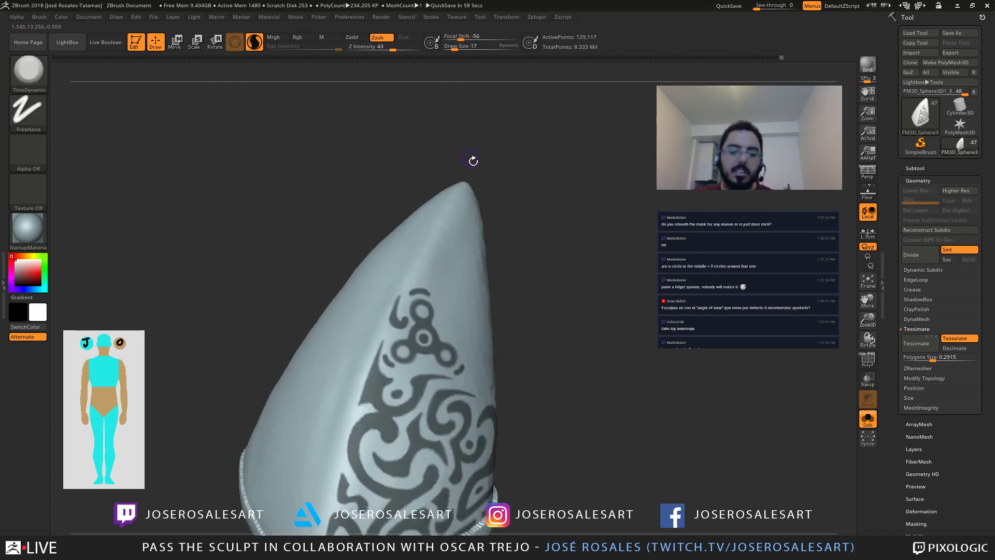
{"action": "right_click_drag", "start_coordinate": [523, 234], "coordinate": [521, 259]}
{"action": "right_click_drag", "start_coordinate": [469, 233], "coordinate": [466, 264], "text": "ctrl"}
{"action": "mouse_move", "coordinate": [466, 264]}
{"action": "right_mouse_down"}
{"action": "mouse_move", "coordinate": [428, 264]}
{"action": "mouse_move", "coordinate": [477, 247]}
{"action": "mouse_move", "coordinate": [464, 157]}
{"action": "mouse_move", "coordinate": [487, 245]}
{"action": "mouse_move", "coordinate": [390, 266]}
{"action": "mouse_move", "coordinate": [439, 267]}
{"action": "right_mouse_up"}
{"action": "key", "text": "s"}
{"action": "left_click_drag", "start_coordinate": [438, 267], "coordinate": [441, 267]}
{"action": "right_click_drag", "start_coordinate": [448, 253], "coordinate": [494, 315], "text": "alt"}
{"action": "right_click_drag", "start_coordinate": [408, 251], "coordinate": [546, 190]}
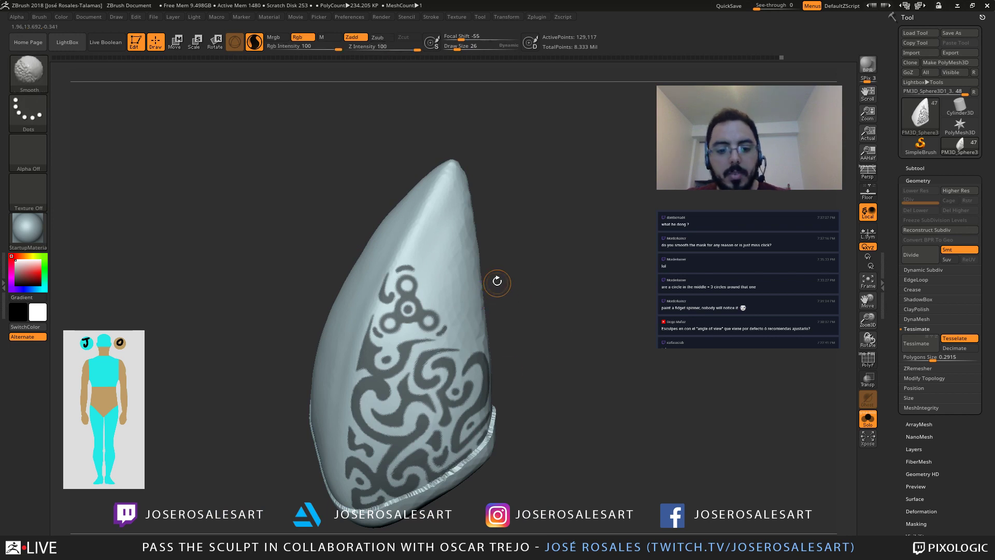
Step: Show the full leg model to check the masked plate in context, and isolate the plate again
{"action": "key", "text": "shift+s"}
{"action": "right_click_drag", "start_coordinate": [470, 262], "coordinate": [332, 220], "text": "ctrl"}
{"action": "right_click_drag", "start_coordinate": [468, 230], "coordinate": [458, 211], "text": "shift"}
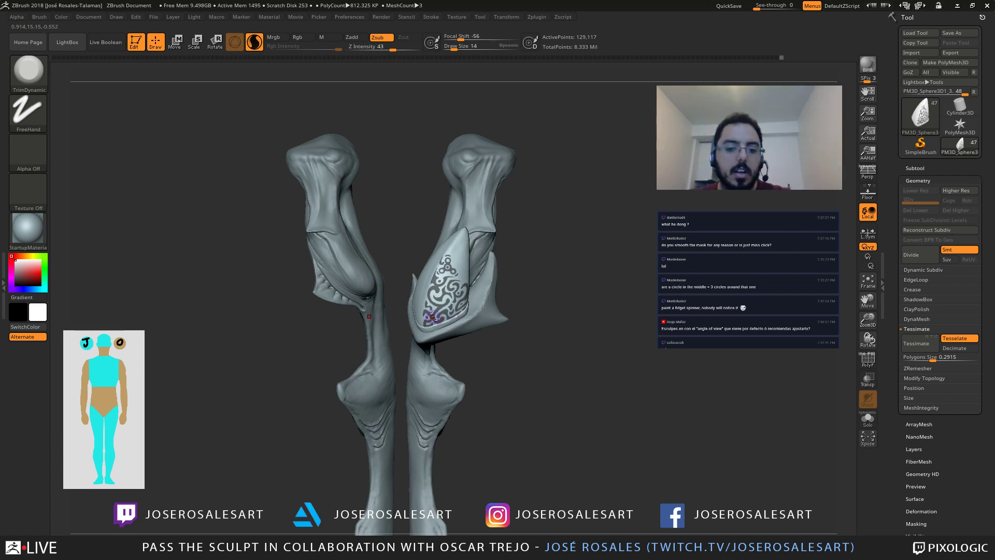
{"action": "right_click_drag", "start_coordinate": [432, 365], "coordinate": [486, 286], "text": "ctrl"}
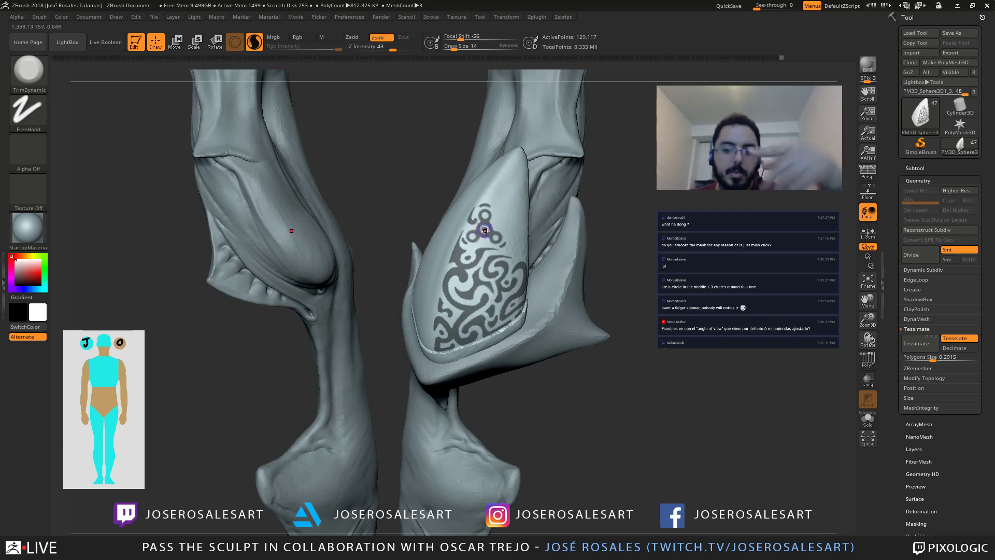
{"action": "right_click_drag", "start_coordinate": [464, 258], "coordinate": [434, 361]}
{"action": "key", "text": "shift+s"}
{"action": "right_click_drag", "start_coordinate": [417, 285], "coordinate": [479, 344], "text": "alt"}
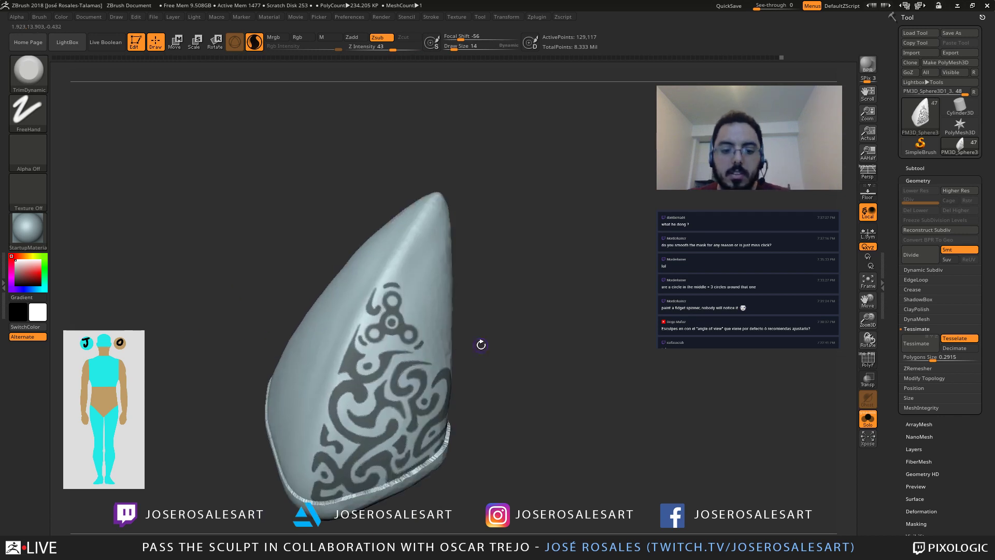
Step: Mask an S-shaped curl with a hooked upper end near the plate's pointed tip at draw size 17
{"action": "key", "text": "s"}
{"action": "left_click_drag", "start_coordinate": [478, 345], "coordinate": [482, 345]}
{"action": "right_click_drag", "start_coordinate": [471, 345], "coordinate": [434, 306]}
{"action": "key", "text": "s"}
{"action": "left_click_drag", "start_coordinate": [435, 304], "coordinate": [430, 304]}
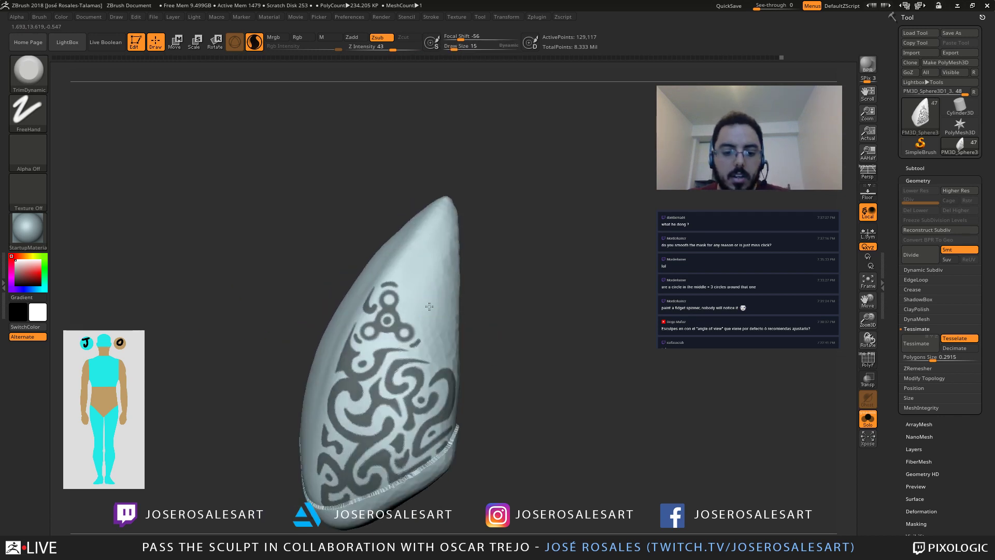
{"action": "mouse_move", "coordinate": [429, 306]}
{"action": "right_mouse_down", "text": "ctrl"}
{"action": "mouse_move", "coordinate": [358, 223]}
{"action": "mouse_move", "coordinate": [574, 438]}
{"action": "right_mouse_up", "text": "ctrl"}
{"action": "mouse_move", "coordinate": [497, 412]}
{"action": "right_mouse_down"}
{"action": "mouse_move", "coordinate": [415, 275]}
{"action": "mouse_move", "coordinate": [431, 240]}
{"action": "mouse_move", "coordinate": [425, 284]}
{"action": "mouse_move", "coordinate": [359, 206]}
{"action": "right_mouse_up"}
{"action": "key", "text": "ctrl"}
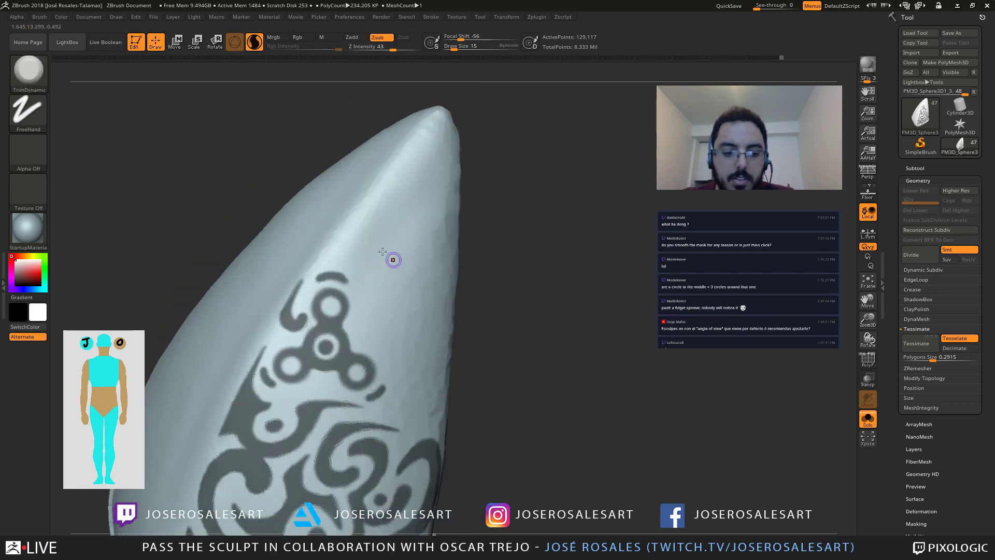
{"action": "right_click_drag", "start_coordinate": [393, 258], "coordinate": [328, 303]}
{"action": "mouse_move", "coordinate": [345, 291]}
{"action": "right_mouse_down"}
{"action": "mouse_move", "coordinate": [353, 298]}
{"action": "mouse_move", "coordinate": [290, 299]}
{"action": "mouse_move", "coordinate": [333, 339]}
{"action": "mouse_move", "coordinate": [340, 274]}
{"action": "right_mouse_up"}
{"action": "key", "text": "s"}
{"action": "left_click_drag", "start_coordinate": [365, 240], "coordinate": [368, 240]}
{"action": "key", "text": "s"}
{"action": "mouse_move", "coordinate": [375, 191]}
{"action": "left_mouse_down"}
{"action": "mouse_move", "coordinate": [366, 183]}
{"action": "mouse_move", "coordinate": [400, 203]}
{"action": "mouse_move", "coordinate": [319, 274]}
{"action": "mouse_move", "coordinate": [342, 248]}
{"action": "mouse_move", "coordinate": [331, 280]}
{"action": "mouse_move", "coordinate": [344, 240]}
{"action": "left_mouse_up"}
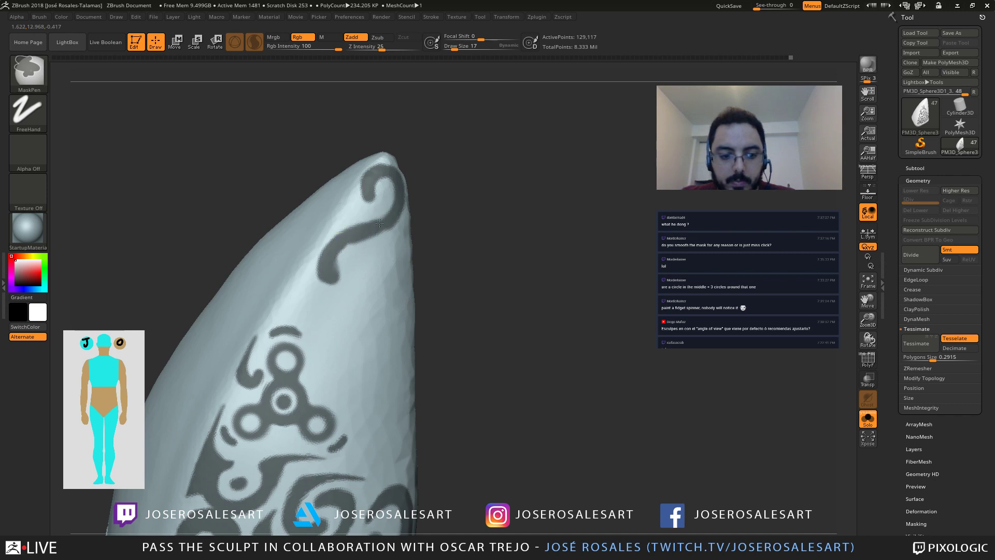
Step: Refine the new curl by filling its hook's inner edge and trimming excess mask from the hook and stem
{"action": "left_click_drag", "start_coordinate": [393, 204], "coordinate": [395, 193], "text": "ctrl"}
{"action": "right_click_drag", "start_coordinate": [362, 224], "coordinate": [386, 195]}
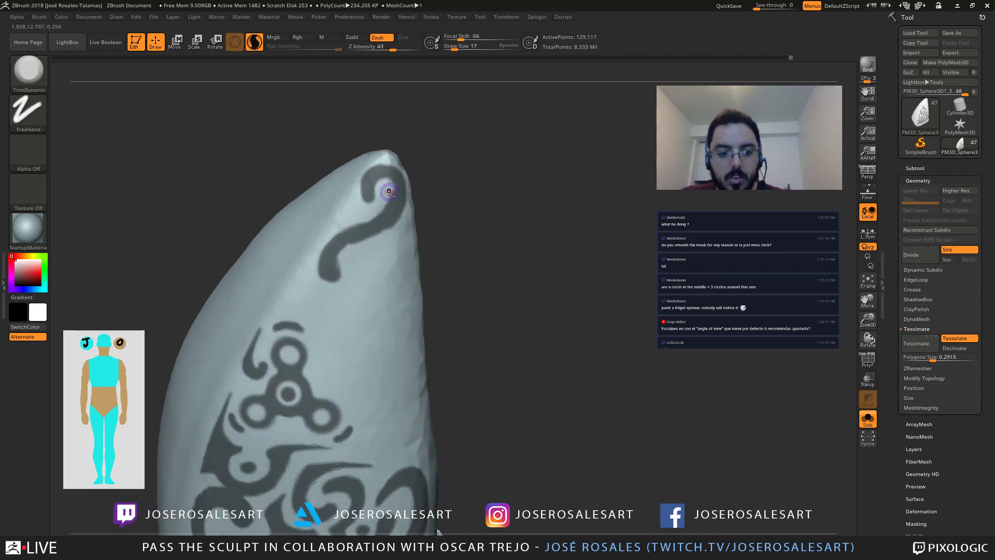
{"action": "left_click_drag", "start_coordinate": [389, 191], "coordinate": [388, 203], "text": "ctrl+alt"}
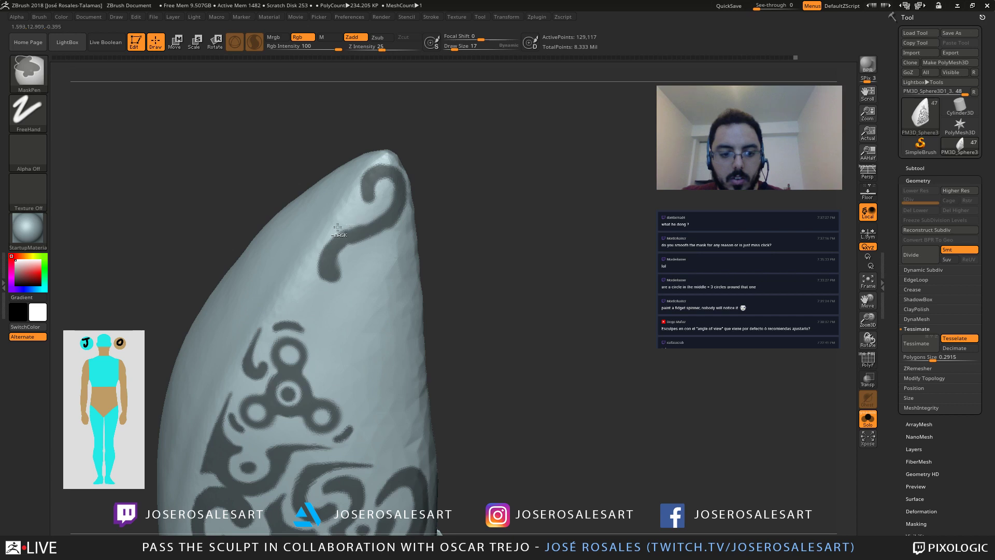
{"action": "left_click_drag", "start_coordinate": [338, 227], "coordinate": [349, 231], "text": "ctrl+alt"}
Step: Show the surrounding model to check the tip curl in context, and isolate the plate again
{"action": "mouse_move", "coordinate": [443, 248]}
{"action": "left_mouse_down", "text": "alt"}
{"action": "mouse_move", "coordinate": [289, 284]}
{"action": "mouse_move", "coordinate": [280, 275]}
{"action": "left_mouse_up", "text": "alt"}
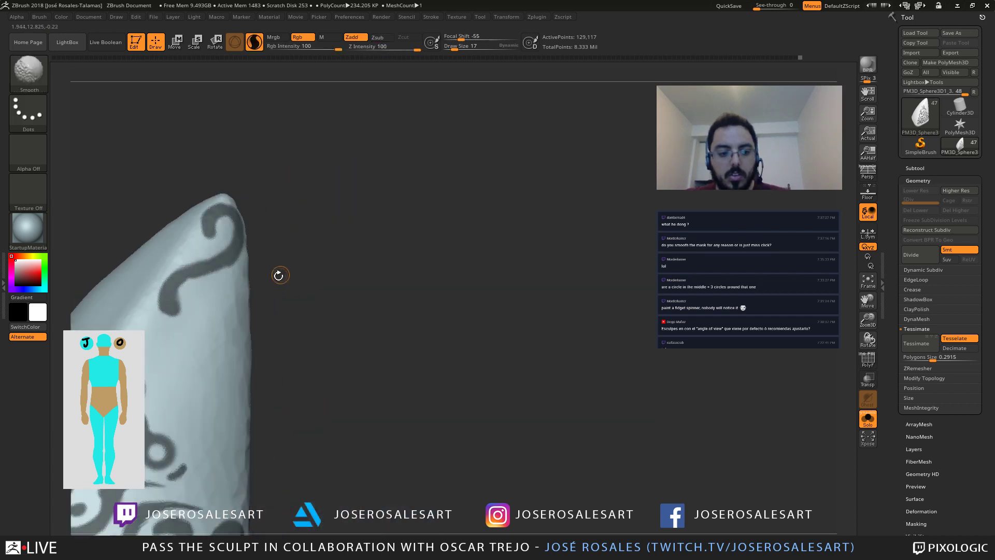
{"action": "mouse_move", "coordinate": [279, 275]}
{"action": "right_mouse_down", "text": "alt"}
{"action": "mouse_move", "coordinate": [515, 222]}
{"action": "mouse_move", "coordinate": [314, 274]}
{"action": "mouse_move", "coordinate": [346, 294]}
{"action": "mouse_move", "coordinate": [337, 290]}
{"action": "right_mouse_up", "text": "alt"}
{"action": "key", "text": "shift+s"}
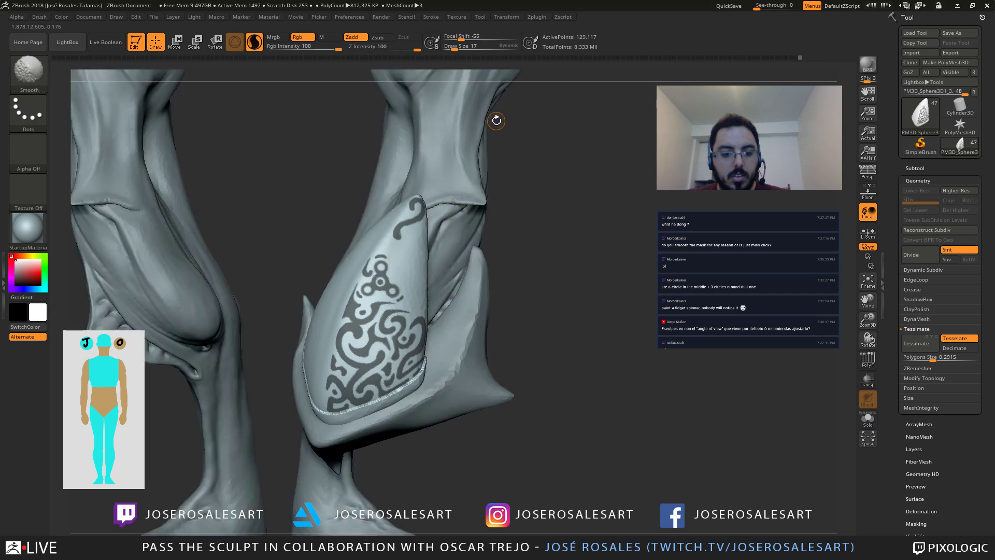
{"action": "key", "text": "shift+s"}
Step: Erase the curl's upper hook and mask a thin tapered spike from the remaining stem up toward the plate's tip
{"action": "right_click_drag", "start_coordinate": [444, 187], "coordinate": [459, 285], "text": "ctrl"}
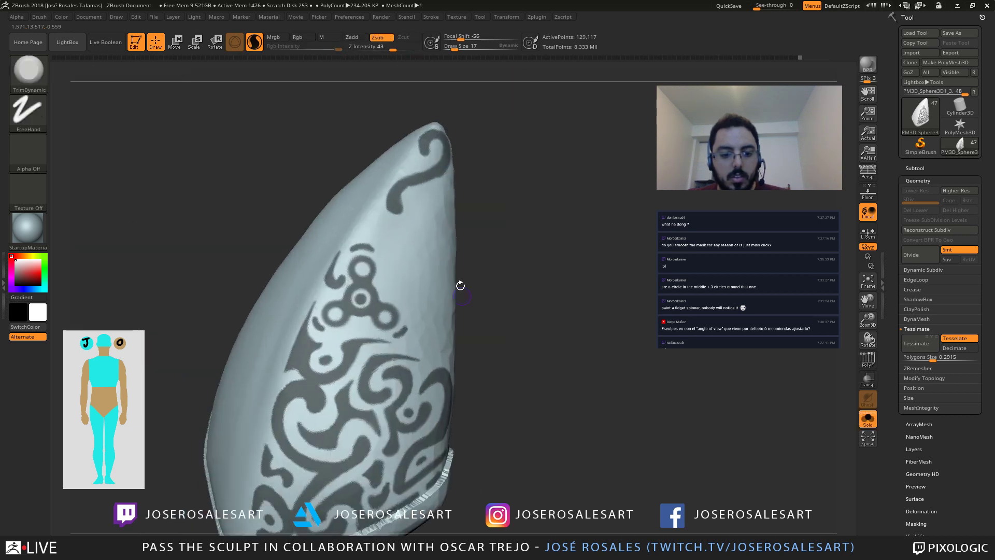
{"action": "mouse_move", "coordinate": [400, 200]}
{"action": "right_mouse_down"}
{"action": "mouse_move", "coordinate": [387, 213]}
{"action": "mouse_move", "coordinate": [440, 167]}
{"action": "mouse_move", "coordinate": [477, 174]}
{"action": "mouse_move", "coordinate": [399, 204]}
{"action": "mouse_move", "coordinate": [430, 212]}
{"action": "right_mouse_up"}
{"action": "key", "text": "ctrl"}
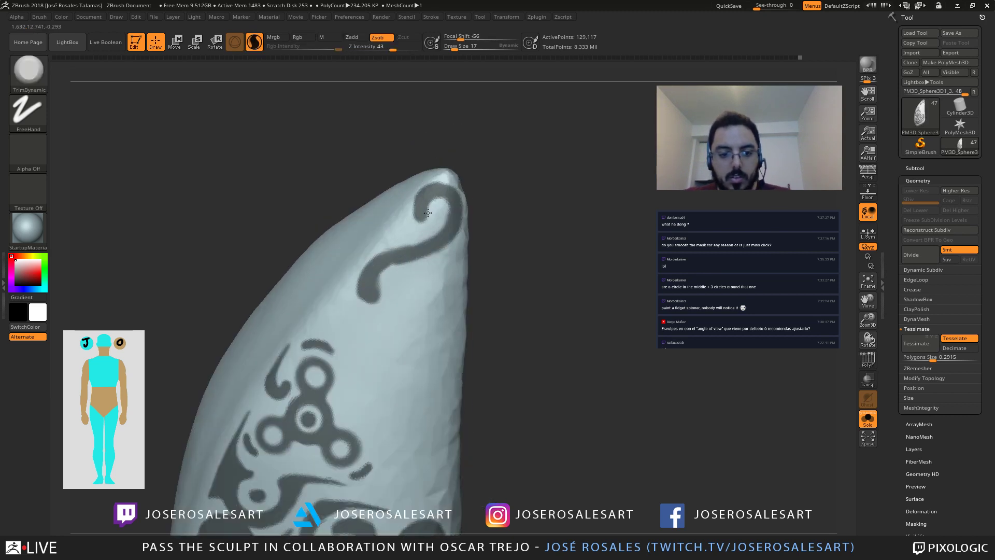
{"action": "mouse_move", "coordinate": [428, 215]}
{"action": "left_mouse_down", "text": "ctrl+alt"}
{"action": "mouse_move", "coordinate": [424, 206]}
{"action": "mouse_move", "coordinate": [441, 193]}
{"action": "mouse_move", "coordinate": [415, 200]}
{"action": "mouse_move", "coordinate": [450, 205]}
{"action": "mouse_move", "coordinate": [484, 171]}
{"action": "left_mouse_up", "text": "ctrl+alt"}
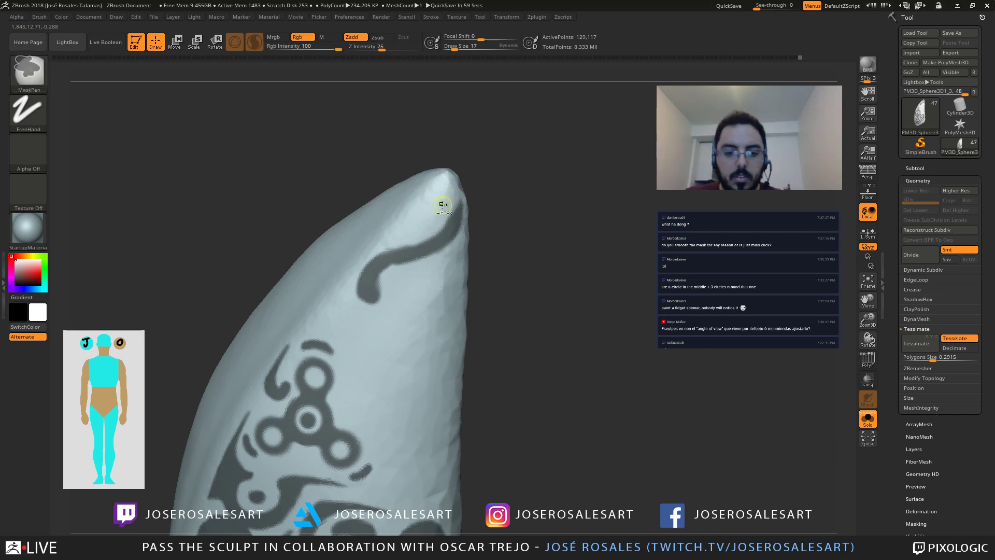
{"action": "mouse_move", "coordinate": [444, 204]}
{"action": "left_mouse_down", "text": "ctrl+alt"}
{"action": "mouse_move", "coordinate": [452, 238]}
{"action": "mouse_move", "coordinate": [409, 251]}
{"action": "mouse_move", "coordinate": [408, 271]}
{"action": "mouse_move", "coordinate": [396, 242]}
{"action": "mouse_move", "coordinate": [404, 217]}
{"action": "mouse_move", "coordinate": [434, 183]}
{"action": "mouse_move", "coordinate": [399, 238]}
{"action": "mouse_move", "coordinate": [407, 259]}
{"action": "mouse_move", "coordinate": [410, 214]}
{"action": "mouse_move", "coordinate": [439, 181]}
{"action": "mouse_move", "coordinate": [424, 215]}
{"action": "left_mouse_up", "text": "ctrl+alt"}
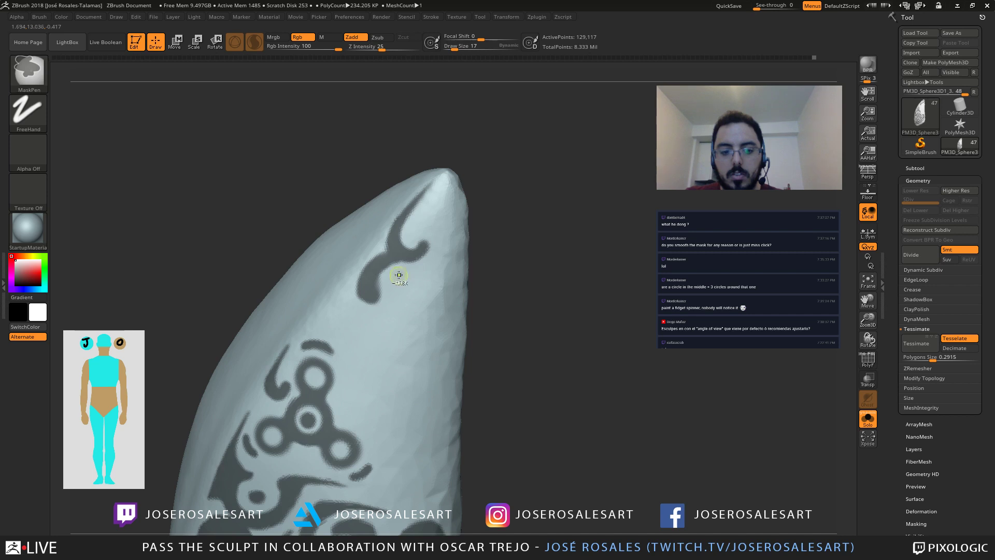
Step: Thicken and round the short side branch of the tip ornament's mask
{"action": "right_click_drag", "start_coordinate": [399, 275], "coordinate": [407, 219]}
{"action": "mouse_move", "coordinate": [338, 263]}
{"action": "right_mouse_down"}
{"action": "mouse_move", "coordinate": [523, 274]}
{"action": "mouse_move", "coordinate": [440, 234]}
{"action": "right_mouse_up"}
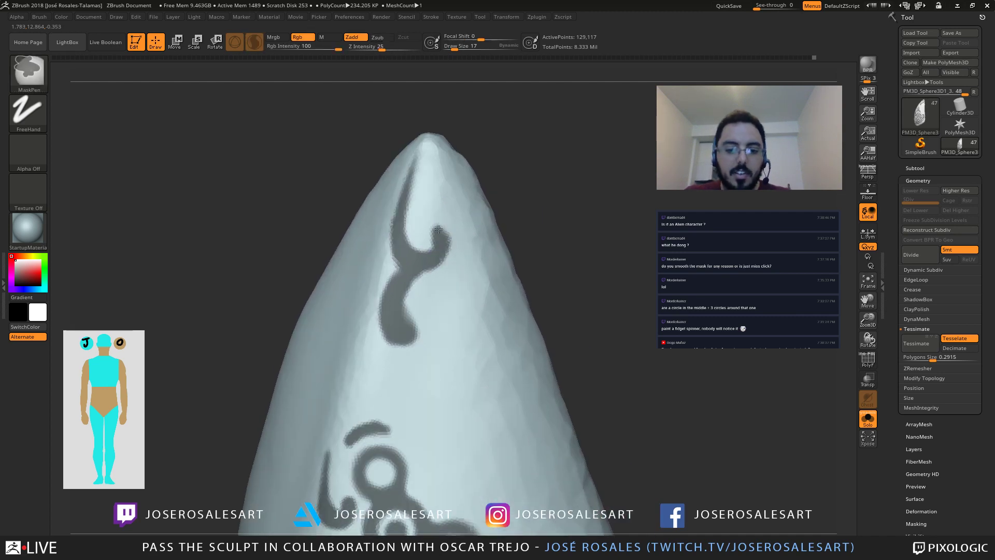
{"action": "mouse_move", "coordinate": [438, 229]}
{"action": "left_mouse_down", "text": "ctrl"}
{"action": "mouse_move", "coordinate": [448, 245]}
{"action": "mouse_move", "coordinate": [415, 283]}
{"action": "left_mouse_up", "text": "ctrl"}
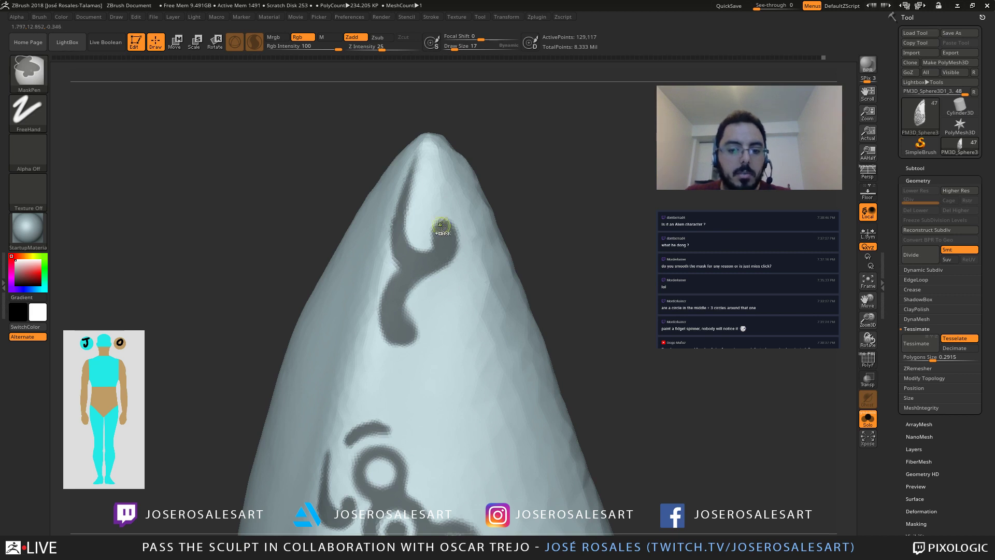
{"action": "right_click_drag", "start_coordinate": [441, 226], "coordinate": [244, 236]}
{"action": "mouse_move", "coordinate": [363, 286]}
{"action": "right_mouse_down"}
{"action": "mouse_move", "coordinate": [353, 284]}
{"action": "mouse_move", "coordinate": [504, 278]}
{"action": "mouse_move", "coordinate": [364, 288]}
{"action": "right_mouse_up"}
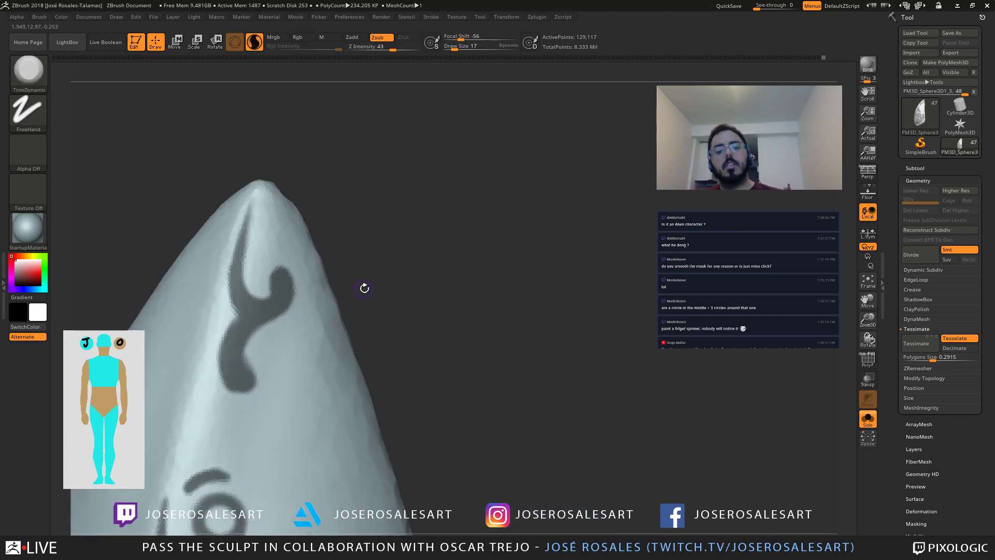
{"action": "left_click_drag", "start_coordinate": [365, 288], "coordinate": [426, 290]}
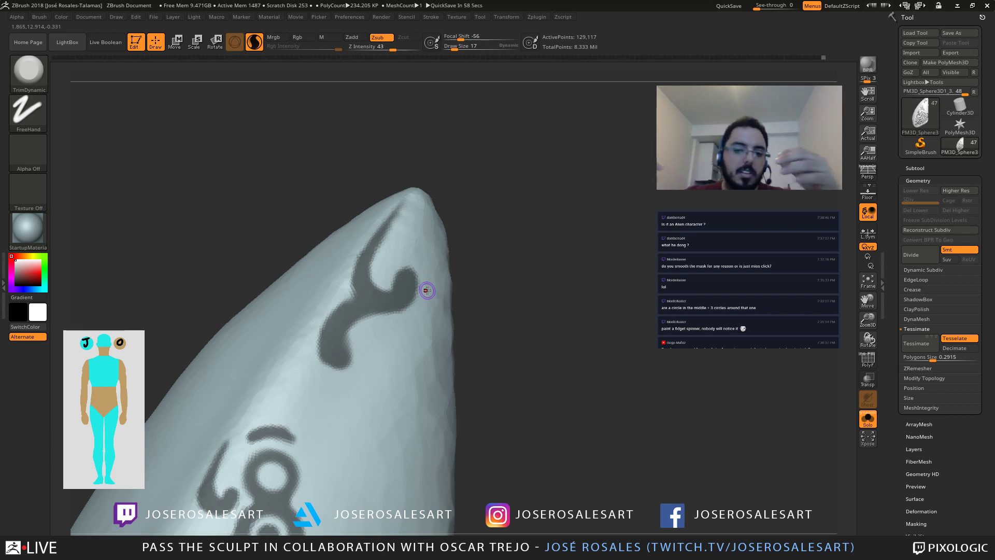
Step: Reshape the lower end and outer edge of the tip ornament's mask into a fuller rounded form
{"action": "mouse_move", "coordinate": [311, 332]}
{"action": "right_mouse_down"}
{"action": "mouse_move", "coordinate": [304, 279]}
{"action": "mouse_move", "coordinate": [322, 274]}
{"action": "right_mouse_up"}
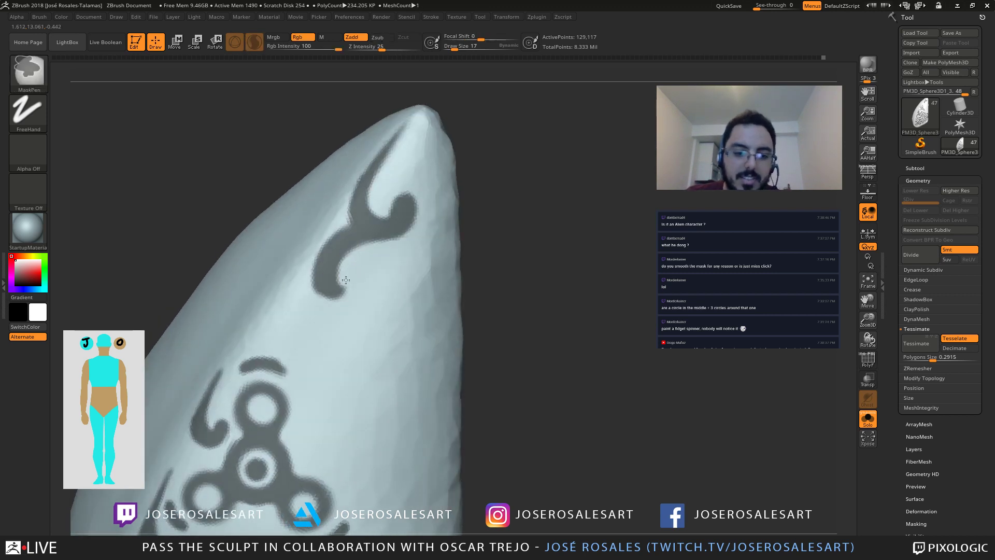
{"action": "mouse_move", "coordinate": [331, 279]}
{"action": "left_mouse_down", "text": "ctrl"}
{"action": "mouse_move", "coordinate": [337, 285]}
{"action": "mouse_move", "coordinate": [324, 292]}
{"action": "left_mouse_up", "text": "ctrl"}
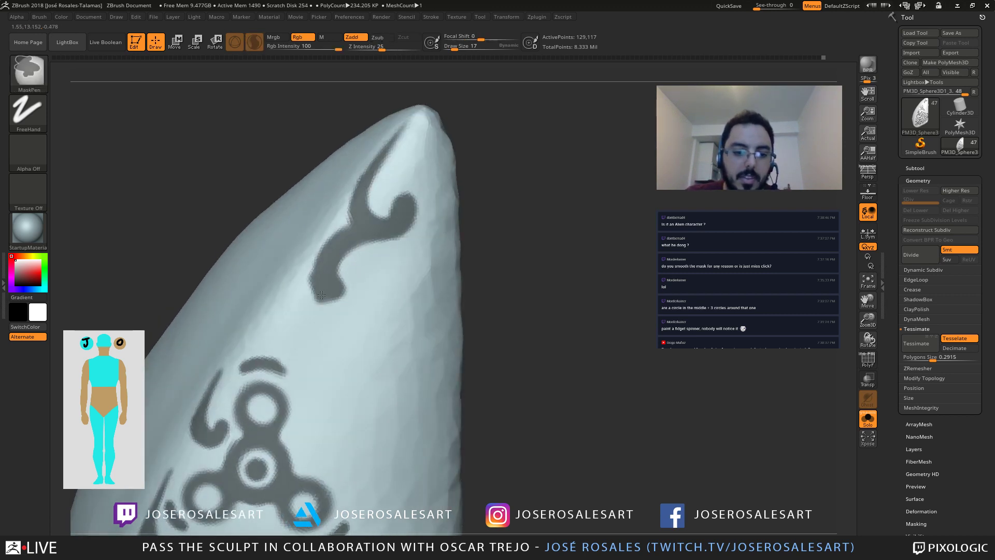
{"action": "key", "text": "b"}
{"action": "key", "text": "t"}
{"action": "key", "text": "d"}
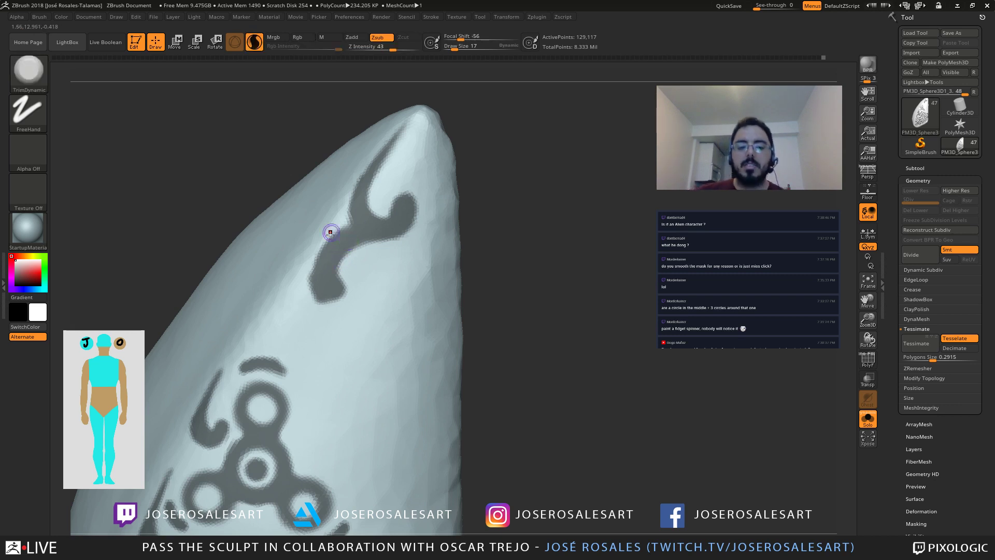
{"action": "left_click_drag", "start_coordinate": [343, 277], "coordinate": [316, 276], "text": "ctrl"}
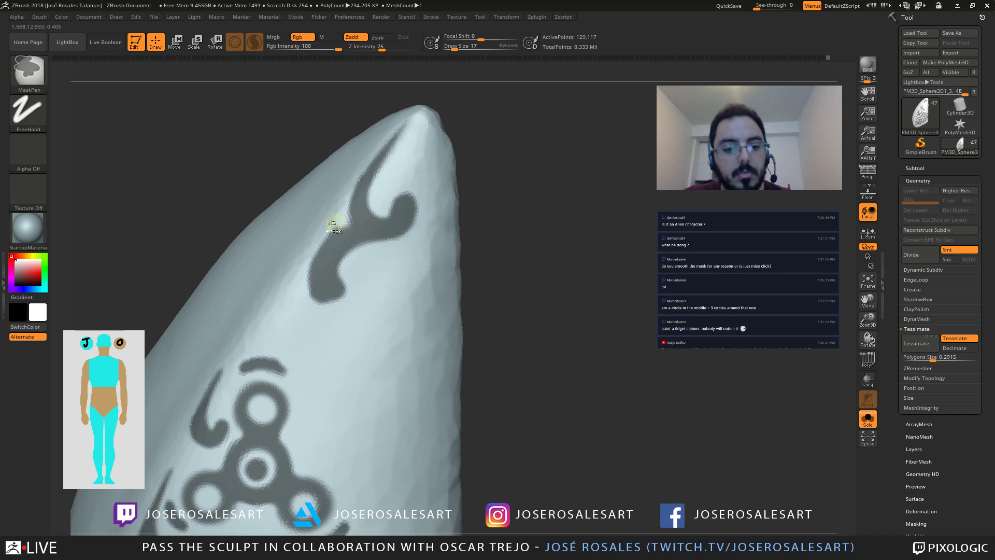
Step: Examine the finished mask on the whole plate, and check it against the full creature
{"action": "right_click_drag", "start_coordinate": [312, 282], "coordinate": [303, 290]}
{"action": "right_click_drag", "start_coordinate": [413, 195], "coordinate": [241, 224], "text": "alt"}
{"action": "right_click_drag", "start_coordinate": [400, 275], "coordinate": [408, 257]}
{"action": "left_click", "coordinate": [914, 168]}
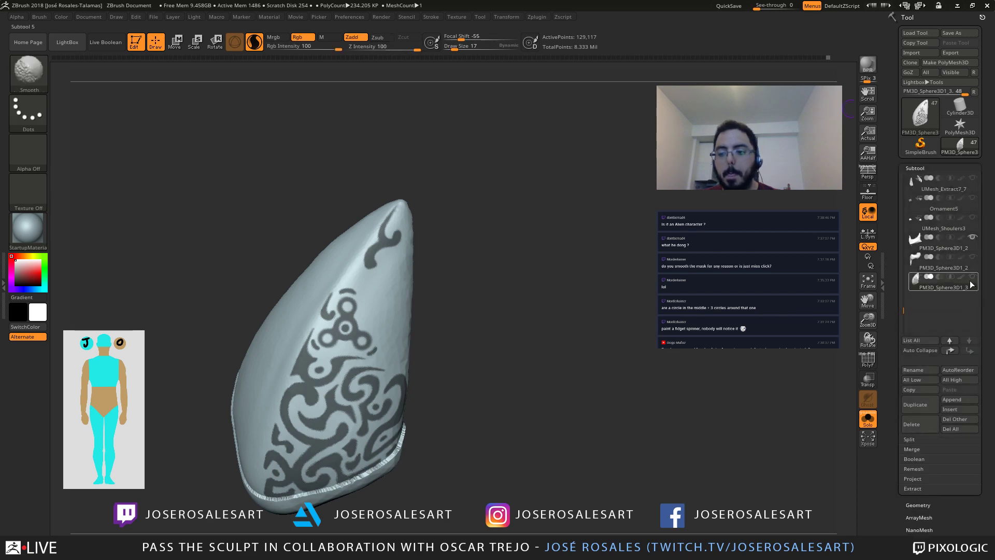
{"action": "right_click_drag", "start_coordinate": [463, 267], "coordinate": [466, 264], "text": "shift"}
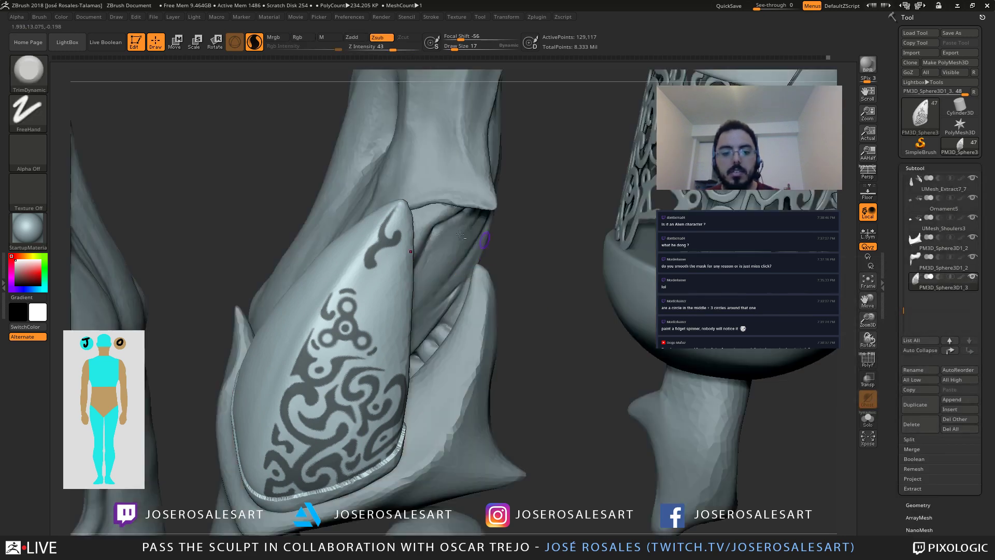
{"action": "right_click_drag", "start_coordinate": [482, 231], "coordinate": [203, 227], "text": "alt"}
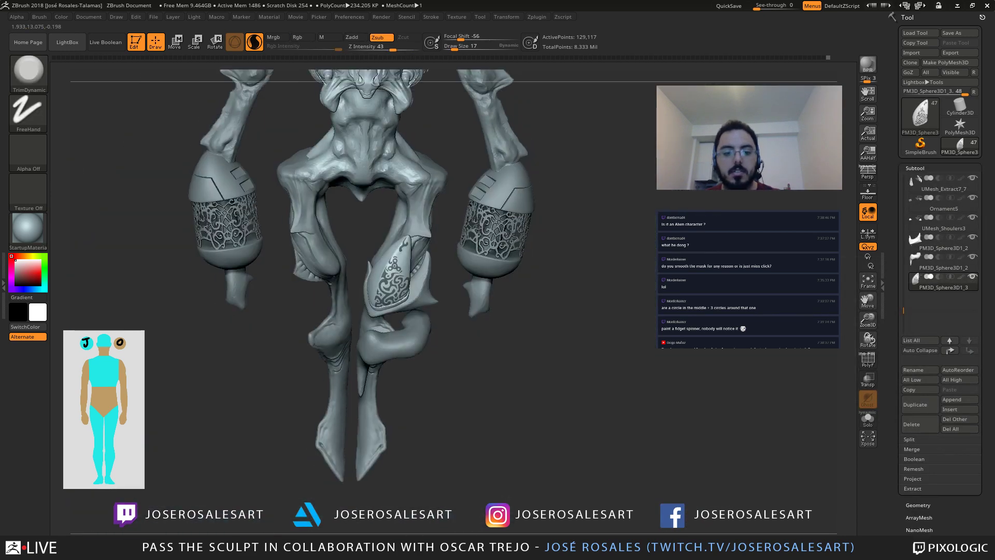
{"action": "right_click_drag", "start_coordinate": [468, 85], "coordinate": [524, 271], "text": "alt"}
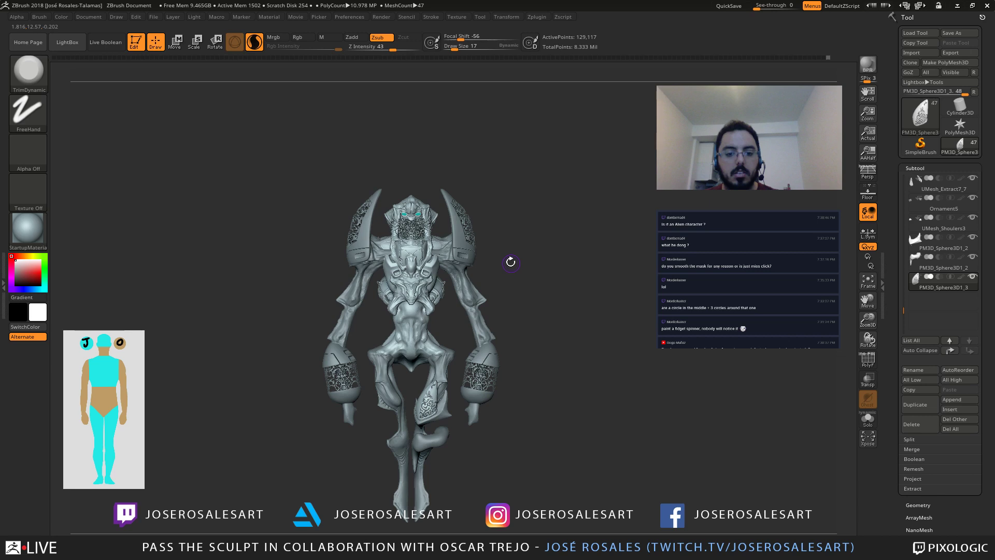
Step: Hide the Ornament1 grille and the Neck dome over the creature's mouth, and select the Jaw subtool
{"action": "right_click_drag", "start_coordinate": [510, 262], "coordinate": [442, 271], "text": "ctrl"}
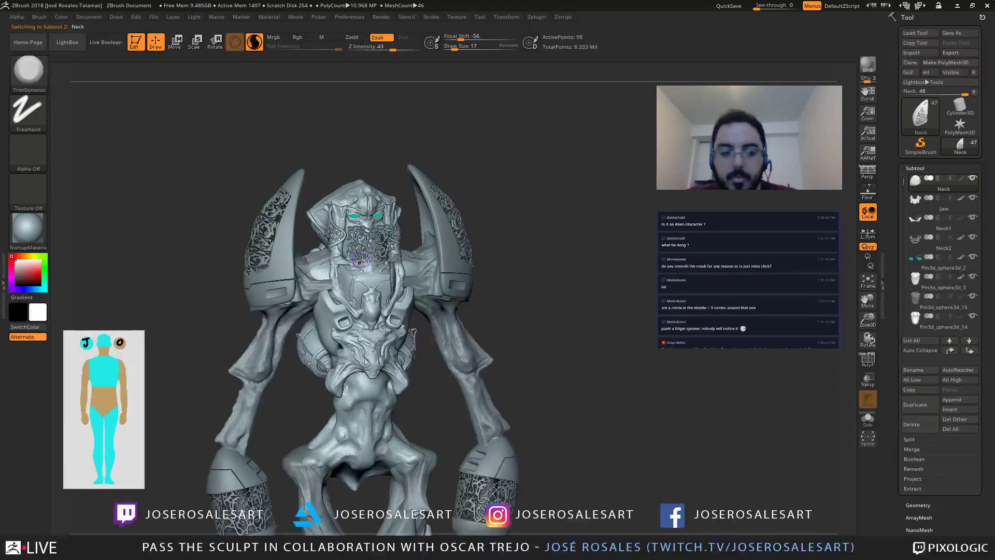
{"action": "left_click", "coordinate": [383, 249], "text": "alt"}
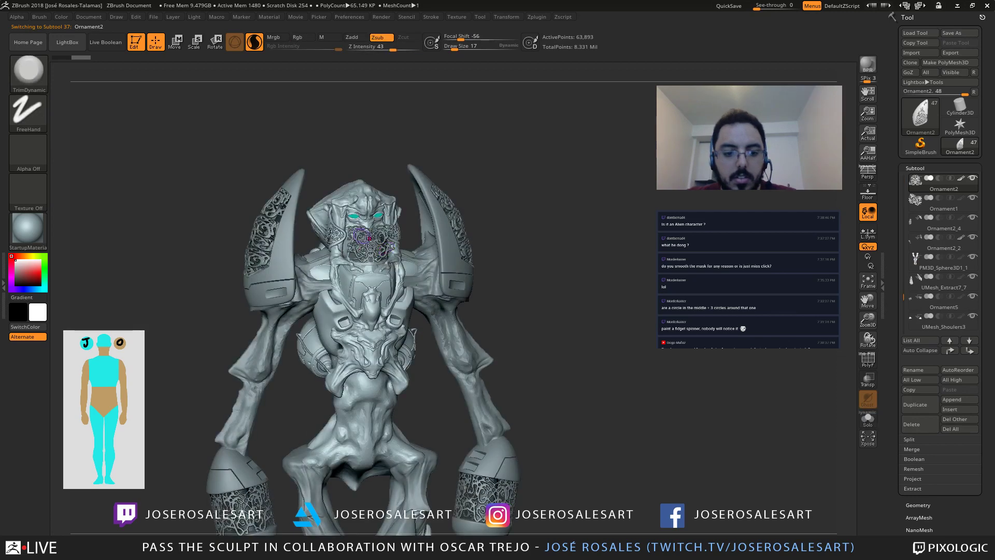
{"action": "right_click_drag", "start_coordinate": [449, 284], "coordinate": [419, 229], "text": "ctrl"}
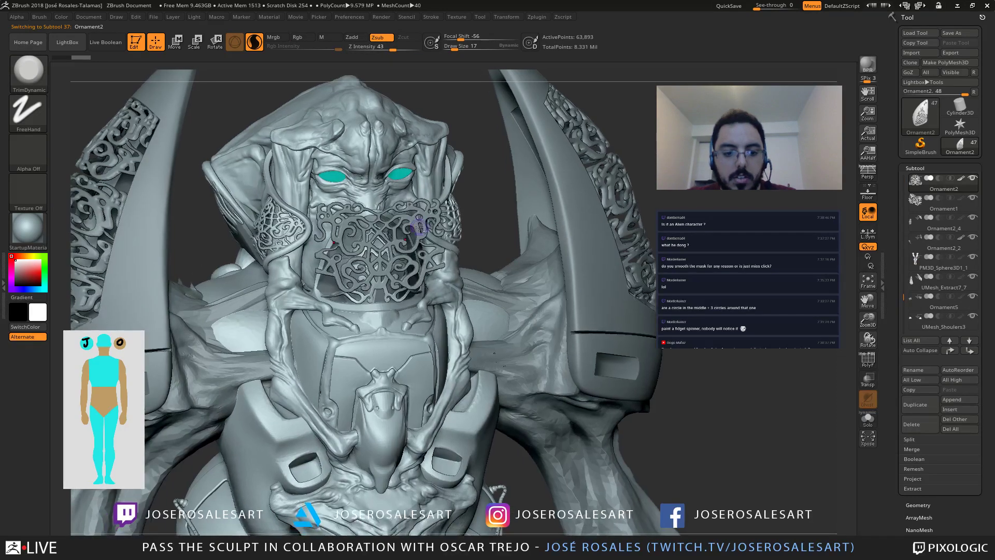
{"action": "left_click", "coordinate": [446, 227], "text": "alt"}
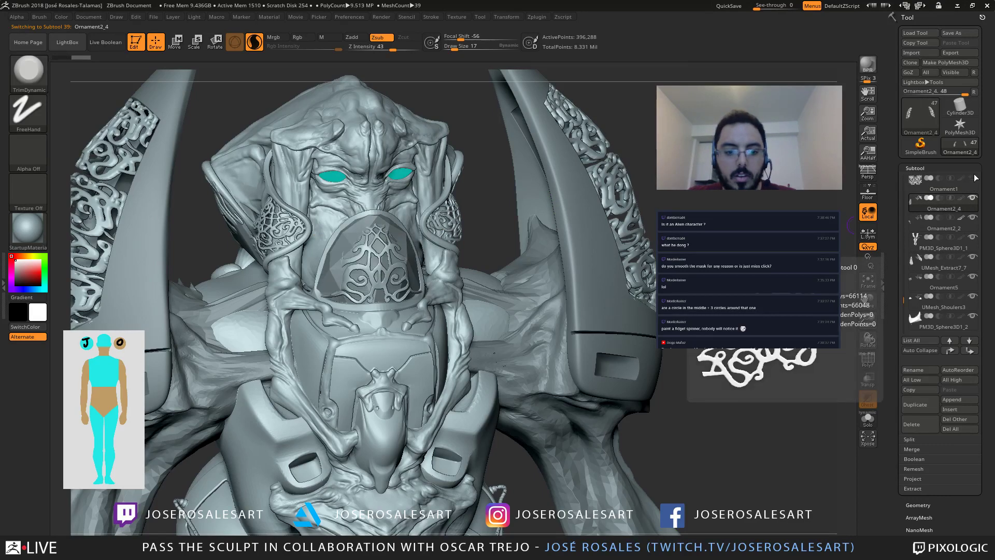
{"action": "left_click", "coordinate": [353, 236], "text": "alt"}
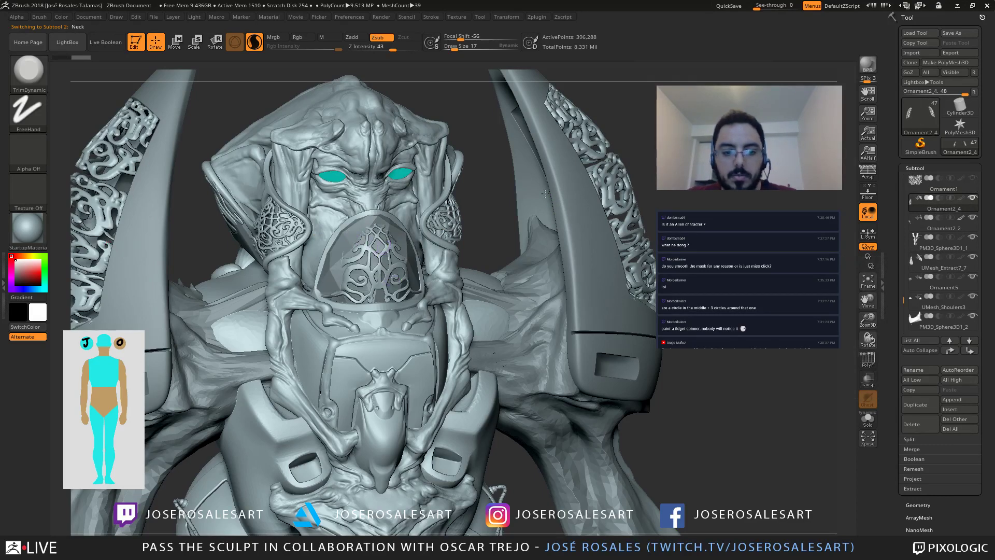
{"action": "left_click", "coordinate": [959, 208]}
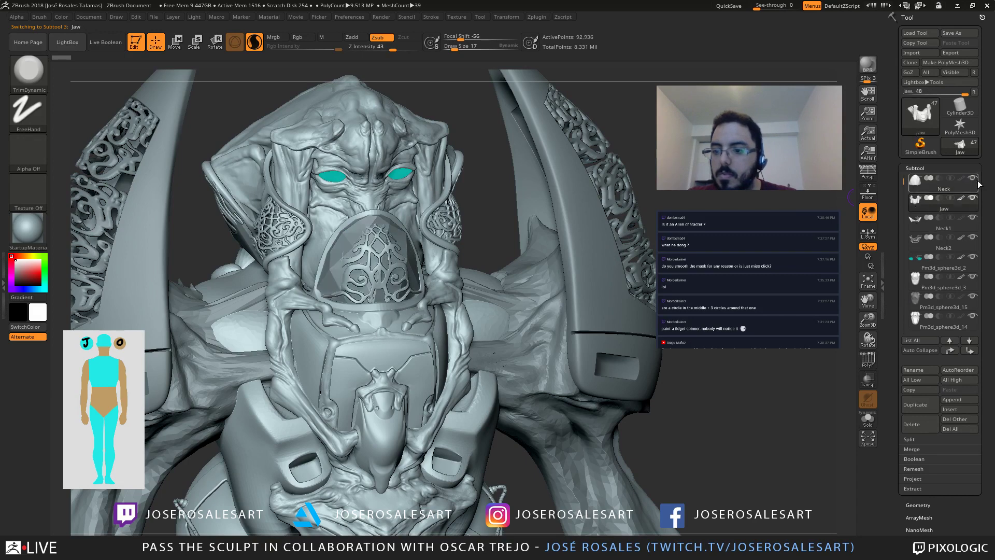
Step: Select the masked pointed plate on the creature's leg and isolate it
{"action": "mouse_move", "coordinate": [405, 267]}
{"action": "right_mouse_down"}
{"action": "mouse_move", "coordinate": [416, 284]}
{"action": "mouse_move", "coordinate": [358, 72]}
{"action": "right_mouse_up"}
{"action": "right_click_drag", "start_coordinate": [332, 435], "coordinate": [315, 406], "text": "alt"}
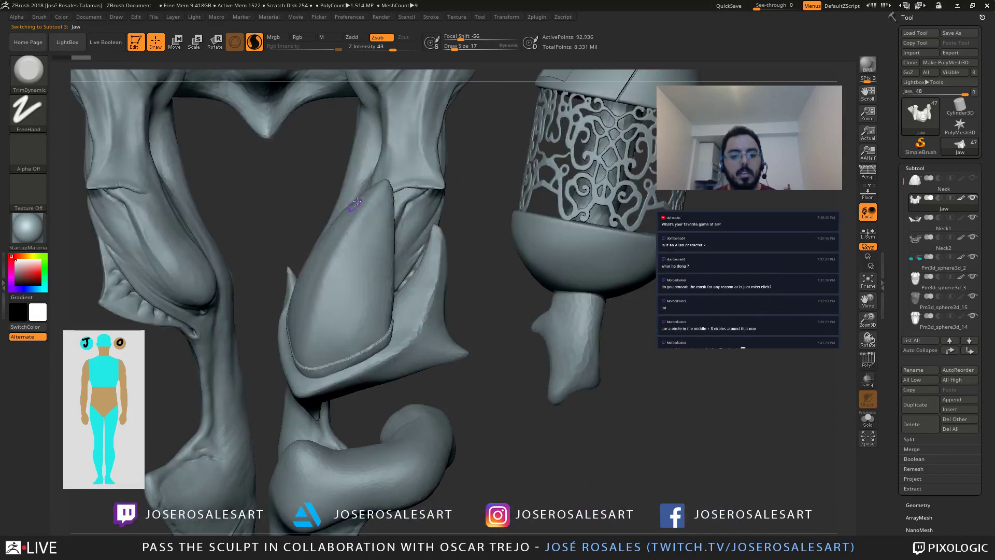
{"action": "left_click", "coordinate": [356, 297], "text": "alt"}
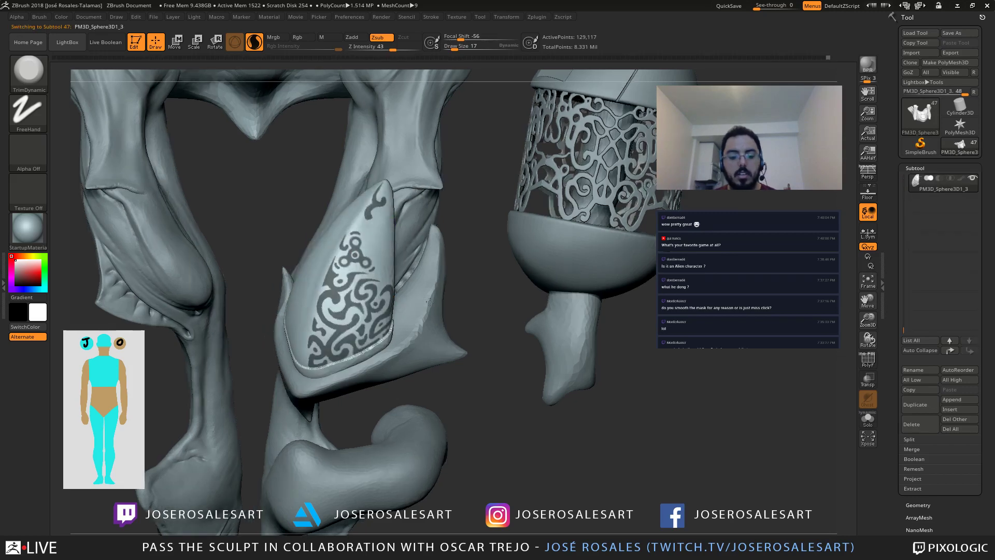
{"action": "mouse_move", "coordinate": [430, 301]}
{"action": "right_mouse_down"}
{"action": "mouse_move", "coordinate": [404, 330]}
{"action": "mouse_move", "coordinate": [352, 291]}
{"action": "right_mouse_up"}
{"action": "key", "text": "shift+s"}
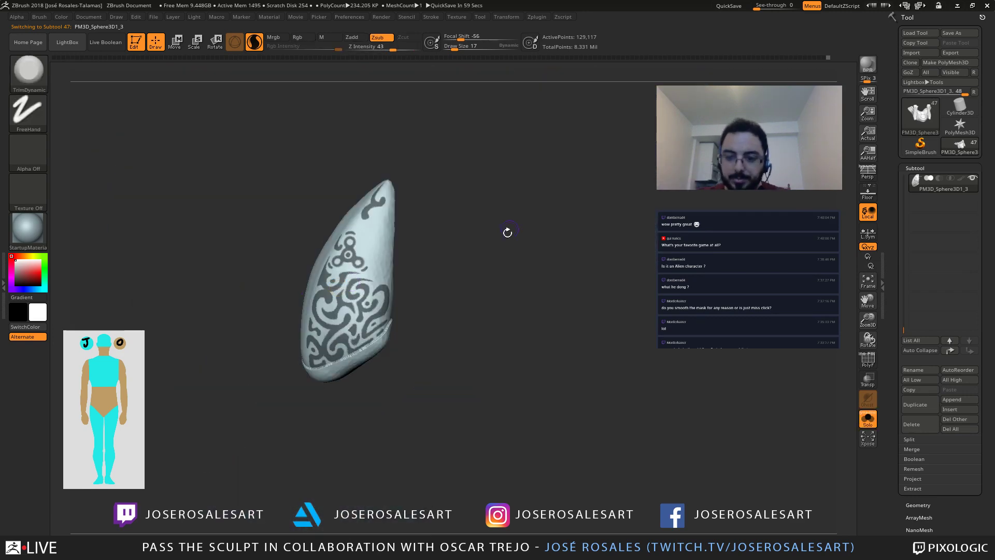
Step: Taper the rounded lower end of the tip ornament's mask into a longer point above the fidget spinner
{"action": "left_click_drag", "start_coordinate": [494, 286], "coordinate": [504, 287], "text": "shift"}
{"action": "mouse_move", "coordinate": [396, 266]}
{"action": "right_mouse_down", "text": "alt"}
{"action": "mouse_move", "coordinate": [413, 286]}
{"action": "mouse_move", "coordinate": [467, 285]}
{"action": "mouse_move", "coordinate": [422, 282]}
{"action": "mouse_move", "coordinate": [458, 294]}
{"action": "mouse_move", "coordinate": [427, 265]}
{"action": "mouse_move", "coordinate": [412, 299]}
{"action": "mouse_move", "coordinate": [365, 251]}
{"action": "mouse_move", "coordinate": [449, 292]}
{"action": "right_mouse_up", "text": "alt"}
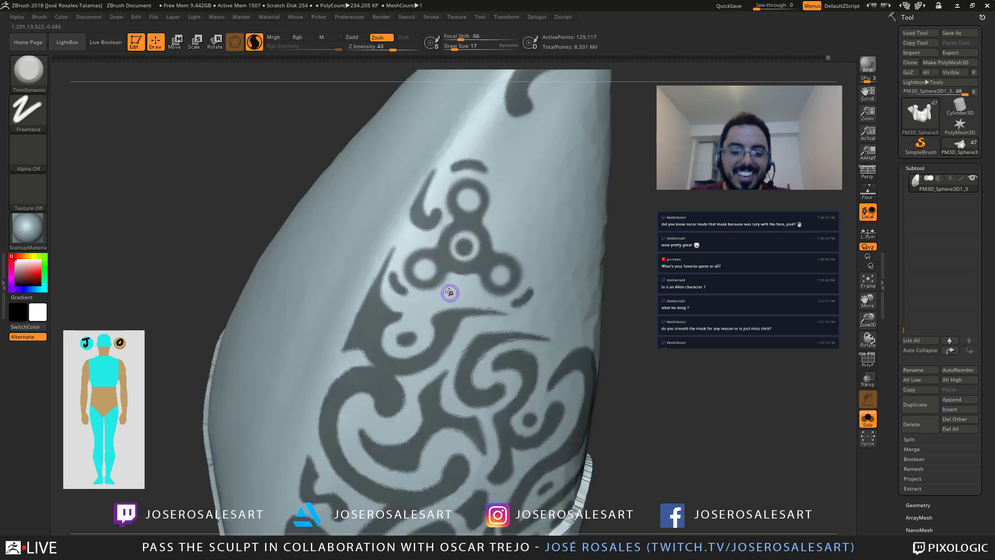
{"action": "key", "text": "s"}
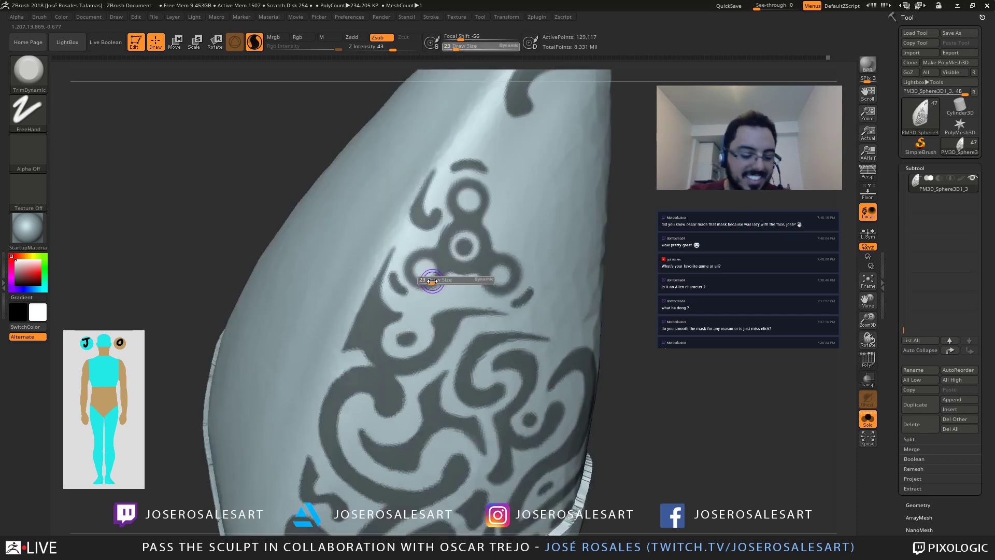
{"action": "key", "text": "ctrl"}
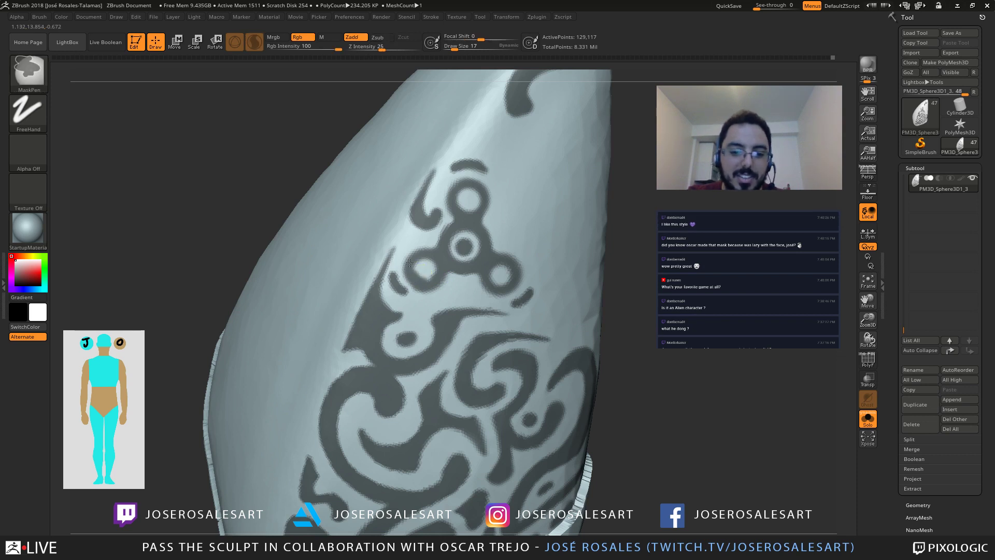
{"action": "key", "text": "alt"}
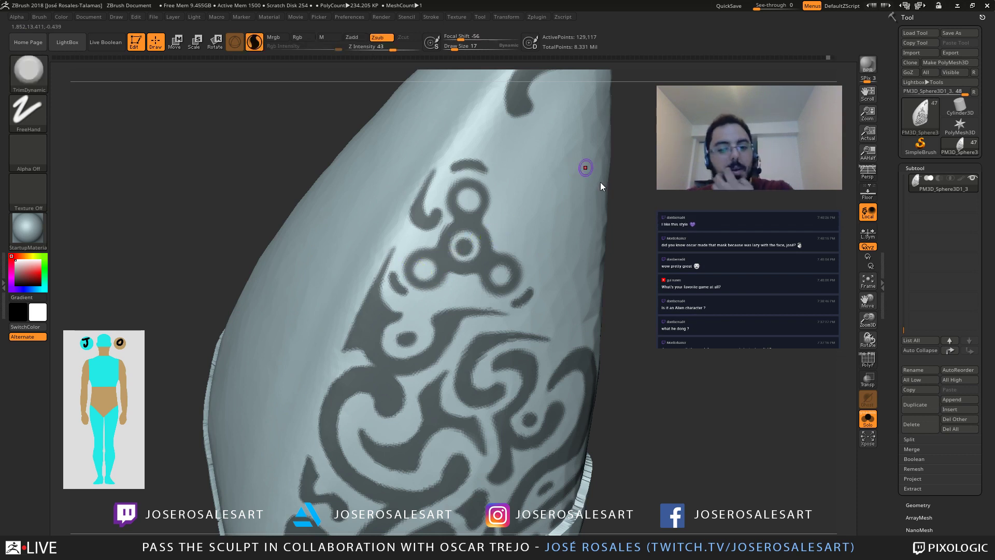
{"action": "mouse_move", "coordinate": [477, 244]}
{"action": "right_mouse_down"}
{"action": "mouse_move", "coordinate": [482, 224]}
{"action": "mouse_move", "coordinate": [495, 266]}
{"action": "mouse_move", "coordinate": [479, 275]}
{"action": "right_mouse_up"}
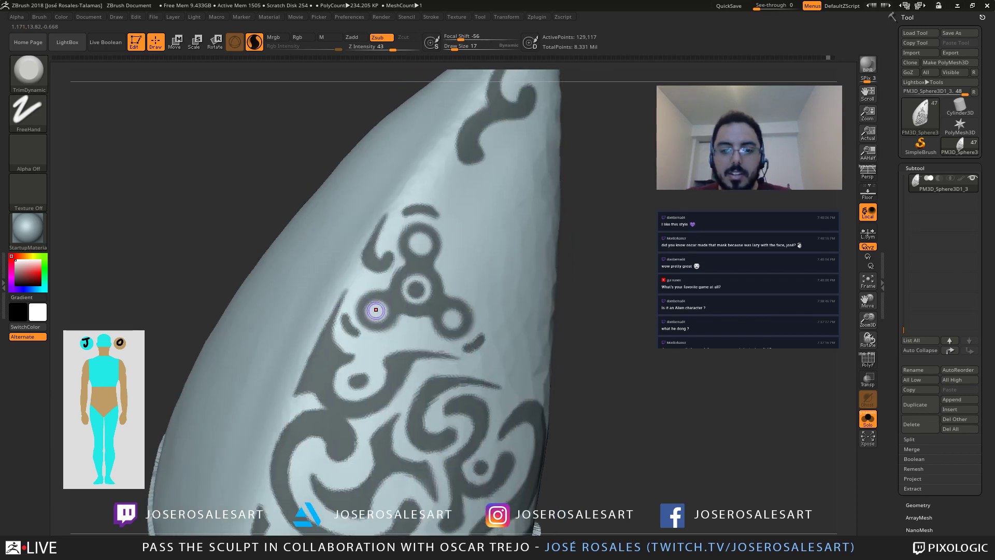
{"action": "mouse_move", "coordinate": [306, 239]}
{"action": "right_mouse_down"}
{"action": "mouse_move", "coordinate": [365, 167]}
{"action": "mouse_move", "coordinate": [342, 249]}
{"action": "mouse_move", "coordinate": [371, 226]}
{"action": "right_mouse_up"}
{"action": "right_click_drag", "start_coordinate": [407, 199], "coordinate": [357, 217], "text": "alt"}
{"action": "right_click_drag", "start_coordinate": [306, 215], "coordinate": [352, 261], "text": "alt"}
{"action": "key", "text": "ctrl"}
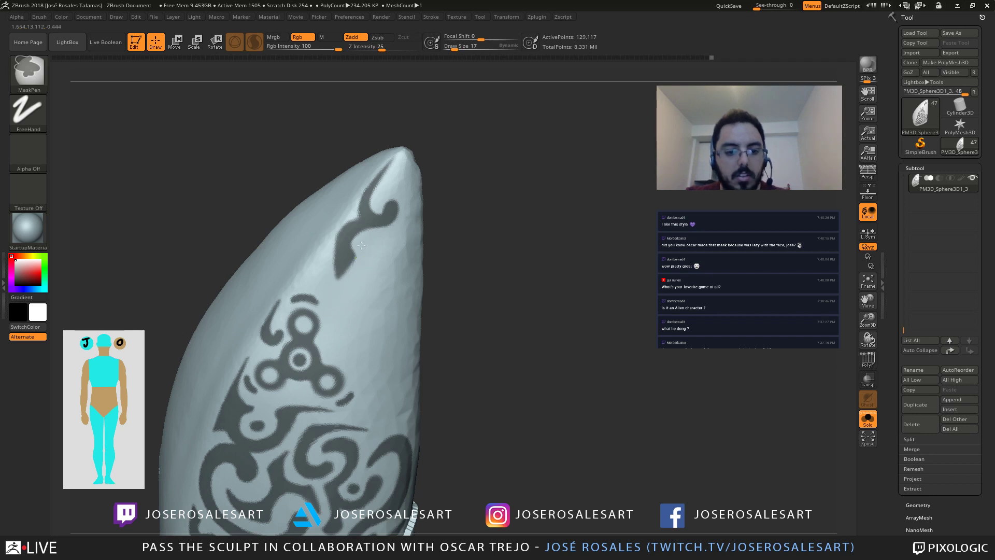
{"action": "mouse_move", "coordinate": [361, 245]}
{"action": "right_mouse_down", "text": "ctrl"}
{"action": "mouse_move", "coordinate": [342, 233]}
{"action": "mouse_move", "coordinate": [291, 256]}
{"action": "mouse_move", "coordinate": [344, 268]}
{"action": "mouse_move", "coordinate": [451, 210]}
{"action": "mouse_move", "coordinate": [307, 288]}
{"action": "mouse_move", "coordinate": [429, 229]}
{"action": "mouse_move", "coordinate": [450, 197]}
{"action": "mouse_move", "coordinate": [426, 205]}
{"action": "mouse_move", "coordinate": [446, 184]}
{"action": "mouse_move", "coordinate": [401, 223]}
{"action": "right_mouse_up", "text": "ctrl"}
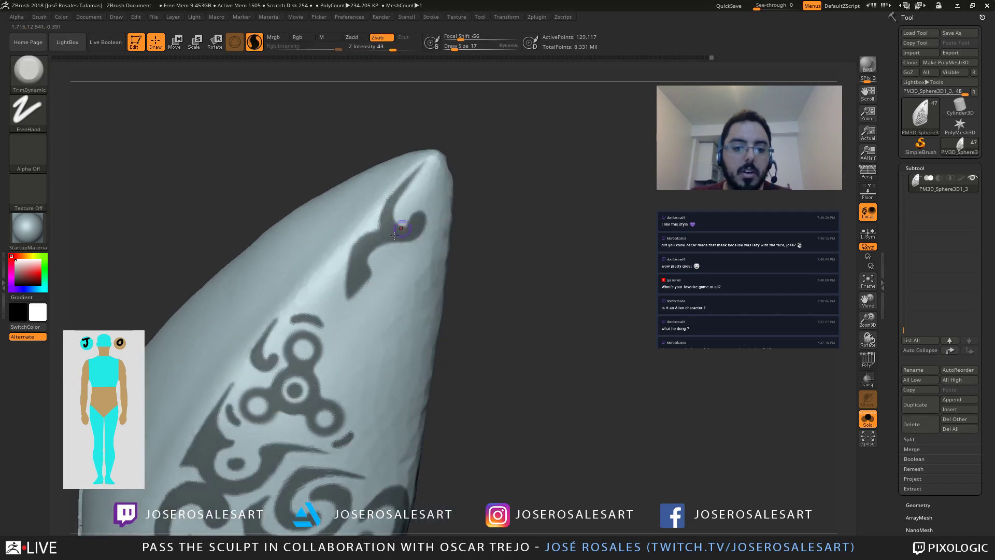
Step: Mask a small triangular shape along the ridge between the fidget spinner motif and the tip ornament
{"action": "right_click_drag", "start_coordinate": [321, 356], "coordinate": [327, 328], "text": "alt"}
{"action": "key", "text": "ctrl"}
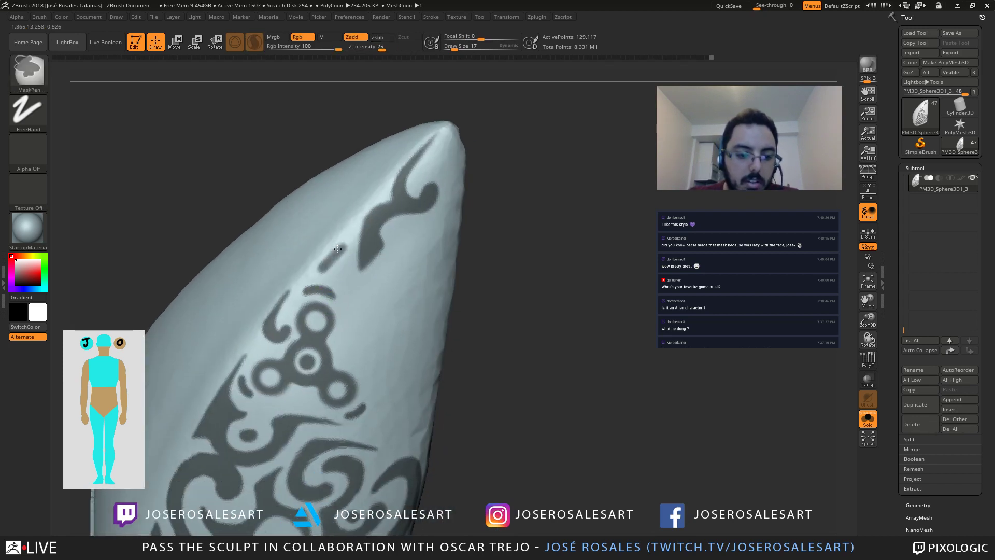
{"action": "left_click_drag", "start_coordinate": [350, 232], "coordinate": [319, 267], "text": "ctrl"}
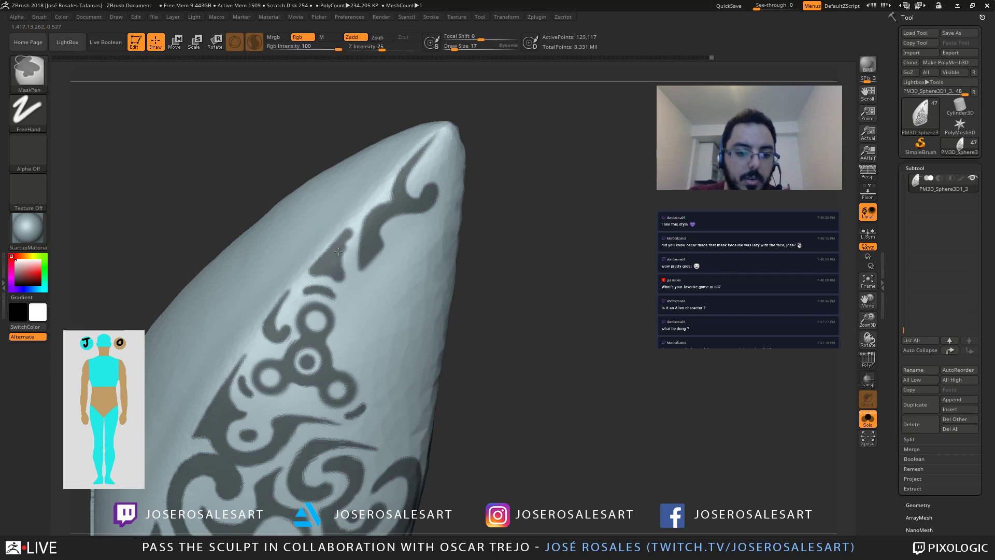
{"action": "left_click_drag", "start_coordinate": [347, 229], "coordinate": [356, 222], "text": "ctrl"}
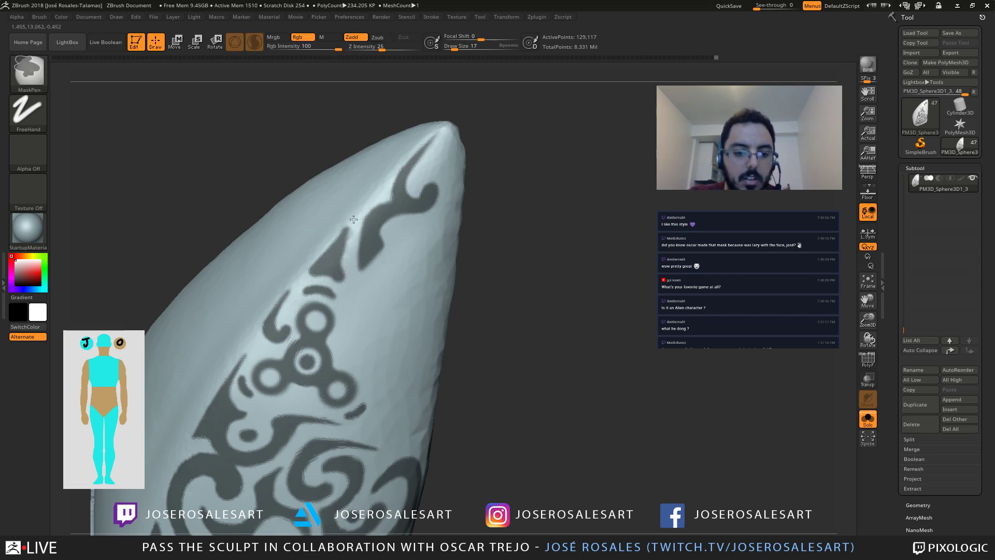
Step: Extend the triangular mask out to the ridge, fill its corners and sharpen its upper point
{"action": "right_click_drag", "start_coordinate": [347, 242], "coordinate": [362, 271], "text": "ctrl"}
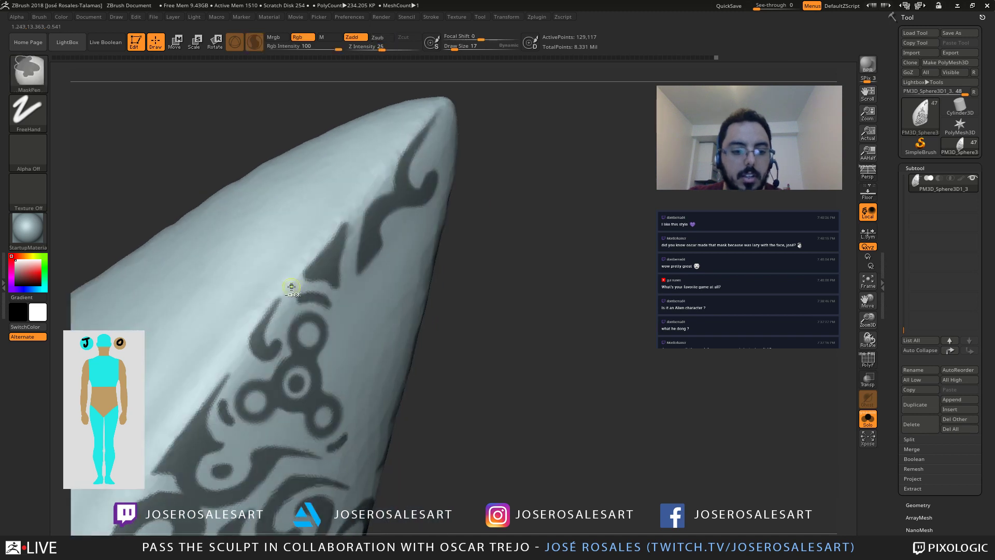
{"action": "left_click_drag", "start_coordinate": [295, 283], "coordinate": [343, 224]}
{"action": "mouse_move", "coordinate": [307, 267]}
{"action": "left_mouse_down", "text": "ctrl"}
{"action": "mouse_move", "coordinate": [345, 226]}
{"action": "mouse_move", "coordinate": [339, 262]}
{"action": "left_mouse_up", "text": "ctrl"}
{"action": "right_click_drag", "start_coordinate": [348, 243], "coordinate": [353, 242]}
{"action": "left_click_drag", "start_coordinate": [344, 255], "coordinate": [337, 246], "text": "ctrl"}
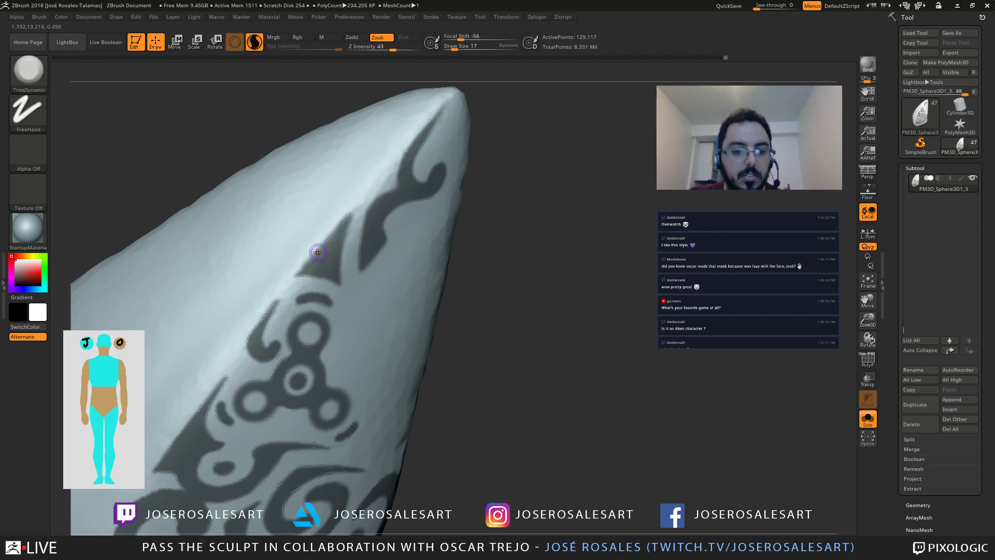
{"action": "right_click_drag", "start_coordinate": [328, 287], "coordinate": [296, 279]}
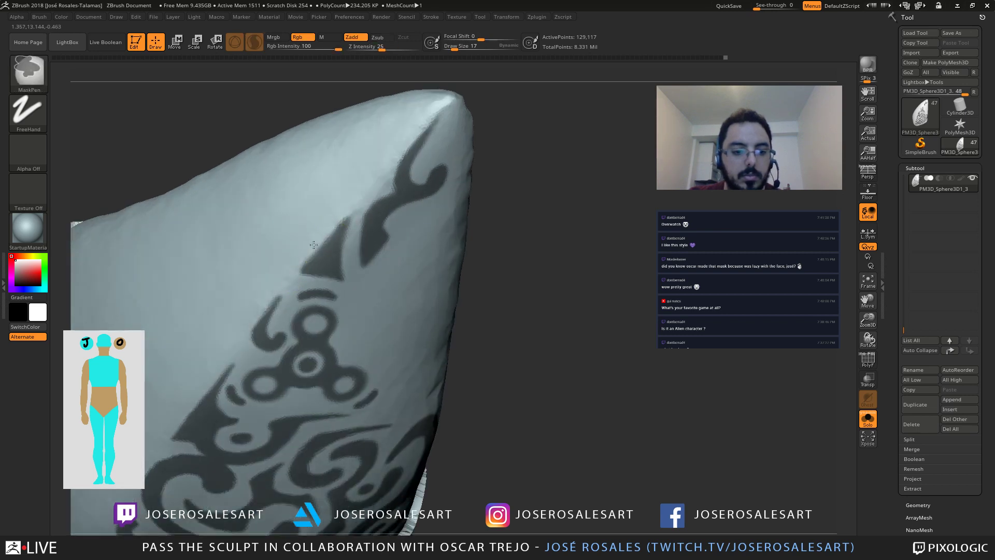
{"action": "mouse_move", "coordinate": [309, 267]}
{"action": "left_mouse_down", "text": "ctrl"}
{"action": "mouse_move", "coordinate": [356, 210]}
{"action": "mouse_move", "coordinate": [350, 224]}
{"action": "left_mouse_up", "text": "ctrl"}
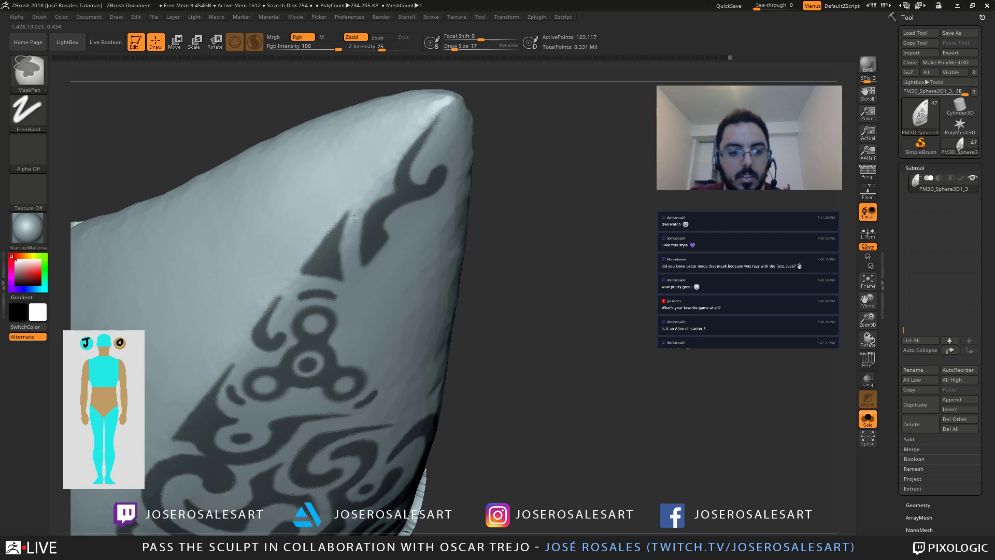
Step: Erase the excess mask along the ridge side of the triangle to leave a clean edge
{"action": "mouse_move", "coordinate": [350, 278]}
{"action": "right_mouse_down"}
{"action": "mouse_move", "coordinate": [345, 236]}
{"action": "mouse_move", "coordinate": [358, 223]}
{"action": "mouse_move", "coordinate": [378, 275]}
{"action": "mouse_move", "coordinate": [404, 296]}
{"action": "mouse_move", "coordinate": [355, 311]}
{"action": "mouse_move", "coordinate": [436, 284]}
{"action": "mouse_move", "coordinate": [375, 237]}
{"action": "mouse_move", "coordinate": [440, 216]}
{"action": "mouse_move", "coordinate": [437, 228]}
{"action": "right_mouse_up"}
{"action": "key", "text": "ctrl"}
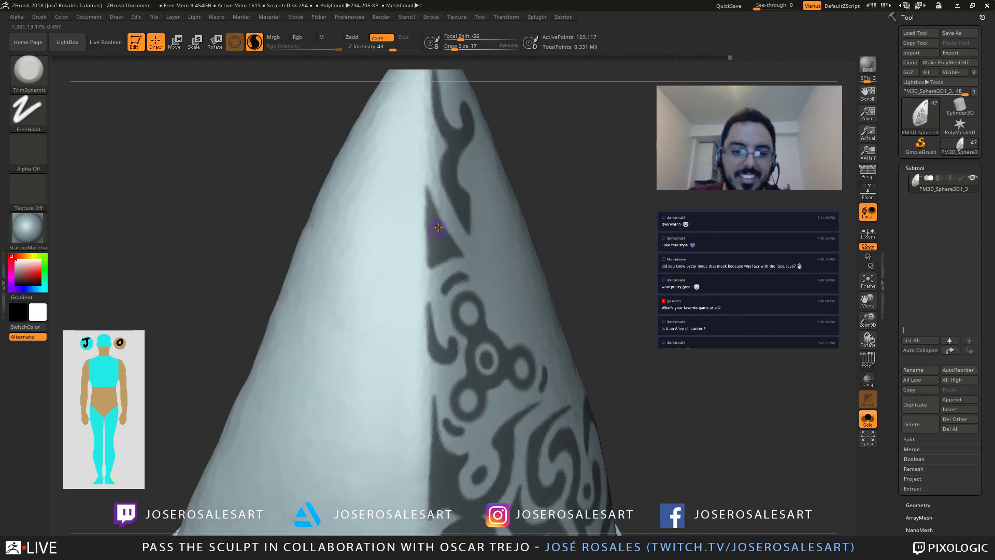
{"action": "mouse_move", "coordinate": [418, 196]}
{"action": "right_mouse_down"}
{"action": "mouse_move", "coordinate": [422, 132]}
{"action": "mouse_move", "coordinate": [422, 204]}
{"action": "right_mouse_up"}
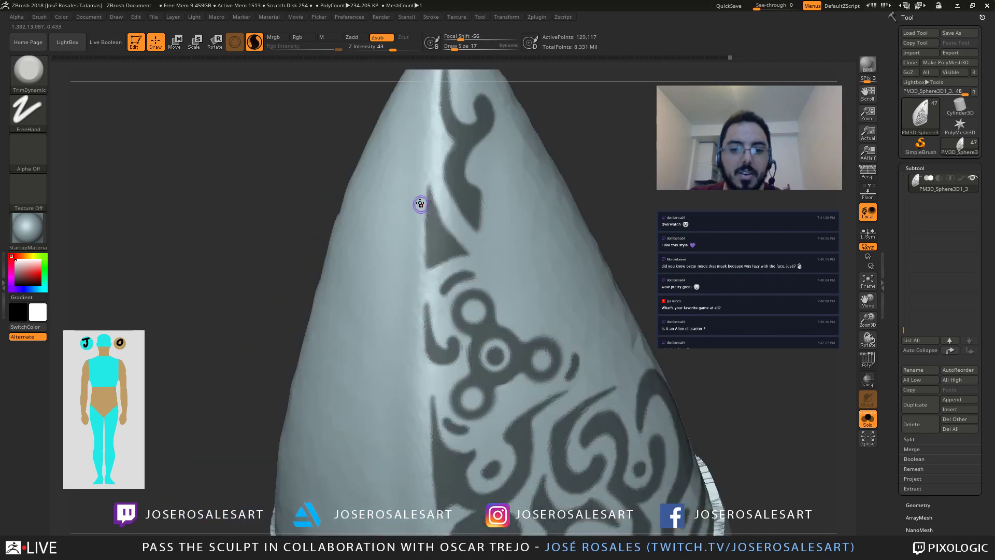
{"action": "key", "text": "ctrl"}
{"action": "mouse_move", "coordinate": [420, 204]}
{"action": "left_mouse_down", "text": "ctrl+alt"}
{"action": "mouse_move", "coordinate": [420, 267]}
{"action": "mouse_move", "coordinate": [429, 239]}
{"action": "mouse_move", "coordinate": [429, 271]}
{"action": "mouse_move", "coordinate": [433, 202]}
{"action": "left_mouse_up", "text": "ctrl+alt"}
{"action": "mouse_move", "coordinate": [424, 227]}
{"action": "right_mouse_down"}
{"action": "mouse_move", "coordinate": [391, 186]}
{"action": "mouse_move", "coordinate": [324, 213]}
{"action": "mouse_move", "coordinate": [336, 205]}
{"action": "right_mouse_up"}
{"action": "key", "text": "ctrl"}
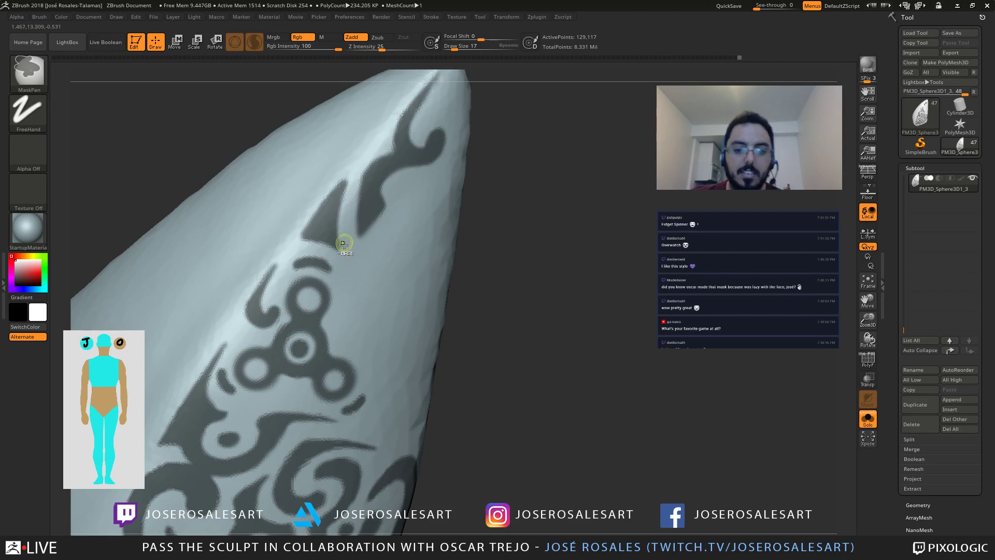
{"action": "mouse_move", "coordinate": [344, 243]}
{"action": "right_mouse_down", "text": "alt"}
{"action": "mouse_move", "coordinate": [317, 251]}
{"action": "mouse_move", "coordinate": [354, 284]}
{"action": "mouse_move", "coordinate": [334, 311]}
{"action": "mouse_move", "coordinate": [340, 257]}
{"action": "mouse_move", "coordinate": [374, 262]}
{"action": "right_mouse_up", "text": "alt"}
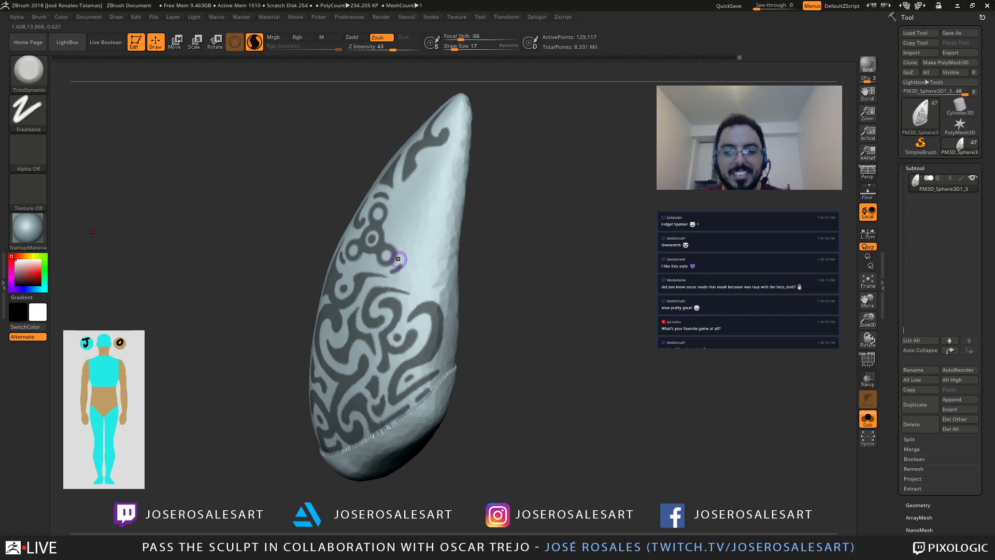
Step: Mask a curved band that wraps around the tip ornament's curl along the plate's outer edge
{"action": "mouse_move", "coordinate": [422, 264]}
{"action": "right_mouse_down"}
{"action": "mouse_move", "coordinate": [461, 243]}
{"action": "mouse_move", "coordinate": [408, 289]}
{"action": "mouse_move", "coordinate": [405, 261]}
{"action": "mouse_move", "coordinate": [466, 218]}
{"action": "mouse_move", "coordinate": [419, 223]}
{"action": "mouse_move", "coordinate": [401, 210]}
{"action": "mouse_move", "coordinate": [448, 207]}
{"action": "mouse_move", "coordinate": [399, 200]}
{"action": "right_mouse_up"}
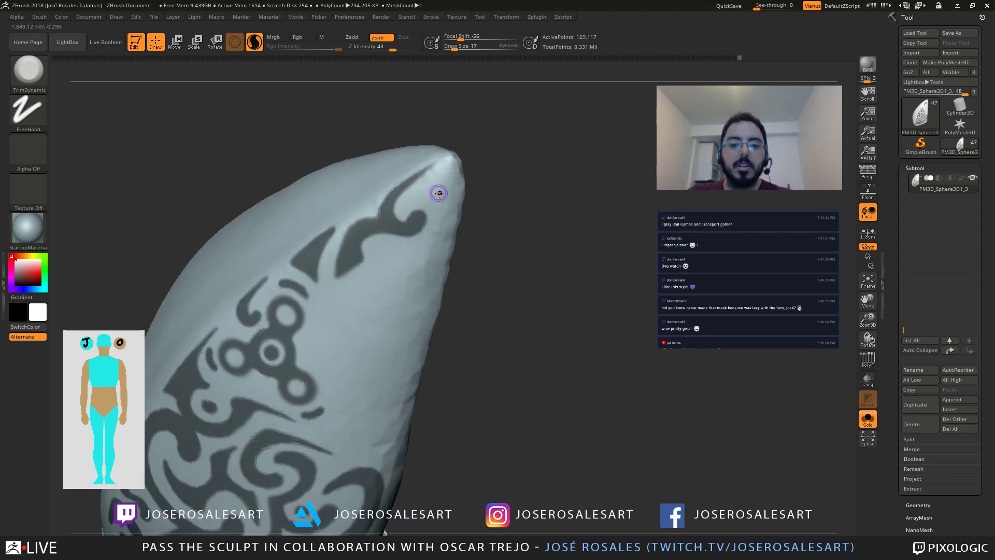
{"action": "key", "text": "ctrl"}
{"action": "left_click_drag", "start_coordinate": [447, 200], "coordinate": [430, 252], "text": "ctrl"}
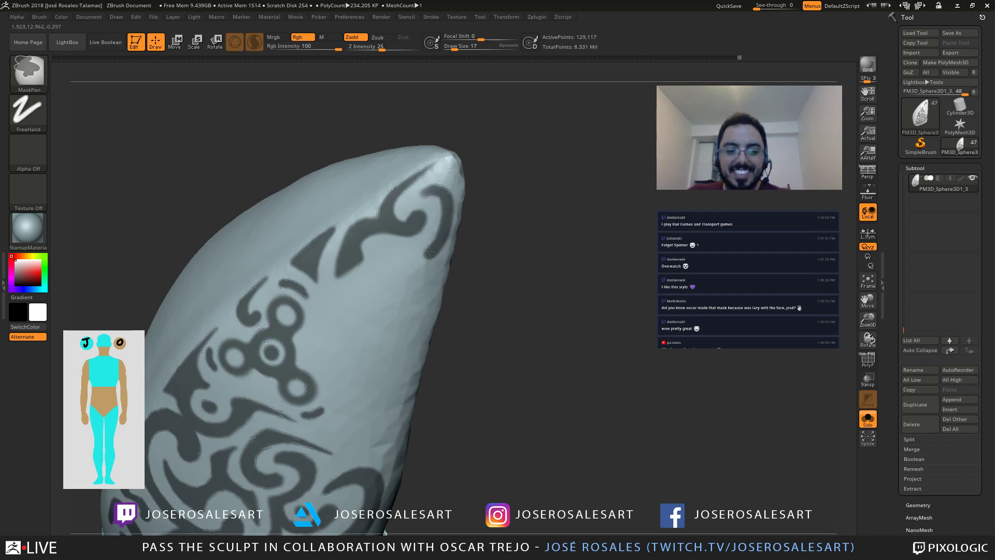
{"action": "right_click_drag", "start_coordinate": [443, 238], "coordinate": [450, 204]}
{"action": "mouse_move", "coordinate": [450, 208]}
{"action": "left_mouse_down", "text": "ctrl"}
{"action": "mouse_move", "coordinate": [438, 247]}
{"action": "mouse_move", "coordinate": [404, 269]}
{"action": "left_mouse_up", "text": "ctrl"}
{"action": "right_click_drag", "start_coordinate": [423, 256], "coordinate": [409, 245]}
{"action": "key", "text": "ctrl"}
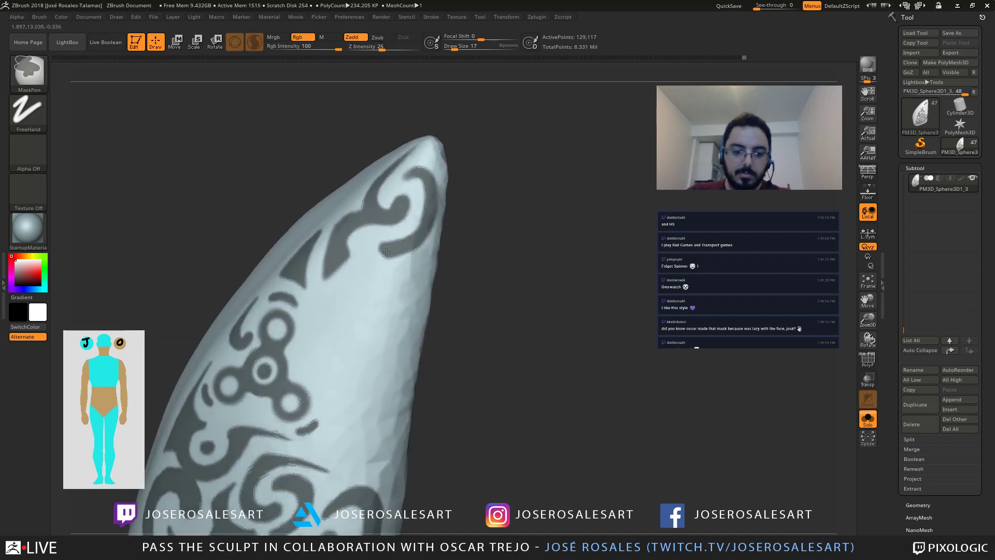
Step: Thicken and smooth the upper bend of the curved band near the plate's tip
{"action": "right_click_drag", "start_coordinate": [416, 224], "coordinate": [406, 175]}
{"action": "key", "text": "ctrl"}
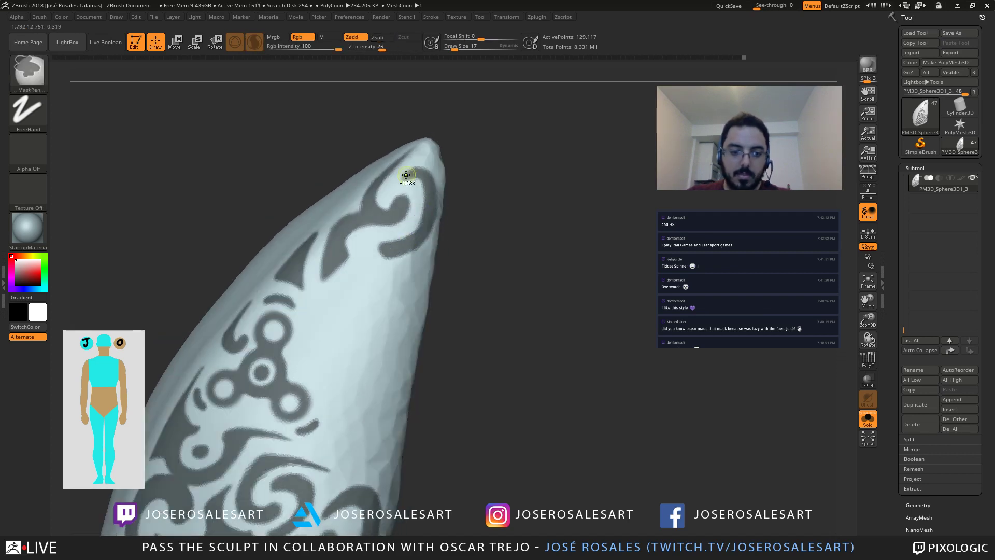
{"action": "left_click_drag", "start_coordinate": [428, 175], "coordinate": [437, 199], "text": "ctrl"}
{"action": "right_click_drag", "start_coordinate": [436, 199], "coordinate": [397, 192]}
{"action": "left_click_drag", "start_coordinate": [428, 178], "coordinate": [438, 194], "text": "ctrl"}
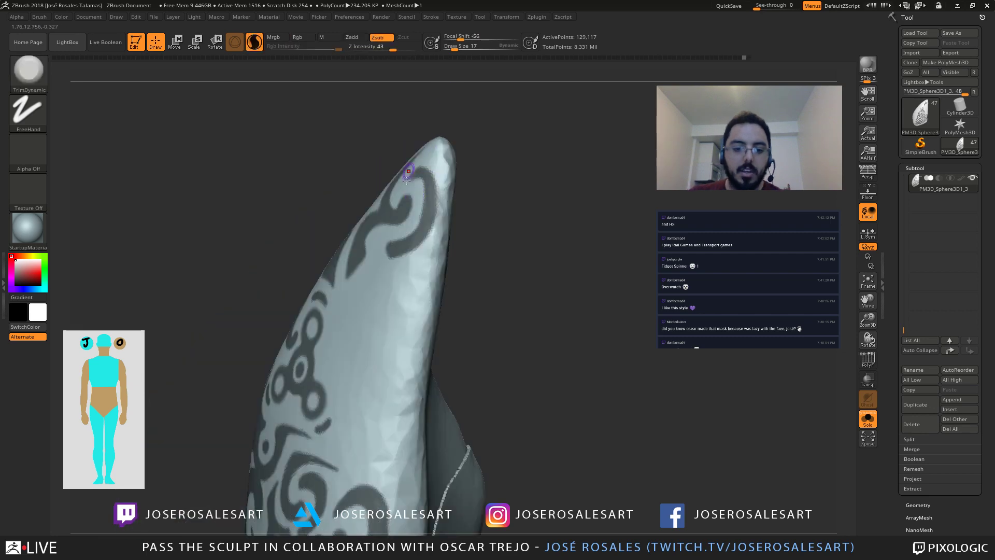
{"action": "mouse_move", "coordinate": [363, 190]}
{"action": "right_mouse_down"}
{"action": "mouse_move", "coordinate": [386, 195]}
{"action": "mouse_move", "coordinate": [401, 244]}
{"action": "right_mouse_up"}
{"action": "key", "text": "ctrl"}
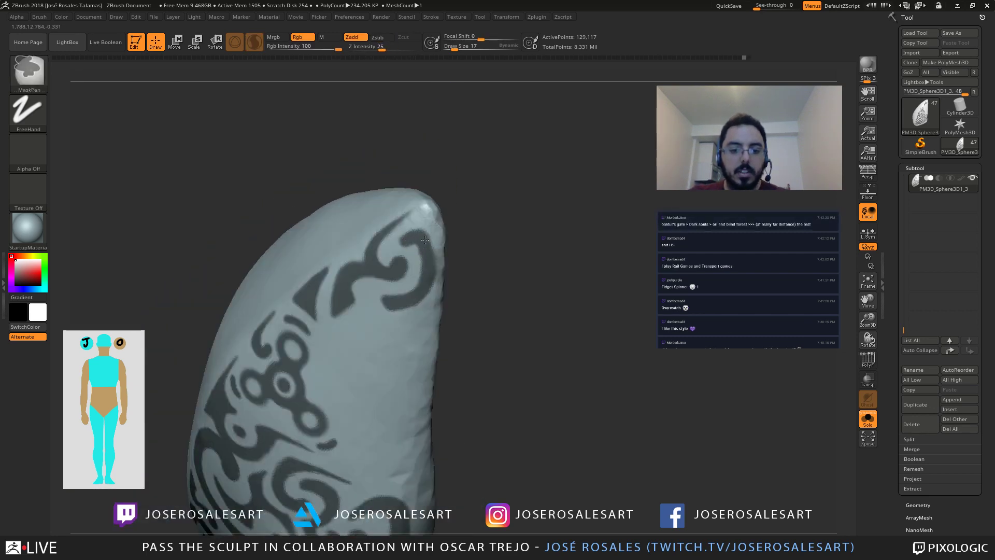
{"action": "mouse_move", "coordinate": [428, 243]}
{"action": "right_mouse_down"}
{"action": "mouse_move", "coordinate": [404, 237]}
{"action": "mouse_move", "coordinate": [401, 256]}
{"action": "mouse_move", "coordinate": [422, 242]}
{"action": "mouse_move", "coordinate": [415, 253]}
{"action": "right_mouse_up"}
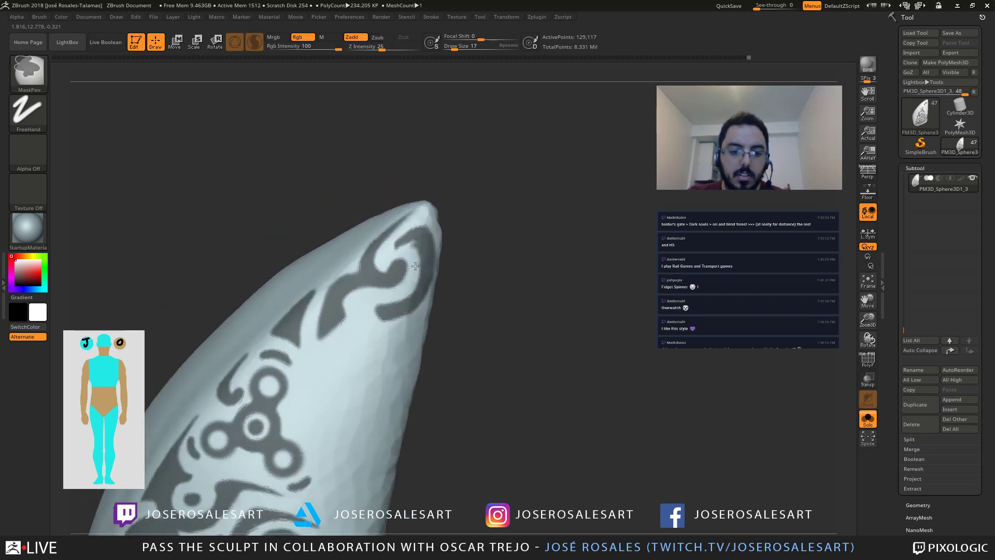
{"action": "mouse_move", "coordinate": [436, 240]}
{"action": "right_mouse_down", "text": "alt"}
{"action": "mouse_move", "coordinate": [367, 248]}
{"action": "mouse_move", "coordinate": [390, 265]}
{"action": "mouse_move", "coordinate": [409, 257]}
{"action": "right_mouse_up", "text": "alt"}
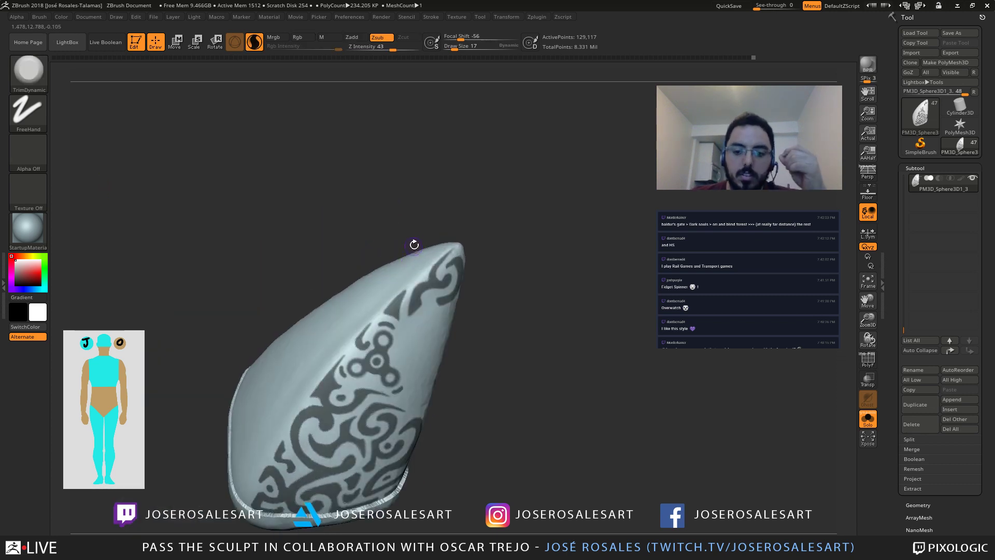
{"action": "right_click_drag", "start_coordinate": [339, 282], "coordinate": [345, 270]}
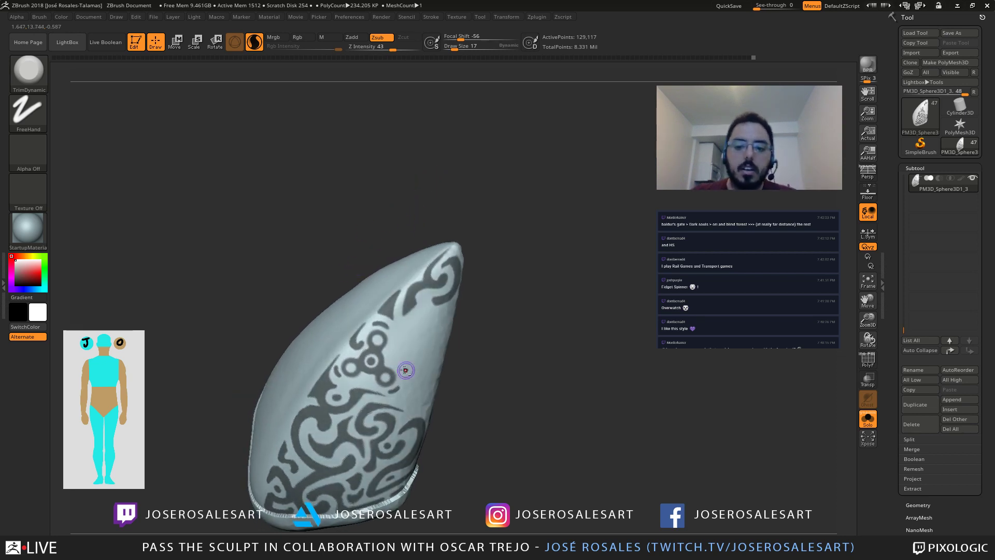
Step: Extend the tip ornament's upper spike along the ridge toward the plate's tip and trim it to a taper
{"action": "right_click_drag", "start_coordinate": [406, 370], "coordinate": [413, 297], "text": "ctrl"}
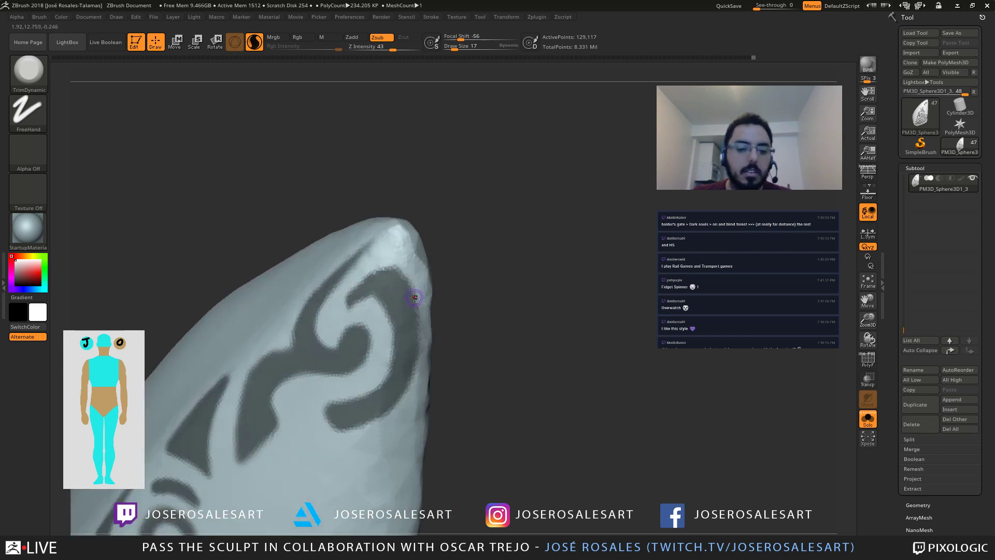
{"action": "key", "text": "ctrl"}
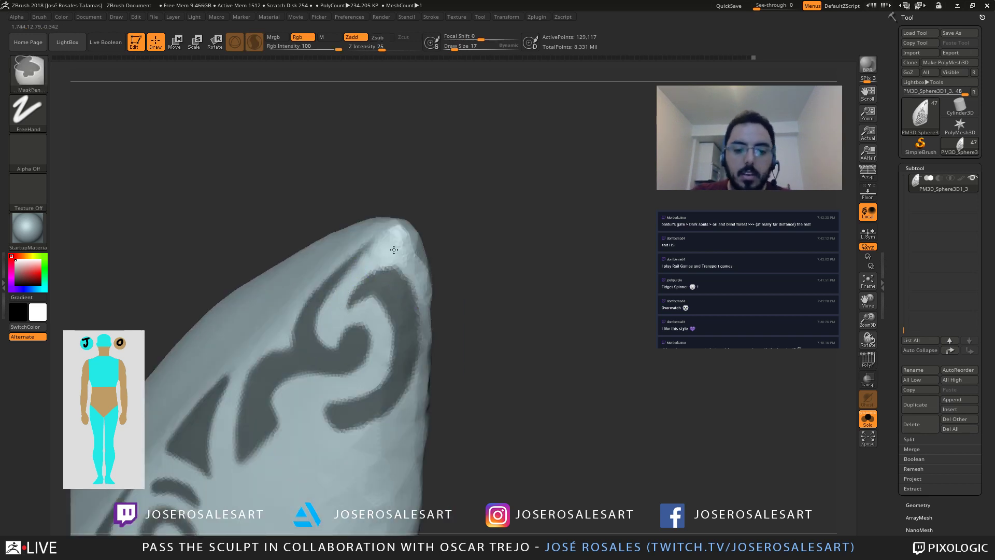
{"action": "mouse_move", "coordinate": [353, 281]}
{"action": "right_mouse_down"}
{"action": "mouse_move", "coordinate": [368, 265]}
{"action": "mouse_move", "coordinate": [359, 290]}
{"action": "mouse_move", "coordinate": [377, 256]}
{"action": "mouse_move", "coordinate": [343, 259]}
{"action": "mouse_move", "coordinate": [353, 254]}
{"action": "right_mouse_up"}
{"action": "key", "text": "ctrl"}
{"action": "key", "text": "ctrl"}
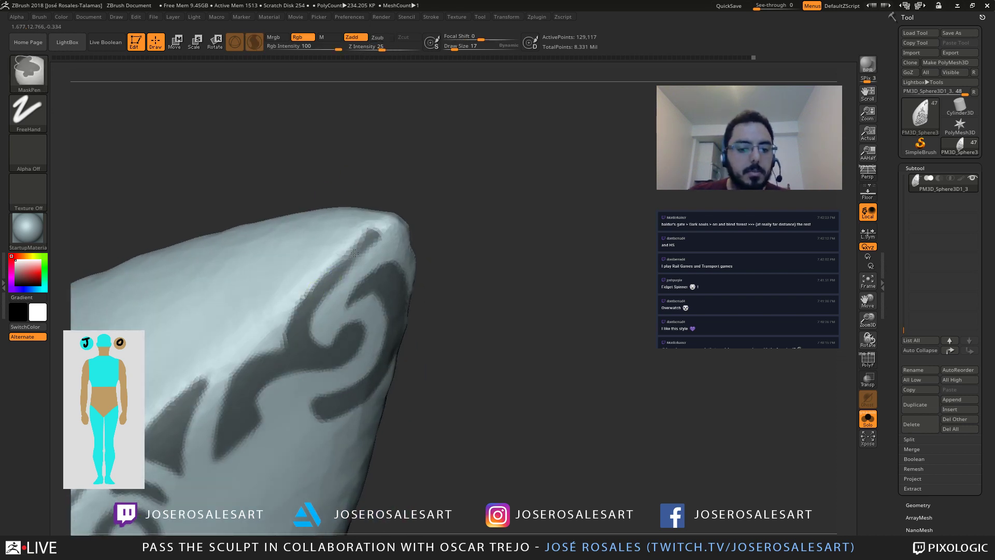
{"action": "mouse_move", "coordinate": [355, 253]}
{"action": "left_mouse_down", "text": "ctrl"}
{"action": "mouse_move", "coordinate": [377, 236]}
{"action": "mouse_move", "coordinate": [327, 270]}
{"action": "left_mouse_up", "text": "ctrl"}
{"action": "left_click_drag", "start_coordinate": [375, 237], "coordinate": [333, 287], "text": "ctrl+alt"}
{"action": "right_click_drag", "start_coordinate": [333, 287], "coordinate": [256, 226]}
{"action": "mouse_move", "coordinate": [292, 287]}
{"action": "right_mouse_down"}
{"action": "mouse_move", "coordinate": [429, 214]}
{"action": "mouse_move", "coordinate": [289, 283]}
{"action": "mouse_move", "coordinate": [355, 266]}
{"action": "mouse_move", "coordinate": [348, 194]}
{"action": "mouse_move", "coordinate": [412, 231]}
{"action": "mouse_move", "coordinate": [405, 221]}
{"action": "right_mouse_up"}
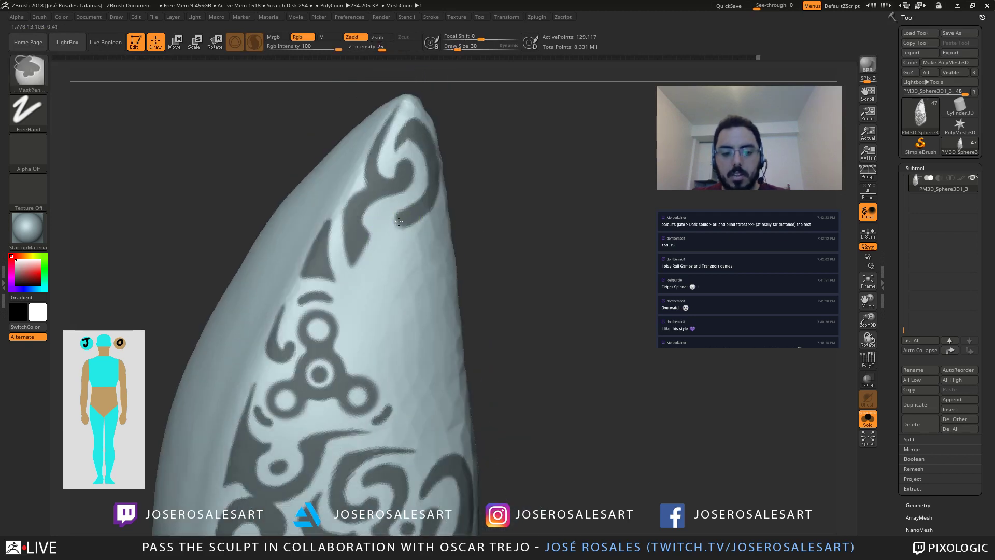
Step: Mask a downturned lobe at the lower end of the curved band, using a draw size of 30
{"action": "left_click_drag", "start_coordinate": [398, 222], "coordinate": [411, 244]}
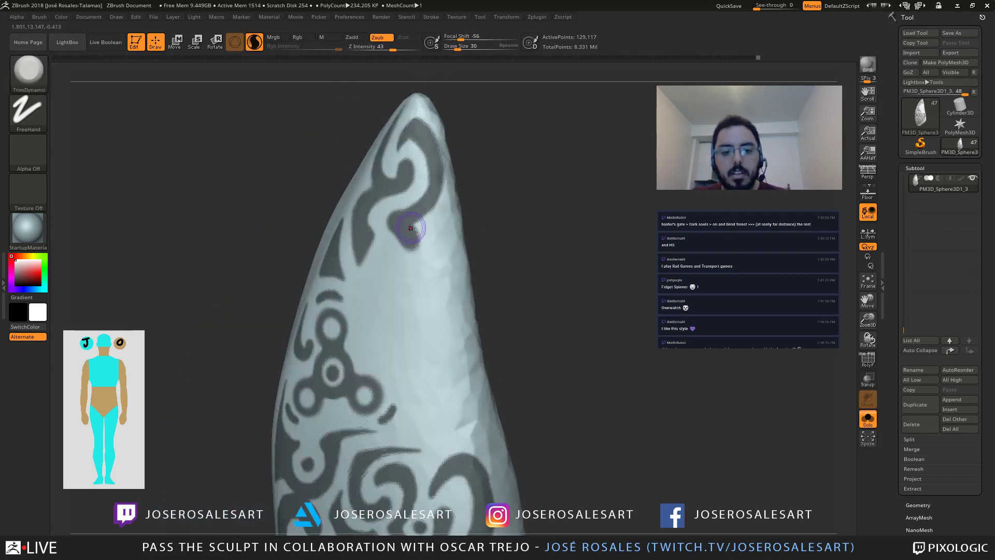
{"action": "key", "text": "ctrl"}
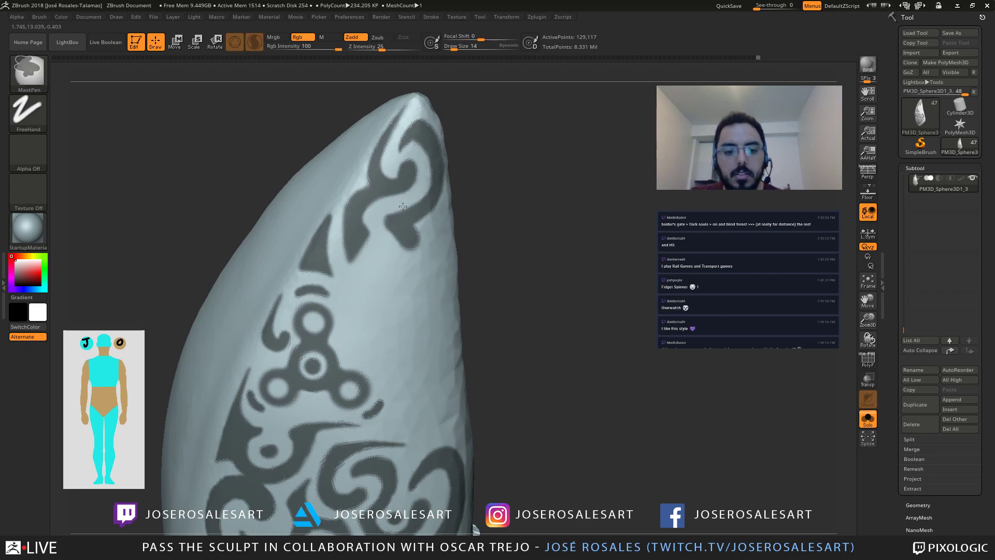
{"action": "mouse_move", "coordinate": [431, 204]}
{"action": "right_mouse_down"}
{"action": "mouse_move", "coordinate": [439, 201]}
{"action": "mouse_move", "coordinate": [422, 197]}
{"action": "mouse_move", "coordinate": [408, 218]}
{"action": "mouse_move", "coordinate": [426, 200]}
{"action": "right_mouse_up"}
Step: Sharpen the lobe and fill the band's outer lower edge into a pointed corner, with draw size 14
{"action": "mouse_move", "coordinate": [425, 200]}
{"action": "right_mouse_down", "text": "alt"}
{"action": "mouse_move", "coordinate": [332, 213]}
{"action": "mouse_move", "coordinate": [446, 233]}
{"action": "mouse_move", "coordinate": [474, 222]}
{"action": "right_mouse_up", "text": "alt"}
{"action": "key", "text": "ctrl"}
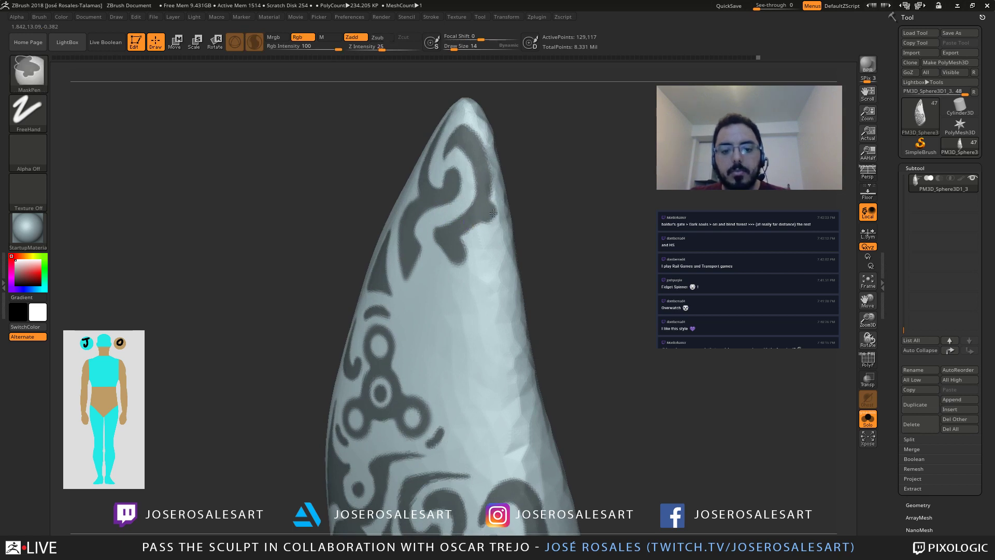
{"action": "mouse_move", "coordinate": [487, 206]}
{"action": "right_mouse_down"}
{"action": "mouse_move", "coordinate": [426, 223]}
{"action": "mouse_move", "coordinate": [470, 235]}
{"action": "right_mouse_up"}
{"action": "key", "text": "ctrl"}
{"action": "left_click_drag", "start_coordinate": [484, 226], "coordinate": [491, 231], "text": "ctrl"}
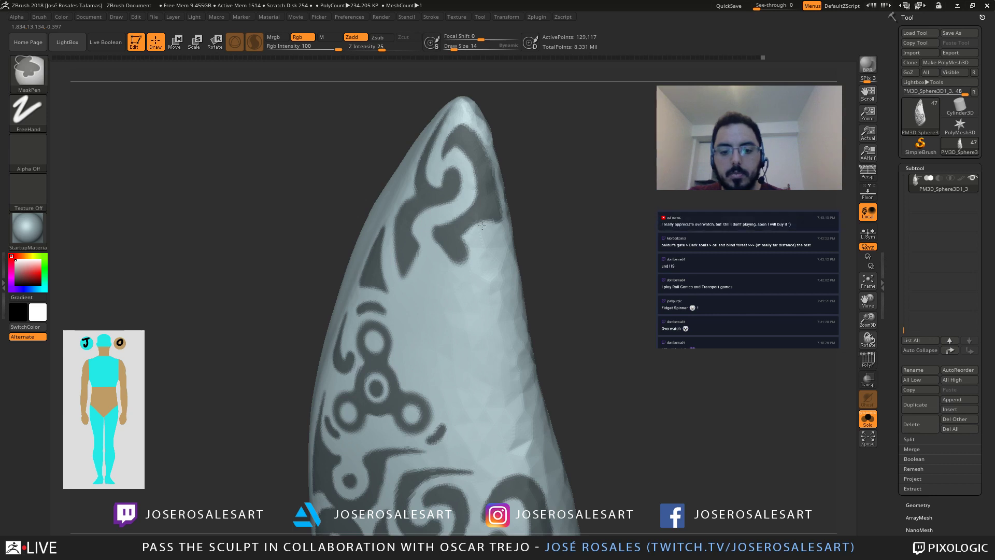
Step: Smooth the mask edge between the downturned lobe and the curved band's pointed outer corner
{"action": "mouse_move", "coordinate": [453, 202]}
{"action": "right_mouse_down", "text": "alt"}
{"action": "mouse_move", "coordinate": [413, 219]}
{"action": "mouse_move", "coordinate": [417, 205]}
{"action": "mouse_move", "coordinate": [411, 216]}
{"action": "right_mouse_up", "text": "alt"}
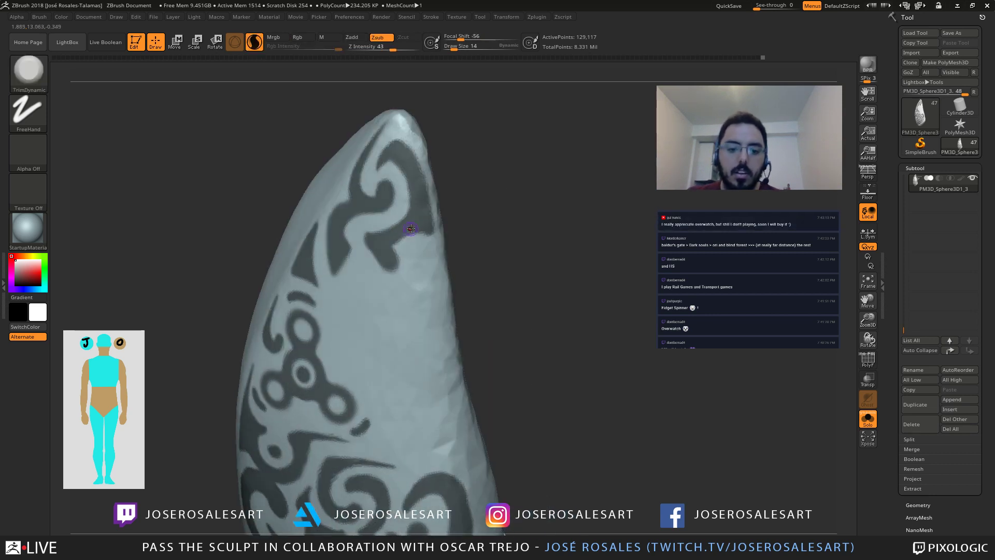
{"action": "key", "text": "ctrl"}
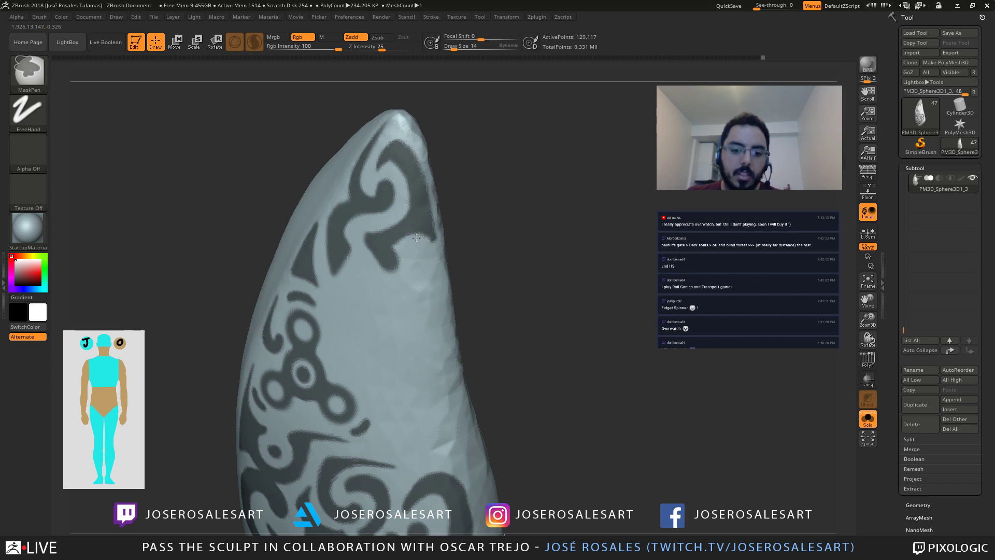
{"action": "mouse_move", "coordinate": [411, 214]}
{"action": "right_mouse_down"}
{"action": "mouse_move", "coordinate": [413, 231]}
{"action": "mouse_move", "coordinate": [391, 218]}
{"action": "mouse_move", "coordinate": [420, 240]}
{"action": "mouse_move", "coordinate": [418, 229]}
{"action": "mouse_move", "coordinate": [351, 249]}
{"action": "mouse_move", "coordinate": [399, 226]}
{"action": "mouse_move", "coordinate": [403, 285]}
{"action": "right_mouse_up"}
{"action": "mouse_move", "coordinate": [370, 219]}
{"action": "right_mouse_down"}
{"action": "mouse_move", "coordinate": [314, 161]}
{"action": "mouse_move", "coordinate": [247, 220]}
{"action": "mouse_move", "coordinate": [351, 281]}
{"action": "mouse_move", "coordinate": [358, 258]}
{"action": "mouse_move", "coordinate": [403, 262]}
{"action": "right_mouse_up"}
{"action": "mouse_move", "coordinate": [455, 205]}
{"action": "right_mouse_down"}
{"action": "mouse_move", "coordinate": [397, 252]}
{"action": "mouse_move", "coordinate": [435, 290]}
{"action": "mouse_move", "coordinate": [382, 277]}
{"action": "mouse_move", "coordinate": [438, 305]}
{"action": "right_mouse_up"}
{"action": "key", "text": "ctrl"}
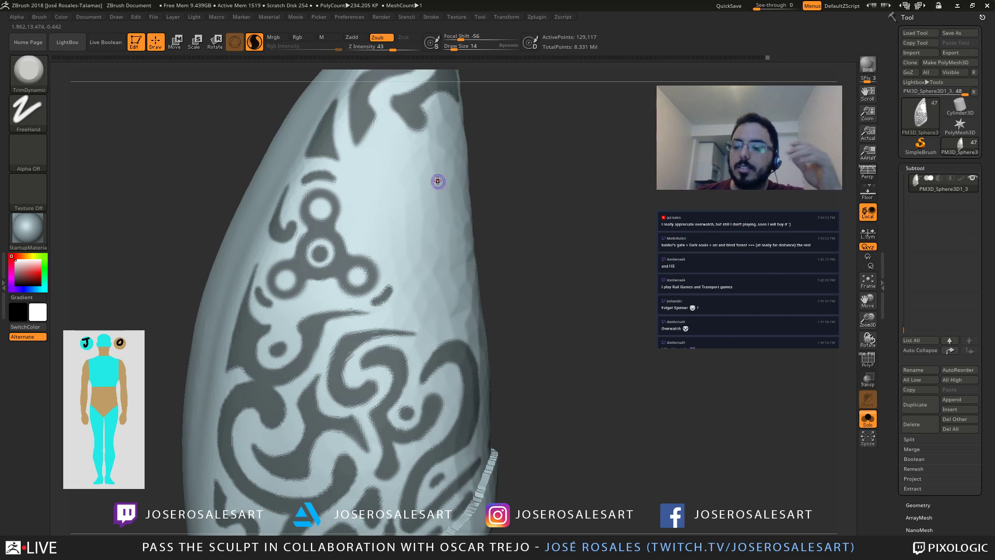
{"action": "right_click_drag", "start_coordinate": [359, 233], "coordinate": [382, 231]}
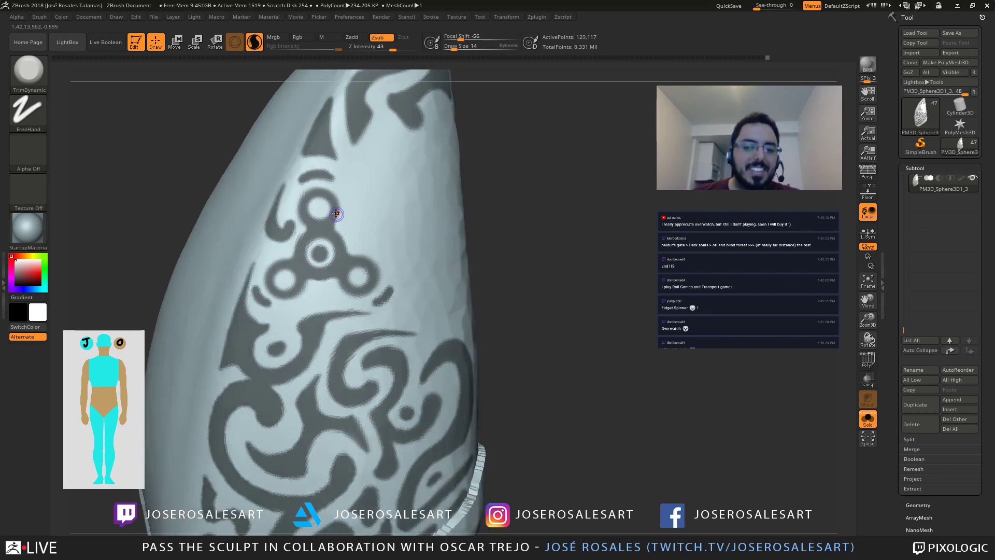
{"action": "right_click_drag", "start_coordinate": [368, 181], "coordinate": [358, 213]}
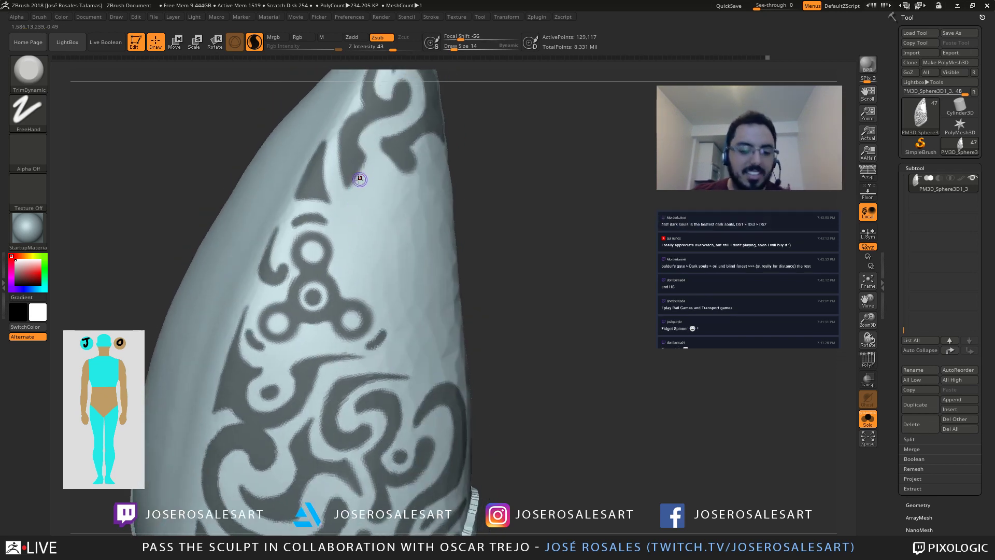
Step: Trim the lower end of the tip ornament's tail beside the ridge triangle into a slim curved point
{"action": "key", "text": "ctrl"}
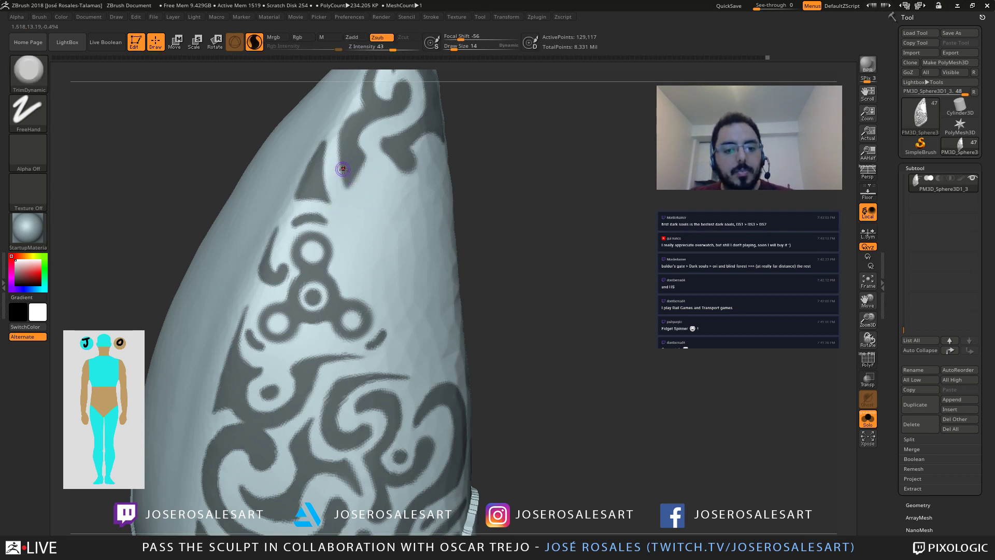
{"action": "right_click_drag", "start_coordinate": [340, 169], "coordinate": [343, 187]}
{"action": "key", "text": "ctrl"}
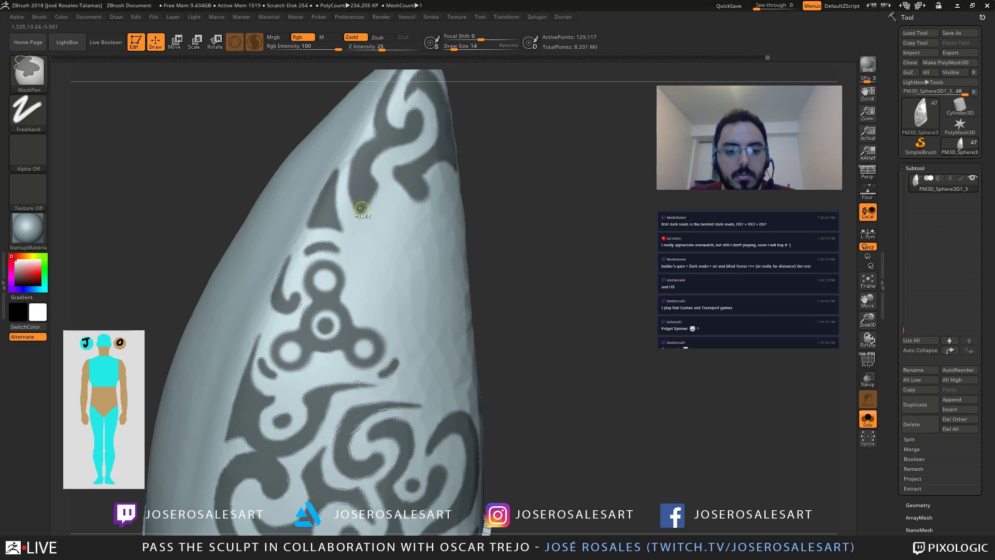
{"action": "right_click_drag", "start_coordinate": [326, 196], "coordinate": [318, 231]}
{"action": "key", "text": "ctrl"}
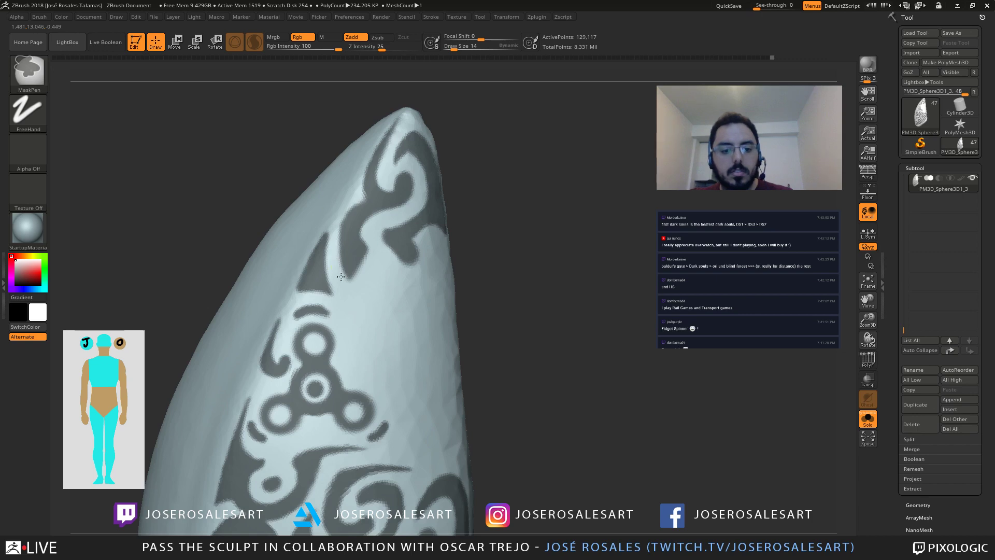
{"action": "mouse_move", "coordinate": [355, 286]}
{"action": "right_mouse_down", "text": "alt"}
{"action": "mouse_move", "coordinate": [340, 285]}
{"action": "mouse_move", "coordinate": [348, 269]}
{"action": "mouse_move", "coordinate": [333, 227]}
{"action": "right_mouse_up", "text": "alt"}
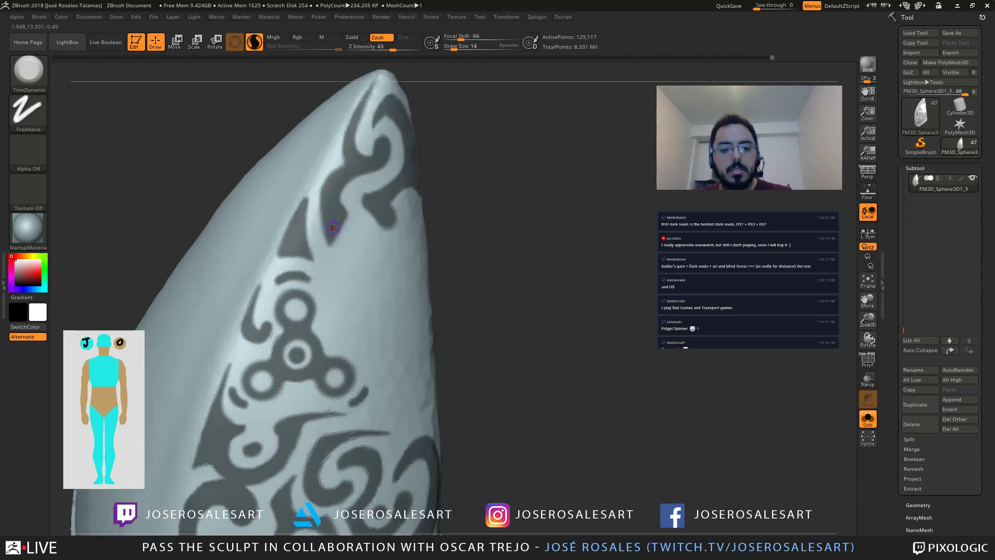
{"action": "key", "text": "ctrl"}
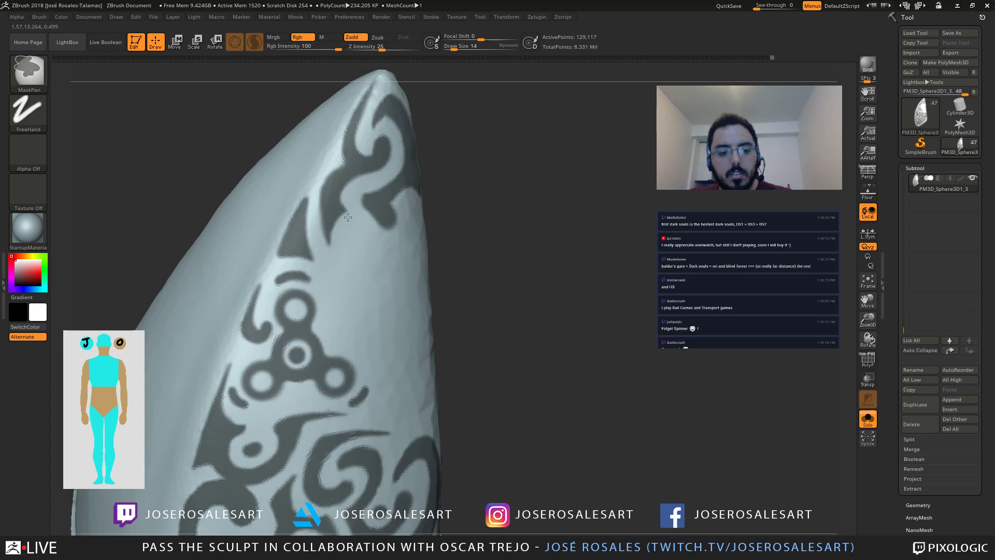
Step: Mask a round dot in the hollow below the tip ornament and clean the gap between it and the surrounding band
{"action": "left_click_drag", "start_coordinate": [357, 240], "coordinate": [363, 234], "text": "ctrl"}
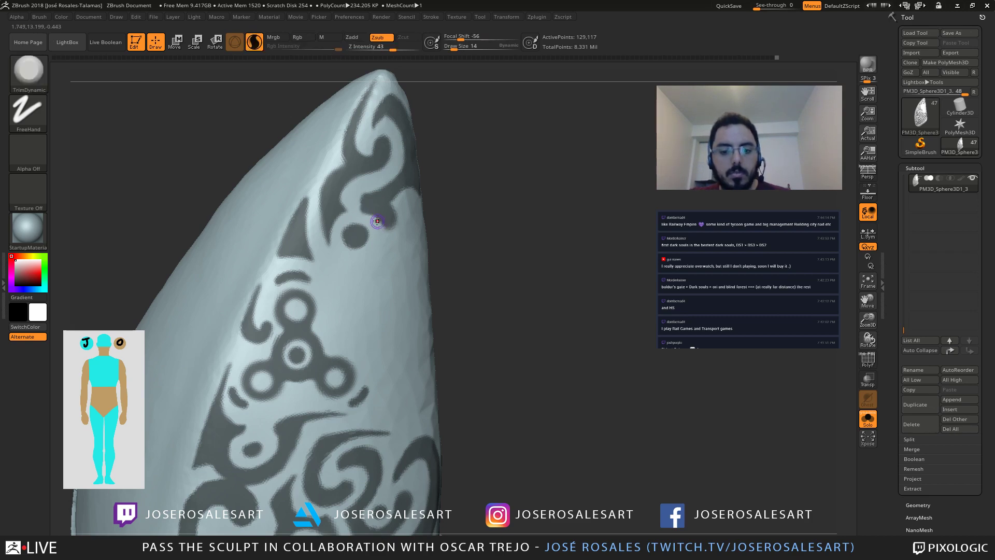
{"action": "right_click_drag", "start_coordinate": [366, 219], "coordinate": [399, 258], "text": "alt"}
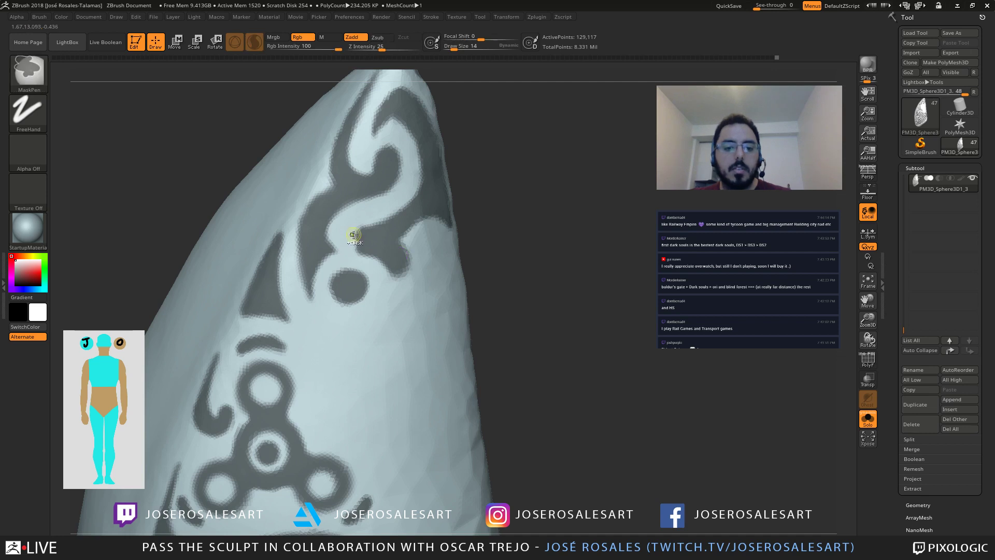
{"action": "key", "text": "ctrl"}
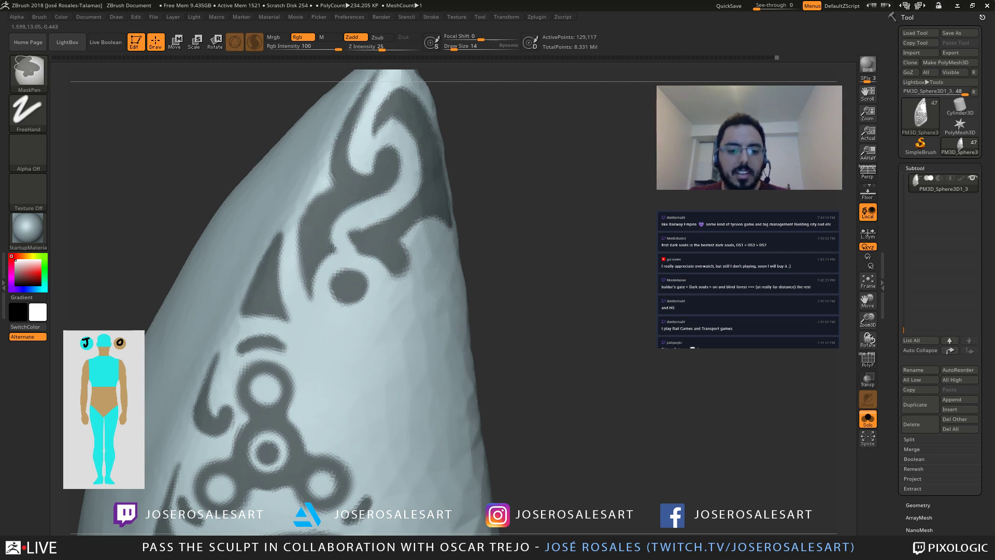
{"action": "right_click_drag", "start_coordinate": [332, 247], "coordinate": [338, 242]}
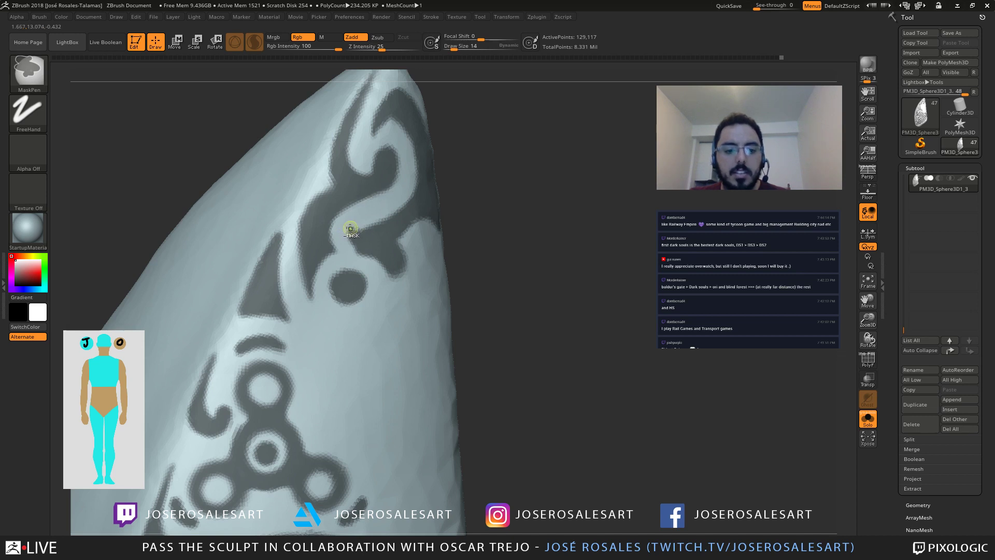
{"action": "right_click_drag", "start_coordinate": [387, 194], "coordinate": [376, 231]}
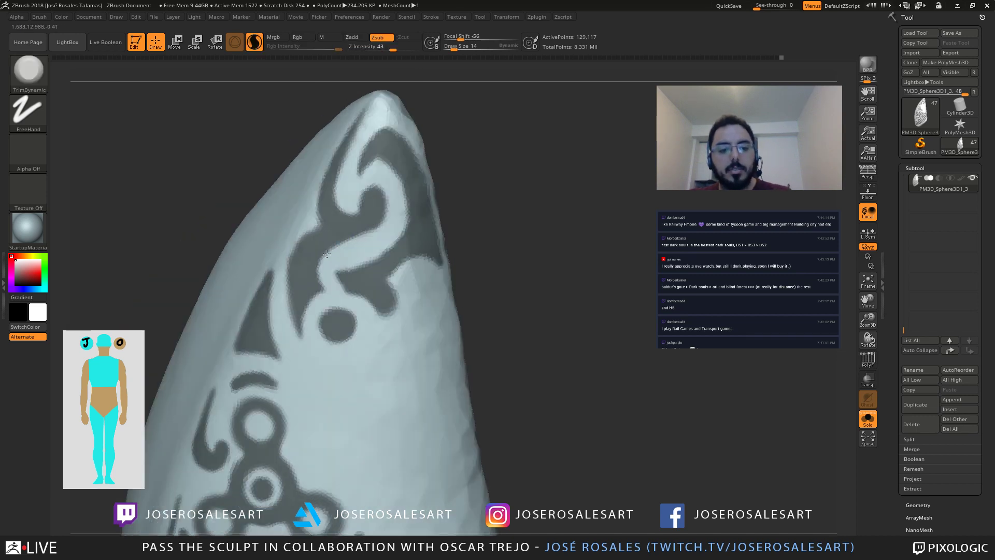
{"action": "left_click", "coordinate": [327, 258], "text": "ctrl"}
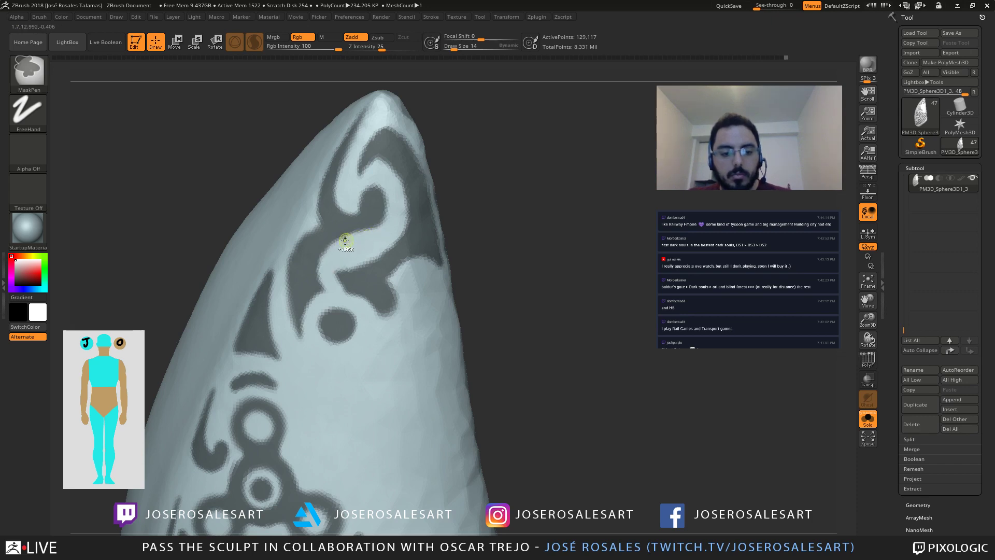
{"action": "mouse_move", "coordinate": [359, 245]}
{"action": "right_mouse_down", "text": "alt"}
{"action": "mouse_move", "coordinate": [337, 241]}
{"action": "mouse_move", "coordinate": [347, 223]}
{"action": "mouse_move", "coordinate": [367, 237]}
{"action": "mouse_move", "coordinate": [430, 228]}
{"action": "mouse_move", "coordinate": [352, 226]}
{"action": "mouse_move", "coordinate": [395, 210]}
{"action": "right_mouse_up", "text": "alt"}
Step: Touch up the downturned lobe's edge beside the dot with draw size 10 and check the pattern across the whole plate
{"action": "mouse_move", "coordinate": [419, 247]}
{"action": "right_mouse_down"}
{"action": "mouse_move", "coordinate": [356, 259]}
{"action": "mouse_move", "coordinate": [340, 217]}
{"action": "mouse_move", "coordinate": [373, 233]}
{"action": "mouse_move", "coordinate": [358, 257]}
{"action": "mouse_move", "coordinate": [375, 202]}
{"action": "right_mouse_up"}
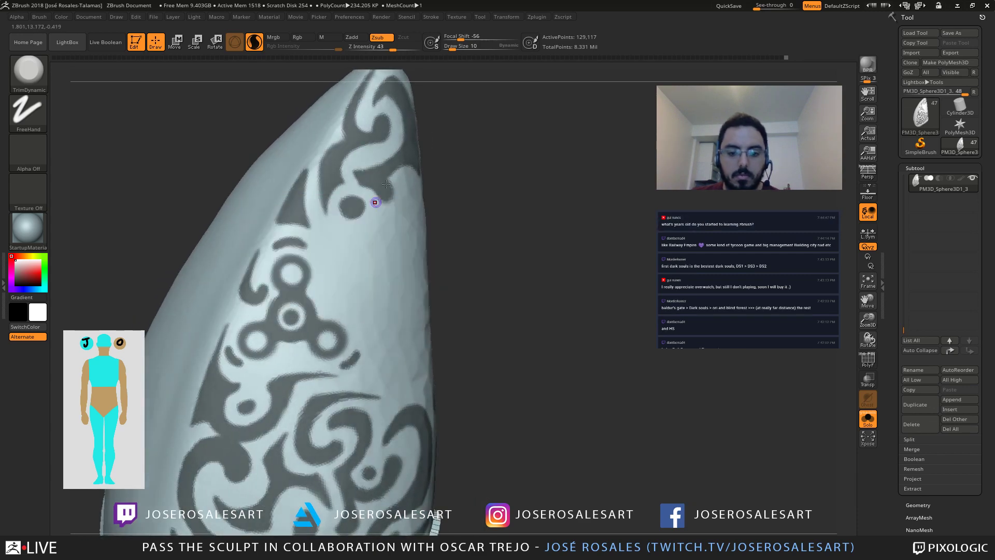
{"action": "right_click_drag", "start_coordinate": [377, 165], "coordinate": [373, 251], "text": "alt"}
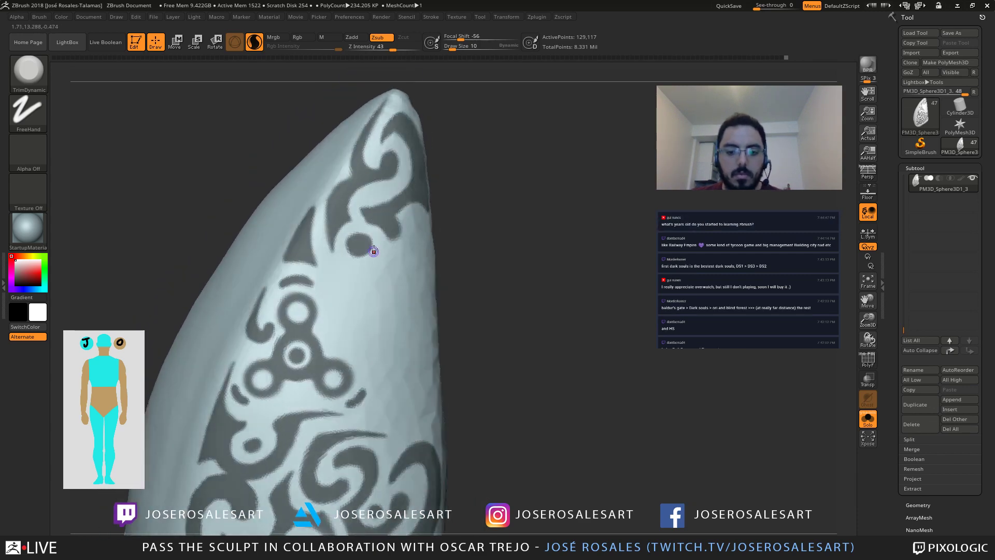
{"action": "key", "text": "ctrl"}
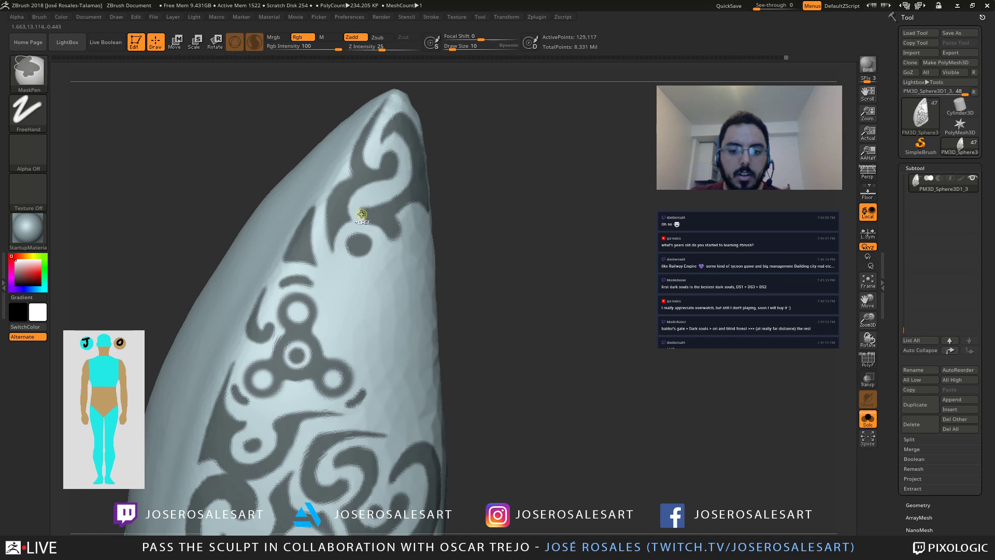
{"action": "right_click_drag", "start_coordinate": [367, 220], "coordinate": [379, 238]}
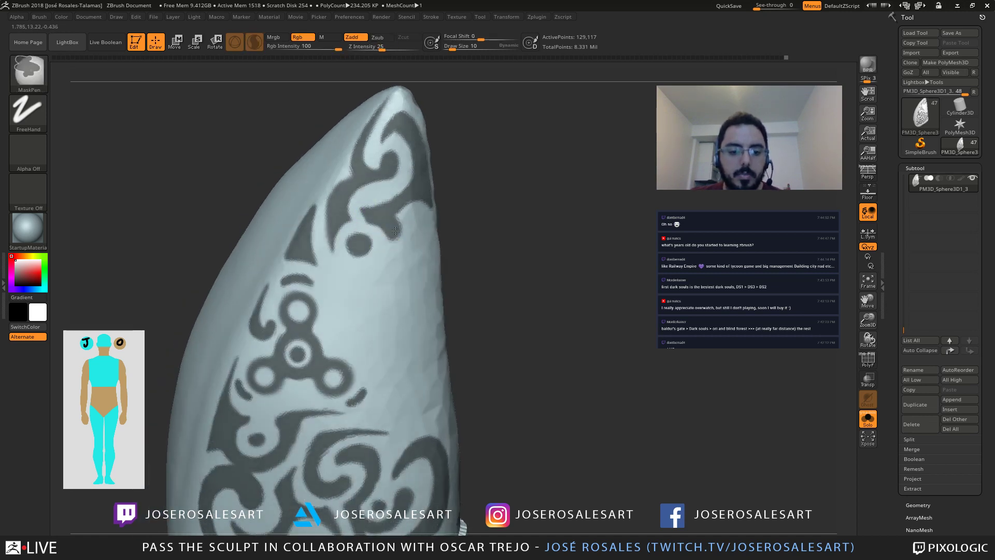
{"action": "right_click_drag", "start_coordinate": [397, 240], "coordinate": [382, 183]}
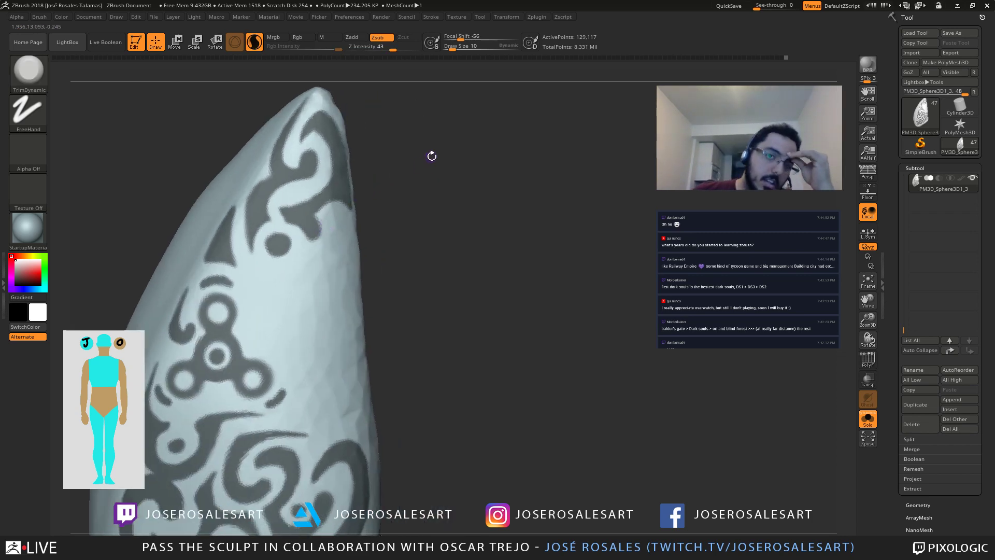
{"action": "right_click_drag", "start_coordinate": [283, 242], "coordinate": [577, 265], "text": "ctrl"}
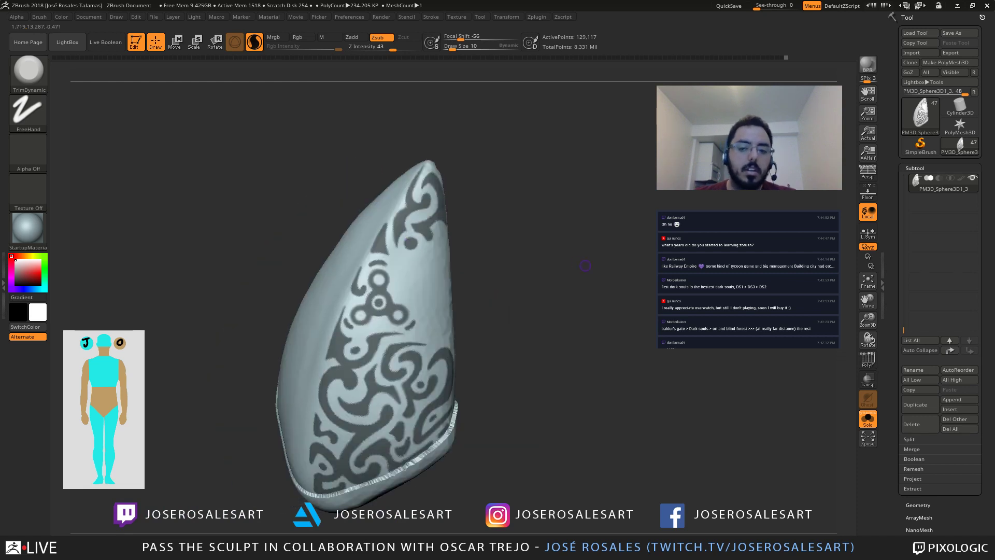
Step: Mask a thin wavy line beside the fidget spinner, running between its upper arm and its outer lower arm
{"action": "mouse_move", "coordinate": [401, 278]}
{"action": "right_mouse_down", "text": "alt"}
{"action": "mouse_move", "coordinate": [369, 246]}
{"action": "mouse_move", "coordinate": [431, 273]}
{"action": "mouse_move", "coordinate": [411, 255]}
{"action": "mouse_move", "coordinate": [456, 249]}
{"action": "mouse_move", "coordinate": [402, 240]}
{"action": "mouse_move", "coordinate": [425, 248]}
{"action": "mouse_move", "coordinate": [410, 211]}
{"action": "mouse_move", "coordinate": [386, 200]}
{"action": "mouse_move", "coordinate": [368, 205]}
{"action": "mouse_move", "coordinate": [375, 234]}
{"action": "right_mouse_up", "text": "alt"}
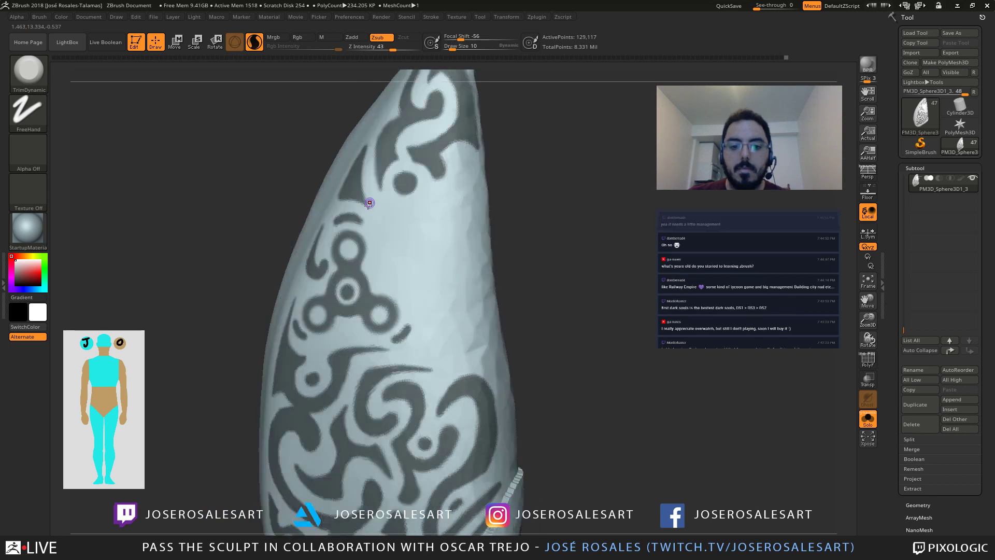
{"action": "key", "text": "ctrl"}
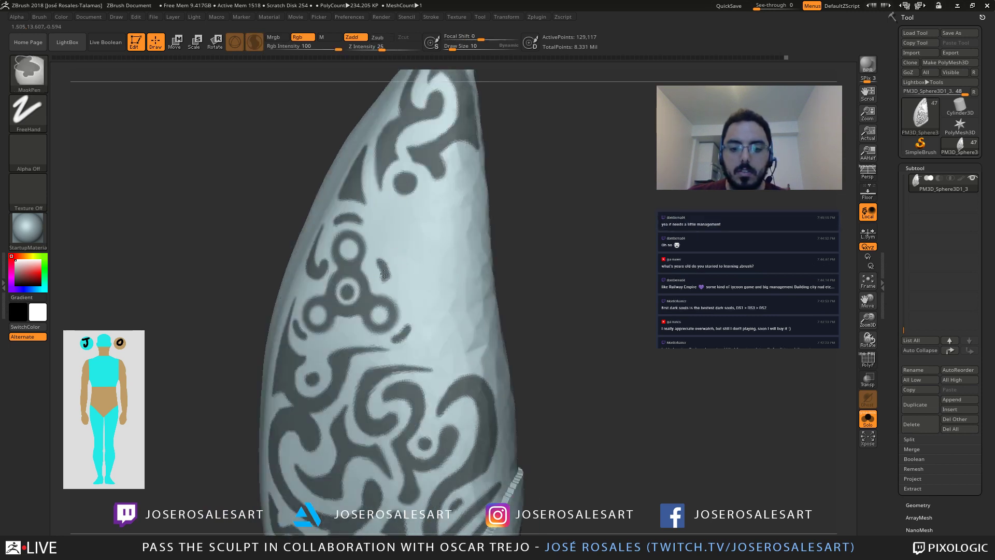
{"action": "right_click_drag", "start_coordinate": [384, 275], "coordinate": [380, 276]}
{"action": "key", "text": "ctrl"}
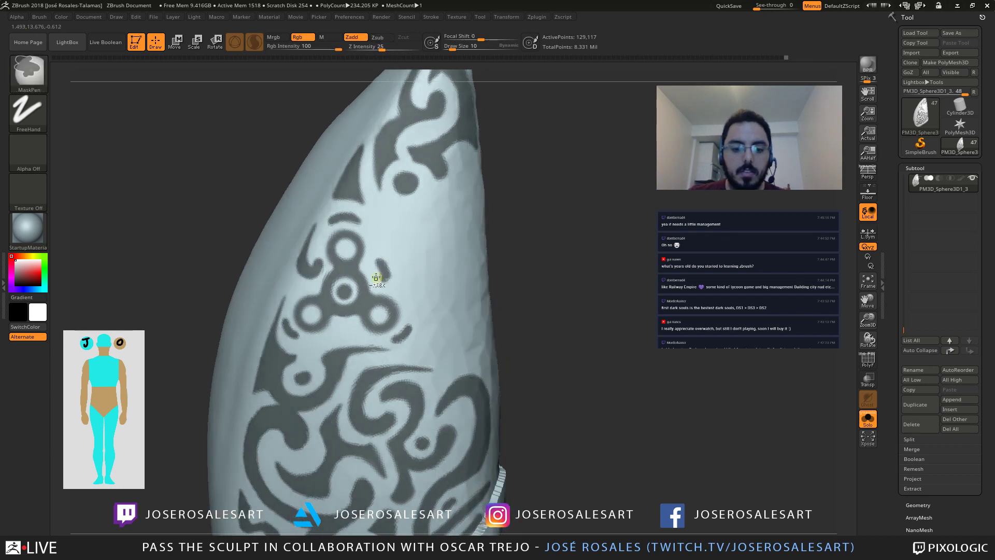
{"action": "key", "text": "alt"}
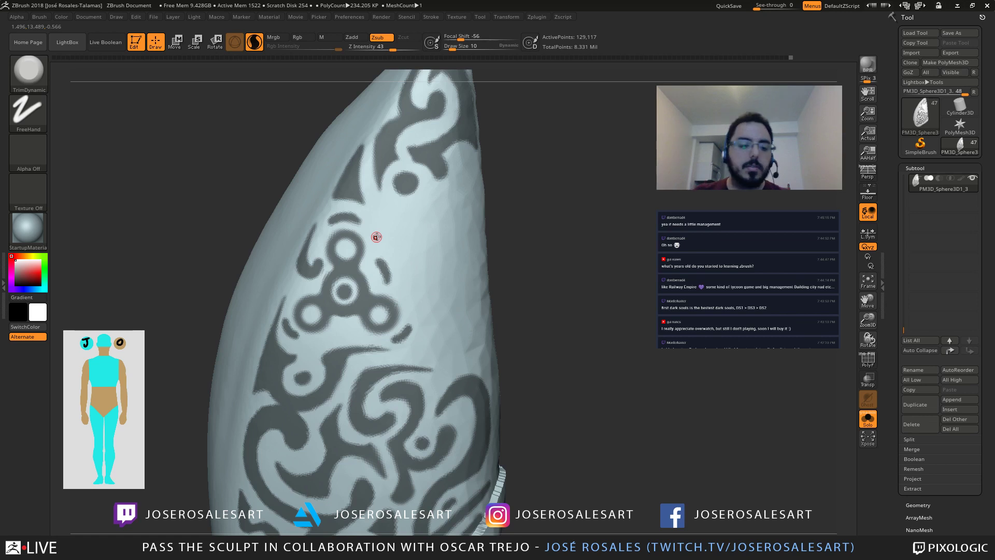
{"action": "right_click_drag", "start_coordinate": [377, 234], "coordinate": [367, 301]}
{"action": "key", "text": "ctrl"}
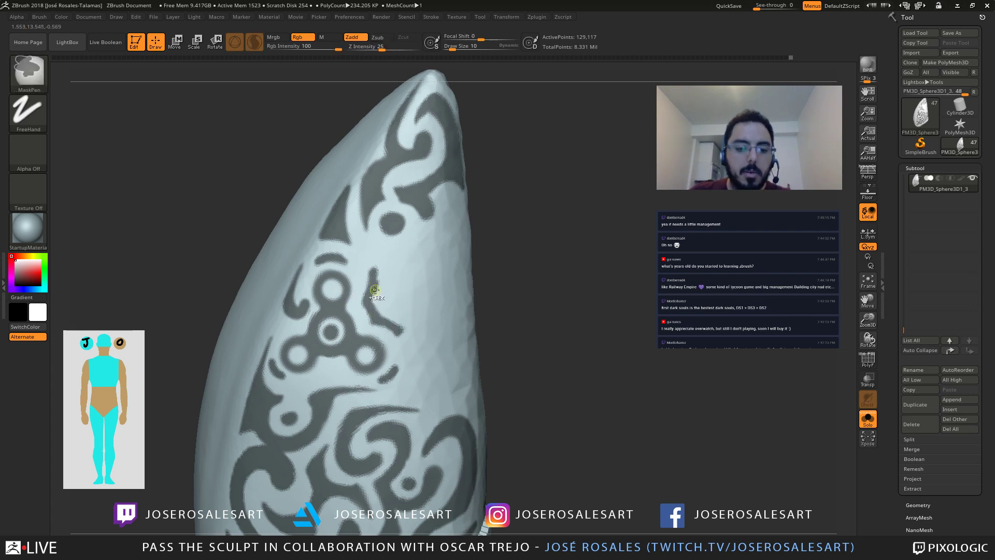
Step: Thicken the wavy line's upper bend and extend its upper end toward the ridge triangle
{"action": "left_click_drag", "start_coordinate": [373, 287], "coordinate": [373, 300], "text": "ctrl"}
{"action": "right_click_drag", "start_coordinate": [373, 297], "coordinate": [385, 263]}
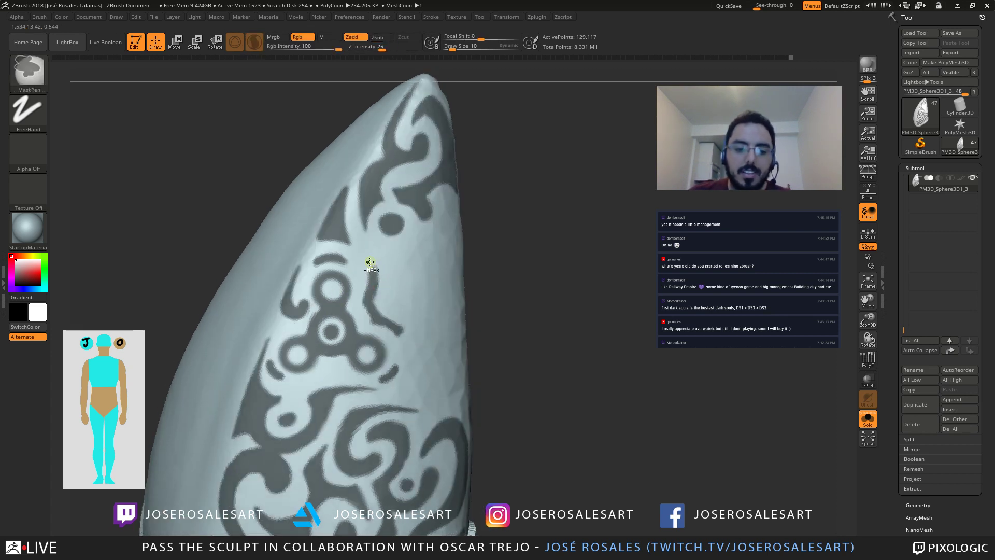
{"action": "left_click_drag", "start_coordinate": [375, 266], "coordinate": [378, 283], "text": "ctrl"}
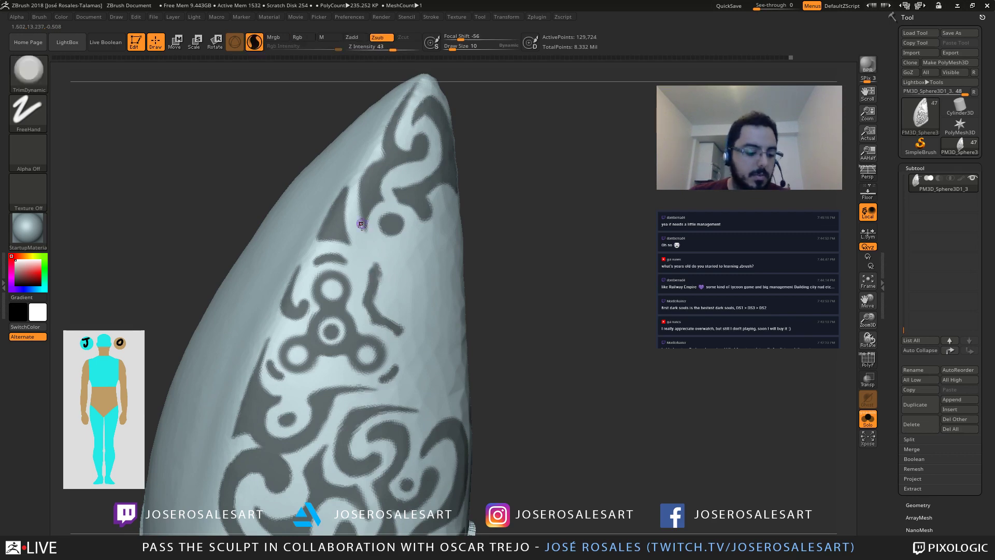
{"action": "right_click_drag", "start_coordinate": [364, 225], "coordinate": [339, 228]}
{"action": "left_click_drag", "start_coordinate": [374, 265], "coordinate": [375, 273], "text": "ctrl"}
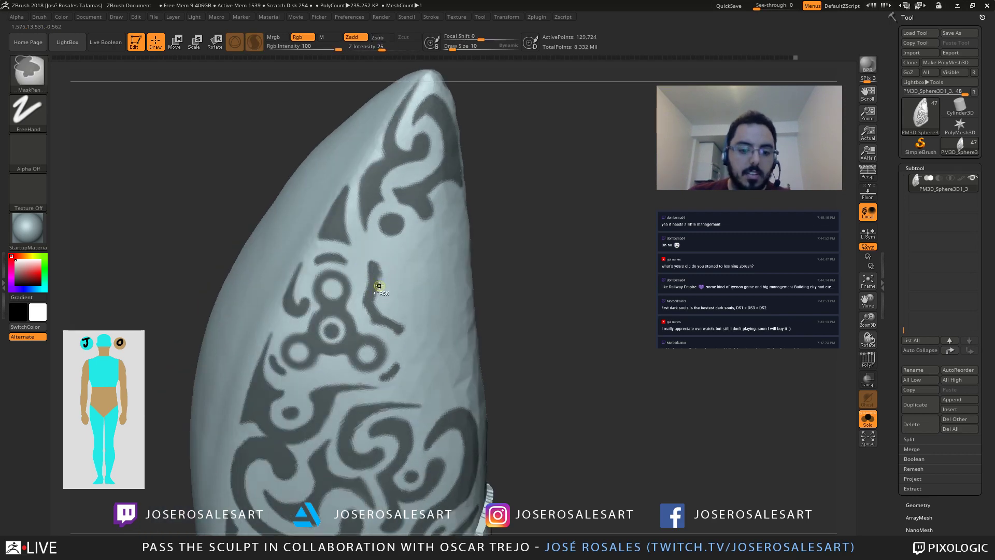
{"action": "mouse_move", "coordinate": [380, 286]}
{"action": "right_mouse_down"}
{"action": "mouse_move", "coordinate": [388, 323]}
{"action": "mouse_move", "coordinate": [404, 290]}
{"action": "mouse_move", "coordinate": [389, 260]}
{"action": "mouse_move", "coordinate": [415, 264]}
{"action": "mouse_move", "coordinate": [370, 274]}
{"action": "right_mouse_up"}
{"action": "left_click_drag", "start_coordinate": [371, 274], "coordinate": [371, 296], "text": "ctrl"}
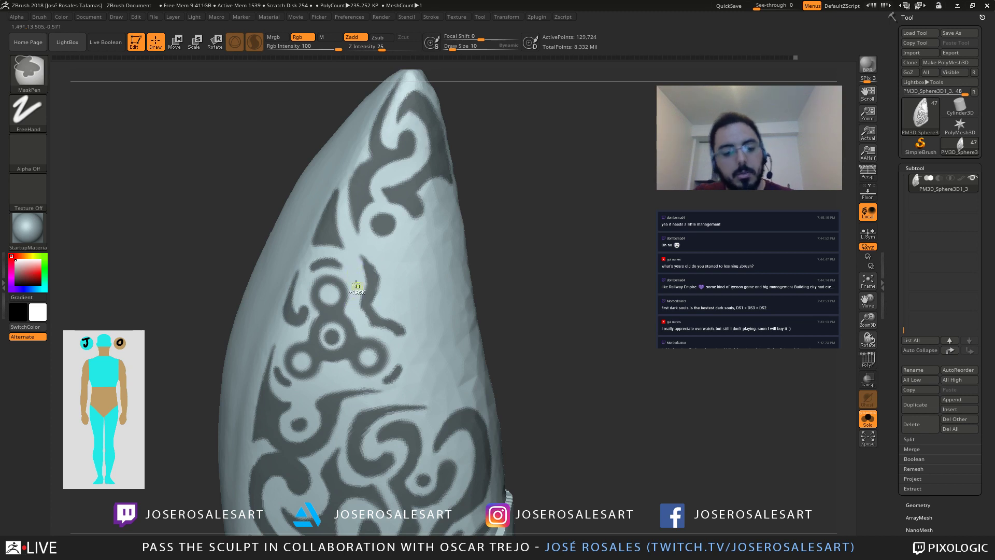
Step: Extend the wavy line's lower end into a downward-curving tail and taper its upper end to a point
{"action": "mouse_move", "coordinate": [355, 287]}
{"action": "right_mouse_down"}
{"action": "mouse_move", "coordinate": [359, 265]}
{"action": "mouse_move", "coordinate": [375, 332]}
{"action": "right_mouse_up"}
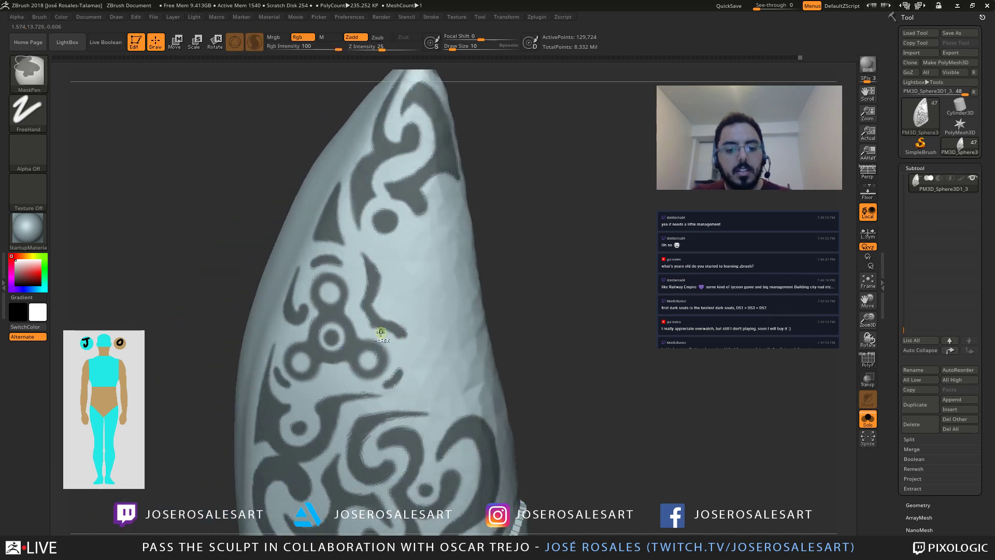
{"action": "left_click_drag", "start_coordinate": [382, 330], "coordinate": [405, 336]}
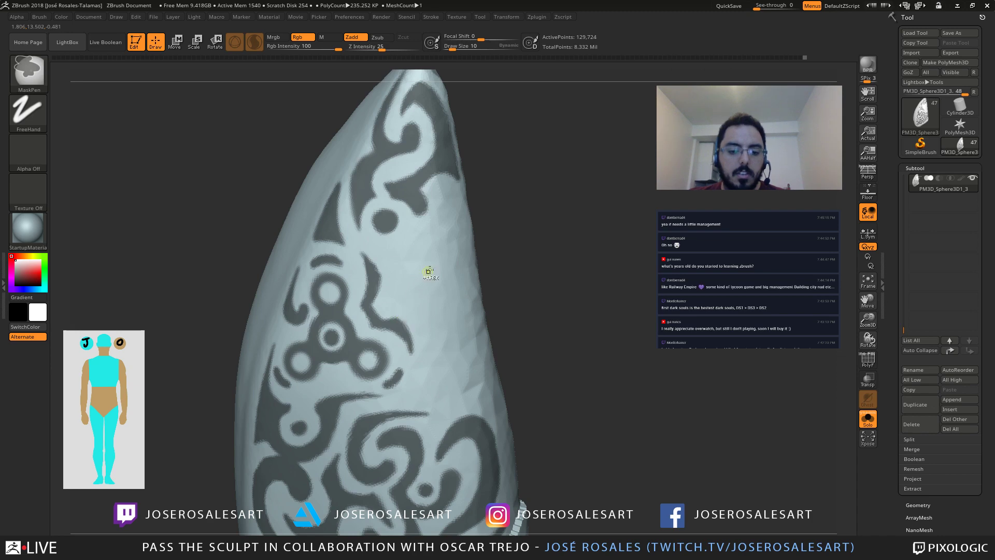
{"action": "left_click_drag", "start_coordinate": [382, 298], "coordinate": [378, 286]}
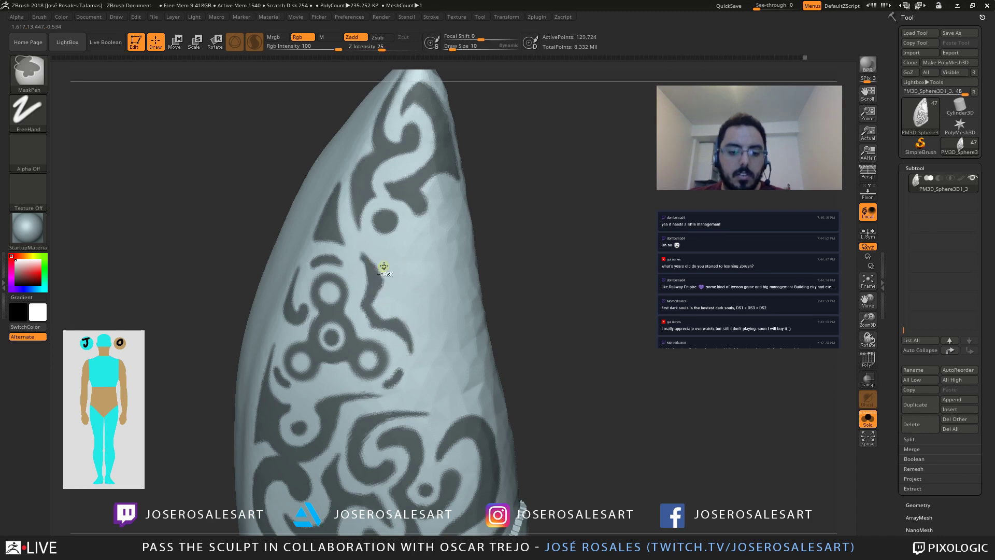
{"action": "mouse_move", "coordinate": [391, 269]}
{"action": "right_mouse_down", "text": "ctrl"}
{"action": "mouse_move", "coordinate": [337, 293]}
{"action": "mouse_move", "coordinate": [395, 333]}
{"action": "mouse_move", "coordinate": [433, 327]}
{"action": "mouse_move", "coordinate": [403, 321]}
{"action": "right_mouse_up", "text": "ctrl"}
{"action": "mouse_move", "coordinate": [403, 321]}
{"action": "right_mouse_down", "text": "ctrl"}
{"action": "mouse_move", "coordinate": [440, 333]}
{"action": "mouse_move", "coordinate": [418, 212]}
{"action": "mouse_move", "coordinate": [317, 271]}
{"action": "mouse_move", "coordinate": [382, 276]}
{"action": "mouse_move", "coordinate": [349, 275]}
{"action": "mouse_move", "coordinate": [305, 310]}
{"action": "mouse_move", "coordinate": [297, 290]}
{"action": "mouse_move", "coordinate": [321, 293]}
{"action": "right_mouse_up", "text": "ctrl"}
{"action": "left_click_drag", "start_coordinate": [322, 301], "coordinate": [310, 270], "text": "ctrl"}
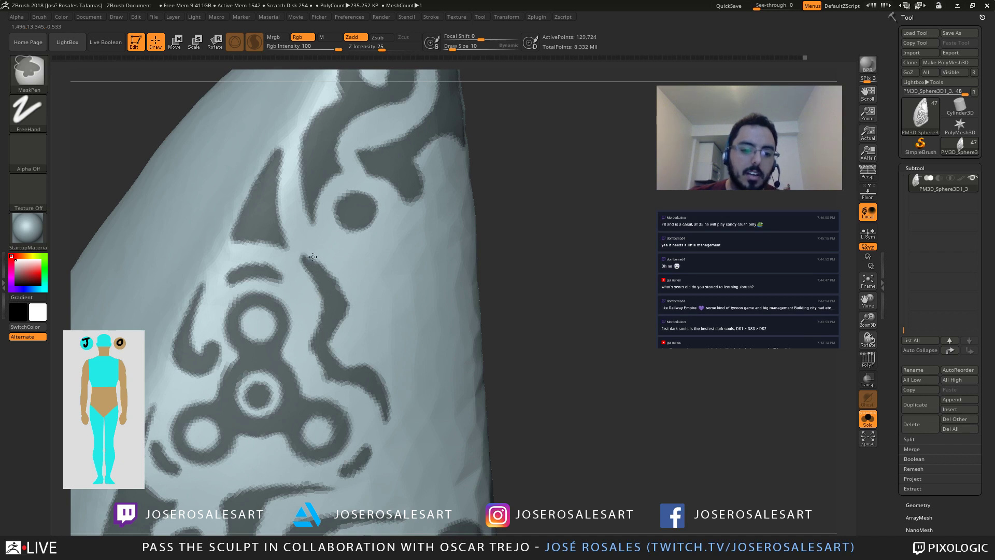
Step: Trim the mask along the wavy line's upper end and check the pattern across the whole plate
{"action": "left_click_drag", "start_coordinate": [322, 264], "coordinate": [342, 293], "text": "ctrl+alt"}
{"action": "mouse_move", "coordinate": [346, 293]}
{"action": "right_mouse_down", "text": "alt"}
{"action": "mouse_move", "coordinate": [342, 271]}
{"action": "mouse_move", "coordinate": [369, 266]}
{"action": "right_mouse_up", "text": "alt"}
{"action": "right_click_drag", "start_coordinate": [364, 308], "coordinate": [346, 293], "text": "alt"}
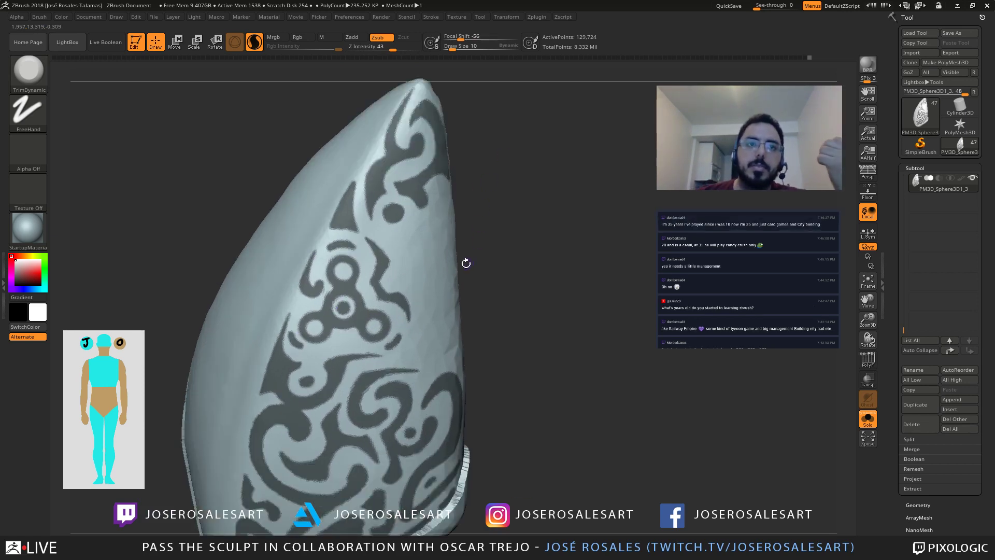
{"action": "mouse_move", "coordinate": [402, 265]}
{"action": "right_mouse_down"}
{"action": "mouse_move", "coordinate": [396, 255]}
{"action": "mouse_move", "coordinate": [440, 234]}
{"action": "right_mouse_up"}
{"action": "mouse_move", "coordinate": [388, 300]}
{"action": "right_mouse_down", "text": "alt"}
{"action": "mouse_move", "coordinate": [476, 310]}
{"action": "mouse_move", "coordinate": [377, 266]}
{"action": "mouse_move", "coordinate": [430, 288]}
{"action": "right_mouse_up", "text": "alt"}
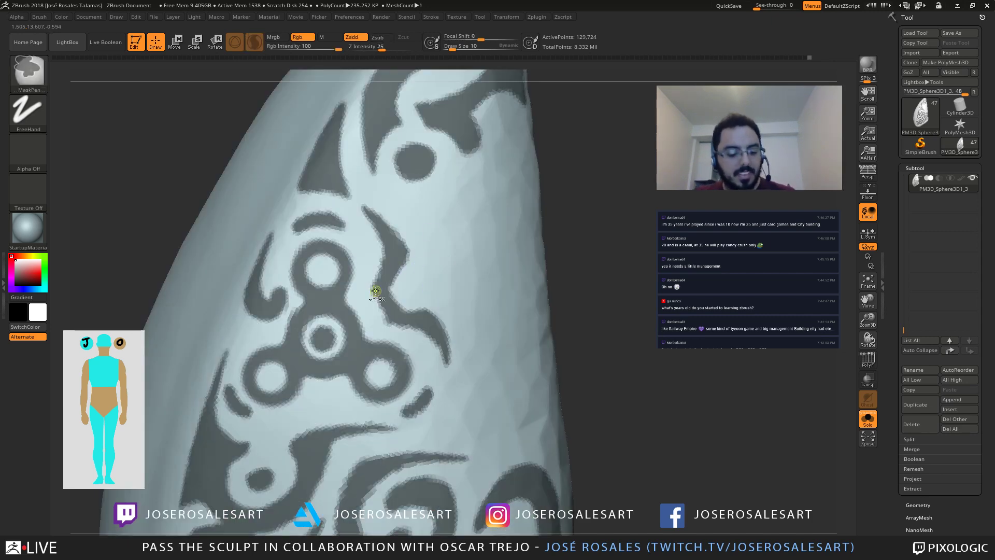
Step: Thicken the wavy line's lower bend and its downward-curving tail beside the spinner's outer lower arm
{"action": "key", "text": "ctrl"}
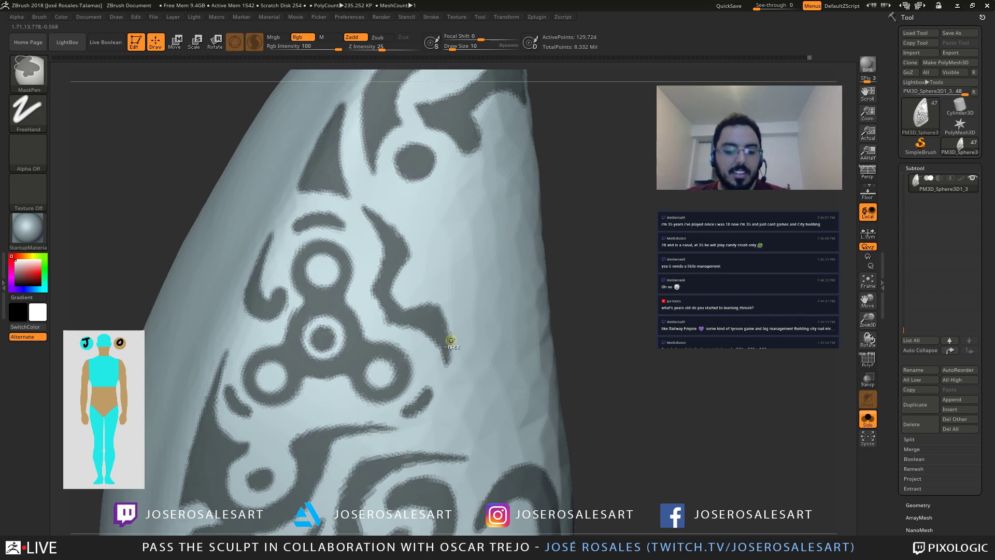
{"action": "mouse_move", "coordinate": [454, 348]}
{"action": "left_mouse_down", "text": "ctrl"}
{"action": "mouse_move", "coordinate": [449, 356]}
{"action": "mouse_move", "coordinate": [450, 331]}
{"action": "left_mouse_up", "text": "ctrl"}
{"action": "mouse_move", "coordinate": [451, 304]}
{"action": "right_mouse_down", "text": "ctrl"}
{"action": "mouse_move", "coordinate": [400, 315]}
{"action": "mouse_move", "coordinate": [437, 300]}
{"action": "right_mouse_up", "text": "ctrl"}
{"action": "key", "text": "ctrl"}
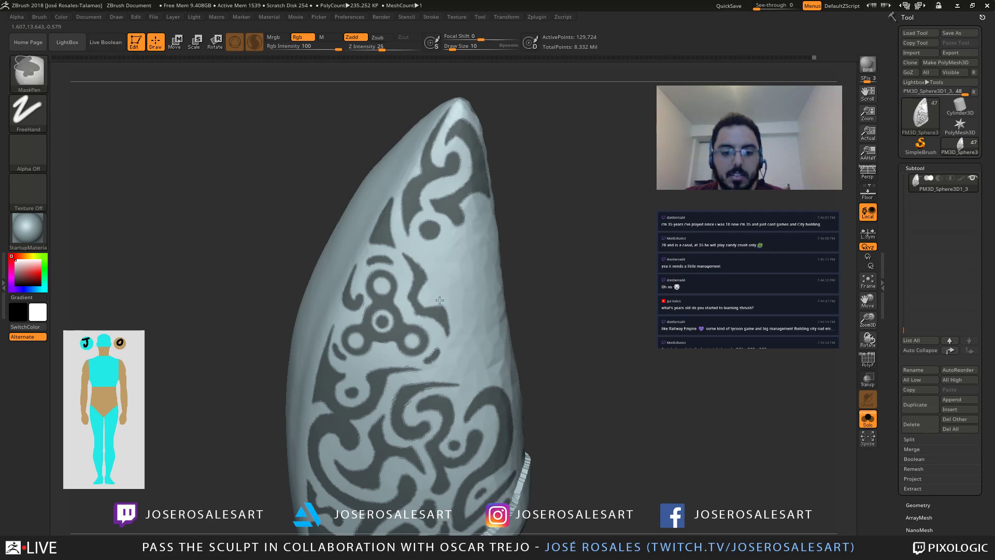
Step: Mask a short slanted accent rising outward from the wavy line's middle bend
{"action": "mouse_move", "coordinate": [461, 271]}
{"action": "right_mouse_down"}
{"action": "mouse_move", "coordinate": [424, 300]}
{"action": "mouse_move", "coordinate": [390, 304]}
{"action": "mouse_move", "coordinate": [402, 255]}
{"action": "mouse_move", "coordinate": [396, 234]}
{"action": "right_mouse_up"}
{"action": "mouse_move", "coordinate": [368, 311]}
{"action": "right_mouse_down", "text": "alt"}
{"action": "mouse_move", "coordinate": [415, 349]}
{"action": "mouse_move", "coordinate": [471, 278]}
{"action": "mouse_move", "coordinate": [398, 288]}
{"action": "mouse_move", "coordinate": [361, 319]}
{"action": "mouse_move", "coordinate": [395, 337]}
{"action": "mouse_move", "coordinate": [314, 267]}
{"action": "mouse_move", "coordinate": [386, 278]}
{"action": "mouse_move", "coordinate": [288, 300]}
{"action": "right_mouse_up", "text": "alt"}
{"action": "key", "text": "ctrl"}
{"action": "mouse_move", "coordinate": [418, 269]}
{"action": "right_mouse_down"}
{"action": "mouse_move", "coordinate": [385, 256]}
{"action": "mouse_move", "coordinate": [417, 246]}
{"action": "mouse_move", "coordinate": [365, 231]}
{"action": "mouse_move", "coordinate": [383, 220]}
{"action": "mouse_move", "coordinate": [399, 287]}
{"action": "mouse_move", "coordinate": [424, 271]}
{"action": "mouse_move", "coordinate": [409, 291]}
{"action": "right_mouse_up"}
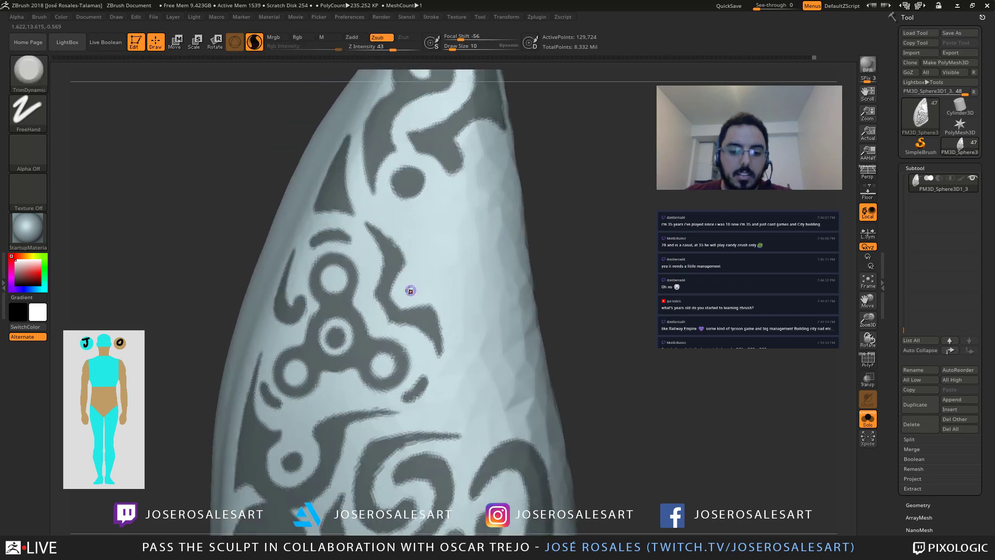
{"action": "left_click_drag", "start_coordinate": [411, 293], "coordinate": [408, 288], "text": "ctrl"}
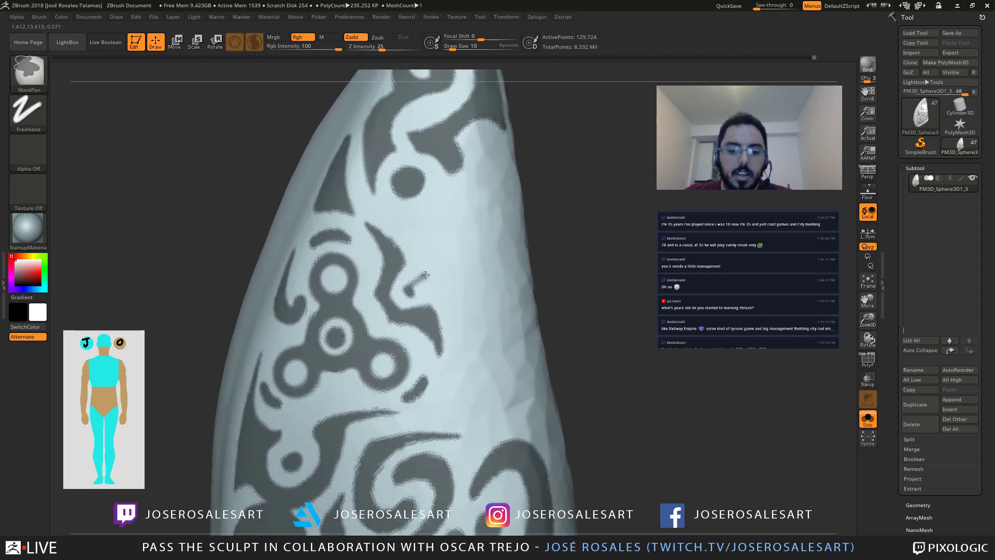
{"action": "left_click_drag", "start_coordinate": [421, 289], "coordinate": [416, 285], "text": "ctrl"}
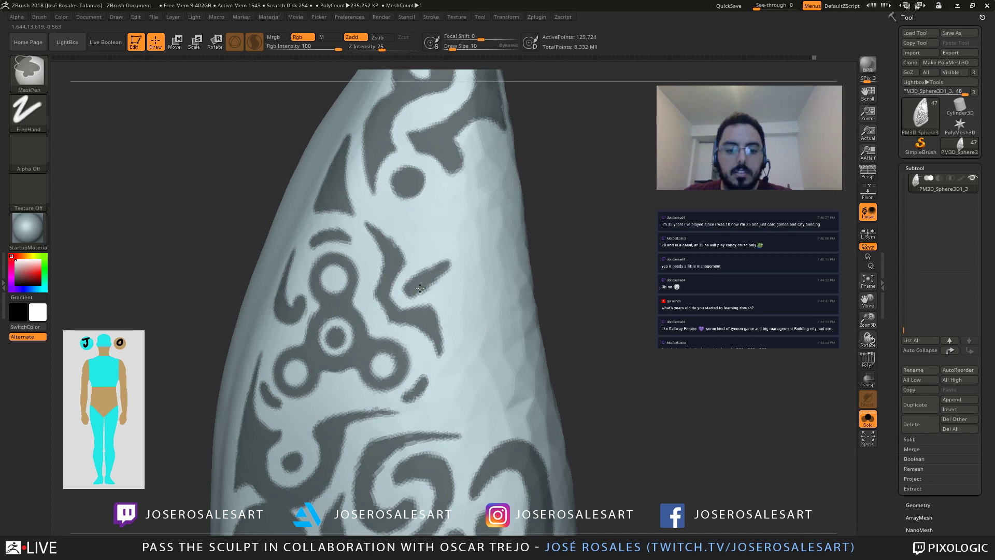
Step: Shape the slanted accent into a pointed leaf and check the pattern across the plate
{"action": "right_click_drag", "start_coordinate": [444, 266], "coordinate": [387, 285], "text": "ctrl"}
{"action": "mouse_move", "coordinate": [387, 285]}
{"action": "right_mouse_down"}
{"action": "mouse_move", "coordinate": [396, 284]}
{"action": "mouse_move", "coordinate": [331, 297]}
{"action": "right_mouse_up"}
{"action": "right_click_drag", "start_coordinate": [437, 258], "coordinate": [456, 354]}
{"action": "right_click_drag", "start_coordinate": [552, 341], "coordinate": [397, 307], "text": "alt"}
{"action": "key", "text": "ctrl"}
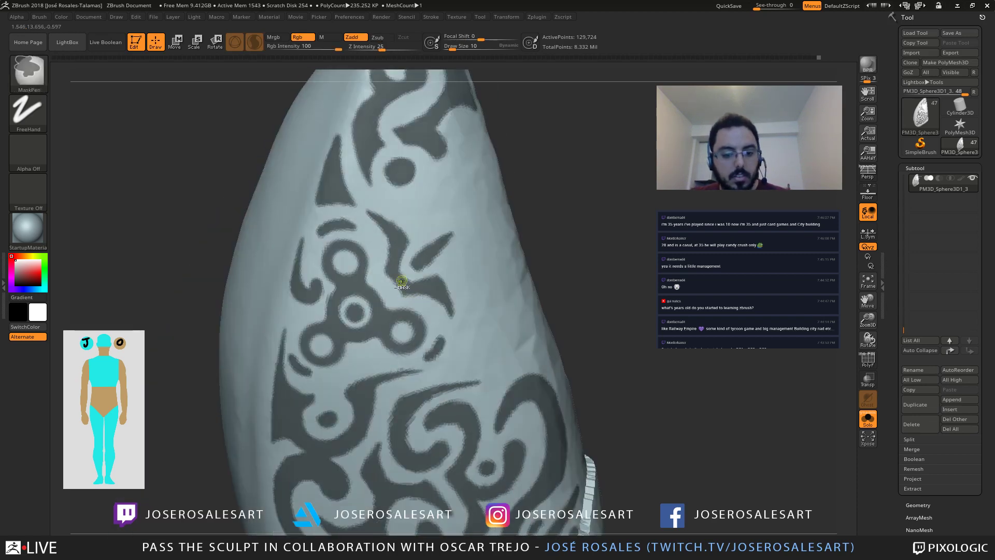
{"action": "key", "text": "f"}
{"action": "right_click_drag", "start_coordinate": [391, 221], "coordinate": [356, 252], "text": "alt"}
{"action": "right_click_drag", "start_coordinate": [356, 252], "coordinate": [384, 238]}
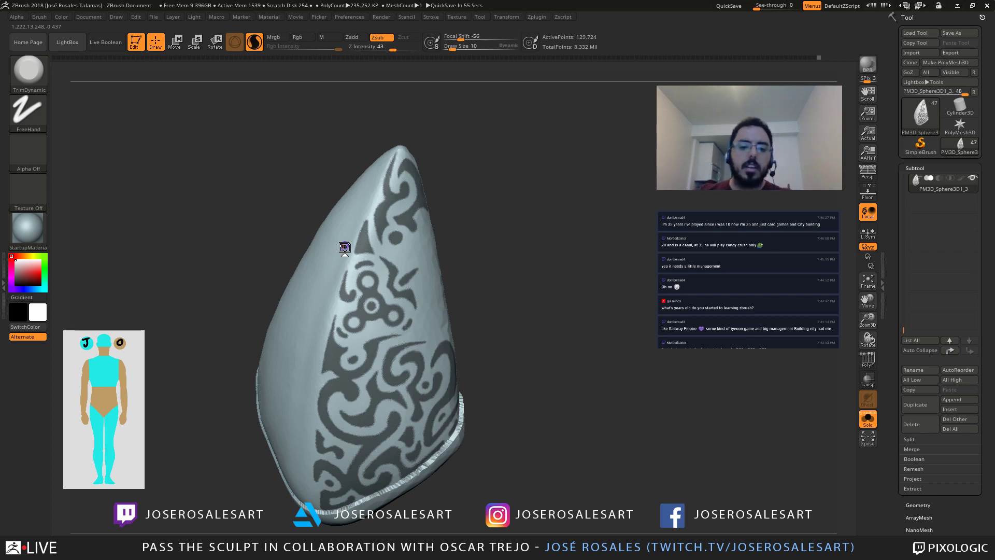
{"action": "mouse_move", "coordinate": [368, 236]}
{"action": "right_mouse_down"}
{"action": "mouse_move", "coordinate": [431, 345]}
{"action": "mouse_move", "coordinate": [357, 281]}
{"action": "mouse_move", "coordinate": [438, 290]}
{"action": "mouse_move", "coordinate": [453, 317]}
{"action": "mouse_move", "coordinate": [474, 314]}
{"action": "mouse_move", "coordinate": [471, 305]}
{"action": "mouse_move", "coordinate": [410, 303]}
{"action": "right_mouse_up"}
{"action": "key", "text": "ctrl"}
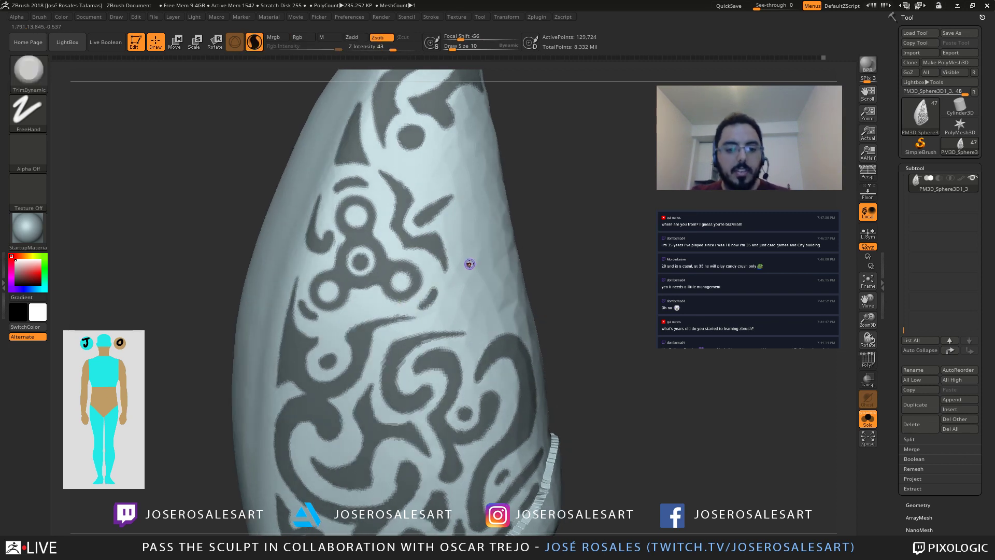
Step: Try to mask a small four-pointed star shape between the dot and the slanted leaf accent
{"action": "mouse_move", "coordinate": [468, 264]}
{"action": "right_mouse_down"}
{"action": "mouse_move", "coordinate": [430, 233]}
{"action": "mouse_move", "coordinate": [359, 291]}
{"action": "mouse_move", "coordinate": [382, 296]}
{"action": "mouse_move", "coordinate": [392, 237]}
{"action": "mouse_move", "coordinate": [348, 275]}
{"action": "mouse_move", "coordinate": [316, 272]}
{"action": "mouse_move", "coordinate": [364, 264]}
{"action": "mouse_move", "coordinate": [306, 246]}
{"action": "mouse_move", "coordinate": [319, 262]}
{"action": "mouse_move", "coordinate": [307, 308]}
{"action": "mouse_move", "coordinate": [321, 278]}
{"action": "right_mouse_up"}
{"action": "mouse_move", "coordinate": [296, 229]}
{"action": "right_mouse_down", "text": "alt"}
{"action": "mouse_move", "coordinate": [301, 305]}
{"action": "mouse_move", "coordinate": [336, 307]}
{"action": "right_mouse_up", "text": "alt"}
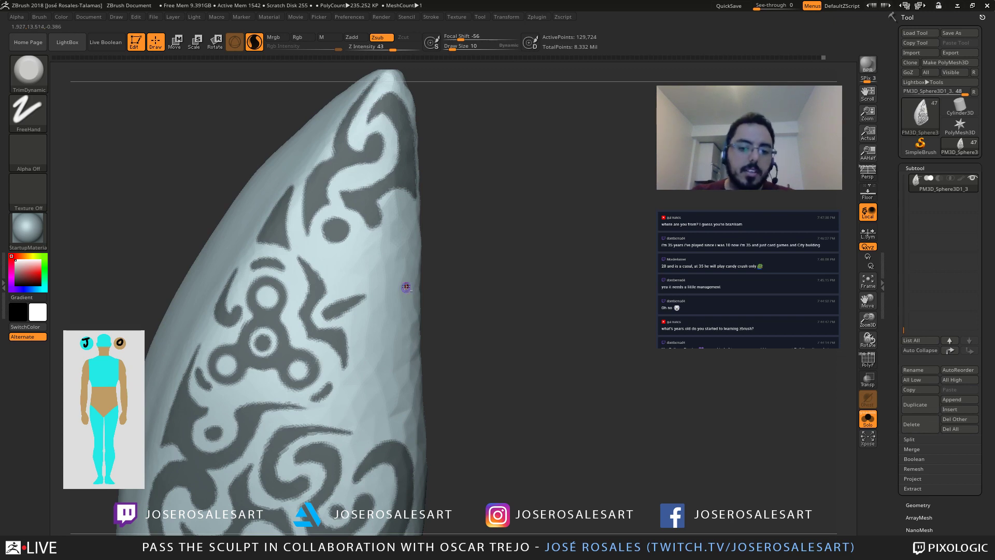
{"action": "mouse_move", "coordinate": [404, 284]}
{"action": "right_mouse_down"}
{"action": "mouse_move", "coordinate": [373, 304]}
{"action": "mouse_move", "coordinate": [357, 272]}
{"action": "right_mouse_up"}
{"action": "right_click_drag", "start_coordinate": [354, 284], "coordinate": [362, 269]}
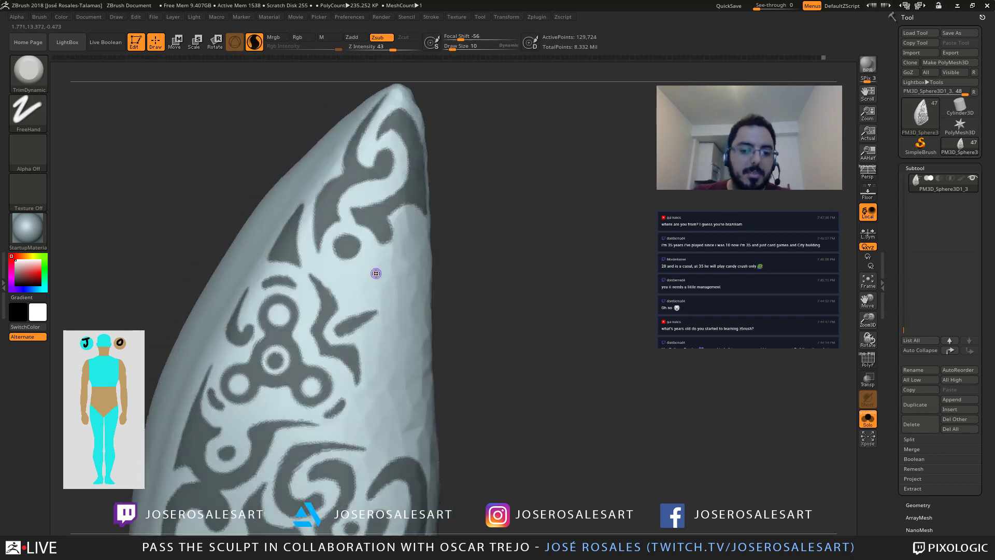
{"action": "key", "text": "ctrl"}
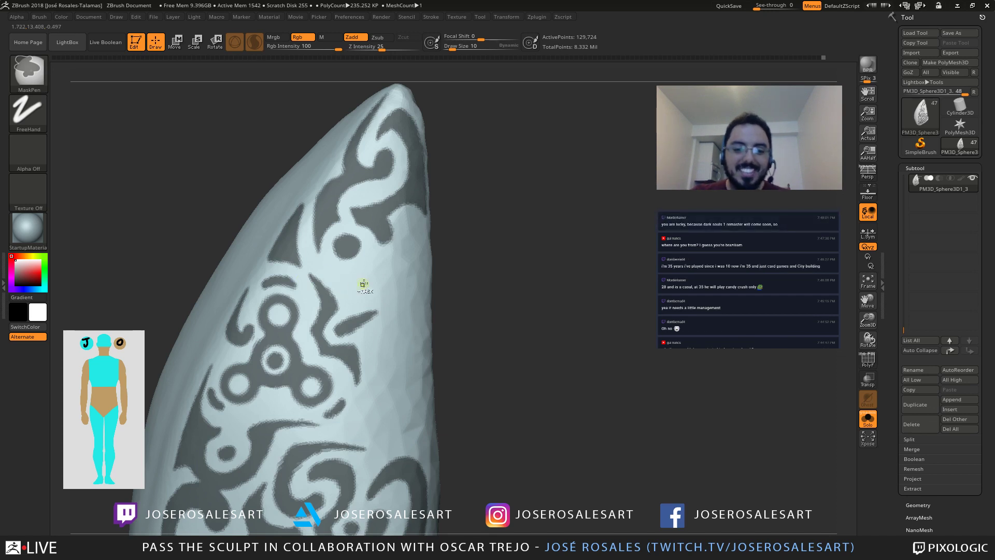
{"action": "right_click_drag", "start_coordinate": [365, 270], "coordinate": [375, 288]}
{"action": "key", "text": "ctrl"}
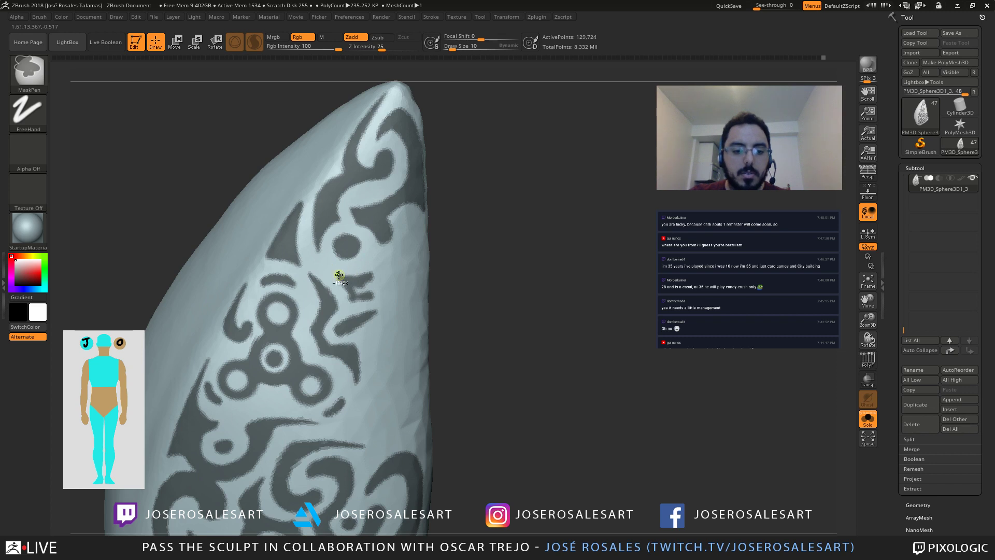
{"action": "mouse_move", "coordinate": [336, 276]}
{"action": "left_mouse_down", "text": "ctrl"}
{"action": "mouse_move", "coordinate": [373, 271]}
{"action": "mouse_move", "coordinate": [363, 277]}
{"action": "mouse_move", "coordinate": [377, 294]}
{"action": "mouse_move", "coordinate": [367, 299]}
{"action": "mouse_move", "coordinate": [379, 279]}
{"action": "left_mouse_up", "text": "ctrl"}
{"action": "right_click_drag", "start_coordinate": [400, 271], "coordinate": [411, 225]}
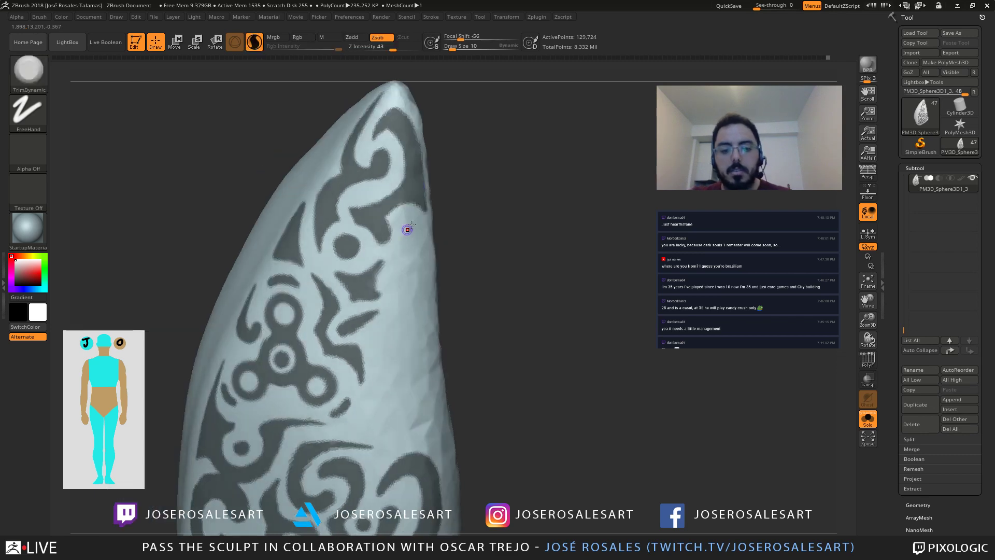
Step: Undo the mask strokes of the four-pointed star shape beneath the dot
{"action": "key", "text": "ctrl+z"}
{"action": "key", "text": "ctrl+z"}
{"action": "key", "text": "ctrl+z"}
{"action": "mouse_move", "coordinate": [379, 305]}
{"action": "right_mouse_down"}
{"action": "mouse_move", "coordinate": [401, 277]}
{"action": "mouse_move", "coordinate": [343, 279]}
{"action": "right_mouse_up"}
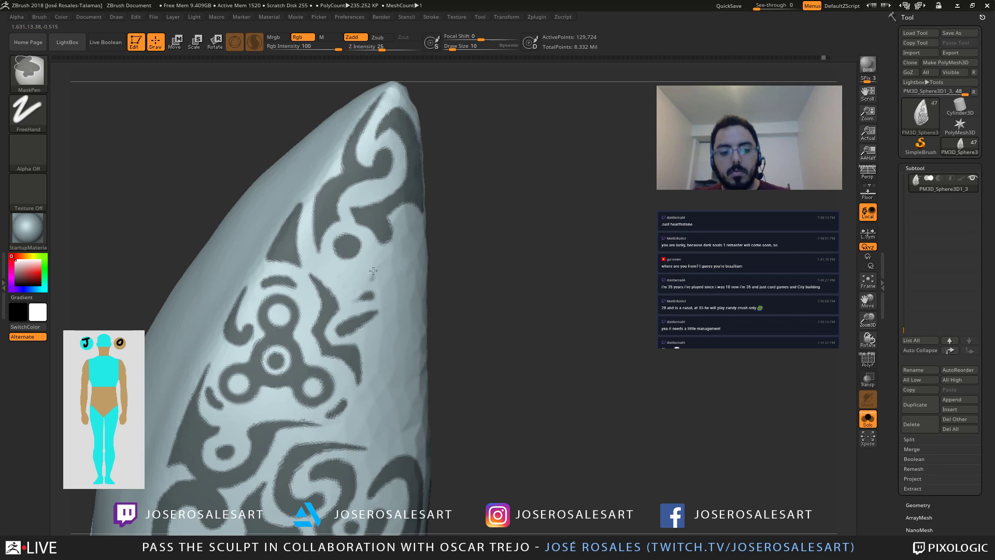
Step: Mask short stems joining the fidget spinner's three arms to the curved ornaments at their tips
{"action": "mouse_move", "coordinate": [404, 291]}
{"action": "right_mouse_down", "text": "alt"}
{"action": "mouse_move", "coordinate": [307, 303]}
{"action": "mouse_move", "coordinate": [306, 268]}
{"action": "mouse_move", "coordinate": [386, 261]}
{"action": "mouse_move", "coordinate": [311, 260]}
{"action": "mouse_move", "coordinate": [443, 288]}
{"action": "mouse_move", "coordinate": [479, 323]}
{"action": "right_mouse_up", "text": "alt"}
{"action": "left_click_drag", "start_coordinate": [454, 227], "coordinate": [456, 231], "text": "ctrl"}
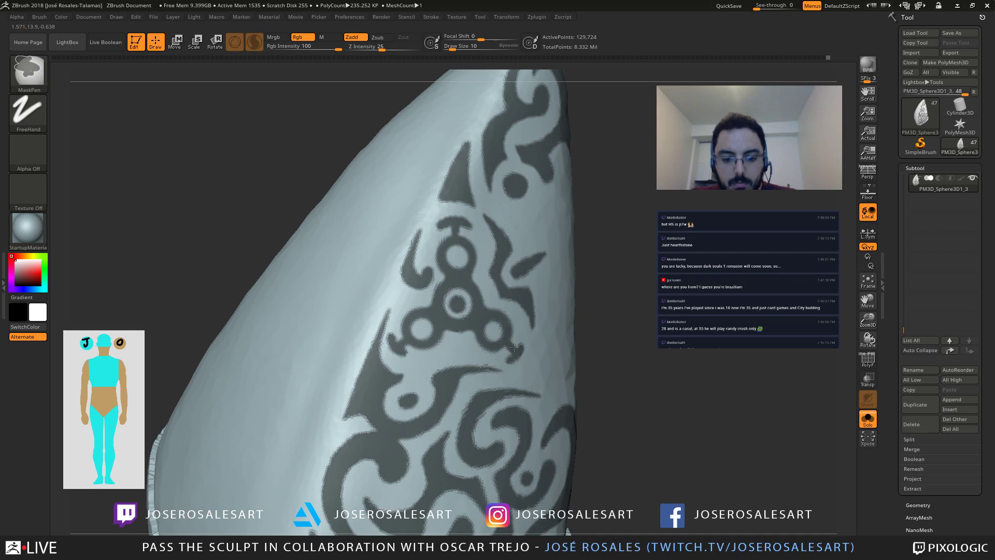
{"action": "mouse_move", "coordinate": [514, 347]}
{"action": "right_mouse_down", "text": "alt"}
{"action": "mouse_move", "coordinate": [415, 355]}
{"action": "mouse_move", "coordinate": [487, 272]}
{"action": "mouse_move", "coordinate": [359, 299]}
{"action": "mouse_move", "coordinate": [394, 300]}
{"action": "right_mouse_up", "text": "alt"}
{"action": "right_click_drag", "start_coordinate": [393, 300], "coordinate": [354, 285], "text": "alt"}
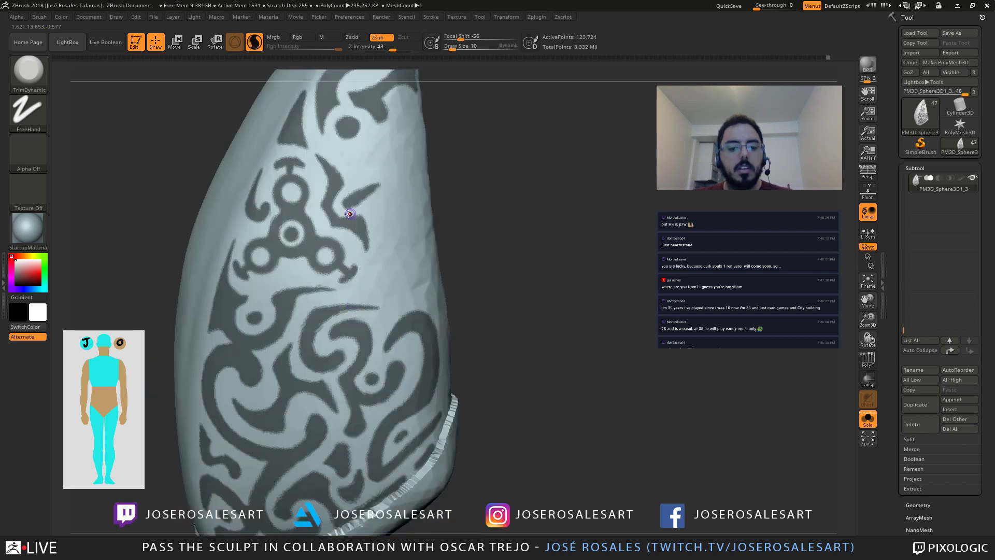
Step: Thicken and smooth the tapering band that curves beneath the fidget spinner
{"action": "mouse_move", "coordinate": [350, 213]}
{"action": "right_mouse_down"}
{"action": "mouse_move", "coordinate": [357, 287]}
{"action": "mouse_move", "coordinate": [382, 301]}
{"action": "right_mouse_up"}
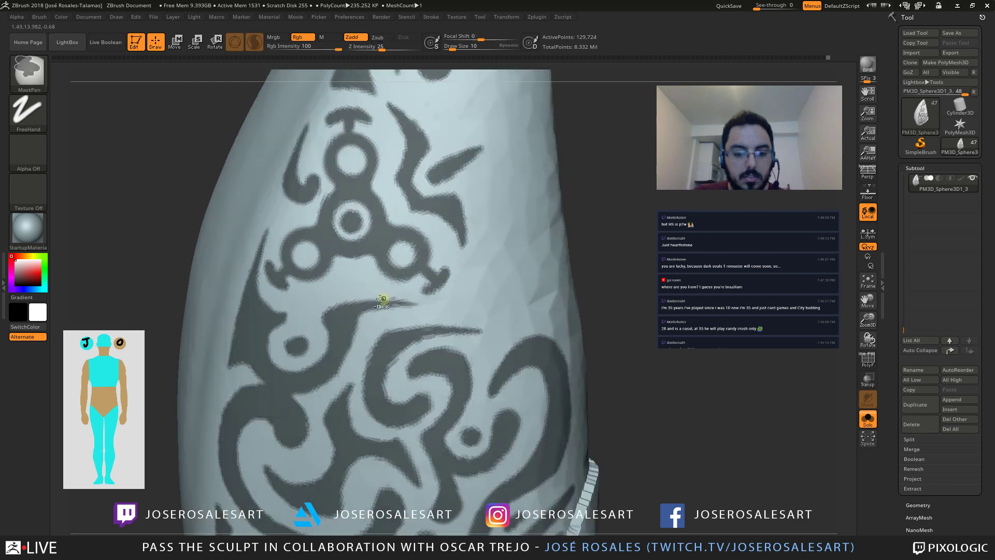
{"action": "mouse_move", "coordinate": [363, 307]}
{"action": "left_mouse_down", "text": "ctrl"}
{"action": "mouse_move", "coordinate": [399, 305]}
{"action": "mouse_move", "coordinate": [386, 307]}
{"action": "left_mouse_up", "text": "ctrl"}
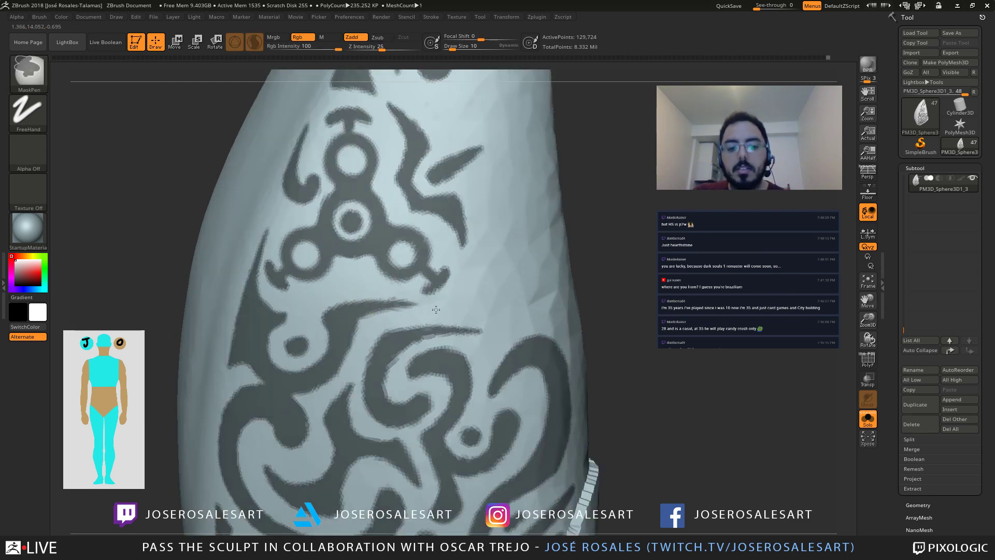
{"action": "mouse_move", "coordinate": [364, 293]}
{"action": "left_mouse_down", "text": "ctrl"}
{"action": "mouse_move", "coordinate": [418, 296]}
{"action": "mouse_move", "coordinate": [379, 297]}
{"action": "left_mouse_up", "text": "ctrl"}
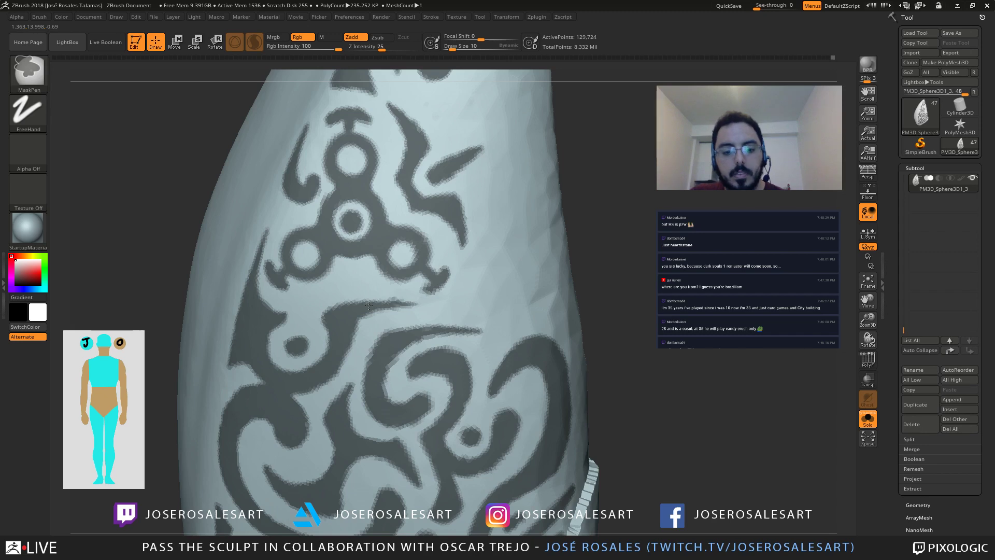
{"action": "mouse_move", "coordinate": [412, 297]}
{"action": "right_mouse_down", "text": "alt"}
{"action": "mouse_move", "coordinate": [278, 280]}
{"action": "mouse_move", "coordinate": [315, 316]}
{"action": "mouse_move", "coordinate": [467, 342]}
{"action": "mouse_move", "coordinate": [332, 321]}
{"action": "mouse_move", "coordinate": [400, 308]}
{"action": "mouse_move", "coordinate": [359, 337]}
{"action": "mouse_move", "coordinate": [406, 319]}
{"action": "mouse_move", "coordinate": [307, 251]}
{"action": "right_mouse_up", "text": "alt"}
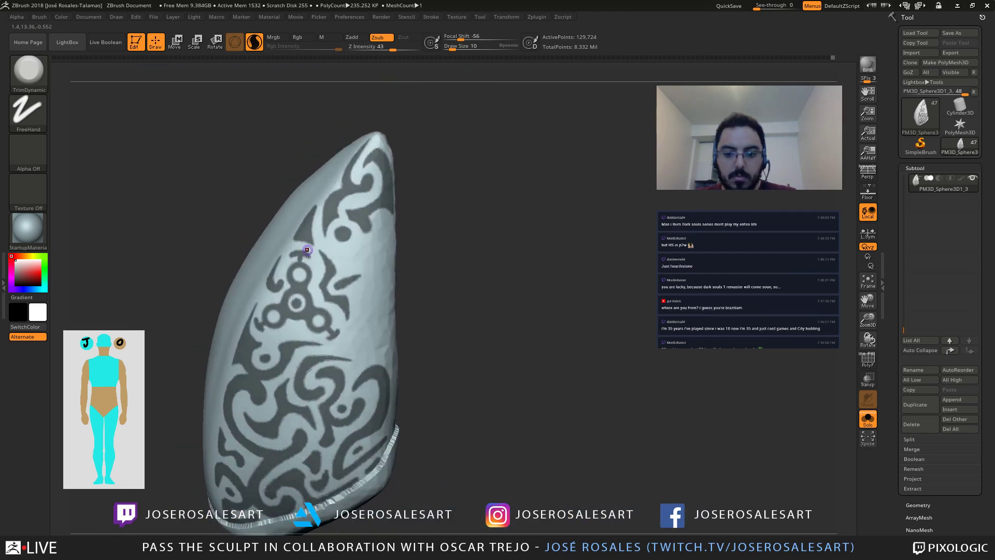
Step: Mask a curved lobe beneath the upper swirl near the plate's edge, beside the dot, and fill it in
{"action": "right_click_drag", "start_coordinate": [360, 346], "coordinate": [386, 322]}
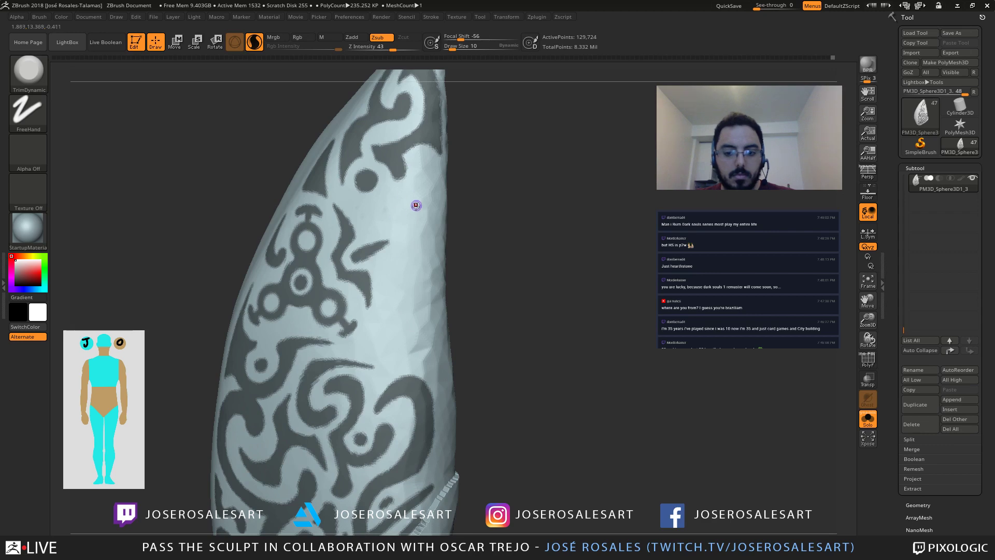
{"action": "right_click_drag", "start_coordinate": [386, 179], "coordinate": [389, 207], "text": "alt"}
{"action": "right_click_drag", "start_coordinate": [381, 283], "coordinate": [320, 293], "text": "shift"}
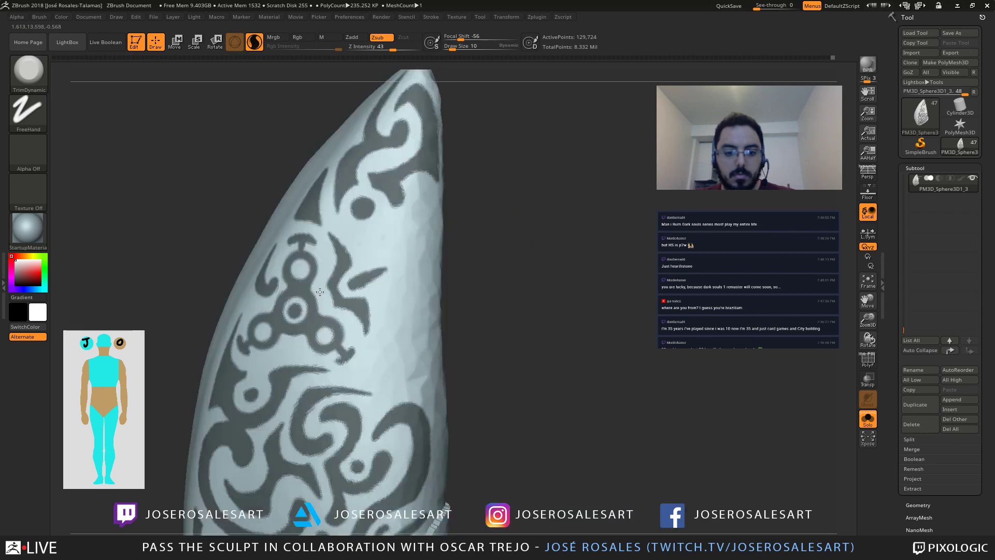
{"action": "right_click_drag", "start_coordinate": [404, 234], "coordinate": [422, 193]}
{"action": "key", "text": "ctrl"}
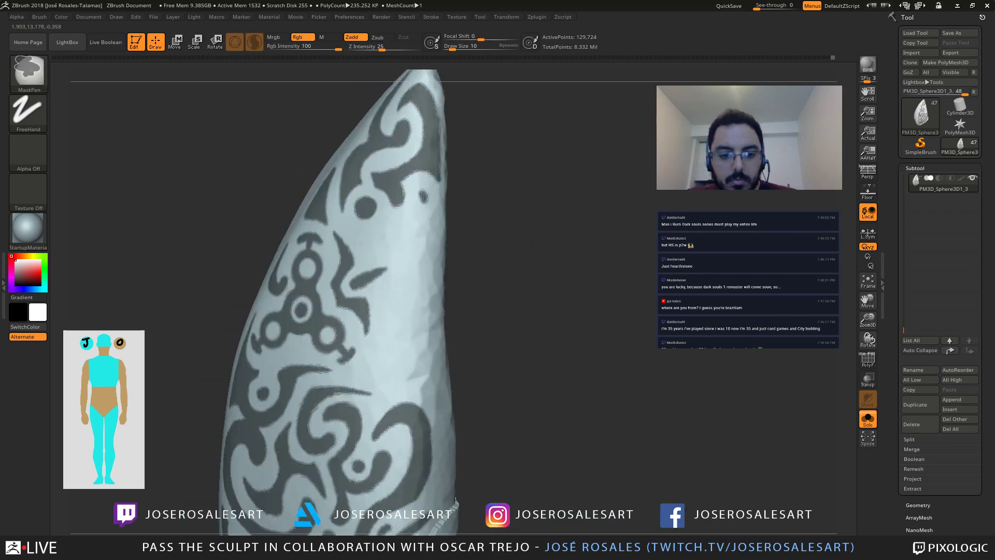
{"action": "mouse_move", "coordinate": [406, 220]}
{"action": "left_mouse_down", "text": "ctrl"}
{"action": "mouse_move", "coordinate": [395, 223]}
{"action": "mouse_move", "coordinate": [421, 203]}
{"action": "left_mouse_up", "text": "ctrl"}
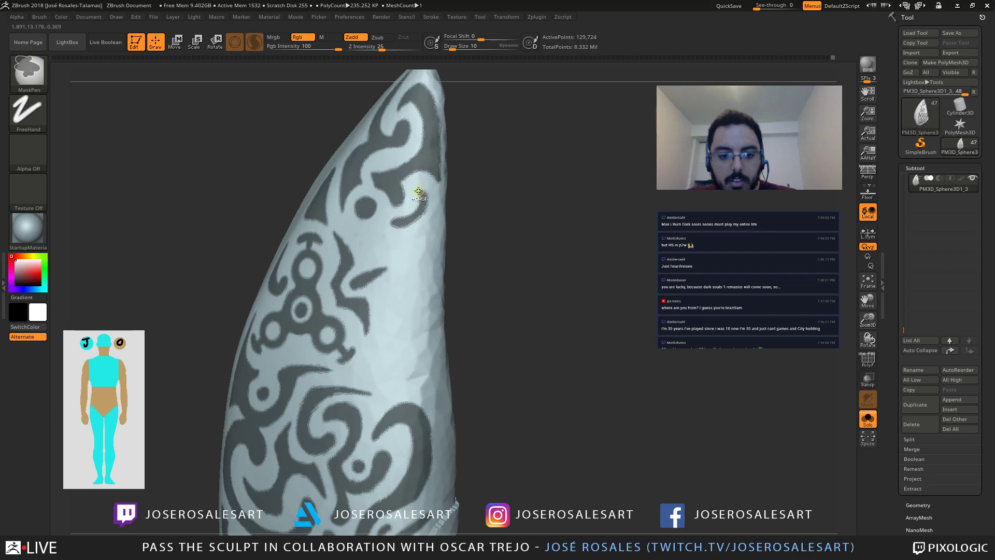
{"action": "mouse_move", "coordinate": [422, 201]}
{"action": "right_mouse_down"}
{"action": "mouse_move", "coordinate": [388, 198]}
{"action": "mouse_move", "coordinate": [420, 193]}
{"action": "right_mouse_up"}
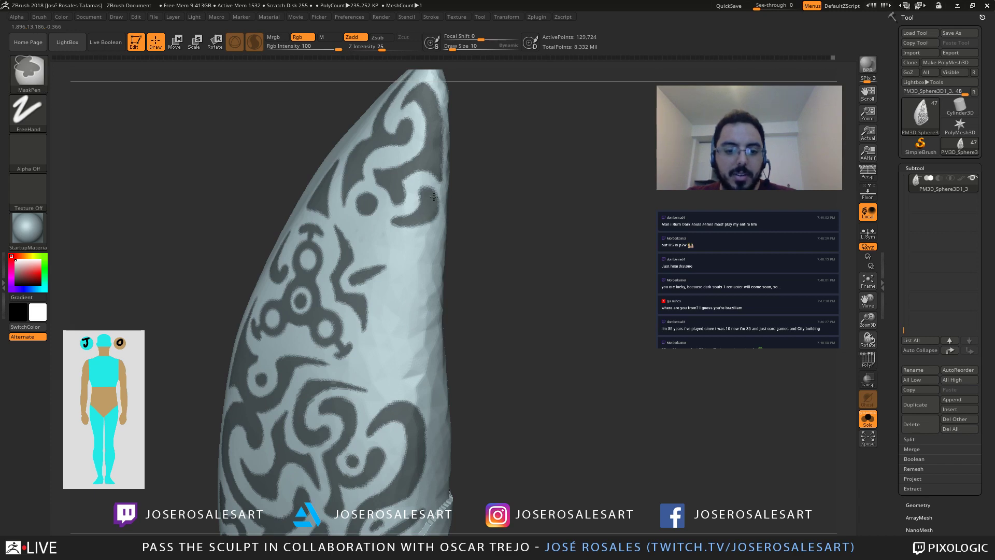
{"action": "right_click_drag", "start_coordinate": [434, 197], "coordinate": [389, 216]}
{"action": "key", "text": "ctrl"}
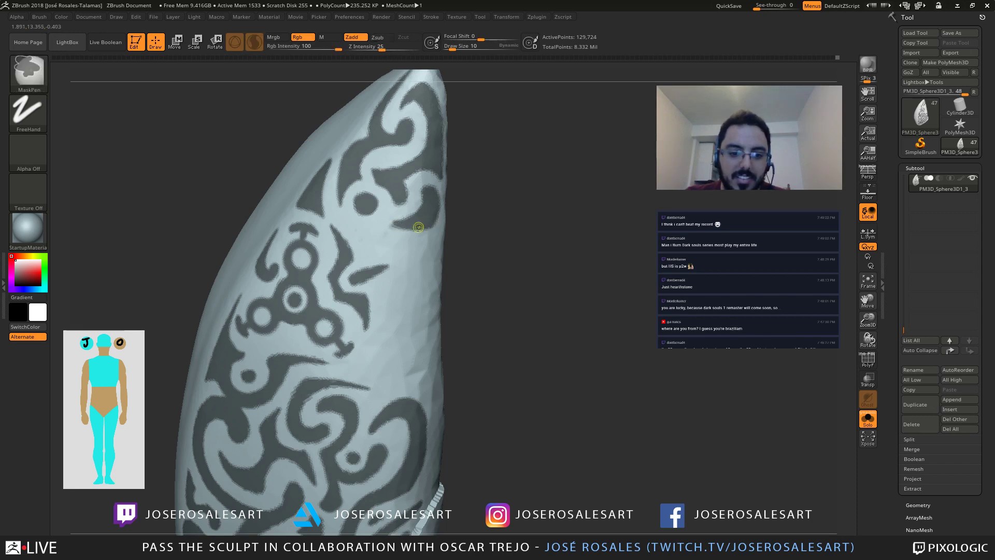
Step: Blur the pattern's mask once, sharpen it again, and check the whole plate
{"action": "right_click_drag", "start_coordinate": [418, 227], "coordinate": [429, 215]}
{"action": "left_click", "coordinate": [387, 229], "text": "ctrl"}
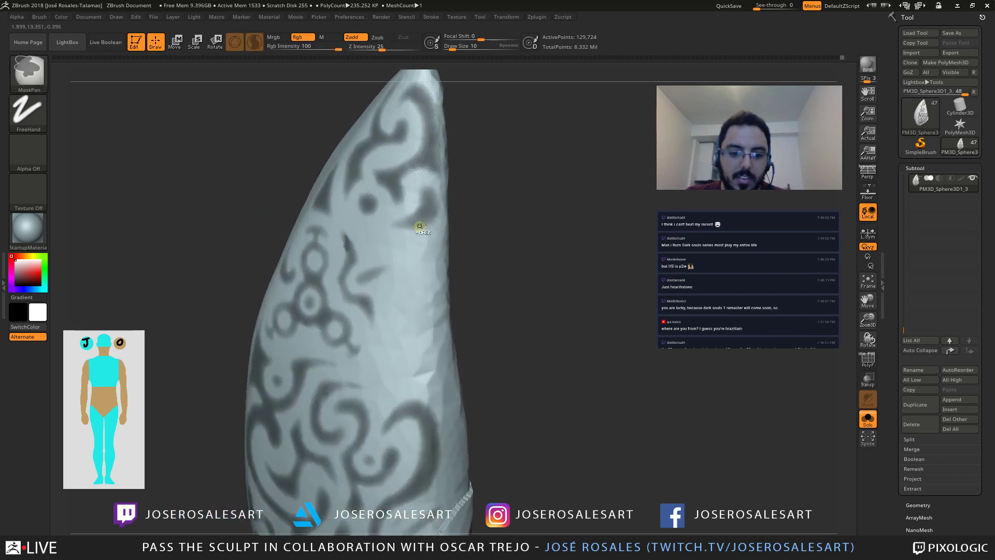
{"action": "left_click", "coordinate": [421, 223], "text": "ctrl+alt"}
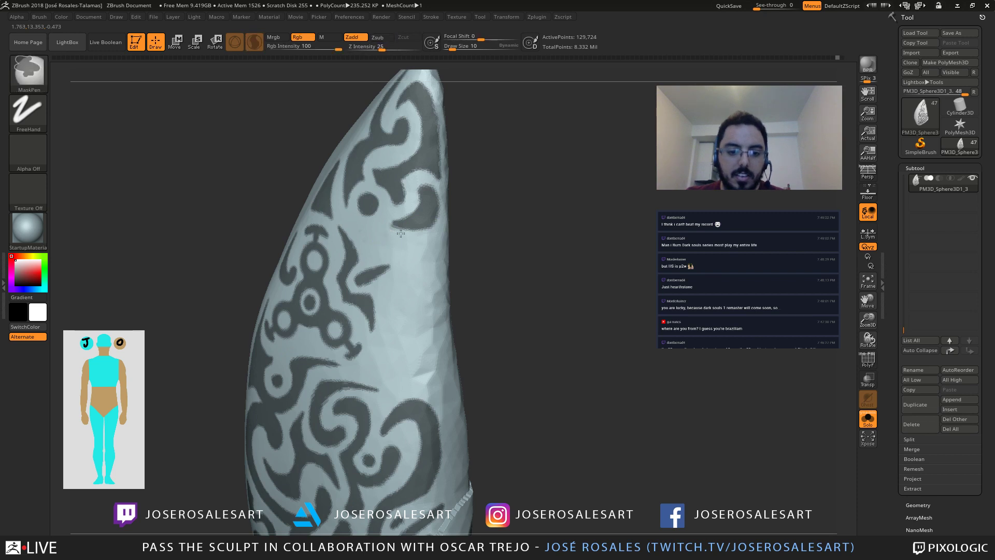
{"action": "right_click_drag", "start_coordinate": [418, 237], "coordinate": [386, 192], "text": "alt"}
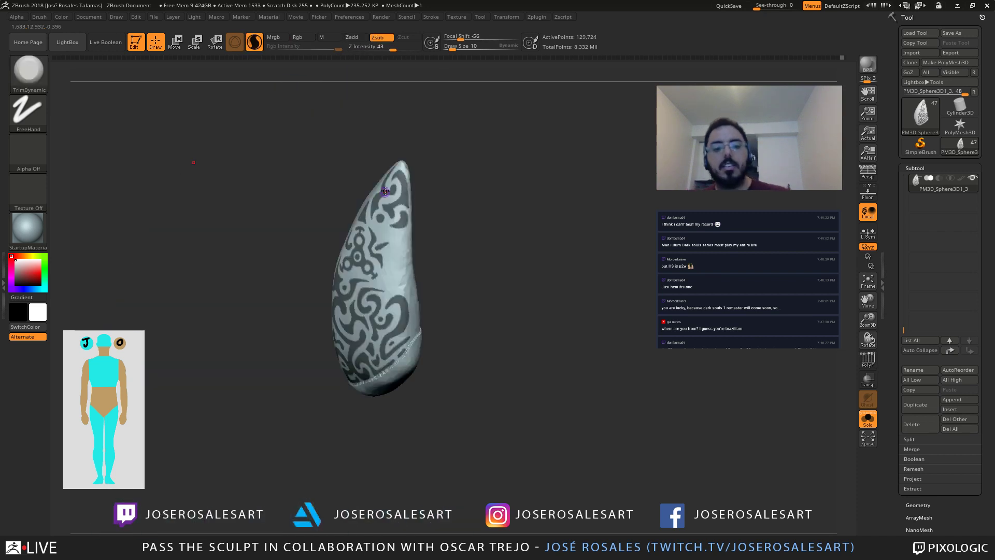
{"action": "mouse_move", "coordinate": [360, 241]}
{"action": "right_mouse_down"}
{"action": "mouse_move", "coordinate": [409, 241]}
{"action": "mouse_move", "coordinate": [401, 299]}
{"action": "right_mouse_up"}
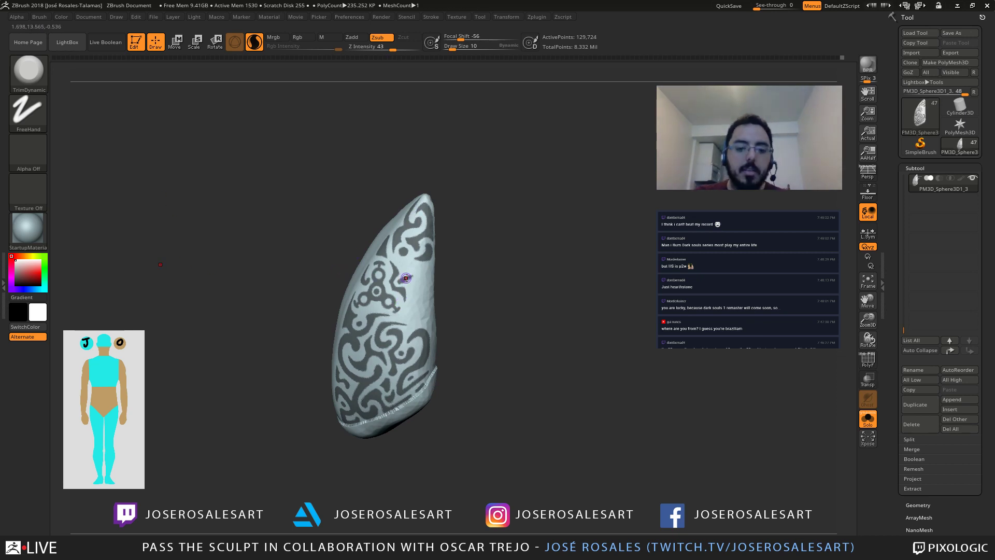
Step: Mask a curled hook below the dot and extend its wavy tail under the filled lobe toward the plate's edge
{"action": "mouse_move", "coordinate": [480, 278]}
{"action": "right_mouse_down", "text": "alt"}
{"action": "mouse_move", "coordinate": [501, 298]}
{"action": "mouse_move", "coordinate": [475, 291]}
{"action": "mouse_move", "coordinate": [438, 173]}
{"action": "mouse_move", "coordinate": [392, 267]}
{"action": "mouse_move", "coordinate": [360, 207]}
{"action": "mouse_move", "coordinate": [389, 244]}
{"action": "mouse_move", "coordinate": [379, 239]}
{"action": "right_mouse_up", "text": "alt"}
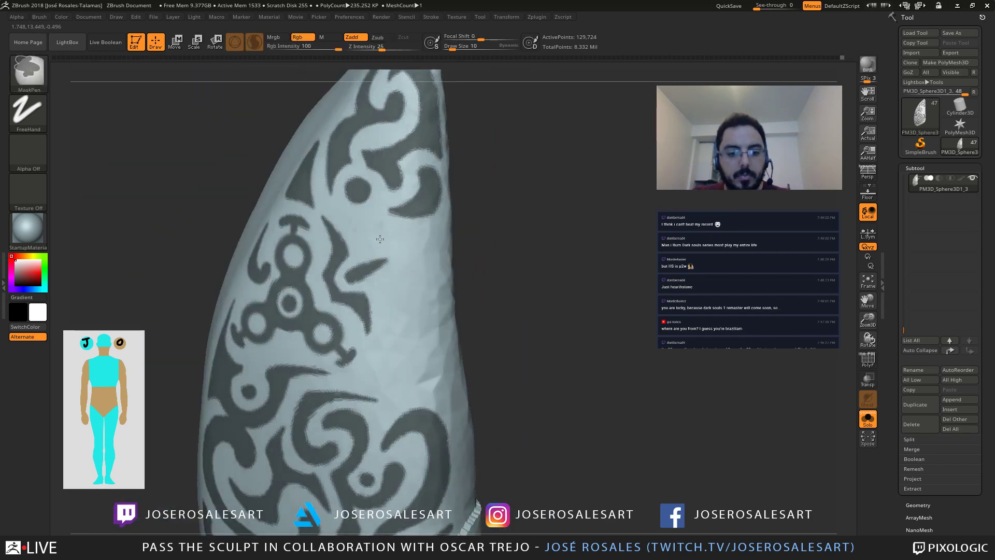
{"action": "left_click_drag", "start_coordinate": [366, 230], "coordinate": [361, 243], "text": "ctrl"}
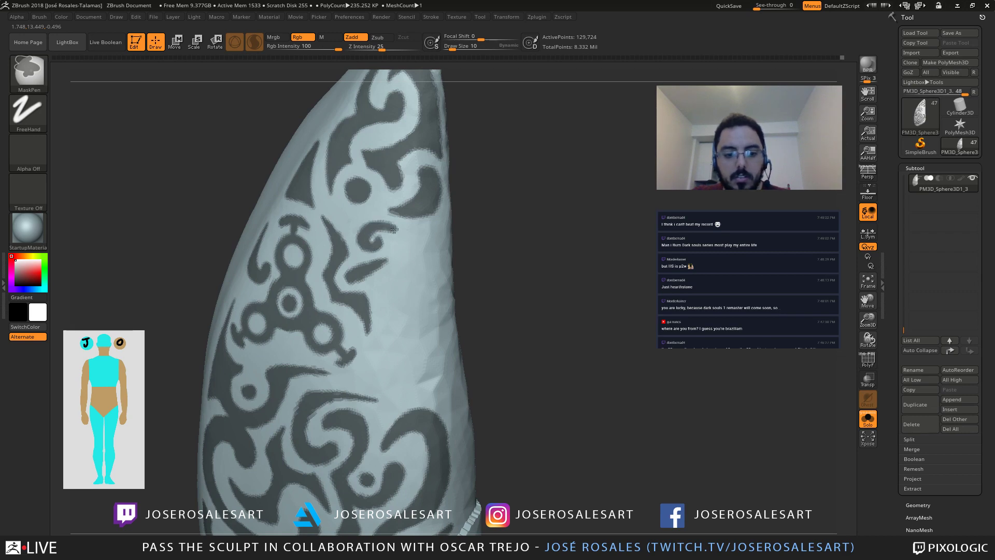
{"action": "left_click_drag", "start_coordinate": [394, 228], "coordinate": [415, 236], "text": "ctrl"}
{"action": "right_click_drag", "start_coordinate": [410, 233], "coordinate": [367, 233]}
{"action": "mouse_move", "coordinate": [409, 233]}
{"action": "left_mouse_down", "text": "ctrl"}
{"action": "mouse_move", "coordinate": [444, 219]}
{"action": "mouse_move", "coordinate": [439, 226]}
{"action": "left_mouse_up", "text": "ctrl"}
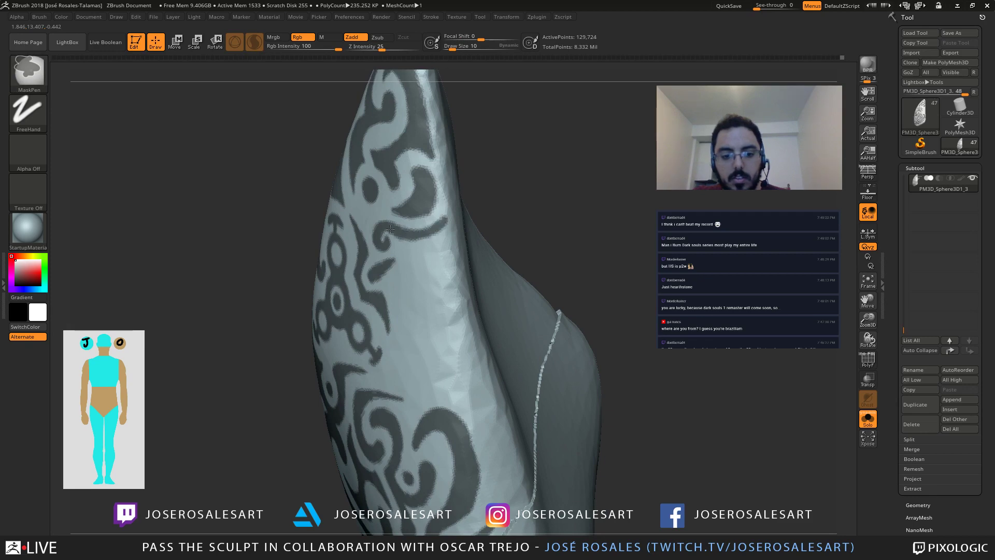
Step: Extend the masked hook's inner end below the dot into a tighter, rounded curl
{"action": "right_click_drag", "start_coordinate": [391, 229], "coordinate": [350, 231]}
{"action": "left_click_drag", "start_coordinate": [365, 222], "coordinate": [351, 235], "text": "ctrl"}
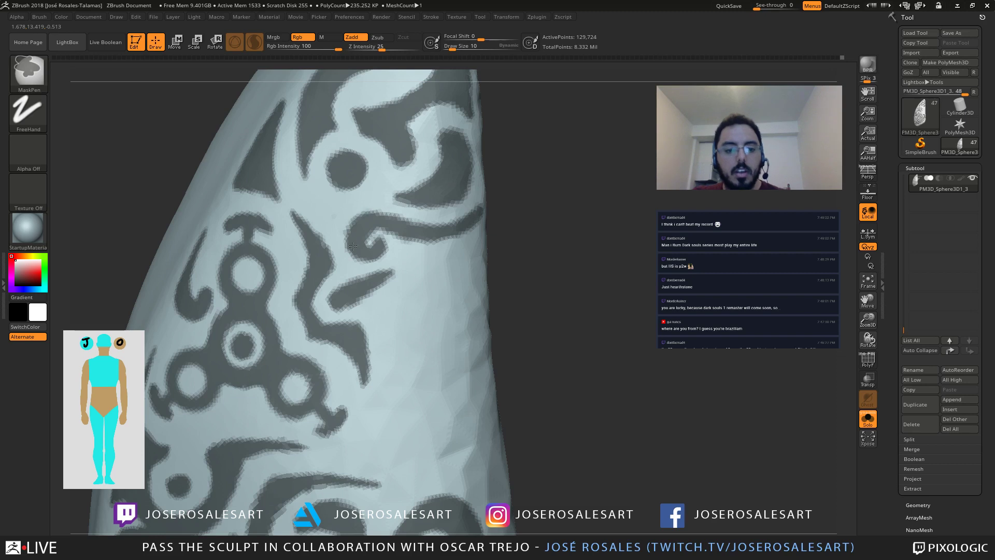
{"action": "right_click_drag", "start_coordinate": [352, 246], "coordinate": [368, 238]}
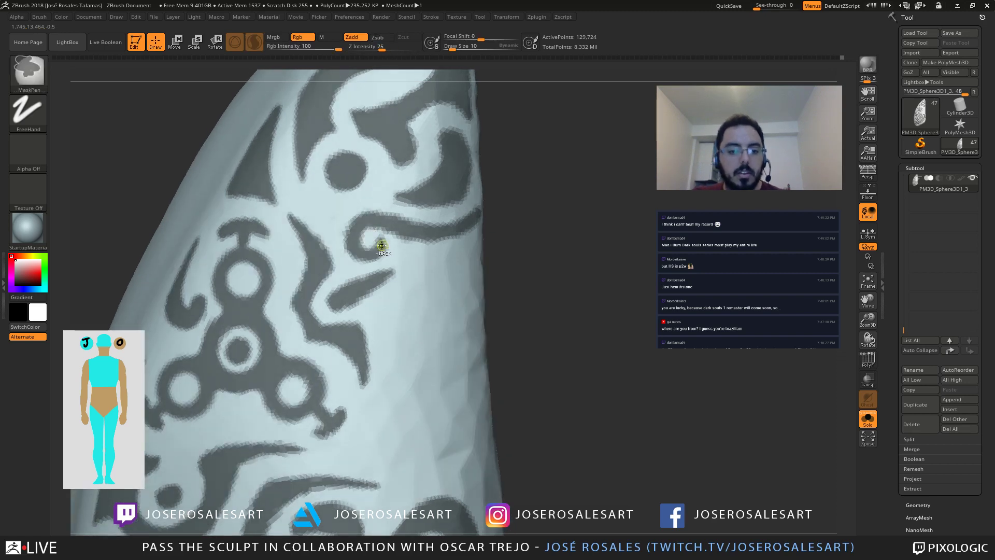
{"action": "mouse_move", "coordinate": [383, 246]}
{"action": "left_mouse_down", "text": "ctrl"}
{"action": "mouse_move", "coordinate": [343, 236]}
{"action": "mouse_move", "coordinate": [366, 212]}
{"action": "left_mouse_up", "text": "ctrl"}
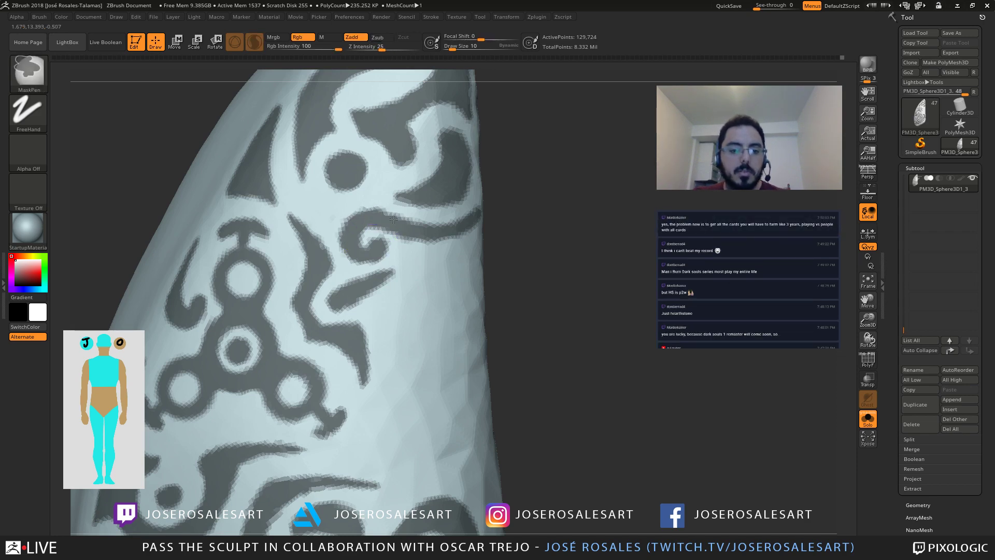
Step: Trim the inside of the hook's curl and smooth its rounded end with small masking and unmasking strokes
{"action": "right_click_drag", "start_coordinate": [394, 219], "coordinate": [319, 234], "text": "alt"}
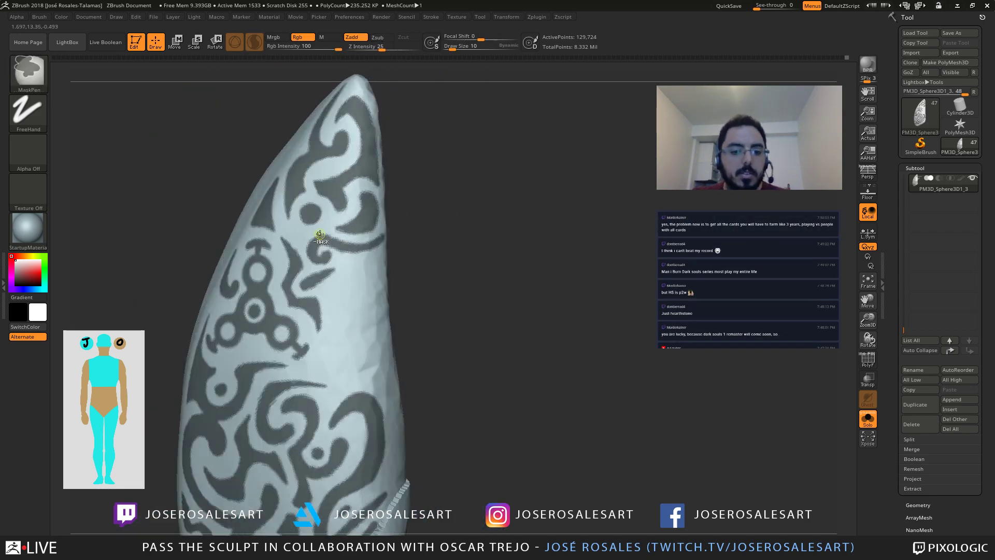
{"action": "left_click_drag", "start_coordinate": [319, 234], "coordinate": [380, 236], "text": "ctrl+alt"}
{"action": "mouse_move", "coordinate": [383, 235]}
{"action": "right_mouse_down"}
{"action": "mouse_move", "coordinate": [356, 227]}
{"action": "mouse_move", "coordinate": [367, 228]}
{"action": "mouse_move", "coordinate": [334, 274]}
{"action": "mouse_move", "coordinate": [335, 248]}
{"action": "right_mouse_up"}
{"action": "key", "text": "ctrl"}
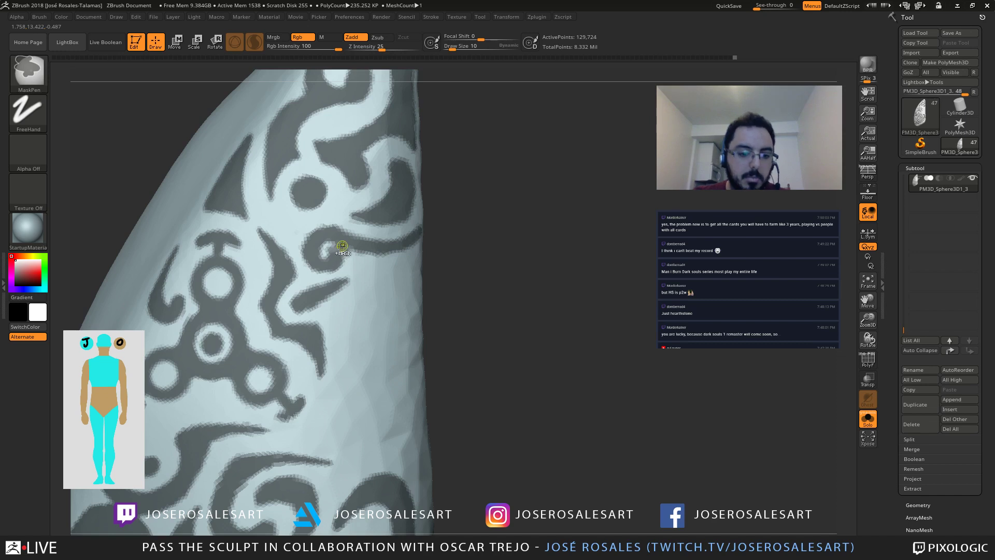
{"action": "left_click_drag", "start_coordinate": [346, 249], "coordinate": [327, 250], "text": "ctrl+alt"}
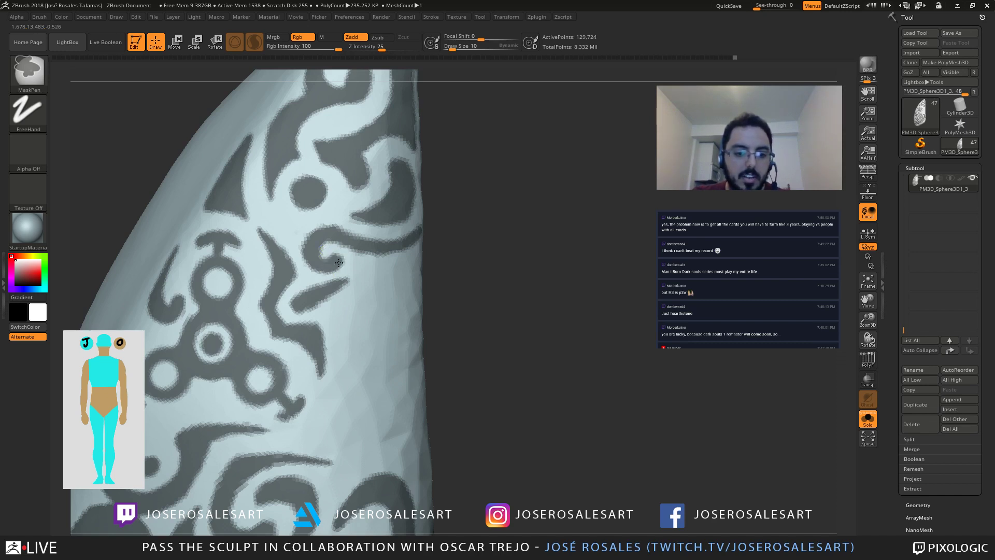
{"action": "left_click_drag", "start_coordinate": [328, 265], "coordinate": [324, 244], "text": "ctrl"}
{"action": "mouse_move", "coordinate": [366, 222]}
{"action": "right_mouse_down"}
{"action": "mouse_move", "coordinate": [316, 238]}
{"action": "mouse_move", "coordinate": [290, 282]}
{"action": "right_mouse_up"}
{"action": "key", "text": "ctrl"}
{"action": "left_click_drag", "start_coordinate": [276, 291], "coordinate": [286, 281], "text": "ctrl"}
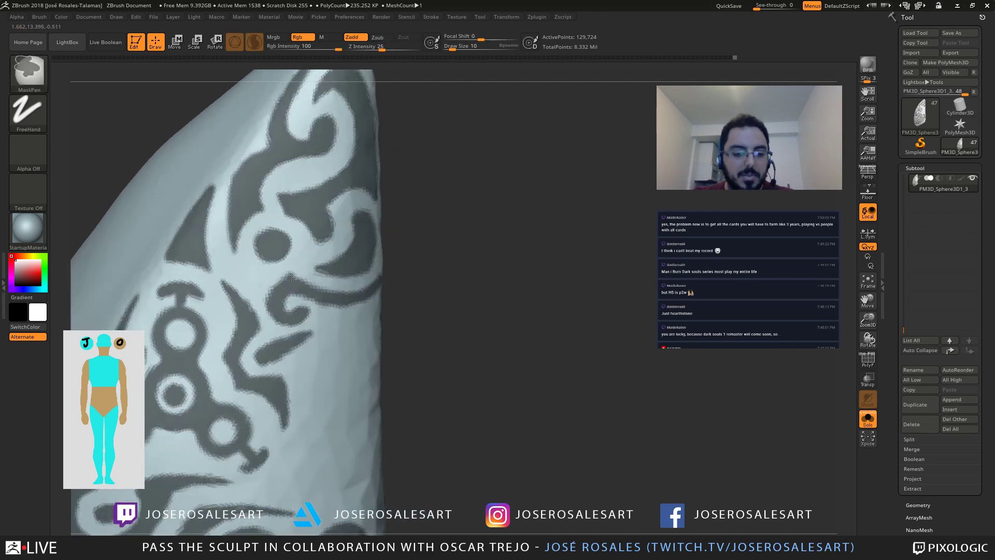
Step: Clean up the unmasked gap between the hook's wavy tail and the filled lobe above it
{"action": "right_click_drag", "start_coordinate": [278, 291], "coordinate": [284, 275], "text": "alt"}
{"action": "mouse_move", "coordinate": [284, 274]}
{"action": "right_mouse_down"}
{"action": "mouse_move", "coordinate": [235, 269]}
{"action": "mouse_move", "coordinate": [378, 290]}
{"action": "mouse_move", "coordinate": [287, 289]}
{"action": "mouse_move", "coordinate": [299, 229]}
{"action": "mouse_move", "coordinate": [304, 298]}
{"action": "mouse_move", "coordinate": [193, 348]}
{"action": "mouse_move", "coordinate": [335, 333]}
{"action": "mouse_move", "coordinate": [360, 234]}
{"action": "mouse_move", "coordinate": [394, 234]}
{"action": "mouse_move", "coordinate": [361, 211]}
{"action": "right_mouse_up"}
{"action": "left_click_drag", "start_coordinate": [352, 210], "coordinate": [384, 228], "text": "ctrl+alt"}
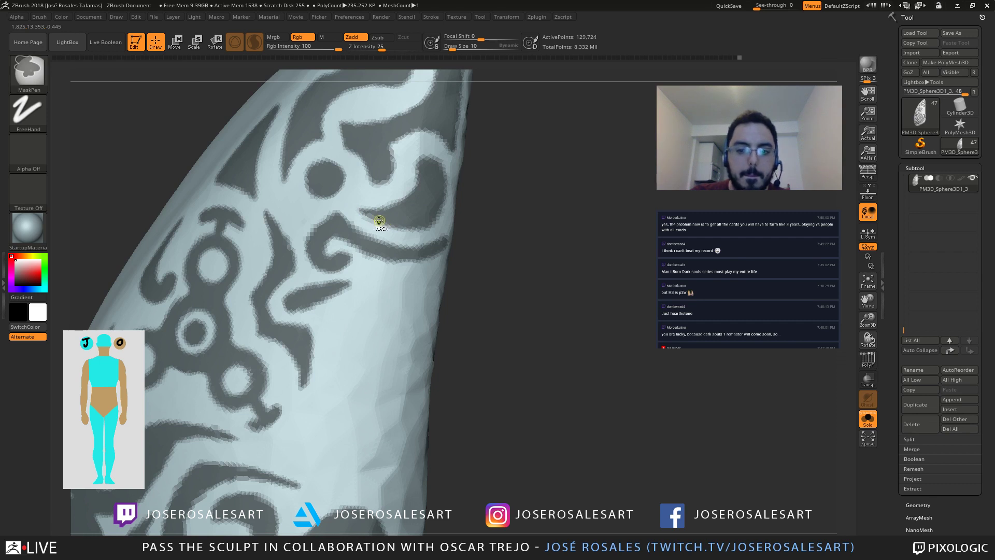
Step: Mask a long hooked curve from beside the fidget spinner's lower arm up toward the plate's edge
{"action": "mouse_move", "coordinate": [401, 223]}
{"action": "right_mouse_down", "text": "alt"}
{"action": "mouse_move", "coordinate": [363, 220]}
{"action": "mouse_move", "coordinate": [368, 262]}
{"action": "right_mouse_up", "text": "alt"}
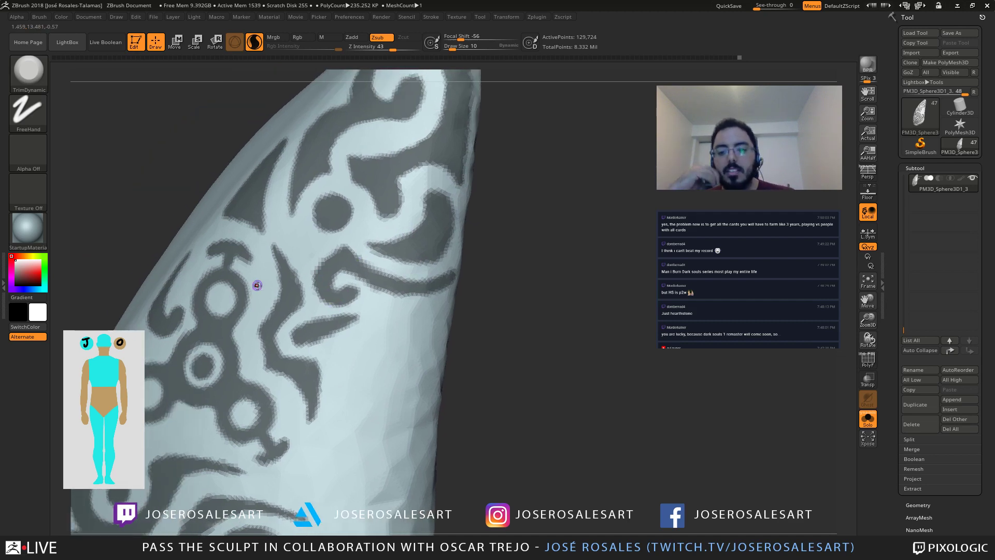
{"action": "mouse_move", "coordinate": [377, 269]}
{"action": "right_mouse_down", "text": "alt"}
{"action": "mouse_move", "coordinate": [304, 293]}
{"action": "mouse_move", "coordinate": [378, 224]}
{"action": "mouse_move", "coordinate": [323, 273]}
{"action": "mouse_move", "coordinate": [368, 173]}
{"action": "mouse_move", "coordinate": [313, 202]}
{"action": "mouse_move", "coordinate": [358, 228]}
{"action": "mouse_move", "coordinate": [350, 195]}
{"action": "right_mouse_up", "text": "alt"}
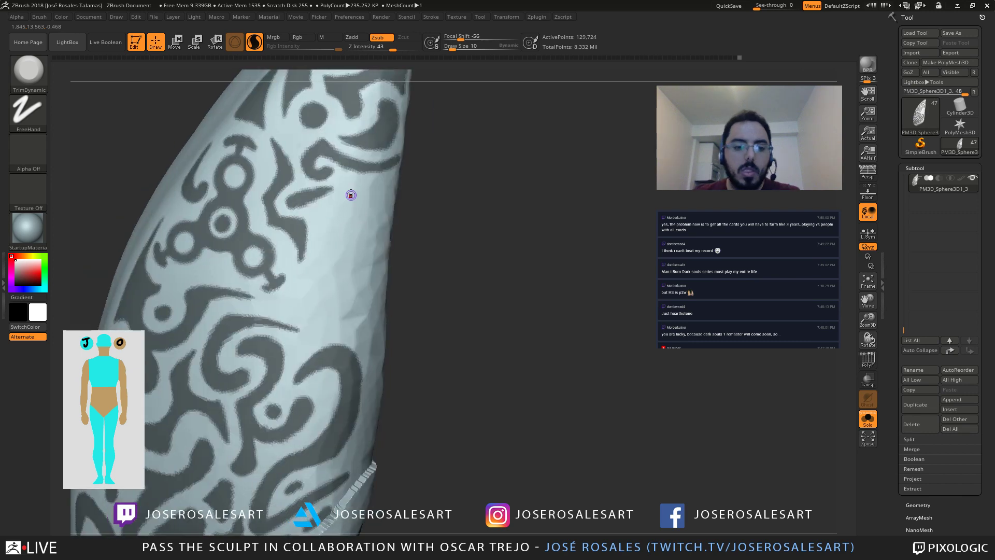
{"action": "mouse_move", "coordinate": [316, 307]}
{"action": "right_mouse_down", "text": "alt"}
{"action": "mouse_move", "coordinate": [307, 279]}
{"action": "mouse_move", "coordinate": [319, 244]}
{"action": "mouse_move", "coordinate": [320, 288]}
{"action": "mouse_move", "coordinate": [299, 295]}
{"action": "mouse_move", "coordinate": [337, 261]}
{"action": "mouse_move", "coordinate": [350, 224]}
{"action": "right_mouse_up", "text": "alt"}
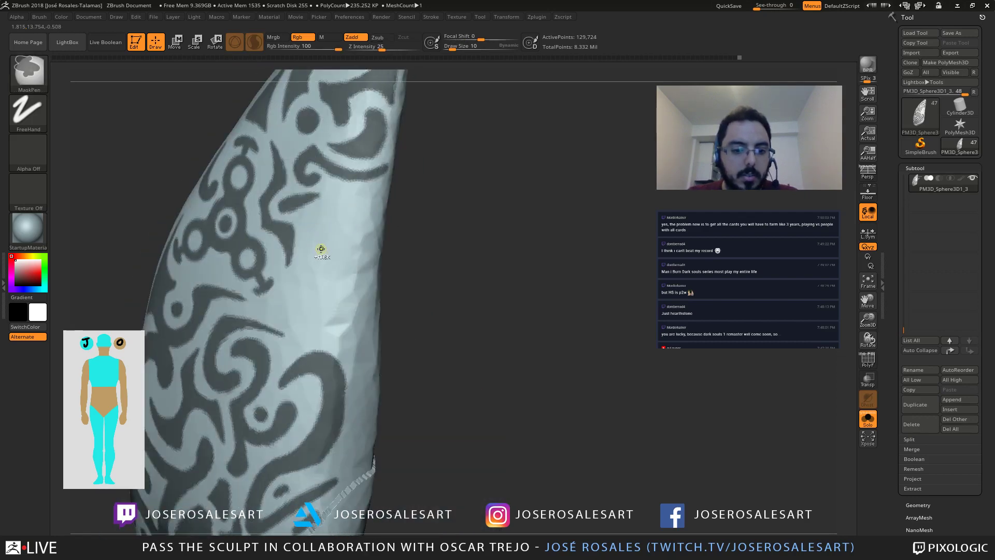
{"action": "right_click_drag", "start_coordinate": [315, 316], "coordinate": [305, 328]}
{"action": "key", "text": "ctrl"}
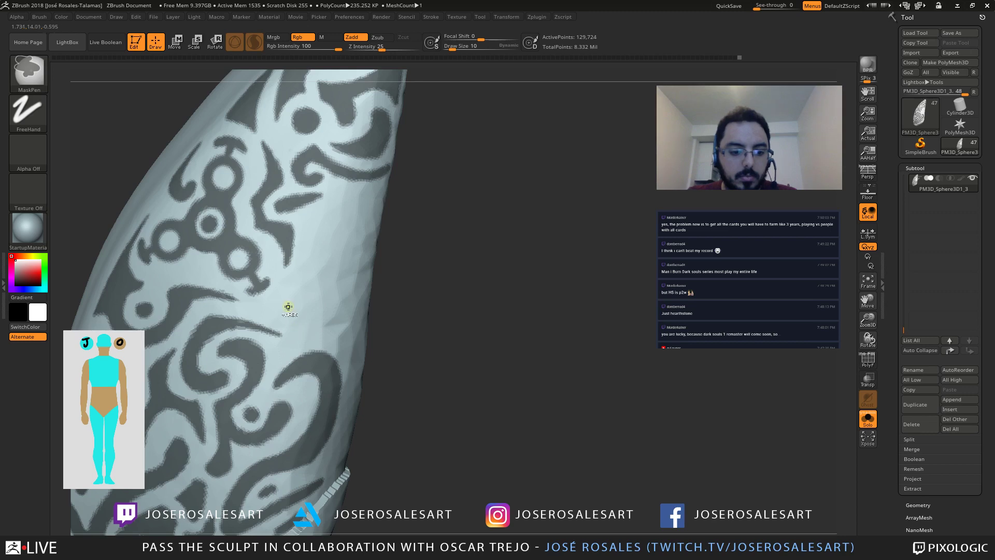
{"action": "mouse_move", "coordinate": [276, 290]}
{"action": "left_mouse_down", "text": "ctrl"}
{"action": "mouse_move", "coordinate": [288, 319]}
{"action": "mouse_move", "coordinate": [318, 315]}
{"action": "mouse_move", "coordinate": [337, 304]}
{"action": "mouse_move", "coordinate": [366, 238]}
{"action": "left_mouse_up", "text": "ctrl"}
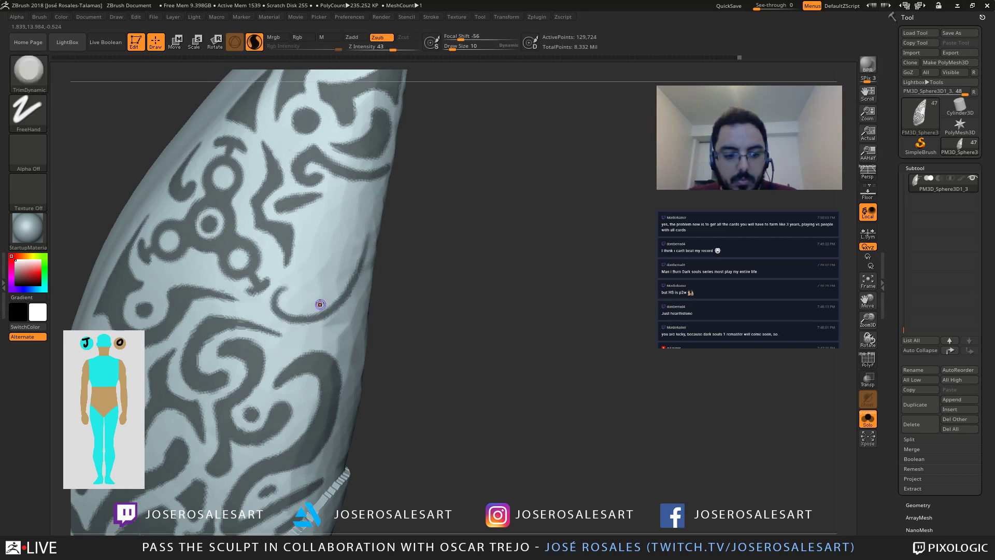
Step: Mask a small triangular accent beneath the long curve, fill it in, and refine its tapering point
{"action": "right_click_drag", "start_coordinate": [320, 305], "coordinate": [351, 324]}
{"action": "mouse_move", "coordinate": [342, 317]}
{"action": "left_mouse_down", "text": "ctrl"}
{"action": "mouse_move", "coordinate": [312, 334]}
{"action": "mouse_move", "coordinate": [337, 335]}
{"action": "left_mouse_up", "text": "ctrl"}
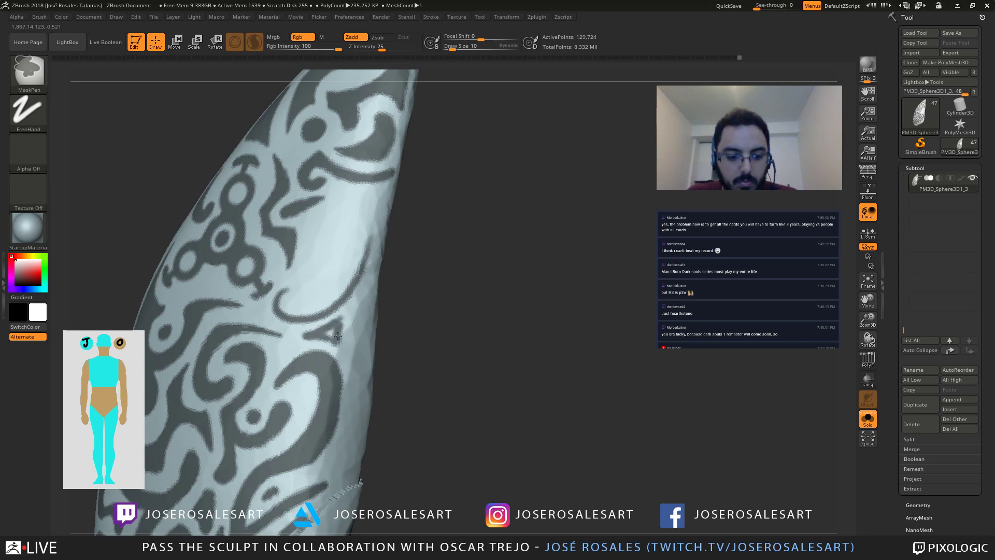
{"action": "right_click_drag", "start_coordinate": [327, 333], "coordinate": [306, 333]}
{"action": "mouse_move", "coordinate": [306, 333]}
{"action": "left_mouse_down", "text": "ctrl+alt"}
{"action": "mouse_move", "coordinate": [336, 315]}
{"action": "mouse_move", "coordinate": [298, 332]}
{"action": "left_mouse_up", "text": "ctrl+alt"}
{"action": "right_click_drag", "start_coordinate": [325, 330], "coordinate": [295, 280]}
{"action": "left_click_drag", "start_coordinate": [314, 317], "coordinate": [276, 306], "text": "ctrl"}
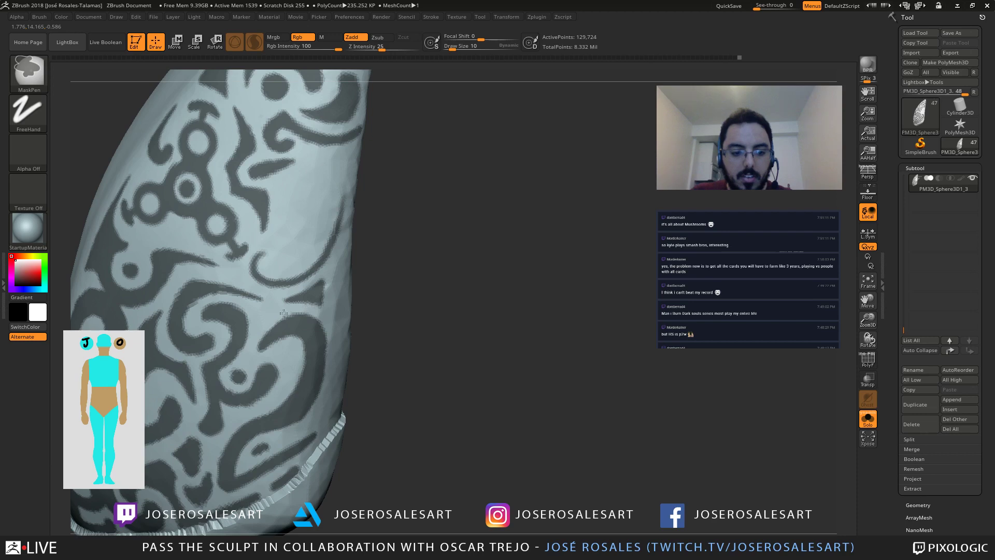
Step: Thicken and round the inner end of the long curve beside the fidget spinner's lower arm
{"action": "mouse_move", "coordinate": [278, 327]}
{"action": "right_mouse_down"}
{"action": "mouse_move", "coordinate": [200, 316]}
{"action": "mouse_move", "coordinate": [308, 295]}
{"action": "mouse_move", "coordinate": [302, 253]}
{"action": "mouse_move", "coordinate": [317, 297]}
{"action": "mouse_move", "coordinate": [286, 287]}
{"action": "mouse_move", "coordinate": [301, 274]}
{"action": "right_mouse_up"}
{"action": "key", "text": "ctrl"}
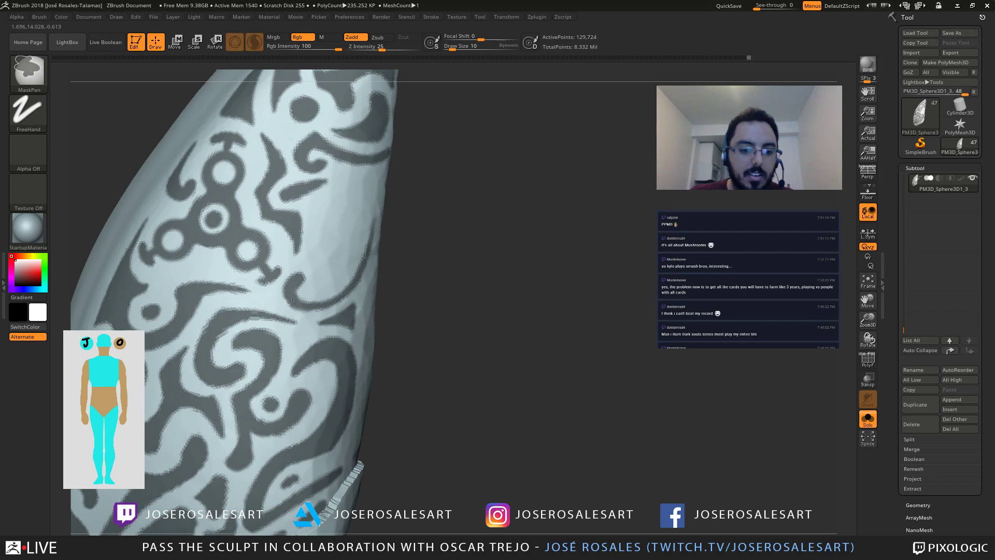
{"action": "mouse_move", "coordinate": [331, 284]}
{"action": "right_mouse_down"}
{"action": "mouse_move", "coordinate": [371, 243]}
{"action": "mouse_move", "coordinate": [347, 204]}
{"action": "mouse_move", "coordinate": [316, 273]}
{"action": "right_mouse_up"}
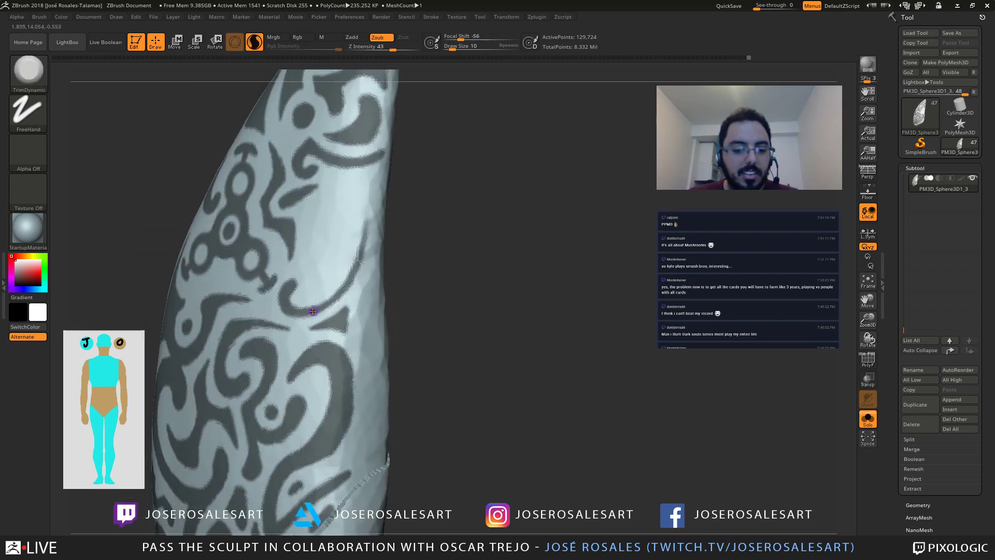
{"action": "key", "text": "ctrl"}
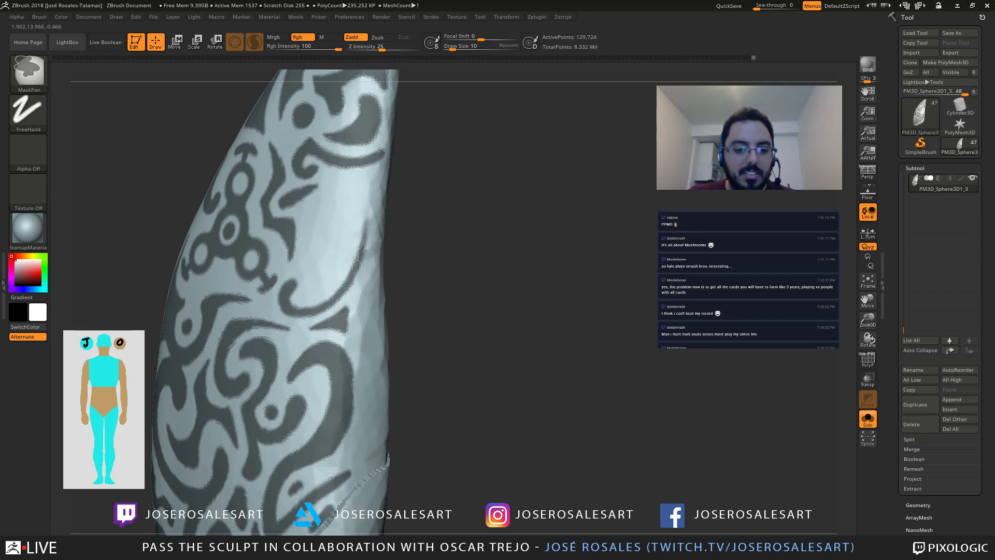
{"action": "right_click_drag", "start_coordinate": [324, 287], "coordinate": [306, 302]}
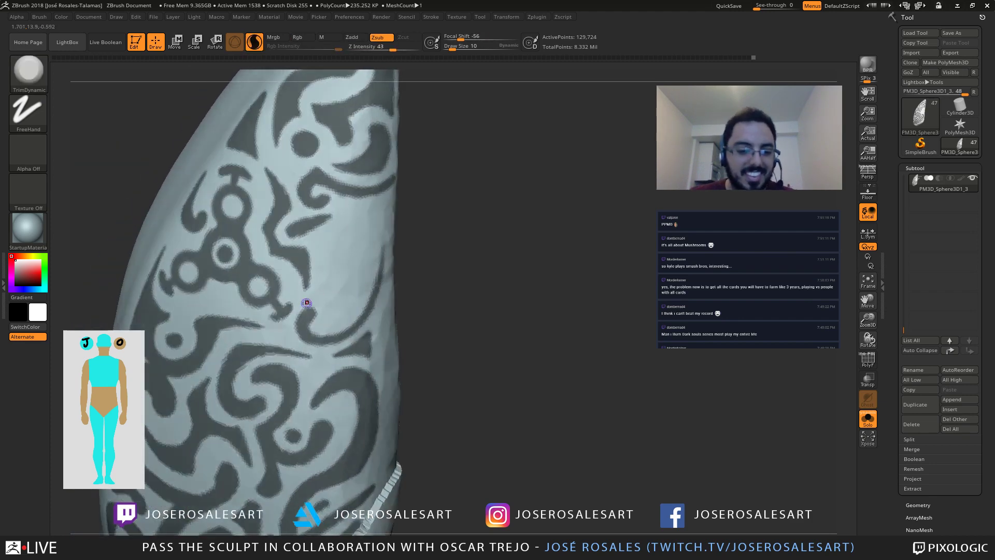
{"action": "key", "text": "ctrl"}
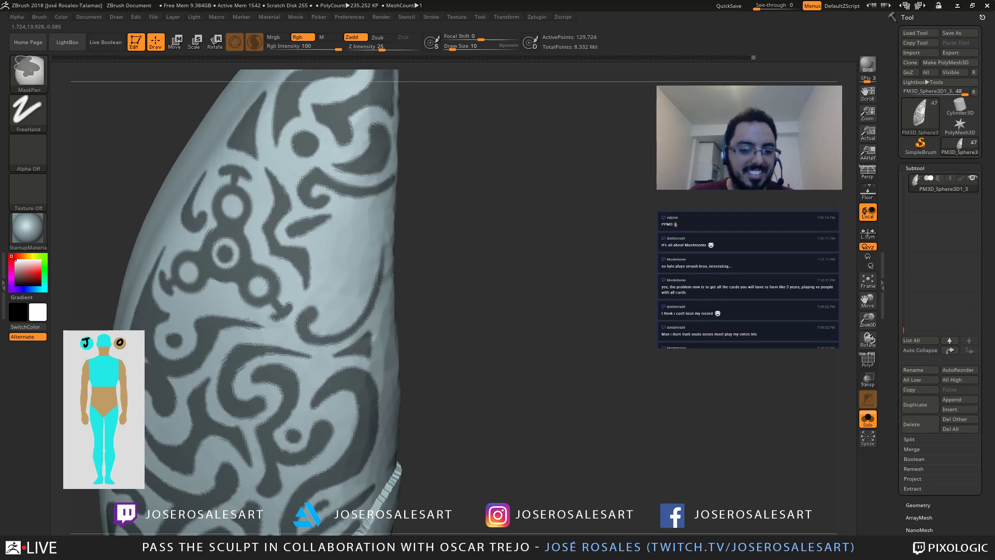
Step: Thicken the long curve's tail and extend it upward along the plate's edge
{"action": "mouse_move", "coordinate": [312, 316]}
{"action": "right_mouse_down"}
{"action": "mouse_move", "coordinate": [299, 293]}
{"action": "mouse_move", "coordinate": [203, 311]}
{"action": "right_mouse_up"}
{"action": "right_click_drag", "start_coordinate": [267, 313], "coordinate": [221, 310]}
{"action": "mouse_move", "coordinate": [274, 303]}
{"action": "left_mouse_down", "text": "ctrl"}
{"action": "mouse_move", "coordinate": [278, 272]}
{"action": "mouse_move", "coordinate": [275, 302]}
{"action": "mouse_move", "coordinate": [273, 286]}
{"action": "left_mouse_up", "text": "ctrl"}
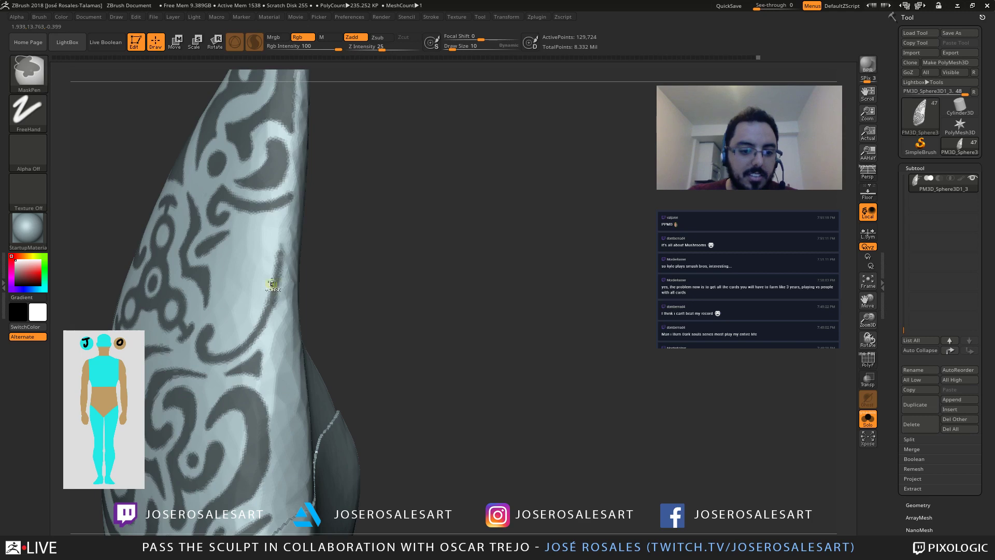
{"action": "mouse_move", "coordinate": [282, 235]}
{"action": "left_mouse_down", "text": "ctrl"}
{"action": "mouse_move", "coordinate": [261, 333]}
{"action": "mouse_move", "coordinate": [237, 353]}
{"action": "left_mouse_up", "text": "ctrl"}
{"action": "right_click_drag", "start_coordinate": [266, 298], "coordinate": [291, 313]}
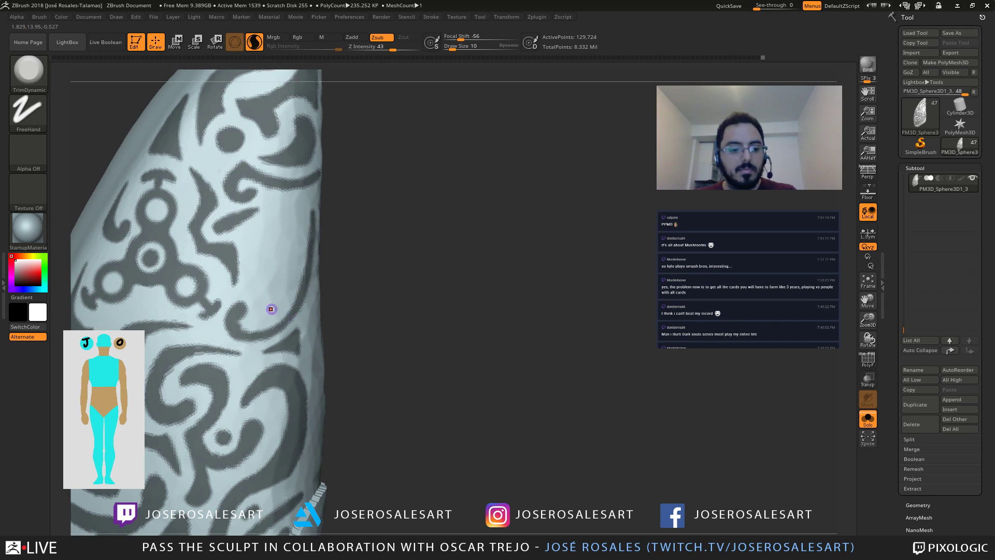
Step: Build up the mask on the long curve's hooked end and smooth the inside of its bend
{"action": "right_click_drag", "start_coordinate": [281, 266], "coordinate": [313, 270]}
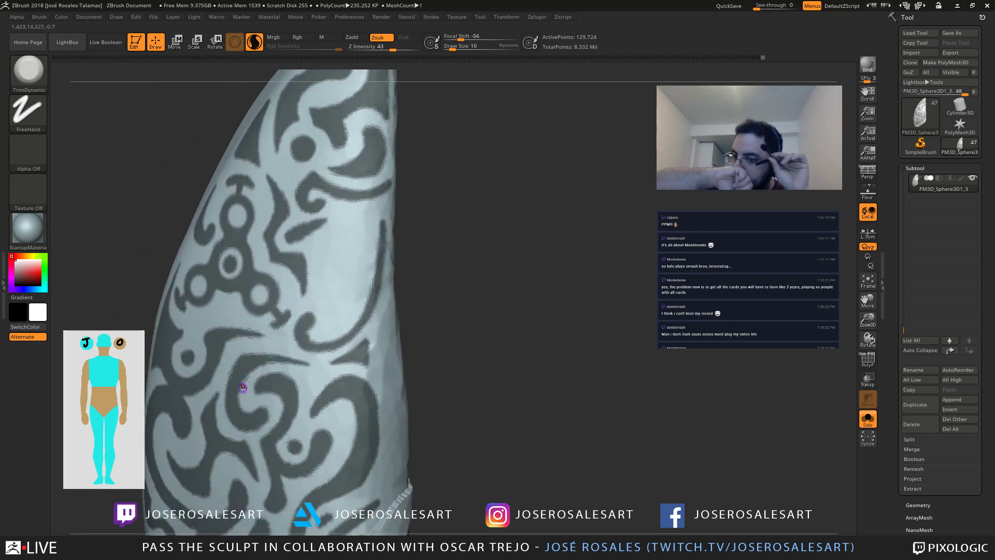
{"action": "right_click_drag", "start_coordinate": [242, 388], "coordinate": [267, 381]}
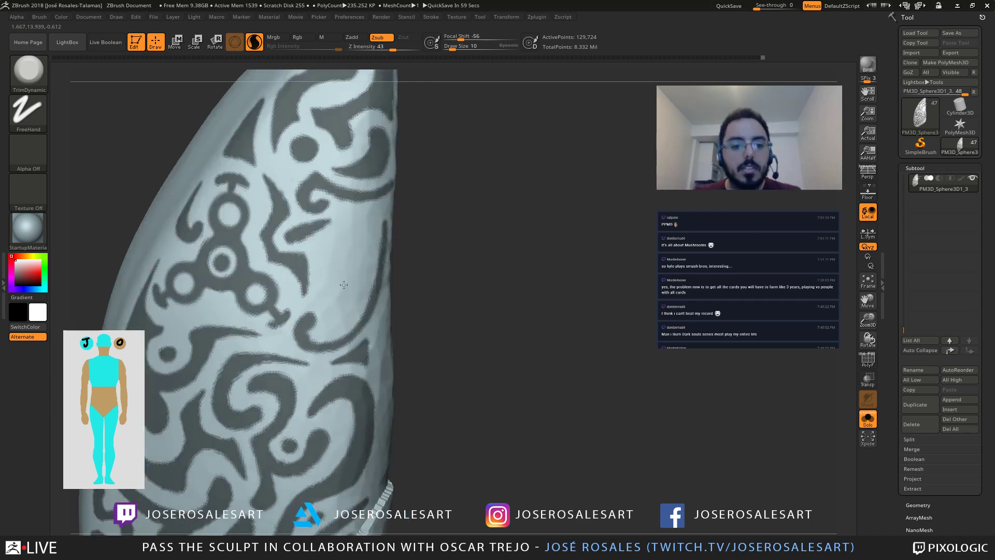
{"action": "right_click_drag", "start_coordinate": [342, 261], "coordinate": [360, 278], "text": "alt"}
{"action": "mouse_move", "coordinate": [359, 218]}
{"action": "right_mouse_down"}
{"action": "mouse_move", "coordinate": [352, 213]}
{"action": "mouse_move", "coordinate": [373, 228]}
{"action": "mouse_move", "coordinate": [322, 233]}
{"action": "mouse_move", "coordinate": [333, 220]}
{"action": "right_mouse_up"}
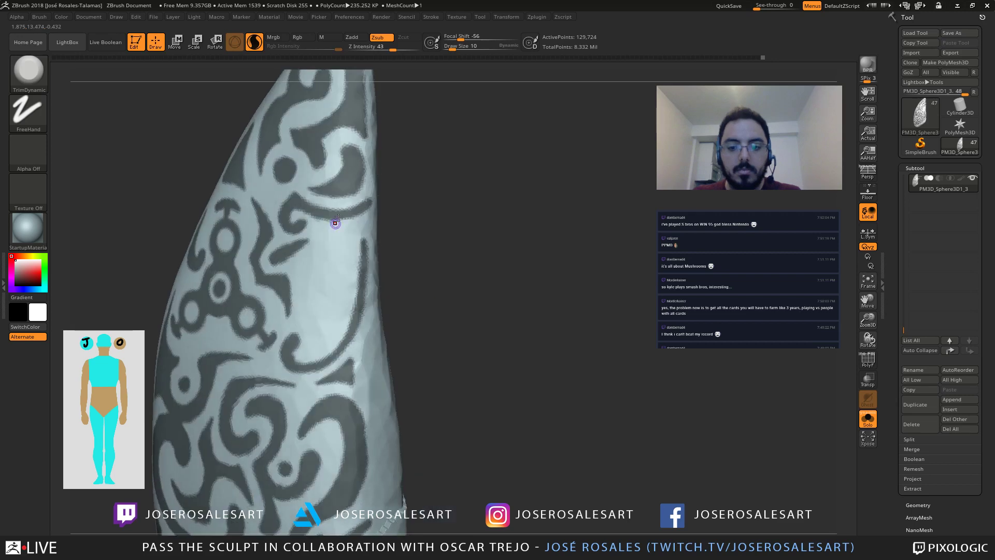
{"action": "key", "text": "ctrl"}
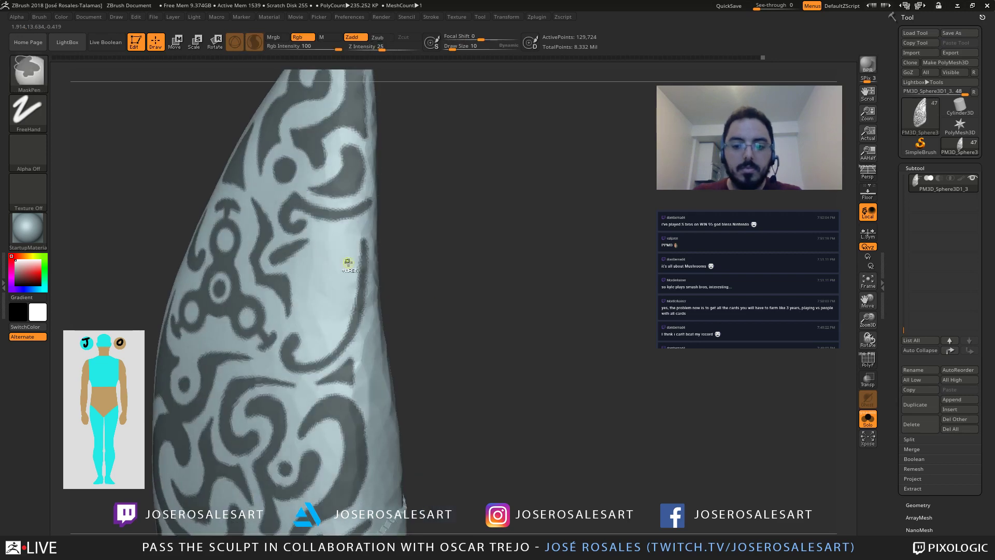
{"action": "key", "text": "ctrl"}
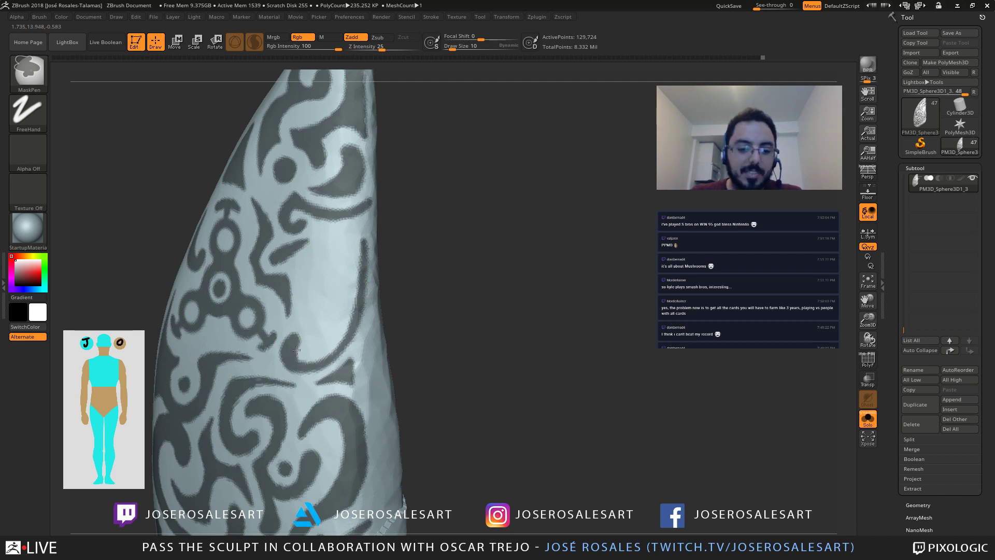
{"action": "key", "text": "ctrl"}
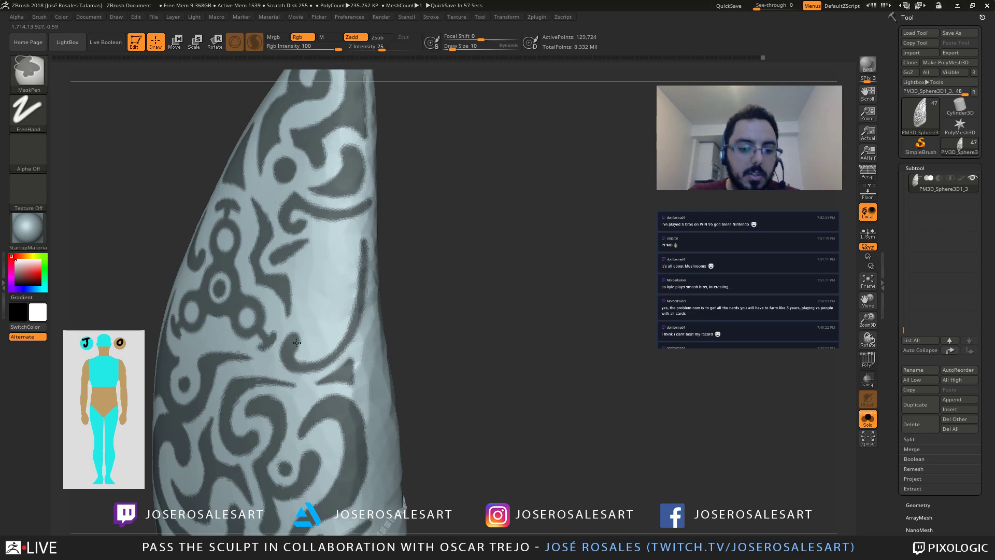
{"action": "left_click_drag", "start_coordinate": [297, 342], "coordinate": [311, 354], "text": "ctrl"}
Step: Mask a small triangular accent beneath the hook's wavy tail, beside the leaf, and fill it in
{"action": "right_click_drag", "start_coordinate": [310, 353], "coordinate": [309, 389]}
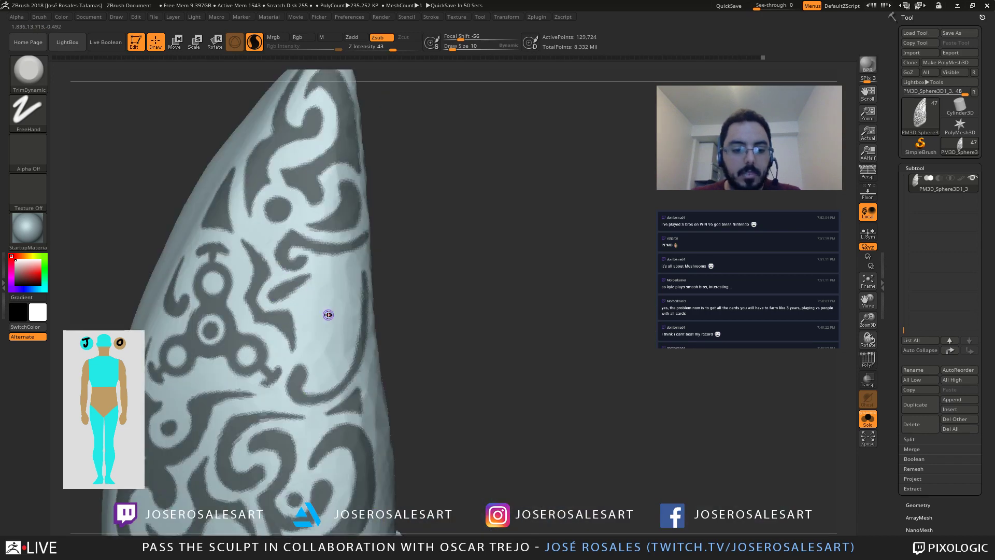
{"action": "mouse_move", "coordinate": [324, 278]}
{"action": "right_mouse_down", "text": "alt"}
{"action": "mouse_move", "coordinate": [290, 266]}
{"action": "mouse_move", "coordinate": [296, 260]}
{"action": "right_mouse_up", "text": "alt"}
{"action": "mouse_move", "coordinate": [285, 257]}
{"action": "left_mouse_down", "text": "ctrl"}
{"action": "mouse_move", "coordinate": [307, 257]}
{"action": "mouse_move", "coordinate": [279, 249]}
{"action": "left_mouse_up", "text": "ctrl"}
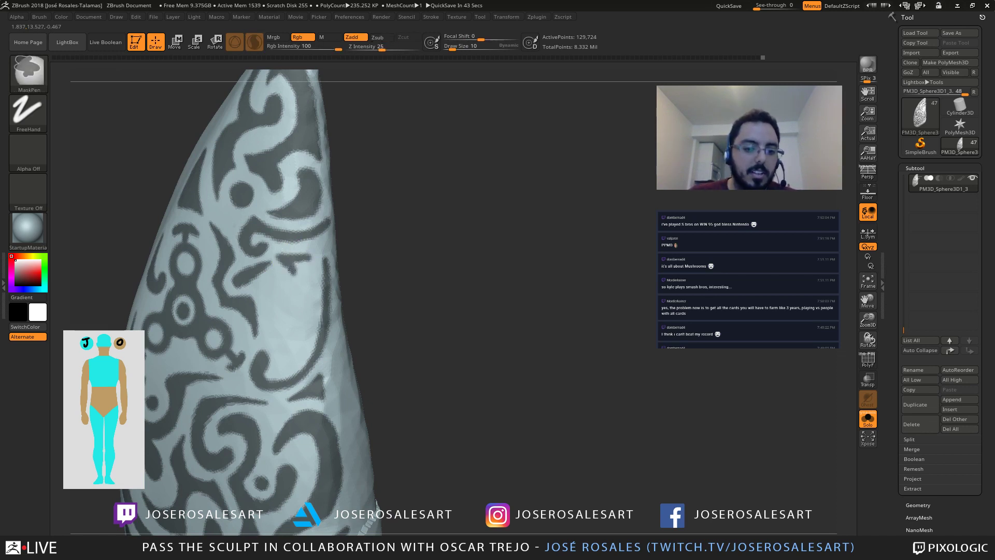
{"action": "mouse_move", "coordinate": [292, 270]}
{"action": "left_mouse_down", "text": "ctrl"}
{"action": "mouse_move", "coordinate": [289, 279]}
{"action": "mouse_move", "coordinate": [283, 268]}
{"action": "mouse_move", "coordinate": [308, 260]}
{"action": "mouse_move", "coordinate": [297, 275]}
{"action": "left_mouse_up", "text": "ctrl"}
{"action": "mouse_move", "coordinate": [302, 258]}
{"action": "right_mouse_down"}
{"action": "mouse_move", "coordinate": [280, 256]}
{"action": "mouse_move", "coordinate": [308, 248]}
{"action": "right_mouse_up"}
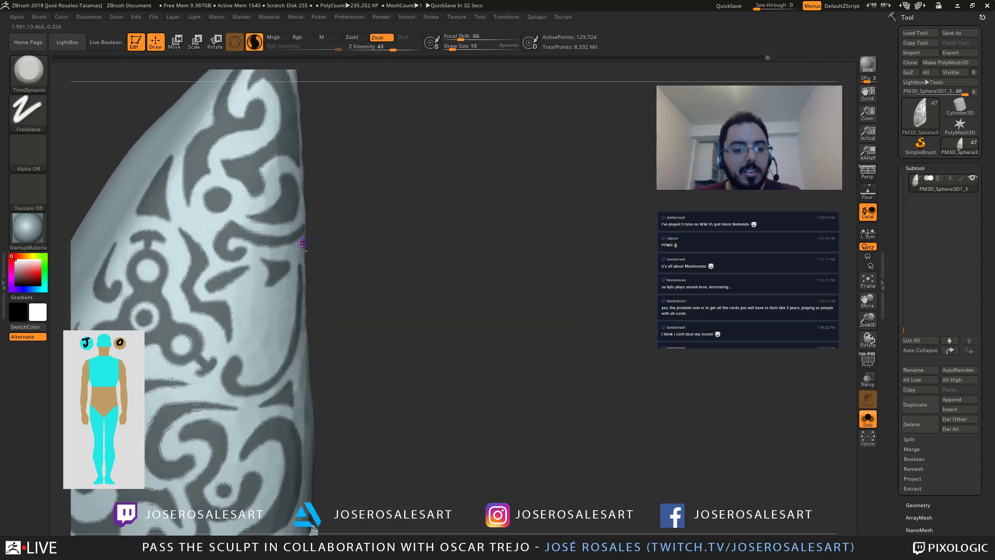
Step: Widen the long curve's inner end into a heavier rounded bulb next to the fidget spinner's lower arm
{"action": "right_click_drag", "start_coordinate": [232, 270], "coordinate": [268, 213], "text": "alt"}
{"action": "mouse_move", "coordinate": [231, 251]}
{"action": "right_mouse_down", "text": "alt"}
{"action": "mouse_move", "coordinate": [284, 258]}
{"action": "mouse_move", "coordinate": [294, 240]}
{"action": "right_mouse_up", "text": "alt"}
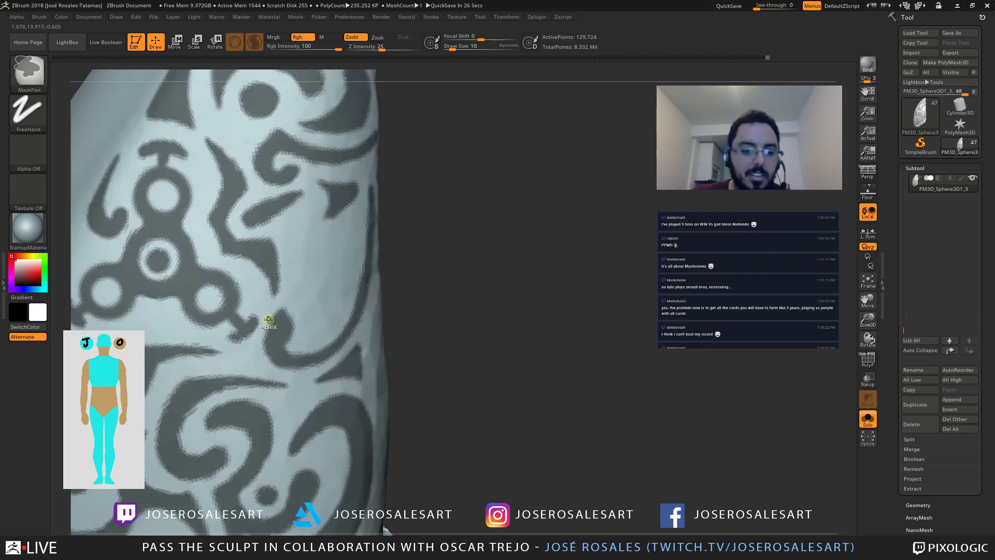
{"action": "mouse_move", "coordinate": [266, 331]}
{"action": "left_mouse_down", "text": "ctrl"}
{"action": "mouse_move", "coordinate": [300, 316]}
{"action": "mouse_move", "coordinate": [292, 326]}
{"action": "left_mouse_up", "text": "ctrl"}
Step: Set the brush's draw size to 26 over the long curve's rounded end
{"action": "mouse_move", "coordinate": [334, 305]}
{"action": "right_mouse_down", "text": "alt"}
{"action": "mouse_move", "coordinate": [291, 304]}
{"action": "mouse_move", "coordinate": [326, 300]}
{"action": "right_mouse_up", "text": "alt"}
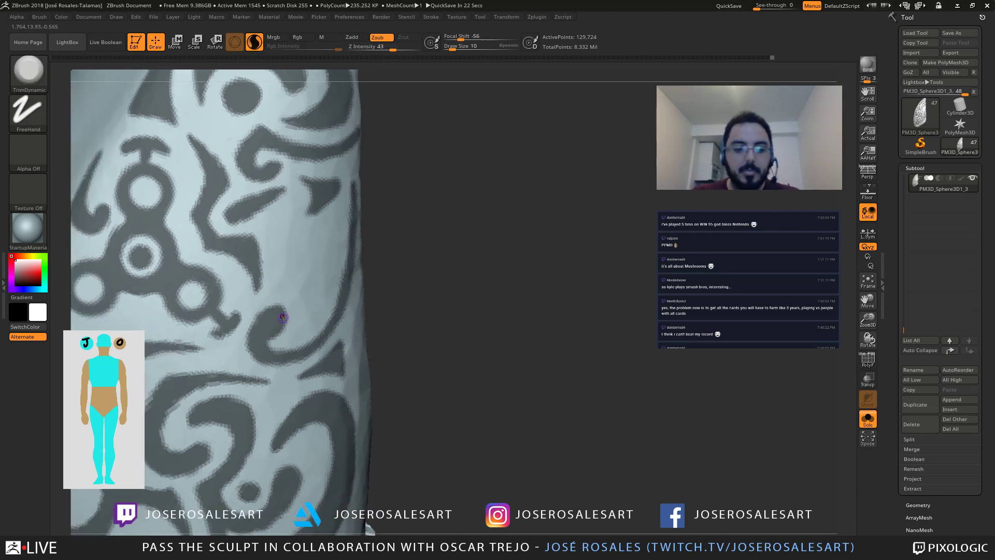
{"action": "key", "text": "s"}
{"action": "left_click_drag", "start_coordinate": [280, 344], "coordinate": [273, 344]}
{"action": "right_click_drag", "start_coordinate": [271, 344], "coordinate": [268, 345]}
{"action": "key", "text": "s"}
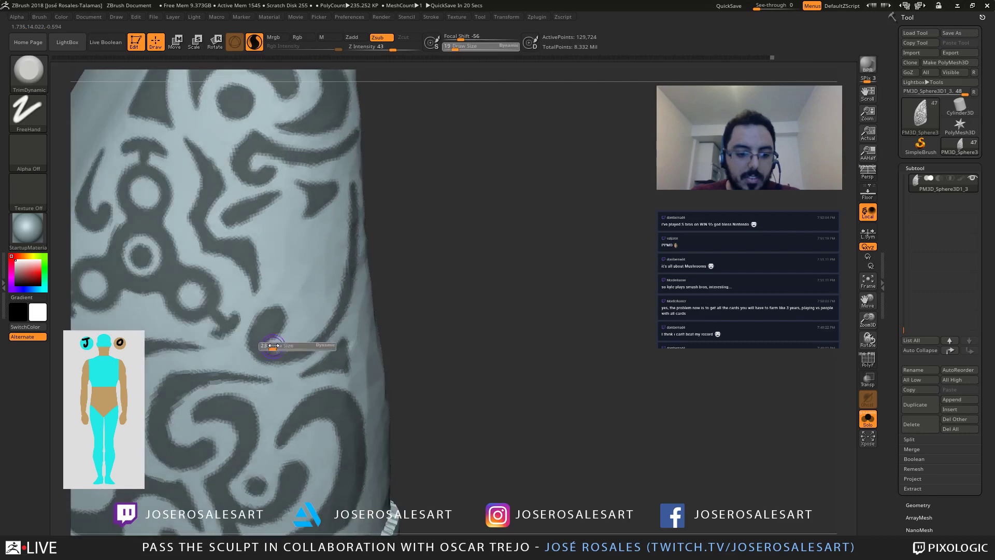
{"action": "mouse_move", "coordinate": [271, 345]}
{"action": "left_mouse_down"}
{"action": "mouse_move", "coordinate": [284, 341]}
{"action": "mouse_move", "coordinate": [273, 346]}
{"action": "left_mouse_up"}
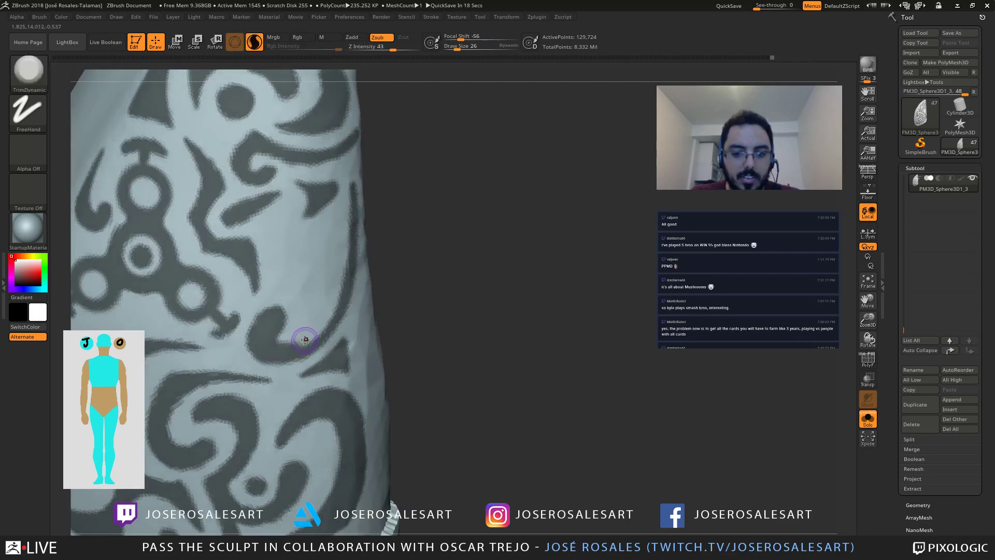
Step: Touch up the mask at the long curve's rounded end and along its inner bend, using a draw size of 19
{"action": "mouse_move", "coordinate": [305, 332]}
{"action": "right_mouse_down"}
{"action": "mouse_move", "coordinate": [321, 343]}
{"action": "mouse_move", "coordinate": [269, 327]}
{"action": "right_mouse_up"}
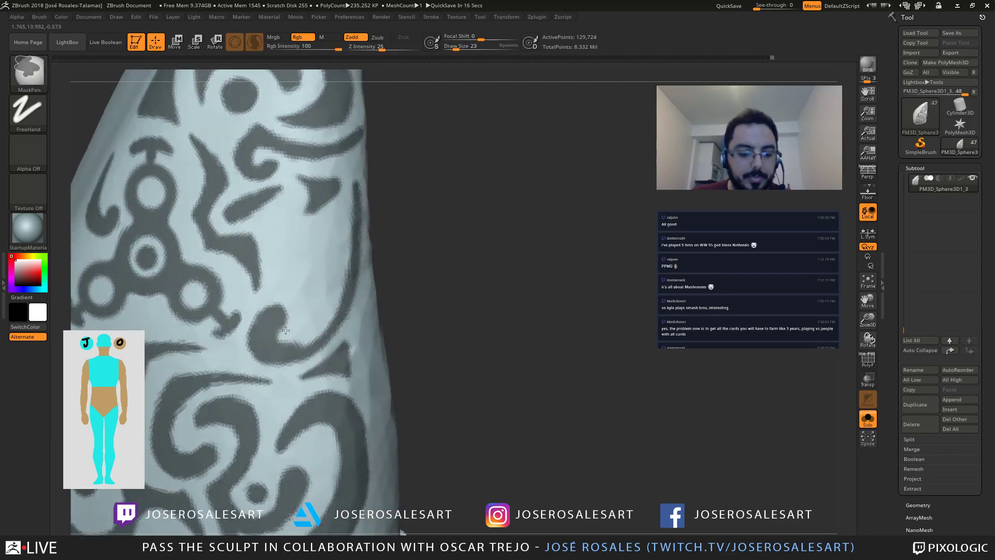
{"action": "mouse_move", "coordinate": [289, 336]}
{"action": "left_mouse_down", "text": "ctrl"}
{"action": "mouse_move", "coordinate": [299, 346]}
{"action": "mouse_move", "coordinate": [324, 327]}
{"action": "mouse_move", "coordinate": [304, 343]}
{"action": "left_mouse_up", "text": "ctrl"}
{"action": "mouse_move", "coordinate": [322, 321]}
{"action": "right_mouse_down"}
{"action": "mouse_move", "coordinate": [322, 362]}
{"action": "mouse_move", "coordinate": [322, 302]}
{"action": "mouse_move", "coordinate": [335, 331]}
{"action": "mouse_move", "coordinate": [333, 369]}
{"action": "mouse_move", "coordinate": [312, 376]}
{"action": "right_mouse_up"}
{"action": "key", "text": "s"}
{"action": "left_click", "coordinate": [335, 353]}
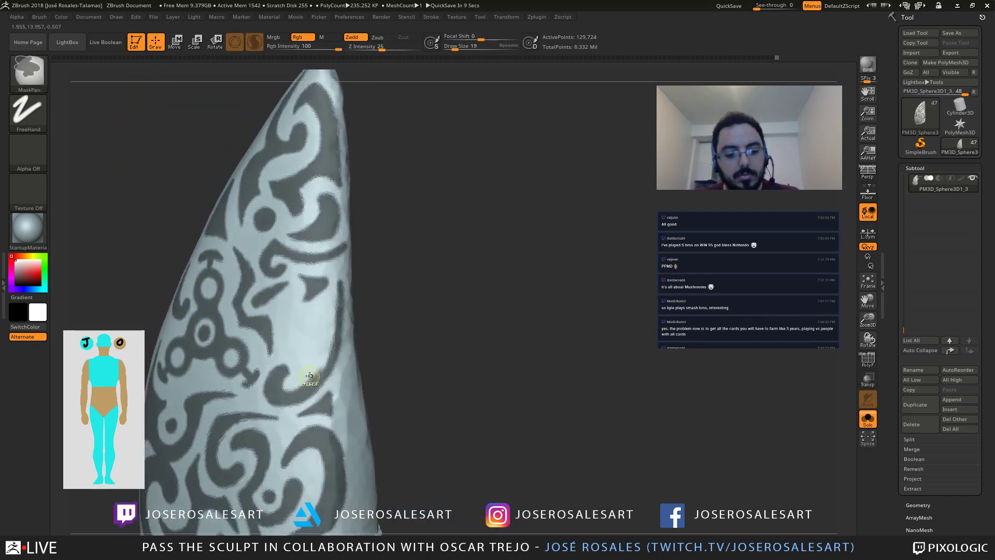
{"action": "left_click_drag", "start_coordinate": [301, 396], "coordinate": [331, 362], "text": "ctrl"}
{"action": "mouse_move", "coordinate": [306, 354]}
{"action": "right_mouse_down"}
{"action": "mouse_move", "coordinate": [285, 354]}
{"action": "mouse_move", "coordinate": [330, 340]}
{"action": "right_mouse_up"}
{"action": "left_click_drag", "start_coordinate": [337, 326], "coordinate": [314, 371], "text": "ctrl"}
{"action": "mouse_move", "coordinate": [314, 372]}
{"action": "right_mouse_down"}
{"action": "mouse_move", "coordinate": [220, 329]}
{"action": "mouse_move", "coordinate": [267, 313]}
{"action": "right_mouse_up"}
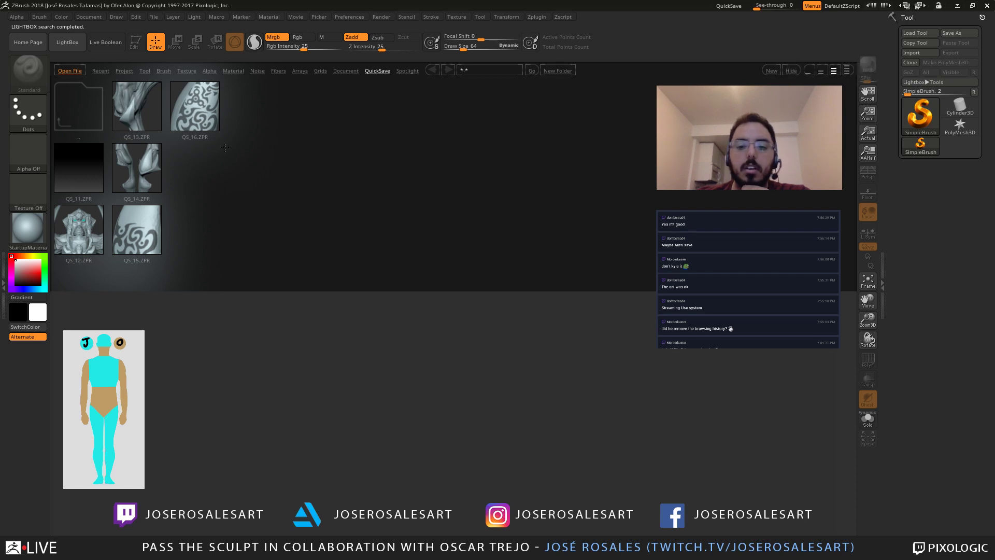
Step: Restore the quicksaved project QS_16.ZPR and close the file browser
{"action": "left_click", "coordinate": [200, 114]}
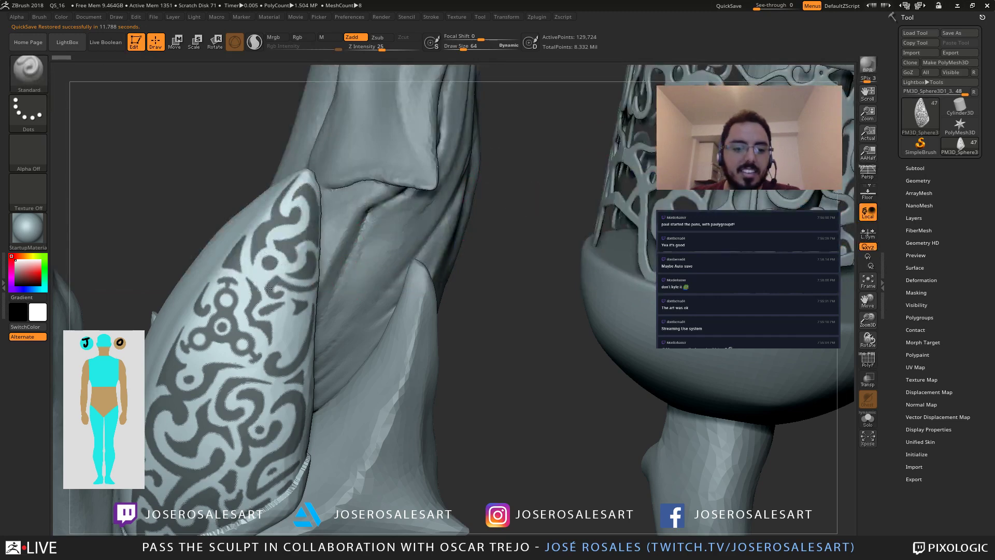
{"action": "right_click_drag", "start_coordinate": [268, 288], "coordinate": [358, 292], "text": "ctrl"}
{"action": "right_click_drag", "start_coordinate": [339, 227], "coordinate": [552, 288]}
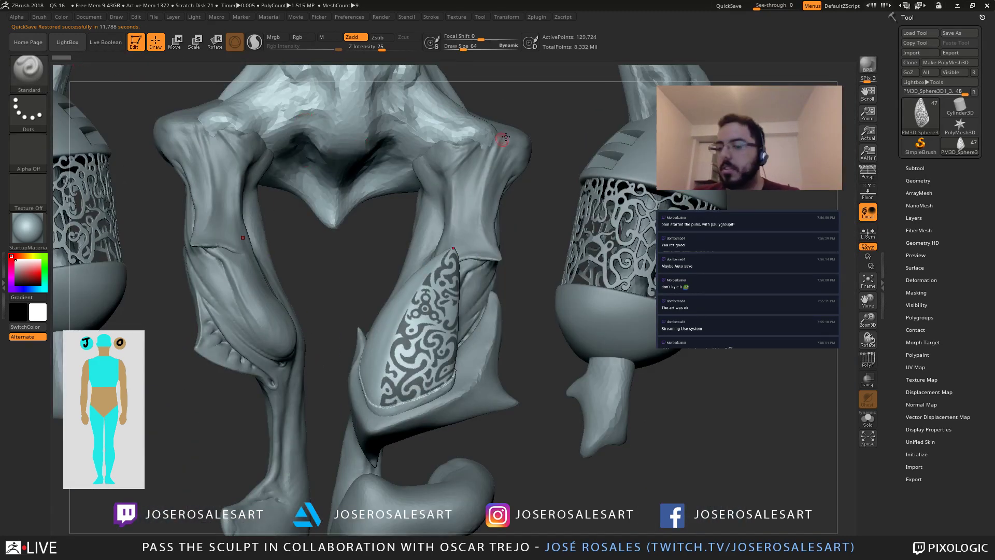
{"action": "left_click", "coordinate": [73, 44]}
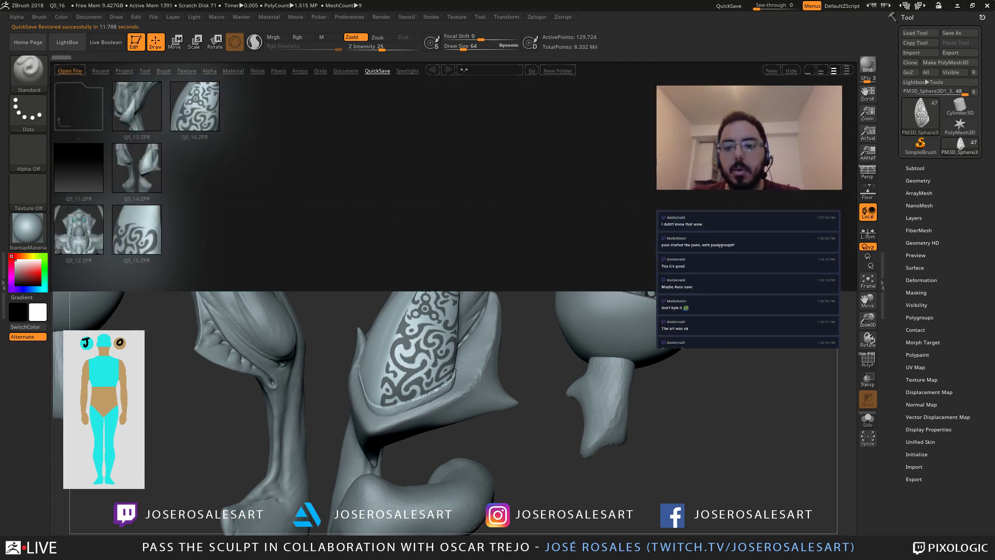
{"action": "left_click", "coordinate": [67, 43]}
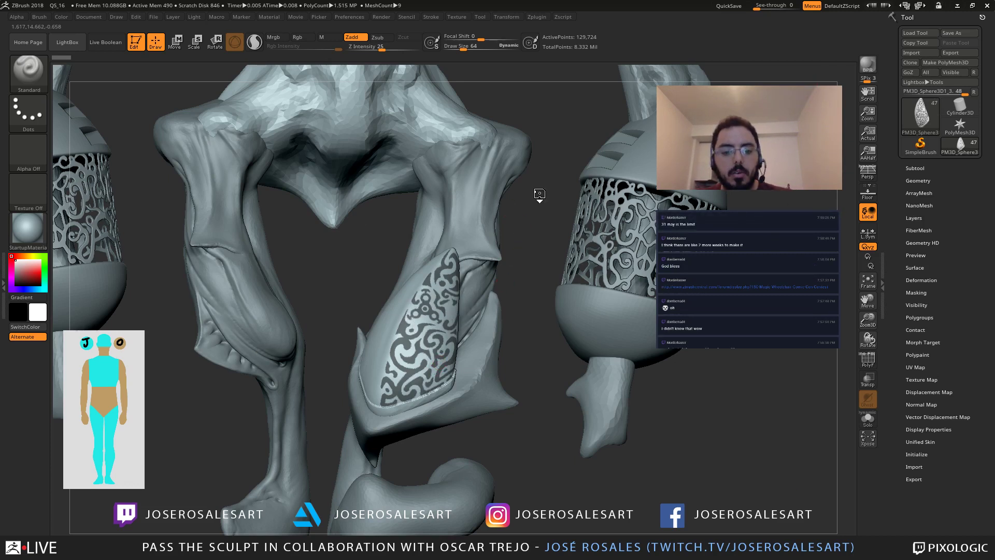
Step: Mask an S-shaped hook in the empty area inside the long curve's bend, using a draw size of 17
{"action": "left_click_drag", "start_coordinate": [532, 299], "coordinate": [515, 269]}
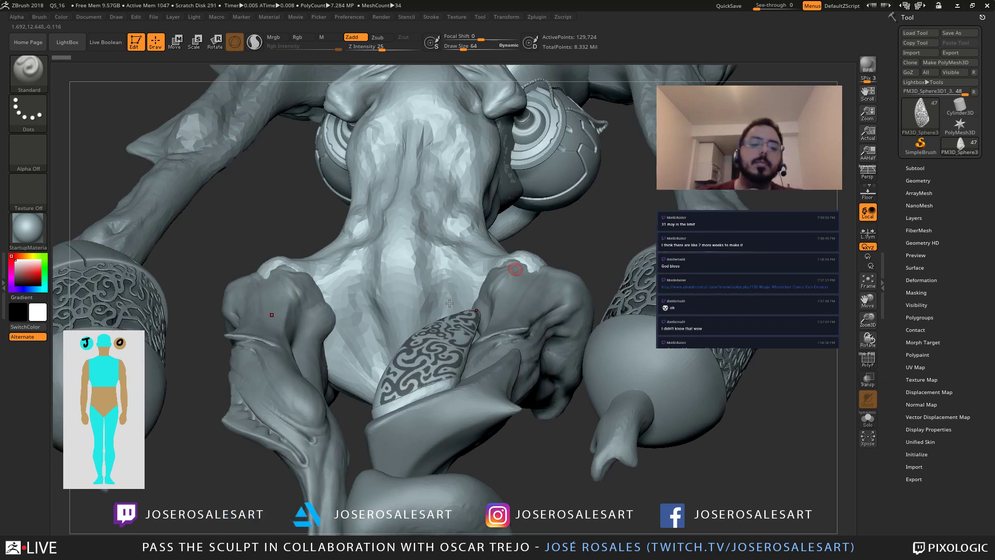
{"action": "mouse_move", "coordinate": [454, 327]}
{"action": "right_mouse_down"}
{"action": "mouse_move", "coordinate": [440, 322]}
{"action": "mouse_move", "coordinate": [531, 343]}
{"action": "right_mouse_up"}
{"action": "key", "text": "s"}
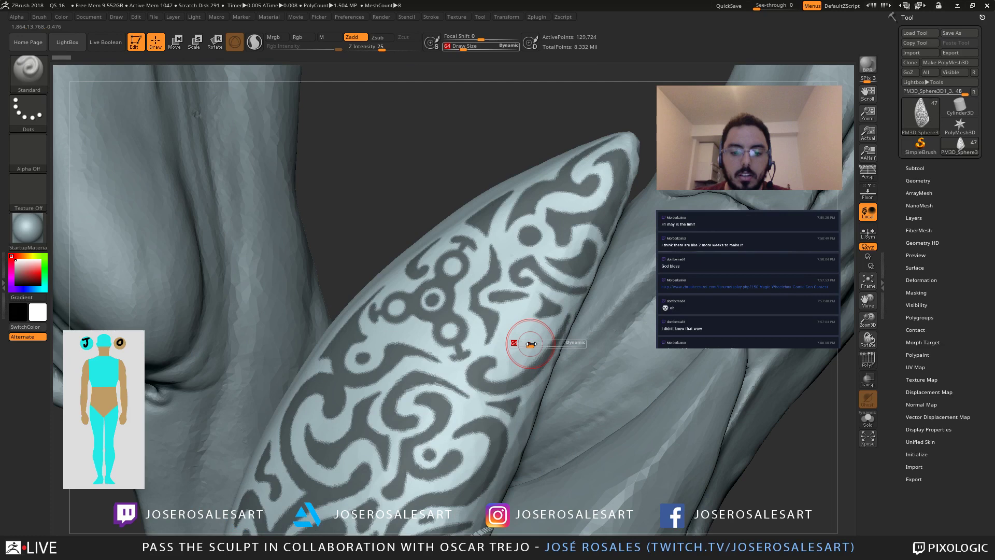
{"action": "left_click_drag", "start_coordinate": [531, 343], "coordinate": [521, 341]}
{"action": "mouse_move", "coordinate": [521, 341]}
{"action": "right_mouse_down", "text": "alt"}
{"action": "mouse_move", "coordinate": [460, 282]}
{"action": "mouse_move", "coordinate": [436, 281]}
{"action": "mouse_move", "coordinate": [457, 288]}
{"action": "mouse_move", "coordinate": [460, 330]}
{"action": "mouse_move", "coordinate": [434, 333]}
{"action": "mouse_move", "coordinate": [432, 324]}
{"action": "mouse_move", "coordinate": [454, 320]}
{"action": "mouse_move", "coordinate": [459, 288]}
{"action": "right_mouse_up", "text": "alt"}
{"action": "key", "text": "s"}
{"action": "left_click", "coordinate": [461, 292]}
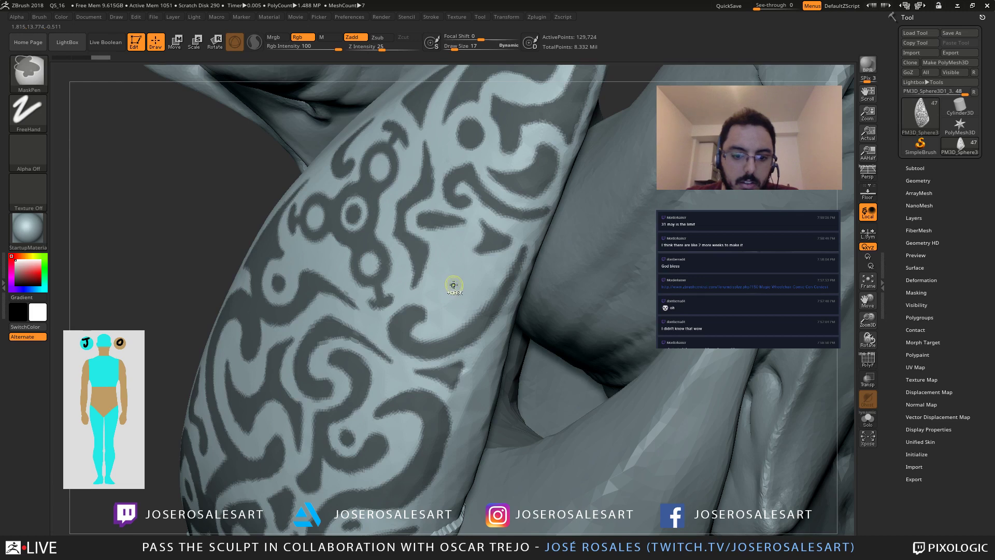
{"action": "mouse_move", "coordinate": [424, 309]}
{"action": "right_mouse_down"}
{"action": "mouse_move", "coordinate": [457, 299]}
{"action": "mouse_move", "coordinate": [444, 287]}
{"action": "right_mouse_up"}
{"action": "key", "text": "ctrl"}
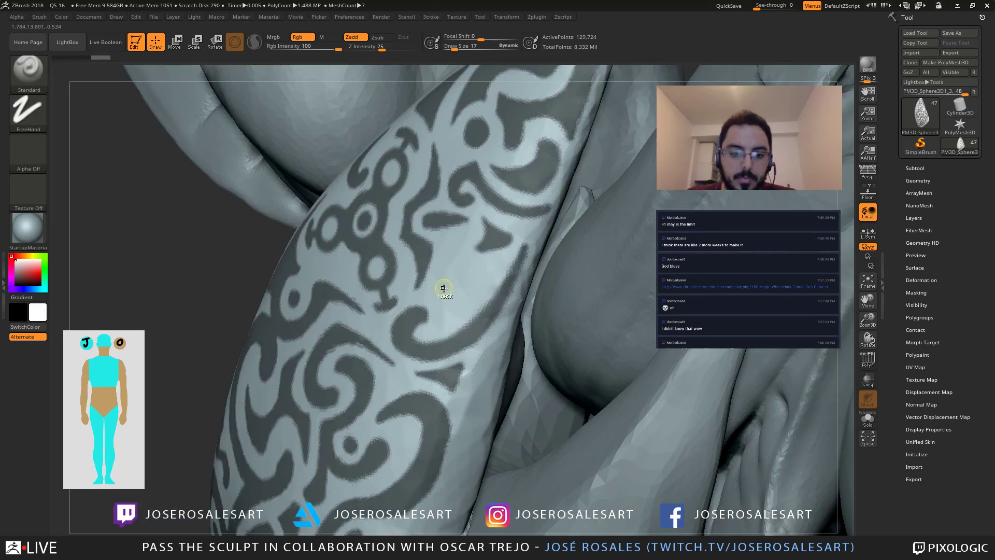
{"action": "mouse_move", "coordinate": [443, 313]}
{"action": "left_mouse_down", "text": "ctrl"}
{"action": "mouse_move", "coordinate": [442, 327]}
{"action": "mouse_move", "coordinate": [449, 262]}
{"action": "mouse_move", "coordinate": [474, 277]}
{"action": "mouse_move", "coordinate": [459, 265]}
{"action": "mouse_move", "coordinate": [437, 290]}
{"action": "mouse_move", "coordinate": [443, 325]}
{"action": "left_mouse_up", "text": "ctrl"}
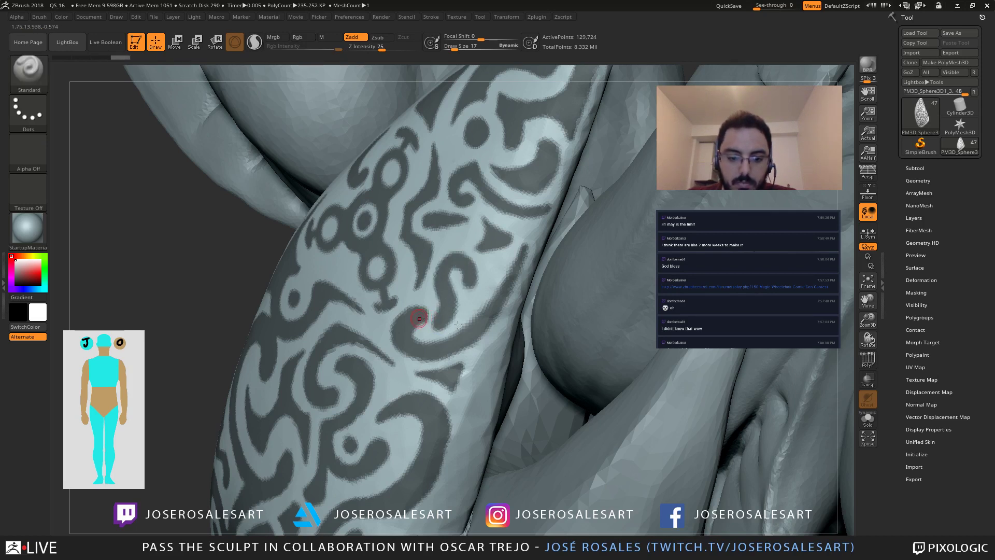
Step: Erase mask along the new hook's stem with a draw size of 10, tapering its tail away from the long curve's bulb
{"action": "right_click_drag", "start_coordinate": [459, 324], "coordinate": [447, 314], "text": "alt"}
{"action": "key", "text": "s"}
{"action": "left_click", "coordinate": [445, 312]}
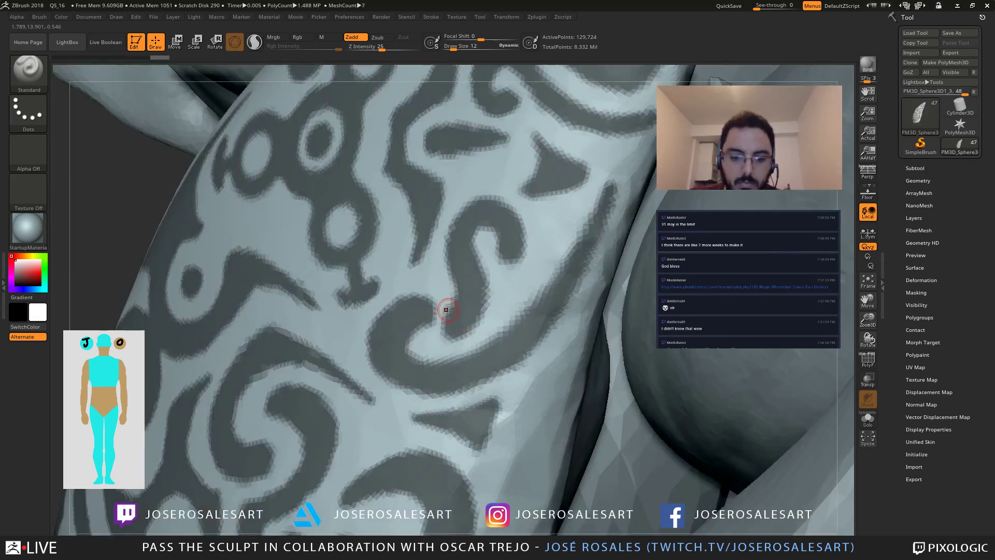
{"action": "key", "text": "s"}
{"action": "left_click", "coordinate": [445, 312]}
{"action": "left_click_drag", "start_coordinate": [447, 310], "coordinate": [446, 331], "text": "ctrl+alt"}
{"action": "left_click_drag", "start_coordinate": [457, 290], "coordinate": [449, 337], "text": "ctrl+alt"}
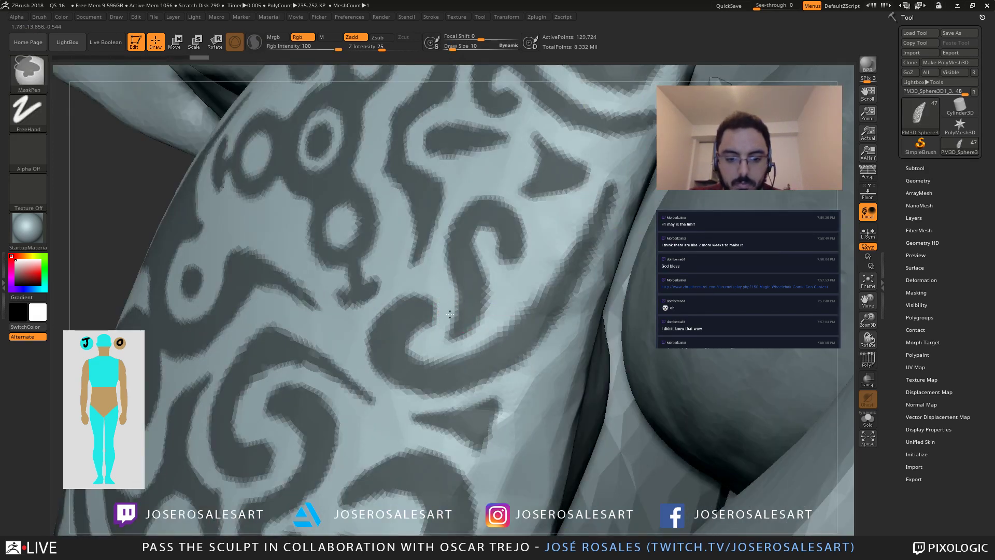
{"action": "mouse_move", "coordinate": [439, 292]}
{"action": "left_mouse_down", "text": "ctrl+alt"}
{"action": "mouse_move", "coordinate": [449, 344]}
{"action": "mouse_move", "coordinate": [479, 317]}
{"action": "mouse_move", "coordinate": [485, 268]}
{"action": "left_mouse_up", "text": "ctrl+alt"}
Step: Thicken the mask on the new hook's stem, arched top and blunt end
{"action": "right_click_drag", "start_coordinate": [426, 286], "coordinate": [411, 286], "text": "alt"}
{"action": "mouse_move", "coordinate": [550, 286]}
{"action": "right_mouse_down", "text": "alt"}
{"action": "mouse_move", "coordinate": [451, 287]}
{"action": "mouse_move", "coordinate": [362, 262]}
{"action": "right_mouse_up", "text": "alt"}
{"action": "mouse_move", "coordinate": [364, 242]}
{"action": "left_mouse_down", "text": "ctrl"}
{"action": "mouse_move", "coordinate": [377, 225]}
{"action": "mouse_move", "coordinate": [389, 232]}
{"action": "mouse_move", "coordinate": [358, 290]}
{"action": "mouse_move", "coordinate": [366, 277]}
{"action": "left_mouse_up", "text": "ctrl"}
{"action": "left_click_drag", "start_coordinate": [415, 231], "coordinate": [387, 198], "text": "ctrl"}
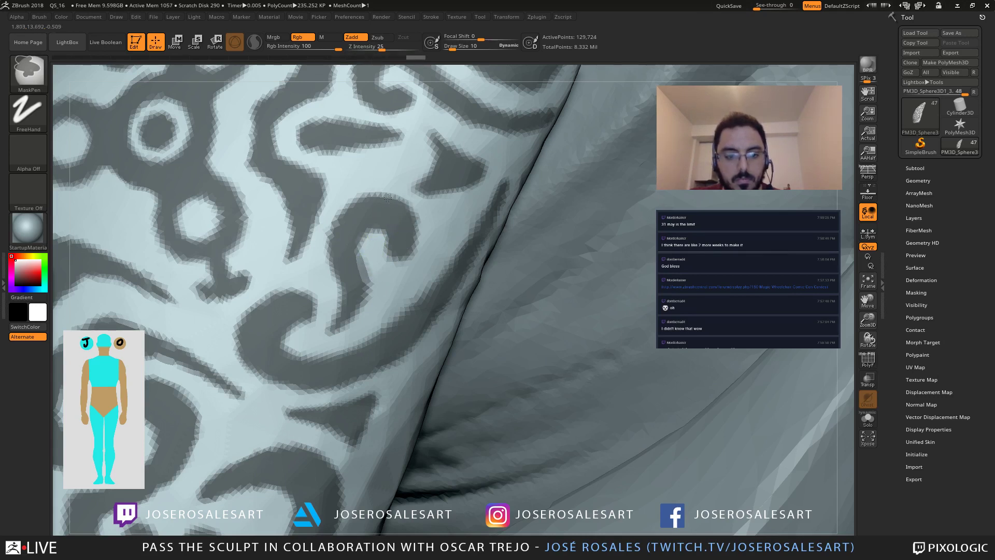
{"action": "left_click_drag", "start_coordinate": [346, 239], "coordinate": [337, 217], "text": "ctrl"}
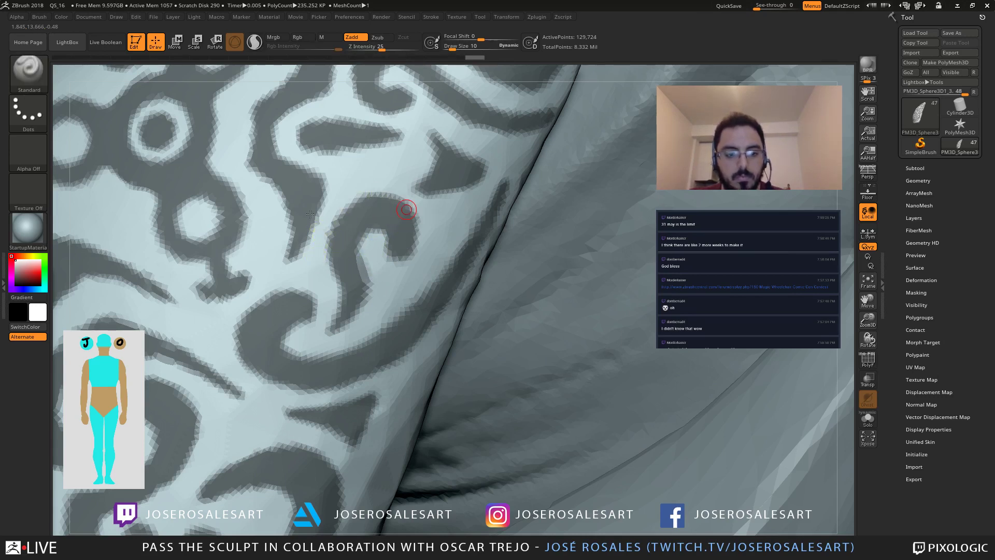
{"action": "mouse_move", "coordinate": [386, 292]}
{"action": "right_mouse_down", "text": "alt"}
{"action": "mouse_move", "coordinate": [371, 292]}
{"action": "mouse_move", "coordinate": [395, 278]}
{"action": "mouse_move", "coordinate": [405, 236]}
{"action": "right_mouse_up", "text": "alt"}
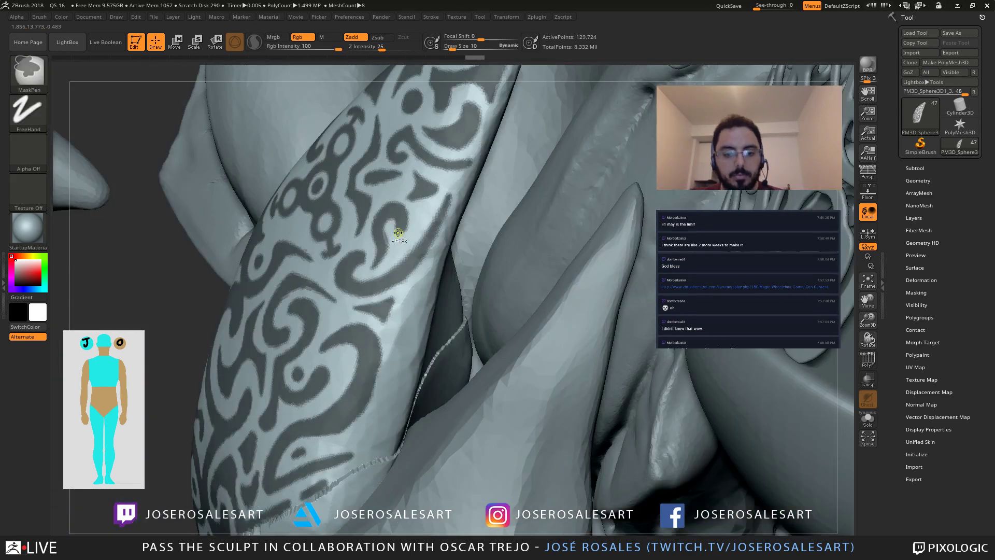
{"action": "mouse_move", "coordinate": [412, 217]}
{"action": "left_mouse_down", "text": "ctrl"}
{"action": "mouse_move", "coordinate": [407, 210]}
{"action": "mouse_move", "coordinate": [406, 227]}
{"action": "mouse_move", "coordinate": [405, 210]}
{"action": "mouse_move", "coordinate": [416, 225]}
{"action": "left_mouse_up", "text": "ctrl"}
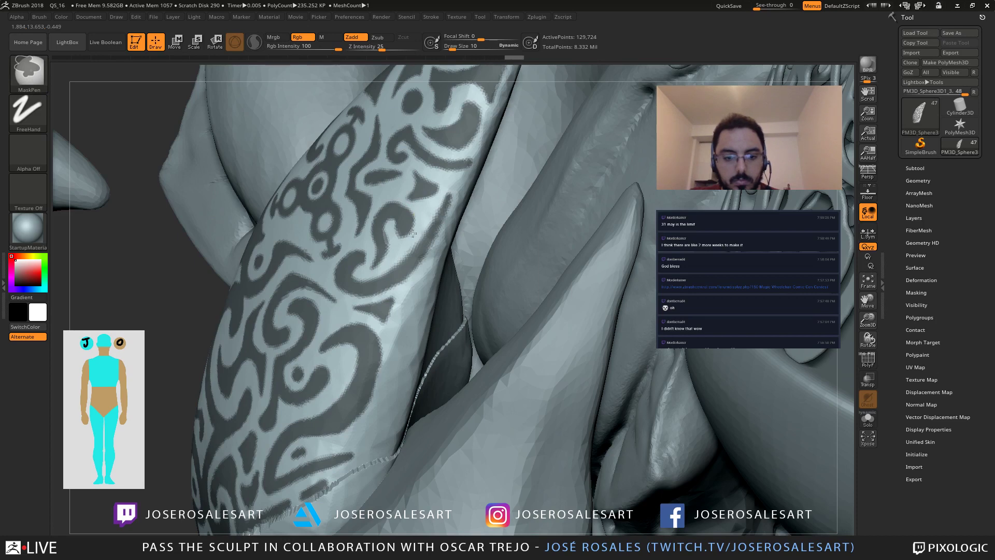
{"action": "key", "text": "ctrl+z"}
{"action": "right_click_drag", "start_coordinate": [253, 212], "coordinate": [243, 209], "text": "alt"}
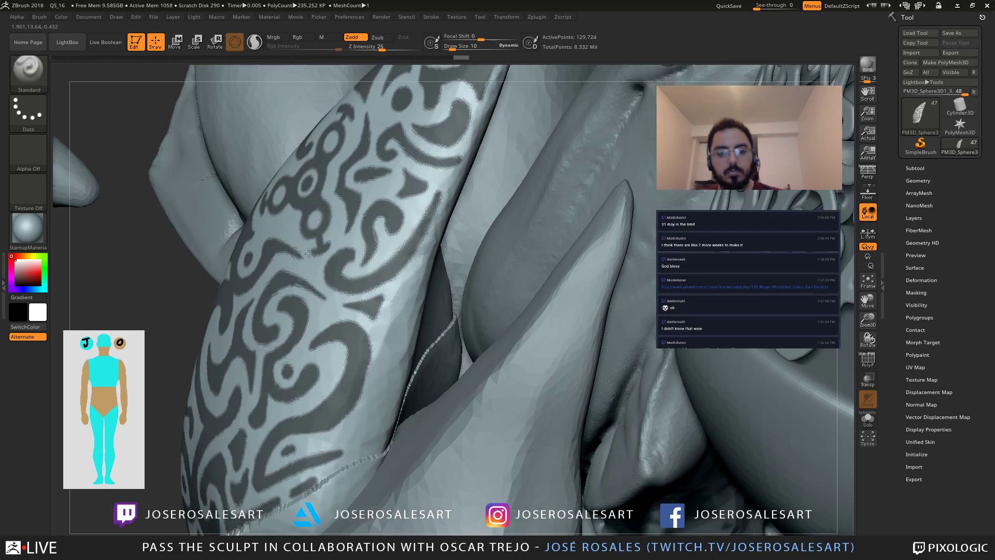
{"action": "right_click_drag", "start_coordinate": [308, 254], "coordinate": [486, 287], "text": "ctrl"}
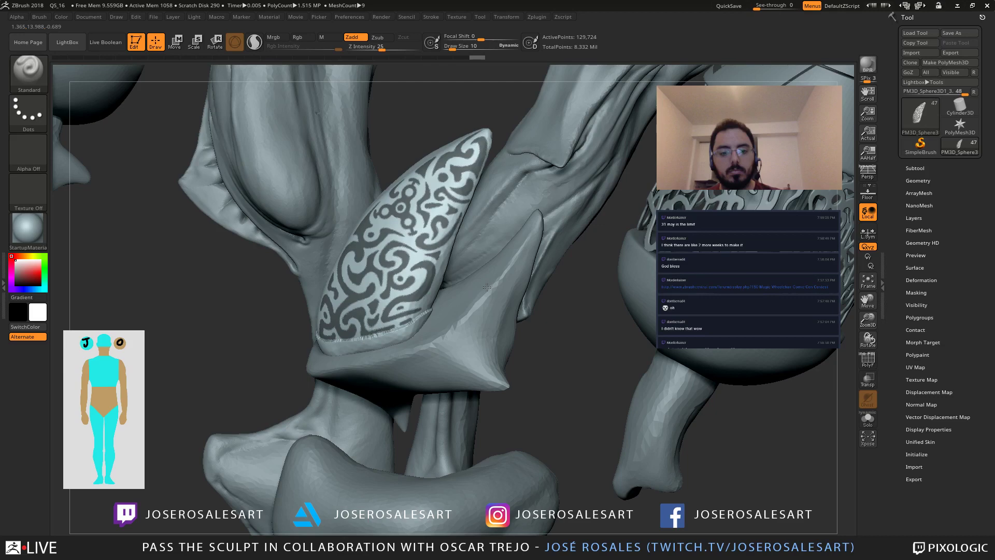
{"action": "key", "text": "ctrl+z"}
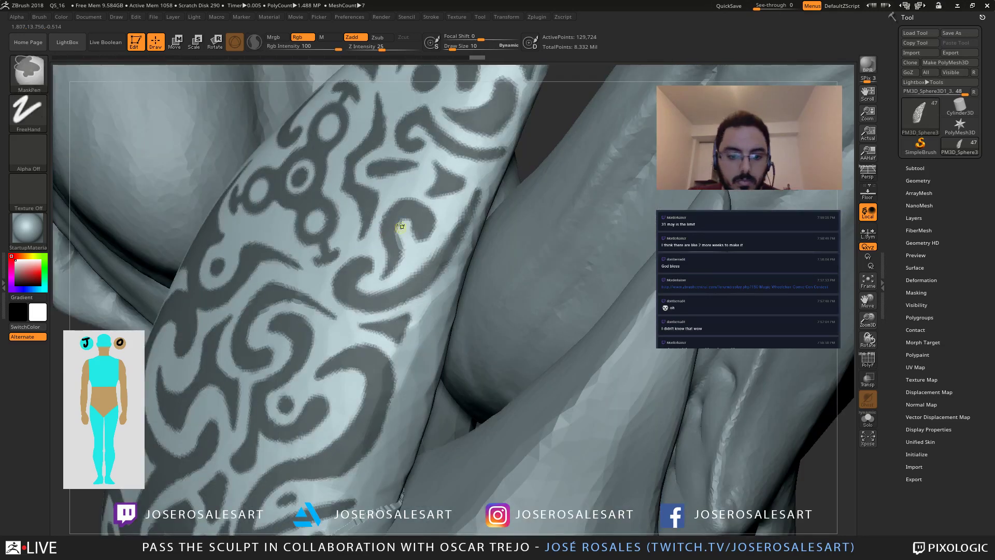
Step: Trim the inside of the new hook's arch and refine its tapered tail above the long curve, using draw sizes 14 and 10
{"action": "left_click_drag", "start_coordinate": [408, 216], "coordinate": [395, 238], "text": "ctrl+alt"}
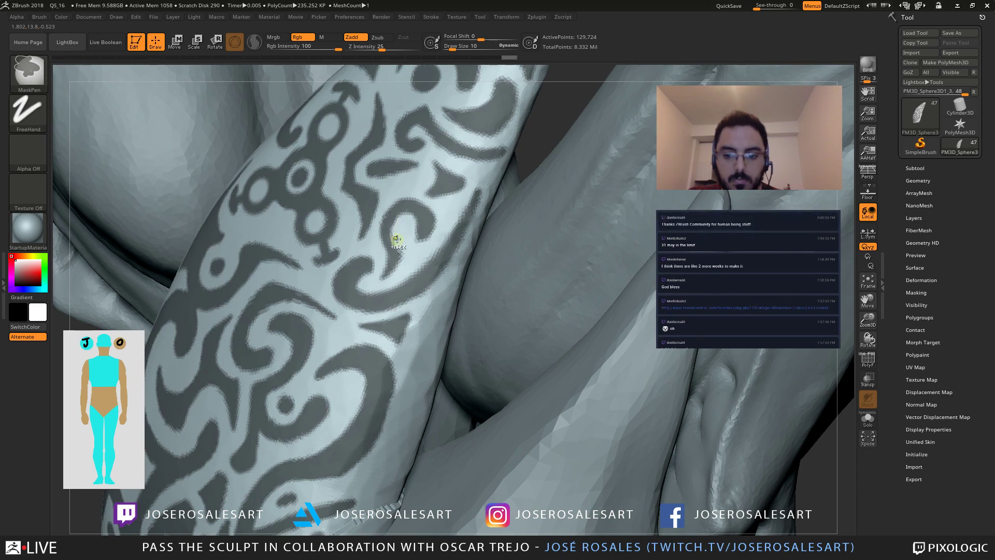
{"action": "right_click_drag", "start_coordinate": [394, 238], "coordinate": [402, 261], "text": "alt"}
{"action": "key", "text": "s"}
{"action": "left_click_drag", "start_coordinate": [402, 267], "coordinate": [405, 266]}
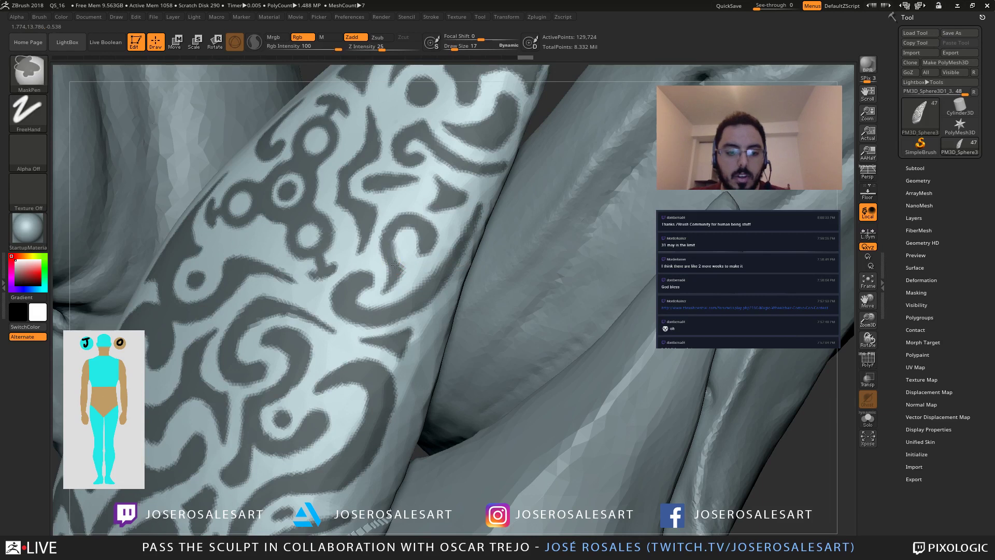
{"action": "key", "text": "s"}
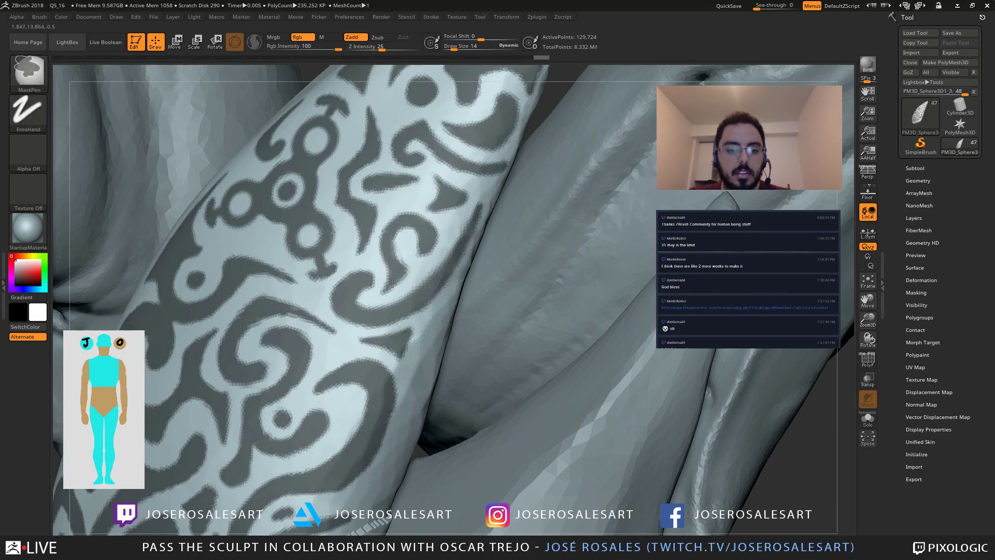
{"action": "left_click_drag", "start_coordinate": [404, 273], "coordinate": [391, 286], "text": "ctrl"}
{"action": "key", "text": "s"}
{"action": "right_click_drag", "start_coordinate": [379, 310], "coordinate": [401, 280]}
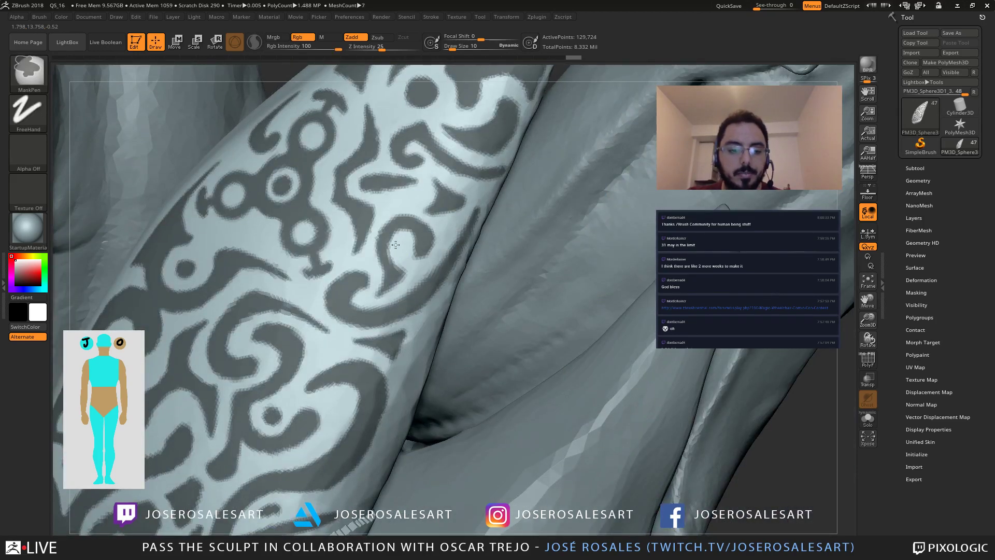
{"action": "mouse_move", "coordinate": [393, 251]}
{"action": "left_mouse_down", "text": "ctrl"}
{"action": "mouse_move", "coordinate": [410, 273]}
{"action": "mouse_move", "coordinate": [390, 293]}
{"action": "mouse_move", "coordinate": [415, 277]}
{"action": "mouse_move", "coordinate": [372, 292]}
{"action": "left_mouse_up", "text": "ctrl"}
Step: Turn the plate's painted ornament mask into its own polygroup, clear the mask and turn on the polyframe display
{"action": "right_click_drag", "start_coordinate": [361, 264], "coordinate": [414, 265], "text": "ctrl"}
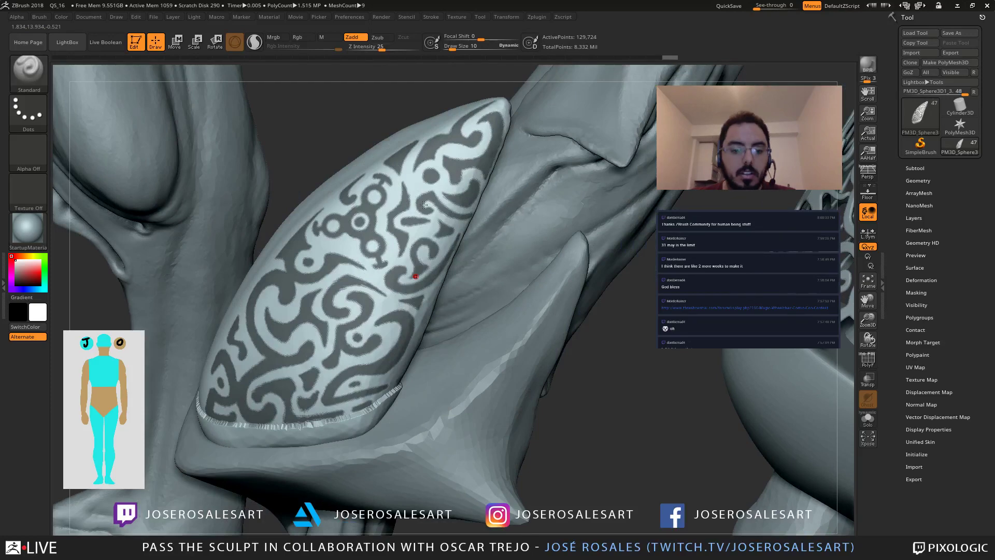
{"action": "right_click_drag", "start_coordinate": [423, 204], "coordinate": [451, 293], "text": "ctrl"}
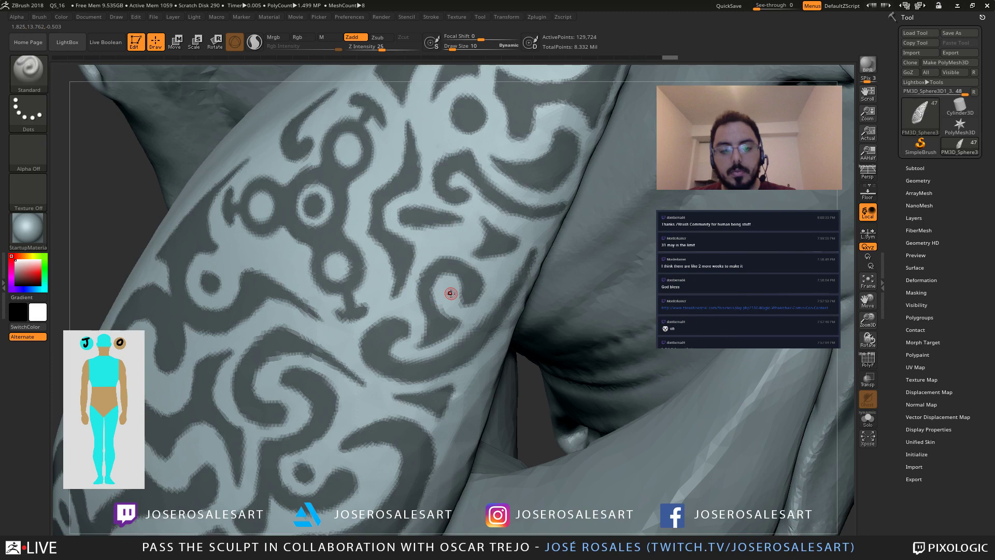
{"action": "right_click_drag", "start_coordinate": [451, 294], "coordinate": [280, 247], "text": "alt"}
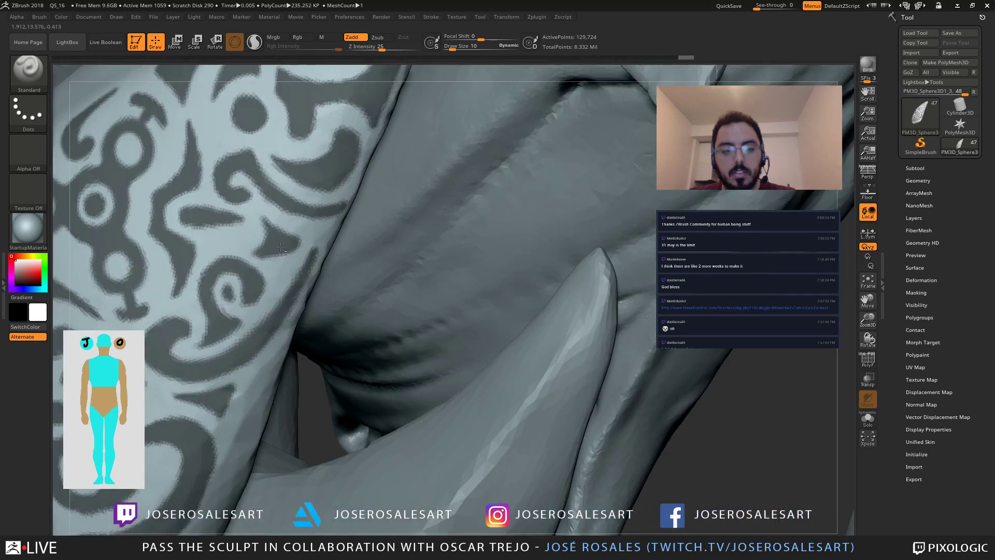
{"action": "key", "text": "f"}
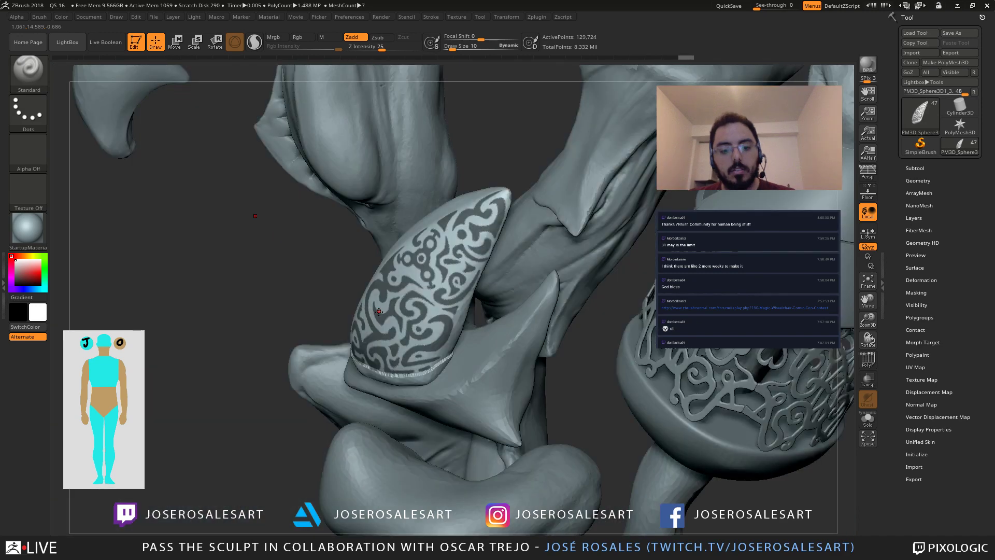
{"action": "mouse_move", "coordinate": [379, 311]}
{"action": "right_mouse_down"}
{"action": "mouse_move", "coordinate": [445, 278]}
{"action": "mouse_move", "coordinate": [352, 360]}
{"action": "right_mouse_up"}
{"action": "key", "text": "ctrl+shift+a"}
{"action": "key", "text": "shift+f"}
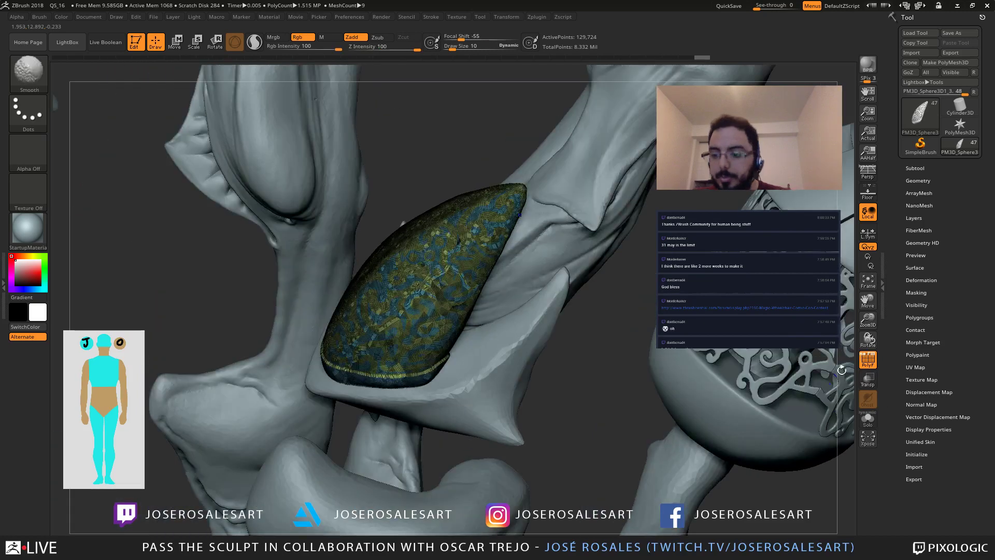
Step: Set the polyframe display to show only the polygroup colours on the plate, without wireframe lines
{"action": "left_click", "coordinate": [872, 355]}
{"action": "left_click", "coordinate": [863, 356]}
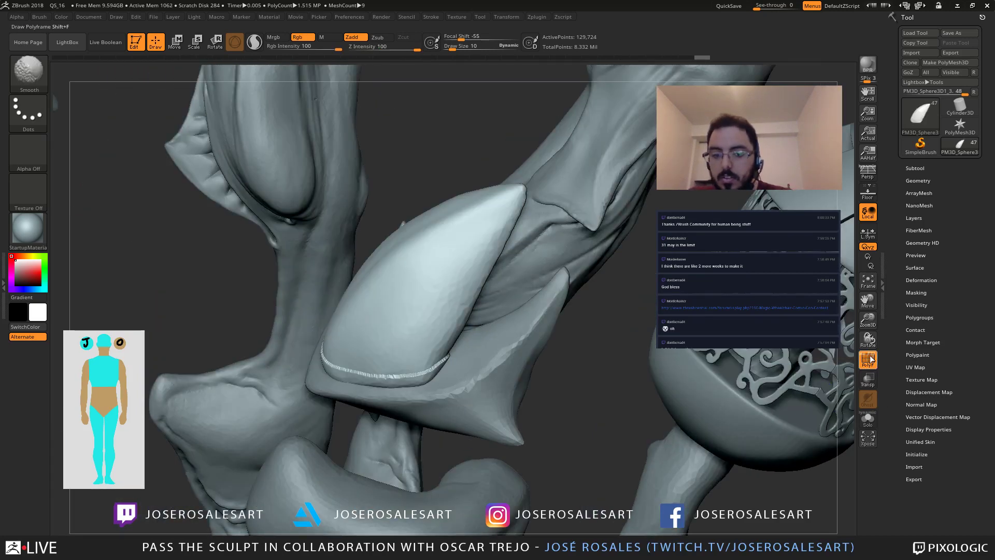
{"action": "left_click_drag", "start_coordinate": [536, 343], "coordinate": [440, 277]}
{"action": "right_click_drag", "start_coordinate": [440, 279], "coordinate": [444, 319]}
{"action": "key", "text": "f"}
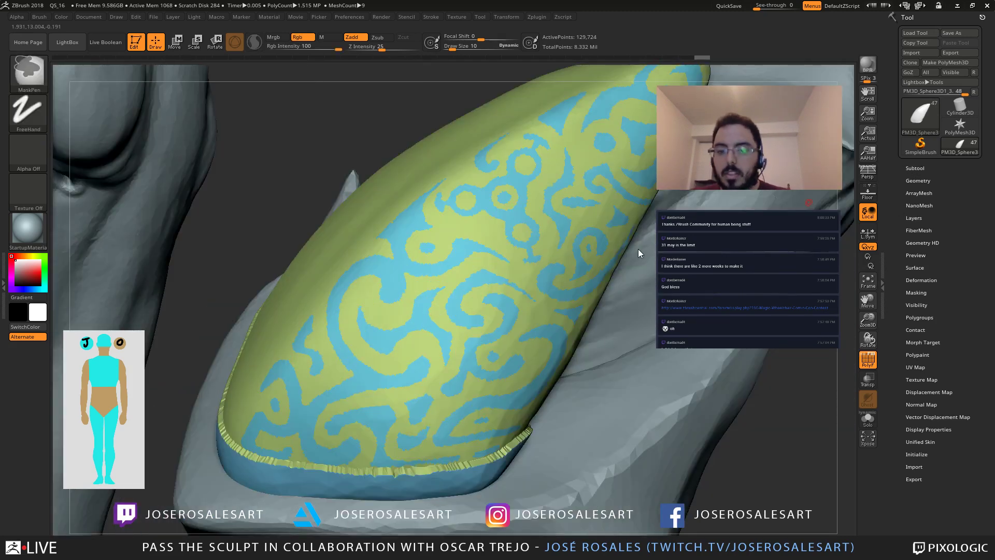
Step: Isolate the plate's blue ornament polygroup and solo it, hiding the rest of the creature
{"action": "key", "text": "ctrl+shift"}
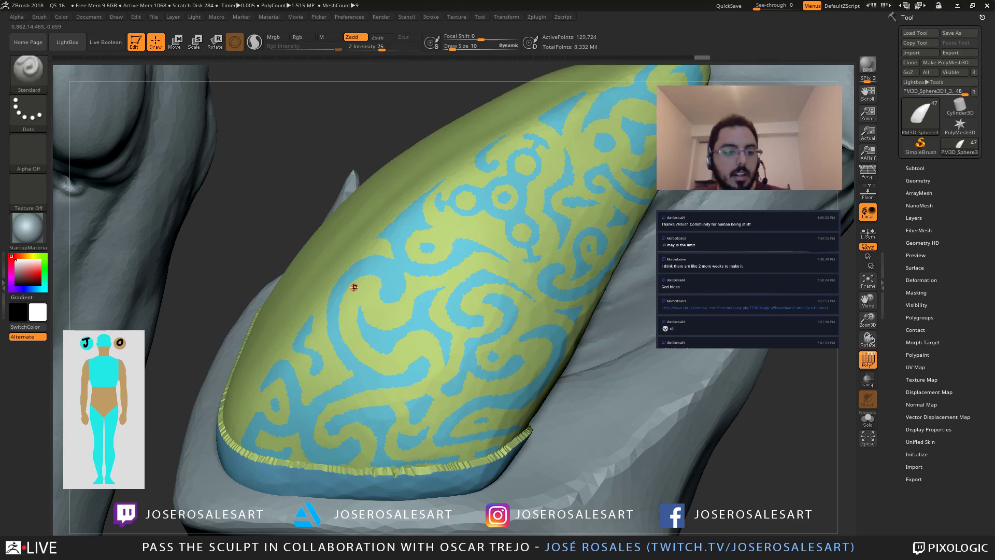
{"action": "key", "text": "ctrl"}
{"action": "left_click", "coordinate": [396, 280], "text": "ctrl+shift"}
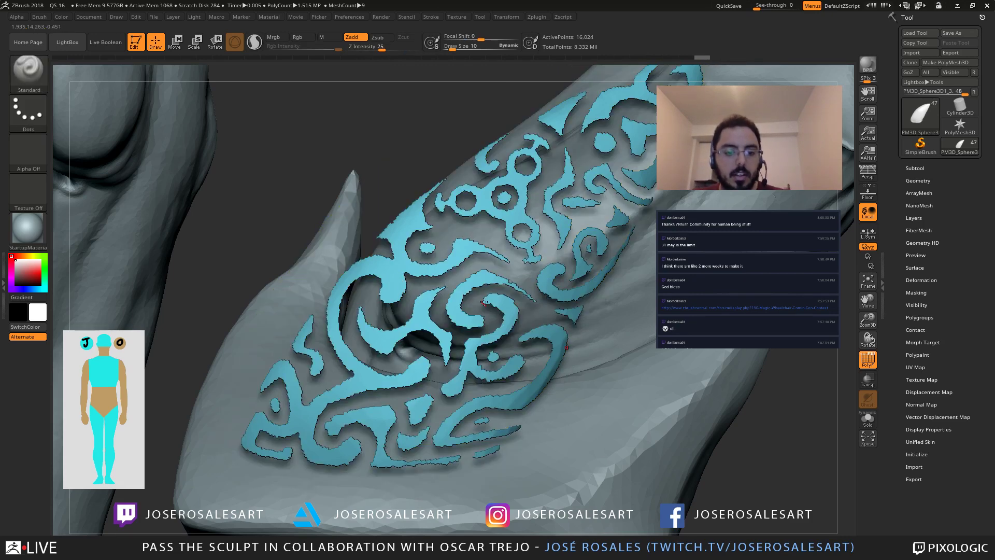
{"action": "mouse_move", "coordinate": [630, 274]}
{"action": "left_mouse_down", "text": "alt"}
{"action": "mouse_move", "coordinate": [401, 267]}
{"action": "mouse_move", "coordinate": [194, 201]}
{"action": "left_mouse_up", "text": "alt"}
{"action": "key", "text": "shift+s"}
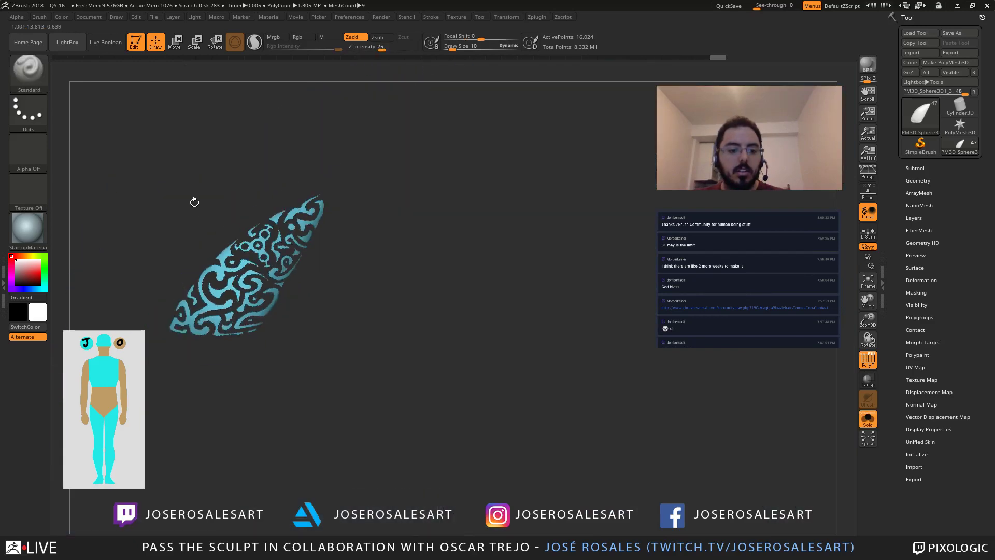
Step: Mask the entire isolated ornament polygroup and bring the rest of the plate back into view
{"action": "left_click_drag", "start_coordinate": [125, 150], "coordinate": [402, 448], "text": "ctrl"}
{"action": "left_click_drag", "start_coordinate": [355, 292], "coordinate": [457, 341], "text": "alt"}
{"action": "key", "text": "space"}
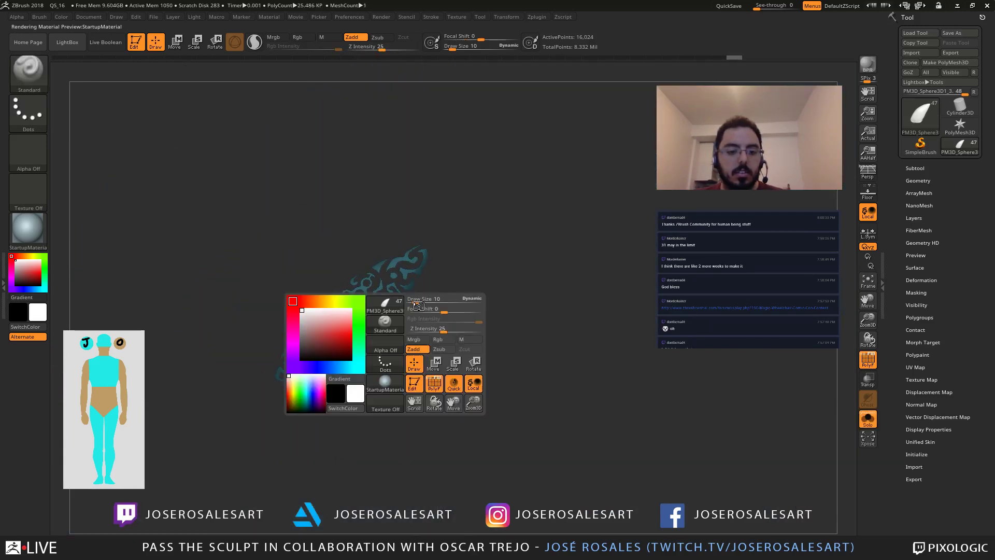
{"action": "left_click", "coordinate": [532, 295], "text": "ctrl+shift"}
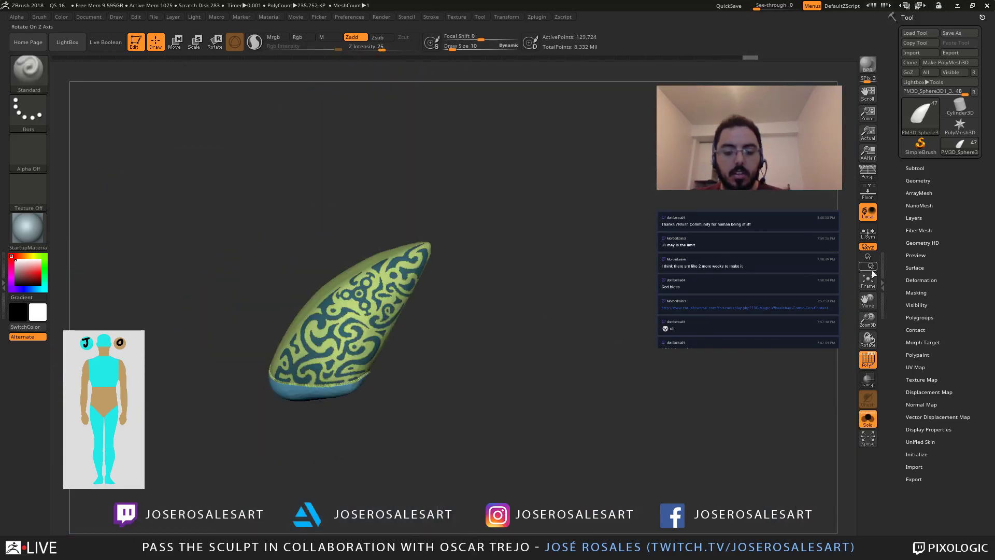
Step: Open the subtool Extract options and try extracting the masked ornament with a thickness of 0.02
{"action": "left_click", "coordinate": [912, 168]}
{"action": "left_click", "coordinate": [918, 334]}
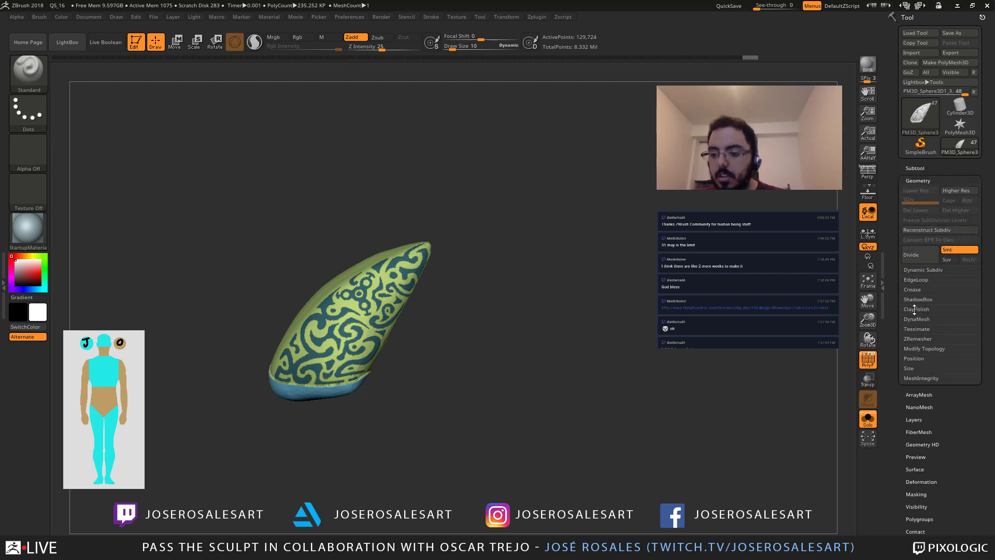
{"action": "left_click", "coordinate": [913, 168]}
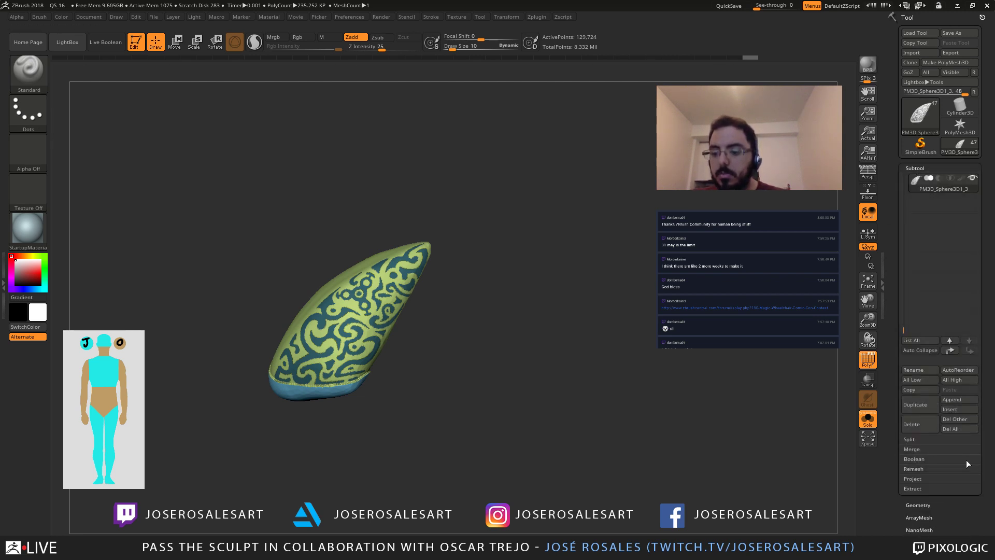
{"action": "left_click", "coordinate": [918, 487]}
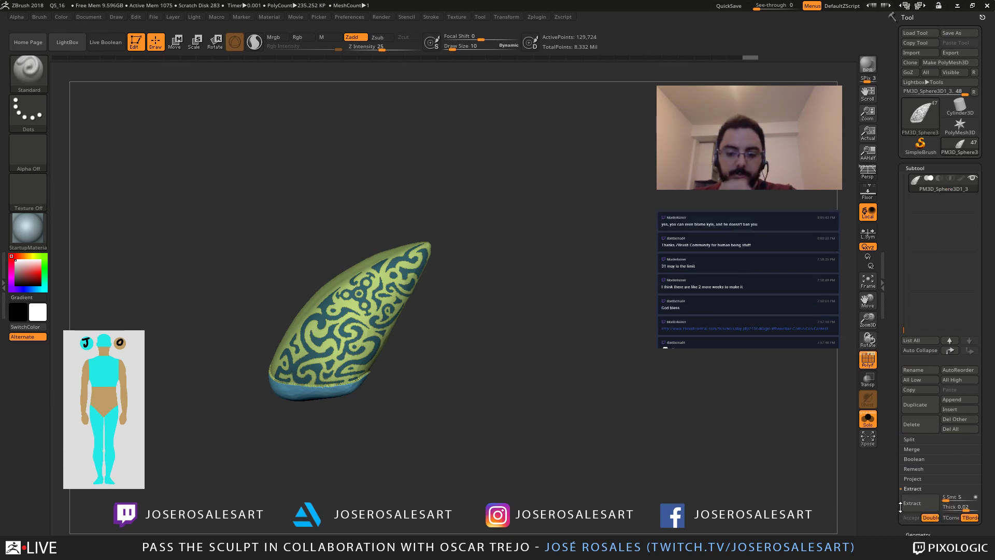
{"action": "mouse_move", "coordinate": [470, 366]}
{"action": "left_mouse_down"}
{"action": "mouse_move", "coordinate": [468, 322]}
{"action": "mouse_move", "coordinate": [484, 350]}
{"action": "mouse_move", "coordinate": [458, 340]}
{"action": "mouse_move", "coordinate": [586, 434]}
{"action": "mouse_move", "coordinate": [613, 415]}
{"action": "left_mouse_up"}
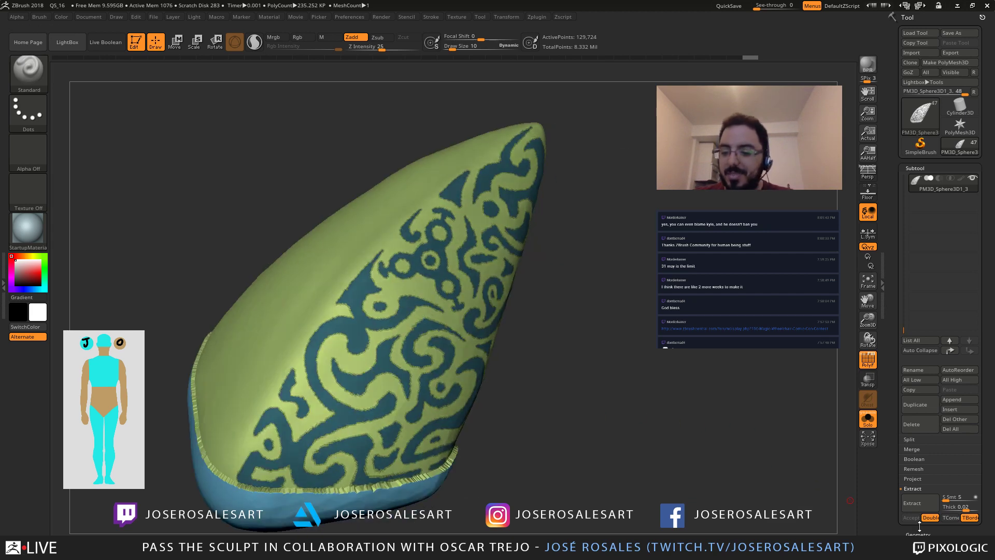
{"action": "left_click", "coordinate": [906, 505]}
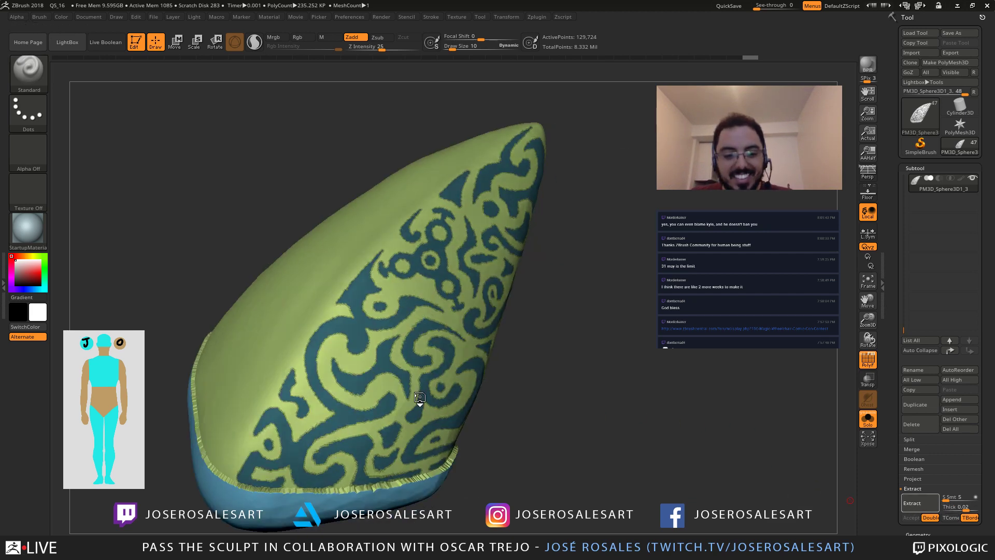
Step: Preview the ornament extraction with the thickness reduced to 0.005, and discard the preview
{"action": "left_click_drag", "start_coordinate": [481, 403], "coordinate": [564, 414]}
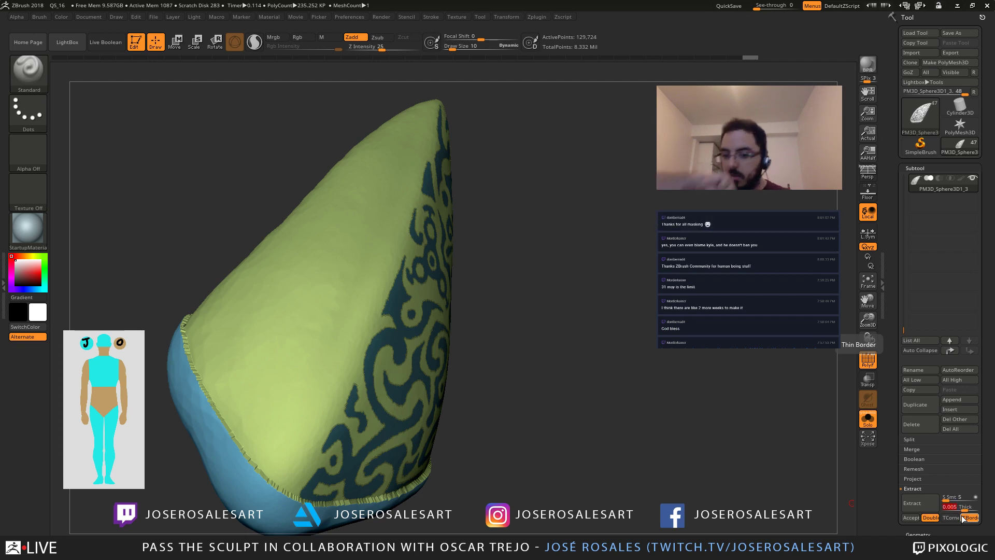
{"action": "right_click_drag", "start_coordinate": [373, 291], "coordinate": [303, 293]}
{"action": "left_click", "coordinate": [918, 503]}
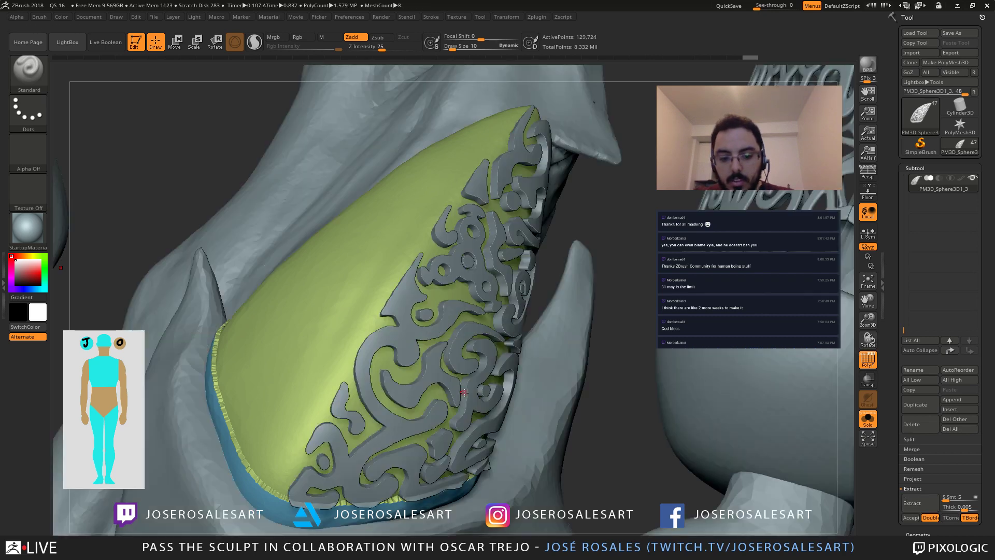
{"action": "key", "text": "ctrl+z"}
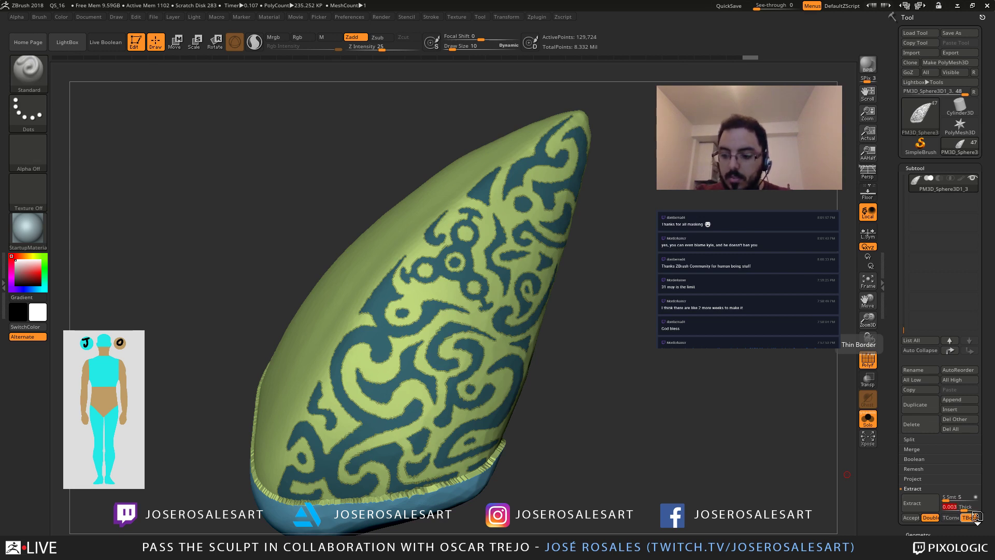
Step: Preview the ornament extraction with a thickness of 0.003 and inspect the raised pattern from another angle
{"action": "left_click", "coordinate": [920, 503]}
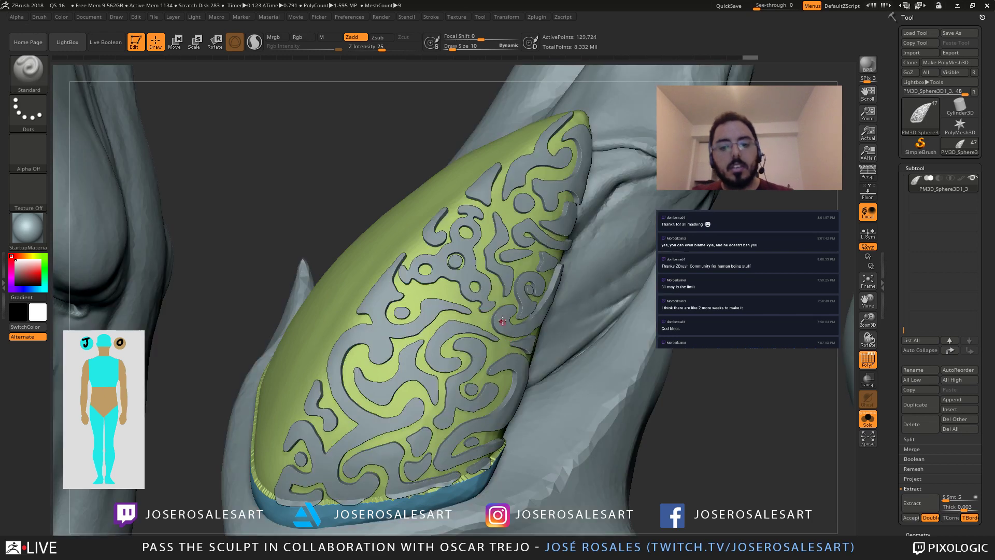
{"action": "right_click_drag", "start_coordinate": [461, 302], "coordinate": [441, 288]}
{"action": "left_click", "coordinate": [920, 502]}
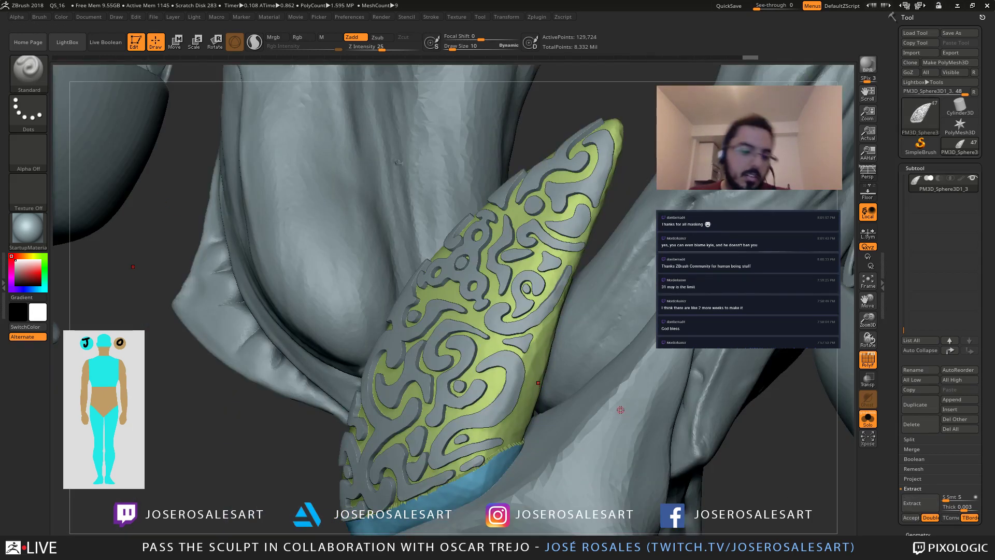
Step: Inspect the ornament polygroup on its own without polygroup colours, and restore the full plate's visibility
{"action": "left_click", "coordinate": [505, 392], "text": "ctrl+shift"}
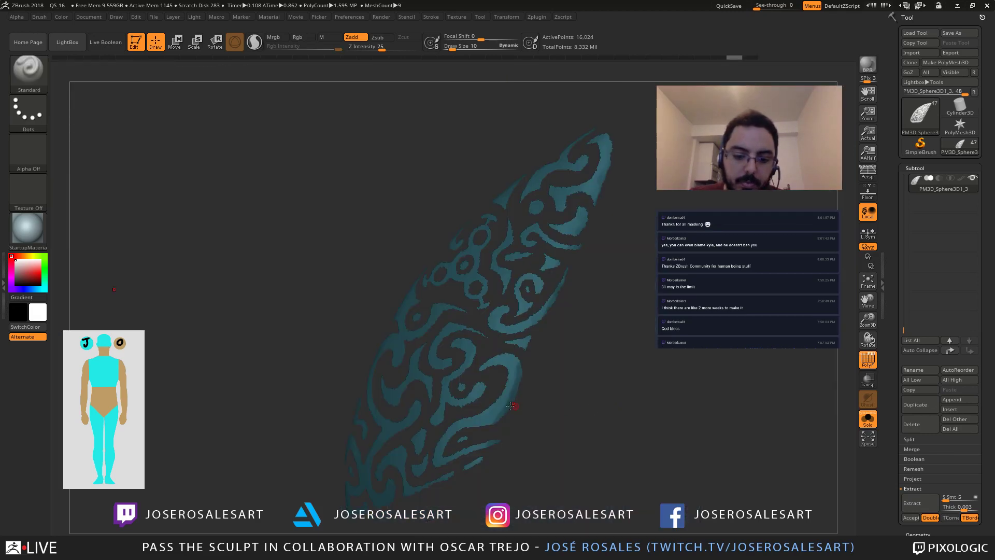
{"action": "right_click_drag", "start_coordinate": [510, 406], "coordinate": [531, 406]}
{"action": "key", "text": "shift+f"}
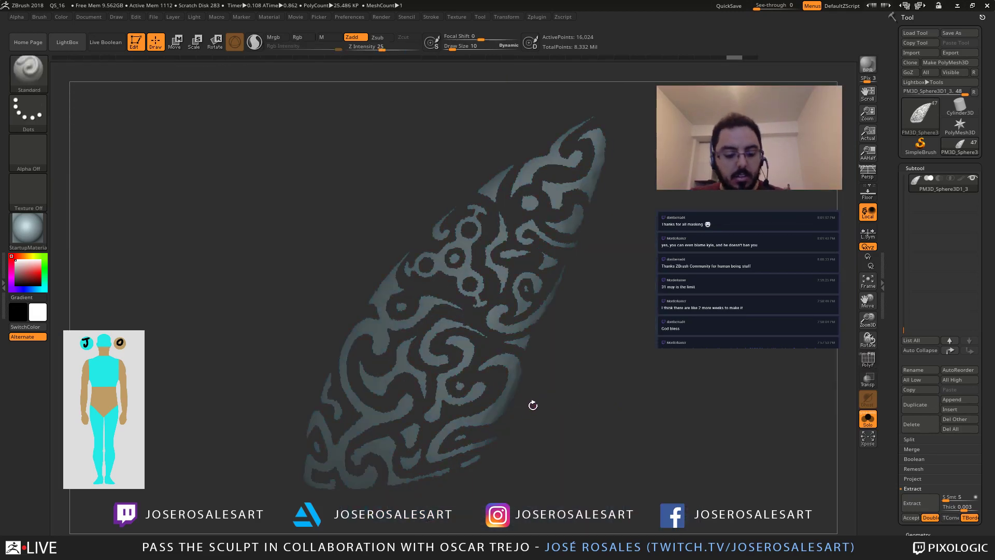
{"action": "left_click", "coordinate": [574, 397], "text": "ctrl+shift"}
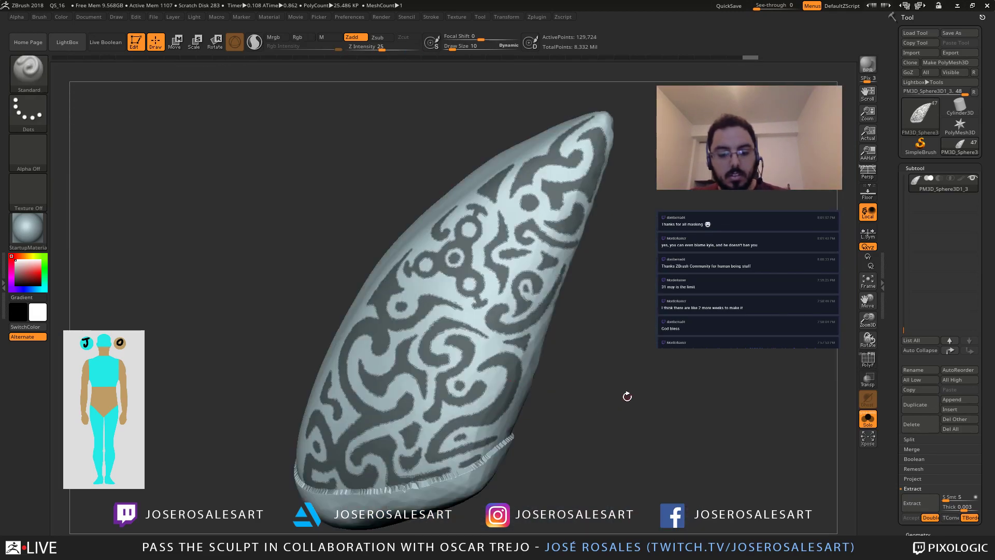
Step: Open the masking options and try softening the ornament mask's edges by blurring, followed by sharpening
{"action": "left_click", "coordinate": [917, 168]}
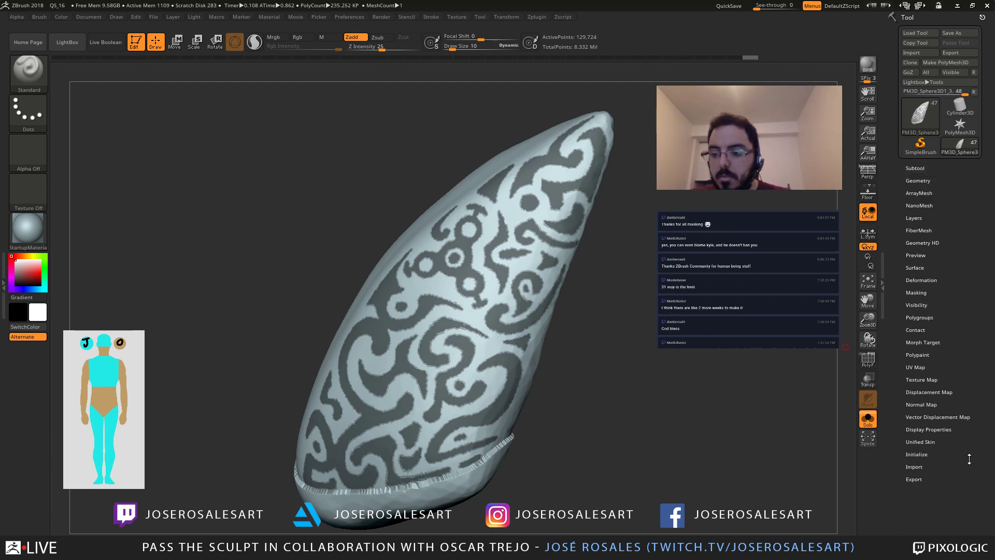
{"action": "left_click", "coordinate": [916, 292]}
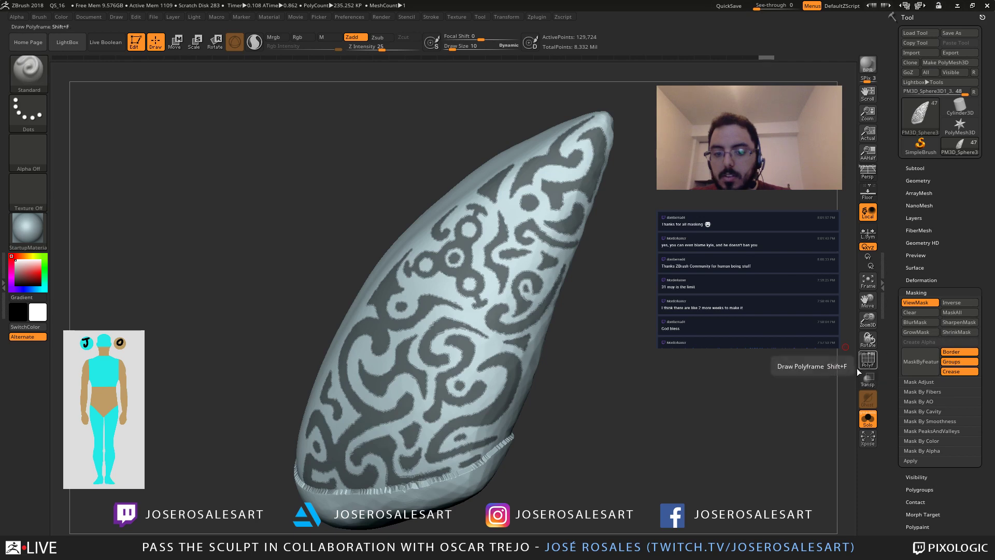
{"action": "left_click", "coordinate": [660, 360], "text": "ctrl"}
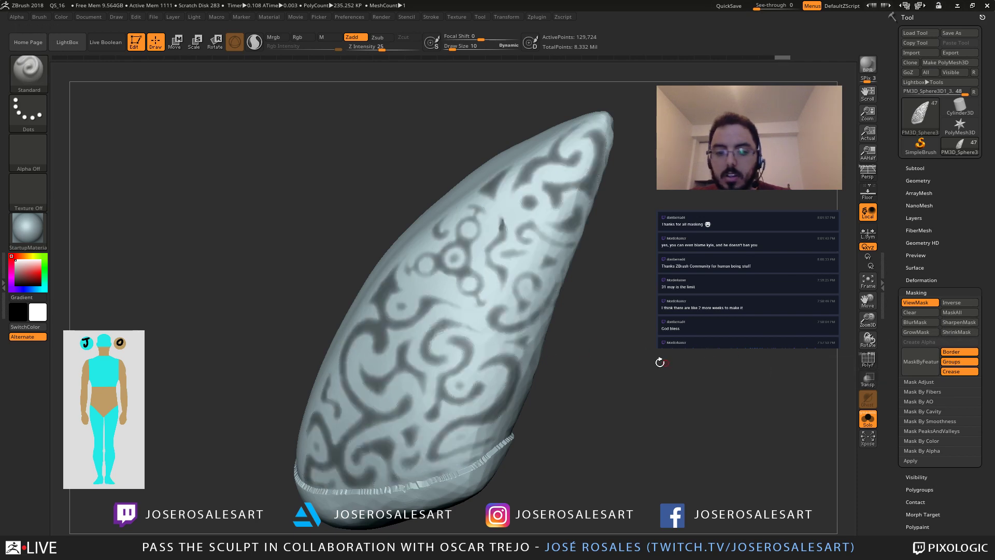
{"action": "left_click", "coordinate": [591, 358], "text": "ctrl"}
{"action": "left_click", "coordinate": [609, 363], "text": "ctrl"}
{"action": "left_click", "coordinate": [609, 363], "text": "ctrl+alt"}
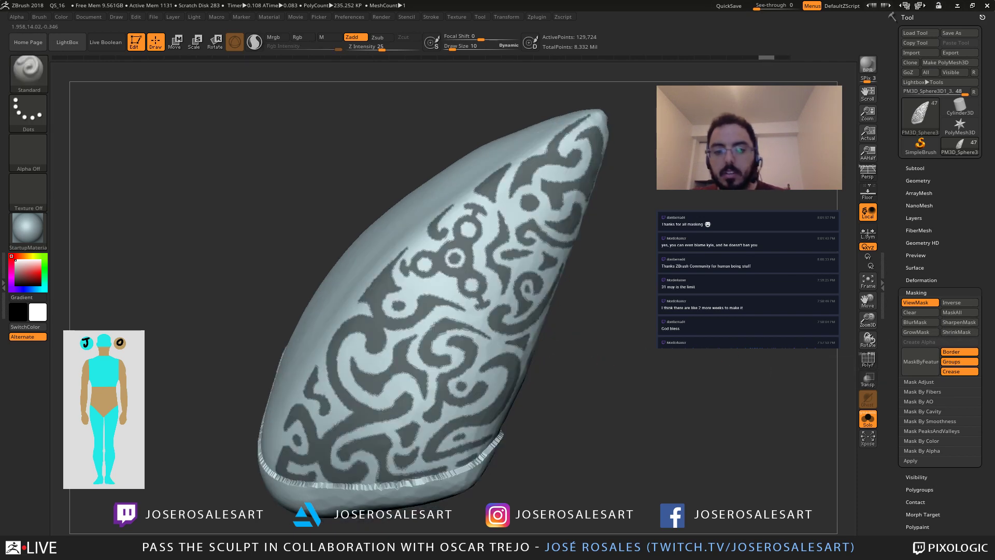
Step: Clear the plate's mask and subdivide the mesh twice to subdivision level 3
{"action": "left_click", "coordinate": [924, 292]}
{"action": "left_click", "coordinate": [917, 181]}
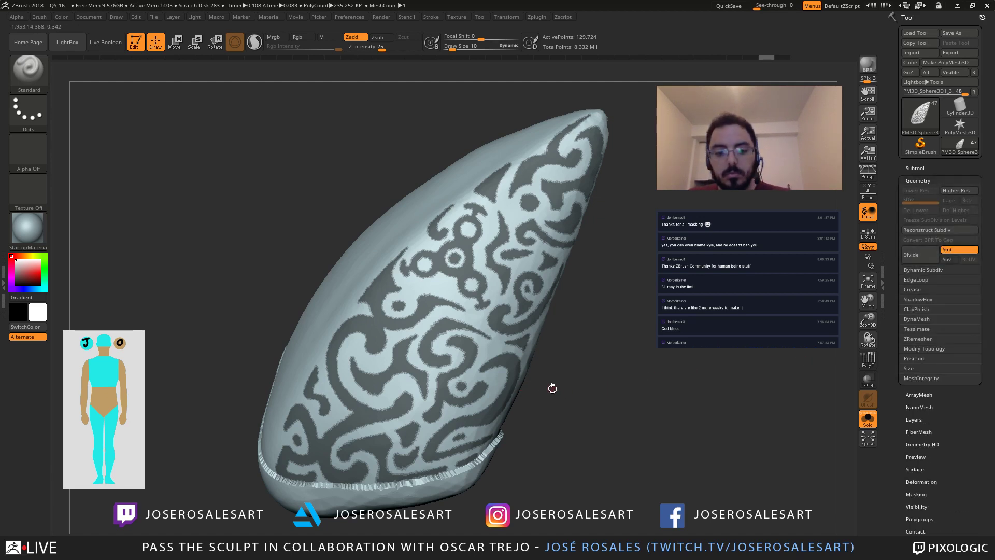
{"action": "key", "text": "ctrl"}
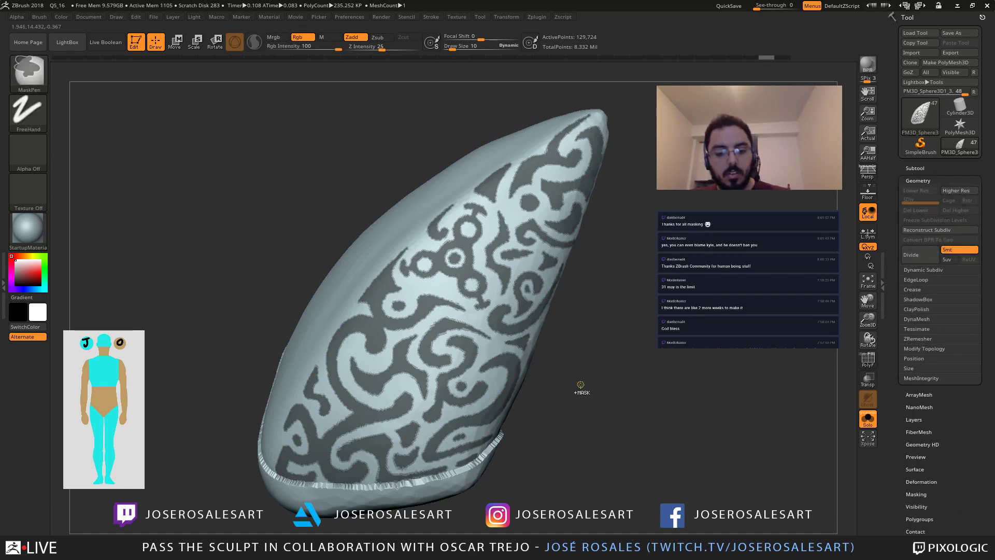
{"action": "left_click_drag", "start_coordinate": [580, 384], "coordinate": [588, 409], "text": "ctrl"}
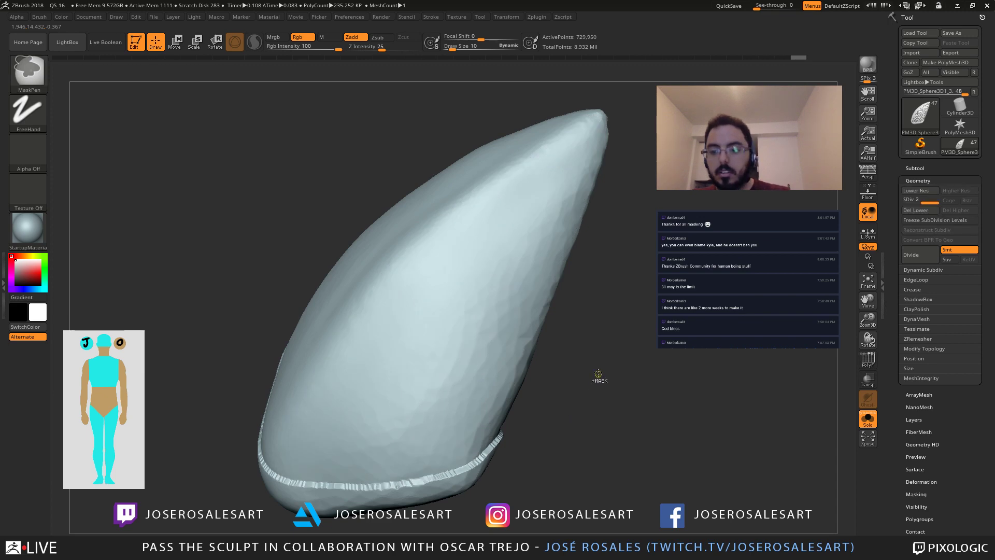
{"action": "key", "text": "ctrl+d"}
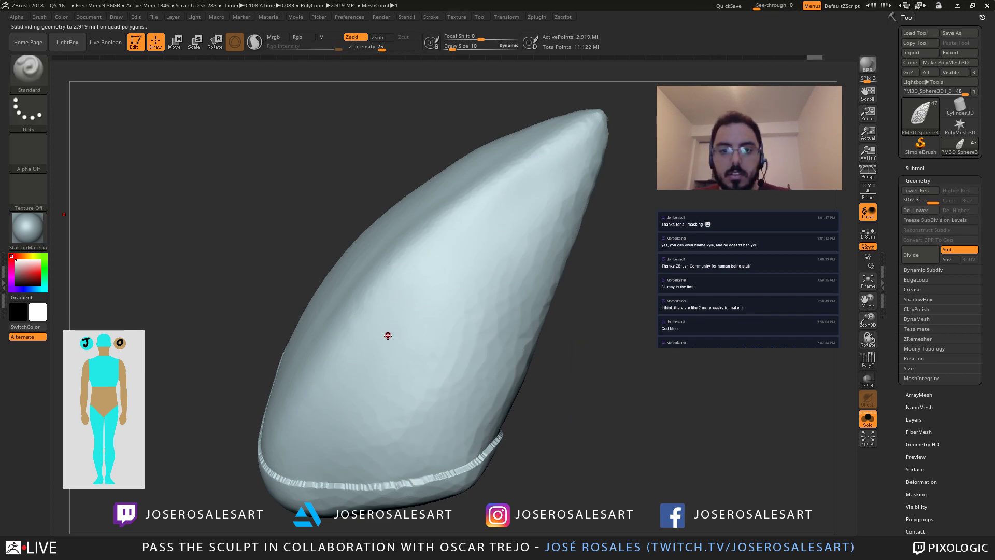
Step: Display the polygroup colours, isolate and mask the subdivided ornament polygroup, and unhide the whole plate
{"action": "key", "text": "shift+f"}
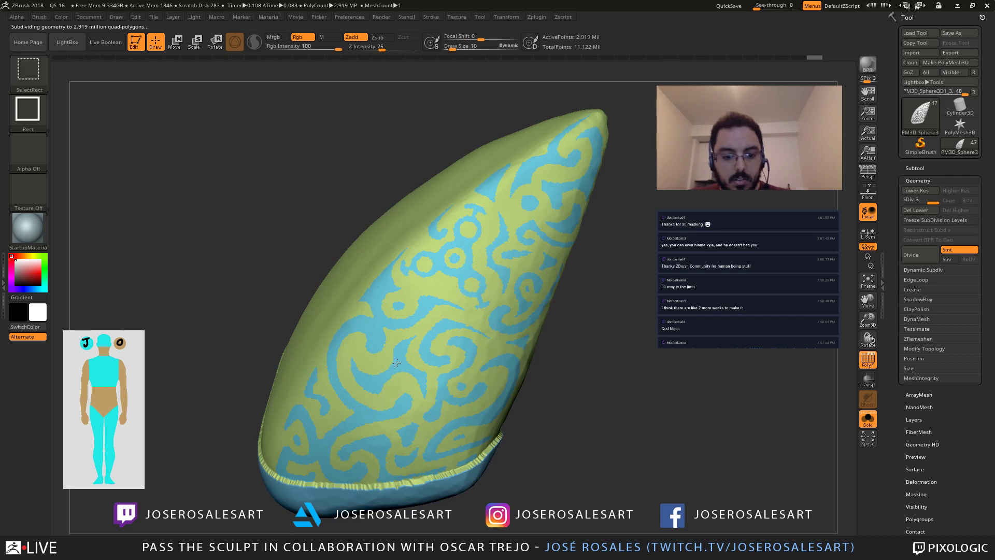
{"action": "left_click", "coordinate": [410, 371], "text": "ctrl+shift"}
{"action": "left_click_drag", "start_coordinate": [546, 311], "coordinate": [366, 251], "text": "alt"}
{"action": "left_click_drag", "start_coordinate": [349, 167], "coordinate": [602, 453], "text": "ctrl"}
{"action": "left_click", "coordinate": [613, 402], "text": "ctrl+shift"}
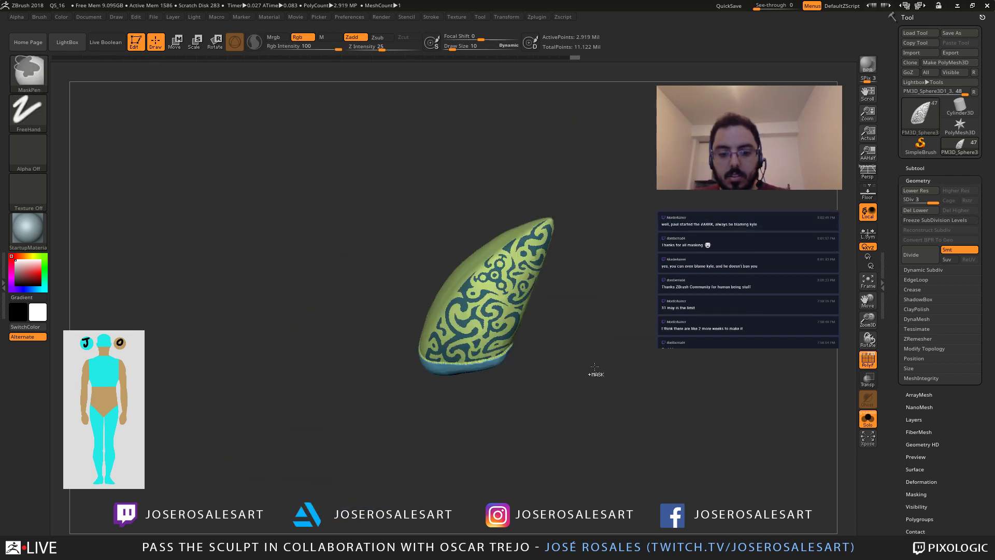
Step: Hide the polygroup colours, open the masking options and set the draw size to 17 over the ornament
{"action": "key", "text": "shift+f"}
{"action": "left_click", "coordinate": [925, 180]}
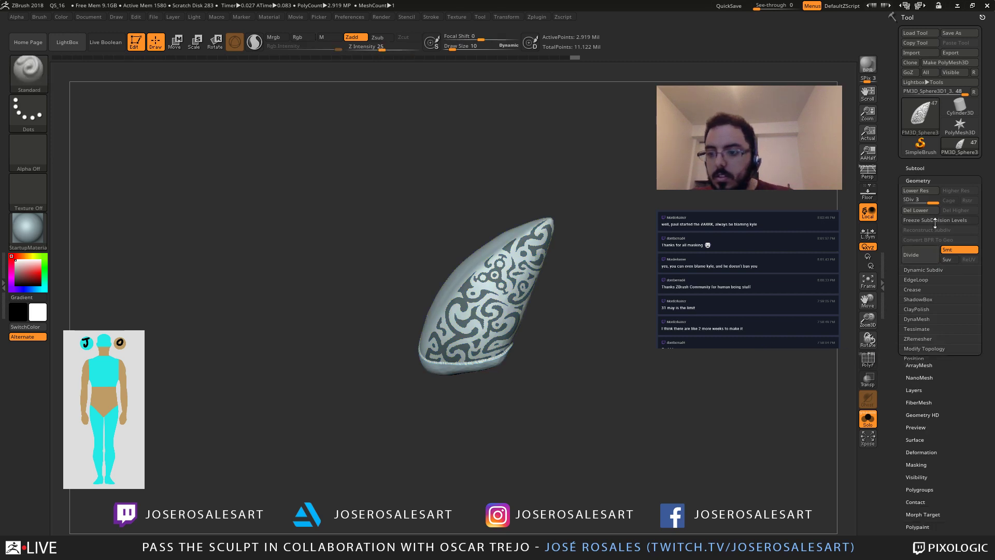
{"action": "left_click", "coordinate": [915, 292]}
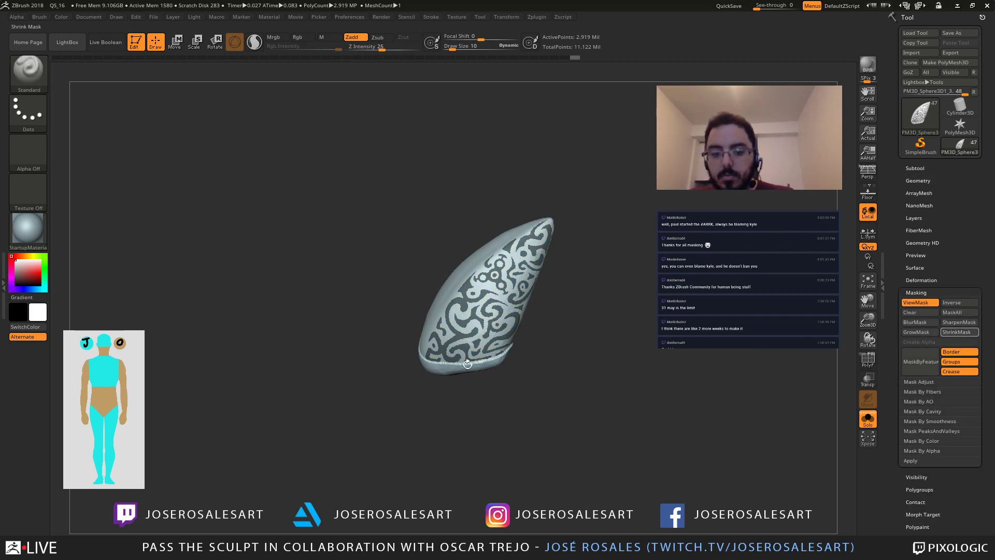
{"action": "mouse_move", "coordinate": [443, 298]}
{"action": "right_mouse_down", "text": "ctrl"}
{"action": "mouse_move", "coordinate": [563, 339]}
{"action": "mouse_move", "coordinate": [547, 301]}
{"action": "mouse_move", "coordinate": [497, 315]}
{"action": "right_mouse_up", "text": "ctrl"}
{"action": "key", "text": "s"}
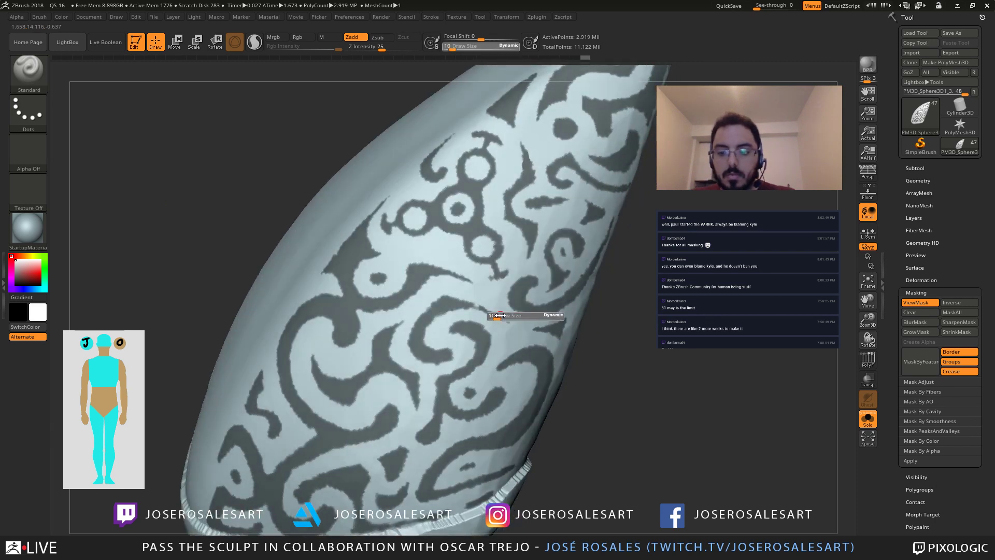
{"action": "left_click", "coordinate": [500, 316]}
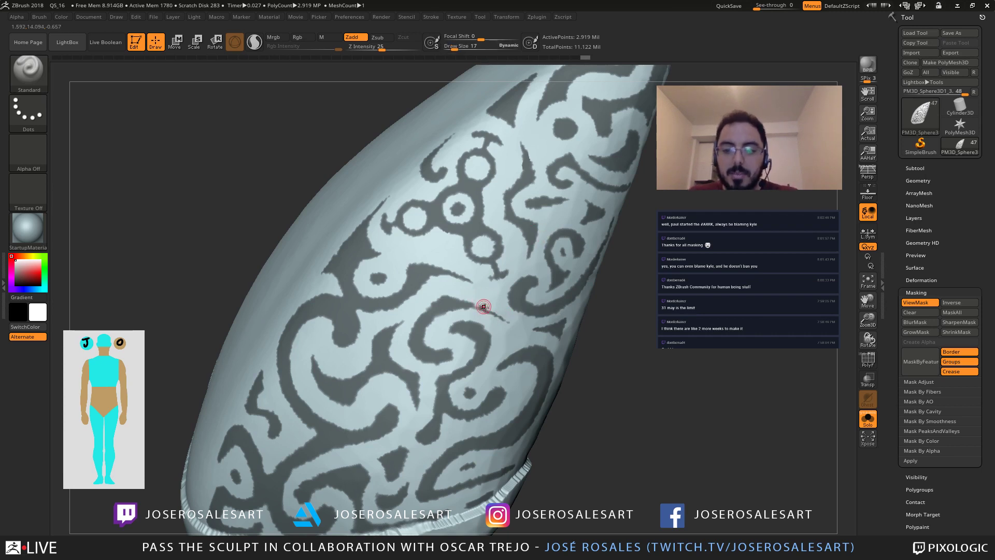
Step: Undo the ornament masking and its polygroup isolation so the whole plate is visible and unmasked
{"action": "key", "text": "ctrl"}
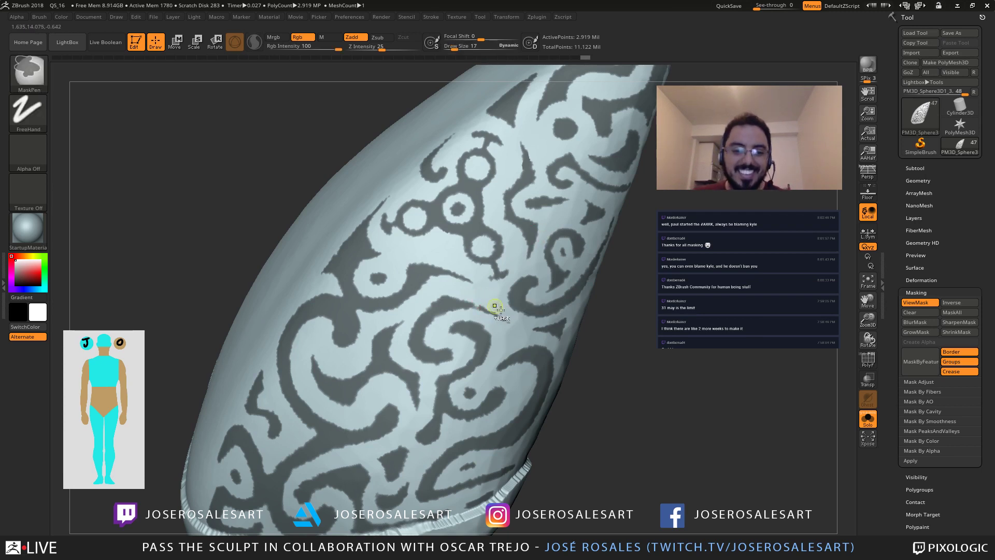
{"action": "key", "text": "ctrl+z"}
{"action": "key", "text": "ctrl+z"}
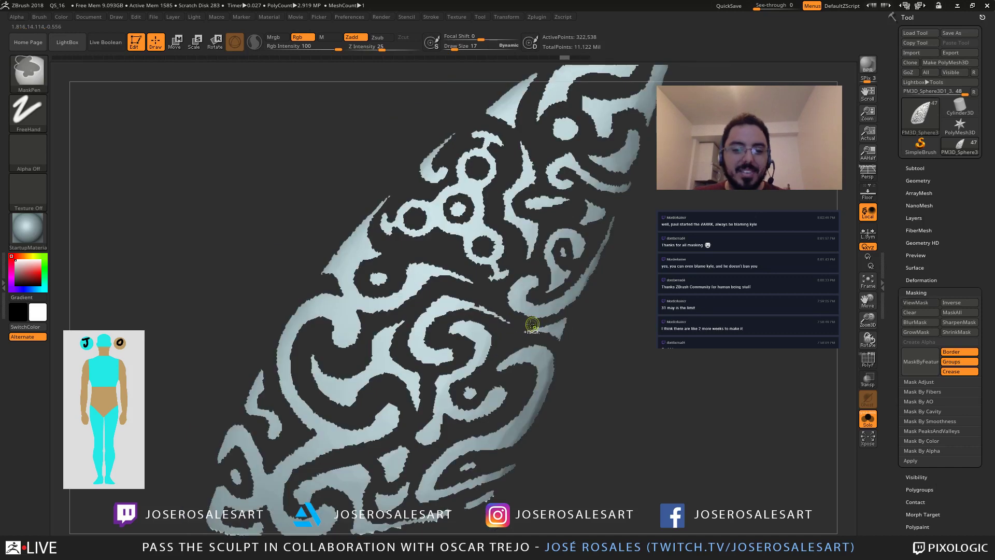
{"action": "key", "text": "ctrl+z"}
{"action": "key", "text": "ctrl+z"}
{"action": "mouse_move", "coordinate": [518, 316]}
{"action": "right_mouse_down"}
{"action": "mouse_move", "coordinate": [402, 288]}
{"action": "mouse_move", "coordinate": [488, 283]}
{"action": "mouse_move", "coordinate": [391, 227]}
{"action": "right_mouse_up"}
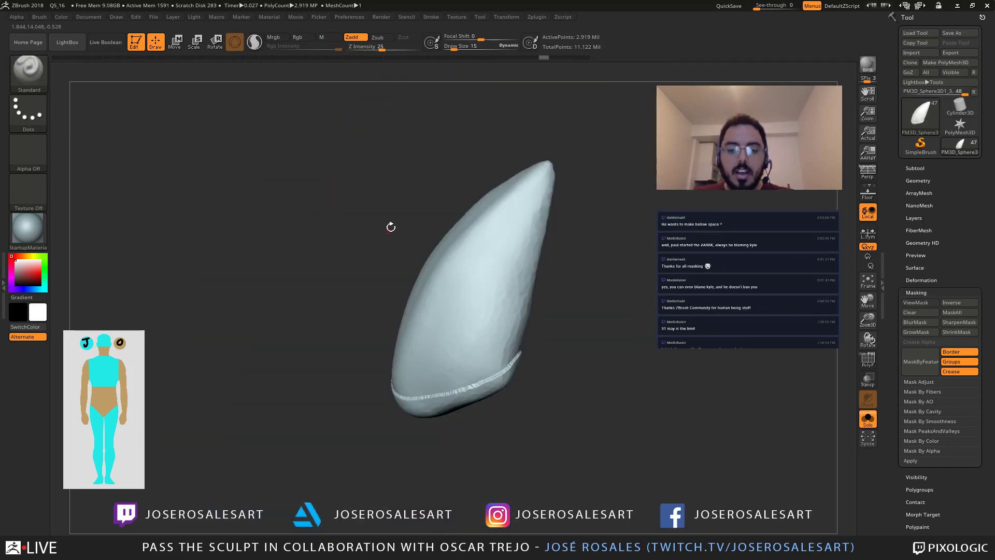
{"action": "right_click_drag", "start_coordinate": [498, 289], "coordinate": [542, 326]}
Step: Turn the polygroup colours back on, isolate the ornament polygroup and mask all of it
{"action": "key", "text": "shift+f"}
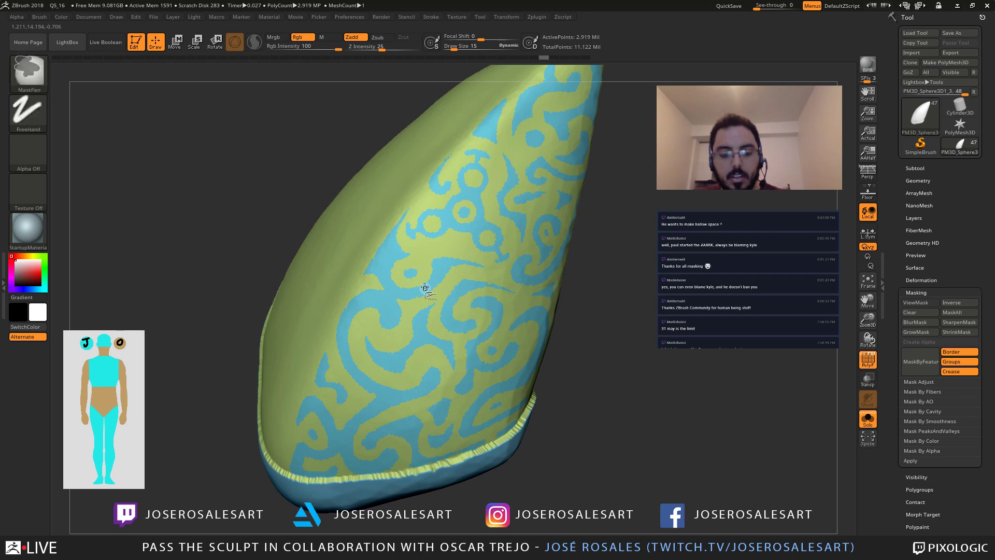
{"action": "left_click", "coordinate": [455, 285], "text": "ctrl+shift"}
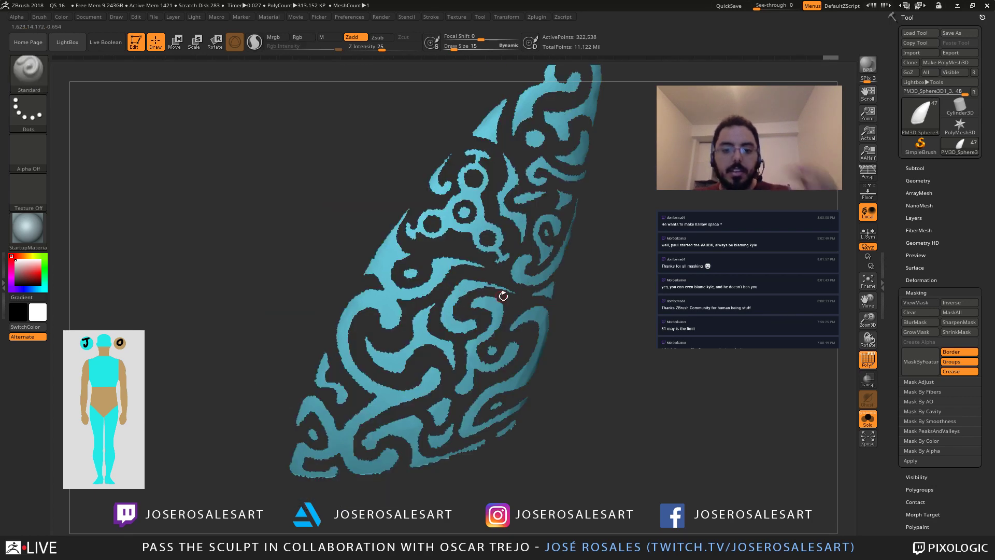
{"action": "right_click_drag", "start_coordinate": [525, 267], "coordinate": [379, 231], "text": "alt"}
{"action": "left_click_drag", "start_coordinate": [341, 126], "coordinate": [547, 445], "text": "ctrl"}
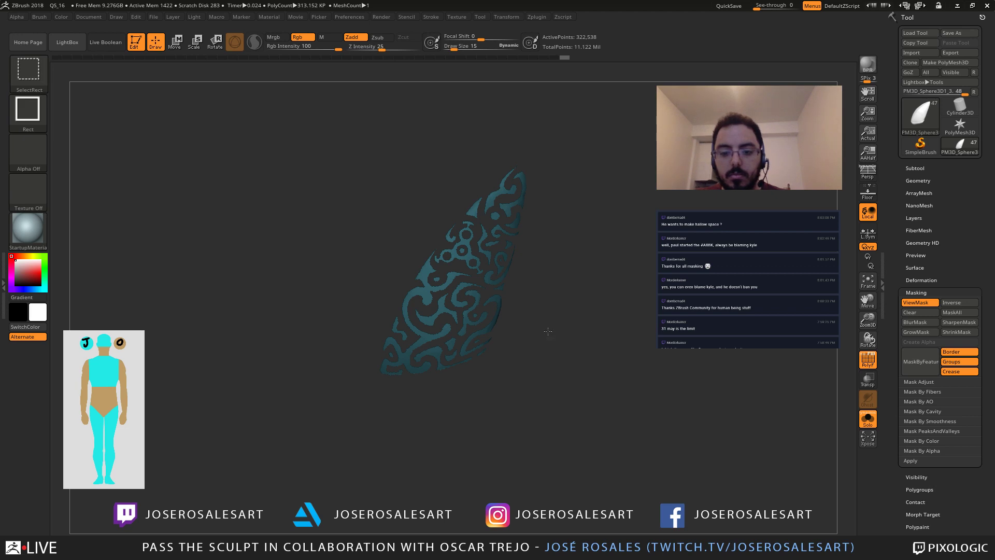
Step: Unhide the whole plate, extract the masked ornament and accept it as a new subtool
{"action": "left_click", "coordinate": [543, 301], "text": "ctrl+shift"}
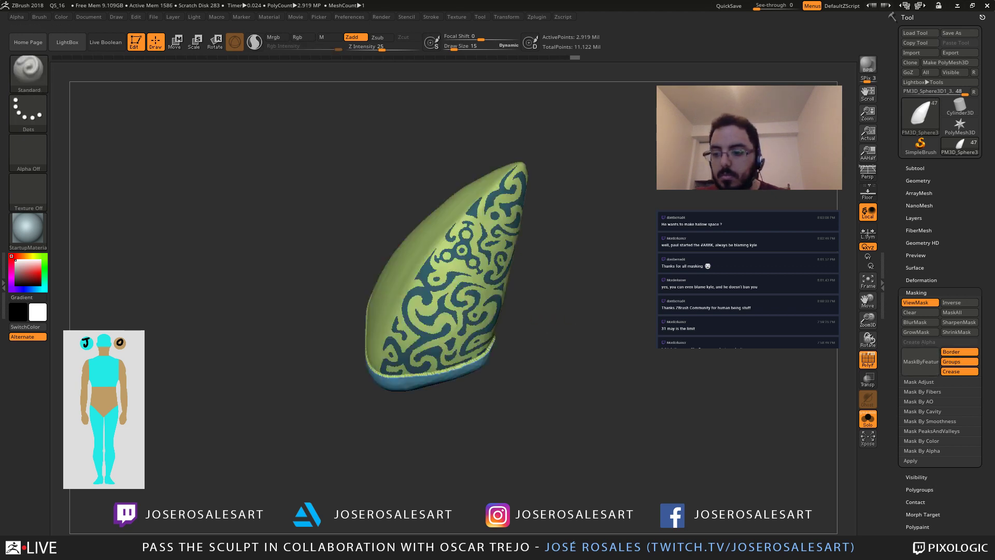
{"action": "left_click", "coordinate": [953, 332]}
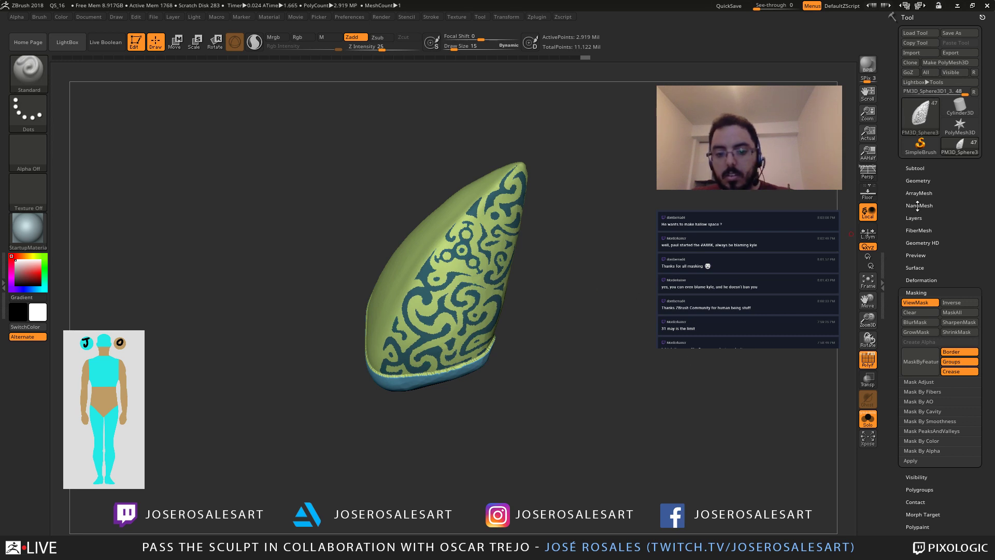
{"action": "left_click", "coordinate": [919, 169]}
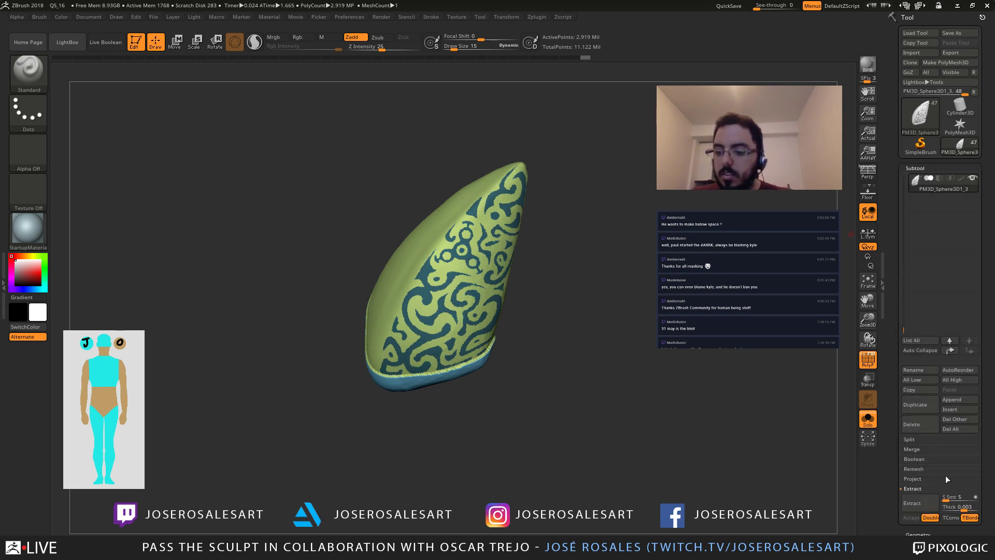
{"action": "left_click", "coordinate": [927, 505]}
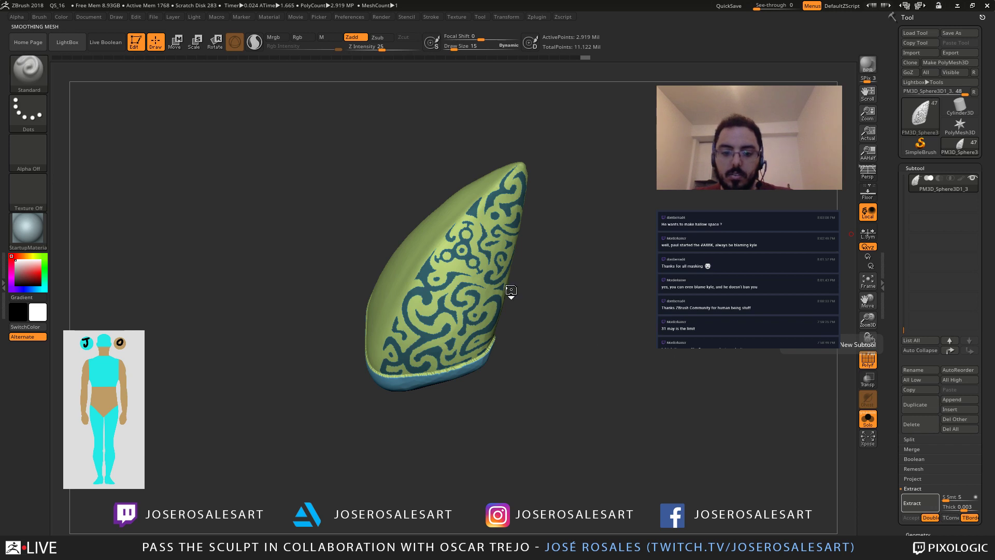
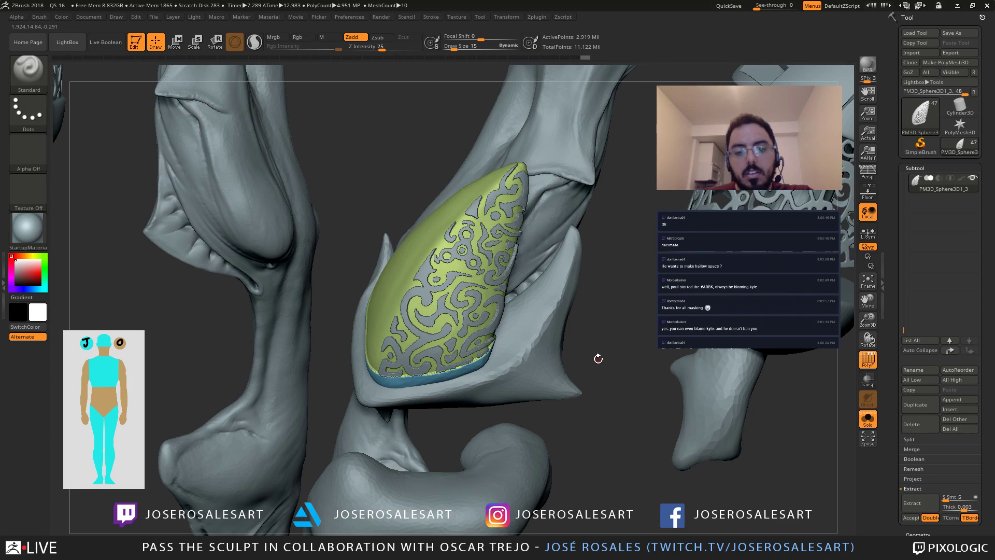
{"action": "left_click", "coordinate": [910, 517]}
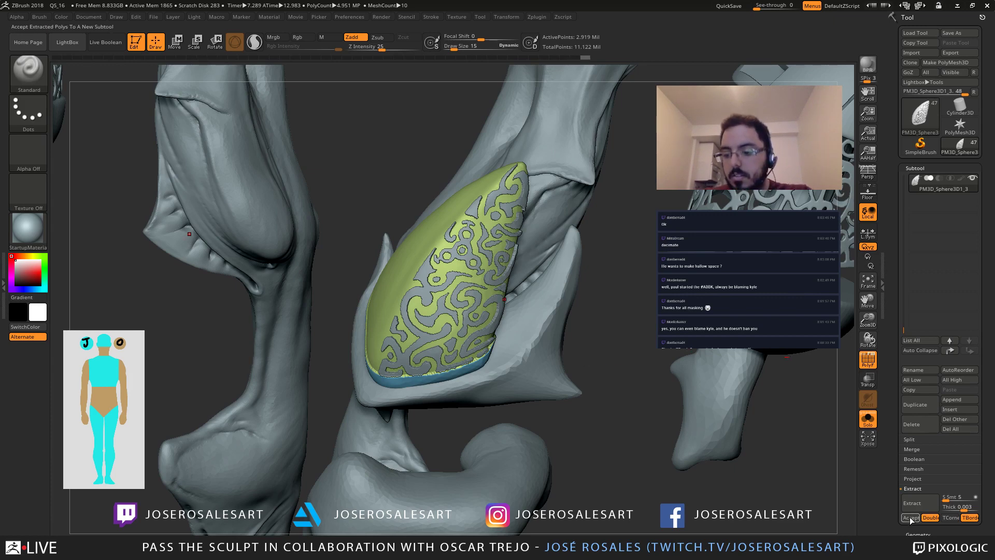
Step: Examine the extracted ornament's edges and thickness up close, with and without polygroup colours
{"action": "left_click_drag", "start_coordinate": [502, 368], "coordinate": [466, 323]}
{"action": "right_click_drag", "start_coordinate": [474, 312], "coordinate": [612, 366], "text": "ctrl"}
{"action": "key", "text": "shift+f"}
{"action": "key", "text": "shift+f"}
{"action": "key", "text": "shift+f"}
{"action": "scroll", "coordinate": [901, 369], "scroll_direction": "down", "scroll_amount": 7}
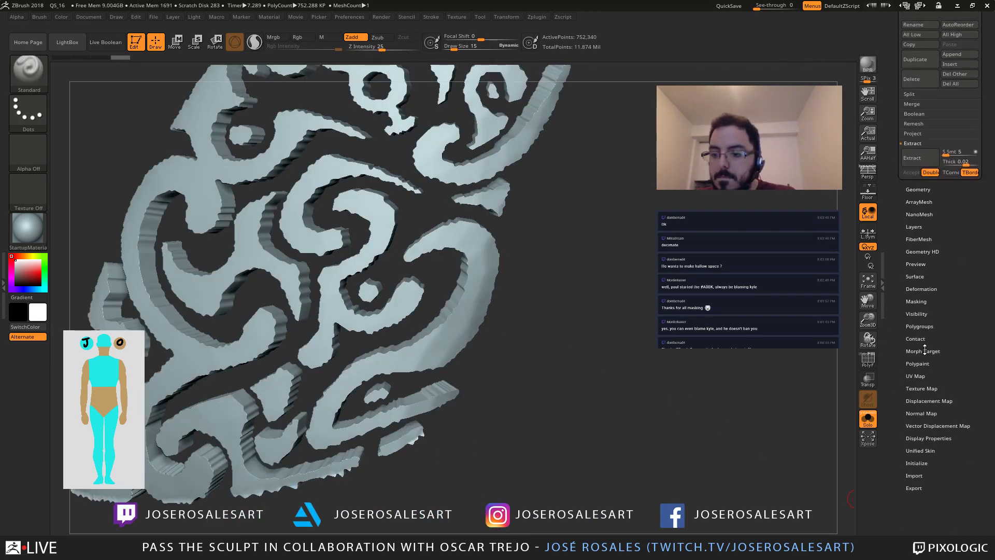
{"action": "left_click", "coordinate": [916, 302]}
{"action": "scroll", "coordinate": [916, 216], "scroll_direction": "up", "scroll_amount": 1}
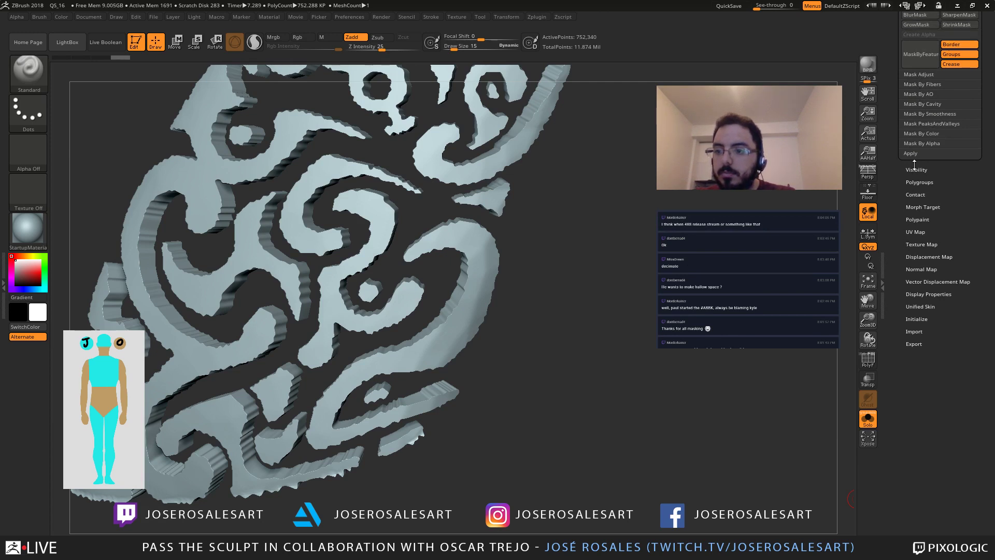
{"action": "scroll", "coordinate": [925, 238], "scroll_direction": "up", "scroll_amount": 1}
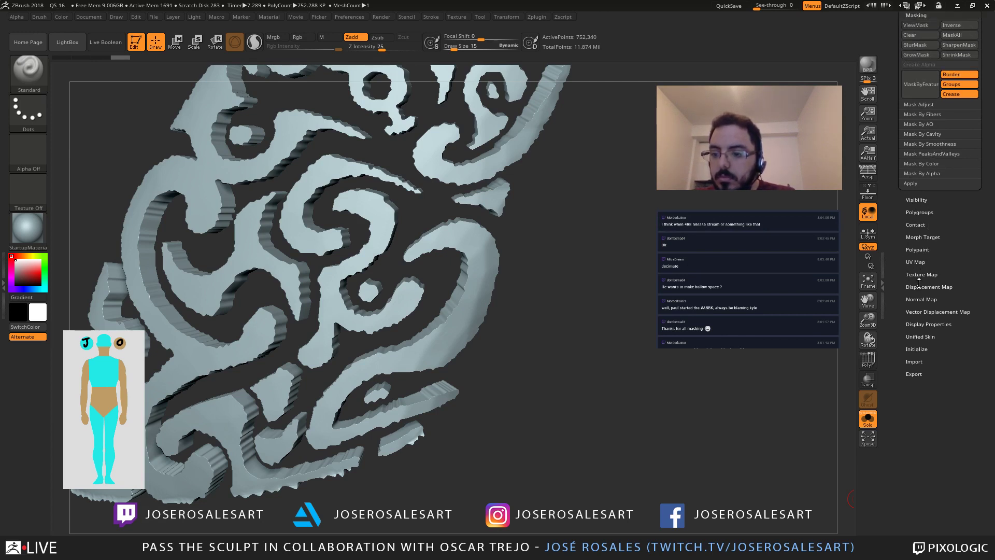
{"action": "left_click", "coordinate": [916, 249]}
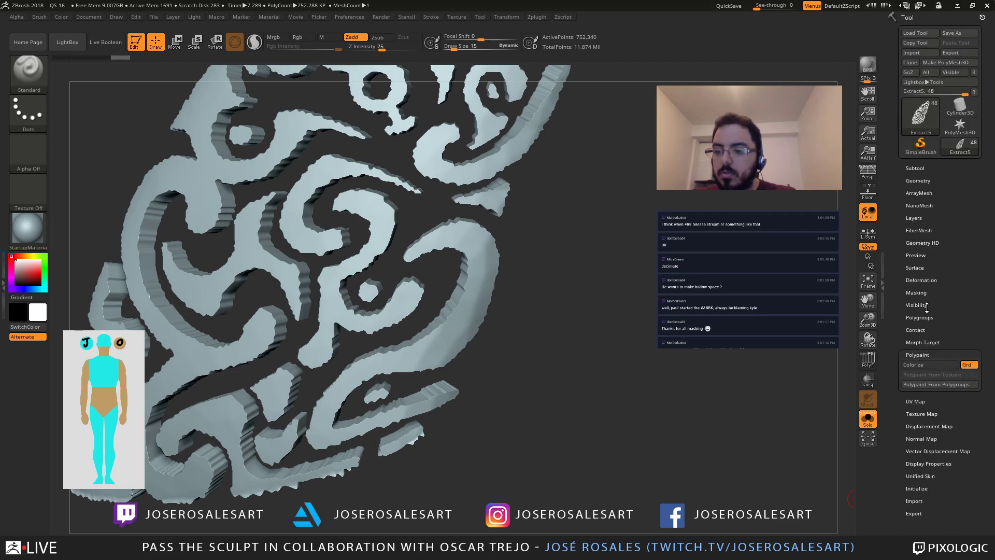
{"action": "key", "text": "shift"}
{"action": "key", "text": "shift+f"}
{"action": "mouse_move", "coordinate": [516, 303]}
{"action": "left_mouse_down"}
{"action": "mouse_move", "coordinate": [451, 304]}
{"action": "mouse_move", "coordinate": [513, 353]}
{"action": "left_mouse_up"}
{"action": "key", "text": "shift"}
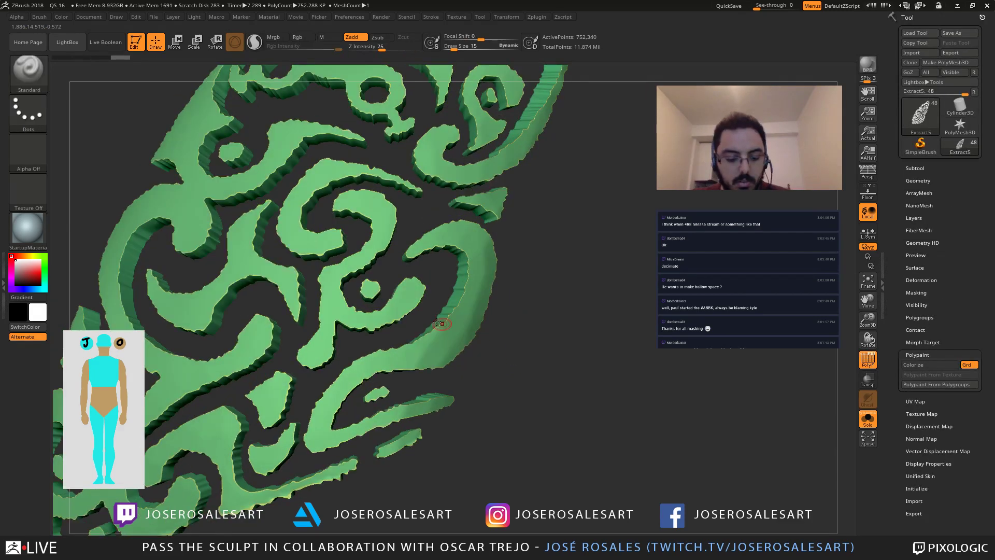
Step: Try smoothing a jagged edge of the extracted ornament with draw size 7, and undo the stroke
{"action": "mouse_move", "coordinate": [442, 324]}
{"action": "right_mouse_down", "text": "ctrl"}
{"action": "mouse_move", "coordinate": [633, 409]}
{"action": "mouse_move", "coordinate": [524, 381]}
{"action": "right_mouse_up", "text": "ctrl"}
{"action": "key", "text": "s"}
{"action": "left_click_drag", "start_coordinate": [542, 372], "coordinate": [539, 371]}
{"action": "mouse_move", "coordinate": [466, 310]}
{"action": "left_mouse_down", "text": "shift"}
{"action": "mouse_move", "coordinate": [451, 325]}
{"action": "mouse_move", "coordinate": [457, 351]}
{"action": "mouse_move", "coordinate": [460, 332]}
{"action": "left_mouse_up", "text": "shift"}
{"action": "key", "text": "ctrl+z"}
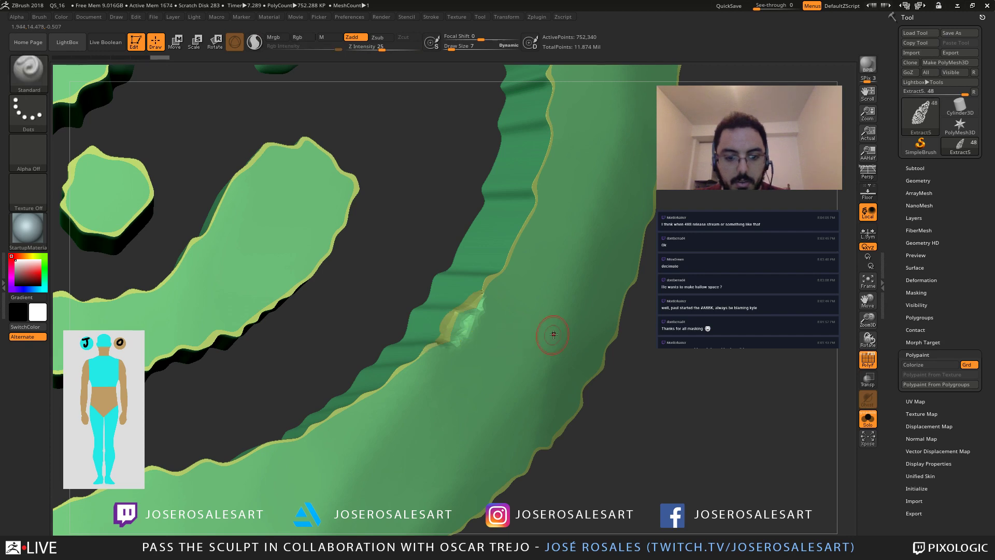
{"action": "mouse_move", "coordinate": [572, 330]}
{"action": "right_mouse_down", "text": "alt"}
{"action": "mouse_move", "coordinate": [453, 313]}
{"action": "mouse_move", "coordinate": [416, 296]}
{"action": "mouse_move", "coordinate": [840, 223]}
{"action": "right_mouse_up", "text": "alt"}
{"action": "key", "text": "ctrl+z"}
Step: Apply Polish By Groups at 85 to the extracted ornament and inspect its edges from several angles
{"action": "left_click", "coordinate": [917, 181]}
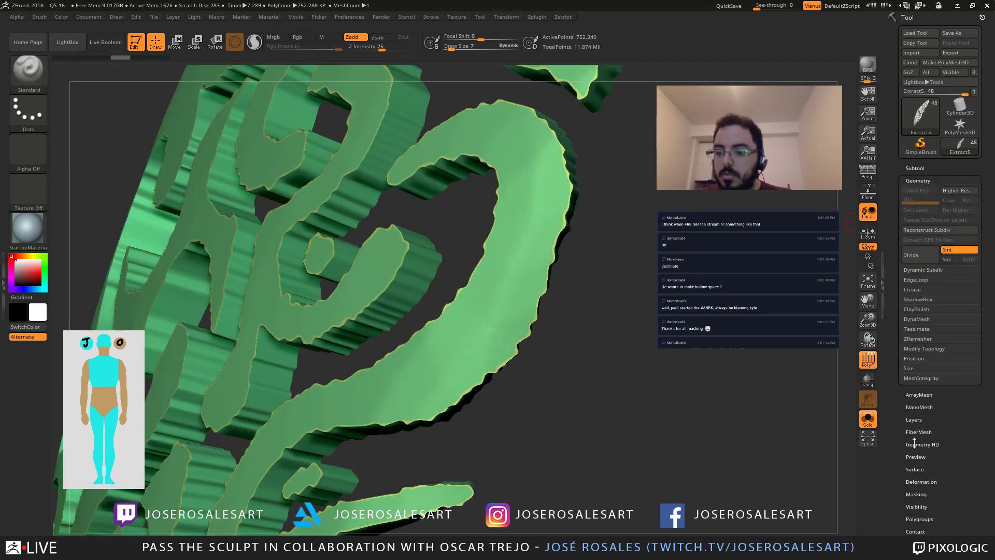
{"action": "left_click", "coordinate": [915, 429]}
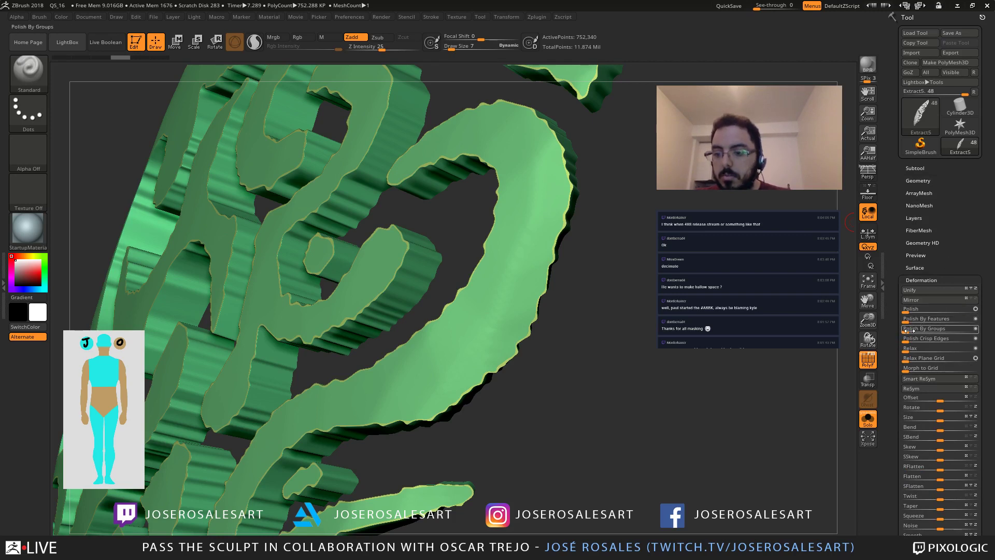
{"action": "left_click_drag", "start_coordinate": [910, 328], "coordinate": [951, 328]}
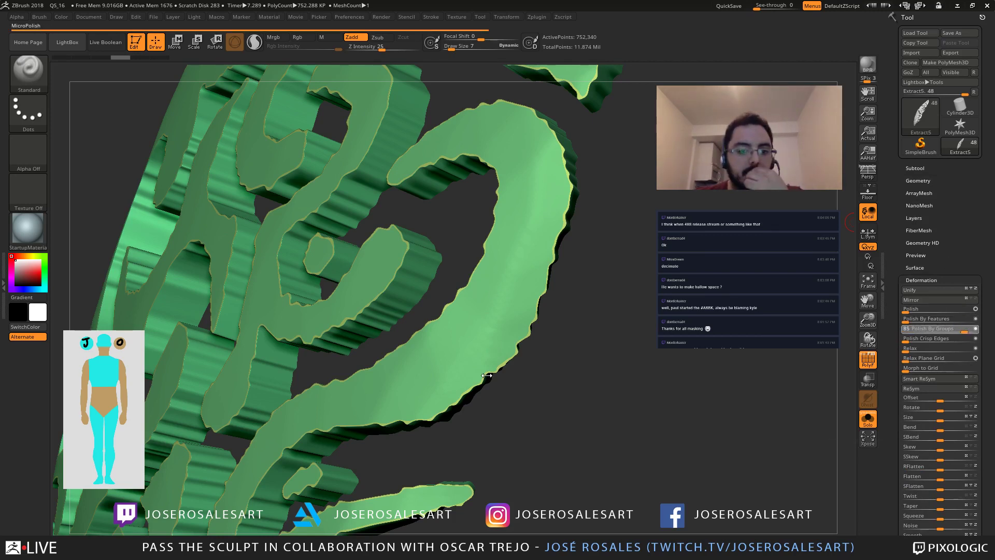
{"action": "right_click_drag", "start_coordinate": [501, 313], "coordinate": [394, 284]}
{"action": "key", "text": "shift"}
{"action": "mouse_move", "coordinate": [485, 304]}
{"action": "left_mouse_down", "text": "shift"}
{"action": "mouse_move", "coordinate": [553, 274]}
{"action": "mouse_move", "coordinate": [389, 342]}
{"action": "left_mouse_up", "text": "shift"}
{"action": "mouse_move", "coordinate": [306, 289]}
{"action": "right_mouse_down", "text": "ctrl"}
{"action": "mouse_move", "coordinate": [382, 335]}
{"action": "mouse_move", "coordinate": [425, 337]}
{"action": "mouse_move", "coordinate": [388, 348]}
{"action": "mouse_move", "coordinate": [473, 381]}
{"action": "mouse_move", "coordinate": [473, 390]}
{"action": "mouse_move", "coordinate": [418, 381]}
{"action": "mouse_move", "coordinate": [509, 373]}
{"action": "right_mouse_up", "text": "ctrl"}
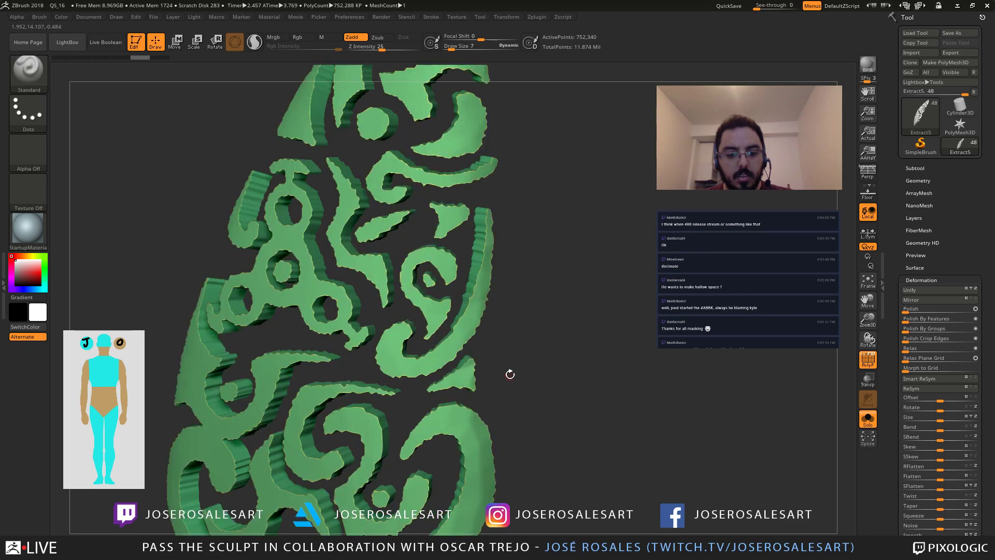
Step: Mask the extracted ornament, and delete its subtool to return to the plate
{"action": "key", "text": "ctrl+a"}
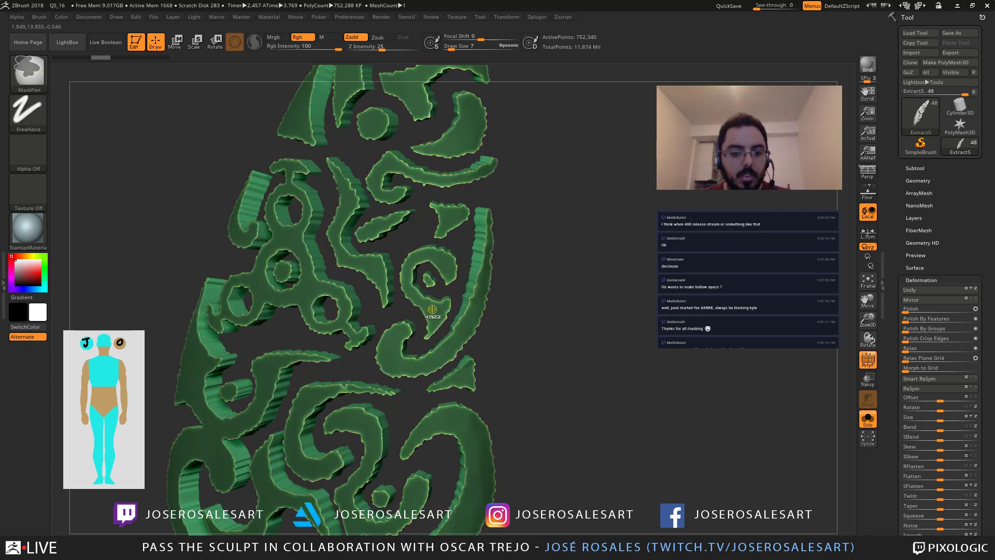
{"action": "left_click", "coordinate": [915, 168]}
{"action": "left_click", "coordinate": [922, 425]}
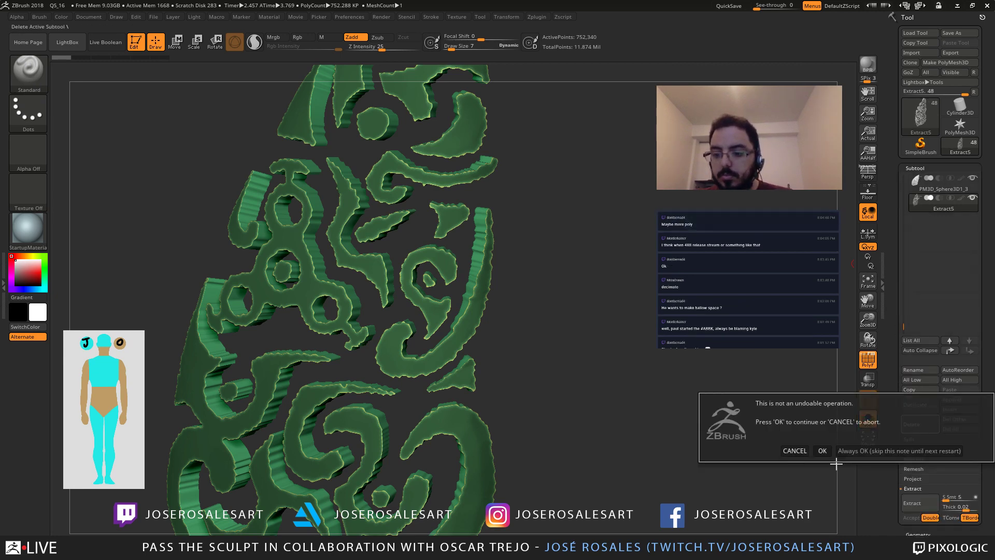
{"action": "left_click", "coordinate": [821, 451]}
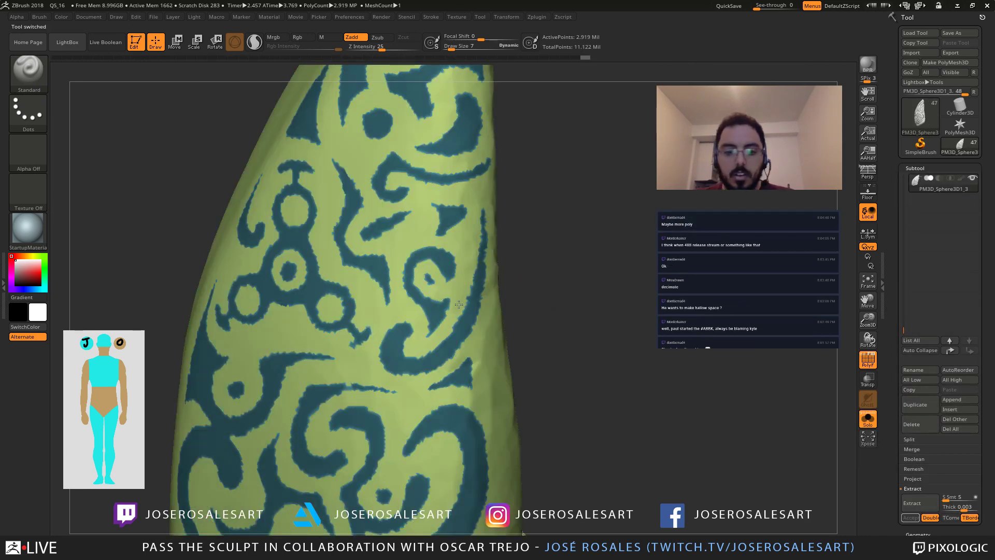
{"action": "left_click_drag", "start_coordinate": [500, 334], "coordinate": [466, 332]}
{"action": "left_click_drag", "start_coordinate": [905, 327], "coordinate": [904, 317]}
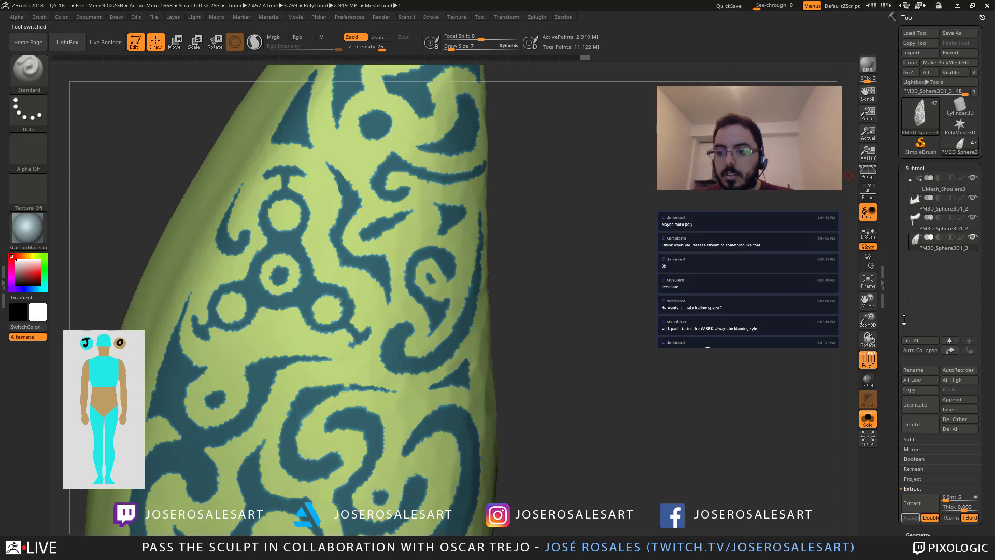
Step: Undo the plate's recent masking, polygroup and subdivision changes back to the soft-edged ornament mask
{"action": "mouse_move", "coordinate": [915, 241]}
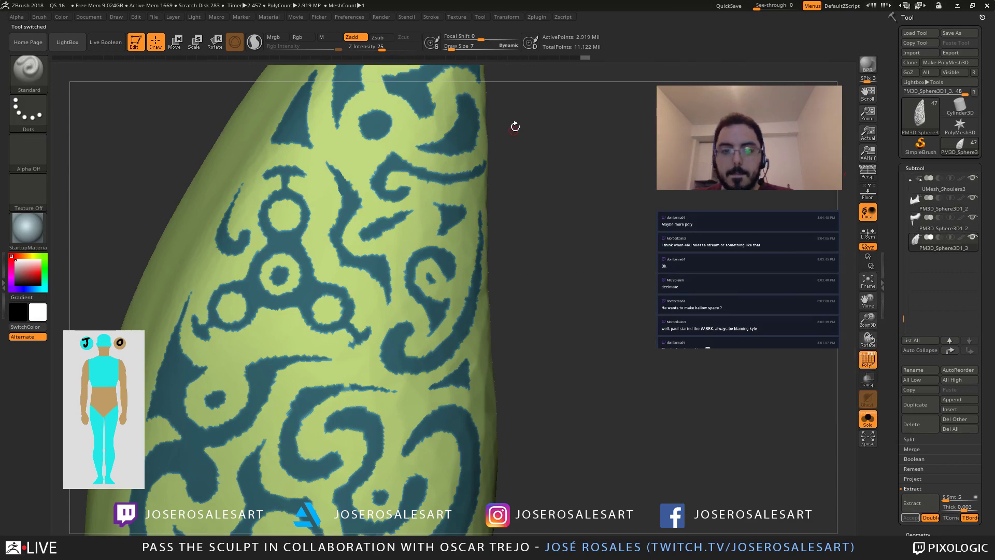
{"action": "key", "text": "ctrl"}
{"action": "key", "text": "shift+d"}
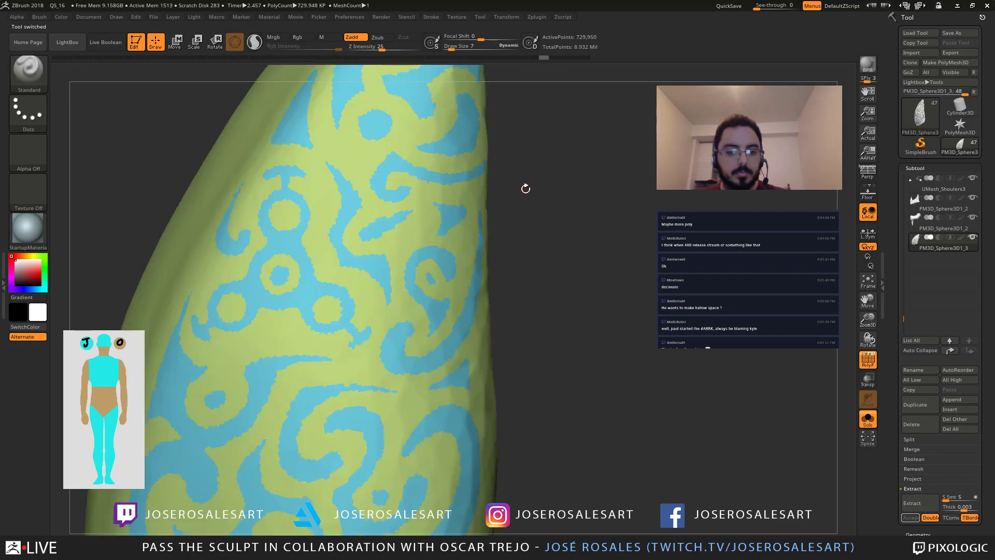
{"action": "key", "text": "shift+f"}
{"action": "key", "text": "shift+f"}
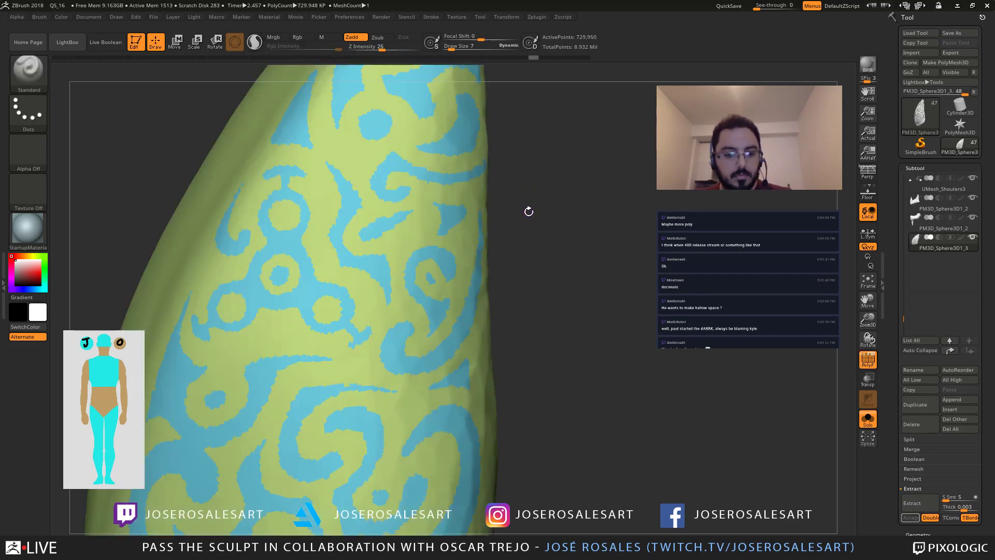
{"action": "key", "text": "ctrl+z"}
{"action": "key", "text": "ctrl+z"}
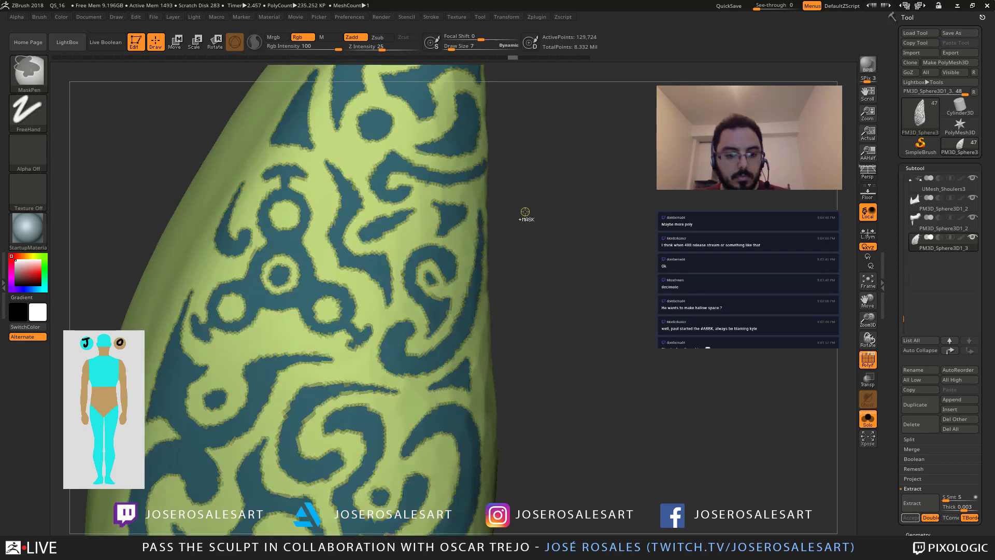
{"action": "key", "text": "ctrl+z"}
{"action": "key", "text": "ctrl+z"}
{"action": "key", "text": "ctrl+z"}
{"action": "key", "text": "ctrl+z"}
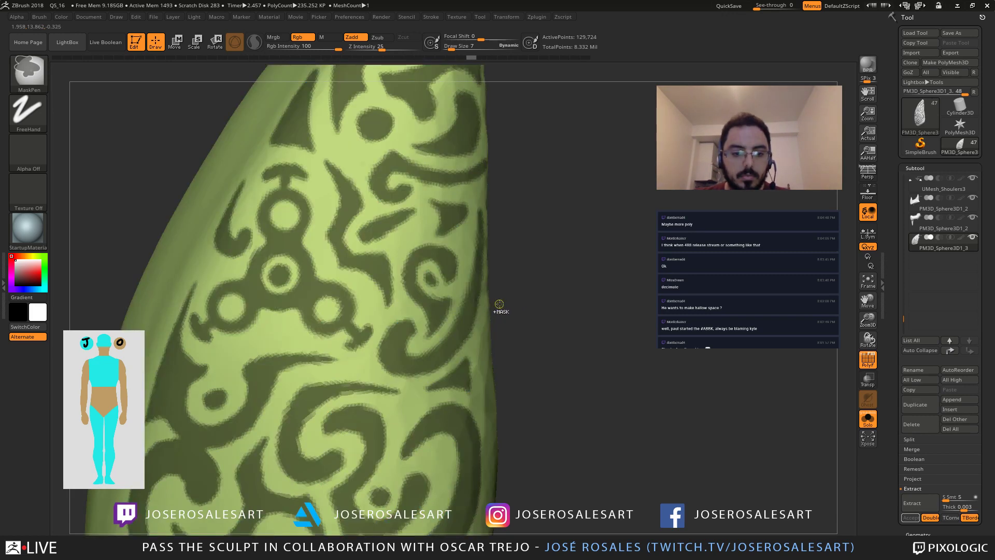
Step: Subdivide the unmasked surface around the ornament, and invert the mask to subdivide the ornament area too
{"action": "key", "text": "ctrl+d"}
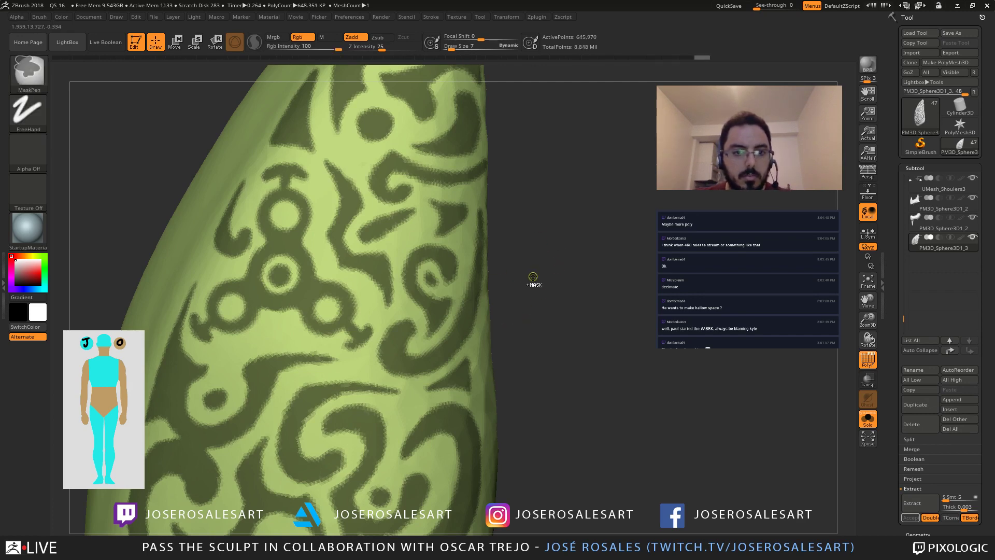
{"action": "key", "text": "shift+f"}
{"action": "key", "text": "shift+f"}
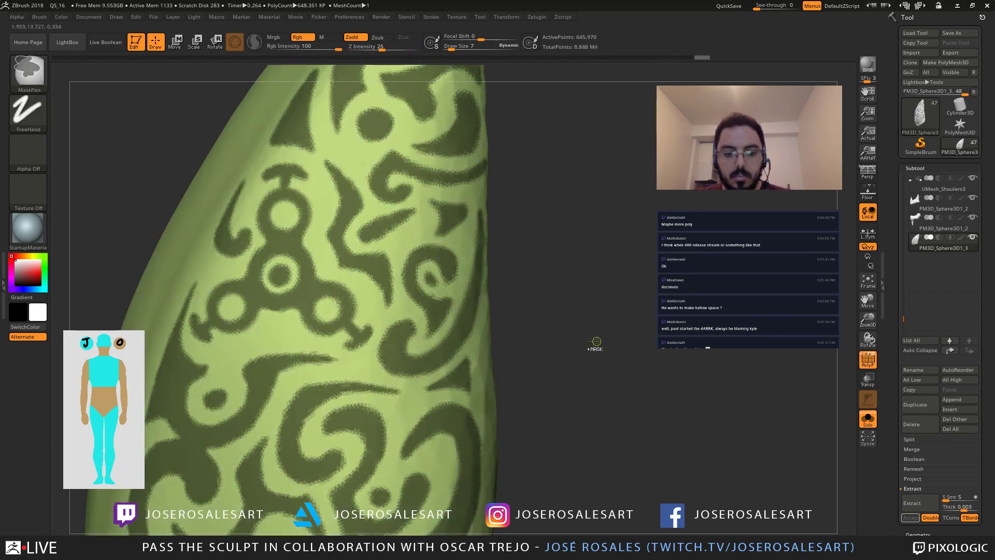
{"action": "left_click", "coordinate": [540, 347], "text": "ctrl"}
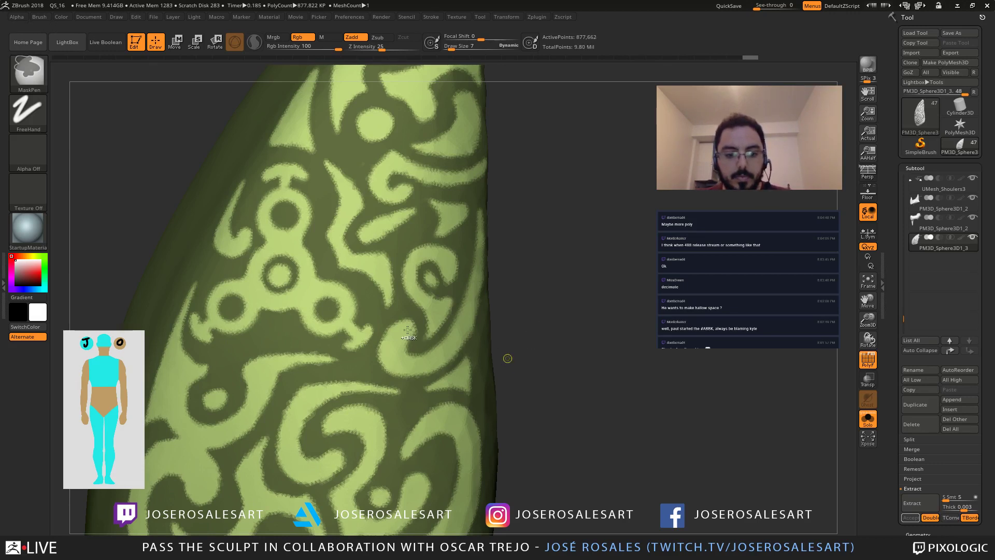
{"action": "key", "text": "ctrl+d"}
Step: Examine the wireframe density along the ornament's mask edges with draw size 28, and hide the wireframe and polygroup colours
{"action": "right_click_drag", "start_coordinate": [380, 325], "coordinate": [510, 371], "text": "ctrl"}
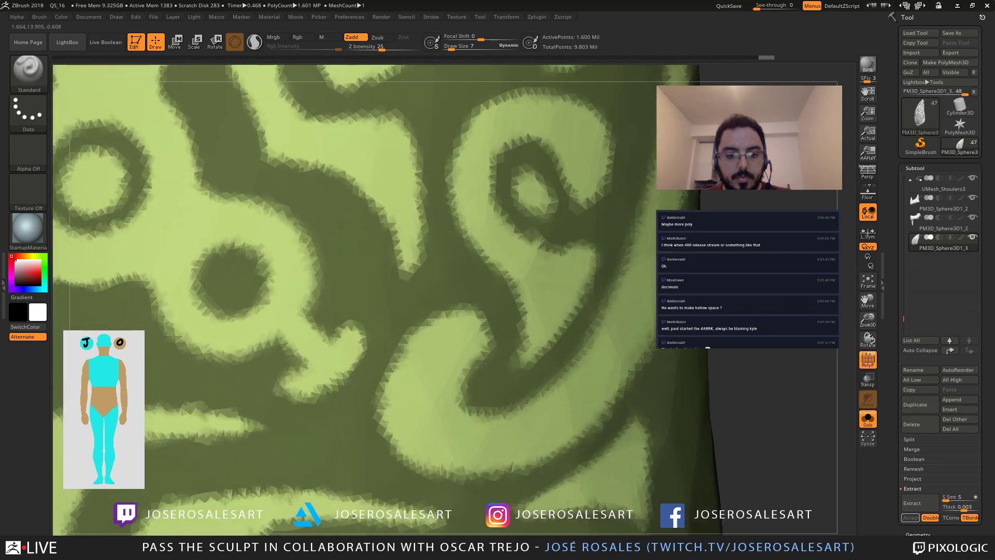
{"action": "key", "text": "s"}
{"action": "left_click", "coordinate": [461, 358]}
{"action": "right_click_drag", "start_coordinate": [457, 346], "coordinate": [450, 319], "text": "alt"}
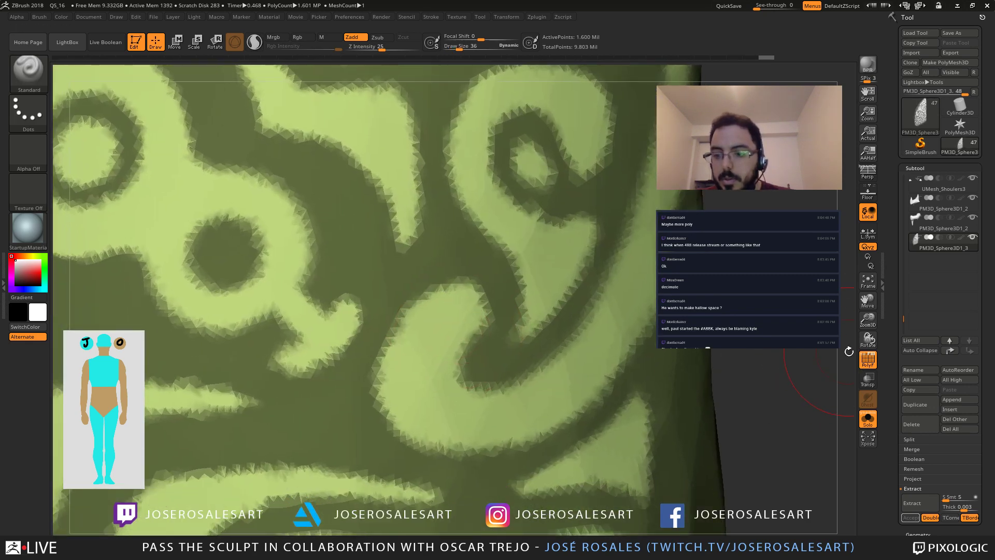
{"action": "left_click", "coordinate": [866, 359]}
{"action": "key", "text": "s"}
{"action": "left_click_drag", "start_coordinate": [529, 372], "coordinate": [530, 372]}
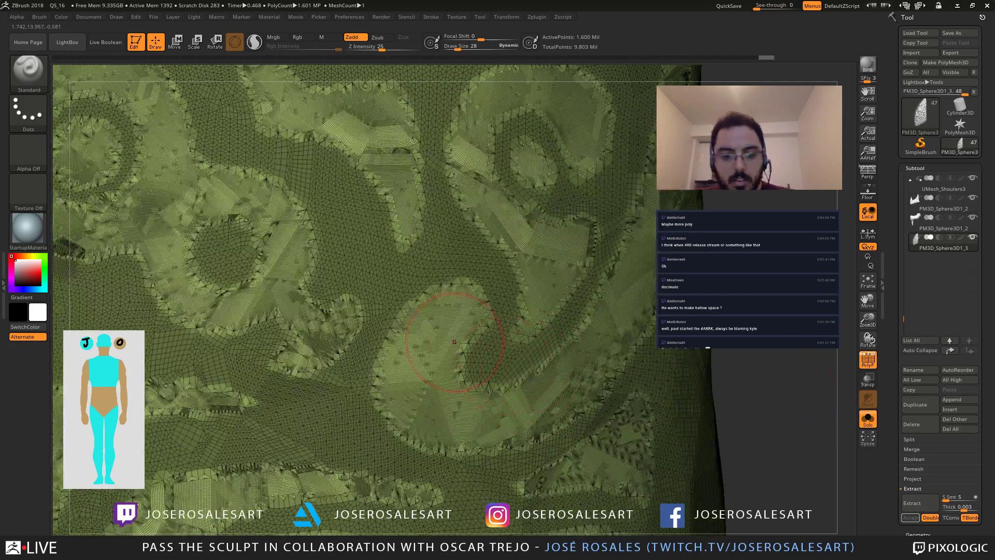
{"action": "right_click_drag", "start_coordinate": [455, 328], "coordinate": [437, 314], "text": "alt"}
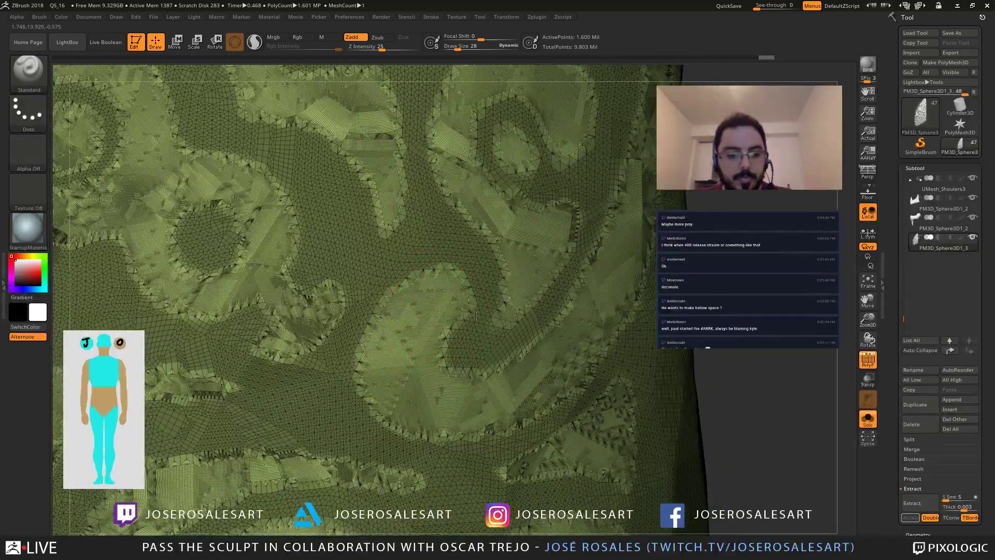
{"action": "key", "text": "f"}
{"action": "key", "text": "shift+f"}
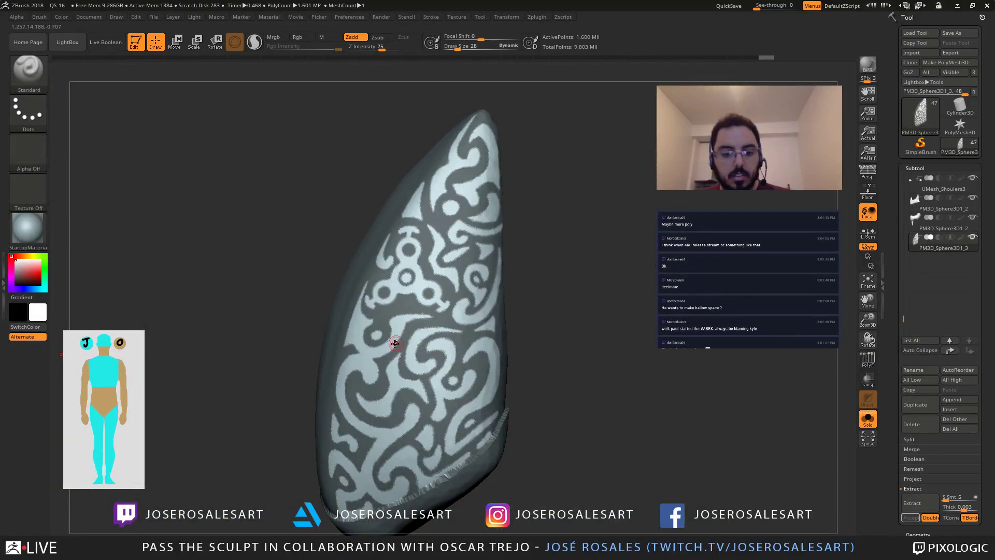
Step: Clear the plate's mask and isolate its main pointed polygroup, hiding the base band
{"action": "left_click_drag", "start_coordinate": [571, 342], "coordinate": [535, 360], "text": "ctrl"}
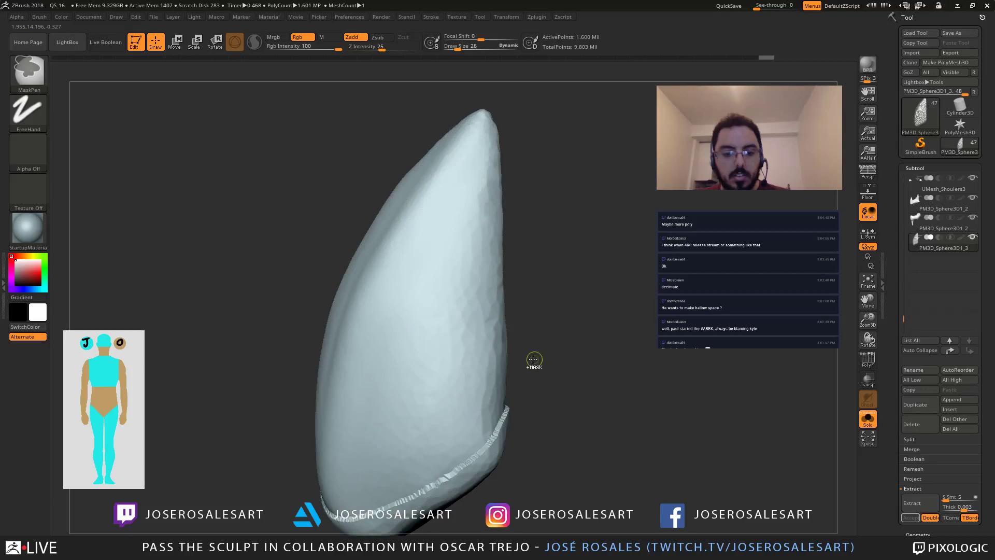
{"action": "left_click", "coordinate": [438, 358], "text": "ctrl+shift"}
{"action": "key", "text": "ctrl"}
{"action": "key", "text": "ctrl"}
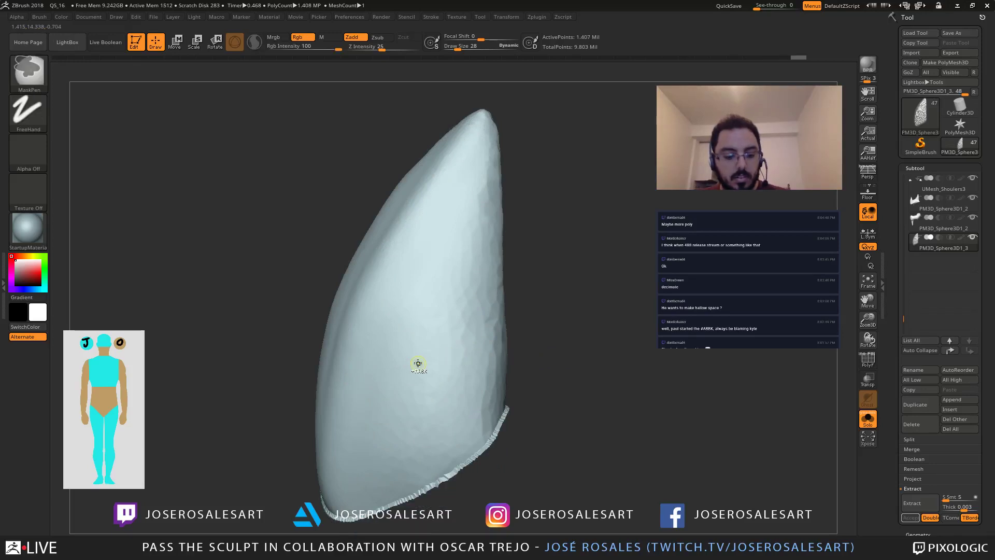
Step: Show the plate's wireframe and polygroup colours, reveal the whole plate, and undo the recent visibility changes and mask clearing
{"action": "key", "text": "shift+f"}
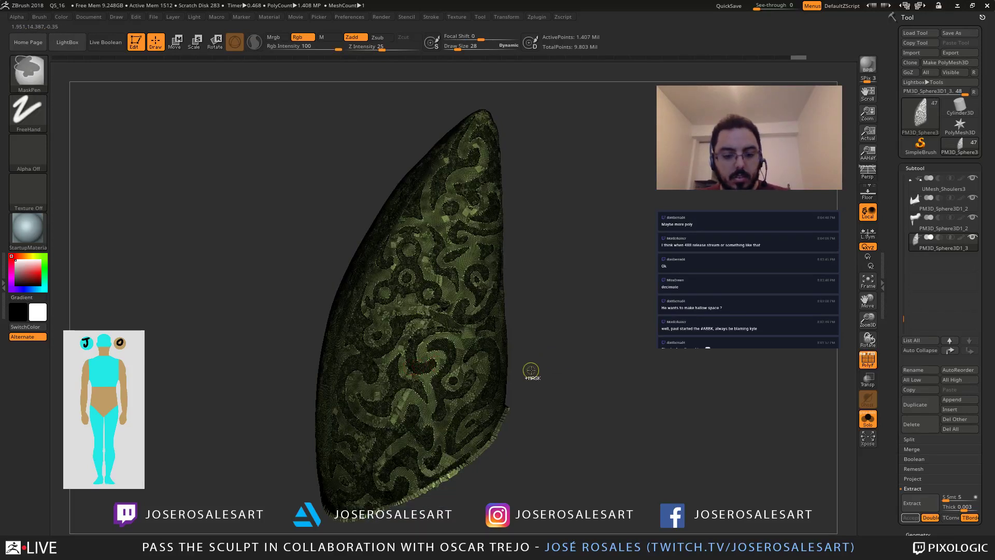
{"action": "left_click", "coordinate": [463, 373], "text": "ctrl+shift"}
{"action": "left_click_drag", "start_coordinate": [548, 368], "coordinate": [550, 436], "text": "alt"}
{"action": "key", "text": "ctrl"}
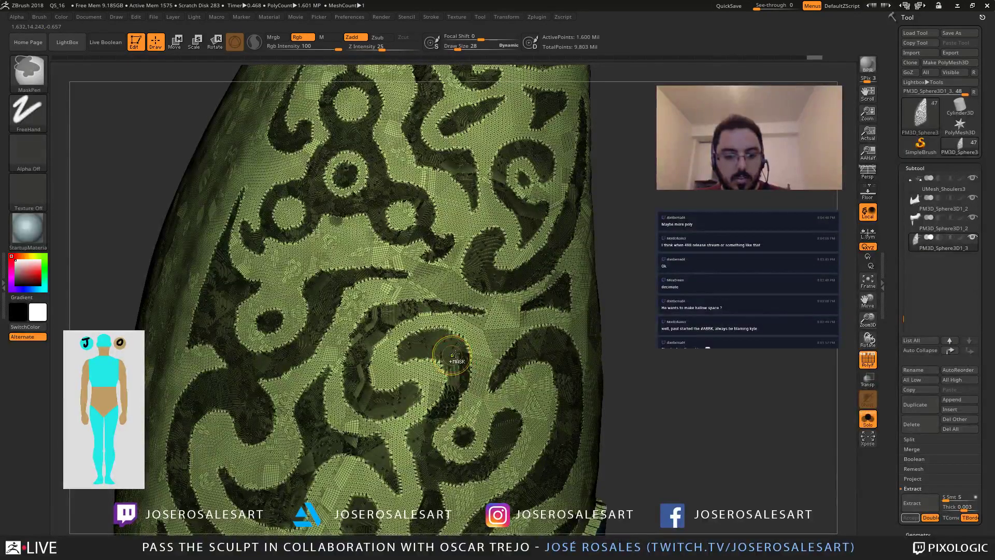
{"action": "key", "text": "ctrl+z"}
{"action": "key", "text": "ctrl+z"}
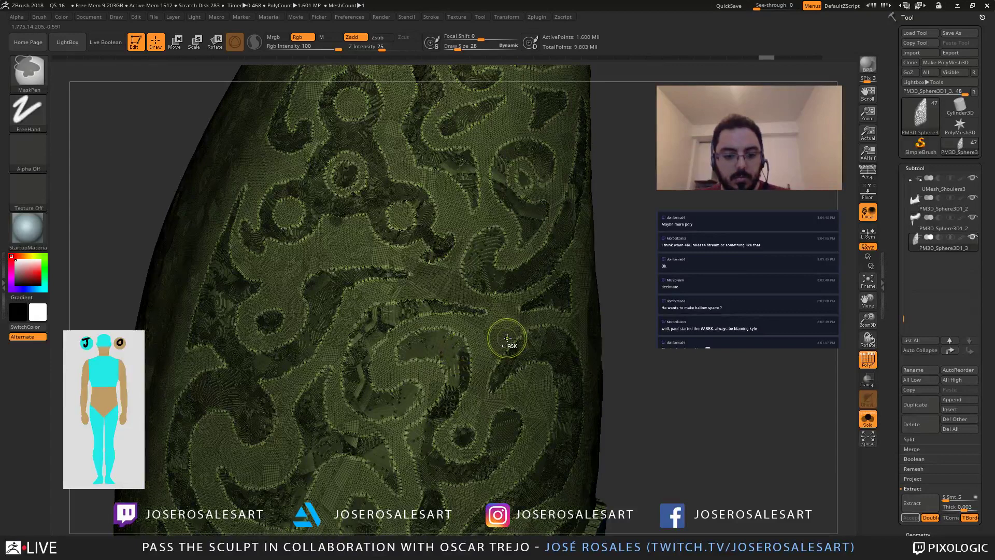
Step: Hide the wireframe, clear the plate's mask, and isolate the swirling ornament's polygroup
{"action": "key", "text": "shift"}
{"action": "key", "text": "shift+f"}
{"action": "left_click", "coordinate": [646, 373], "text": "ctrl"}
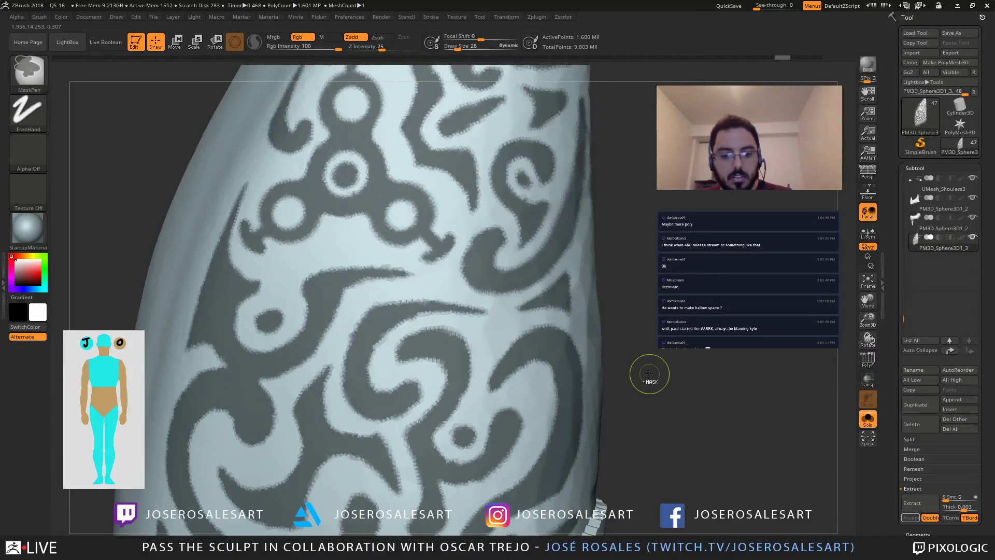
{"action": "left_click_drag", "start_coordinate": [644, 377], "coordinate": [644, 368], "text": "ctrl"}
{"action": "key", "text": "ctrl+shift"}
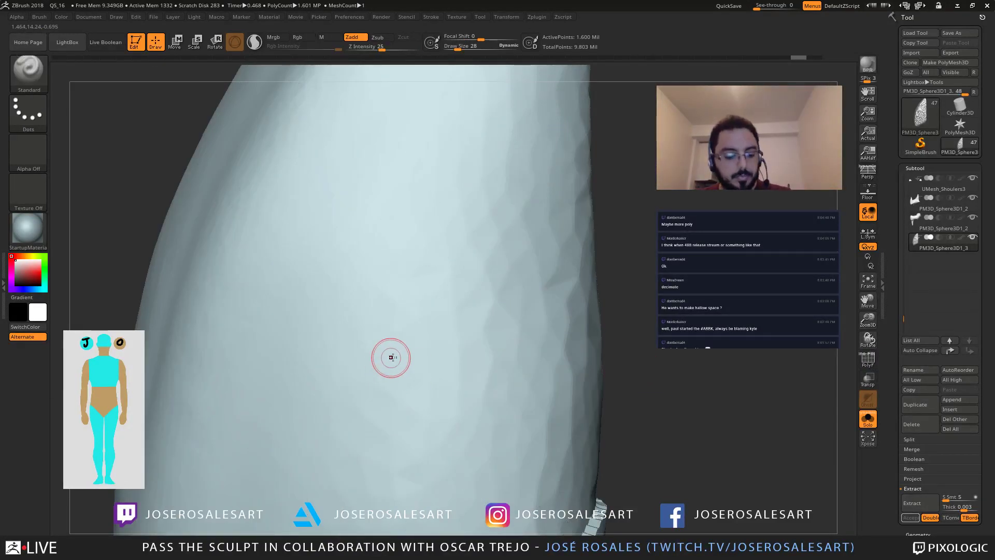
{"action": "left_click", "coordinate": [455, 355], "text": "ctrl+shift"}
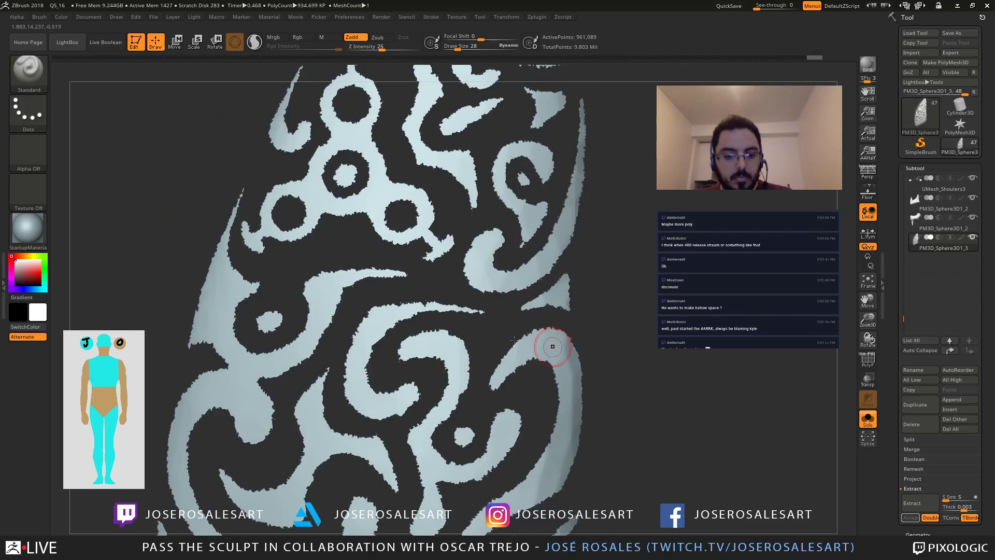
Step: Try smoothing the isolated ornament's jagged borders with the Polish By Groups deformation
{"action": "right_click_drag", "start_coordinate": [553, 346], "coordinate": [494, 340], "text": "ctrl"}
{"action": "left_click_drag", "start_coordinate": [493, 340], "coordinate": [591, 388]}
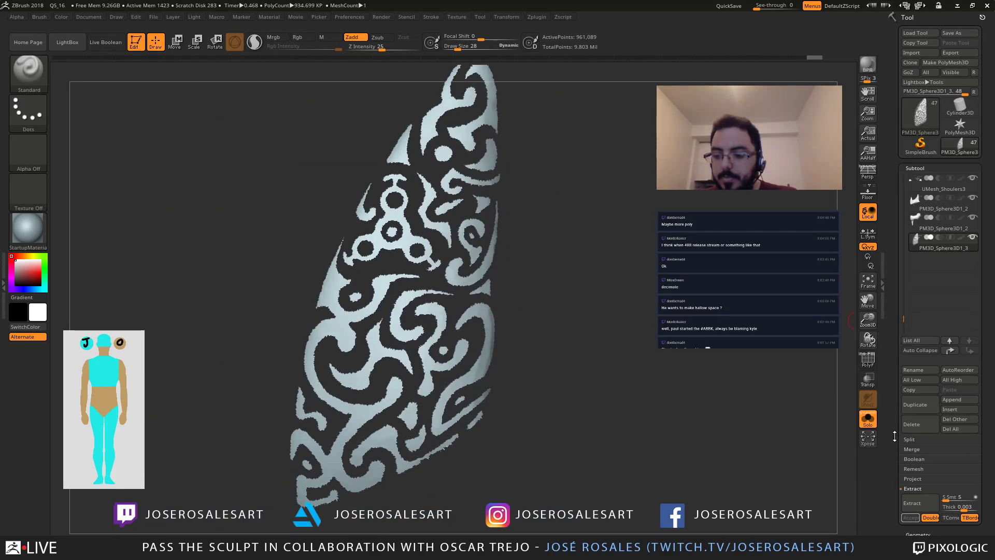
{"action": "left_click_drag", "start_coordinate": [895, 434], "coordinate": [899, 315]}
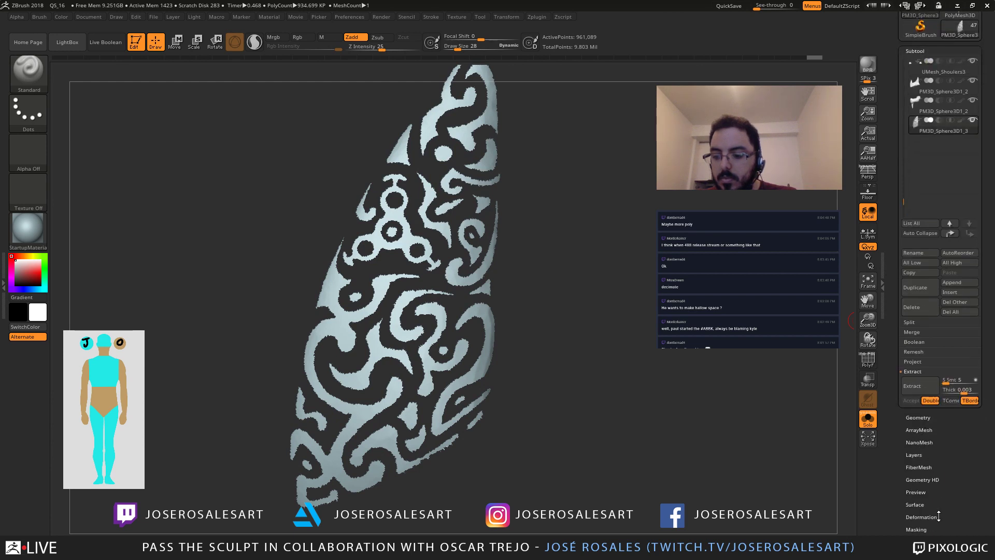
{"action": "left_click", "coordinate": [923, 516]}
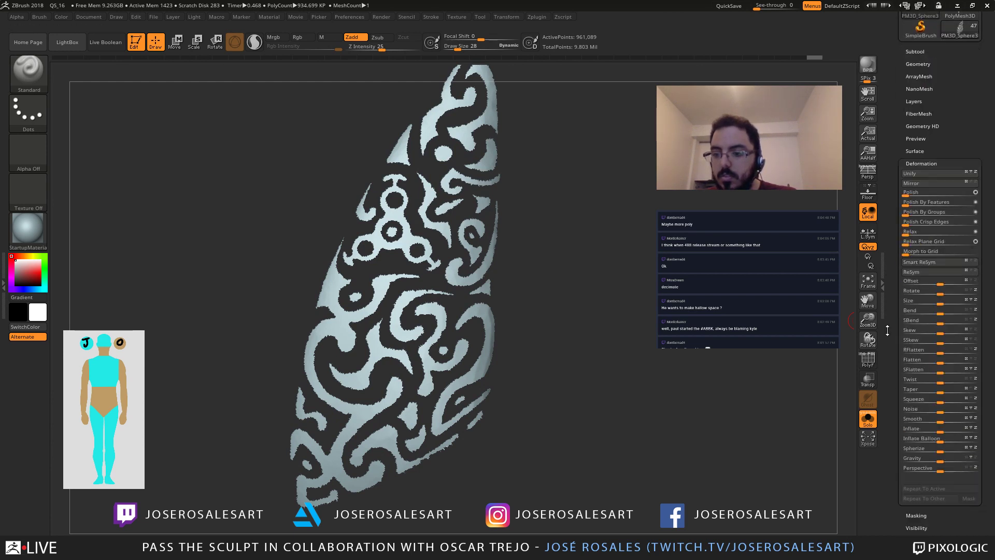
{"action": "left_click_drag", "start_coordinate": [912, 210], "coordinate": [957, 212]}
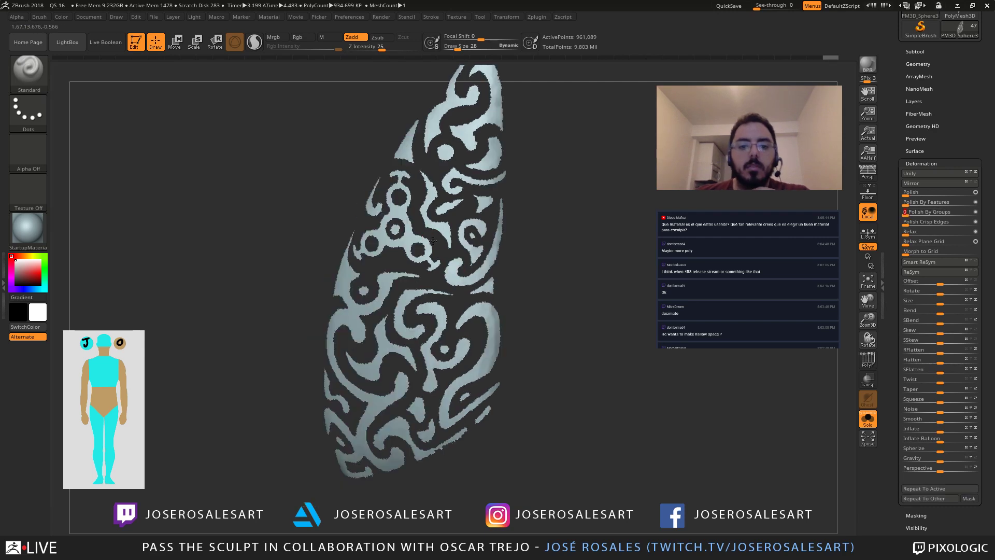
Step: Set the draw size to 23 and undo the Polish By Groups deformation on the ornament
{"action": "right_click_drag", "start_coordinate": [468, 276], "coordinate": [464, 336], "text": "ctrl"}
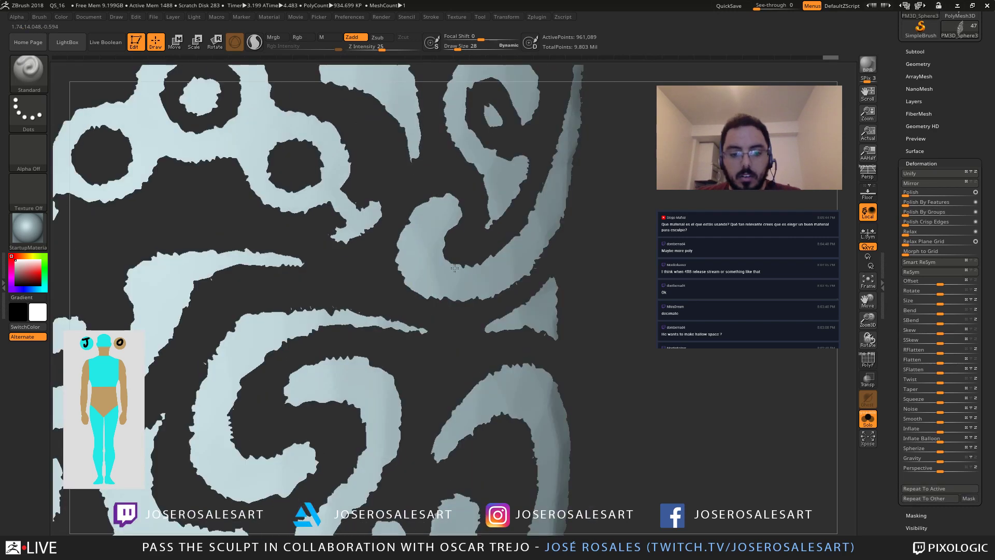
{"action": "key", "text": "s"}
{"action": "left_click_drag", "start_coordinate": [459, 268], "coordinate": [491, 270]}
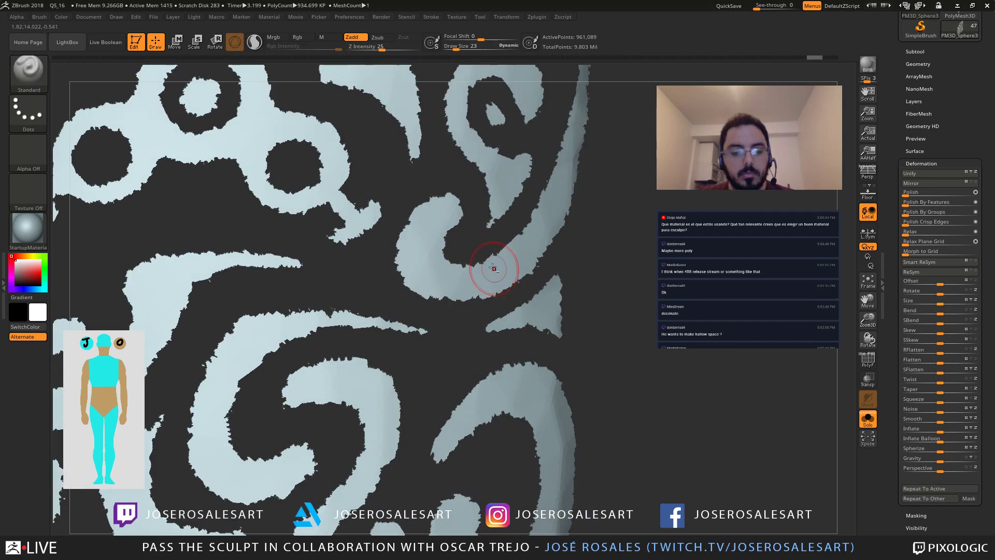
{"action": "key", "text": "ctrl+z"}
Step: Examine the isolated ornament's borders and curvature from several angles, both close up and as a whole
{"action": "mouse_move", "coordinate": [493, 271]}
{"action": "right_mouse_down", "text": "ctrl"}
{"action": "mouse_move", "coordinate": [395, 259]}
{"action": "mouse_move", "coordinate": [445, 299]}
{"action": "mouse_move", "coordinate": [434, 310]}
{"action": "right_mouse_up", "text": "ctrl"}
{"action": "mouse_move", "coordinate": [433, 309]}
{"action": "right_mouse_down"}
{"action": "mouse_move", "coordinate": [459, 310]}
{"action": "mouse_move", "coordinate": [433, 309]}
{"action": "mouse_move", "coordinate": [428, 329]}
{"action": "right_mouse_up"}
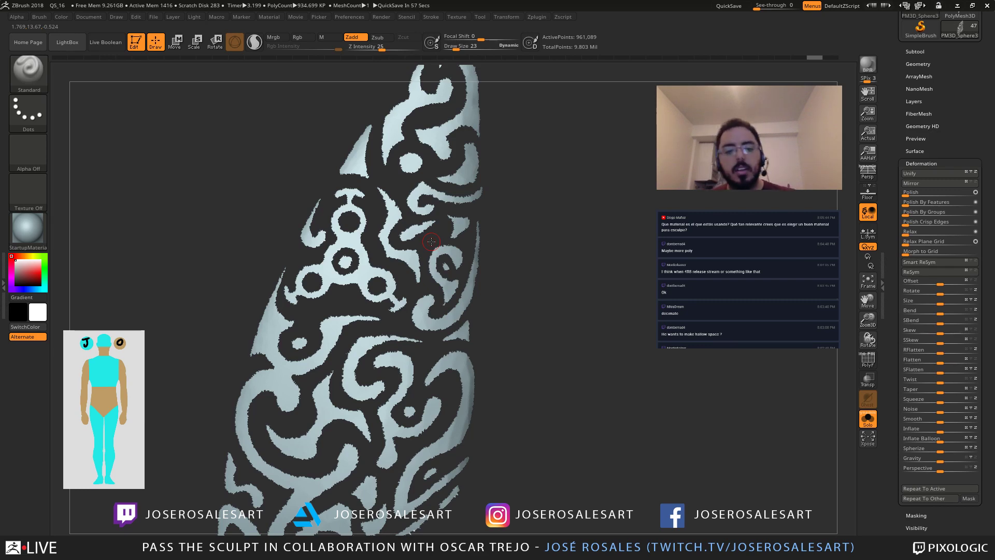
{"action": "right_click_drag", "start_coordinate": [371, 232], "coordinate": [388, 343]}
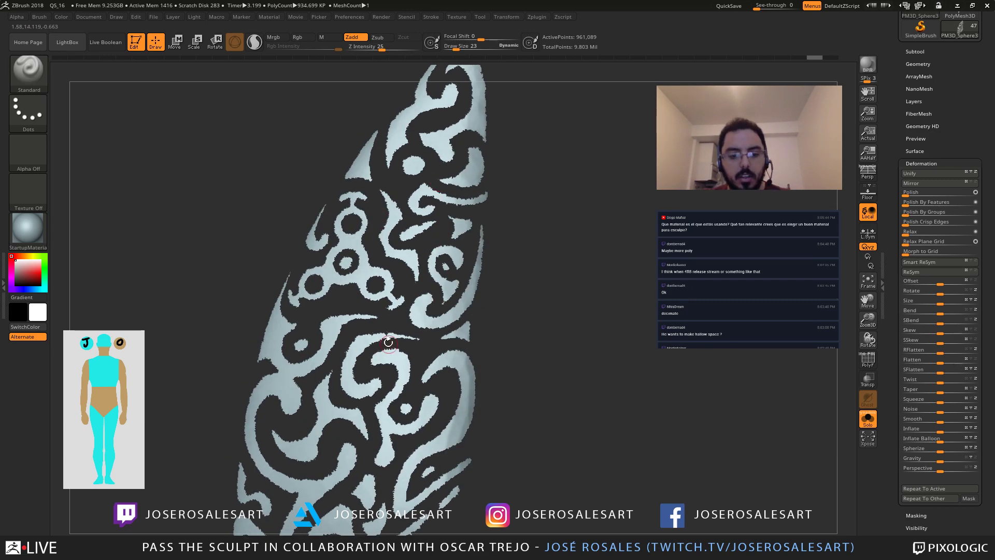
{"action": "right_click_drag", "start_coordinate": [455, 211], "coordinate": [511, 250], "text": "alt"}
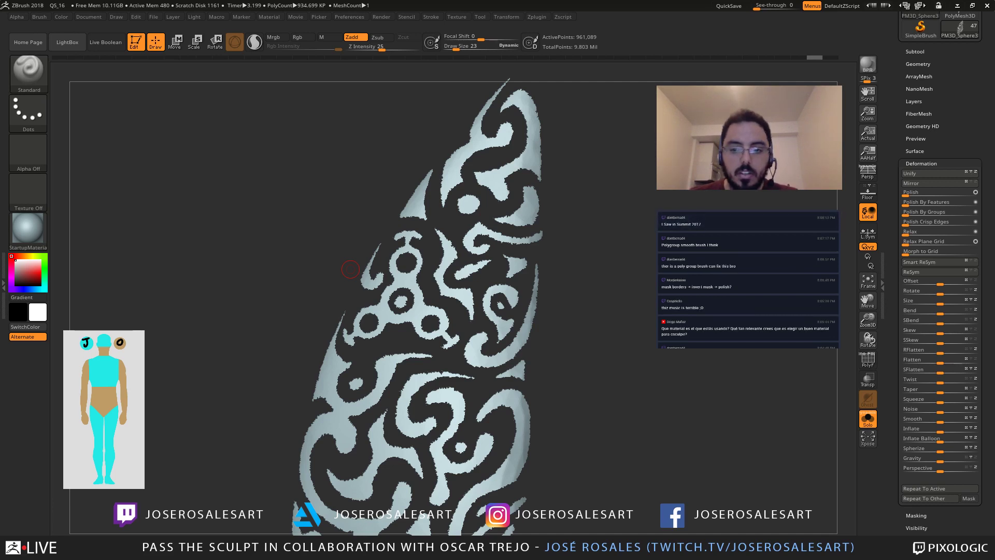
{"action": "left_click_drag", "start_coordinate": [460, 244], "coordinate": [467, 249]}
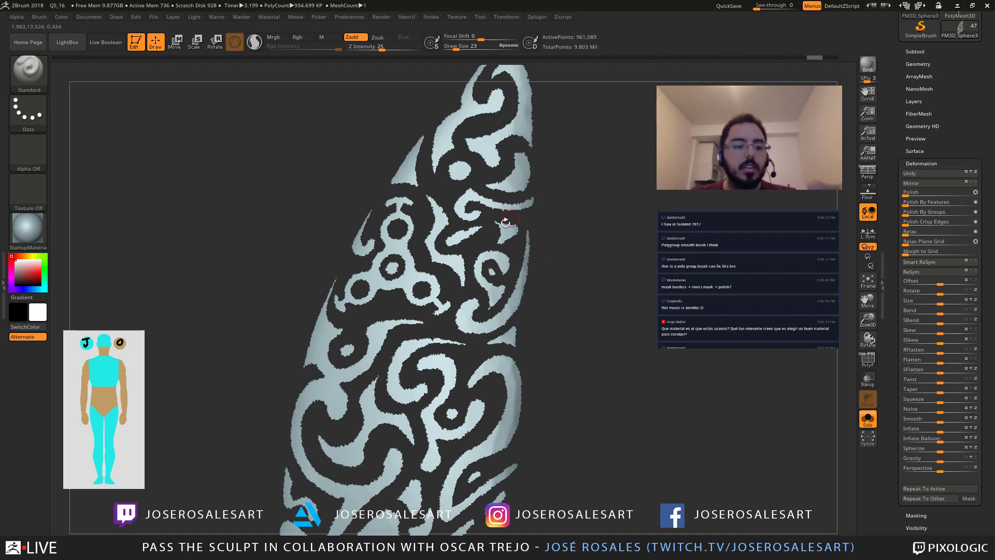
{"action": "mouse_move", "coordinate": [378, 382]}
{"action": "left_mouse_down"}
{"action": "mouse_move", "coordinate": [400, 378]}
{"action": "mouse_move", "coordinate": [372, 367]}
{"action": "left_mouse_up"}
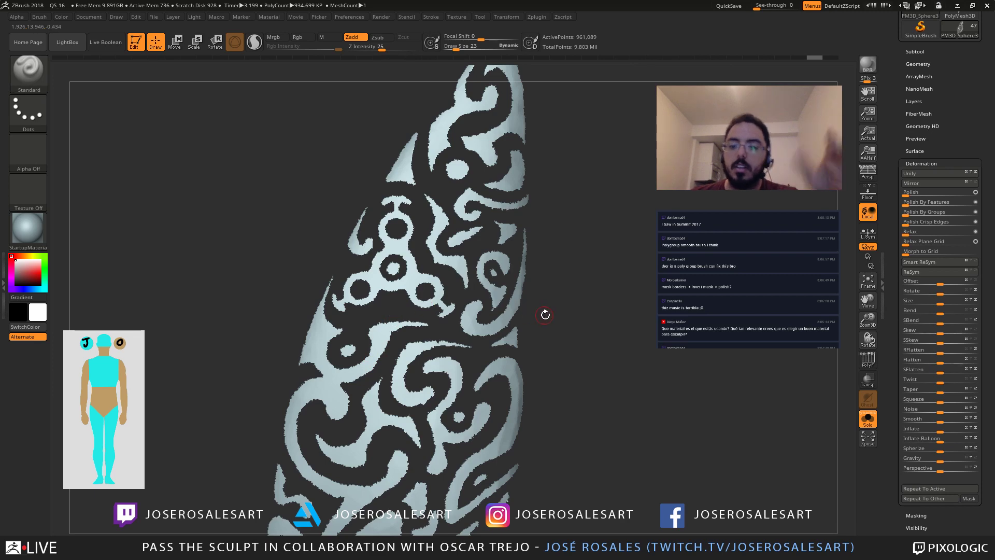
{"action": "left_click_drag", "start_coordinate": [436, 260], "coordinate": [411, 258]}
{"action": "left_click_drag", "start_coordinate": [529, 239], "coordinate": [577, 261], "text": "alt"}
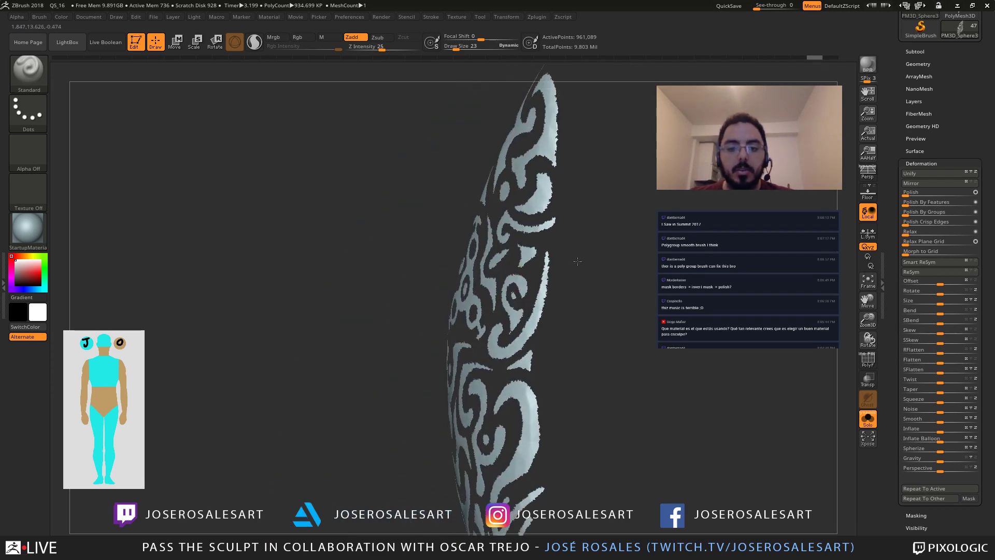
{"action": "right_click_drag", "start_coordinate": [577, 261], "coordinate": [472, 272]}
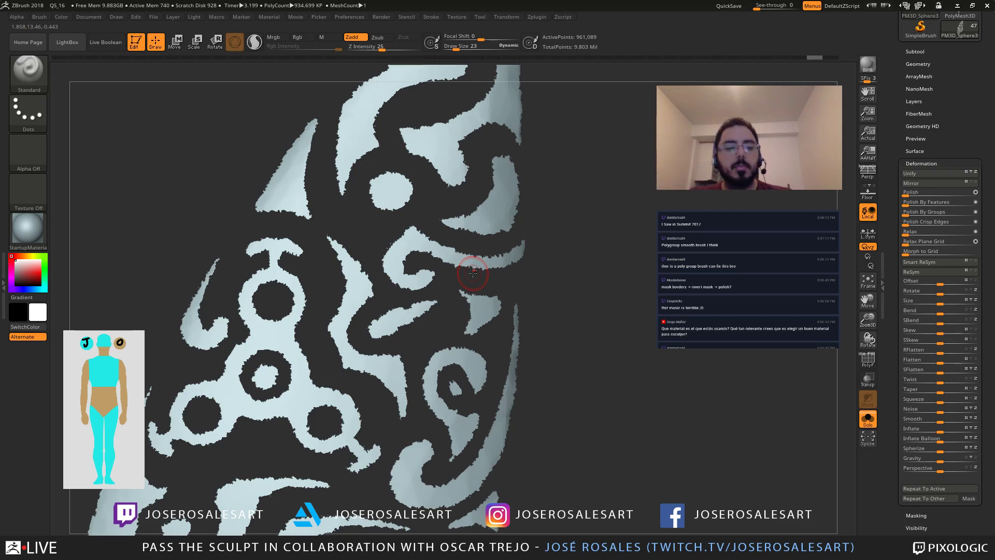
{"action": "right_click_drag", "start_coordinate": [402, 218], "coordinate": [354, 212], "text": "ctrl"}
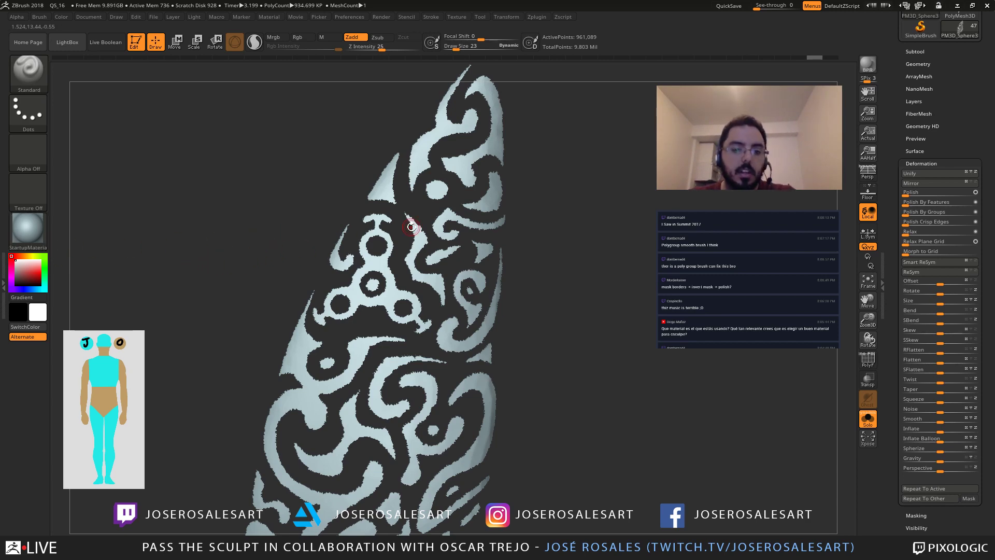
{"action": "mouse_move", "coordinate": [411, 227]}
{"action": "left_mouse_down"}
{"action": "mouse_move", "coordinate": [427, 249]}
{"action": "mouse_move", "coordinate": [398, 187]}
{"action": "left_mouse_up"}
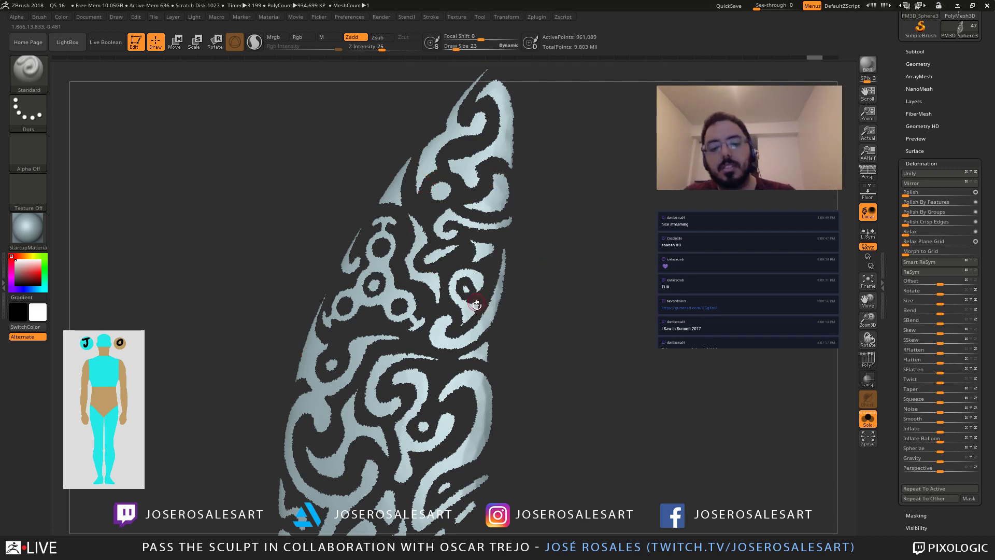
{"action": "mouse_move", "coordinate": [459, 294]}
{"action": "right_mouse_down"}
{"action": "mouse_move", "coordinate": [480, 287]}
{"action": "mouse_move", "coordinate": [408, 257]}
{"action": "mouse_move", "coordinate": [472, 312]}
{"action": "mouse_move", "coordinate": [444, 273]}
{"action": "mouse_move", "coordinate": [510, 277]}
{"action": "right_mouse_up"}
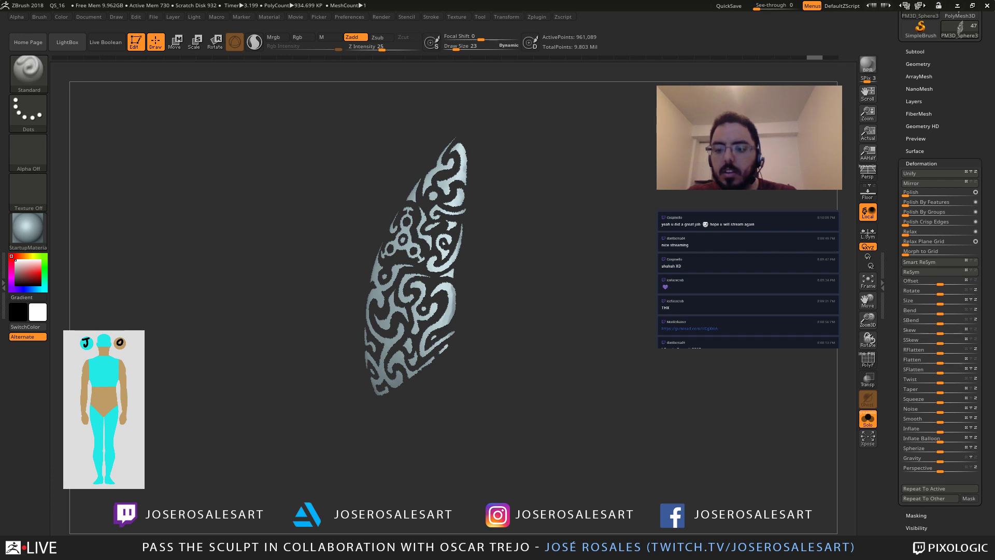
{"action": "left_click_drag", "start_coordinate": [528, 217], "coordinate": [507, 249]}
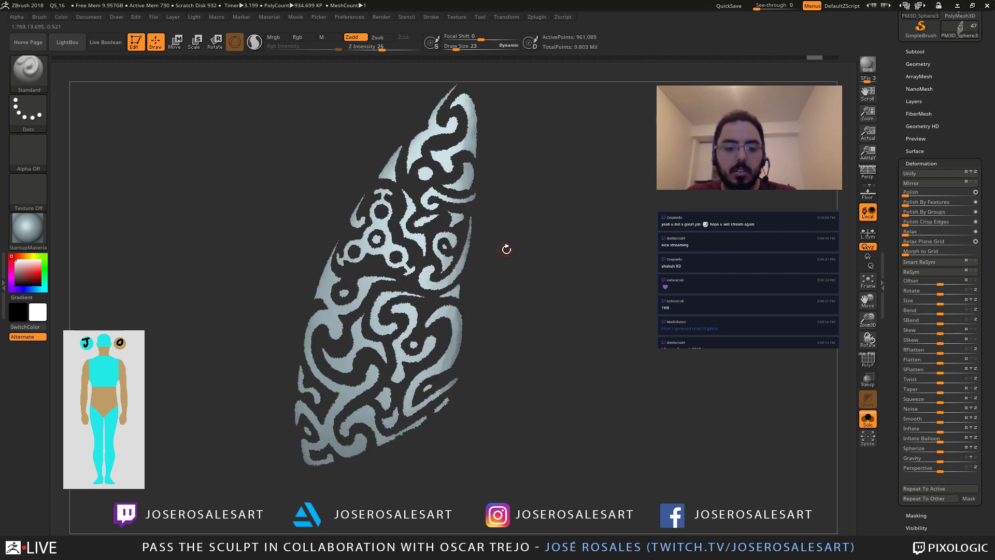
Step: Undo the ornament's isolation, the mask clearing and the local subdivision of the ornament area
{"action": "key", "text": "ctrl+z"}
{"action": "key", "text": "ctrl+z"}
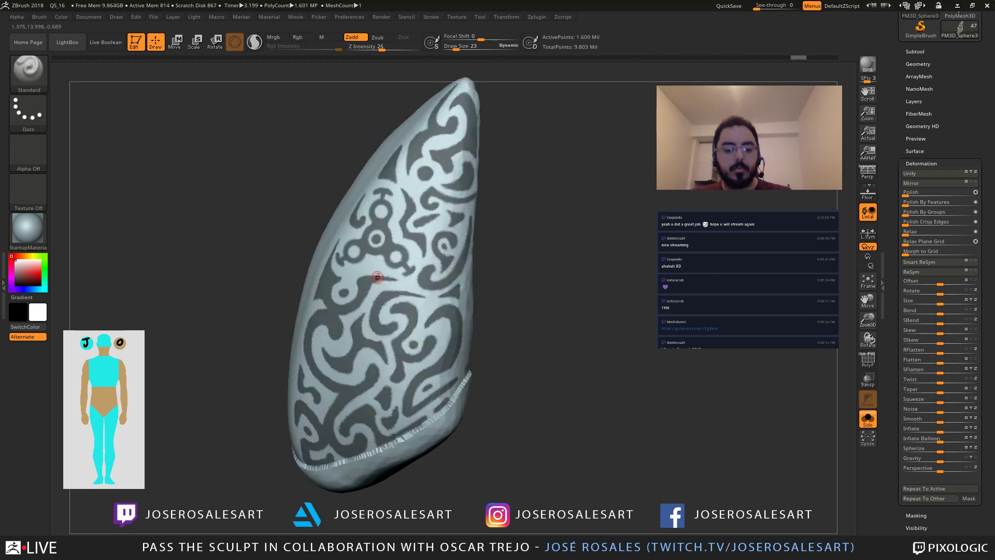
{"action": "right_click_drag", "start_coordinate": [380, 278], "coordinate": [409, 273]}
{"action": "key", "text": "shift+f"}
{"action": "key", "text": "shift+f"}
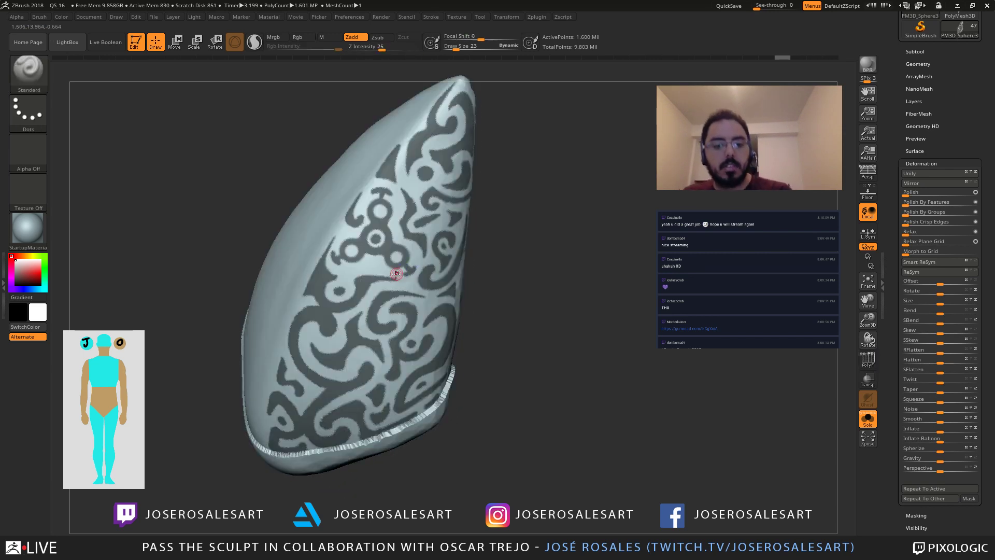
{"action": "key", "text": "ctrl+i"}
{"action": "key", "text": "ctrl+z"}
{"action": "key", "text": "ctrl+z"}
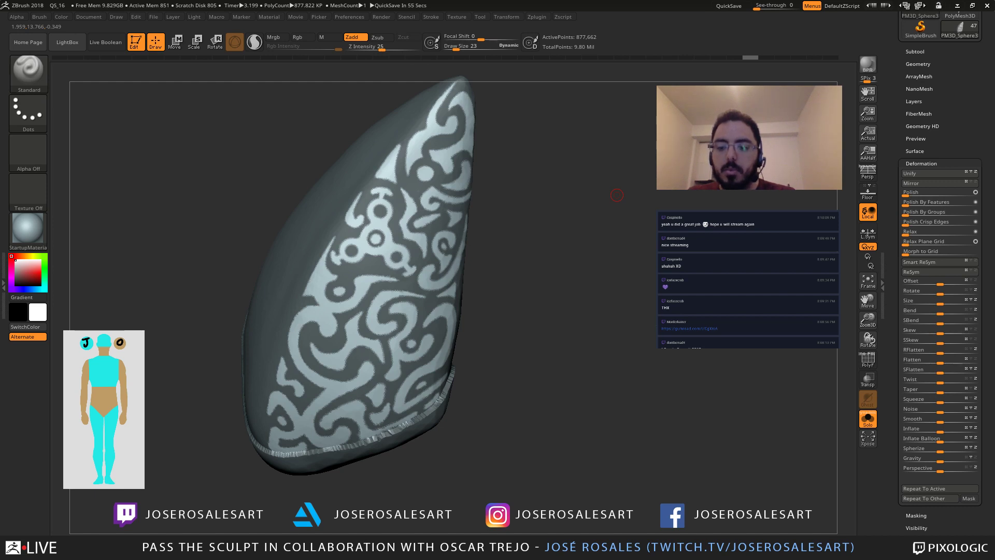
Step: Undo the earlier subdivisions of the surface around the ornament, back to the plate's soft-edged ornament mask
{"action": "left_click_drag", "start_coordinate": [502, 262], "coordinate": [526, 278]}
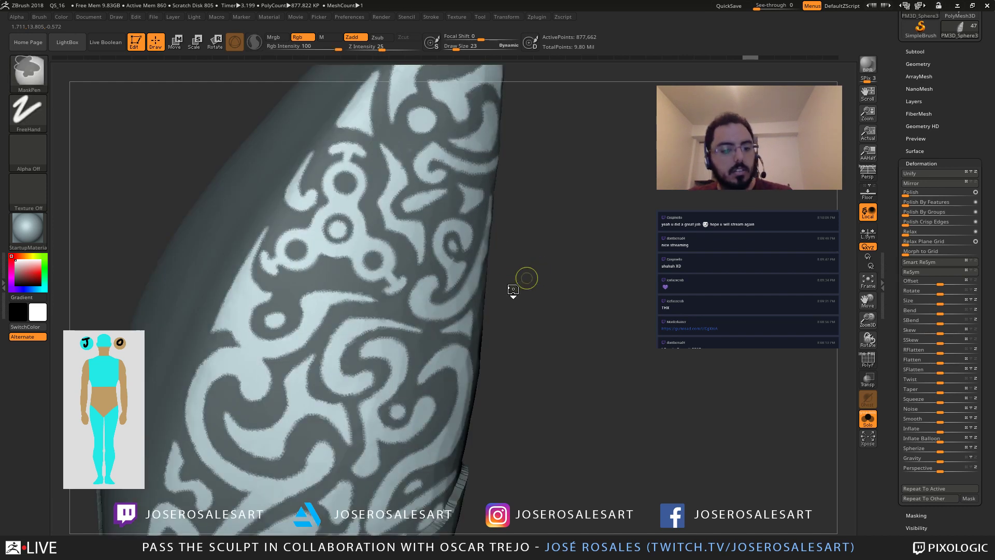
{"action": "key", "text": "ctrl+z"}
{"action": "key", "text": "ctrl+z"}
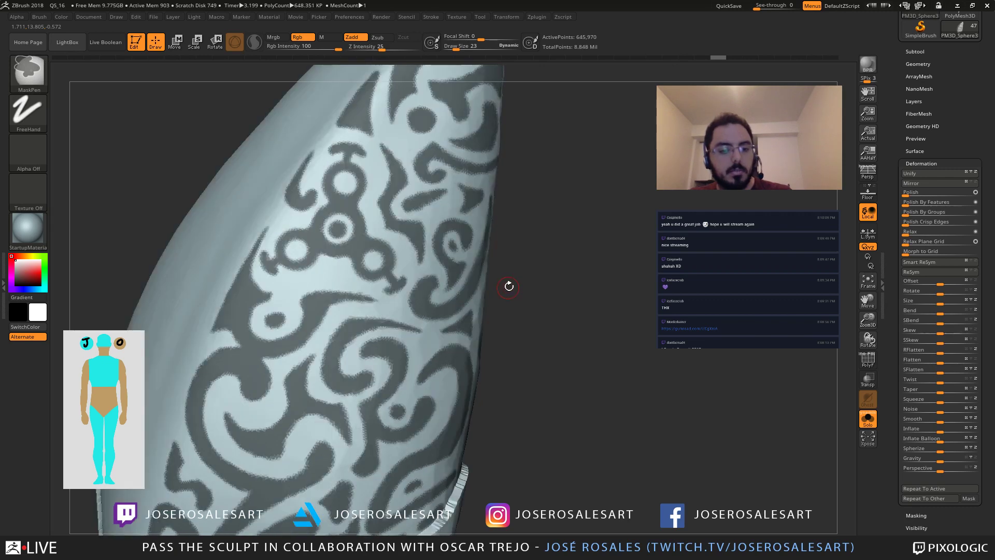
{"action": "key", "text": "ctrl+z"}
{"action": "key", "text": "ctrl+z"}
{"action": "key", "text": "ctrl+z"}
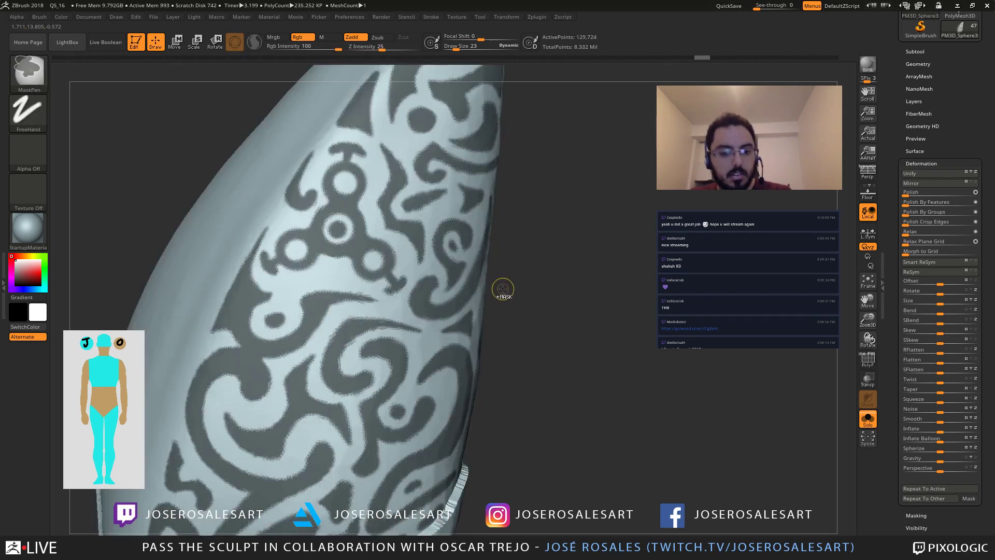
{"action": "key", "text": "ctrl+z"}
{"action": "key", "text": "ctrl+z"}
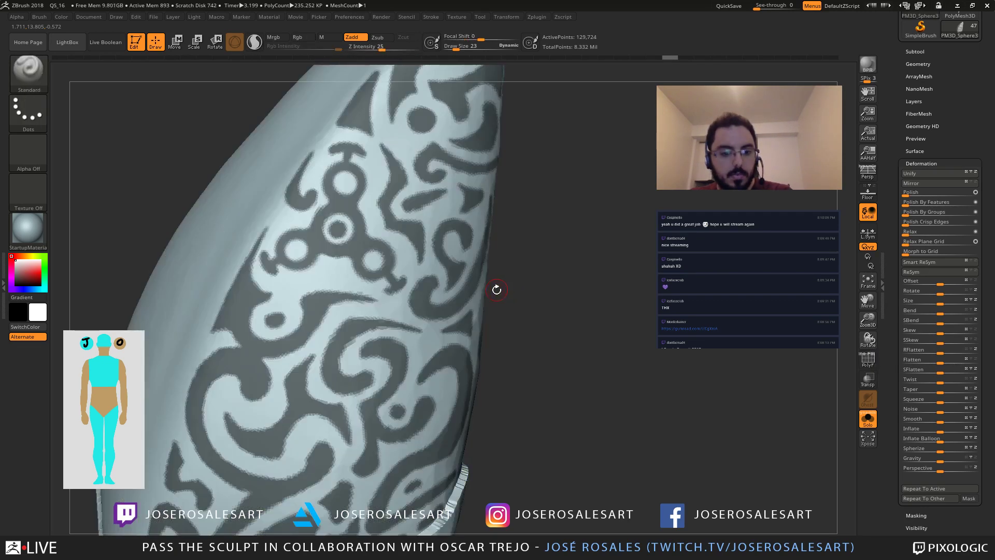
Step: Examine the masked ornament across the whole plate from several angles, checking its wireframe and polygroup colours
{"action": "left_click_drag", "start_coordinate": [496, 268], "coordinate": [435, 243]}
{"action": "left_click_drag", "start_coordinate": [538, 262], "coordinate": [513, 206]}
{"action": "right_click_drag", "start_coordinate": [469, 165], "coordinate": [485, 173], "text": "alt"}
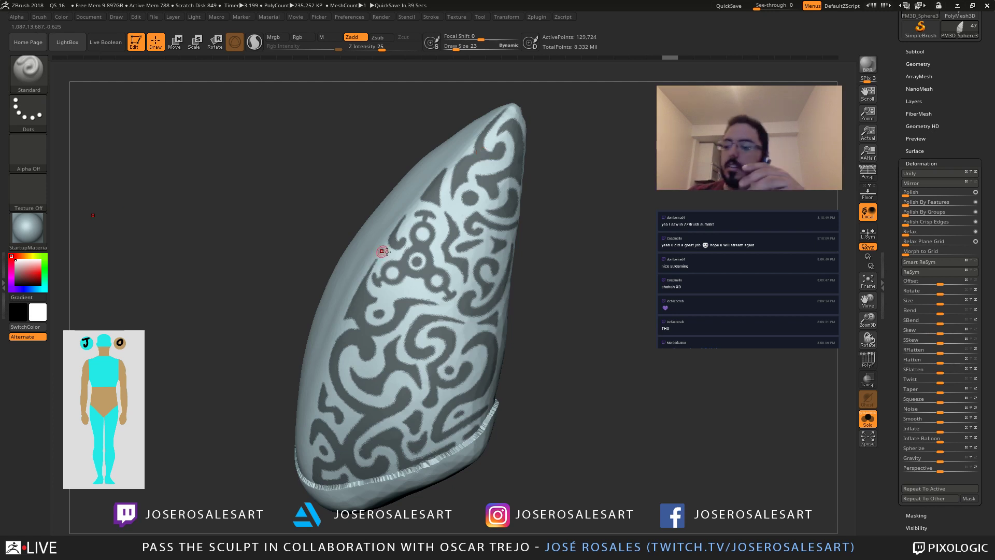
{"action": "left_click_drag", "start_coordinate": [311, 296], "coordinate": [274, 293]}
{"action": "right_click_drag", "start_coordinate": [384, 276], "coordinate": [448, 232]}
{"action": "mouse_move", "coordinate": [426, 266]}
{"action": "right_mouse_down"}
{"action": "mouse_move", "coordinate": [467, 207]}
{"action": "mouse_move", "coordinate": [506, 189]}
{"action": "mouse_move", "coordinate": [445, 262]}
{"action": "right_mouse_up"}
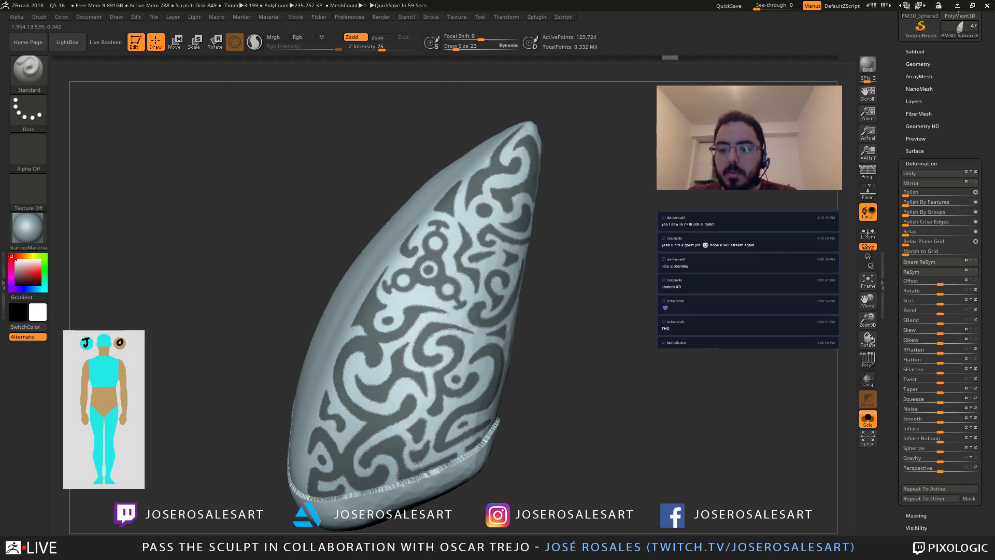
{"action": "left_click_drag", "start_coordinate": [547, 300], "coordinate": [563, 282]}
{"action": "key", "text": "b"}
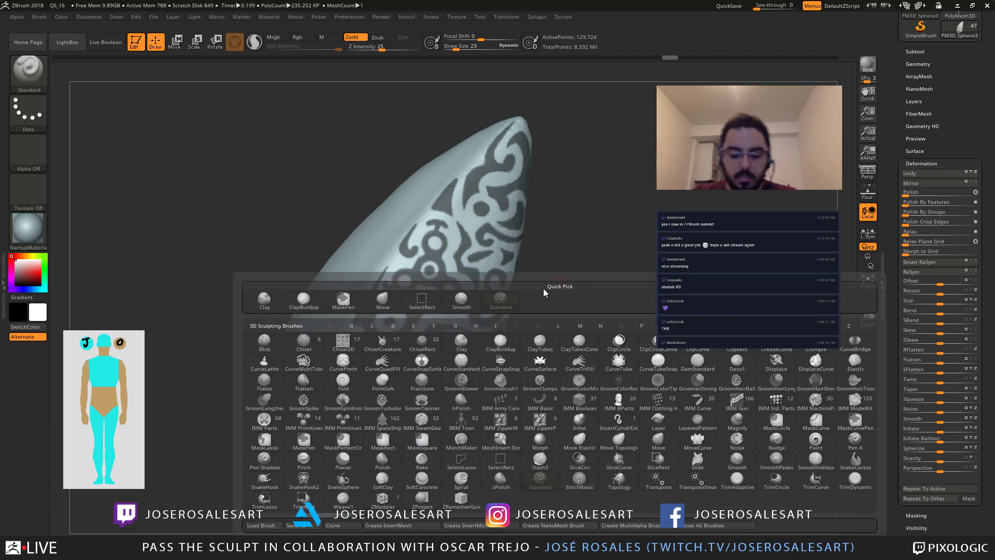
{"action": "key", "text": "p"}
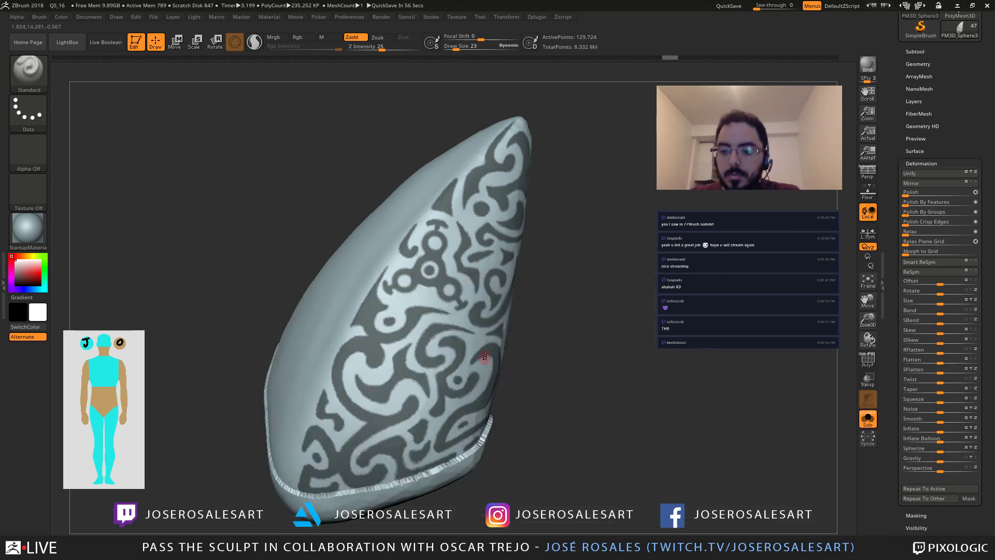
{"action": "mouse_move", "coordinate": [485, 356]}
{"action": "right_mouse_down"}
{"action": "mouse_move", "coordinate": [480, 315]}
{"action": "mouse_move", "coordinate": [533, 373]}
{"action": "mouse_move", "coordinate": [460, 288]}
{"action": "mouse_move", "coordinate": [472, 292]}
{"action": "mouse_move", "coordinate": [435, 295]}
{"action": "mouse_move", "coordinate": [508, 299]}
{"action": "right_mouse_up"}
{"action": "key", "text": "shift+f"}
{"action": "key", "text": "shift+f"}
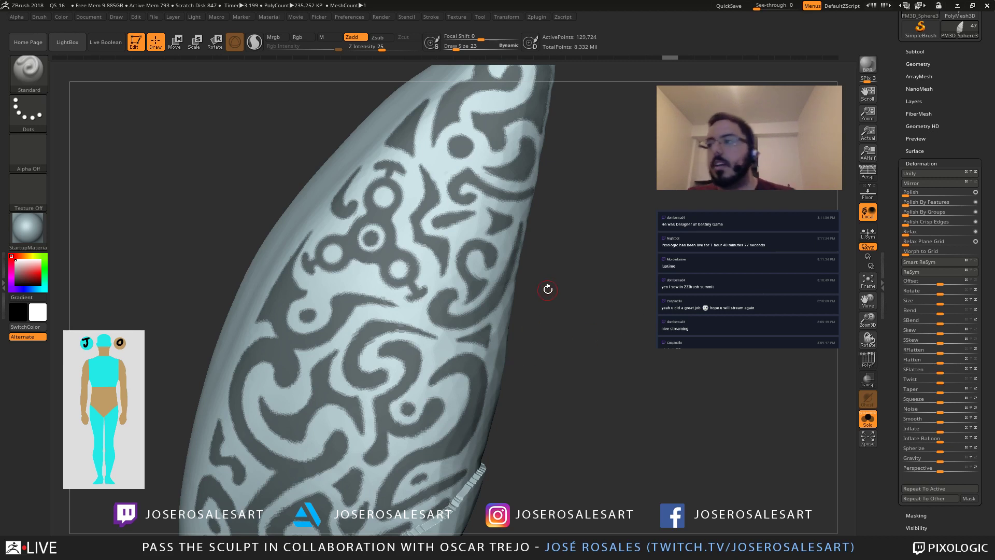
Step: Assign the masked ornament on the leg plate its own polygroup
{"action": "right_click_drag", "start_coordinate": [510, 270], "coordinate": [622, 246]}
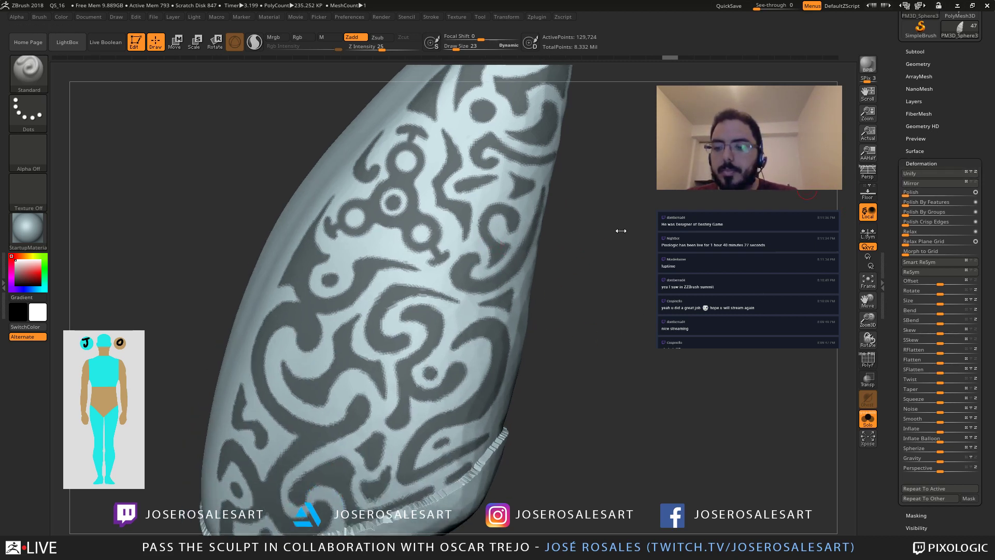
{"action": "right_click_drag", "start_coordinate": [498, 237], "coordinate": [472, 263], "text": "alt"}
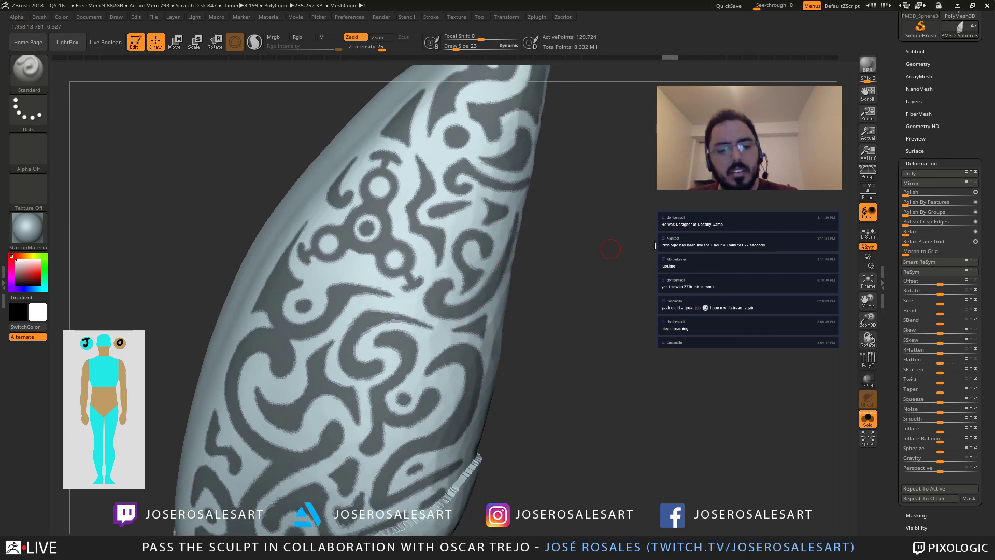
{"action": "right_click_drag", "start_coordinate": [519, 236], "coordinate": [622, 207]}
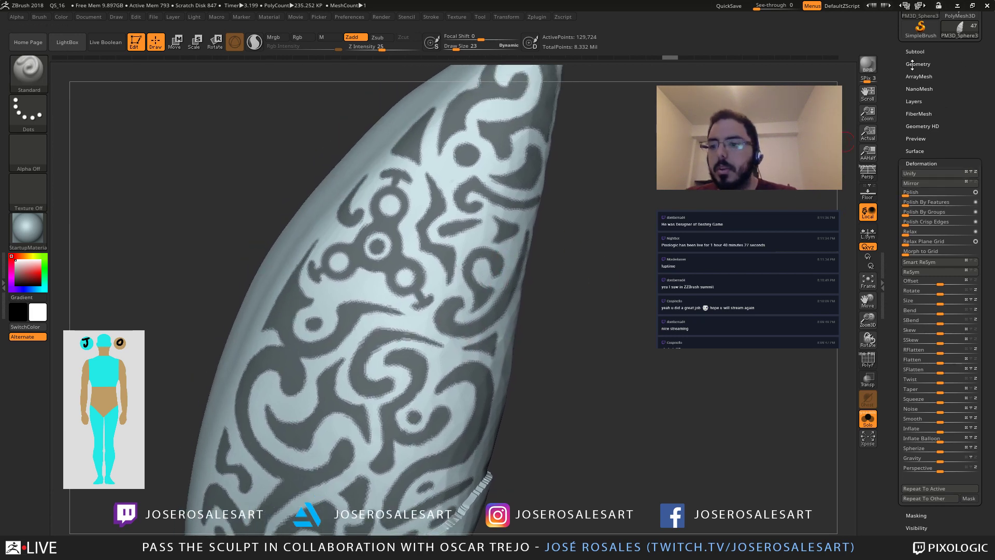
{"action": "key", "text": "shift+f"}
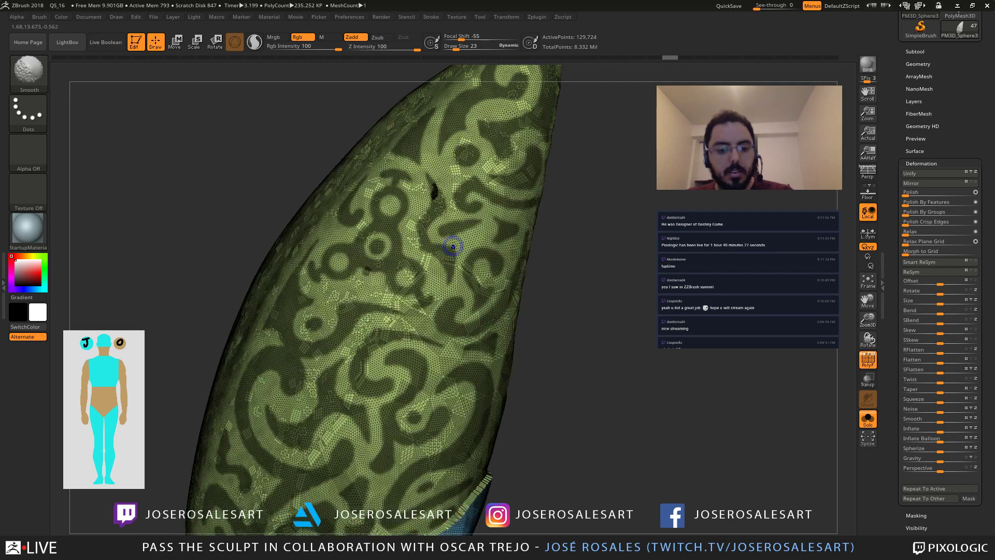
{"action": "key", "text": "shift+f"}
{"action": "key", "text": "ctrl"}
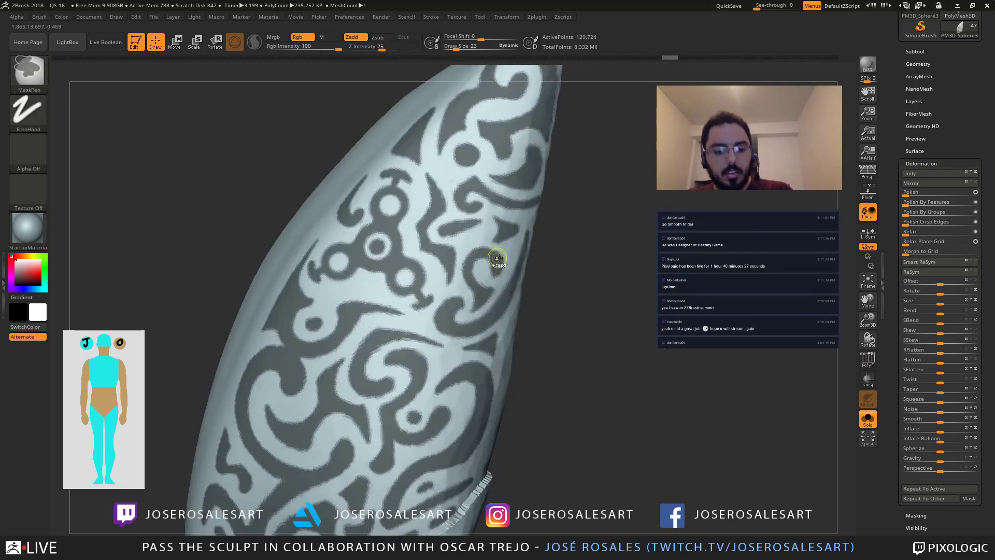
{"action": "key", "text": "ctrl+shift+z"}
{"action": "key", "text": "shift+f"}
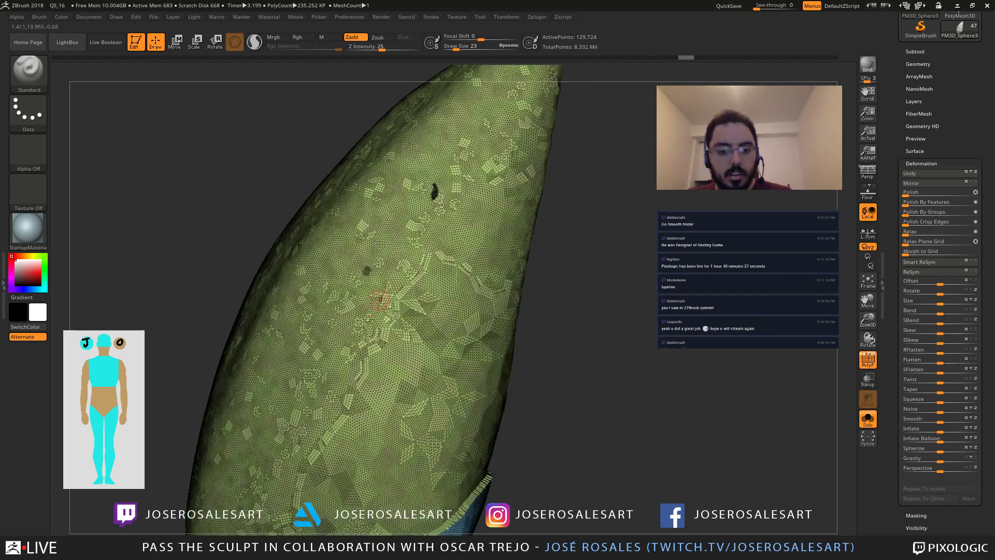
{"action": "mouse_move", "coordinate": [396, 297]}
{"action": "right_mouse_down"}
{"action": "mouse_move", "coordinate": [408, 315]}
{"action": "mouse_move", "coordinate": [386, 278]}
{"action": "mouse_move", "coordinate": [511, 212]}
{"action": "right_mouse_up"}
{"action": "key", "text": "ctrl+z"}
{"action": "key", "text": "ctrl+w"}
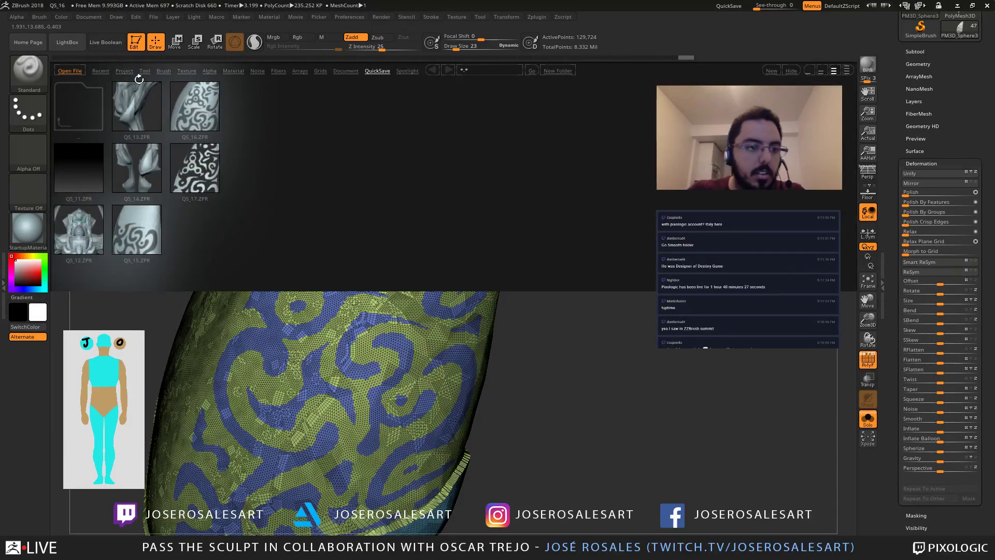
Step: Load the Smooth Groups brush from the brush library's Smooth folder as the smoothing brush
{"action": "left_click", "coordinate": [164, 71]}
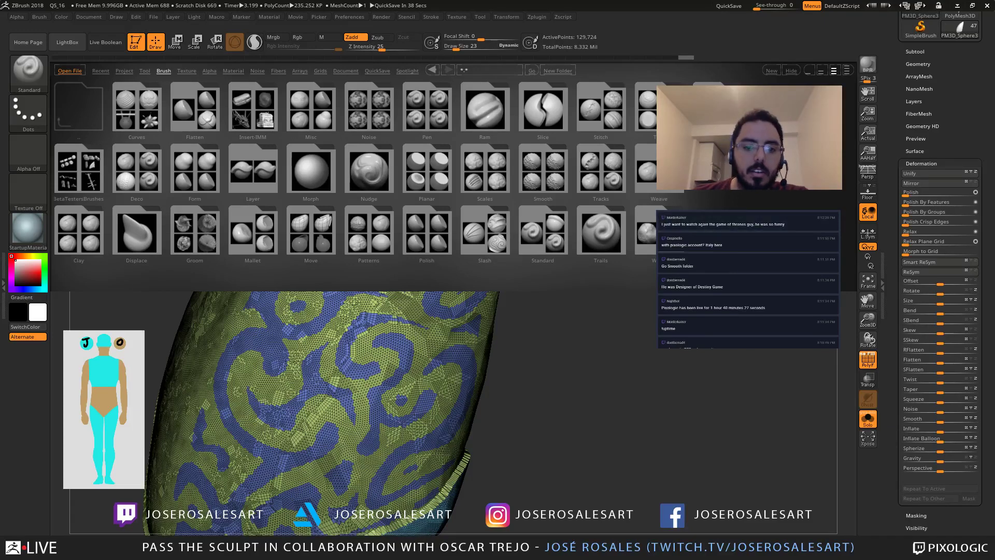
{"action": "left_click", "coordinate": [550, 181]}
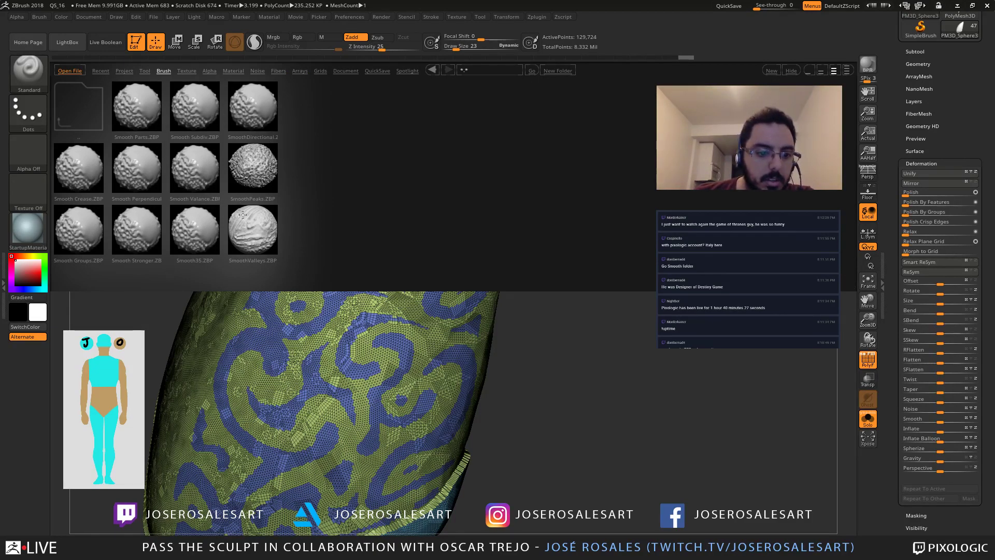
{"action": "double_click", "coordinate": [78, 245]}
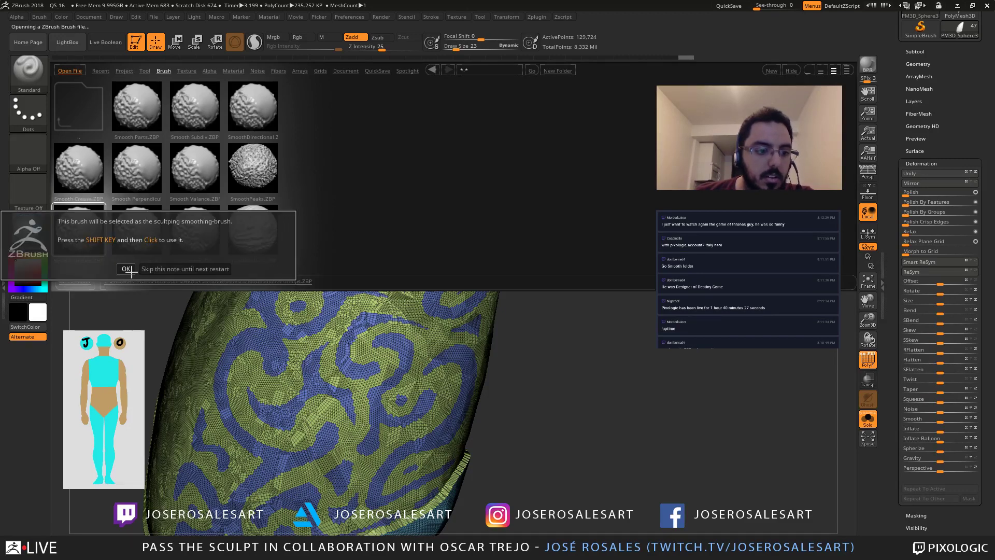
{"action": "left_click", "coordinate": [130, 269]}
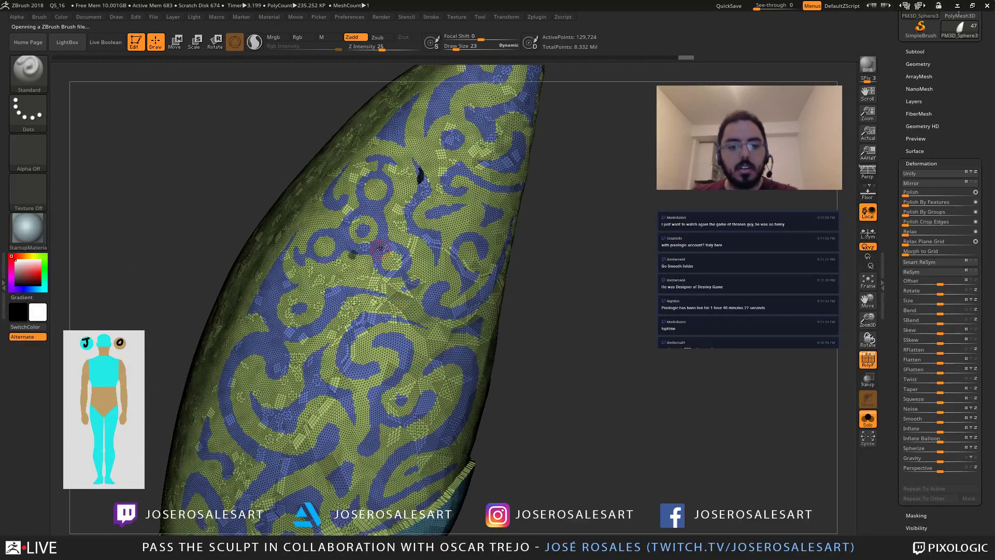
Step: Try Smooth Groups at draw size 69 on the ornament's edges around the fidget spinner, and undo the stroke
{"action": "key", "text": "s"}
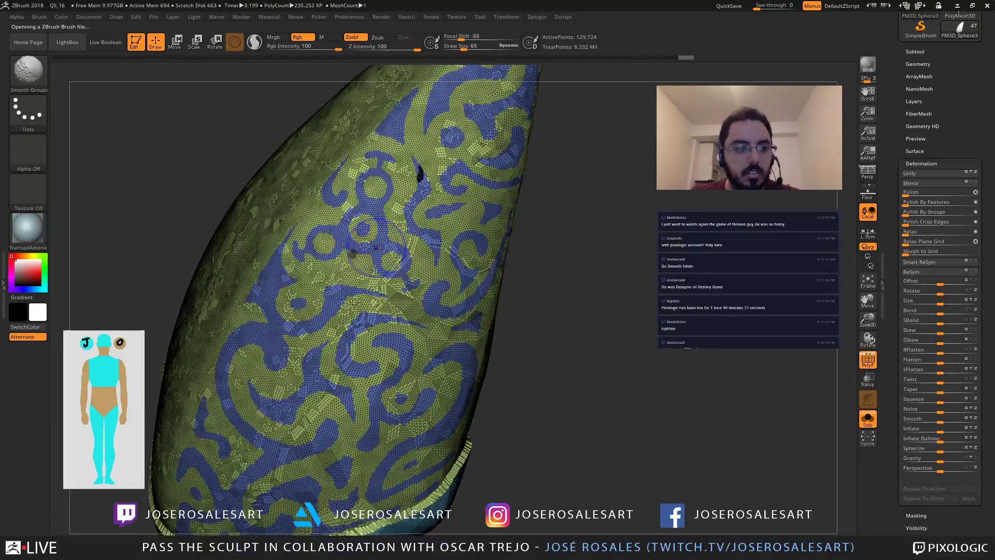
{"action": "left_click_drag", "start_coordinate": [378, 257], "coordinate": [398, 261], "text": "shift"}
{"action": "key", "text": "shift+f"}
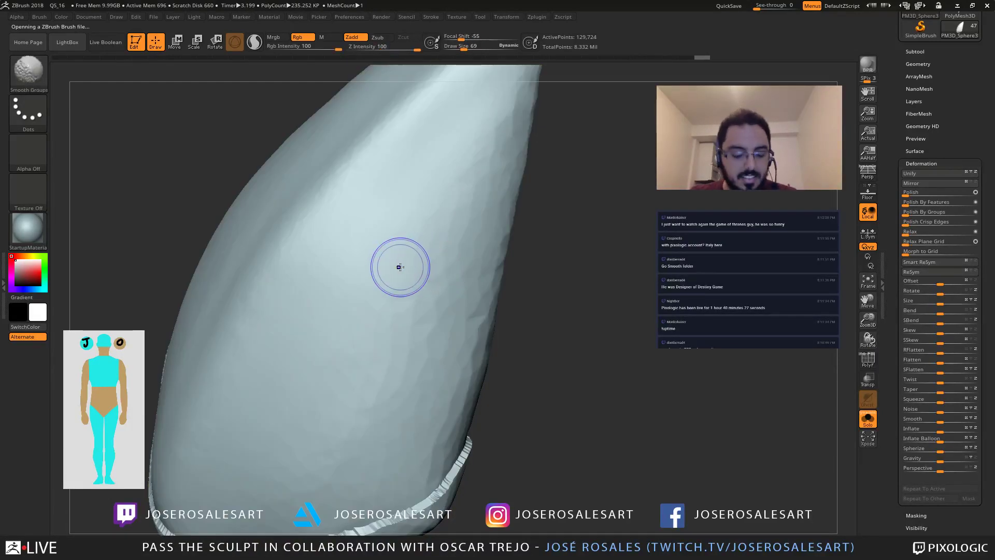
{"action": "key", "text": "shift+f"}
{"action": "key", "text": "ctrl+z"}
Step: Show the polygroup colours without wireframe lines and smooth the ornament's group borders around the fidget spinner
{"action": "right_click_drag", "start_coordinate": [381, 263], "coordinate": [384, 292], "text": "ctrl"}
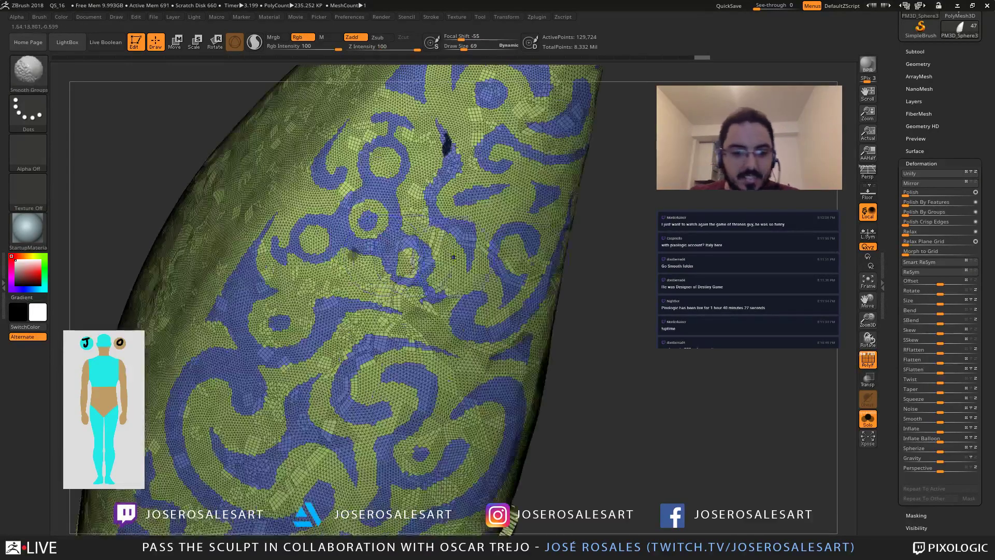
{"action": "left_click", "coordinate": [864, 354]}
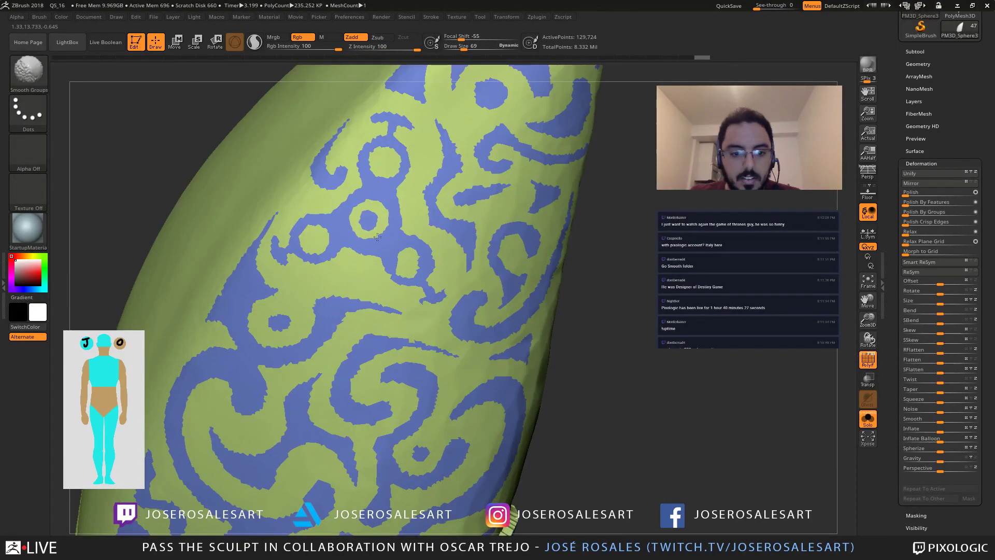
{"action": "key", "text": "ctrl"}
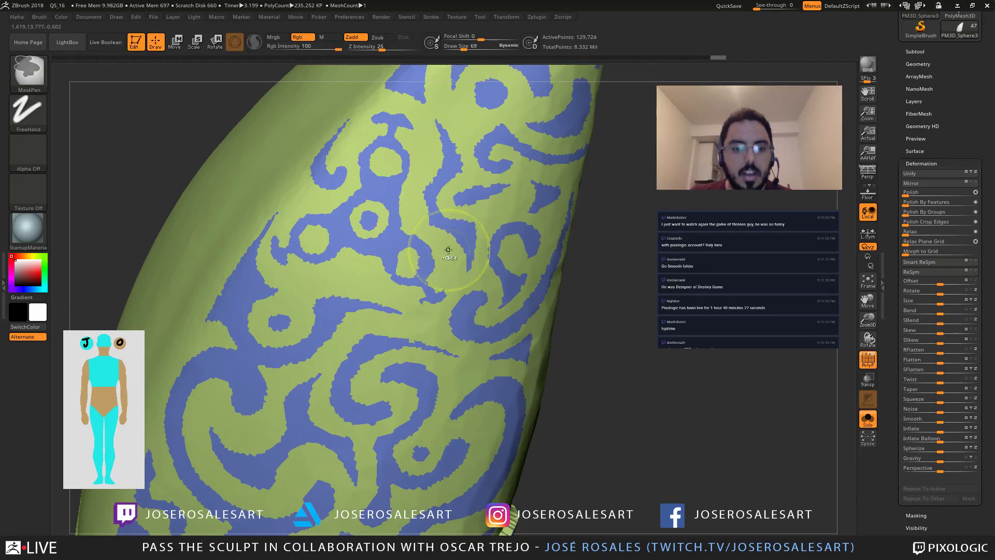
Step: Undo the border smoothing and the ornament's polygroup, back to the masked ornament
{"action": "key", "text": "ctrl+z"}
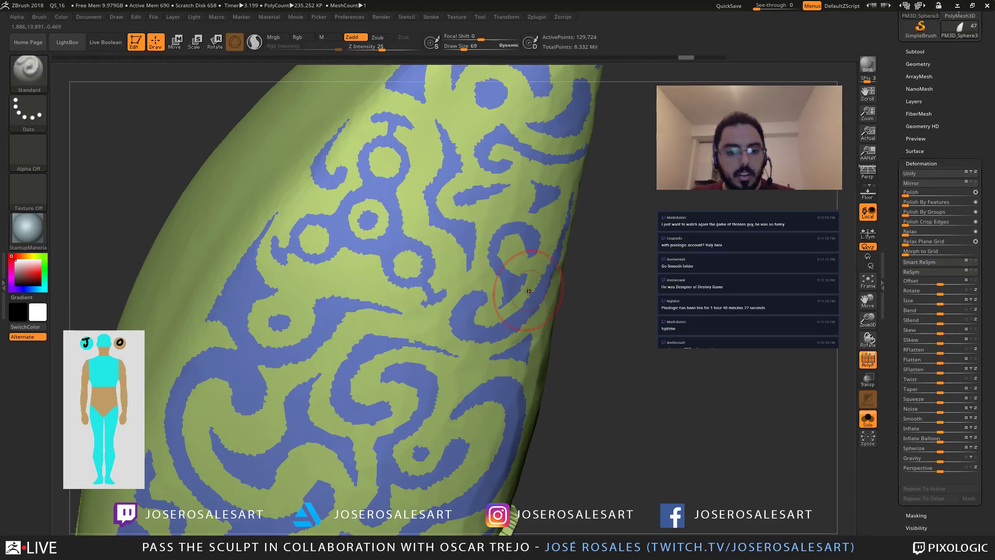
{"action": "key", "text": "f"}
{"action": "key", "text": "ctrl+z"}
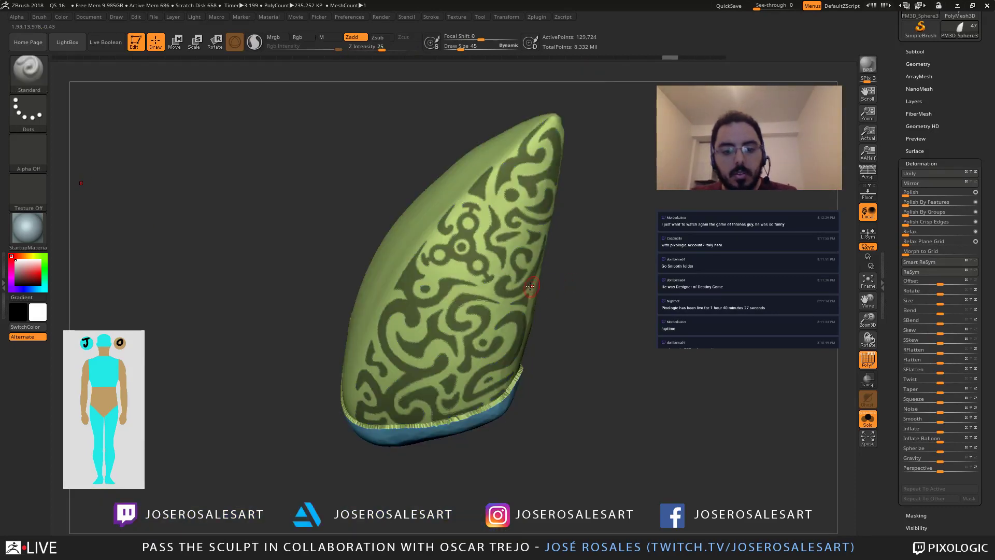
Step: Turn the masked ornament into a new polygroup and clear the mask
{"action": "left_click_drag", "start_coordinate": [538, 286], "coordinate": [463, 264], "text": "alt"}
{"action": "key", "text": "ctrl+w"}
{"action": "left_click_drag", "start_coordinate": [500, 228], "coordinate": [507, 264], "text": "alt"}
{"action": "key", "text": "ctrl+shift+z"}
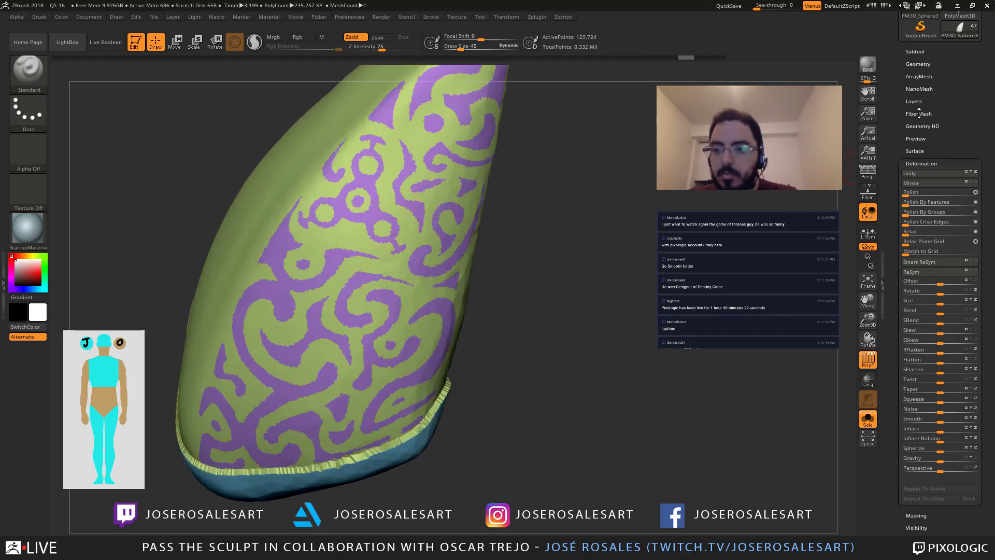
{"action": "left_click_drag", "start_coordinate": [508, 214], "coordinate": [600, 204]}
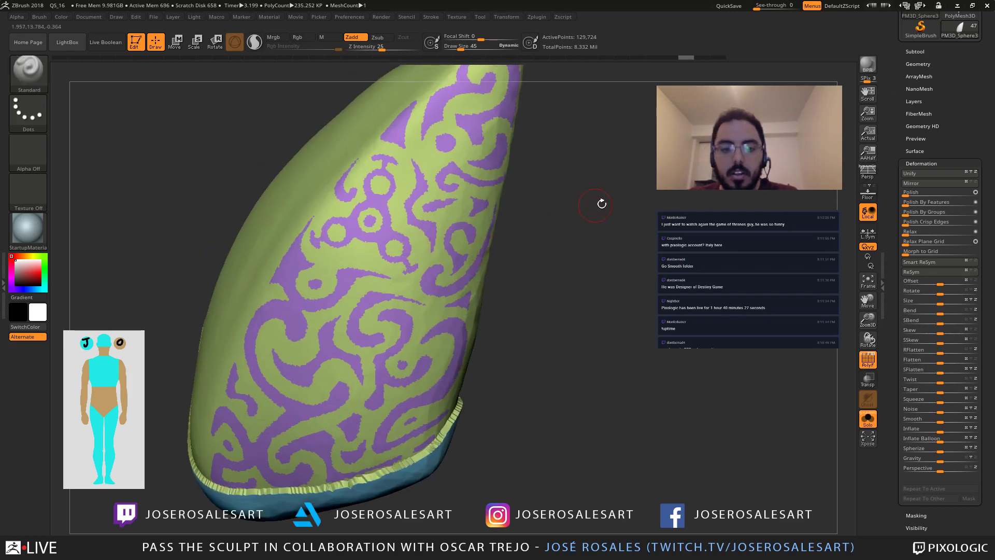
Step: Isolate the ornament's polygroup and split the hidden rest of the plate off into a separate subtool
{"action": "left_click", "coordinate": [925, 66]}
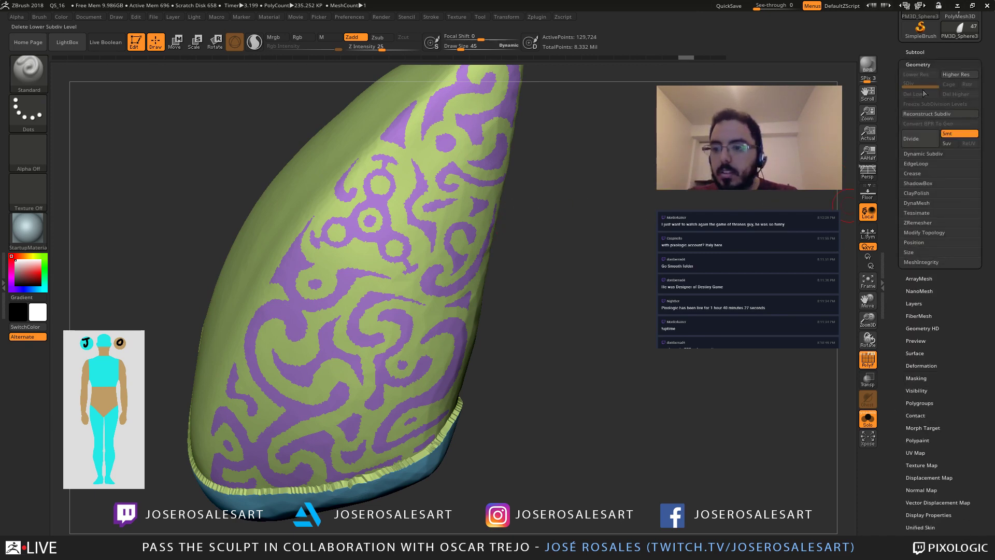
{"action": "left_click", "coordinate": [914, 52]}
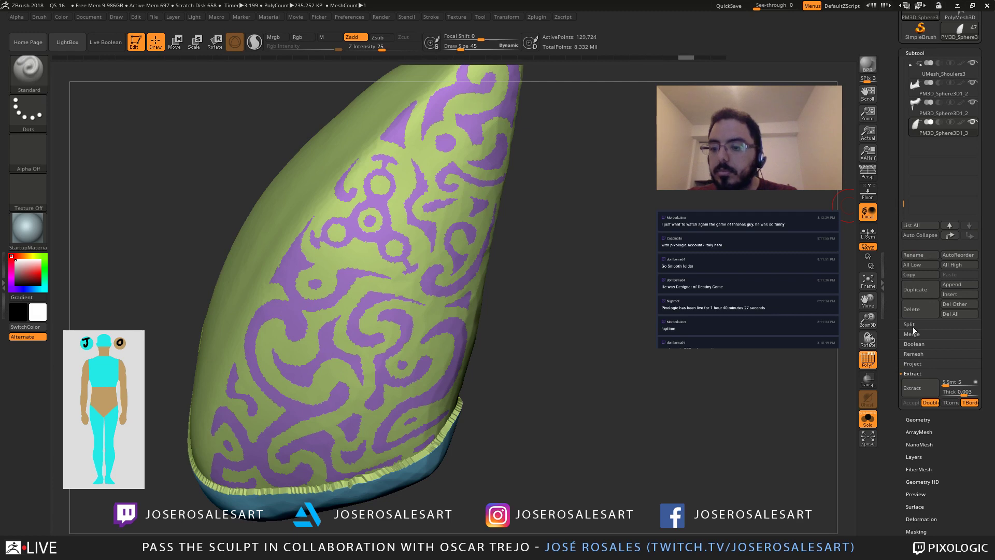
{"action": "key", "text": "ctrl+shift"}
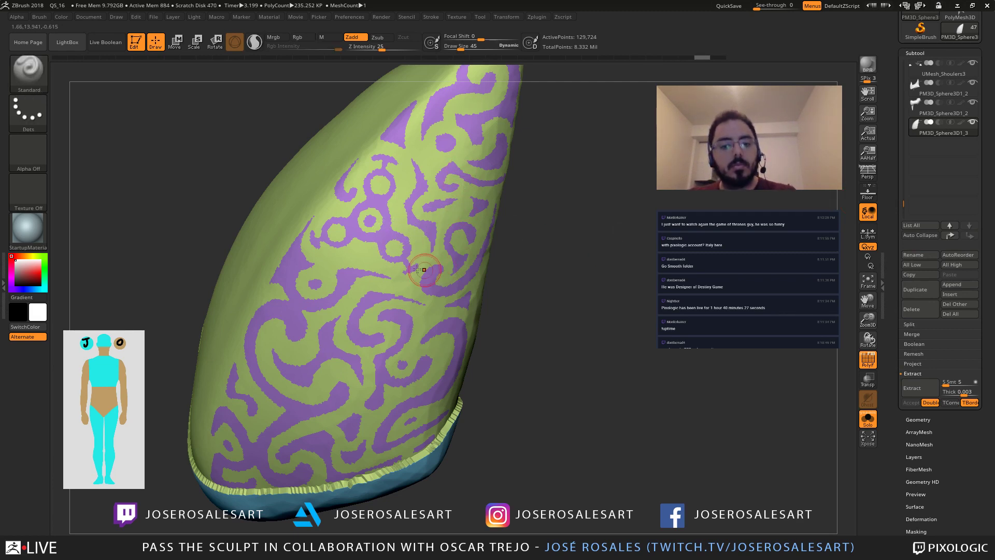
{"action": "left_click", "coordinate": [386, 238], "text": "ctrl+shift"}
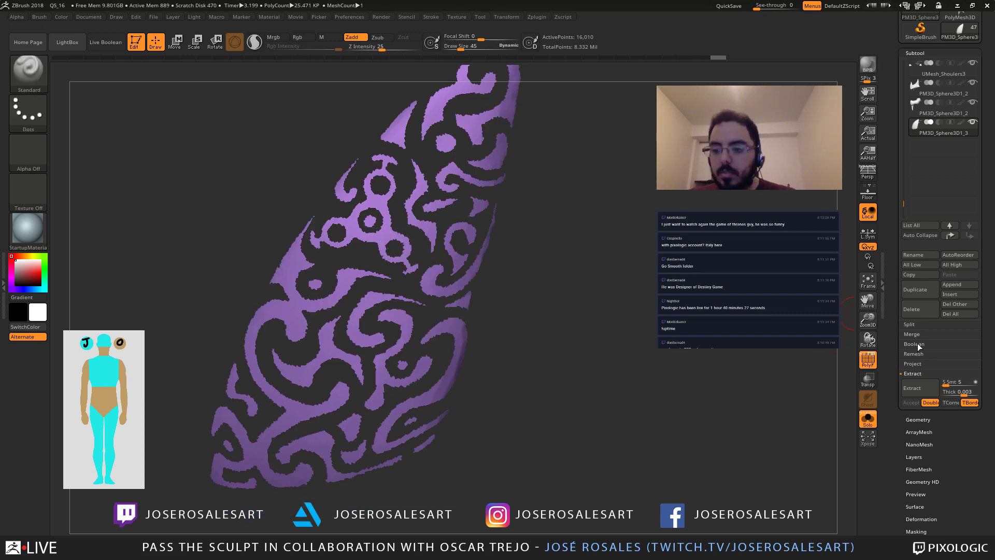
{"action": "left_click", "coordinate": [909, 324]}
{"action": "left_click", "coordinate": [918, 333]}
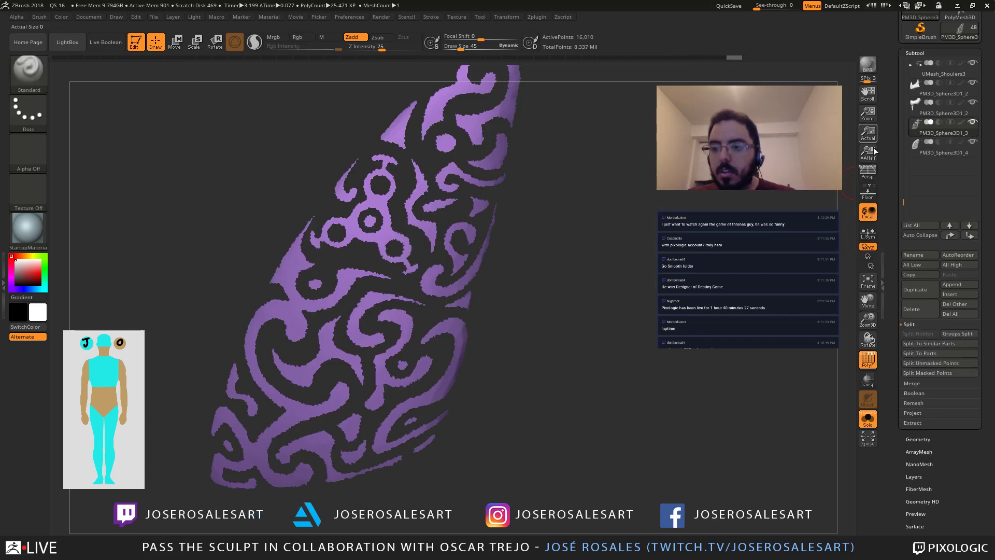
Step: Try GroupsLoops on the isolated ornament pattern with 1 loop and GPolish at 50, then undo it
{"action": "left_click", "coordinate": [916, 438]}
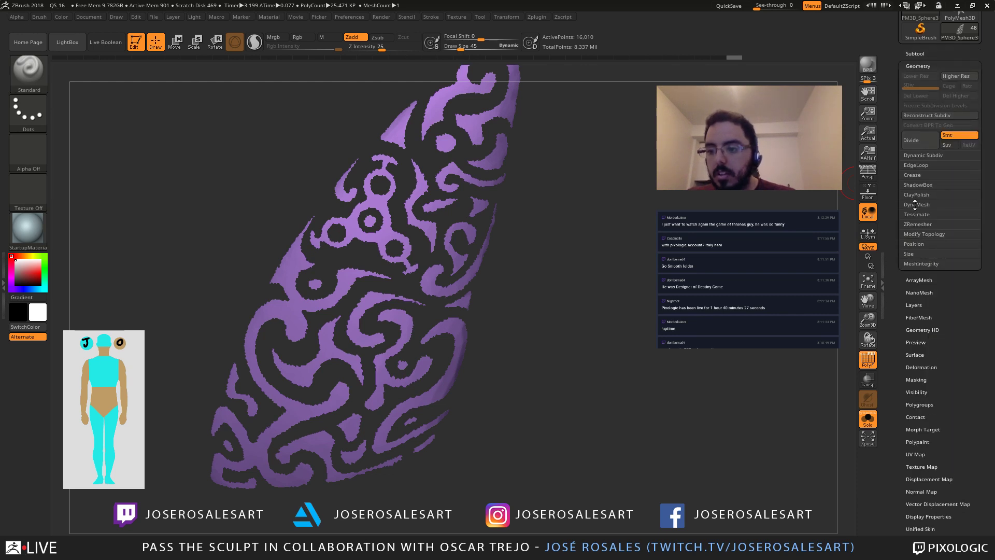
{"action": "left_click", "coordinate": [916, 165]}
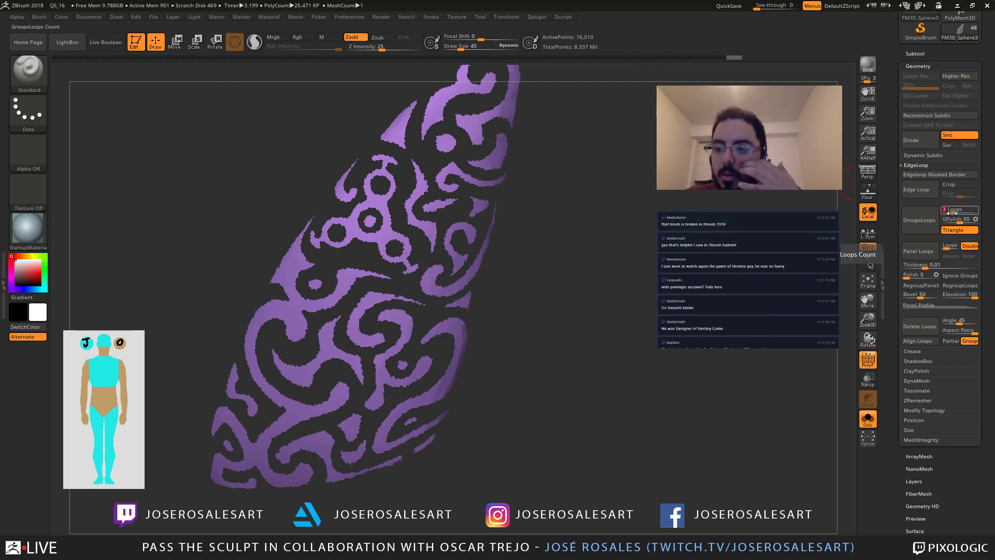
{"action": "left_click_drag", "start_coordinate": [953, 212], "coordinate": [948, 213]}
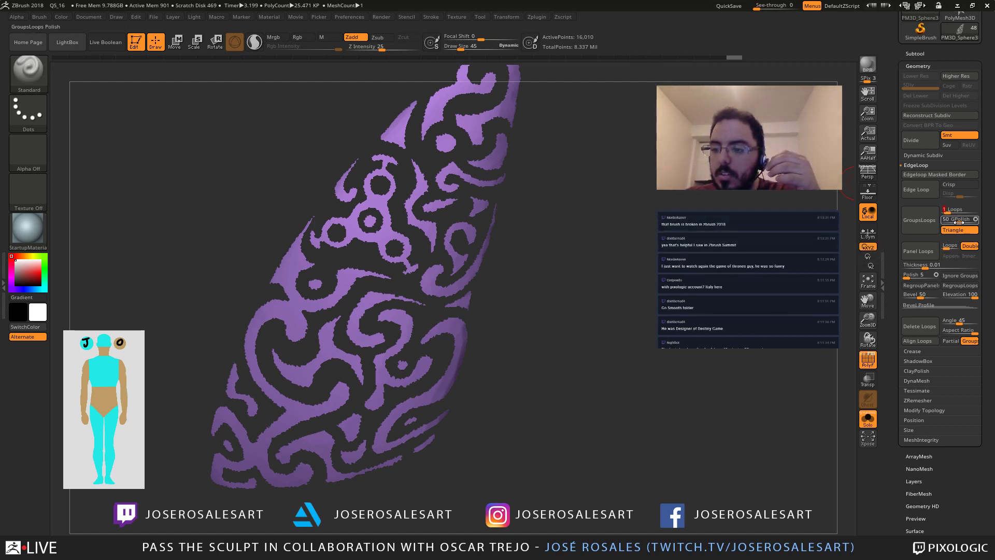
{"action": "left_click", "coordinate": [919, 227]}
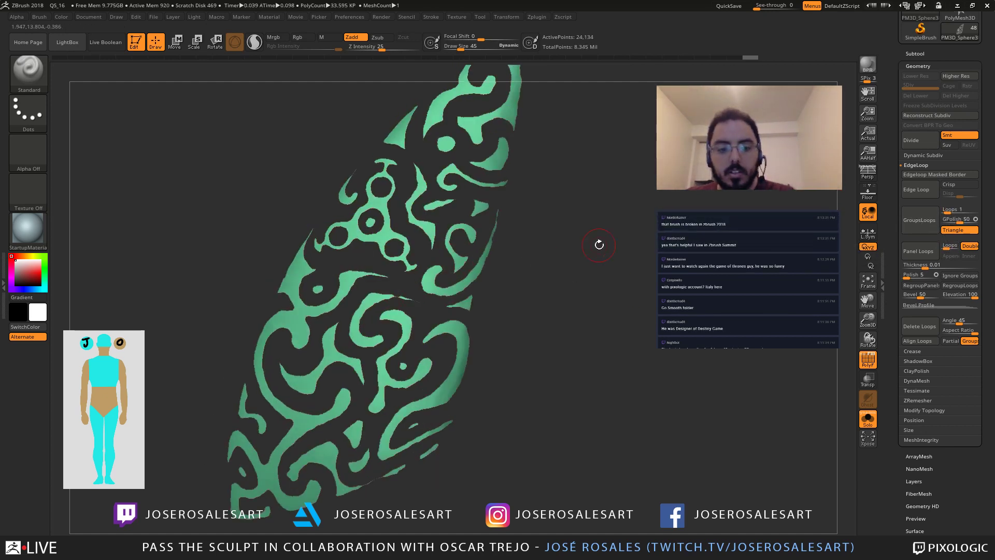
{"action": "key", "text": "ctrl+z"}
Step: Try GroupsLoops on the ornament pattern with GPolish lowered to 10, then undo it
{"action": "left_click_drag", "start_coordinate": [959, 219], "coordinate": [947, 223]}
{"action": "left_click", "coordinate": [906, 229]}
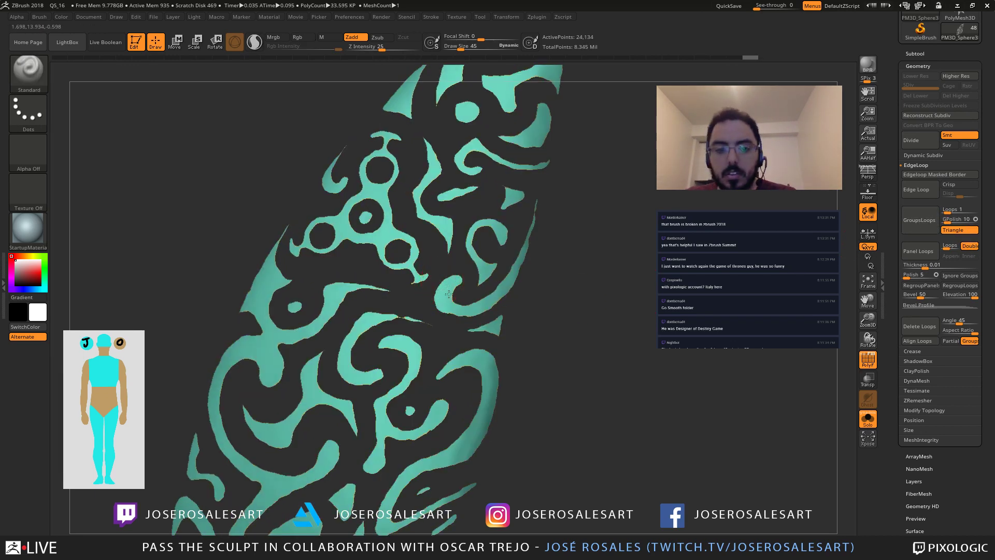
{"action": "left_click_drag", "start_coordinate": [588, 271], "coordinate": [605, 270]}
{"action": "key", "text": "ctrl+z"}
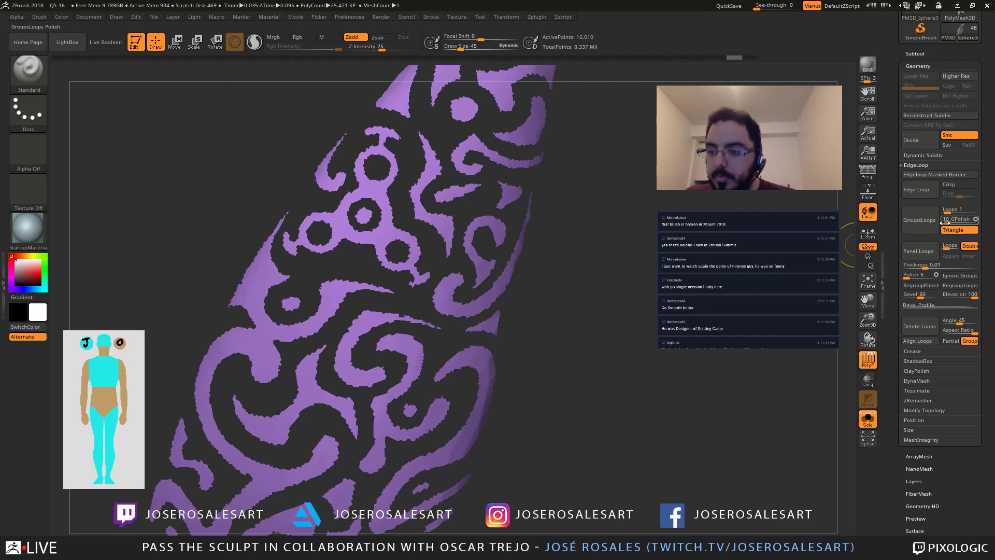
Step: Try GroupsLoops on the ornament pattern with GPolish at 2, examine the resulting borders up close, and undo it
{"action": "left_click_drag", "start_coordinate": [950, 220], "coordinate": [946, 223]}
{"action": "left_click", "coordinate": [926, 227]}
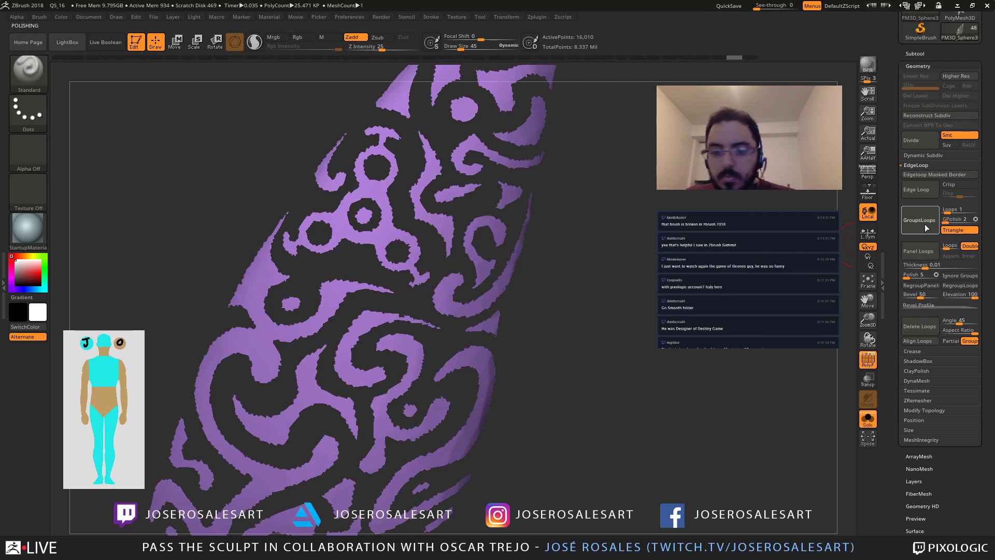
{"action": "left_click_drag", "start_coordinate": [651, 251], "coordinate": [630, 207], "text": "alt"}
{"action": "mouse_move", "coordinate": [518, 308]}
{"action": "left_mouse_down"}
{"action": "mouse_move", "coordinate": [539, 306]}
{"action": "mouse_move", "coordinate": [544, 338]}
{"action": "mouse_move", "coordinate": [531, 308]}
{"action": "mouse_move", "coordinate": [575, 306]}
{"action": "left_mouse_up"}
{"action": "key", "text": "s"}
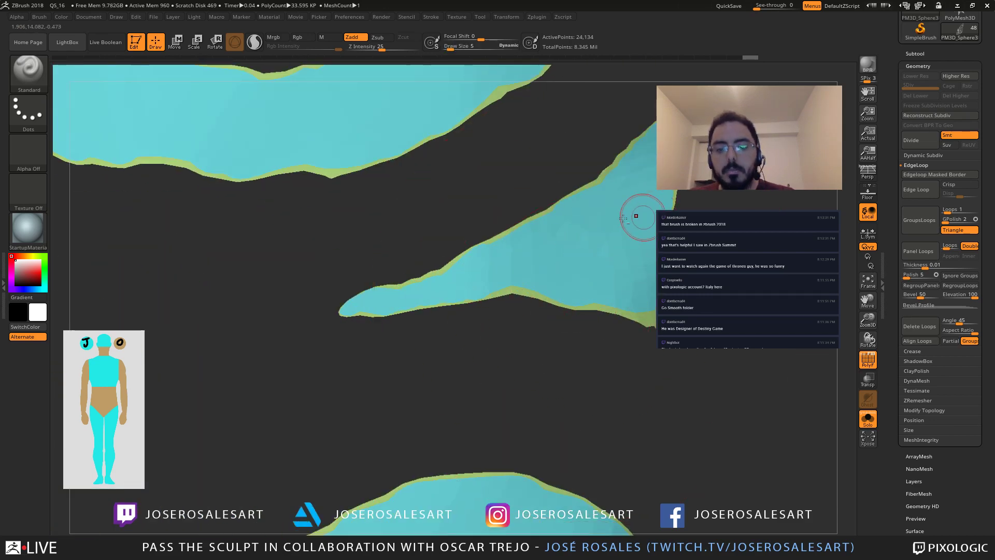
{"action": "mouse_move", "coordinate": [641, 216]}
{"action": "left_mouse_down", "text": "alt"}
{"action": "mouse_move", "coordinate": [512, 305]}
{"action": "mouse_move", "coordinate": [455, 264]}
{"action": "mouse_move", "coordinate": [479, 256]}
{"action": "mouse_move", "coordinate": [455, 244]}
{"action": "mouse_move", "coordinate": [465, 231]}
{"action": "mouse_move", "coordinate": [493, 228]}
{"action": "mouse_move", "coordinate": [363, 255]}
{"action": "left_mouse_up", "text": "alt"}
{"action": "key", "text": "ctrl+z"}
{"action": "key", "text": "ctrl+z"}
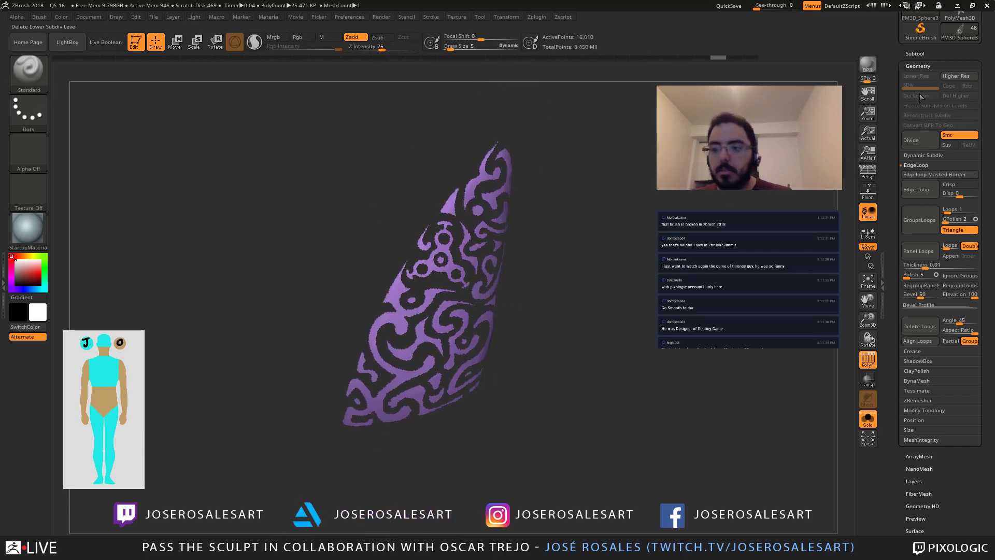
Step: Try to merge the ornament subtool PM3D_Sphere3D1_3 down with PM3D_Sphere3D1_4
{"action": "mouse_move", "coordinate": [891, 82]}
{"action": "left_mouse_down"}
{"action": "mouse_move", "coordinate": [892, 148]}
{"action": "mouse_move", "coordinate": [915, 158]}
{"action": "left_mouse_up"}
{"action": "left_click", "coordinate": [925, 154]}
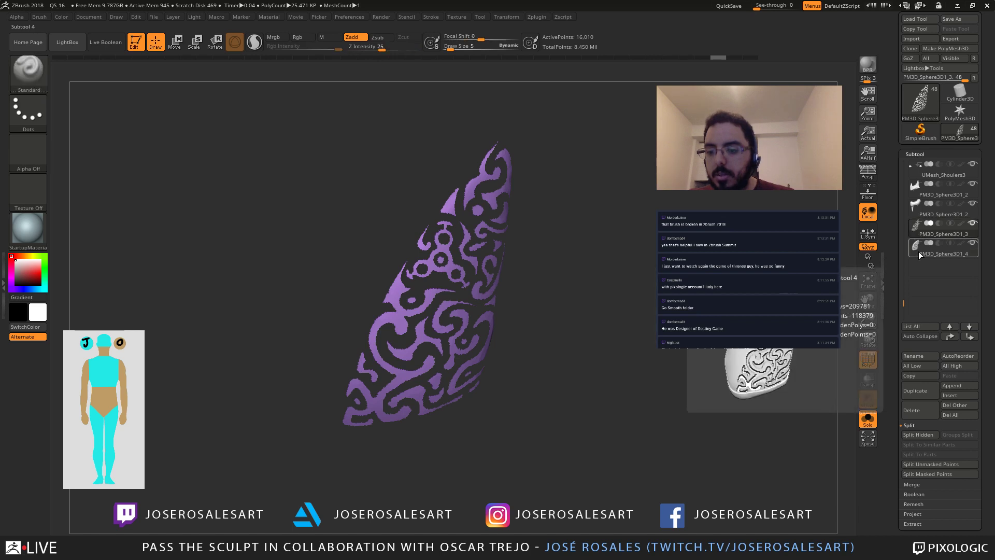
{"action": "left_click", "coordinate": [913, 486]}
{"action": "left_click", "coordinate": [910, 443]}
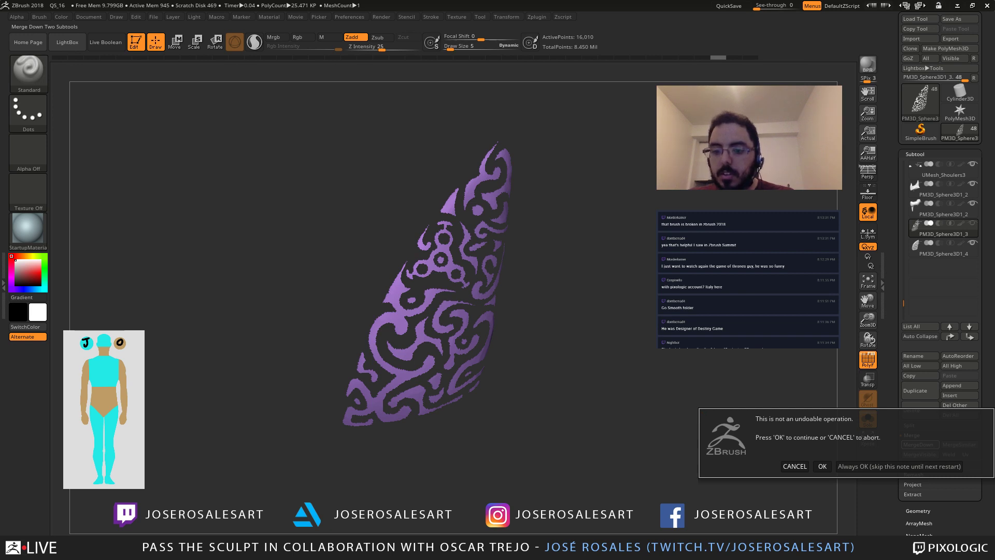
{"action": "left_click", "coordinate": [821, 466]}
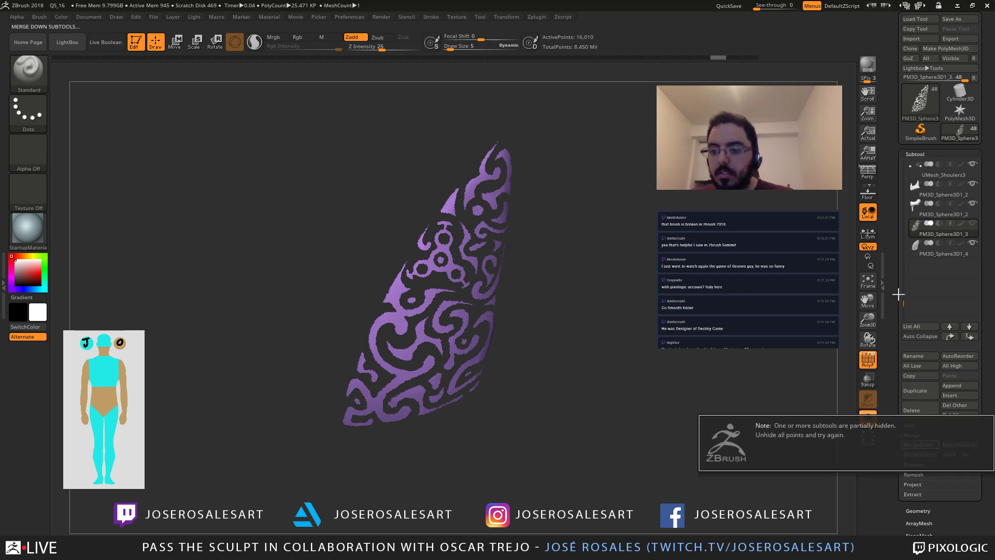
{"action": "left_click", "coordinate": [918, 251]}
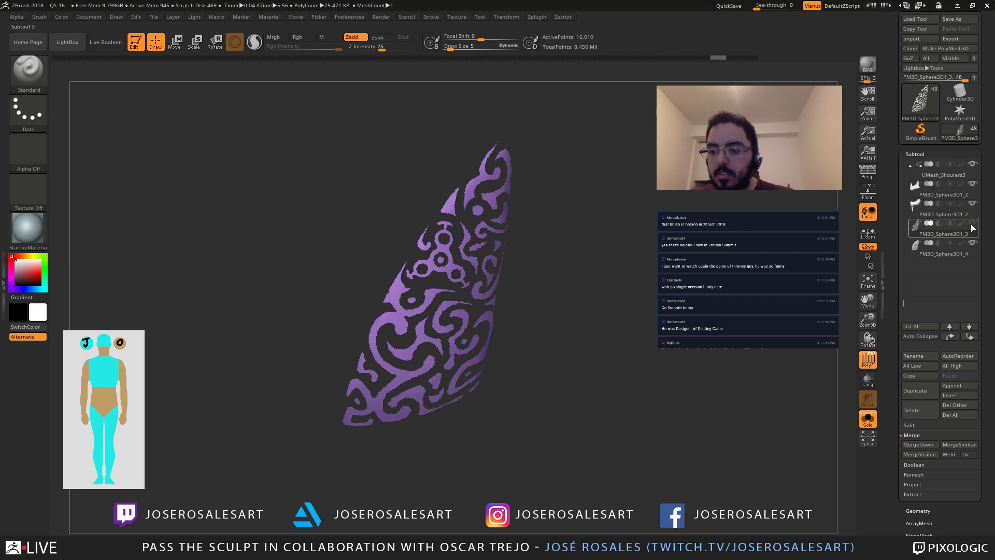
{"action": "left_click", "coordinate": [918, 444]}
{"action": "left_click", "coordinate": [822, 468]}
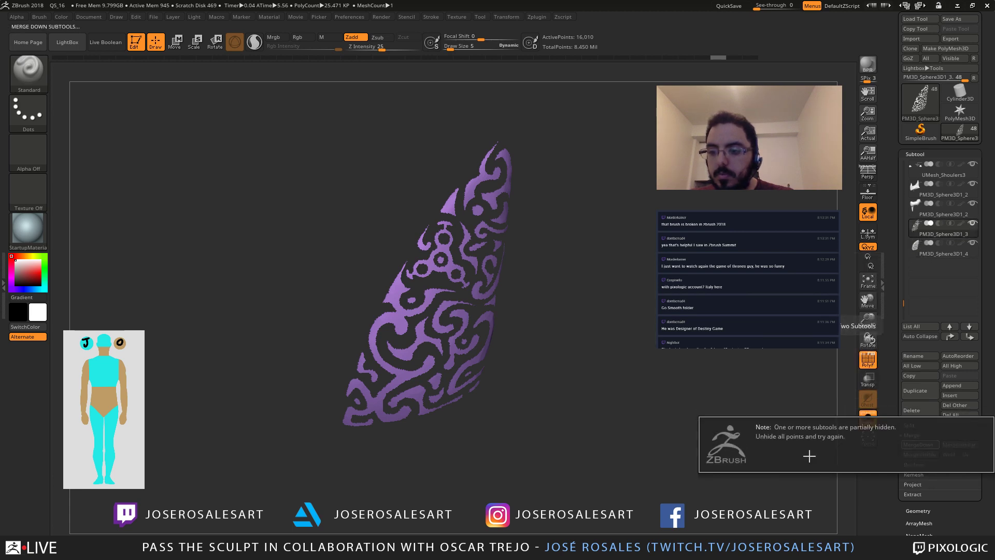
Step: Inspect the PM3D_Sphere3D1_4 shell and unhide the full mesh of PM3D_Sphere3D1_3 for comparison
{"action": "left_click", "coordinate": [925, 251]}
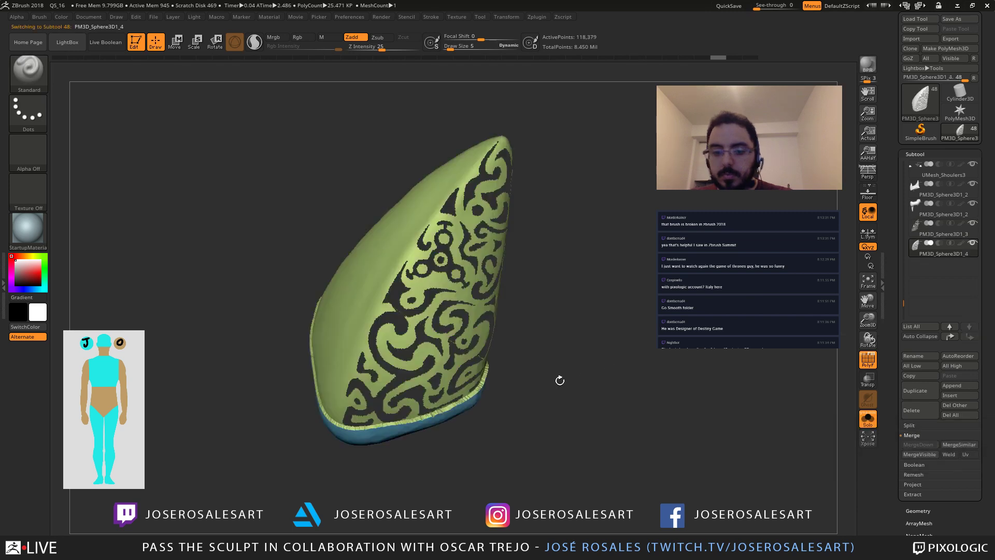
{"action": "left_click_drag", "start_coordinate": [538, 376], "coordinate": [511, 370]}
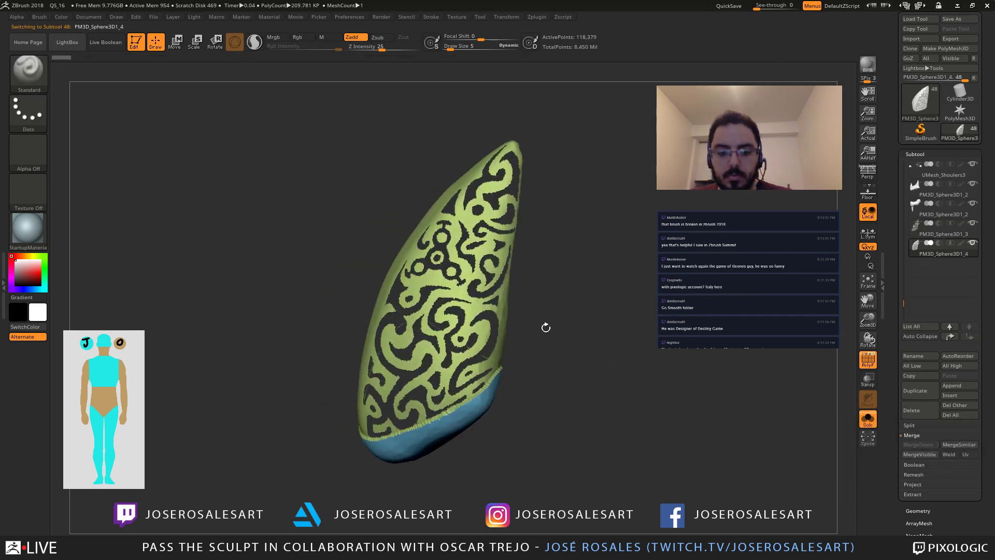
{"action": "mouse_move", "coordinate": [544, 326]}
{"action": "left_mouse_down"}
{"action": "mouse_move", "coordinate": [567, 327]}
{"action": "mouse_move", "coordinate": [542, 323]}
{"action": "left_mouse_up"}
{"action": "left_click", "coordinate": [917, 233]}
{"action": "left_click", "coordinate": [554, 326], "text": "ctrl+shift"}
{"action": "left_click", "coordinate": [923, 250]}
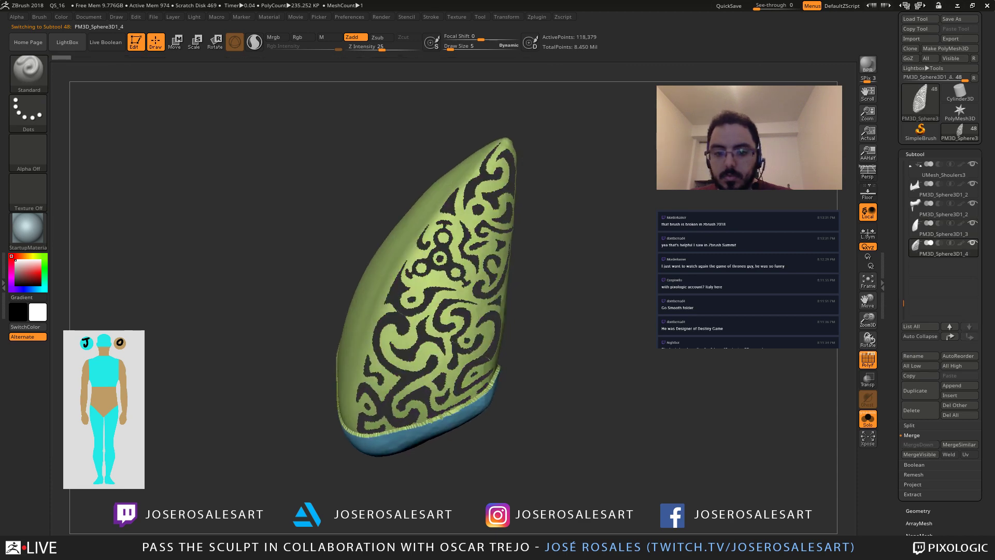
Step: Mask only the ornament polygroup on the PM3D_Sphere3D1_3 subtool, keeping the whole shell shown
{"action": "left_click", "coordinate": [917, 234]}
{"action": "mouse_move", "coordinate": [540, 322]}
{"action": "left_mouse_down"}
{"action": "mouse_move", "coordinate": [548, 333]}
{"action": "mouse_move", "coordinate": [529, 310]}
{"action": "left_mouse_up"}
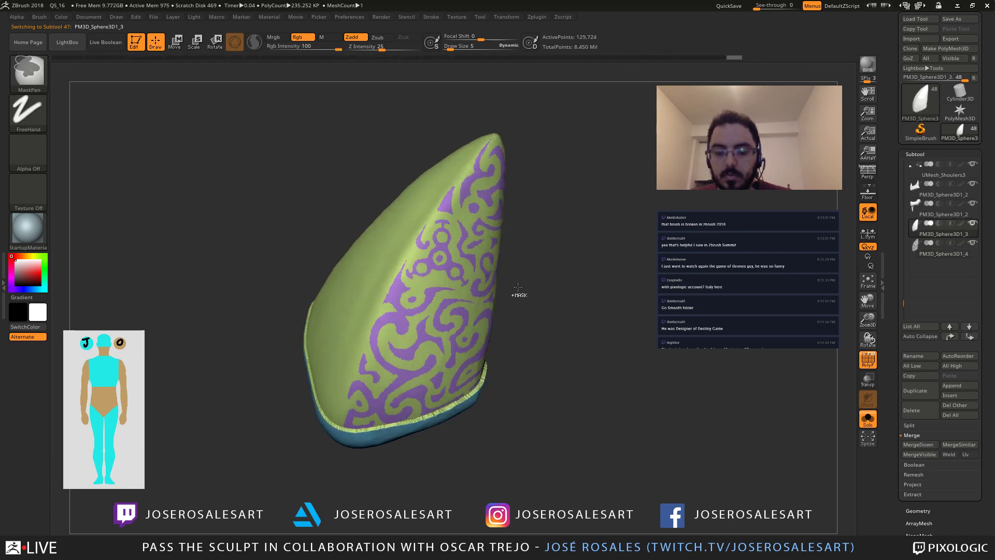
{"action": "left_click", "coordinate": [493, 310], "text": "ctrl+shift"}
{"action": "left_click", "coordinate": [520, 299], "text": "ctrl+shift"}
{"action": "left_click", "coordinate": [522, 301], "text": "ctrl"}
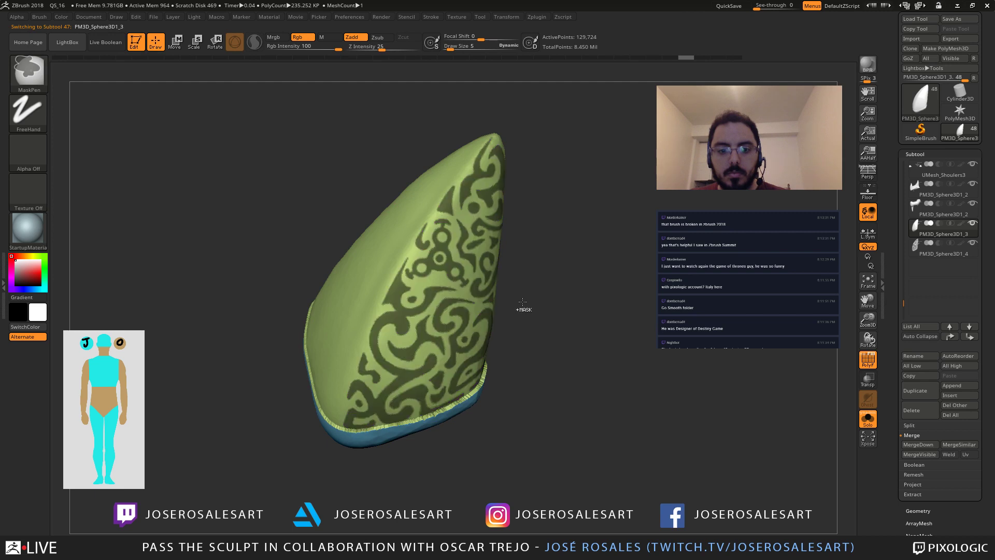
{"action": "mouse_move", "coordinate": [522, 305]}
{"action": "left_mouse_down"}
{"action": "mouse_move", "coordinate": [499, 307]}
{"action": "mouse_move", "coordinate": [484, 291]}
{"action": "mouse_move", "coordinate": [484, 300]}
{"action": "left_mouse_up"}
Step: Delete the PM3D_Sphere3D1_4 subtool
{"action": "left_click", "coordinate": [918, 247]}
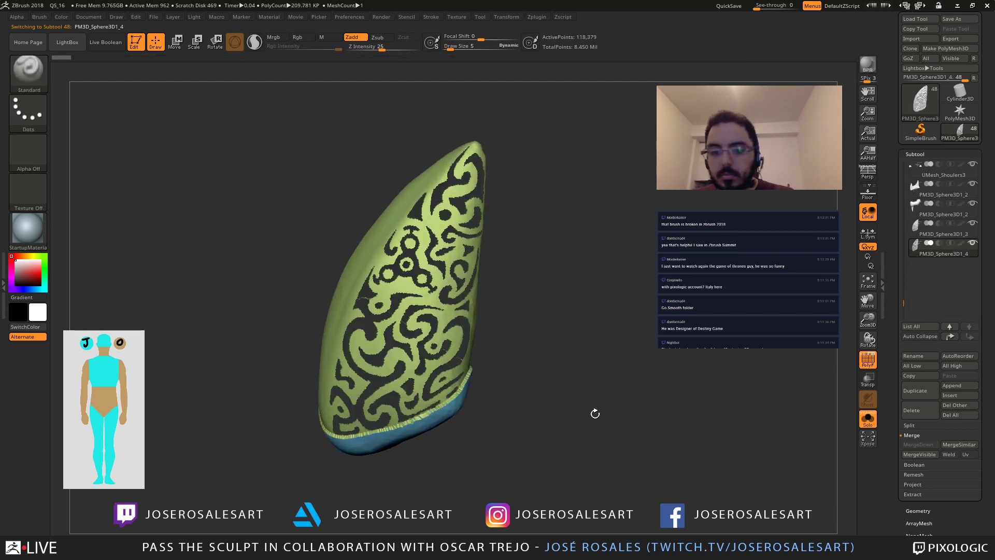
{"action": "left_click", "coordinate": [923, 413]}
{"action": "left_click", "coordinate": [877, 439]}
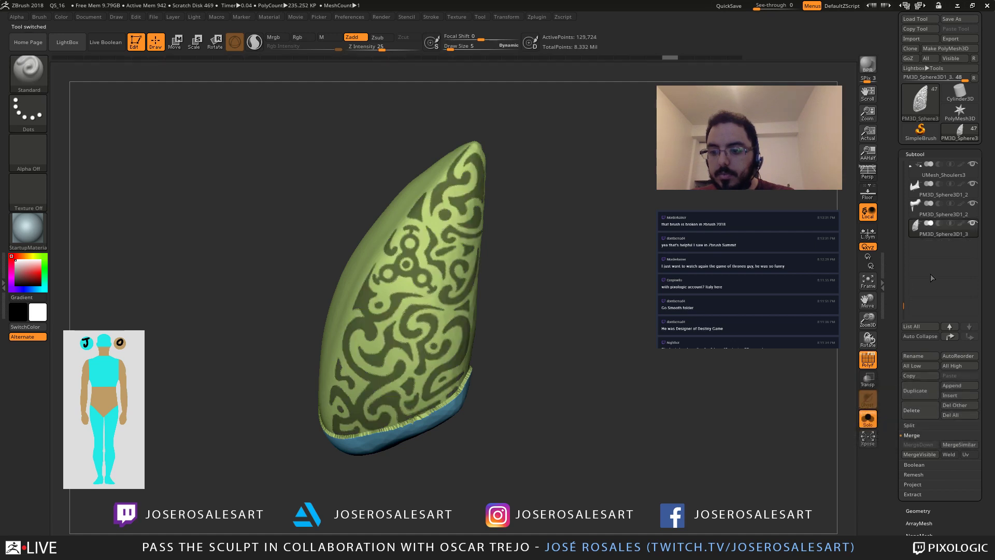
Step: Try to turn the masked ornament into a new polygroup, check its color with PolyFrame, and undo it
{"action": "right_click_drag", "start_coordinate": [406, 303], "coordinate": [445, 304]}
{"action": "right_click_drag", "start_coordinate": [445, 304], "coordinate": [480, 306], "text": "ctrl"}
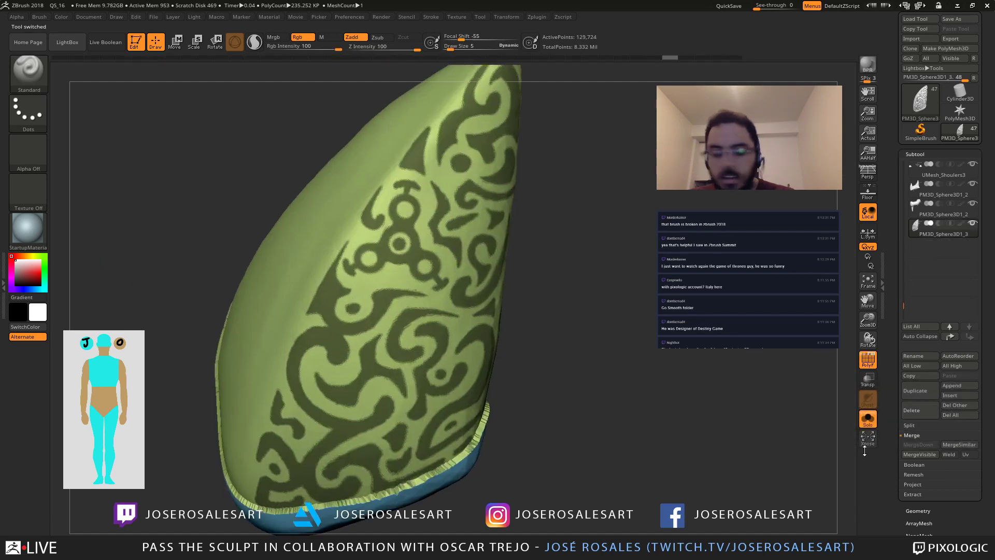
{"action": "key", "text": "shift+f"}
{"action": "key", "text": "shift+f"}
{"action": "scroll", "coordinate": [891, 449], "scroll_direction": "down", "scroll_amount": 3}
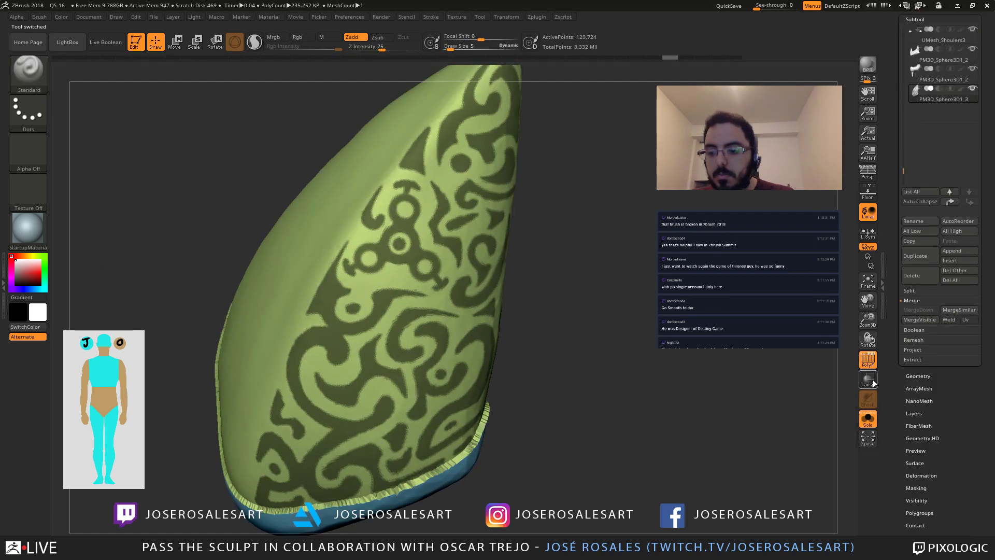
{"action": "left_click_drag", "start_coordinate": [559, 353], "coordinate": [547, 343], "text": "ctrl"}
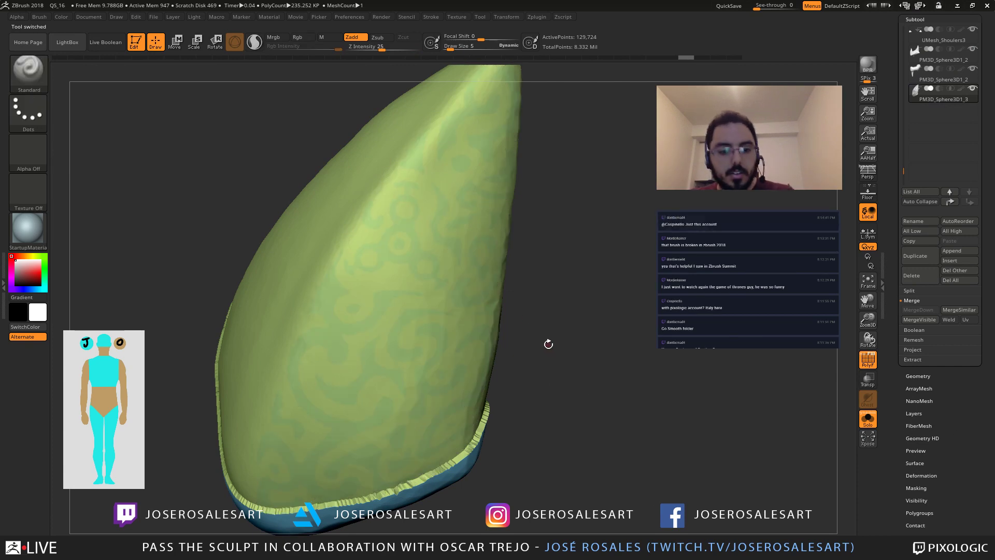
{"action": "key", "text": "shift+f"}
{"action": "key", "text": "shift+f"}
{"action": "key", "text": "ctrl"}
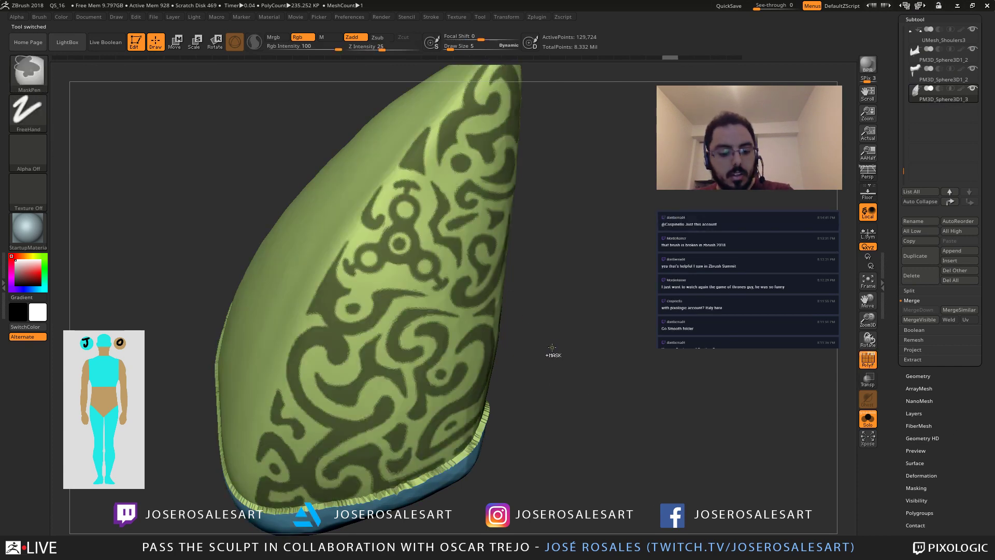
{"action": "key", "text": "ctrl+z"}
Step: Create a new polygroup from the masked ornament, then mask that polygroup again with the whole shell shown
{"action": "key", "text": "ctrl+w"}
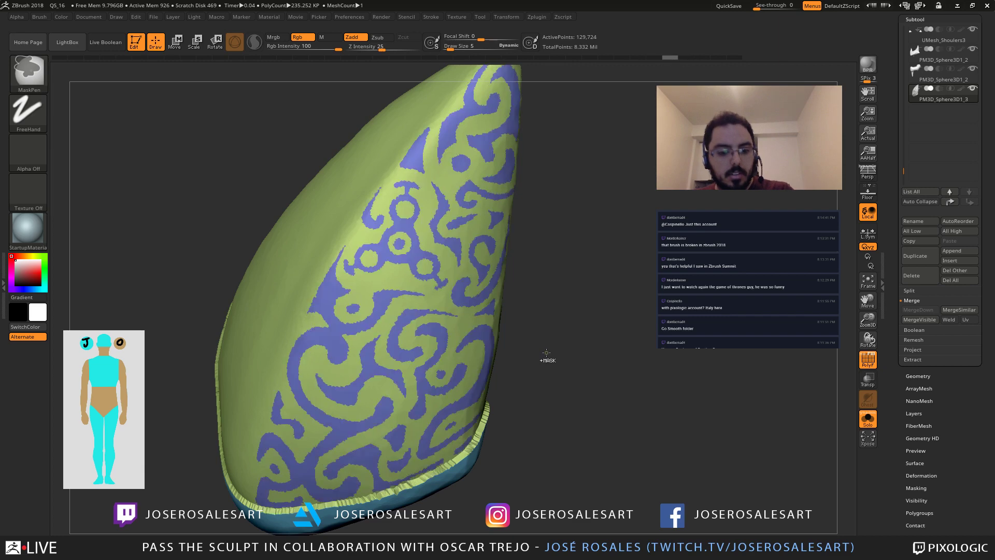
{"action": "left_click", "coordinate": [399, 333], "text": "ctrl+shift"}
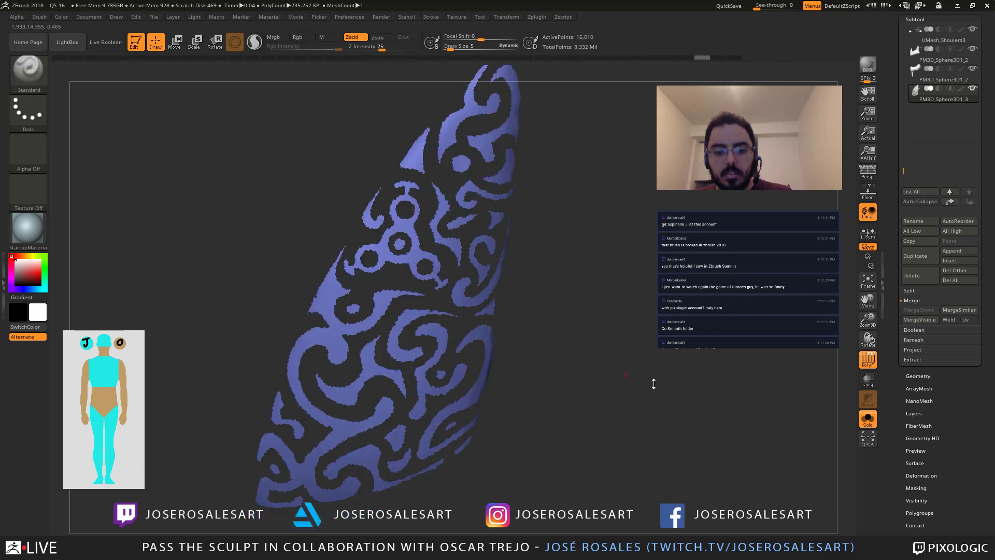
{"action": "left_click", "coordinate": [570, 375], "text": "ctrl+shift"}
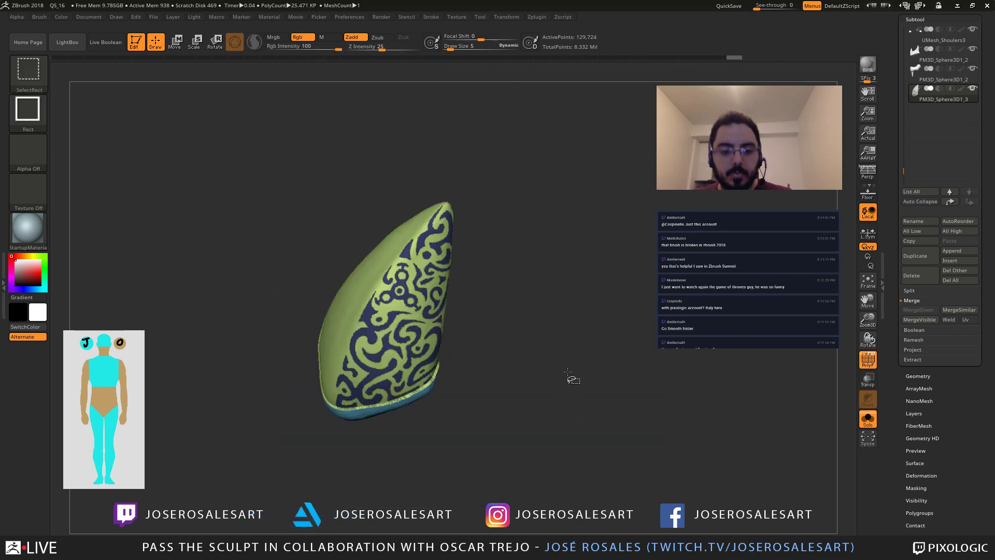
Step: Grow the mask around the ornament and examine its edges with PolyFrame off
{"action": "left_click_drag", "start_coordinate": [902, 463], "coordinate": [902, 280]}
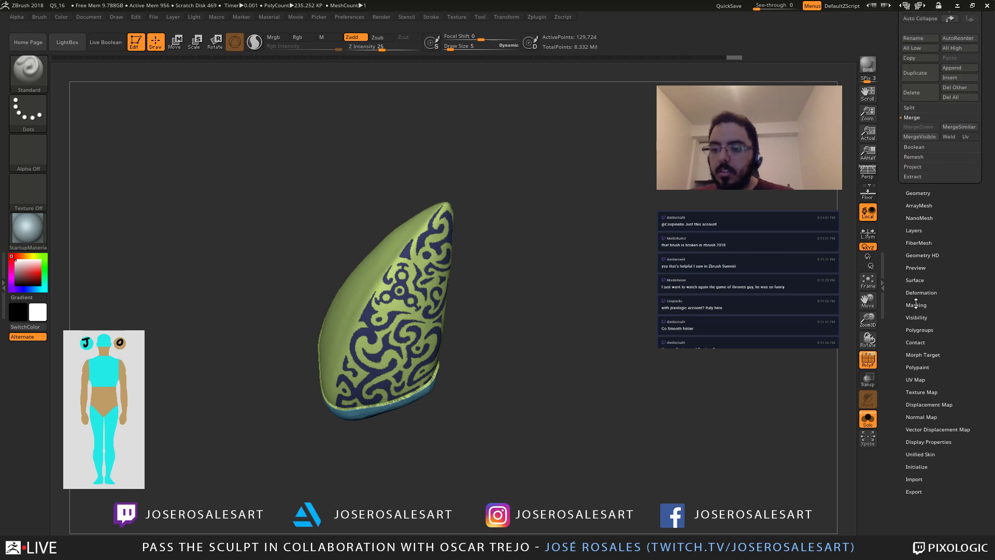
{"action": "left_click", "coordinate": [916, 305]}
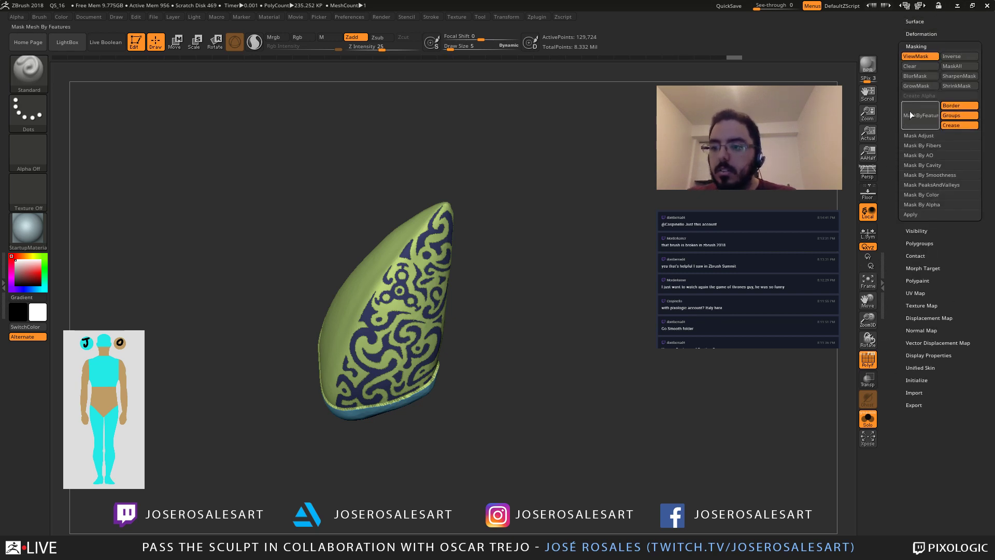
{"action": "left_click", "coordinate": [917, 87]}
{"action": "right_click_drag", "start_coordinate": [502, 213], "coordinate": [538, 263], "text": "ctrl"}
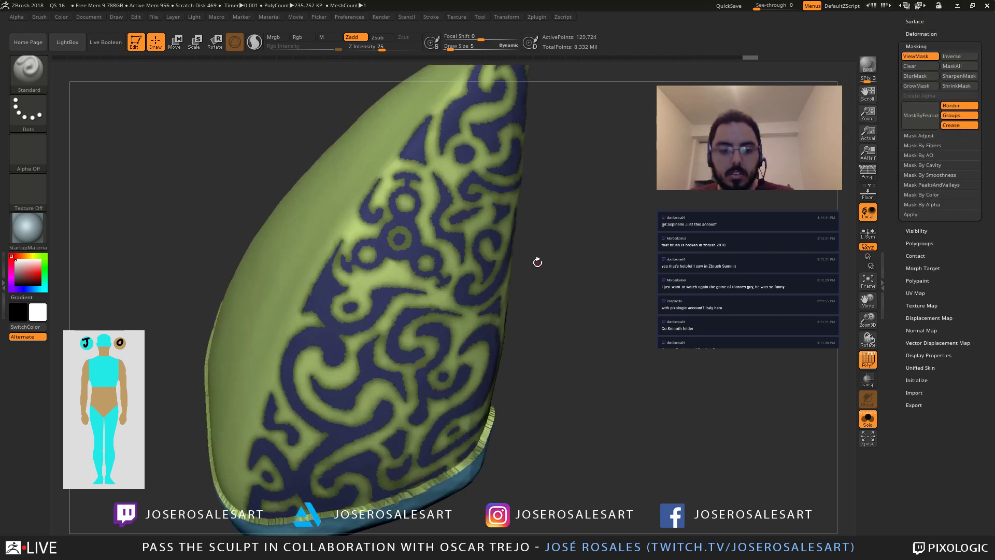
{"action": "mouse_move", "coordinate": [538, 262]}
{"action": "left_mouse_down"}
{"action": "mouse_move", "coordinate": [549, 251]}
{"action": "mouse_move", "coordinate": [539, 259]}
{"action": "mouse_move", "coordinate": [540, 244]}
{"action": "left_mouse_up"}
{"action": "key", "text": "shift+f"}
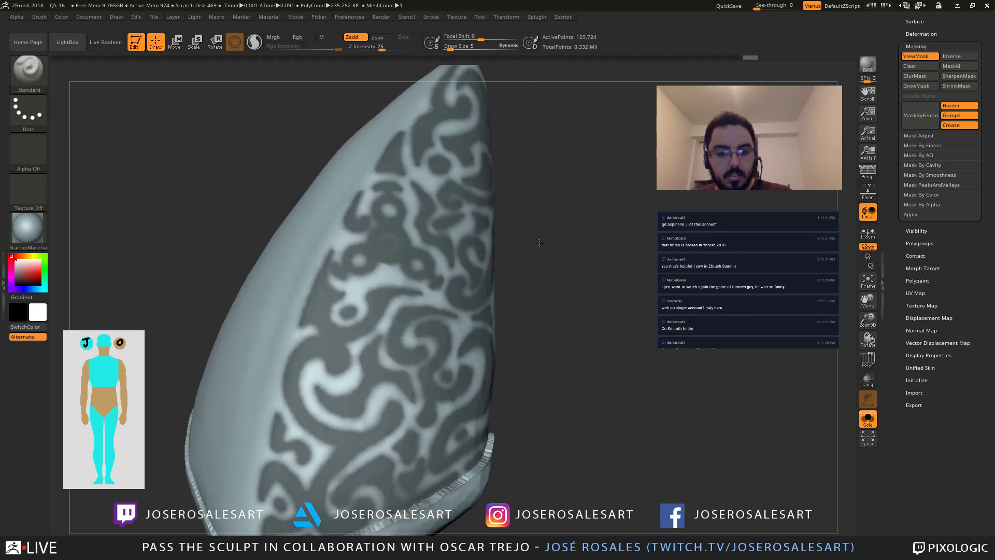
{"action": "right_click_drag", "start_coordinate": [539, 244], "coordinate": [526, 238], "text": "ctrl"}
{"action": "mouse_move", "coordinate": [525, 237]}
{"action": "left_mouse_down"}
{"action": "mouse_move", "coordinate": [535, 254]}
{"action": "mouse_move", "coordinate": [521, 280]}
{"action": "left_mouse_up"}
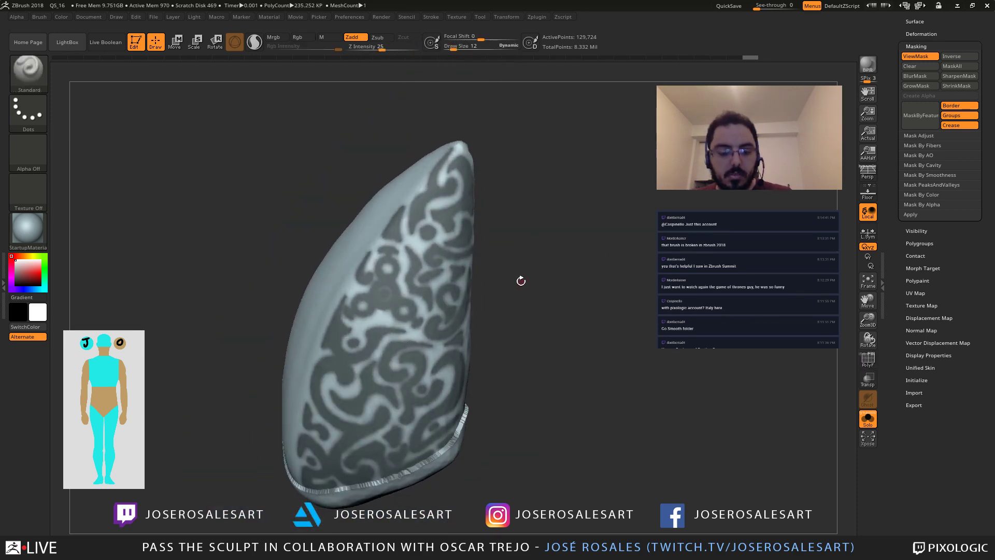
Step: Try sharpening the grown mask, then undo both the sharpening and the growth
{"action": "left_click", "coordinate": [951, 77]}
{"action": "key", "text": "ctrl+z"}
{"action": "key", "text": "ctrl+z"}
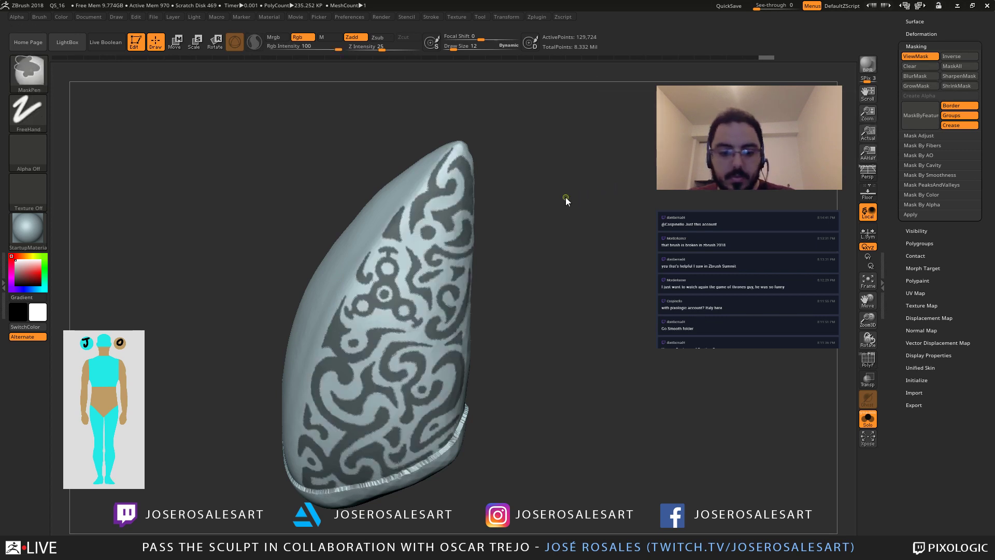
{"action": "mouse_move", "coordinate": [559, 201]}
{"action": "left_mouse_down"}
{"action": "mouse_move", "coordinate": [518, 216]}
{"action": "mouse_move", "coordinate": [537, 202]}
{"action": "mouse_move", "coordinate": [541, 280]}
{"action": "mouse_move", "coordinate": [570, 205]}
{"action": "left_mouse_up"}
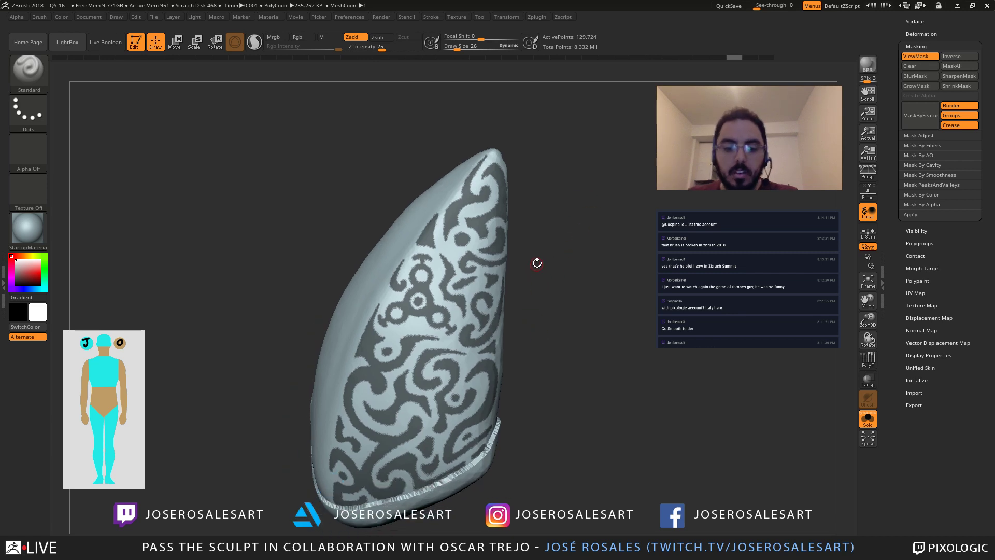
Step: Turn the masked ornament into its own polygroup, display it with PolyFrame, and subdivide the shell once
{"action": "left_click_drag", "start_coordinate": [891, 169], "coordinate": [884, 241]}
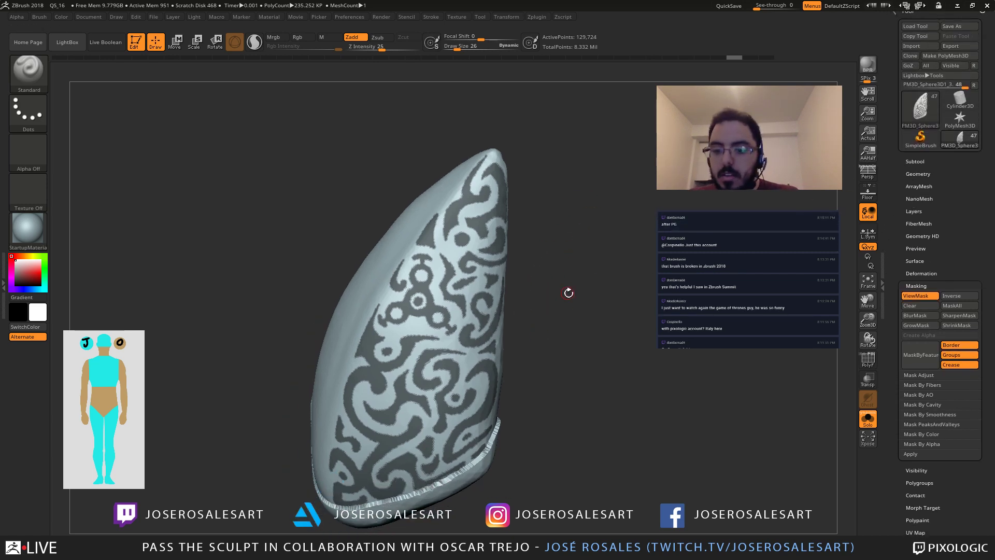
{"action": "left_click_drag", "start_coordinate": [559, 303], "coordinate": [597, 322]}
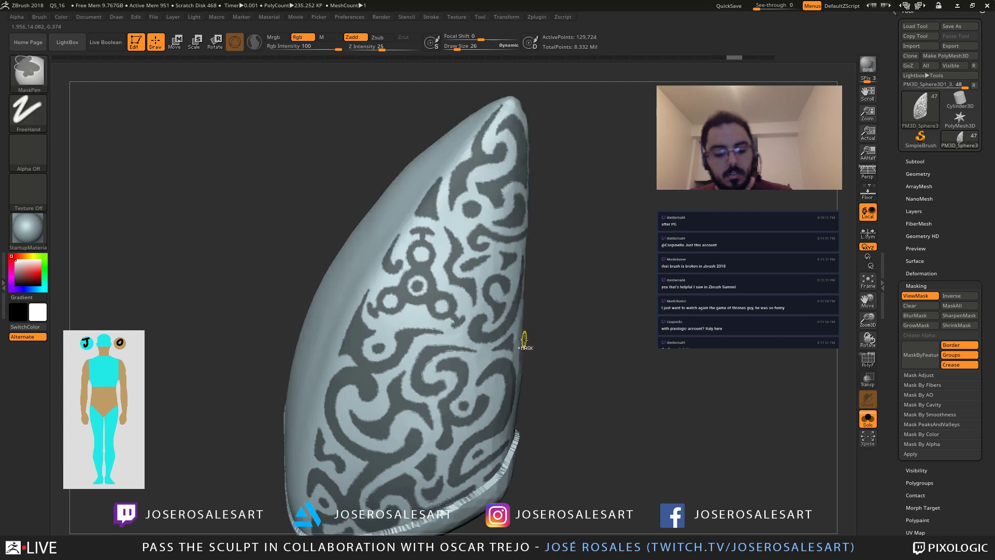
{"action": "key", "text": "ctrl+w"}
{"action": "key", "text": "shift+f"}
{"action": "key", "text": "ctrl"}
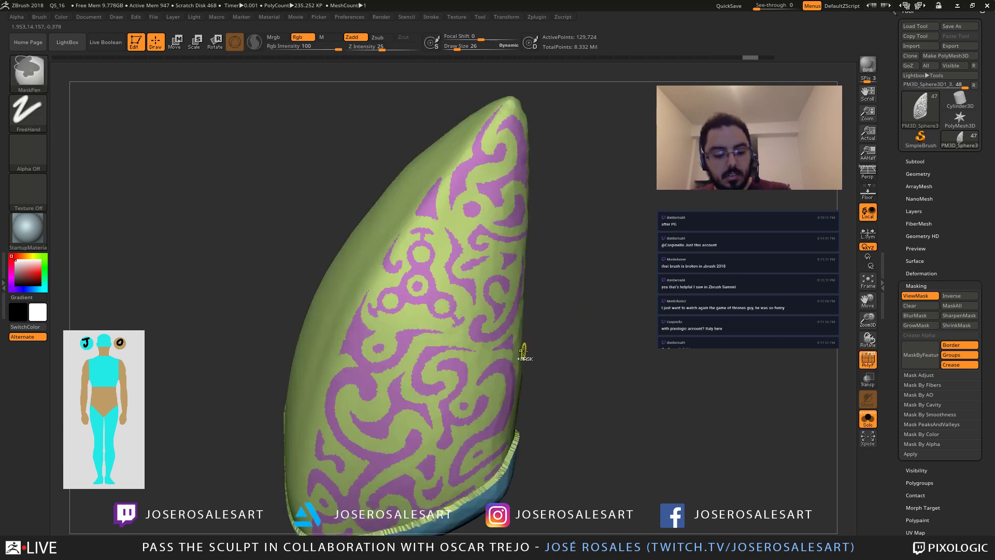
{"action": "key", "text": "ctrl+d"}
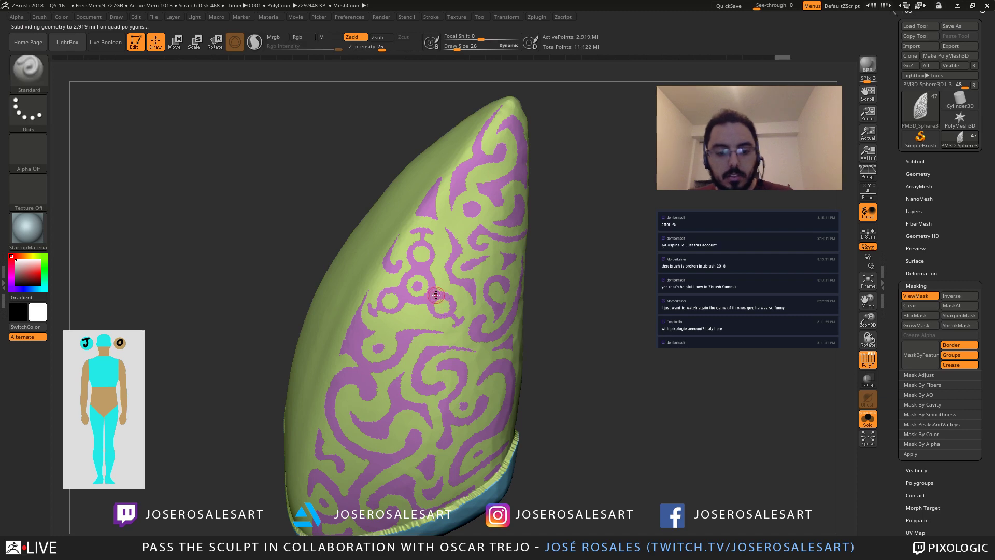
Step: Check the ornament polygroup in isolation, and duplicate the shell subtool with all its polygroups shown
{"action": "key", "text": "ctrl+shift"}
{"action": "left_click", "coordinate": [432, 298], "text": "ctrl+shift"}
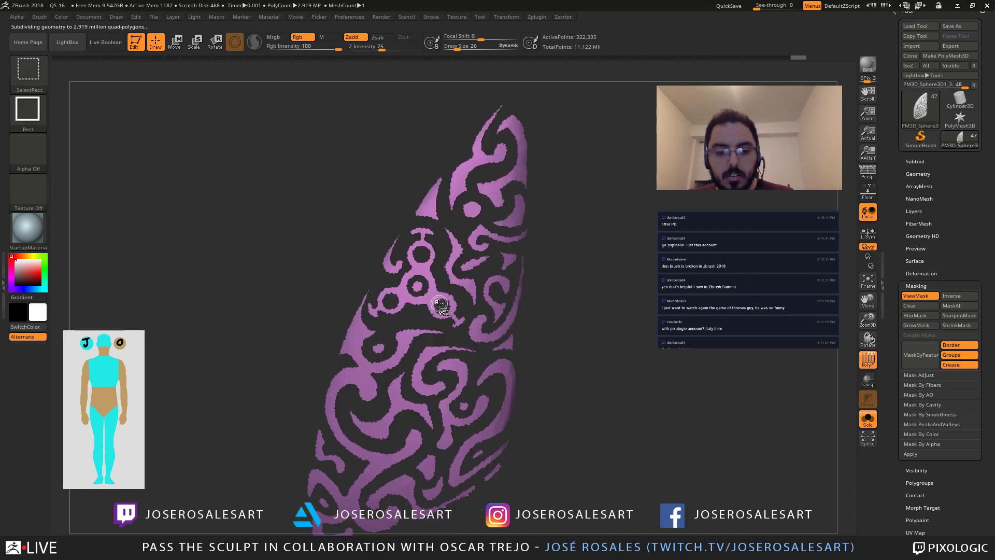
{"action": "left_click_drag", "start_coordinate": [575, 297], "coordinate": [625, 211]}
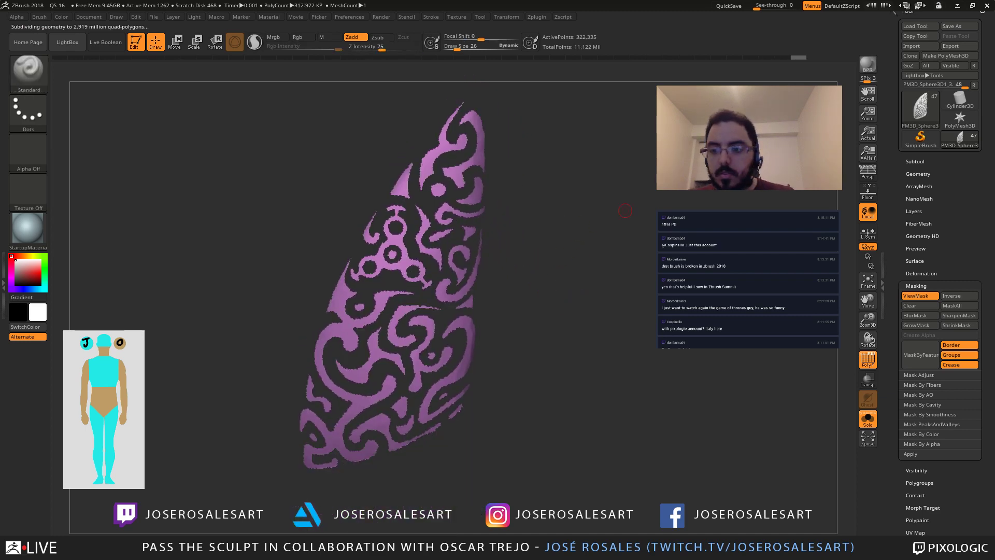
{"action": "left_click", "coordinate": [921, 175]}
{"action": "left_click", "coordinate": [846, 143], "text": "ctrl+shift"}
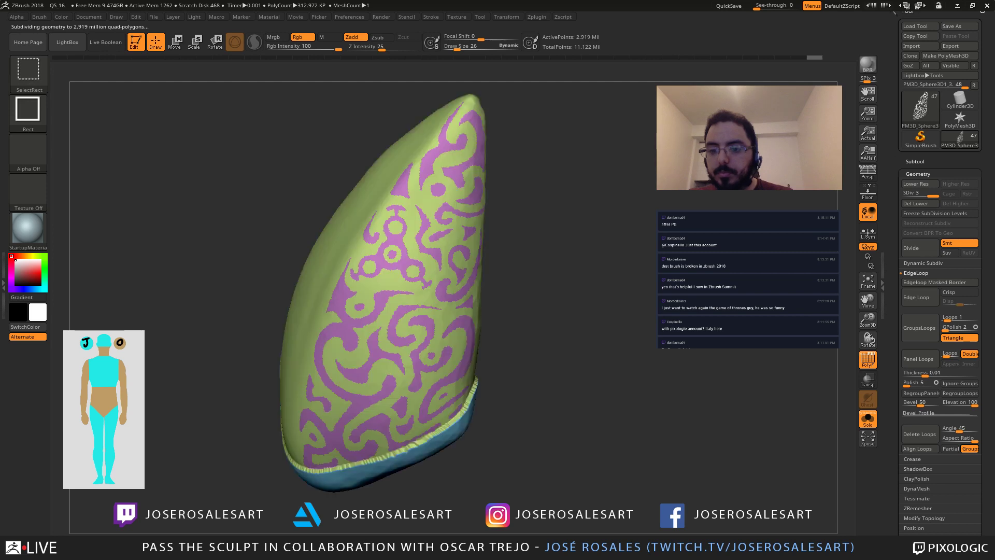
{"action": "left_click", "coordinate": [913, 162]}
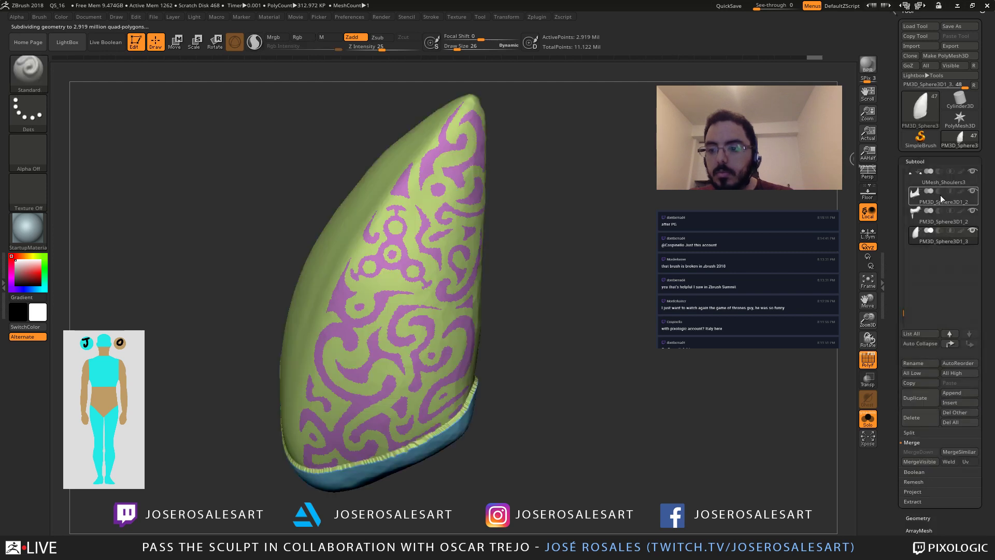
{"action": "left_click", "coordinate": [920, 397]}
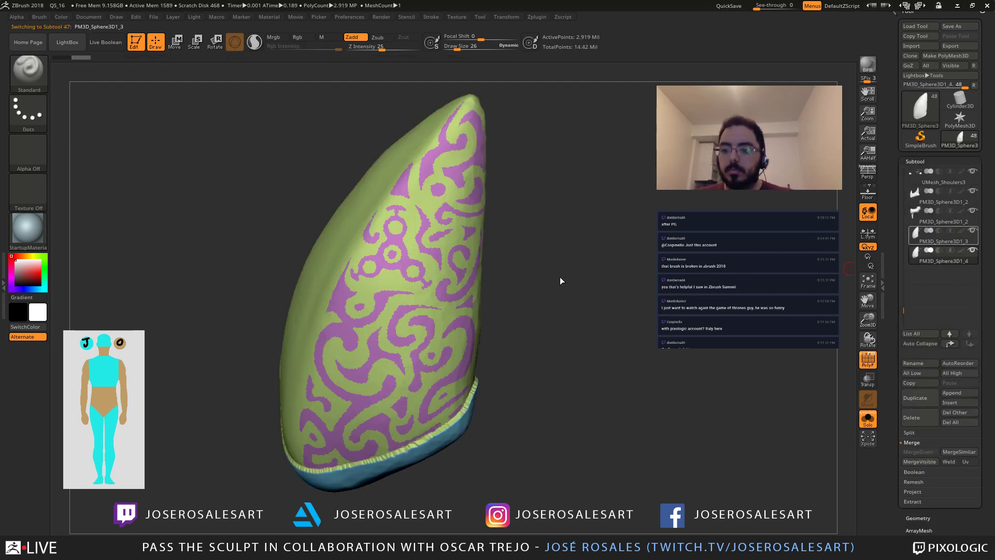
Step: Isolate the ornament polygroup on the original shell, delete its lower subdivision levels, and split the hidden part into a separate subtool
{"action": "key", "text": "ctrl+shift"}
{"action": "left_click", "coordinate": [441, 255], "text": "ctrl+shift"}
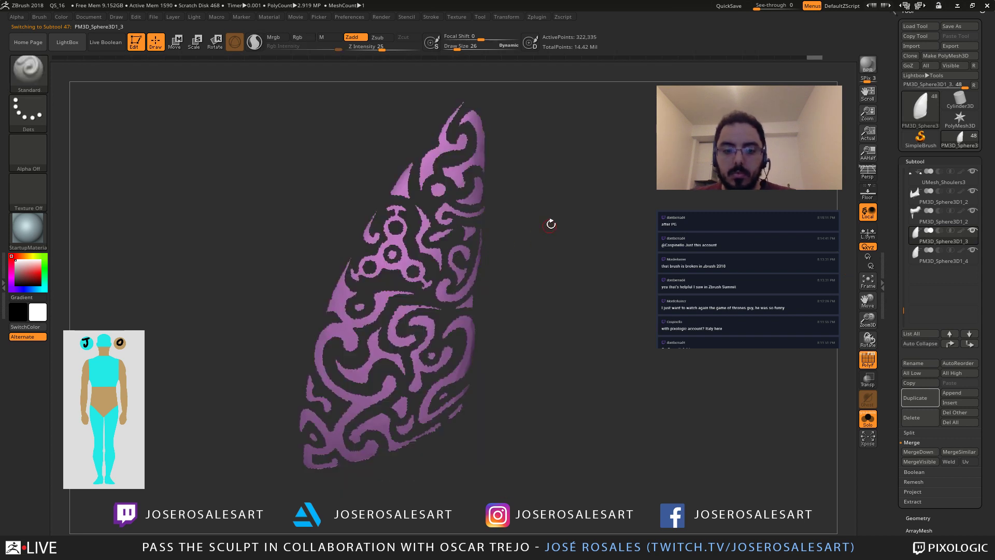
{"action": "left_click", "coordinate": [910, 432]}
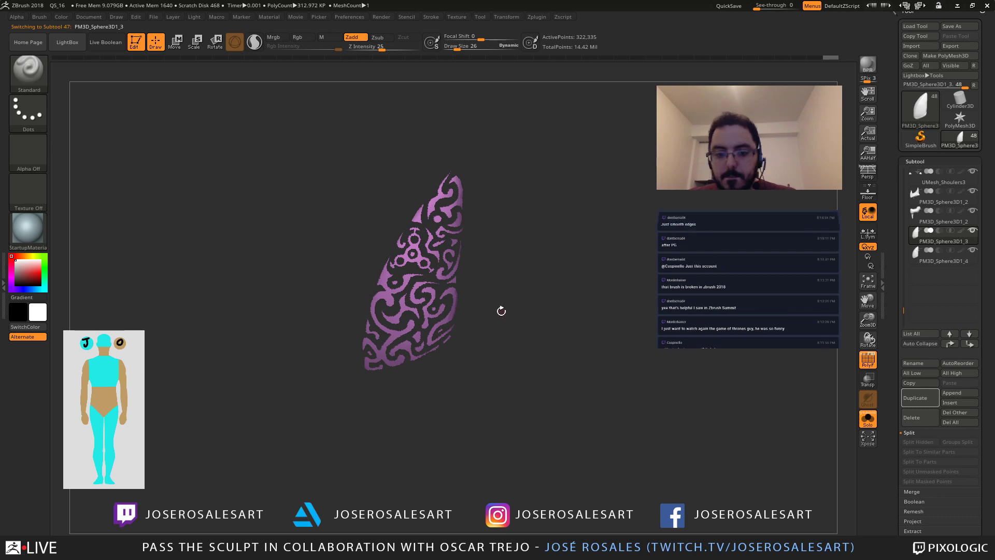
{"action": "left_click_drag", "start_coordinate": [500, 309], "coordinate": [762, 394]}
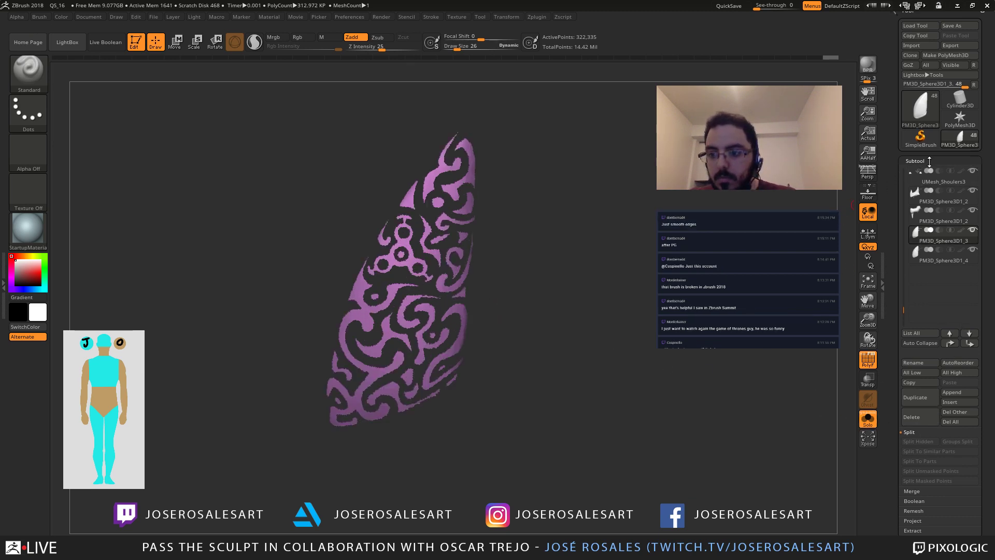
{"action": "left_click", "coordinate": [914, 161]}
{"action": "left_click", "coordinate": [917, 173]}
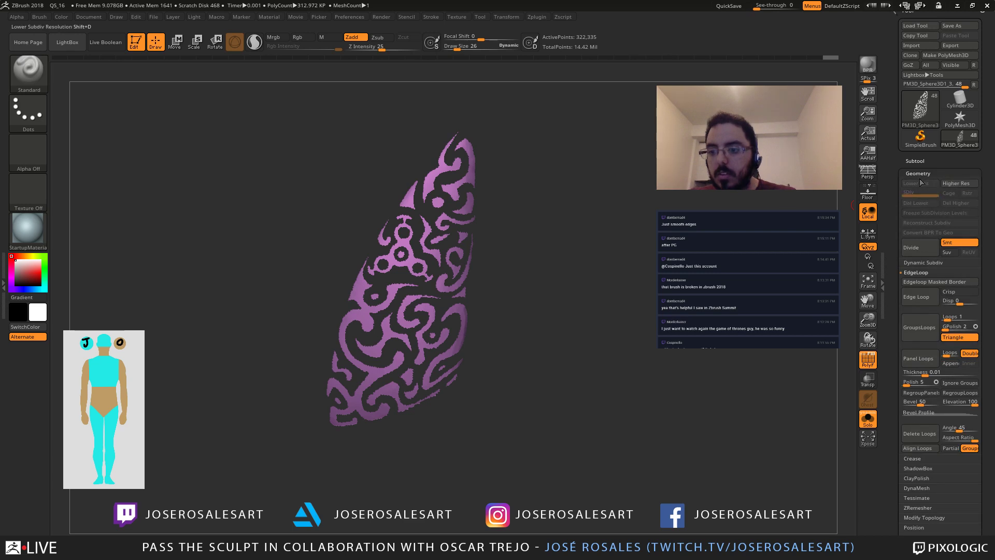
{"action": "left_click", "coordinate": [915, 162]}
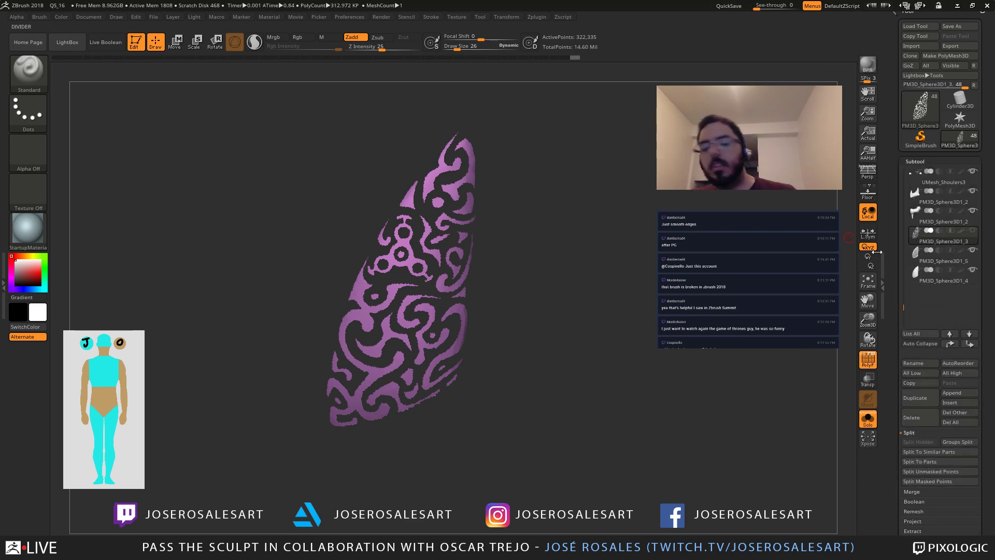
Step: Apply GroupsLoops to the ornament with 1 loop and GPolish 9 to smooth its jagged borders
{"action": "left_click_drag", "start_coordinate": [382, 271], "coordinate": [331, 301]}
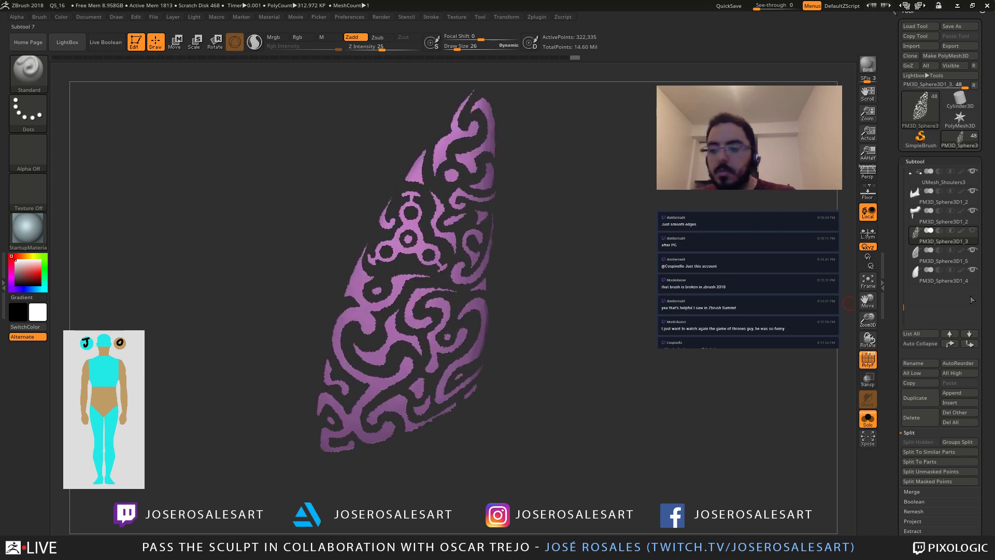
{"action": "left_click", "coordinate": [922, 161]}
{"action": "left_click", "coordinate": [927, 174]}
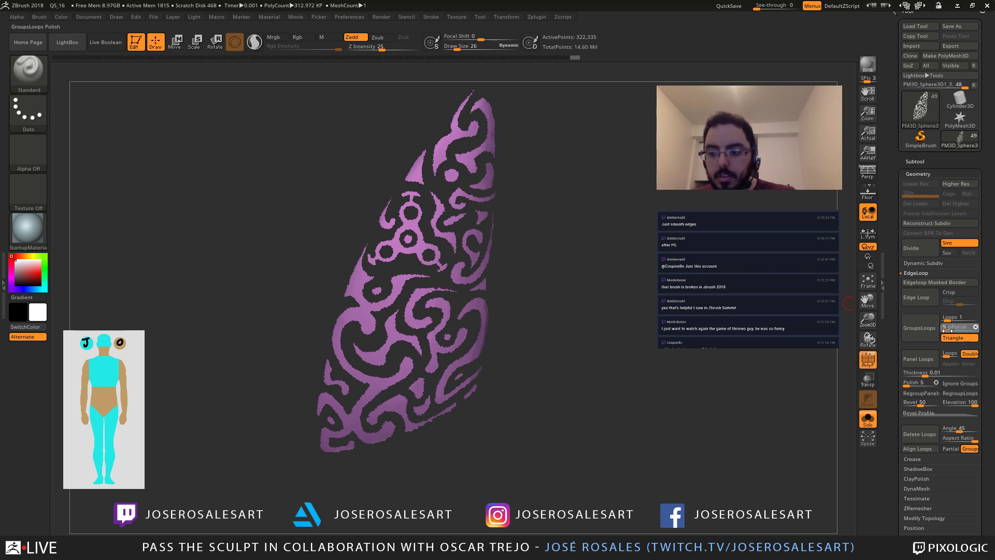
{"action": "left_click", "coordinate": [920, 327]}
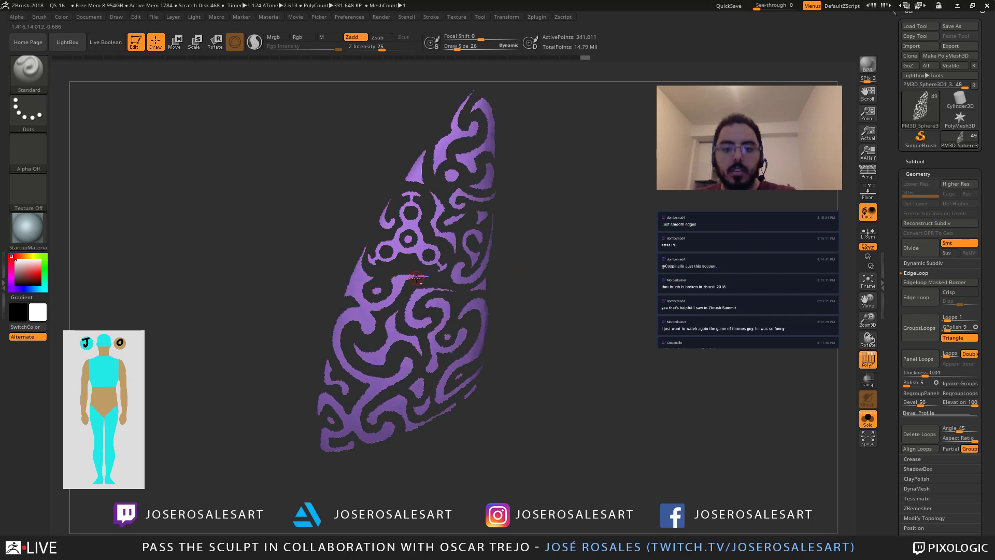
Step: Mask the ornament's main surface and move its unmasked border loop away from it to give the pattern thick side walls
{"action": "mouse_move", "coordinate": [518, 299]}
{"action": "left_mouse_down", "text": "alt"}
{"action": "mouse_move", "coordinate": [544, 334]}
{"action": "mouse_move", "coordinate": [571, 310]}
{"action": "mouse_move", "coordinate": [484, 273]}
{"action": "mouse_move", "coordinate": [496, 342]}
{"action": "mouse_move", "coordinate": [440, 316]}
{"action": "mouse_move", "coordinate": [453, 311]}
{"action": "mouse_move", "coordinate": [439, 289]}
{"action": "mouse_move", "coordinate": [518, 313]}
{"action": "mouse_move", "coordinate": [505, 275]}
{"action": "left_mouse_up", "text": "alt"}
{"action": "key", "text": "w"}
{"action": "left_click", "coordinate": [444, 321], "text": "alt"}
{"action": "left_click", "coordinate": [512, 326], "text": "ctrl"}
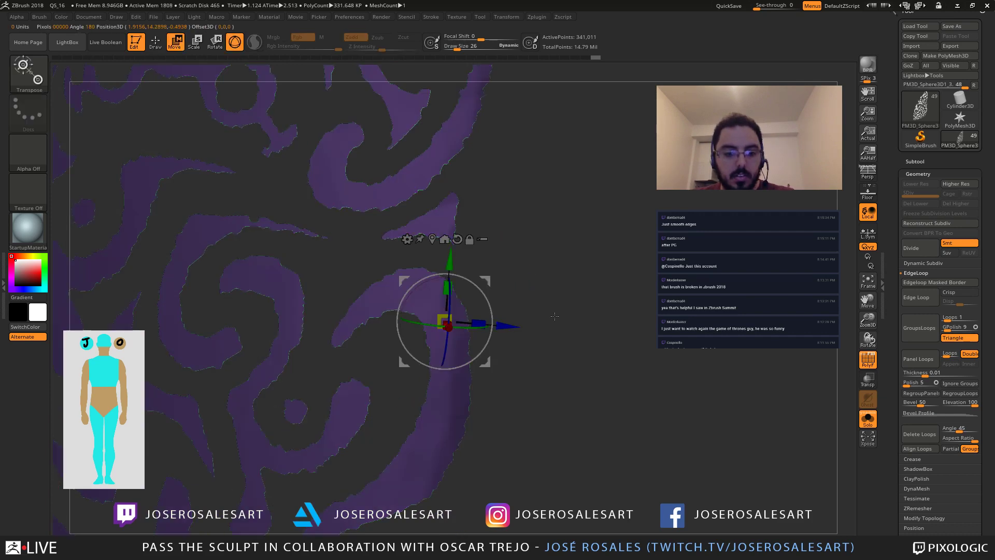
{"action": "left_click_drag", "start_coordinate": [512, 326], "coordinate": [464, 373], "text": "alt"}
{"action": "mouse_move", "coordinate": [504, 302]}
{"action": "right_mouse_down"}
{"action": "mouse_move", "coordinate": [462, 415]}
{"action": "mouse_move", "coordinate": [373, 223]}
{"action": "mouse_move", "coordinate": [402, 247]}
{"action": "mouse_move", "coordinate": [386, 264]}
{"action": "mouse_move", "coordinate": [450, 323]}
{"action": "right_mouse_up"}
{"action": "left_click", "coordinate": [388, 297]}
{"action": "left_click_drag", "start_coordinate": [363, 317], "coordinate": [376, 310]}
{"action": "key", "text": "q"}
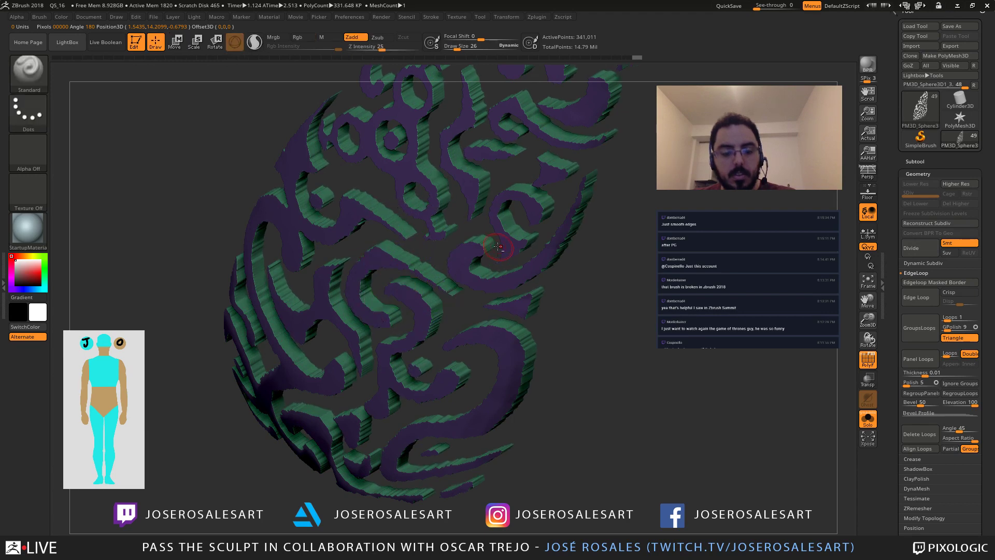
Step: Clear the mask from the thickened ornament and turn PolyFrame off
{"action": "mouse_move", "coordinate": [376, 310]}
{"action": "right_mouse_down", "text": "ctrl"}
{"action": "mouse_move", "coordinate": [386, 248]}
{"action": "mouse_move", "coordinate": [402, 241]}
{"action": "mouse_move", "coordinate": [438, 318]}
{"action": "mouse_move", "coordinate": [395, 308]}
{"action": "mouse_move", "coordinate": [426, 285]}
{"action": "right_mouse_up", "text": "ctrl"}
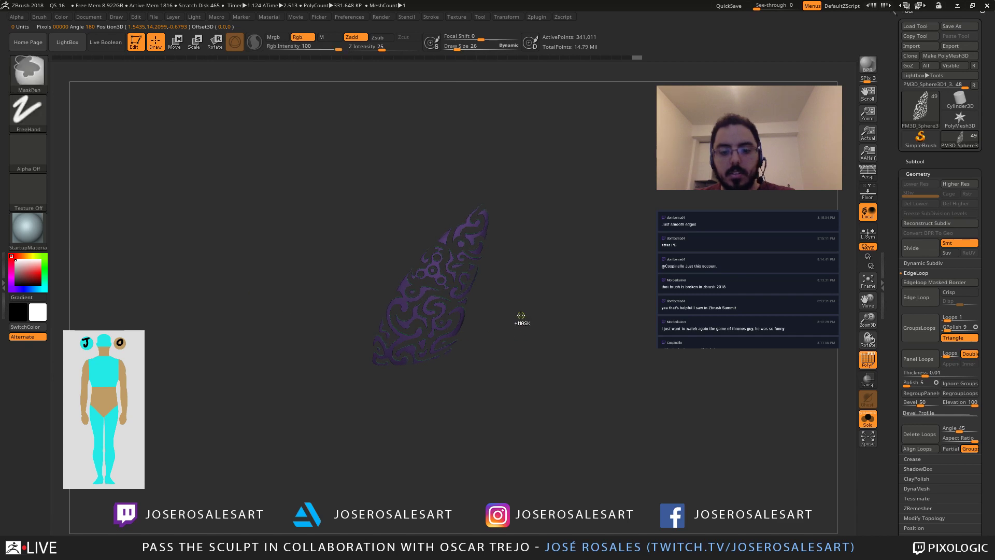
{"action": "left_click_drag", "start_coordinate": [521, 317], "coordinate": [544, 339], "text": "ctrl"}
{"action": "key", "text": "shift+f"}
{"action": "right_click_drag", "start_coordinate": [506, 337], "coordinate": [593, 277]}
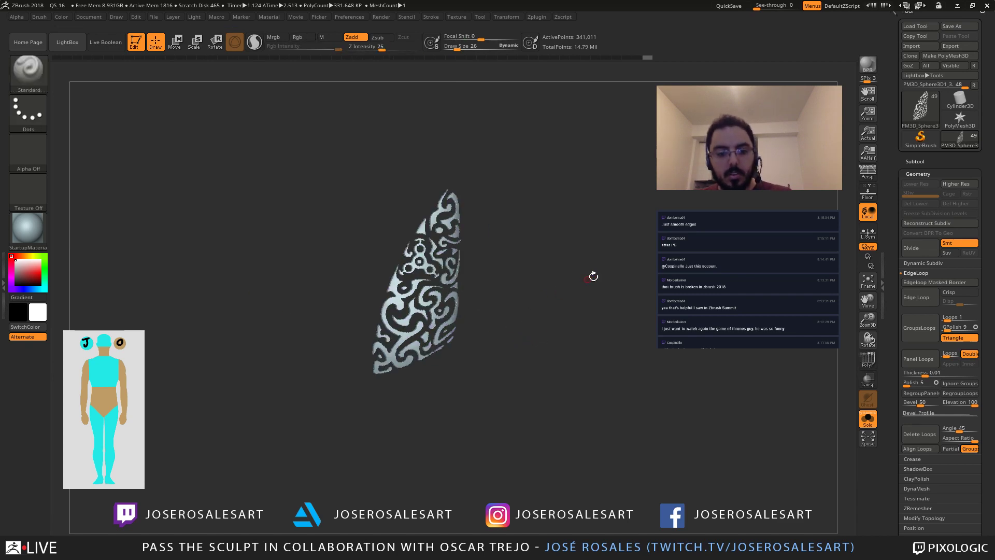
Step: Turn Solo off to bring back the full character, and hide the two shell subtools around the ornament
{"action": "key", "text": "shift"}
{"action": "key", "text": "shift+s"}
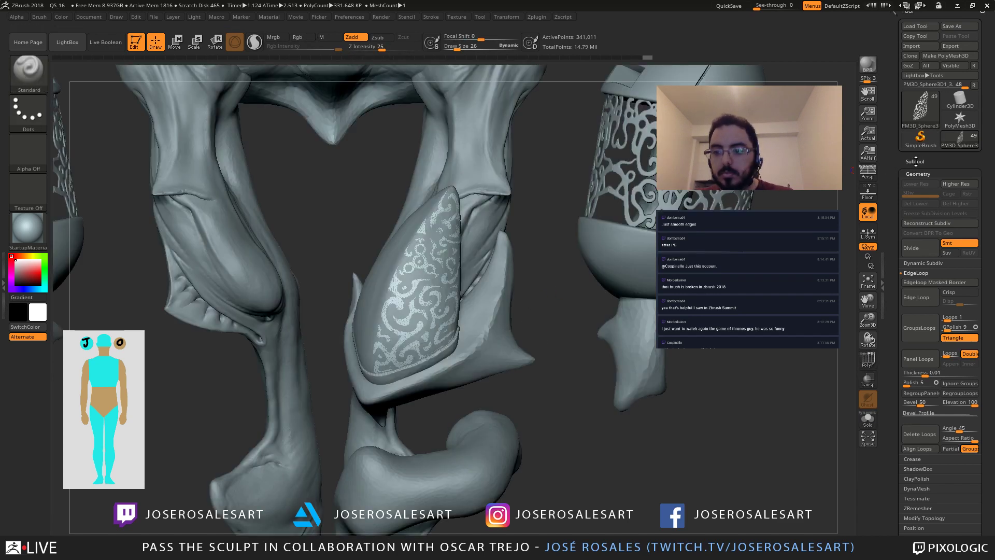
{"action": "left_click", "coordinate": [914, 161]}
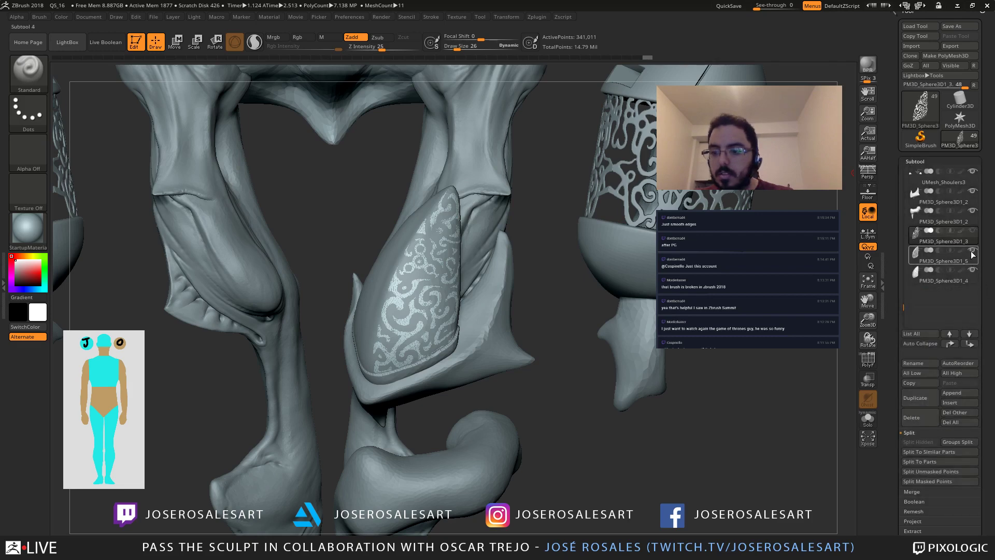
{"action": "left_click", "coordinate": [972, 270]}
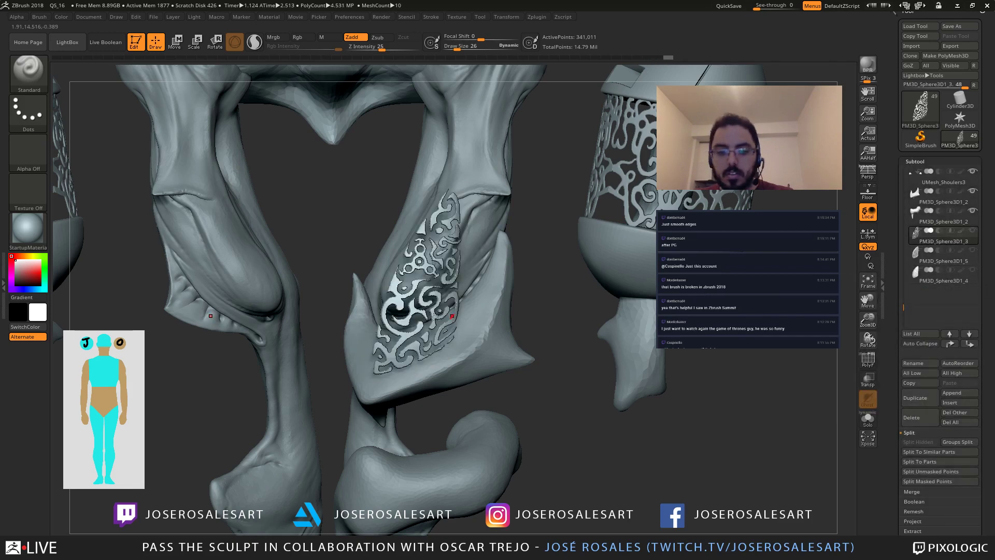
Step: Compare the ornament with the forearm filigree, select the leg body subtool, and turn on the ornament subtool's visibility
{"action": "right_click_drag", "start_coordinate": [432, 317], "coordinate": [347, 286]}
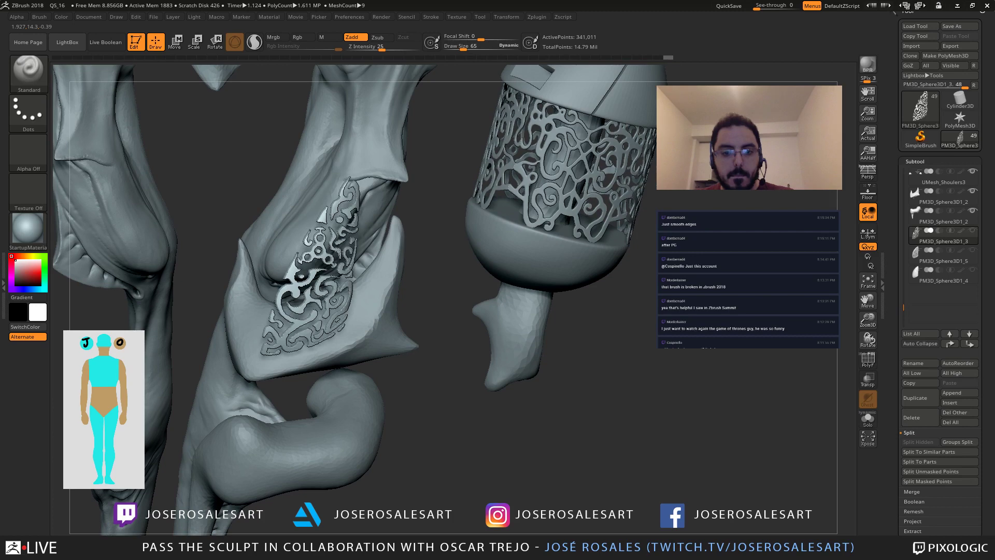
{"action": "right_click_drag", "start_coordinate": [339, 251], "coordinate": [392, 309], "text": "ctrl"}
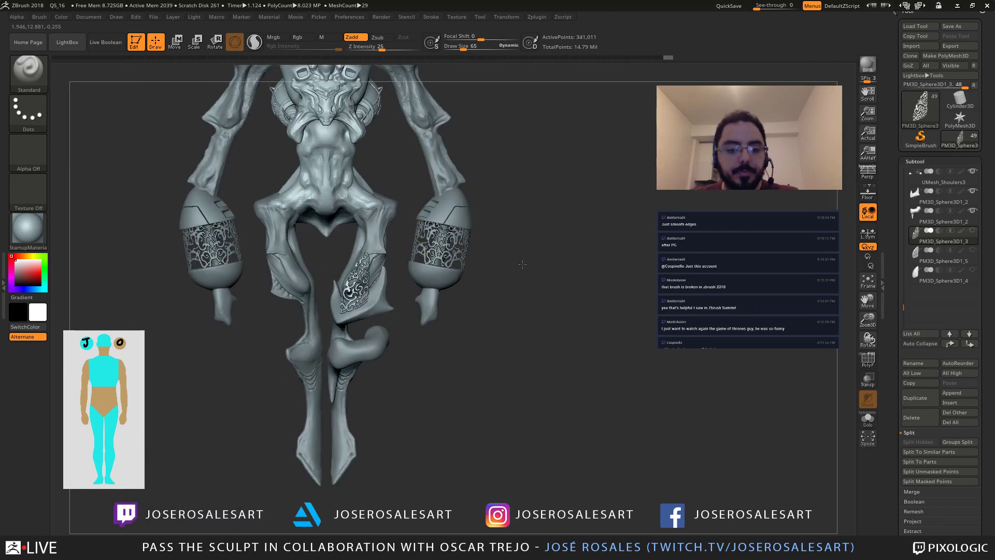
{"action": "right_click_drag", "start_coordinate": [523, 264], "coordinate": [464, 229], "text": "ctrl"}
{"action": "right_click_drag", "start_coordinate": [565, 186], "coordinate": [469, 182], "text": "alt"}
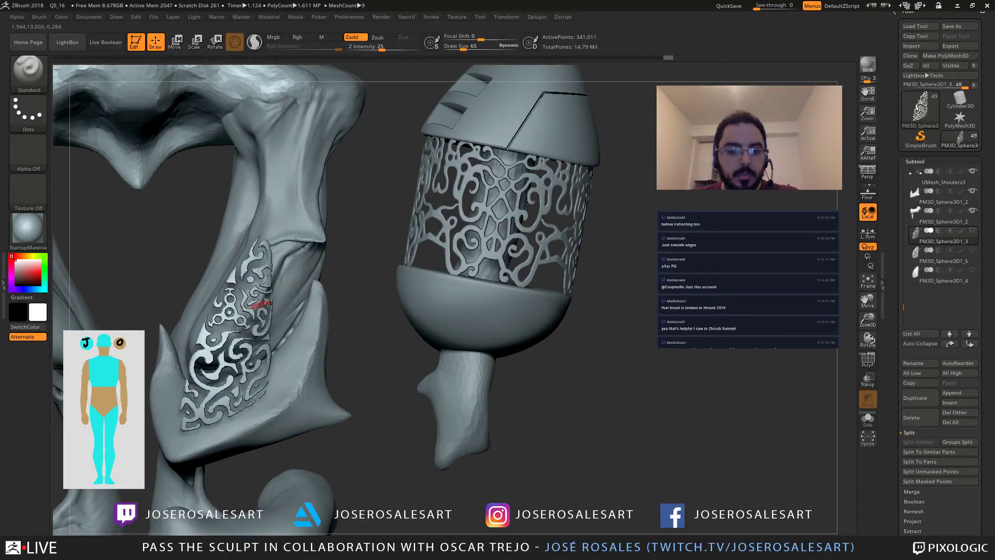
{"action": "right_click_drag", "start_coordinate": [255, 306], "coordinate": [384, 254], "text": "alt"}
{"action": "left_click", "coordinate": [379, 310], "text": "alt"}
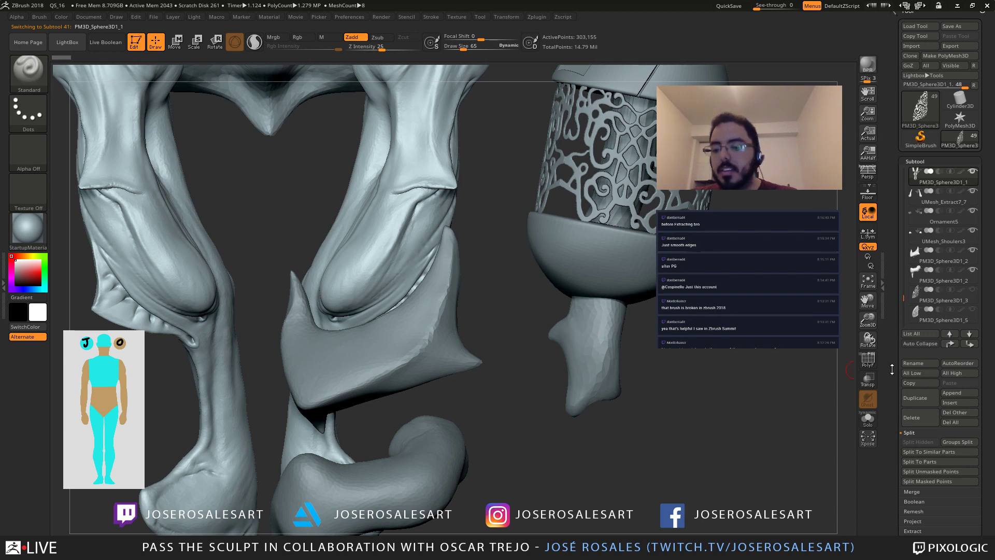
{"action": "left_click_drag", "start_coordinate": [891, 368], "coordinate": [892, 332]}
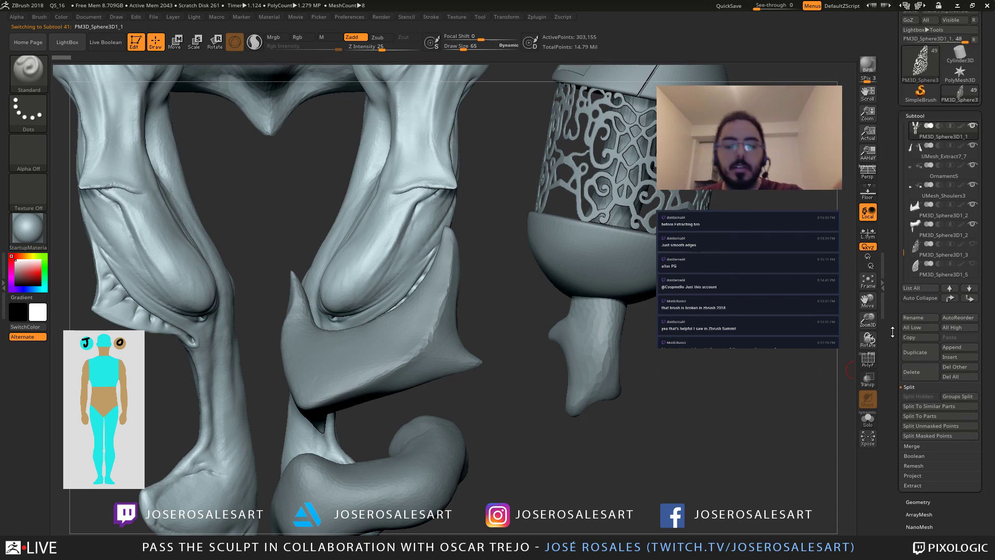
{"action": "left_click", "coordinate": [972, 246]}
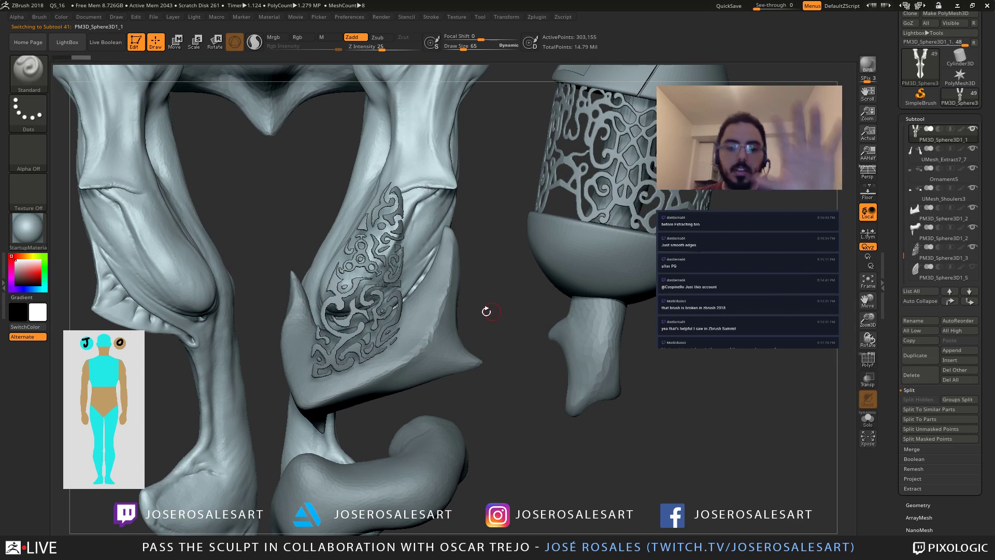
Step: Select the swirling ornament subtool on the leg armor and smooth it with the Polish By Groups deformation
{"action": "left_click_drag", "start_coordinate": [278, 274], "coordinate": [207, 306]}
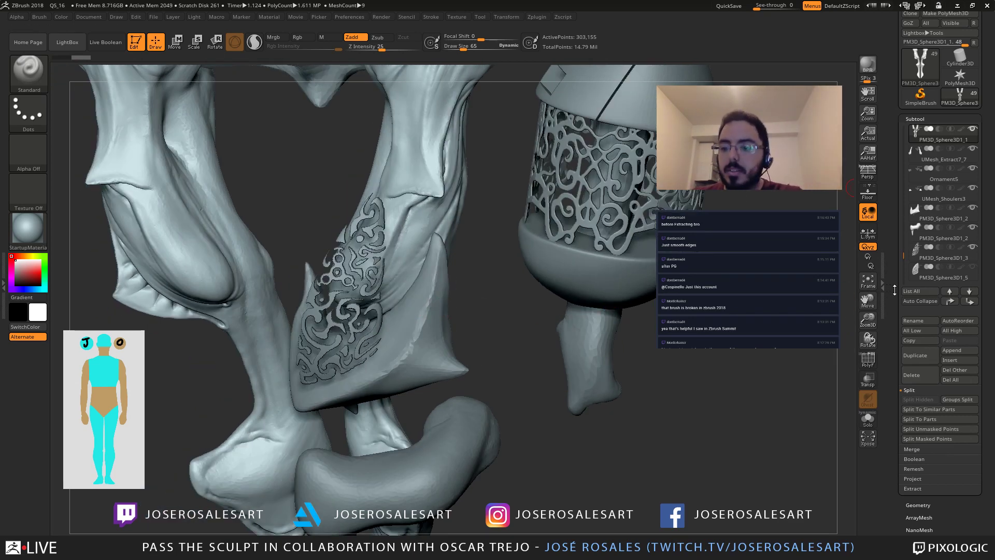
{"action": "left_click_drag", "start_coordinate": [895, 289], "coordinate": [895, 269]}
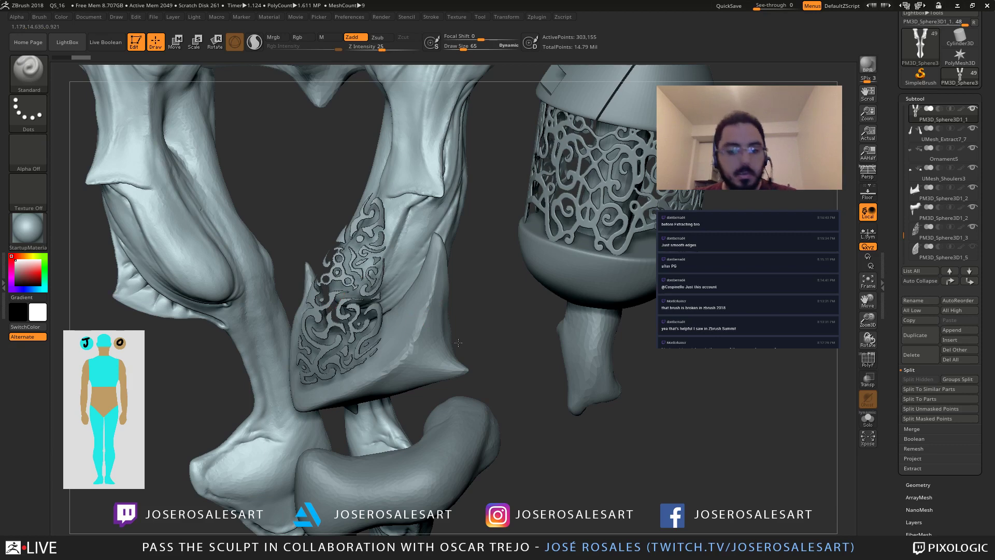
{"action": "left_click_drag", "start_coordinate": [458, 342], "coordinate": [558, 244]}
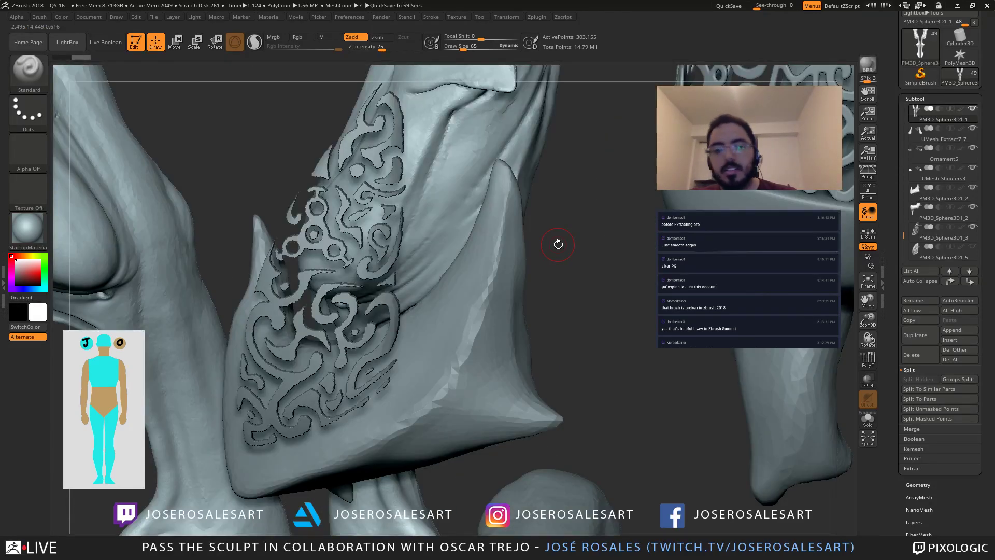
{"action": "mouse_move", "coordinate": [335, 182]}
{"action": "right_mouse_down"}
{"action": "mouse_move", "coordinate": [222, 181]}
{"action": "mouse_move", "coordinate": [208, 171]}
{"action": "mouse_move", "coordinate": [305, 191]}
{"action": "mouse_move", "coordinate": [336, 186]}
{"action": "right_mouse_up"}
{"action": "left_click_drag", "start_coordinate": [890, 381], "coordinate": [890, 319]}
{"action": "left_click_drag", "start_coordinate": [935, 427], "coordinate": [910, 395]}
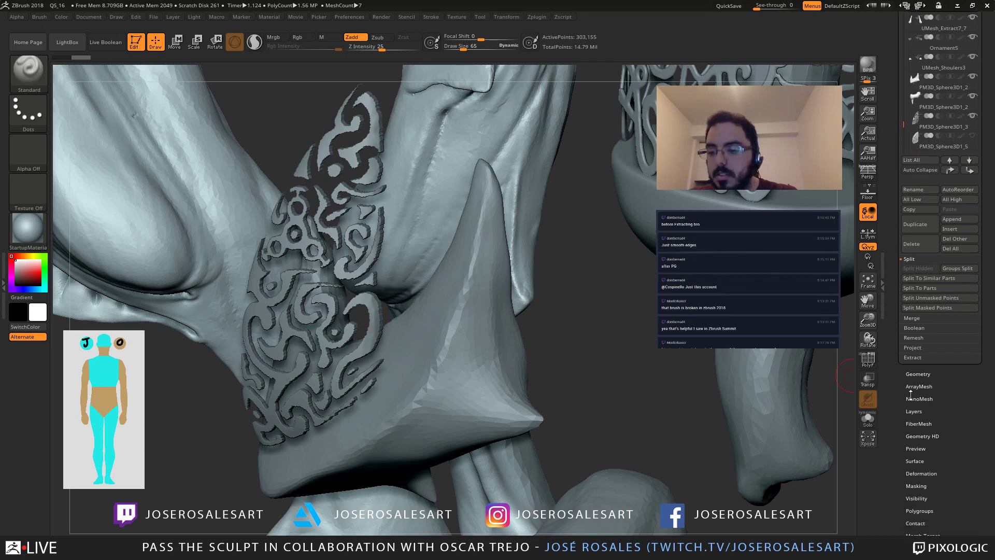
{"action": "left_click", "coordinate": [921, 473]}
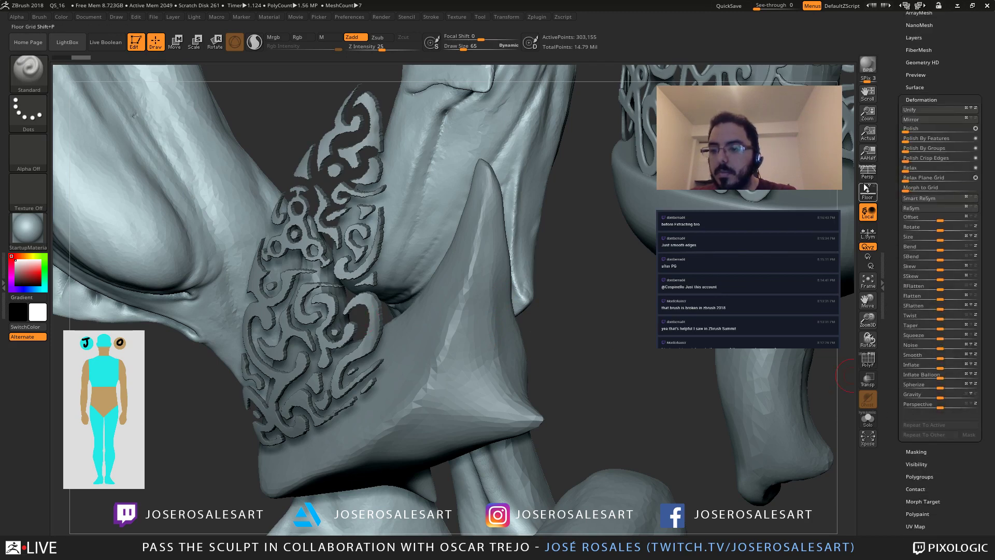
{"action": "key", "text": "shift"}
{"action": "left_click", "coordinate": [372, 350], "text": "alt"}
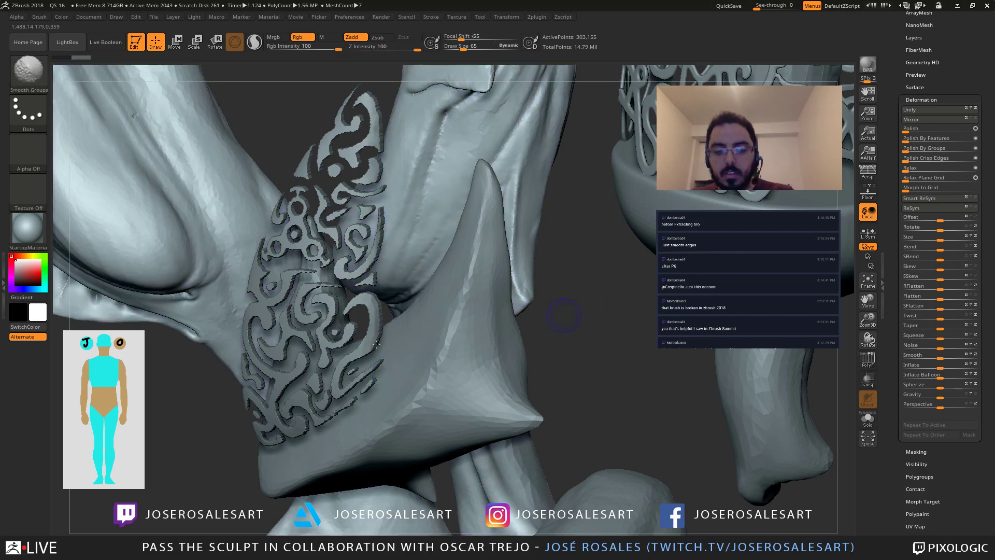
{"action": "left_click_drag", "start_coordinate": [580, 333], "coordinate": [840, 327]}
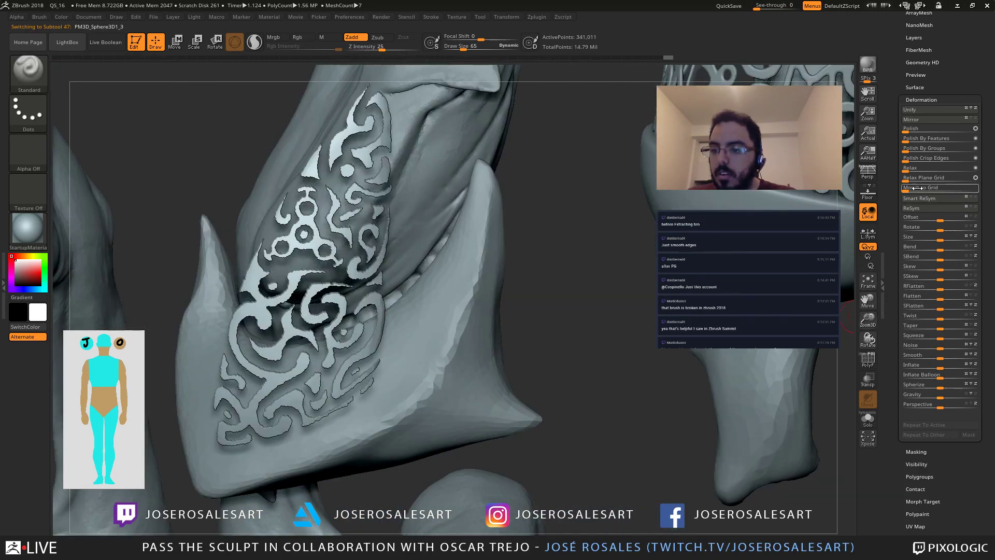
{"action": "left_click", "coordinate": [937, 150]}
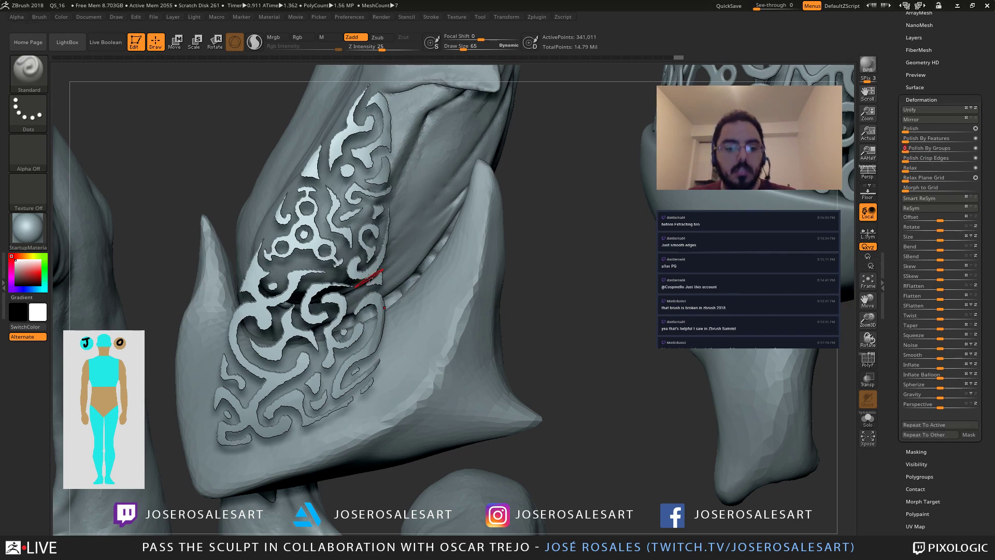
Step: Examine the polished ornament on the full character, comparing it with the forearm filigree from several angles
{"action": "mouse_move", "coordinate": [317, 291]}
{"action": "right_mouse_down"}
{"action": "mouse_move", "coordinate": [337, 289]}
{"action": "mouse_move", "coordinate": [387, 243]}
{"action": "mouse_move", "coordinate": [432, 349]}
{"action": "mouse_move", "coordinate": [360, 305]}
{"action": "mouse_move", "coordinate": [352, 293]}
{"action": "mouse_move", "coordinate": [374, 286]}
{"action": "mouse_move", "coordinate": [357, 317]}
{"action": "right_mouse_up"}
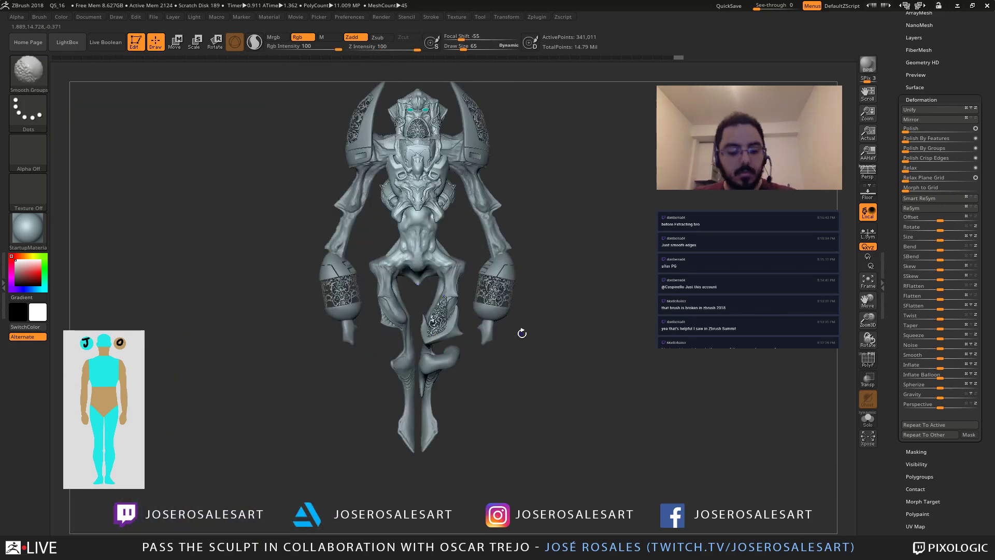
{"action": "right_click_drag", "start_coordinate": [440, 314], "coordinate": [379, 341], "text": "ctrl"}
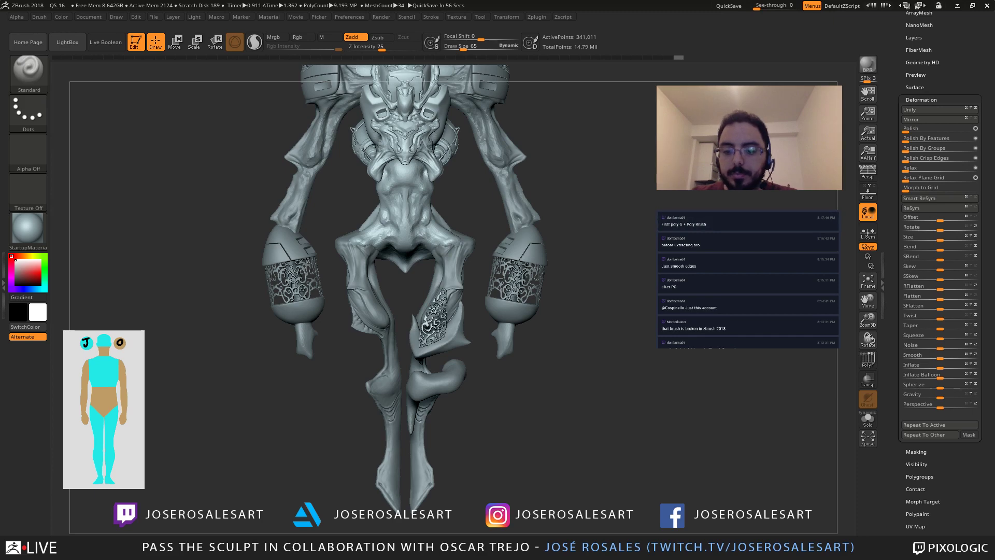
{"action": "mouse_move", "coordinate": [244, 293]}
{"action": "left_mouse_down"}
{"action": "mouse_move", "coordinate": [469, 293]}
{"action": "mouse_move", "coordinate": [432, 278]}
{"action": "left_mouse_up"}
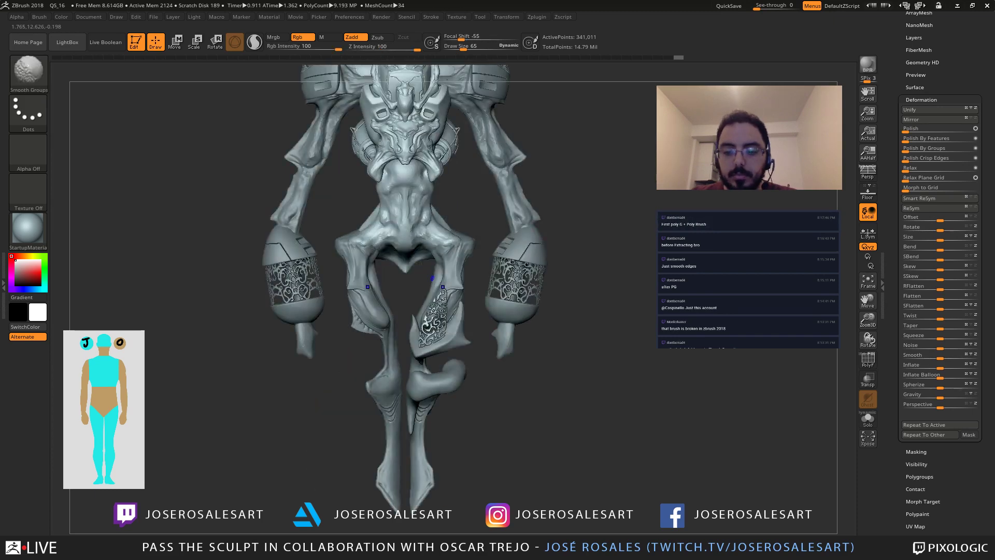
{"action": "left_click_drag", "start_coordinate": [432, 278], "coordinate": [638, 342], "text": "alt"}
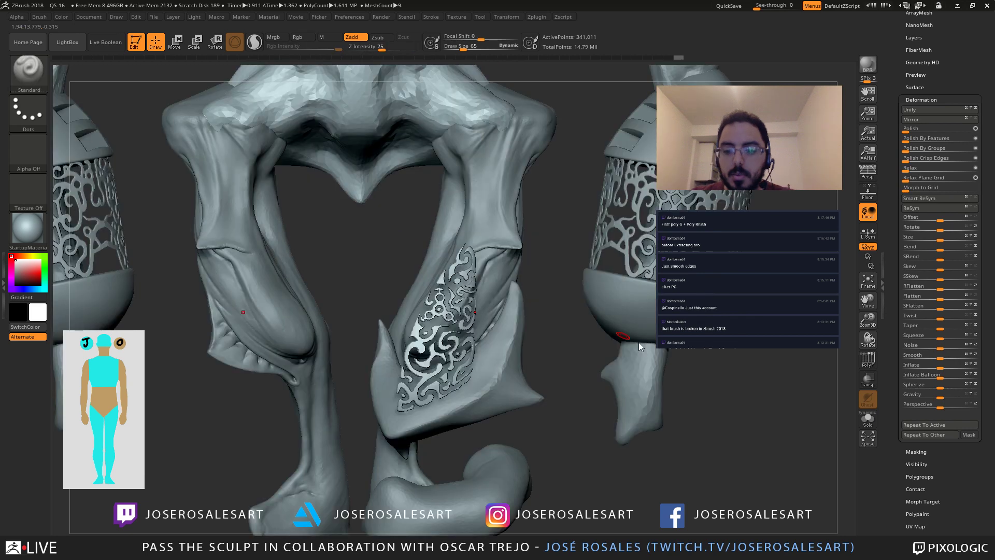
{"action": "left_click_drag", "start_coordinate": [482, 337], "coordinate": [648, 272]}
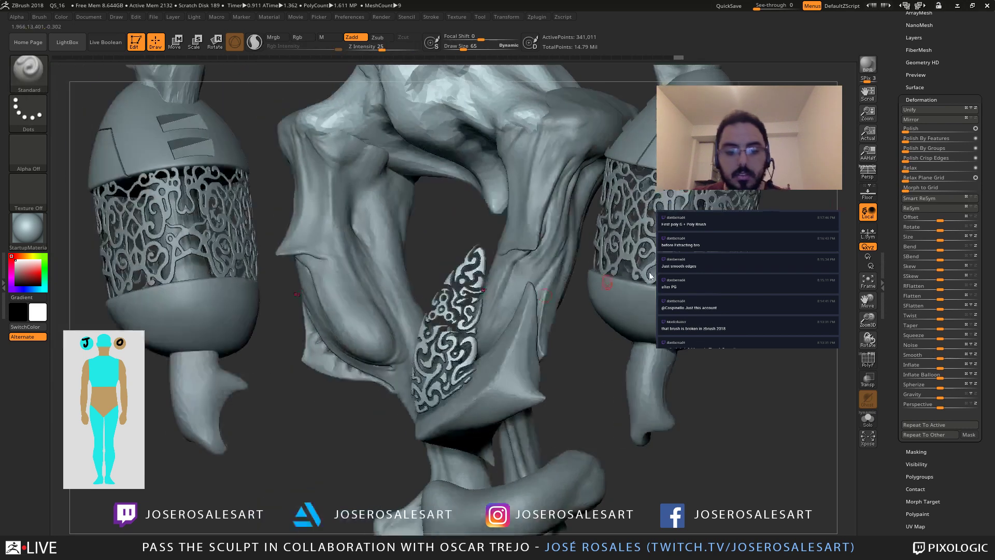
{"action": "left_click_drag", "start_coordinate": [919, 86], "coordinate": [881, 130]}
{"action": "left_click", "coordinate": [914, 100]}
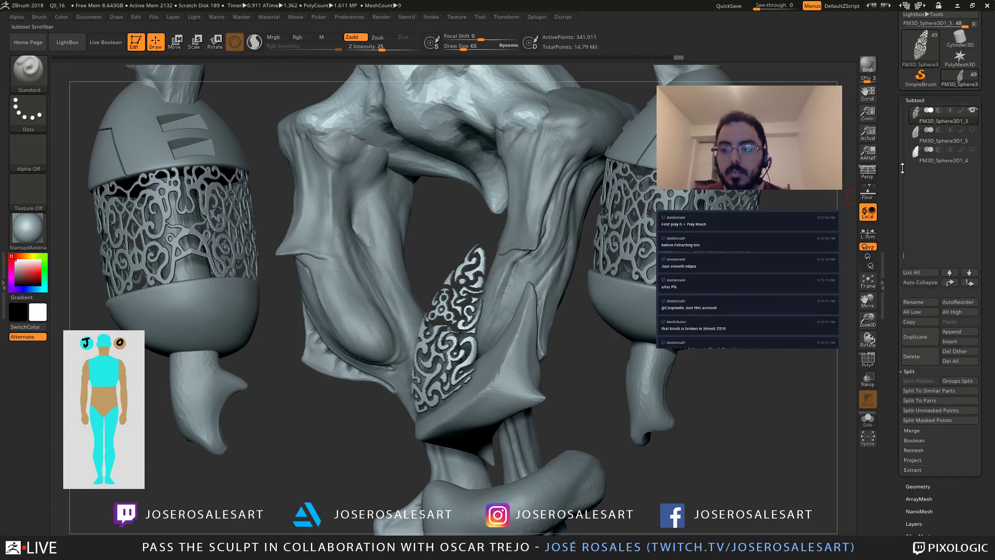
{"action": "left_click_drag", "start_coordinate": [421, 308], "coordinate": [567, 288]}
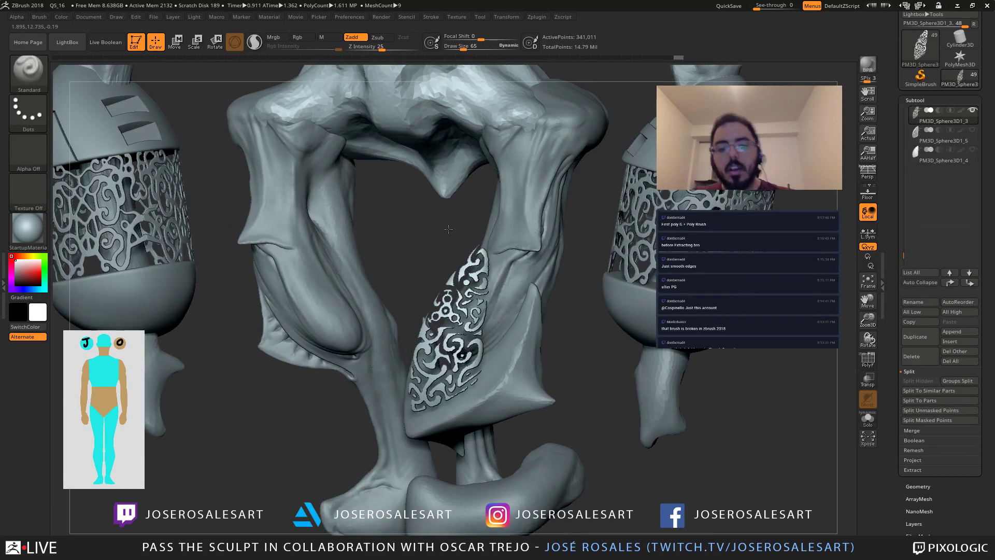
{"action": "left_click_drag", "start_coordinate": [580, 238], "coordinate": [567, 210], "text": "alt"}
Step: Select the shell subtool PM3D_Sphere3D1_4, hide the ornament subtool, and isolate the shell with its polygroups displayed
{"action": "left_click", "coordinate": [919, 158]}
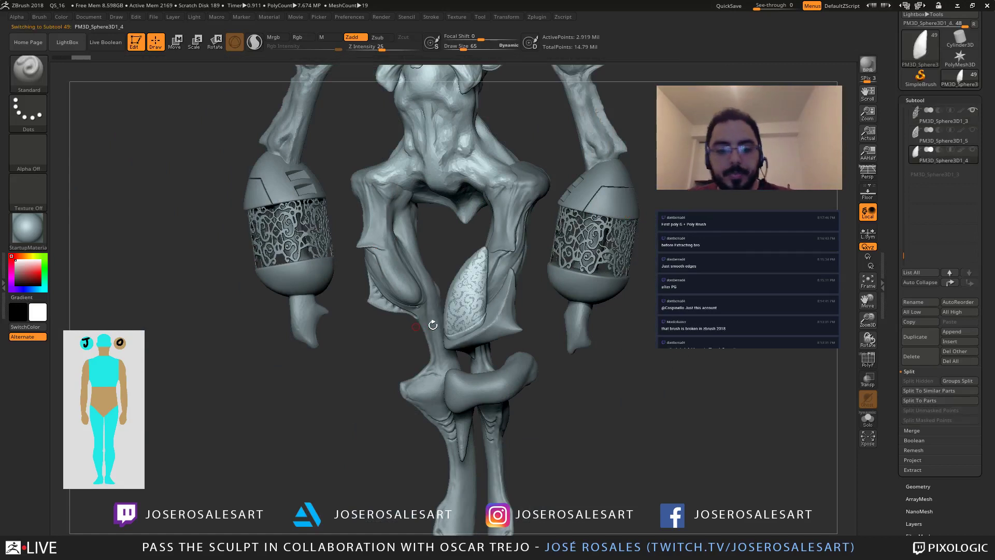
{"action": "left_click", "coordinate": [972, 111]}
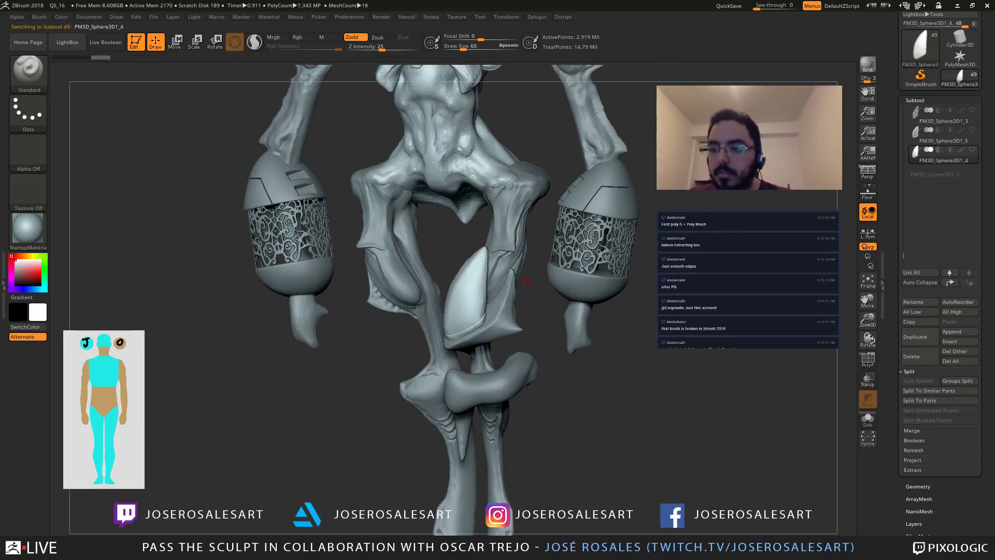
{"action": "key", "text": "shift+s"}
{"action": "key", "text": "shift+f"}
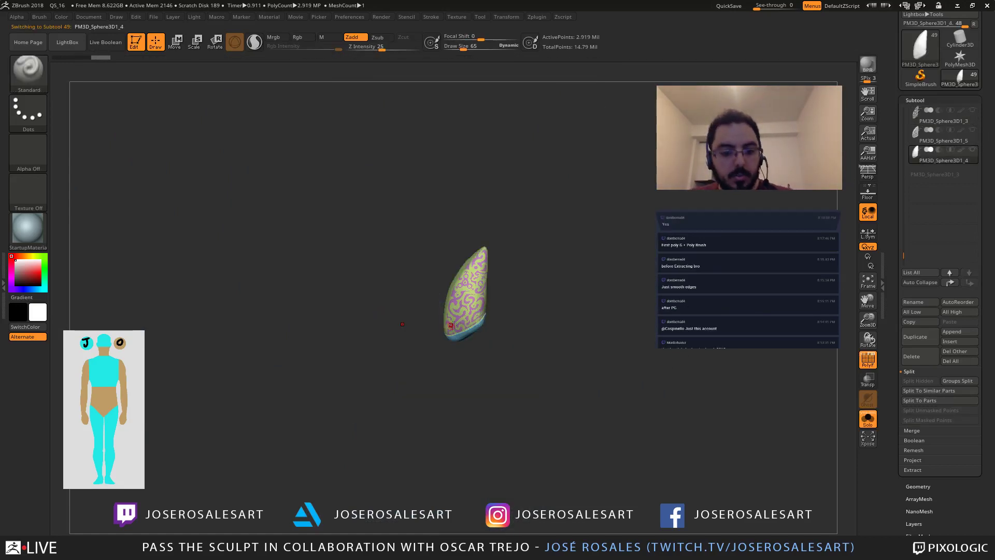
Step: Frame the isolated shell's pattern up close and set the brush's draw size to 45
{"action": "key", "text": "f"}
{"action": "mouse_move", "coordinate": [619, 371]}
{"action": "left_mouse_down", "text": "alt"}
{"action": "mouse_move", "coordinate": [557, 383]}
{"action": "mouse_move", "coordinate": [516, 322]}
{"action": "left_mouse_up", "text": "alt"}
{"action": "key", "text": "s"}
{"action": "mouse_move", "coordinate": [517, 323]}
{"action": "left_mouse_down"}
{"action": "mouse_move", "coordinate": [544, 322]}
{"action": "mouse_move", "coordinate": [542, 314]}
{"action": "left_mouse_up"}
{"action": "key", "text": "s"}
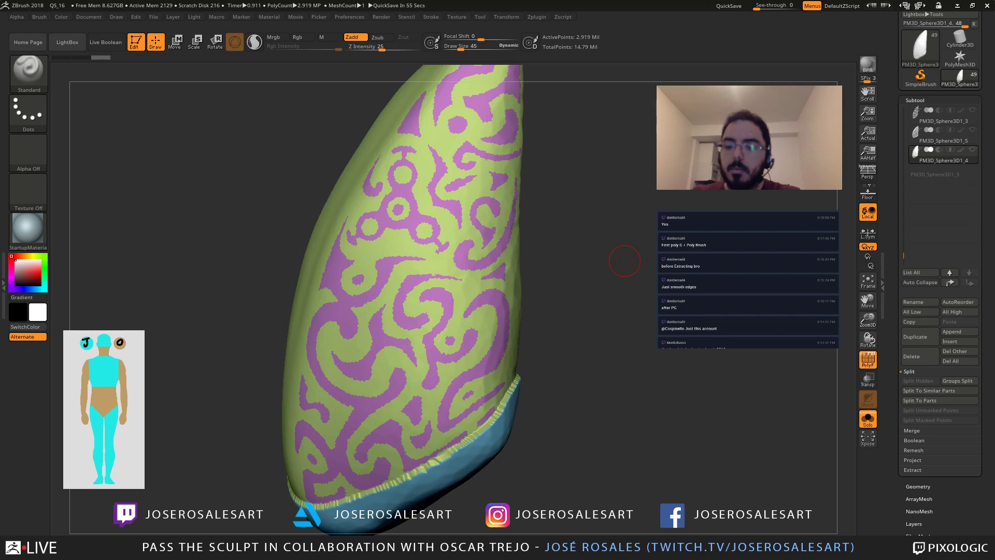
Step: Delete the shell's lower subdivision levels and run GroupsLoops with 1 loop and GPolish set to 10
{"action": "left_click", "coordinate": [918, 486]}
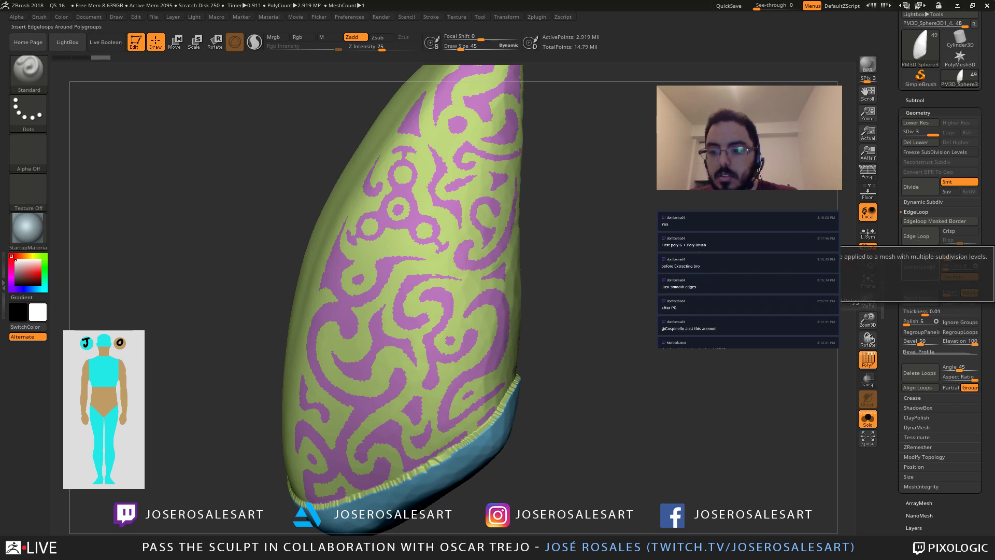
{"action": "left_click", "coordinate": [919, 143]}
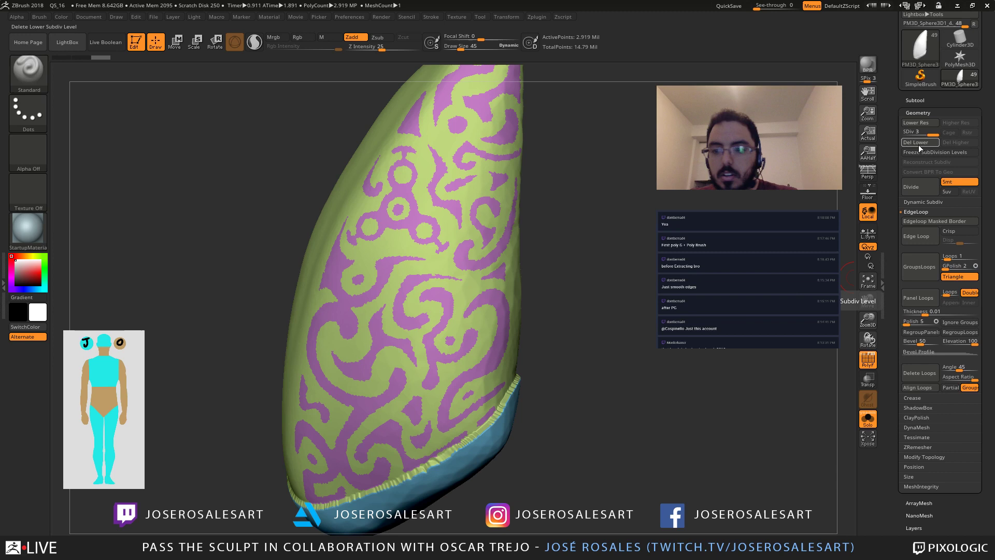
{"action": "left_click", "coordinate": [946, 265]}
{"action": "type", "text": "10"}
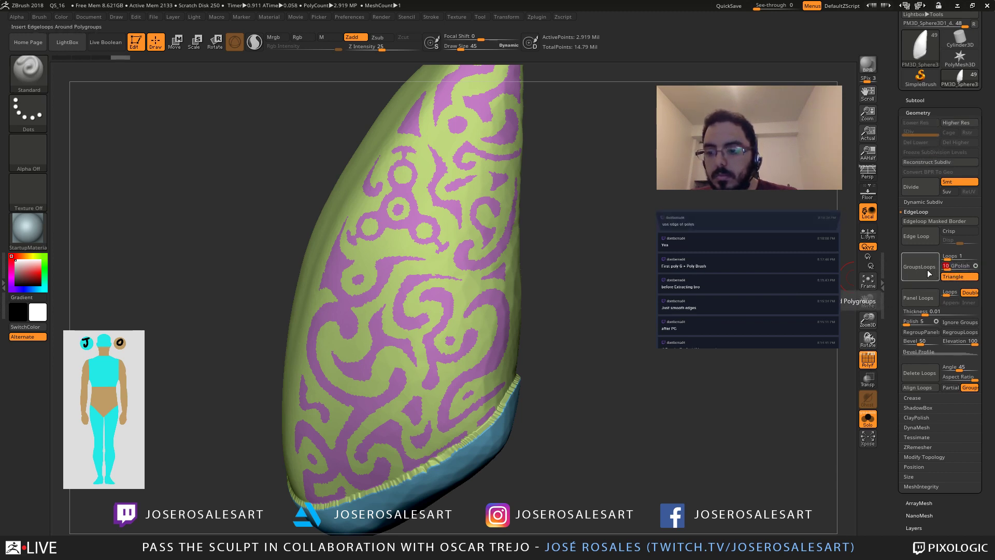
{"action": "key", "text": "Return"}
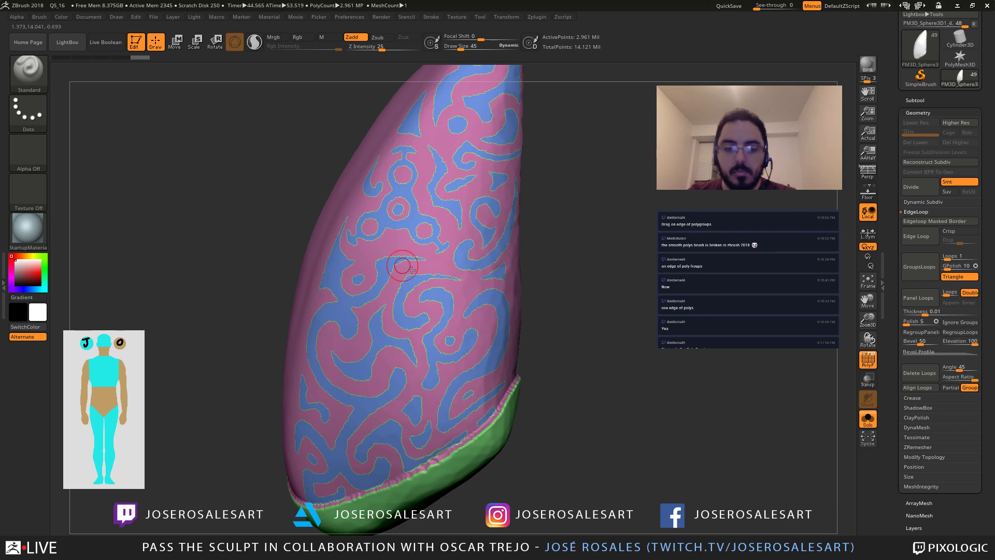
Step: Check the looped pattern borders up close and try to reconstruct a lower subdivision level for the shell
{"action": "mouse_move", "coordinate": [402, 265]}
{"action": "right_mouse_down", "text": "ctrl"}
{"action": "mouse_move", "coordinate": [456, 274]}
{"action": "mouse_move", "coordinate": [470, 247]}
{"action": "right_mouse_up", "text": "ctrl"}
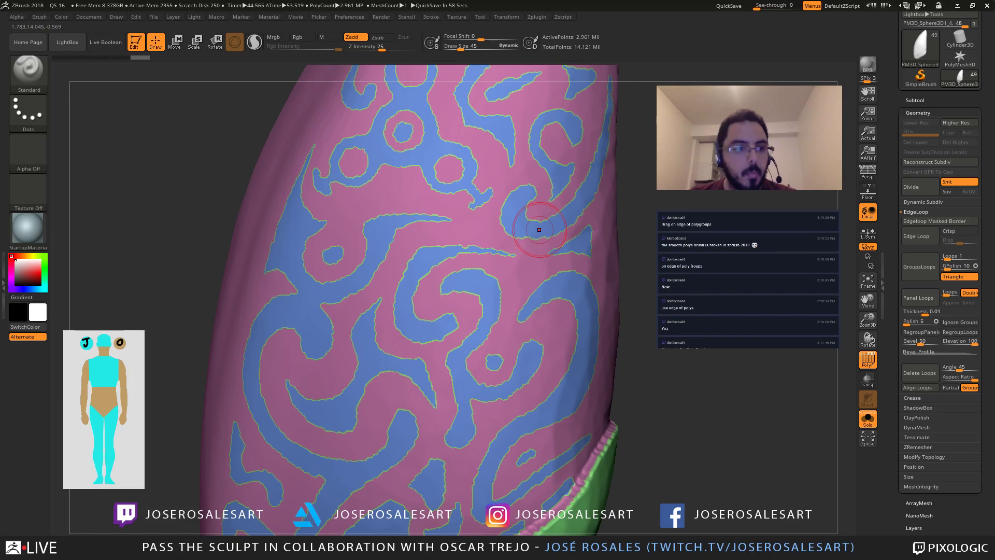
{"action": "left_click_drag", "start_coordinate": [211, 246], "coordinate": [204, 246]}
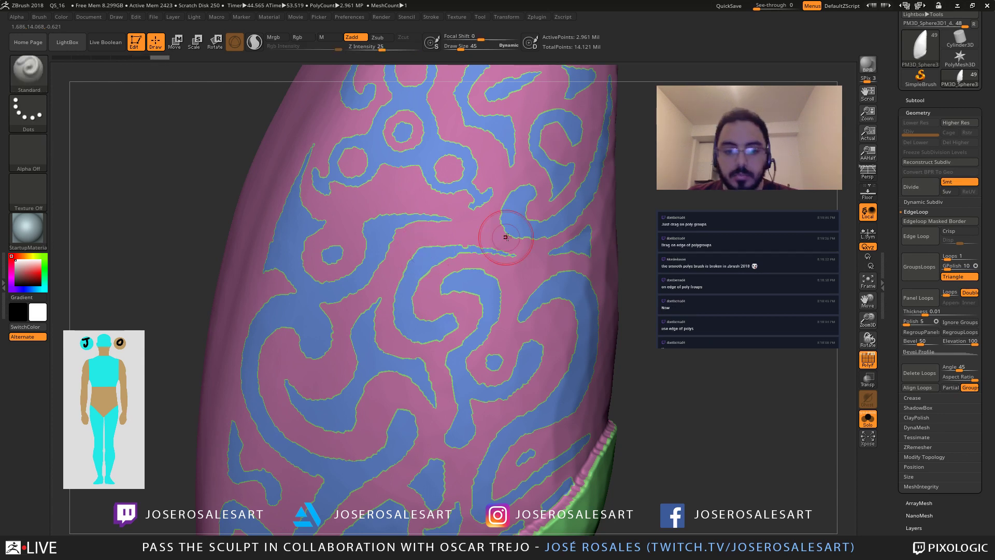
{"action": "left_click", "coordinate": [931, 163]}
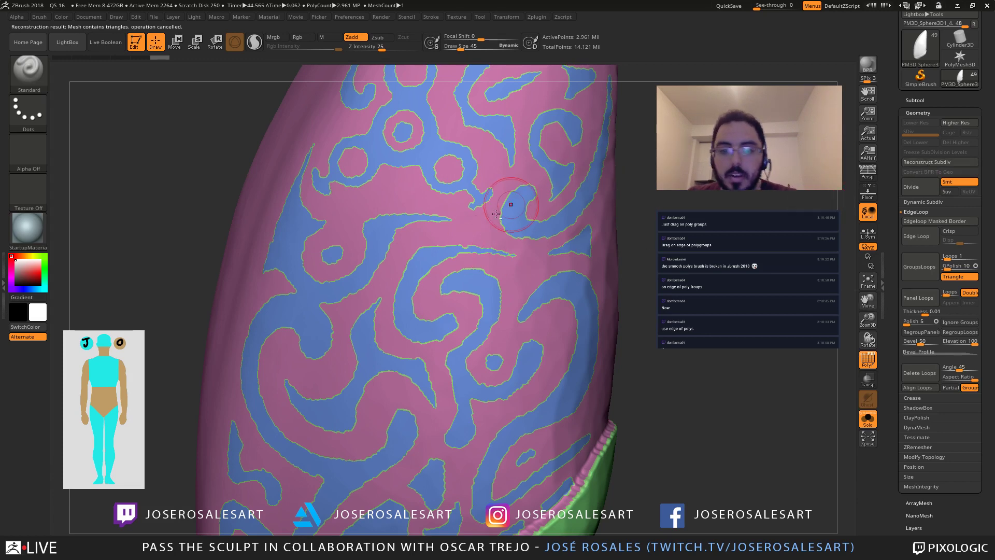
Step: Set the draw size to 81 and try smoothing the jagged pattern borders with the Smooth Groups brush
{"action": "right_click_drag", "start_coordinate": [509, 204], "coordinate": [465, 268], "text": "alt"}
{"action": "key", "text": "s"}
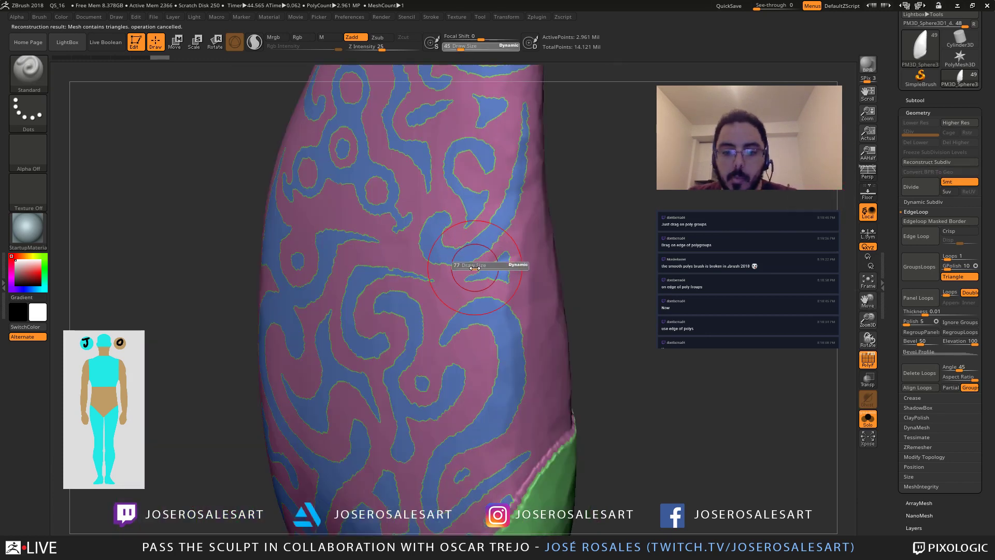
{"action": "left_click_drag", "start_coordinate": [457, 242], "coordinate": [455, 249], "text": "shift"}
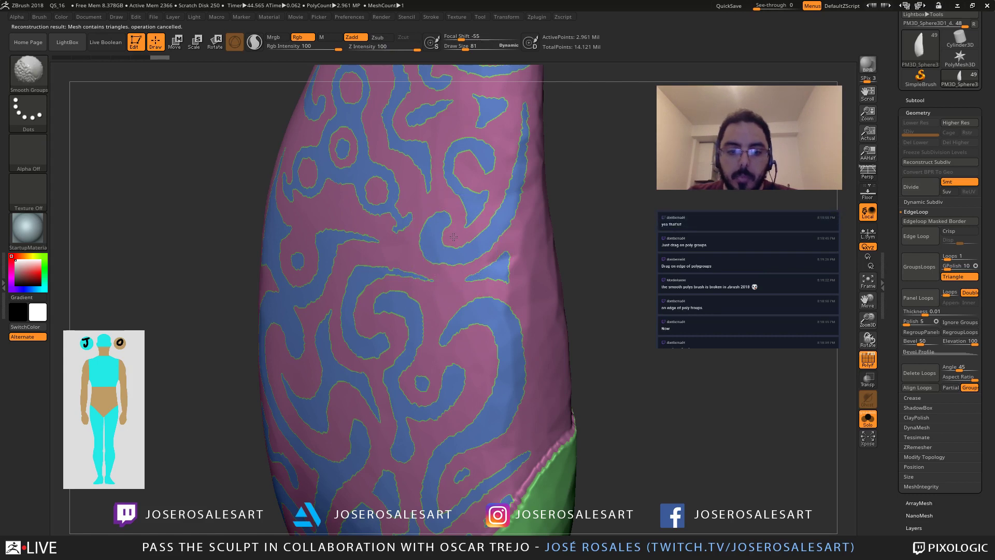
{"action": "left_click_drag", "start_coordinate": [428, 255], "coordinate": [435, 254], "text": "shift"}
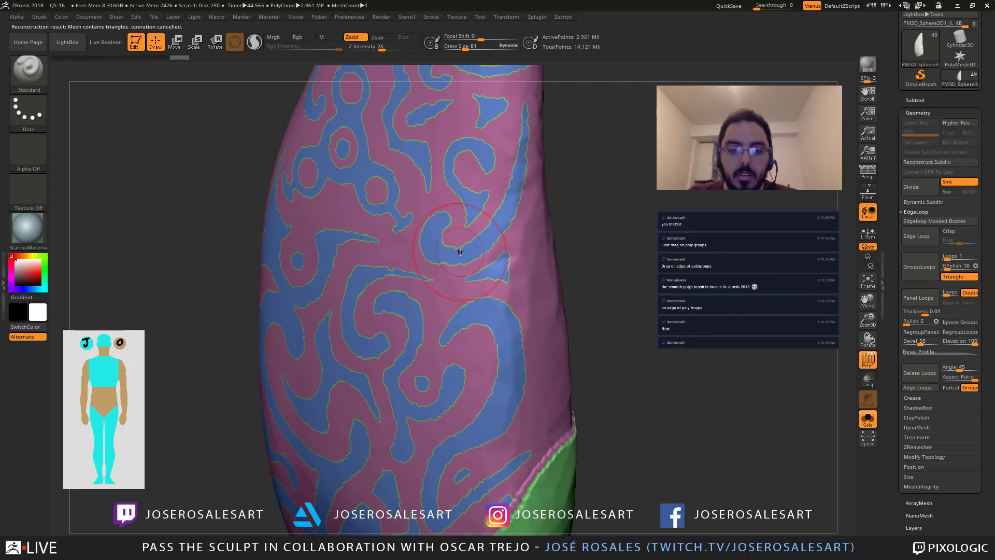
{"action": "mouse_move", "coordinate": [223, 248]}
{"action": "left_mouse_down"}
{"action": "mouse_move", "coordinate": [331, 243]}
{"action": "mouse_move", "coordinate": [308, 235]}
{"action": "left_mouse_up"}
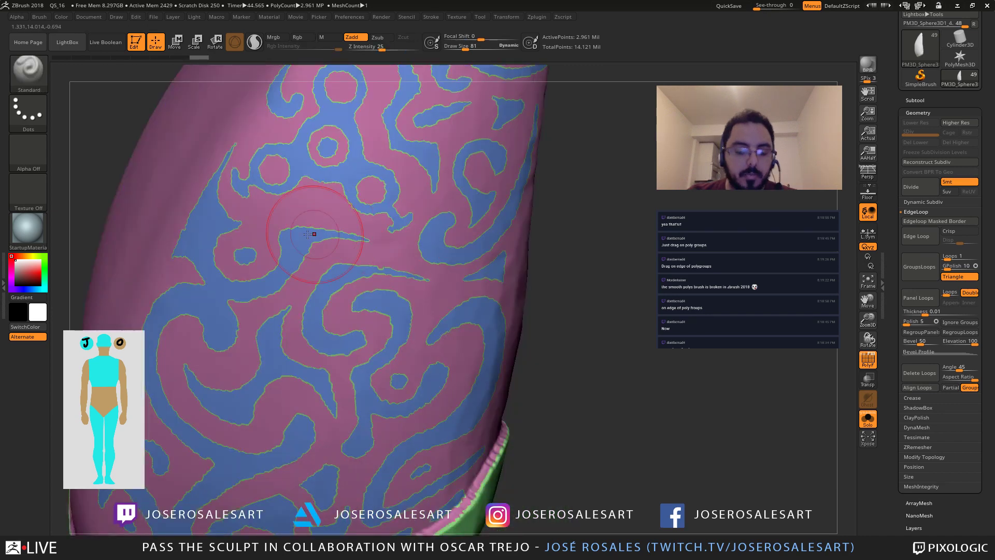
{"action": "right_click_drag", "start_coordinate": [307, 234], "coordinate": [420, 248], "text": "ctrl"}
{"action": "left_click_drag", "start_coordinate": [419, 247], "coordinate": [420, 247], "text": "shift"}
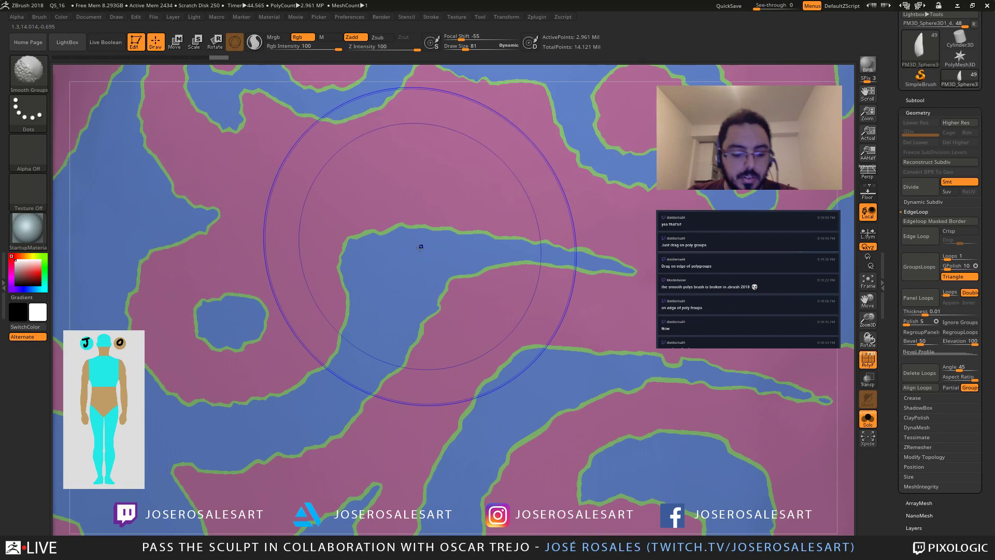
Step: Turn PolyFrame off to inspect the shell's bare surface, and turn it back on
{"action": "key", "text": "shift+f"}
{"action": "right_click_drag", "start_coordinate": [420, 246], "coordinate": [497, 285], "text": "ctrl"}
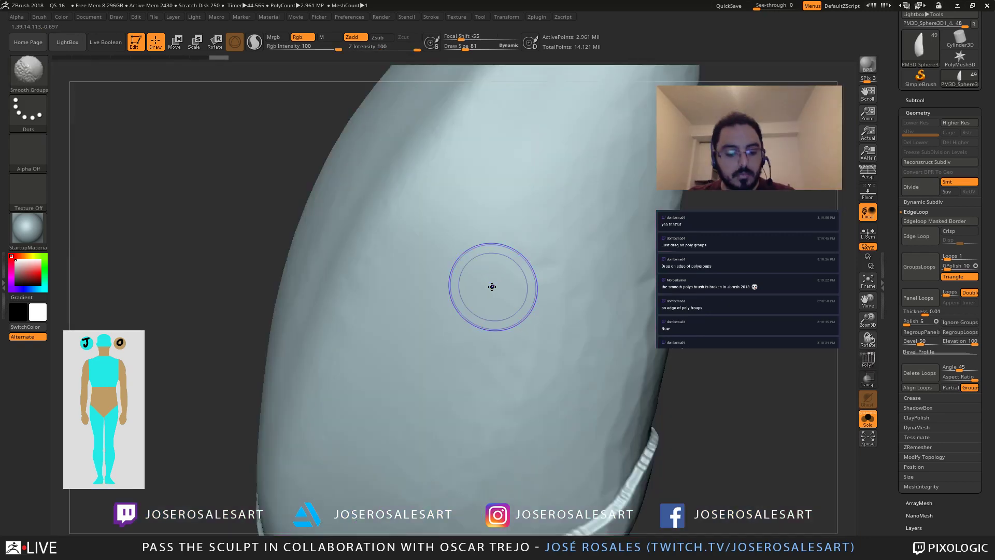
{"action": "key", "text": "shift+f"}
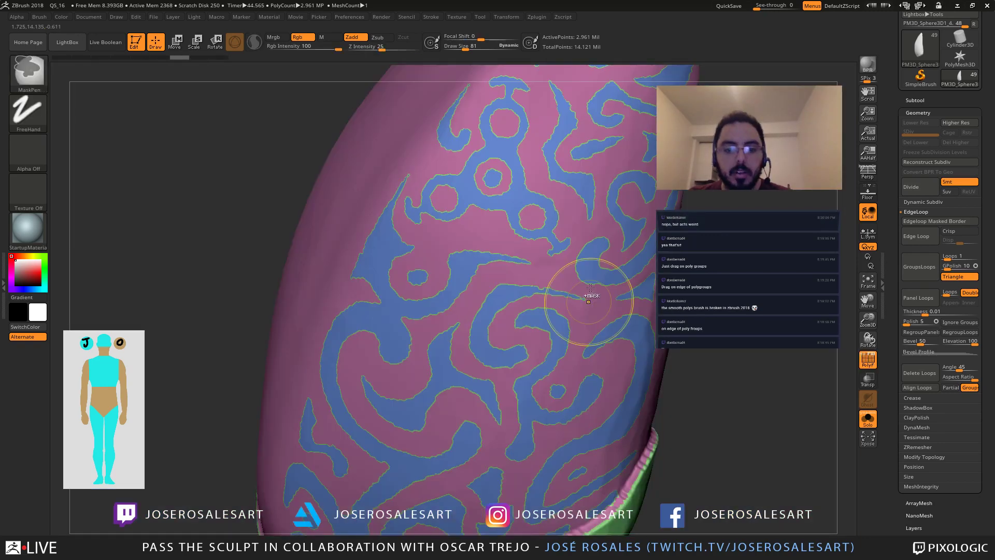
Step: Undo the GroupsLoops result, reduce the shell to subdivision level 2 by deleting the higher levels, and rerun GroupsLoops with GPolish 10
{"action": "key", "text": "ctrl+z"}
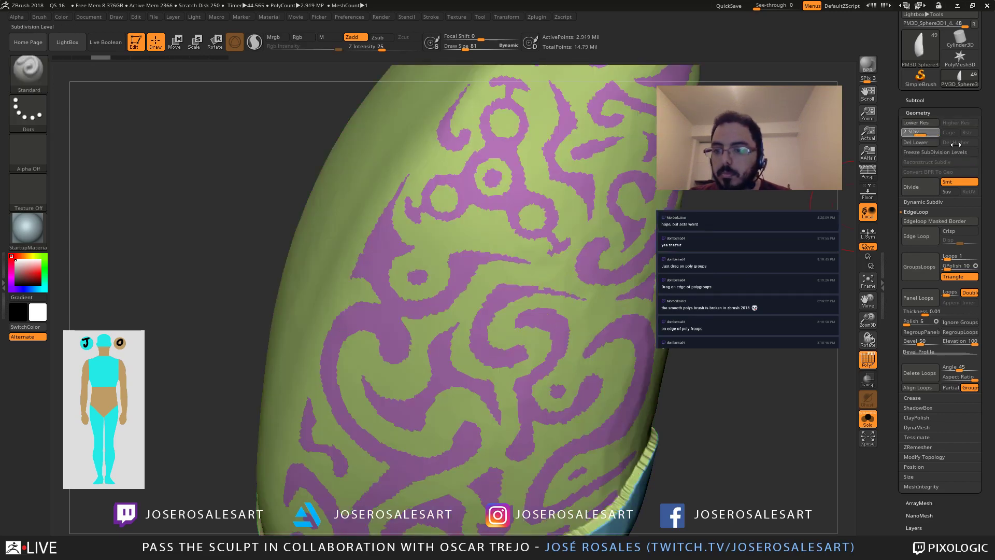
{"action": "left_click", "coordinate": [921, 133]}
{"action": "left_click", "coordinate": [960, 146]}
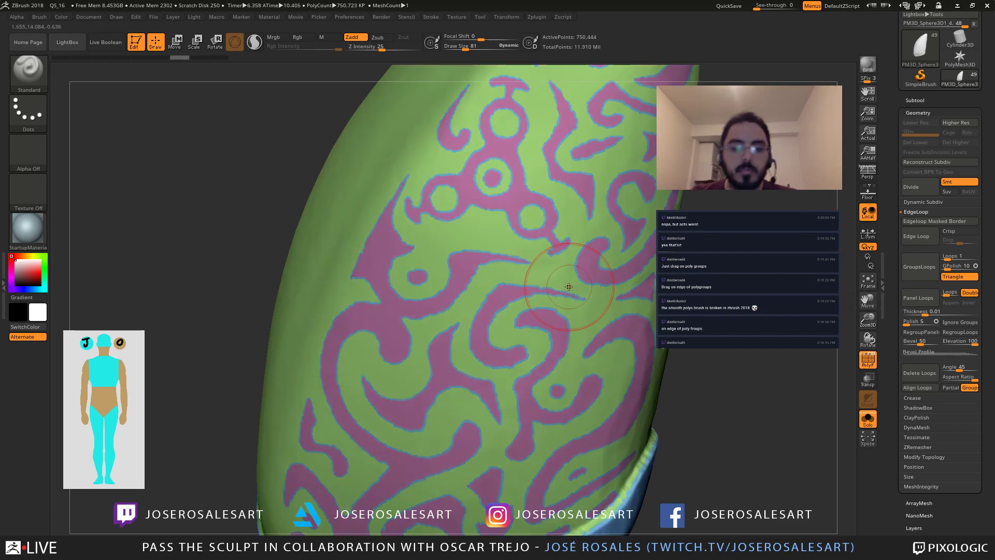
Step: Set the draw size to 58 and smooth the pattern borders near the shell's lower rim with the Smooth Groups brush
{"action": "right_click_drag", "start_coordinate": [529, 237], "coordinate": [433, 261], "text": "alt"}
{"action": "right_click_drag", "start_coordinate": [473, 233], "coordinate": [491, 251]}
{"action": "key", "text": "s"}
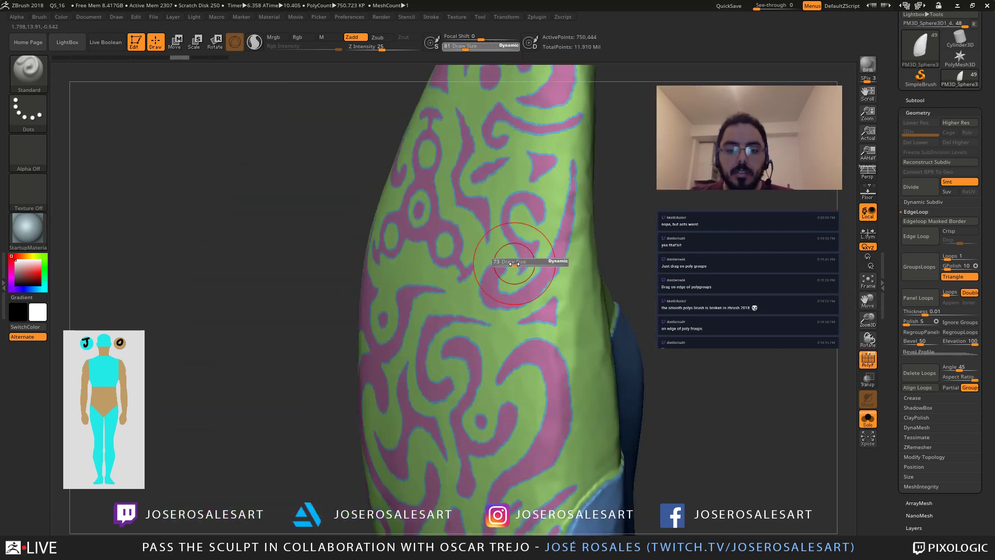
{"action": "left_click_drag", "start_coordinate": [519, 263], "coordinate": [515, 263]}
{"action": "right_click_drag", "start_coordinate": [493, 254], "coordinate": [542, 258]}
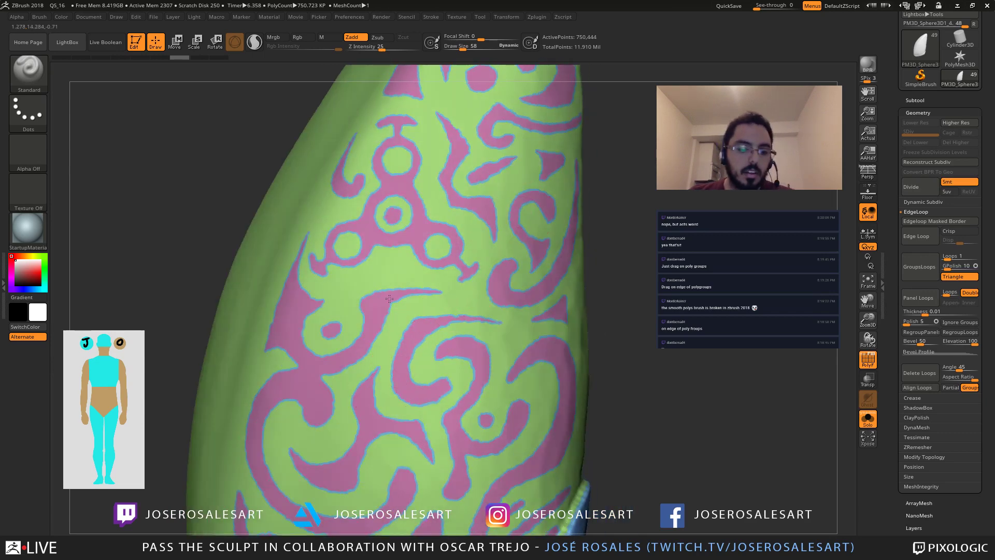
{"action": "right_click_drag", "start_coordinate": [388, 300], "coordinate": [377, 388]}
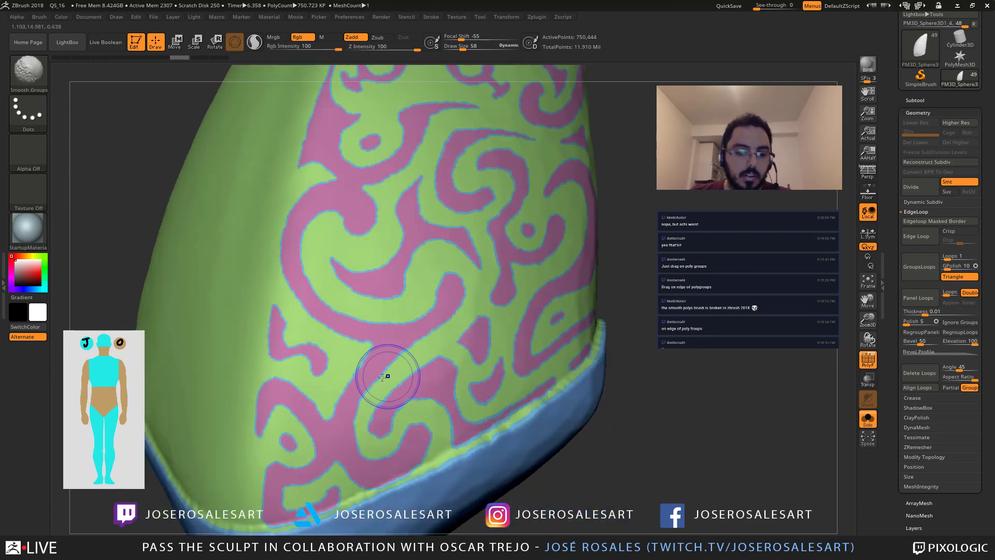
{"action": "key", "text": "shift"}
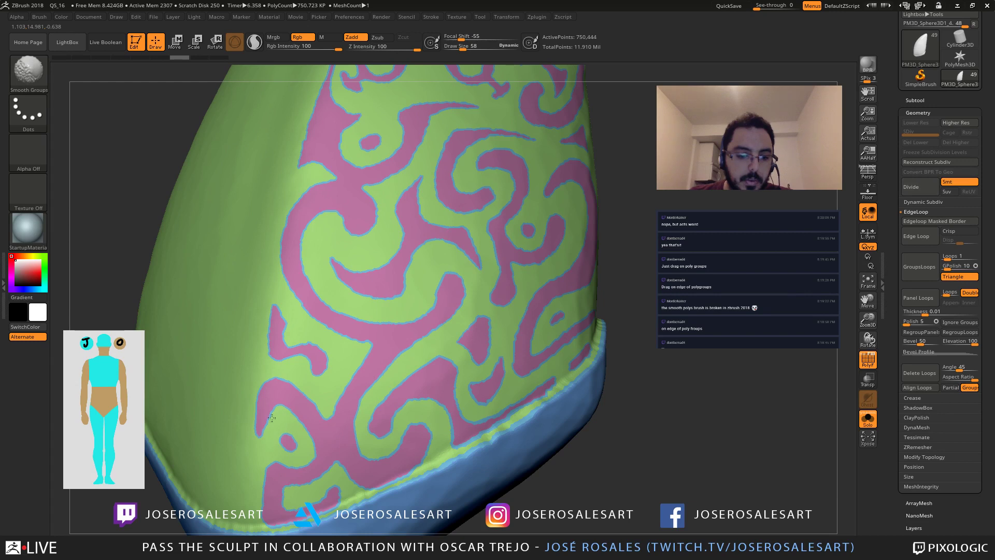
{"action": "left_click_drag", "start_coordinate": [278, 376], "coordinate": [329, 382], "text": "shift"}
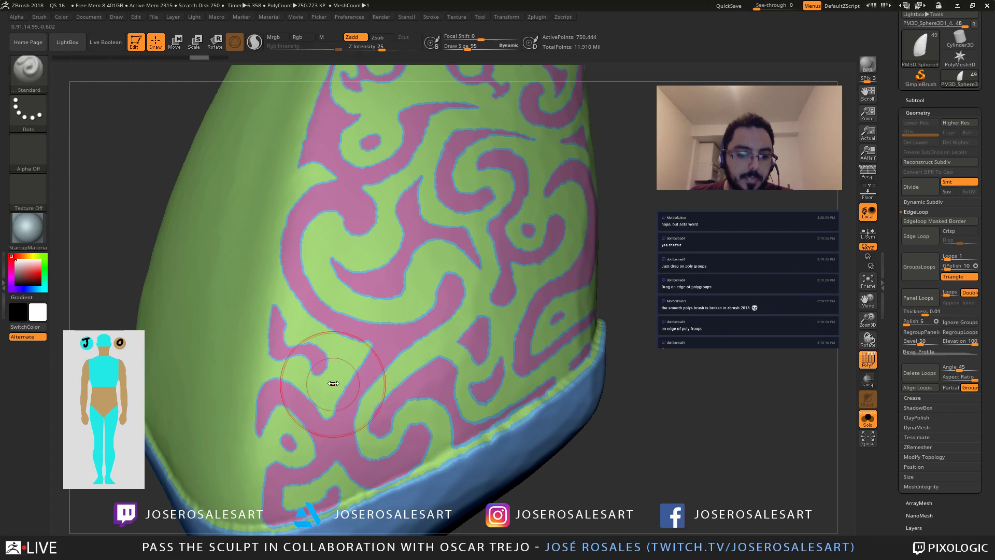
{"action": "key", "text": "shift"}
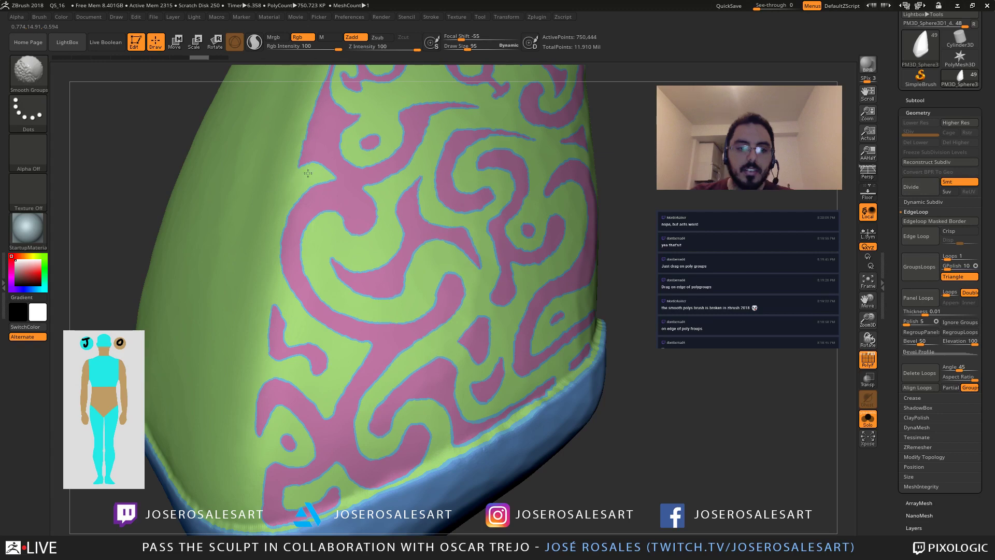
Step: Smooth the pattern borders up toward the shell's pointed tip with the Smooth Groups brush at draw size 65, checking the shell from several sides
{"action": "mouse_move", "coordinate": [494, 72]}
{"action": "right_mouse_down", "text": "alt"}
{"action": "mouse_move", "coordinate": [437, 171]}
{"action": "mouse_move", "coordinate": [376, 209]}
{"action": "right_mouse_up", "text": "alt"}
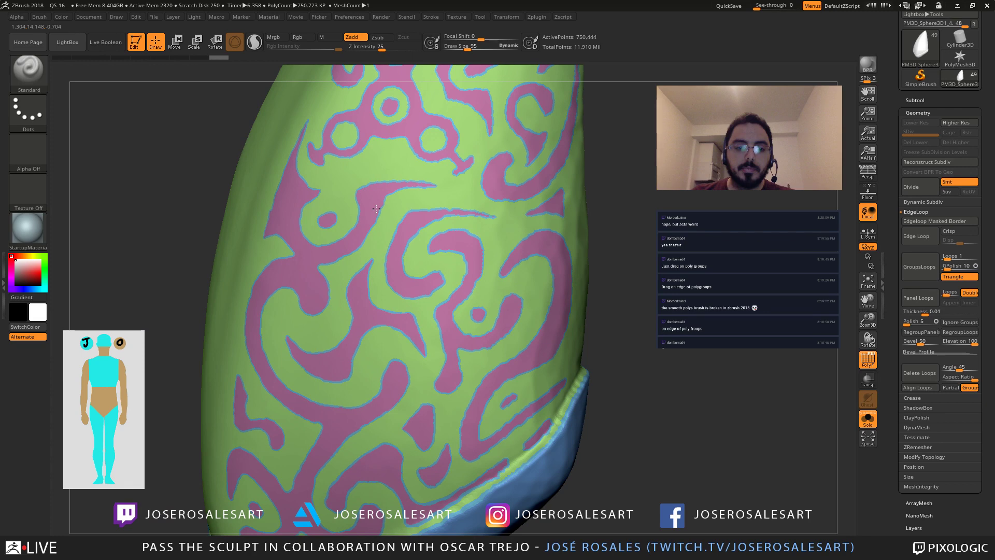
{"action": "mouse_move", "coordinate": [376, 208]}
{"action": "right_mouse_down"}
{"action": "mouse_move", "coordinate": [395, 290]}
{"action": "mouse_move", "coordinate": [429, 310]}
{"action": "right_mouse_up"}
{"action": "key", "text": "s"}
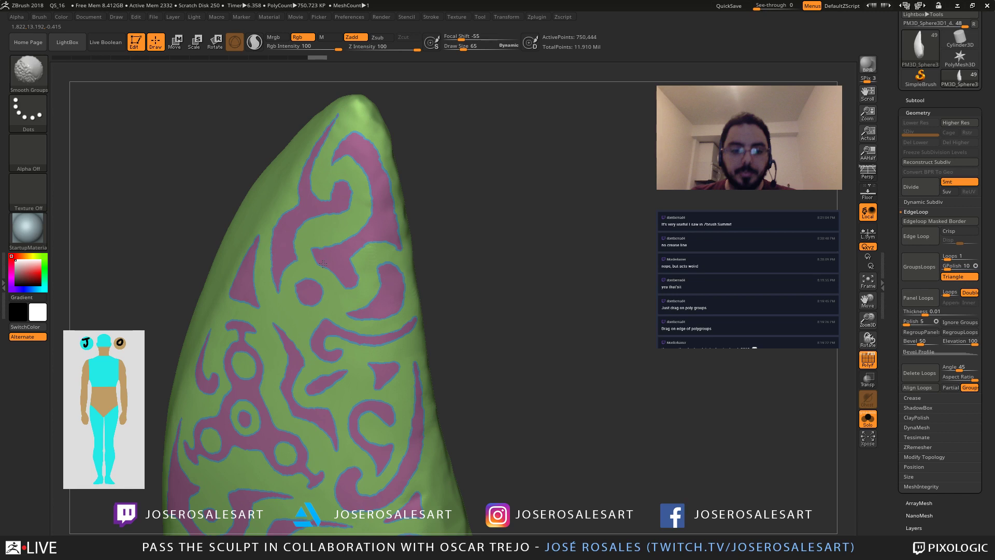
{"action": "right_click_drag", "start_coordinate": [323, 264], "coordinate": [279, 312]}
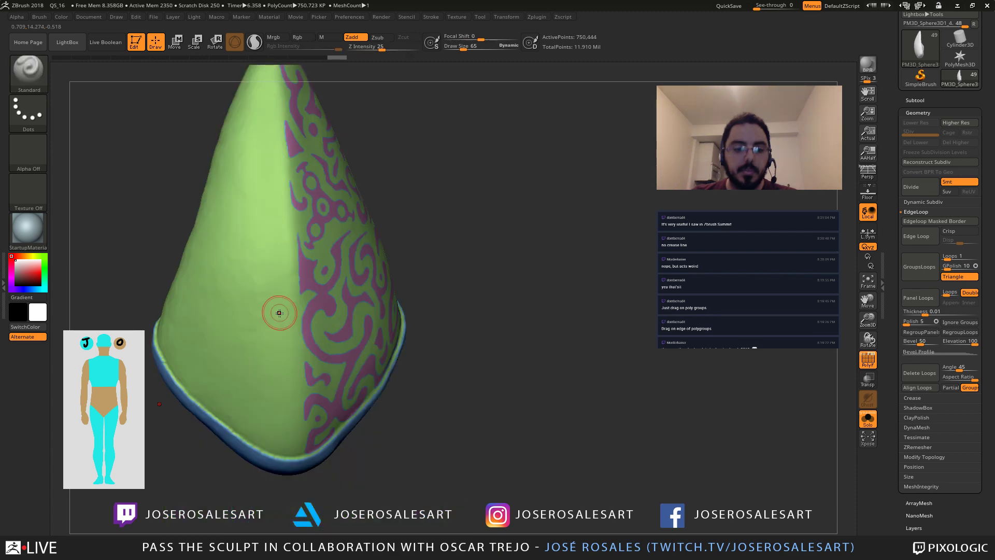
{"action": "left_click_drag", "start_coordinate": [278, 313], "coordinate": [312, 307]}
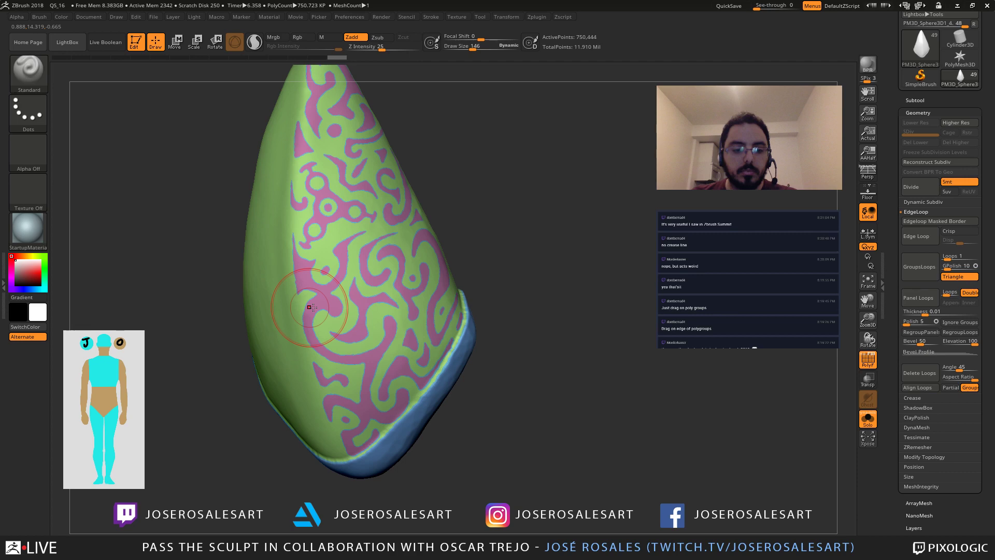
{"action": "right_click_drag", "start_coordinate": [309, 307], "coordinate": [379, 290]}
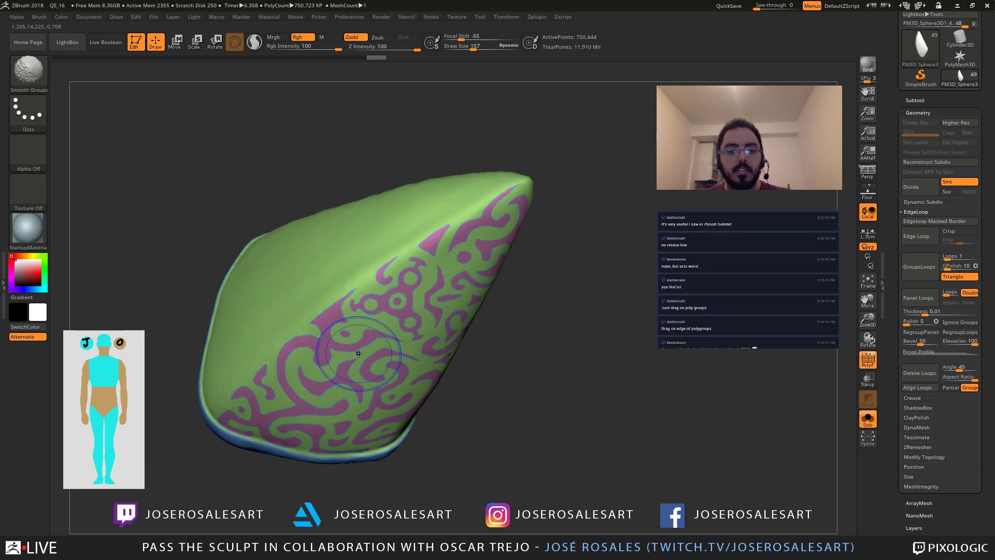
{"action": "right_click_drag", "start_coordinate": [358, 354], "coordinate": [580, 217]}
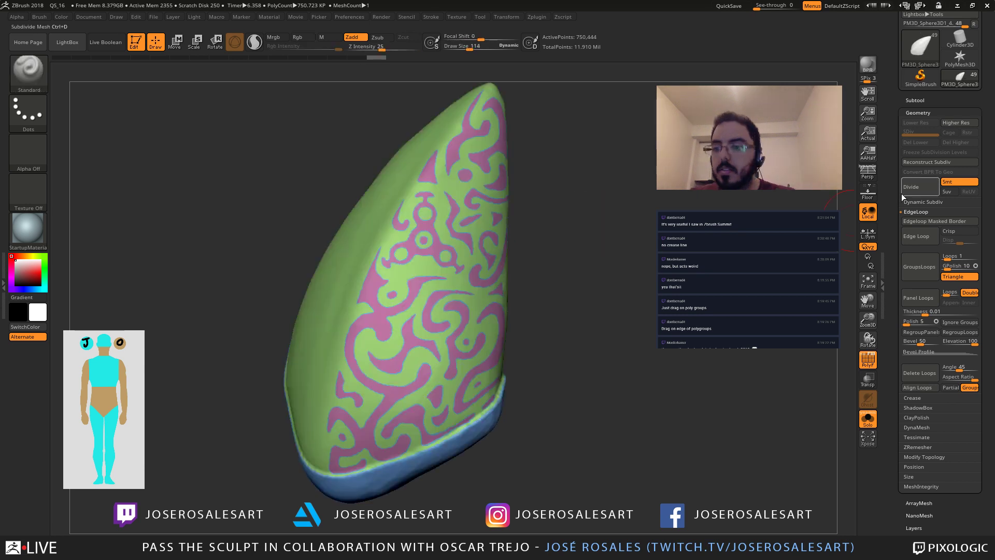
Step: Reduce the draw size to 42 and refine the borders of the central swirls with the Smooth Groups brush
{"action": "key", "text": "s"}
{"action": "left_click", "coordinate": [550, 263]}
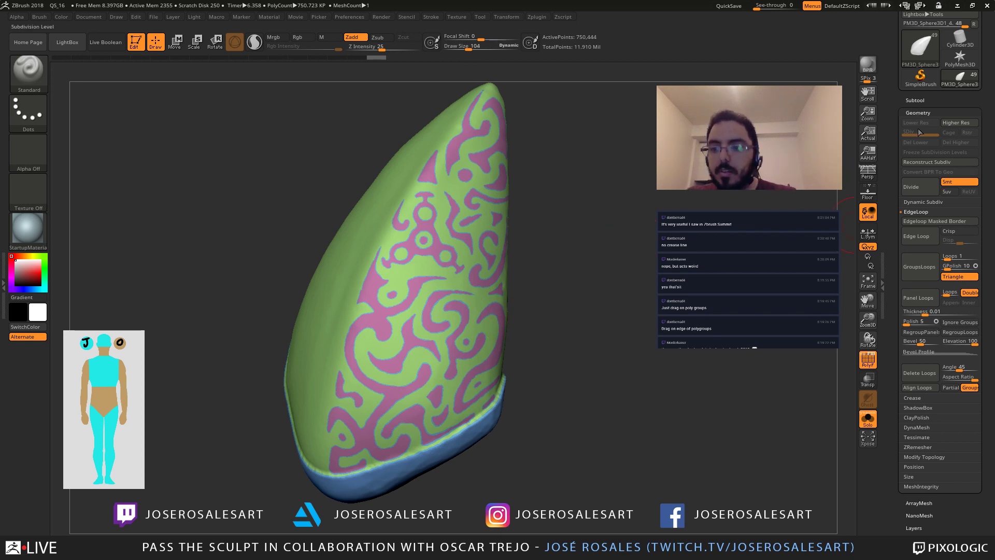
{"action": "mouse_move", "coordinate": [439, 301]}
{"action": "right_mouse_down", "text": "alt"}
{"action": "mouse_move", "coordinate": [509, 343]}
{"action": "mouse_move", "coordinate": [414, 296]}
{"action": "mouse_move", "coordinate": [453, 305]}
{"action": "right_mouse_up", "text": "alt"}
{"action": "key", "text": "s"}
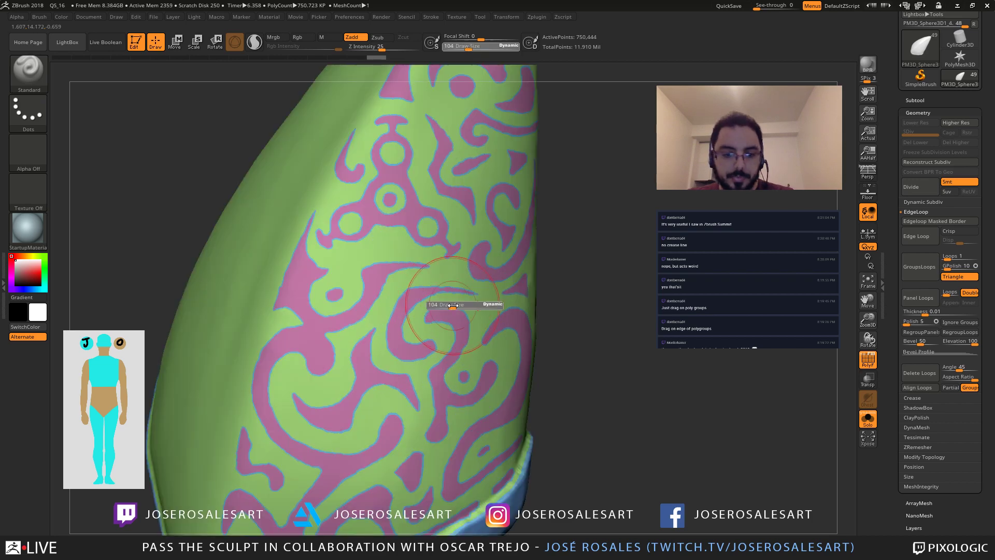
{"action": "left_click_drag", "start_coordinate": [452, 305], "coordinate": [417, 308]}
{"action": "key", "text": "s"}
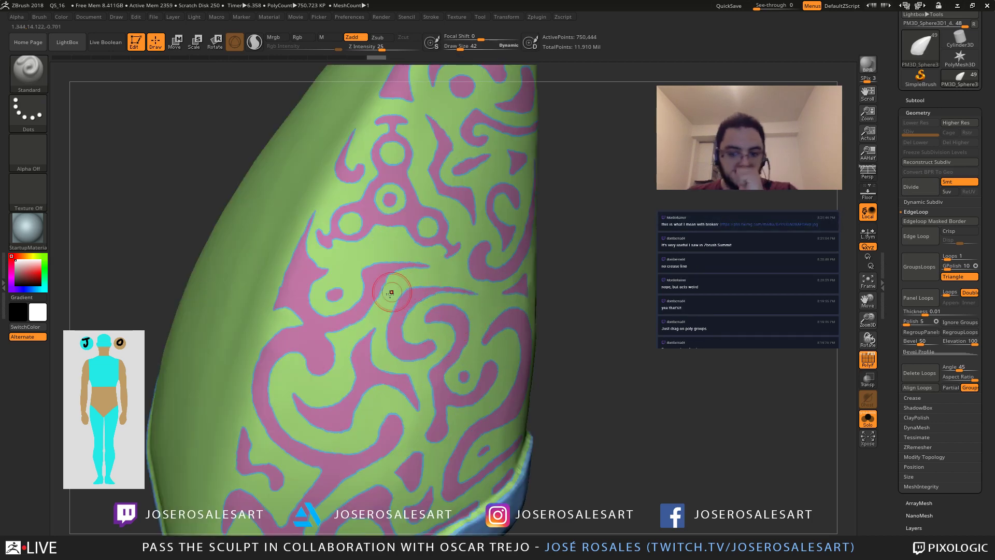
{"action": "key", "text": "shift"}
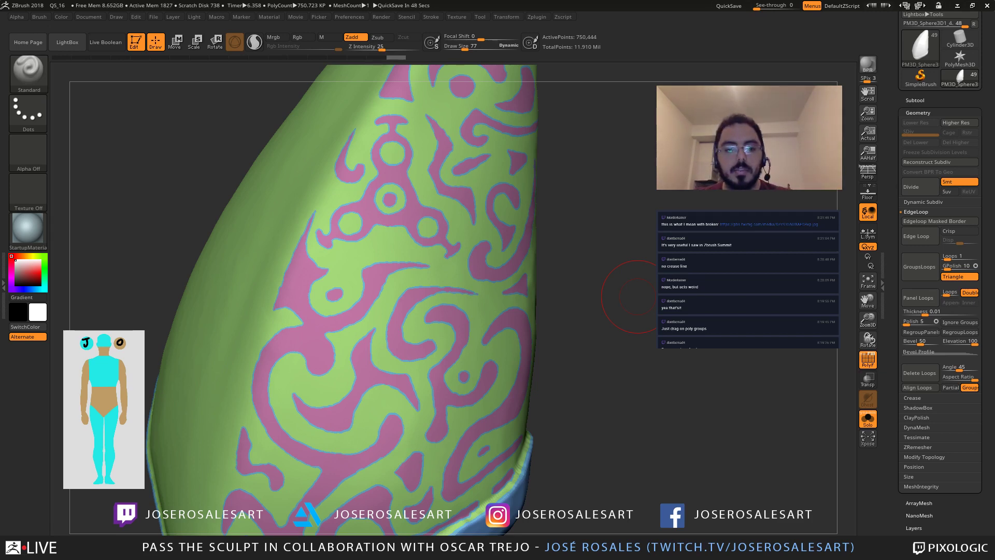
{"action": "key", "text": "shift"}
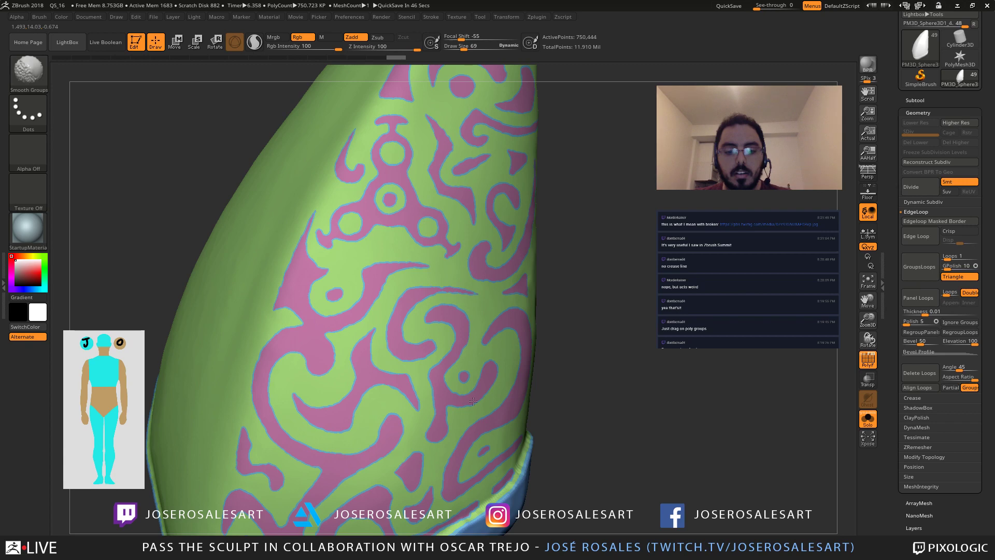
Step: Smooth the pattern borders along the shell's side edge with Smooth Groups and reduce the draw size to 30
{"action": "left_click_drag", "start_coordinate": [586, 399], "coordinate": [479, 397]}
{"action": "left_click_drag", "start_coordinate": [502, 354], "coordinate": [492, 340], "text": "shift"}
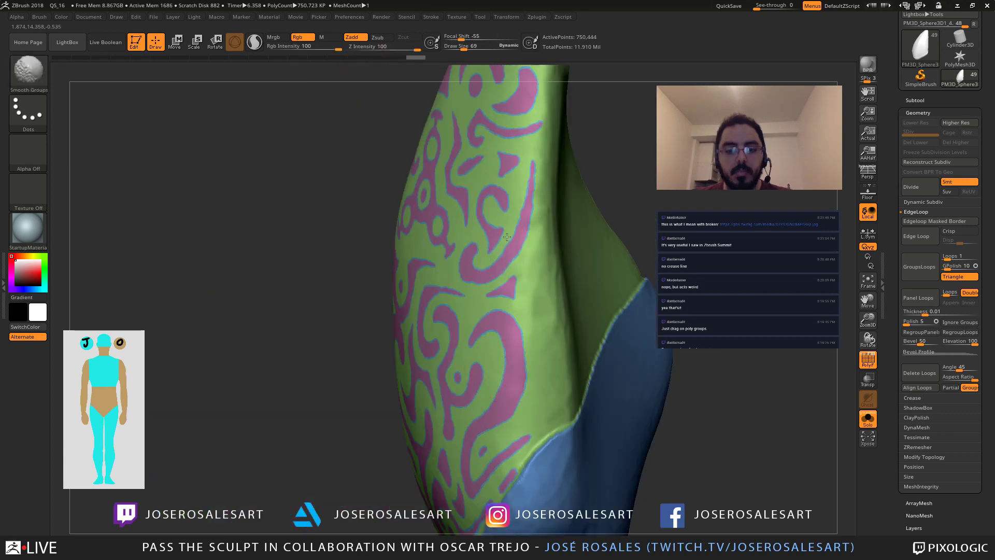
{"action": "key", "text": "s"}
{"action": "left_click_drag", "start_coordinate": [490, 263], "coordinate": [500, 262]}
{"action": "right_click_drag", "start_coordinate": [500, 262], "coordinate": [217, 209], "text": "ctrl"}
{"action": "left_click_drag", "start_coordinate": [479, 233], "coordinate": [470, 250], "text": "shift"}
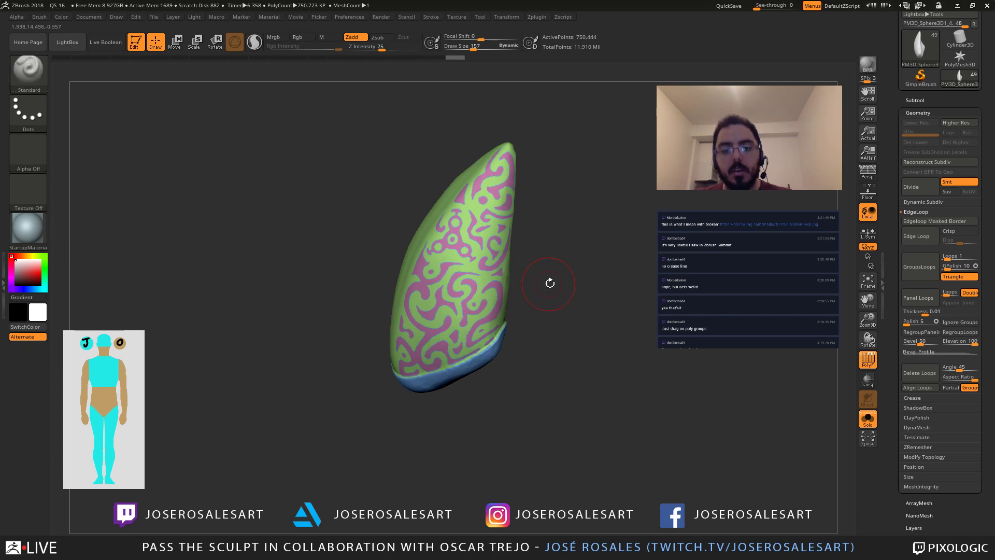
{"action": "right_click_drag", "start_coordinate": [551, 284], "coordinate": [456, 313], "text": "ctrl"}
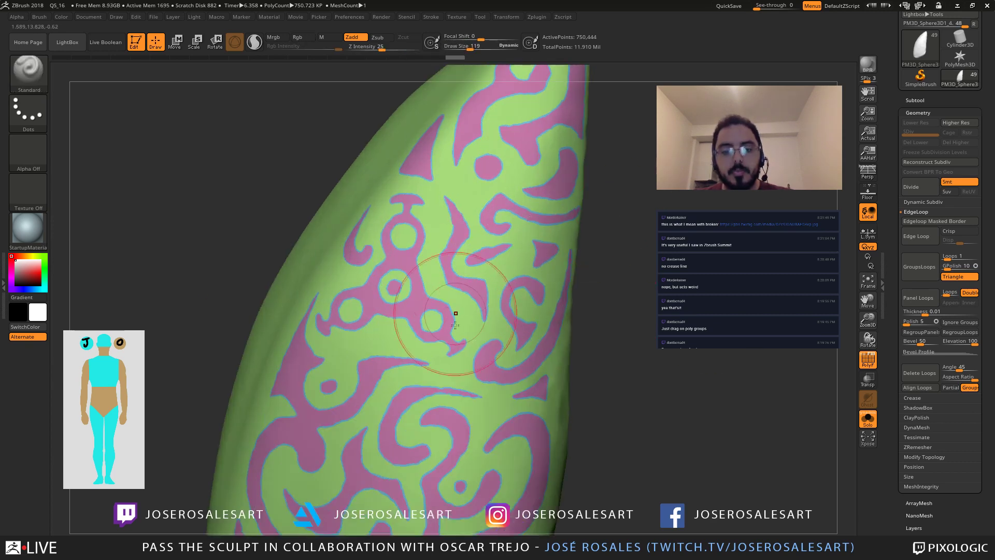
{"action": "key", "text": "s"}
{"action": "left_click_drag", "start_coordinate": [474, 337], "coordinate": [465, 336]}
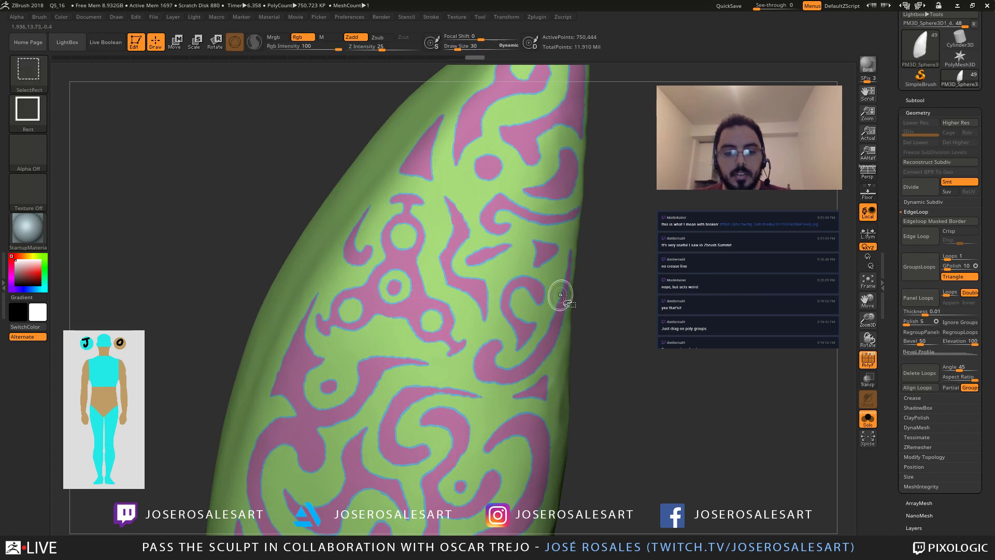
{"action": "right_click_drag", "start_coordinate": [523, 278], "coordinate": [493, 222], "text": "alt"}
Step: Hide the swirling pattern's polygroup so only the surrounding shell and its lower rim are shown
{"action": "left_click", "coordinate": [389, 251], "text": "ctrl+shift"}
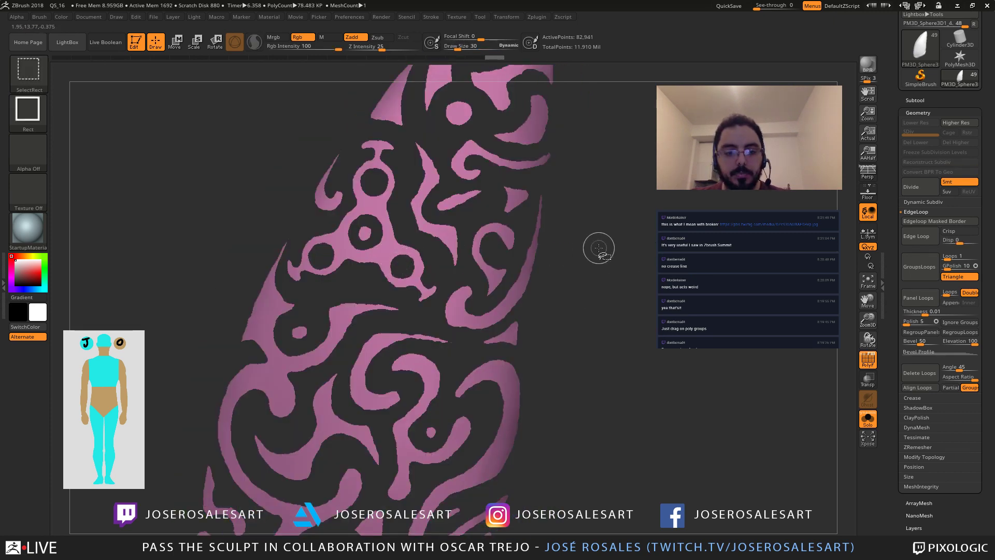
{"action": "left_click", "coordinate": [400, 253], "text": "ctrl+shift"}
{"action": "left_click", "coordinate": [401, 254], "text": "ctrl+shift"}
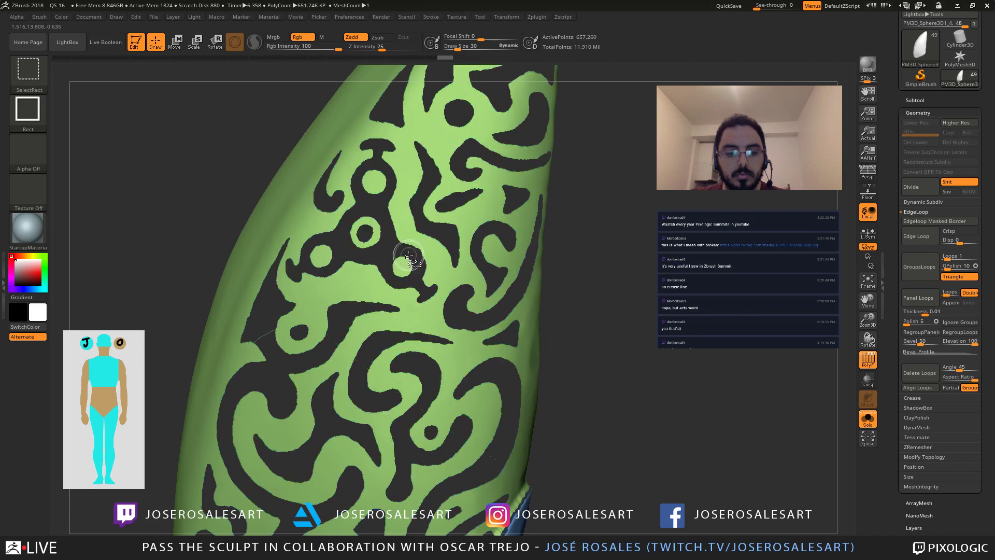
{"action": "key", "text": "f"}
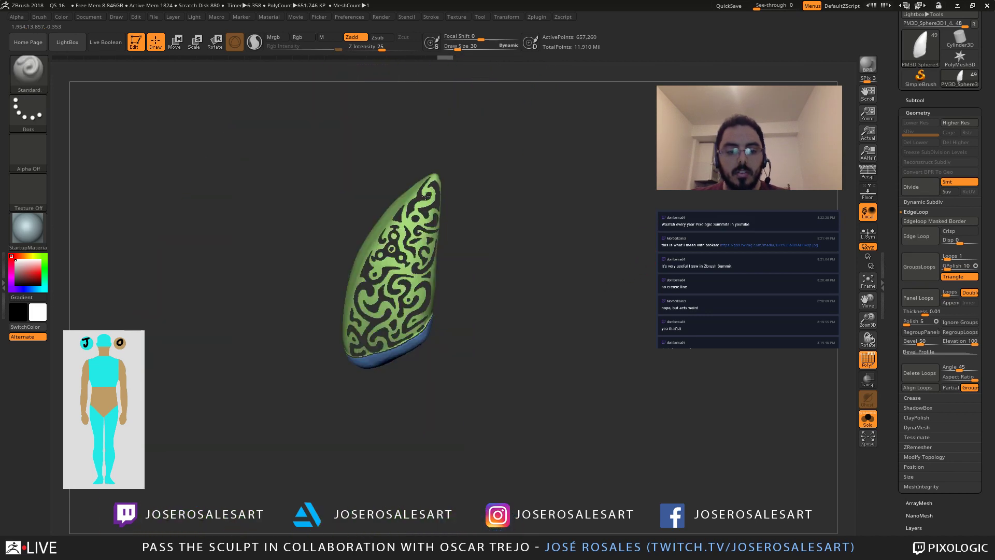
Step: Mask the visible shell and rim, unhide the pattern, and invert the mask so it covers only the pattern
{"action": "left_click_drag", "start_coordinate": [311, 124], "coordinate": [567, 452], "text": "ctrl"}
{"action": "left_click", "coordinate": [564, 274], "text": "ctrl+shift"}
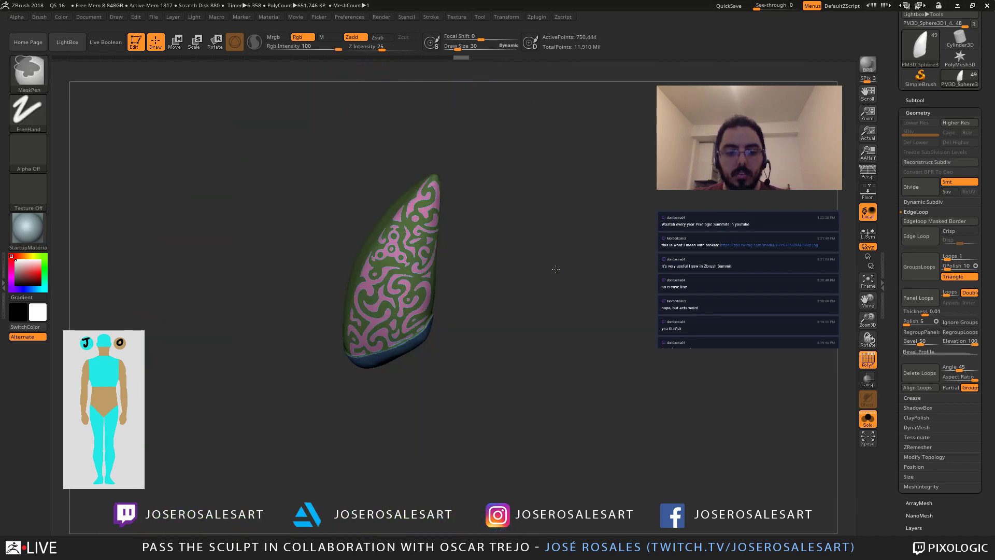
{"action": "left_click", "coordinate": [557, 270], "text": "ctrl"}
{"action": "left_click_drag", "start_coordinate": [460, 277], "coordinate": [461, 331], "text": "alt"}
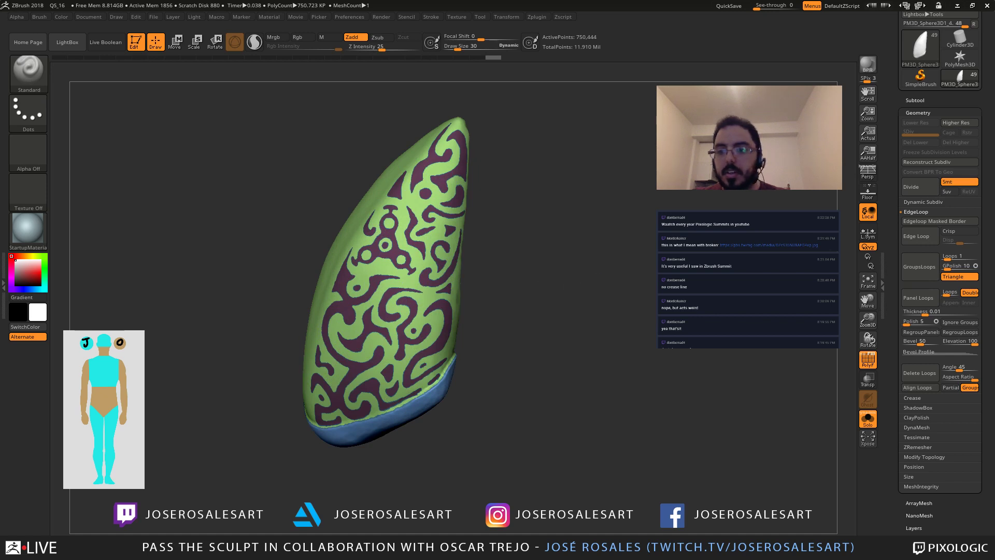
Step: Extract the masked pattern with a thickness of 0.02 and accept it as a new subtool
{"action": "left_click", "coordinate": [914, 100]}
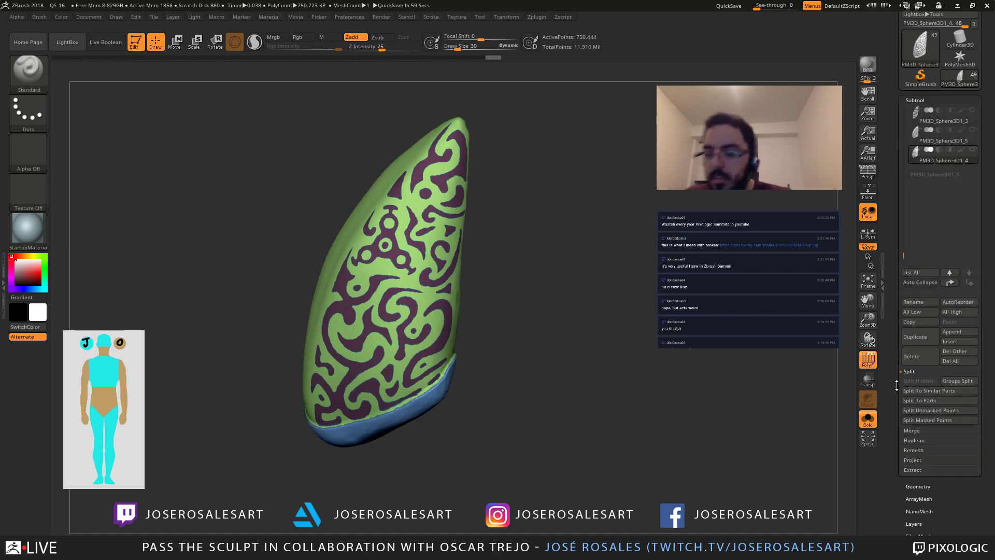
{"action": "left_click", "coordinate": [912, 470]}
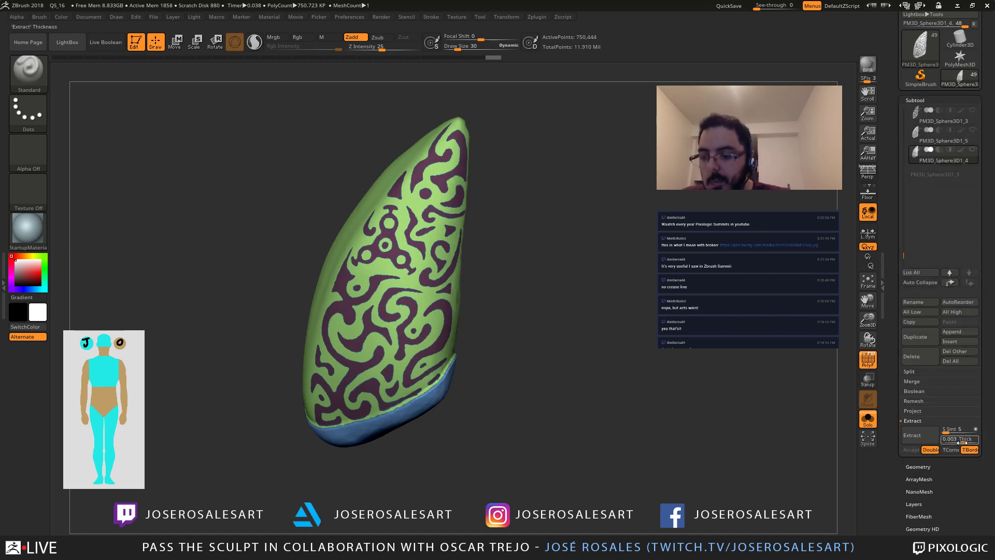
{"action": "left_click", "coordinate": [916, 439]}
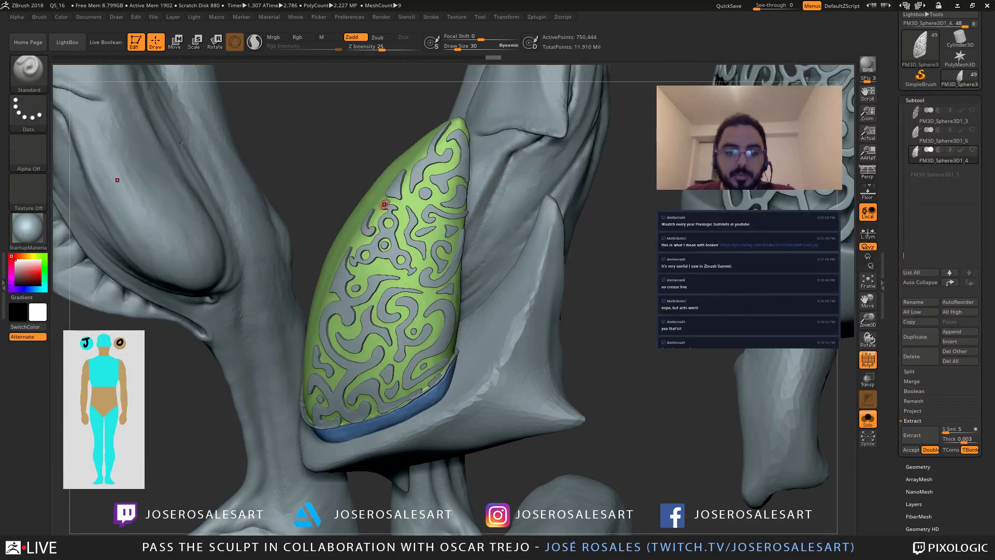
{"action": "left_click", "coordinate": [913, 449]}
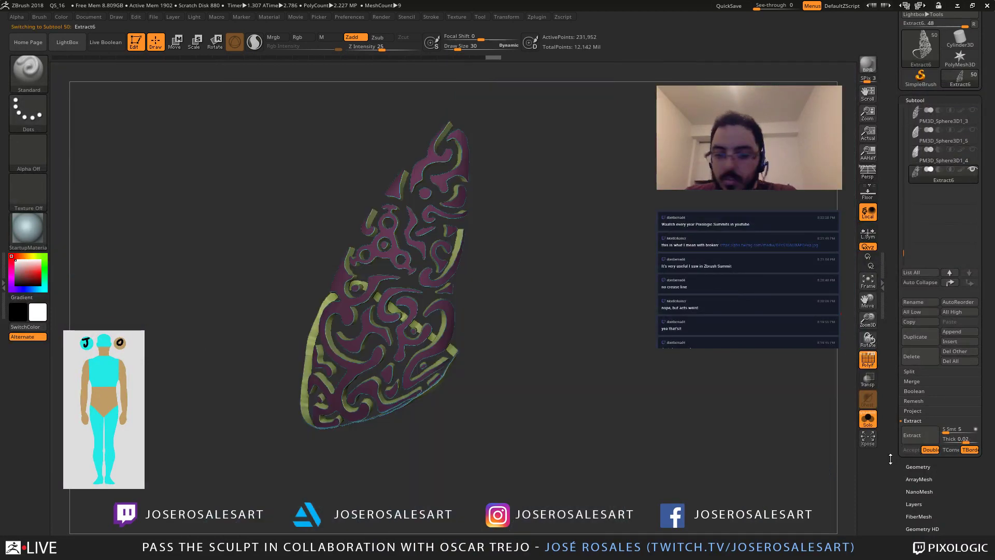
Step: Examine the extracted pattern in place on the leg armor, isolating its side walls to check the band along the lower rim
{"action": "left_click_drag", "start_coordinate": [549, 326], "coordinate": [524, 302]}
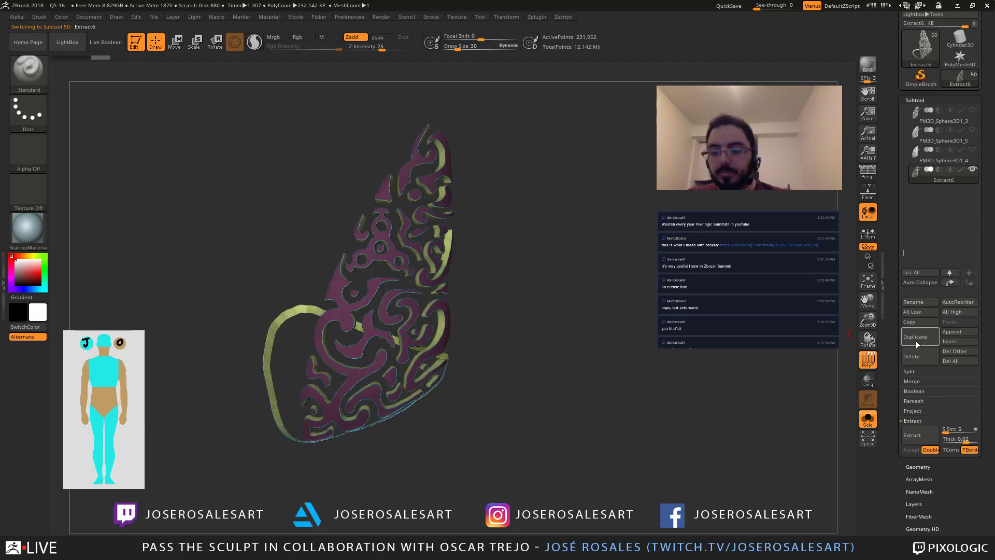
{"action": "key", "text": "shift"}
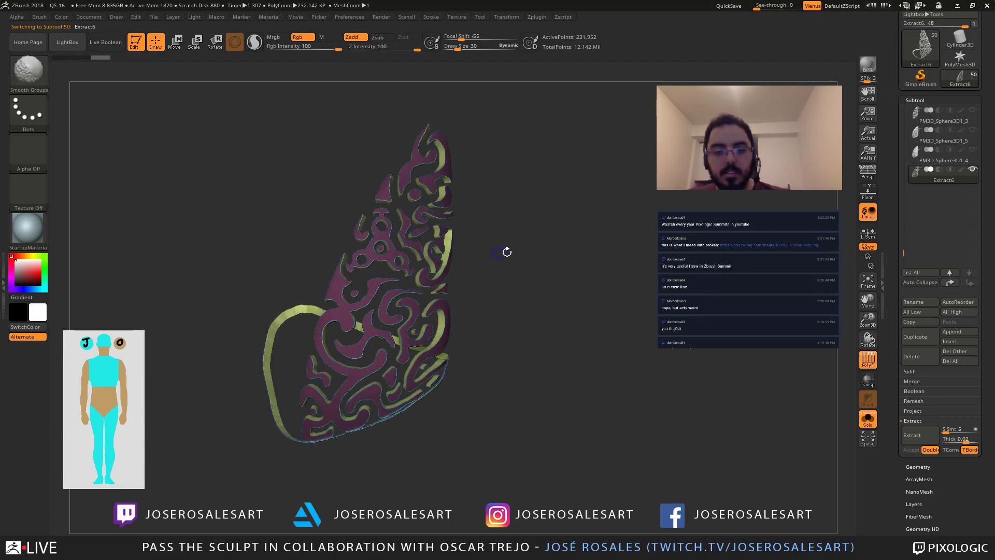
{"action": "key", "text": "shift+s"}
{"action": "left_click_drag", "start_coordinate": [536, 253], "coordinate": [516, 248], "text": "alt"}
{"action": "left_click_drag", "start_coordinate": [395, 312], "coordinate": [396, 256], "text": "alt"}
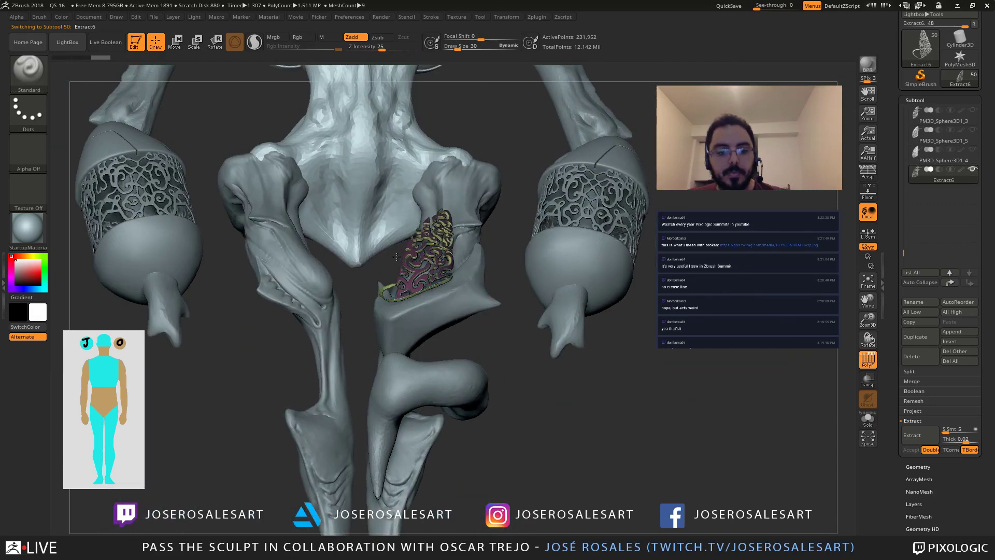
{"action": "left_click_drag", "start_coordinate": [570, 281], "coordinate": [500, 291], "text": "alt"}
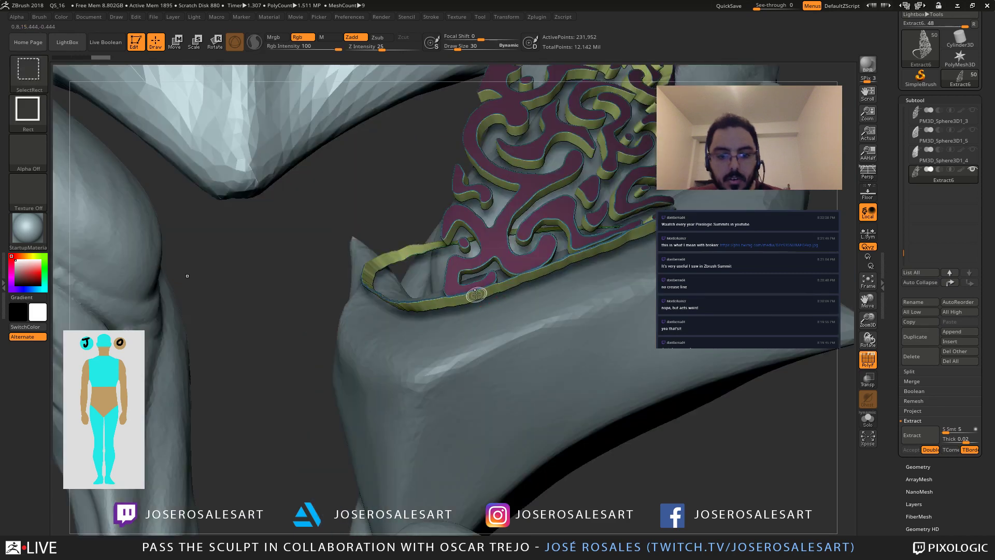
{"action": "left_click", "coordinate": [475, 294], "text": "ctrl+shift"}
{"action": "right_click_drag", "start_coordinate": [470, 254], "coordinate": [462, 240]}
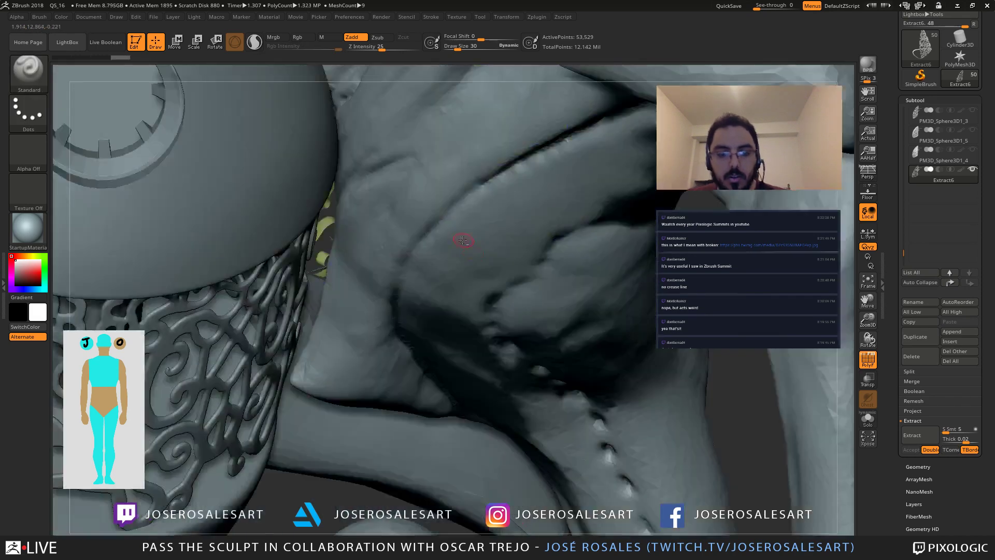
{"action": "right_click_drag", "start_coordinate": [304, 288], "coordinate": [390, 278]}
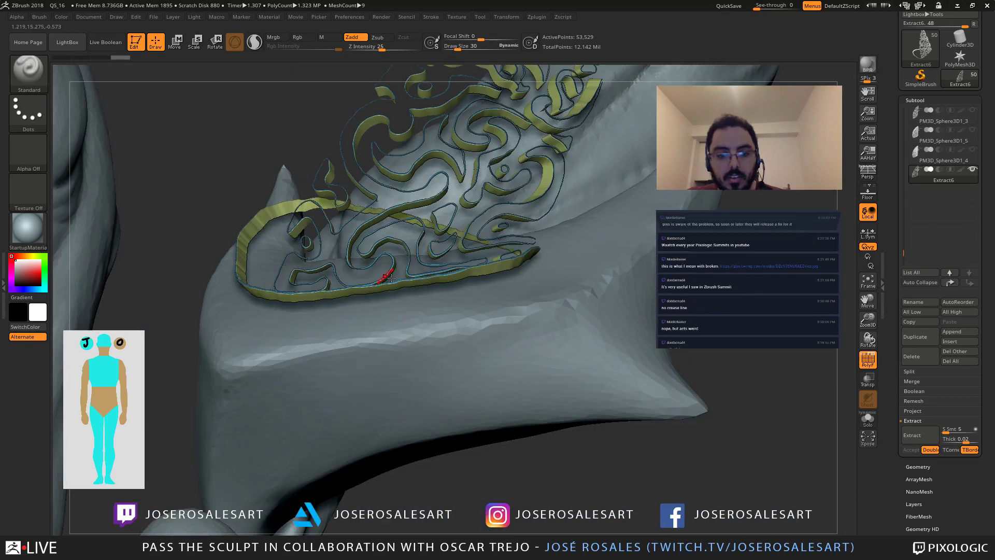
{"action": "right_click_drag", "start_coordinate": [391, 278], "coordinate": [438, 311]}
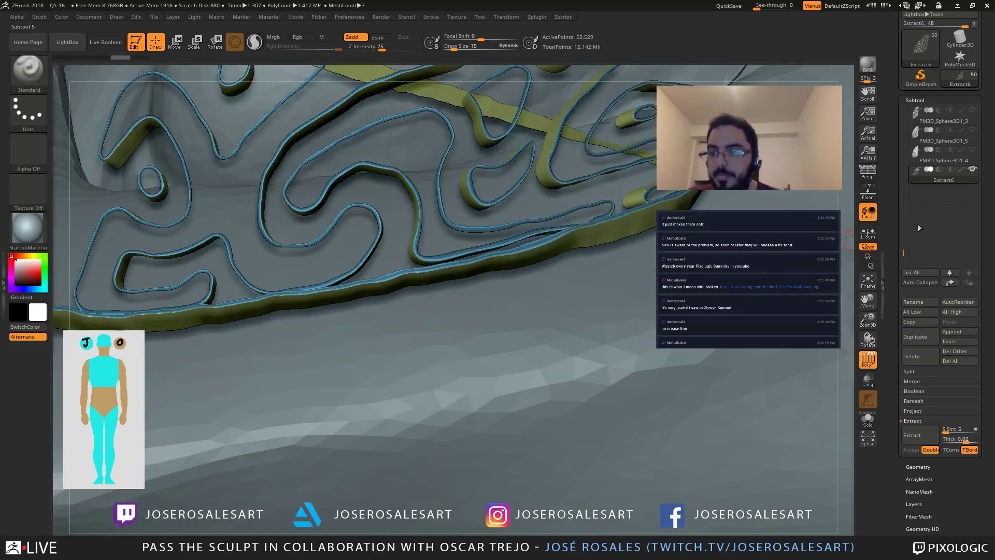
Step: Delete the extracted pattern subtool and turn off the Polyframe display on the armor shell
{"action": "left_click", "coordinate": [916, 363]}
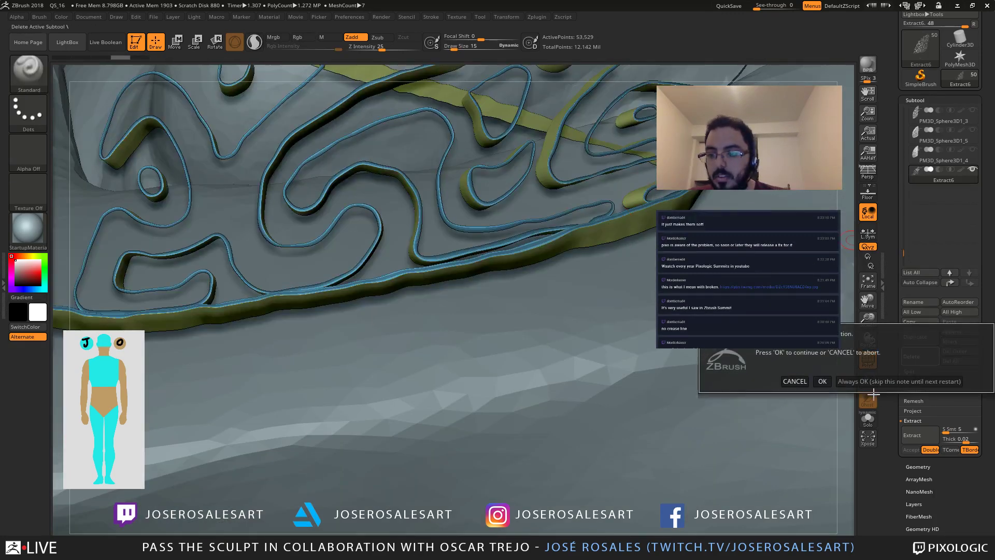
{"action": "left_click", "coordinate": [821, 380]}
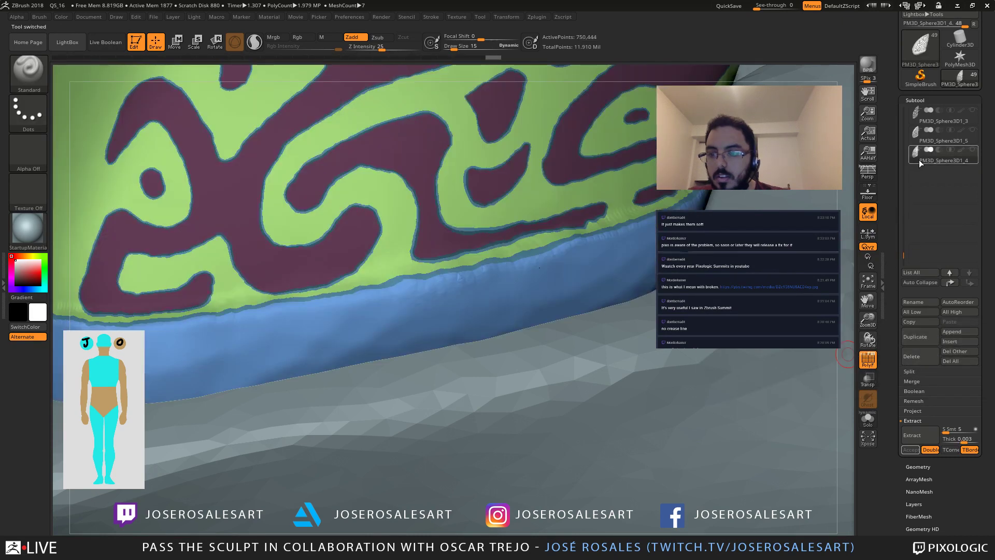
{"action": "right_click_drag", "start_coordinate": [471, 284], "coordinate": [387, 246], "text": "ctrl"}
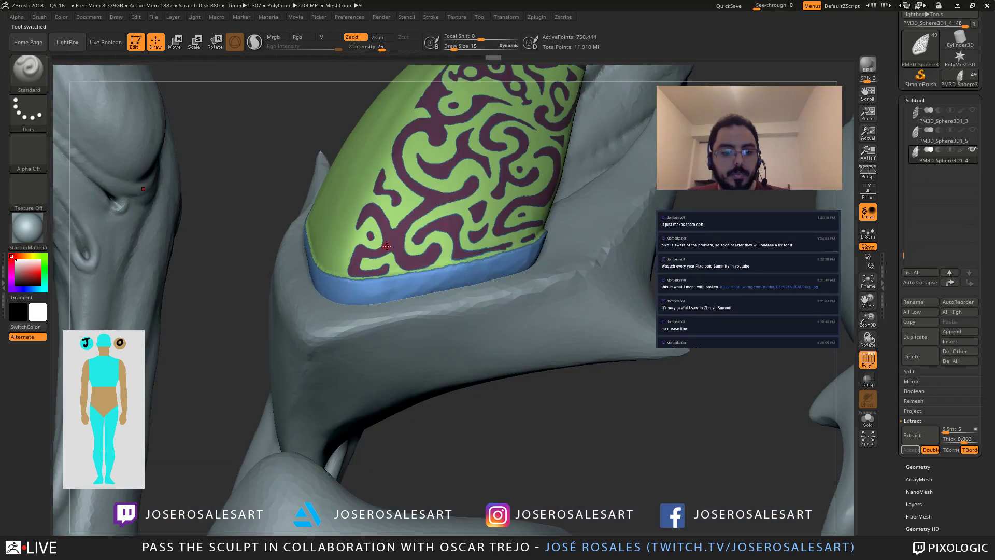
{"action": "key", "text": "shift+f"}
{"action": "mouse_move", "coordinate": [407, 285]}
{"action": "right_mouse_down"}
{"action": "mouse_move", "coordinate": [406, 341]}
{"action": "mouse_move", "coordinate": [422, 269]}
{"action": "mouse_move", "coordinate": [401, 256]}
{"action": "mouse_move", "coordinate": [373, 280]}
{"action": "right_mouse_up"}
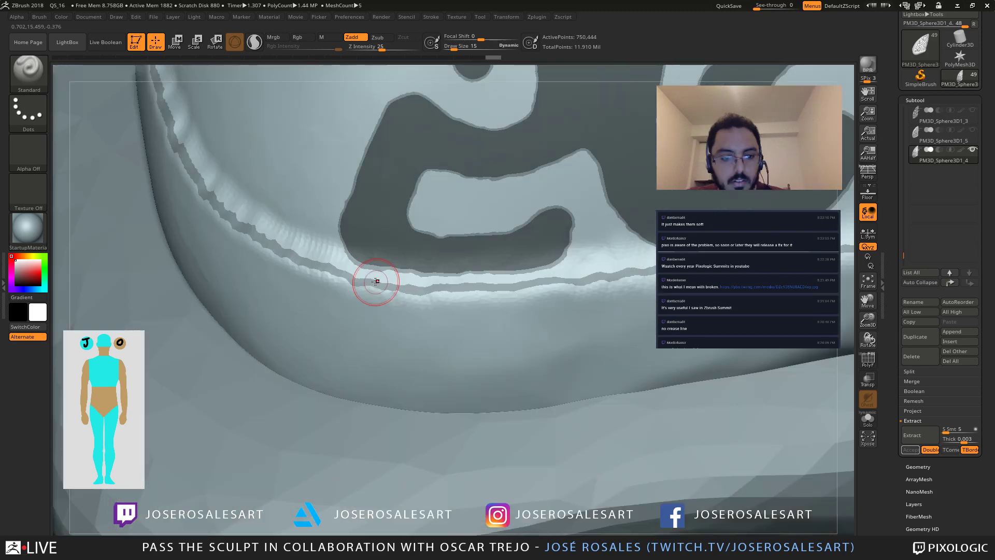
Step: Reduce the draw size to 6 and clear the mask from the armor shell
{"action": "key", "text": "s"}
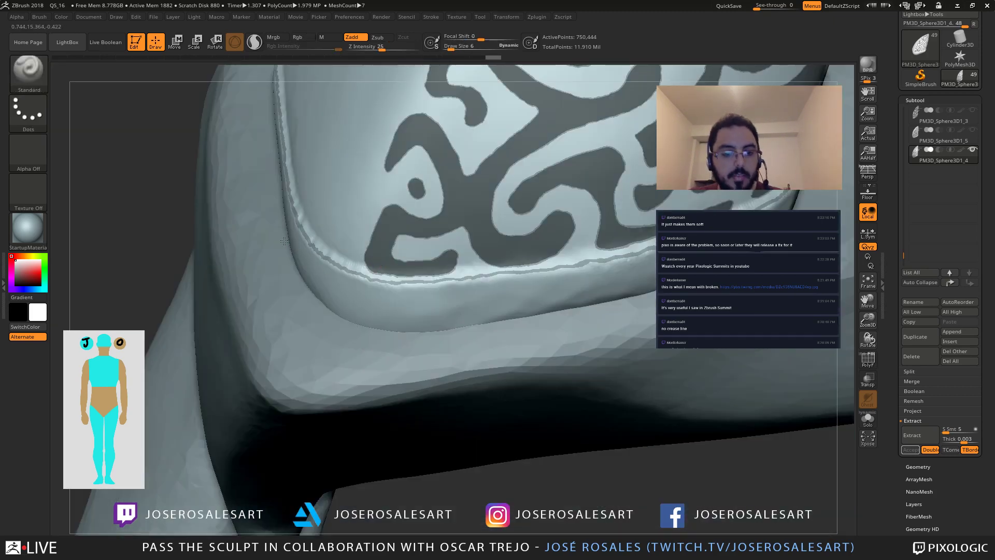
{"action": "right_click_drag", "start_coordinate": [395, 268], "coordinate": [438, 257]}
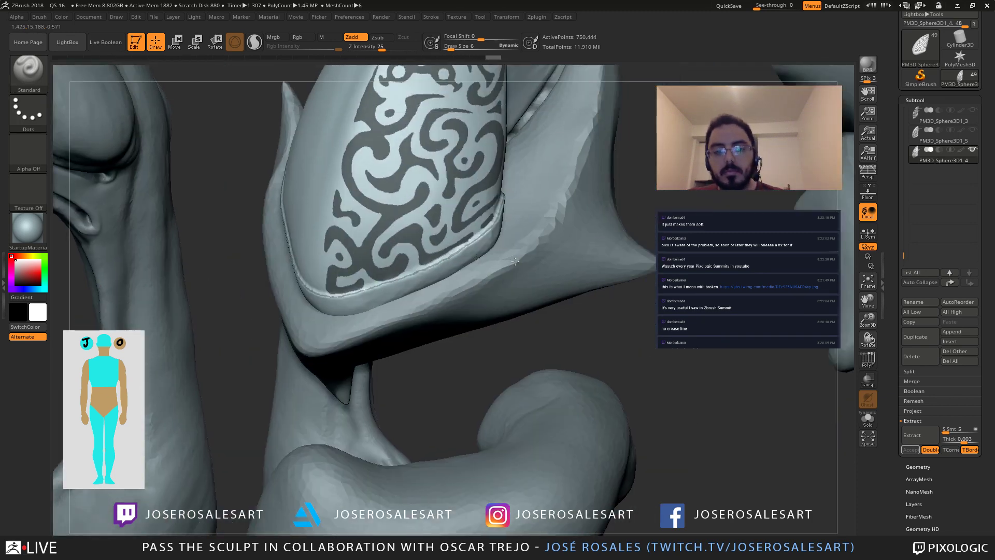
{"action": "right_click_drag", "start_coordinate": [515, 261], "coordinate": [514, 300], "text": "ctrl"}
{"action": "left_click_drag", "start_coordinate": [499, 446], "coordinate": [512, 460], "text": "ctrl"}
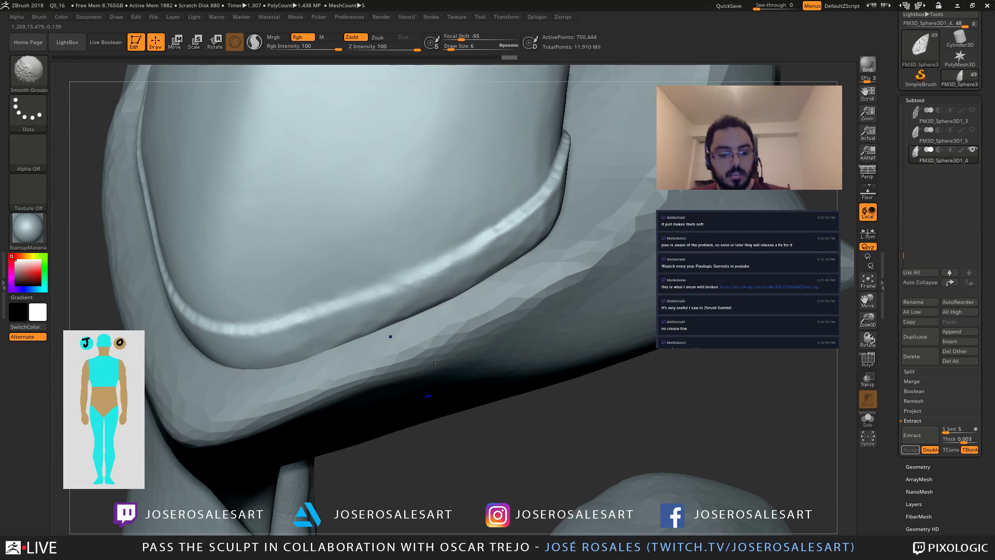
Step: Turn the Polyframe display back on and isolate the swirling pattern's polygroup on the shell
{"action": "key", "text": "shift+f"}
{"action": "mouse_move", "coordinate": [383, 275]}
{"action": "right_mouse_down", "text": "ctrl"}
{"action": "mouse_move", "coordinate": [362, 302]}
{"action": "mouse_move", "coordinate": [240, 278]}
{"action": "mouse_move", "coordinate": [342, 284]}
{"action": "mouse_move", "coordinate": [524, 397]}
{"action": "mouse_move", "coordinate": [372, 361]}
{"action": "right_mouse_up", "text": "ctrl"}
{"action": "left_click", "coordinate": [325, 311], "text": "ctrl+shift"}
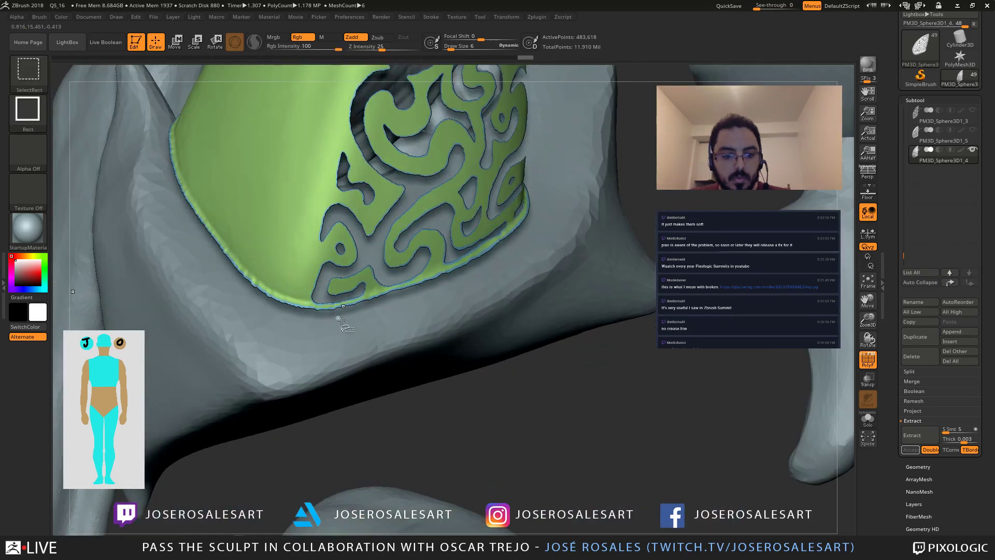
{"action": "left_click_drag", "start_coordinate": [472, 415], "coordinate": [476, 430], "text": "ctrl+shift"}
{"action": "right_click_drag", "start_coordinate": [397, 338], "coordinate": [387, 313]}
{"action": "left_click", "coordinate": [387, 312], "text": "ctrl+alt+shift"}
{"action": "right_click_drag", "start_coordinate": [387, 278], "coordinate": [487, 450], "text": "ctrl"}
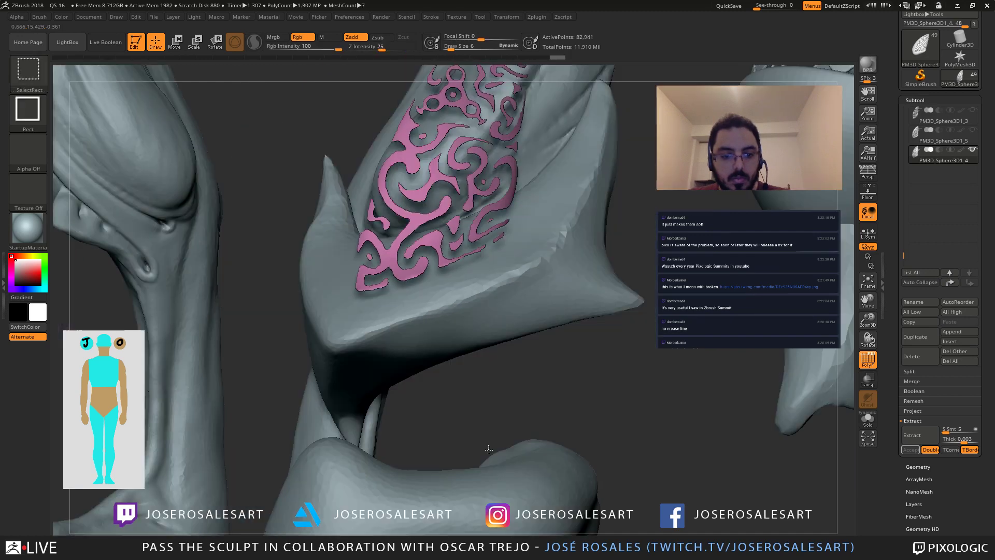
Step: Show the surrounding shell instead, shrink its visible area at the borders, and invert visibility to keep the pattern with its border strip
{"action": "left_click", "coordinate": [488, 453], "text": "ctrl+shift"}
{"action": "right_click_drag", "start_coordinate": [361, 310], "coordinate": [429, 266], "text": "ctrl"}
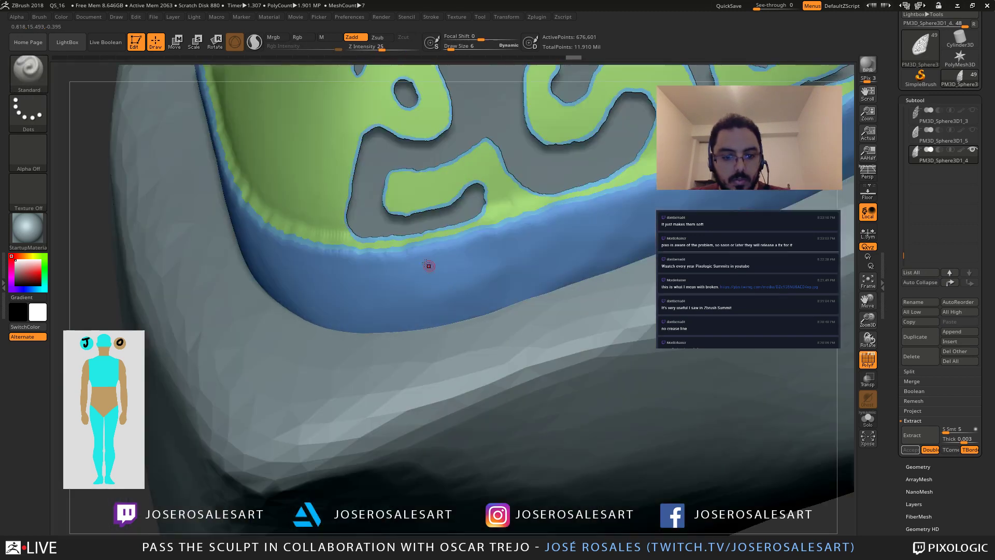
{"action": "left_click", "coordinate": [458, 199], "text": "ctrl+alt+shift"}
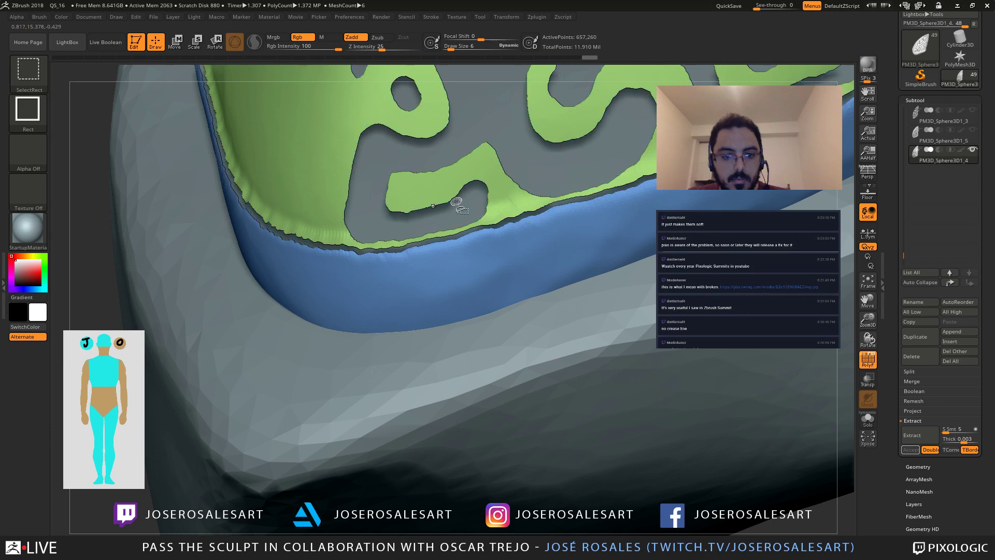
{"action": "right_click_drag", "start_coordinate": [290, 282], "coordinate": [182, 351], "text": "ctrl"}
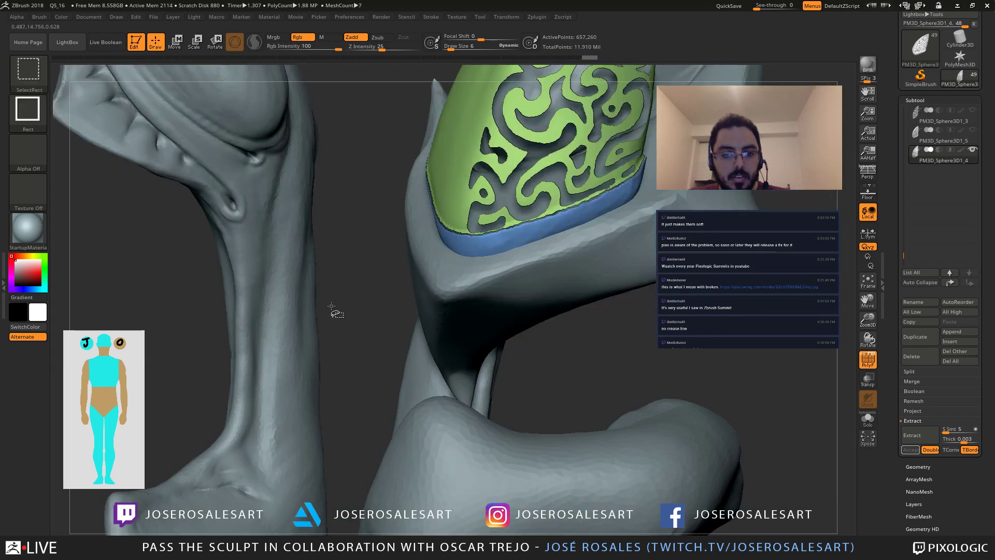
{"action": "left_click", "coordinate": [354, 308], "text": "ctrl+shift"}
{"action": "key", "text": "ctrl+z"}
{"action": "left_click_drag", "start_coordinate": [347, 279], "coordinate": [358, 304], "text": "ctrl+shift"}
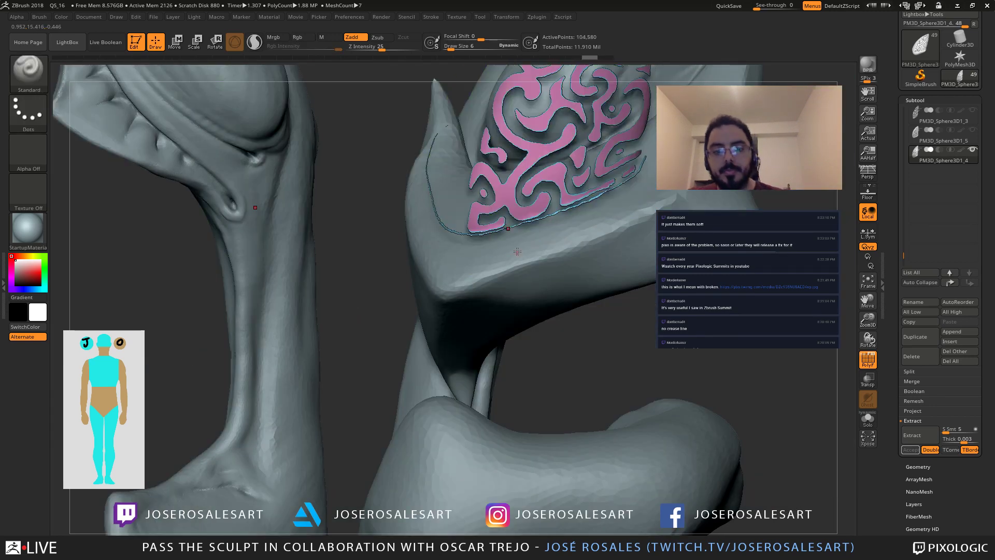
Step: Solo the shell and hide the stray border strip beside the pattern's side edge with a rectangular selection
{"action": "right_click_drag", "start_coordinate": [518, 252], "coordinate": [346, 339]}
{"action": "key", "text": "shift+s"}
{"action": "right_click_drag", "start_coordinate": [346, 339], "coordinate": [358, 373], "text": "ctrl"}
{"action": "right_click_drag", "start_coordinate": [621, 179], "coordinate": [507, 239]}
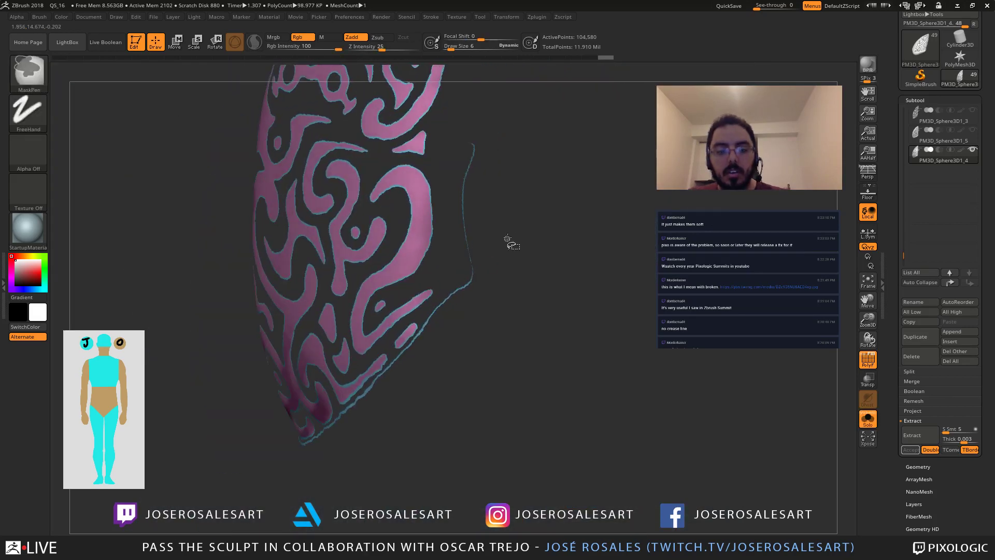
{"action": "left_click_drag", "start_coordinate": [528, 111], "coordinate": [449, 318], "text": "ctrl+alt+shift"}
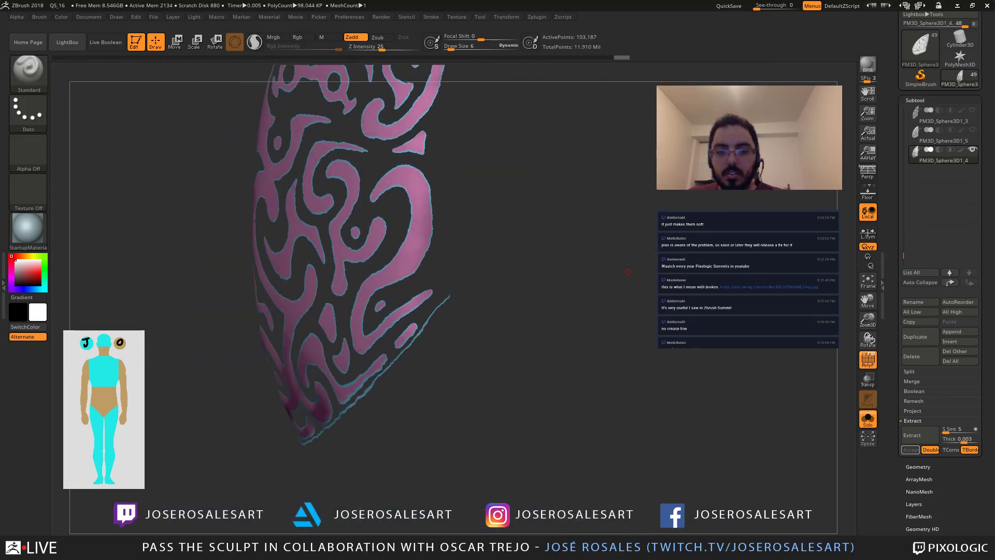
Step: Switch the selection brush to SelectLasso and hide the outer end of the stray strip below the pattern
{"action": "left_click", "coordinate": [34, 78], "text": "ctrl+shift"}
{"action": "left_click", "coordinate": [35, 76], "text": "ctrl+shift"}
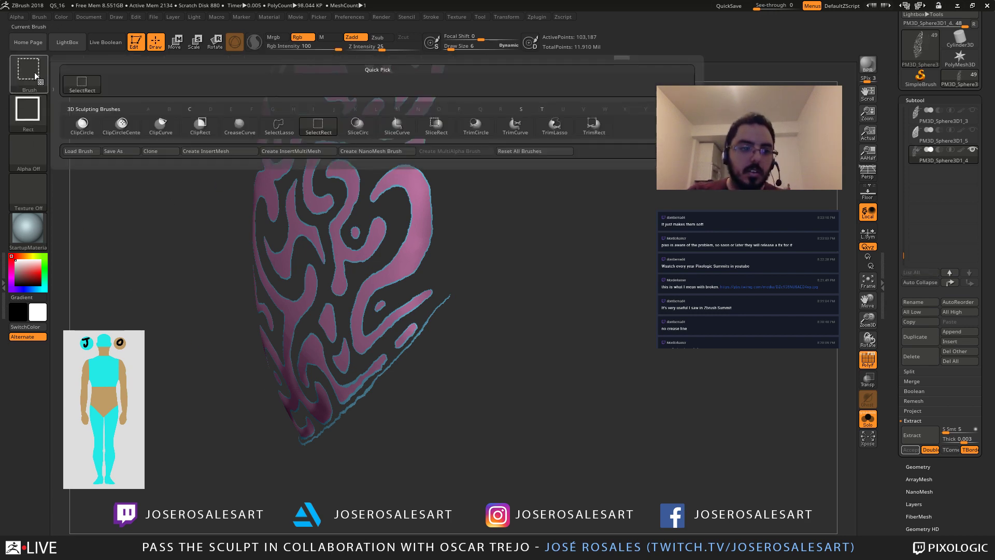
{"action": "left_click", "coordinate": [286, 133], "text": "ctrl+shift"}
{"action": "right_click_drag", "start_coordinate": [380, 306], "coordinate": [465, 318]}
{"action": "mouse_move", "coordinate": [454, 288]}
{"action": "left_mouse_down", "text": "ctrl+alt+shift"}
{"action": "mouse_move", "coordinate": [441, 304]}
{"action": "mouse_move", "coordinate": [462, 381]}
{"action": "left_mouse_up", "text": "ctrl+alt+shift"}
{"action": "mouse_move", "coordinate": [445, 372]}
{"action": "right_mouse_down", "text": "alt"}
{"action": "mouse_move", "coordinate": [439, 322]}
{"action": "mouse_move", "coordinate": [490, 362]}
{"action": "right_mouse_up", "text": "alt"}
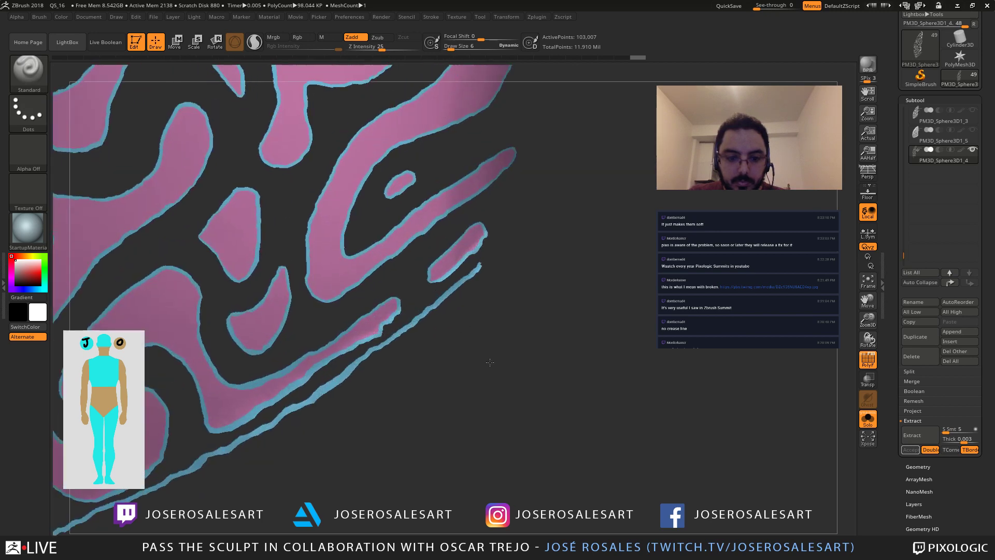
{"action": "mouse_move", "coordinate": [500, 260]}
{"action": "left_mouse_down", "text": "ctrl+alt+shift"}
{"action": "mouse_move", "coordinate": [450, 282]}
{"action": "mouse_move", "coordinate": [401, 331]}
{"action": "mouse_move", "coordinate": [412, 306]}
{"action": "left_mouse_up", "text": "ctrl+alt+shift"}
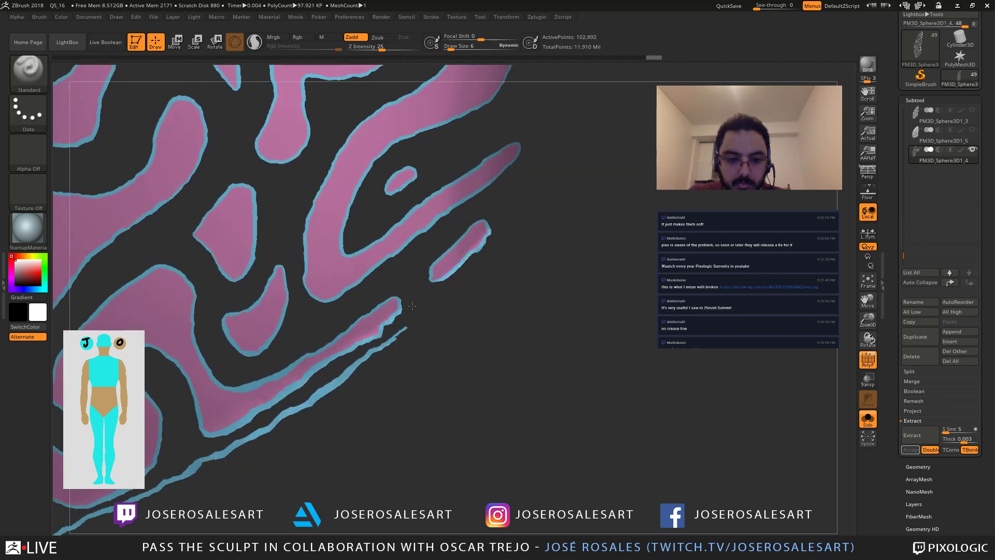
Step: Hide further sections of the stray strip along the pattern's lower edge with lasso selections, undoing and redrawing the last one
{"action": "right_click_drag", "start_coordinate": [412, 306], "coordinate": [429, 236], "text": "alt"}
{"action": "mouse_move", "coordinate": [381, 270]}
{"action": "left_mouse_down", "text": "ctrl+alt+shift"}
{"action": "mouse_move", "coordinate": [400, 403]}
{"action": "mouse_move", "coordinate": [420, 400]}
{"action": "left_mouse_up", "text": "ctrl+alt+shift"}
{"action": "mouse_move", "coordinate": [373, 369]}
{"action": "right_mouse_down", "text": "alt"}
{"action": "mouse_move", "coordinate": [378, 300]}
{"action": "mouse_move", "coordinate": [388, 296]}
{"action": "right_mouse_up", "text": "alt"}
{"action": "mouse_move", "coordinate": [423, 245]}
{"action": "left_mouse_down", "text": "ctrl+alt+shift"}
{"action": "mouse_move", "coordinate": [302, 311]}
{"action": "mouse_move", "coordinate": [366, 430]}
{"action": "mouse_move", "coordinate": [383, 410]}
{"action": "left_mouse_up", "text": "ctrl+alt+shift"}
{"action": "mouse_move", "coordinate": [405, 322]}
{"action": "right_mouse_down", "text": "alt"}
{"action": "mouse_move", "coordinate": [514, 278]}
{"action": "mouse_move", "coordinate": [391, 288]}
{"action": "right_mouse_up", "text": "alt"}
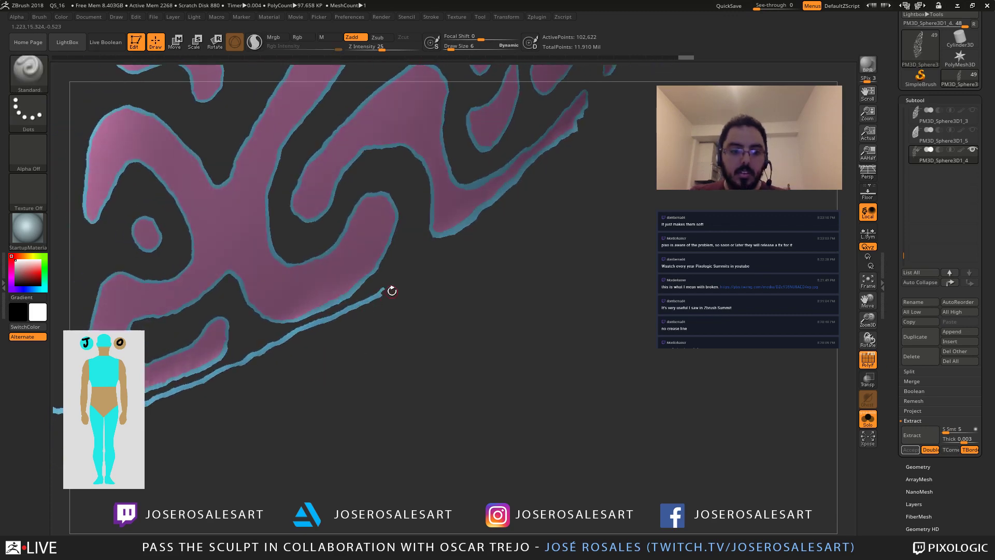
{"action": "mouse_move", "coordinate": [385, 281]}
{"action": "left_mouse_down", "text": "ctrl+alt+shift"}
{"action": "mouse_move", "coordinate": [311, 317]}
{"action": "mouse_move", "coordinate": [257, 407]}
{"action": "mouse_move", "coordinate": [295, 404]}
{"action": "left_mouse_up", "text": "ctrl+alt+shift"}
{"action": "right_click_drag", "start_coordinate": [336, 349], "coordinate": [377, 321], "text": "alt"}
{"action": "key", "text": "ctrl+z"}
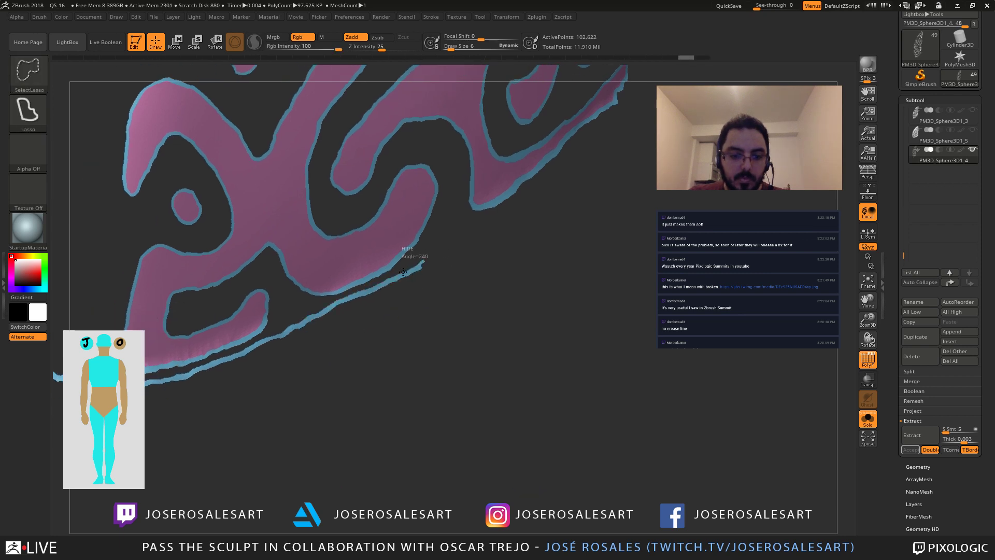
{"action": "mouse_move", "coordinate": [370, 287]}
{"action": "left_mouse_down", "text": "ctrl+alt+shift"}
{"action": "mouse_move", "coordinate": [317, 311]}
{"action": "mouse_move", "coordinate": [424, 356]}
{"action": "left_mouse_up", "text": "ctrl+alt+shift"}
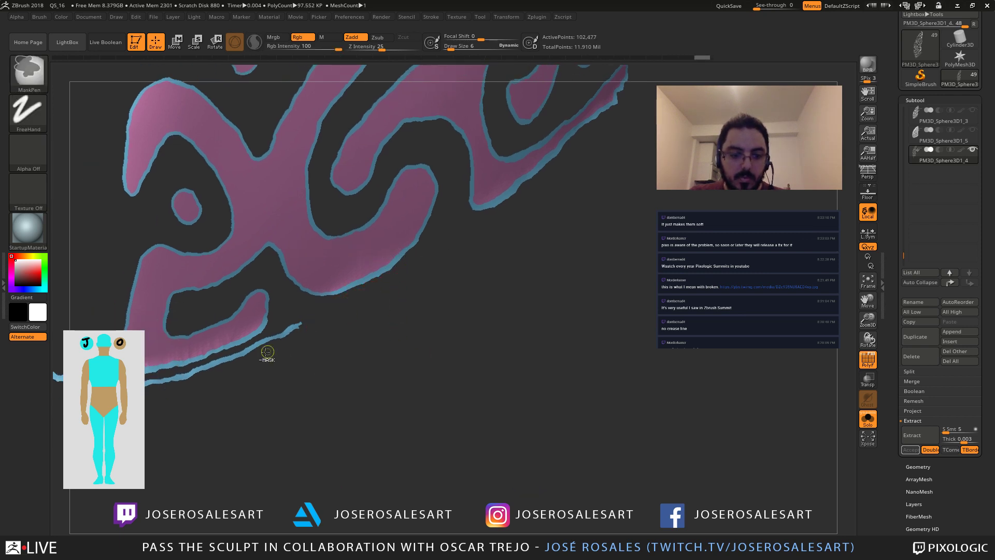
Step: Lasso away the remaining stray strip beneath the pattern's lower corner
{"action": "right_click_drag", "start_coordinate": [273, 346], "coordinate": [361, 289], "text": "alt"}
{"action": "mouse_move", "coordinate": [382, 266]}
{"action": "left_mouse_down", "text": "ctrl+alt+shift"}
{"action": "mouse_move", "coordinate": [366, 275]}
{"action": "mouse_move", "coordinate": [384, 327]}
{"action": "left_mouse_up", "text": "ctrl+alt+shift"}
{"action": "mouse_move", "coordinate": [252, 332]}
{"action": "right_mouse_down", "text": "alt"}
{"action": "mouse_move", "coordinate": [358, 295]}
{"action": "mouse_move", "coordinate": [394, 301]}
{"action": "right_mouse_up", "text": "alt"}
{"action": "mouse_move", "coordinate": [419, 347]}
{"action": "left_mouse_down", "text": "ctrl+alt+shift"}
{"action": "mouse_move", "coordinate": [316, 296]}
{"action": "mouse_move", "coordinate": [357, 290]}
{"action": "mouse_move", "coordinate": [452, 326]}
{"action": "mouse_move", "coordinate": [446, 334]}
{"action": "left_mouse_up", "text": "ctrl+alt+shift"}
{"action": "right_click_drag", "start_coordinate": [449, 316], "coordinate": [419, 302]}
{"action": "mouse_move", "coordinate": [419, 303]}
{"action": "left_mouse_down", "text": "ctrl+alt+shift"}
{"action": "mouse_move", "coordinate": [369, 313]}
{"action": "mouse_move", "coordinate": [409, 284]}
{"action": "mouse_move", "coordinate": [455, 272]}
{"action": "mouse_move", "coordinate": [451, 305]}
{"action": "left_mouse_up", "text": "ctrl+alt+shift"}
Step: Hide the loose strip on the shell's plain side so only the swirling pattern and its borders are shown
{"action": "mouse_move", "coordinate": [451, 306]}
{"action": "left_mouse_down"}
{"action": "mouse_move", "coordinate": [371, 362]}
{"action": "mouse_move", "coordinate": [300, 228]}
{"action": "mouse_move", "coordinate": [104, 254]}
{"action": "mouse_move", "coordinate": [272, 392]}
{"action": "mouse_move", "coordinate": [145, 270]}
{"action": "left_mouse_up"}
{"action": "left_click_drag", "start_coordinate": [269, 213], "coordinate": [302, 249]}
{"action": "mouse_move", "coordinate": [431, 256]}
{"action": "left_mouse_down", "text": "ctrl+alt+shift"}
{"action": "mouse_move", "coordinate": [394, 305]}
{"action": "mouse_move", "coordinate": [554, 331]}
{"action": "mouse_move", "coordinate": [395, 311]}
{"action": "mouse_move", "coordinate": [442, 289]}
{"action": "mouse_move", "coordinate": [398, 302]}
{"action": "left_mouse_up", "text": "ctrl+alt+shift"}
{"action": "key", "text": "ctrl+z"}
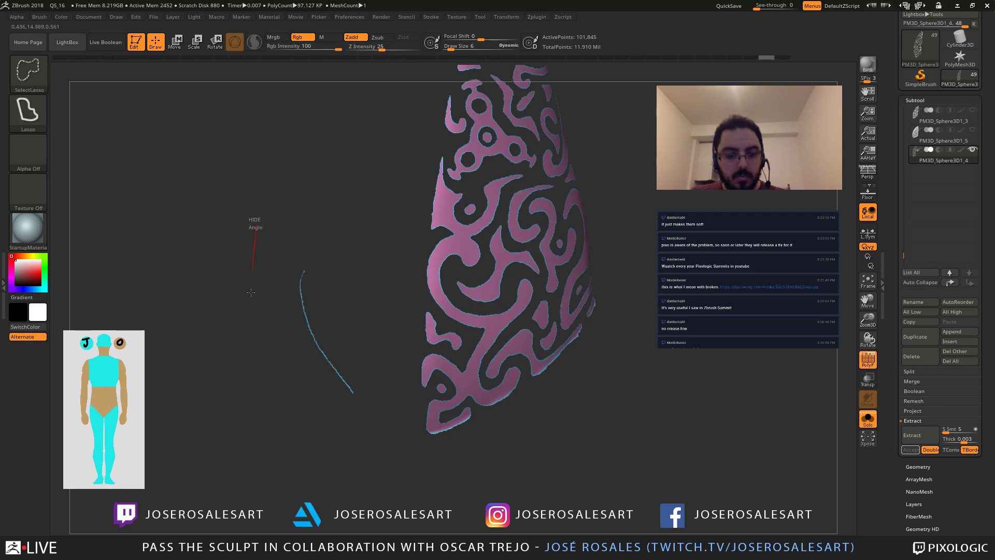
{"action": "mouse_move", "coordinate": [255, 222]}
{"action": "left_mouse_down", "text": "ctrl+alt+shift"}
{"action": "mouse_move", "coordinate": [389, 217]}
{"action": "mouse_move", "coordinate": [260, 213]}
{"action": "left_mouse_up", "text": "ctrl+alt+shift"}
{"action": "left_click_drag", "start_coordinate": [395, 305], "coordinate": [441, 316]}
{"action": "left_click_drag", "start_coordinate": [358, 394], "coordinate": [444, 273]}
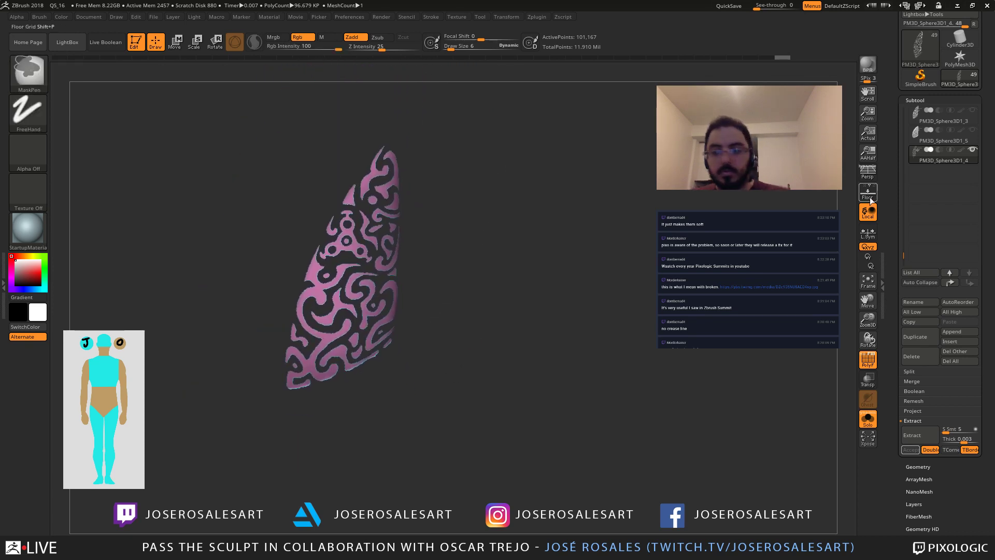
Step: Invert the visibility, group the shown shell and rim into a single polygroup, and unhide the whole shell
{"action": "key", "text": "ctrl+shift"}
{"action": "left_click_drag", "start_coordinate": [539, 293], "coordinate": [546, 278], "text": "ctrl+shift"}
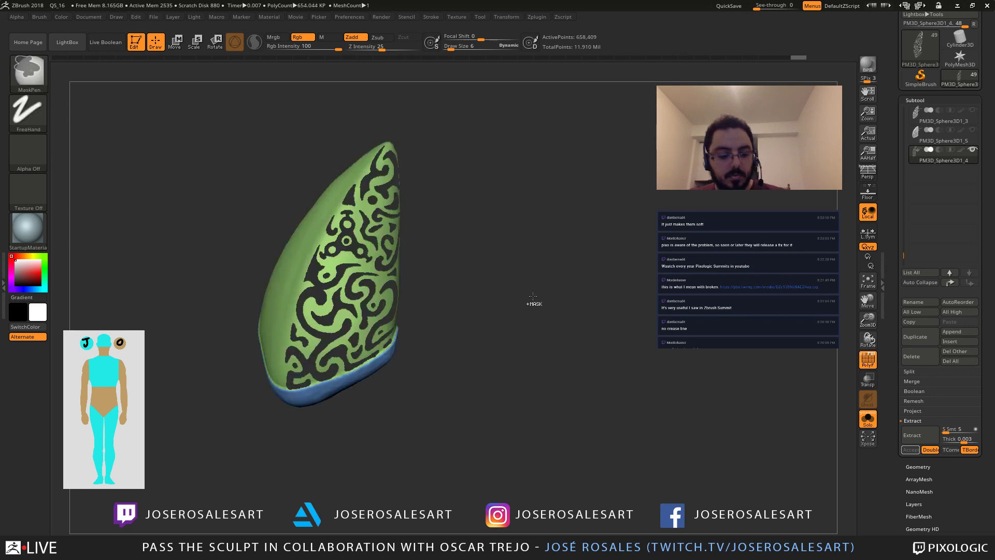
{"action": "key", "text": "ctrl+w"}
{"action": "left_click", "coordinate": [543, 295], "text": "ctrl+shift"}
Step: Isolate the swirling pattern's polygroup, invert the visibility, and shrink the shown shell area around it
{"action": "left_click_drag", "start_coordinate": [472, 367], "coordinate": [382, 349], "text": "alt"}
{"action": "left_click", "coordinate": [326, 273], "text": "ctrl+shift"}
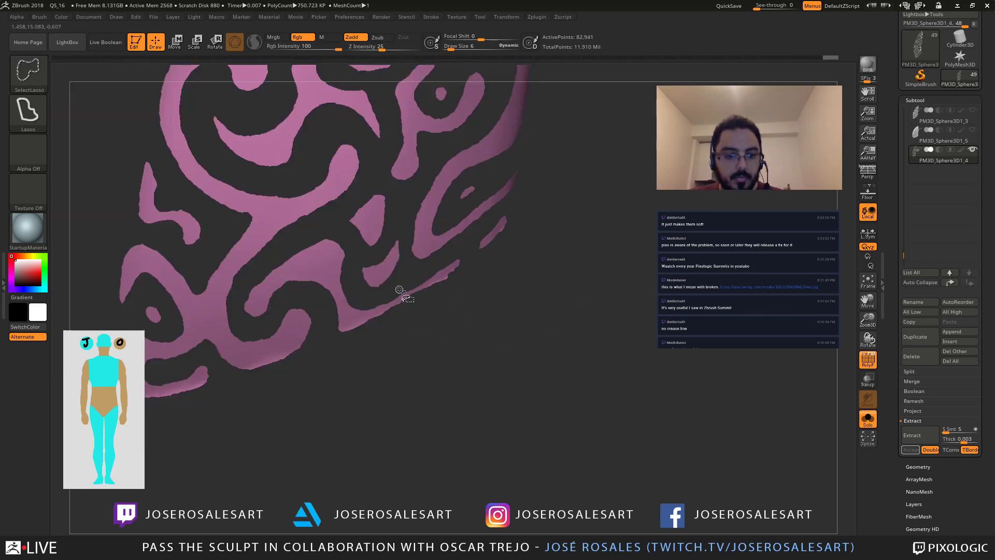
{"action": "left_click_drag", "start_coordinate": [469, 362], "coordinate": [529, 386], "text": "ctrl+shift"}
{"action": "key", "text": "ctrl+shift+s"}
Step: Mask the isolated pattern, unhide the shell, and extract the masked area as a new subtool
{"action": "left_click_drag", "start_coordinate": [526, 298], "coordinate": [232, 204], "text": "alt"}
{"action": "mouse_move", "coordinate": [227, 145]}
{"action": "left_mouse_down", "text": "ctrl"}
{"action": "mouse_move", "coordinate": [365, 261]}
{"action": "mouse_move", "coordinate": [507, 283]}
{"action": "left_mouse_up", "text": "ctrl"}
{"action": "left_click", "coordinate": [620, 231], "text": "ctrl+shift"}
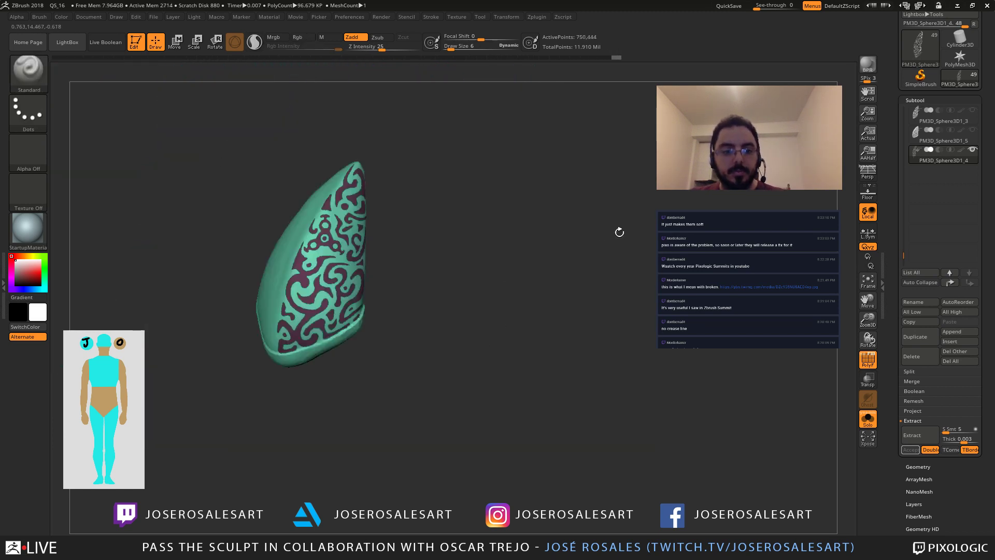
{"action": "left_click", "coordinate": [914, 437]}
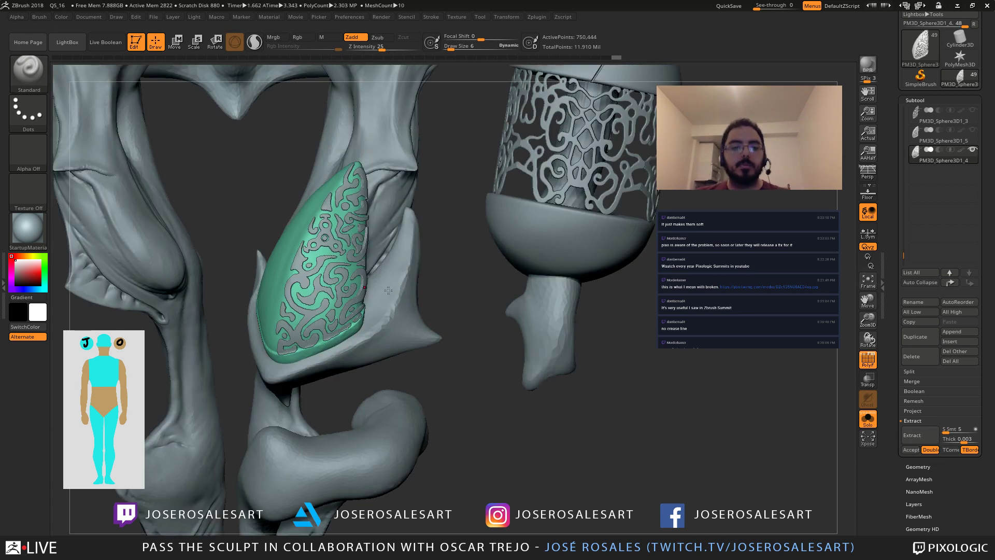
{"action": "left_click", "coordinate": [910, 449]}
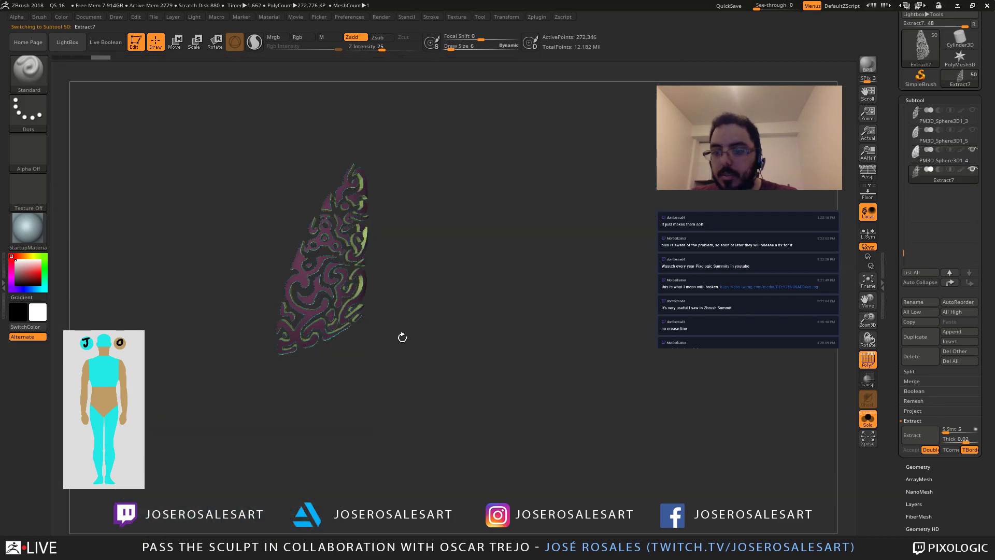
Step: Show the extracted pattern together with the rest of the figure, check it on the leg armor, and delete its subtool
{"action": "left_click_drag", "start_coordinate": [402, 338], "coordinate": [437, 319]}
{"action": "left_click", "coordinate": [407, 316], "text": "shift"}
{"action": "left_click", "coordinate": [973, 150]}
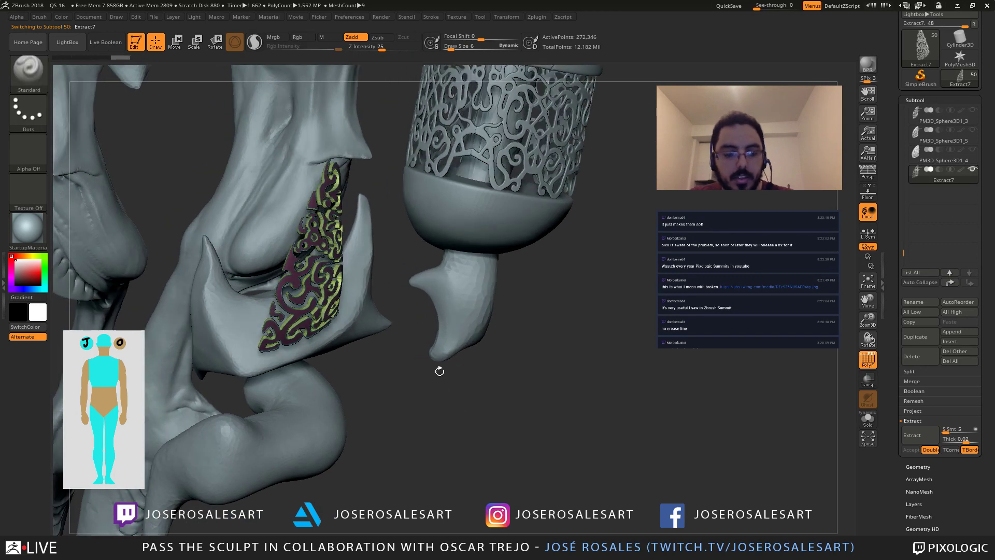
{"action": "left_click_drag", "start_coordinate": [439, 371], "coordinate": [466, 337]}
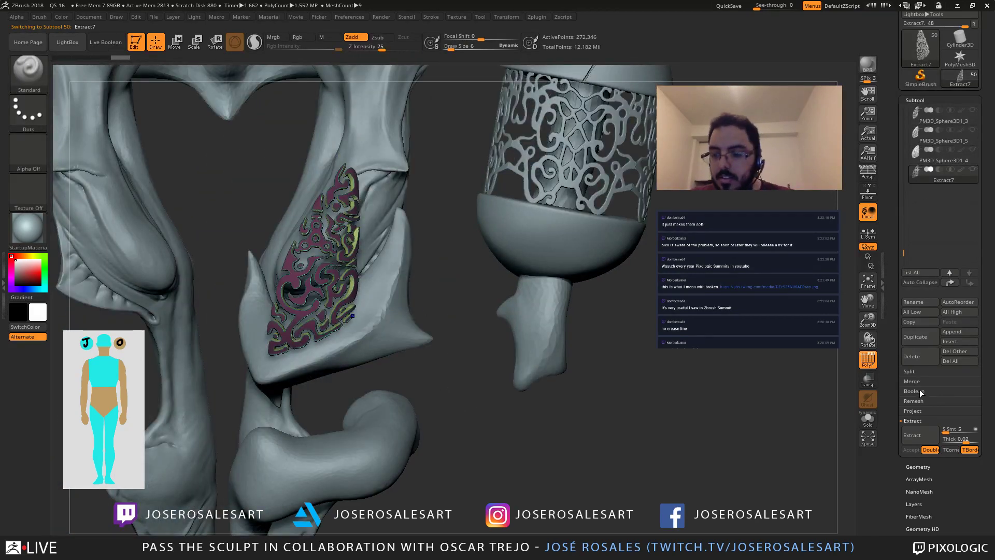
{"action": "left_click", "coordinate": [916, 356]}
{"action": "left_click", "coordinate": [826, 383]}
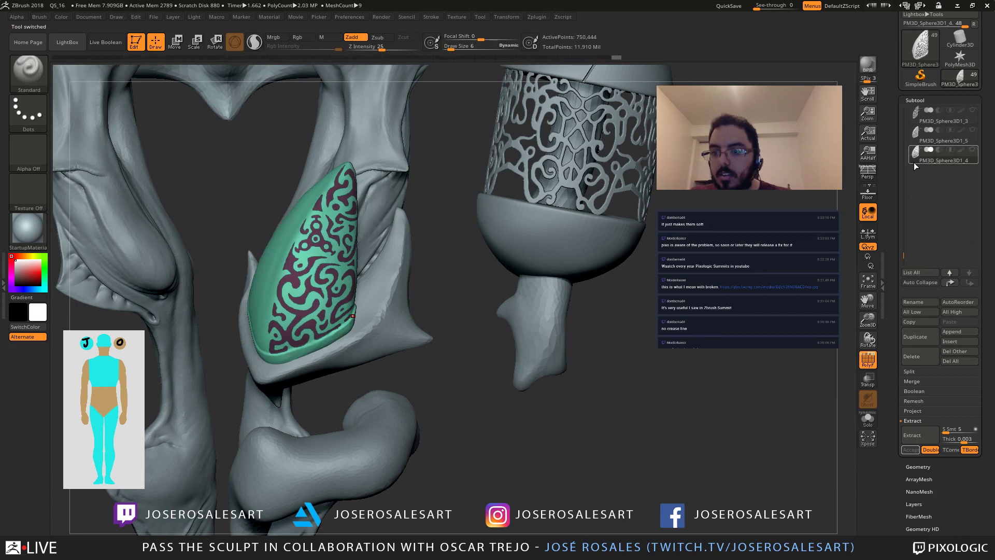
Step: Try an extraction preview of the masked pattern with a thickness of 0.001
{"action": "left_click", "coordinate": [966, 440]}
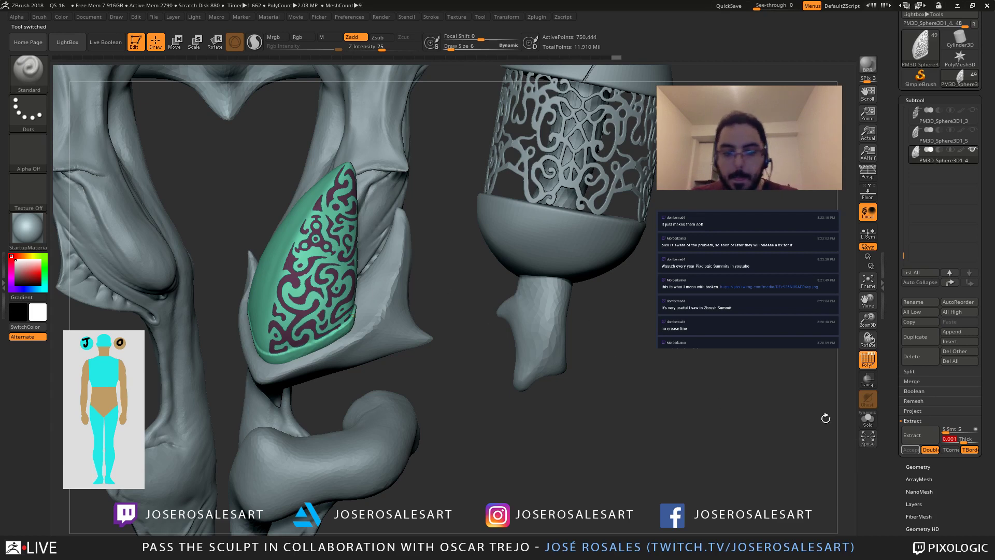
{"action": "key", "text": "Return"}
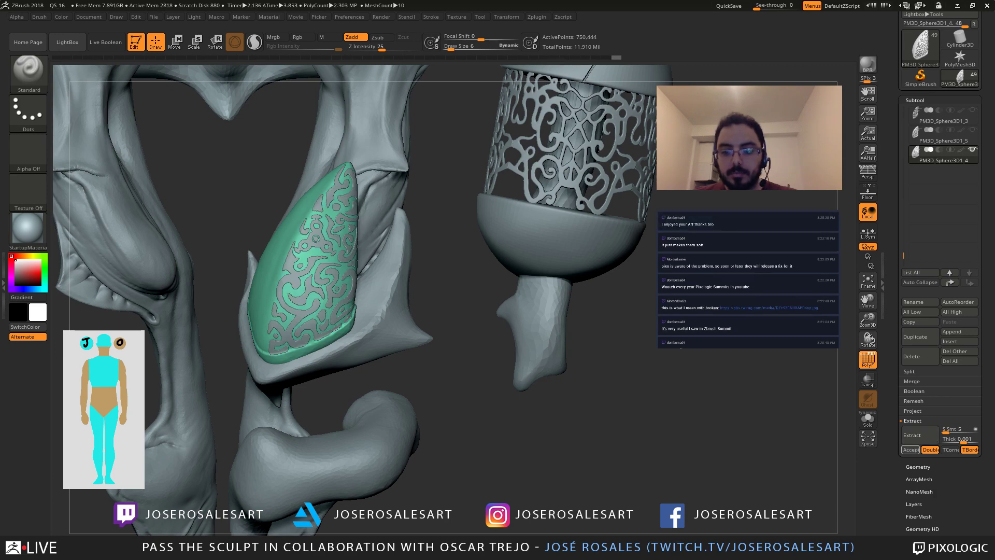
{"action": "left_click_drag", "start_coordinate": [406, 300], "coordinate": [403, 288]}
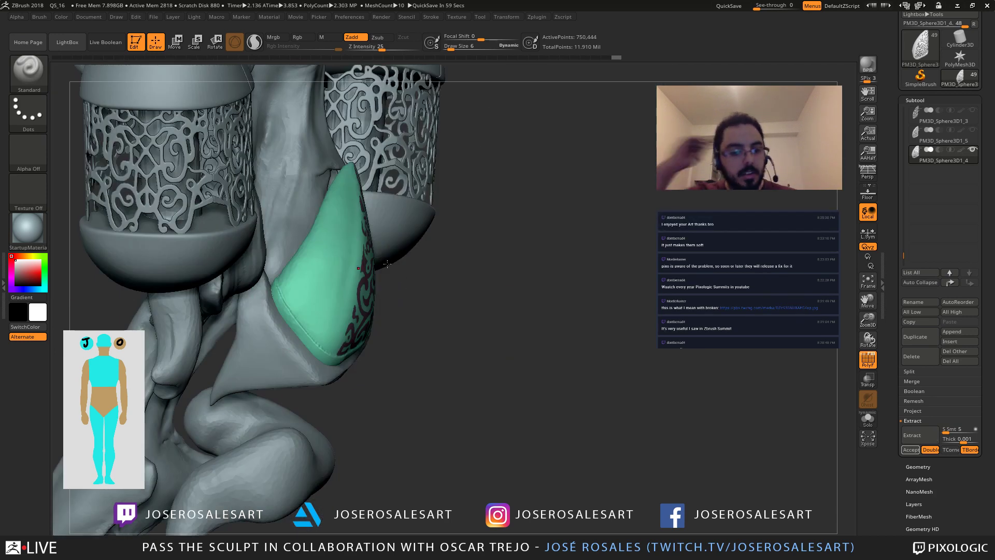
{"action": "left_click_drag", "start_coordinate": [393, 322], "coordinate": [266, 344]}
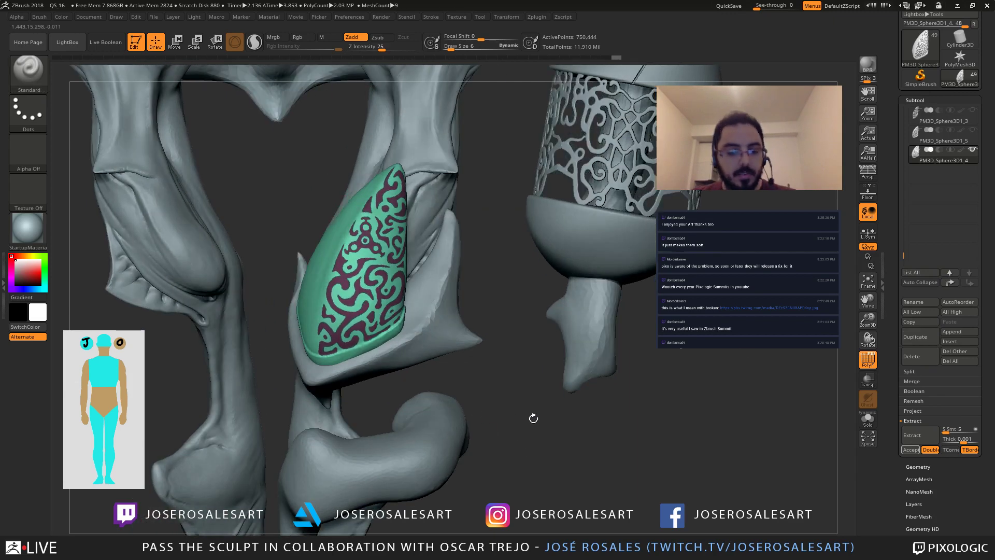
Step: Turn off the polygroup display and reduce the PM3D_Sphere1_4 shell to only its swirling pattern
{"action": "key", "text": "shift+f"}
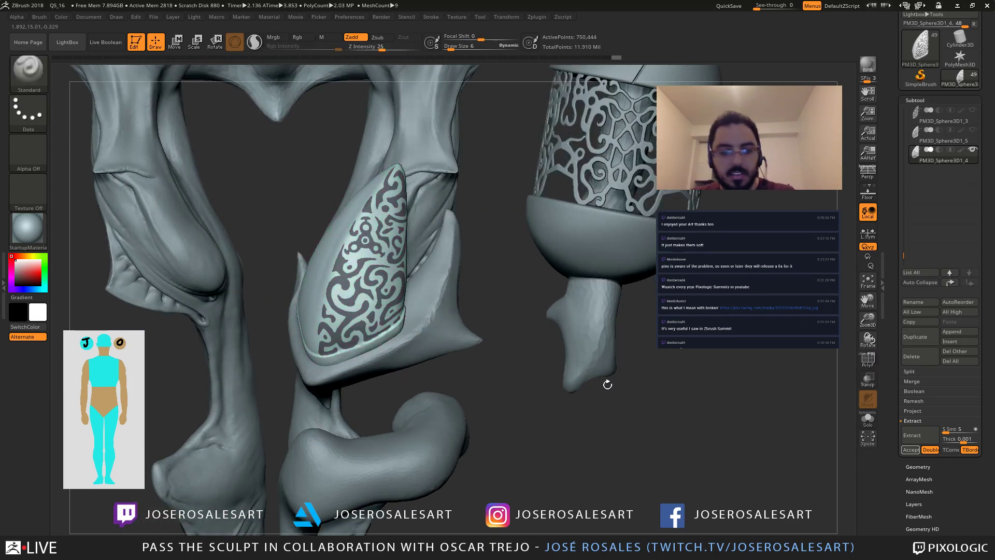
{"action": "key", "text": "ctrl+h"}
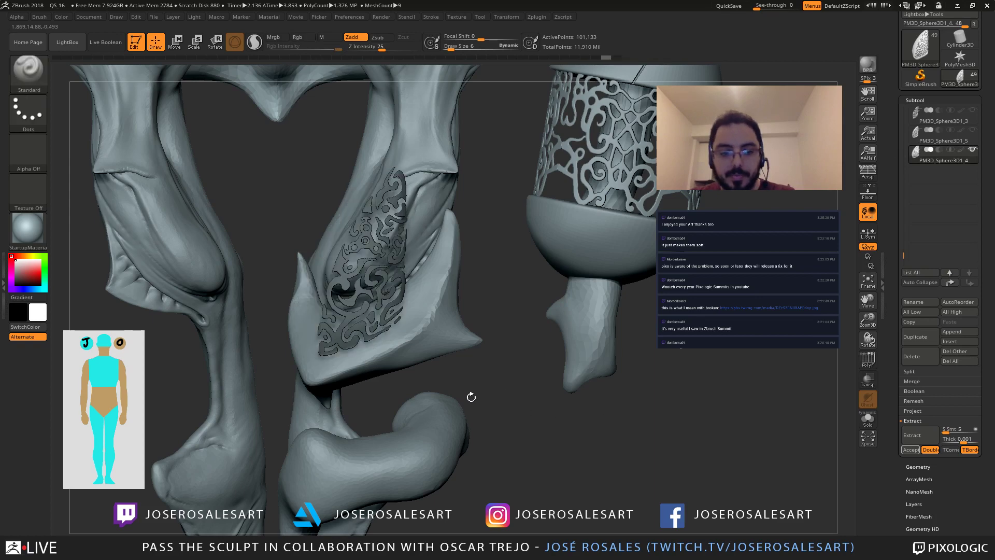
{"action": "left_click_drag", "start_coordinate": [492, 305], "coordinate": [512, 276]}
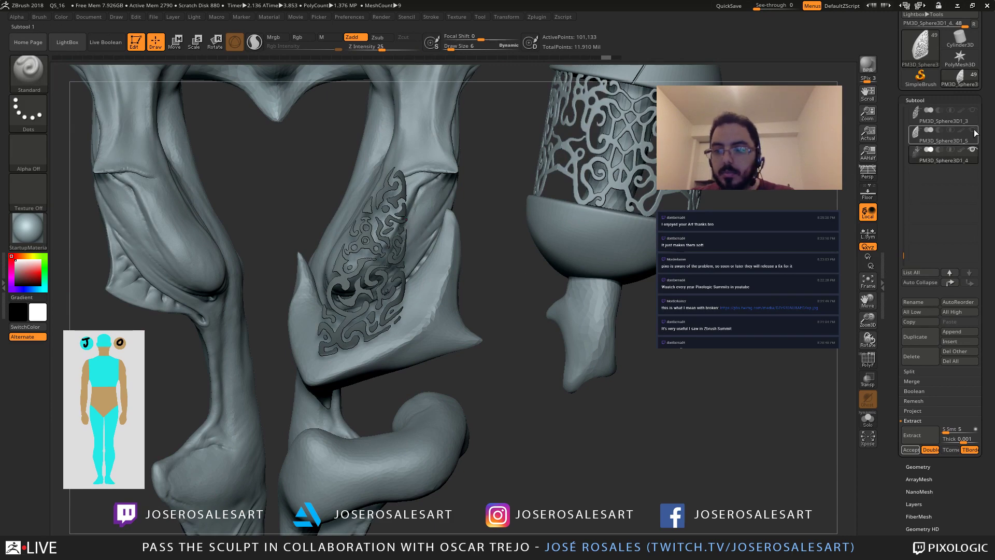
{"action": "right_click_drag", "start_coordinate": [394, 284], "coordinate": [458, 367], "text": "alt"}
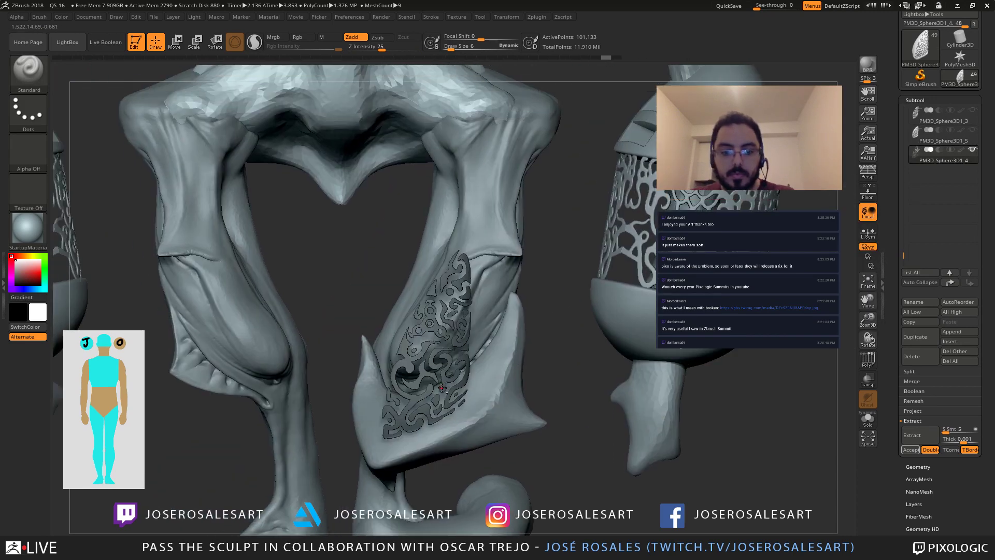
{"action": "left_click_drag", "start_coordinate": [570, 486], "coordinate": [575, 459], "text": "ctrl"}
Step: Show the PM3D_Sphere1_5 shell along with the isolated pattern and examine how they fit together on the leg armor
{"action": "key", "text": "f"}
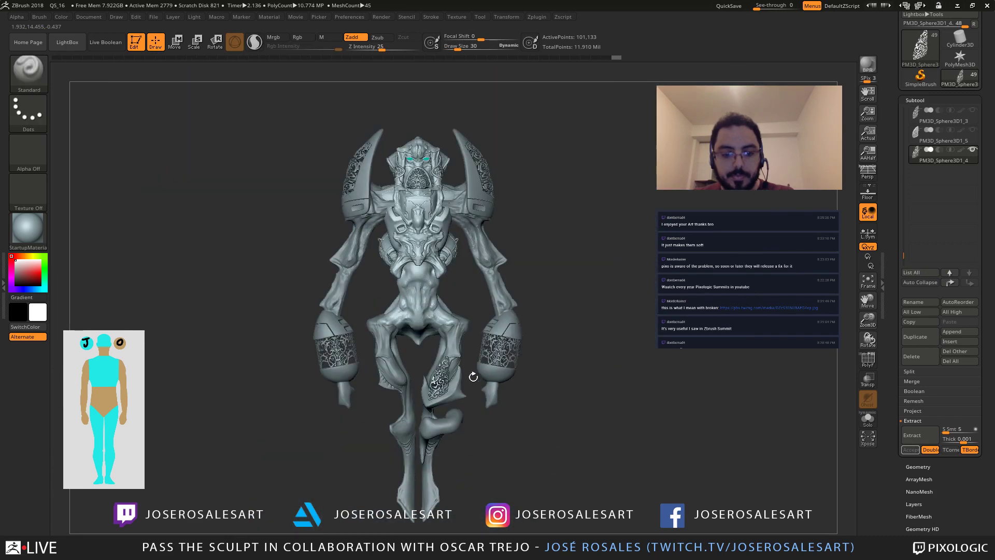
{"action": "left_click_drag", "start_coordinate": [473, 377], "coordinate": [421, 382]}
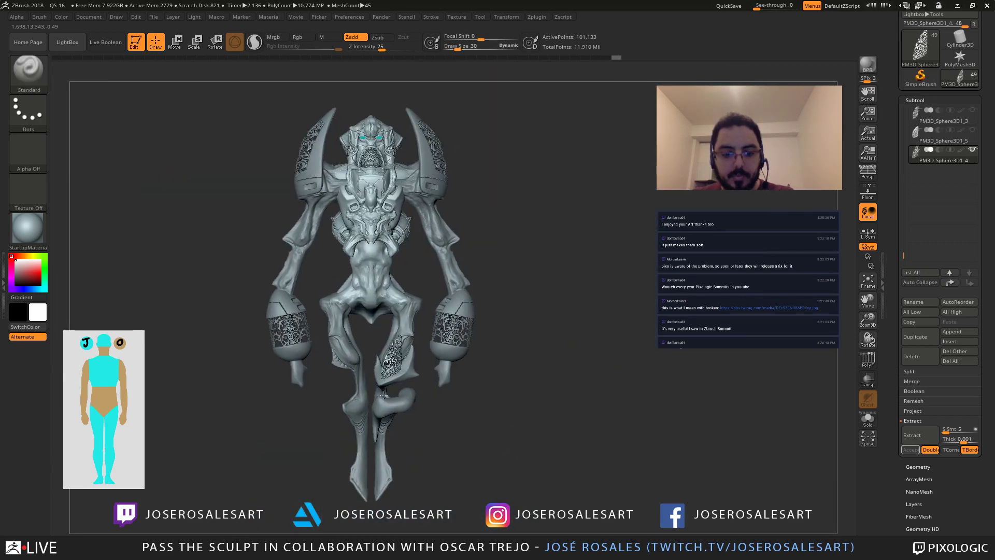
{"action": "right_click_drag", "start_coordinate": [383, 394], "coordinate": [438, 391], "text": "ctrl"}
{"action": "right_click_drag", "start_coordinate": [438, 391], "coordinate": [462, 387]}
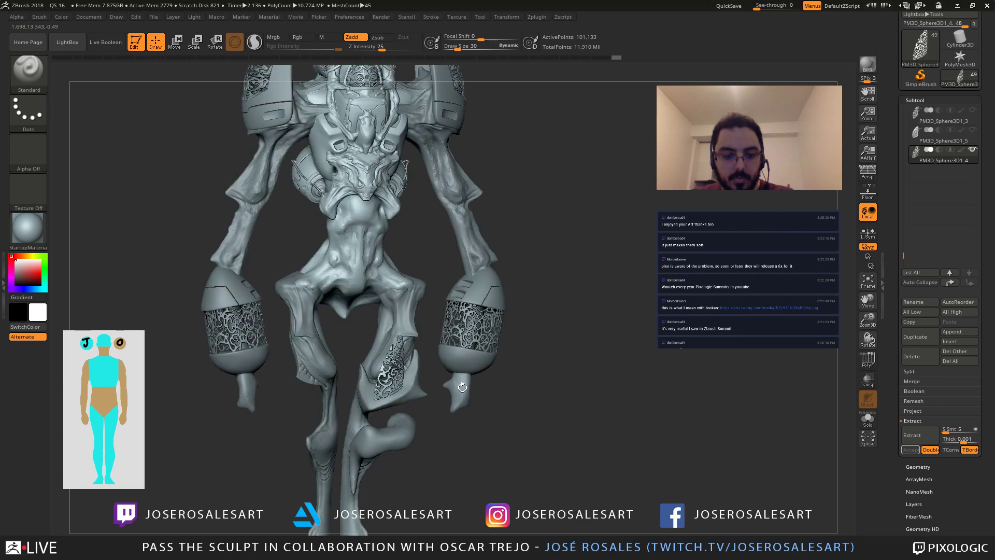
{"action": "right_click_drag", "start_coordinate": [474, 348], "coordinate": [466, 325], "text": "ctrl"}
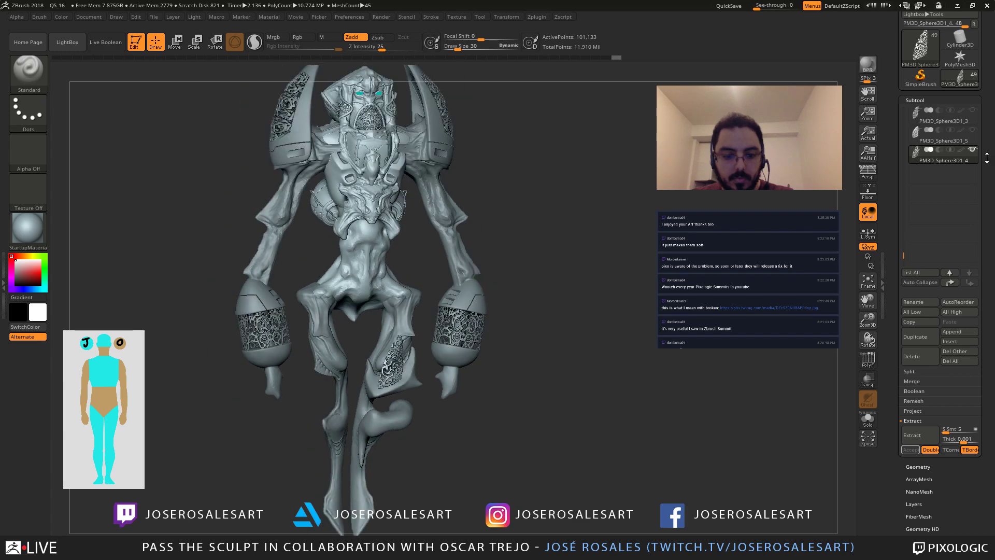
{"action": "left_click", "coordinate": [972, 130]}
{"action": "mouse_move", "coordinate": [388, 361]}
{"action": "right_mouse_down", "text": "alt"}
{"action": "mouse_move", "coordinate": [518, 440]}
{"action": "mouse_move", "coordinate": [549, 424]}
{"action": "mouse_move", "coordinate": [474, 334]}
{"action": "mouse_move", "coordinate": [473, 318]}
{"action": "right_mouse_up", "text": "alt"}
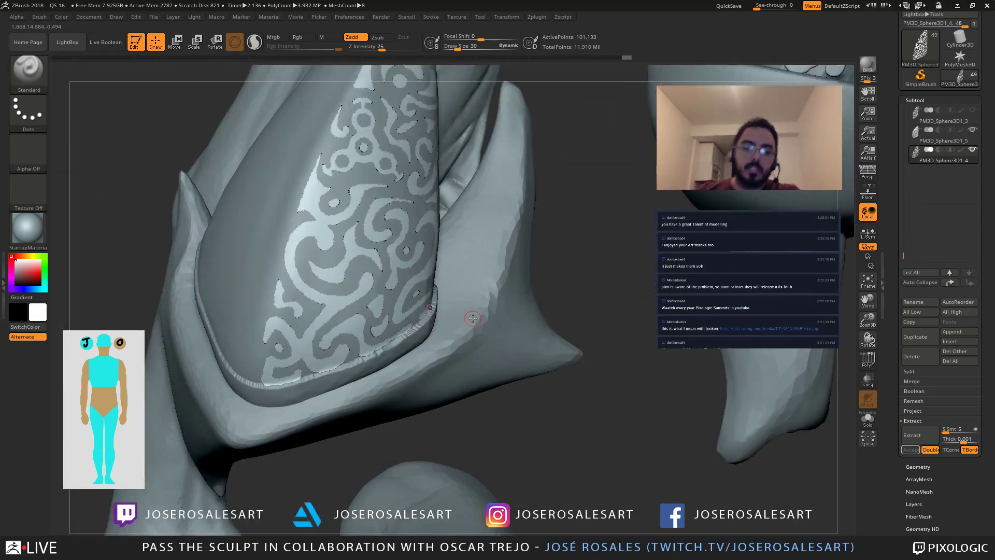
{"action": "right_click_drag", "start_coordinate": [373, 337], "coordinate": [374, 383], "text": "alt"}
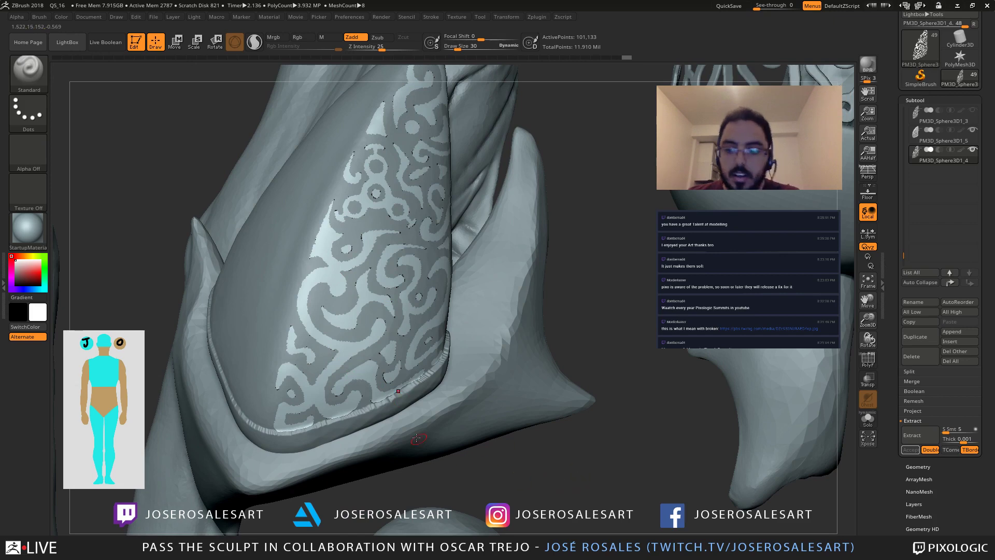
{"action": "right_click_drag", "start_coordinate": [415, 411], "coordinate": [381, 405]}
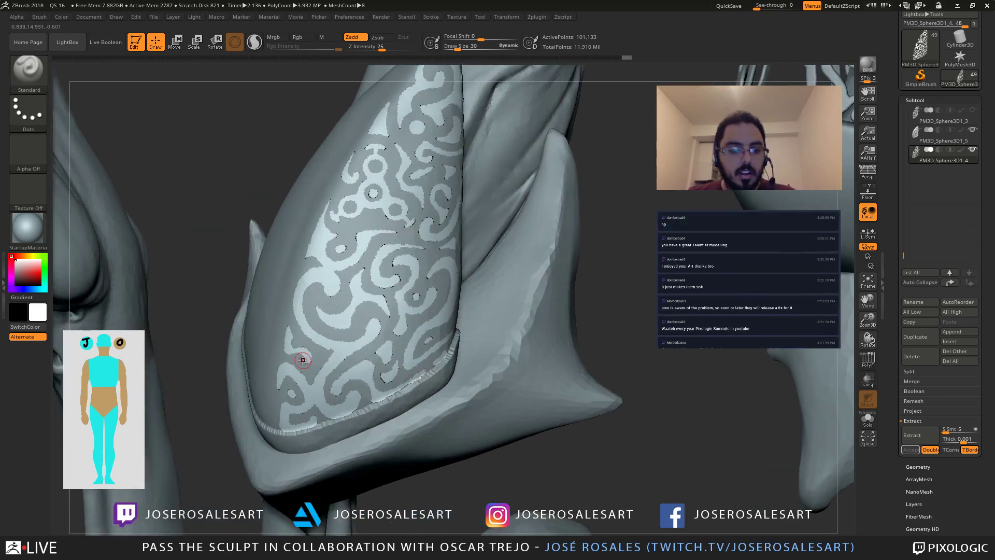
{"action": "key", "text": "shift"}
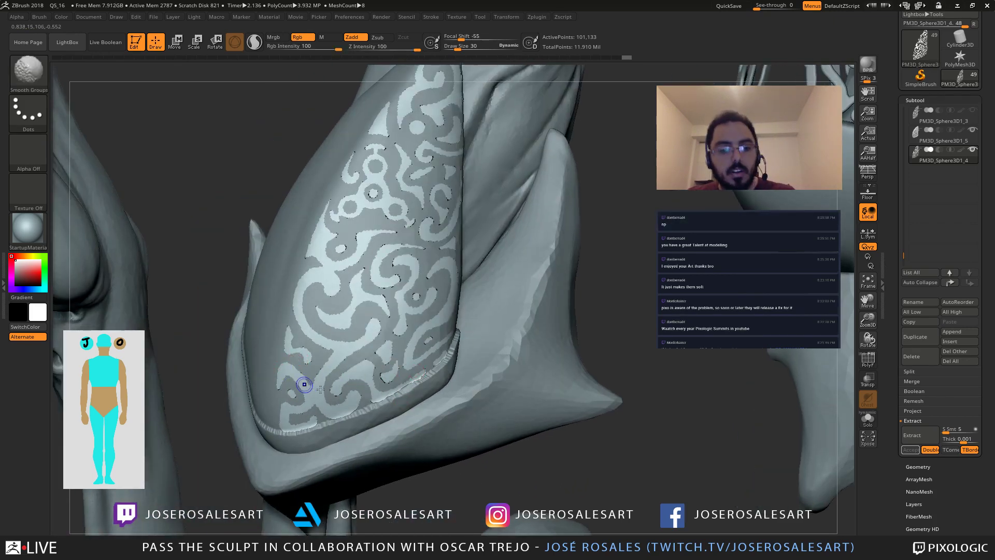
{"action": "right_click_drag", "start_coordinate": [320, 388], "coordinate": [317, 386], "text": "shift"}
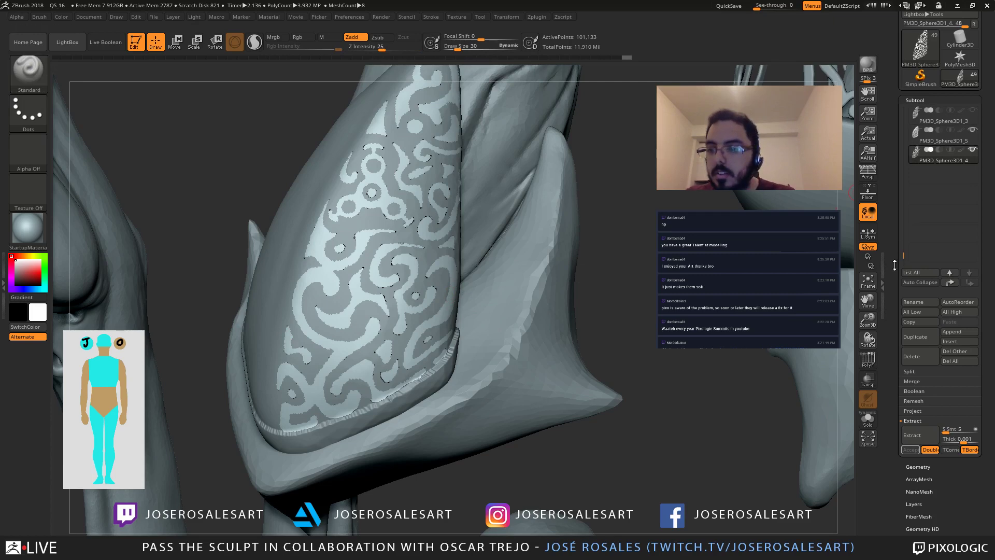
Step: Compare the PM3D_Sphere1_5, PM3D_Sphere1_3 and PM3D_Sphere1_4 pieces by selecting each, isolating the cut-out shell and the pattern
{"action": "left_click_drag", "start_coordinate": [902, 257], "coordinate": [901, 211]}
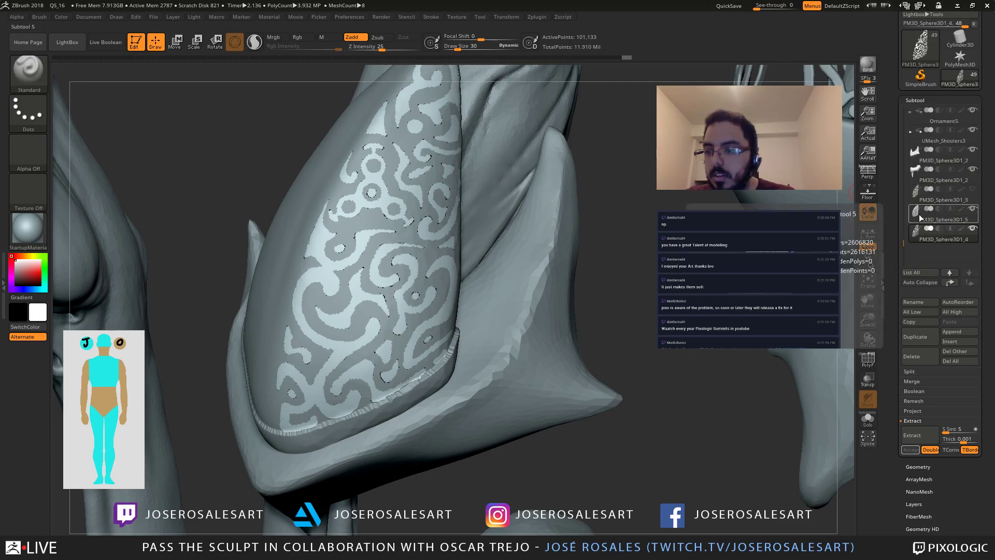
{"action": "left_click", "coordinate": [919, 218]}
{"action": "right_click_drag", "start_coordinate": [396, 347], "coordinate": [388, 346]}
{"action": "key", "text": "shift+s"}
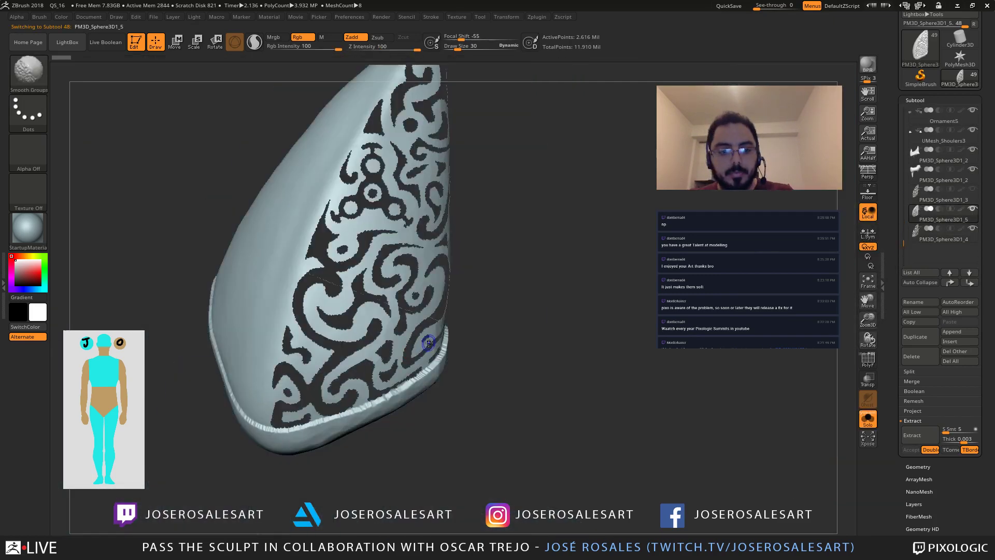
{"action": "key", "text": "shift+s"}
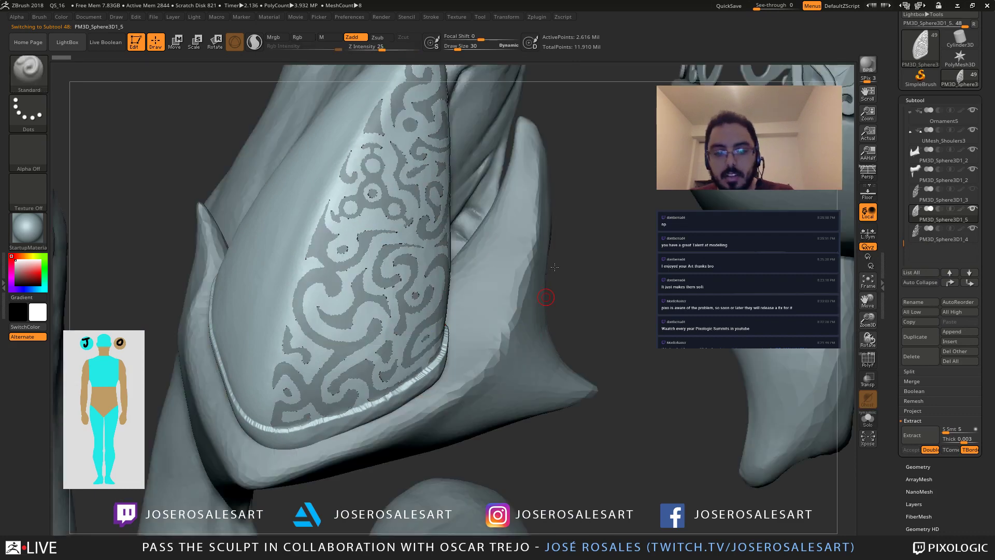
{"action": "right_click_drag", "start_coordinate": [647, 244], "coordinate": [630, 249]}
{"action": "left_click", "coordinate": [919, 196]}
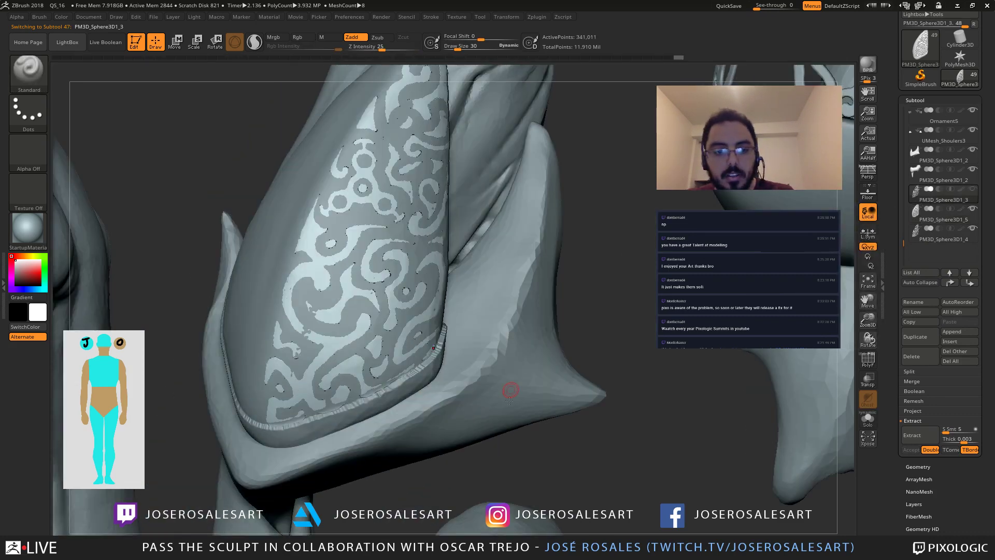
{"action": "left_click", "coordinate": [923, 240]}
{"action": "key", "text": "shift+s"}
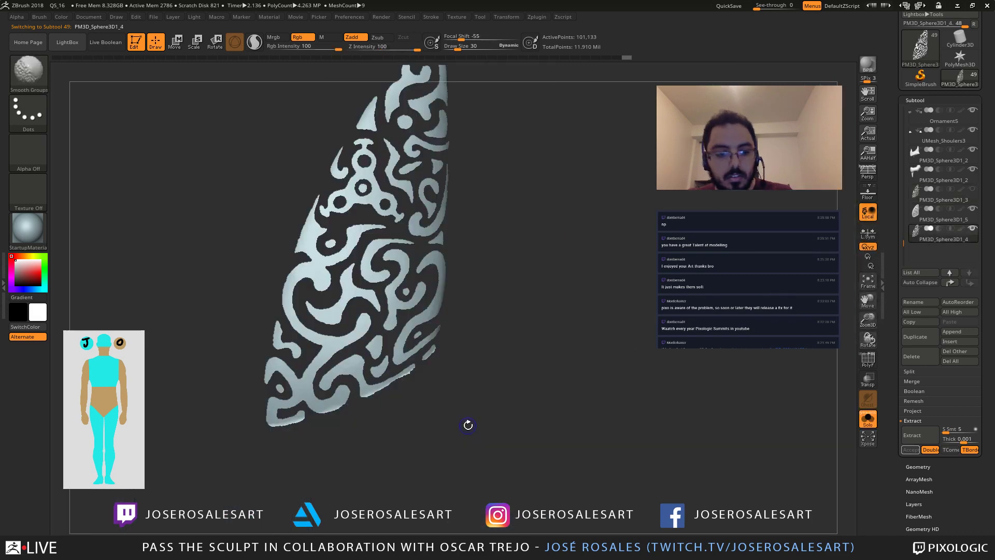
Step: Roll the PM3D_Sphere1_3 piece back through its undo history to the smooth full shell and check it on the leg
{"action": "key", "text": "Up"}
{"action": "key", "text": "Up"}
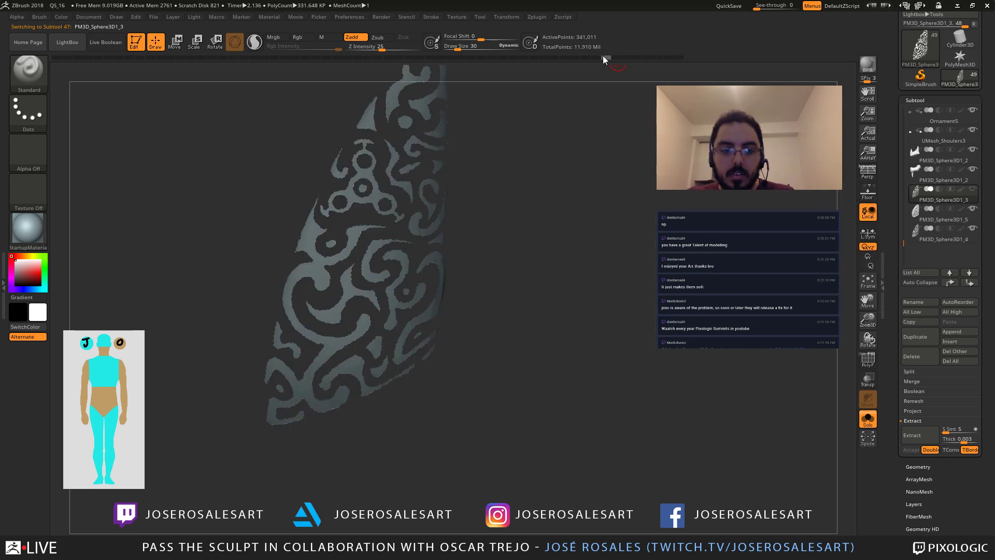
{"action": "left_click_drag", "start_coordinate": [587, 58], "coordinate": [543, 56]}
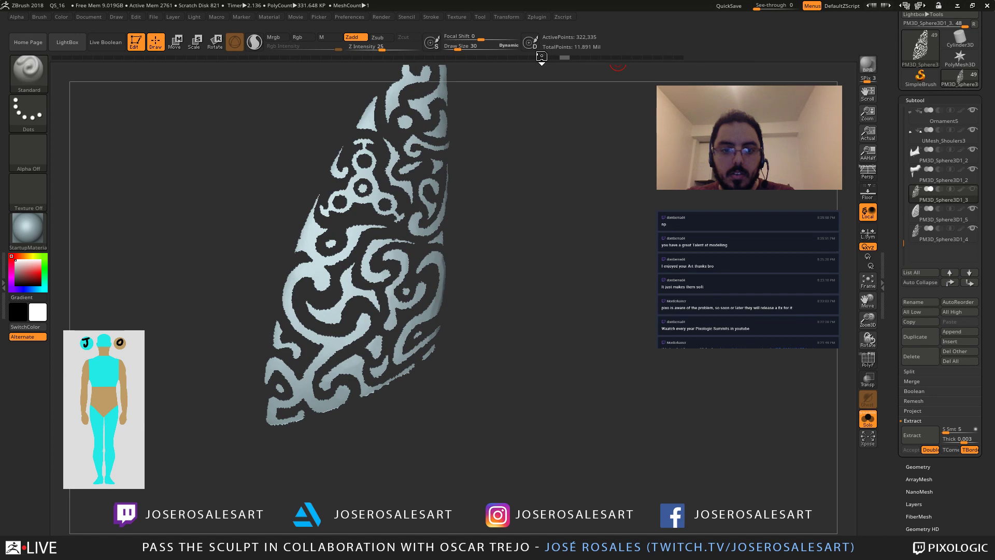
{"action": "left_click_drag", "start_coordinate": [450, 259], "coordinate": [495, 207]}
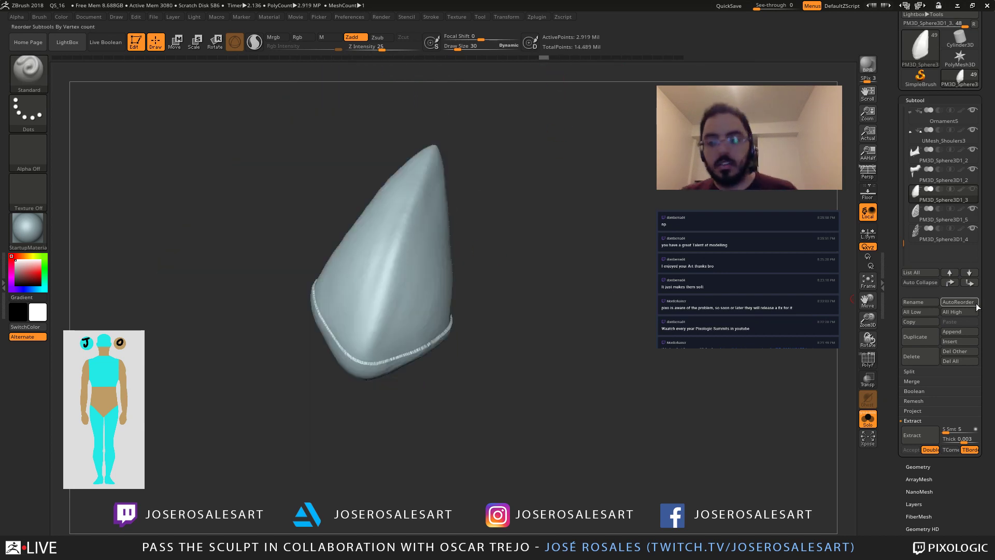
{"action": "left_click", "coordinate": [935, 239]}
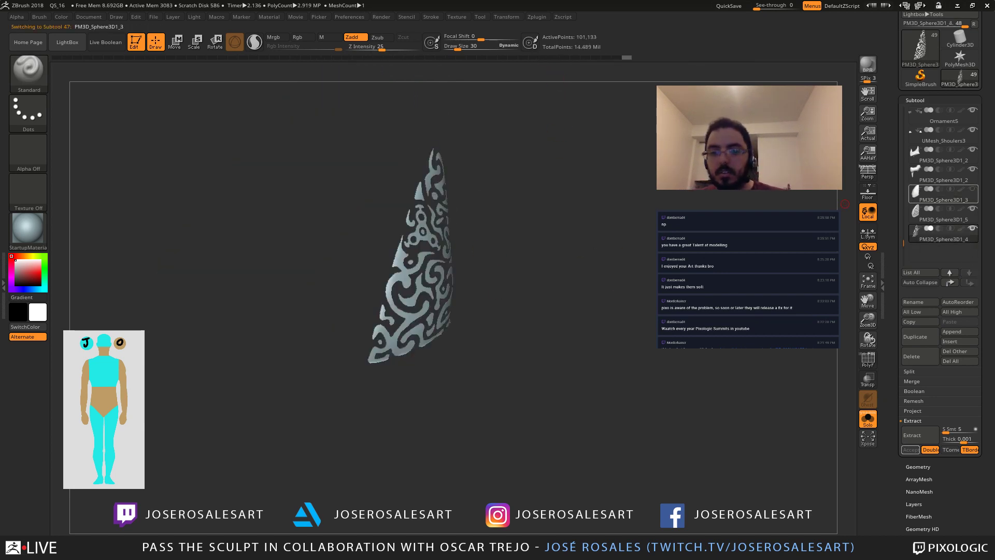
{"action": "key", "text": "shift+s"}
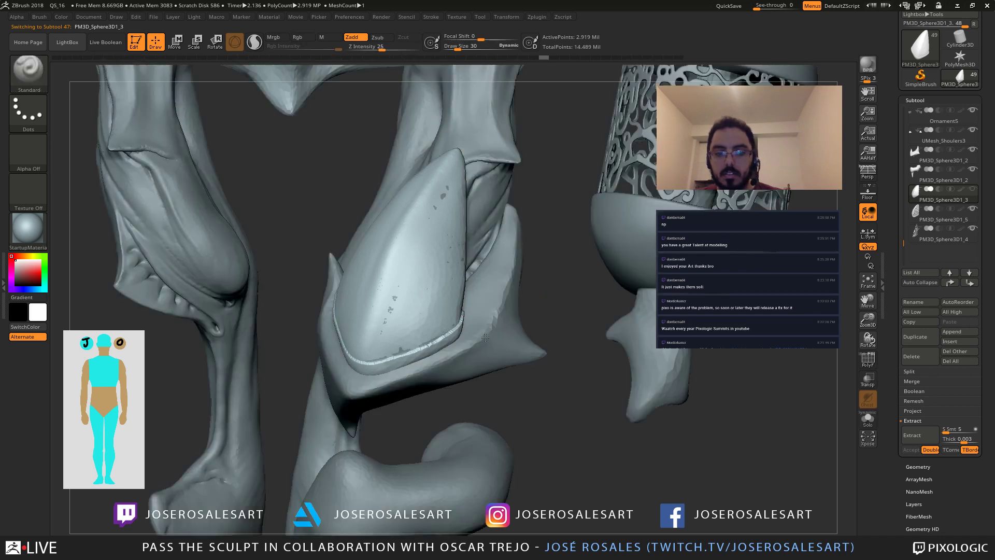
Step: Isolate the smooth shell and mask a narrow stripe along its front ridge from the rim up to the tip
{"action": "mouse_move", "coordinate": [388, 284]}
{"action": "right_mouse_down"}
{"action": "mouse_move", "coordinate": [377, 339]}
{"action": "mouse_move", "coordinate": [449, 371]}
{"action": "mouse_move", "coordinate": [358, 363]}
{"action": "right_mouse_up"}
{"action": "key", "text": "shift+s"}
{"action": "key", "text": "s"}
{"action": "left_click_drag", "start_coordinate": [357, 363], "coordinate": [363, 363]}
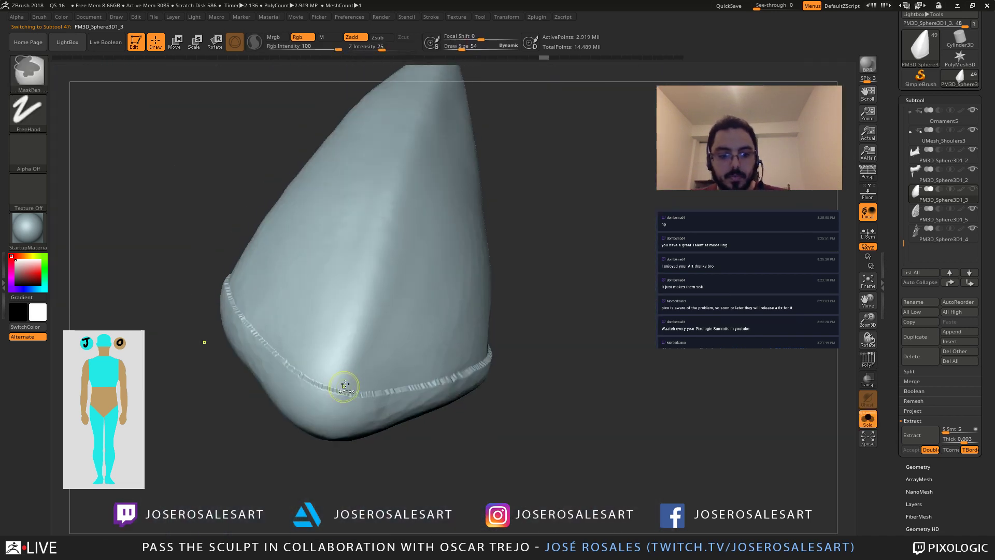
{"action": "mouse_move", "coordinate": [336, 398]}
{"action": "left_mouse_down", "text": "ctrl"}
{"action": "mouse_move", "coordinate": [384, 263]}
{"action": "mouse_move", "coordinate": [340, 395]}
{"action": "mouse_move", "coordinate": [348, 370]}
{"action": "left_mouse_up", "text": "ctrl"}
{"action": "right_click_drag", "start_coordinate": [401, 286], "coordinate": [295, 422], "text": "alt"}
{"action": "mouse_move", "coordinate": [357, 306]}
{"action": "left_mouse_down", "text": "ctrl+alt"}
{"action": "mouse_move", "coordinate": [313, 447]}
{"action": "mouse_move", "coordinate": [307, 399]}
{"action": "mouse_move", "coordinate": [367, 253]}
{"action": "left_mouse_up", "text": "ctrl+alt"}
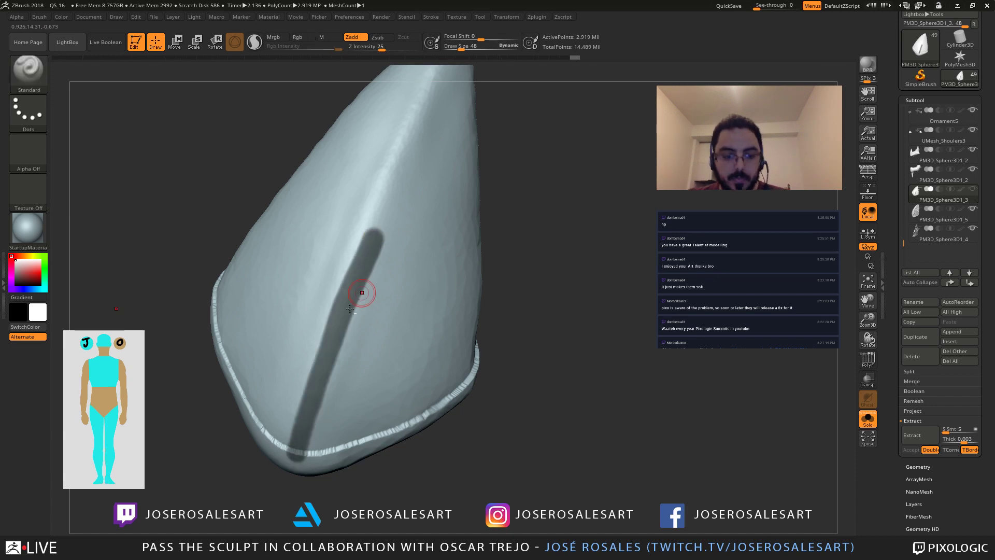
{"action": "right_click_drag", "start_coordinate": [362, 288], "coordinate": [357, 311]}
{"action": "left_click_drag", "start_coordinate": [326, 354], "coordinate": [363, 256], "text": "ctrl"}
{"action": "mouse_move", "coordinate": [332, 340]}
{"action": "left_mouse_down", "text": "ctrl"}
{"action": "mouse_move", "coordinate": [340, 289]}
{"action": "mouse_move", "coordinate": [374, 215]}
{"action": "left_mouse_up", "text": "ctrl"}
{"action": "left_click_drag", "start_coordinate": [347, 307], "coordinate": [442, 65], "text": "ctrl"}
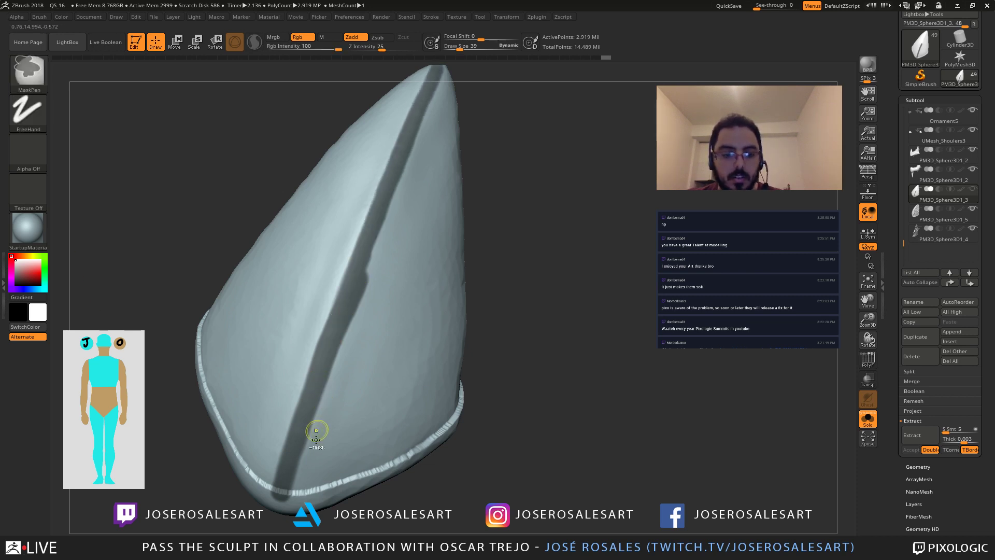
Step: Continue the masked stripe over the shell's tip and down its back edge to the rim crease
{"action": "right_click_drag", "start_coordinate": [394, 255], "coordinate": [354, 290], "text": "ctrl"}
{"action": "key", "text": "ctrl"}
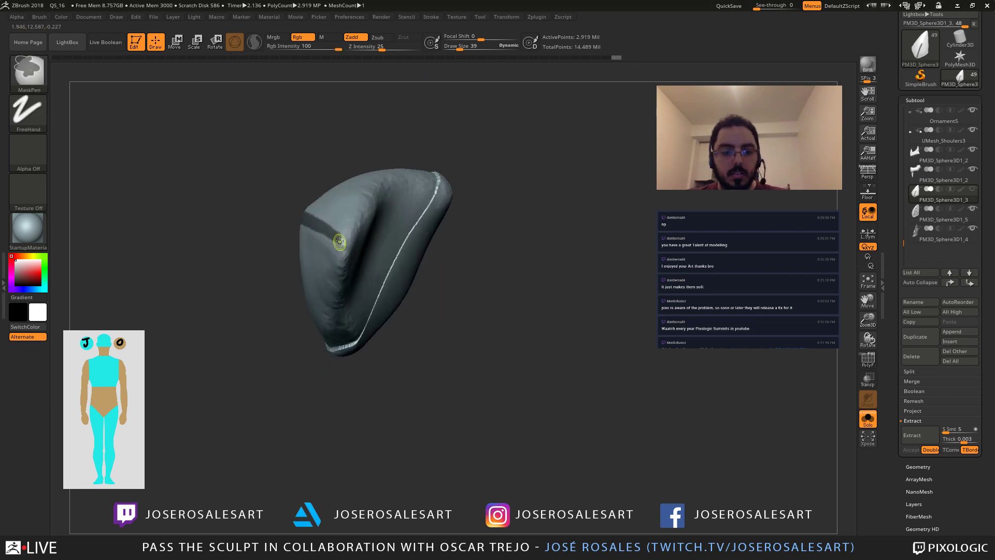
{"action": "right_click_drag", "start_coordinate": [340, 237], "coordinate": [340, 260]}
{"action": "left_click_drag", "start_coordinate": [346, 247], "coordinate": [319, 451], "text": "ctrl"}
{"action": "mouse_move", "coordinate": [320, 448]}
{"action": "right_mouse_down"}
{"action": "mouse_move", "coordinate": [329, 432]}
{"action": "mouse_move", "coordinate": [306, 357]}
{"action": "mouse_move", "coordinate": [317, 283]}
{"action": "mouse_move", "coordinate": [320, 297]}
{"action": "right_mouse_up"}
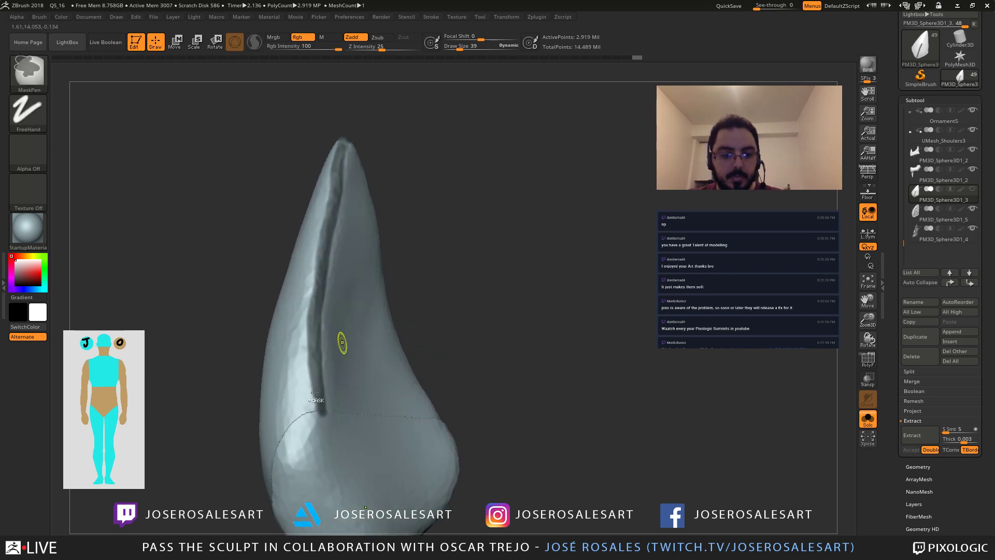
Step: Undo the stripe down the shell's back edge and repaint it as a mask from the rim crease up over the tip
{"action": "key", "text": "ctrl+z"}
{"action": "left_click_drag", "start_coordinate": [309, 414], "coordinate": [318, 372], "text": "ctrl"}
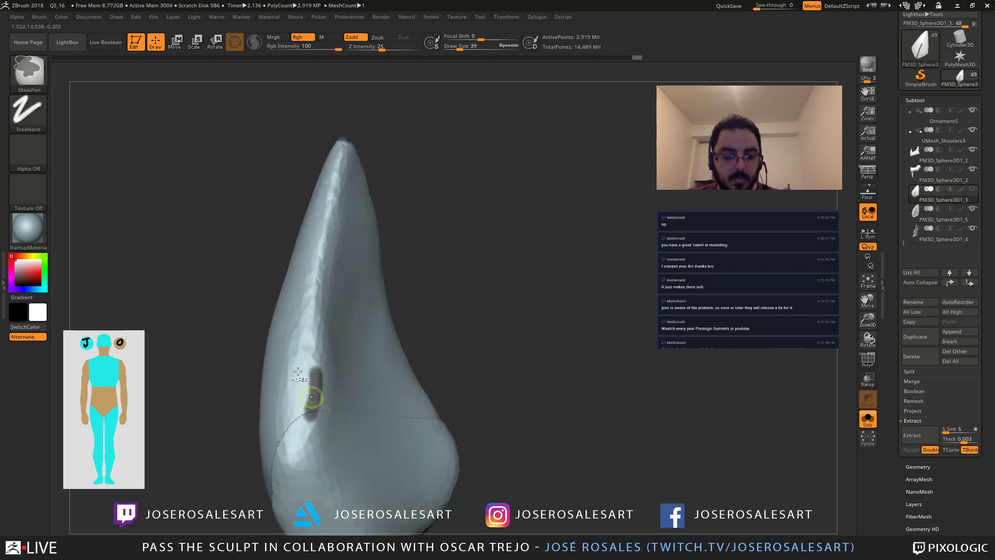
{"action": "key", "text": "ctrl+z"}
{"action": "mouse_move", "coordinate": [310, 407]}
{"action": "left_mouse_down", "text": "ctrl"}
{"action": "mouse_move", "coordinate": [312, 274]}
{"action": "mouse_move", "coordinate": [334, 180]}
{"action": "left_mouse_up", "text": "ctrl"}
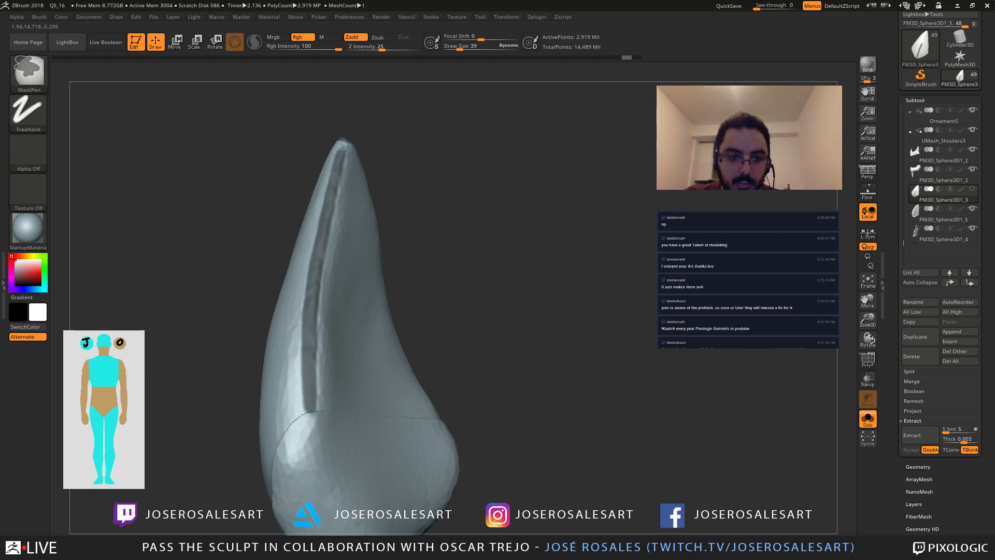
{"action": "left_click_drag", "start_coordinate": [344, 139], "coordinate": [342, 137], "text": "ctrl"}
{"action": "right_click_drag", "start_coordinate": [331, 186], "coordinate": [331, 290]}
{"action": "left_click_drag", "start_coordinate": [341, 152], "coordinate": [344, 157], "text": "ctrl"}
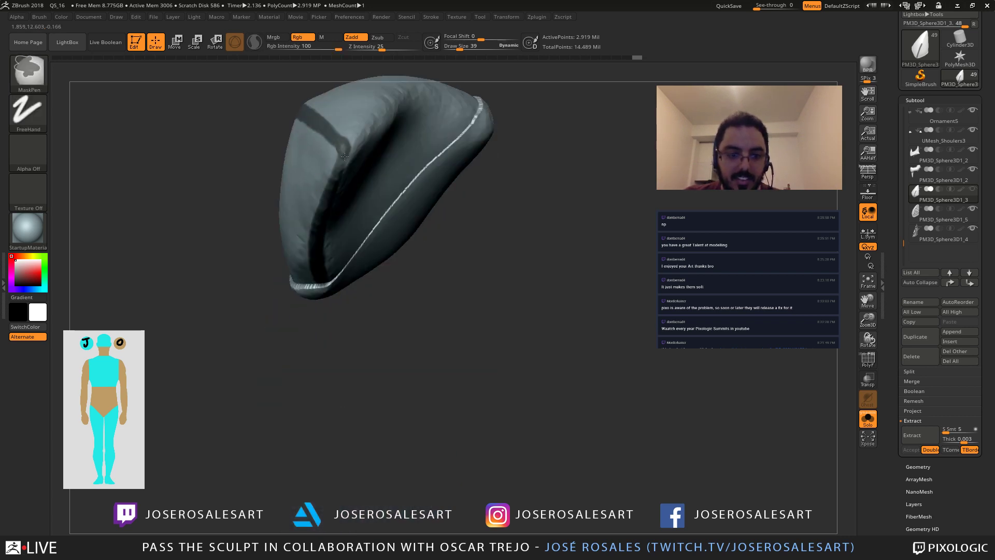
{"action": "mouse_move", "coordinate": [346, 157]}
{"action": "right_mouse_down"}
{"action": "mouse_move", "coordinate": [351, 147]}
{"action": "mouse_move", "coordinate": [361, 154]}
{"action": "right_mouse_up"}
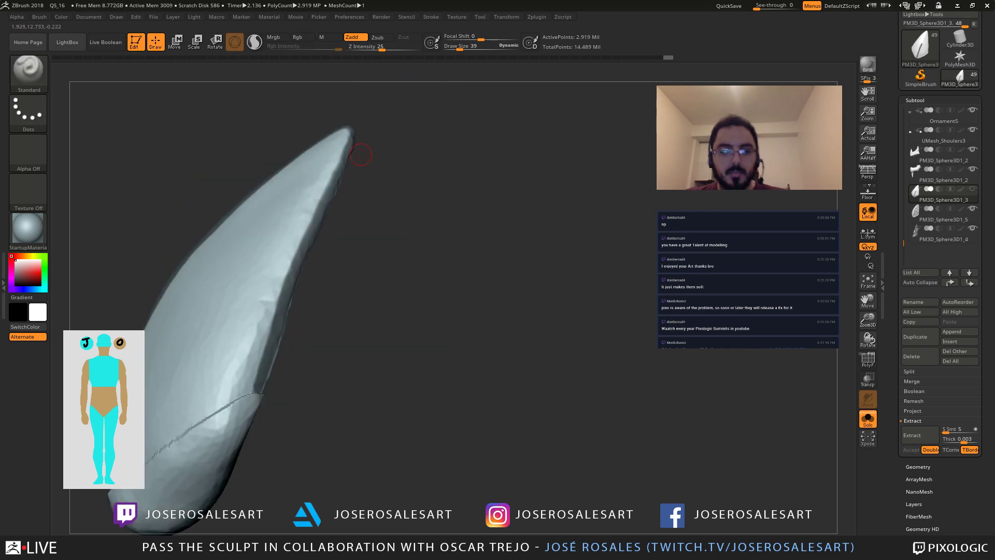
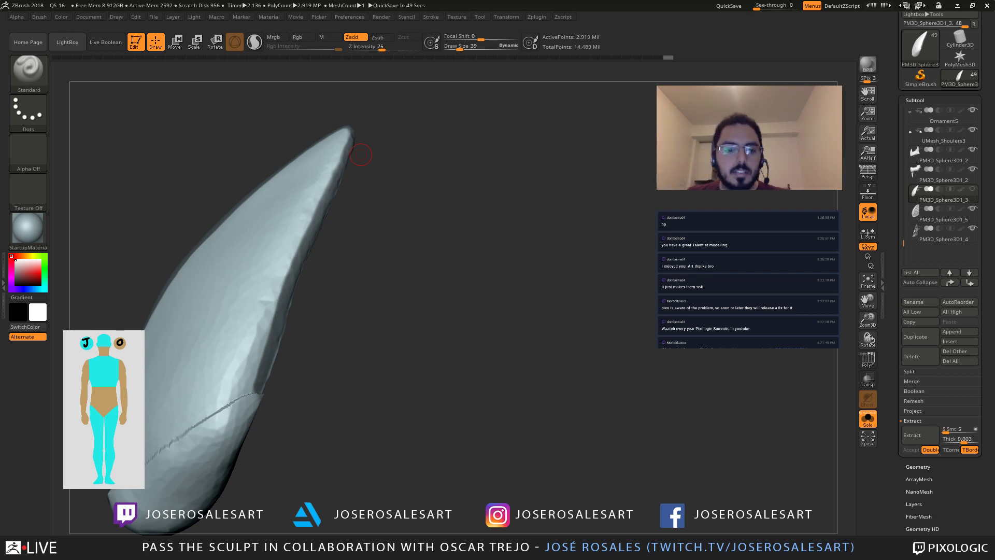
Step: Mask a narrow band along the shell's lower rim crease with a smaller brush, joining the front ridge stripe
{"action": "left_click_drag", "start_coordinate": [360, 154], "coordinate": [299, 321]}
{"action": "mouse_move", "coordinate": [348, 384]}
{"action": "right_mouse_down", "text": "alt"}
{"action": "mouse_move", "coordinate": [391, 267]}
{"action": "mouse_move", "coordinate": [332, 290]}
{"action": "right_mouse_up", "text": "alt"}
{"action": "right_click_drag", "start_coordinate": [436, 321], "coordinate": [366, 321], "text": "alt"}
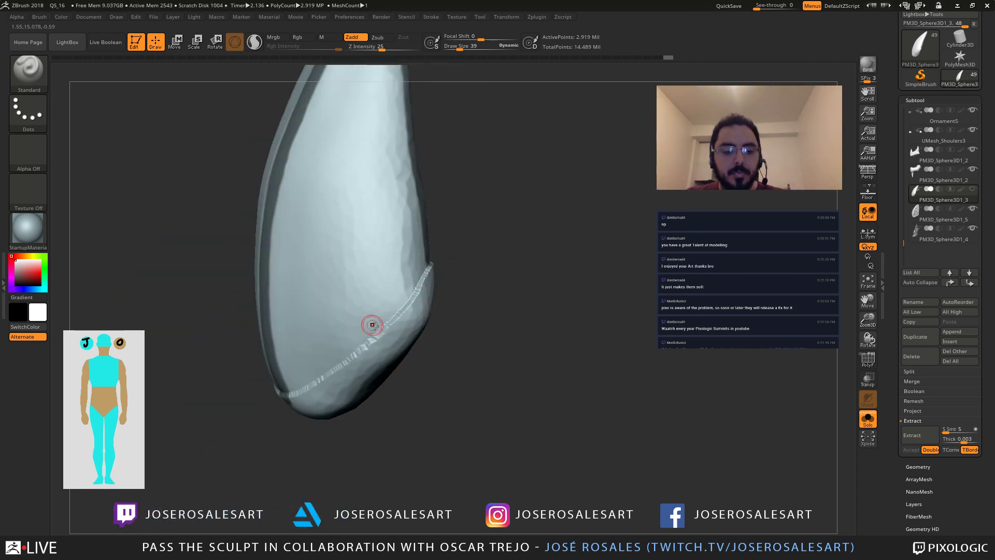
{"action": "key", "text": "bracketleft"}
{"action": "mouse_move", "coordinate": [307, 378]}
{"action": "left_mouse_down"}
{"action": "mouse_move", "coordinate": [275, 402]}
{"action": "mouse_move", "coordinate": [332, 375]}
{"action": "mouse_move", "coordinate": [430, 292]}
{"action": "left_mouse_up"}
{"action": "key", "text": "ctrl"}
{"action": "right_click_drag", "start_coordinate": [404, 316], "coordinate": [363, 307]}
{"action": "left_click_drag", "start_coordinate": [460, 263], "coordinate": [395, 333], "text": "ctrl"}
{"action": "right_click_drag", "start_coordinate": [395, 333], "coordinate": [387, 257]}
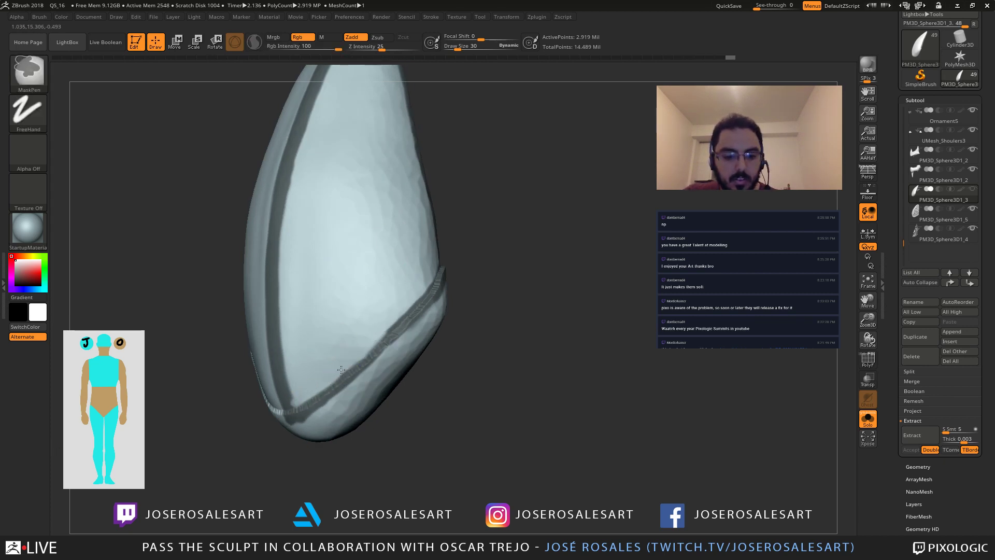
Step: Refine the rim crease mask with draw size 19 and carry it around to the shell's back edge
{"action": "mouse_move", "coordinate": [391, 323]}
{"action": "right_mouse_down"}
{"action": "mouse_move", "coordinate": [409, 306]}
{"action": "mouse_move", "coordinate": [409, 322]}
{"action": "right_mouse_up"}
{"action": "mouse_move", "coordinate": [354, 286]}
{"action": "right_mouse_down", "text": "ctrl"}
{"action": "mouse_move", "coordinate": [331, 362]}
{"action": "mouse_move", "coordinate": [311, 389]}
{"action": "mouse_move", "coordinate": [355, 373]}
{"action": "right_mouse_up", "text": "ctrl"}
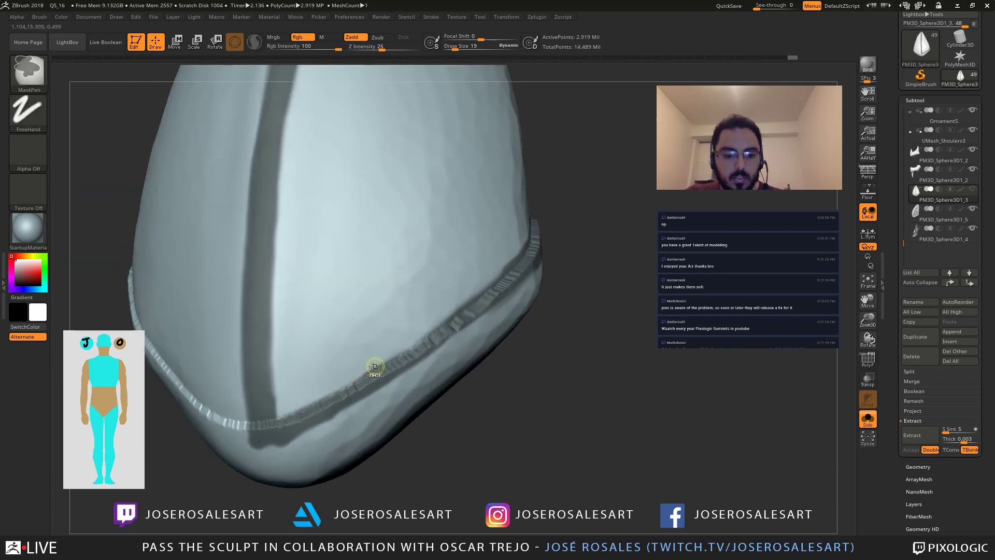
{"action": "right_click_drag", "start_coordinate": [446, 303], "coordinate": [344, 373]}
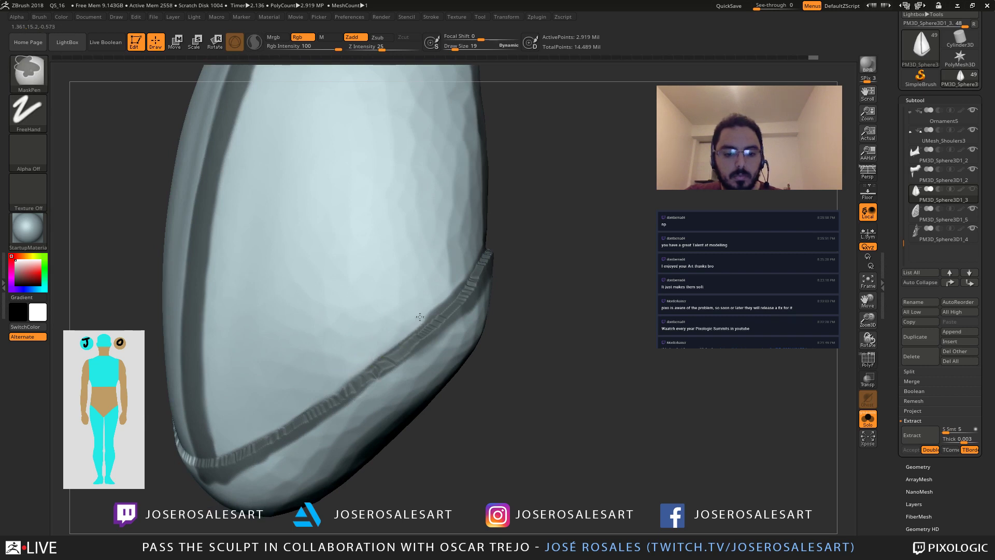
{"action": "right_click_drag", "start_coordinate": [430, 298], "coordinate": [364, 313]}
{"action": "key", "text": "ctrl"}
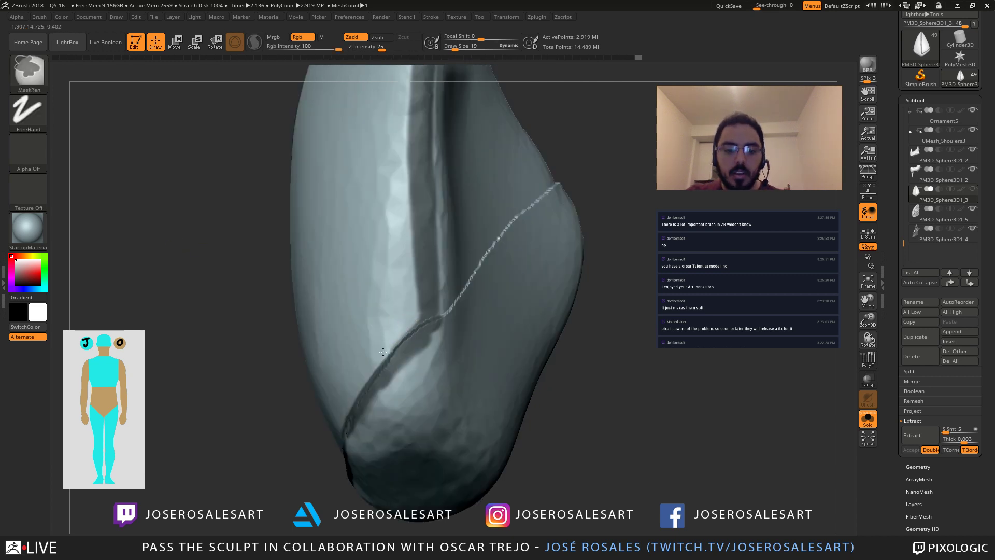
{"action": "mouse_move", "coordinate": [484, 298]}
{"action": "right_mouse_down", "text": "alt"}
{"action": "mouse_move", "coordinate": [306, 316]}
{"action": "mouse_move", "coordinate": [173, 356]}
{"action": "mouse_move", "coordinate": [191, 337]}
{"action": "mouse_move", "coordinate": [289, 420]}
{"action": "mouse_move", "coordinate": [288, 333]}
{"action": "mouse_move", "coordinate": [343, 194]}
{"action": "right_mouse_up", "text": "alt"}
{"action": "key", "text": "ctrl"}
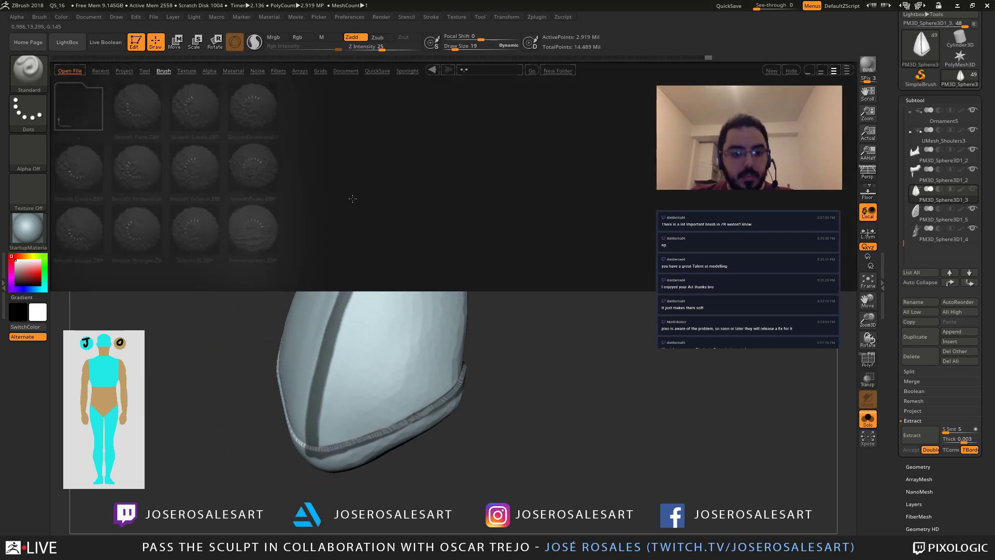
Step: Load the Weave3 brush from the Weave brush folder and set its draw size to 54
{"action": "left_click", "coordinate": [164, 72]}
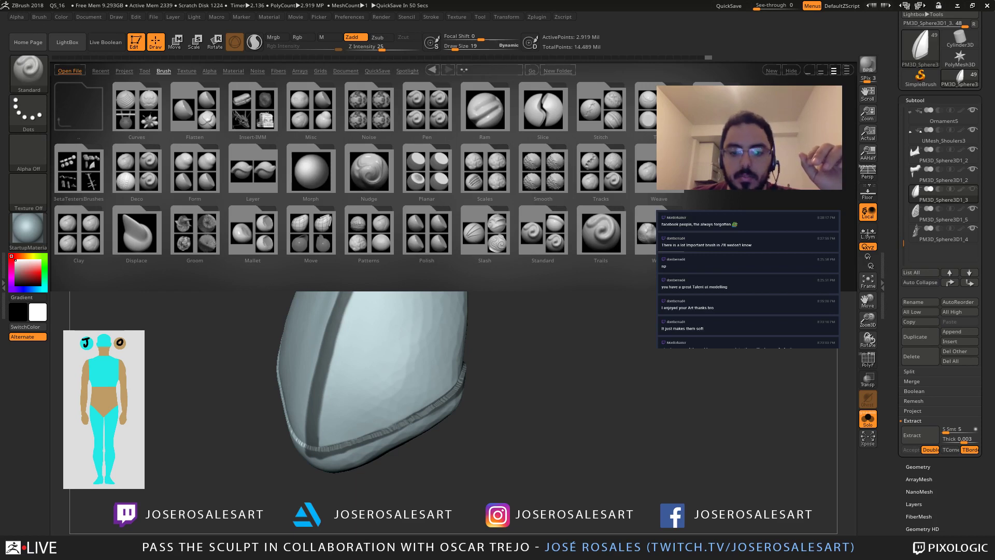
{"action": "left_click", "coordinate": [642, 179]}
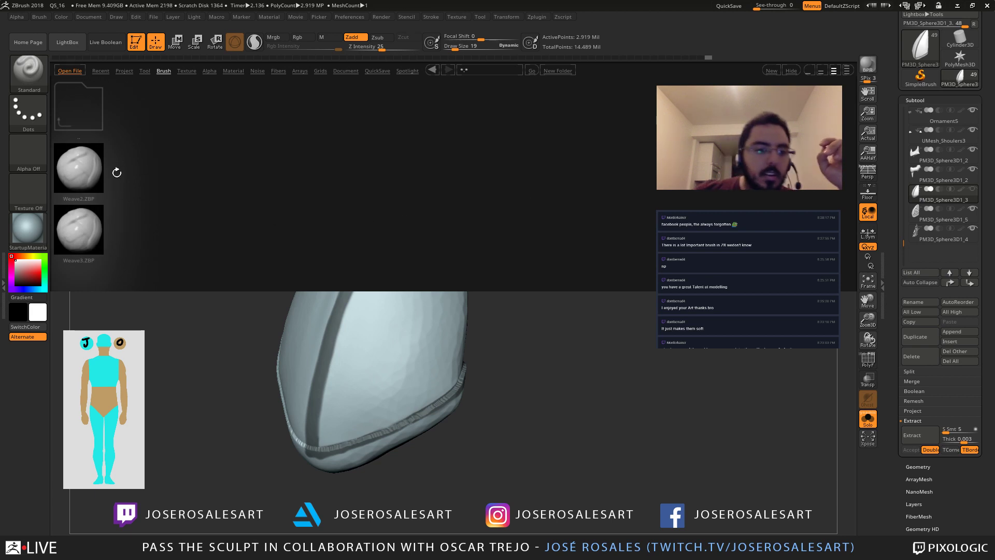
{"action": "double_click", "coordinate": [84, 243]}
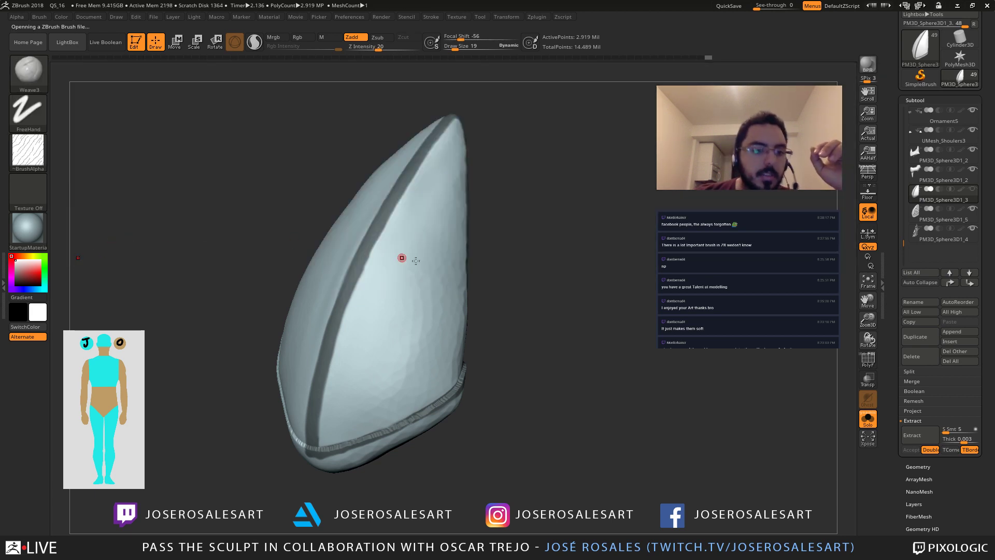
{"action": "key", "text": "s"}
{"action": "left_click_drag", "start_coordinate": [401, 312], "coordinate": [404, 313]}
{"action": "right_click_drag", "start_coordinate": [403, 313], "coordinate": [424, 371], "text": "alt"}
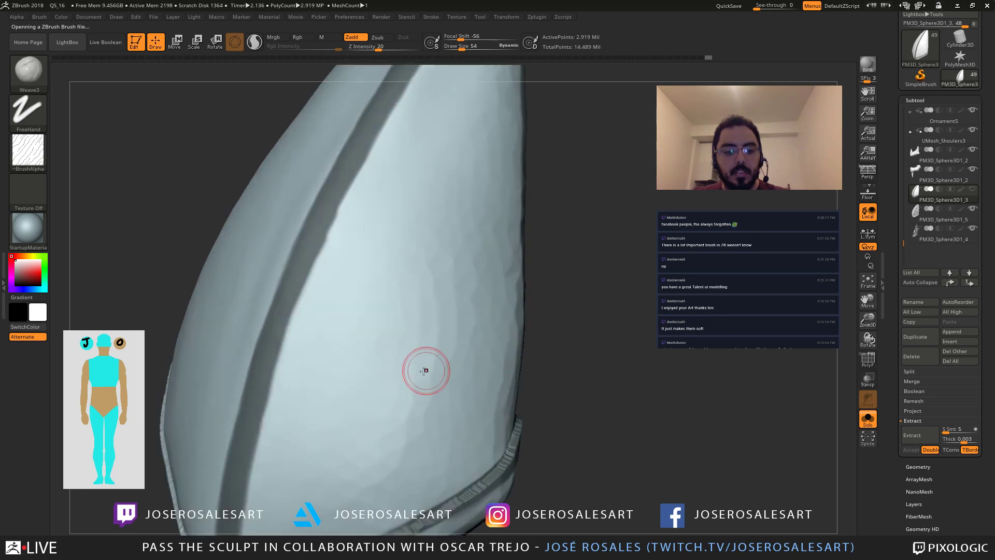
{"action": "mouse_move", "coordinate": [408, 339]}
{"action": "right_mouse_down", "text": "alt"}
{"action": "mouse_move", "coordinate": [377, 305]}
{"action": "mouse_move", "coordinate": [387, 306]}
{"action": "right_mouse_up", "text": "alt"}
{"action": "right_click_drag", "start_coordinate": [538, 290], "coordinate": [599, 272], "text": "alt"}
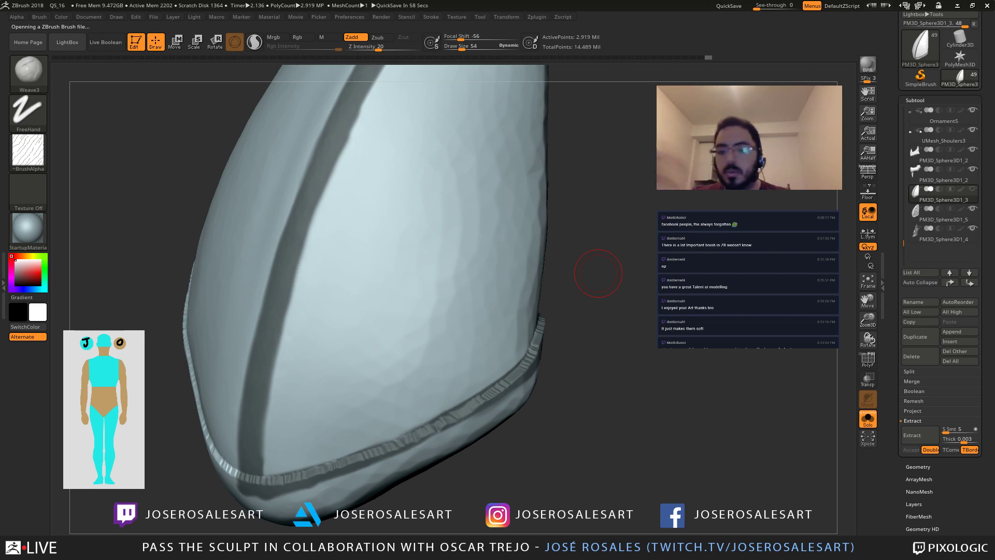
Step: Brush a few diagonal Weave3 streaks at draw size 54 on the side face beside the masked ridge stripe
{"action": "right_click_drag", "start_coordinate": [598, 273], "coordinate": [464, 236]}
{"action": "right_click_drag", "start_coordinate": [443, 311], "coordinate": [513, 265]}
{"action": "mouse_move", "coordinate": [214, 254]}
{"action": "right_mouse_down"}
{"action": "mouse_move", "coordinate": [261, 257]}
{"action": "mouse_move", "coordinate": [298, 293]}
{"action": "right_mouse_up"}
{"action": "key", "text": "s"}
{"action": "left_click_drag", "start_coordinate": [297, 291], "coordinate": [300, 292]}
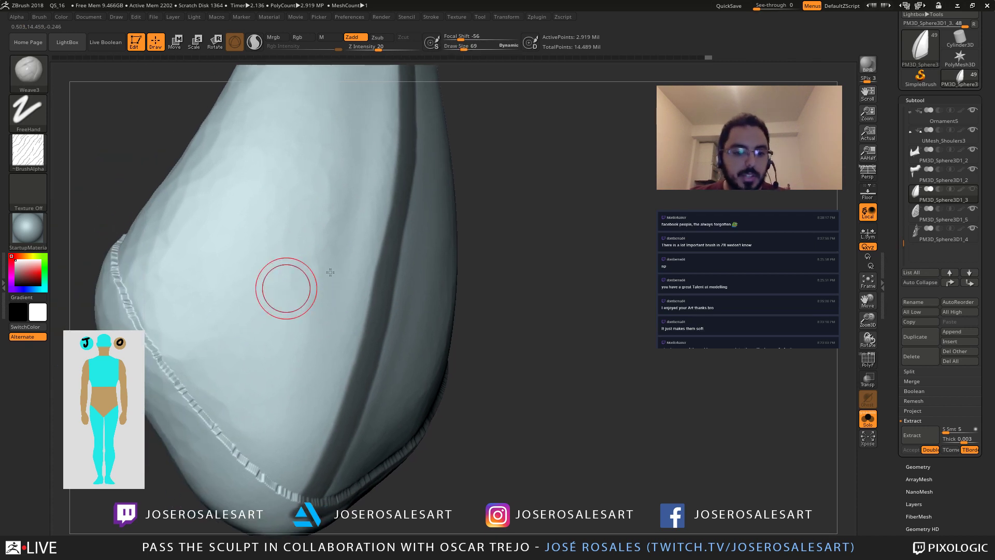
{"action": "right_click_drag", "start_coordinate": [294, 300], "coordinate": [162, 352], "text": "ctrl"}
{"action": "right_click_drag", "start_coordinate": [352, 286], "coordinate": [412, 275], "text": "alt"}
{"action": "key", "text": "s"}
{"action": "left_click_drag", "start_coordinate": [384, 269], "coordinate": [381, 268]}
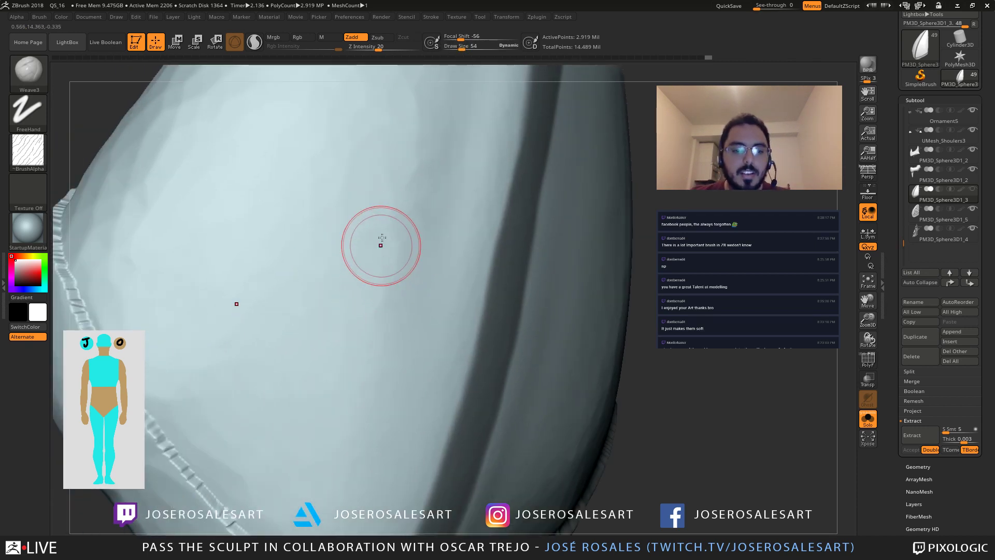
{"action": "left_click_drag", "start_coordinate": [380, 221], "coordinate": [348, 265]}
{"action": "left_click_drag", "start_coordinate": [401, 233], "coordinate": [365, 314]}
{"action": "left_click_drag", "start_coordinate": [413, 264], "coordinate": [368, 362]}
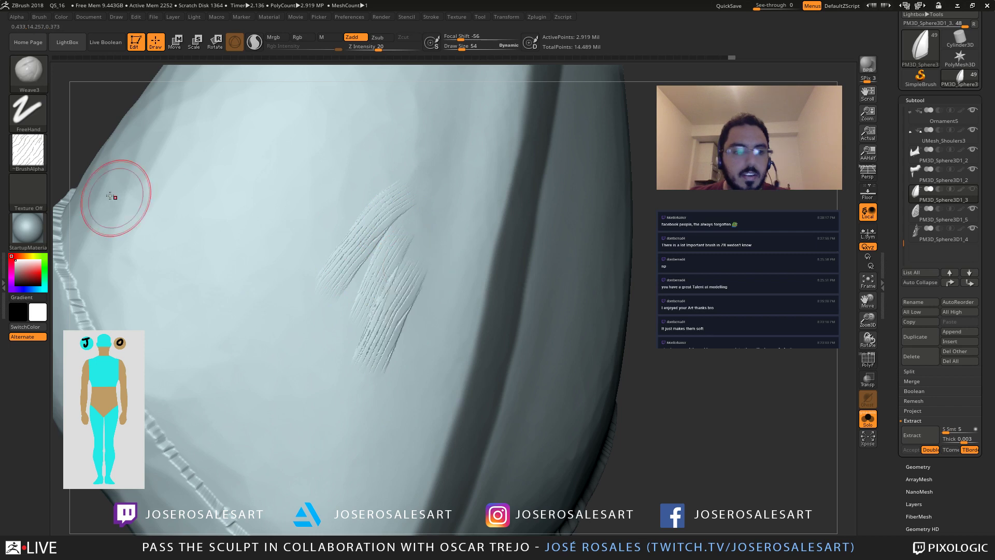
Step: Add more overlapping Weave3 streaks across the side face, down towards the rim crease
{"action": "right_click_drag", "start_coordinate": [289, 252], "coordinate": [268, 243]}
{"action": "mouse_move", "coordinate": [283, 210]}
{"action": "left_mouse_down"}
{"action": "mouse_move", "coordinate": [260, 248]}
{"action": "mouse_move", "coordinate": [282, 264]}
{"action": "mouse_move", "coordinate": [268, 314]}
{"action": "left_mouse_up"}
{"action": "mouse_move", "coordinate": [297, 272]}
{"action": "left_mouse_down"}
{"action": "mouse_move", "coordinate": [276, 344]}
{"action": "mouse_move", "coordinate": [291, 345]}
{"action": "mouse_move", "coordinate": [281, 400]}
{"action": "left_mouse_up"}
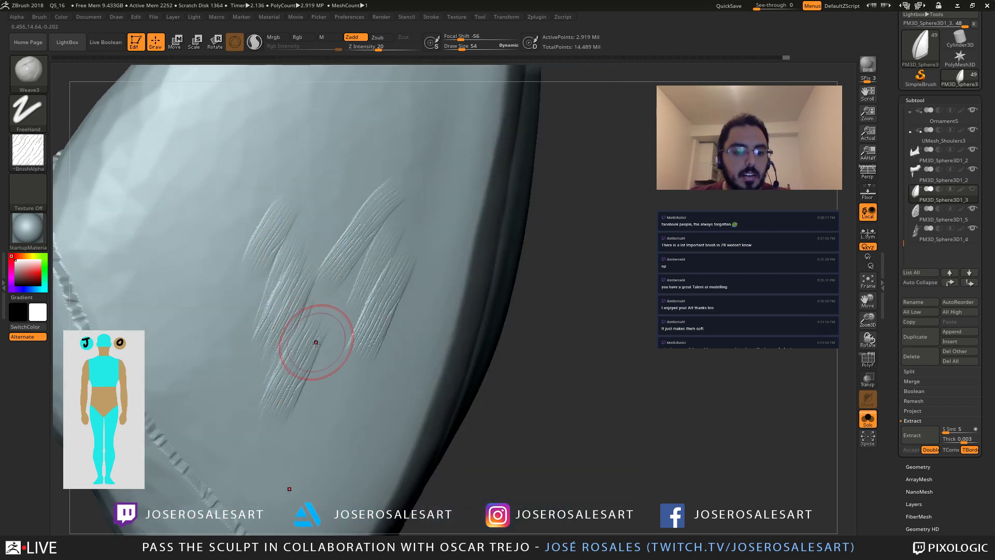
{"action": "mouse_move", "coordinate": [313, 342]}
{"action": "left_mouse_down"}
{"action": "mouse_move", "coordinate": [291, 430]}
{"action": "mouse_move", "coordinate": [306, 457]}
{"action": "mouse_move", "coordinate": [277, 433]}
{"action": "left_mouse_up"}
{"action": "left_click_drag", "start_coordinate": [247, 349], "coordinate": [220, 406]}
{"action": "left_click_drag", "start_coordinate": [203, 306], "coordinate": [176, 379]}
{"action": "left_click_drag", "start_coordinate": [224, 275], "coordinate": [192, 298]}
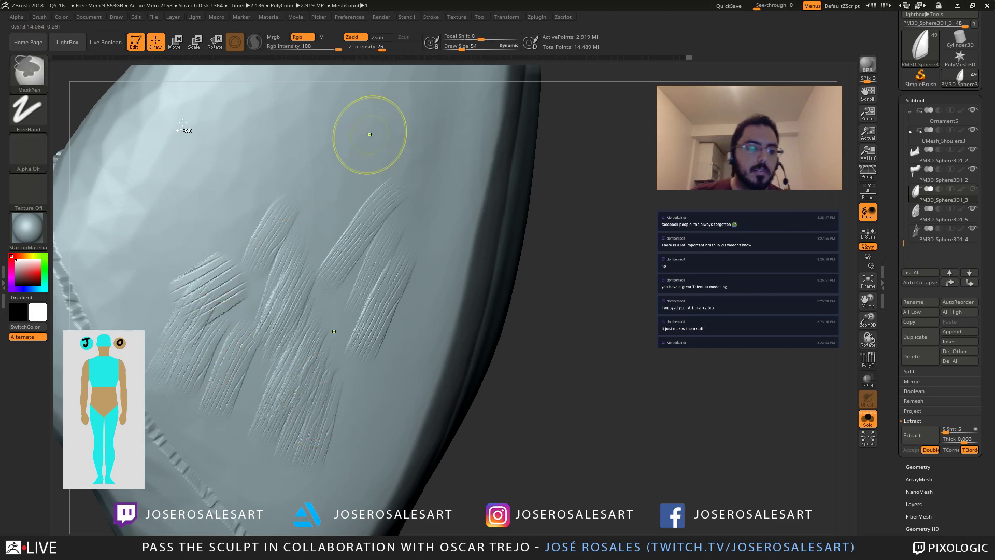
Step: Try a radial fade of 14 on the Weave3 brush alpha, then reset it to 0
{"action": "left_click", "coordinate": [20, 17]}
{"action": "left_click", "coordinate": [45, 180]}
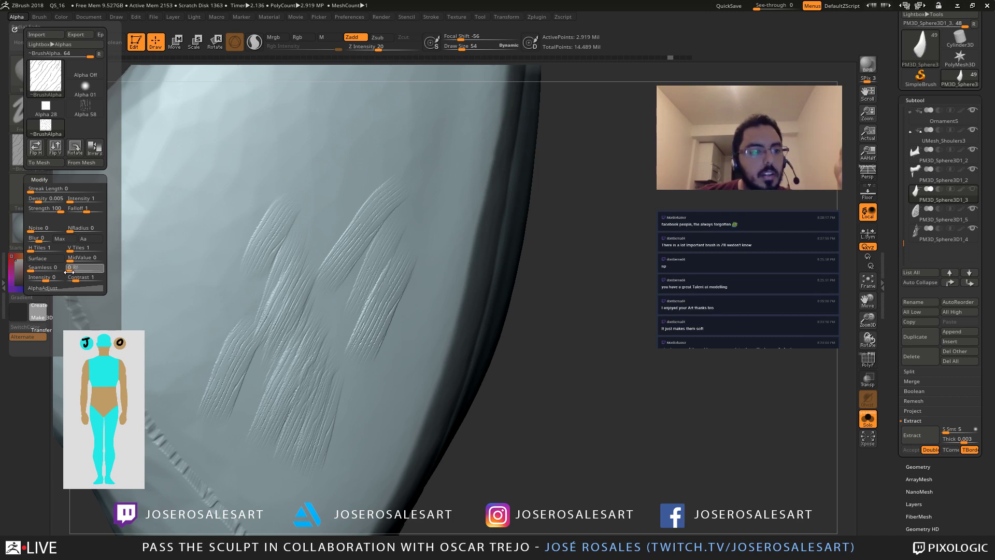
{"action": "left_click_drag", "start_coordinate": [89, 270], "coordinate": [80, 270]}
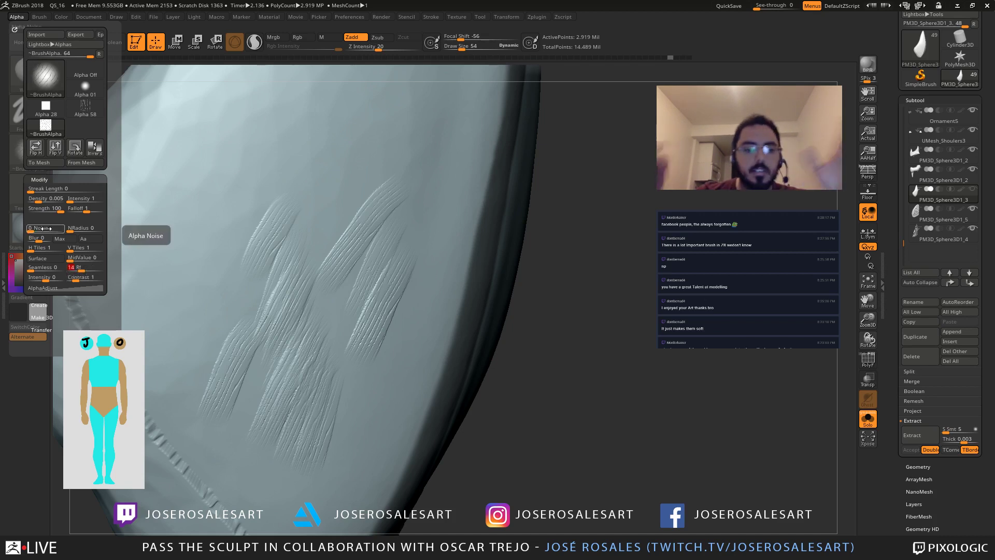
{"action": "left_click_drag", "start_coordinate": [81, 270], "coordinate": [60, 270]}
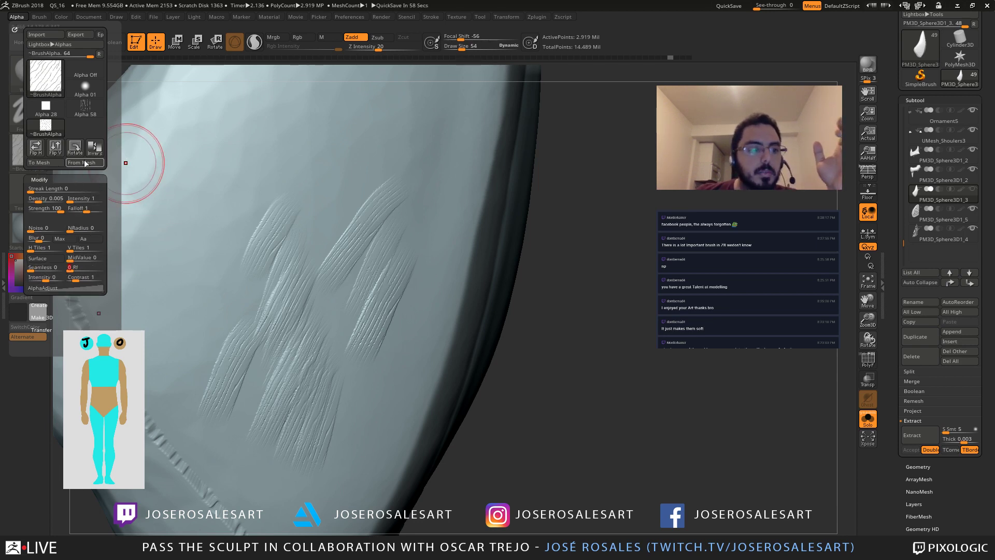
{"action": "left_click", "coordinate": [60, 180]}
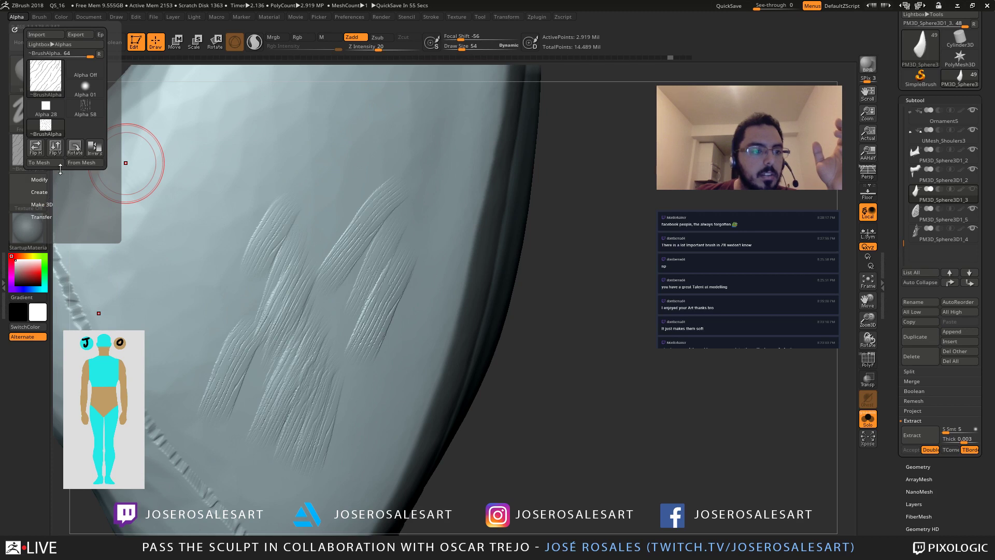
Step: Turn on Surface mode for the brush alpha and brush short test streaks on the upper side face
{"action": "left_click", "coordinate": [52, 180]}
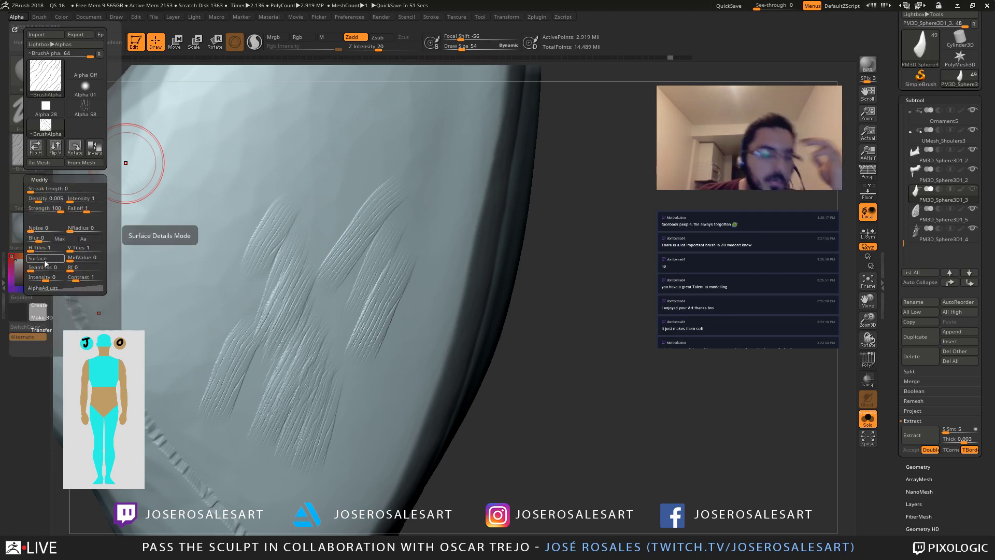
{"action": "left_click_drag", "start_coordinate": [235, 187], "coordinate": [190, 275]}
{"action": "left_click_drag", "start_coordinate": [305, 138], "coordinate": [286, 163]}
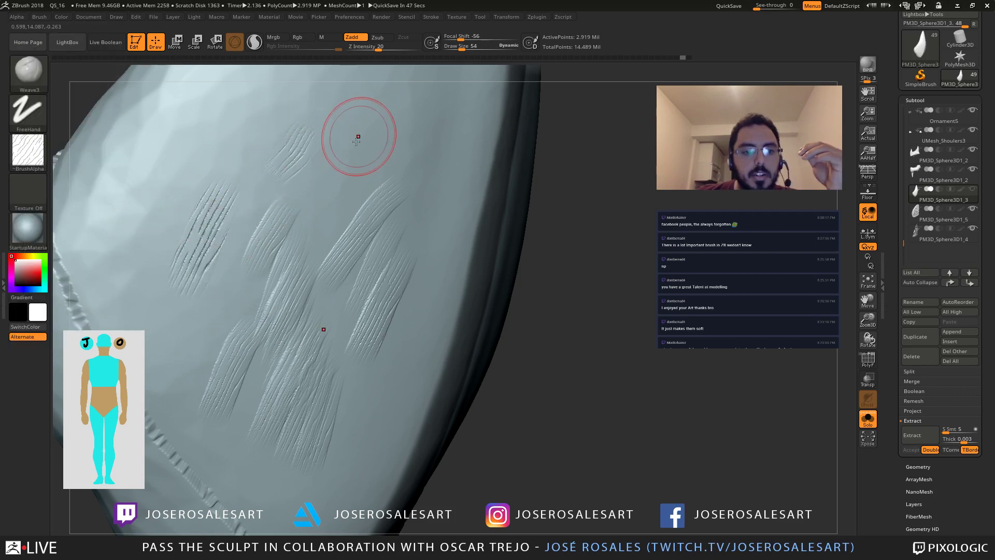
{"action": "left_click_drag", "start_coordinate": [357, 141], "coordinate": [335, 175]}
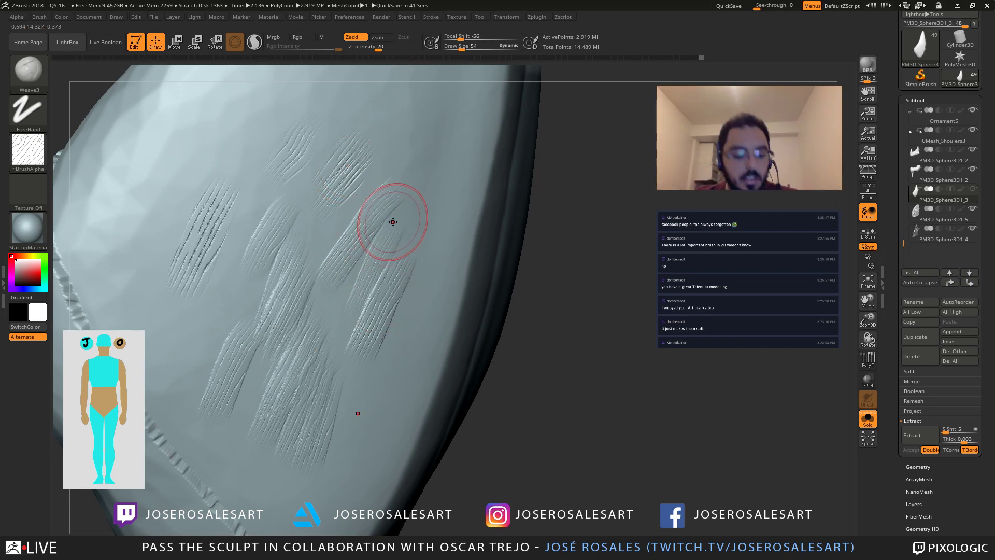
Step: Set the draw size to 36 and the alpha's radial fade to 16, and brush test streaks near the masked stripe
{"action": "key", "text": "s"}
{"action": "left_click_drag", "start_coordinate": [393, 222], "coordinate": [388, 222]}
{"action": "mouse_move", "coordinate": [387, 223]}
{"action": "right_mouse_down"}
{"action": "mouse_move", "coordinate": [414, 228]}
{"action": "mouse_move", "coordinate": [404, 275]}
{"action": "mouse_move", "coordinate": [342, 237]}
{"action": "right_mouse_up"}
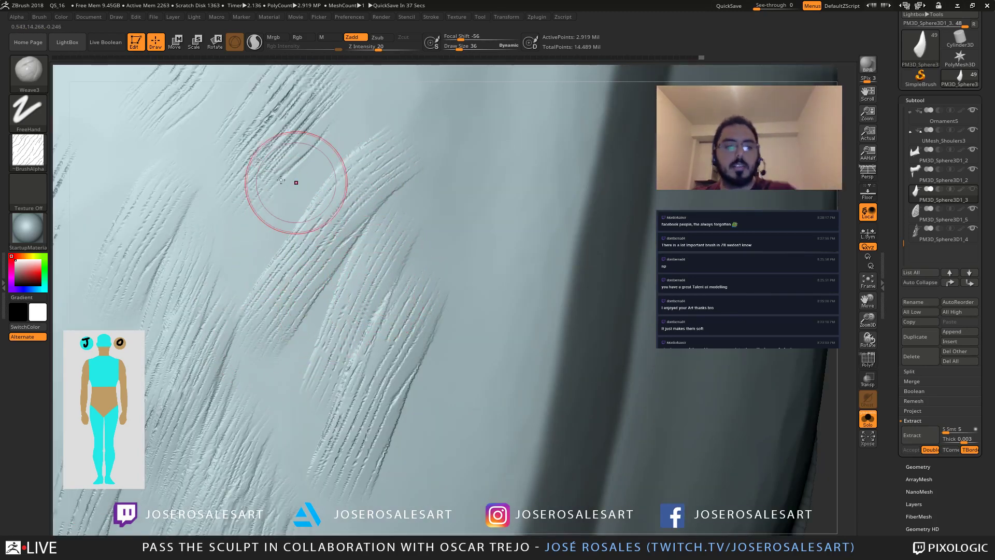
{"action": "left_click", "coordinate": [37, 18]}
{"action": "left_click", "coordinate": [20, 17]}
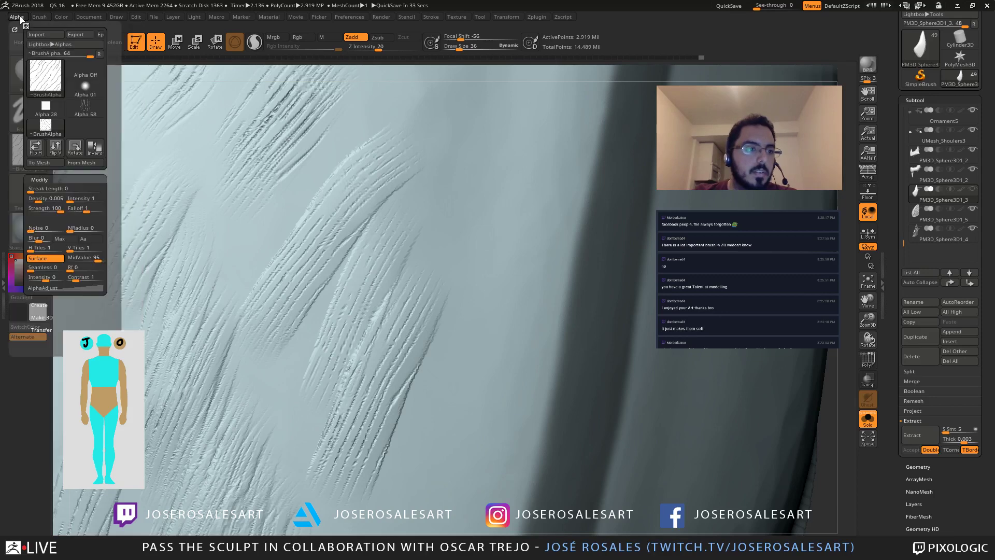
{"action": "left_click_drag", "start_coordinate": [71, 269], "coordinate": [79, 269]}
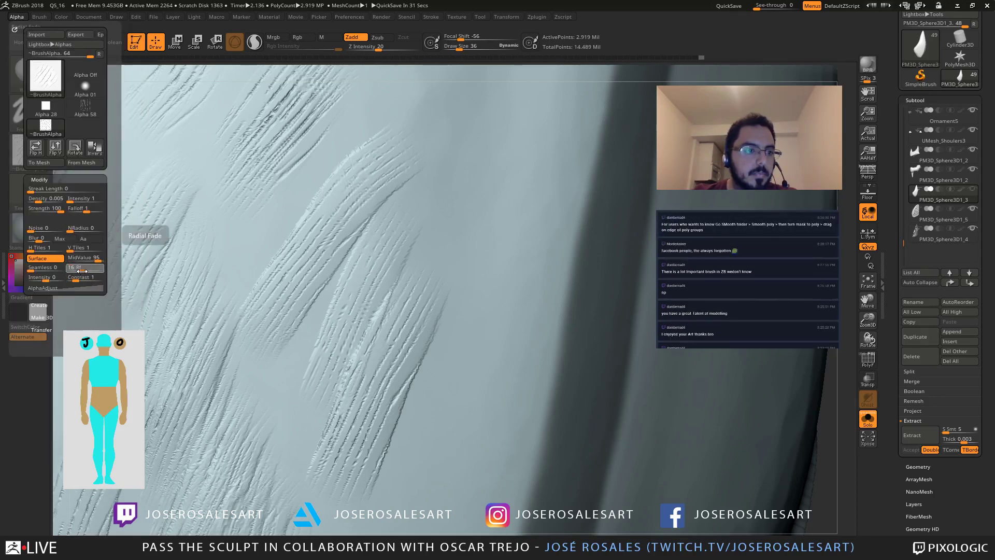
{"action": "left_click_drag", "start_coordinate": [536, 158], "coordinate": [506, 233]}
{"action": "left_click_drag", "start_coordinate": [507, 168], "coordinate": [475, 223]}
{"action": "mouse_move", "coordinate": [499, 127]}
{"action": "left_mouse_down"}
{"action": "mouse_move", "coordinate": [474, 165]}
{"action": "mouse_move", "coordinate": [476, 183]}
{"action": "left_mouse_up"}
Step: Set the brush to draw size 26 and Z Intensity 7 and brush a light streak above the latest ones
{"action": "right_click_drag", "start_coordinate": [471, 150], "coordinate": [415, 197], "text": "alt"}
{"action": "key", "text": "s"}
{"action": "left_click_drag", "start_coordinate": [419, 197], "coordinate": [410, 197]}
{"action": "right_click_drag", "start_coordinate": [364, 136], "coordinate": [290, 144], "text": "alt"}
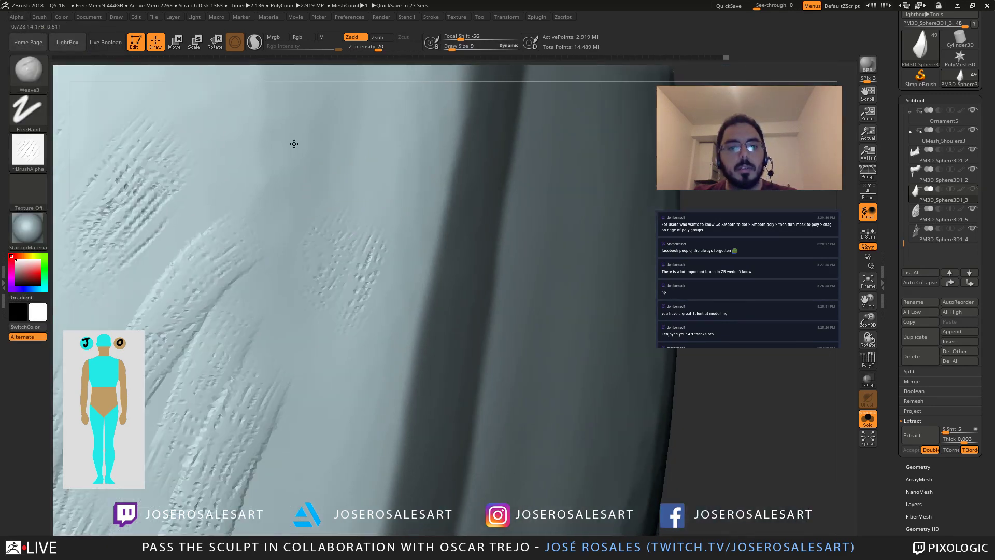
{"action": "right_click_drag", "start_coordinate": [463, 149], "coordinate": [390, 155], "text": "alt"}
{"action": "key", "text": "s"}
{"action": "left_click_drag", "start_coordinate": [389, 154], "coordinate": [395, 155]}
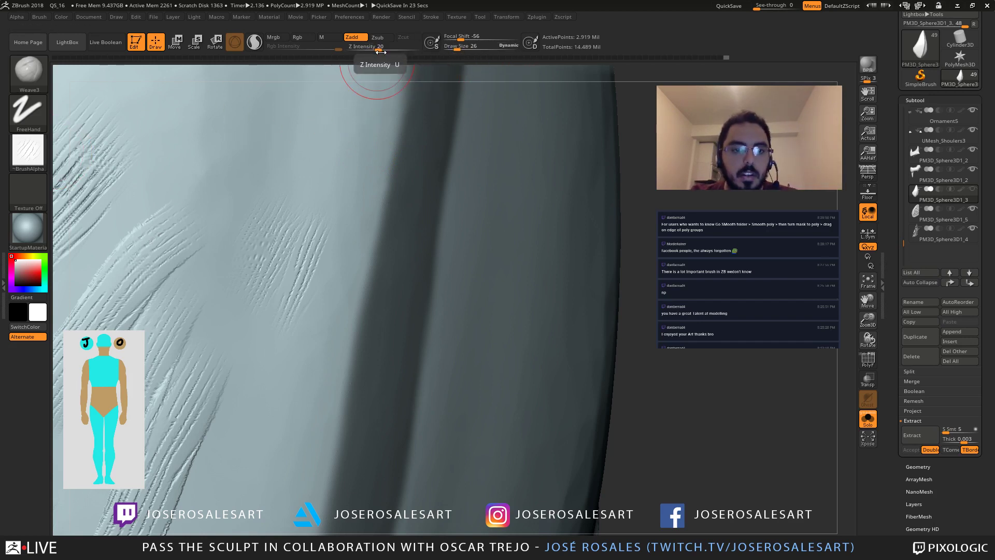
{"action": "left_click", "coordinate": [366, 49]}
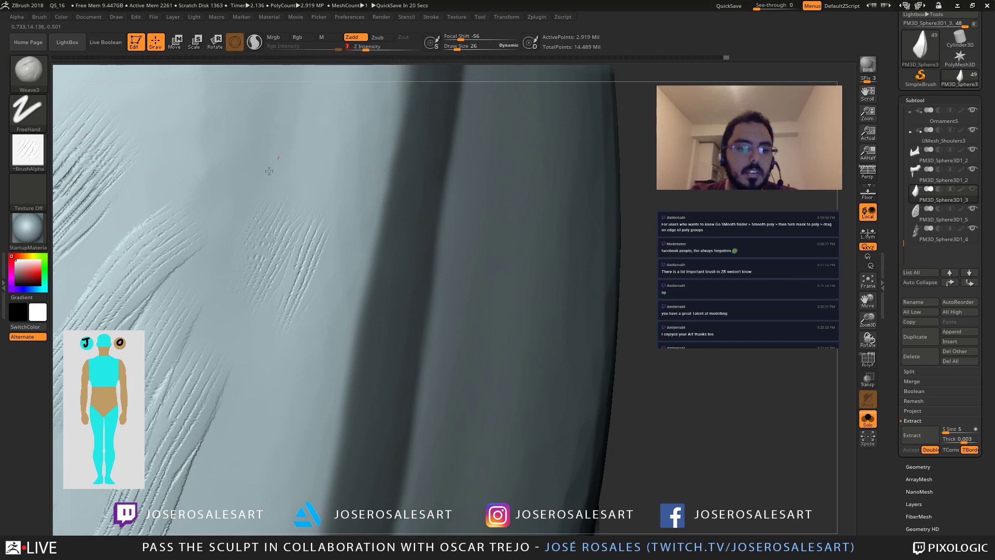
{"action": "left_click_drag", "start_coordinate": [313, 125], "coordinate": [283, 147]}
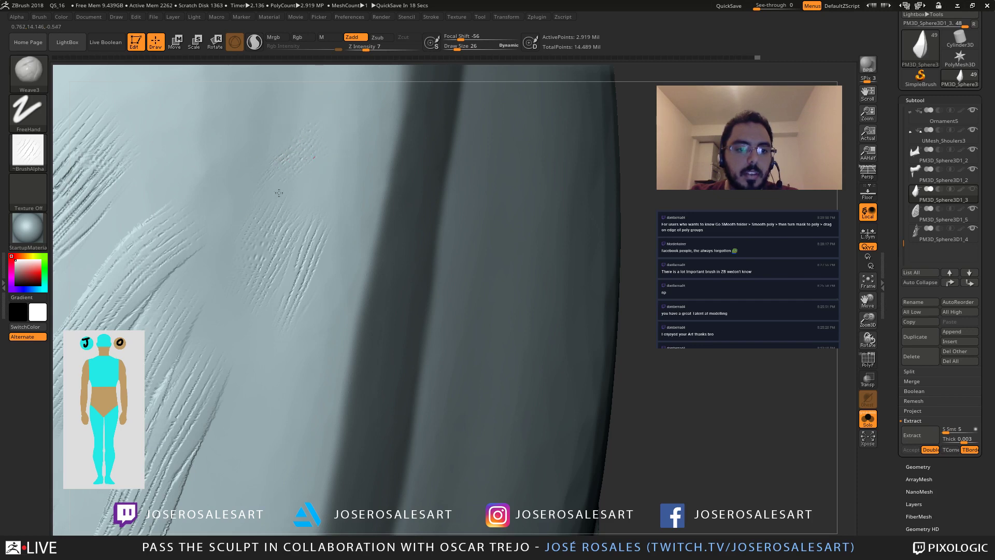
Step: Set the Weave3 brush's draw size to 54
{"action": "right_click_drag", "start_coordinate": [295, 179], "coordinate": [344, 190], "text": "alt"}
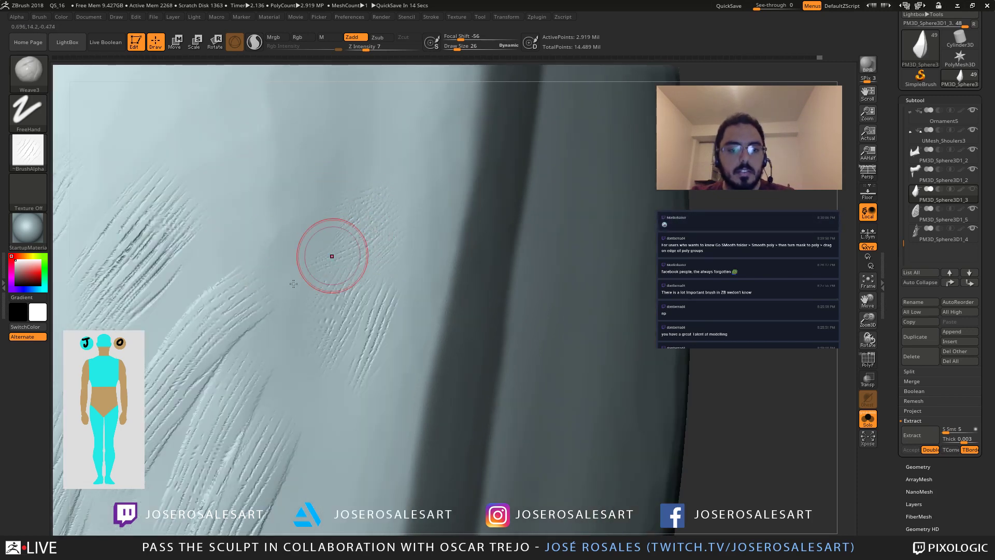
{"action": "mouse_move", "coordinate": [317, 180]}
{"action": "right_mouse_down", "text": "ctrl"}
{"action": "mouse_move", "coordinate": [347, 198]}
{"action": "mouse_move", "coordinate": [315, 188]}
{"action": "mouse_move", "coordinate": [317, 259]}
{"action": "mouse_move", "coordinate": [371, 270]}
{"action": "mouse_move", "coordinate": [399, 298]}
{"action": "mouse_move", "coordinate": [362, 232]}
{"action": "right_mouse_up", "text": "ctrl"}
{"action": "mouse_move", "coordinate": [334, 282]}
{"action": "right_mouse_down"}
{"action": "mouse_move", "coordinate": [349, 316]}
{"action": "mouse_move", "coordinate": [347, 270]}
{"action": "right_mouse_up"}
{"action": "key", "text": "s"}
{"action": "left_click_drag", "start_coordinate": [347, 270], "coordinate": [355, 270]}
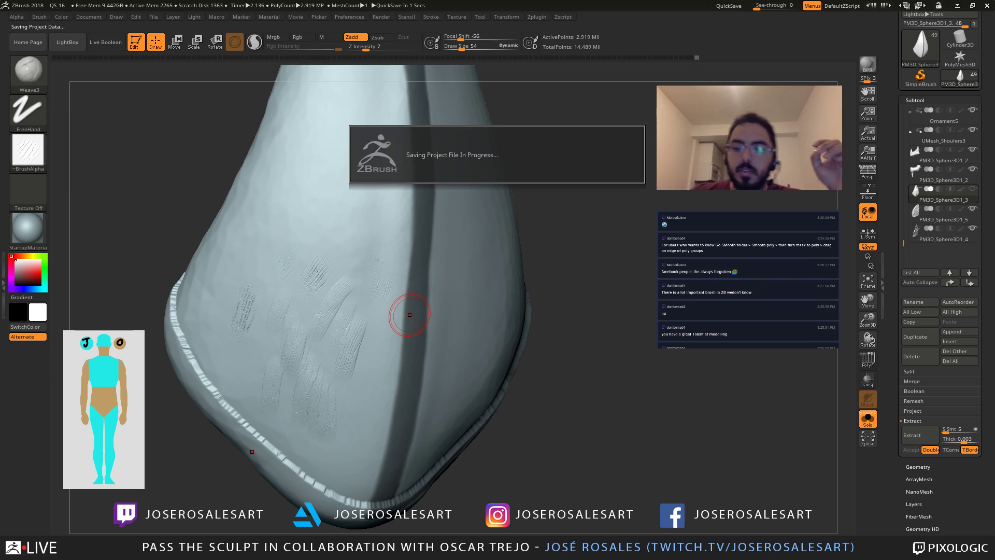
{"action": "key", "text": "s"}
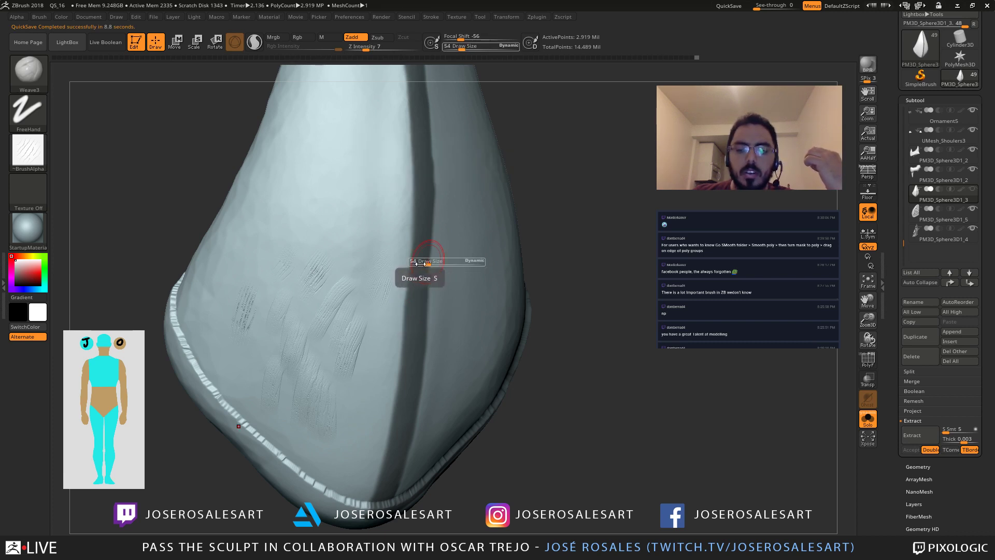
Step: Browse the brush library's Smooth folder for its smoothing brush variants
{"action": "key", "text": "comma"}
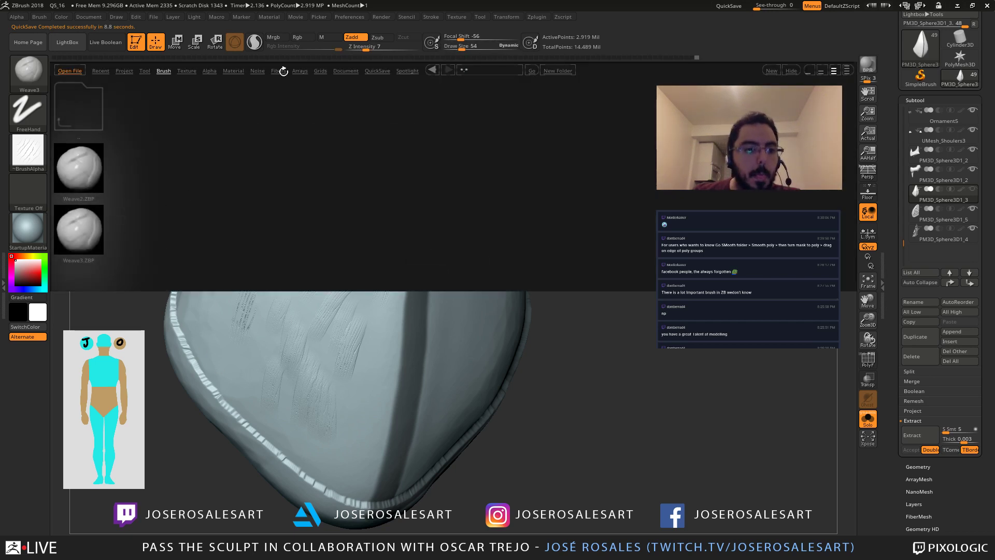
{"action": "left_click", "coordinate": [78, 107]}
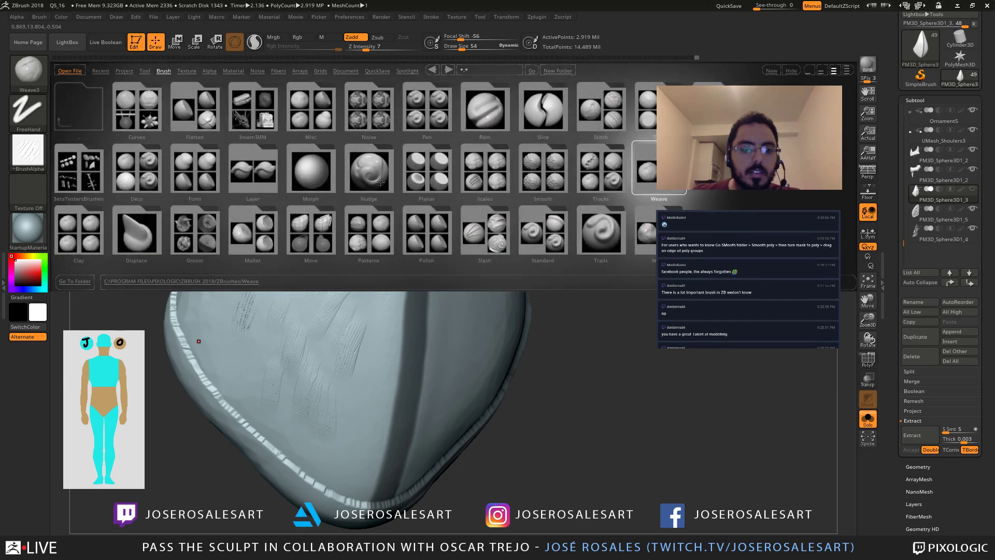
{"action": "left_click", "coordinate": [545, 171]}
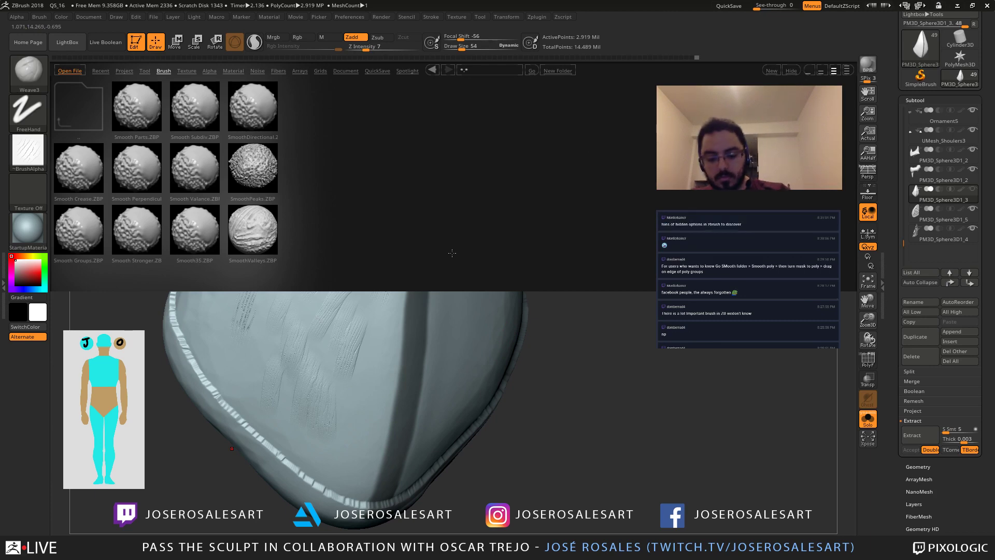
{"action": "key", "text": "comma"}
Step: Reduce the draw size to 45 and mask a stripe along the shell's rear edge from the rim line toward the tip
{"action": "mouse_move", "coordinate": [461, 382]}
{"action": "right_mouse_down"}
{"action": "mouse_move", "coordinate": [418, 275]}
{"action": "mouse_move", "coordinate": [376, 306]}
{"action": "right_mouse_up"}
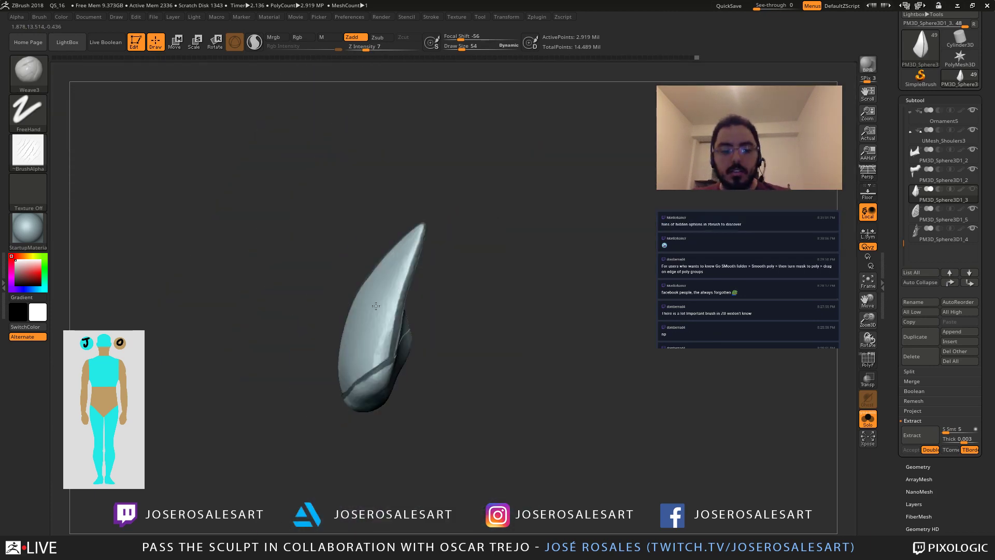
{"action": "key", "text": "s"}
{"action": "mouse_move", "coordinate": [423, 314]}
{"action": "left_mouse_down"}
{"action": "mouse_move", "coordinate": [377, 305]}
{"action": "mouse_move", "coordinate": [413, 307]}
{"action": "mouse_move", "coordinate": [410, 395]}
{"action": "left_mouse_up"}
{"action": "key", "text": "s"}
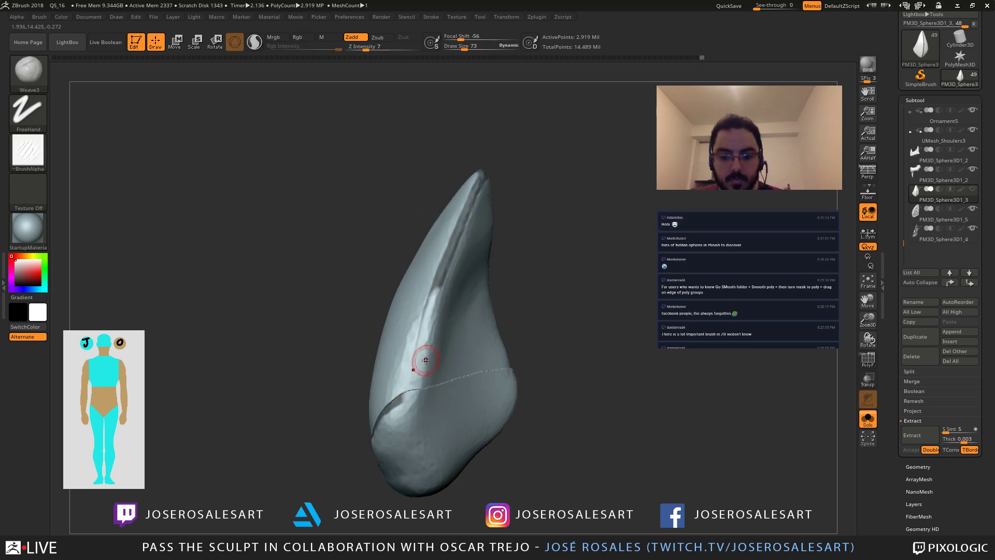
{"action": "key", "text": "s"}
{"action": "right_click_drag", "start_coordinate": [415, 352], "coordinate": [415, 273]}
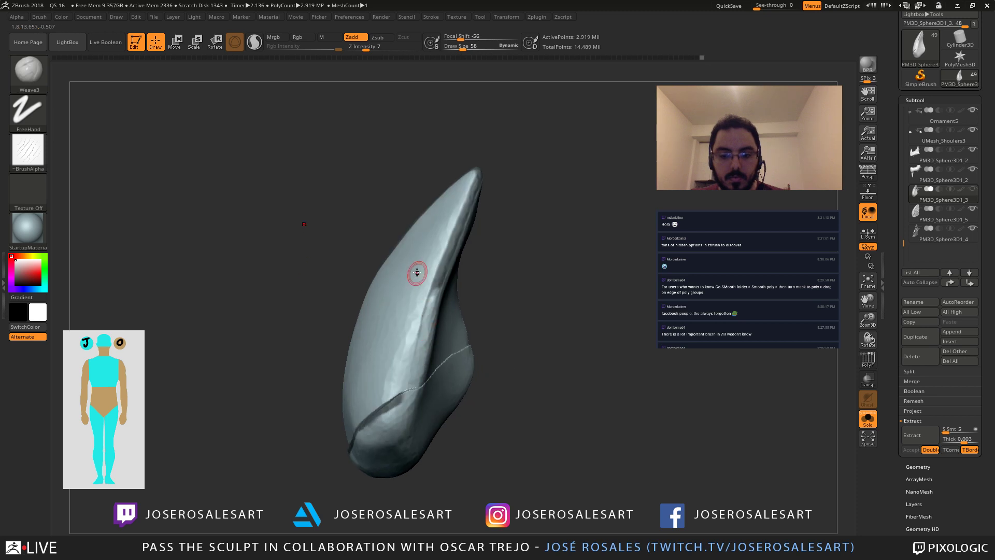
{"action": "mouse_move", "coordinate": [413, 371]}
{"action": "left_mouse_down", "text": "ctrl"}
{"action": "mouse_move", "coordinate": [406, 398]}
{"action": "mouse_move", "coordinate": [436, 281]}
{"action": "left_mouse_up", "text": "ctrl"}
{"action": "left_click_drag", "start_coordinate": [415, 366], "coordinate": [461, 222], "text": "ctrl"}
Step: Refine the rear edge's mask stripe by erasing its uneven borders and repainting the gaps
{"action": "mouse_move", "coordinate": [433, 317]}
{"action": "right_mouse_down"}
{"action": "mouse_move", "coordinate": [461, 321]}
{"action": "mouse_move", "coordinate": [420, 322]}
{"action": "mouse_move", "coordinate": [428, 328]}
{"action": "right_mouse_up"}
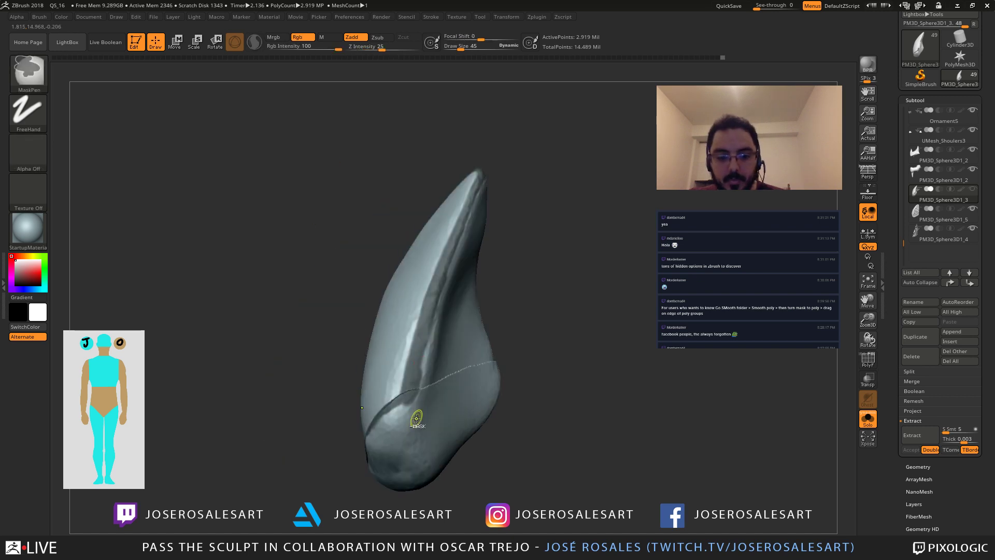
{"action": "left_click_drag", "start_coordinate": [417, 396], "coordinate": [442, 286], "text": "ctrl+alt"}
{"action": "key", "text": "ctrl+z"}
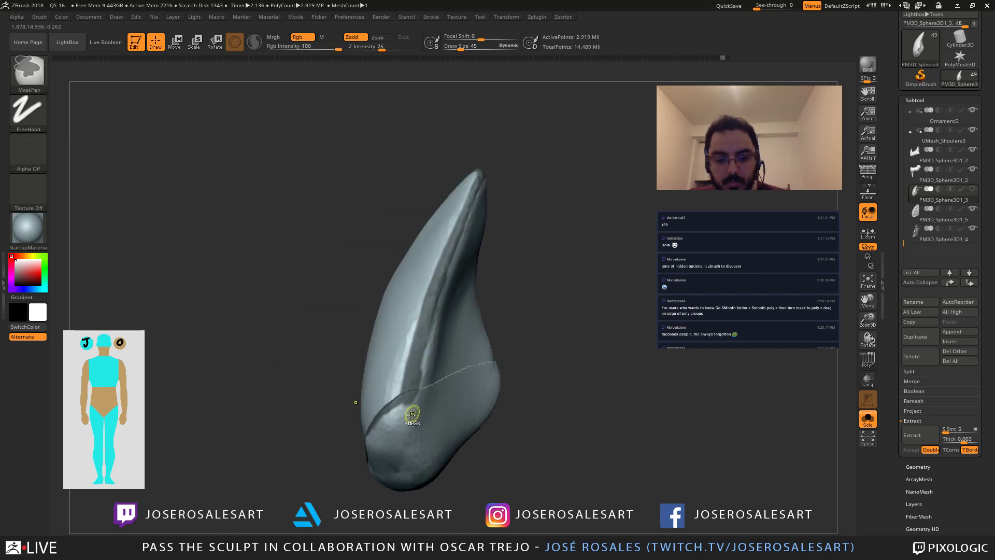
{"action": "left_click_drag", "start_coordinate": [412, 412], "coordinate": [437, 309], "text": "ctrl+alt"}
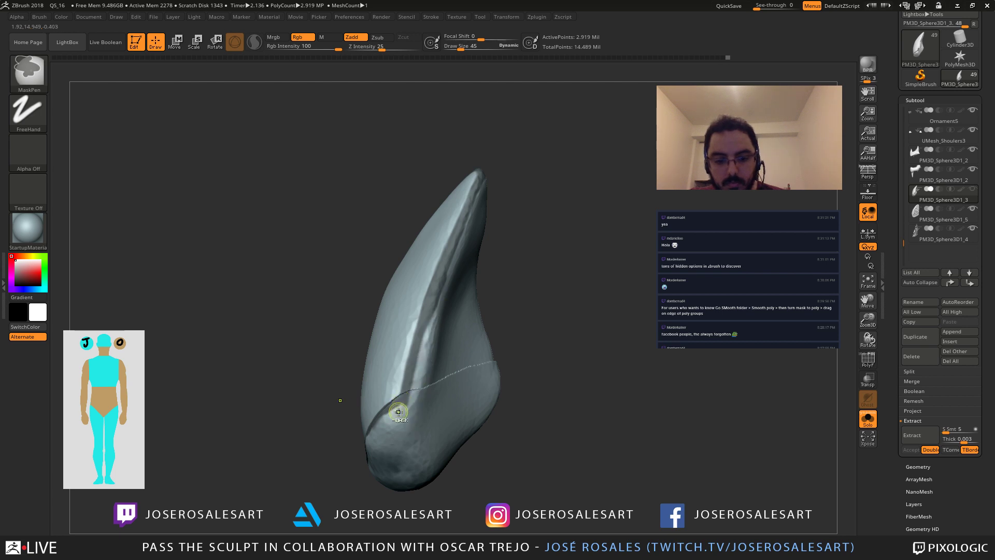
{"action": "left_click_drag", "start_coordinate": [406, 399], "coordinate": [436, 304], "text": "ctrl"}
{"action": "right_click_drag", "start_coordinate": [449, 362], "coordinate": [398, 317], "text": "alt"}
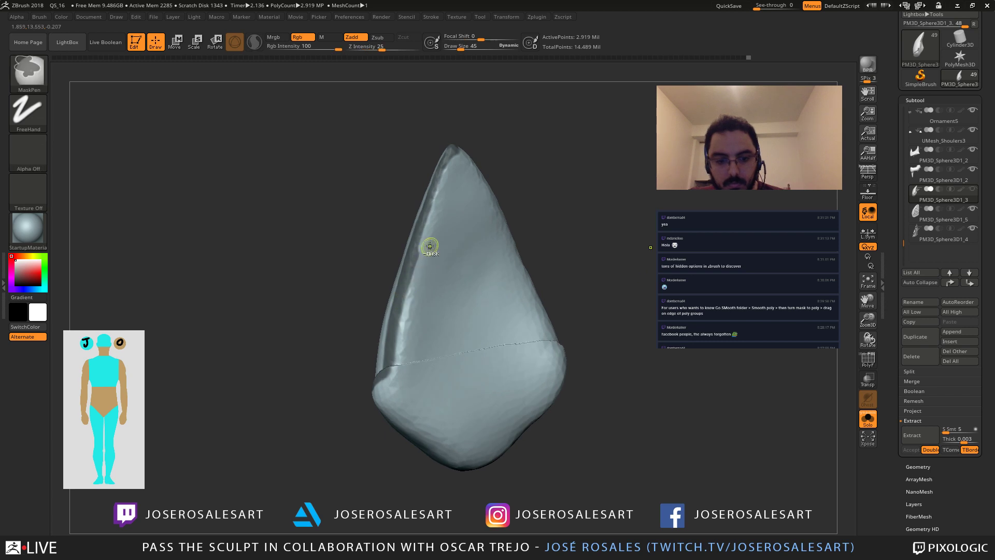
{"action": "left_click_drag", "start_coordinate": [430, 245], "coordinate": [401, 346], "text": "ctrl+alt"}
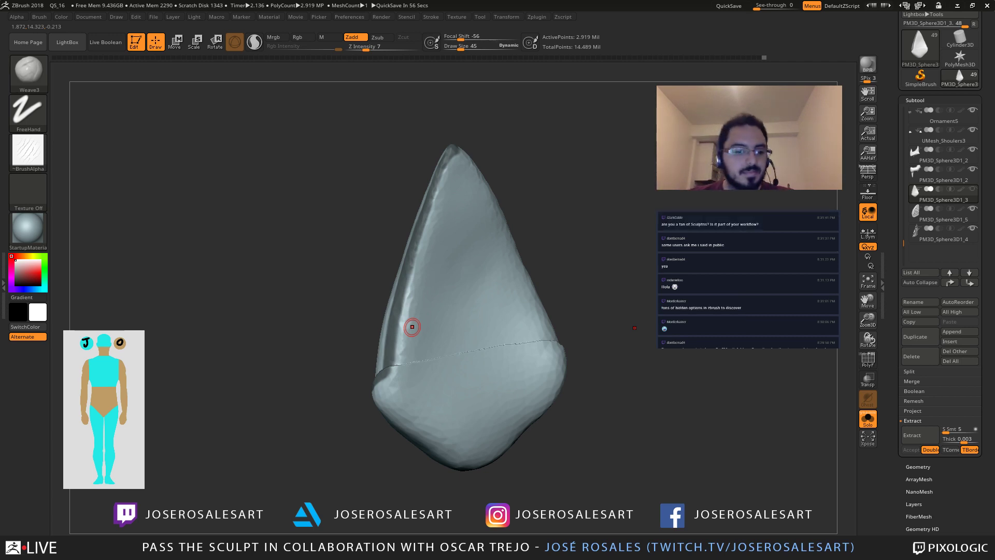
Step: Examine the masked ridge, rim and rear edge stripes from several sides of the shell
{"action": "mouse_move", "coordinate": [400, 344]}
{"action": "right_mouse_down"}
{"action": "mouse_move", "coordinate": [447, 321]}
{"action": "mouse_move", "coordinate": [410, 285]}
{"action": "right_mouse_up"}
{"action": "mouse_move", "coordinate": [437, 299]}
{"action": "left_mouse_down"}
{"action": "mouse_move", "coordinate": [399, 333]}
{"action": "mouse_move", "coordinate": [394, 316]}
{"action": "left_mouse_up"}
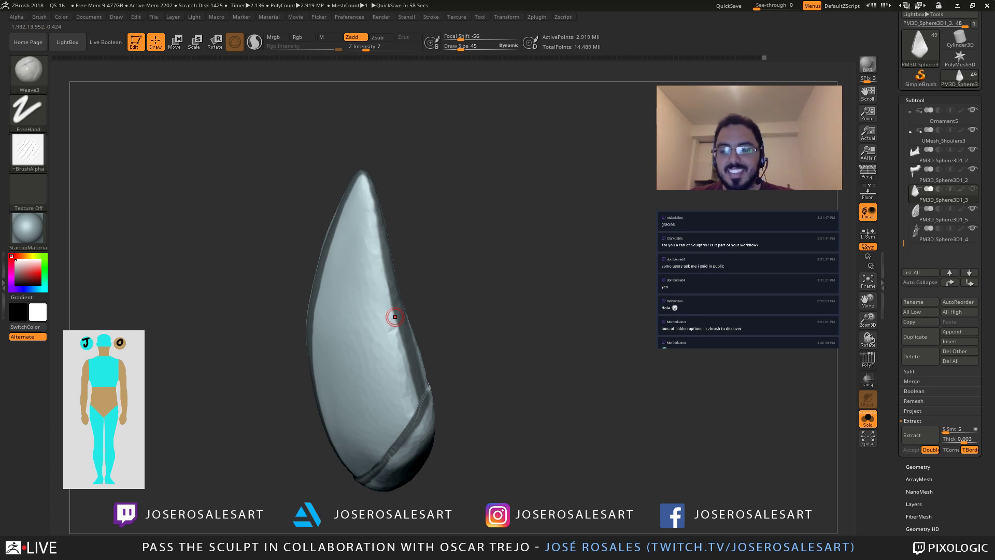
{"action": "mouse_move", "coordinate": [371, 375]}
{"action": "right_mouse_down"}
{"action": "mouse_move", "coordinate": [343, 327]}
{"action": "mouse_move", "coordinate": [356, 329]}
{"action": "right_mouse_up"}
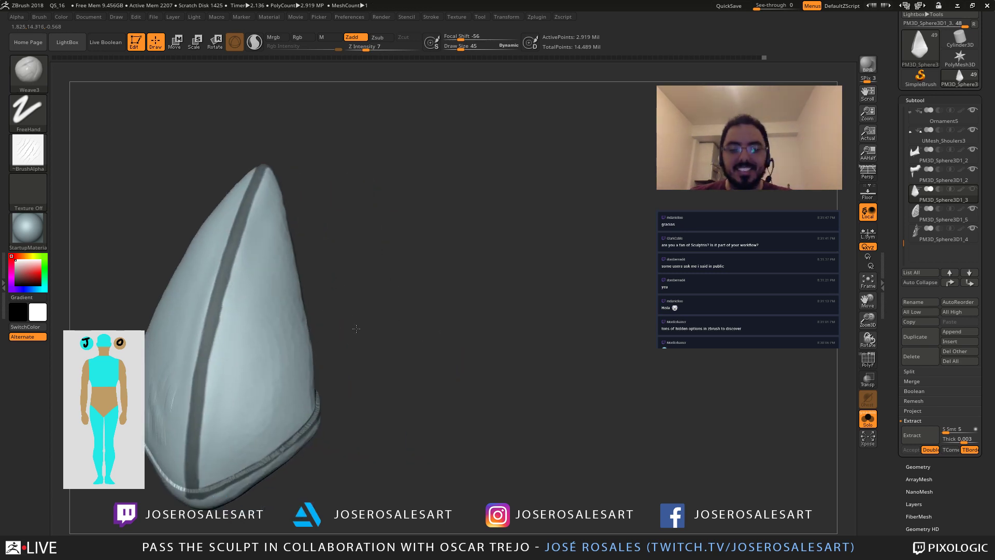
{"action": "mouse_move", "coordinate": [356, 328]}
{"action": "left_mouse_down"}
{"action": "mouse_move", "coordinate": [375, 316]}
{"action": "mouse_move", "coordinate": [380, 336]}
{"action": "left_mouse_up"}
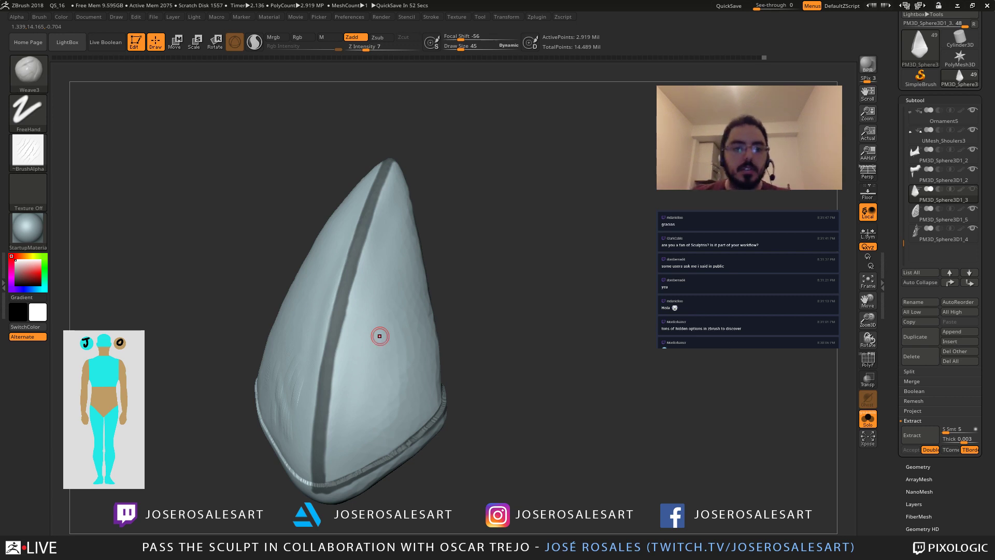
{"action": "right_click_drag", "start_coordinate": [380, 336], "coordinate": [409, 325]}
{"action": "right_click_drag", "start_coordinate": [422, 286], "coordinate": [384, 289]}
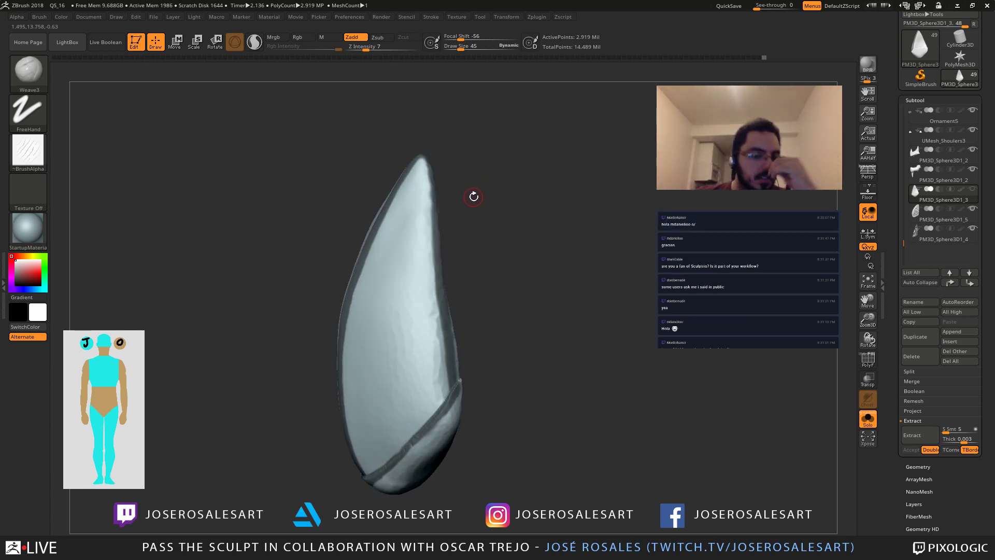
{"action": "right_click_drag", "start_coordinate": [390, 319], "coordinate": [414, 314]}
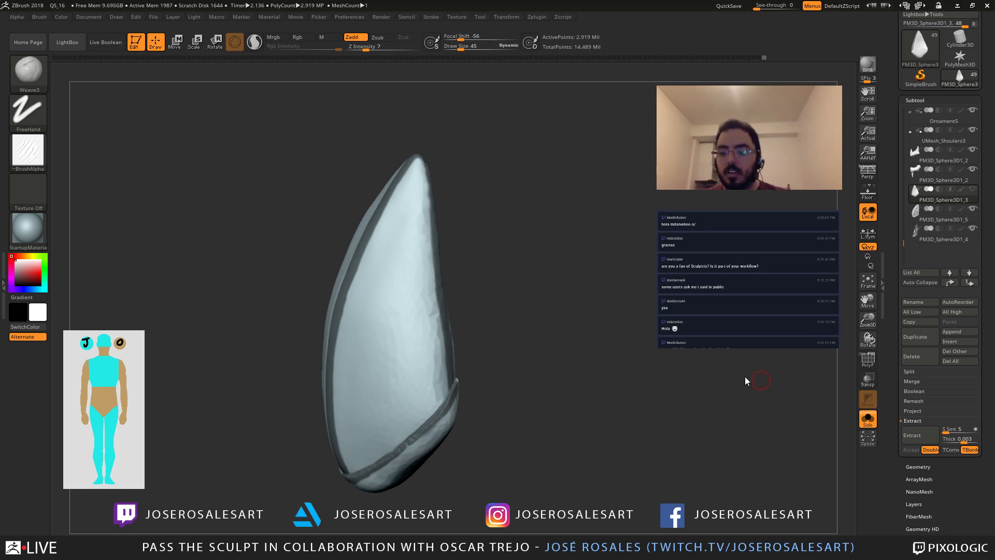
Step: Clear the shell's mask and try to extract it as a new subtool, cancelling the extraction
{"action": "key", "text": "ctrl"}
{"action": "left_click_drag", "start_coordinate": [465, 367], "coordinate": [495, 356], "text": "ctrl"}
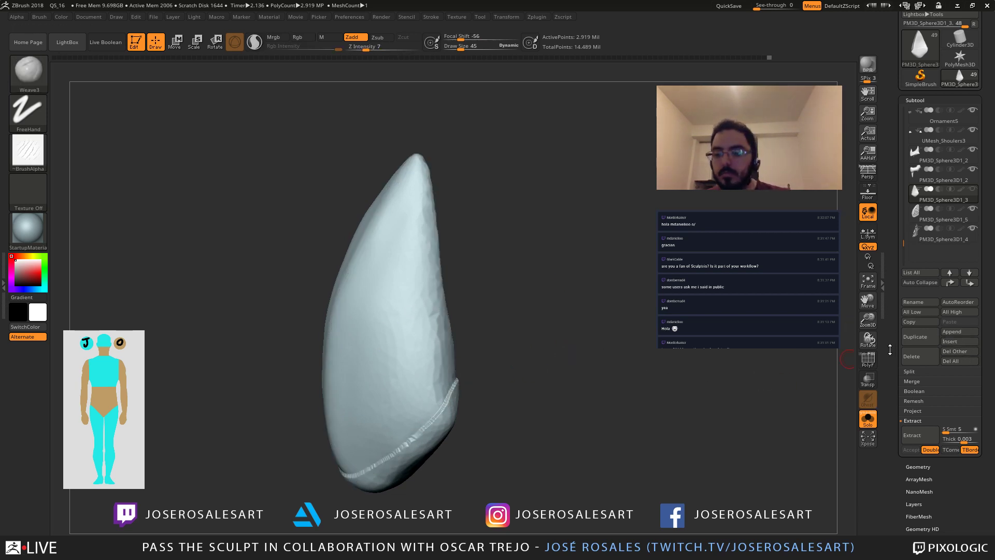
{"action": "left_click_drag", "start_coordinate": [891, 348], "coordinate": [894, 285]}
{"action": "left_click", "coordinate": [911, 350]}
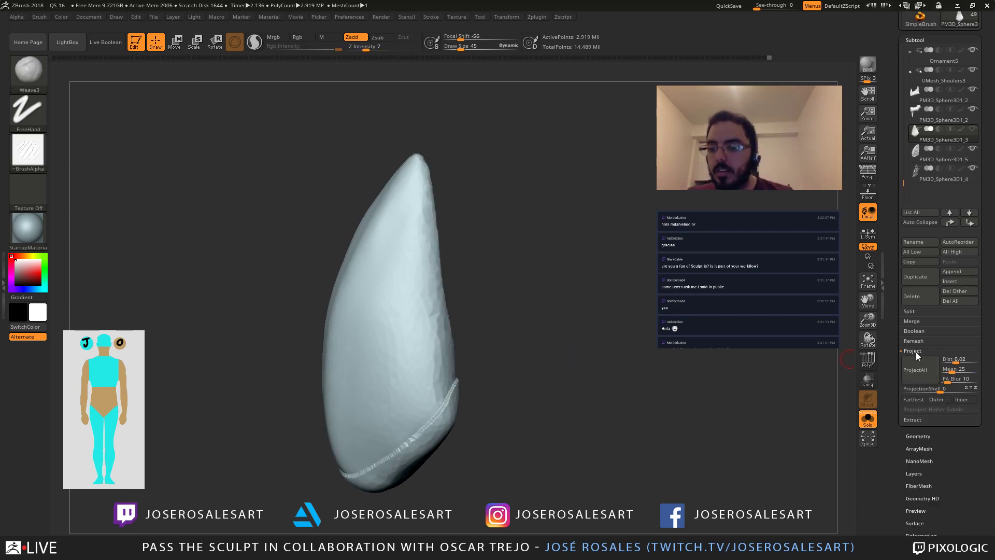
{"action": "left_click", "coordinate": [913, 350]}
{"action": "left_click", "coordinate": [921, 360]}
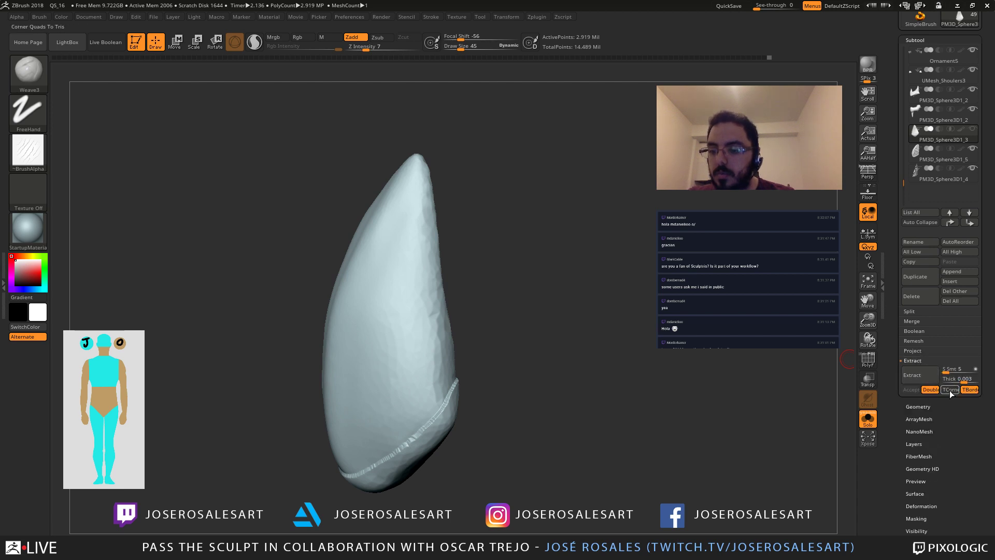
{"action": "left_click", "coordinate": [921, 380]}
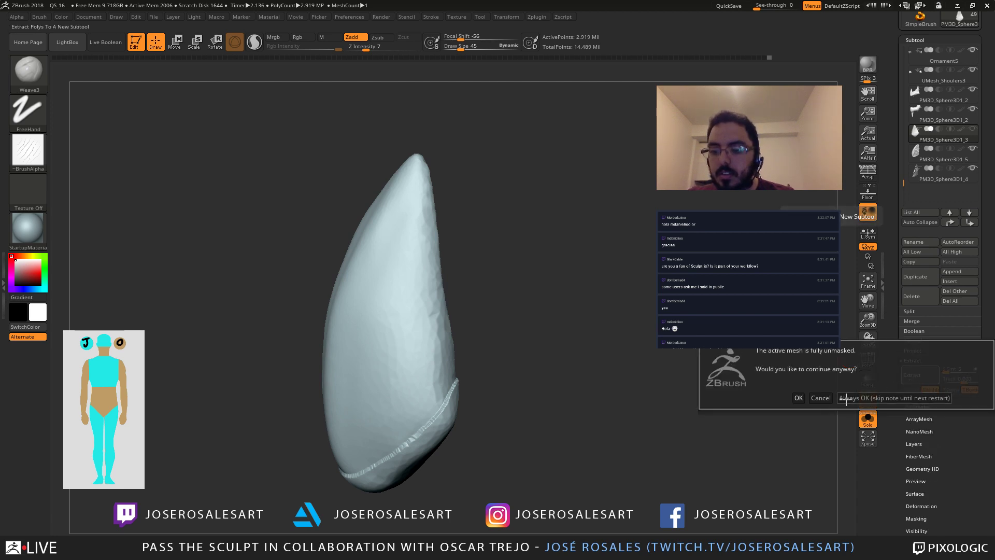
{"action": "left_click", "coordinate": [820, 399]}
Step: Display the shell's polygroups and inspect the ridge stripe, swirl pattern and rear edge
{"action": "right_click_drag", "start_coordinate": [384, 335], "coordinate": [354, 311]}
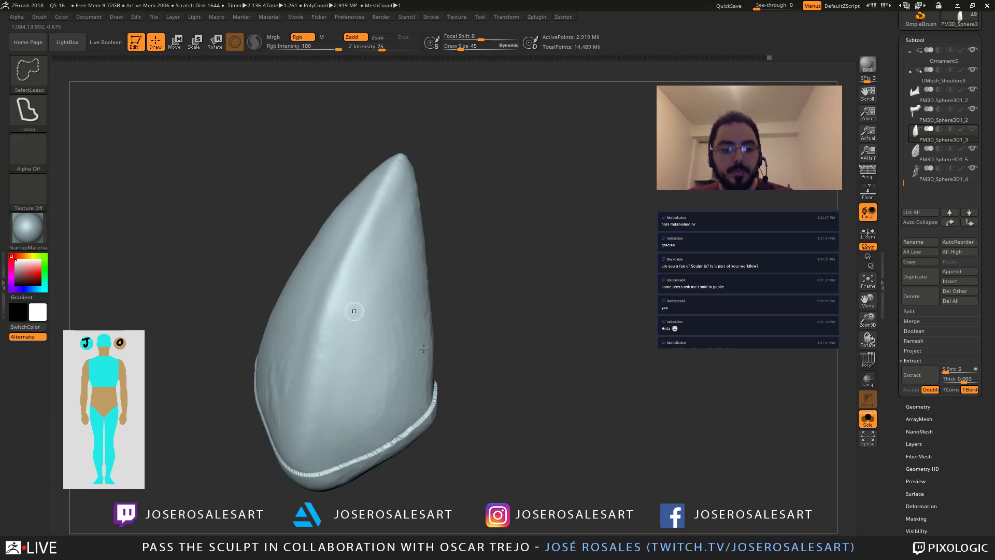
{"action": "key", "text": "shift+f"}
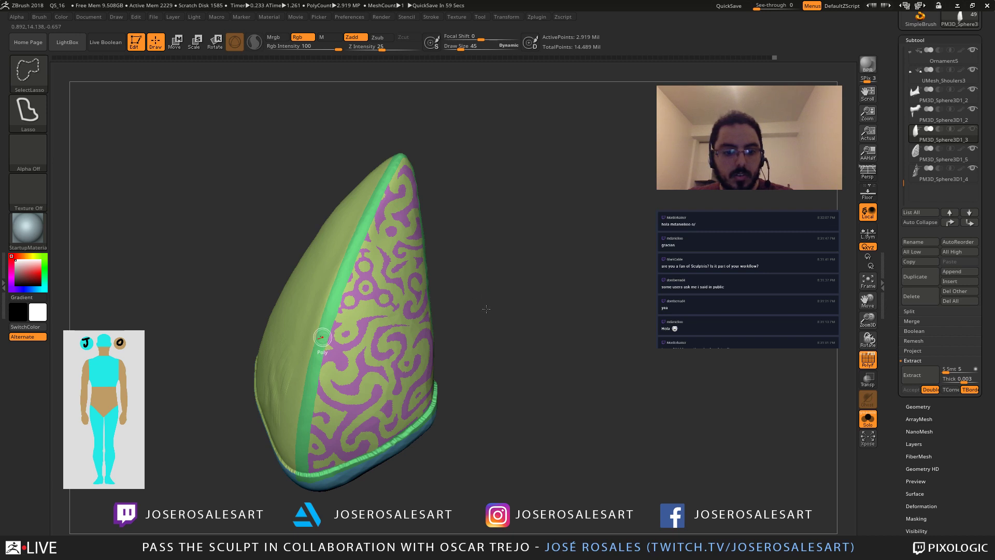
{"action": "mouse_move", "coordinate": [476, 284]}
{"action": "left_mouse_down"}
{"action": "mouse_move", "coordinate": [475, 316]}
{"action": "mouse_move", "coordinate": [506, 302]}
{"action": "left_mouse_up"}
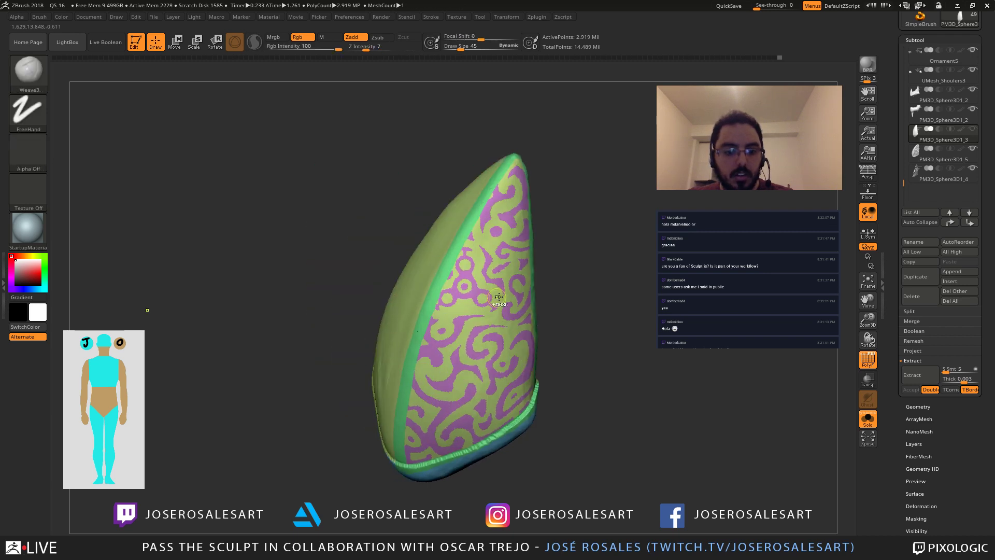
{"action": "mouse_move", "coordinate": [503, 294]}
{"action": "right_mouse_down"}
{"action": "mouse_move", "coordinate": [491, 311]}
{"action": "mouse_move", "coordinate": [389, 306]}
{"action": "mouse_move", "coordinate": [306, 341]}
{"action": "mouse_move", "coordinate": [302, 505]}
{"action": "right_mouse_up"}
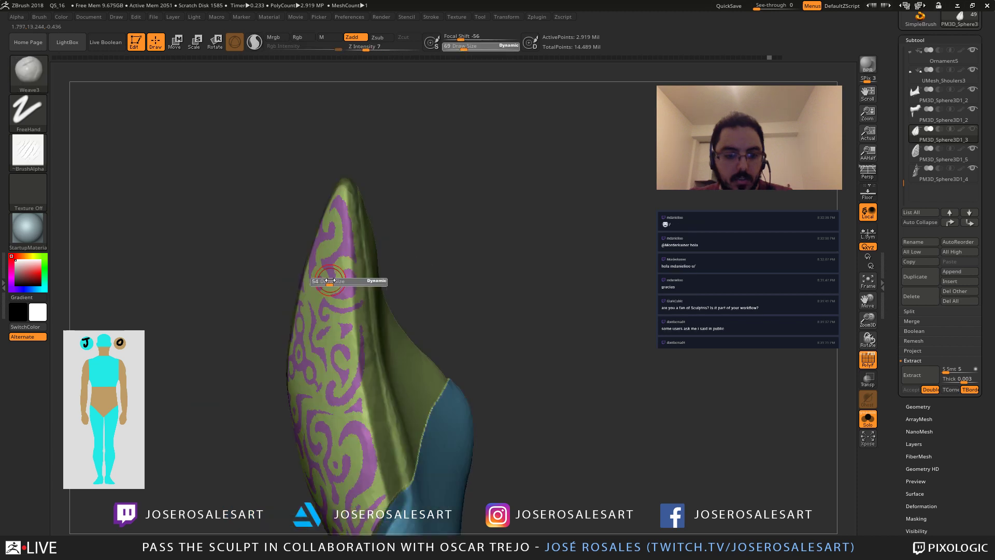
Step: Reduce the draw size to 30 and mask along the rear edge beside the swirl-patterned face
{"action": "key", "text": "ctrl"}
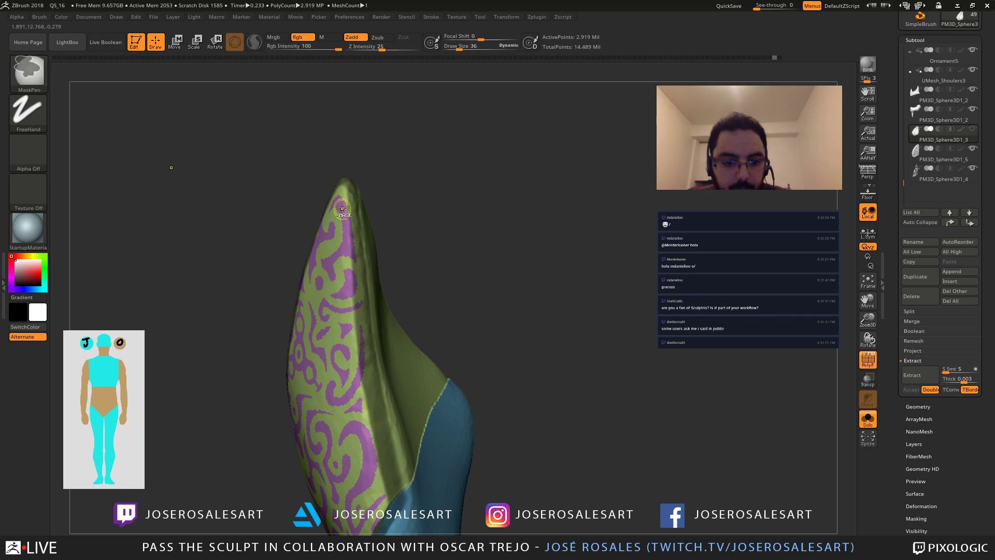
{"action": "key", "text": "s"}
{"action": "right_click_drag", "start_coordinate": [362, 374], "coordinate": [336, 281], "text": "alt"}
{"action": "key", "text": "s"}
{"action": "left_click_drag", "start_coordinate": [335, 280], "coordinate": [337, 281]}
{"action": "mouse_move", "coordinate": [328, 276]}
{"action": "right_mouse_down"}
{"action": "mouse_move", "coordinate": [343, 277]}
{"action": "mouse_move", "coordinate": [334, 275]}
{"action": "right_mouse_up"}
{"action": "right_click_drag", "start_coordinate": [334, 311], "coordinate": [332, 332], "text": "alt"}
{"action": "key", "text": "s"}
{"action": "mouse_move", "coordinate": [333, 368]}
{"action": "right_mouse_down", "text": "alt"}
{"action": "mouse_move", "coordinate": [348, 373]}
{"action": "mouse_move", "coordinate": [336, 431]}
{"action": "mouse_move", "coordinate": [324, 433]}
{"action": "right_mouse_up", "text": "alt"}
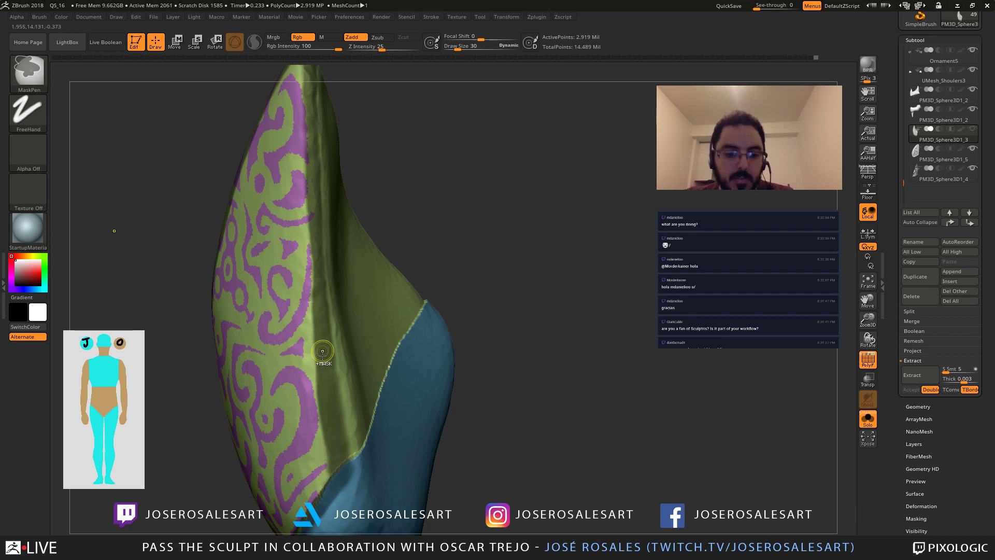
{"action": "left_click_drag", "start_coordinate": [322, 351], "coordinate": [326, 238], "text": "ctrl"}
{"action": "right_click_drag", "start_coordinate": [312, 237], "coordinate": [292, 326], "text": "alt"}
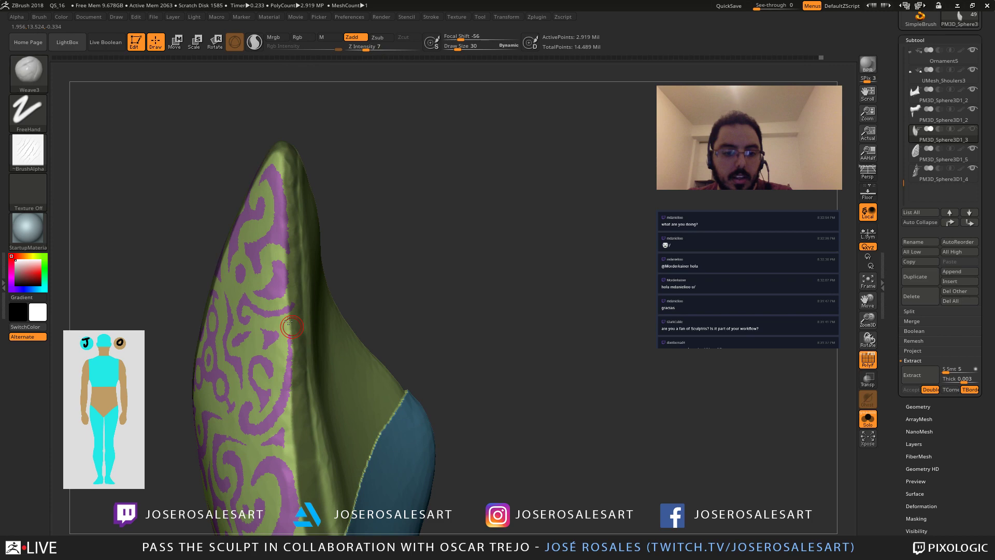
Step: Show the whole character to check the shell in place on the leg, and isolate the shell again
{"action": "right_click_drag", "start_coordinate": [288, 321], "coordinate": [378, 418]}
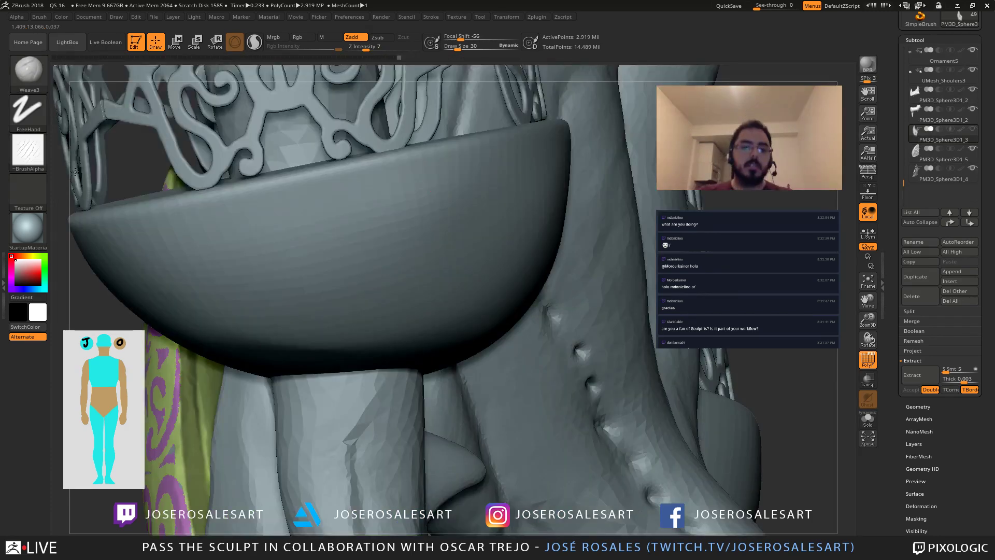
{"action": "right_click_drag", "start_coordinate": [75, 171], "coordinate": [219, 247]}
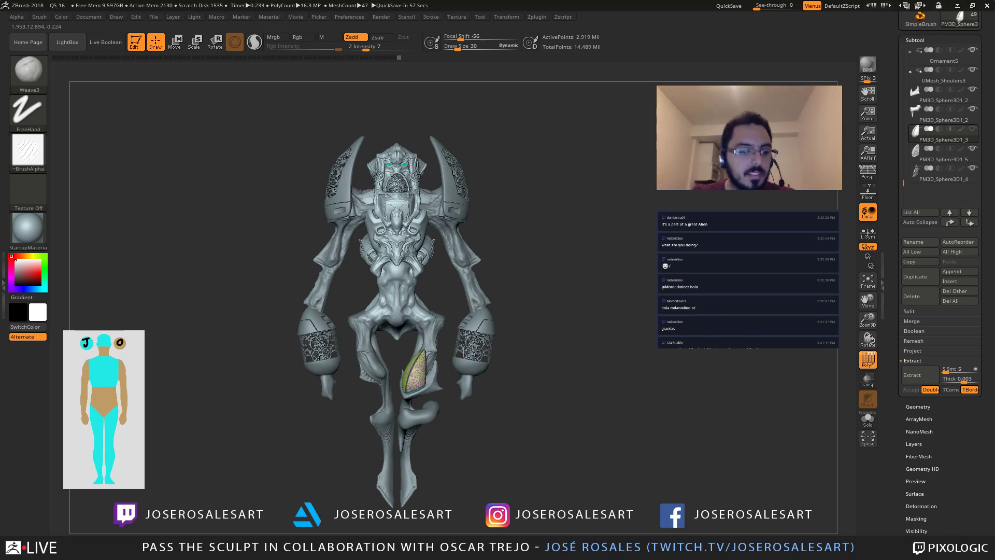
{"action": "left_click", "coordinate": [872, 177]}
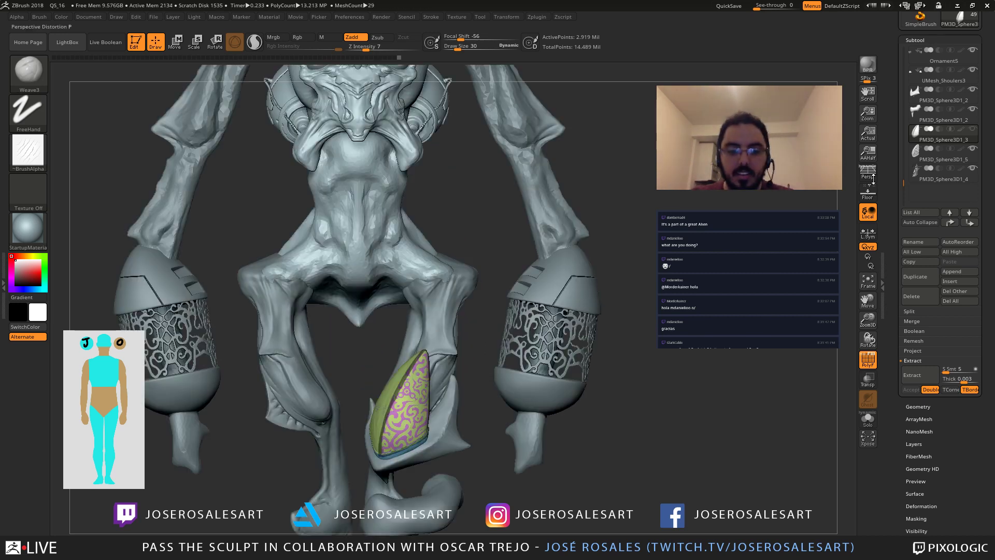
{"action": "left_click", "coordinate": [867, 419]}
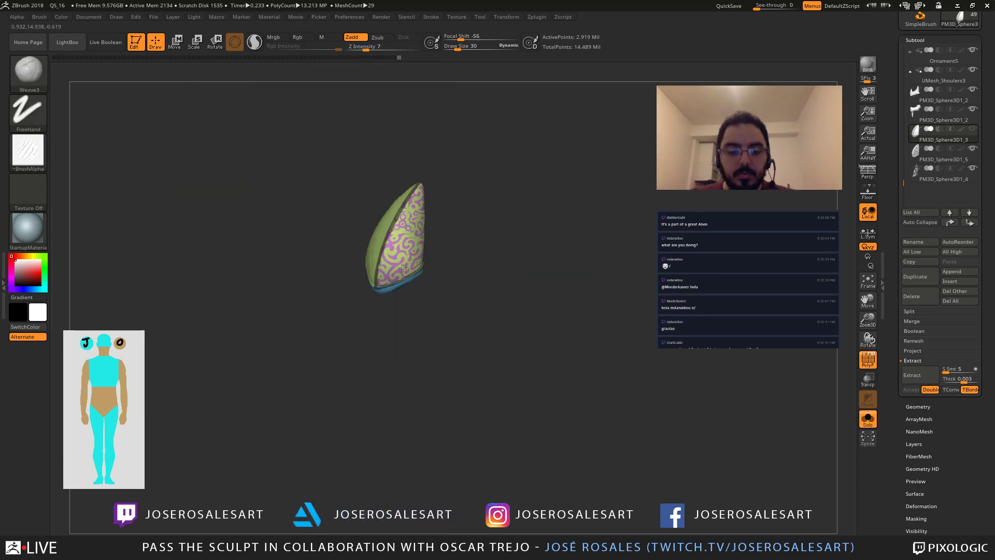
{"action": "right_click_drag", "start_coordinate": [403, 268], "coordinate": [374, 285], "text": "ctrl"}
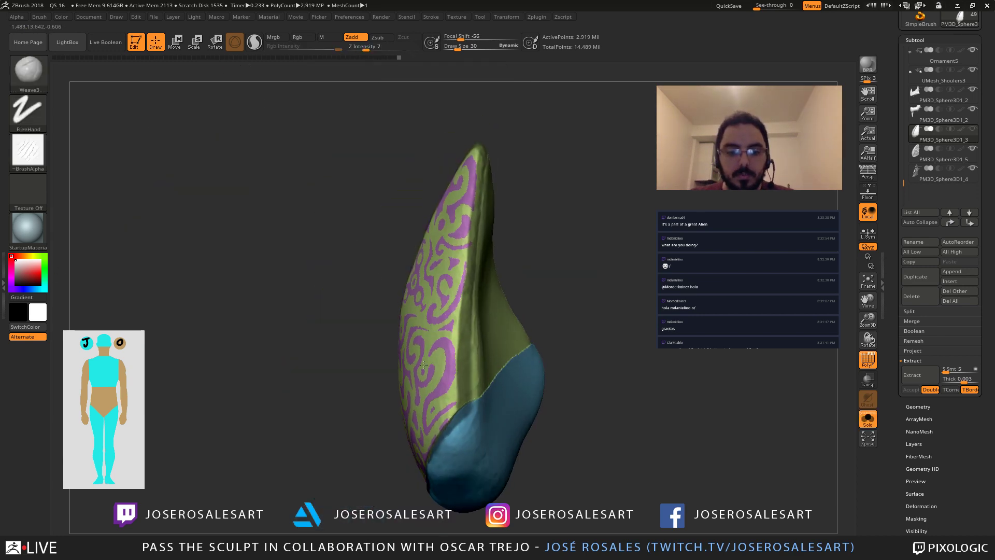
Step: Mask the ridge stripe between the plain face and the swirl-patterned face, starting from the shell's tip
{"action": "right_click_drag", "start_coordinate": [434, 380], "coordinate": [516, 158]}
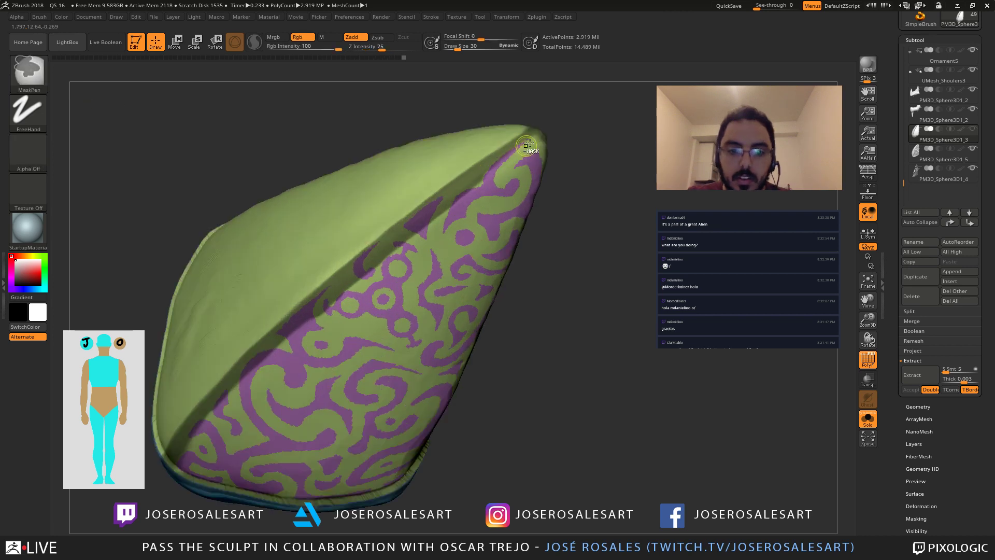
{"action": "left_click_drag", "start_coordinate": [527, 145], "coordinate": [356, 275], "text": "ctrl"}
{"action": "right_click_drag", "start_coordinate": [356, 275], "coordinate": [285, 299]}
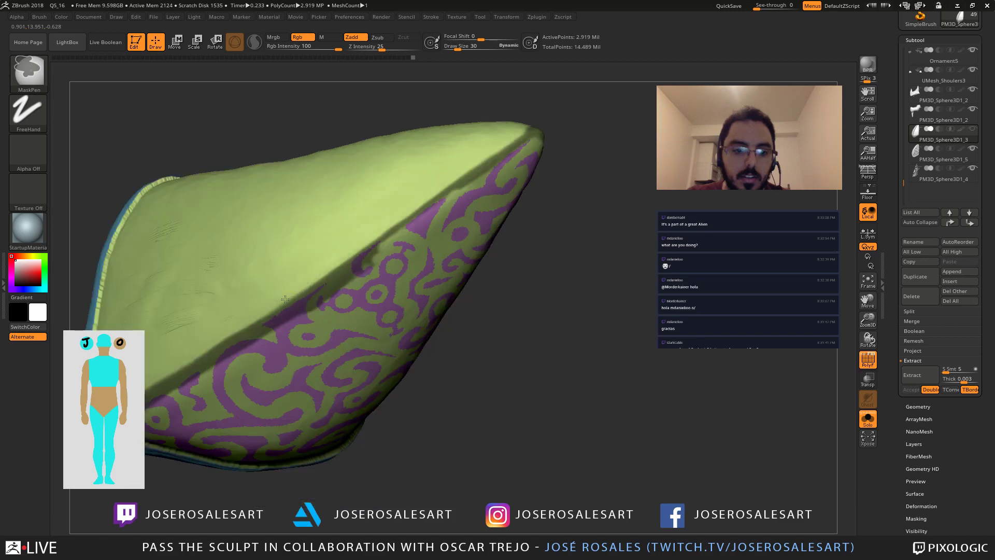
{"action": "mouse_move", "coordinate": [285, 299]}
{"action": "left_mouse_down", "text": "ctrl"}
{"action": "mouse_move", "coordinate": [406, 212]}
{"action": "mouse_move", "coordinate": [467, 183]}
{"action": "left_mouse_up", "text": "ctrl"}
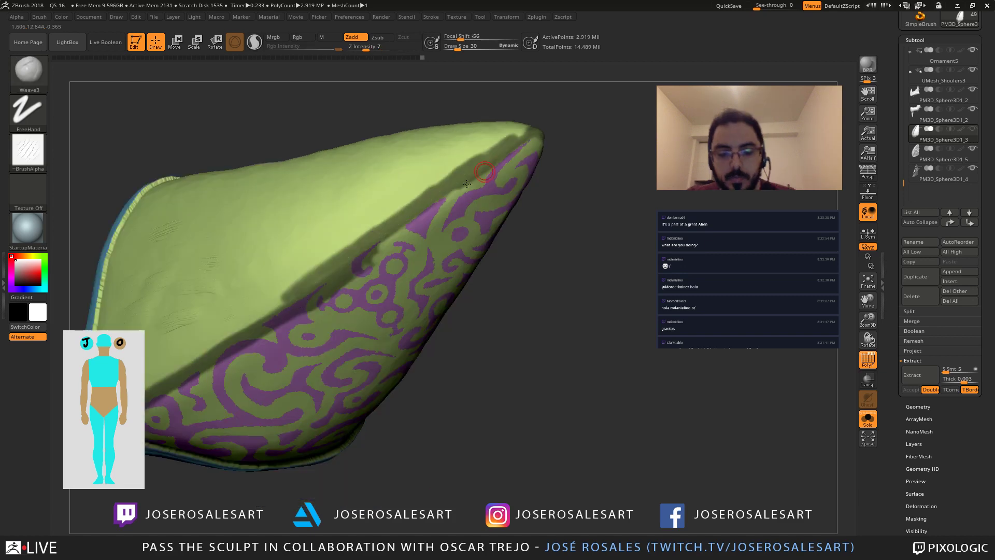
{"action": "right_click_drag", "start_coordinate": [467, 184], "coordinate": [444, 206]}
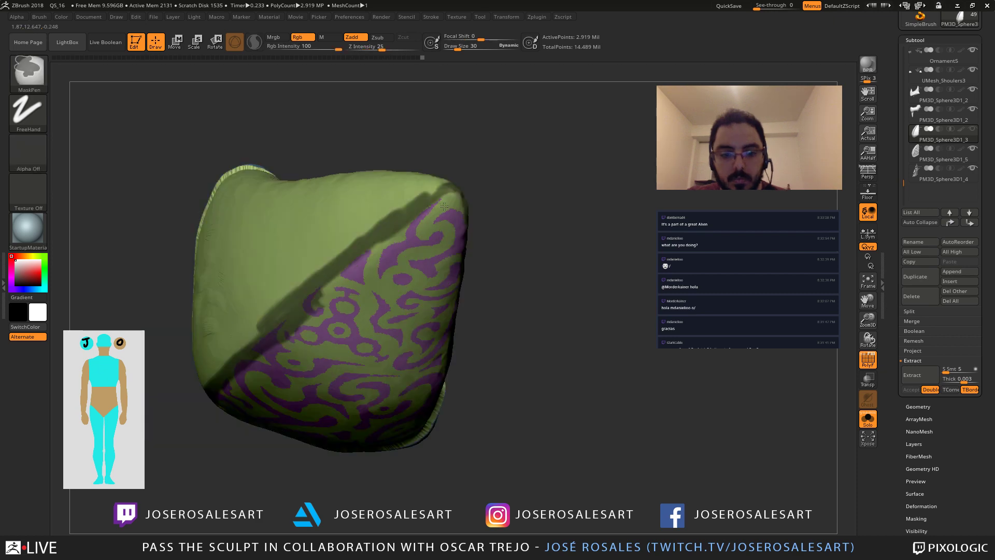
Step: Inspect the ridge mask around the shell and unmask its excess along the edge of the swirl pattern
{"action": "mouse_move", "coordinate": [362, 260]}
{"action": "right_mouse_down"}
{"action": "mouse_move", "coordinate": [345, 279]}
{"action": "mouse_move", "coordinate": [340, 267]}
{"action": "right_mouse_up"}
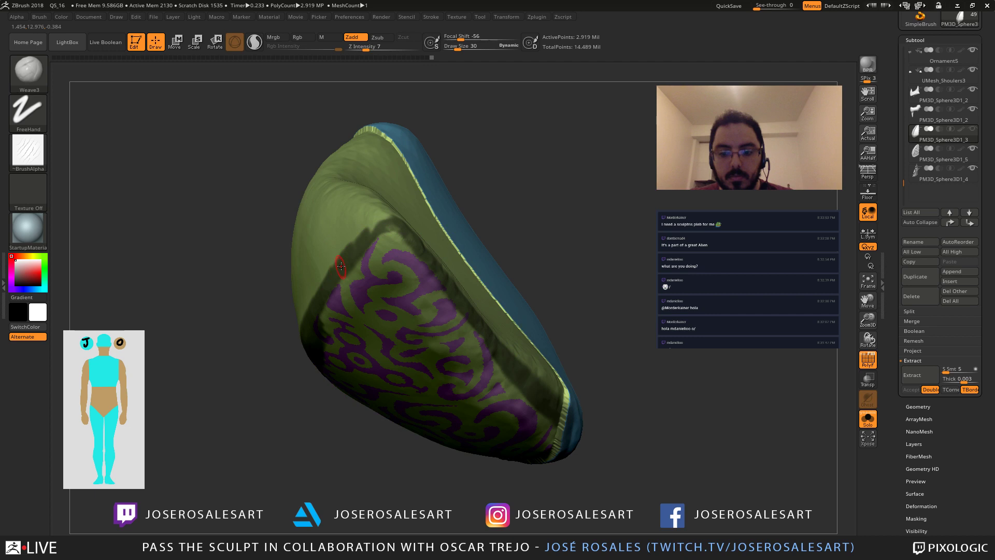
{"action": "right_click_drag", "start_coordinate": [341, 266], "coordinate": [408, 236]}
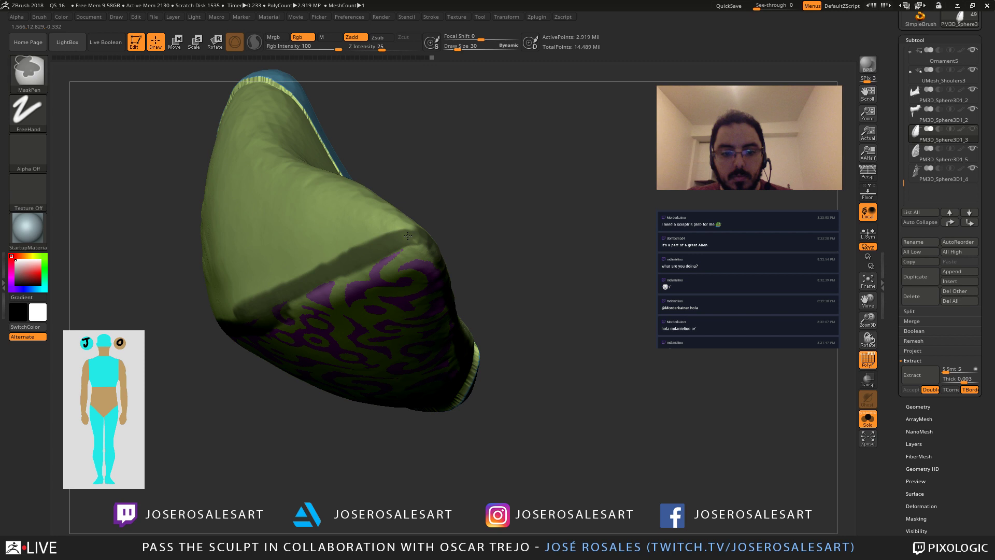
{"action": "right_click_drag", "start_coordinate": [408, 235], "coordinate": [350, 206]}
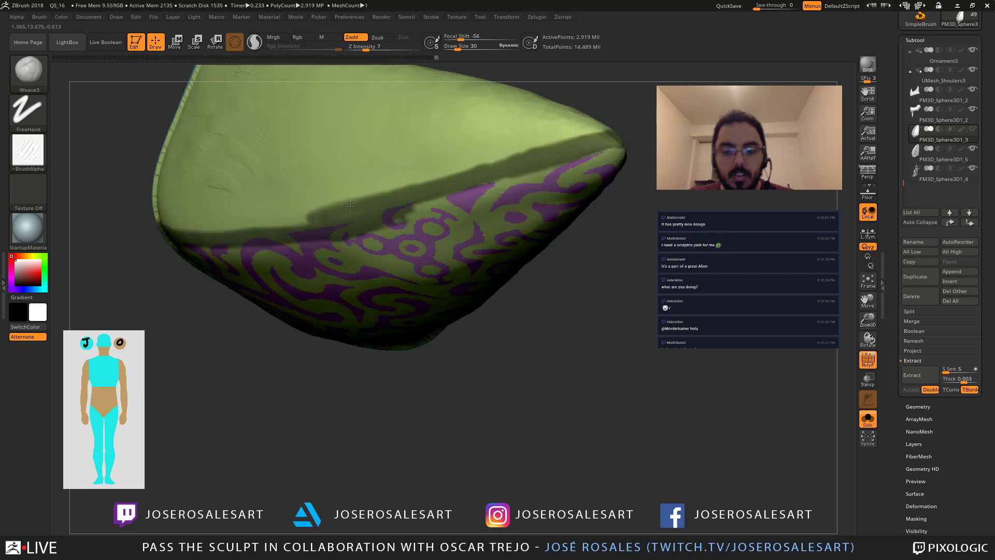
{"action": "right_click_drag", "start_coordinate": [350, 207], "coordinate": [305, 223]}
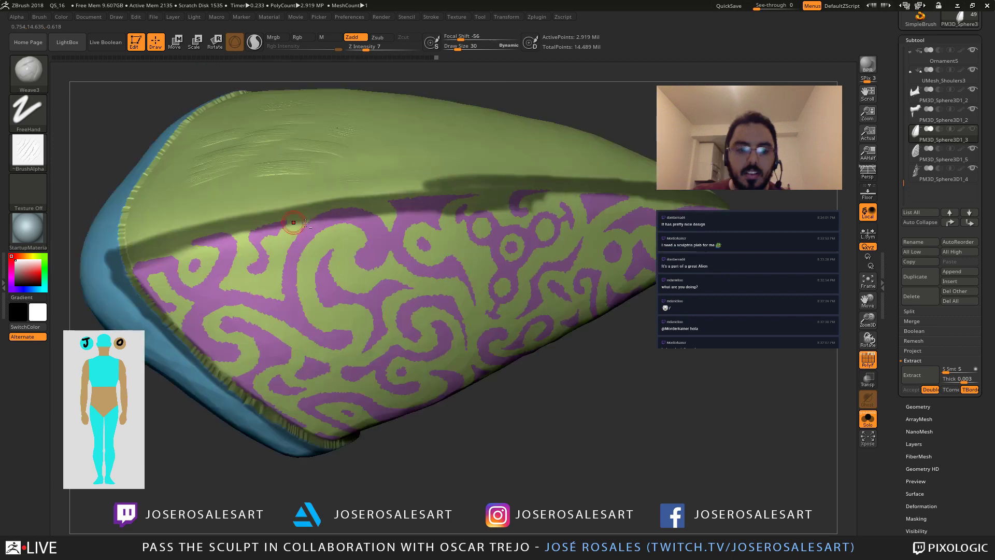
{"action": "mouse_move", "coordinate": [305, 223]}
{"action": "left_mouse_down", "text": "ctrl+alt"}
{"action": "mouse_move", "coordinate": [524, 206]}
{"action": "mouse_move", "coordinate": [454, 206]}
{"action": "left_mouse_up", "text": "ctrl+alt"}
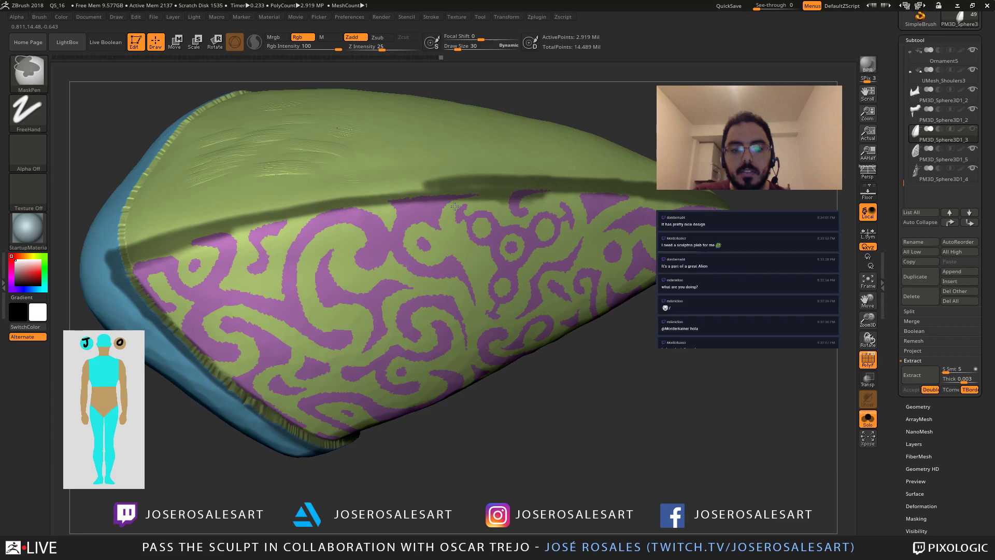
{"action": "right_click_drag", "start_coordinate": [455, 206], "coordinate": [322, 246]}
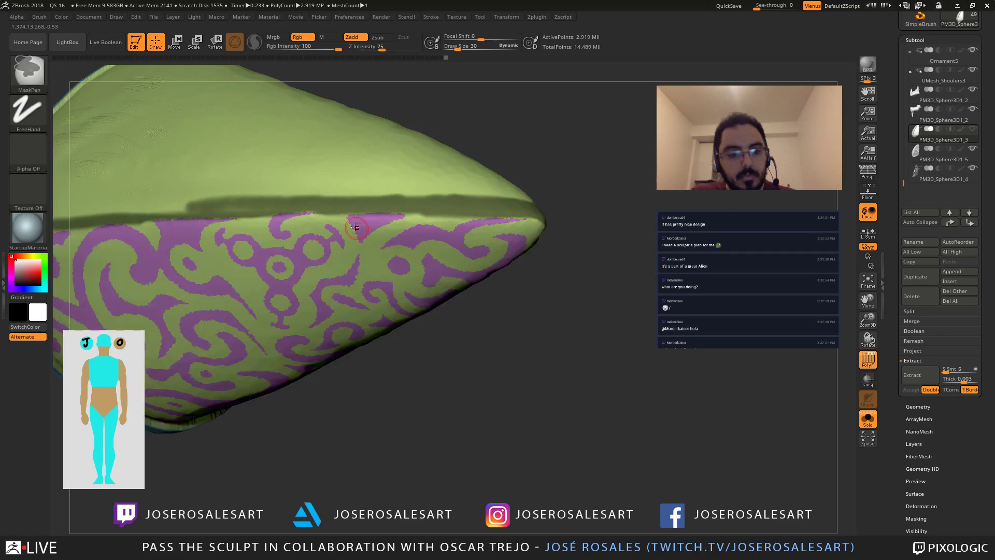
Step: Widen the ridge mask on the plain face toward the rim and trim its pattern side near the rim
{"action": "left_click_drag", "start_coordinate": [427, 204], "coordinate": [158, 214], "text": "ctrl"}
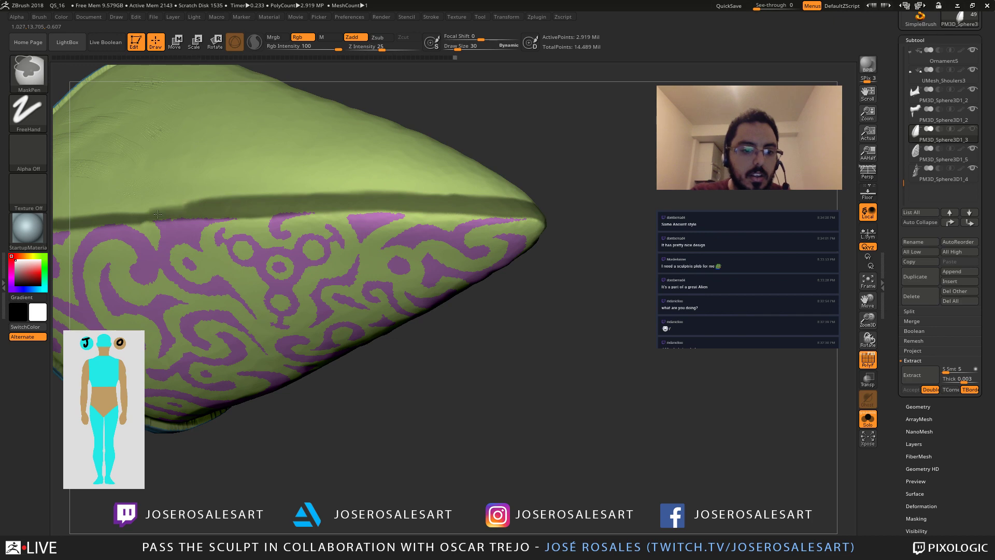
{"action": "right_click_drag", "start_coordinate": [157, 213], "coordinate": [220, 232], "text": "alt"}
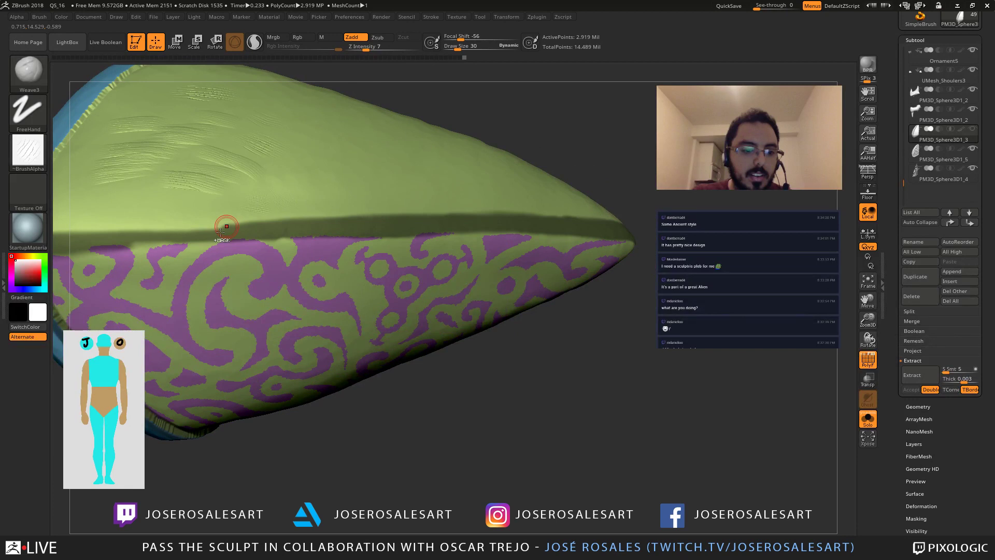
{"action": "left_click_drag", "start_coordinate": [227, 226], "coordinate": [100, 232], "text": "ctrl"}
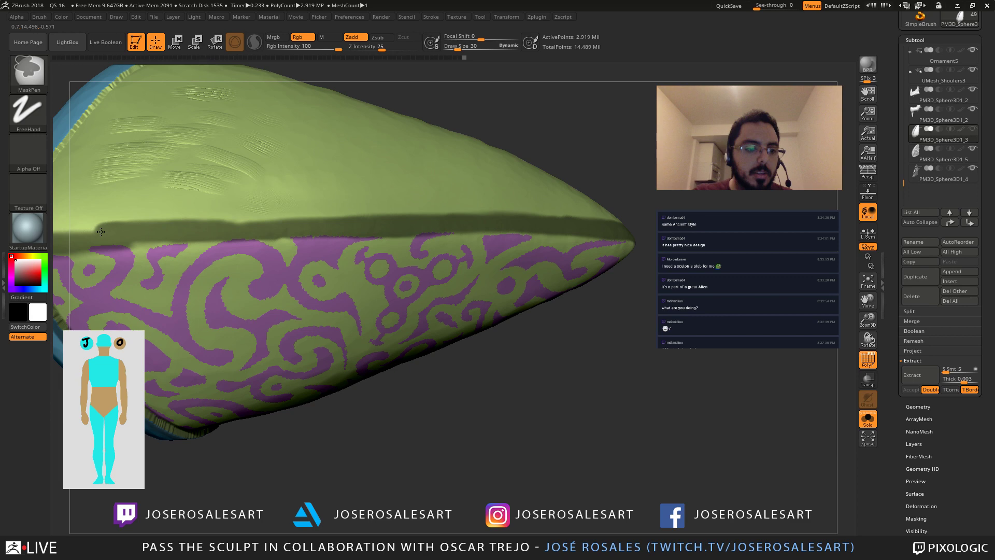
{"action": "mouse_move", "coordinate": [100, 232]}
{"action": "right_mouse_down", "text": "alt"}
{"action": "mouse_move", "coordinate": [249, 241]}
{"action": "mouse_move", "coordinate": [195, 267]}
{"action": "right_mouse_up", "text": "alt"}
{"action": "left_click_drag", "start_coordinate": [299, 265], "coordinate": [207, 261], "text": "ctrl+alt"}
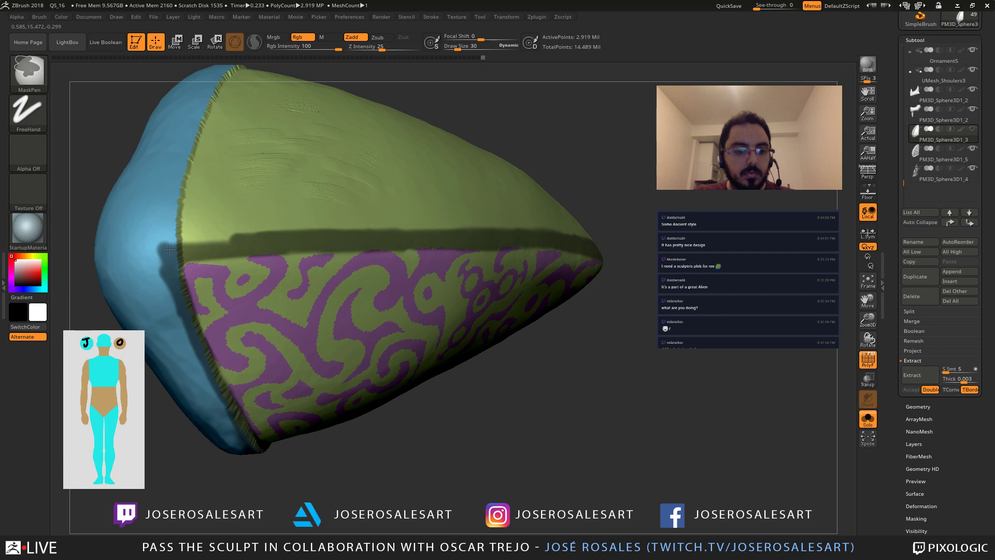
Step: Reduce the draw size to 21 and mask the rim stripe along the base of the swirl-patterned face
{"action": "left_click_drag", "start_coordinate": [170, 249], "coordinate": [259, 324]}
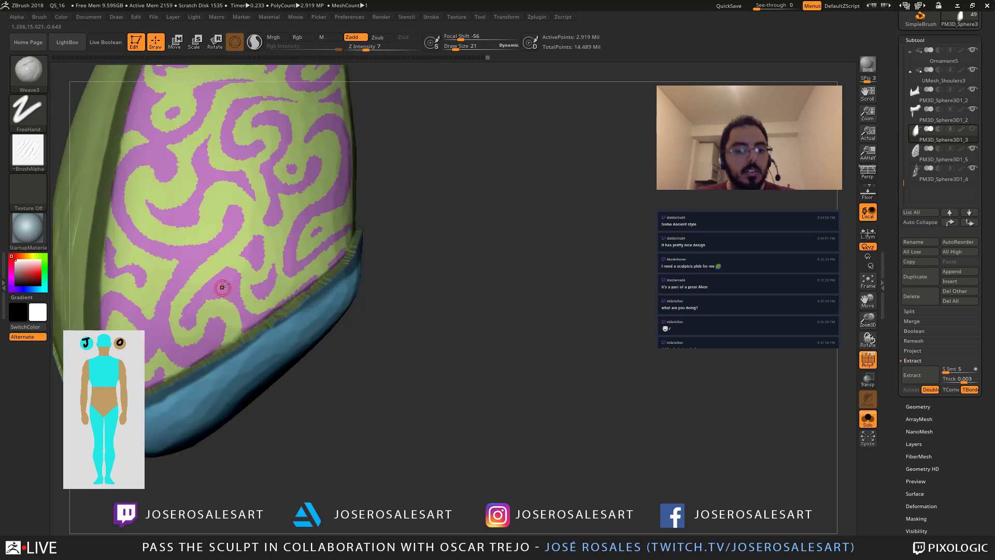
{"action": "key", "text": "ctrl"}
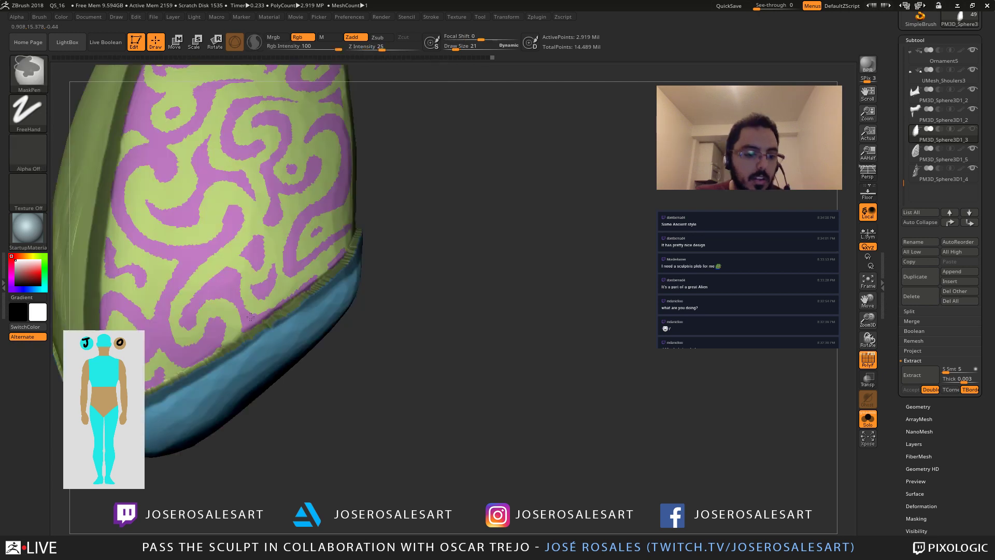
{"action": "right_click_drag", "start_coordinate": [250, 317], "coordinate": [238, 393]}
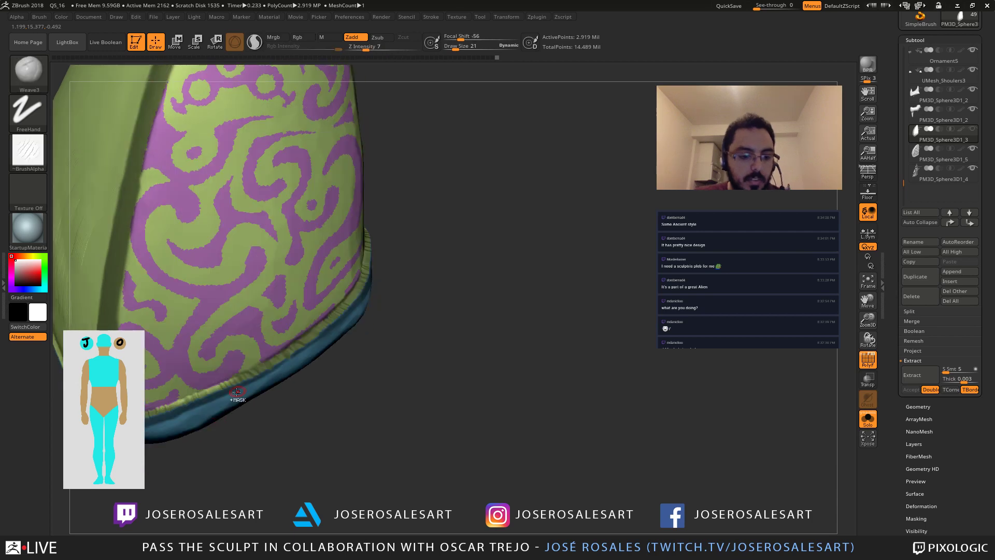
{"action": "key", "text": "ctrl"}
{"action": "left_click_drag", "start_coordinate": [164, 409], "coordinate": [183, 400], "text": "ctrl"}
{"action": "right_click_drag", "start_coordinate": [275, 300], "coordinate": [177, 346], "text": "alt"}
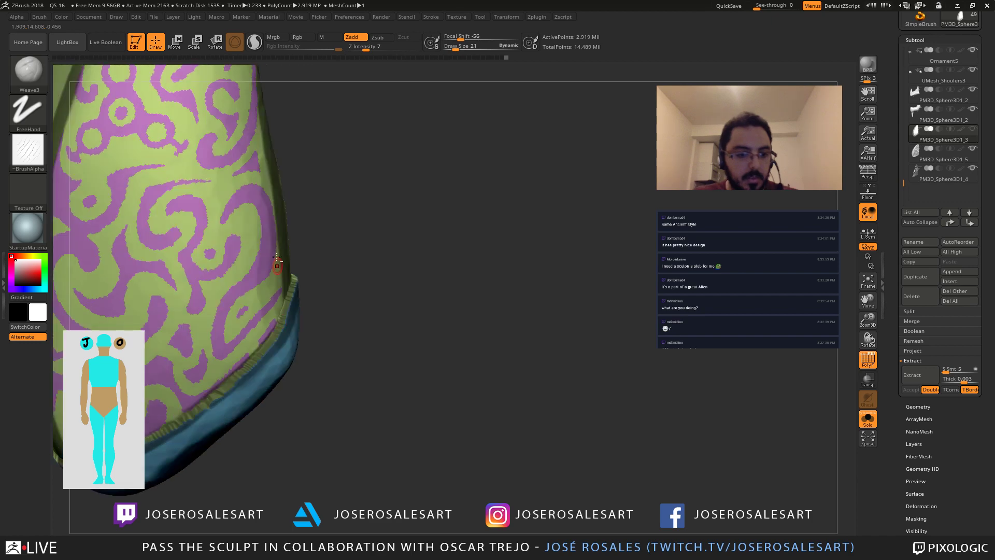
Step: Touch up the ridge mask near the shell's tip with the draw size reduced to 28
{"action": "left_click_drag", "start_coordinate": [277, 258], "coordinate": [269, 262]}
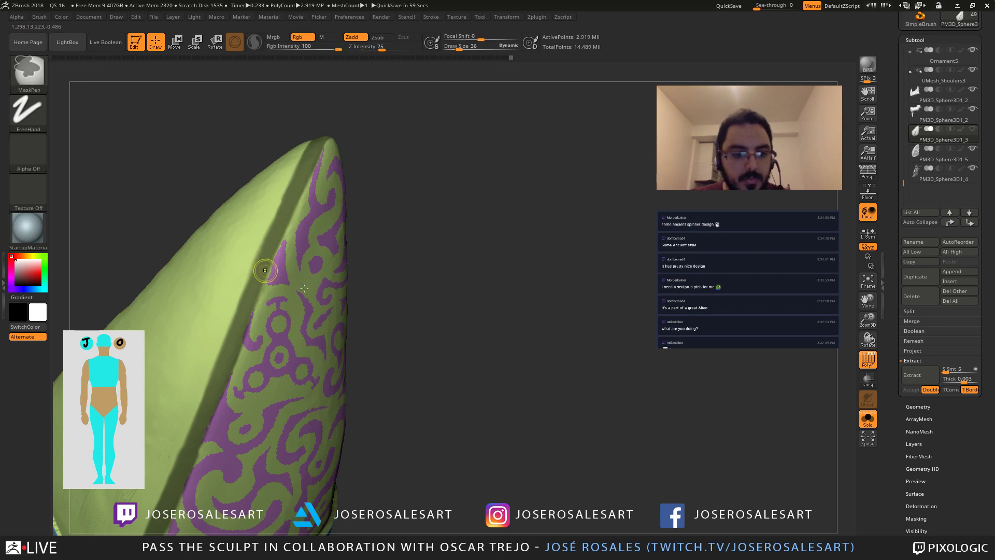
{"action": "left_click_drag", "start_coordinate": [265, 270], "coordinate": [277, 245], "text": "ctrl"}
{"action": "key", "text": "s"}
{"action": "left_click", "coordinate": [282, 254]}
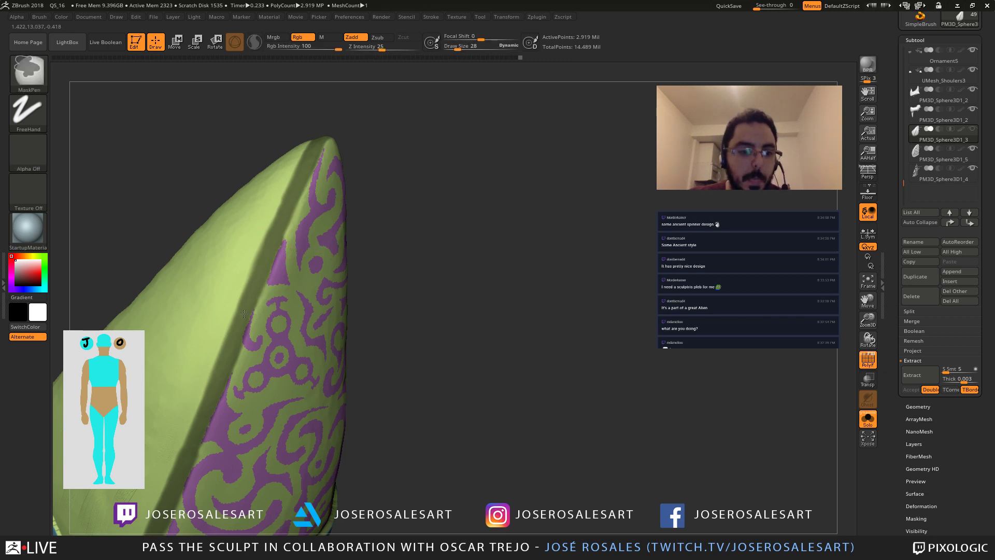
{"action": "mouse_move", "coordinate": [244, 314]}
{"action": "left_mouse_down", "text": "ctrl"}
{"action": "mouse_move", "coordinate": [259, 282]}
{"action": "mouse_move", "coordinate": [155, 272]}
{"action": "left_mouse_up", "text": "ctrl"}
Step: Turn the masked border stripe into its own polygroup, isolate it to check its shape, and show the whole shell again
{"action": "key", "text": "f"}
{"action": "left_click", "coordinate": [144, 304], "text": "ctrl"}
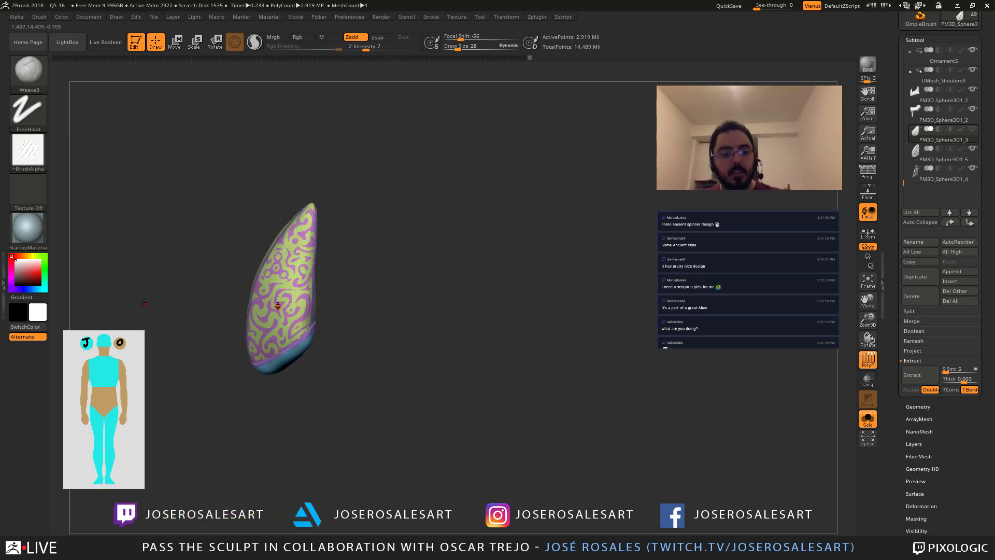
{"action": "right_click_drag", "start_coordinate": [278, 306], "coordinate": [310, 309]}
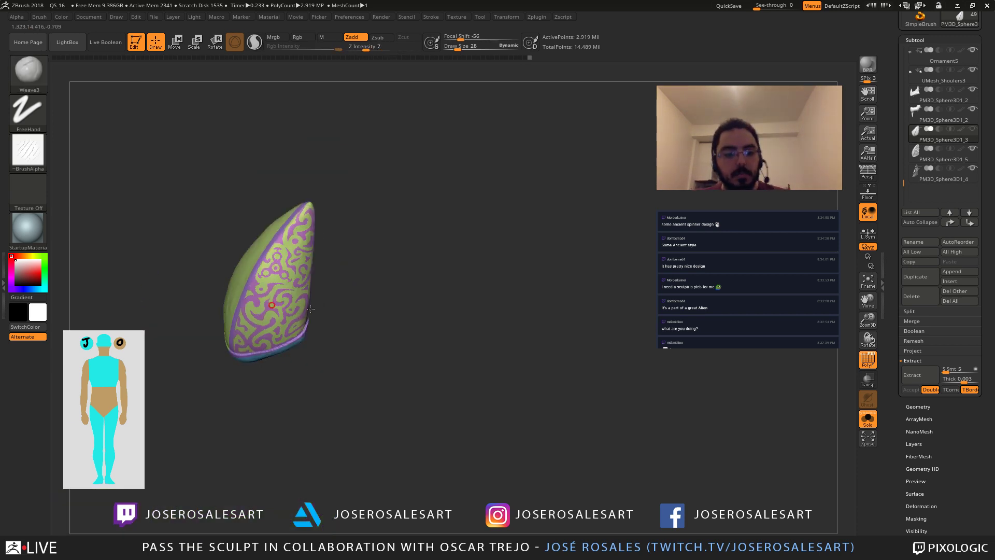
{"action": "left_click_drag", "start_coordinate": [310, 309], "coordinate": [337, 352]}
{"action": "left_click", "coordinate": [258, 227], "text": "ctrl+shift"}
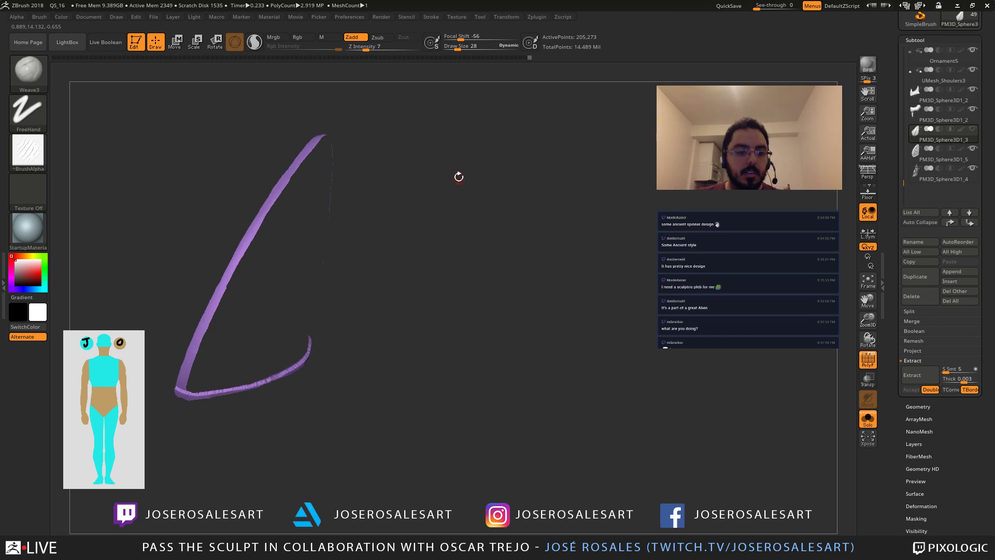
{"action": "left_click", "coordinate": [468, 296], "text": "ctrl+shift"}
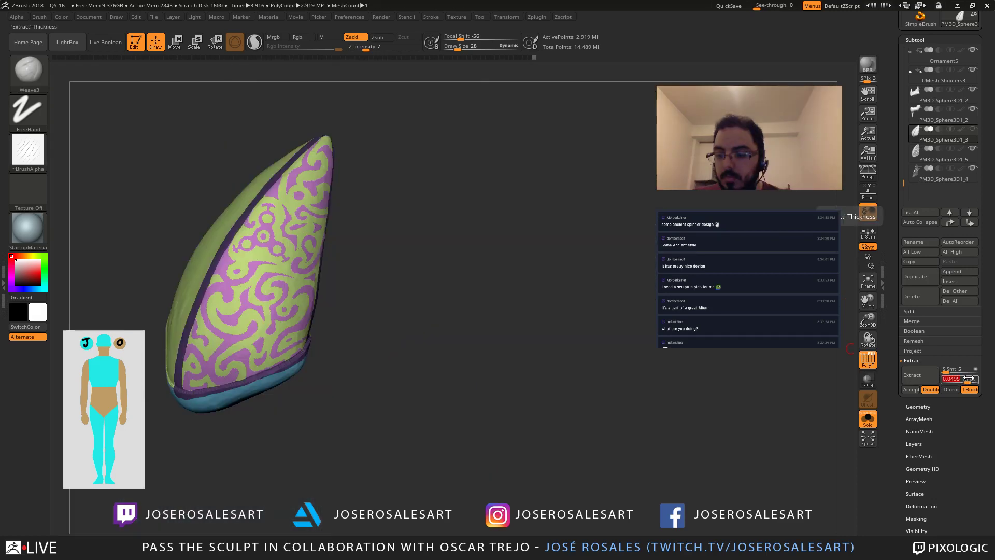
Step: Extract the masked border stripe as a new subtool with a thickness of 0.02 and move it below PM3D_Sphere3D1_5
{"action": "type", "text": "03"}
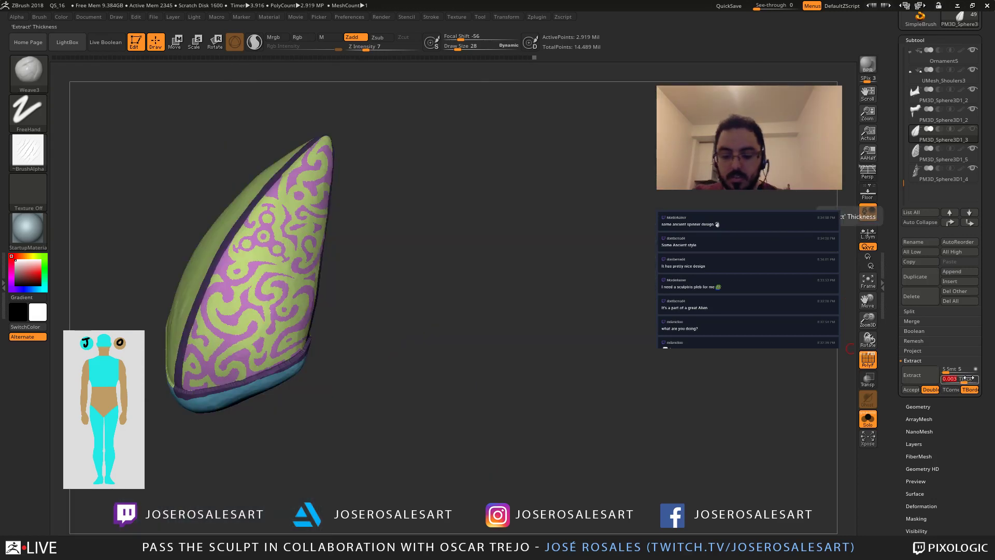
{"action": "key", "text": "Return"}
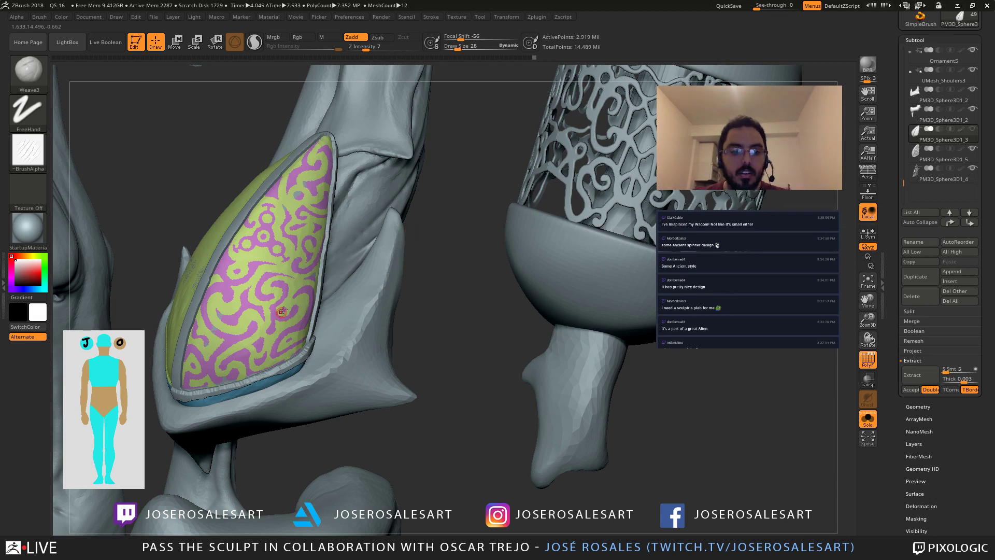
{"action": "left_click_drag", "start_coordinate": [518, 257], "coordinate": [571, 280], "text": "alt"}
{"action": "left_click", "coordinate": [913, 375]}
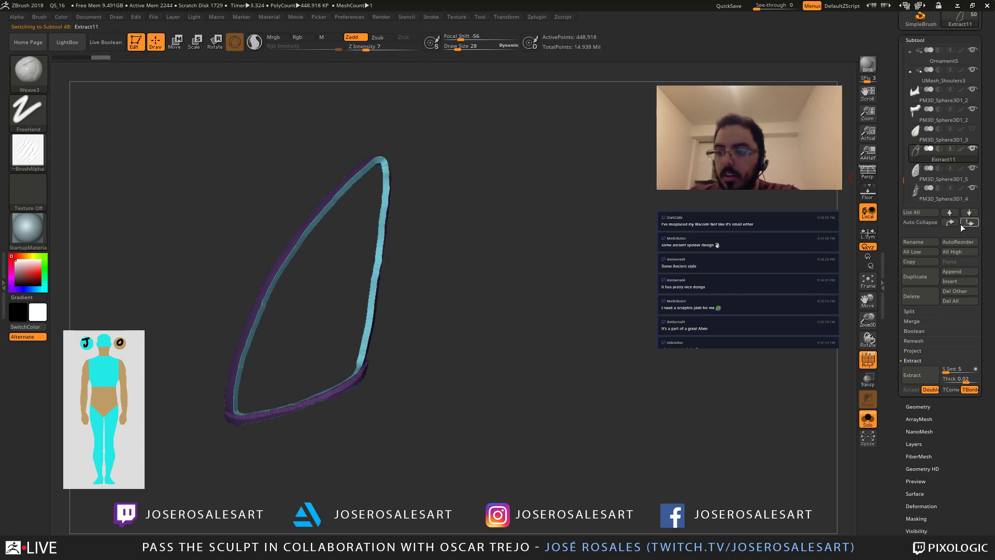
{"action": "left_click", "coordinate": [963, 222]}
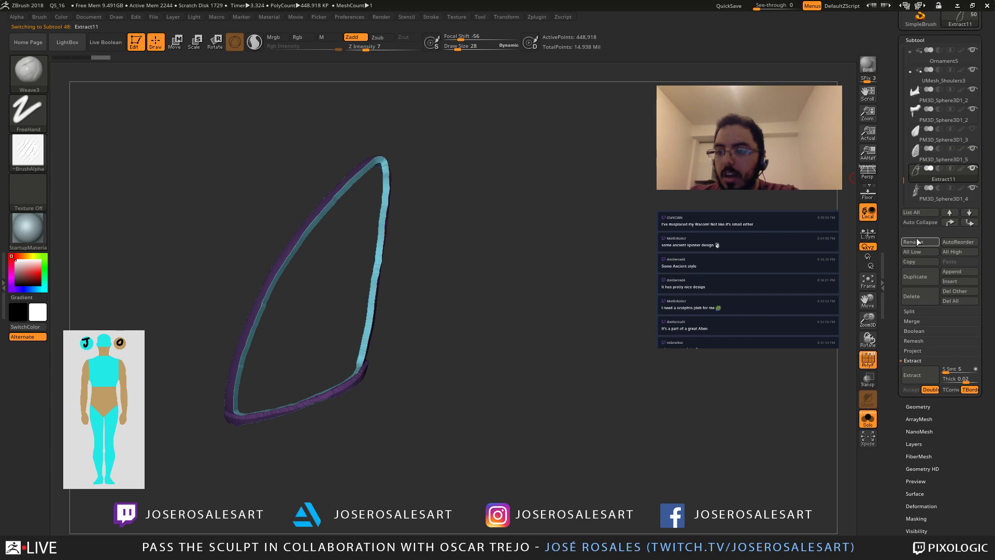
Step: Show the whole character, hide PM3D_Sphere3D1_5 and the polygroup display, and inspect the border frame on the leg armor
{"action": "left_click", "coordinate": [868, 419]}
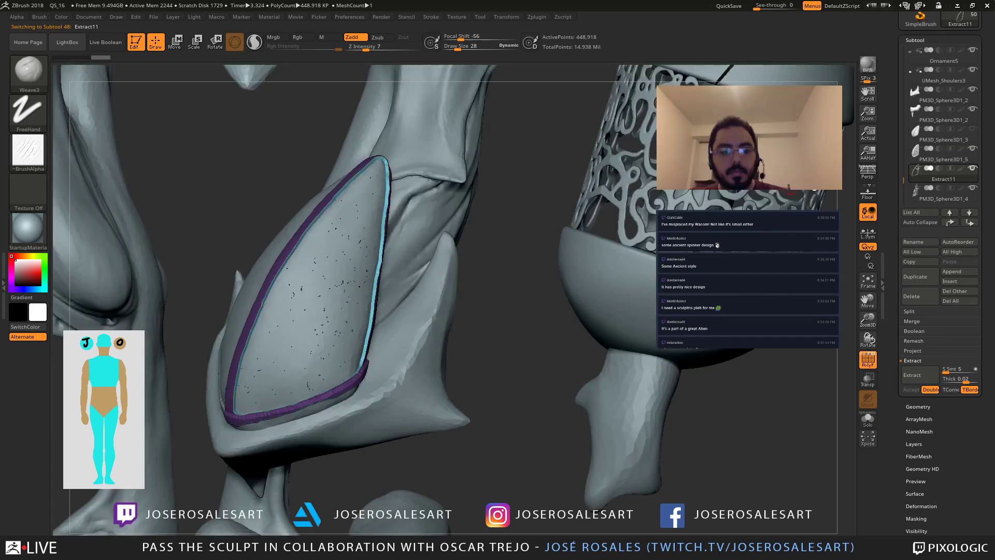
{"action": "left_click", "coordinate": [972, 150]}
{"action": "mouse_move", "coordinate": [364, 299]}
{"action": "right_mouse_down"}
{"action": "mouse_move", "coordinate": [233, 306]}
{"action": "mouse_move", "coordinate": [348, 299]}
{"action": "mouse_move", "coordinate": [378, 260]}
{"action": "mouse_move", "coordinate": [357, 251]}
{"action": "mouse_move", "coordinate": [499, 408]}
{"action": "right_mouse_up"}
{"action": "key", "text": "shift+f"}
{"action": "right_click_drag", "start_coordinate": [442, 369], "coordinate": [477, 433], "text": "alt"}
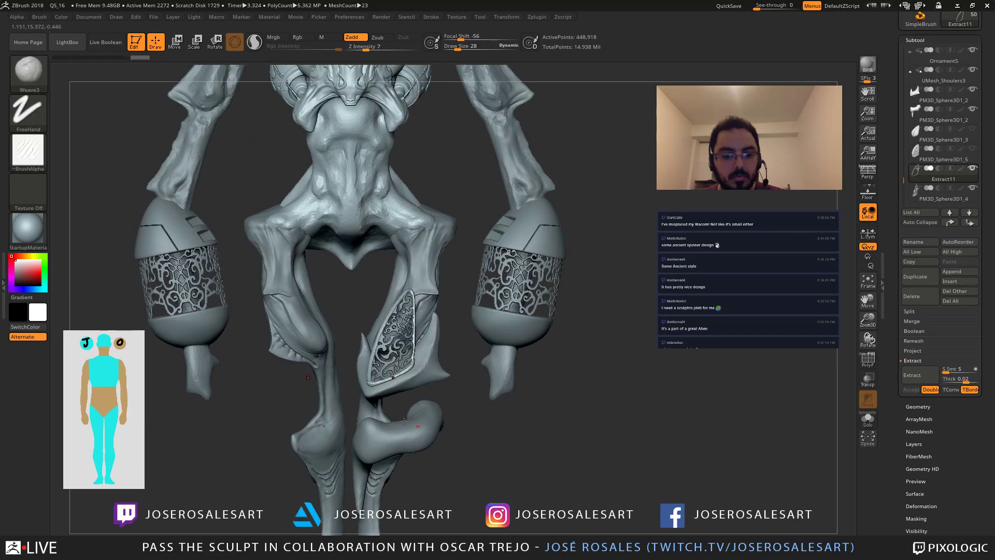
{"action": "right_click_drag", "start_coordinate": [404, 421], "coordinate": [399, 330], "text": "ctrl"}
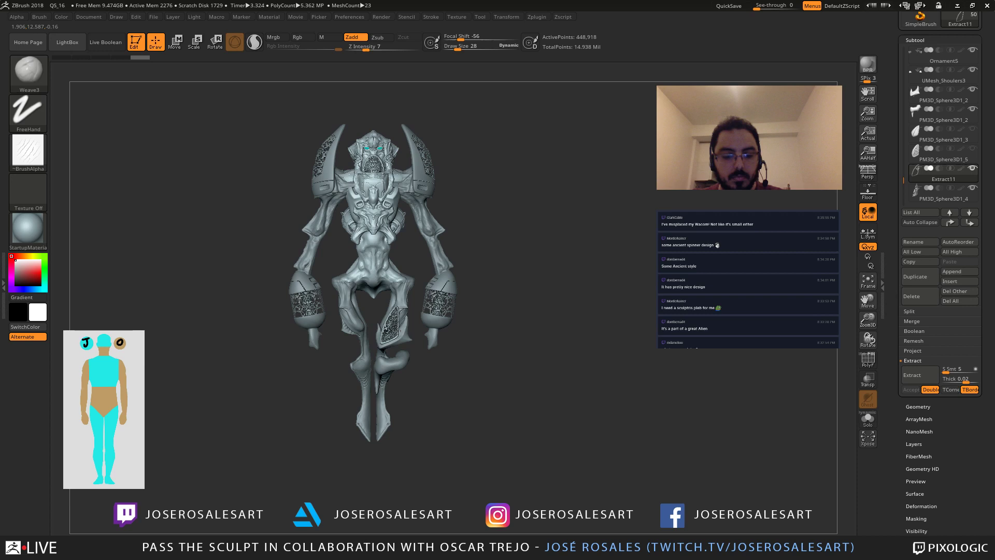
{"action": "right_click_drag", "start_coordinate": [400, 330], "coordinate": [413, 310]}
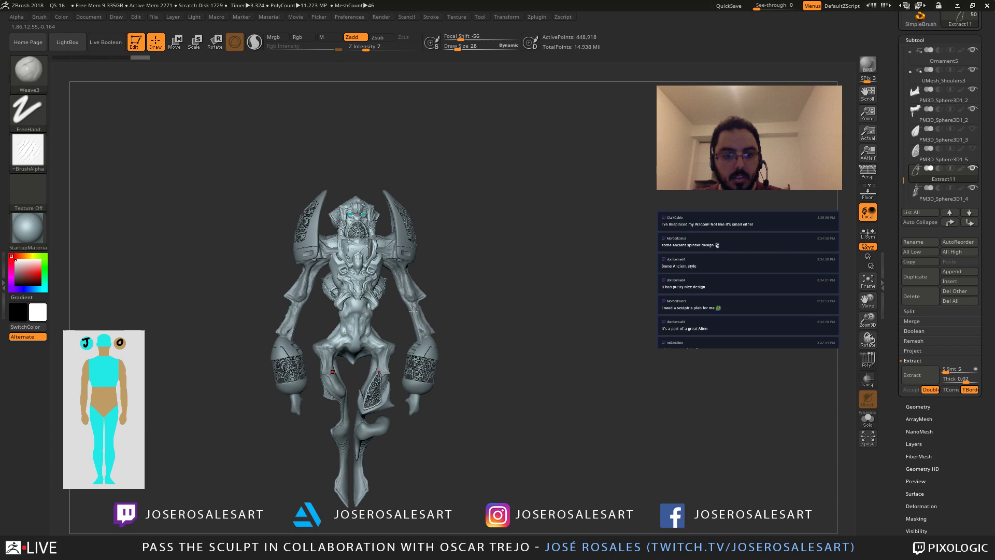
Step: Isolate the extracted border frame, set the draw size to 54 and choose the ClayBuildup brush to work its rear corner
{"action": "key", "text": "alt+shift+s"}
{"action": "key", "text": "f"}
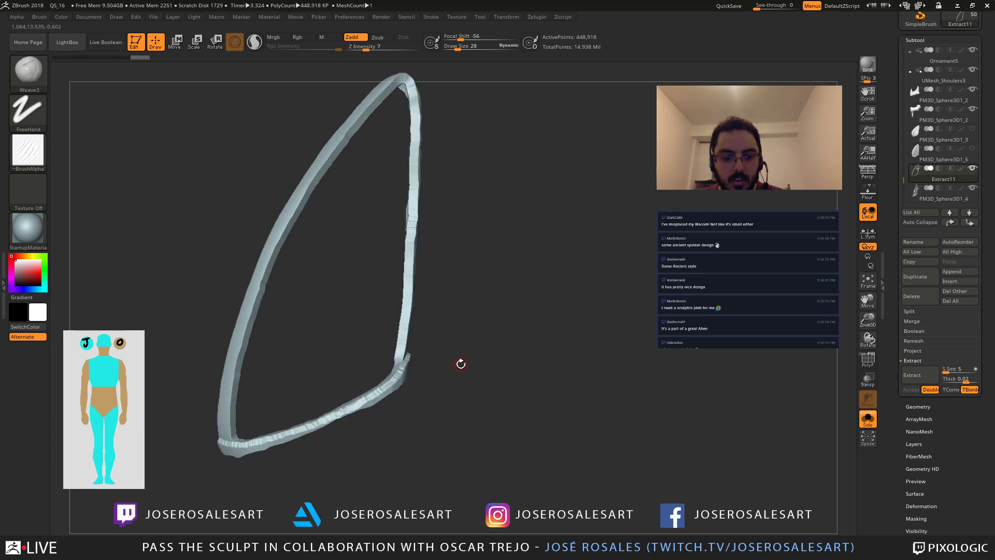
{"action": "right_click_drag", "start_coordinate": [461, 364], "coordinate": [394, 316]}
{"action": "mouse_move", "coordinate": [382, 313]}
{"action": "left_mouse_down"}
{"action": "mouse_move", "coordinate": [380, 330]}
{"action": "mouse_move", "coordinate": [381, 321]}
{"action": "left_mouse_up"}
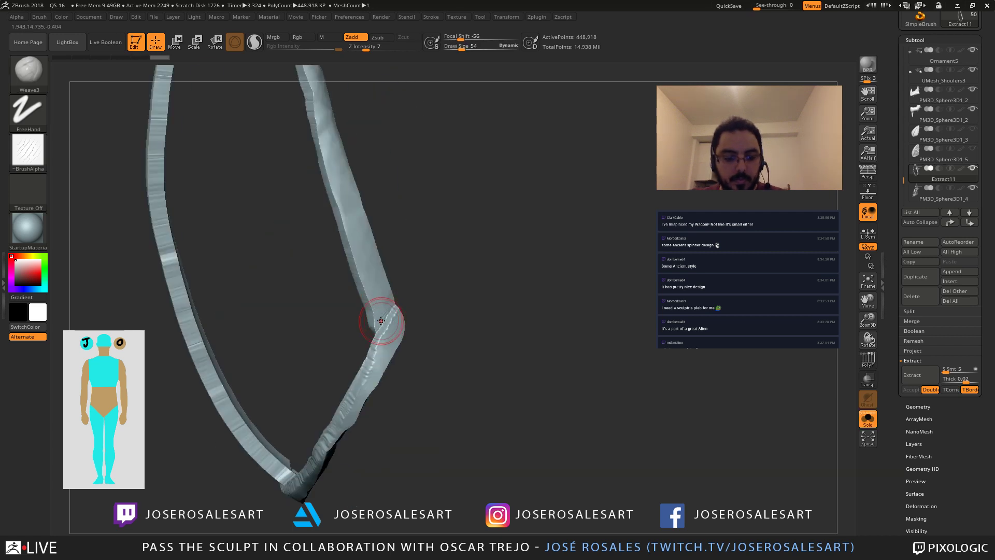
{"action": "key", "text": "b"}
{"action": "key", "text": "c"}
{"action": "key", "text": "b"}
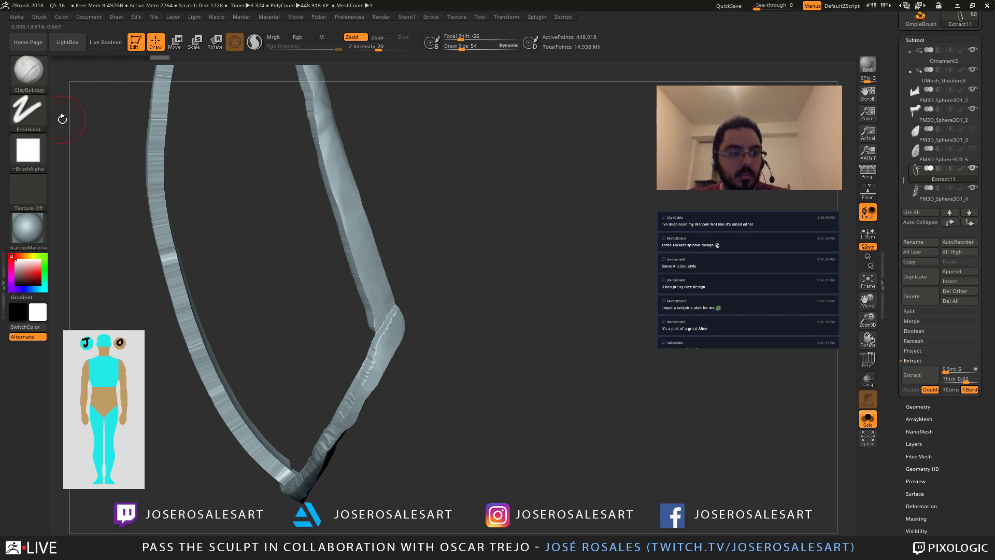
Step: Fill in the creased rear corner of the border frame with ClayBuildup strokes
{"action": "mouse_move", "coordinate": [381, 324]}
{"action": "left_mouse_down"}
{"action": "mouse_move", "coordinate": [386, 309]}
{"action": "mouse_move", "coordinate": [386, 333]}
{"action": "left_mouse_up"}
{"action": "mouse_move", "coordinate": [386, 333]}
{"action": "right_mouse_down"}
{"action": "mouse_move", "coordinate": [367, 310]}
{"action": "mouse_move", "coordinate": [387, 294]}
{"action": "right_mouse_up"}
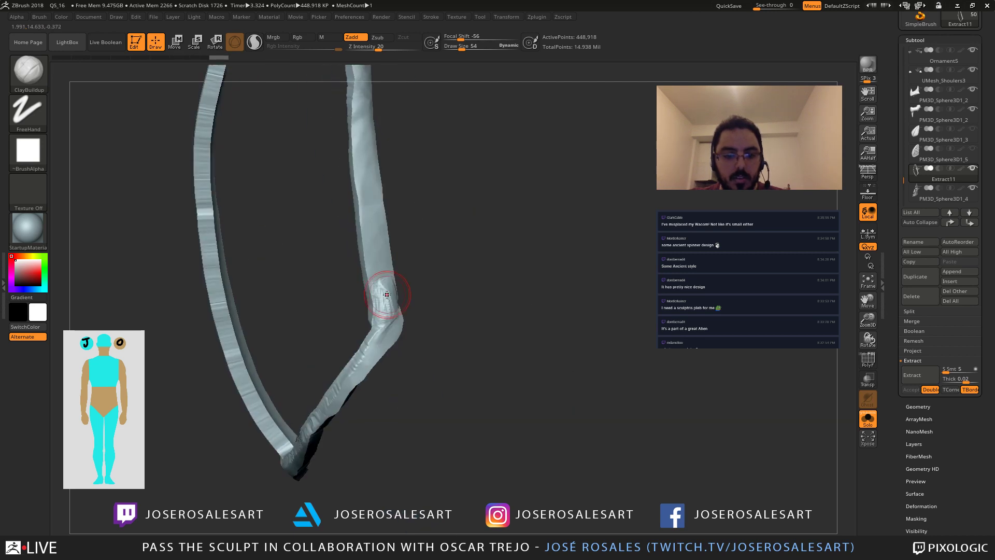
{"action": "left_click_drag", "start_coordinate": [379, 269], "coordinate": [382, 257]}
Step: Flatten the built-up rear corner with the TrimDynamic brush at draw size 95, undoing the last strokes and trimming it again
{"action": "key", "text": "b"}
{"action": "key", "text": "t"}
{"action": "key", "text": "d"}
{"action": "key", "text": "s"}
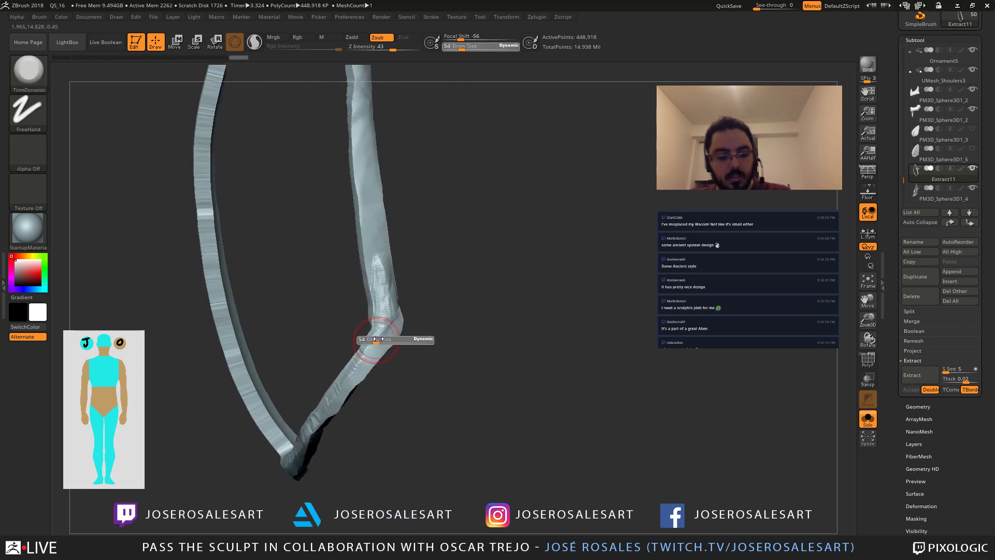
{"action": "left_click_drag", "start_coordinate": [376, 340], "coordinate": [382, 340]}
{"action": "right_click_drag", "start_coordinate": [381, 311], "coordinate": [375, 289]}
{"action": "mouse_move", "coordinate": [377, 271]}
{"action": "left_mouse_down"}
{"action": "mouse_move", "coordinate": [387, 324]}
{"action": "mouse_move", "coordinate": [369, 350]}
{"action": "left_mouse_up"}
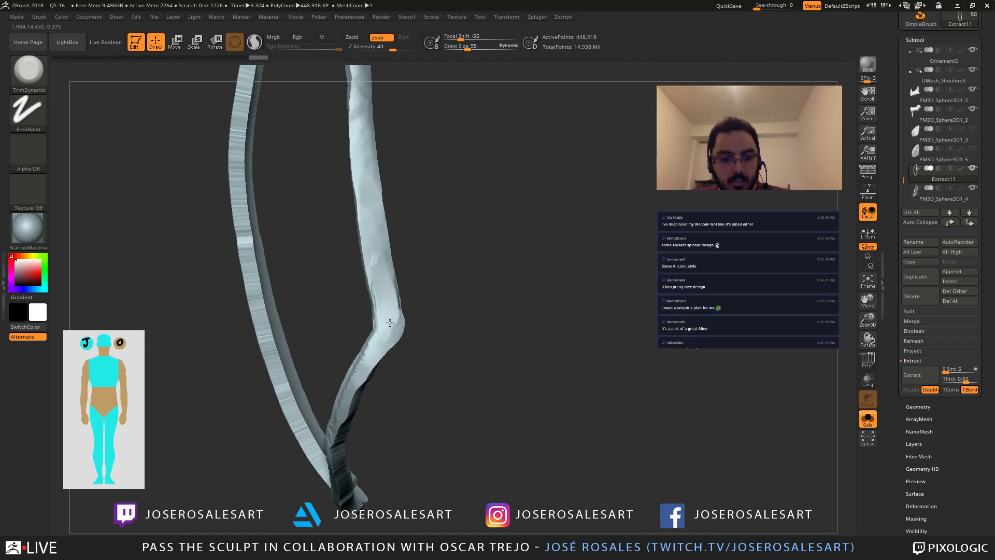
{"action": "mouse_move", "coordinate": [386, 316]}
{"action": "left_mouse_down"}
{"action": "mouse_move", "coordinate": [381, 258]}
{"action": "mouse_move", "coordinate": [382, 337]}
{"action": "left_mouse_up"}
{"action": "mouse_move", "coordinate": [383, 321]}
{"action": "right_mouse_down"}
{"action": "mouse_move", "coordinate": [337, 300]}
{"action": "mouse_move", "coordinate": [378, 290]}
{"action": "right_mouse_up"}
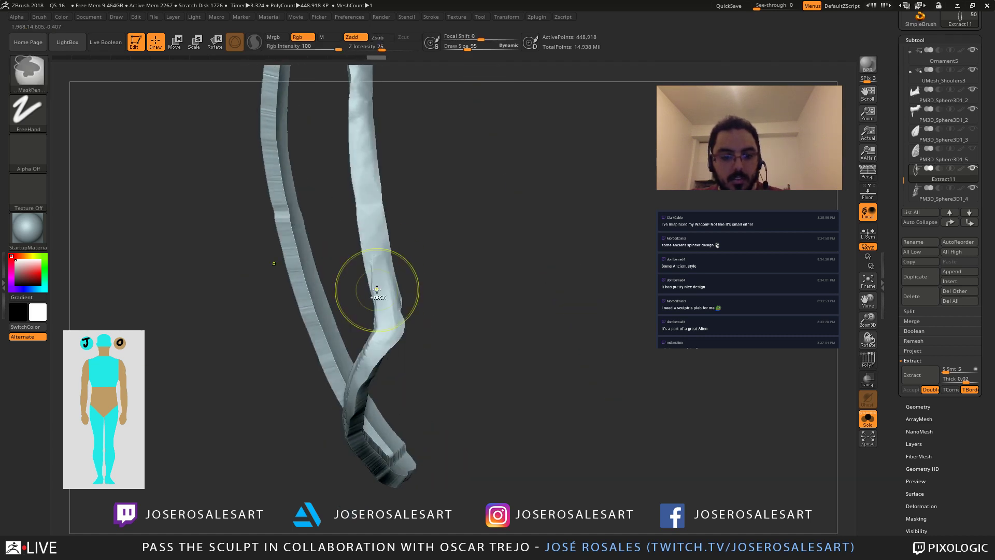
{"action": "key", "text": "ctrl+z"}
{"action": "key", "text": "ctrl+z"}
{"action": "mouse_move", "coordinate": [384, 286]}
{"action": "left_mouse_down"}
{"action": "mouse_move", "coordinate": [368, 251]}
{"action": "mouse_move", "coordinate": [389, 284]}
{"action": "mouse_move", "coordinate": [376, 243]}
{"action": "mouse_move", "coordinate": [399, 338]}
{"action": "left_mouse_up"}
Step: Build up the frame's opposite lower corner with the ClayBuildup brush and reduce the draw size to 62
{"action": "mouse_move", "coordinate": [380, 311]}
{"action": "right_mouse_down"}
{"action": "mouse_move", "coordinate": [406, 299]}
{"action": "mouse_move", "coordinate": [349, 331]}
{"action": "mouse_move", "coordinate": [384, 332]}
{"action": "mouse_move", "coordinate": [286, 406]}
{"action": "right_mouse_up"}
{"action": "mouse_move", "coordinate": [286, 406]}
{"action": "right_mouse_down", "text": "alt"}
{"action": "mouse_move", "coordinate": [358, 422]}
{"action": "mouse_move", "coordinate": [346, 395]}
{"action": "mouse_move", "coordinate": [228, 393]}
{"action": "right_mouse_up", "text": "alt"}
{"action": "key", "text": "b"}
{"action": "key", "text": "c"}
{"action": "key", "text": "b"}
{"action": "mouse_move", "coordinate": [178, 408]}
{"action": "left_mouse_down"}
{"action": "mouse_move", "coordinate": [168, 407]}
{"action": "mouse_move", "coordinate": [177, 418]}
{"action": "mouse_move", "coordinate": [169, 399]}
{"action": "mouse_move", "coordinate": [179, 380]}
{"action": "mouse_move", "coordinate": [182, 434]}
{"action": "left_mouse_up"}
{"action": "key", "text": "bracketleft"}
{"action": "key", "text": "bracketleft"}
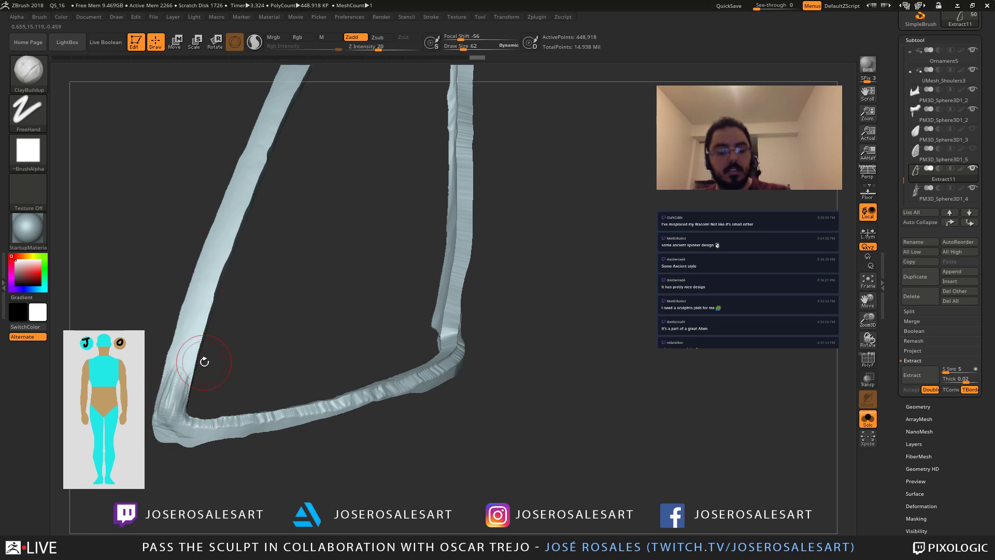
{"action": "mouse_move", "coordinate": [252, 262]}
{"action": "left_mouse_down", "text": "alt"}
{"action": "mouse_move", "coordinate": [236, 406]}
{"action": "mouse_move", "coordinate": [317, 278]}
{"action": "mouse_move", "coordinate": [250, 339]}
{"action": "mouse_move", "coordinate": [281, 256]}
{"action": "mouse_move", "coordinate": [252, 261]}
{"action": "mouse_move", "coordinate": [369, 268]}
{"action": "mouse_move", "coordinate": [345, 253]}
{"action": "mouse_move", "coordinate": [428, 237]}
{"action": "mouse_move", "coordinate": [380, 290]}
{"action": "mouse_move", "coordinate": [471, 172]}
{"action": "left_mouse_up", "text": "alt"}
{"action": "mouse_move", "coordinate": [275, 333]}
{"action": "left_mouse_down", "text": "alt"}
{"action": "mouse_move", "coordinate": [322, 333]}
{"action": "mouse_move", "coordinate": [275, 374]}
{"action": "mouse_move", "coordinate": [288, 358]}
{"action": "mouse_move", "coordinate": [289, 368]}
{"action": "mouse_move", "coordinate": [300, 333]}
{"action": "mouse_move", "coordinate": [254, 381]}
{"action": "mouse_move", "coordinate": [276, 384]}
{"action": "left_mouse_up", "text": "alt"}
Step: Trim the built-up lower corner with the TrimDynamic brush at draw size 48
{"action": "key", "text": "b"}
{"action": "key", "text": "t"}
{"action": "key", "text": "d"}
{"action": "key", "text": "s"}
{"action": "mouse_move", "coordinate": [271, 364]}
{"action": "left_mouse_down"}
{"action": "mouse_move", "coordinate": [265, 384]}
{"action": "mouse_move", "coordinate": [287, 378]}
{"action": "left_mouse_up"}
{"action": "mouse_move", "coordinate": [223, 385]}
{"action": "left_mouse_down"}
{"action": "mouse_move", "coordinate": [327, 382]}
{"action": "mouse_move", "coordinate": [233, 386]}
{"action": "left_mouse_up"}
Step: Undo the recent strokes on the lower corner and trim the corner again
{"action": "key", "text": "ctrl+z"}
{"action": "key", "text": "ctrl+z"}
{"action": "key", "text": "ctrl+z"}
{"action": "key", "text": "ctrl+z"}
{"action": "key", "text": "ctrl+z"}
{"action": "key", "text": "ctrl+z"}
{"action": "key", "text": "ctrl+z"}
{"action": "key", "text": "ctrl+z"}
{"action": "key", "text": "ctrl+z"}
{"action": "key", "text": "ctrl+z"}
{"action": "mouse_move", "coordinate": [305, 378]}
{"action": "left_mouse_down"}
{"action": "mouse_move", "coordinate": [312, 365]}
{"action": "mouse_move", "coordinate": [301, 391]}
{"action": "mouse_move", "coordinate": [316, 340]}
{"action": "mouse_move", "coordinate": [280, 357]}
{"action": "mouse_move", "coordinate": [310, 374]}
{"action": "left_mouse_up"}
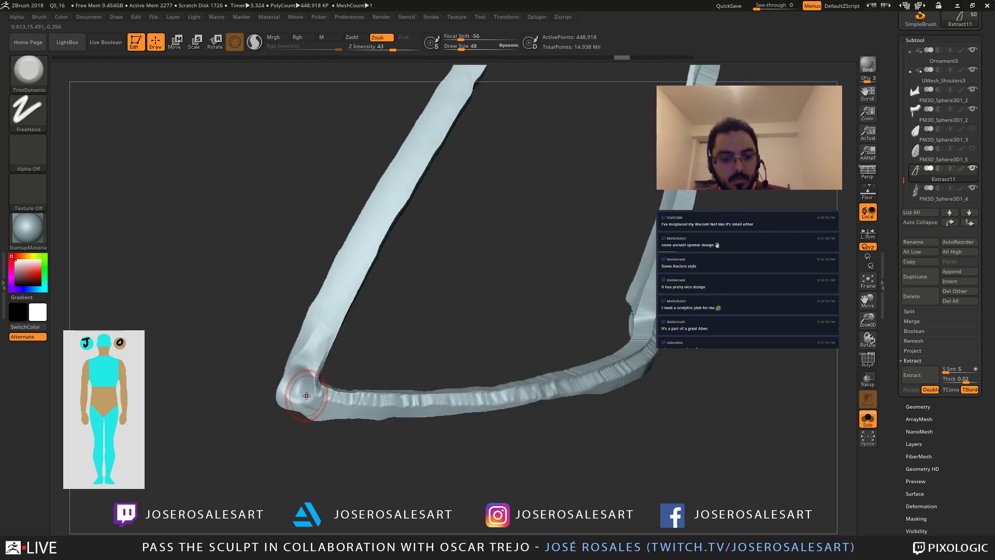
Step: Turn on BackfaceMask in the TrimDynamic brush's auto masking and trim the frame's lower corner
{"action": "left_click", "coordinate": [39, 17]}
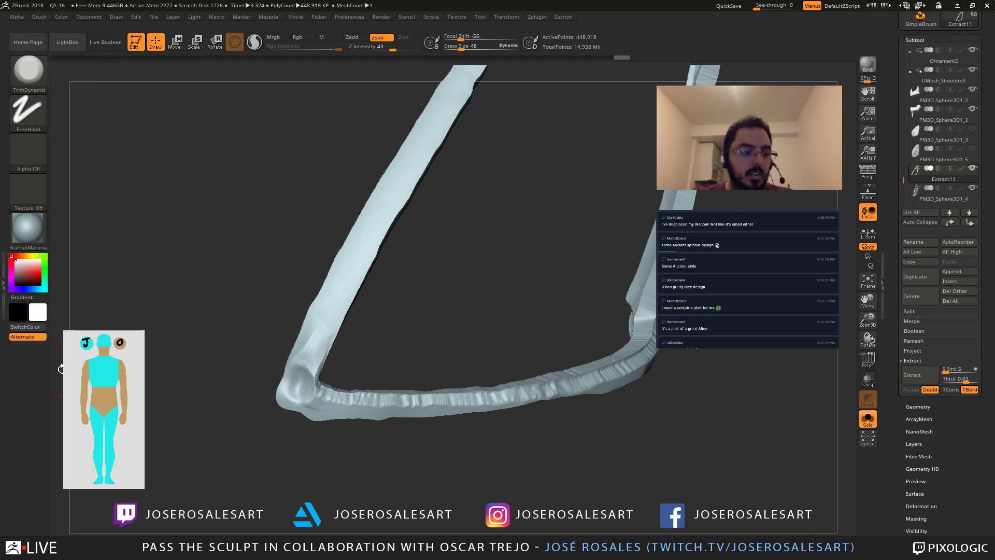
{"action": "left_click", "coordinate": [39, 17]}
{"action": "left_click", "coordinate": [58, 391]}
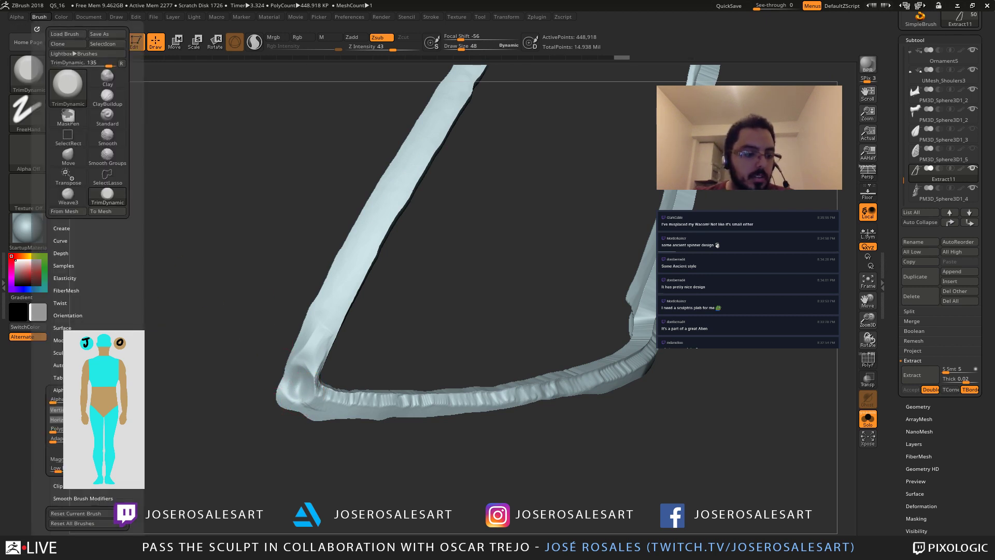
{"action": "left_click", "coordinate": [58, 365]}
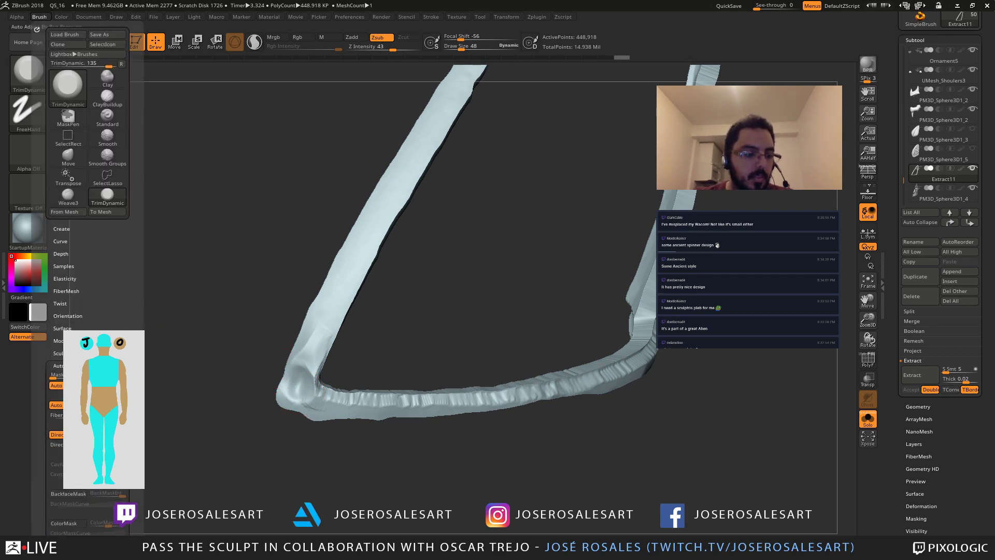
{"action": "left_click", "coordinate": [68, 493]}
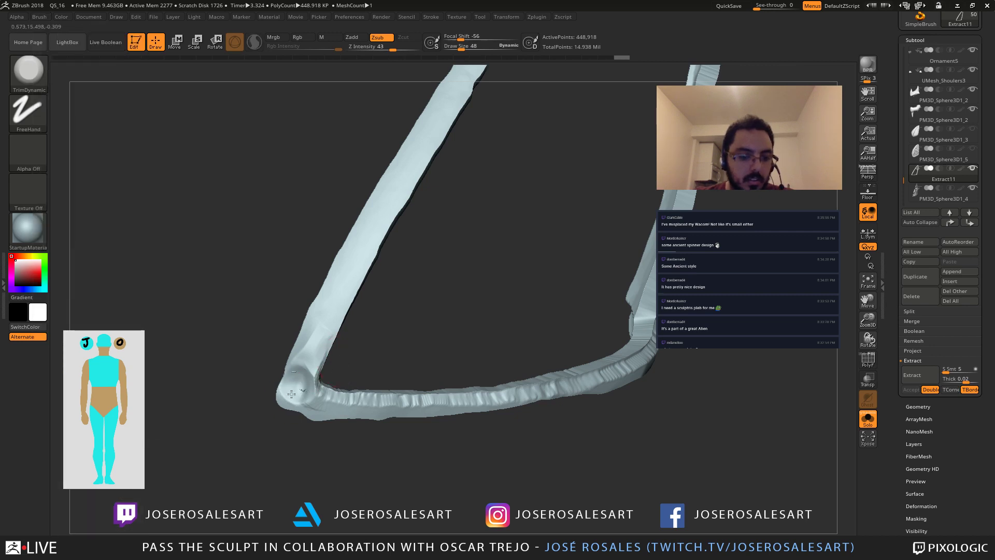
{"action": "left_click_drag", "start_coordinate": [291, 394], "coordinate": [291, 369]}
Step: Try to fill the dent in the lower corner with ClayBuildup strokes, and undo them
{"action": "mouse_move", "coordinate": [291, 369]}
{"action": "right_mouse_down"}
{"action": "mouse_move", "coordinate": [328, 388]}
{"action": "mouse_move", "coordinate": [311, 384]}
{"action": "right_mouse_up"}
{"action": "key", "text": "b"}
{"action": "key", "text": "c"}
{"action": "key", "text": "b"}
{"action": "left_click_drag", "start_coordinate": [299, 384], "coordinate": [300, 391]}
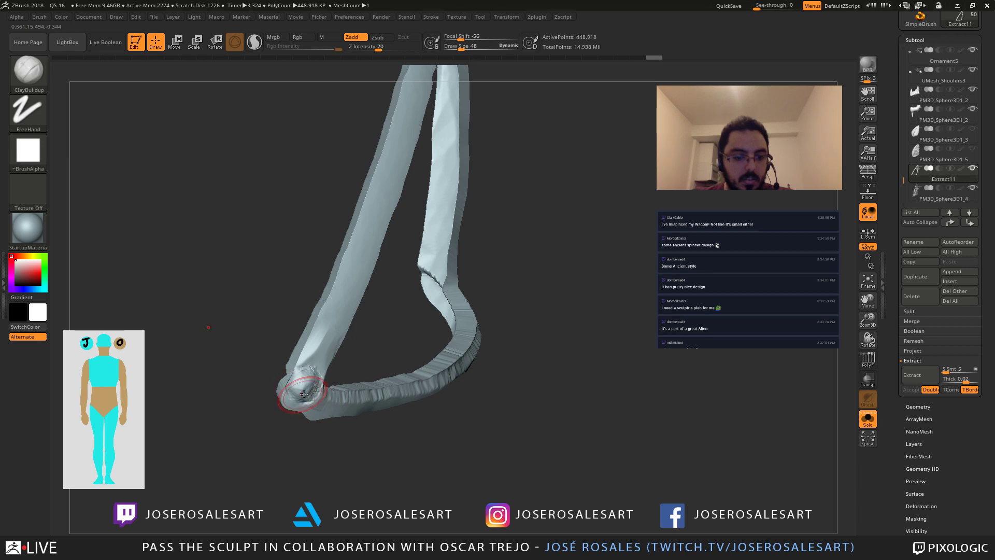
{"action": "mouse_move", "coordinate": [300, 391]}
{"action": "right_mouse_down"}
{"action": "mouse_move", "coordinate": [371, 413]}
{"action": "mouse_move", "coordinate": [311, 362]}
{"action": "right_mouse_up"}
{"action": "key", "text": "ctrl+z"}
{"action": "key", "text": "ctrl+z"}
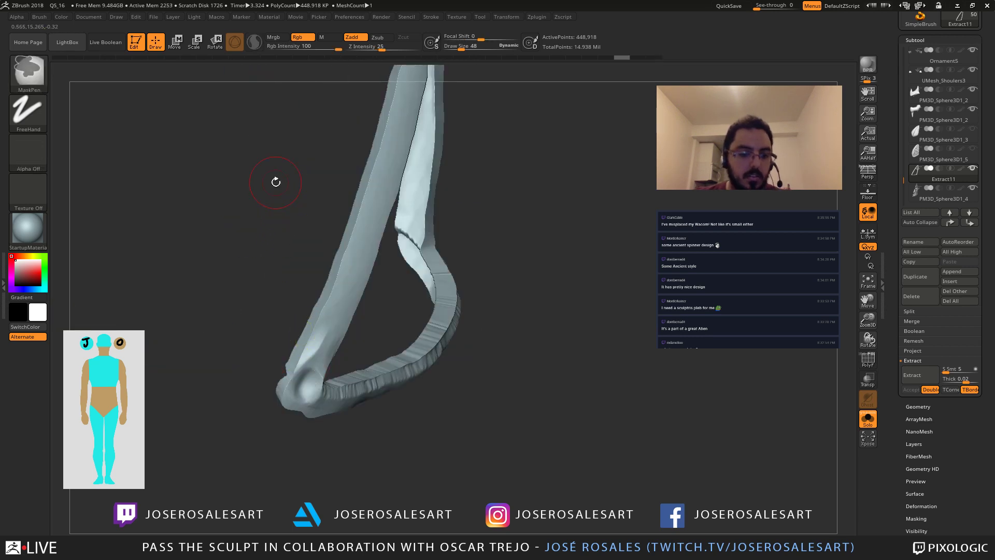
Step: Turn on BackfaceMask for the ClayBuildup brush and fill the dent in the frame's lower corner
{"action": "left_click", "coordinate": [39, 16]}
{"action": "left_click", "coordinate": [78, 496]}
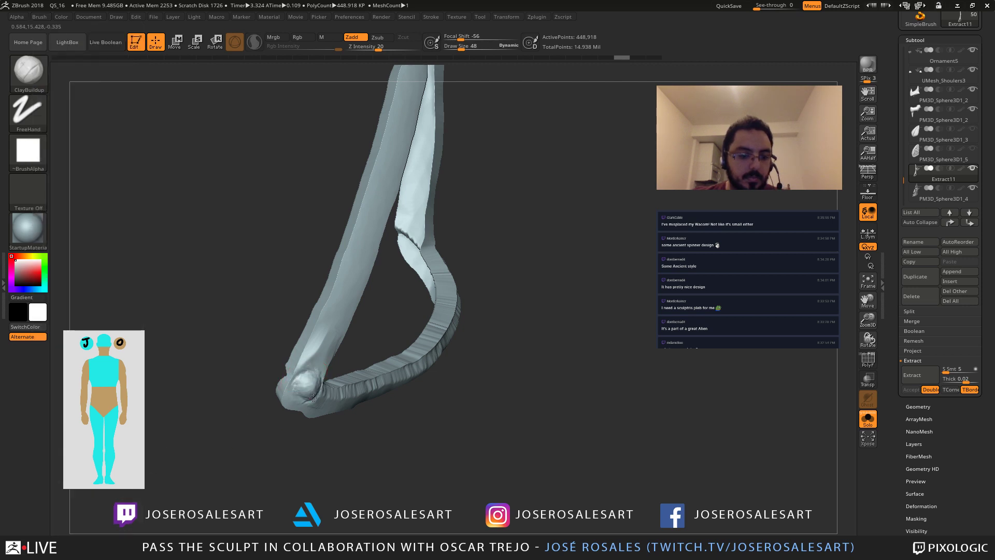
{"action": "right_click_drag", "start_coordinate": [310, 381], "coordinate": [313, 377]}
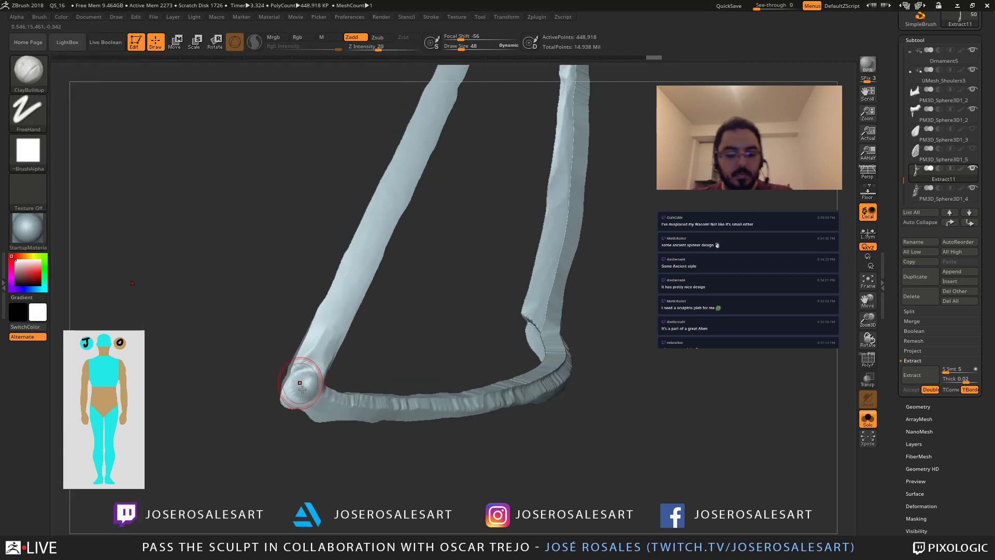
Step: Flatten the filled lower corner with the TrimDynamic brush and bring the whole border frame into view
{"action": "key", "text": "b"}
{"action": "key", "text": "t"}
{"action": "key", "text": "d"}
{"action": "left_click_drag", "start_coordinate": [304, 378], "coordinate": [305, 399]}
{"action": "left_click_drag", "start_coordinate": [320, 350], "coordinate": [314, 388]}
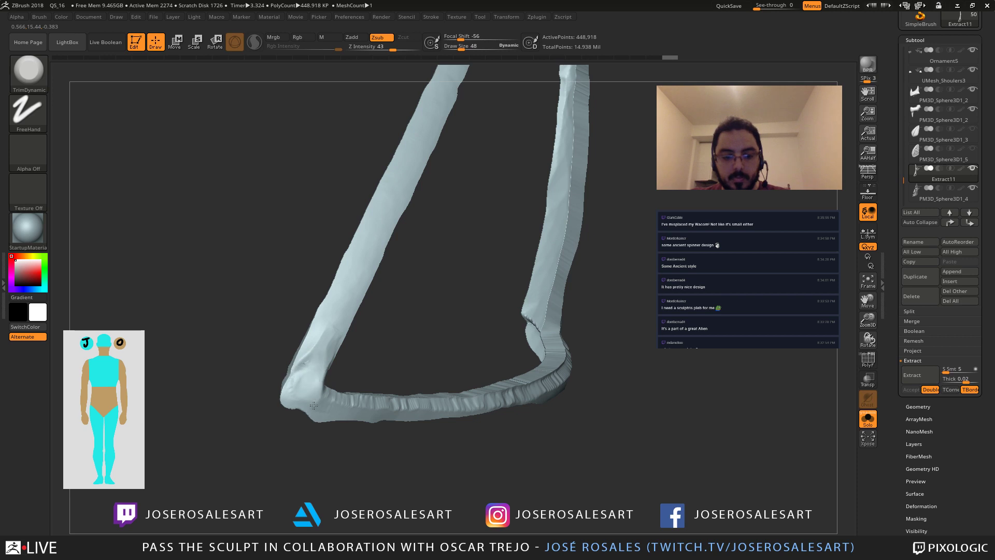
{"action": "mouse_move", "coordinate": [280, 275]}
{"action": "left_mouse_down", "text": "alt"}
{"action": "mouse_move", "coordinate": [302, 304]}
{"action": "mouse_move", "coordinate": [360, 264]}
{"action": "mouse_move", "coordinate": [258, 281]}
{"action": "left_mouse_up", "text": "alt"}
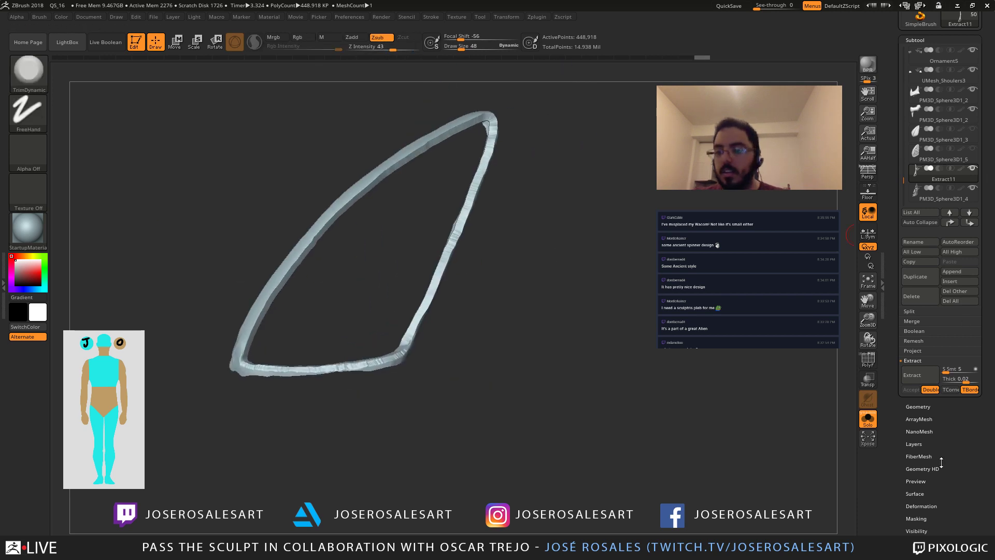
Step: Try to remesh the border frame with ZRemesher at a target polygon count of 5
{"action": "left_click", "coordinate": [920, 406]}
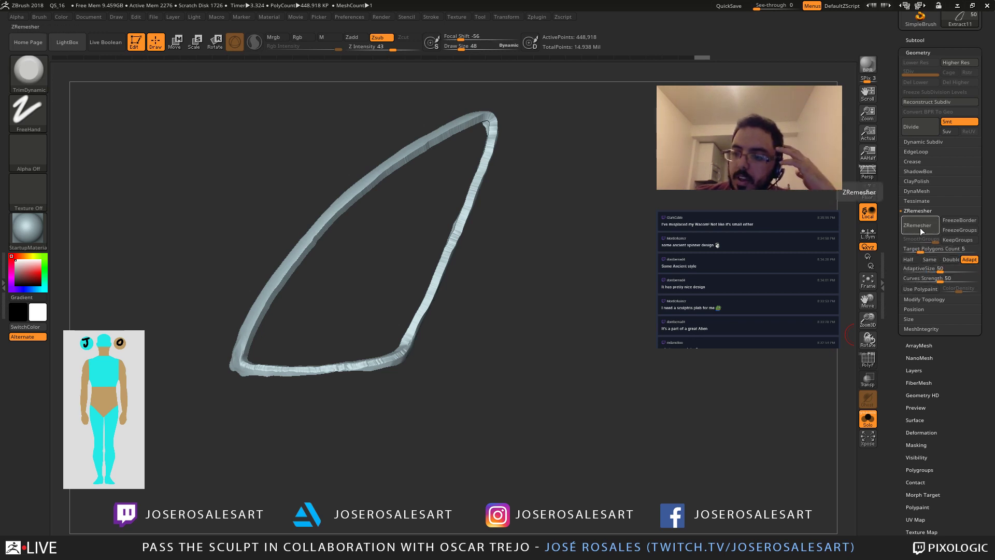
{"action": "left_click", "coordinate": [918, 226]}
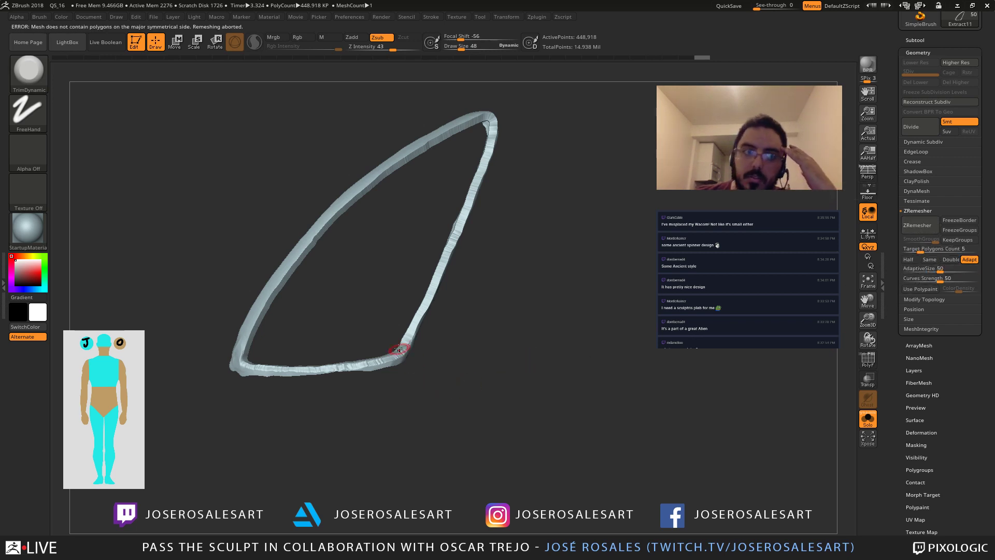
{"action": "left_click_drag", "start_coordinate": [485, 216], "coordinate": [540, 211]}
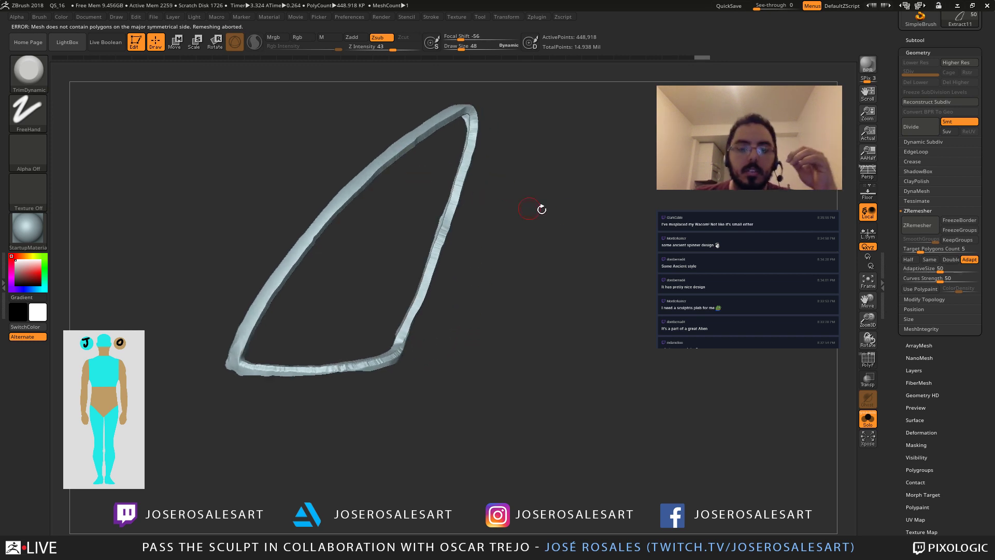
{"action": "left_click", "coordinate": [917, 228]}
Step: Show the frame's wireframe, turn it into a single polygroup and try ZRemesher again
{"action": "key", "text": "shift+f"}
{"action": "left_click_drag", "start_coordinate": [300, 283], "coordinate": [573, 293], "text": "alt"}
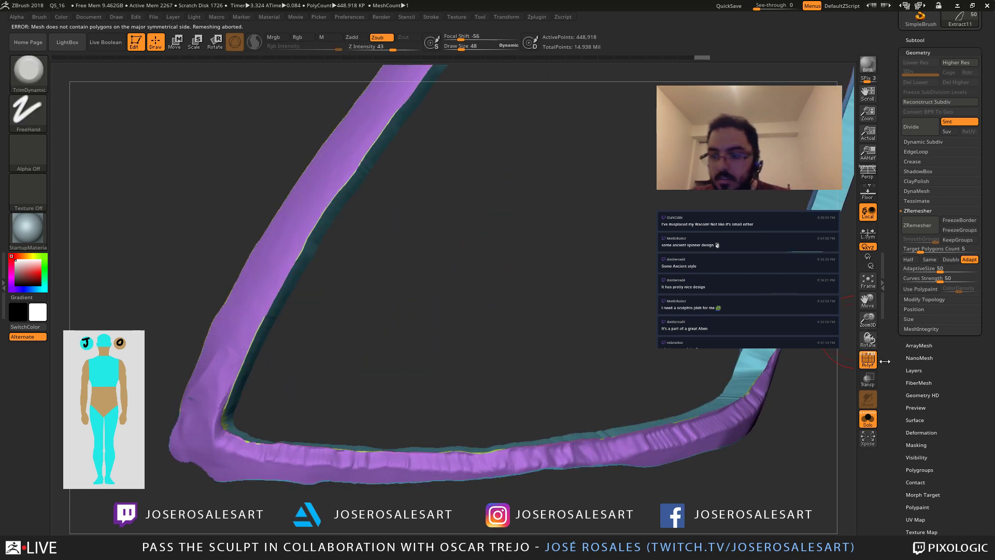
{"action": "left_click", "coordinate": [863, 355], "text": "shift"}
{"action": "left_click_drag", "start_coordinate": [435, 371], "coordinate": [404, 350], "text": "alt"}
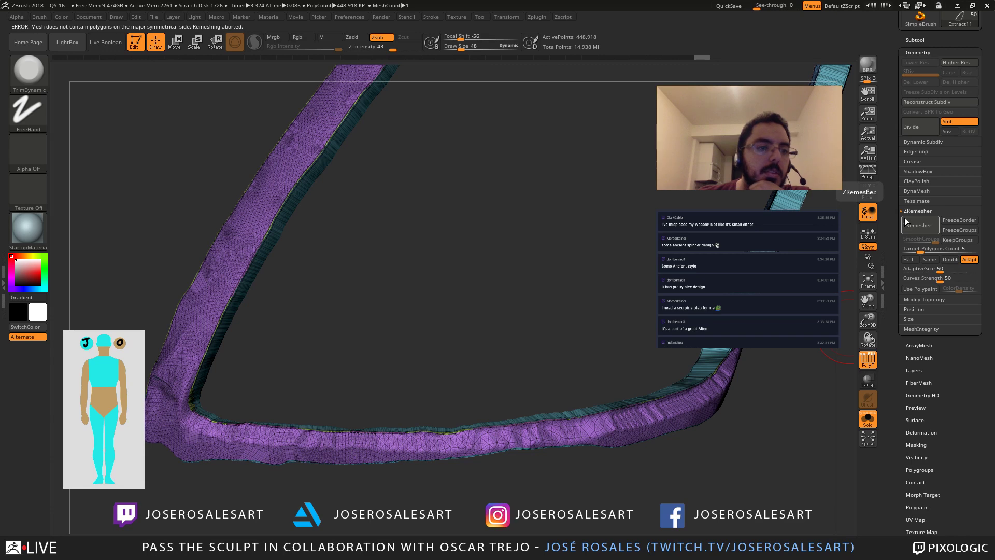
{"action": "left_click_drag", "start_coordinate": [258, 255], "coordinate": [352, 288]}
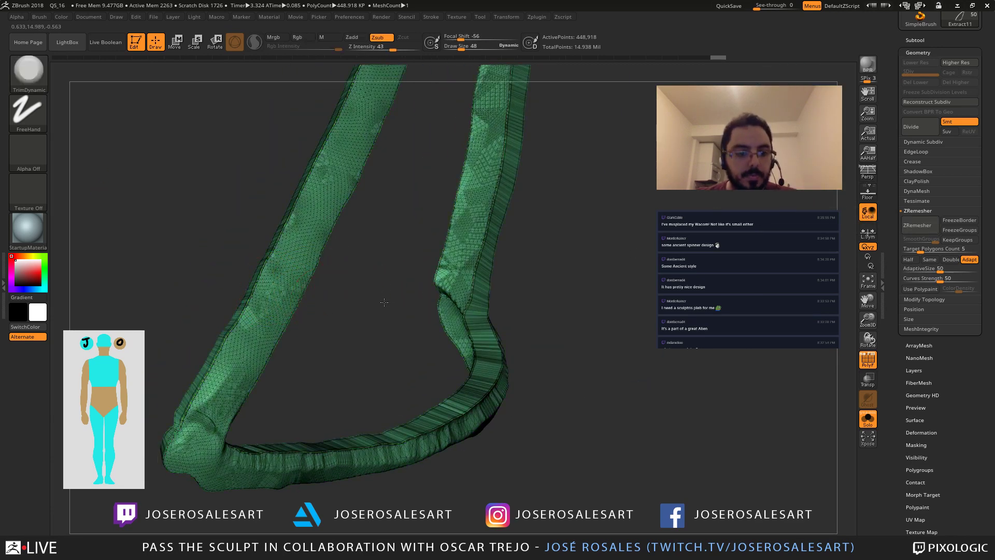
{"action": "left_click", "coordinate": [913, 229]}
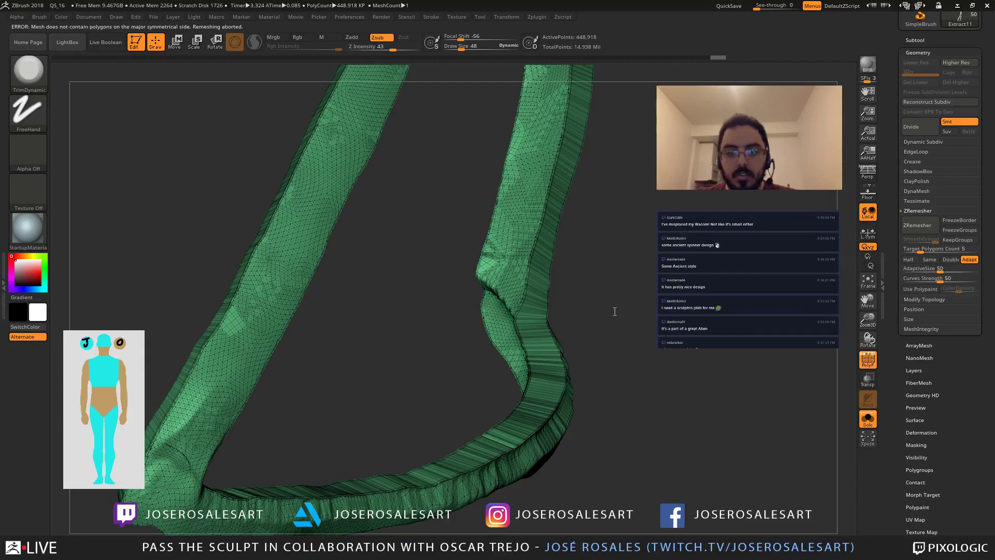
Step: Select the PM3D_Sphere3D1_3 shell, duplicate it and try to run ZRemesher on the shell
{"action": "mouse_move", "coordinate": [476, 319]}
{"action": "left_mouse_down", "text": "alt"}
{"action": "mouse_move", "coordinate": [242, 265]}
{"action": "mouse_move", "coordinate": [352, 232]}
{"action": "mouse_move", "coordinate": [309, 369]}
{"action": "mouse_move", "coordinate": [396, 344]}
{"action": "left_mouse_up", "text": "alt"}
{"action": "key", "text": "shift+f"}
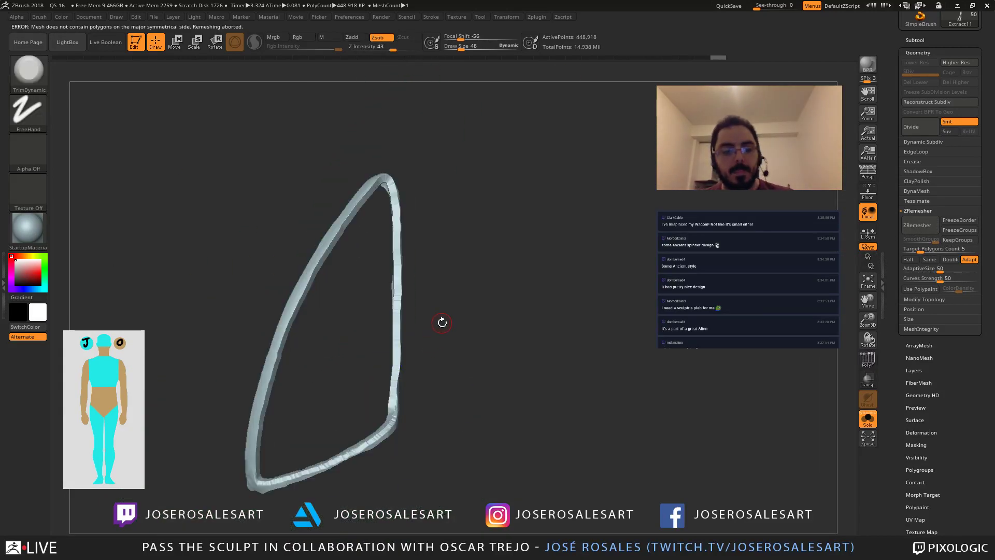
{"action": "key", "text": "shift+f"}
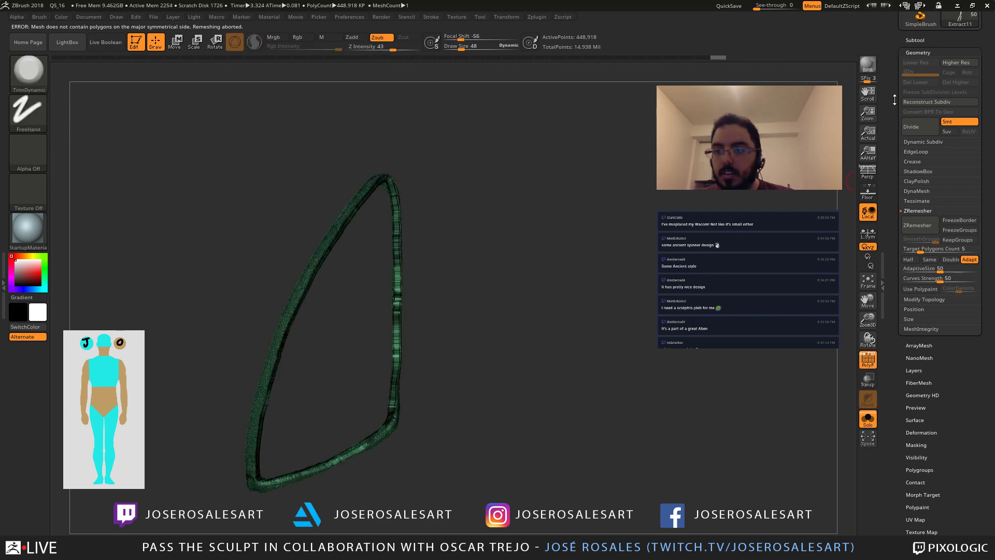
{"action": "left_click_drag", "start_coordinate": [894, 100], "coordinate": [896, 227]}
{"action": "left_click", "coordinate": [915, 168]}
{"action": "left_click", "coordinate": [914, 267]}
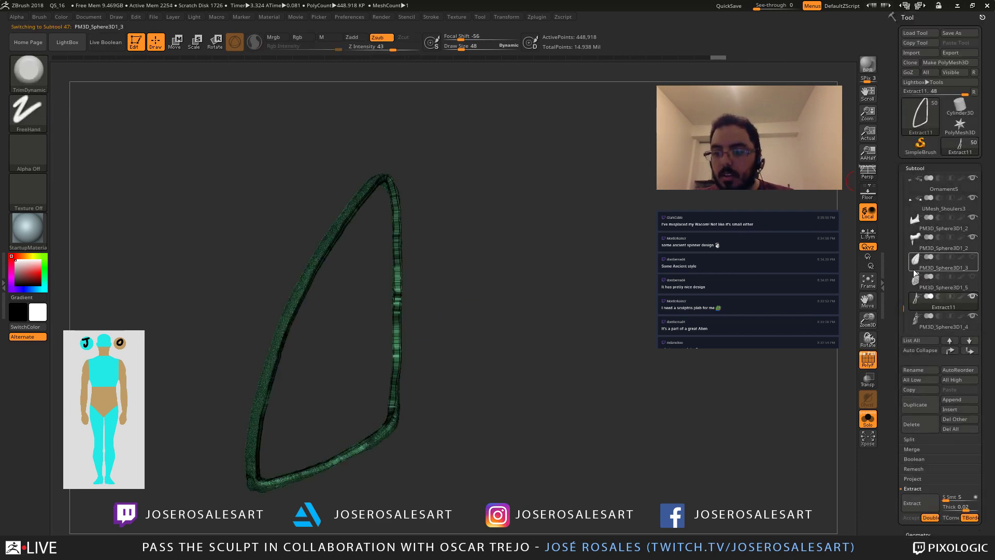
{"action": "left_click_drag", "start_coordinate": [416, 330], "coordinate": [456, 261], "text": "alt"}
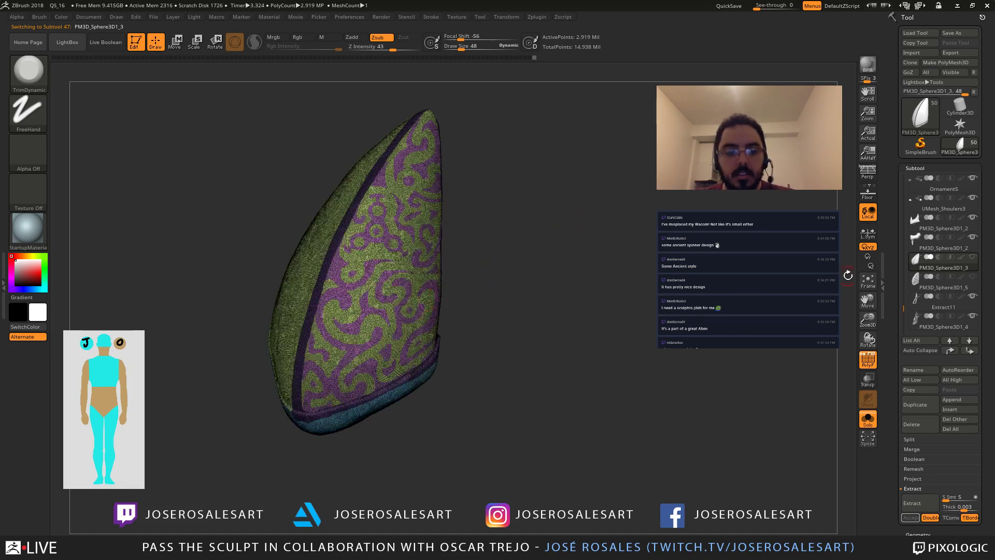
{"action": "left_click_drag", "start_coordinate": [895, 224], "coordinate": [876, 69]}
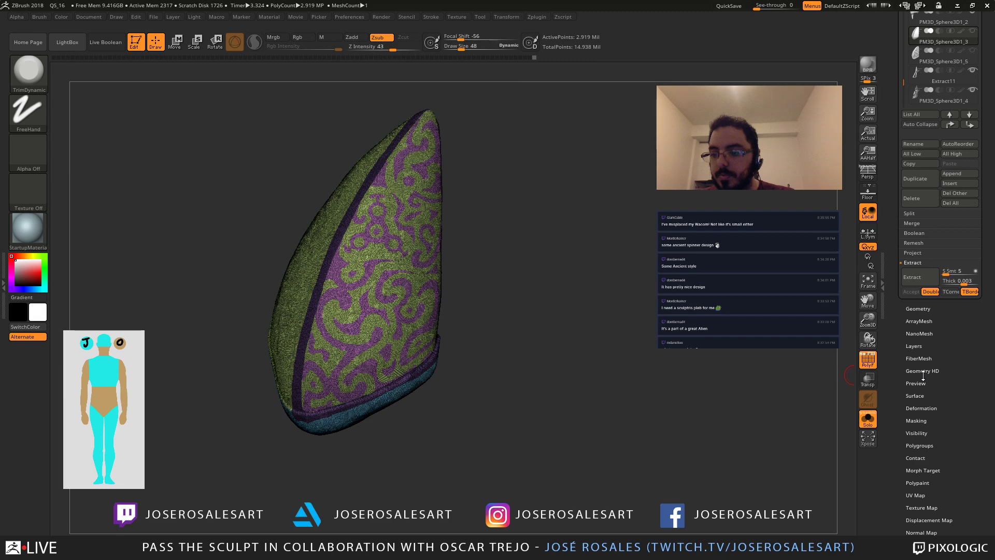
{"action": "key", "text": "ctrl+shift+d"}
{"action": "left_click", "coordinate": [919, 308]}
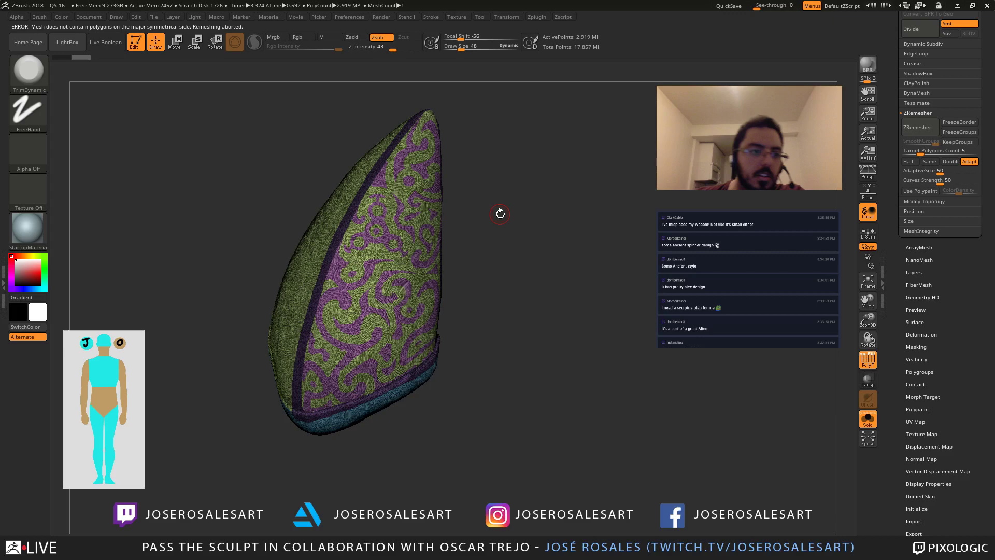
{"action": "left_click_drag", "start_coordinate": [500, 214], "coordinate": [504, 267], "text": "alt"}
Step: Select the Extract11 border frame again and inspect it with the wireframe hidden and shown
{"action": "left_click_drag", "start_coordinate": [984, 171], "coordinate": [984, 394]}
{"action": "left_click", "coordinate": [915, 166]}
{"action": "left_click", "coordinate": [943, 318]}
{"action": "left_click_drag", "start_coordinate": [498, 353], "coordinate": [436, 291], "text": "alt"}
{"action": "key", "text": "shift+f"}
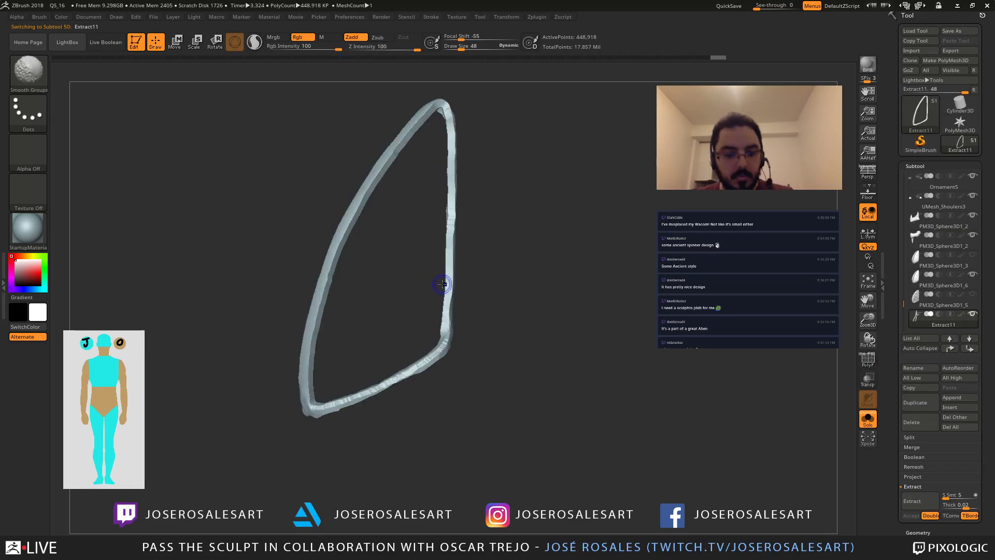
{"action": "key", "text": "shift+f"}
{"action": "left_click_drag", "start_coordinate": [515, 246], "coordinate": [484, 295], "text": "alt"}
Step: Try DynaMesh on the border frame and undo the result
{"action": "left_click", "coordinate": [916, 168]}
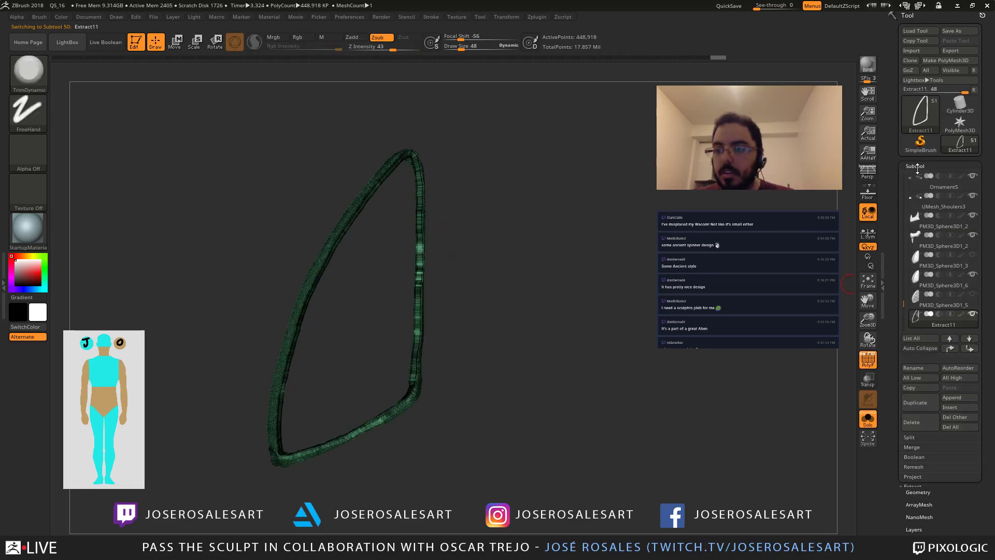
{"action": "left_click", "coordinate": [918, 179]}
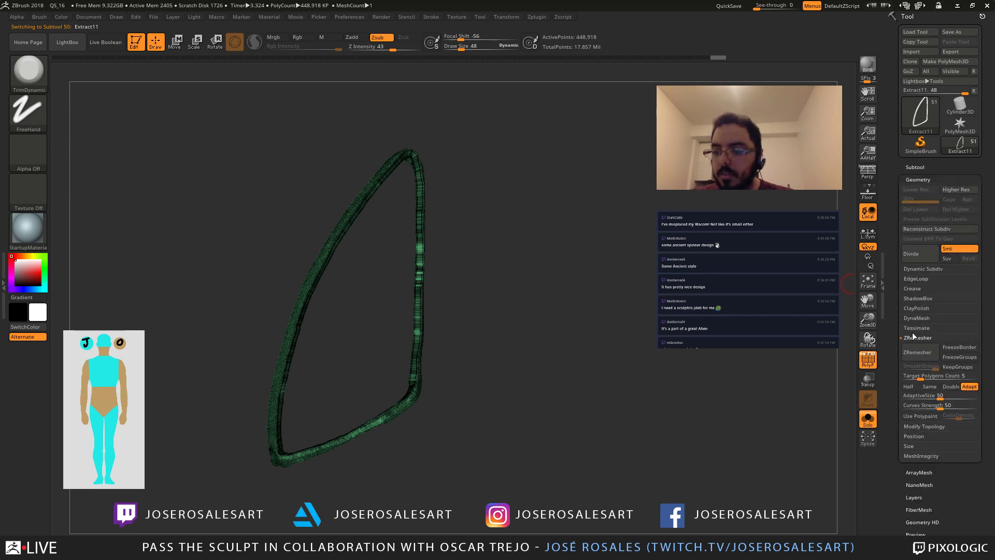
{"action": "left_click", "coordinate": [911, 318]}
{"action": "left_click_drag", "start_coordinate": [439, 304], "coordinate": [674, 311], "text": "alt"}
{"action": "left_click", "coordinate": [916, 338]}
{"action": "mouse_move", "coordinate": [433, 315]}
{"action": "left_mouse_down", "text": "alt"}
{"action": "mouse_move", "coordinate": [486, 203]}
{"action": "mouse_move", "coordinate": [453, 258]}
{"action": "mouse_move", "coordinate": [456, 291]}
{"action": "mouse_move", "coordinate": [389, 261]}
{"action": "mouse_move", "coordinate": [376, 312]}
{"action": "mouse_move", "coordinate": [422, 378]}
{"action": "mouse_move", "coordinate": [447, 300]}
{"action": "left_mouse_up", "text": "alt"}
{"action": "key", "text": "ctrl+z"}
Step: DynaMesh the border frame at resolution 256 and hide its wireframe to check the surface
{"action": "left_click", "coordinate": [924, 348]}
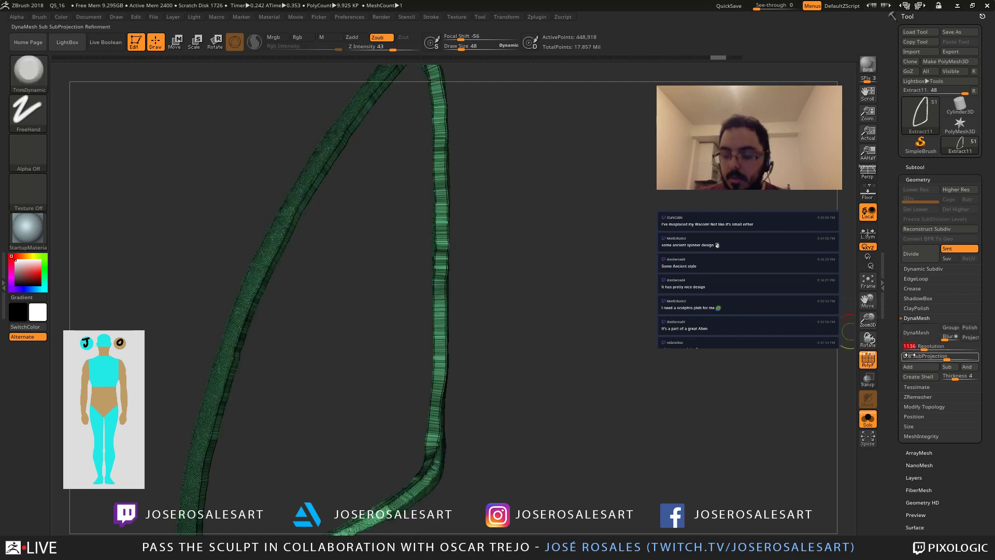
{"action": "left_click", "coordinate": [915, 332]}
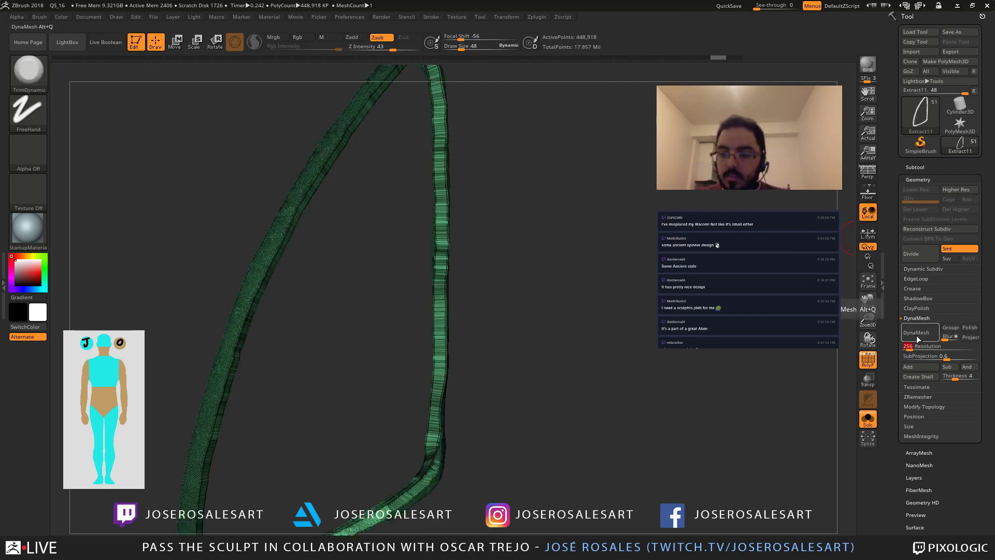
{"action": "mouse_move", "coordinate": [451, 243]}
{"action": "left_mouse_down", "text": "alt"}
{"action": "mouse_move", "coordinate": [393, 245]}
{"action": "mouse_move", "coordinate": [396, 210]}
{"action": "left_mouse_up", "text": "alt"}
{"action": "left_click", "coordinate": [926, 180]}
{"action": "key", "text": "shift"}
{"action": "key", "text": "shift+f"}
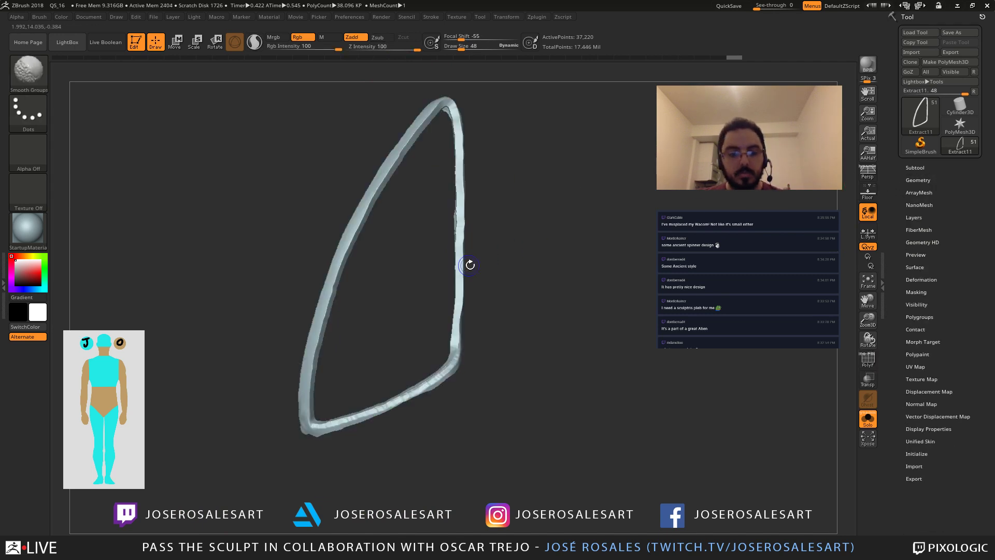
Step: ZRemesh the border frame at a target polygon count of 5, inspect the topology and undo the remesh
{"action": "key", "text": "shift+f"}
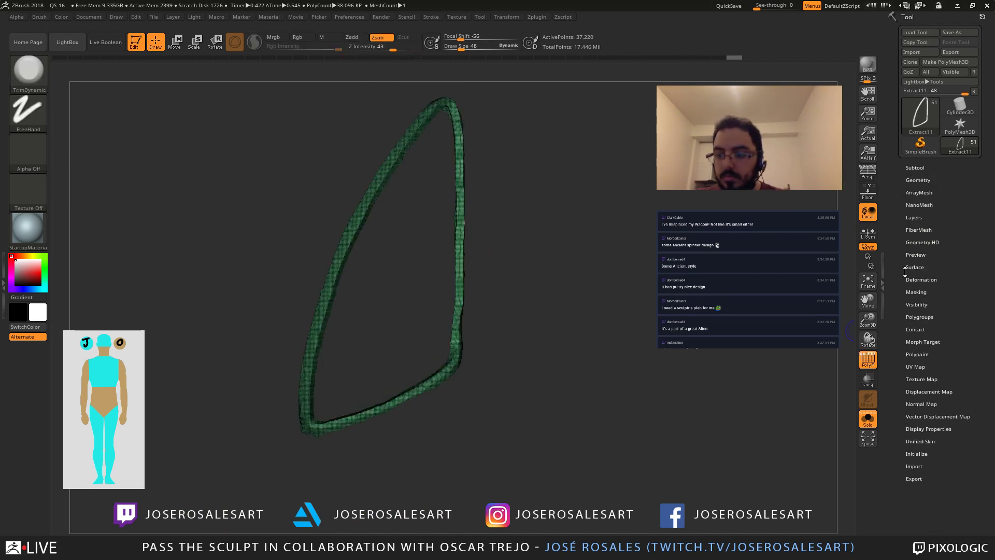
{"action": "left_click", "coordinate": [916, 180]}
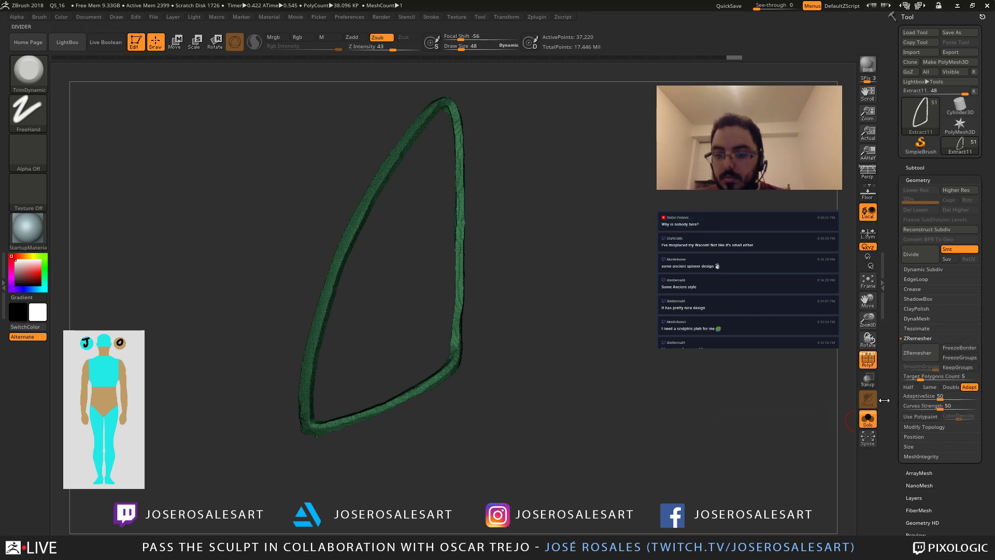
{"action": "left_click", "coordinate": [917, 352]}
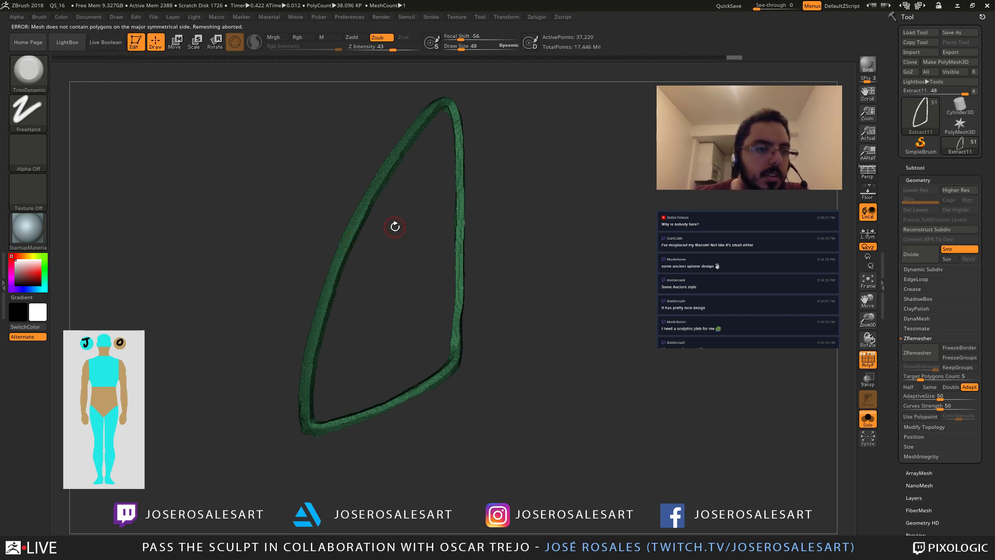
{"action": "left_click", "coordinate": [915, 358]}
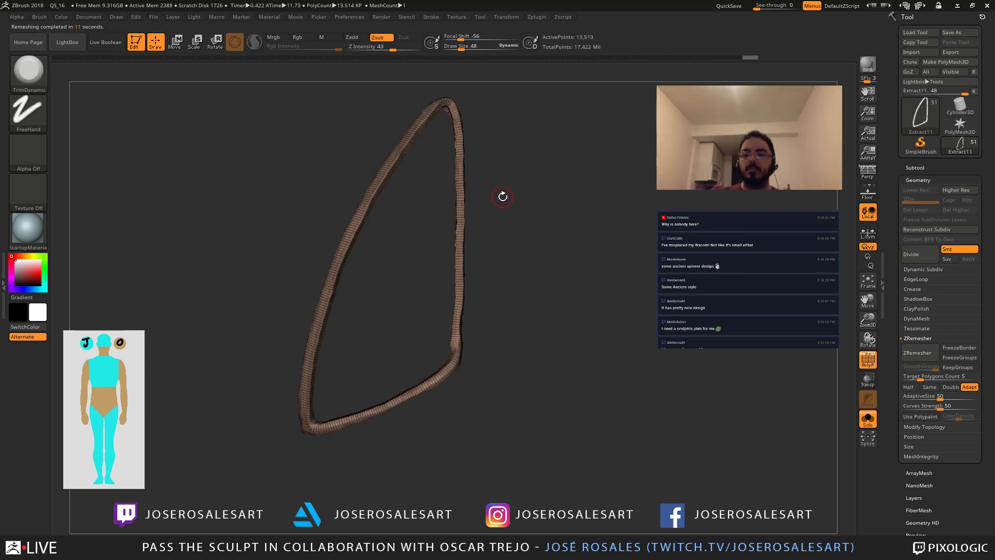
{"action": "left_click_drag", "start_coordinate": [517, 151], "coordinate": [533, 244], "text": "alt"}
{"action": "key", "text": "ctrl+z"}
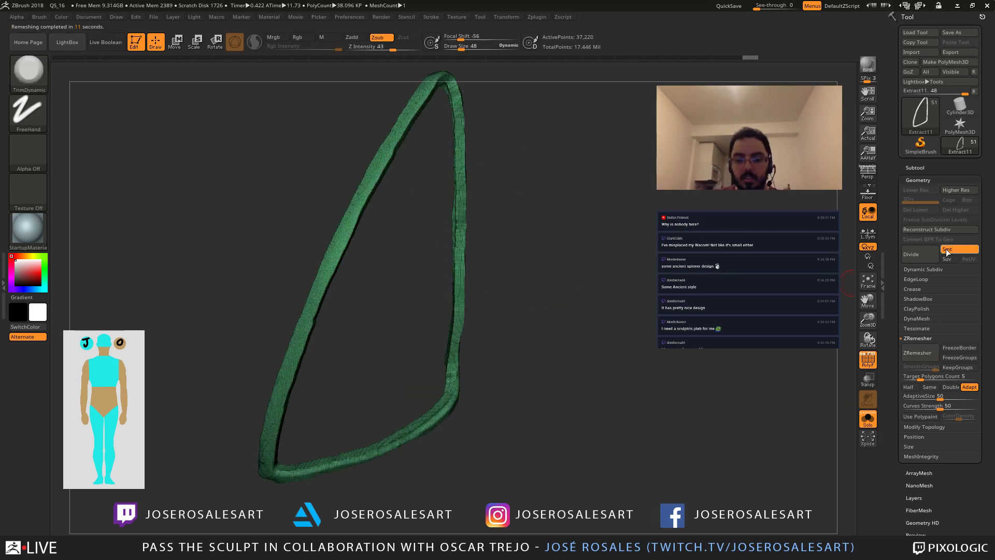
Step: Try ZRemesher on the border frame at a target polygon count of 1 and undo the result
{"action": "left_click_drag", "start_coordinate": [926, 378], "coordinate": [905, 380]}
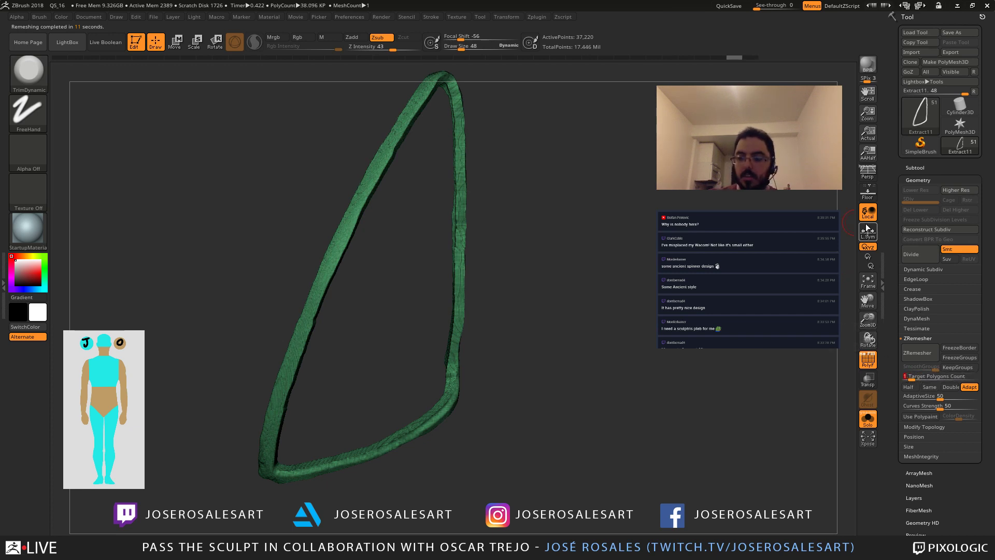
{"action": "left_click", "coordinate": [918, 353]}
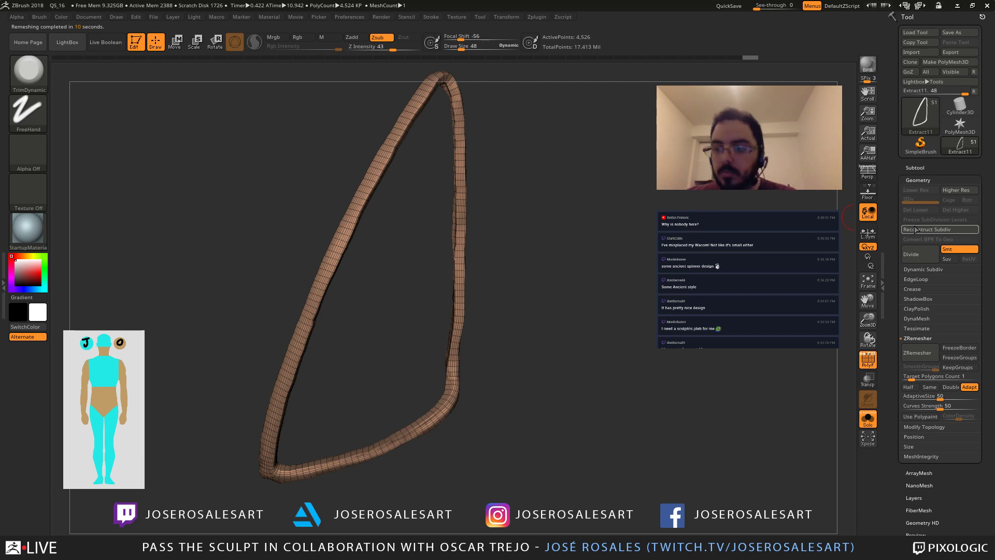
{"action": "left_click", "coordinate": [917, 378]}
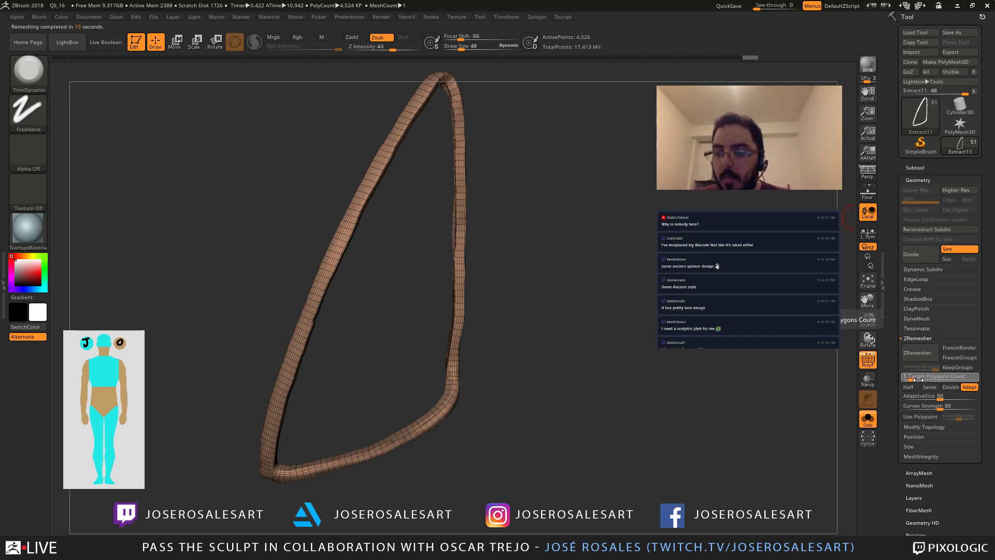
{"action": "left_click_drag", "start_coordinate": [913, 378], "coordinate": [909, 378]}
{"action": "left_click_drag", "start_coordinate": [518, 280], "coordinate": [473, 265]}
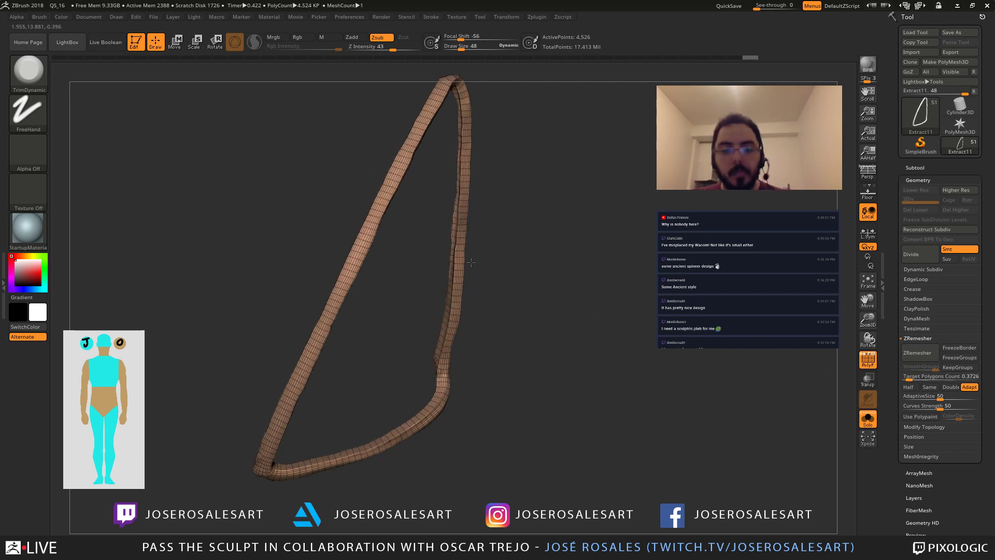
{"action": "key", "text": "ctrl+z"}
Step: Switch to the ClayBuildup brush and ZRemesh the border frame at a target polygon count of 0.2
{"action": "left_click", "coordinate": [904, 377]}
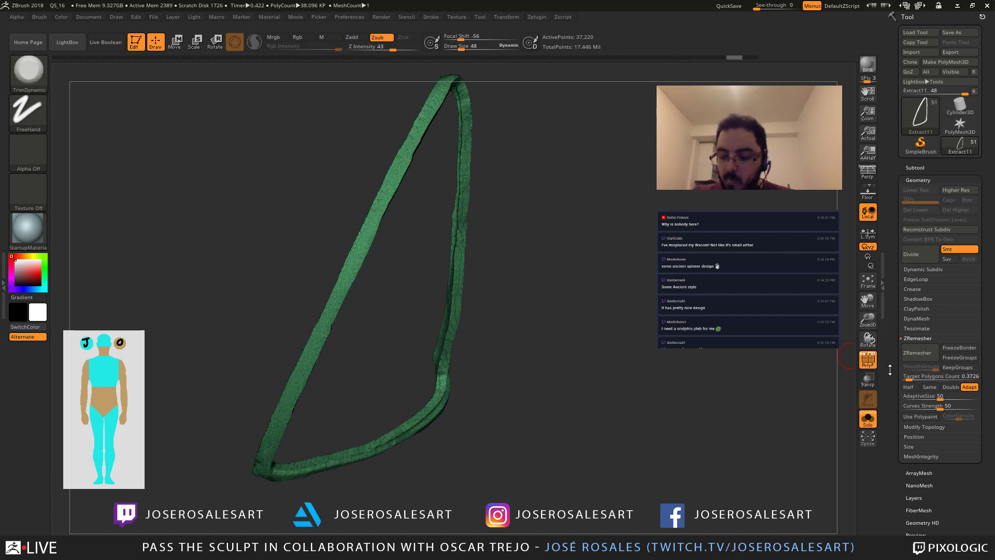
{"action": "key", "text": "b"}
{"action": "key", "text": "c"}
{"action": "key", "text": "b"}
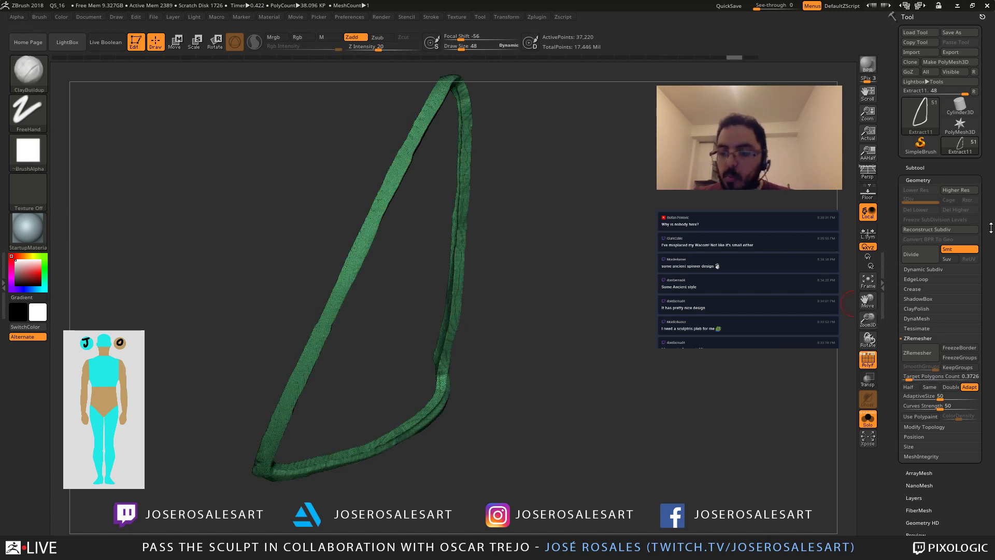
{"action": "left_click", "coordinate": [911, 378]}
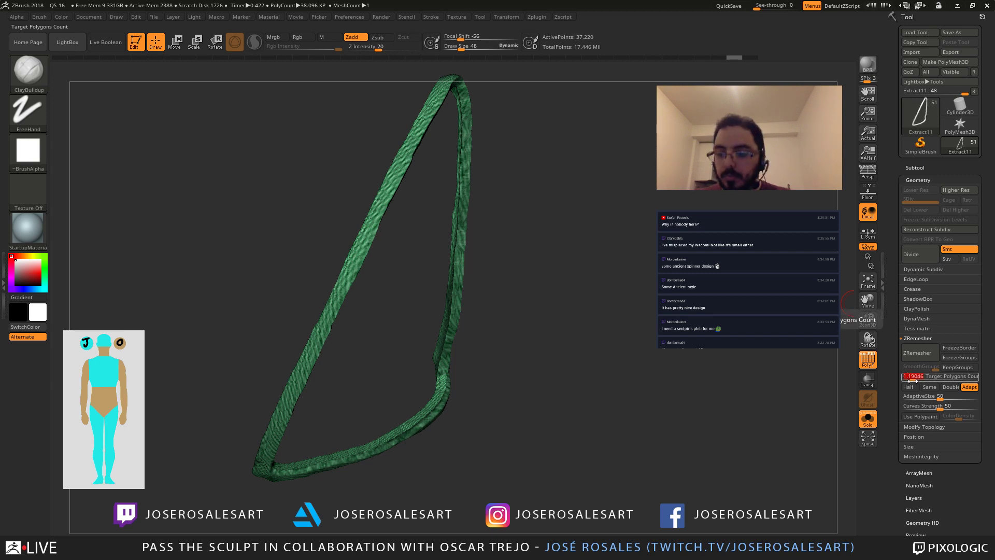
{"action": "key", "text": "BackSpace"}
{"action": "type", "text": ".2"}
{"action": "key", "text": "Return"}
{"action": "left_click", "coordinate": [917, 352]}
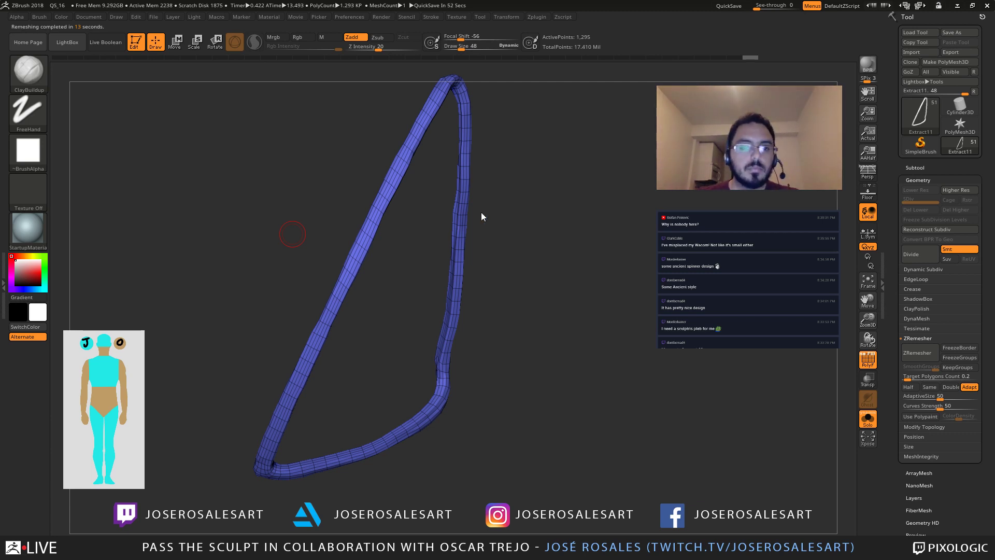
Step: Subdivide the remeshed border frame once and hide its wireframe to check the smoothed shape
{"action": "mouse_move", "coordinate": [531, 220]}
{"action": "left_mouse_down"}
{"action": "mouse_move", "coordinate": [516, 280]}
{"action": "mouse_move", "coordinate": [513, 251]}
{"action": "mouse_move", "coordinate": [415, 235]}
{"action": "mouse_move", "coordinate": [350, 240]}
{"action": "mouse_move", "coordinate": [446, 228]}
{"action": "left_mouse_up"}
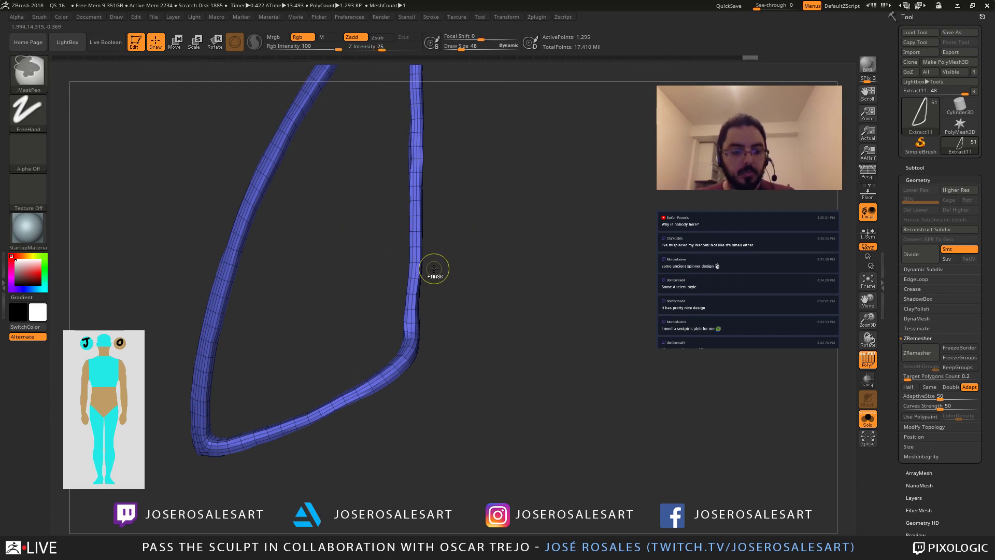
{"action": "key", "text": "ctrl+d"}
{"action": "left_click_drag", "start_coordinate": [487, 187], "coordinate": [456, 309], "text": "alt"}
{"action": "key", "text": "shift+f"}
{"action": "mouse_move", "coordinate": [474, 265]}
{"action": "left_mouse_down", "text": "alt"}
{"action": "mouse_move", "coordinate": [404, 255]}
{"action": "mouse_move", "coordinate": [449, 277]}
{"action": "mouse_move", "coordinate": [460, 269]}
{"action": "left_mouse_up", "text": "alt"}
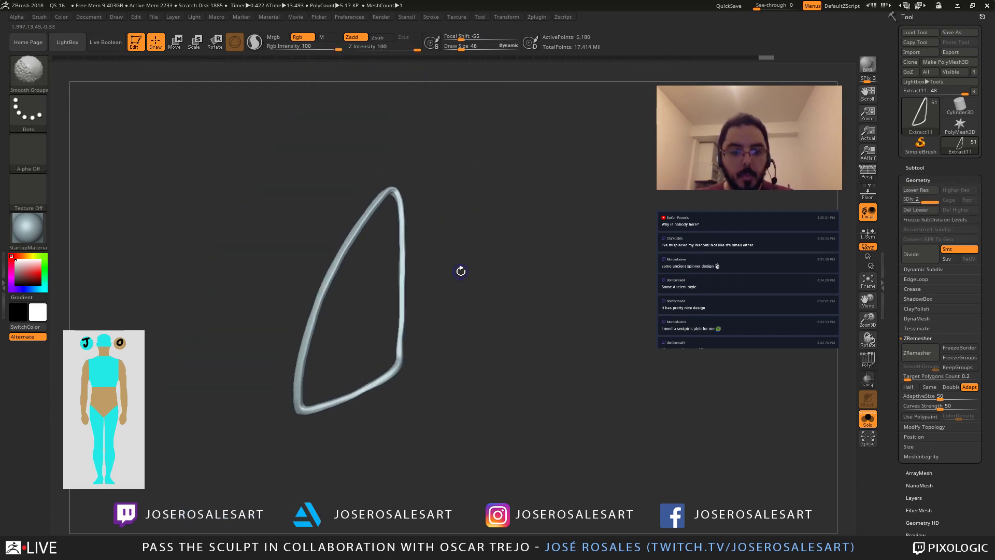
Step: Leave Solo mode, hide the PM3D_Sphere3D1_6 shell and select the swirl-patterned PM3D_Sphere3D1_4 shell
{"action": "left_click", "coordinate": [914, 168]}
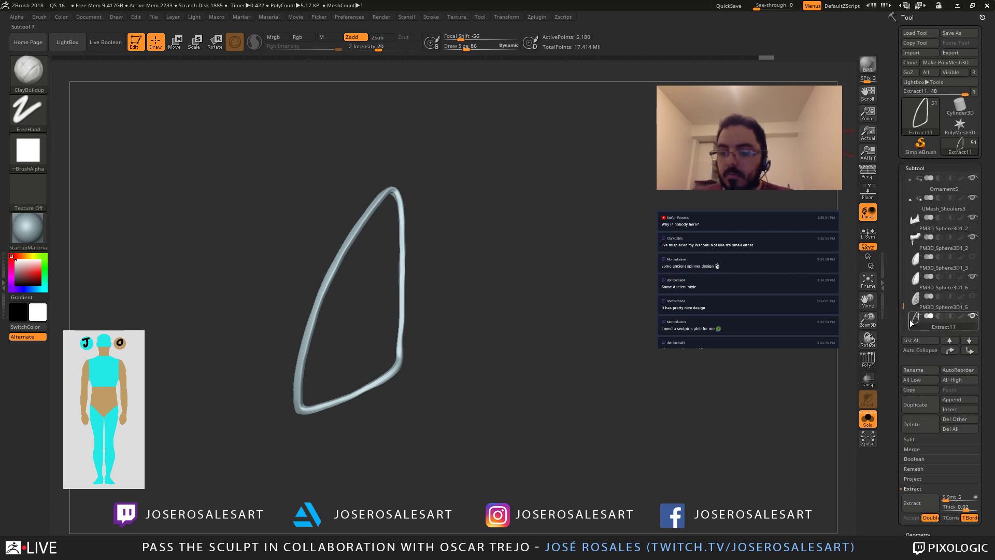
{"action": "key", "text": "shift"}
{"action": "key", "text": "shift+s"}
{"action": "left_click_drag", "start_coordinate": [511, 306], "coordinate": [531, 292], "text": "alt"}
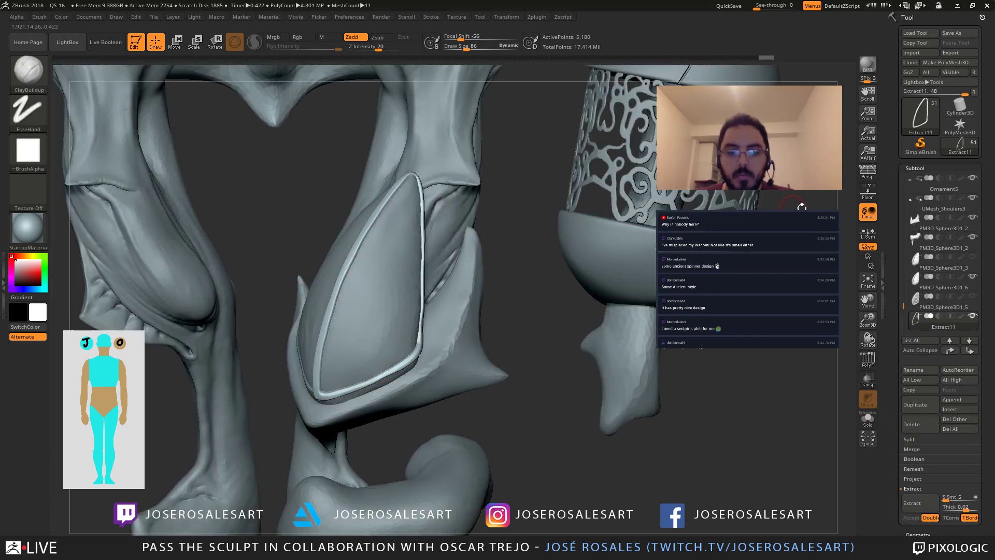
{"action": "left_click", "coordinate": [972, 280]}
{"action": "left_click_drag", "start_coordinate": [510, 334], "coordinate": [381, 310]}
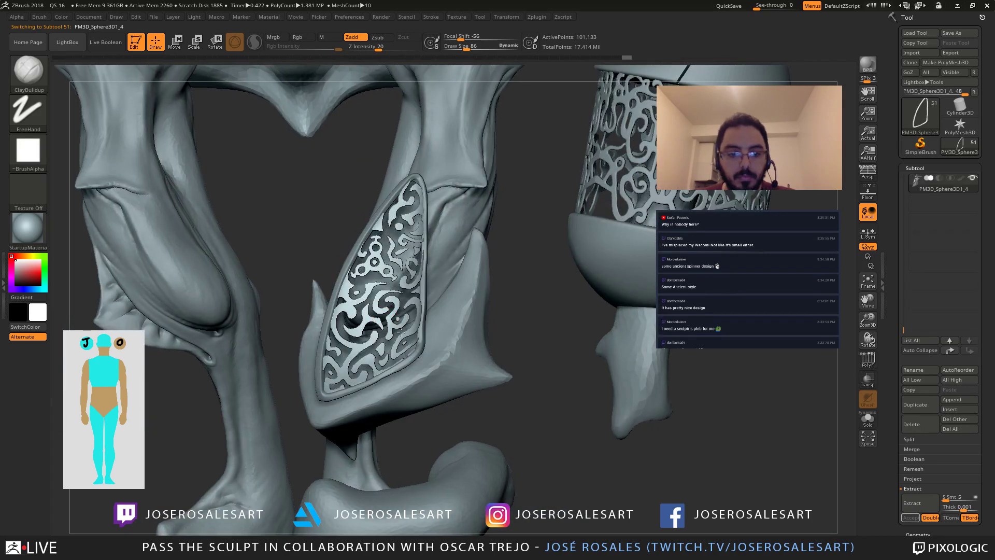
Step: Isolate PM3D_Sphere3D1_4, reveal its hidden polygons and turn on its wireframe to show the polygroups
{"action": "left_click_drag", "start_coordinate": [383, 316], "coordinate": [342, 337]}
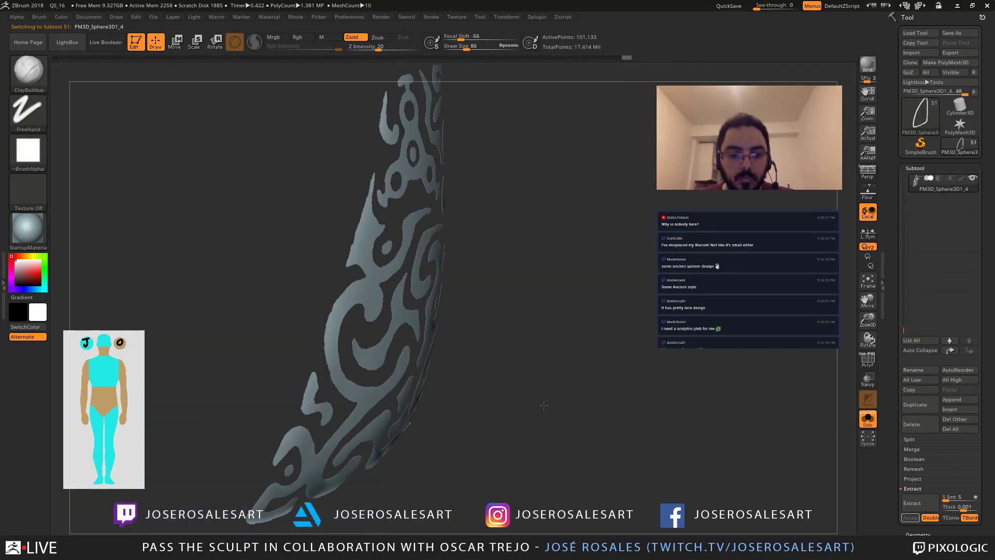
{"action": "left_click_drag", "start_coordinate": [446, 393], "coordinate": [503, 373]}
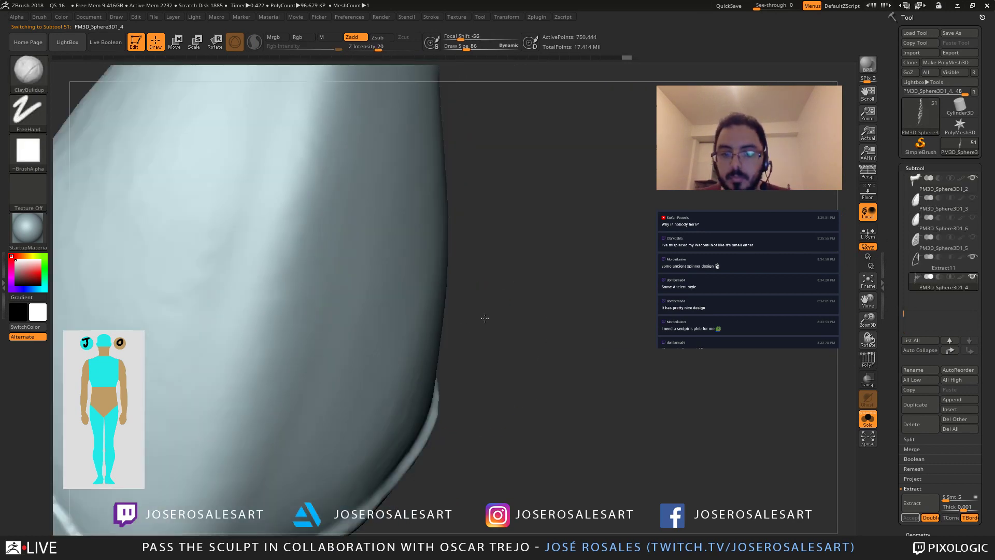
{"action": "left_click_drag", "start_coordinate": [484, 318], "coordinate": [592, 296]}
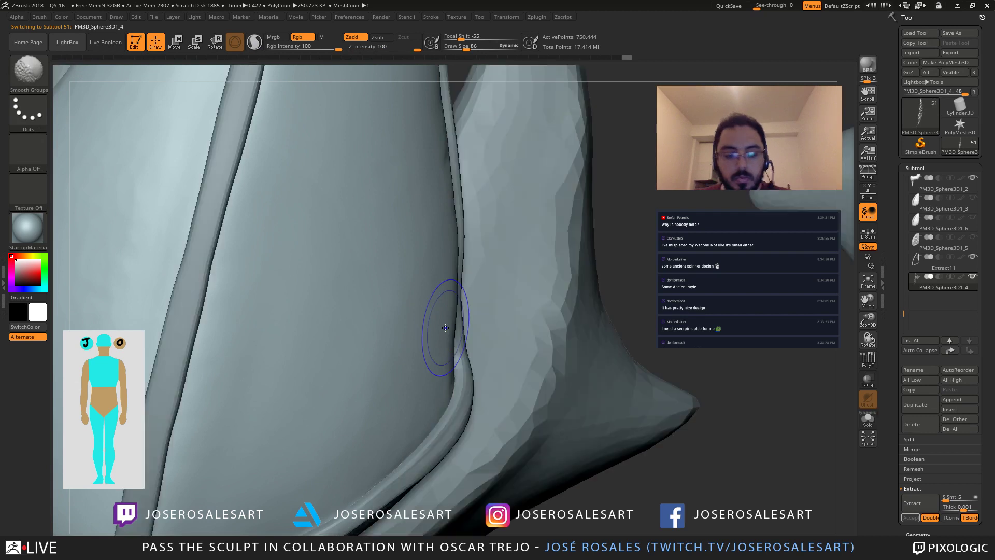
{"action": "left_click", "coordinate": [930, 286]}
{"action": "key", "text": "shift+s"}
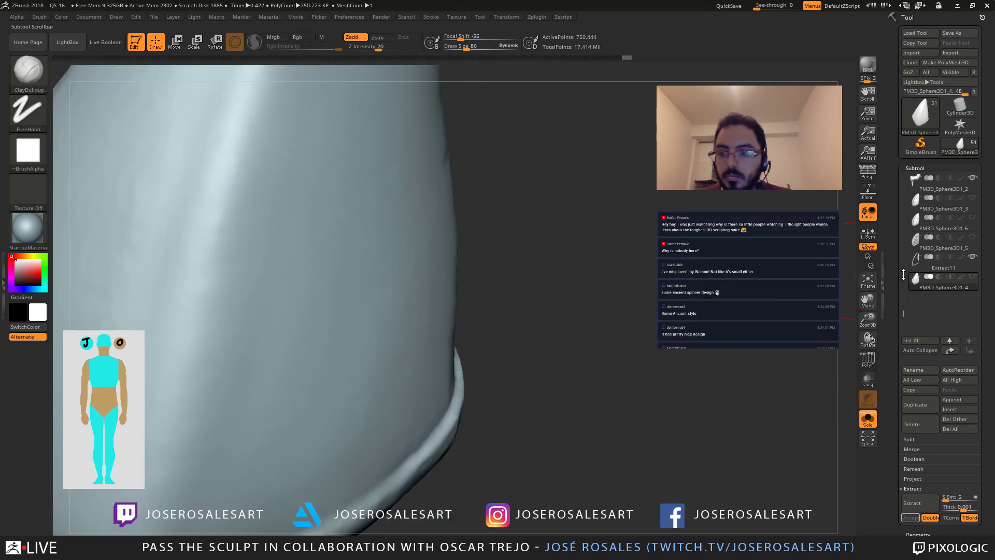
{"action": "key", "text": "shift+f"}
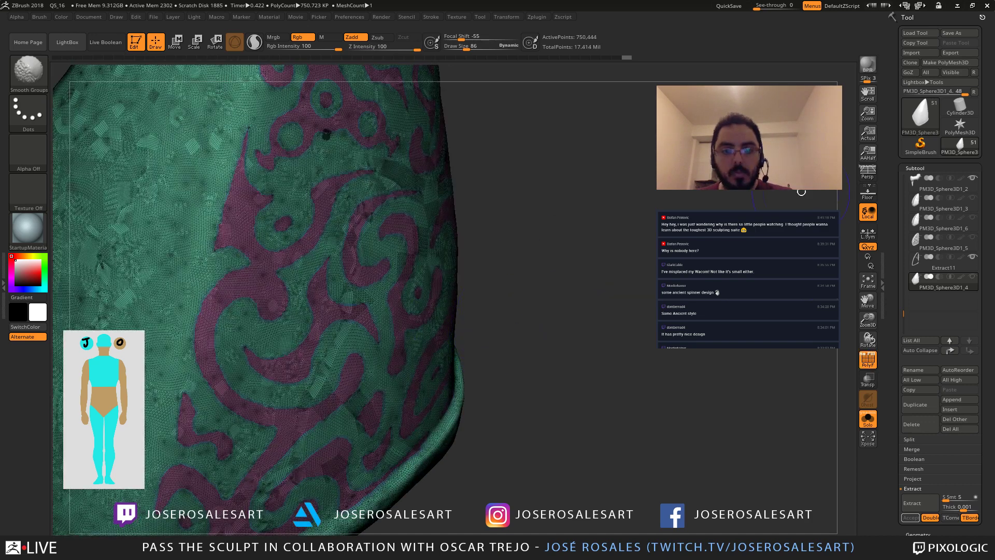
Step: Compare the polygroups of the PM3D_Sphere3D1_5, PM3D_Sphere3D1_6 and PM3D_Sphere3D1_3 shells, and return to PM3D_Sphere3D1_4
{"action": "mouse_move", "coordinate": [915, 248]}
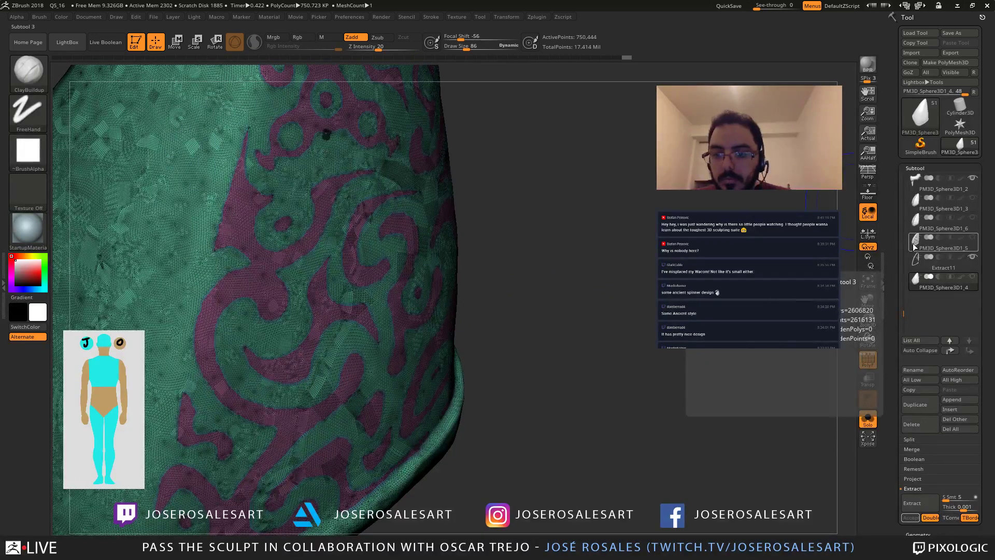
{"action": "left_click", "coordinate": [913, 244]}
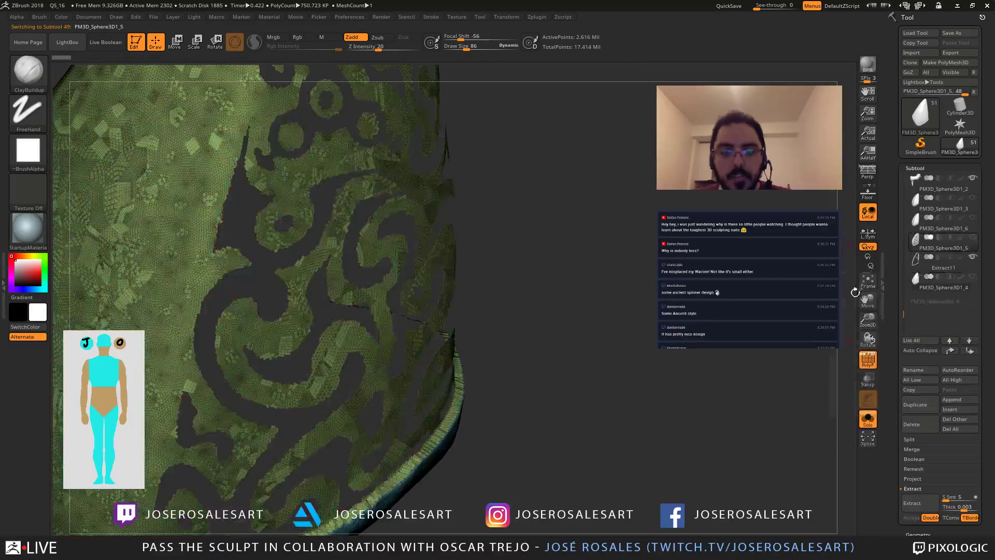
{"action": "left_click", "coordinate": [914, 228]}
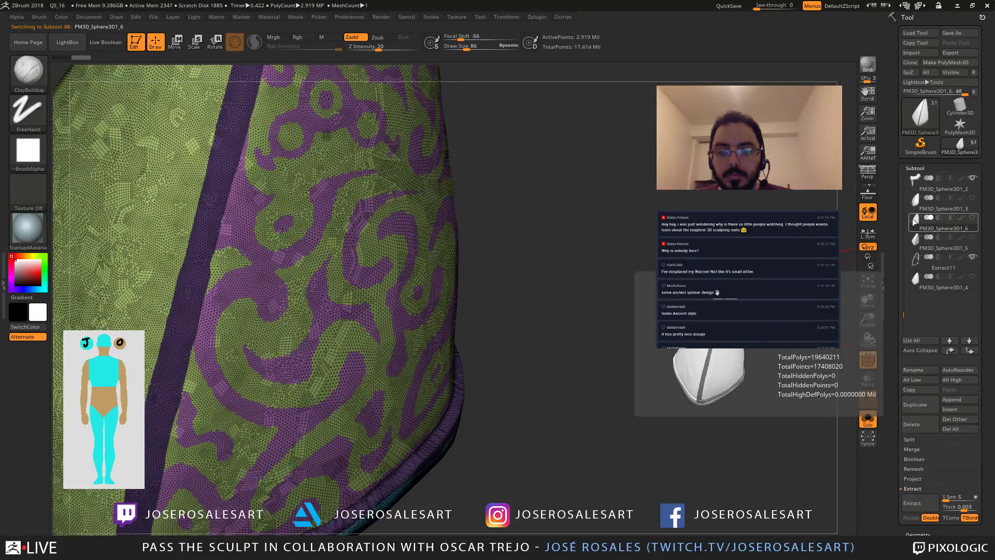
{"action": "left_click", "coordinate": [914, 203]}
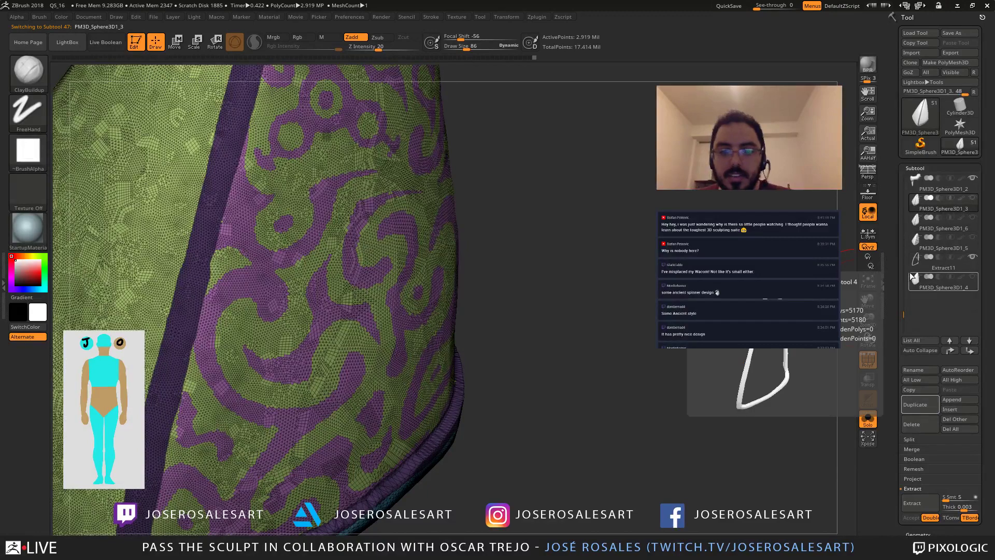
{"action": "left_click", "coordinate": [918, 284]}
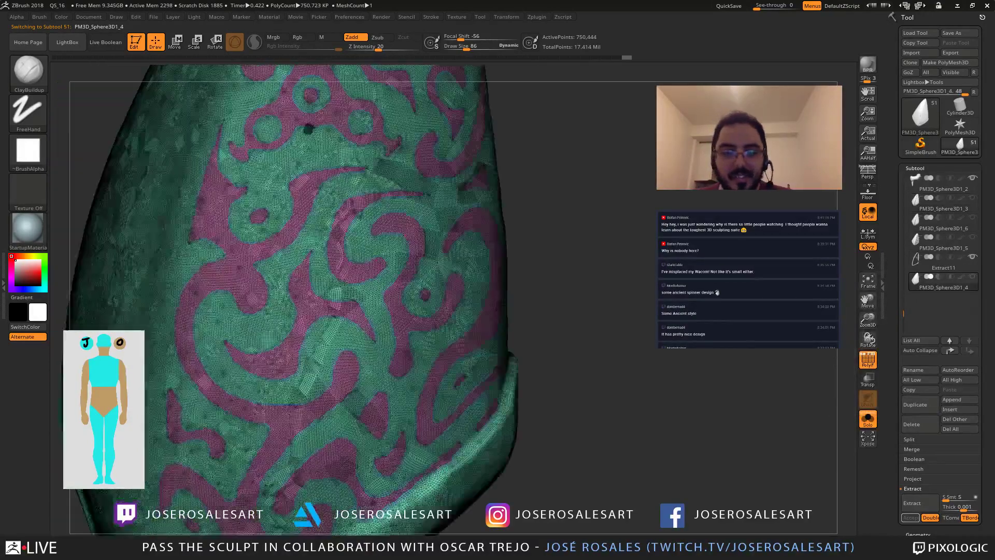
Step: Inspect the PM3D_Sphere3D1_4 swirl polygroups with the wireframe hidden and shown, and set the selection brush to SelectRect with the Rect stroke
{"action": "mouse_move", "coordinate": [570, 259]}
{"action": "left_mouse_down"}
{"action": "mouse_move", "coordinate": [512, 259]}
{"action": "mouse_move", "coordinate": [558, 249]}
{"action": "left_mouse_up"}
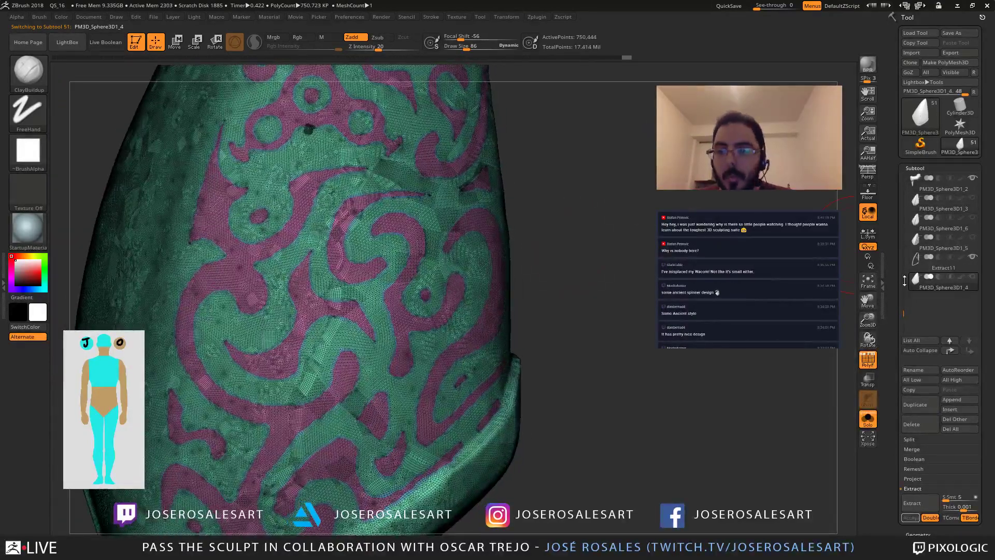
{"action": "right_click_drag", "start_coordinate": [279, 253], "coordinate": [400, 279], "text": "alt"}
{"action": "key", "text": "shift+f"}
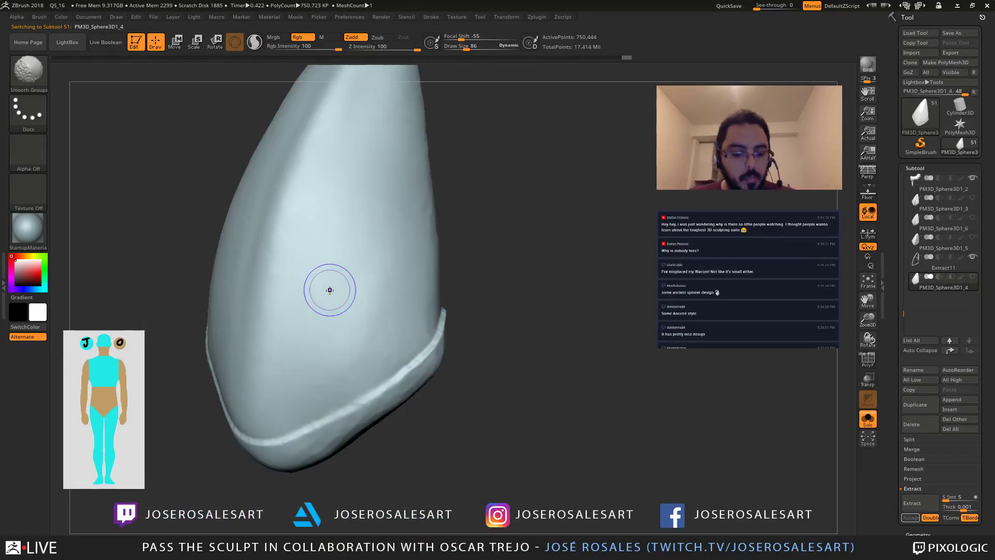
{"action": "key", "text": "shift+f"}
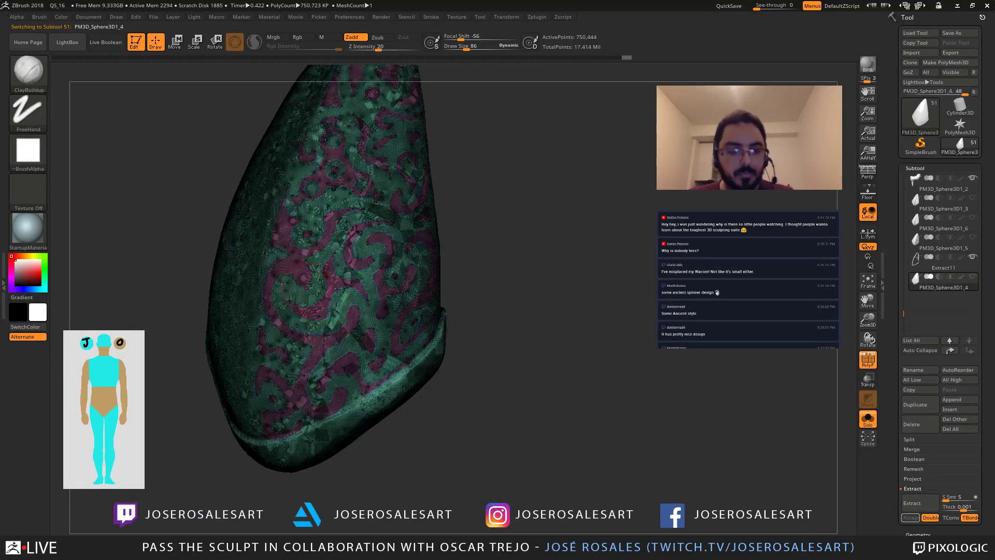
{"action": "right_click_drag", "start_coordinate": [364, 291], "coordinate": [531, 357], "text": "ctrl"}
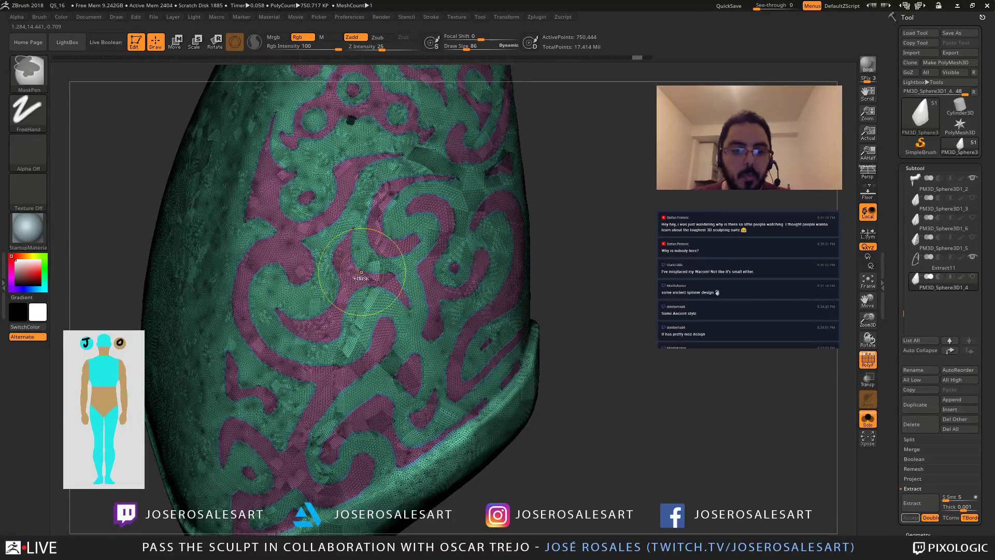
{"action": "left_click", "coordinate": [41, 103]}
{"action": "left_click", "coordinate": [119, 87]}
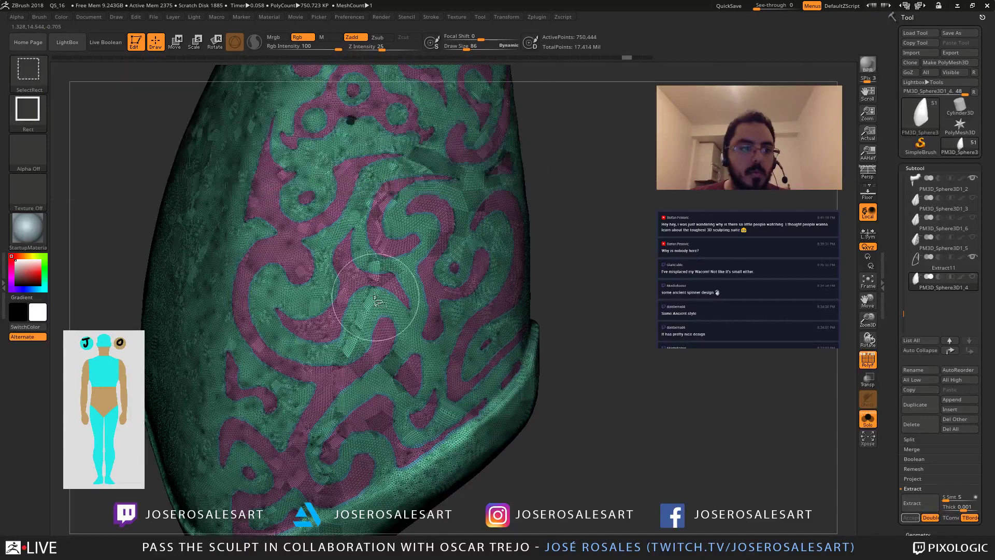
Step: Mask the swirl ornament on the leaf-shaped plate by isolating its polygroups, and restore the whole mesh's visibility
{"action": "left_click", "coordinate": [303, 264], "text": "ctrl+shift"}
{"action": "left_click", "coordinate": [544, 167], "text": "ctrl+shift"}
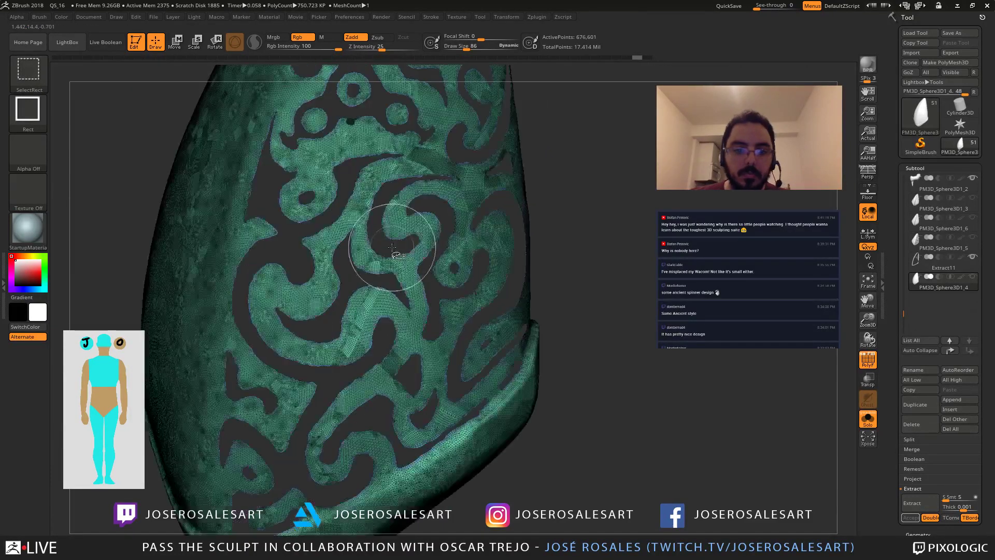
{"action": "left_click", "coordinate": [384, 240], "text": "ctrl+alt+shift"}
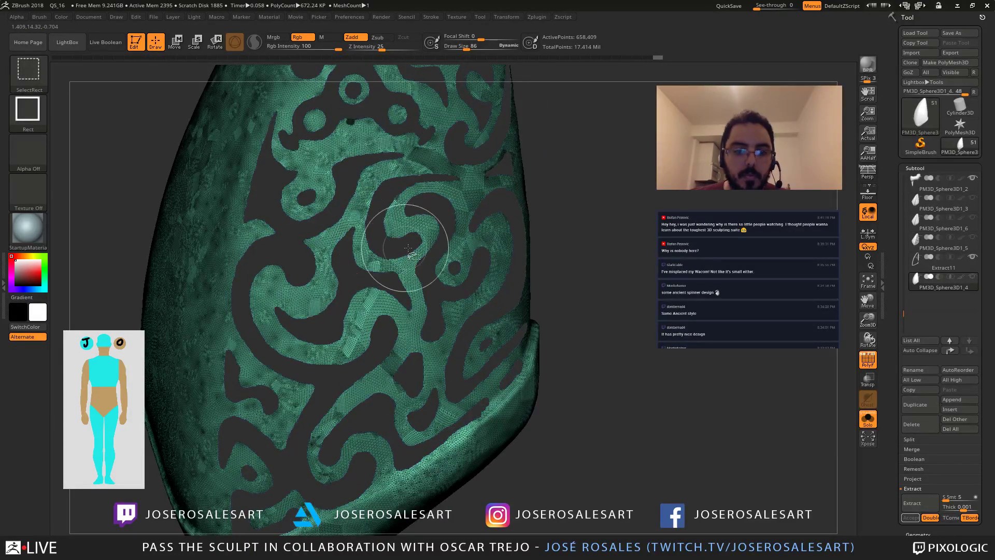
{"action": "left_click_drag", "start_coordinate": [546, 149], "coordinate": [505, 219], "text": "alt"}
{"action": "left_click_drag", "start_coordinate": [254, 84], "coordinate": [500, 350], "text": "ctrl"}
{"action": "left_click", "coordinate": [490, 265], "text": "ctrl+shift"}
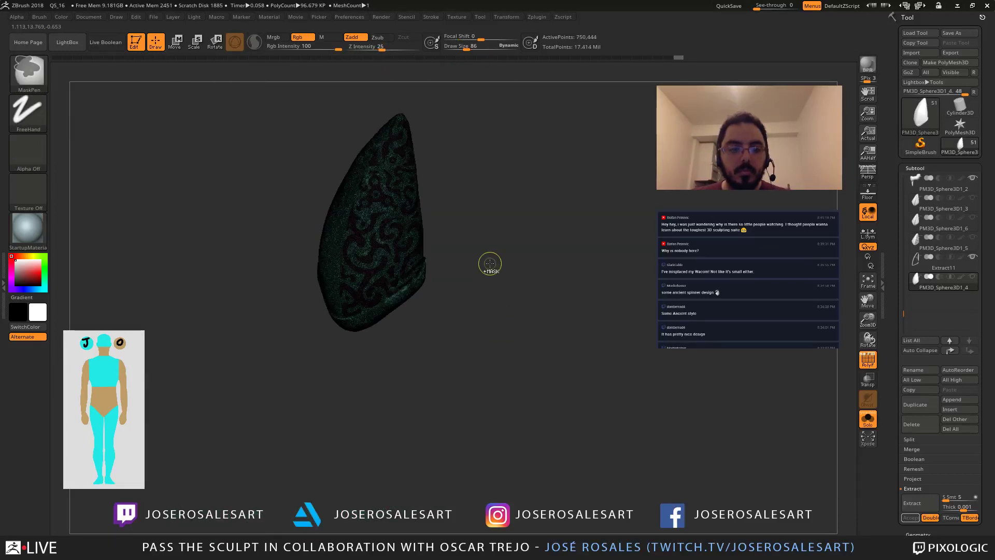
Step: Extract the masked ornament as a new double-sided subtool with thickness 0.02, accept it, and clear its mask
{"action": "key", "text": "shift+f"}
{"action": "left_click_drag", "start_coordinate": [459, 262], "coordinate": [463, 336]}
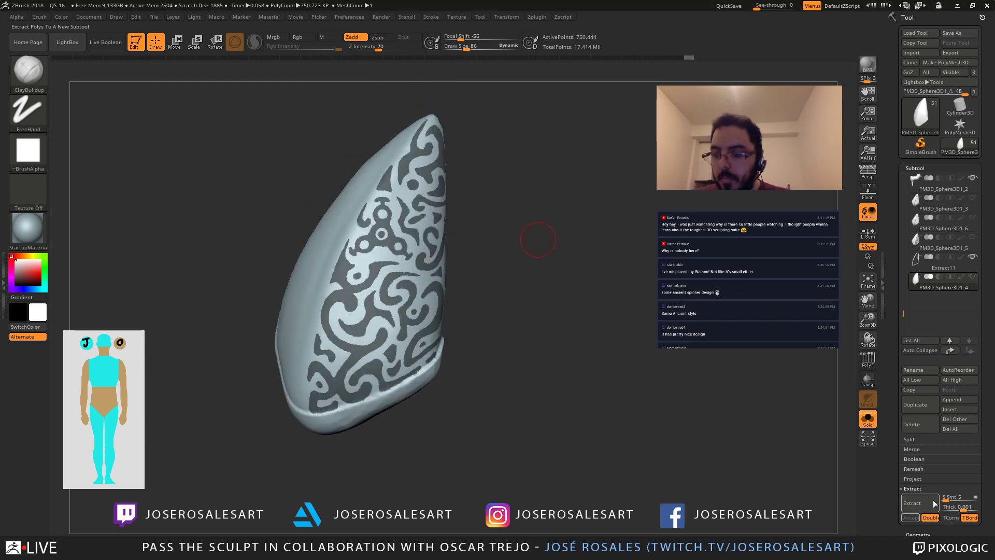
{"action": "left_click", "coordinate": [916, 504]}
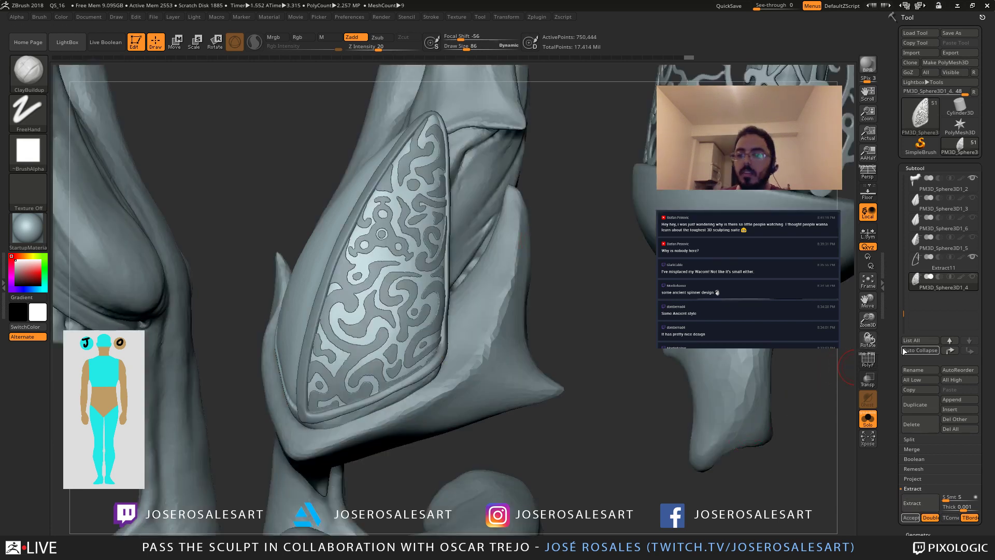
{"action": "left_click", "coordinate": [911, 517]}
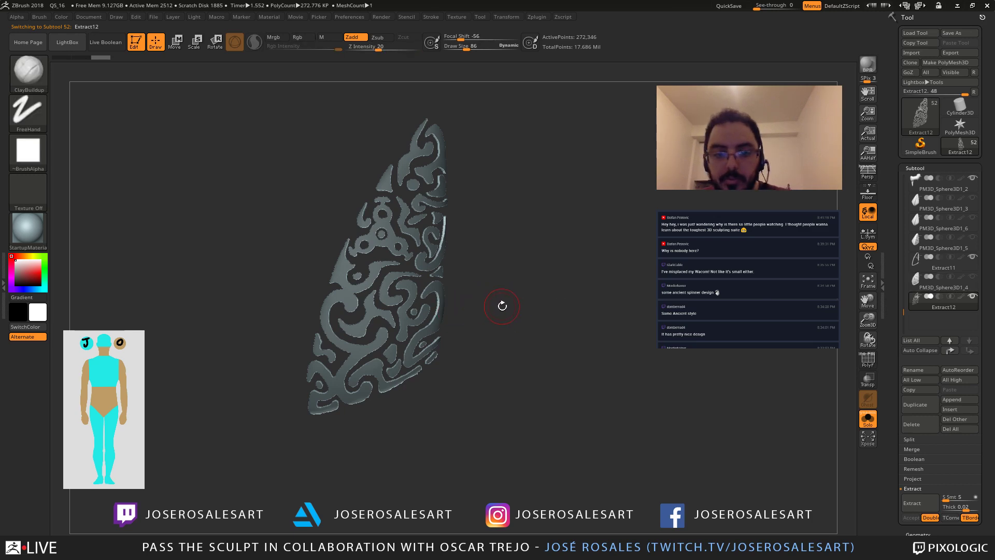
{"action": "left_click_drag", "start_coordinate": [502, 306], "coordinate": [523, 333], "text": "ctrl"}
Step: Show the full figure again with the extracted ornament in place and save the file
{"action": "key", "text": "shift+s"}
{"action": "mouse_move", "coordinate": [445, 326]}
{"action": "right_mouse_down"}
{"action": "mouse_move", "coordinate": [389, 322]}
{"action": "mouse_move", "coordinate": [402, 311]}
{"action": "mouse_move", "coordinate": [409, 249]}
{"action": "mouse_move", "coordinate": [414, 343]}
{"action": "mouse_move", "coordinate": [421, 337]}
{"action": "right_mouse_up"}
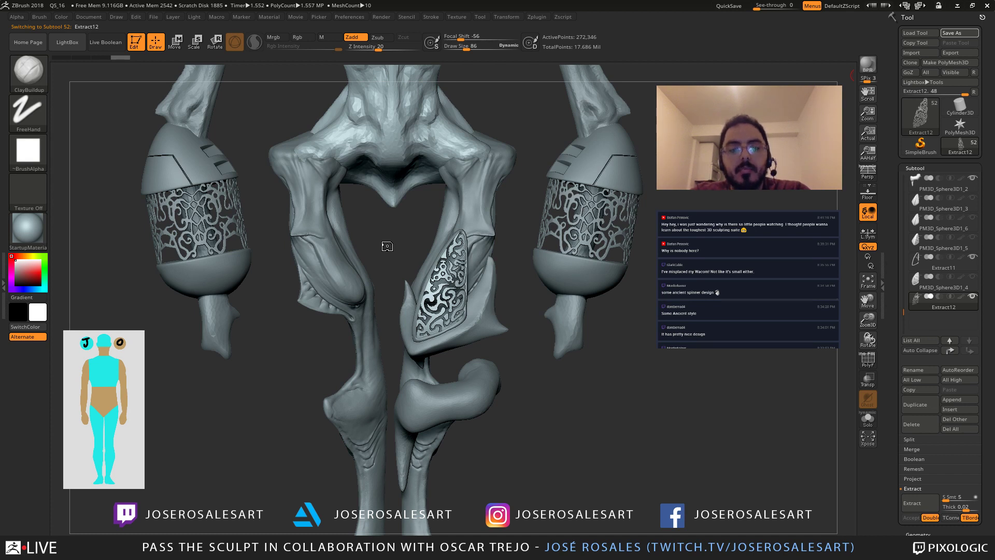
{"action": "key", "text": "ctrl+s"}
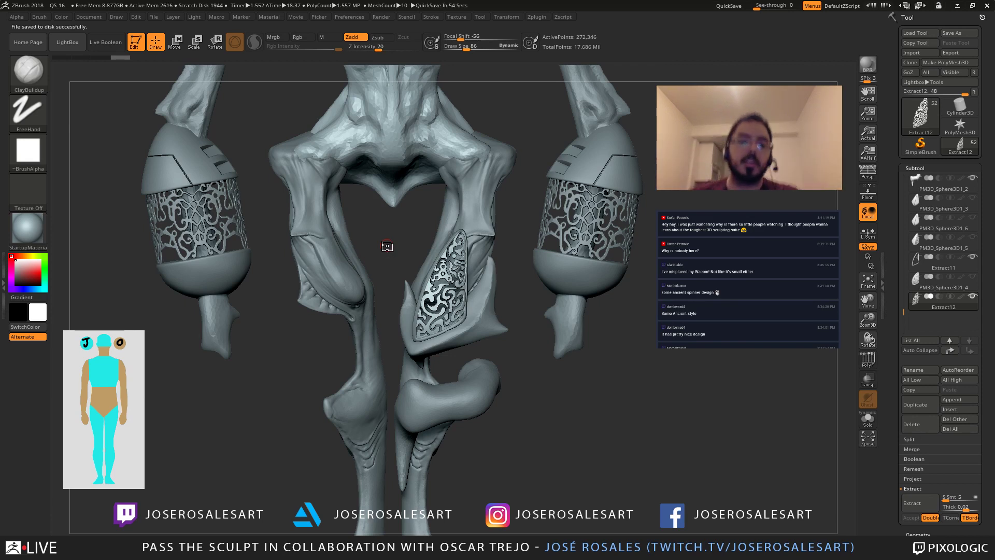
Step: Make the horned guard beneath the ornamented plate the active subtool and isolate it
{"action": "left_click_drag", "start_coordinate": [389, 244], "coordinate": [420, 274], "text": "alt"}
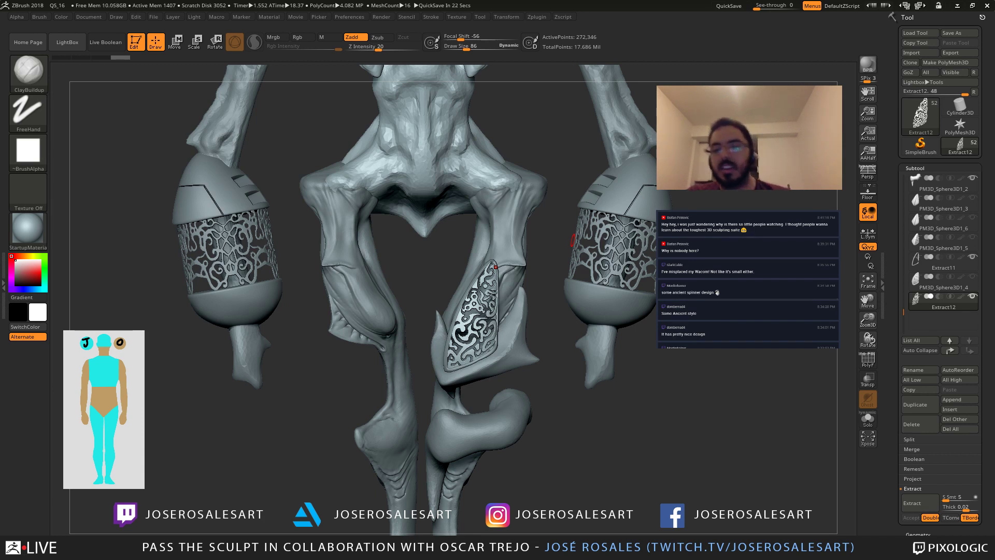
{"action": "mouse_move", "coordinate": [573, 240]}
{"action": "left_mouse_down"}
{"action": "mouse_move", "coordinate": [487, 290]}
{"action": "mouse_move", "coordinate": [387, 244]}
{"action": "mouse_move", "coordinate": [405, 286]}
{"action": "mouse_move", "coordinate": [456, 259]}
{"action": "left_mouse_up"}
{"action": "left_click_drag", "start_coordinate": [456, 171], "coordinate": [466, 228], "text": "alt"}
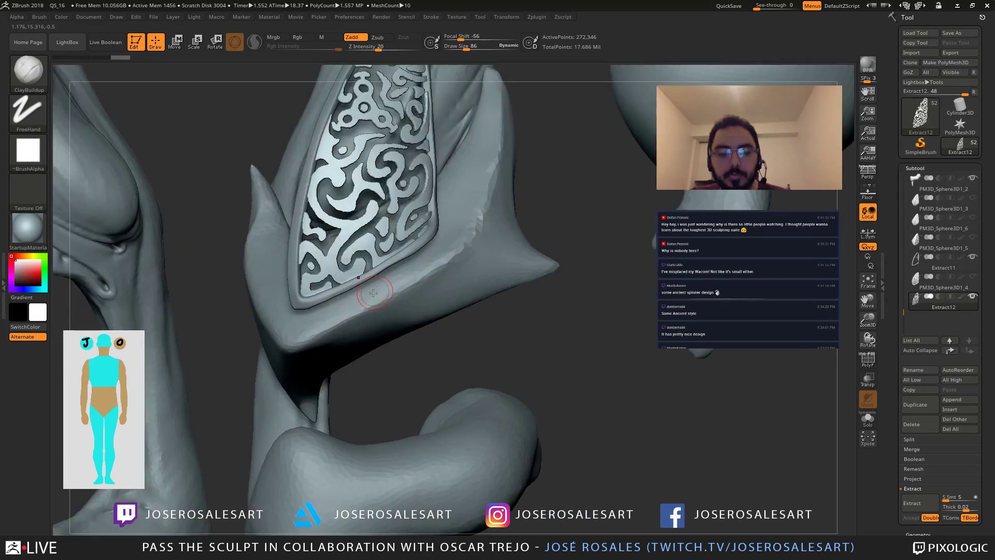
{"action": "mouse_move", "coordinate": [373, 293]}
{"action": "right_mouse_down"}
{"action": "mouse_move", "coordinate": [342, 282]}
{"action": "mouse_move", "coordinate": [373, 266]}
{"action": "mouse_move", "coordinate": [431, 313]}
{"action": "mouse_move", "coordinate": [451, 297]}
{"action": "right_mouse_up"}
{"action": "left_click", "coordinate": [439, 289], "text": "alt"}
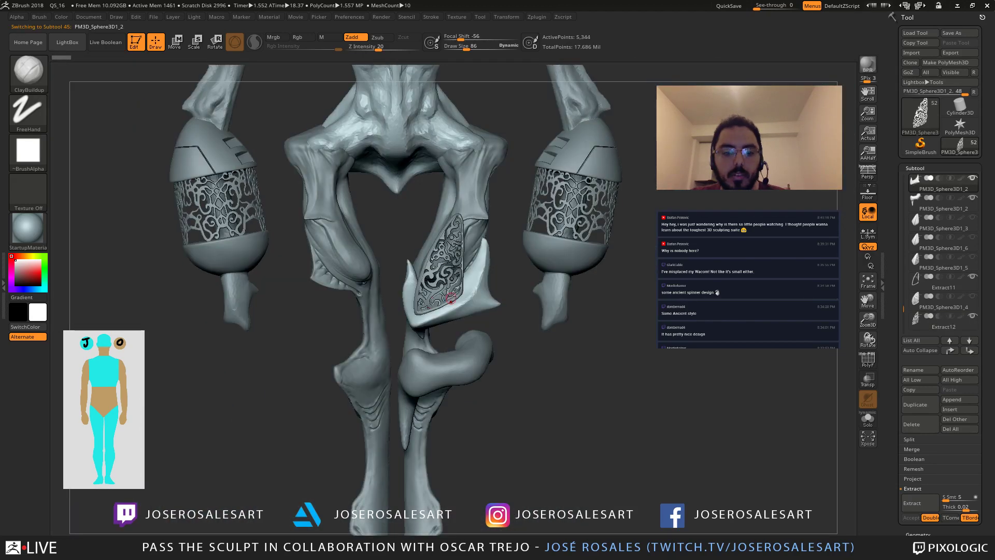
{"action": "right_click_drag", "start_coordinate": [451, 297], "coordinate": [435, 285], "text": "ctrl"}
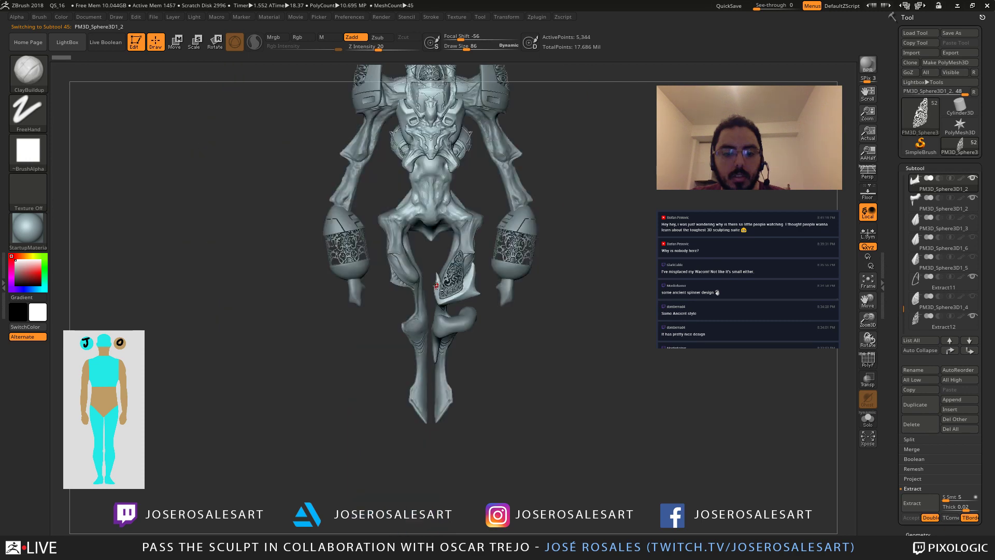
{"action": "right_click_drag", "start_coordinate": [436, 285], "coordinate": [362, 359], "text": "ctrl"}
{"action": "key", "text": "shift+s"}
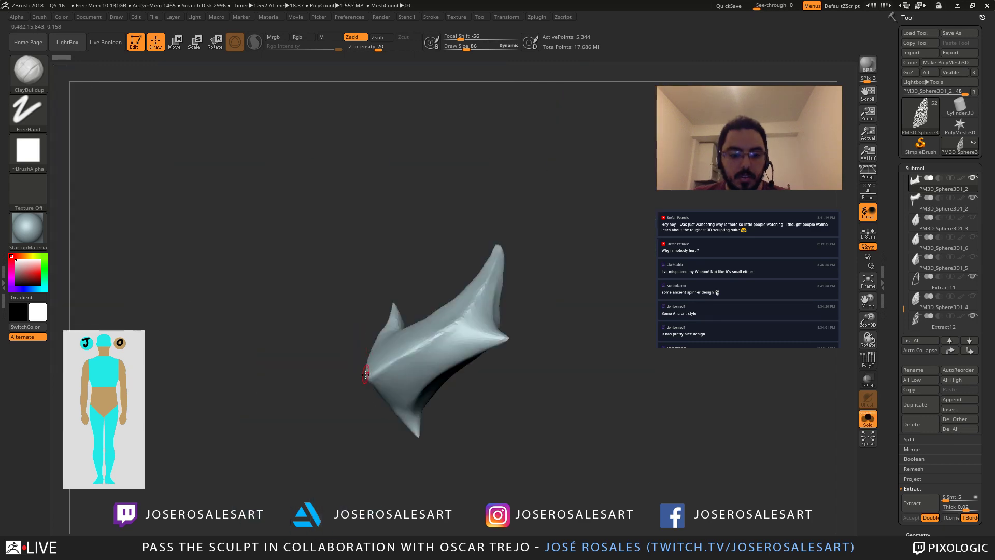
Step: Sharpen the front edges of the horned guard using the DamStandard brush at draw size 175
{"action": "key", "text": "b"}
{"action": "key", "text": "d"}
{"action": "key", "text": "s"}
{"action": "key", "text": "s"}
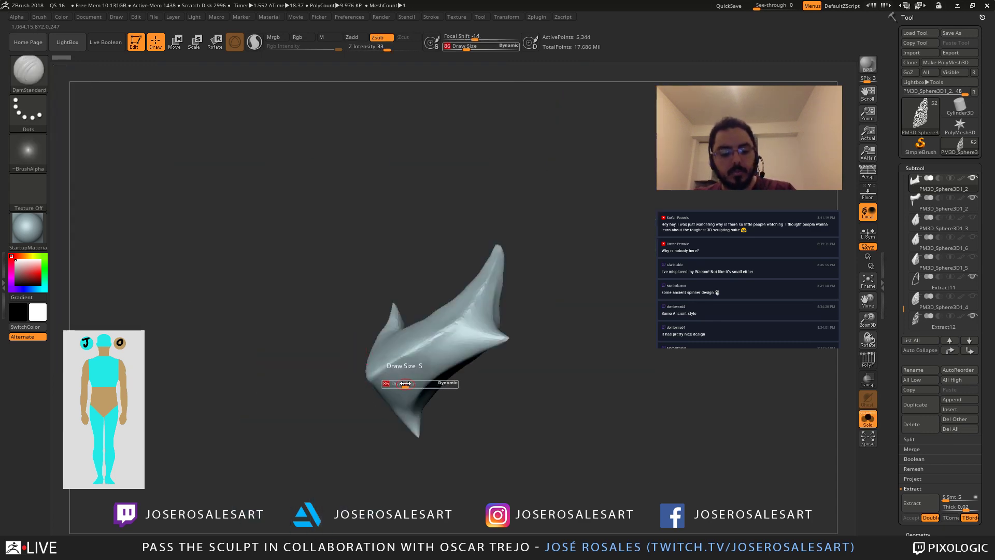
{"action": "mouse_move", "coordinate": [407, 382]}
{"action": "right_mouse_down", "text": "ctrl"}
{"action": "mouse_move", "coordinate": [419, 369]}
{"action": "mouse_move", "coordinate": [363, 372]}
{"action": "mouse_move", "coordinate": [417, 334]}
{"action": "right_mouse_up", "text": "ctrl"}
{"action": "key", "text": "s"}
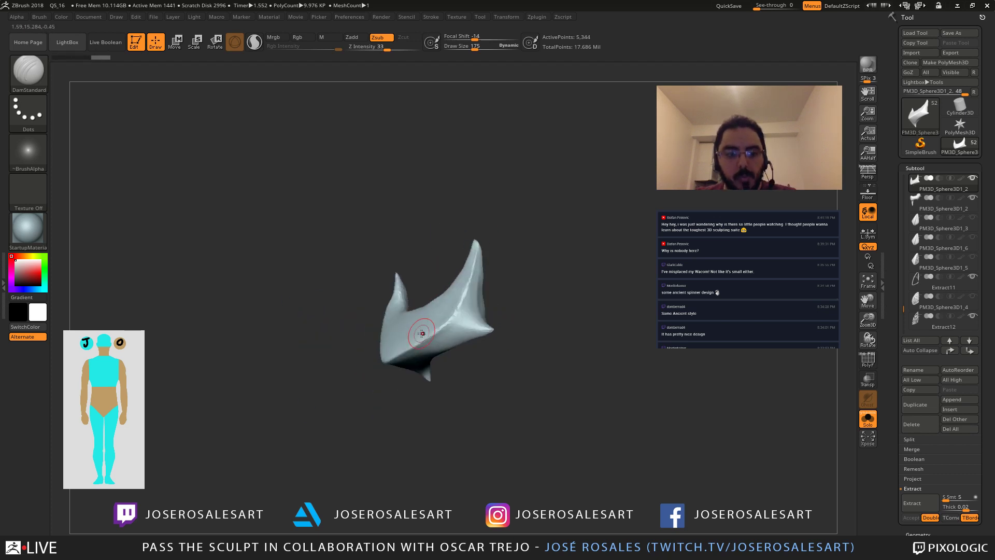
{"action": "left_click_drag", "start_coordinate": [460, 299], "coordinate": [467, 289]}
{"action": "right_click_drag", "start_coordinate": [357, 339], "coordinate": [399, 334]}
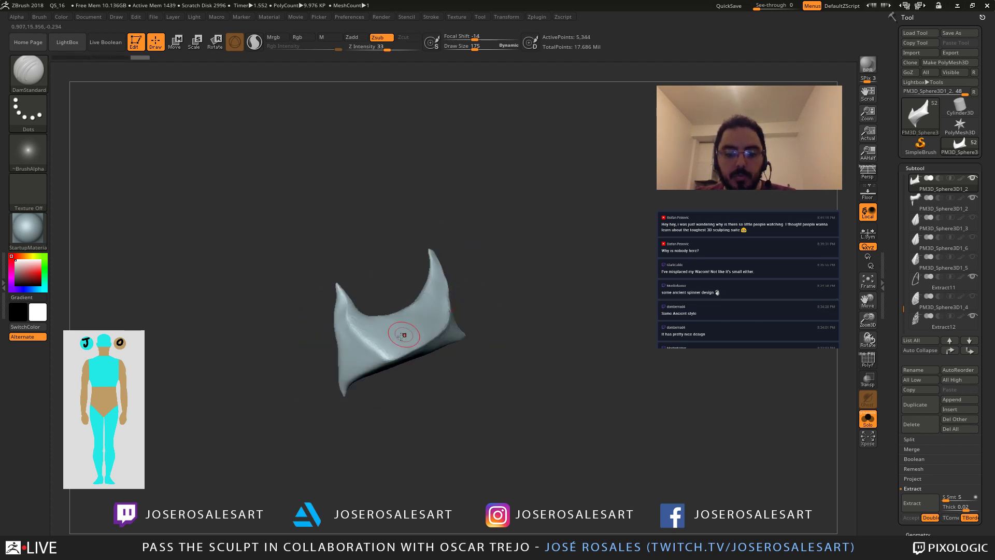
{"action": "left_click_drag", "start_coordinate": [391, 360], "coordinate": [340, 309]}
{"action": "right_click_drag", "start_coordinate": [359, 334], "coordinate": [379, 378]}
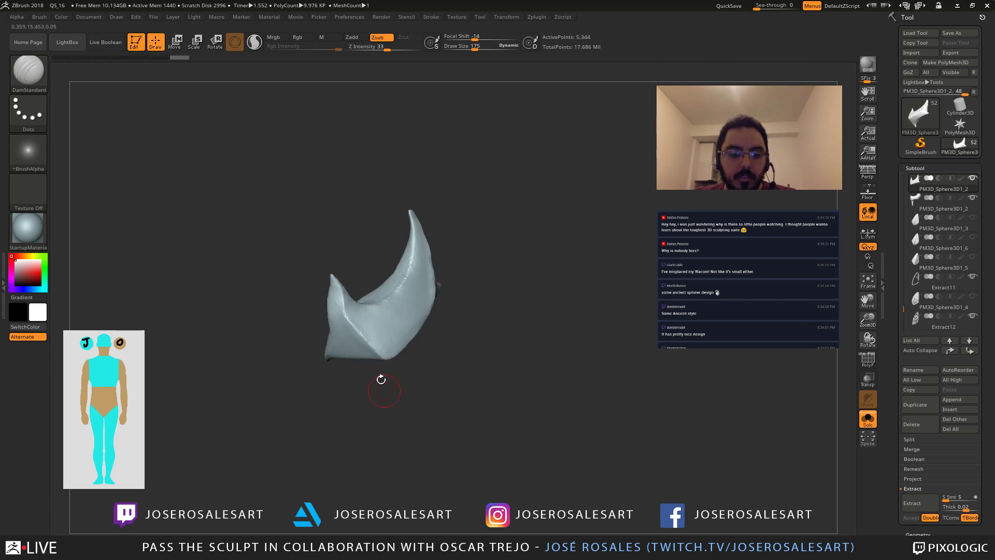
Step: Define the ridges around the guard's short horn and its lower pointed corner with DamStandard strokes
{"action": "left_click_drag", "start_coordinate": [362, 322], "coordinate": [339, 303]}
{"action": "right_click_drag", "start_coordinate": [359, 340], "coordinate": [360, 282]}
{"action": "left_click_drag", "start_coordinate": [326, 350], "coordinate": [319, 376]}
{"action": "right_click_drag", "start_coordinate": [303, 358], "coordinate": [332, 353]}
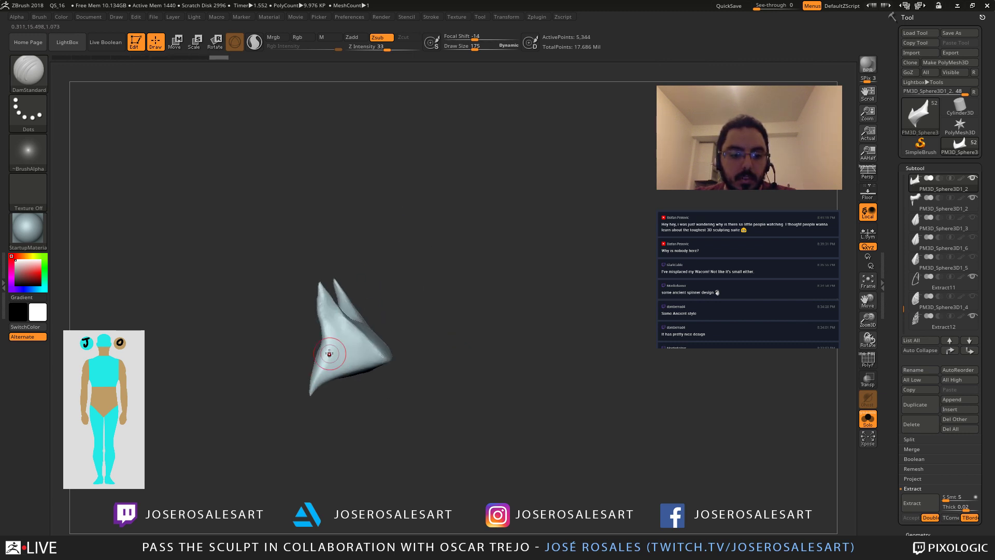
{"action": "left_click_drag", "start_coordinate": [325, 334], "coordinate": [312, 384]}
{"action": "right_click_drag", "start_coordinate": [290, 365], "coordinate": [333, 360]}
{"action": "mouse_move", "coordinate": [316, 338]}
{"action": "left_mouse_down"}
{"action": "mouse_move", "coordinate": [310, 375]}
{"action": "mouse_move", "coordinate": [313, 329]}
{"action": "left_mouse_up"}
{"action": "right_click_drag", "start_coordinate": [275, 357], "coordinate": [304, 350]}
{"action": "left_click_drag", "start_coordinate": [315, 360], "coordinate": [311, 314]}
{"action": "right_click_drag", "start_coordinate": [282, 334], "coordinate": [306, 328]}
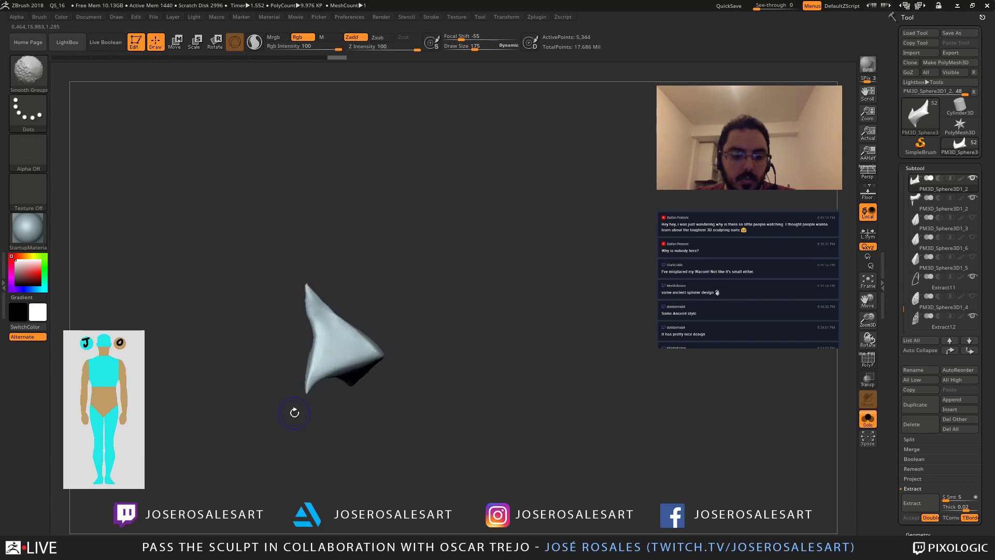
{"action": "right_click_drag", "start_coordinate": [294, 412], "coordinate": [290, 384]}
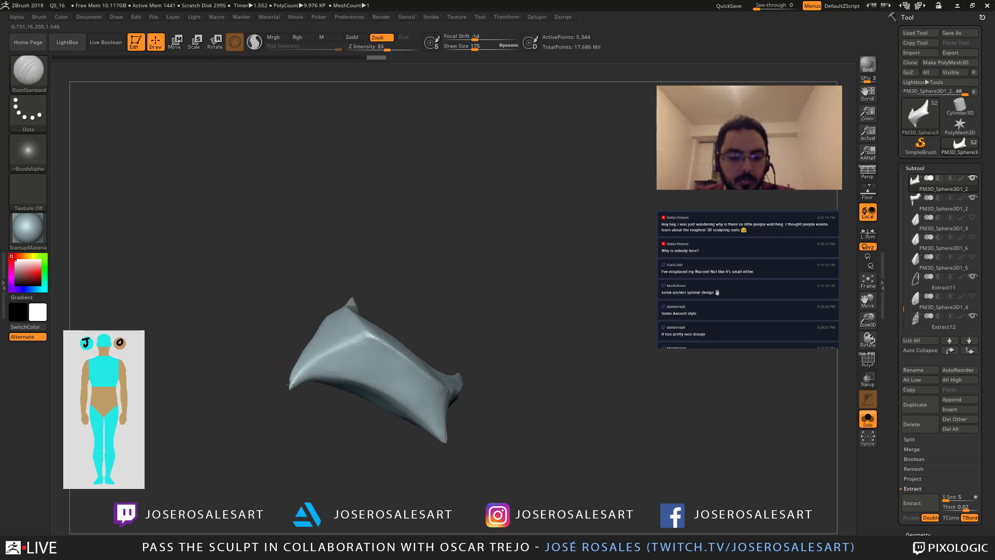
{"action": "mouse_move", "coordinate": [290, 385]}
{"action": "left_mouse_down"}
{"action": "mouse_move", "coordinate": [362, 336]}
{"action": "mouse_move", "coordinate": [315, 403]}
{"action": "left_mouse_up"}
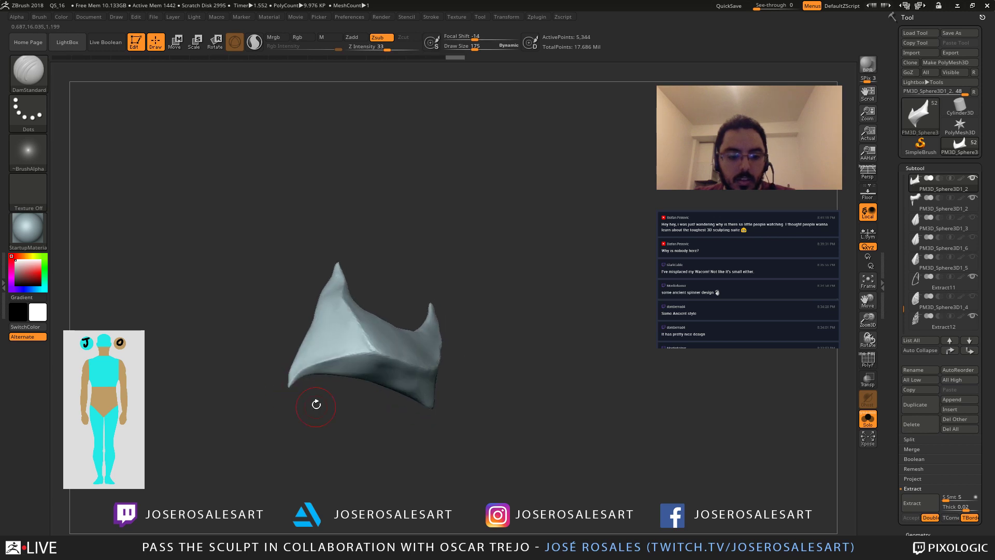
Step: Smooth the guard's front face and sharpen the diagonal ridge running up towards the tall horn
{"action": "mouse_move", "coordinate": [326, 350]}
{"action": "left_mouse_down", "text": "shift"}
{"action": "mouse_move", "coordinate": [305, 371]}
{"action": "mouse_move", "coordinate": [301, 346]}
{"action": "mouse_move", "coordinate": [336, 408]}
{"action": "mouse_move", "coordinate": [358, 340]}
{"action": "left_mouse_up", "text": "shift"}
{"action": "mouse_move", "coordinate": [340, 377]}
{"action": "left_mouse_down"}
{"action": "mouse_move", "coordinate": [374, 328]}
{"action": "mouse_move", "coordinate": [433, 298]}
{"action": "left_mouse_up"}
{"action": "left_click_drag", "start_coordinate": [368, 328], "coordinate": [435, 299]}
{"action": "right_click_drag", "start_coordinate": [399, 314], "coordinate": [419, 325]}
{"action": "left_click_drag", "start_coordinate": [430, 311], "coordinate": [352, 344], "text": "shift"}
{"action": "left_click_drag", "start_coordinate": [354, 402], "coordinate": [324, 391]}
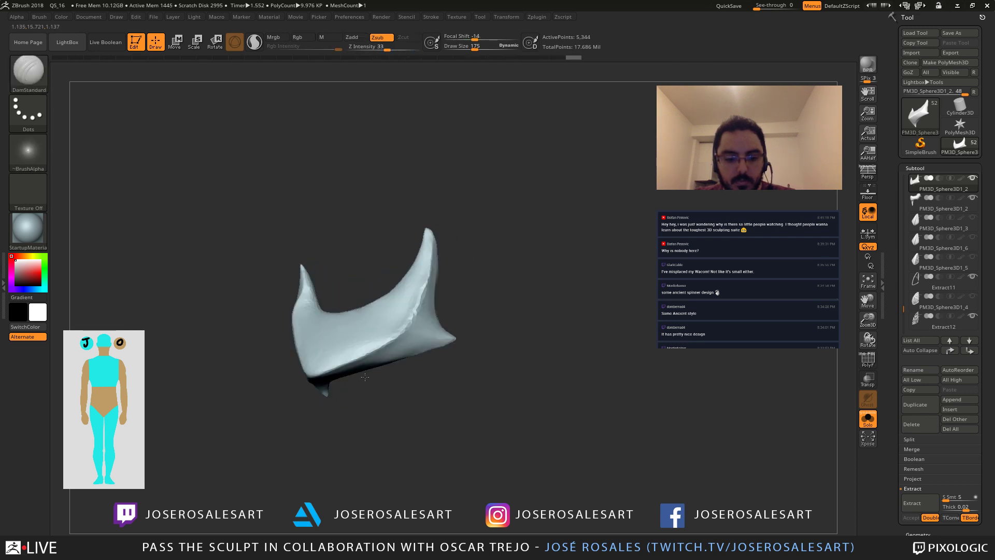
Step: Refine the tall horn's side and edges up to the tip with DamStandard strokes and smoothing
{"action": "right_click_drag", "start_coordinate": [429, 327], "coordinate": [415, 316]}
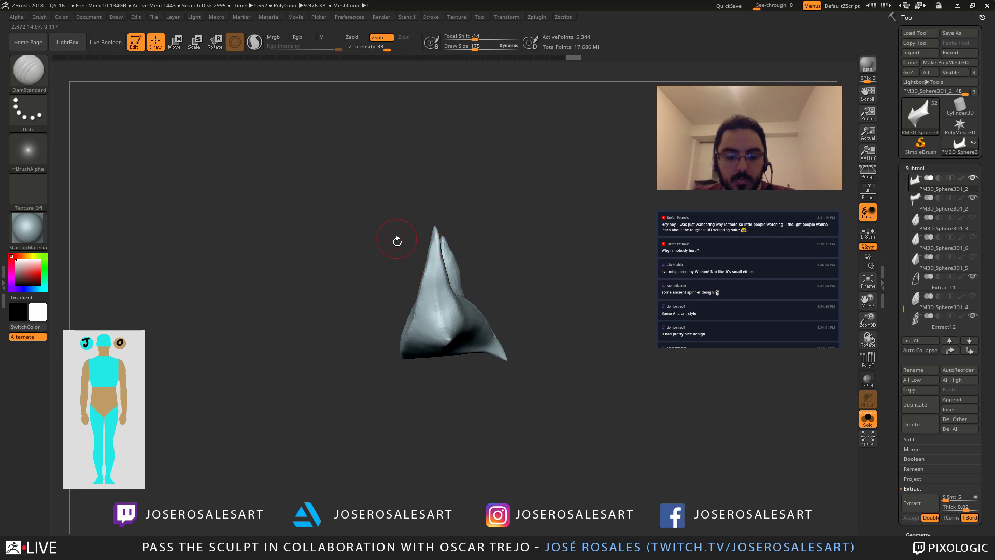
{"action": "right_click_drag", "start_coordinate": [397, 242], "coordinate": [446, 332], "text": "ctrl"}
{"action": "mouse_move", "coordinate": [461, 342]}
{"action": "left_mouse_down"}
{"action": "mouse_move", "coordinate": [444, 317]}
{"action": "mouse_move", "coordinate": [454, 215]}
{"action": "left_mouse_up"}
{"action": "left_click_drag", "start_coordinate": [452, 249], "coordinate": [427, 290]}
{"action": "left_click_drag", "start_coordinate": [485, 332], "coordinate": [524, 283]}
{"action": "left_click_drag", "start_coordinate": [453, 233], "coordinate": [436, 321], "text": "shift"}
{"action": "mouse_move", "coordinate": [479, 290]}
{"action": "left_mouse_down"}
{"action": "mouse_move", "coordinate": [441, 291]}
{"action": "mouse_move", "coordinate": [430, 276]}
{"action": "left_mouse_up"}
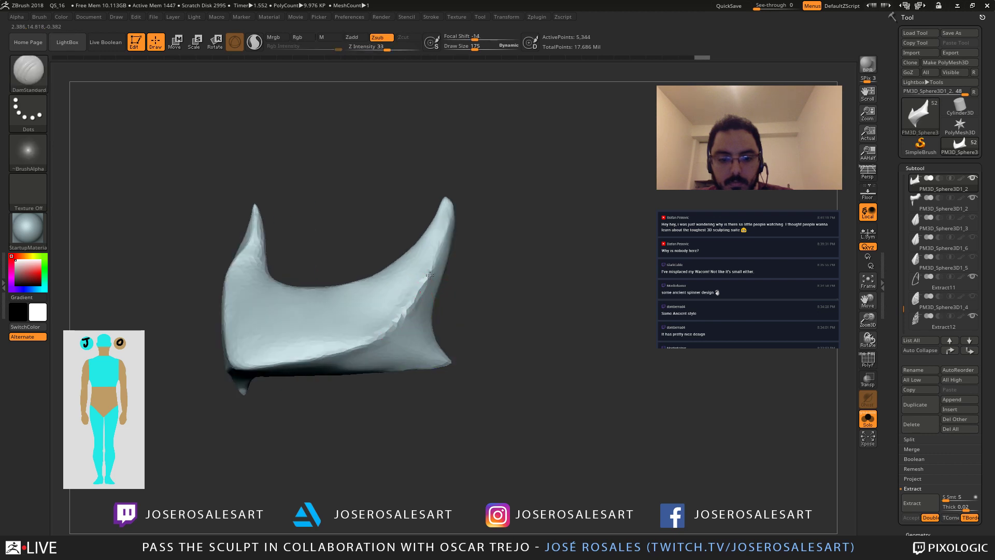
{"action": "left_click_drag", "start_coordinate": [445, 236], "coordinate": [449, 223]}
{"action": "left_click_drag", "start_coordinate": [479, 249], "coordinate": [436, 259]}
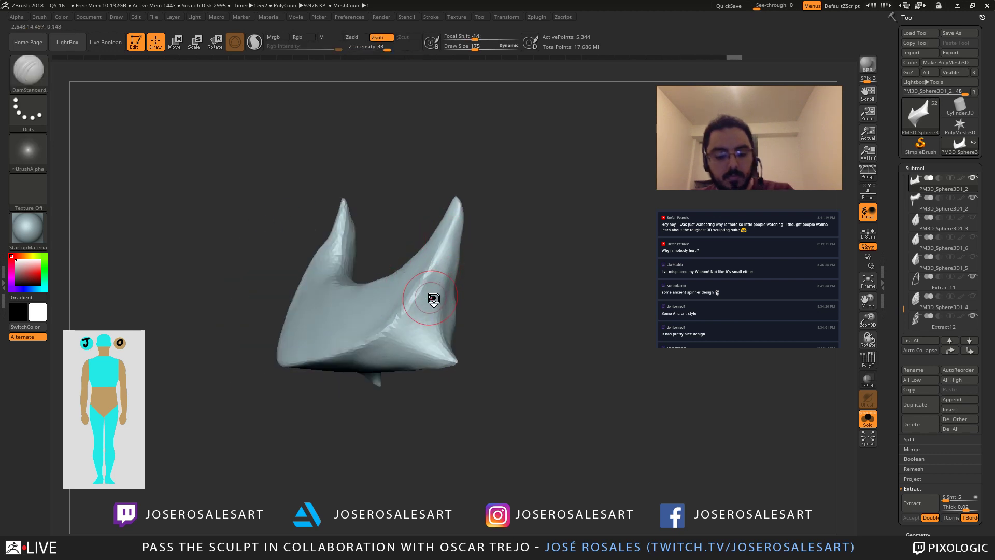
Step: Tighten the guard's diagonal ridge from the lower edge to the tall horn's tip using the Pinch brush
{"action": "key", "text": "b"}
{"action": "key", "text": "p"}
{"action": "key", "text": "i"}
{"action": "left_click_drag", "start_coordinate": [407, 300], "coordinate": [438, 311]}
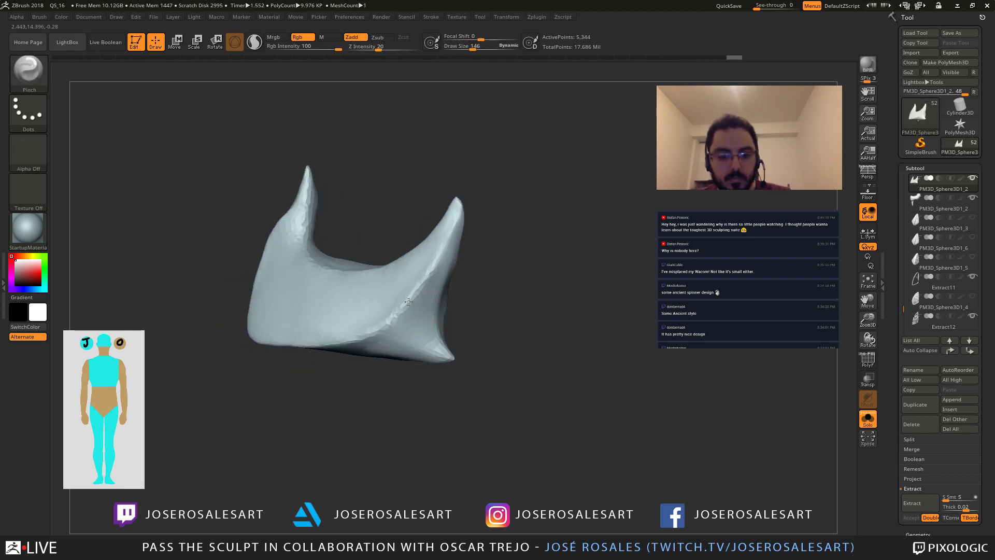
{"action": "left_click_drag", "start_coordinate": [431, 265], "coordinate": [452, 221]}
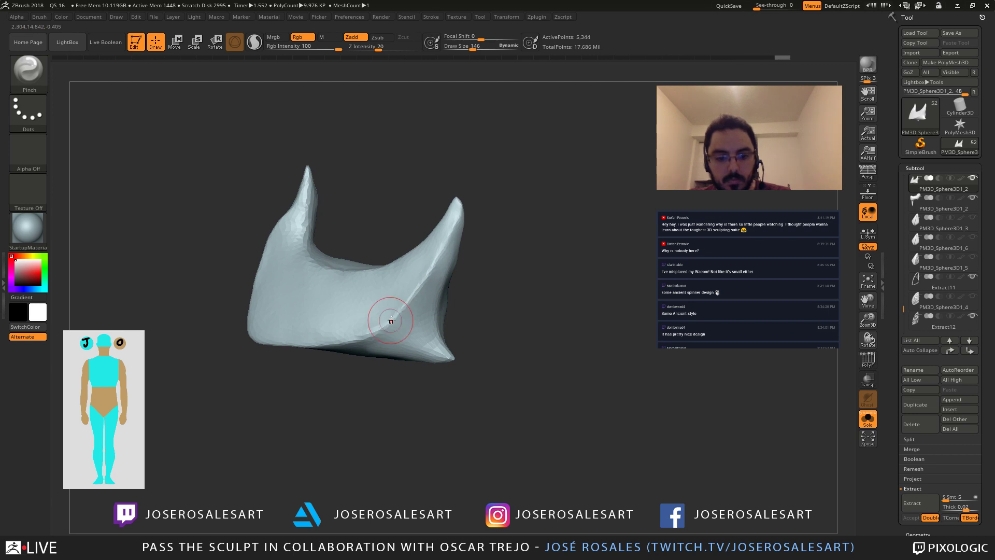
{"action": "mouse_move", "coordinate": [390, 314]}
{"action": "left_mouse_down"}
{"action": "mouse_move", "coordinate": [351, 337]}
{"action": "mouse_move", "coordinate": [322, 339]}
{"action": "left_mouse_up"}
{"action": "right_click_drag", "start_coordinate": [322, 337], "coordinate": [390, 313]}
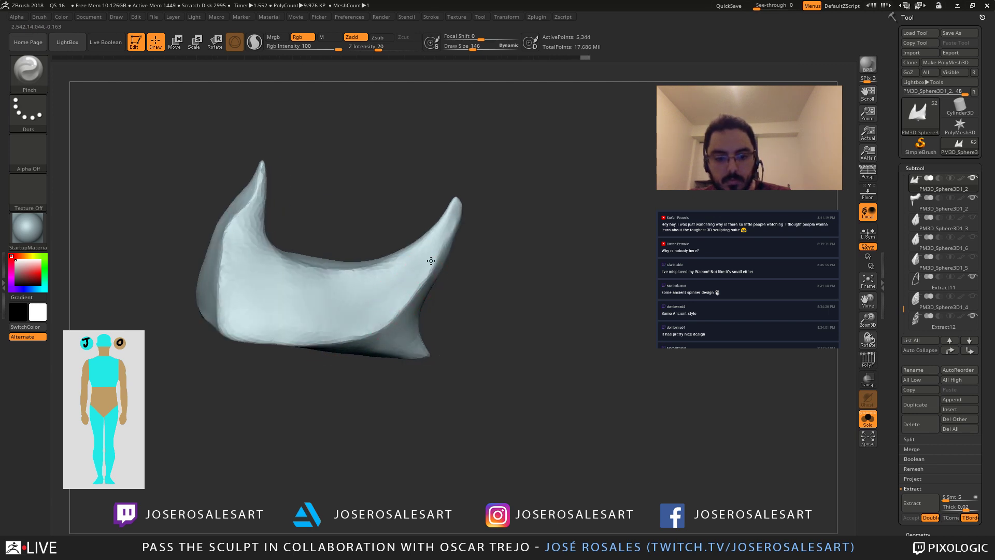
Step: Smooth the area beside the tall horn and pinch the guard's lower ridge into a cleaner edge
{"action": "key", "text": "ctrl+shift+z"}
{"action": "left_click_drag", "start_coordinate": [436, 259], "coordinate": [379, 344], "text": "shift"}
{"action": "mouse_move", "coordinate": [488, 331]}
{"action": "left_mouse_down"}
{"action": "mouse_move", "coordinate": [426, 217]}
{"action": "mouse_move", "coordinate": [395, 227]}
{"action": "left_mouse_up"}
{"action": "left_click_drag", "start_coordinate": [362, 344], "coordinate": [454, 316]}
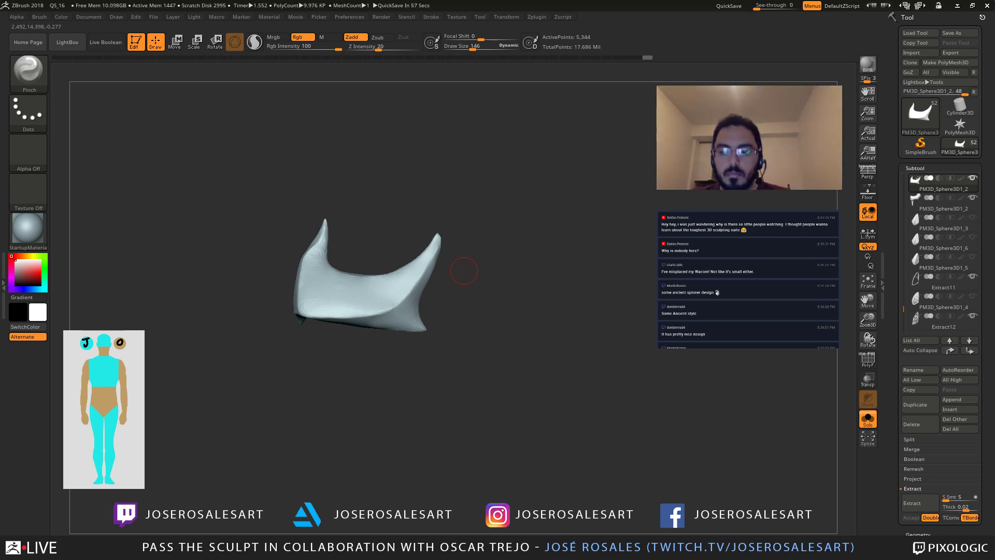
{"action": "mouse_move", "coordinate": [471, 324]}
{"action": "left_mouse_down"}
{"action": "mouse_move", "coordinate": [461, 277]}
{"action": "mouse_move", "coordinate": [515, 262]}
{"action": "mouse_move", "coordinate": [488, 260]}
{"action": "left_mouse_up"}
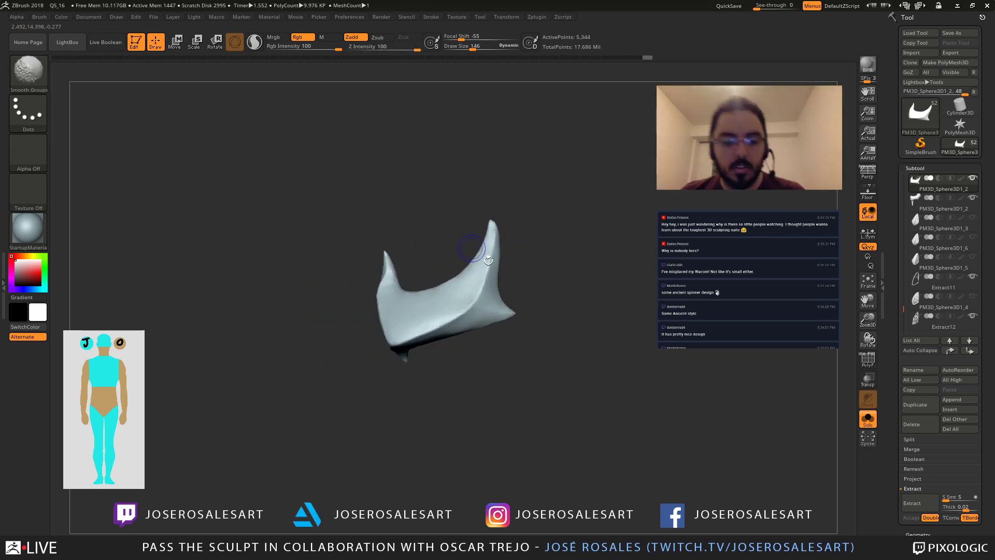
{"action": "left_click_drag", "start_coordinate": [462, 316], "coordinate": [484, 304]}
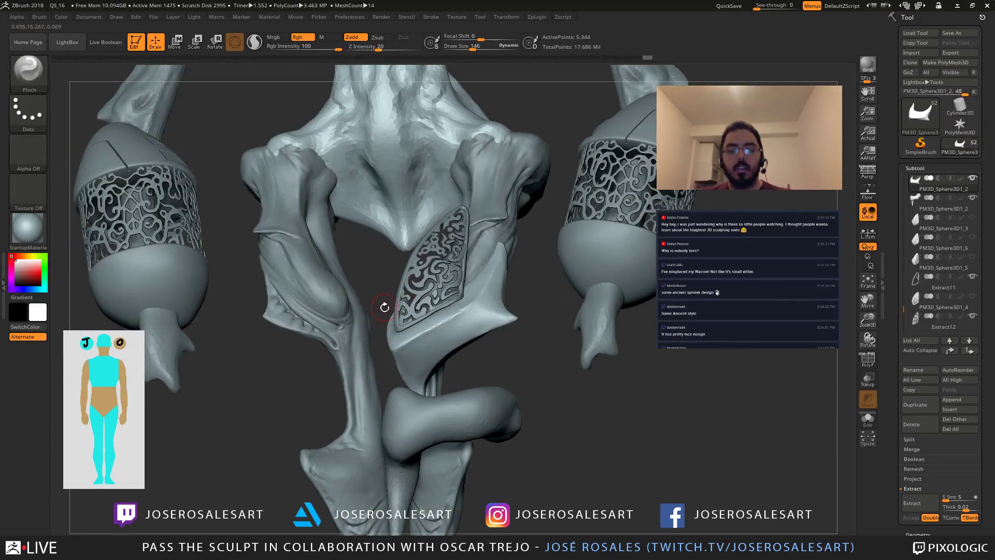
Step: Inspect the horned guard on the leg from several angles and isolate it from the rest of the model
{"action": "left_click_drag", "start_coordinate": [430, 376], "coordinate": [434, 382]}
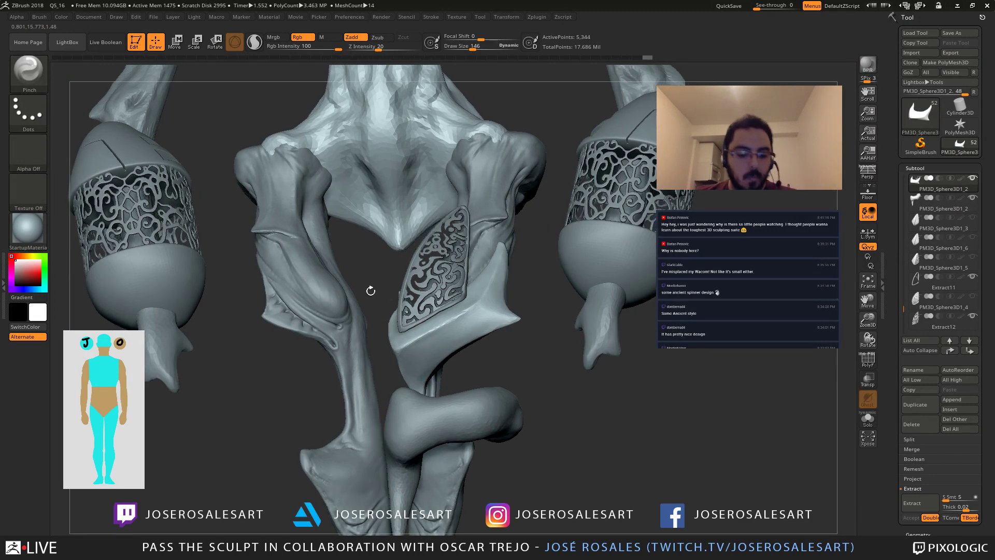
{"action": "mouse_move", "coordinate": [370, 290]}
{"action": "left_mouse_down"}
{"action": "mouse_move", "coordinate": [397, 333]}
{"action": "mouse_move", "coordinate": [464, 383]}
{"action": "left_mouse_up"}
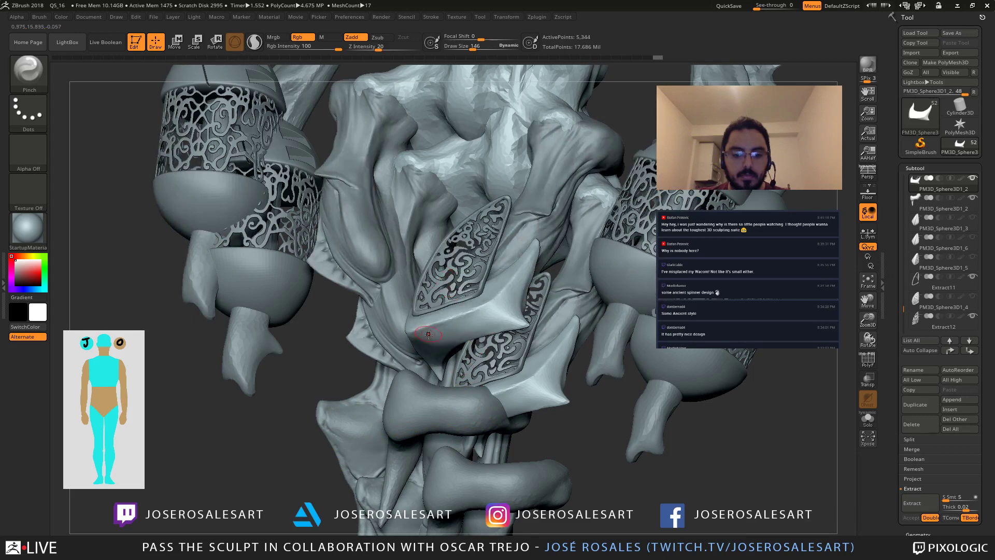
{"action": "right_click_drag", "start_coordinate": [428, 333], "coordinate": [446, 363]}
{"action": "left_click_drag", "start_coordinate": [446, 363], "coordinate": [431, 373]}
{"action": "key", "text": "alt+s"}
{"action": "right_click_drag", "start_coordinate": [431, 373], "coordinate": [391, 318], "text": "ctrl"}
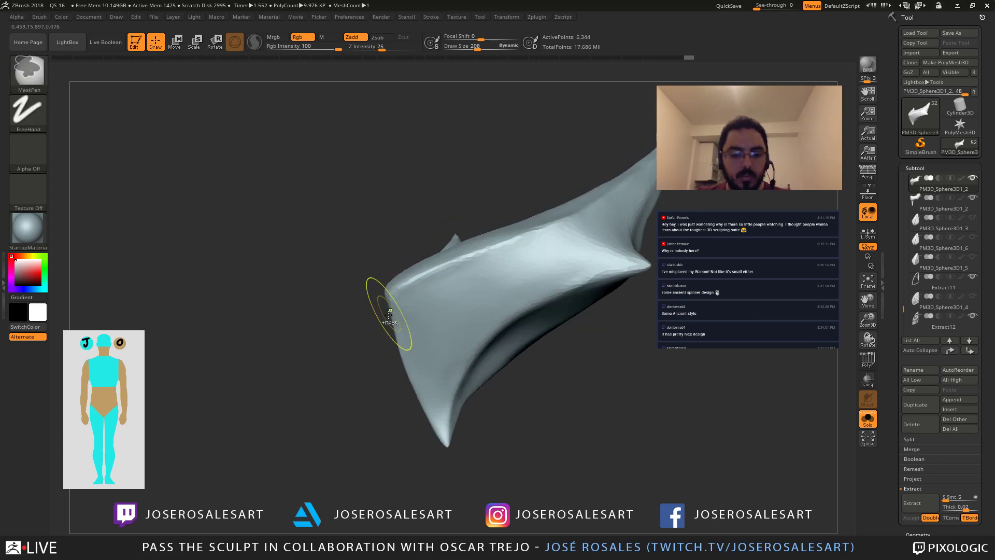
Step: Choose the SnakeHook brush and assign it the custom hotkey 1
{"action": "key", "text": "b"}
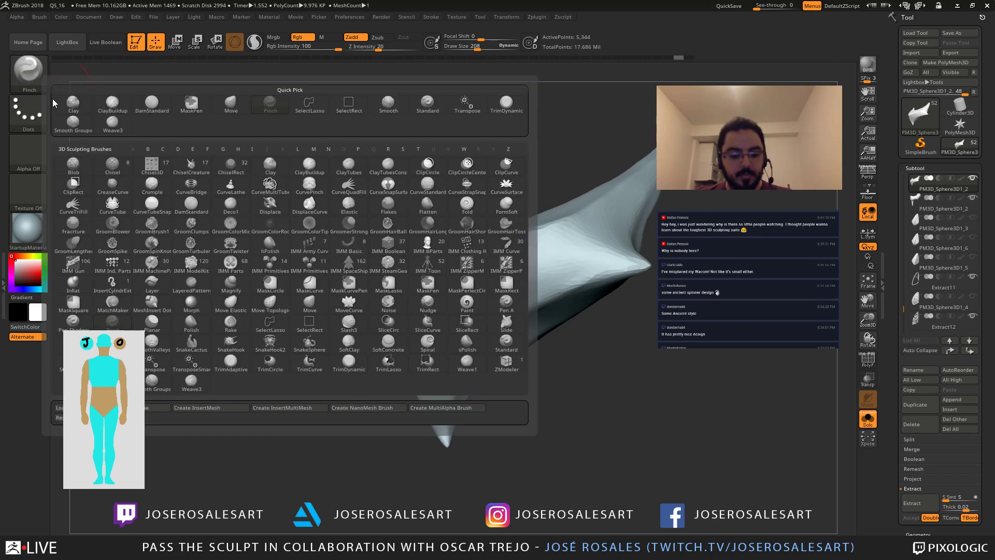
{"action": "key", "text": "s"}
{"action": "key", "text": "h"}
{"action": "left_click", "coordinate": [39, 16]}
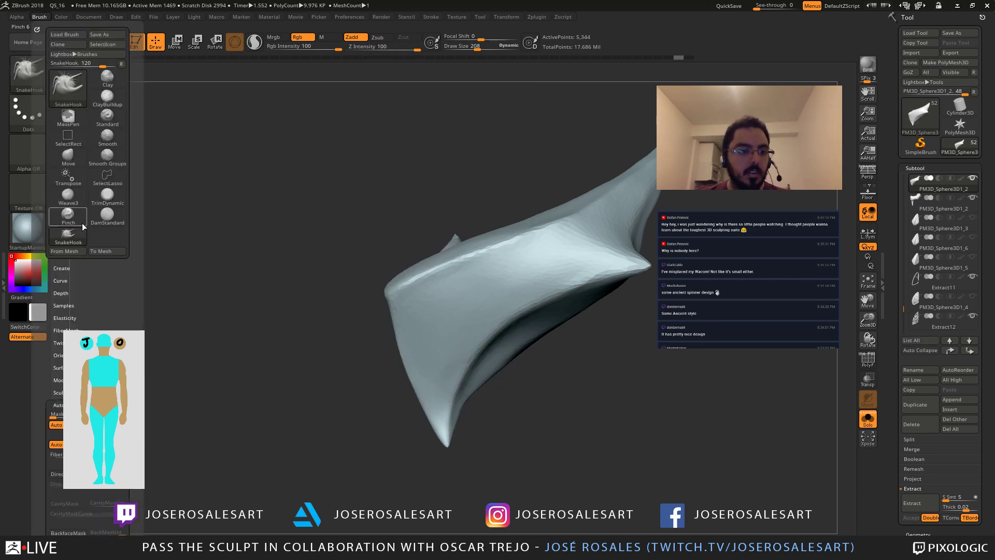
{"action": "left_click", "coordinate": [68, 236], "text": "ctrl+alt"}
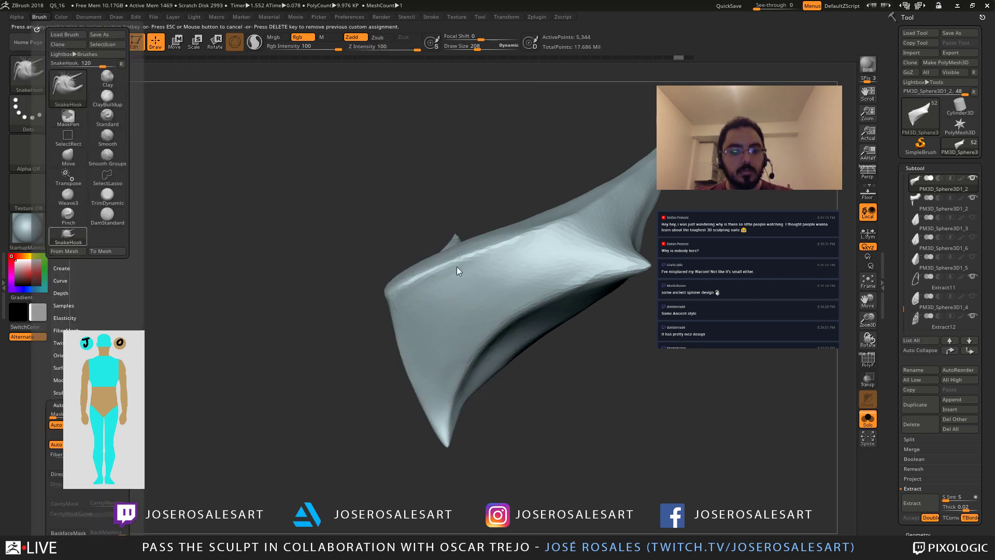
{"action": "key", "text": "1"}
Step: Make SnakeHook the active brush and turn on Sculptris Pro for the guard
{"action": "mouse_move", "coordinate": [389, 384]}
{"action": "left_mouse_down"}
{"action": "mouse_move", "coordinate": [359, 304]}
{"action": "mouse_move", "coordinate": [411, 300]}
{"action": "mouse_move", "coordinate": [397, 263]}
{"action": "mouse_move", "coordinate": [349, 333]}
{"action": "mouse_move", "coordinate": [287, 298]}
{"action": "mouse_move", "coordinate": [301, 325]}
{"action": "mouse_move", "coordinate": [291, 336]}
{"action": "mouse_move", "coordinate": [304, 313]}
{"action": "mouse_move", "coordinate": [369, 321]}
{"action": "mouse_move", "coordinate": [300, 312]}
{"action": "mouse_move", "coordinate": [317, 291]}
{"action": "left_mouse_up"}
{"action": "key", "text": "b"}
{"action": "key", "text": "s"}
{"action": "key", "text": "h"}
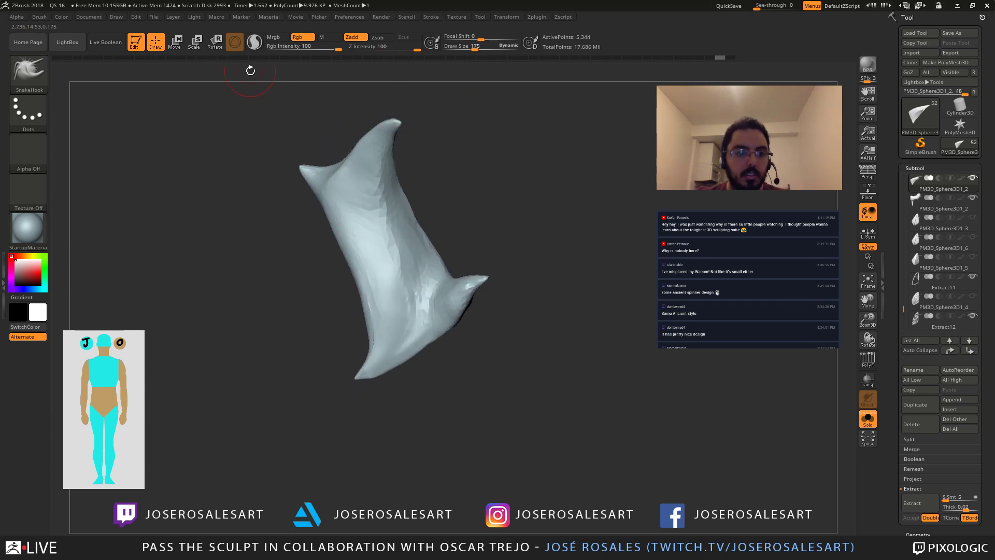
{"action": "left_click", "coordinate": [254, 43]}
Step: Pull the guard's lower corner into a longer spike with SnakeHook and smooth the surface around it
{"action": "left_click_drag", "start_coordinate": [309, 256], "coordinate": [323, 301]}
{"action": "right_click_drag", "start_coordinate": [323, 301], "coordinate": [378, 332]}
{"action": "mouse_move", "coordinate": [386, 342]}
{"action": "left_mouse_down", "text": "shift"}
{"action": "mouse_move", "coordinate": [373, 386]}
{"action": "mouse_move", "coordinate": [398, 311]}
{"action": "left_mouse_up", "text": "shift"}
{"action": "mouse_move", "coordinate": [398, 311]}
{"action": "right_mouse_down"}
{"action": "mouse_move", "coordinate": [404, 331]}
{"action": "mouse_move", "coordinate": [363, 326]}
{"action": "mouse_move", "coordinate": [311, 288]}
{"action": "right_mouse_up"}
{"action": "key", "text": "ctrl+shift+s"}
{"action": "mouse_move", "coordinate": [311, 288]}
{"action": "right_mouse_down", "text": "alt"}
{"action": "mouse_move", "coordinate": [404, 312]}
{"action": "mouse_move", "coordinate": [500, 360]}
{"action": "right_mouse_up", "text": "alt"}
{"action": "key", "text": "ctrl+shift+s"}
{"action": "right_click_drag", "start_coordinate": [391, 335], "coordinate": [400, 328]}
Step: Try to smooth the guard's lower tip and undo the smoothing strokes
{"action": "left_click_drag", "start_coordinate": [399, 328], "coordinate": [398, 318], "text": "shift"}
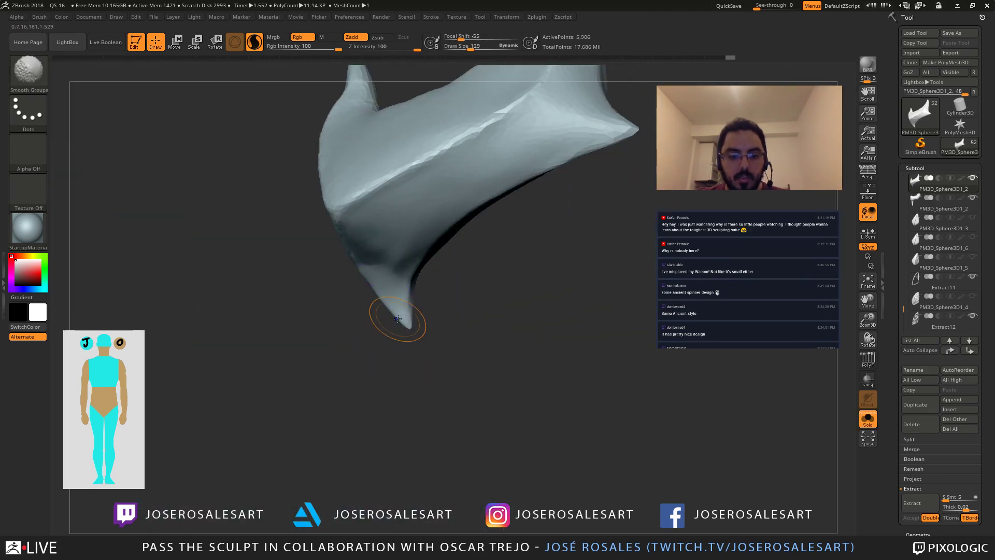
{"action": "right_click_drag", "start_coordinate": [402, 313], "coordinate": [432, 300]}
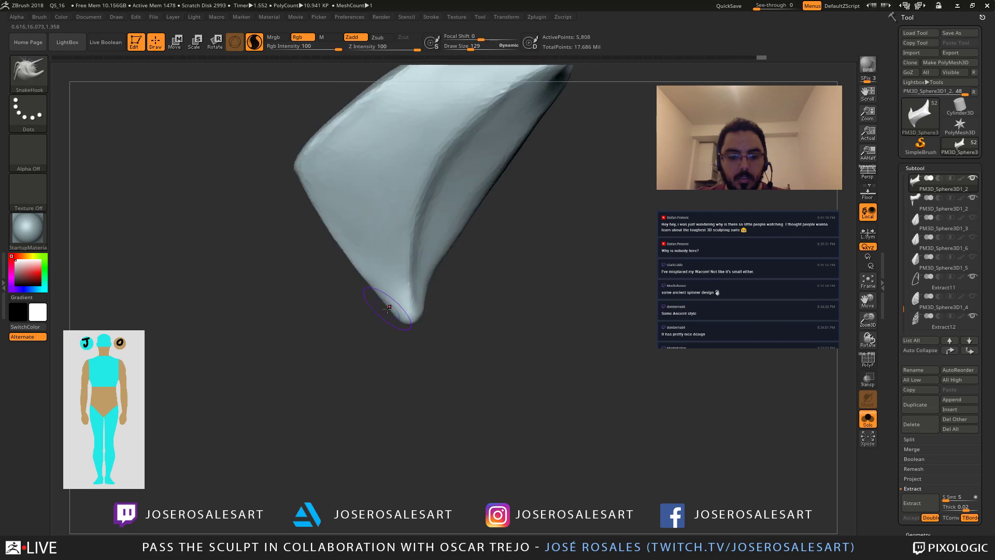
{"action": "key", "text": "ctrl"}
{"action": "key", "text": "ctrl+z"}
{"action": "key", "text": "ctrl+z"}
{"action": "key", "text": "ctrl+z"}
{"action": "key", "text": "ctrl+z"}
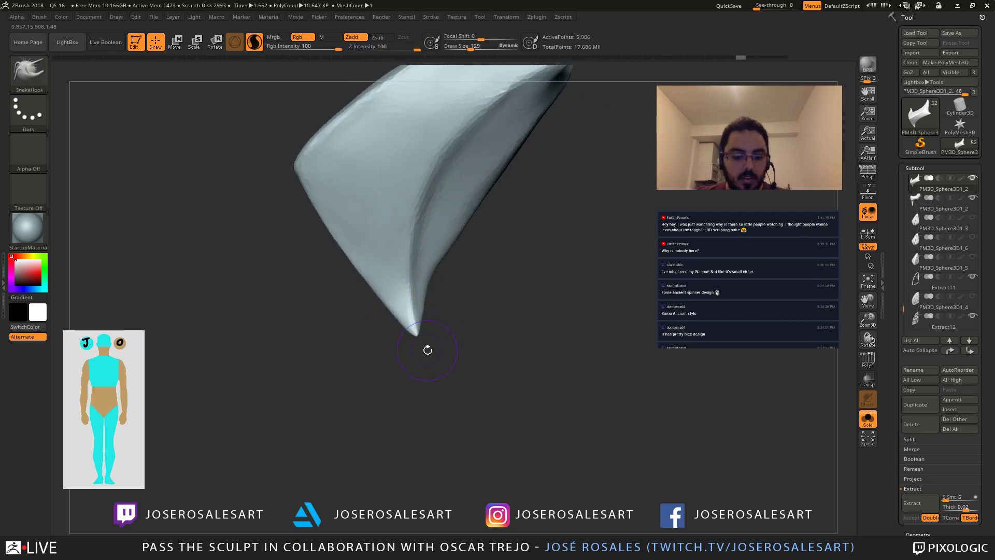
{"action": "key", "text": "ctrl+z"}
Step: Reshape the guard's lower tip with SnakeHook at draw size 146, pulling its side into a cleaner taper
{"action": "key", "text": "s"}
{"action": "left_click_drag", "start_coordinate": [426, 353], "coordinate": [428, 353]}
{"action": "right_click_drag", "start_coordinate": [428, 347], "coordinate": [424, 335]}
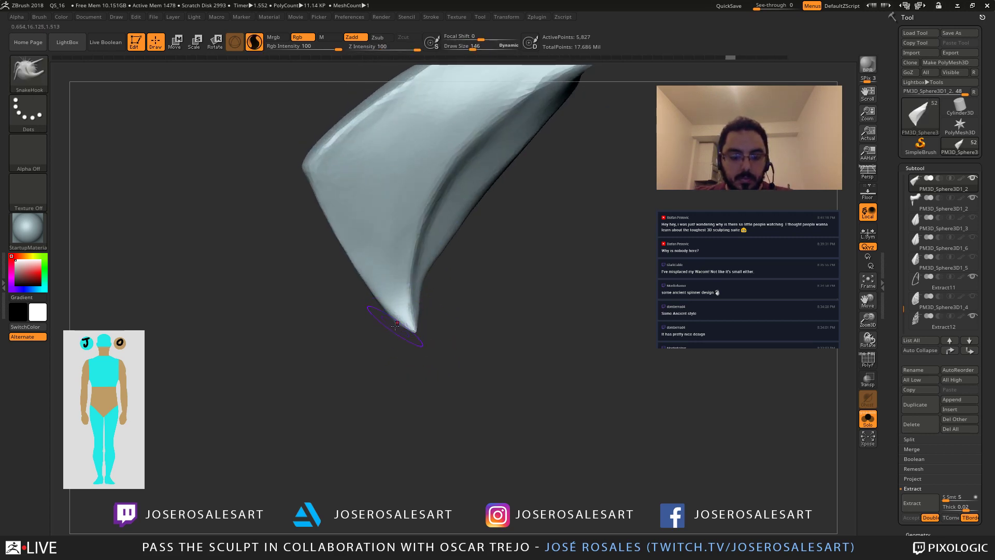
{"action": "left_click_drag", "start_coordinate": [395, 325], "coordinate": [389, 316]}
{"action": "mouse_move", "coordinate": [394, 325]}
{"action": "right_mouse_down"}
{"action": "mouse_move", "coordinate": [456, 269]}
{"action": "mouse_move", "coordinate": [401, 331]}
{"action": "right_mouse_up"}
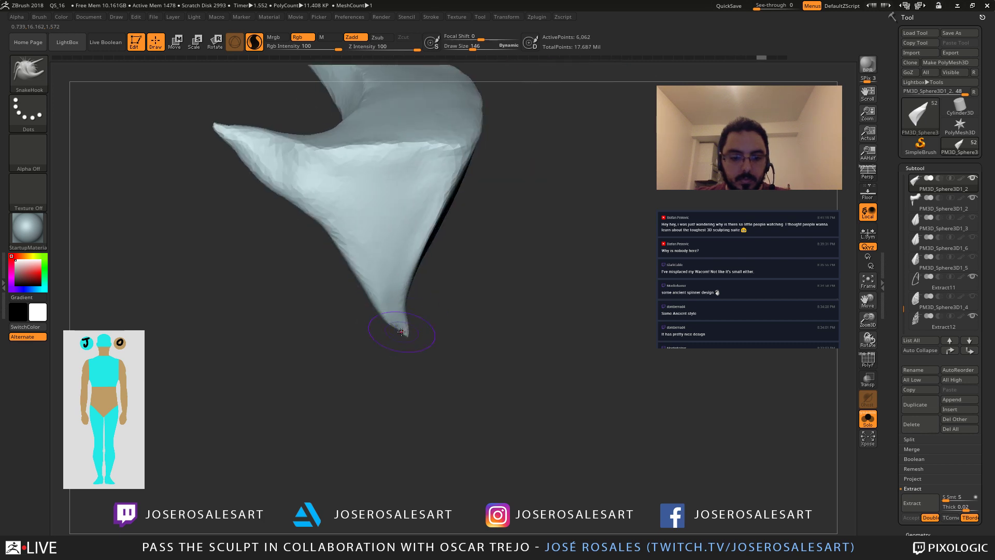
{"action": "left_click_drag", "start_coordinate": [395, 328], "coordinate": [392, 330]}
{"action": "mouse_move", "coordinate": [393, 330]}
{"action": "right_mouse_down"}
{"action": "mouse_move", "coordinate": [359, 284]}
{"action": "mouse_move", "coordinate": [369, 284]}
{"action": "right_mouse_up"}
Step: Sharpen the edges running down to the guard's lower tip with DamStandard at draw size 77, smoothing between strokes
{"action": "key", "text": "b"}
{"action": "key", "text": "d"}
{"action": "key", "text": "s"}
{"action": "key", "text": "s"}
{"action": "mouse_move", "coordinate": [422, 292]}
{"action": "left_mouse_down"}
{"action": "mouse_move", "coordinate": [401, 312]}
{"action": "mouse_move", "coordinate": [404, 332]}
{"action": "left_mouse_up"}
{"action": "right_click_drag", "start_coordinate": [411, 340], "coordinate": [380, 311]}
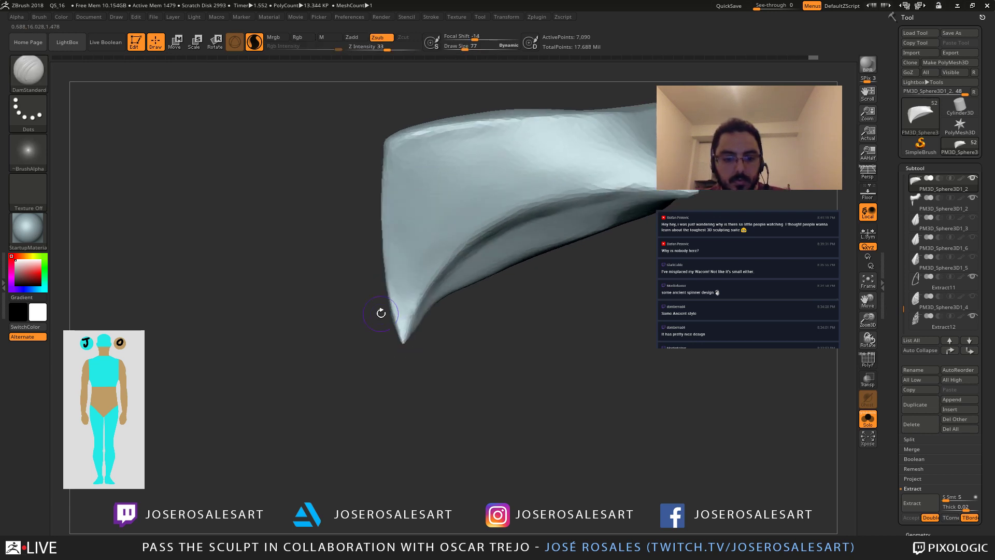
{"action": "left_click_drag", "start_coordinate": [399, 321], "coordinate": [394, 284], "text": "shift"}
{"action": "mouse_move", "coordinate": [393, 284]}
{"action": "right_mouse_down"}
{"action": "mouse_move", "coordinate": [378, 295]}
{"action": "mouse_move", "coordinate": [384, 311]}
{"action": "mouse_move", "coordinate": [404, 332]}
{"action": "mouse_move", "coordinate": [418, 329]}
{"action": "mouse_move", "coordinate": [422, 348]}
{"action": "mouse_move", "coordinate": [391, 342]}
{"action": "mouse_move", "coordinate": [398, 325]}
{"action": "right_mouse_up"}
{"action": "left_click_drag", "start_coordinate": [384, 300], "coordinate": [397, 339]}
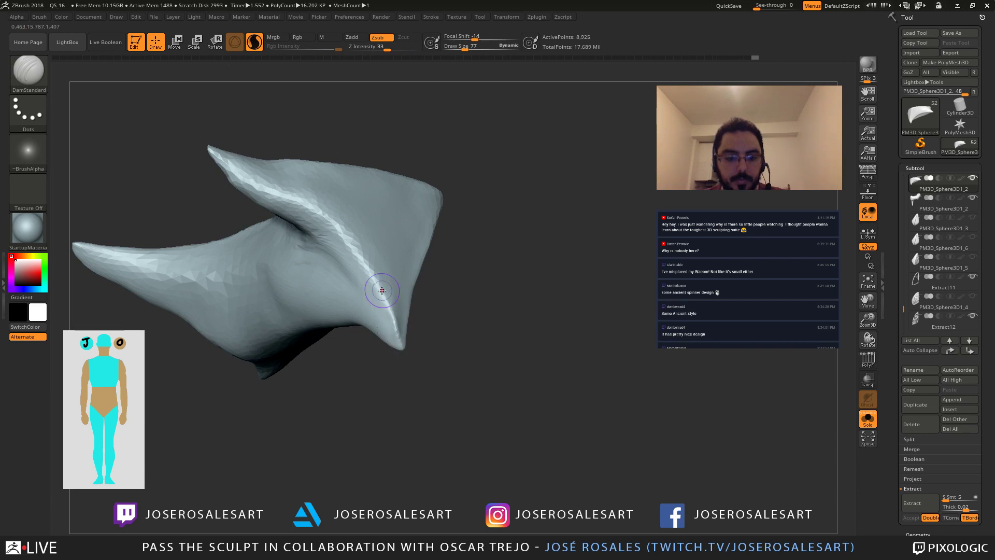
Step: Smooth the guard's lower spike and refine its underside and inner edges with DamStandard strokes
{"action": "right_click_drag", "start_coordinate": [382, 290], "coordinate": [398, 332]}
{"action": "left_click_drag", "start_coordinate": [398, 332], "coordinate": [399, 373], "text": "shift"}
{"action": "right_click_drag", "start_coordinate": [400, 374], "coordinate": [394, 349]}
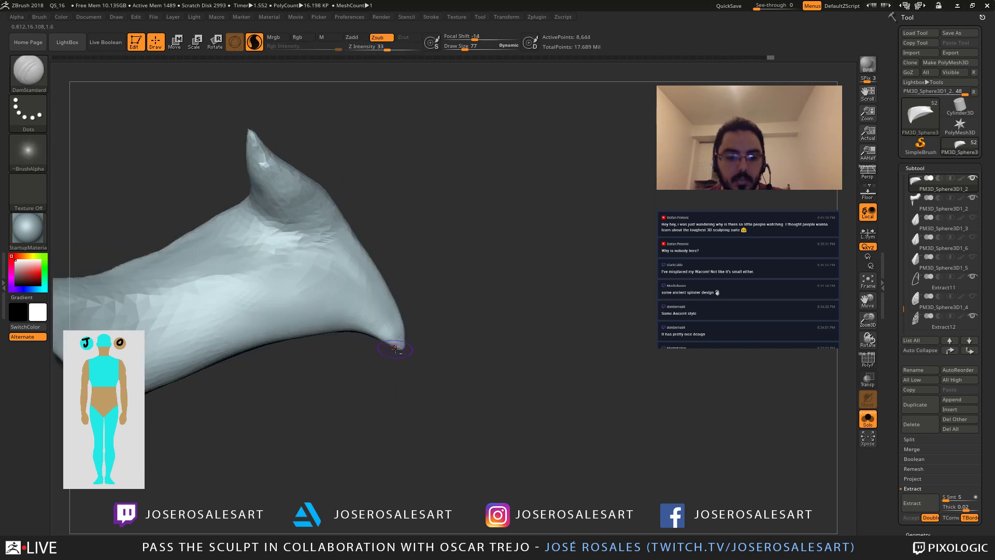
{"action": "left_click_drag", "start_coordinate": [395, 348], "coordinate": [338, 330]}
{"action": "mouse_move", "coordinate": [338, 331]}
{"action": "right_mouse_down"}
{"action": "mouse_move", "coordinate": [387, 325]}
{"action": "mouse_move", "coordinate": [309, 280]}
{"action": "mouse_move", "coordinate": [327, 332]}
{"action": "mouse_move", "coordinate": [290, 290]}
{"action": "mouse_move", "coordinate": [311, 259]}
{"action": "right_mouse_up"}
{"action": "mouse_move", "coordinate": [360, 153]}
{"action": "left_mouse_down", "text": "alt"}
{"action": "mouse_move", "coordinate": [384, 407]}
{"action": "mouse_move", "coordinate": [356, 347]}
{"action": "mouse_move", "coordinate": [340, 177]}
{"action": "left_mouse_up", "text": "alt"}
{"action": "right_click_drag", "start_coordinate": [382, 224], "coordinate": [282, 242]}
{"action": "right_click_drag", "start_coordinate": [283, 242], "coordinate": [340, 320], "text": "ctrl"}
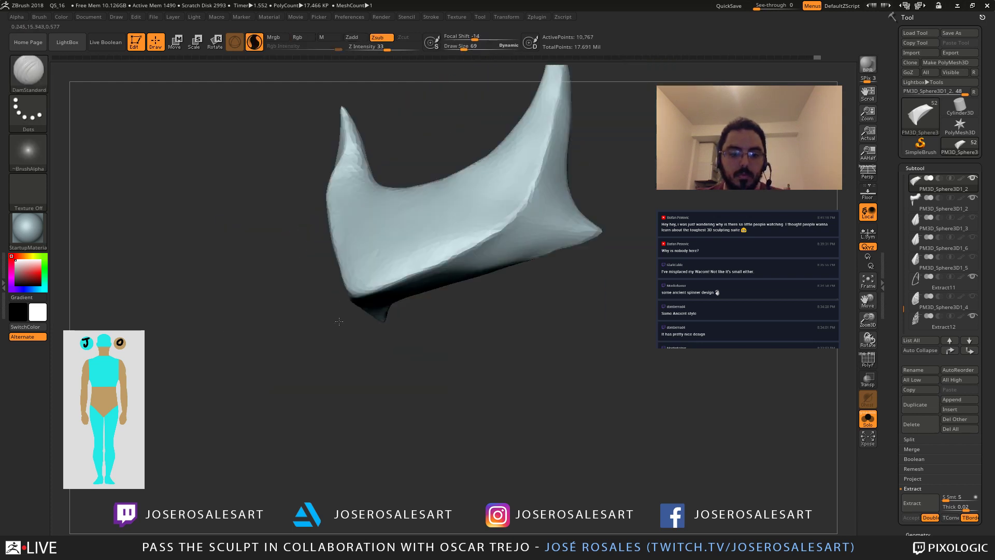
Step: Show the whole model again and select the curved horn-shaped piece below the guard
{"action": "key", "text": "alt+s"}
{"action": "mouse_move", "coordinate": [415, 271]}
{"action": "right_mouse_down", "text": "ctrl"}
{"action": "mouse_move", "coordinate": [387, 348]}
{"action": "mouse_move", "coordinate": [395, 340]}
{"action": "mouse_move", "coordinate": [383, 314]}
{"action": "mouse_move", "coordinate": [406, 259]}
{"action": "right_mouse_up", "text": "ctrl"}
{"action": "left_click", "coordinate": [385, 311], "text": "alt"}
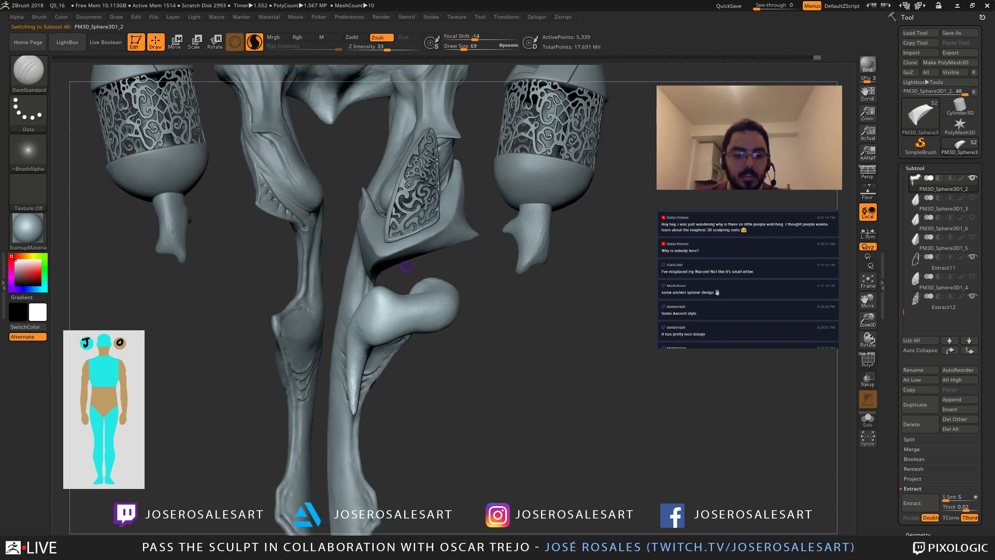
{"action": "right_click_drag", "start_coordinate": [301, 306], "coordinate": [362, 328]}
Step: Pull the upper front corner of the curved piece into a point using the Move brush at draw size 188
{"action": "key", "text": "b"}
{"action": "key", "text": "m"}
{"action": "key", "text": "v"}
{"action": "left_click", "coordinate": [39, 17]}
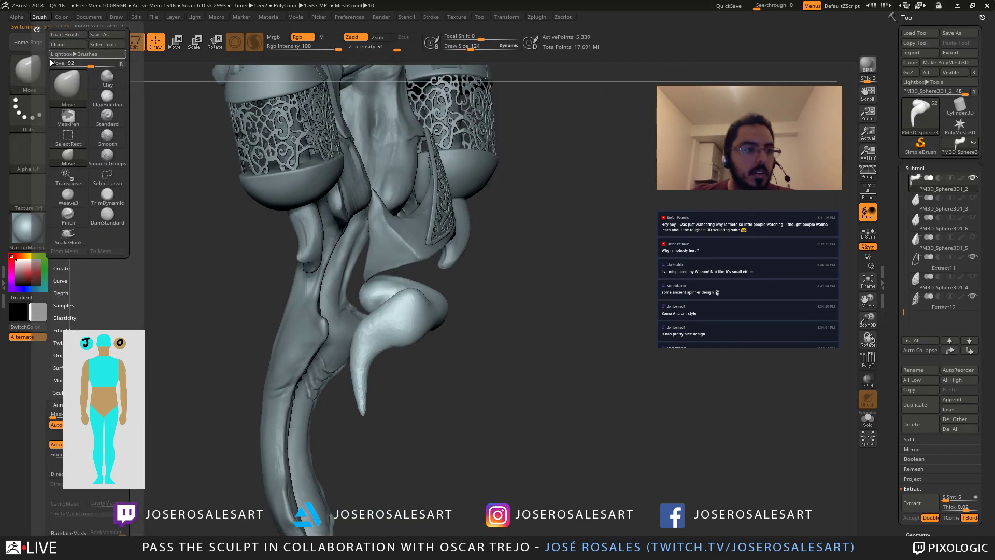
{"action": "left_click", "coordinate": [61, 280]}
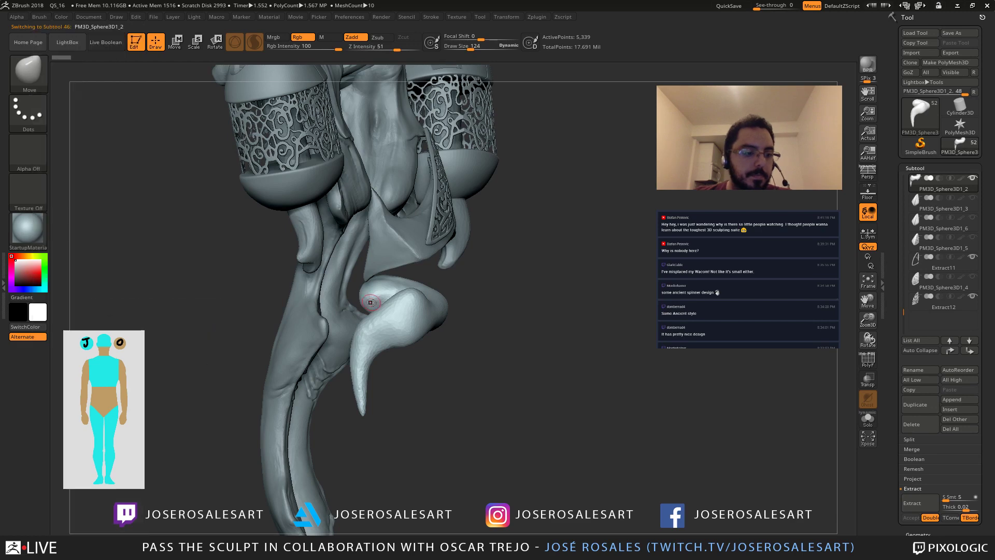
{"action": "mouse_move", "coordinate": [365, 302]}
{"action": "right_mouse_down"}
{"action": "mouse_move", "coordinate": [329, 317]}
{"action": "mouse_move", "coordinate": [370, 260]}
{"action": "mouse_move", "coordinate": [327, 270]}
{"action": "right_mouse_up"}
{"action": "key", "text": "bracketright"}
{"action": "mouse_move", "coordinate": [351, 229]}
{"action": "right_mouse_down"}
{"action": "mouse_move", "coordinate": [311, 257]}
{"action": "mouse_move", "coordinate": [438, 188]}
{"action": "mouse_move", "coordinate": [530, 73]}
{"action": "right_mouse_up"}
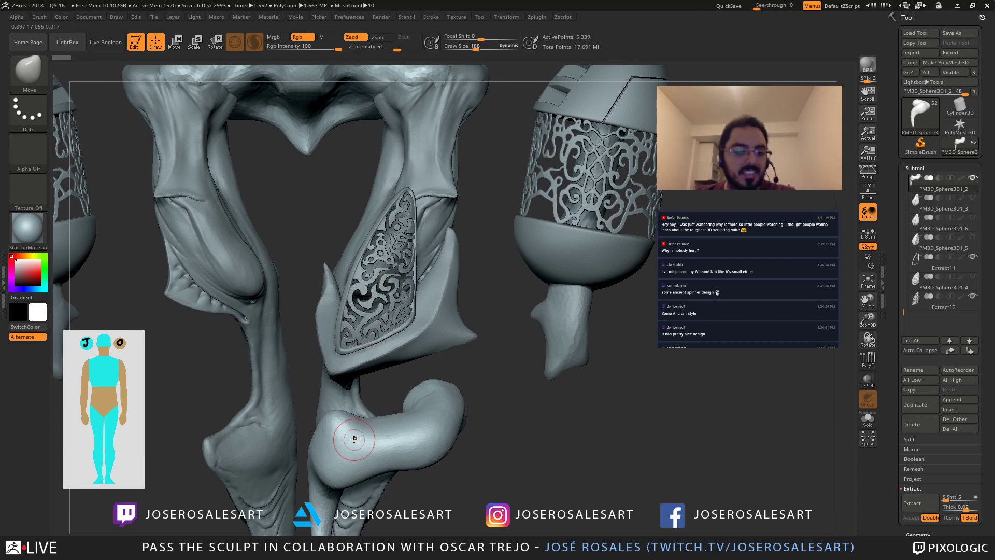
{"action": "right_click_drag", "start_coordinate": [355, 430], "coordinate": [312, 403]}
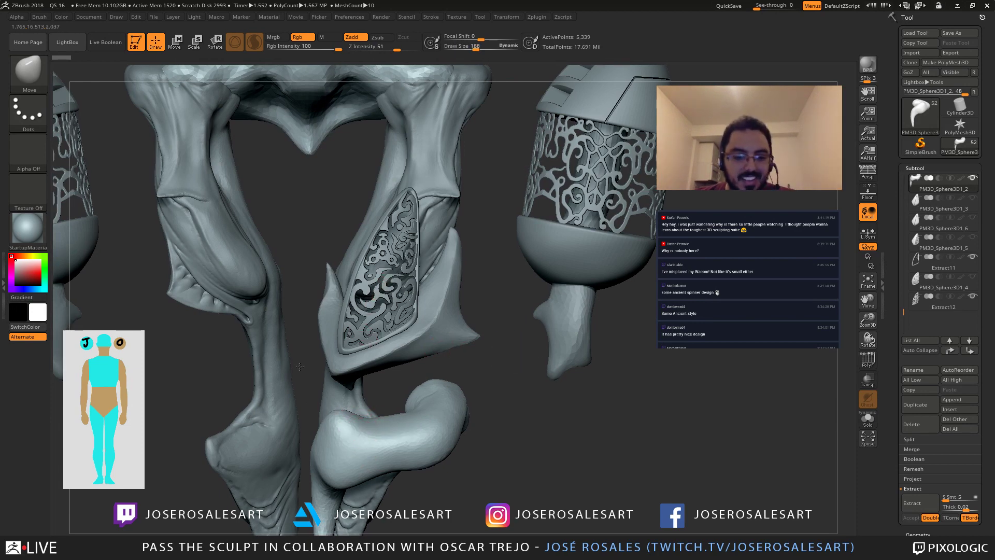
{"action": "right_click_drag", "start_coordinate": [300, 366], "coordinate": [345, 300]}
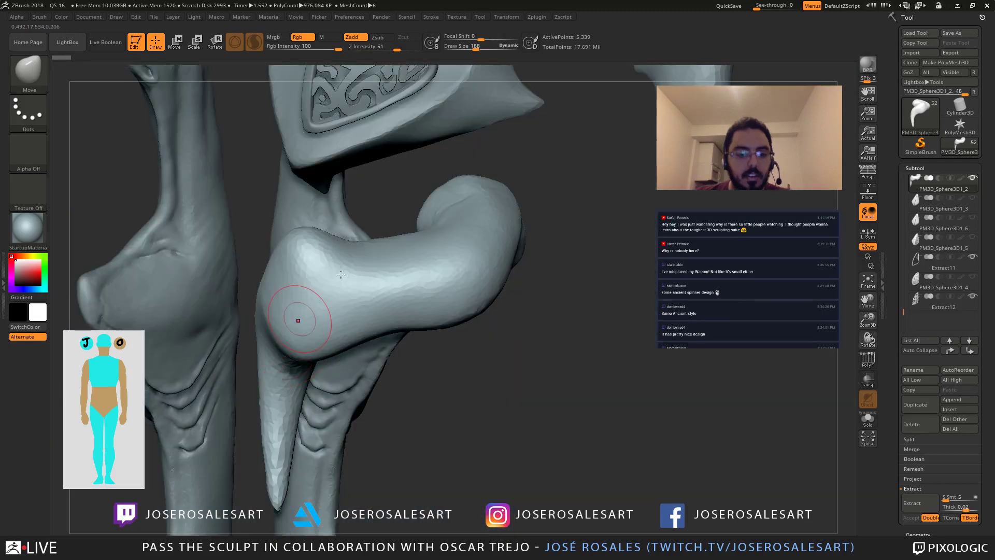
{"action": "right_click_drag", "start_coordinate": [289, 315], "coordinate": [378, 290]}
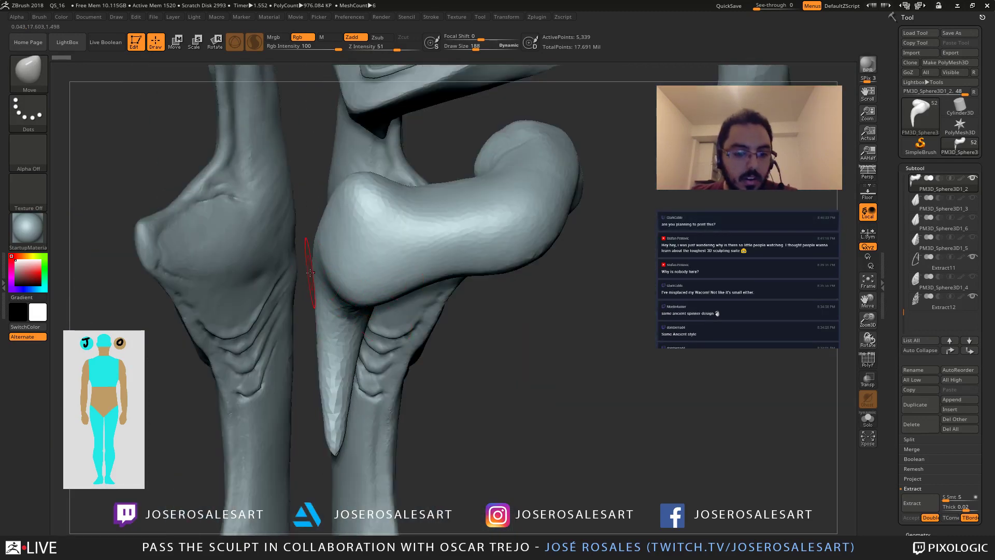
{"action": "right_click_drag", "start_coordinate": [284, 224], "coordinate": [327, 197]}
{"action": "mouse_move", "coordinate": [337, 172]}
{"action": "left_mouse_down", "text": "shift"}
{"action": "mouse_move", "coordinate": [351, 171]}
{"action": "mouse_move", "coordinate": [341, 173]}
{"action": "left_mouse_up", "text": "shift"}
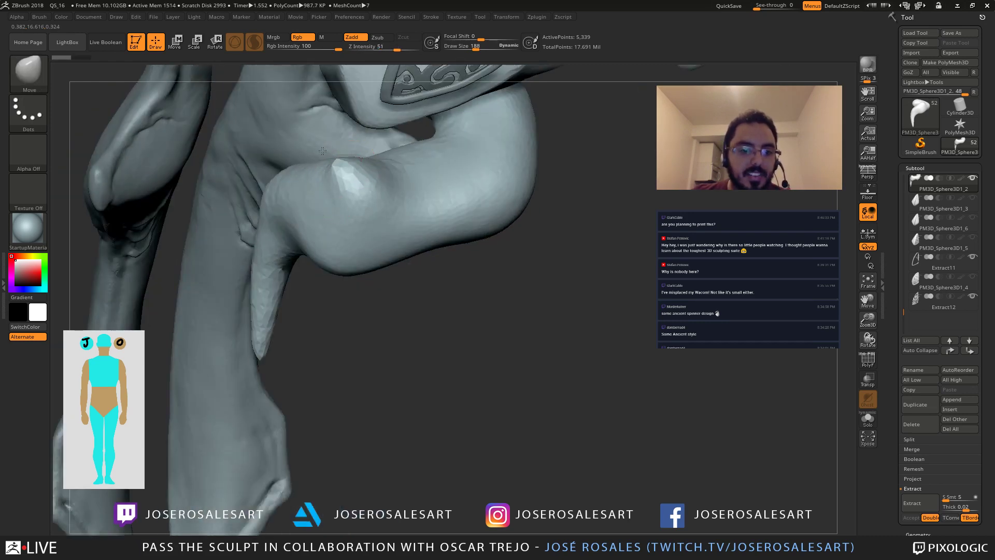
Step: Pull the lower front corner of the curved piece out into a second point with the Move brush
{"action": "right_click_drag", "start_coordinate": [354, 232], "coordinate": [422, 226]}
{"action": "right_click_drag", "start_coordinate": [356, 270], "coordinate": [322, 291]}
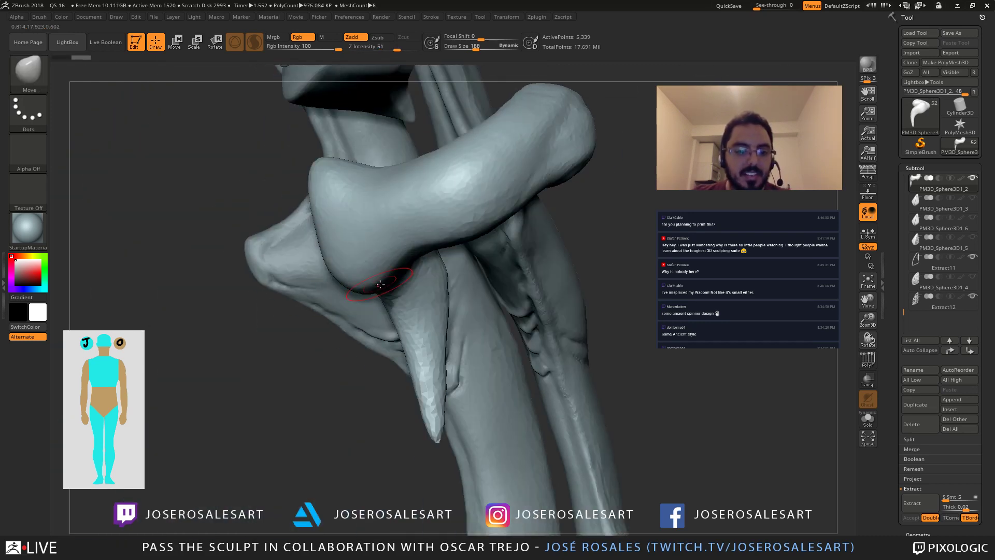
{"action": "left_click_drag", "start_coordinate": [393, 281], "coordinate": [326, 279]}
{"action": "mouse_move", "coordinate": [314, 284]}
{"action": "right_mouse_down"}
{"action": "mouse_move", "coordinate": [362, 257]}
{"action": "mouse_move", "coordinate": [443, 250]}
{"action": "right_mouse_up"}
Step: Define the edge between the curved piece's two front points with DamStandard and smooth the area beside it
{"action": "key", "text": "b"}
{"action": "key", "text": "d"}
{"action": "key", "text": "s"}
{"action": "key", "text": "s"}
{"action": "left_click_drag", "start_coordinate": [477, 252], "coordinate": [472, 253]}
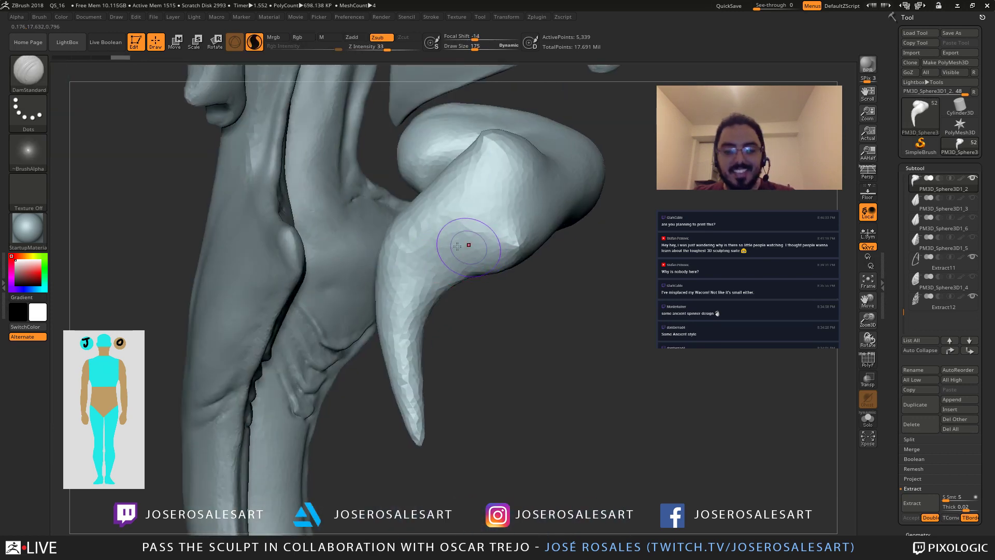
{"action": "right_click_drag", "start_coordinate": [468, 244], "coordinate": [453, 247], "text": "shift"}
{"action": "right_click_drag", "start_coordinate": [484, 209], "coordinate": [392, 255], "text": "alt"}
{"action": "key", "text": "s"}
{"action": "left_click_drag", "start_coordinate": [403, 267], "coordinate": [402, 267]}
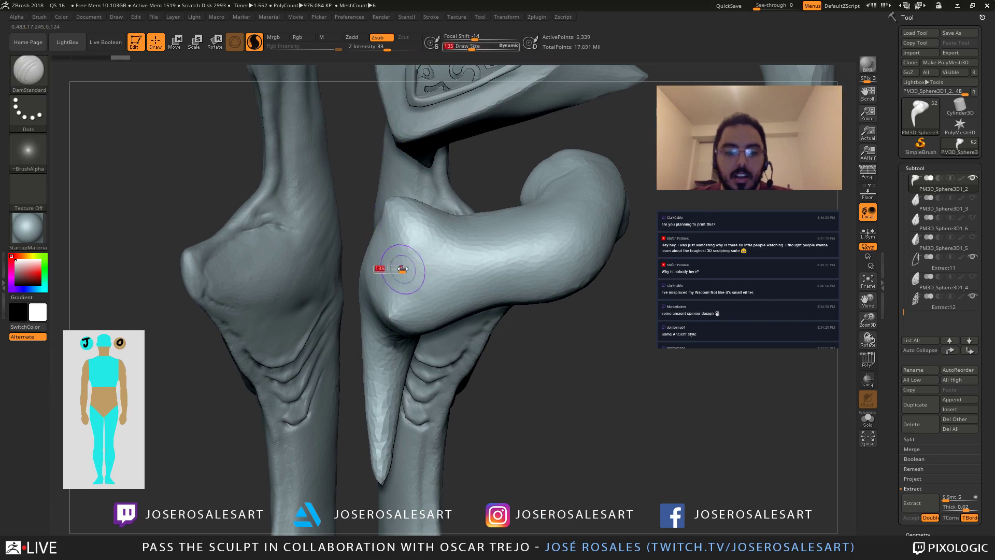
{"action": "left_click_drag", "start_coordinate": [391, 213], "coordinate": [394, 347]}
{"action": "right_click_drag", "start_coordinate": [397, 248], "coordinate": [316, 236], "text": "alt"}
{"action": "left_click_drag", "start_coordinate": [324, 244], "coordinate": [313, 210], "text": "shift"}
Step: Examine the whole creature from the front, side and back to judge the leg armour against the full figure
{"action": "right_click_drag", "start_coordinate": [358, 228], "coordinate": [466, 88], "text": "ctrl"}
{"action": "right_click_drag", "start_coordinate": [487, 52], "coordinate": [499, 250], "text": "alt"}
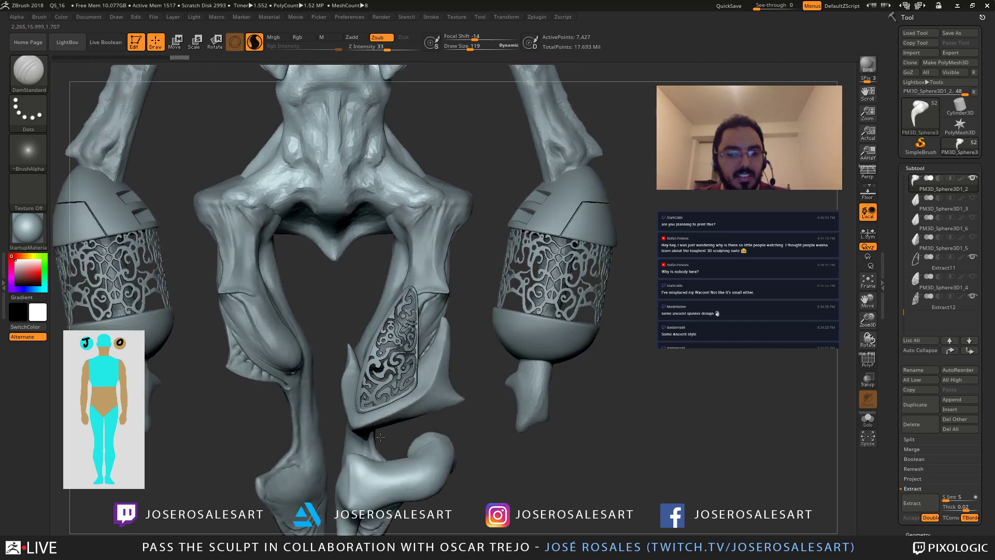
{"action": "right_click_drag", "start_coordinate": [380, 437], "coordinate": [378, 126]}
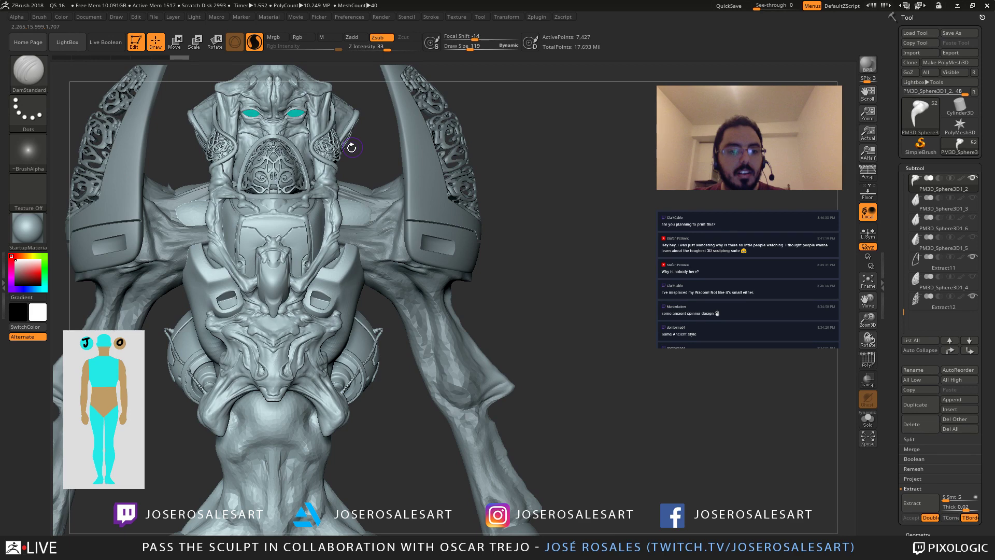
{"action": "right_click_drag", "start_coordinate": [351, 148], "coordinate": [317, 323]}
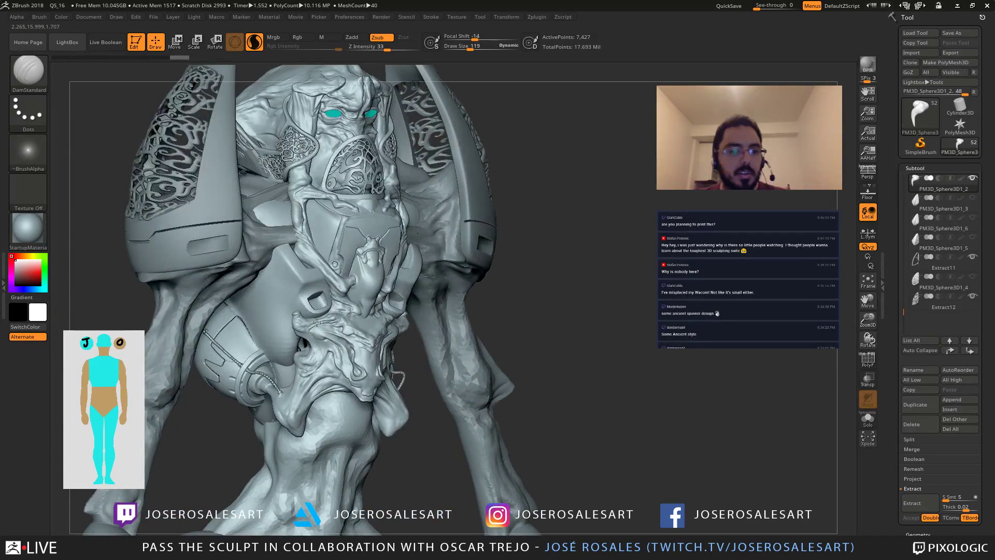
{"action": "right_click_drag", "start_coordinate": [316, 322], "coordinate": [357, 350]}
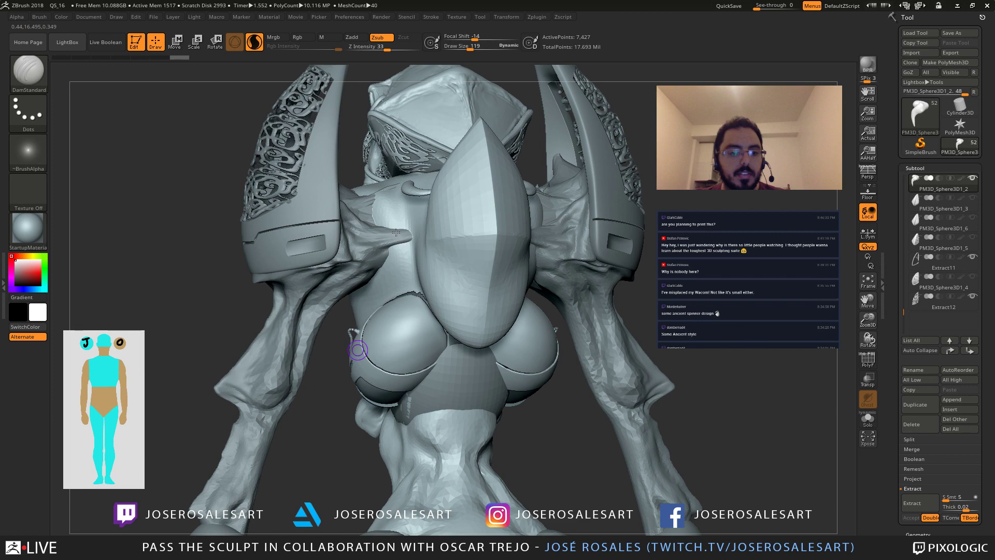
{"action": "key", "text": "f"}
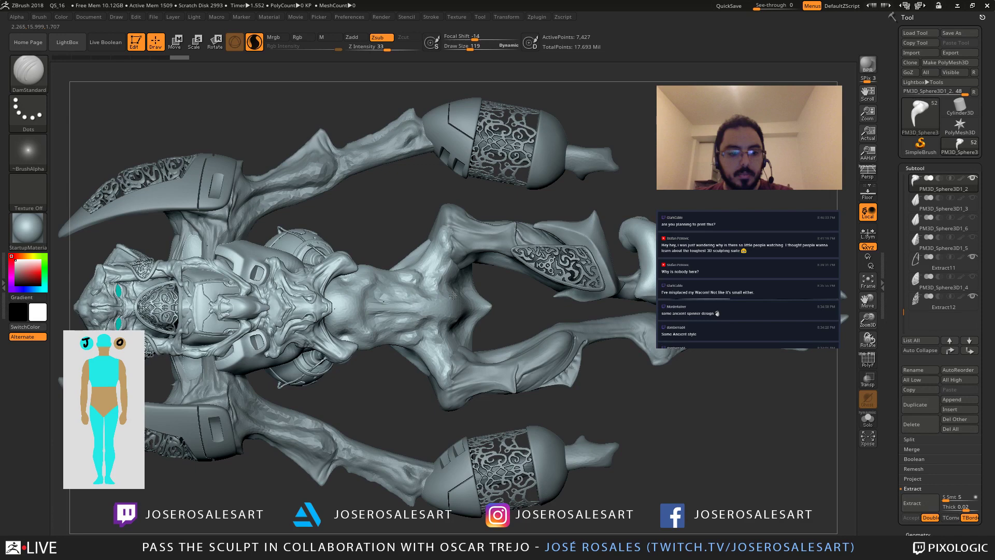
{"action": "right_click_drag", "start_coordinate": [453, 296], "coordinate": [514, 154], "text": "shift"}
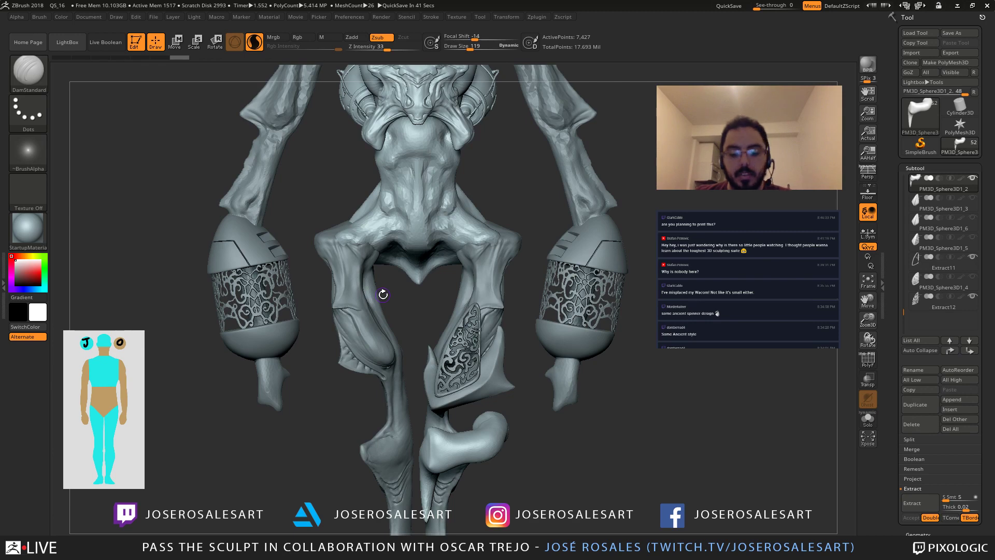
{"action": "left_click_drag", "start_coordinate": [405, 333], "coordinate": [527, 212]}
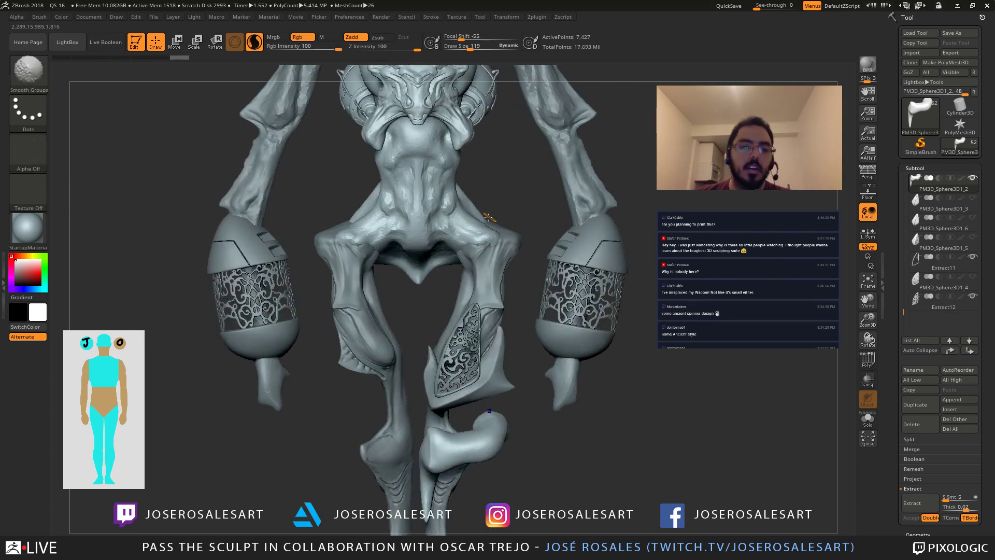
{"action": "left_click_drag", "start_coordinate": [489, 217], "coordinate": [443, 203], "text": "alt"}
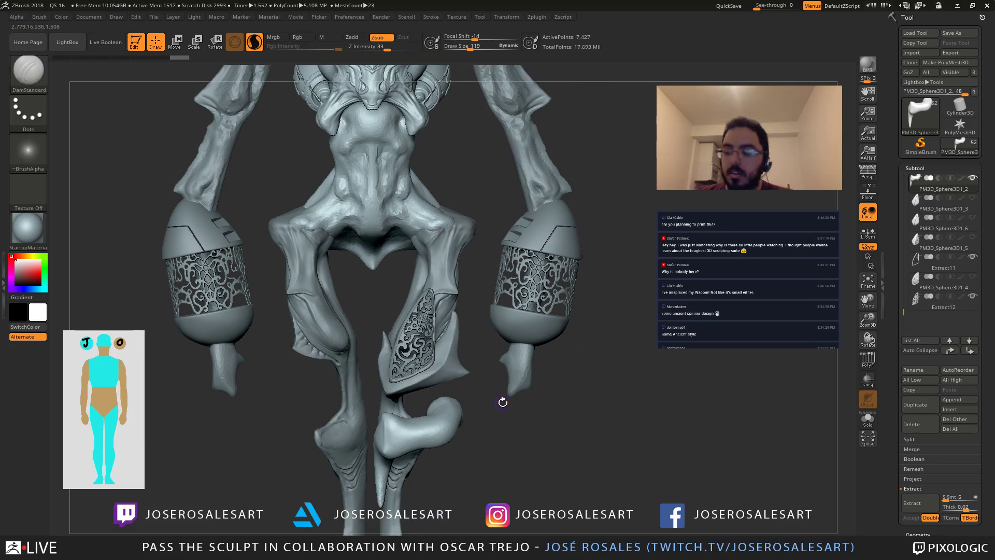
Step: Define the front edge of the curved piece above its spike with DamStandard and smooth the surface beside it
{"action": "left_click_drag", "start_coordinate": [503, 402], "coordinate": [456, 229], "text": "alt"}
{"action": "right_click_drag", "start_coordinate": [342, 325], "coordinate": [449, 270], "text": "ctrl"}
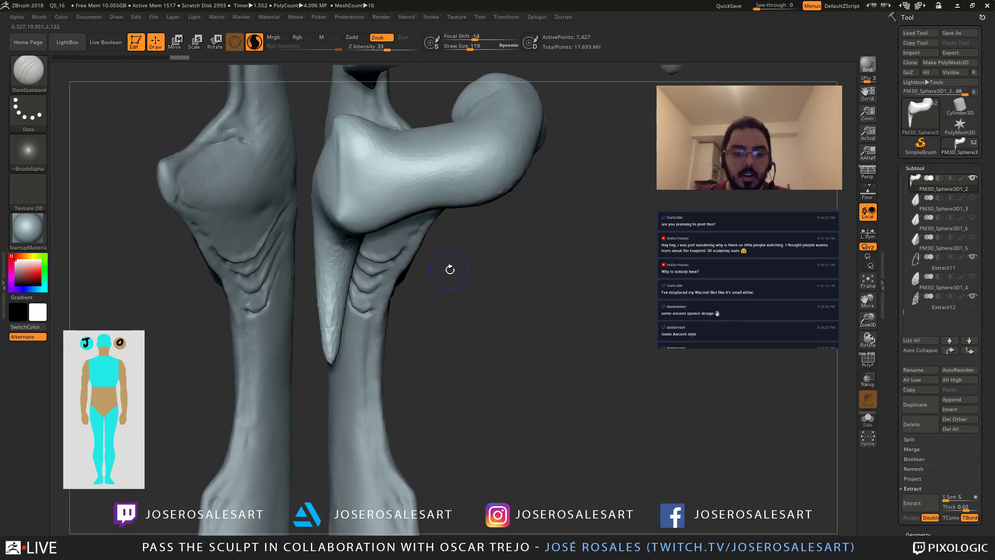
{"action": "right_click_drag", "start_coordinate": [386, 304], "coordinate": [396, 188]}
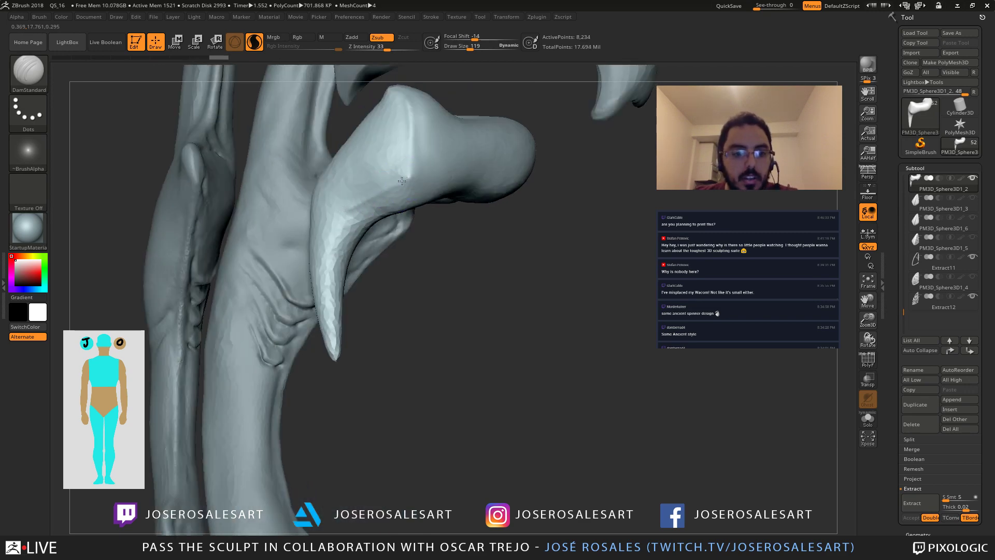
{"action": "mouse_move", "coordinate": [333, 215]}
{"action": "right_mouse_down"}
{"action": "mouse_move", "coordinate": [353, 208]}
{"action": "mouse_move", "coordinate": [382, 226]}
{"action": "right_mouse_up"}
{"action": "left_click_drag", "start_coordinate": [383, 228], "coordinate": [370, 232], "text": "shift"}
{"action": "mouse_move", "coordinate": [370, 232]}
{"action": "right_mouse_down"}
{"action": "mouse_move", "coordinate": [357, 216]}
{"action": "mouse_move", "coordinate": [379, 205]}
{"action": "right_mouse_up"}
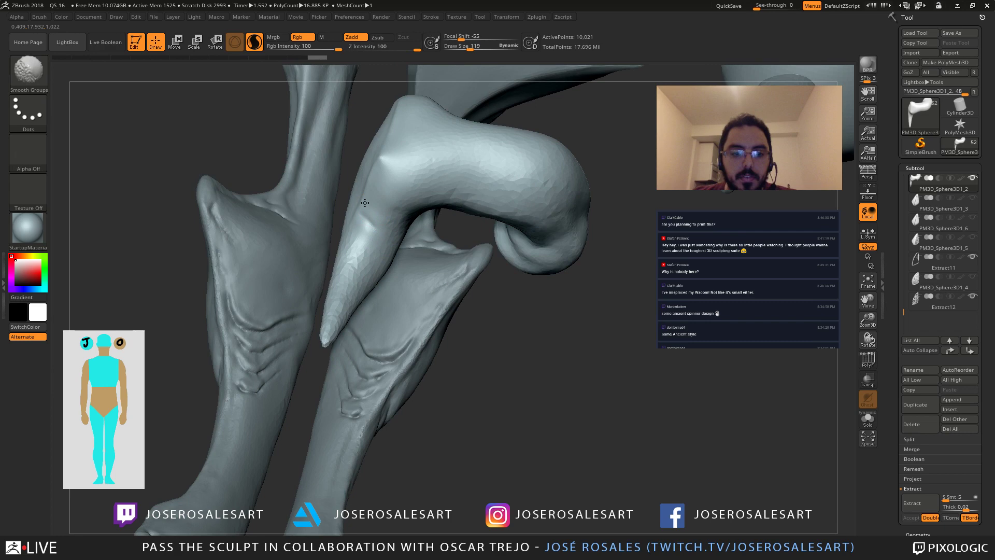
{"action": "mouse_move", "coordinate": [365, 203]}
{"action": "right_mouse_down"}
{"action": "mouse_move", "coordinate": [371, 194]}
{"action": "mouse_move", "coordinate": [379, 253]}
{"action": "mouse_move", "coordinate": [369, 254]}
{"action": "right_mouse_up"}
Step: Pull the lower front corner of the curved piece outward with the Move and SnakeHook brushes
{"action": "key", "text": "ctrl+shift+z"}
{"action": "key", "text": "ctrl+shift+z"}
{"action": "key", "text": "ctrl+shift+z"}
{"action": "key", "text": "ctrl+shift+z"}
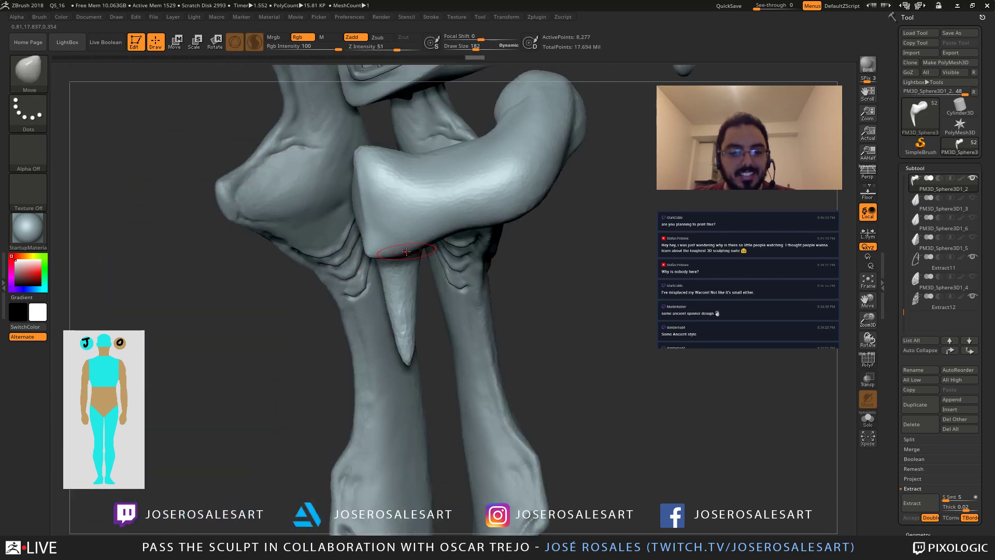
{"action": "key", "text": "ctrl+shift+z"}
{"action": "key", "text": "b"}
{"action": "key", "text": "s"}
{"action": "key", "text": "h"}
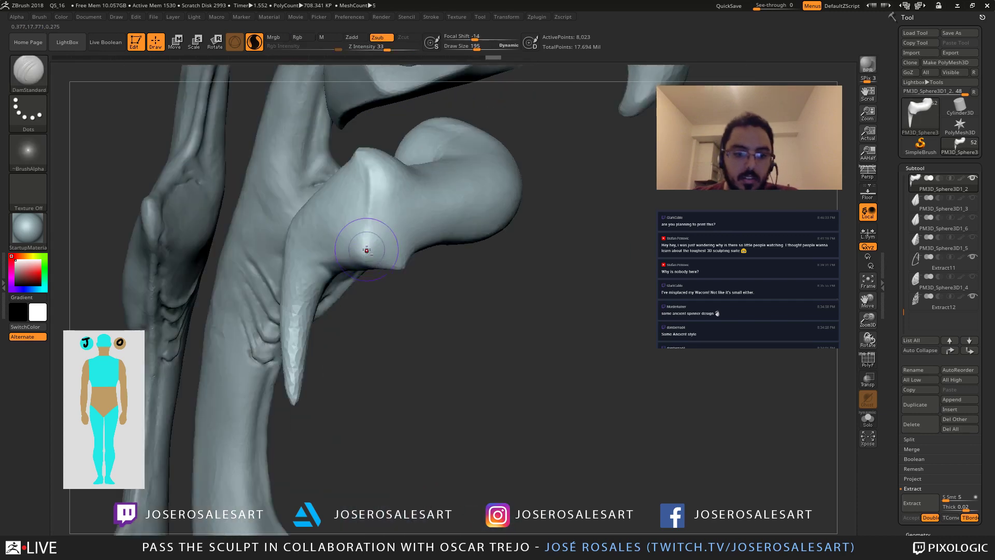
Step: Sharpen the curved piece's front edge with DamStandard and build up its narrow front face with ClayBuildup at draw size 195
{"action": "mouse_move", "coordinate": [366, 244]}
{"action": "left_mouse_down", "text": "alt"}
{"action": "mouse_move", "coordinate": [366, 225]}
{"action": "mouse_move", "coordinate": [364, 236]}
{"action": "left_mouse_up", "text": "alt"}
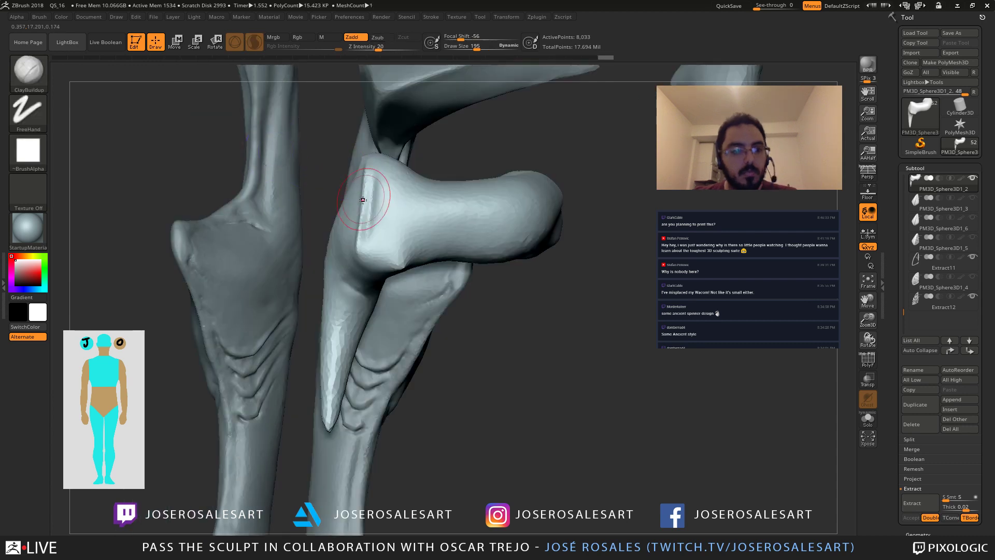
{"action": "mouse_move", "coordinate": [363, 187]}
{"action": "left_mouse_down"}
{"action": "mouse_move", "coordinate": [365, 239]}
{"action": "mouse_move", "coordinate": [369, 214]}
{"action": "left_mouse_up"}
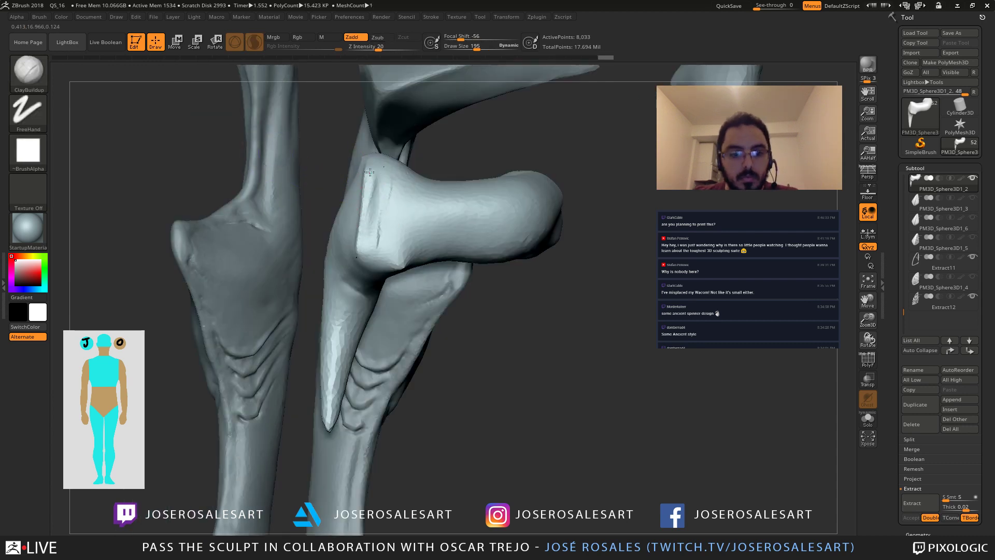
{"action": "left_click_drag", "start_coordinate": [369, 172], "coordinate": [367, 227]}
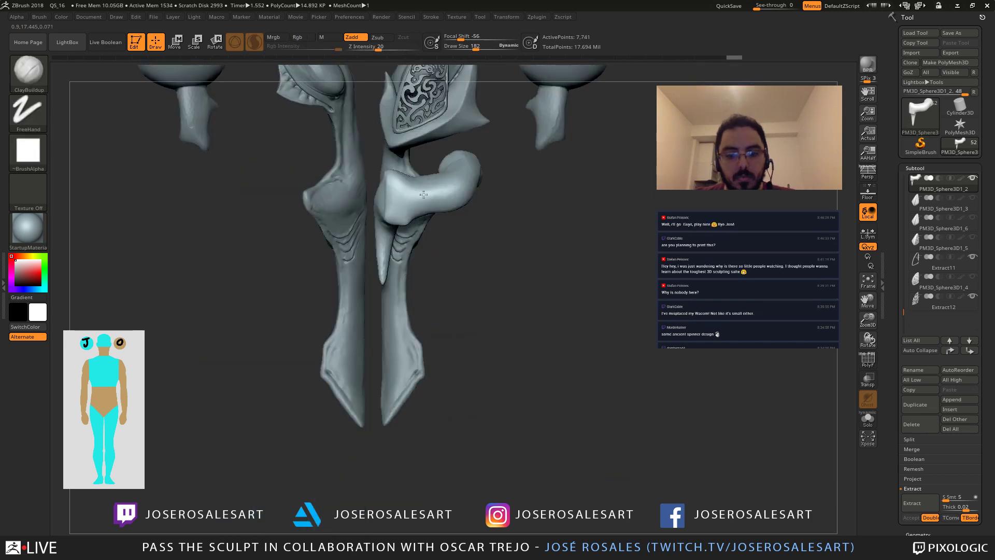
Step: Adjust the front edge of the curved piece with the SnakeHook brush at draw size 339
{"action": "right_click_drag", "start_coordinate": [415, 138], "coordinate": [419, 176], "text": "alt"}
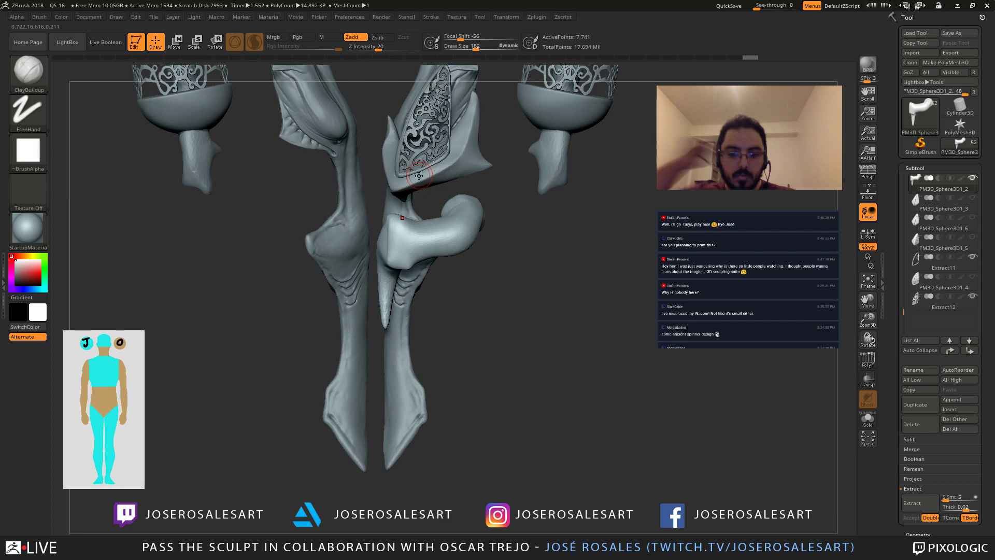
{"action": "right_click_drag", "start_coordinate": [418, 176], "coordinate": [422, 290], "text": "alt"}
{"action": "key", "text": "b"}
{"action": "key", "text": "d"}
{"action": "key", "text": "s"}
{"action": "key", "text": "s"}
{"action": "left_click_drag", "start_coordinate": [417, 306], "coordinate": [428, 307]}
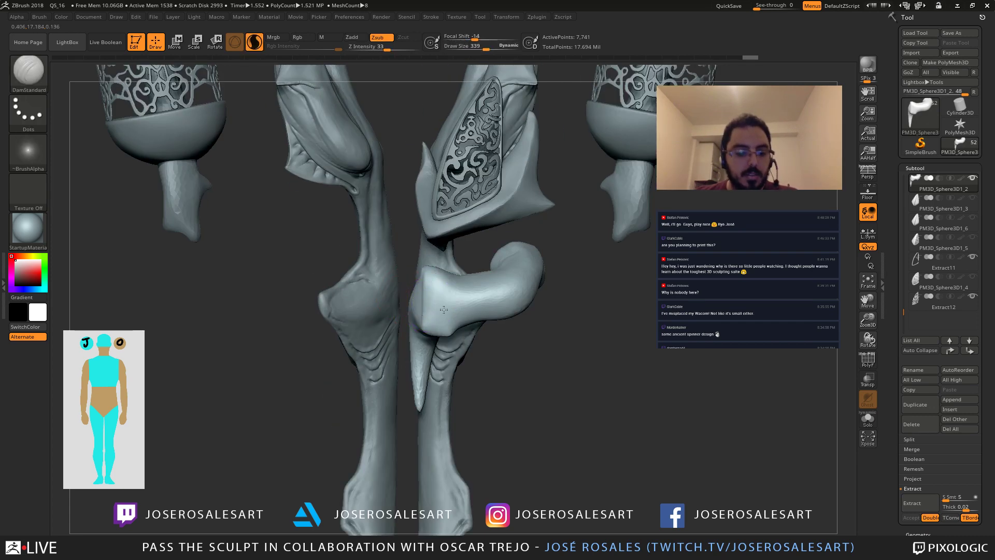
{"action": "right_click_drag", "start_coordinate": [444, 310], "coordinate": [439, 304], "text": "ctrl"}
{"action": "key", "text": "b"}
{"action": "key", "text": "s"}
{"action": "key", "text": "h"}
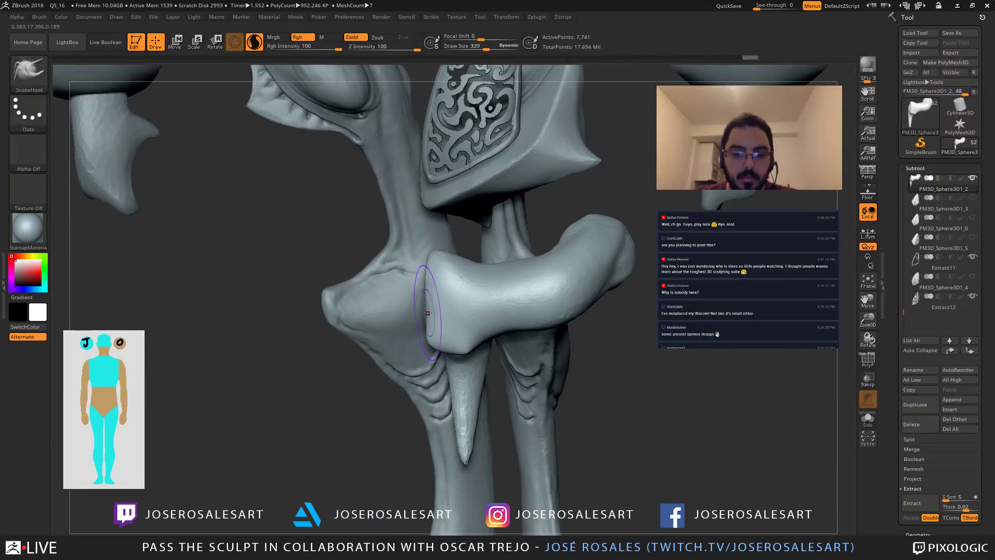
{"action": "left_click_drag", "start_coordinate": [426, 313], "coordinate": [423, 306]}
Step: Isolate the curved piece and flatten the side of its lower front corner with TrimDynamic at draw size 222
{"action": "mouse_move", "coordinate": [428, 301]}
{"action": "right_mouse_down"}
{"action": "mouse_move", "coordinate": [422, 334]}
{"action": "mouse_move", "coordinate": [384, 356]}
{"action": "mouse_move", "coordinate": [437, 363]}
{"action": "right_mouse_up"}
{"action": "key", "text": "b"}
{"action": "key", "text": "d"}
{"action": "key", "text": "s"}
{"action": "key", "text": "s"}
{"action": "left_click_drag", "start_coordinate": [437, 363], "coordinate": [429, 362]}
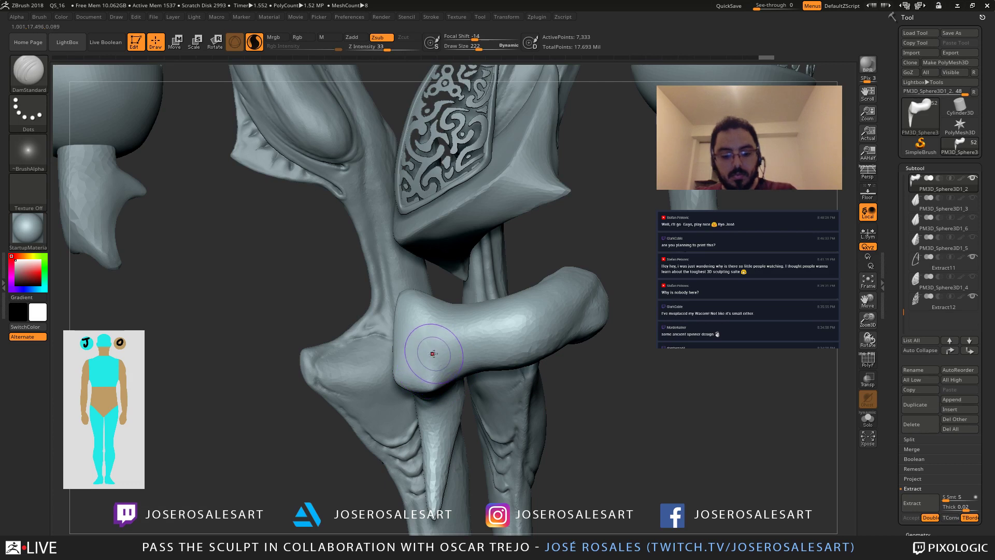
{"action": "key", "text": "shift"}
{"action": "key", "text": "shift+s"}
{"action": "key", "text": "b"}
{"action": "key", "text": "t"}
{"action": "key", "text": "d"}
{"action": "right_click_drag", "start_coordinate": [441, 368], "coordinate": [442, 380]}
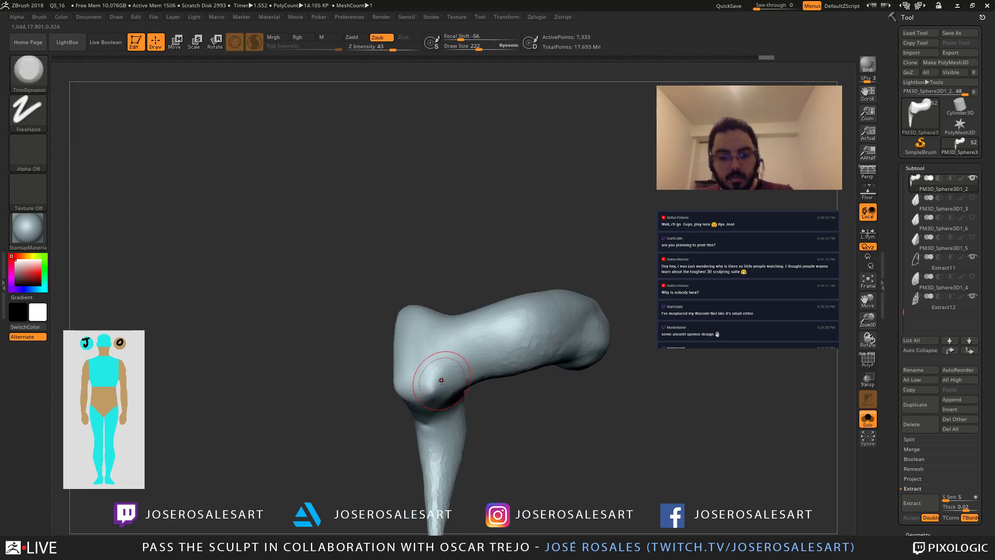
{"action": "mouse_move", "coordinate": [442, 380]}
{"action": "left_mouse_down"}
{"action": "mouse_move", "coordinate": [444, 364]}
{"action": "mouse_move", "coordinate": [508, 325]}
{"action": "mouse_move", "coordinate": [435, 377]}
{"action": "left_mouse_up"}
Step: Extend the flattened plane along the lower side of the curved arm with TrimDynamic and smooth it
{"action": "right_click_drag", "start_coordinate": [471, 347], "coordinate": [450, 362], "text": "ctrl"}
{"action": "left_click_drag", "start_coordinate": [451, 362], "coordinate": [494, 336], "text": "shift"}
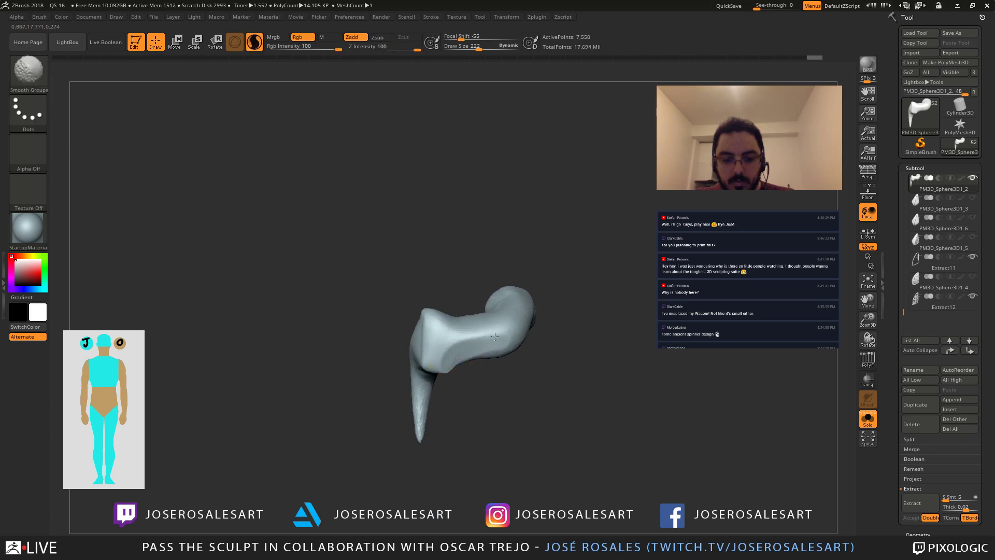
{"action": "left_click_drag", "start_coordinate": [446, 370], "coordinate": [498, 331]}
{"action": "key", "text": "shift"}
{"action": "right_click_drag", "start_coordinate": [483, 345], "coordinate": [487, 384], "text": "ctrl"}
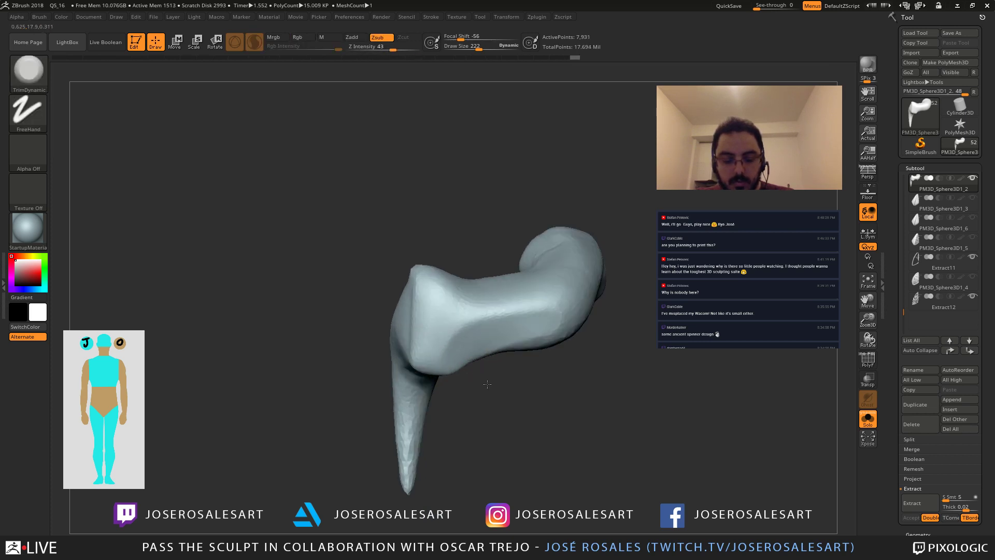
Step: Sharpen the border of the flattened side plane with DamStandard, then tighten it with the Pinch brush at draw size 201
{"action": "key", "text": "b"}
{"action": "key", "text": "d"}
{"action": "key", "text": "s"}
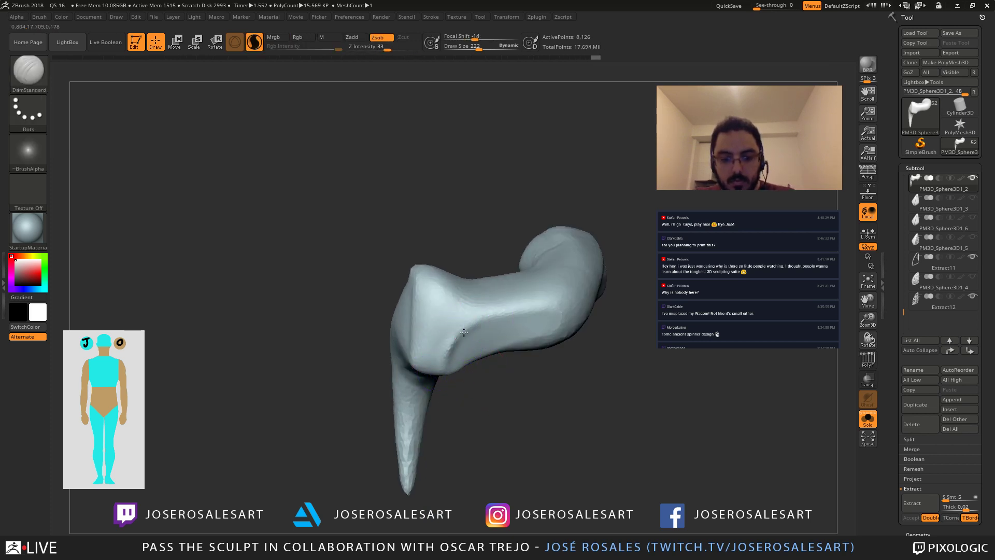
{"action": "mouse_move", "coordinate": [463, 333]}
{"action": "left_mouse_down"}
{"action": "mouse_move", "coordinate": [548, 303]}
{"action": "mouse_move", "coordinate": [495, 317]}
{"action": "mouse_move", "coordinate": [549, 310]}
{"action": "mouse_move", "coordinate": [527, 330]}
{"action": "mouse_move", "coordinate": [504, 313]}
{"action": "mouse_move", "coordinate": [465, 333]}
{"action": "left_mouse_up"}
{"action": "key", "text": "b"}
{"action": "key", "text": "p"}
{"action": "key", "text": "i"}
{"action": "key", "text": "s"}
{"action": "mouse_move", "coordinate": [510, 310]}
{"action": "left_mouse_down"}
{"action": "mouse_move", "coordinate": [471, 324]}
{"action": "mouse_move", "coordinate": [492, 314]}
{"action": "mouse_move", "coordinate": [449, 357]}
{"action": "mouse_move", "coordinate": [555, 302]}
{"action": "mouse_move", "coordinate": [487, 334]}
{"action": "left_mouse_up"}
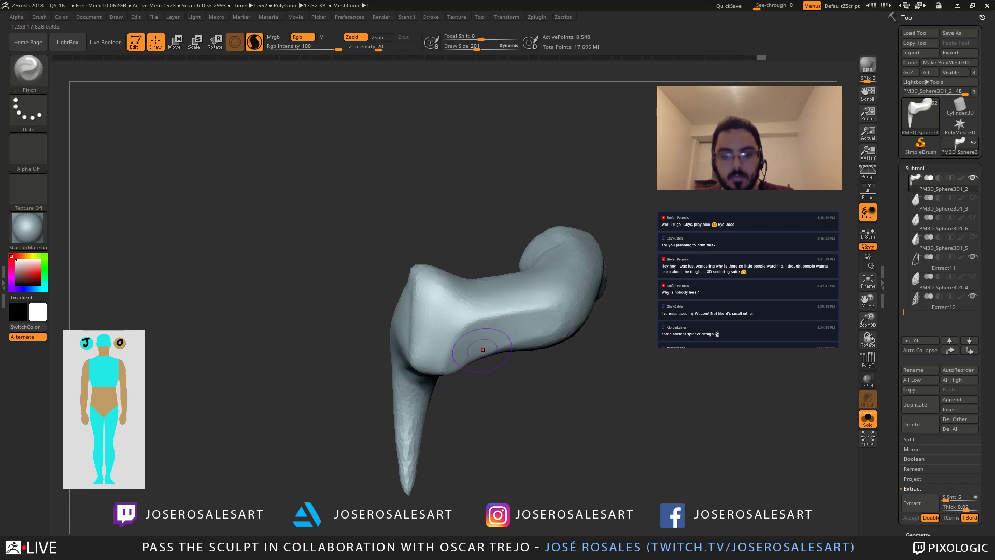
Step: Pinch and smooth the curved piece's front corner at draw size 182, and check its shape against the whole creature
{"action": "mouse_move", "coordinate": [457, 345]}
{"action": "right_mouse_down", "text": "alt"}
{"action": "mouse_move", "coordinate": [321, 352]}
{"action": "mouse_move", "coordinate": [349, 366]}
{"action": "right_mouse_up", "text": "alt"}
{"action": "mouse_move", "coordinate": [349, 367]}
{"action": "left_mouse_down"}
{"action": "mouse_move", "coordinate": [360, 375]}
{"action": "mouse_move", "coordinate": [379, 347]}
{"action": "left_mouse_up"}
{"action": "right_click_drag", "start_coordinate": [373, 332], "coordinate": [366, 362]}
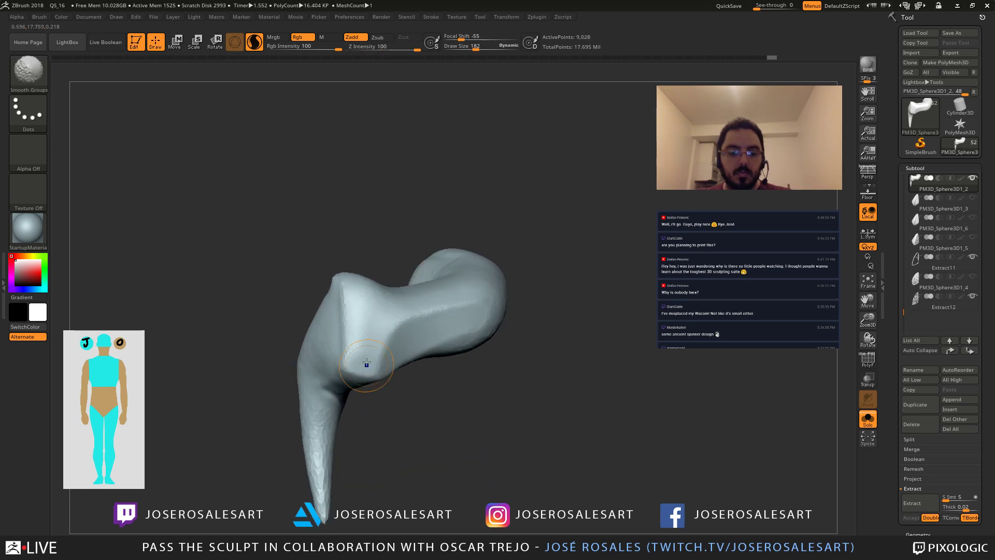
{"action": "left_click_drag", "start_coordinate": [366, 362], "coordinate": [365, 366], "text": "shift"}
{"action": "mouse_move", "coordinate": [365, 366]}
{"action": "right_mouse_down"}
{"action": "mouse_move", "coordinate": [448, 332]}
{"action": "mouse_move", "coordinate": [365, 309]}
{"action": "right_mouse_up"}
{"action": "key", "text": "alt+shift+s"}
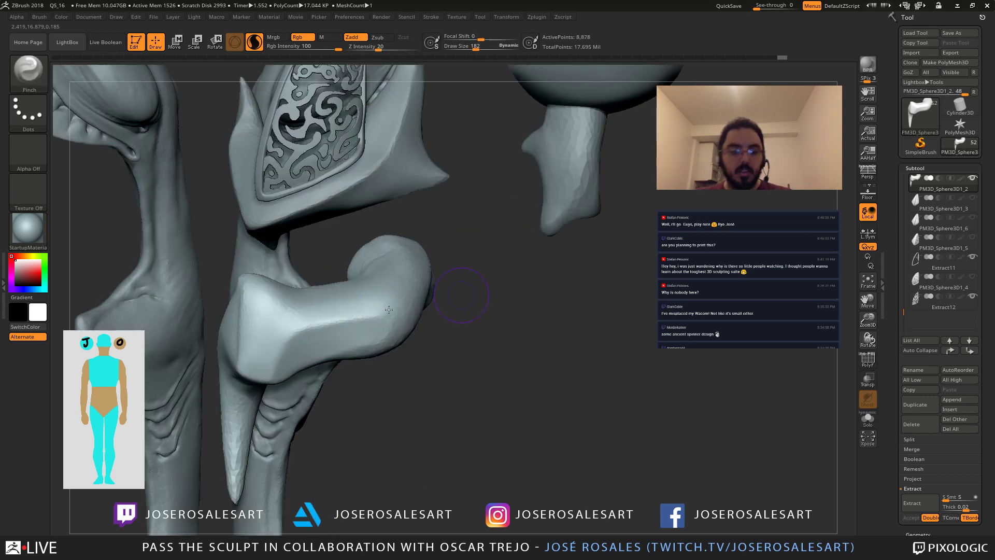
{"action": "mouse_move", "coordinate": [462, 294]}
{"action": "right_mouse_down", "text": "ctrl"}
{"action": "mouse_move", "coordinate": [409, 316]}
{"action": "mouse_move", "coordinate": [482, 347]}
{"action": "mouse_move", "coordinate": [450, 321]}
{"action": "right_mouse_up", "text": "ctrl"}
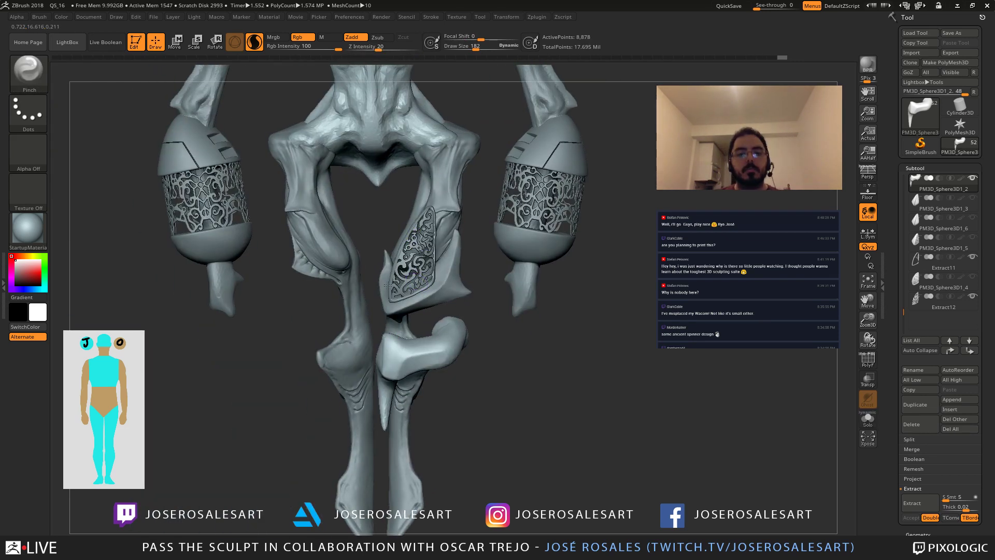
{"action": "mouse_move", "coordinate": [409, 289]}
{"action": "right_mouse_down"}
{"action": "mouse_move", "coordinate": [377, 289]}
{"action": "mouse_move", "coordinate": [334, 390]}
{"action": "right_mouse_up"}
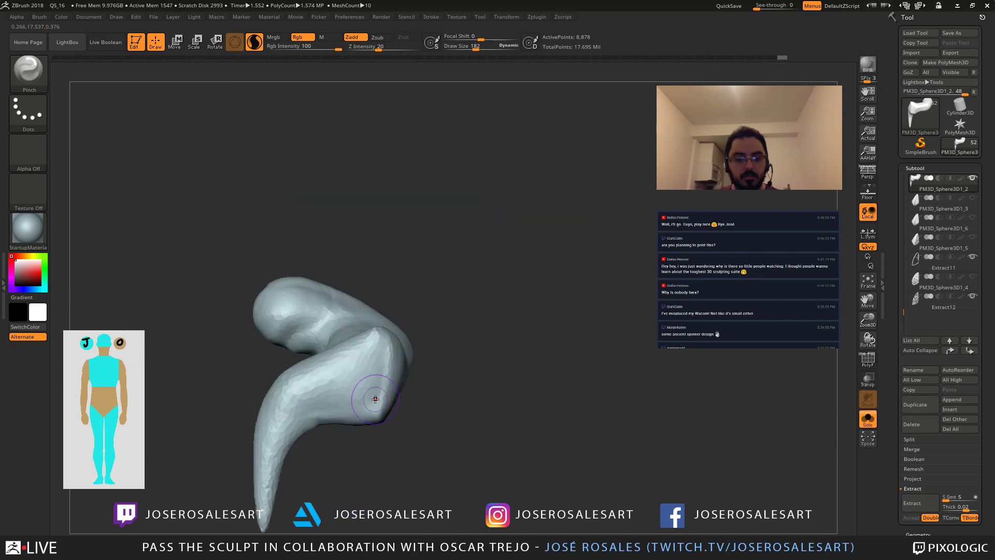
Step: Pinch the piece's front edge and add volume where the spike meets the arm using ClayBuildup at draw size 188
{"action": "mouse_move", "coordinate": [375, 399]}
{"action": "right_mouse_down"}
{"action": "mouse_move", "coordinate": [332, 383]}
{"action": "mouse_move", "coordinate": [385, 374]}
{"action": "right_mouse_up"}
{"action": "mouse_move", "coordinate": [386, 374]}
{"action": "left_mouse_down"}
{"action": "mouse_move", "coordinate": [378, 362]}
{"action": "mouse_move", "coordinate": [394, 340]}
{"action": "mouse_move", "coordinate": [386, 363]}
{"action": "left_mouse_up"}
{"action": "key", "text": "s"}
{"action": "key", "text": "b"}
{"action": "key", "text": "c"}
{"action": "key", "text": "b"}
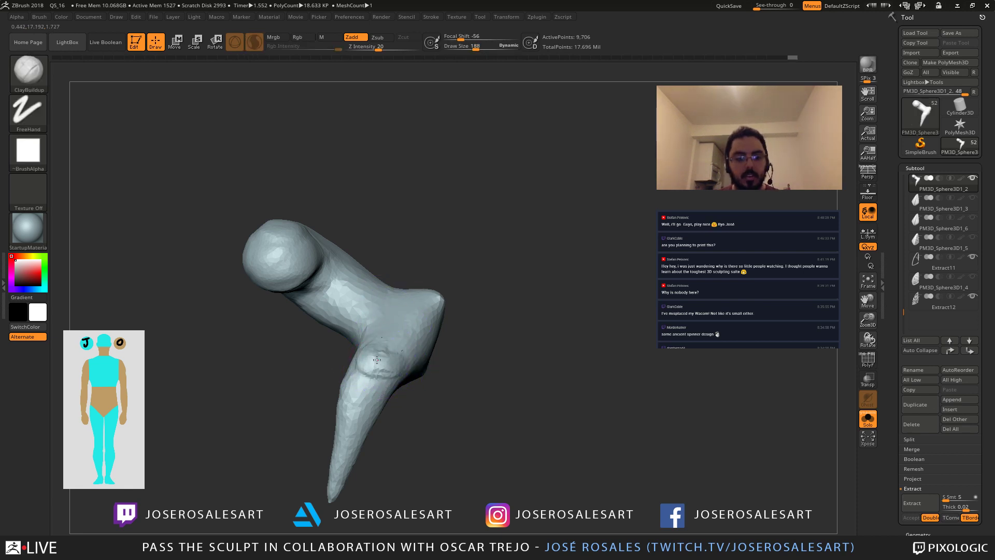
{"action": "mouse_move", "coordinate": [377, 359]}
{"action": "right_mouse_down"}
{"action": "mouse_move", "coordinate": [377, 344]}
{"action": "mouse_move", "coordinate": [355, 356]}
{"action": "mouse_move", "coordinate": [372, 368]}
{"action": "right_mouse_up"}
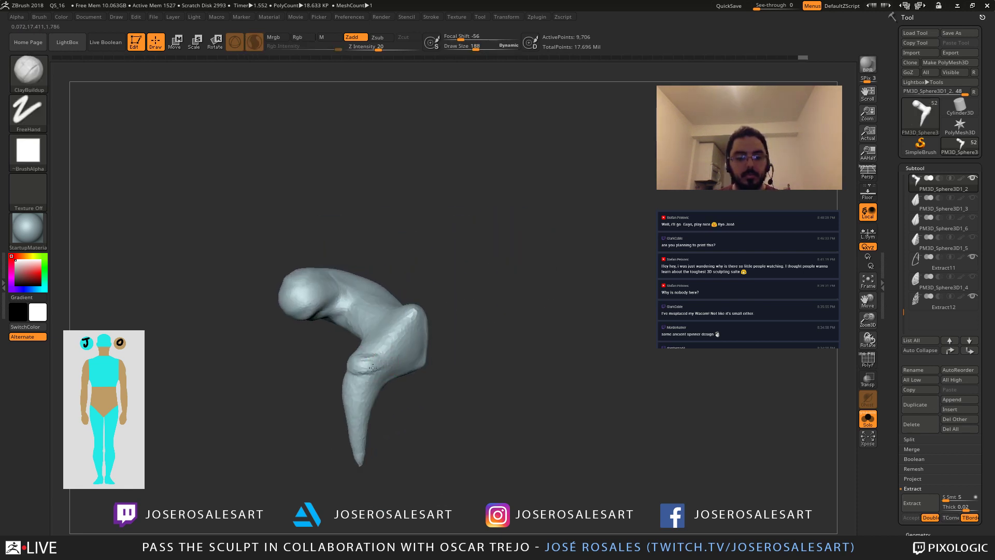
{"action": "left_click_drag", "start_coordinate": [361, 367], "coordinate": [385, 350]}
{"action": "mouse_move", "coordinate": [386, 351]}
{"action": "right_mouse_down", "text": "ctrl"}
{"action": "mouse_move", "coordinate": [381, 378]}
{"action": "mouse_move", "coordinate": [362, 368]}
{"action": "right_mouse_up", "text": "ctrl"}
{"action": "left_click_drag", "start_coordinate": [371, 361], "coordinate": [363, 368]}
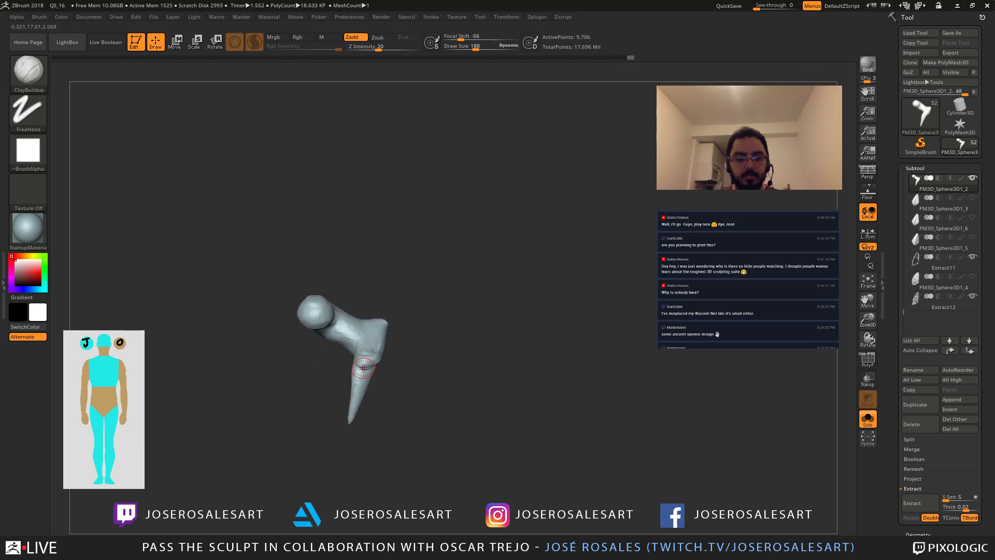
Step: Smooth the spike and the transition into the curved arm at draw size 258
{"action": "mouse_move", "coordinate": [363, 368]}
{"action": "right_mouse_down"}
{"action": "mouse_move", "coordinate": [367, 379]}
{"action": "mouse_move", "coordinate": [376, 363]}
{"action": "mouse_move", "coordinate": [356, 411]}
{"action": "mouse_move", "coordinate": [382, 394]}
{"action": "right_mouse_up"}
{"action": "left_click_drag", "start_coordinate": [366, 402], "coordinate": [356, 412], "text": "shift"}
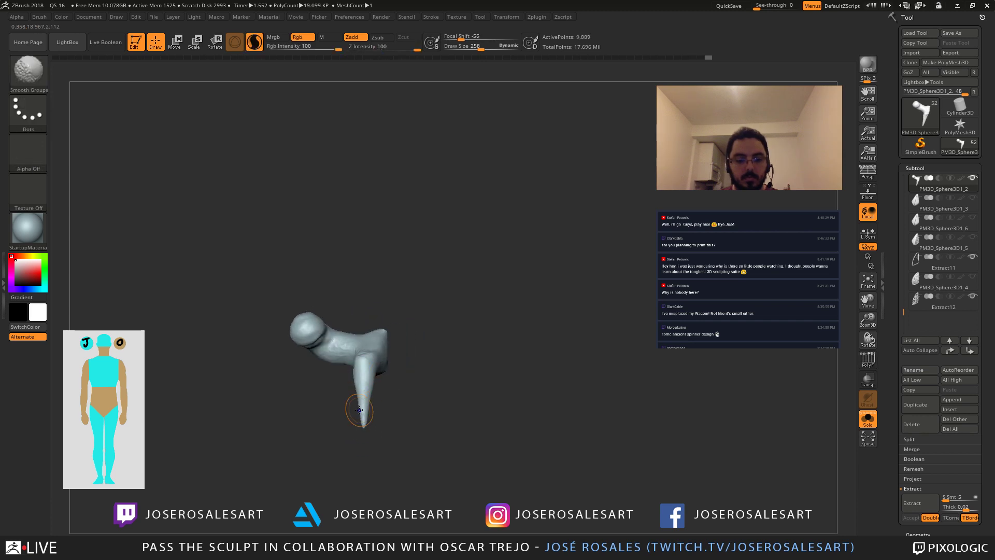
{"action": "right_click_drag", "start_coordinate": [357, 396], "coordinate": [346, 409]}
{"action": "left_click_drag", "start_coordinate": [344, 357], "coordinate": [345, 370], "text": "shift"}
{"action": "right_click_drag", "start_coordinate": [353, 415], "coordinate": [360, 453]}
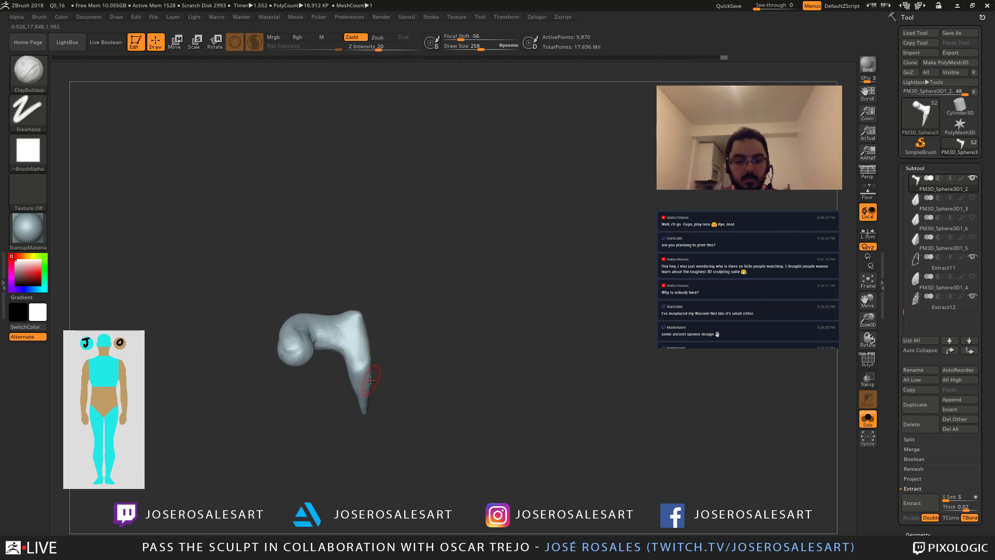
Step: Fill out the spike's upper part with ClayBuildup at draw size 258, blend it smooth and check it against the full figure
{"action": "right_click_drag", "start_coordinate": [390, 381], "coordinate": [363, 370]}
{"action": "left_click_drag", "start_coordinate": [357, 343], "coordinate": [360, 349]}
{"action": "mouse_move", "coordinate": [360, 363]}
{"action": "right_mouse_down"}
{"action": "mouse_move", "coordinate": [337, 381]}
{"action": "mouse_move", "coordinate": [331, 414]}
{"action": "right_mouse_up"}
{"action": "mouse_move", "coordinate": [332, 414]}
{"action": "right_mouse_down"}
{"action": "mouse_move", "coordinate": [293, 420]}
{"action": "mouse_move", "coordinate": [329, 409]}
{"action": "right_mouse_up"}
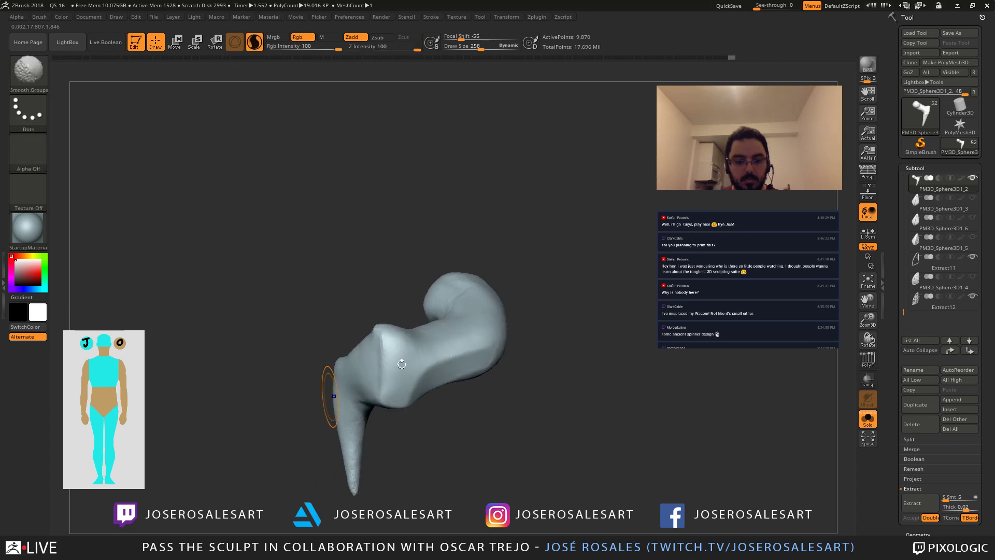
{"action": "key", "text": "shift+s"}
{"action": "mouse_move", "coordinate": [373, 358]}
{"action": "right_mouse_down"}
{"action": "mouse_move", "coordinate": [386, 360]}
{"action": "mouse_move", "coordinate": [415, 311]}
{"action": "mouse_move", "coordinate": [411, 263]}
{"action": "right_mouse_up"}
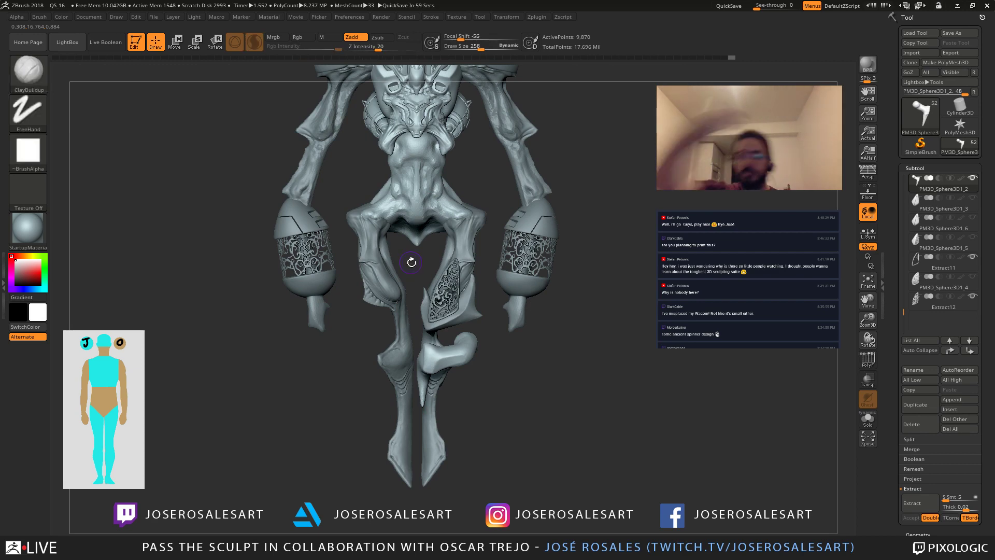
Step: Isolate the curved piece, carve into its rounded end with ClayBuildup at draw size 331, and smooth the cut
{"action": "mouse_move", "coordinate": [496, 359]}
{"action": "right_mouse_down", "text": "alt"}
{"action": "mouse_move", "coordinate": [346, 335]}
{"action": "mouse_move", "coordinate": [418, 349]}
{"action": "mouse_move", "coordinate": [462, 333]}
{"action": "mouse_move", "coordinate": [469, 342]}
{"action": "right_mouse_up", "text": "alt"}
{"action": "key", "text": "alt+s"}
{"action": "right_click_drag", "start_coordinate": [469, 342], "coordinate": [456, 331]}
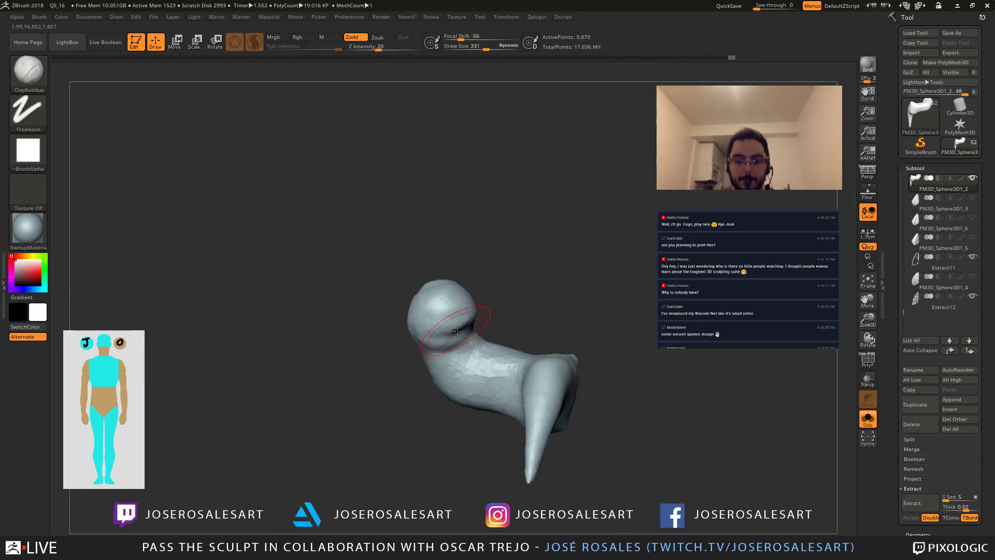
{"action": "mouse_move", "coordinate": [441, 294]}
{"action": "left_mouse_down", "text": "alt"}
{"action": "mouse_move", "coordinate": [435, 311]}
{"action": "mouse_move", "coordinate": [451, 306]}
{"action": "mouse_move", "coordinate": [427, 314]}
{"action": "left_mouse_up", "text": "alt"}
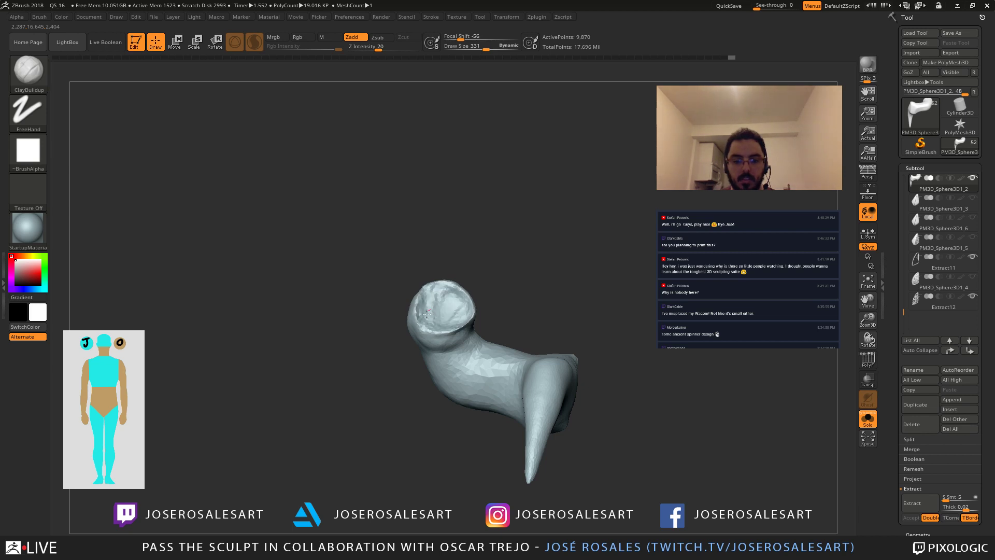
{"action": "right_click_drag", "start_coordinate": [427, 314], "coordinate": [434, 297]}
{"action": "left_click_drag", "start_coordinate": [433, 297], "coordinate": [444, 321], "text": "shift"}
{"action": "right_click_drag", "start_coordinate": [443, 321], "coordinate": [463, 328]}
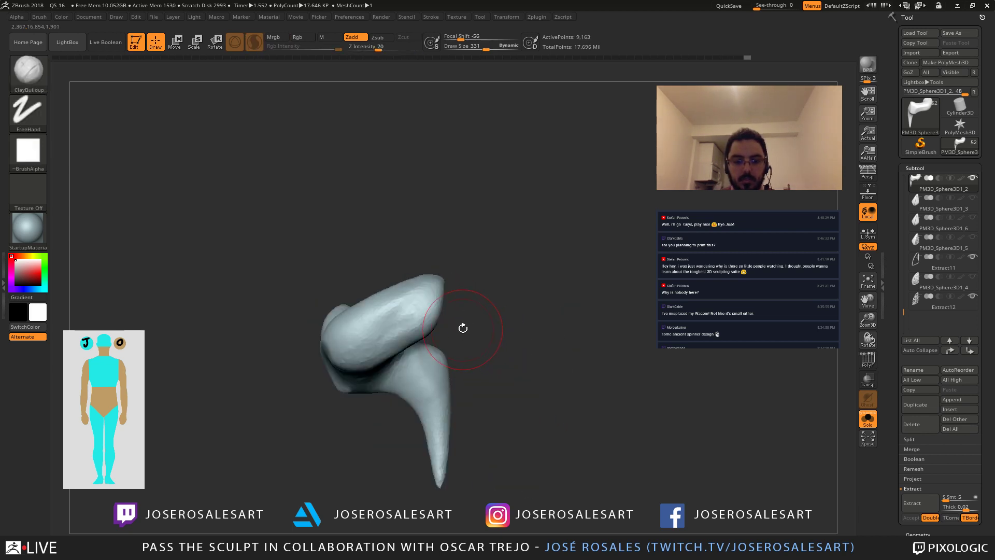
Step: Pull the rounded end of the curved piece upward into a horn tip with SnakeHook at draw size 493
{"action": "key", "text": "b"}
{"action": "key", "text": "s"}
{"action": "key", "text": "h"}
{"action": "left_click_drag", "start_coordinate": [440, 285], "coordinate": [439, 249]}
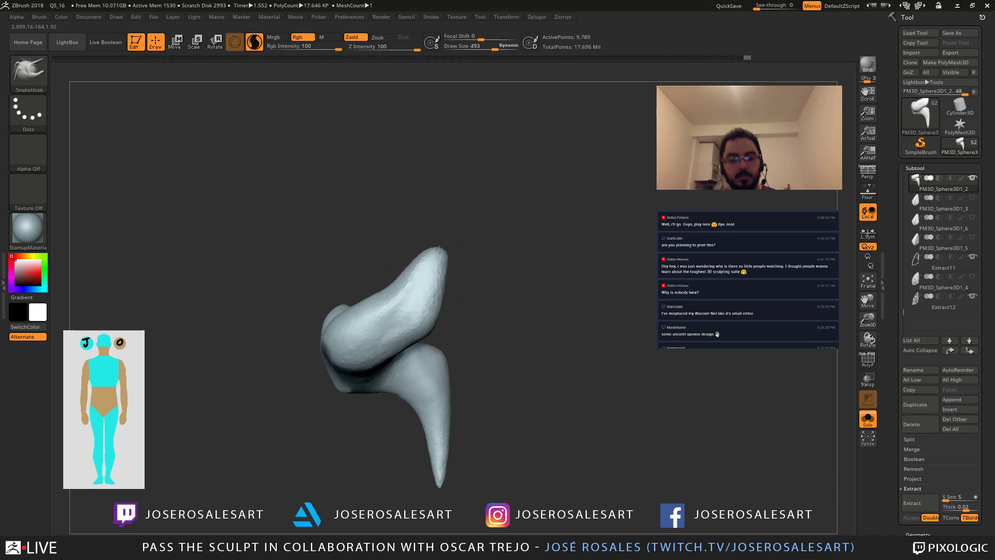
{"action": "mouse_move", "coordinate": [439, 250]}
{"action": "right_mouse_down"}
{"action": "mouse_move", "coordinate": [450, 259]}
{"action": "mouse_move", "coordinate": [404, 275]}
{"action": "right_mouse_up"}
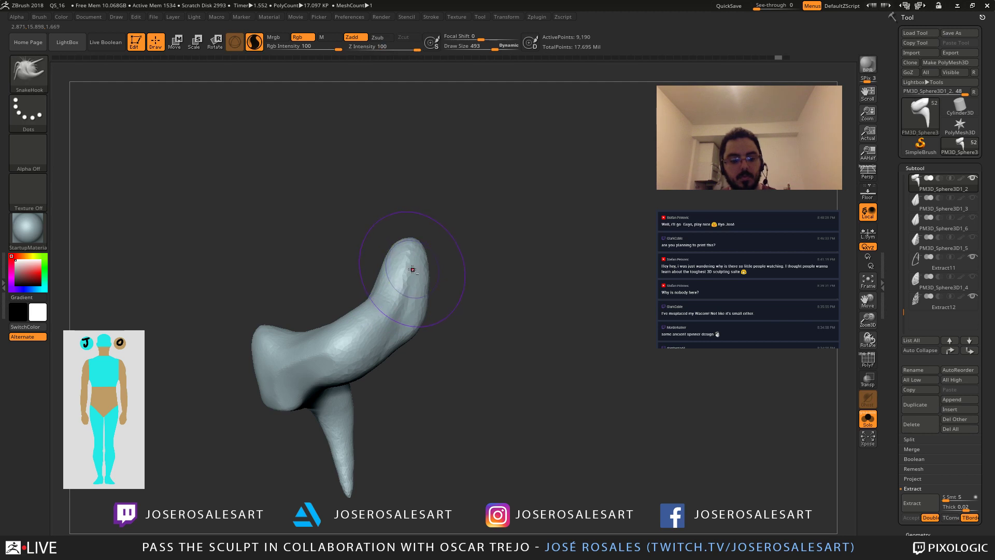
Step: Clone the ClayBuildup brush and give the clone the round Alpha 06
{"action": "key", "text": "b"}
{"action": "key", "text": "c"}
{"action": "key", "text": "b"}
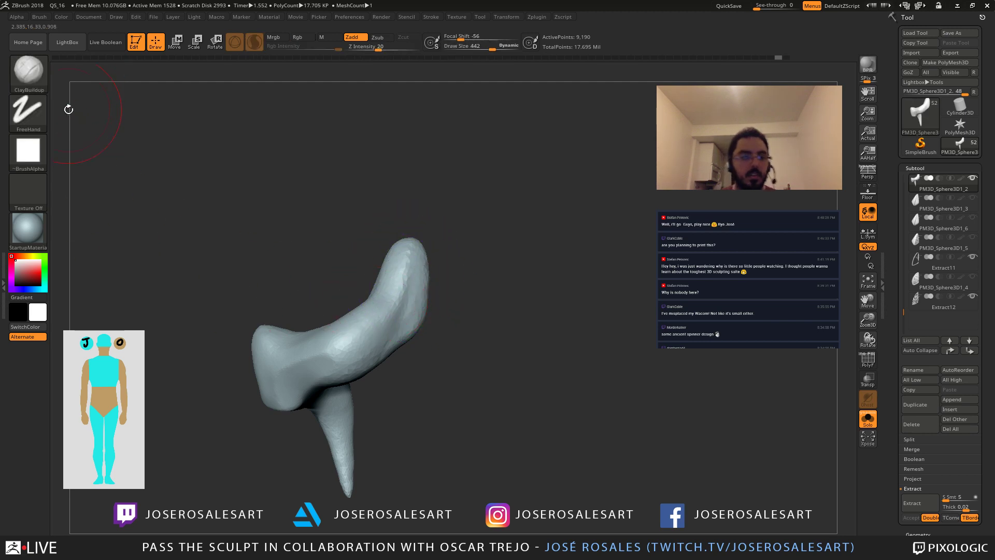
{"action": "key", "text": "s"}
{"action": "left_click", "coordinate": [195, 139]}
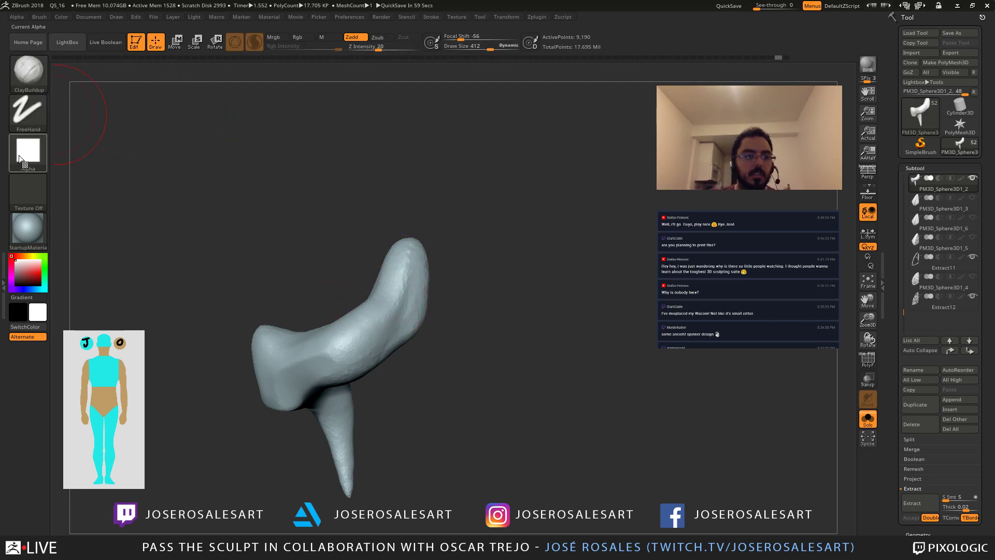
{"action": "left_click", "coordinate": [37, 73]}
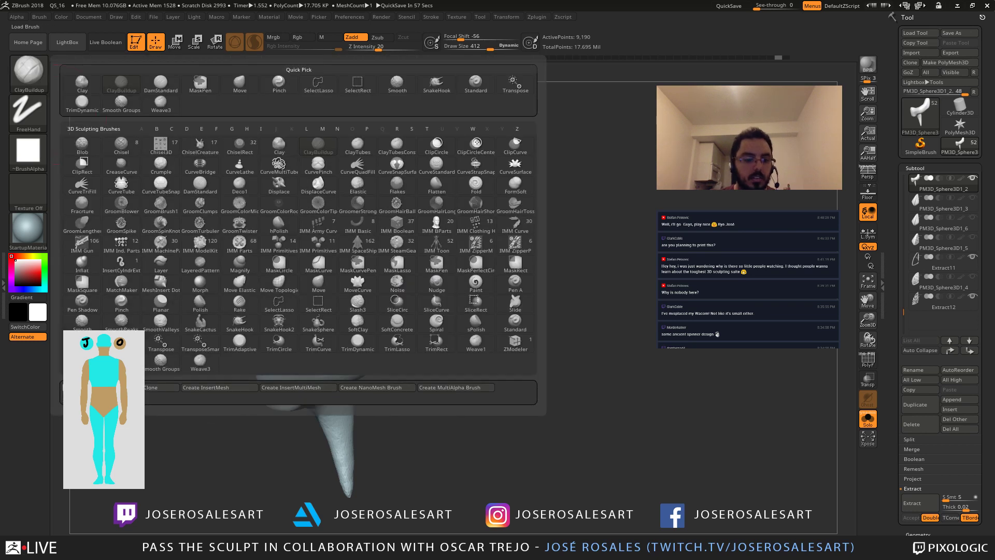
{"action": "left_click", "coordinate": [148, 389]}
{"action": "left_click", "coordinate": [29, 151]}
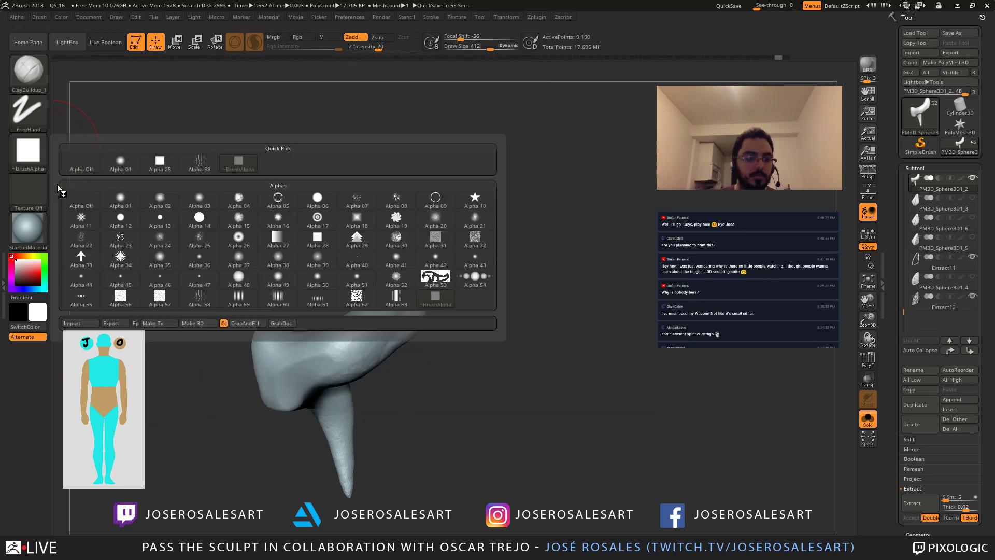
{"action": "left_click", "coordinate": [316, 204]}
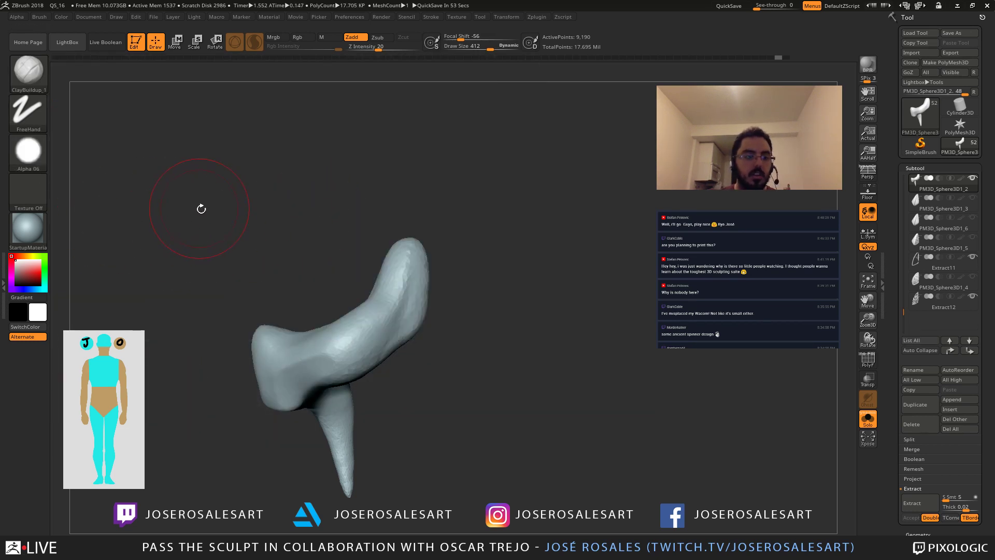
Step: Assign the custom hotkey 1 to the cloned ClayBuildup_1 brush
{"action": "left_click_drag", "start_coordinate": [201, 210], "coordinate": [280, 268], "text": "alt"}
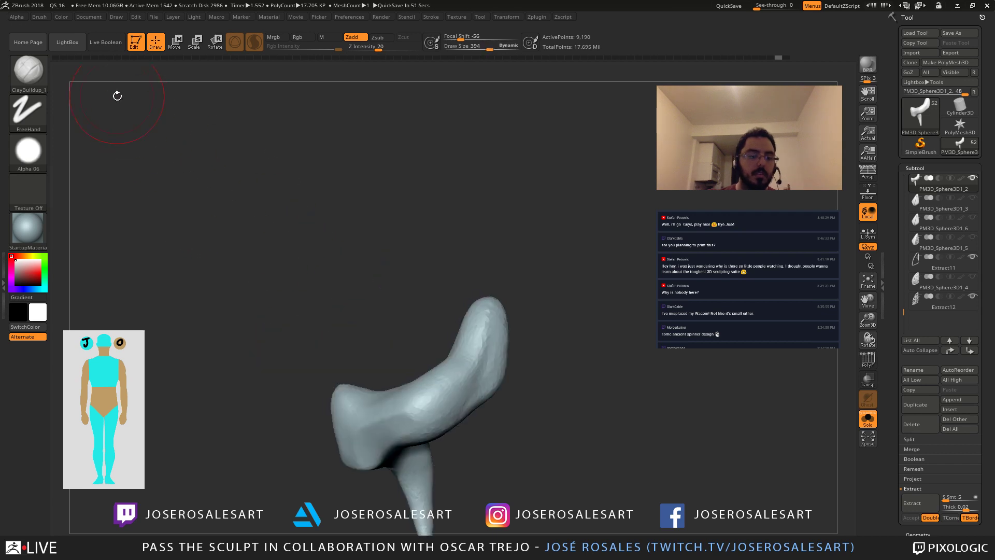
{"action": "left_click", "coordinate": [40, 17]}
{"action": "left_click", "coordinate": [104, 240], "text": "ctrl+alt"}
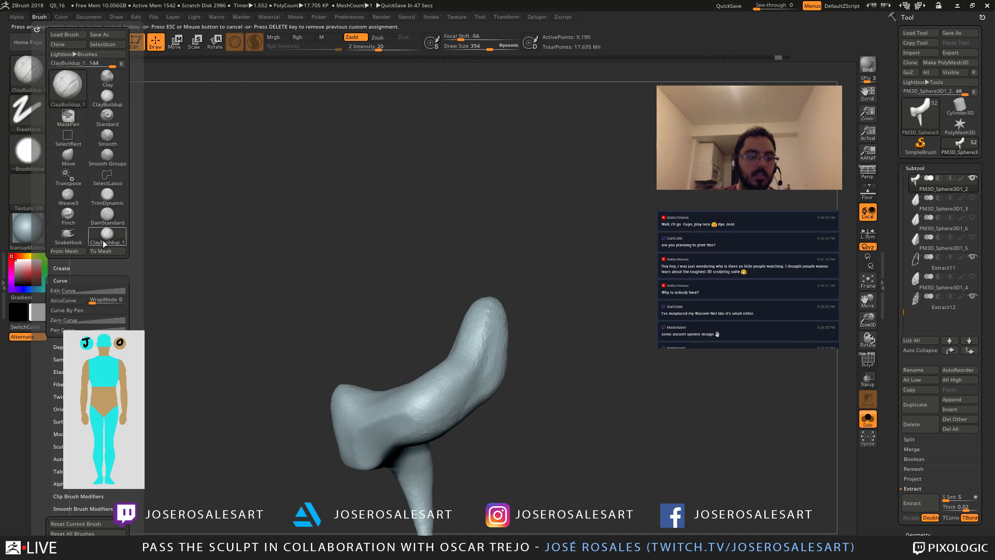
{"action": "key", "text": "1"}
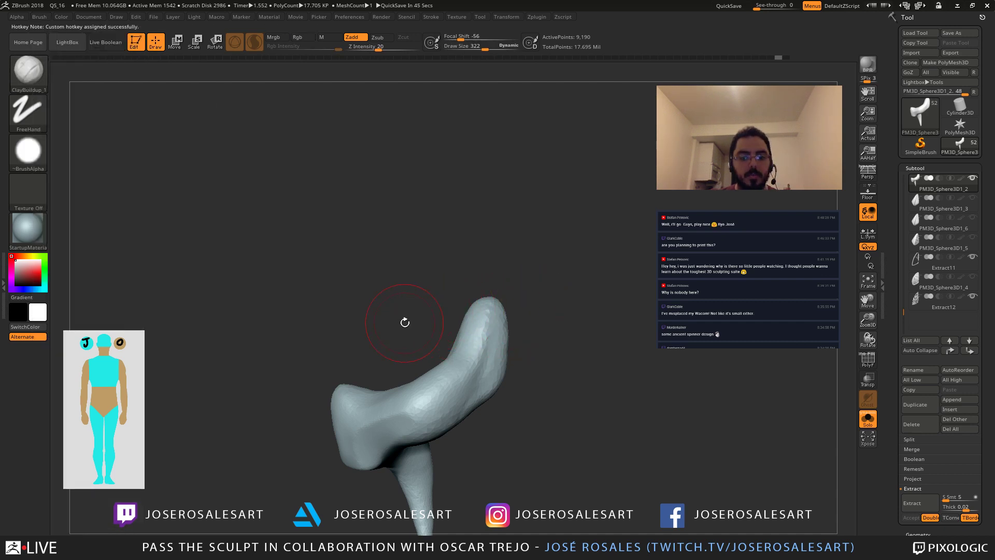
Step: Shape and smooth the bend of the upswept horn with ClayBuildup_1 at draw size 322, and show the whole figure again
{"action": "left_click_drag", "start_coordinate": [404, 322], "coordinate": [336, 248], "text": "alt"}
{"action": "left_click_drag", "start_coordinate": [336, 248], "coordinate": [320, 343]}
{"action": "mouse_move", "coordinate": [367, 316]}
{"action": "left_mouse_down"}
{"action": "mouse_move", "coordinate": [366, 273]}
{"action": "mouse_move", "coordinate": [348, 324]}
{"action": "left_mouse_up"}
{"action": "mouse_move", "coordinate": [426, 331]}
{"action": "left_mouse_down"}
{"action": "mouse_move", "coordinate": [418, 307]}
{"action": "mouse_move", "coordinate": [383, 311]}
{"action": "mouse_move", "coordinate": [373, 326]}
{"action": "mouse_move", "coordinate": [320, 288]}
{"action": "mouse_move", "coordinate": [335, 304]}
{"action": "mouse_move", "coordinate": [358, 280]}
{"action": "left_mouse_up"}
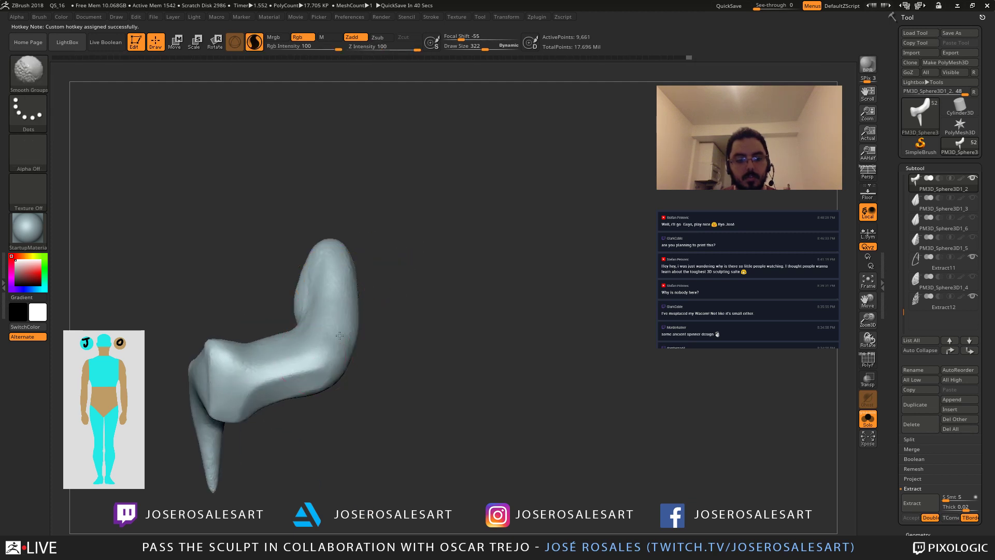
{"action": "left_click_drag", "start_coordinate": [260, 283], "coordinate": [317, 282]}
{"action": "key", "text": "shift+s"}
{"action": "key", "text": "f"}
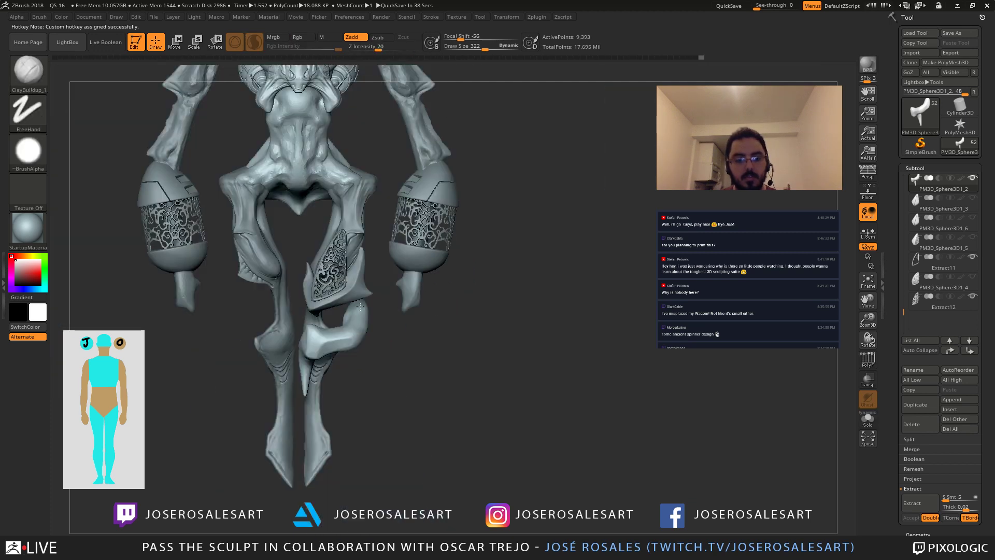
Step: Check the curved horn's silhouette against the legs in solid black, and isolate the piece in its normal shading
{"action": "key", "text": "s"}
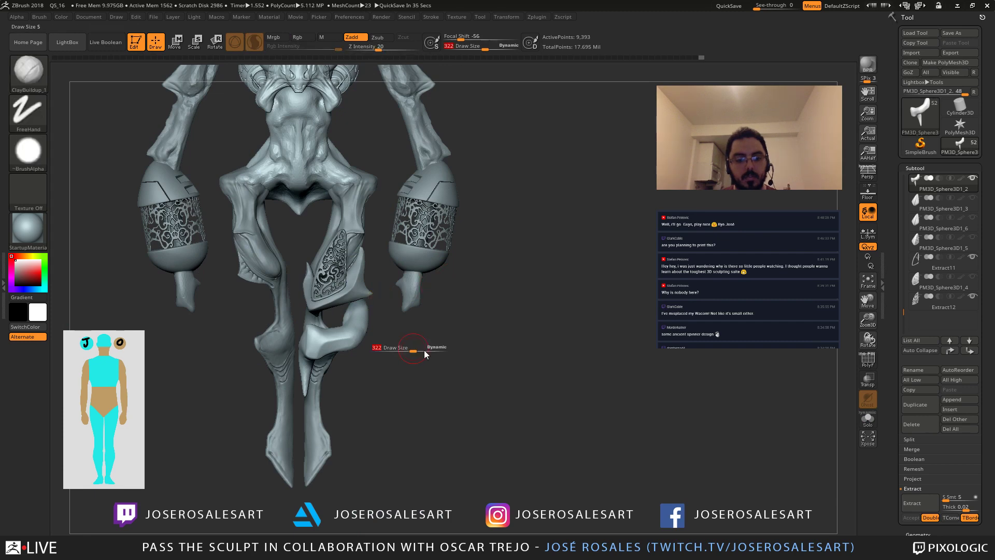
{"action": "left_click", "coordinate": [426, 352]}
{"action": "left_click_drag", "start_coordinate": [447, 336], "coordinate": [392, 340], "text": "alt"}
{"action": "key", "text": "v"}
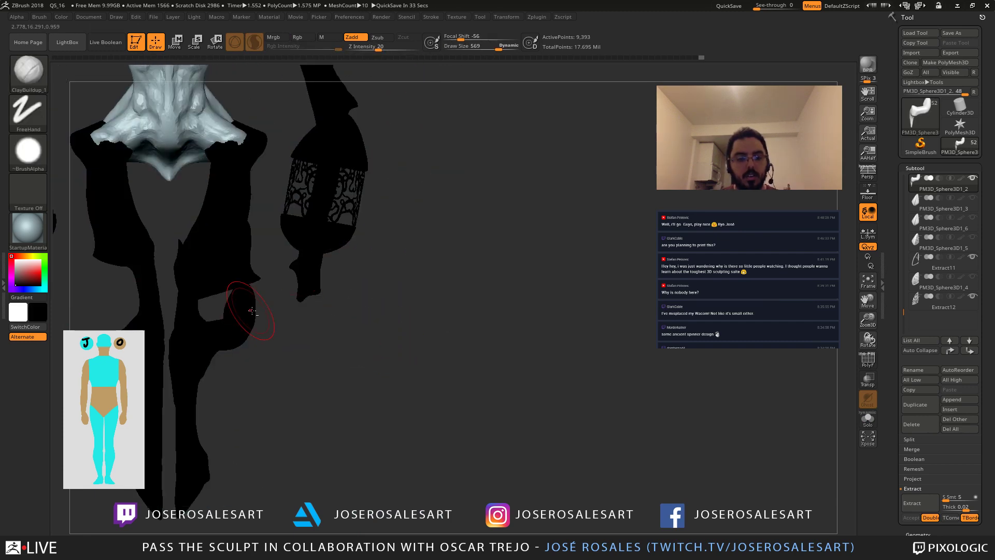
{"action": "left_click_drag", "start_coordinate": [279, 312], "coordinate": [509, 354], "text": "alt"}
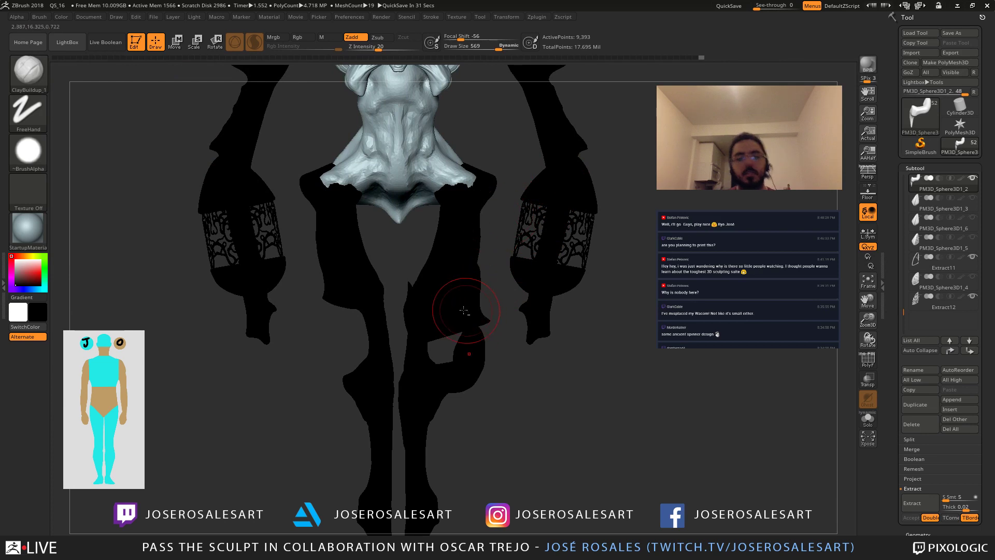
{"action": "left_click_drag", "start_coordinate": [456, 300], "coordinate": [378, 250], "text": "alt"}
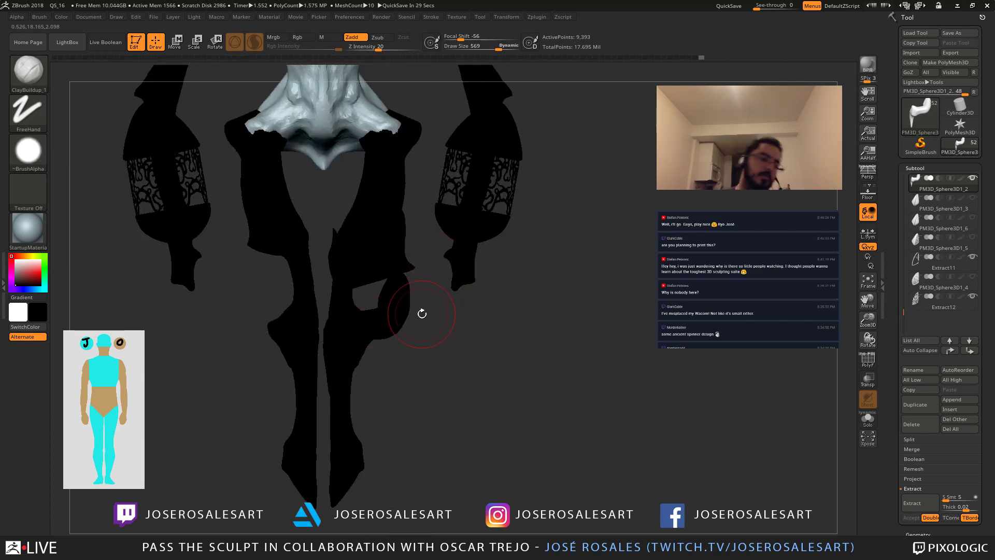
{"action": "mouse_move", "coordinate": [422, 313]}
{"action": "left_mouse_down", "text": "alt"}
{"action": "mouse_move", "coordinate": [409, 300]}
{"action": "mouse_move", "coordinate": [411, 329]}
{"action": "left_mouse_up", "text": "alt"}
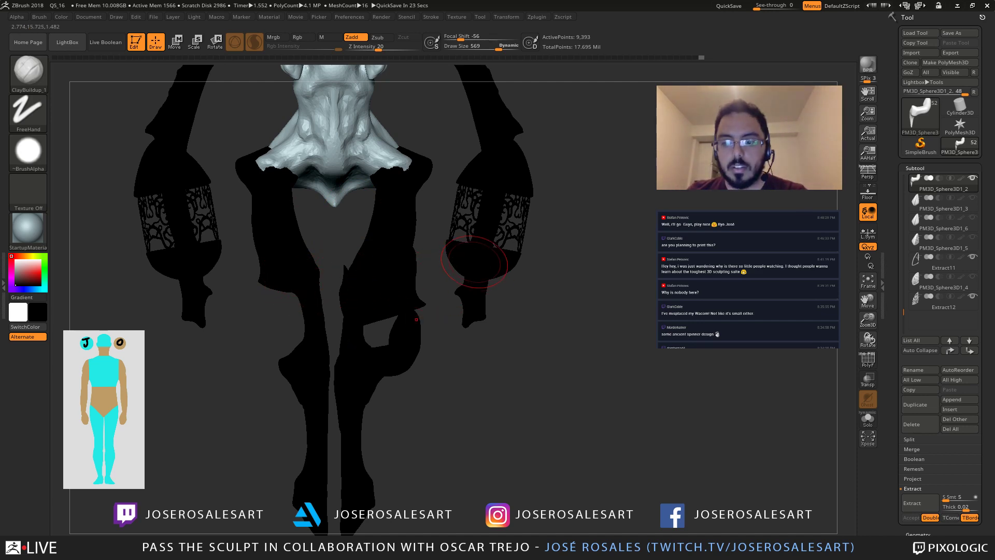
{"action": "mouse_move", "coordinate": [415, 284]}
{"action": "right_mouse_down"}
{"action": "mouse_move", "coordinate": [378, 299]}
{"action": "mouse_move", "coordinate": [380, 355]}
{"action": "right_mouse_up"}
{"action": "key", "text": "shift+s"}
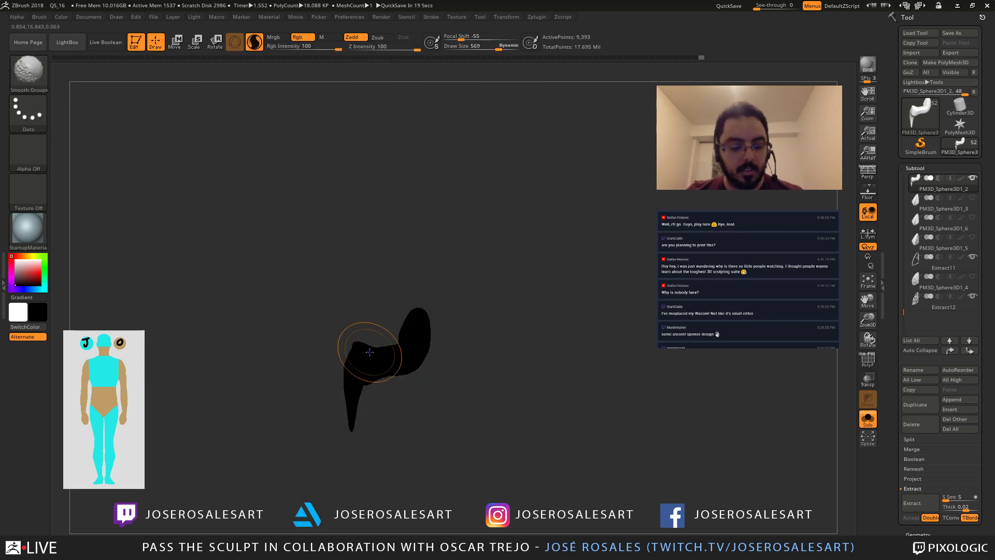
{"action": "key", "text": "v"}
{"action": "mouse_move", "coordinate": [369, 396]}
{"action": "right_mouse_down", "text": "alt"}
{"action": "mouse_move", "coordinate": [393, 333]}
{"action": "mouse_move", "coordinate": [448, 349]}
{"action": "mouse_move", "coordinate": [403, 342]}
{"action": "right_mouse_up", "text": "alt"}
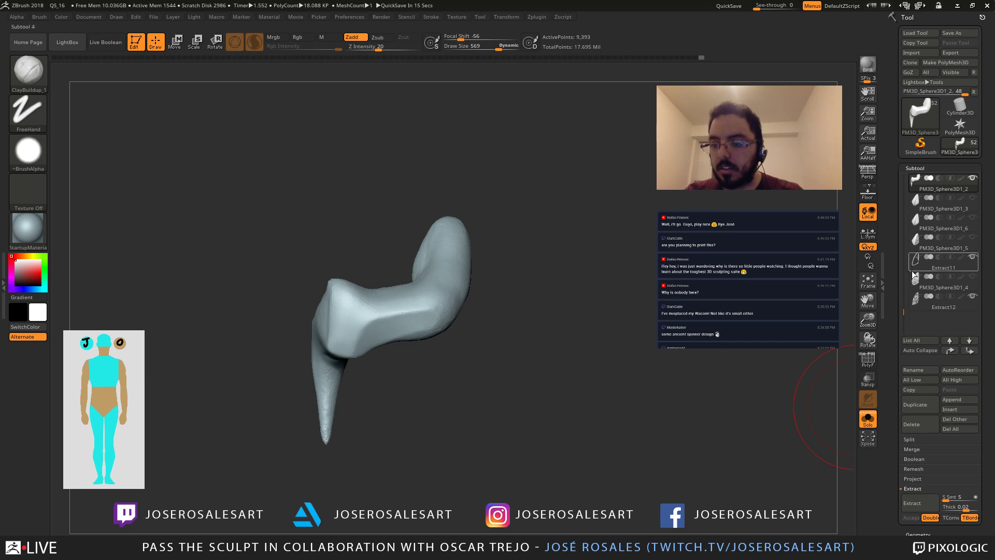
Step: Delete the curved horn piece's subtool and confirm its removal
{"action": "left_click_drag", "start_coordinate": [906, 317], "coordinate": [898, 289]}
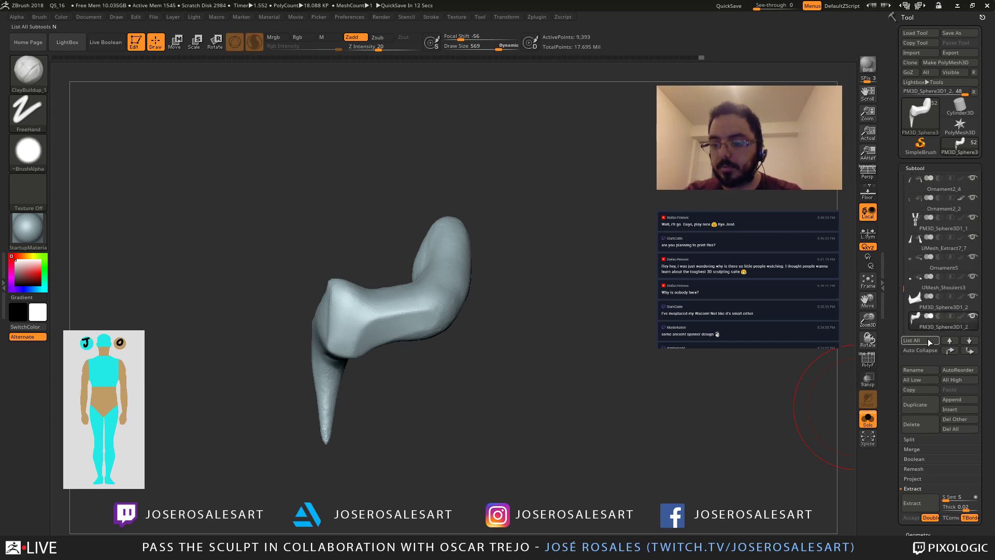
{"action": "left_click", "coordinate": [918, 426]}
{"action": "left_click", "coordinate": [796, 455]}
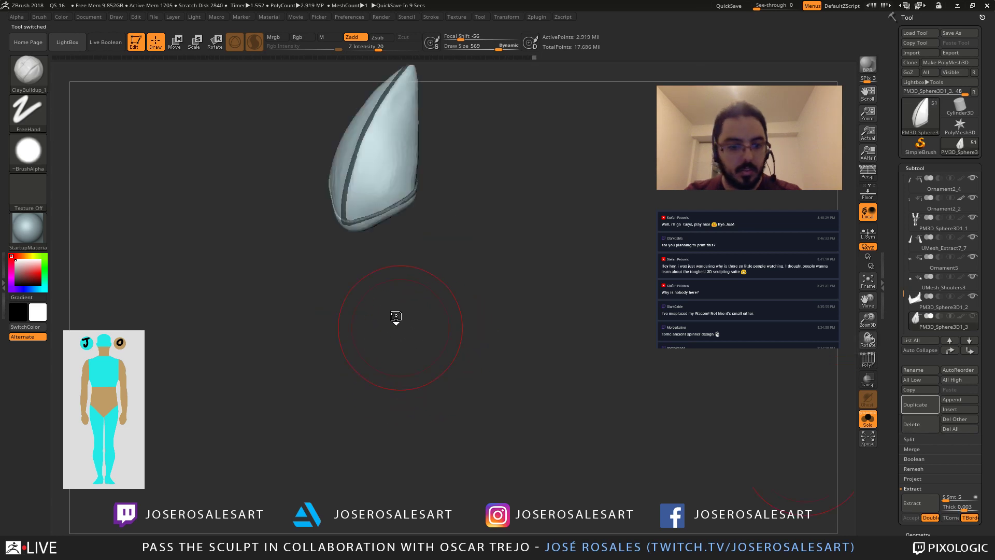
Step: Add a new sphere subtool, select it, and frame it with the move gizmo active
{"action": "key", "text": "F1"}
{"action": "left_click", "coordinate": [281, 378]}
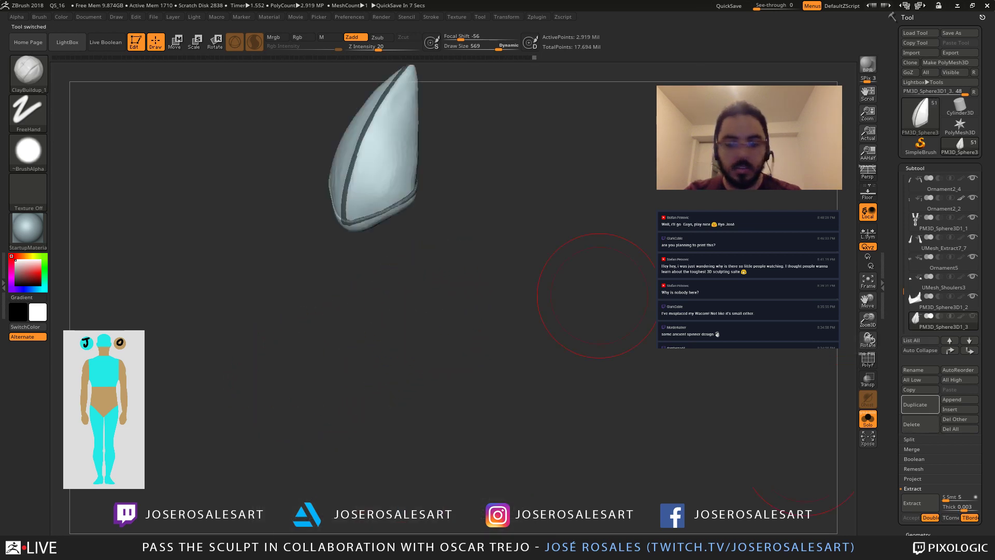
{"action": "left_click_drag", "start_coordinate": [901, 287], "coordinate": [908, 307]}
{"action": "left_click", "coordinate": [911, 205]}
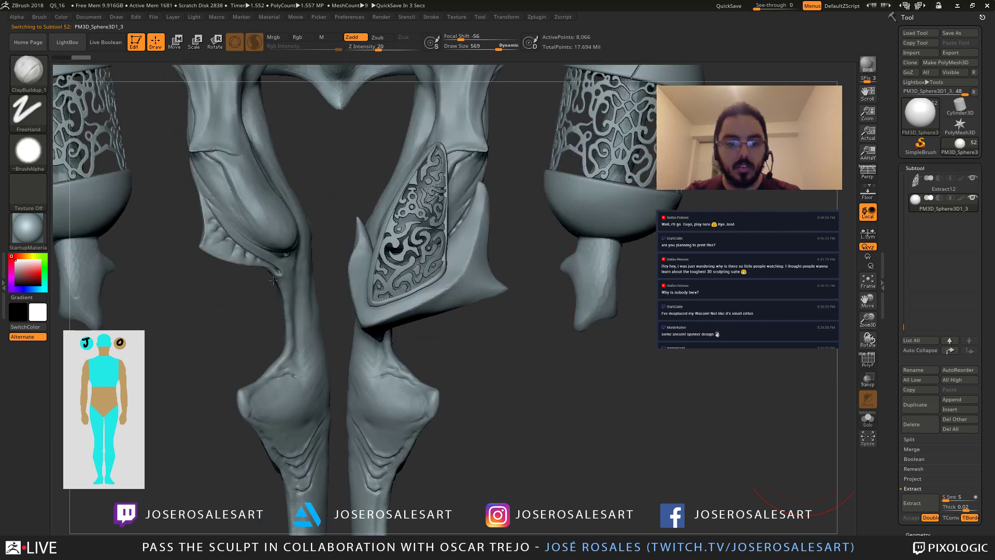
{"action": "key", "text": "f"}
{"action": "key", "text": "w"}
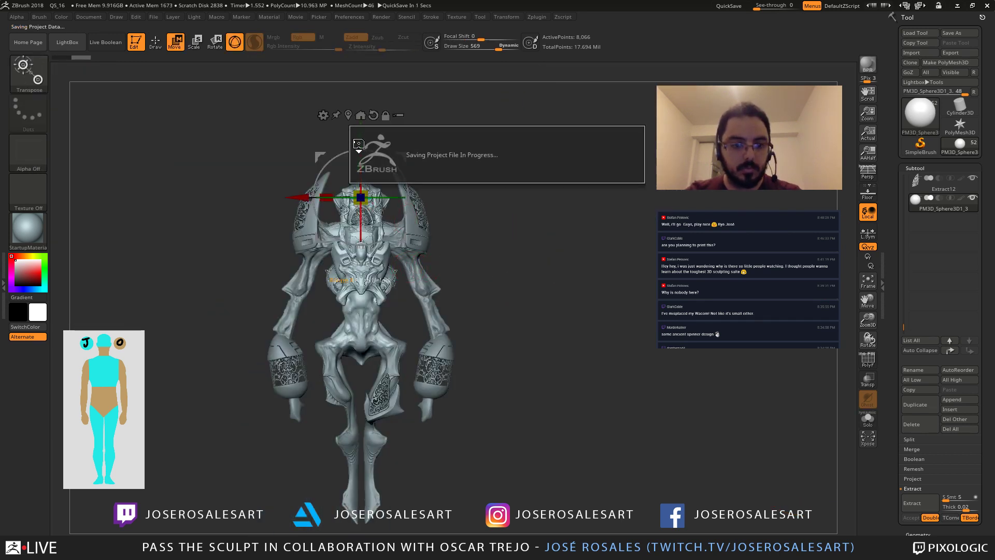
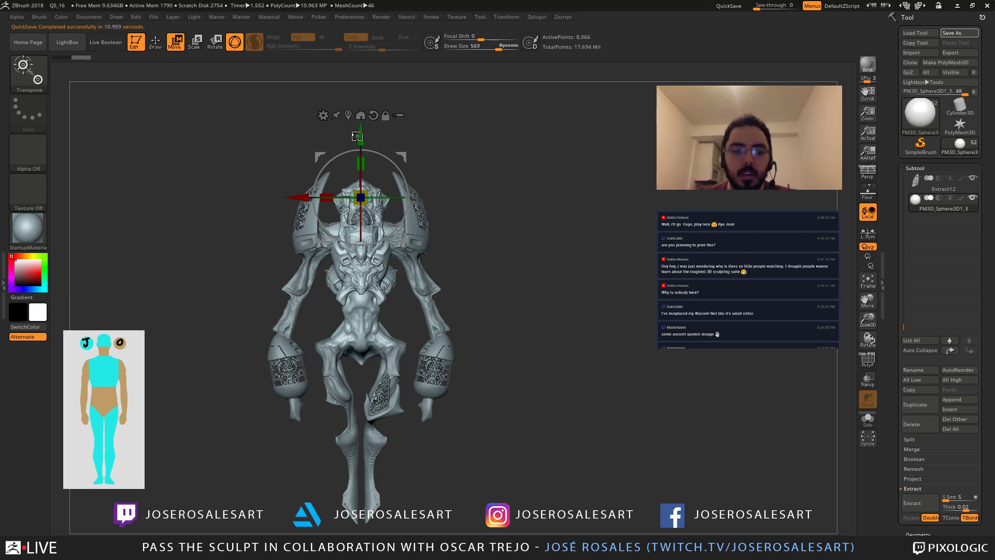
Step: Move the sphere down from the head and sideways onto the knee below the ornamented guard
{"action": "left_click_drag", "start_coordinate": [474, 83], "coordinate": [477, 119], "text": "alt"}
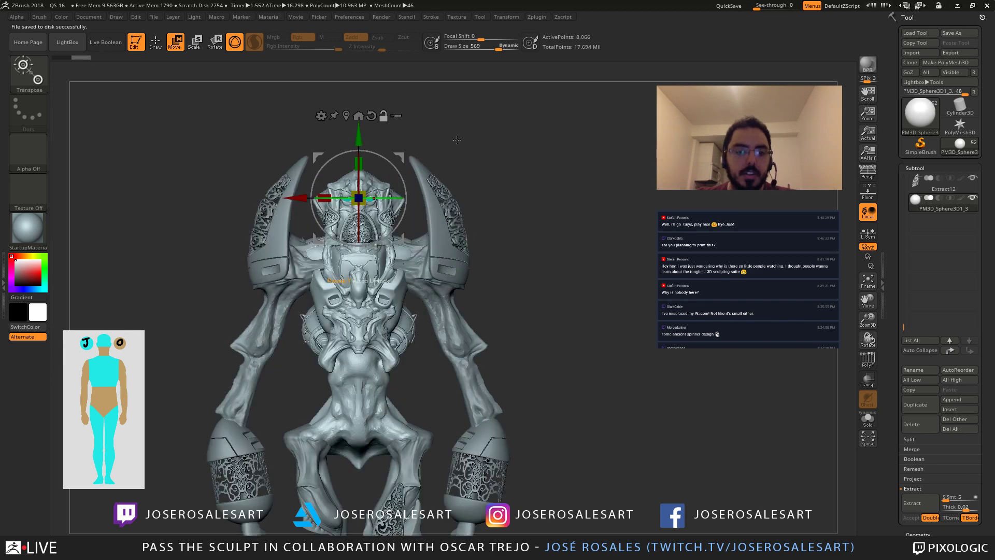
{"action": "left_click_drag", "start_coordinate": [363, 137], "coordinate": [447, 120], "text": "alt"}
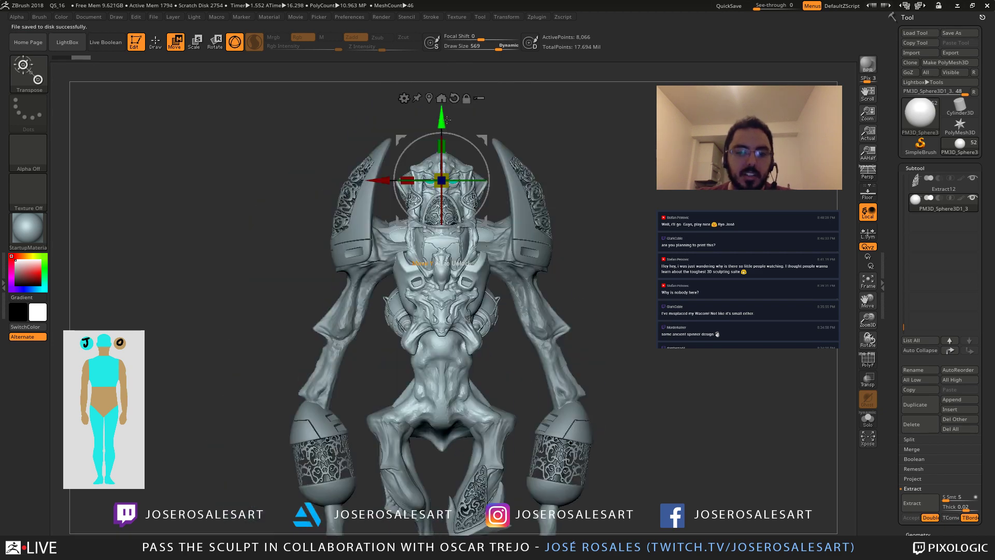
{"action": "left_click_drag", "start_coordinate": [441, 181], "coordinate": [441, 483]}
{"action": "left_click_drag", "start_coordinate": [395, 527], "coordinate": [306, 230], "text": "alt"}
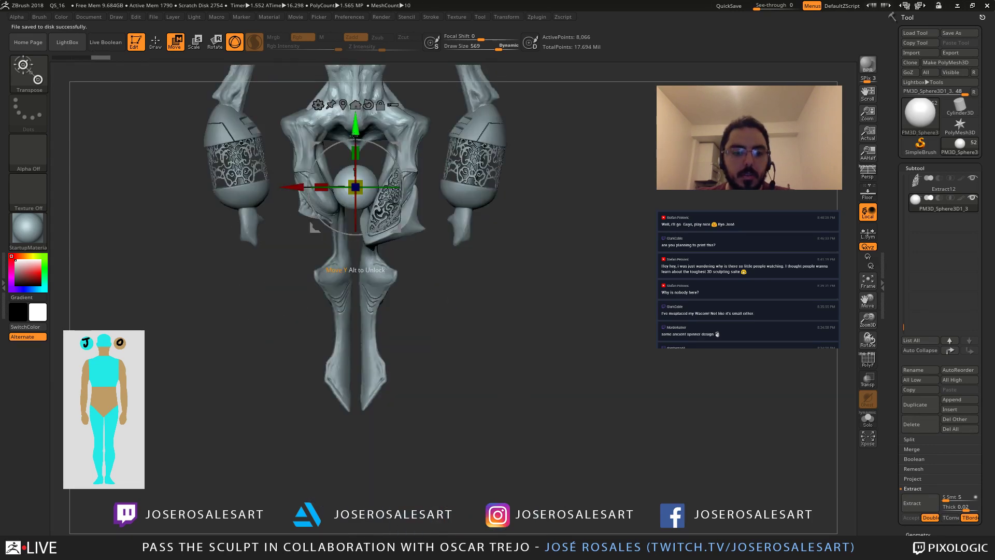
{"action": "left_click_drag", "start_coordinate": [356, 129], "coordinate": [358, 200]}
{"action": "left_click_drag", "start_coordinate": [296, 257], "coordinate": [326, 257]}
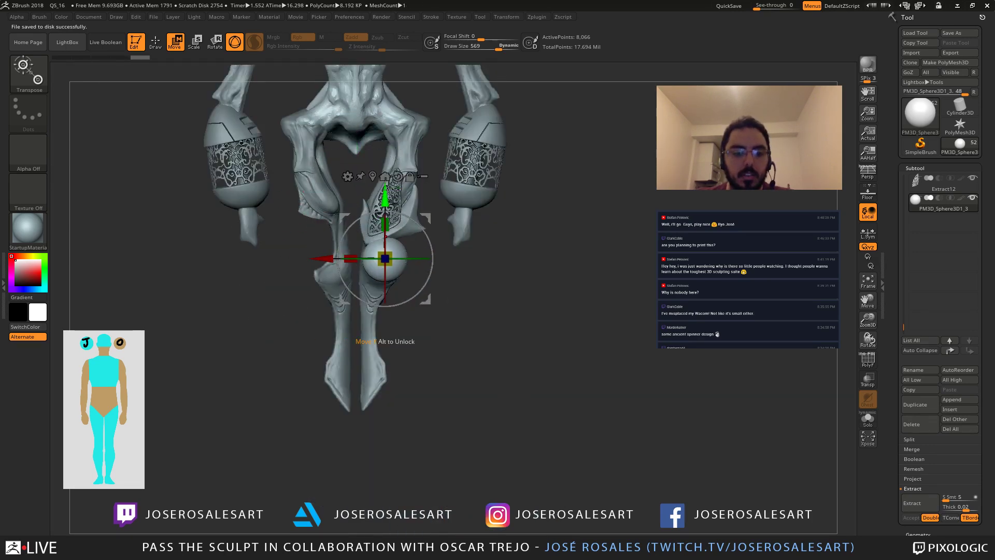
{"action": "left_click_drag", "start_coordinate": [378, 190], "coordinate": [379, 213]}
Step: Position the sphere in front of the knee in depth and sideways, and scale it to fit the joint
{"action": "left_click_drag", "start_coordinate": [448, 215], "coordinate": [452, 254], "text": "alt"}
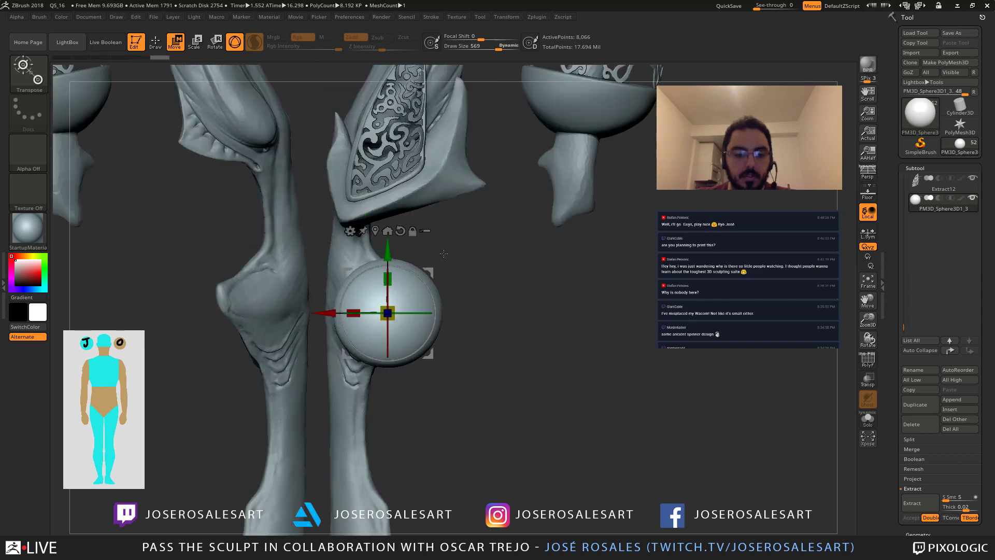
{"action": "right_click_drag", "start_coordinate": [443, 254], "coordinate": [382, 293]}
{"action": "left_click_drag", "start_coordinate": [383, 293], "coordinate": [456, 293]}
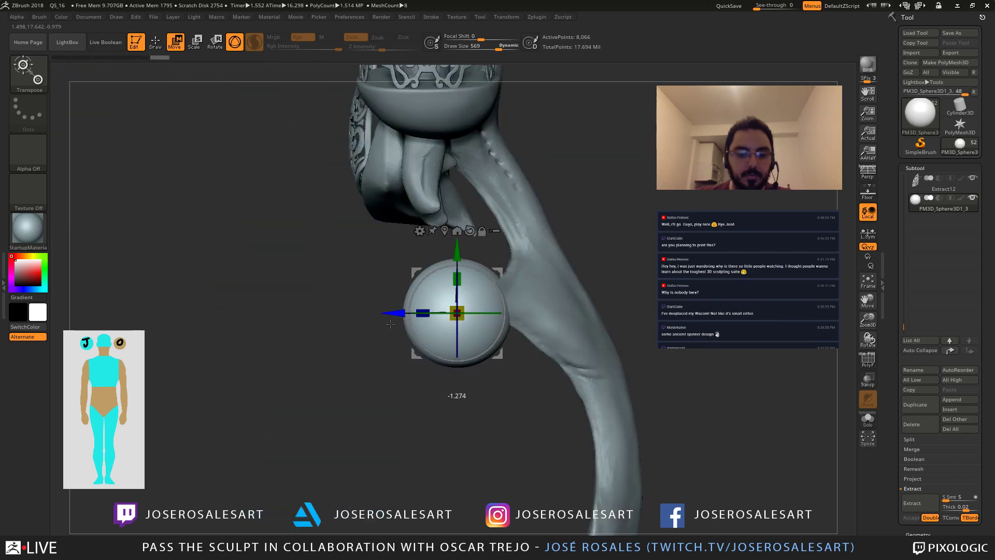
{"action": "right_click_drag", "start_coordinate": [357, 386], "coordinate": [415, 398]}
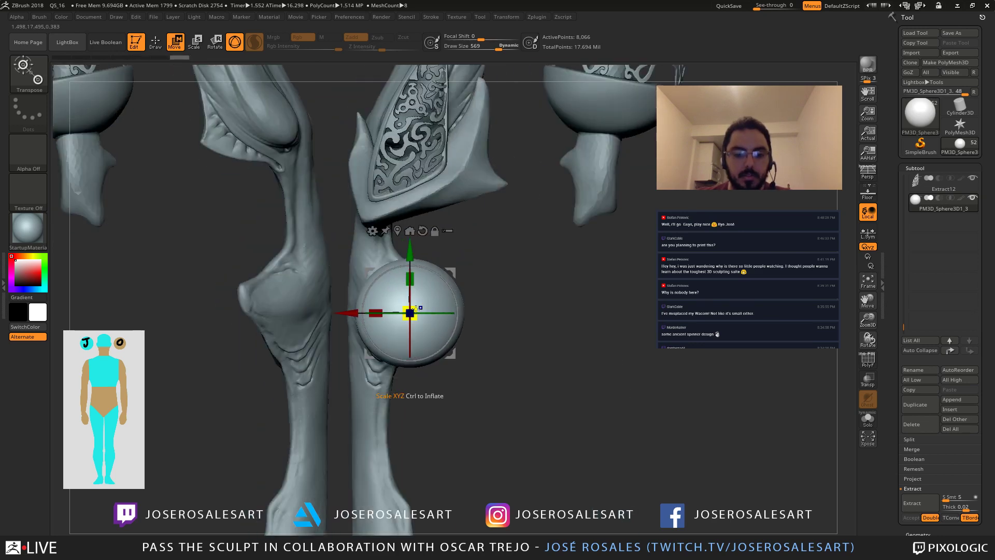
{"action": "left_click_drag", "start_coordinate": [350, 313], "coordinate": [325, 313]}
{"action": "left_click_drag", "start_coordinate": [386, 312], "coordinate": [364, 329]}
{"action": "right_click_drag", "start_coordinate": [424, 246], "coordinate": [493, 248]}
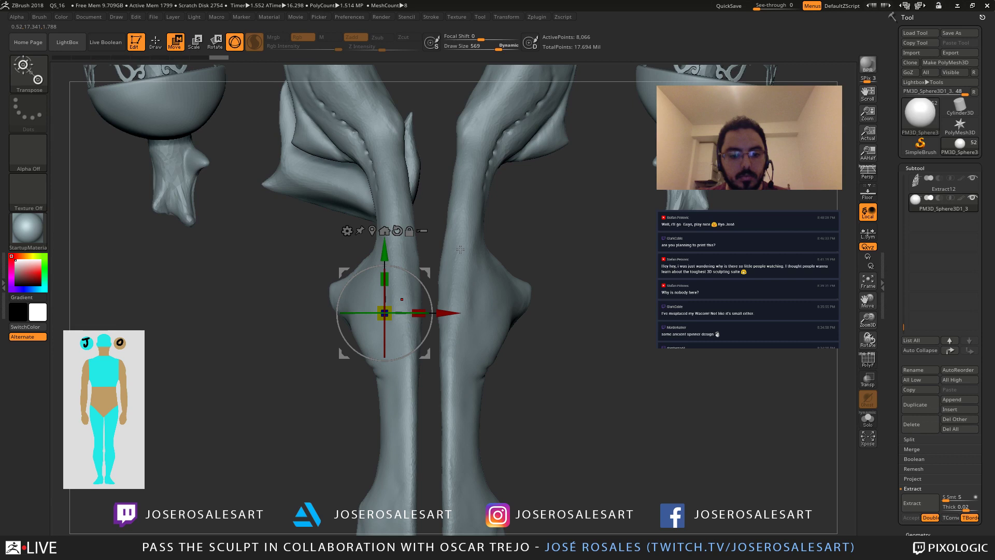
{"action": "right_click_drag", "start_coordinate": [460, 250], "coordinate": [402, 253], "text": "shift"}
Step: Pull the sphere into a flattened pad following the front of the knee with SnakeHook at draw size 686
{"action": "key", "text": "q"}
{"action": "key", "text": "s"}
{"action": "left_click_drag", "start_coordinate": [363, 302], "coordinate": [368, 302]}
{"action": "left_click_drag", "start_coordinate": [419, 335], "coordinate": [460, 380]}
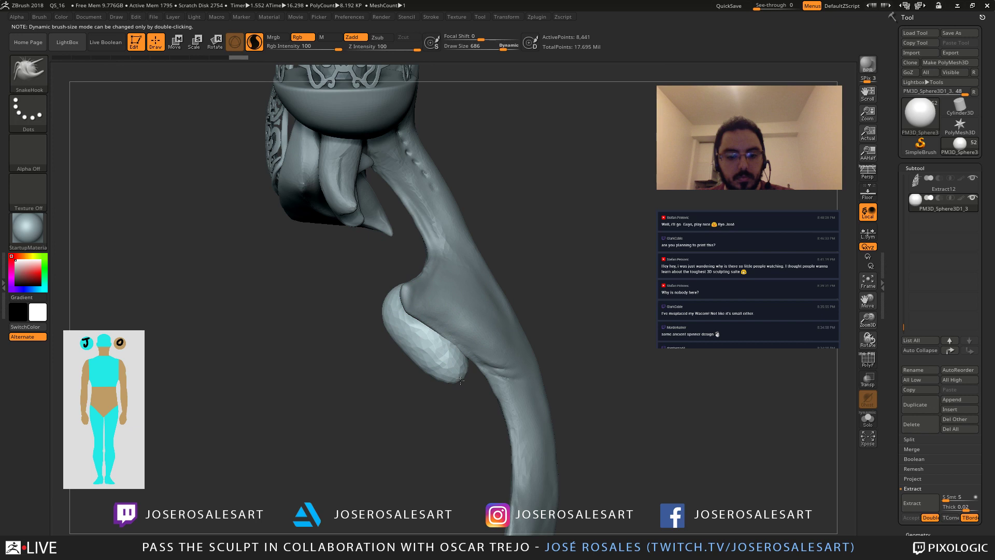
{"action": "right_click_drag", "start_coordinate": [389, 290], "coordinate": [445, 292], "text": "shift"}
{"action": "mouse_move", "coordinate": [353, 318]}
{"action": "left_mouse_down"}
{"action": "mouse_move", "coordinate": [322, 314]}
{"action": "mouse_move", "coordinate": [348, 319]}
{"action": "left_mouse_up"}
Step: Stretch the knee pad into a long, narrow shape running down the shin with SnakeHook at draw size 816
{"action": "right_click_drag", "start_coordinate": [393, 364], "coordinate": [369, 376]}
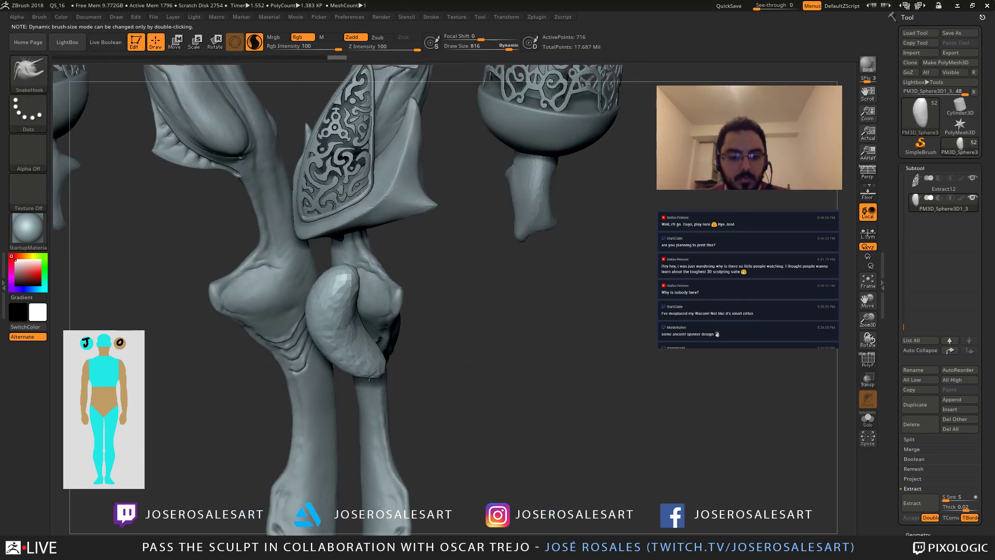
{"action": "left_click_drag", "start_coordinate": [369, 376], "coordinate": [384, 348]}
{"action": "right_click_drag", "start_coordinate": [451, 295], "coordinate": [482, 297], "text": "shift"}
{"action": "left_click_drag", "start_coordinate": [370, 369], "coordinate": [344, 410]}
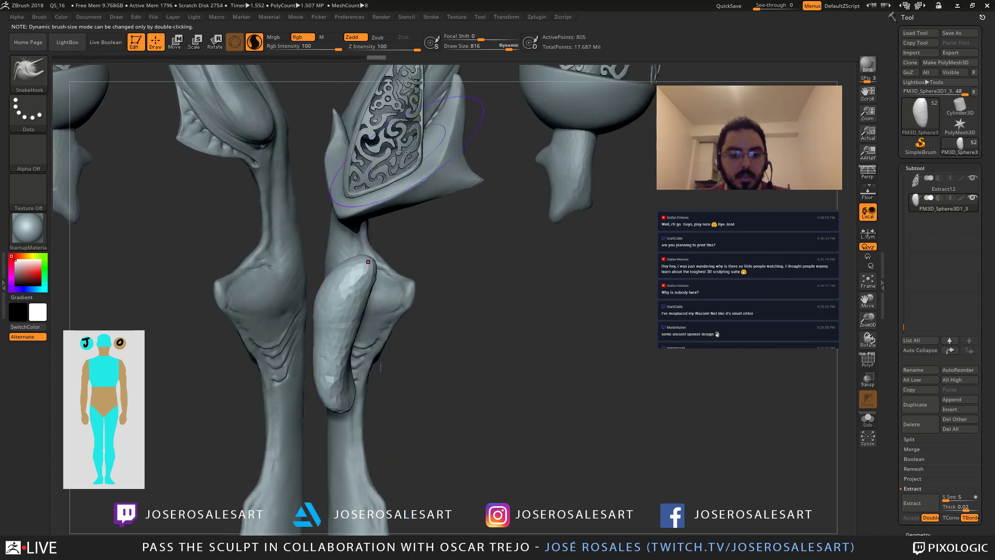
Step: Select the guard's border piece and pull its lower corner down into a sharp point with the Move brush at draw size 322
{"action": "left_click", "coordinate": [372, 205], "text": "alt"}
{"action": "key", "text": "s"}
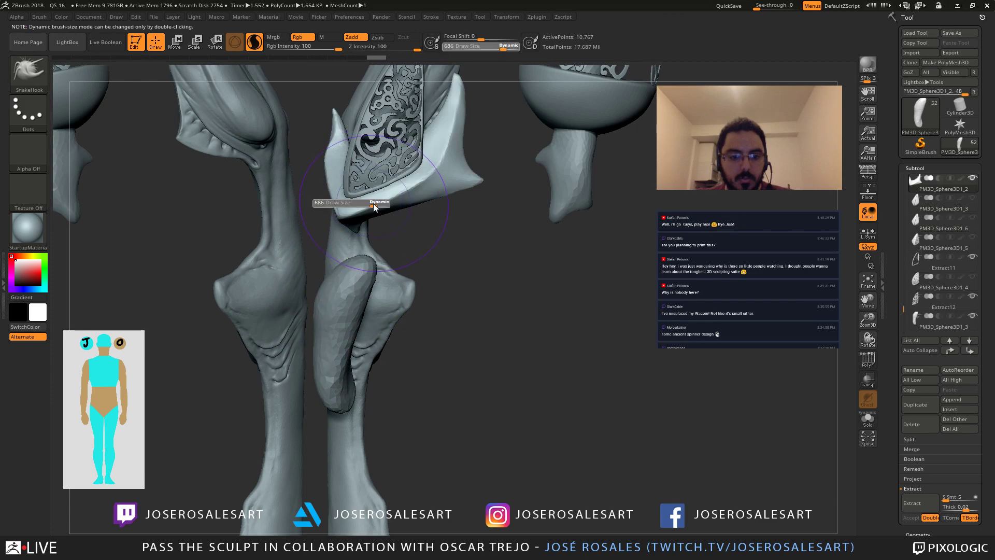
{"action": "left_click_drag", "start_coordinate": [372, 204], "coordinate": [366, 205]}
{"action": "right_click_drag", "start_coordinate": [364, 195], "coordinate": [365, 208], "text": "ctrl"}
{"action": "left_click_drag", "start_coordinate": [363, 218], "coordinate": [363, 231]}
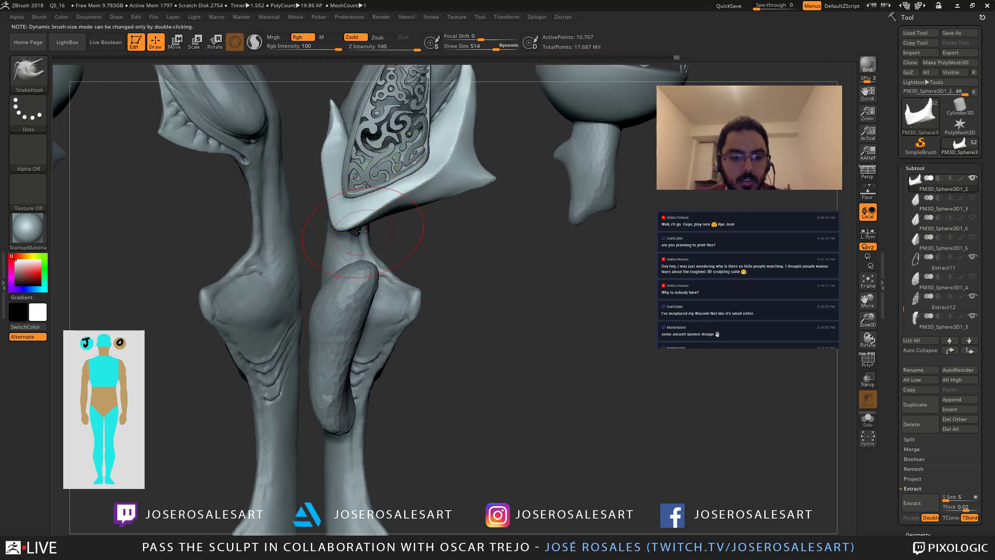
{"action": "right_click_drag", "start_coordinate": [351, 190], "coordinate": [365, 205]}
{"action": "right_click_drag", "start_coordinate": [365, 205], "coordinate": [366, 218], "text": "ctrl"}
{"action": "left_click_drag", "start_coordinate": [367, 221], "coordinate": [367, 214]}
{"action": "key", "text": "s"}
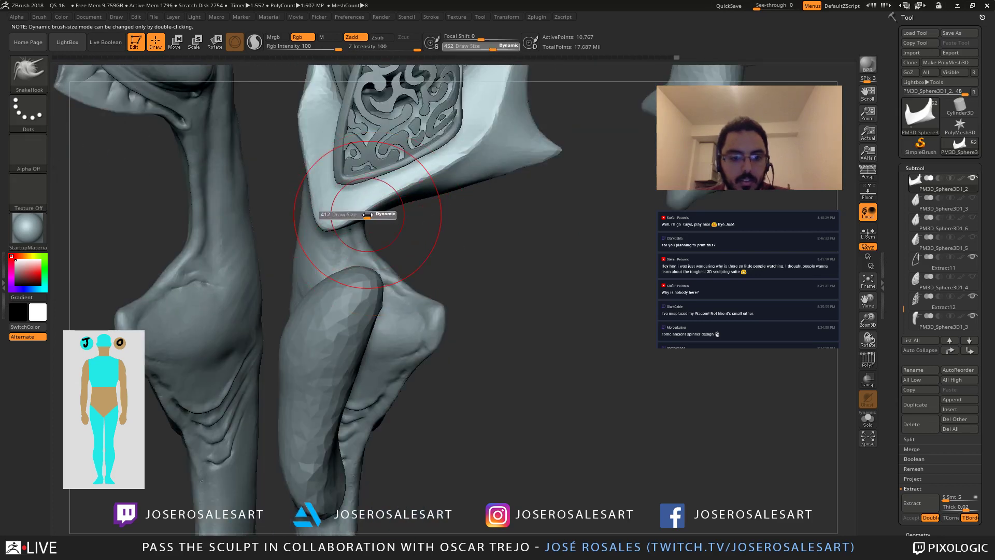
{"action": "key", "text": "b"}
{"action": "key", "text": "m"}
{"action": "key", "text": "v"}
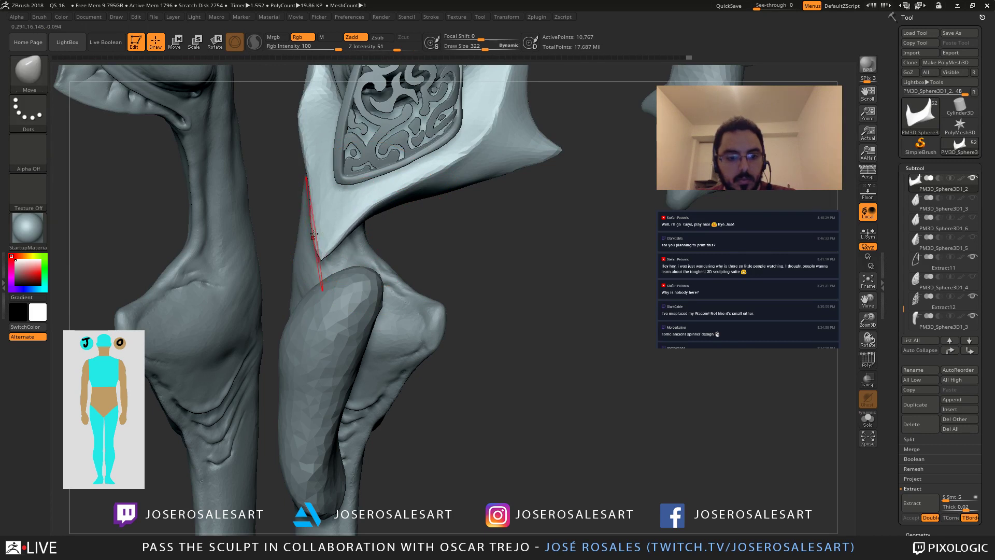
{"action": "left_click_drag", "start_coordinate": [314, 236], "coordinate": [321, 230]}
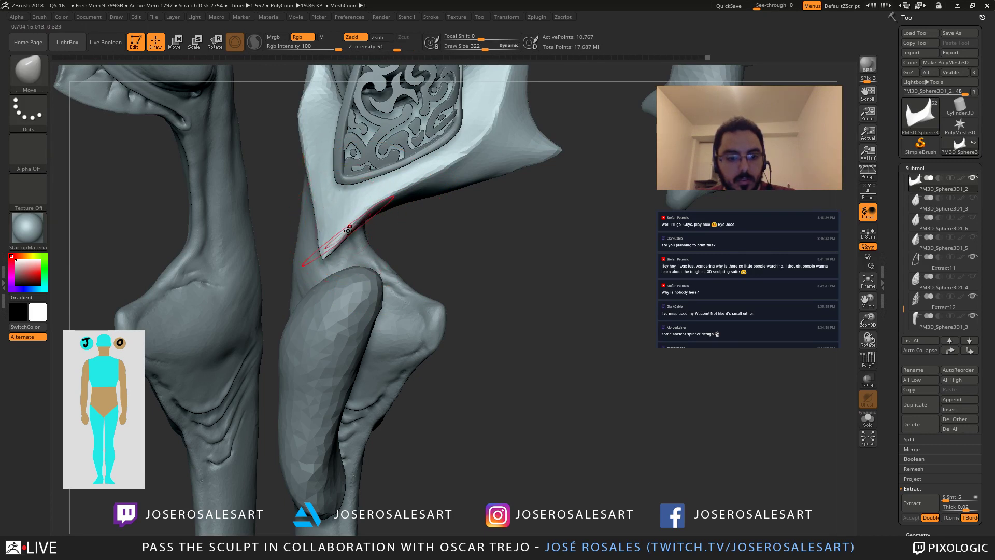
Step: Refine the edges beside the guard's pointed lower corner with SnakeHook at draw size 322
{"action": "key", "text": "b"}
{"action": "key", "text": "s"}
{"action": "key", "text": "h"}
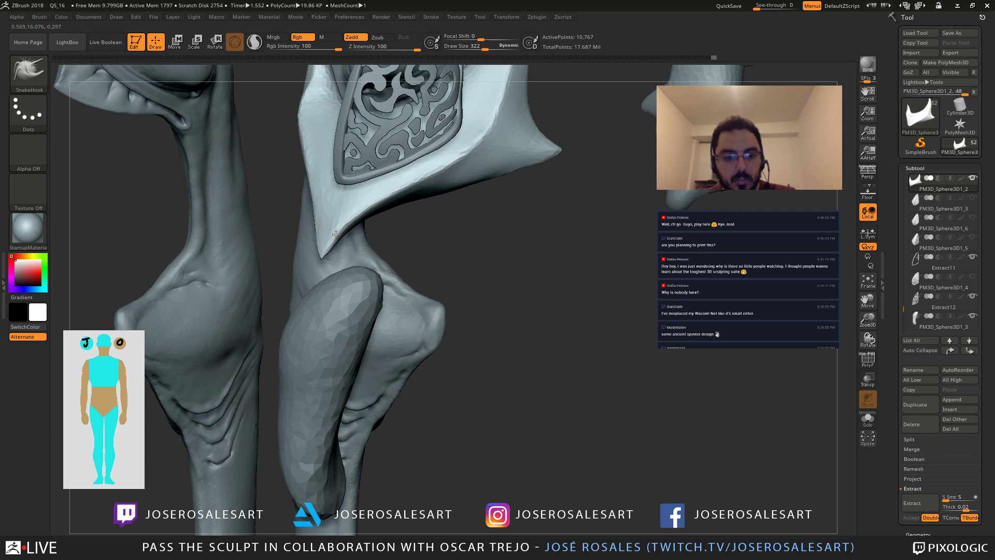
{"action": "left_click_drag", "start_coordinate": [361, 207], "coordinate": [395, 190]}
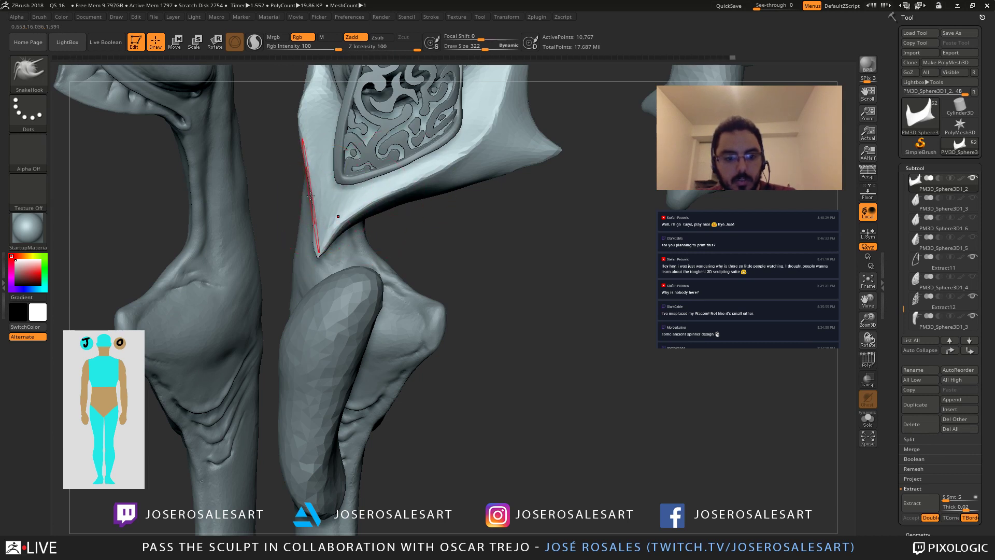
{"action": "left_click_drag", "start_coordinate": [319, 205], "coordinate": [310, 182]}
{"action": "left_click_drag", "start_coordinate": [315, 179], "coordinate": [308, 145]}
{"action": "left_click_drag", "start_coordinate": [312, 139], "coordinate": [309, 181]}
{"action": "left_click_drag", "start_coordinate": [315, 215], "coordinate": [315, 208]}
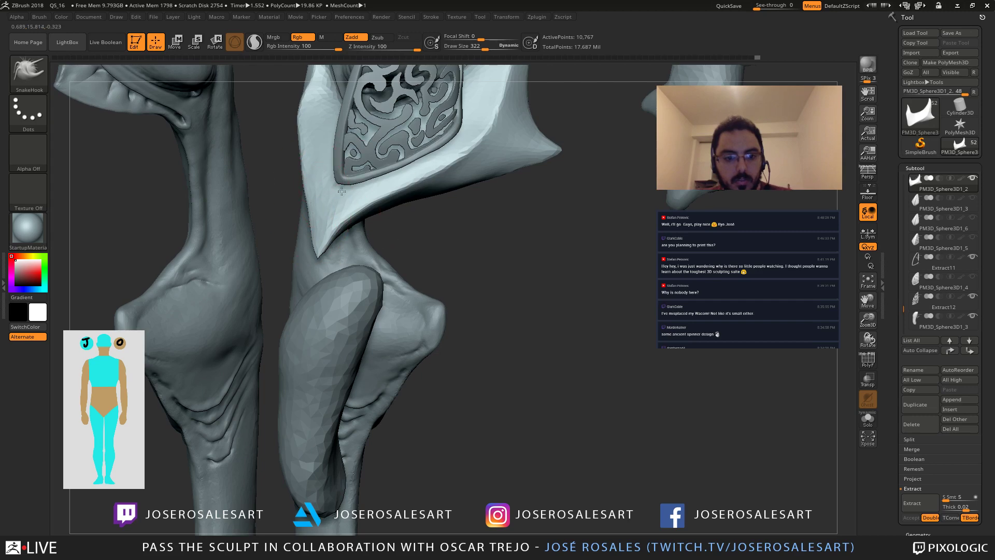
Step: Select the knee pad and pull it into a curved horn with an outward upper spike and tapered lower end, using SnakeHook at draw size 674
{"action": "right_click_drag", "start_coordinate": [222, 176], "coordinate": [198, 184]}
{"action": "key", "text": "f"}
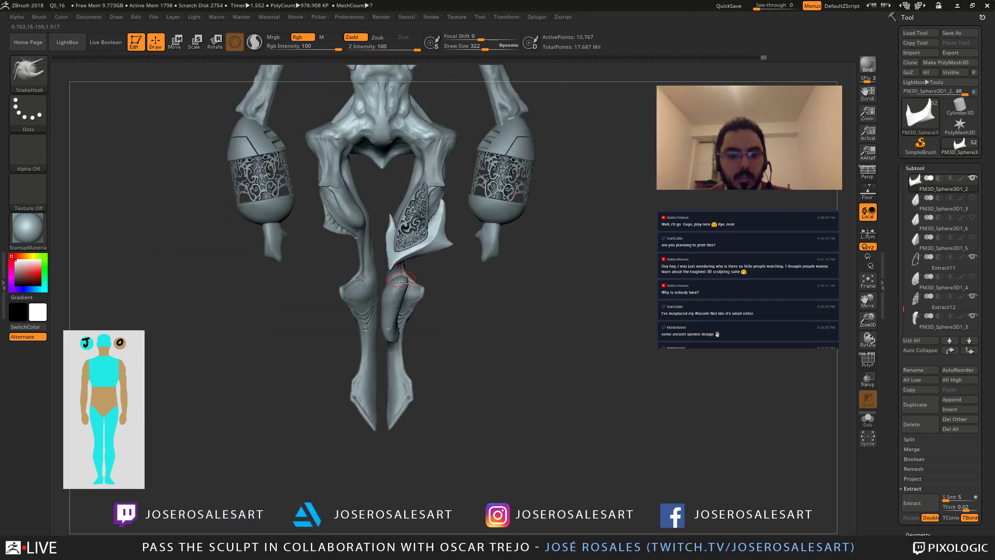
{"action": "left_click", "coordinate": [401, 293], "text": "alt"}
{"action": "right_click_drag", "start_coordinate": [404, 264], "coordinate": [417, 288], "text": "ctrl"}
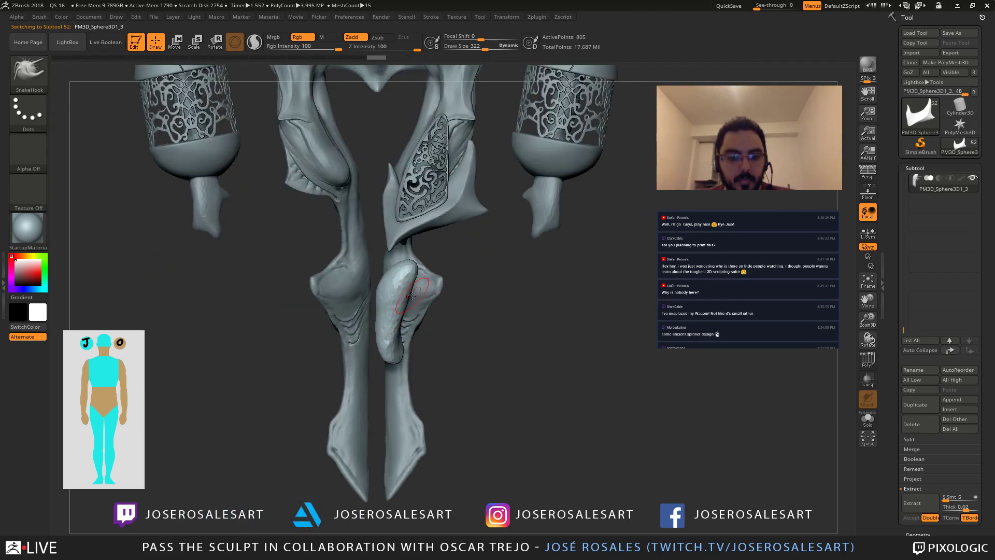
{"action": "key", "text": "s"}
{"action": "mouse_move", "coordinate": [402, 262]}
{"action": "left_mouse_down"}
{"action": "mouse_move", "coordinate": [455, 239]}
{"action": "mouse_move", "coordinate": [396, 285]}
{"action": "mouse_move", "coordinate": [389, 321]}
{"action": "left_mouse_up"}
{"action": "key", "text": "ctrl+z"}
{"action": "mouse_move", "coordinate": [435, 374]}
{"action": "left_mouse_down"}
{"action": "mouse_move", "coordinate": [352, 358]}
{"action": "mouse_move", "coordinate": [396, 353]}
{"action": "mouse_move", "coordinate": [417, 366]}
{"action": "left_mouse_up"}
{"action": "mouse_move", "coordinate": [383, 346]}
{"action": "left_mouse_down"}
{"action": "mouse_move", "coordinate": [401, 337]}
{"action": "mouse_move", "coordinate": [428, 396]}
{"action": "mouse_move", "coordinate": [402, 348]}
{"action": "mouse_move", "coordinate": [451, 331]}
{"action": "left_mouse_up"}
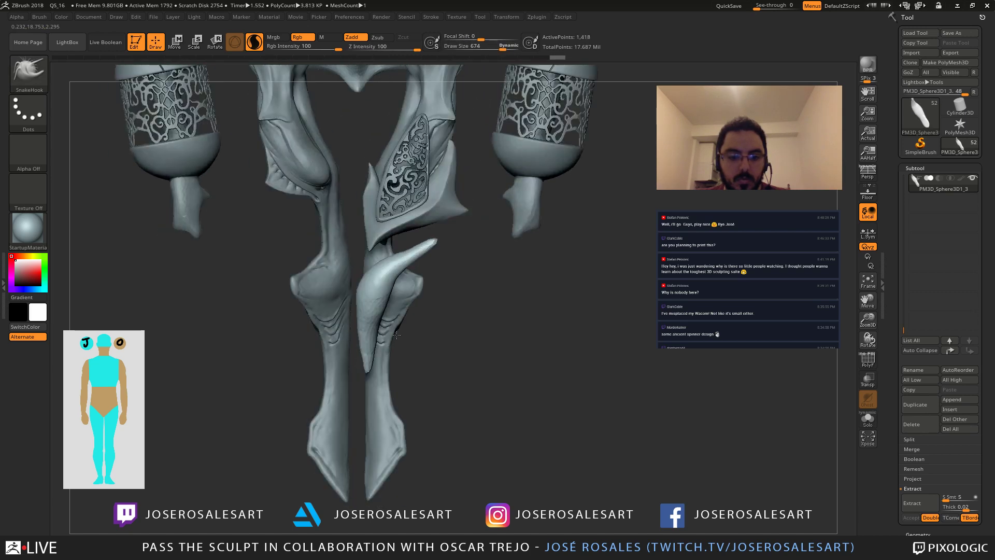
Step: Slim the knee pad and curve it more strongly around the joint with SnakeHook at draw size 546
{"action": "right_click_drag", "start_coordinate": [357, 337], "coordinate": [359, 369], "text": "ctrl"}
{"action": "left_click_drag", "start_coordinate": [351, 261], "coordinate": [363, 269]}
{"action": "key", "text": "s"}
{"action": "left_click_drag", "start_coordinate": [358, 322], "coordinate": [359, 320]}
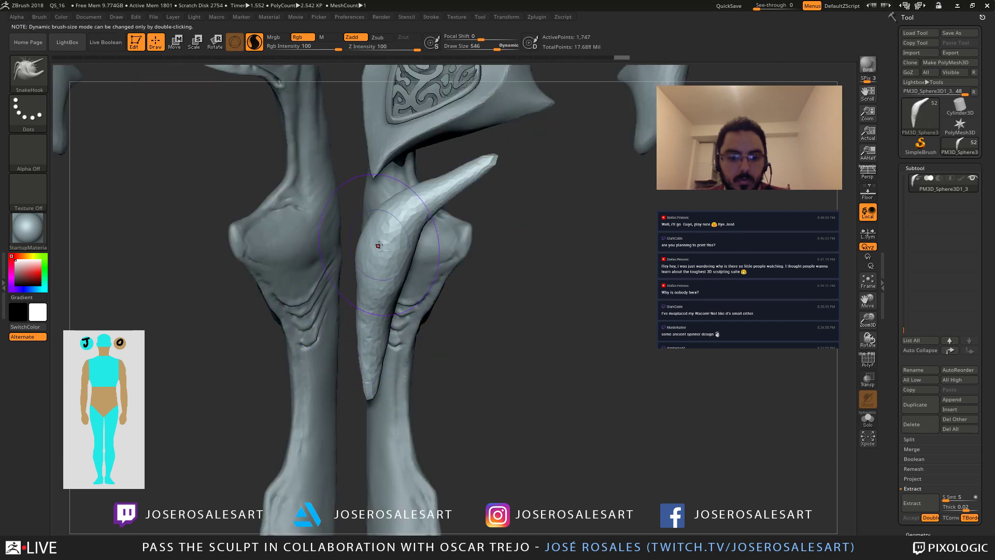
Step: Sculpt along the front of the knee pad and its upper spike with DamStandard at draw size 412
{"action": "key", "text": "b"}
{"action": "key", "text": "d"}
{"action": "key", "text": "s"}
{"action": "right_click_drag", "start_coordinate": [378, 249], "coordinate": [398, 220]}
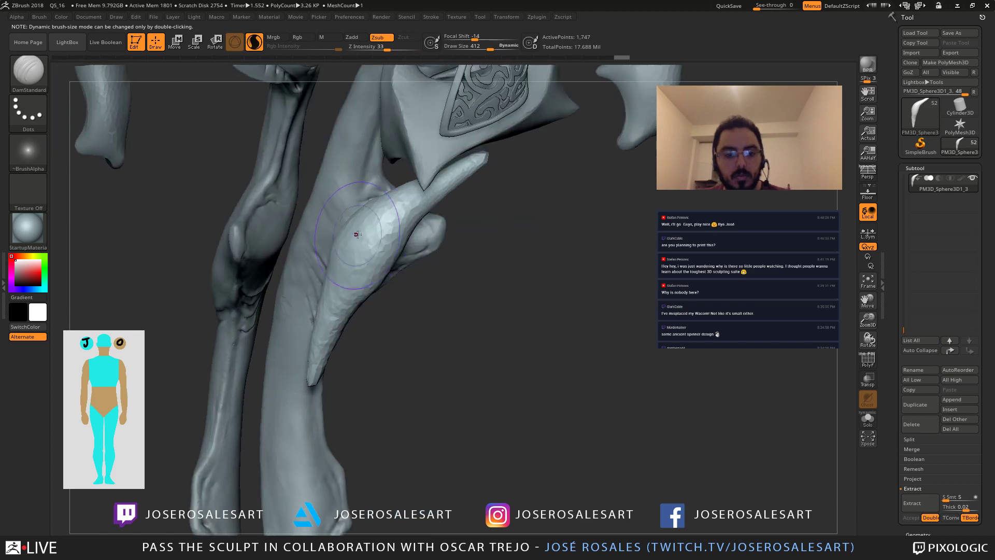
{"action": "left_click_drag", "start_coordinate": [394, 223], "coordinate": [361, 239]}
{"action": "right_click_drag", "start_coordinate": [361, 240], "coordinate": [401, 233]}
{"action": "left_click_drag", "start_coordinate": [376, 230], "coordinate": [461, 180]}
{"action": "left_click_drag", "start_coordinate": [397, 227], "coordinate": [470, 177]}
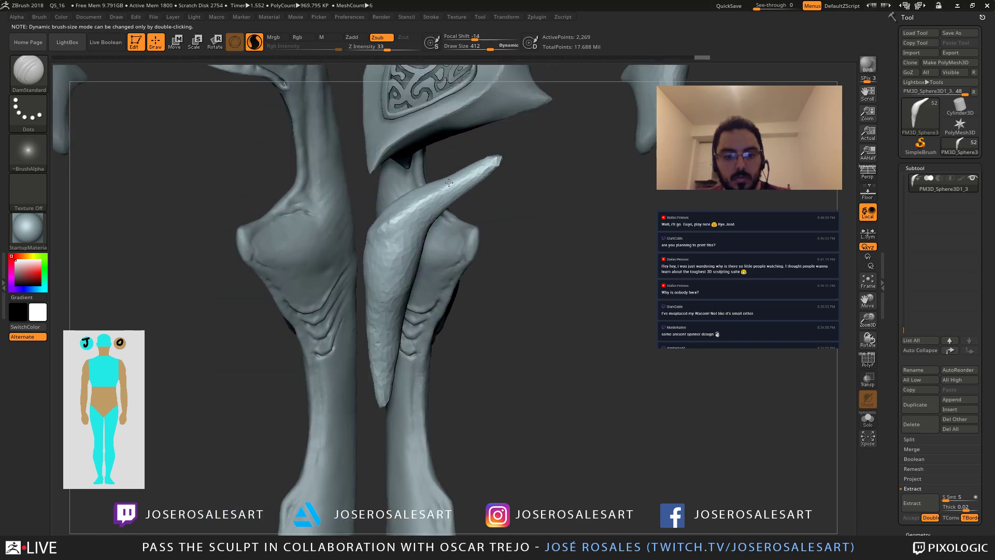
Step: Pull the knee pad's upper spike inward into a shorter, broader horn with SnakeHook, starting at draw size 503
{"action": "right_click_drag", "start_coordinate": [469, 125], "coordinate": [494, 136]}
{"action": "key", "text": "b"}
{"action": "key", "text": "s"}
{"action": "key", "text": "h"}
{"action": "key", "text": "s"}
{"action": "left_click_drag", "start_coordinate": [460, 245], "coordinate": [465, 246]}
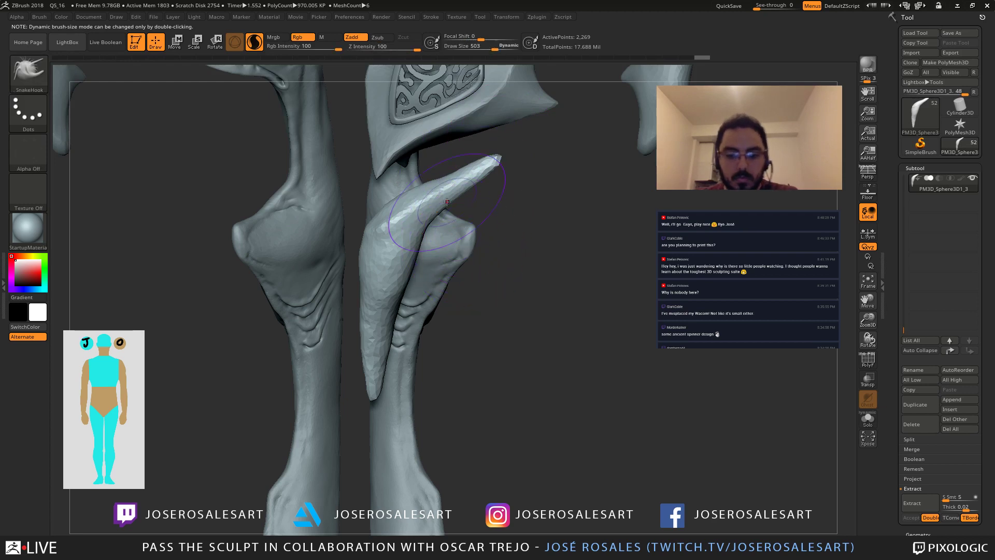
{"action": "mouse_move", "coordinate": [449, 190]}
{"action": "left_mouse_down"}
{"action": "mouse_move", "coordinate": [456, 166]}
{"action": "mouse_move", "coordinate": [482, 158]}
{"action": "mouse_move", "coordinate": [403, 211]}
{"action": "left_mouse_up"}
{"action": "key", "text": "s"}
{"action": "mouse_move", "coordinate": [453, 183]}
{"action": "left_mouse_down"}
{"action": "mouse_move", "coordinate": [431, 184]}
{"action": "mouse_move", "coordinate": [483, 160]}
{"action": "mouse_move", "coordinate": [401, 204]}
{"action": "mouse_move", "coordinate": [420, 190]}
{"action": "left_mouse_up"}
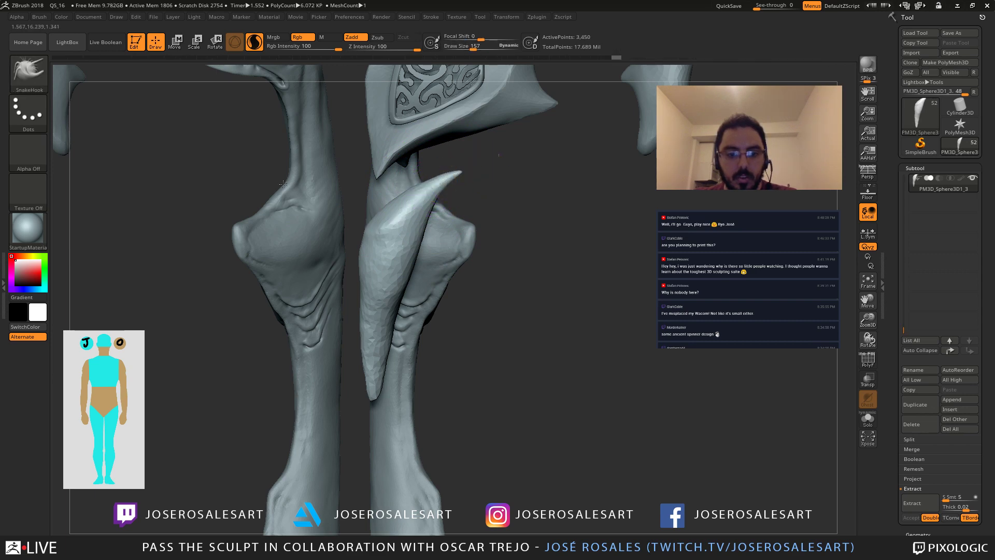
Step: Bend the upper spike forward away from the leg in side view with SnakeHook at draw size 375
{"action": "mouse_move", "coordinate": [459, 167]}
{"action": "right_mouse_down", "text": "alt"}
{"action": "mouse_move", "coordinate": [397, 171]}
{"action": "mouse_move", "coordinate": [396, 213]}
{"action": "right_mouse_up", "text": "alt"}
{"action": "right_click_drag", "start_coordinate": [394, 260], "coordinate": [368, 325], "text": "alt"}
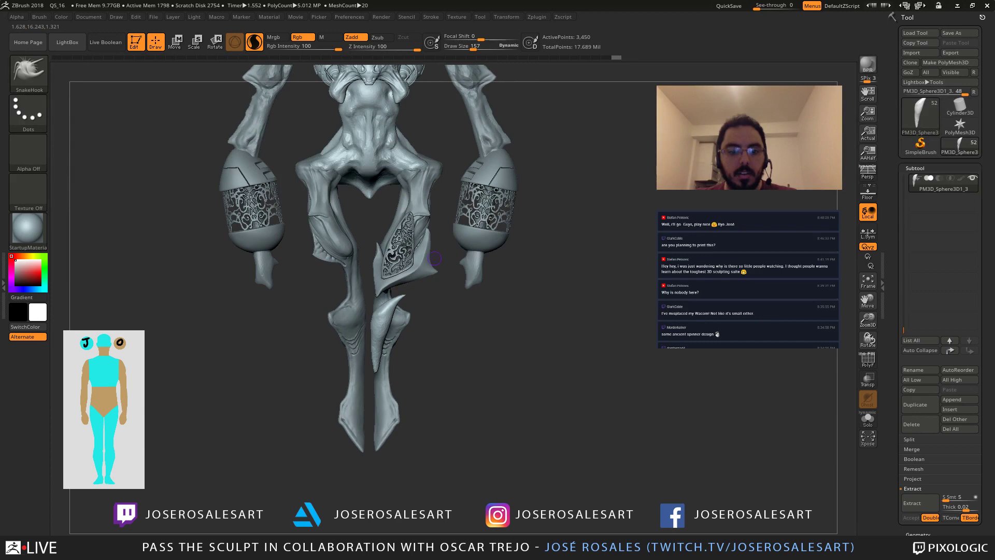
{"action": "mouse_move", "coordinate": [434, 257]}
{"action": "right_mouse_down"}
{"action": "mouse_move", "coordinate": [387, 254]}
{"action": "mouse_move", "coordinate": [454, 365]}
{"action": "right_mouse_up"}
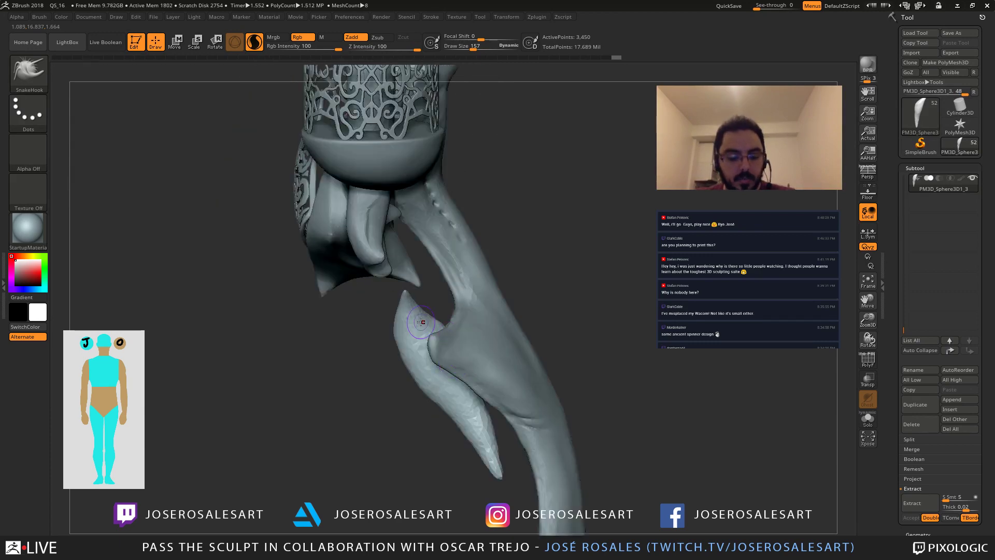
{"action": "key", "text": "s"}
{"action": "mouse_move", "coordinate": [416, 324]}
{"action": "left_mouse_down"}
{"action": "mouse_move", "coordinate": [426, 323]}
{"action": "mouse_move", "coordinate": [358, 307]}
{"action": "mouse_move", "coordinate": [400, 321]}
{"action": "left_mouse_up"}
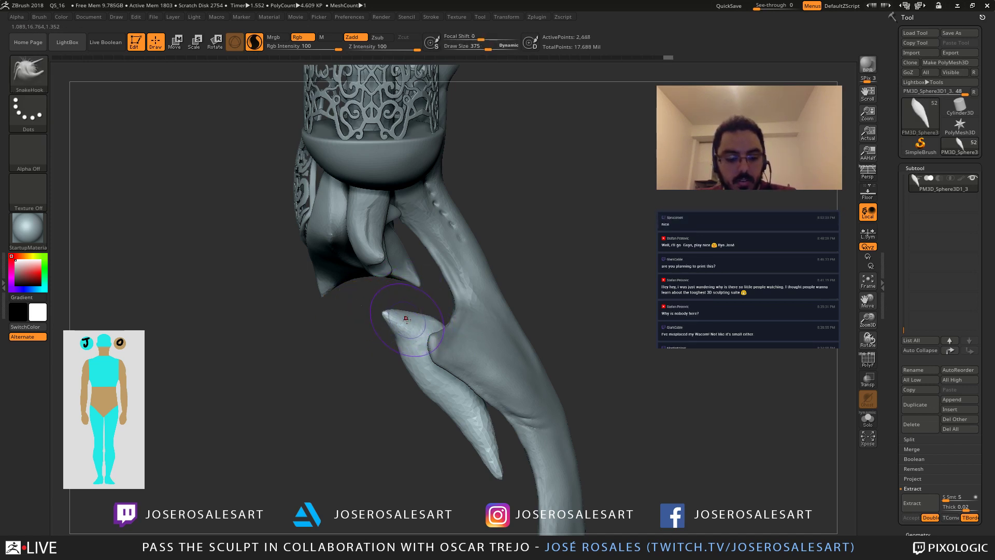
{"action": "key", "text": "w"}
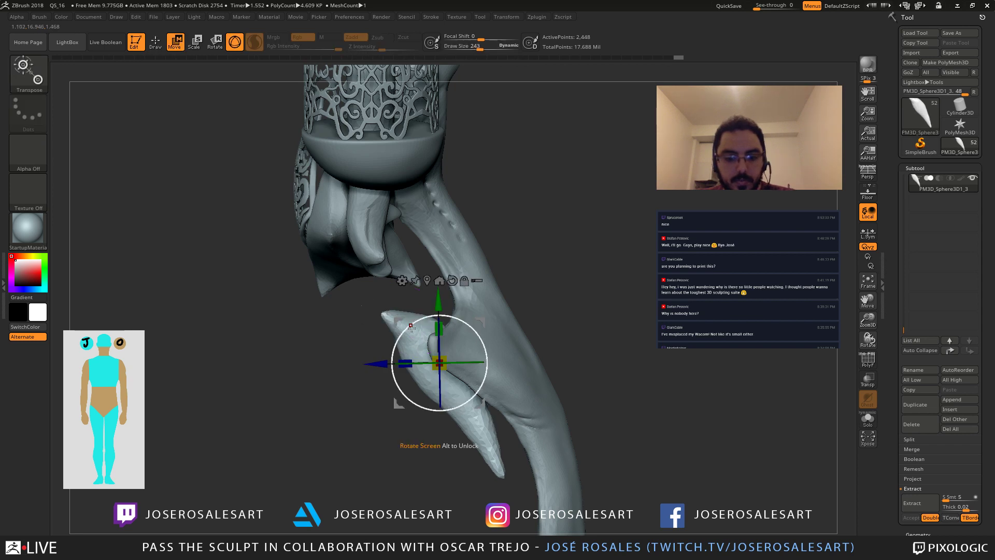
{"action": "key", "text": "q"}
Step: Extend the spike forward into a thin curved tip with SnakeHook at draw sizes 281 and 322
{"action": "key", "text": "s"}
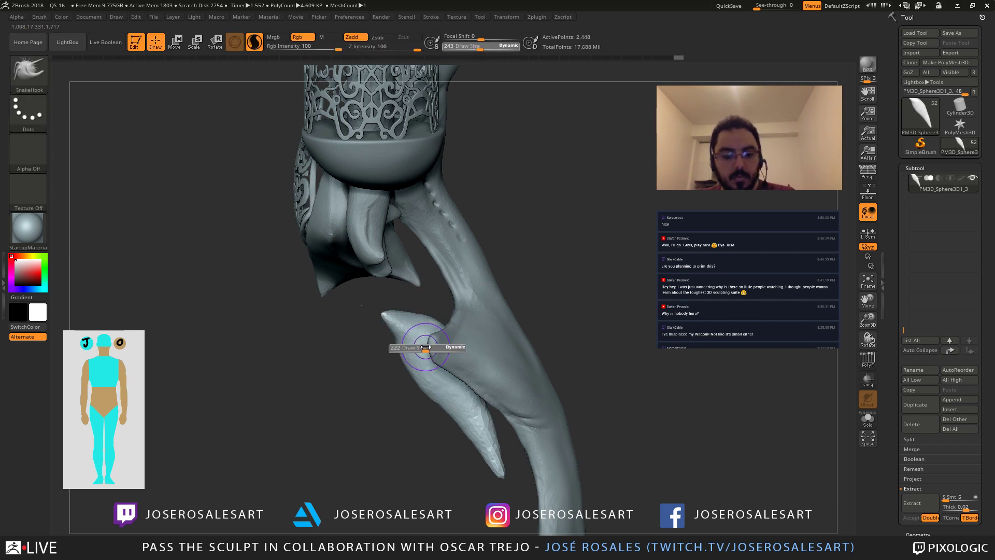
{"action": "left_click_drag", "start_coordinate": [428, 348], "coordinate": [431, 348]}
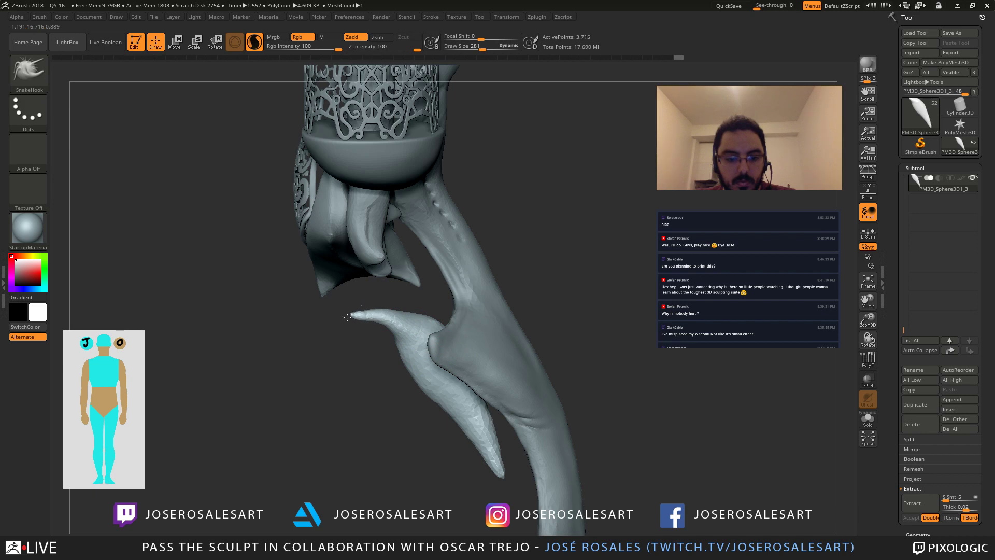
{"action": "key", "text": "s"}
{"action": "left_click_drag", "start_coordinate": [349, 313], "coordinate": [352, 313]}
{"action": "left_click_drag", "start_coordinate": [375, 311], "coordinate": [375, 307]}
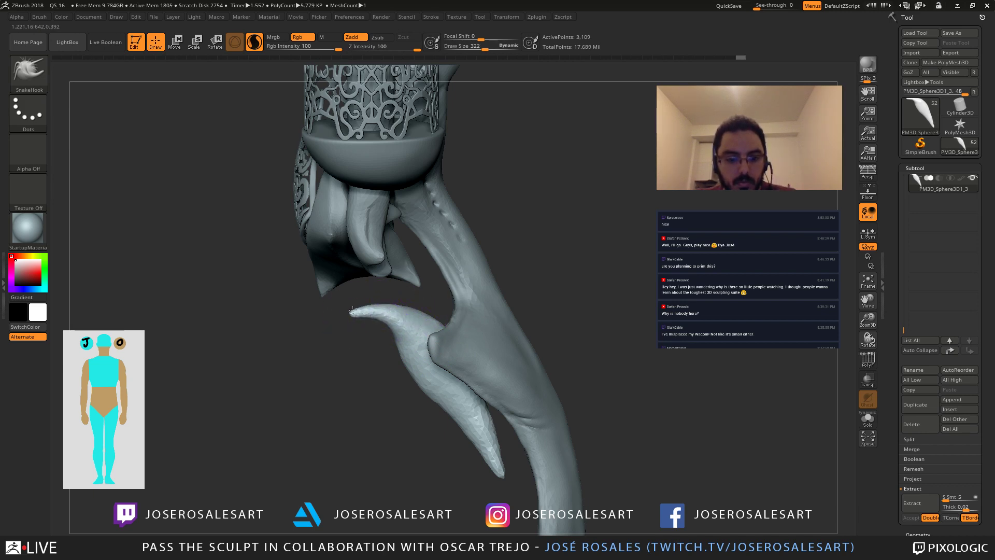
{"action": "left_click_drag", "start_coordinate": [352, 311], "coordinate": [356, 310]}
Step: Pull the spike's tip outward in front view and smooth the horn's surface at draw size 201
{"action": "mouse_move", "coordinate": [356, 290]}
{"action": "left_mouse_down"}
{"action": "mouse_move", "coordinate": [446, 295]}
{"action": "mouse_move", "coordinate": [434, 290]}
{"action": "left_mouse_up"}
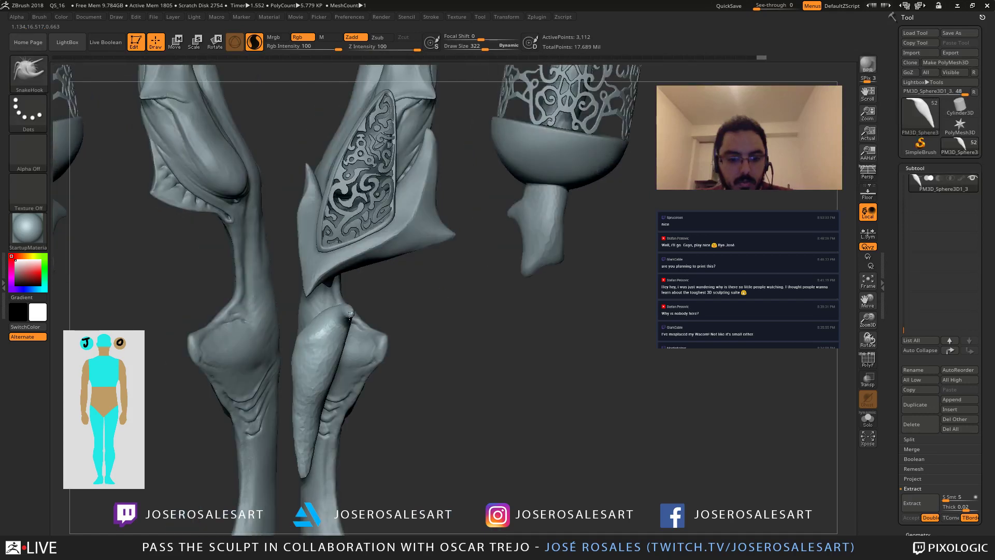
{"action": "mouse_move", "coordinate": [346, 313]}
{"action": "left_mouse_down"}
{"action": "mouse_move", "coordinate": [388, 306]}
{"action": "mouse_move", "coordinate": [389, 296]}
{"action": "mouse_move", "coordinate": [398, 319]}
{"action": "mouse_move", "coordinate": [435, 320]}
{"action": "mouse_move", "coordinate": [380, 307]}
{"action": "left_mouse_up"}
{"action": "key", "text": "shift"}
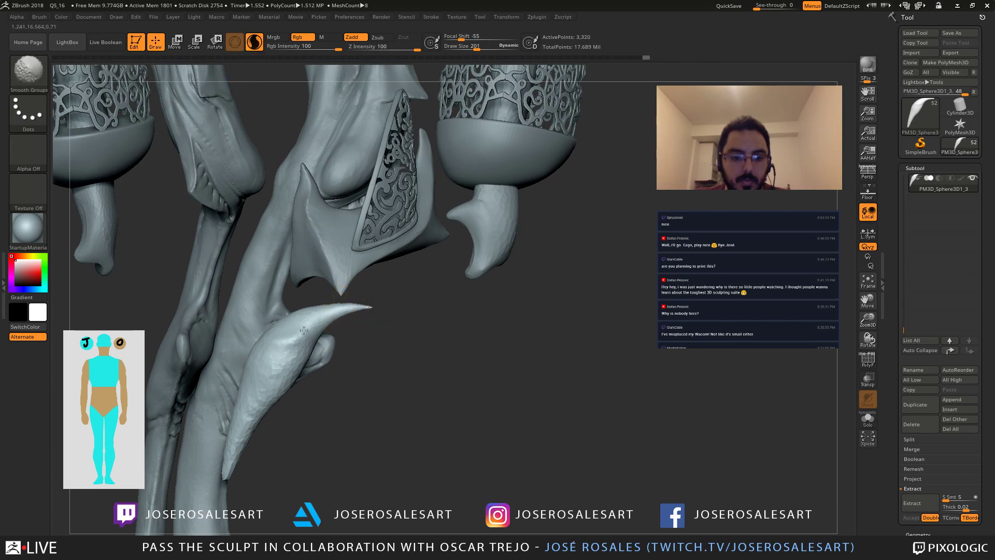
{"action": "left_click_drag", "start_coordinate": [226, 292], "coordinate": [262, 295]}
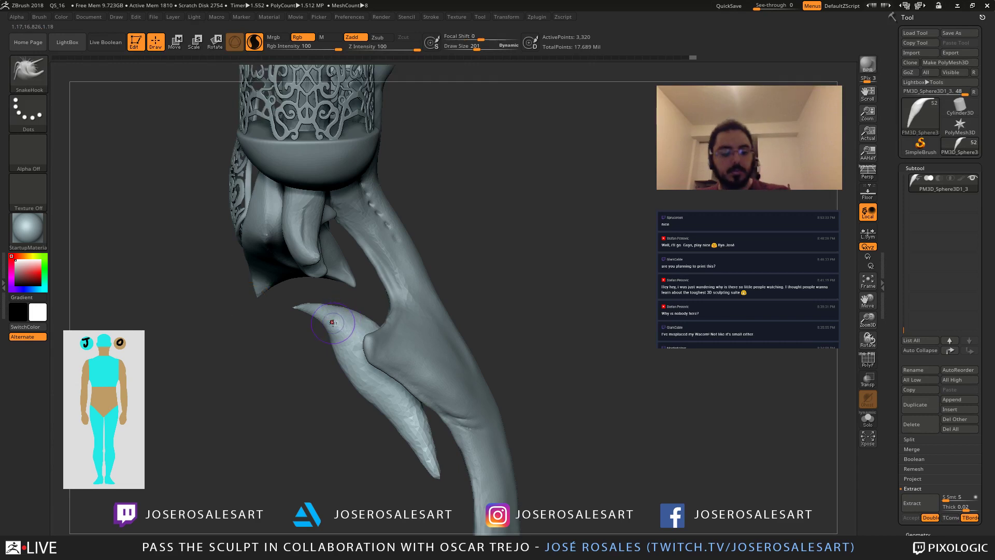
Step: Turn off Sculptris Pro mode and refine the spike's upper curve in side view with SnakeHook at draw size 243
{"action": "left_click", "coordinate": [253, 42]}
{"action": "key", "text": "s"}
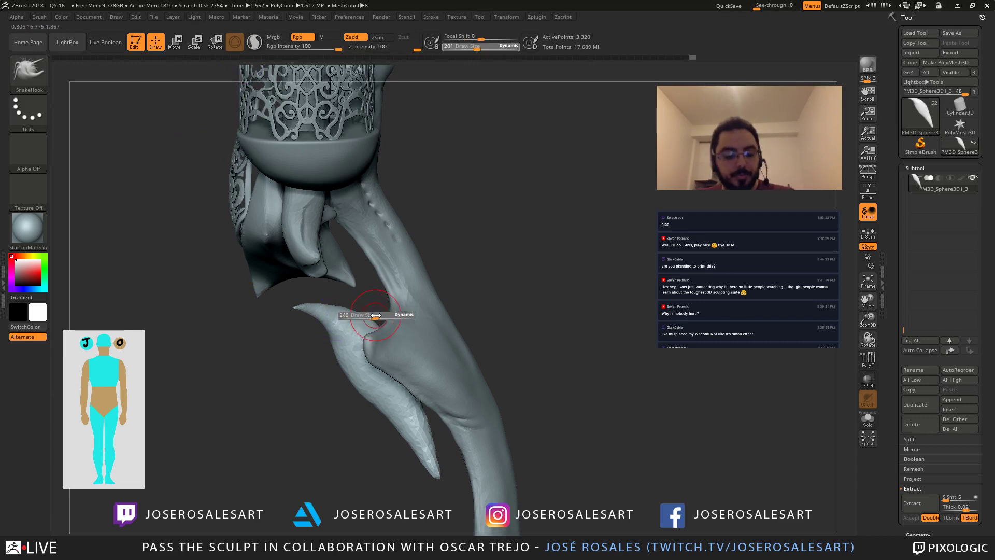
{"action": "left_click", "coordinate": [374, 317]}
{"action": "left_click_drag", "start_coordinate": [347, 306], "coordinate": [229, 293]}
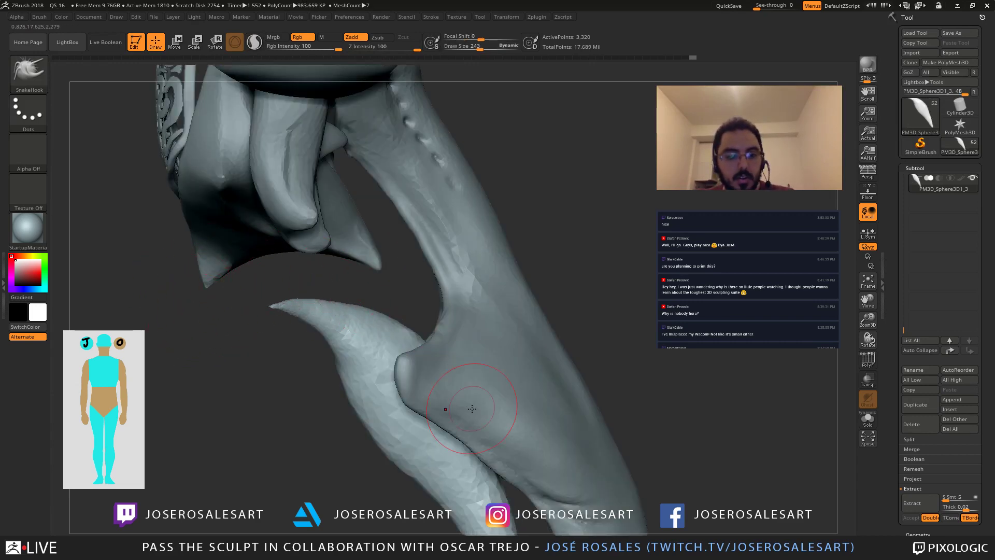
{"action": "left_click_drag", "start_coordinate": [335, 302], "coordinate": [359, 299]}
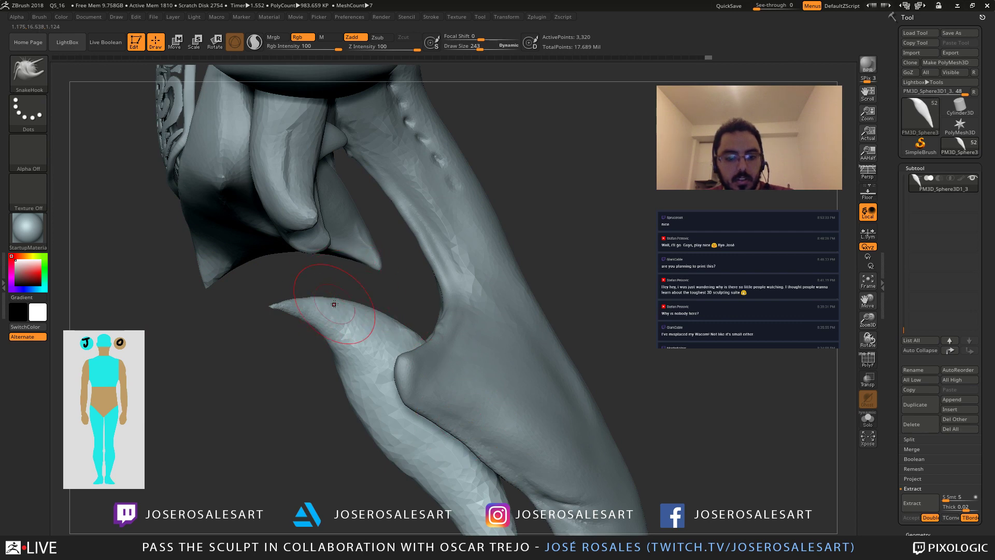
{"action": "left_click_drag", "start_coordinate": [298, 298], "coordinate": [297, 294]}
{"action": "mouse_move", "coordinate": [524, 309]}
{"action": "left_mouse_down", "text": "alt"}
{"action": "mouse_move", "coordinate": [168, 331]}
{"action": "mouse_move", "coordinate": [440, 276]}
{"action": "mouse_move", "coordinate": [329, 303]}
{"action": "mouse_move", "coordinate": [427, 319]}
{"action": "mouse_move", "coordinate": [451, 293]}
{"action": "left_mouse_up", "text": "alt"}
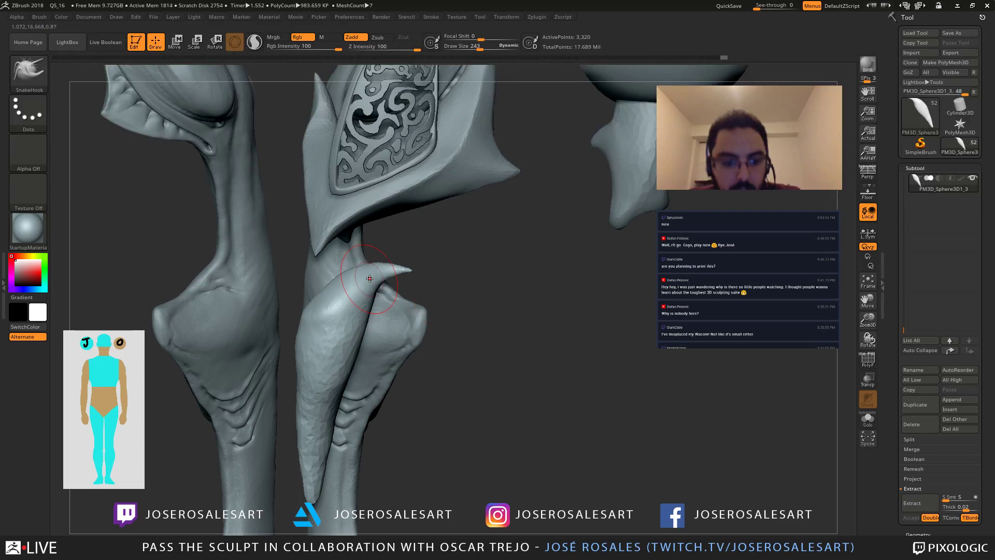
Step: Pull the spike farther outward and shape its very tip with SnakeHook at draw size 81
{"action": "mouse_move", "coordinate": [369, 278]}
{"action": "left_mouse_down"}
{"action": "mouse_move", "coordinate": [406, 264]}
{"action": "mouse_move", "coordinate": [518, 277]}
{"action": "mouse_move", "coordinate": [475, 266]}
{"action": "left_mouse_up"}
{"action": "key", "text": "bracketleft"}
{"action": "mouse_move", "coordinate": [410, 260]}
{"action": "left_mouse_down"}
{"action": "mouse_move", "coordinate": [448, 243]}
{"action": "mouse_move", "coordinate": [411, 266]}
{"action": "left_mouse_up"}
{"action": "key", "text": "s"}
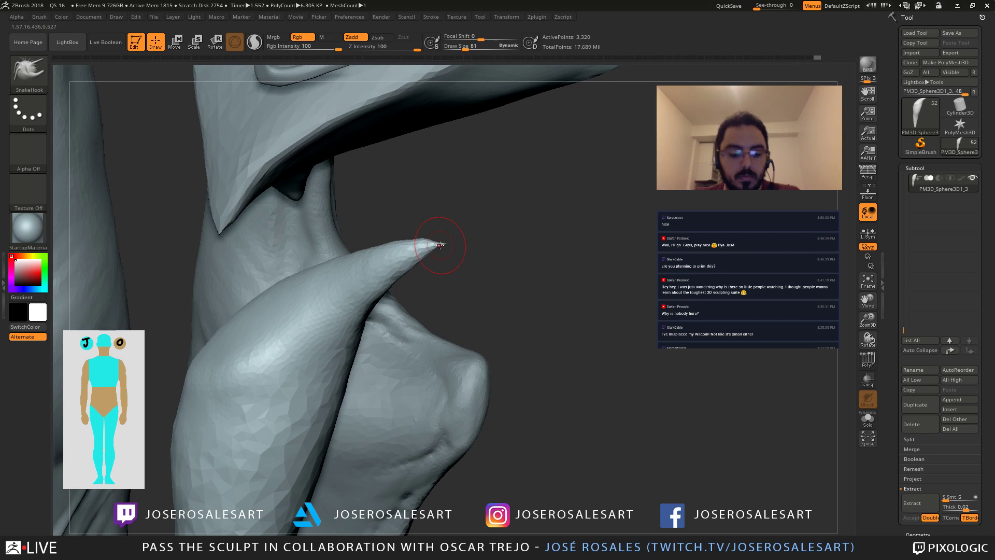
Step: Build up volume on the spike with the Inflat brush at draw size 81 and on the pad's upper body at 151
{"action": "key", "text": "b"}
{"action": "key", "text": "i"}
{"action": "key", "text": "n"}
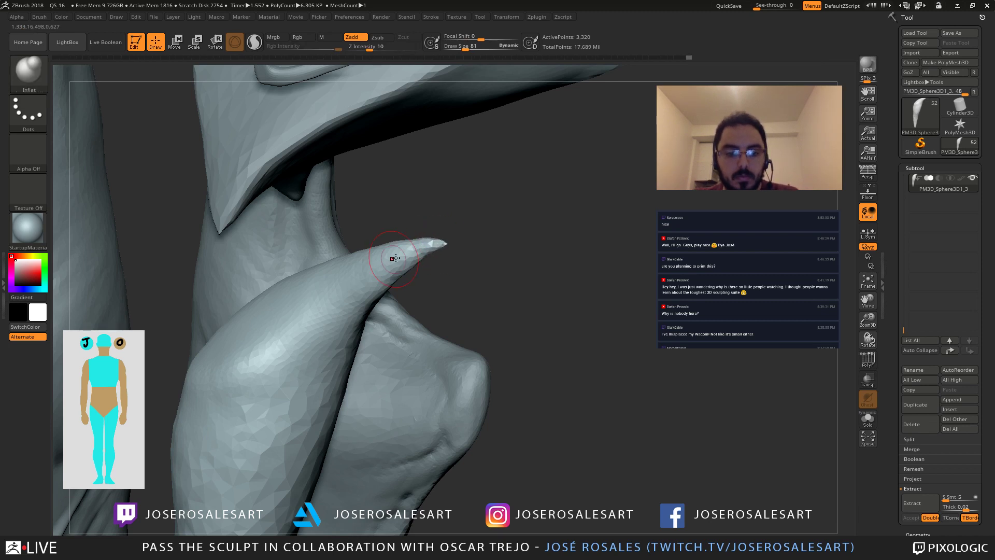
{"action": "right_click_drag", "start_coordinate": [418, 249], "coordinate": [368, 275], "text": "ctrl"}
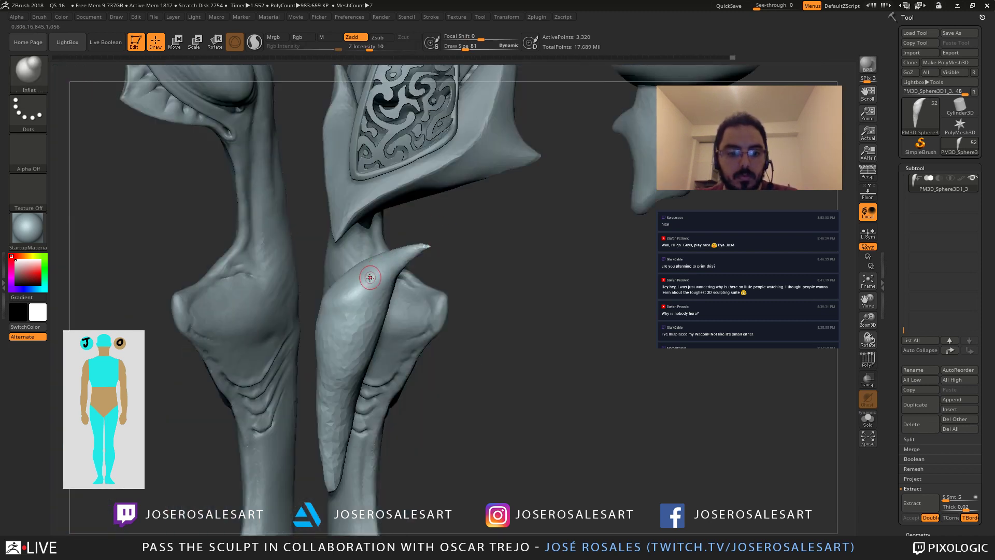
{"action": "mouse_move", "coordinate": [369, 275]}
{"action": "left_mouse_down"}
{"action": "mouse_move", "coordinate": [389, 285]}
{"action": "mouse_move", "coordinate": [367, 298]}
{"action": "left_mouse_up"}
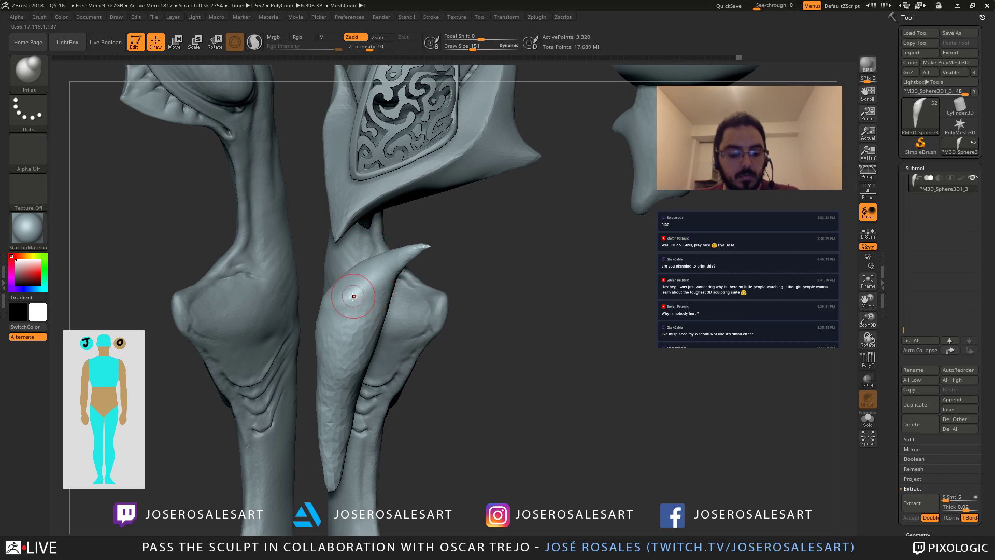
Step: Refine the spike's tip and upper curve with SnakeHook, reducing the draw size to 69 and 51
{"action": "key", "text": "b"}
{"action": "key", "text": "s"}
{"action": "key", "text": "h"}
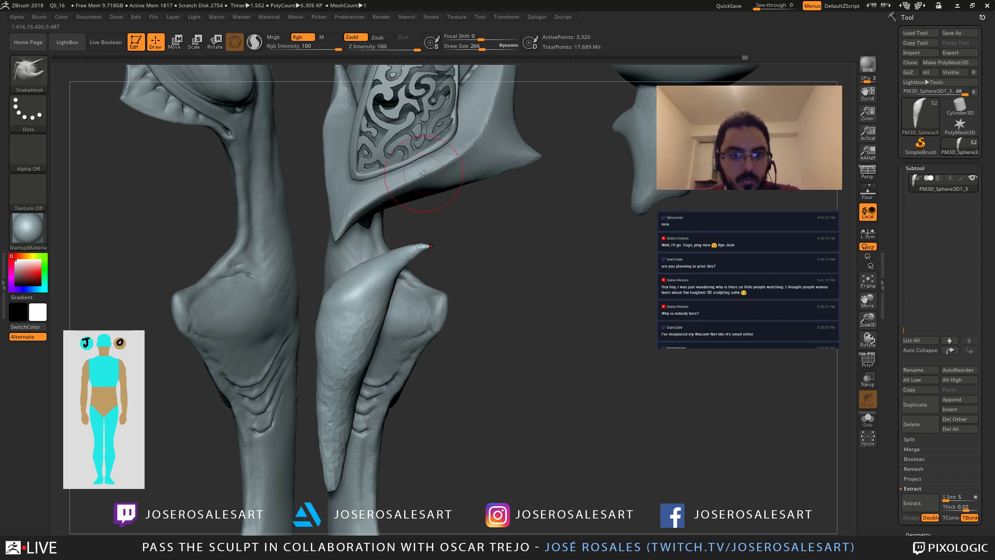
{"action": "left_click_drag", "start_coordinate": [483, 48], "coordinate": [508, 48]}
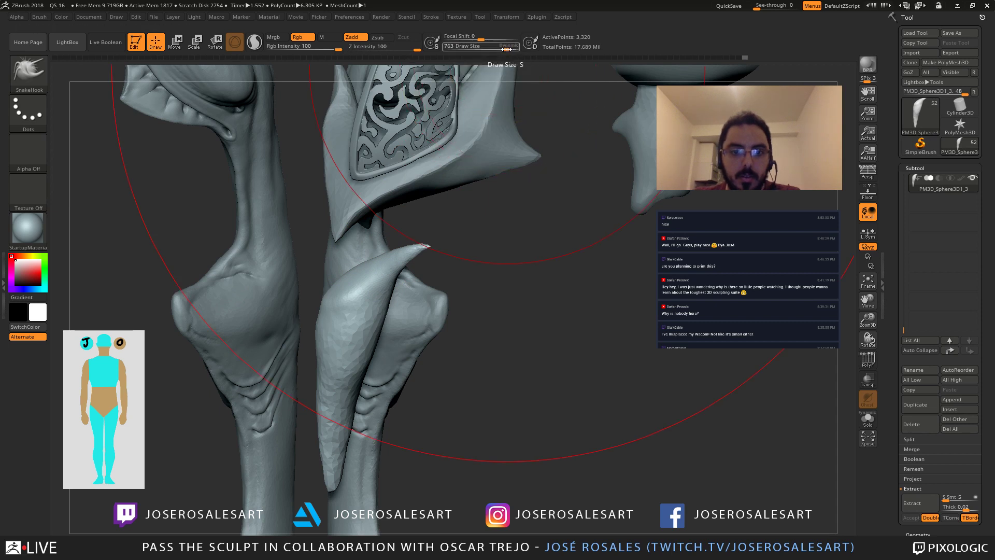
{"action": "key", "text": "s"}
{"action": "mouse_move", "coordinate": [500, 250]}
{"action": "left_mouse_down"}
{"action": "mouse_move", "coordinate": [449, 263]}
{"action": "mouse_move", "coordinate": [462, 262]}
{"action": "left_mouse_up"}
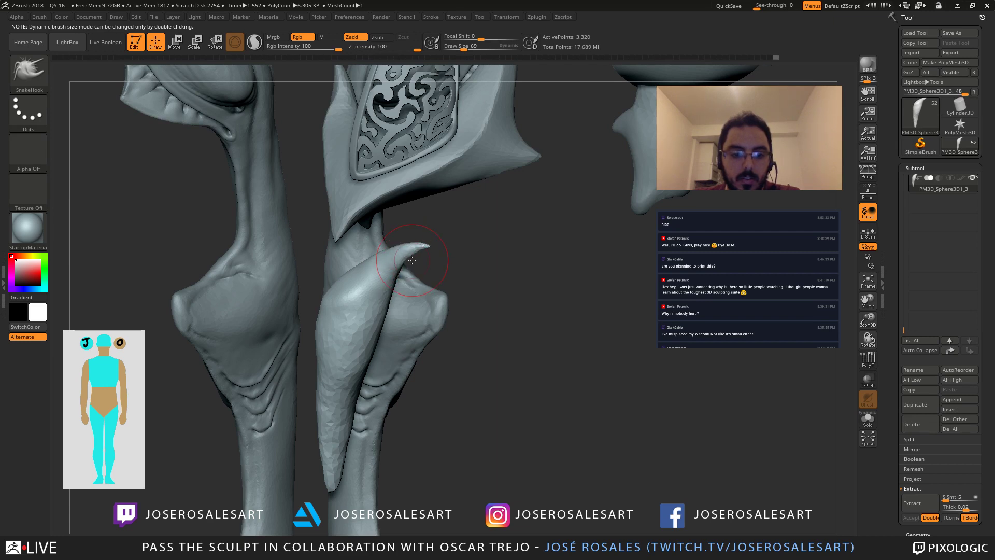
{"action": "key", "text": "s"}
{"action": "left_click_drag", "start_coordinate": [431, 244], "coordinate": [352, 230]}
{"action": "key", "text": "s"}
{"action": "mouse_move", "coordinate": [474, 261]}
{"action": "left_mouse_down"}
{"action": "mouse_move", "coordinate": [483, 260]}
{"action": "mouse_move", "coordinate": [447, 249]}
{"action": "left_mouse_up"}
{"action": "key", "text": "s"}
{"action": "key", "text": "shift"}
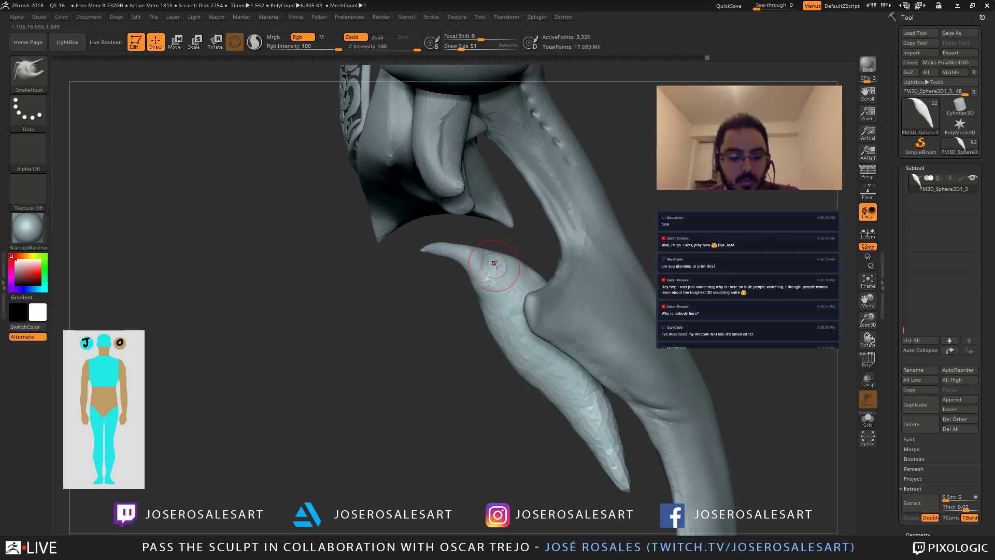
Step: Smooth the base of the spike's curve using ClayBuildup at draw size 51 as the active brush, and isolate the knee pad
{"action": "key", "text": "b"}
{"action": "key", "text": "c"}
{"action": "key", "text": "b"}
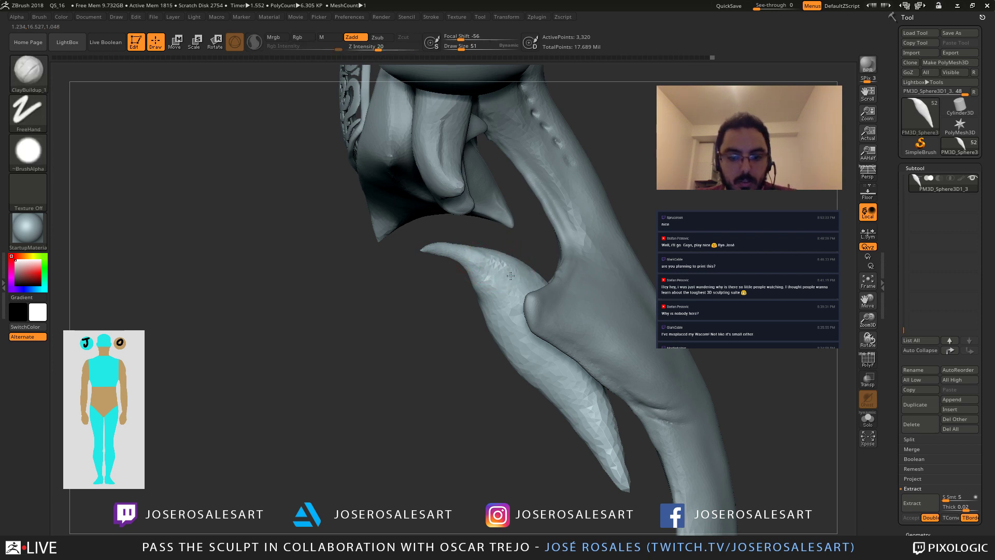
{"action": "key", "text": "shift"}
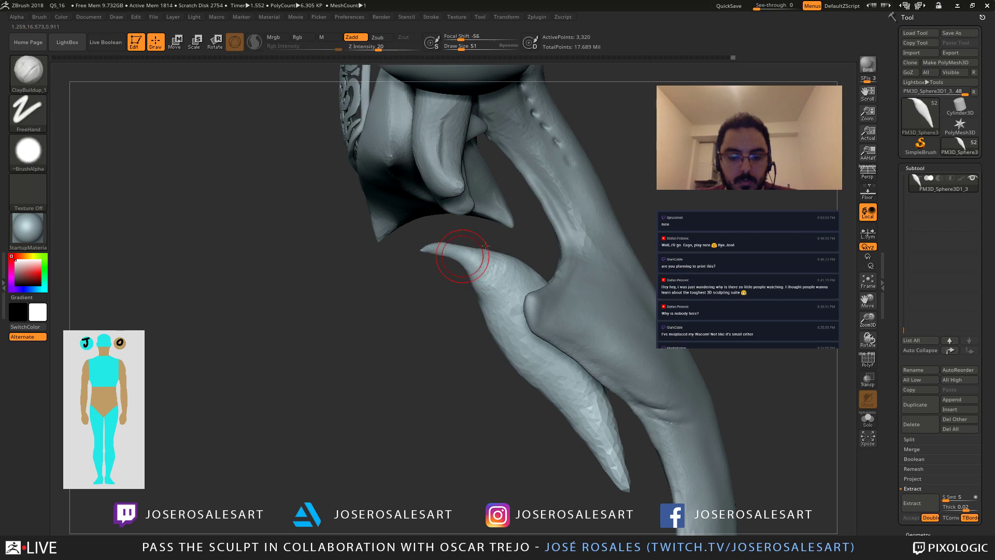
{"action": "left_click_drag", "start_coordinate": [419, 269], "coordinate": [506, 266], "text": "shift"}
{"action": "key", "text": "shift+s"}
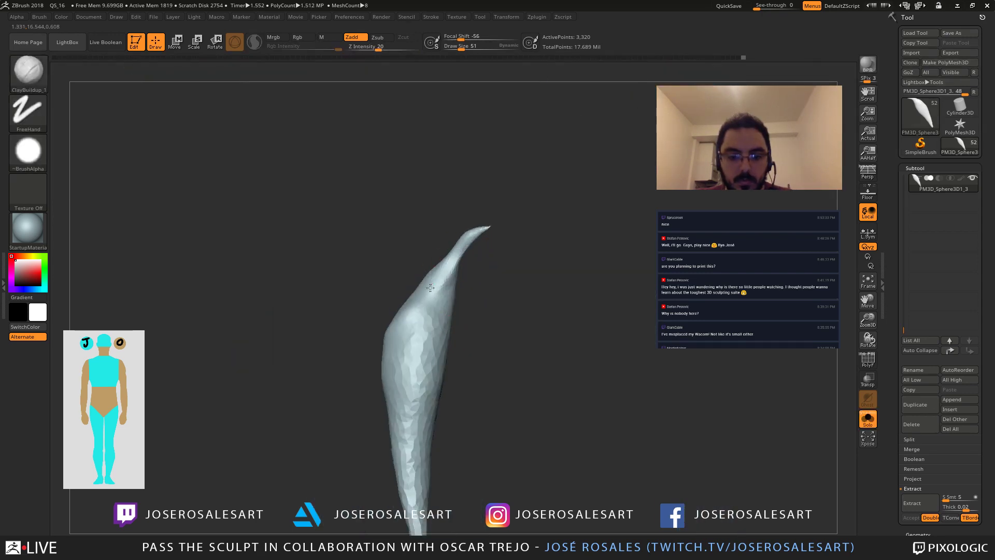
Step: Build up clay on the isolated spike from near its tip down to the pad's body with ClayBuildup at draw size 51
{"action": "left_click_drag", "start_coordinate": [430, 287], "coordinate": [441, 301]}
{"action": "left_click_drag", "start_coordinate": [465, 324], "coordinate": [500, 332]}
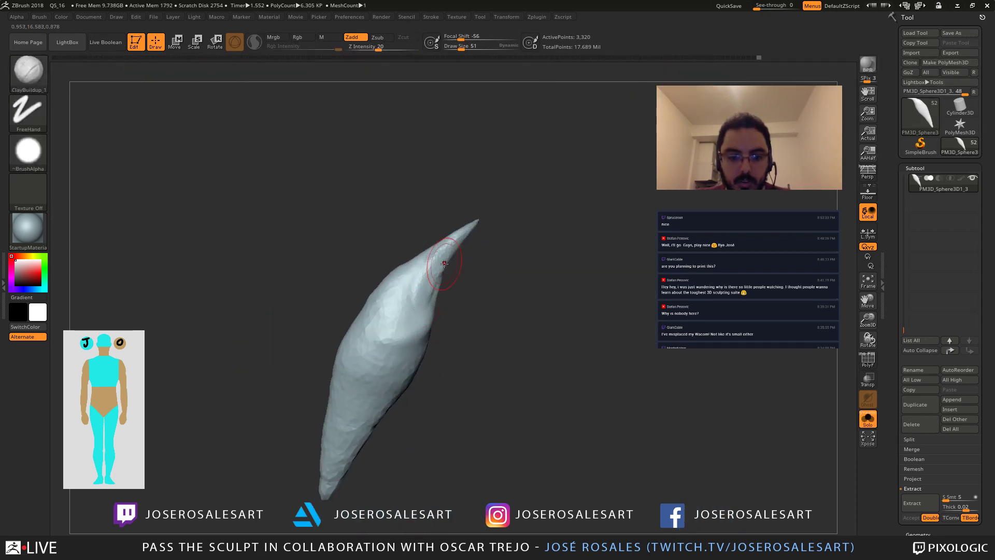
{"action": "right_click_drag", "start_coordinate": [444, 263], "coordinate": [423, 249]}
{"action": "left_click_drag", "start_coordinate": [445, 268], "coordinate": [442, 317]}
{"action": "right_click_drag", "start_coordinate": [449, 284], "coordinate": [449, 306]}
{"action": "mouse_move", "coordinate": [448, 306]}
{"action": "left_mouse_down"}
{"action": "mouse_move", "coordinate": [447, 320]}
{"action": "mouse_move", "coordinate": [475, 270]}
{"action": "mouse_move", "coordinate": [507, 333]}
{"action": "mouse_move", "coordinate": [477, 211]}
{"action": "mouse_move", "coordinate": [357, 296]}
{"action": "left_mouse_up"}
{"action": "mouse_move", "coordinate": [408, 190]}
{"action": "left_mouse_down"}
{"action": "mouse_move", "coordinate": [400, 255]}
{"action": "mouse_move", "coordinate": [419, 261]}
{"action": "left_mouse_up"}
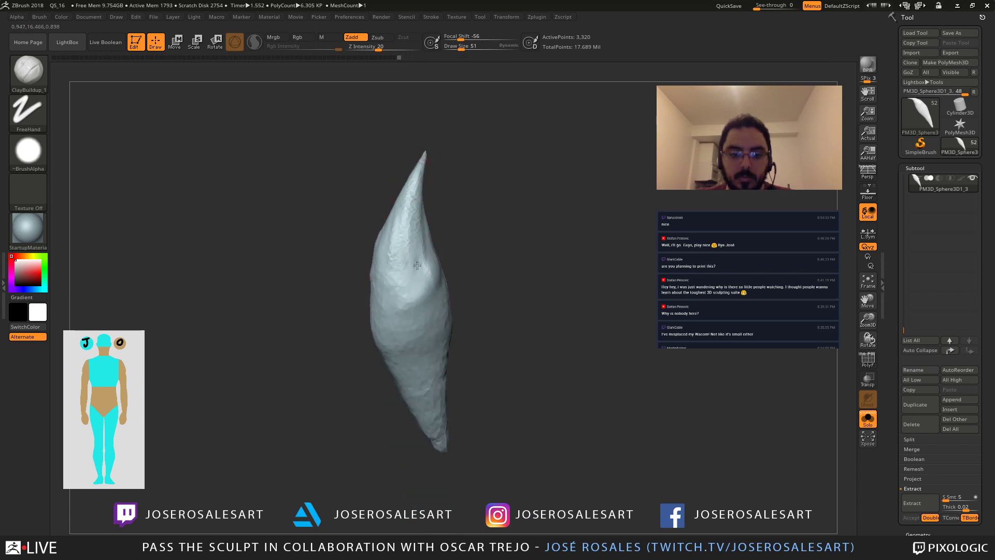
{"action": "right_click_drag", "start_coordinate": [418, 262], "coordinate": [404, 197]}
{"action": "left_click_drag", "start_coordinate": [417, 200], "coordinate": [428, 292]}
{"action": "mouse_move", "coordinate": [428, 292]}
{"action": "right_mouse_down"}
{"action": "mouse_move", "coordinate": [423, 168]}
{"action": "mouse_move", "coordinate": [405, 263]}
{"action": "mouse_move", "coordinate": [384, 262]}
{"action": "mouse_move", "coordinate": [413, 235]}
{"action": "mouse_move", "coordinate": [440, 257]}
{"action": "mouse_move", "coordinate": [440, 295]}
{"action": "mouse_move", "coordinate": [431, 212]}
{"action": "mouse_move", "coordinate": [395, 238]}
{"action": "right_mouse_up"}
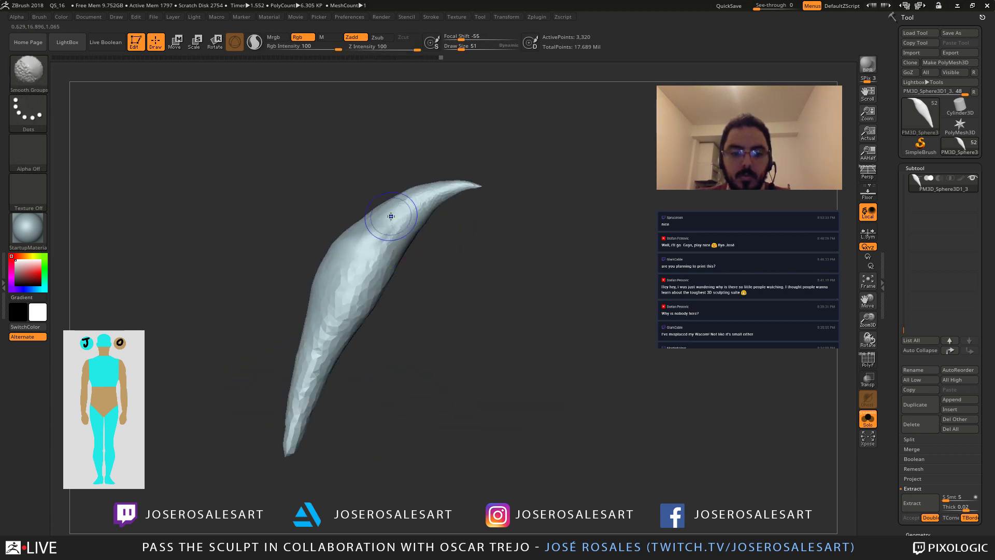
Step: Smooth the built-up surface where the spike meets the pad and show the rest of the model again
{"action": "right_click_drag", "start_coordinate": [356, 279], "coordinate": [386, 207]}
{"action": "right_click_drag", "start_coordinate": [311, 246], "coordinate": [346, 313]}
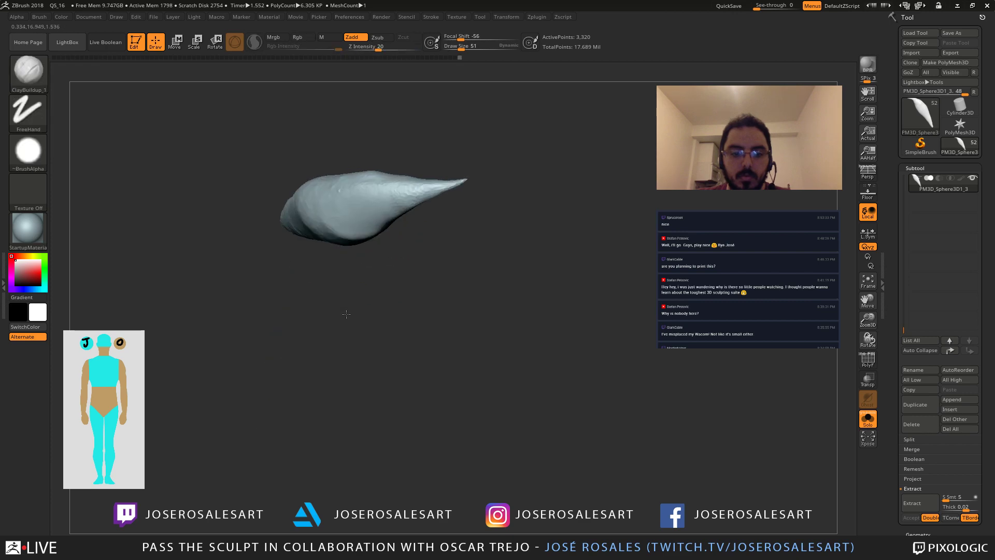
{"action": "left_click_drag", "start_coordinate": [386, 193], "coordinate": [404, 187], "text": "shift"}
{"action": "right_click_drag", "start_coordinate": [404, 186], "coordinate": [397, 151]}
{"action": "key", "text": "shift+s"}
Step: Sharpen the spike's tip with SnakeHook at draw size 42 and smooth the surface behind it at 119
{"action": "mouse_move", "coordinate": [474, 147]}
{"action": "right_mouse_down"}
{"action": "mouse_move", "coordinate": [360, 188]}
{"action": "mouse_move", "coordinate": [406, 192]}
{"action": "mouse_move", "coordinate": [387, 234]}
{"action": "mouse_move", "coordinate": [601, 82]}
{"action": "right_mouse_up"}
{"action": "key", "text": "shift"}
{"action": "mouse_move", "coordinate": [410, 208]}
{"action": "right_mouse_down"}
{"action": "mouse_move", "coordinate": [451, 206]}
{"action": "mouse_move", "coordinate": [435, 213]}
{"action": "right_mouse_up"}
{"action": "right_click_drag", "start_coordinate": [351, 252], "coordinate": [409, 262], "text": "ctrl"}
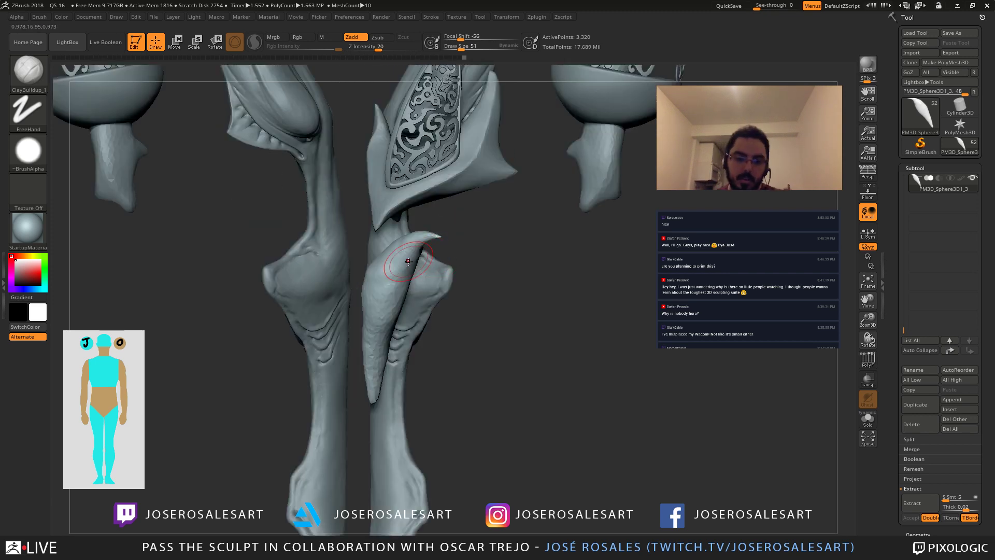
{"action": "mouse_move", "coordinate": [481, 183]}
{"action": "right_mouse_down"}
{"action": "mouse_move", "coordinate": [473, 229]}
{"action": "mouse_move", "coordinate": [434, 248]}
{"action": "right_mouse_up"}
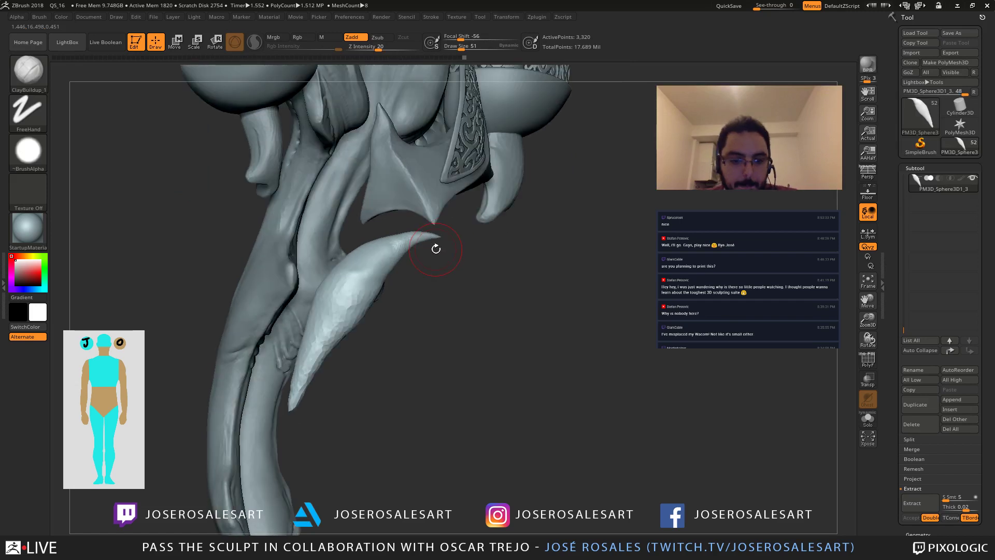
{"action": "key", "text": "b"}
{"action": "key", "text": "s"}
{"action": "key", "text": "h"}
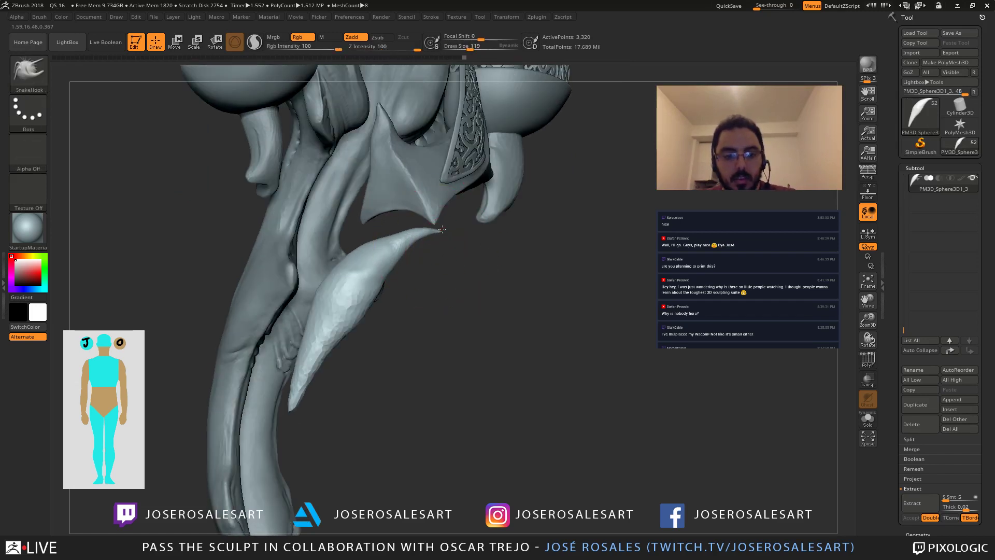
{"action": "key", "text": "s"}
{"action": "left_click_drag", "start_coordinate": [442, 231], "coordinate": [430, 234]}
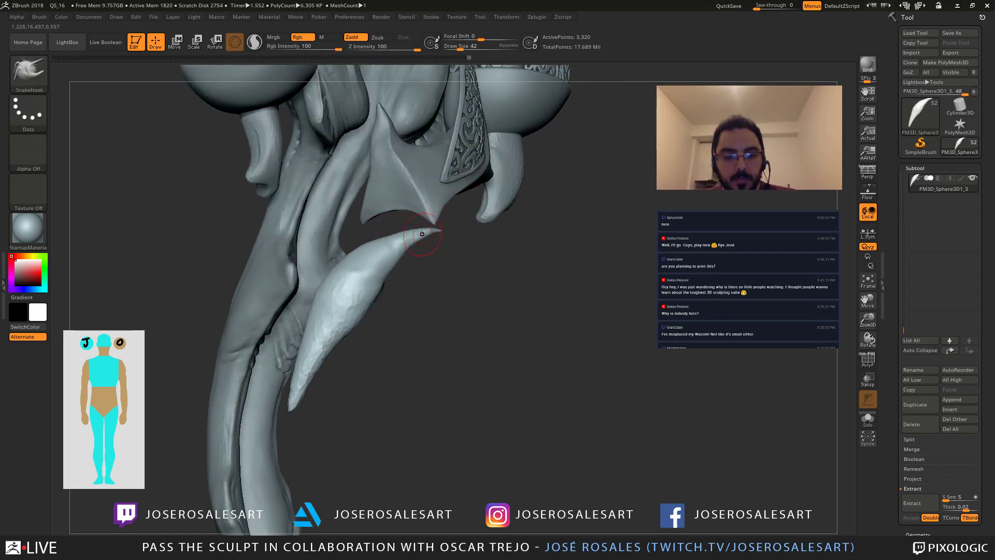
{"action": "key", "text": "shift"}
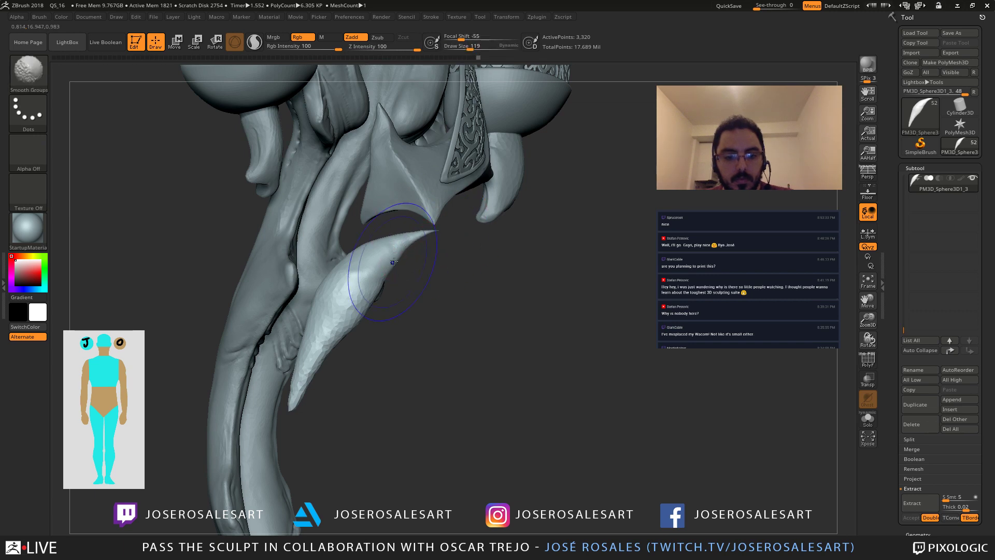
{"action": "mouse_move", "coordinate": [392, 259]}
{"action": "right_mouse_down"}
{"action": "mouse_move", "coordinate": [363, 249]}
{"action": "mouse_move", "coordinate": [529, 221]}
{"action": "right_mouse_up"}
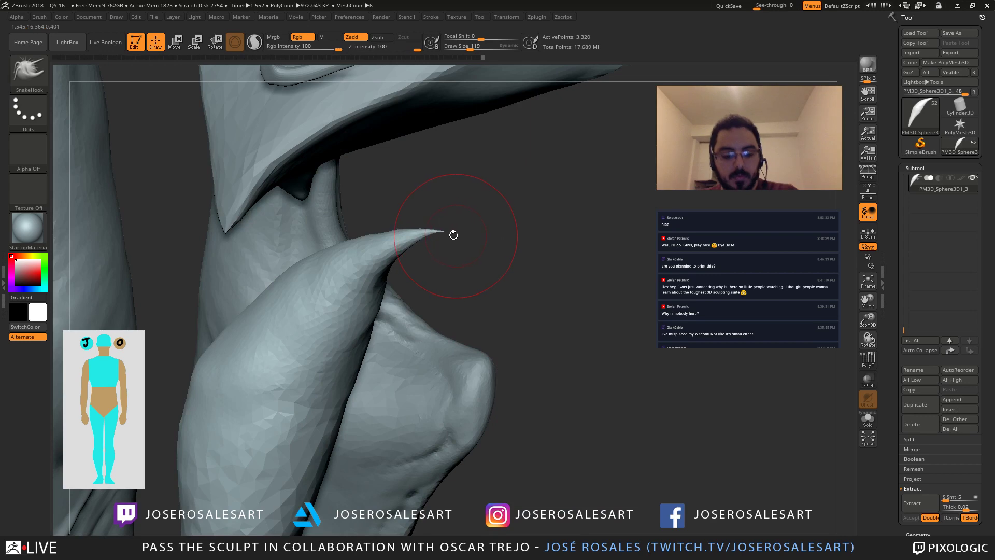
Step: Thicken the thin end of the spike with the Inflat brush at draw size 65
{"action": "key", "text": "b"}
{"action": "key", "text": "i"}
{"action": "key", "text": "n"}
{"action": "key", "text": "s"}
{"action": "left_click_drag", "start_coordinate": [458, 234], "coordinate": [451, 234]}
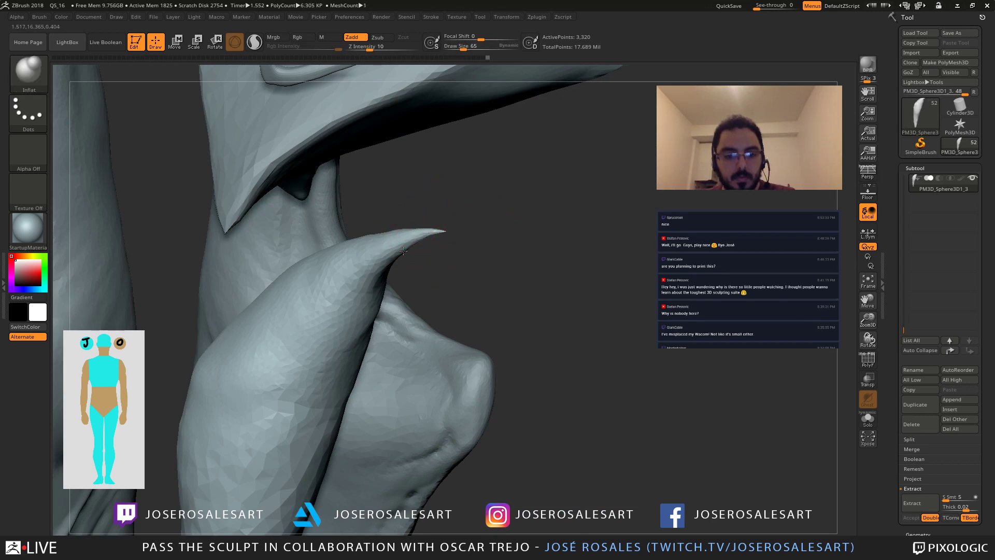
{"action": "right_click_drag", "start_coordinate": [300, 278], "coordinate": [364, 289]}
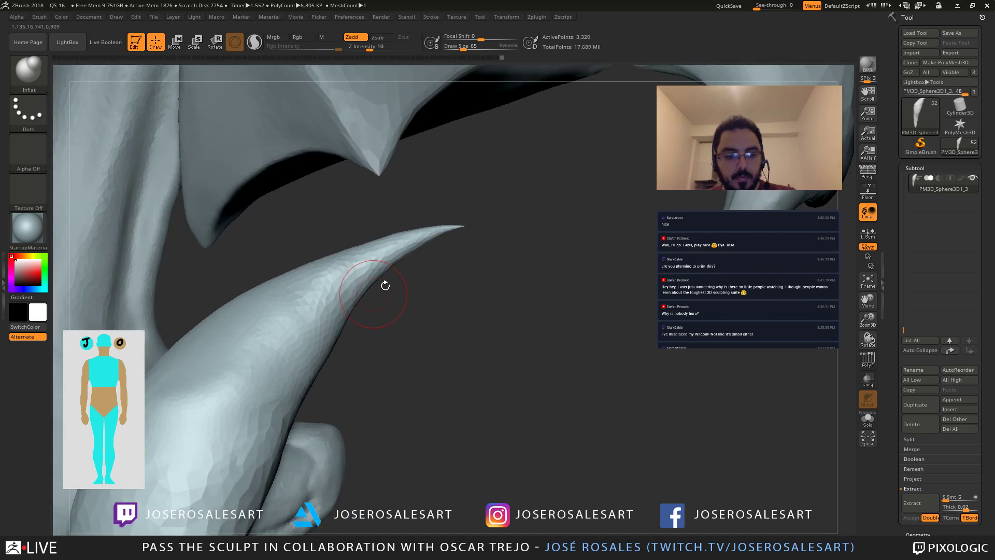
Step: Isolate the knee pad and build up and smooth the spike's underside with ClayBuildup at draw size 65
{"action": "key", "text": "b"}
{"action": "key", "text": "c"}
{"action": "key", "text": "b"}
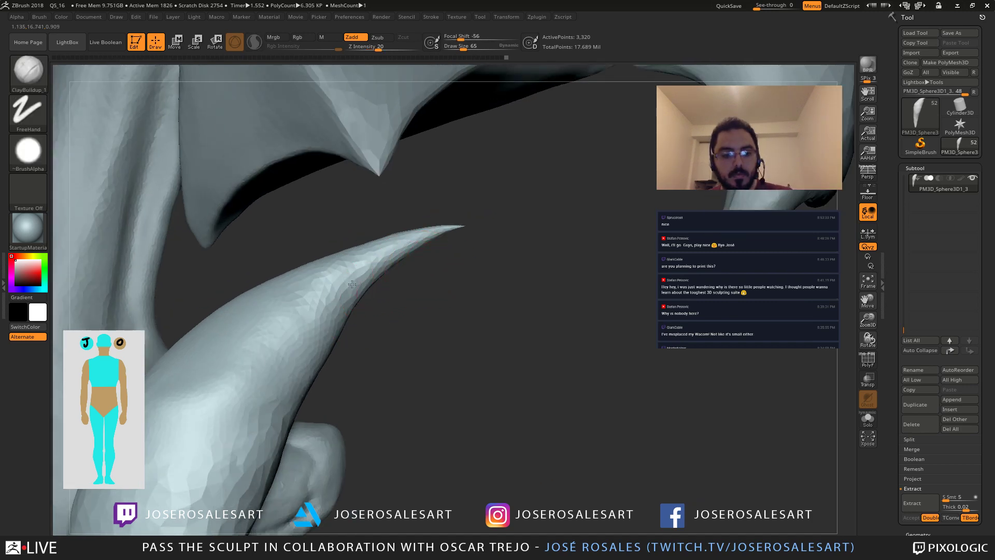
{"action": "mouse_move", "coordinate": [352, 284]}
{"action": "right_mouse_down"}
{"action": "mouse_move", "coordinate": [367, 271]}
{"action": "mouse_move", "coordinate": [333, 277]}
{"action": "mouse_move", "coordinate": [339, 304]}
{"action": "mouse_move", "coordinate": [392, 335]}
{"action": "right_mouse_up"}
{"action": "key", "text": "alt+s"}
{"action": "left_click_drag", "start_coordinate": [385, 306], "coordinate": [376, 373], "text": "shift"}
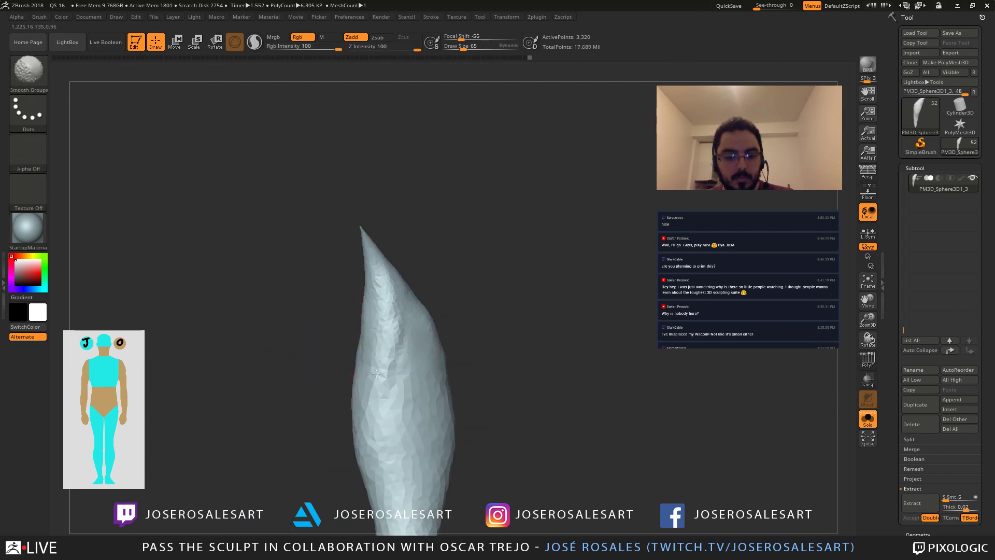
{"action": "right_click_drag", "start_coordinate": [383, 345], "coordinate": [371, 342]}
{"action": "mouse_move", "coordinate": [355, 375]}
{"action": "right_mouse_down"}
{"action": "mouse_move", "coordinate": [311, 349]}
{"action": "mouse_move", "coordinate": [326, 338]}
{"action": "mouse_move", "coordinate": [417, 330]}
{"action": "right_mouse_up"}
{"action": "left_click_drag", "start_coordinate": [380, 316], "coordinate": [383, 363]}
{"action": "right_click_drag", "start_coordinate": [364, 396], "coordinate": [362, 279]}
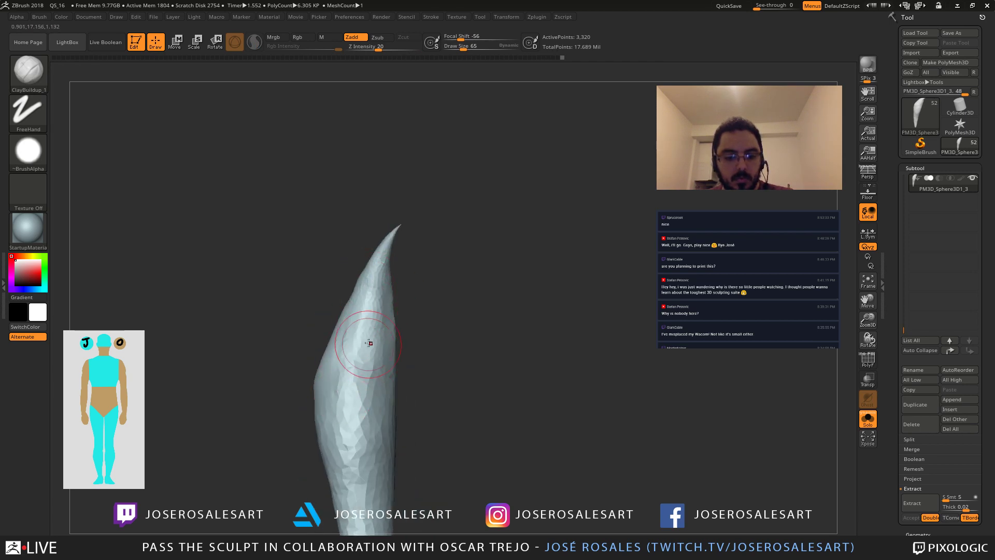
Step: Add ClayBuildup strokes at draw size 65 from the spike down over the pad's upper body, and show the whole model
{"action": "right_click_drag", "start_coordinate": [369, 342], "coordinate": [426, 198]}
{"action": "right_click_drag", "start_coordinate": [366, 277], "coordinate": [358, 332]}
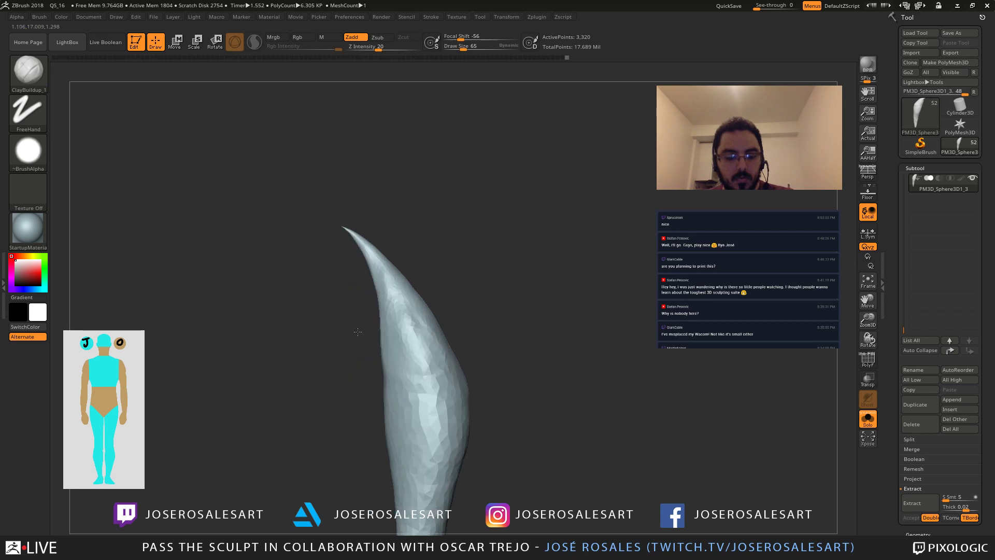
{"action": "right_click_drag", "start_coordinate": [409, 417], "coordinate": [366, 313]}
{"action": "right_click_drag", "start_coordinate": [394, 345], "coordinate": [407, 262]}
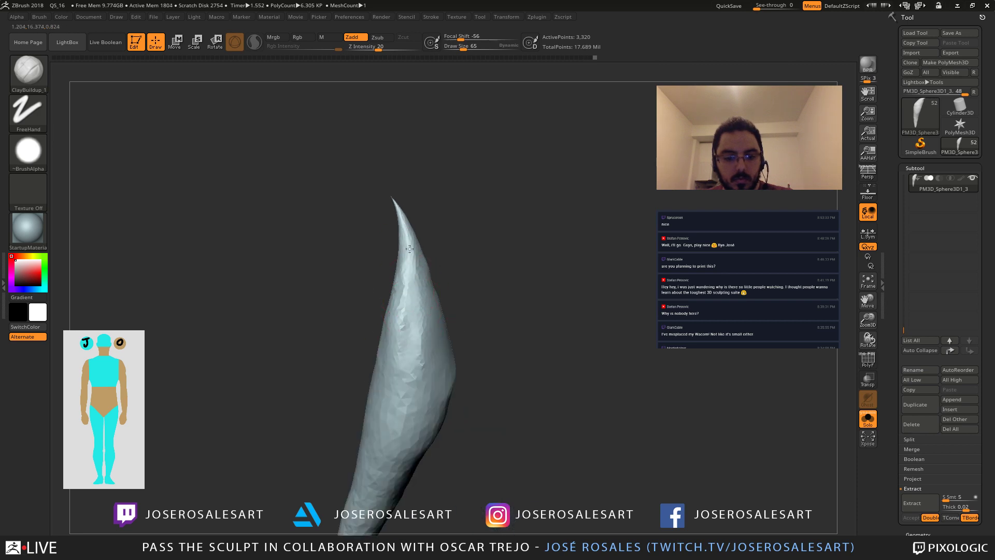
{"action": "left_click_drag", "start_coordinate": [409, 248], "coordinate": [405, 324]}
{"action": "right_click_drag", "start_coordinate": [405, 324], "coordinate": [441, 311]}
{"action": "left_click_drag", "start_coordinate": [429, 302], "coordinate": [444, 360]}
{"action": "mouse_move", "coordinate": [441, 358]}
{"action": "right_mouse_down", "text": "ctrl"}
{"action": "mouse_move", "coordinate": [380, 364]}
{"action": "mouse_move", "coordinate": [465, 295]}
{"action": "right_mouse_up", "text": "ctrl"}
{"action": "mouse_move", "coordinate": [421, 328]}
{"action": "right_mouse_down"}
{"action": "mouse_move", "coordinate": [474, 433]}
{"action": "mouse_move", "coordinate": [461, 311]}
{"action": "right_mouse_up"}
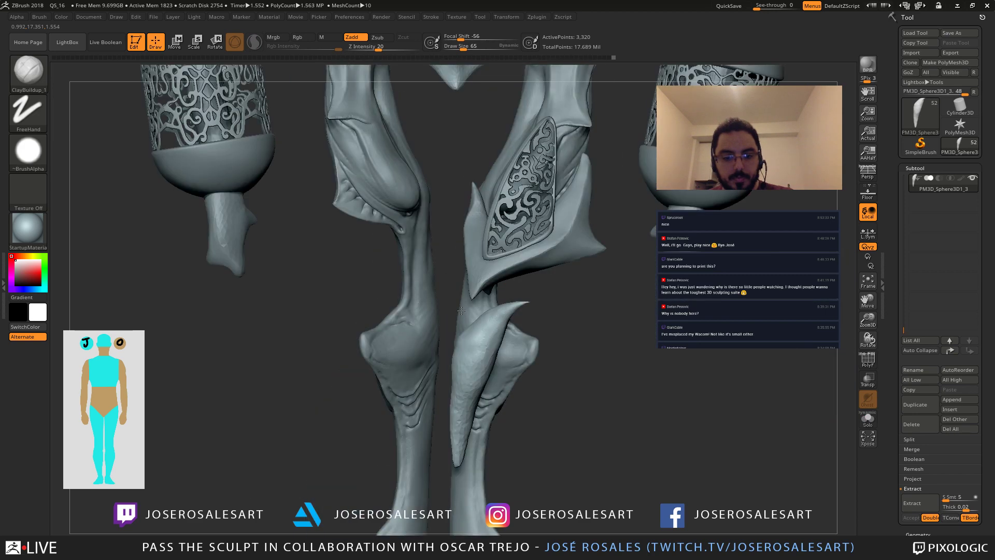
{"action": "mouse_move", "coordinate": [461, 309]}
{"action": "right_mouse_down"}
{"action": "mouse_move", "coordinate": [303, 309]}
{"action": "mouse_move", "coordinate": [389, 287]}
{"action": "right_mouse_up"}
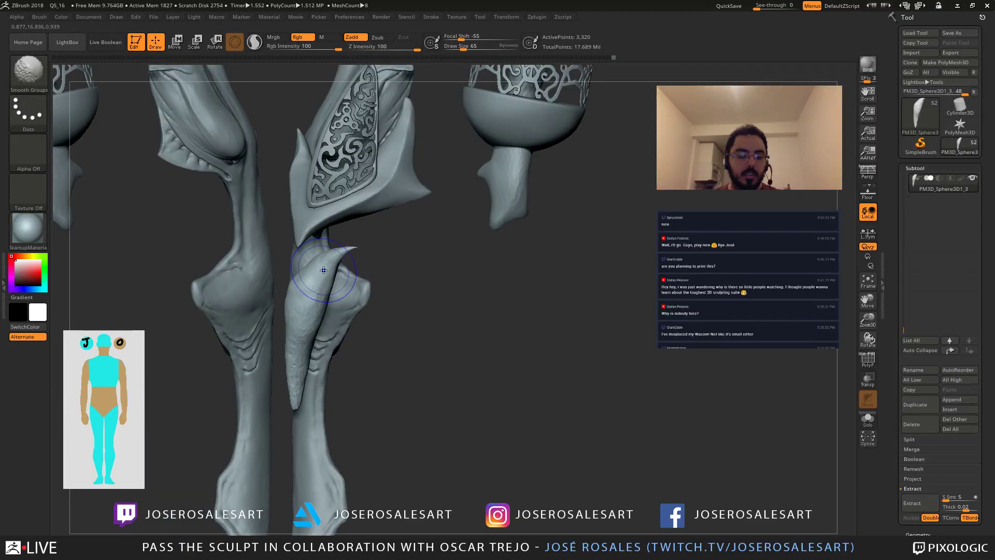
Step: Isolate the pad and try a TrimDynamic stroke at draw size 119 across its upper face, undoing the stroke
{"action": "key", "text": "shift+s"}
{"action": "mouse_move", "coordinate": [318, 289]}
{"action": "right_mouse_down", "text": "ctrl"}
{"action": "mouse_move", "coordinate": [337, 285]}
{"action": "mouse_move", "coordinate": [359, 222]}
{"action": "right_mouse_up", "text": "ctrl"}
{"action": "key", "text": "b"}
{"action": "key", "text": "t"}
{"action": "key", "text": "d"}
{"action": "right_click_drag", "start_coordinate": [271, 263], "coordinate": [309, 256]}
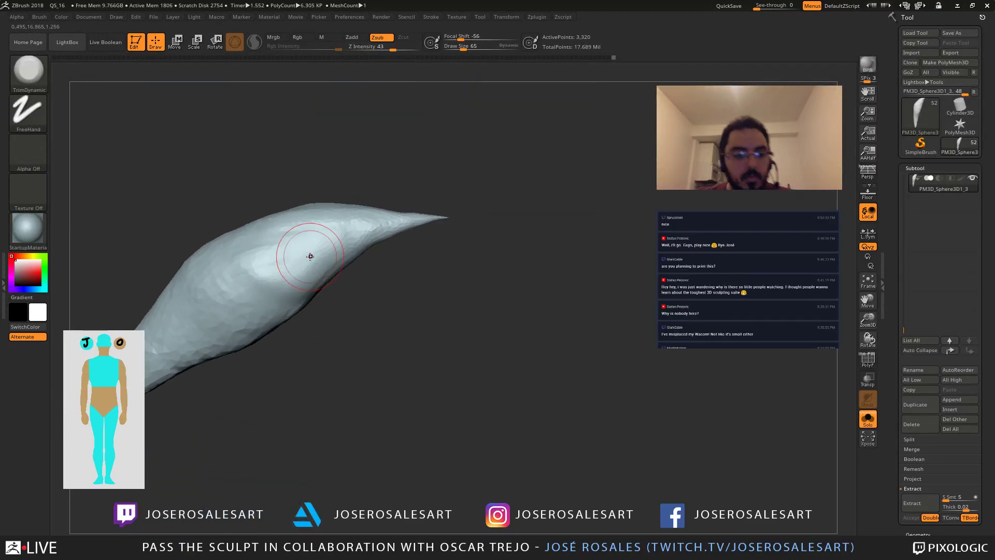
{"action": "key", "text": "]"}
{"action": "key", "text": "]"}
{"action": "key", "text": "]"}
{"action": "mouse_move", "coordinate": [309, 256]}
{"action": "left_mouse_down"}
{"action": "mouse_move", "coordinate": [340, 227]}
{"action": "mouse_move", "coordinate": [258, 262]}
{"action": "mouse_move", "coordinate": [248, 245]}
{"action": "left_mouse_up"}
{"action": "key", "text": "ctrl+z"}
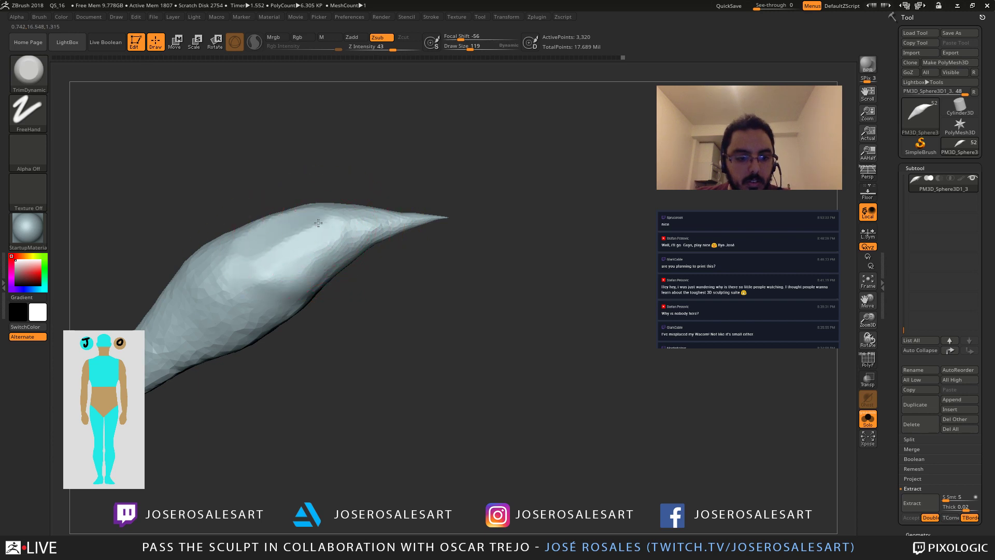
Step: Flatten the pad's upper face below the spike with TrimDynamic at draw size 119, and show the surrounding parts
{"action": "mouse_move", "coordinate": [318, 223]}
{"action": "left_mouse_down"}
{"action": "mouse_move", "coordinate": [325, 229]}
{"action": "mouse_move", "coordinate": [260, 263]}
{"action": "mouse_move", "coordinate": [303, 241]}
{"action": "mouse_move", "coordinate": [294, 257]}
{"action": "left_mouse_up"}
{"action": "mouse_move", "coordinate": [293, 258]}
{"action": "right_mouse_down"}
{"action": "mouse_move", "coordinate": [260, 182]}
{"action": "mouse_move", "coordinate": [316, 225]}
{"action": "mouse_move", "coordinate": [327, 220]}
{"action": "right_mouse_up"}
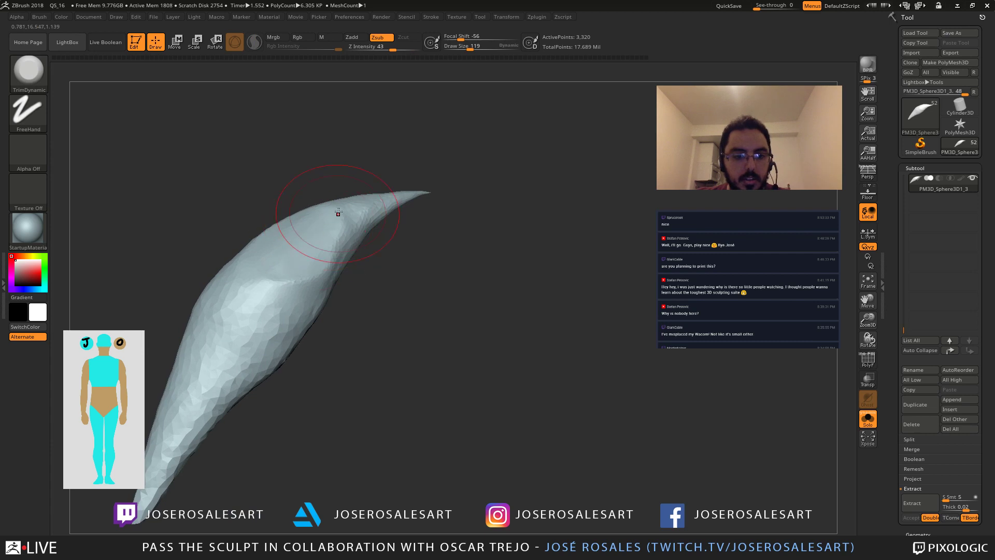
{"action": "mouse_move", "coordinate": [281, 274]}
{"action": "left_mouse_down"}
{"action": "mouse_move", "coordinate": [285, 266]}
{"action": "mouse_move", "coordinate": [252, 252]}
{"action": "mouse_move", "coordinate": [317, 224]}
{"action": "left_mouse_up"}
{"action": "mouse_move", "coordinate": [270, 246]}
{"action": "right_mouse_down"}
{"action": "mouse_move", "coordinate": [264, 230]}
{"action": "mouse_move", "coordinate": [287, 204]}
{"action": "right_mouse_up"}
{"action": "key", "text": "shift+s"}
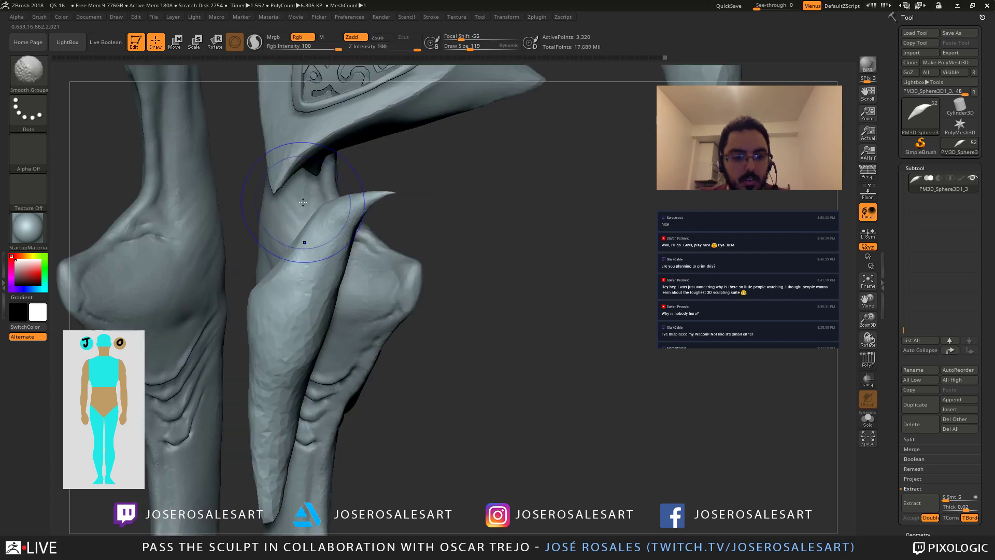
Step: Isolate the knee pad and adjust the shape of its upper body with the Move brush
{"action": "key", "text": "shift+s"}
{"action": "mouse_move", "coordinate": [299, 296]}
{"action": "right_mouse_down"}
{"action": "mouse_move", "coordinate": [325, 353]}
{"action": "mouse_move", "coordinate": [311, 339]}
{"action": "right_mouse_up"}
{"action": "key", "text": "b"}
{"action": "key", "text": "m"}
{"action": "key", "text": "v"}
{"action": "left_click_drag", "start_coordinate": [322, 328], "coordinate": [369, 363]}
{"action": "mouse_move", "coordinate": [369, 363]}
{"action": "right_mouse_down"}
{"action": "mouse_move", "coordinate": [328, 367]}
{"action": "mouse_move", "coordinate": [323, 351]}
{"action": "mouse_move", "coordinate": [355, 319]}
{"action": "mouse_move", "coordinate": [326, 354]}
{"action": "right_mouse_up"}
Step: Build up the pad's surface around the flattened face and lower body with ClayBuildup at draw size 58
{"action": "key", "text": "b"}
{"action": "key", "text": "c"}
{"action": "key", "text": "b"}
{"action": "right_click_drag", "start_coordinate": [293, 385], "coordinate": [276, 400]}
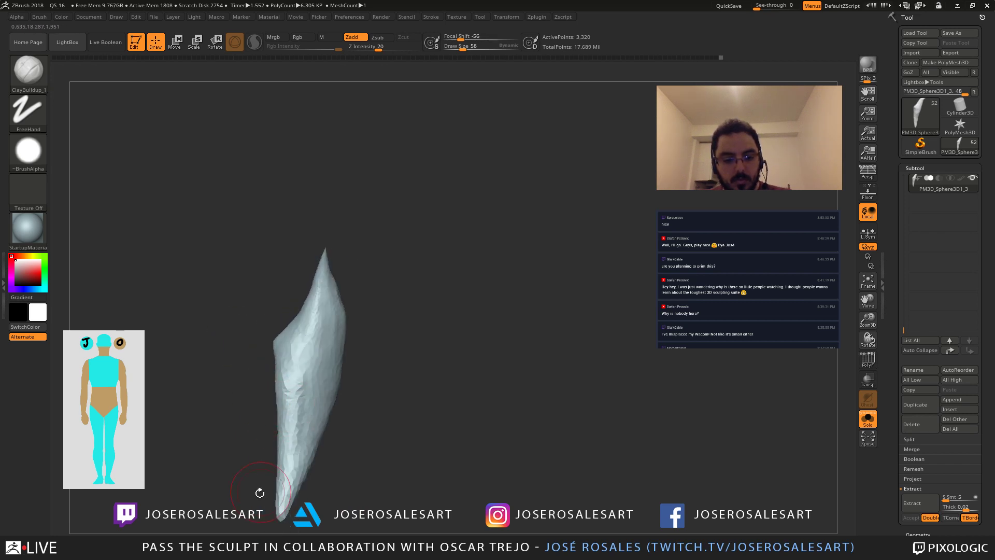
{"action": "right_click_drag", "start_coordinate": [259, 493], "coordinate": [288, 388]}
{"action": "mouse_move", "coordinate": [314, 433]}
{"action": "right_mouse_down"}
{"action": "mouse_move", "coordinate": [305, 379]}
{"action": "mouse_move", "coordinate": [317, 346]}
{"action": "mouse_move", "coordinate": [378, 393]}
{"action": "mouse_move", "coordinate": [353, 328]}
{"action": "right_mouse_up"}
Step: Carve a crease along the edge of the pad's flattened upper face with DamStandard at draw size 62
{"action": "key", "text": "b"}
{"action": "key", "text": "d"}
{"action": "key", "text": "s"}
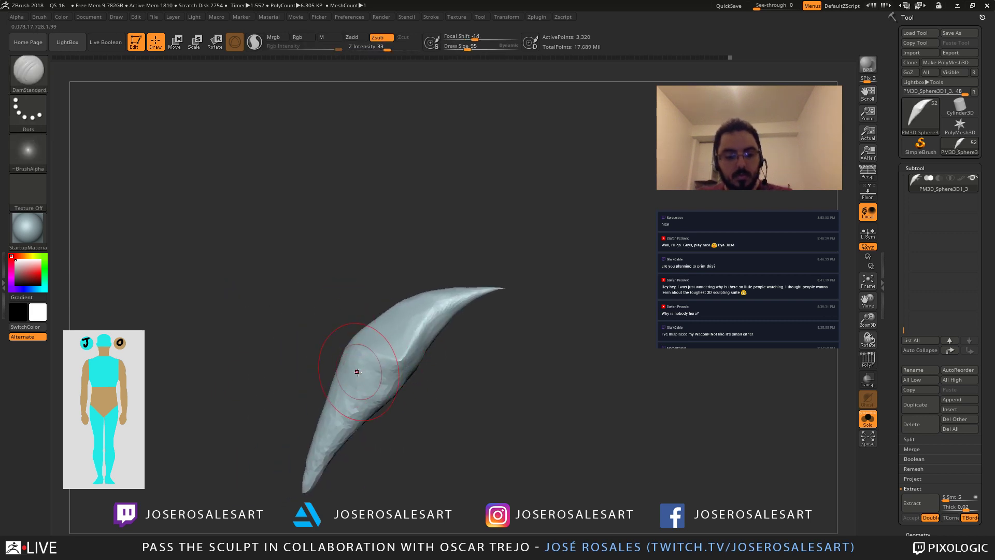
{"action": "mouse_move", "coordinate": [357, 373]}
{"action": "right_mouse_down"}
{"action": "mouse_move", "coordinate": [399, 371]}
{"action": "mouse_move", "coordinate": [382, 360]}
{"action": "mouse_move", "coordinate": [395, 353]}
{"action": "right_mouse_up"}
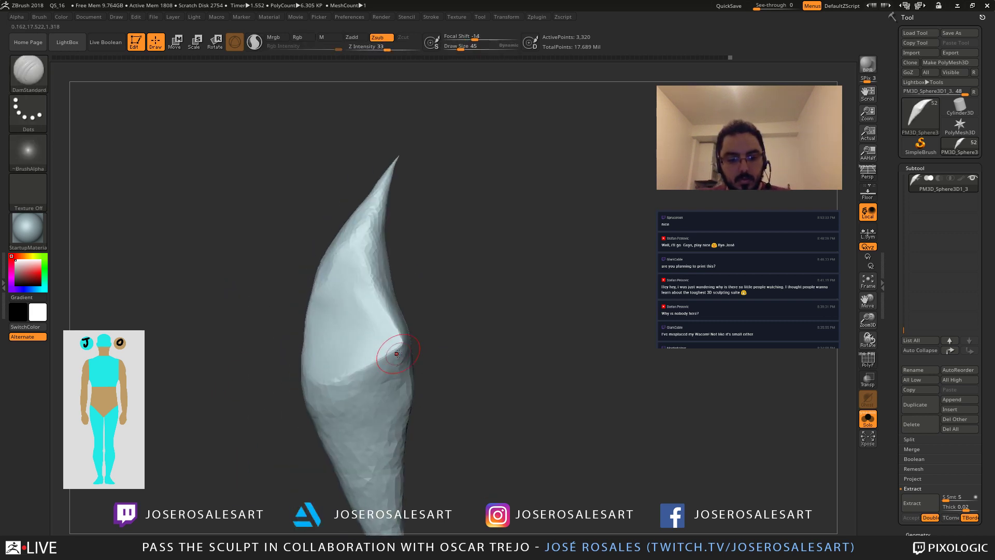
{"action": "key", "text": "s"}
{"action": "left_click_drag", "start_coordinate": [395, 353], "coordinate": [400, 354]}
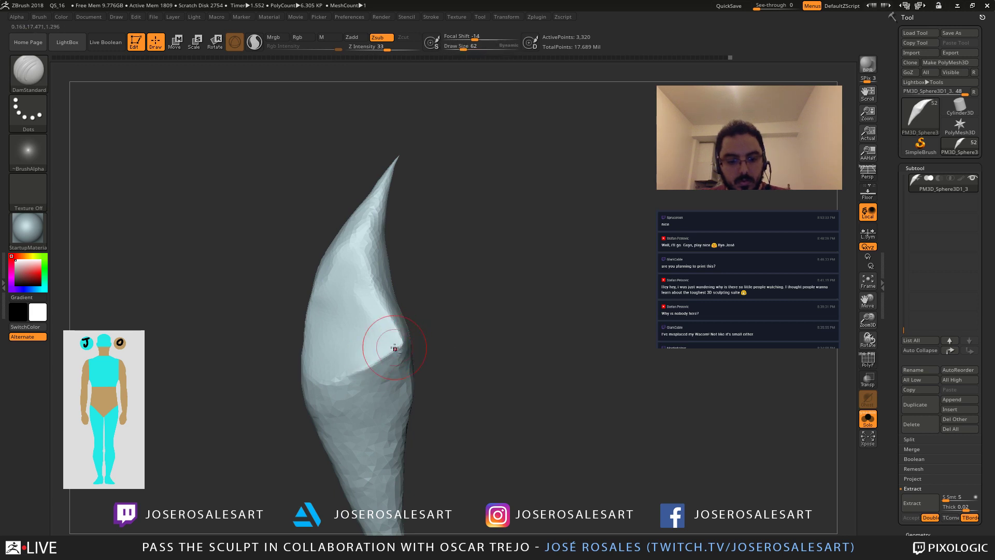
{"action": "mouse_move", "coordinate": [334, 353]}
{"action": "right_mouse_down"}
{"action": "mouse_move", "coordinate": [355, 374]}
{"action": "mouse_move", "coordinate": [324, 379]}
{"action": "mouse_move", "coordinate": [273, 339]}
{"action": "mouse_move", "coordinate": [306, 358]}
{"action": "right_mouse_up"}
{"action": "left_click_drag", "start_coordinate": [306, 377], "coordinate": [322, 266]}
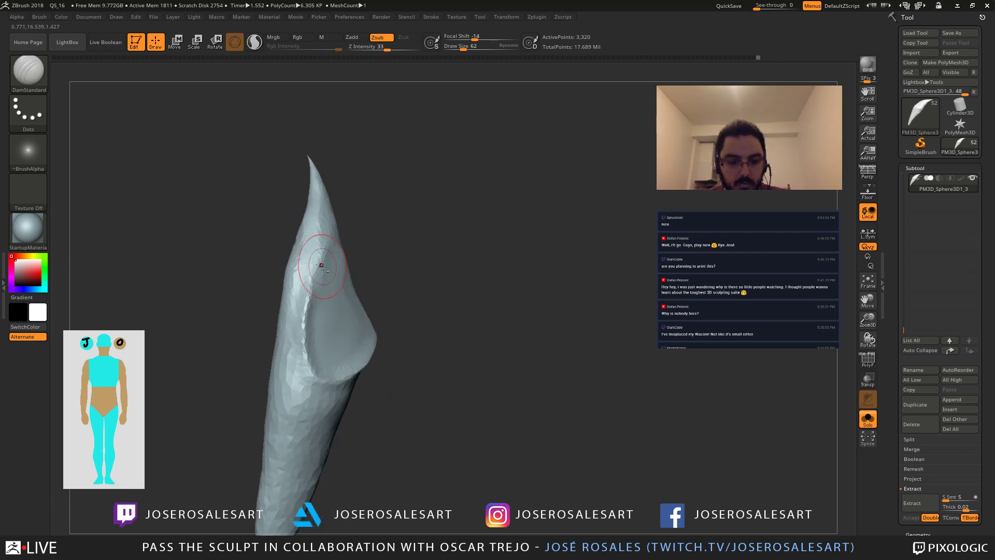
Step: Soften the crease along the flattened face, build the face up with ClayBuildup at draw size 62, and smooth it
{"action": "right_click_drag", "start_coordinate": [323, 247], "coordinate": [305, 254]}
{"action": "left_click_drag", "start_coordinate": [317, 267], "coordinate": [326, 365], "text": "shift"}
{"action": "key", "text": "b"}
{"action": "key", "text": "c"}
{"action": "key", "text": "b"}
{"action": "mouse_move", "coordinate": [331, 244]}
{"action": "left_mouse_down"}
{"action": "mouse_move", "coordinate": [314, 375]}
{"action": "mouse_move", "coordinate": [332, 317]}
{"action": "mouse_move", "coordinate": [343, 355]}
{"action": "left_mouse_up"}
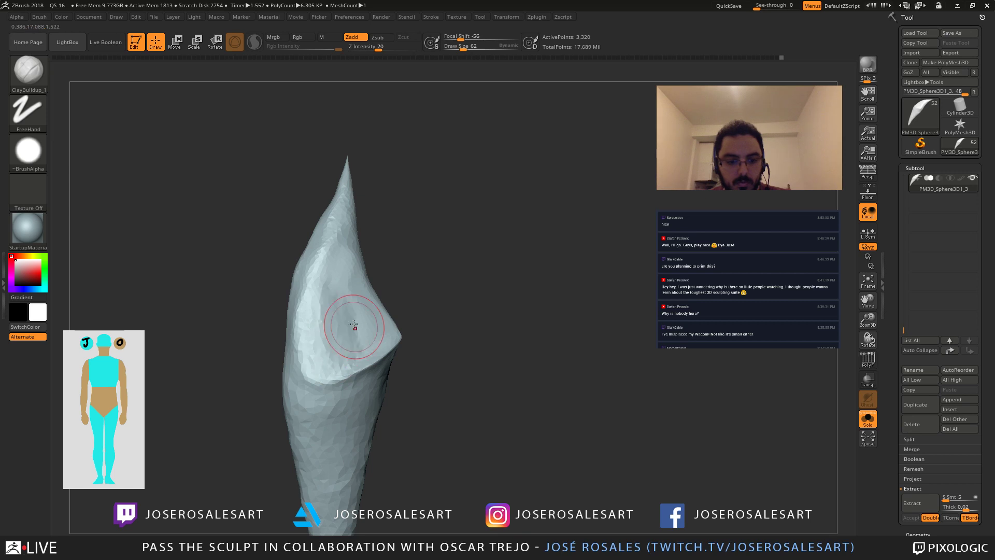
{"action": "mouse_move", "coordinate": [354, 327]}
{"action": "right_mouse_down"}
{"action": "mouse_move", "coordinate": [345, 346]}
{"action": "mouse_move", "coordinate": [340, 322]}
{"action": "right_mouse_up"}
{"action": "left_click_drag", "start_coordinate": [340, 306], "coordinate": [331, 290], "text": "shift"}
{"action": "left_click_drag", "start_coordinate": [338, 343], "coordinate": [354, 343], "text": "shift"}
Step: Fill out the lower, wider part of the pad's flattened face with ClayBuildup strokes and smooth the result
{"action": "mouse_move", "coordinate": [354, 343]}
{"action": "right_mouse_down"}
{"action": "mouse_move", "coordinate": [349, 262]}
{"action": "mouse_move", "coordinate": [279, 311]}
{"action": "mouse_move", "coordinate": [183, 355]}
{"action": "mouse_move", "coordinate": [177, 373]}
{"action": "mouse_move", "coordinate": [207, 351]}
{"action": "mouse_move", "coordinate": [174, 344]}
{"action": "mouse_move", "coordinate": [409, 284]}
{"action": "mouse_move", "coordinate": [389, 318]}
{"action": "right_mouse_up"}
{"action": "left_click_drag", "start_coordinate": [381, 303], "coordinate": [454, 350]}
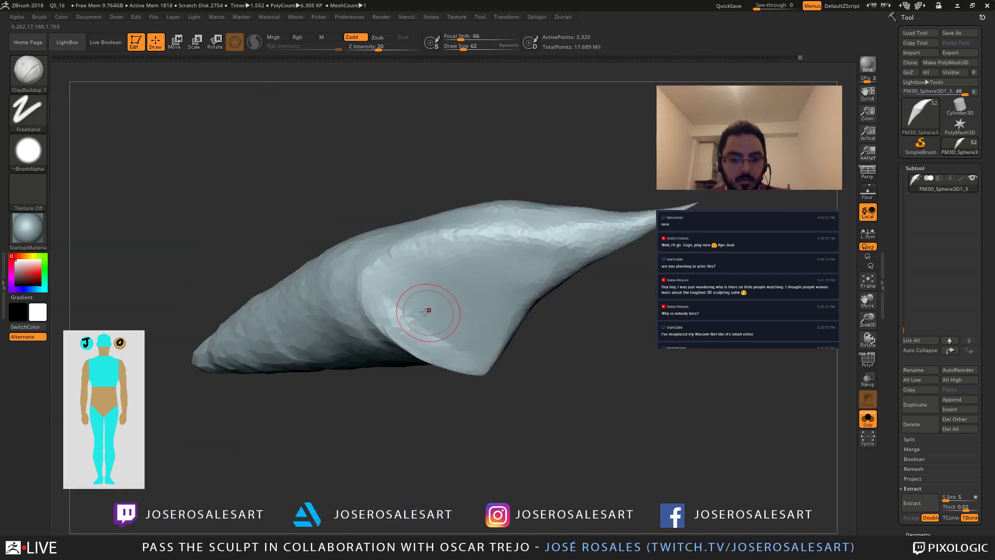
{"action": "left_click_drag", "start_coordinate": [425, 312], "coordinate": [430, 337]}
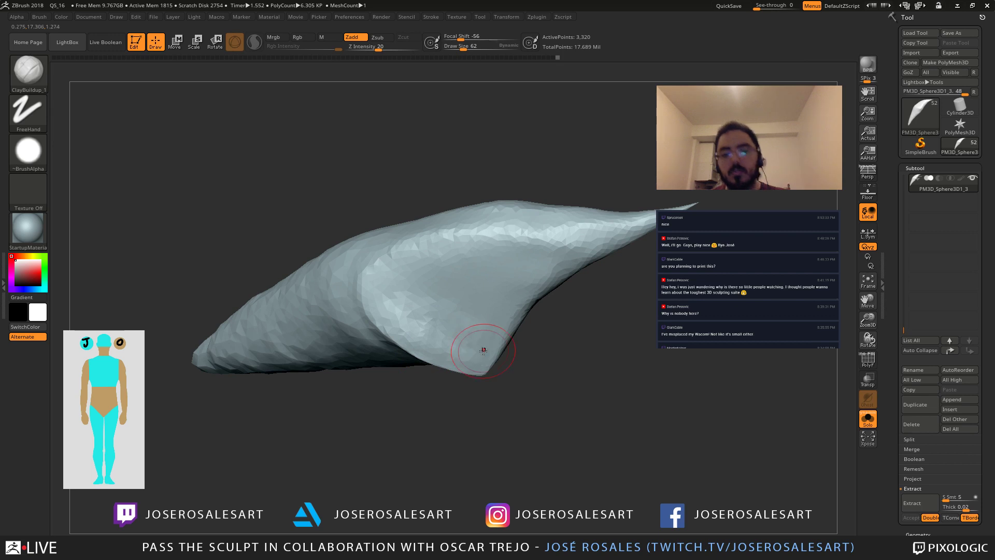
{"action": "left_click_drag", "start_coordinate": [388, 314], "coordinate": [378, 325]}
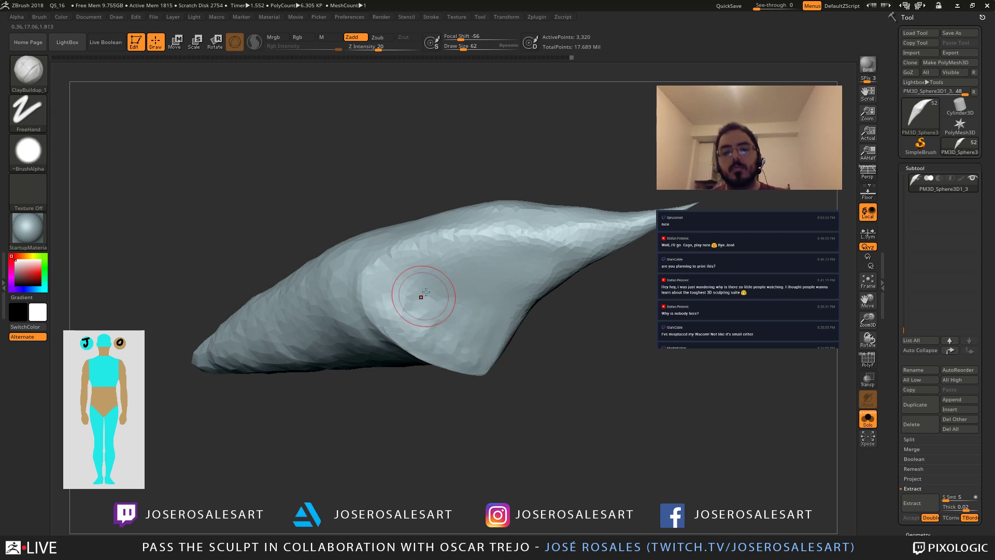
{"action": "left_click_drag", "start_coordinate": [421, 296], "coordinate": [411, 331]}
{"action": "mouse_move", "coordinate": [452, 291]}
{"action": "left_mouse_down"}
{"action": "mouse_move", "coordinate": [431, 339]}
{"action": "mouse_move", "coordinate": [446, 353]}
{"action": "left_mouse_up"}
{"action": "right_click_drag", "start_coordinate": [475, 357], "coordinate": [433, 294], "text": "ctrl"}
{"action": "mouse_move", "coordinate": [432, 295]}
{"action": "right_mouse_down"}
{"action": "mouse_move", "coordinate": [456, 283]}
{"action": "mouse_move", "coordinate": [469, 306]}
{"action": "right_mouse_up"}
{"action": "key", "text": "shift"}
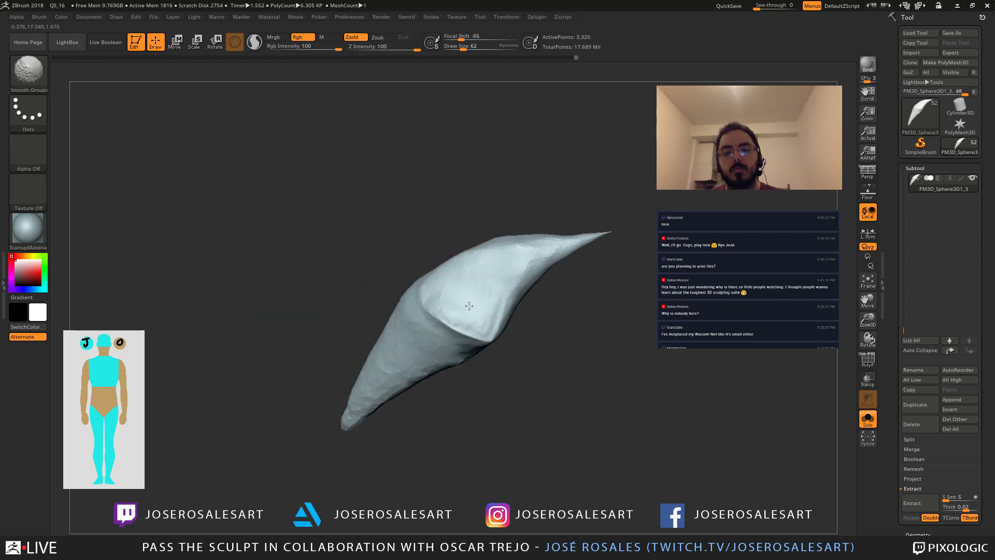
{"action": "left_click_drag", "start_coordinate": [469, 314], "coordinate": [486, 327], "text": "shift"}
Step: Carve along the side edge of the flattened face with DamStandard at draw size 28
{"action": "right_click_drag", "start_coordinate": [486, 326], "coordinate": [450, 256]}
{"action": "right_click_drag", "start_coordinate": [499, 165], "coordinate": [426, 139], "text": "alt"}
{"action": "key", "text": "shift+s"}
{"action": "right_click_drag", "start_coordinate": [451, 277], "coordinate": [395, 335], "text": "ctrl"}
{"action": "mouse_move", "coordinate": [405, 286]}
{"action": "right_mouse_down", "text": "alt"}
{"action": "mouse_move", "coordinate": [394, 347]}
{"action": "mouse_move", "coordinate": [481, 411]}
{"action": "mouse_move", "coordinate": [394, 401]}
{"action": "mouse_move", "coordinate": [284, 295]}
{"action": "mouse_move", "coordinate": [330, 367]}
{"action": "right_mouse_up", "text": "alt"}
{"action": "key", "text": "shift+s"}
{"action": "key", "text": "b"}
{"action": "key", "text": "d"}
{"action": "key", "text": "s"}
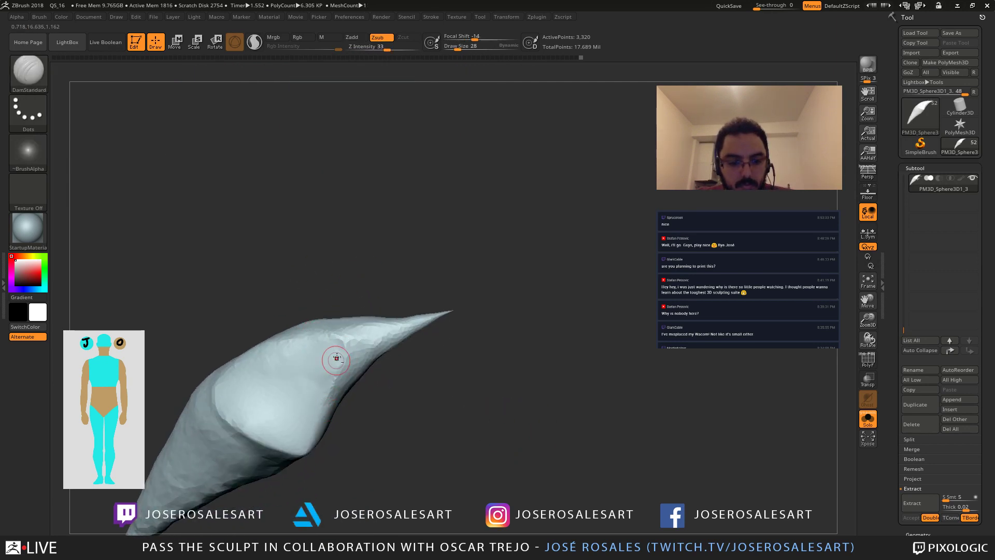
{"action": "mouse_move", "coordinate": [230, 373]}
{"action": "right_mouse_down"}
{"action": "mouse_move", "coordinate": [341, 331]}
{"action": "mouse_move", "coordinate": [362, 346]}
{"action": "mouse_move", "coordinate": [338, 323]}
{"action": "mouse_move", "coordinate": [322, 351]}
{"action": "mouse_move", "coordinate": [322, 381]}
{"action": "right_mouse_up"}
{"action": "left_click_drag", "start_coordinate": [278, 398], "coordinate": [266, 436]}
Step: Add clay along the face's side edge with ClayBuildup at draw size 28 and smooth the strokes
{"action": "key", "text": "b"}
{"action": "key", "text": "c"}
{"action": "key", "text": "b"}
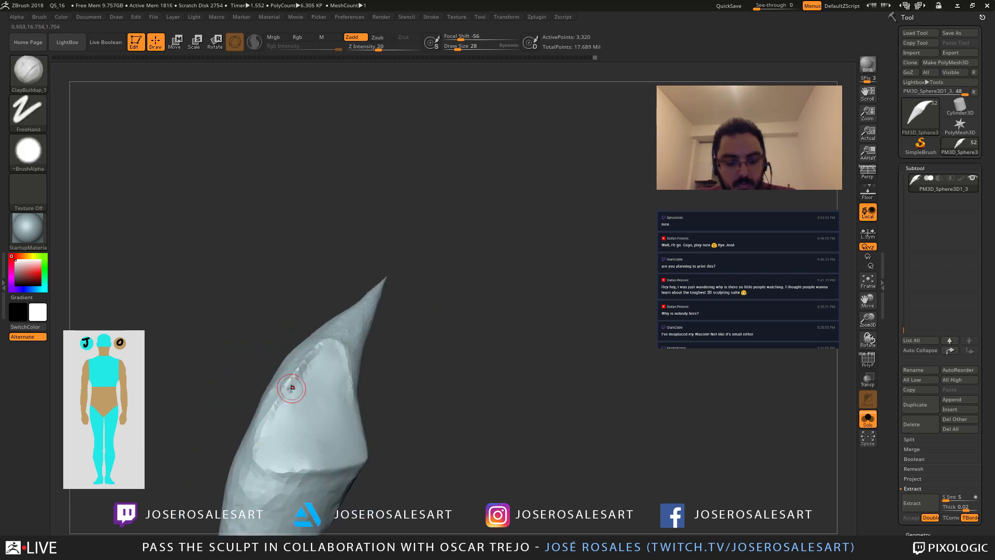
{"action": "right_click_drag", "start_coordinate": [298, 383], "coordinate": [318, 372]}
{"action": "mouse_move", "coordinate": [282, 416]}
{"action": "left_mouse_down"}
{"action": "mouse_move", "coordinate": [314, 364]}
{"action": "mouse_move", "coordinate": [293, 407]}
{"action": "mouse_move", "coordinate": [312, 383]}
{"action": "left_mouse_up"}
{"action": "right_click_drag", "start_coordinate": [323, 398], "coordinate": [307, 403]}
{"action": "left_click_drag", "start_coordinate": [306, 381], "coordinate": [274, 435], "text": "shift"}
{"action": "mouse_move", "coordinate": [282, 414]}
{"action": "right_mouse_down"}
{"action": "mouse_move", "coordinate": [322, 383]}
{"action": "mouse_move", "coordinate": [311, 365]}
{"action": "right_mouse_up"}
Step: Cut creases along both side edges of the flattened face with DamStandard at draw size 28
{"action": "key", "text": "b"}
{"action": "key", "text": "d"}
{"action": "key", "text": "s"}
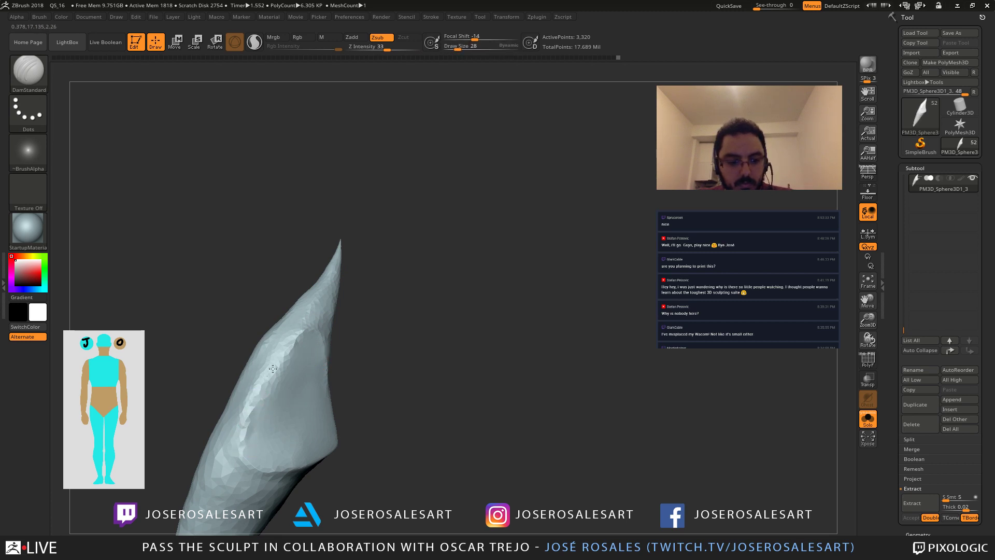
{"action": "left_click_drag", "start_coordinate": [273, 369], "coordinate": [283, 355]}
{"action": "right_click_drag", "start_coordinate": [300, 337], "coordinate": [329, 295]}
{"action": "left_click_drag", "start_coordinate": [326, 365], "coordinate": [346, 444]}
{"action": "right_click_drag", "start_coordinate": [319, 352], "coordinate": [326, 346]}
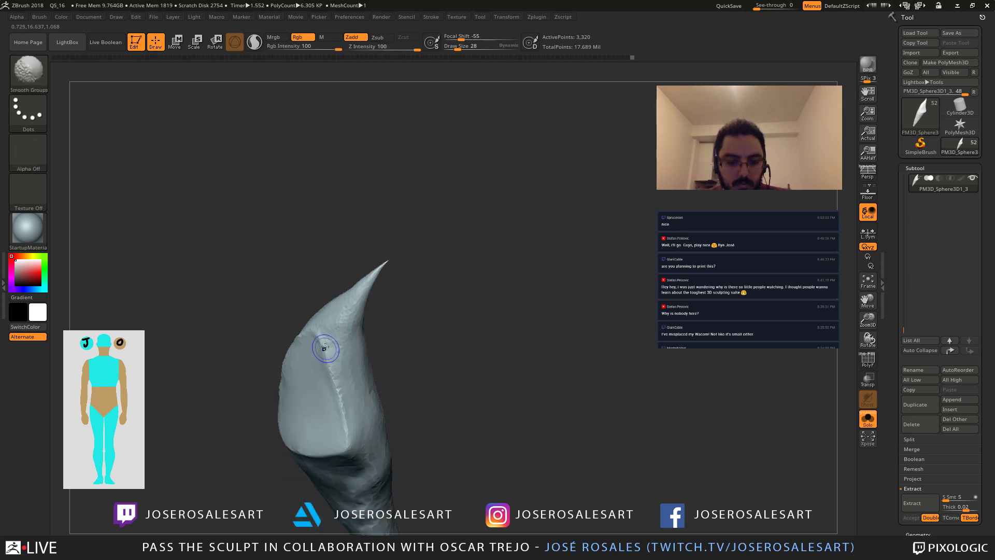
Step: Smooth the flattened face beside the creases on both sides
{"action": "left_click_drag", "start_coordinate": [327, 346], "coordinate": [321, 431], "text": "shift"}
{"action": "right_click_drag", "start_coordinate": [322, 430], "coordinate": [300, 355]}
{"action": "left_click_drag", "start_coordinate": [251, 410], "coordinate": [291, 357], "text": "shift"}
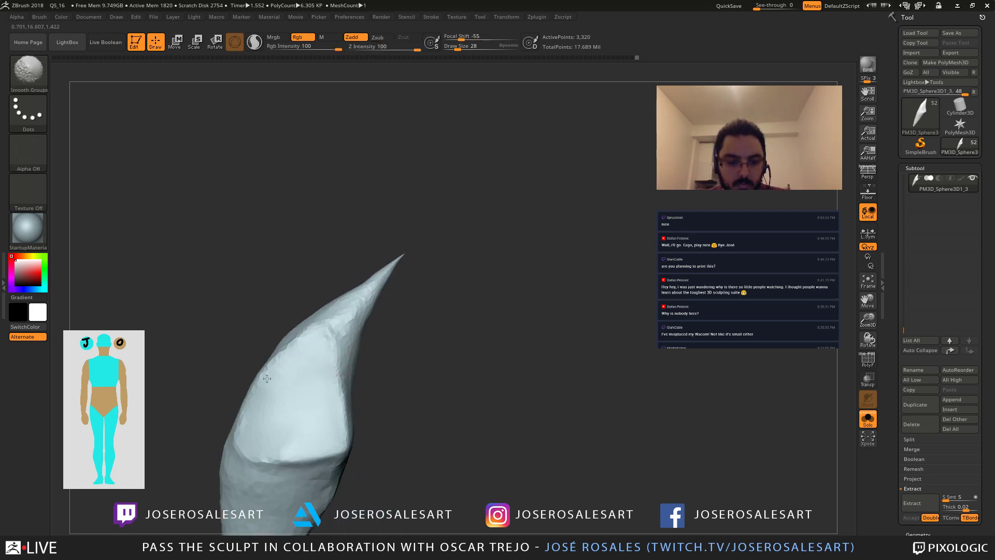
{"action": "right_click_drag", "start_coordinate": [292, 357], "coordinate": [237, 434]}
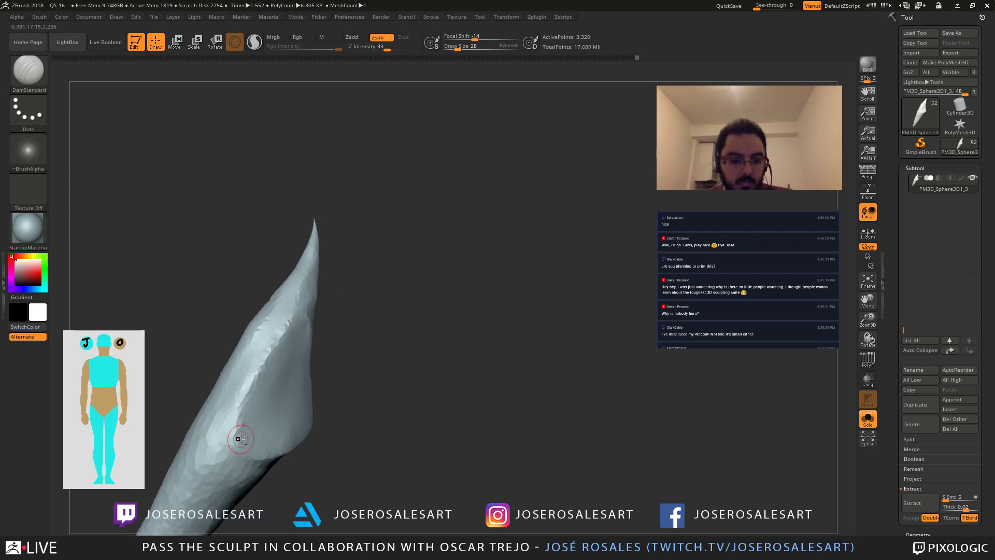
Step: Enable Sculptris Pro and recarve the crease along the face's side edge with DamStandard at draw size 28
{"action": "mouse_move", "coordinate": [261, 383]}
{"action": "right_mouse_down"}
{"action": "mouse_move", "coordinate": [267, 368]}
{"action": "mouse_move", "coordinate": [250, 439]}
{"action": "right_mouse_up"}
{"action": "left_click", "coordinate": [254, 42]}
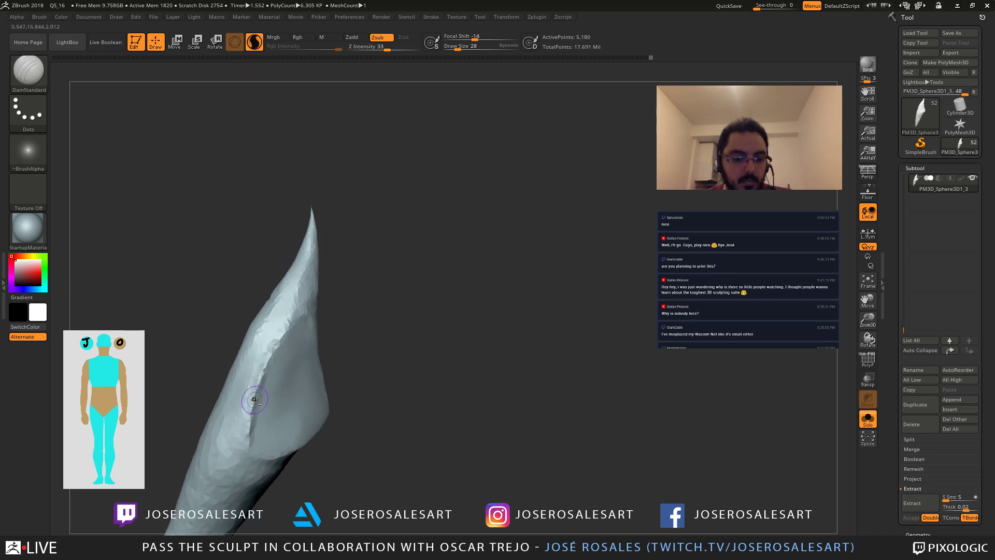
{"action": "left_click_drag", "start_coordinate": [285, 333], "coordinate": [300, 319]}
{"action": "right_click_drag", "start_coordinate": [301, 320], "coordinate": [273, 355]}
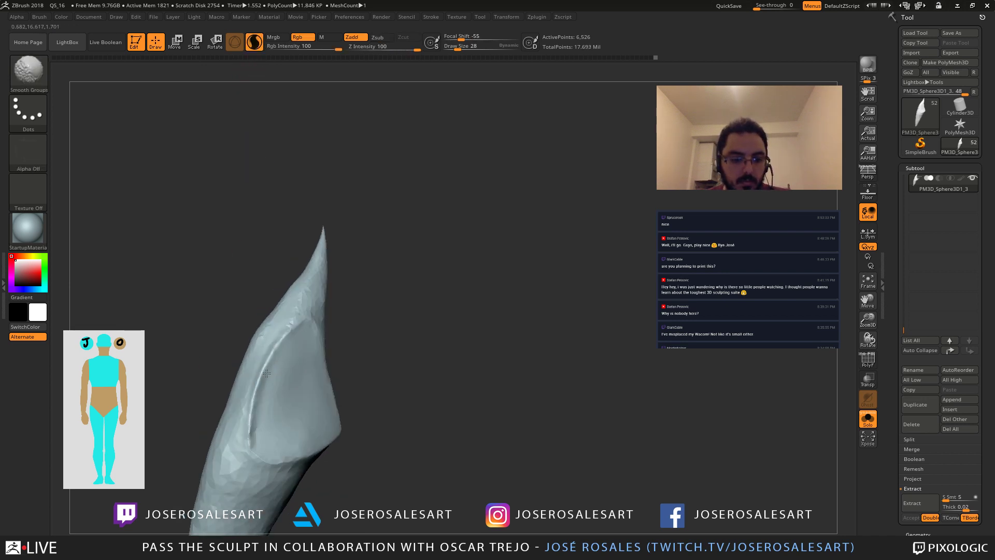
{"action": "right_click_drag", "start_coordinate": [251, 441], "coordinate": [242, 359], "text": "ctrl"}
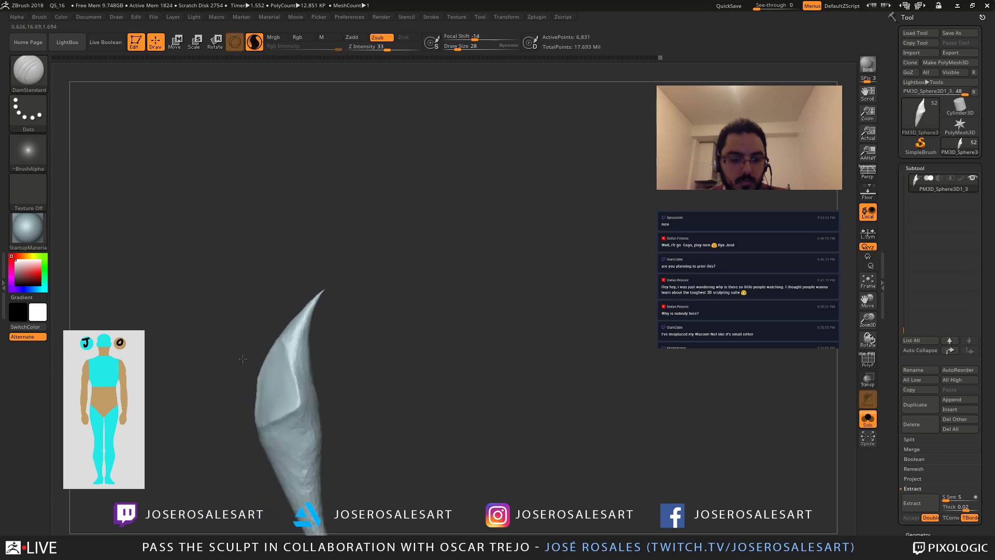
Step: Smooth the recarved edge and the surface around the pad's flattened face
{"action": "left_click_drag", "start_coordinate": [256, 407], "coordinate": [264, 366], "text": "shift"}
{"action": "mouse_move", "coordinate": [264, 366]}
{"action": "right_mouse_down"}
{"action": "mouse_move", "coordinate": [310, 395]}
{"action": "mouse_move", "coordinate": [276, 421]}
{"action": "mouse_move", "coordinate": [300, 362]}
{"action": "right_mouse_up"}
{"action": "key", "text": "shift"}
{"action": "left_click_drag", "start_coordinate": [300, 358], "coordinate": [284, 408], "text": "shift"}
Step: Plane the pad's front face and adjoining side with TrimDynamic to sharpen the ridges between them
{"action": "right_click_drag", "start_coordinate": [284, 311], "coordinate": [305, 266]}
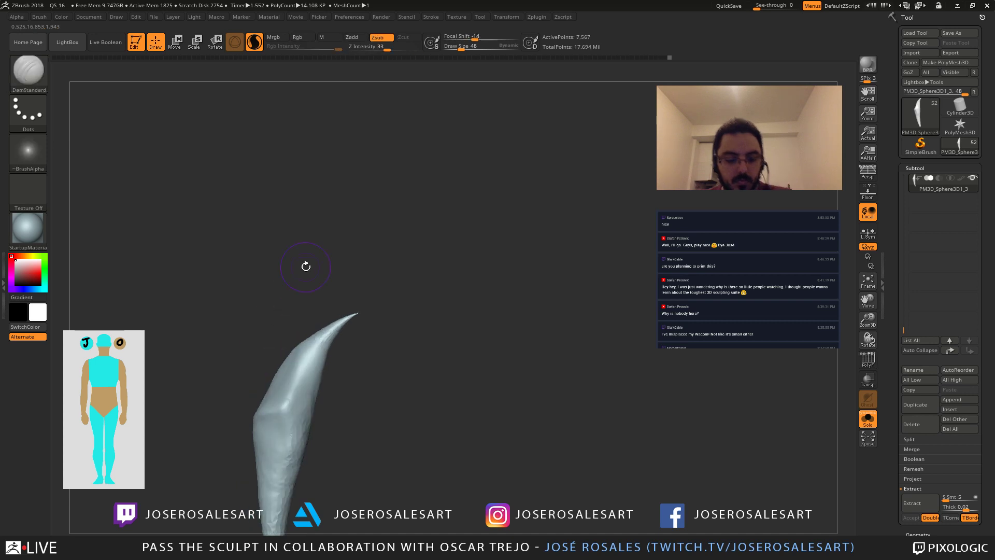
{"action": "key", "text": "b"}
{"action": "key", "text": "t"}
{"action": "key", "text": "d"}
{"action": "right_click_drag", "start_coordinate": [298, 414], "coordinate": [257, 372]}
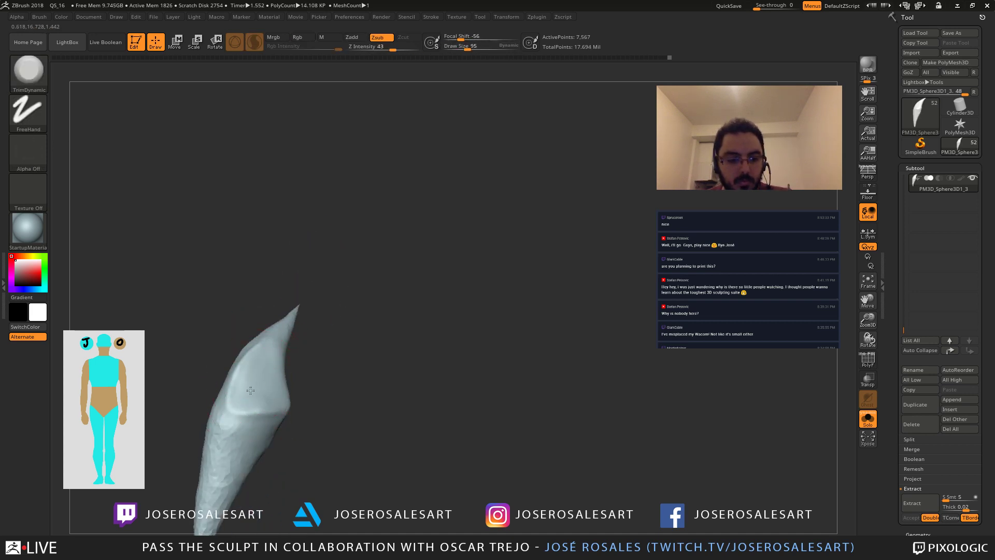
{"action": "left_click_drag", "start_coordinate": [250, 390], "coordinate": [245, 373]}
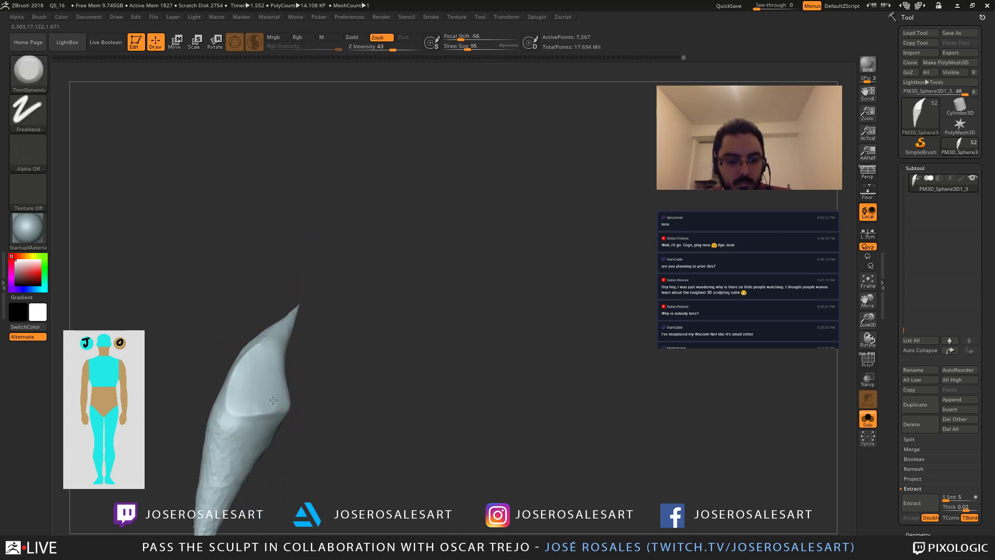
{"action": "right_click_drag", "start_coordinate": [272, 401], "coordinate": [273, 377]}
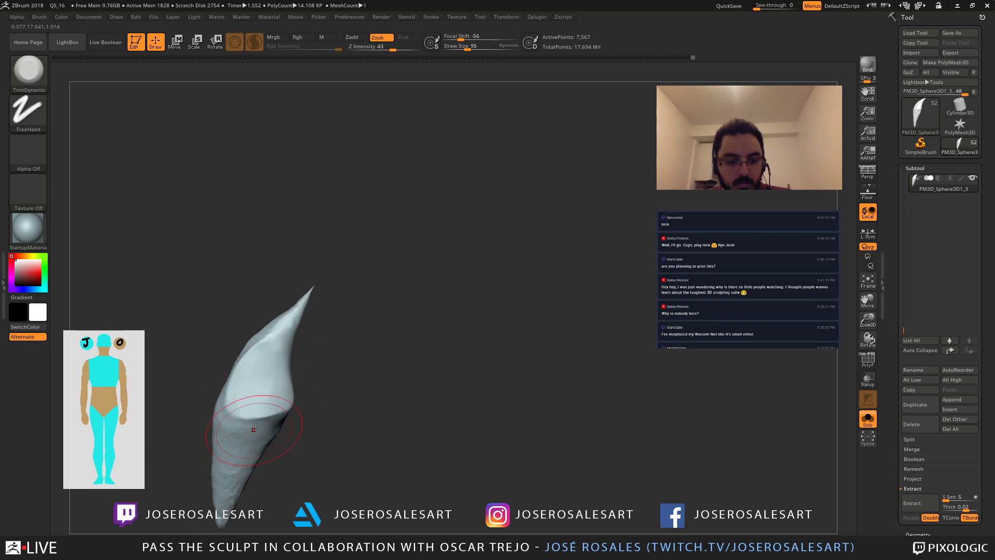
{"action": "right_click_drag", "start_coordinate": [276, 417], "coordinate": [293, 380]}
{"action": "left_click_drag", "start_coordinate": [272, 330], "coordinate": [282, 391]}
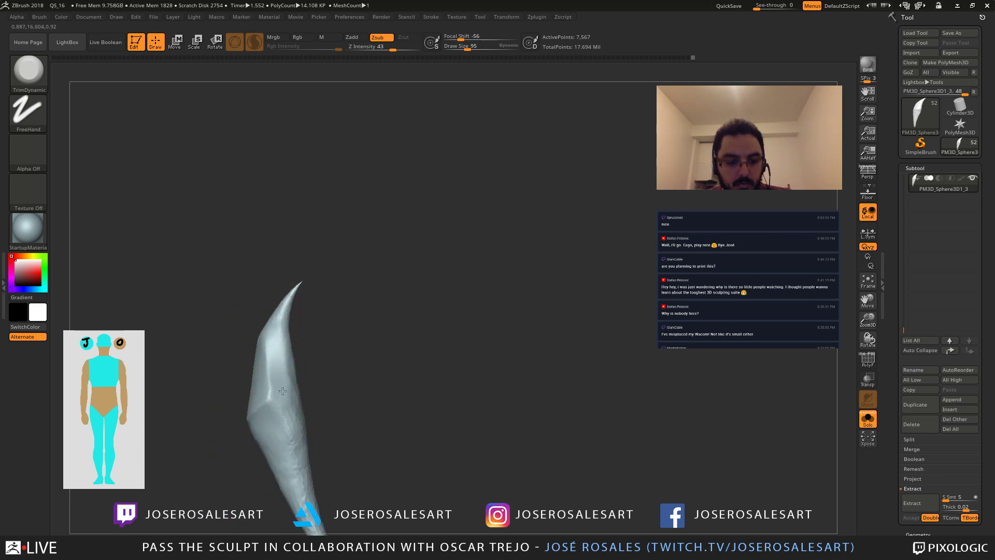
{"action": "mouse_move", "coordinate": [274, 431]}
{"action": "right_mouse_down"}
{"action": "mouse_move", "coordinate": [274, 468]}
{"action": "mouse_move", "coordinate": [253, 427]}
{"action": "mouse_move", "coordinate": [242, 440]}
{"action": "right_mouse_up"}
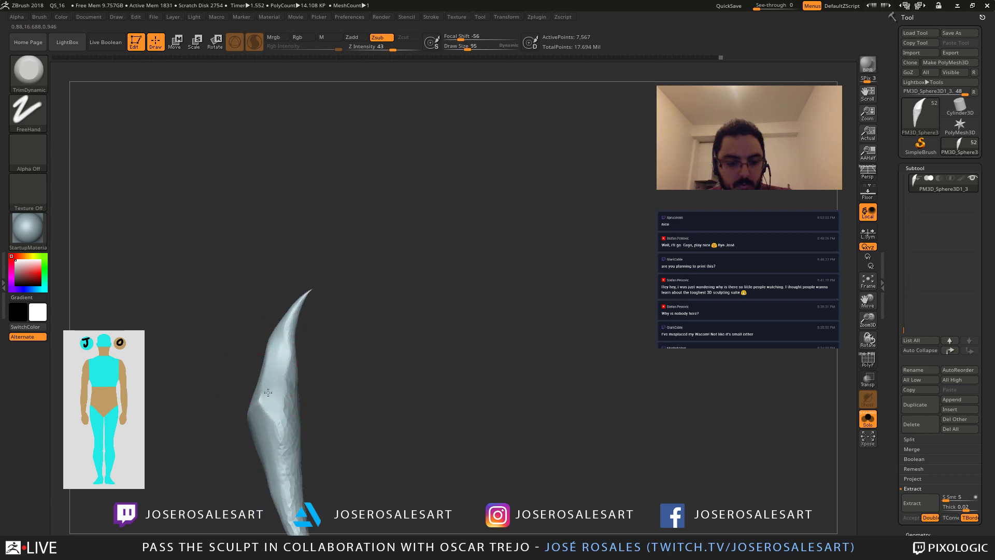
Step: Trim the side plane running below the spike with TrimDynamic at draw size 48
{"action": "mouse_move", "coordinate": [282, 349]}
{"action": "right_mouse_down"}
{"action": "mouse_move", "coordinate": [297, 420]}
{"action": "mouse_move", "coordinate": [299, 344]}
{"action": "mouse_move", "coordinate": [321, 354]}
{"action": "right_mouse_up"}
{"action": "key", "text": "s"}
{"action": "left_click_drag", "start_coordinate": [311, 357], "coordinate": [304, 356]}
{"action": "left_click_drag", "start_coordinate": [312, 313], "coordinate": [284, 384]}
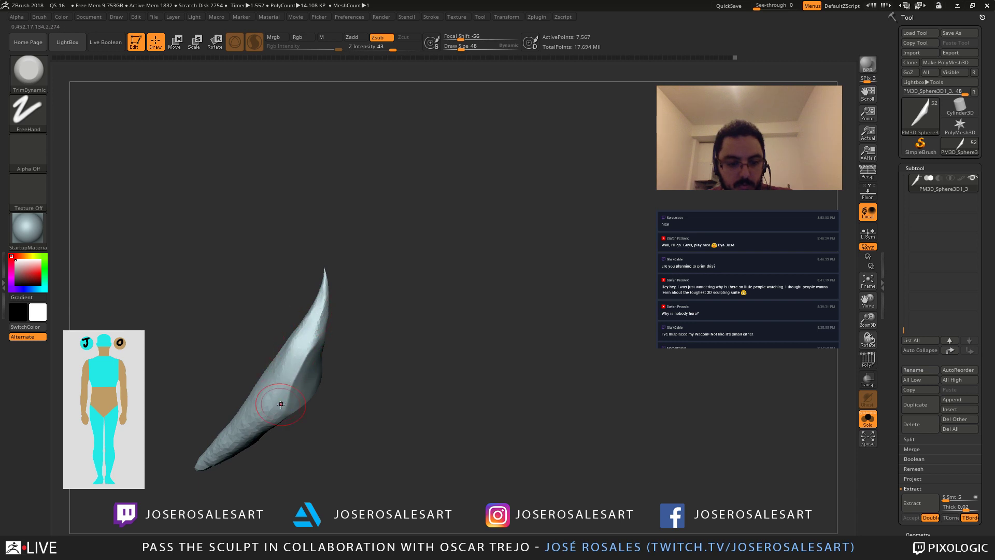
{"action": "mouse_move", "coordinate": [278, 405]}
{"action": "right_mouse_down"}
{"action": "mouse_move", "coordinate": [295, 289]}
{"action": "mouse_move", "coordinate": [314, 357]}
{"action": "mouse_move", "coordinate": [276, 293]}
{"action": "mouse_move", "coordinate": [293, 291]}
{"action": "mouse_move", "coordinate": [318, 253]}
{"action": "mouse_move", "coordinate": [307, 270]}
{"action": "right_mouse_up"}
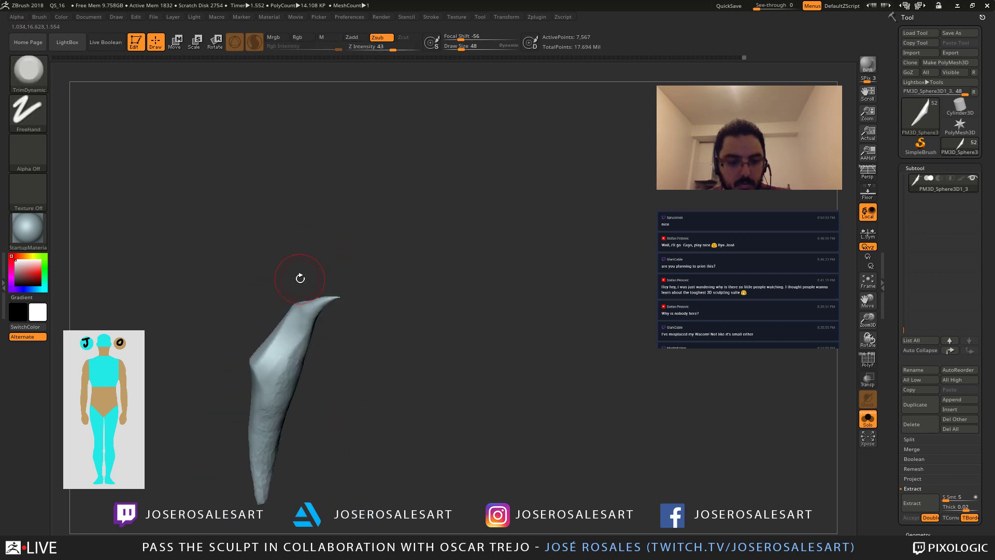
Step: Show the surrounding leg parts and pull the spike's tip outward with SnakeHook at draw size 39
{"action": "key", "text": "ctrl+s"}
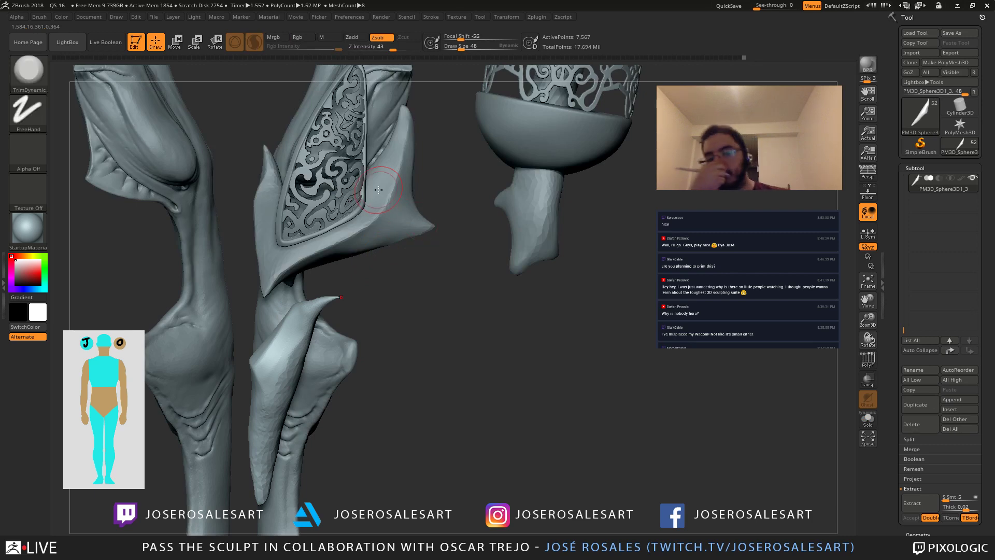
{"action": "key", "text": "b"}
{"action": "key", "text": "s"}
{"action": "key", "text": "h"}
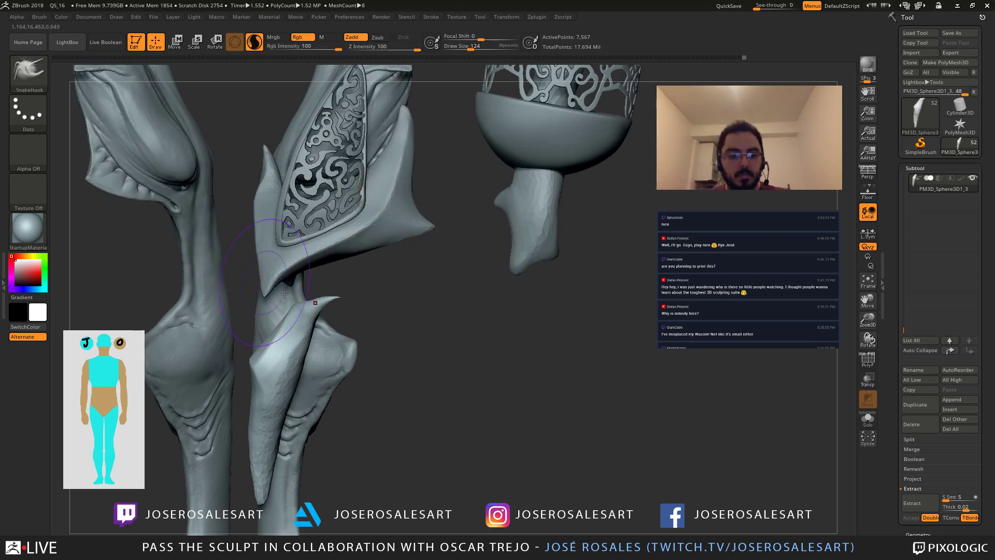
{"action": "right_click_drag", "start_coordinate": [285, 294], "coordinate": [349, 305], "text": "ctrl"}
{"action": "key", "text": "s"}
{"action": "mouse_move", "coordinate": [349, 308]}
{"action": "left_mouse_down"}
{"action": "mouse_move", "coordinate": [304, 296]}
{"action": "mouse_move", "coordinate": [345, 292]}
{"action": "left_mouse_up"}
{"action": "key", "text": "s"}
{"action": "key", "text": "s"}
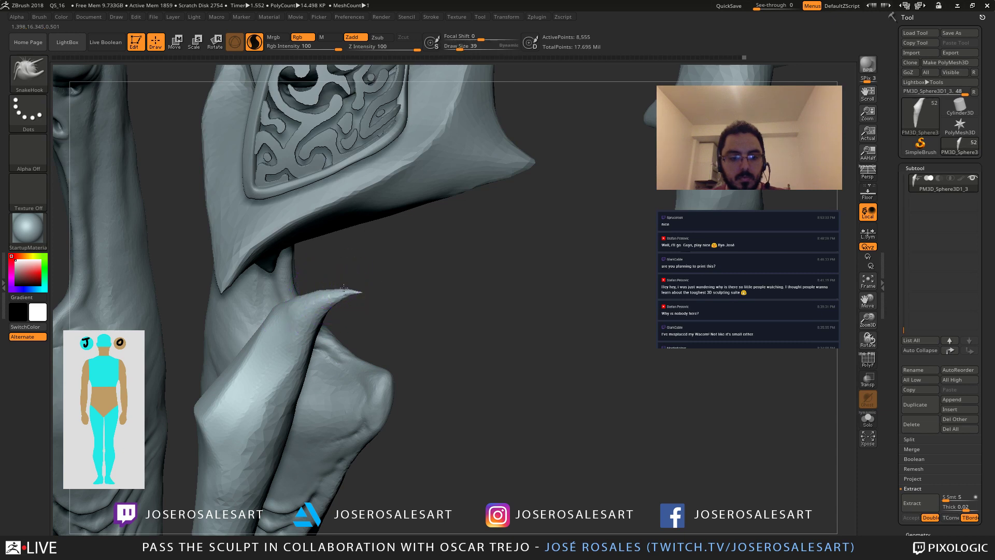
Step: Reshape the base and curve of the spike with SnakeHook at draw size 65, checking the pad isolated and with the leg
{"action": "right_click_drag", "start_coordinate": [343, 276], "coordinate": [367, 275]}
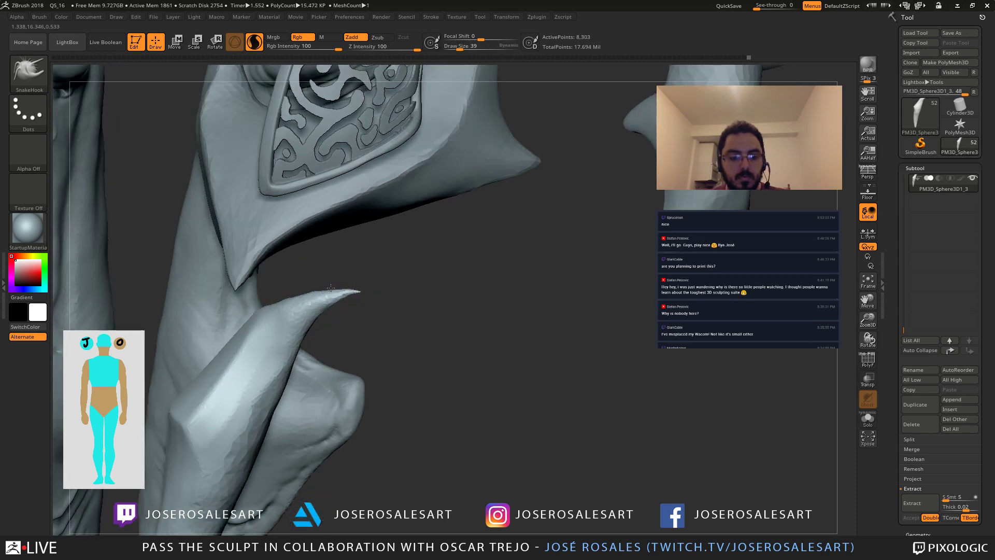
{"action": "mouse_move", "coordinate": [291, 306]}
{"action": "left_mouse_down"}
{"action": "mouse_move", "coordinate": [298, 294]}
{"action": "mouse_move", "coordinate": [269, 309]}
{"action": "left_mouse_up"}
{"action": "key", "text": "s"}
{"action": "mouse_move", "coordinate": [272, 316]}
{"action": "left_mouse_down"}
{"action": "mouse_move", "coordinate": [280, 304]}
{"action": "mouse_move", "coordinate": [375, 286]}
{"action": "mouse_move", "coordinate": [212, 280]}
{"action": "left_mouse_up"}
{"action": "left_click_drag", "start_coordinate": [331, 267], "coordinate": [363, 282]}
{"action": "key", "text": "shift+s"}
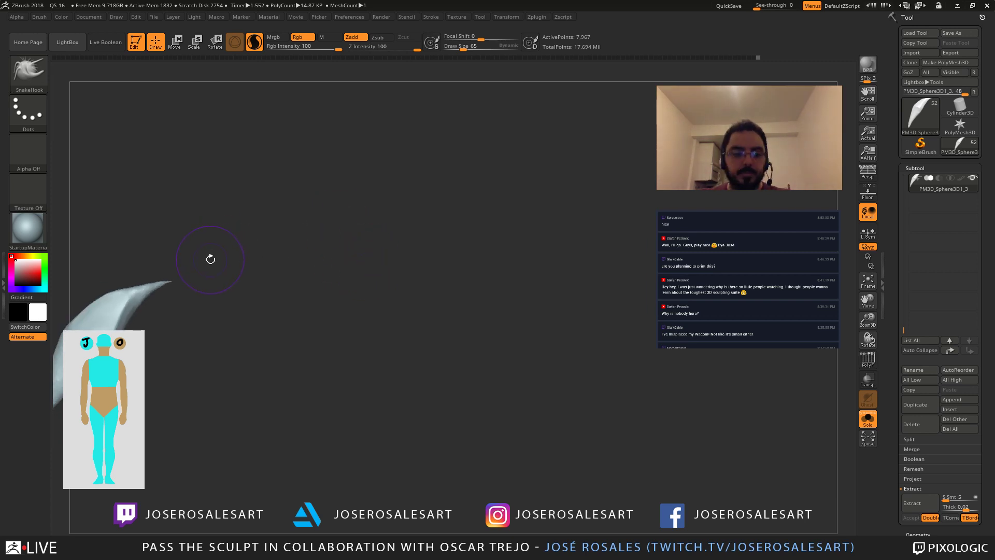
{"action": "key", "text": "f"}
{"action": "key", "text": "ctrl+shift+s"}
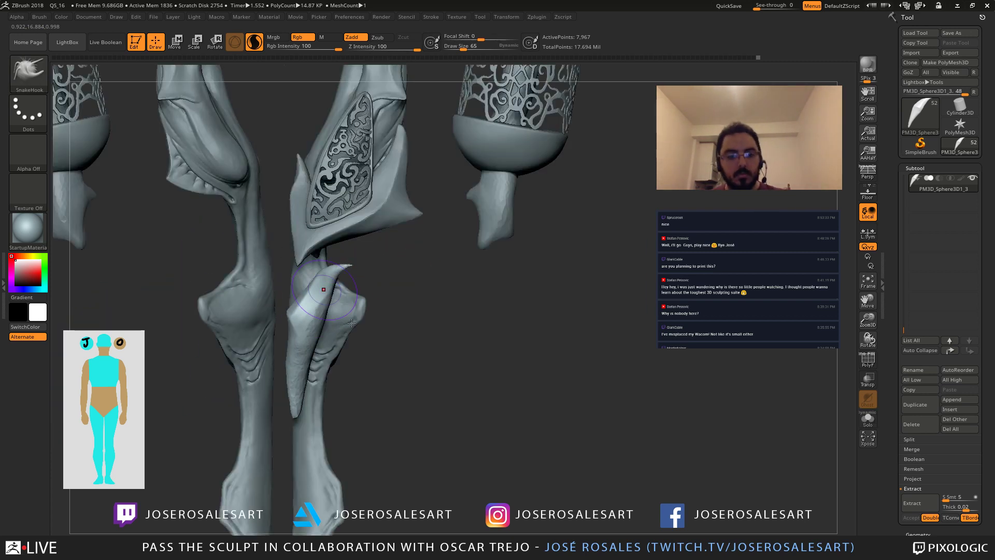
Step: Pull the pad's lower body into a stepped, pointed overhang above its tail with the Move brush at draw size 73
{"action": "mouse_move", "coordinate": [439, 384]}
{"action": "left_mouse_down"}
{"action": "mouse_move", "coordinate": [410, 417]}
{"action": "mouse_move", "coordinate": [440, 392]}
{"action": "left_mouse_up"}
{"action": "key", "text": "b"}
{"action": "key", "text": "m"}
{"action": "key", "text": "v"}
{"action": "key", "text": "bracketright"}
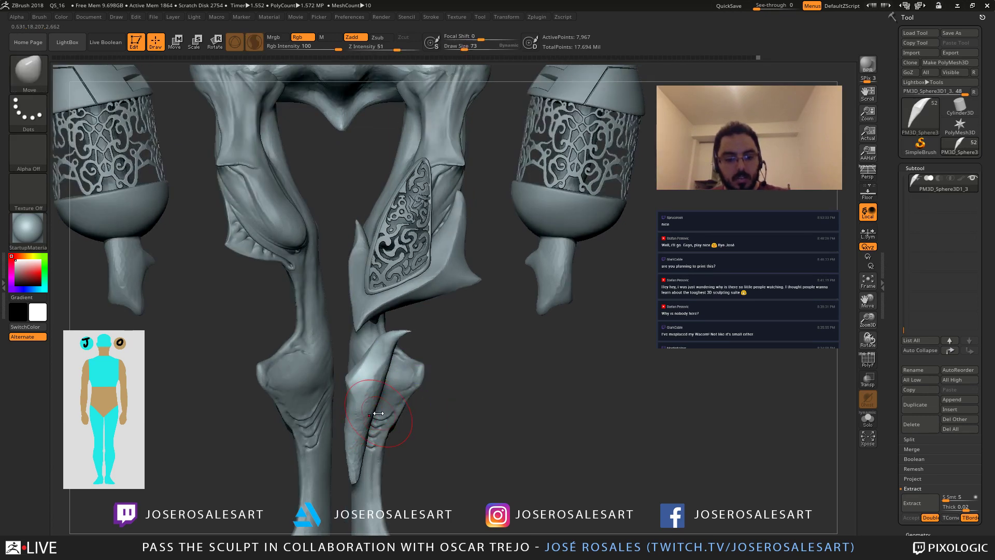
{"action": "left_click_drag", "start_coordinate": [367, 420], "coordinate": [459, 442]}
{"action": "mouse_move", "coordinate": [356, 455]}
{"action": "left_mouse_down"}
{"action": "mouse_move", "coordinate": [335, 423]}
{"action": "mouse_move", "coordinate": [346, 419]}
{"action": "left_mouse_up"}
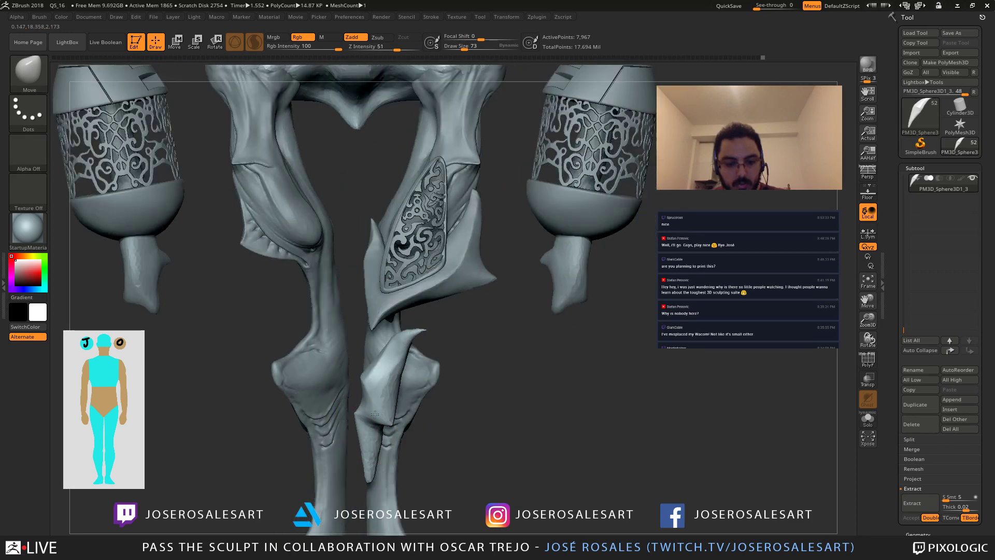
{"action": "left_click_drag", "start_coordinate": [375, 414], "coordinate": [371, 416]}
{"action": "left_click_drag", "start_coordinate": [353, 482], "coordinate": [355, 501]}
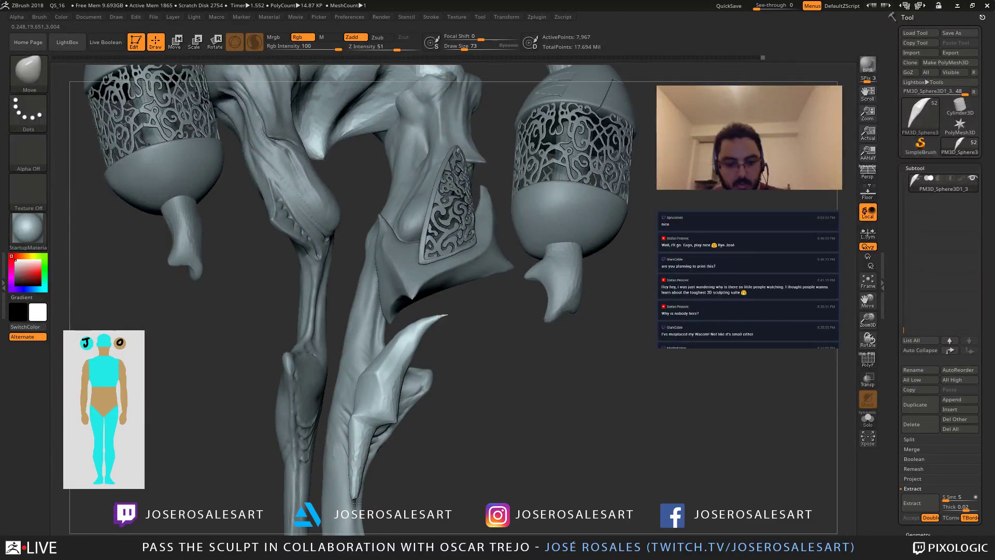
{"action": "left_click_drag", "start_coordinate": [321, 466], "coordinate": [364, 426]}
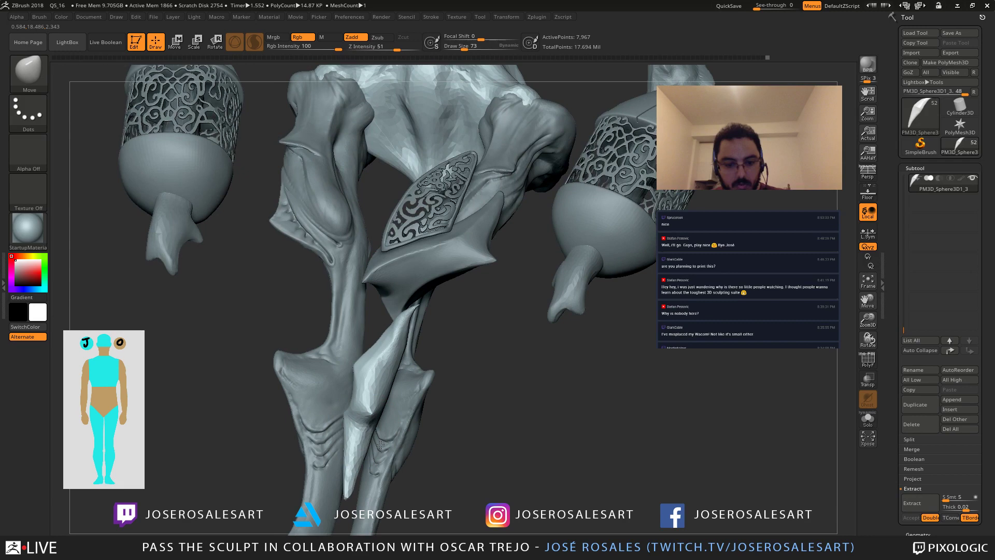
{"action": "left_click_drag", "start_coordinate": [380, 444], "coordinate": [449, 395]}
Step: Shift the whole knee pad slightly outward along the X axis with the transform gizmo
{"action": "key", "text": "w"}
{"action": "key", "text": "alt+s"}
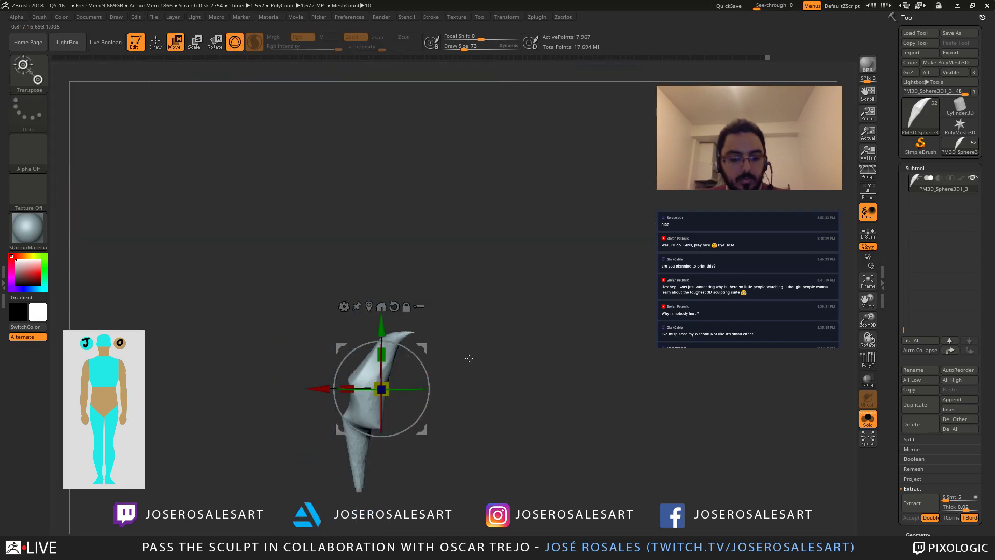
{"action": "left_click_drag", "start_coordinate": [327, 388], "coordinate": [331, 384]}
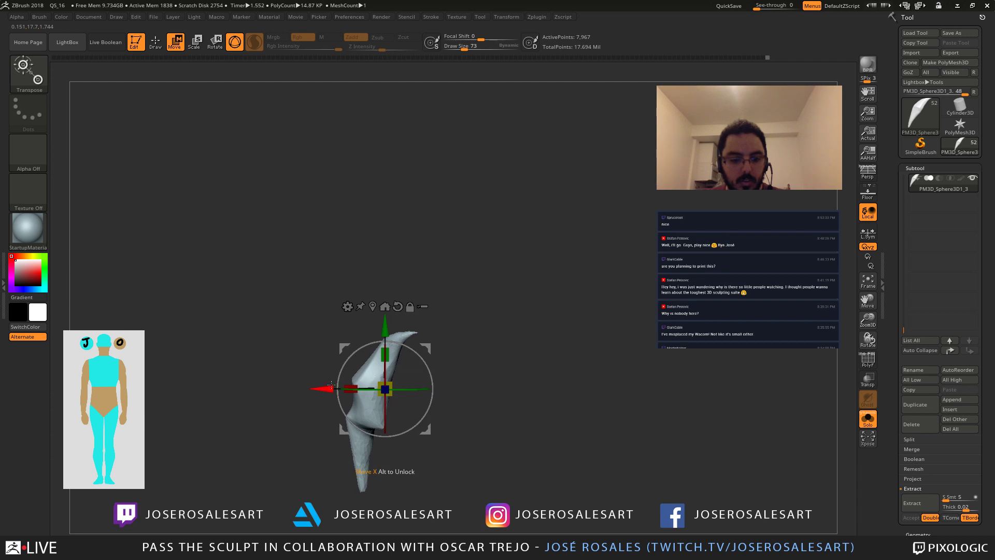
{"action": "key", "text": "alt+s"}
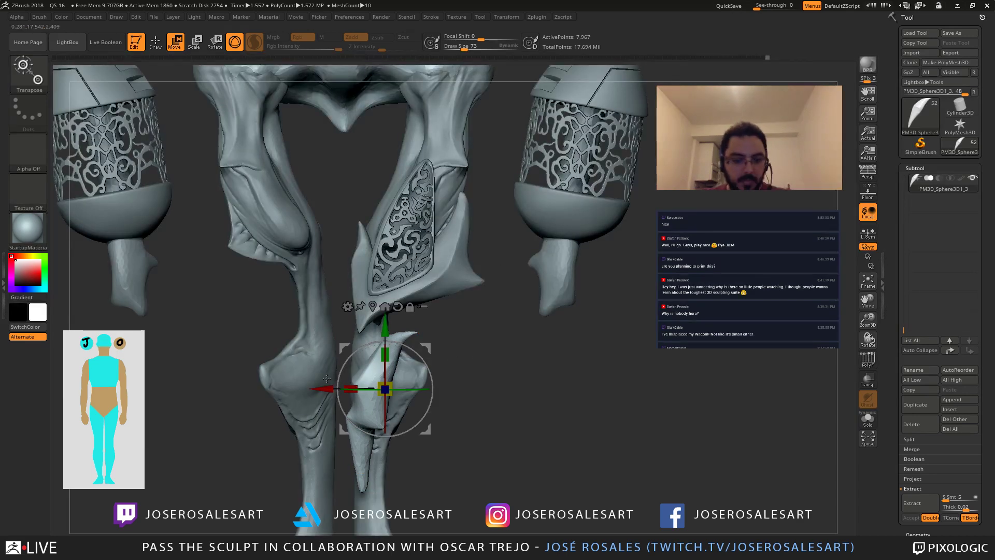
Step: Finish shifting the knee pad along the X axis and adjust its spike with the Move brush at draw size 54
{"action": "left_click_drag", "start_coordinate": [324, 387], "coordinate": [327, 387]}
{"action": "key", "text": "q"}
{"action": "key", "text": "s"}
{"action": "left_click_drag", "start_coordinate": [397, 337], "coordinate": [390, 337]}
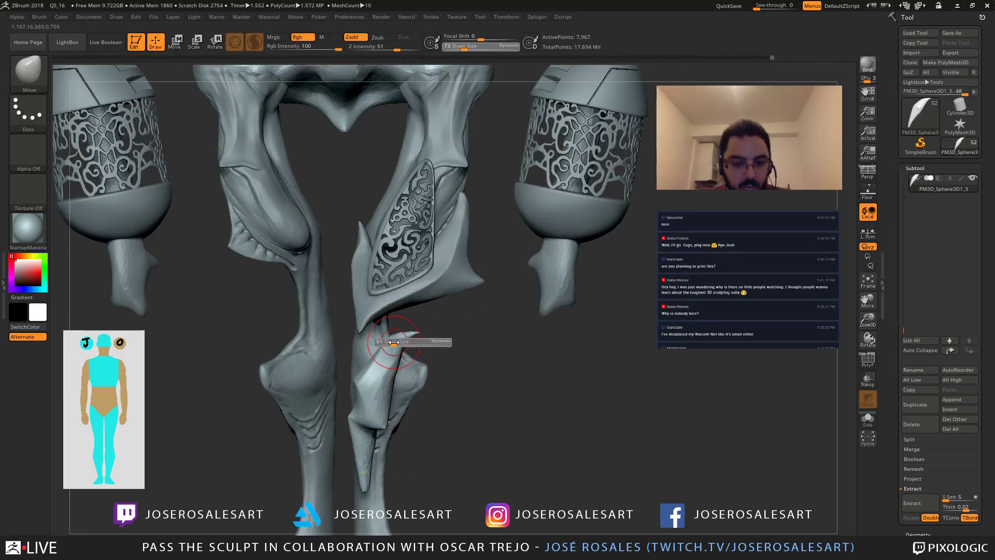
{"action": "key", "text": "b"}
{"action": "key", "text": "d"}
{"action": "key", "text": "s"}
{"action": "key", "text": "b"}
{"action": "key", "text": "m"}
{"action": "key", "text": "v"}
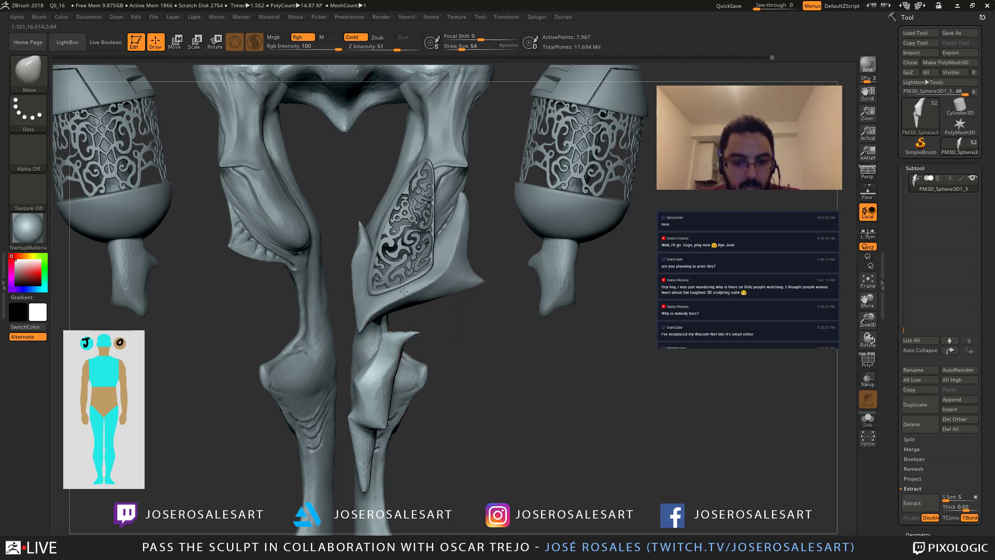
{"action": "mouse_move", "coordinate": [403, 291]}
{"action": "right_mouse_down", "text": "ctrl"}
{"action": "mouse_move", "coordinate": [424, 349]}
{"action": "mouse_move", "coordinate": [413, 324]}
{"action": "right_mouse_up", "text": "ctrl"}
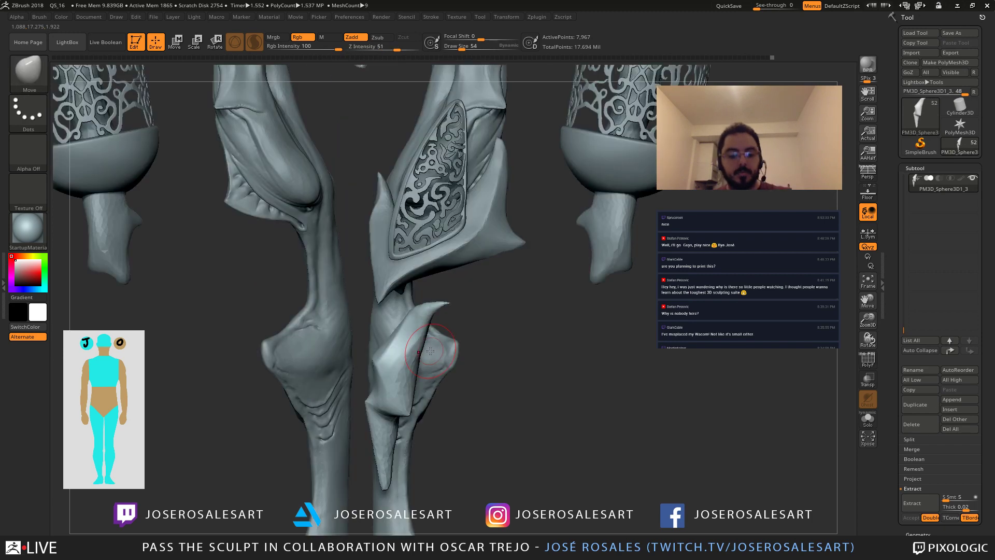
Step: Turn off Sculptris Pro and pull the spike's tip outward into a longer curve with SnakeHook at draw size 51
{"action": "key", "text": "b"}
{"action": "key", "text": "s"}
{"action": "key", "text": "h"}
{"action": "mouse_move", "coordinate": [423, 309]}
{"action": "left_mouse_down"}
{"action": "mouse_move", "coordinate": [449, 299]}
{"action": "mouse_move", "coordinate": [478, 305]}
{"action": "left_mouse_up"}
{"action": "key", "text": "ctrl+z"}
{"action": "key", "text": "s"}
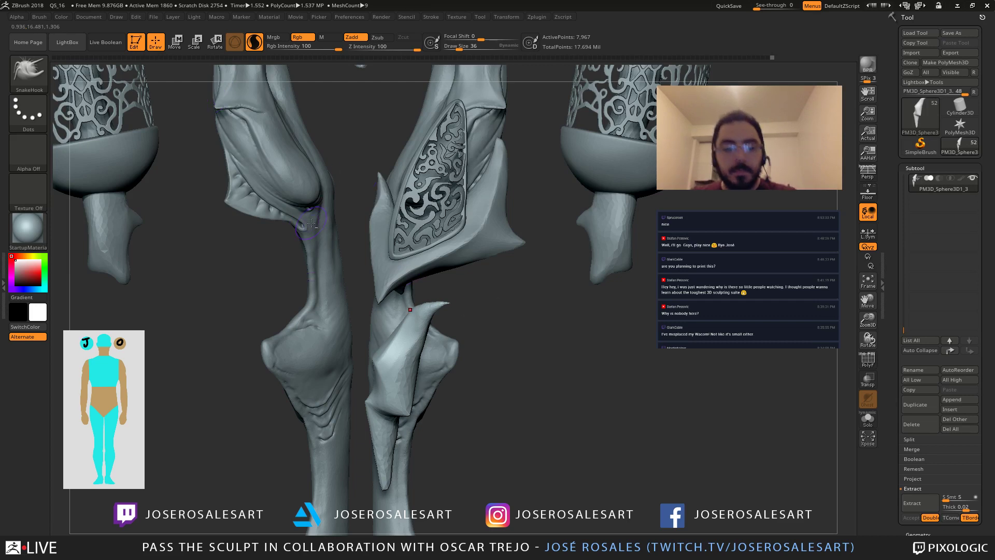
{"action": "left_click_drag", "start_coordinate": [356, 208], "coordinate": [364, 180], "text": "alt"}
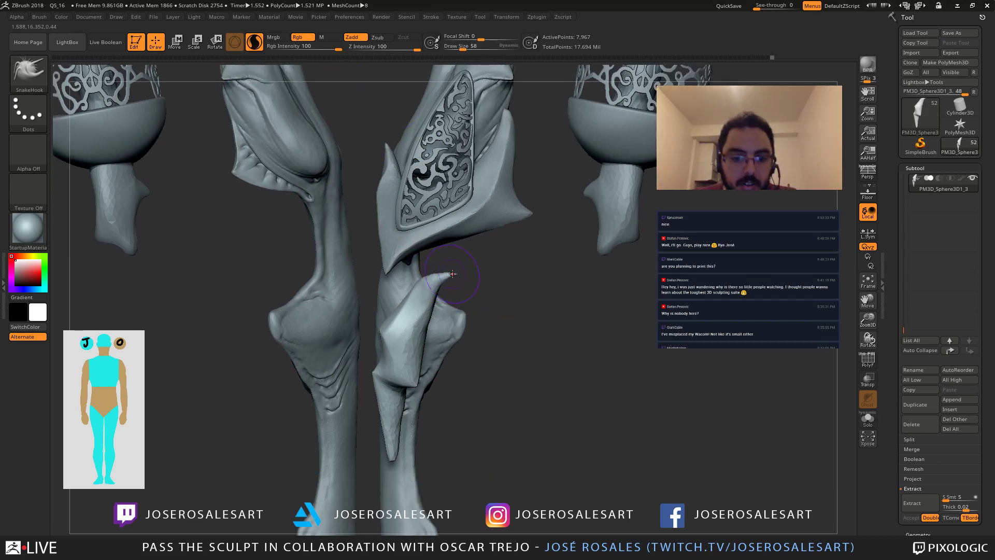
{"action": "left_click", "coordinate": [254, 42]}
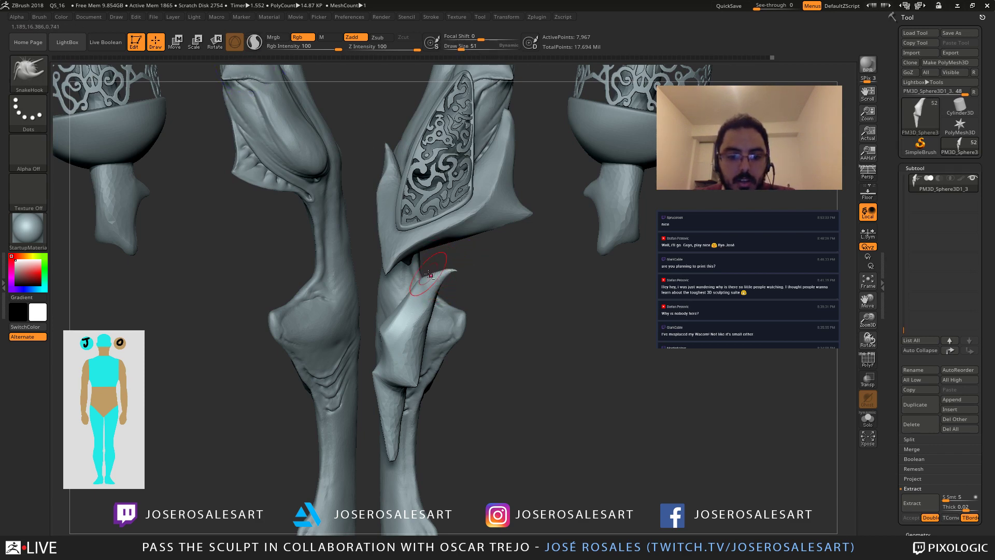
{"action": "left_click_drag", "start_coordinate": [496, 281], "coordinate": [467, 263], "text": "alt"}
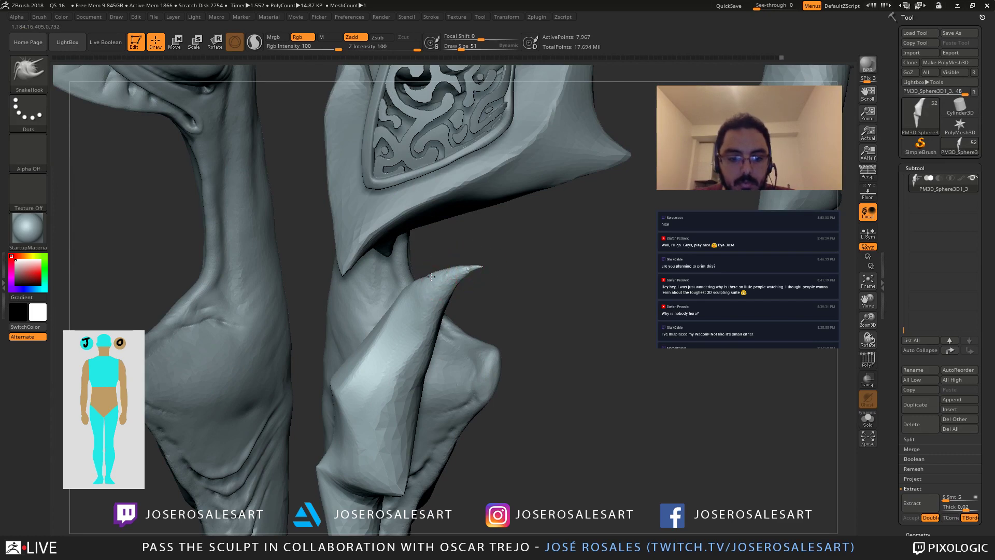
{"action": "left_click_drag", "start_coordinate": [318, 253], "coordinate": [397, 367], "text": "alt"}
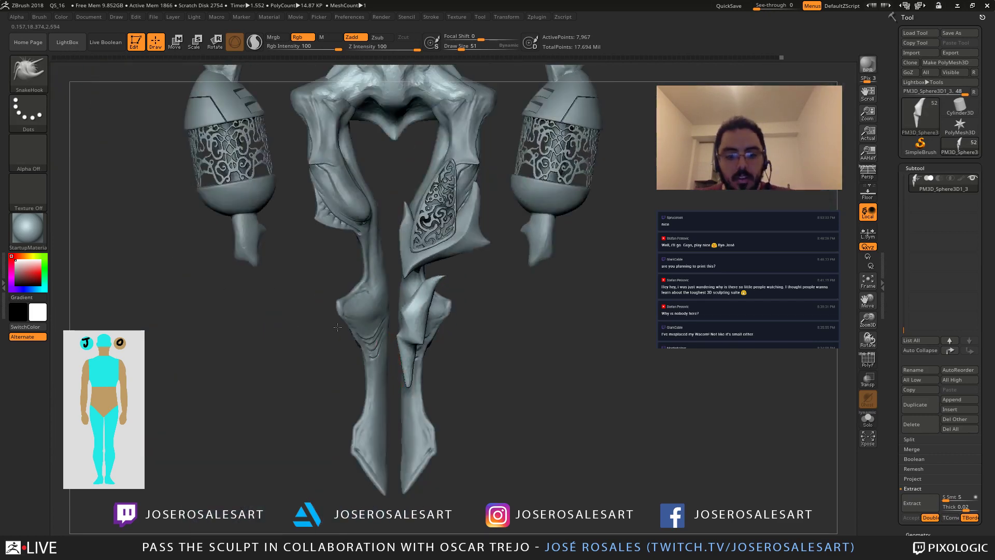
Step: Isolate the knee pad, carve the facet edge on its body with DamStandard at draw size 45, and turn on Sculptris Pro
{"action": "left_click_drag", "start_coordinate": [444, 340], "coordinate": [461, 369], "text": "alt"}
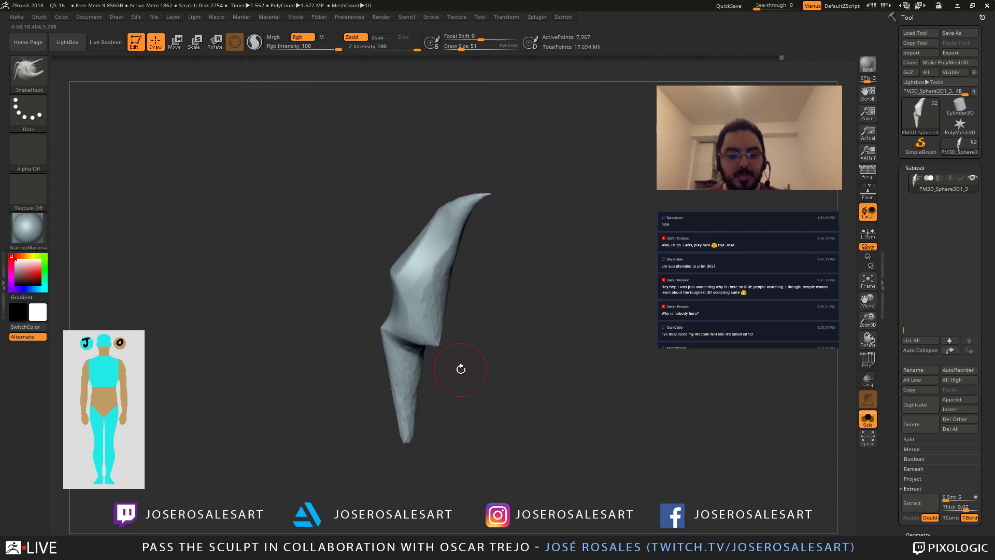
{"action": "key", "text": "b"}
{"action": "key", "text": "d"}
{"action": "key", "text": "s"}
{"action": "left_click_drag", "start_coordinate": [386, 285], "coordinate": [371, 261]}
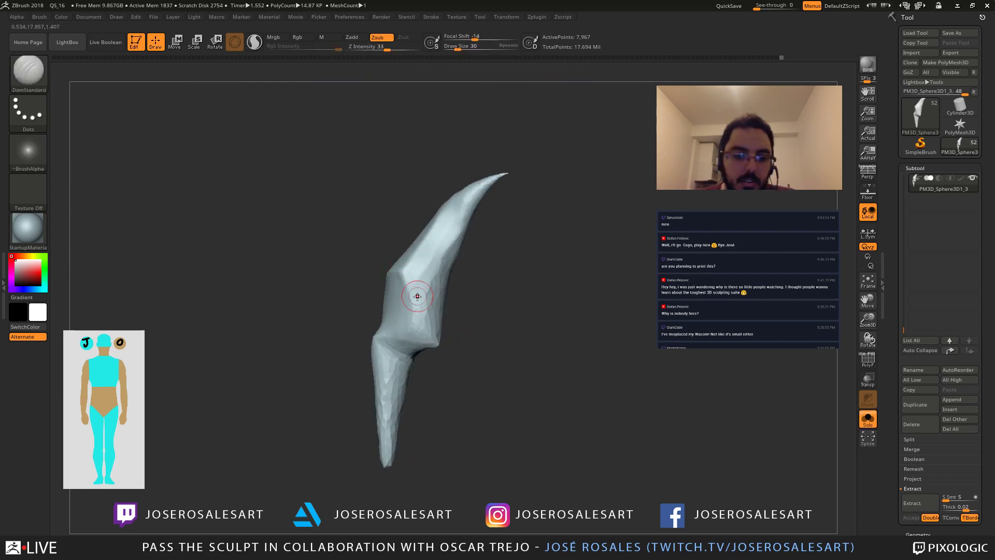
{"action": "key", "text": "s"}
{"action": "left_click_drag", "start_coordinate": [415, 307], "coordinate": [418, 308]}
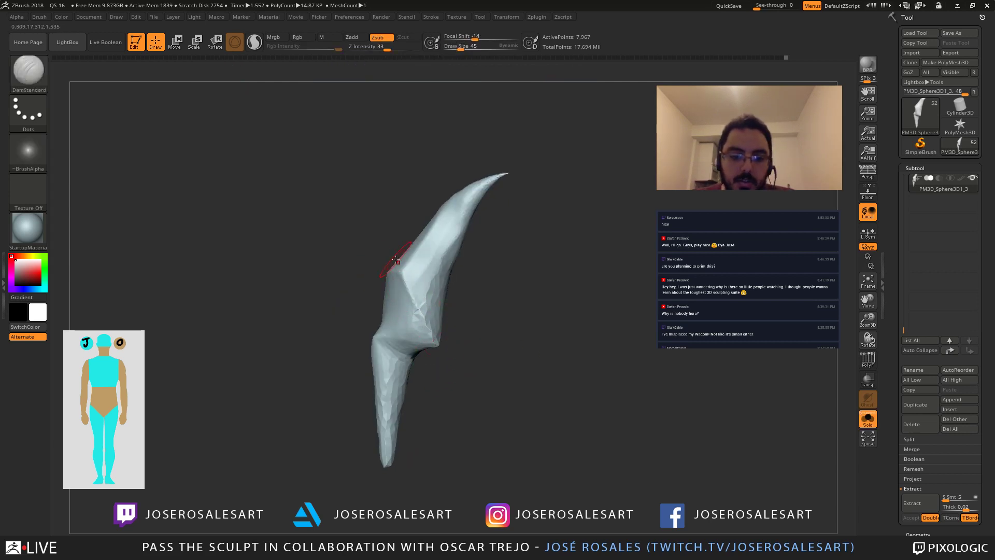
{"action": "left_click", "coordinate": [261, 45]}
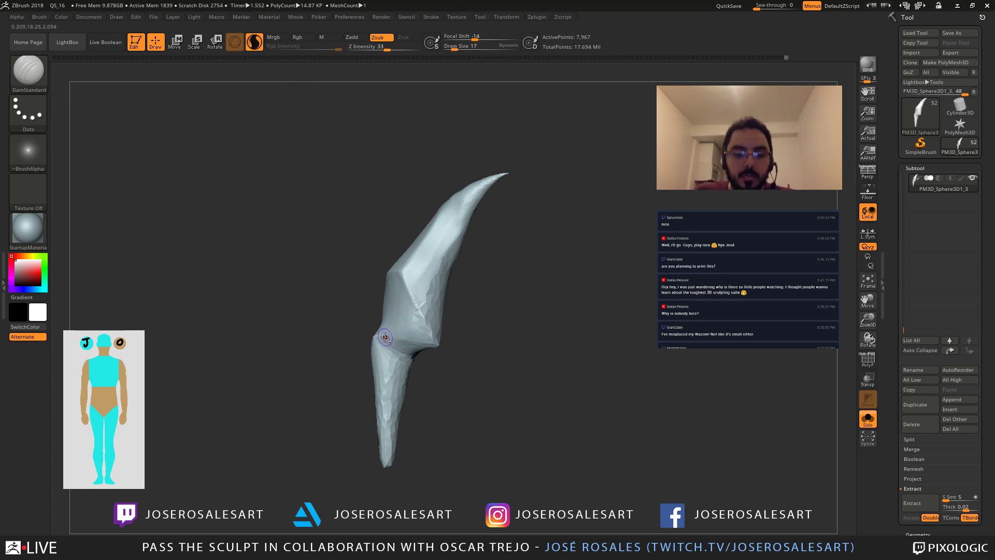
Step: Define the lower edge of the pad's overhang with DamStandard at draw size 26 and smooth the surfaces around it and the tail
{"action": "left_click_drag", "start_coordinate": [439, 341], "coordinate": [428, 337]}
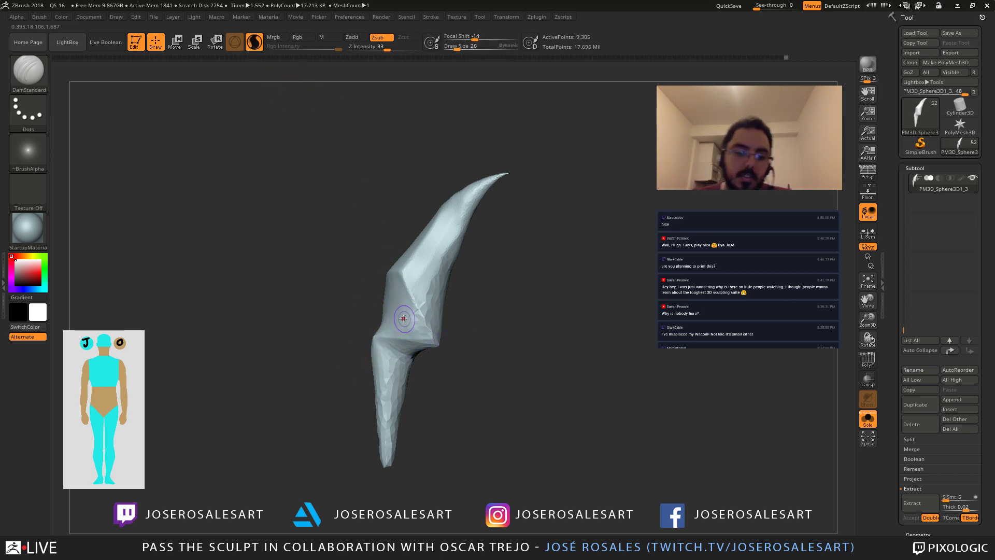
{"action": "right_click_drag", "start_coordinate": [407, 317], "coordinate": [399, 302]}
{"action": "left_click_drag", "start_coordinate": [424, 339], "coordinate": [403, 310]}
{"action": "mouse_move", "coordinate": [402, 313]}
{"action": "right_mouse_down"}
{"action": "mouse_move", "coordinate": [415, 333]}
{"action": "mouse_move", "coordinate": [337, 322]}
{"action": "mouse_move", "coordinate": [317, 301]}
{"action": "mouse_move", "coordinate": [377, 284]}
{"action": "right_mouse_up"}
{"action": "key", "text": "shift"}
{"action": "left_click_drag", "start_coordinate": [377, 284], "coordinate": [382, 281], "text": "shift"}
{"action": "mouse_move", "coordinate": [382, 281]}
{"action": "right_mouse_down", "text": "ctrl"}
{"action": "mouse_move", "coordinate": [363, 301]}
{"action": "mouse_move", "coordinate": [470, 377]}
{"action": "mouse_move", "coordinate": [355, 328]}
{"action": "right_mouse_up", "text": "ctrl"}
{"action": "mouse_move", "coordinate": [355, 328]}
{"action": "left_mouse_down"}
{"action": "mouse_move", "coordinate": [346, 311]}
{"action": "mouse_move", "coordinate": [349, 389]}
{"action": "mouse_move", "coordinate": [343, 318]}
{"action": "left_mouse_up"}
{"action": "mouse_move", "coordinate": [343, 319]}
{"action": "right_mouse_down"}
{"action": "mouse_move", "coordinate": [358, 316]}
{"action": "mouse_move", "coordinate": [353, 324]}
{"action": "right_mouse_up"}
{"action": "left_click_drag", "start_coordinate": [345, 331], "coordinate": [351, 401], "text": "shift"}
{"action": "right_click_drag", "start_coordinate": [347, 446], "coordinate": [358, 332]}
{"action": "left_click_drag", "start_coordinate": [357, 331], "coordinate": [351, 329], "text": "shift"}
Step: Work around the pad sharpening the crease between overhang and tail with DamStandard at draw size 26, smoothing rough areas
{"action": "mouse_move", "coordinate": [351, 329]}
{"action": "right_mouse_down"}
{"action": "mouse_move", "coordinate": [363, 316]}
{"action": "mouse_move", "coordinate": [342, 322]}
{"action": "mouse_move", "coordinate": [385, 313]}
{"action": "right_mouse_up"}
{"action": "mouse_move", "coordinate": [346, 311]}
{"action": "left_mouse_down"}
{"action": "mouse_move", "coordinate": [327, 314]}
{"action": "mouse_move", "coordinate": [346, 311]}
{"action": "left_mouse_up"}
{"action": "right_click_drag", "start_coordinate": [346, 311], "coordinate": [365, 236]}
{"action": "left_click_drag", "start_coordinate": [315, 314], "coordinate": [352, 292]}
{"action": "right_click_drag", "start_coordinate": [373, 301], "coordinate": [339, 303]}
{"action": "left_click_drag", "start_coordinate": [348, 310], "coordinate": [365, 306]}
{"action": "right_click_drag", "start_coordinate": [373, 311], "coordinate": [342, 308]}
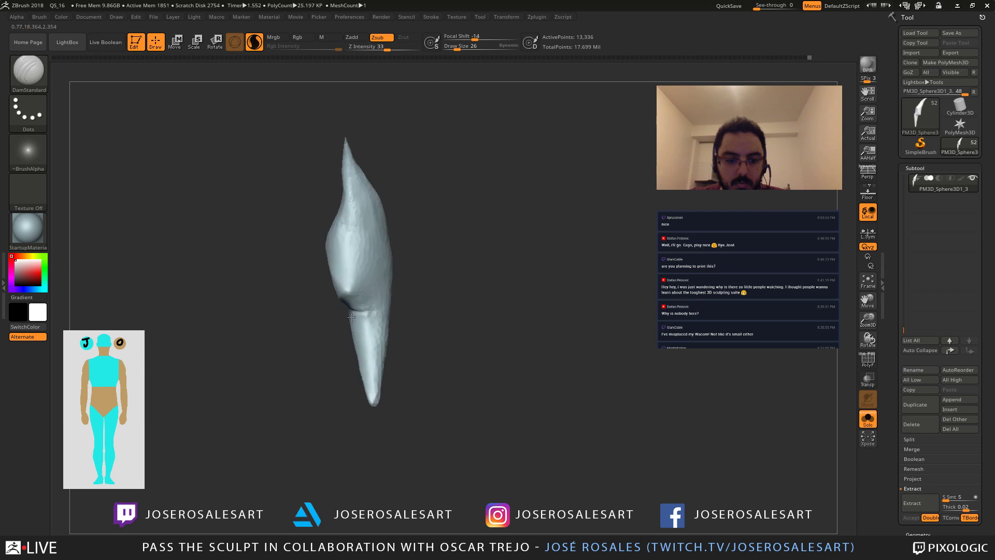
{"action": "left_click_drag", "start_coordinate": [345, 306], "coordinate": [372, 310]}
{"action": "right_click_drag", "start_coordinate": [350, 286], "coordinate": [386, 295]}
{"action": "left_click_drag", "start_coordinate": [347, 300], "coordinate": [373, 297], "text": "shift"}
{"action": "right_click_drag", "start_coordinate": [373, 296], "coordinate": [333, 311]}
{"action": "left_click_drag", "start_coordinate": [382, 299], "coordinate": [389, 308]}
{"action": "right_click_drag", "start_coordinate": [386, 308], "coordinate": [358, 311]}
{"action": "left_click_drag", "start_coordinate": [347, 331], "coordinate": [352, 350], "text": "shift"}
{"action": "mouse_move", "coordinate": [357, 306]}
{"action": "right_mouse_down"}
{"action": "mouse_move", "coordinate": [391, 243]}
{"action": "mouse_move", "coordinate": [336, 275]}
{"action": "mouse_move", "coordinate": [369, 297]}
{"action": "right_mouse_up"}
Step: Carve a crisp line up the side of the pad from overhang to spike with DamStandard at draw size 39, smoothing beside it
{"action": "key", "text": "s"}
{"action": "left_click_drag", "start_coordinate": [361, 301], "coordinate": [374, 306]}
{"action": "right_click_drag", "start_coordinate": [373, 305], "coordinate": [372, 281]}
{"action": "key", "text": "s"}
{"action": "left_click_drag", "start_coordinate": [376, 281], "coordinate": [370, 279]}
{"action": "left_click_drag", "start_coordinate": [378, 327], "coordinate": [372, 269]}
{"action": "left_click_drag", "start_coordinate": [373, 313], "coordinate": [371, 277]}
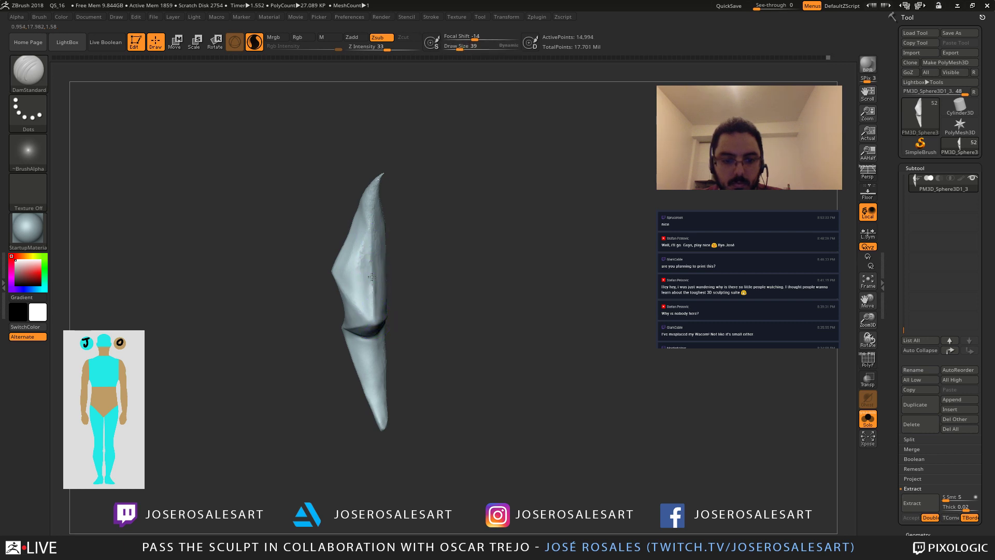
{"action": "left_click_drag", "start_coordinate": [372, 214], "coordinate": [373, 203]}
{"action": "right_click_drag", "start_coordinate": [374, 203], "coordinate": [359, 213]}
{"action": "mouse_move", "coordinate": [361, 240]}
{"action": "left_mouse_down", "text": "shift"}
{"action": "mouse_move", "coordinate": [366, 209]}
{"action": "mouse_move", "coordinate": [369, 241]}
{"action": "left_mouse_up", "text": "shift"}
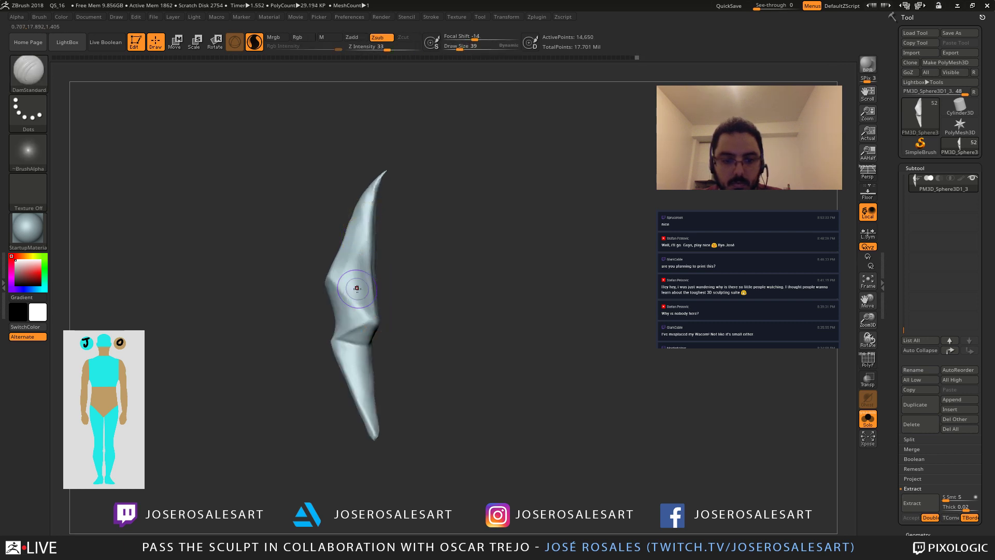
Step: Extend the crisp side line up to the spike's tip with DamStandard and soften its middle section
{"action": "right_click_drag", "start_coordinate": [356, 287], "coordinate": [365, 306]}
{"action": "left_click_drag", "start_coordinate": [372, 290], "coordinate": [382, 184]}
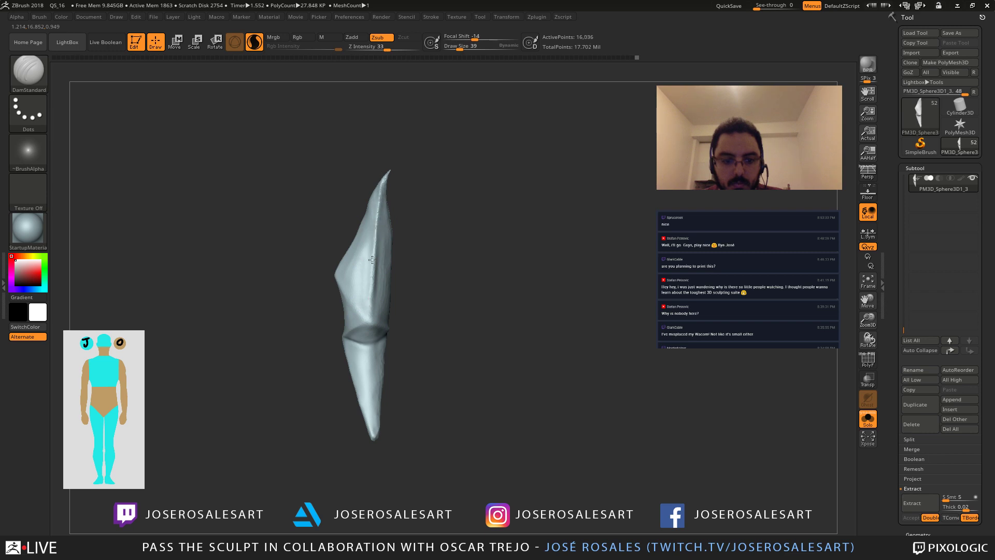
{"action": "right_click_drag", "start_coordinate": [346, 264], "coordinate": [371, 257]}
{"action": "mouse_move", "coordinate": [374, 247]}
{"action": "left_mouse_down", "text": "shift"}
{"action": "mouse_move", "coordinate": [372, 206]}
{"action": "mouse_move", "coordinate": [372, 250]}
{"action": "left_mouse_up", "text": "shift"}
{"action": "right_click_drag", "start_coordinate": [351, 271], "coordinate": [359, 297]}
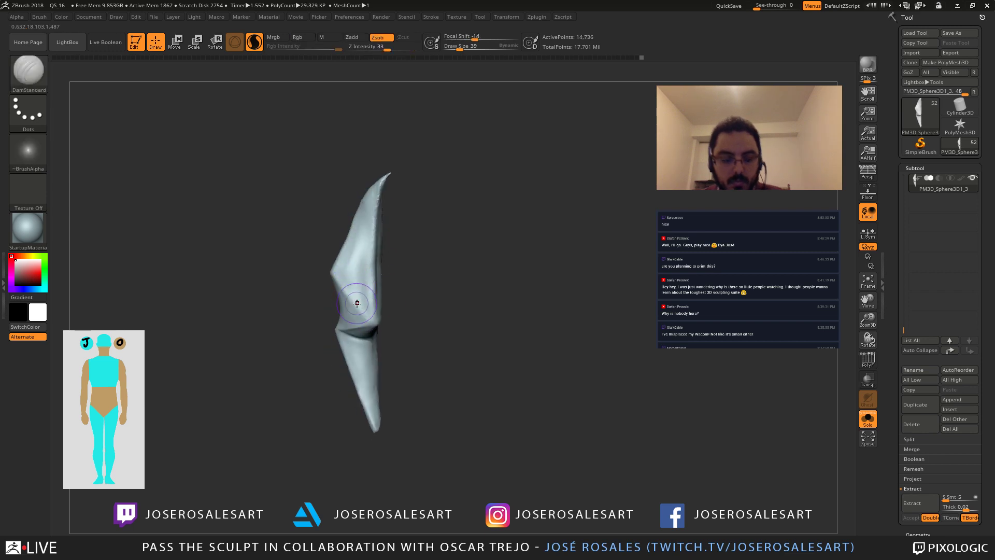
Step: Flatten the planes of the pad's body and lower spike with TrimDynamic at draw size 42, undoing the first larger stroke
{"action": "key", "text": "b"}
{"action": "key", "text": "t"}
{"action": "key", "text": "d"}
{"action": "key", "text": "s"}
{"action": "left_click_drag", "start_coordinate": [360, 309], "coordinate": [364, 308]}
{"action": "left_click_drag", "start_coordinate": [357, 258], "coordinate": [353, 272]}
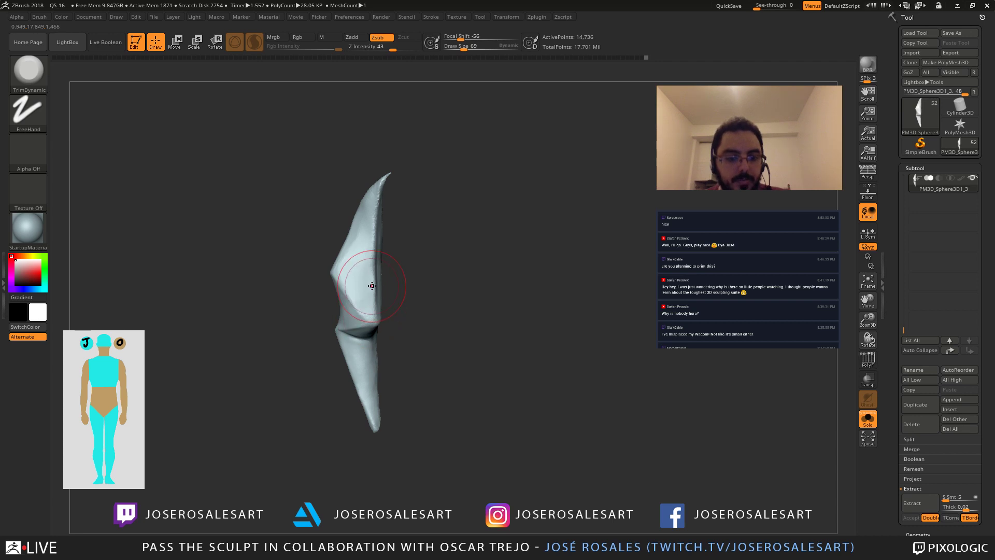
{"action": "key", "text": "ctrl+z"}
{"action": "key", "text": "s"}
{"action": "left_click_drag", "start_coordinate": [365, 283], "coordinate": [360, 282]}
{"action": "mouse_move", "coordinate": [358, 279]}
{"action": "right_mouse_down"}
{"action": "mouse_move", "coordinate": [345, 272]}
{"action": "mouse_move", "coordinate": [350, 291]}
{"action": "right_mouse_up"}
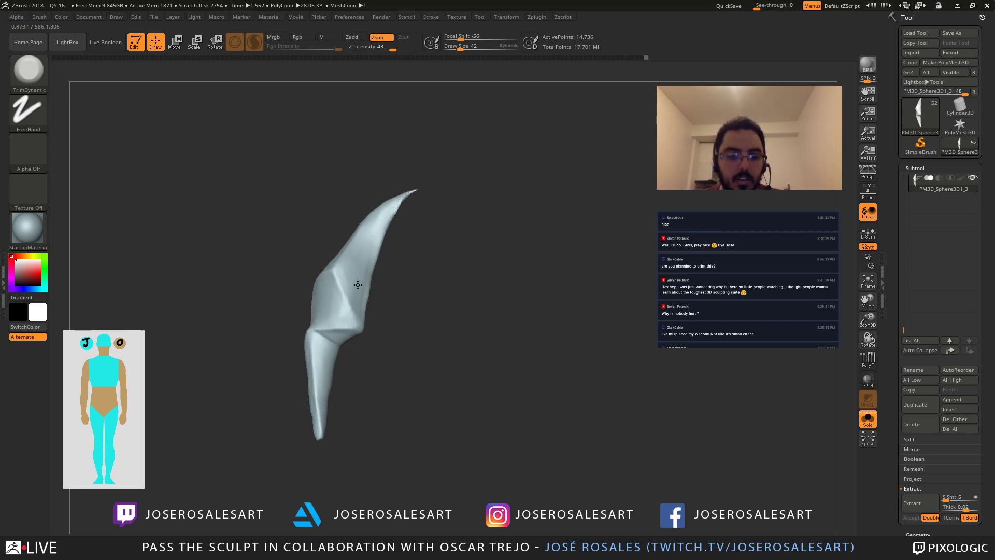
{"action": "right_click_drag", "start_coordinate": [343, 271], "coordinate": [365, 251]}
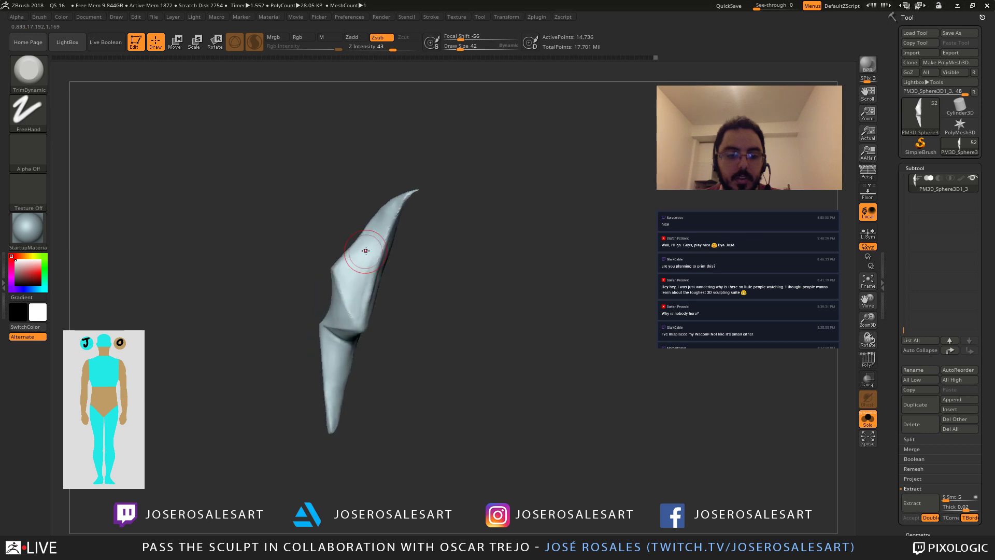
{"action": "left_click_drag", "start_coordinate": [367, 279], "coordinate": [369, 259]}
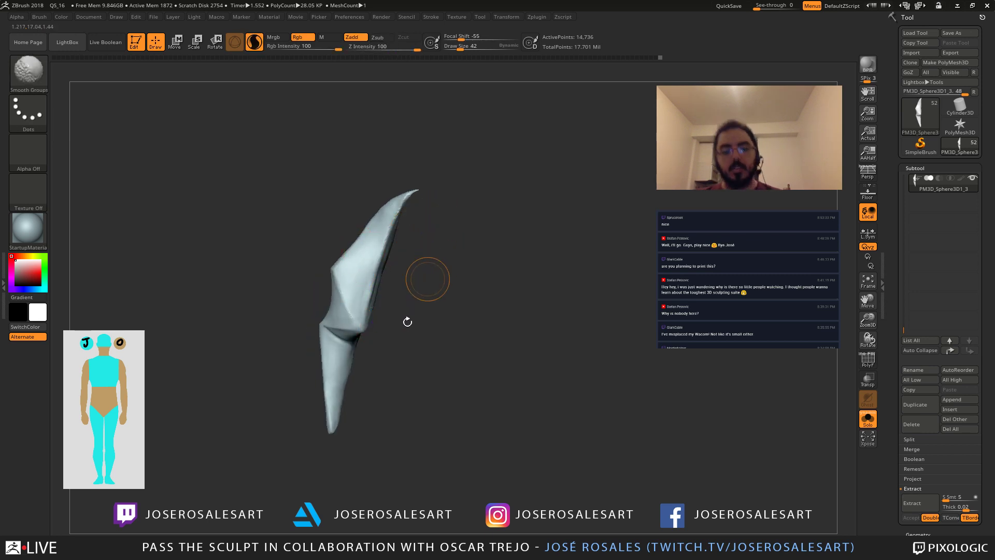
Step: Show the full creature in perspective and refine the spike's upper edge from the side with SnakeHook at draw size 26, Sculptris Pro off
{"action": "key", "text": "shift+s"}
{"action": "left_click_drag", "start_coordinate": [449, 344], "coordinate": [496, 268], "text": "shift"}
{"action": "right_click_drag", "start_coordinate": [495, 268], "coordinate": [418, 265], "text": "ctrl"}
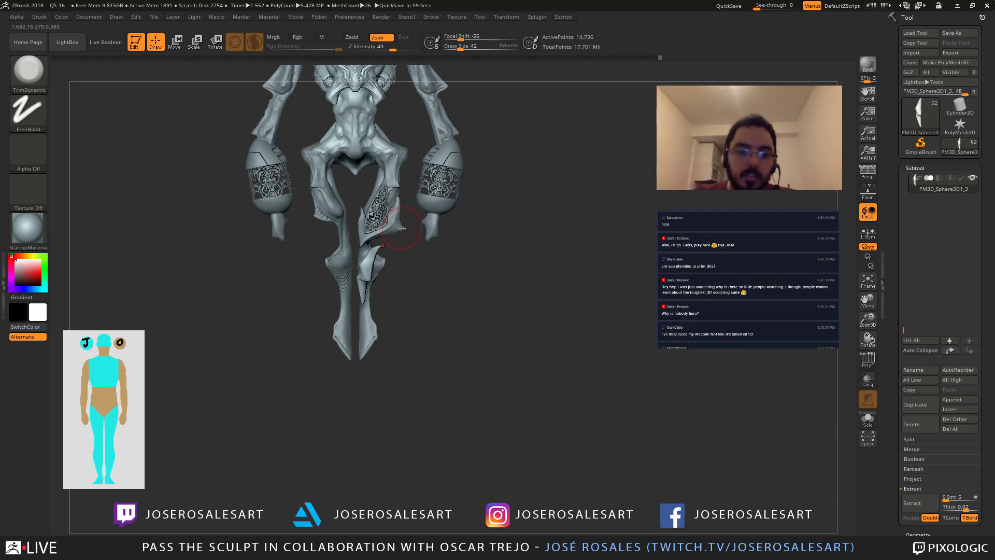
{"action": "right_click_drag", "start_coordinate": [418, 265], "coordinate": [380, 328]}
{"action": "mouse_move", "coordinate": [379, 328]}
{"action": "right_mouse_down"}
{"action": "mouse_move", "coordinate": [372, 314]}
{"action": "mouse_move", "coordinate": [369, 336]}
{"action": "right_mouse_up"}
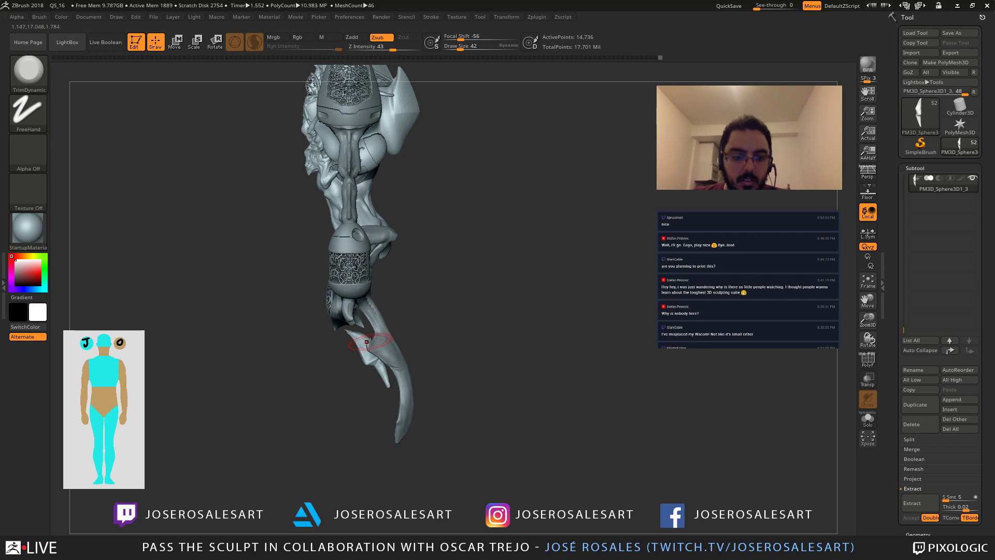
{"action": "right_click_drag", "start_coordinate": [370, 342], "coordinate": [380, 332], "text": "ctrl"}
{"action": "key", "text": "b"}
{"action": "key", "text": "s"}
{"action": "key", "text": "h"}
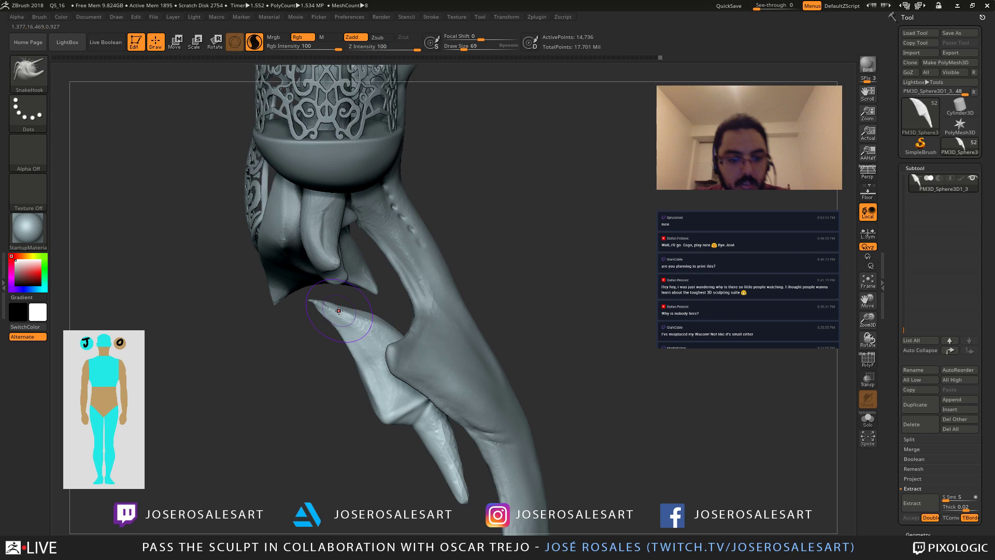
{"action": "key", "text": "p"}
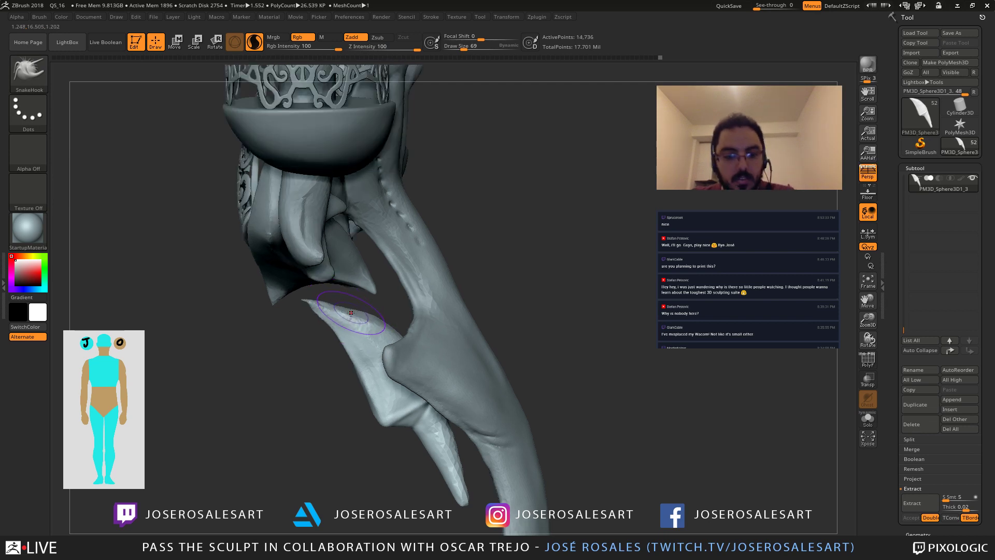
{"action": "key", "text": "s"}
{"action": "left_click_drag", "start_coordinate": [348, 320], "coordinate": [342, 320]}
{"action": "key", "text": "backslash"}
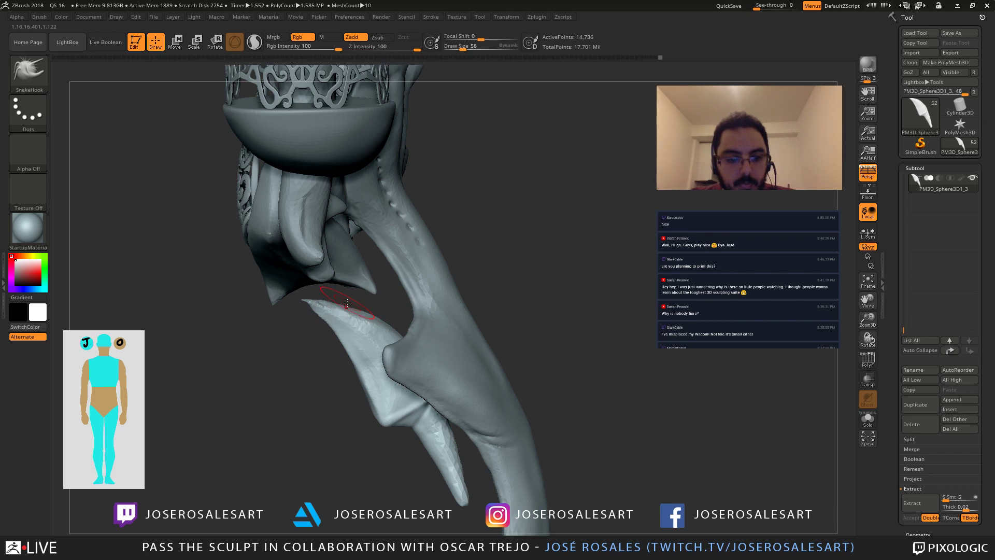
{"action": "key", "text": "s"}
{"action": "left_click_drag", "start_coordinate": [334, 306], "coordinate": [327, 305]}
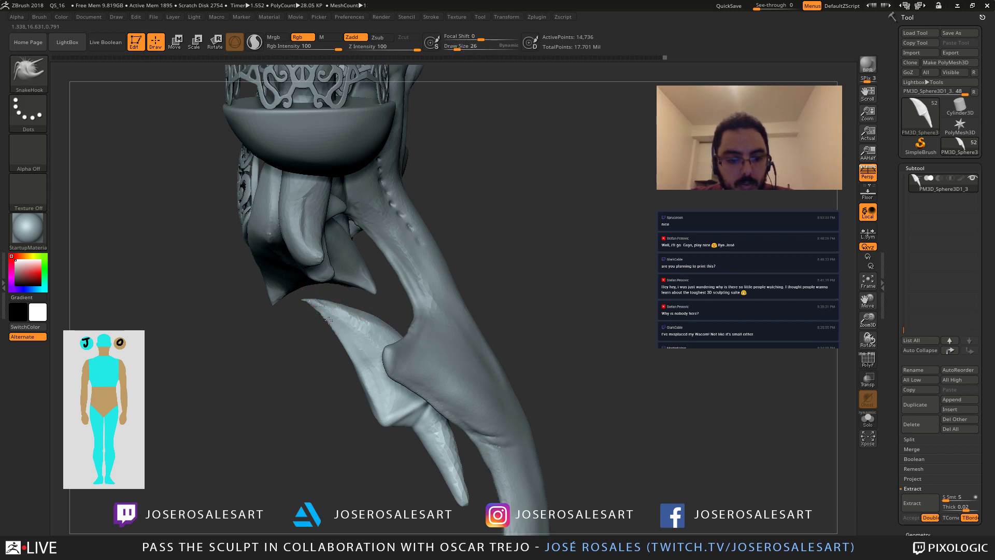
Step: Save the tool and mirror the knee pad across the X axis as a new subtool with SubTool Master
{"action": "mouse_move", "coordinate": [303, 332]}
{"action": "left_mouse_down"}
{"action": "mouse_move", "coordinate": [295, 339]}
{"action": "mouse_move", "coordinate": [409, 330]}
{"action": "mouse_move", "coordinate": [377, 329]}
{"action": "left_mouse_up"}
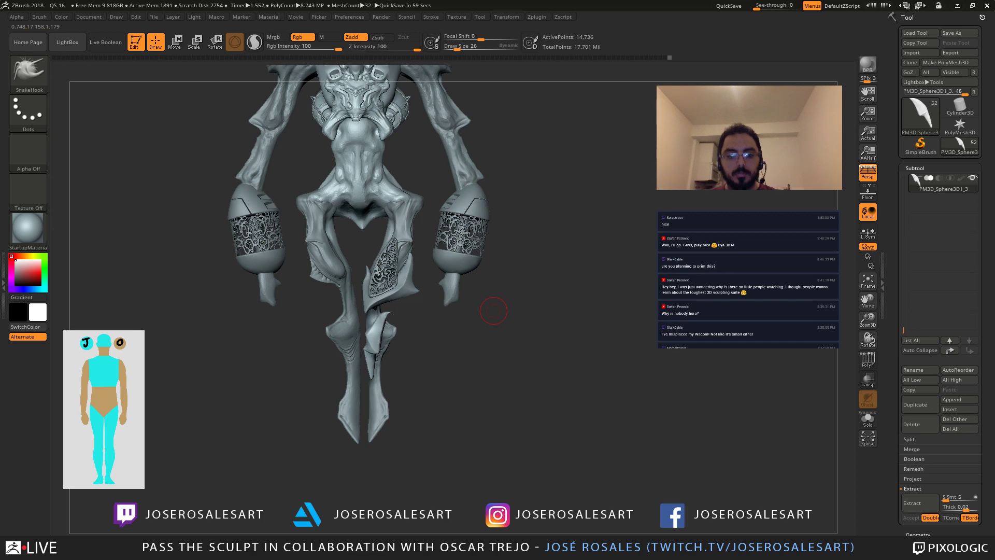
{"action": "left_click_drag", "start_coordinate": [479, 304], "coordinate": [485, 361], "text": "alt"}
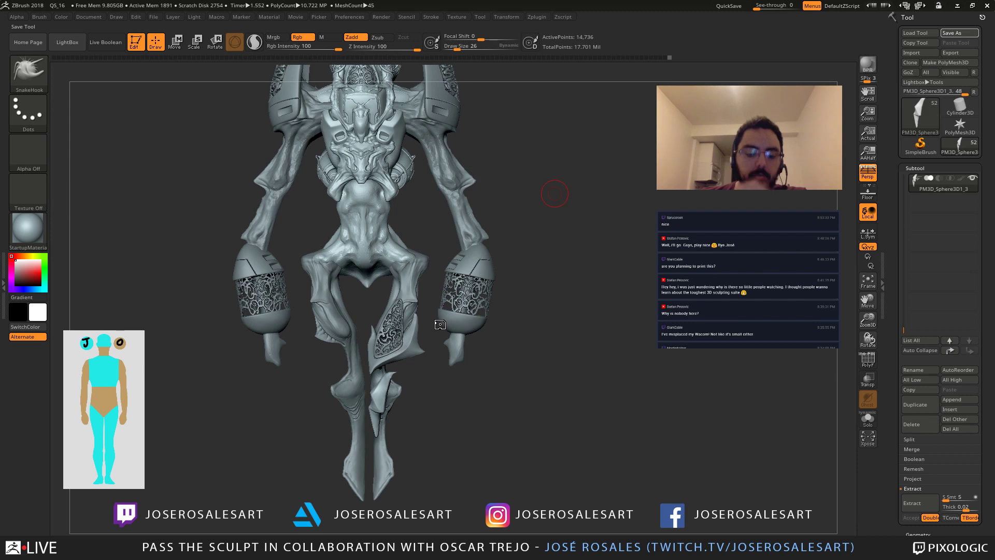
{"action": "left_click", "coordinate": [537, 16]}
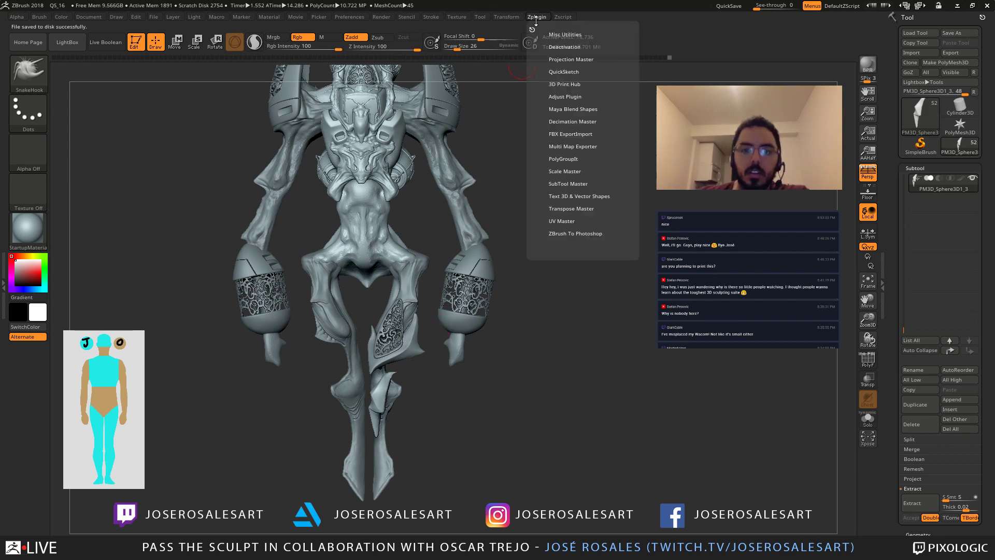
{"action": "left_click", "coordinate": [570, 184]}
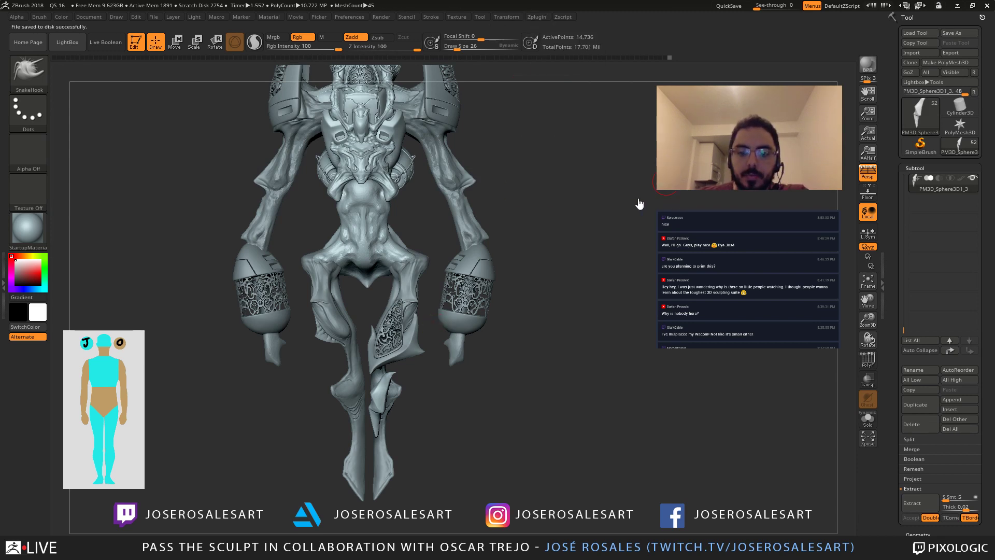
{"action": "left_click", "coordinate": [542, 16]}
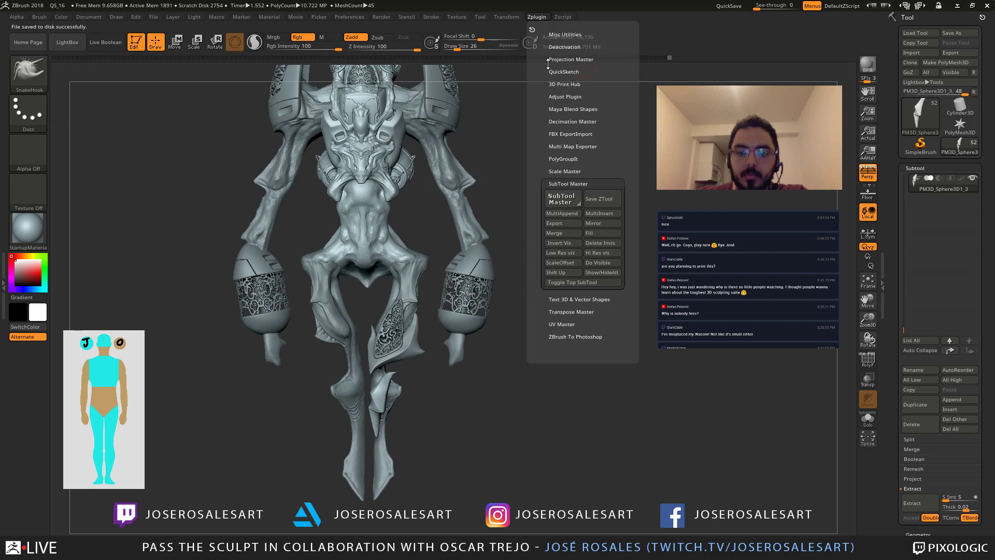
{"action": "left_click", "coordinate": [590, 227]}
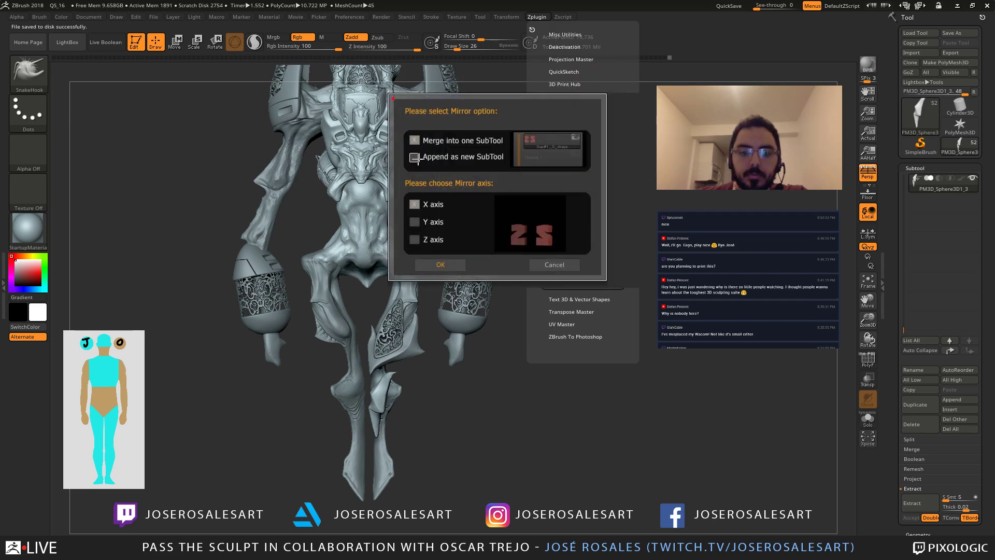
{"action": "left_click", "coordinate": [437, 265]}
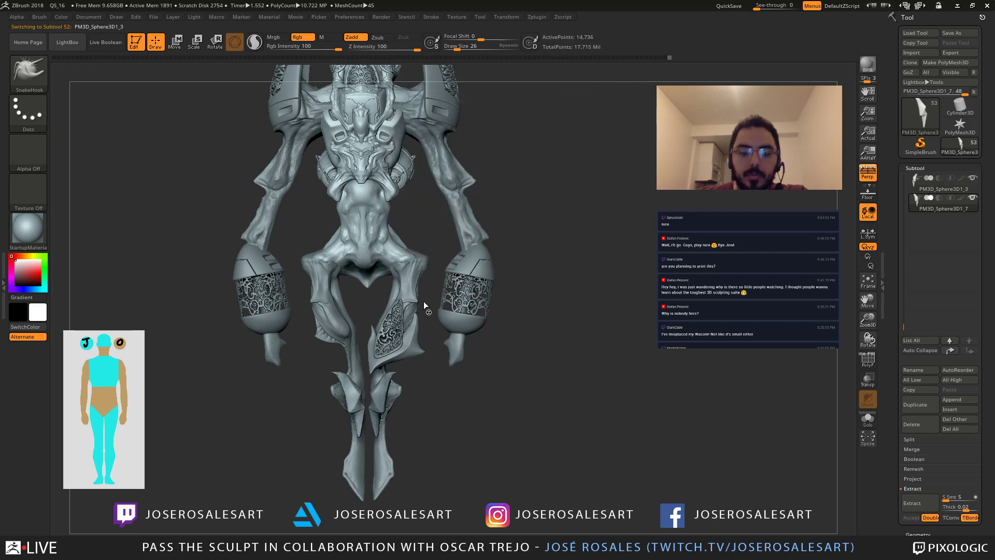
Step: Mirror the pointed thigh armour plate across the X axis with SubTool Master, merging both sides into one subtool
{"action": "left_click", "coordinate": [412, 350], "text": "alt"}
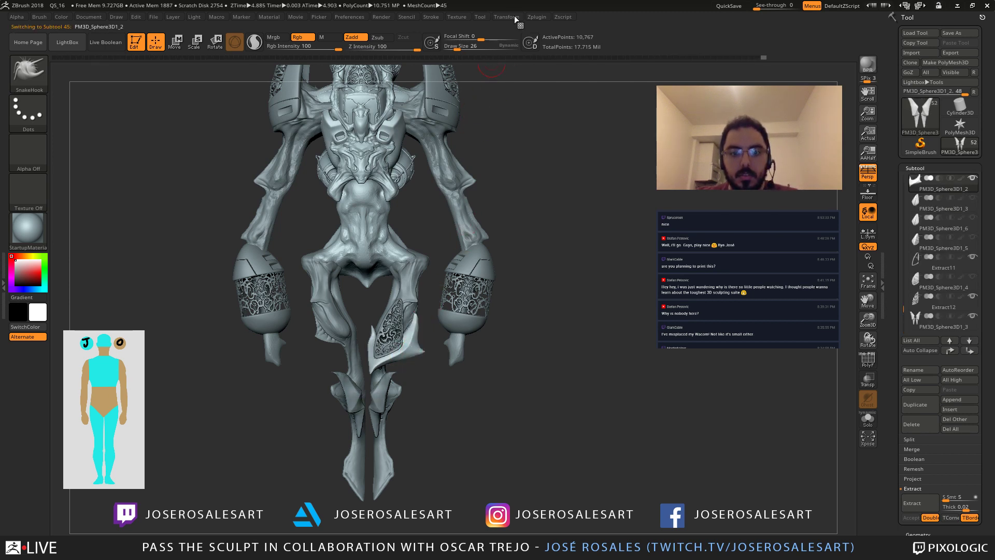
{"action": "left_click", "coordinate": [537, 17]}
{"action": "left_click", "coordinate": [592, 227]}
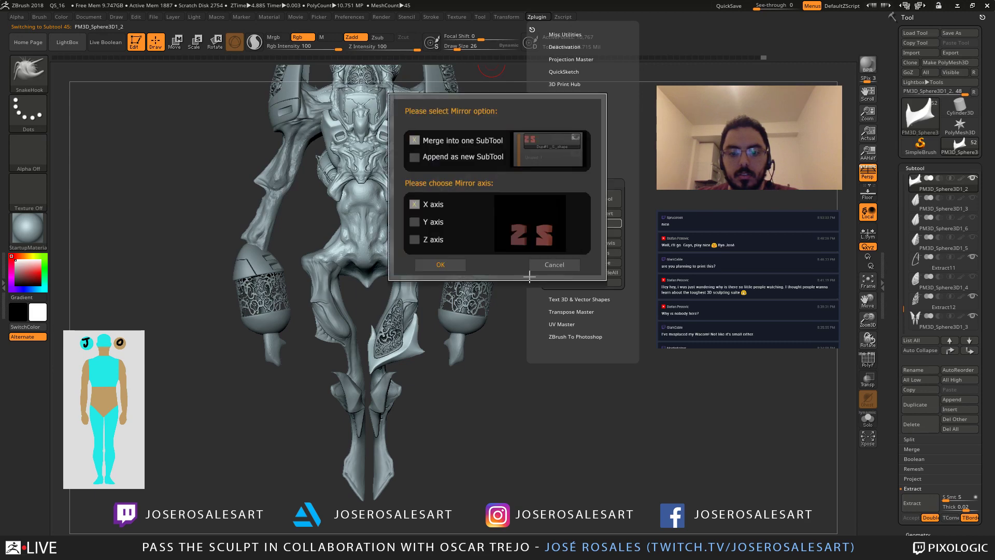
{"action": "left_click", "coordinate": [449, 266]}
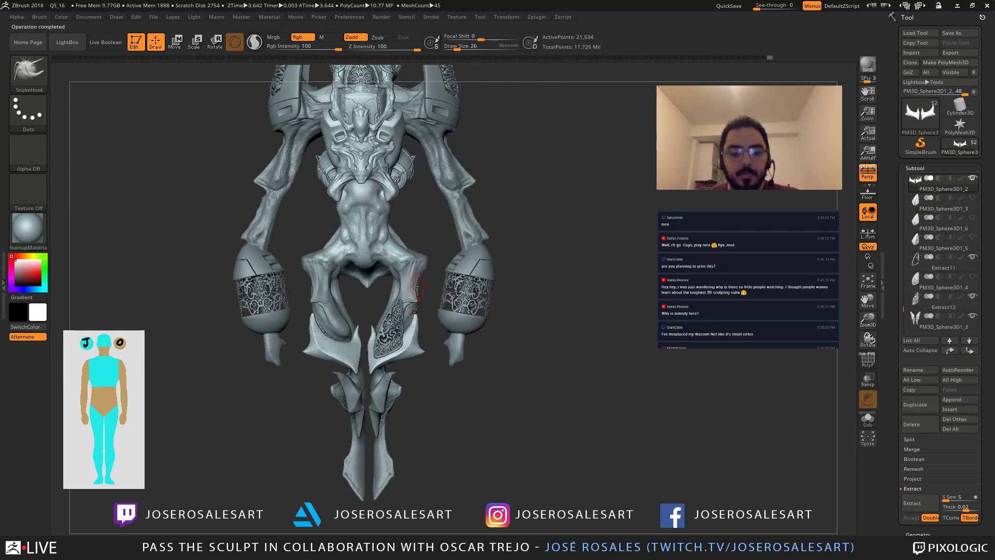
{"action": "left_click_drag", "start_coordinate": [396, 223], "coordinate": [384, 269]}
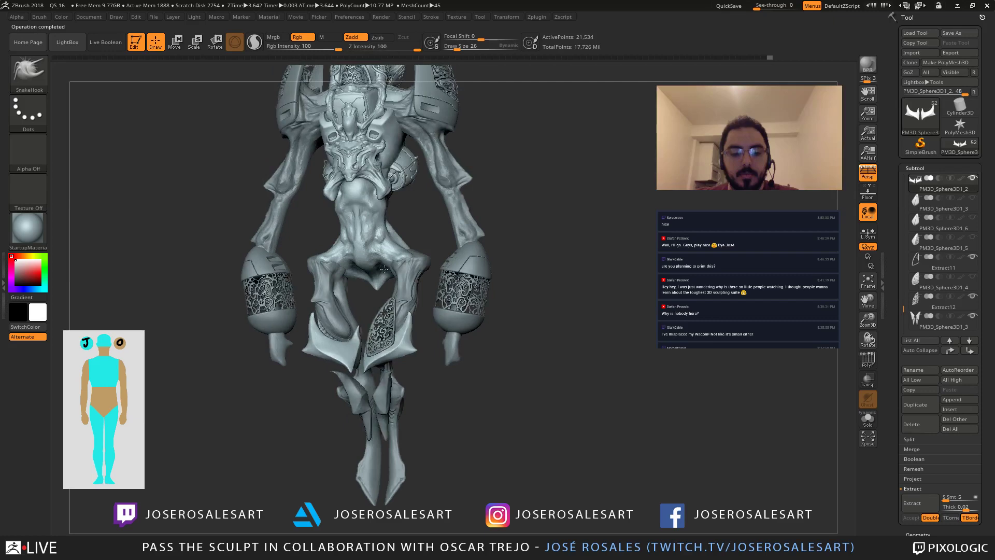
{"action": "right_click_drag", "start_coordinate": [384, 269], "coordinate": [388, 351]}
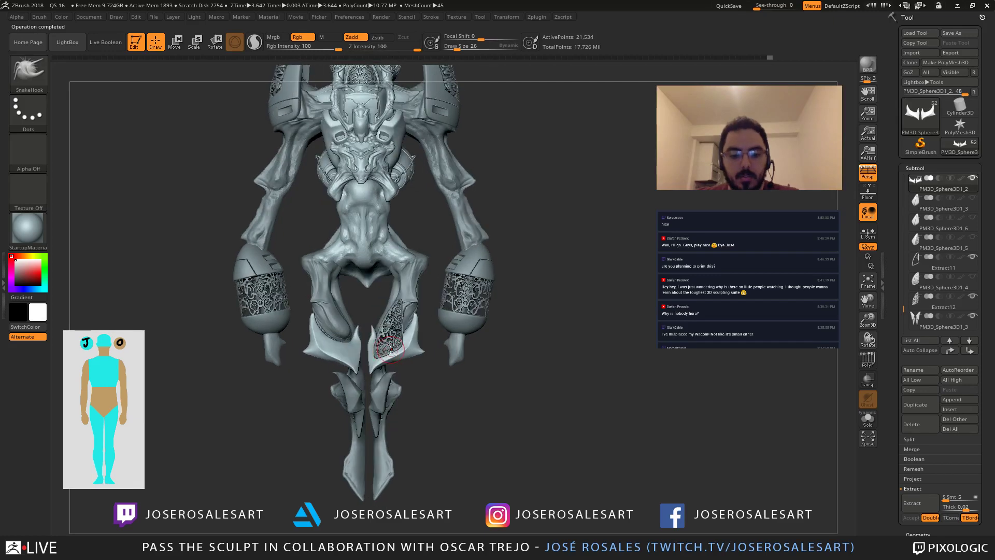
{"action": "left_click", "coordinate": [390, 351], "text": "alt"}
{"action": "left_click", "coordinate": [536, 16]}
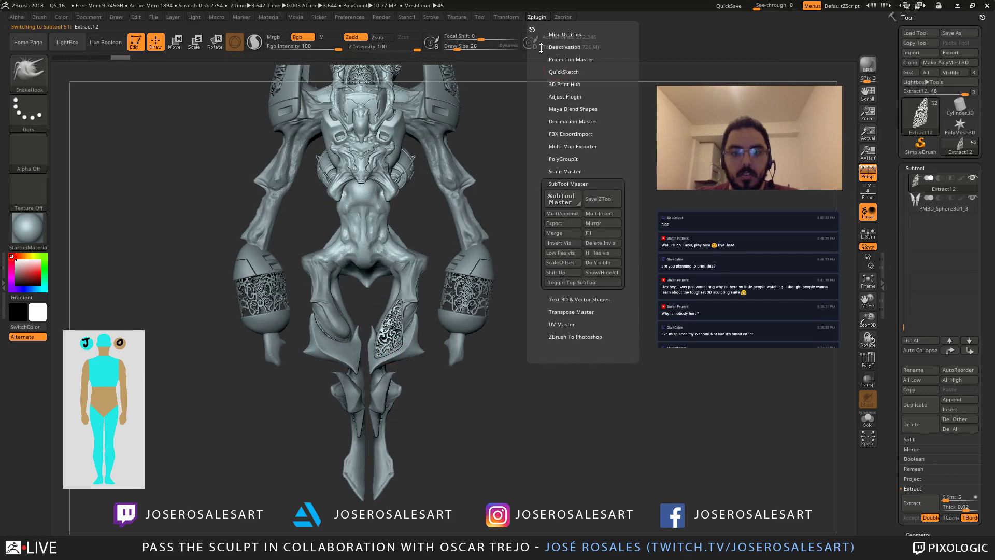
{"action": "left_click", "coordinate": [577, 235]}
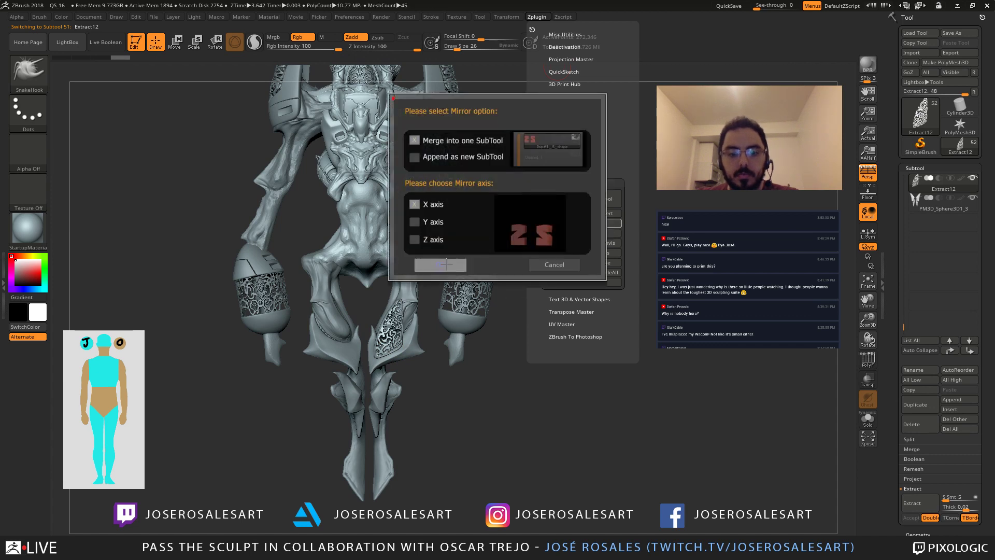
{"action": "left_click", "coordinate": [441, 263]}
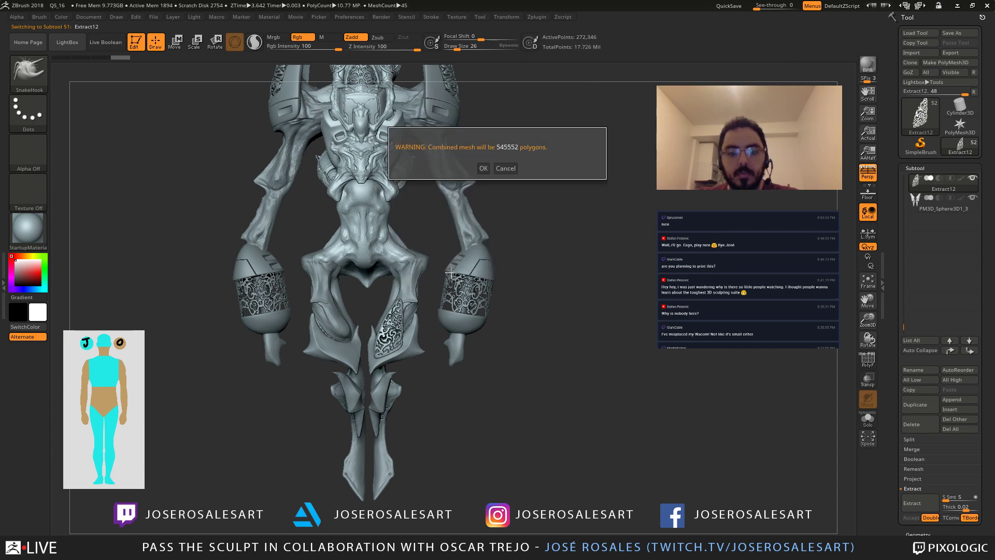
{"action": "left_click", "coordinate": [508, 171]}
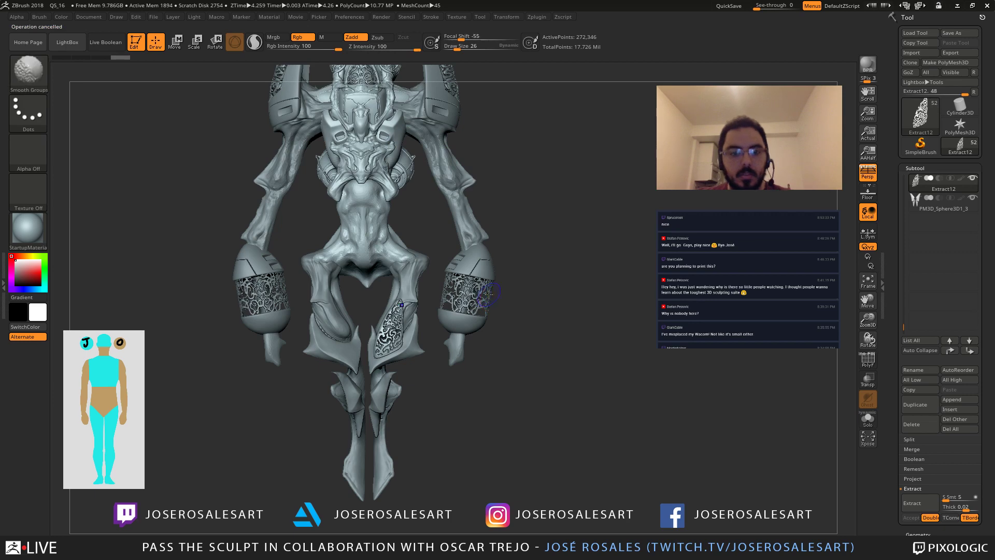
Step: Examine the thigh plate's ornament in isolation and compare it with the forearm ornament's wireframe
{"action": "key", "text": "shift+s"}
{"action": "key", "text": "shift+f"}
{"action": "mouse_move", "coordinate": [595, 290]}
{"action": "left_mouse_down", "text": "alt"}
{"action": "mouse_move", "coordinate": [617, 359]}
{"action": "mouse_move", "coordinate": [539, 358]}
{"action": "mouse_move", "coordinate": [497, 383]}
{"action": "left_mouse_up", "text": "alt"}
{"action": "key", "text": "shift+f"}
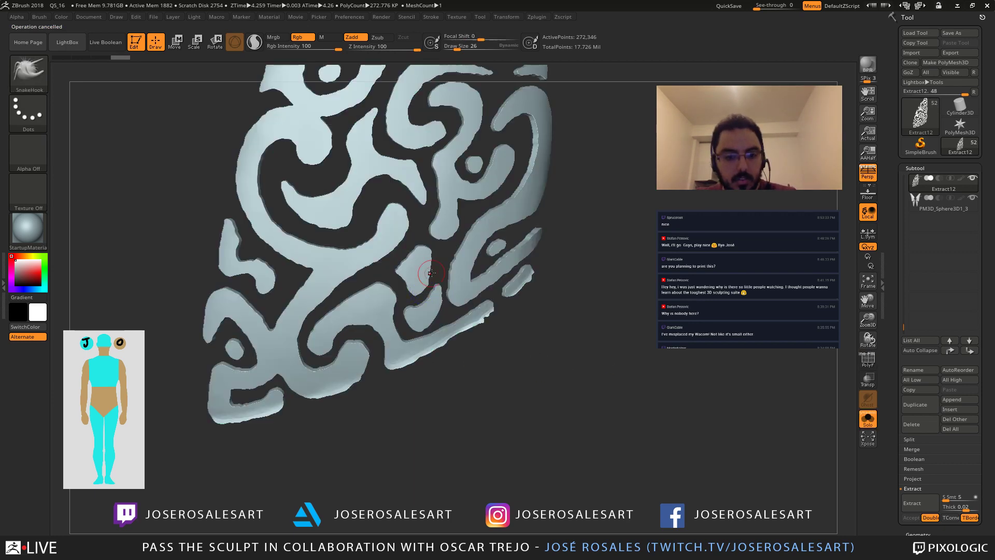
{"action": "left_click_drag", "start_coordinate": [463, 213], "coordinate": [404, 199], "text": "alt"}
{"action": "key", "text": "shift+s"}
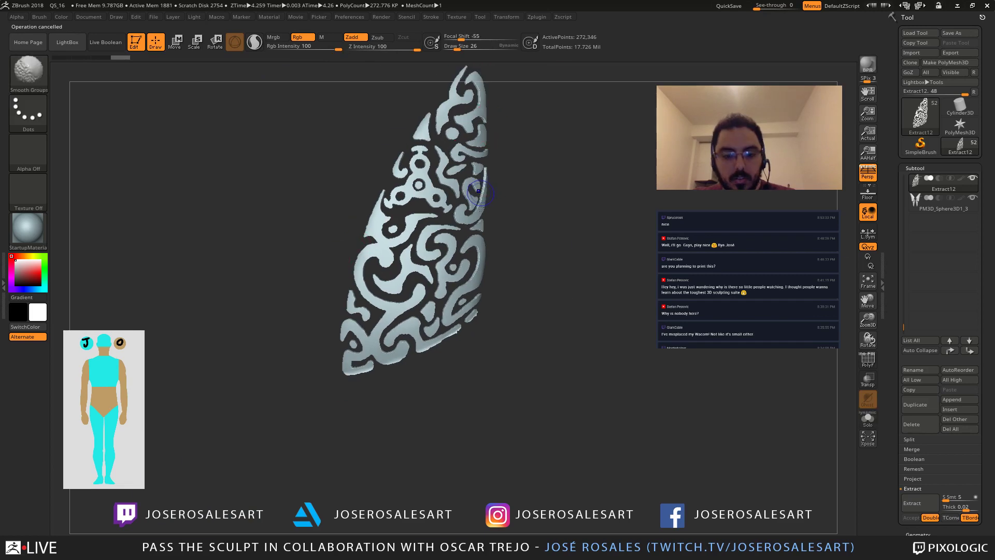
{"action": "key", "text": "f"}
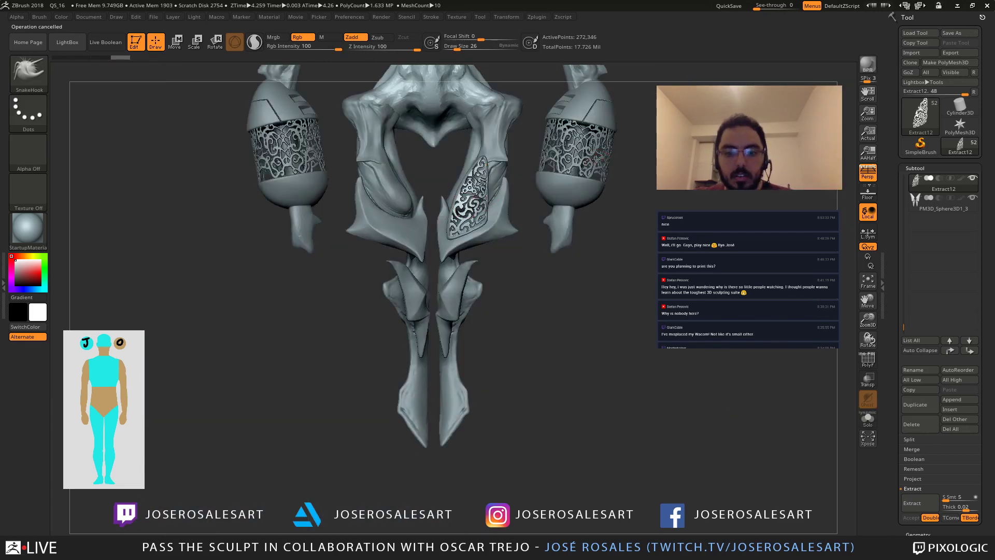
{"action": "left_click", "coordinate": [596, 159], "text": "alt"}
{"action": "key", "text": "shift+f"}
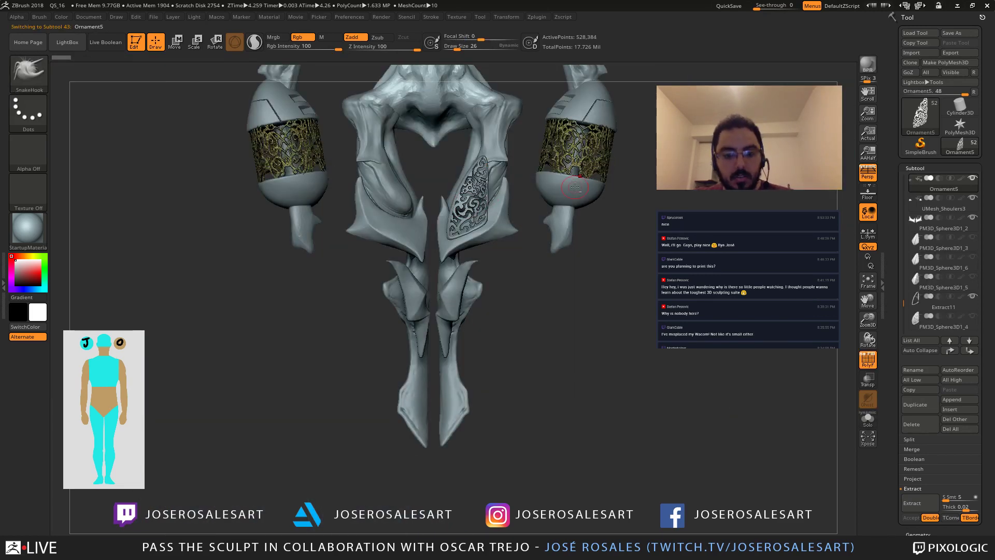
{"action": "left_click_drag", "start_coordinate": [606, 199], "coordinate": [582, 174], "text": "alt"}
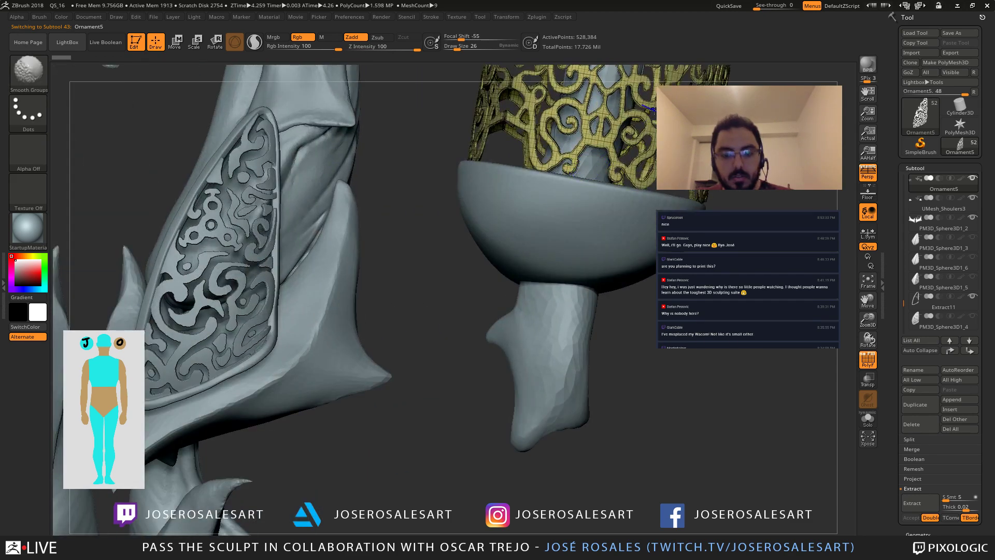
{"action": "key", "text": "shift+f"}
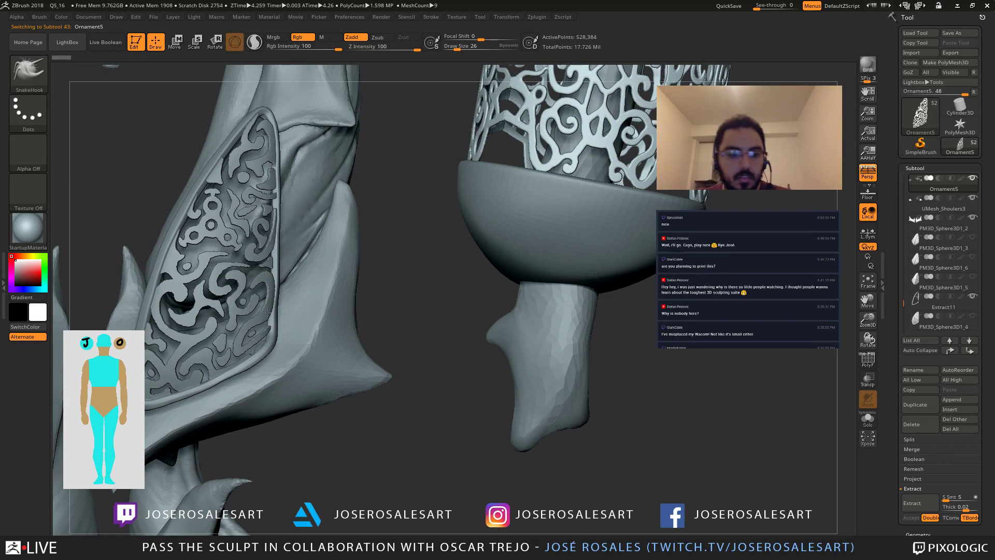
Step: Mirror the thigh plate's swirling ornament across the X axis, merged into one subtool, accepting the higher polygon count
{"action": "left_click_drag", "start_coordinate": [267, 312], "coordinate": [230, 312], "text": "alt"}
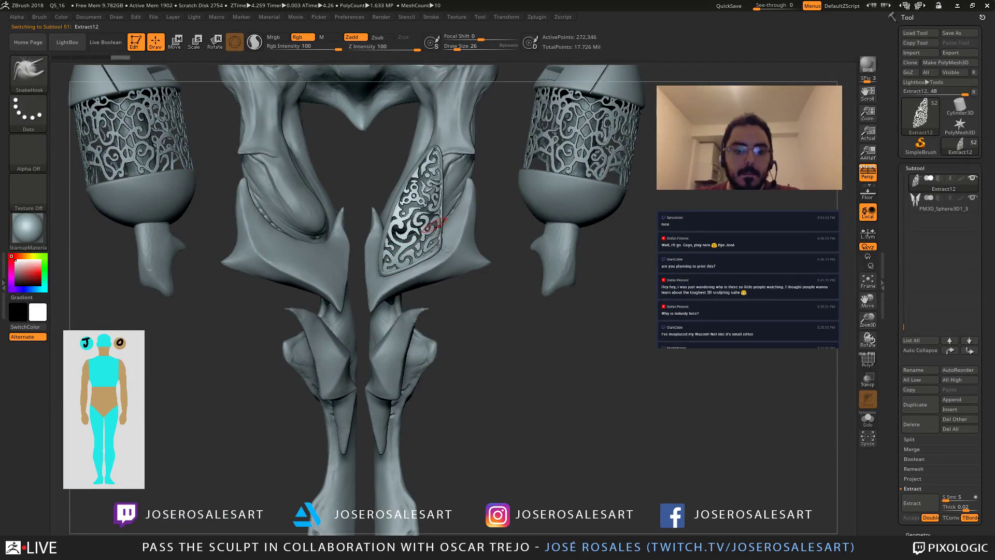
{"action": "left_click_drag", "start_coordinate": [525, 69], "coordinate": [539, 99], "text": "alt"}
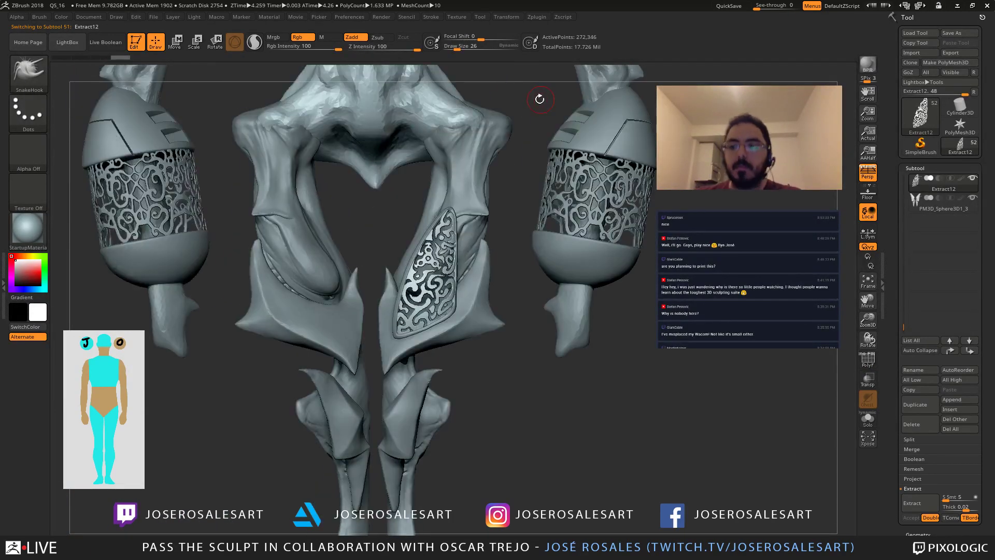
{"action": "left_click", "coordinate": [536, 17]}
{"action": "left_click", "coordinate": [598, 222]}
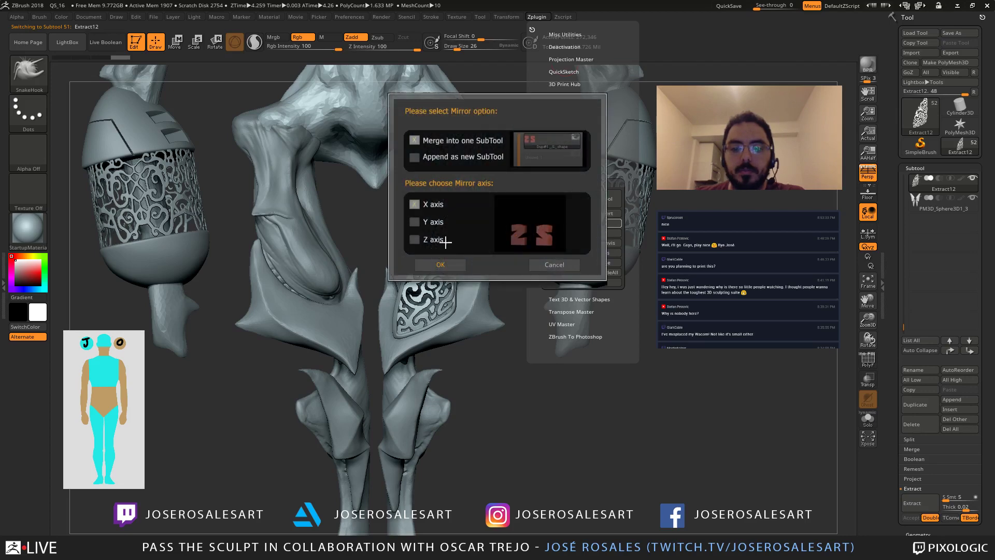
{"action": "left_click", "coordinate": [440, 265]}
{"action": "left_click", "coordinate": [484, 169]}
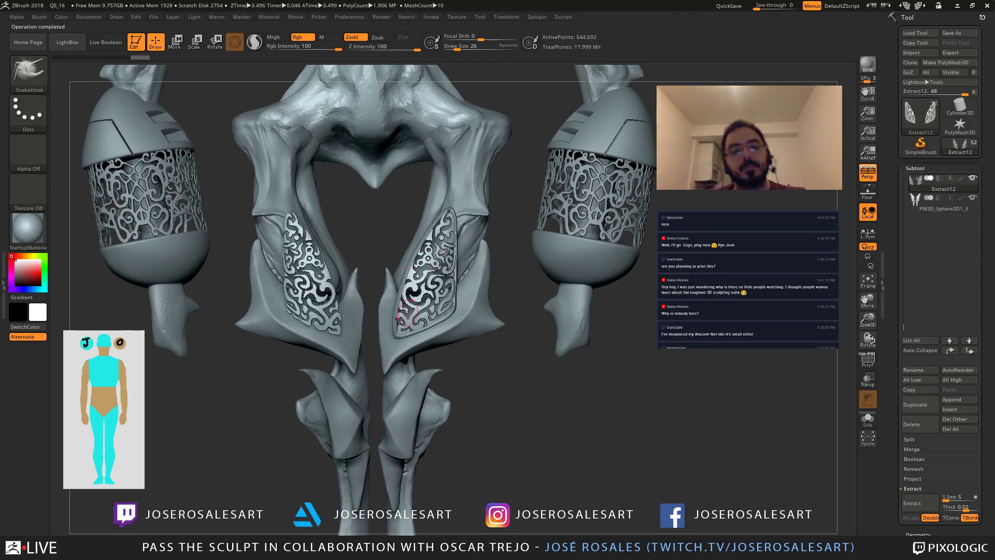
Step: Mirror the thin frame around the thigh ornament across the X axis, merging both sides into one subtool
{"action": "left_click", "coordinate": [397, 330], "text": "alt"}
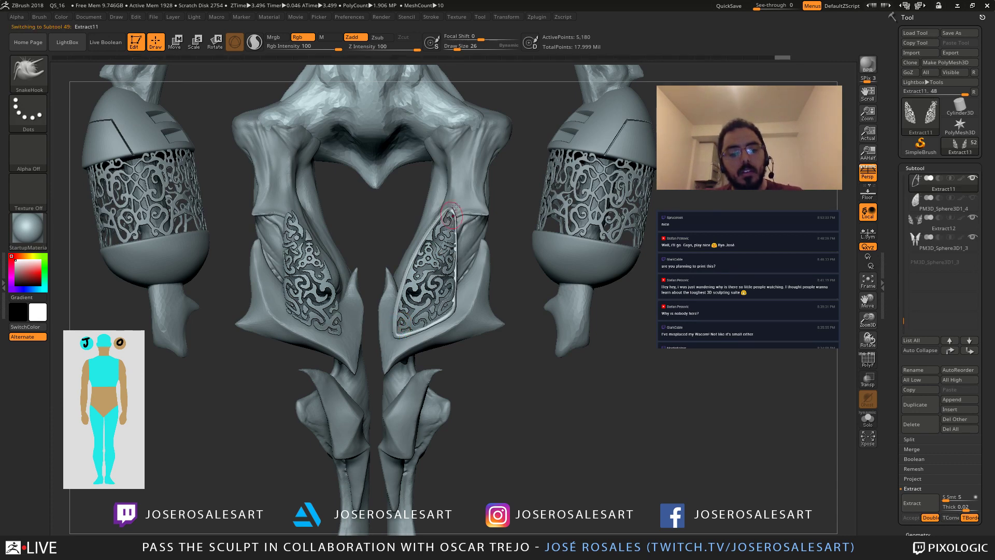
{"action": "left_click", "coordinate": [537, 16]}
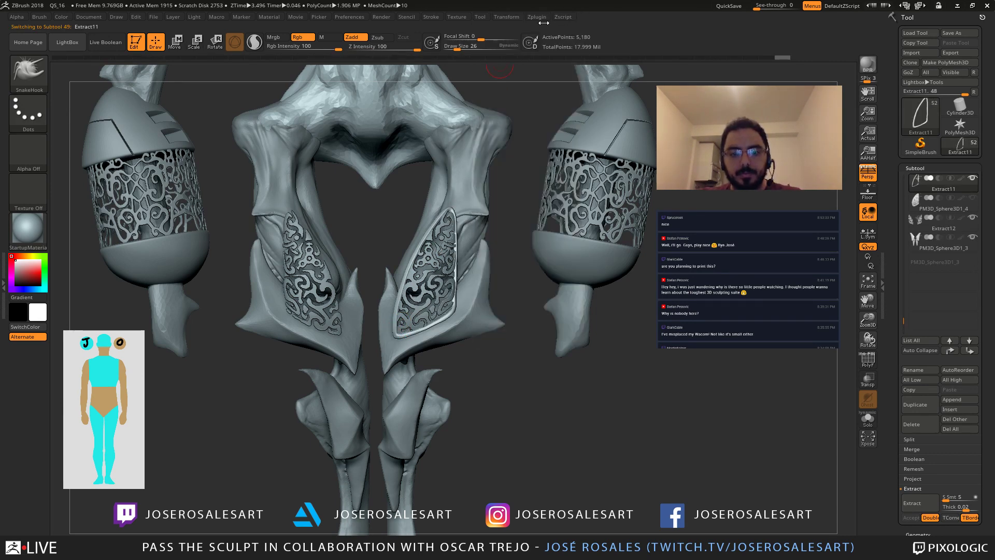
{"action": "left_click", "coordinate": [536, 17]}
{"action": "left_click", "coordinate": [587, 224]}
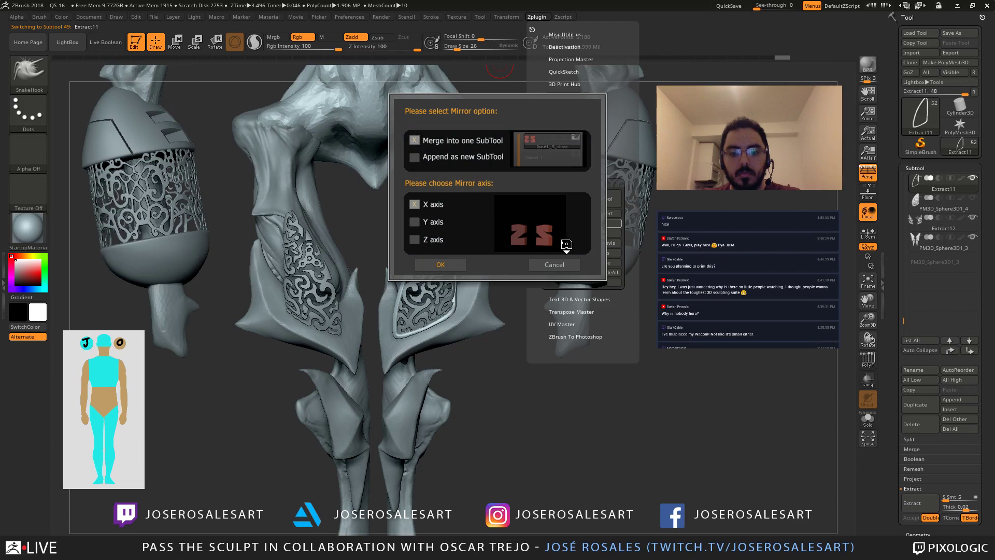
{"action": "left_click", "coordinate": [456, 263]}
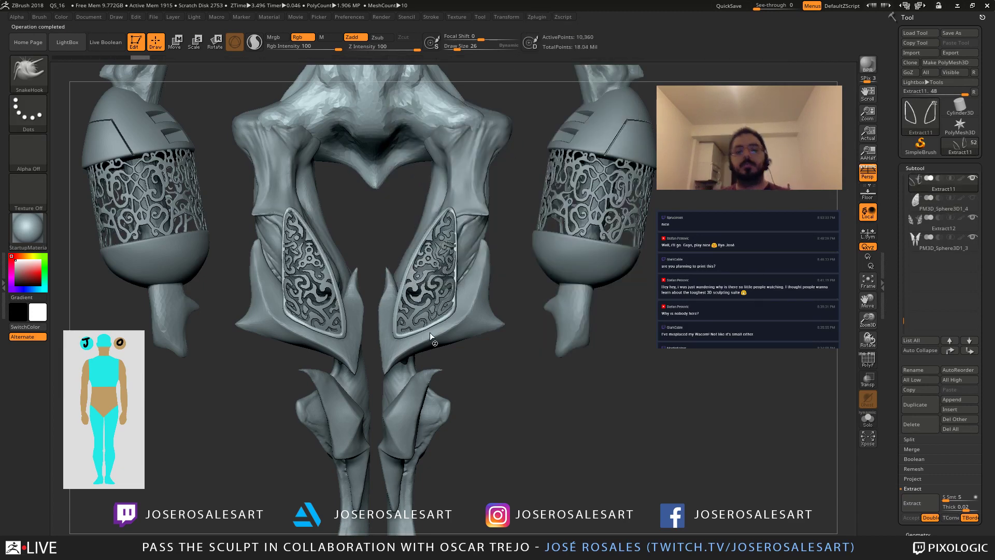
{"action": "left_click_drag", "start_coordinate": [522, 239], "coordinate": [381, 237], "text": "alt"}
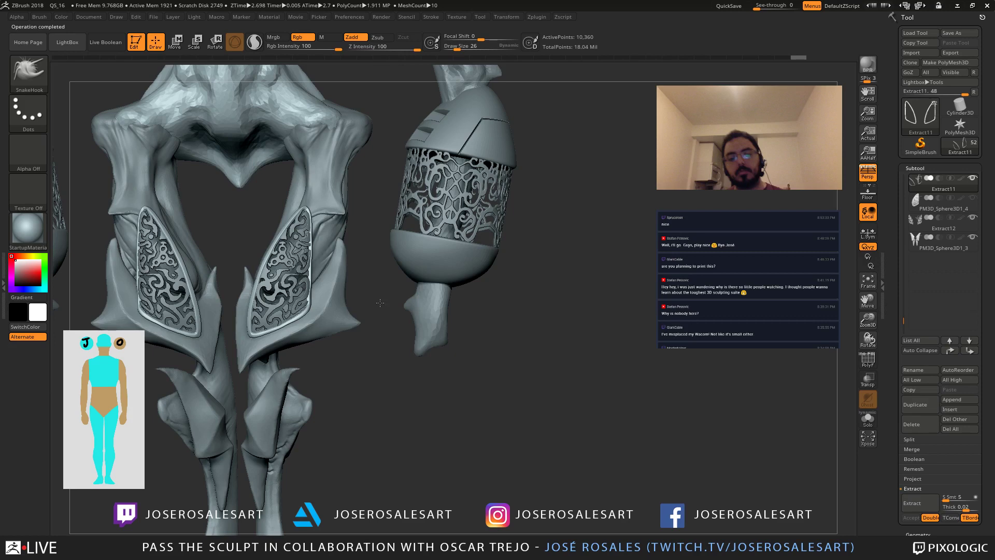
Step: Turn on Sculptris Pro for the legs and pull a thin strand from each inner thigh towards the pelvis with SnakeHook at draw size 26
{"action": "key", "text": "f"}
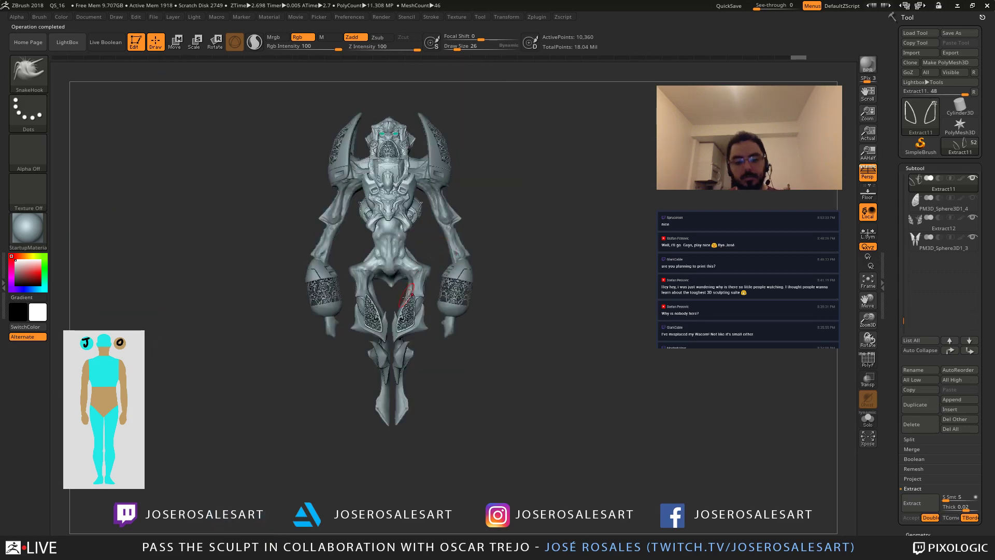
{"action": "scroll", "coordinate": [407, 290], "scroll_direction": "up", "scroll_amount": 4}
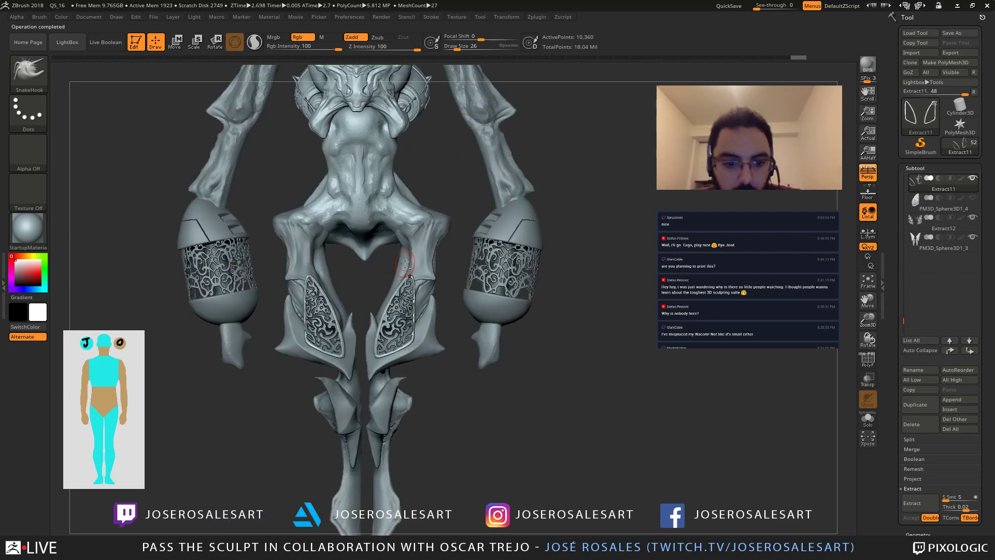
{"action": "right_click_drag", "start_coordinate": [313, 256], "coordinate": [401, 284], "text": "alt"}
{"action": "left_click", "coordinate": [375, 269], "text": "alt"}
{"action": "key", "text": "shift+s"}
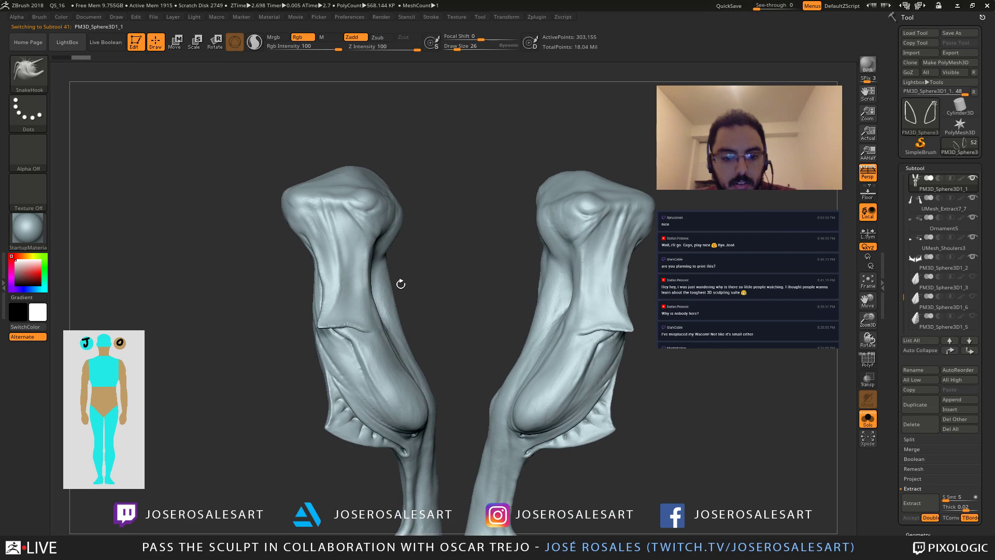
{"action": "key", "text": "shift+s"}
{"action": "key", "text": "shift+s"}
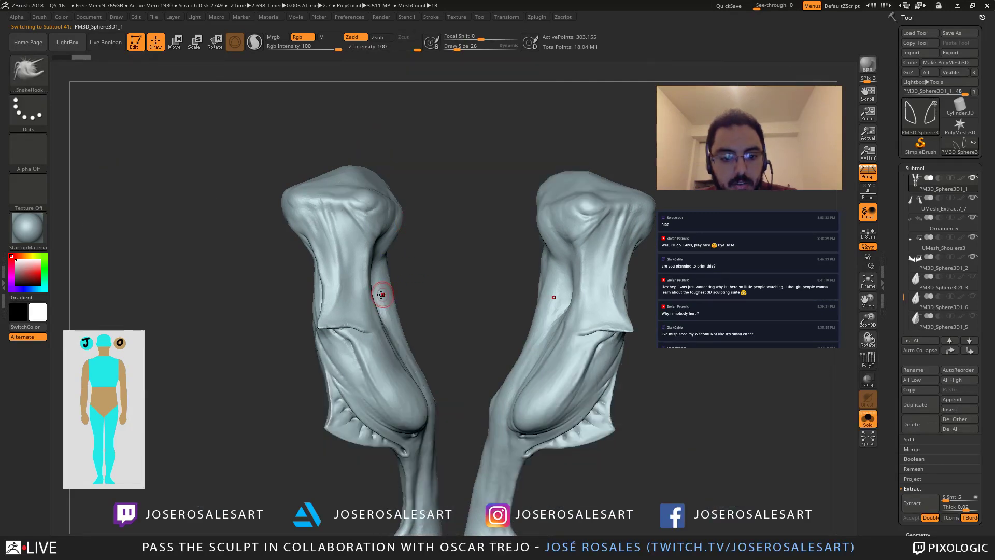
{"action": "right_click_drag", "start_coordinate": [382, 294], "coordinate": [278, 217]}
{"action": "left_click", "coordinate": [254, 41]}
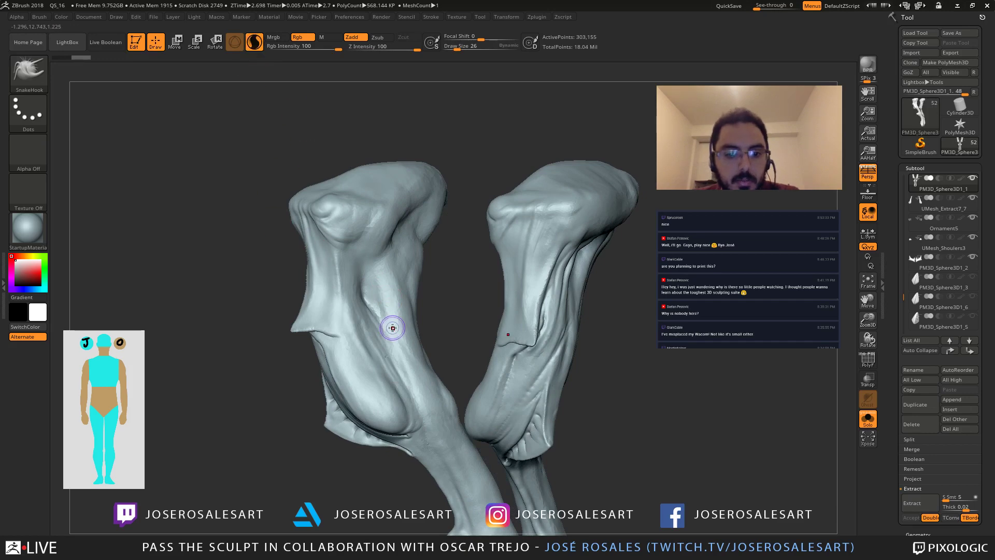
{"action": "right_click_drag", "start_coordinate": [393, 328], "coordinate": [415, 304]}
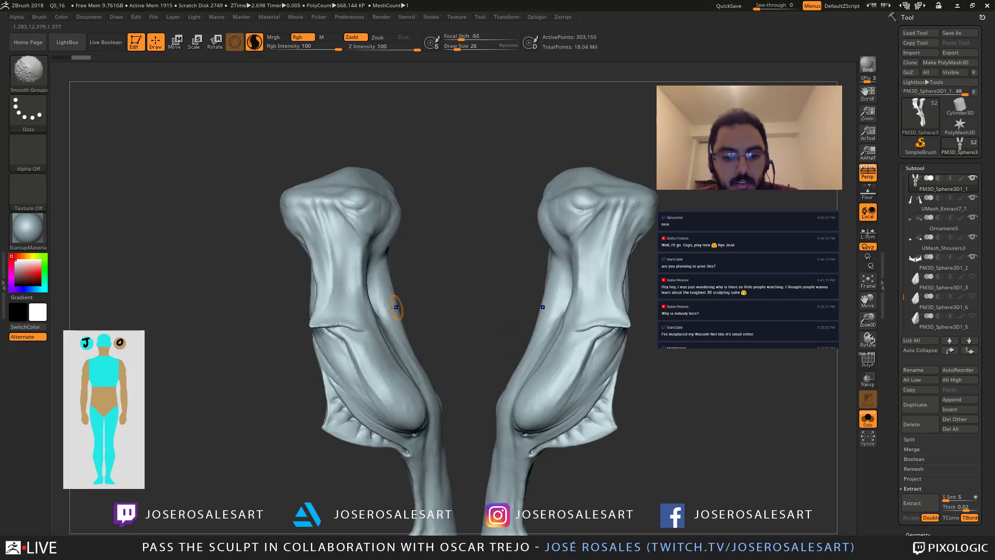
{"action": "key", "text": "shift+s"}
{"action": "left_click_drag", "start_coordinate": [389, 311], "coordinate": [443, 211]}
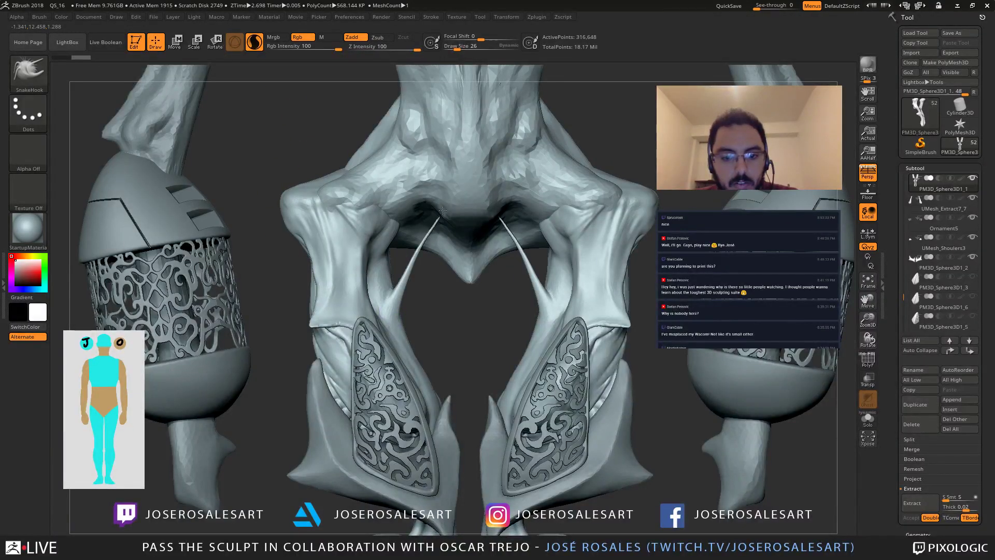
Step: Thicken the thin inner-thigh strands along their length with the Inflat brush at draw size 62
{"action": "right_click_drag", "start_coordinate": [426, 254], "coordinate": [427, 263]}
{"action": "key", "text": "b"}
{"action": "key", "text": "i"}
{"action": "key", "text": "n"}
{"action": "key", "text": "s"}
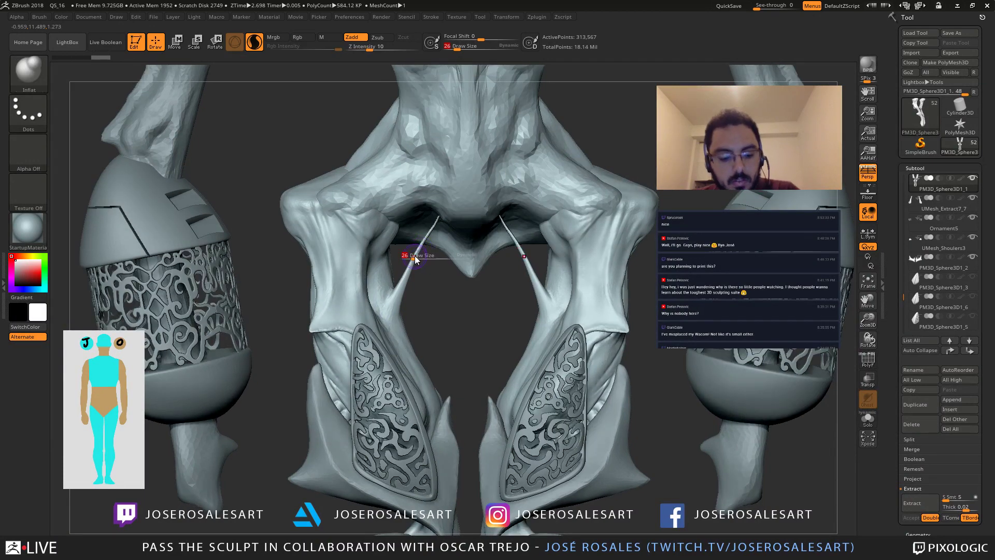
{"action": "left_click_drag", "start_coordinate": [412, 258], "coordinate": [418, 257]}
{"action": "left_click_drag", "start_coordinate": [432, 219], "coordinate": [437, 219]}
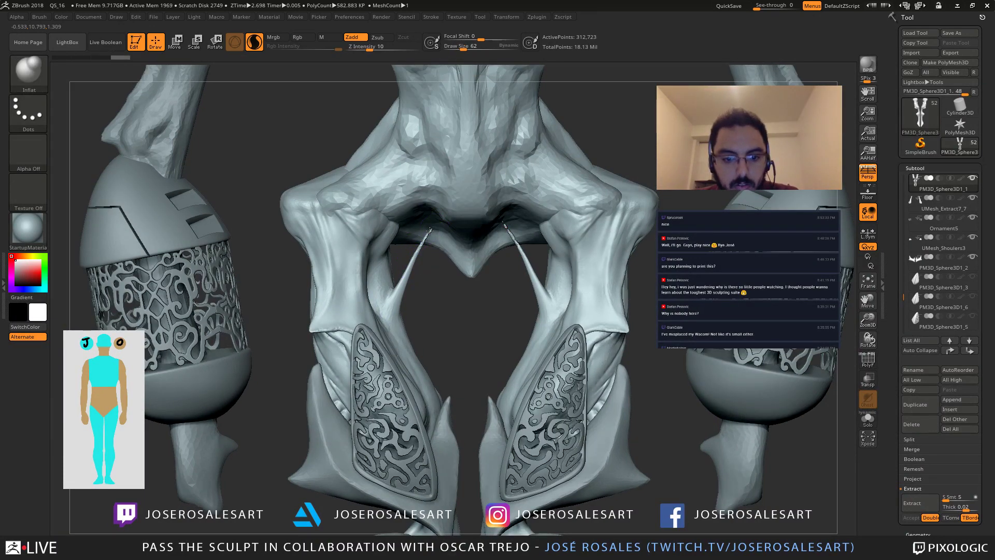
{"action": "mouse_move", "coordinate": [417, 251]}
{"action": "left_mouse_down"}
{"action": "mouse_move", "coordinate": [426, 235]}
{"action": "mouse_move", "coordinate": [418, 251]}
{"action": "left_mouse_up"}
{"action": "mouse_move", "coordinate": [513, 236]}
{"action": "left_mouse_down", "text": "shift"}
{"action": "mouse_move", "coordinate": [507, 228]}
{"action": "mouse_move", "coordinate": [515, 241]}
{"action": "left_mouse_up", "text": "shift"}
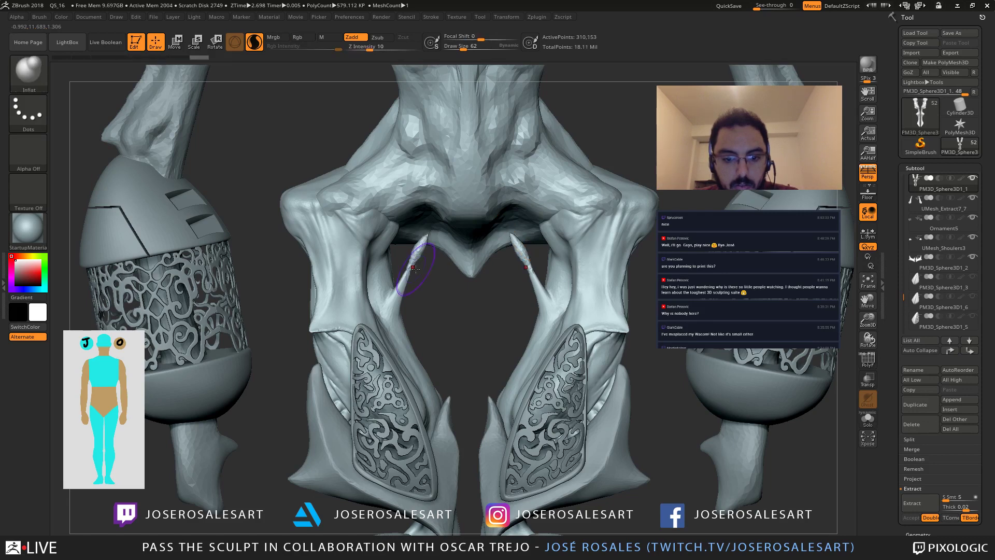
{"action": "mouse_move", "coordinate": [411, 269]}
{"action": "left_mouse_down"}
{"action": "mouse_move", "coordinate": [406, 283]}
{"action": "mouse_move", "coordinate": [437, 214]}
{"action": "mouse_move", "coordinate": [399, 295]}
{"action": "mouse_move", "coordinate": [396, 331]}
{"action": "left_mouse_up"}
Step: Extend the thickened strands up to the underside of the pelvis with SnakeHook
{"action": "key", "text": "s"}
{"action": "key", "text": "b"}
{"action": "key", "text": "s"}
{"action": "key", "text": "h"}
{"action": "key", "text": "s"}
{"action": "key", "text": "s"}
Step: Build up the base of the inner-thigh strands with ClayBuildup at draw size 28 and isolate the legs
{"action": "key", "text": "b"}
{"action": "key", "text": "c"}
{"action": "key", "text": "b"}
{"action": "key", "text": "s"}
{"action": "right_click_drag", "start_coordinate": [358, 275], "coordinate": [403, 288]}
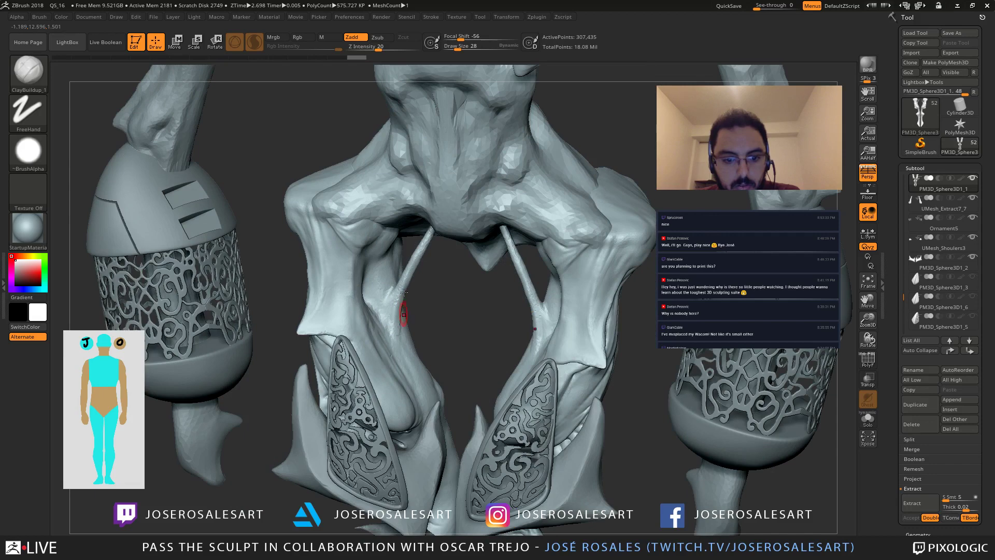
{"action": "mouse_move", "coordinate": [403, 293]}
{"action": "left_mouse_down"}
{"action": "mouse_move", "coordinate": [396, 300]}
{"action": "mouse_move", "coordinate": [402, 285]}
{"action": "left_mouse_up"}
{"action": "key", "text": "shift+s"}
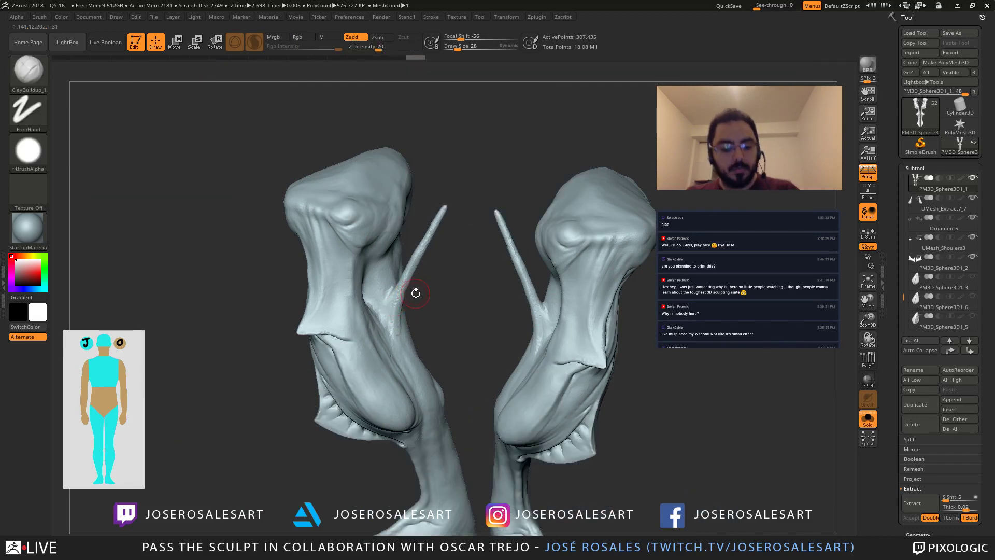
Step: Thicken the inner-thigh strands along their length with the Inflat brush at draw size 90
{"action": "key", "text": "b"}
{"action": "key", "text": "i"}
{"action": "key", "text": "n"}
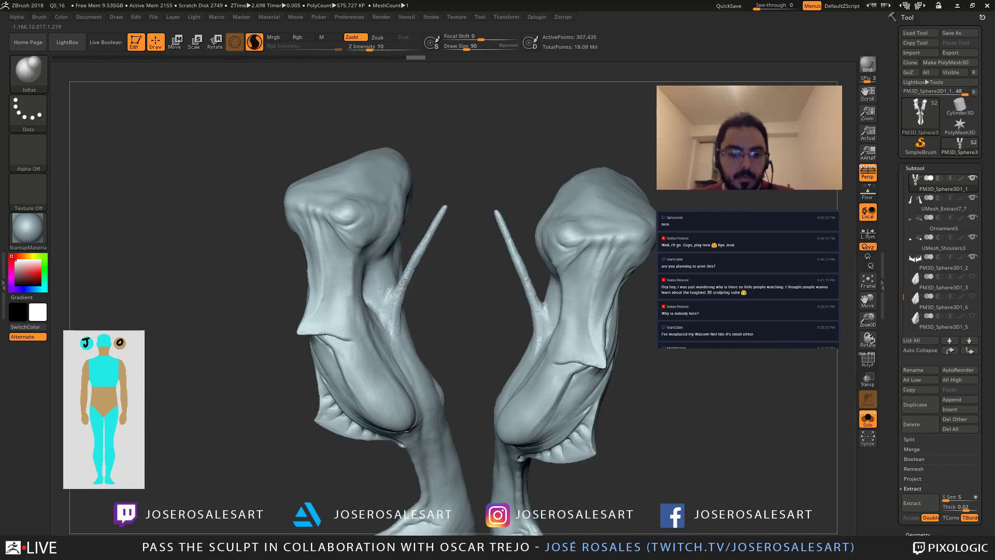
{"action": "left_click_drag", "start_coordinate": [403, 283], "coordinate": [423, 240]}
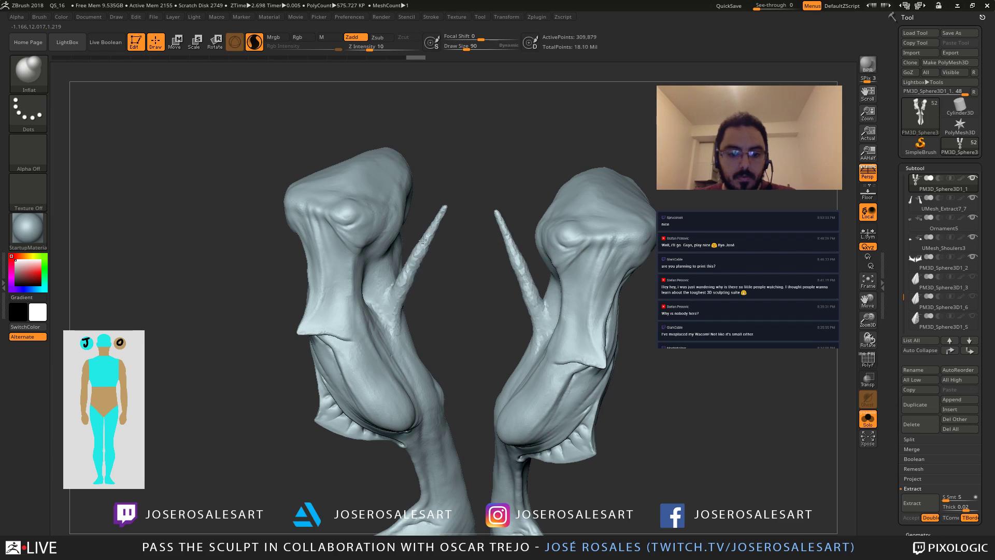
{"action": "mouse_move", "coordinate": [423, 240]}
{"action": "left_mouse_down"}
{"action": "mouse_move", "coordinate": [437, 279]}
{"action": "mouse_move", "coordinate": [363, 261]}
{"action": "left_mouse_up"}
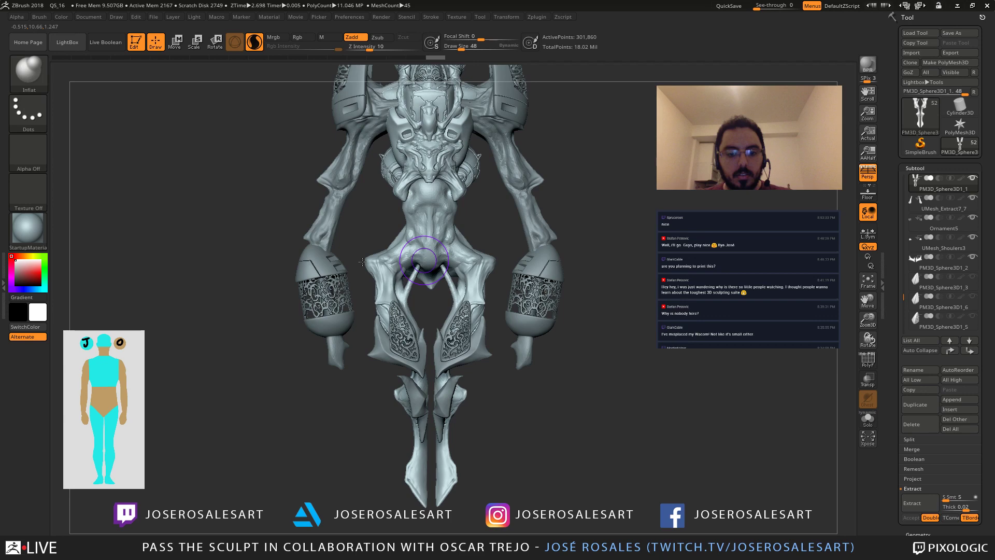
{"action": "left_click_drag", "start_coordinate": [362, 262], "coordinate": [399, 311]}
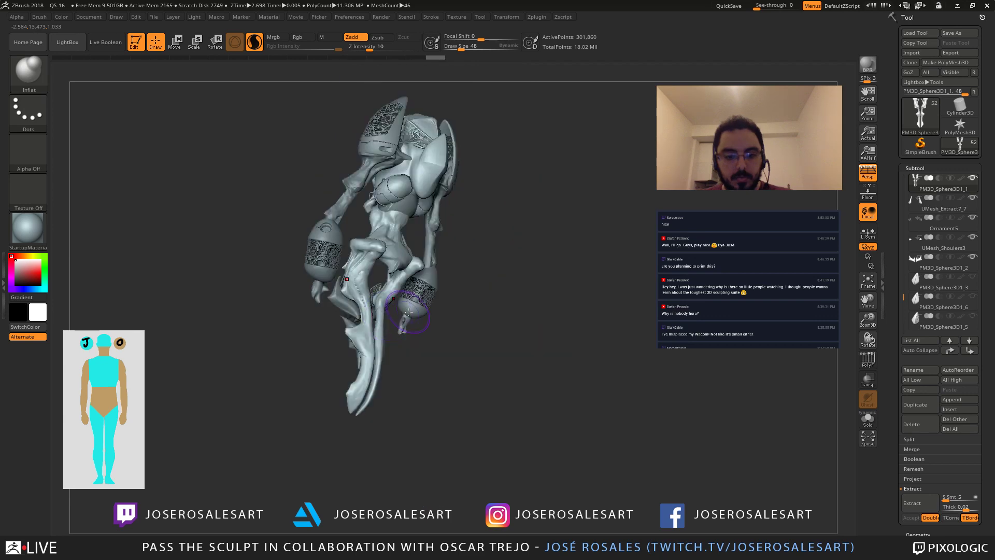
Step: Pull a second thin strand from each inner thigh up to the pelvis with SnakeHook at draw size 26
{"action": "key", "text": "shift+alt+s"}
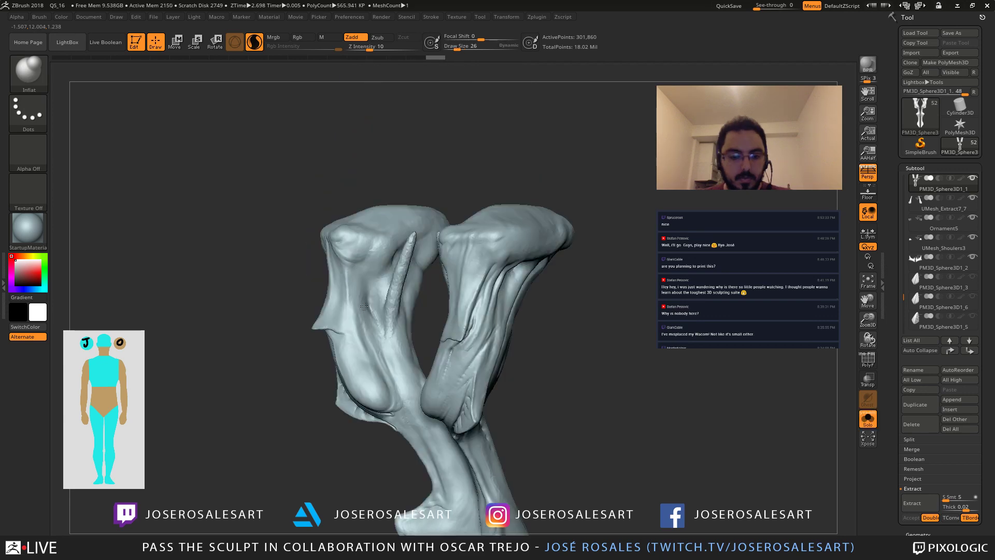
{"action": "right_click_drag", "start_coordinate": [371, 283], "coordinate": [382, 316]}
{"action": "key", "text": "b"}
{"action": "key", "text": "s"}
{"action": "key", "text": "h"}
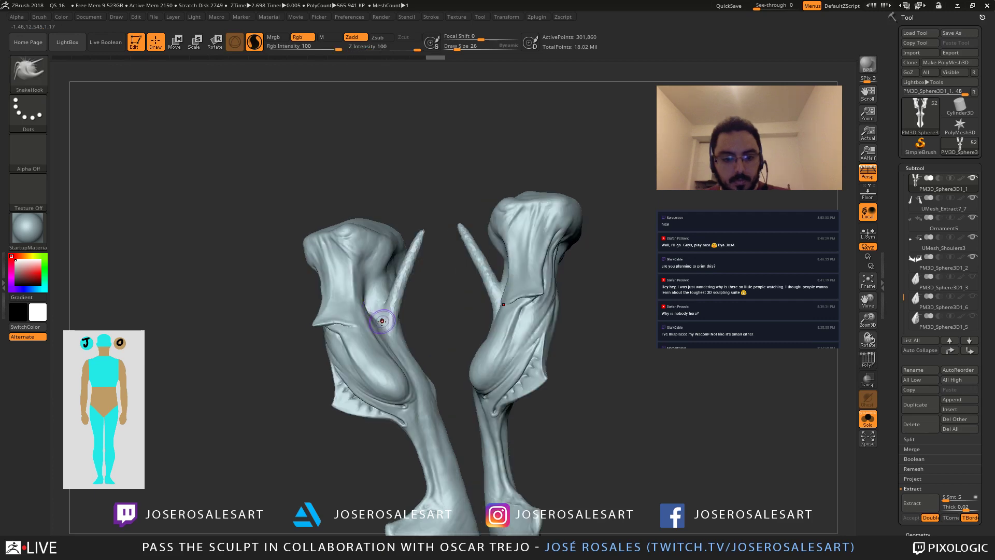
{"action": "mouse_move", "coordinate": [382, 321]}
{"action": "left_mouse_down"}
{"action": "mouse_move", "coordinate": [396, 214]}
{"action": "mouse_move", "coordinate": [420, 297]}
{"action": "left_mouse_up"}
{"action": "key", "text": "shift+s"}
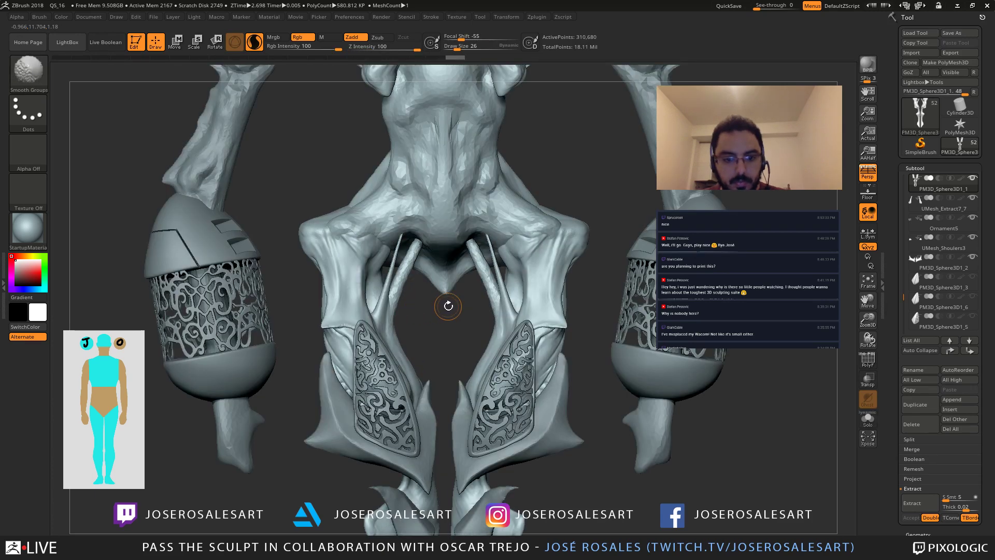
{"action": "key", "text": "shift+s"}
{"action": "key", "text": "b"}
{"action": "key", "text": "t"}
{"action": "key", "text": "d"}
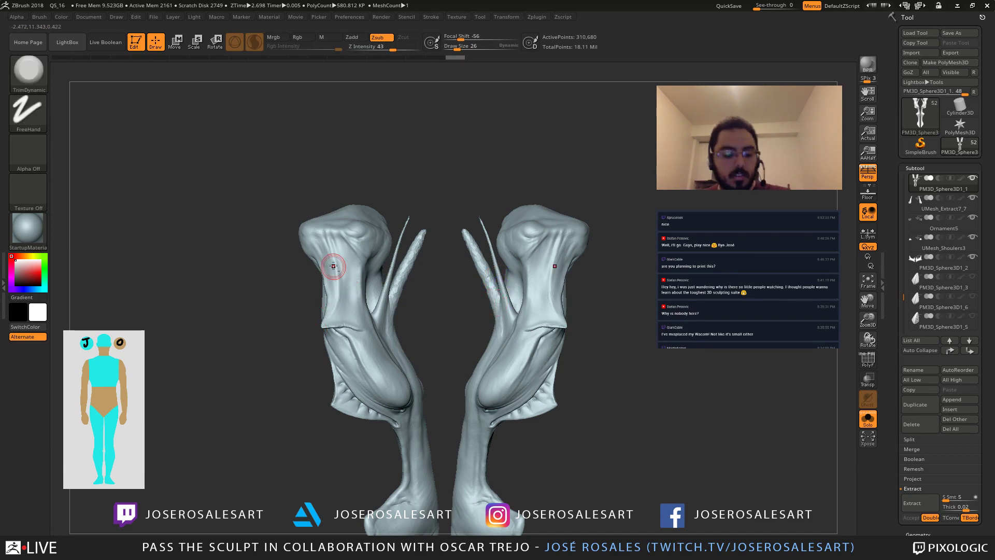
Step: Thicken the second pair of inner-thigh strands along their length with the Inflat brush
{"action": "mouse_move", "coordinate": [334, 266]}
{"action": "right_mouse_down", "text": "ctrl"}
{"action": "mouse_move", "coordinate": [422, 307]}
{"action": "mouse_move", "coordinate": [429, 285]}
{"action": "right_mouse_up", "text": "ctrl"}
{"action": "key", "text": "b"}
{"action": "key", "text": "i"}
{"action": "key", "text": "n"}
{"action": "mouse_move", "coordinate": [429, 279]}
{"action": "left_mouse_down"}
{"action": "mouse_move", "coordinate": [438, 244]}
{"action": "mouse_move", "coordinate": [422, 299]}
{"action": "mouse_move", "coordinate": [462, 164]}
{"action": "left_mouse_up"}
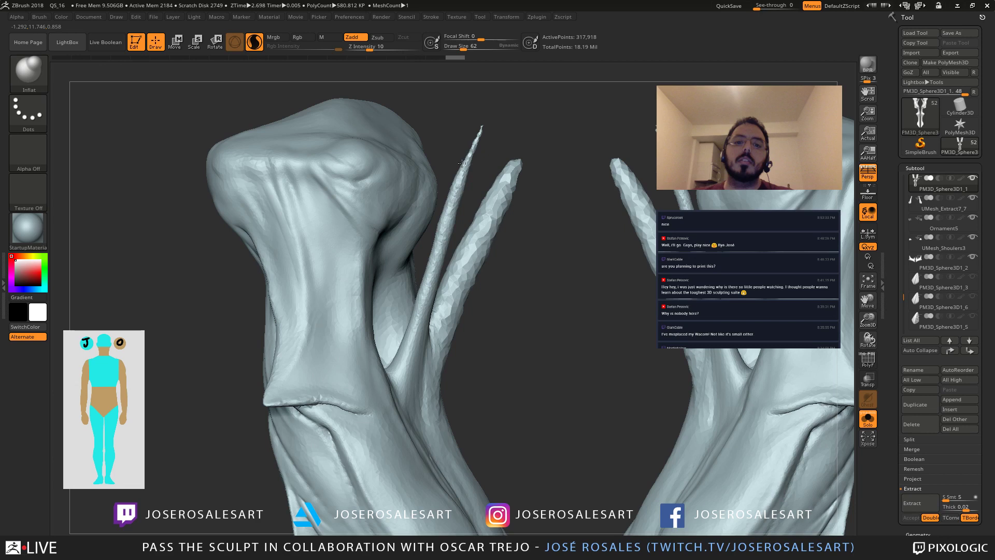
{"action": "left_click_drag", "start_coordinate": [461, 163], "coordinate": [445, 213]}
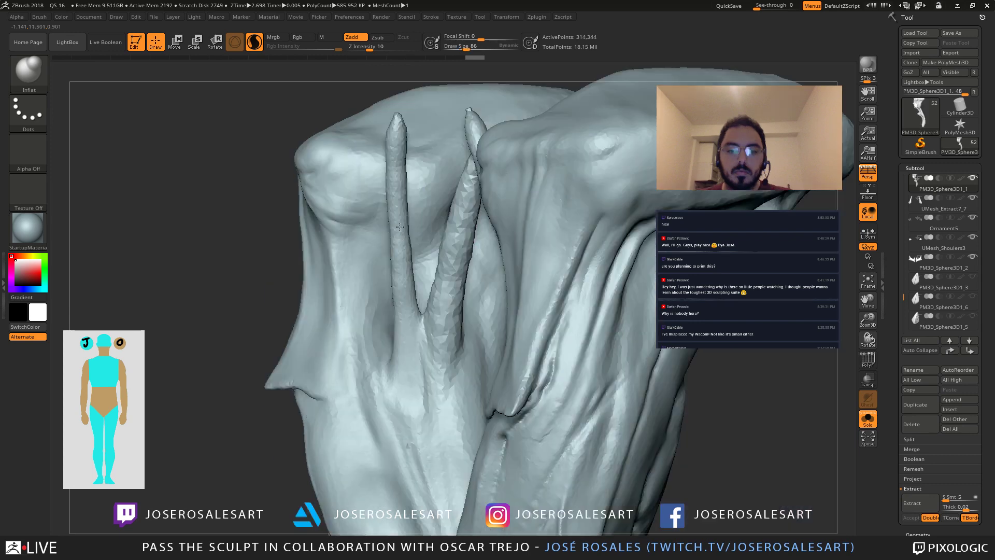
{"action": "mouse_move", "coordinate": [398, 202]}
{"action": "left_mouse_down"}
{"action": "mouse_move", "coordinate": [400, 233]}
{"action": "mouse_move", "coordinate": [381, 272]}
{"action": "left_mouse_up"}
Step: Turn off Sculptris Pro and bend both strands on each thigh into a curve towards the pelvis with SnakeHook
{"action": "mouse_move", "coordinate": [380, 272]}
{"action": "right_mouse_down"}
{"action": "mouse_move", "coordinate": [381, 101]}
{"action": "mouse_move", "coordinate": [485, 169]}
{"action": "mouse_move", "coordinate": [417, 225]}
{"action": "mouse_move", "coordinate": [415, 254]}
{"action": "right_mouse_up"}
{"action": "key", "text": "b"}
{"action": "key", "text": "s"}
{"action": "key", "text": "h"}
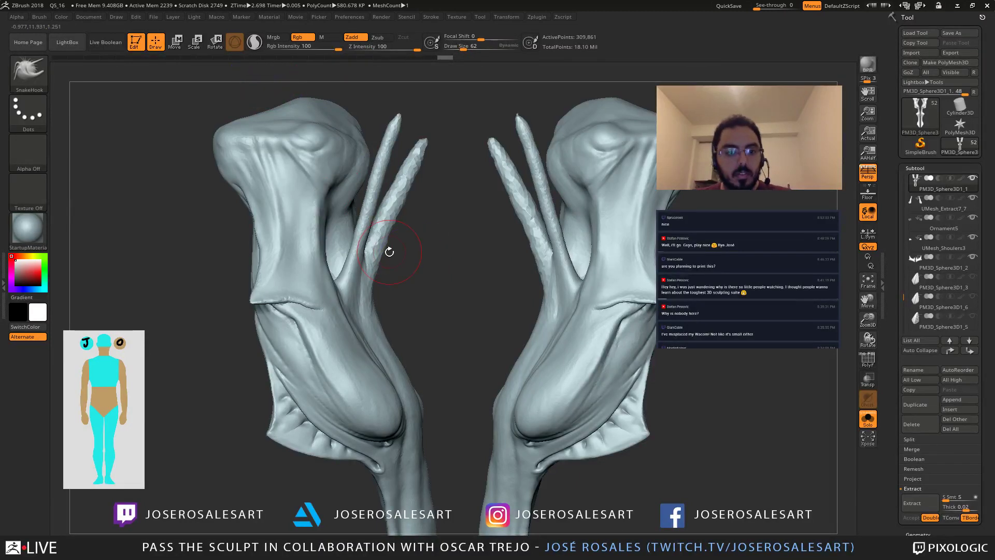
{"action": "left_click_drag", "start_coordinate": [400, 223], "coordinate": [369, 227]}
{"action": "left_click_drag", "start_coordinate": [392, 190], "coordinate": [399, 171]}
{"action": "key", "text": "shift+s"}
{"action": "key", "text": "s"}
{"action": "left_click_drag", "start_coordinate": [436, 244], "coordinate": [428, 244]}
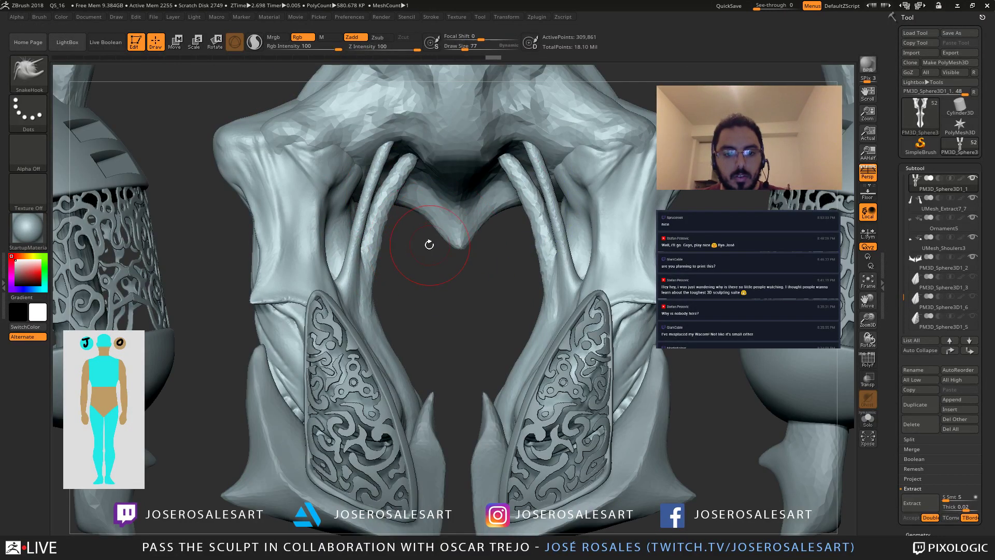
Step: Build up lengthwise fibres where the strands run into the inner thighs with ClayBuildup at draw size 33
{"action": "key", "text": "b"}
{"action": "key", "text": "c"}
{"action": "key", "text": "b"}
{"action": "key", "text": "s"}
{"action": "left_click_drag", "start_coordinate": [407, 276], "coordinate": [363, 291]}
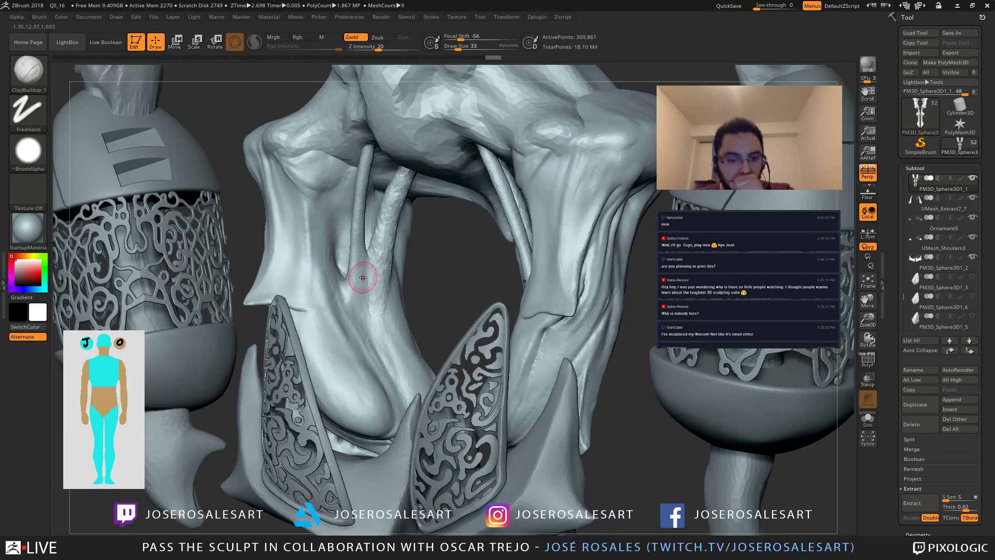
{"action": "left_click_drag", "start_coordinate": [380, 253], "coordinate": [382, 343]}
{"action": "left_click_drag", "start_coordinate": [383, 262], "coordinate": [379, 334]}
{"action": "left_click_drag", "start_coordinate": [383, 236], "coordinate": [375, 332]}
{"action": "right_click_drag", "start_coordinate": [373, 323], "coordinate": [368, 302]}
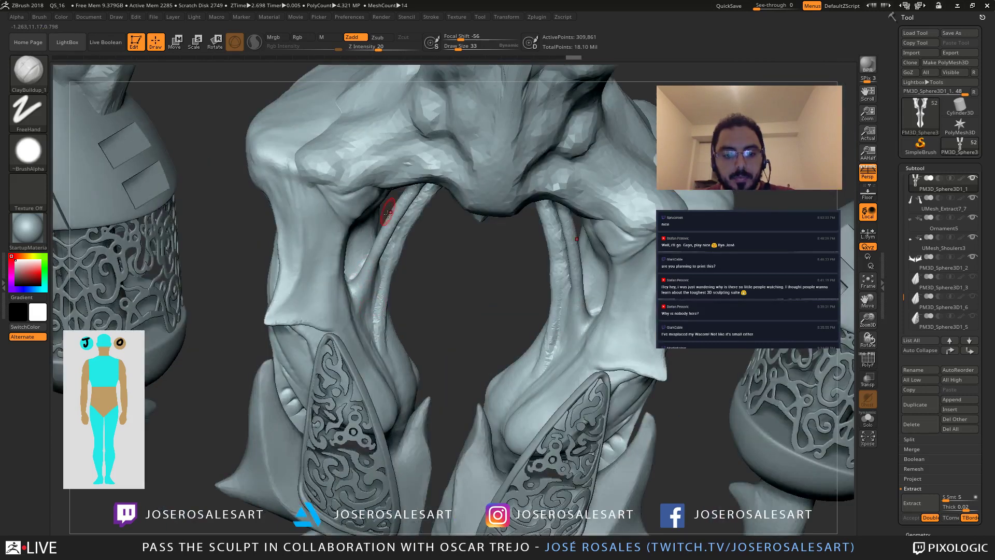
Step: Add ClayBuildup strokes along the upper length of the strands towards the pelvis
{"action": "right_click_drag", "start_coordinate": [368, 249], "coordinate": [371, 285]}
{"action": "left_click_drag", "start_coordinate": [371, 266], "coordinate": [391, 158]}
{"action": "left_click_drag", "start_coordinate": [370, 259], "coordinate": [390, 171]}
{"action": "mouse_move", "coordinate": [366, 275]}
{"action": "left_mouse_down"}
{"action": "mouse_move", "coordinate": [399, 139]}
{"action": "mouse_move", "coordinate": [369, 246]}
{"action": "left_mouse_up"}
{"action": "right_click_drag", "start_coordinate": [392, 185], "coordinate": [390, 179]}
{"action": "left_click_drag", "start_coordinate": [389, 178], "coordinate": [372, 308]}
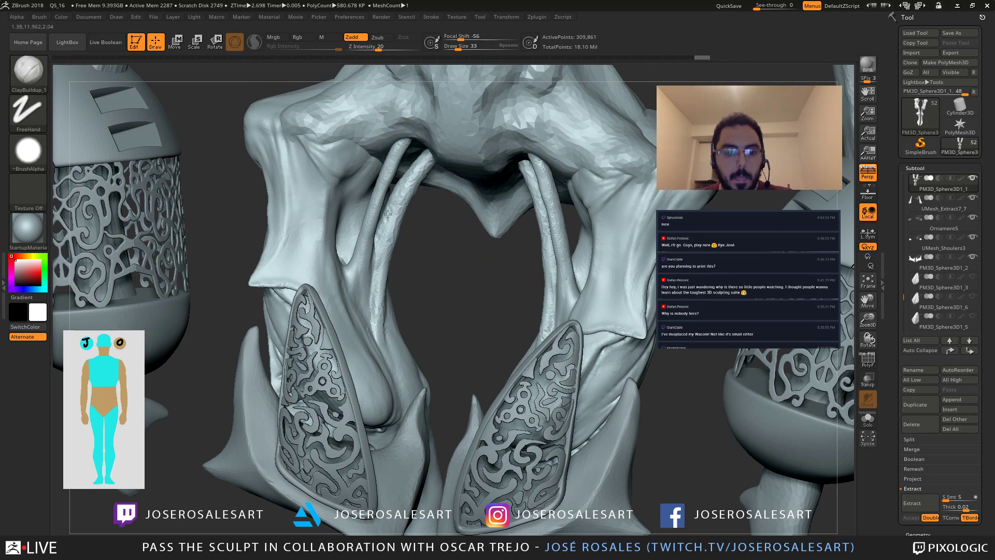
{"action": "mouse_move", "coordinate": [387, 214]}
{"action": "right_mouse_down"}
{"action": "mouse_move", "coordinate": [446, 246]}
{"action": "mouse_move", "coordinate": [455, 238]}
{"action": "right_mouse_up"}
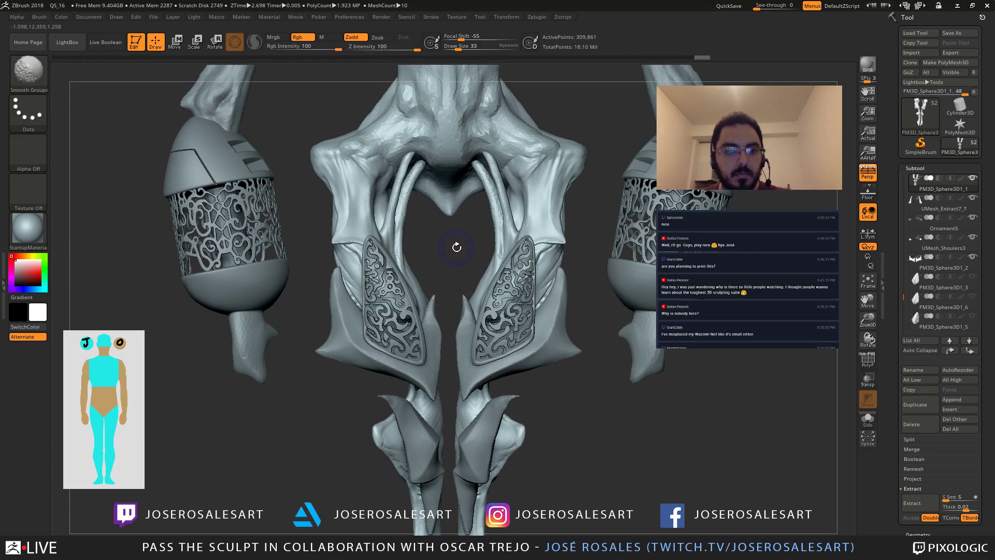
{"action": "key", "text": "b"}
{"action": "key", "text": "m"}
{"action": "key", "text": "t"}
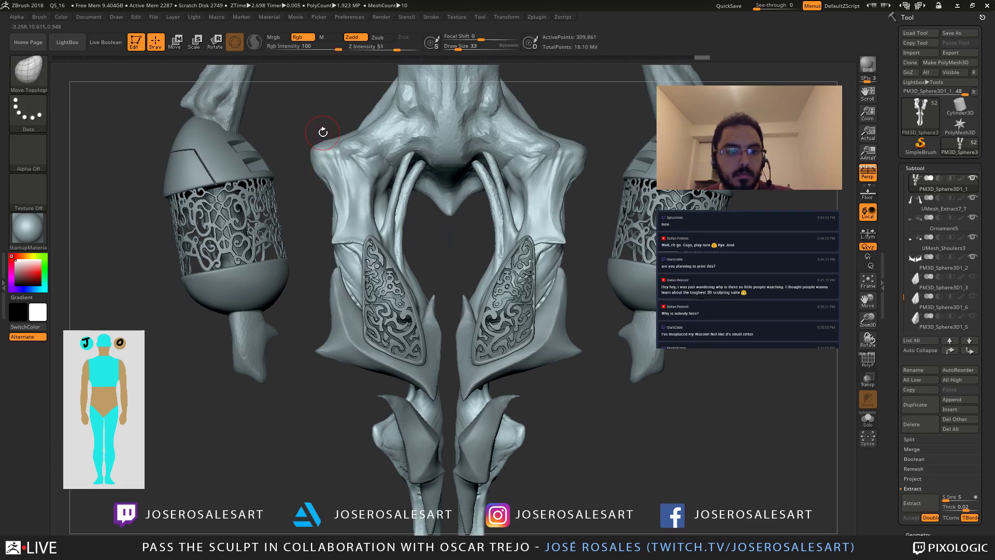
{"action": "key", "text": "b"}
{"action": "key", "text": "c"}
{"action": "key", "text": "b"}
Step: Isolate the legs, refine the strands' shape with SnakeHook and smooth their lumpy surface
{"action": "key", "text": "shift+s"}
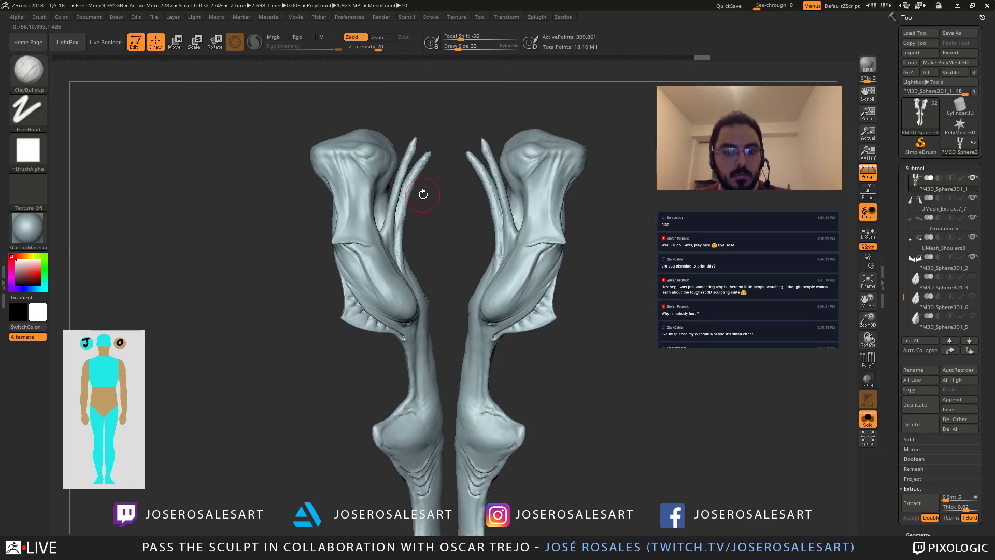
{"action": "left_click_drag", "start_coordinate": [423, 194], "coordinate": [451, 226], "text": "alt"}
{"action": "key", "text": "b"}
{"action": "key", "text": "s"}
{"action": "key", "text": "h"}
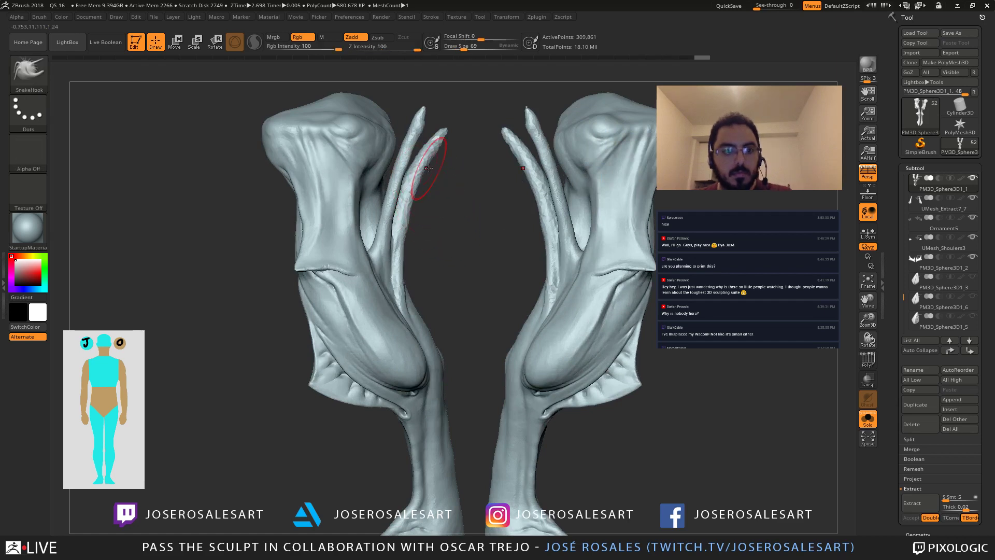
{"action": "mouse_move", "coordinate": [694, 56]}
{"action": "left_mouse_down"}
{"action": "mouse_move", "coordinate": [213, 58]}
{"action": "mouse_move", "coordinate": [723, 57]}
{"action": "left_mouse_up"}
{"action": "key", "text": "s"}
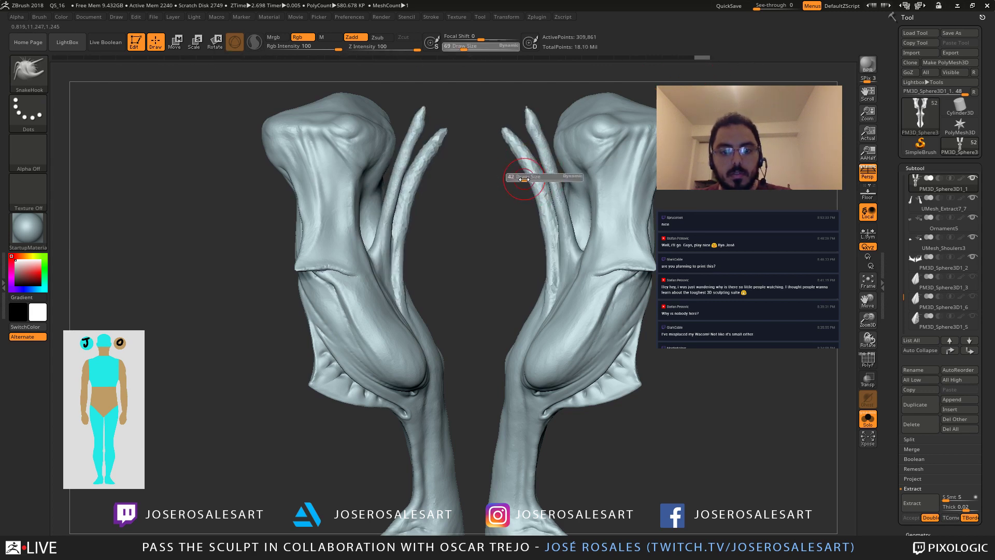
{"action": "left_click_drag", "start_coordinate": [477, 181], "coordinate": [342, 175], "text": "alt"}
{"action": "mouse_move", "coordinate": [422, 199]}
{"action": "left_mouse_down"}
{"action": "mouse_move", "coordinate": [329, 216]}
{"action": "mouse_move", "coordinate": [411, 220]}
{"action": "mouse_move", "coordinate": [433, 207]}
{"action": "mouse_move", "coordinate": [373, 209]}
{"action": "left_mouse_up"}
{"action": "left_click_drag", "start_coordinate": [378, 226], "coordinate": [381, 191], "text": "shift"}
Step: Blend the lower ends of the strands into the inner thighs with ClayBuildup strokes up to draw size 28
{"action": "left_click_drag", "start_coordinate": [415, 233], "coordinate": [395, 311], "text": "alt"}
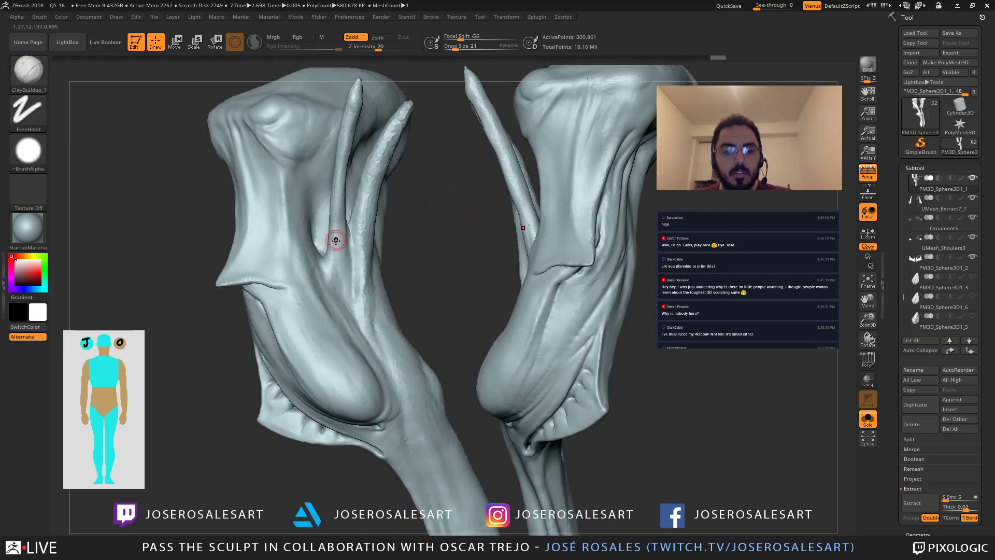
{"action": "left_click_drag", "start_coordinate": [336, 240], "coordinate": [354, 315]}
{"action": "left_click_drag", "start_coordinate": [354, 273], "coordinate": [352, 313]}
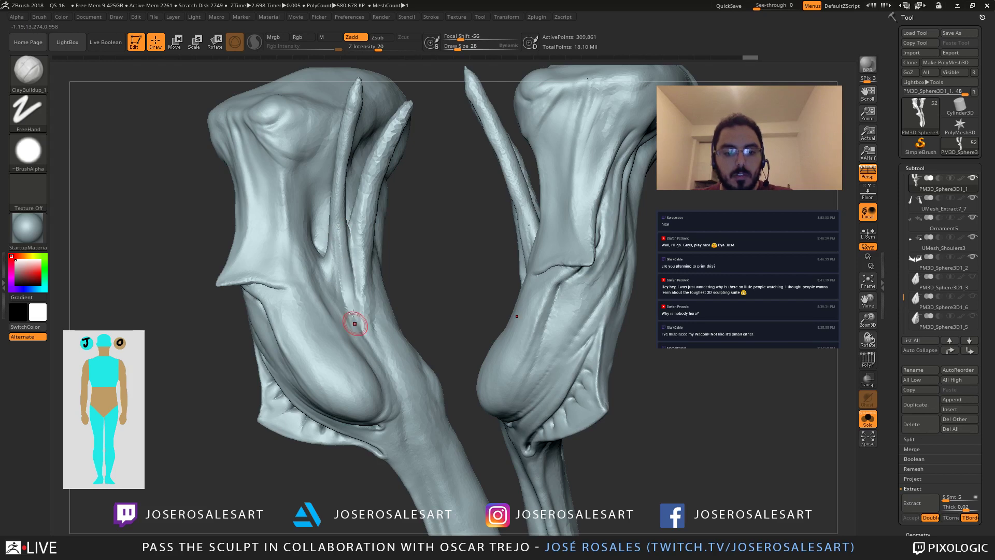
{"action": "left_click_drag", "start_coordinate": [339, 233], "coordinate": [351, 321]}
Step: Carve lengthwise grooves between the strands and down into the inner thighs with DamStandard at draw size 28
{"action": "key", "text": "b"}
{"action": "key", "text": "d"}
{"action": "key", "text": "s"}
{"action": "left_click_drag", "start_coordinate": [335, 243], "coordinate": [350, 332]}
{"action": "left_click_drag", "start_coordinate": [356, 280], "coordinate": [362, 343]}
{"action": "mouse_move", "coordinate": [335, 337]}
{"action": "right_mouse_down"}
{"action": "mouse_move", "coordinate": [369, 336]}
{"action": "mouse_move", "coordinate": [358, 317]}
{"action": "right_mouse_up"}
{"action": "mouse_move", "coordinate": [433, 282]}
{"action": "right_mouse_down"}
{"action": "mouse_move", "coordinate": [469, 309]}
{"action": "mouse_move", "coordinate": [483, 305]}
{"action": "mouse_move", "coordinate": [421, 228]}
{"action": "right_mouse_up"}
{"action": "mouse_move", "coordinate": [426, 163]}
{"action": "right_mouse_down"}
{"action": "mouse_move", "coordinate": [411, 171]}
{"action": "mouse_move", "coordinate": [450, 262]}
{"action": "right_mouse_up"}
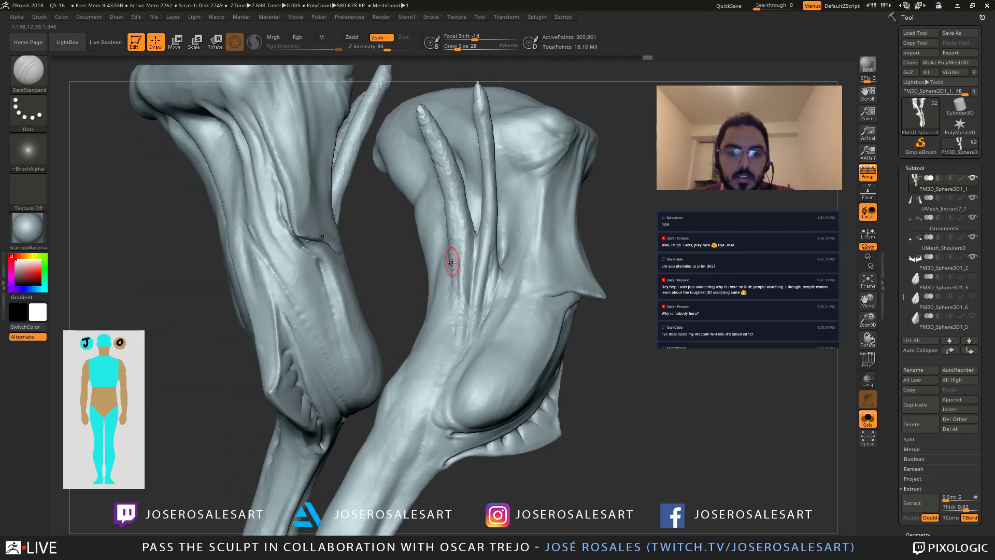
Step: Fill out the strand nearest the centre with ClayBuildup at draw size 26 and show the whole creature again
{"action": "key", "text": "b"}
{"action": "key", "text": "c"}
{"action": "key", "text": "b"}
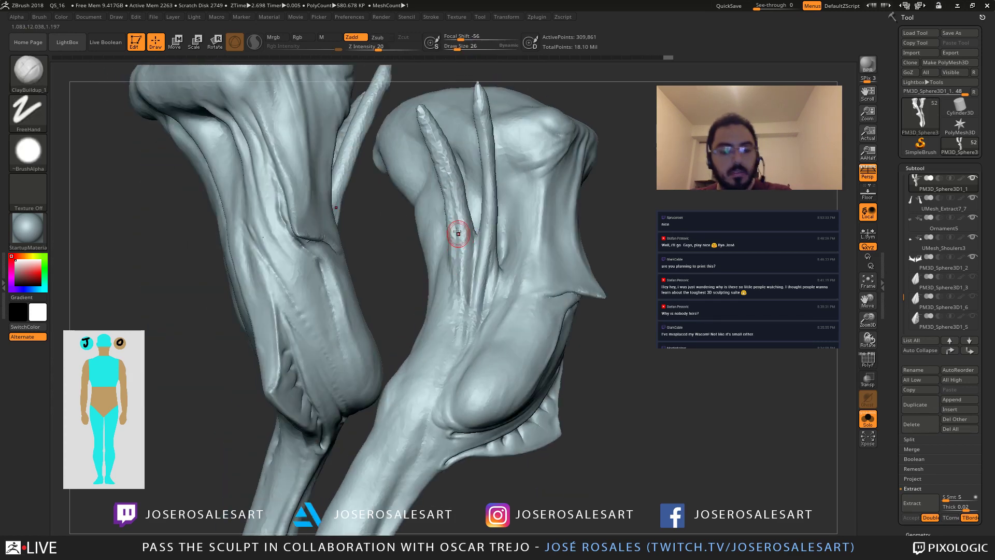
{"action": "left_click_drag", "start_coordinate": [439, 169], "coordinate": [457, 240]}
{"action": "left_click_drag", "start_coordinate": [452, 195], "coordinate": [460, 266]}
{"action": "left_click_drag", "start_coordinate": [444, 165], "coordinate": [457, 252]}
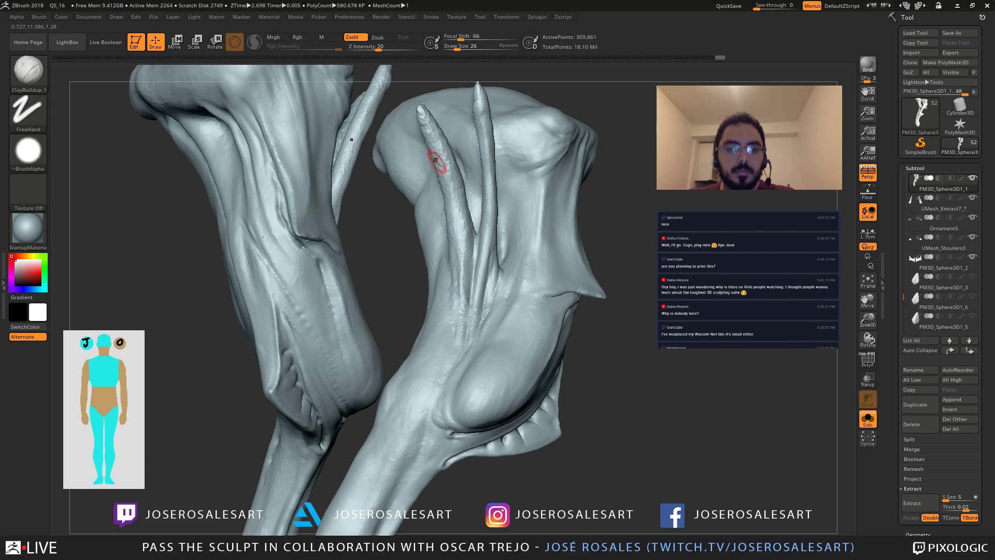
{"action": "mouse_move", "coordinate": [456, 277]}
{"action": "right_mouse_down"}
{"action": "mouse_move", "coordinate": [387, 173]}
{"action": "mouse_move", "coordinate": [470, 211]}
{"action": "right_mouse_up"}
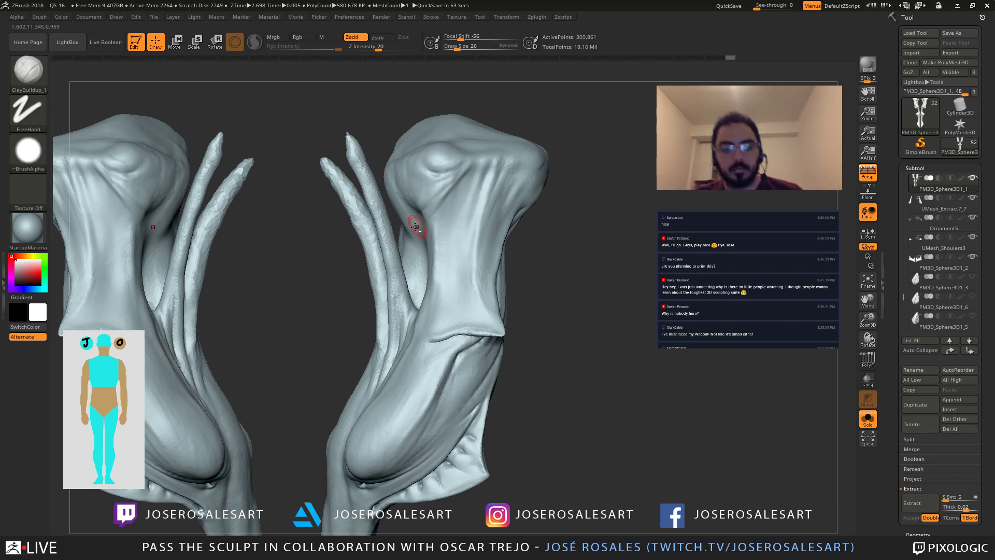
{"action": "right_click_drag", "start_coordinate": [414, 226], "coordinate": [535, 226], "text": "alt"}
{"action": "key", "text": "shift+s"}
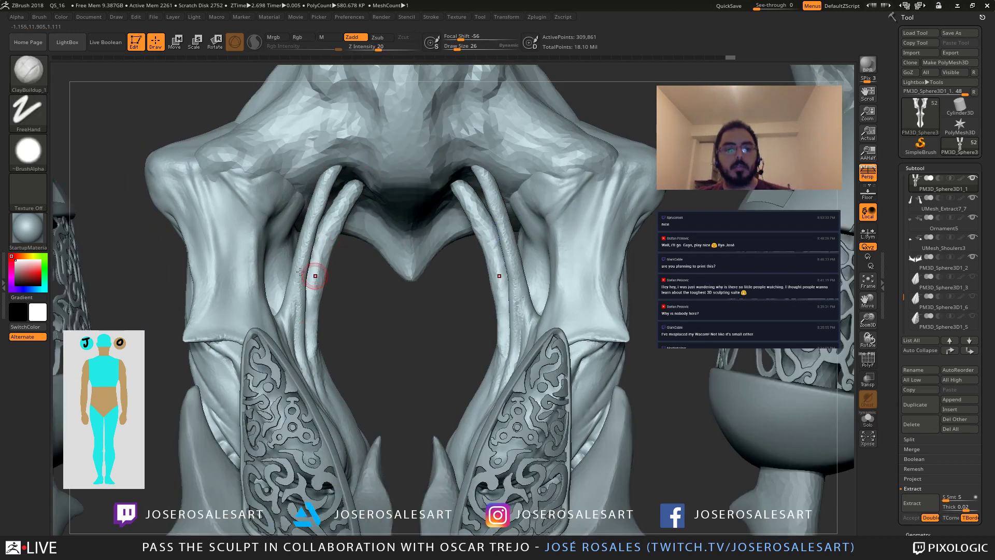
{"action": "right_click_drag", "start_coordinate": [311, 278], "coordinate": [299, 284]}
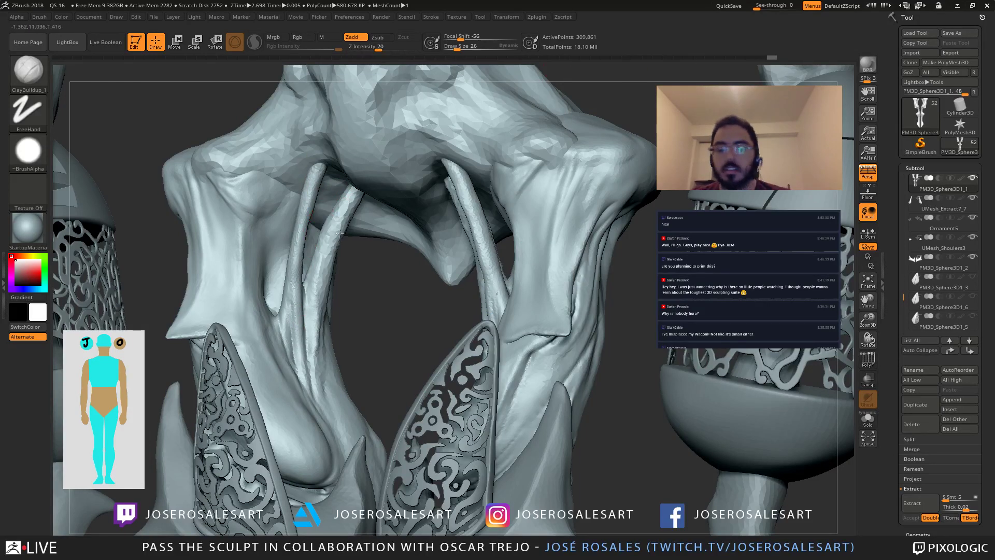
{"action": "right_click_drag", "start_coordinate": [339, 234], "coordinate": [373, 230], "text": "shift"}
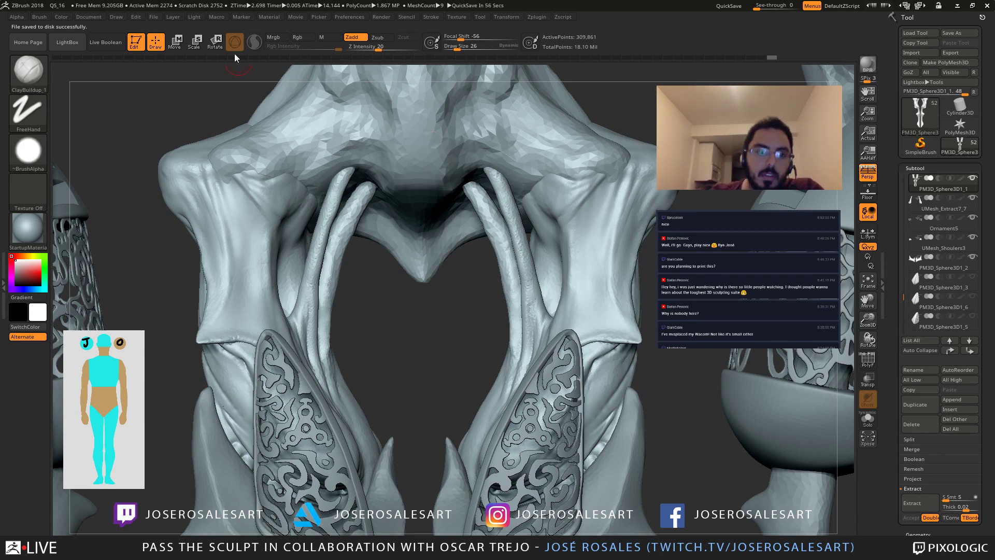
{"action": "left_click", "coordinate": [348, 17]}
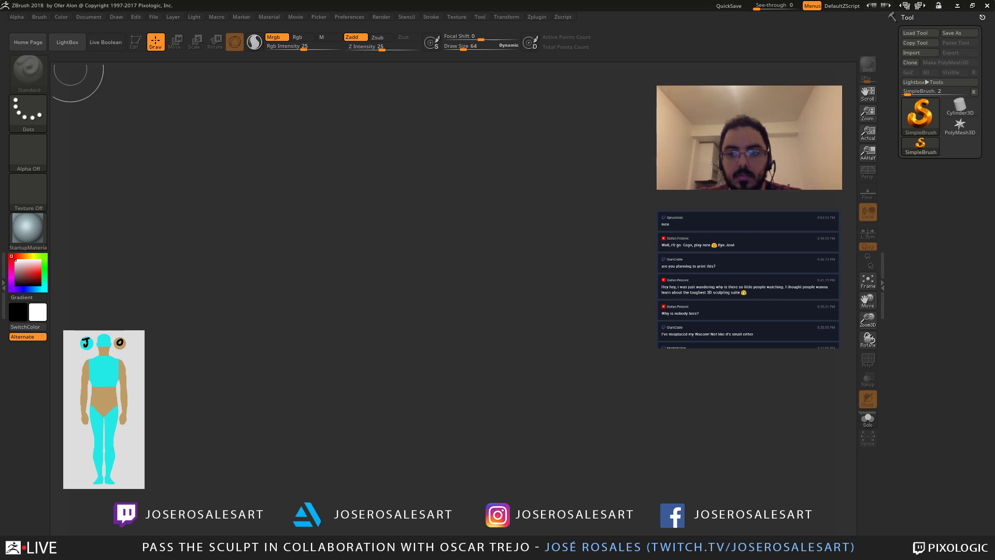
Step: Close LightBox, place the reloaded creature on the empty canvas and turn on Edit mode
{"action": "key", "text": "comma"}
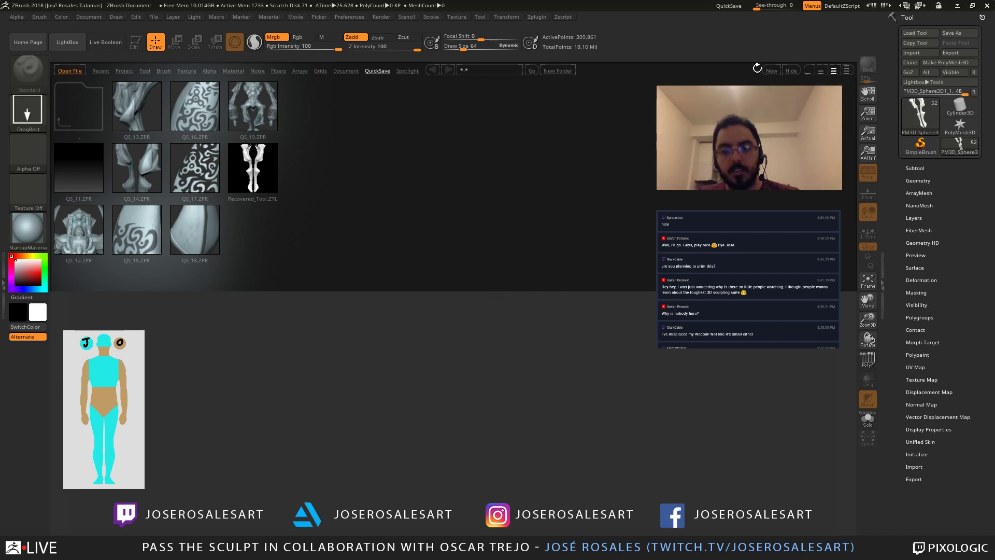
{"action": "left_click", "coordinate": [784, 71]}
{"action": "left_click_drag", "start_coordinate": [485, 277], "coordinate": [486, 385]}
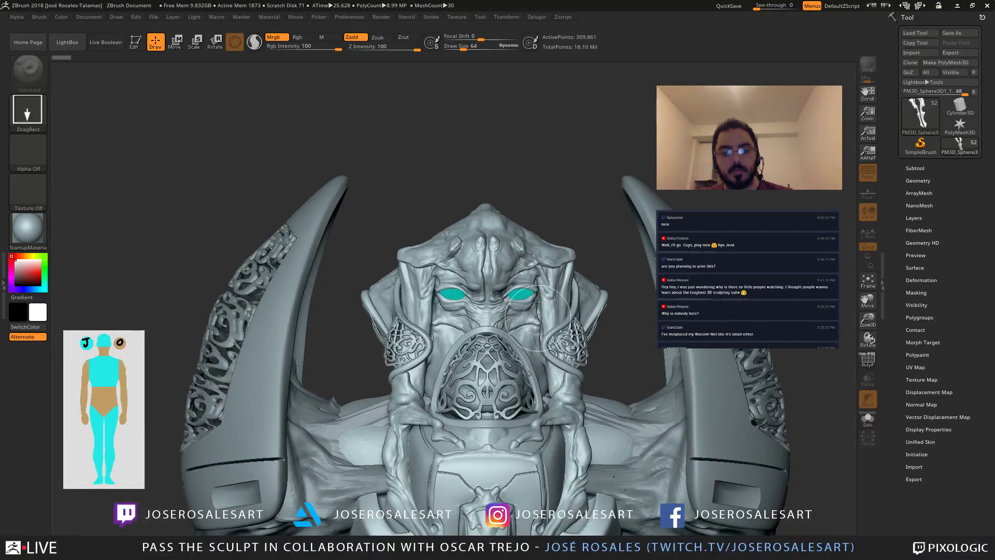
{"action": "key", "text": "t"}
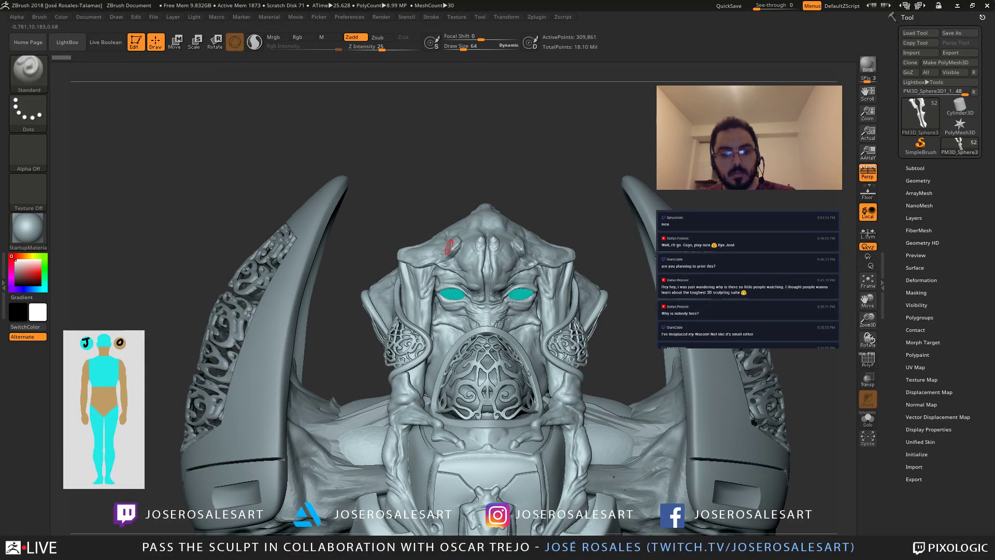
Step: Isolate the legs from the rest of the creature and turn on Sculptris Pro mode
{"action": "key", "text": "f"}
{"action": "left_click_drag", "start_coordinate": [482, 405], "coordinate": [414, 395], "text": "alt"}
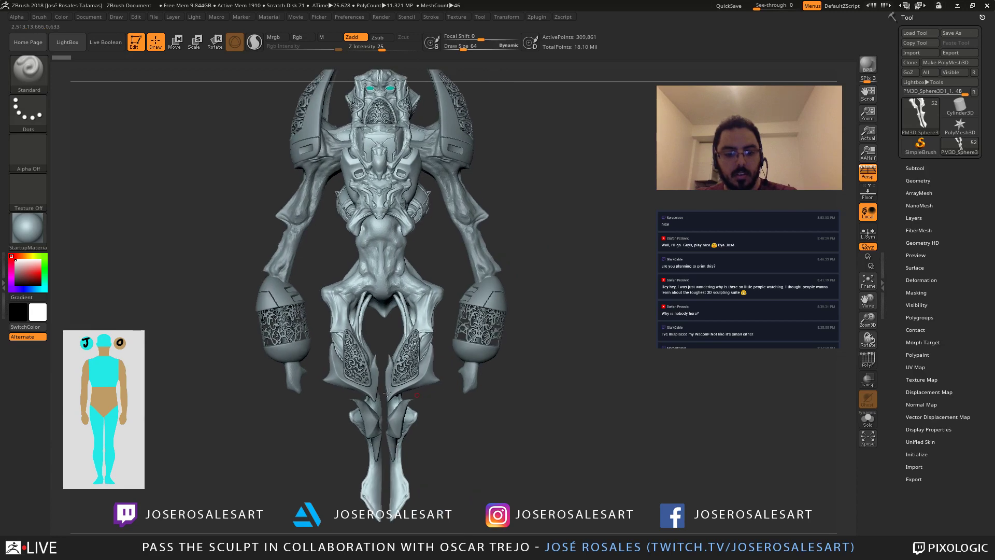
{"action": "right_click_drag", "start_coordinate": [387, 392], "coordinate": [421, 382]}
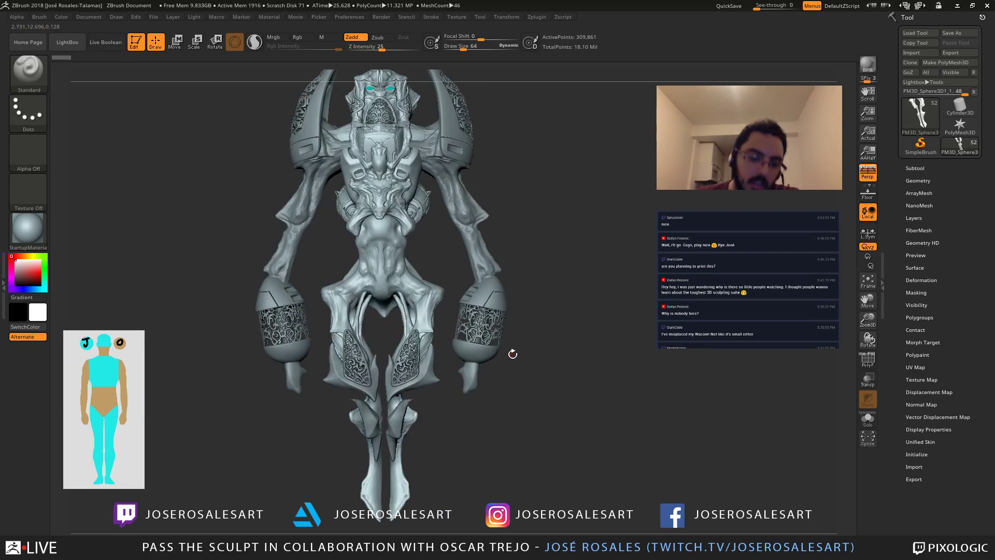
{"action": "right_click_drag", "start_coordinate": [373, 309], "coordinate": [298, 219], "text": "alt"}
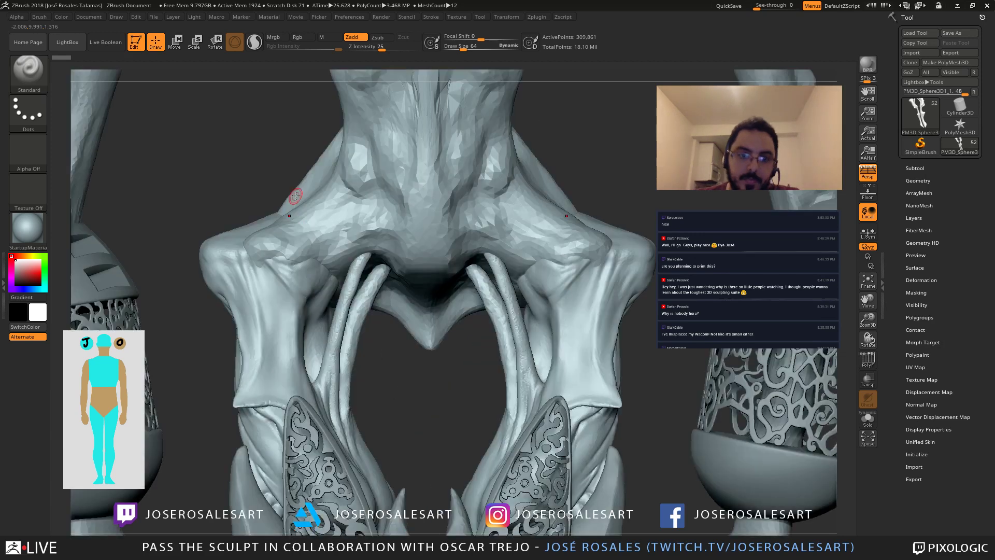
{"action": "key", "text": "shift+s"}
{"action": "right_click_drag", "start_coordinate": [335, 373], "coordinate": [240, 322]}
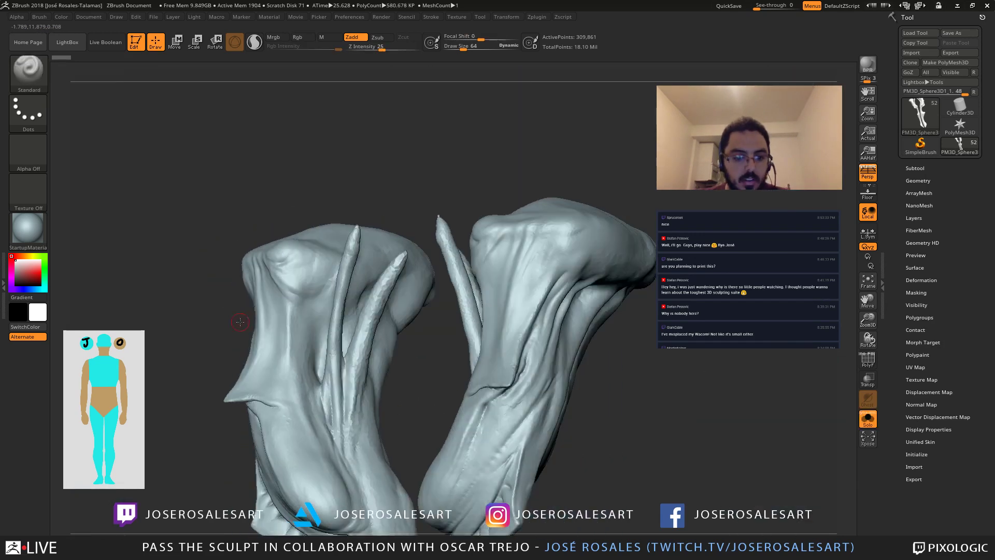
{"action": "left_click", "coordinate": [255, 41]}
Step: Build up the outer strand on the inner thigh with Standard brush strokes at draw size 77
{"action": "right_click_drag", "start_coordinate": [313, 278], "coordinate": [325, 358]}
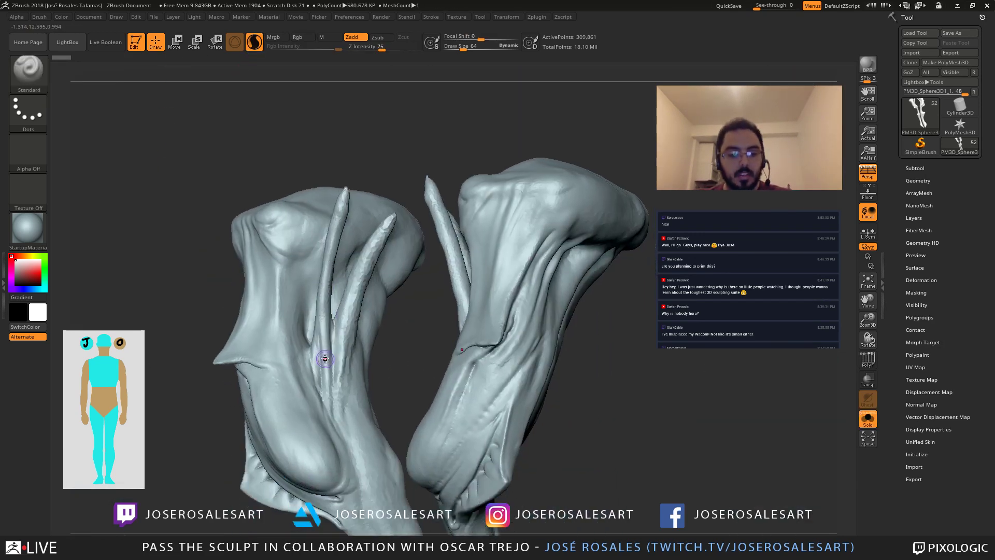
{"action": "key", "text": "s"}
{"action": "left_click_drag", "start_coordinate": [322, 350], "coordinate": [326, 350]}
{"action": "mouse_move", "coordinate": [326, 350]}
{"action": "right_mouse_down"}
{"action": "mouse_move", "coordinate": [345, 345]}
{"action": "mouse_move", "coordinate": [319, 358]}
{"action": "right_mouse_up"}
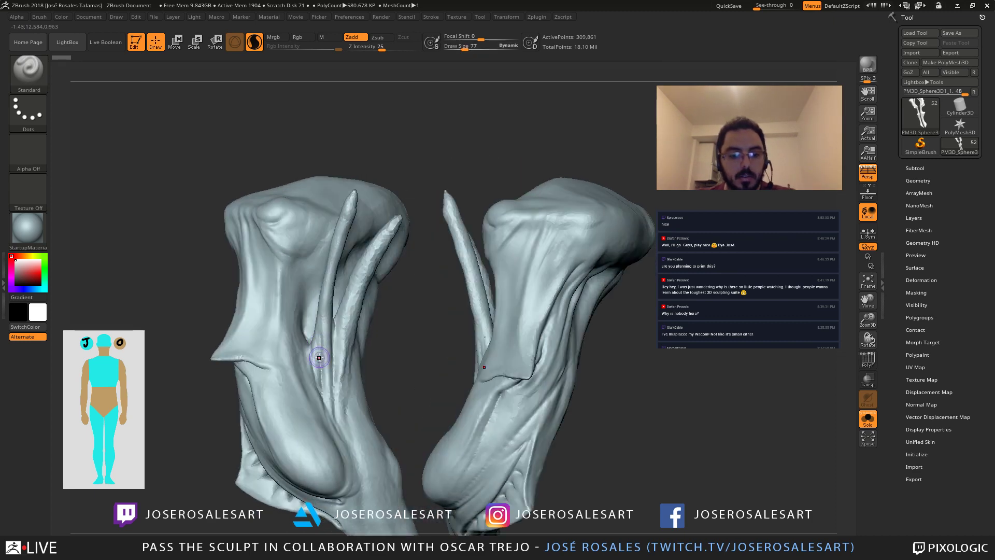
{"action": "mouse_move", "coordinate": [320, 357]}
{"action": "left_mouse_down"}
{"action": "mouse_move", "coordinate": [326, 368]}
{"action": "mouse_move", "coordinate": [324, 301]}
{"action": "left_mouse_up"}
{"action": "mouse_move", "coordinate": [325, 332]}
{"action": "right_mouse_down"}
{"action": "mouse_move", "coordinate": [329, 318]}
{"action": "mouse_move", "coordinate": [327, 331]}
{"action": "right_mouse_up"}
{"action": "left_click_drag", "start_coordinate": [326, 340], "coordinate": [333, 277]}
{"action": "mouse_move", "coordinate": [328, 361]}
{"action": "right_mouse_down"}
{"action": "mouse_move", "coordinate": [338, 248]}
{"action": "mouse_move", "coordinate": [301, 254]}
{"action": "right_mouse_up"}
{"action": "left_click_drag", "start_coordinate": [304, 317], "coordinate": [328, 229]}
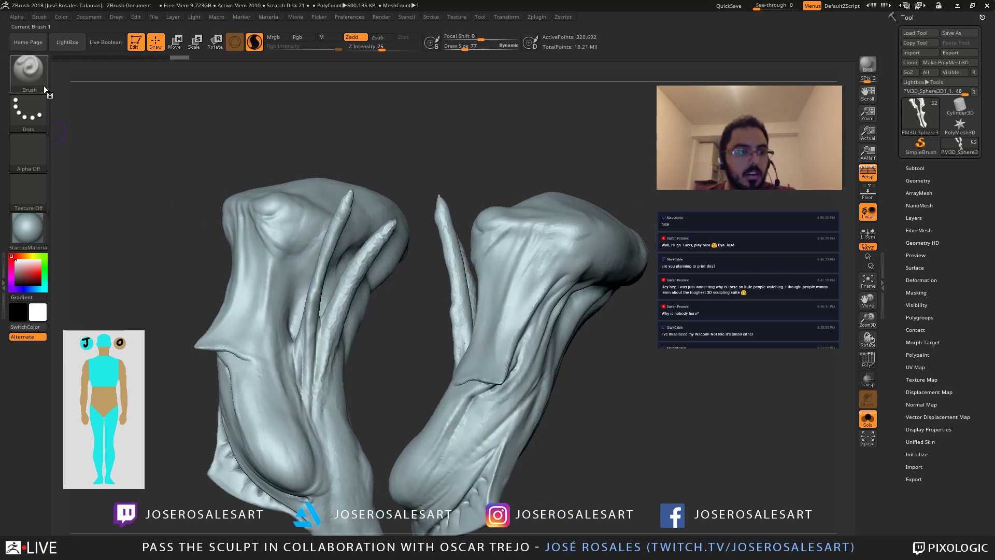
Step: Thicken the outer strand and its base on the inner thigh with ClayBuildup at draw size 77
{"action": "key", "text": "b"}
{"action": "key", "text": "c"}
{"action": "key", "text": "b"}
{"action": "right_click_drag", "start_coordinate": [273, 285], "coordinate": [302, 313], "text": "ctrl"}
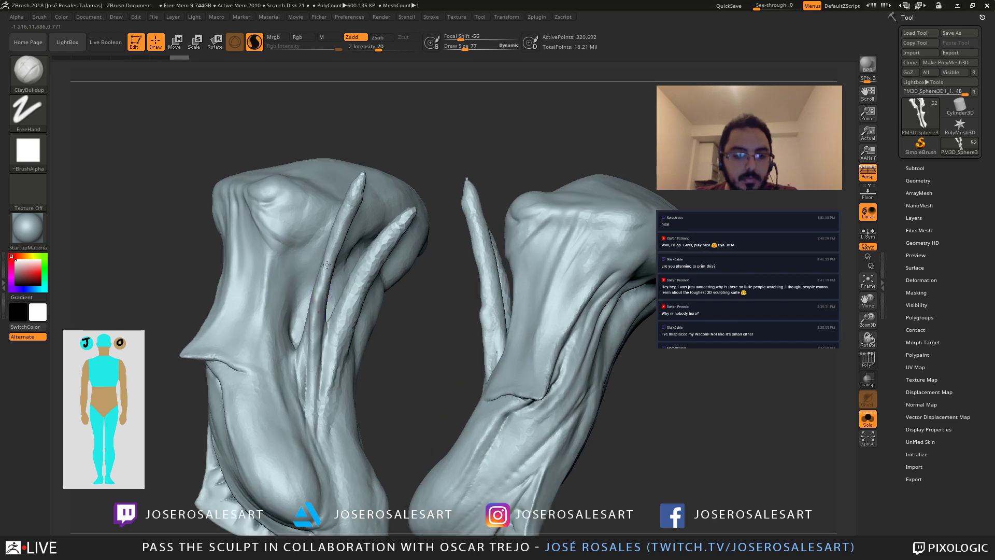
{"action": "mouse_move", "coordinate": [326, 265]}
{"action": "left_mouse_down"}
{"action": "mouse_move", "coordinate": [325, 274]}
{"action": "mouse_move", "coordinate": [342, 220]}
{"action": "mouse_move", "coordinate": [317, 302]}
{"action": "mouse_move", "coordinate": [334, 239]}
{"action": "left_mouse_up"}
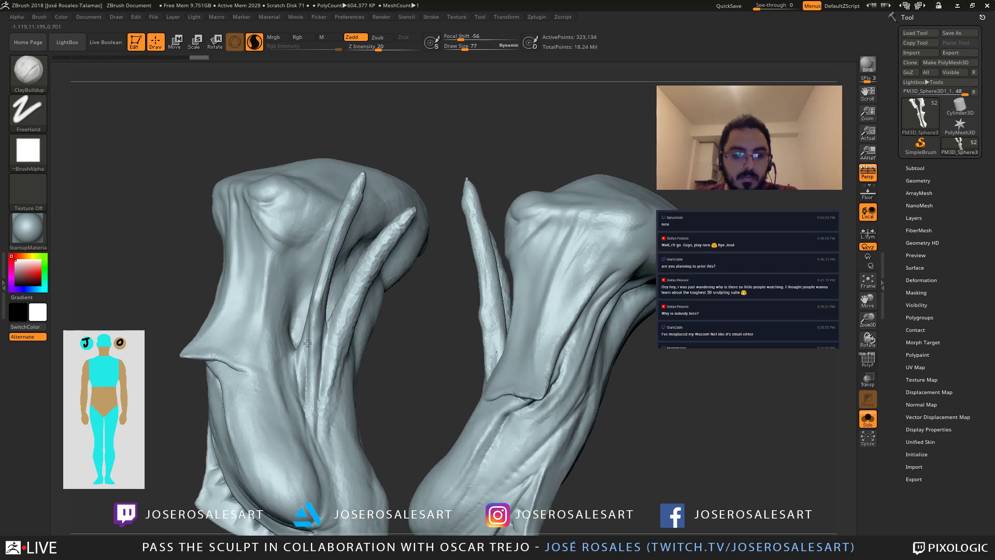
{"action": "mouse_move", "coordinate": [307, 343]}
{"action": "left_mouse_down"}
{"action": "mouse_move", "coordinate": [309, 365]}
{"action": "mouse_move", "coordinate": [297, 367]}
{"action": "left_mouse_up"}
{"action": "right_click_drag", "start_coordinate": [297, 367], "coordinate": [233, 357]}
{"action": "left_click_drag", "start_coordinate": [304, 311], "coordinate": [307, 337]}
Step: Smooth the strands from base to tip and add ClayBuildup volume to the innermost strand's base at draw size 109
{"action": "right_click_drag", "start_coordinate": [306, 338], "coordinate": [467, 360], "text": "shift"}
{"action": "left_click_drag", "start_coordinate": [522, 314], "coordinate": [520, 332], "text": "shift"}
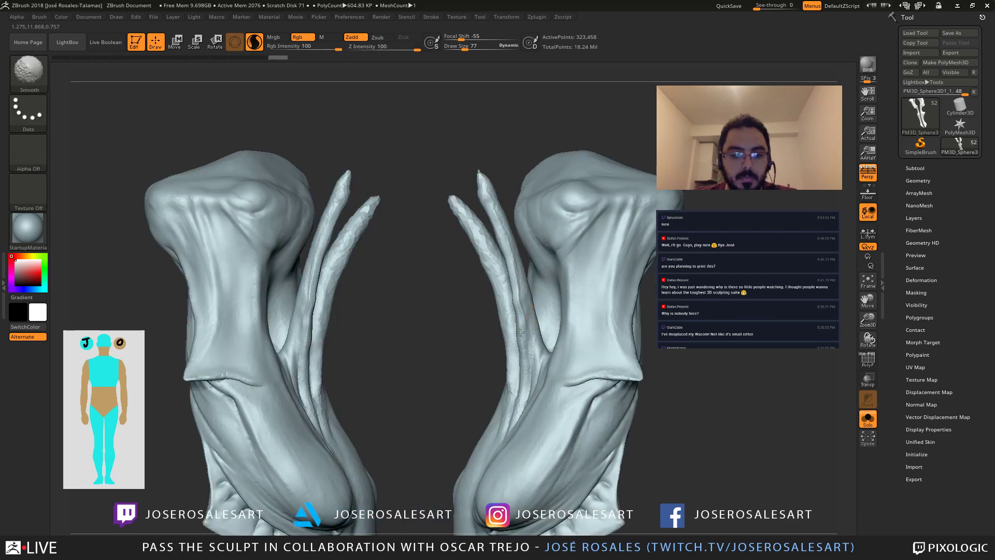
{"action": "left_click_drag", "start_coordinate": [505, 377], "coordinate": [506, 382], "text": "shift"}
{"action": "right_click_drag", "start_coordinate": [435, 311], "coordinate": [373, 301]}
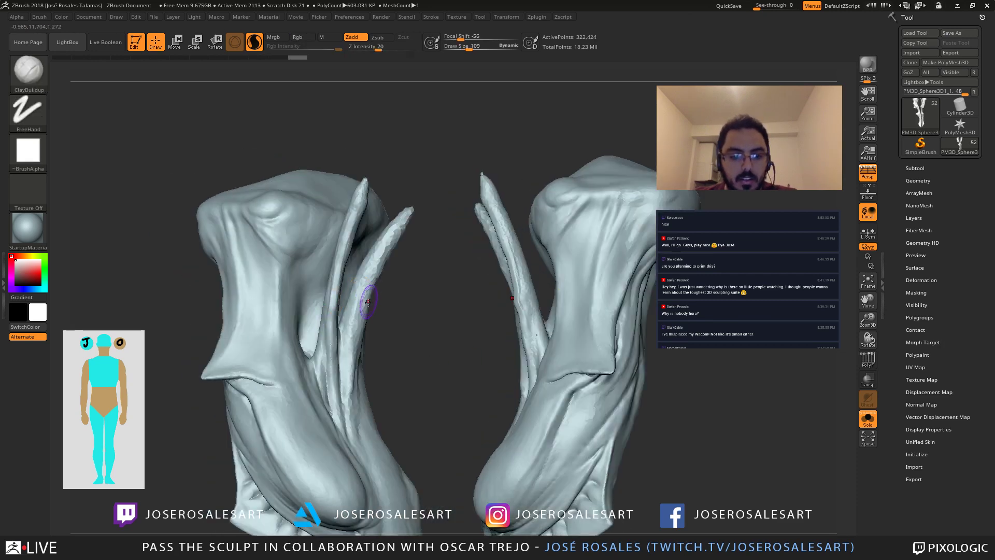
{"action": "mouse_move", "coordinate": [365, 329]}
{"action": "left_mouse_down", "text": "shift"}
{"action": "mouse_move", "coordinate": [360, 306]}
{"action": "mouse_move", "coordinate": [405, 217]}
{"action": "left_mouse_up", "text": "shift"}
{"action": "left_click_drag", "start_coordinate": [355, 404], "coordinate": [360, 374]}
Step: Carve grooves between the strands and down into the inner thigh with DamStandard
{"action": "key", "text": "b"}
{"action": "key", "text": "d"}
{"action": "key", "text": "s"}
{"action": "mouse_move", "coordinate": [373, 369]}
{"action": "right_mouse_down", "text": "alt"}
{"action": "mouse_move", "coordinate": [354, 327]}
{"action": "mouse_move", "coordinate": [352, 269]}
{"action": "right_mouse_up", "text": "alt"}
{"action": "right_click_drag", "start_coordinate": [331, 346], "coordinate": [323, 364]}
{"action": "key", "text": "s"}
{"action": "left_click_drag", "start_coordinate": [336, 329], "coordinate": [332, 329]}
{"action": "mouse_move", "coordinate": [340, 256]}
{"action": "left_mouse_down"}
{"action": "mouse_move", "coordinate": [337, 345]}
{"action": "mouse_move", "coordinate": [345, 271]}
{"action": "left_mouse_up"}
{"action": "key", "text": "s"}
{"action": "mouse_move", "coordinate": [343, 325]}
{"action": "left_mouse_down"}
{"action": "mouse_move", "coordinate": [362, 380]}
{"action": "mouse_move", "coordinate": [334, 343]}
{"action": "mouse_move", "coordinate": [358, 398]}
{"action": "left_mouse_up"}
{"action": "key", "text": "s"}
Step: Smooth the transition from the strands into the inner thighs and set ClayBuildup to draw size 90
{"action": "key", "text": "b"}
{"action": "key", "text": "c"}
{"action": "key", "text": "b"}
{"action": "right_click_drag", "start_coordinate": [356, 392], "coordinate": [380, 386]}
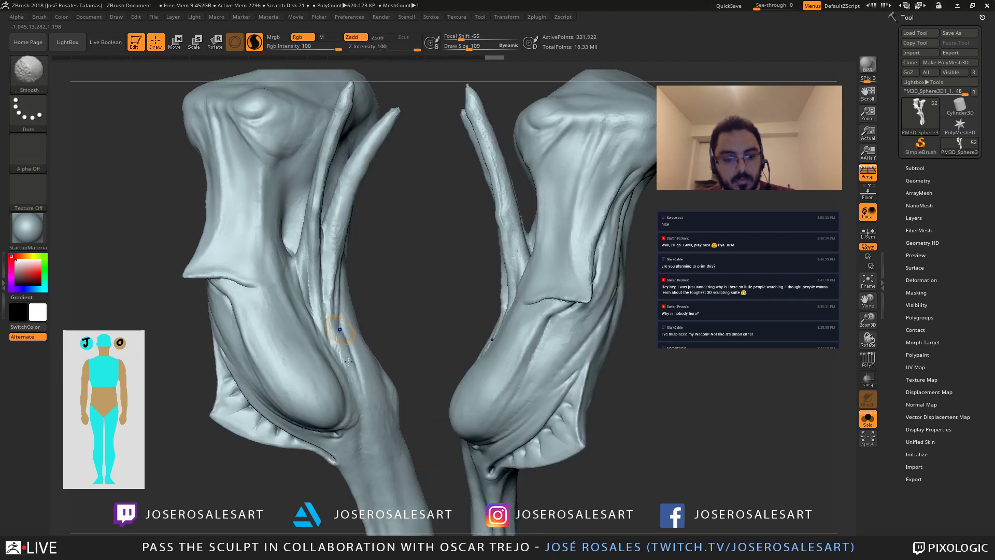
{"action": "key", "text": "s"}
{"action": "left_click_drag", "start_coordinate": [437, 295], "coordinate": [434, 295]}
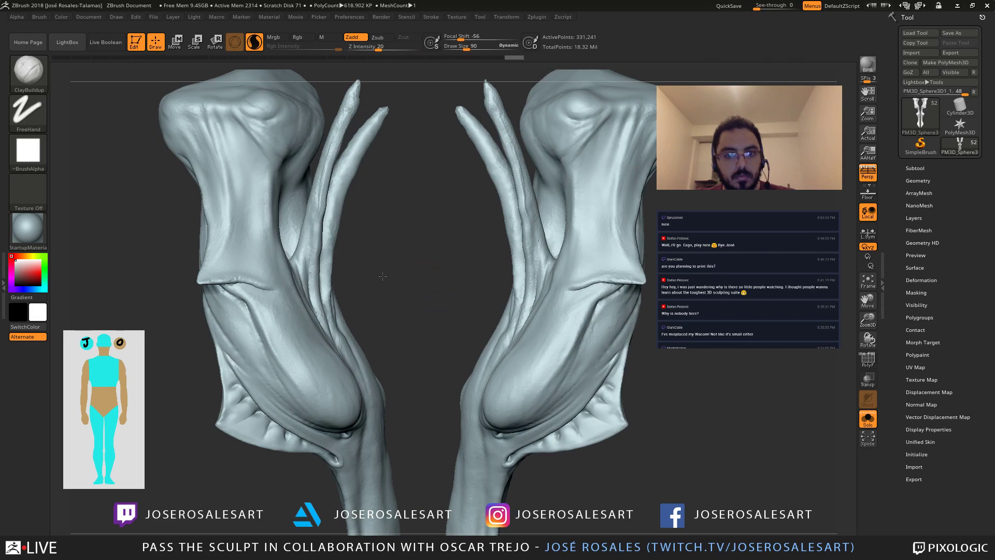
Step: Carve a lengthwise groove down the upper part of the innermost strand with DamStandard at draw size 163
{"action": "mouse_move", "coordinate": [381, 275]}
{"action": "left_mouse_down", "text": "alt"}
{"action": "mouse_move", "coordinate": [395, 207]}
{"action": "mouse_move", "coordinate": [418, 307]}
{"action": "mouse_move", "coordinate": [290, 293]}
{"action": "left_mouse_up", "text": "alt"}
{"action": "key", "text": "b"}
{"action": "key", "text": "d"}
{"action": "key", "text": "s"}
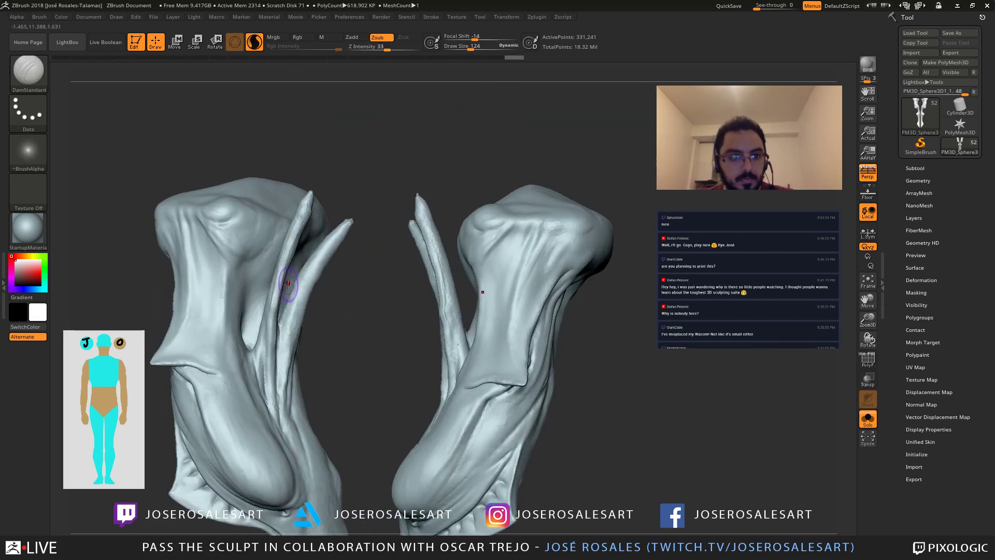
{"action": "left_click_drag", "start_coordinate": [340, 231], "coordinate": [296, 322]}
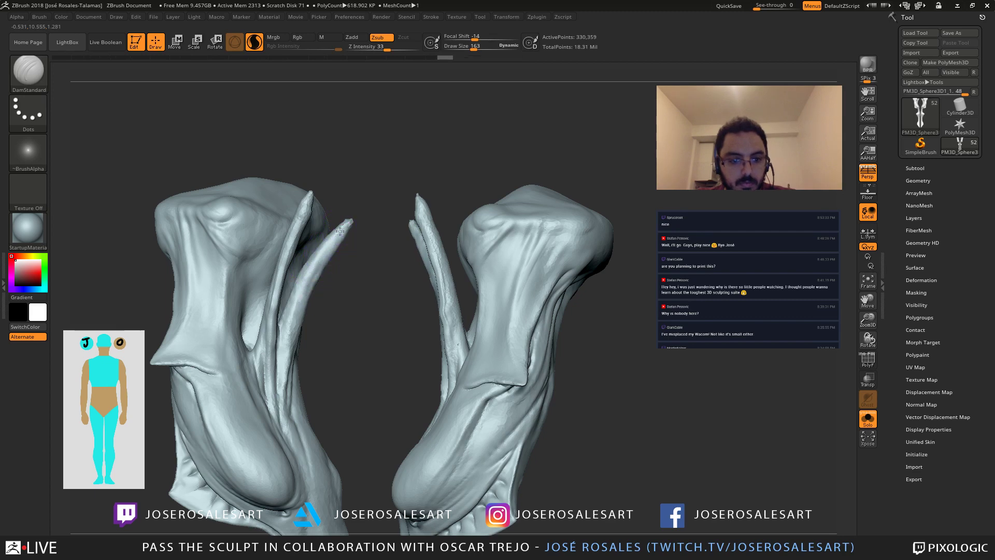
{"action": "mouse_move", "coordinate": [339, 231]}
{"action": "left_mouse_down"}
{"action": "mouse_move", "coordinate": [297, 330]}
{"action": "mouse_move", "coordinate": [325, 252]}
{"action": "mouse_move", "coordinate": [305, 294]}
{"action": "left_mouse_up"}
{"action": "key", "text": "s"}
{"action": "left_click_drag", "start_coordinate": [336, 232], "coordinate": [303, 295]}
Step: Cut finer grooves along the lower part of the strands with DamStandard at draw size 114
{"action": "key", "text": "s"}
{"action": "left_click_drag", "start_coordinate": [302, 319], "coordinate": [300, 319]}
{"action": "right_click_drag", "start_coordinate": [311, 326], "coordinate": [287, 370]}
{"action": "left_click_drag", "start_coordinate": [289, 371], "coordinate": [292, 323]}
{"action": "right_click_drag", "start_coordinate": [291, 322], "coordinate": [308, 313]}
{"action": "left_click_drag", "start_coordinate": [332, 329], "coordinate": [355, 313]}
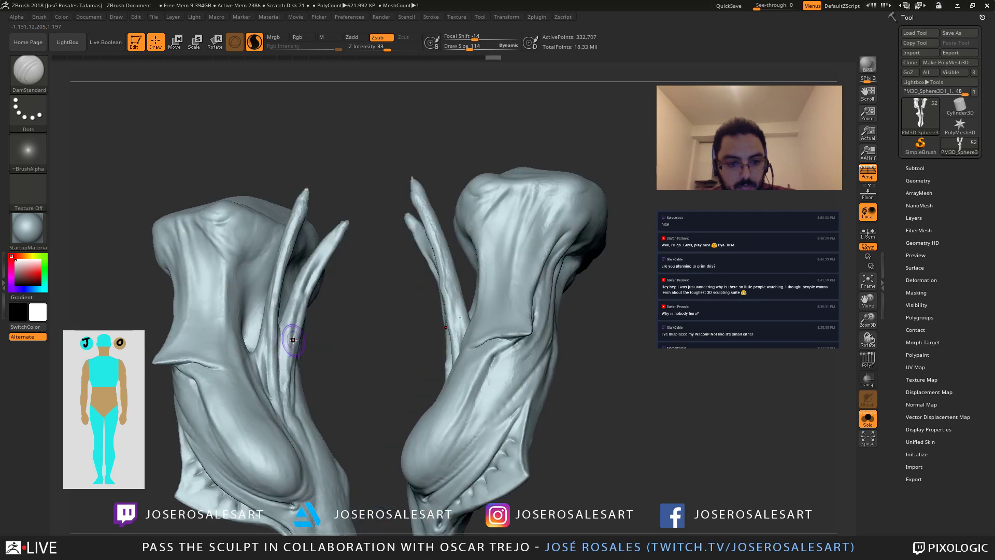
Step: Raise the innermost strand toward its tip with the Standard brush at draw size 99 and smooth it
{"action": "key", "text": "b"}
{"action": "key", "text": "s"}
{"action": "key", "text": "t"}
{"action": "key", "text": "s"}
{"action": "mouse_move", "coordinate": [297, 341]}
{"action": "left_mouse_down"}
{"action": "mouse_move", "coordinate": [304, 291]}
{"action": "mouse_move", "coordinate": [336, 238]}
{"action": "left_mouse_up"}
{"action": "left_click_drag", "start_coordinate": [363, 290], "coordinate": [417, 332]}
{"action": "left_click_drag", "start_coordinate": [440, 290], "coordinate": [413, 241], "text": "shift"}
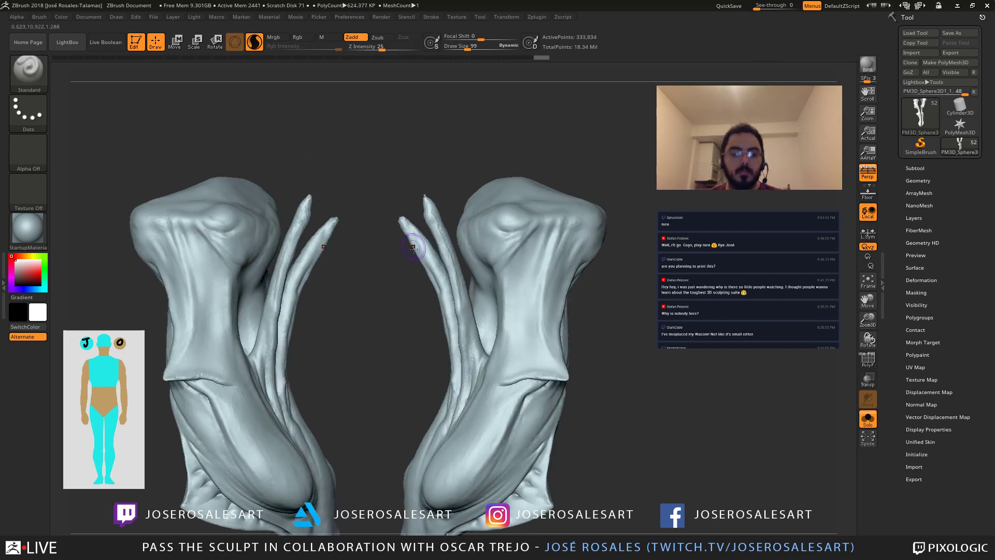
Step: Sharpen the grooves along both strands from their tips to the thighs with DamStandard at draw size 86
{"action": "mouse_move", "coordinate": [254, 358]}
{"action": "right_mouse_down"}
{"action": "mouse_move", "coordinate": [283, 353]}
{"action": "mouse_move", "coordinate": [271, 346]}
{"action": "right_mouse_up"}
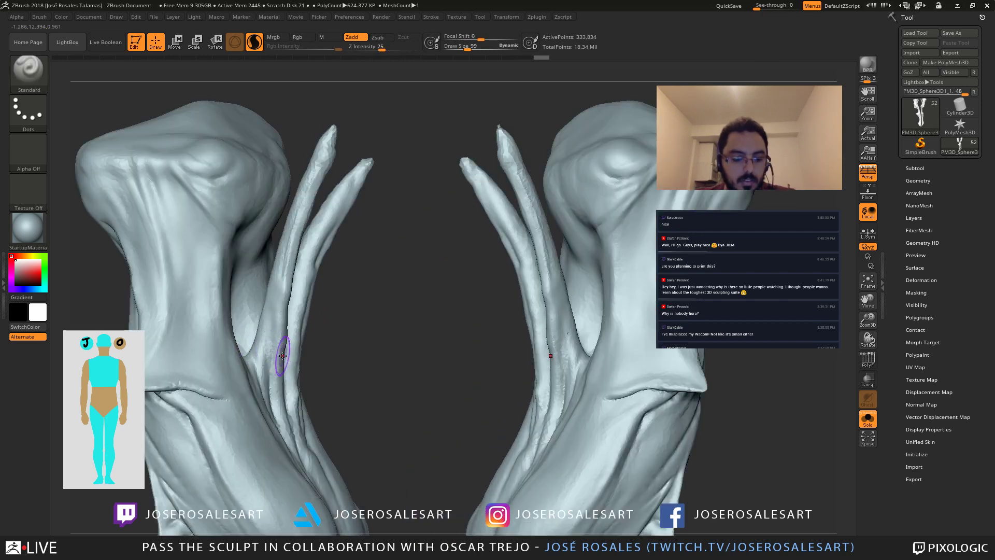
{"action": "key", "text": "b"}
{"action": "key", "text": "d"}
{"action": "key", "text": "s"}
{"action": "mouse_move", "coordinate": [258, 351]}
{"action": "left_mouse_down"}
{"action": "mouse_move", "coordinate": [265, 328]}
{"action": "mouse_move", "coordinate": [262, 353]}
{"action": "left_mouse_up"}
{"action": "right_click_drag", "start_coordinate": [489, 200], "coordinate": [365, 195], "text": "alt"}
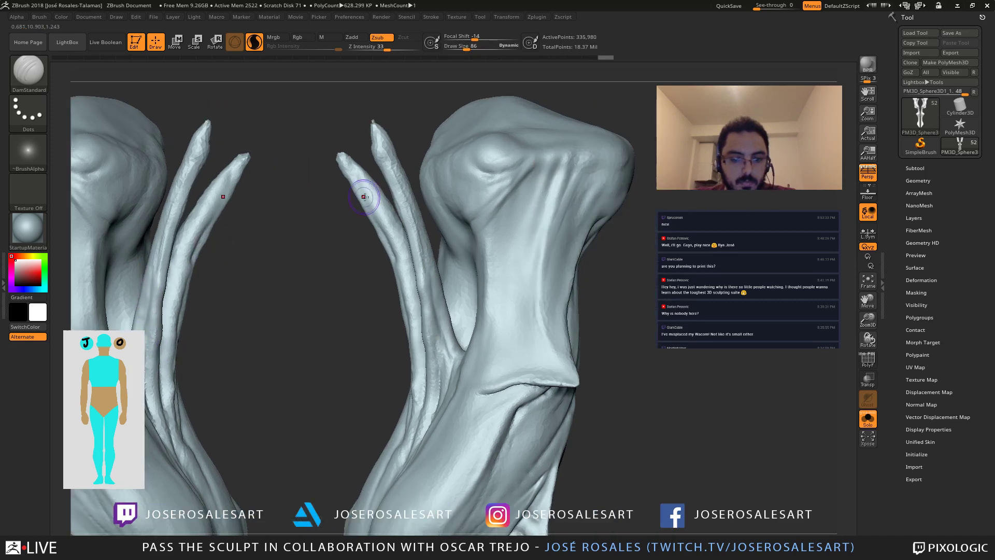
{"action": "mouse_move", "coordinate": [380, 146]}
{"action": "left_mouse_down"}
{"action": "mouse_move", "coordinate": [407, 203]}
{"action": "mouse_move", "coordinate": [398, 175]}
{"action": "left_mouse_up"}
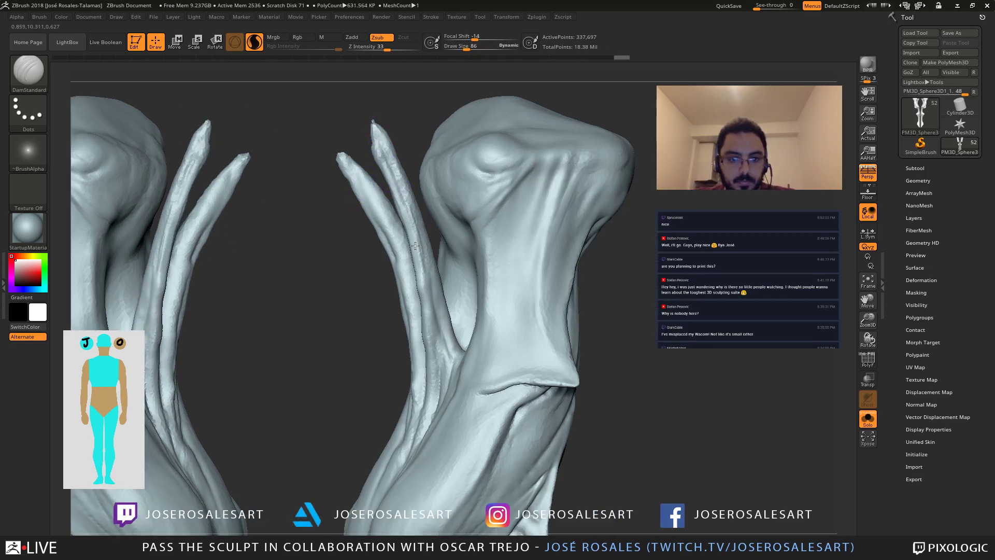
{"action": "right_click_drag", "start_coordinate": [326, 203], "coordinate": [373, 203]}
{"action": "left_click_drag", "start_coordinate": [335, 172], "coordinate": [382, 254]}
{"action": "right_click_drag", "start_coordinate": [377, 236], "coordinate": [356, 256]}
{"action": "left_click_drag", "start_coordinate": [333, 172], "coordinate": [380, 229]}
{"action": "mouse_move", "coordinate": [377, 234]}
{"action": "right_mouse_down"}
{"action": "mouse_move", "coordinate": [332, 200]}
{"action": "mouse_move", "coordinate": [352, 246]}
{"action": "right_mouse_up"}
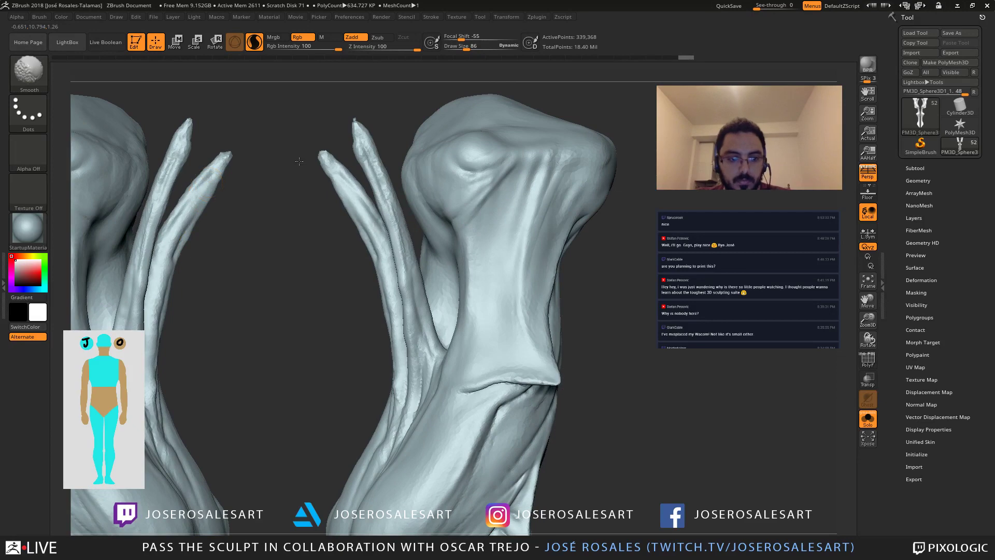
Step: Show the whole creature and examine how the strands connect the thighs to the pelvis
{"action": "key", "text": "alt+s"}
{"action": "right_click_drag", "start_coordinate": [508, 184], "coordinate": [234, 263]}
{"action": "right_click_drag", "start_coordinate": [367, 280], "coordinate": [427, 223], "text": "ctrl"}
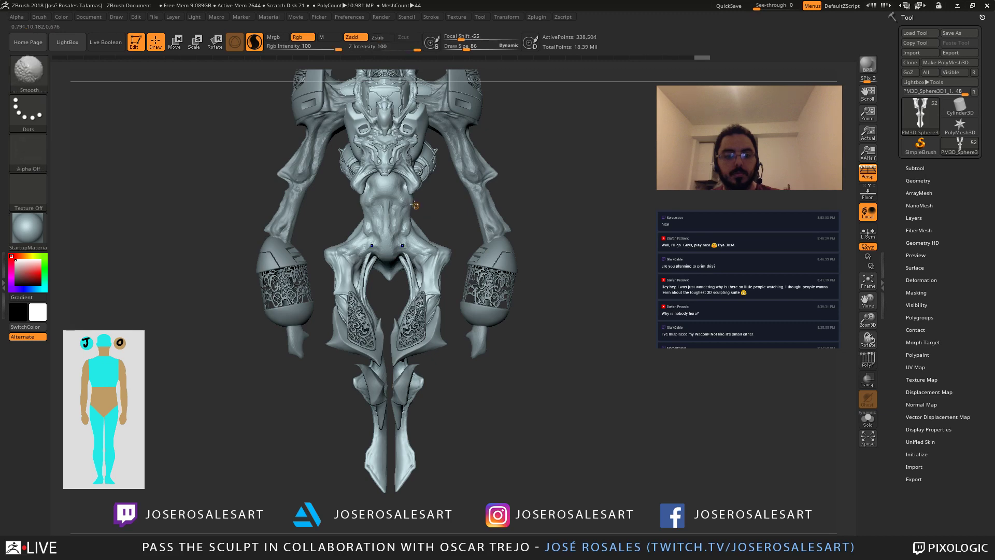
Step: Isolate the legs again and pull the strands into shape with the SnakeHook brush
{"action": "key", "text": "alt+s"}
{"action": "key", "text": "f"}
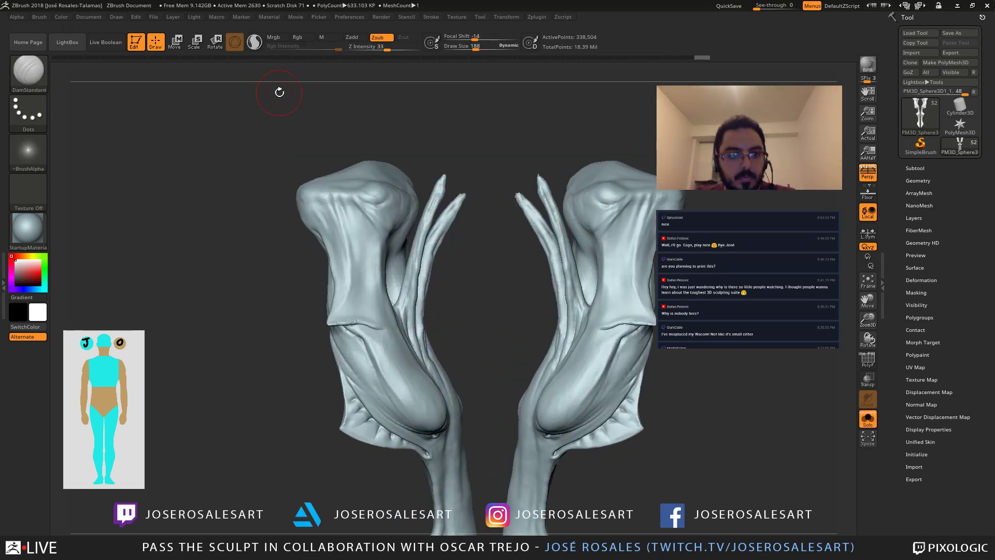
{"action": "left_click_drag", "start_coordinate": [288, 173], "coordinate": [194, 177]}
{"action": "key", "text": "b"}
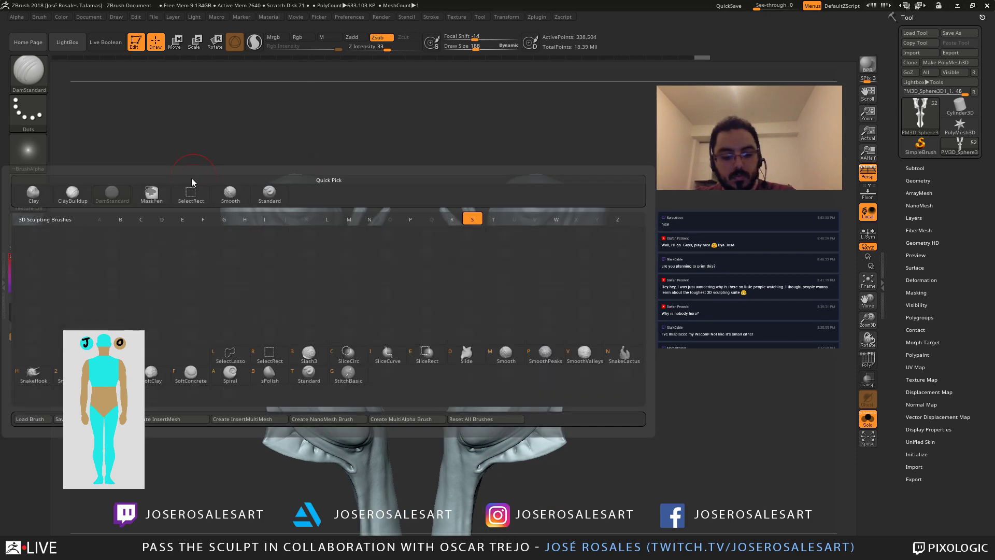
{"action": "key", "text": "s"}
{"action": "key", "text": "h"}
{"action": "mouse_move", "coordinate": [320, 309]}
{"action": "left_mouse_down"}
{"action": "mouse_move", "coordinate": [319, 294]}
{"action": "mouse_move", "coordinate": [337, 278]}
{"action": "left_mouse_up"}
Step: Refine the curve of the strands with SnakeHook and smooth the surrounding surface at draw size 281
{"action": "key", "text": "bracketleft"}
{"action": "mouse_move", "coordinate": [402, 283]}
{"action": "left_mouse_down"}
{"action": "mouse_move", "coordinate": [343, 287]}
{"action": "mouse_move", "coordinate": [343, 269]}
{"action": "left_mouse_up"}
{"action": "right_click_drag", "start_coordinate": [311, 278], "coordinate": [370, 280]}
{"action": "left_click_drag", "start_coordinate": [370, 279], "coordinate": [333, 261], "text": "shift"}
{"action": "mouse_move", "coordinate": [423, 277]}
{"action": "left_mouse_down"}
{"action": "mouse_move", "coordinate": [409, 290]}
{"action": "mouse_move", "coordinate": [346, 300]}
{"action": "mouse_move", "coordinate": [351, 330]}
{"action": "mouse_move", "coordinate": [351, 267]}
{"action": "mouse_move", "coordinate": [349, 291]}
{"action": "left_mouse_up"}
{"action": "left_click_drag", "start_coordinate": [383, 285], "coordinate": [425, 237]}
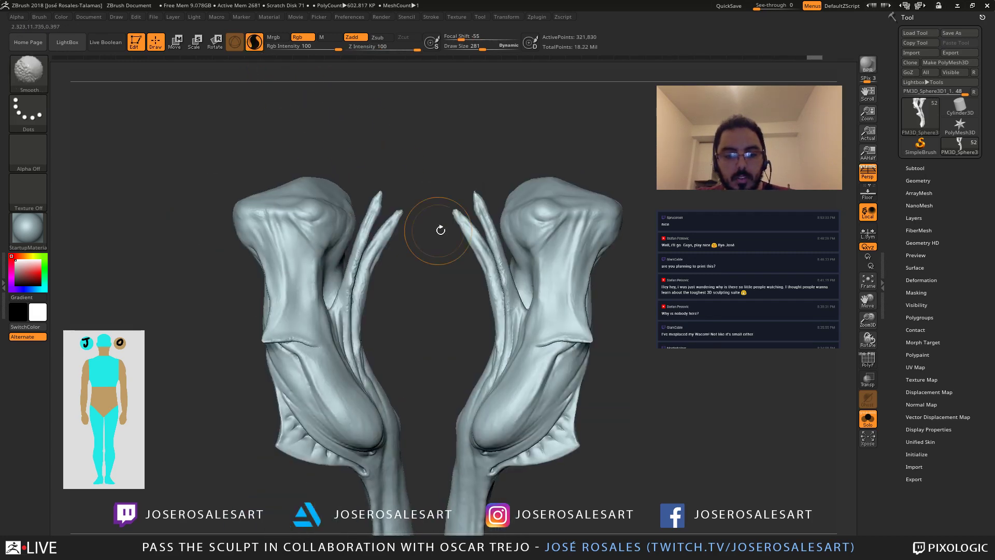
Step: Bring back the whole creature and examine its silhouette, pelvis and thigh strands
{"action": "left_click_drag", "start_coordinate": [492, 189], "coordinate": [356, 198], "text": "alt"}
{"action": "mouse_move", "coordinate": [360, 256]}
{"action": "left_mouse_down", "text": "alt"}
{"action": "mouse_move", "coordinate": [265, 251]}
{"action": "mouse_move", "coordinate": [510, 272]}
{"action": "mouse_move", "coordinate": [397, 253]}
{"action": "left_mouse_up", "text": "alt"}
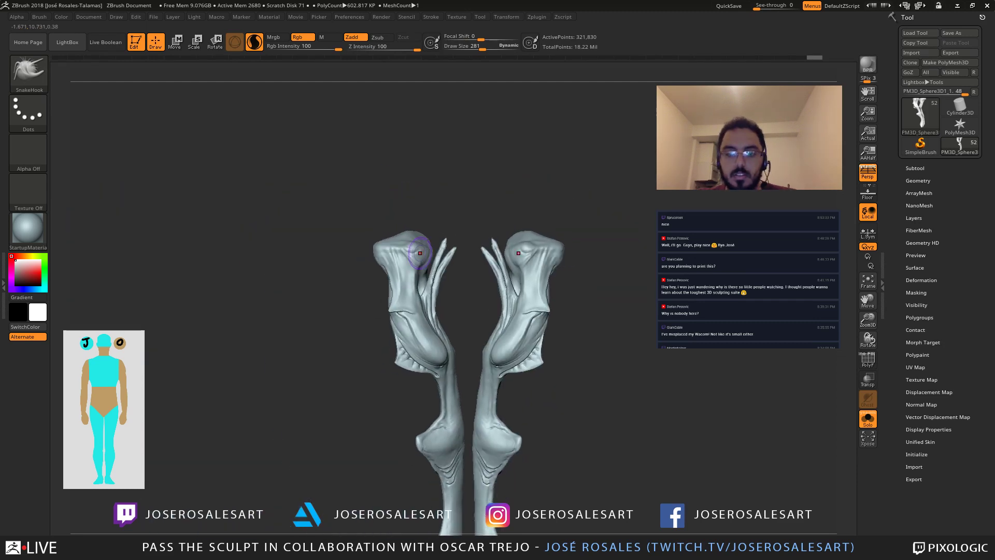
{"action": "mouse_move", "coordinate": [491, 251]}
{"action": "left_mouse_down", "text": "alt"}
{"action": "mouse_move", "coordinate": [437, 230]}
{"action": "mouse_move", "coordinate": [428, 157]}
{"action": "mouse_move", "coordinate": [474, 235]}
{"action": "left_mouse_up", "text": "alt"}
{"action": "key", "text": "shift+s"}
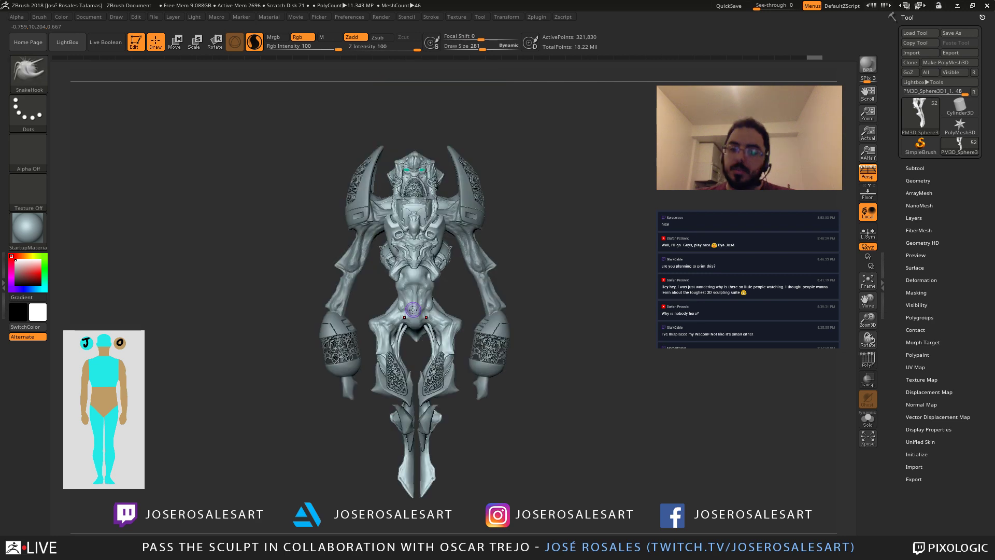
{"action": "left_click_drag", "start_coordinate": [521, 220], "coordinate": [532, 206]}
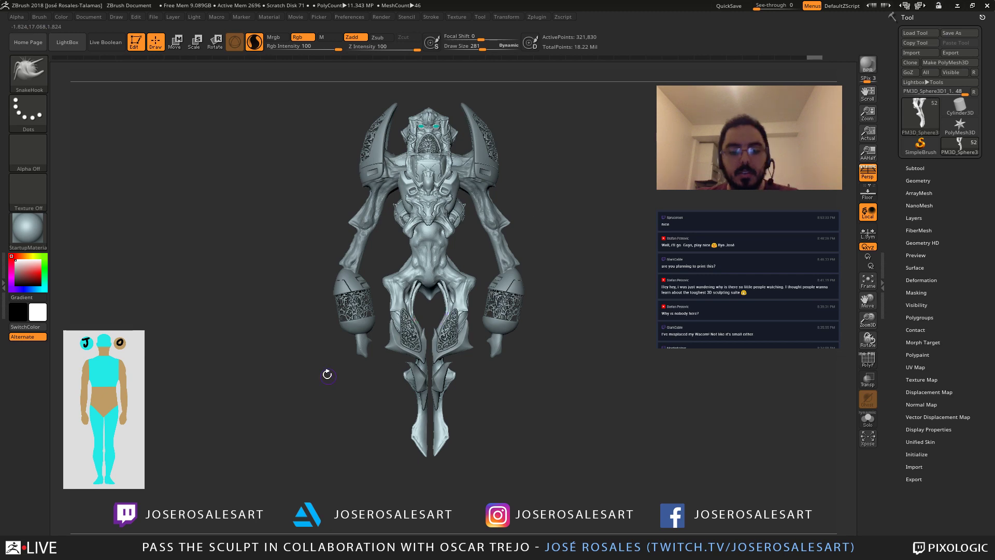
{"action": "left_click_drag", "start_coordinate": [327, 374], "coordinate": [338, 409], "text": "alt"}
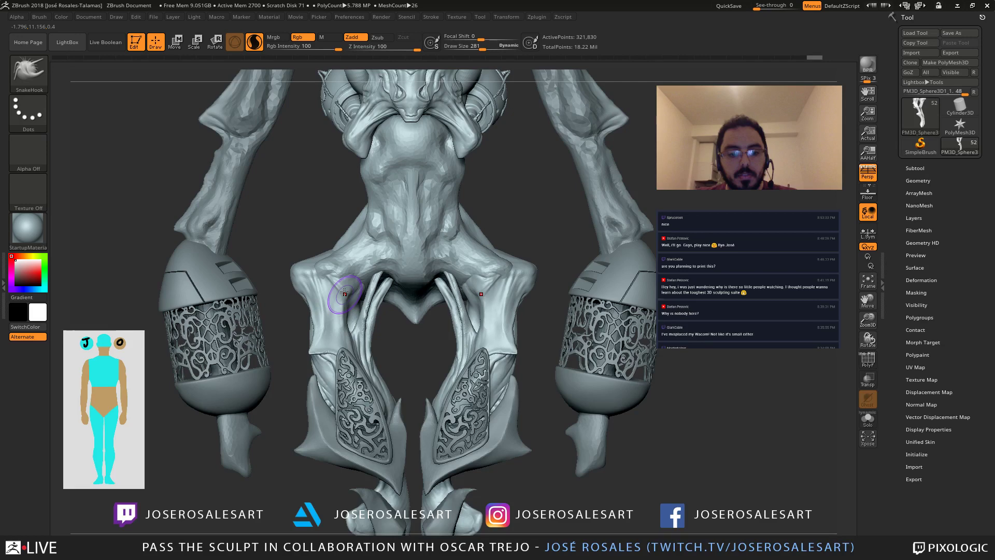
{"action": "right_click_drag", "start_coordinate": [345, 294], "coordinate": [350, 294], "text": "alt"}
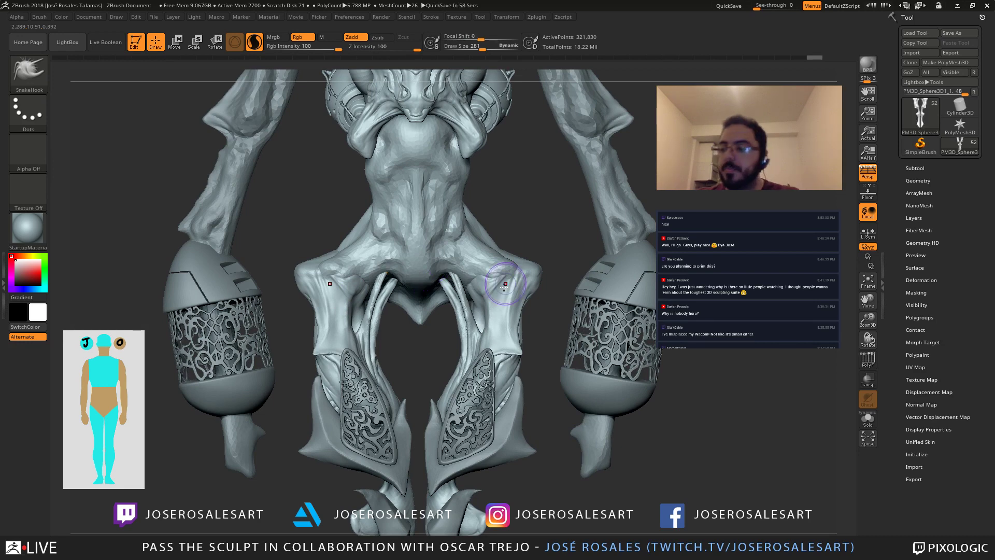
{"action": "right_click_drag", "start_coordinate": [504, 287], "coordinate": [536, 292], "text": "alt"}
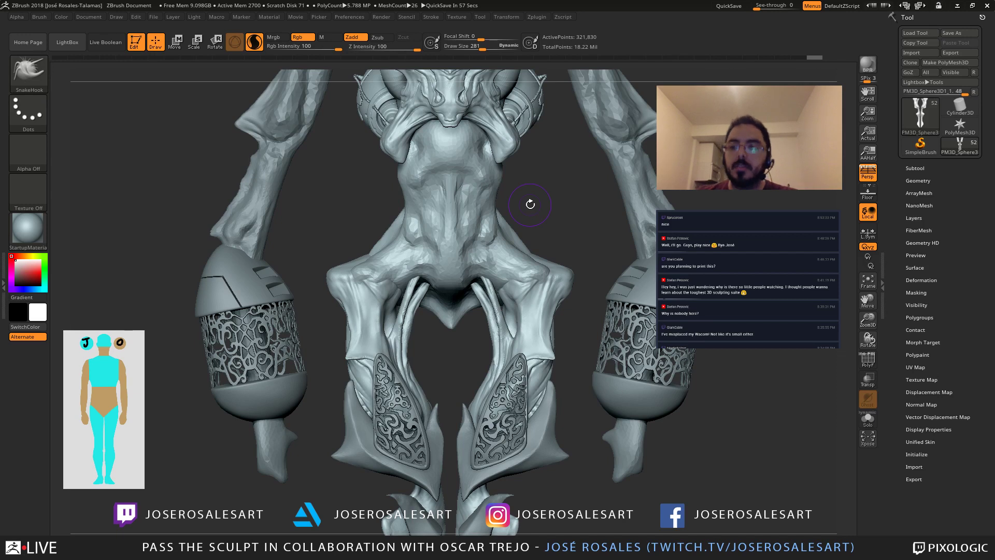
Step: Start saving the sculpt under a file name with Save As
{"action": "left_click", "coordinate": [951, 35]}
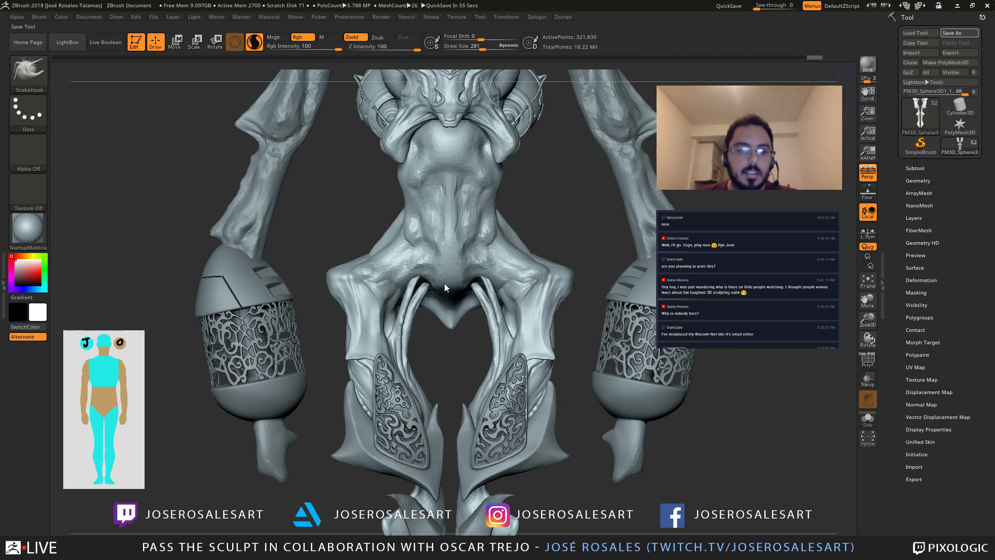